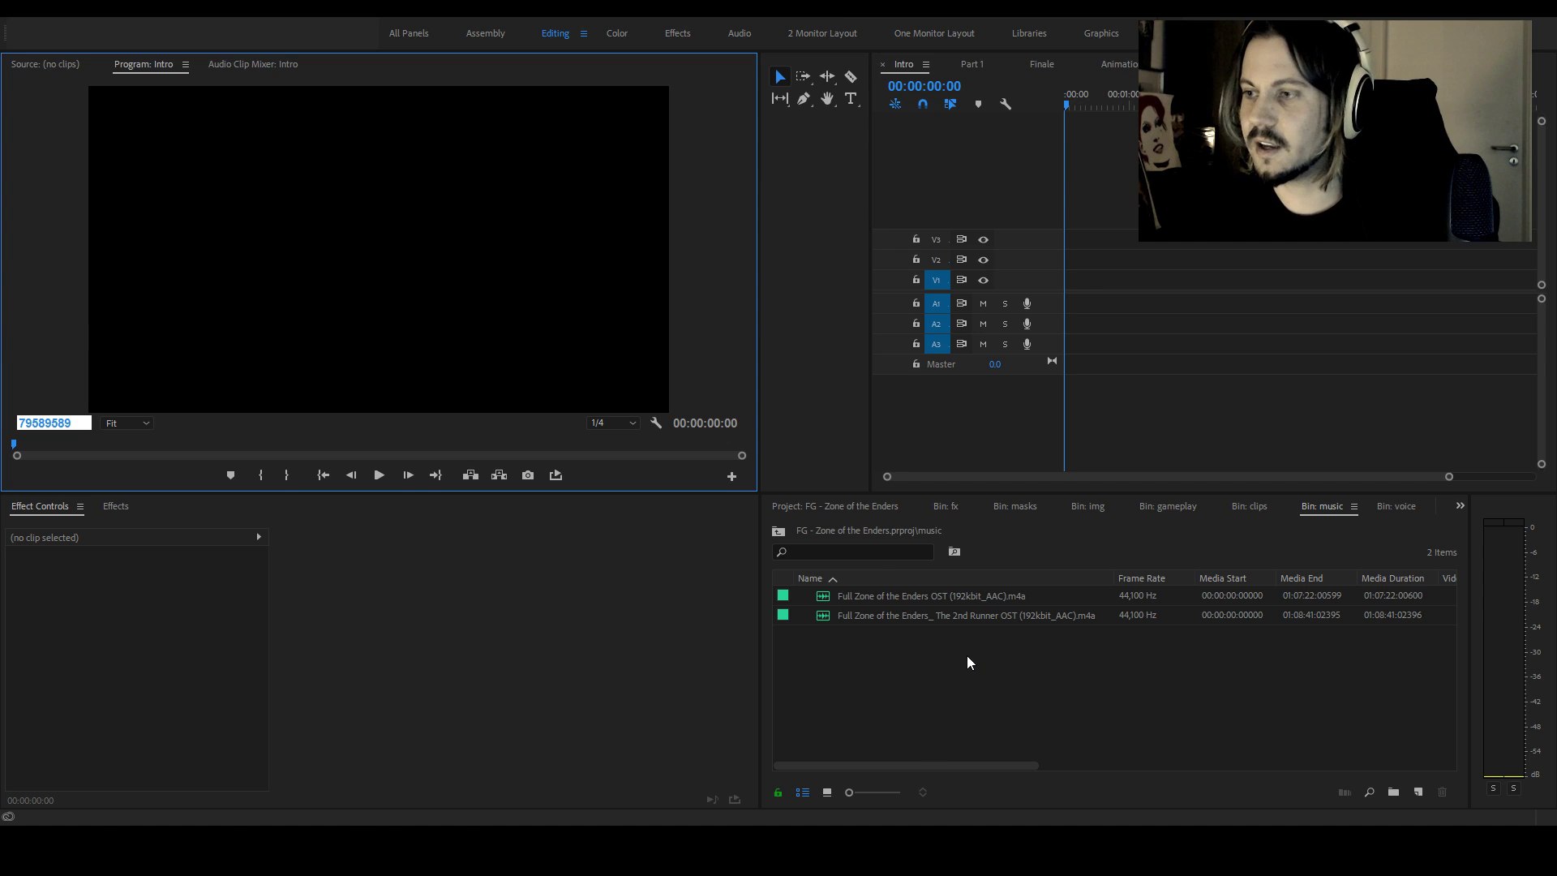
Look through the Intro, Part 1 and Finale sequences to review how far each timeline is built
click(906, 65)
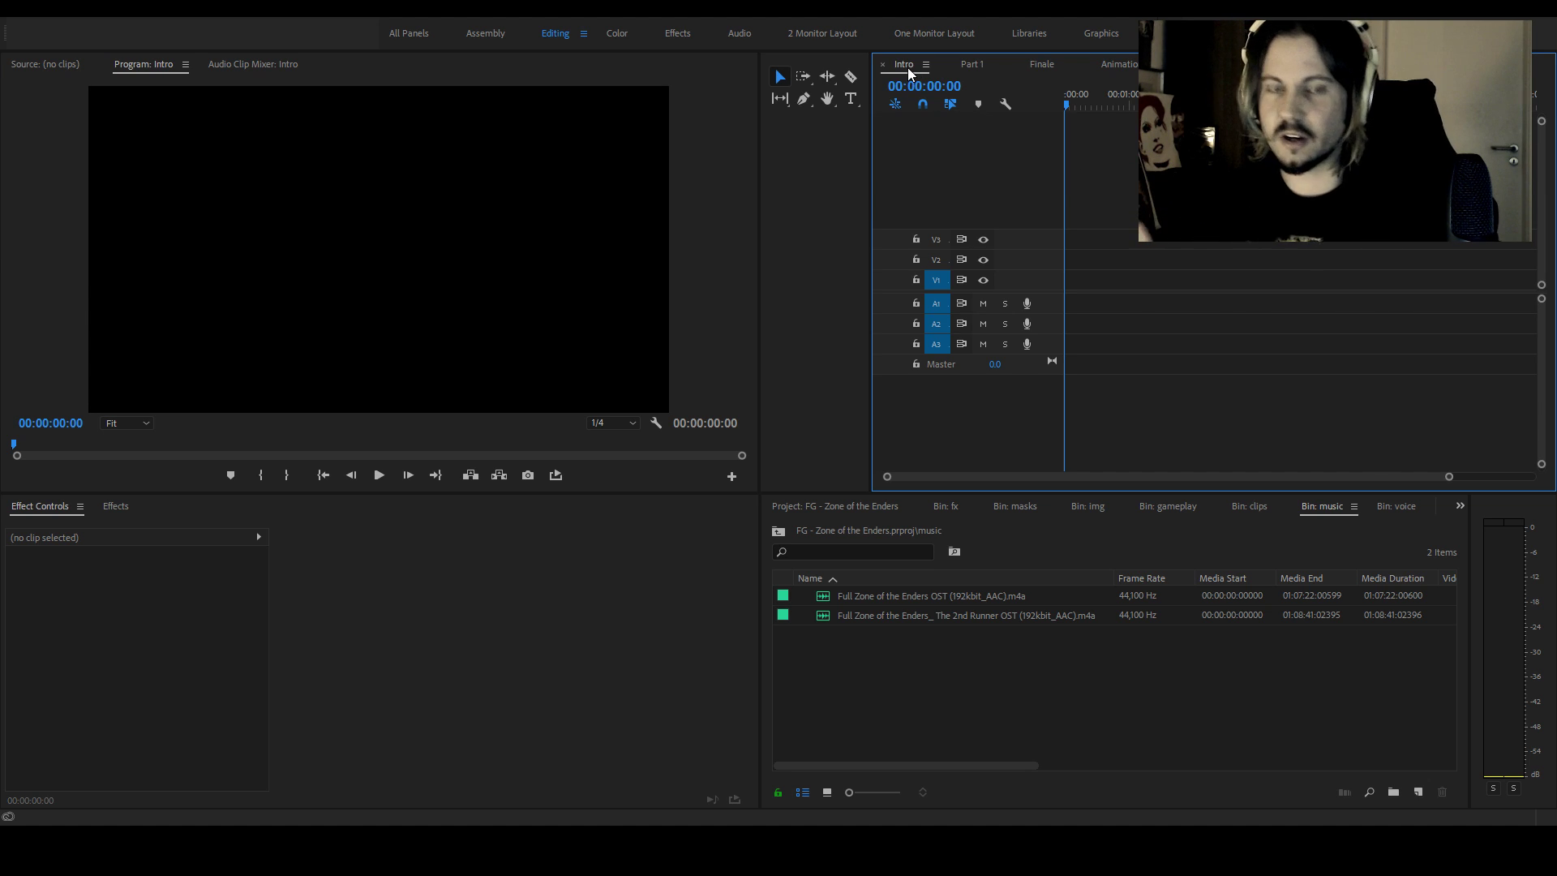
click(975, 65)
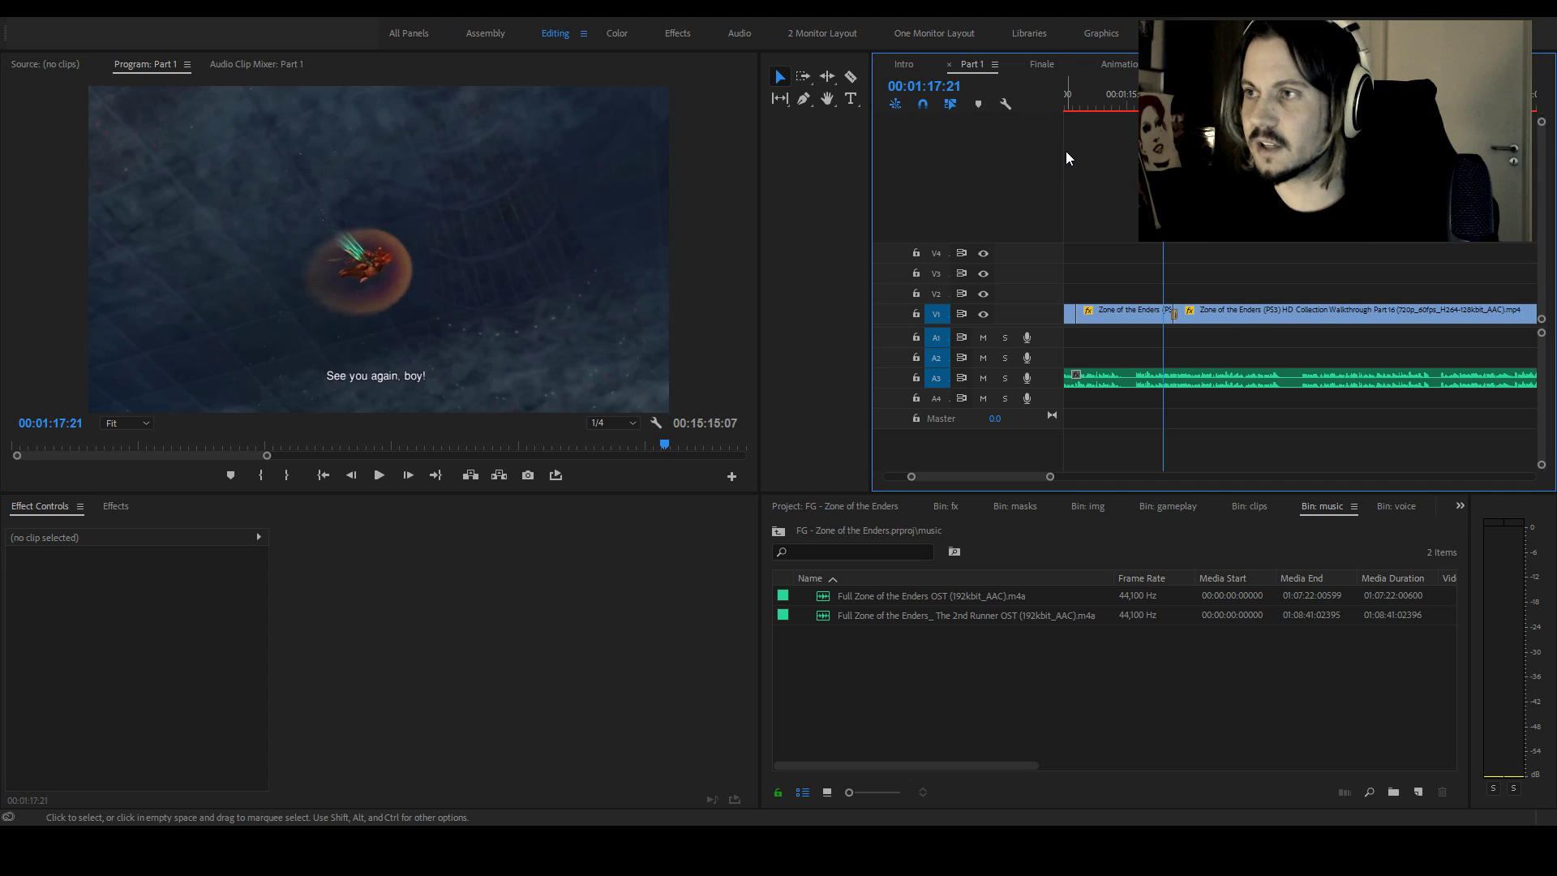
click(1035, 70)
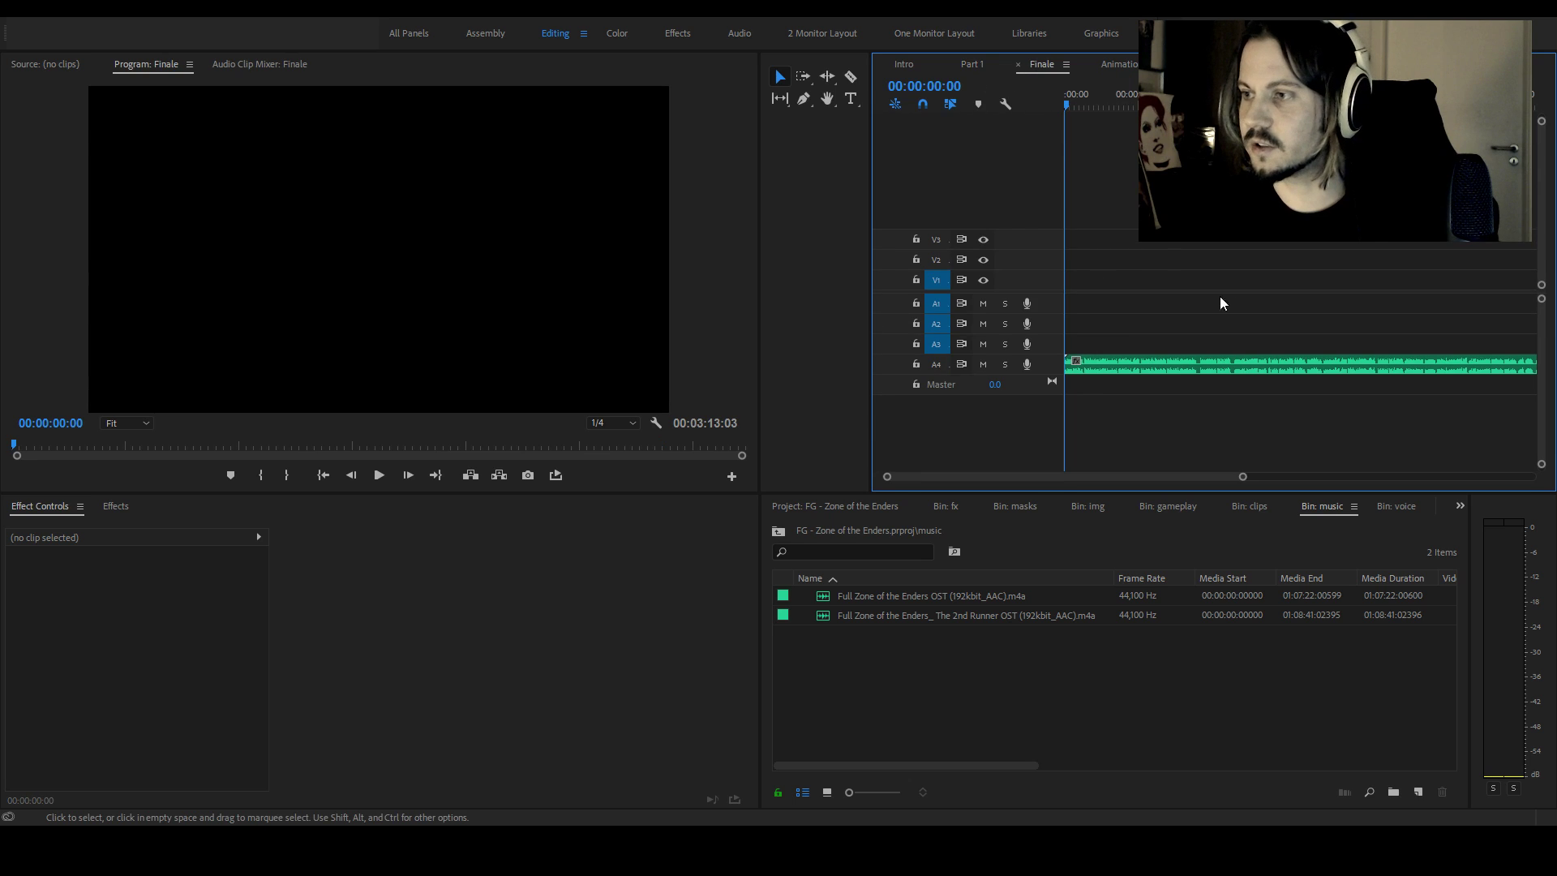
drag(1242, 476, 1303, 480)
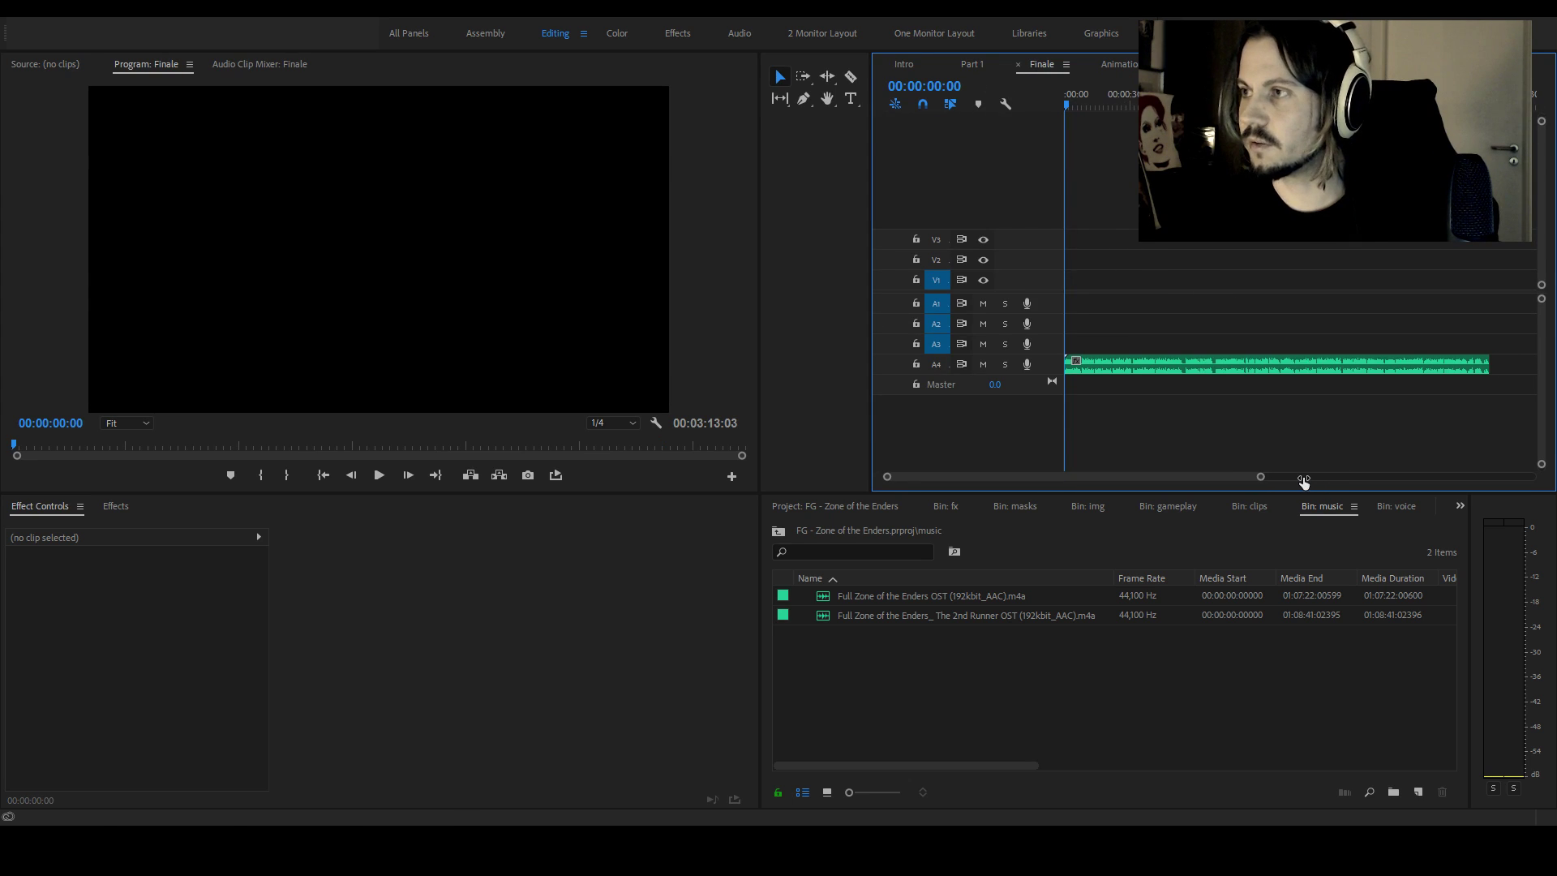
Add zoe-intro.wav from the voice bin to the Intro sequence on a new audio track A4, starting at 00:00:00:00
click(902, 63)
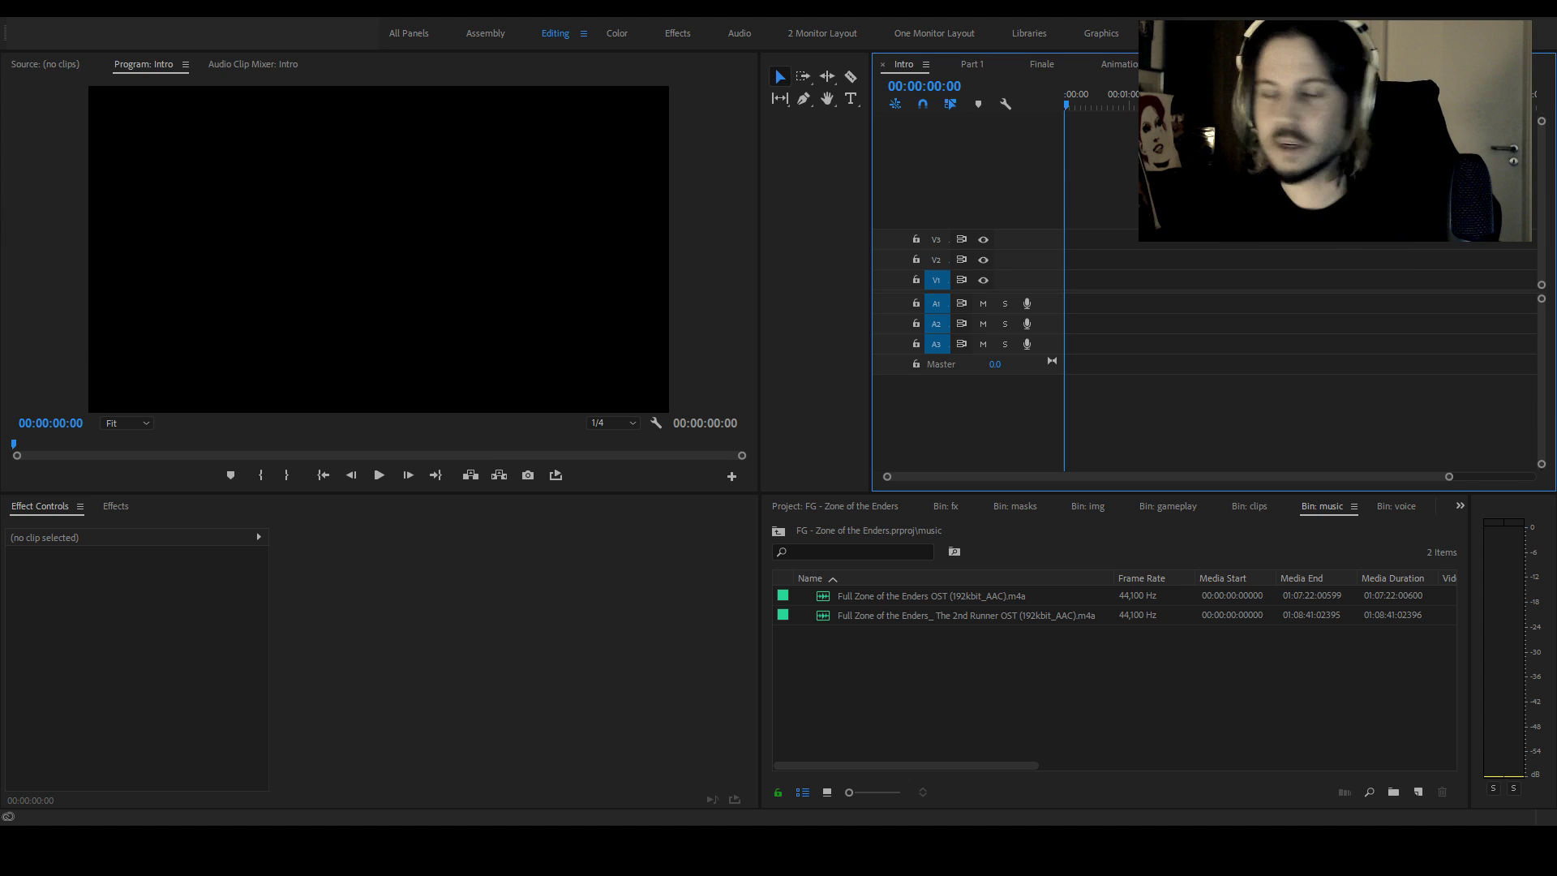
click(1396, 508)
drag(960, 578, 991, 578)
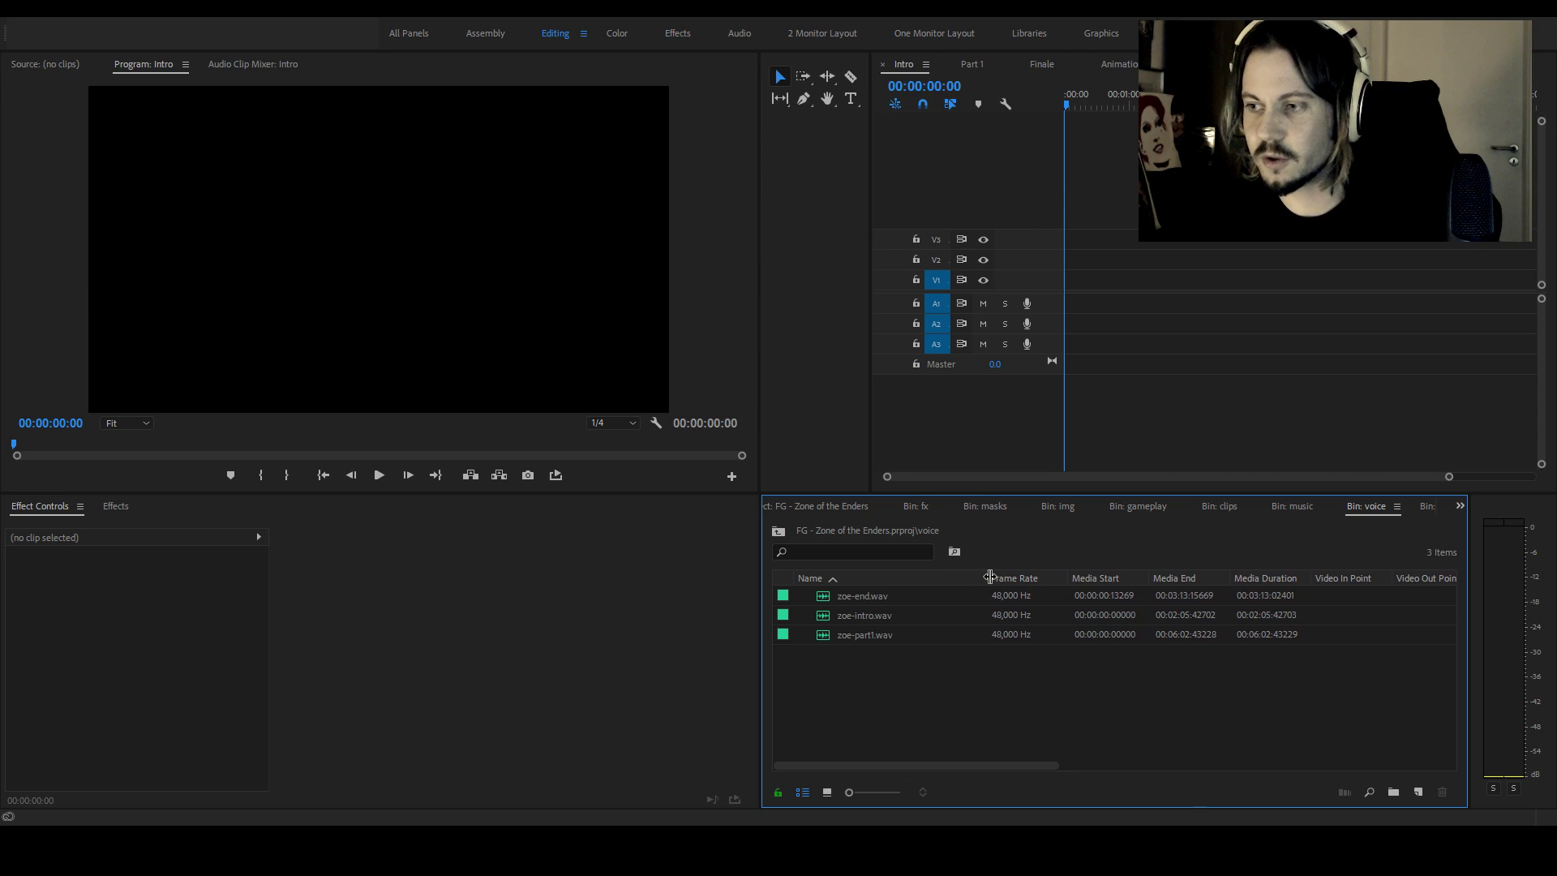
click(866, 635)
click(855, 615)
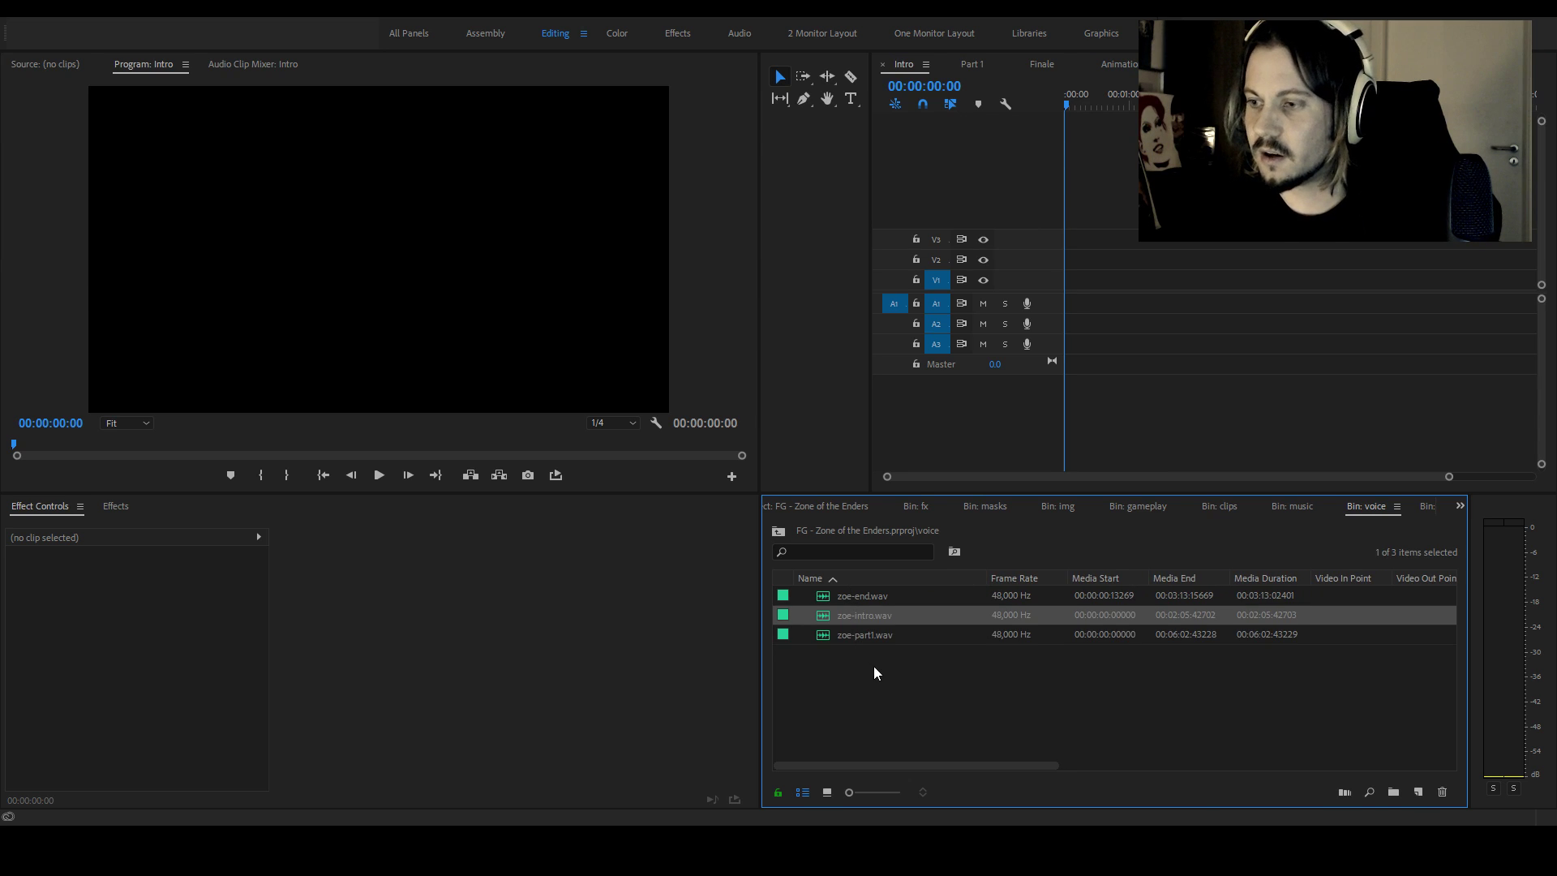
drag(825, 616, 1072, 411)
drag(1422, 479, 1256, 477)
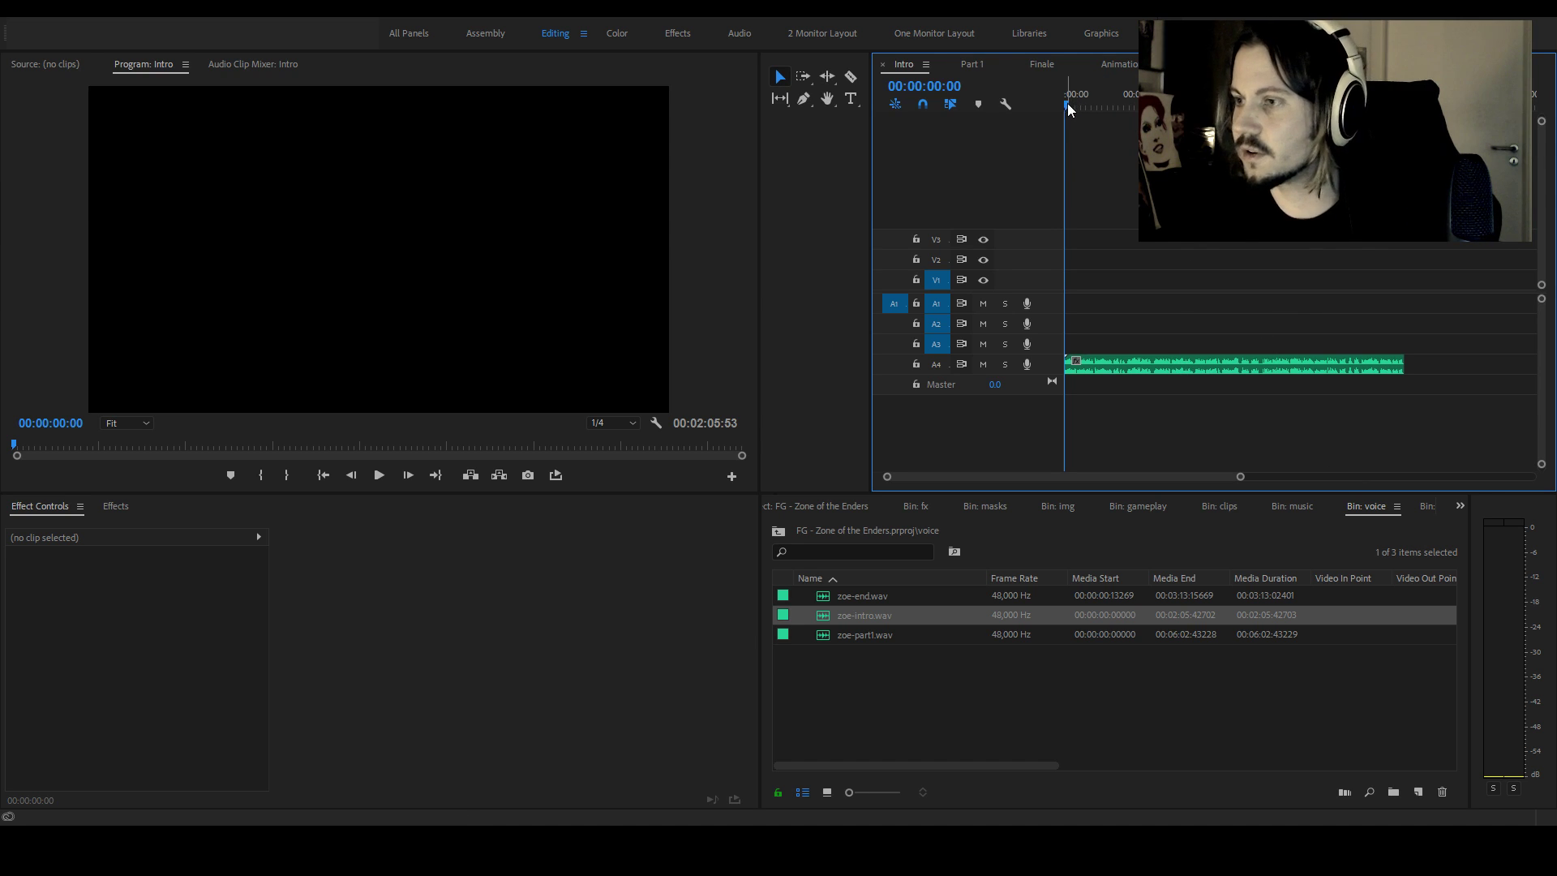
Shift the zoe-intro.wav clip on A4 so that it starts about 9 seconds into the Intro sequence
key(End)
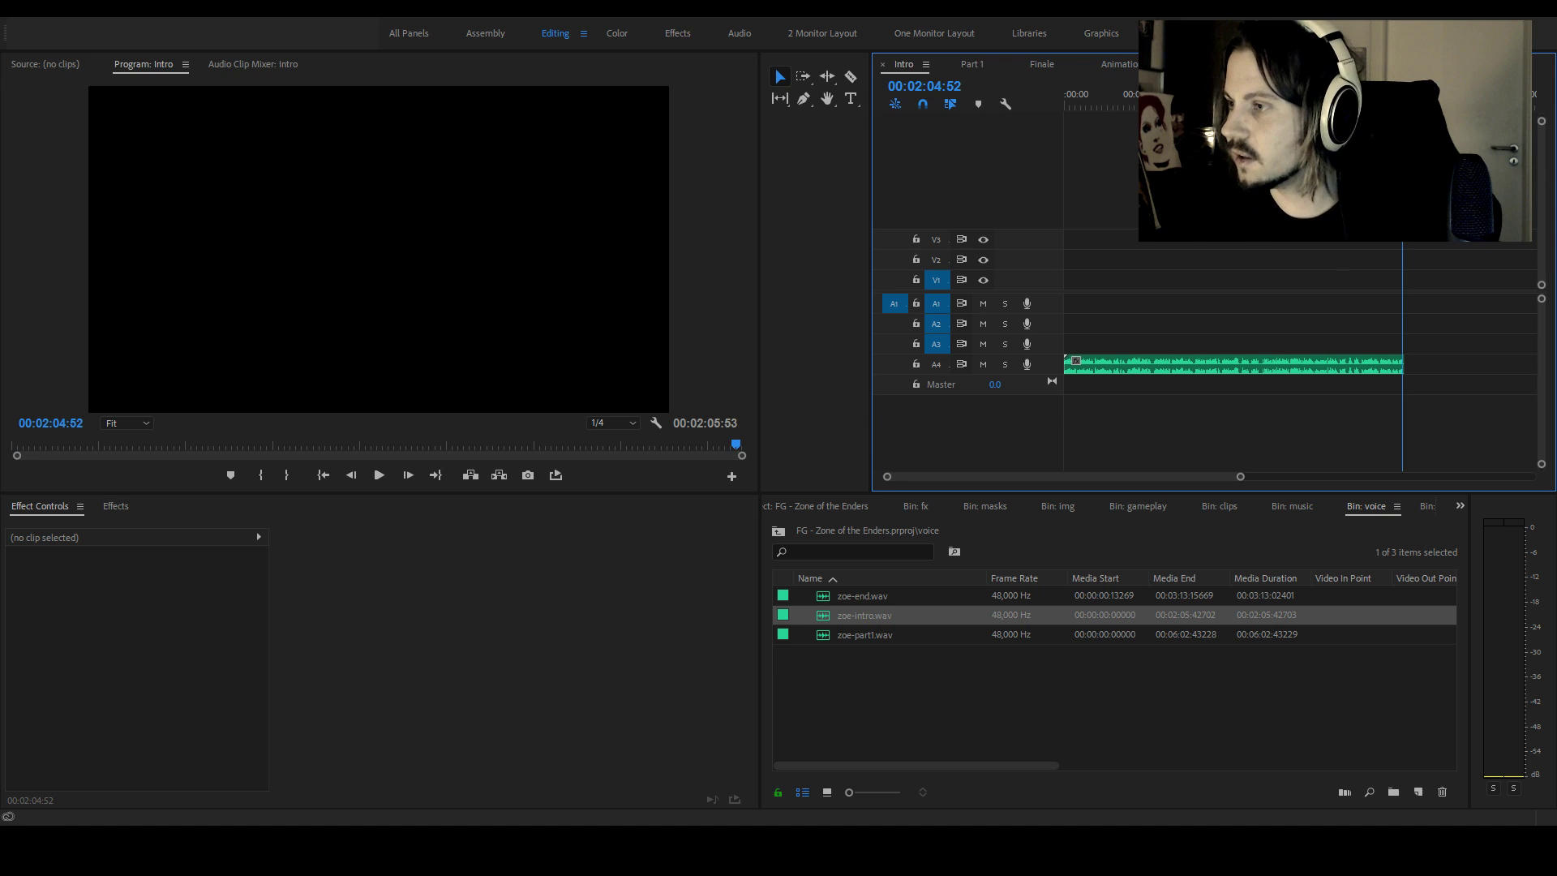
key(Home)
mouse_move(1248, 479)
mouse_down()
mouse_move(1216, 483)
mouse_move(1233, 483)
mouse_up()
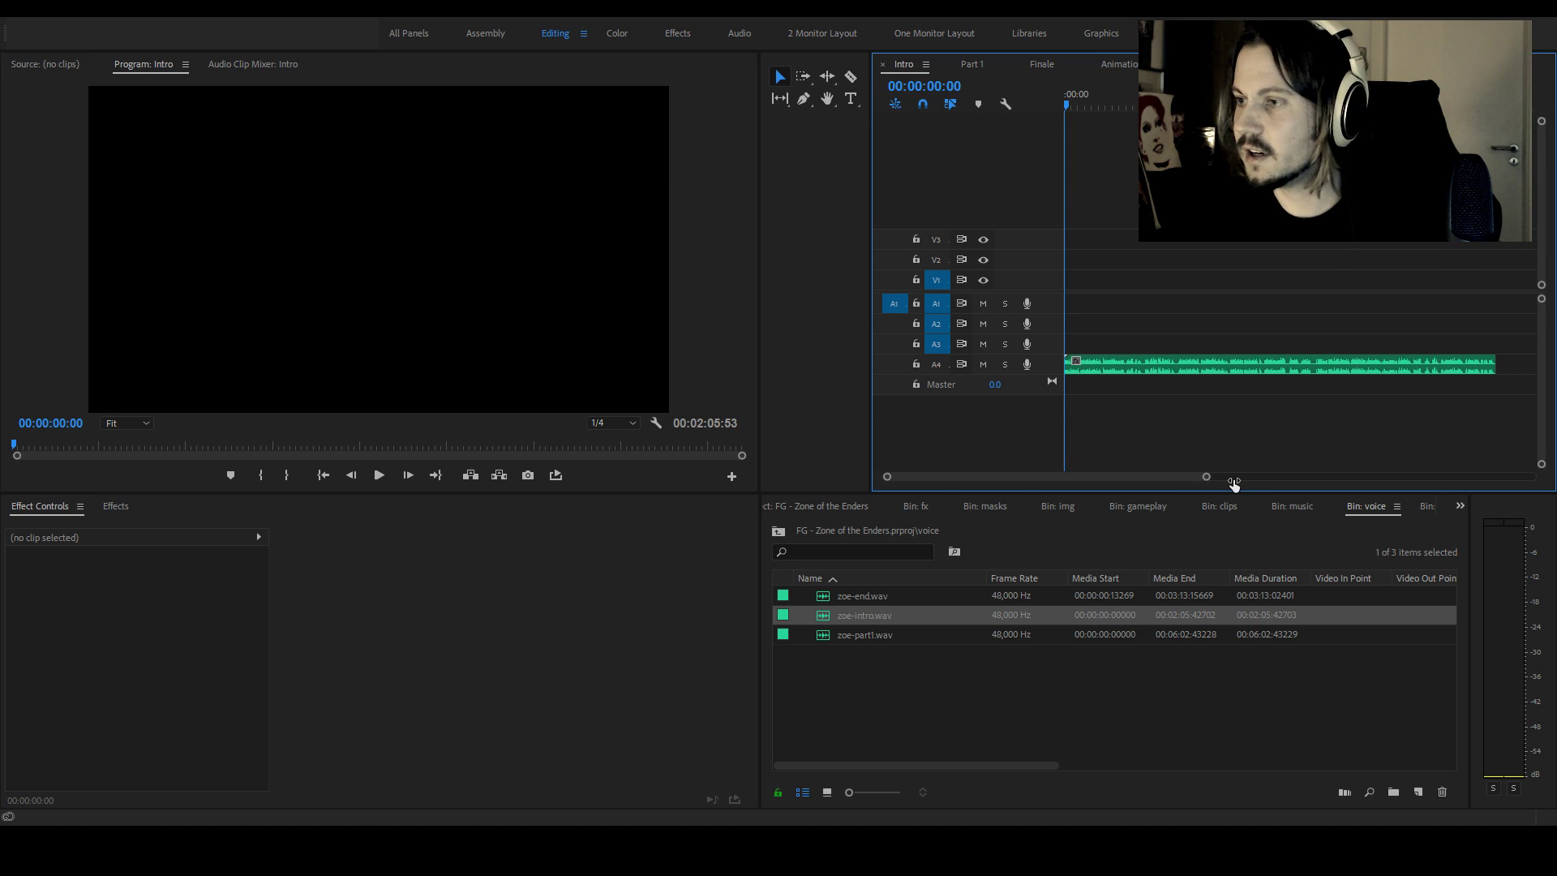
drag(1084, 366, 1144, 371)
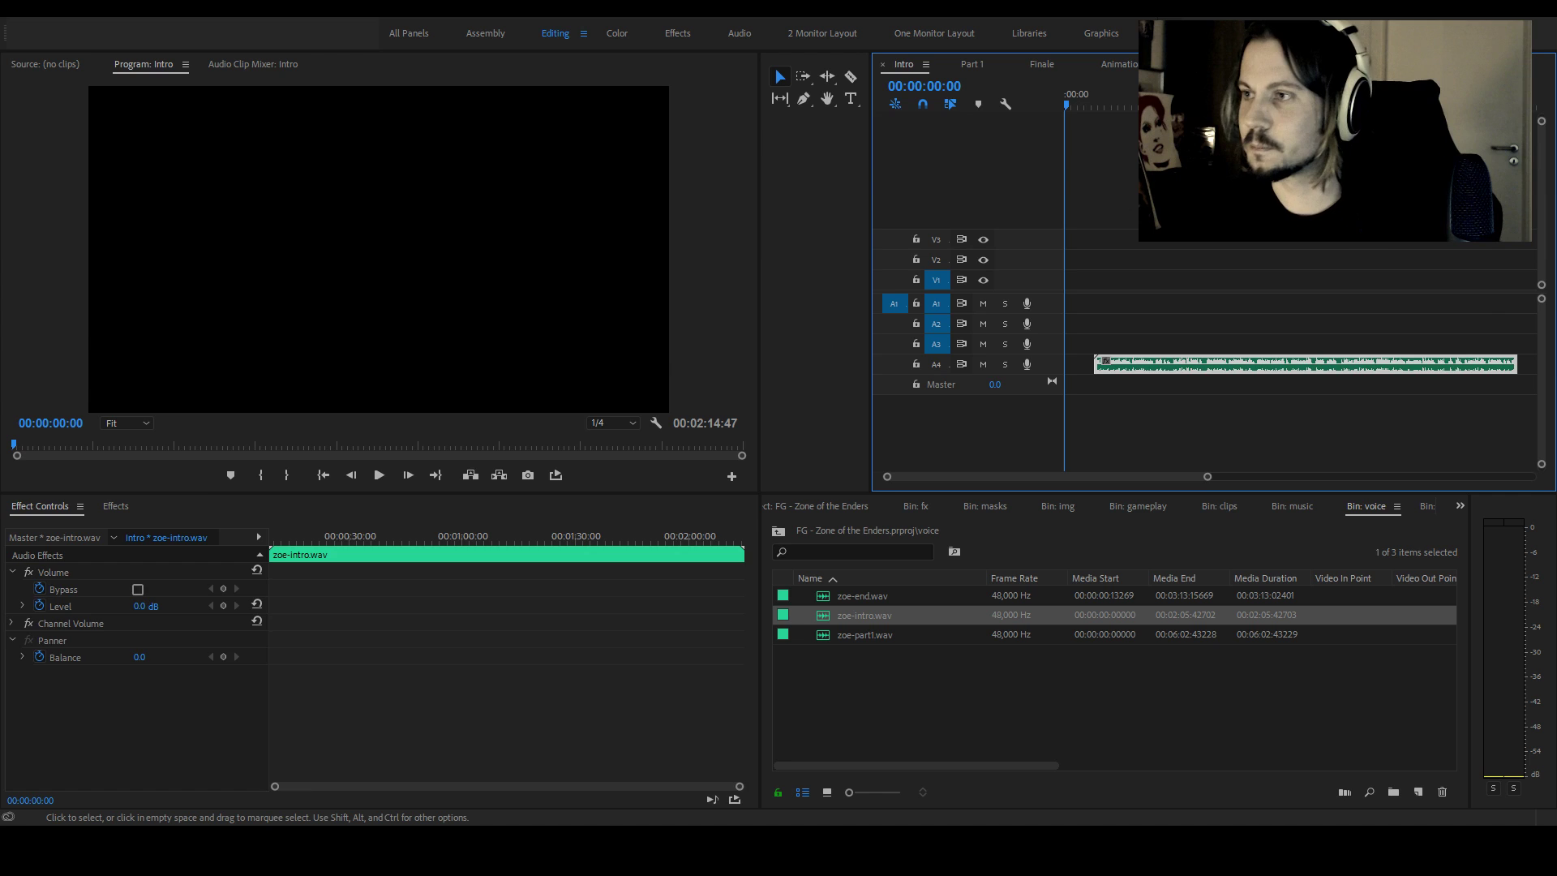
click(1122, 270)
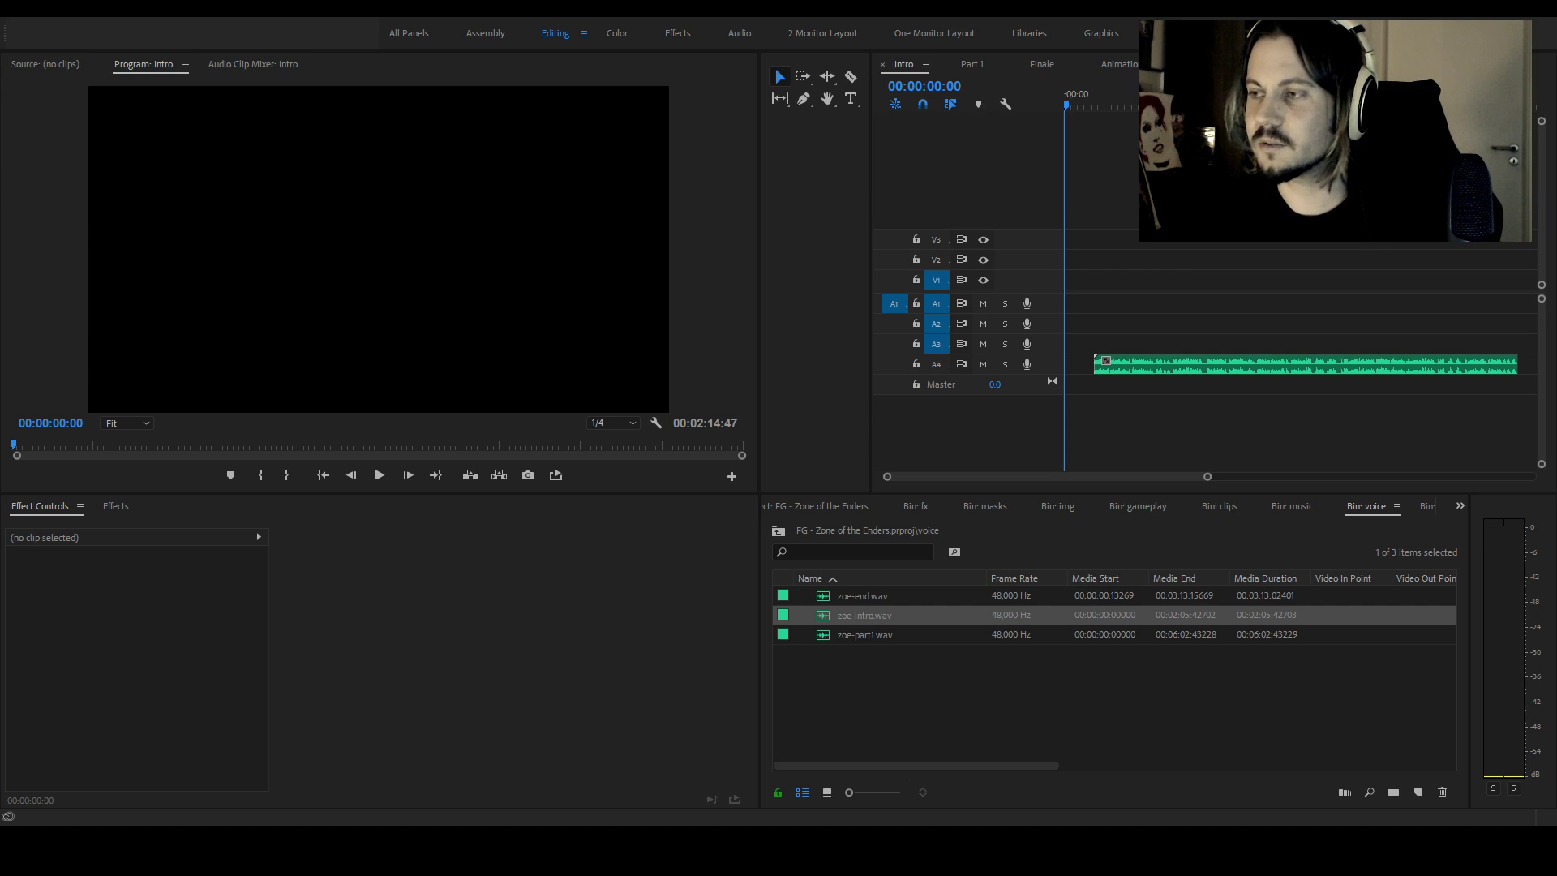
click(1158, 448)
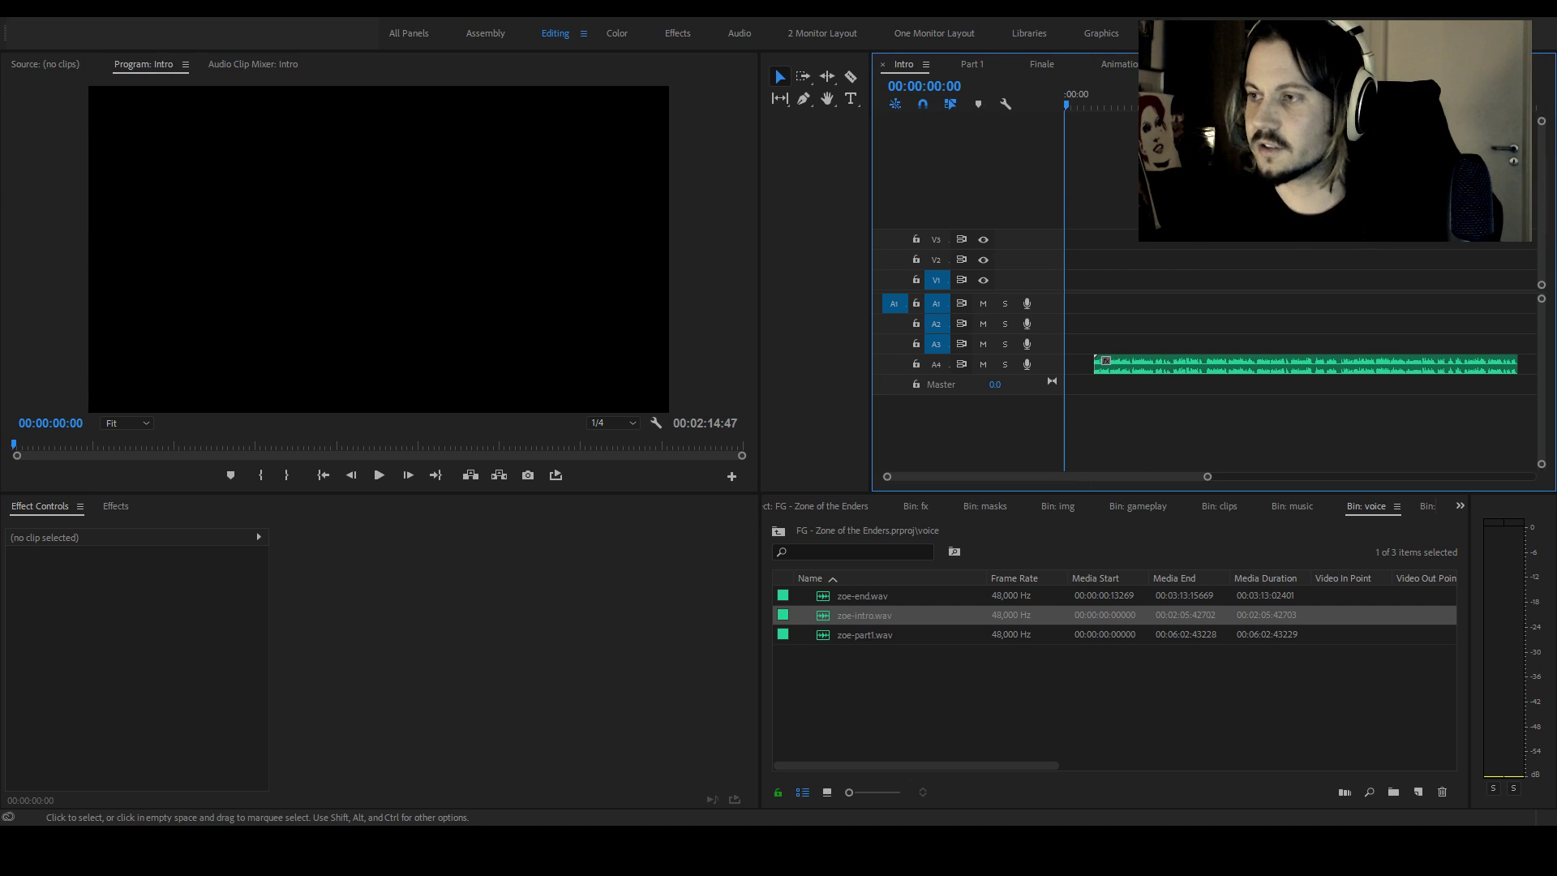
Play the intro voice-over from the start of its clip to about 57 seconds on the timeline
drag(1093, 104, 1093, 105)
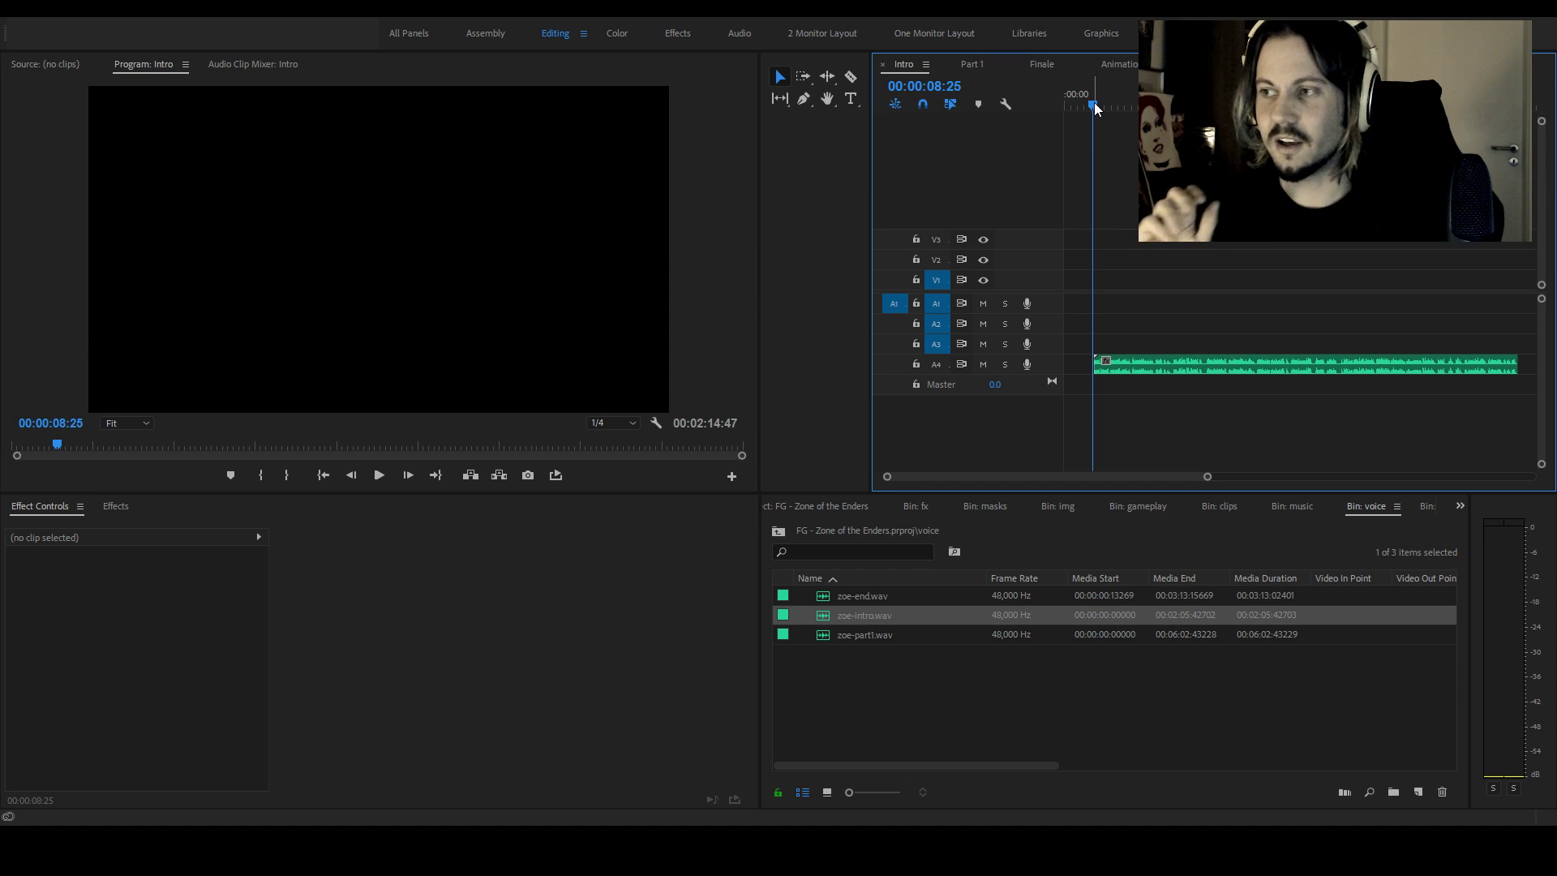
key(space)
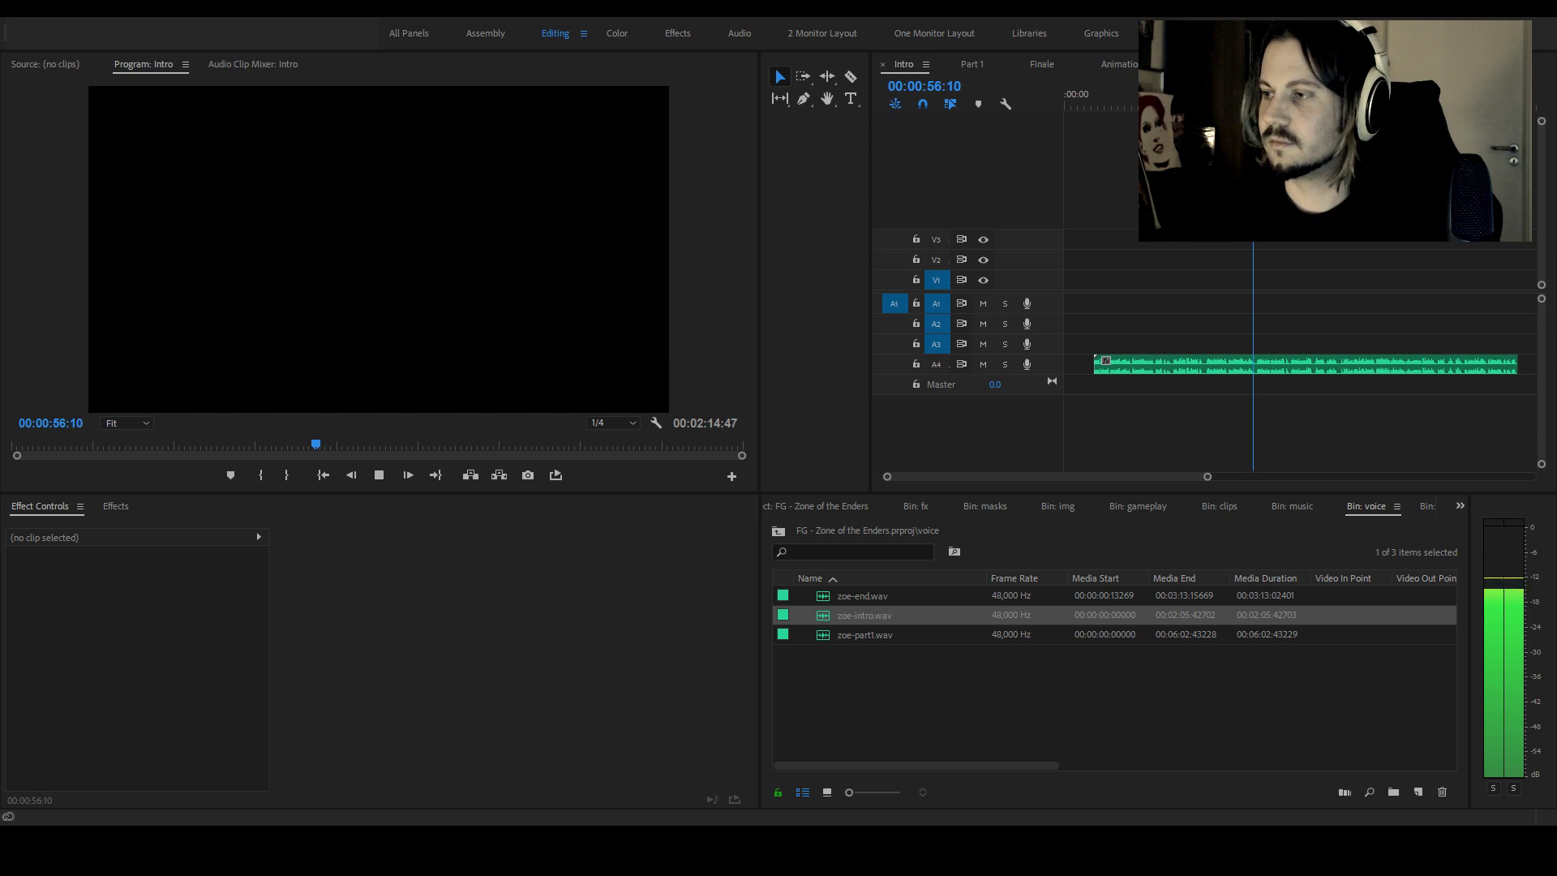
key(space)
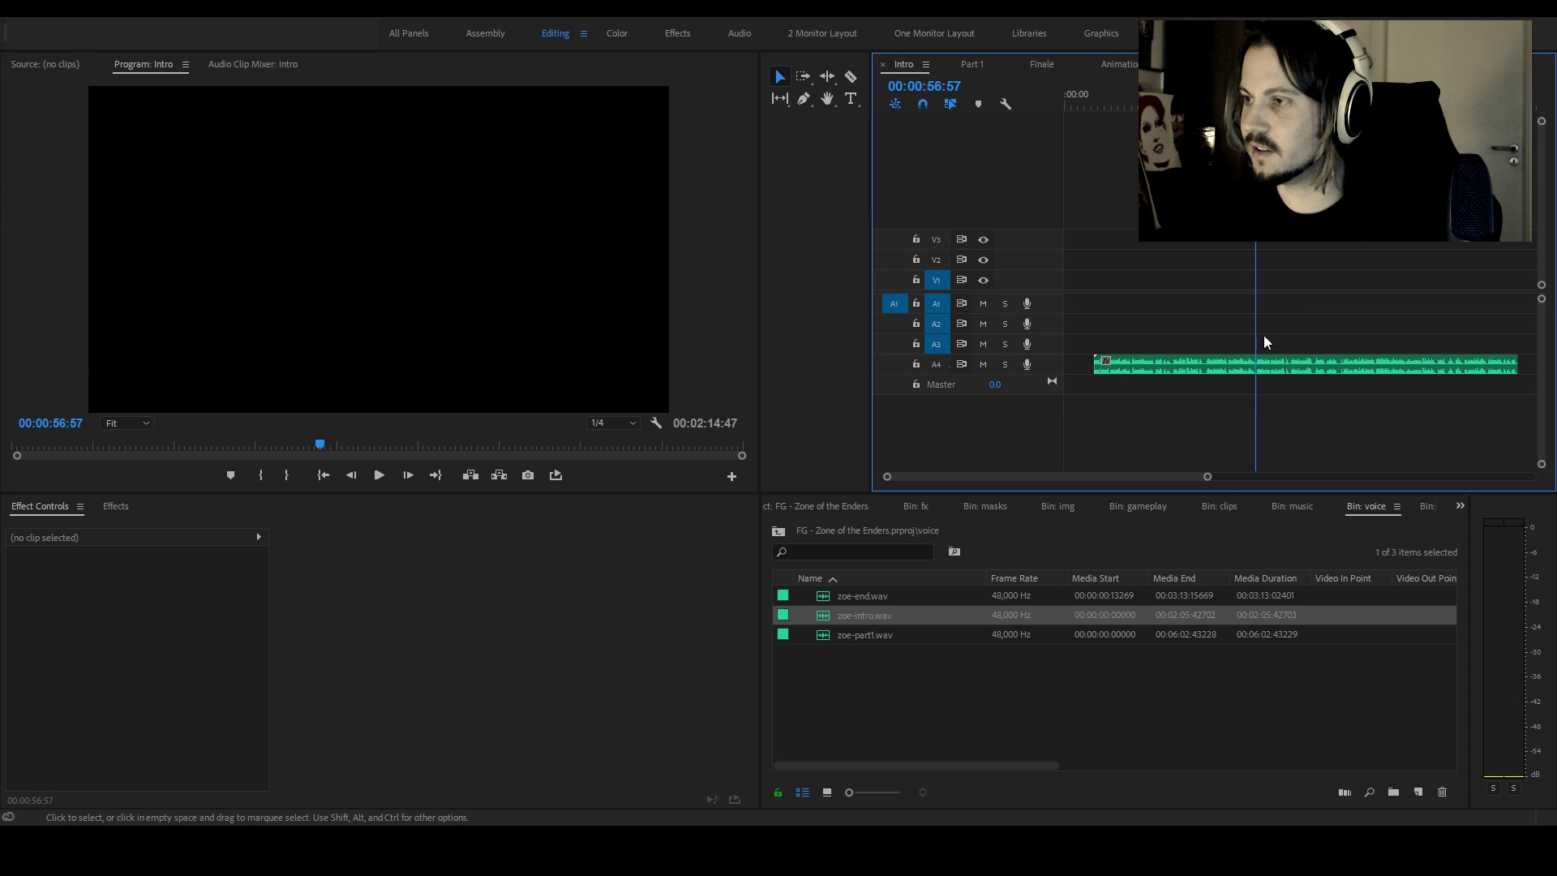
drag(1206, 477, 1153, 480)
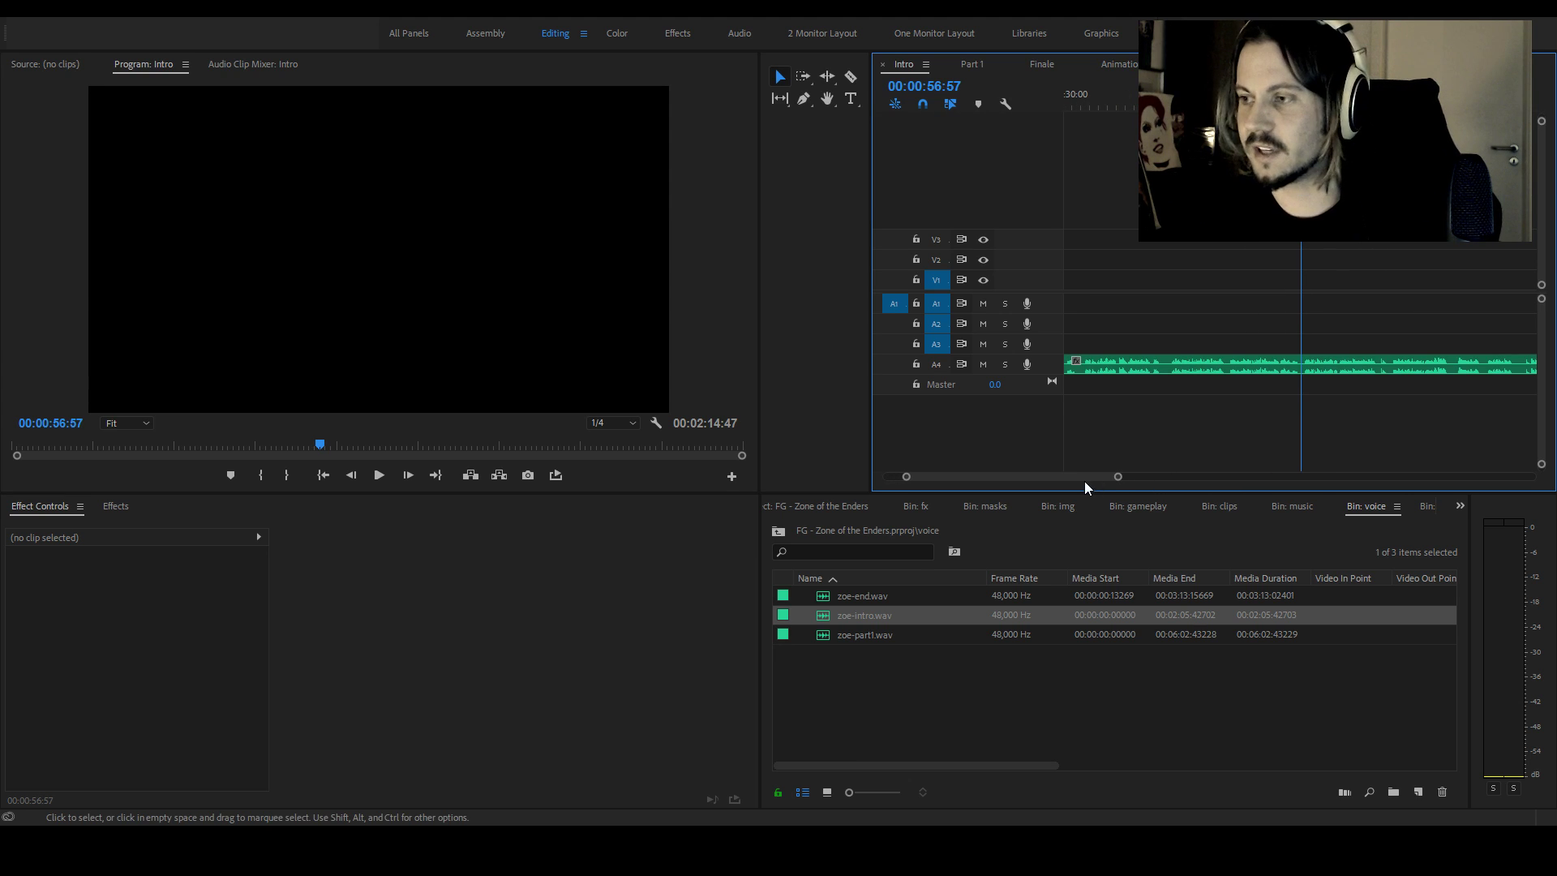
drag(1117, 477, 1164, 478)
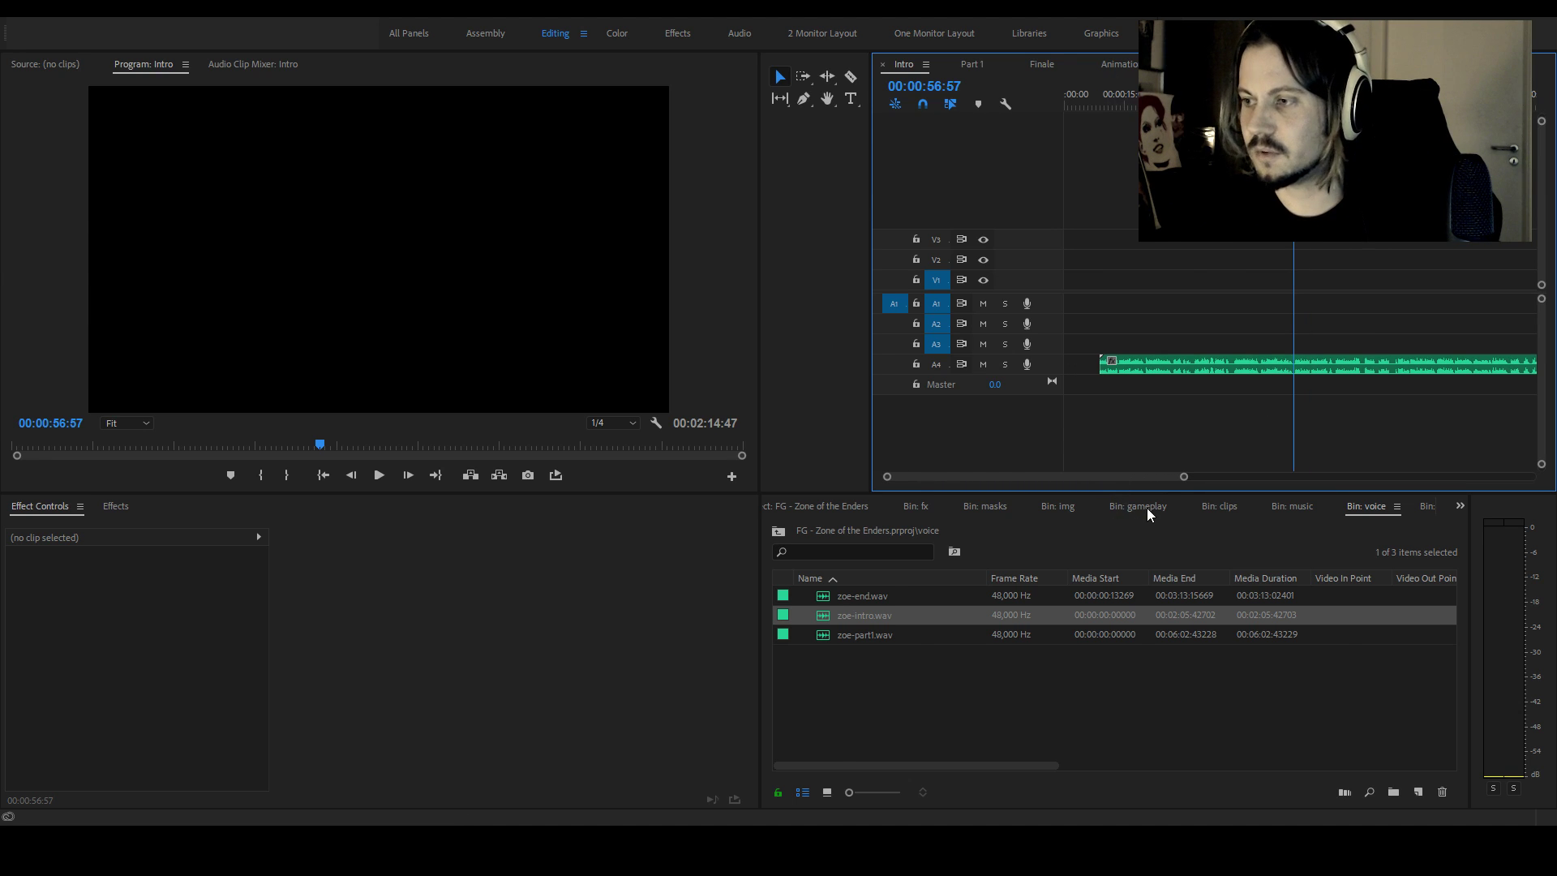
Open the gameplay bin, replay the voice-over near 35 seconds and its opening up to about 14 seconds, and return to the sequence start
click(1147, 508)
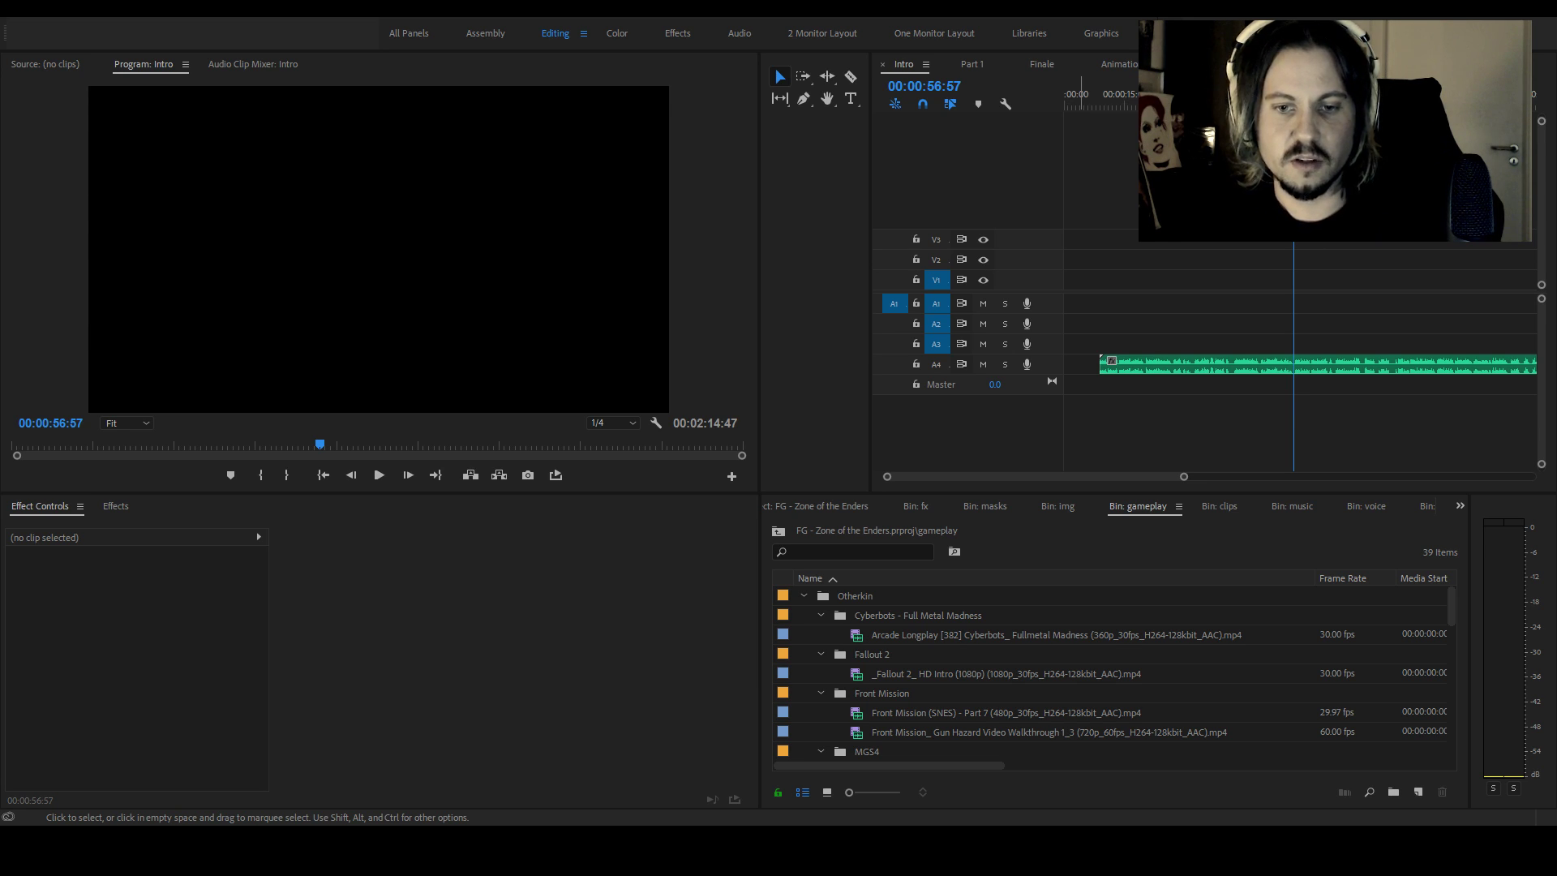
click(1189, 101)
key(space)
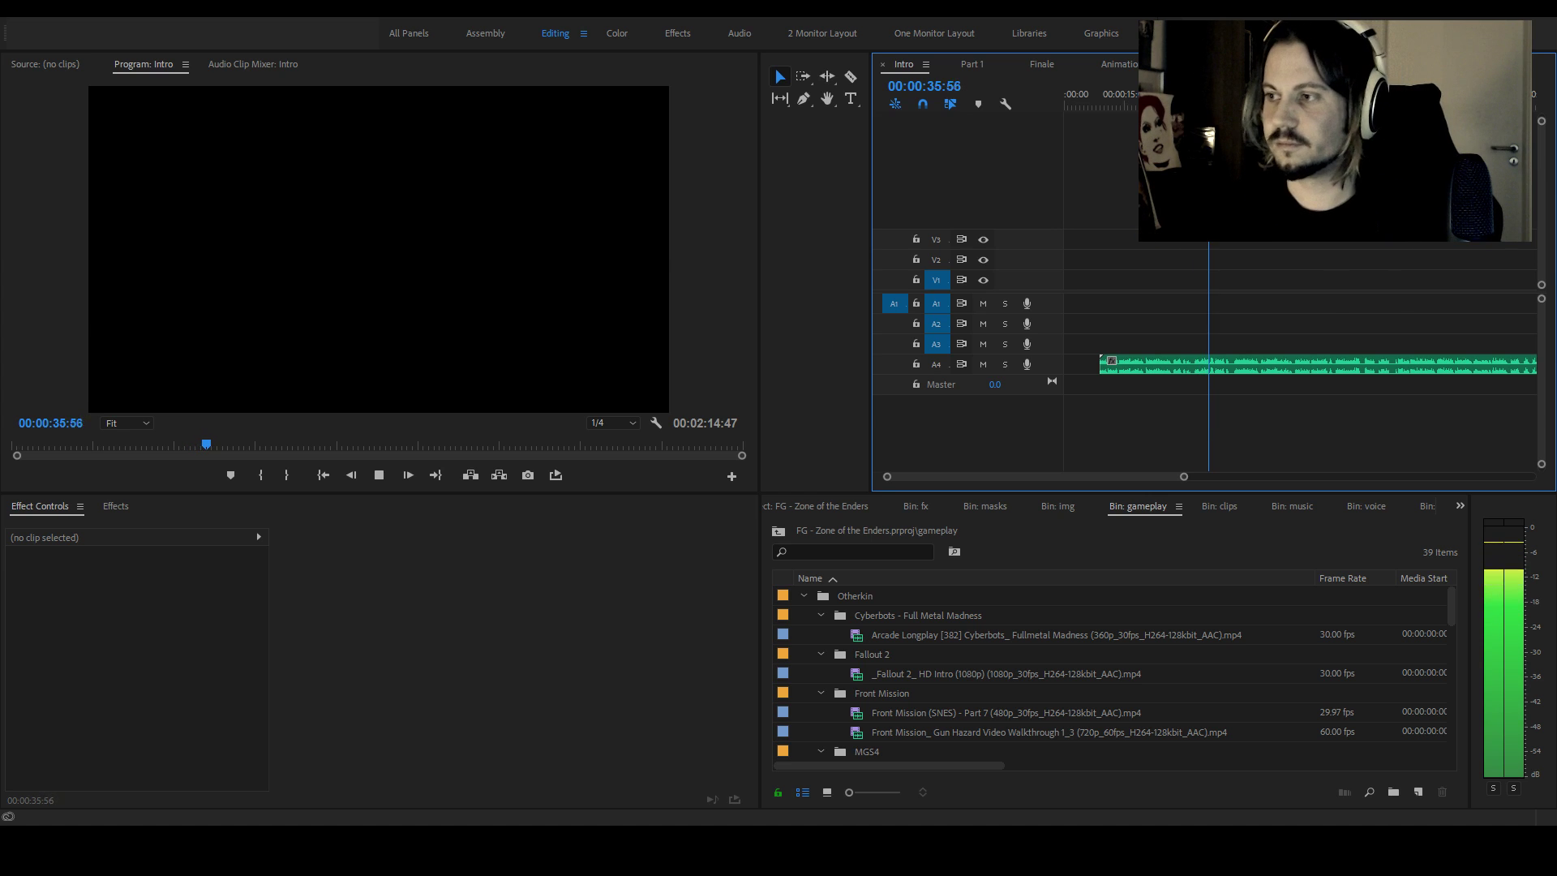
key(space)
key(Home)
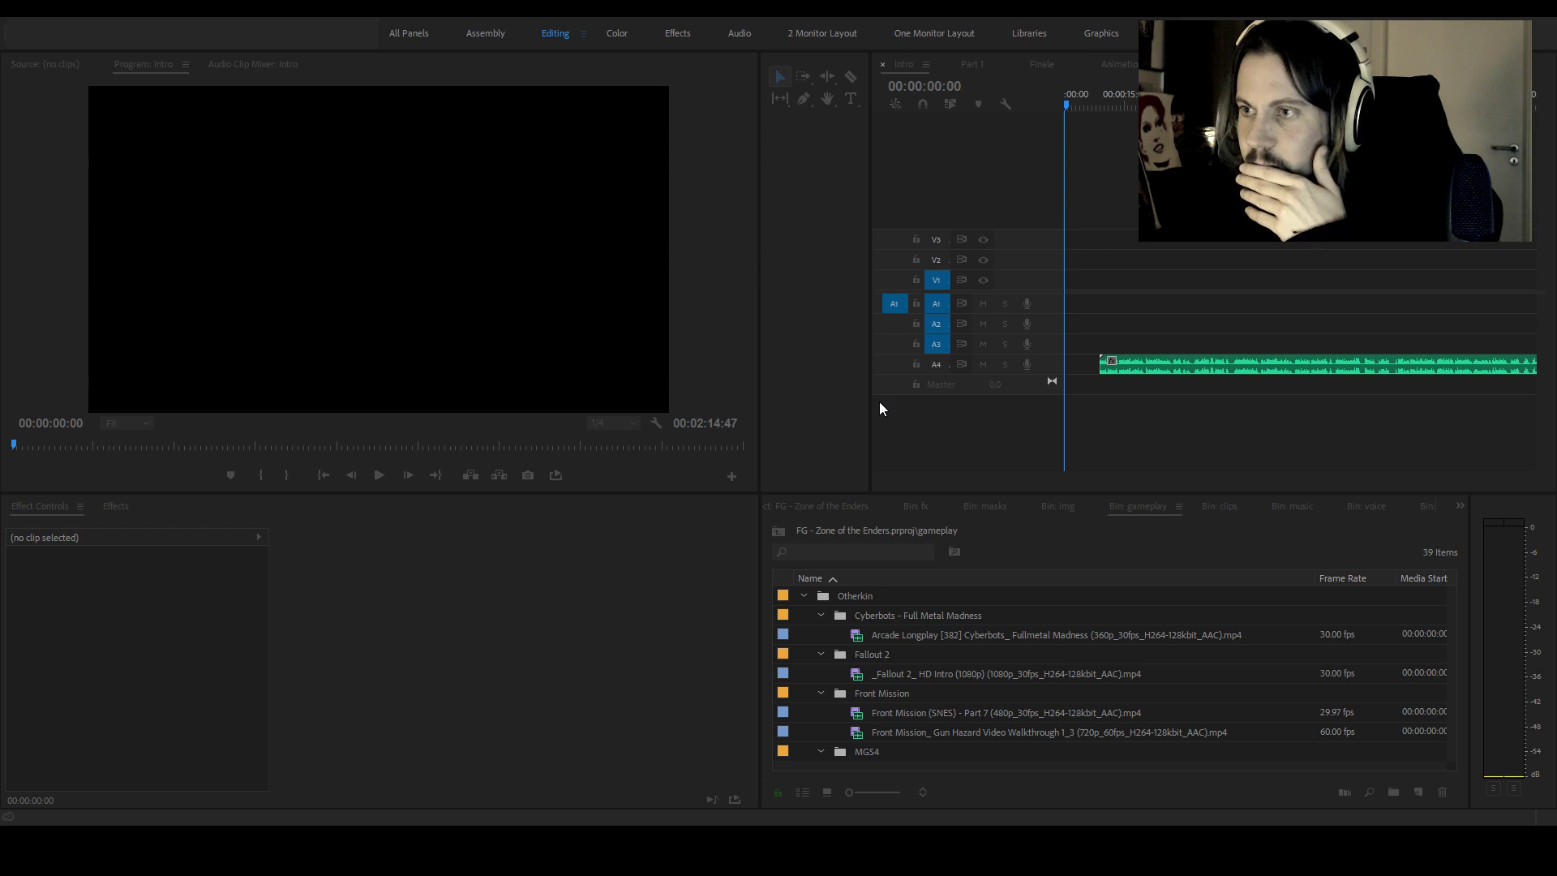
click(892, 426)
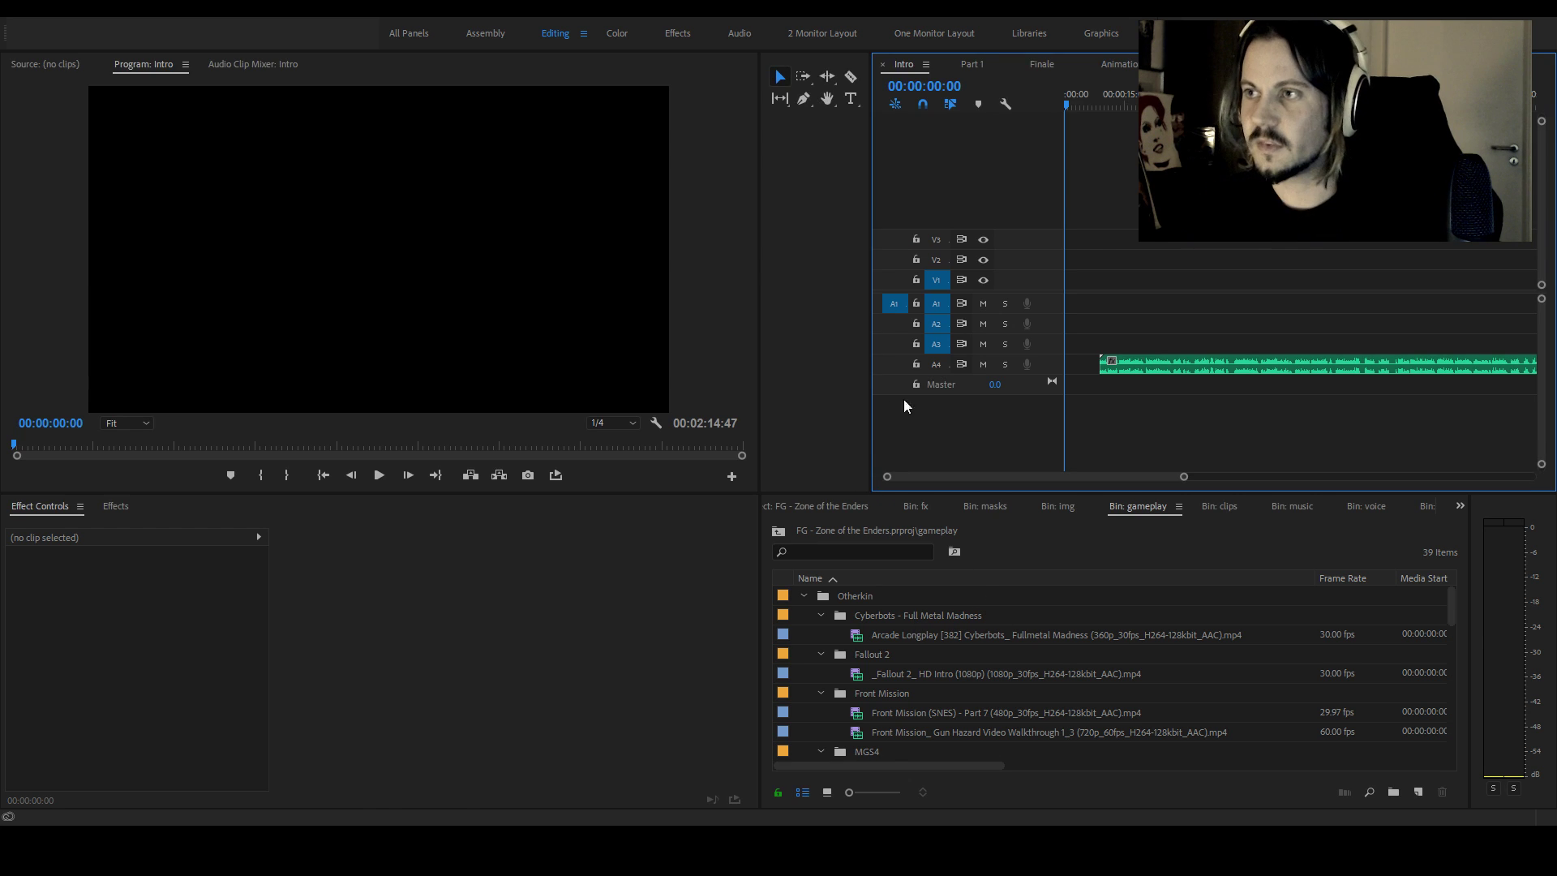
drag(1088, 99, 1099, 104)
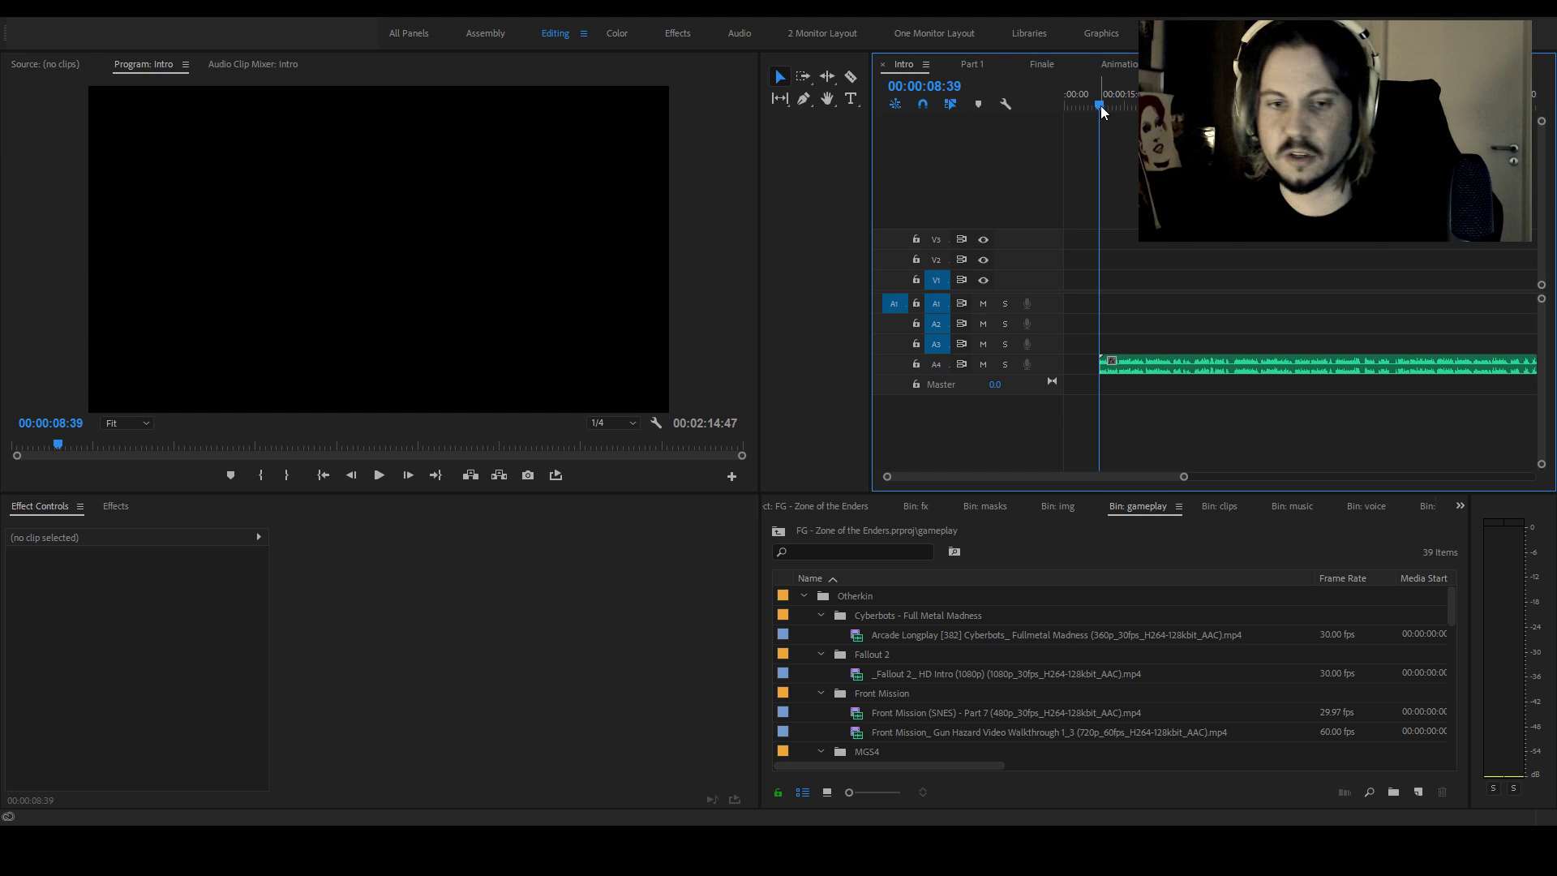
key(space)
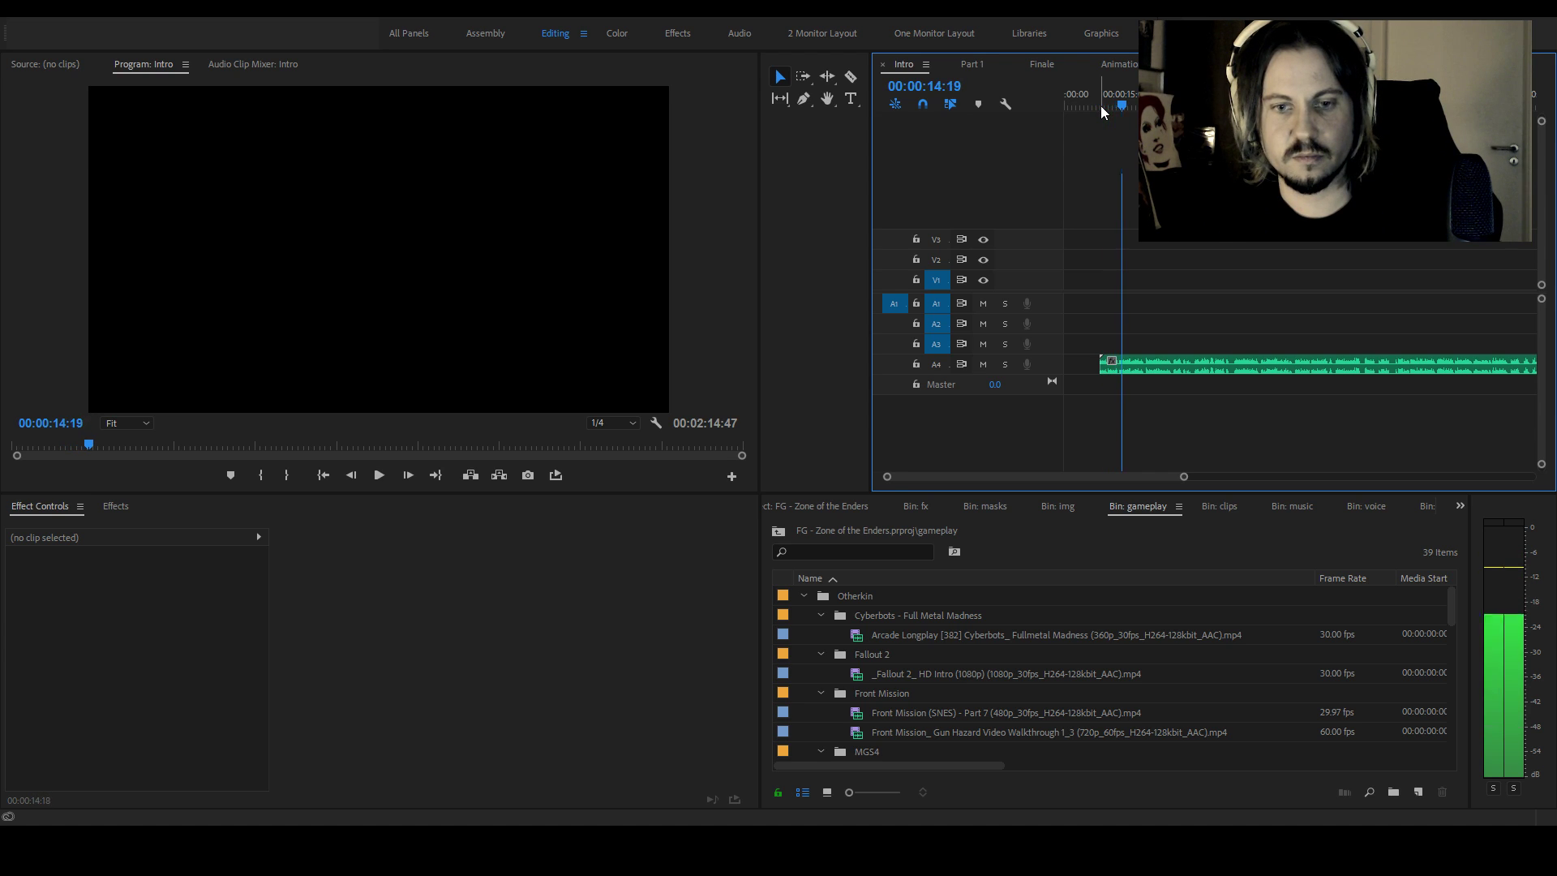
key(space)
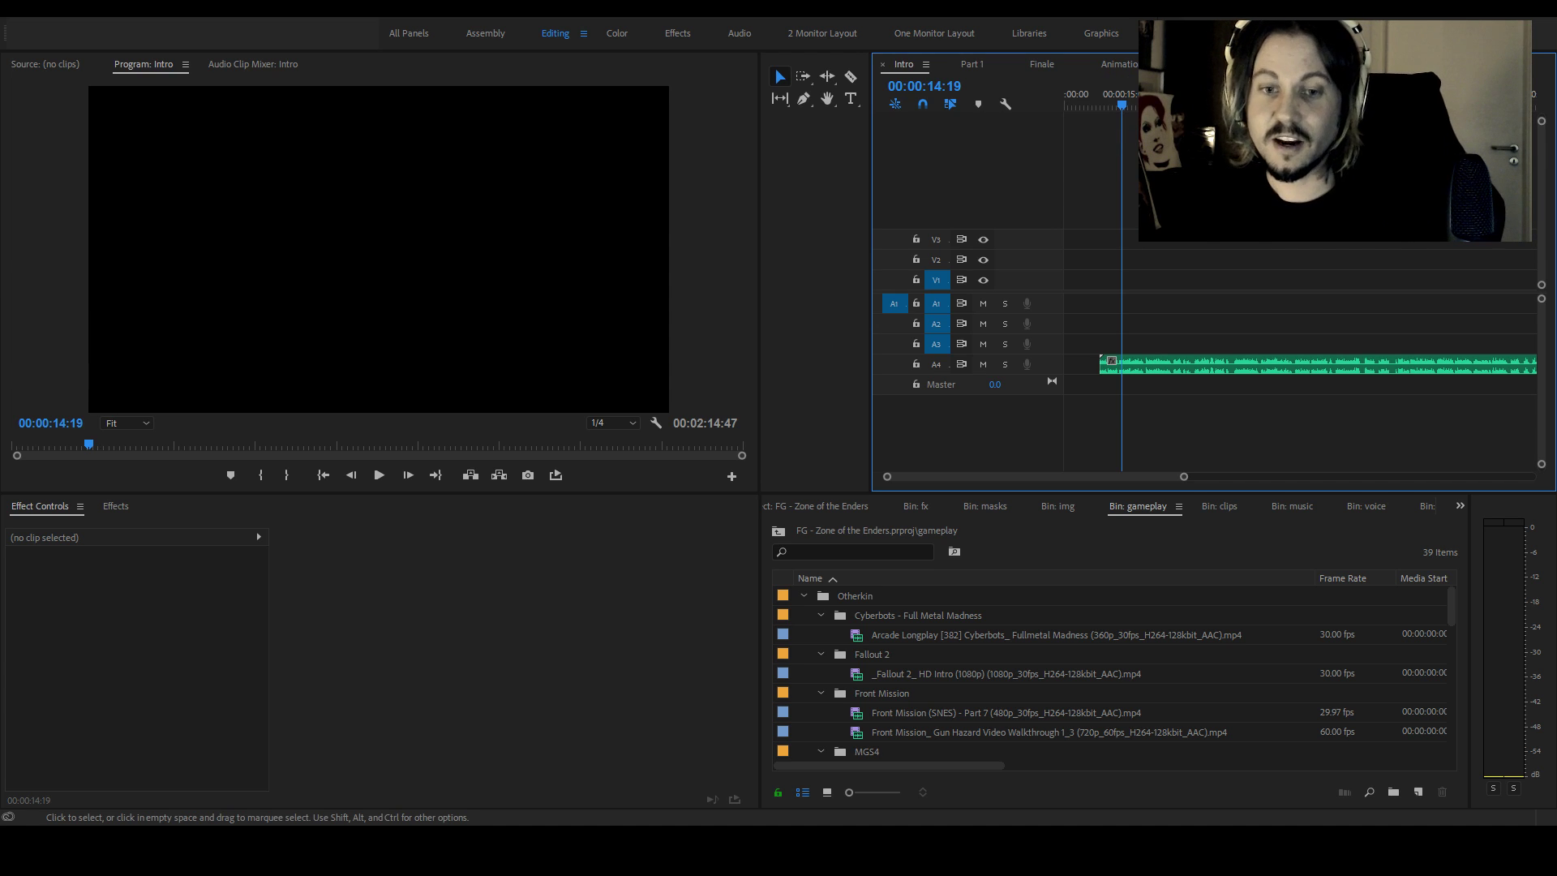
key(Home)
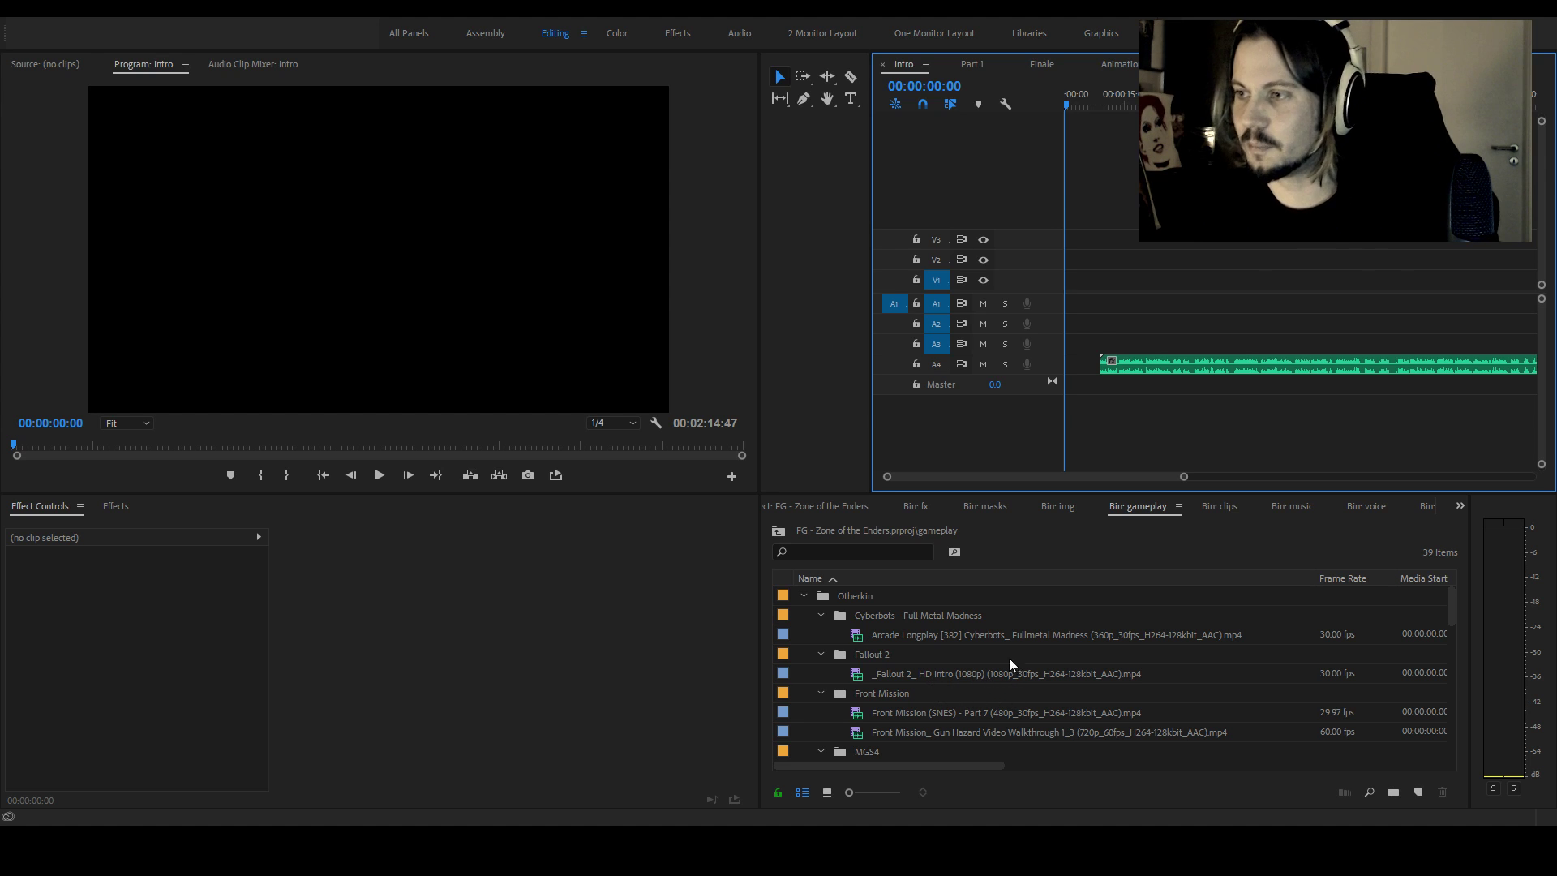
Open the Fallout 2 HD Intro clip for source preview and mark an In point at about 00:03:05 and an Out point at 00:03:09:01
double_click(907, 671)
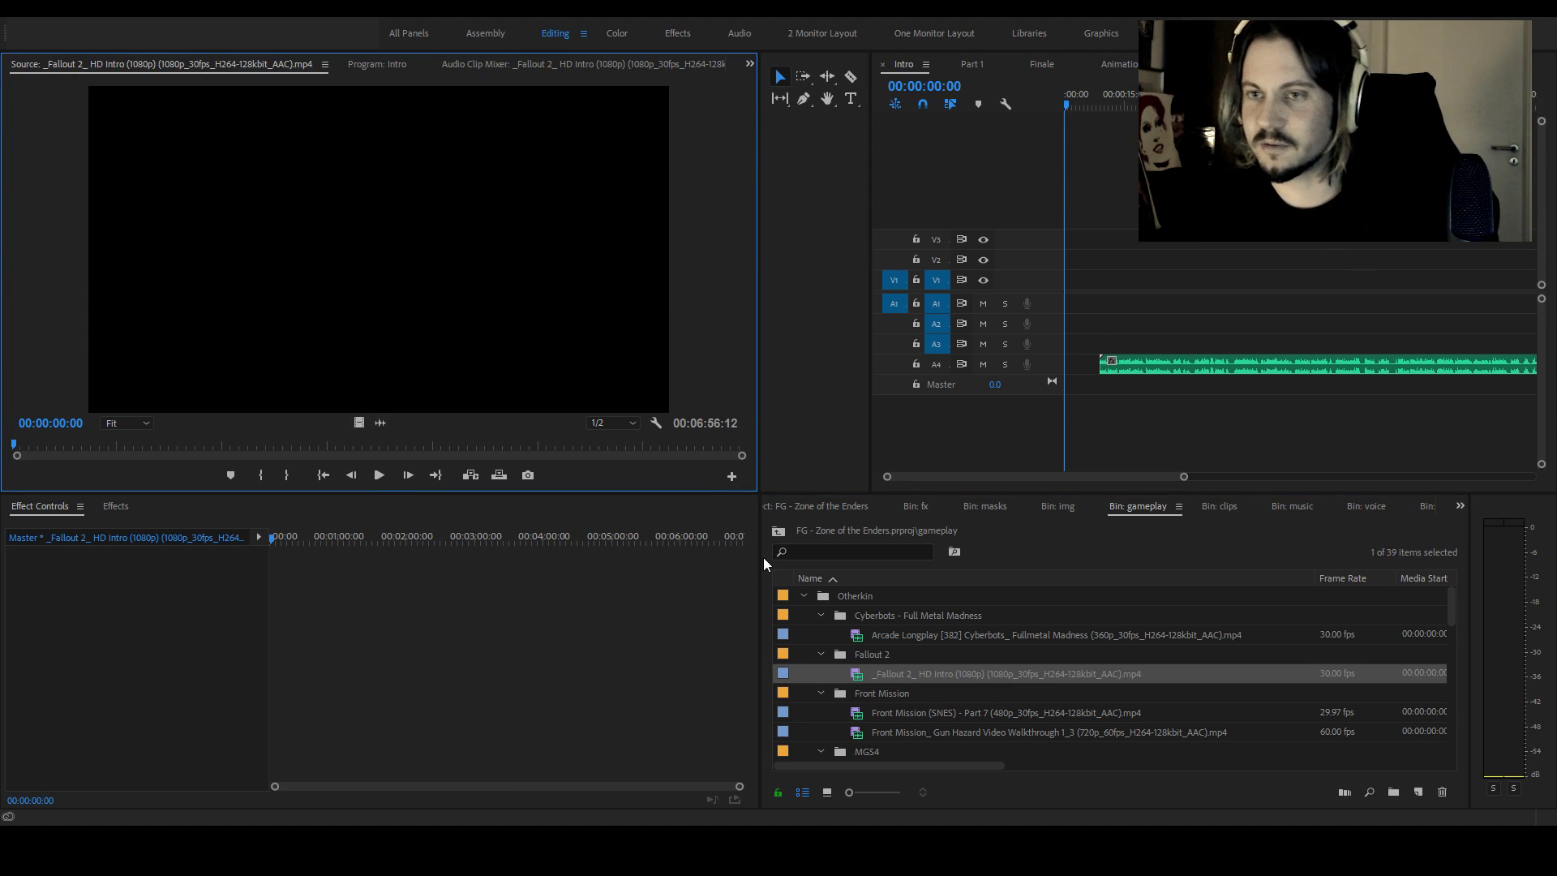
drag(18, 450, 17, 450)
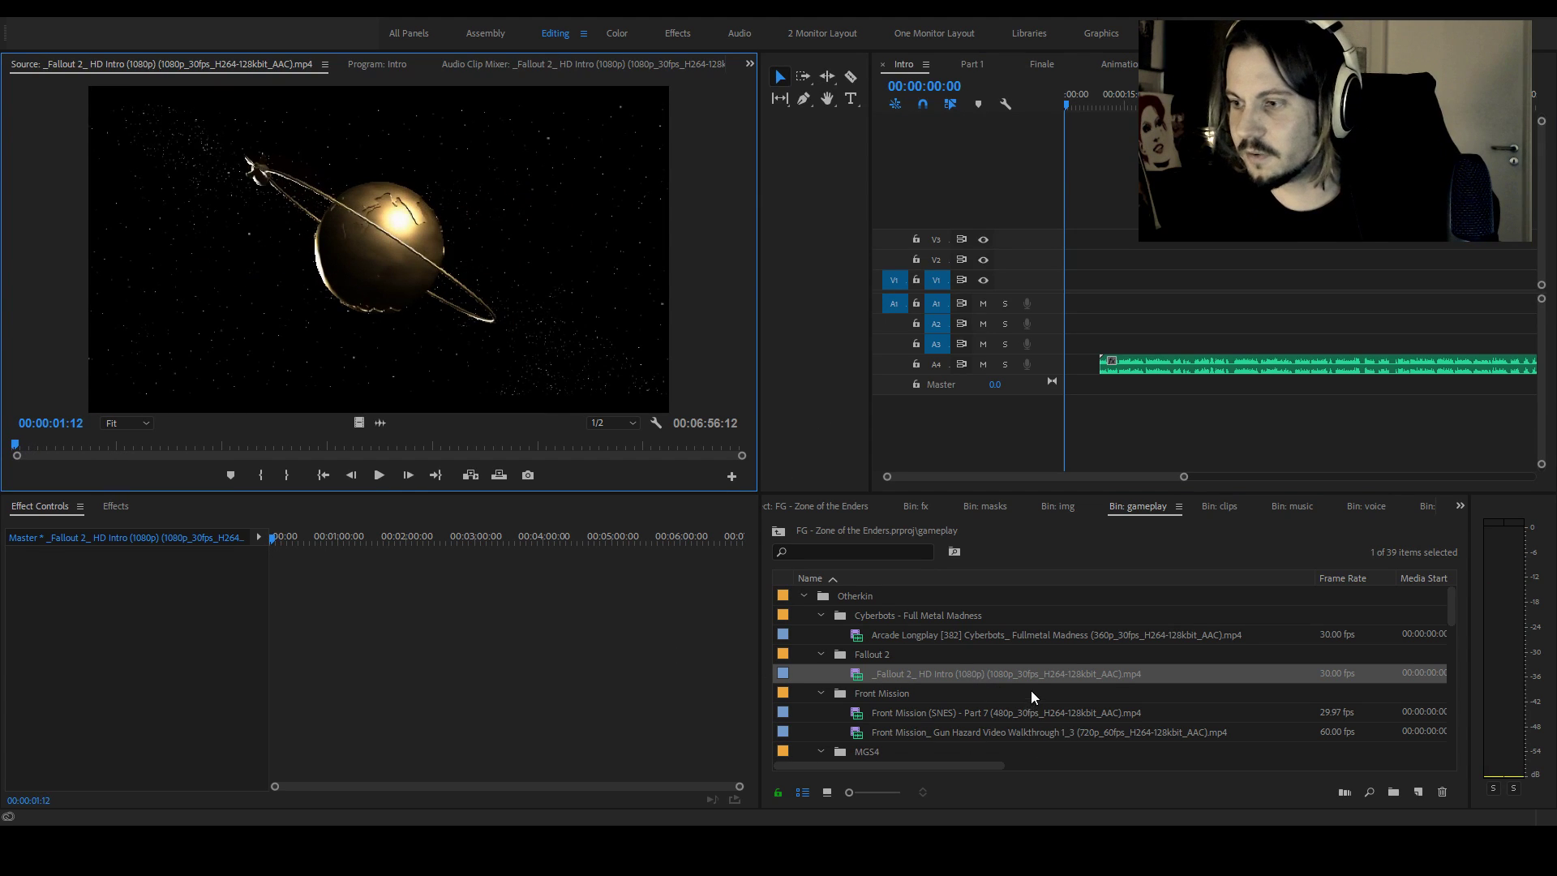
drag(2, 449, 338, 441)
key(i)
key(space)
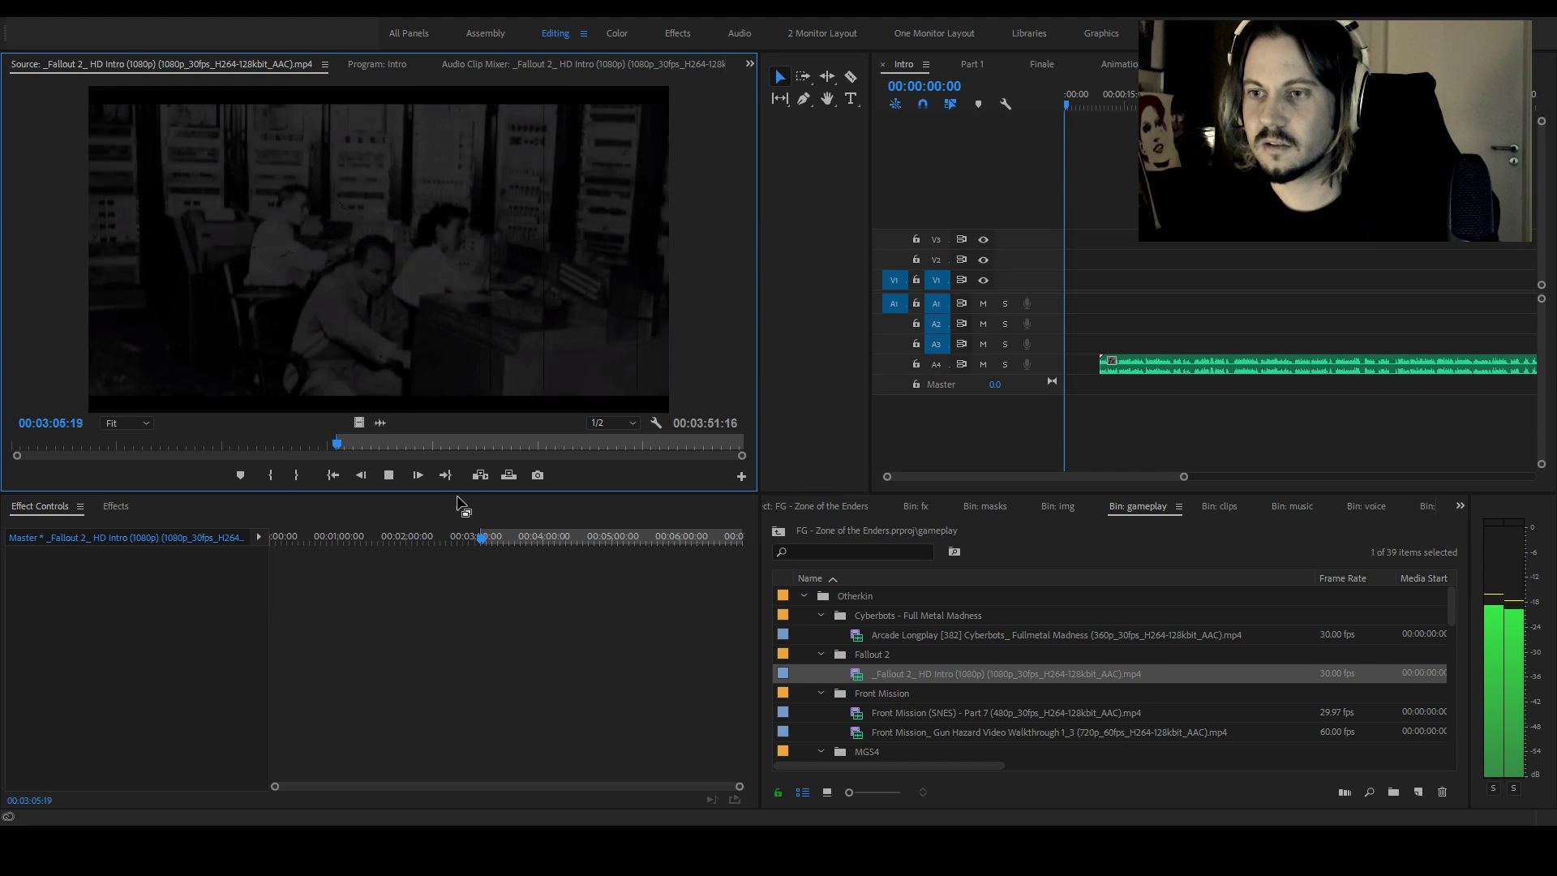
key(space)
click(299, 475)
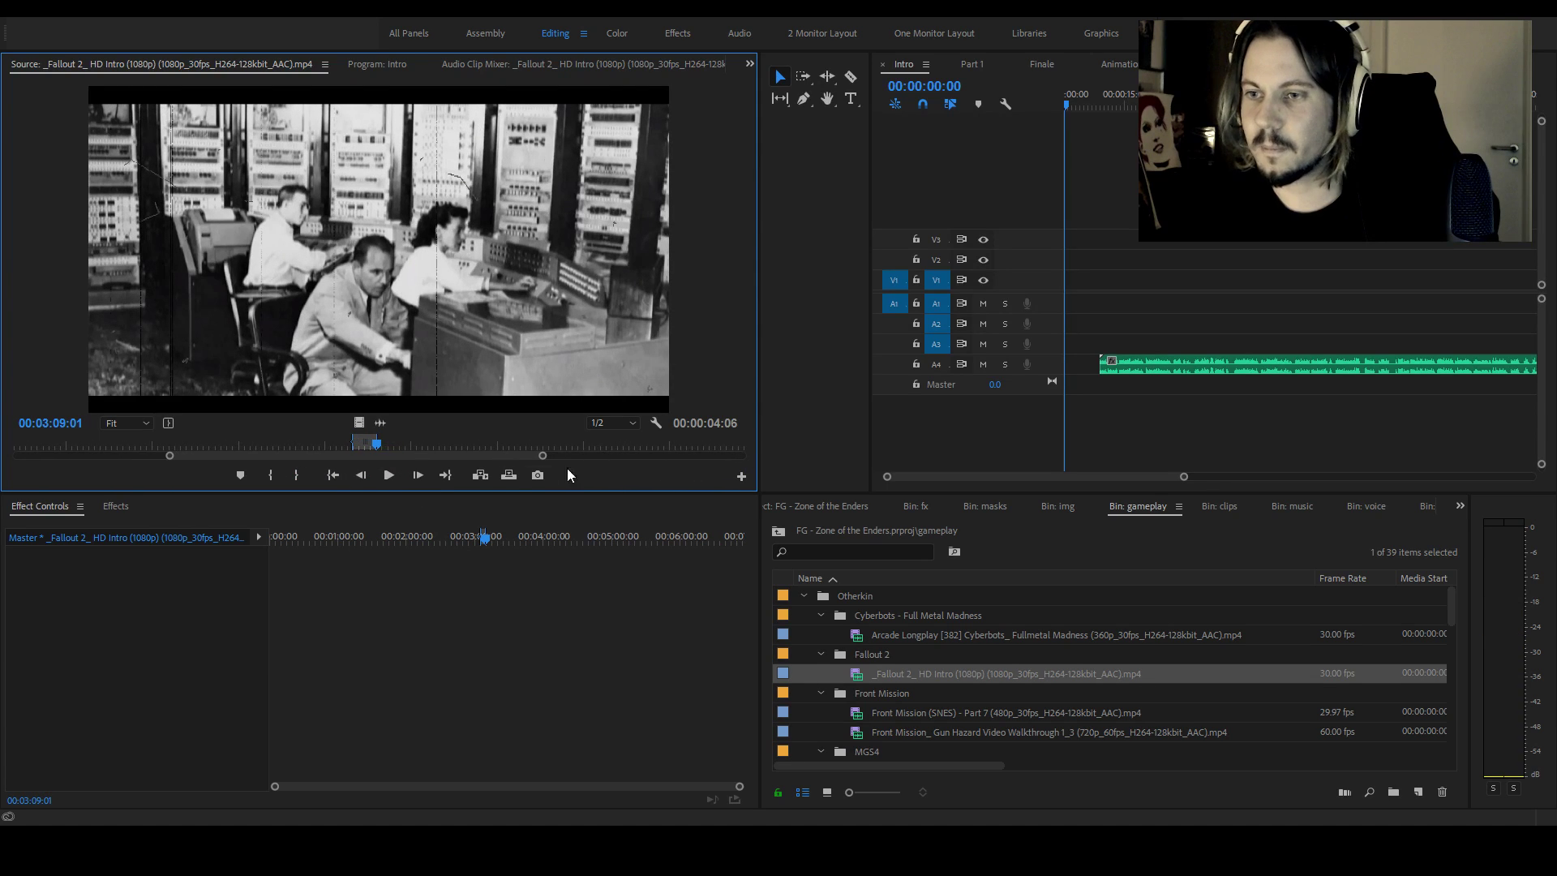
Move the Fallout 2 clip's In point to about 00:03:02 and play the beginning of the marked range
drag(380, 451, 340, 451)
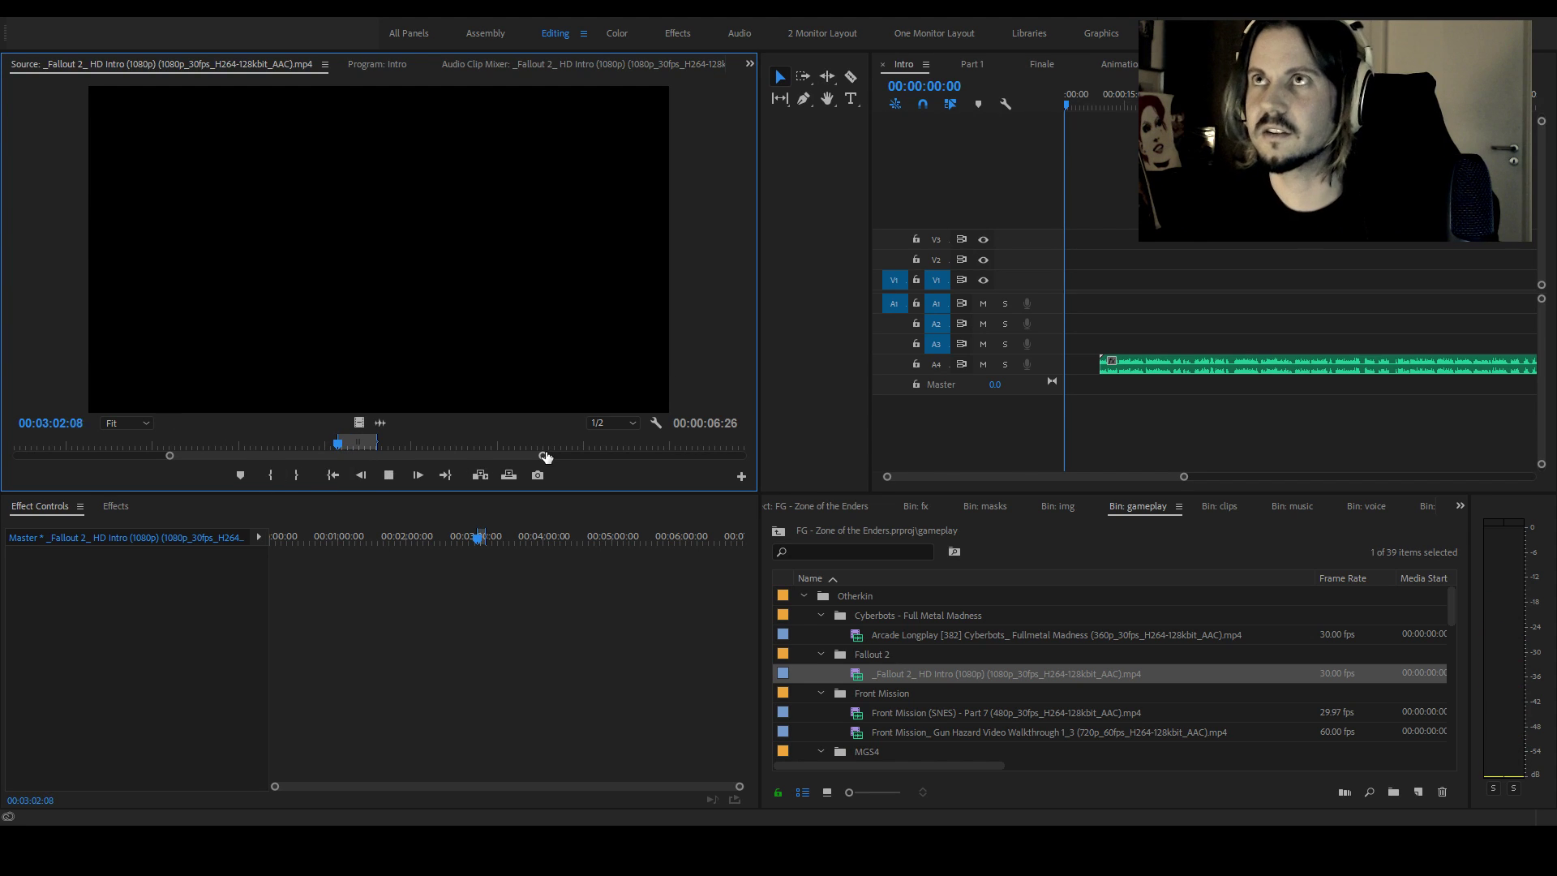
key(space)
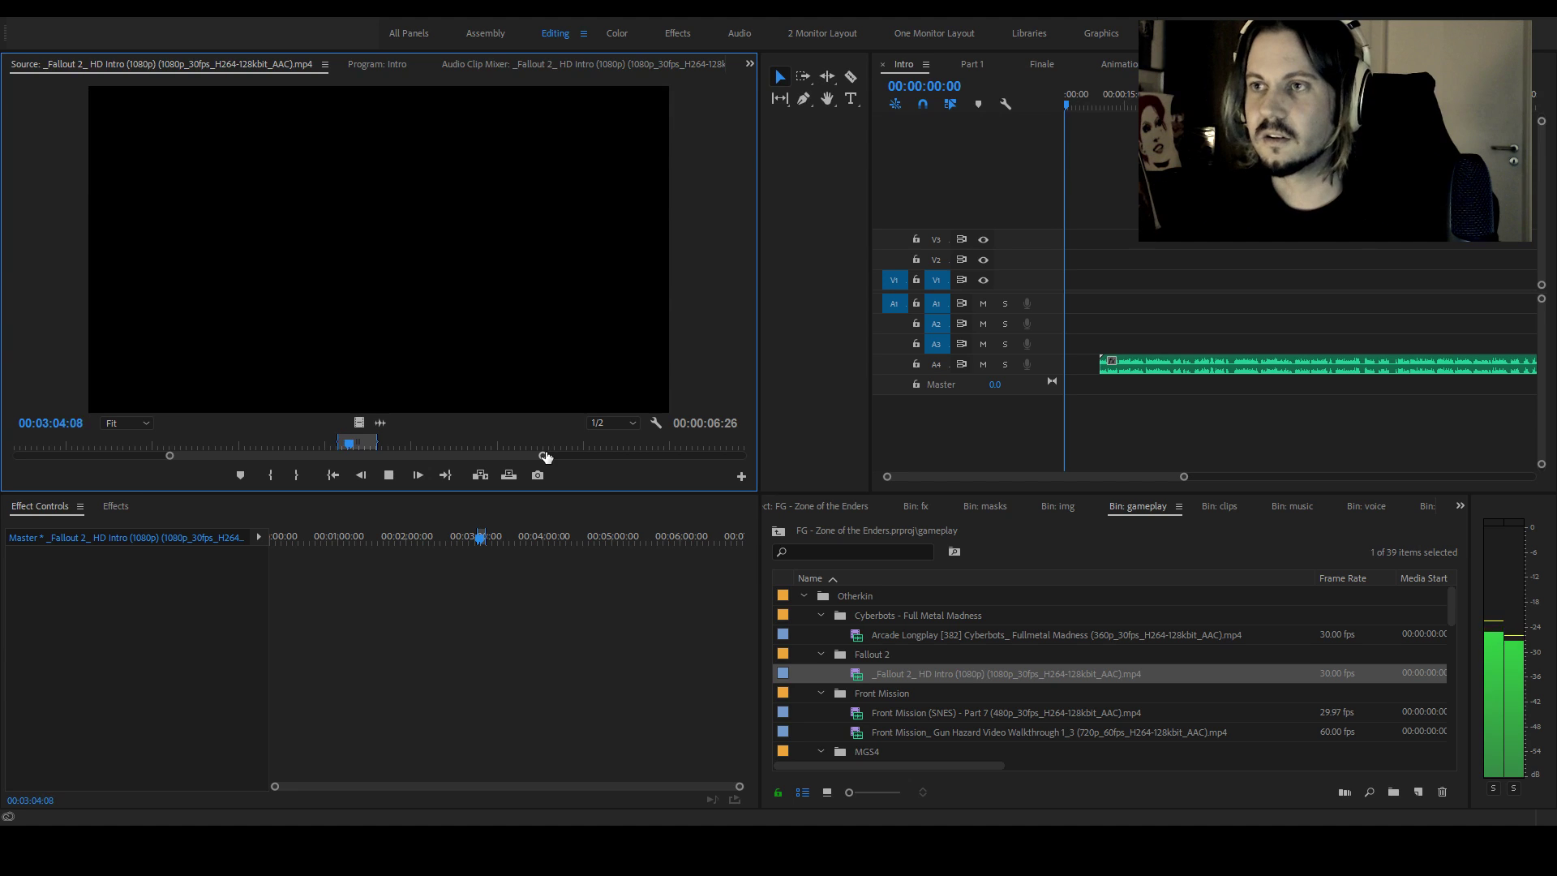
key(space)
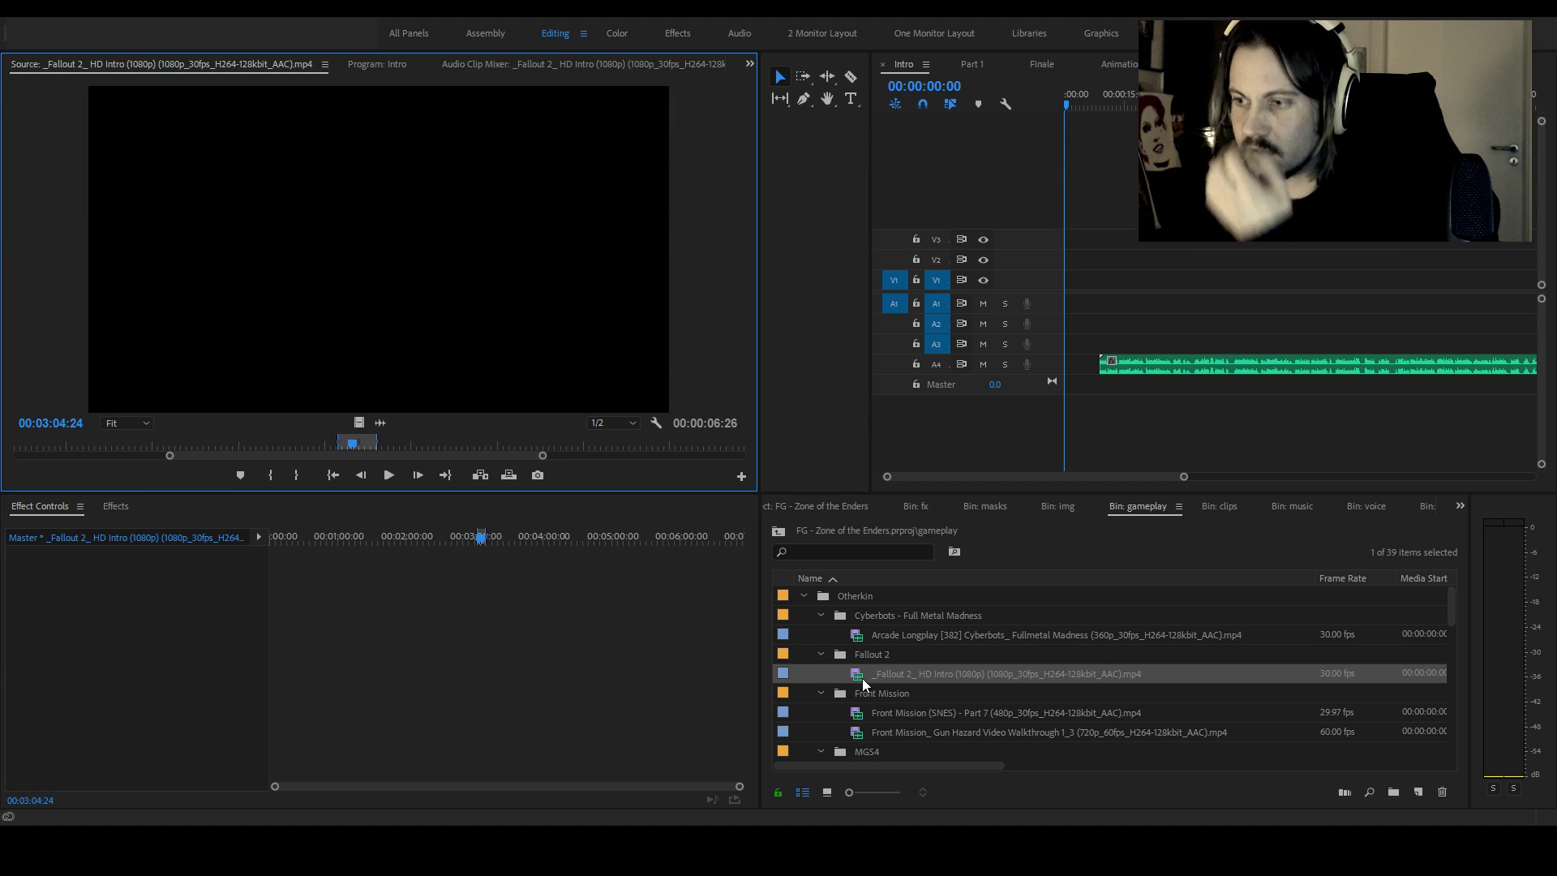
Place the marked Fallout 2 clip at the start of V1 and A1 in Intro, and shift zoe-intro.wav to start at about 52 seconds
drag(864, 673, 1356, 362)
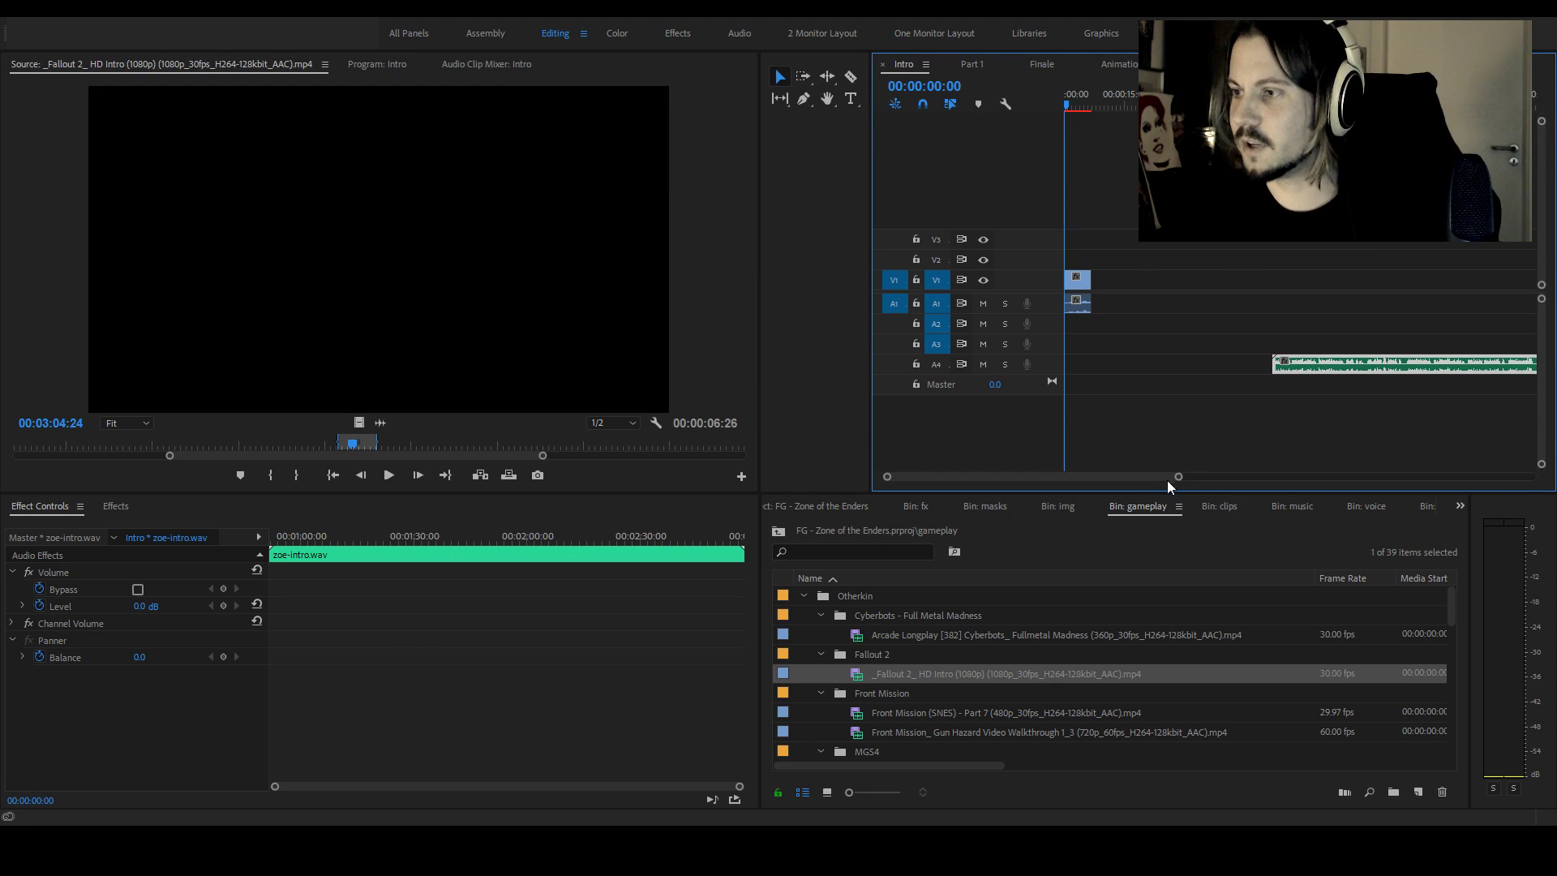
drag(1176, 481, 1102, 479)
click(1063, 91)
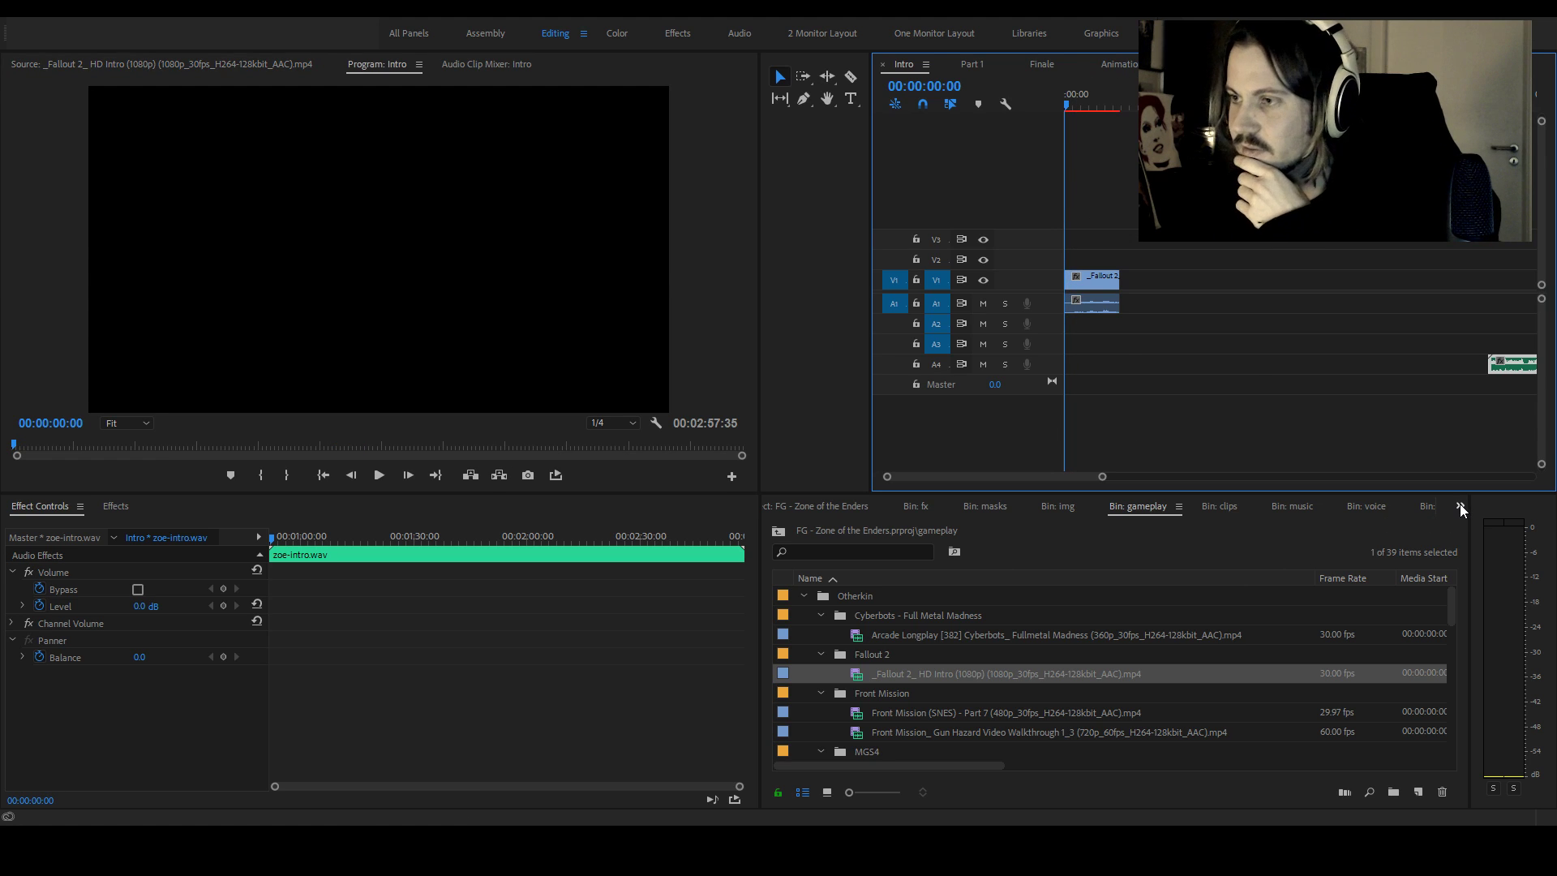
Cut the Fallout 2 clip at 00:00:01:07, remove its opening piece and close the gap at the sequence start
key(space)
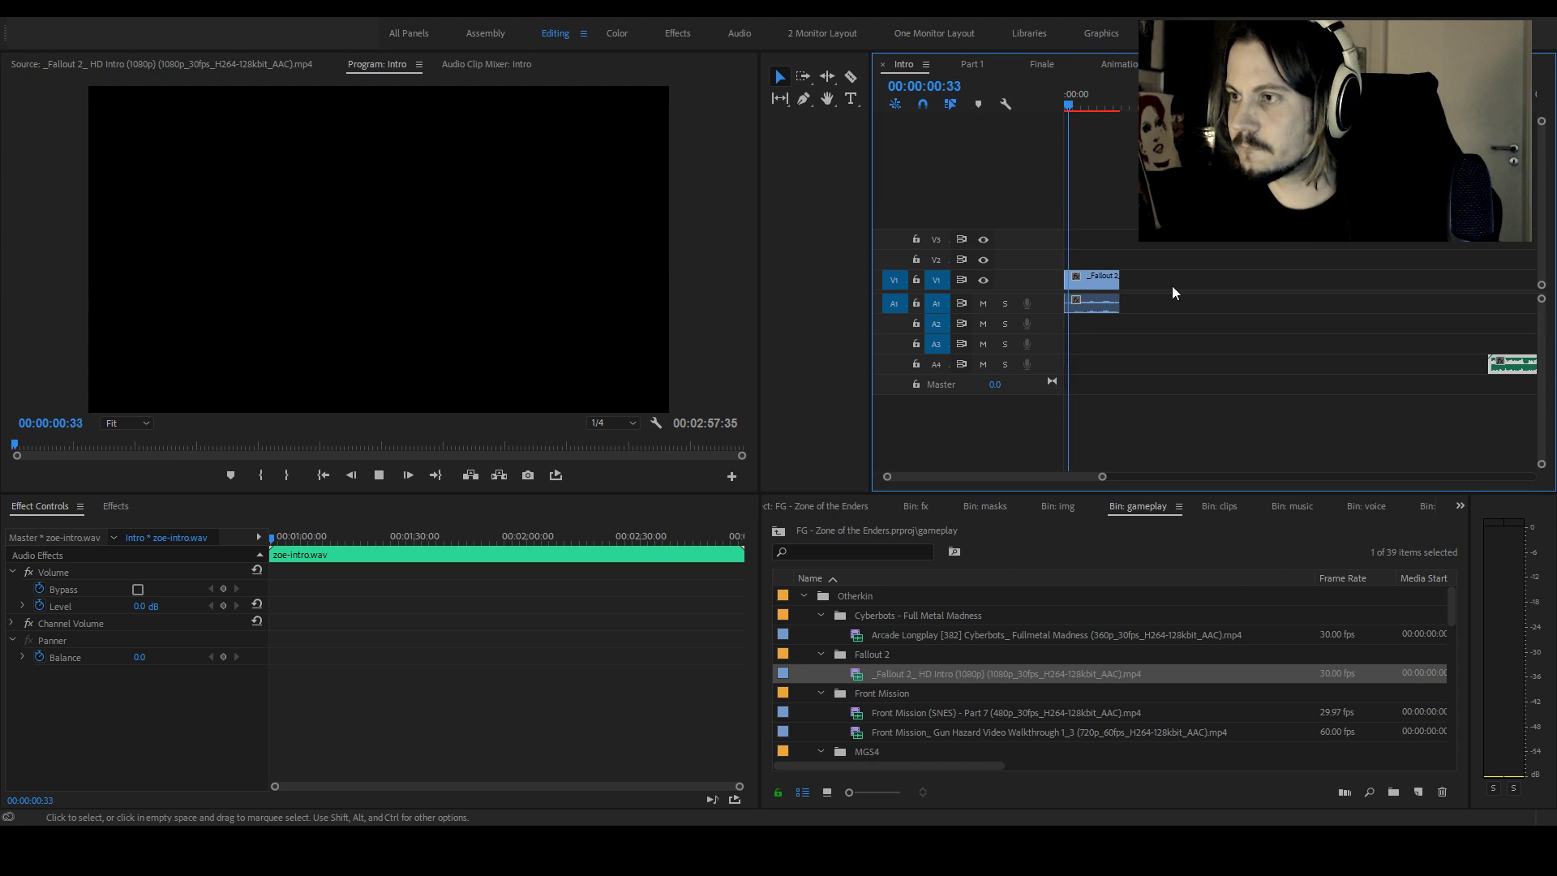
key(space)
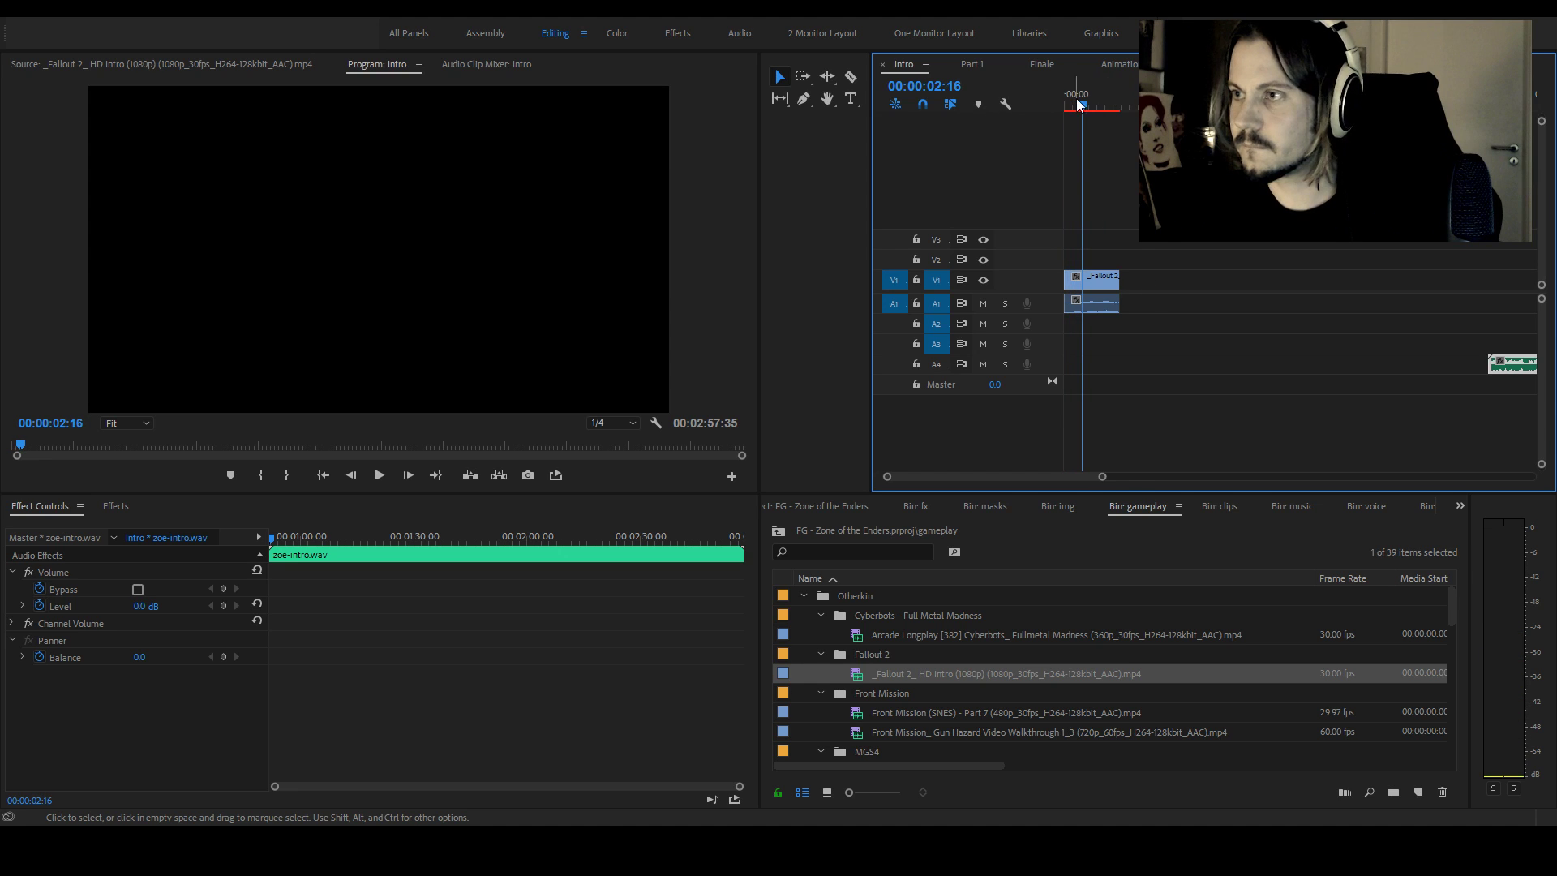
drag(1102, 476, 1003, 476)
click(1101, 111)
key(ctrl+k)
click(1091, 280)
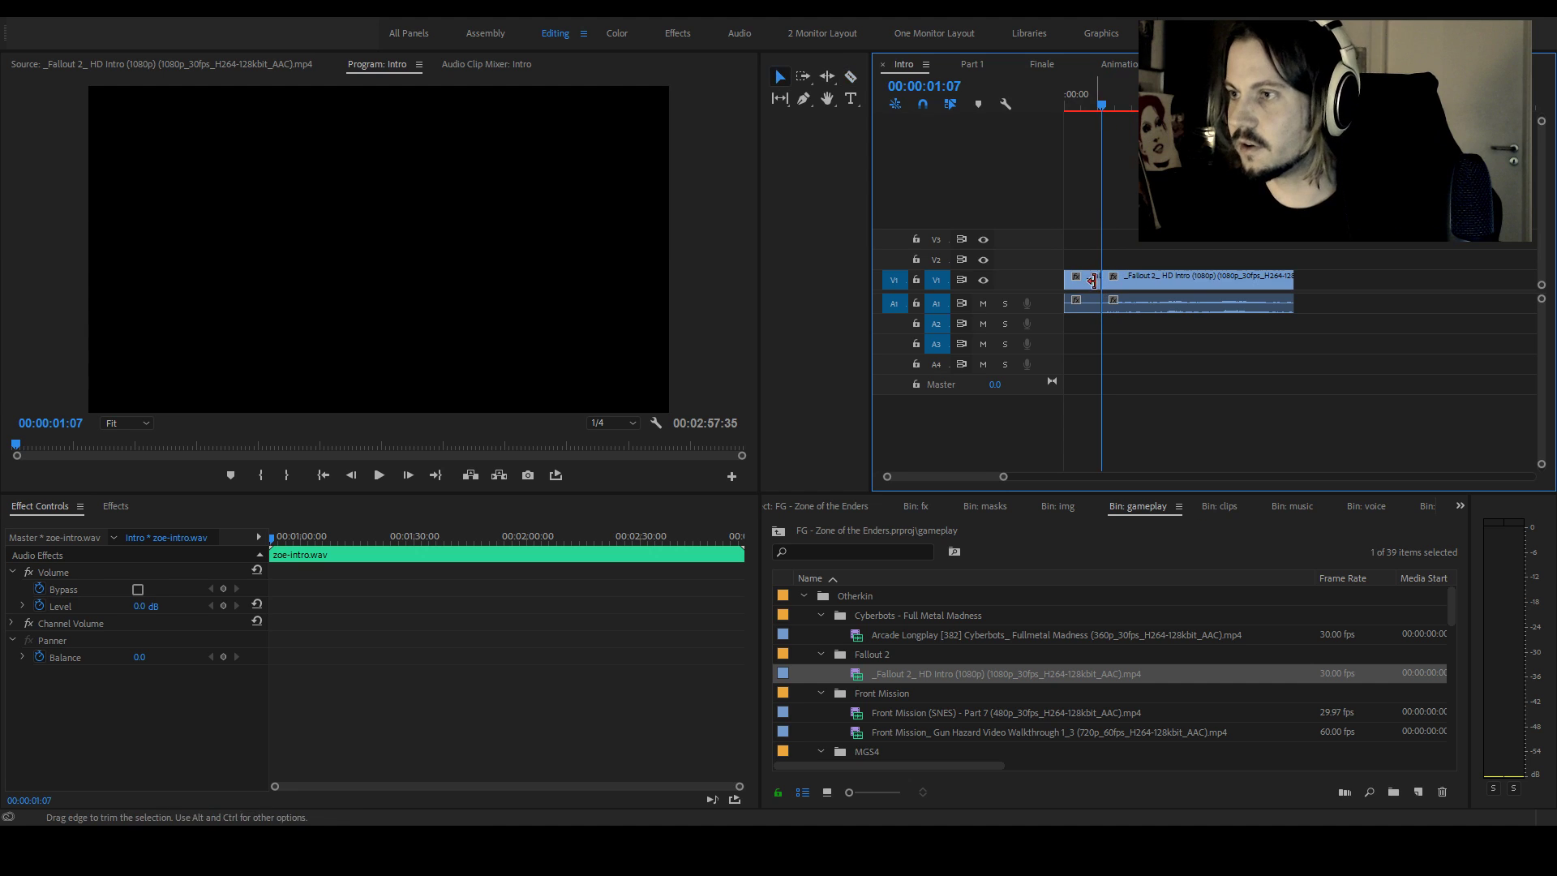
key(Delete)
drag(1145, 284, 1108, 283)
Restore a short portion of the Fallout 2 clip's opening and play Intro from the start to about 00:00:05:57
key(Home)
key(space)
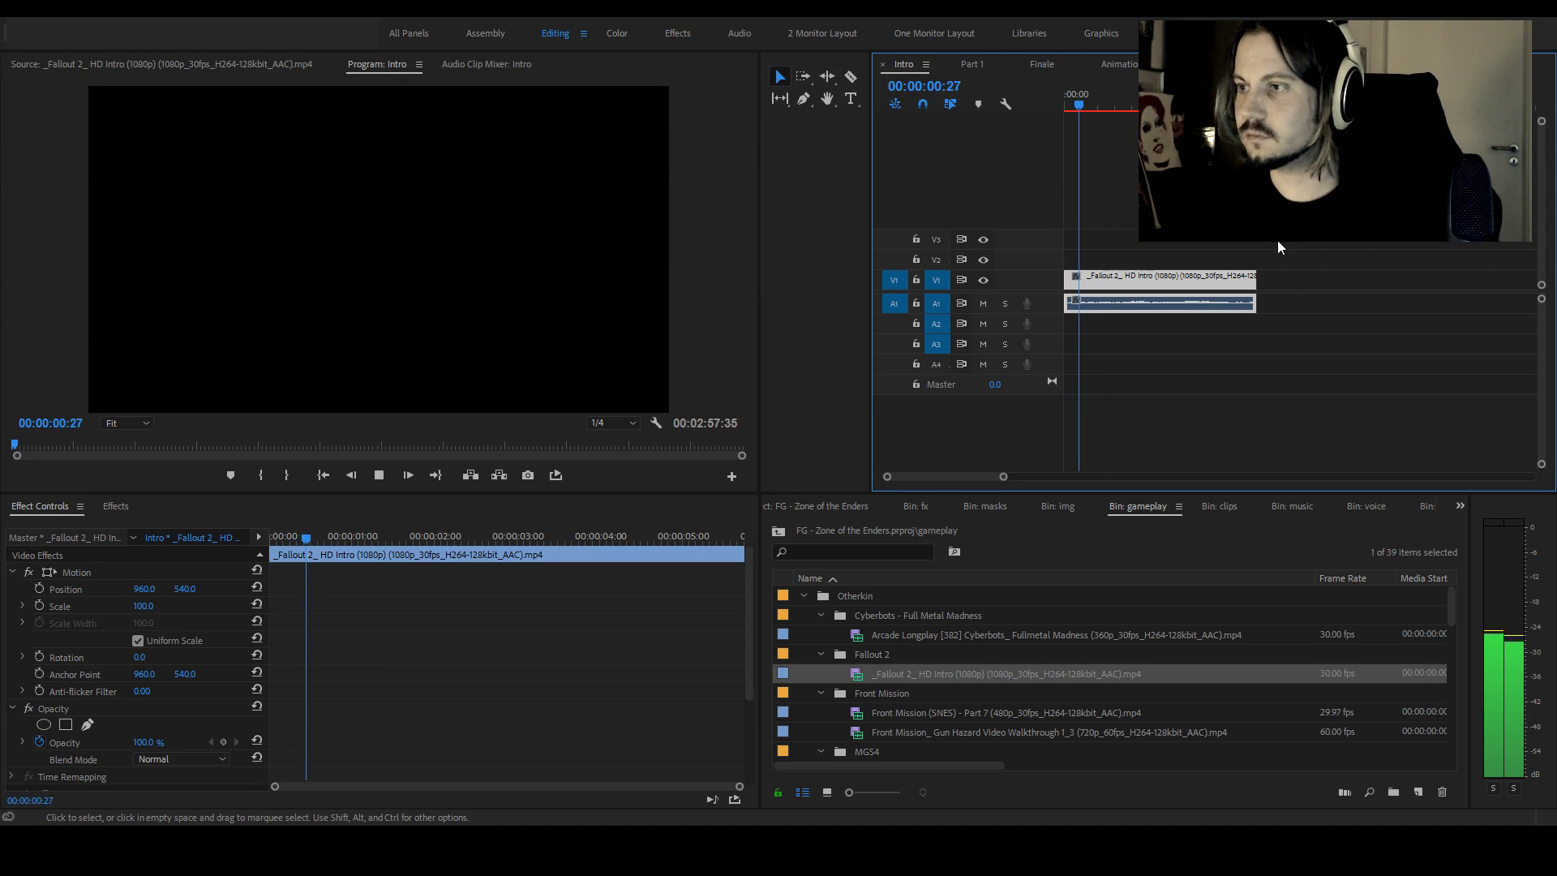
key(space)
drag(1067, 280, 1065, 278)
key(Home)
key(space)
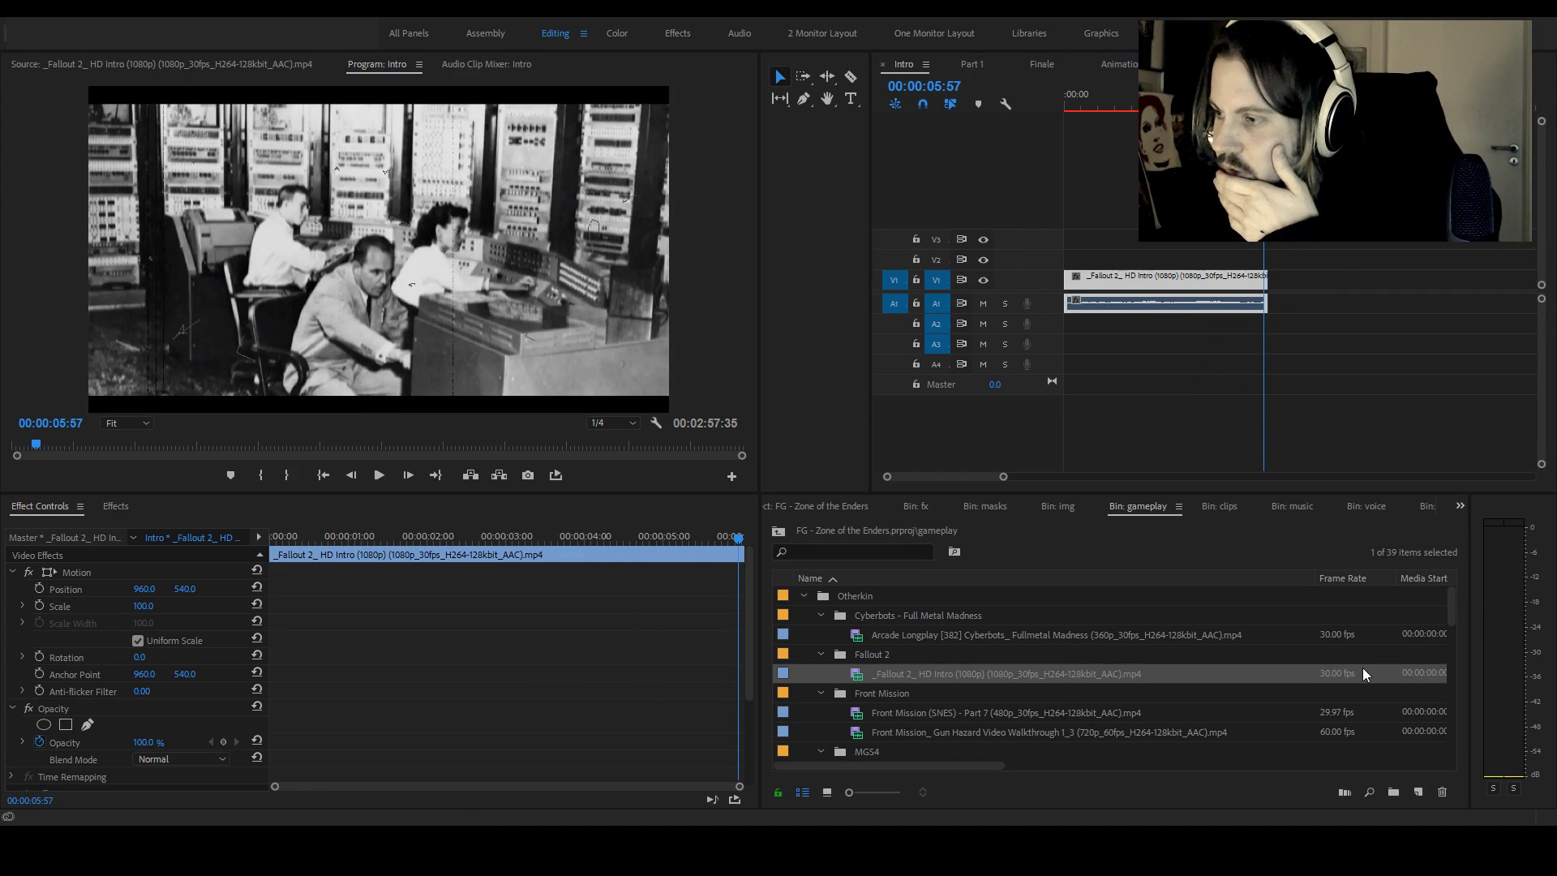
Place the Record Scratch sound from the sfx bin on A3 across the Fallout 2 clip's end and preview it
key(shift+1)
key(Down)
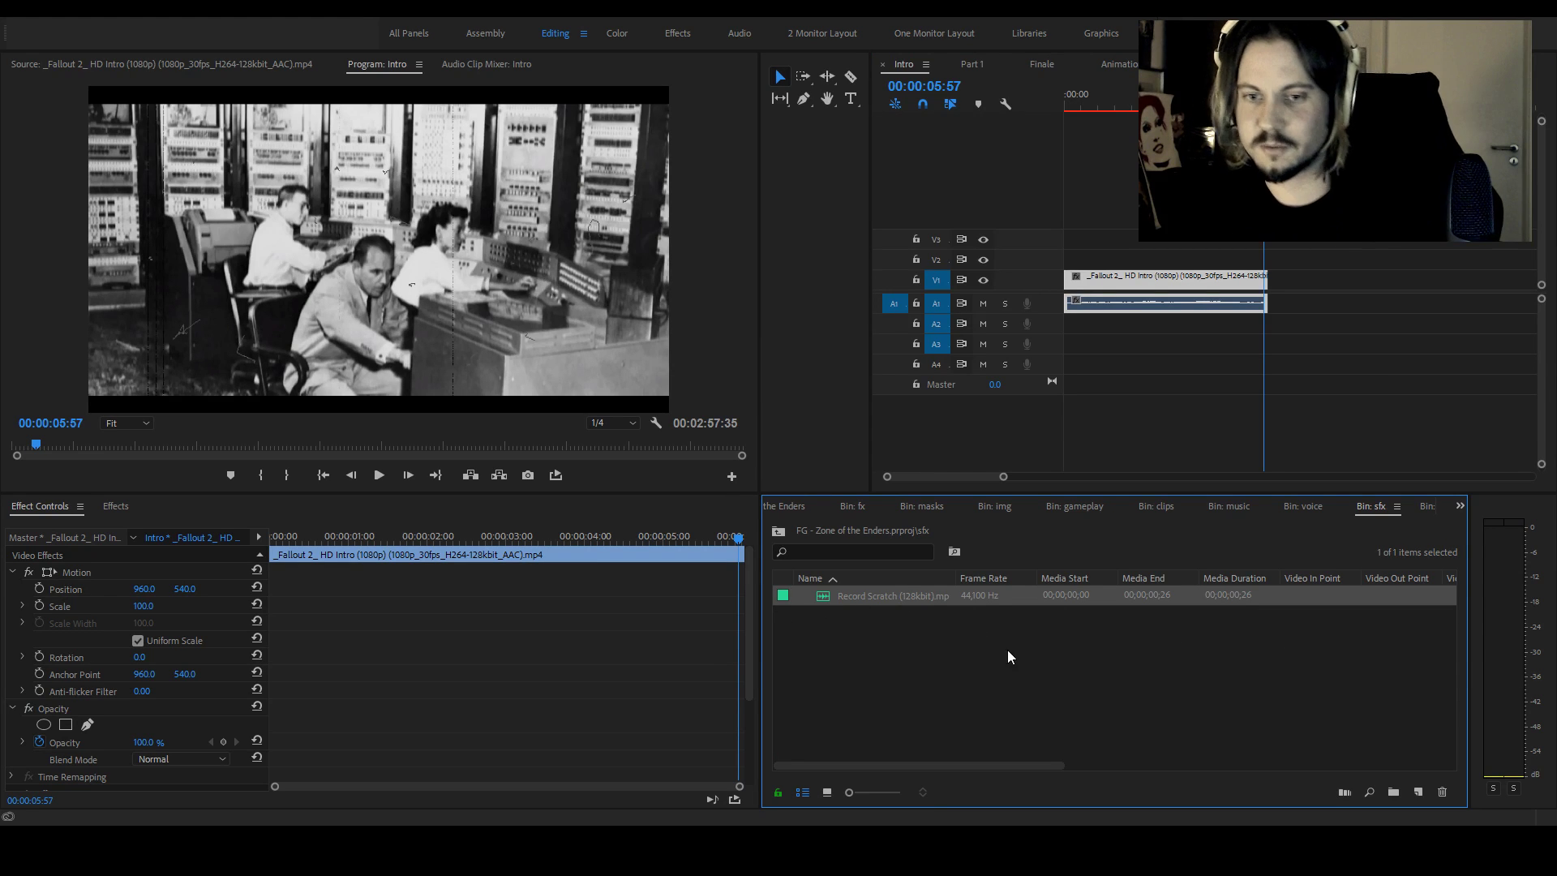
drag(897, 598, 1270, 346)
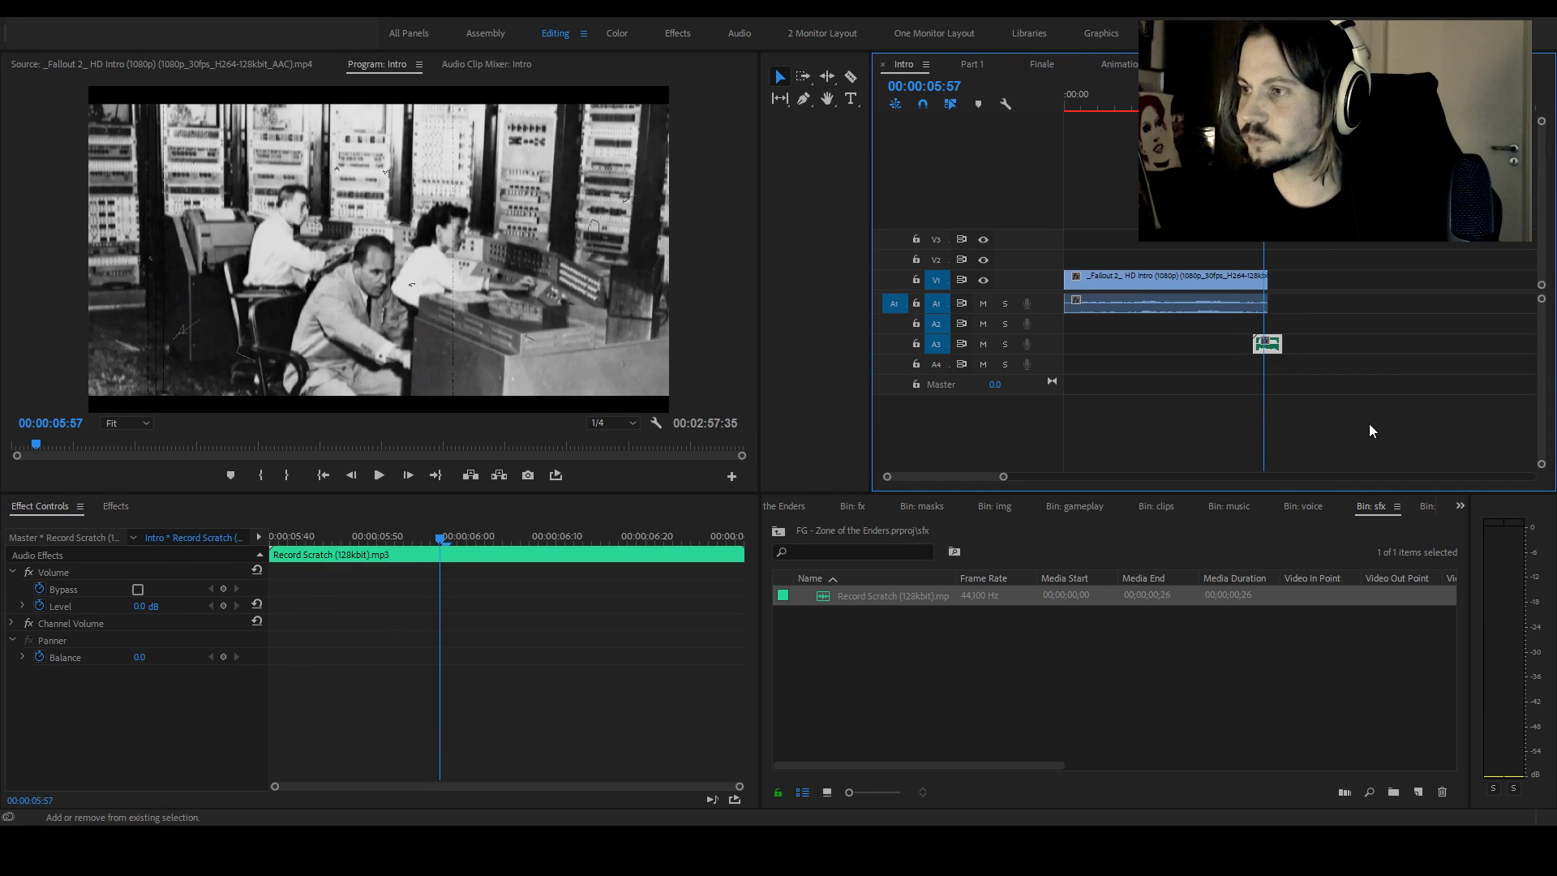
key(shift+k)
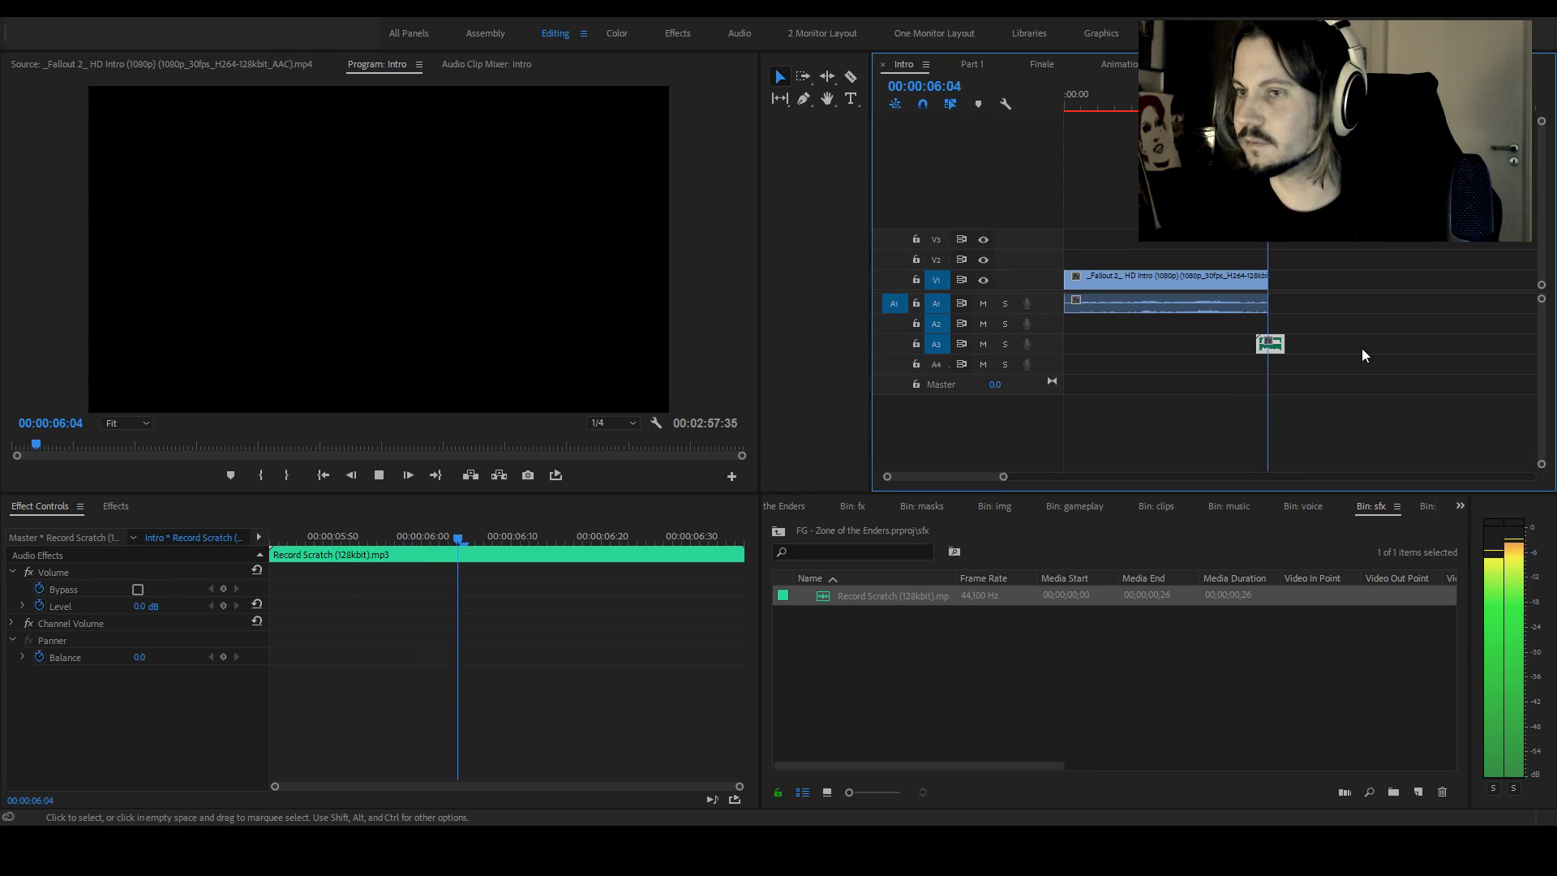
Add a sequence marker at 00:00:06:01 with no clip selected
key(Right)
key(Right)
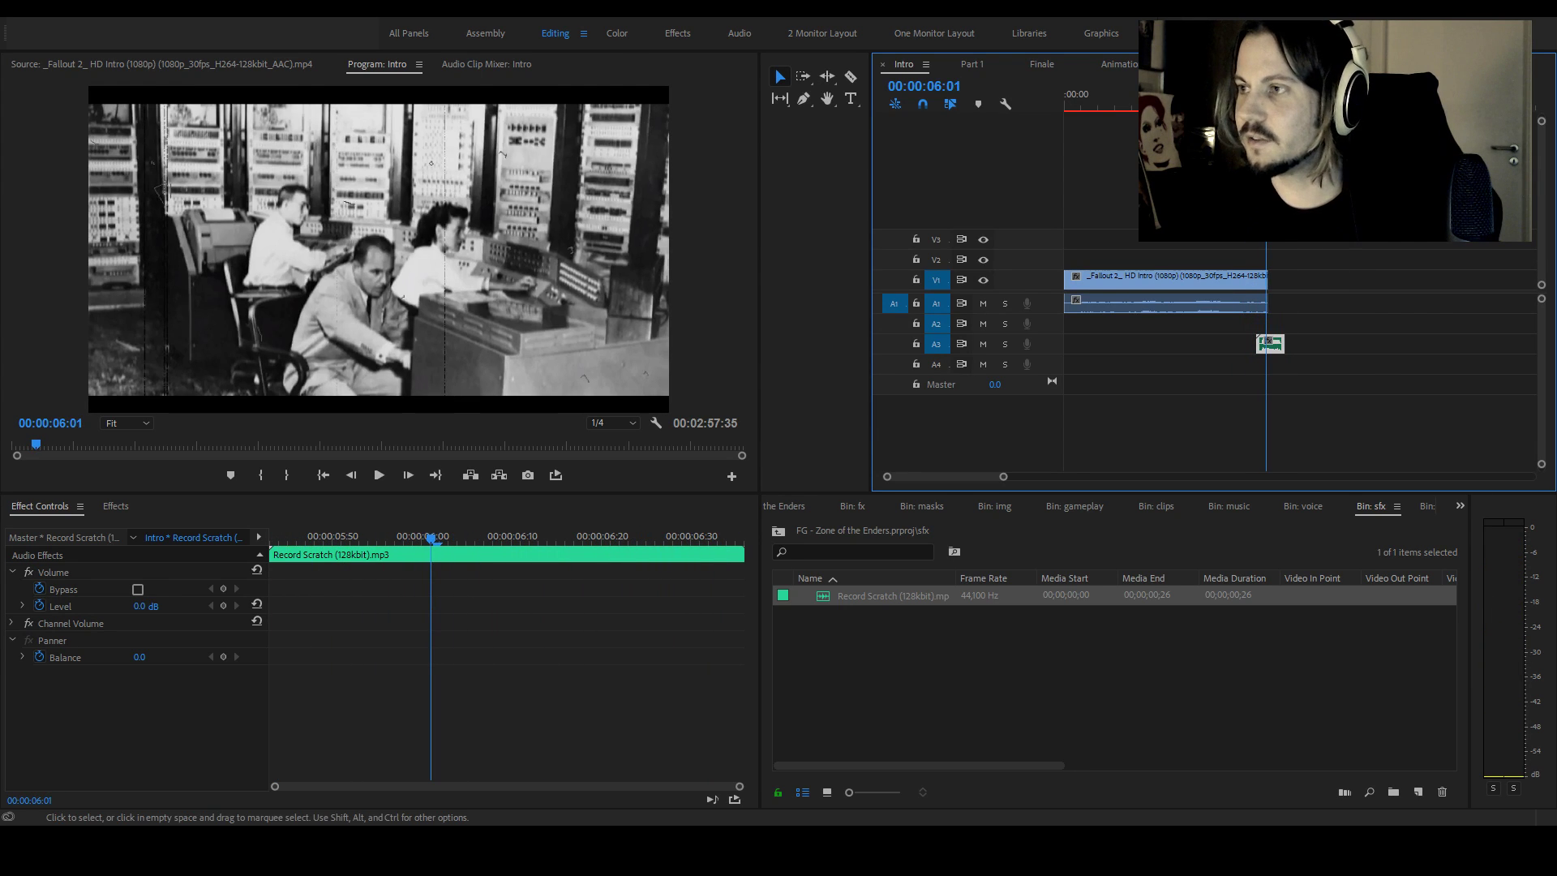
key(ctrl+shift+a)
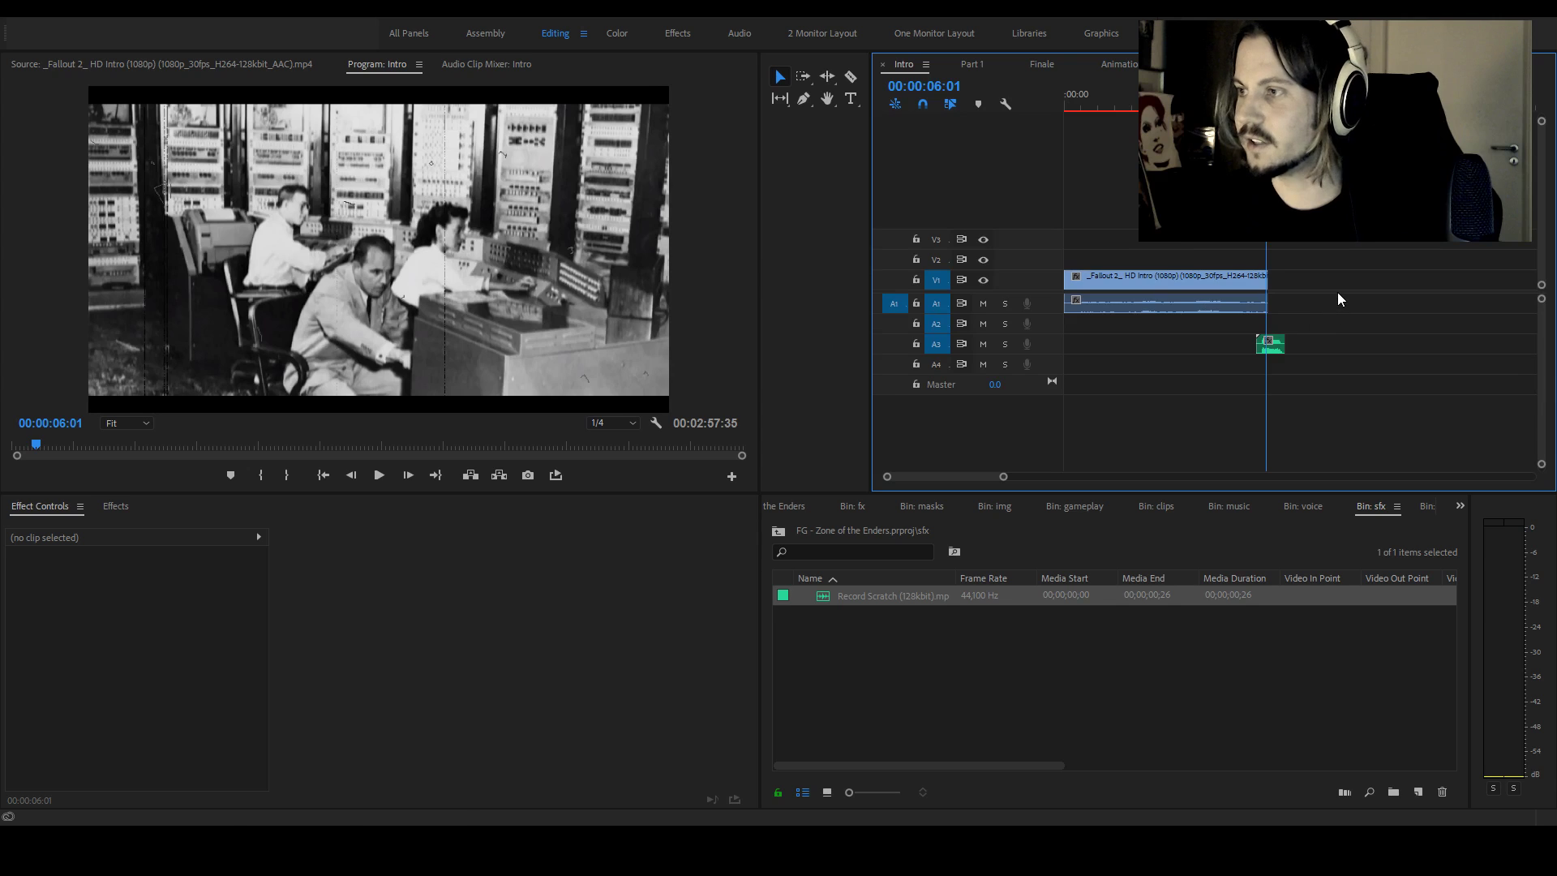
key(m)
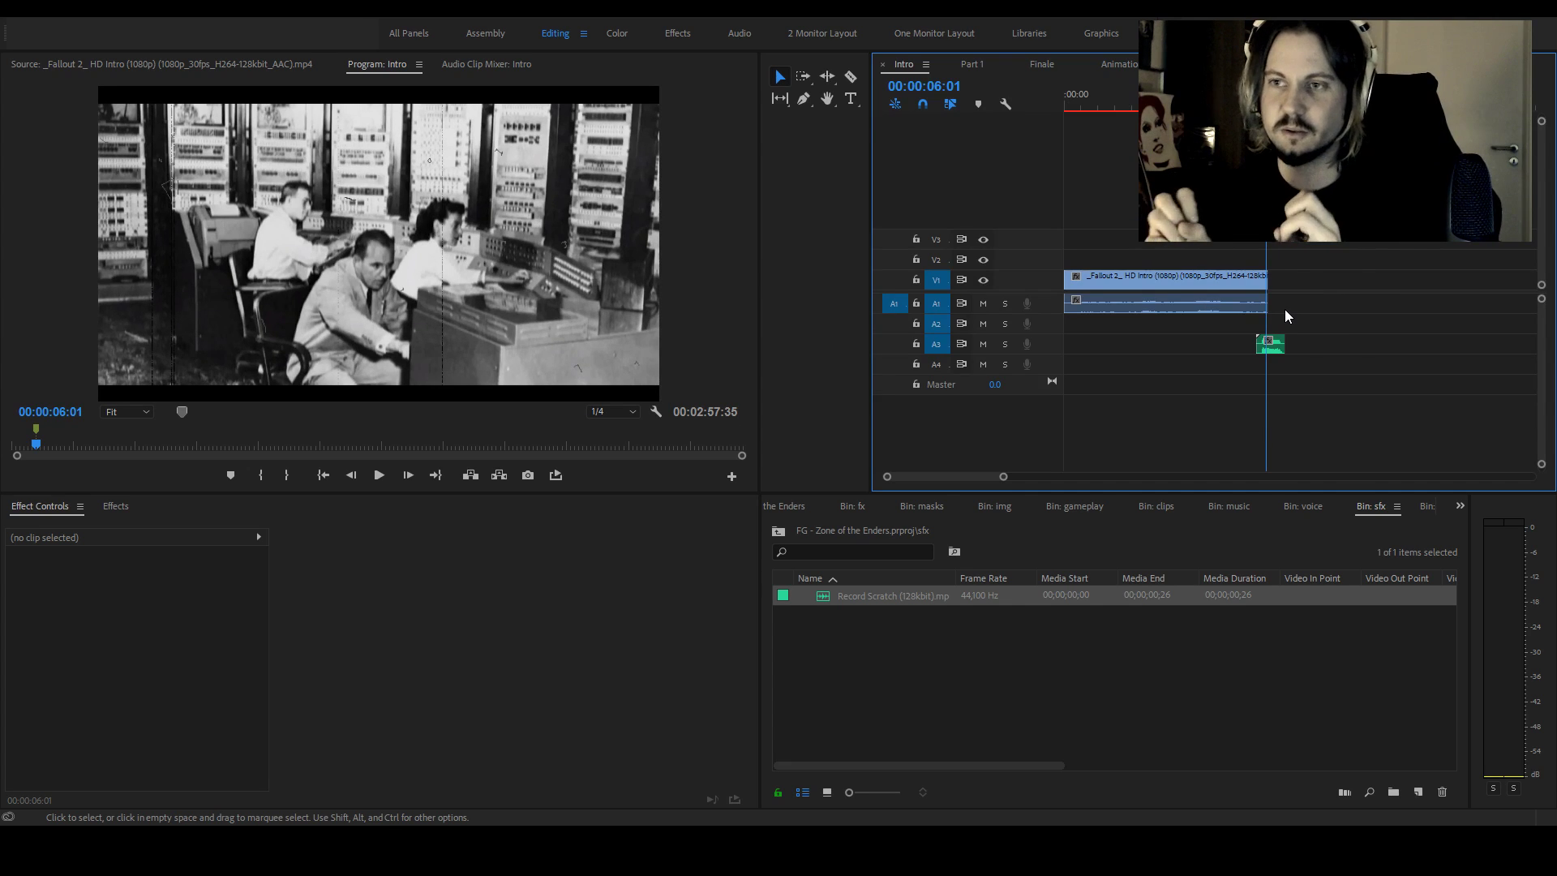
click(1242, 364)
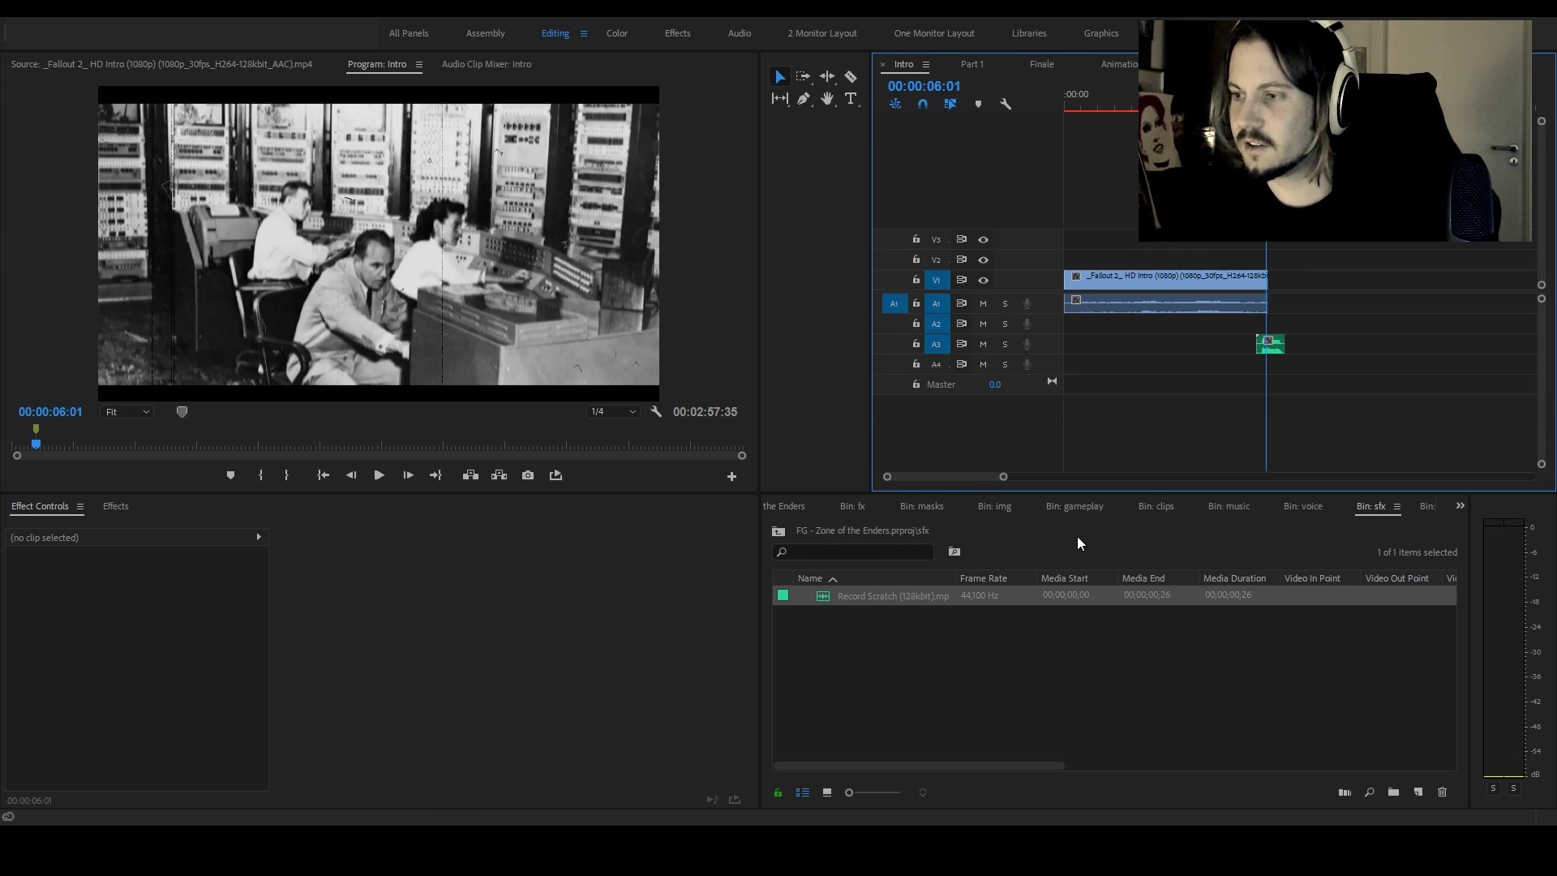
Apply the FilmImpact.net TP2 video transition Impact VHS Damage to the end of the Fallout 2 clip on V1
click(99, 511)
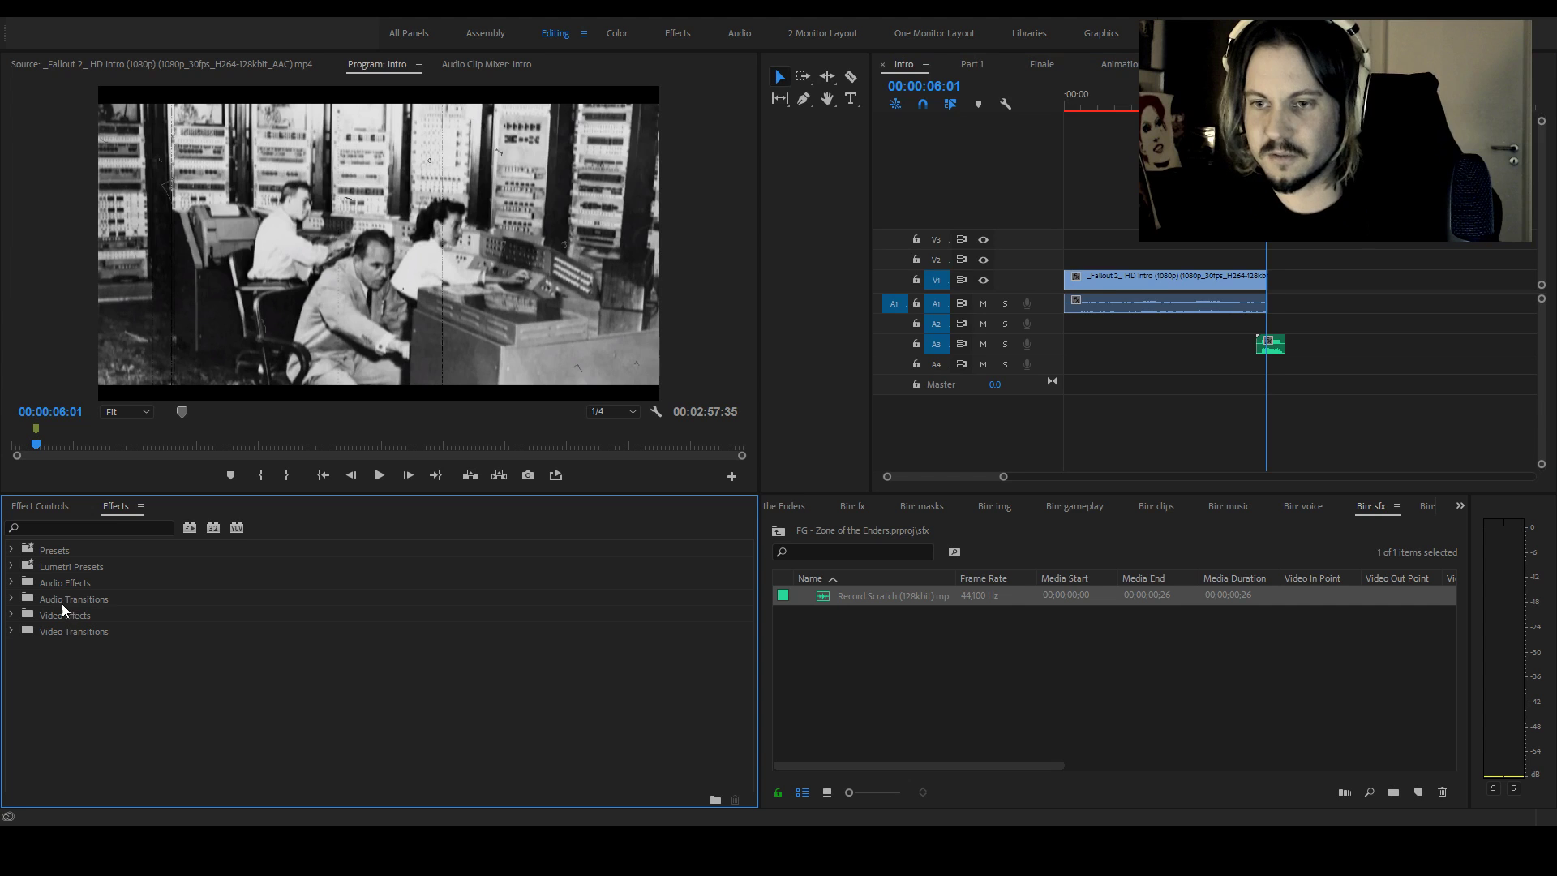
click(11, 616)
scroll(227, 674, down, 4)
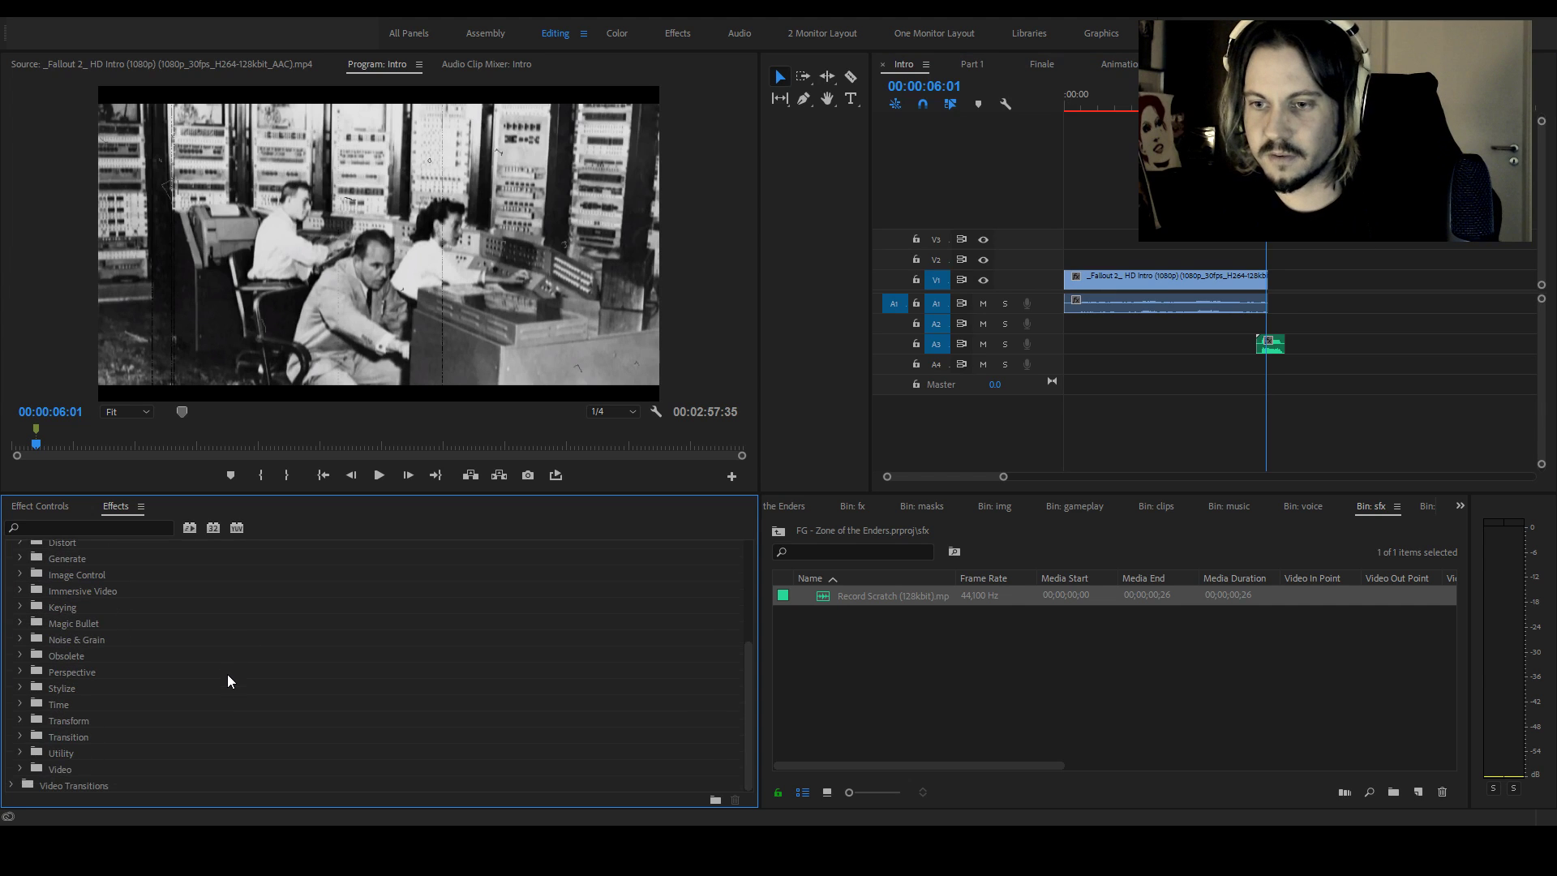
scroll(115, 654, up, 4)
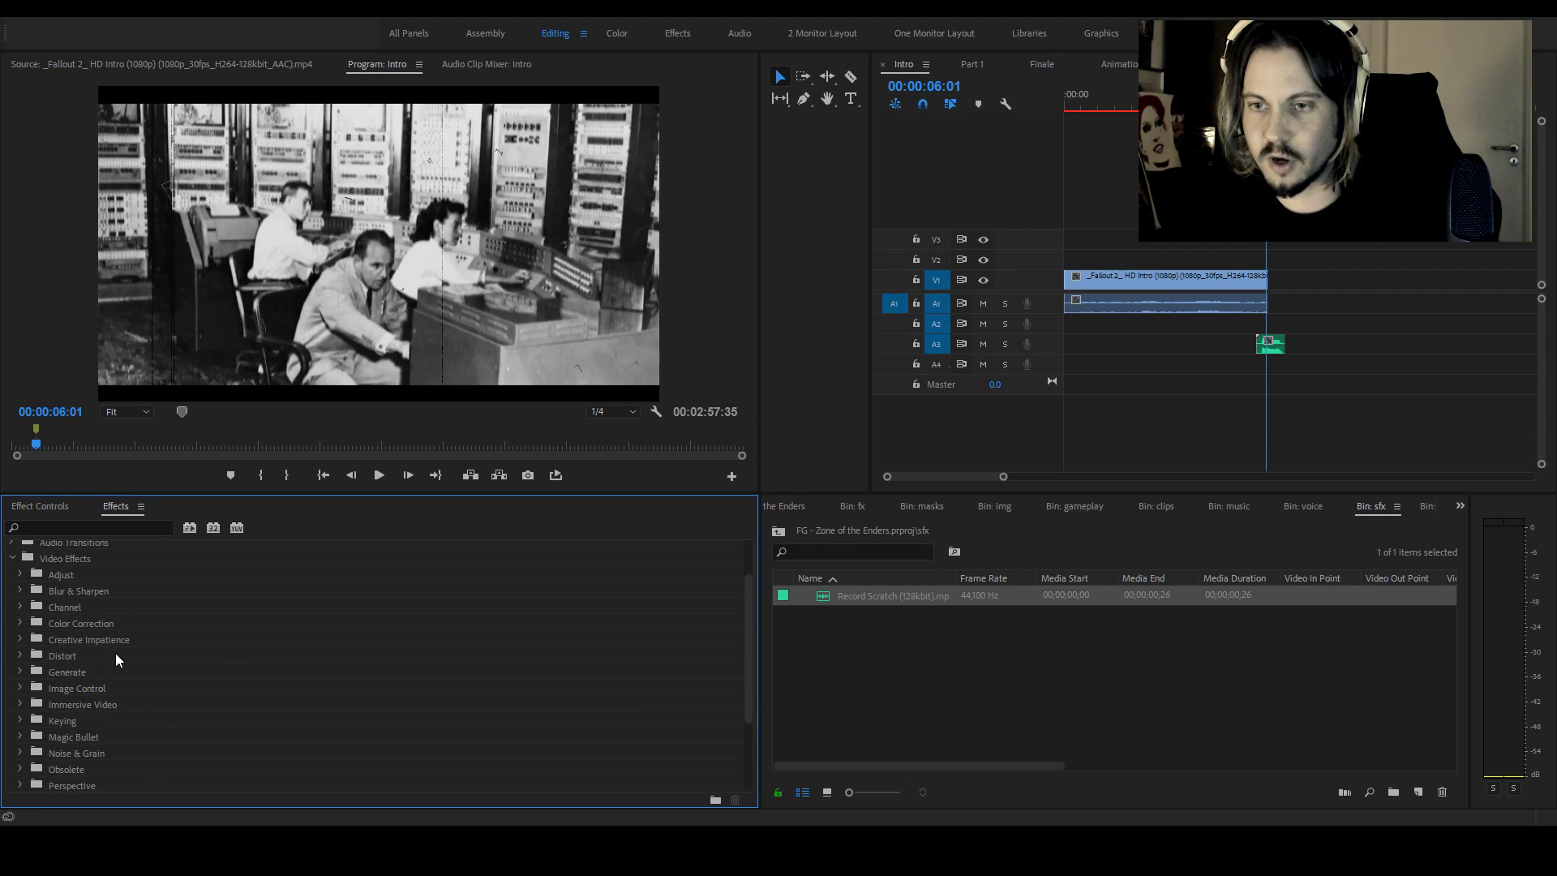
click(11, 615)
click(13, 633)
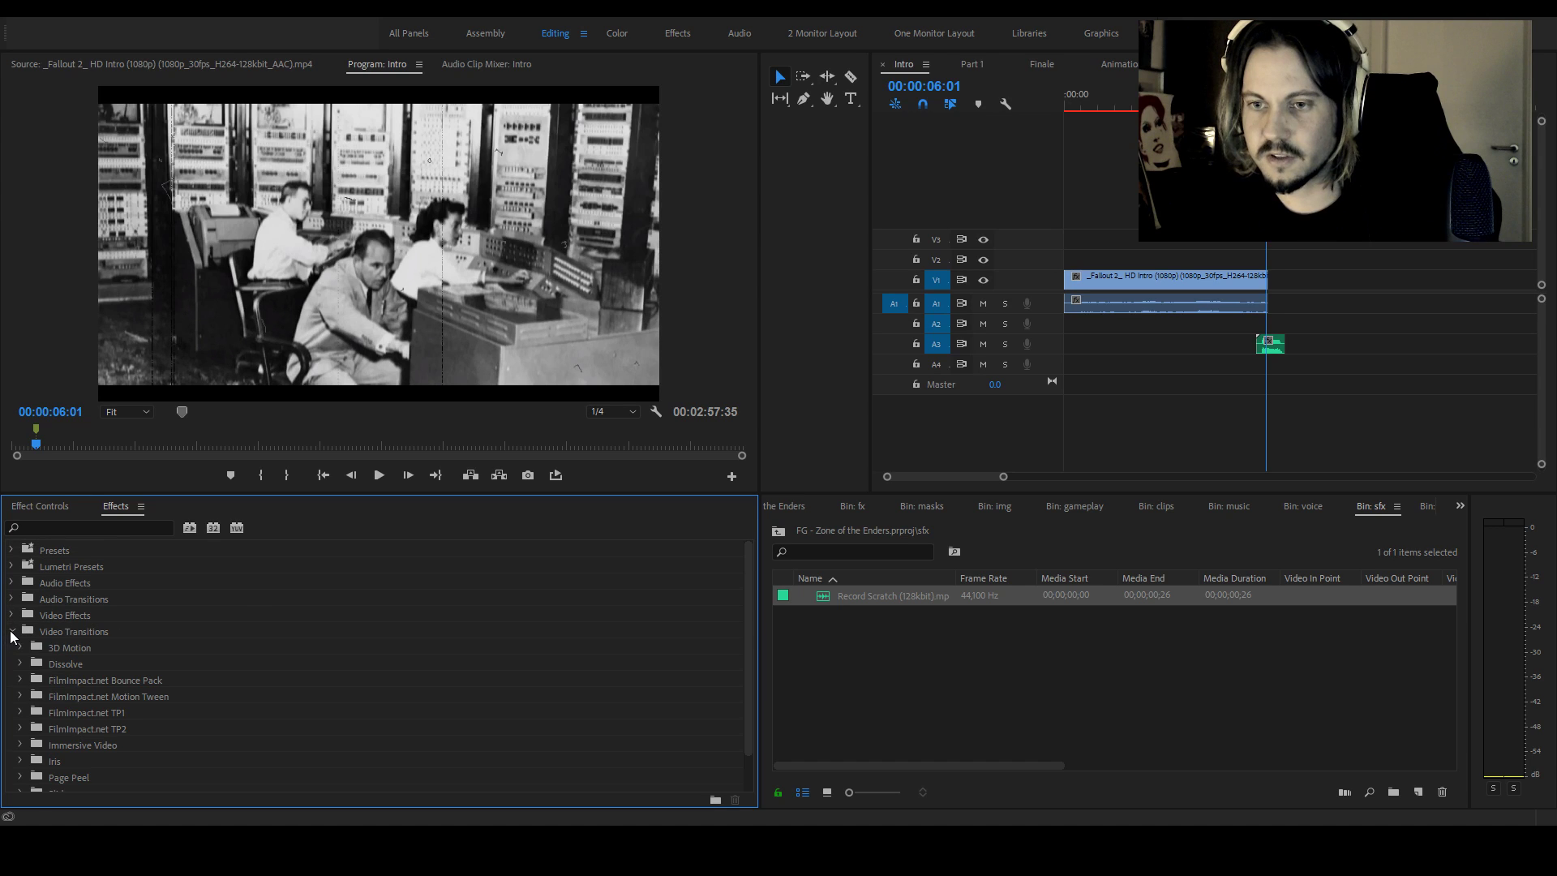
scroll(261, 685, down, 1)
click(18, 689)
scroll(261, 681, down, 3)
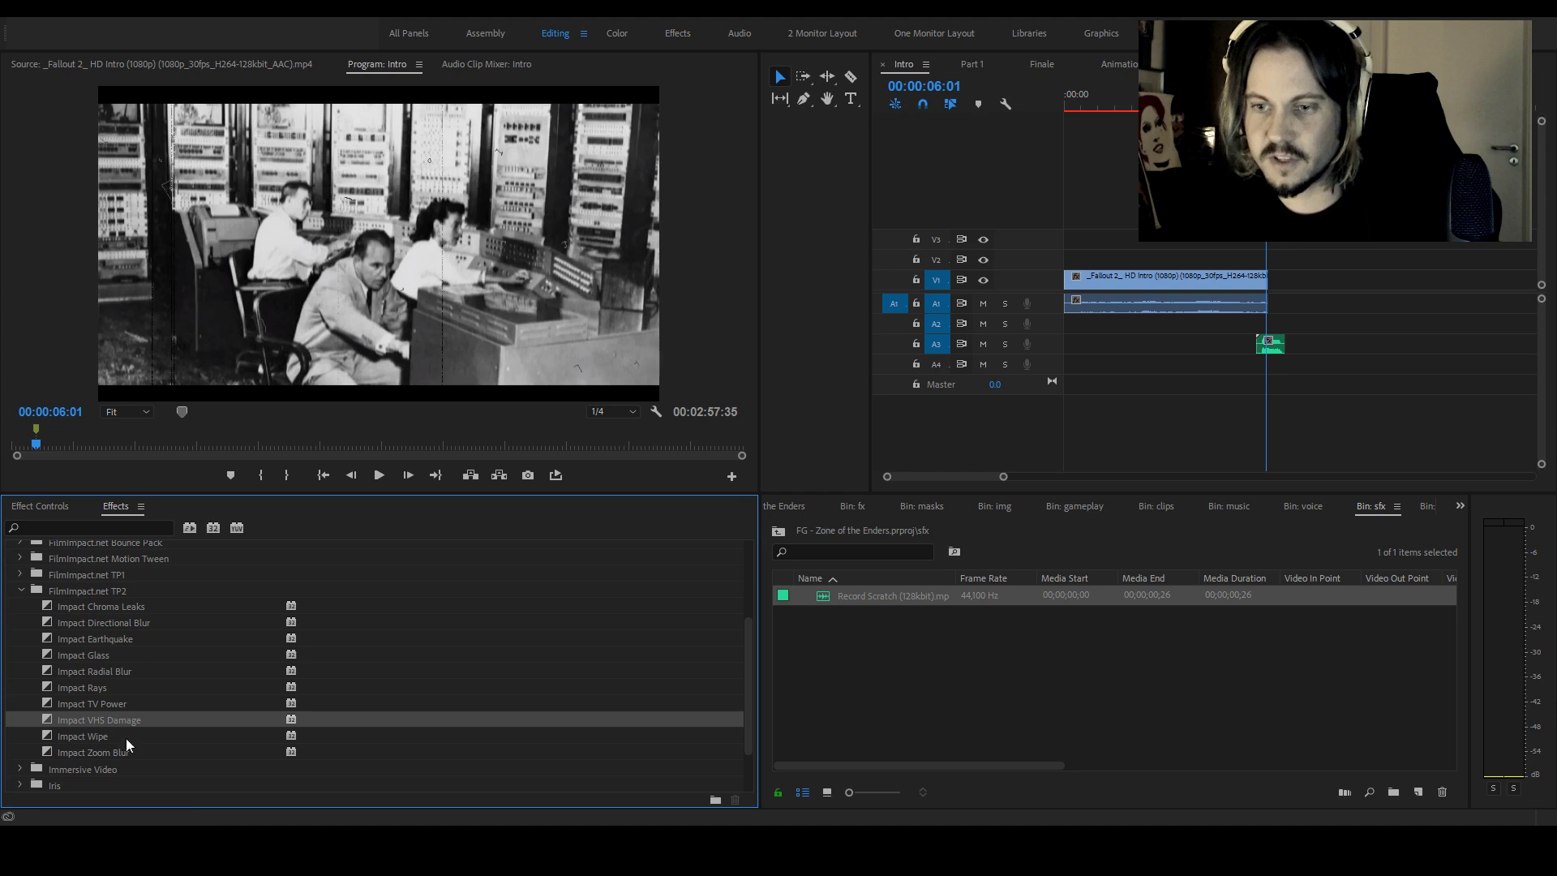
drag(109, 722, 1264, 280)
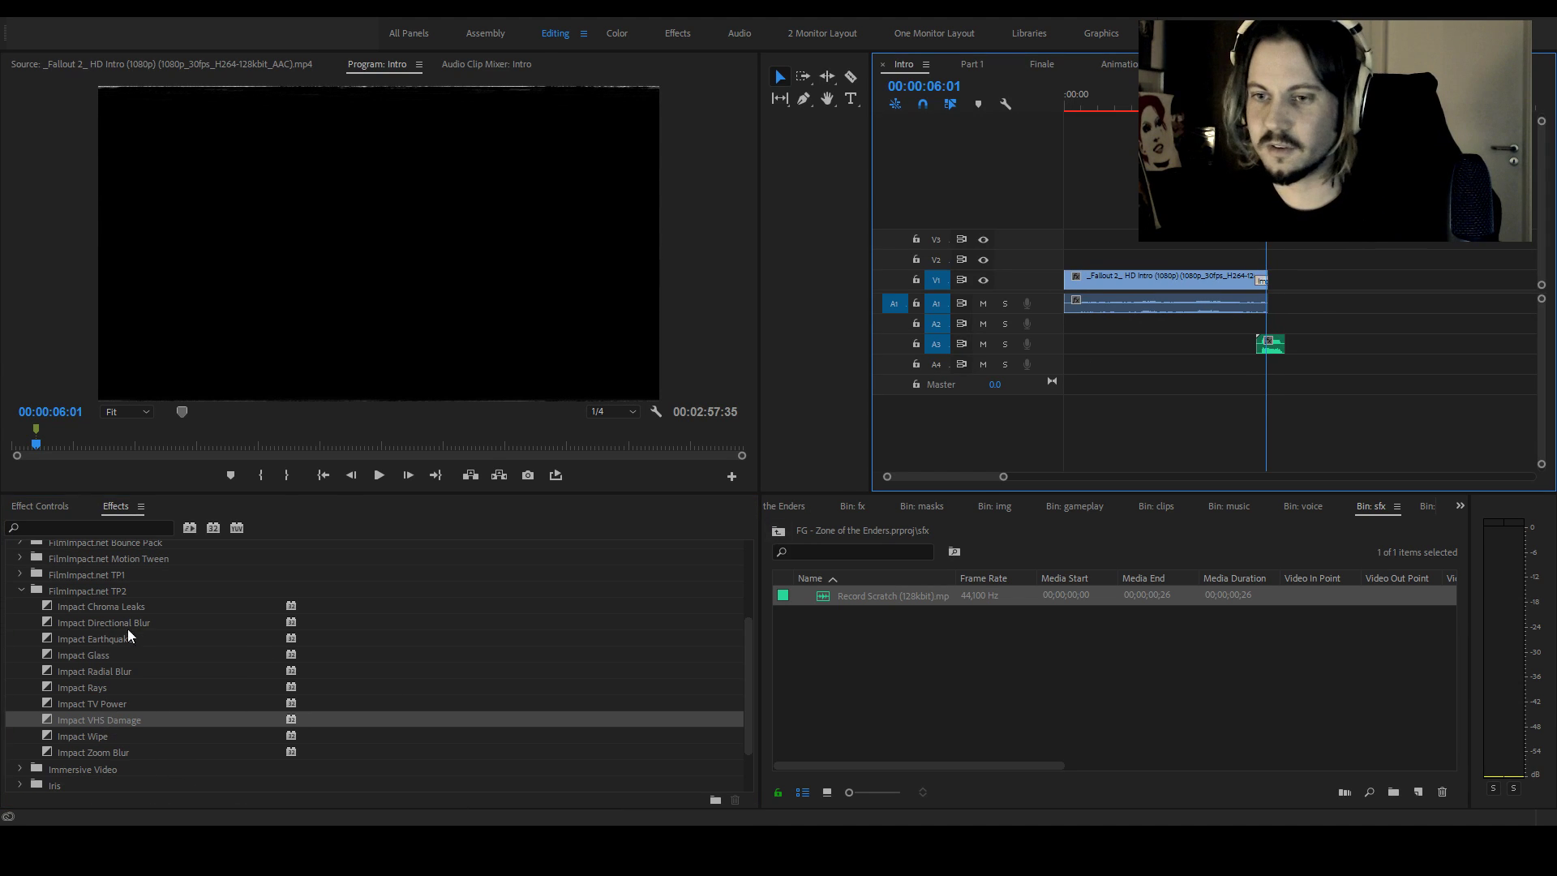
scroll(133, 653, up, 2)
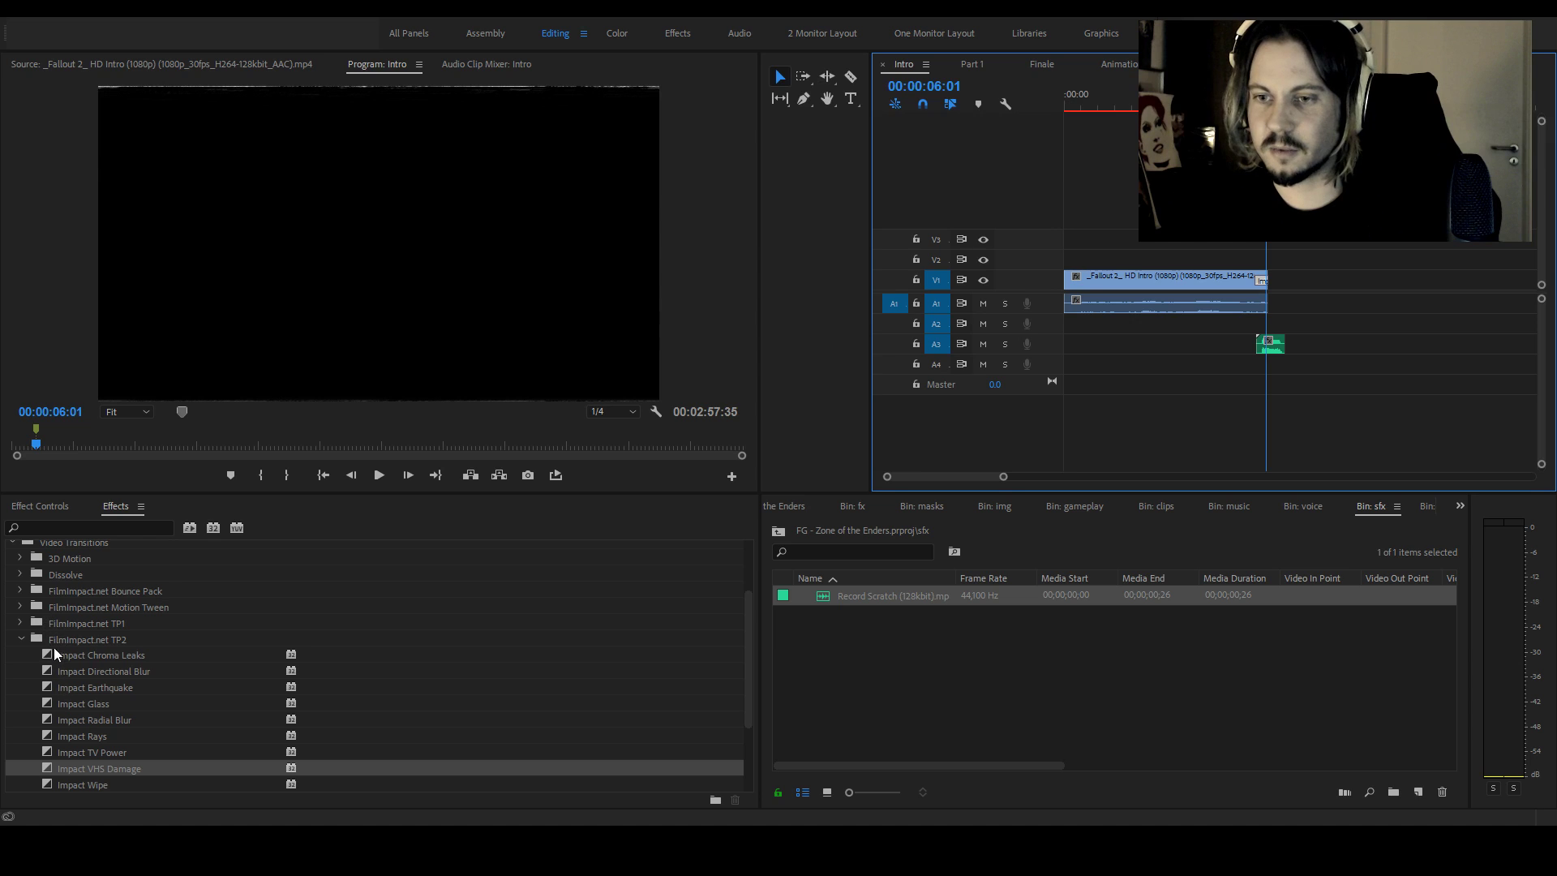
scroll(89, 646, down, 1)
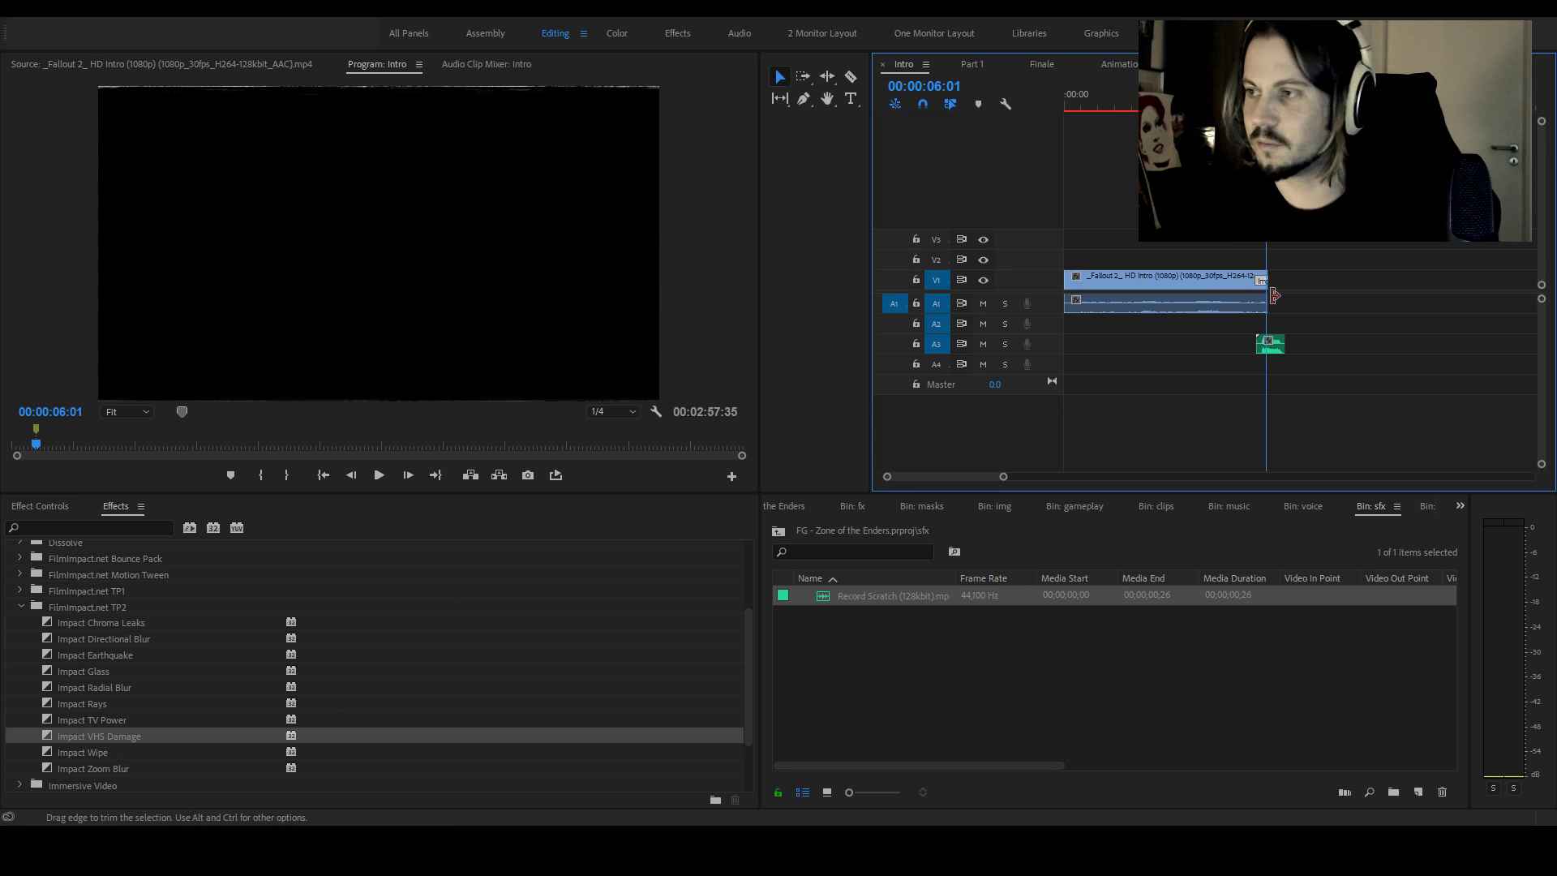
Shift the Record Scratch sound slightly earlier on A3 and play the clip's ending from about 00:00:05:31
click(1248, 100)
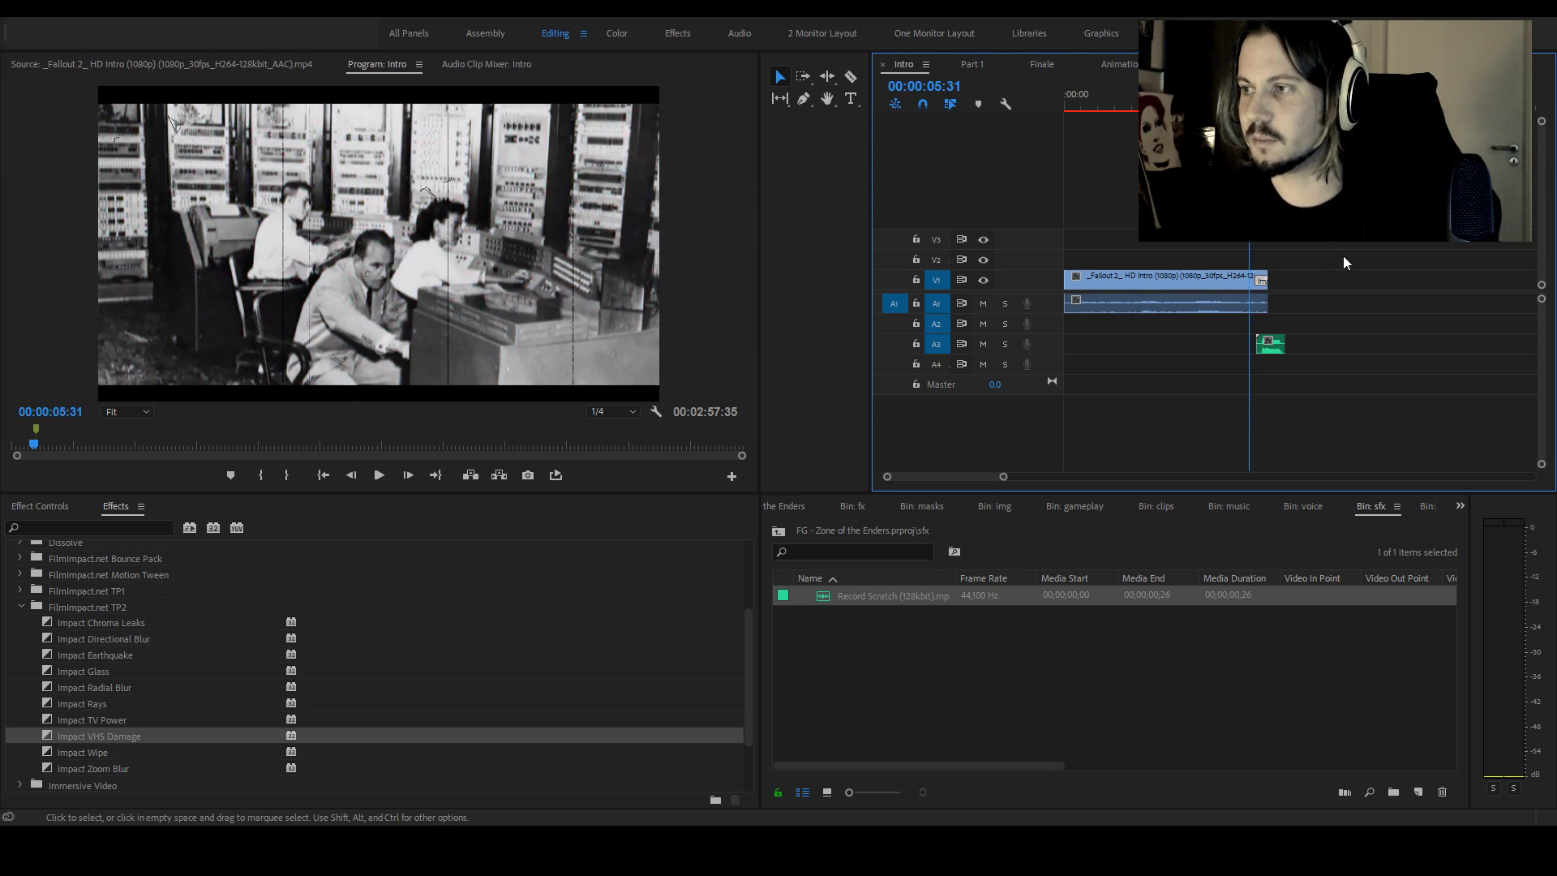
click(1270, 347)
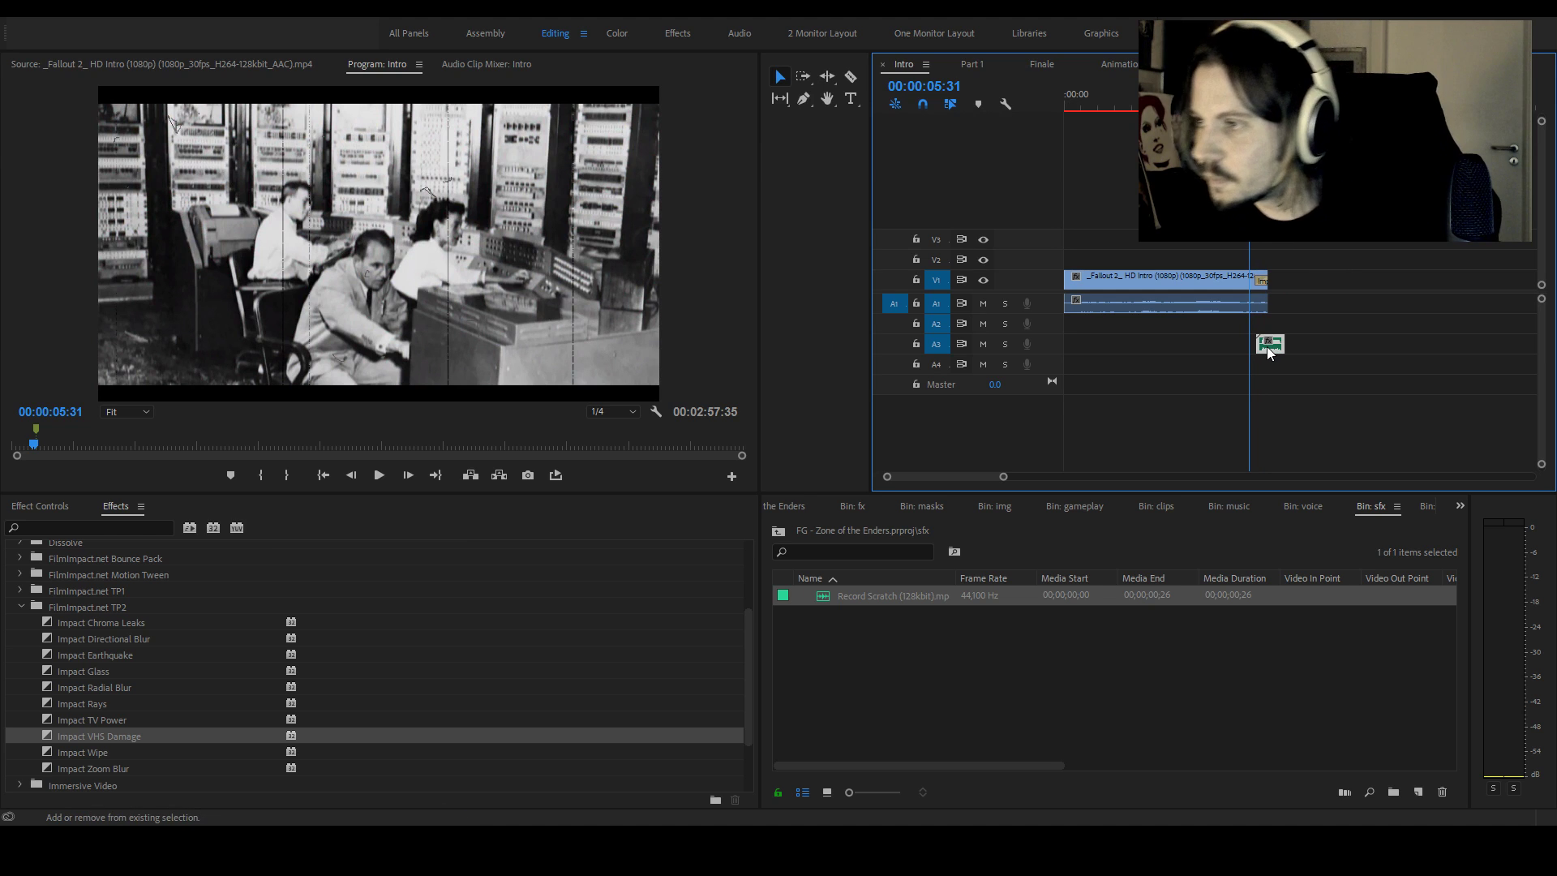
key(space)
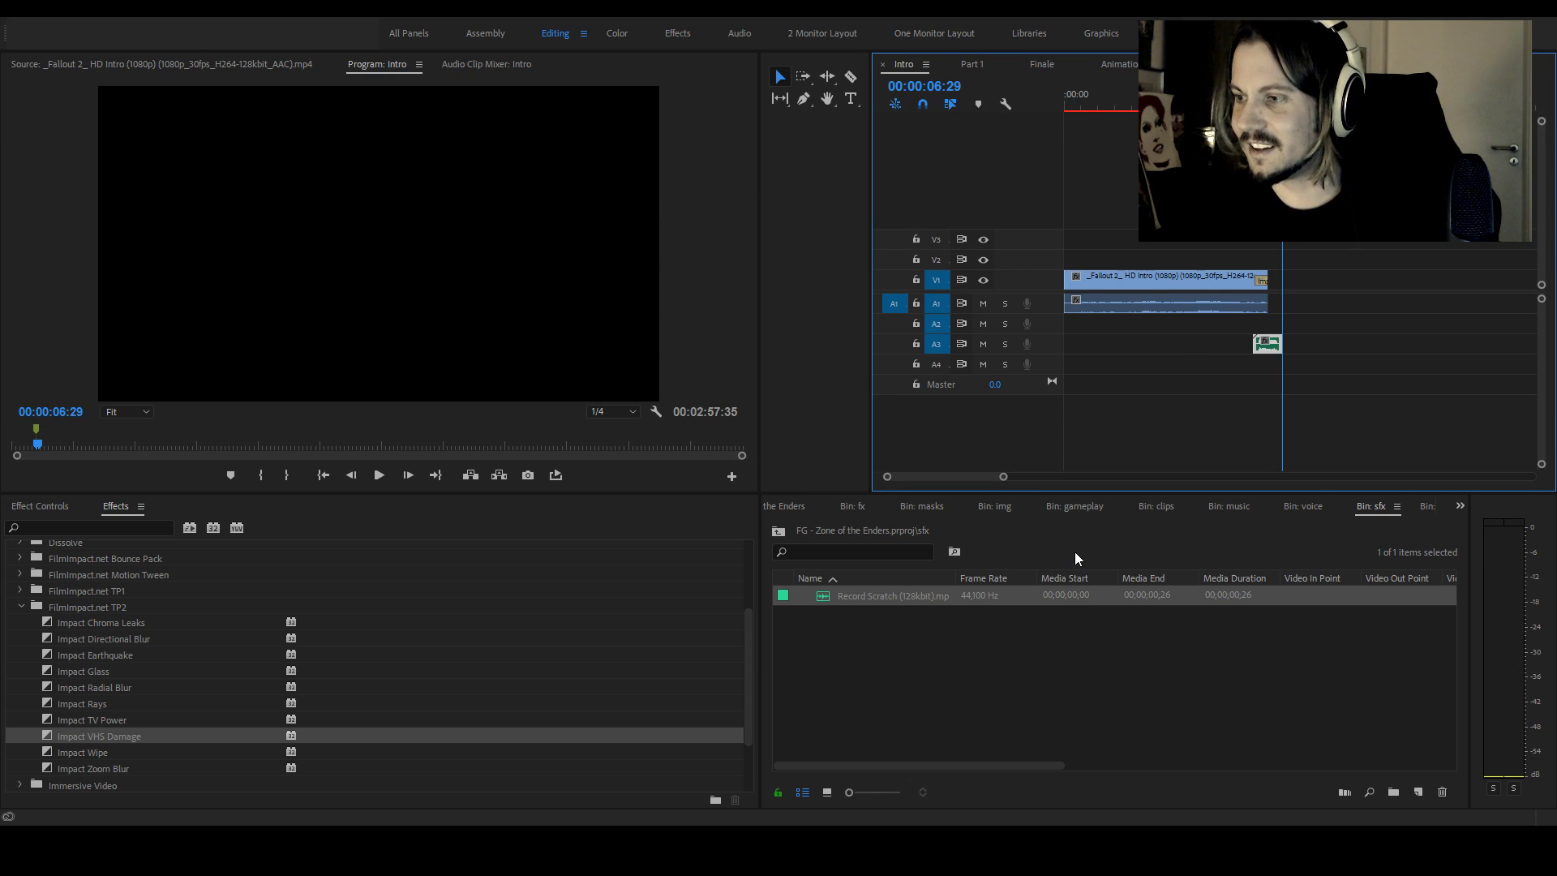
Open the gameplay bin, collapse the Fallout 2 folder and look through the Otherkin and ZoE1 footage
click(1063, 507)
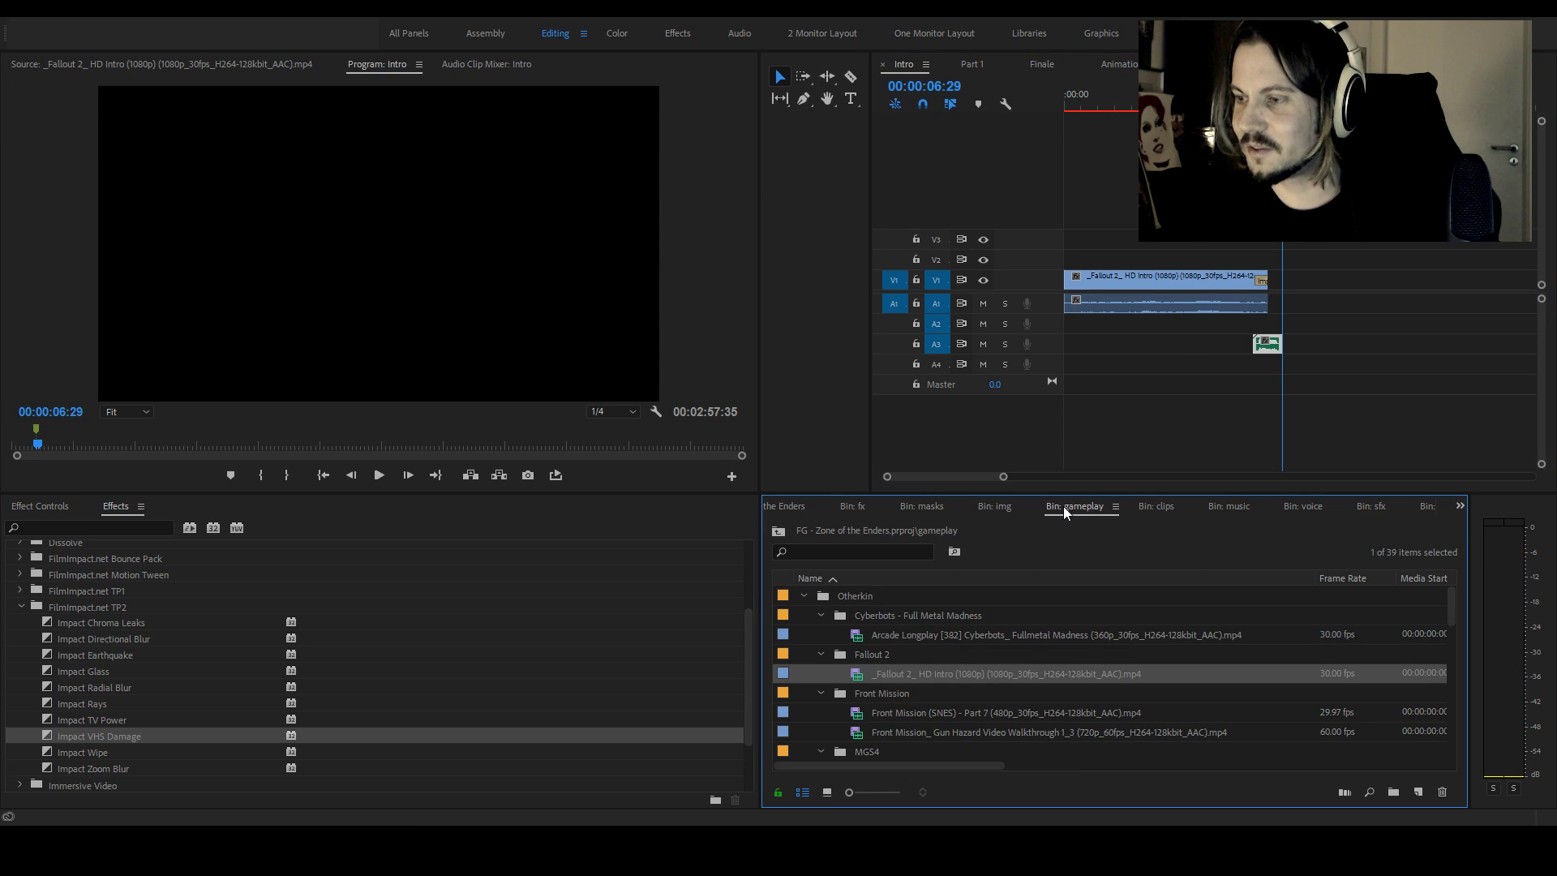
click(821, 655)
scroll(890, 670, down, 6)
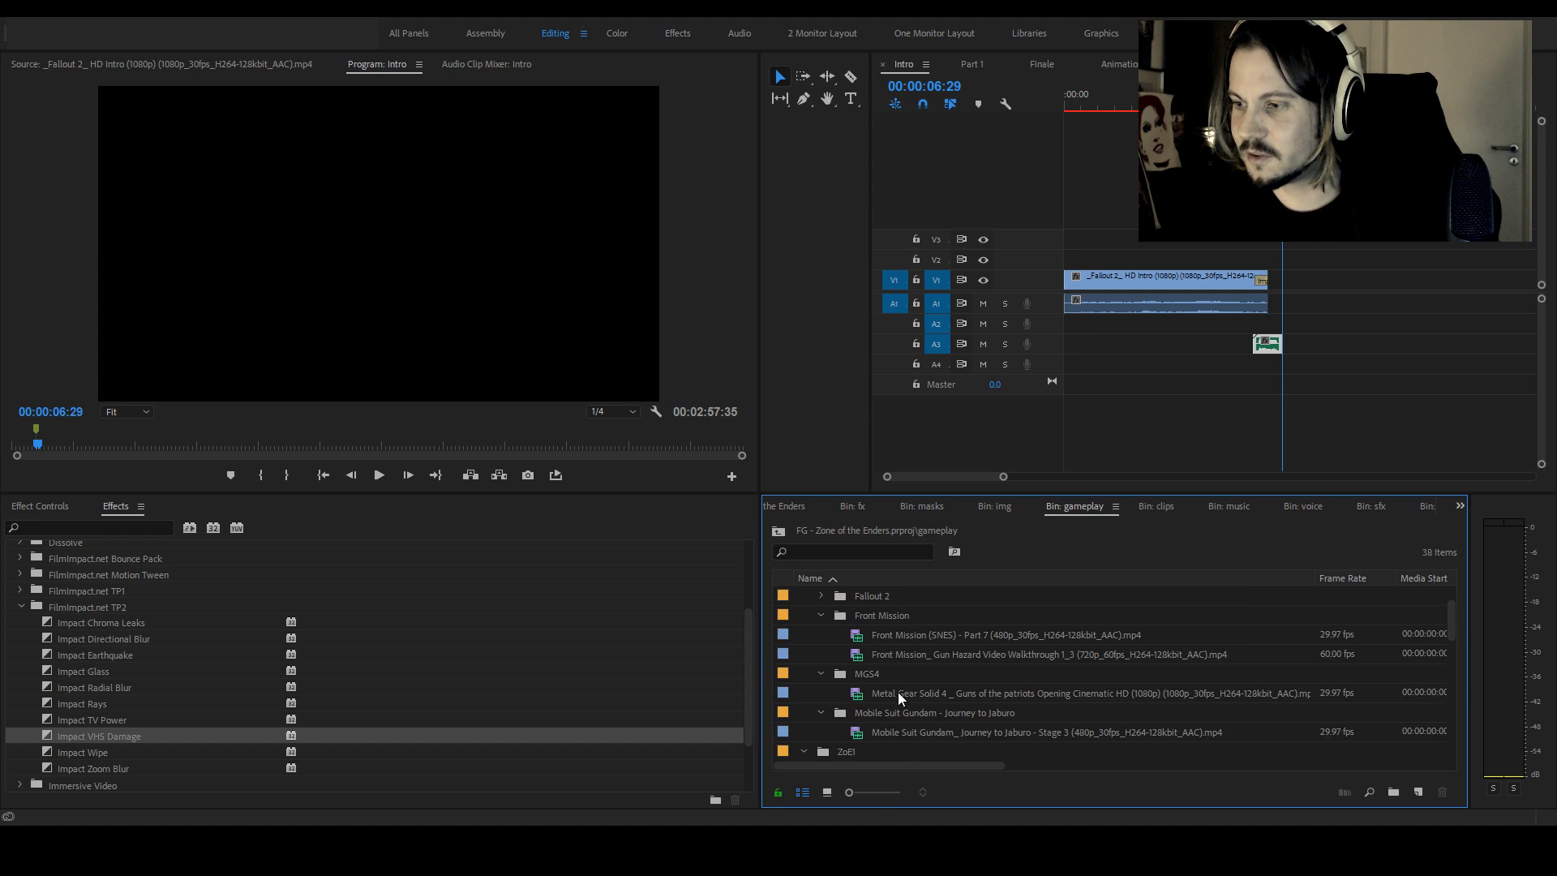
scroll(920, 671, down, 10)
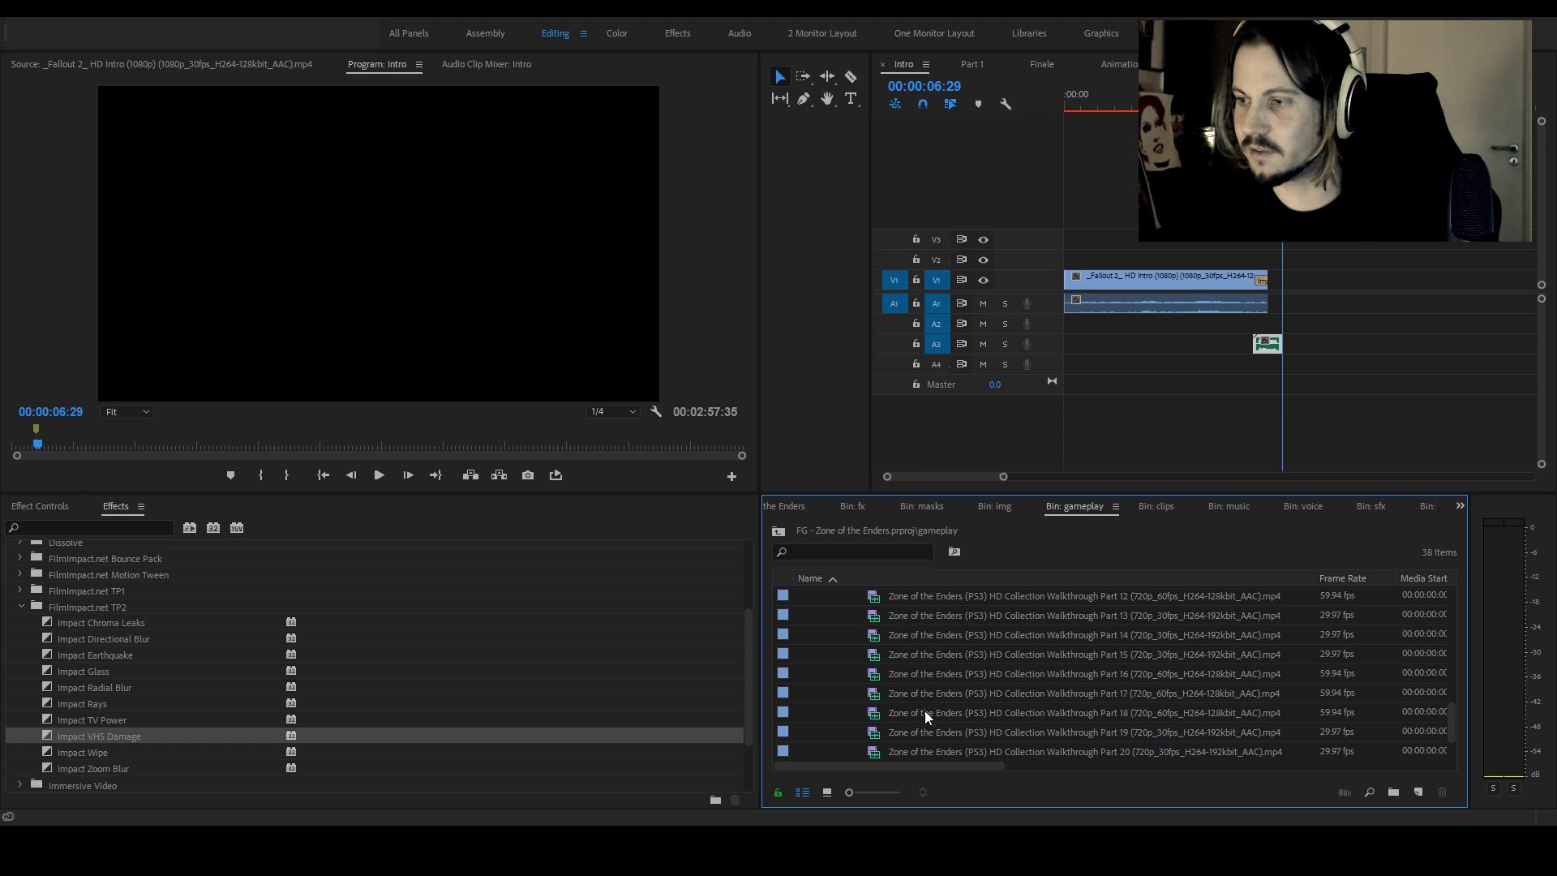
drag(1462, 735, 1471, 597)
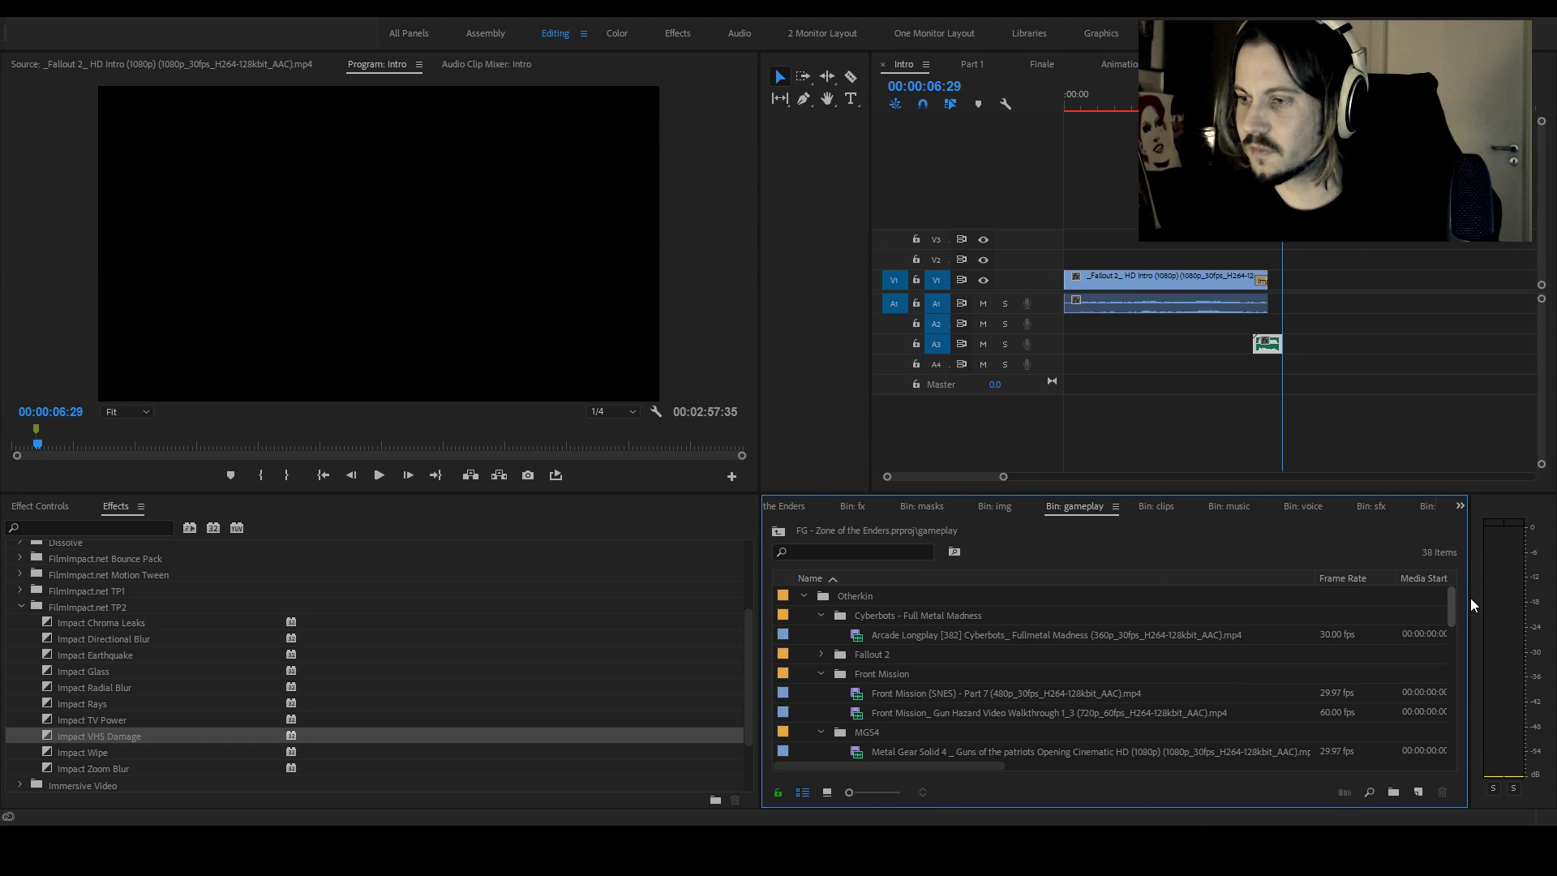
click(860, 596)
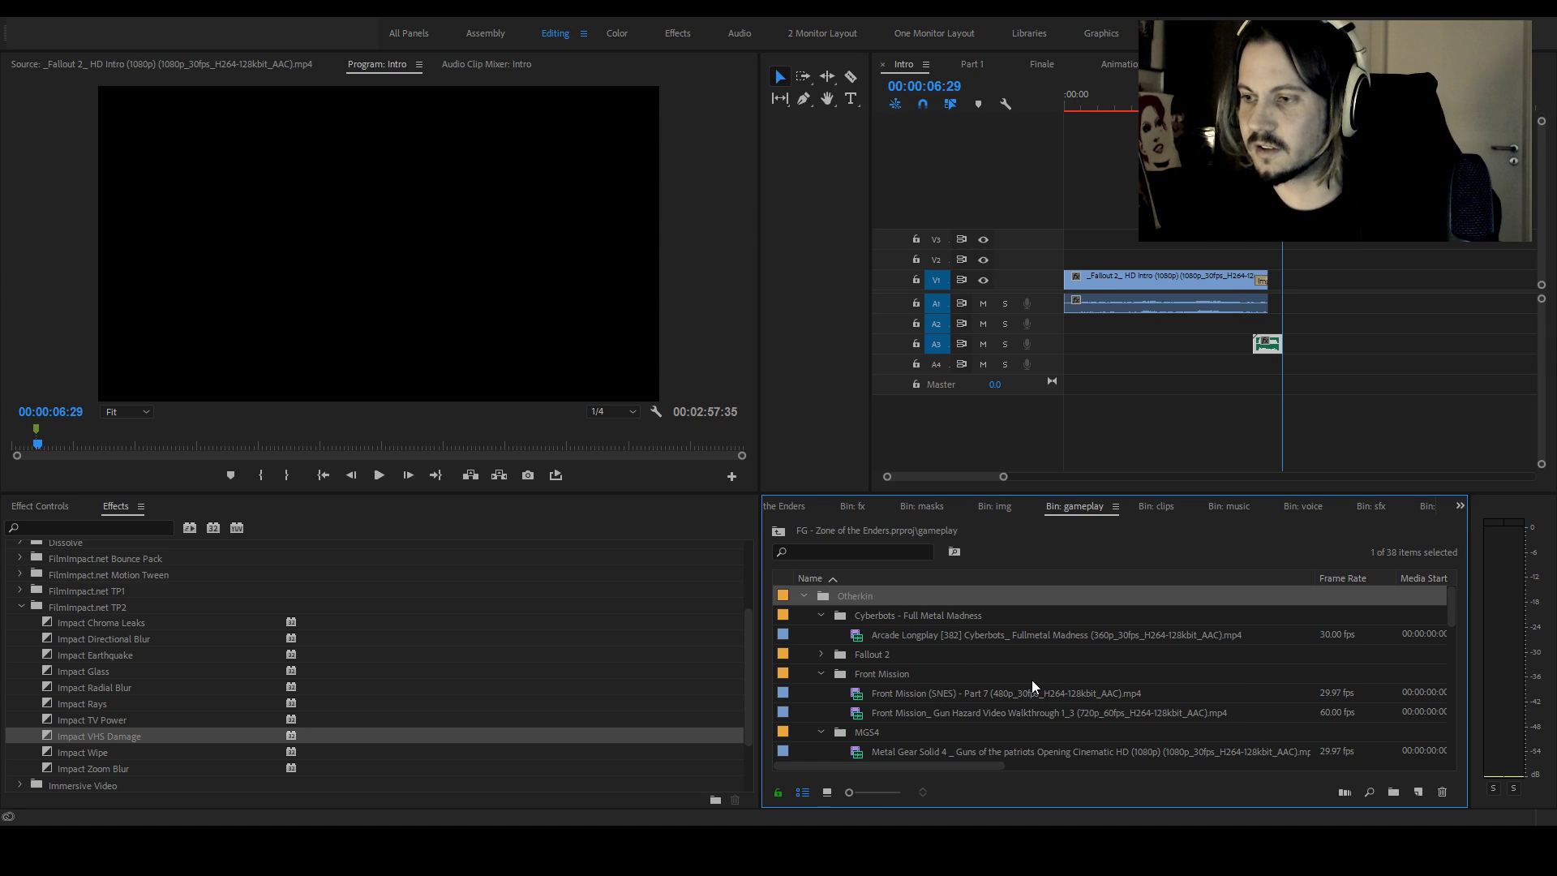
scroll(845, 591, down, 3)
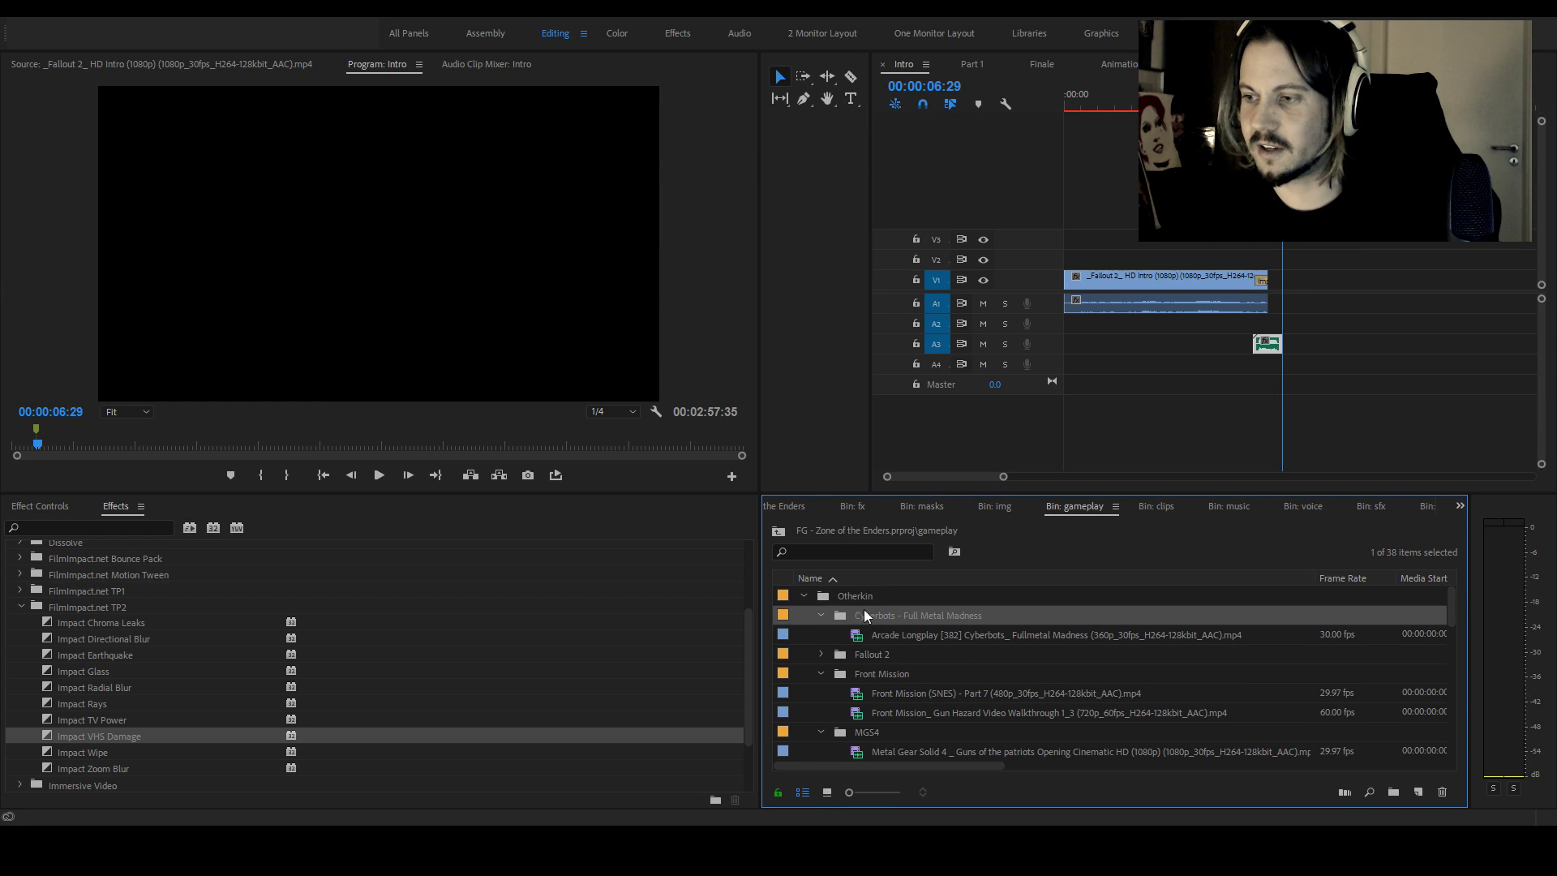
scroll(885, 639, up, 1)
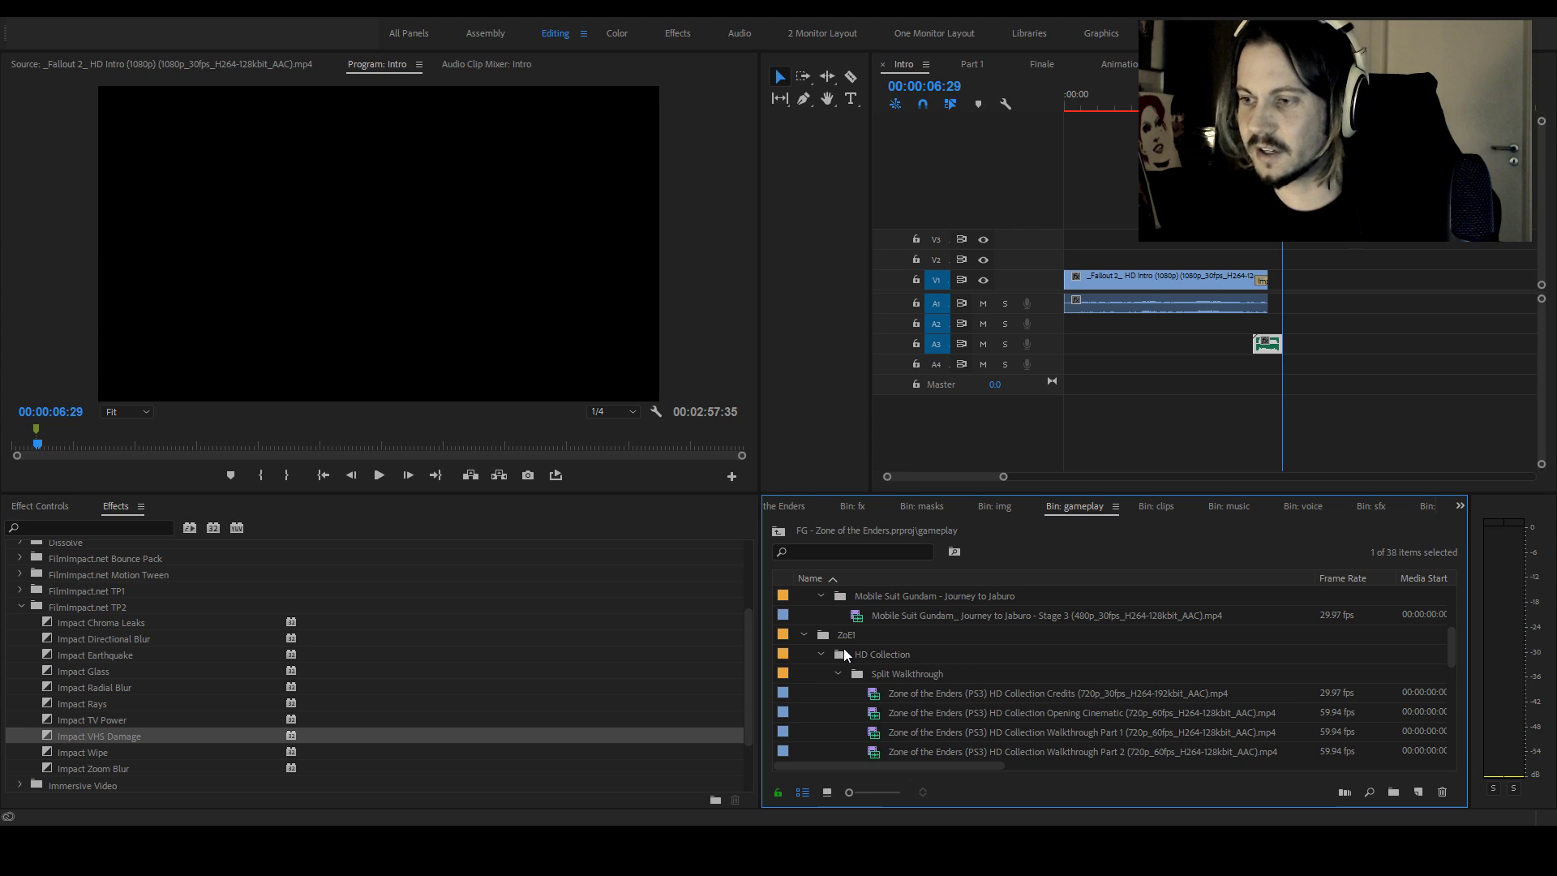
Review the ZoE1 walkthrough clips again, collapse the ZoE1 folder and select the Otherkin folder
click(805, 636)
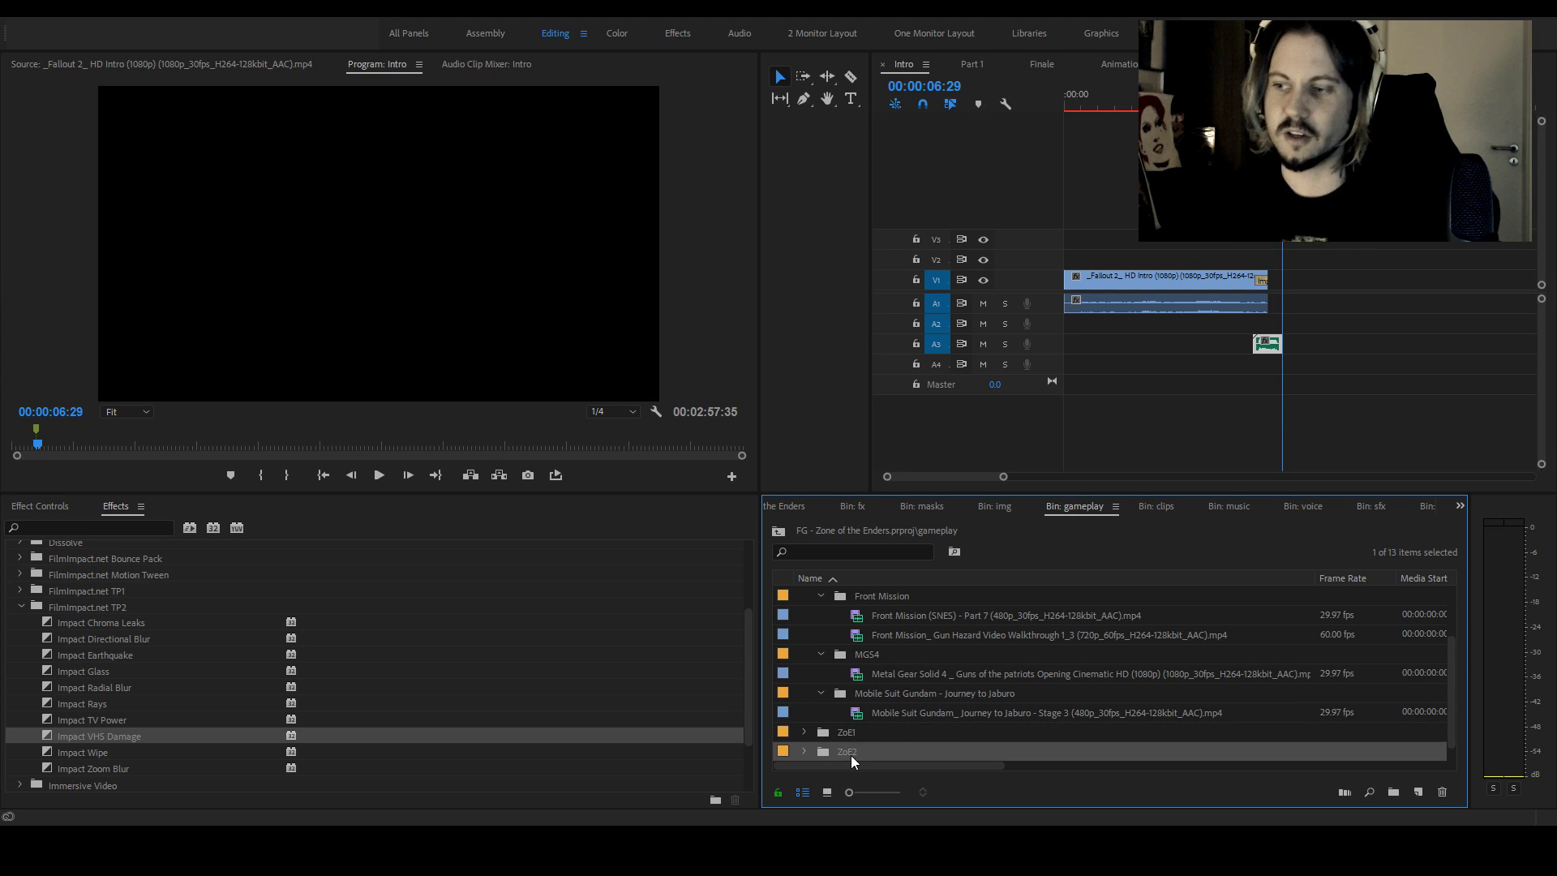
click(804, 732)
scroll(971, 678, down, 2)
scroll(989, 694, down, 3)
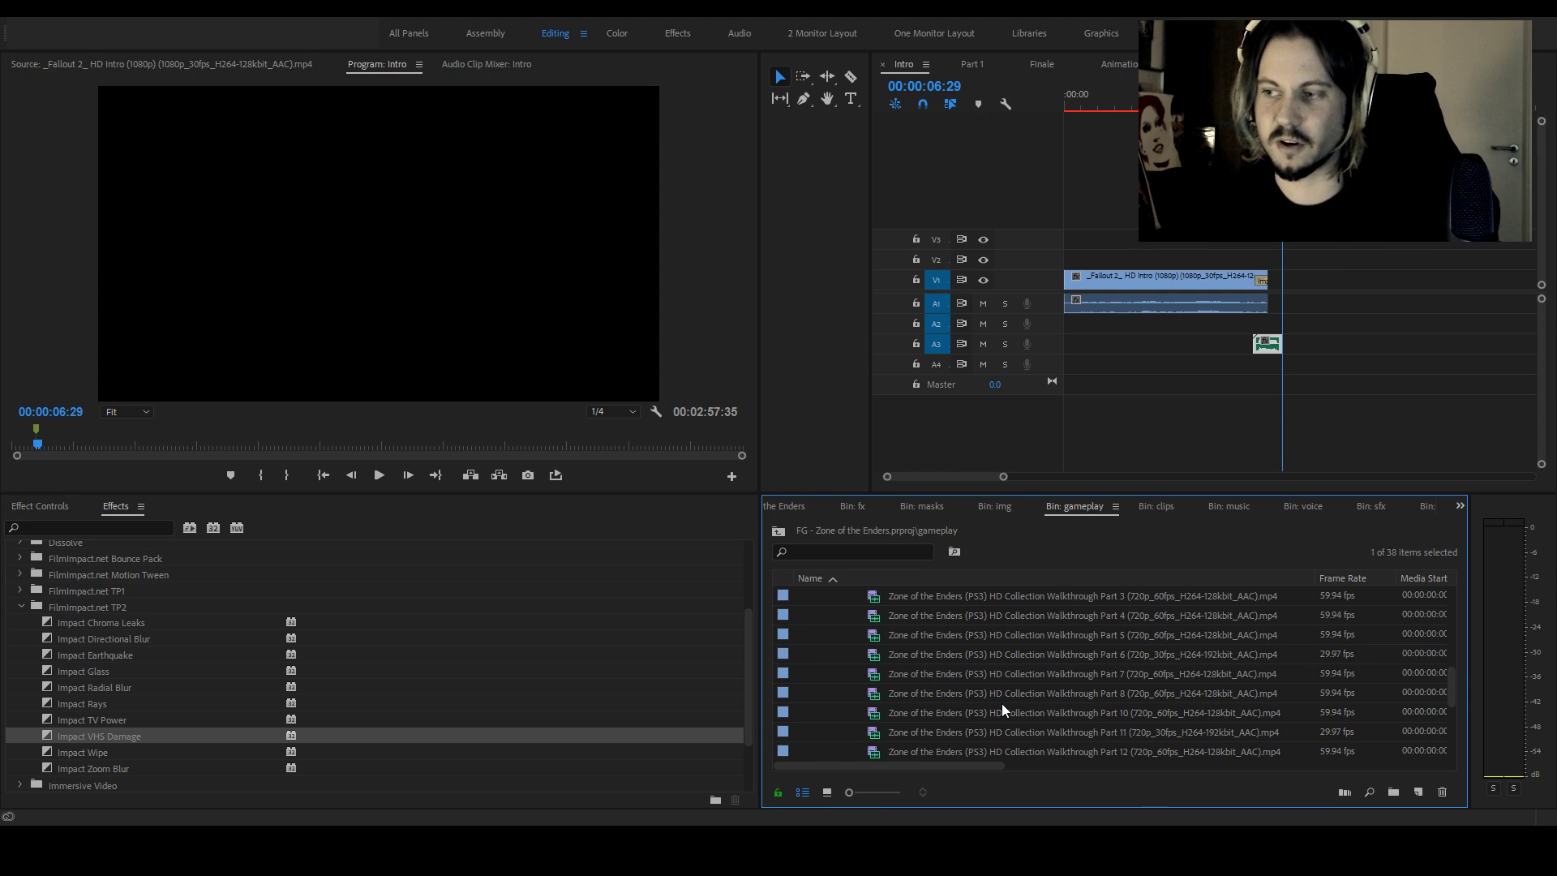
scroll(1038, 713, up, 4)
click(805, 637)
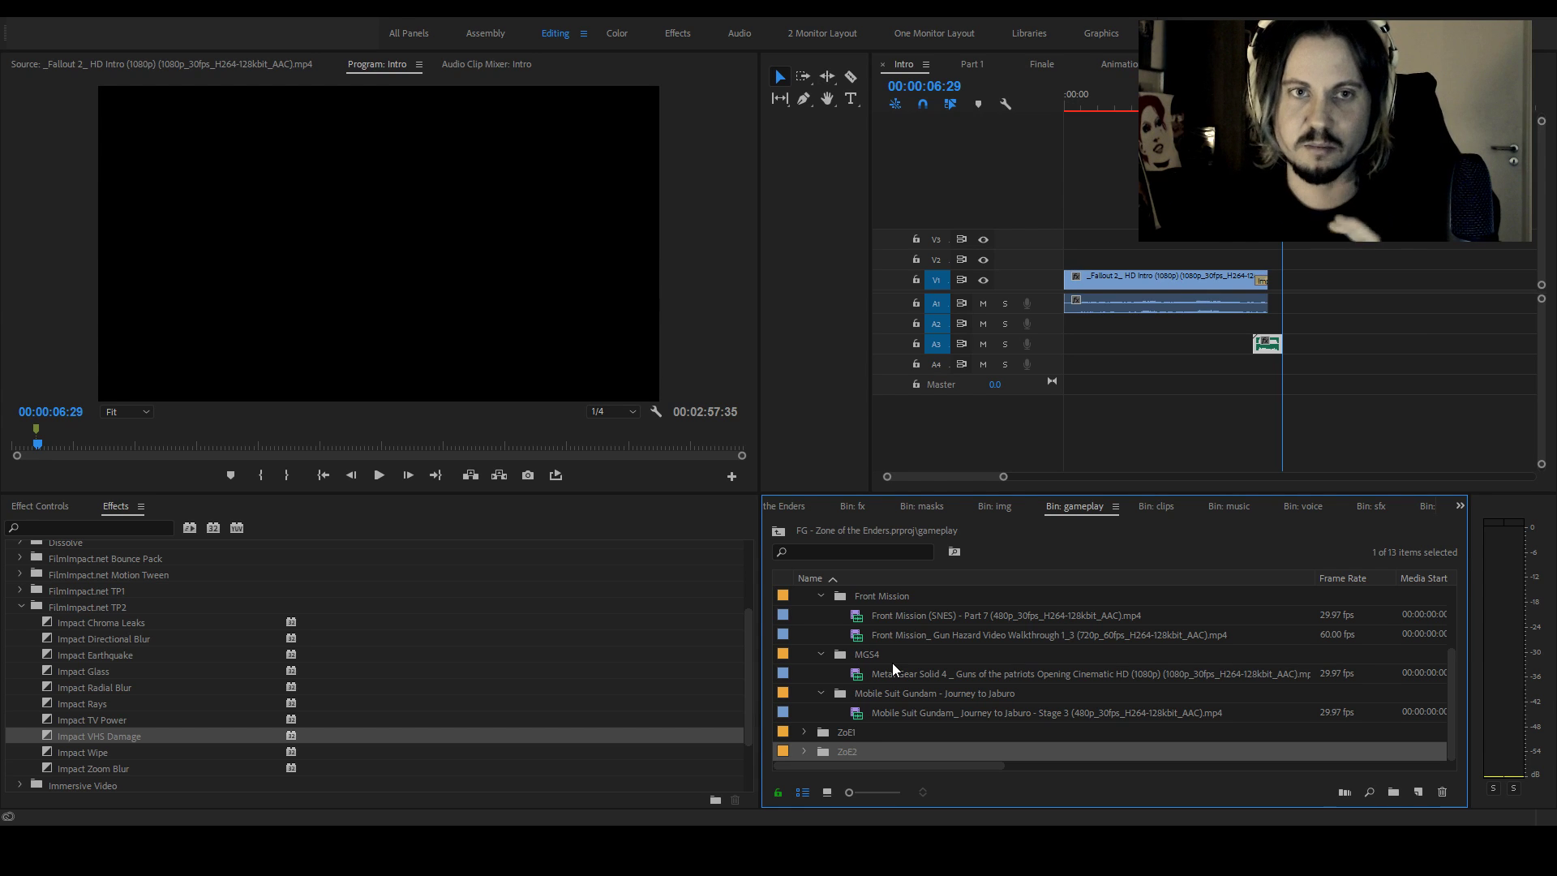
scroll(838, 696, up, 2)
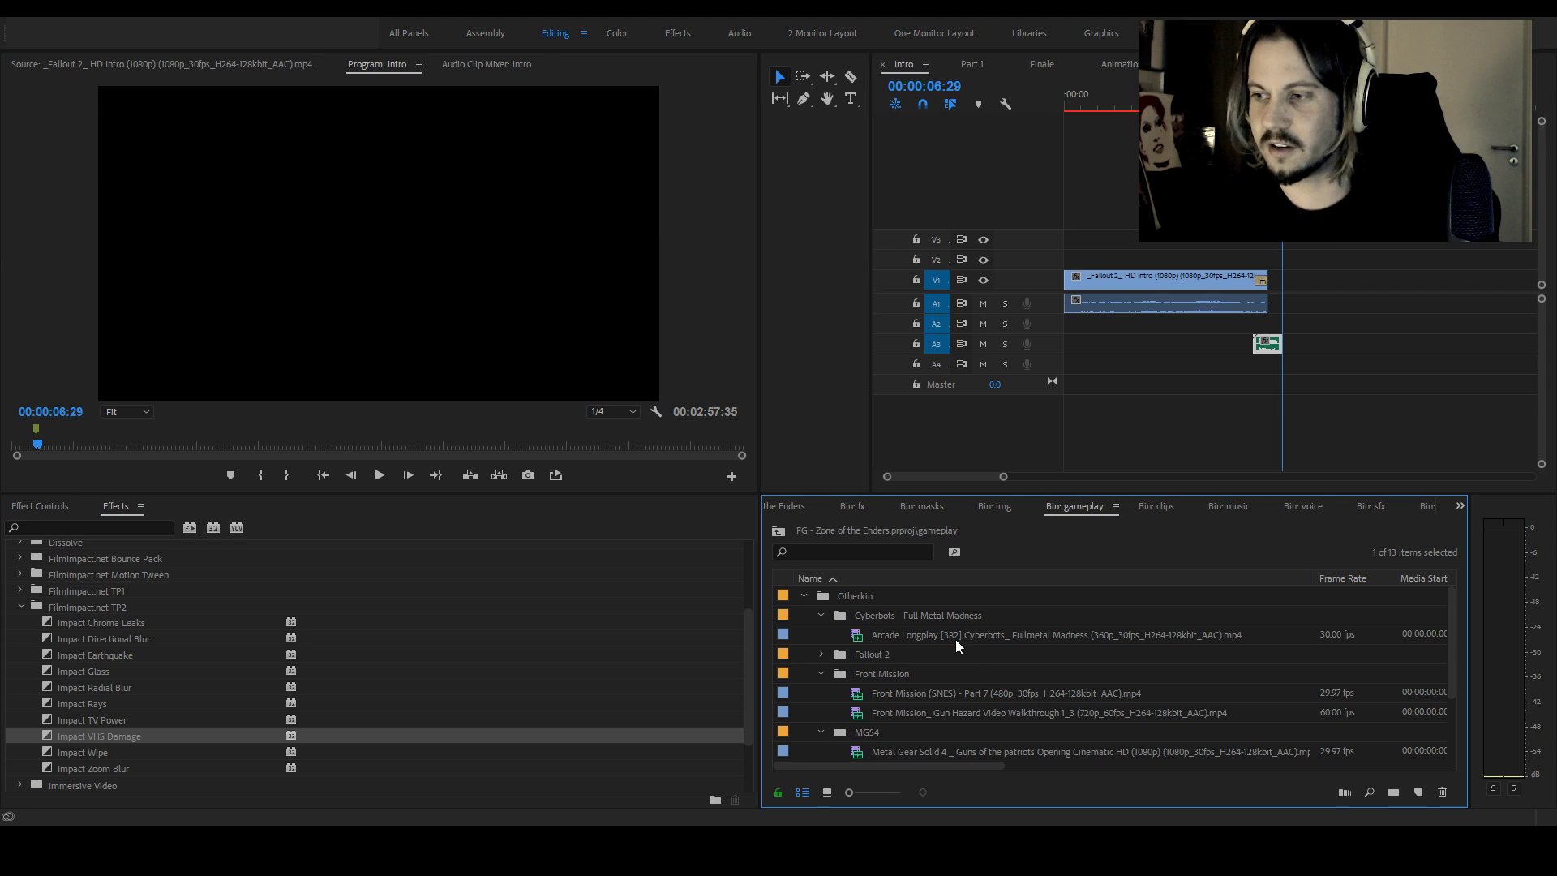
click(825, 597)
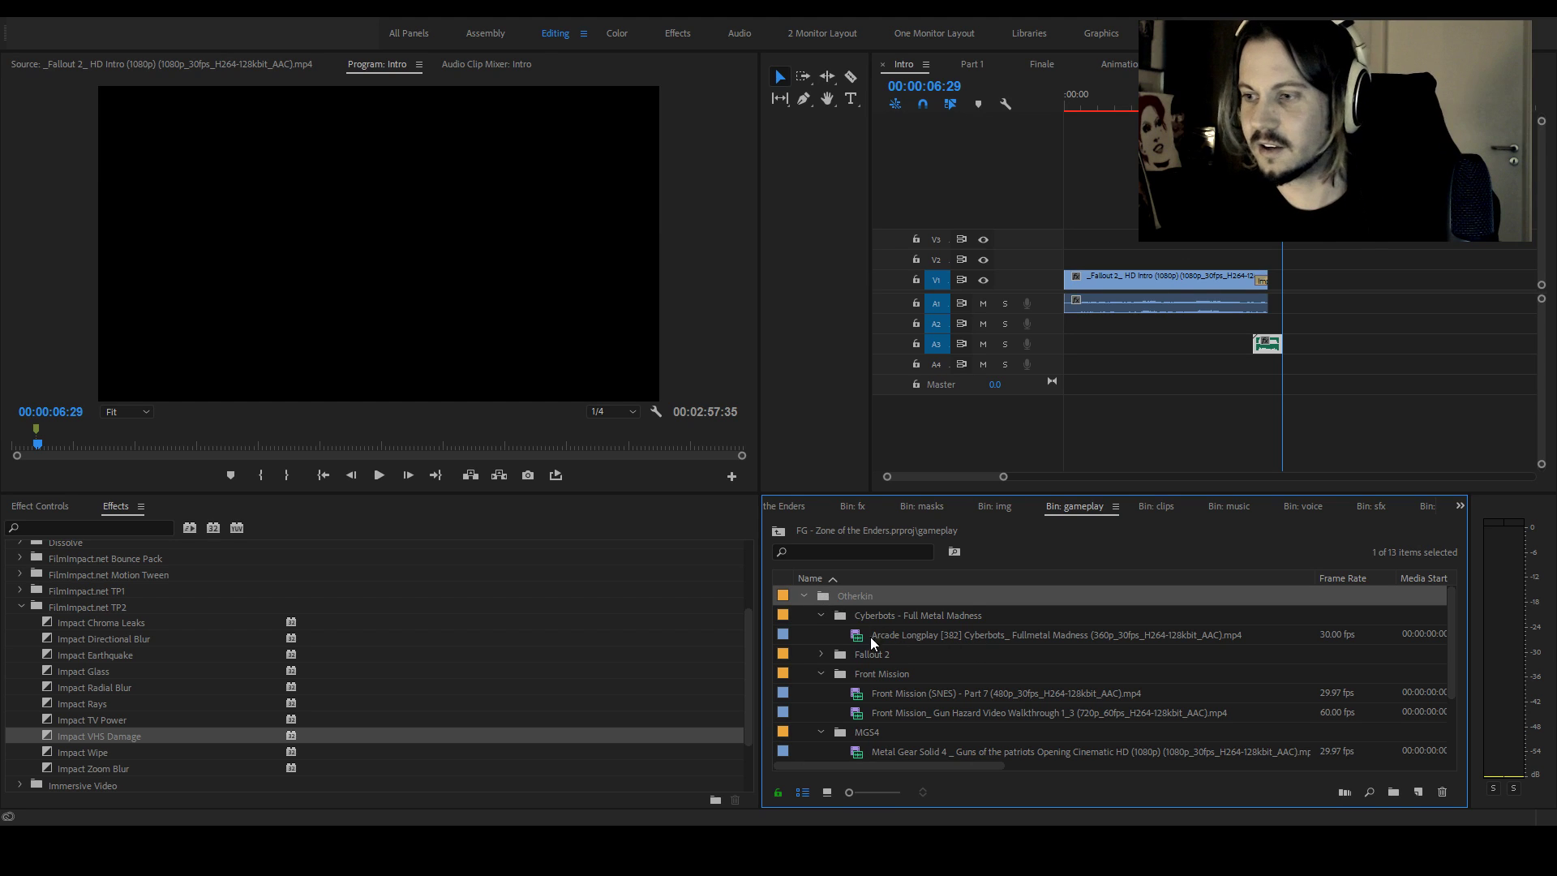
Collapse the Cyberbots and Front Mission folders and open the MGS4 Guns of the Patriots opening cinematic as the source clip
click(913, 618)
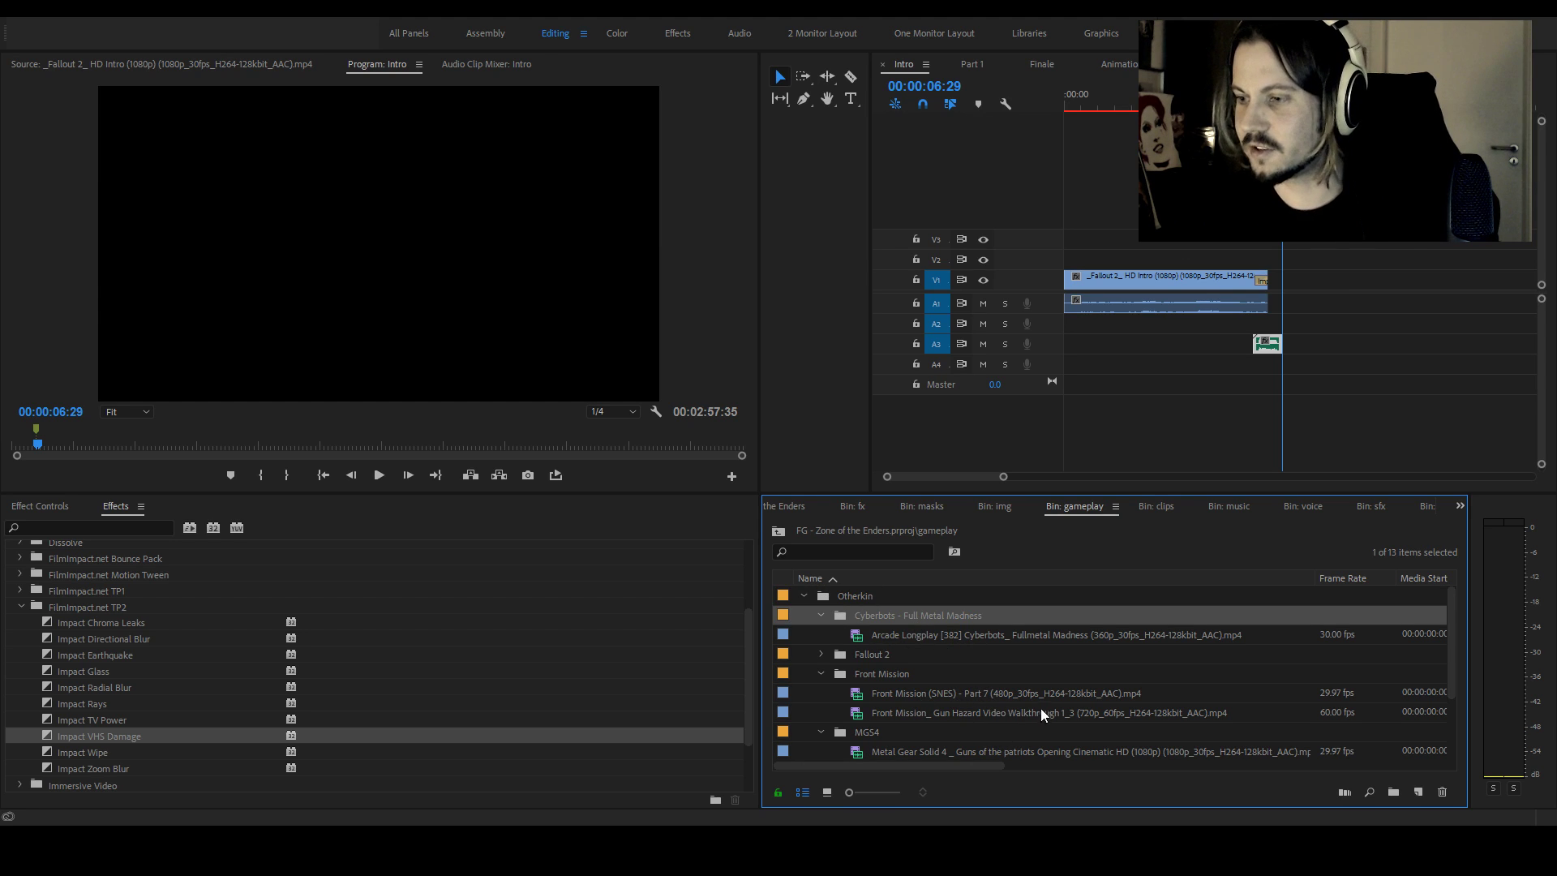
click(820, 616)
click(821, 655)
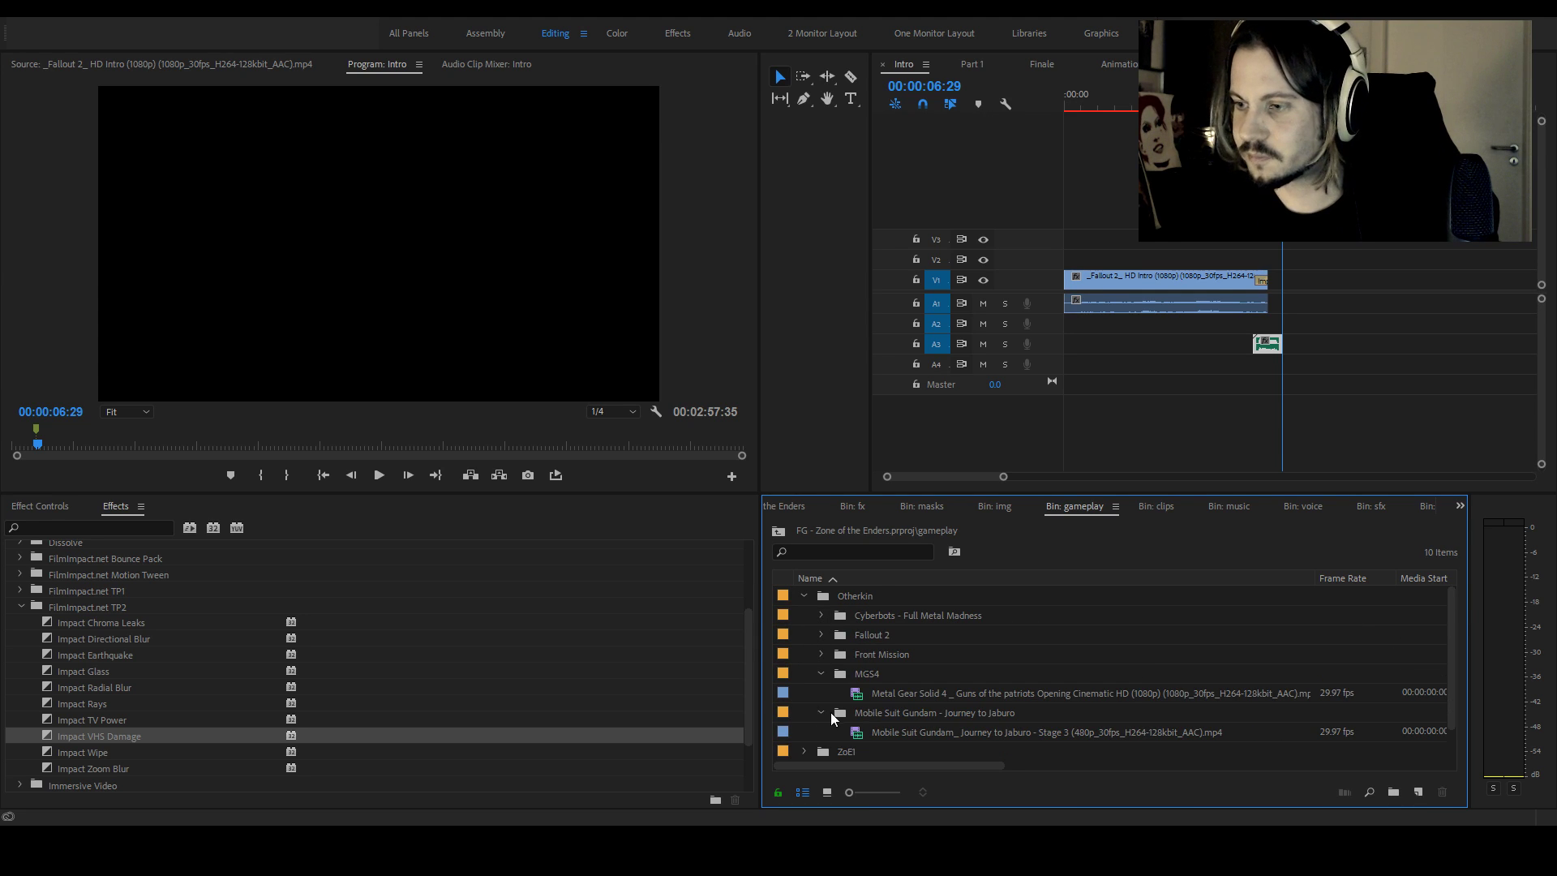
key(Up)
double_click(859, 692)
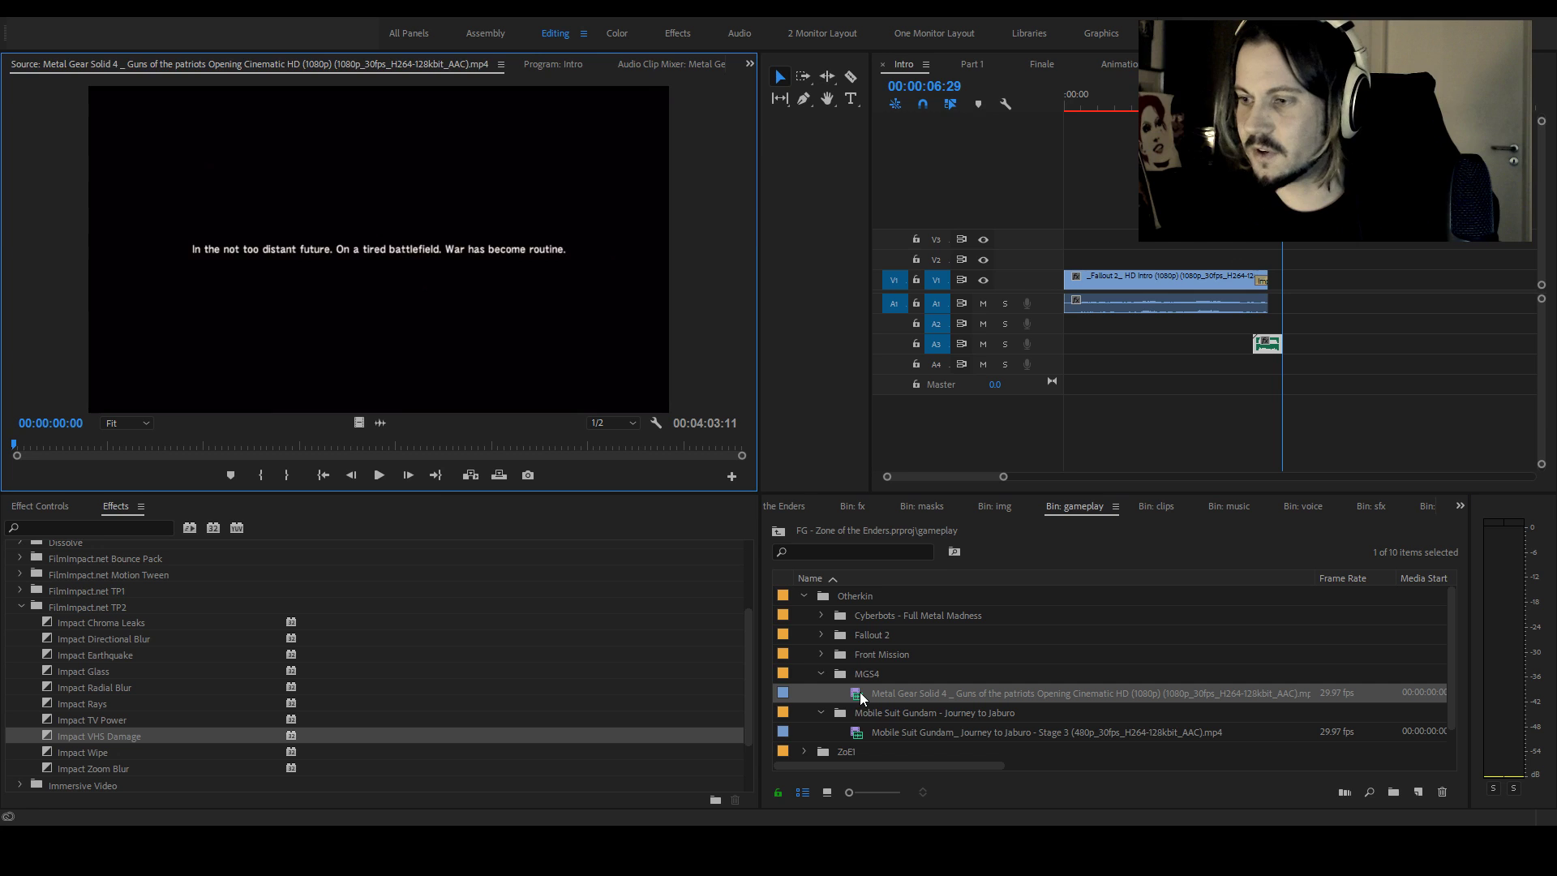
Scrub through the Metal Gear Solid 4 cinematic and mark its source In point at 00:01:19:20
drag(25, 446, 66, 449)
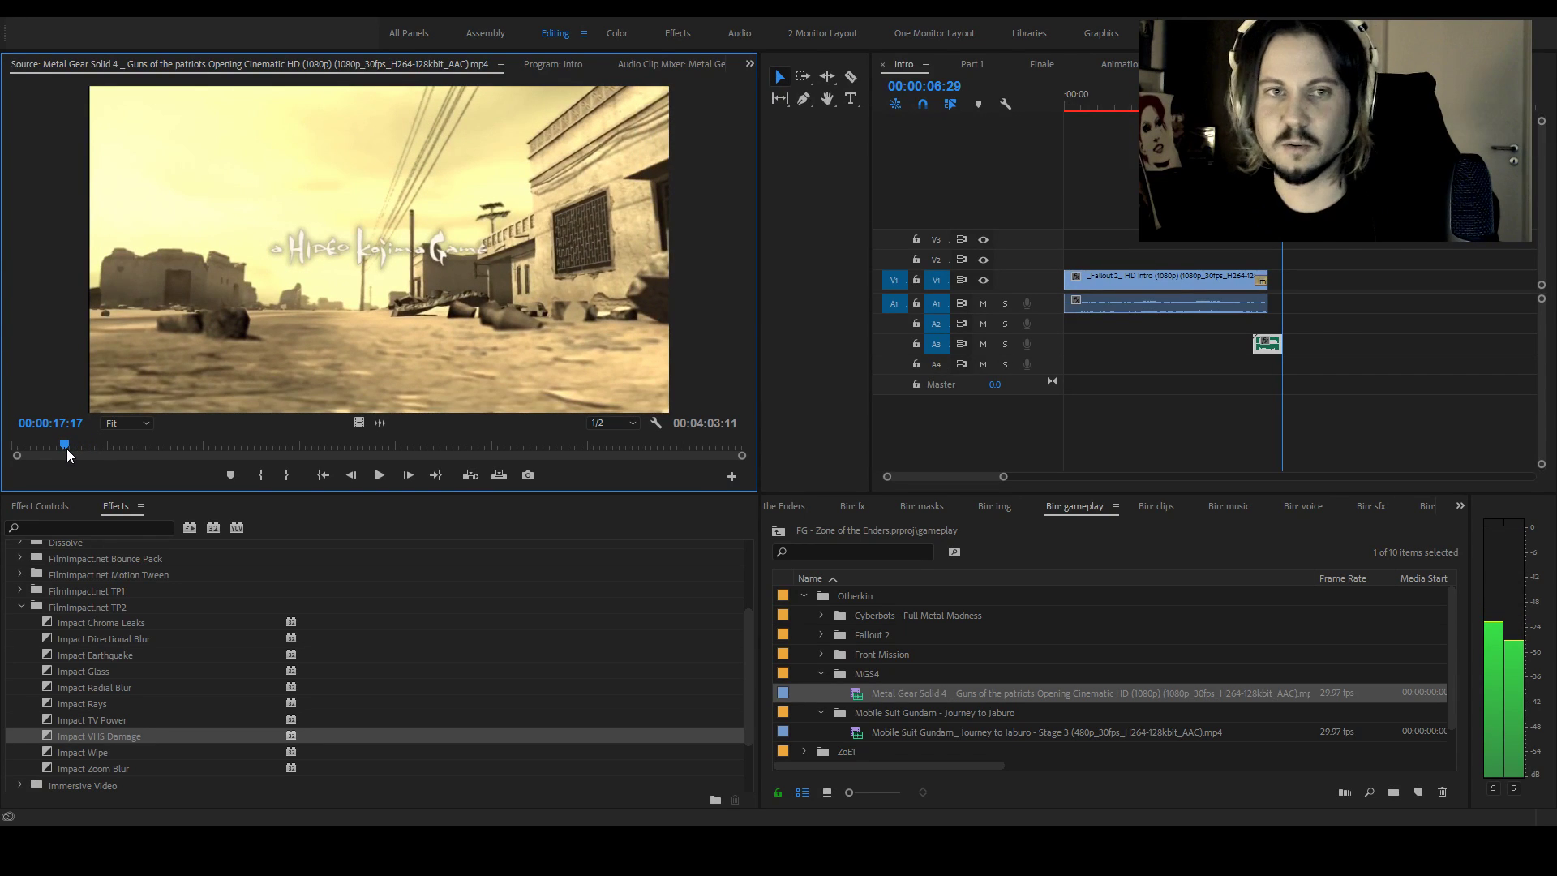
drag(67, 449, 76, 449)
drag(88, 450, 258, 450)
key(space)
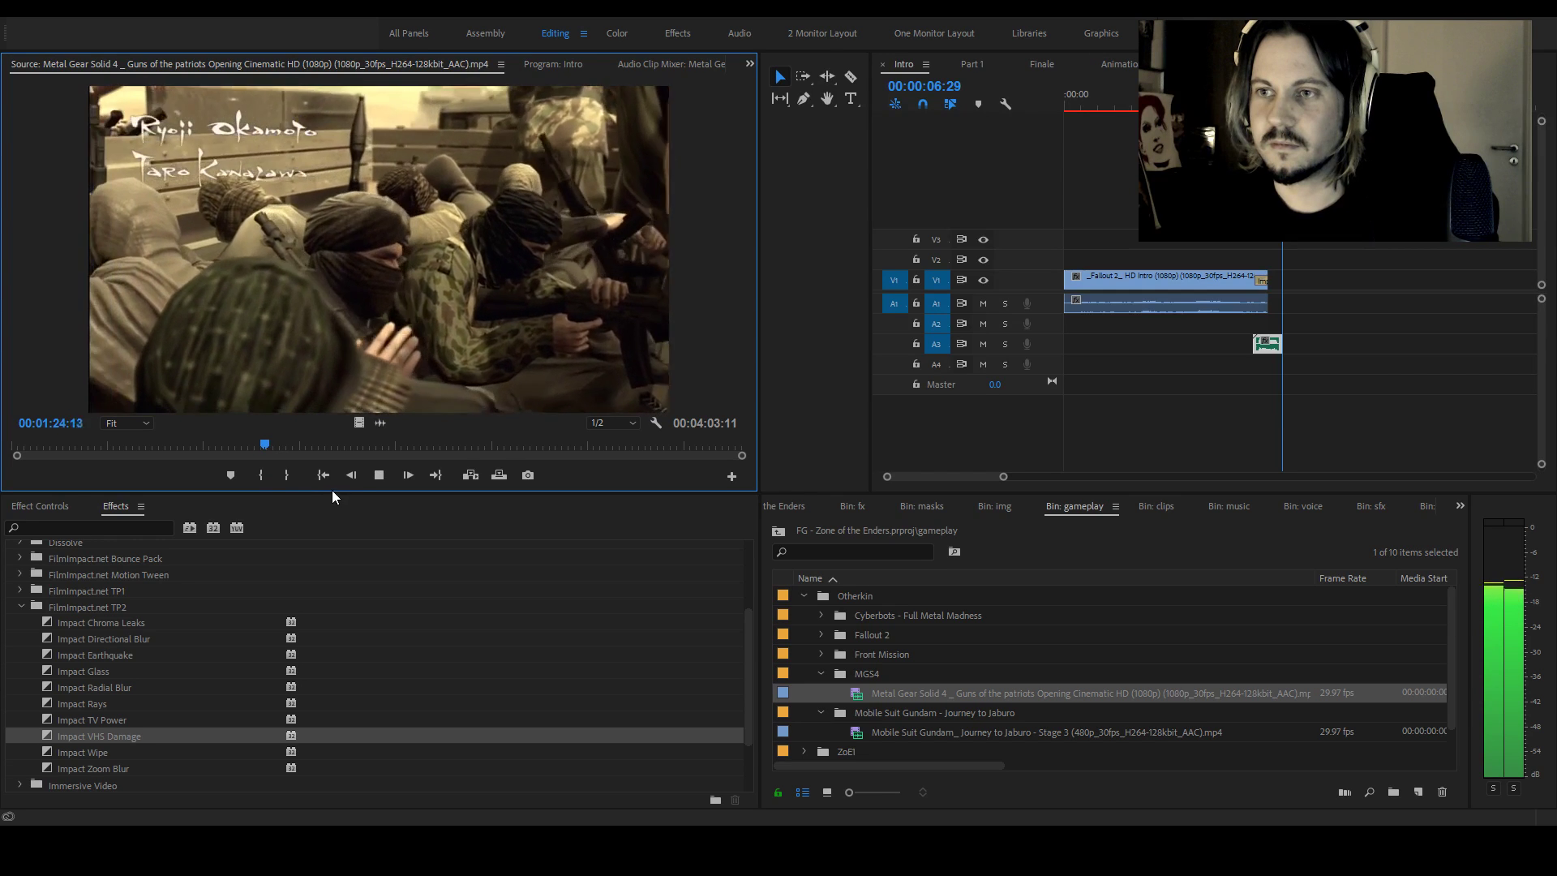
click(270, 445)
drag(271, 444, 251, 445)
click(261, 474)
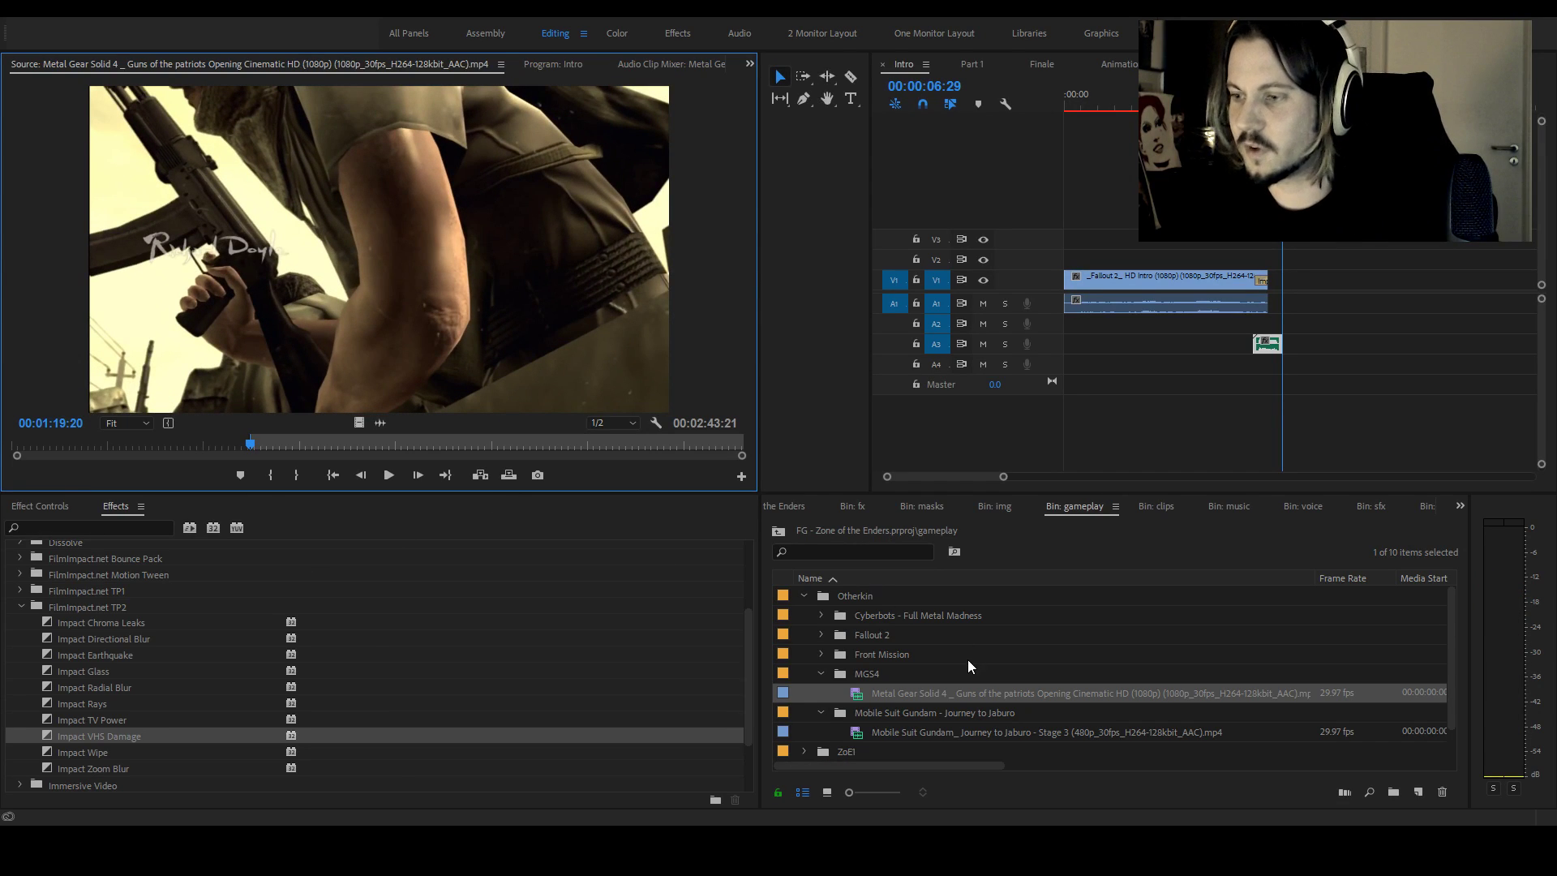
Place the marked Metal Gear Solid 4 clip on V1 and A1 at 00:00:06:29 and play it from its start
drag(843, 700, 1286, 307)
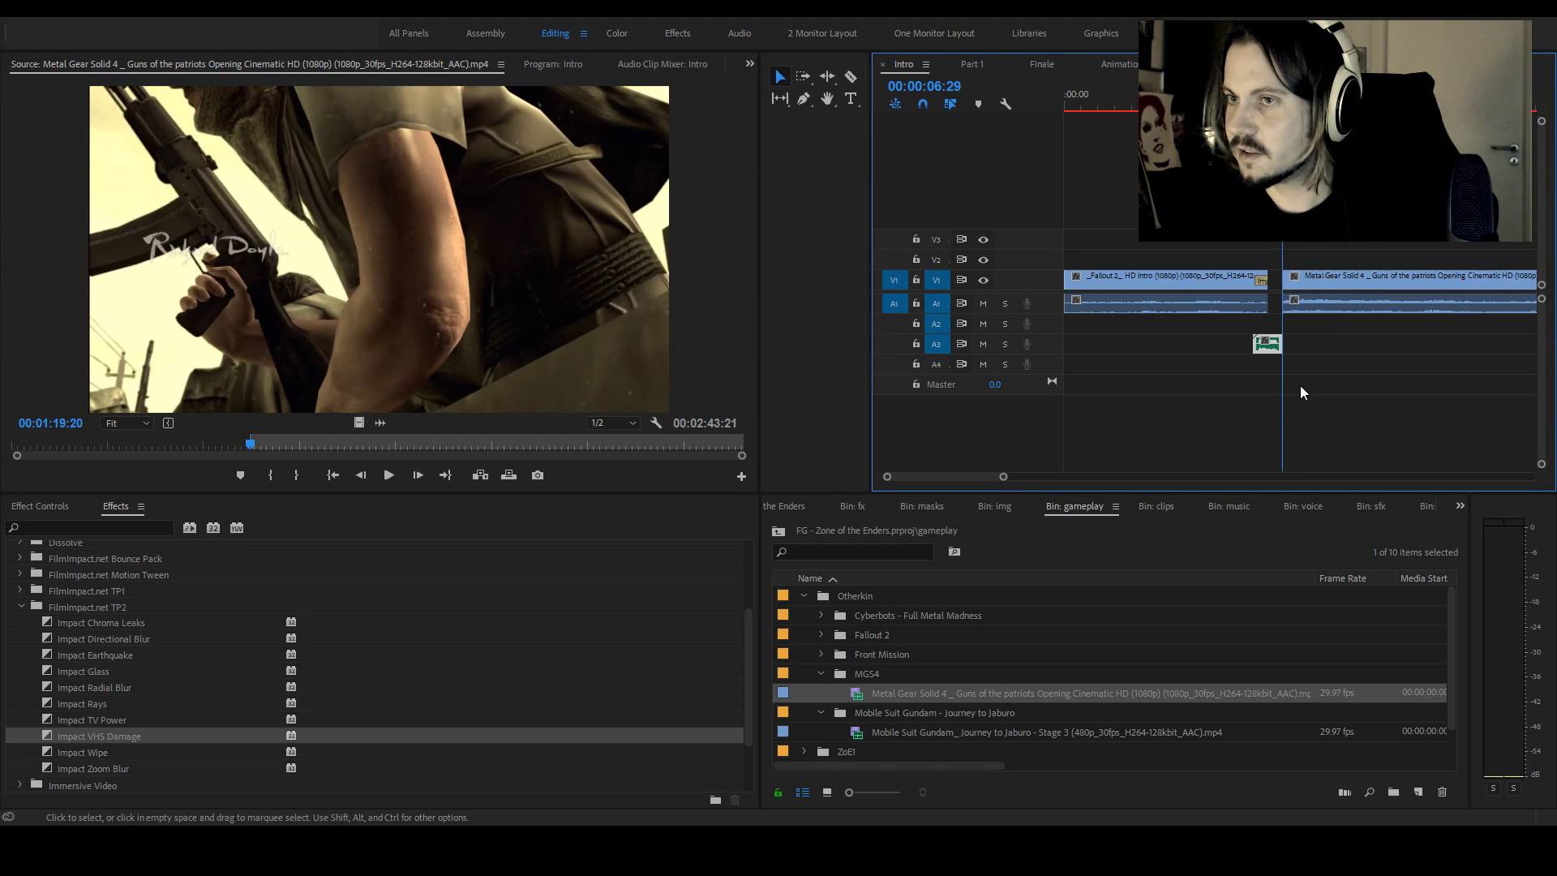
click(1309, 279)
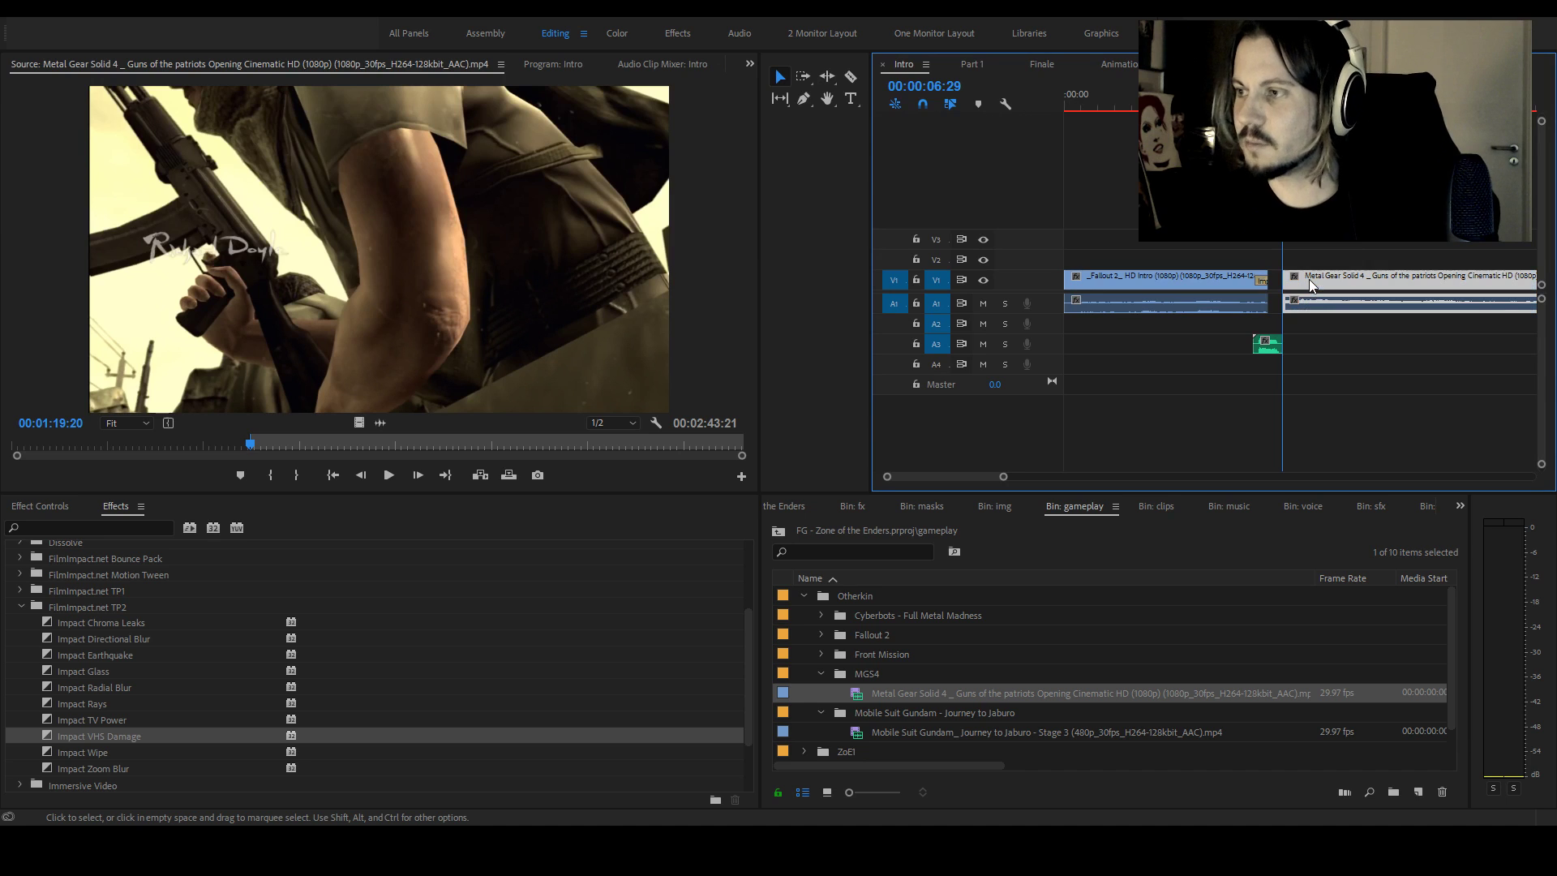
drag(1004, 478, 1066, 477)
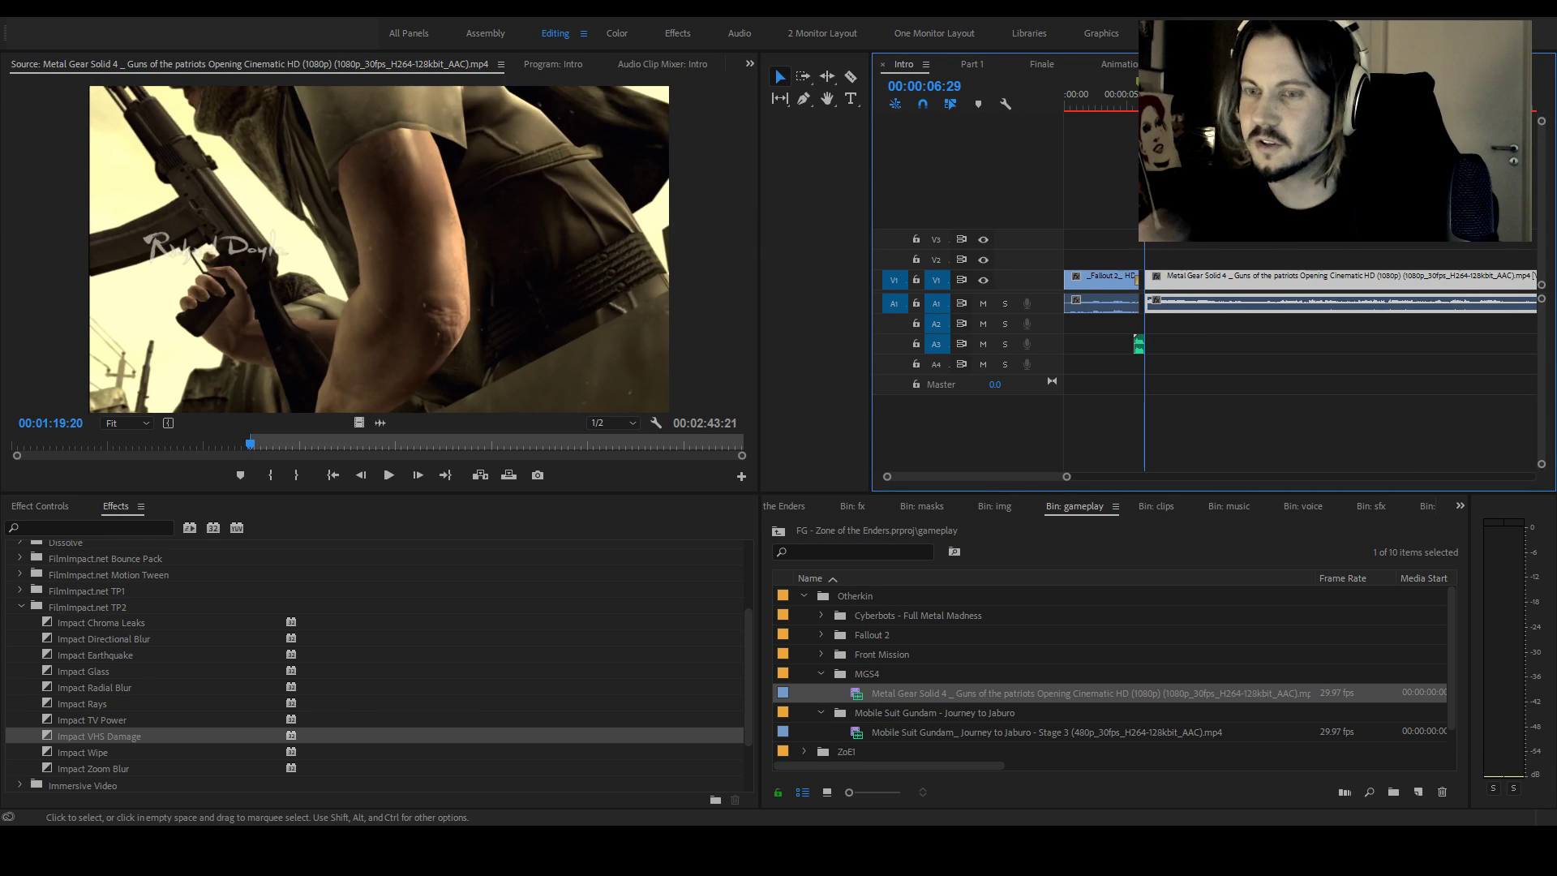
key(space)
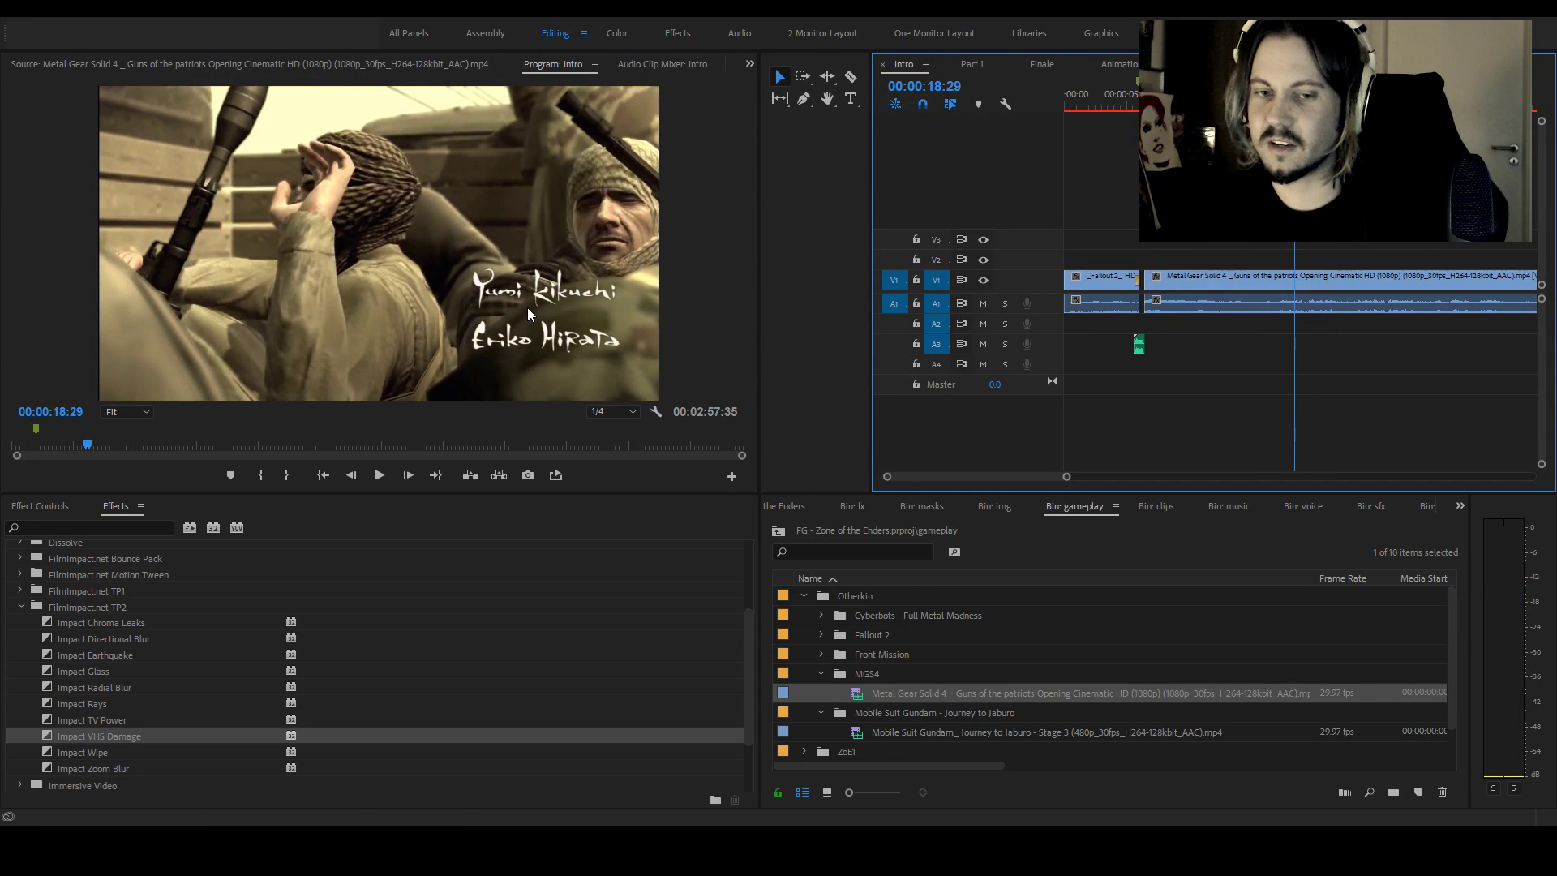
key(Up)
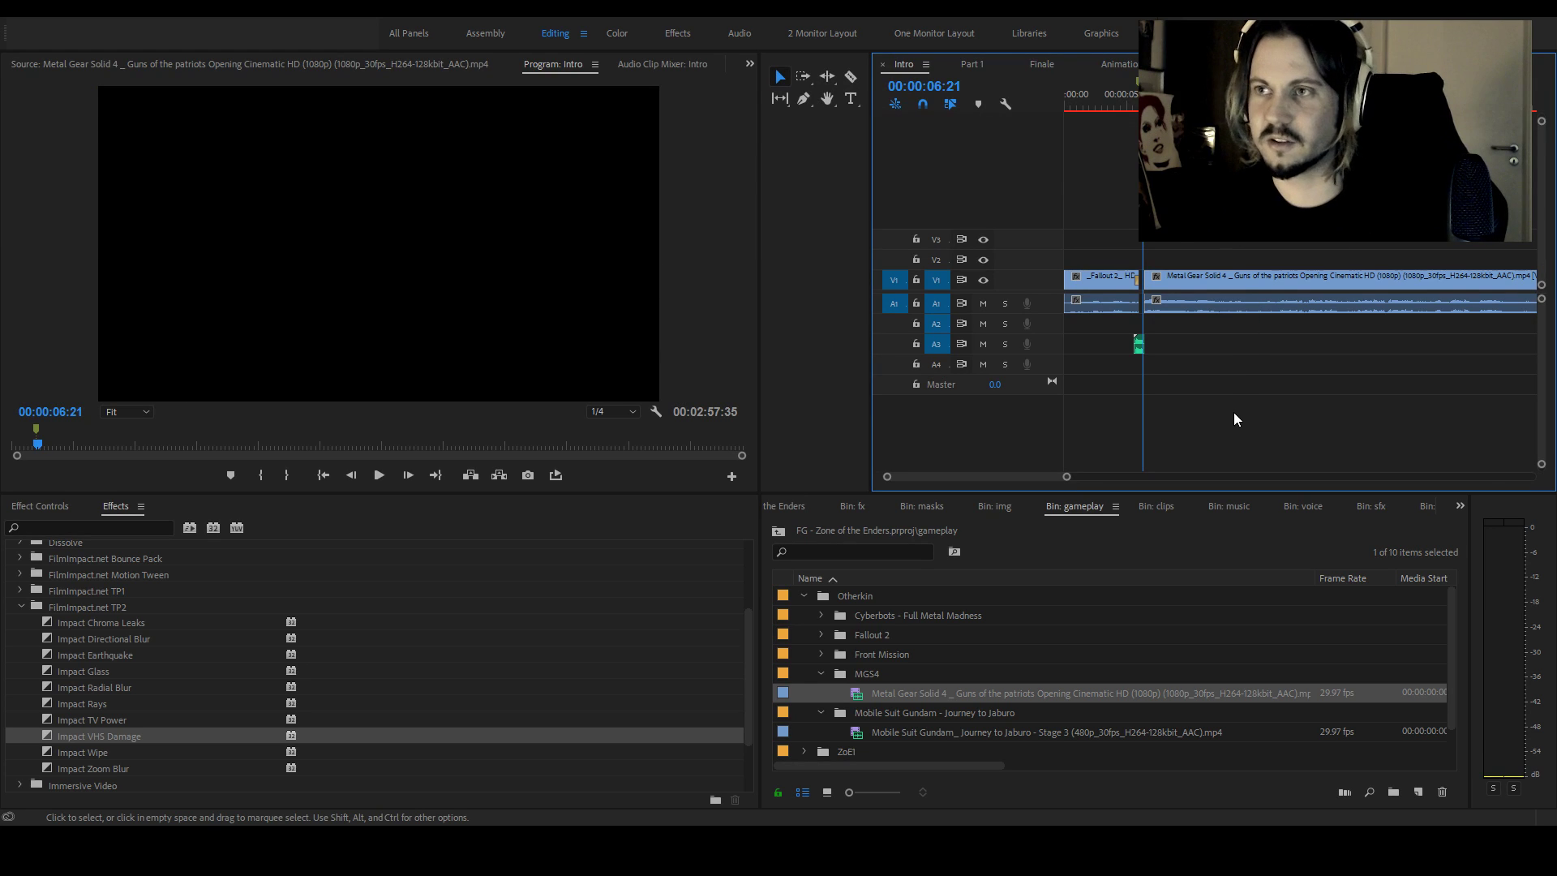
Select the Metal Gear Solid 4 clip, scrub through it and mark a sequence In point at 00:01:06:37
drag(1066, 477, 1073, 479)
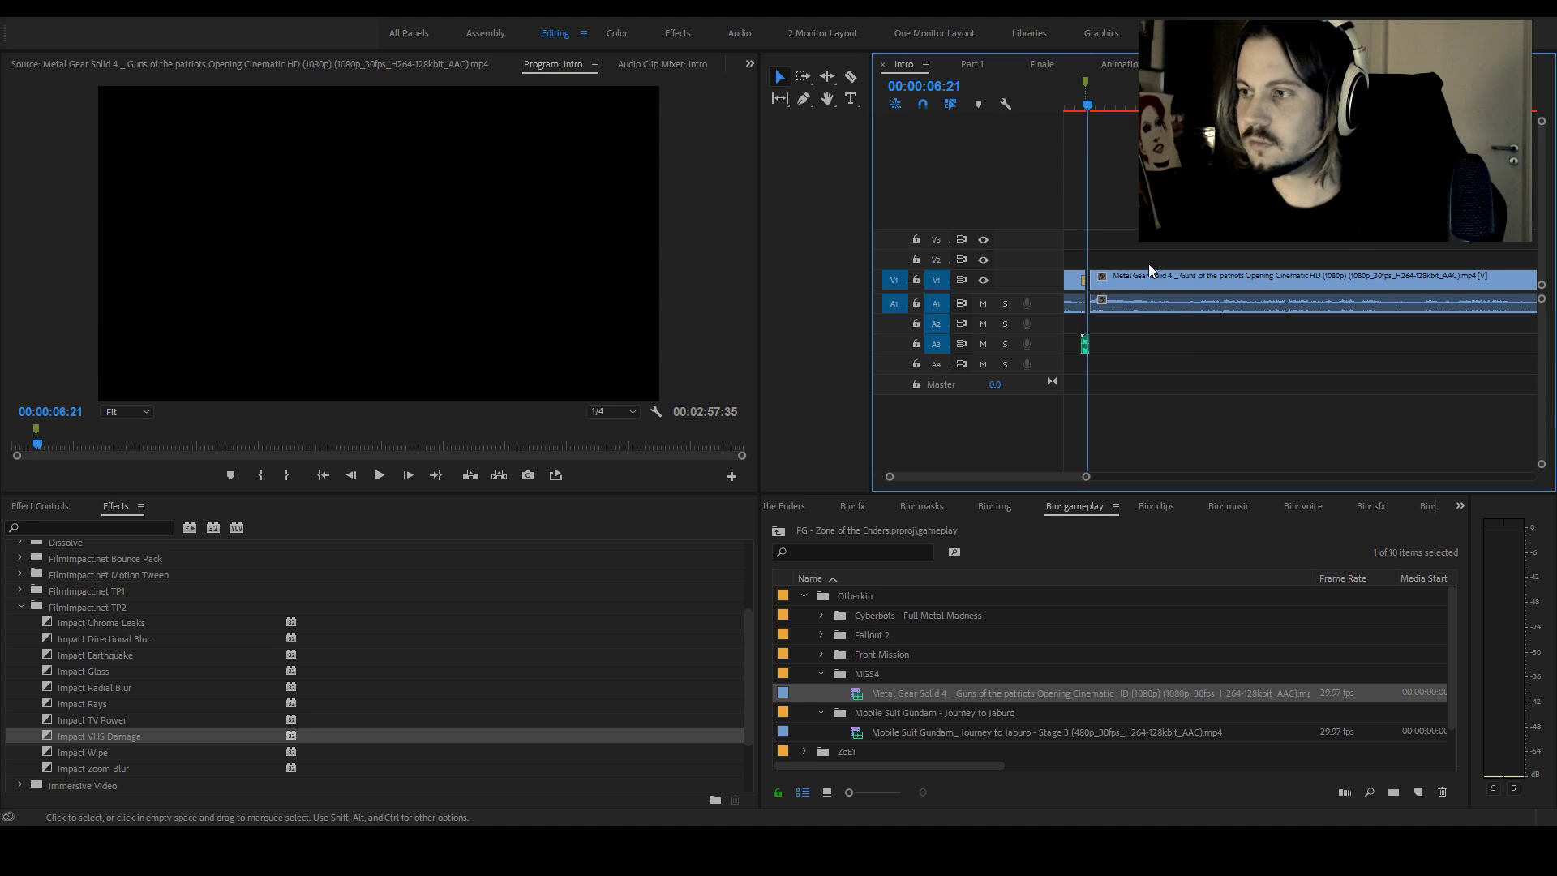
click(1134, 304)
drag(1087, 477, 1131, 477)
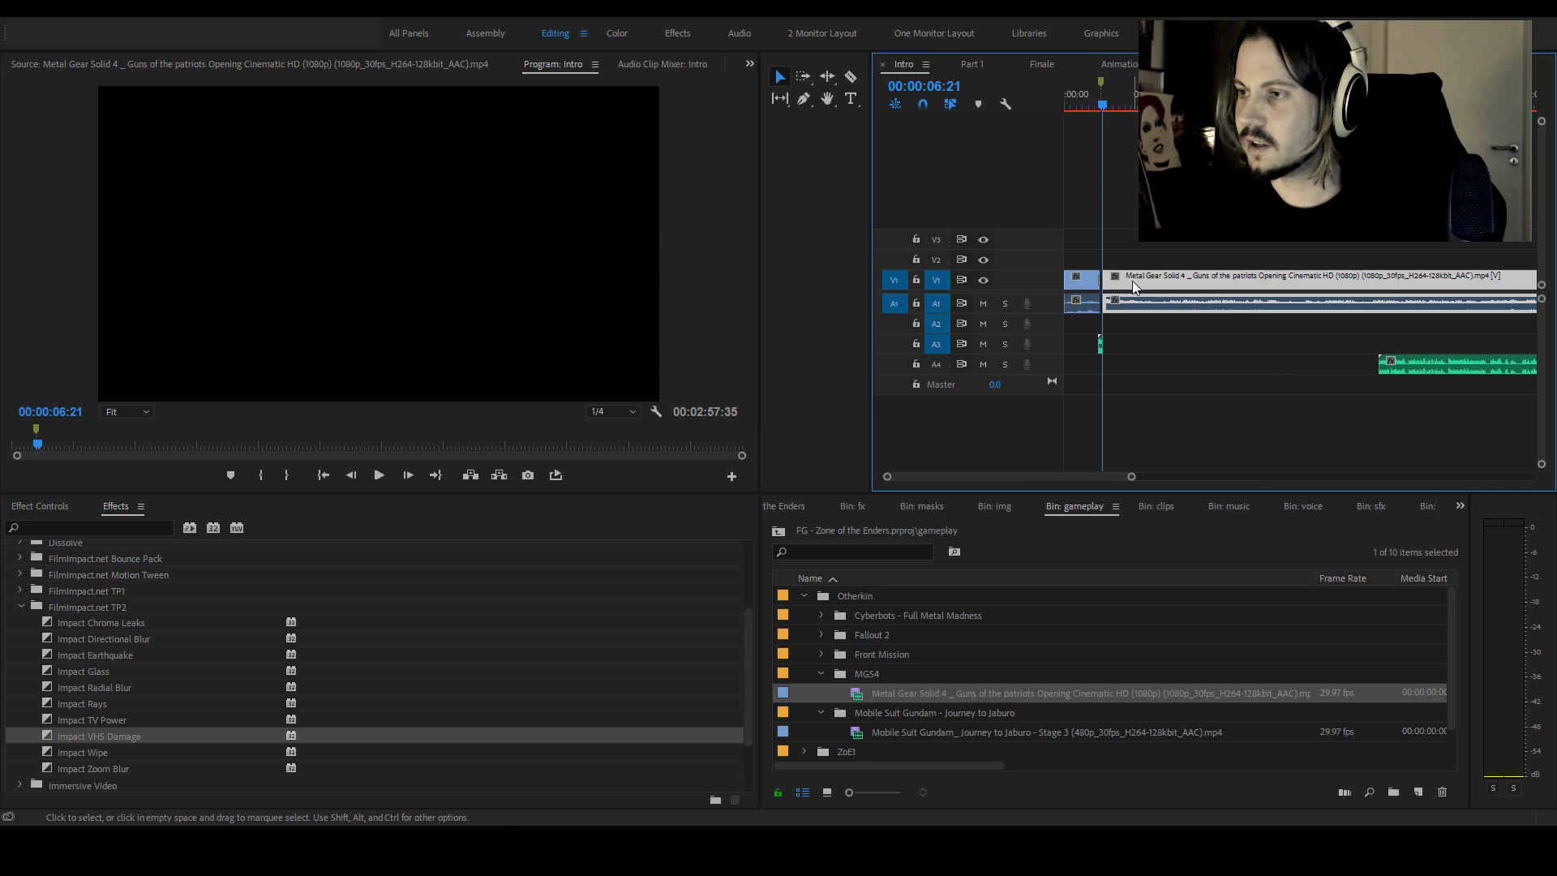
drag(41, 448, 287, 450)
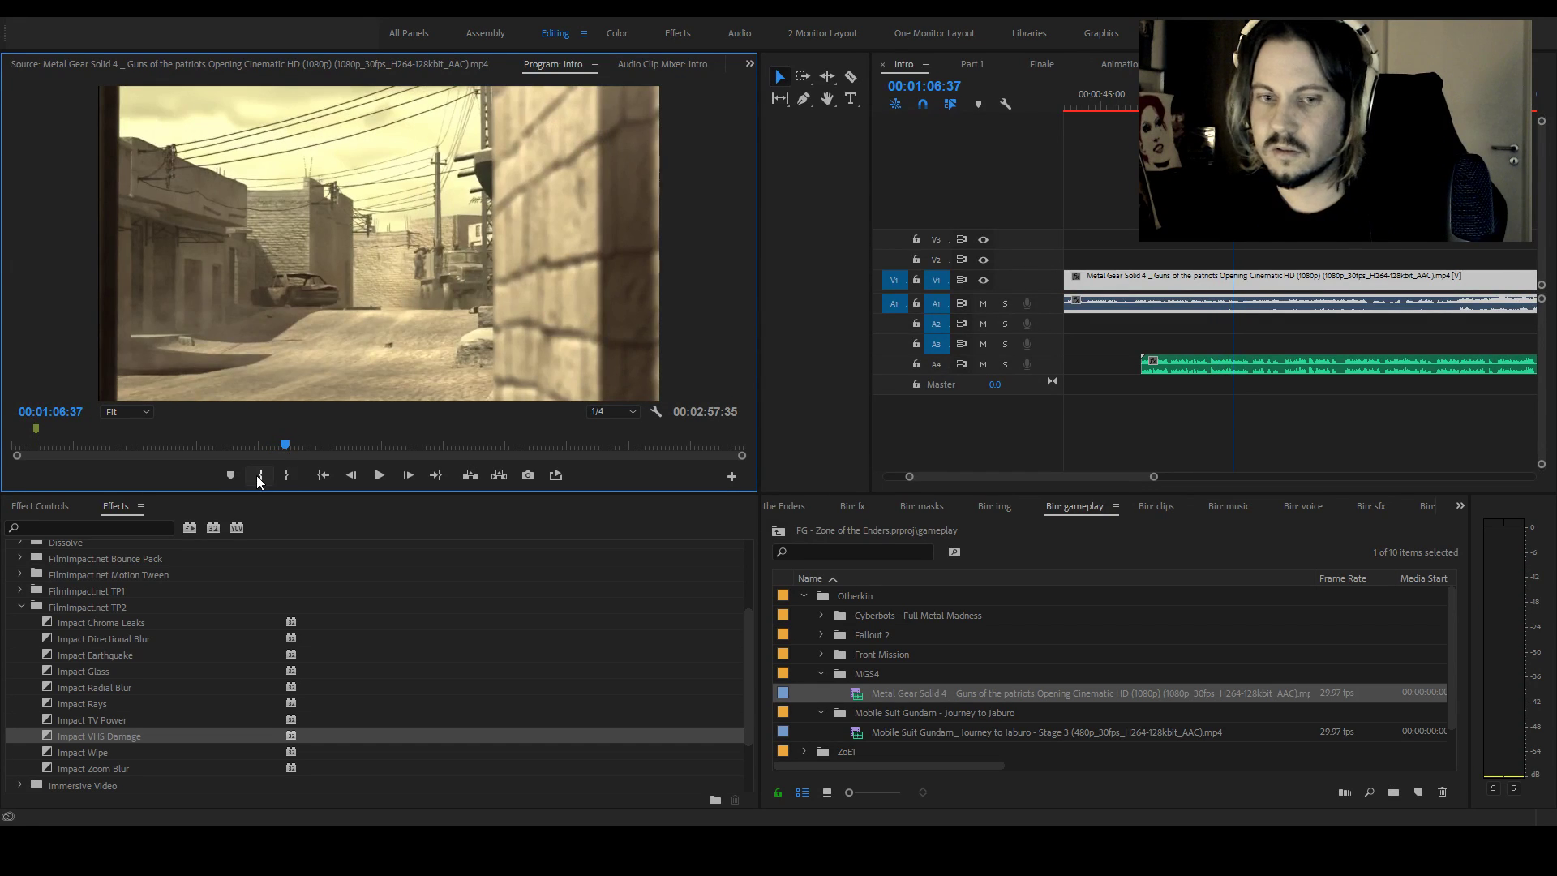
click(260, 475)
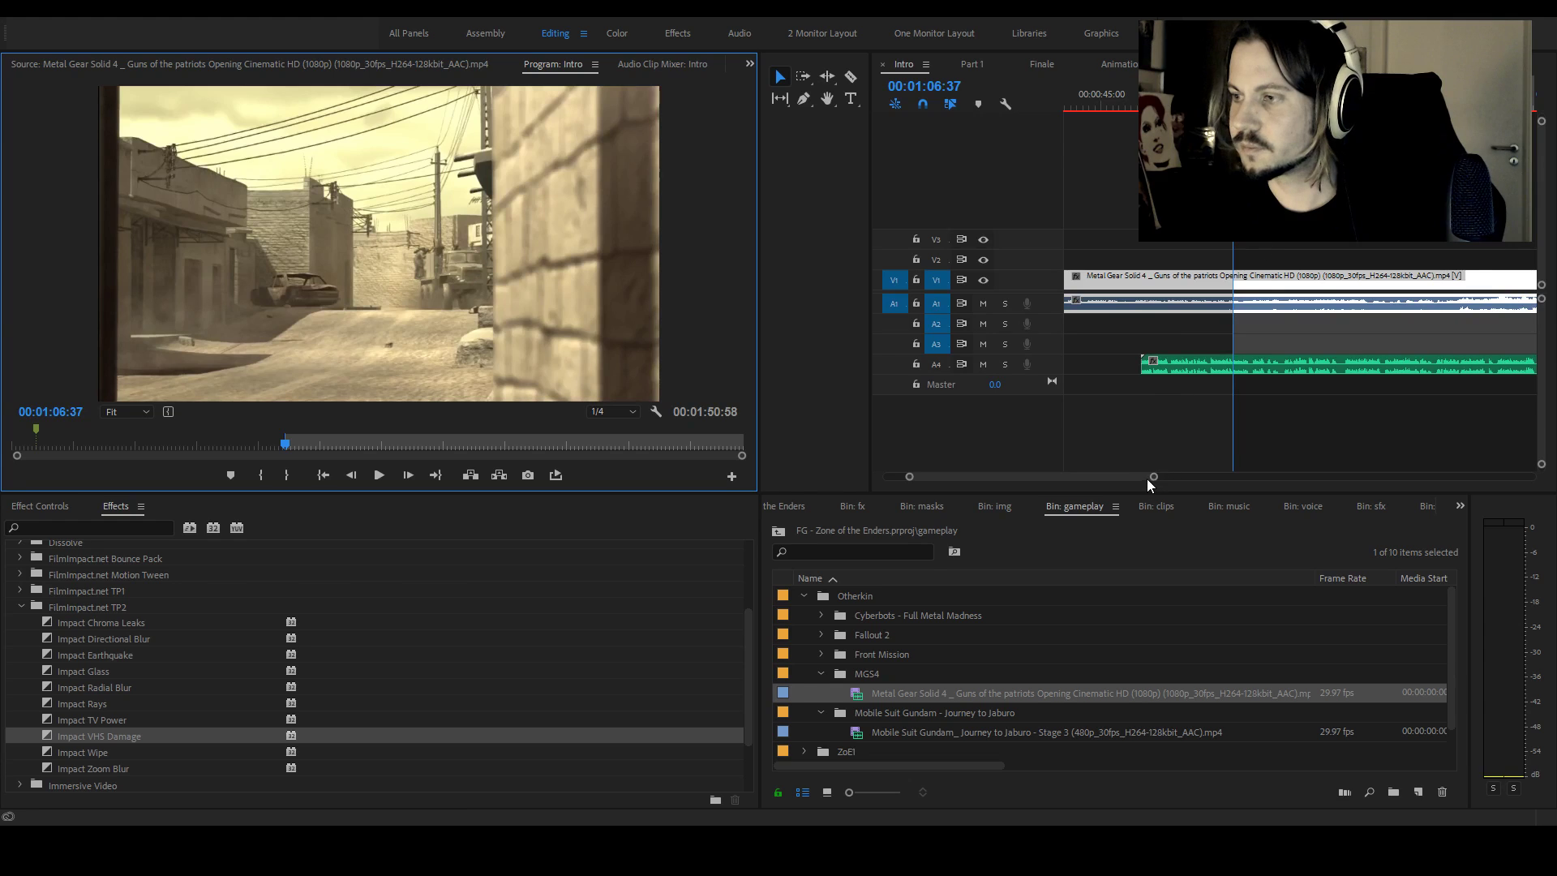
Unlink the Metal Gear Solid 4 clip, delete its video and put the video-only source from 00:01:19:20 back on V1
drag(1147, 479, 1116, 479)
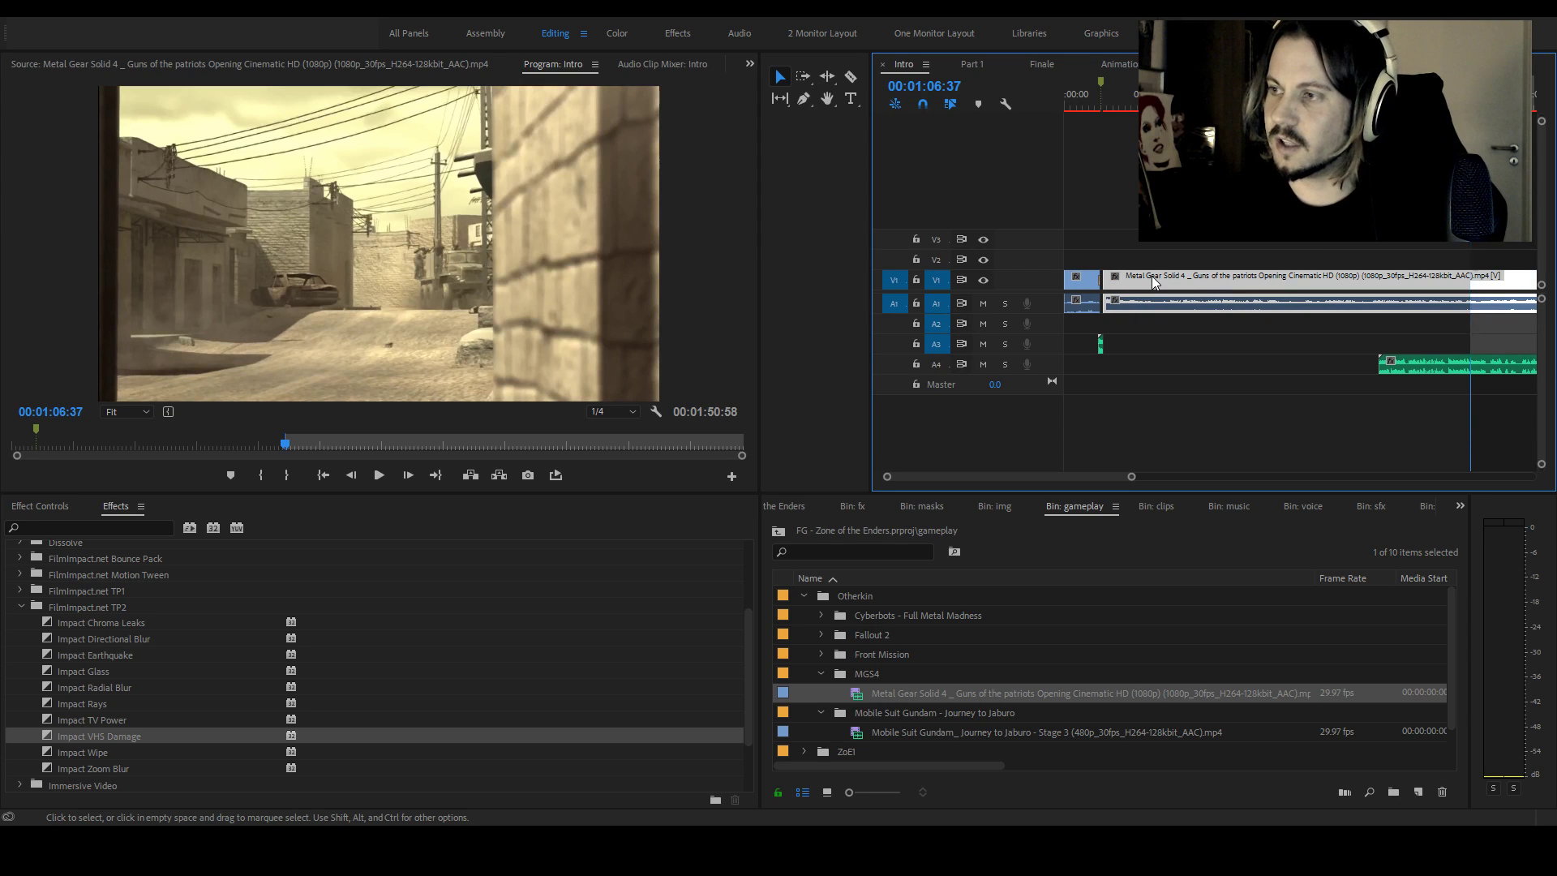
key(ctrl+l)
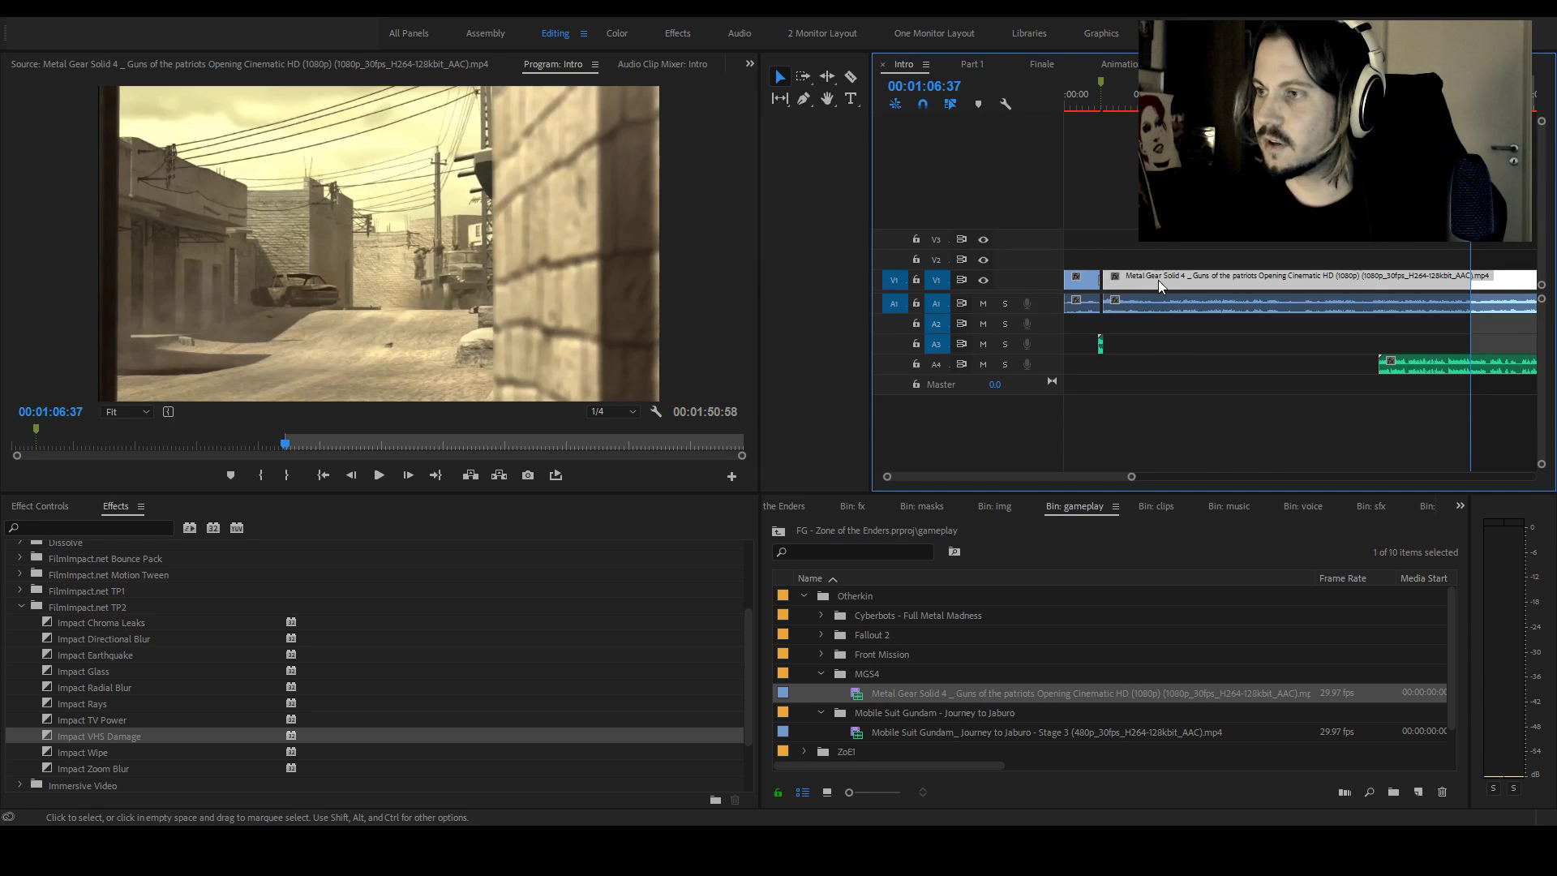
key(Delete)
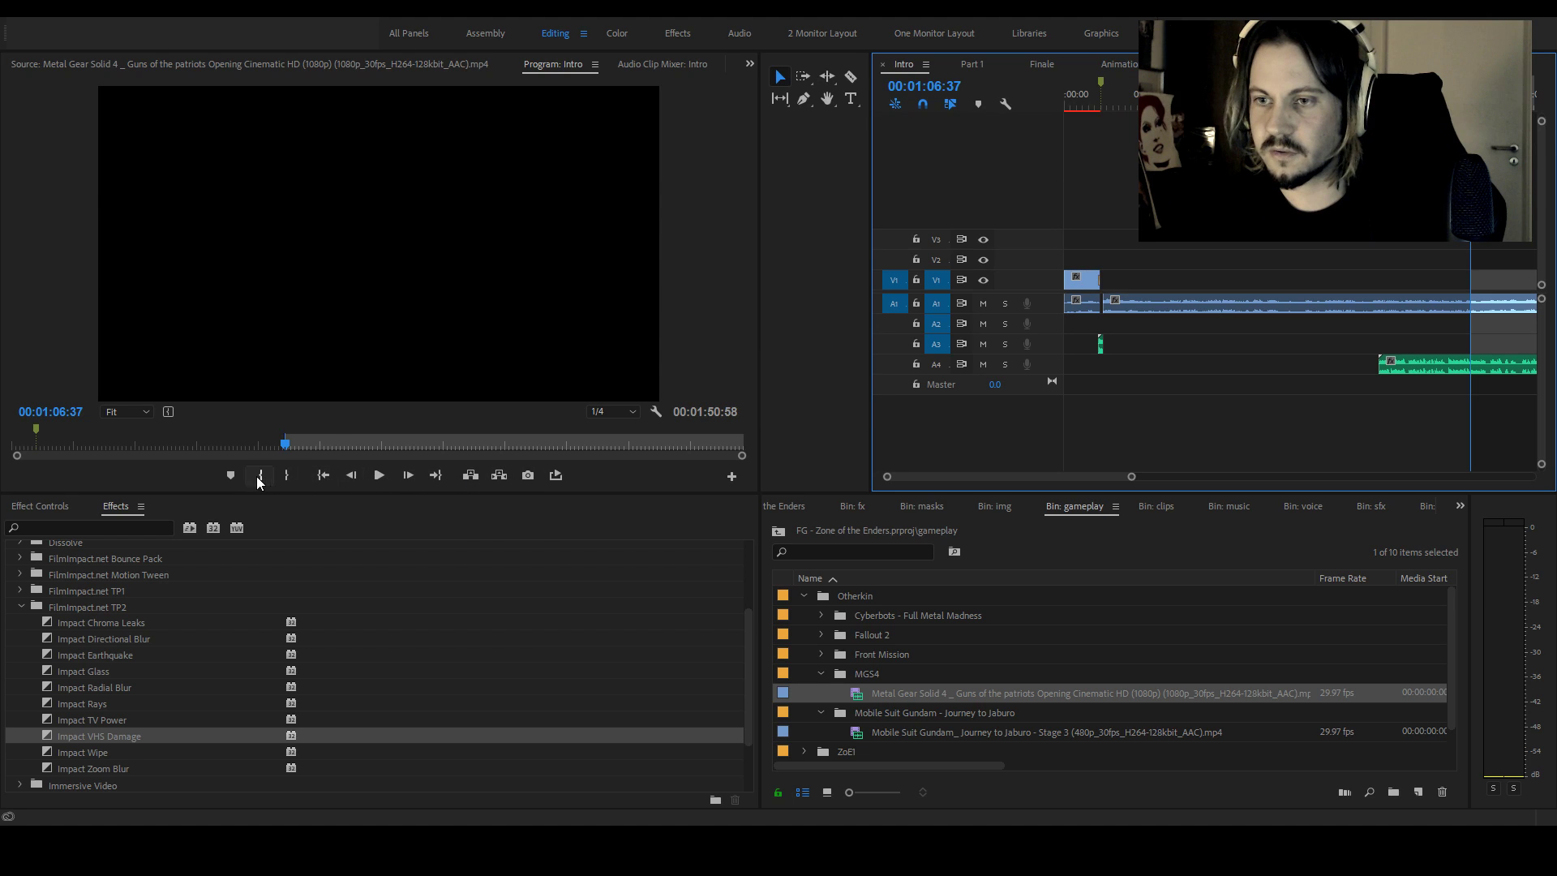
click(445, 61)
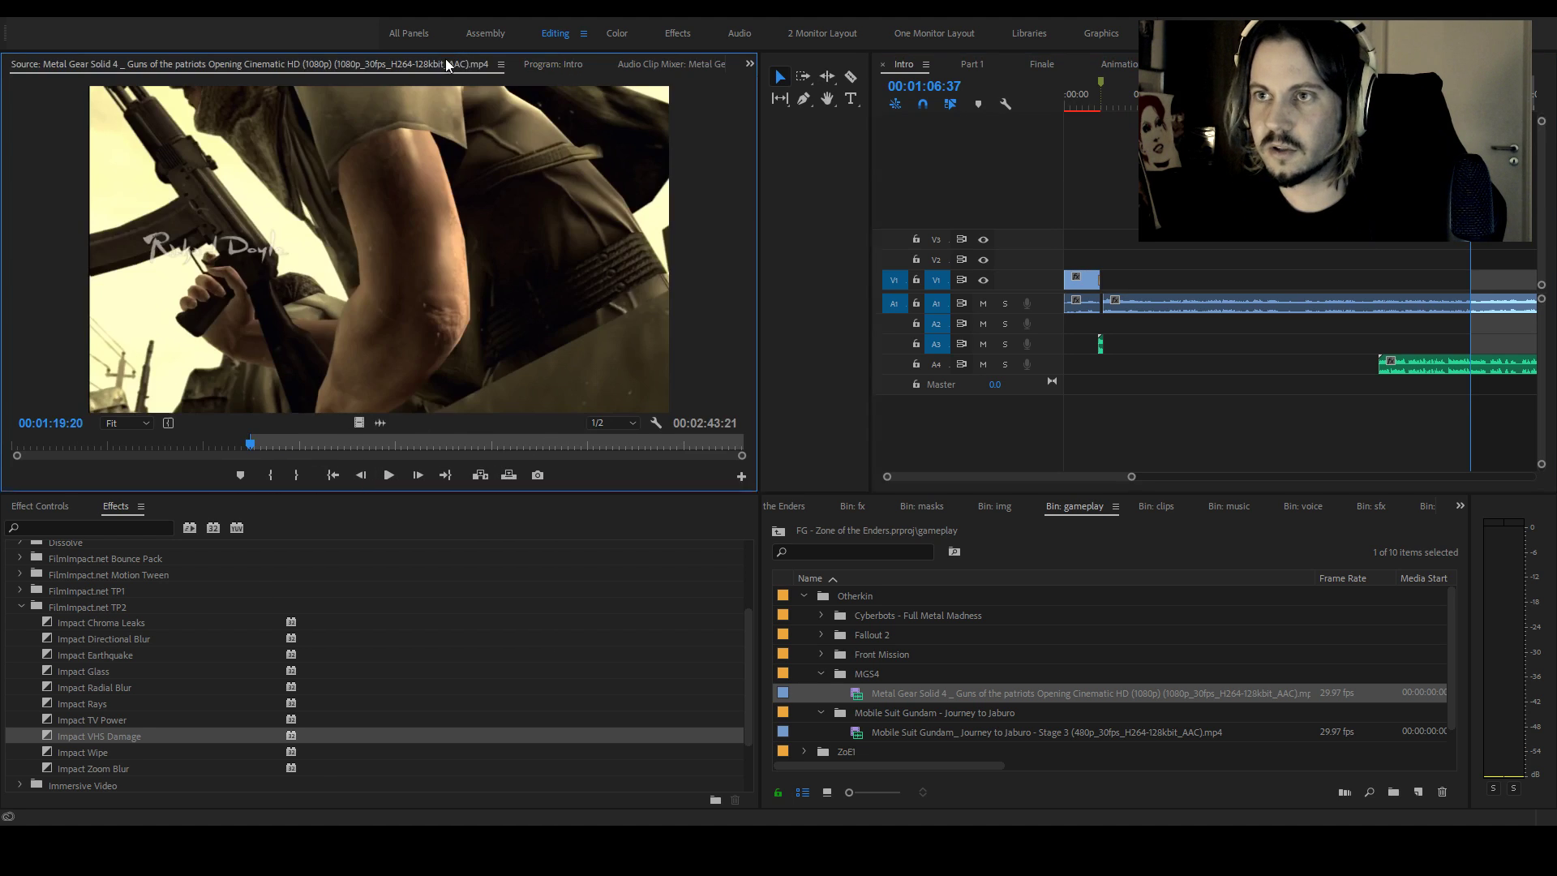
drag(357, 422, 1123, 290)
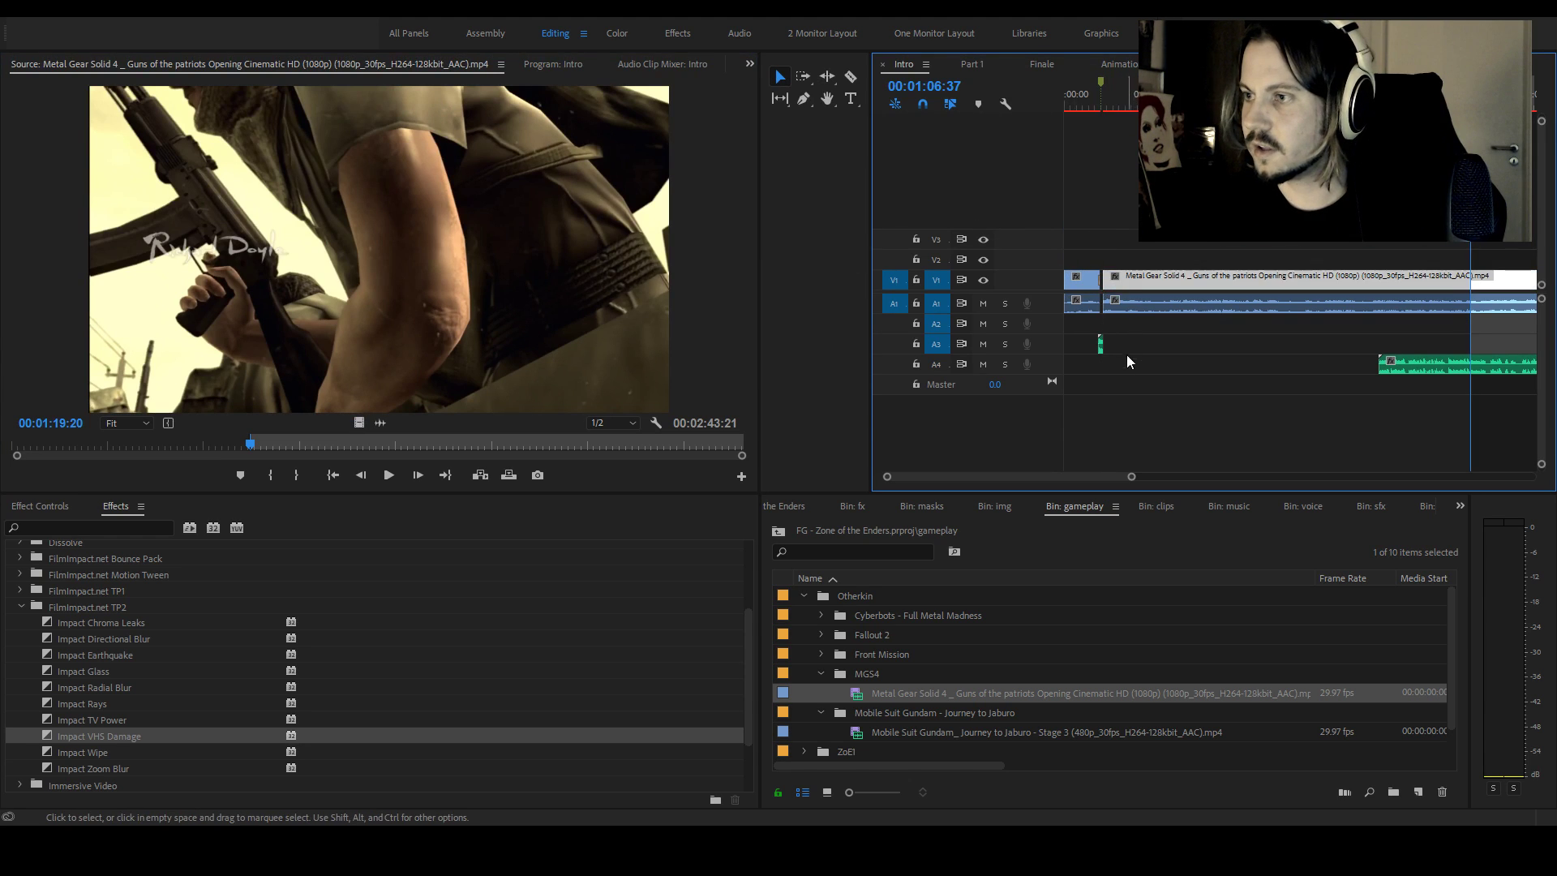
Relink the Metal Gear Solid 4 video with its audio and play the passage from the Fallout 2 clip into it
click(1107, 107)
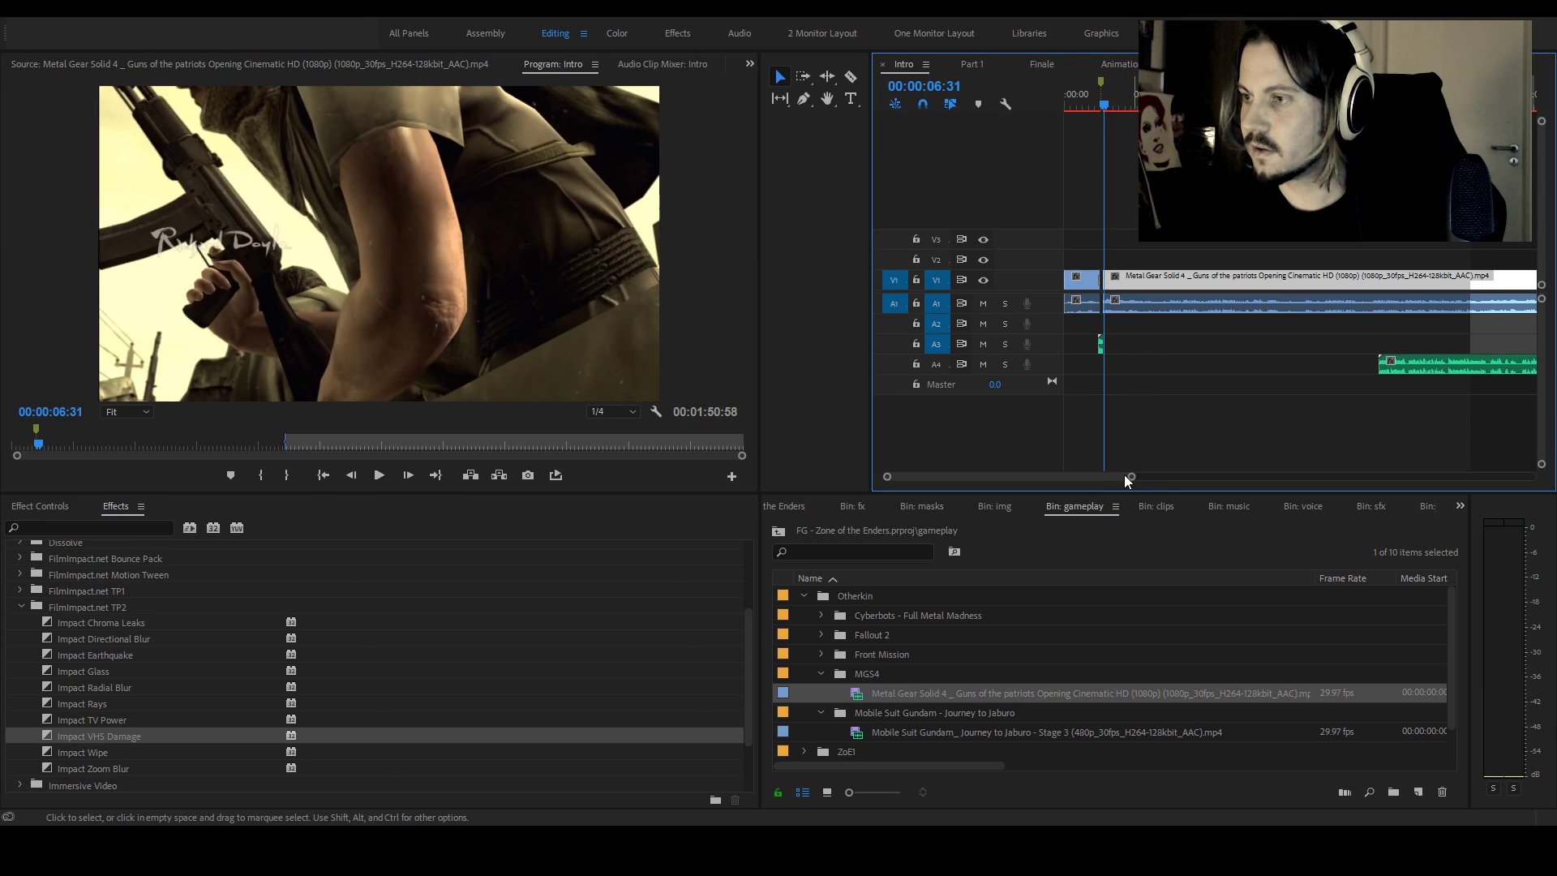
drag(1129, 479, 1006, 478)
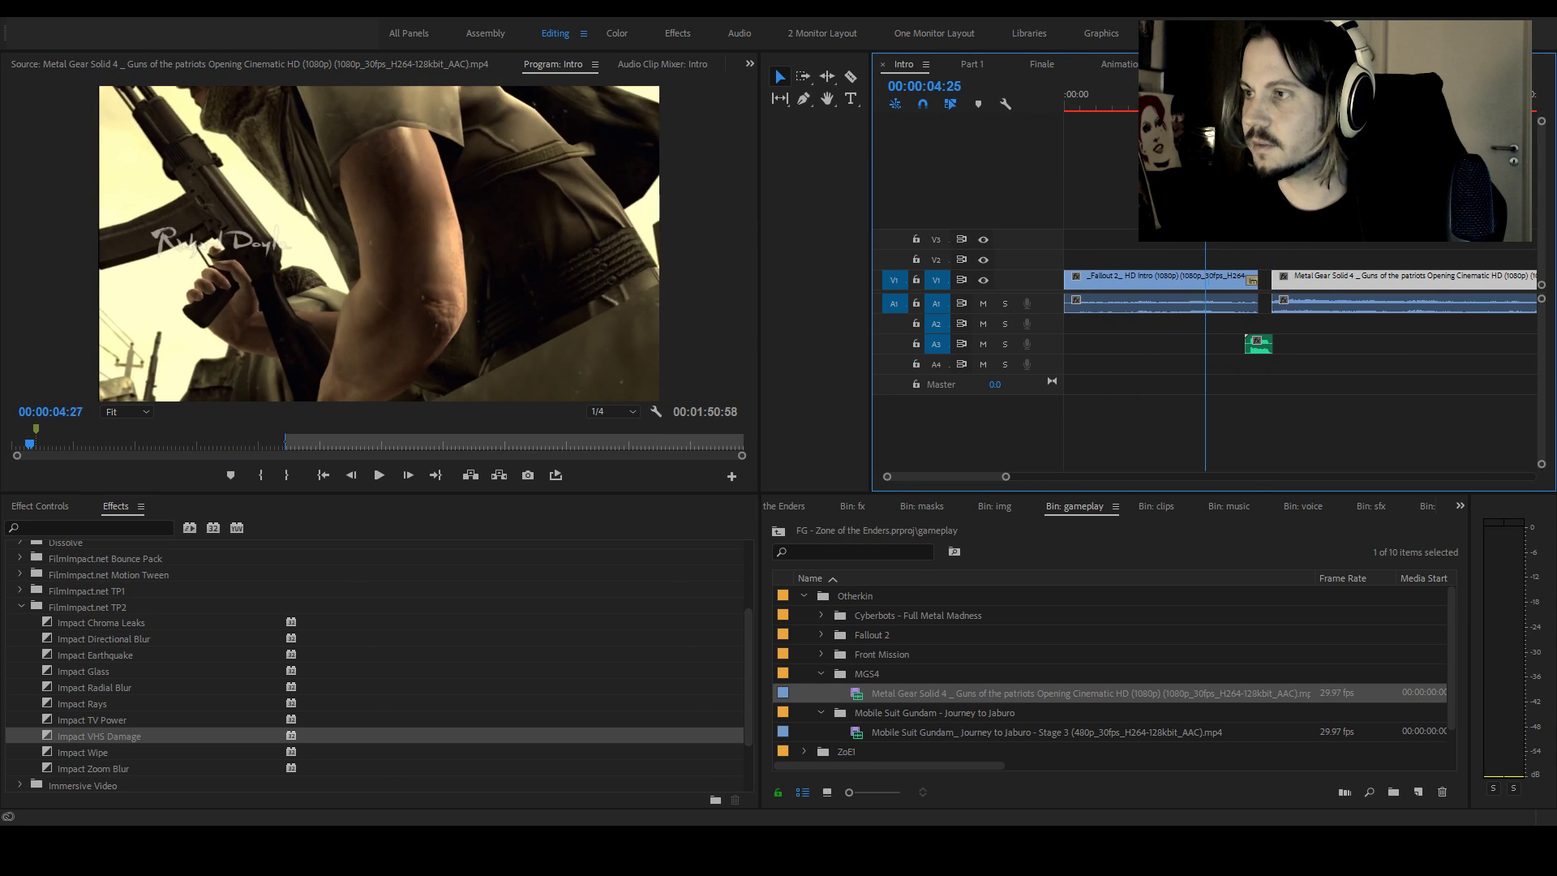
key(shift+k)
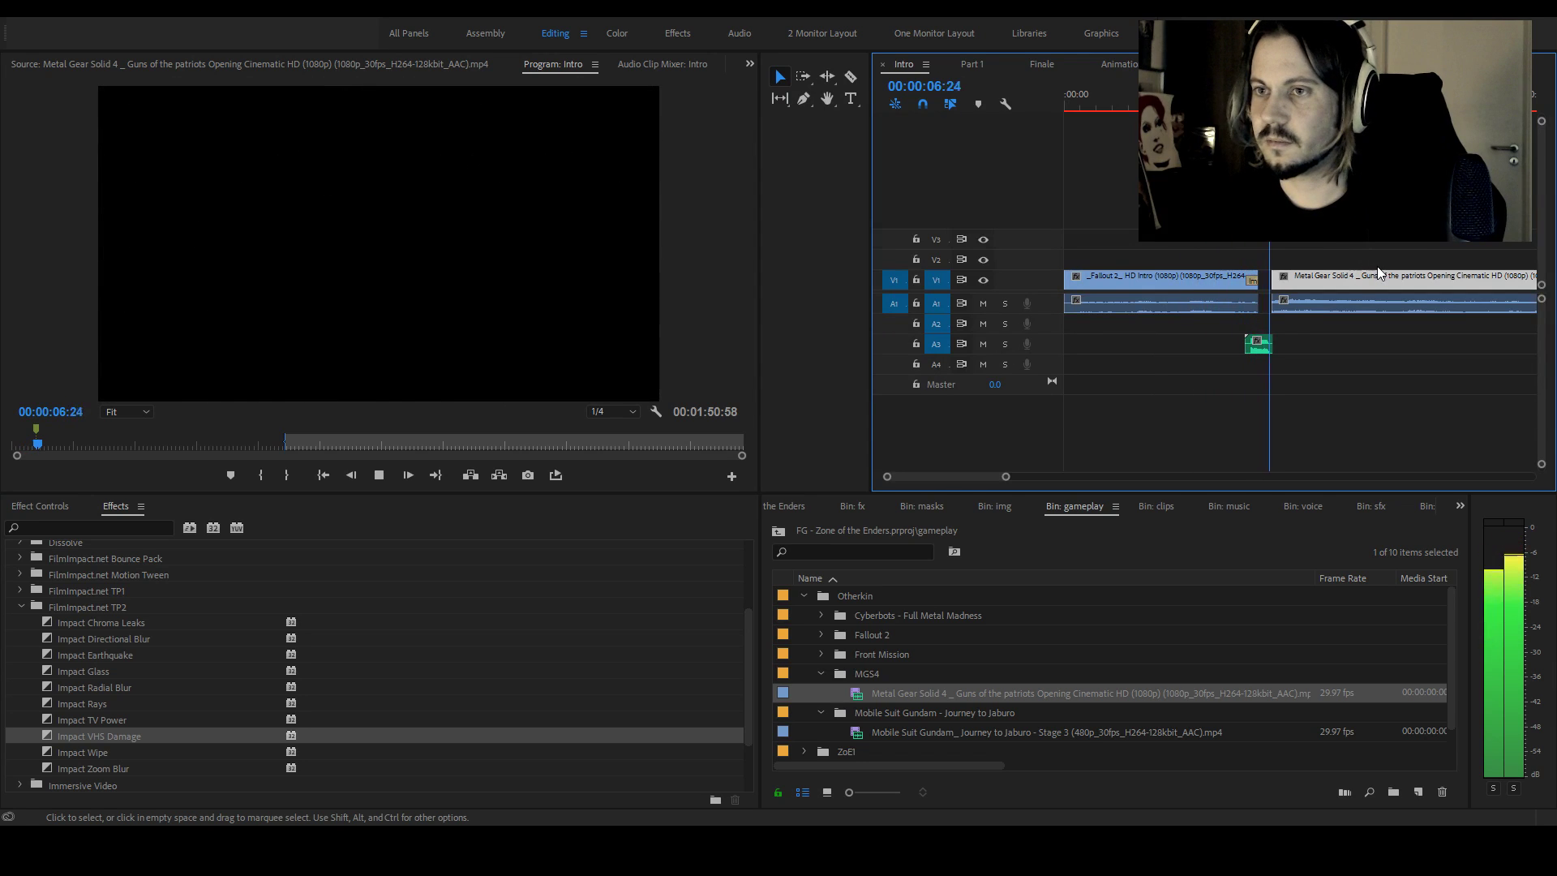
mouse_move(1307, 282)
mouse_down()
mouse_move(1327, 285)
mouse_move(1313, 283)
mouse_up()
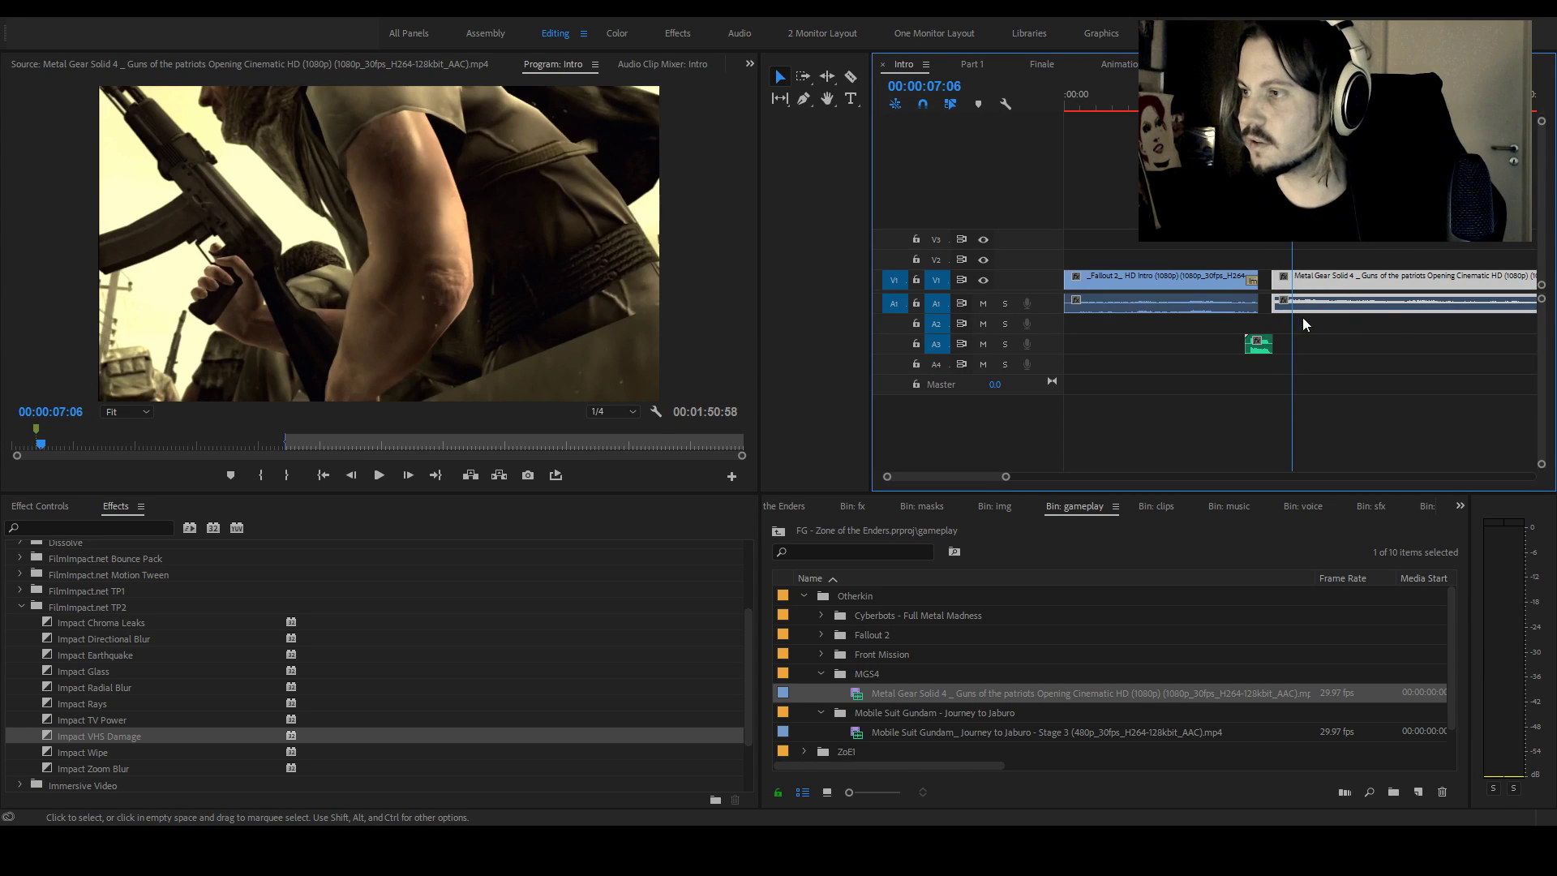
click(1265, 96)
key(space)
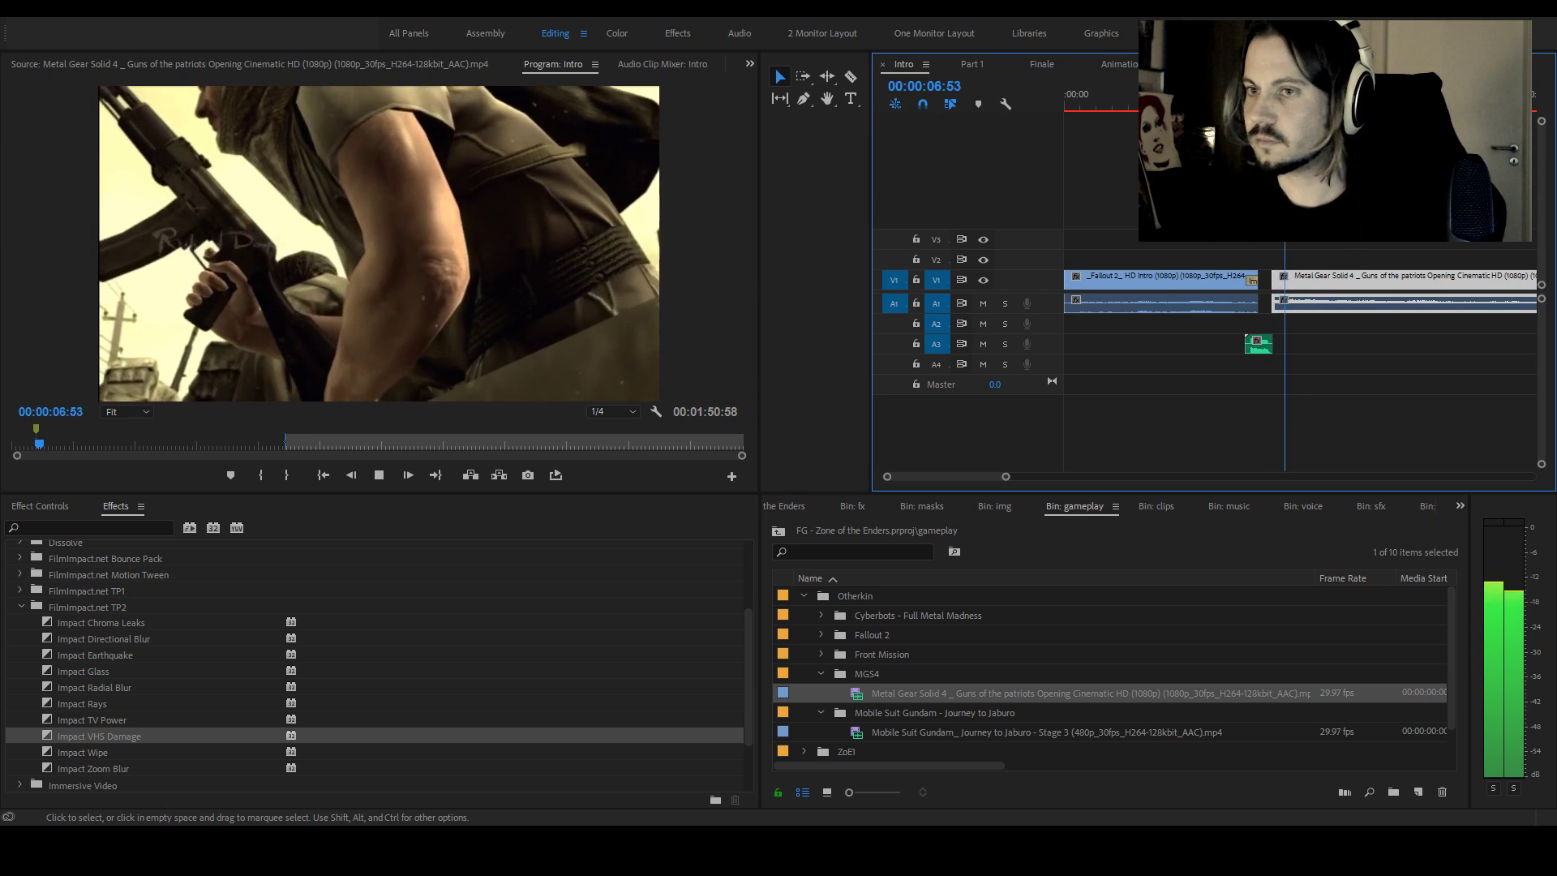
key(space)
key(space)
key(space)
Mark the sequence In point at 00:01:06:49 and unlink the Metal Gear Solid 4 video from its audio
drag(200, 444, 290, 445)
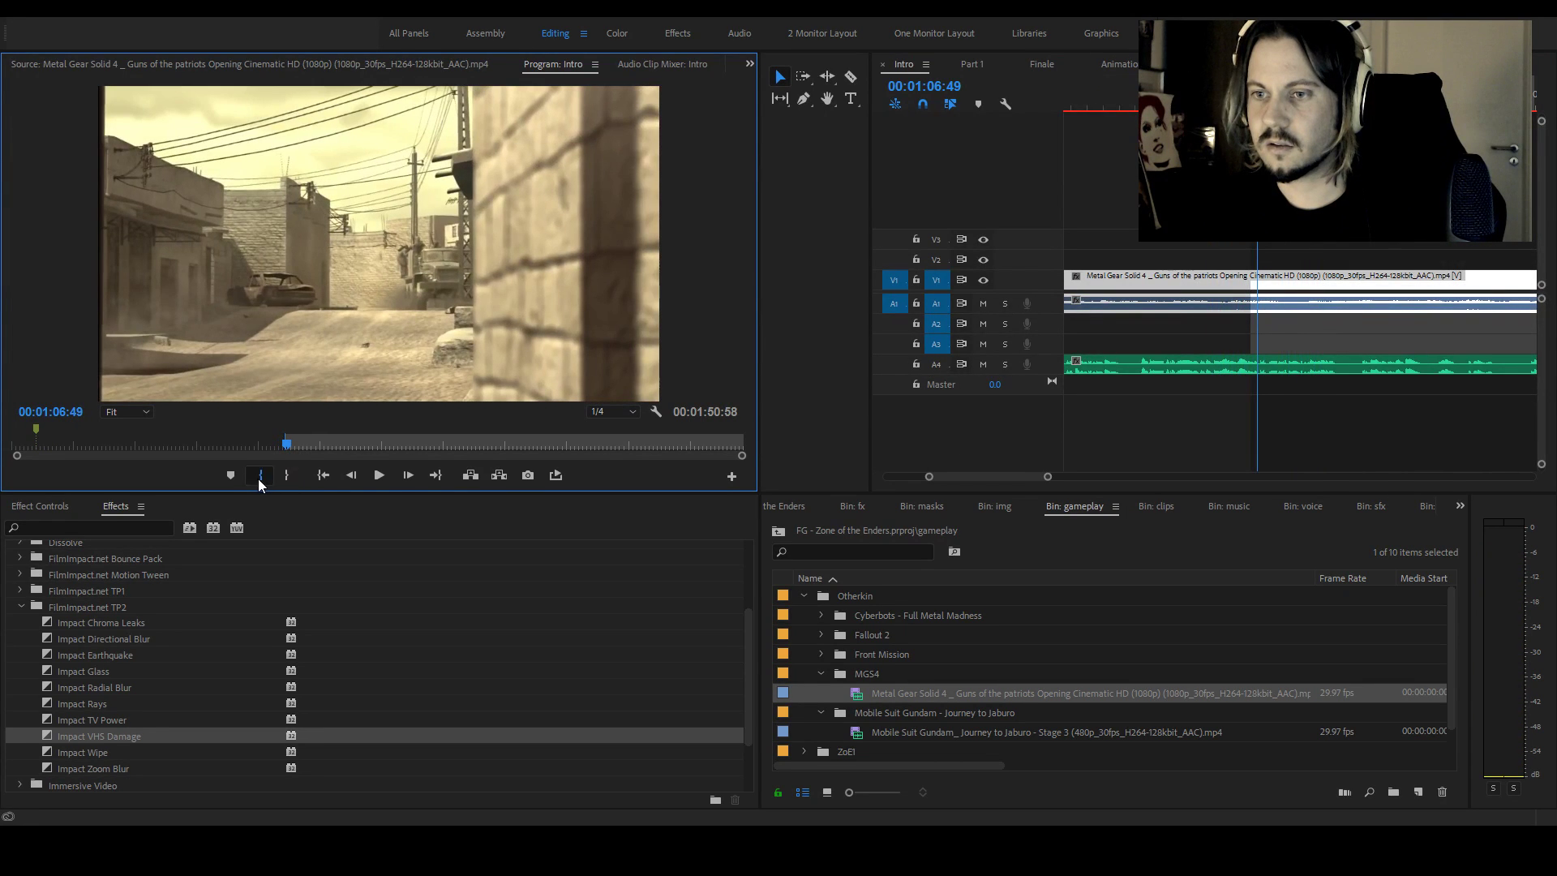
click(1141, 296)
drag(996, 490, 958, 485)
click(1306, 278)
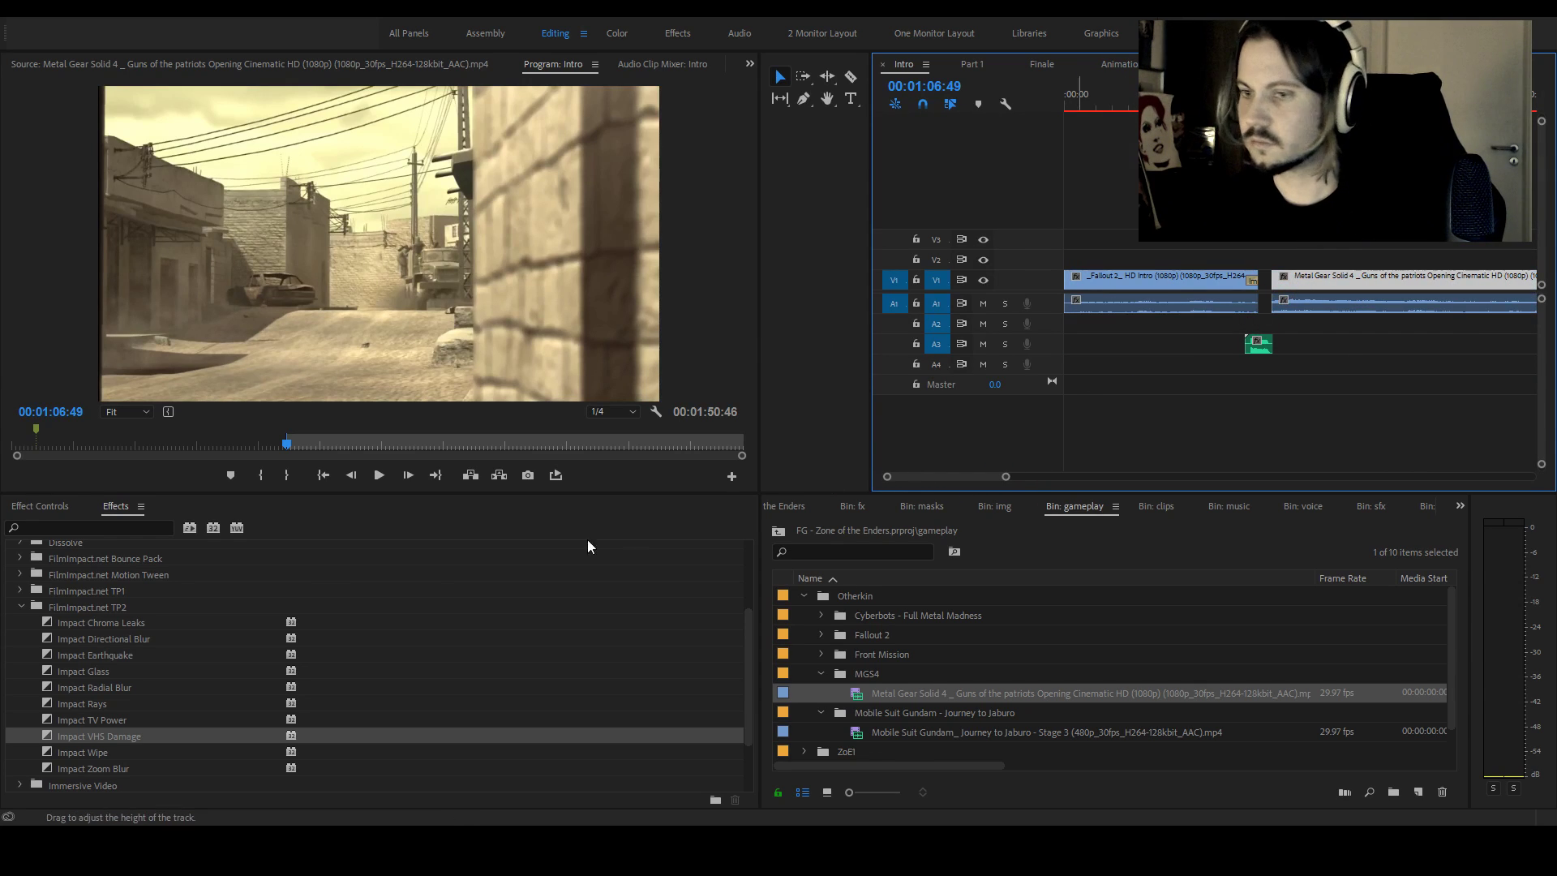
key(ctrl+r)
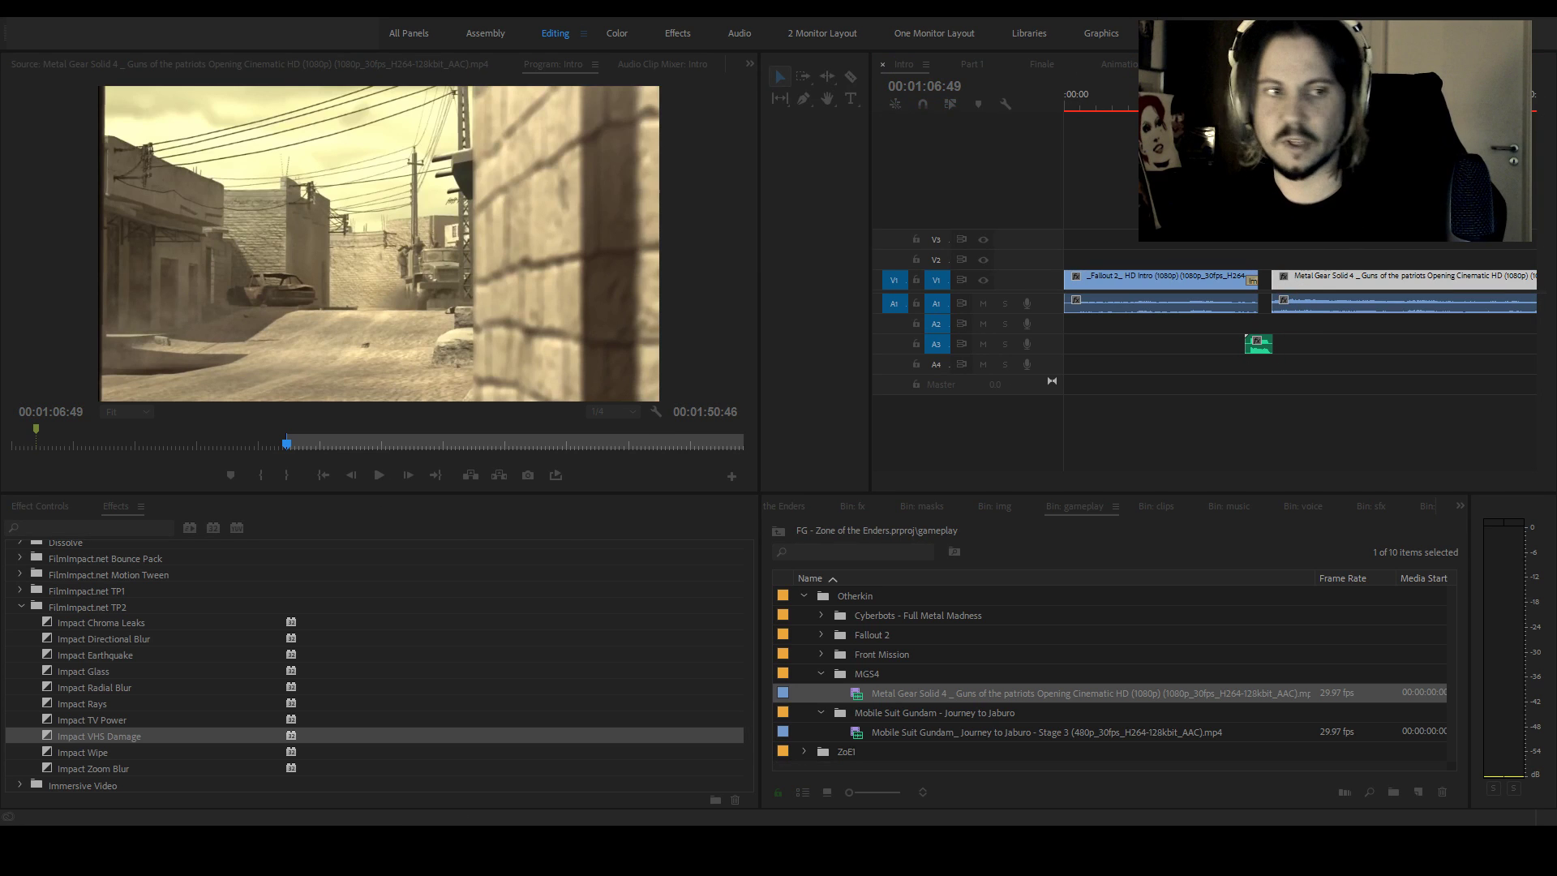
key(Escape)
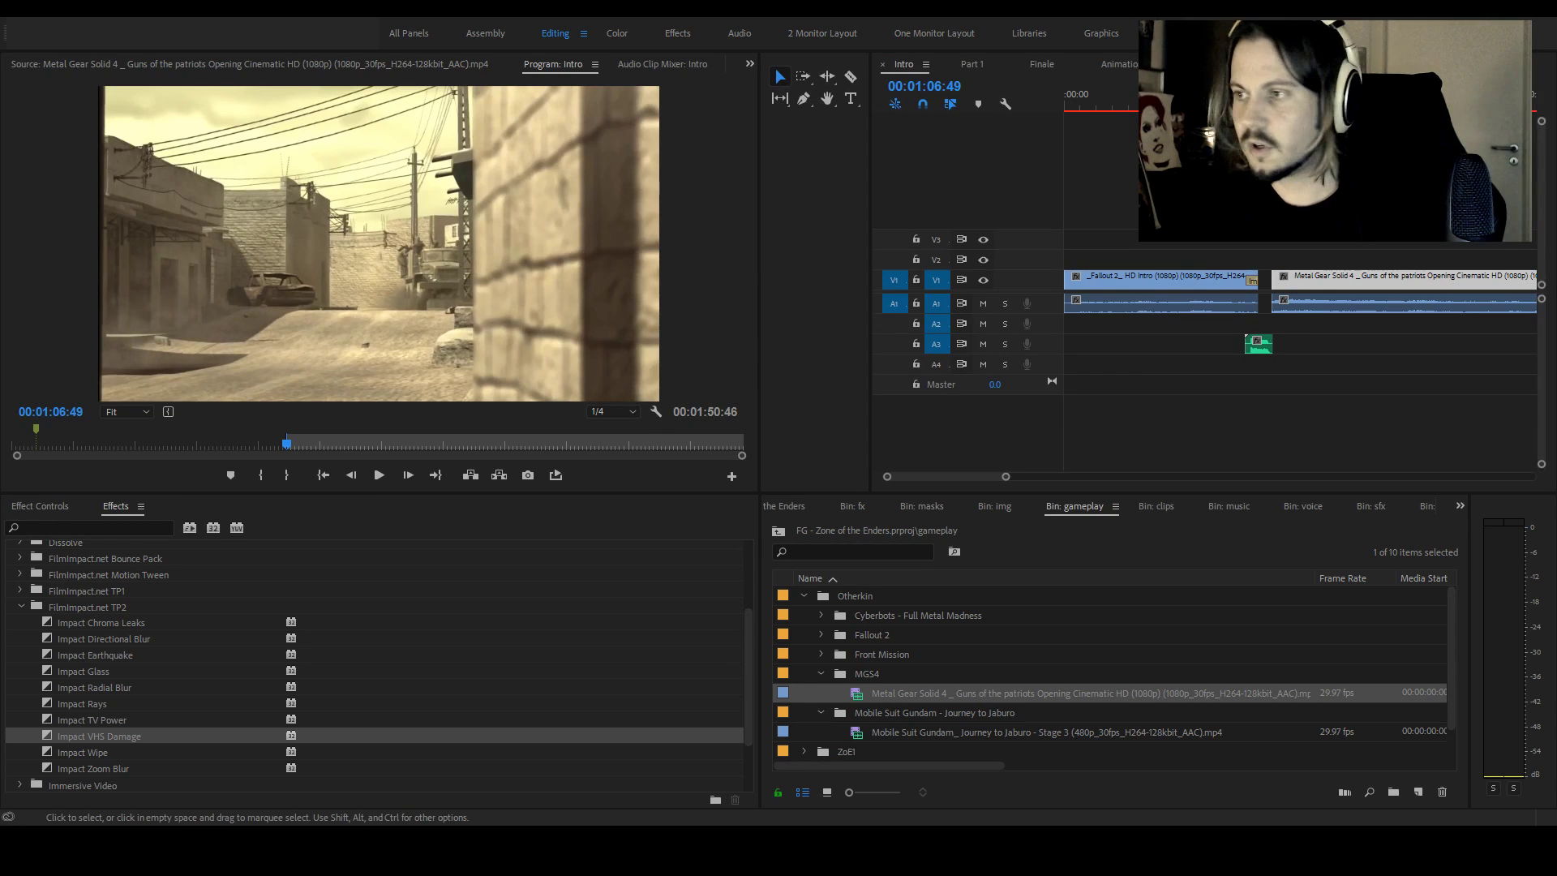
Return to the Metal Gear Solid 4 source and mark its In point at 00:02:19:19
key(f)
drag(265, 443, 434, 447)
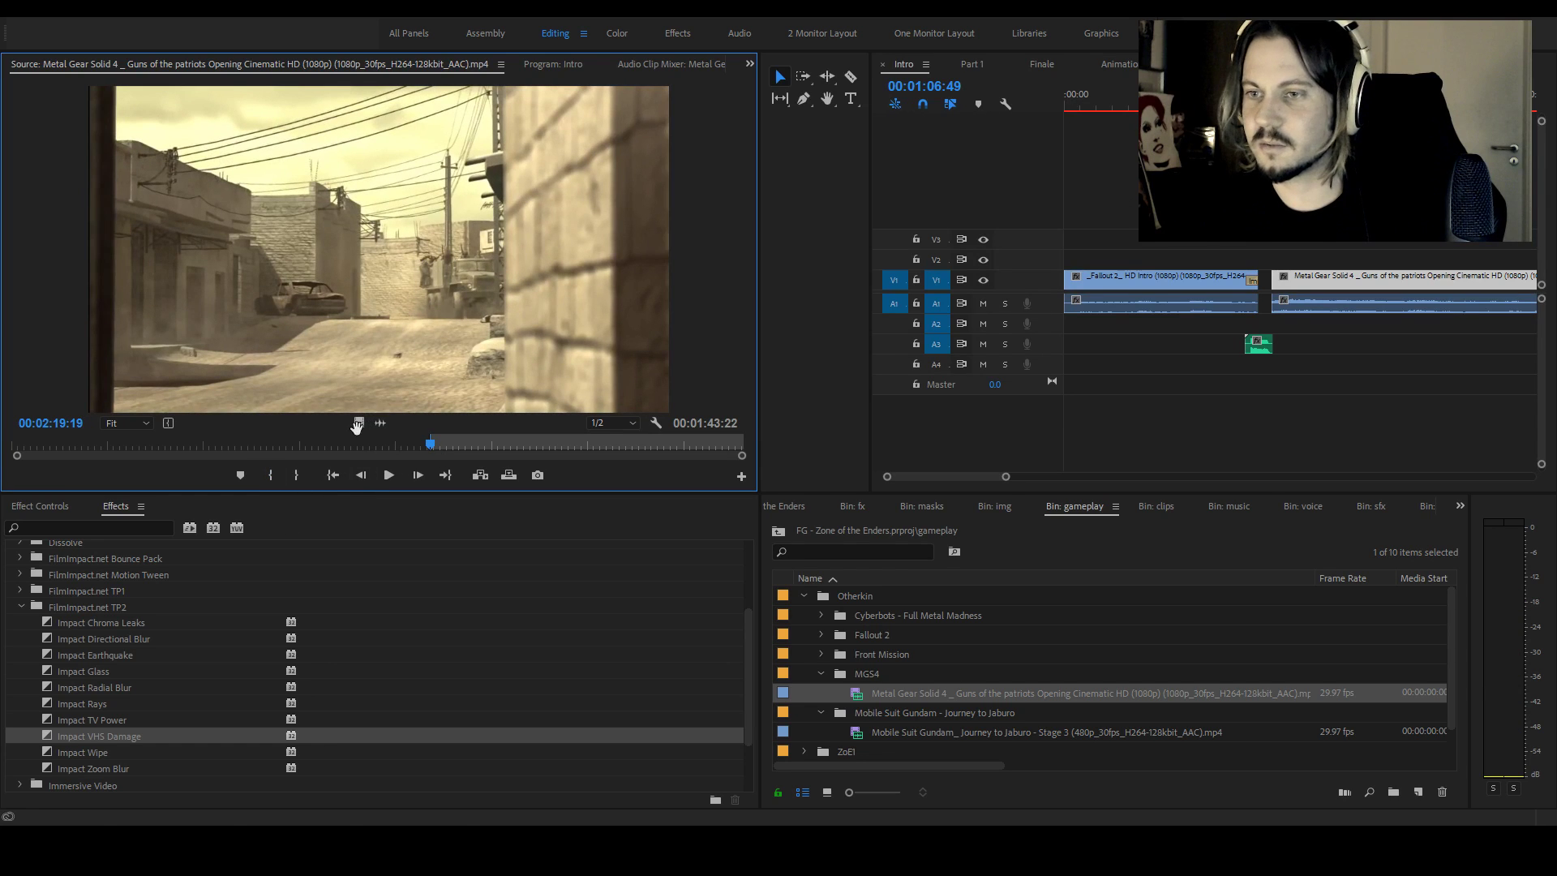
key(ctrl+z)
Overwrite the Metal Gear Solid 4 video on V1 with the video-only source and link it to the A1 audio
drag(357, 423, 1284, 298)
click(1283, 277)
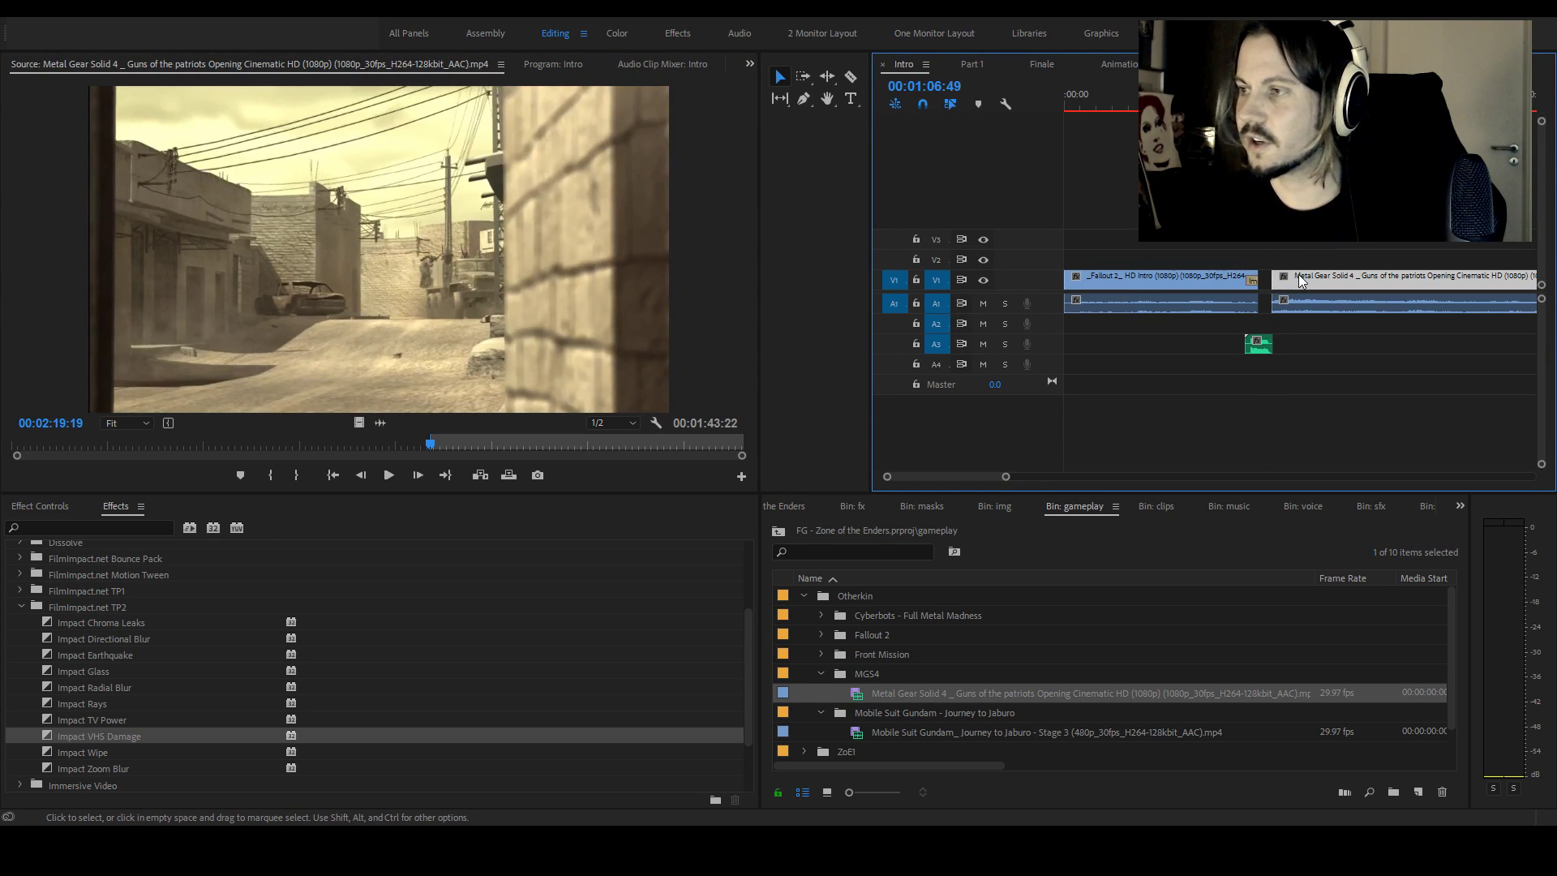
mouse_move(1319, 258)
mouse_down()
mouse_move(1318, 305)
mouse_move(1303, 305)
mouse_move(1333, 261)
mouse_move(1315, 244)
mouse_up()
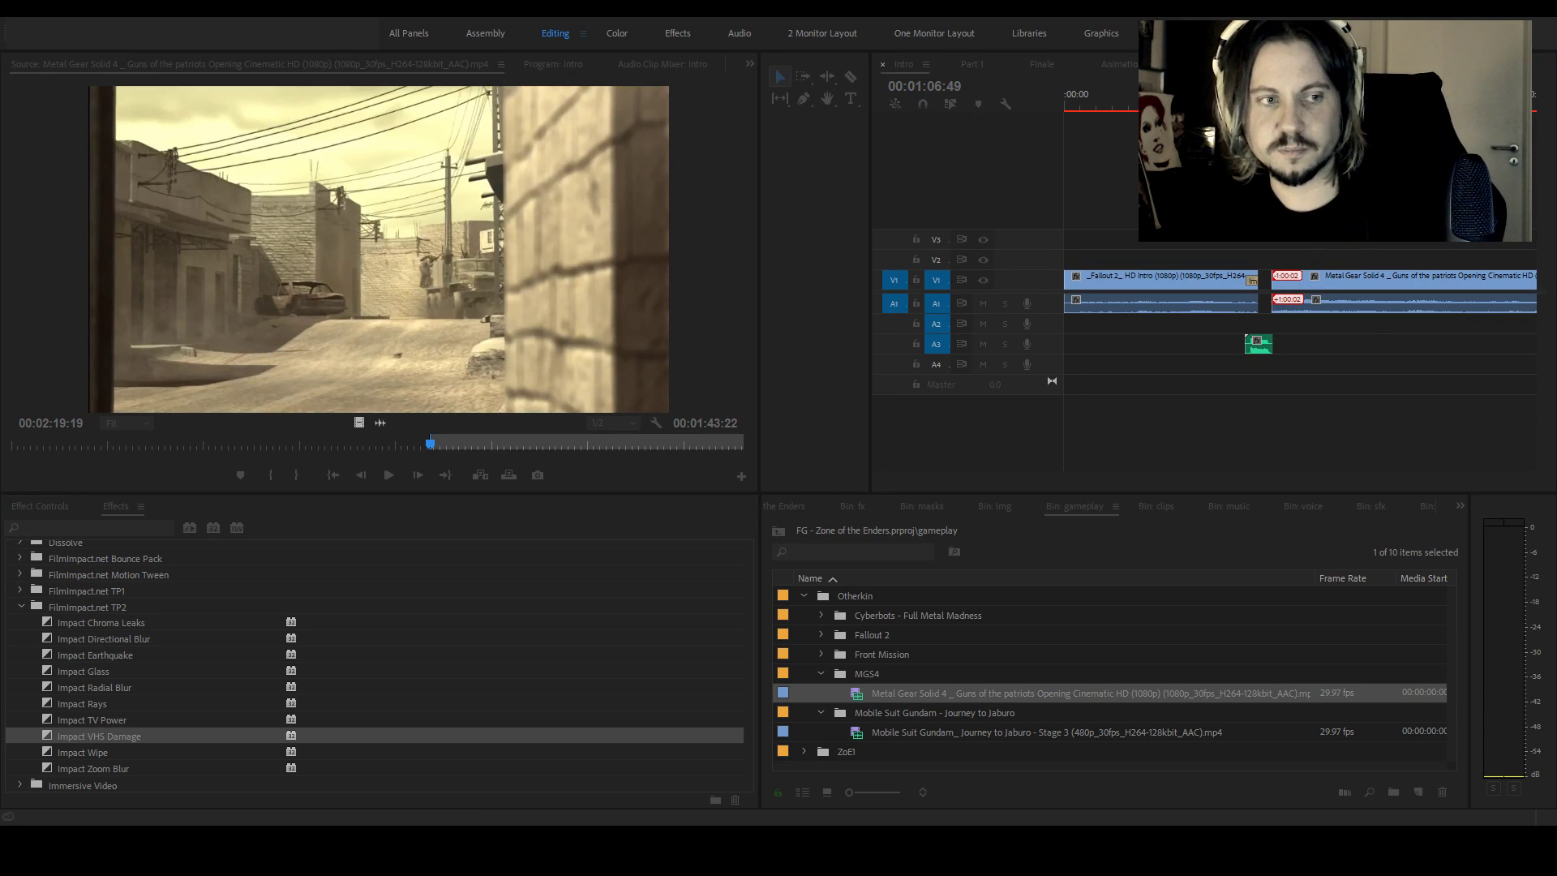
Shift the linked Metal Gear Solid 4 clip about one second later on V1 and A1 and play the result
click(1230, 98)
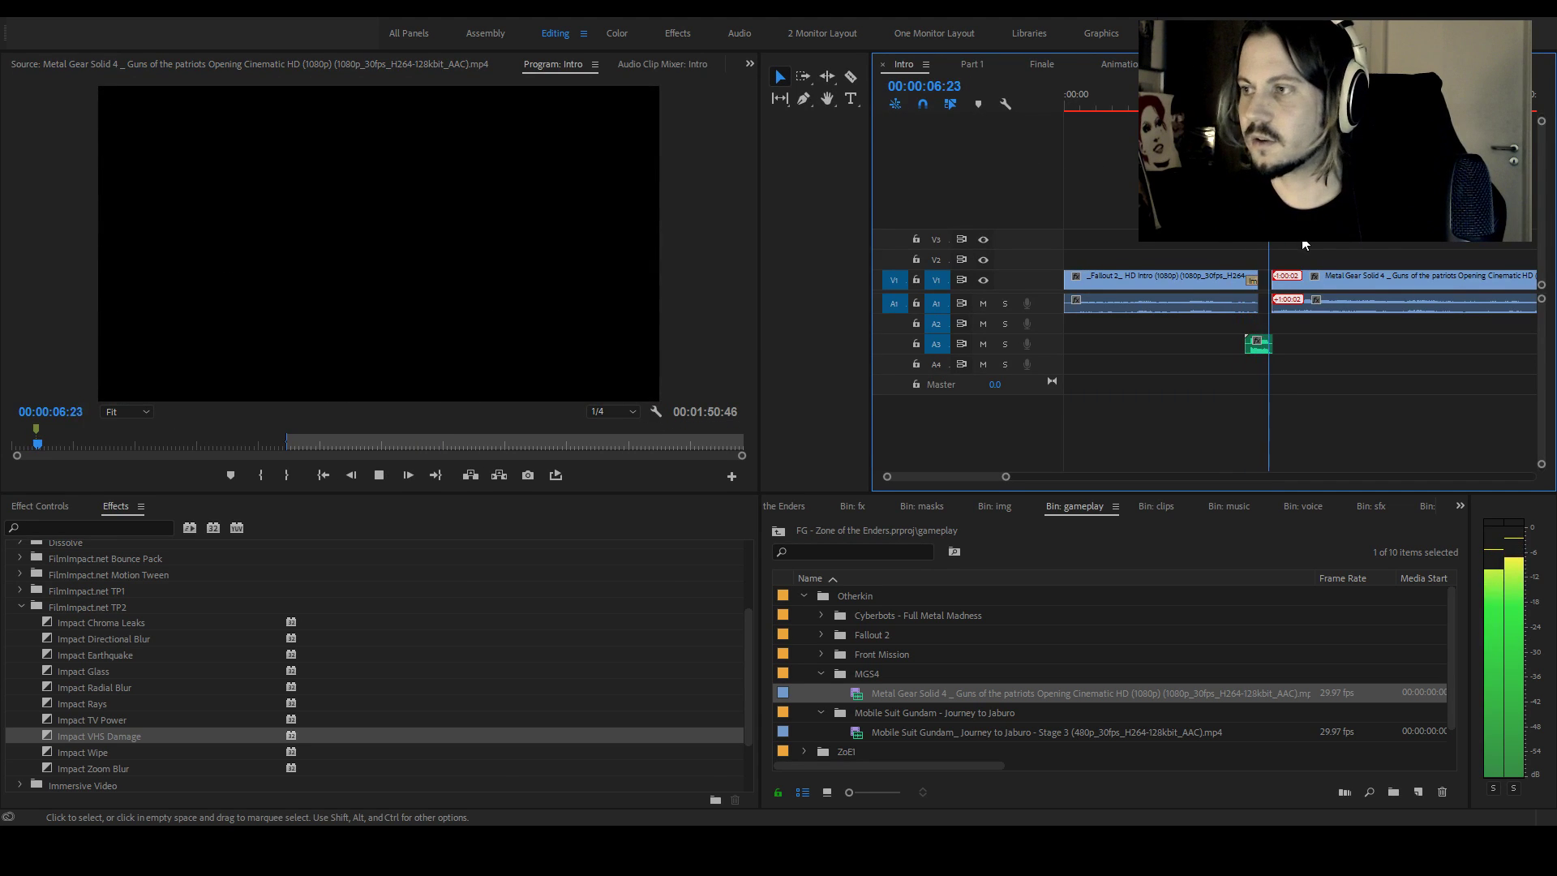
key(space)
drag(1295, 294, 1330, 295)
key(space)
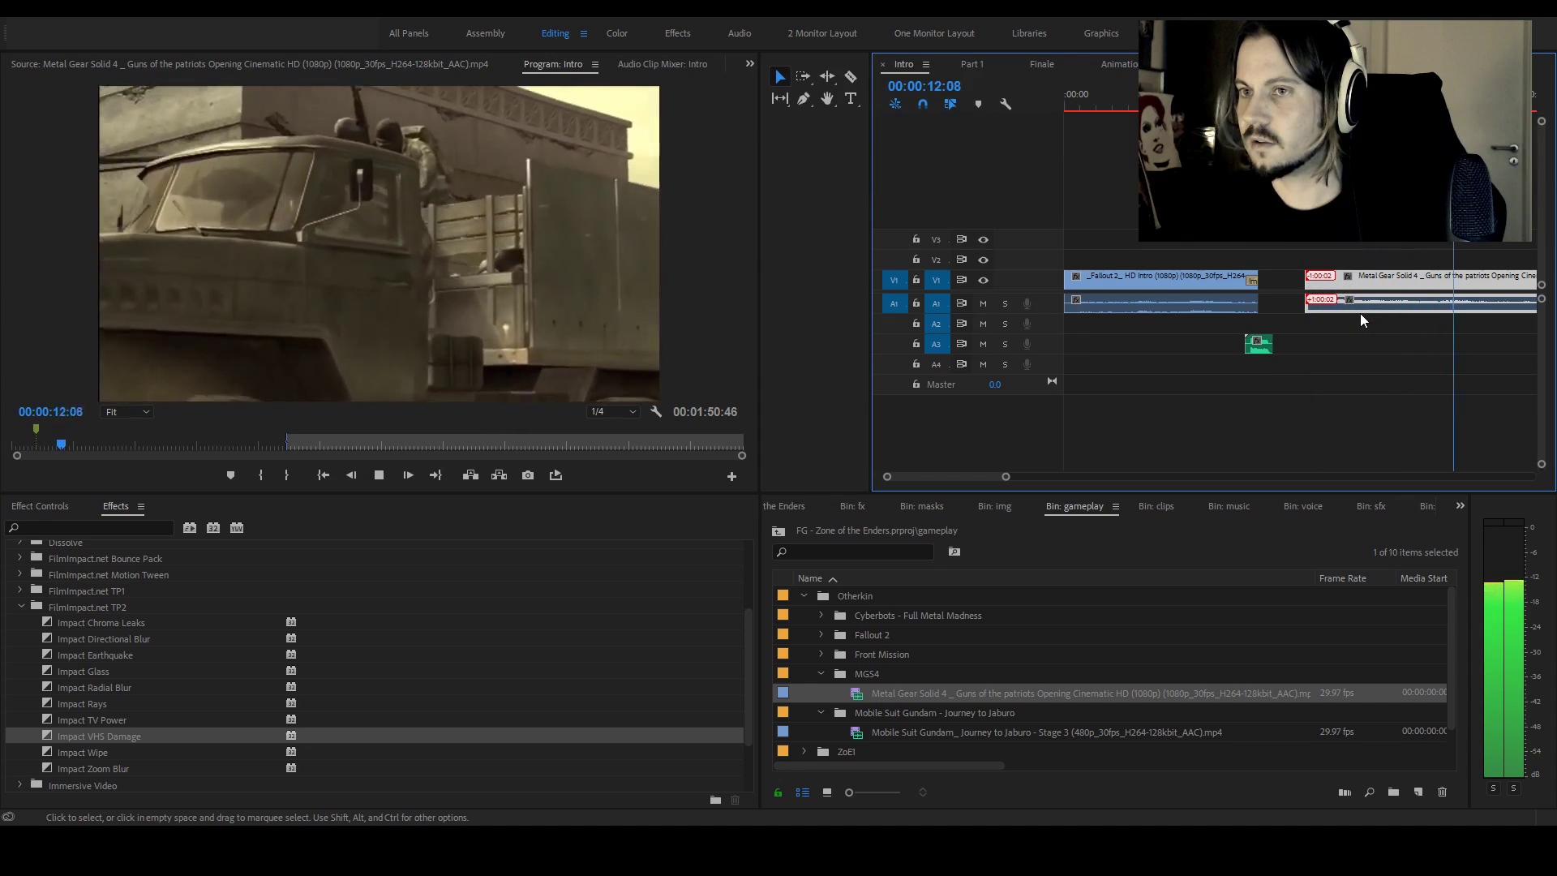
key(space)
drag(1309, 280, 1304, 280)
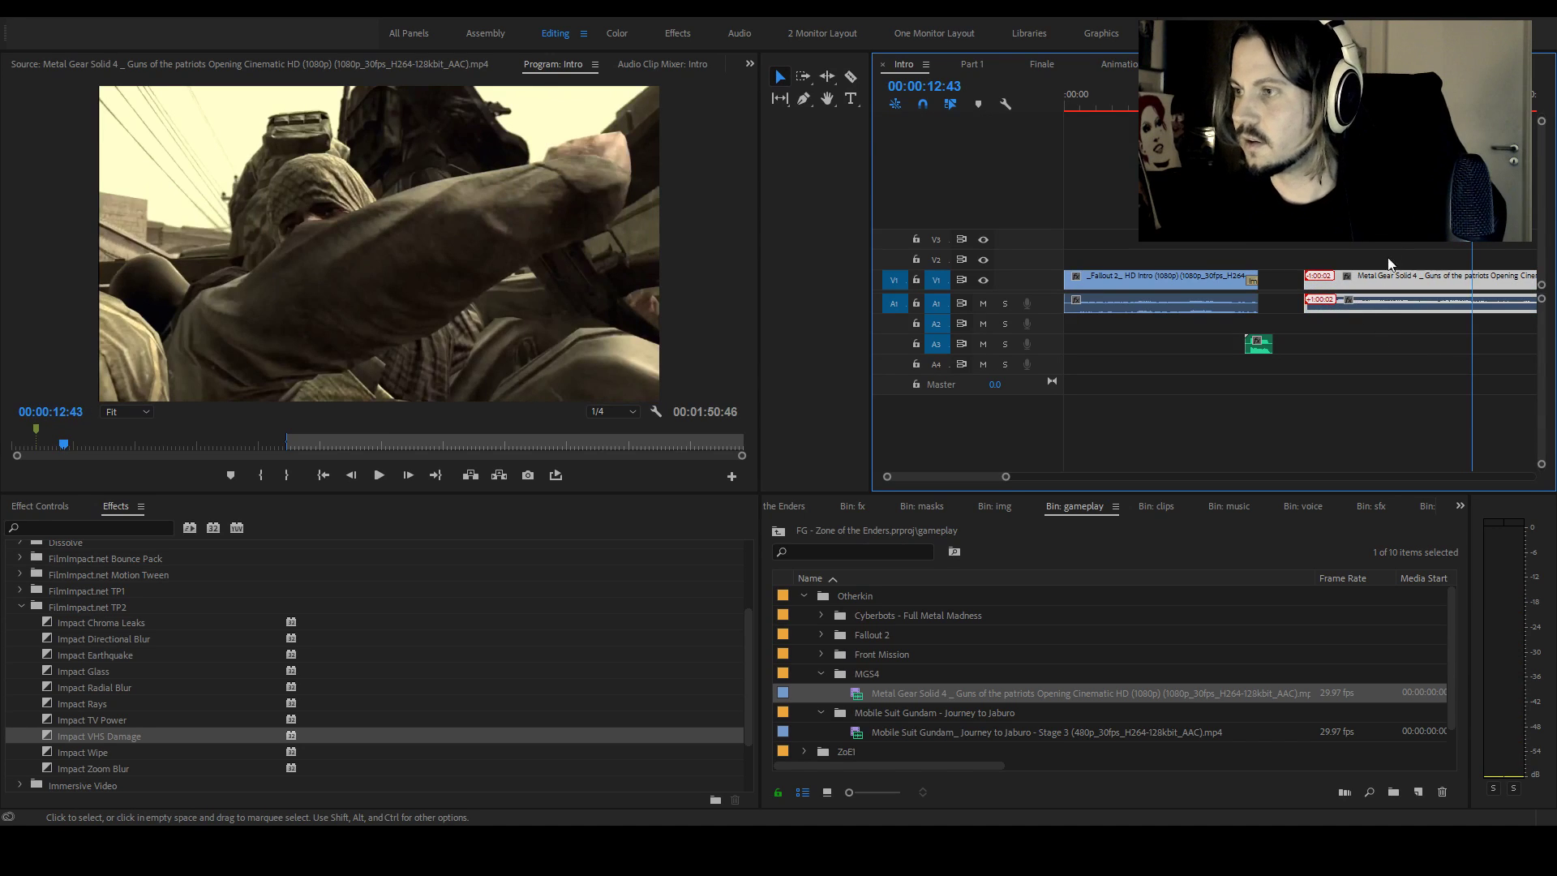
Adjust the Metal Gear Solid 4 audio offset slightly on A1 and add Impact Blur Dissolve to the start of its V1 video
mouse_move(1304, 303)
mouse_down()
mouse_move(1341, 307)
mouse_move(1317, 301)
mouse_up()
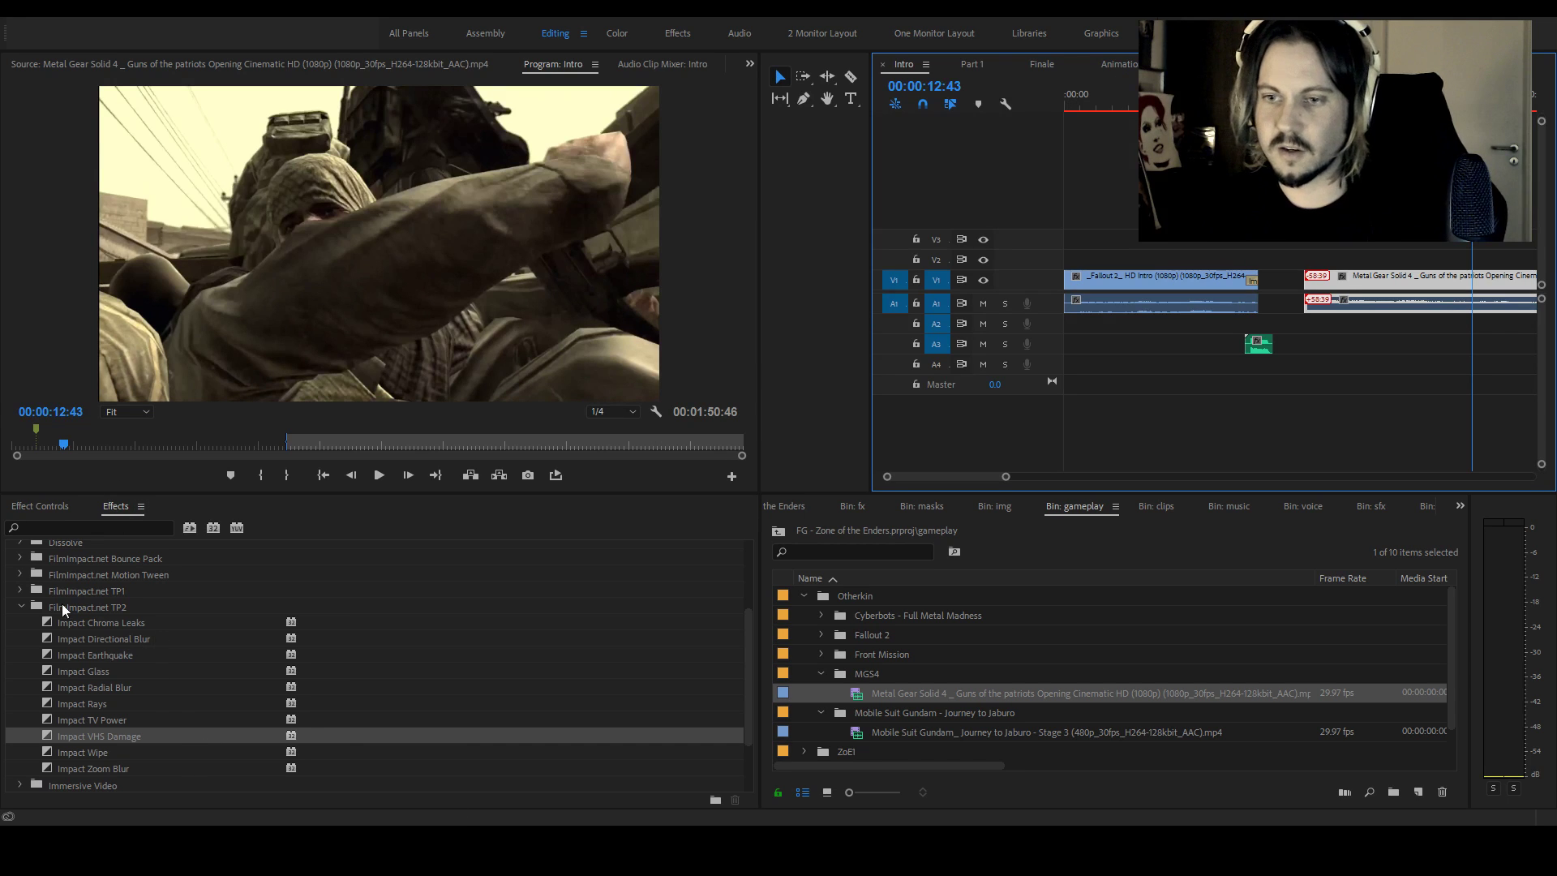
click(21, 607)
click(21, 591)
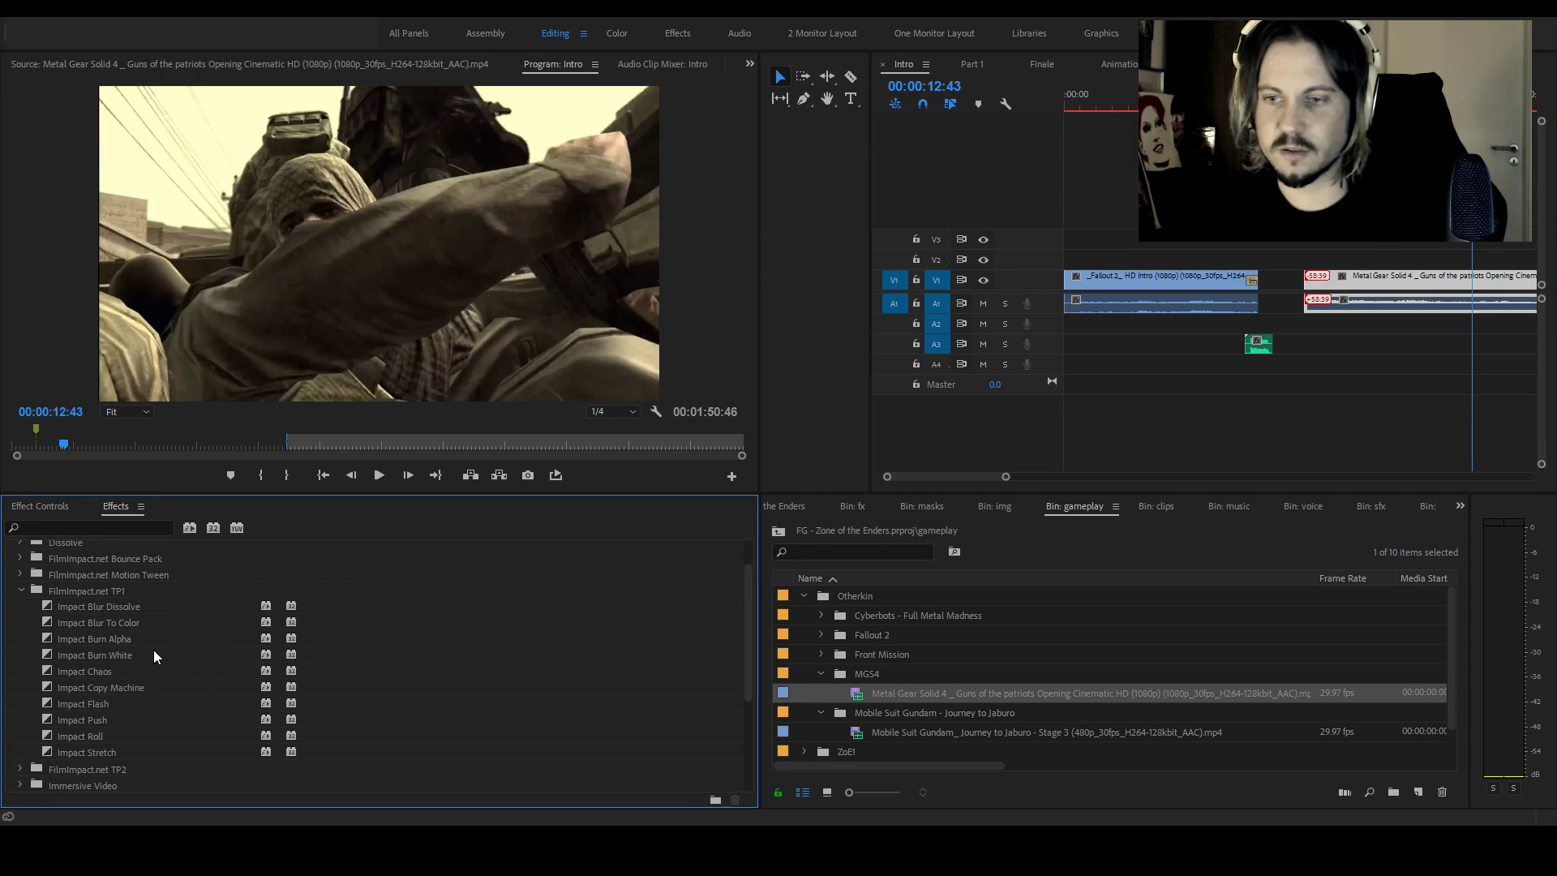
click(118, 609)
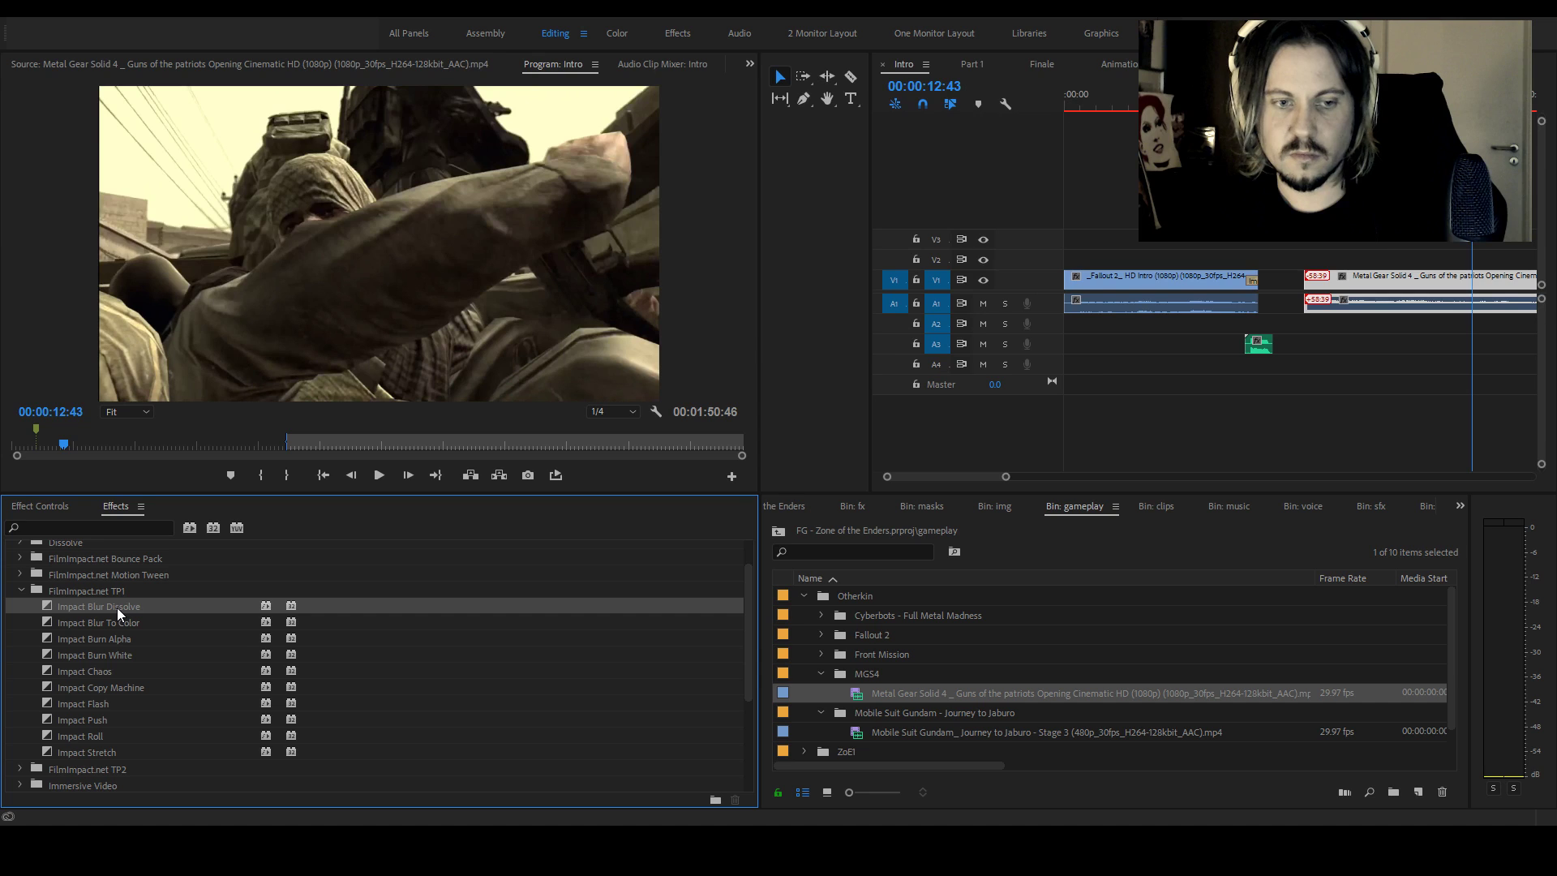
drag(116, 607, 1223, 327)
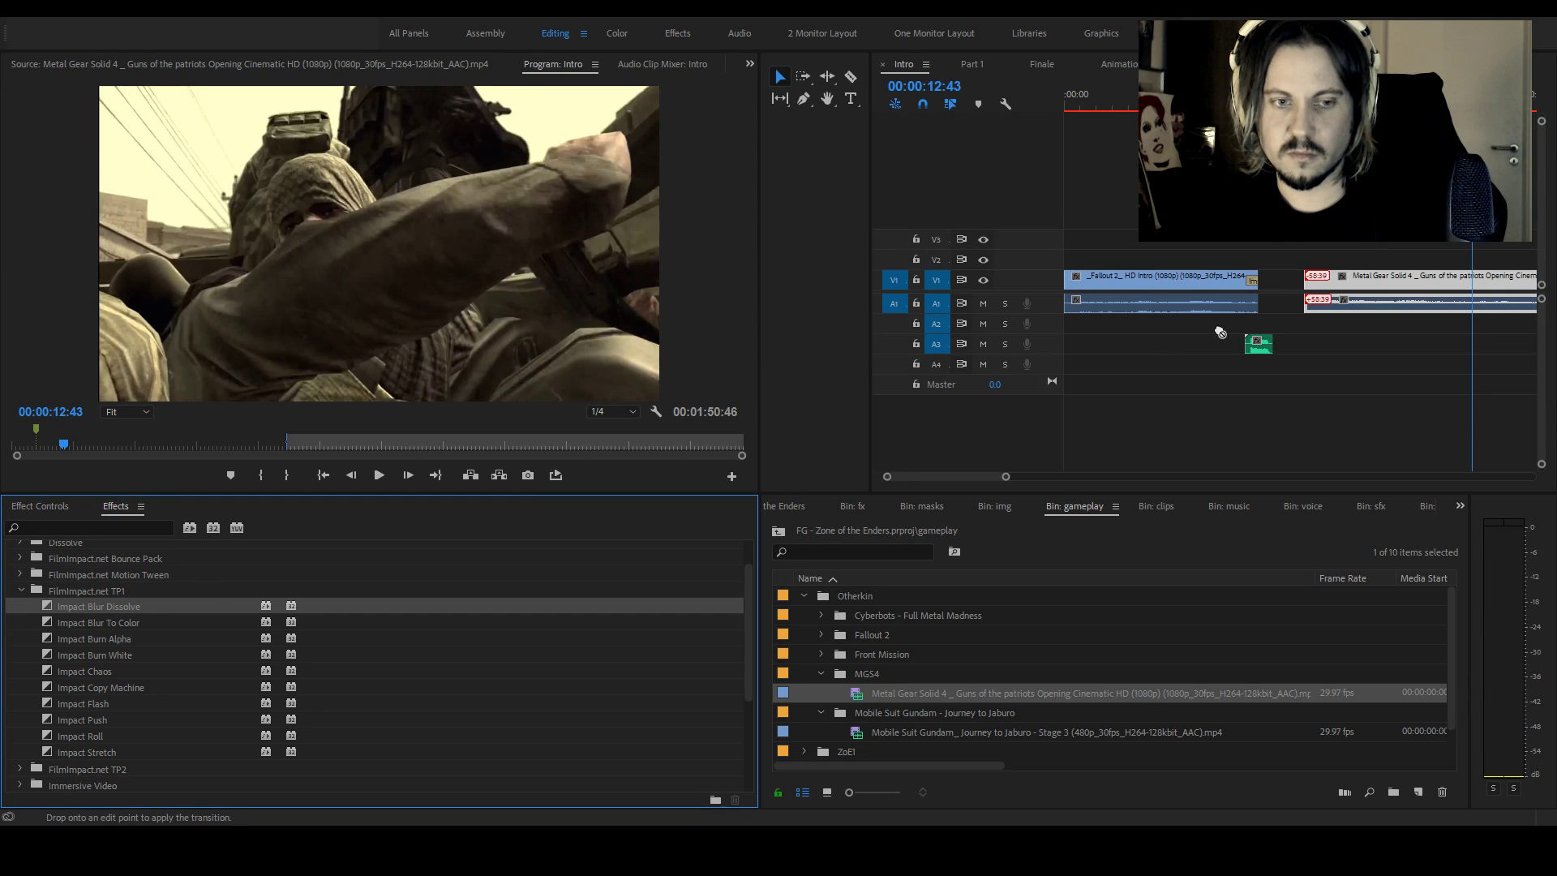
drag(1314, 288, 1314, 289)
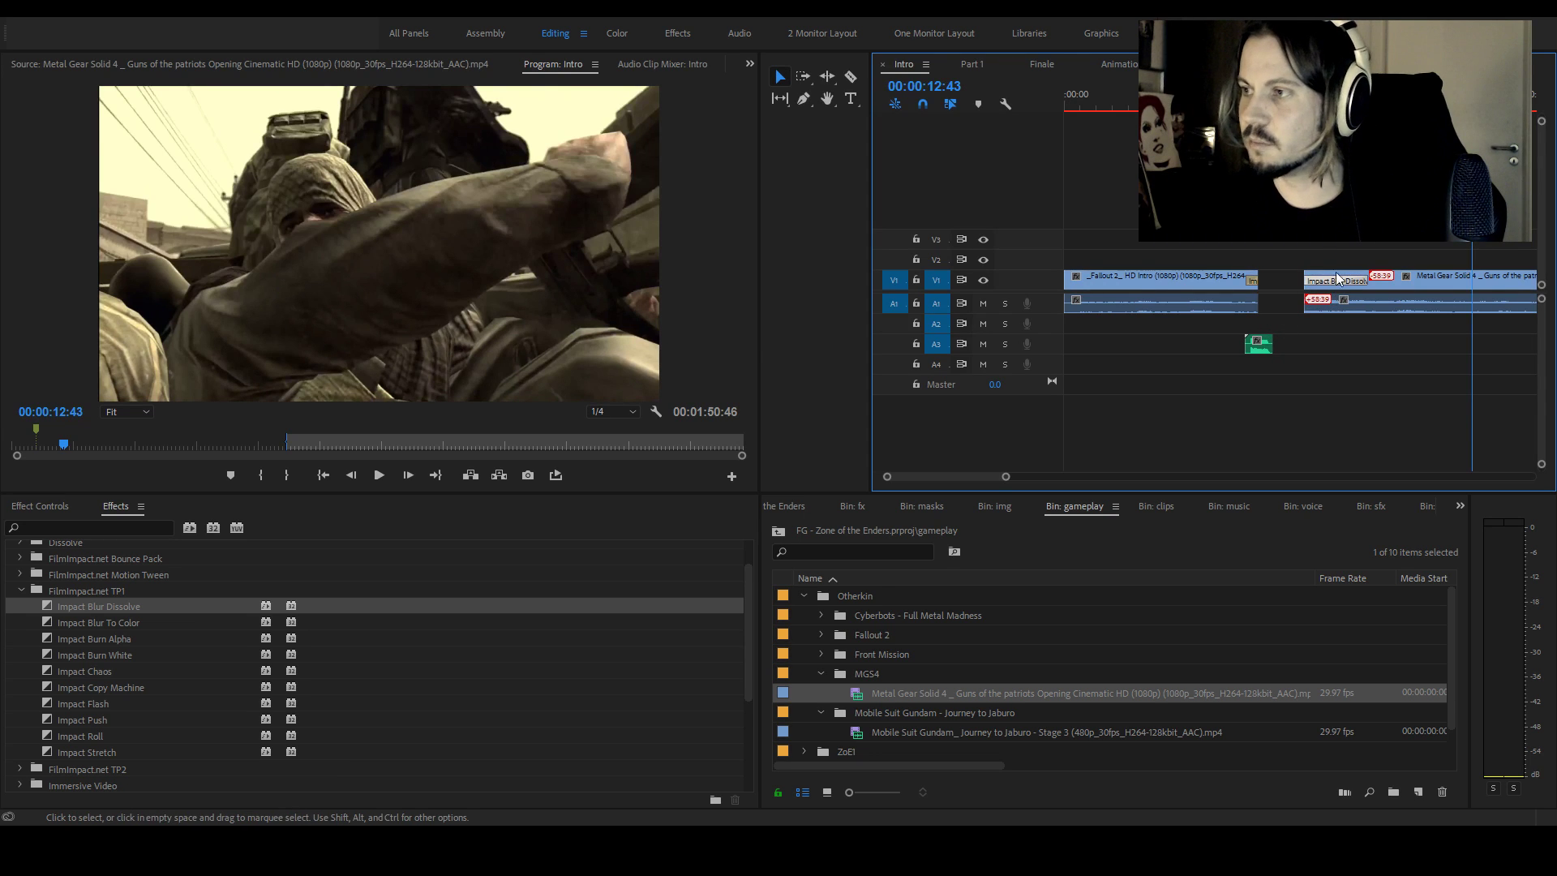
click(1292, 96)
key(space)
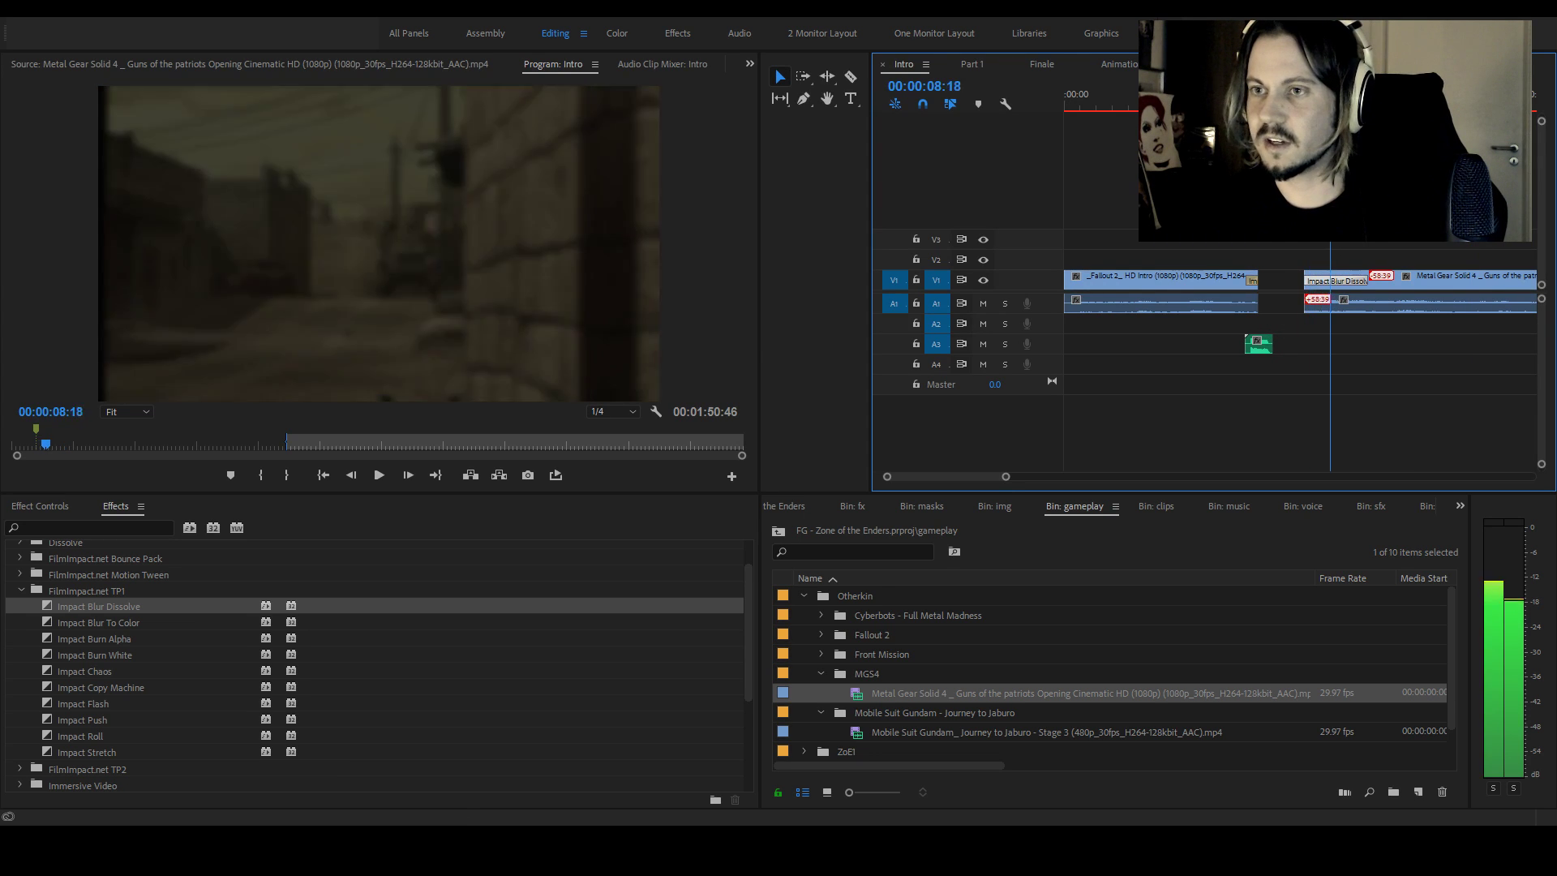
key(space)
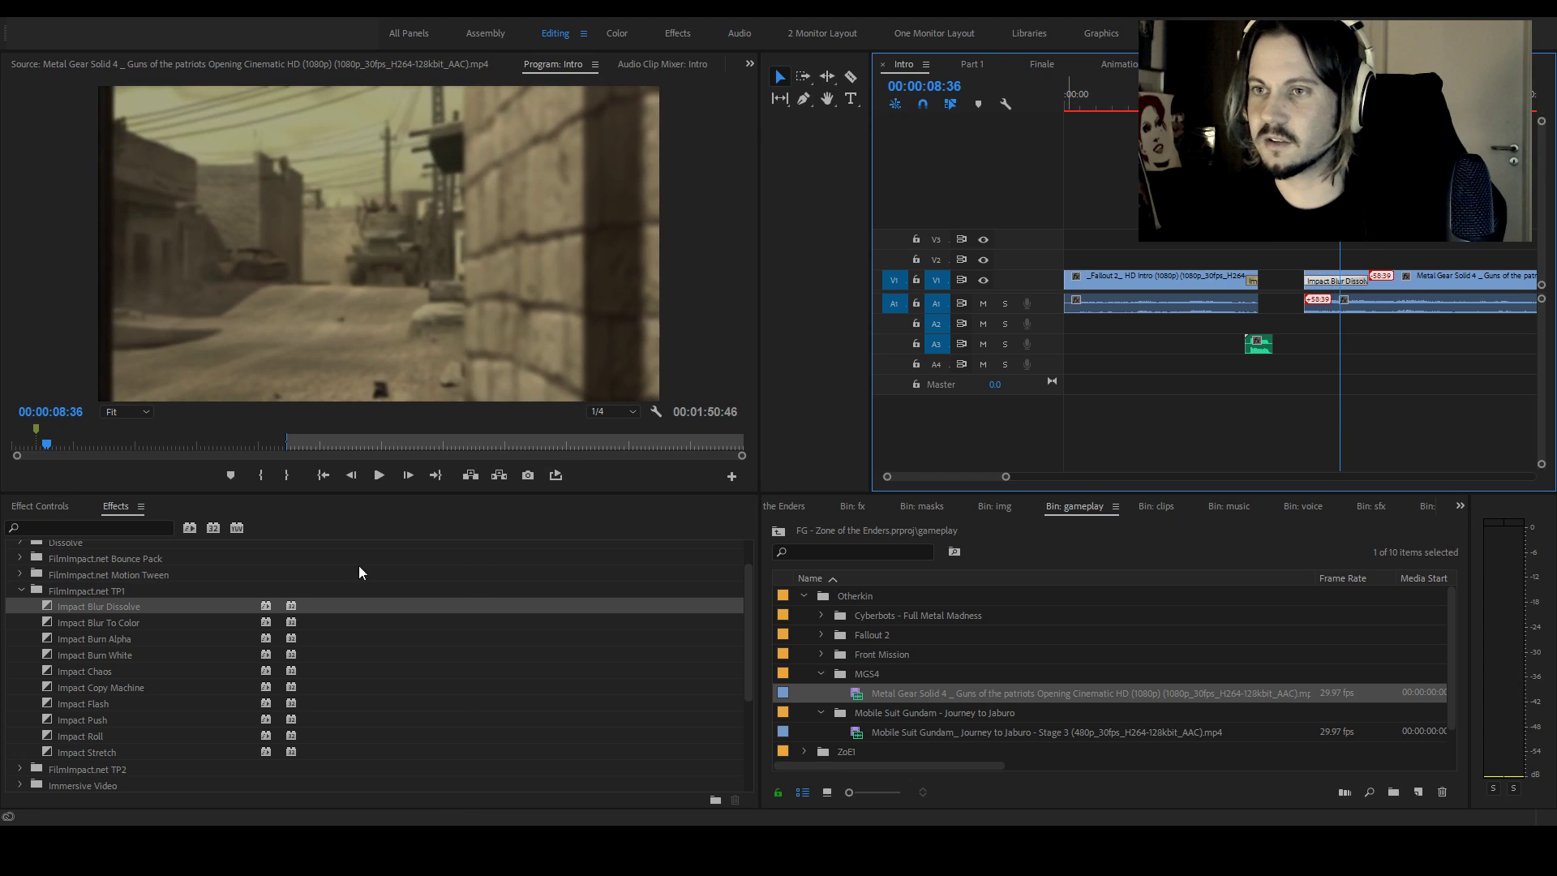
Set the Impact Blur Dissolve's Blur to 45 and play back the transition
click(44, 511)
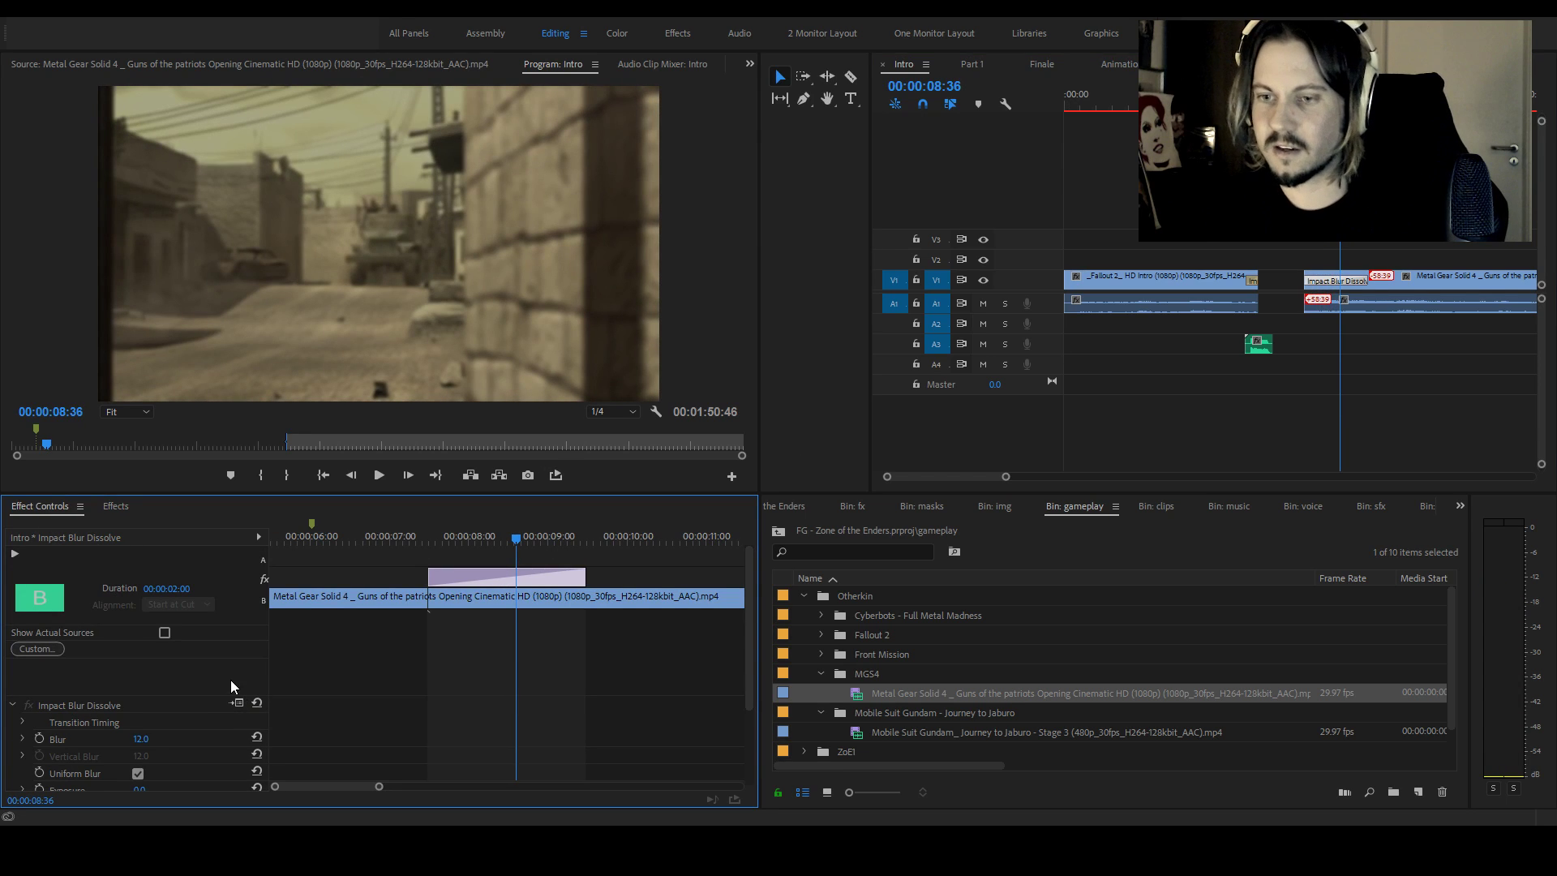
scroll(232, 680, down, 2)
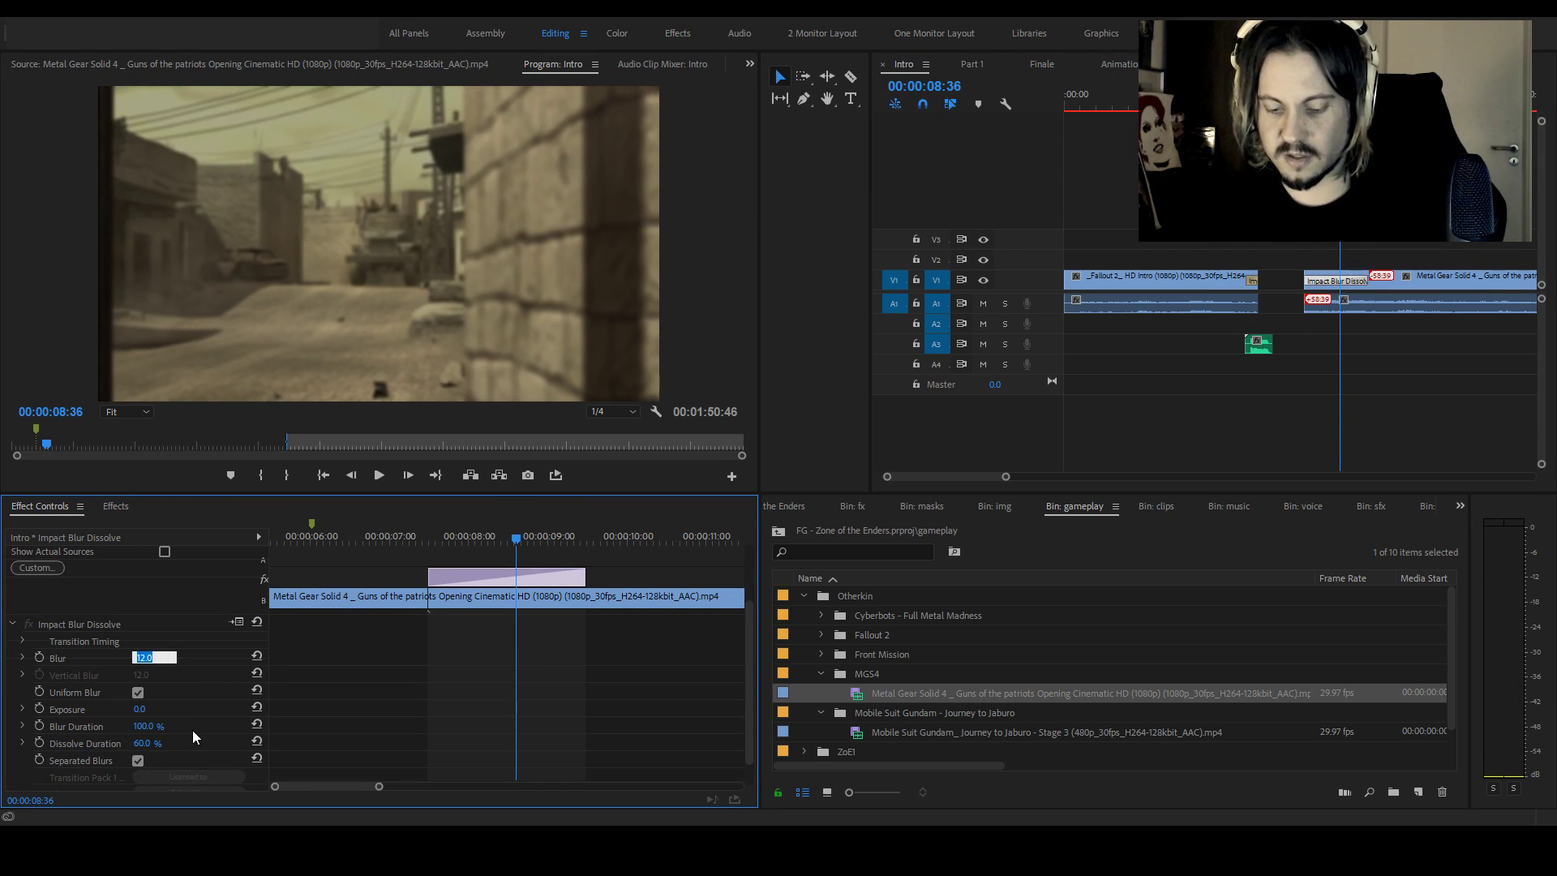
text(45)
key(Return)
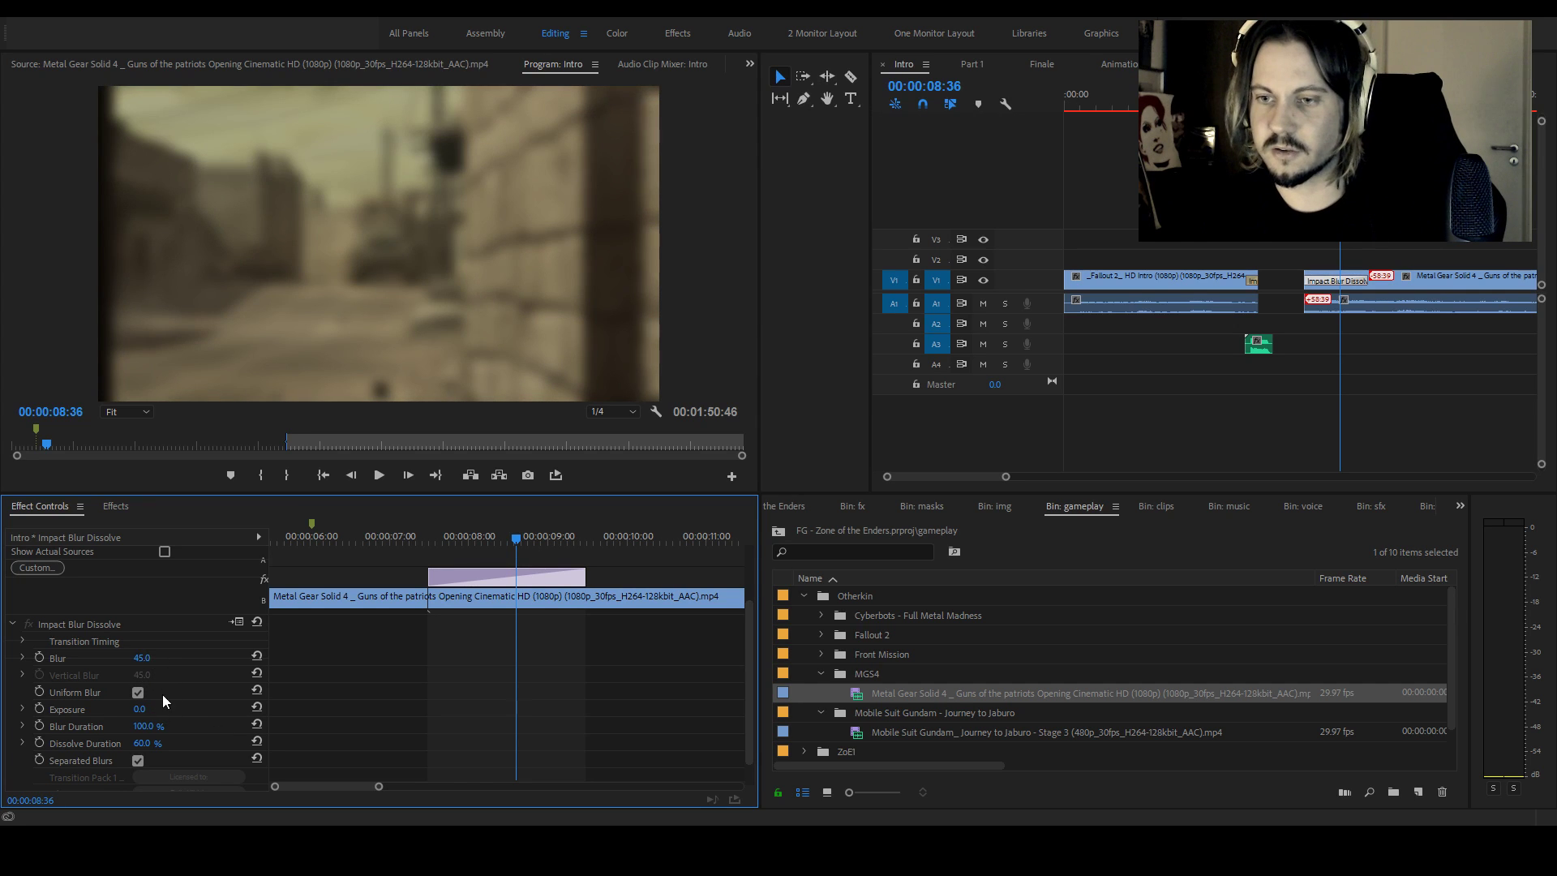
key(space)
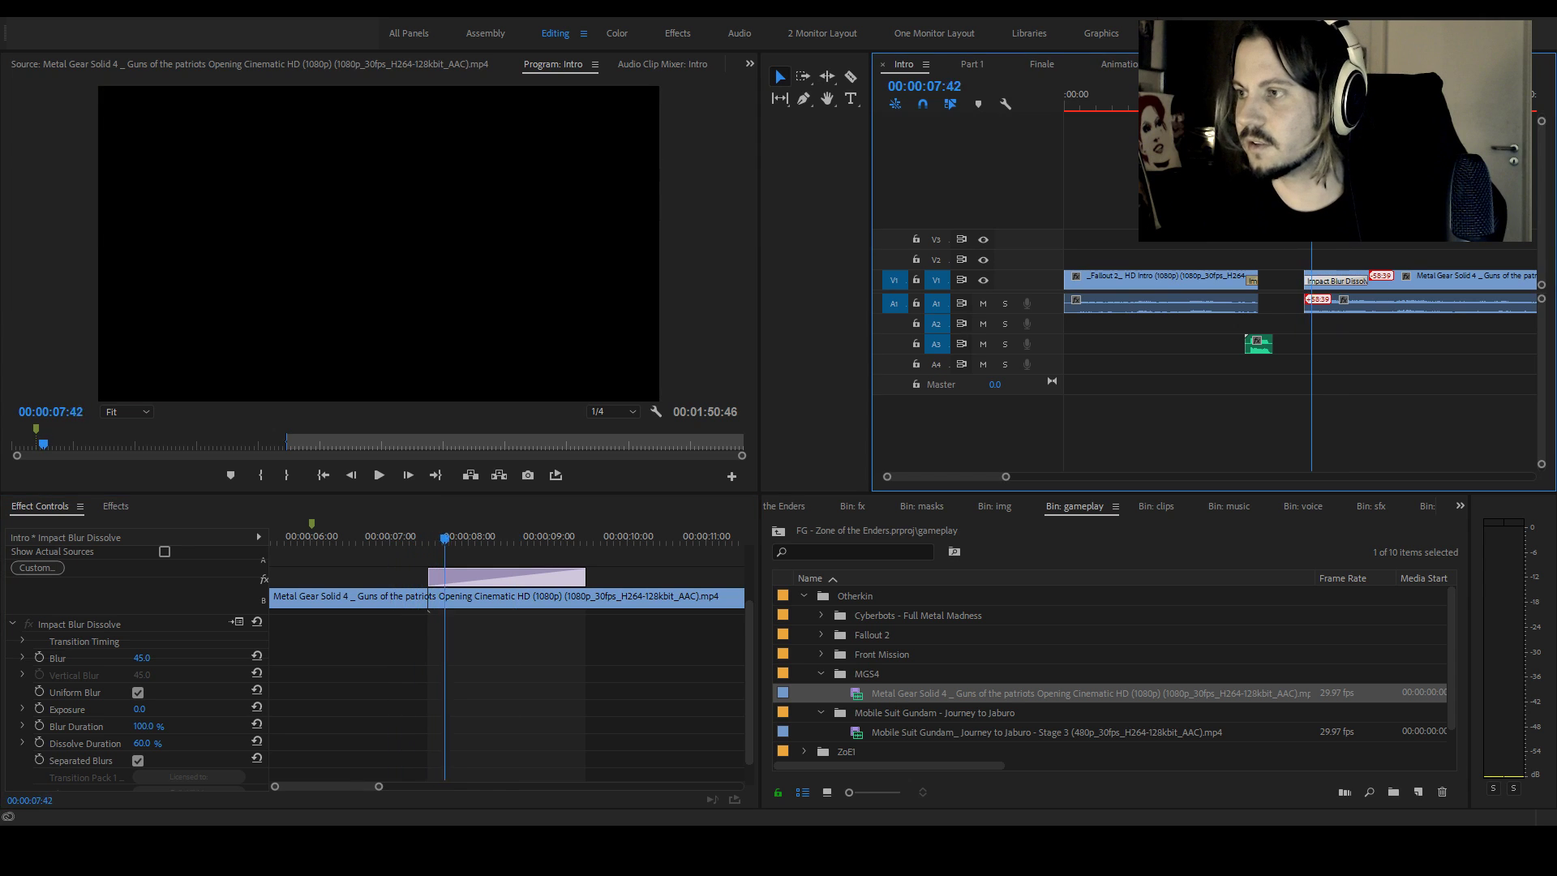
key(j)
key(j)
key(l)
key(l)
key(j)
key(j)
Add a Constant Power crossfade to the start of the Metal Gear Solid 4 audio on A1 and lengthen it
click(115, 506)
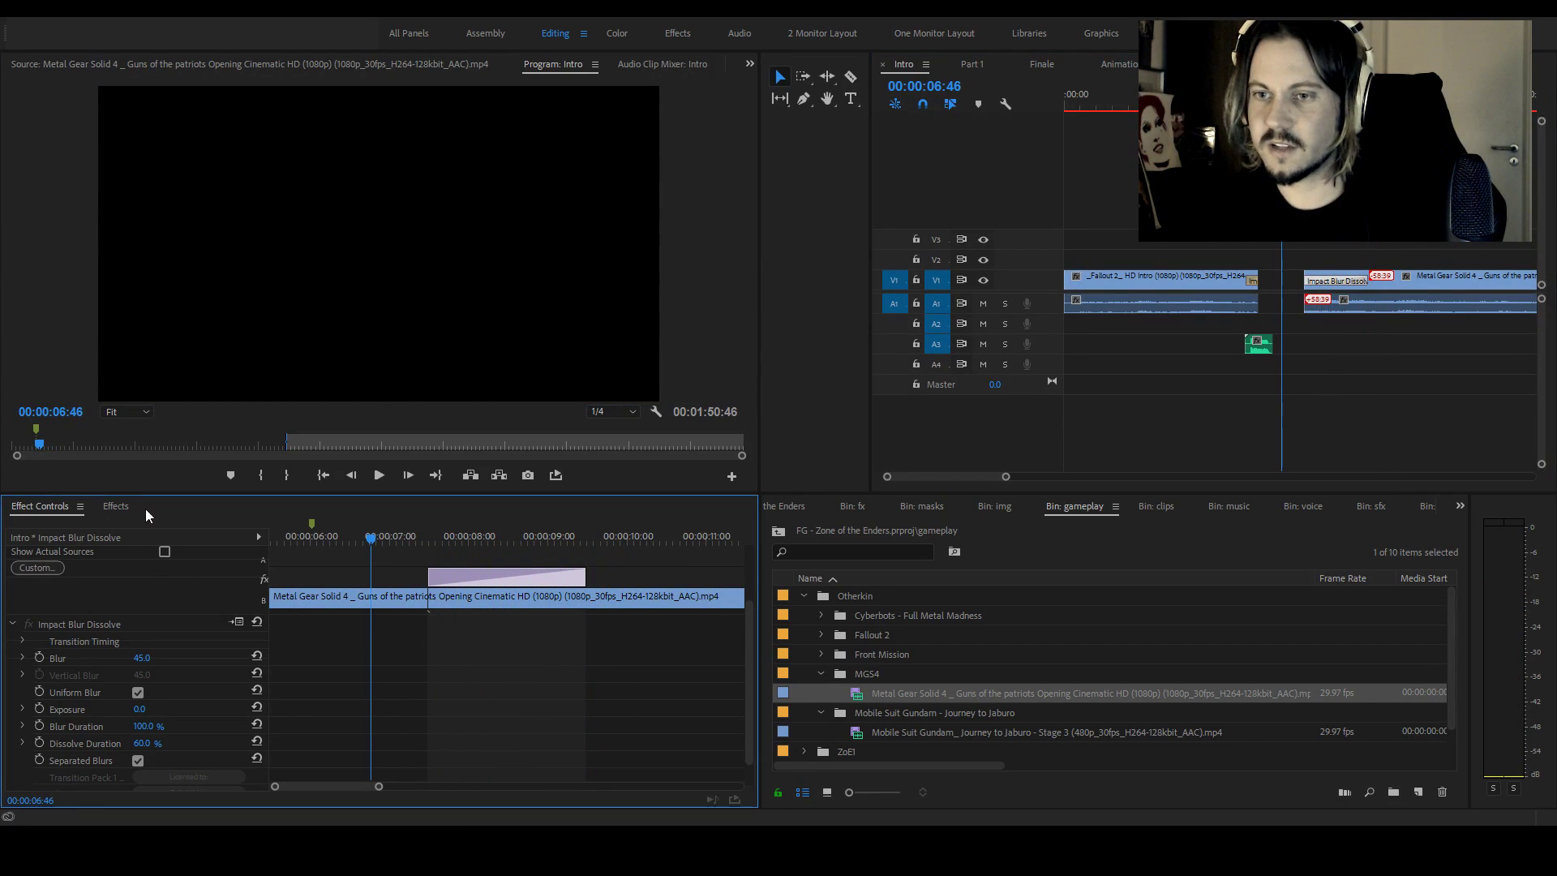
scroll(50, 660, up, 3)
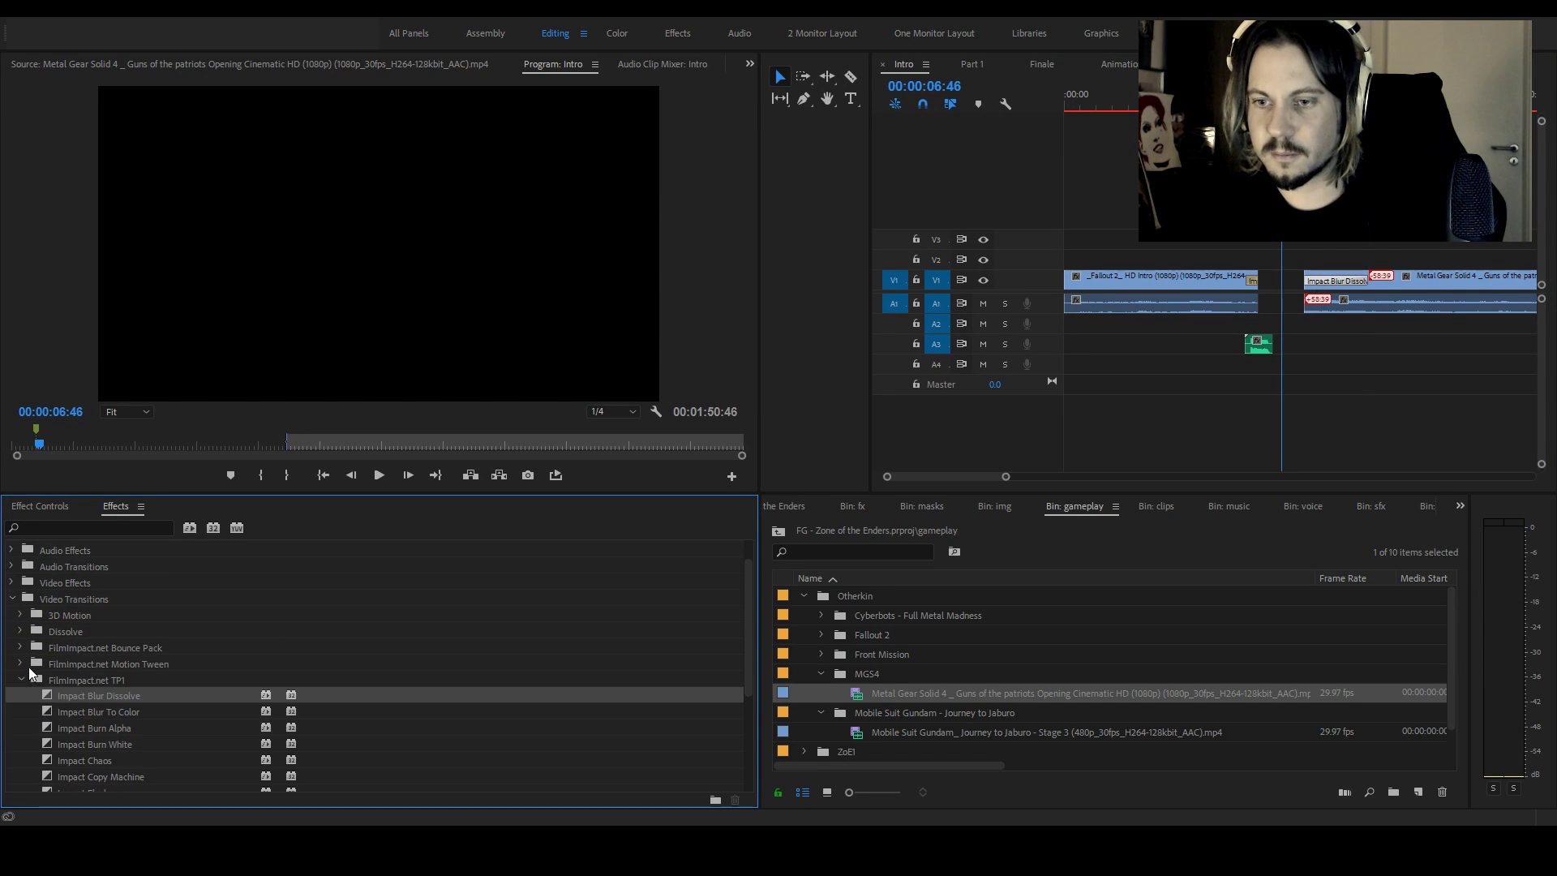
click(10, 599)
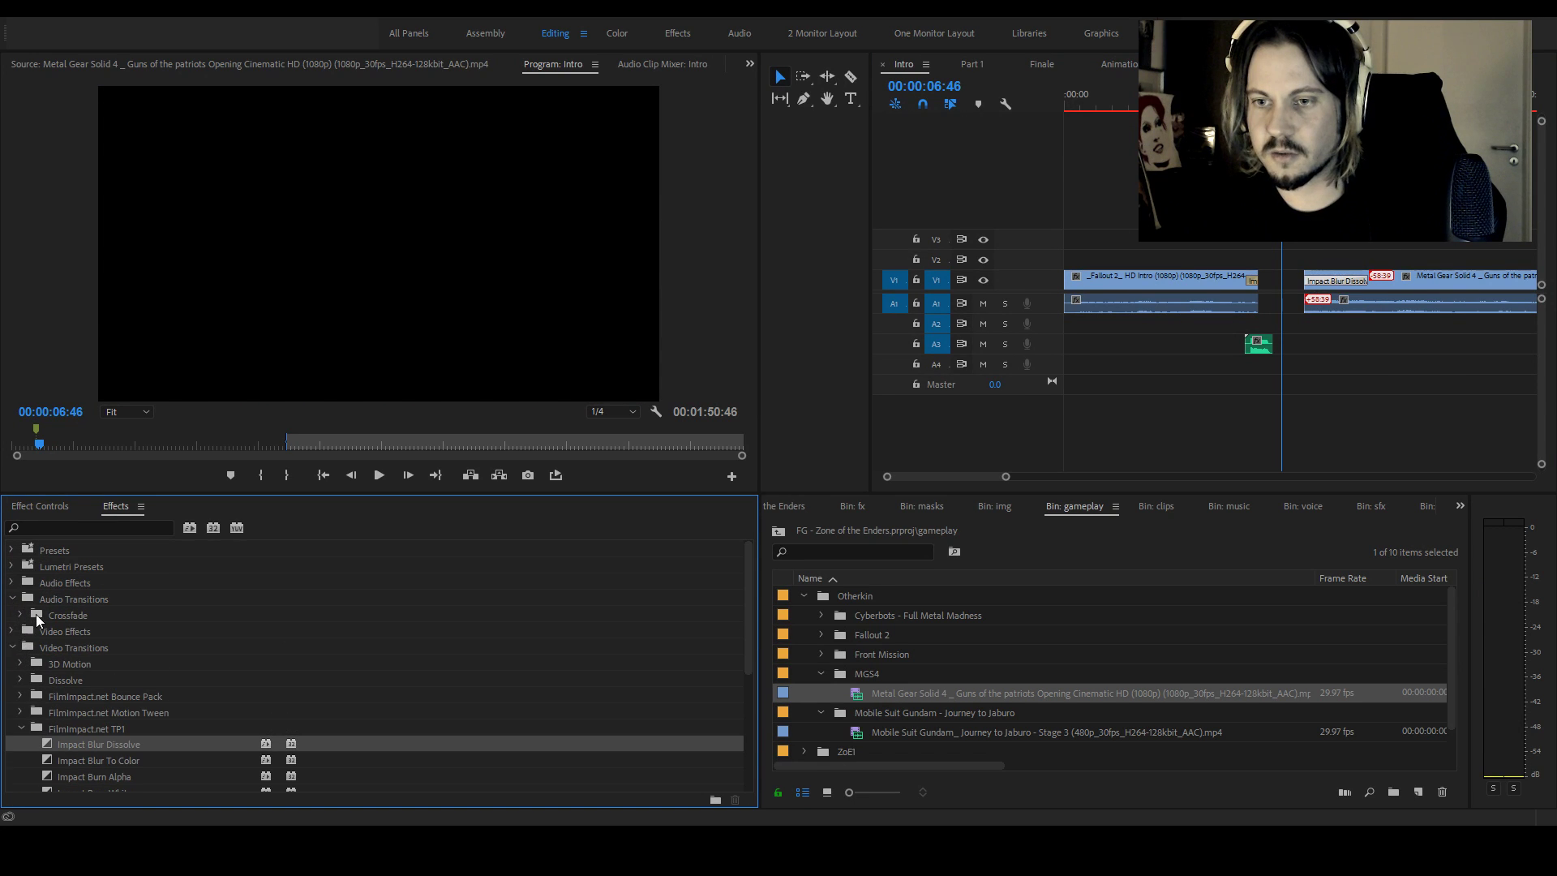
click(21, 615)
drag(89, 646, 989, 383)
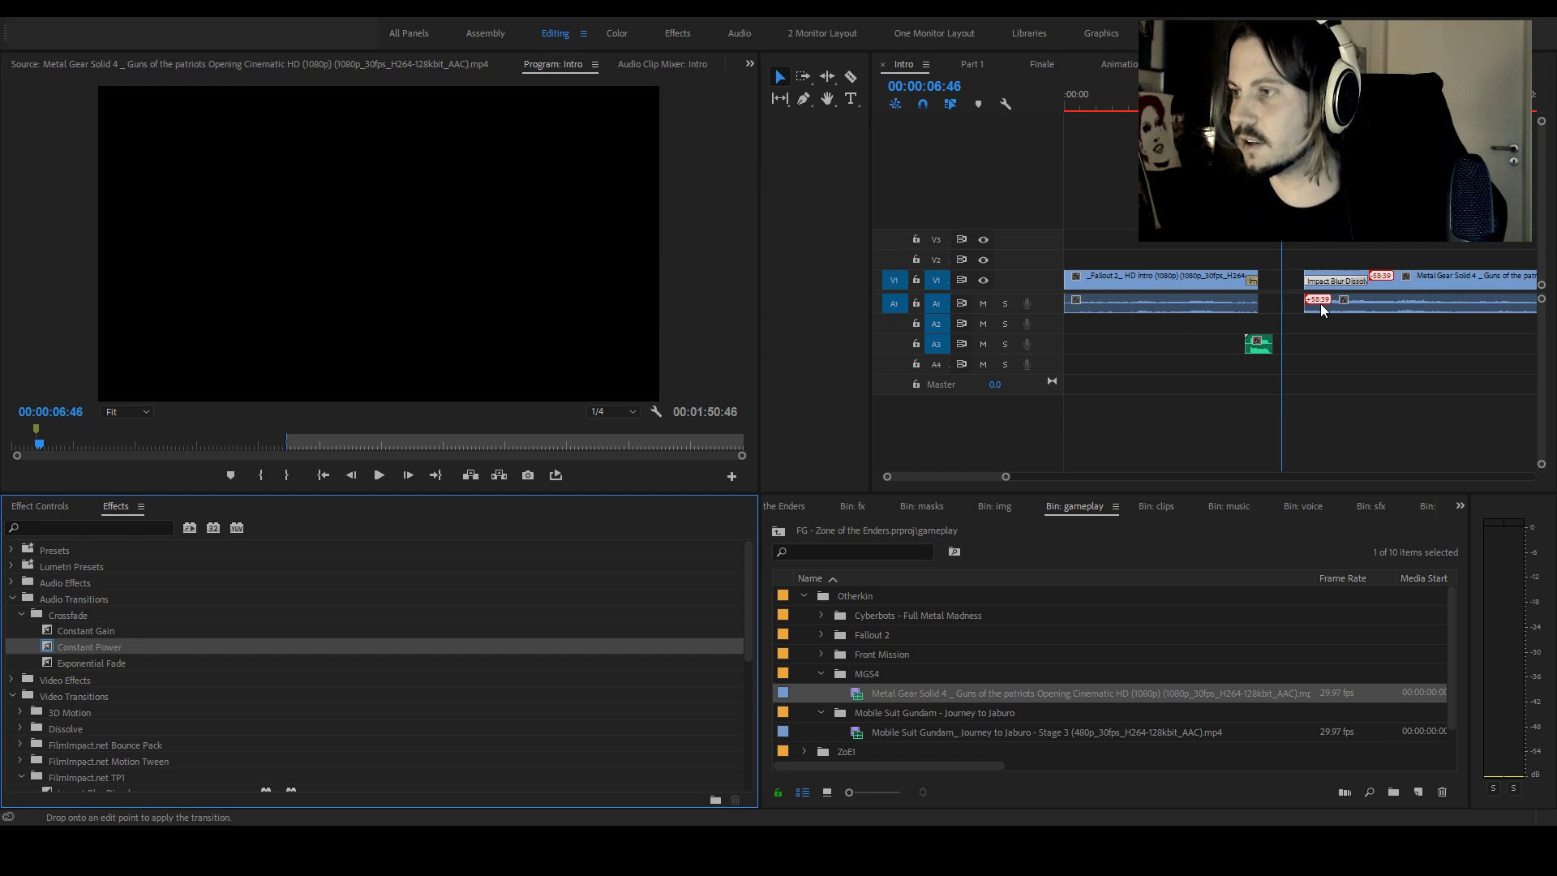
drag(1315, 312, 1315, 313)
key(space)
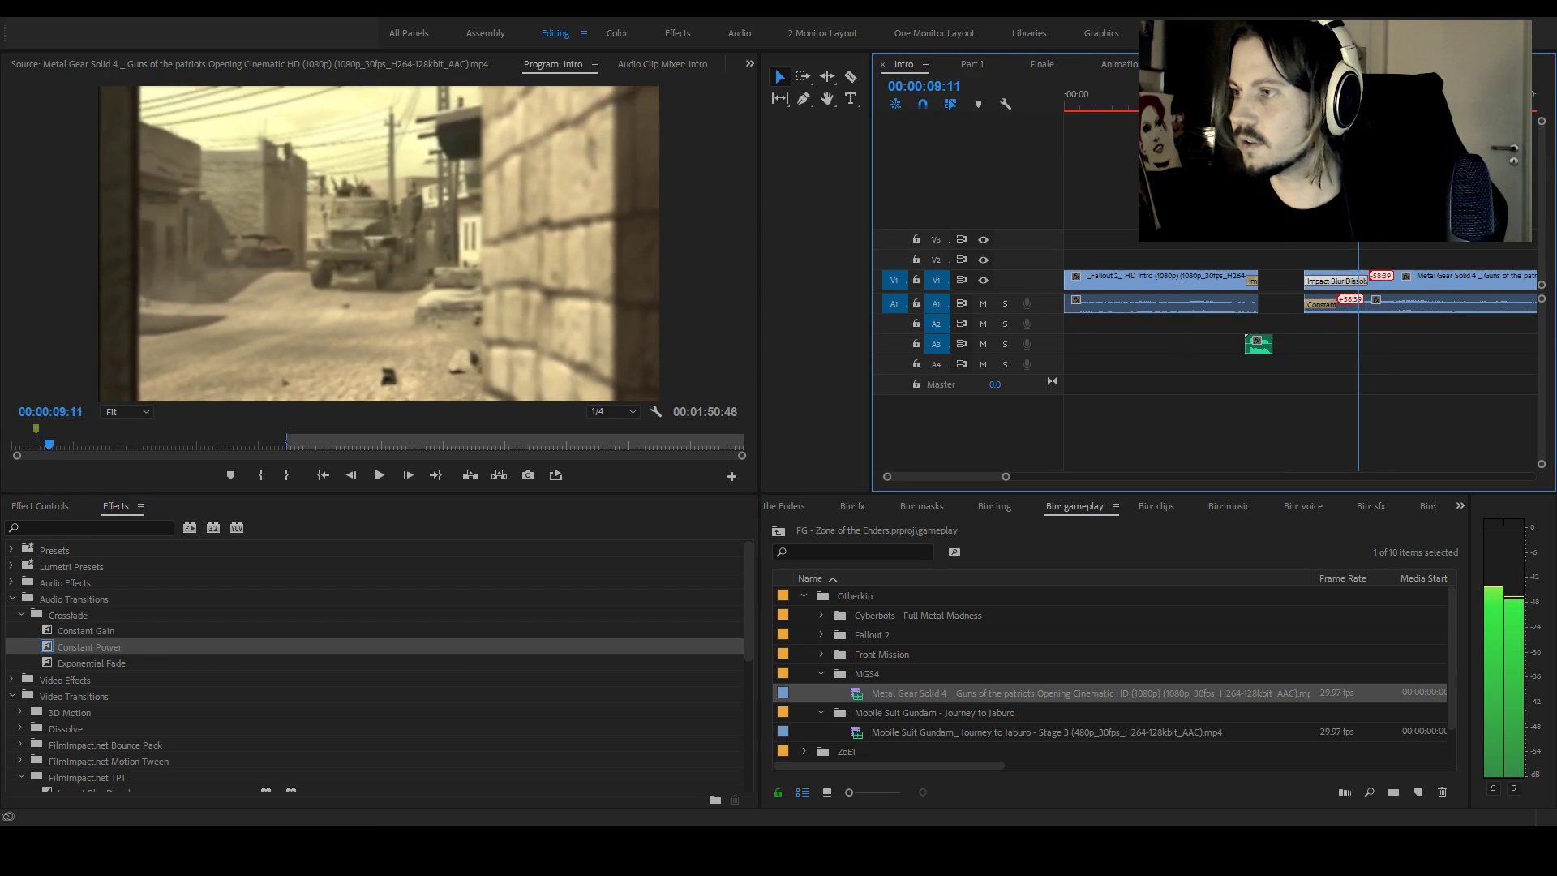
drag(1361, 303, 1349, 303)
Play the Intro sequence from the beginning to check the Fallout 2 to Metal Gear Solid 4 transition
drag(1006, 478, 1096, 478)
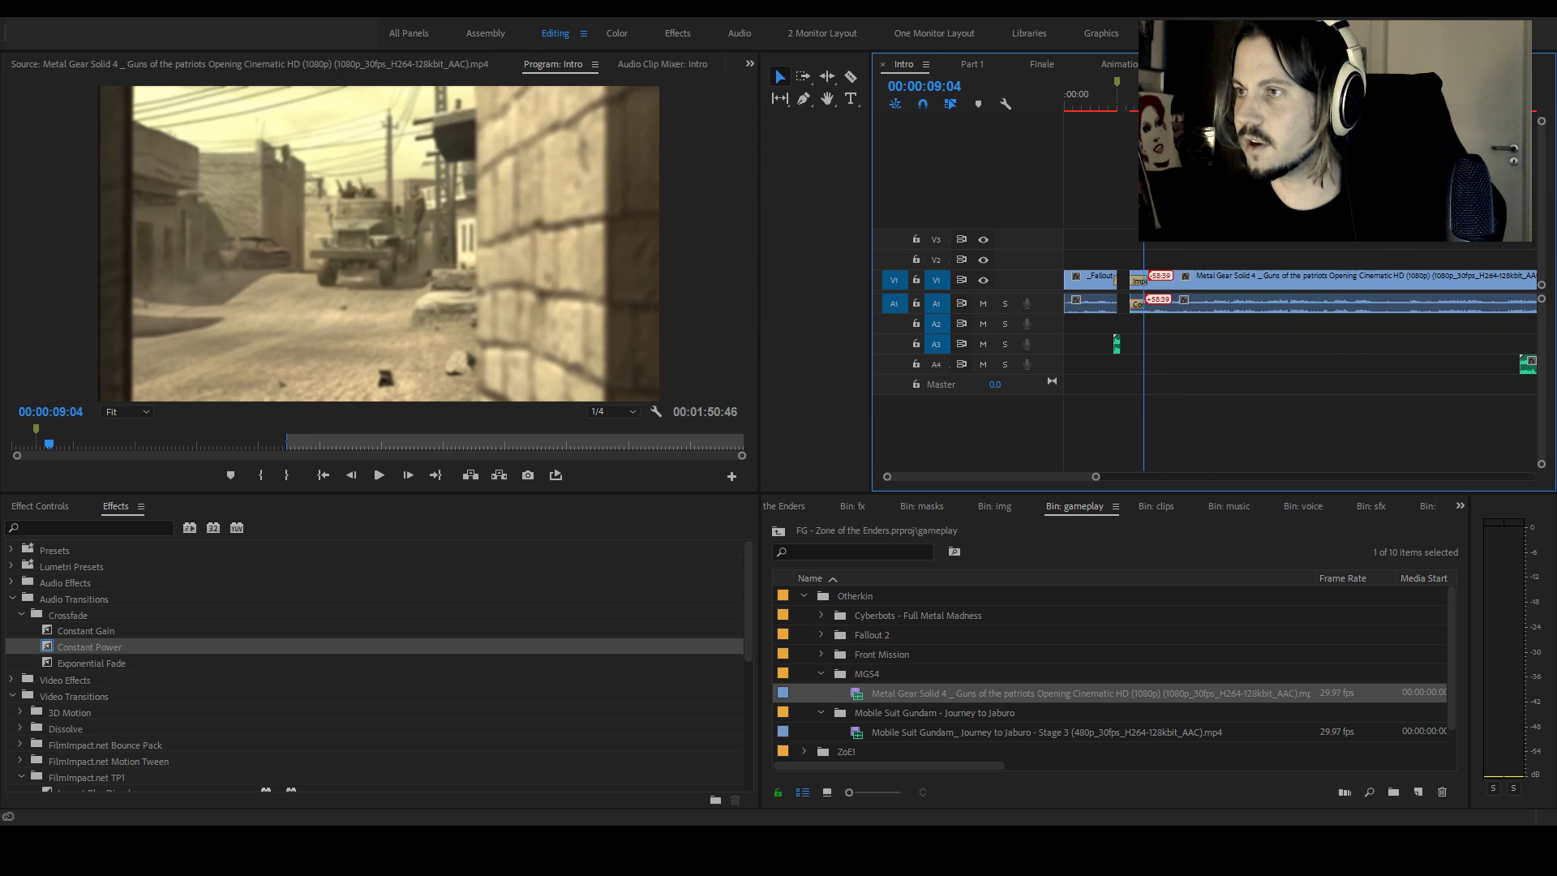
key(Home)
key(space)
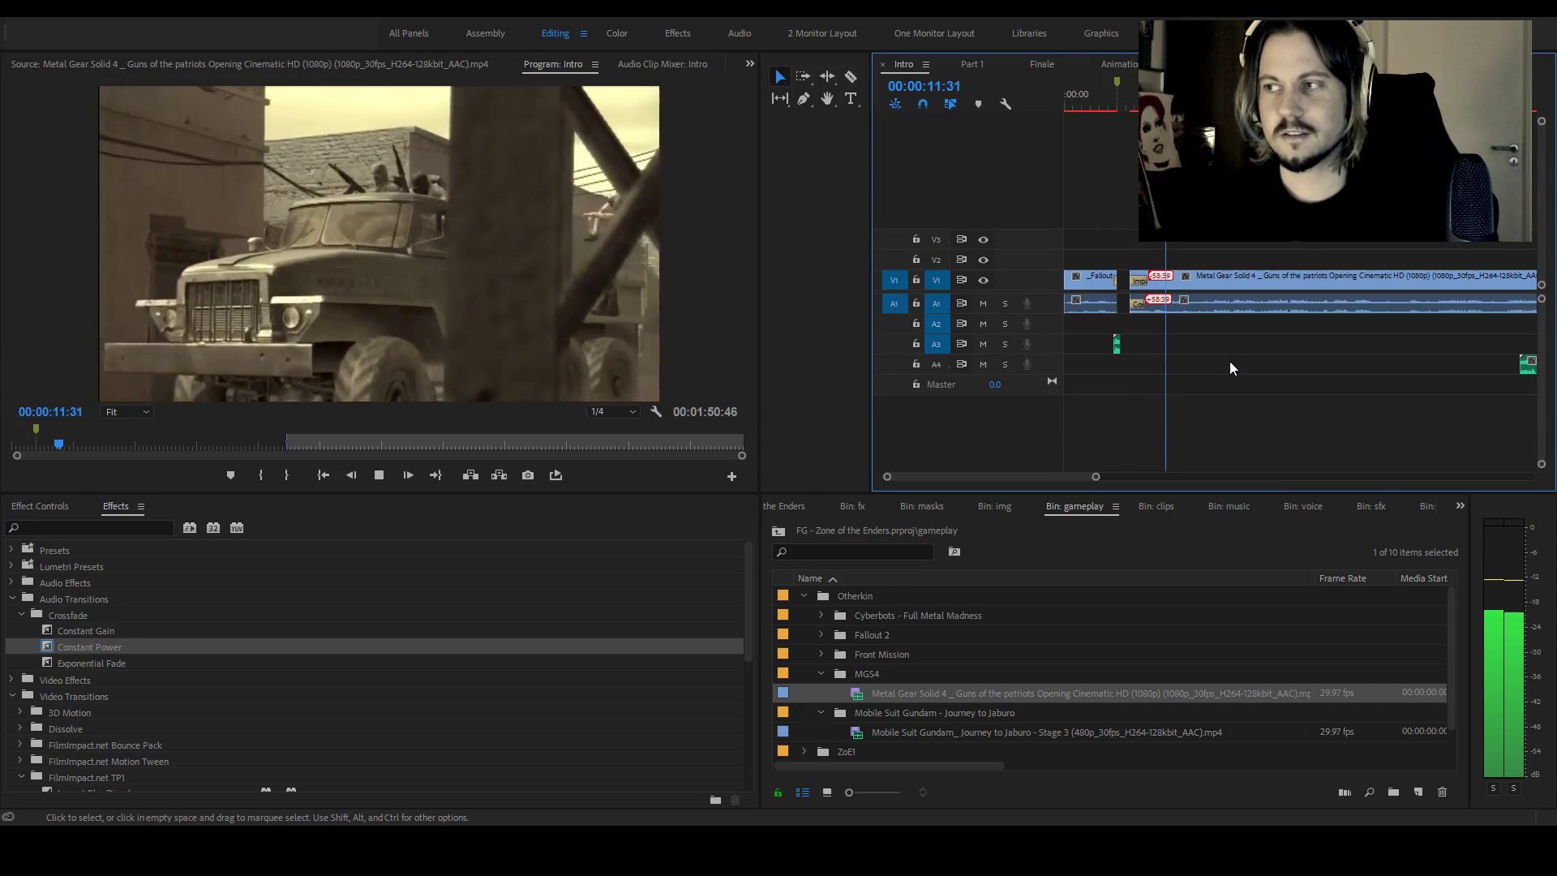
key(space)
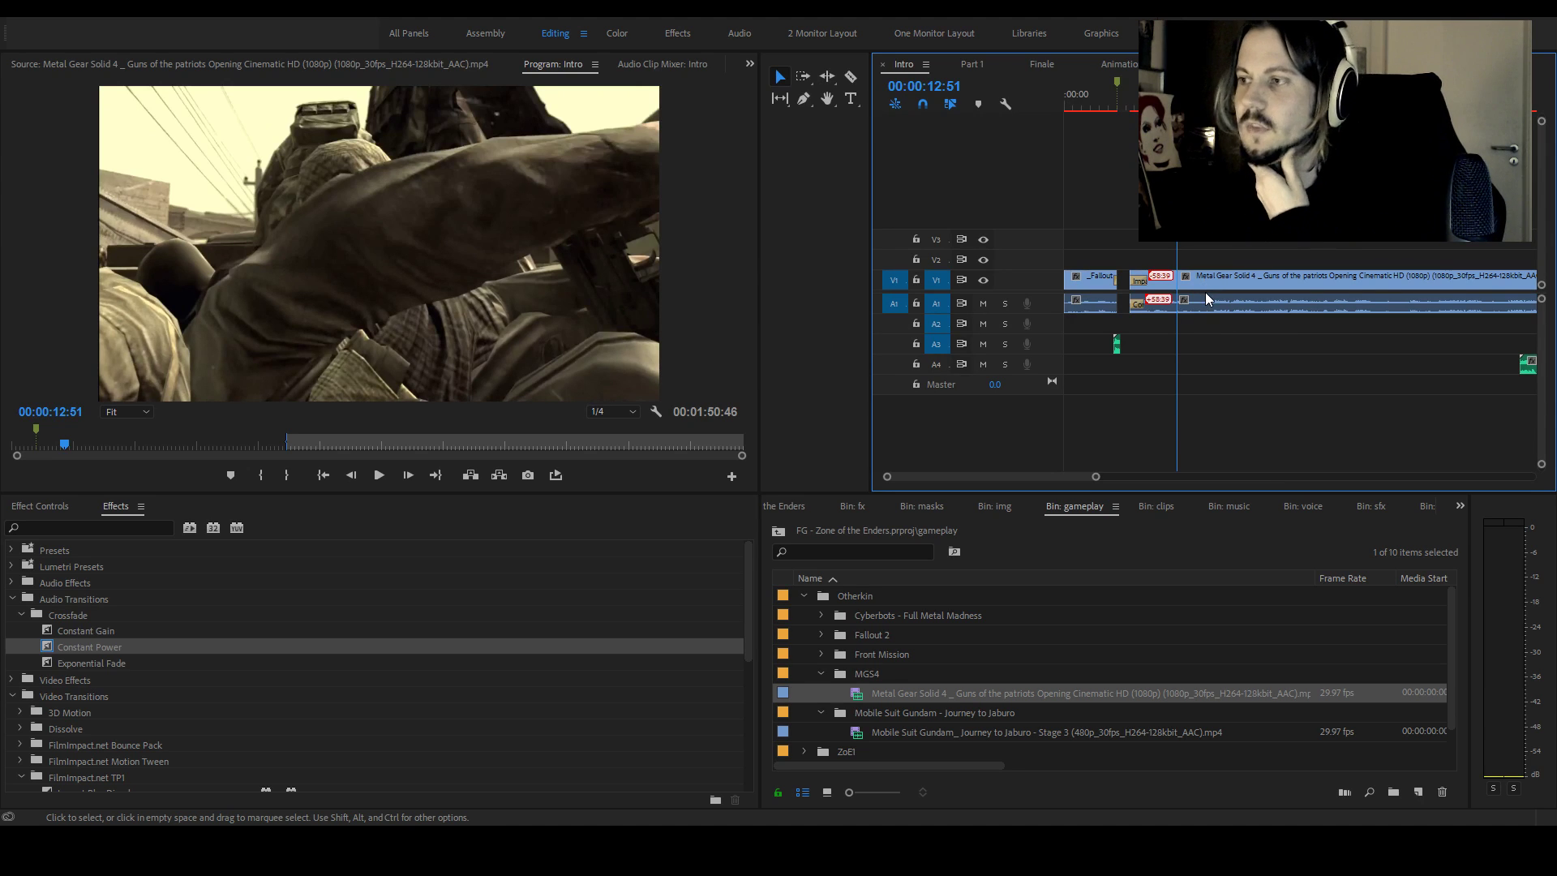
Play the Metal Gear Solid 4 section on from 00:00:12:51 and stop the playhead at 00:00:15:04
click(1190, 276)
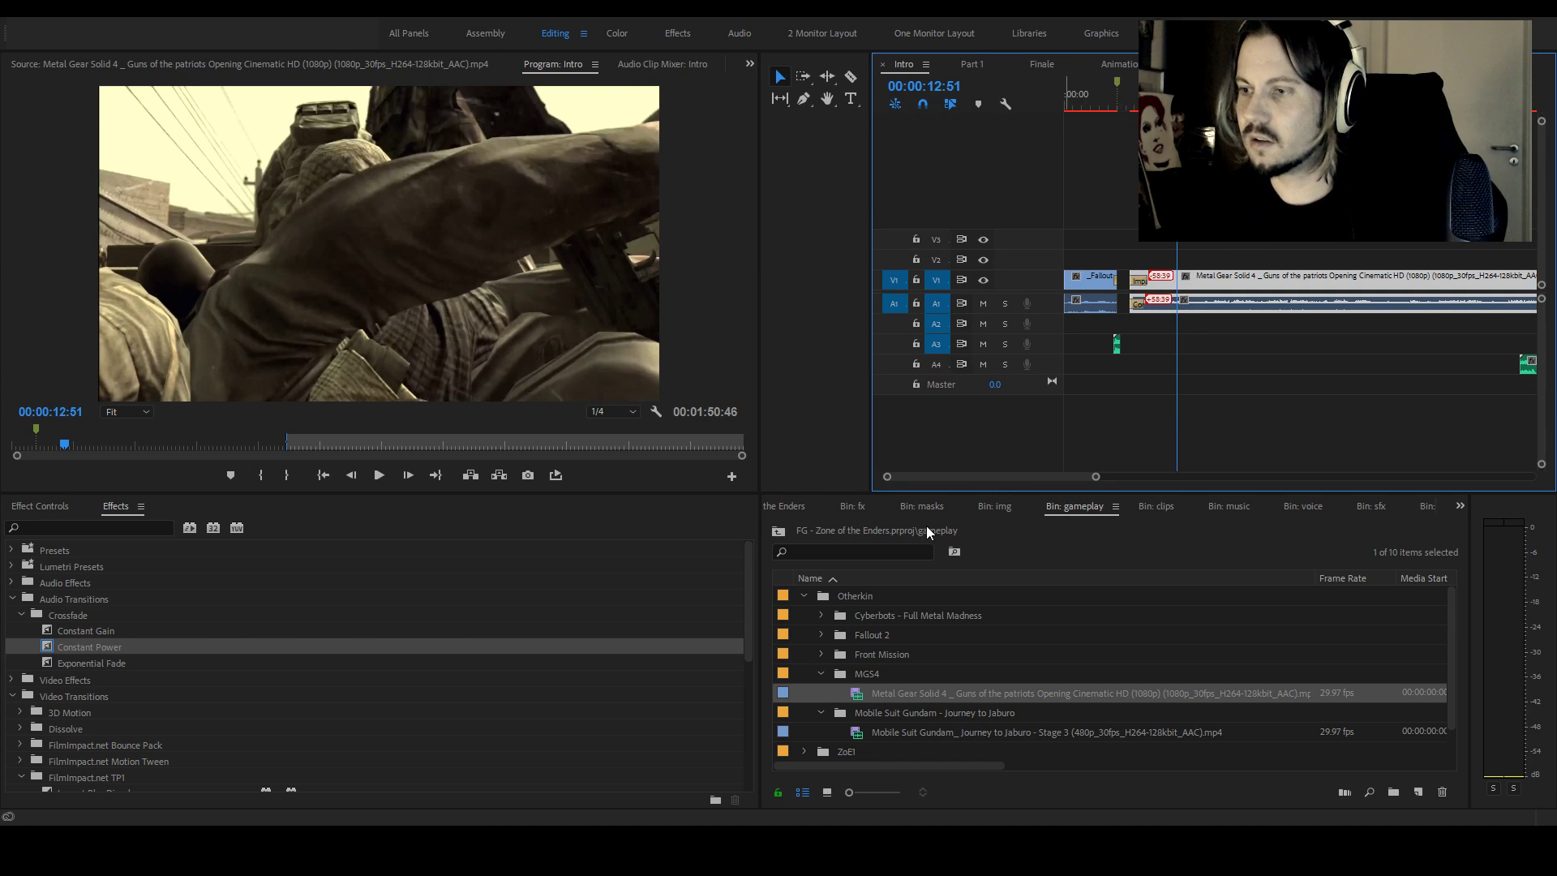
click(800, 505)
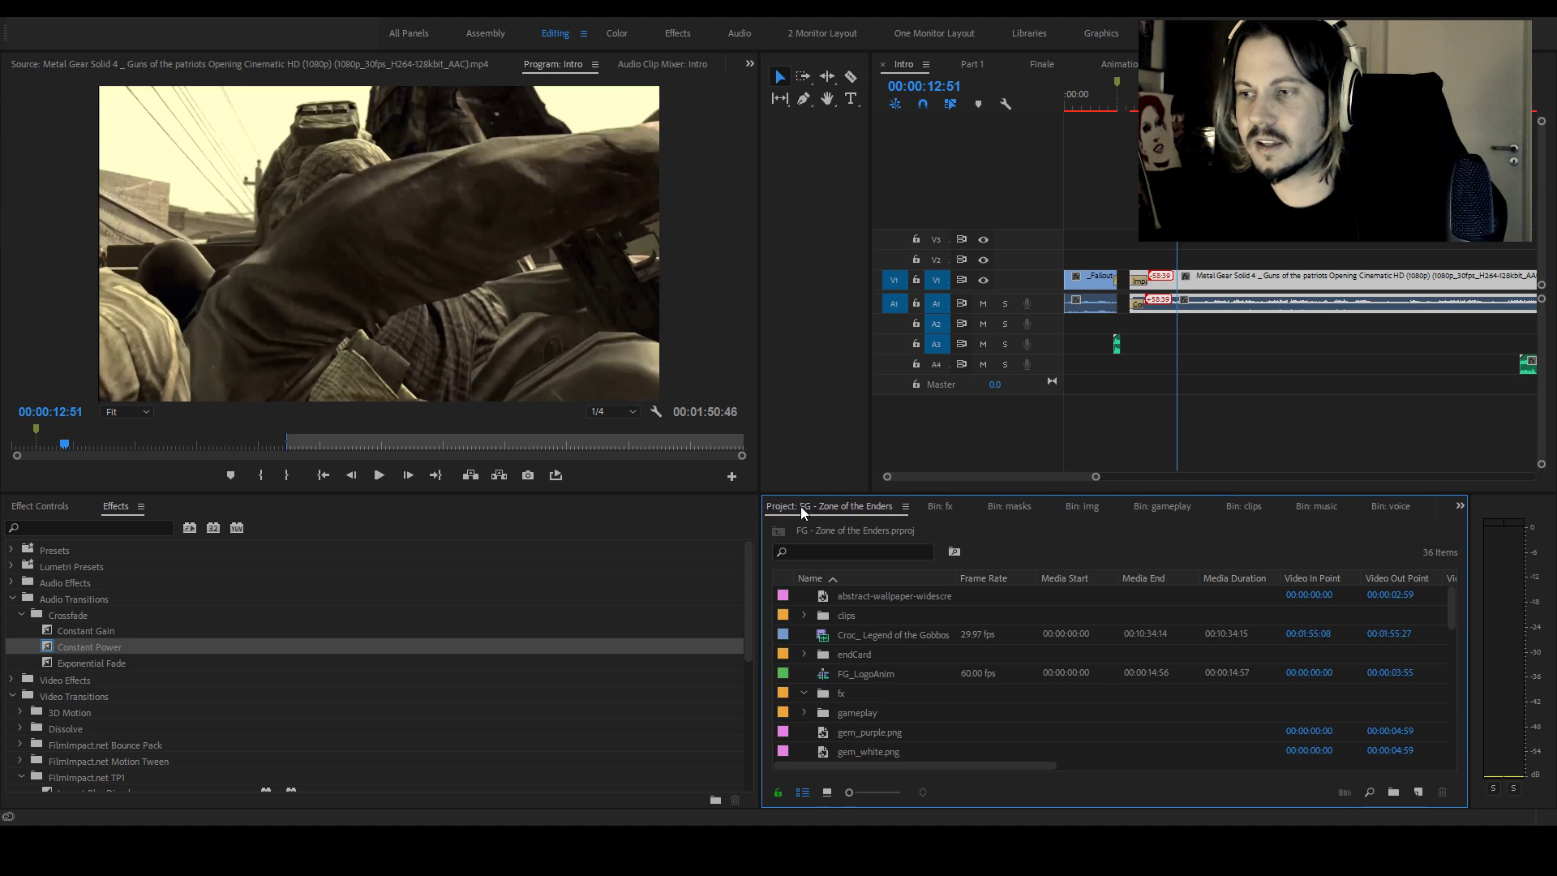
drag(1100, 479, 1152, 487)
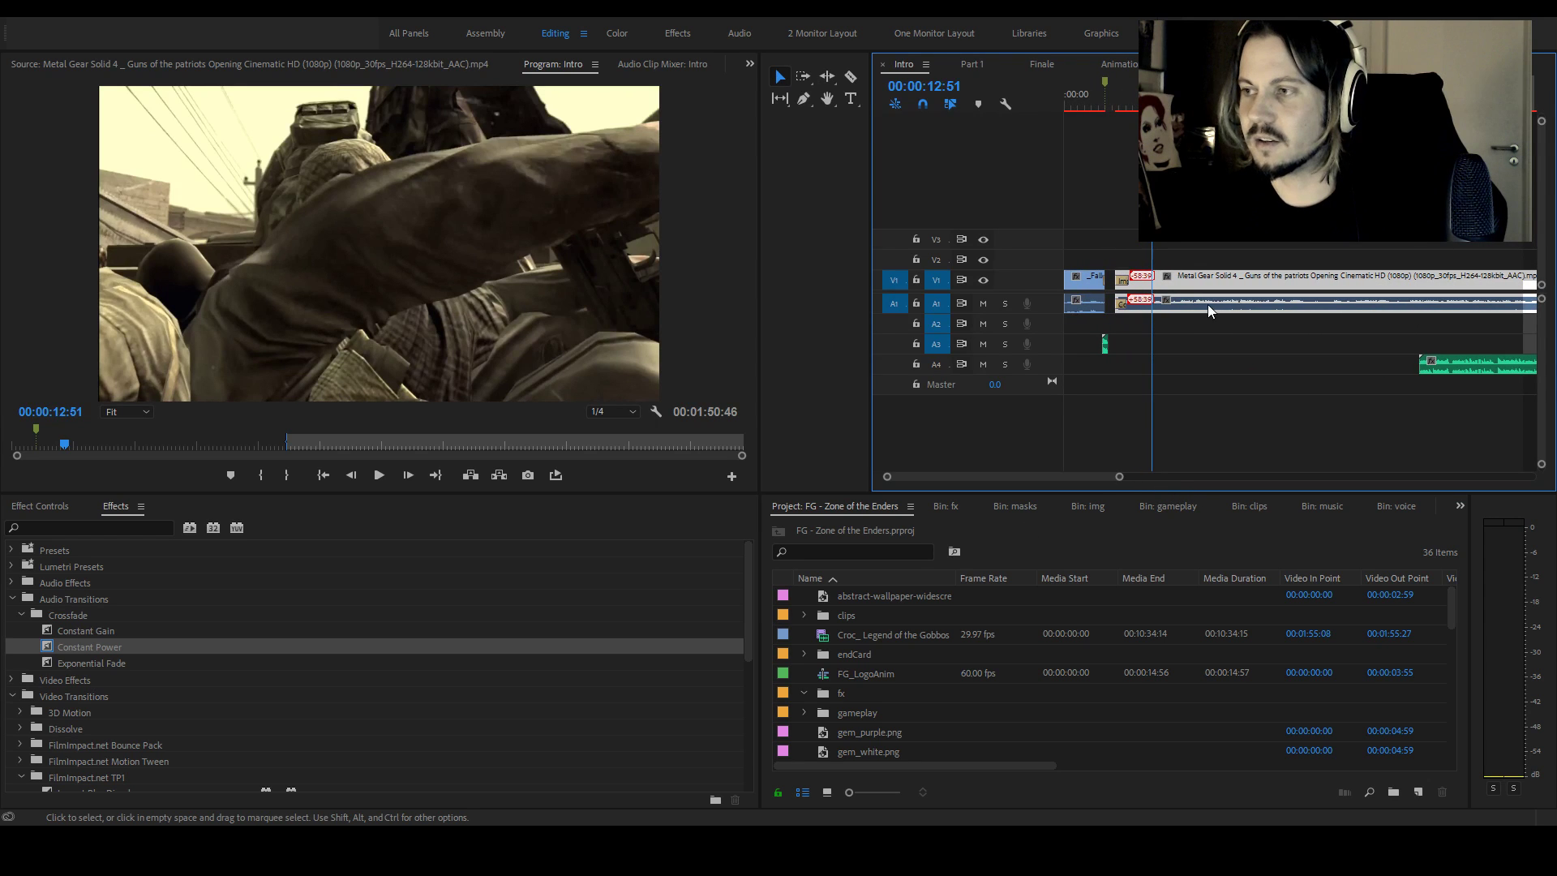
click(1199, 327)
key(space)
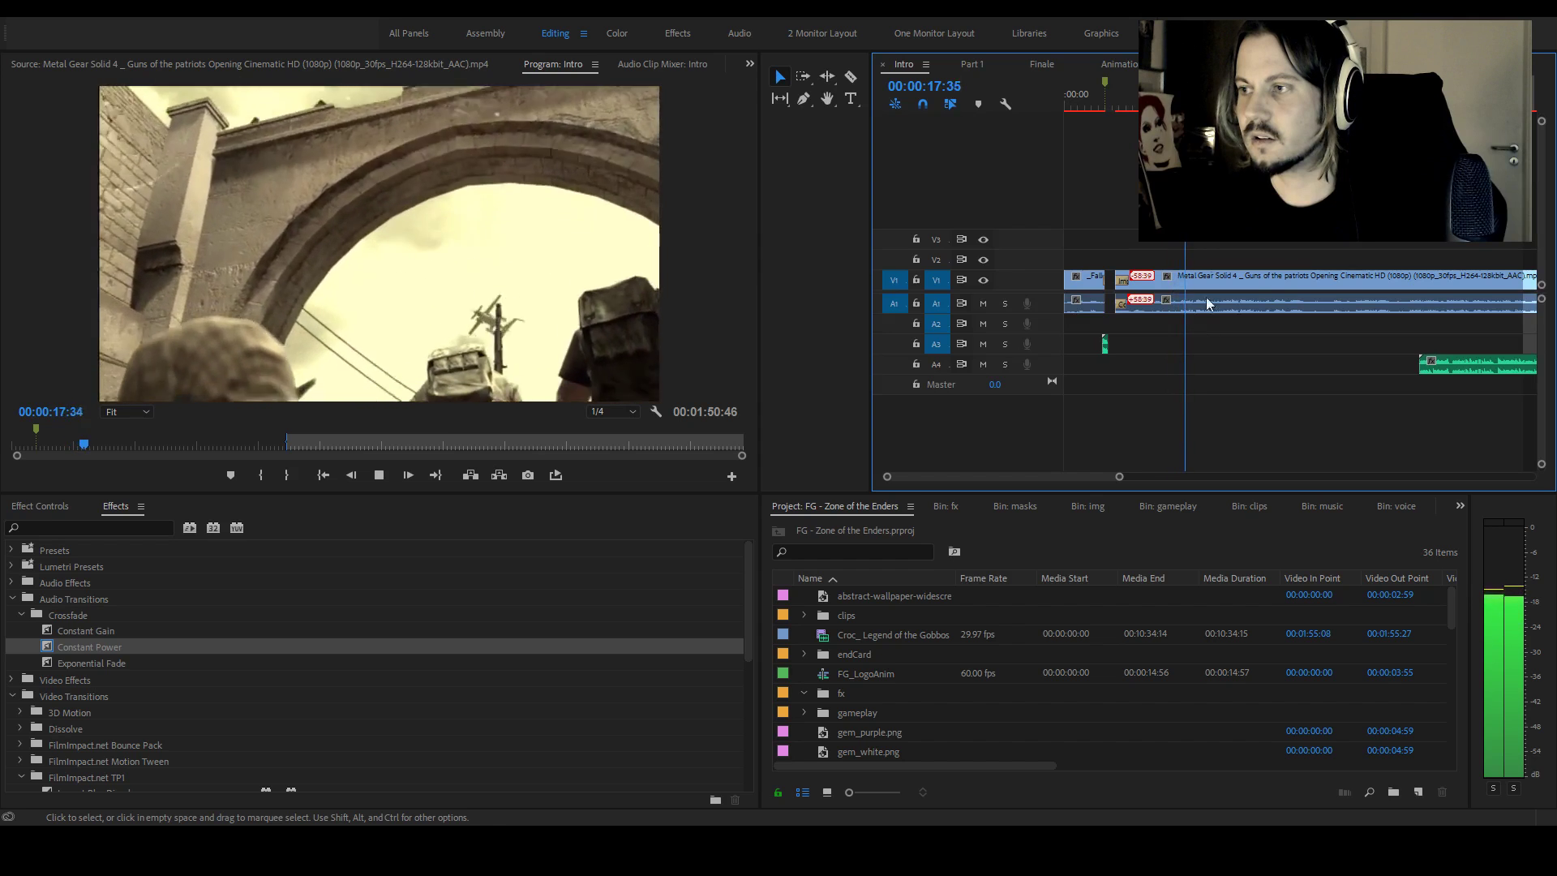
key(space)
key(space)
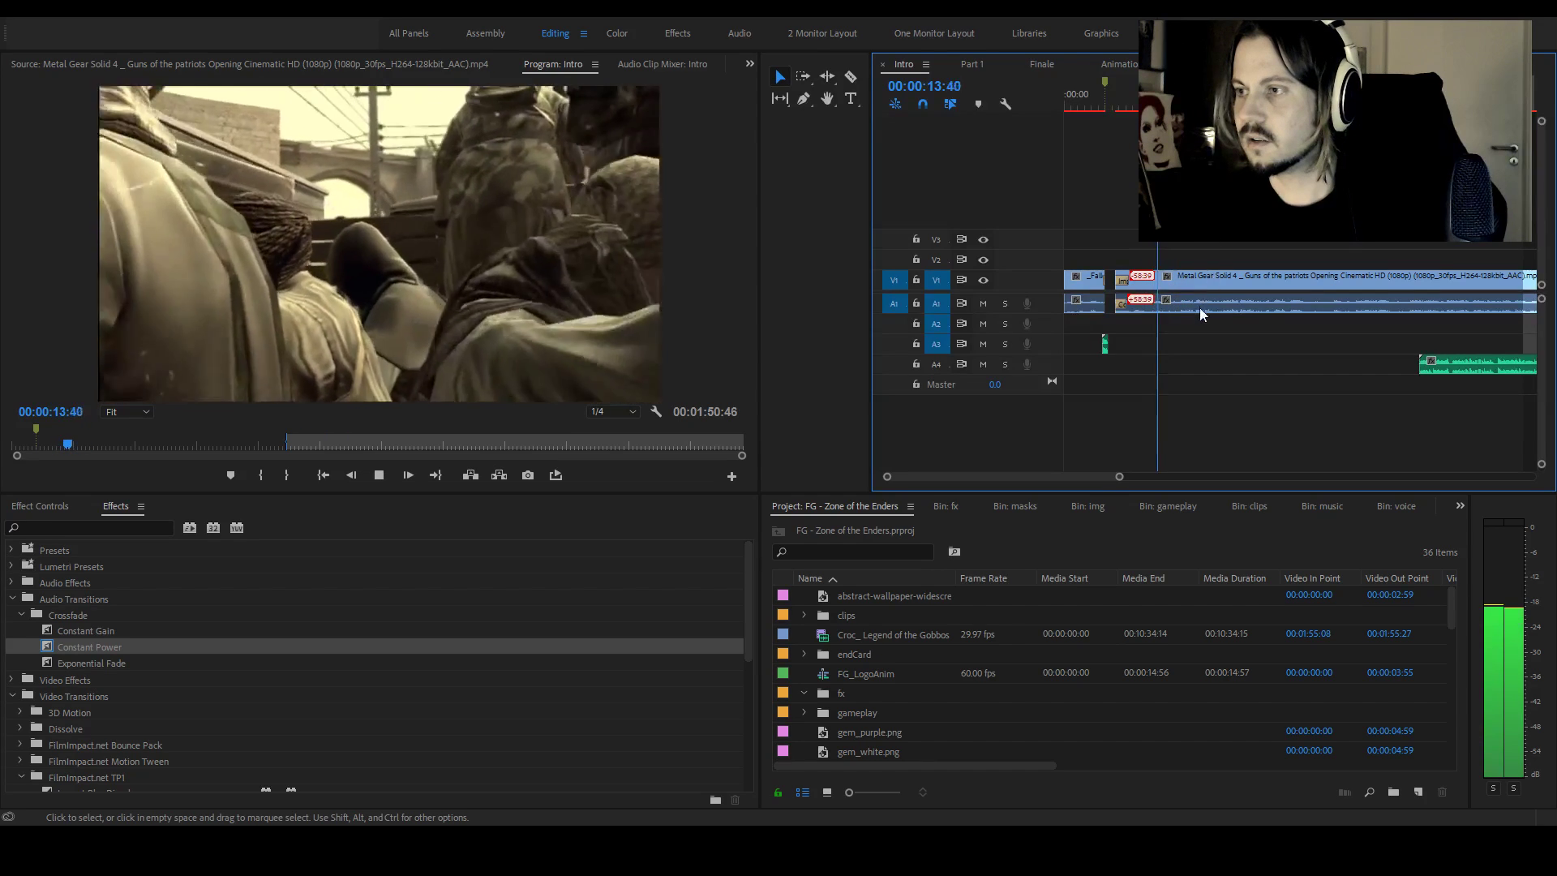
key(space)
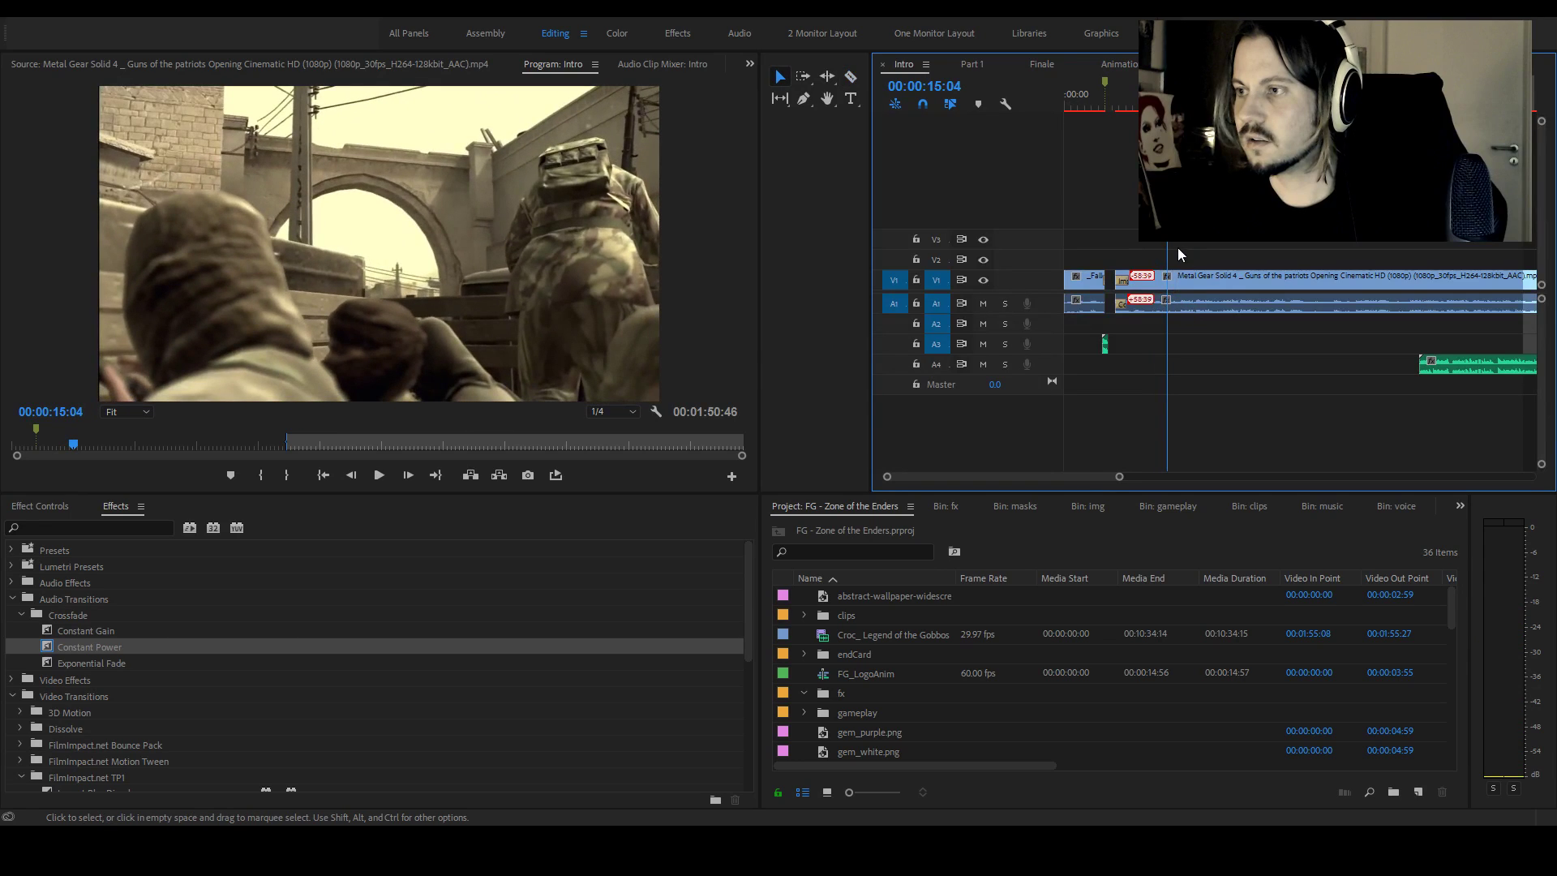
Unlink the Metal Gear Solid 4 audio from its video and cut away its A1 portion after 00:00:15:04
click(1174, 280)
click(1171, 307)
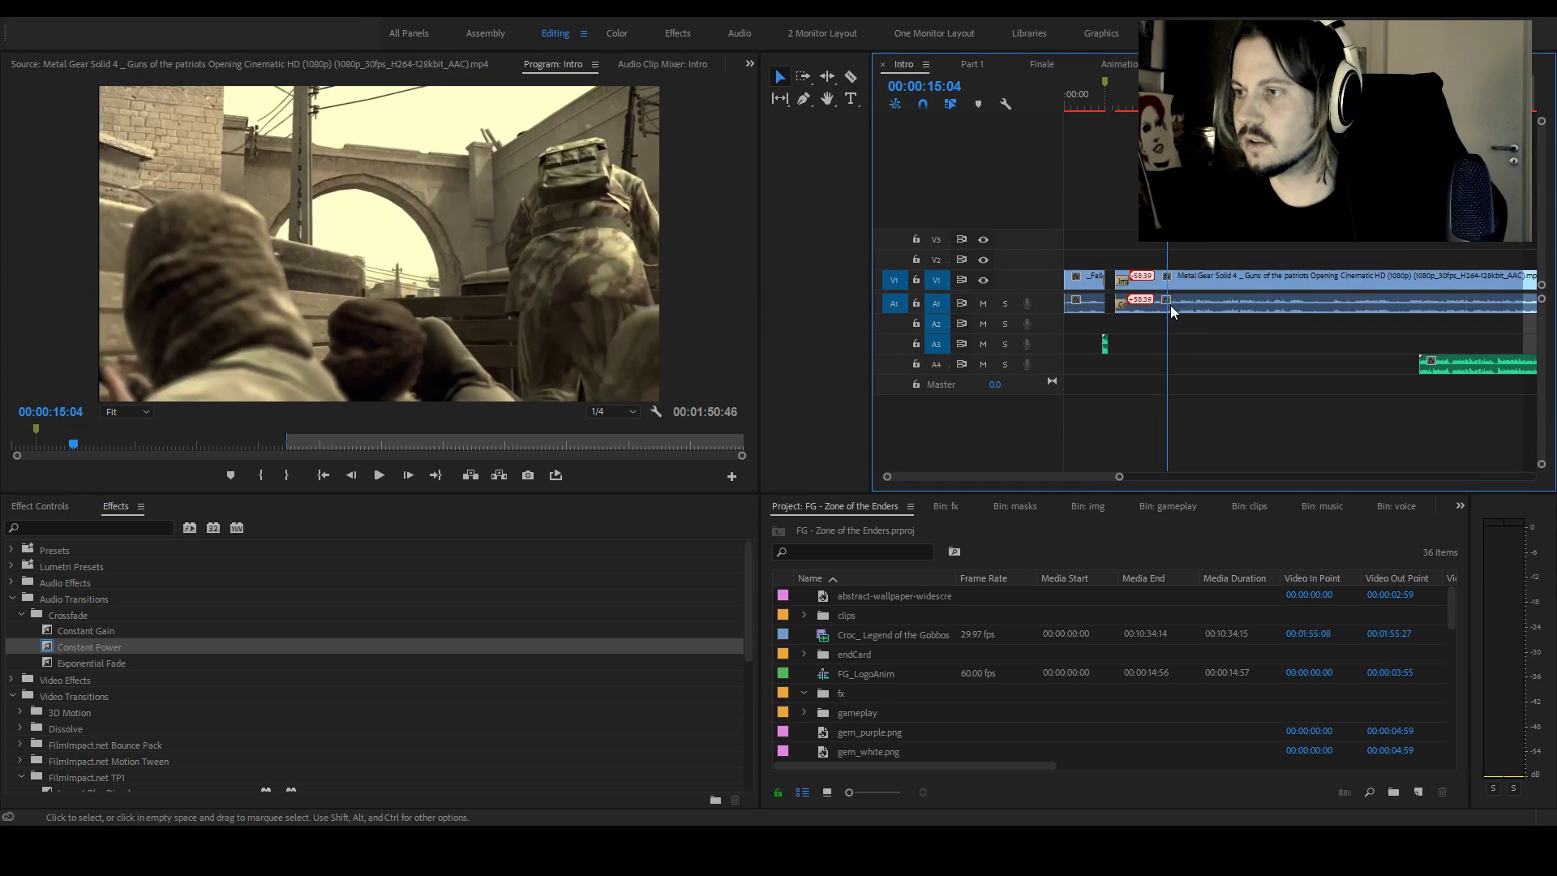
click(1197, 283)
key(ctrl+l)
key(c)
click(1169, 306)
key(v)
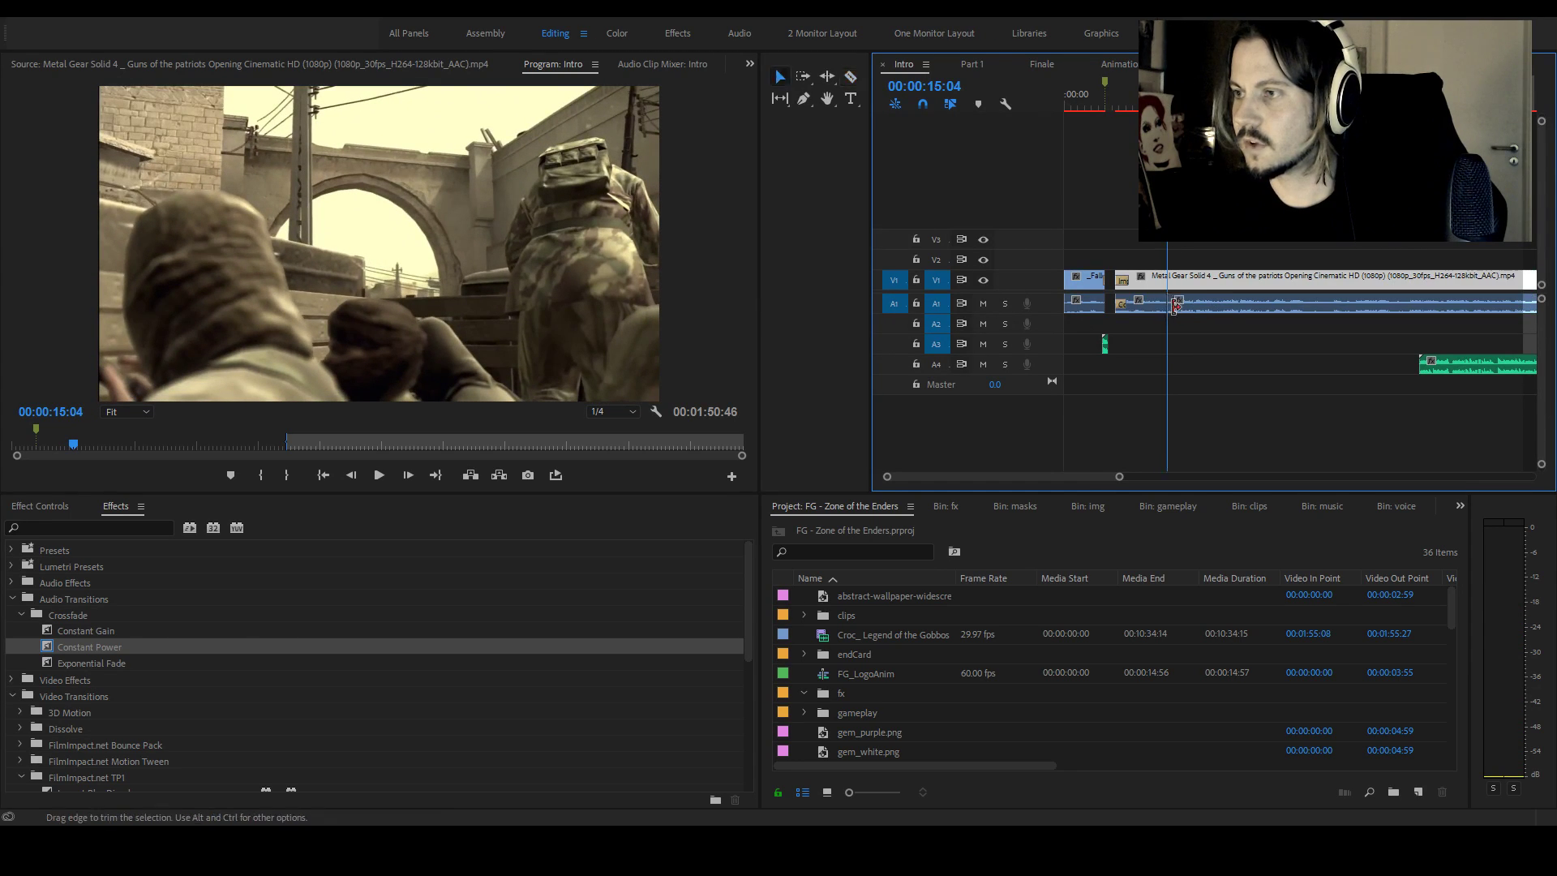
click(1195, 307)
key(Delete)
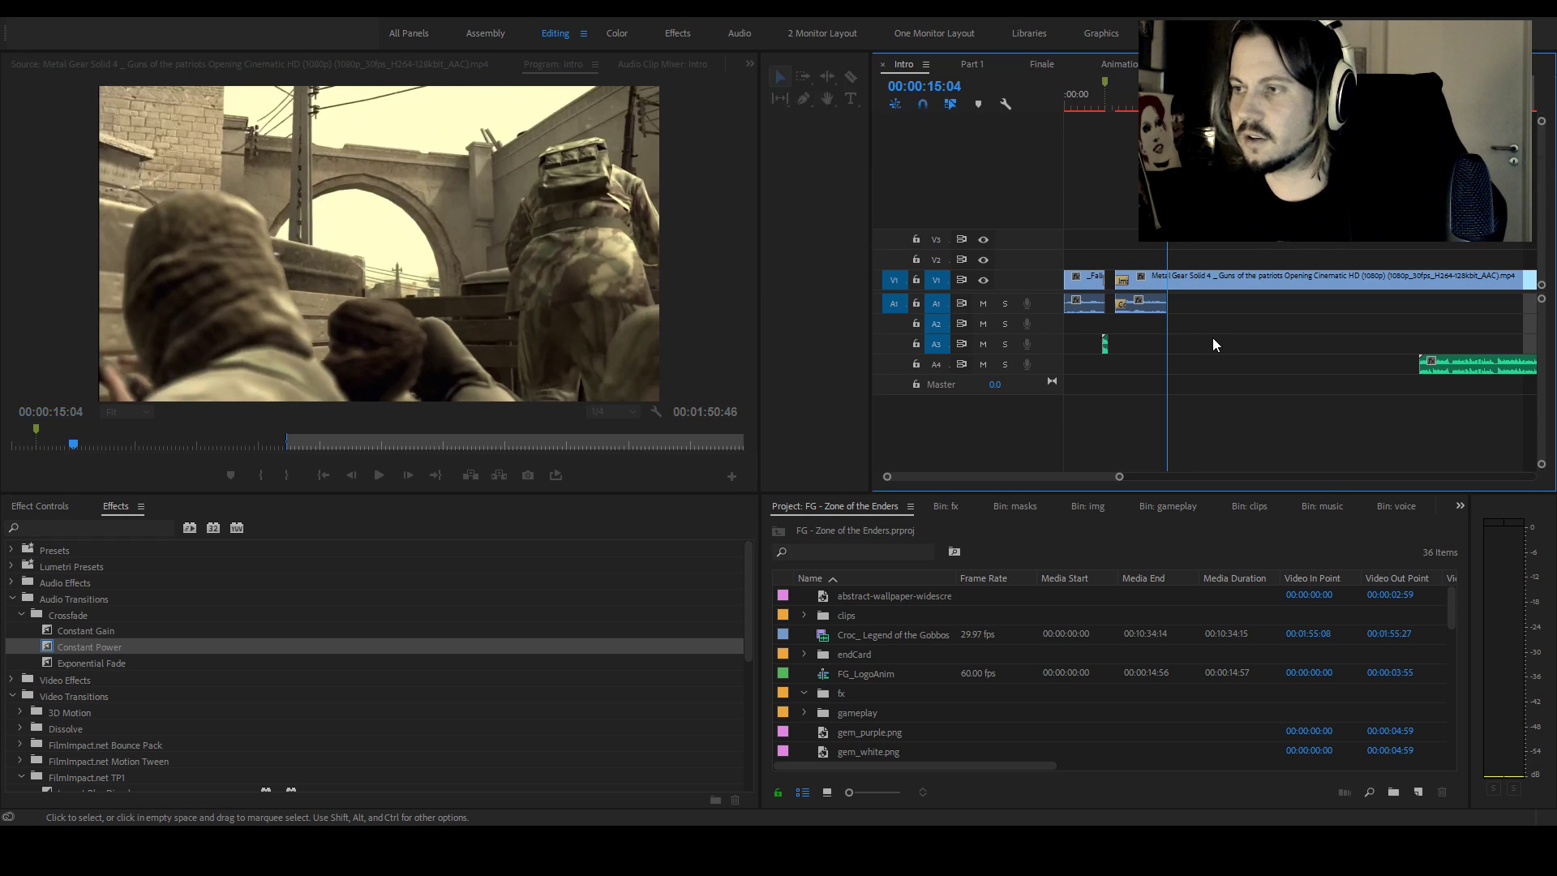
Remove the marker at 00:00:06:01 and add a sequence marker at 00:00:14:45
click(1104, 94)
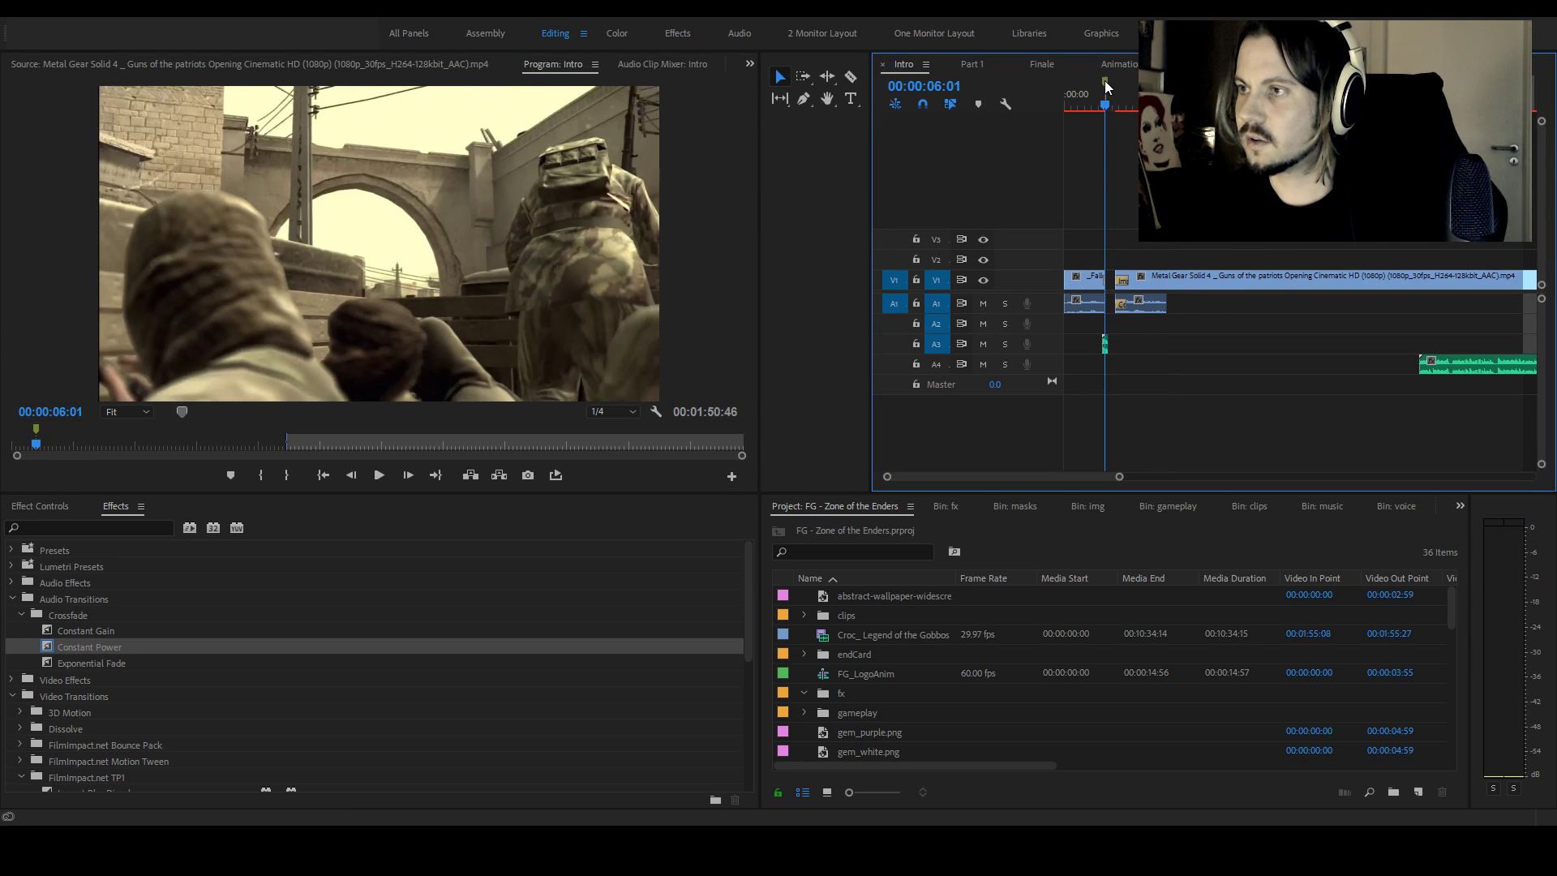
key(Down)
key(Down)
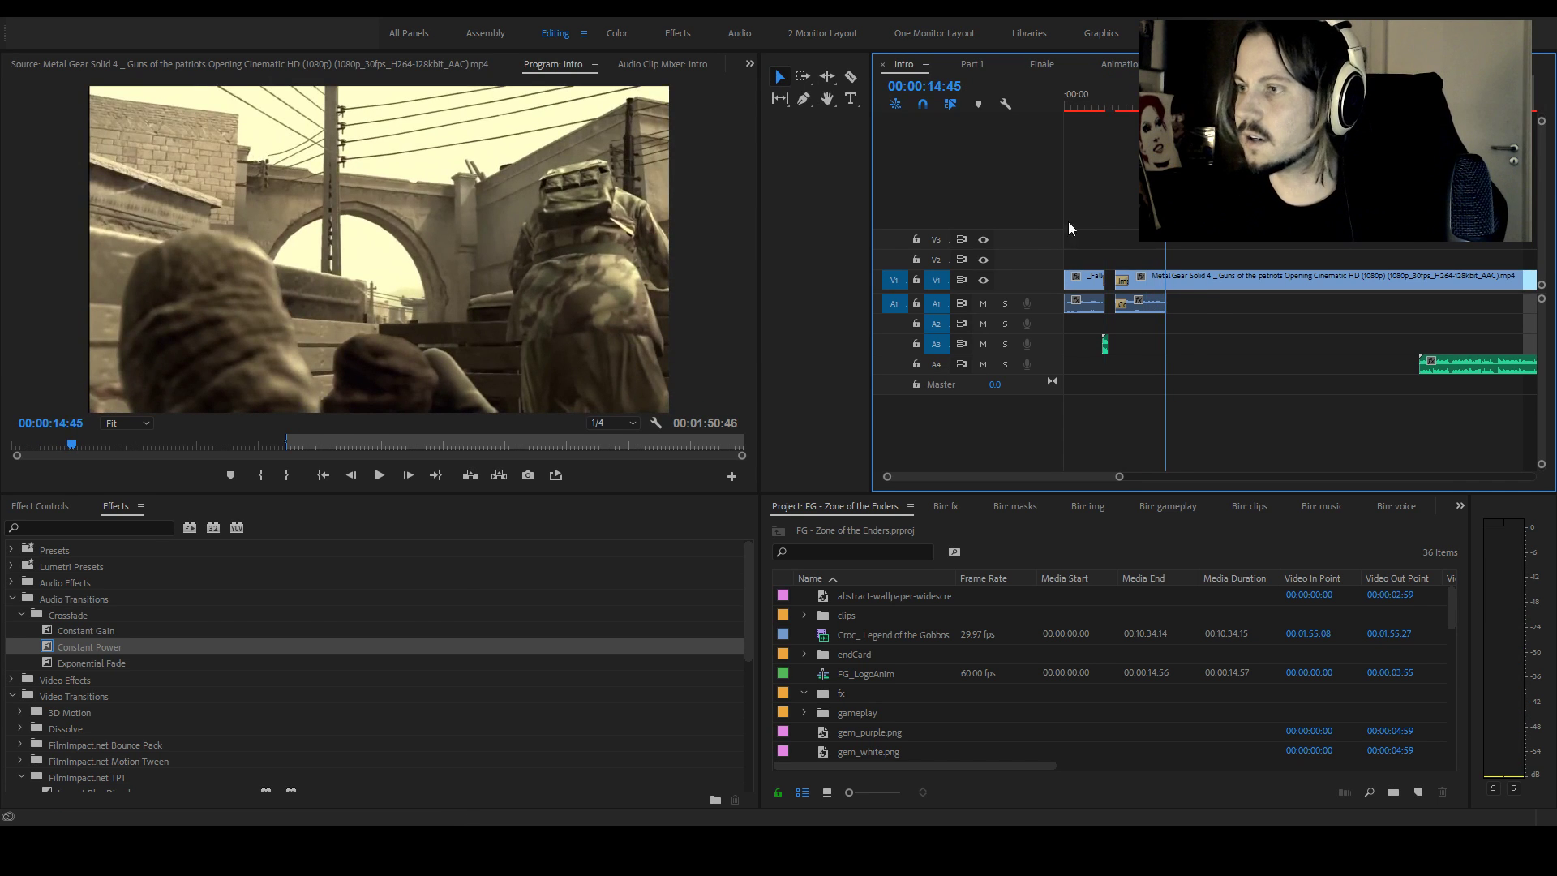
key(m)
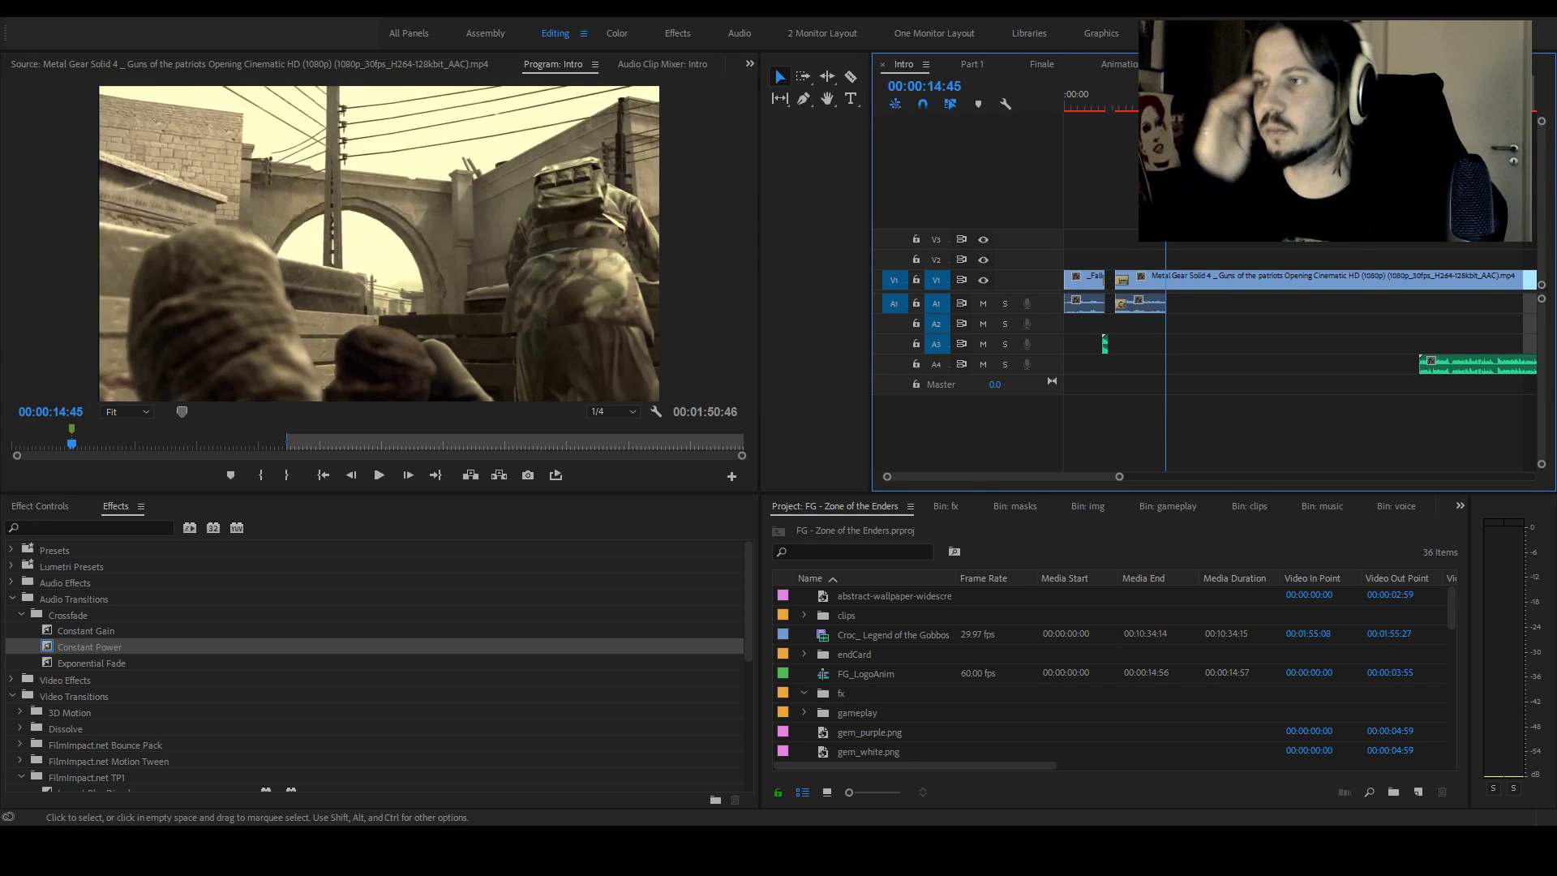
click(1218, 276)
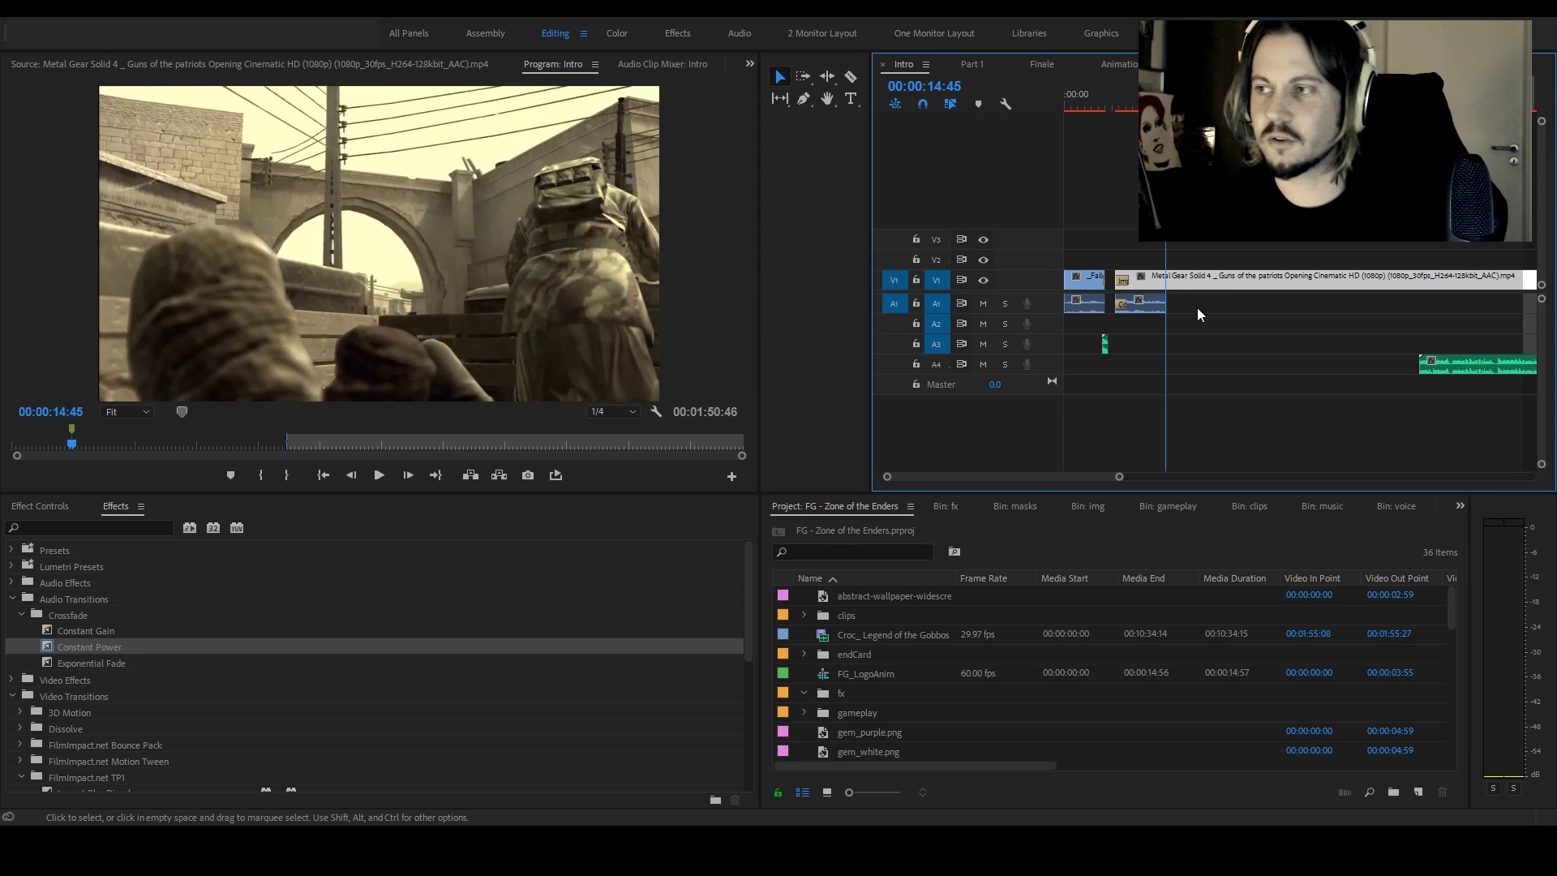
key(ctrl+r)
key(Escape)
Play the Metal Gear Solid 4 section up to the point where its A1 audio ends
click(1167, 318)
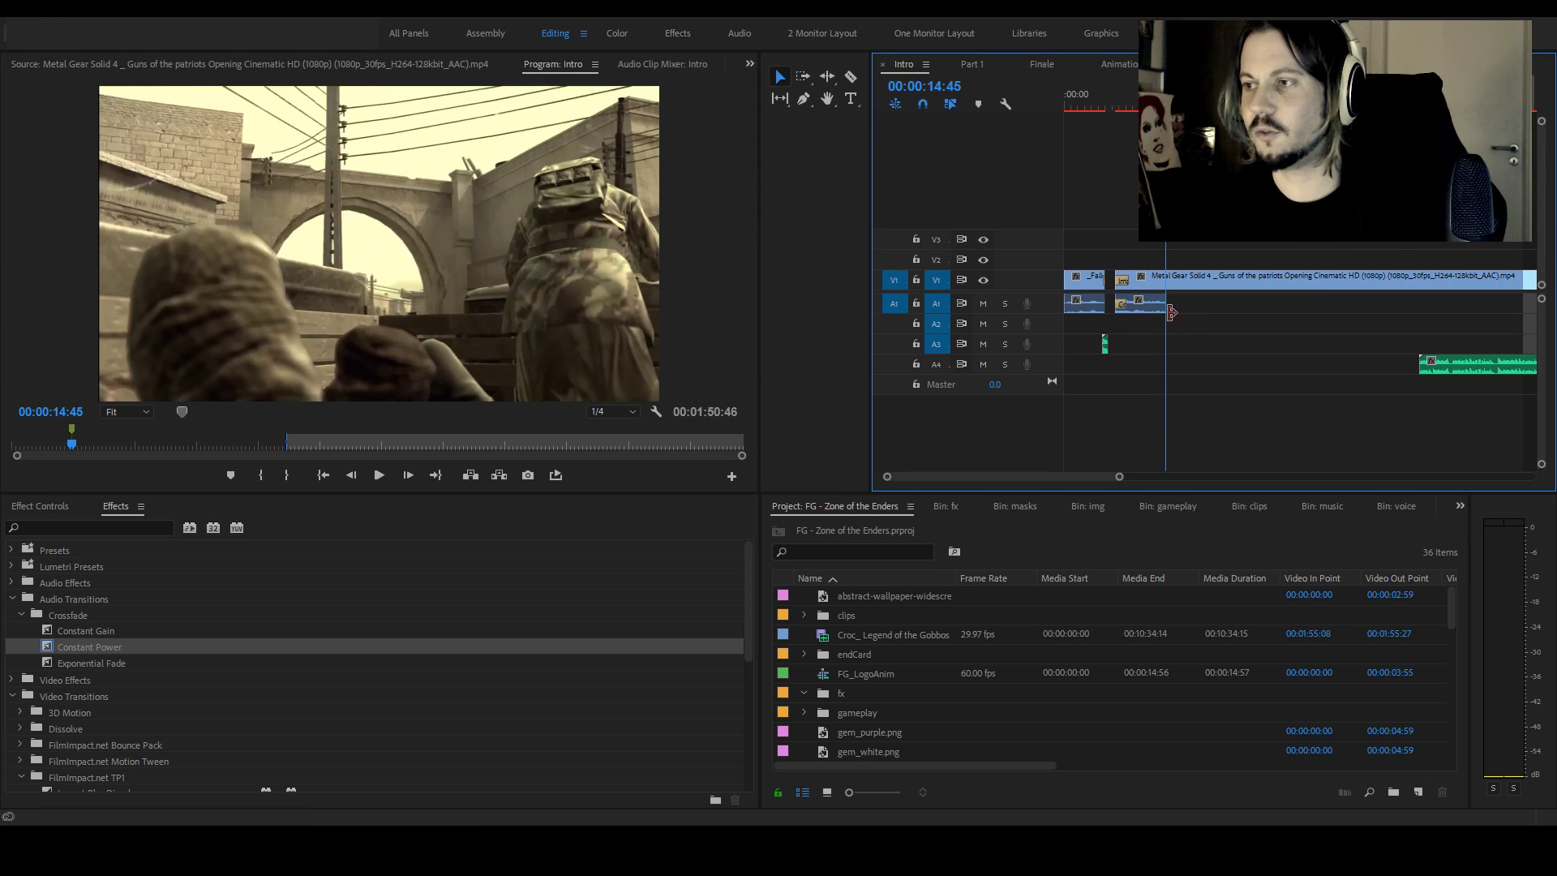
click(1127, 104)
key(space)
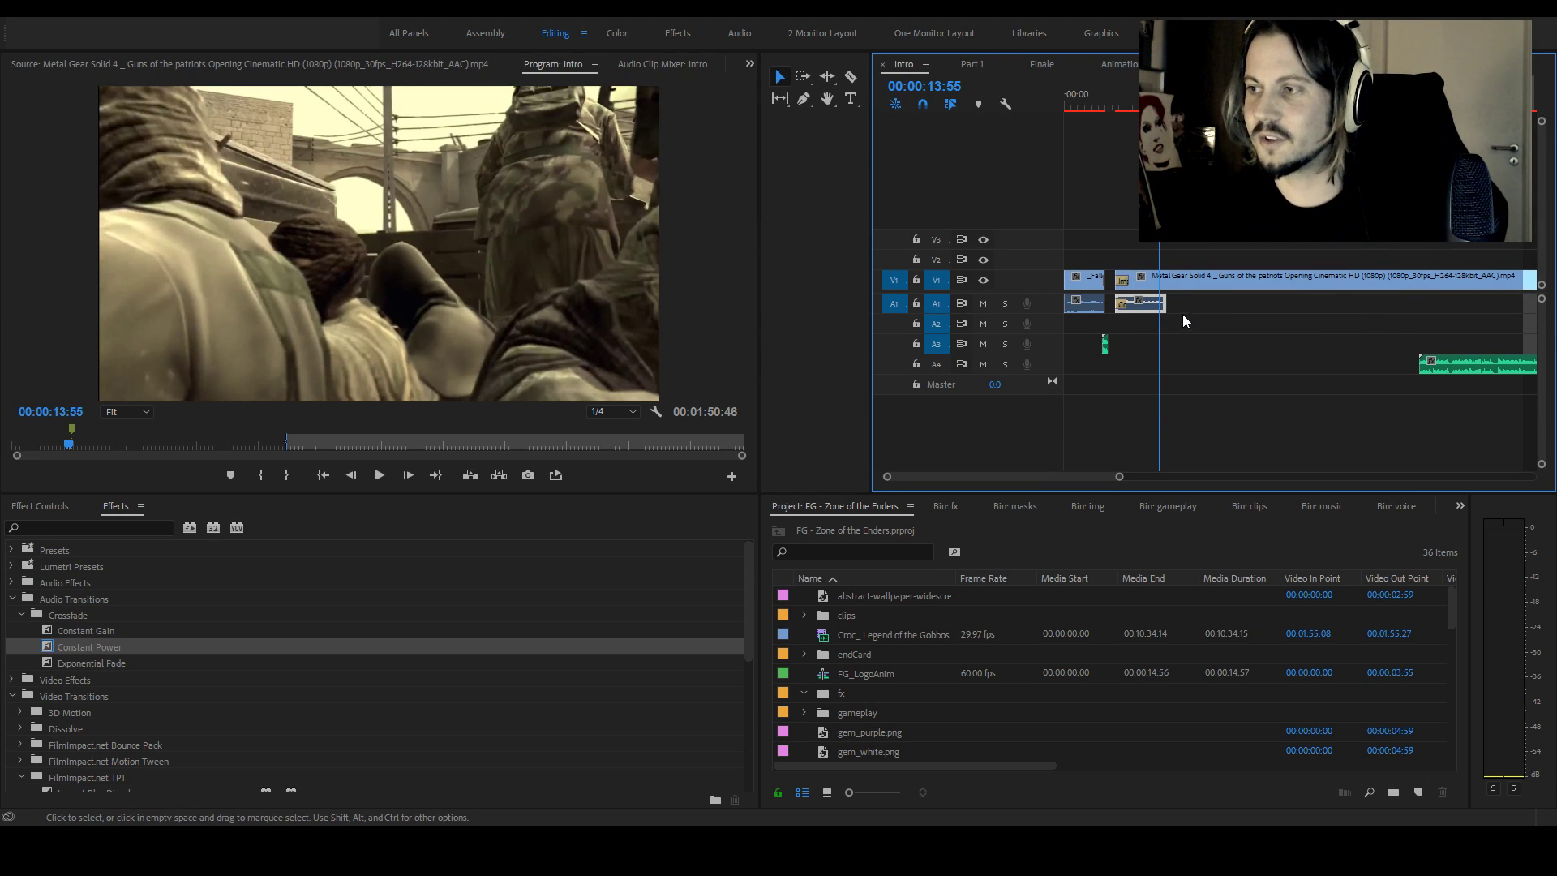
key(space)
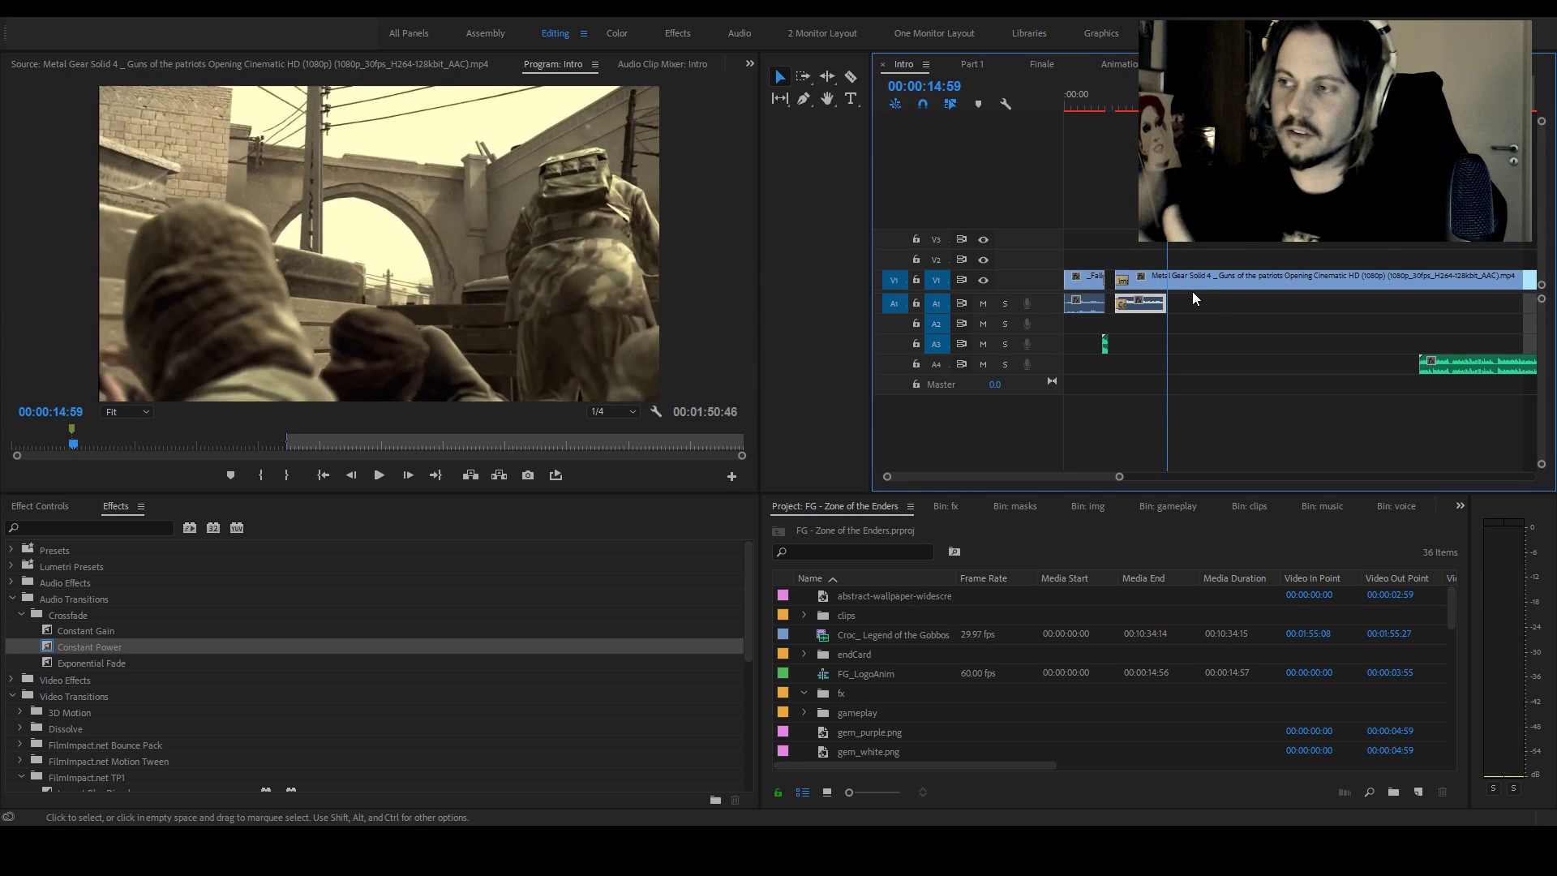
Link the Metal Gear Solid 4 video on V1 with its trimmed A1 audio again
click(1182, 315)
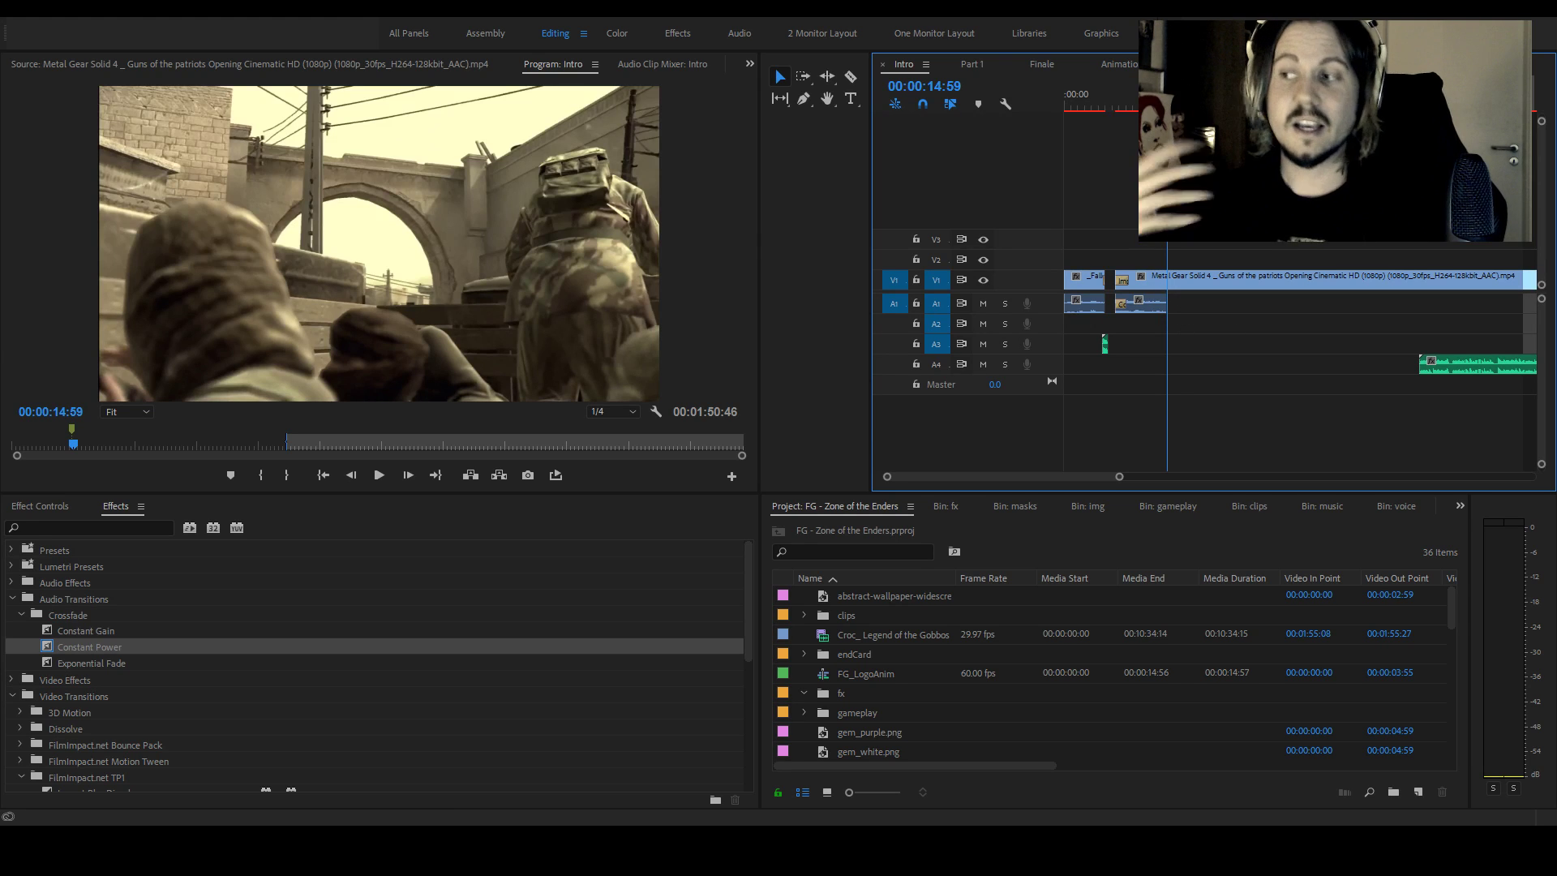
key(space)
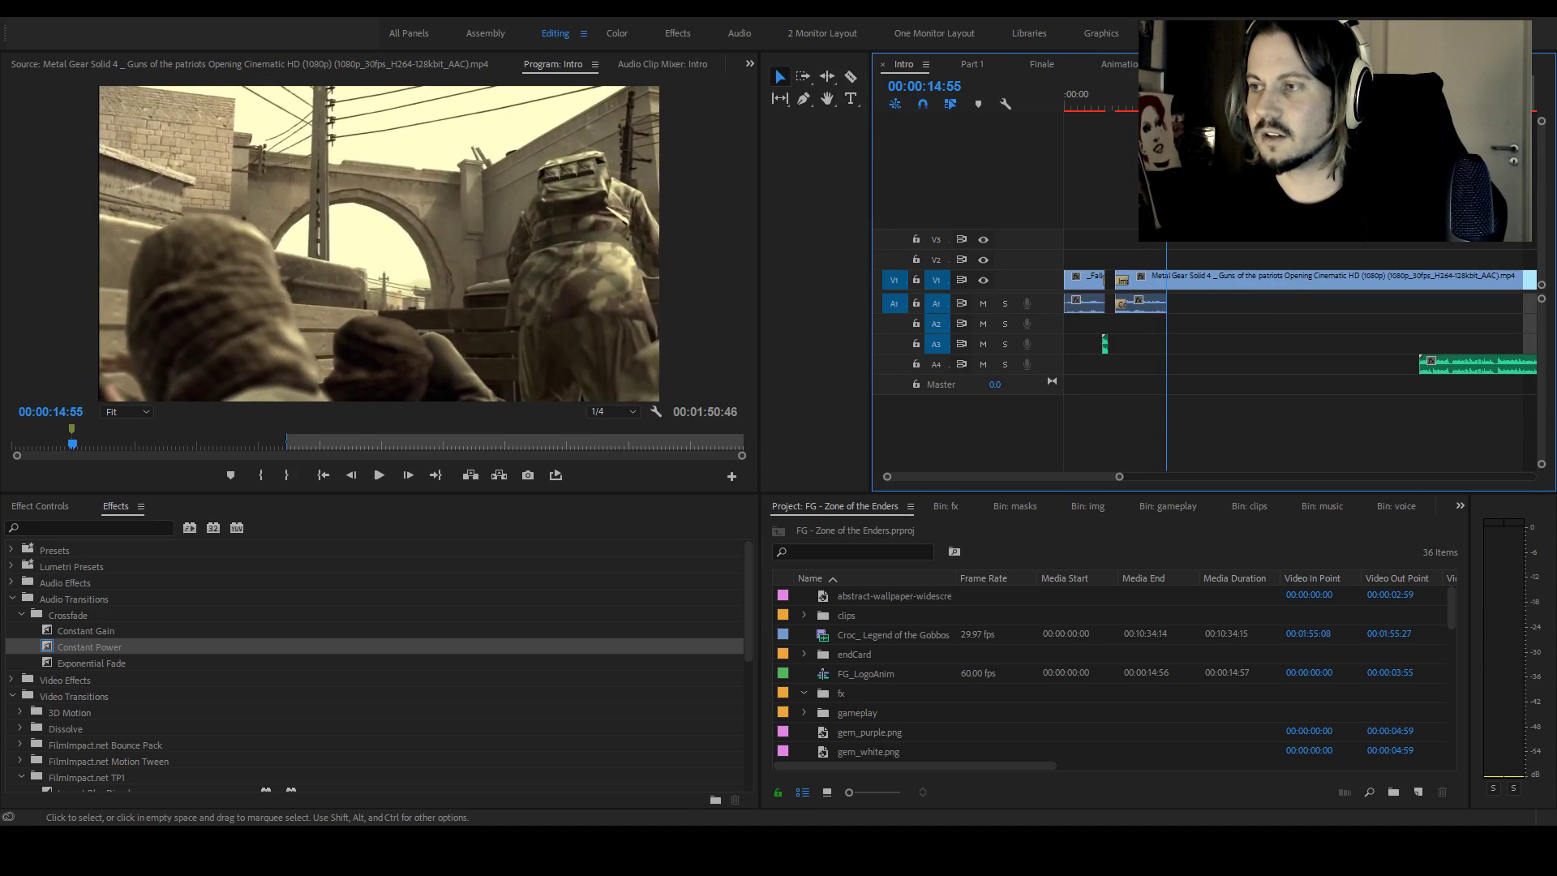
key(space)
click(1129, 105)
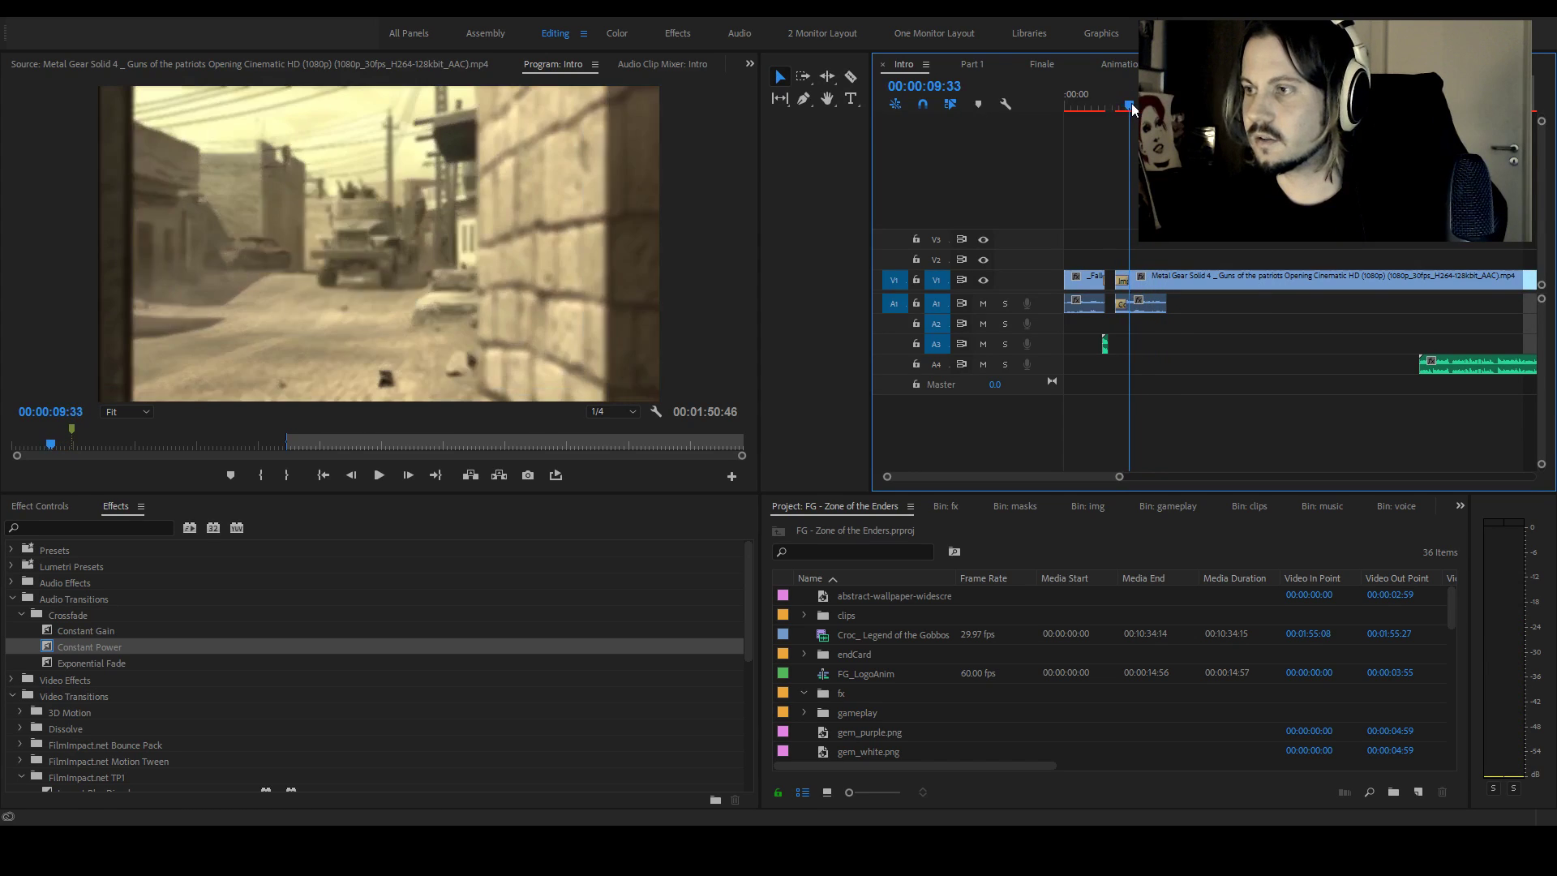
click(1155, 309)
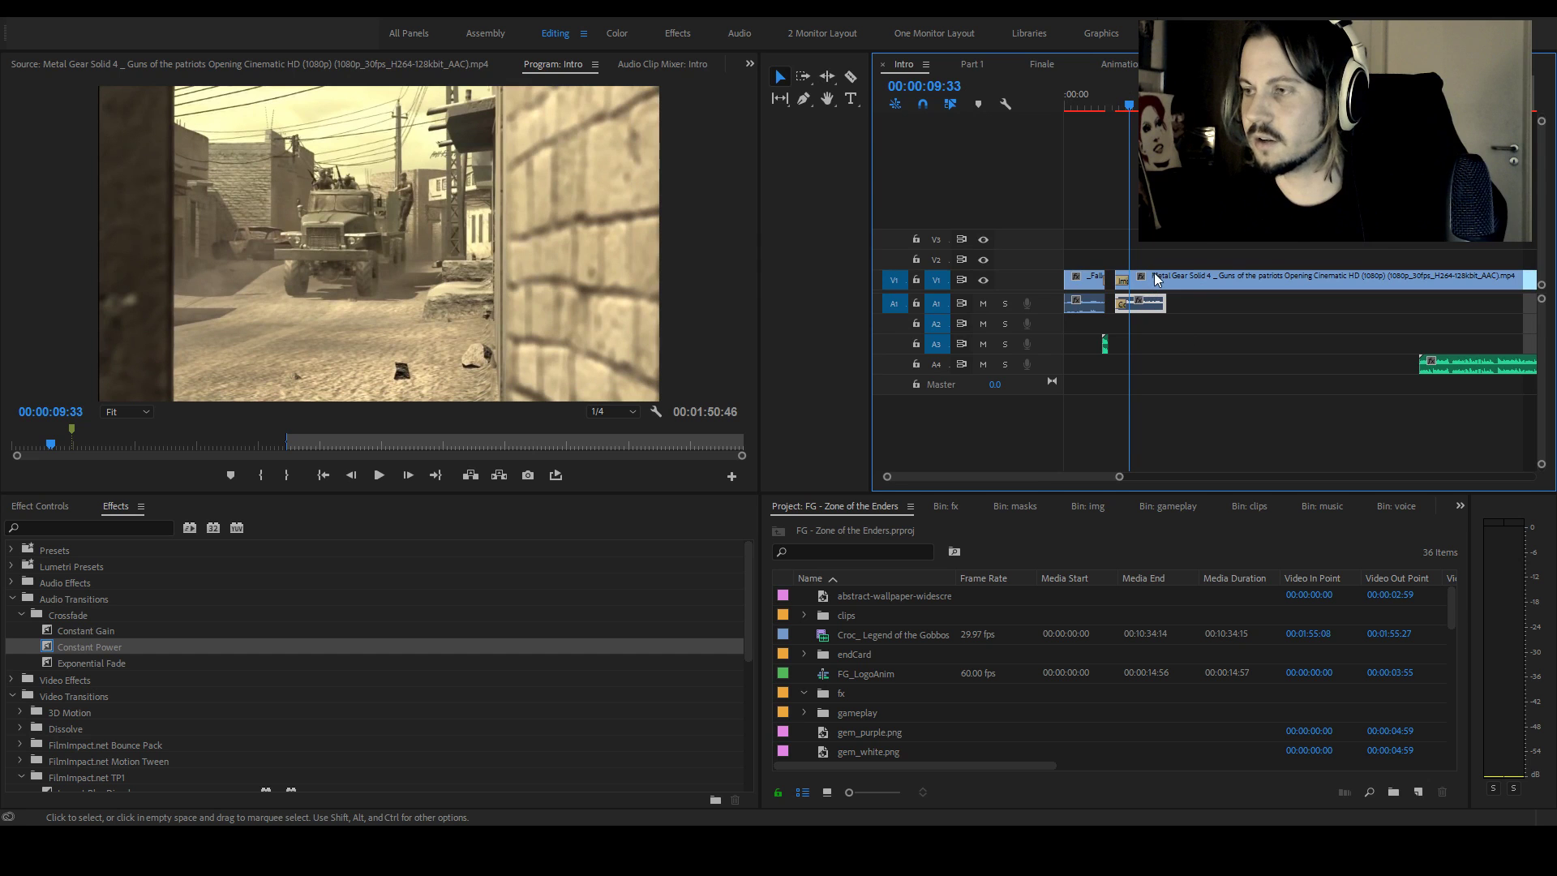
click(1157, 279)
Play the Metal Gear Solid 4 clip to 00:00:12:48 and add an audio volume Level keyframe there
key(space)
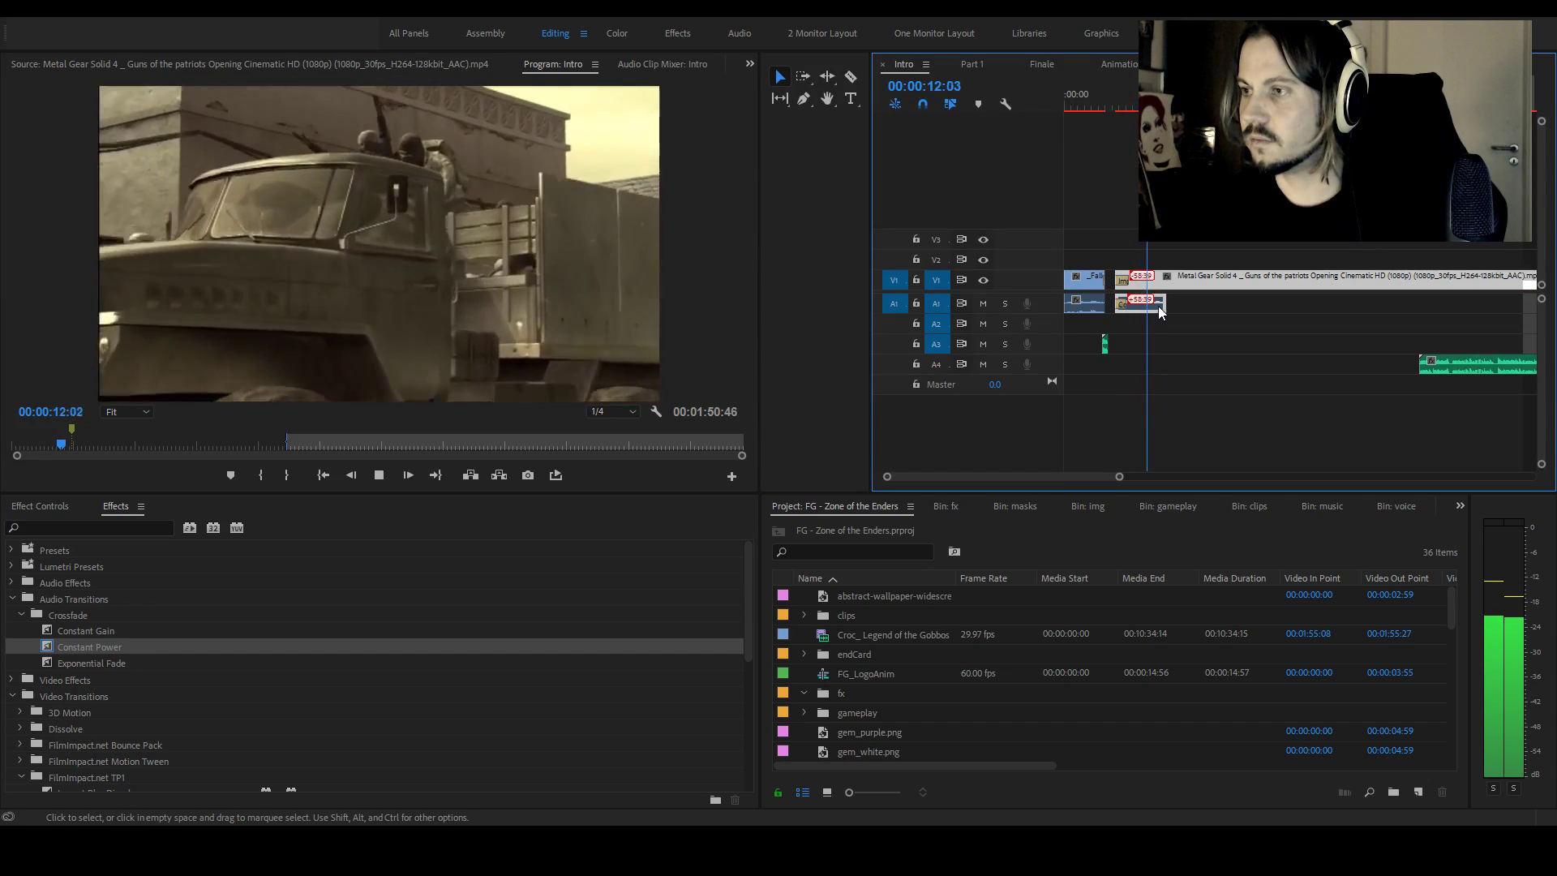
key(space)
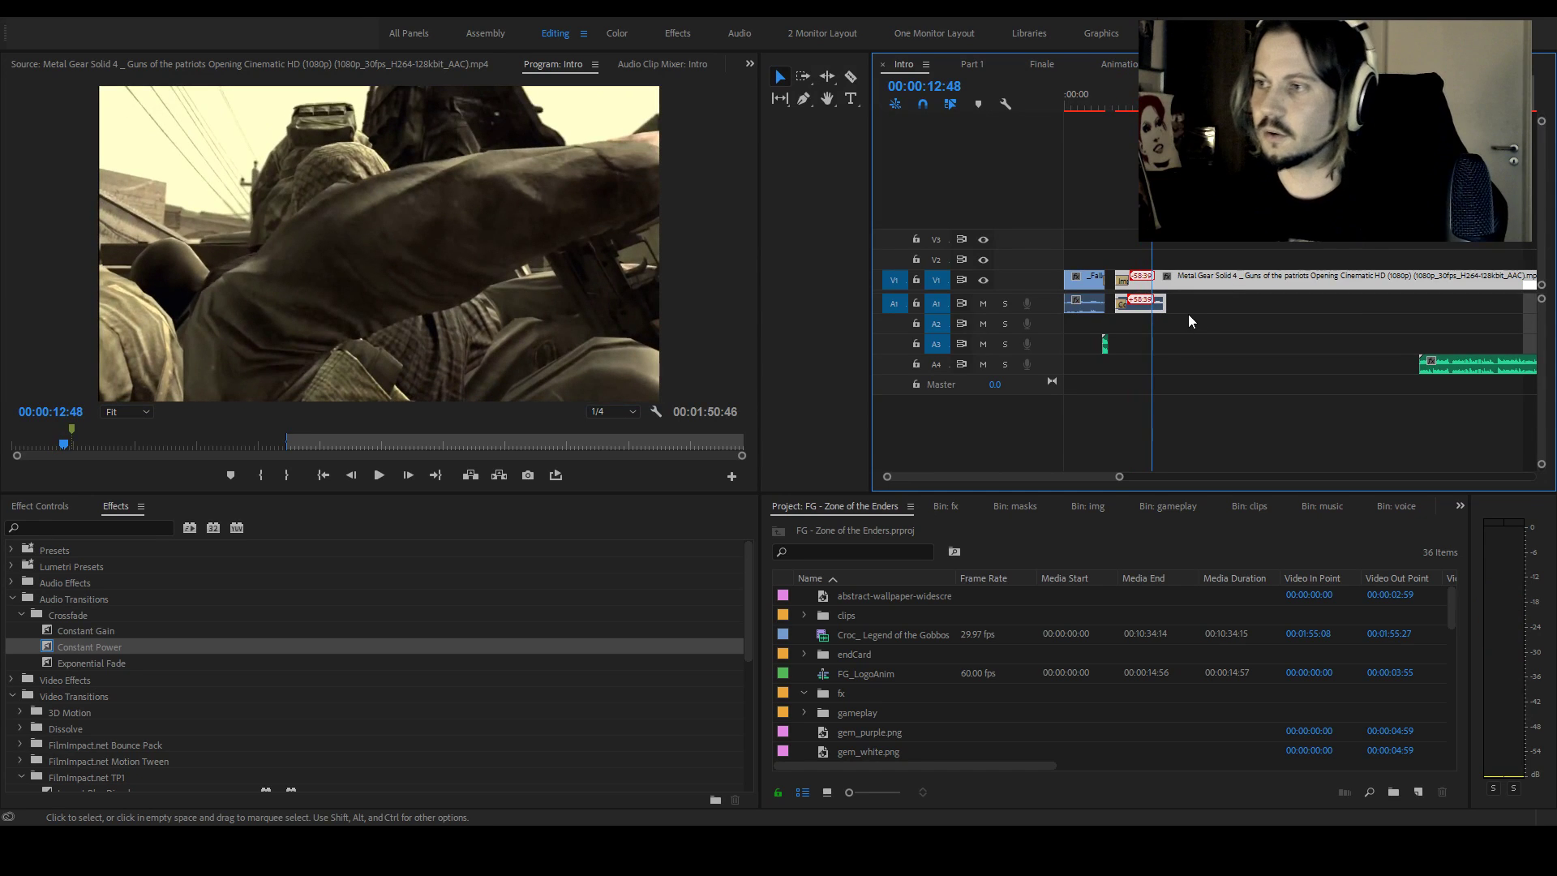
click(42, 506)
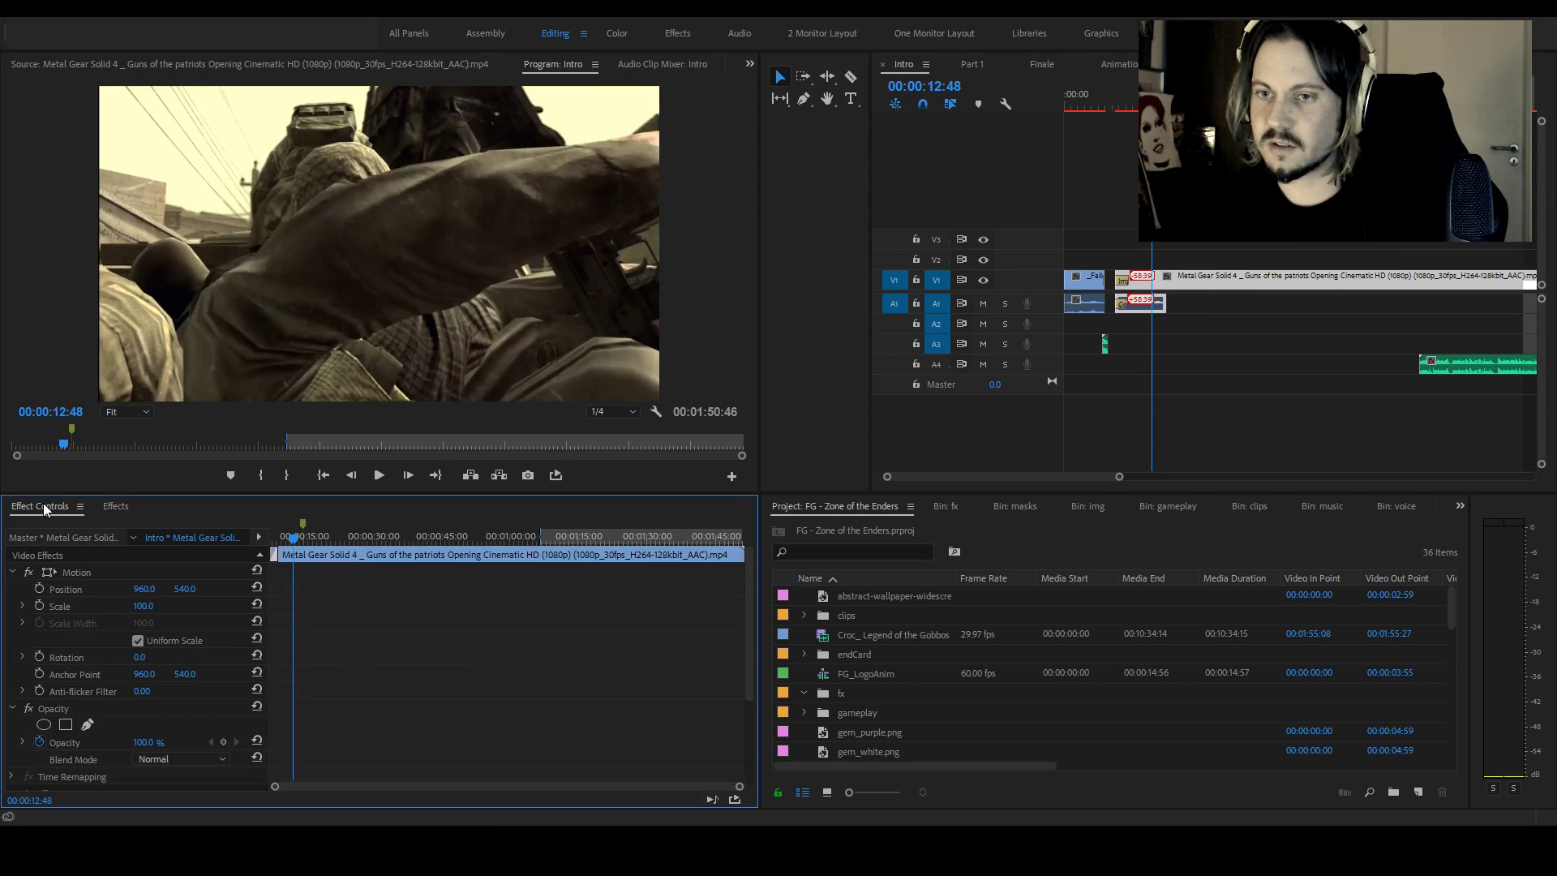
scroll(199, 735, down, 4)
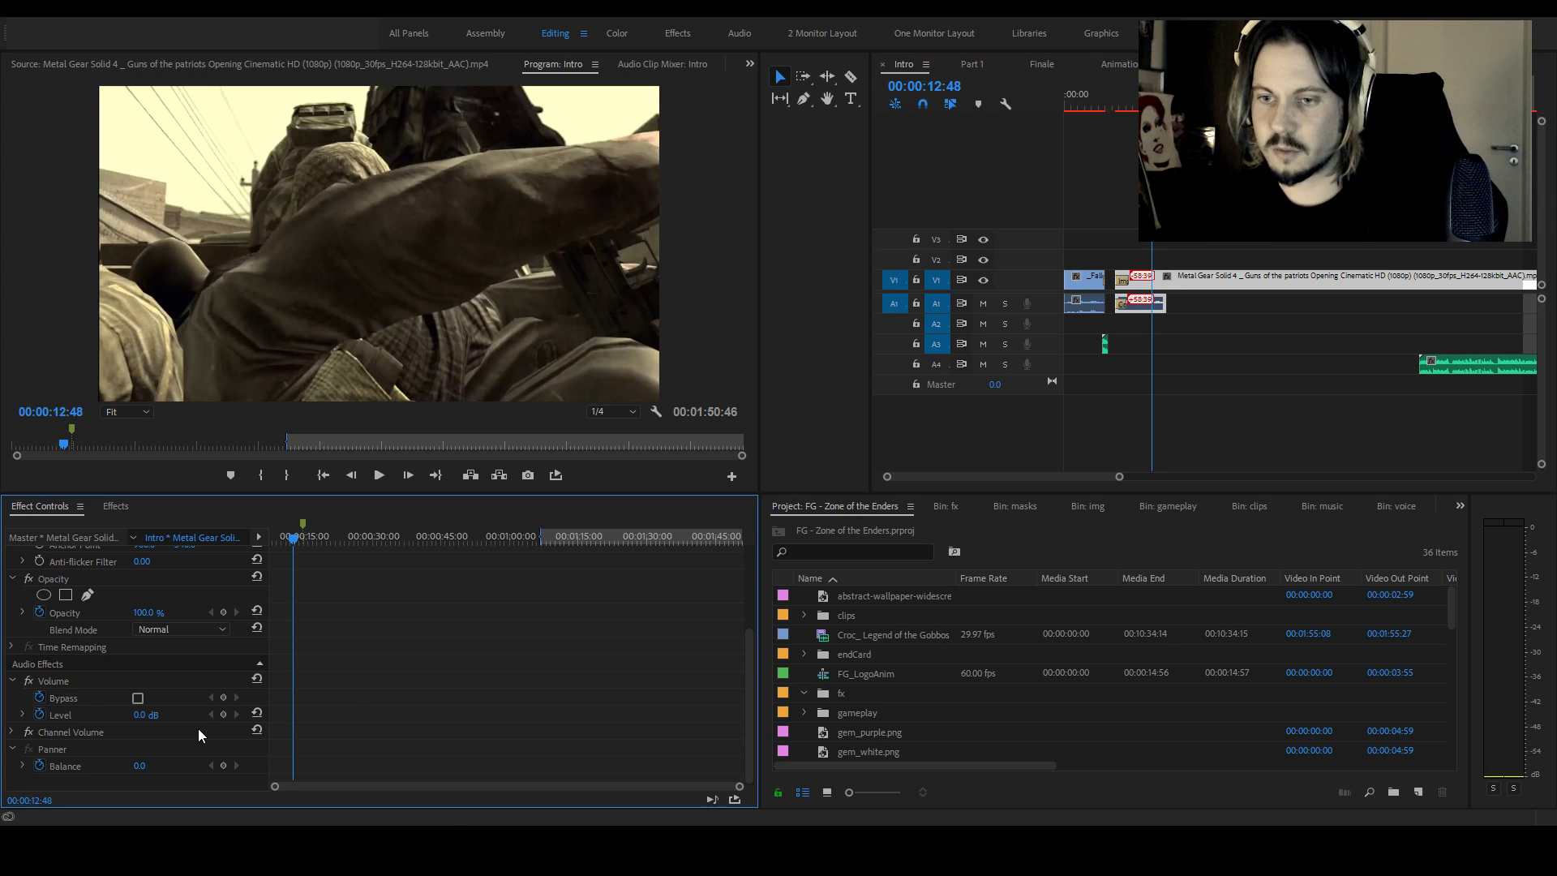
click(224, 714)
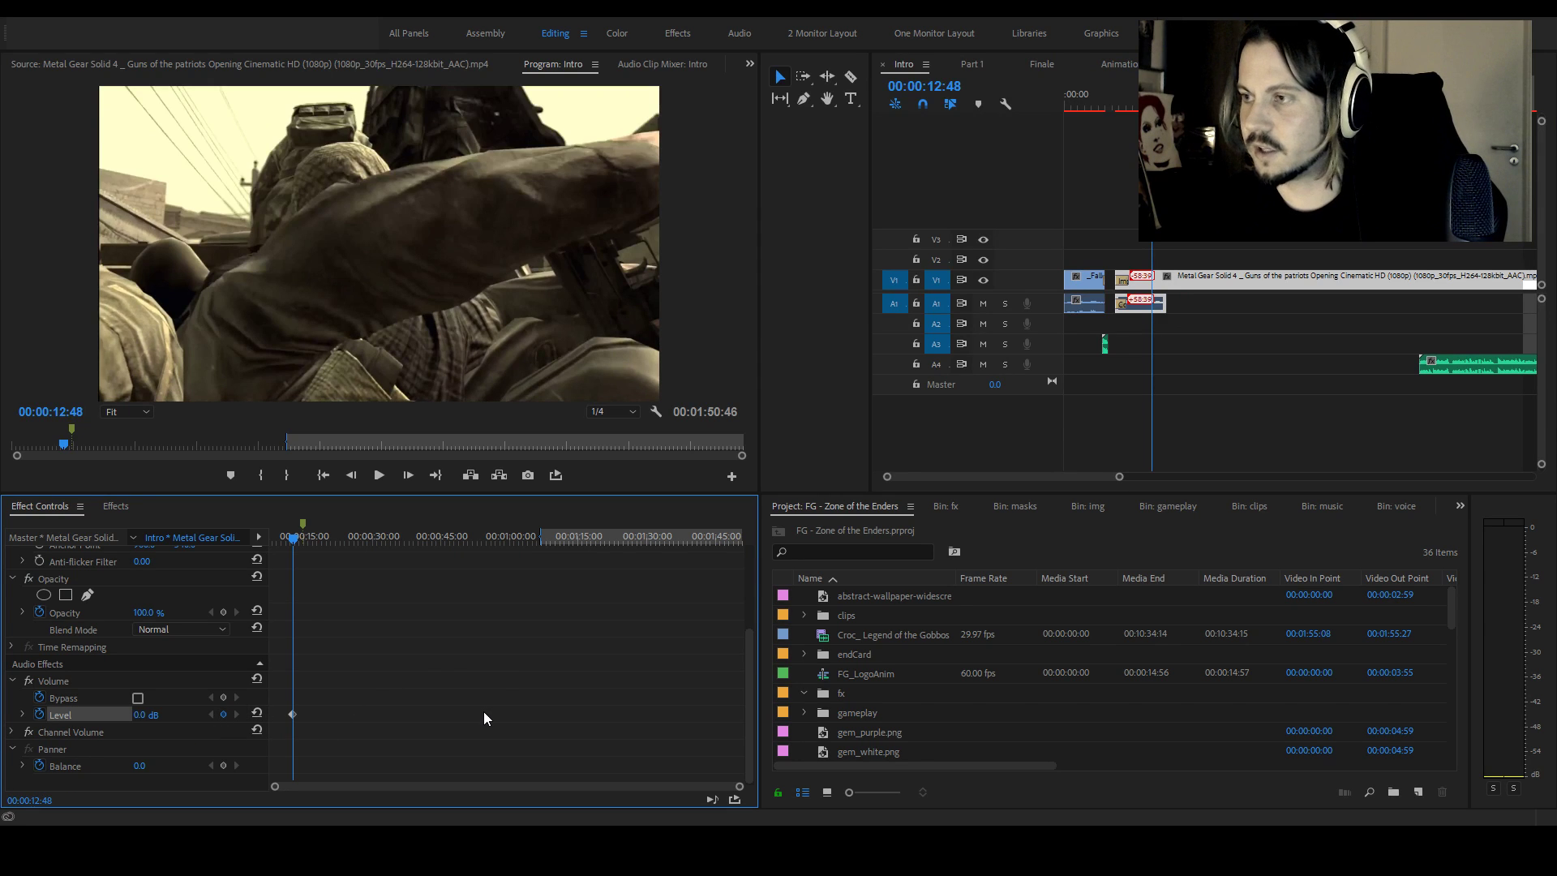
Add a second volume Level keyframe at 00:00:13:08 and set it to -25 dB
key(space)
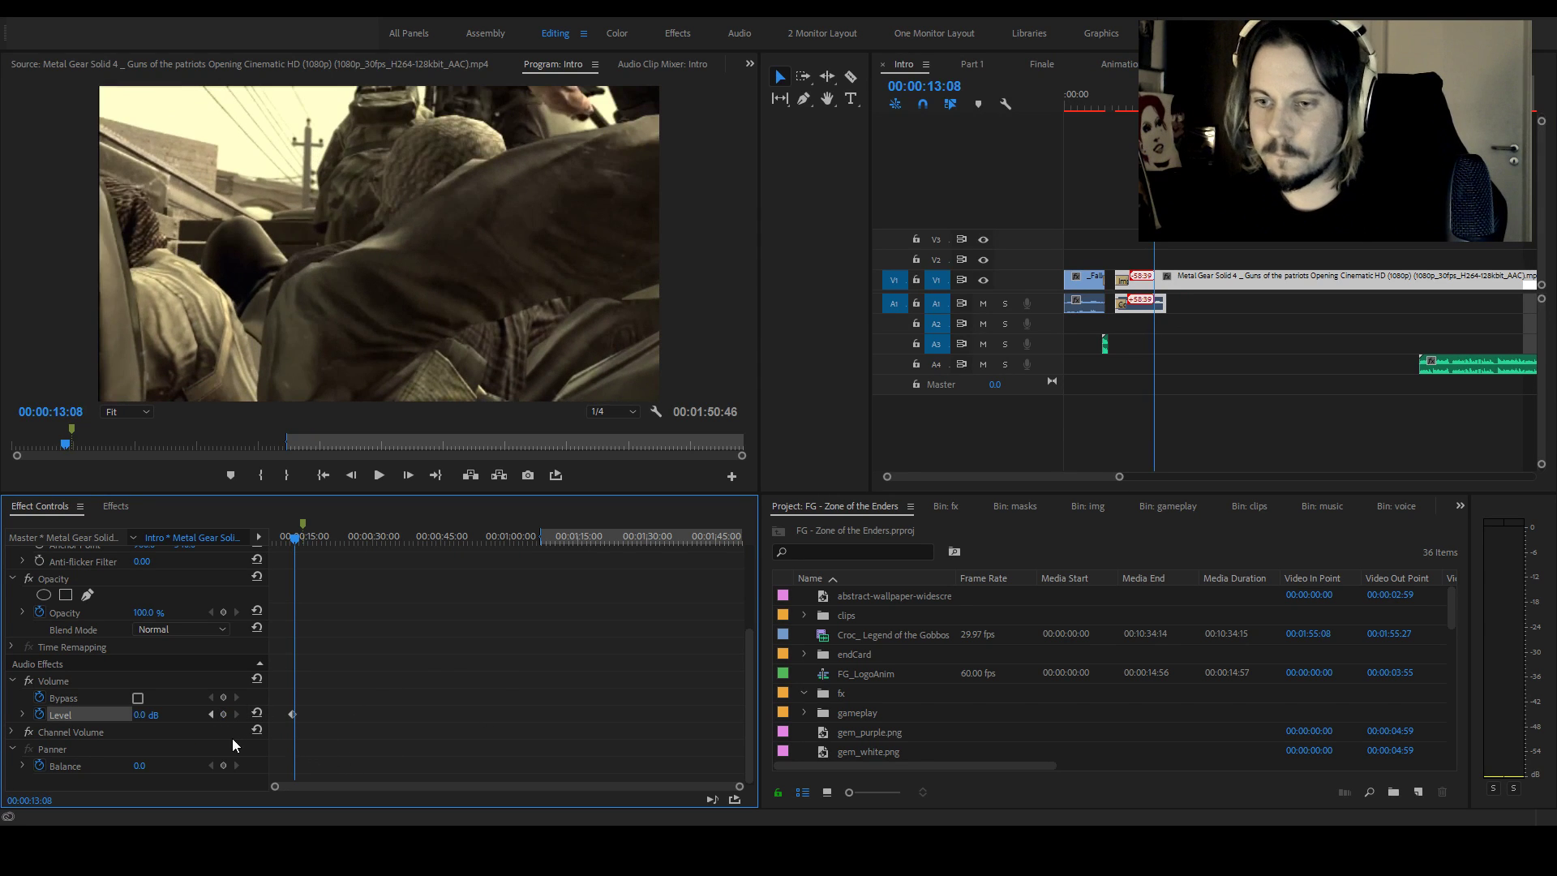
click(224, 715)
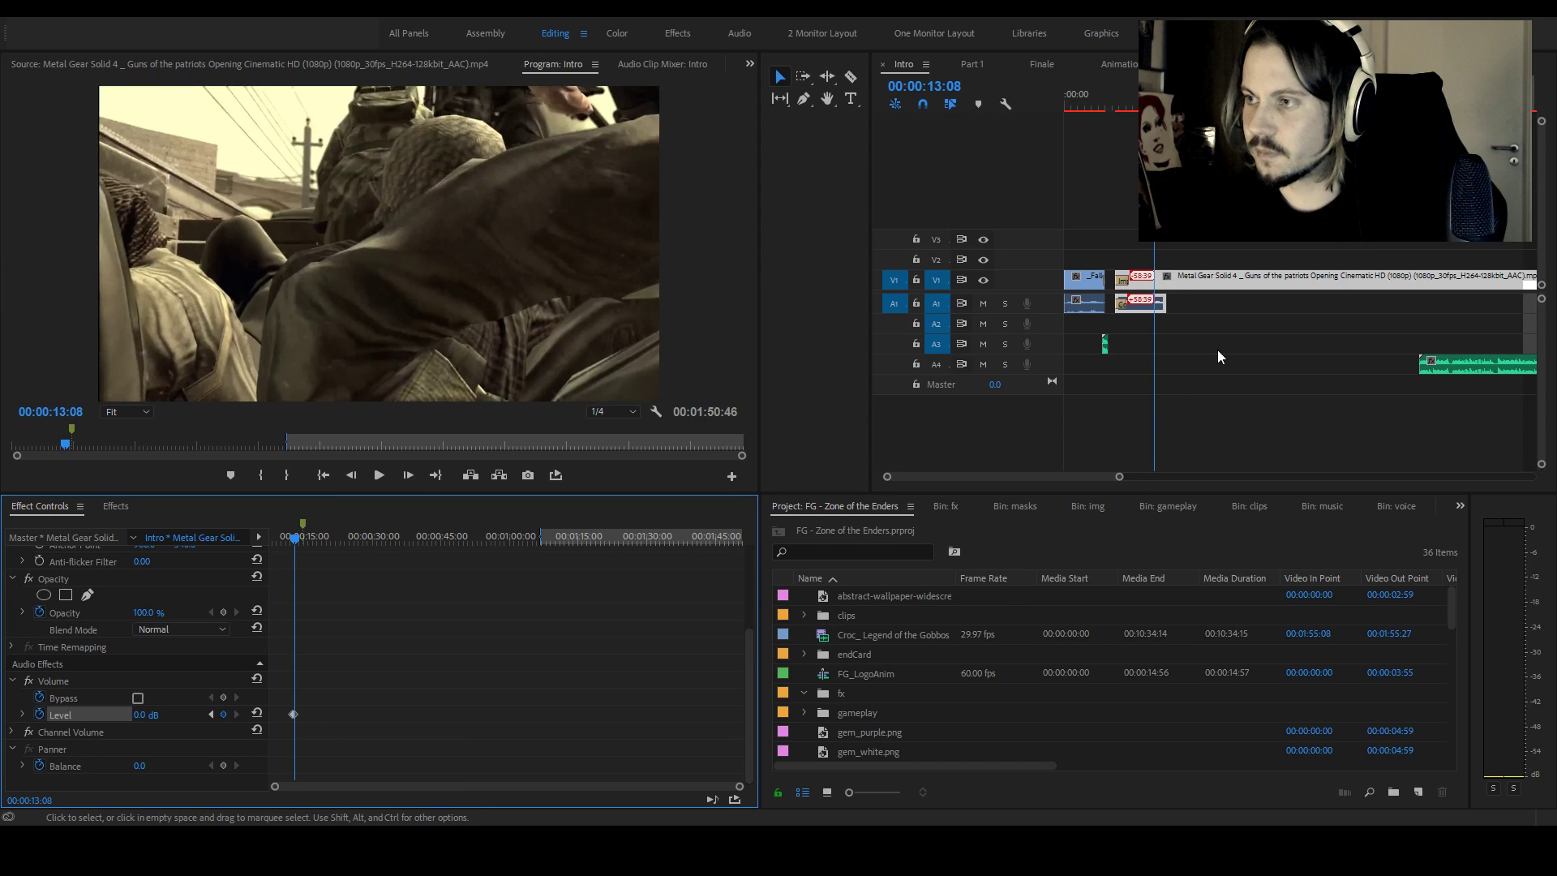
drag(738, 791, 463, 786)
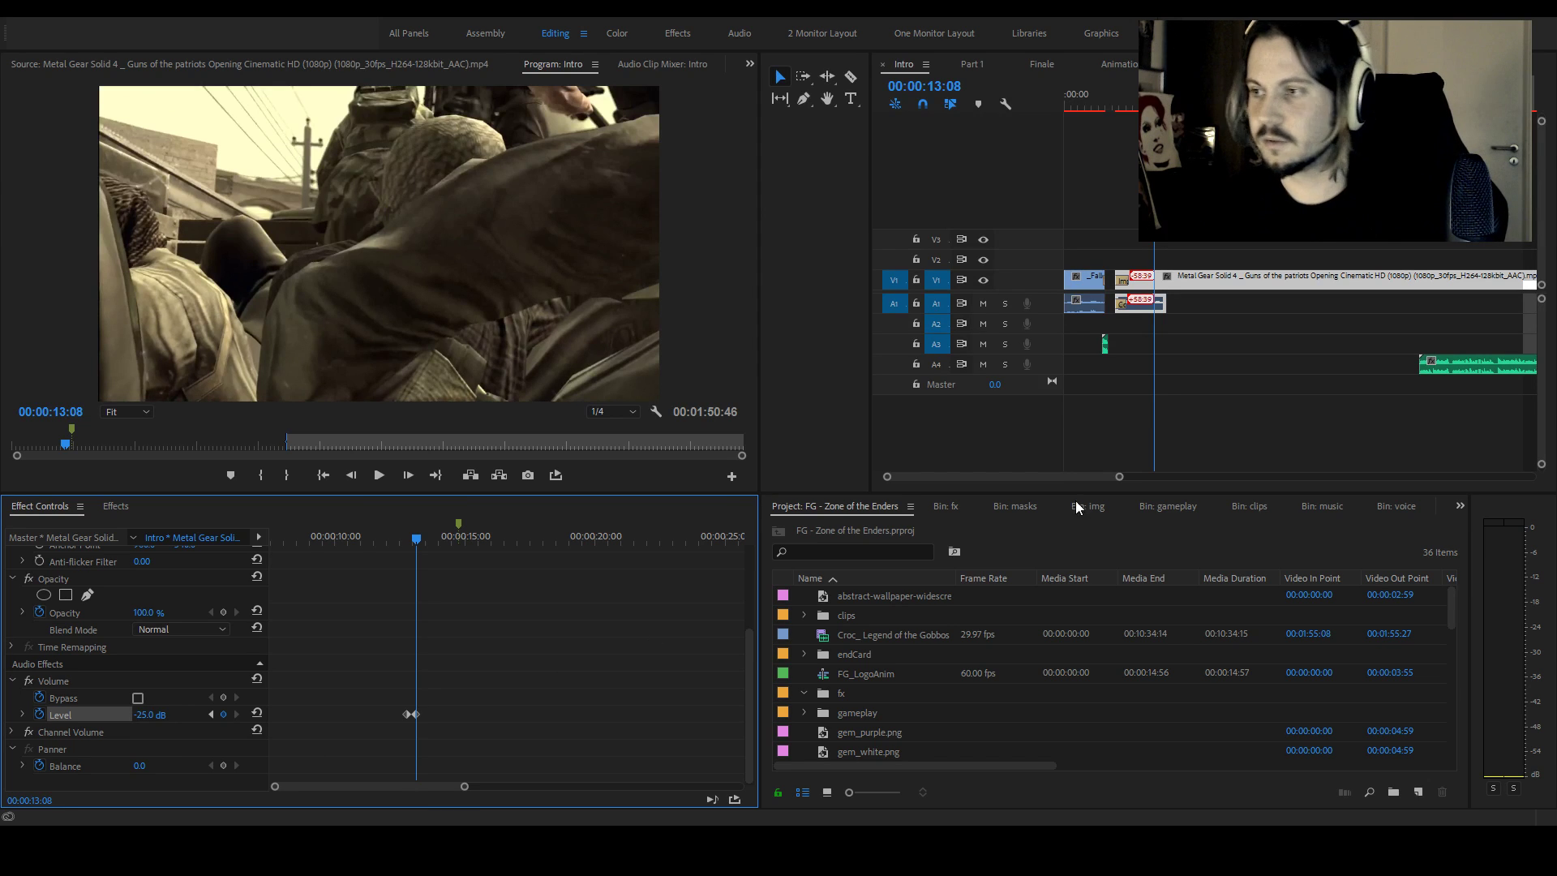
Move the zoe-intro.wav voice-over on A4 to start at 00:00:13:08 and play it from there
drag(1447, 366, 1235, 423)
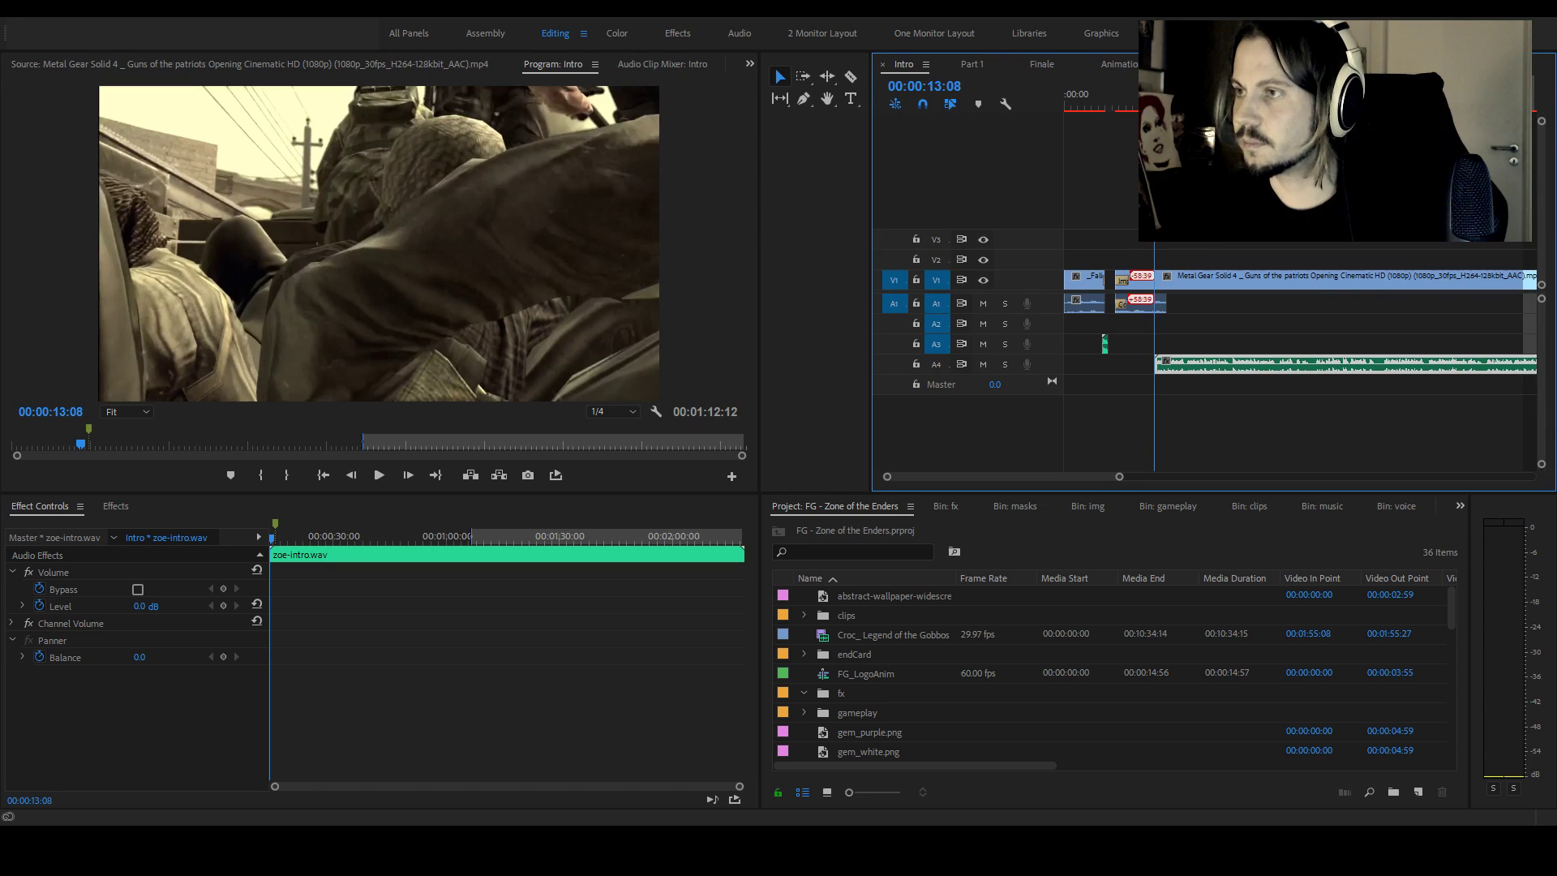
key(Up)
key(space)
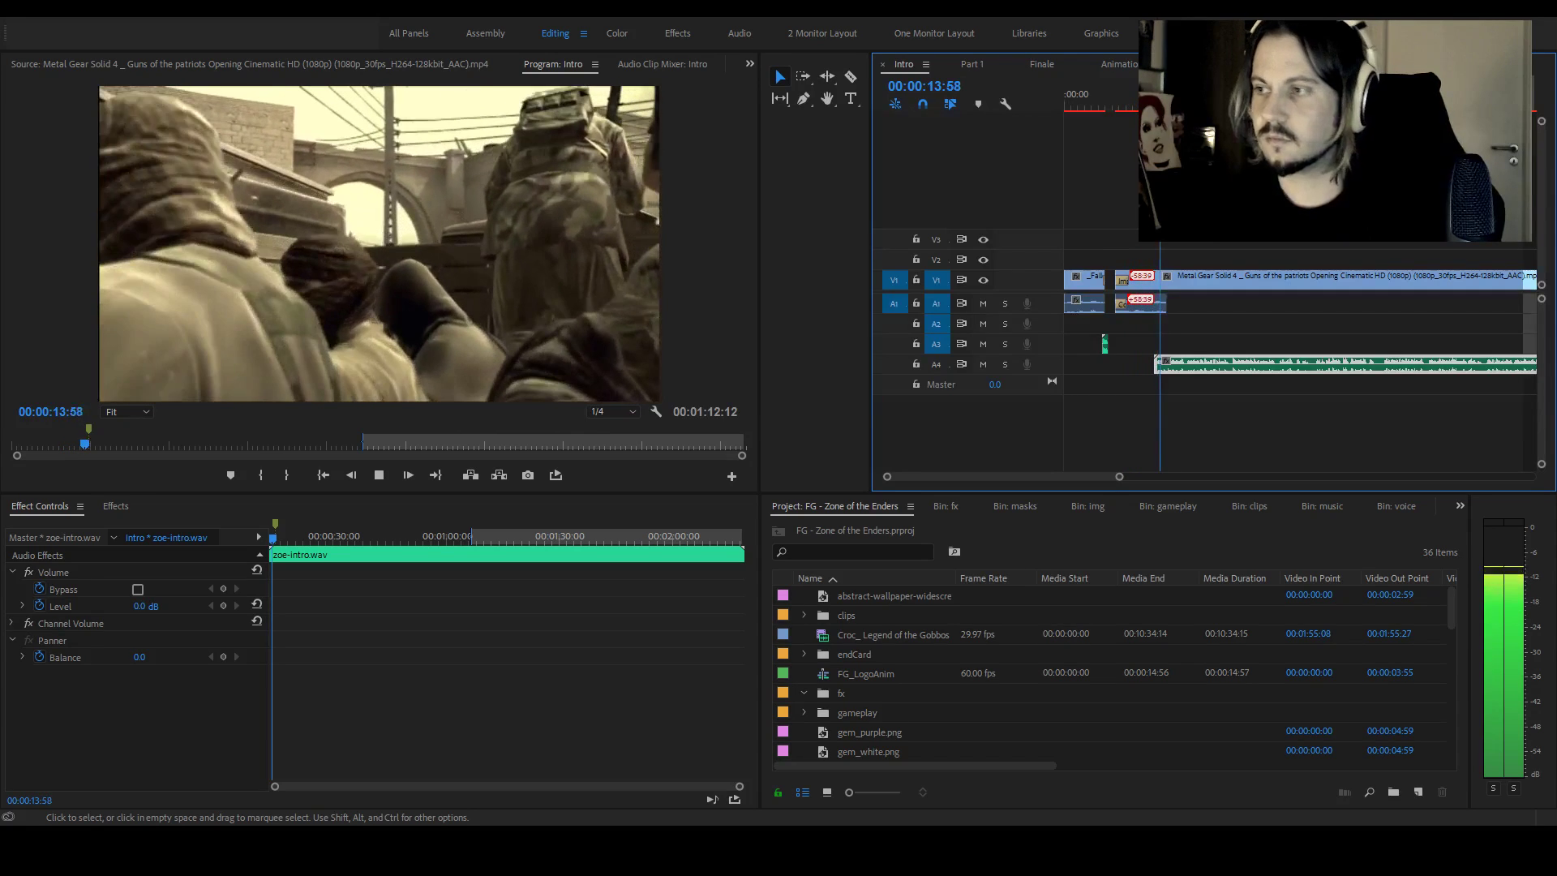
Set the Metal Gear Solid 4 Level keyframe at 00:00:13:08 to -15 dB and play the volume drop
click(1144, 310)
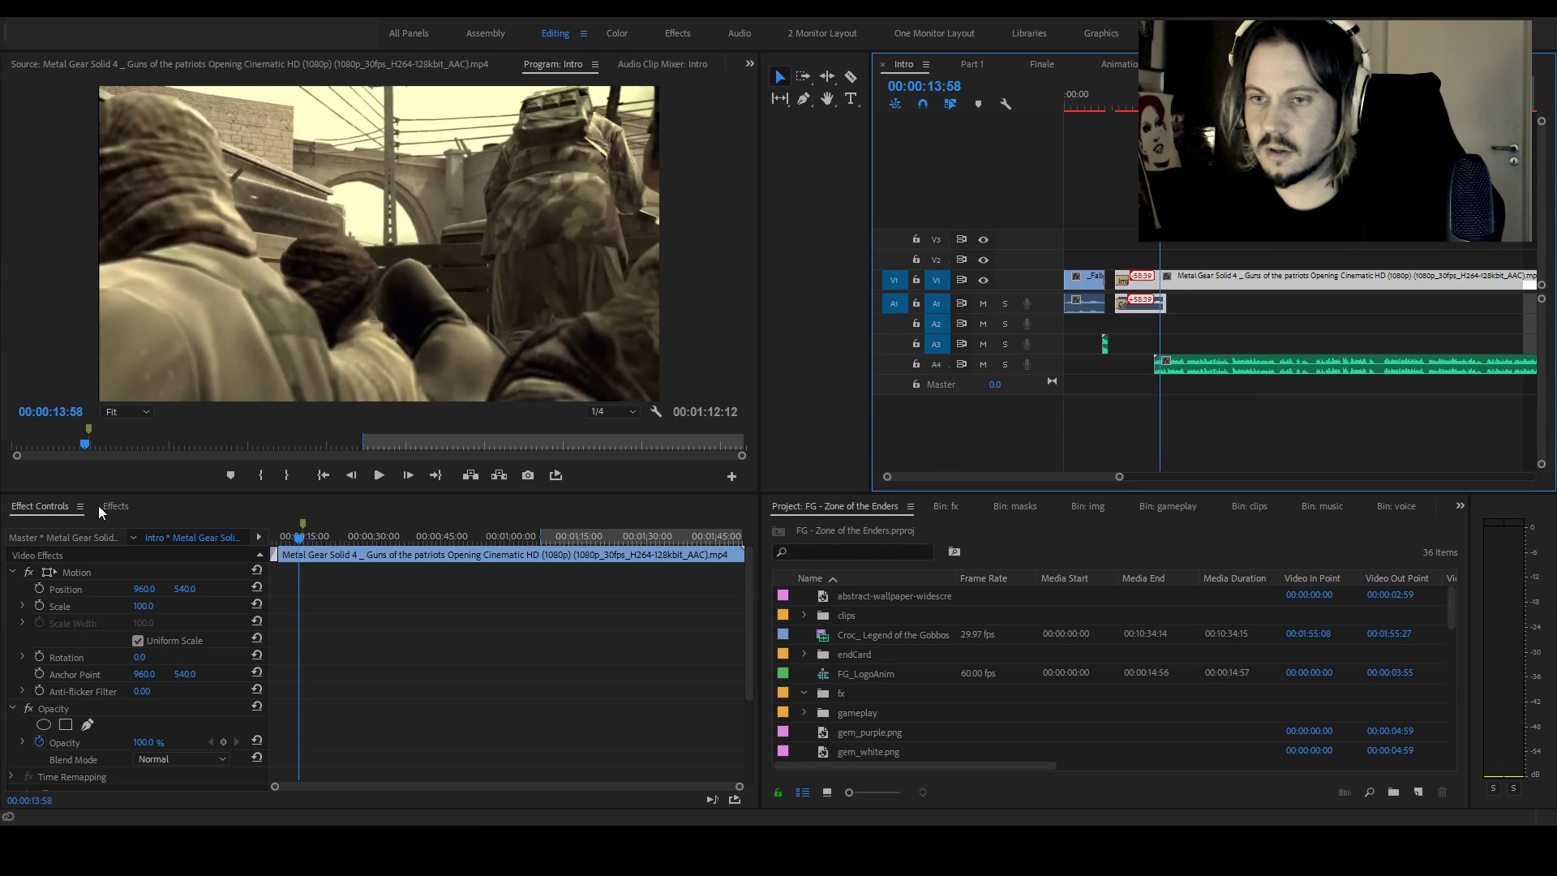
scroll(299, 713, down, 3)
click(212, 746)
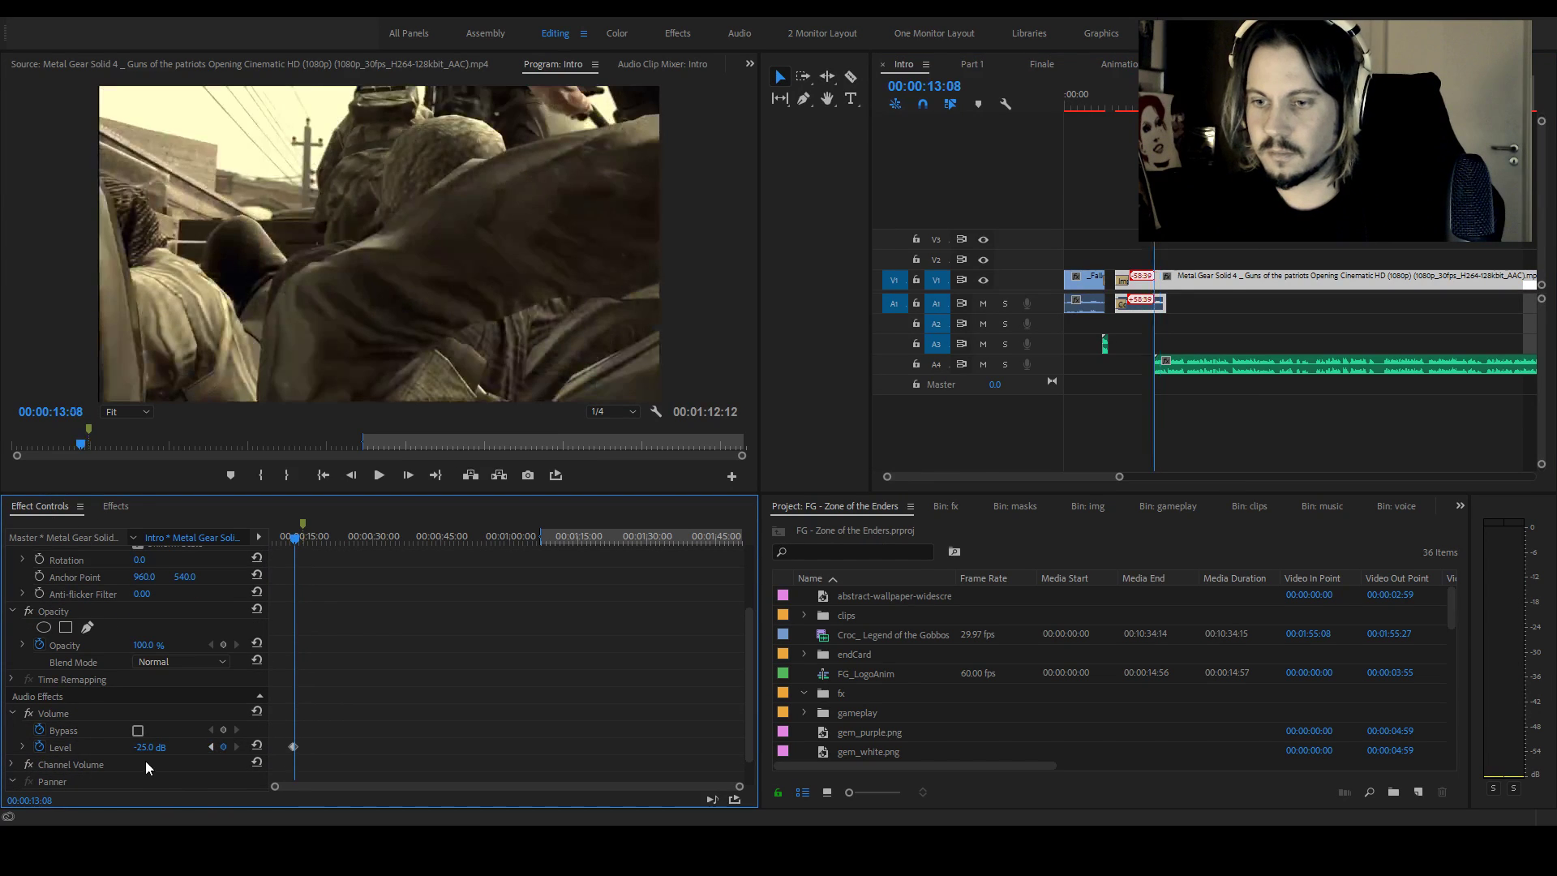
key(Escape)
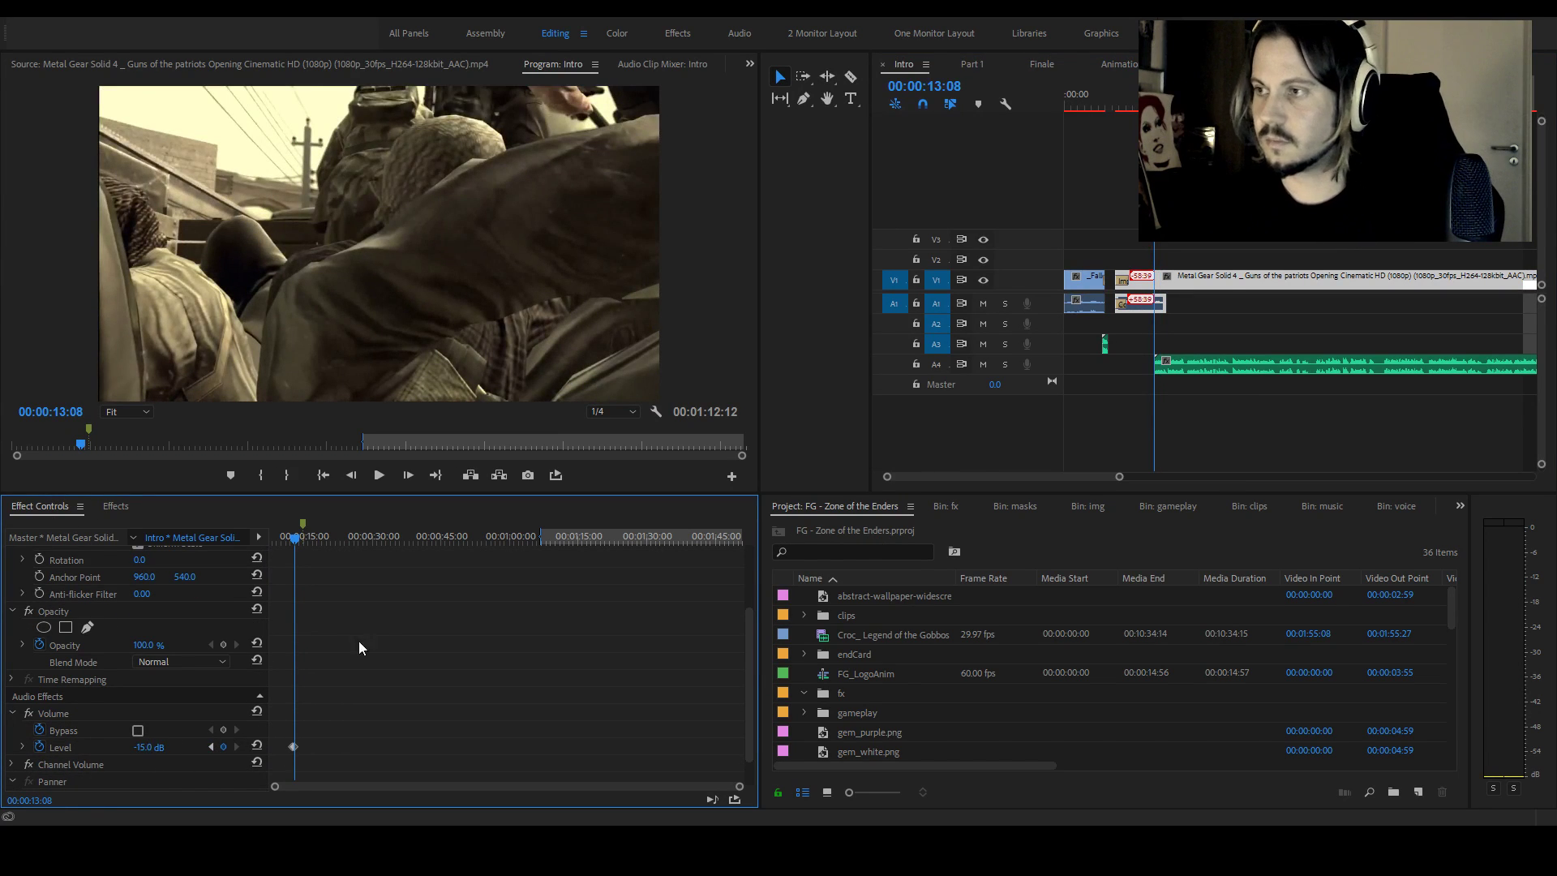
click(1147, 105)
key(space)
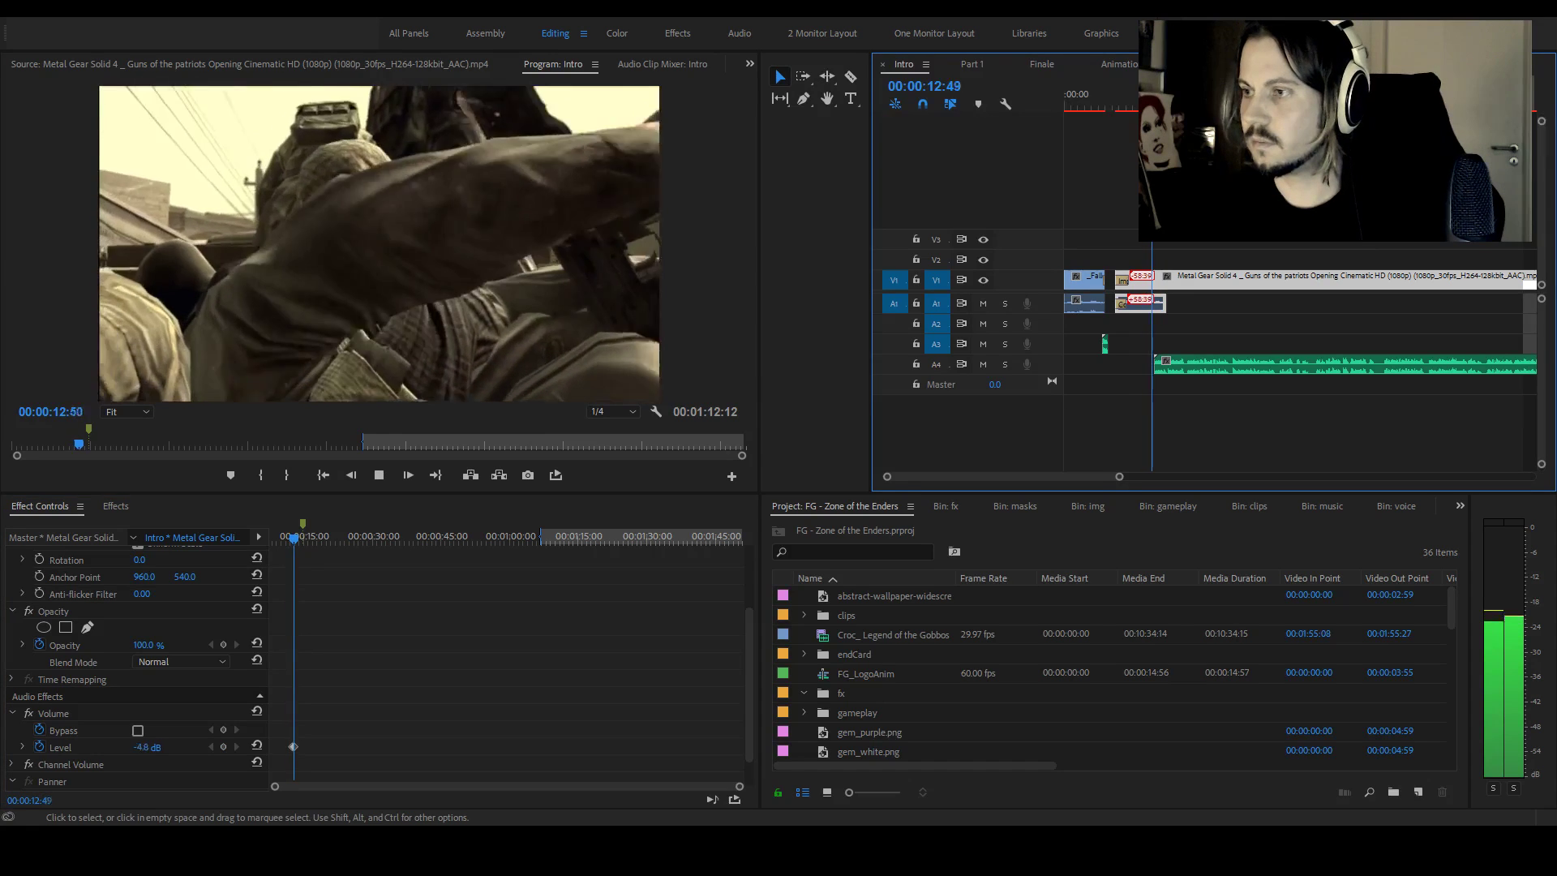
key(space)
Set the Metal Gear Solid 4 Level keyframe at 00:00:13:08 to -10 dB and play the sequence from there
click(211, 746)
click(150, 747)
text(-10)
key(Return)
click(1187, 364)
key(space)
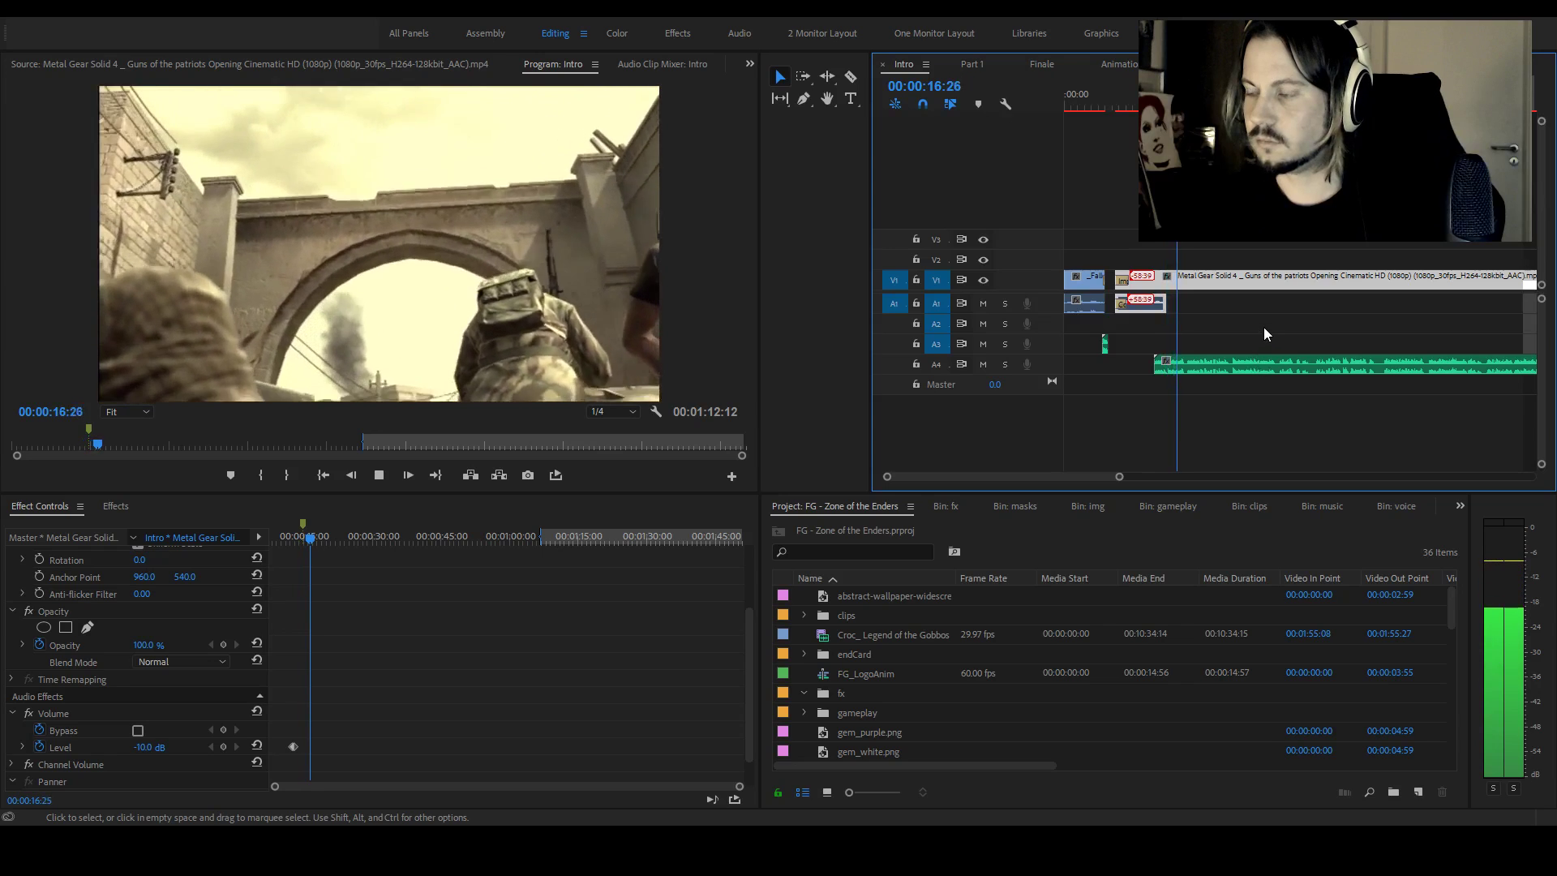
Replay the voice-over's opening to find the moment in the Metal Gear Solid 4 footage around 00:00:18:00
click(1263, 327)
key(space)
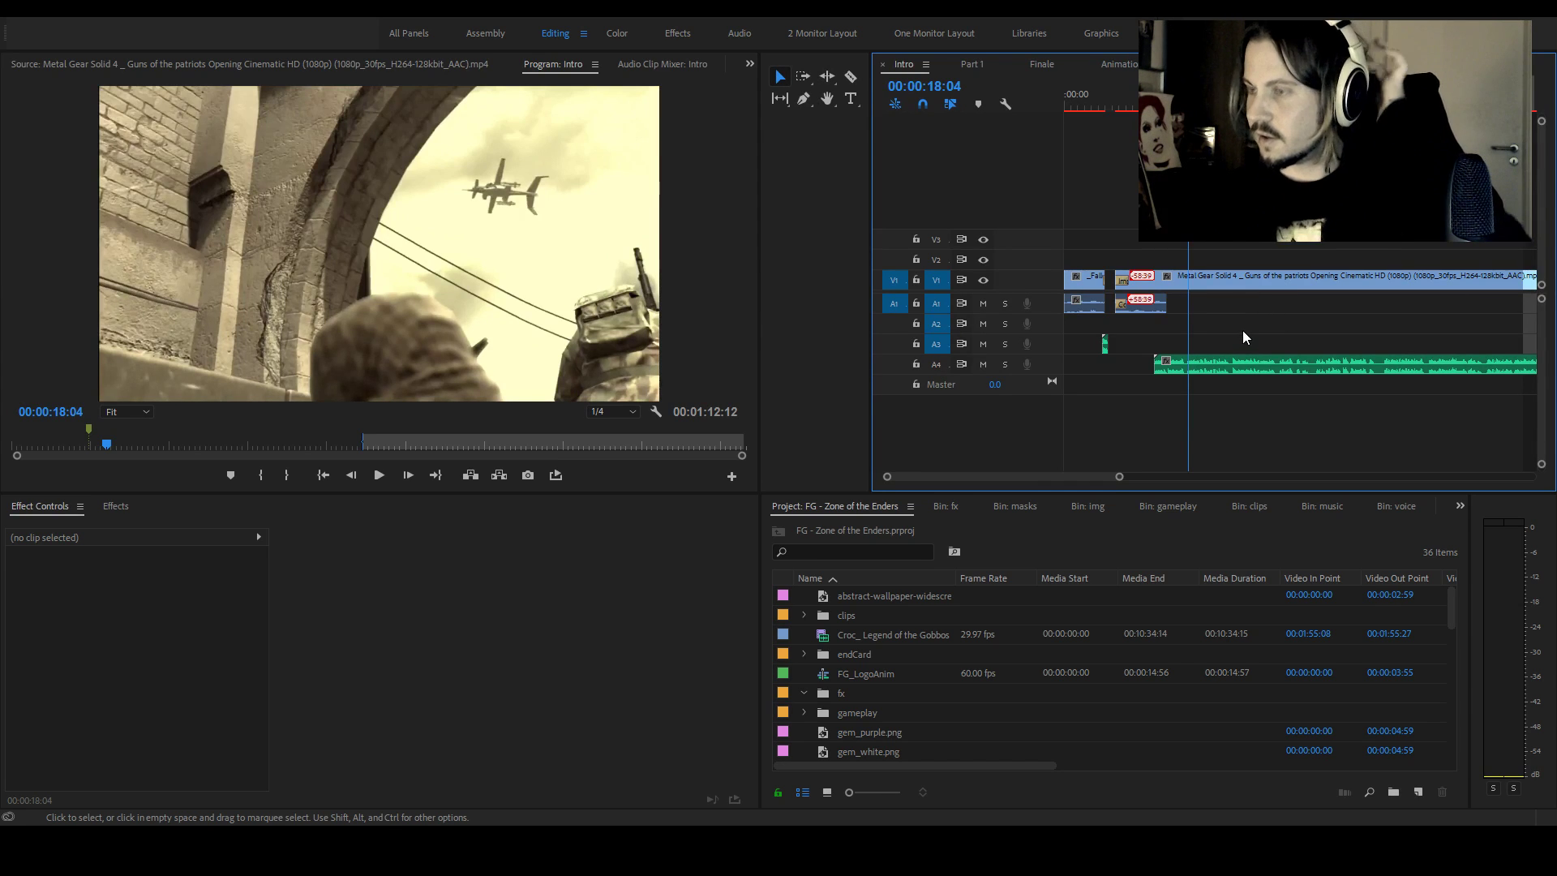
click(1170, 99)
key(space)
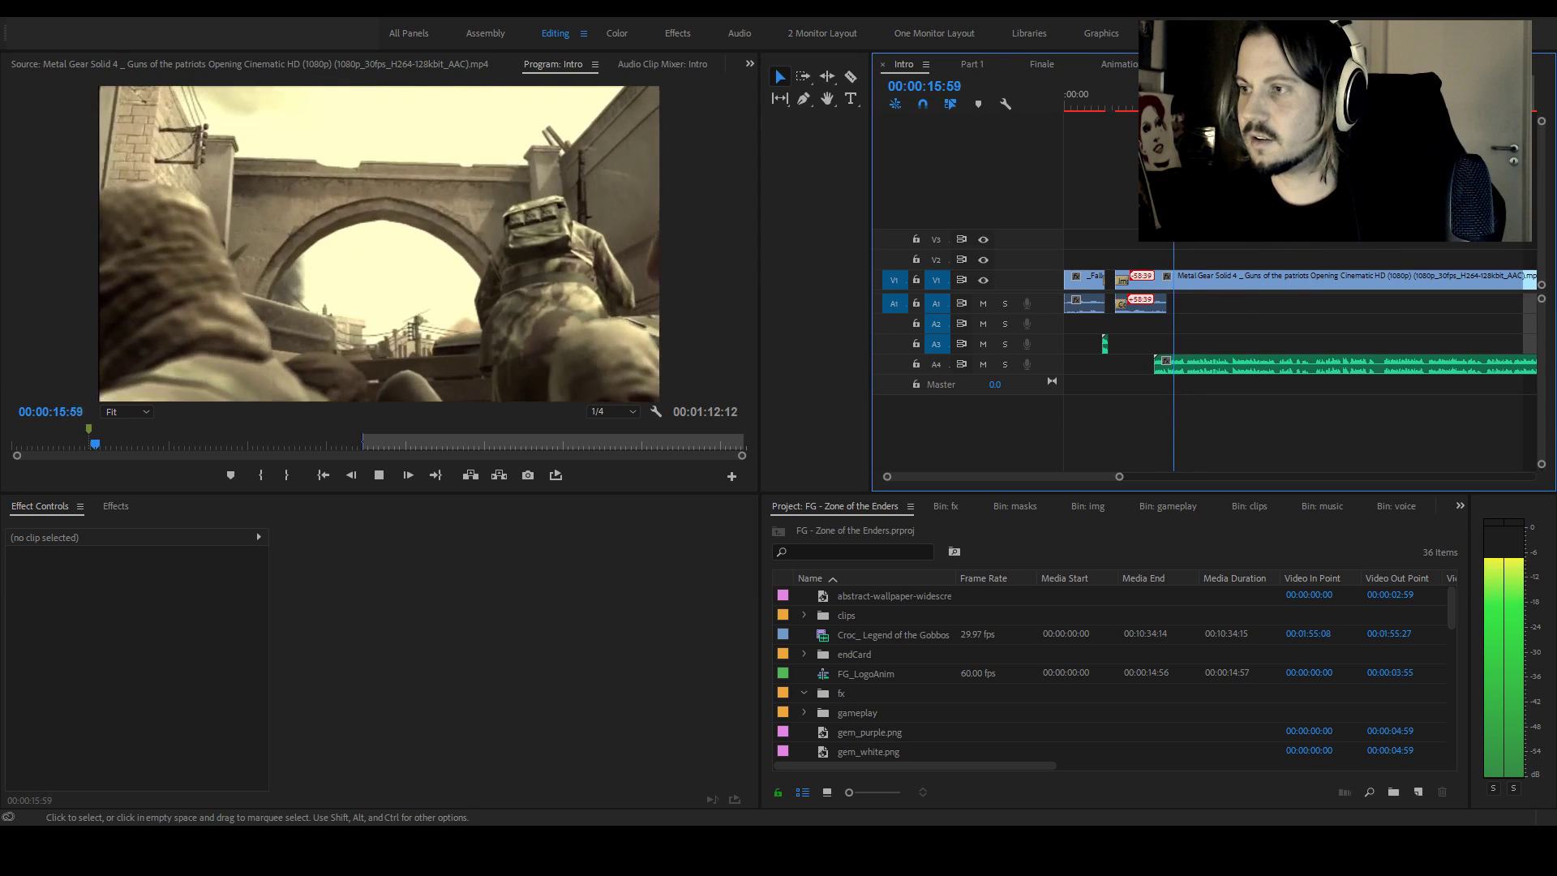
key(space)
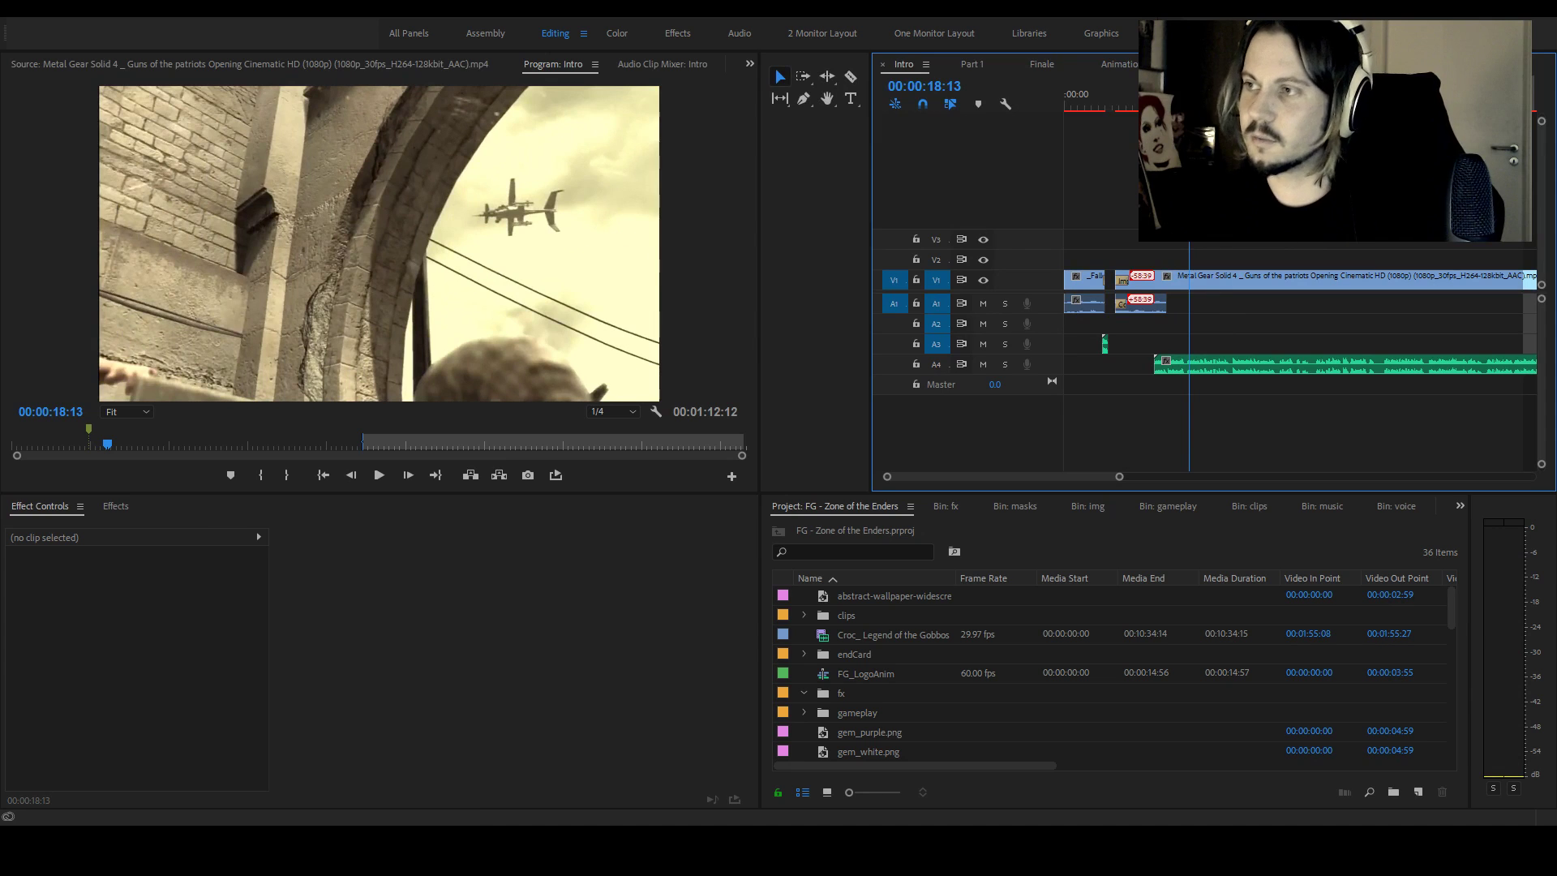
Export the Metal Gear Solid 4 frame at 00:00:17:49 as a still image
click(1187, 99)
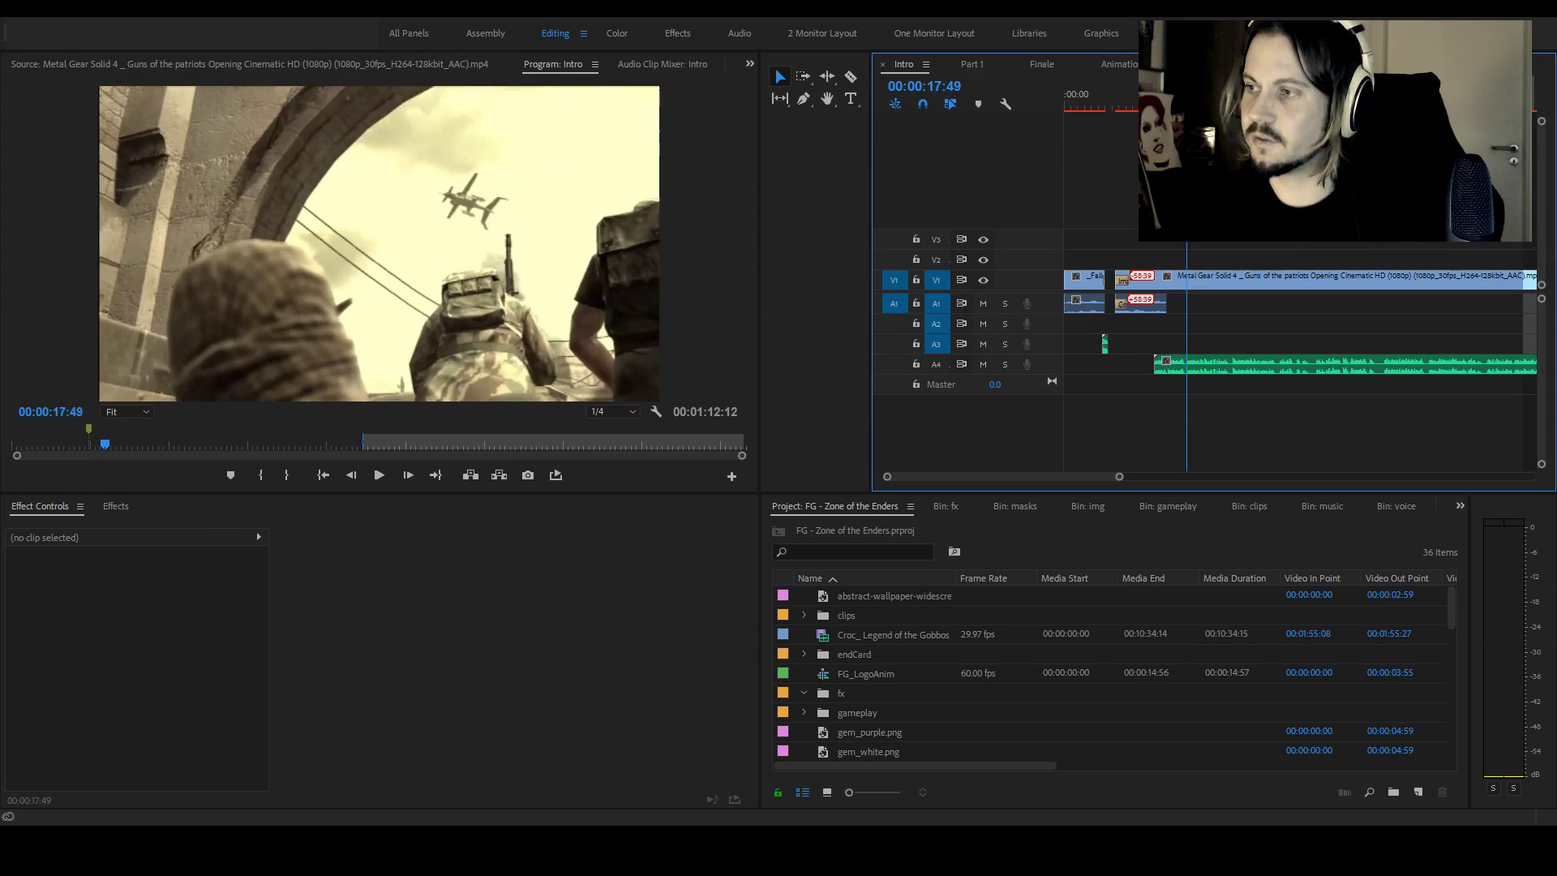
click(1206, 284)
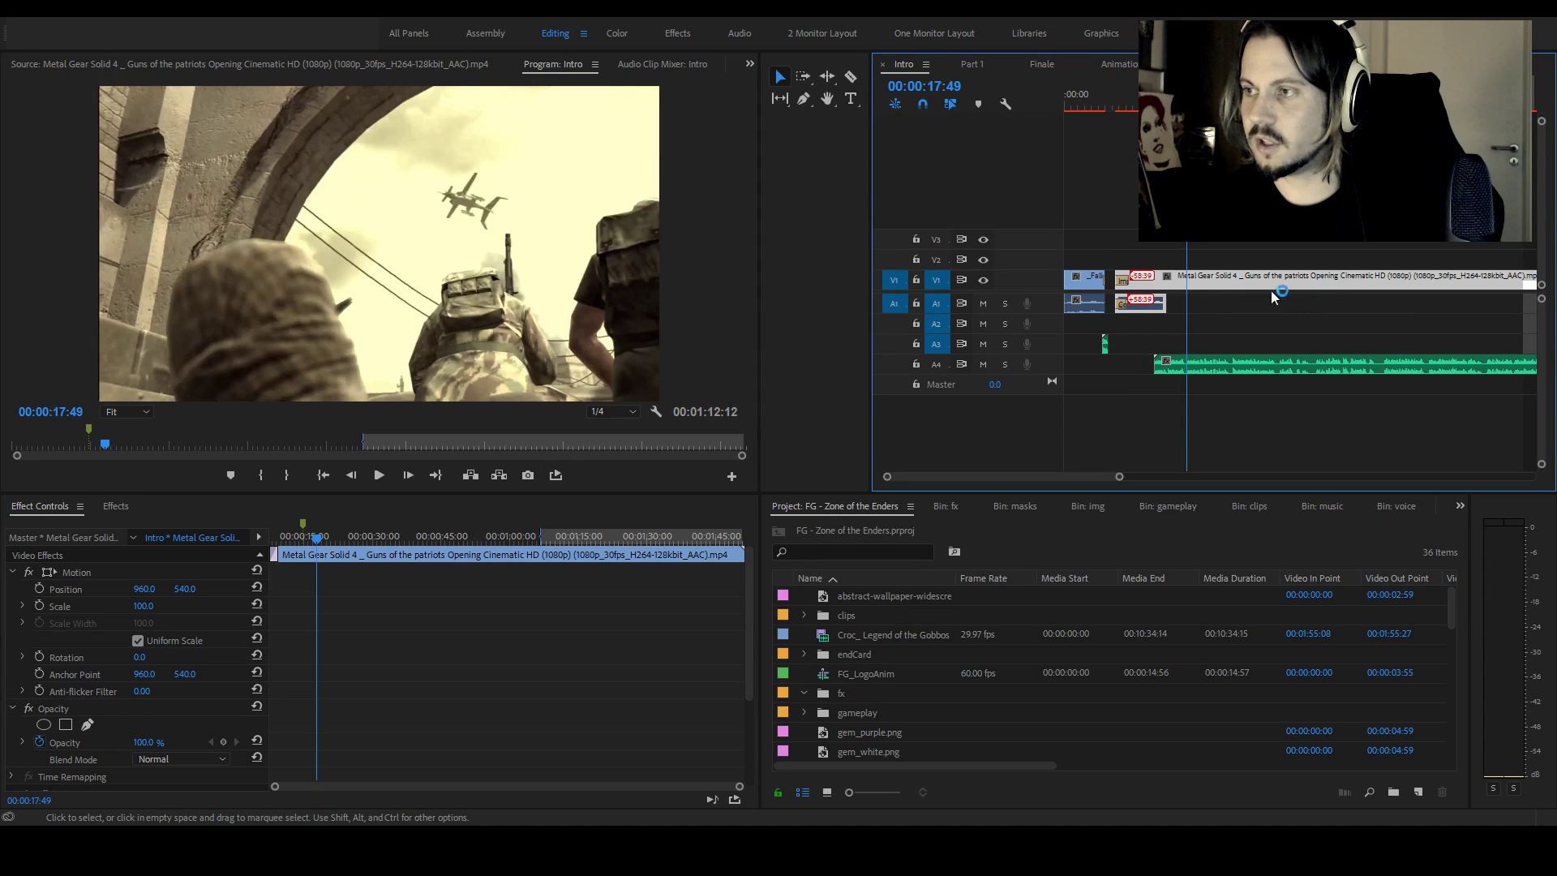
click(555, 477)
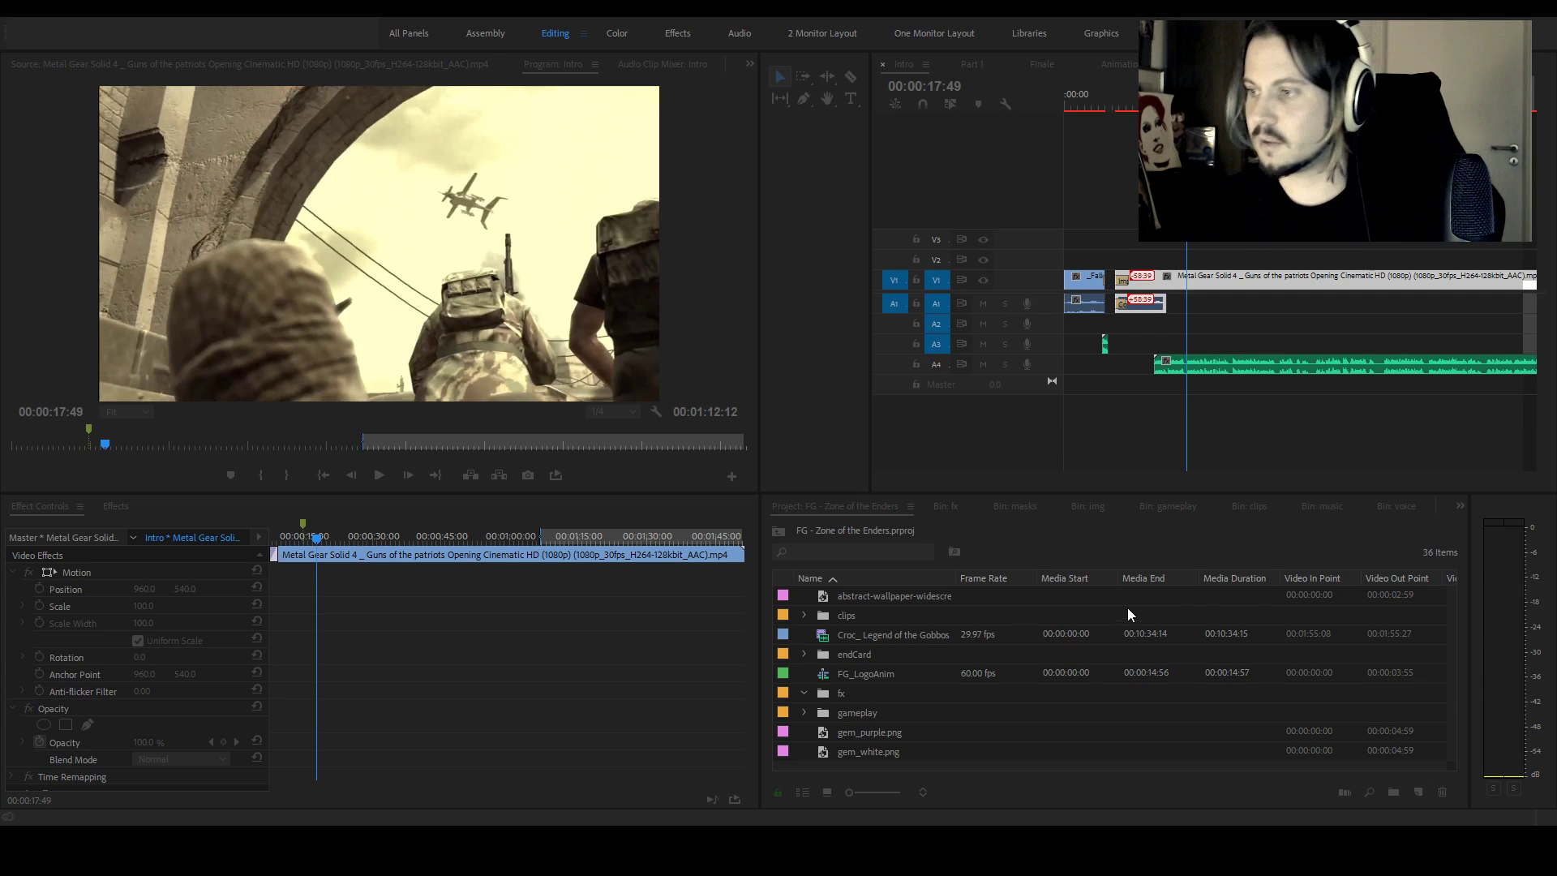
click(820, 470)
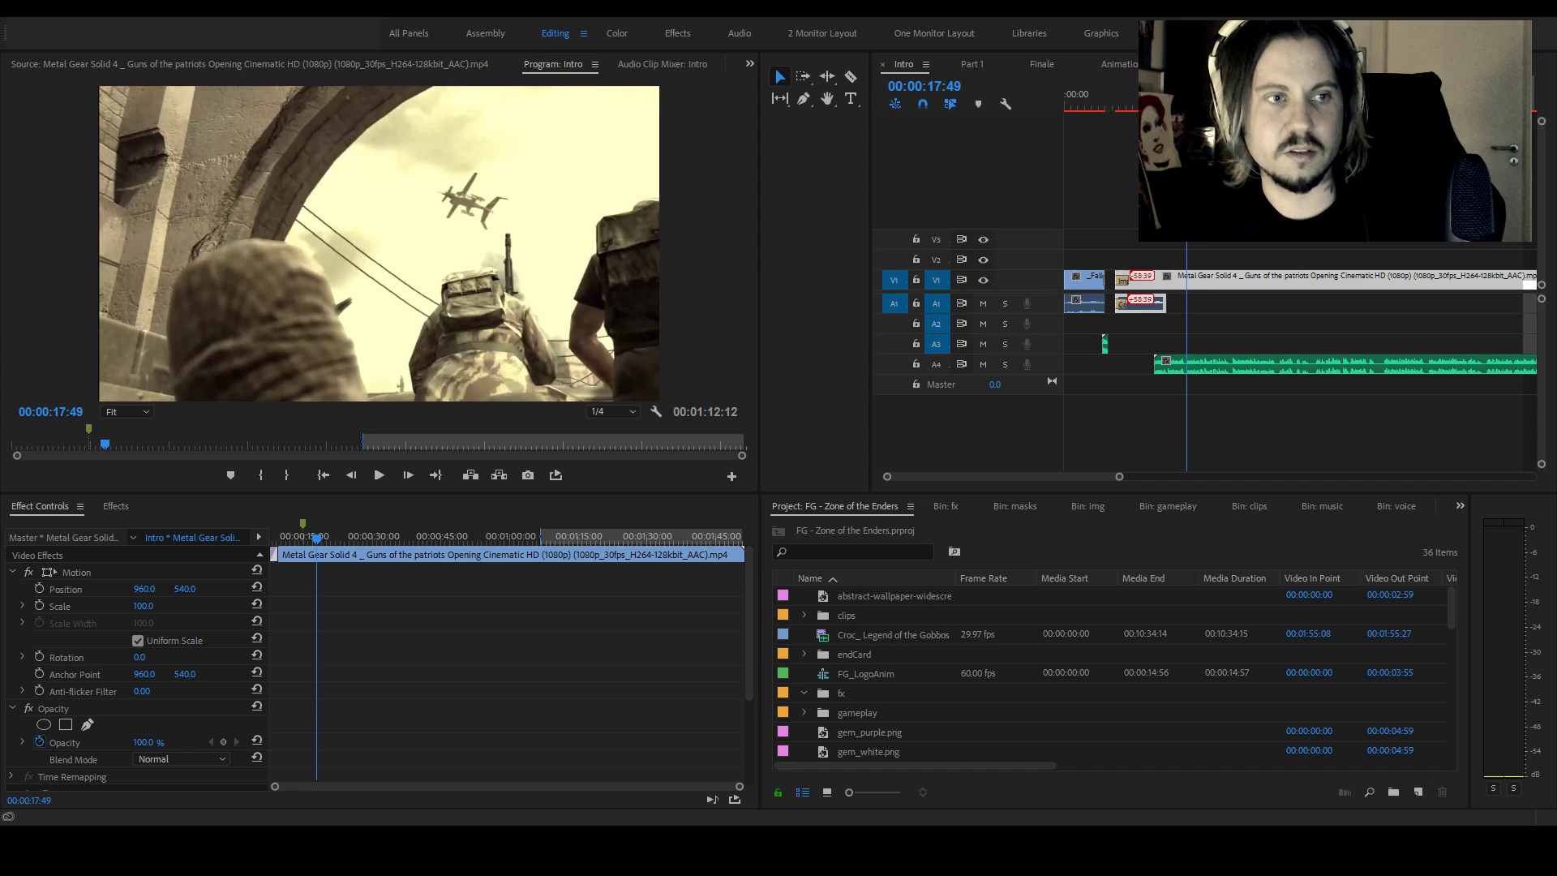
Switch to Photoshop and blur the exported Metal Gear Solid 4 frame with the last used filter
key(alt+Tab)
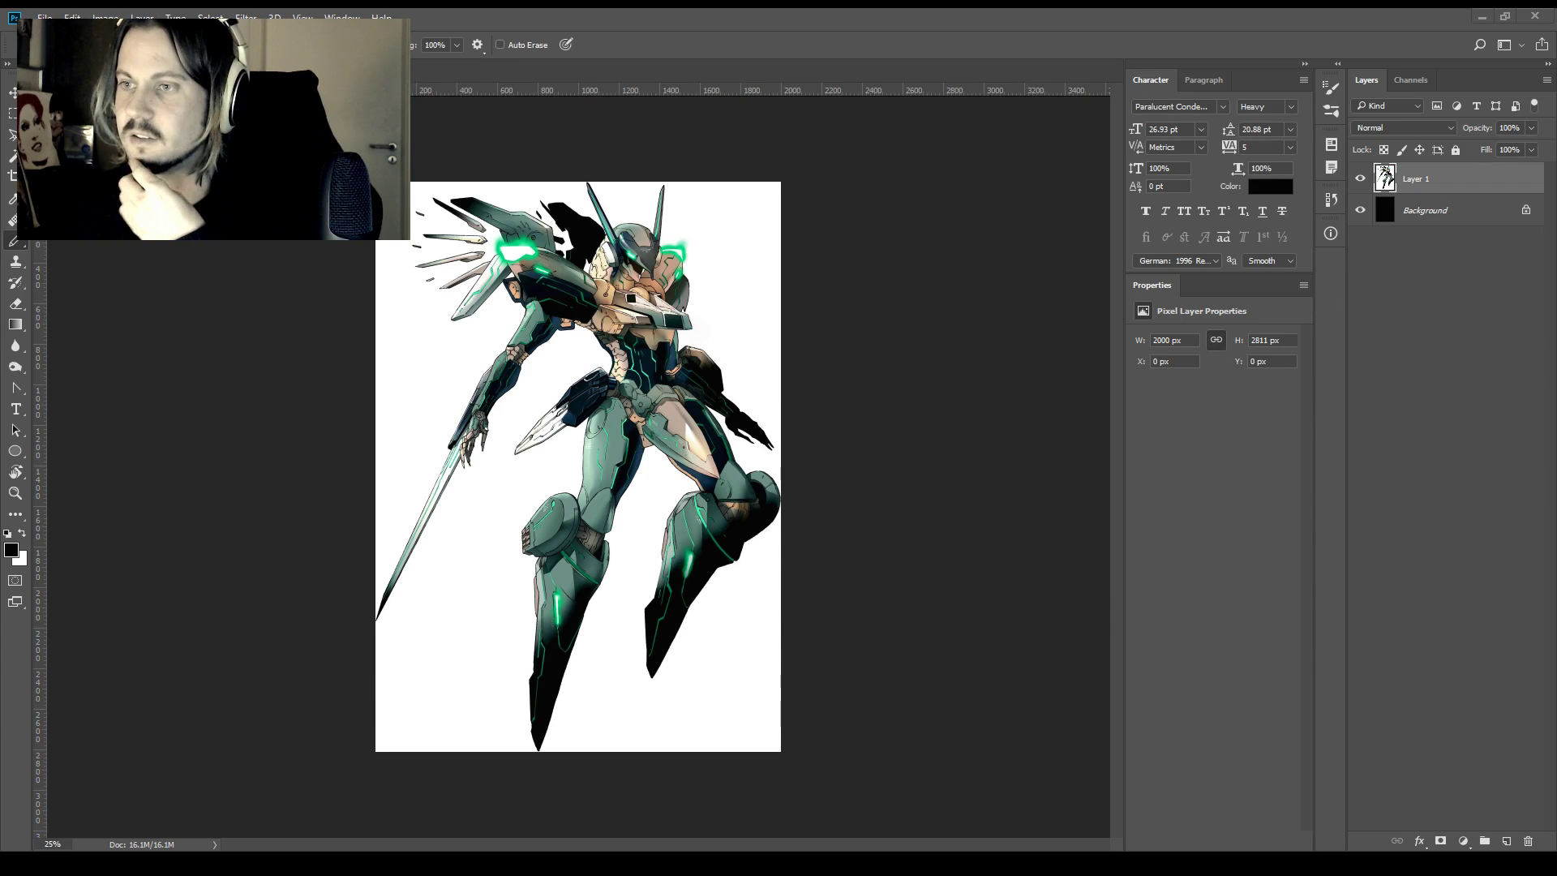
key(ctrl+Tab)
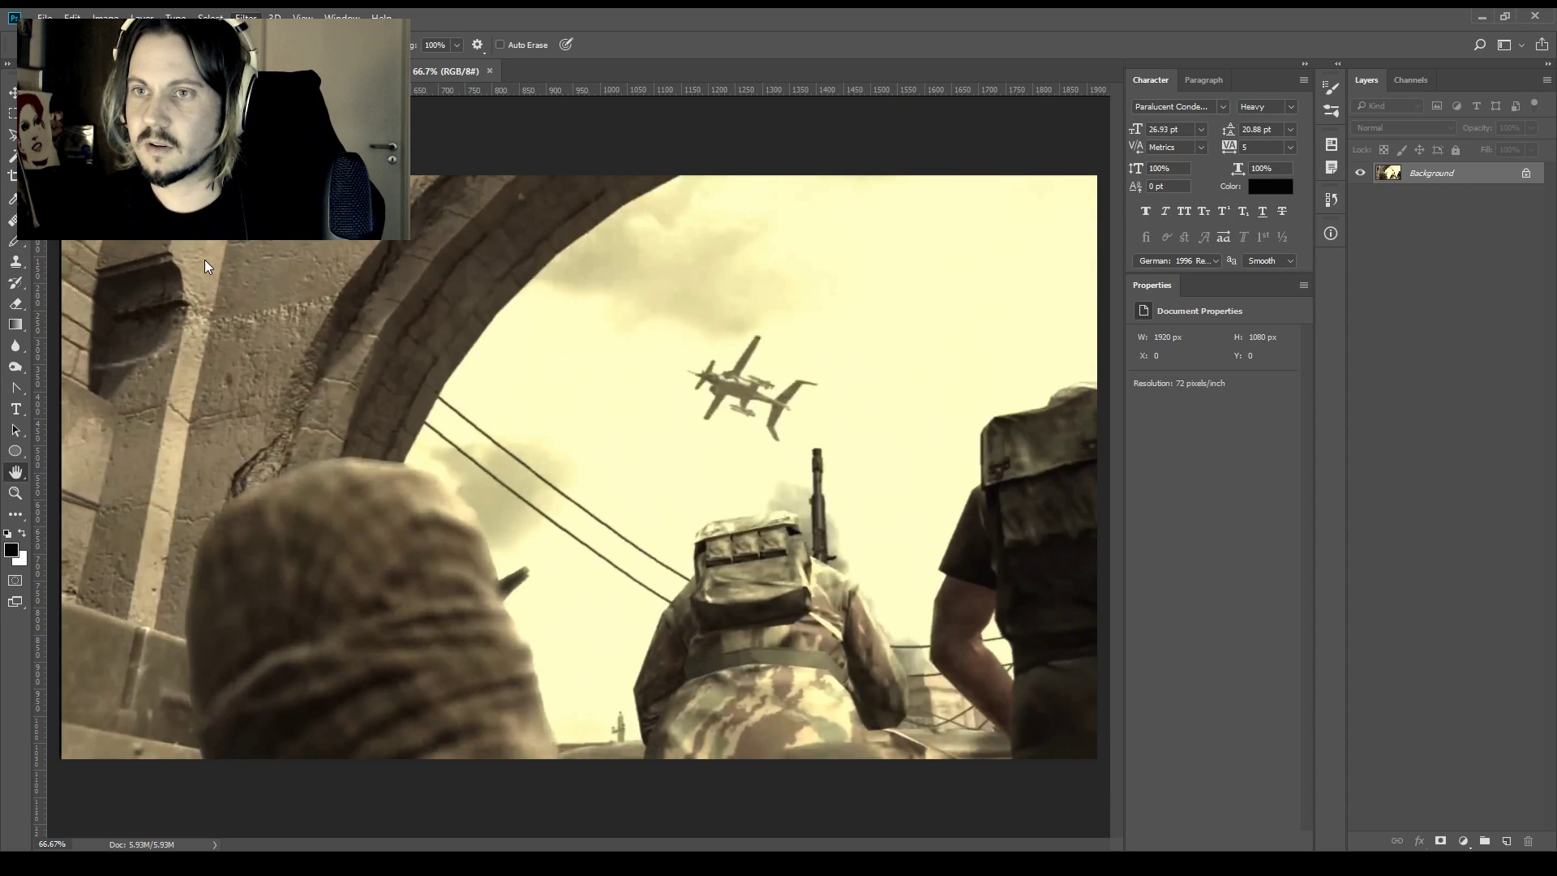
key(ctrl+alt+f)
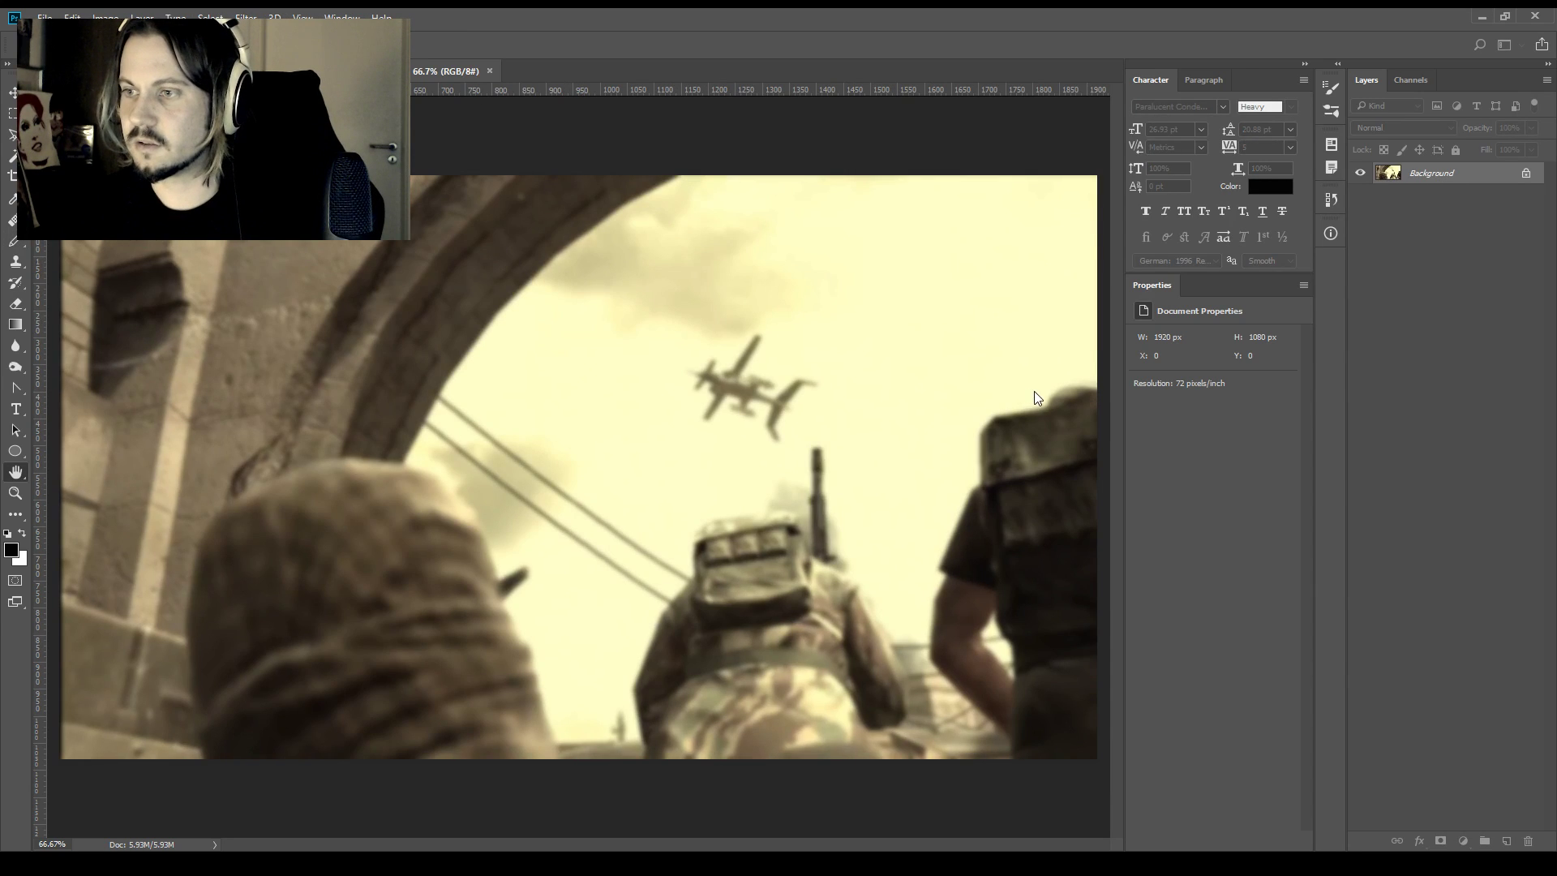
key(Return)
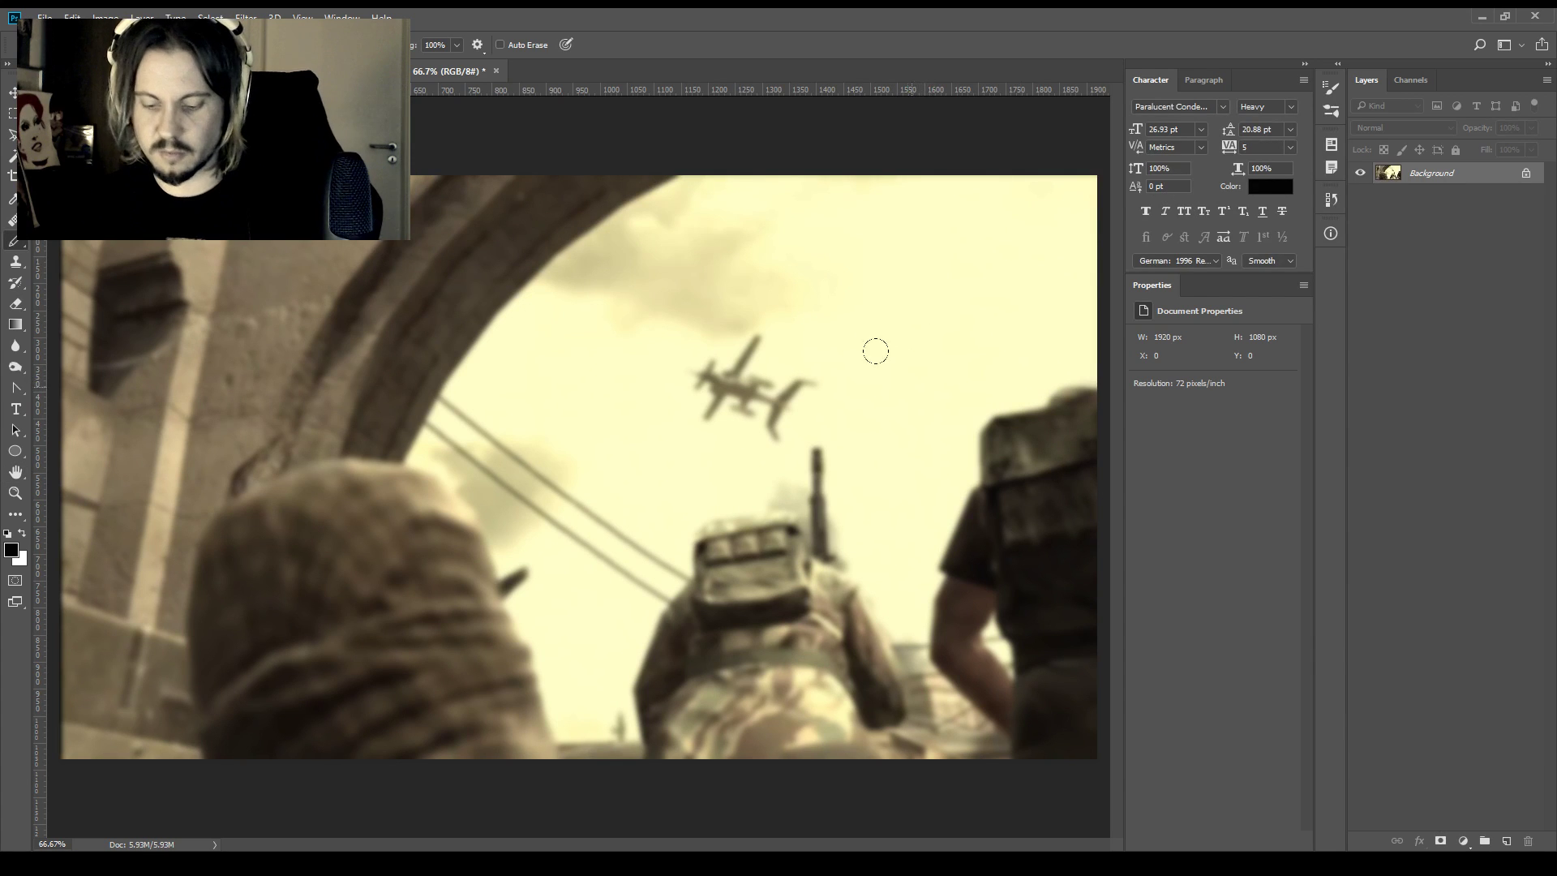
Add the text "I KNOW NOT" with an opening quotation mark in white Futura PT Heavy over the sky of the blurred frame
key(t)
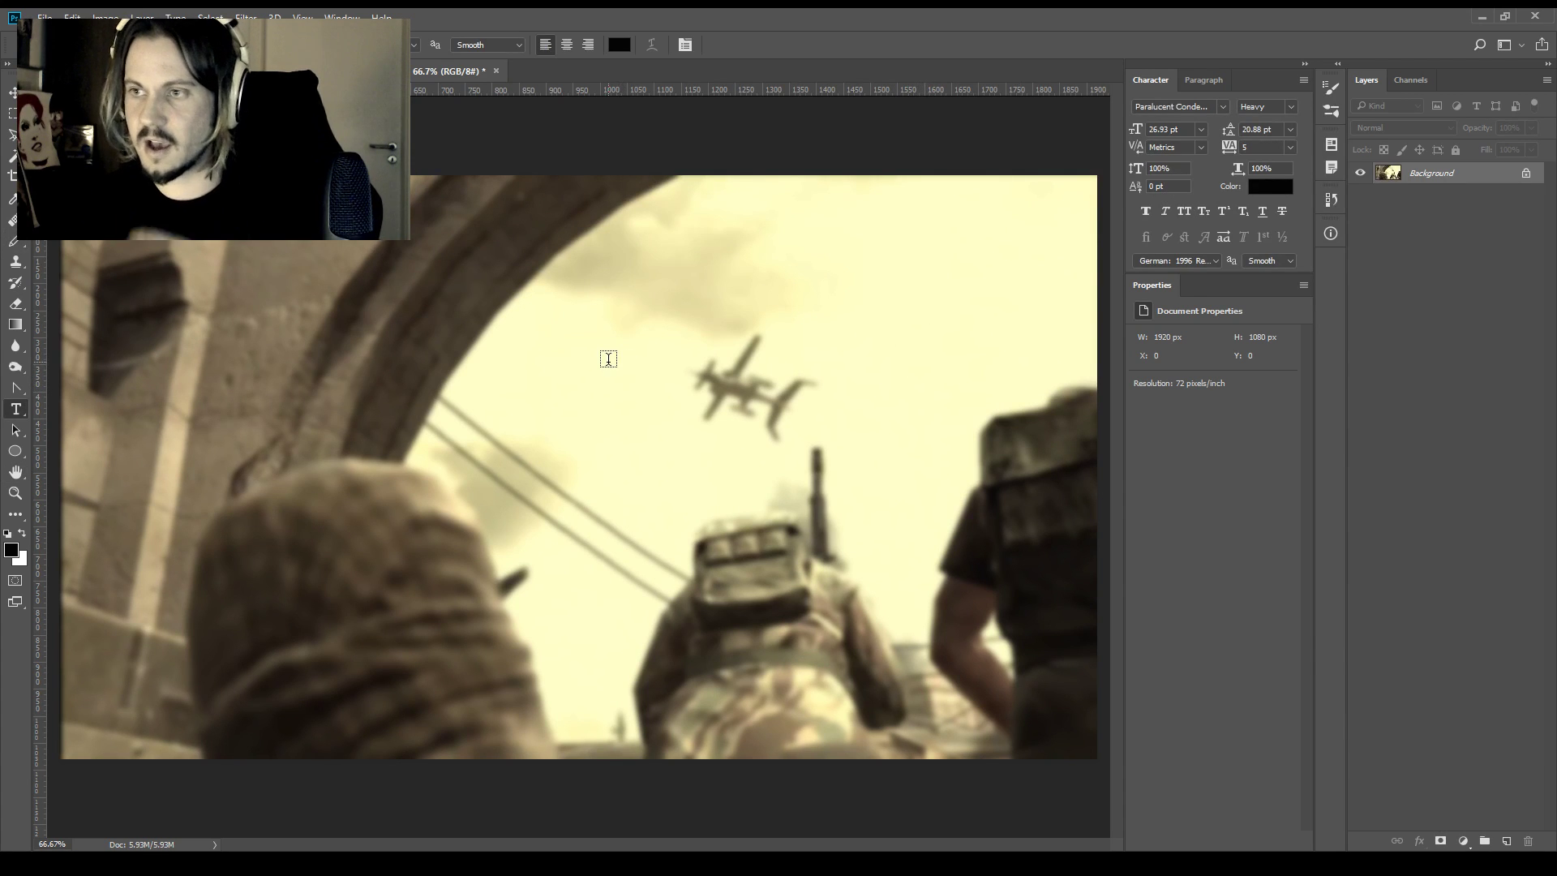
click(616, 46)
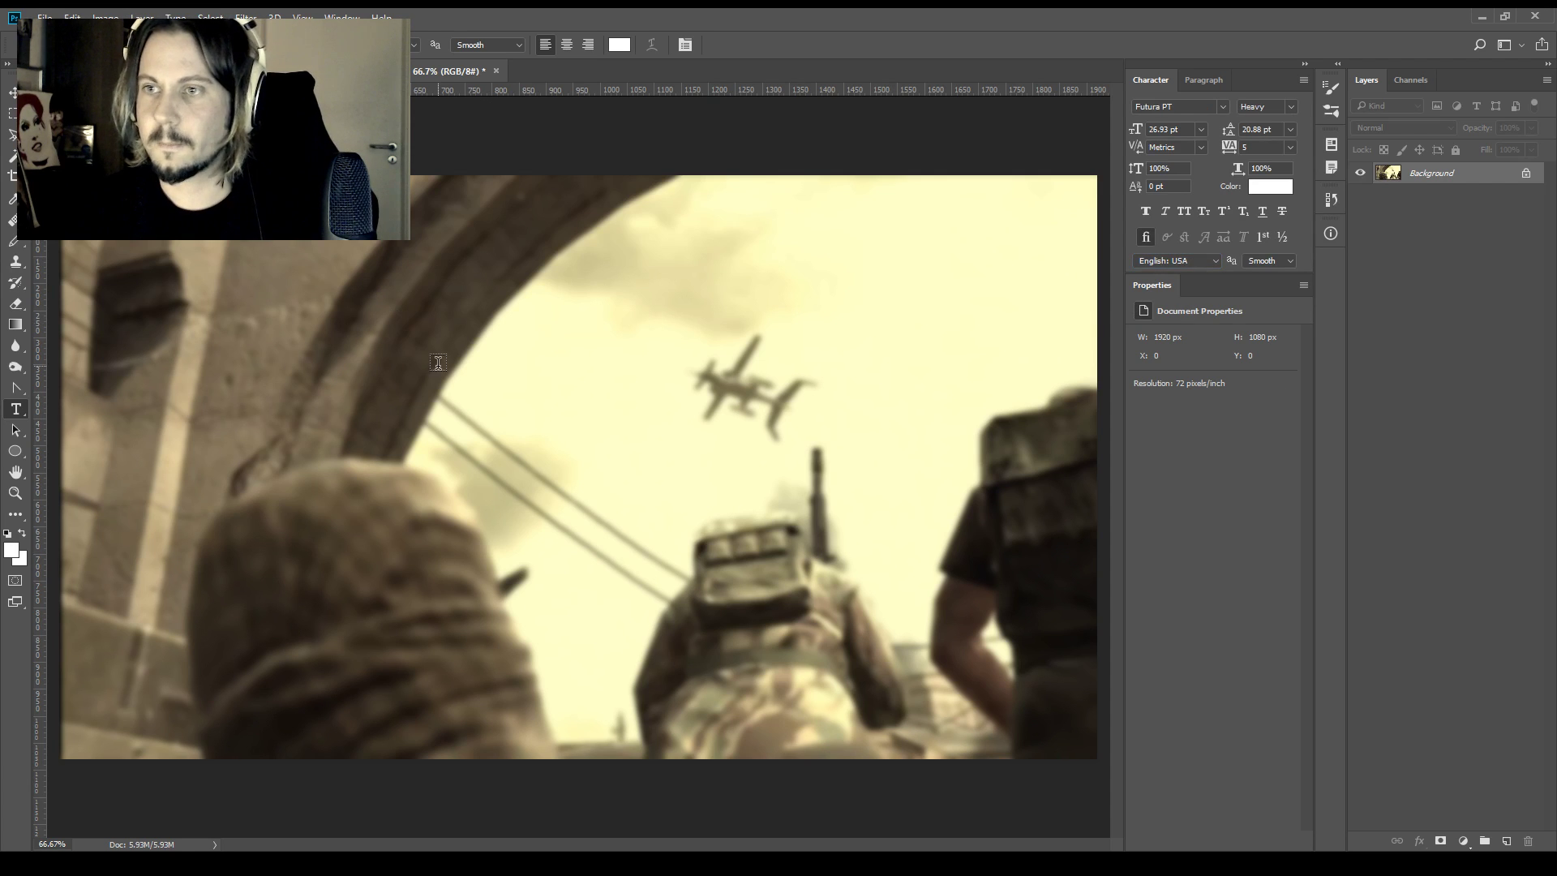
click(546, 343)
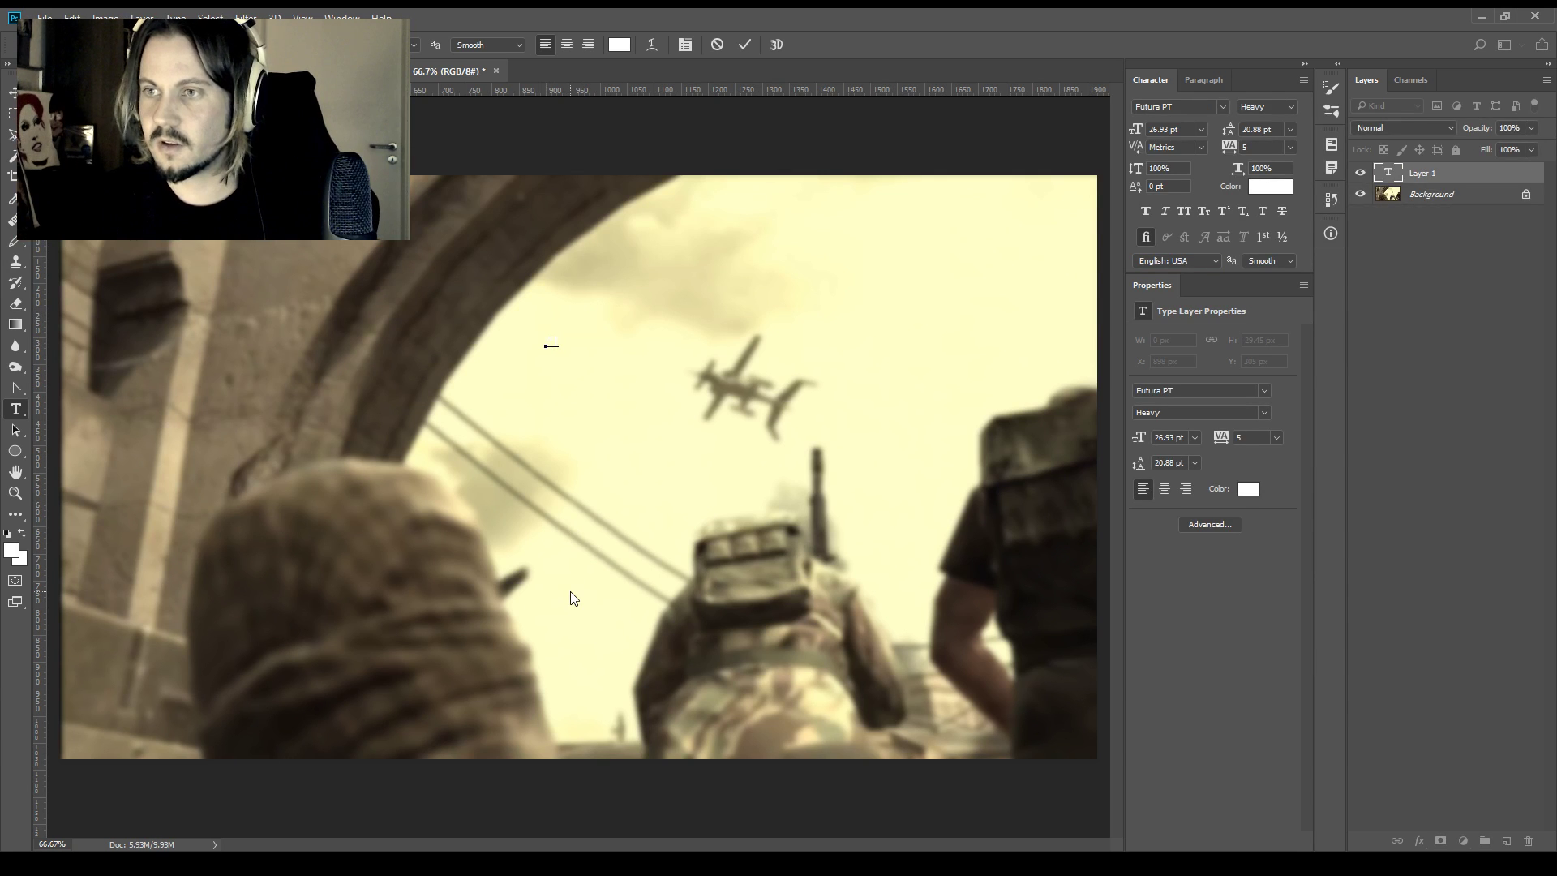
key(ctrl+Return)
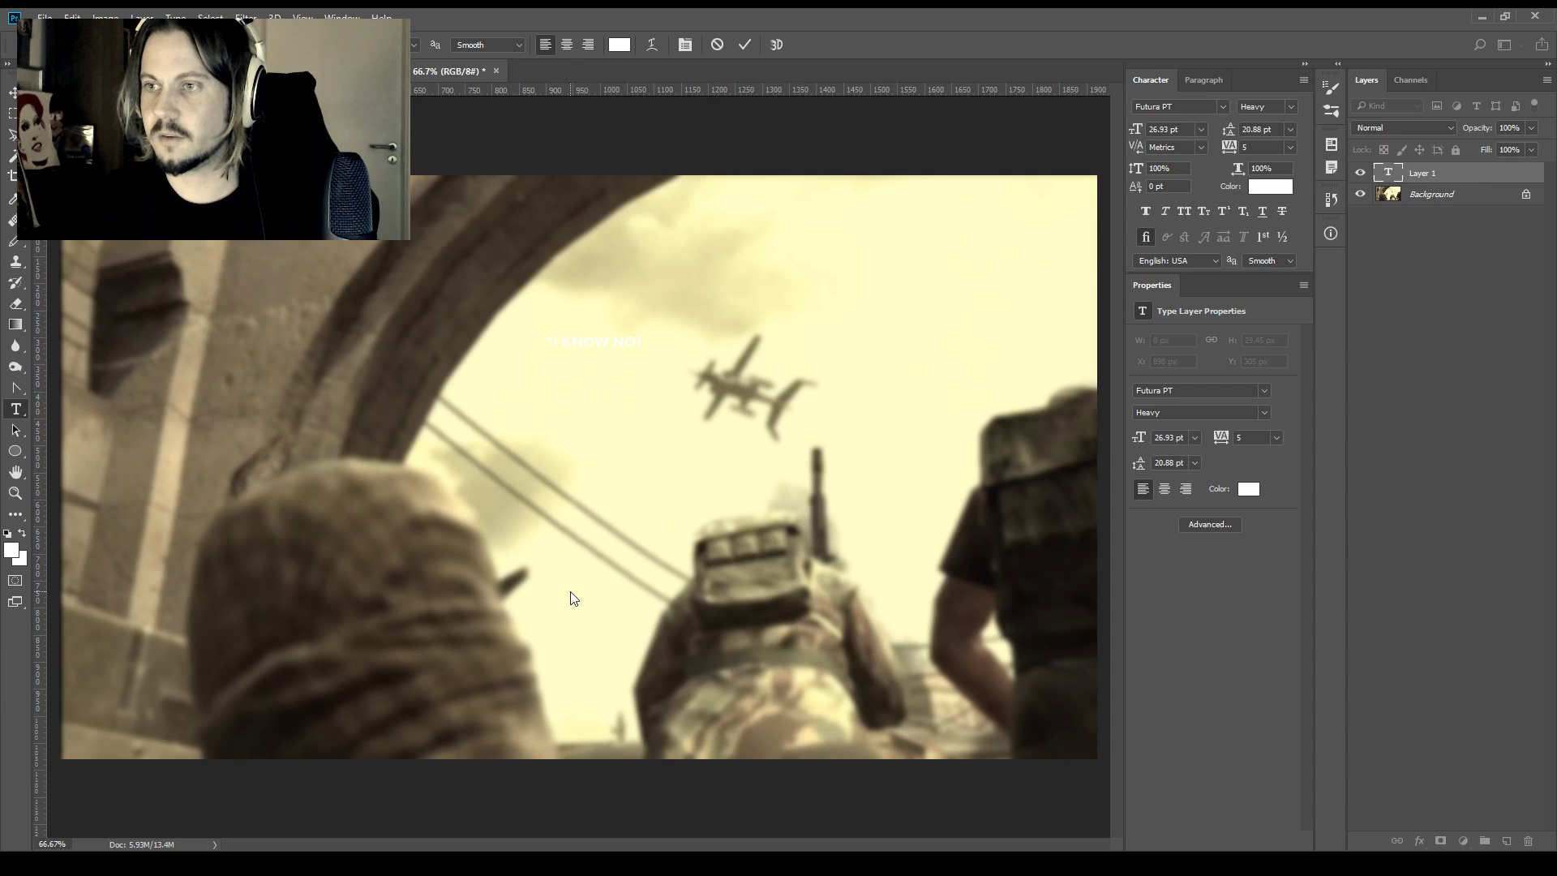
key(h)
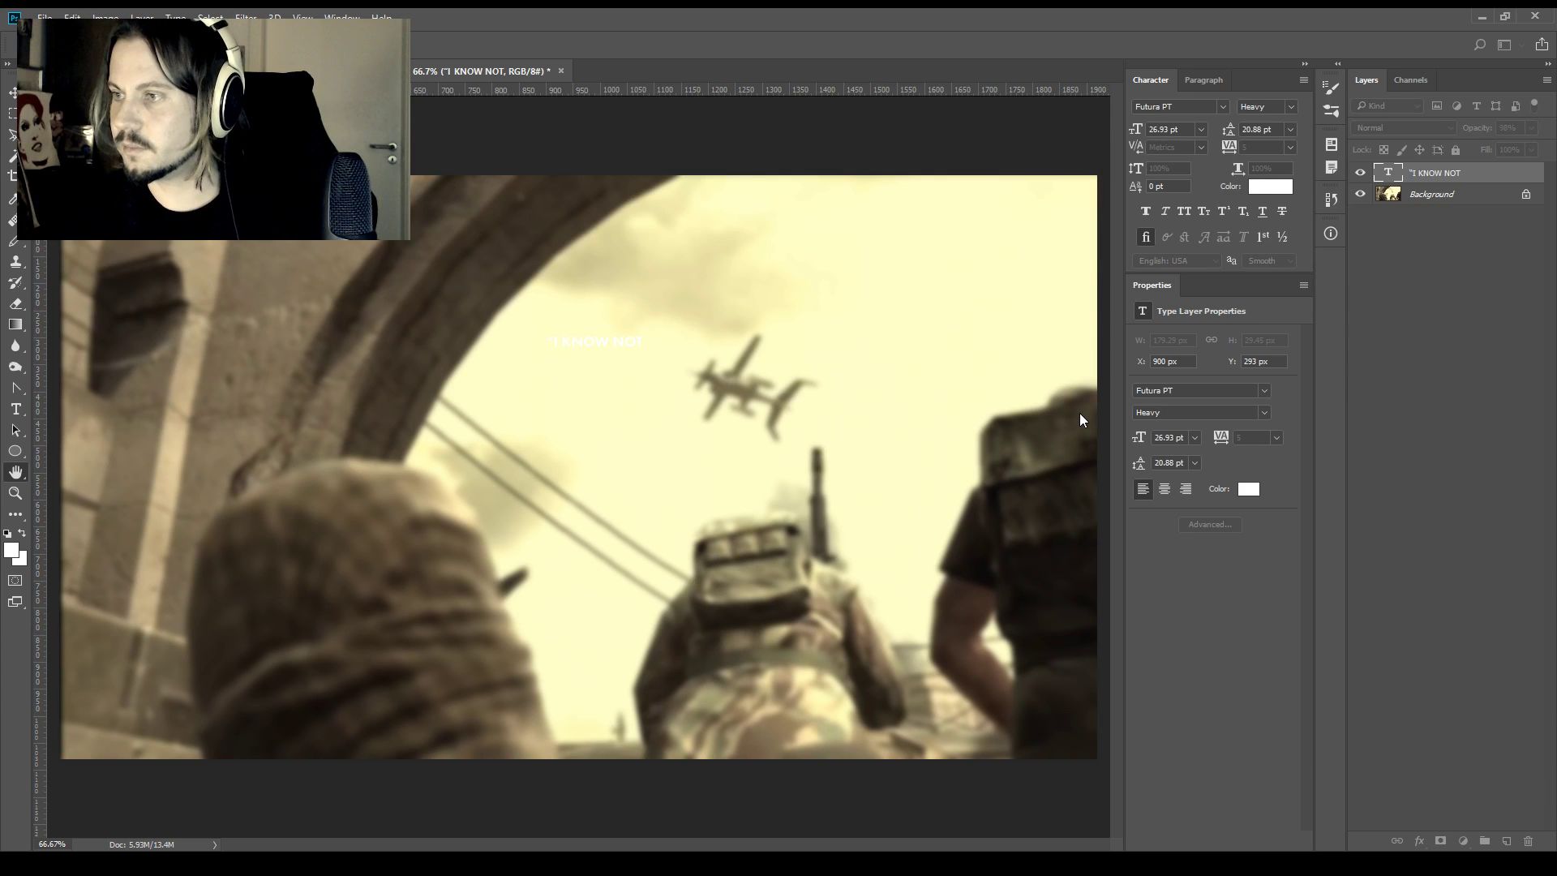
Enlarge the "I KNOW NOT" text to 98.4 pt and reposition it in the upper part of the frame
key(ctrl+t)
drag(645, 331, 773, 286)
key(Return)
key(v)
drag(669, 340, 666, 314)
Add stroke and drop shadow layer effects to the "I KNOW NOT" text
key(space)
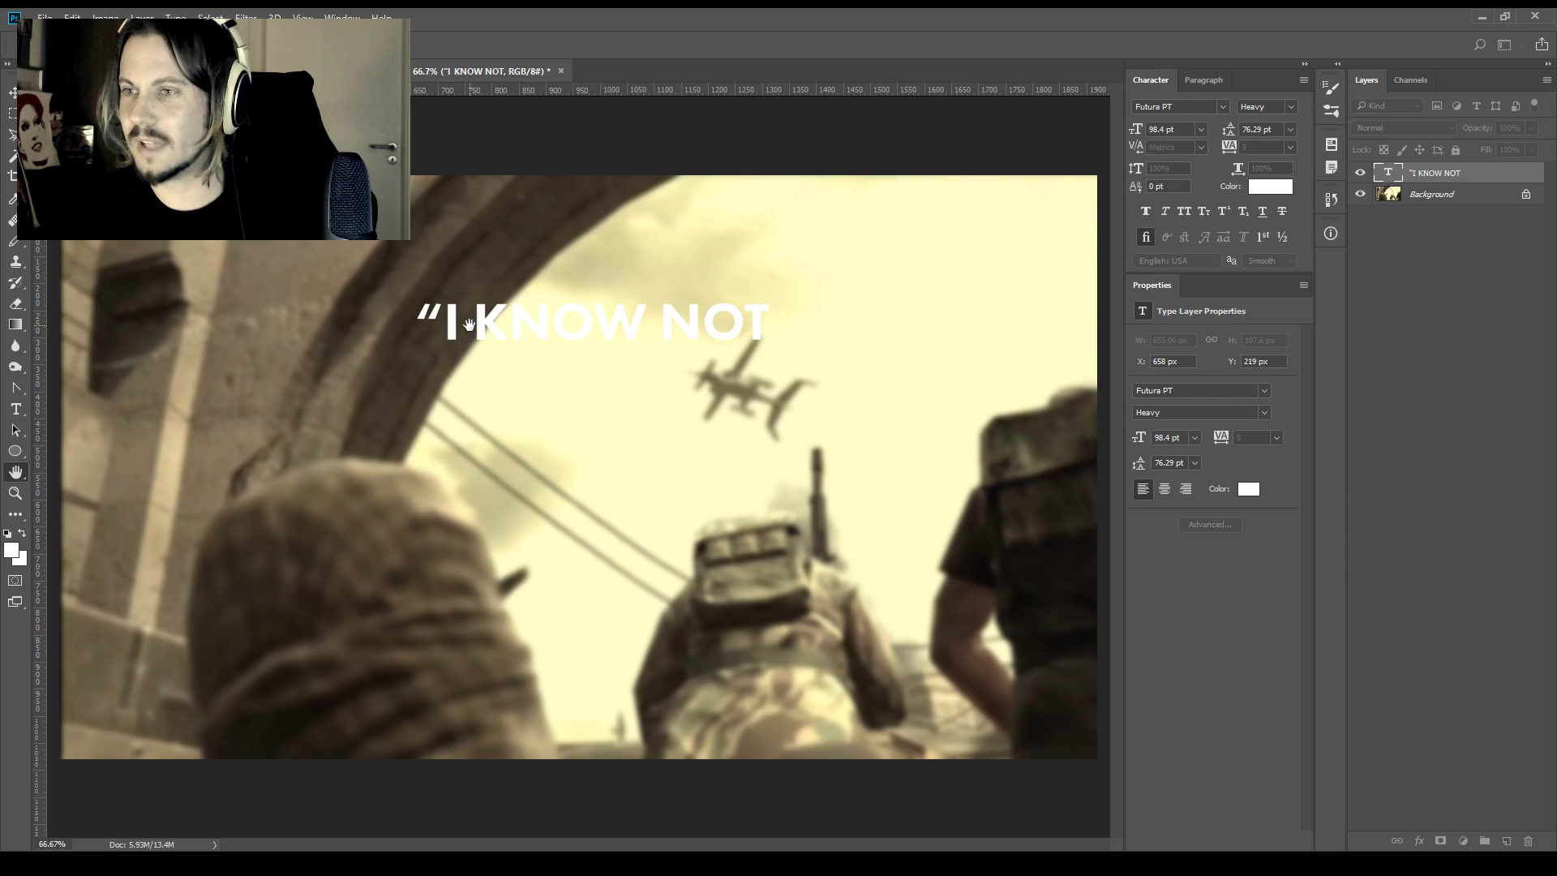
click(798, 294)
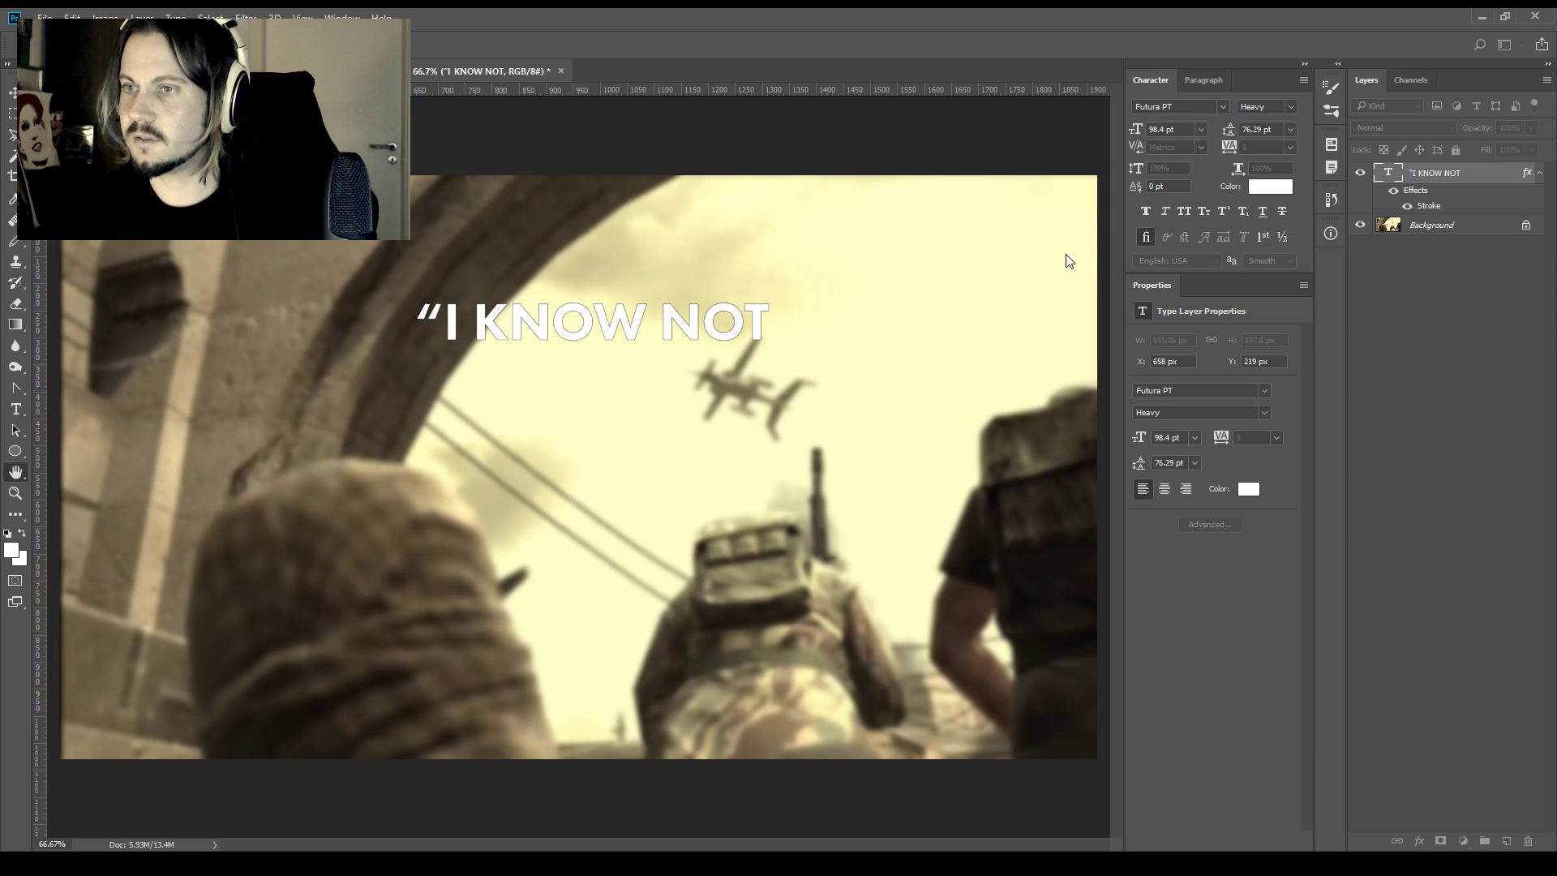
click(821, 469)
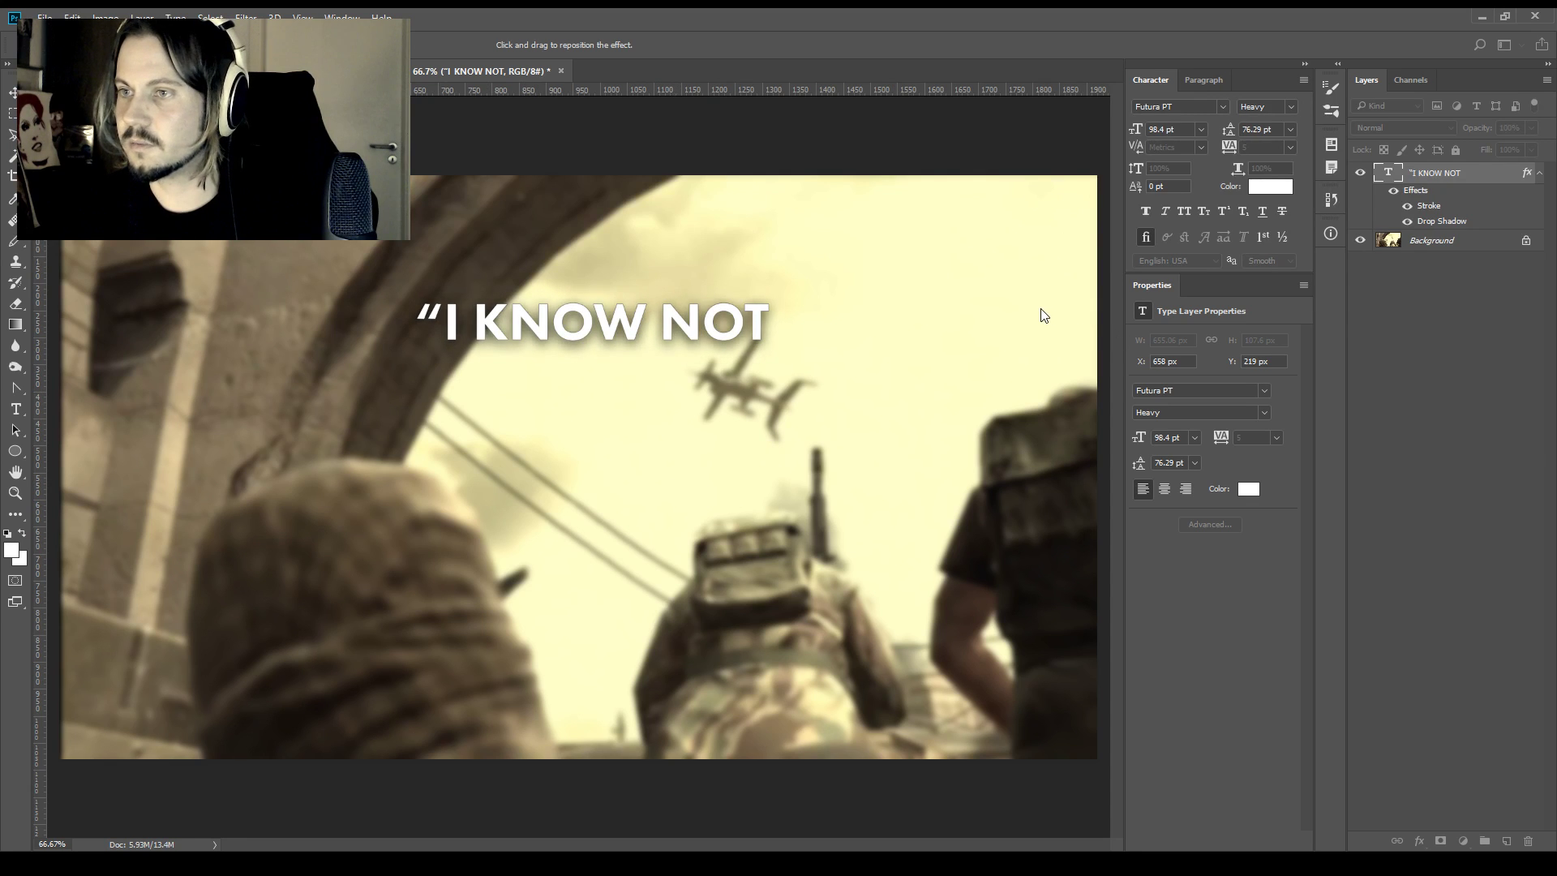
key(Return)
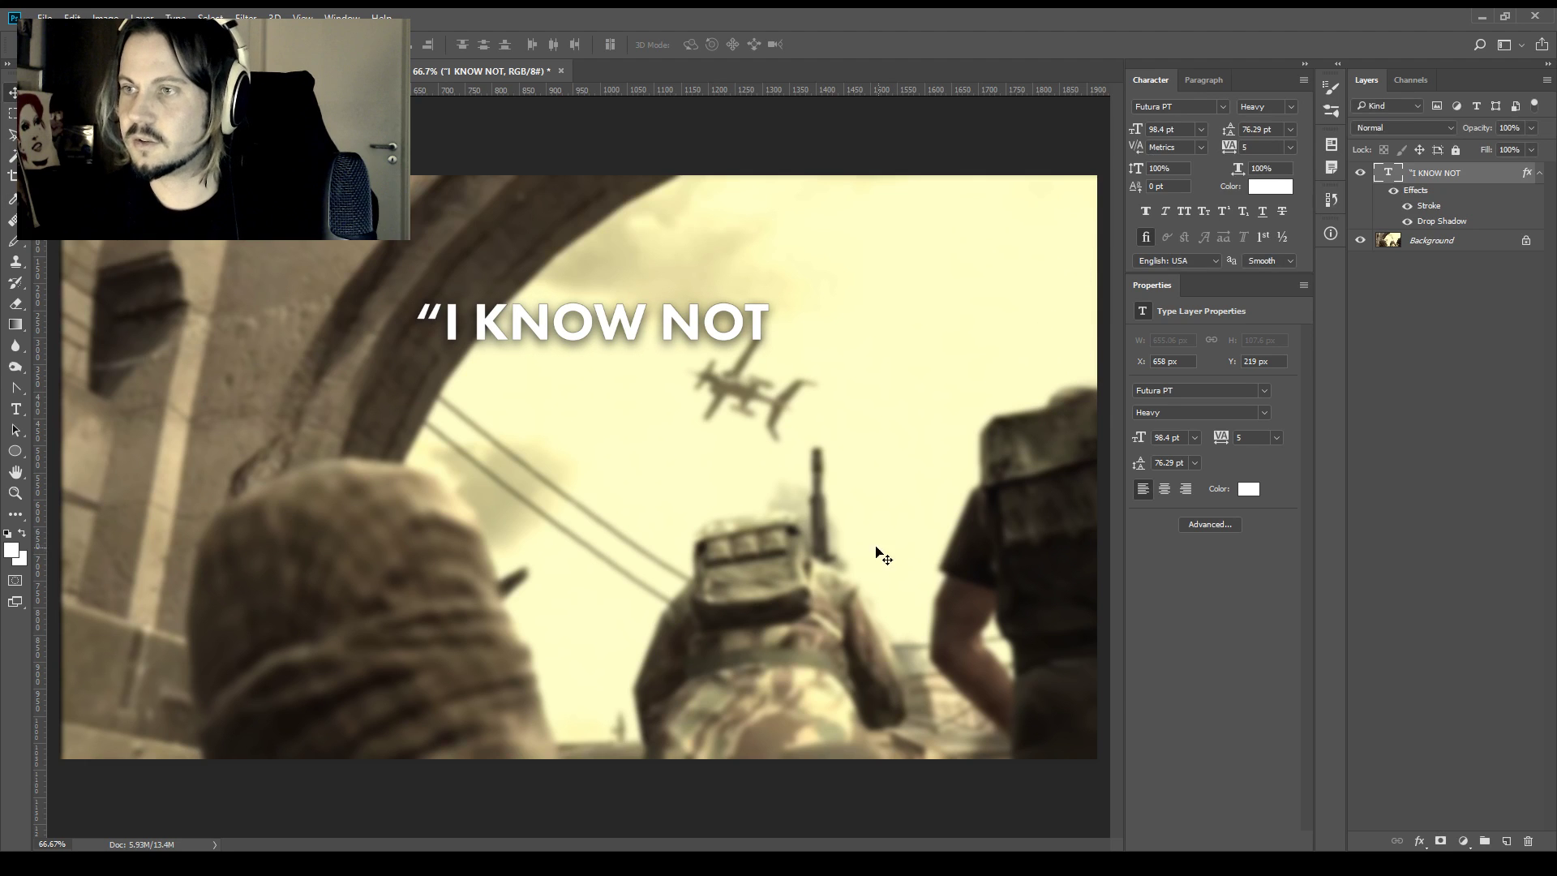
Set the quote text to centre alignment and centre it horizontally on the background
drag(673, 314, 646, 315)
key(t)
click(567, 44)
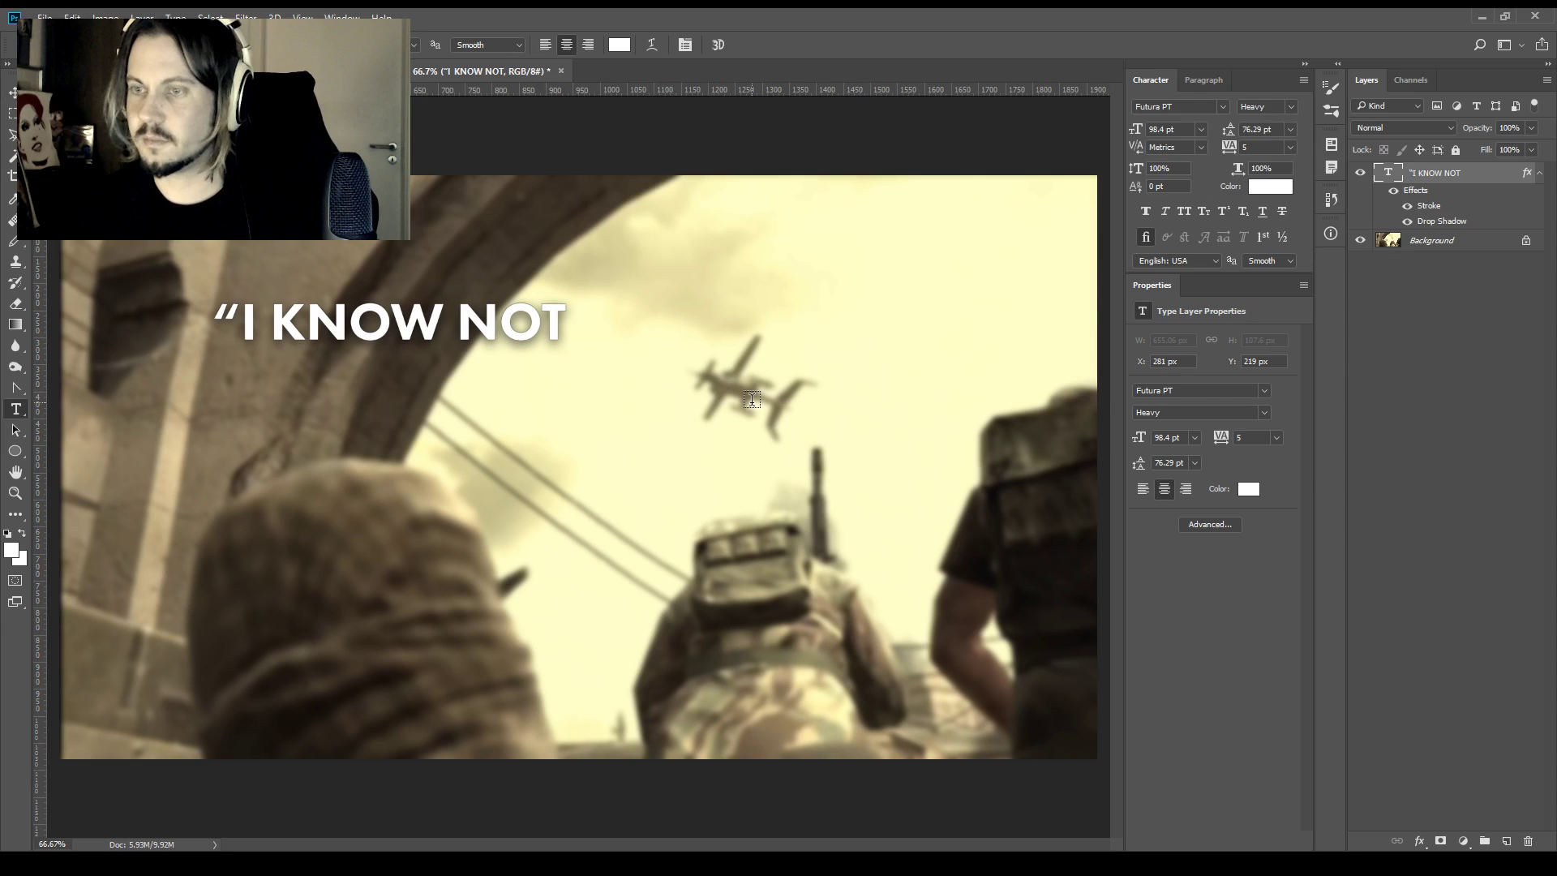
key(v)
click(1441, 242)
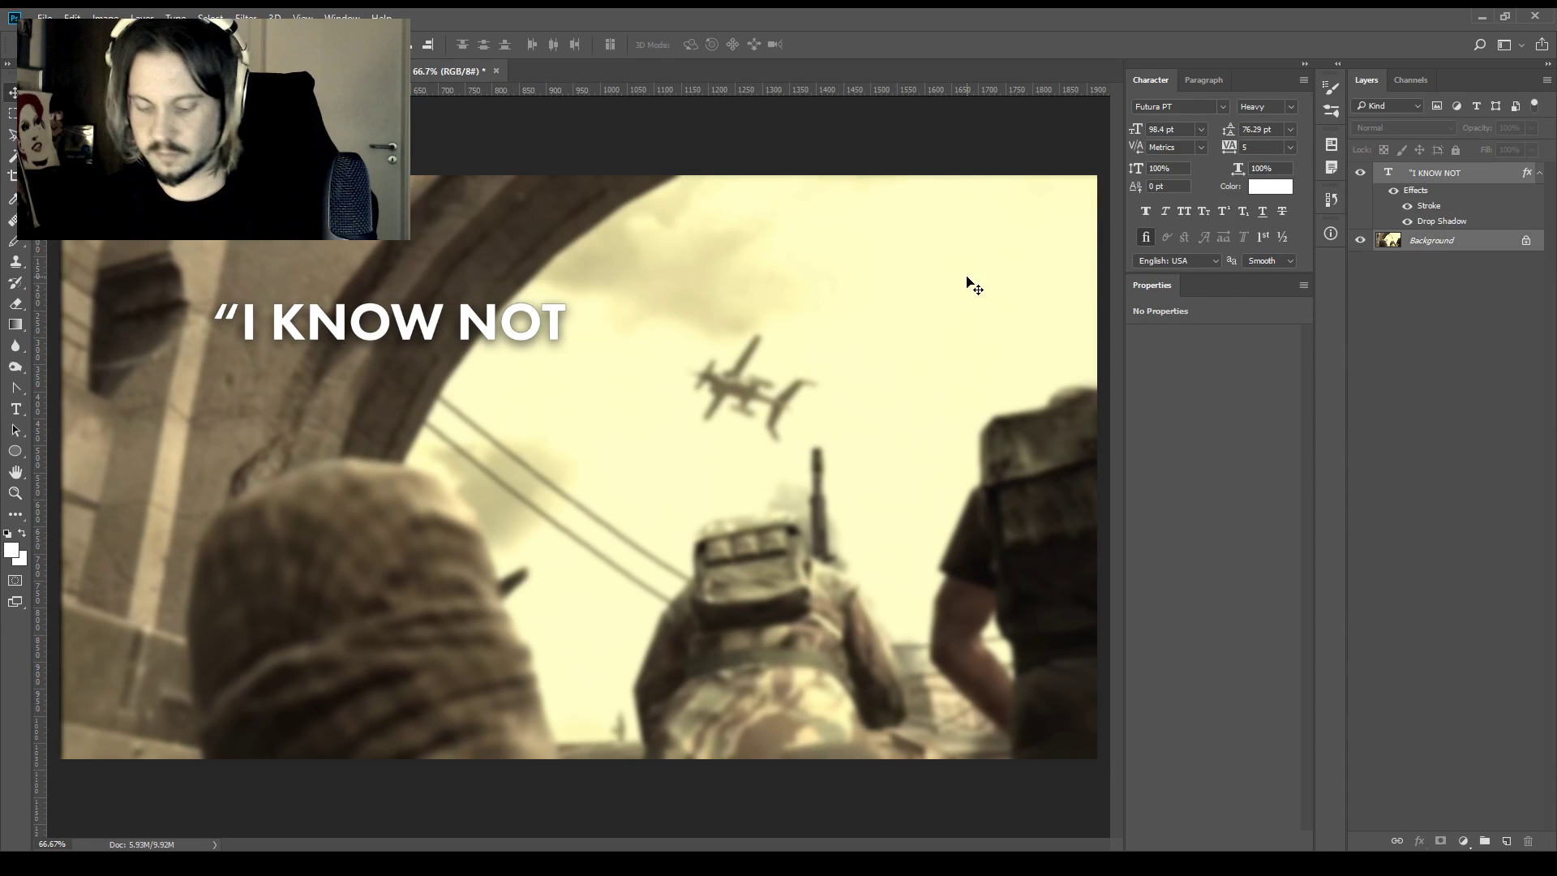
key(ctrl+z)
key(t)
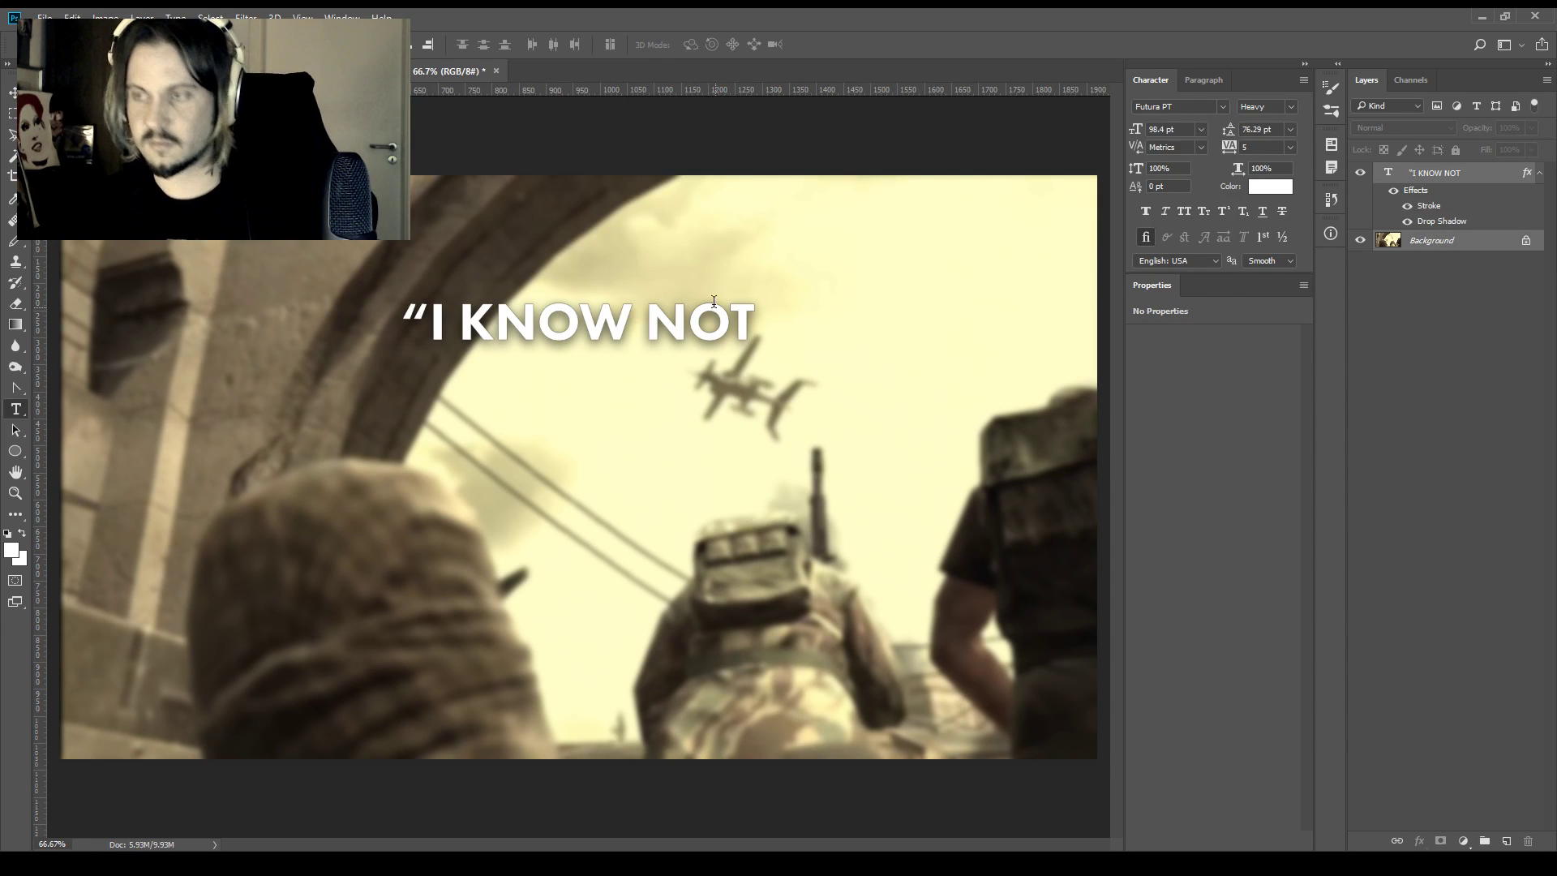
click(747, 312)
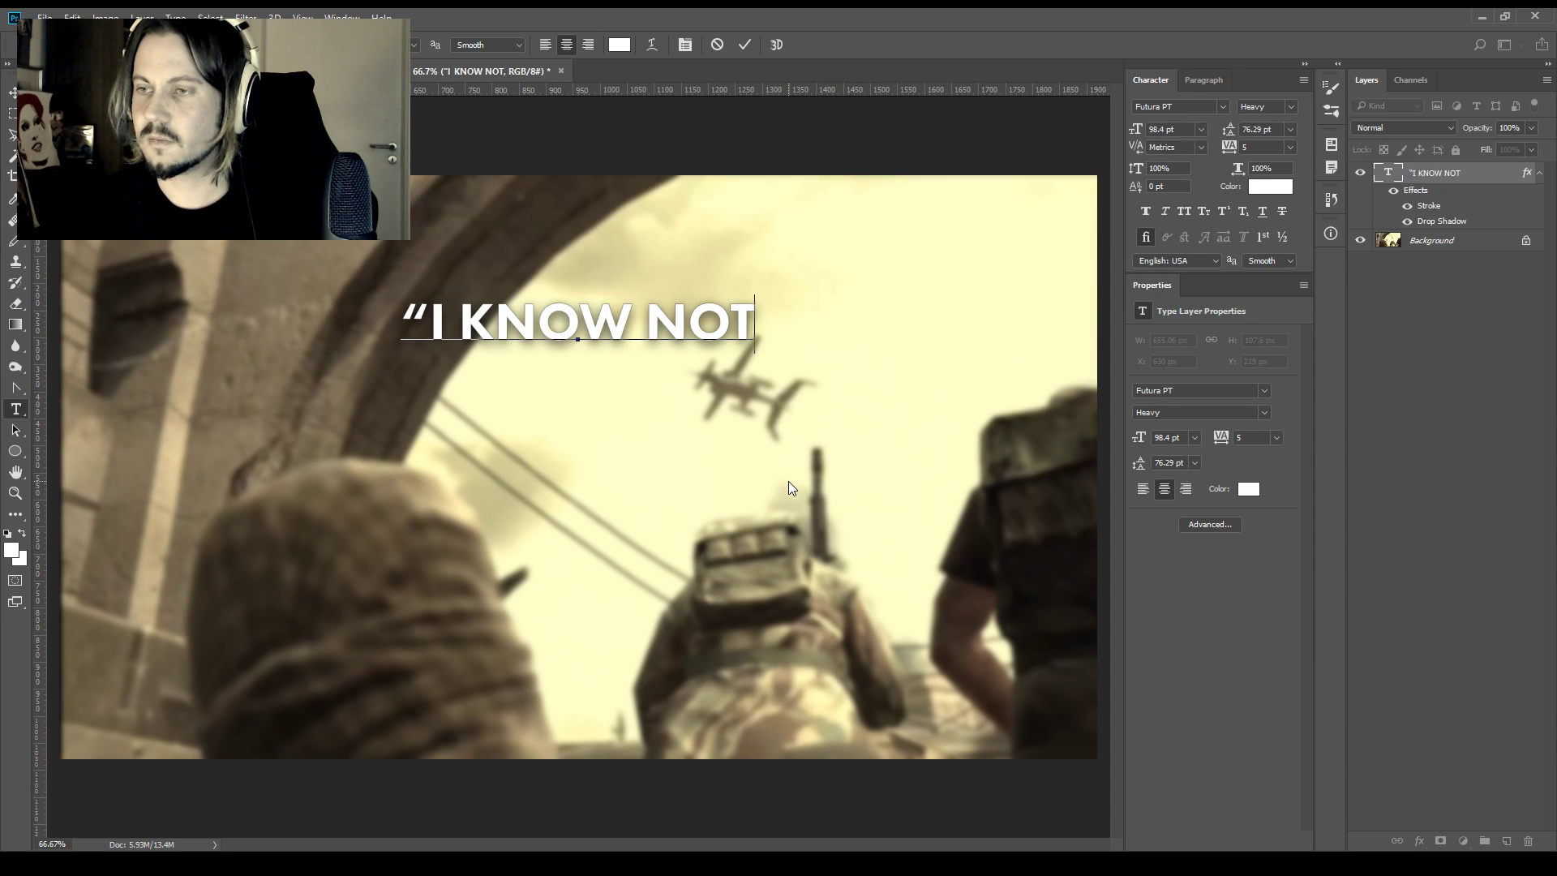
click(788, 480)
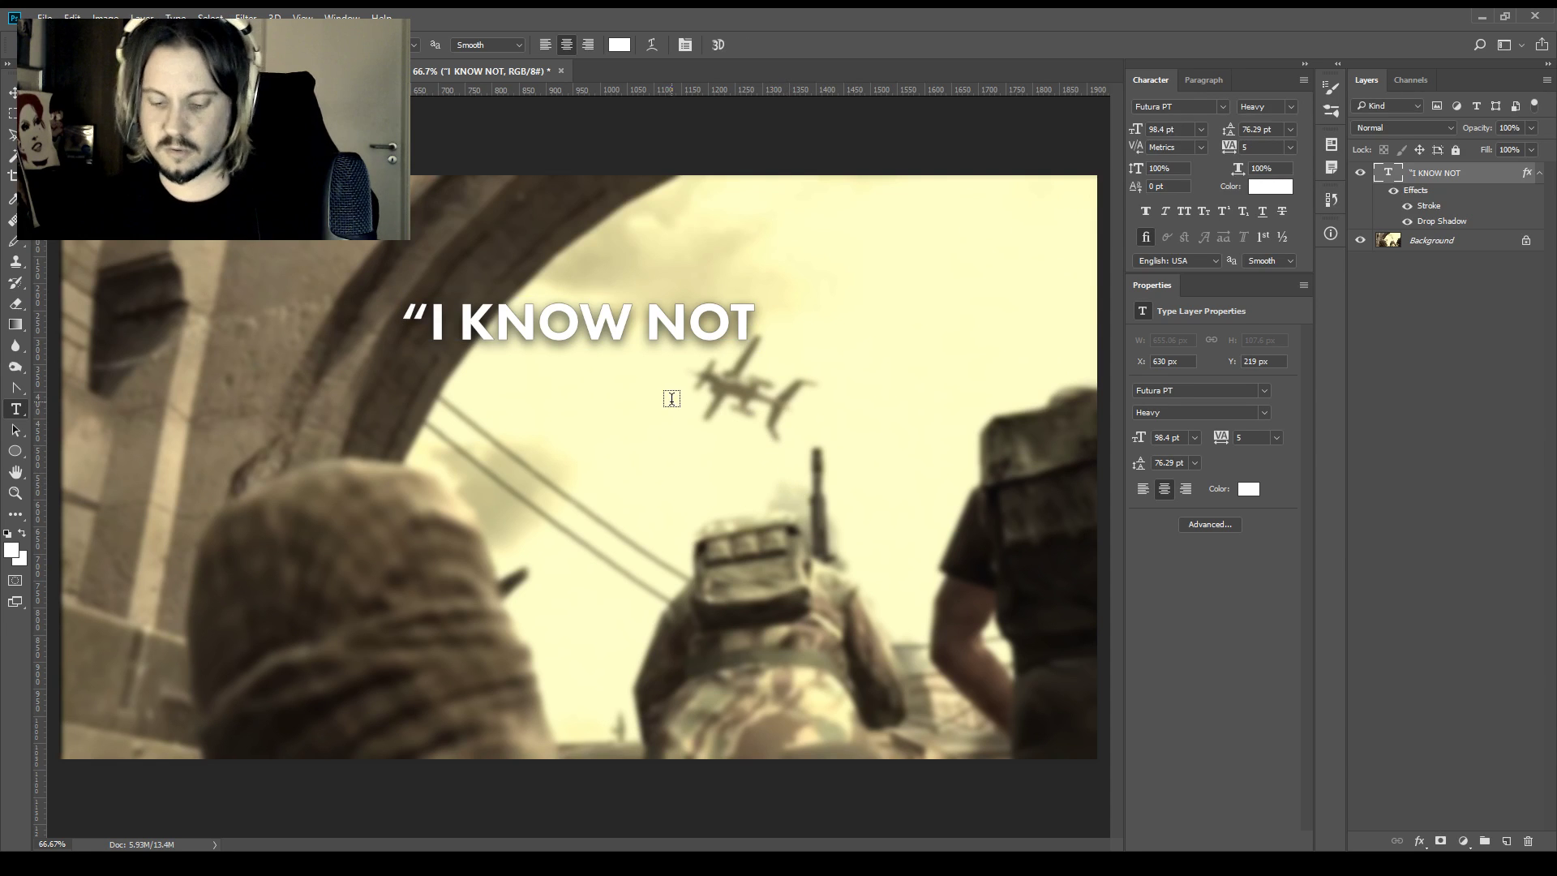
drag(684, 379, 692, 451)
click(587, 402)
key(ctrl+a)
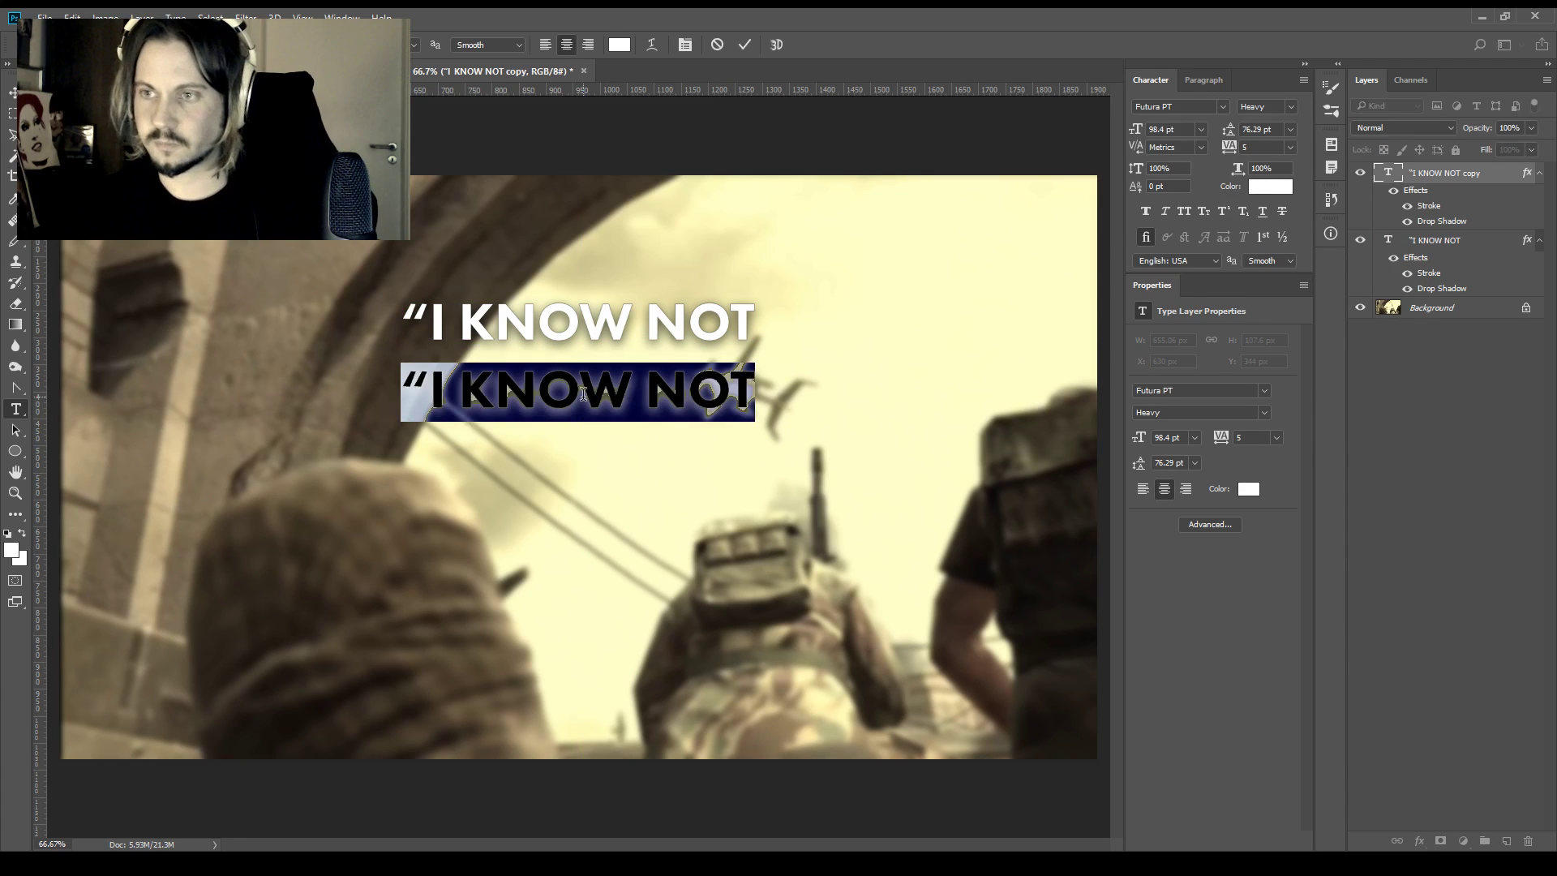
text(WITH WHAT)
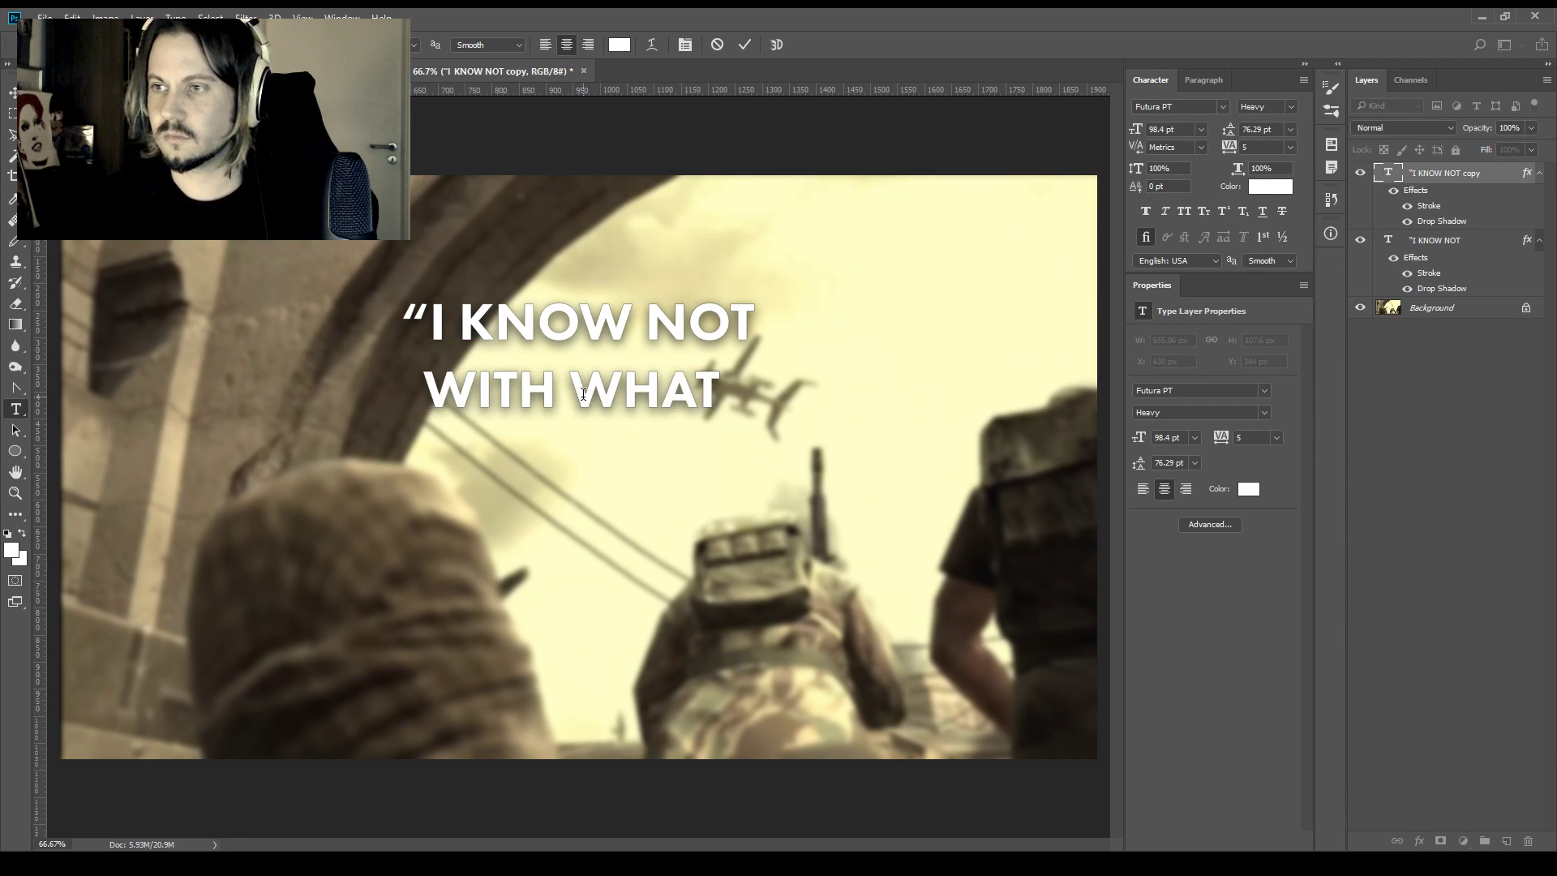
key(Escape)
drag(1427, 168, 1528, 841)
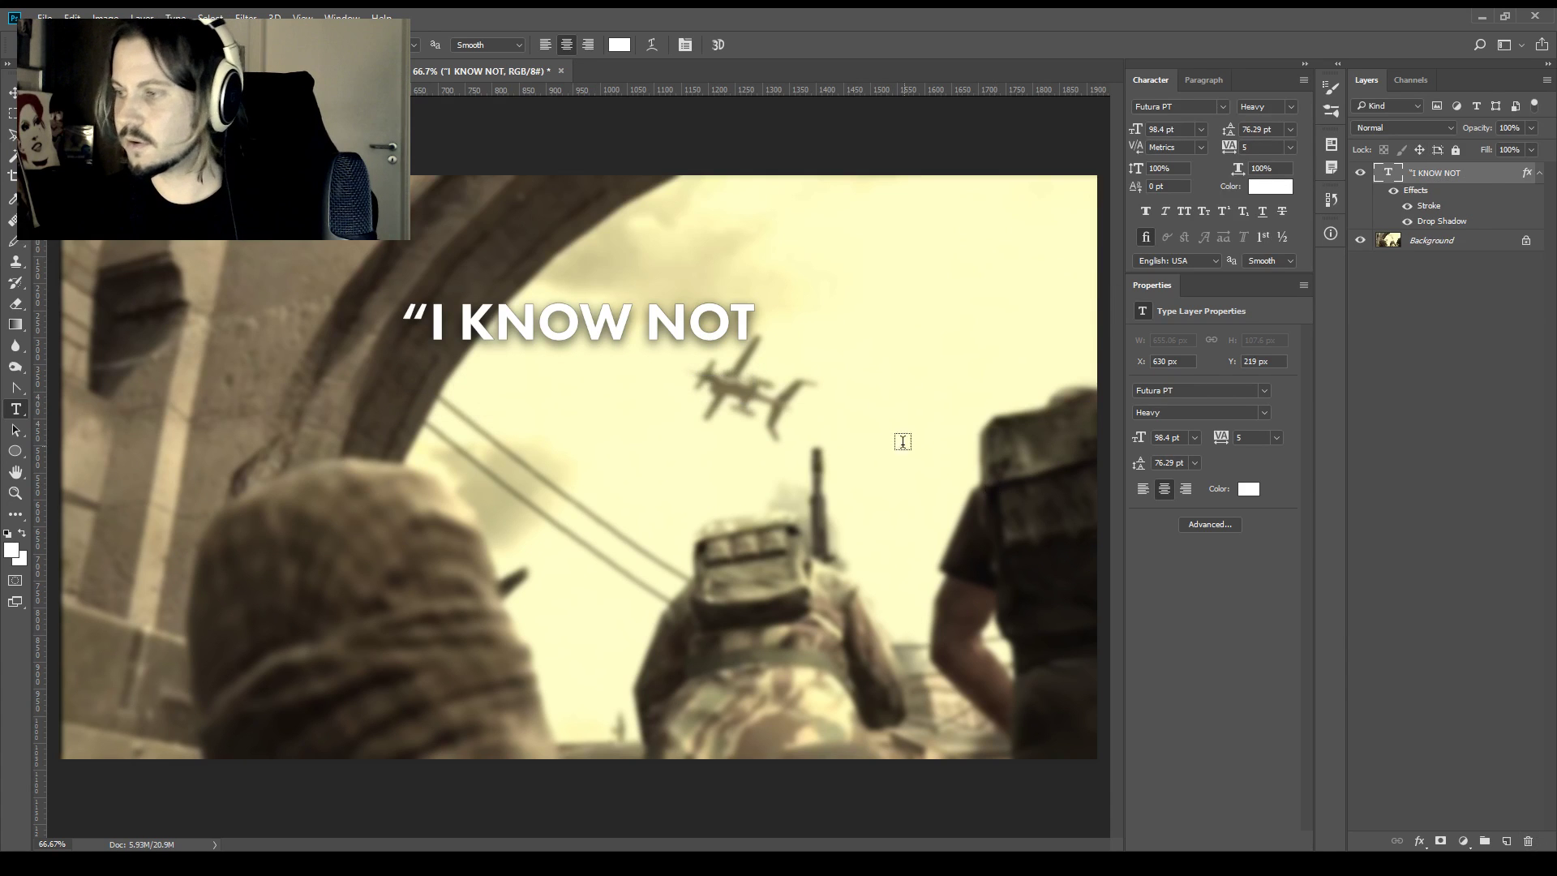
Try to continue the quote with "WITH WHAT WEAPONS" on a second line of the same text layer using automatic leading
click(759, 320)
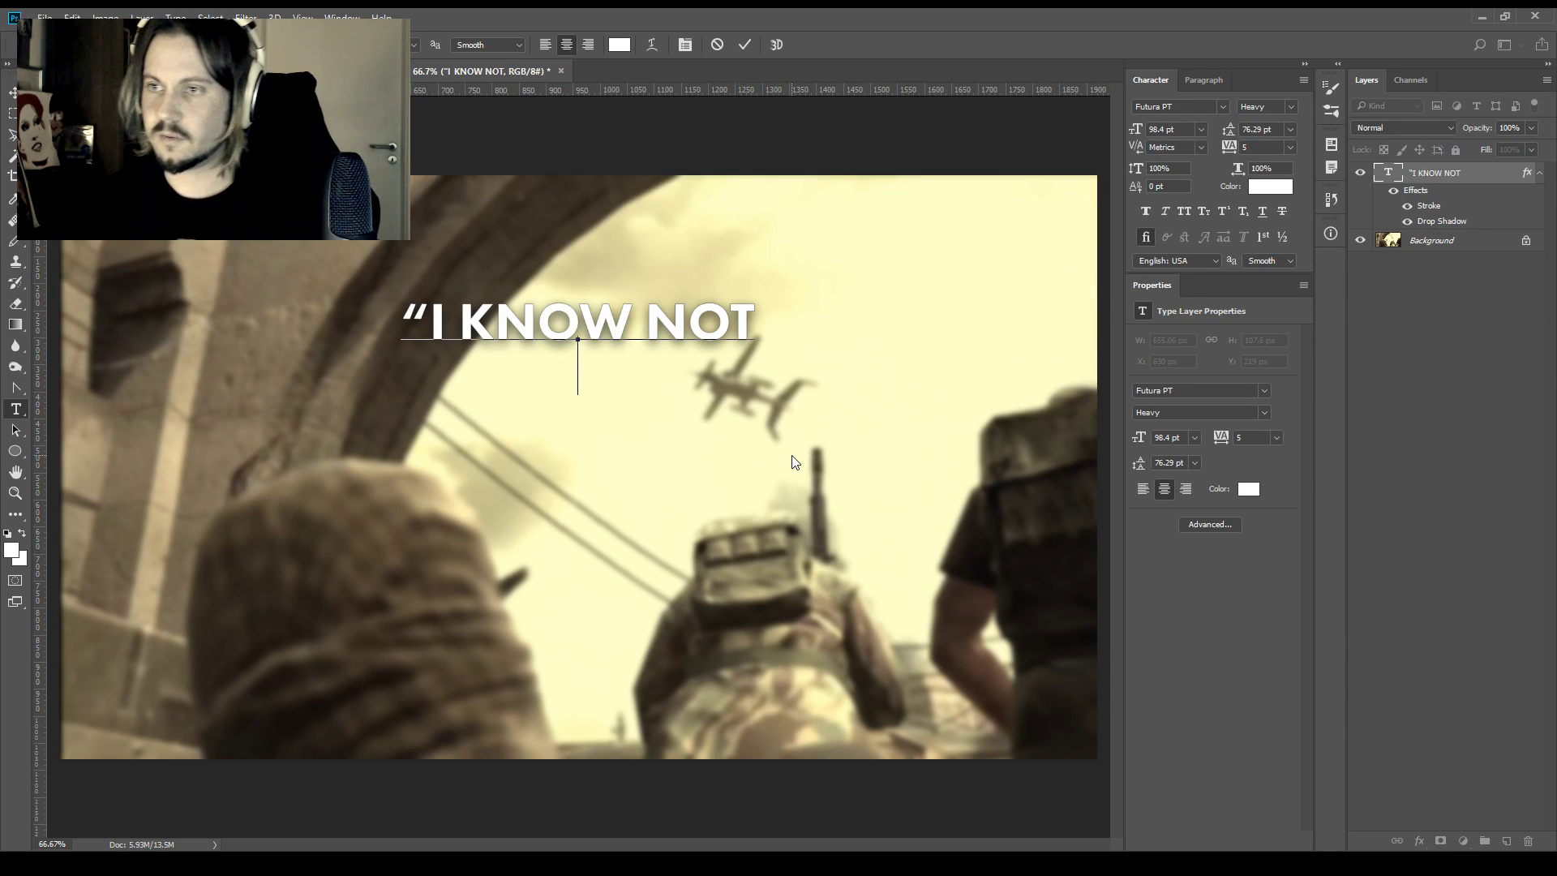
key(Return)
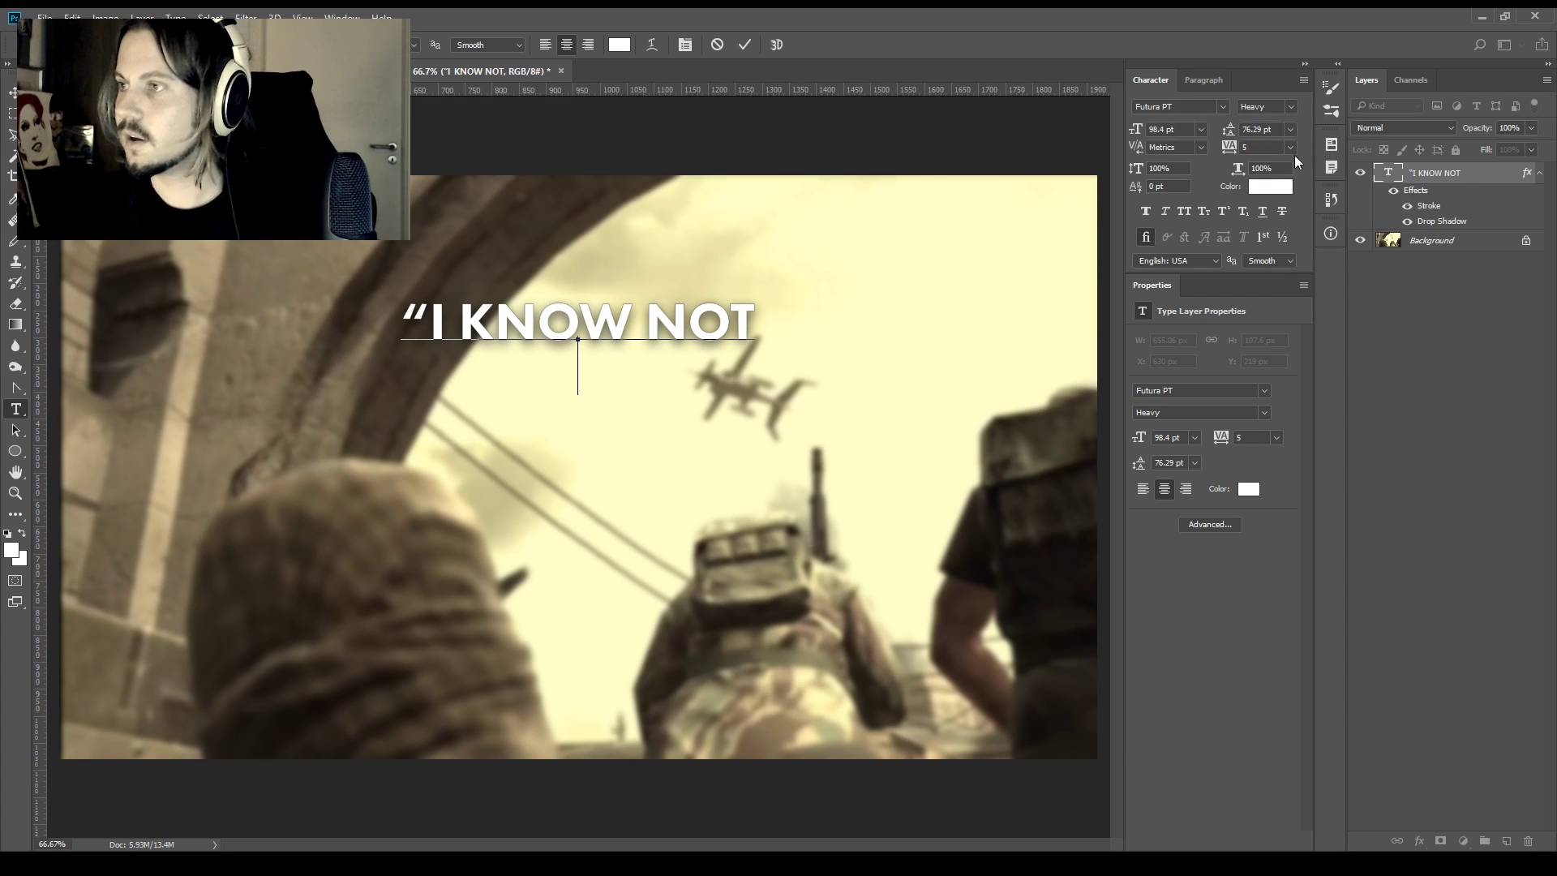
key(ctrl+alt+shift+a)
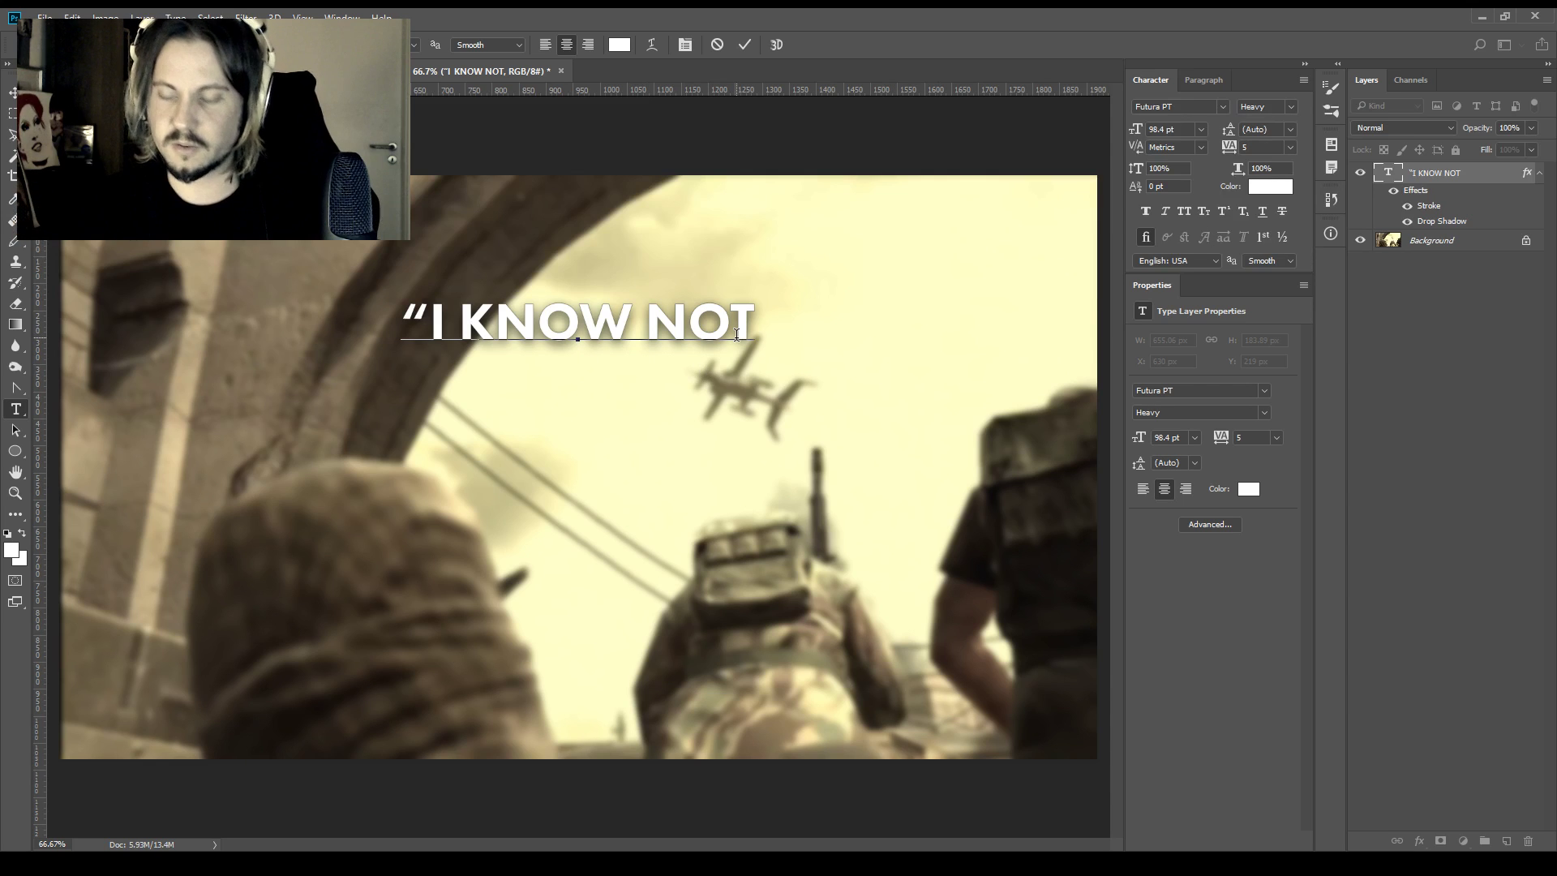
text(WITH WHAT E)
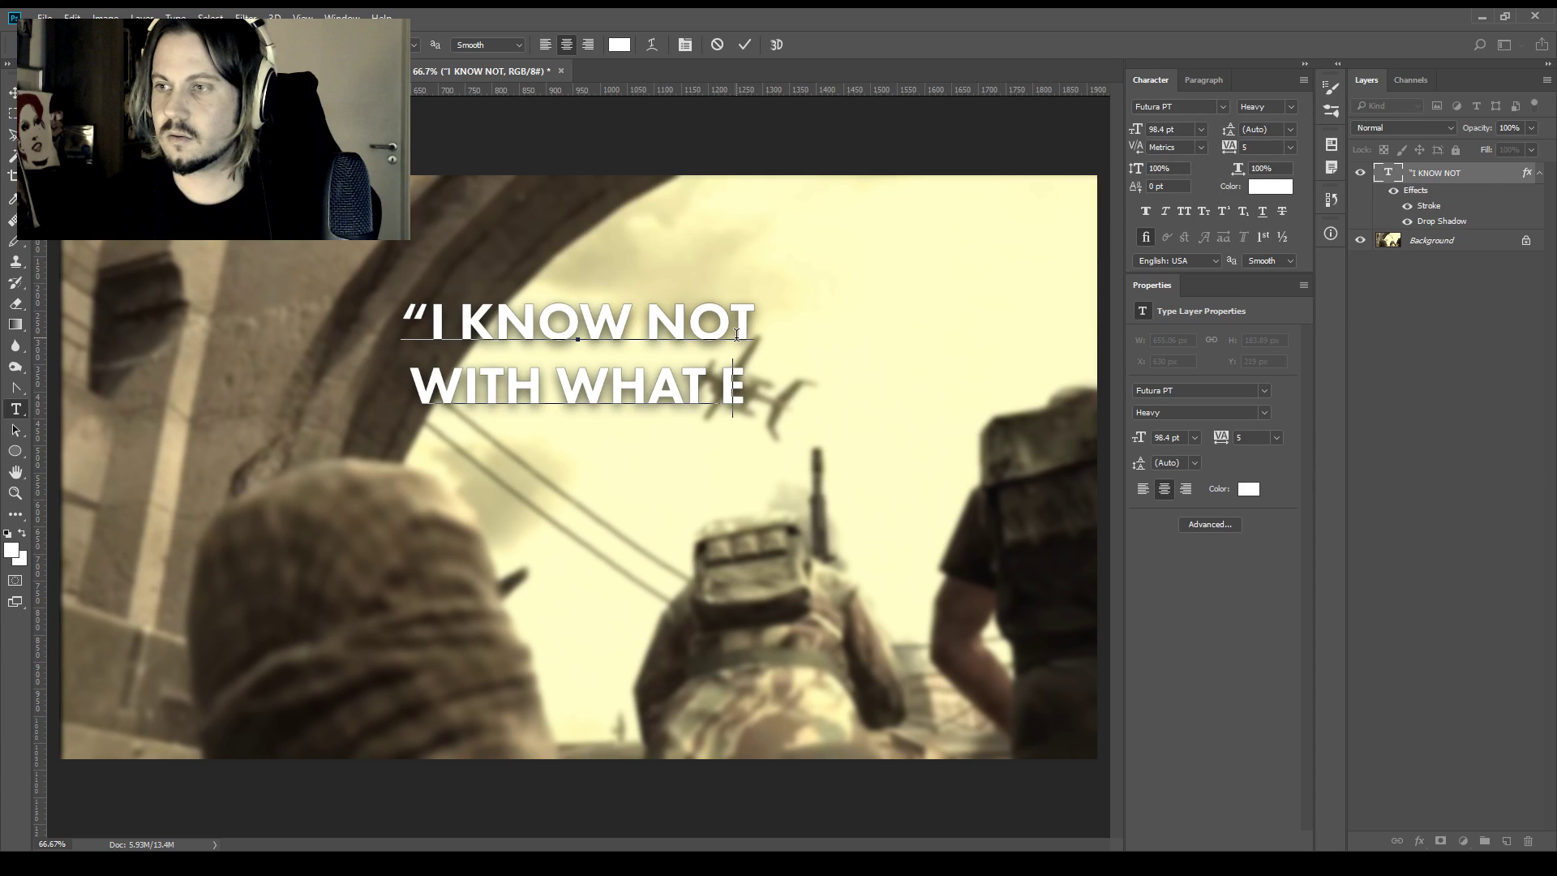
key(BackSpace)
text(WEAPONS)
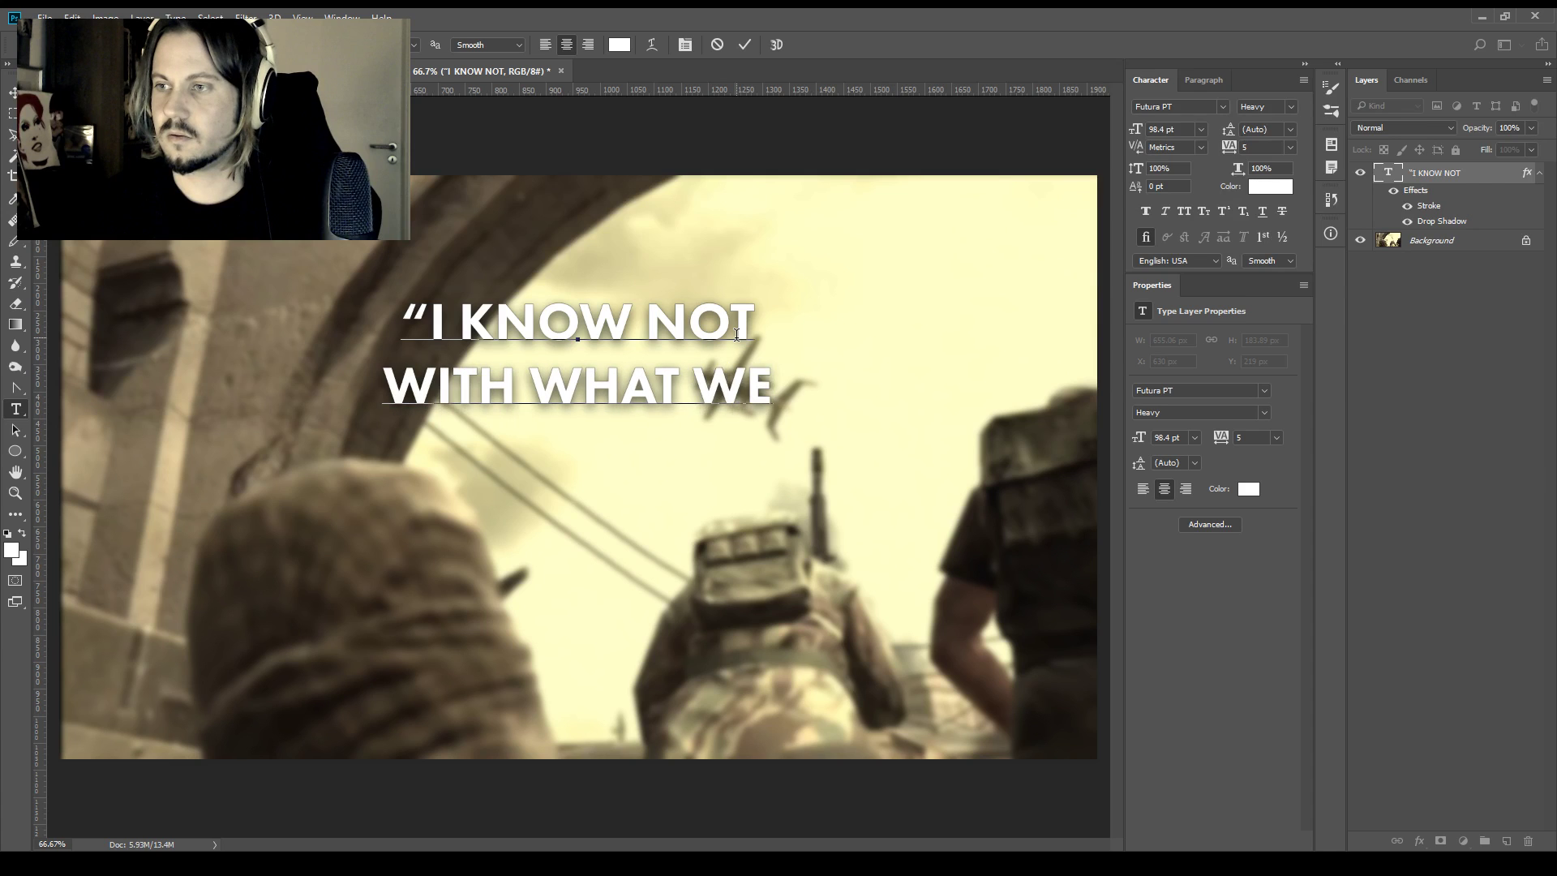
key(shift+Home)
key(BackSpace)
key(BackSpace)
key(ctrl+Return)
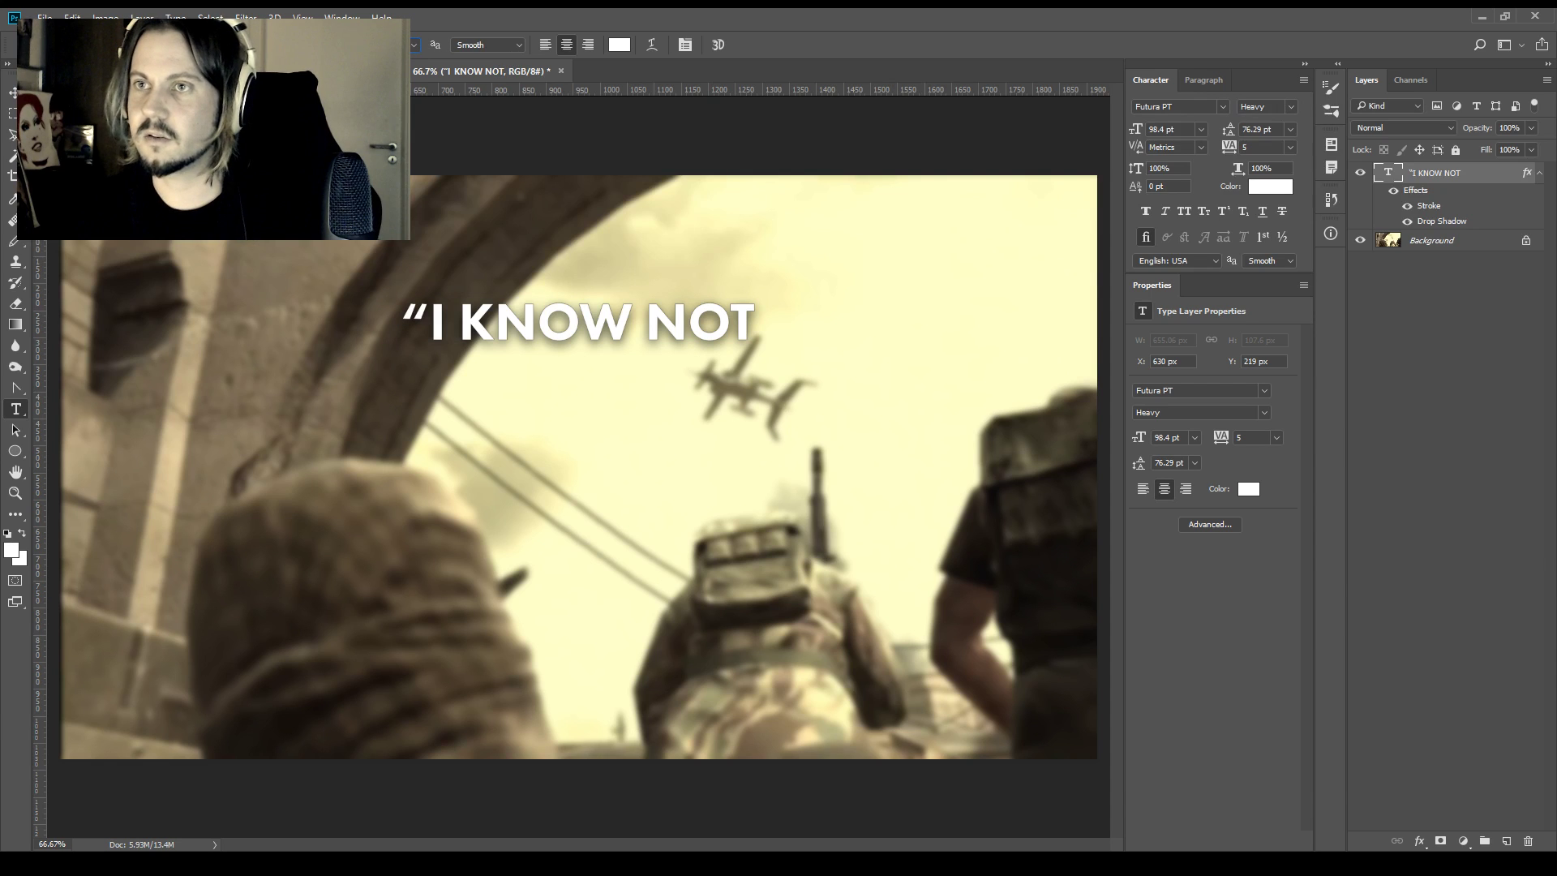
Reduce the quote text to 70 pt and extend the line with "WITH WHAT WEAPONS"
click(697, 324)
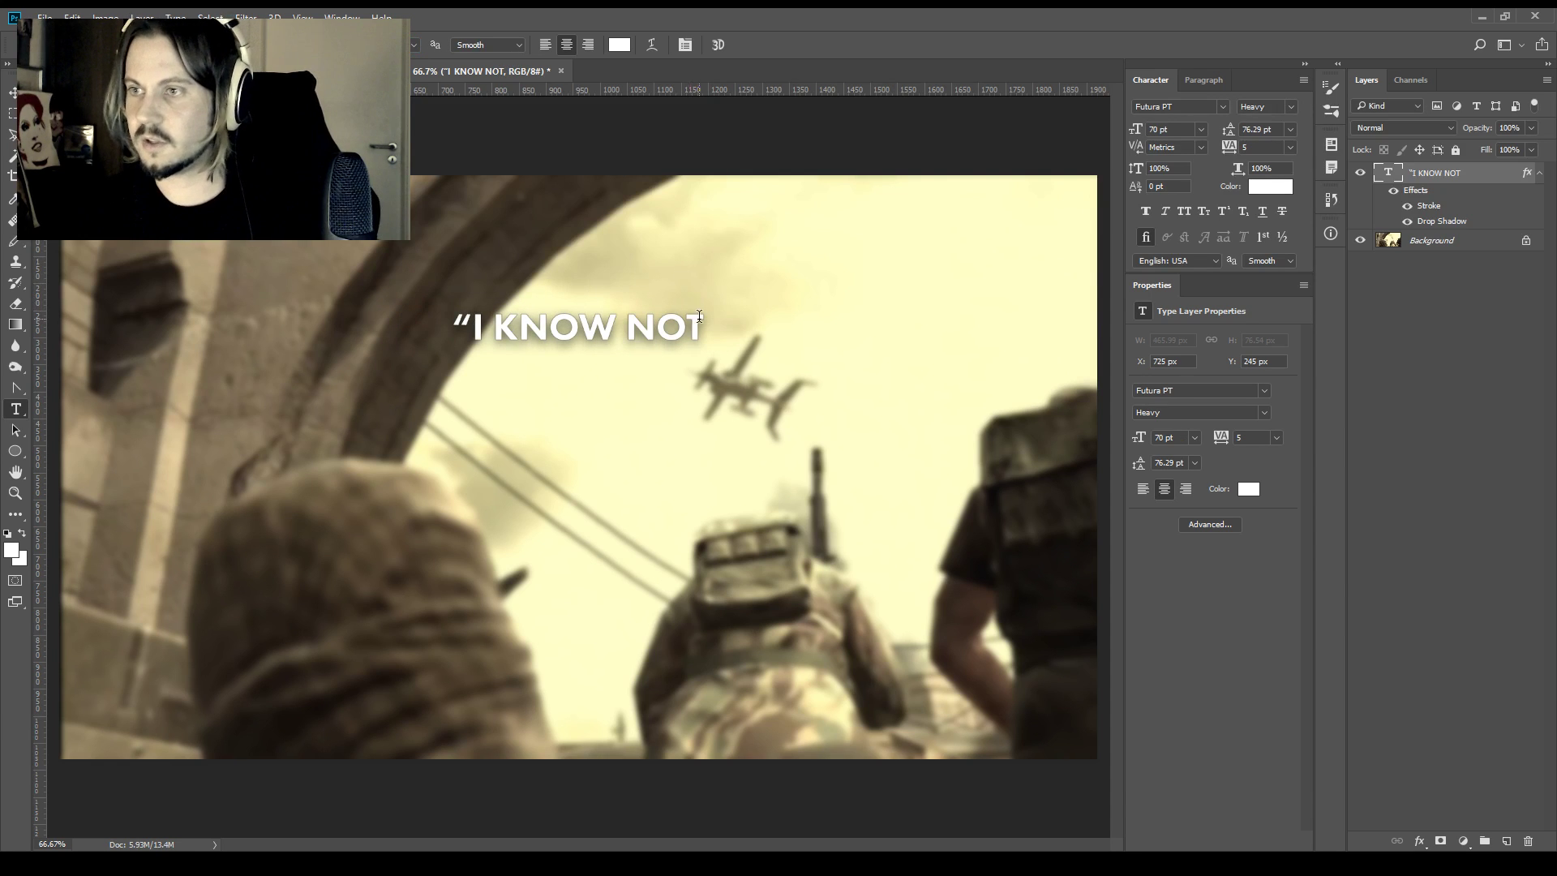
text(WITH WHAT )
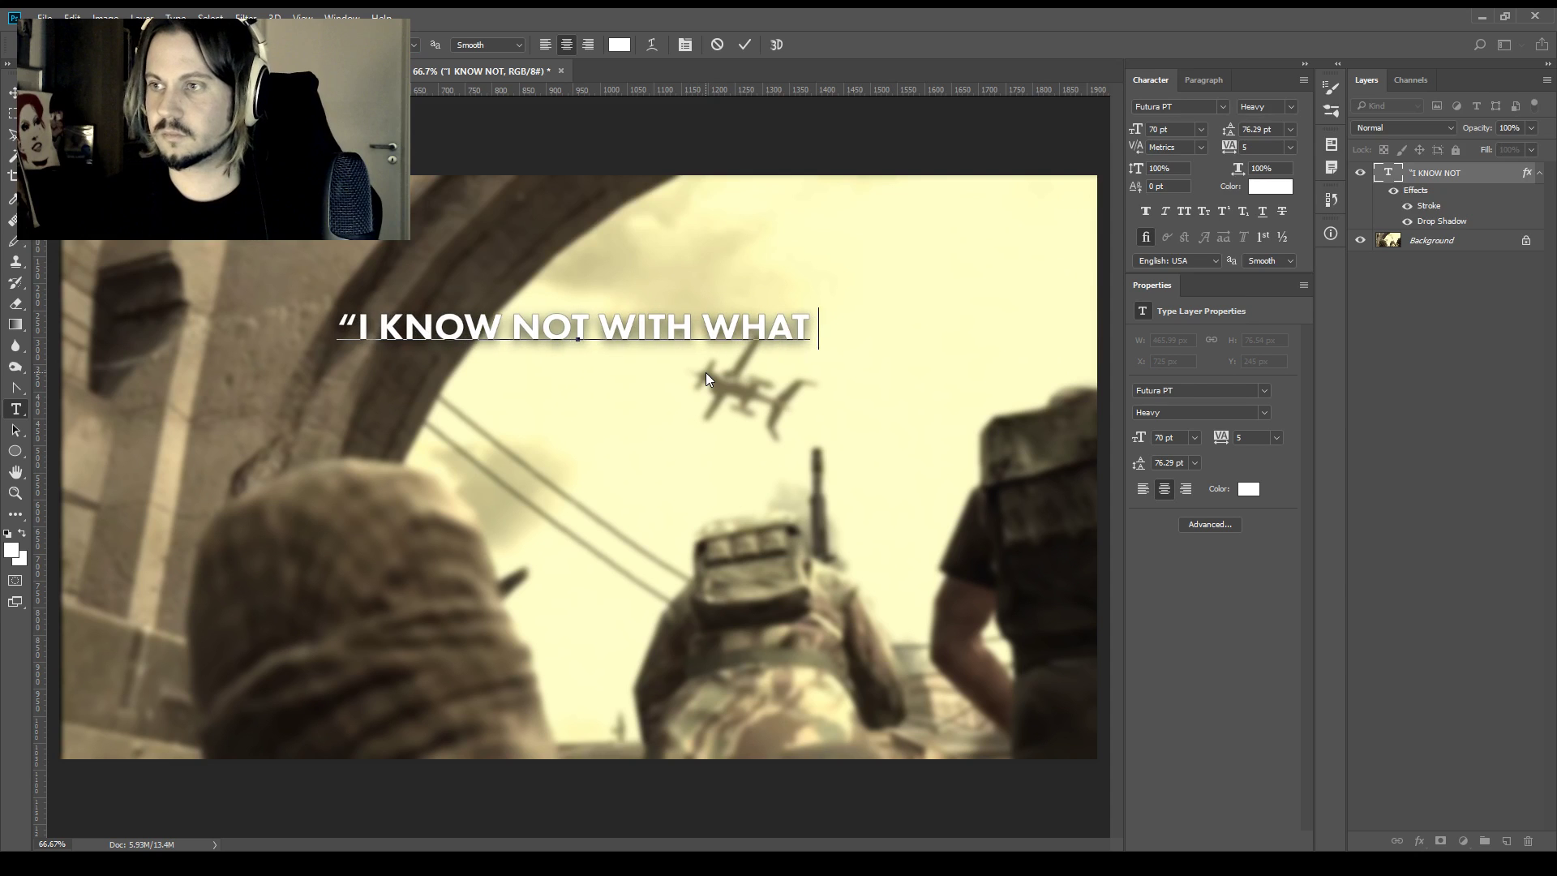
text(WEAPONS)
key(ctrl)
key(ctrl+Return)
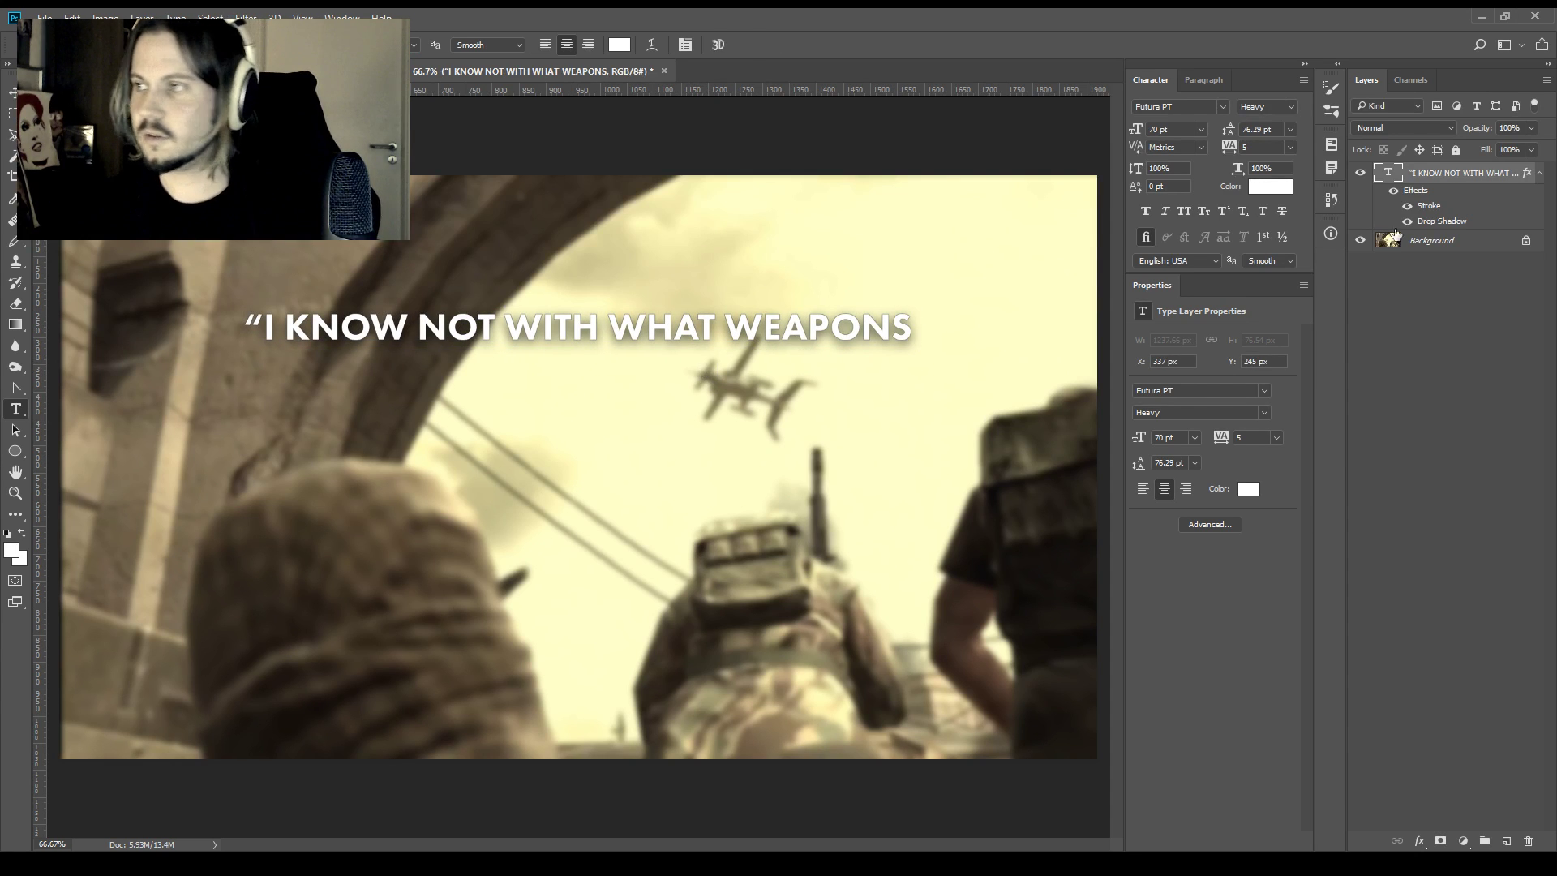
Duplicate the first quote line directly below it and replace the copy's text with "WORLD WAR III WILL BE FO"
key(v)
drag(639, 377, 657, 431)
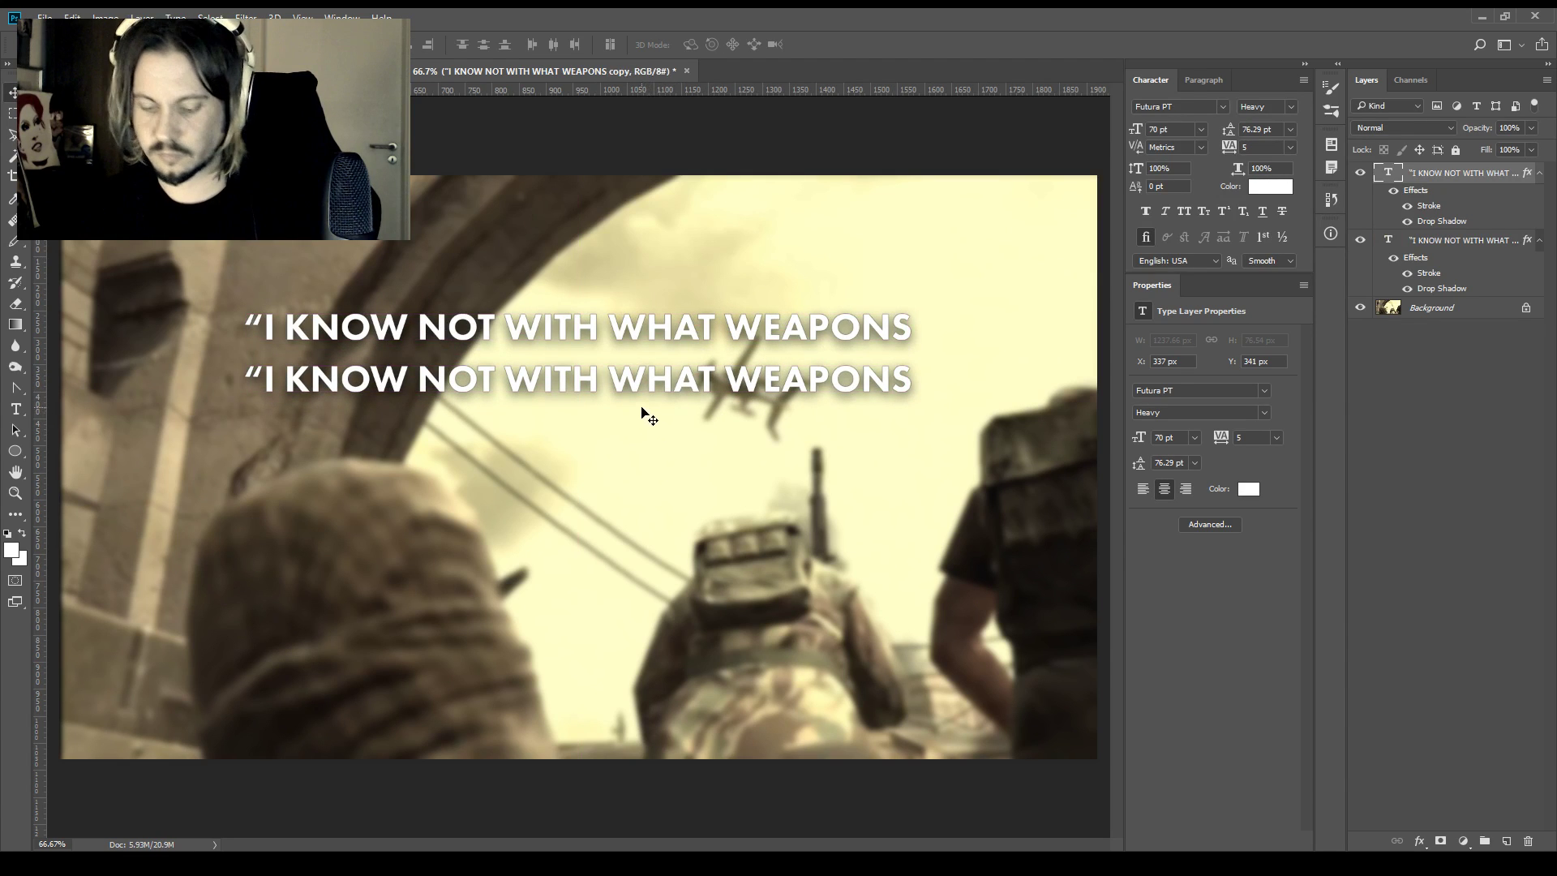
double_click(586, 377)
text(WORLD )
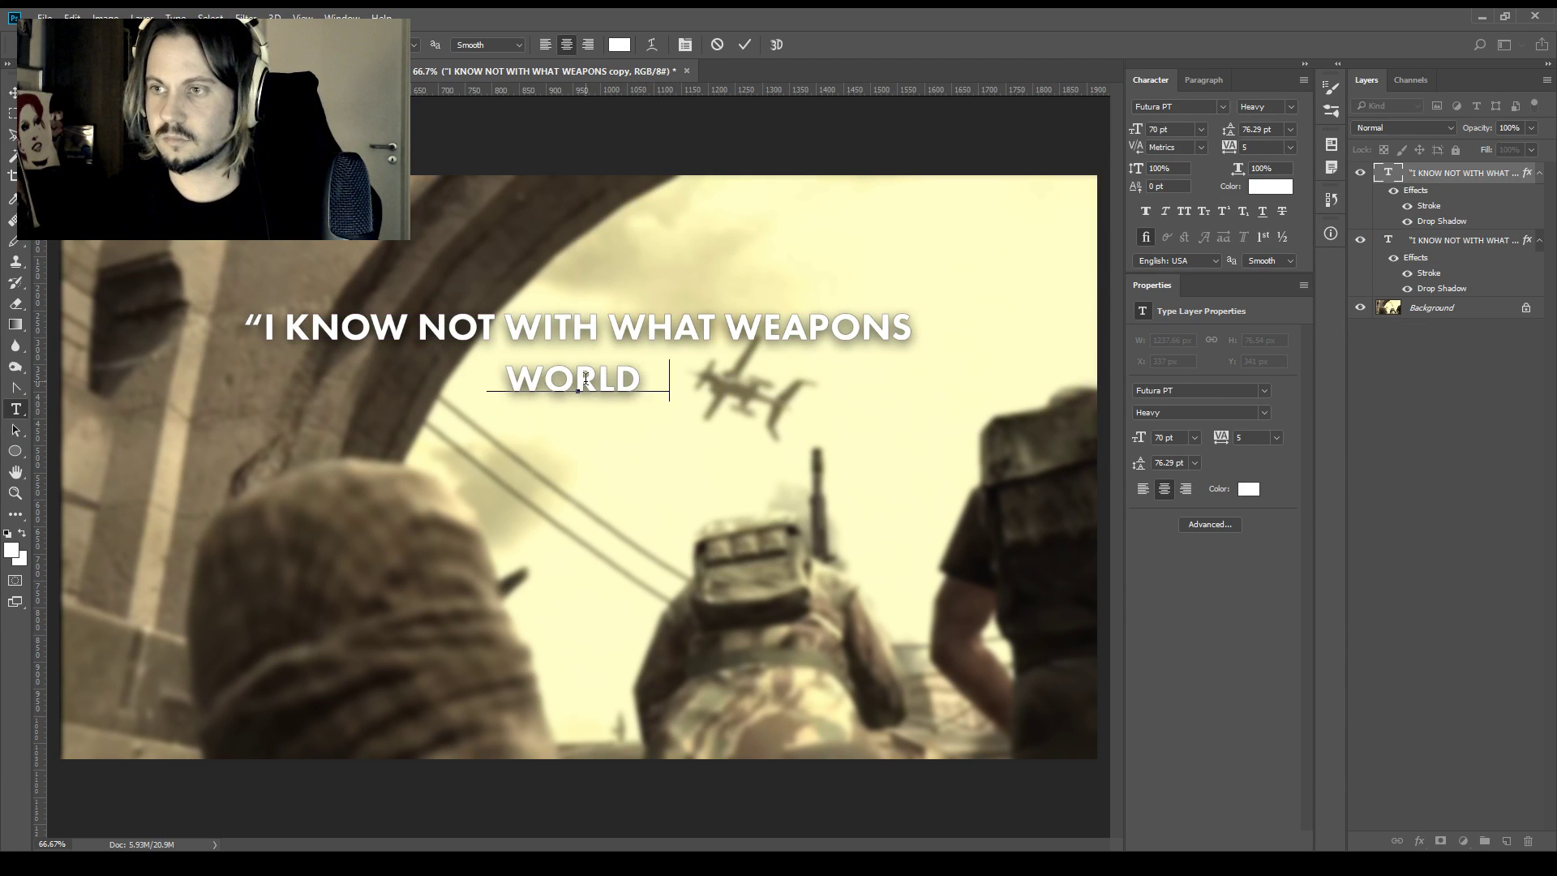
text(WAR III WILL )
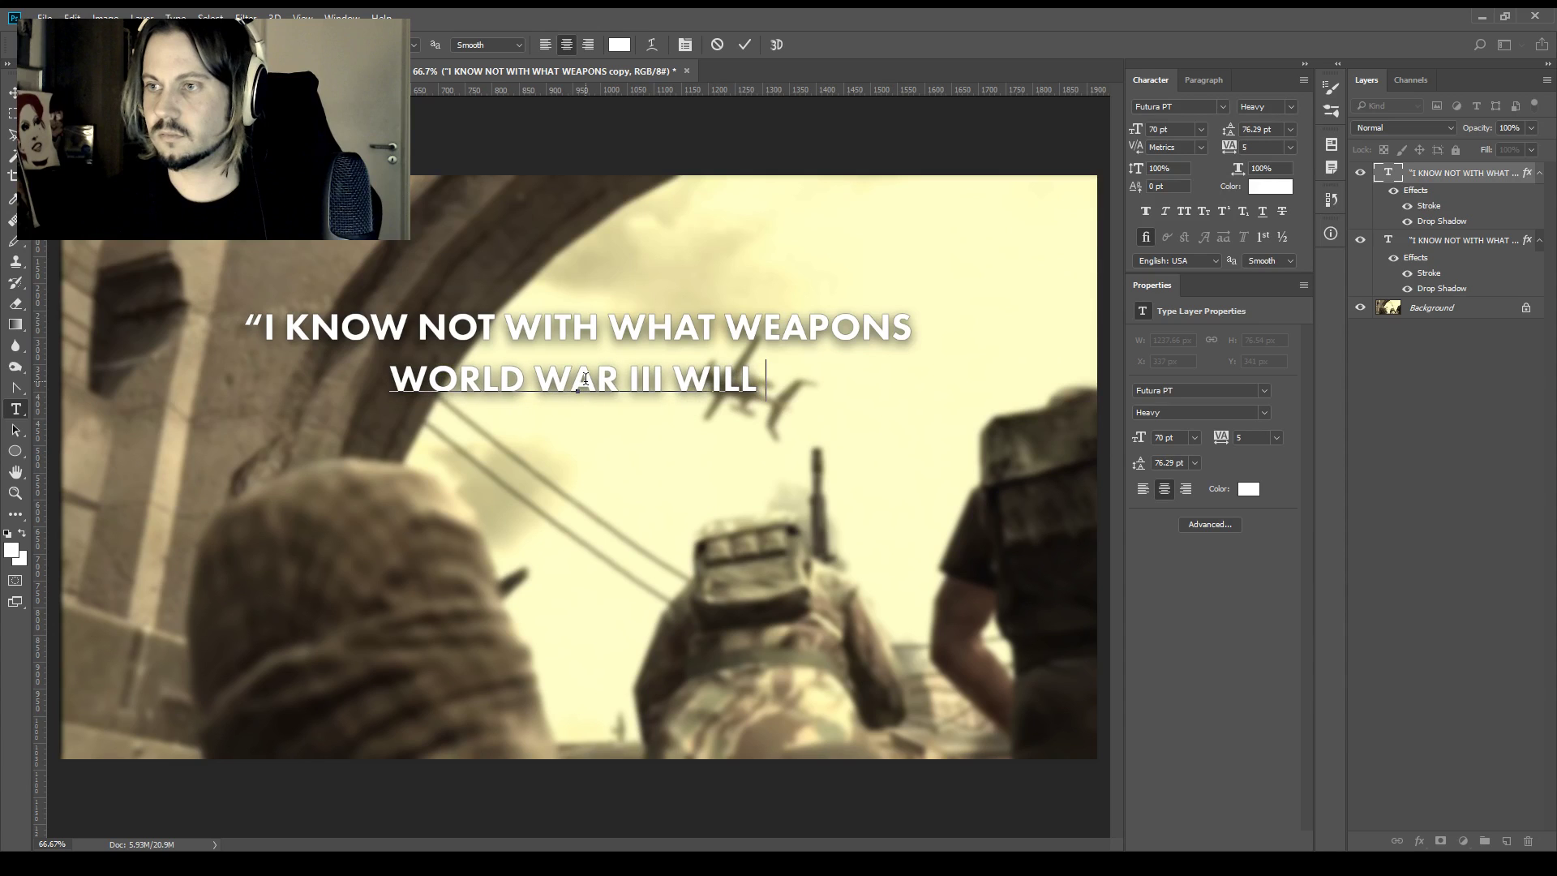
text(BE)
text( FPO)
key(BackSpace)
key(BackSpace)
text(O)
Replace "III" with "3" in the second line and complete it as "WORLD WAR 3 WILL BE FOUGHT,"
key(ctrl+Left)
key(ctrl+Left)
key(ctrl+Left)
key(BackSpace)
key(BackSpace)
key(BackSpace)
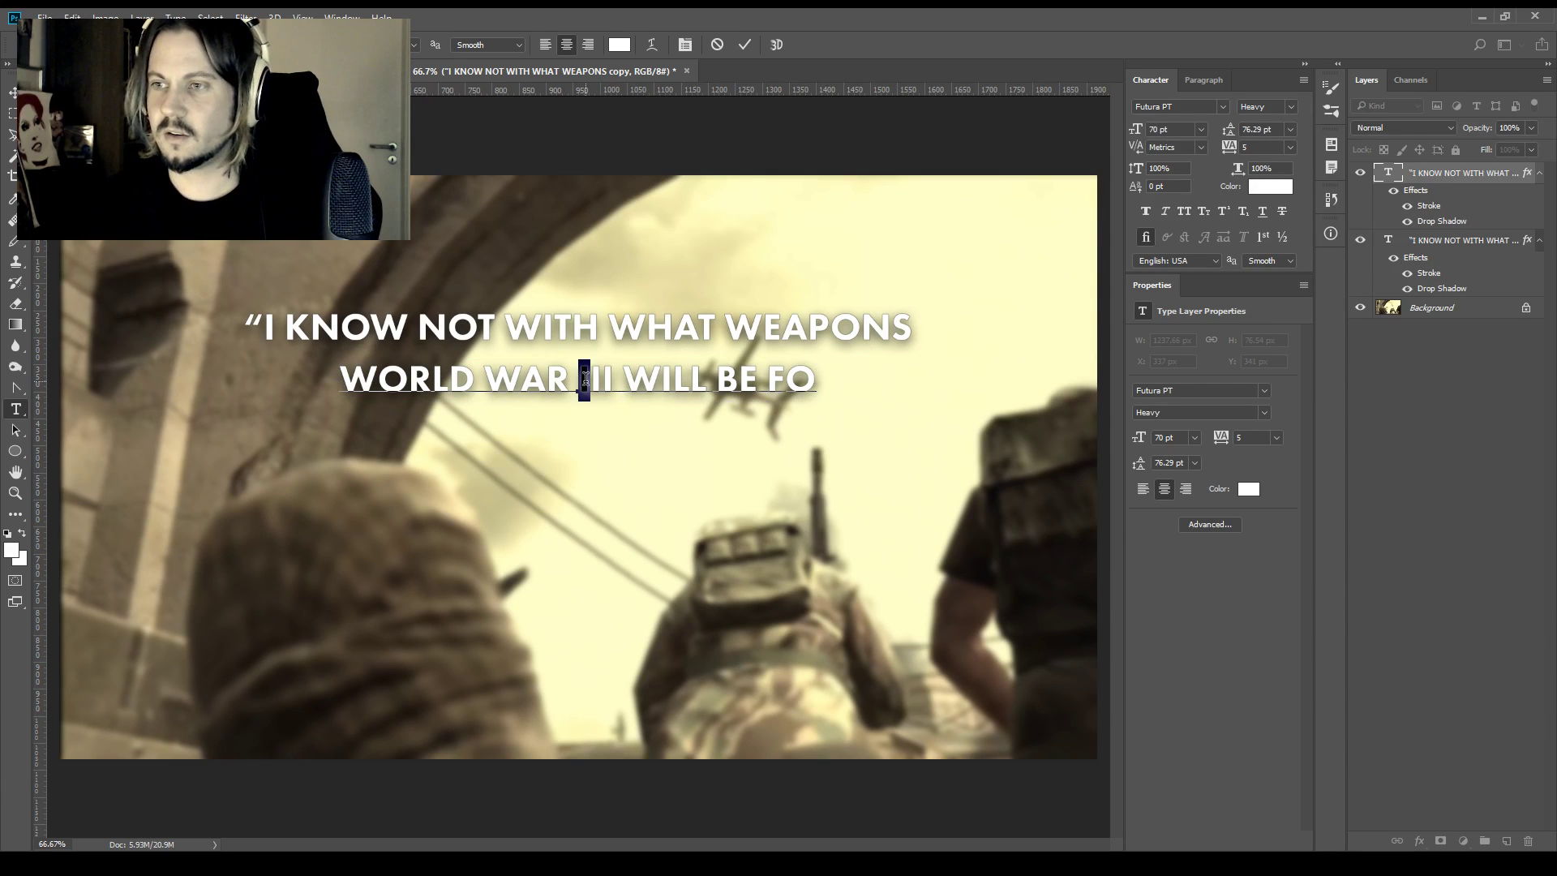
text(3)
key(End)
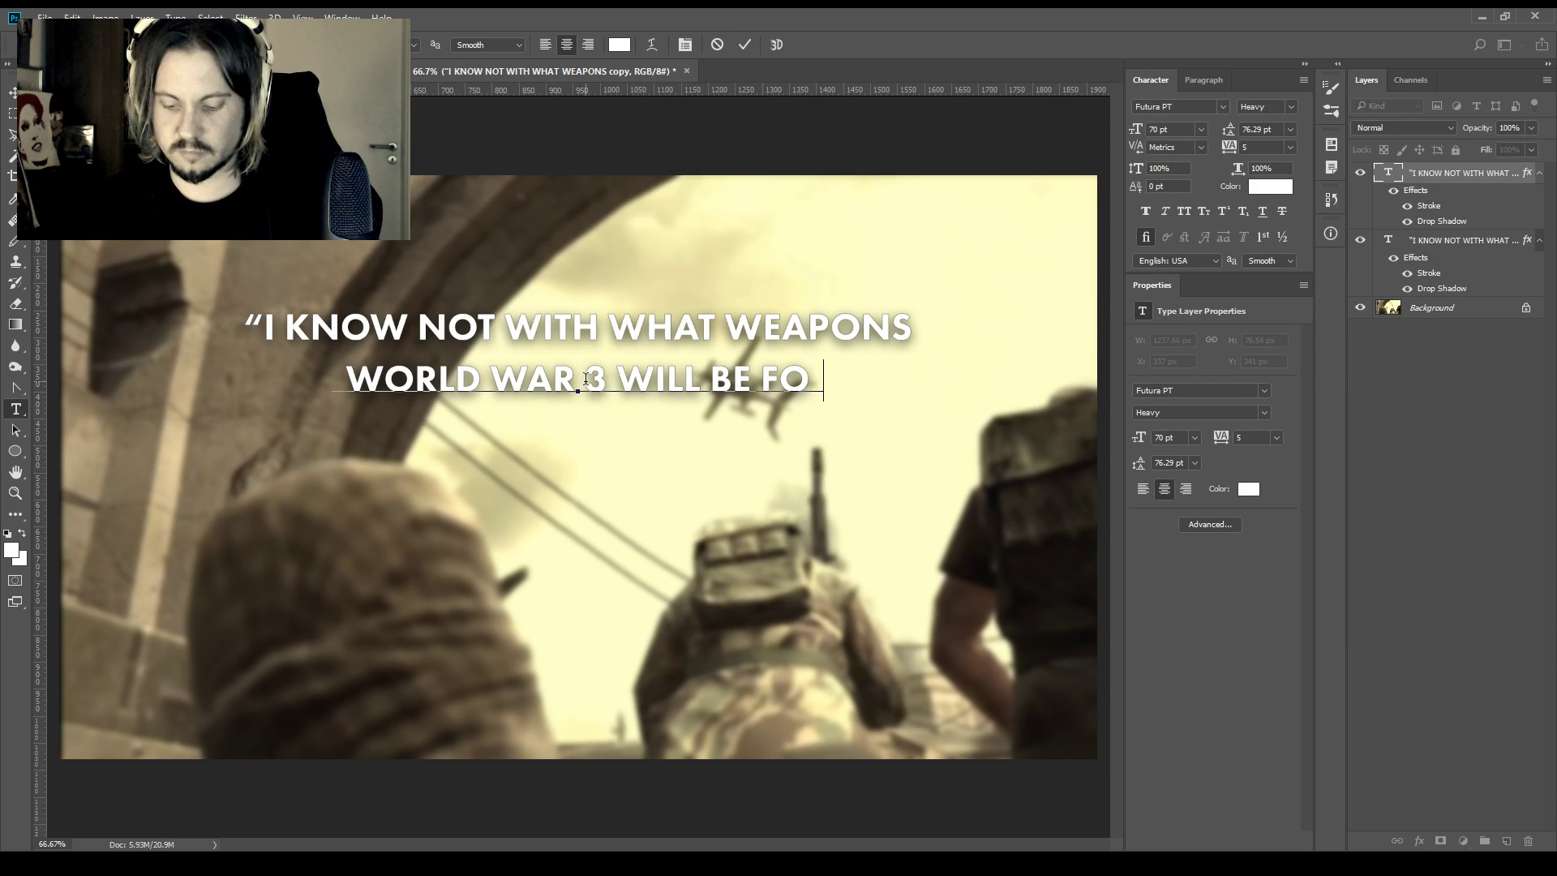
text(UGHT)
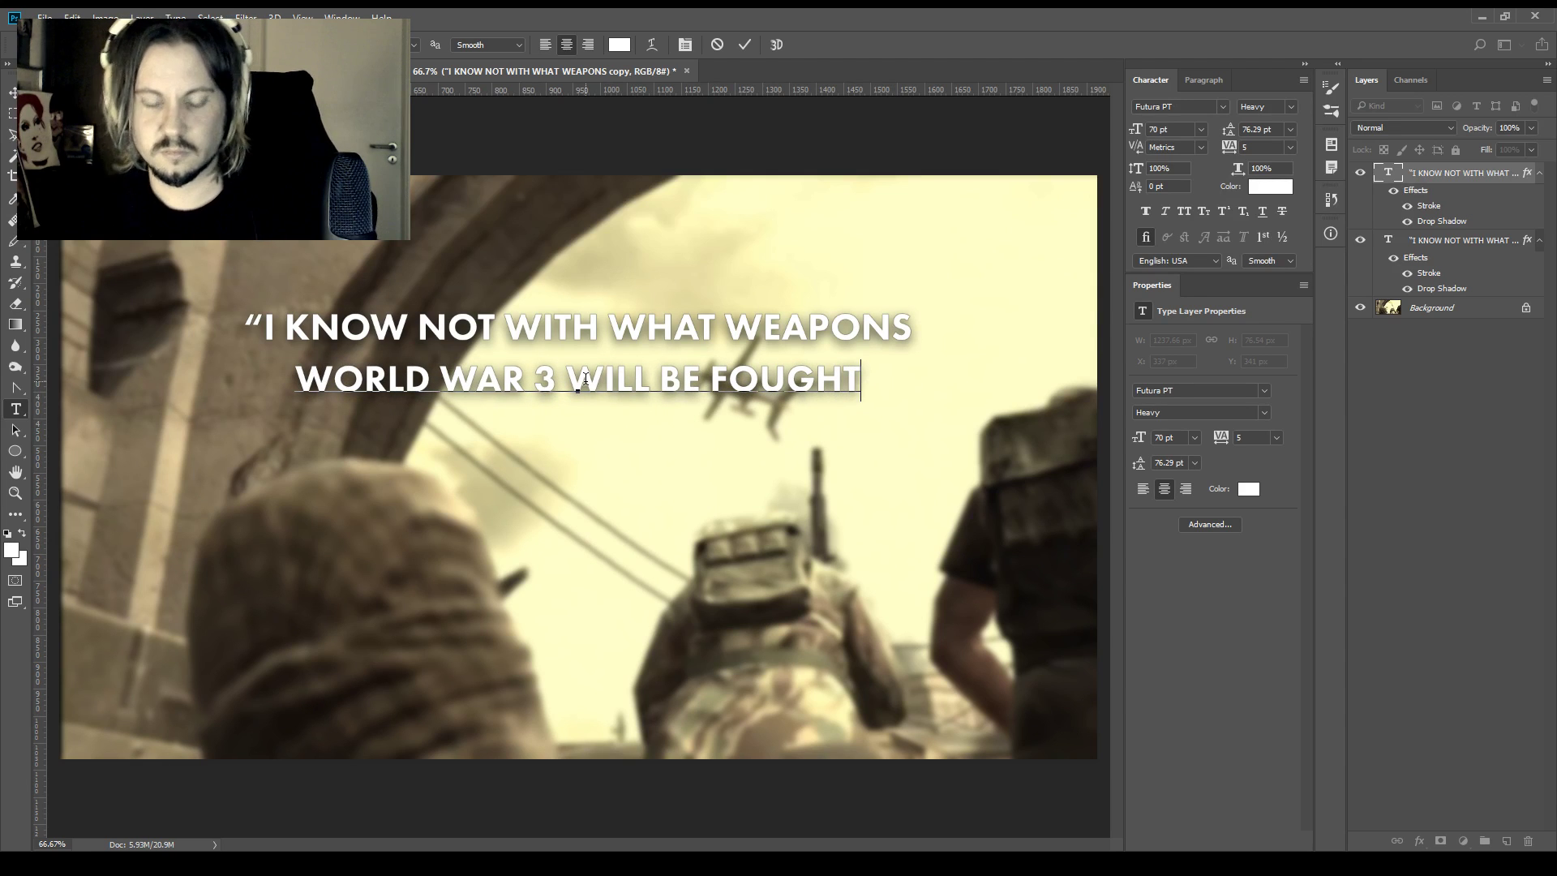
text(,)
key(ctrl+Return)
Duplicate the second quote line below itself as a third line, keeping its original wording
key(v)
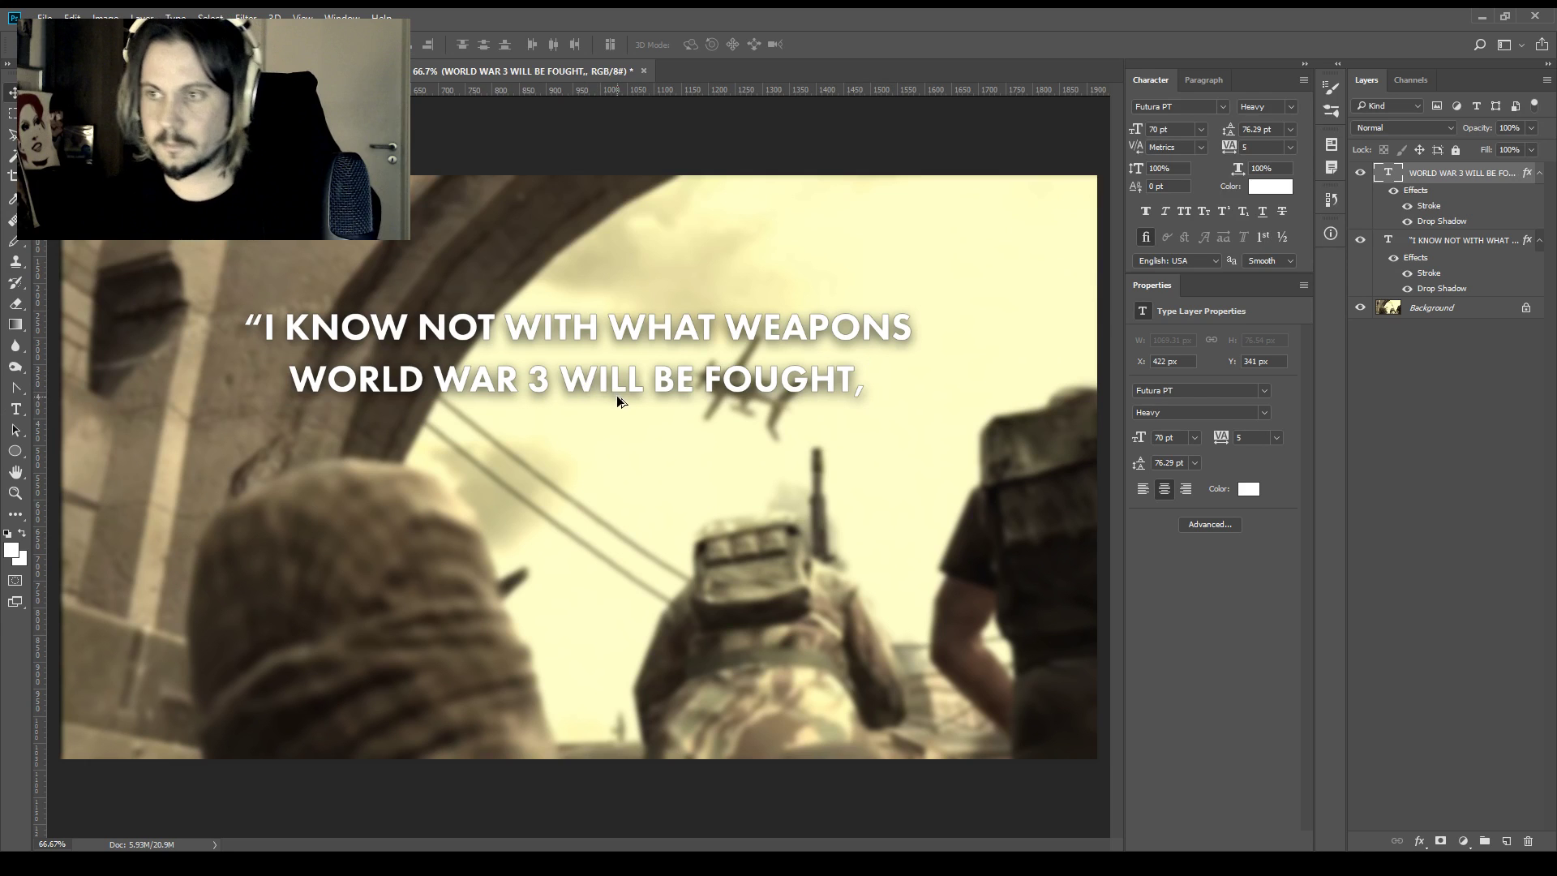
drag(619, 400, 621, 458)
double_click(568, 442)
click(588, 428)
key(ctrl+a)
text(BUT WORL)
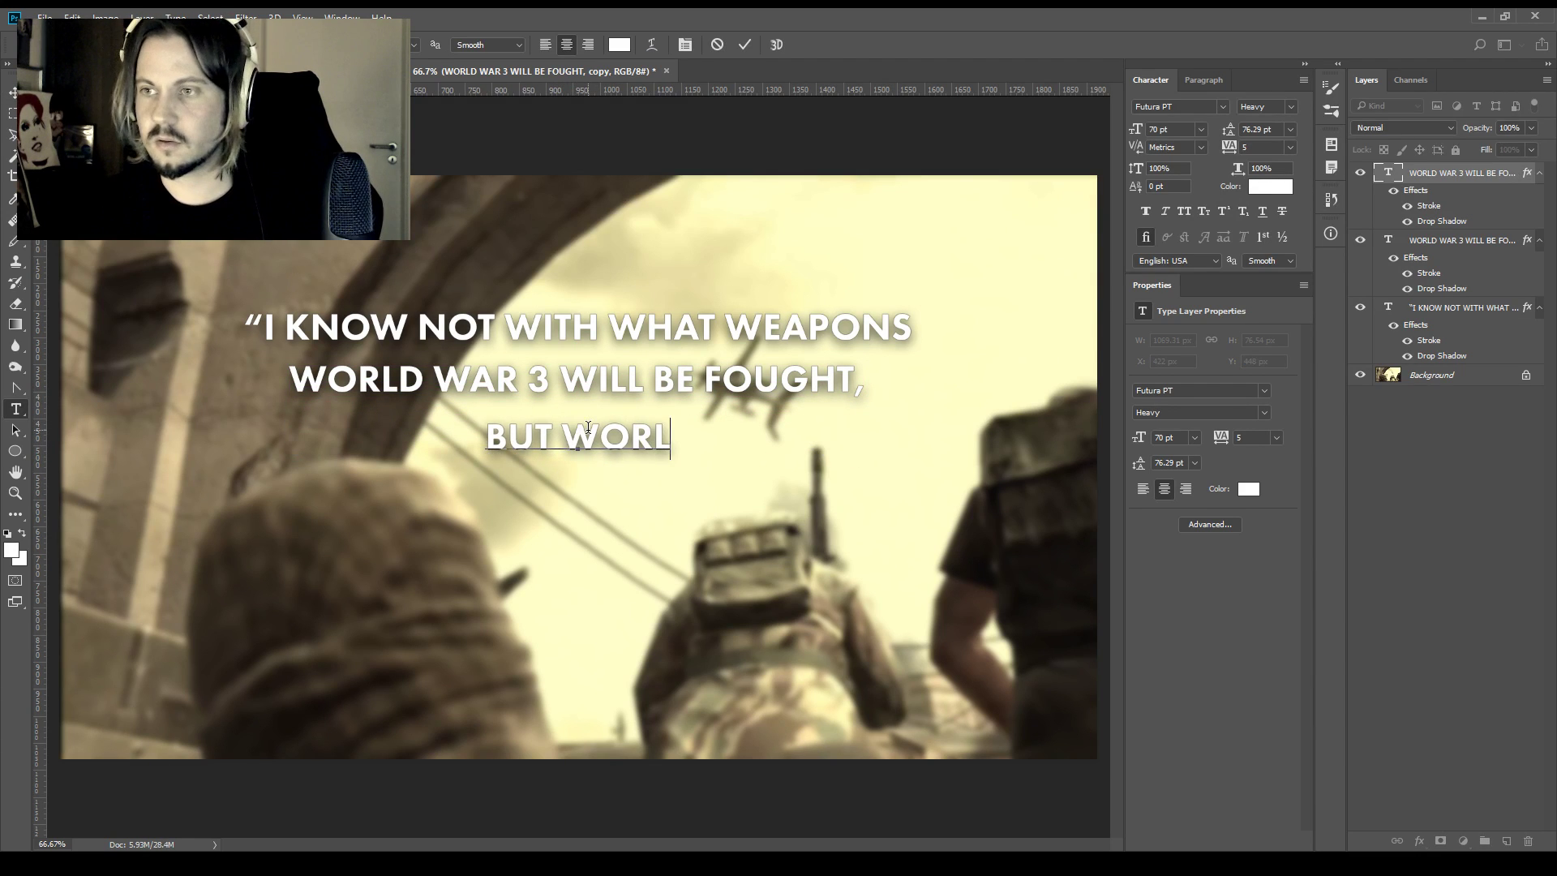
key(Escape)
Change the war number in the second quote line to "III"
double_click(533, 377)
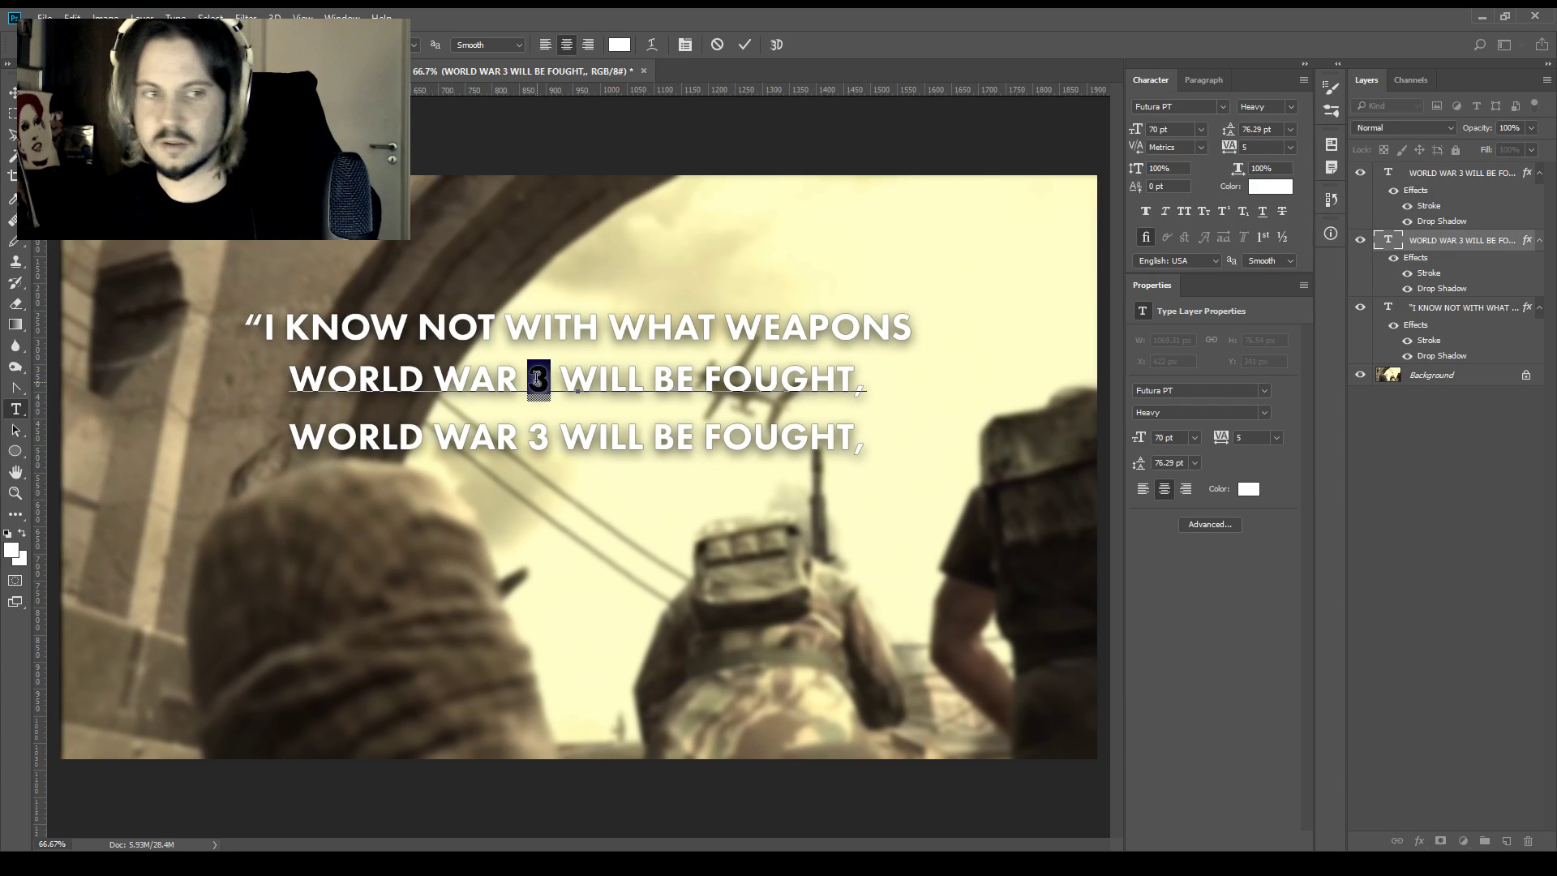
text(III)
key(ctrl+Return)
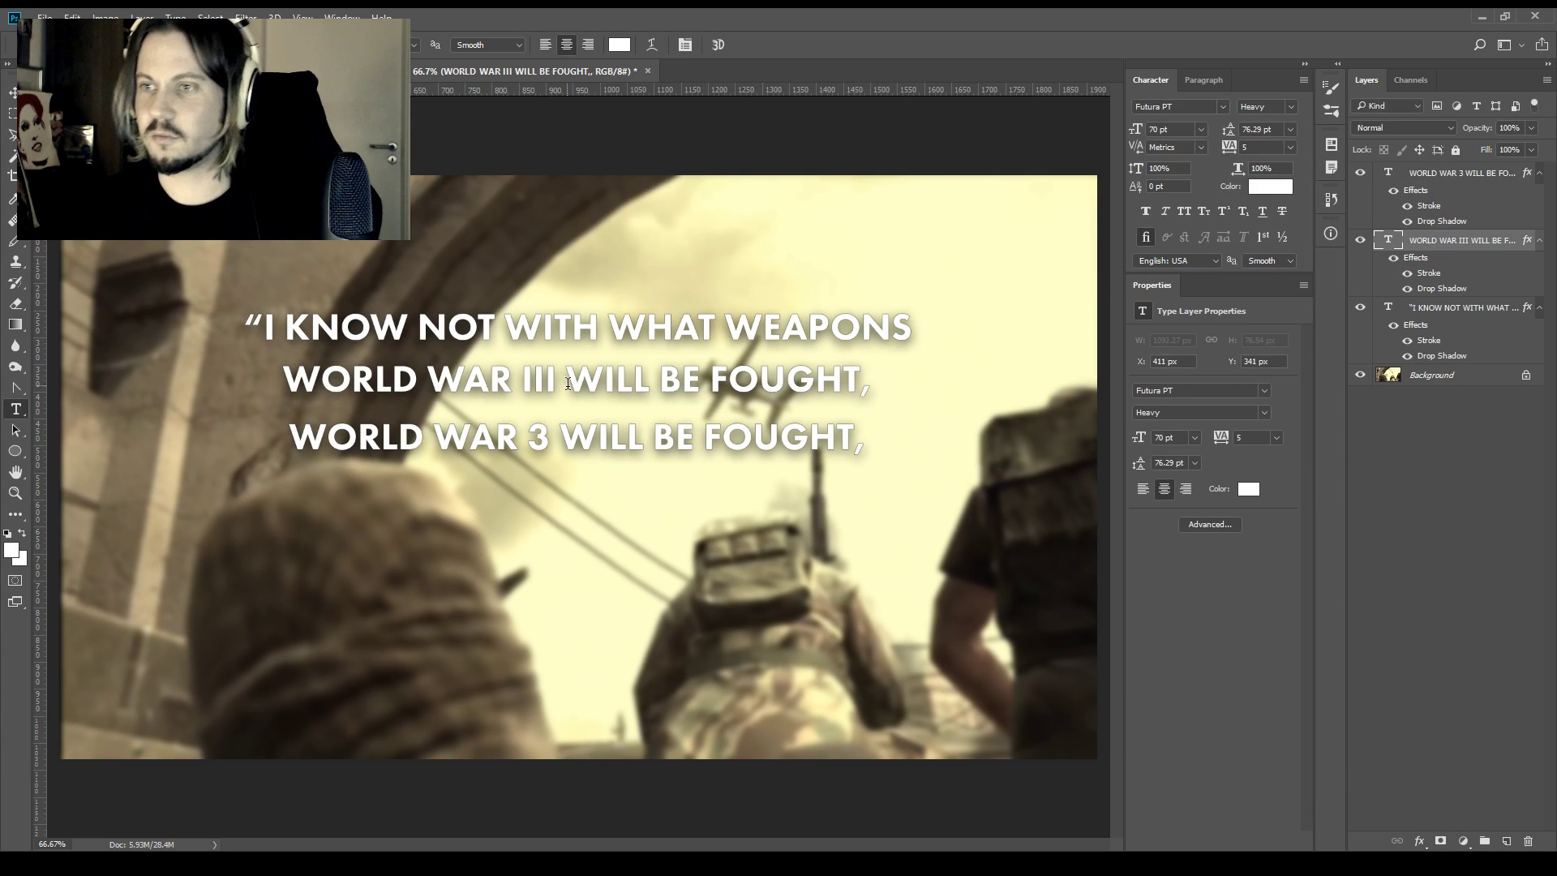
Edit the third quote line to read "BUT WORLD WAR IV WILL BE FOUGHT" without the comma
double_click(534, 433)
text(IV)
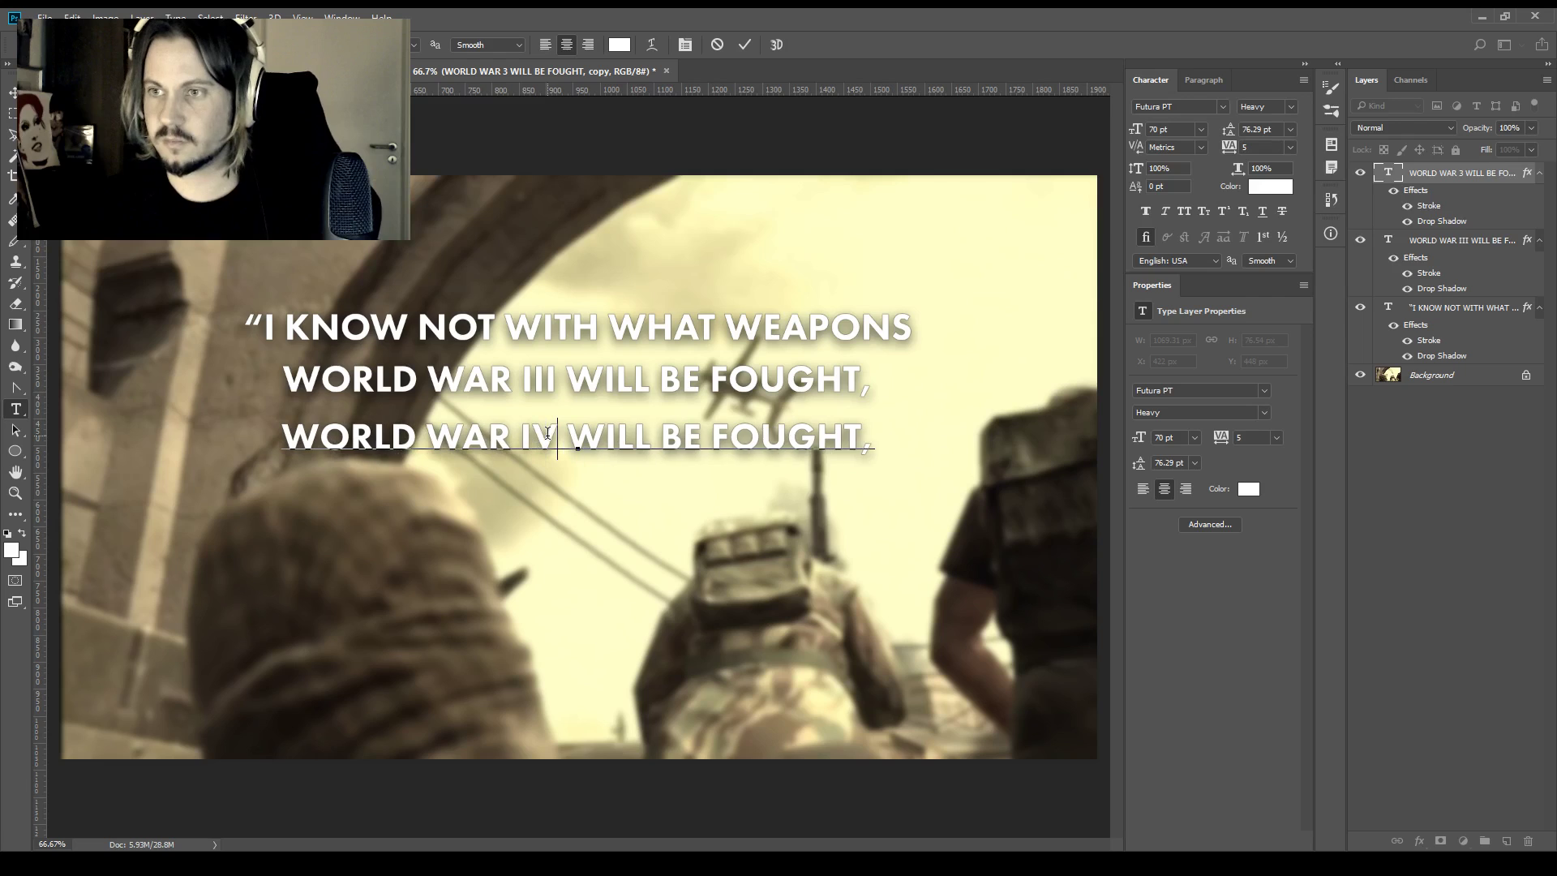
triple_click(548, 432)
click(548, 433)
text(BUT)
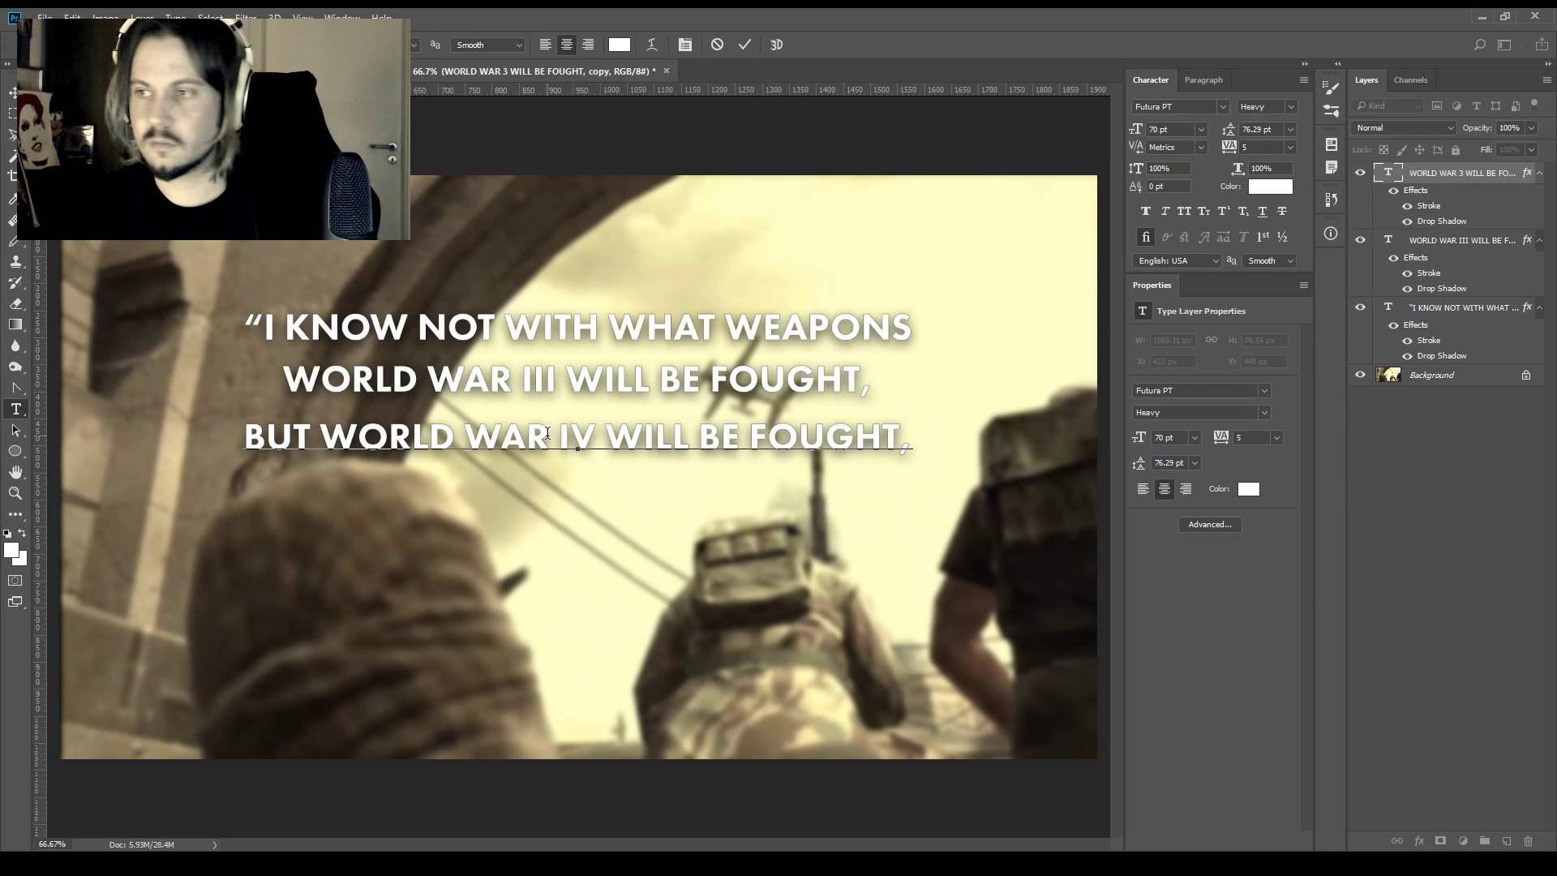
key(BackSpace)
key(ctrl+Return)
Lower the third quote line slightly and duplicate it below as a fourth line reading "WITH STICKS AND STONES.”"
key(v)
drag(587, 438, 615, 504)
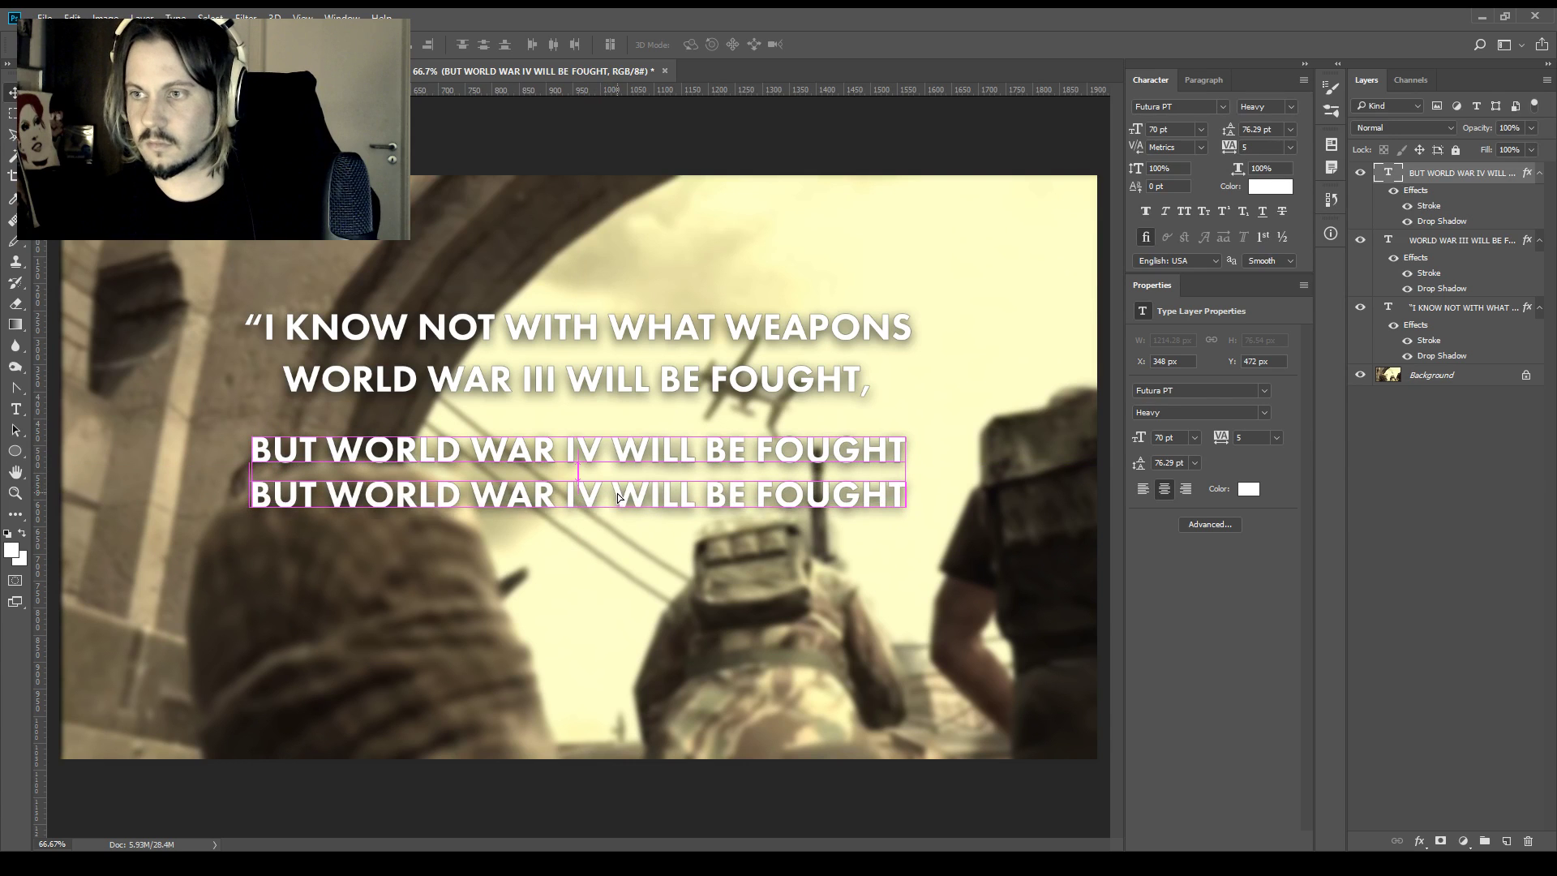
key(t)
click(521, 499)
key(ctrl+a)
text(WITH STRI)
key(BackSpace)
key(BackSpace)
text(IC)
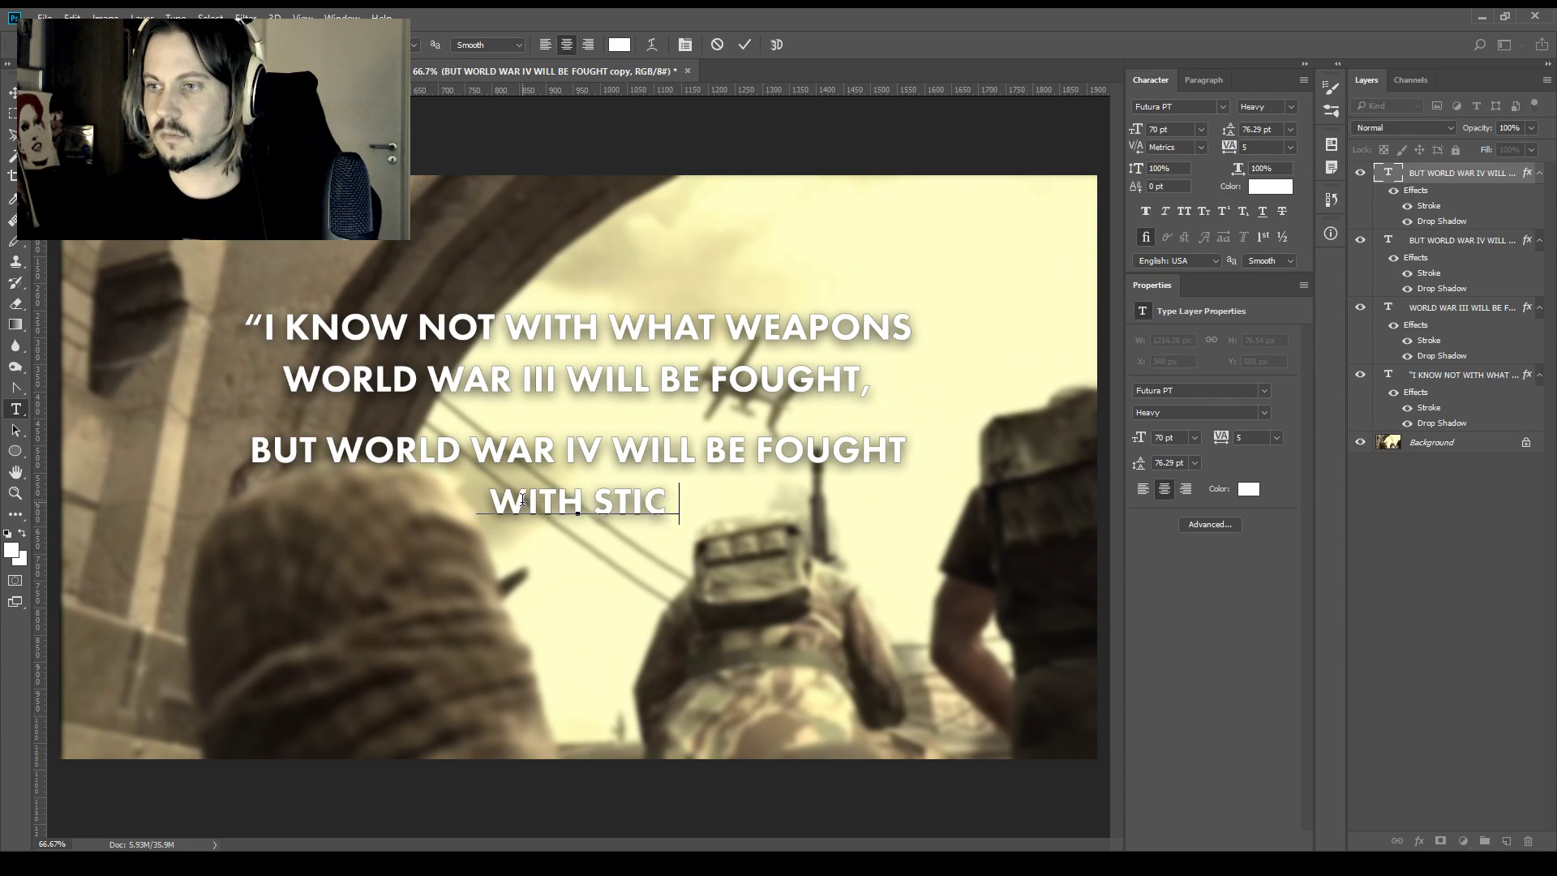
text(KS AND STONES)
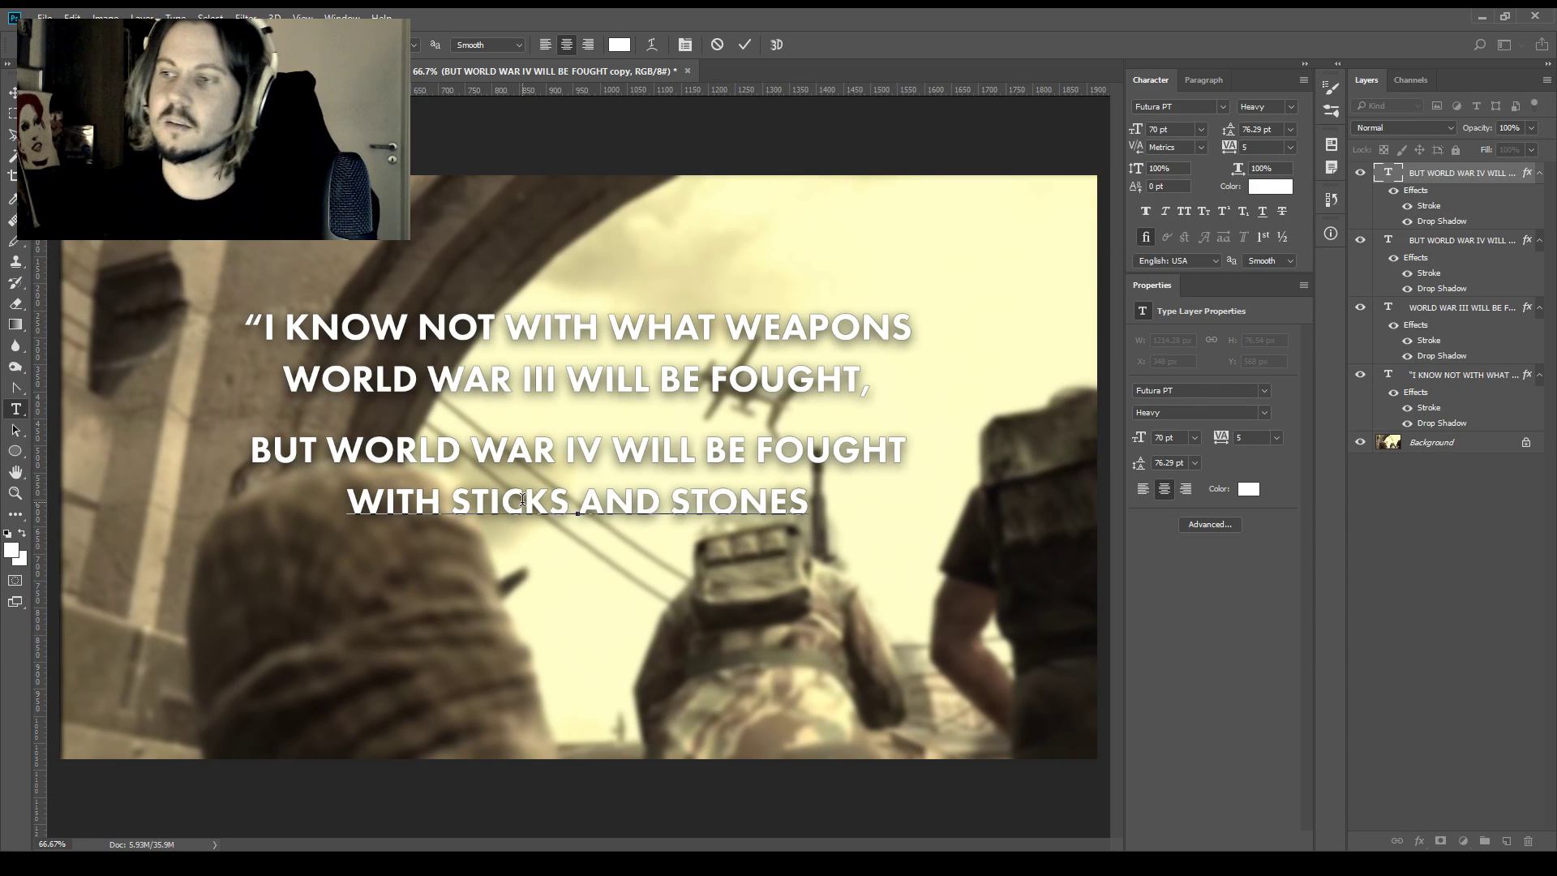
text(.")
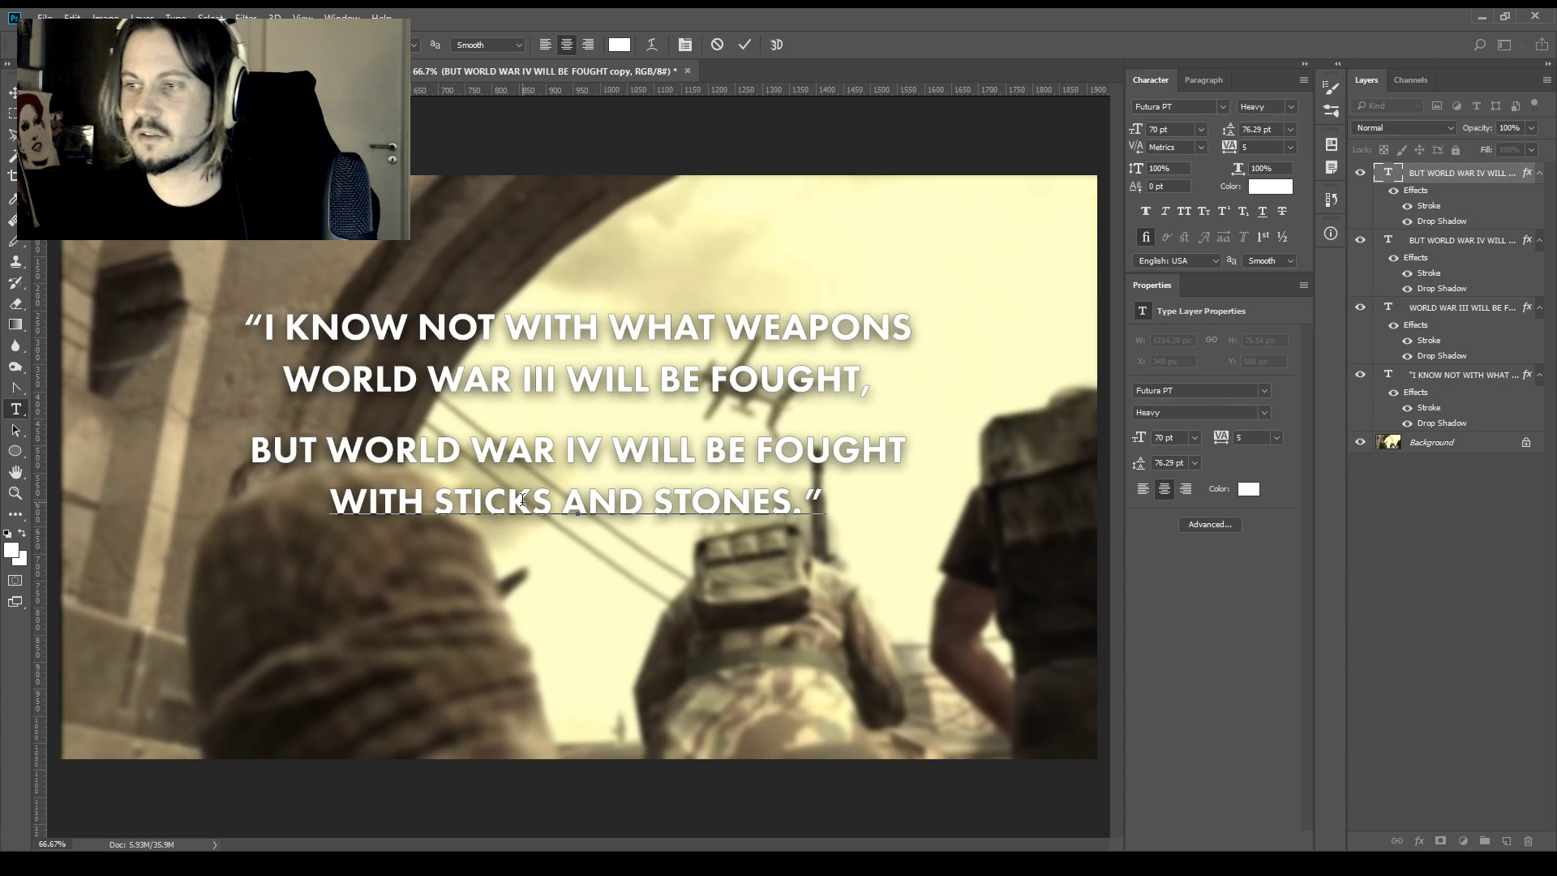
key(ctrl+Return)
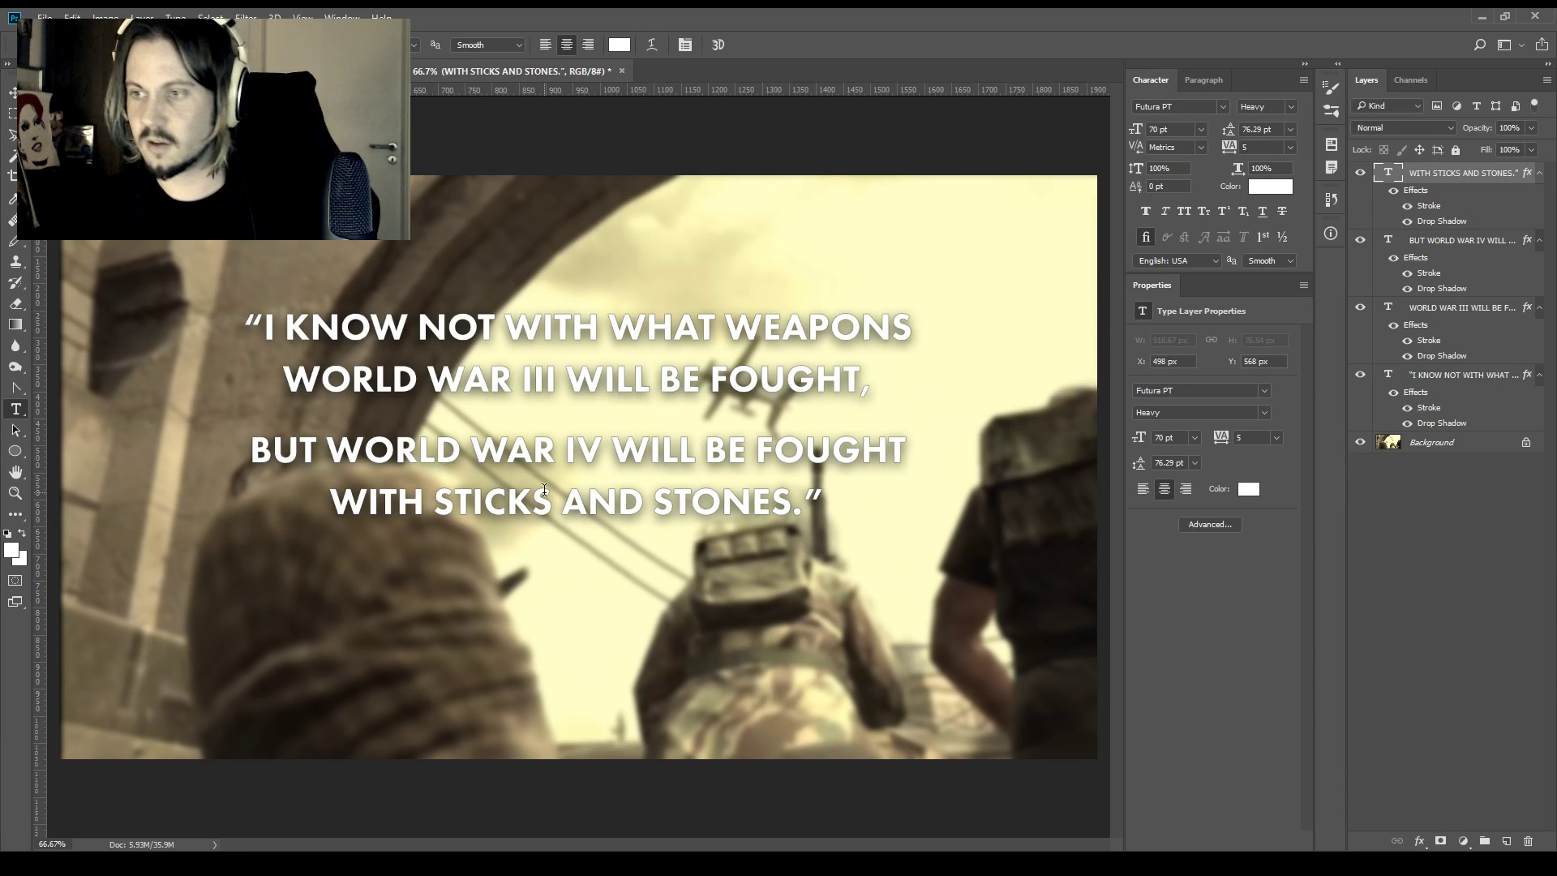
Duplicate the fourth quote line below itself and replace its text with the attribution "- ALBERT EINSTEIN"
drag(653, 497, 653, 548)
click(705, 541)
key(ctrl+a)
text(ALBERT EINSTEIN)
key(Home)
text(-)
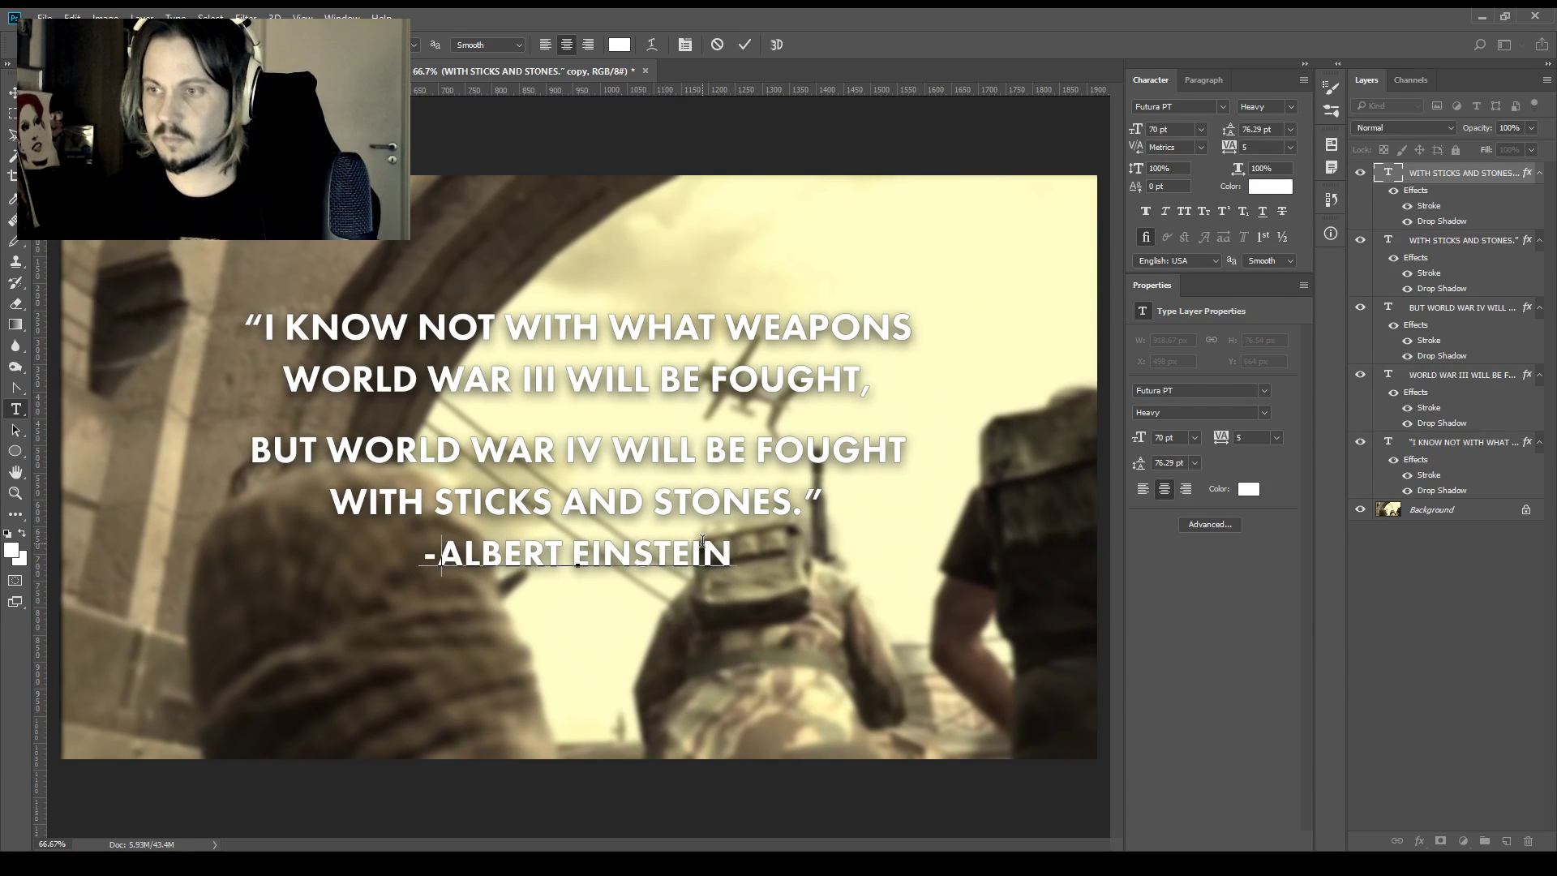
key(ctrl+Return)
Move the attribution line toward the right end of the quote and set its font size to 60 pt
key(v)
drag(652, 559, 815, 571)
key(t)
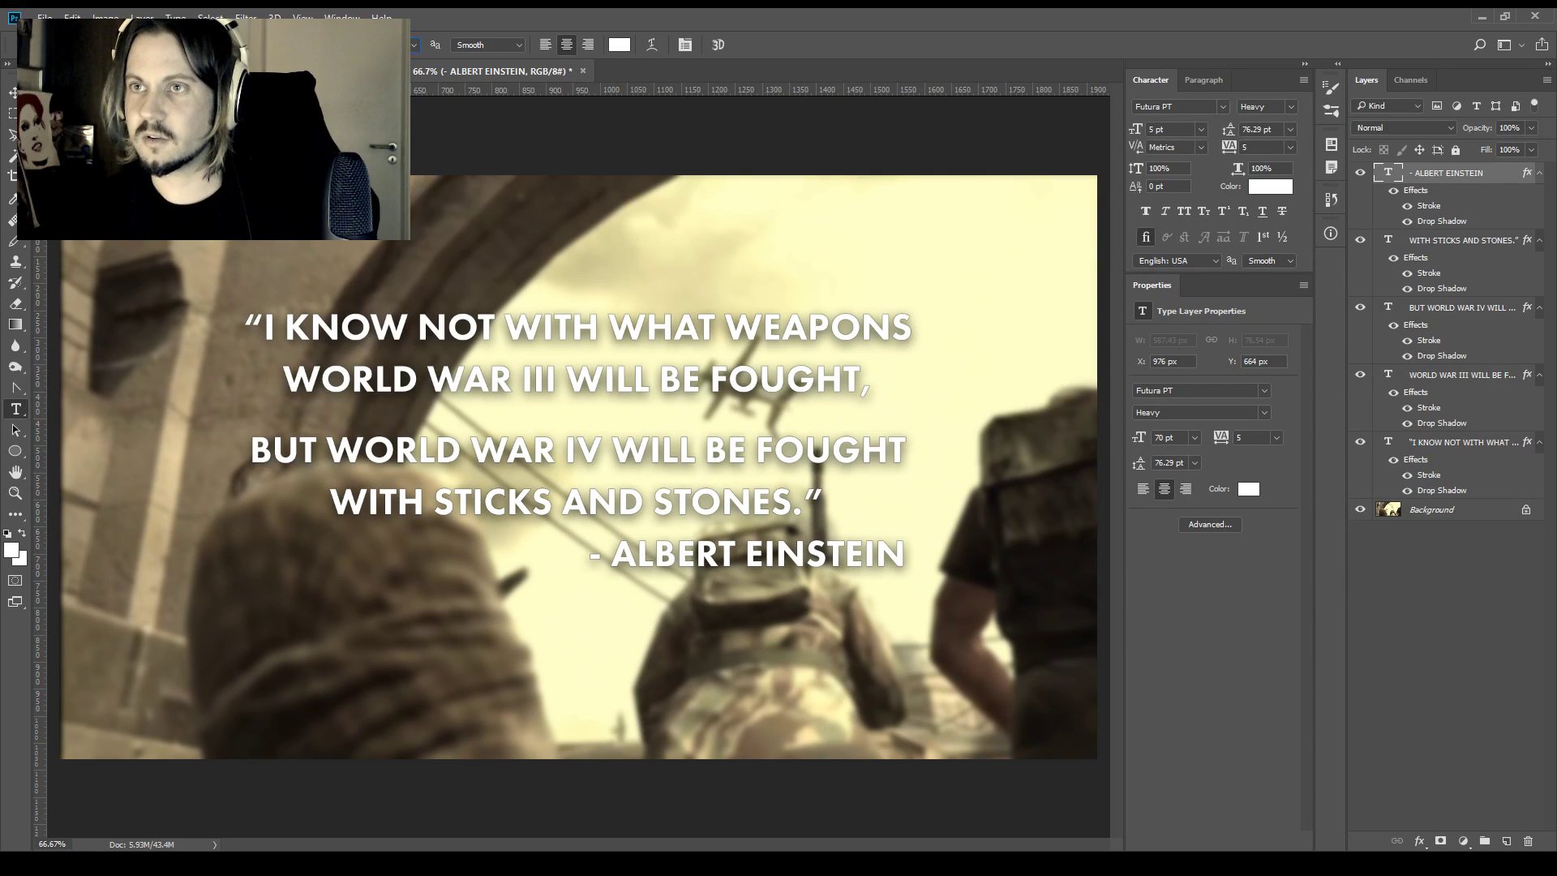
key(Return)
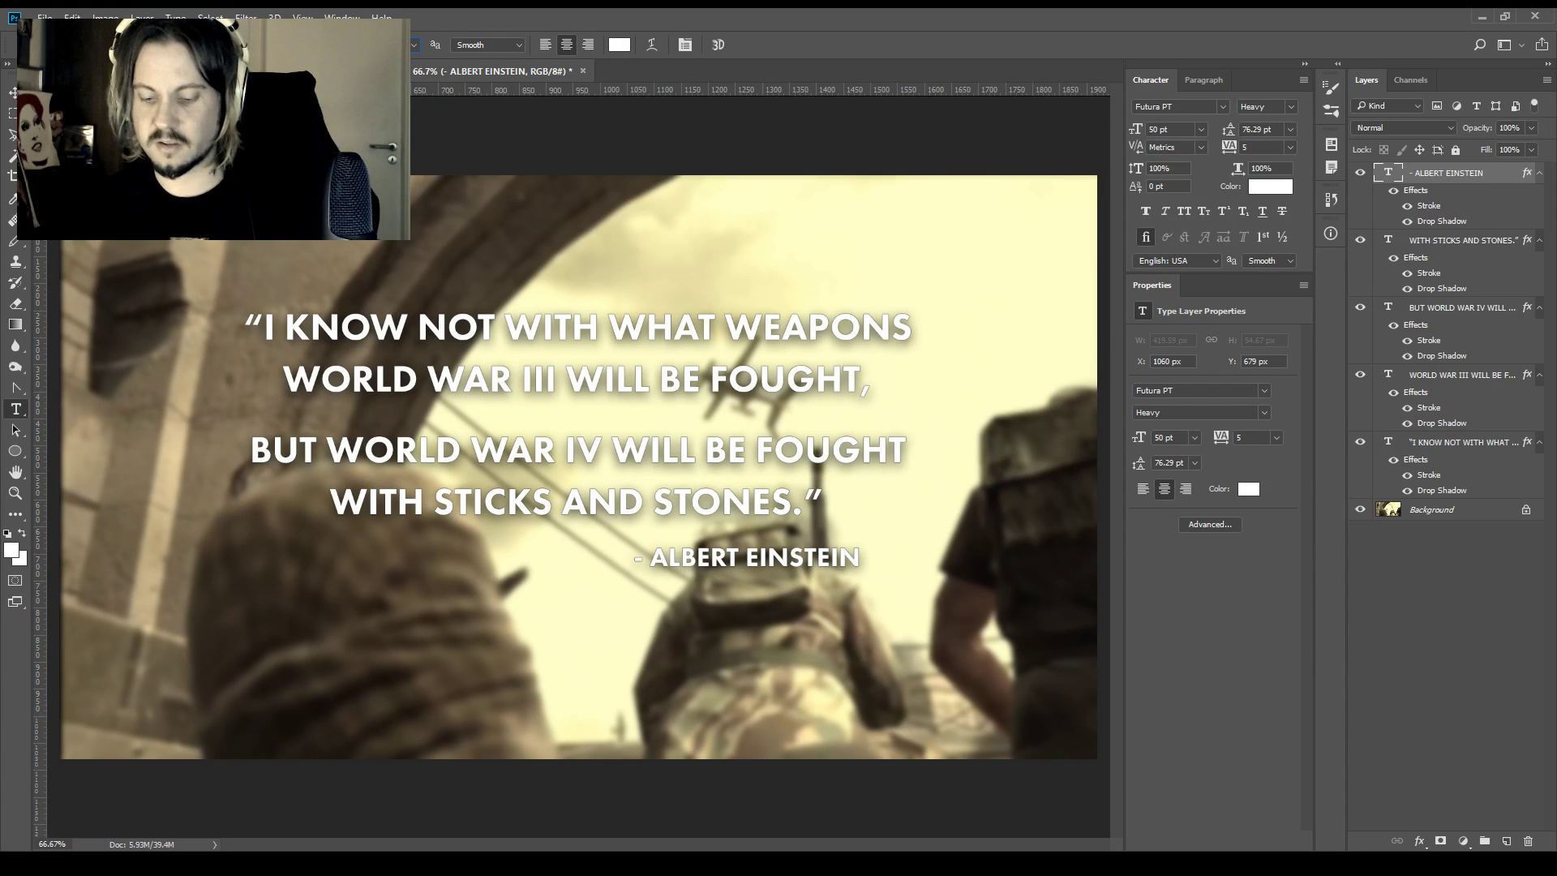
text(60)
key(Return)
Shift the attribution slightly down and right so a gap separates it from the fourth quote line
key(v)
drag(890, 596, 894, 607)
key(shift+Right)
key(shift+Right)
key(shift+Down)
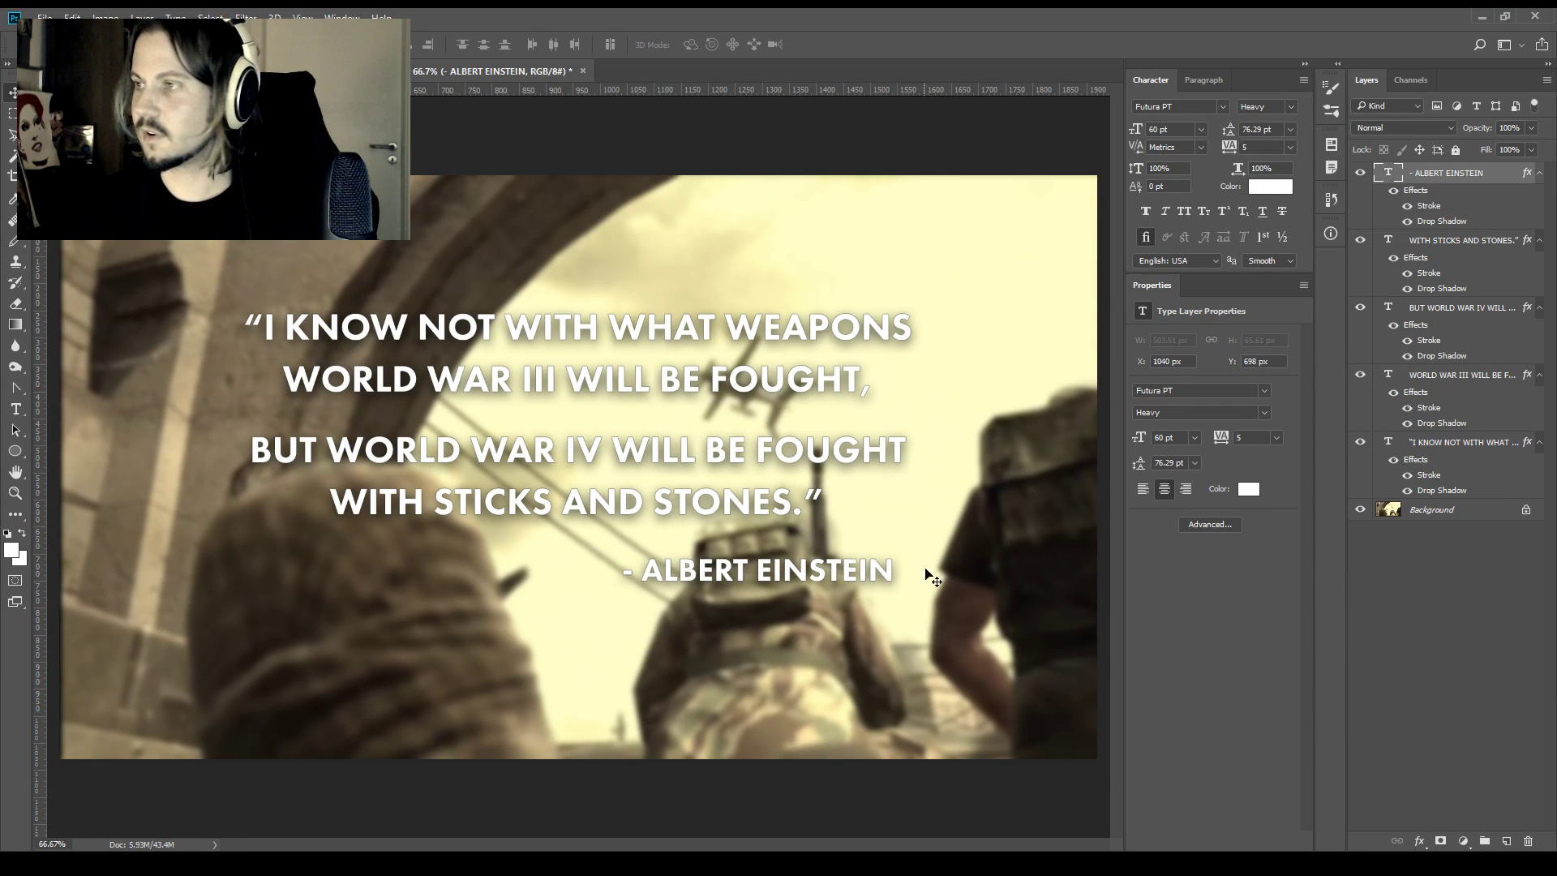
Group the five text layers and move the whole quote down to the vertical middle of the image
shift+click(1464, 444)
drag(1466, 445, 1485, 840)
click(1431, 192)
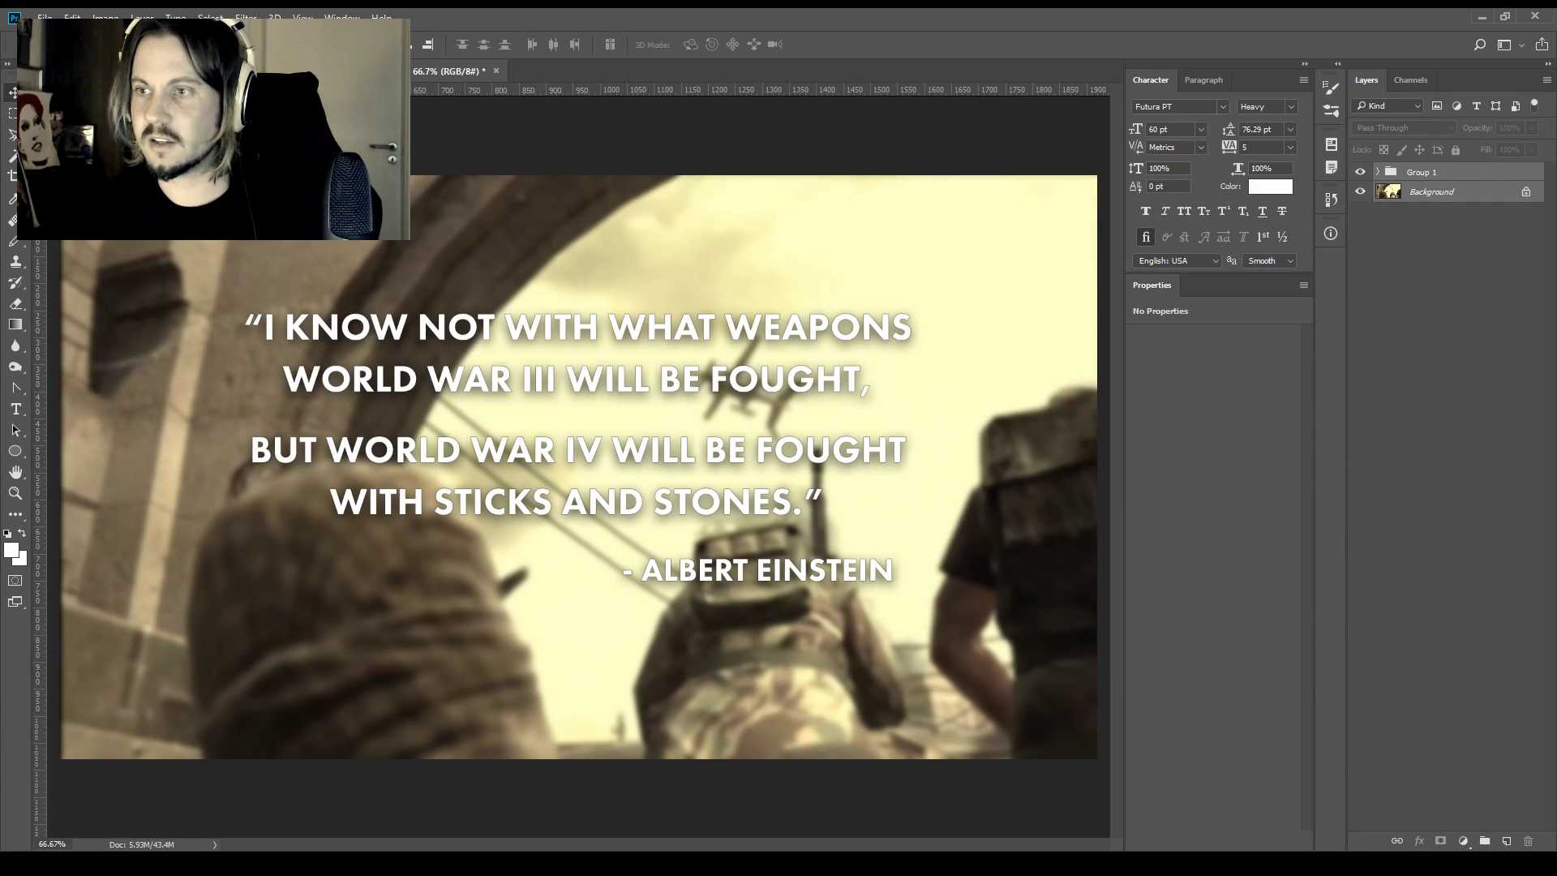
drag(528, 261, 528, 281)
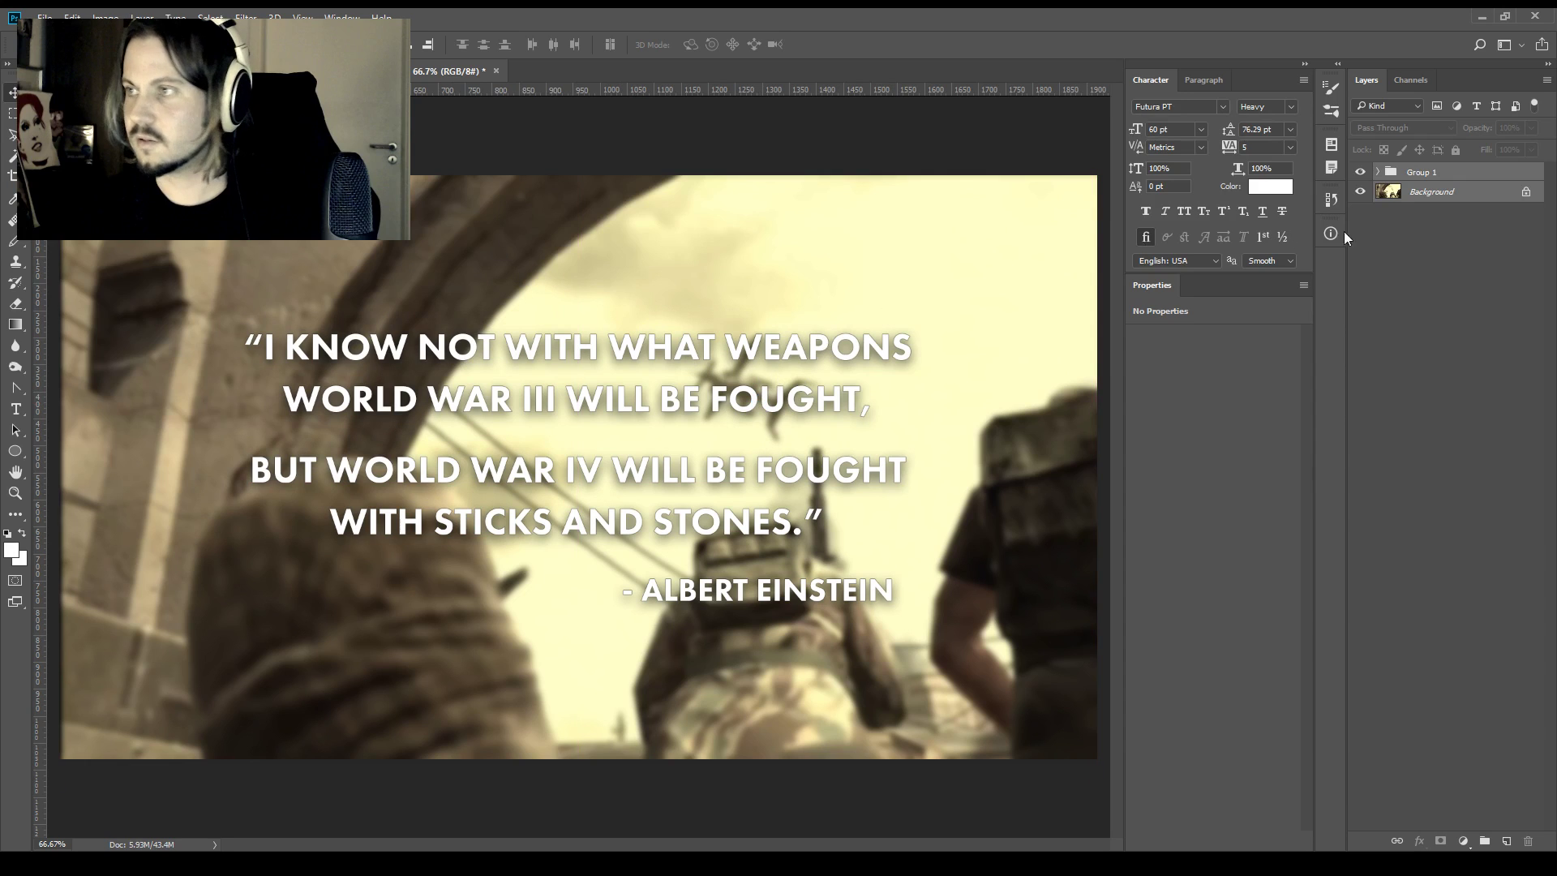
click(1421, 172)
drag(639, 427, 639, 444)
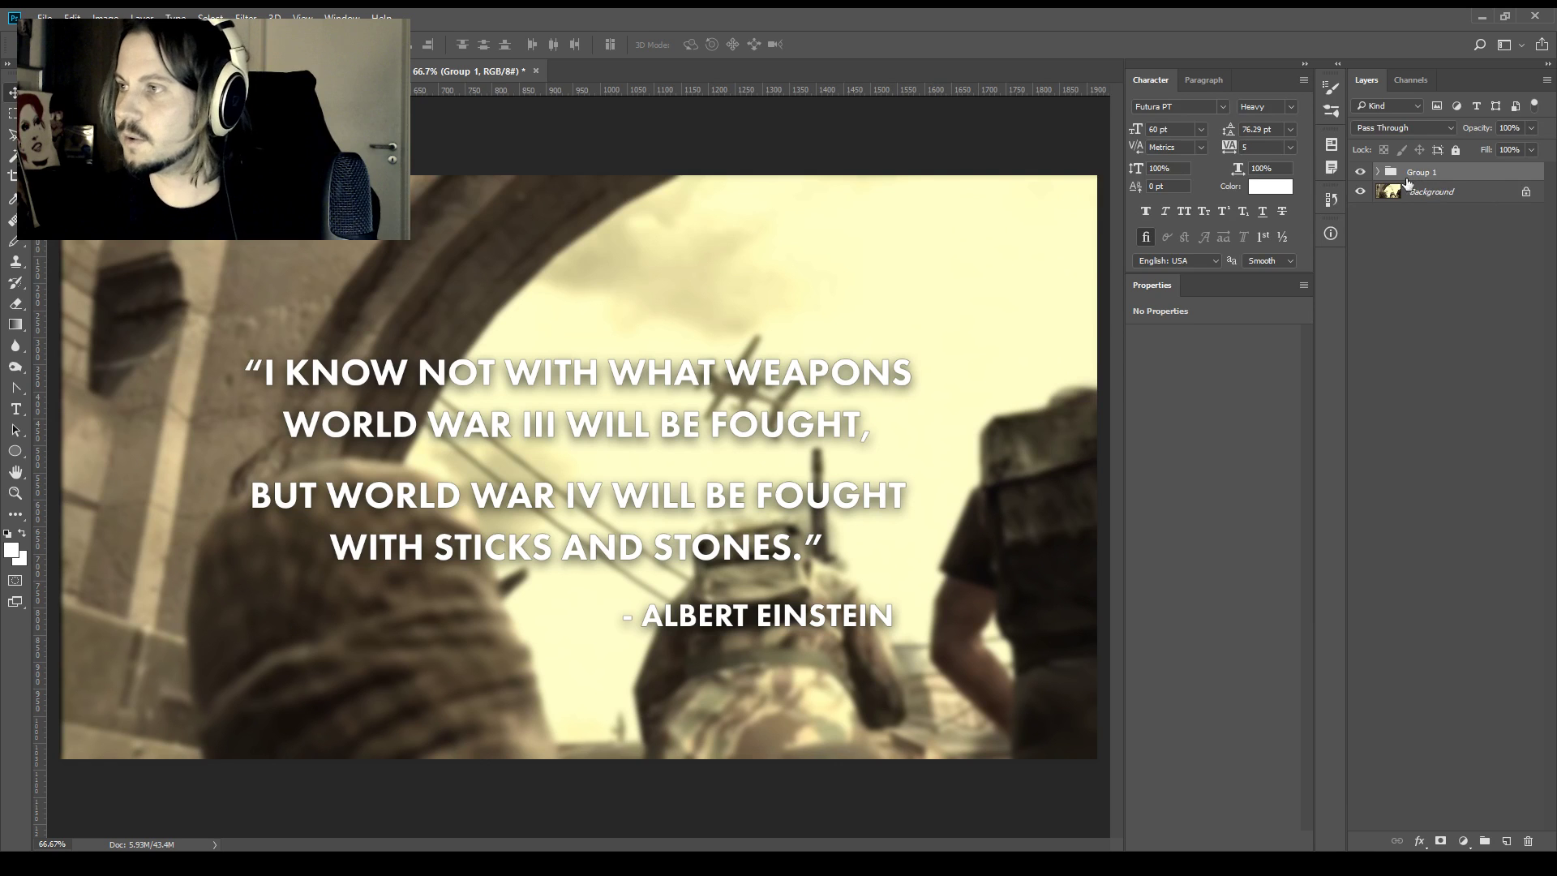
Expand Group 1 to list its text layers and hide the Background layer
click(1378, 172)
click(1452, 528)
click(1459, 461)
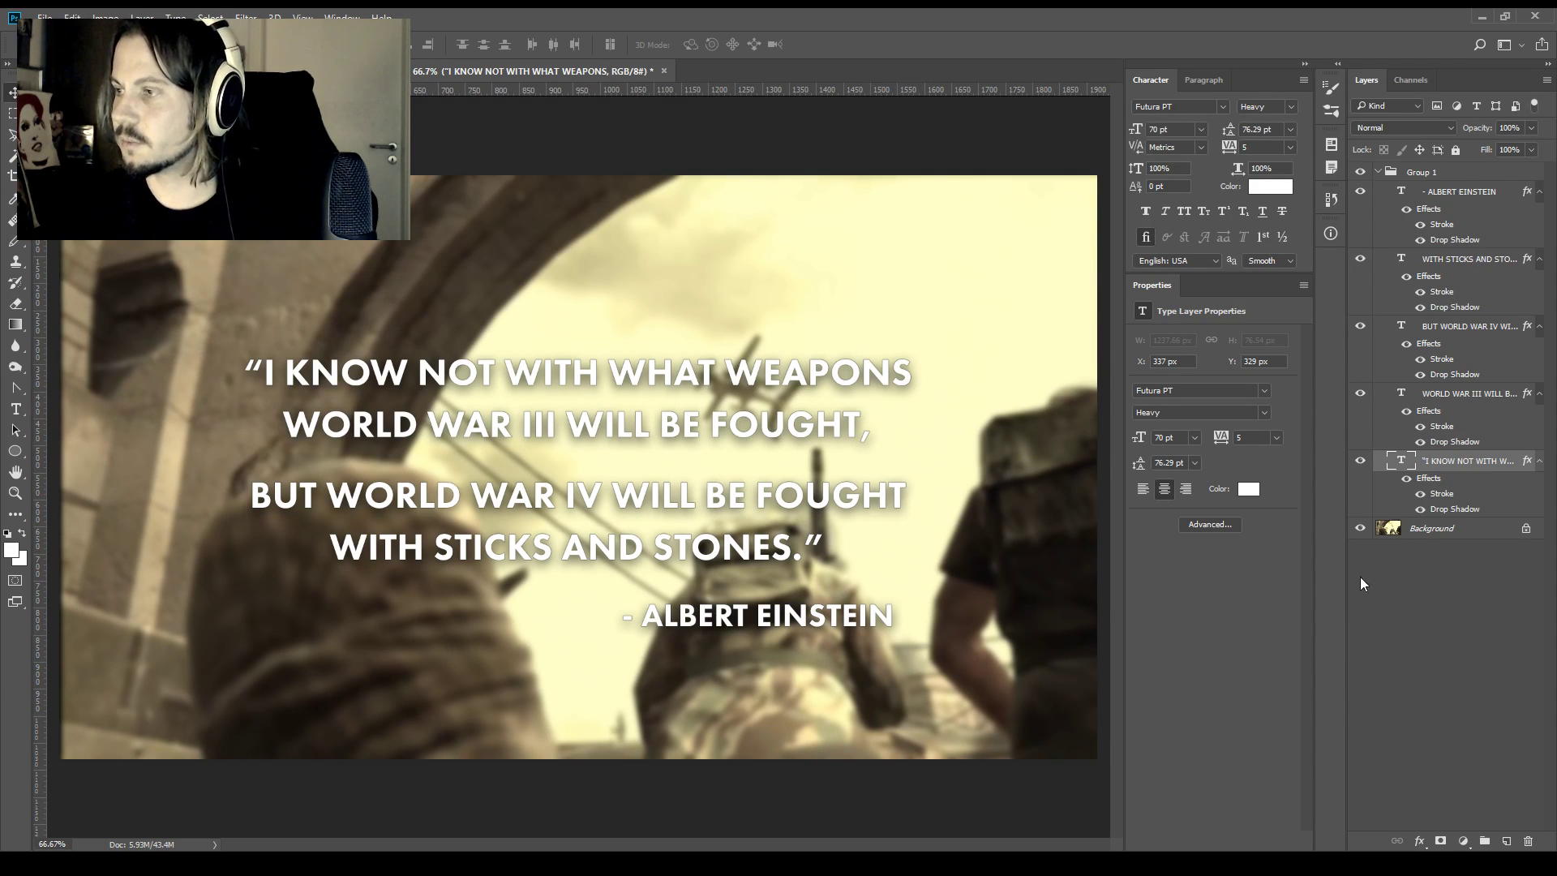
click(1360, 528)
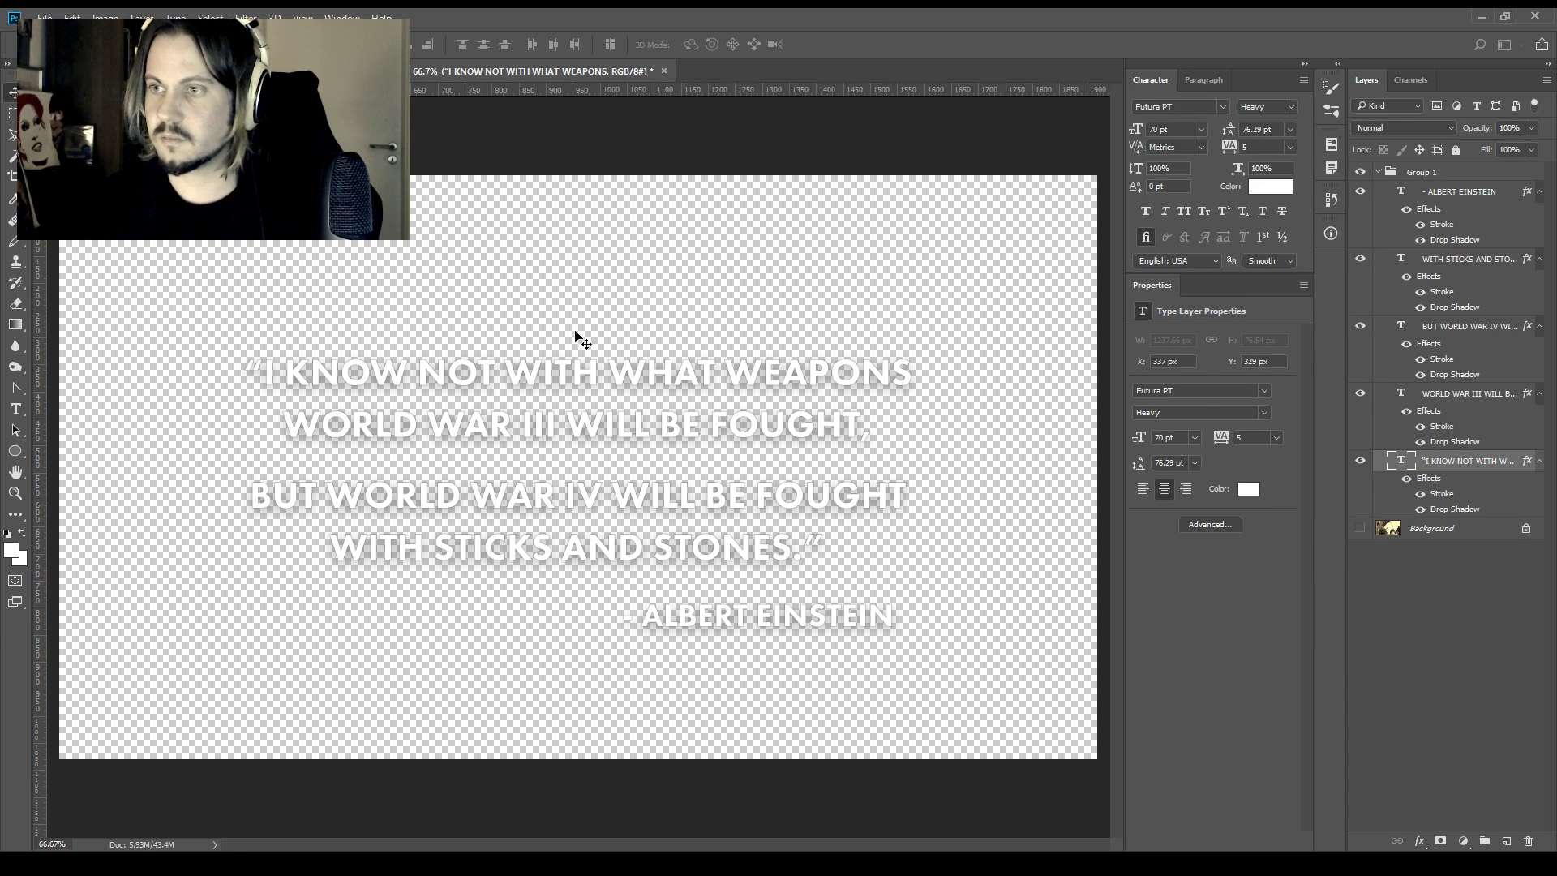
Export each of the five text layers as a separate transparent PNG file with the file name prefix "Einstein"
key(ctrl+alt+z)
key(ctrl+alt+z)
key(ctrl+alt+z)
key(ctrl+alt+z)
key(ctrl+alt+z)
key(ctrl+alt+z)
key(ctrl+alt+z)
key(ctrl+Tab)
key(ctrl+alt+z)
key(ctrl+alt+z)
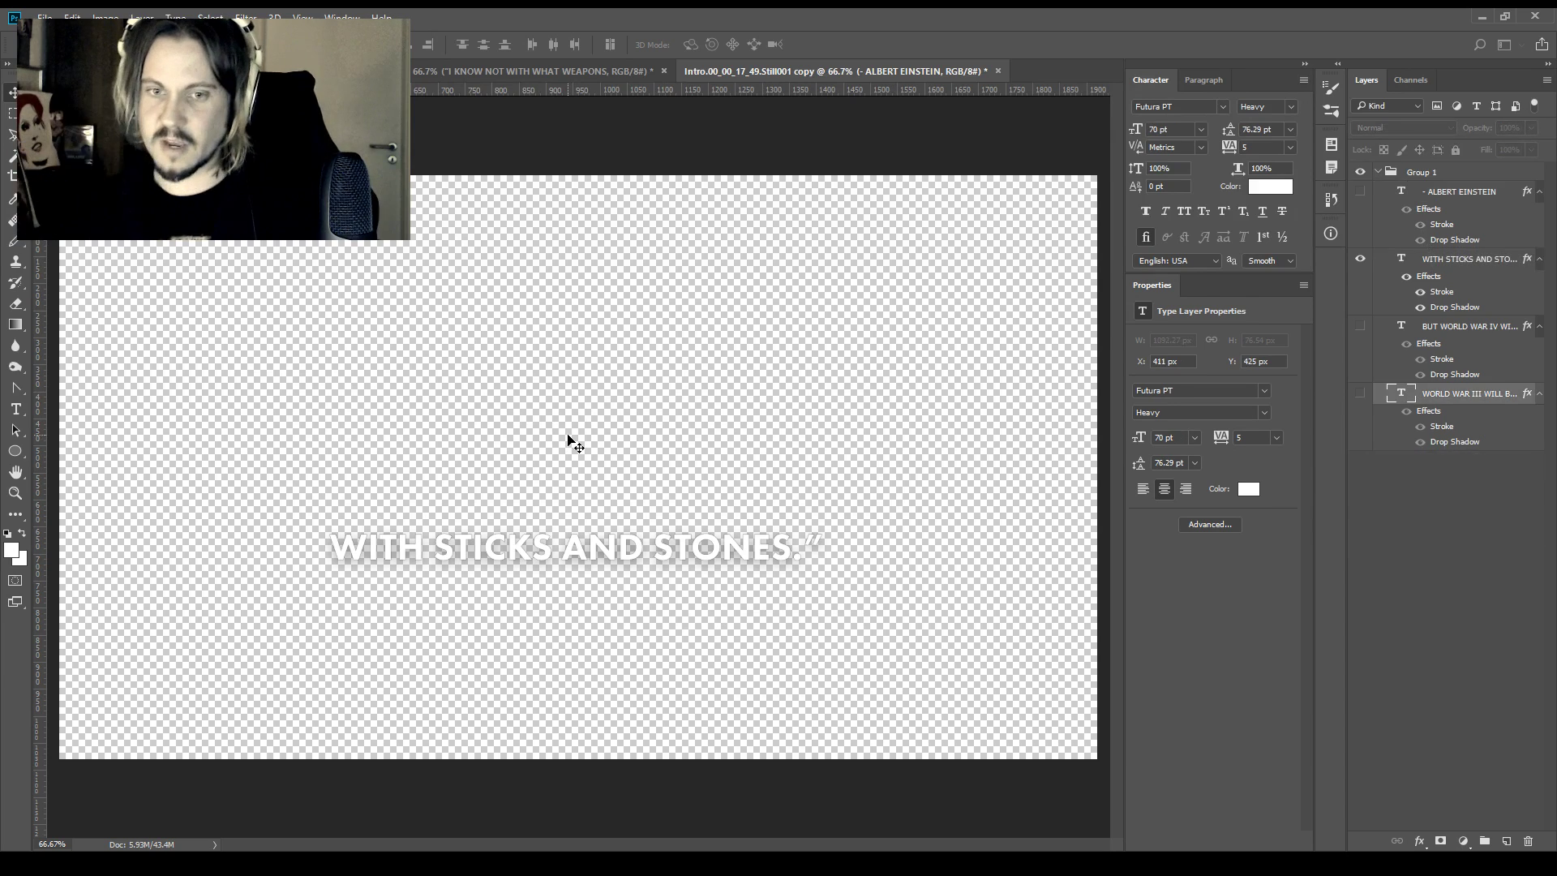
key(ctrl+alt+z)
key(ctrl+alt+z)
key(ctrl+alt+z)
key(ctrl+alt+z)
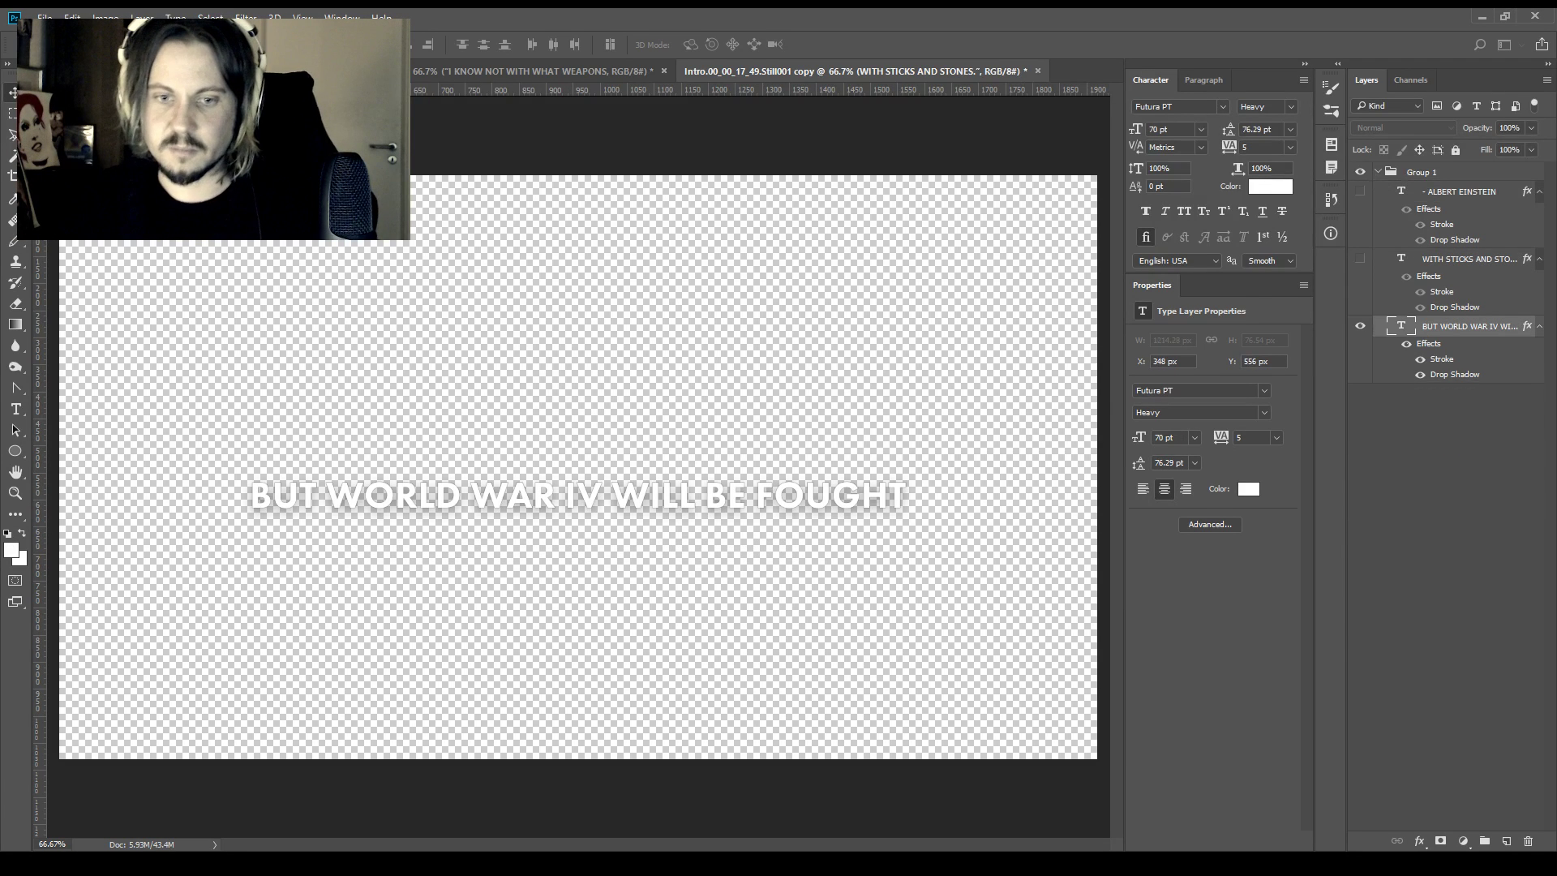
key(ctrl+alt+z)
key(ctrl+alt+z)
key(ctrl+alt+z)
key(ctrl+alt+z)
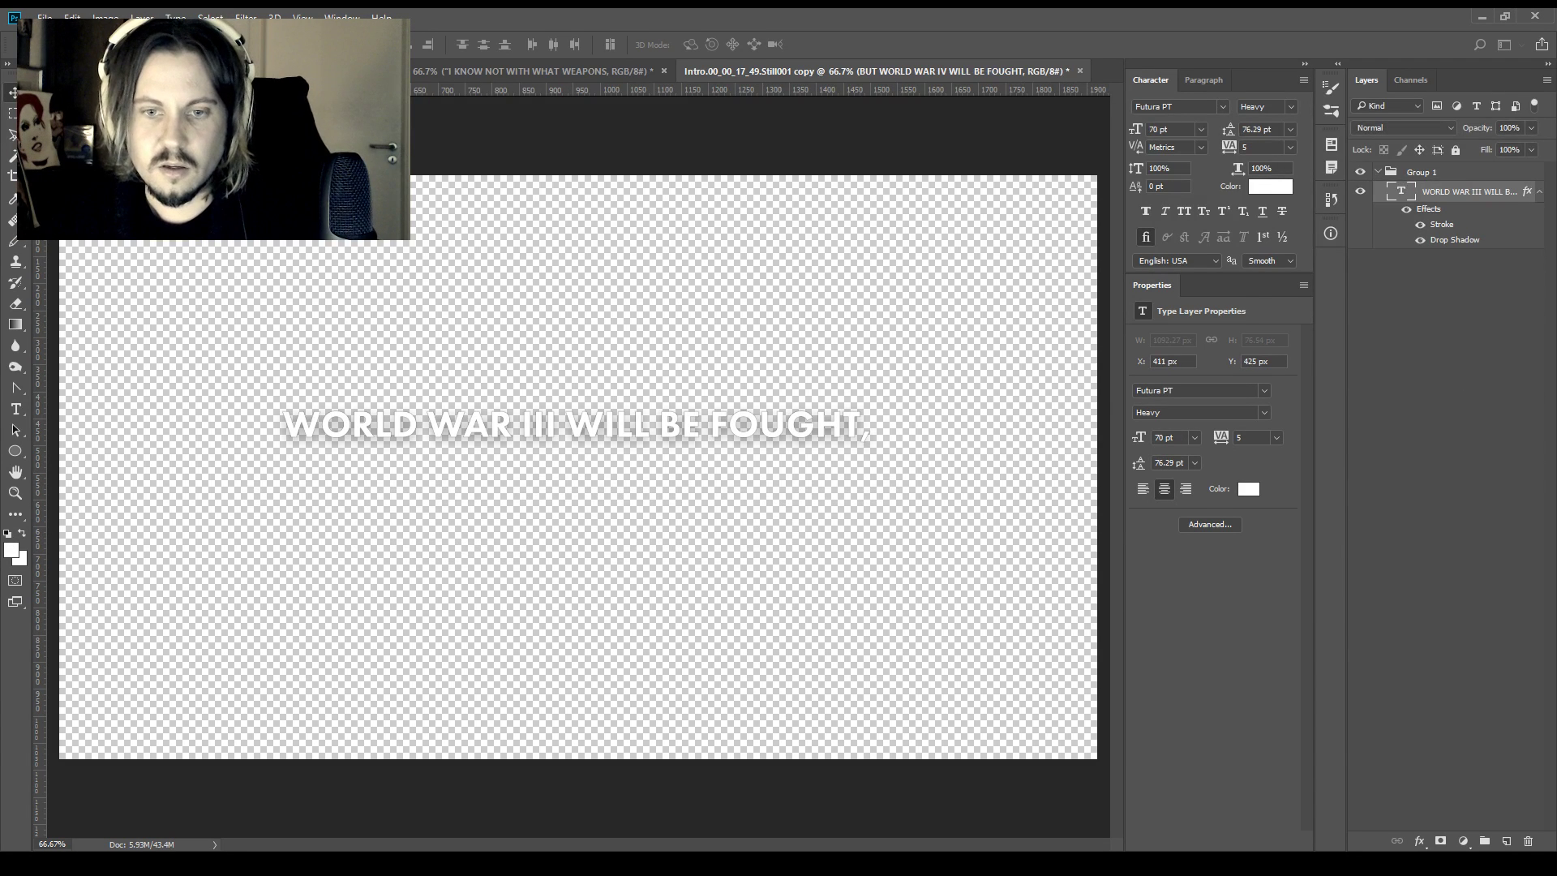
key(ctrl+alt+z)
key(ctrl+alt+z)
key(ctrl+alt+z)
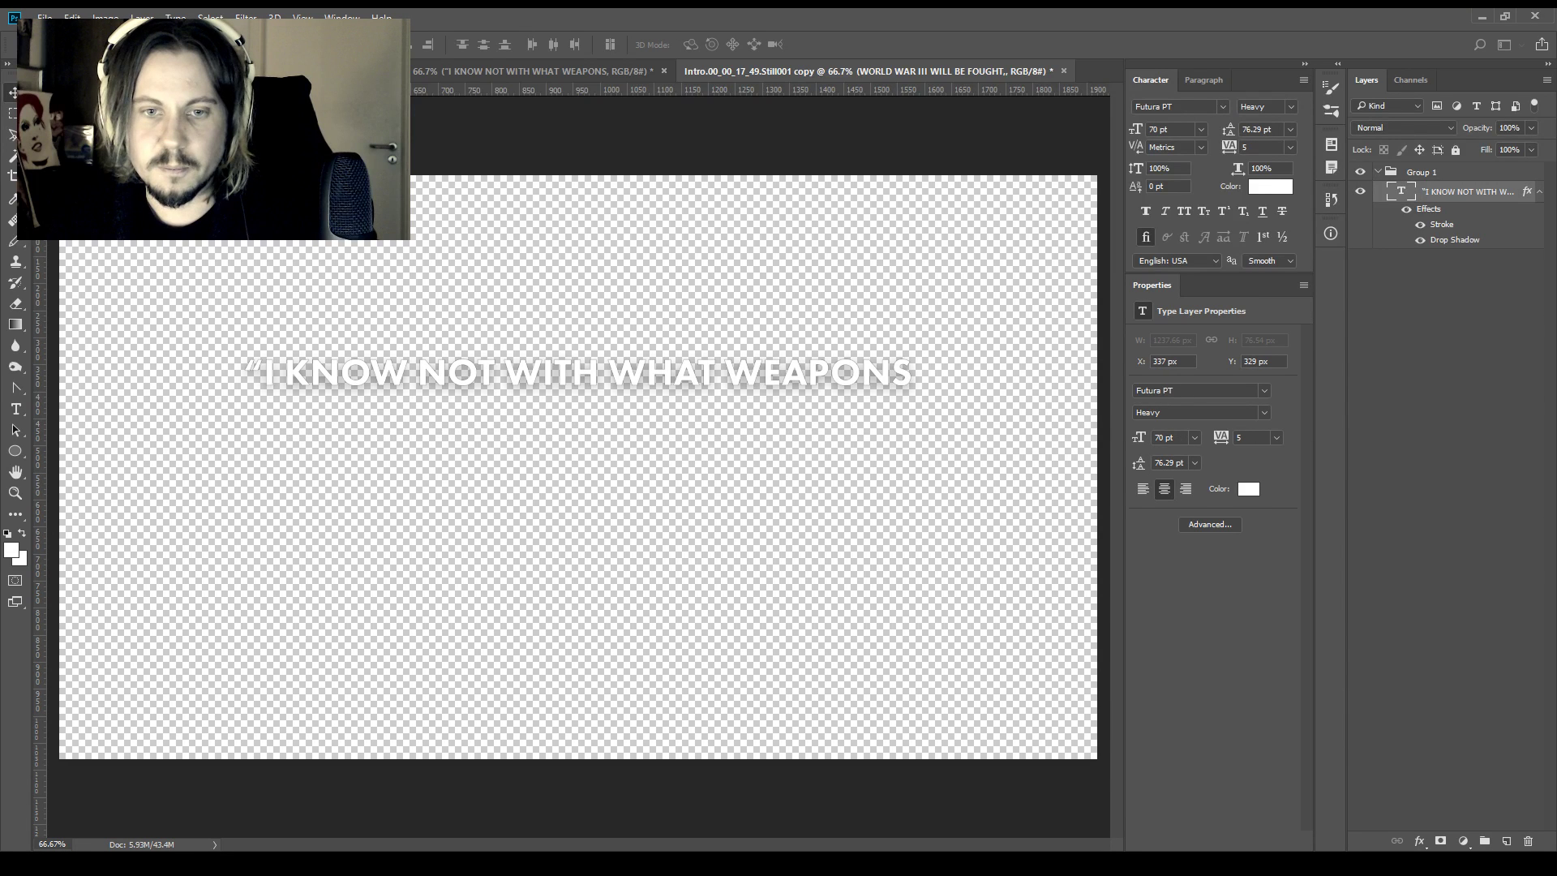
key(ctrl+w)
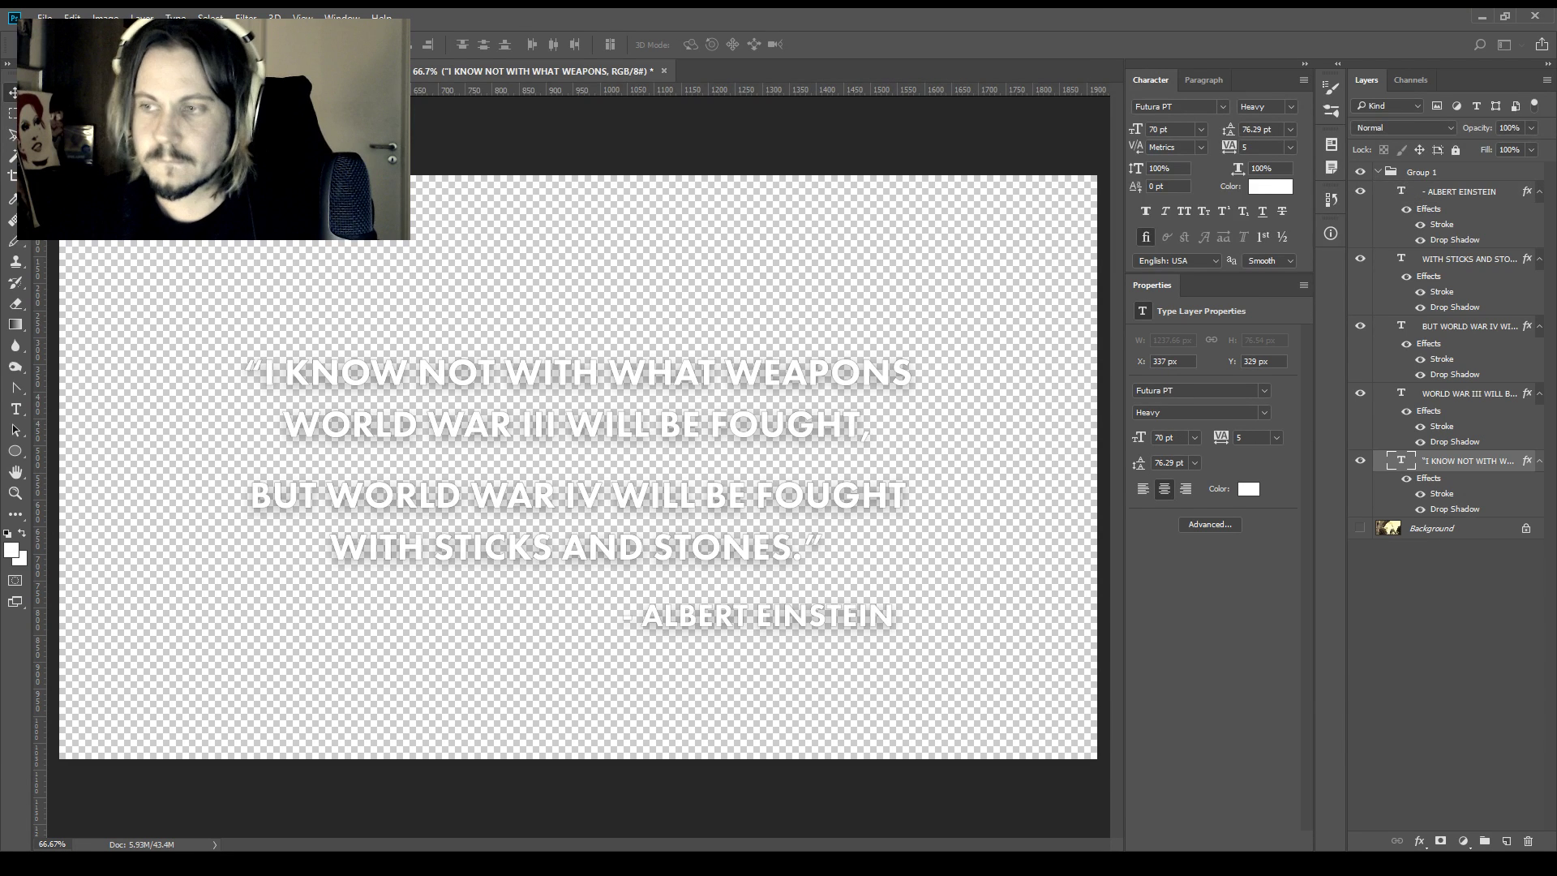
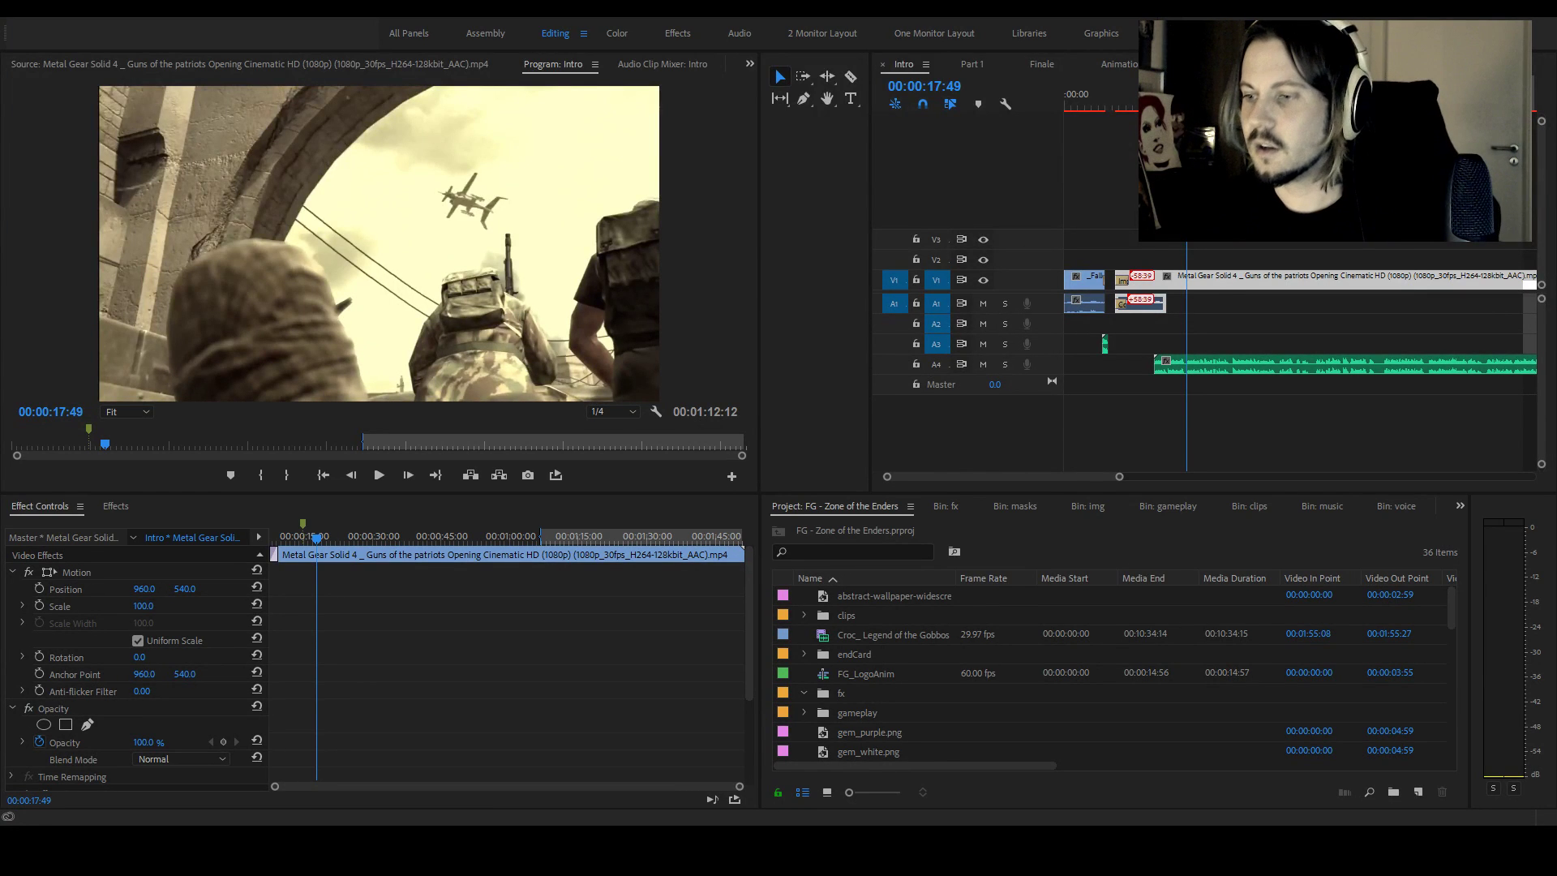
Switch to Premiere Pro, import the einsteinQuote folder into the img bin and widen the list so its file names are readable
click(1088, 506)
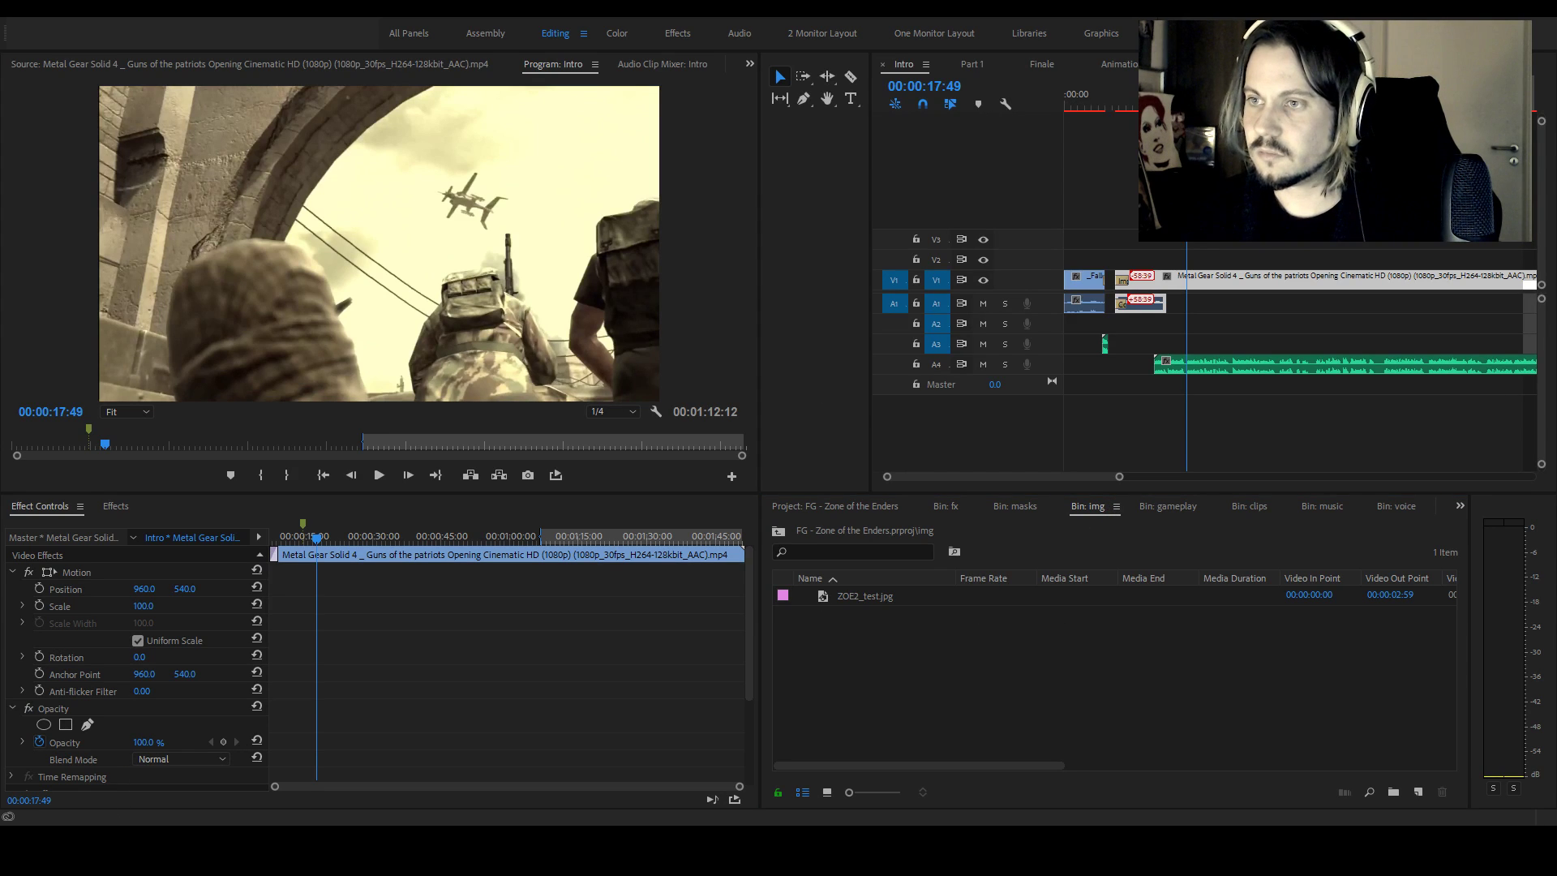
drag(1216, 711, 848, 698)
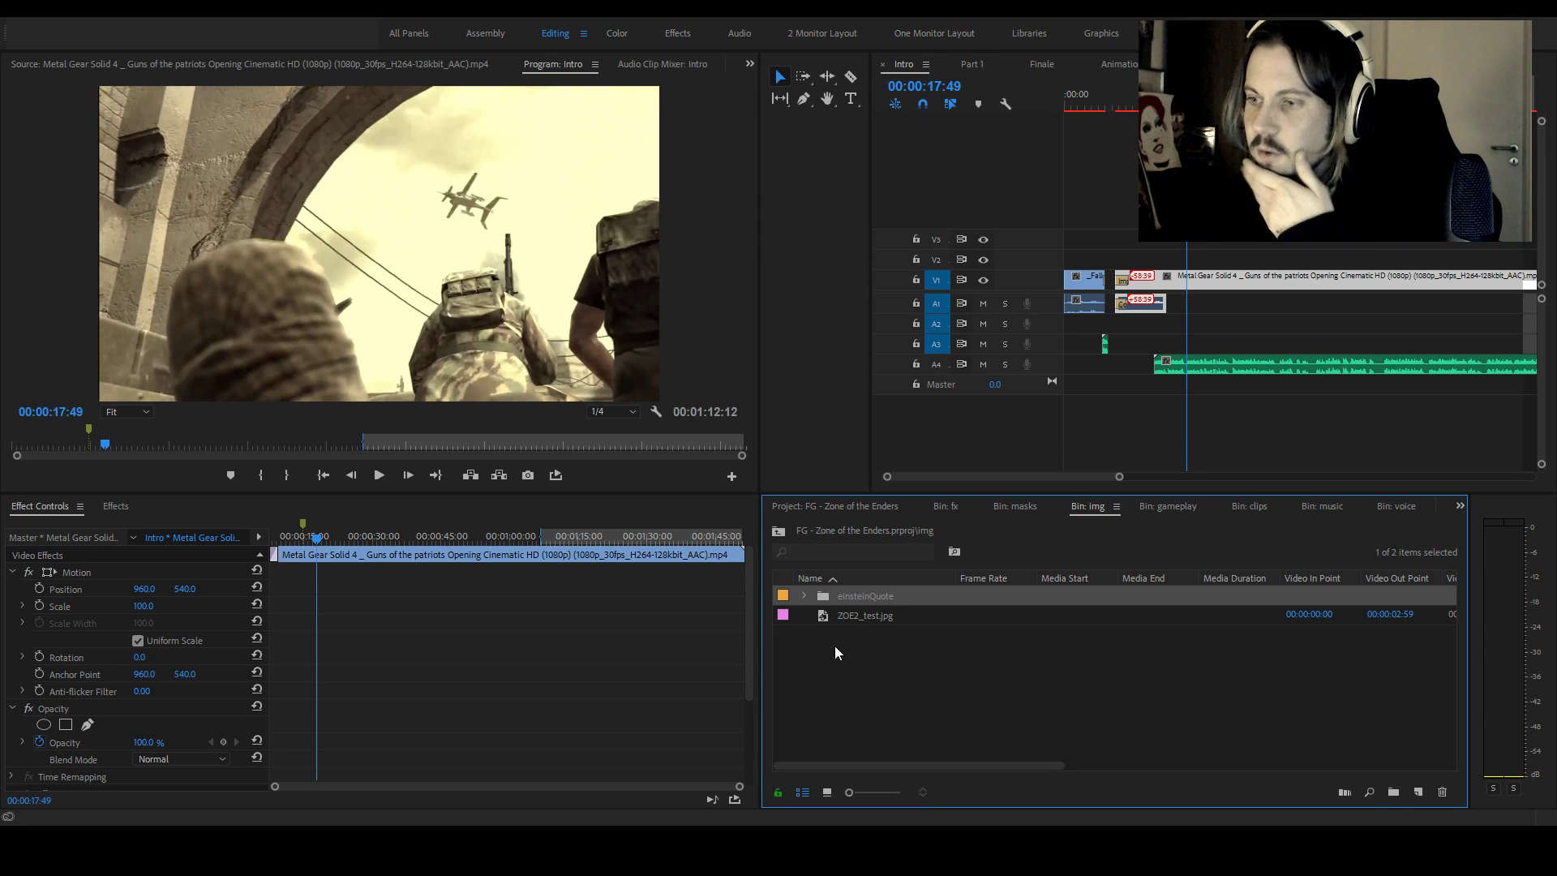
drag(953, 577, 1194, 585)
Play the Metal Gear Solid 4 shot in the Intro sequence and stop the playhead at 00:00:17:43
click(1171, 101)
key(space)
click(1145, 101)
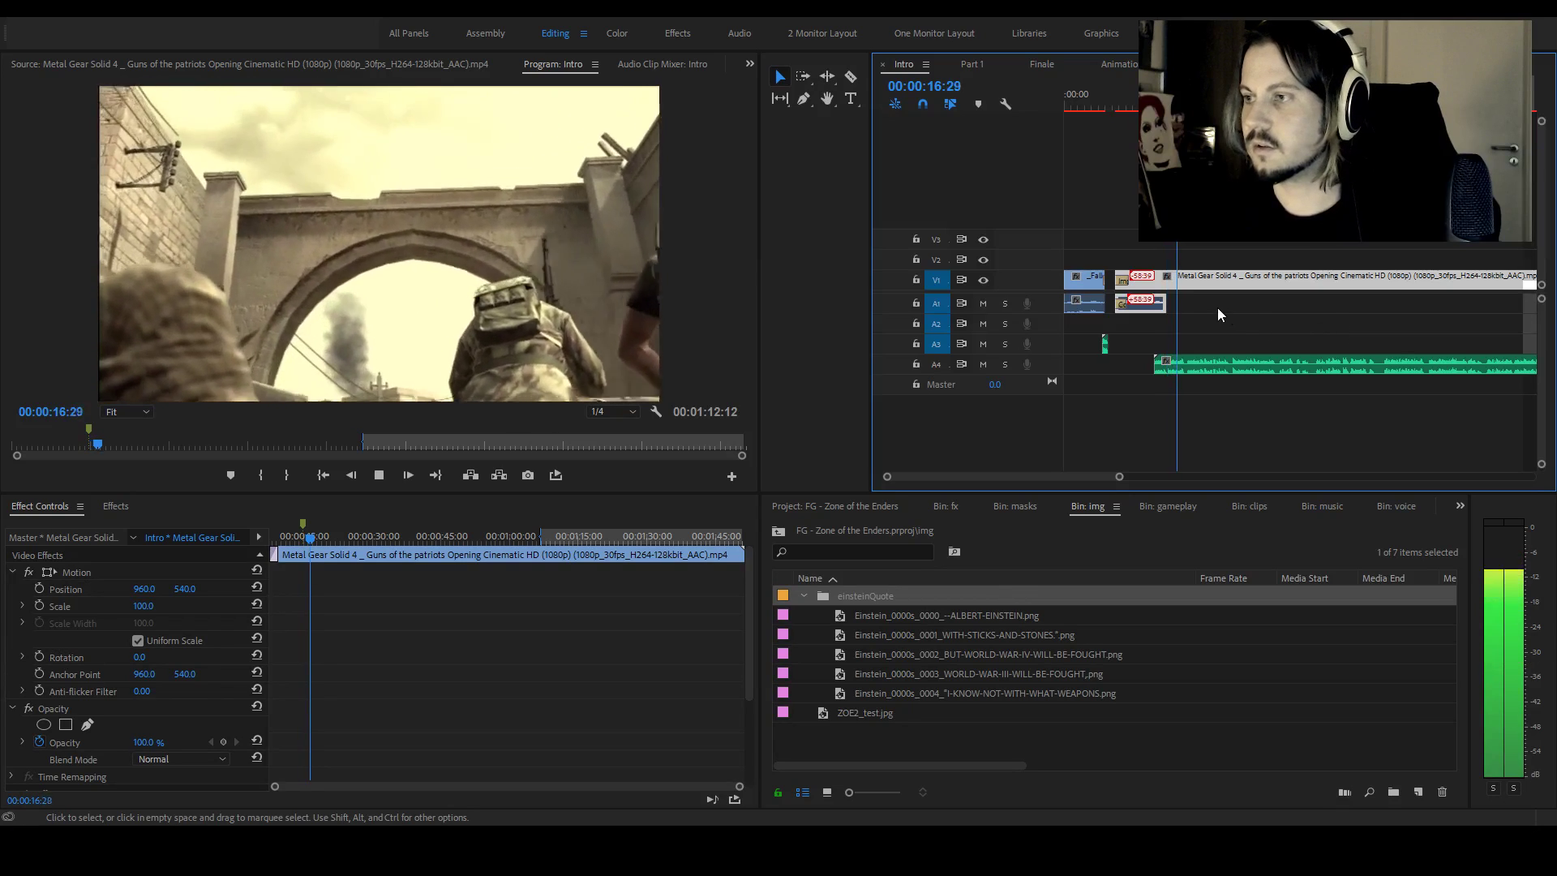
key(space)
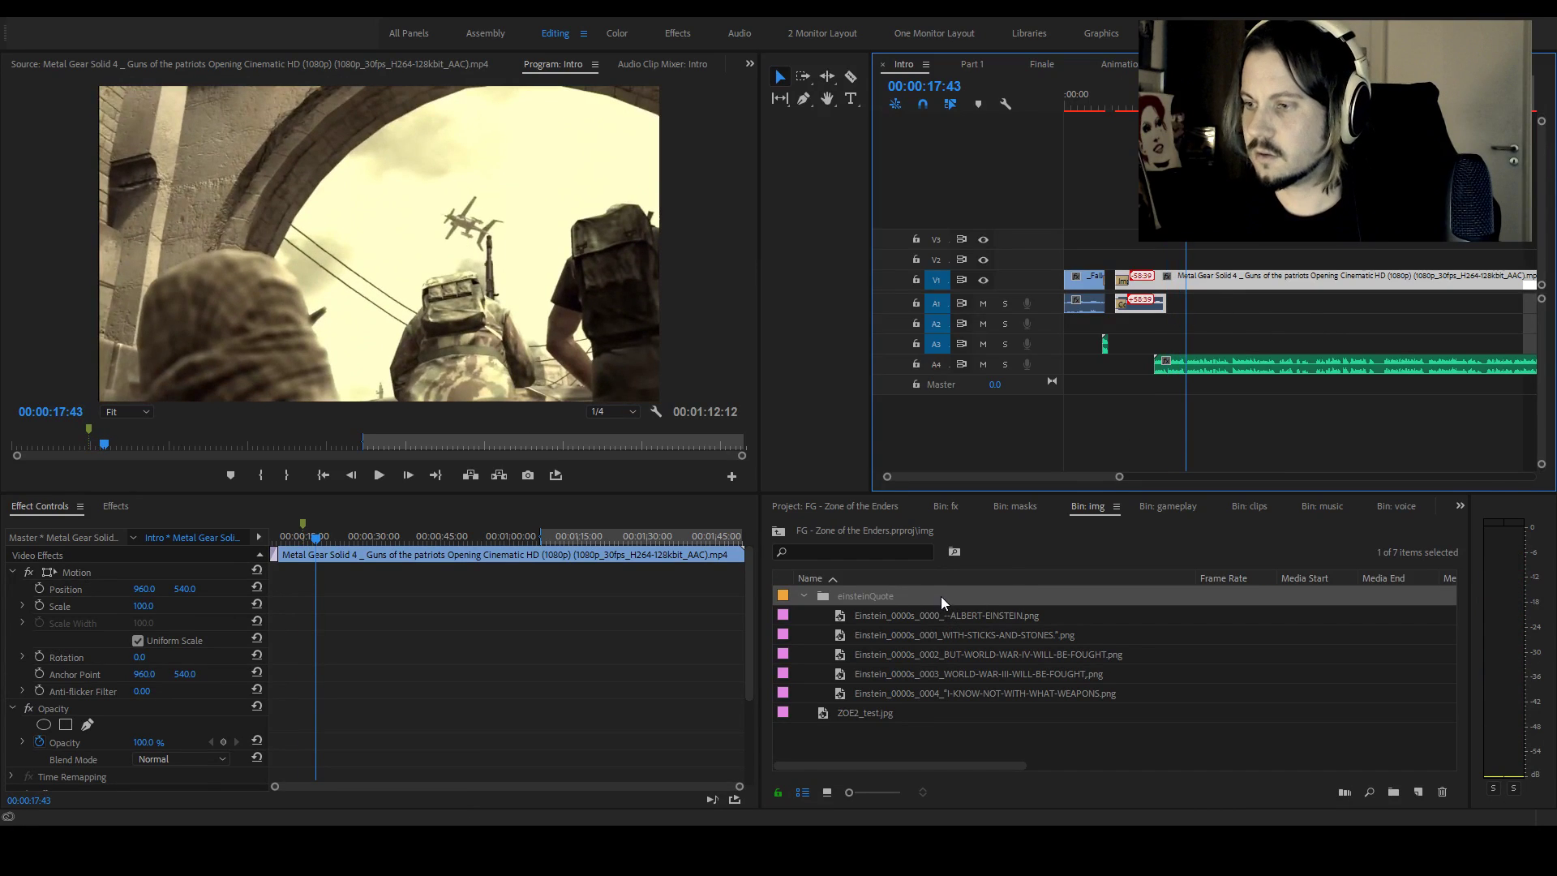
click(911, 616)
drag(1312, 253, 1192, 260)
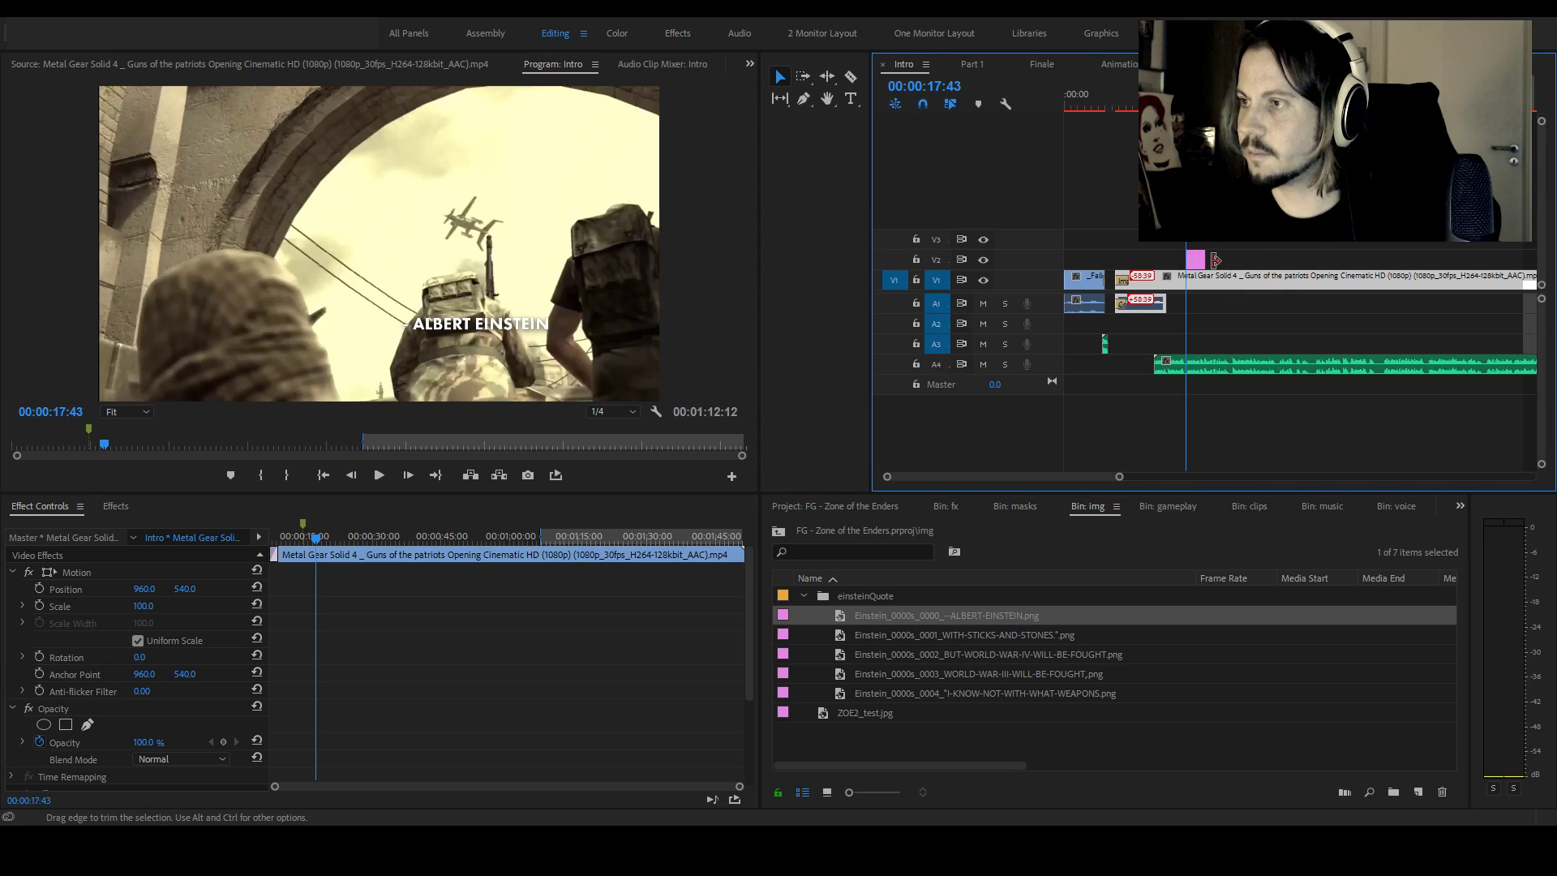
drag(1290, 257, 1306, 258)
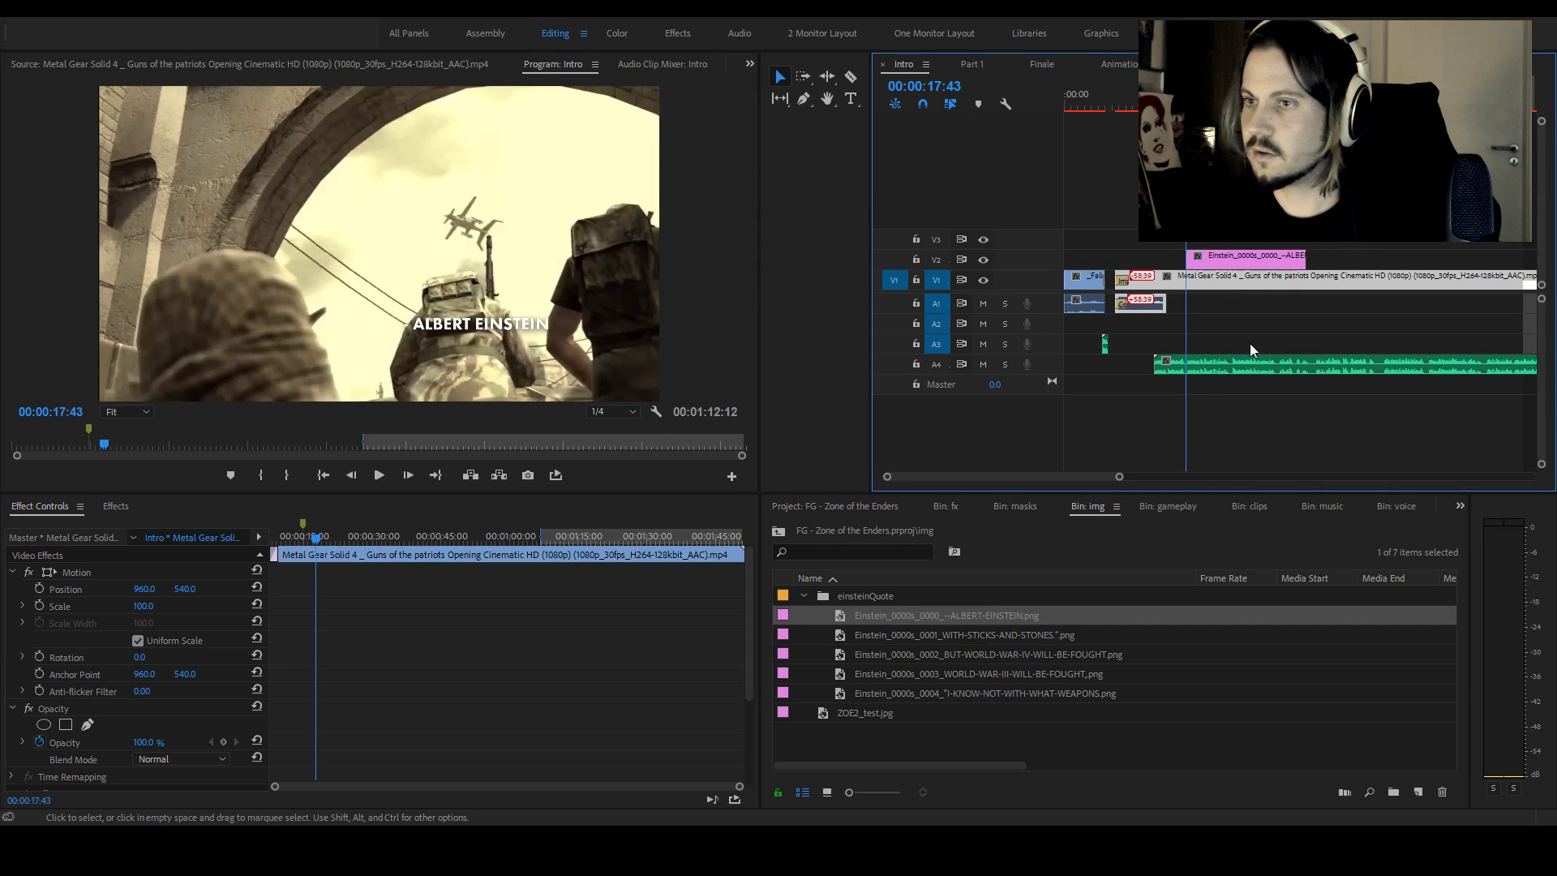
click(1219, 309)
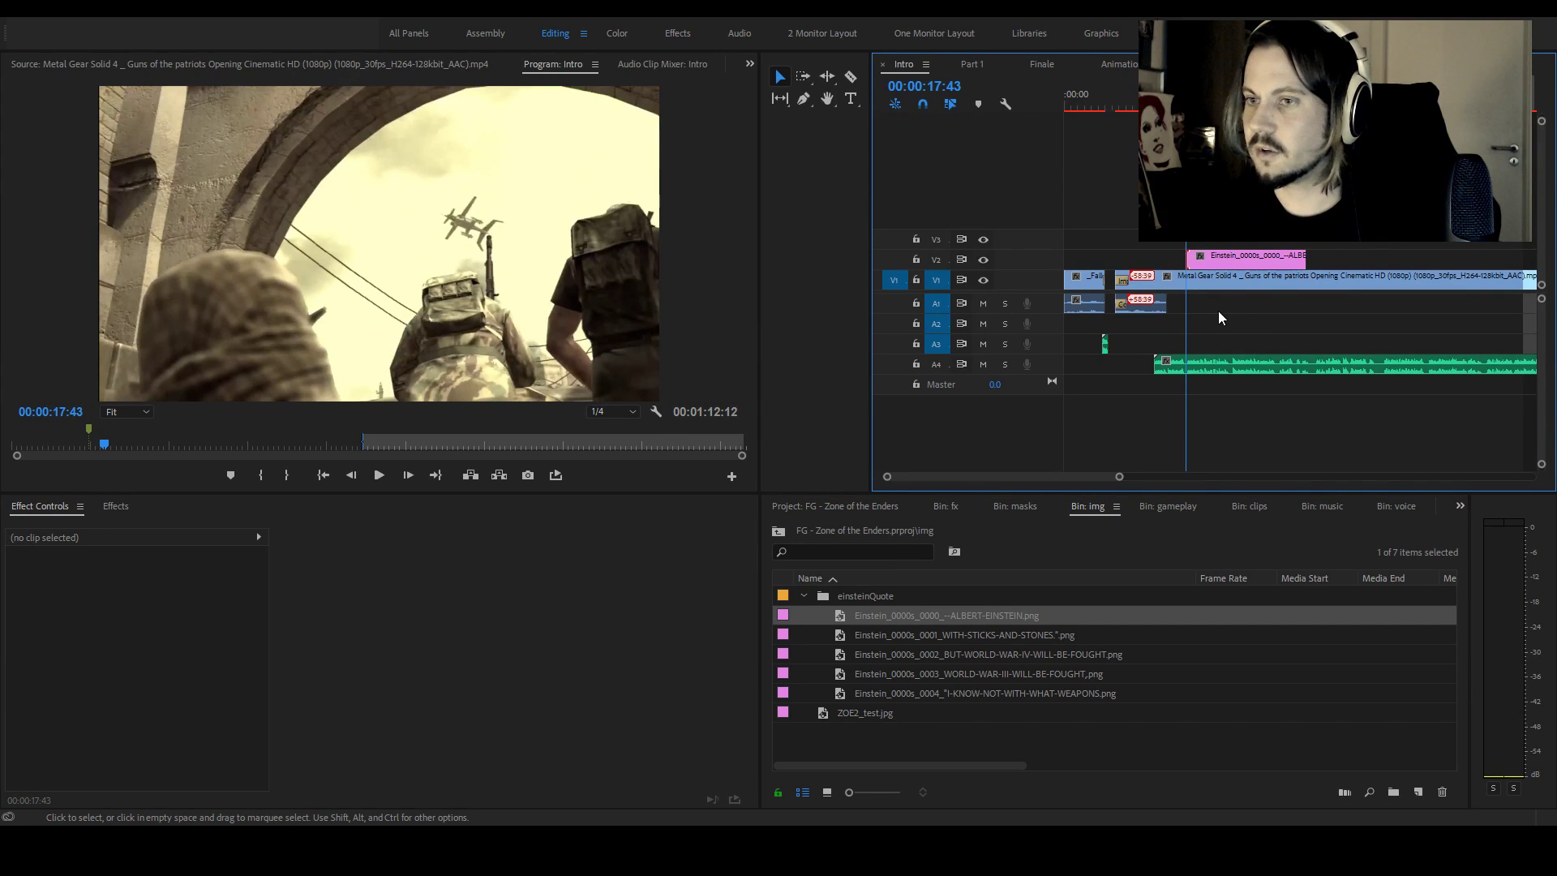
click(1223, 260)
key(Delete)
Place the I-KNOW-NOT-WITH-WHAT-WEAPONS image on V2 at 00:00:17:43 with an opening Film Dissolve lasting 00:00:01:30
drag(941, 693, 1194, 268)
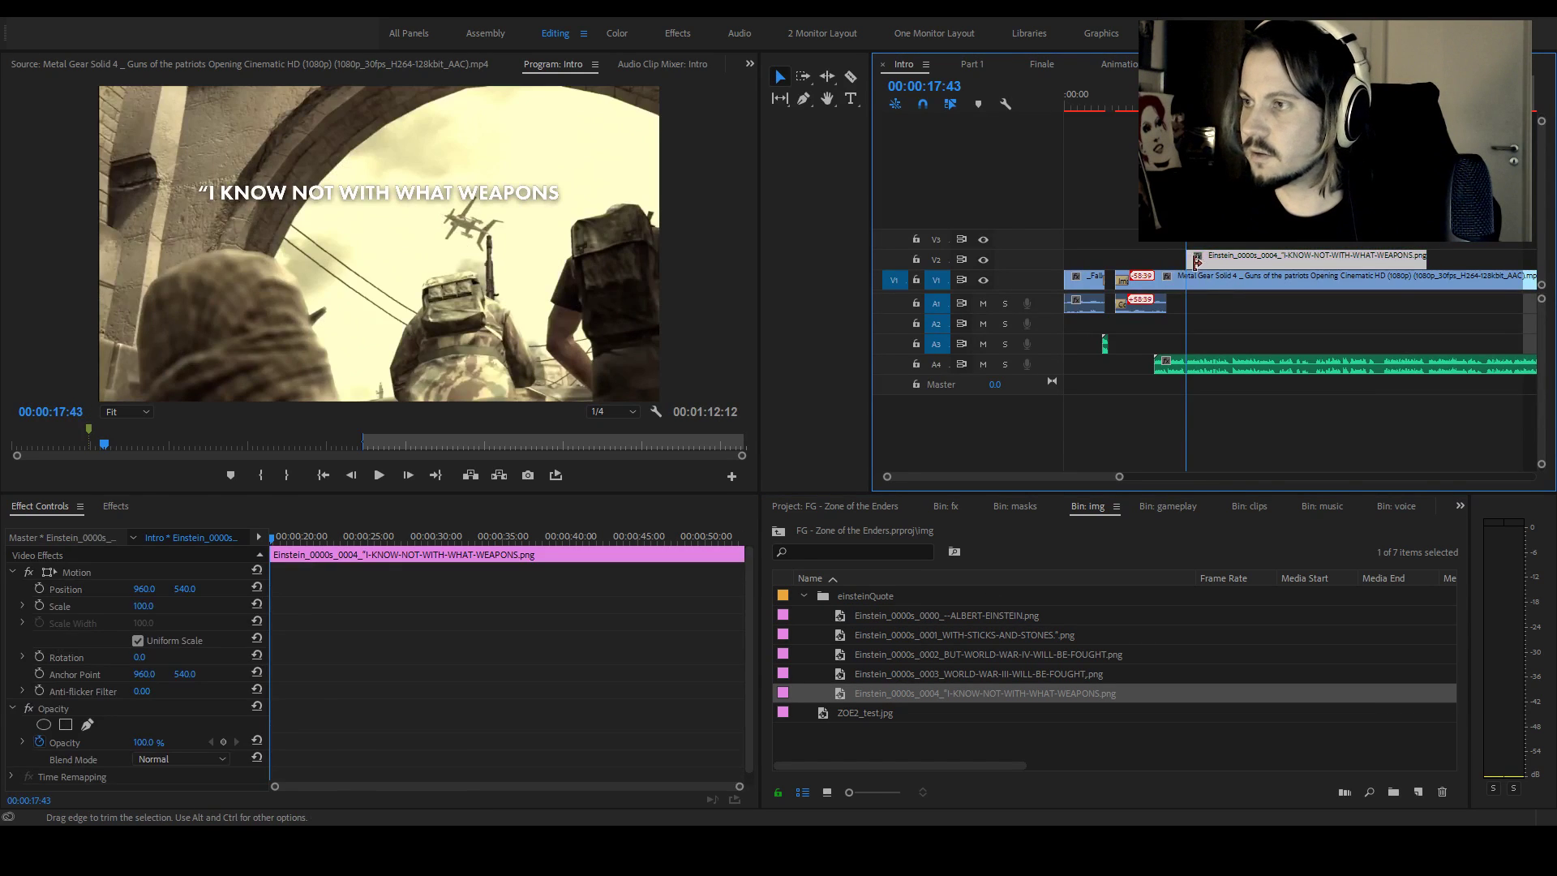
key(ctrl+d)
click(1189, 261)
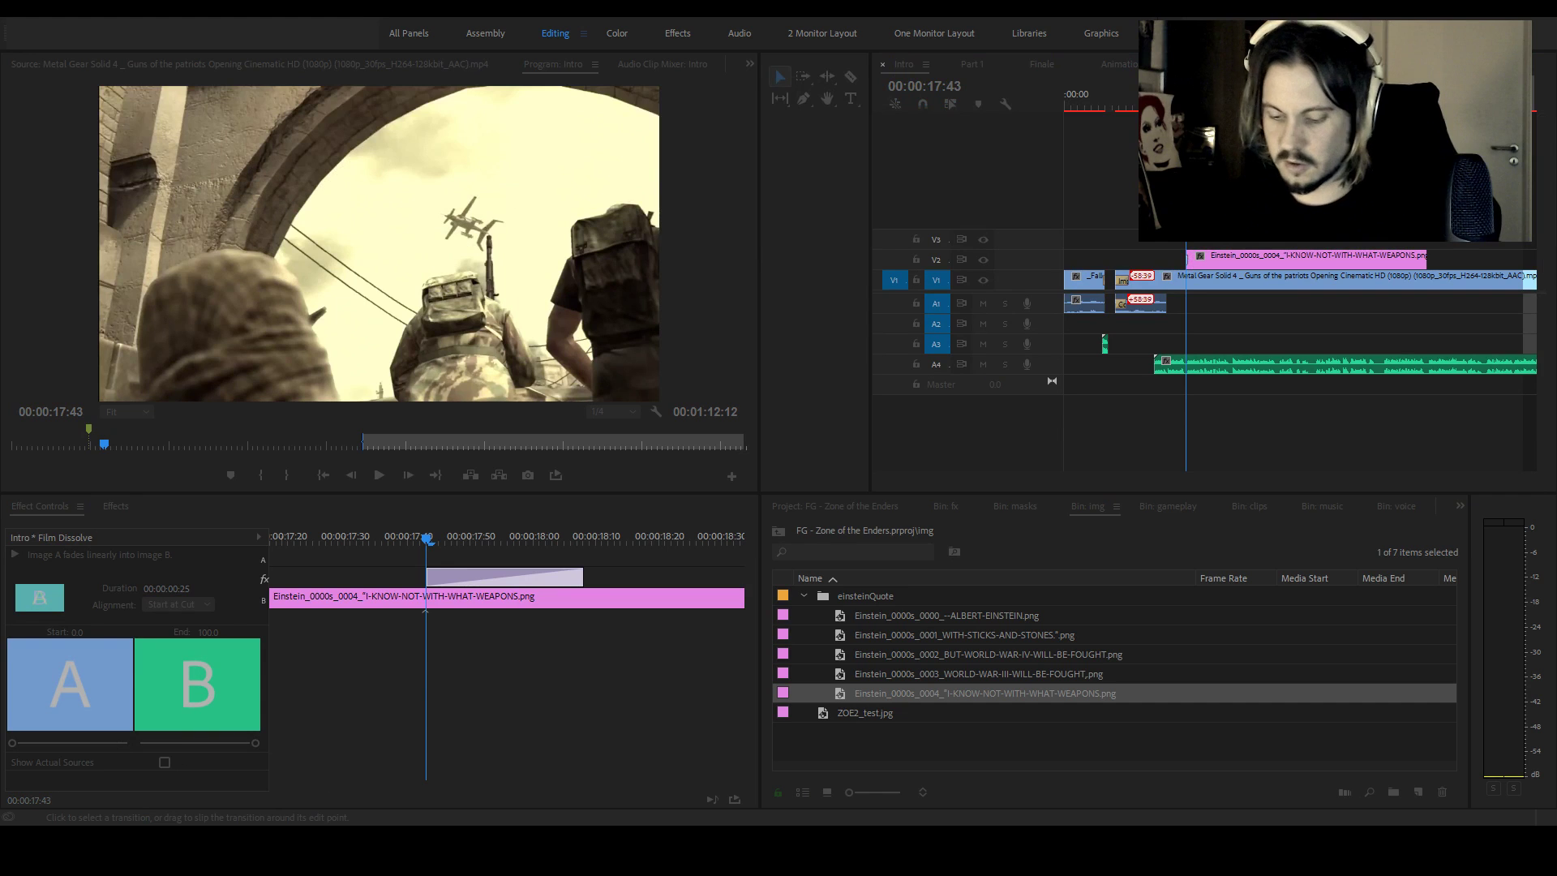
key(Return)
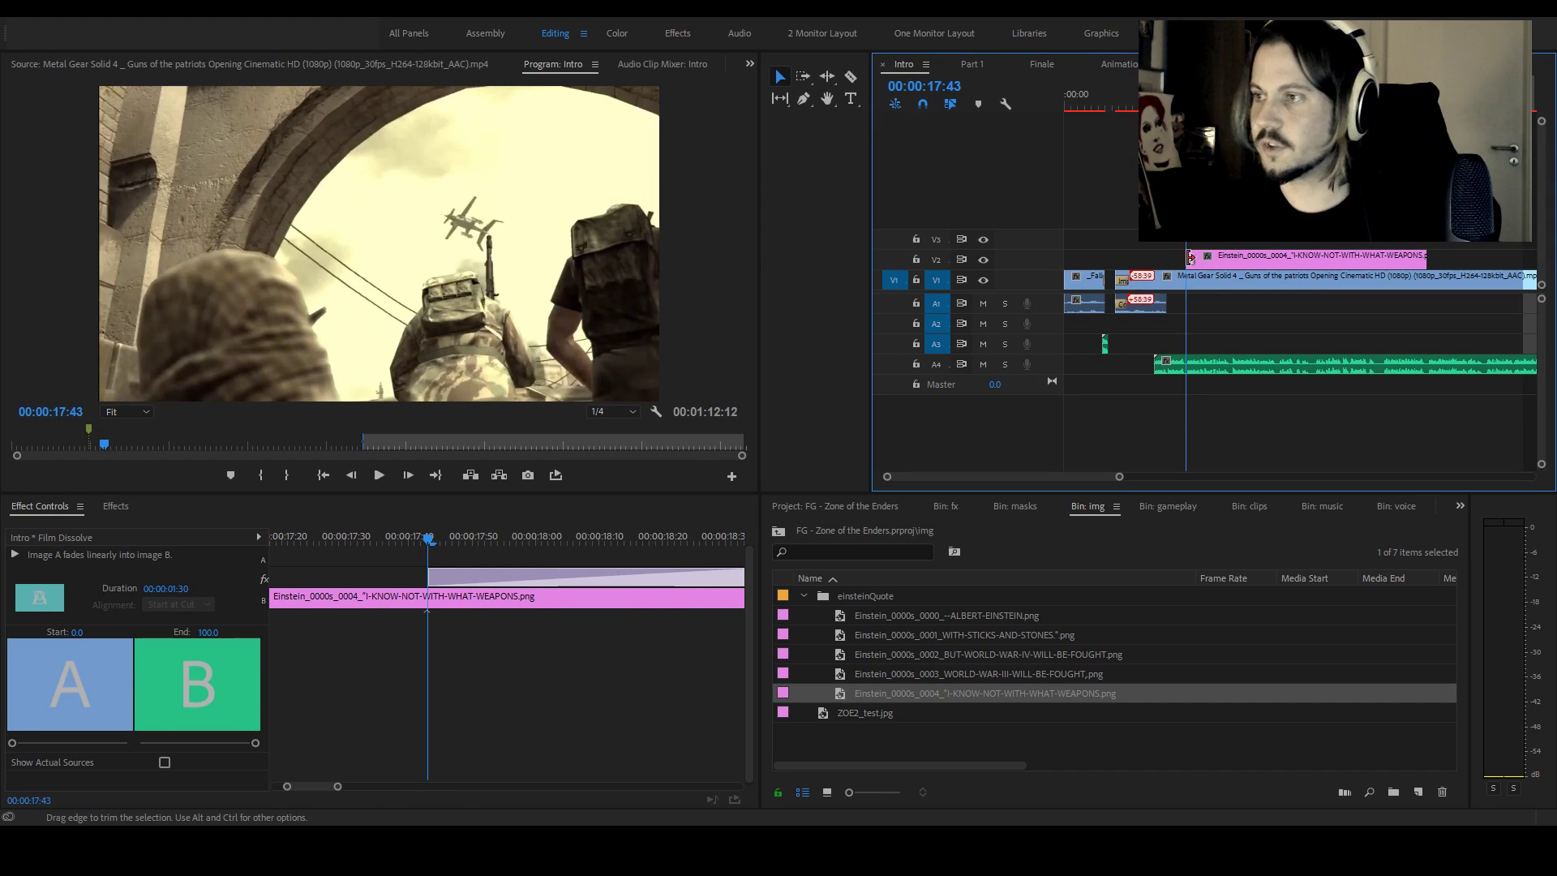
Play back the first quote line's fade-in over the footage to check the timing of its Film Dissolve
drag(1119, 479, 1014, 477)
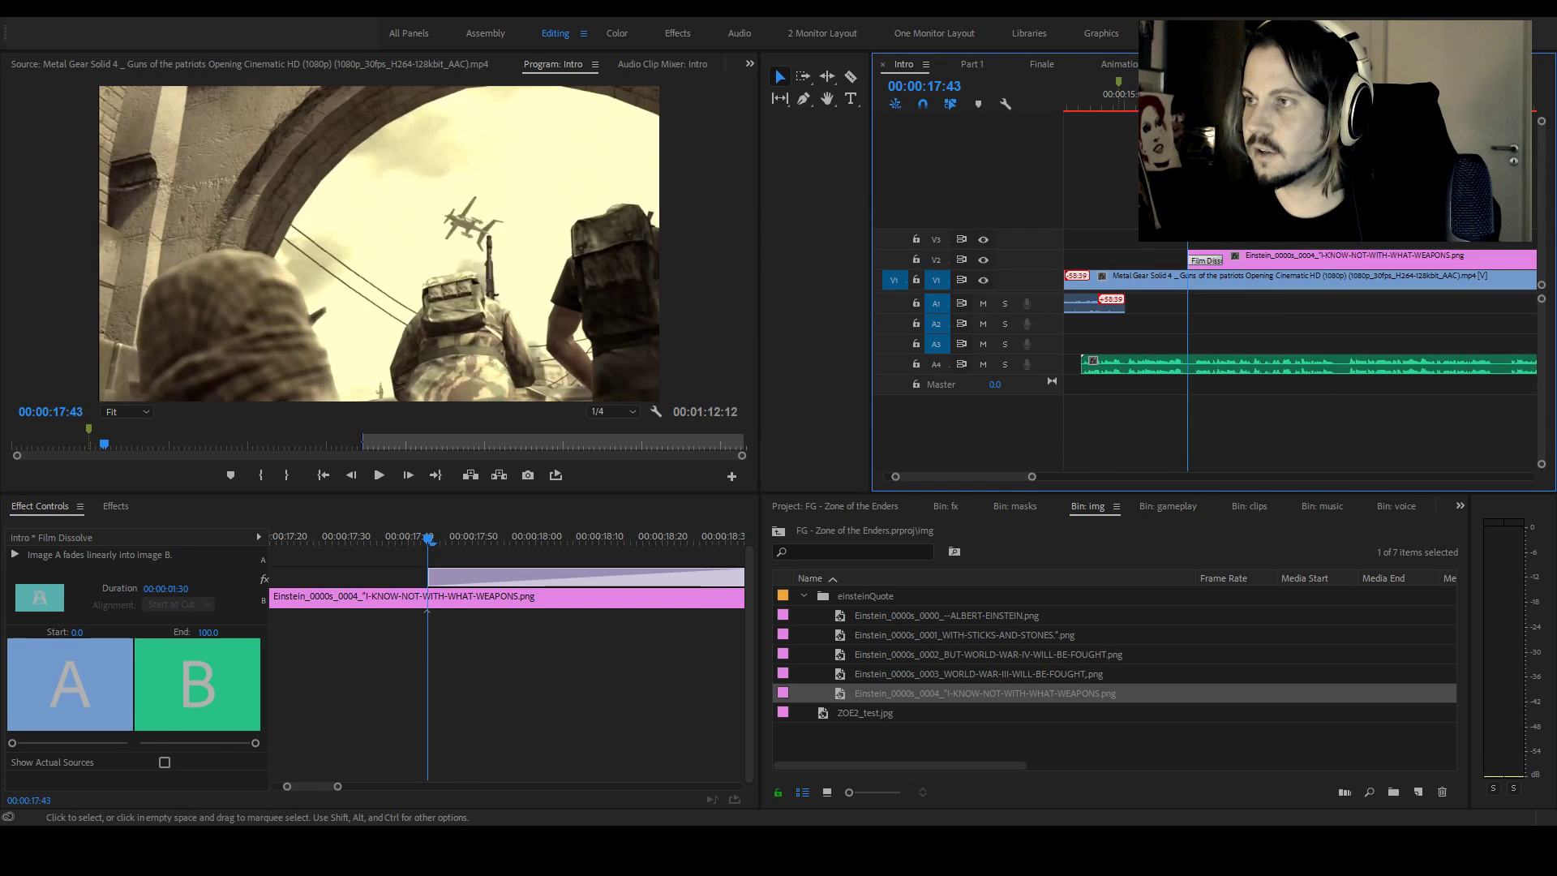
key(space)
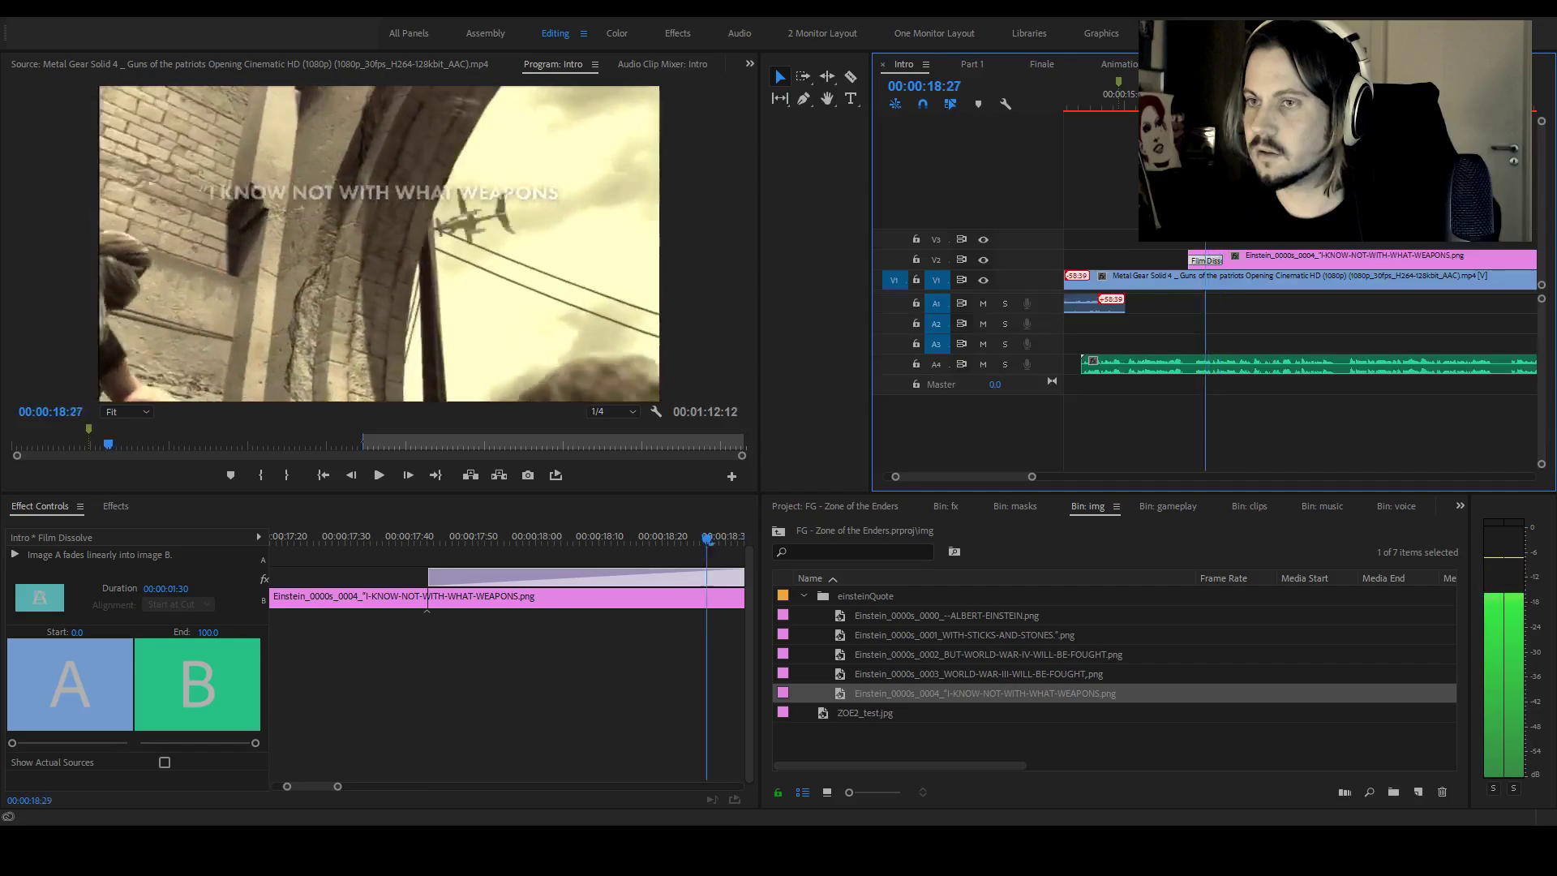
key(space)
key(space)
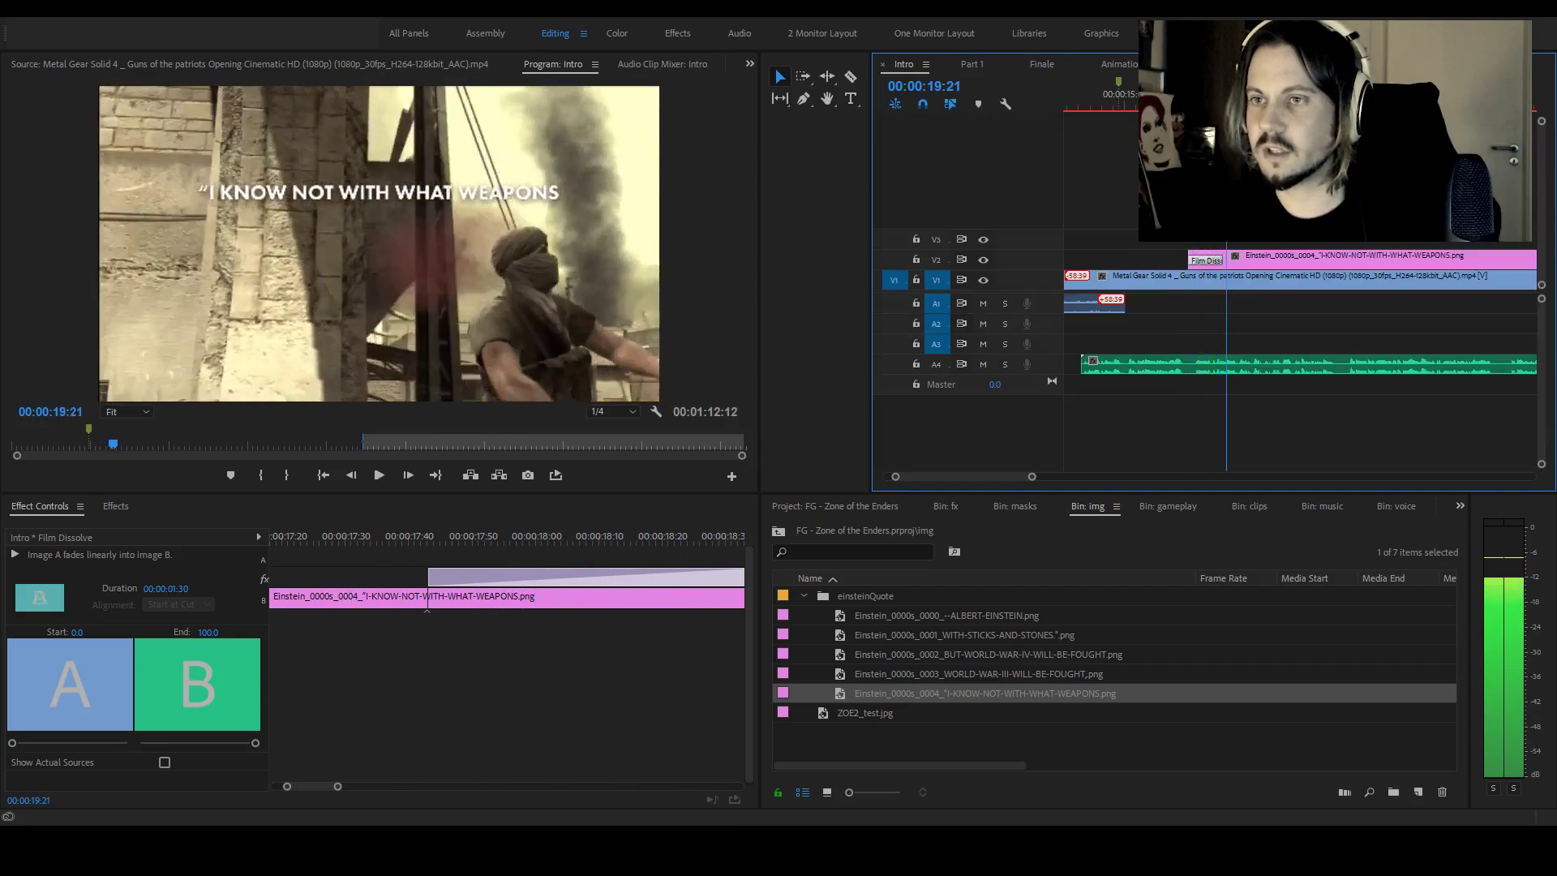
key(Up)
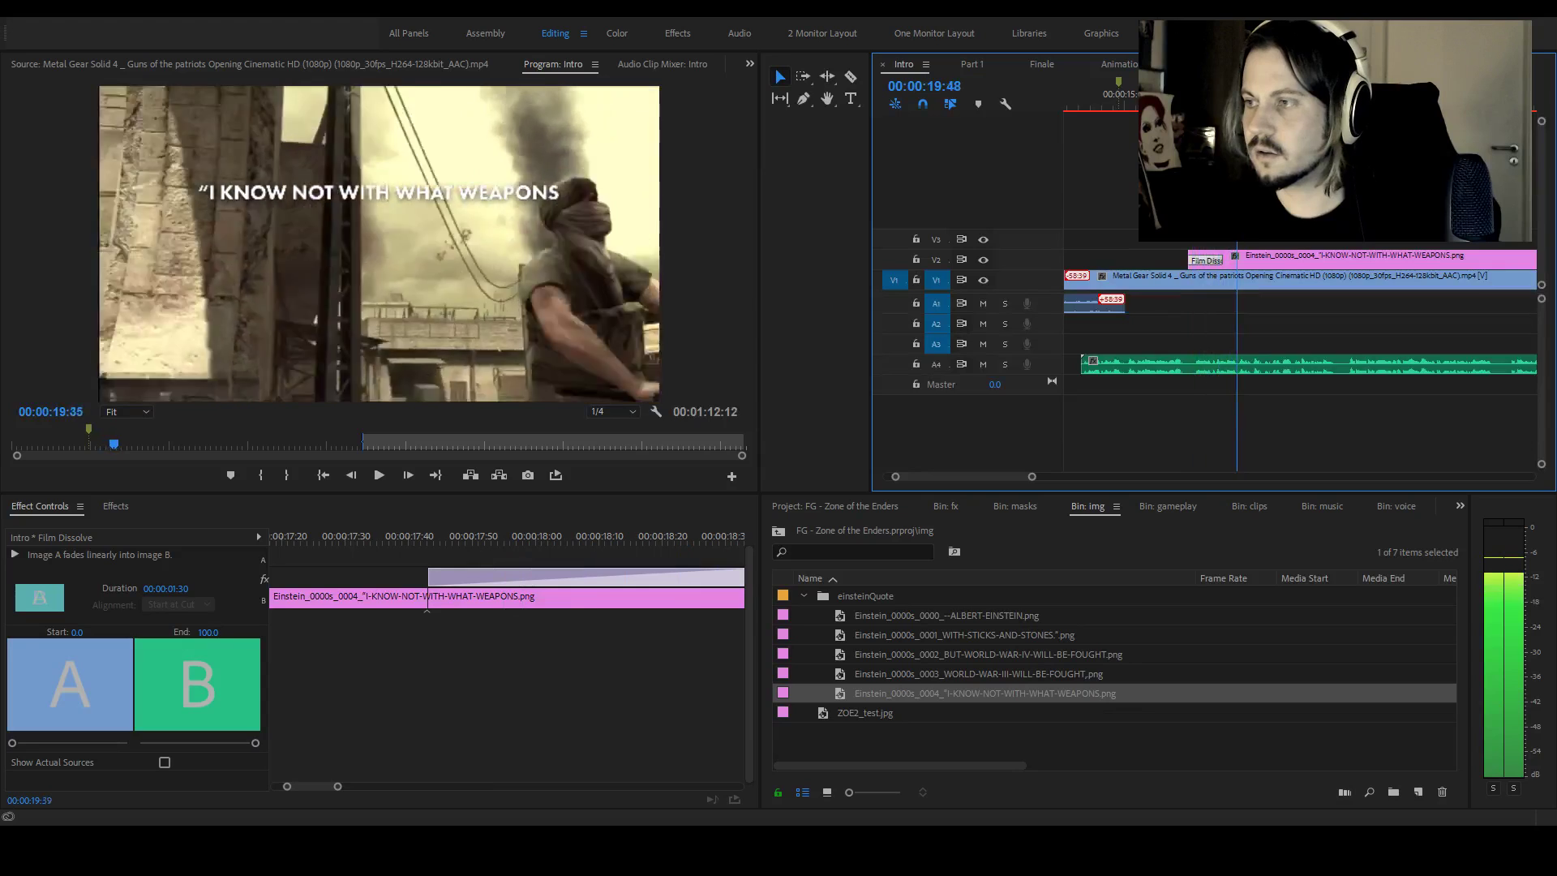
key(space)
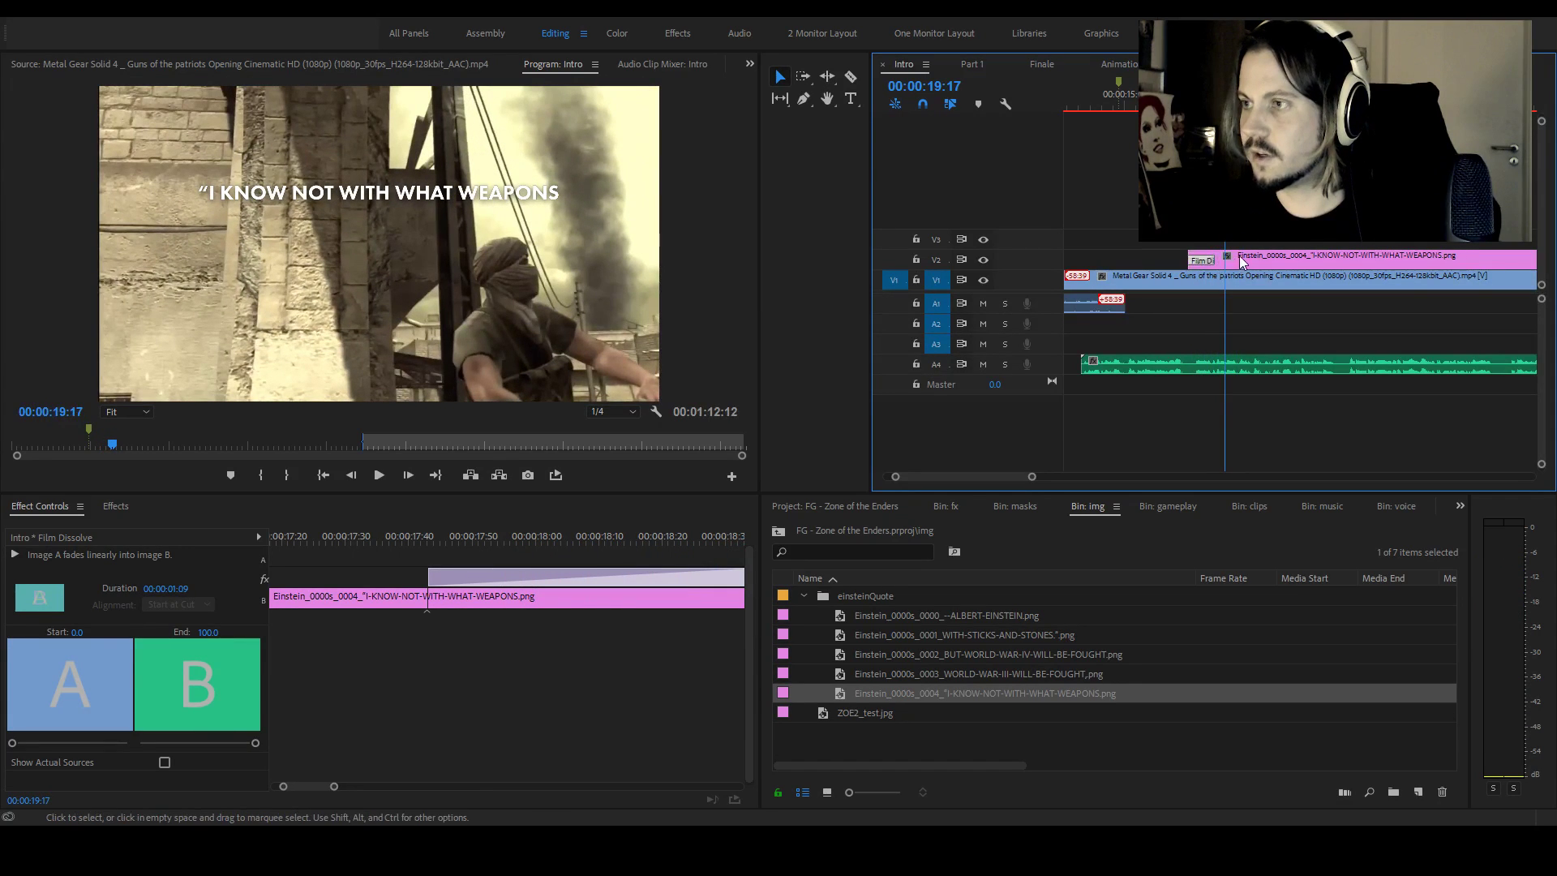
Try to duplicate the I-KNOW-NOT-WITH-WHAT-WEAPONS clip with its dissolve onto V3 at 00:00:19:17 for the second quote line
click(1278, 264)
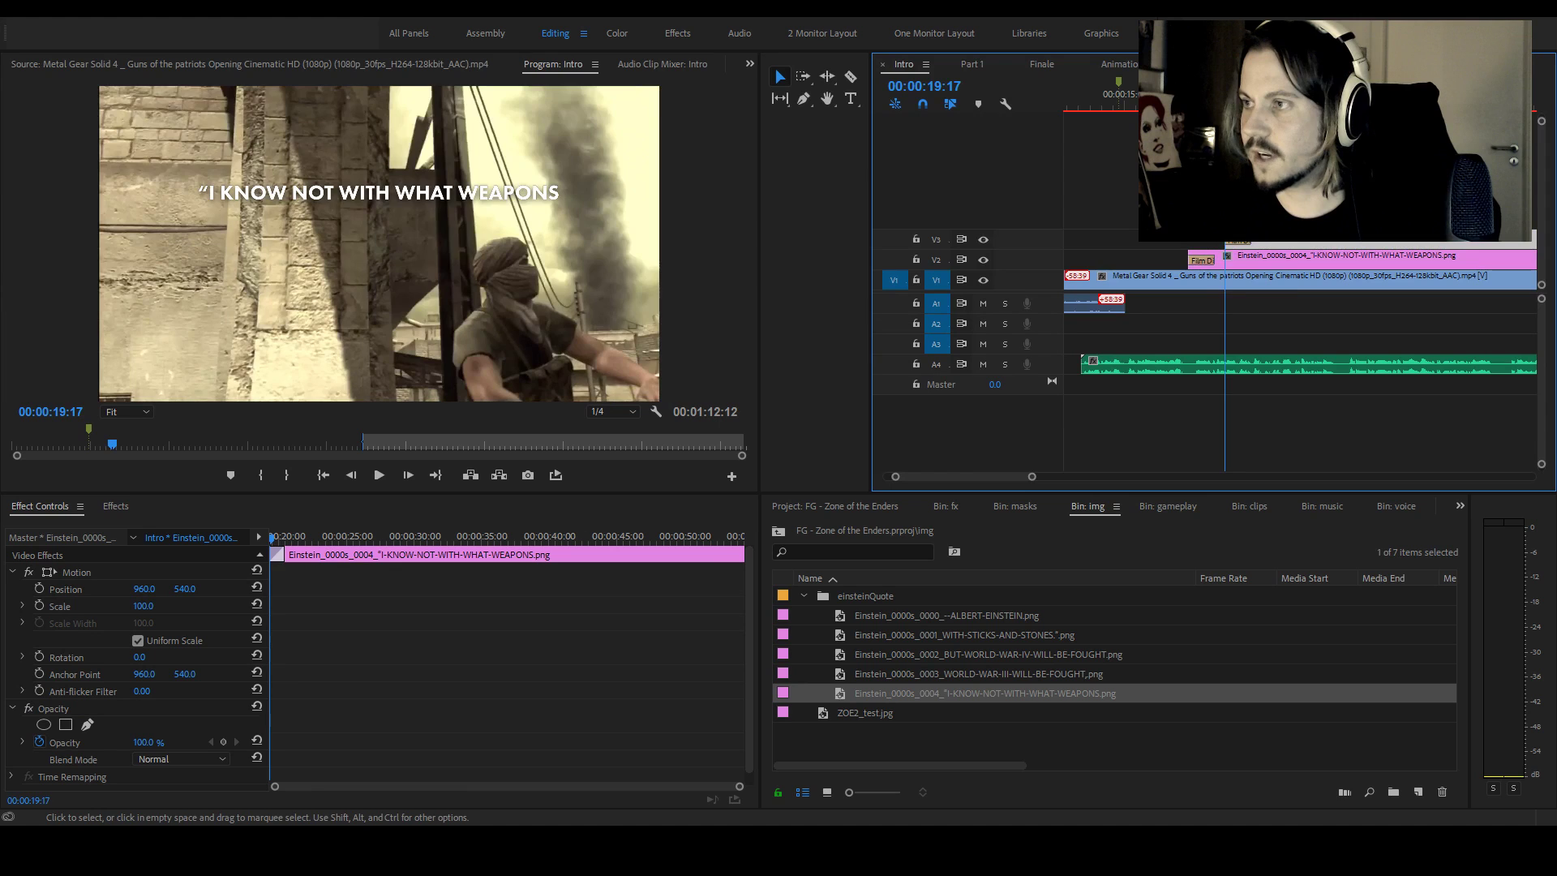
double_click(957, 674)
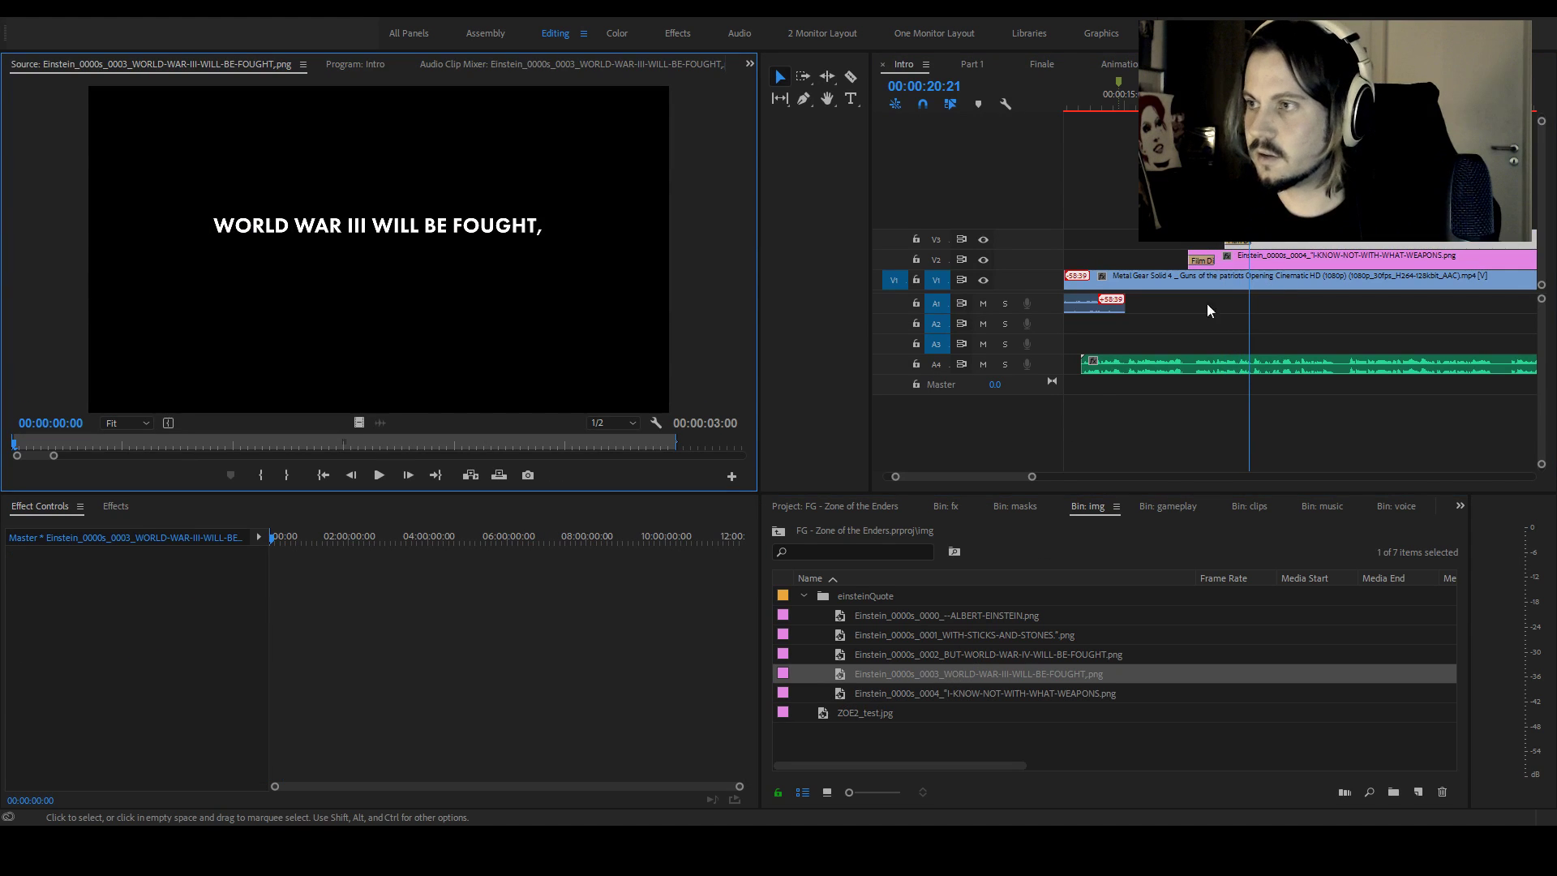
click(1333, 254)
click(1180, 93)
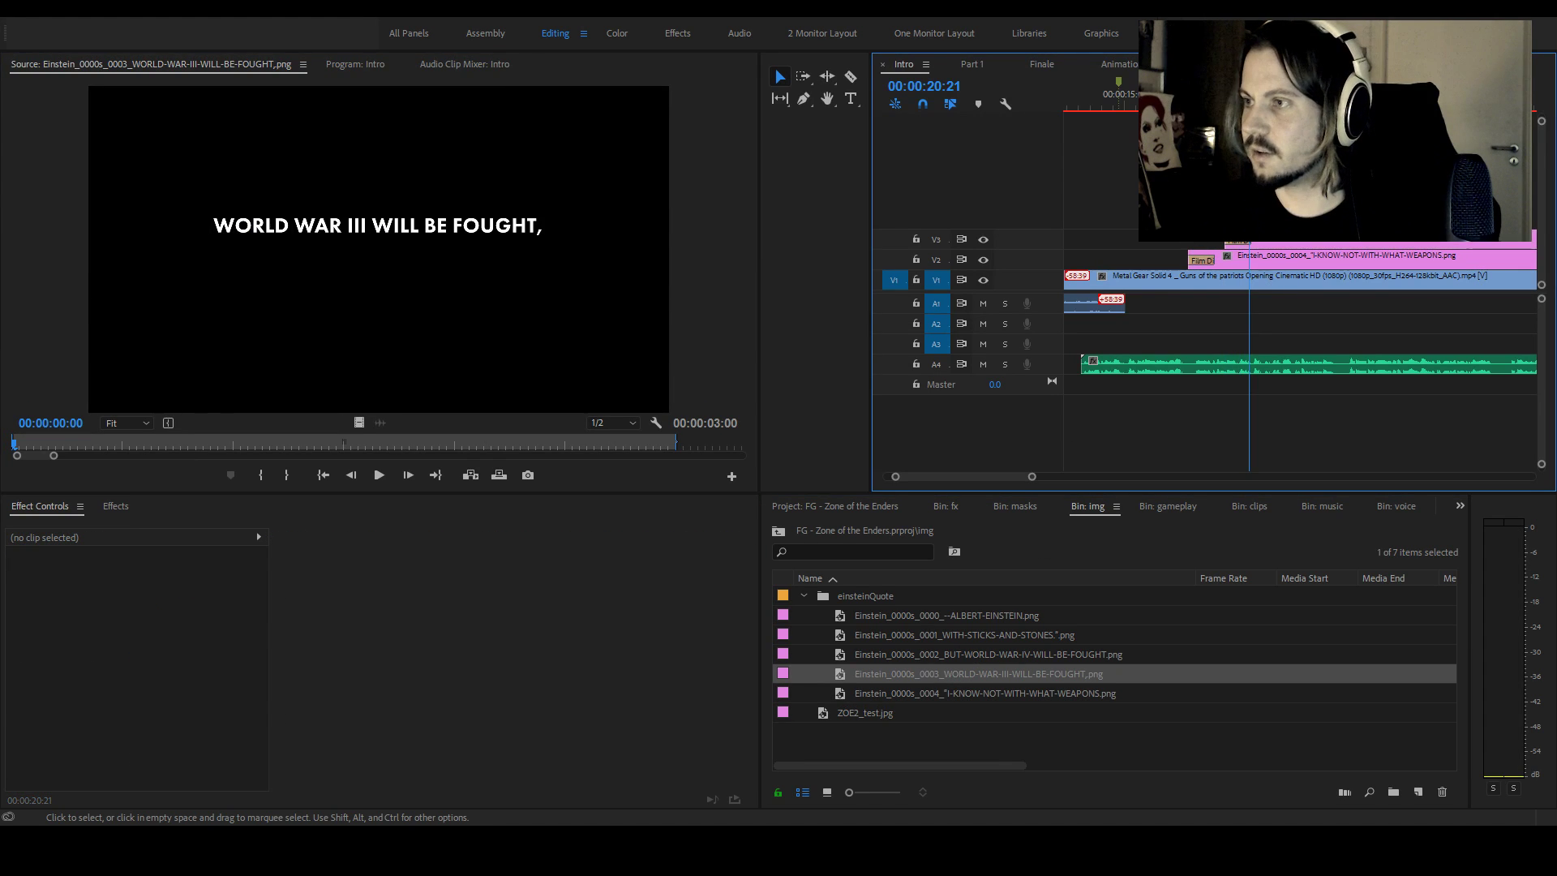
key(space)
key(space)
click(1271, 258)
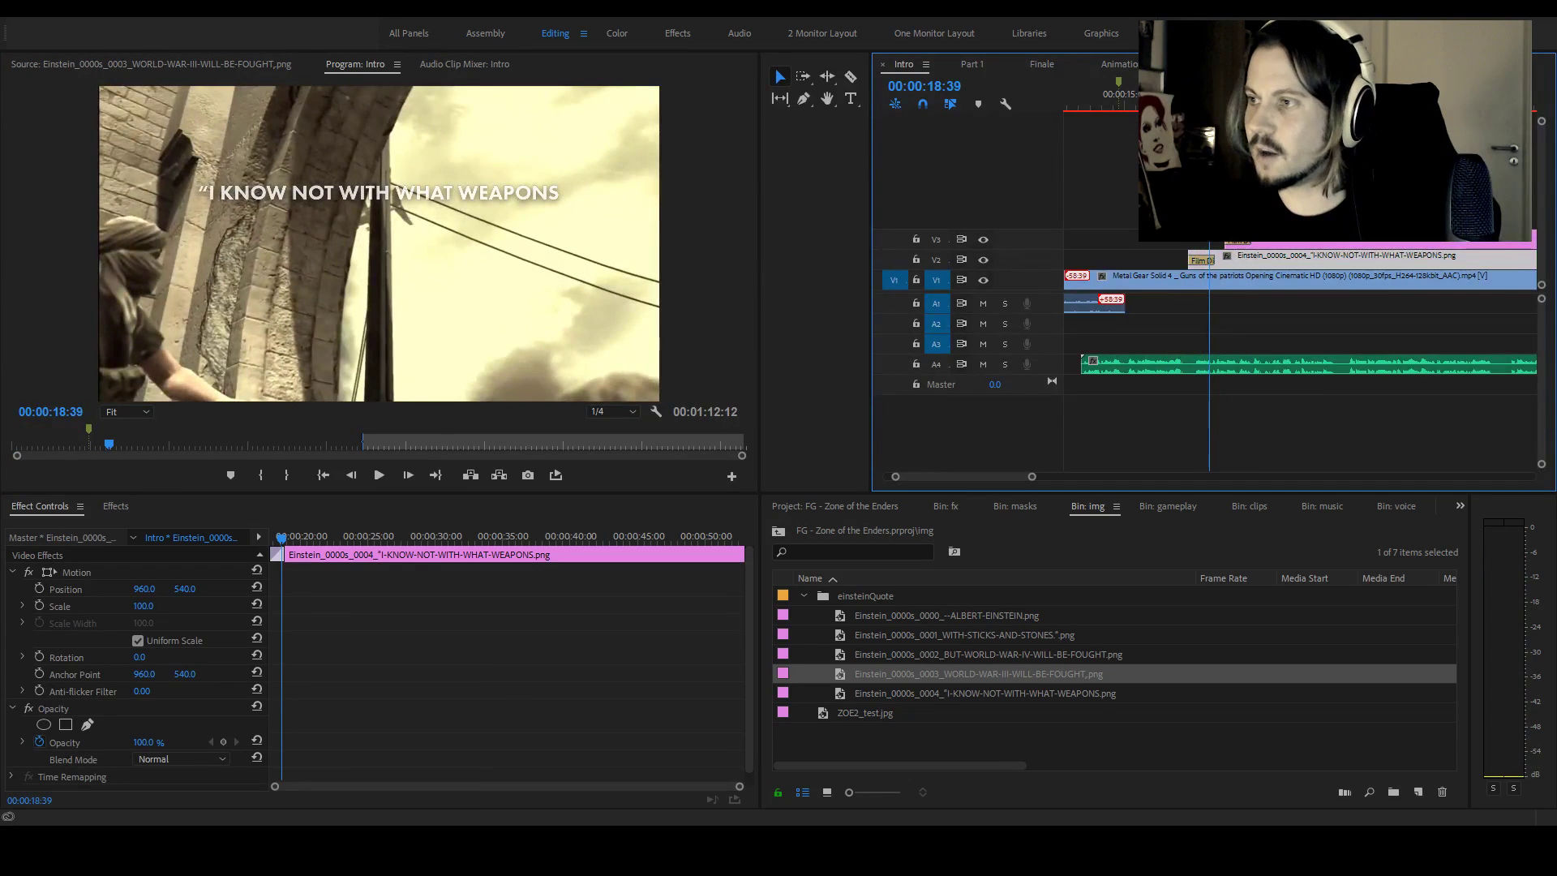
click(1270, 256)
Duplicate the first quote line onto V3 just past 00:00:19:10 and replace the copy with the WORLD-WAR-III-WILL-BE-FOUGHT image
key(space)
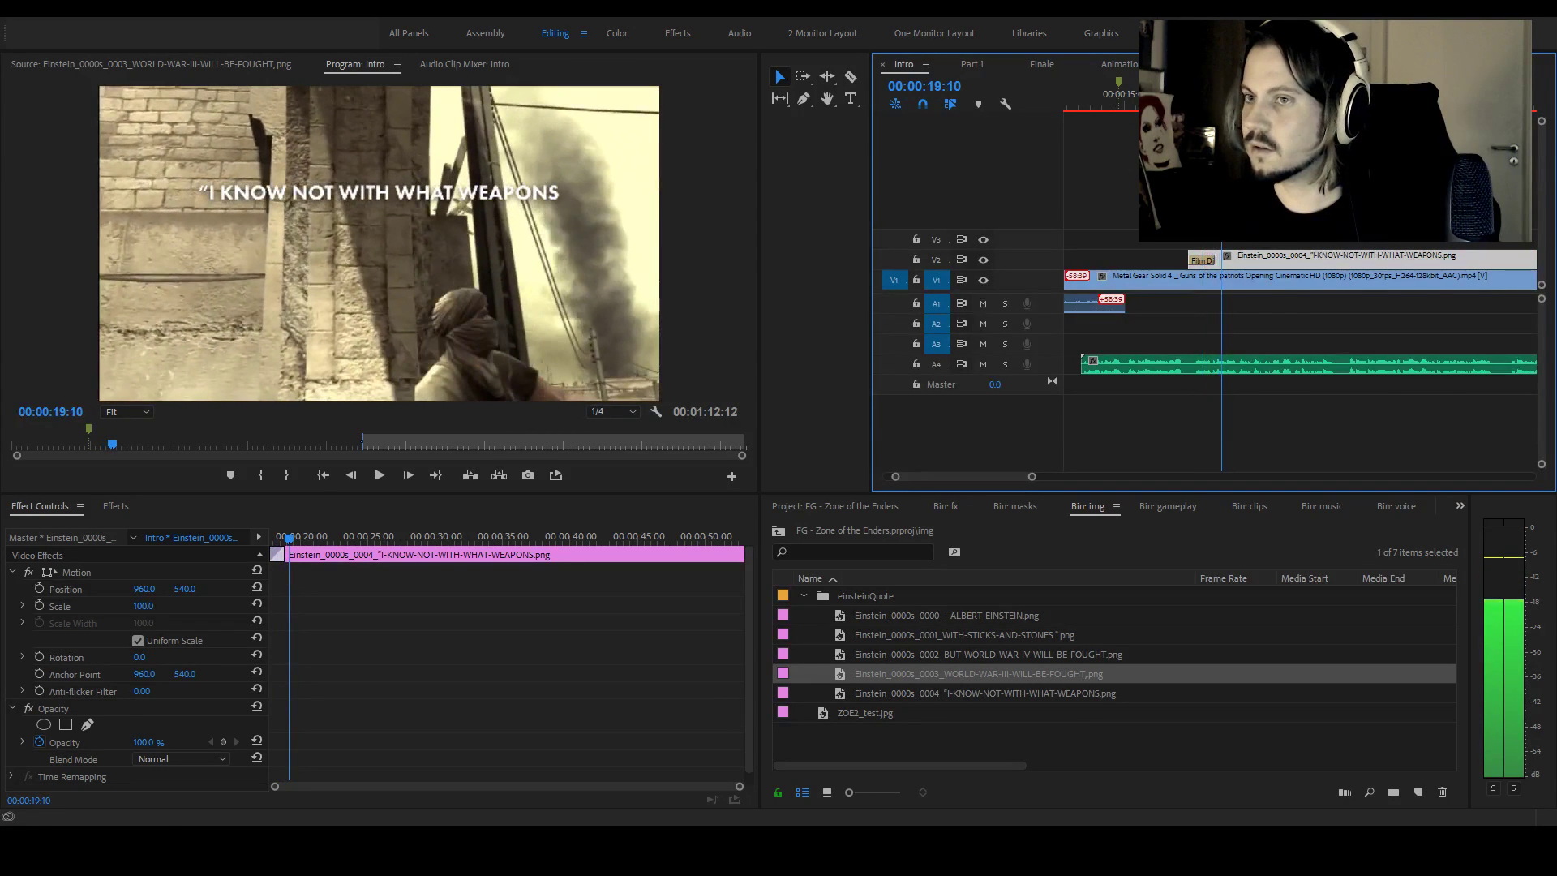
key(space)
drag(1226, 266, 1234, 240)
click(1264, 101)
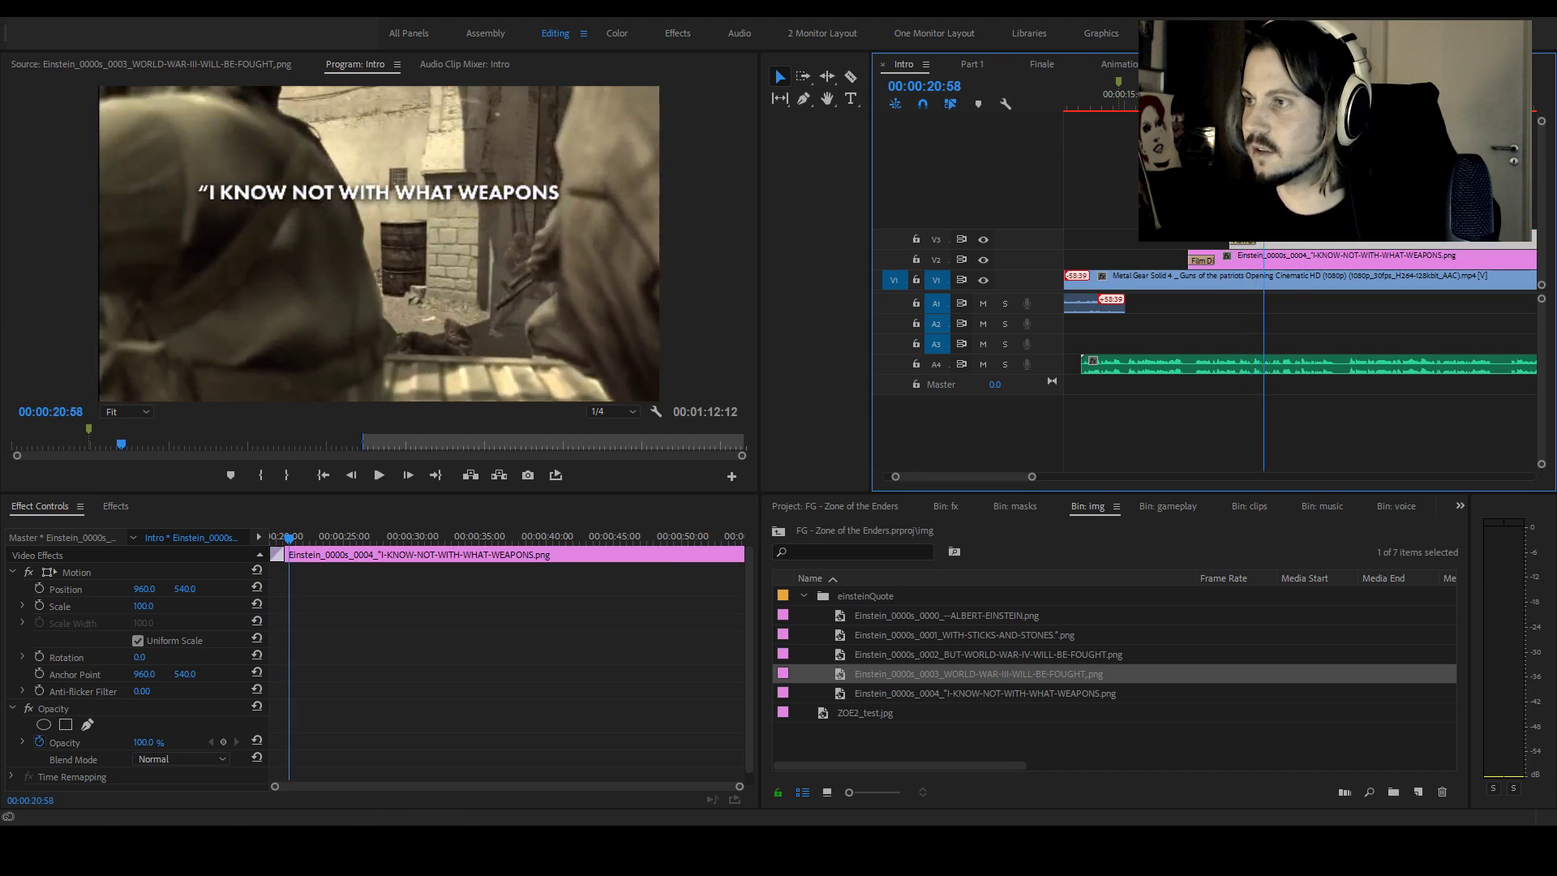
double_click(839, 678)
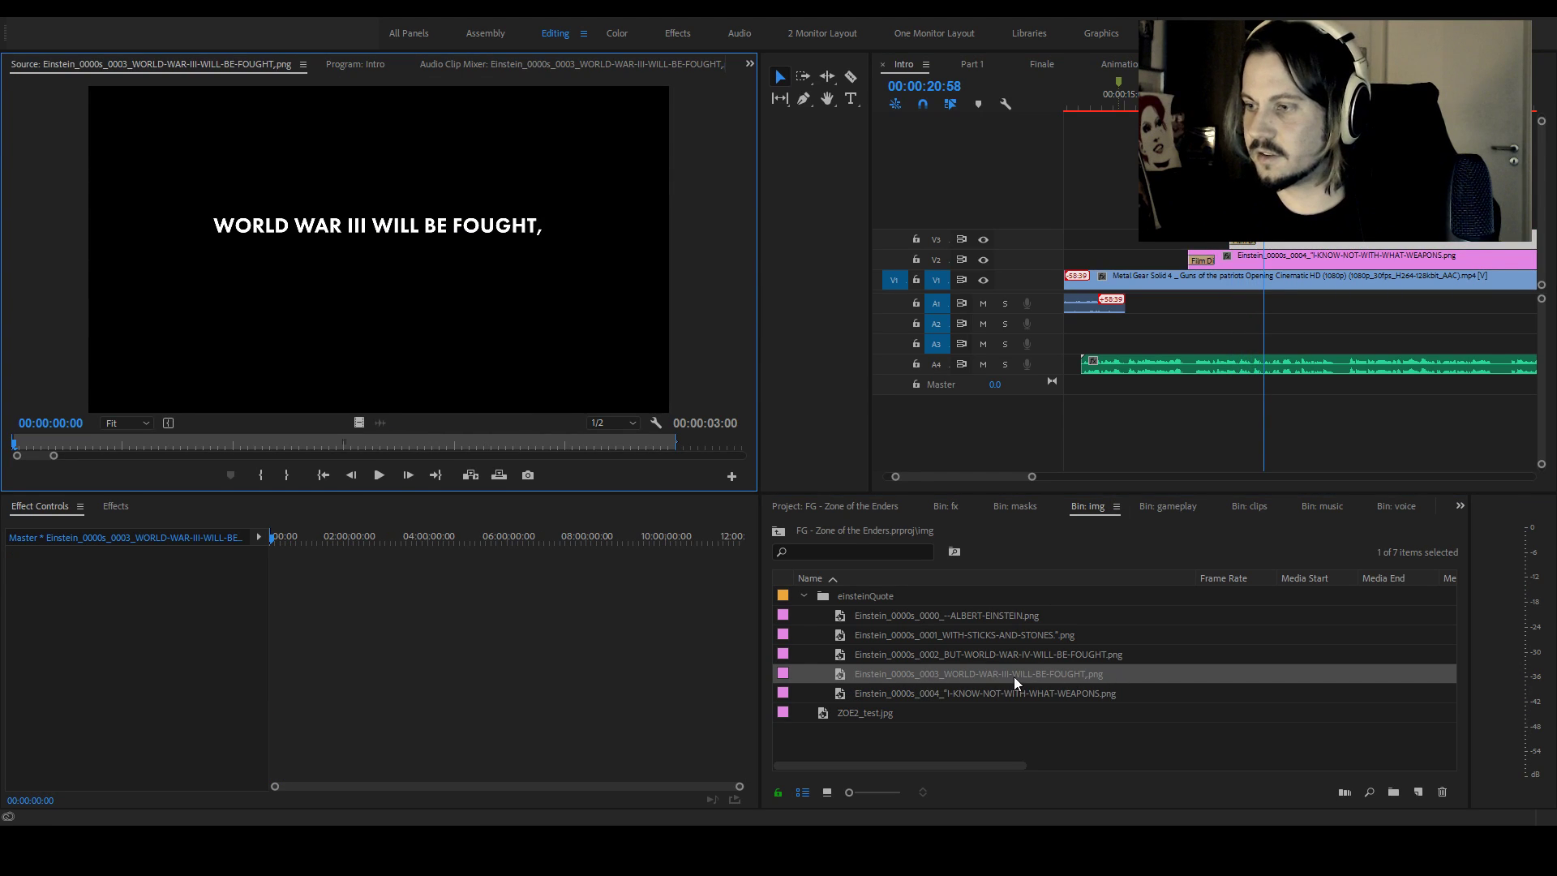
click(1241, 257)
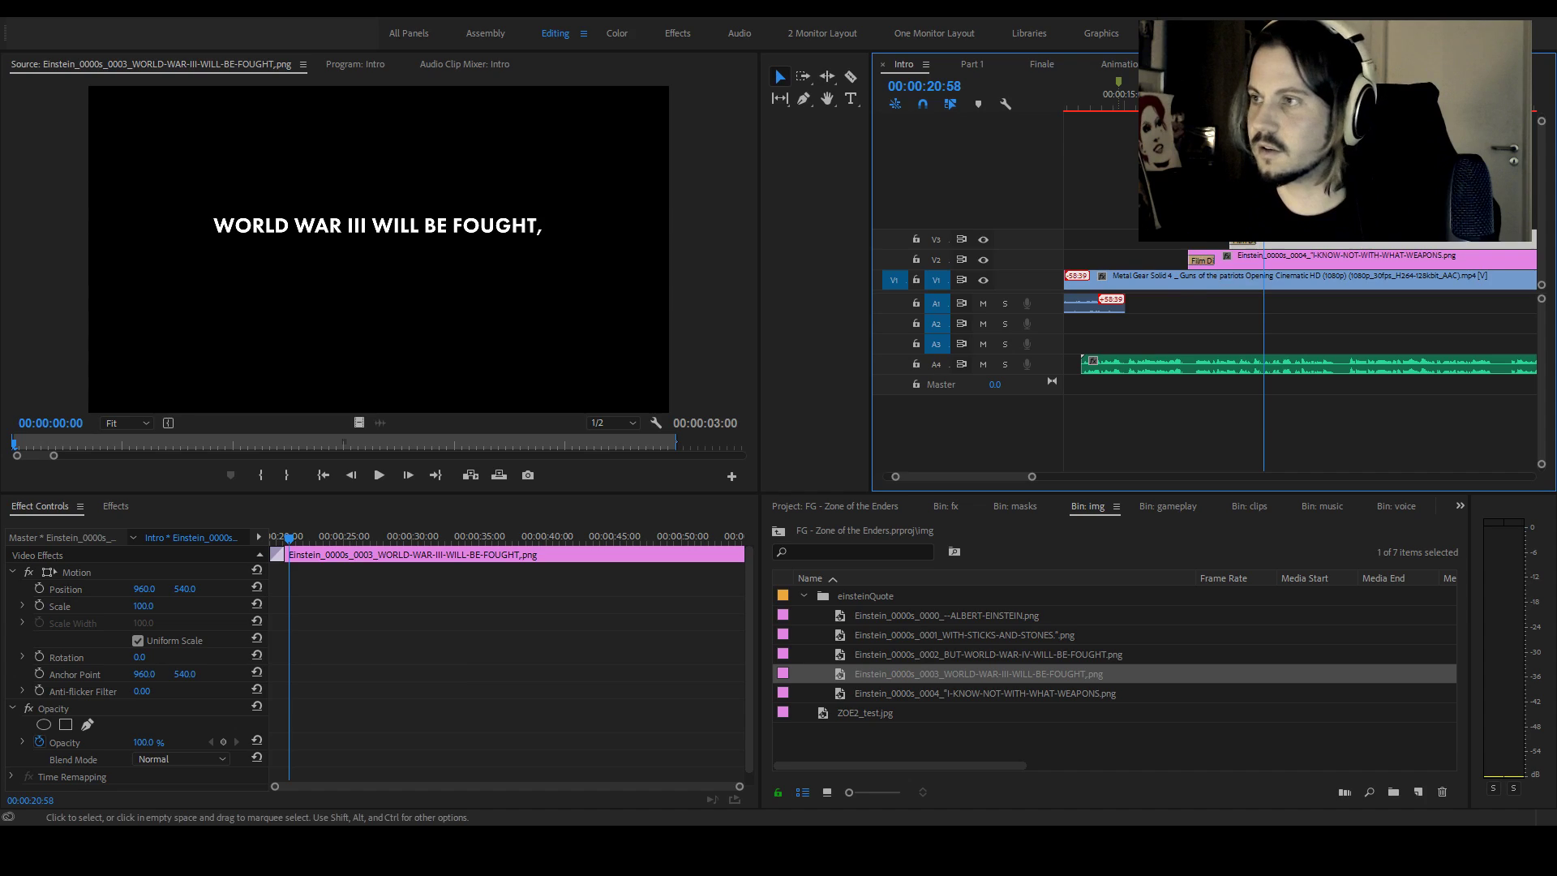
Play back the first two quote lines over the footage to check when the WORLD WAR III line fades in
click(1200, 101)
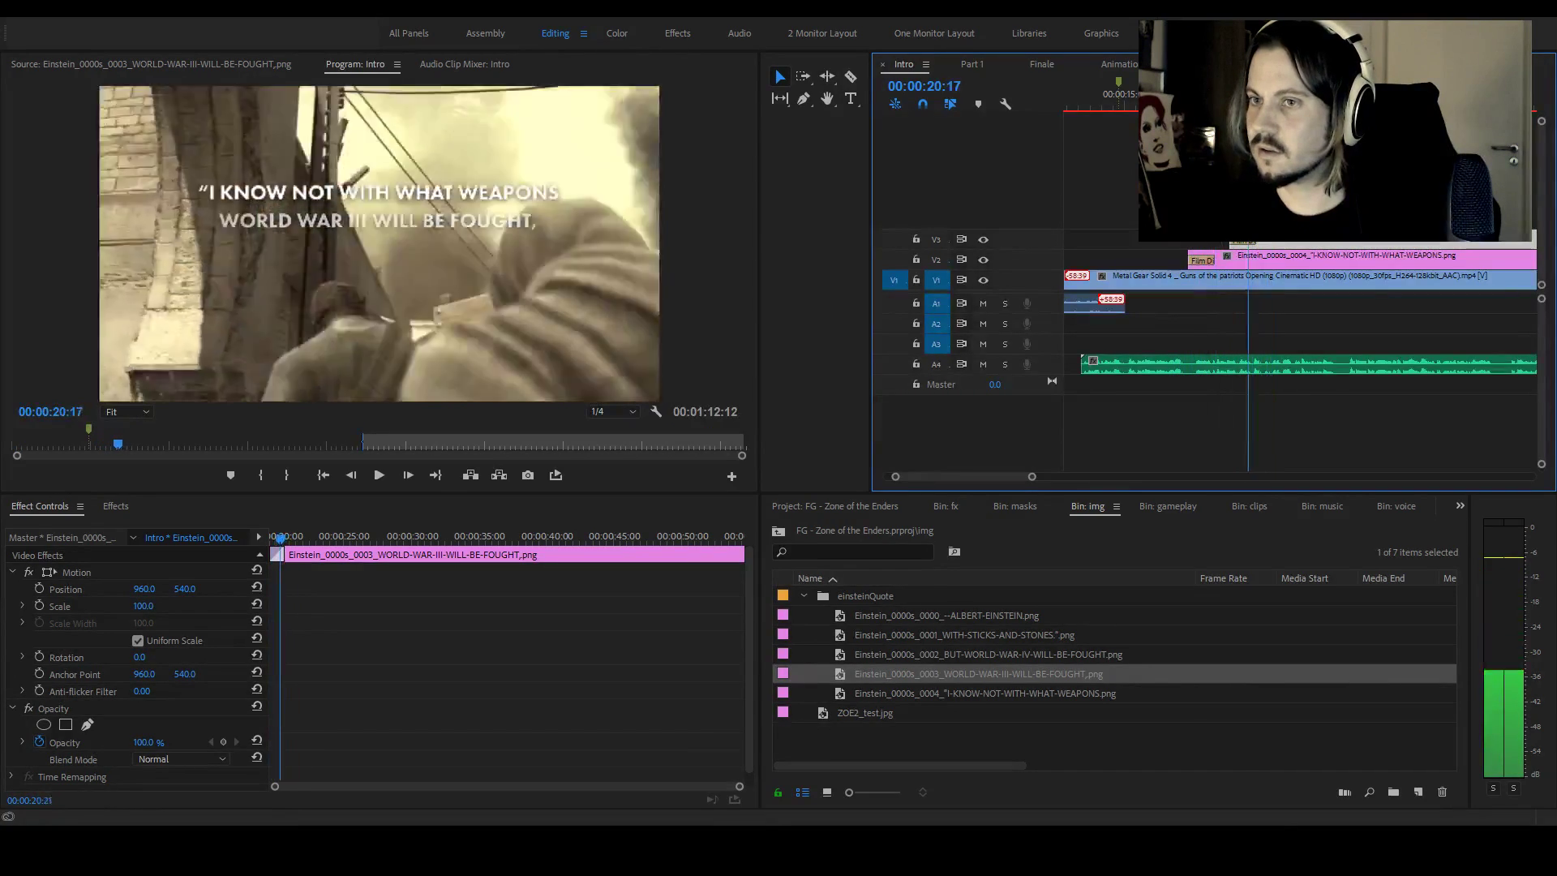
key(space)
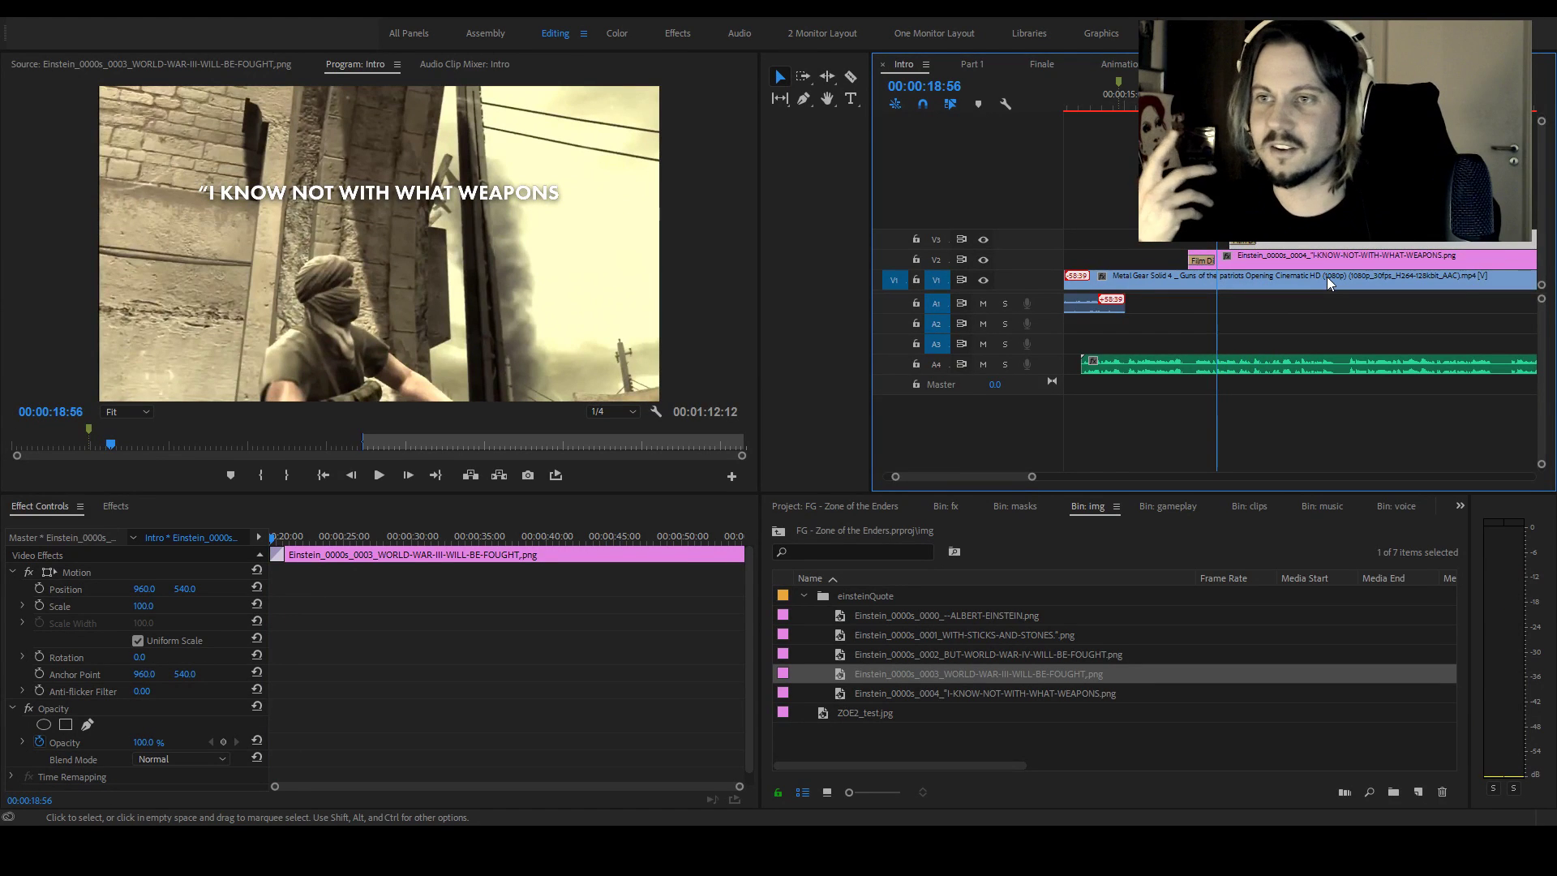
key(space)
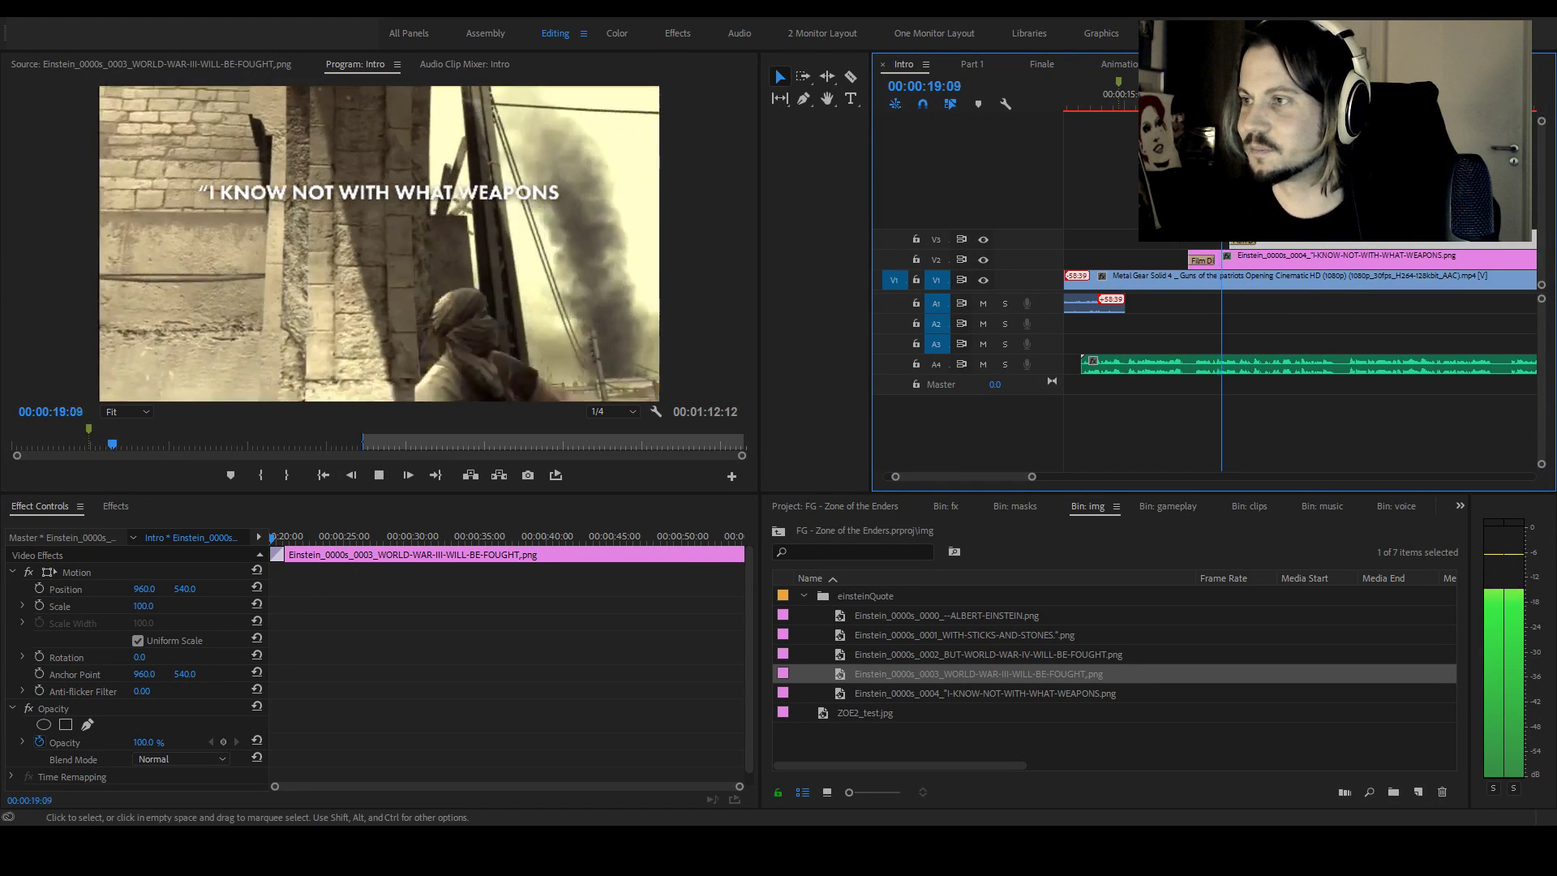
key(space)
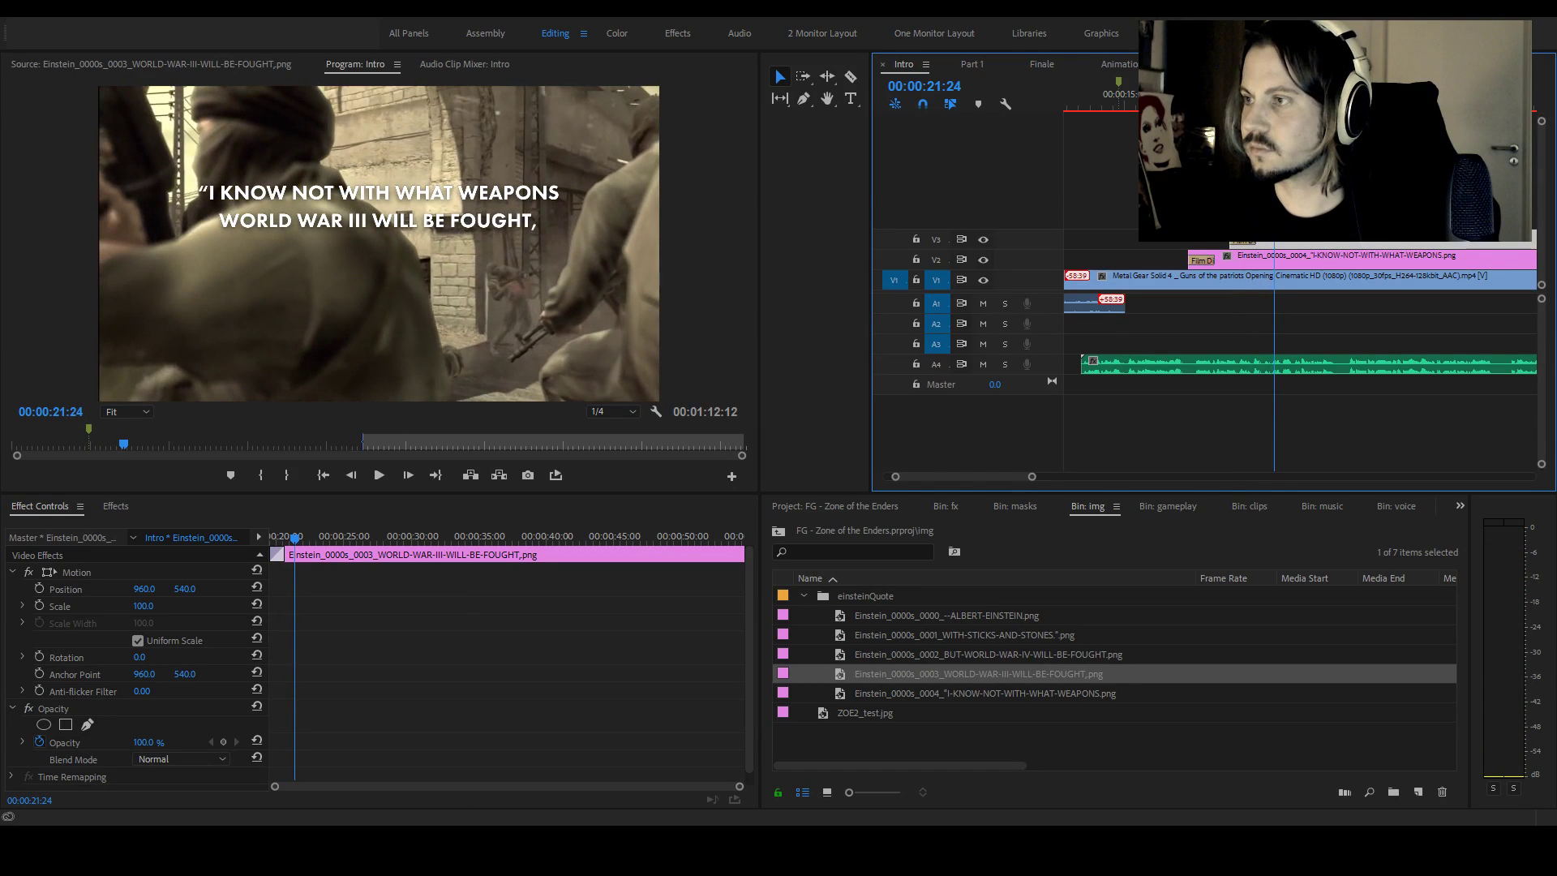
click(1256, 94)
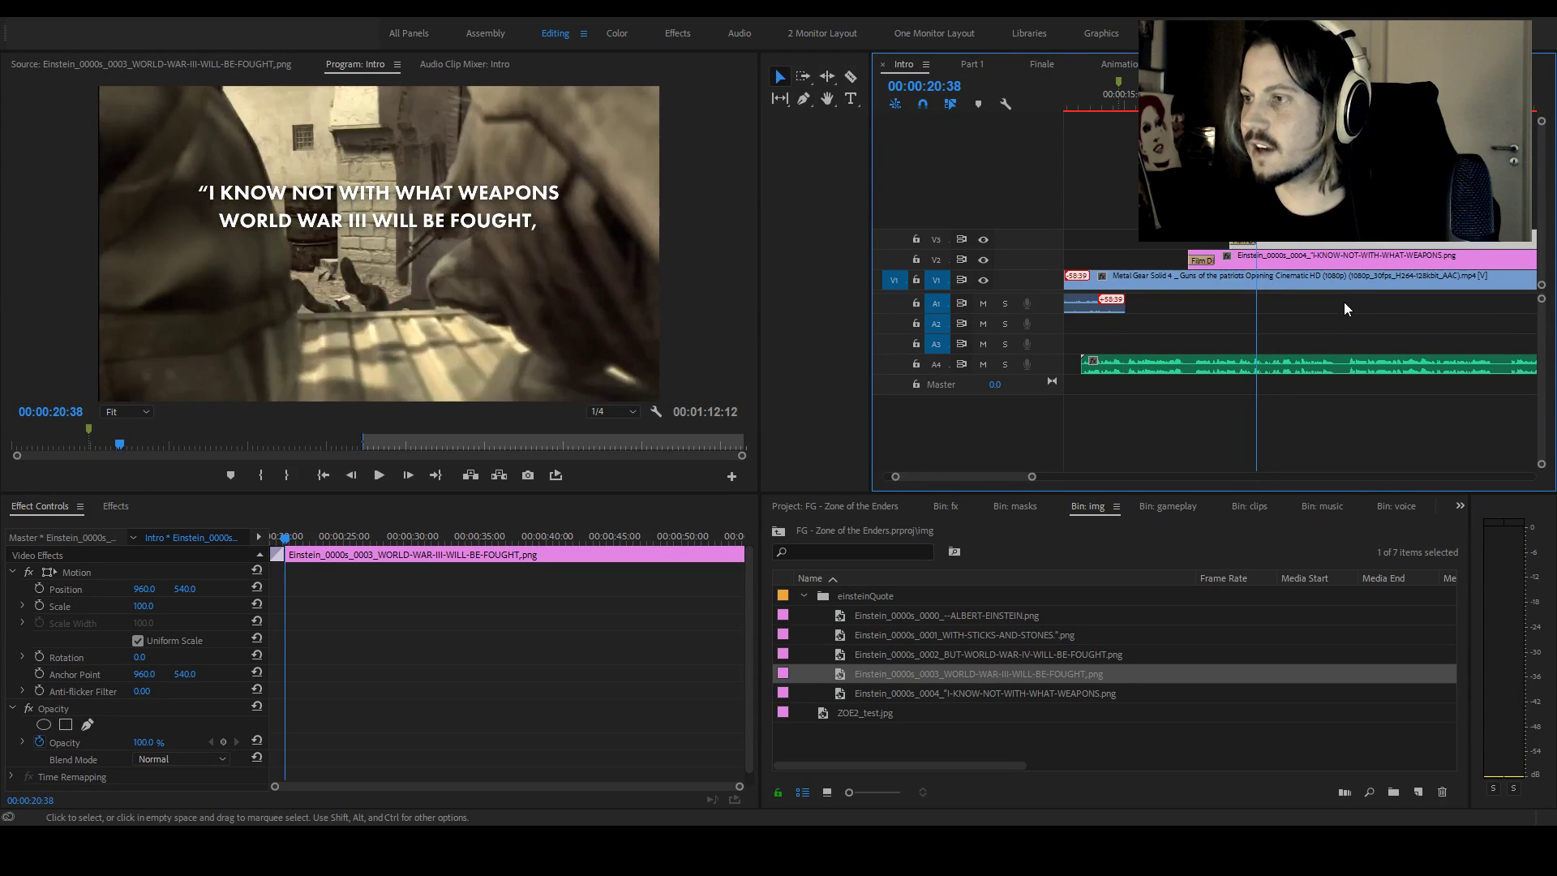
key(space)
key(space)
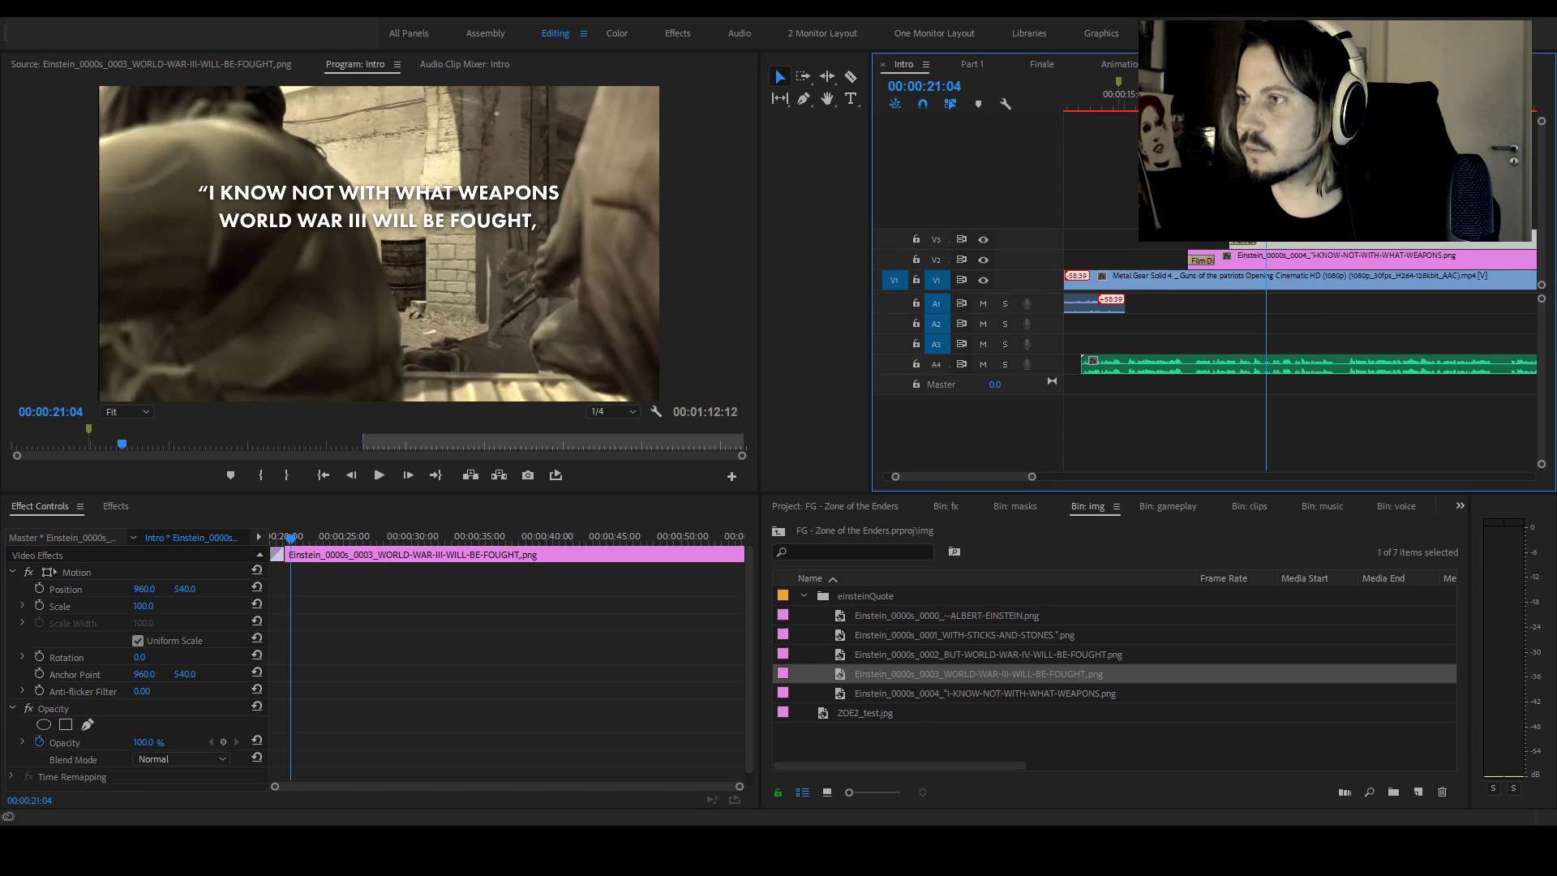
Duplicate the WORLD-WAR-III line onto V4 at 00:00:21:24 and replace the copy with the BUT-WORLD-WAR-IV-WILL-BE-FOUGHT image
drag(1266, 106, 1247, 105)
key(space)
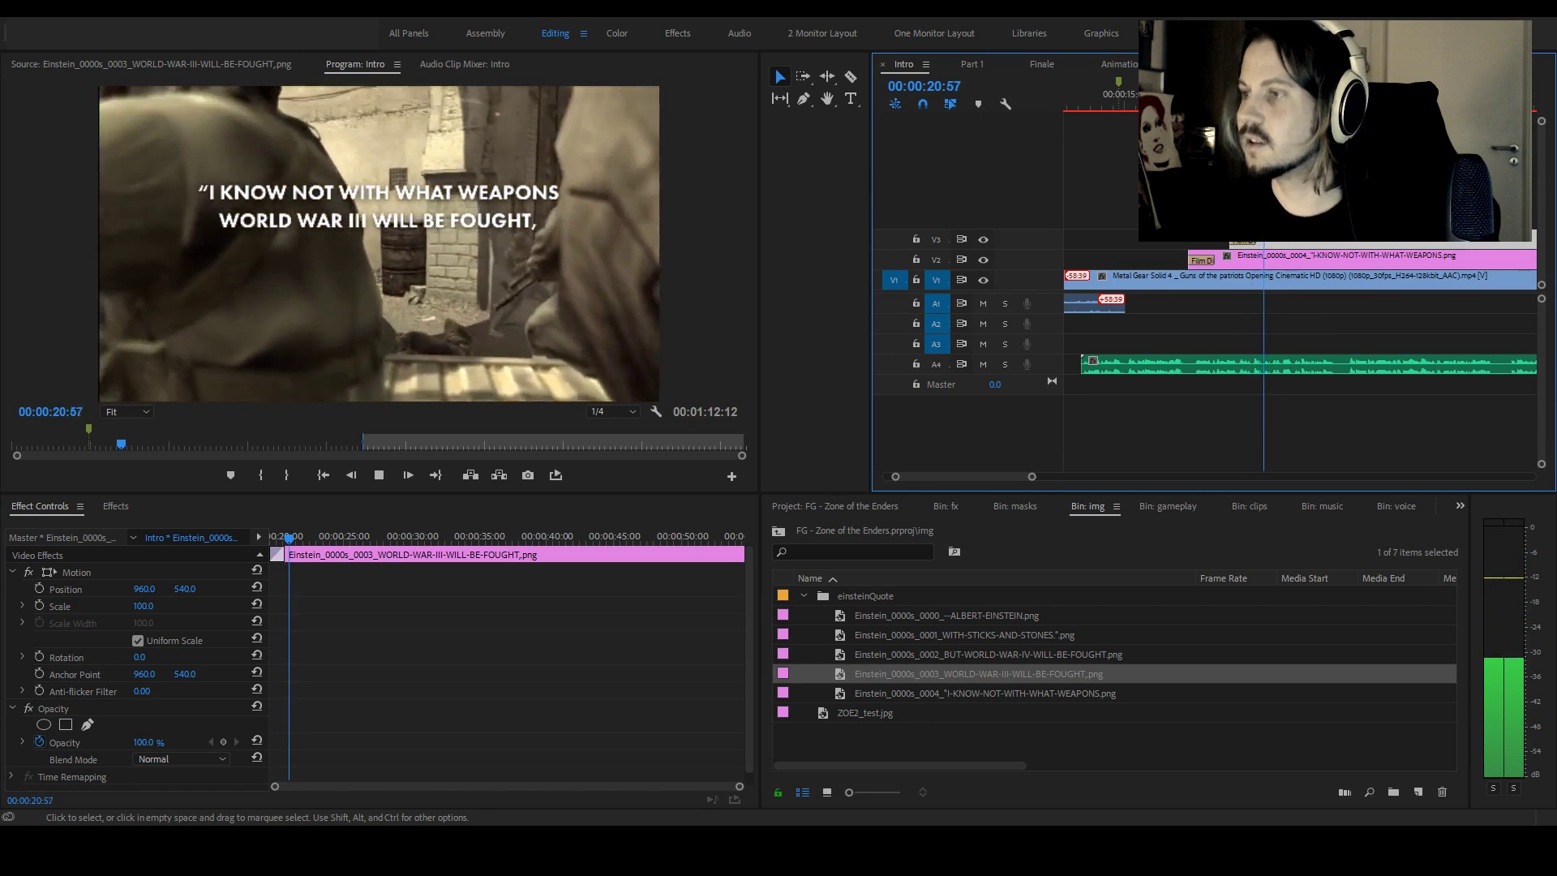
key(space)
drag(1283, 246, 1334, 241)
key(space)
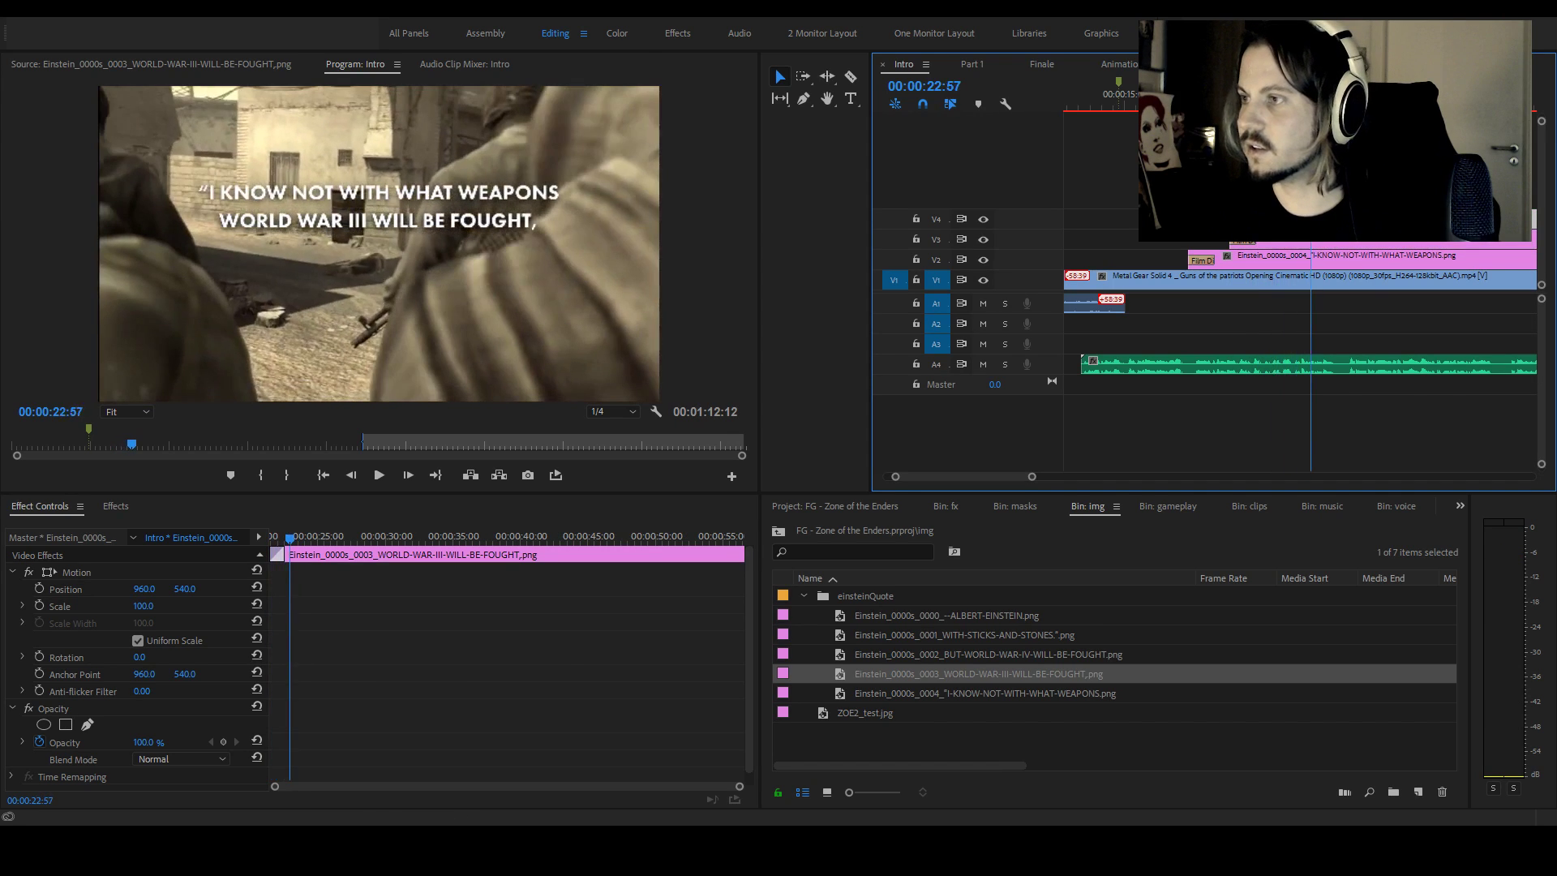
double_click(1334, 240)
click(976, 655)
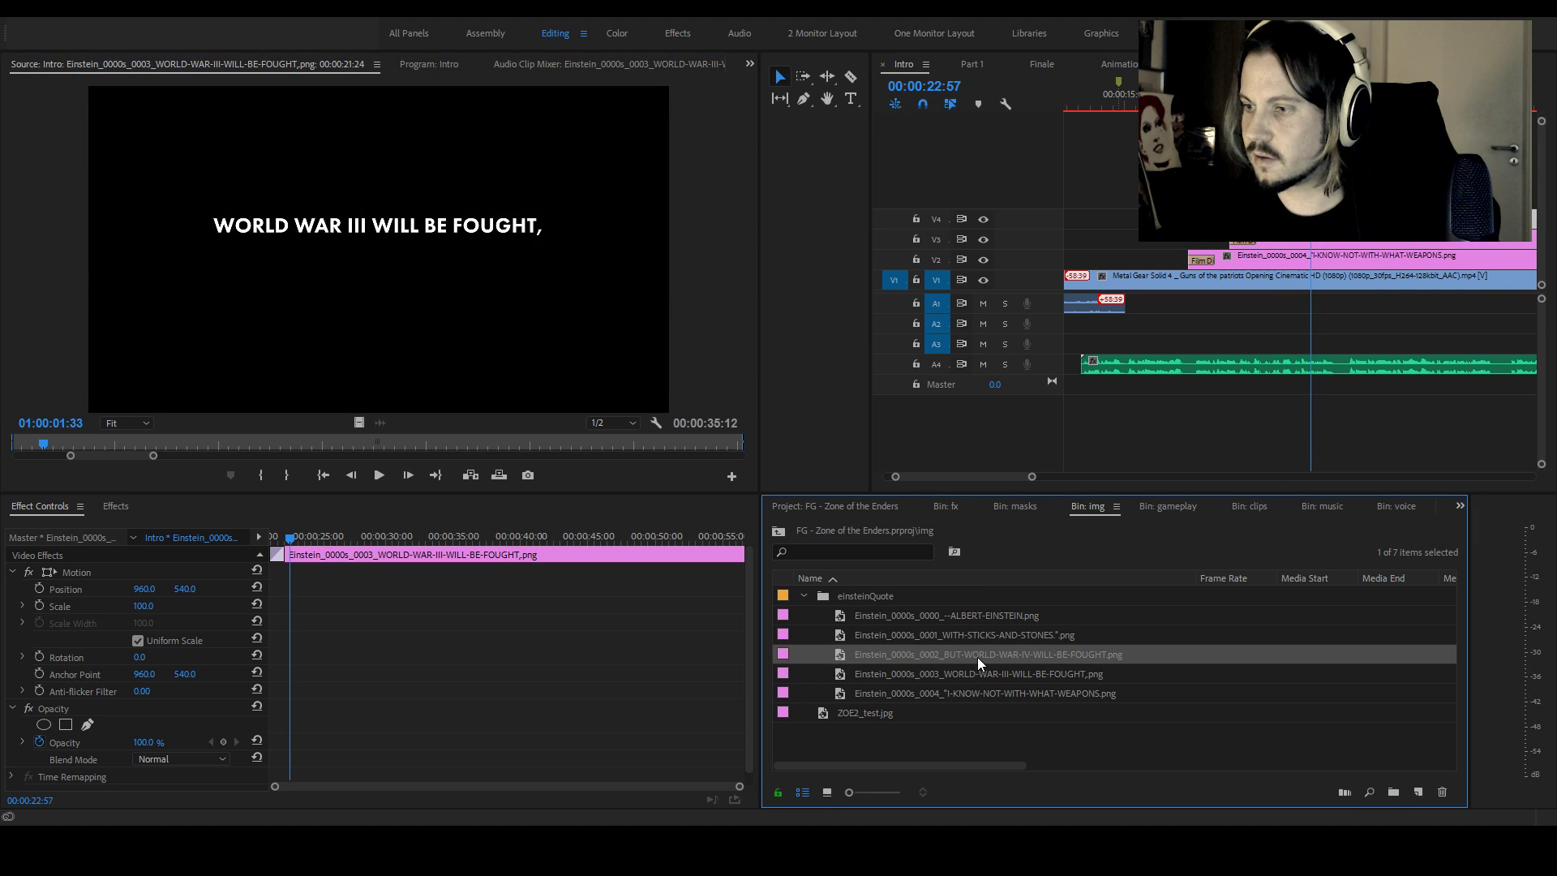
double_click(840, 658)
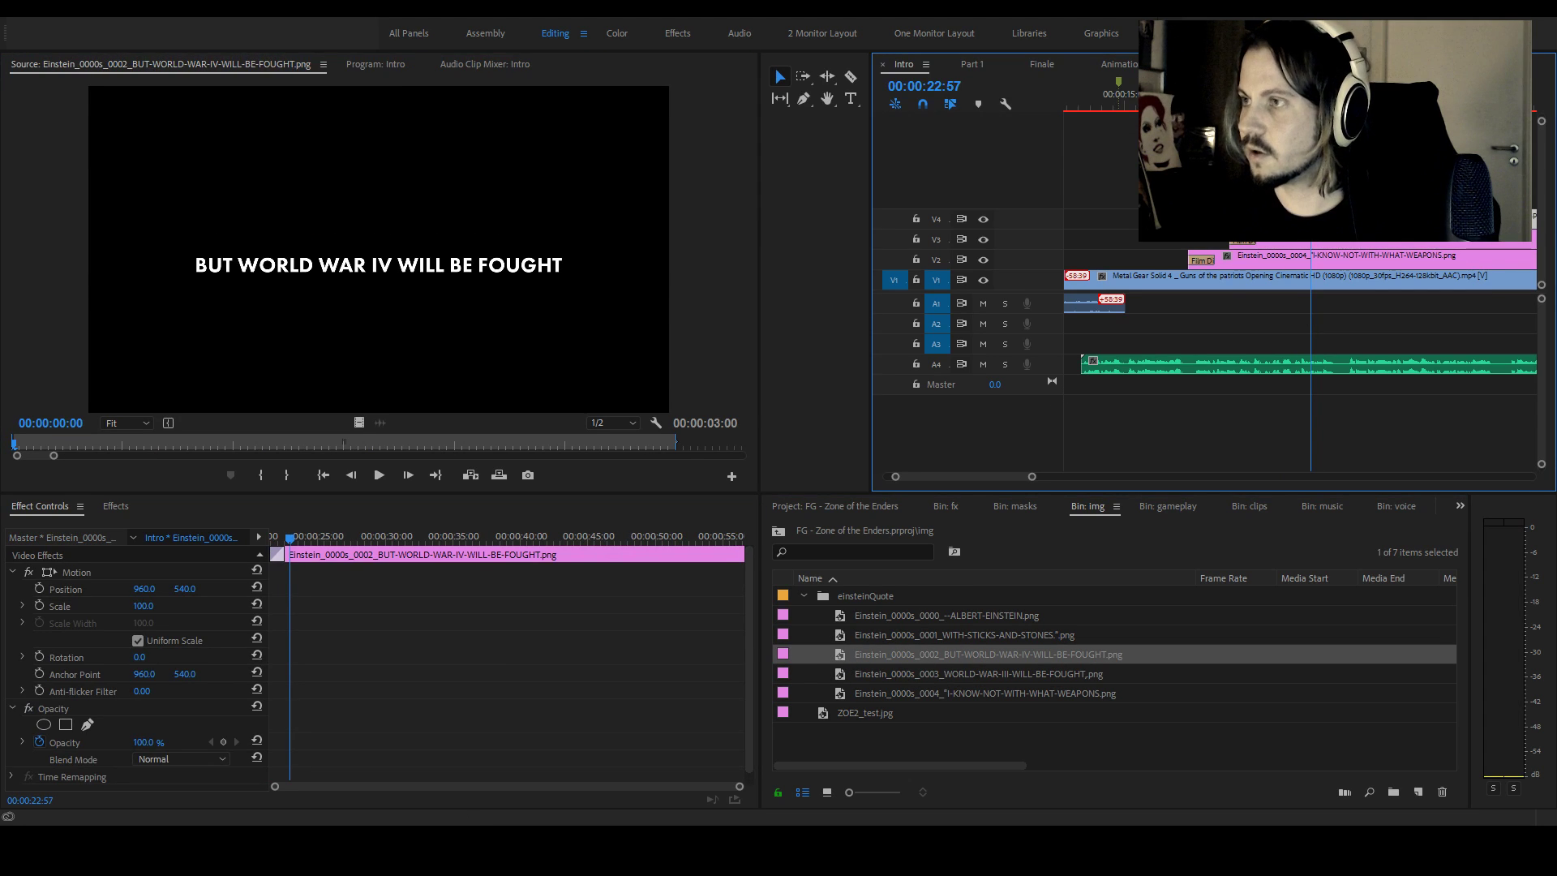
Play back the third quote line and duplicate its clip onto V5 at 00:00:23:02
key(space)
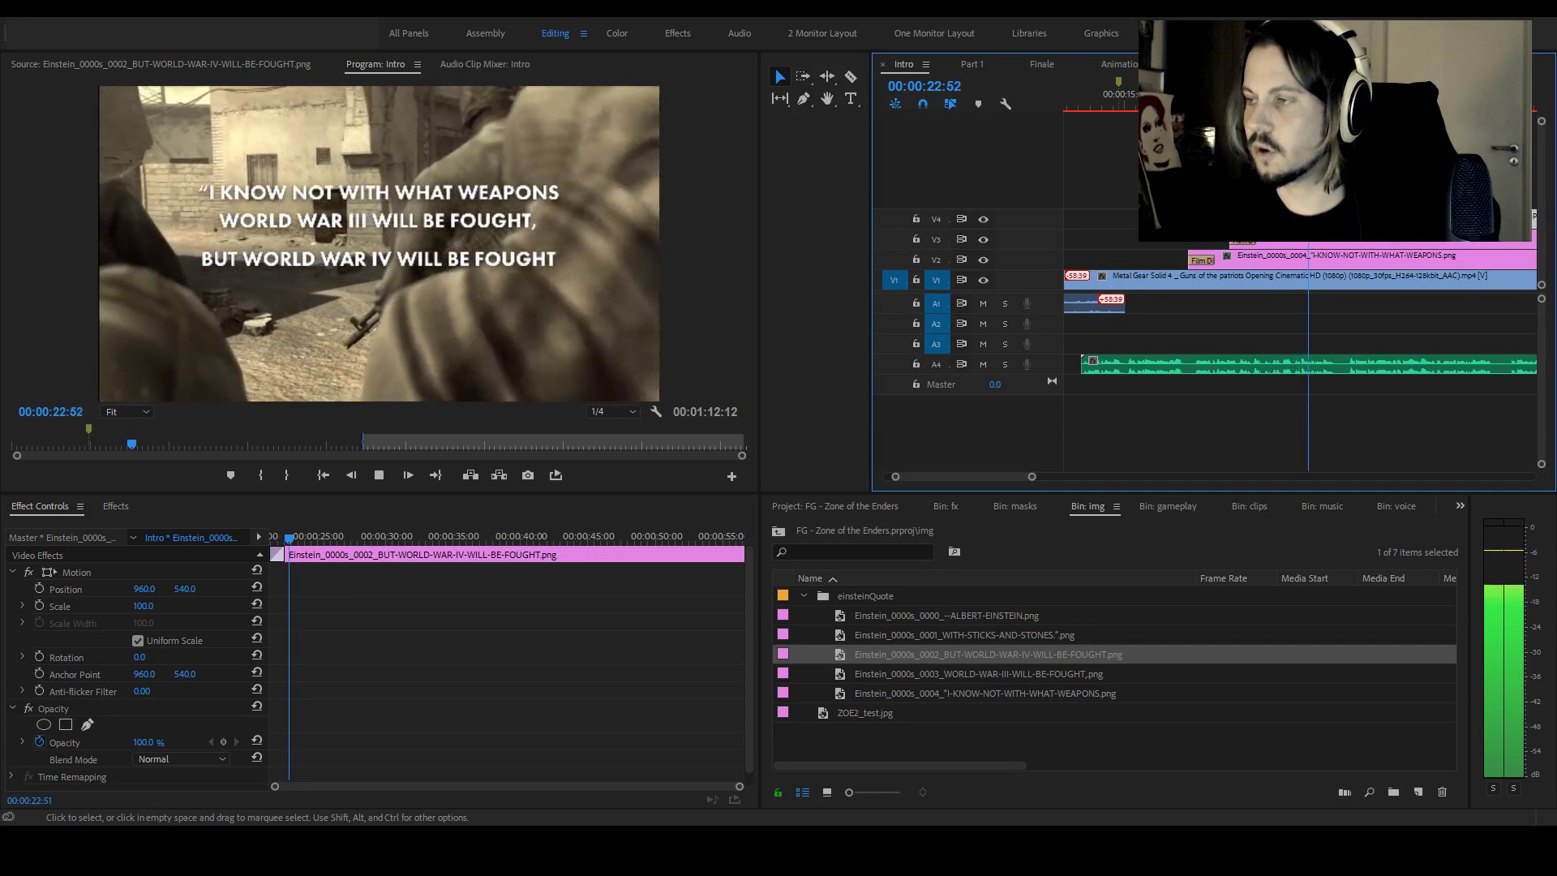
key(space)
drag(1378, 219, 1416, 199)
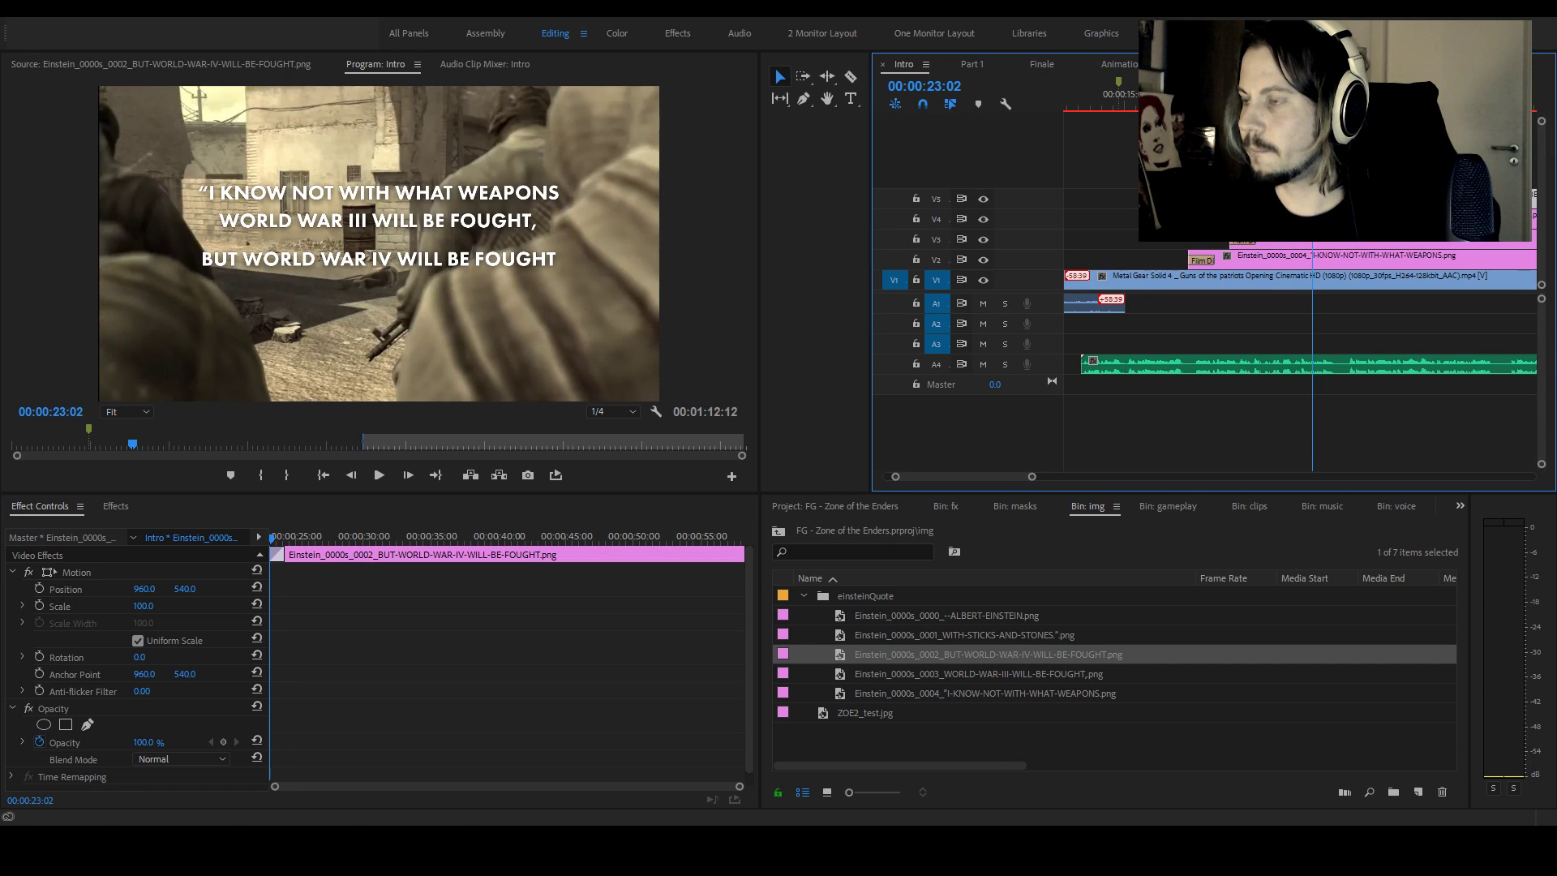
Cut the zoe-intro.wav audio on A4 shortly after the playhead and shift its remainder later, leaving a gap of just under a second
key(c)
click(1348, 364)
key(v)
drag(1349, 365, 1369, 365)
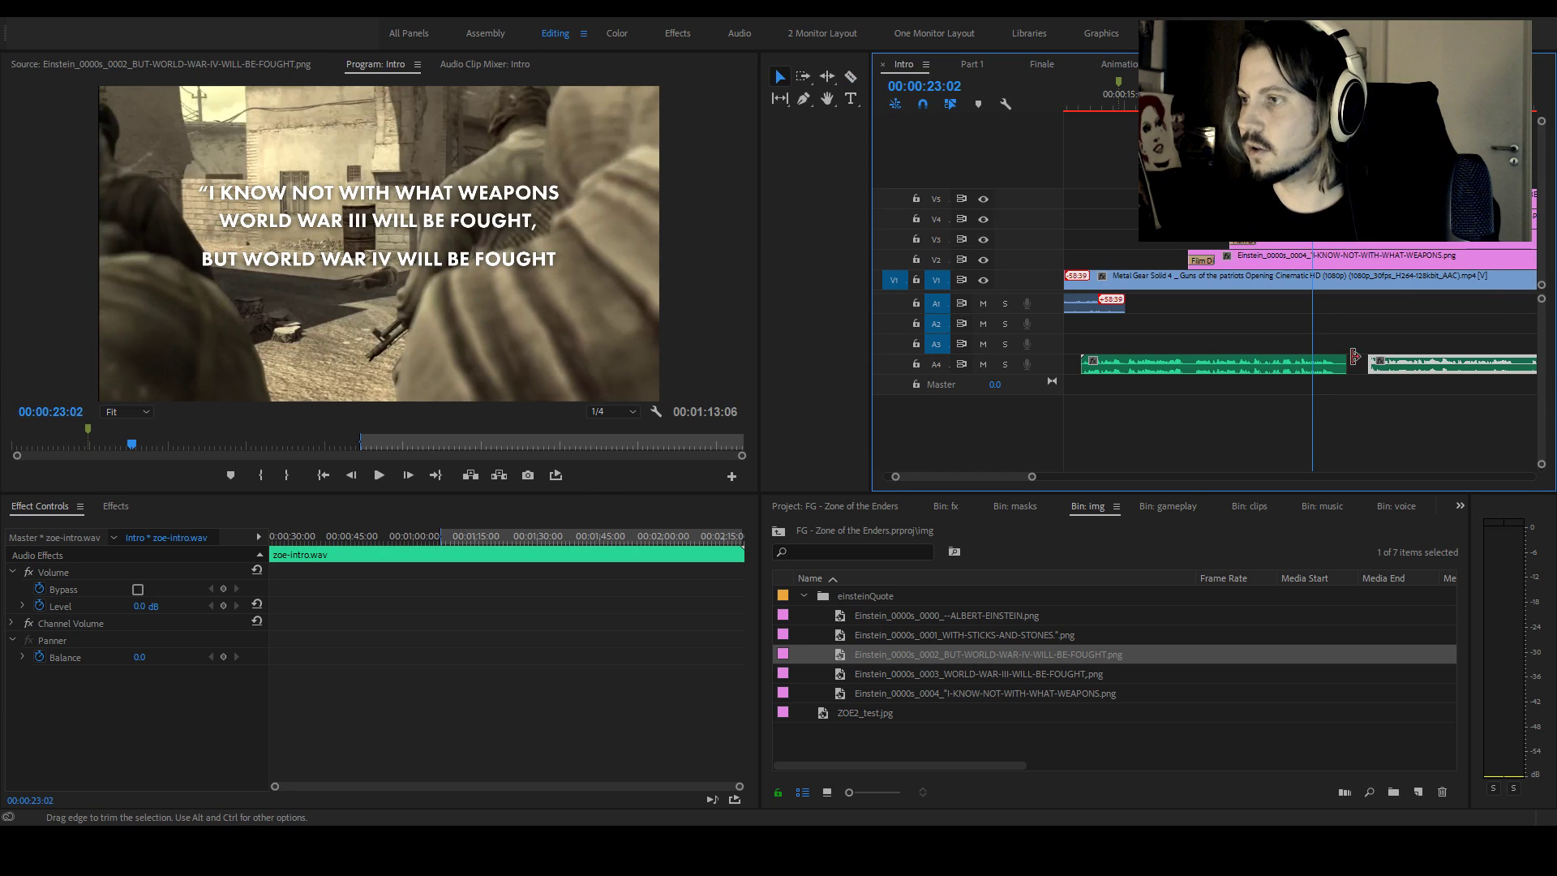
Duplicate the quote line from V5 onto V6 and replace the V5 clip with the WITH-STICKS-AND-STONES image
key(space)
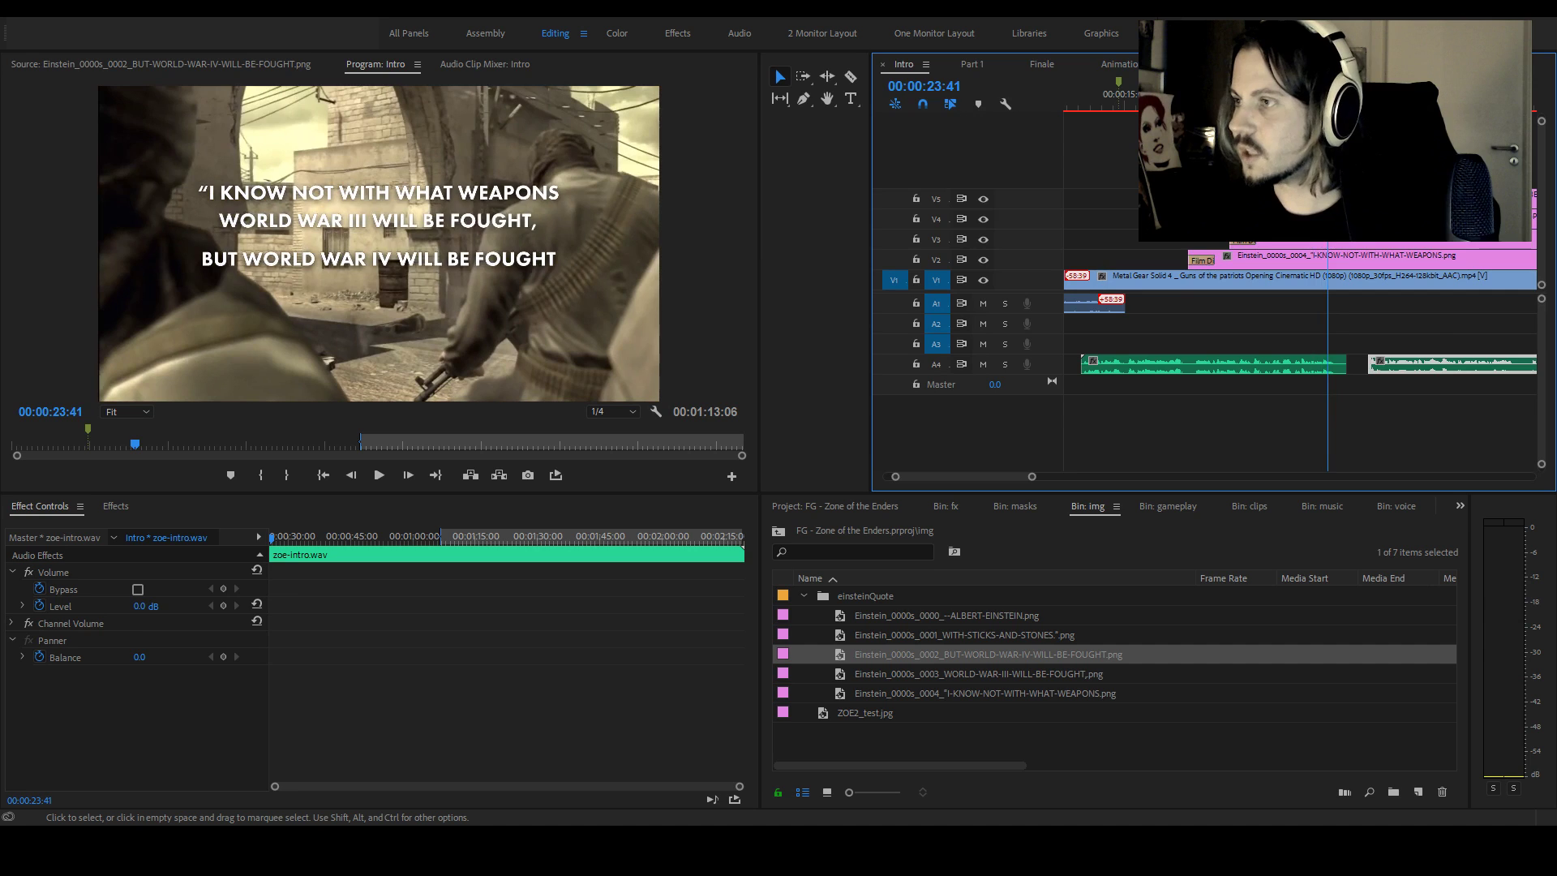
drag(981, 653, 321, 241)
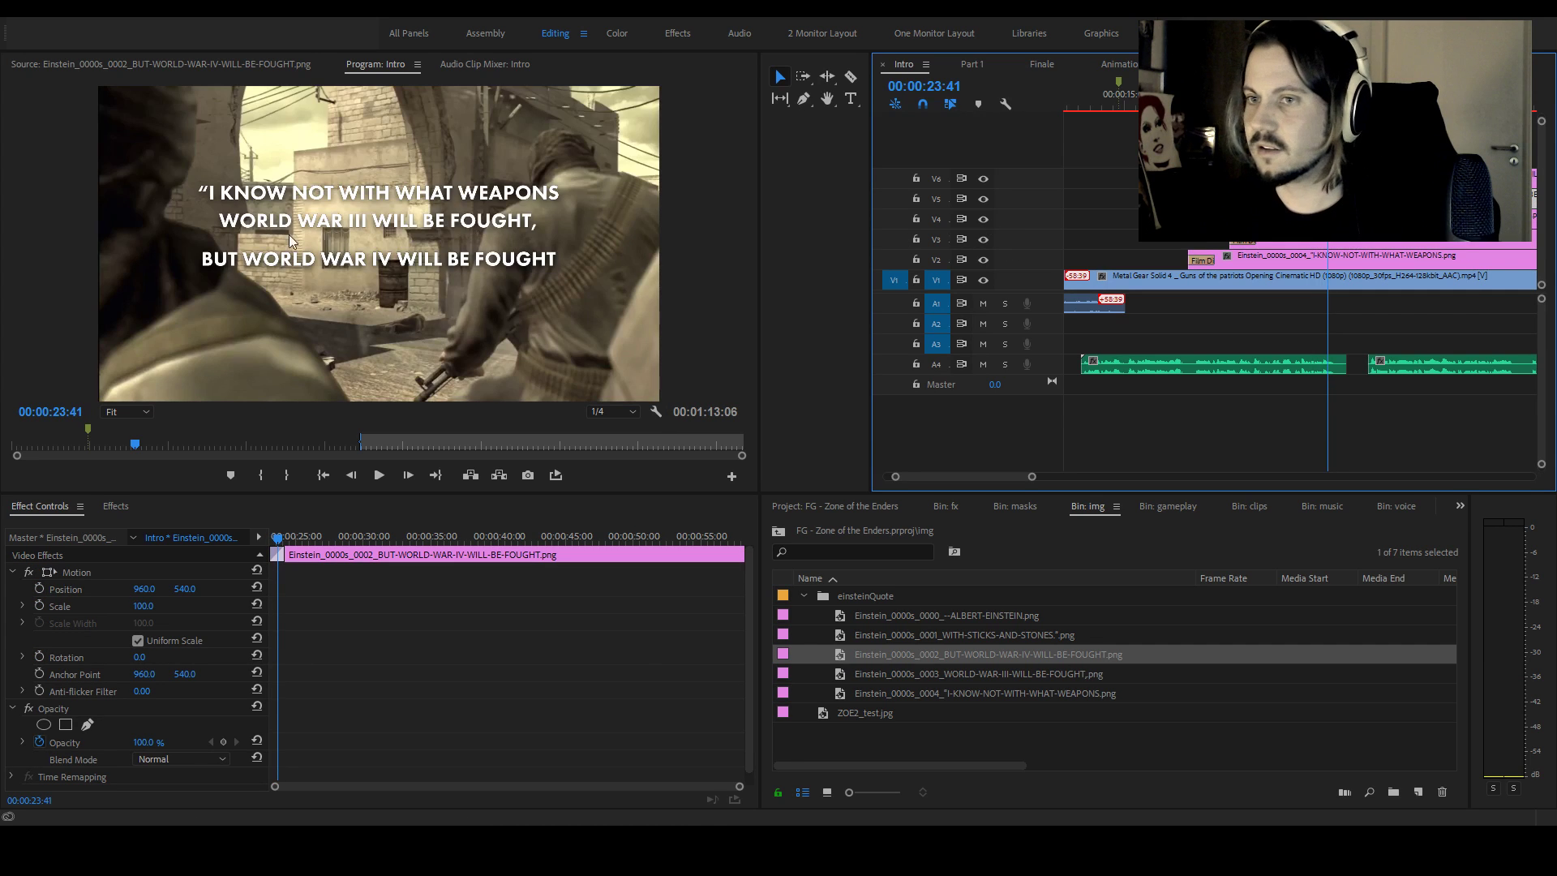
key(space)
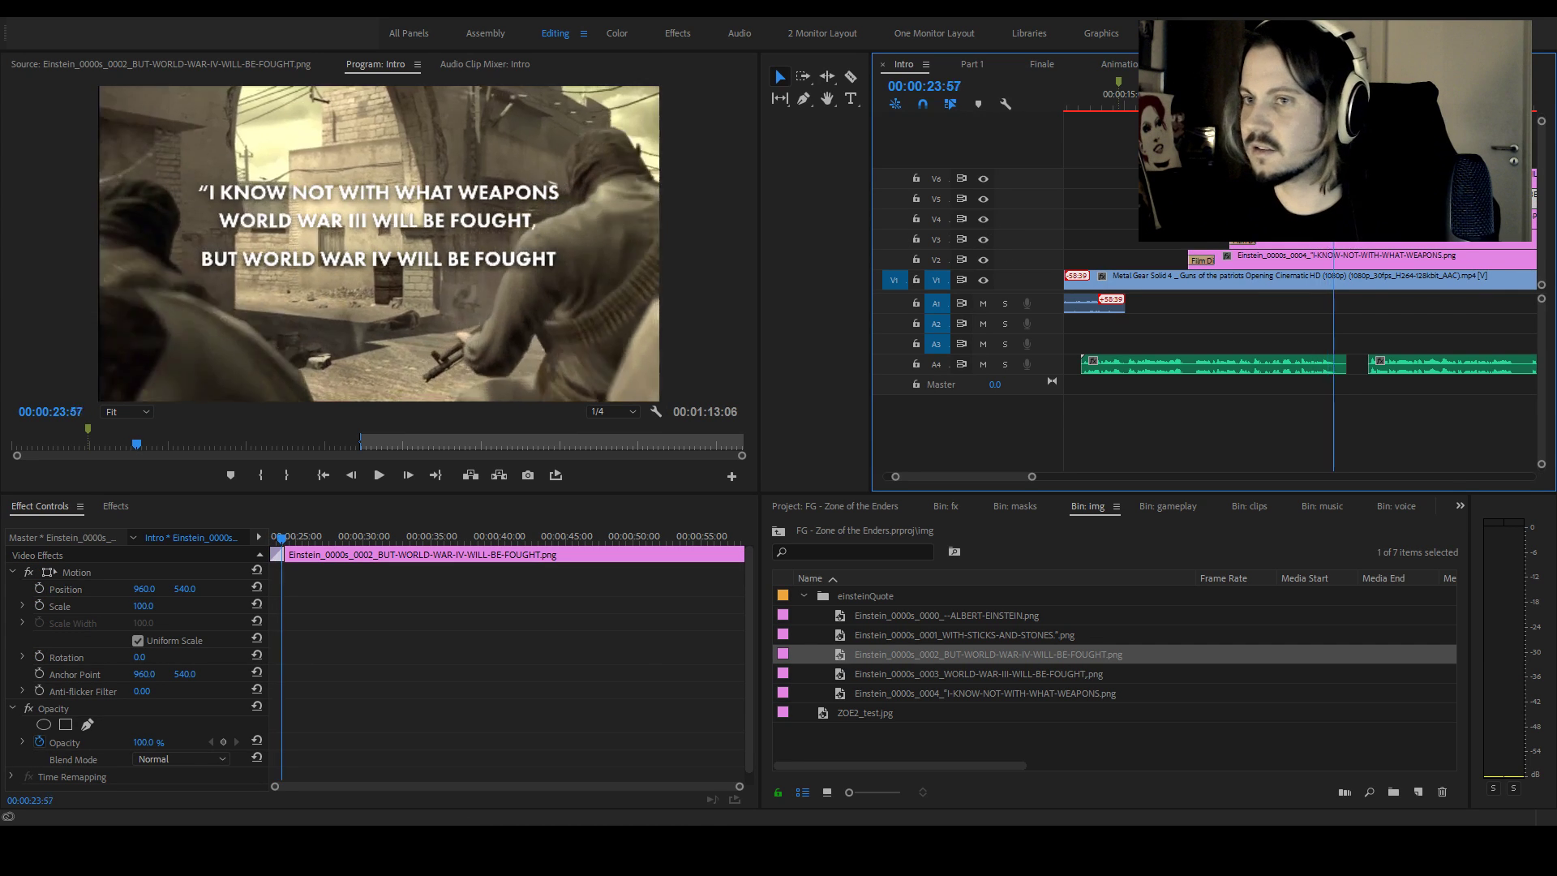
key(f)
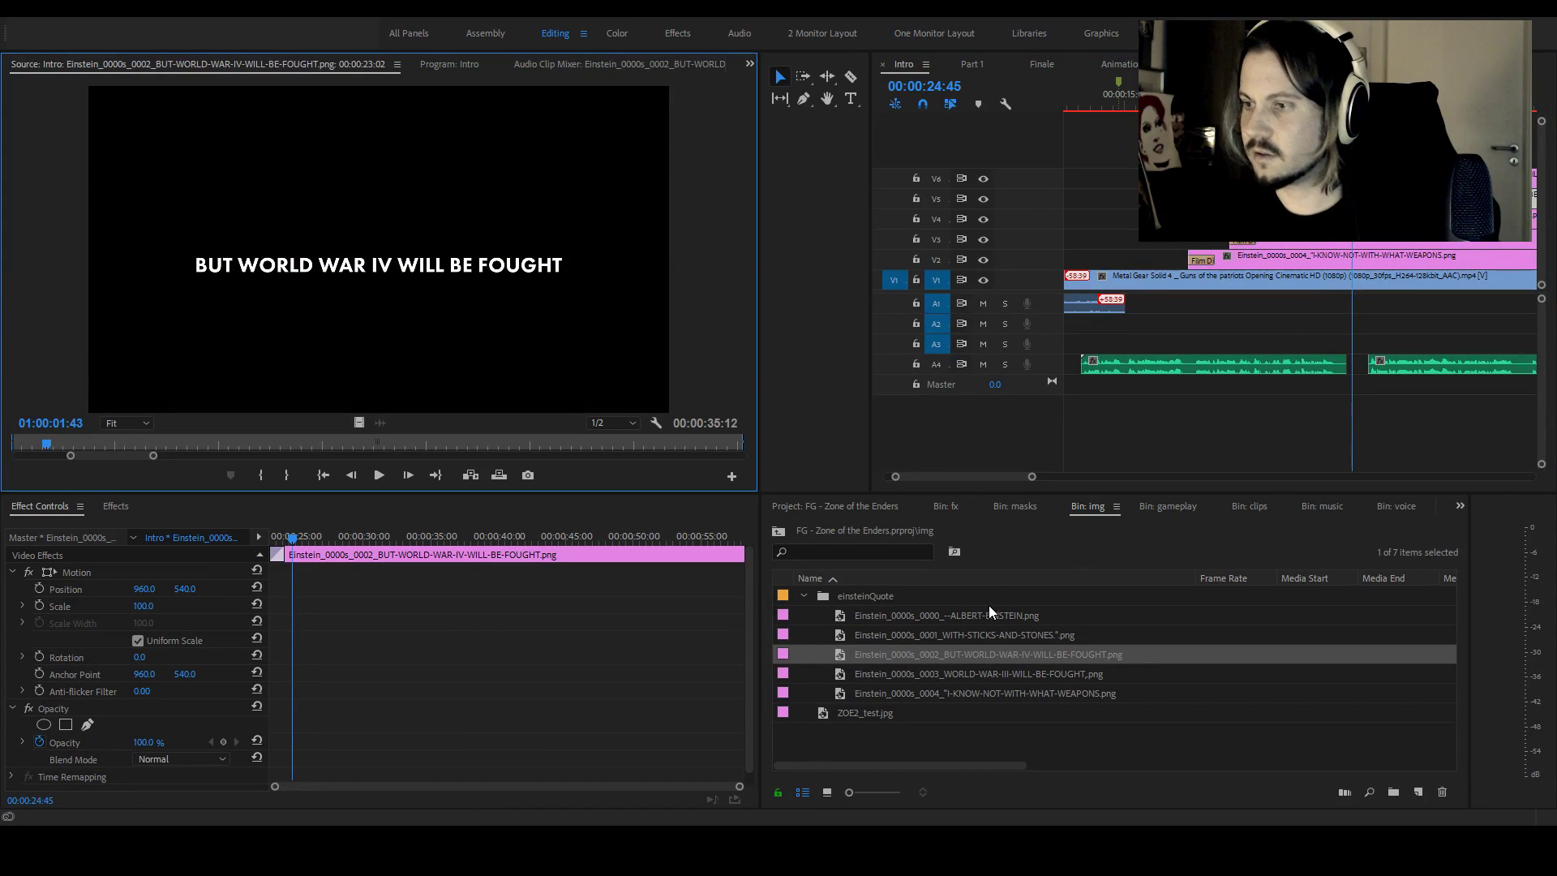
double_click(1008, 637)
click(1373, 243)
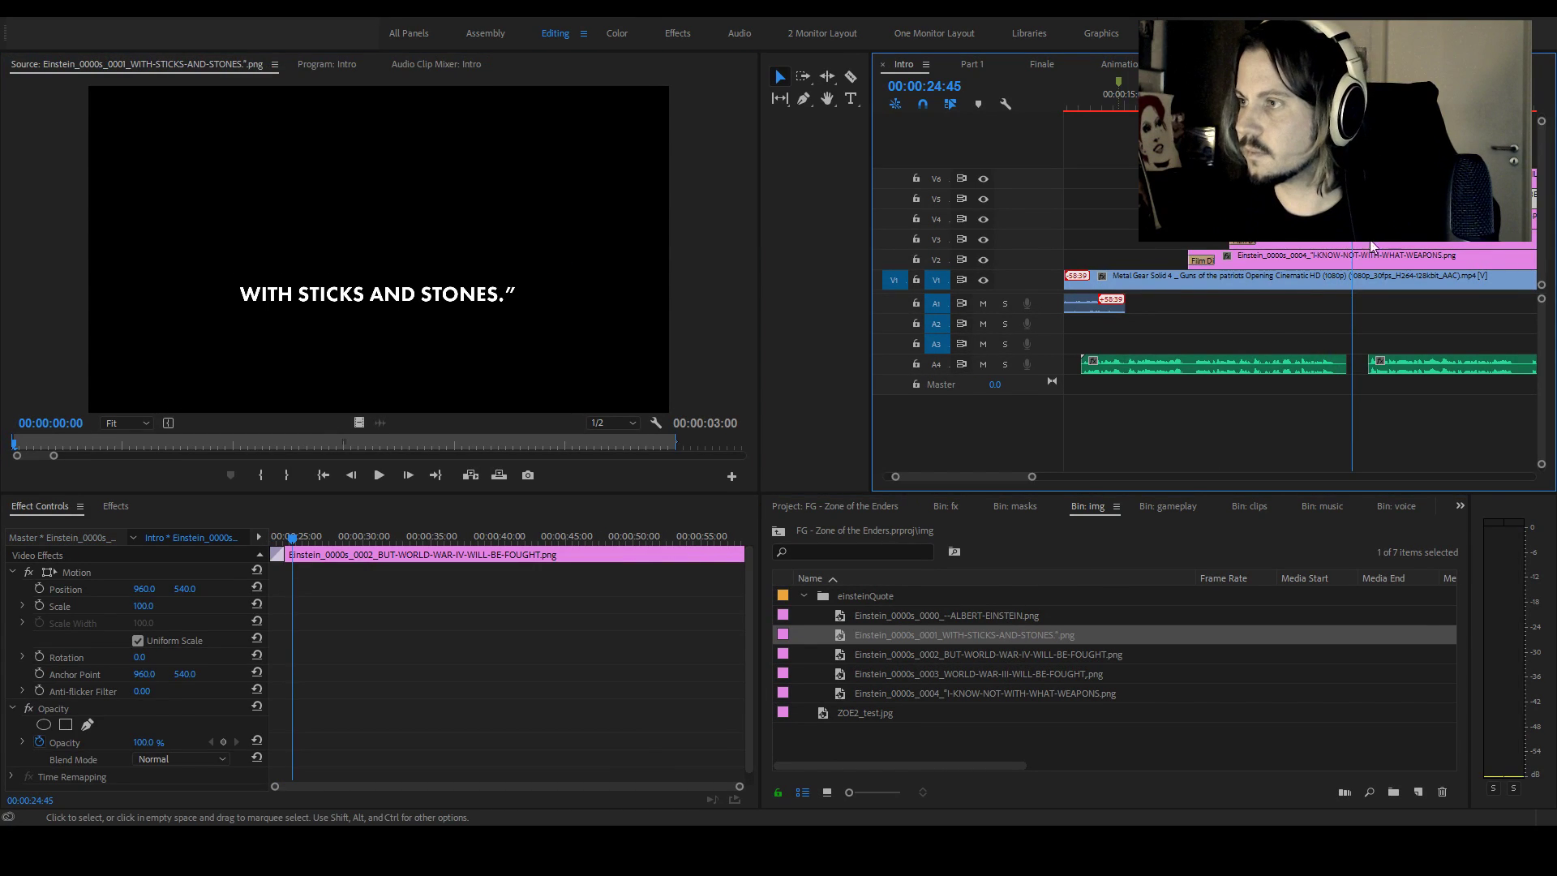
click(1222, 259)
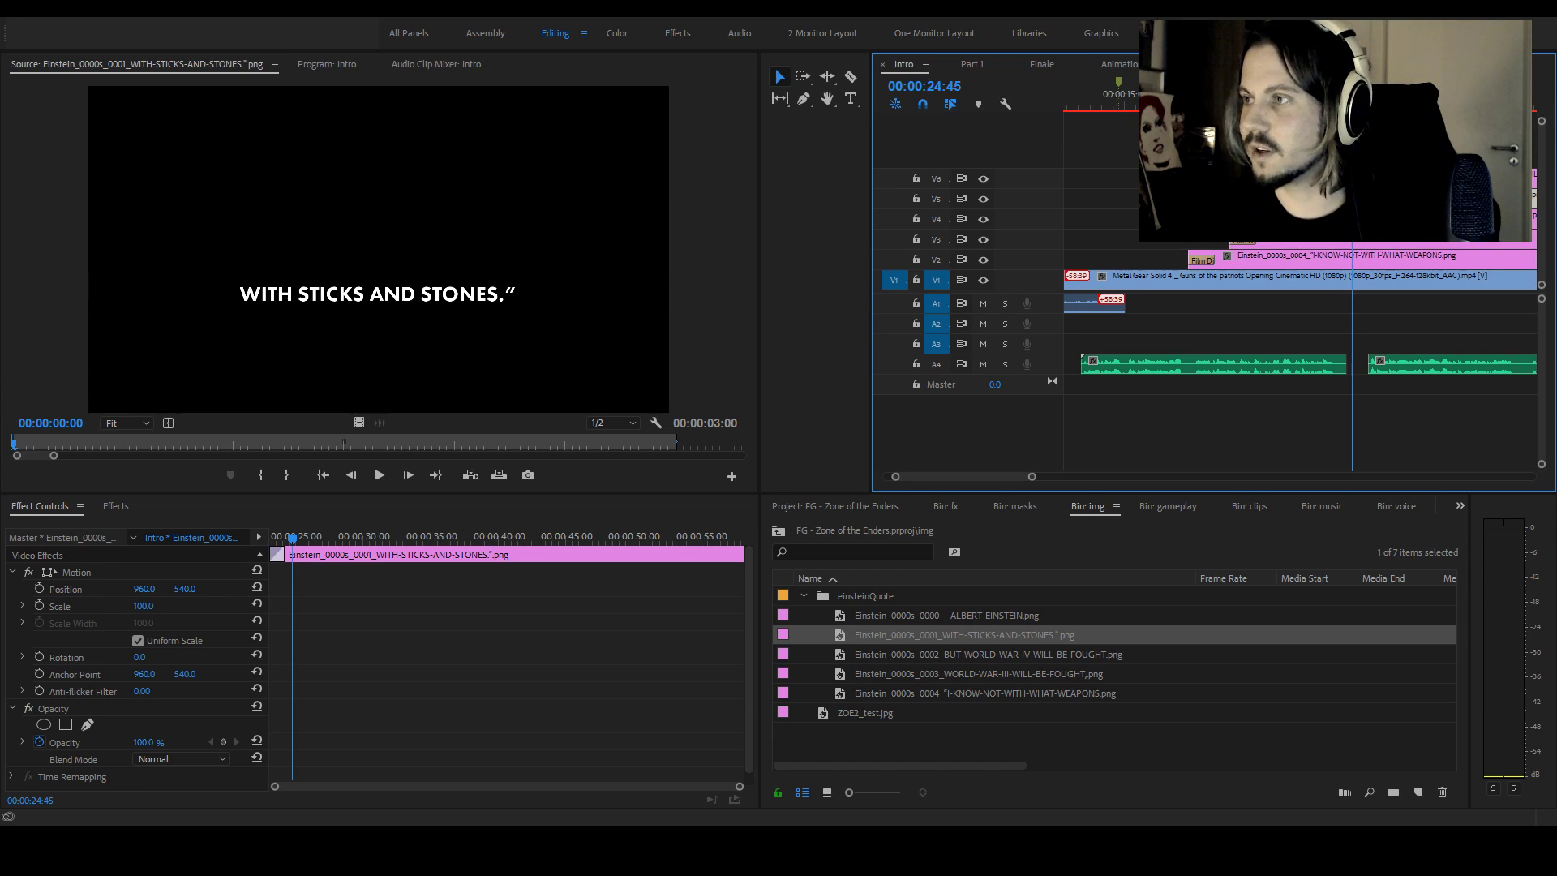
Replace the quote-line copy on V6 with the ALBERT-EINSTEIN image and play back the whole quote's fade-ins
key(space)
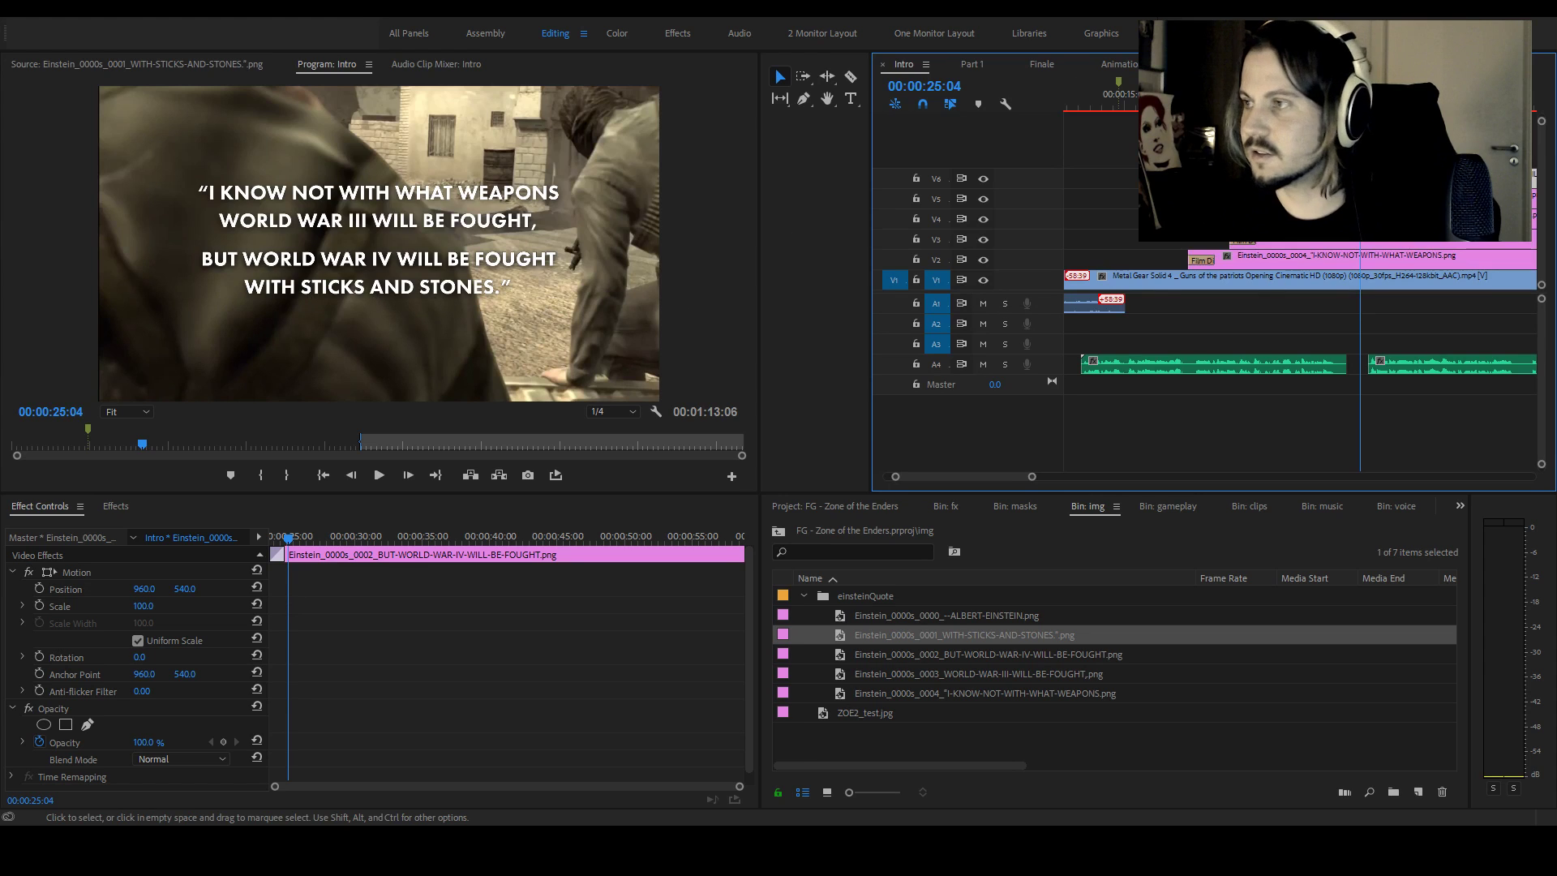
double_click(959, 616)
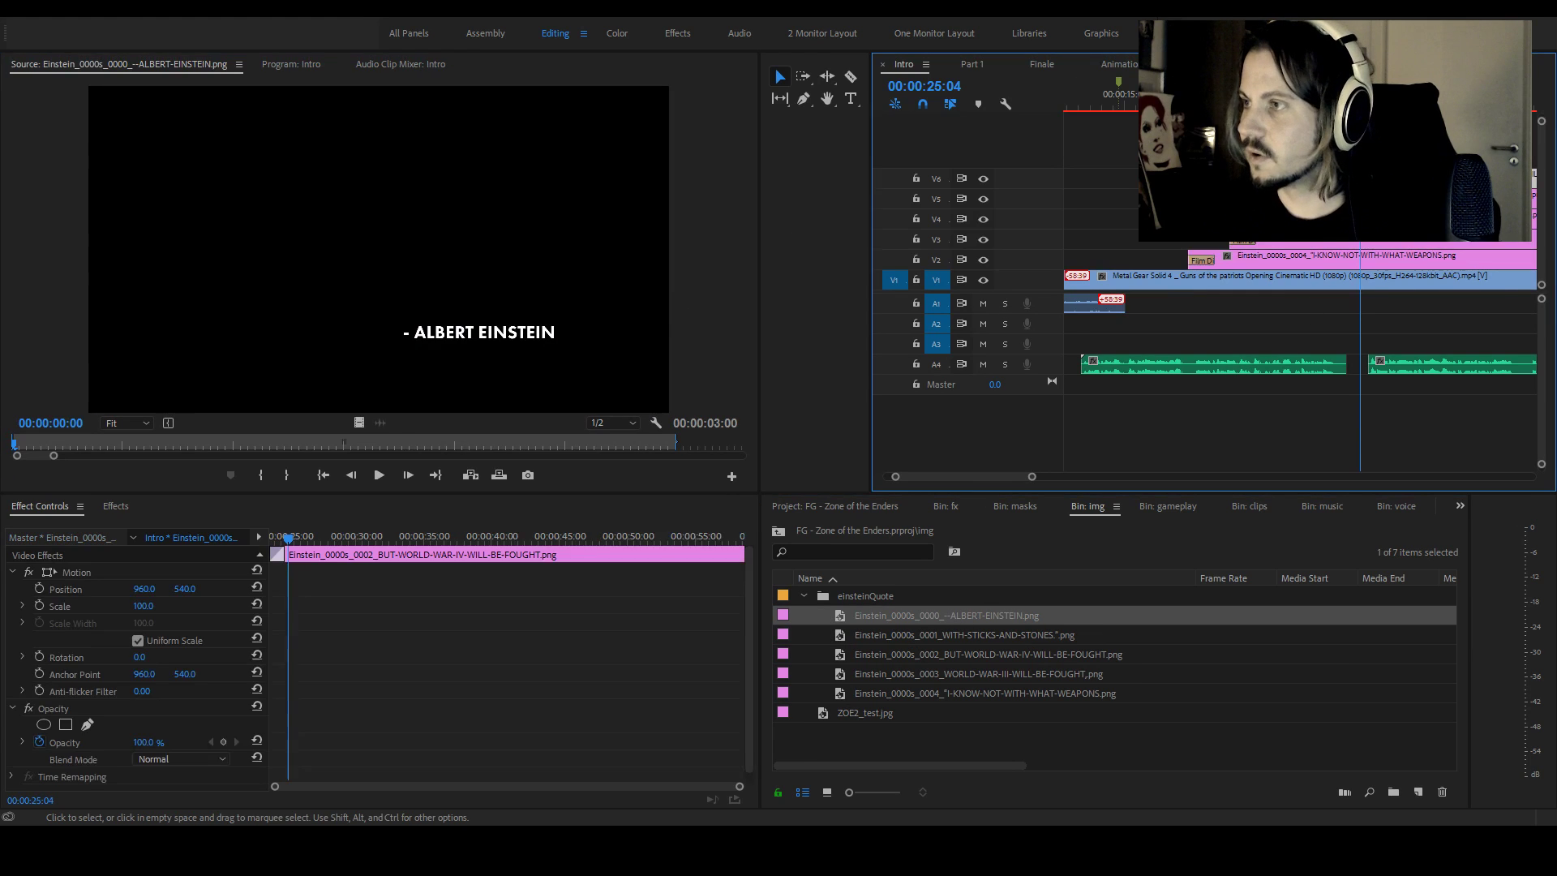
click(1171, 95)
key(space)
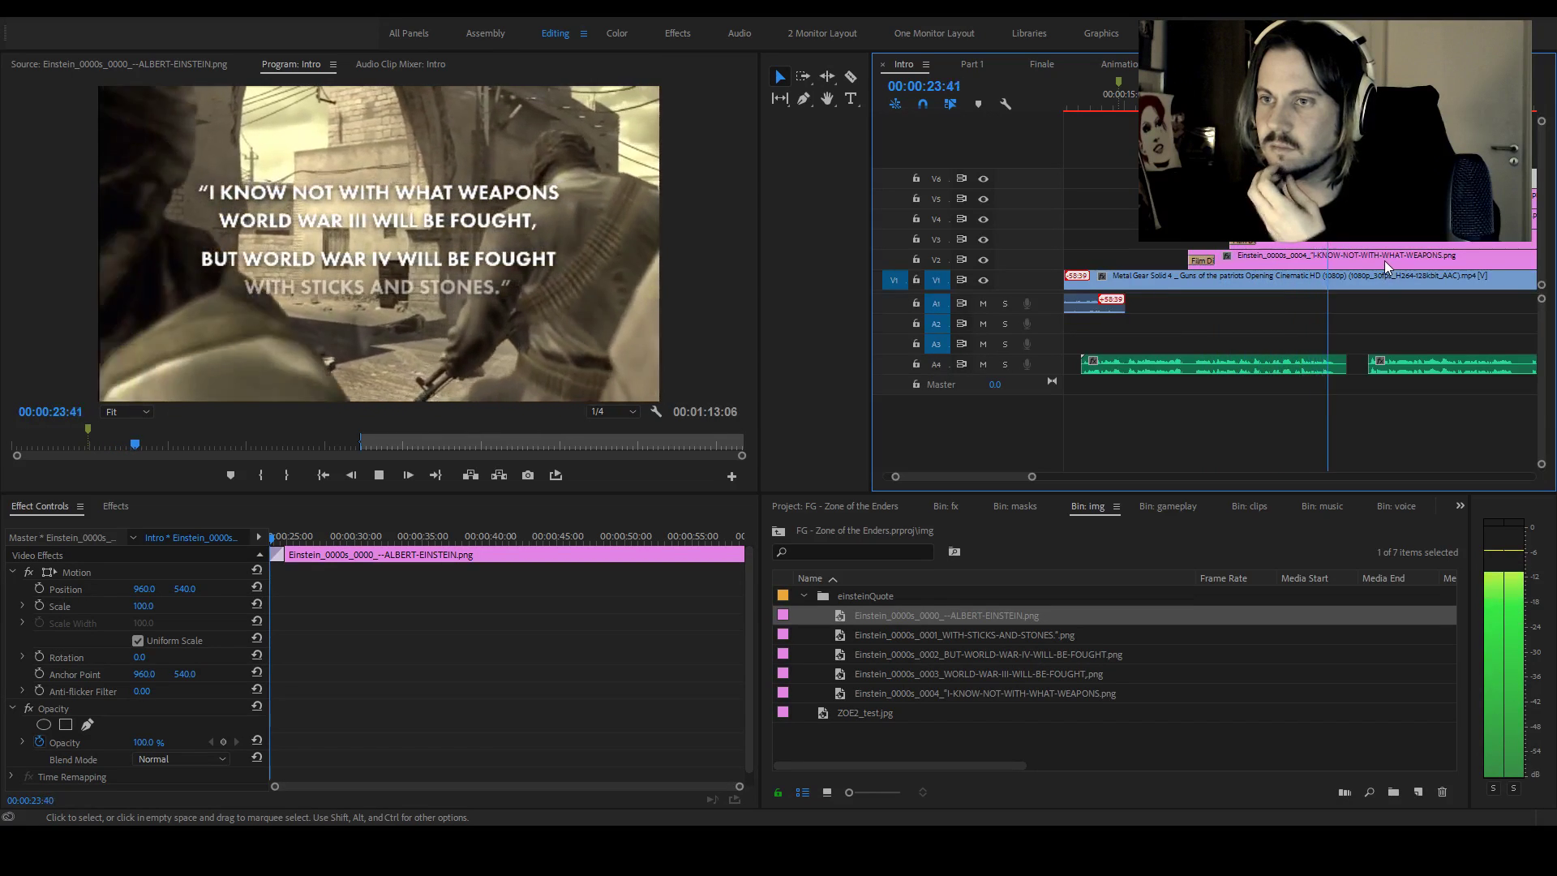
key(space)
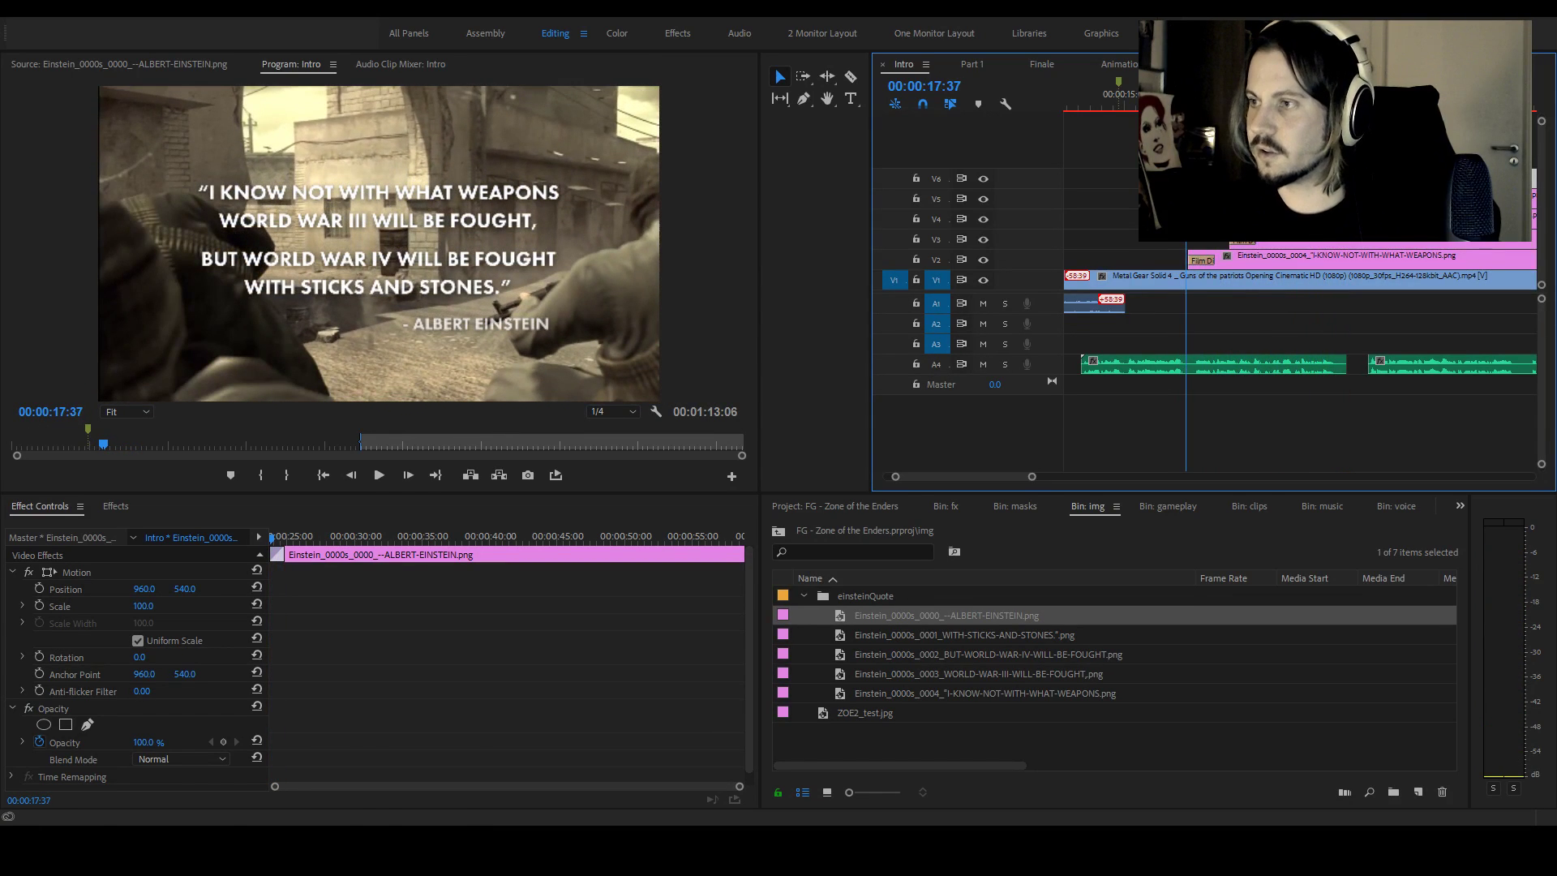
Apply the Gaussian Blur effect to the Metal Gear Solid 4 opening clip on V1
click(1230, 280)
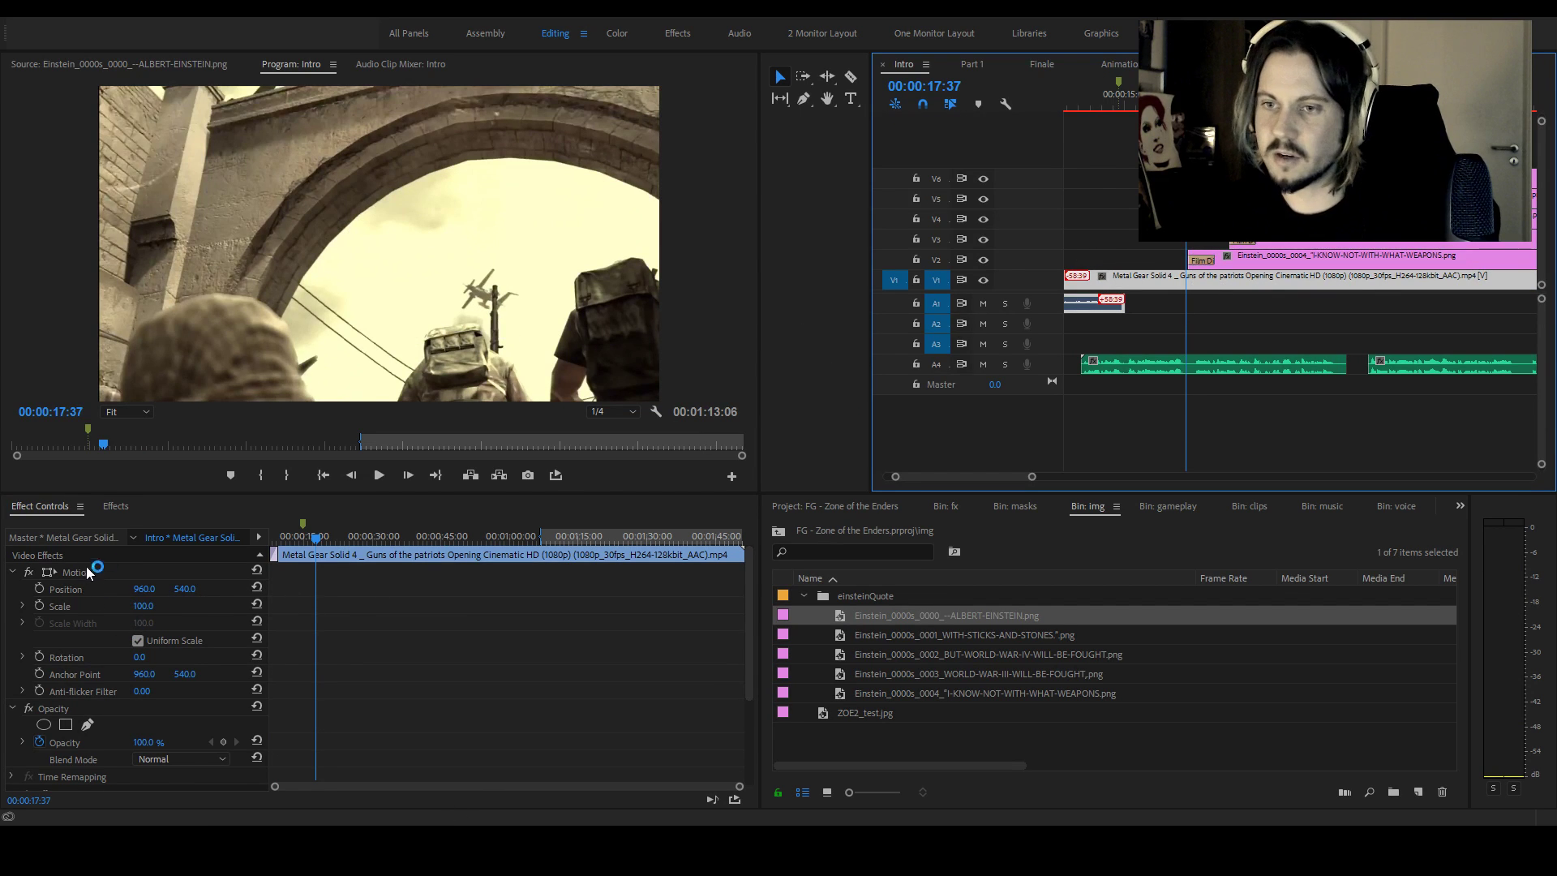
key(shift+7)
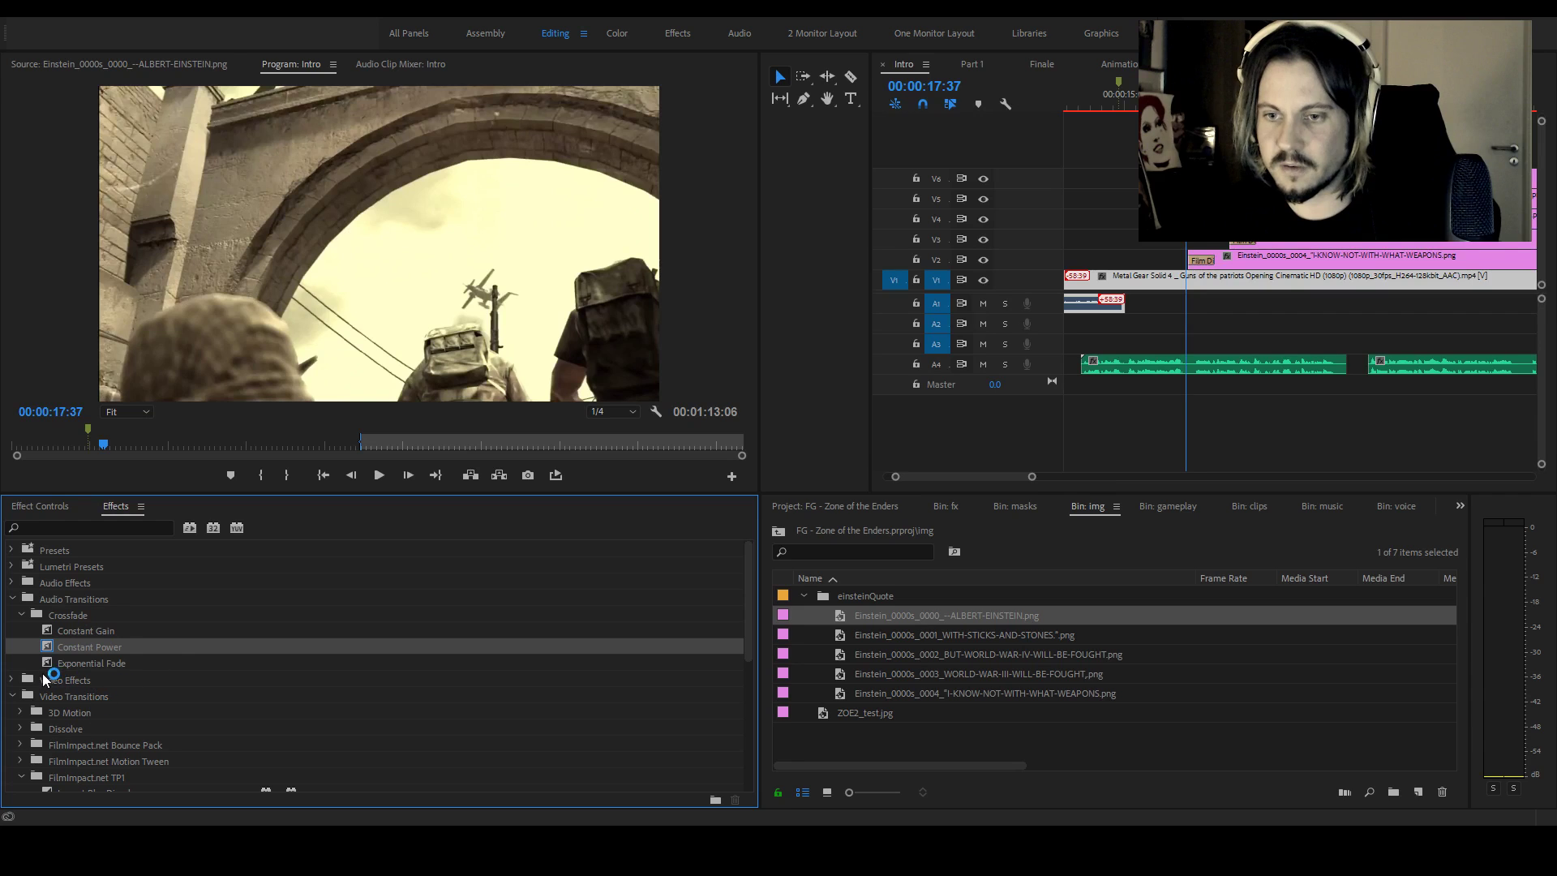
click(12, 679)
scroll(113, 644, down, 3)
click(20, 582)
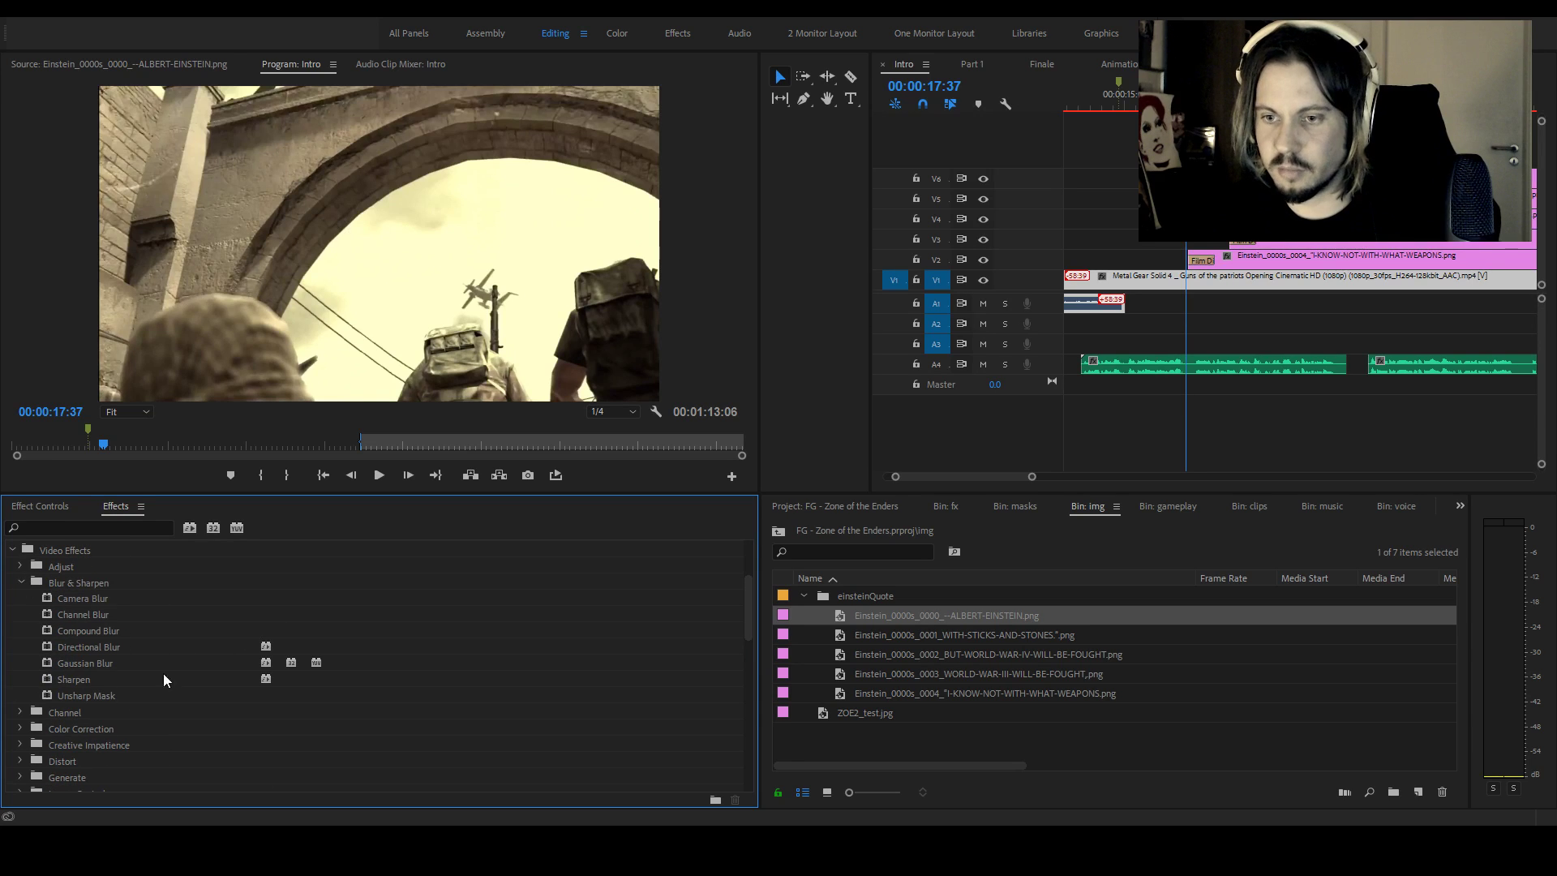
click(83, 663)
Add the Lumetri Color effect to the V1 footage clip
scroll(138, 673, down, 2)
click(20, 663)
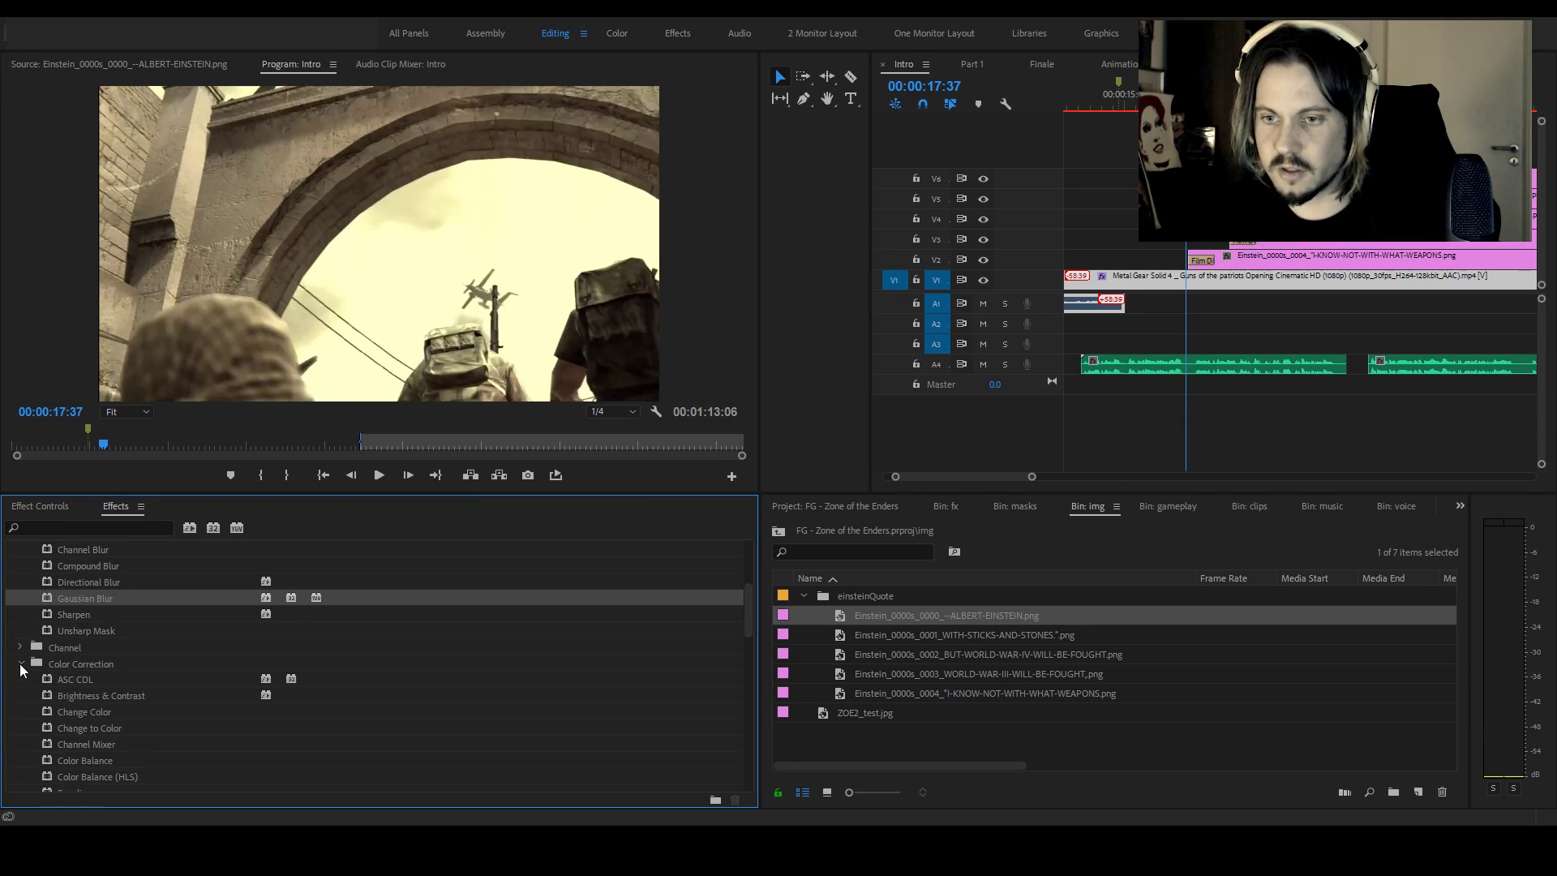
scroll(121, 673, down, 2)
click(89, 757)
click(55, 506)
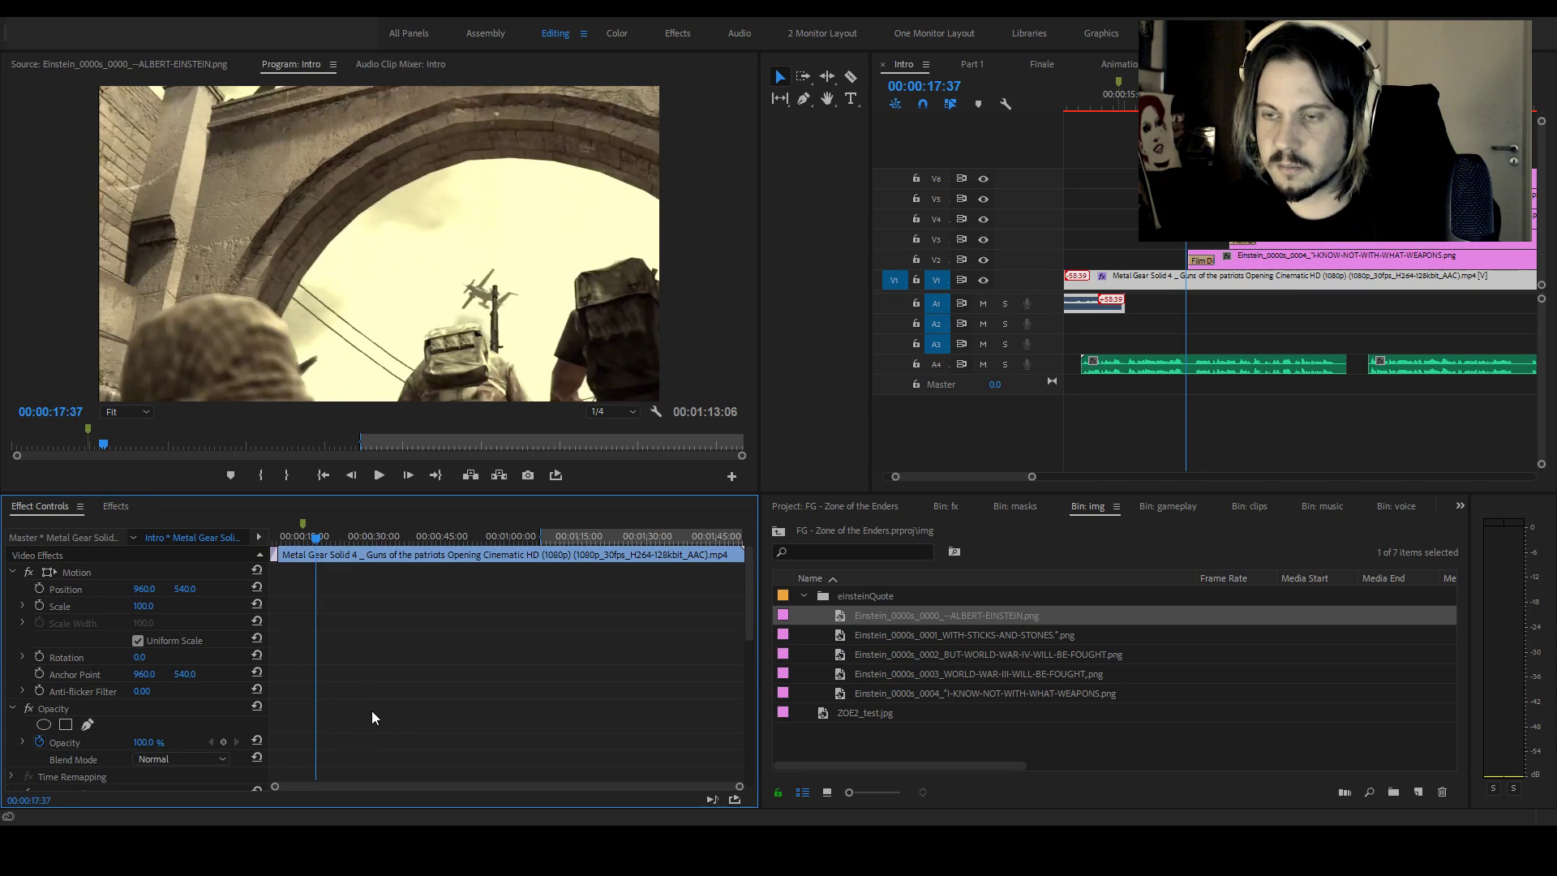
Start keyframing the Gaussian Blur's Blurriness on the V1 clip at 00:00:17:37, with the value at 0
scroll(353, 688, down, 5)
scroll(352, 687, up, 3)
scroll(353, 688, down, 4)
scroll(353, 690, up, 2)
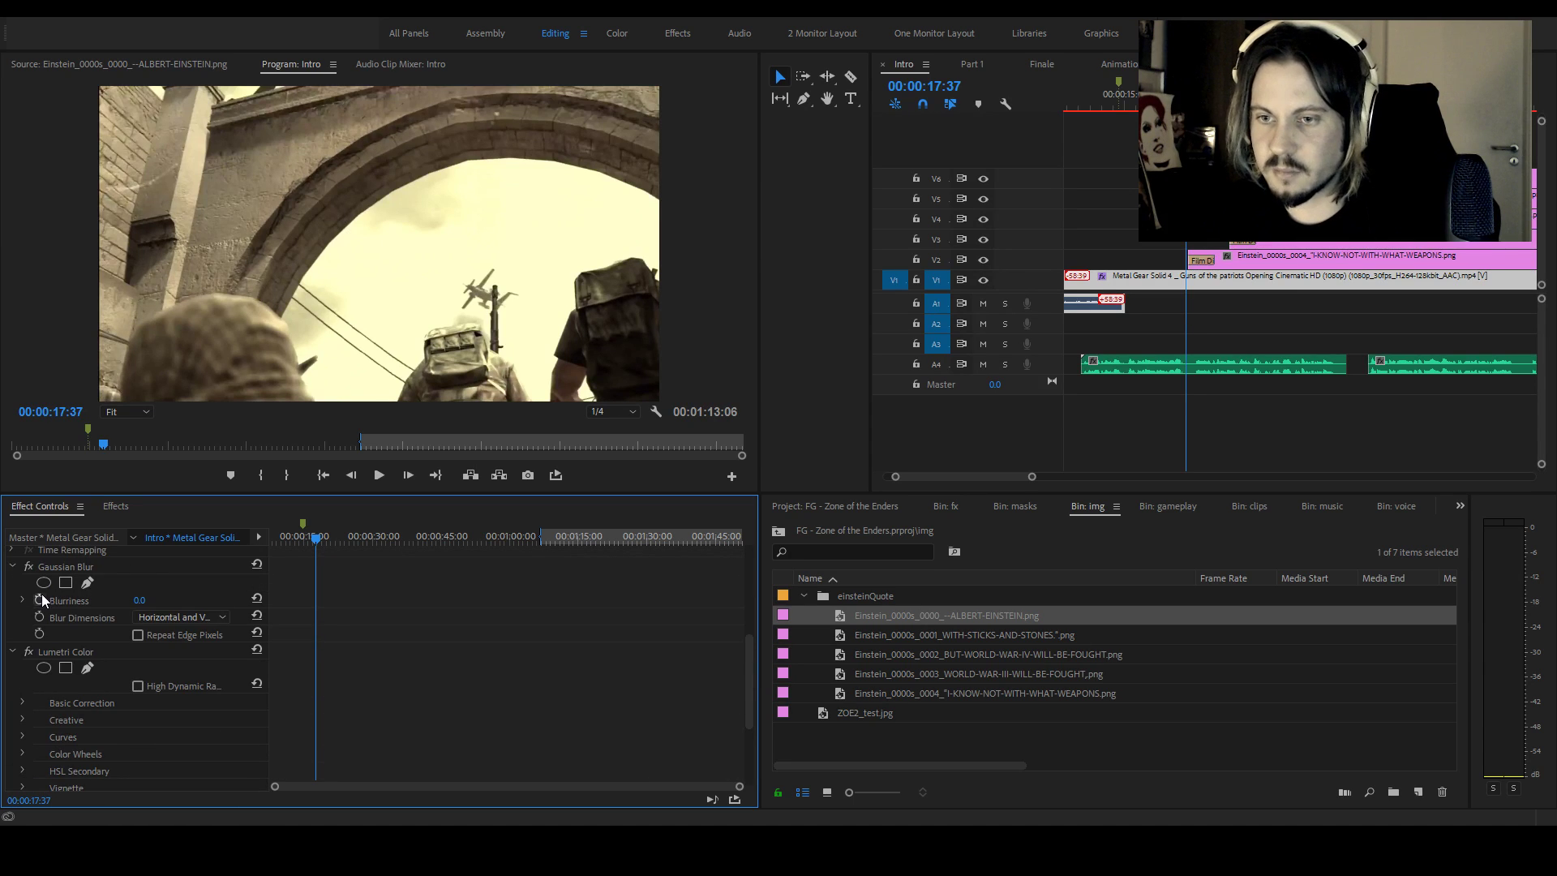
click(39, 600)
Add a Blurriness keyframe of 30 at 00:00:18:32 and enable Repeat Edge Pixels for the Gaussian Blur
key(space)
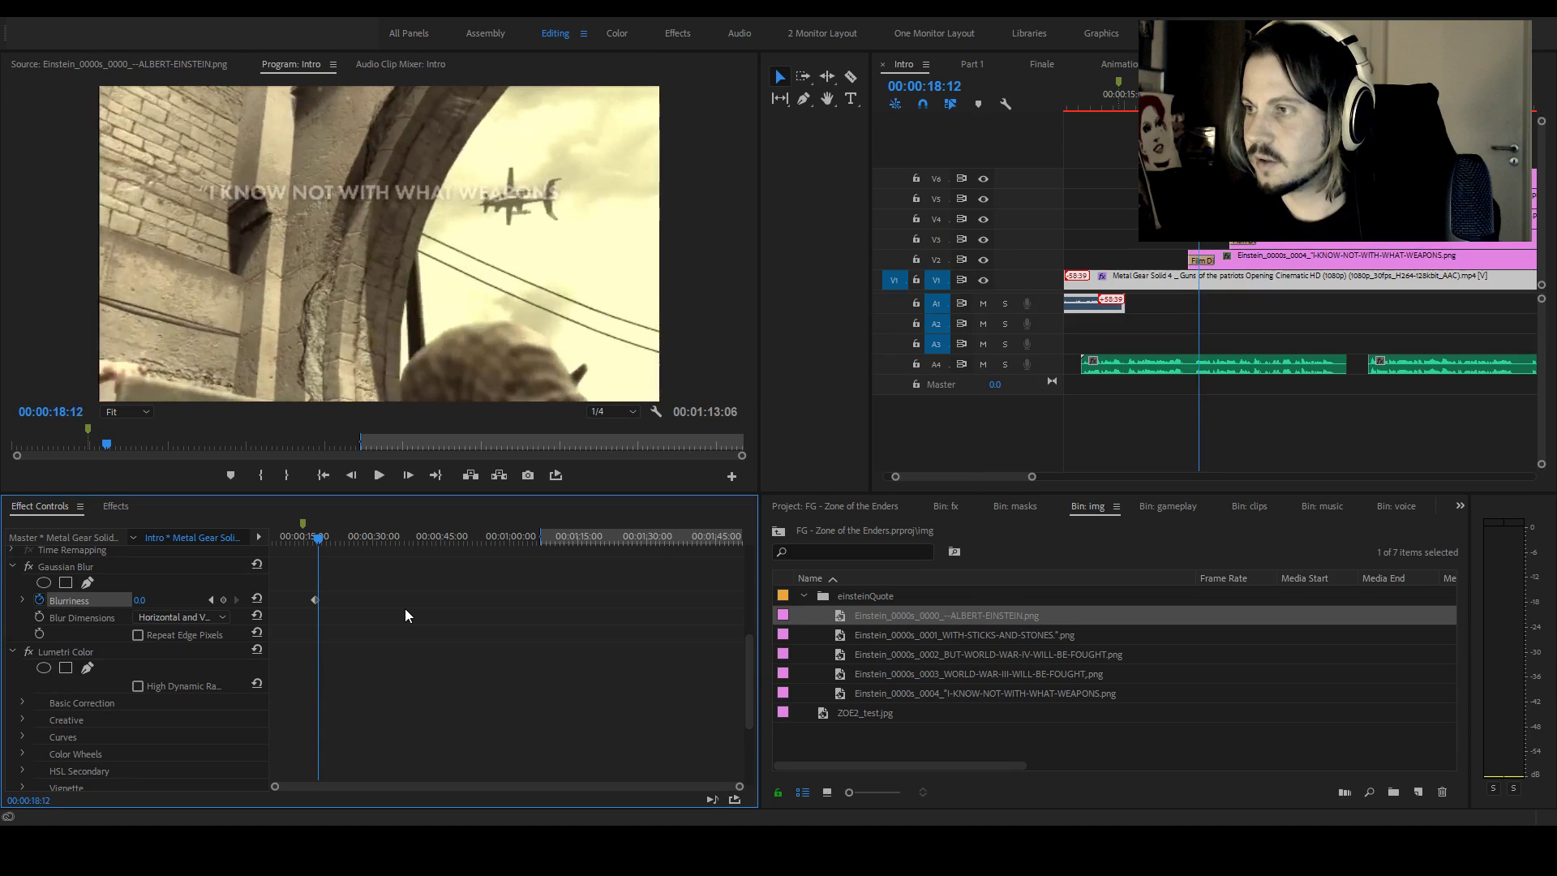
click(225, 600)
click(148, 601)
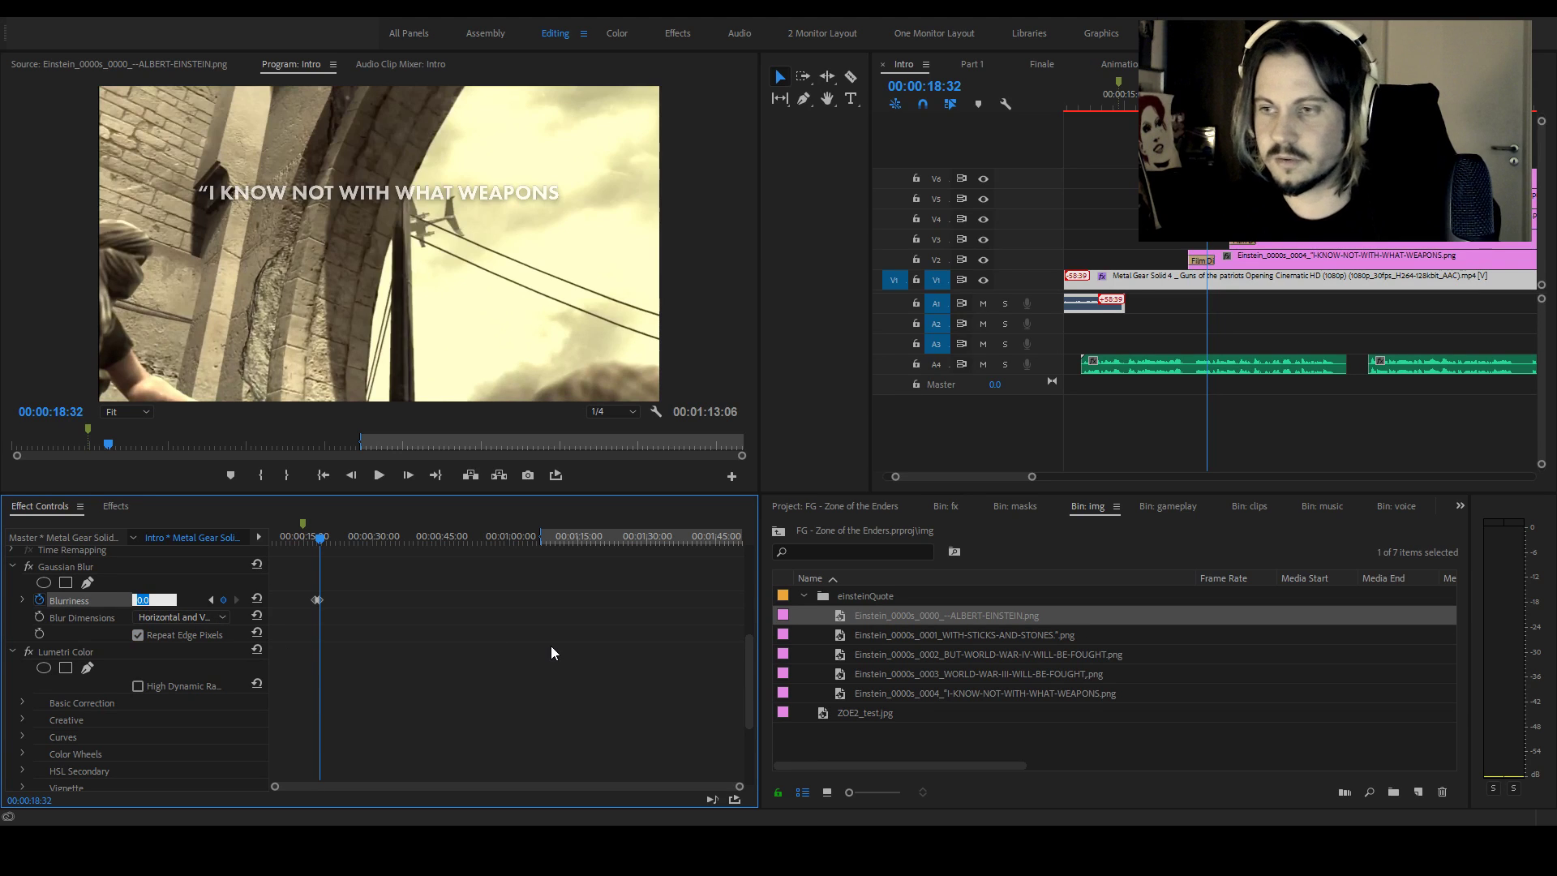
text(25)
key(Return)
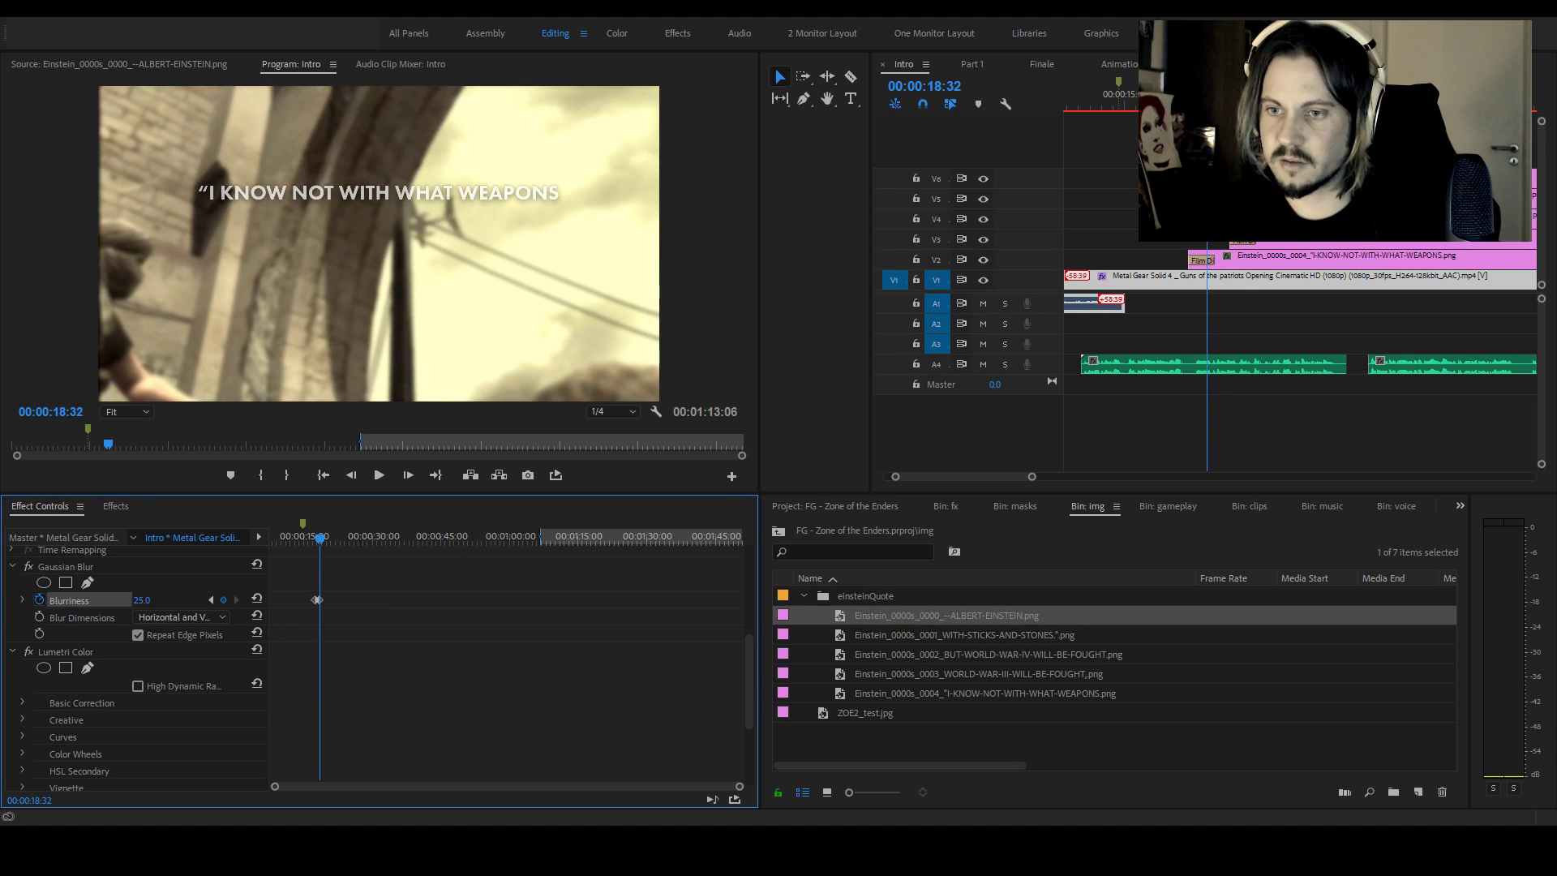
click(150, 601)
text(30)
key(Return)
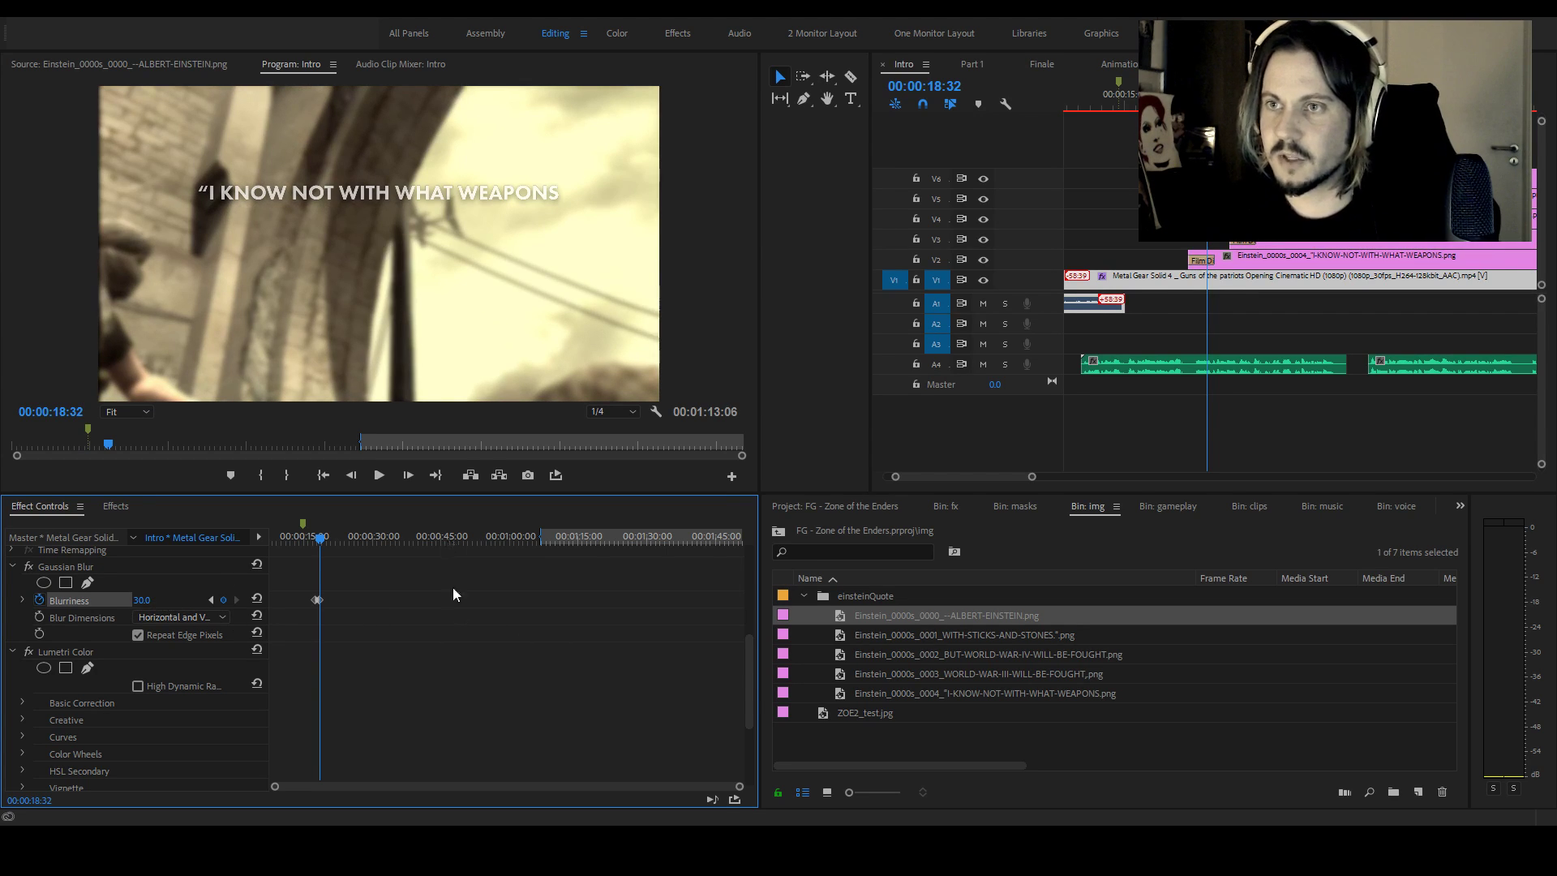
Try keyframing Exposure in Lumetri Color's Basic Correction at 00:00:18:32
scroll(332, 654, down, 2)
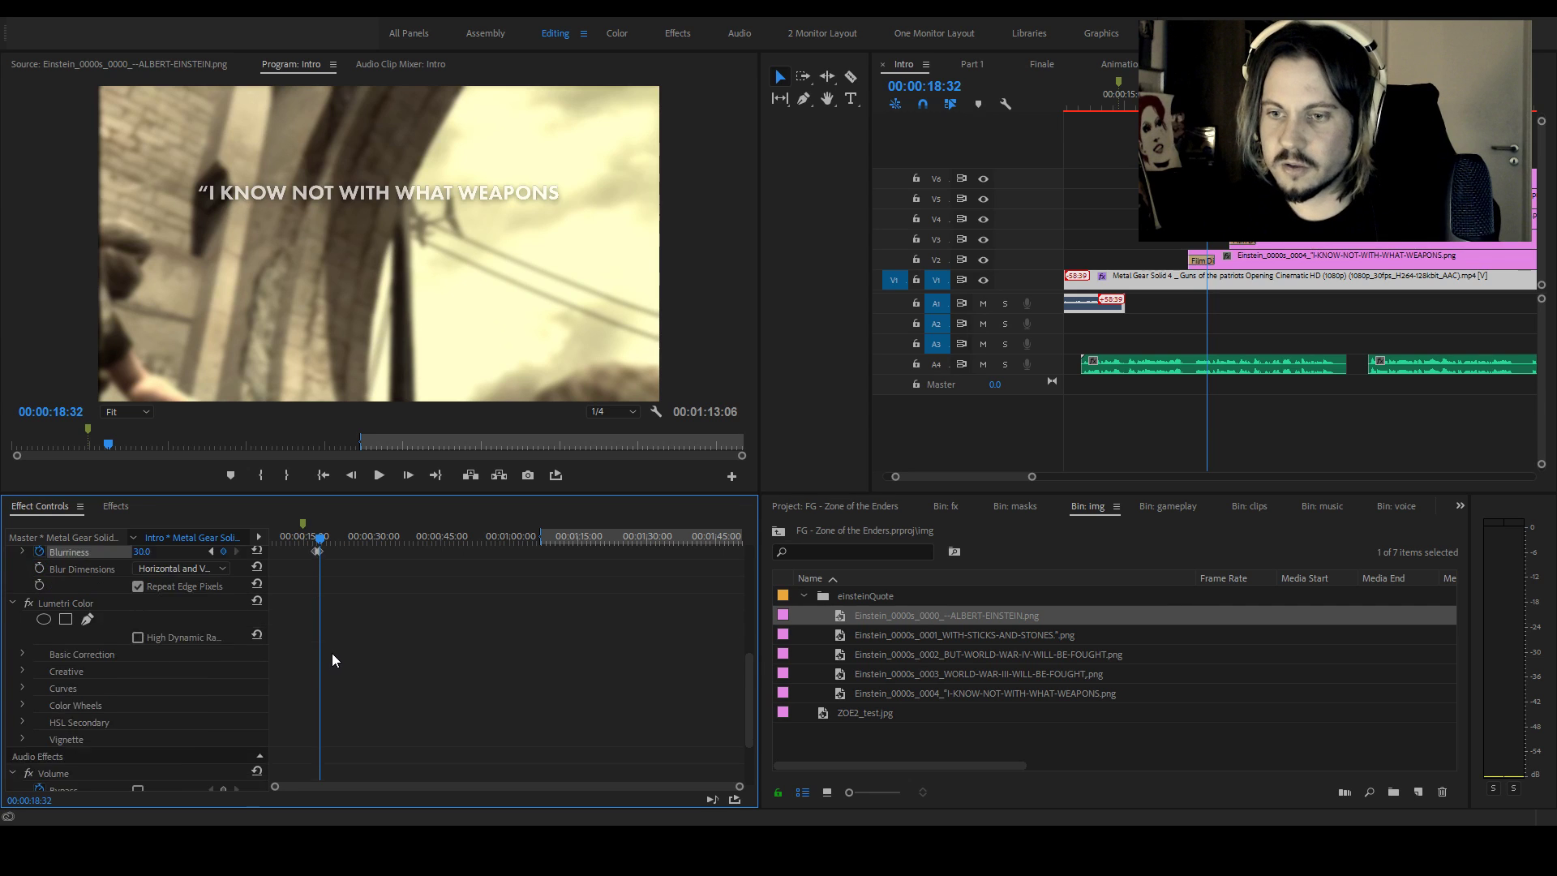
click(22, 637)
scroll(452, 665, down, 4)
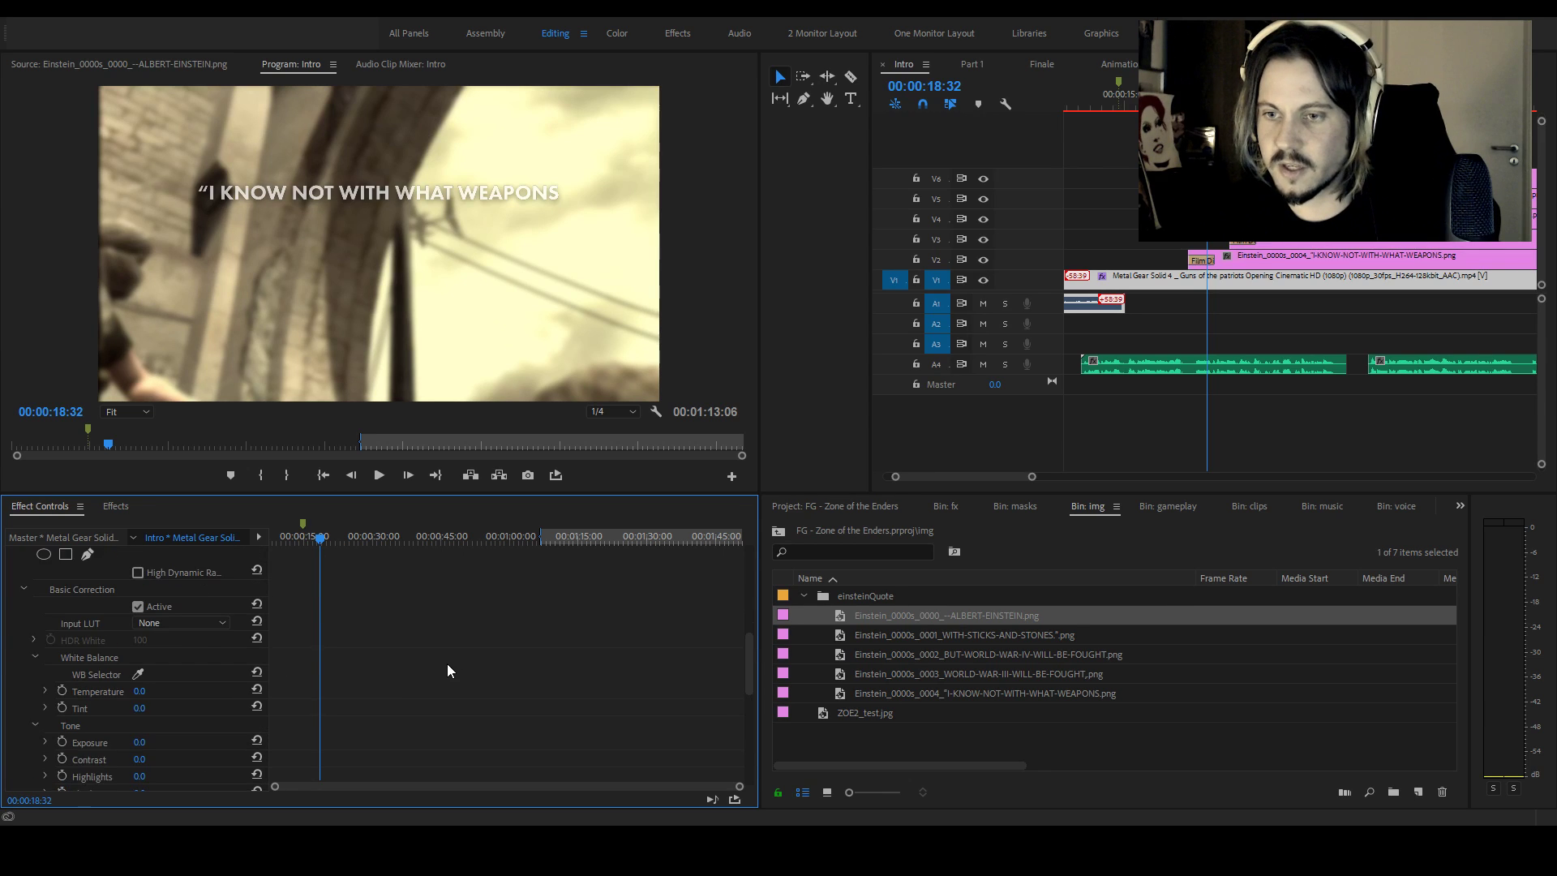
scroll(386, 666, down, 1)
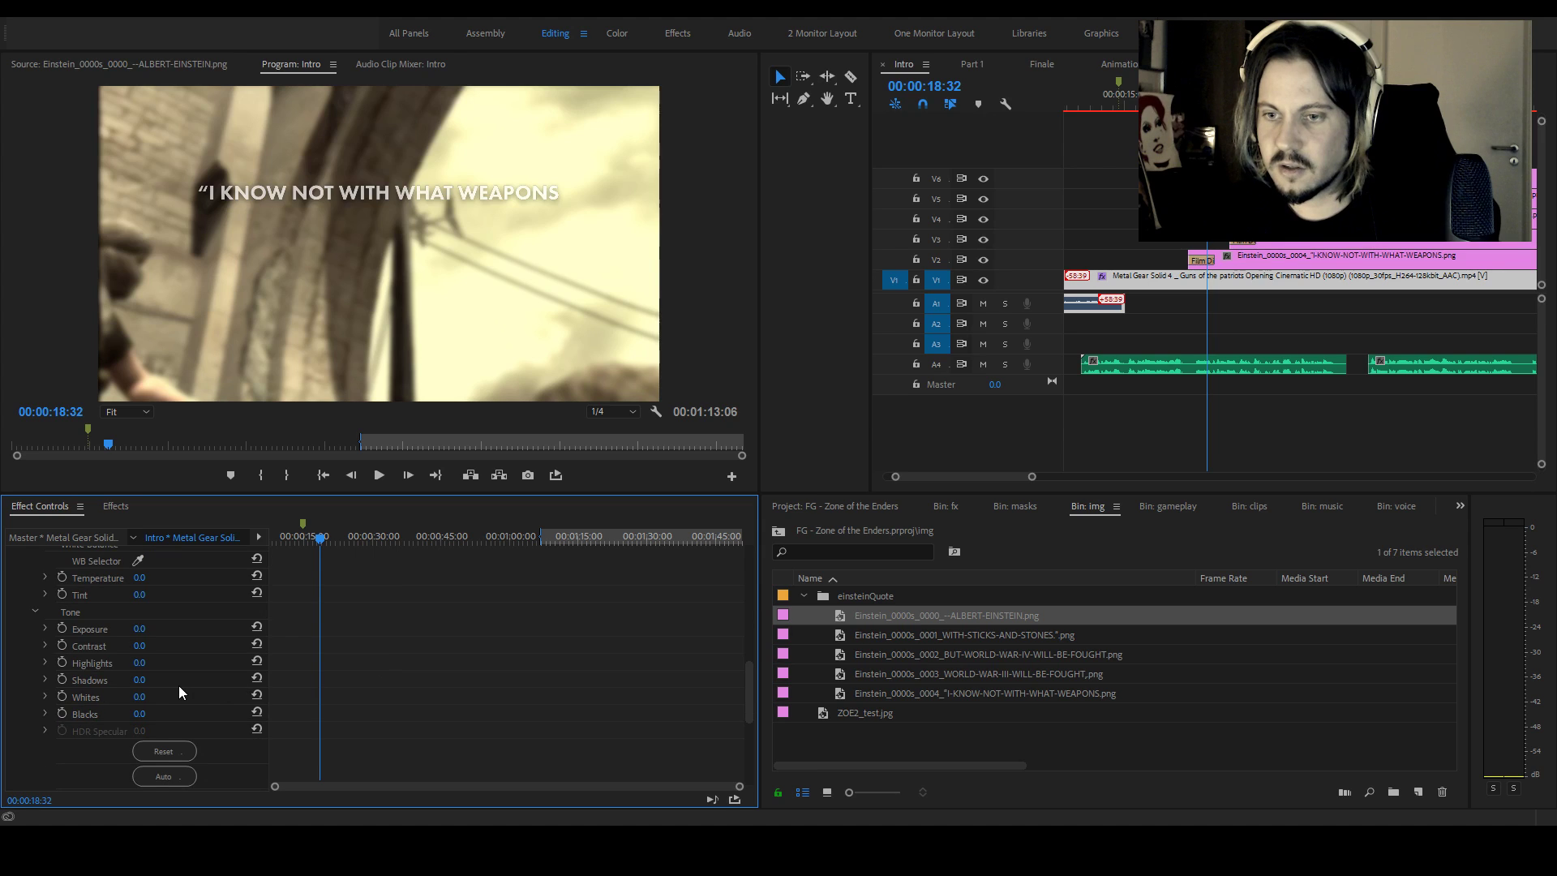
scroll(188, 685, up, 1)
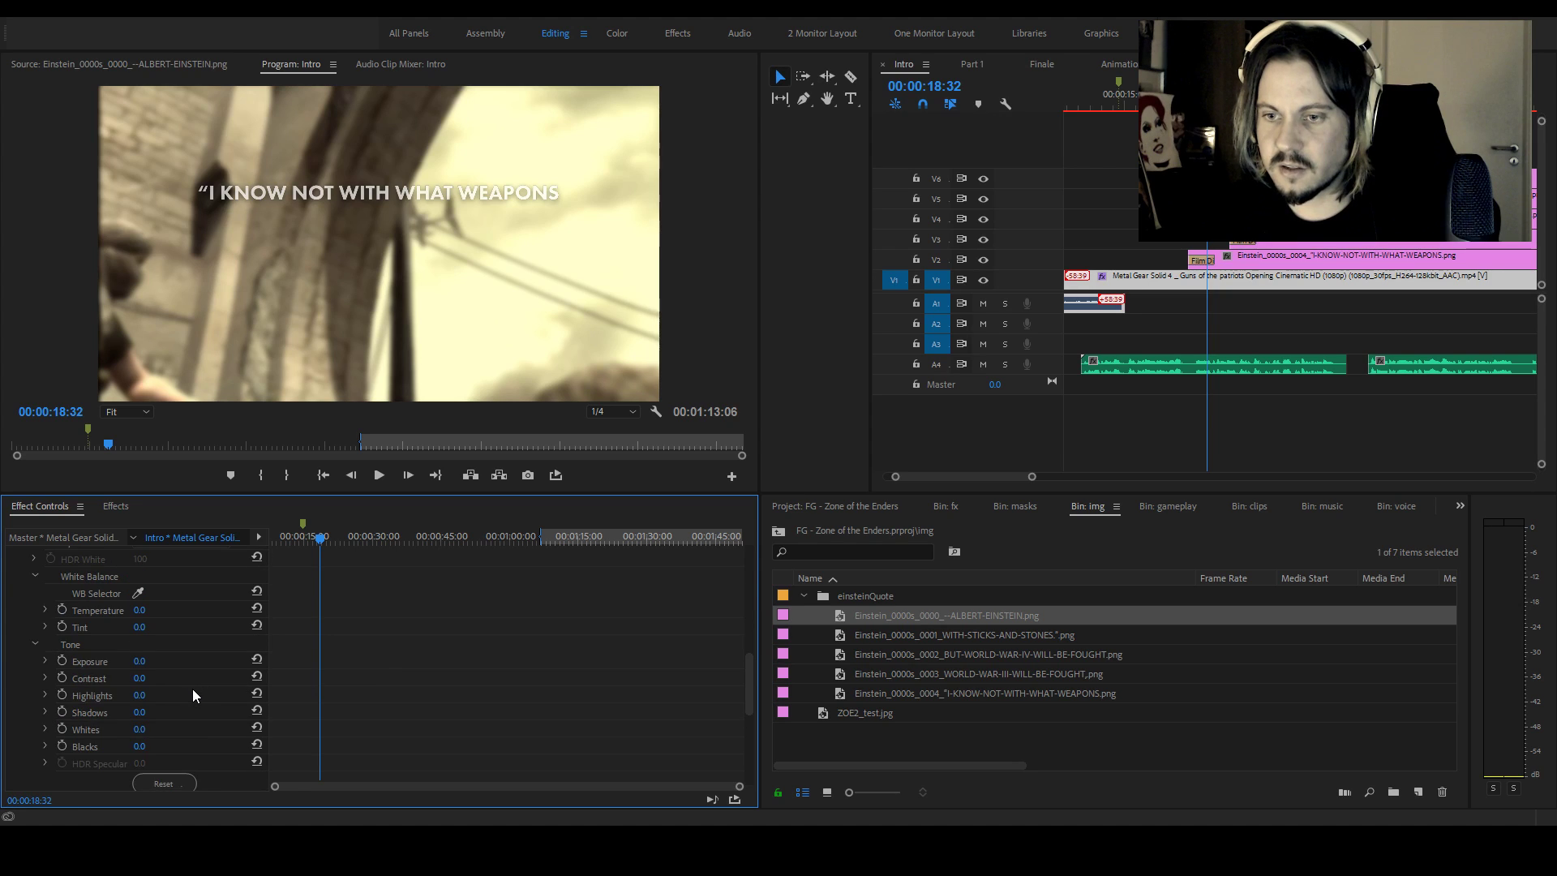
click(61, 662)
scroll(402, 697, up, 3)
scroll(372, 699, up, 3)
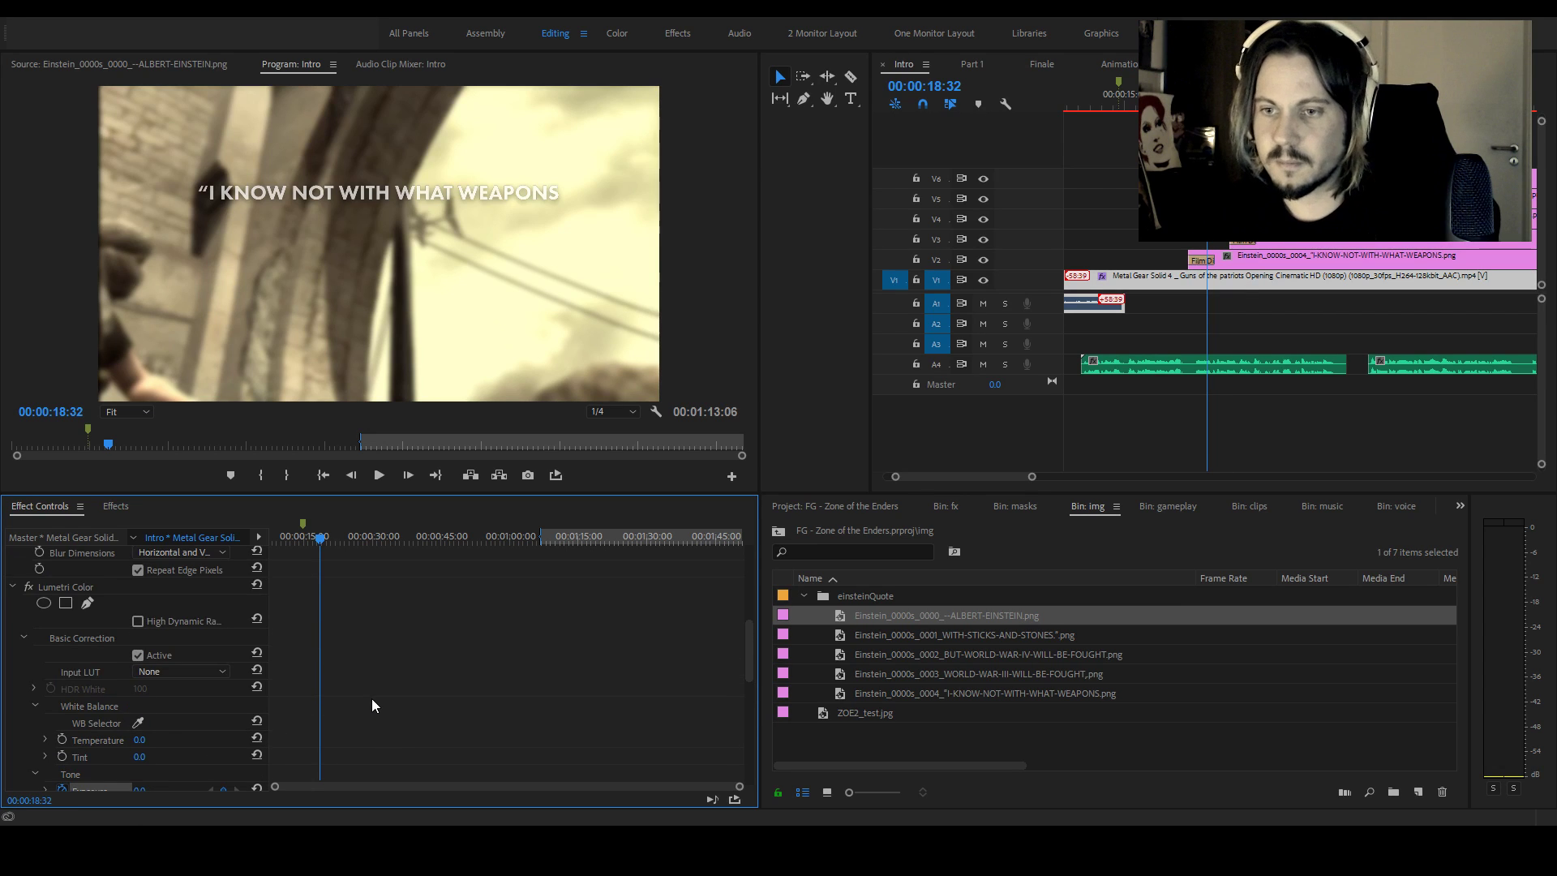
Remove the Lumetri Color effect from the V1 footage clip
click(88, 592)
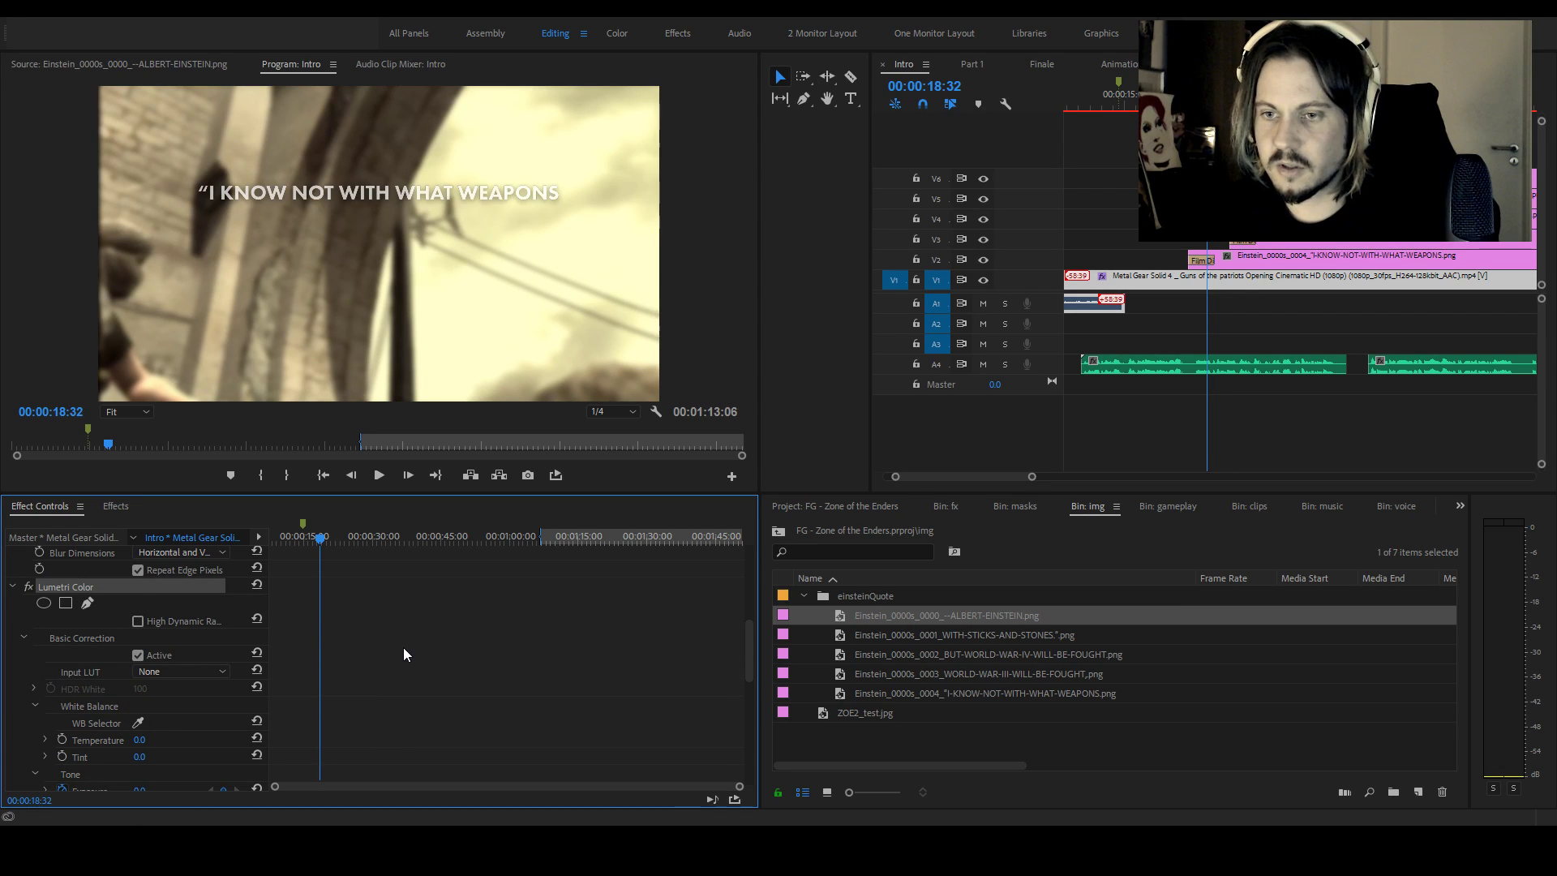
click(392, 668)
click(73, 595)
key(Delete)
Apply Brightness & Contrast to the V1 clip and start keyframing both Brightness and Contrast at 00:00:18:32
click(114, 506)
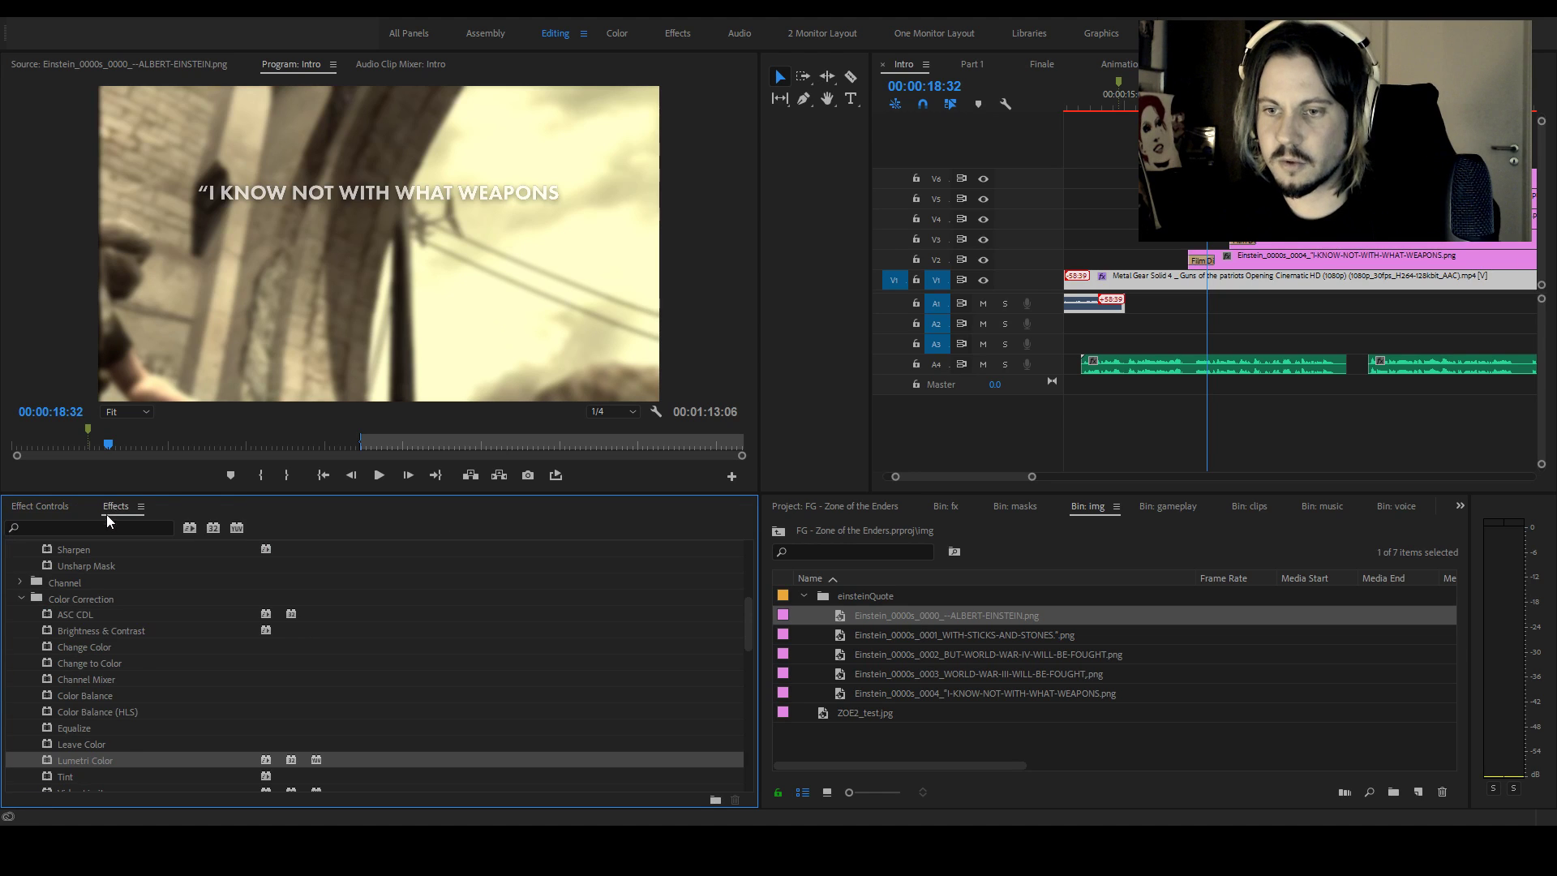
drag(108, 631, 100, 539)
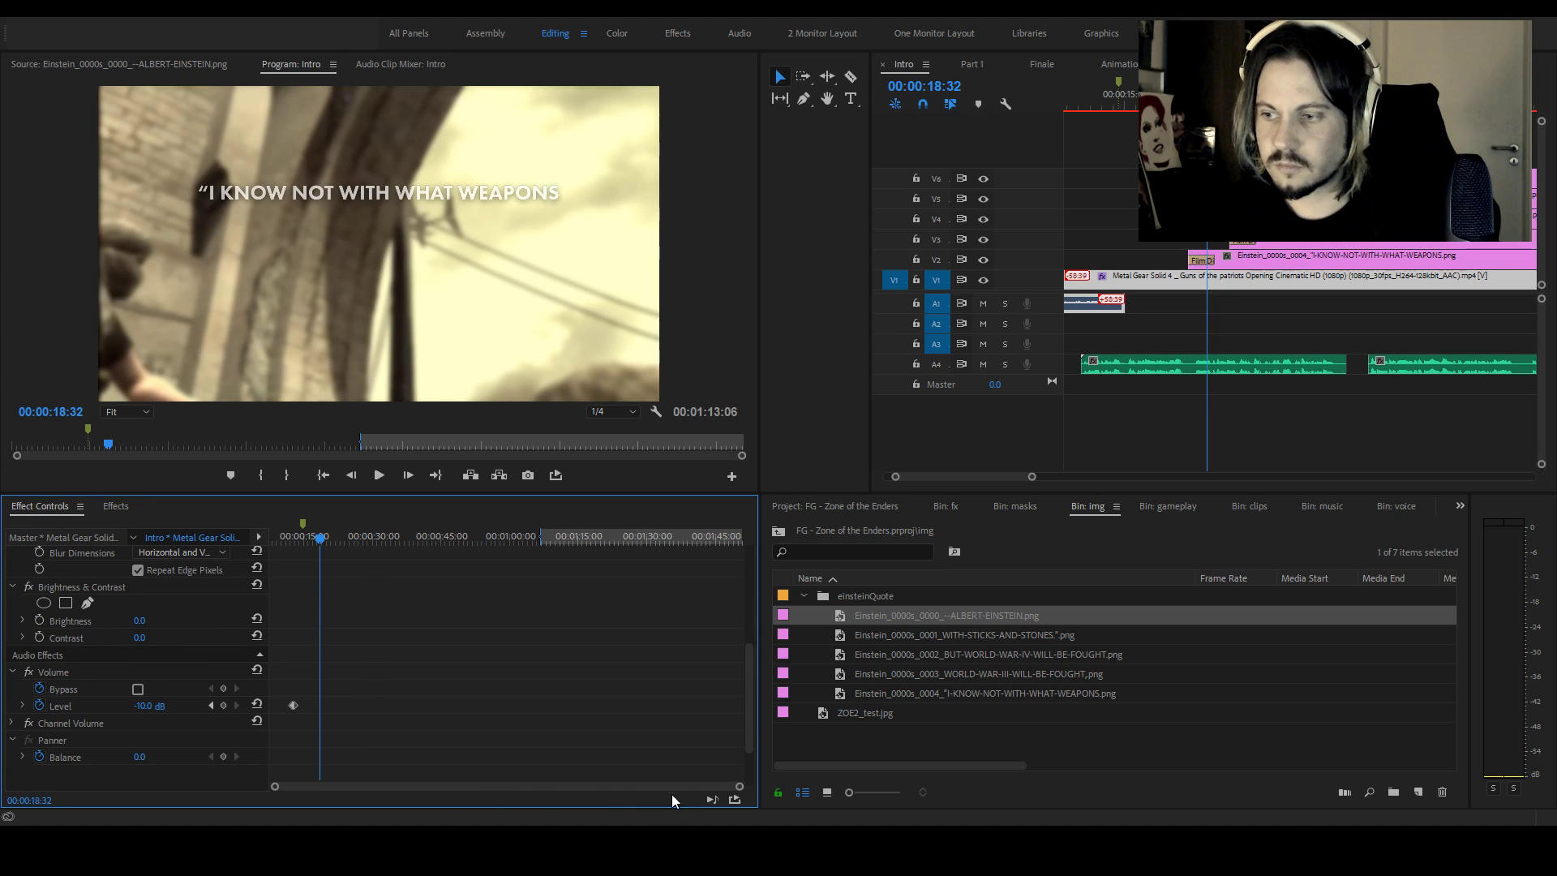
click(39, 621)
scroll(397, 651, up, 2)
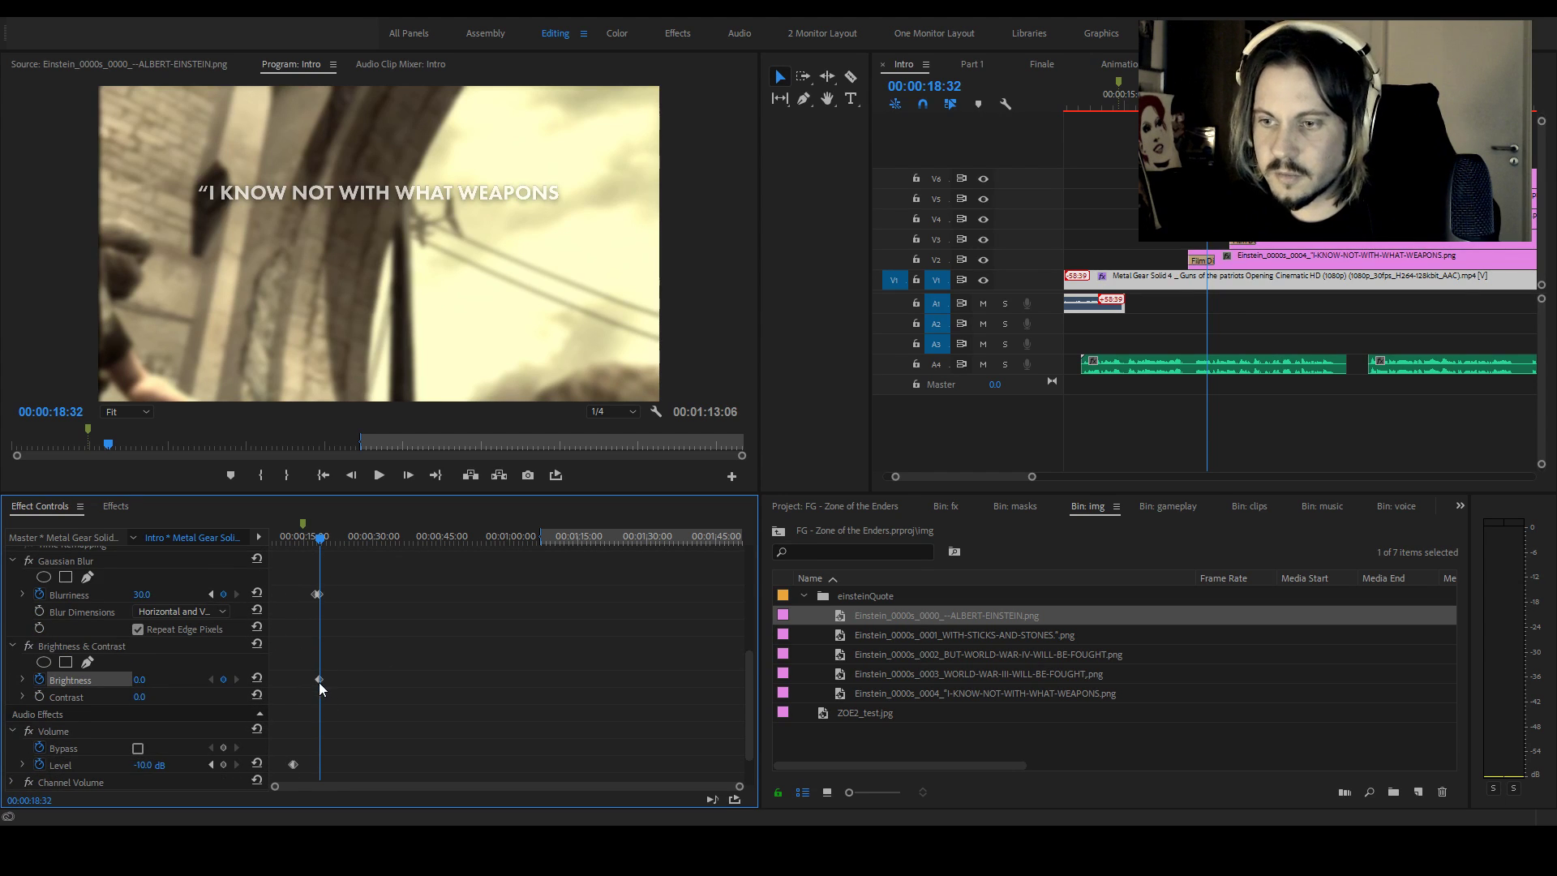
click(39, 696)
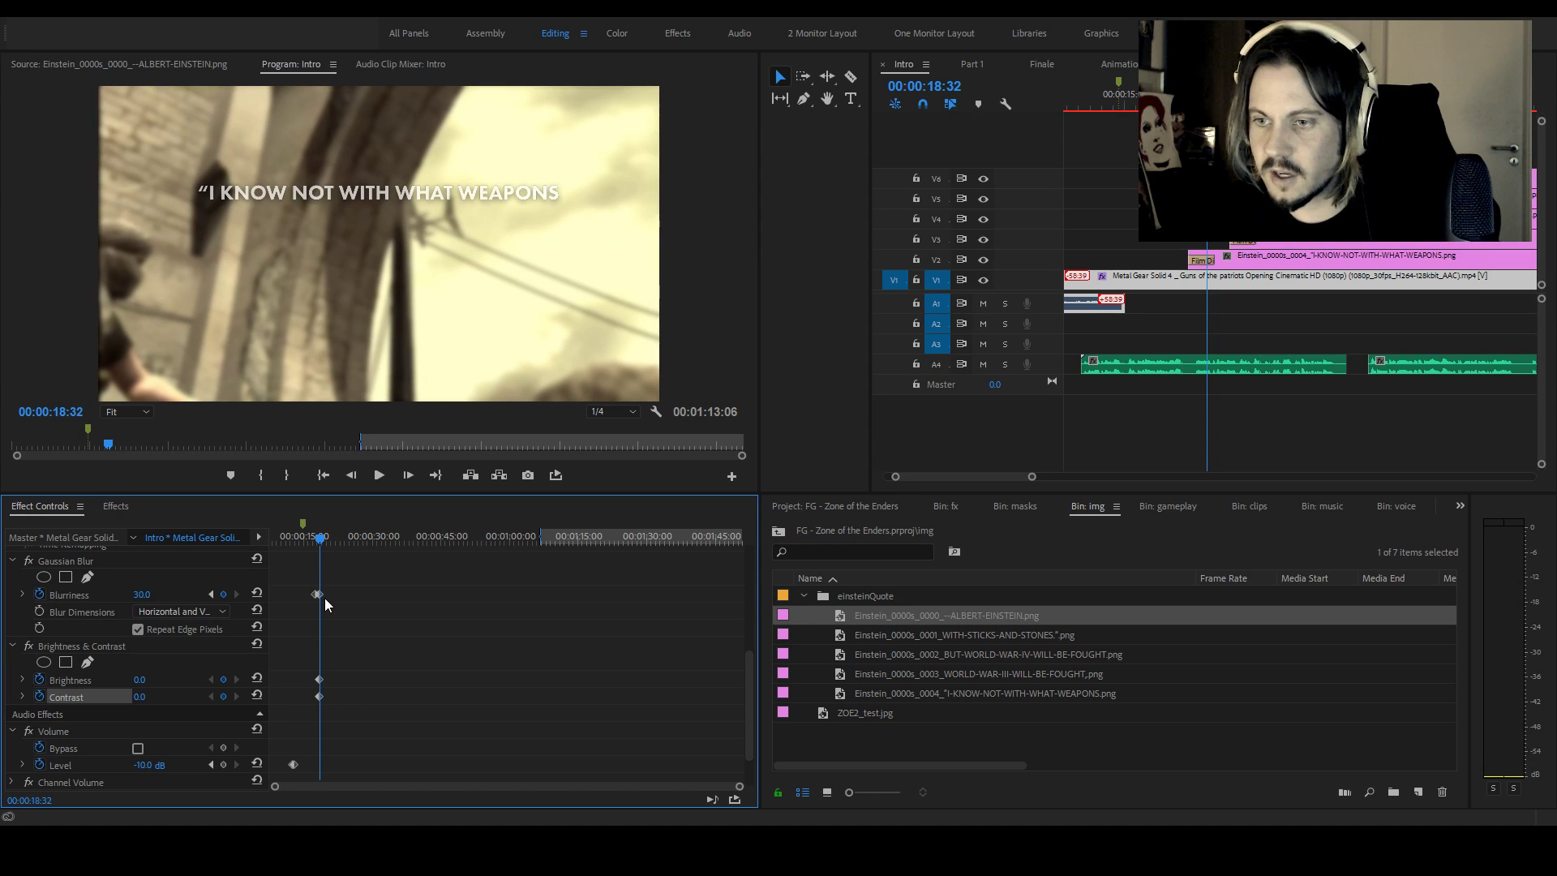
Return to the first blur keyframe at 00:00:17:37 and add Brightness and Contrast keyframes of 0 there
click(220, 595)
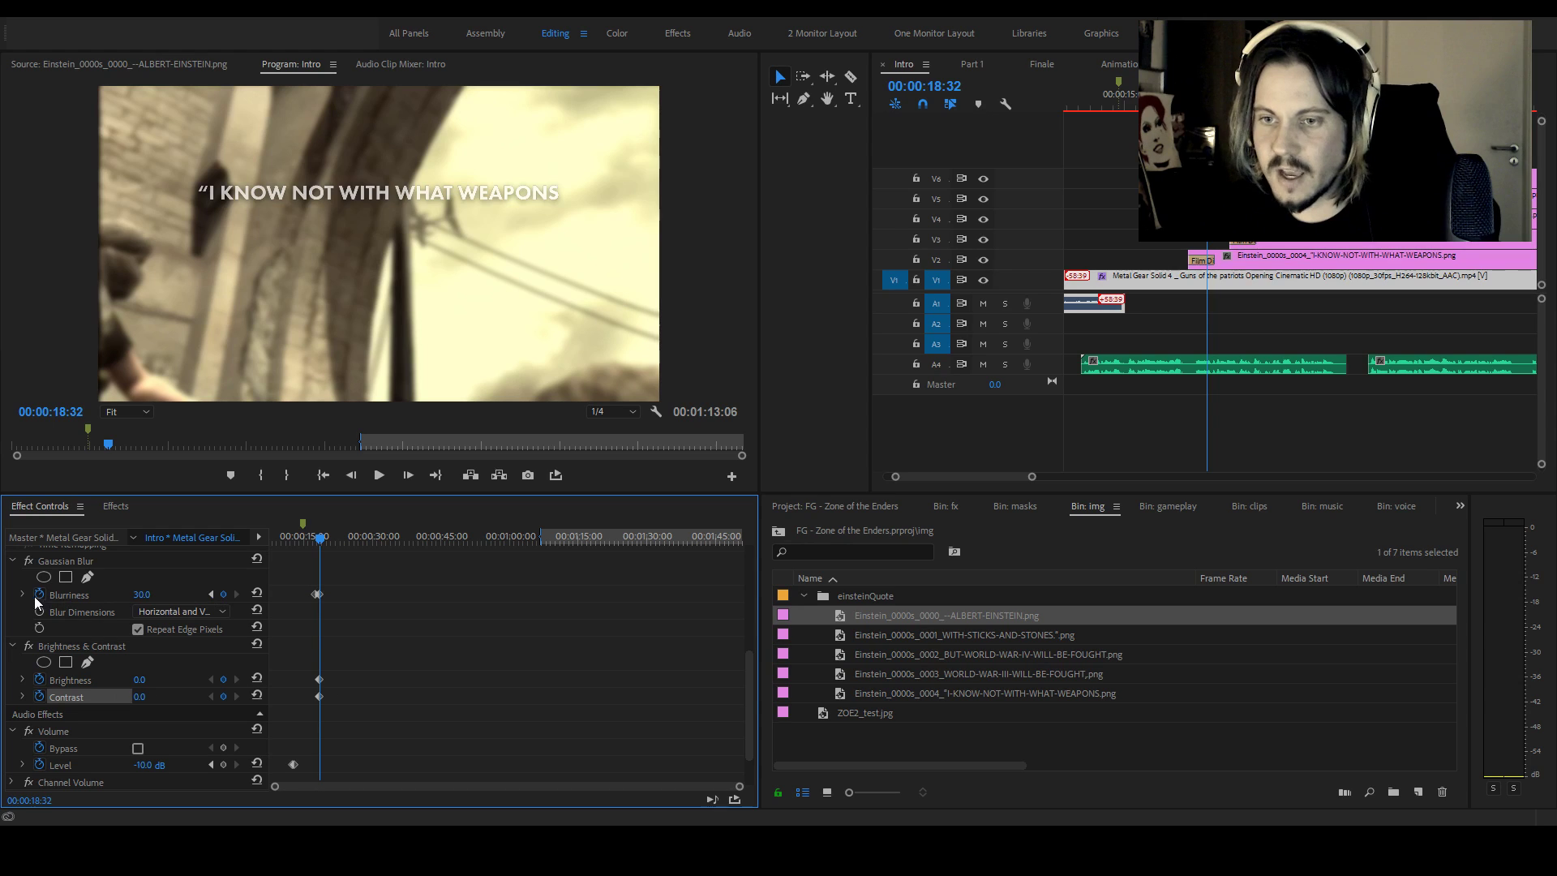
click(211, 594)
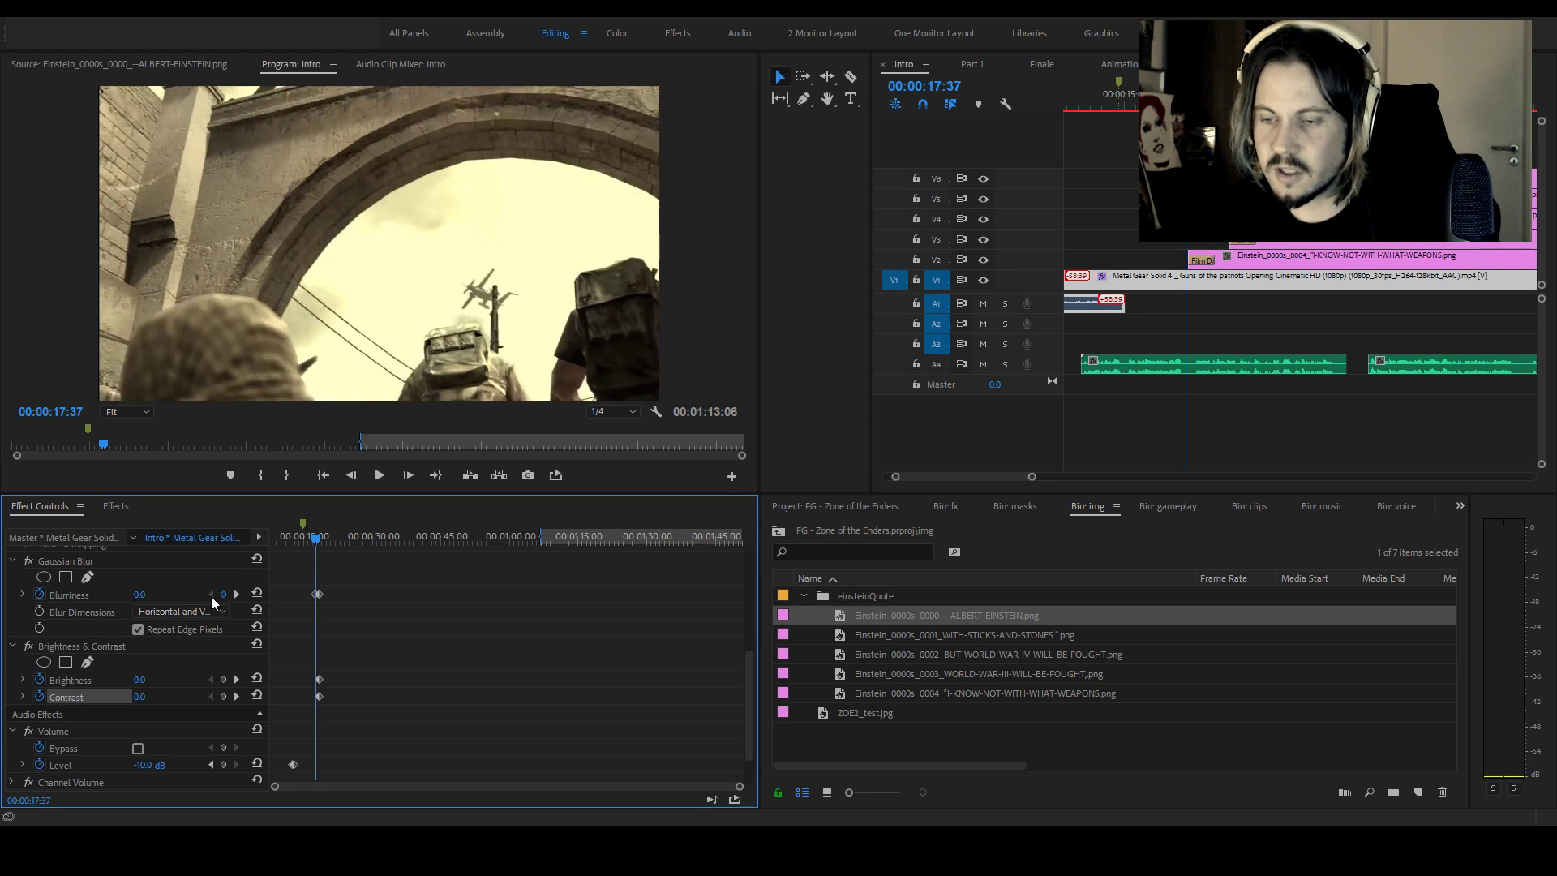
click(223, 680)
click(223, 696)
Try Brightness values of -15 and -45 at the 00:00:18:32 keyframe, settling on -50
click(236, 680)
click(140, 680)
text(-15)
key(Return)
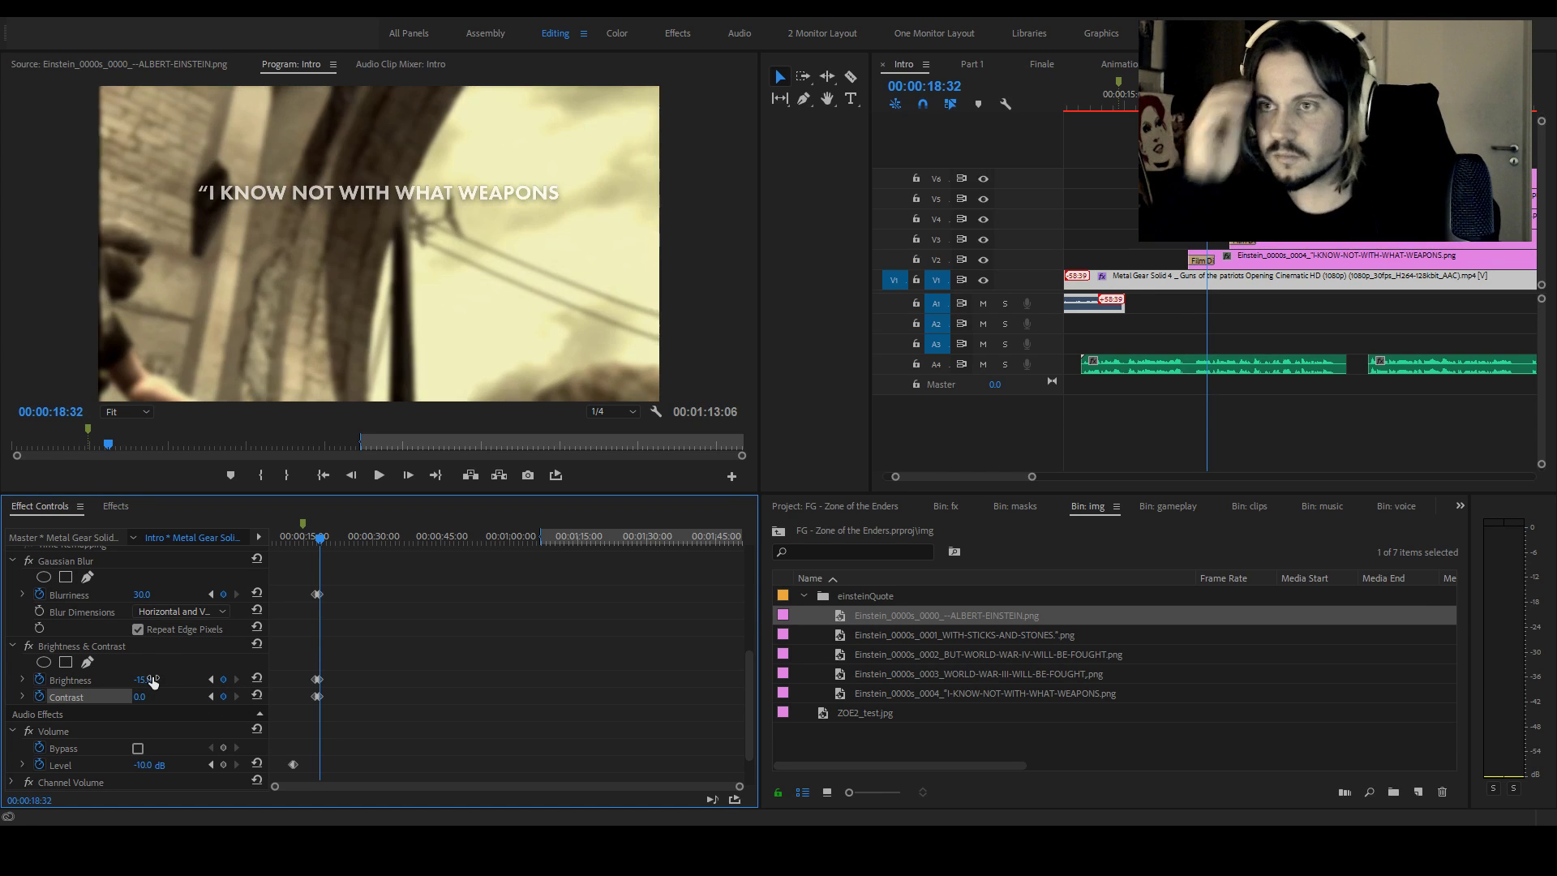
text(-)
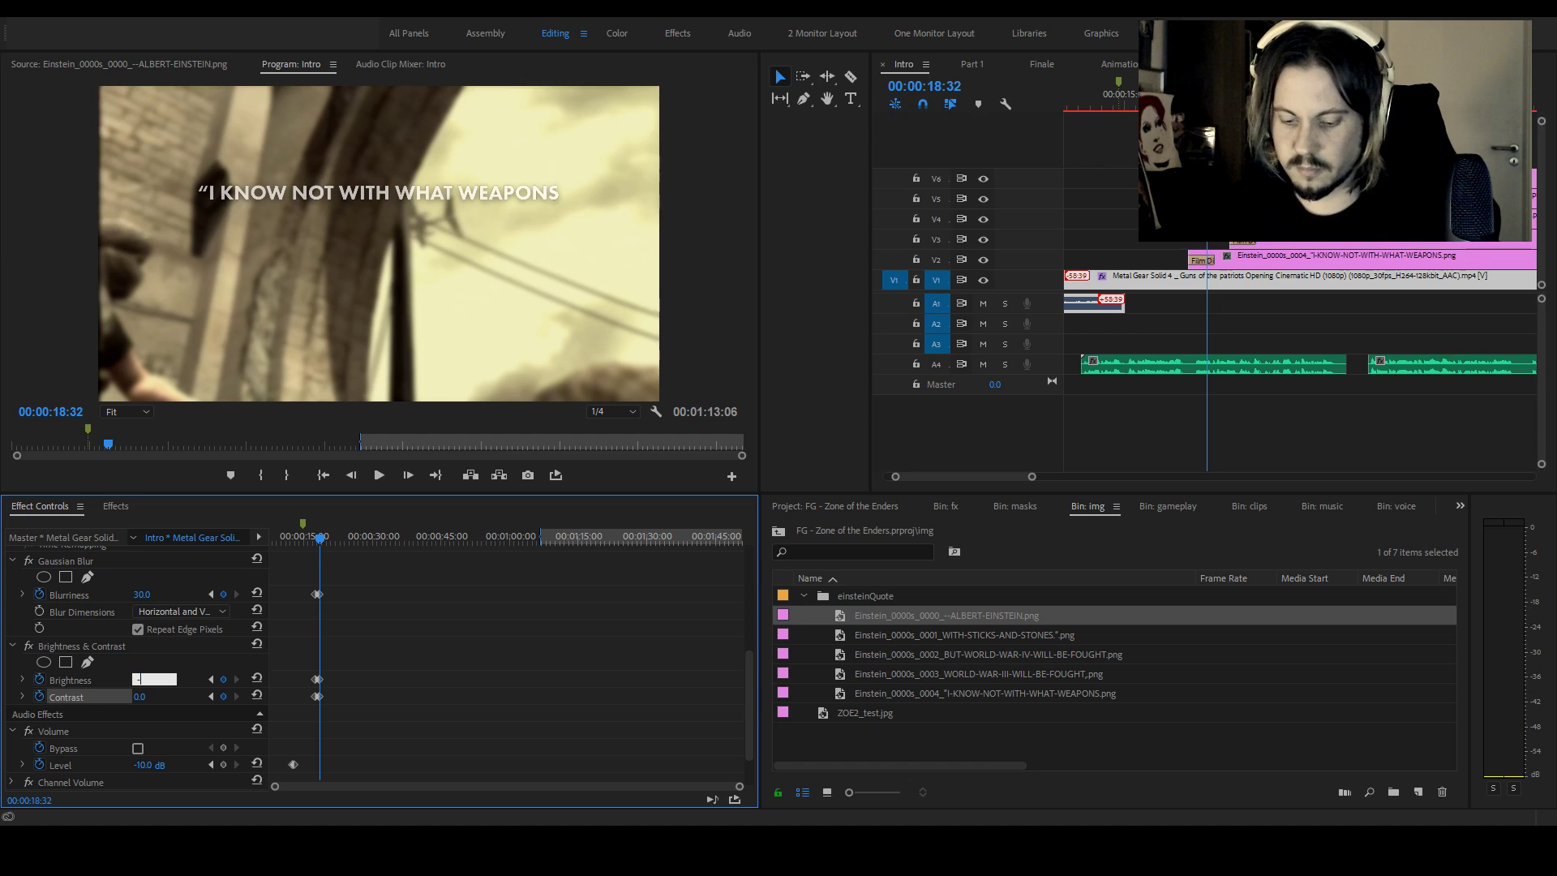
text(45)
key(Return)
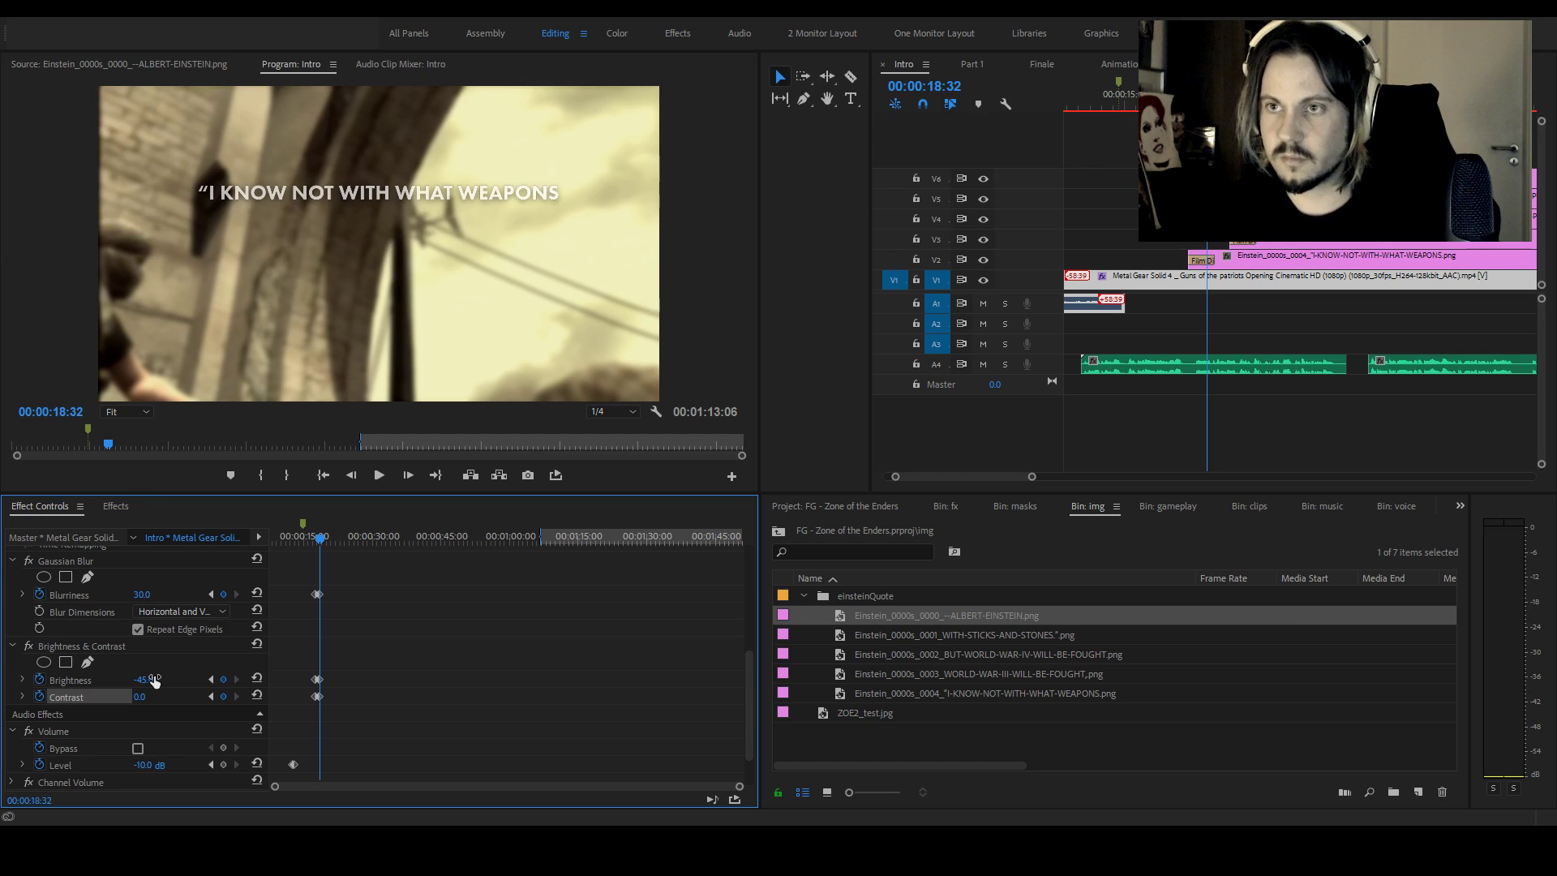
click(154, 680)
text(-)
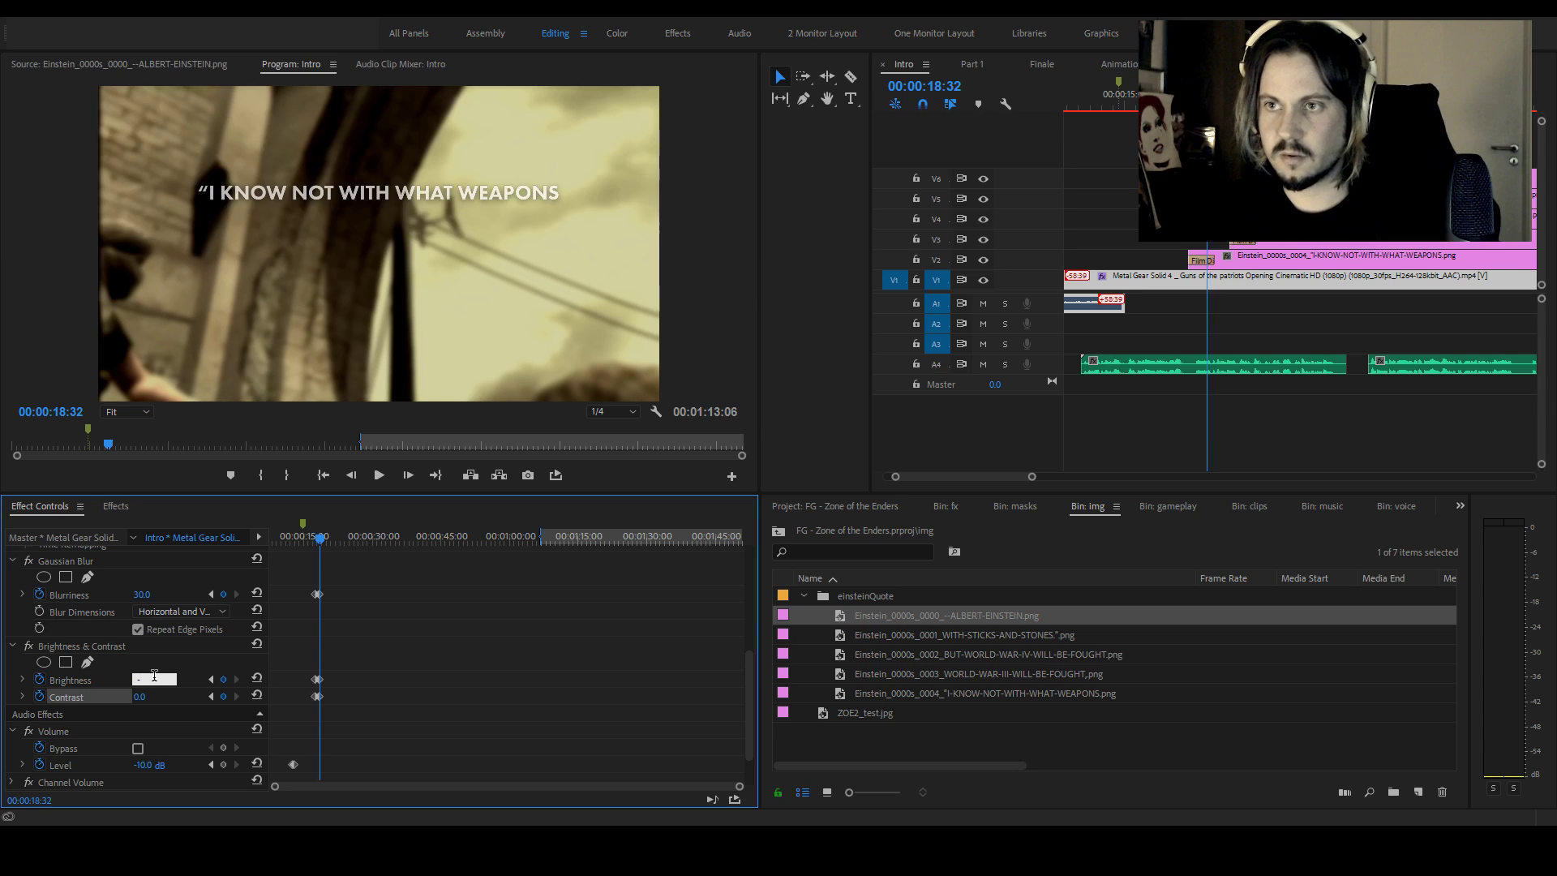
text(50)
key(Return)
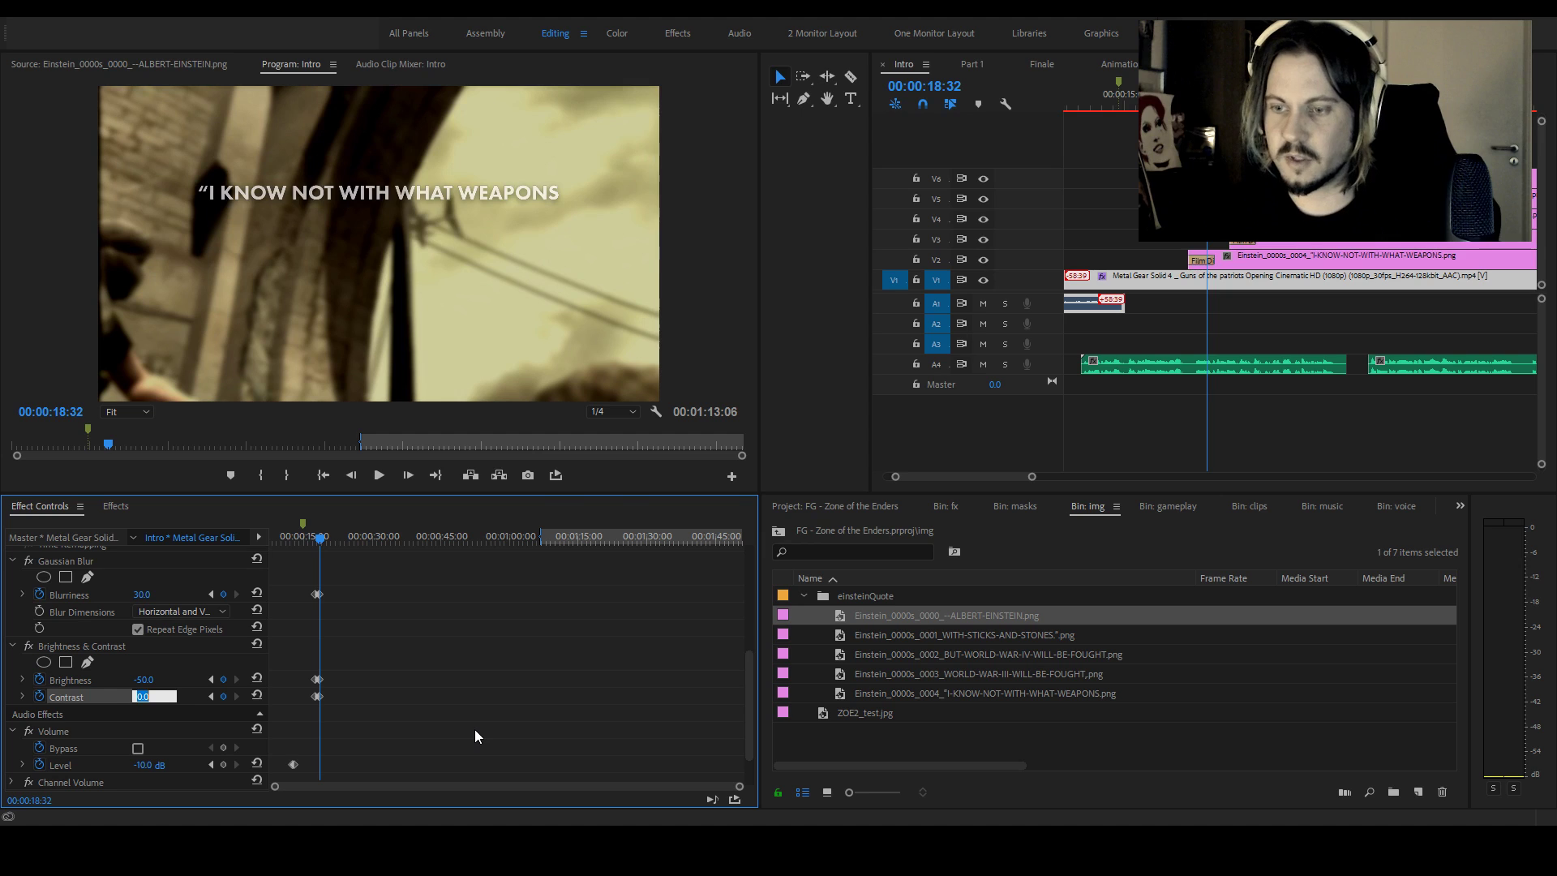
Try Contrast at -25 on the 00:00:18:32 keyframe, settling on -20
text(-)
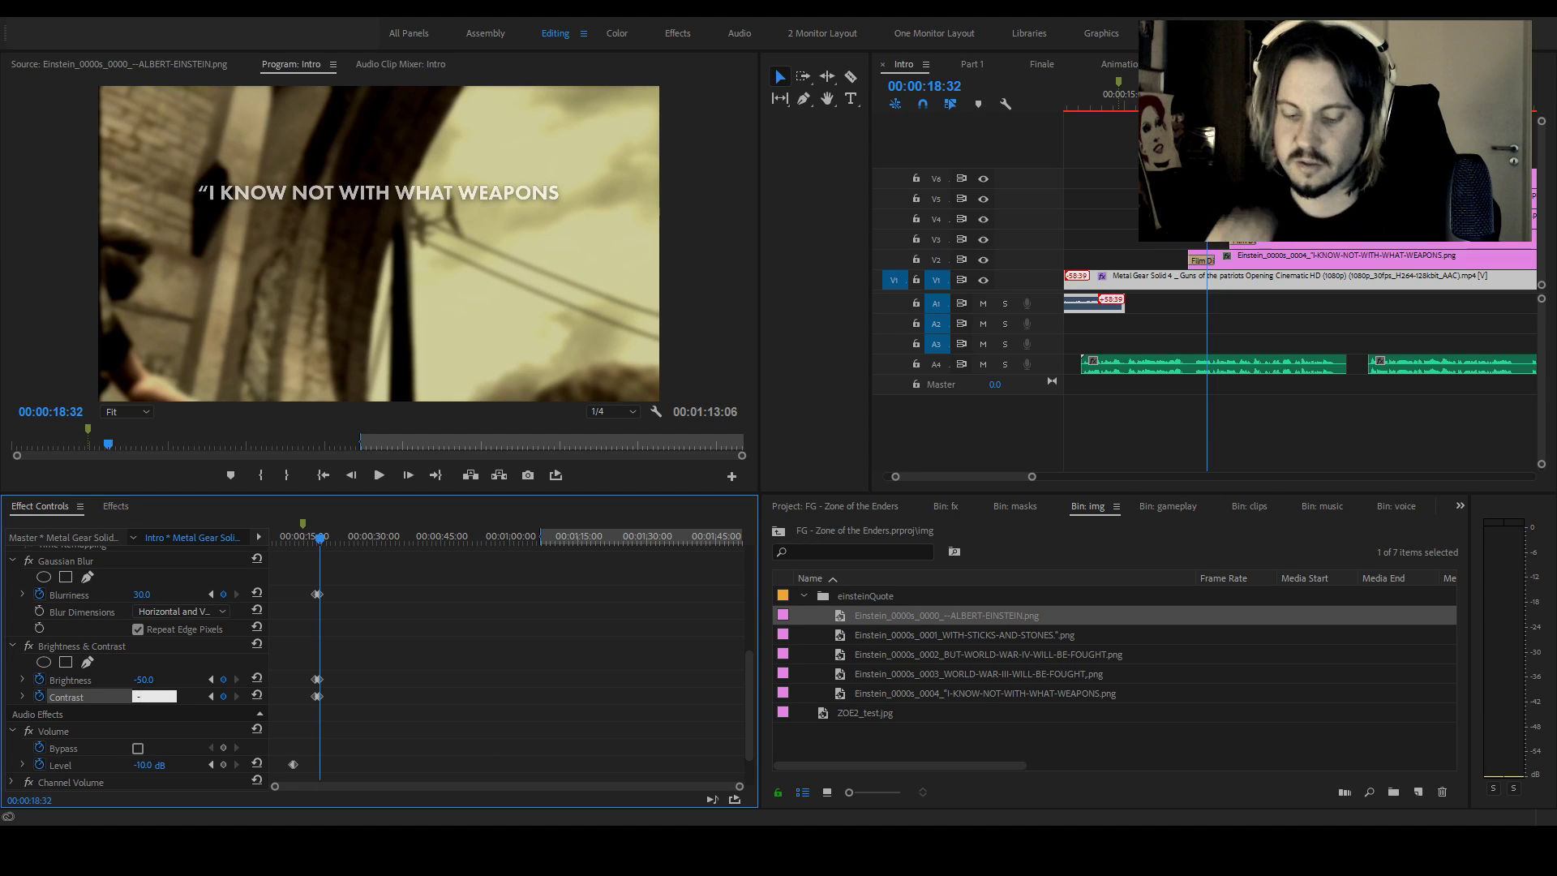
text(25)
key(Return)
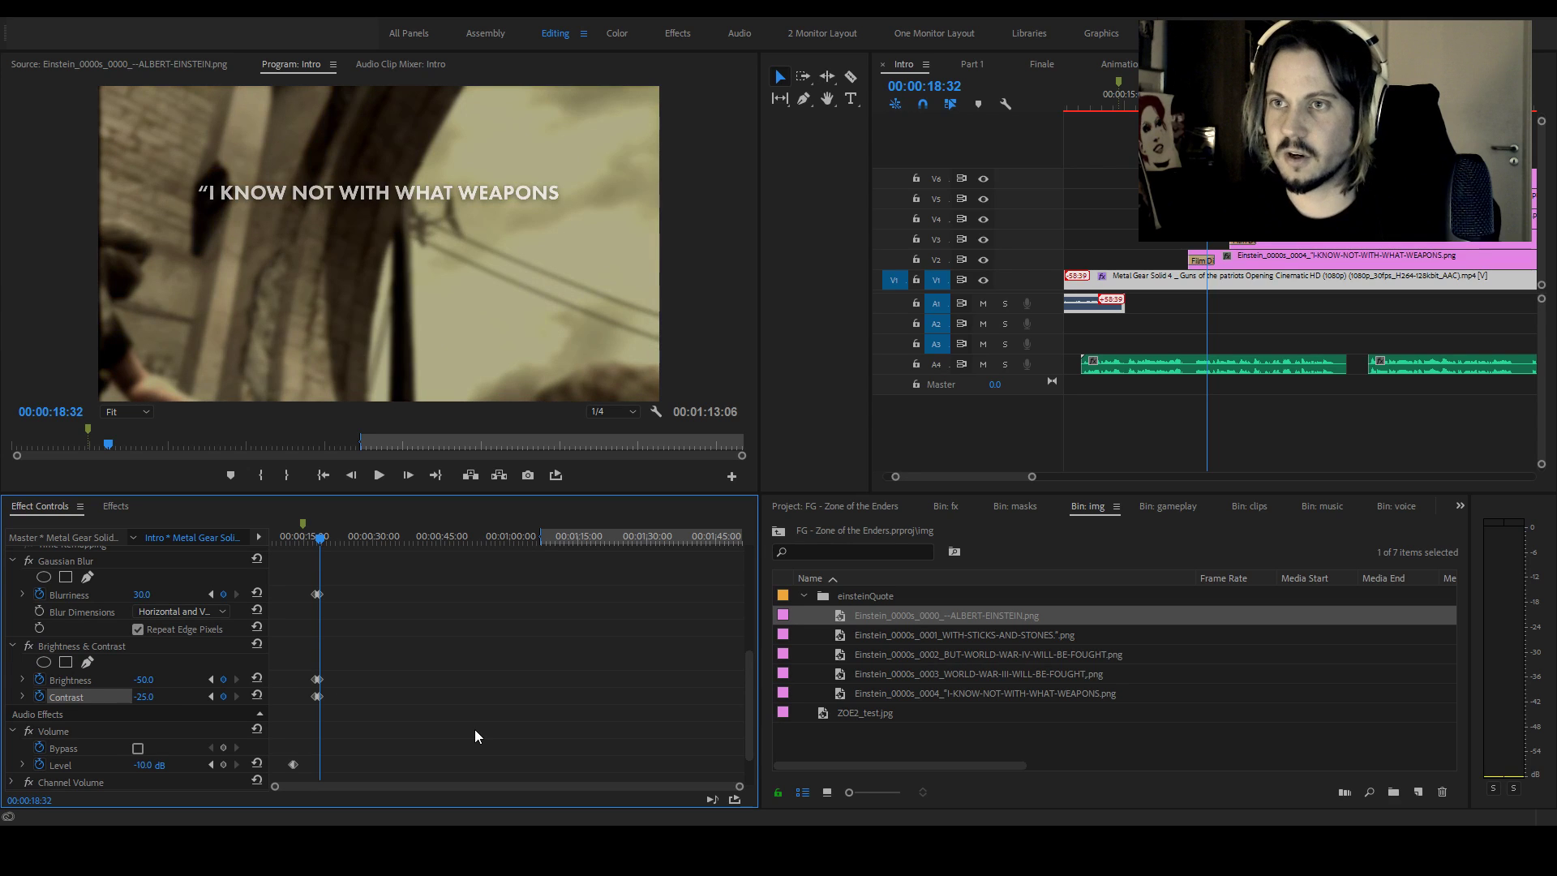
click(146, 697)
text(-20)
key(Return)
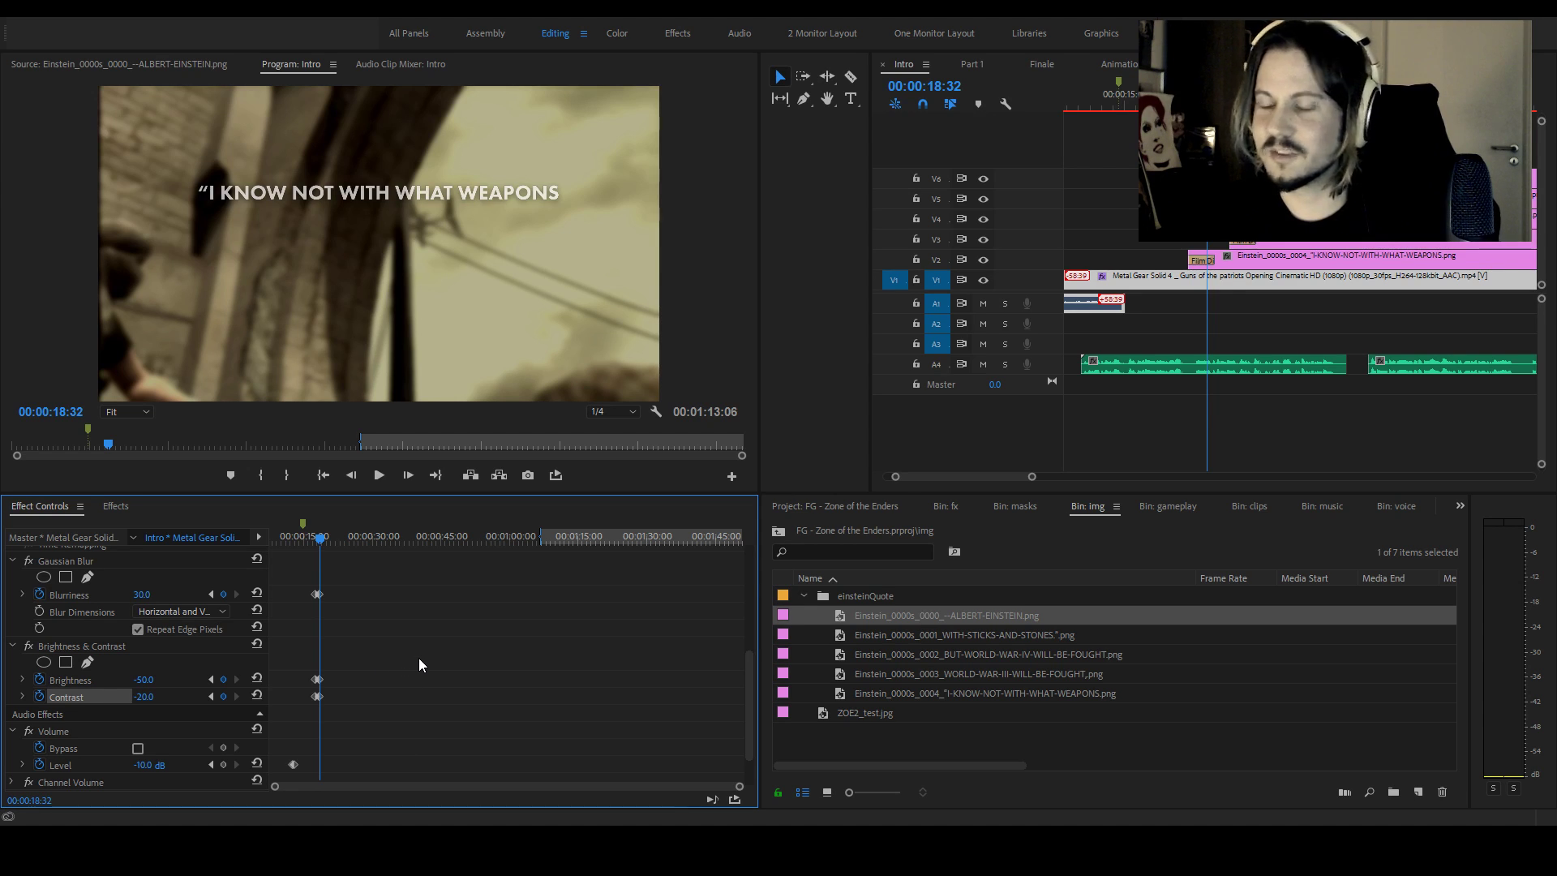
Play back the blur and darkening transition from 00:00:16:26, and clear the clip selection
scroll(1036, 476, down, 2)
scroll(1033, 475, down, 2)
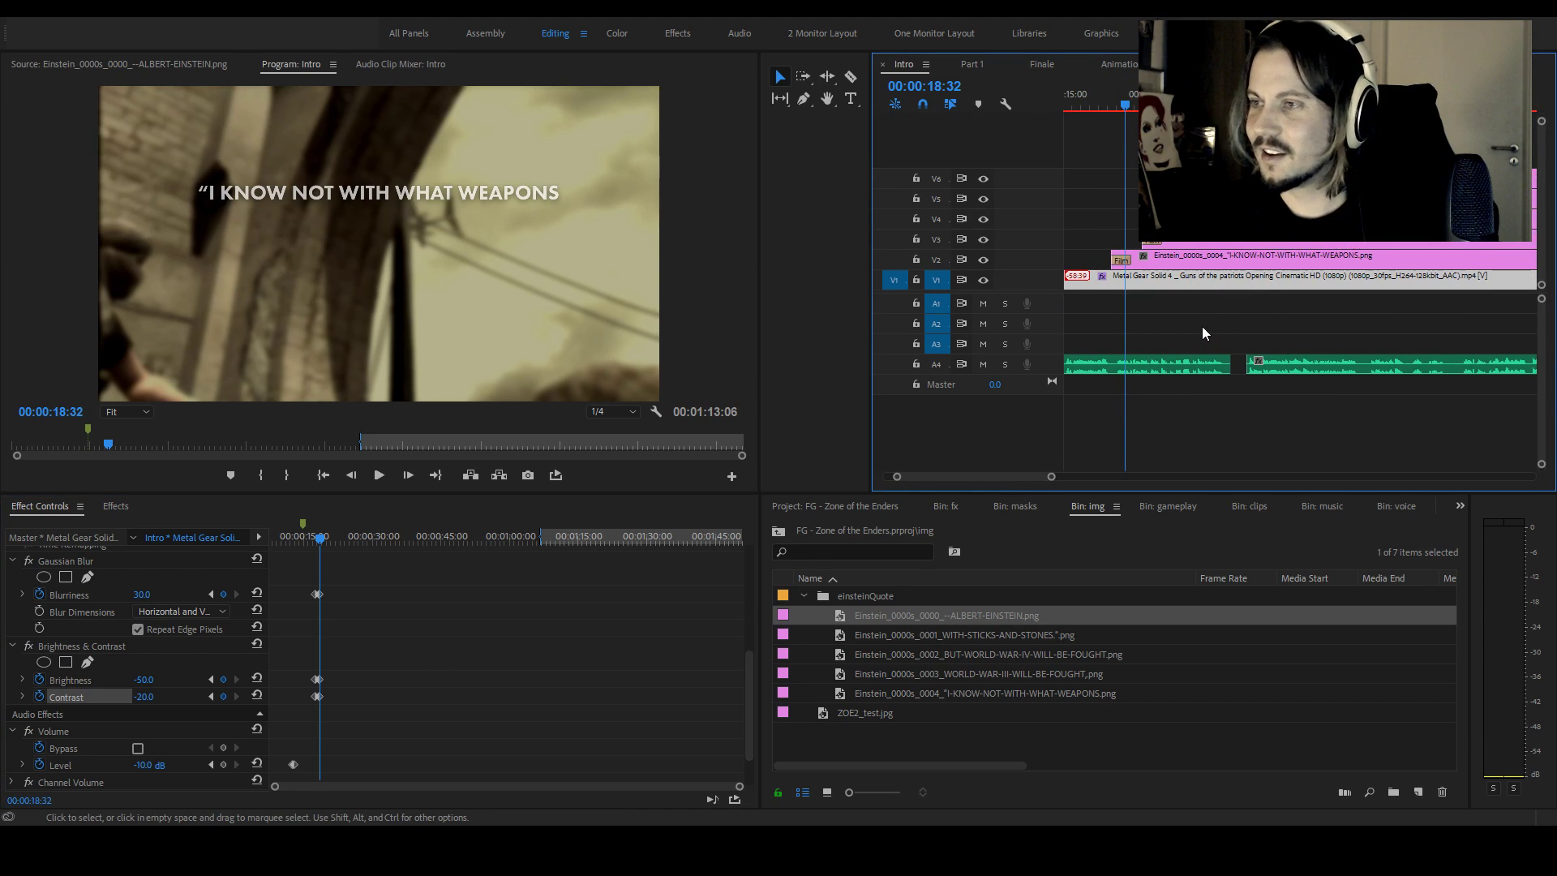
drag(1095, 97, 1090, 98)
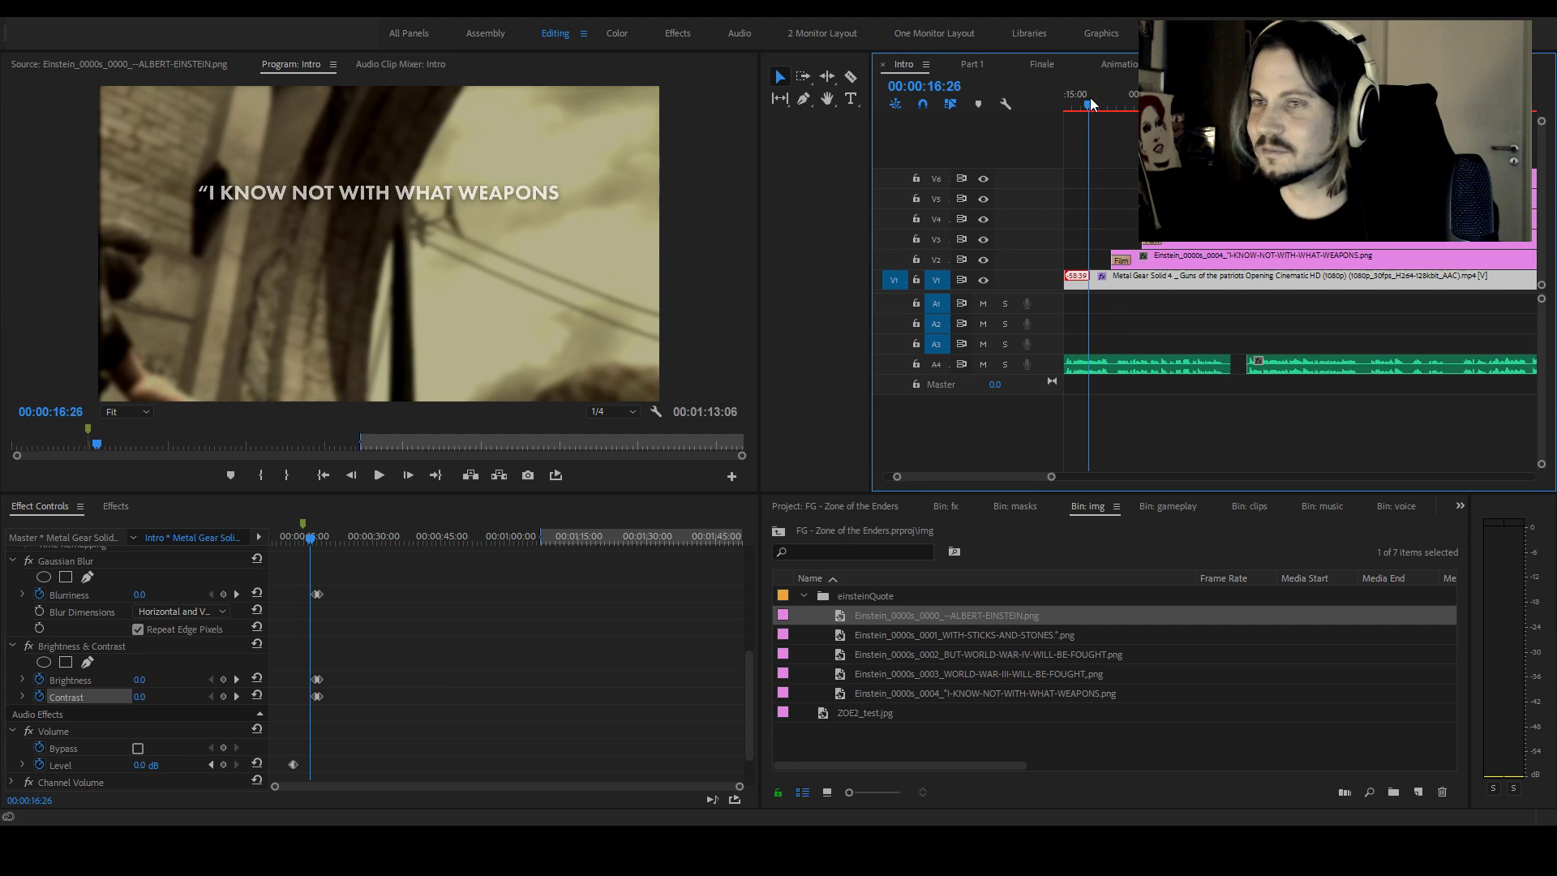
key(space)
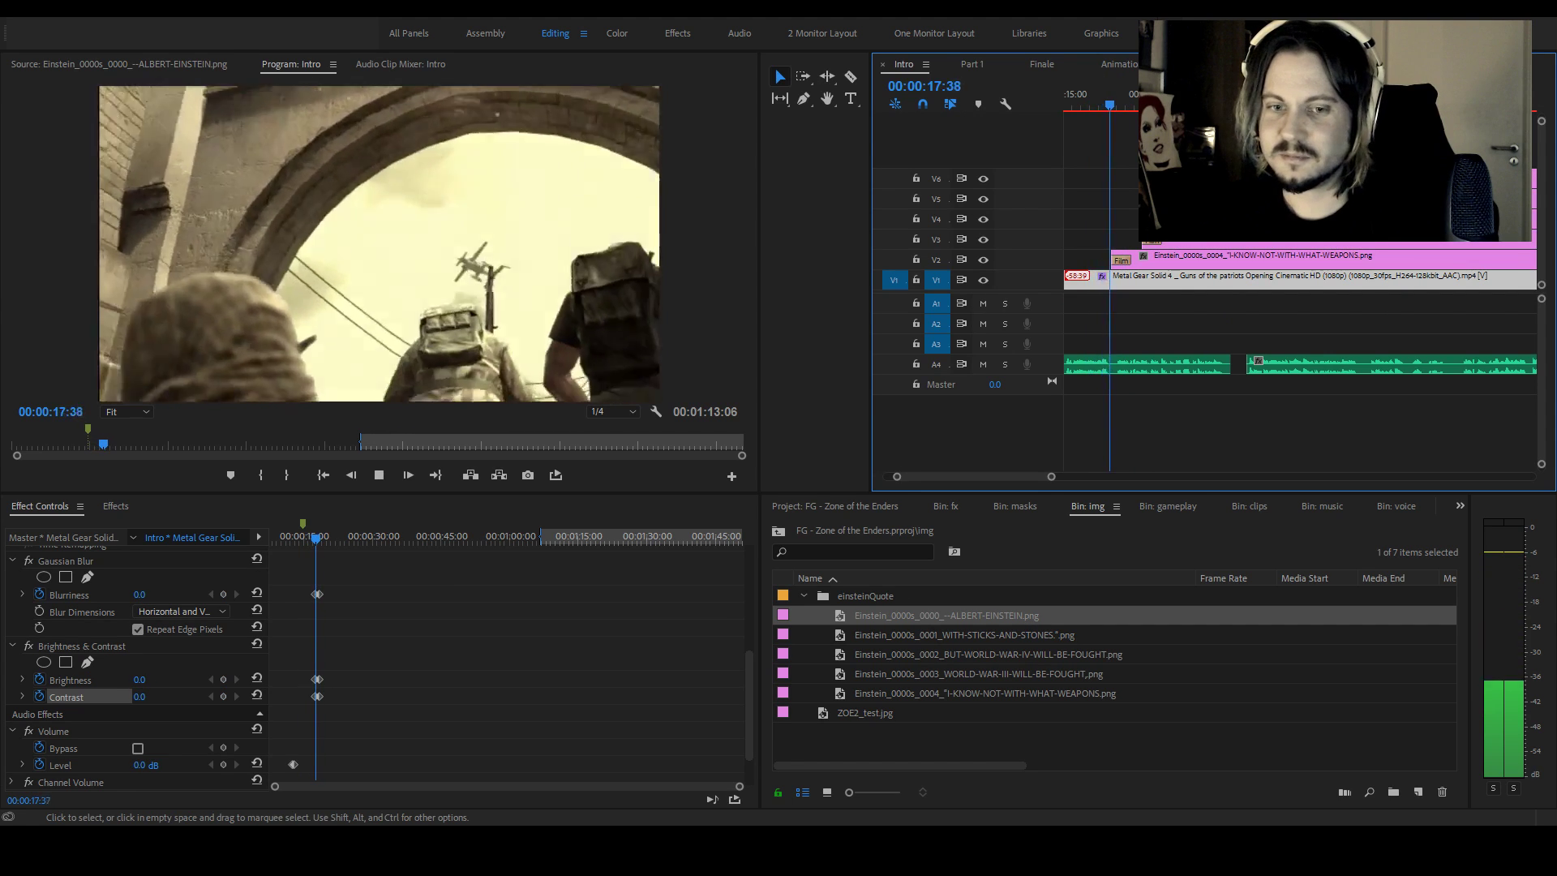
key(space)
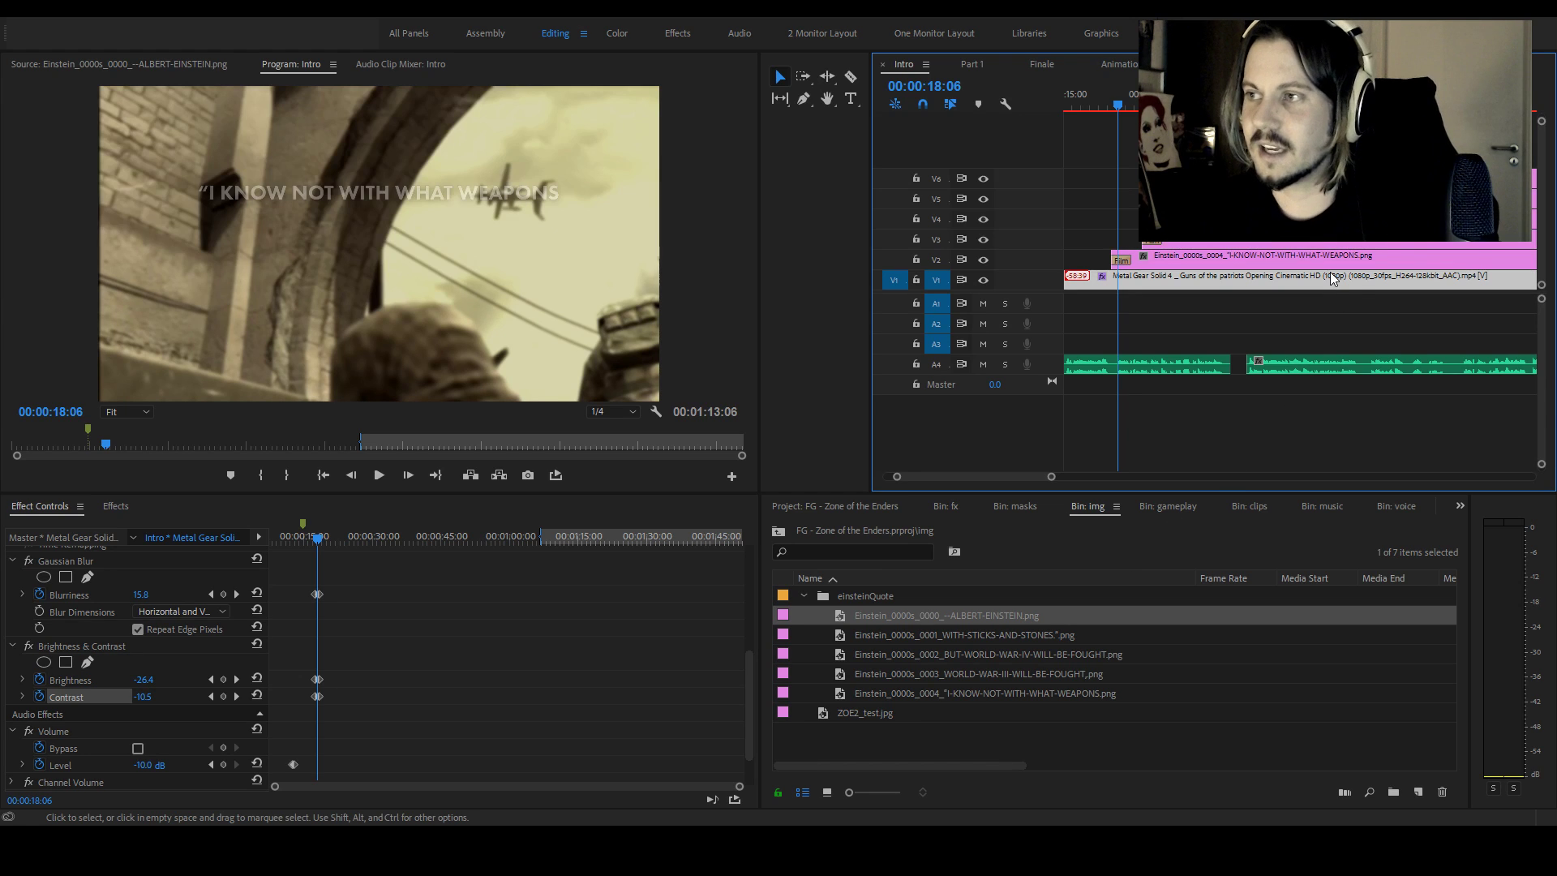
key(ctrl+shift+a)
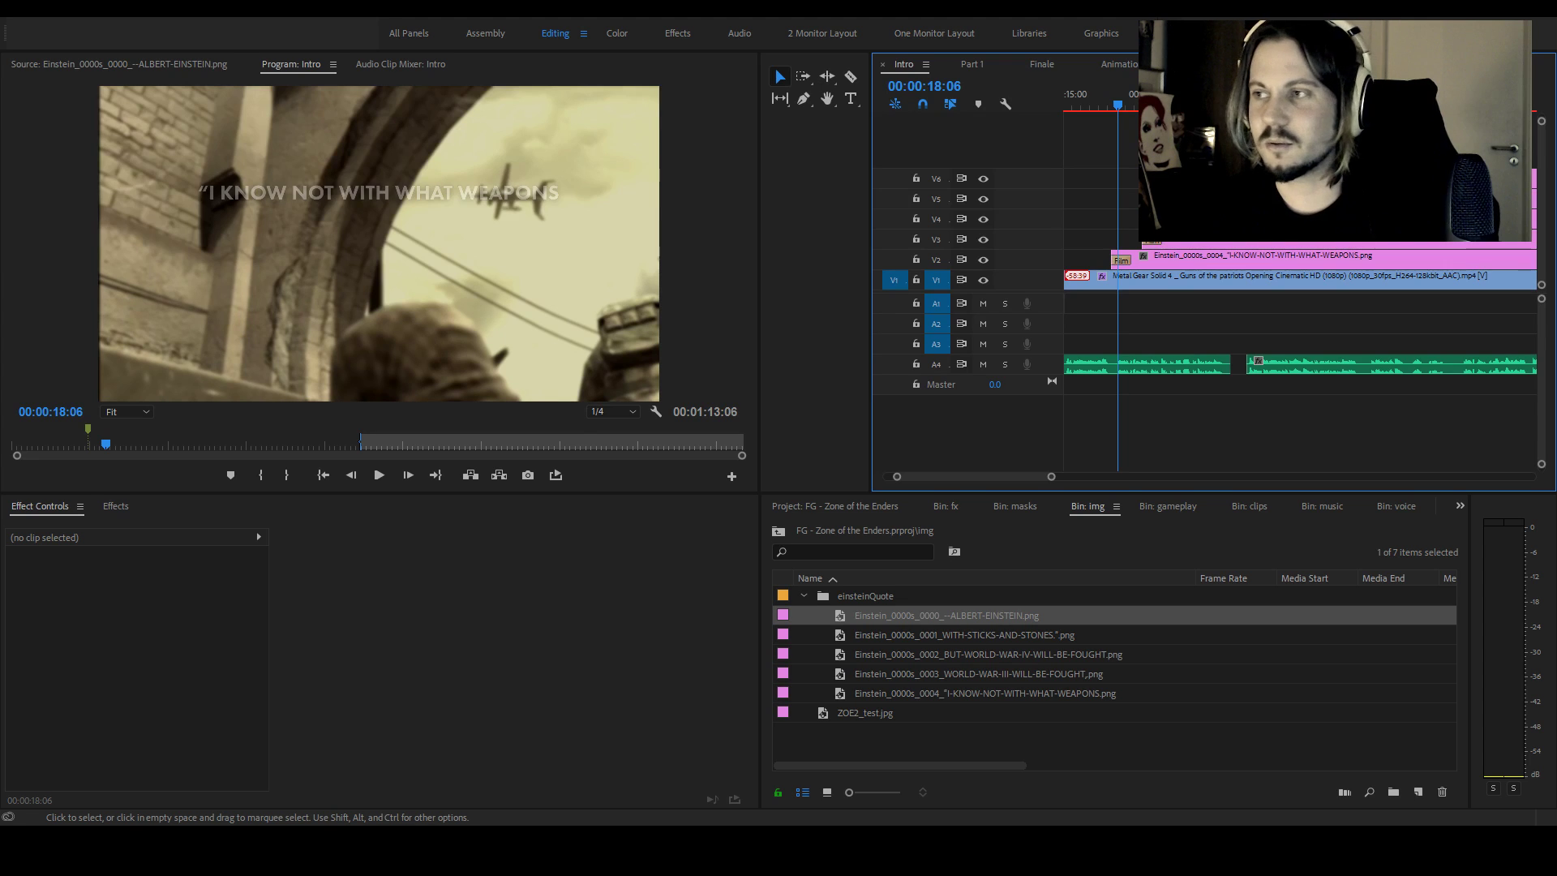
Play back the blur and darkening transition from 00:00:17:02, and replay the footage from 00:00:19:14
click(1099, 93)
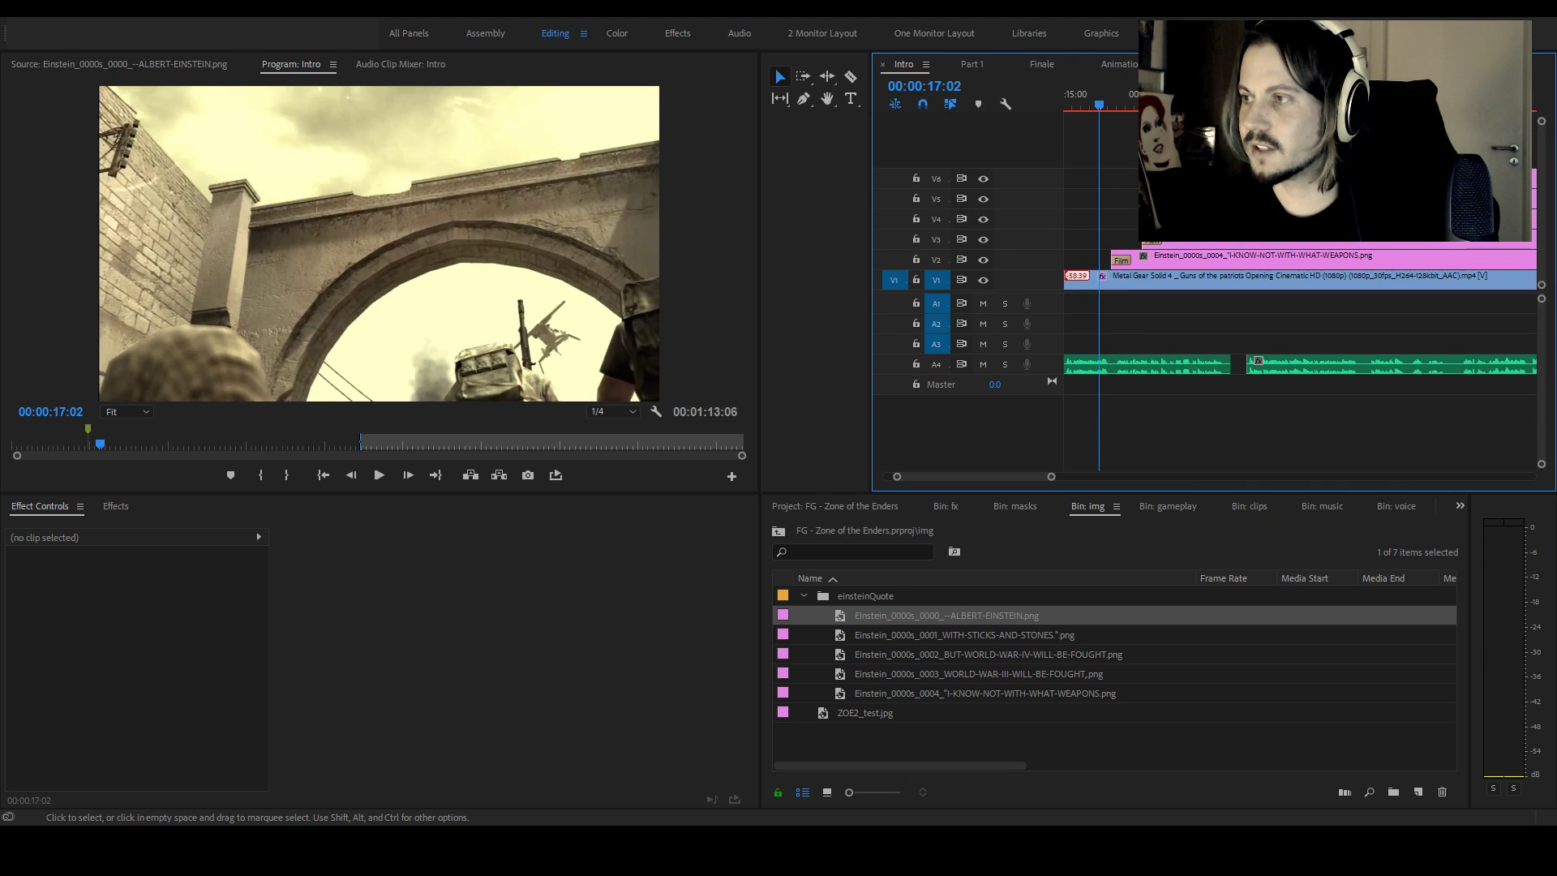
key(space)
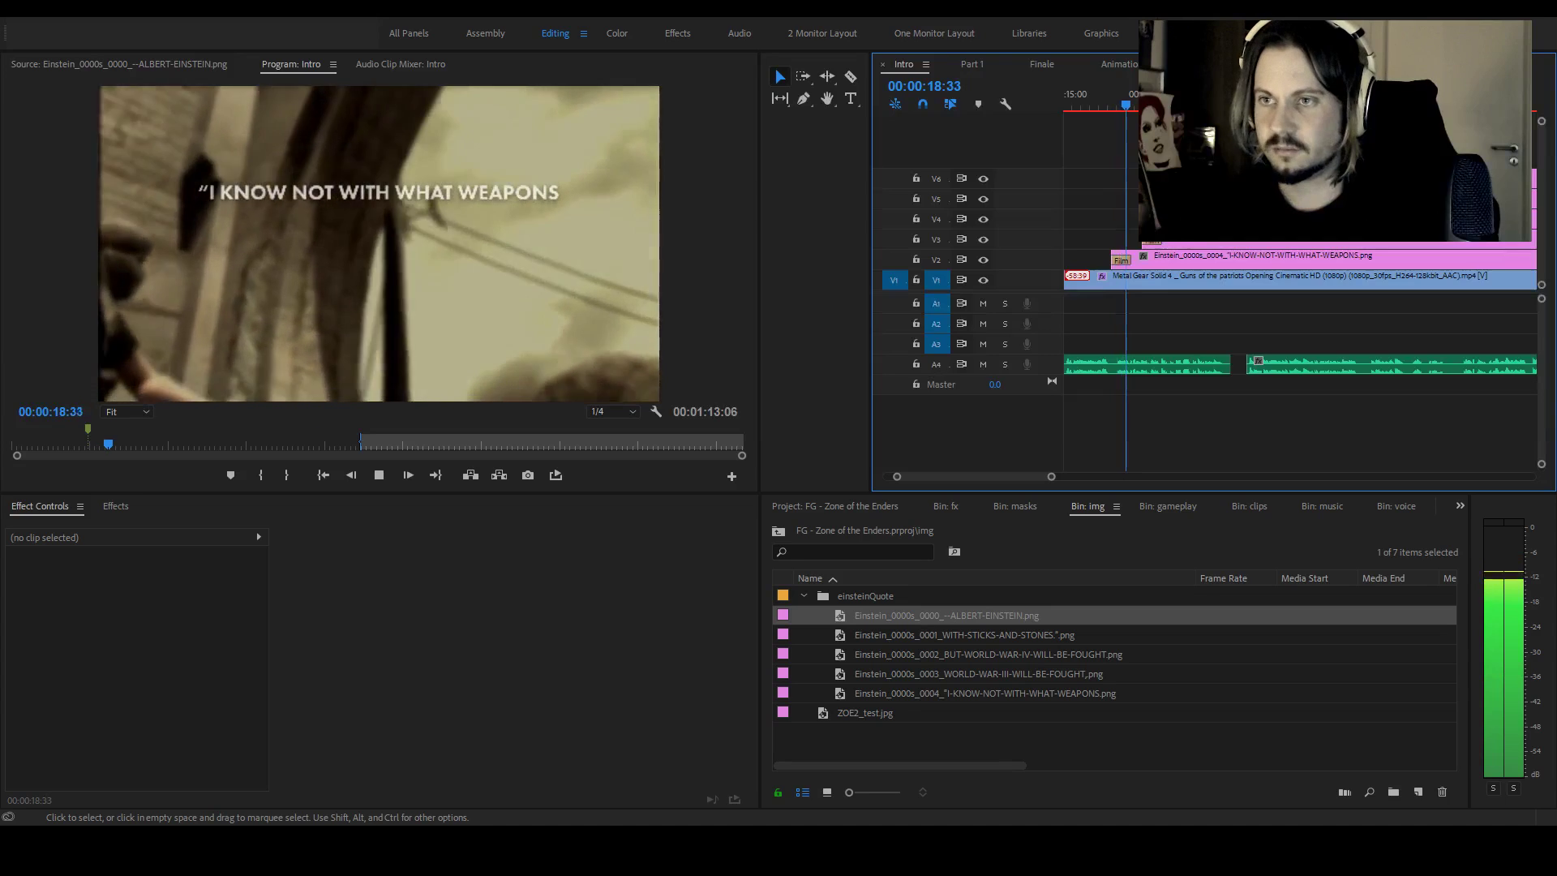
key(space)
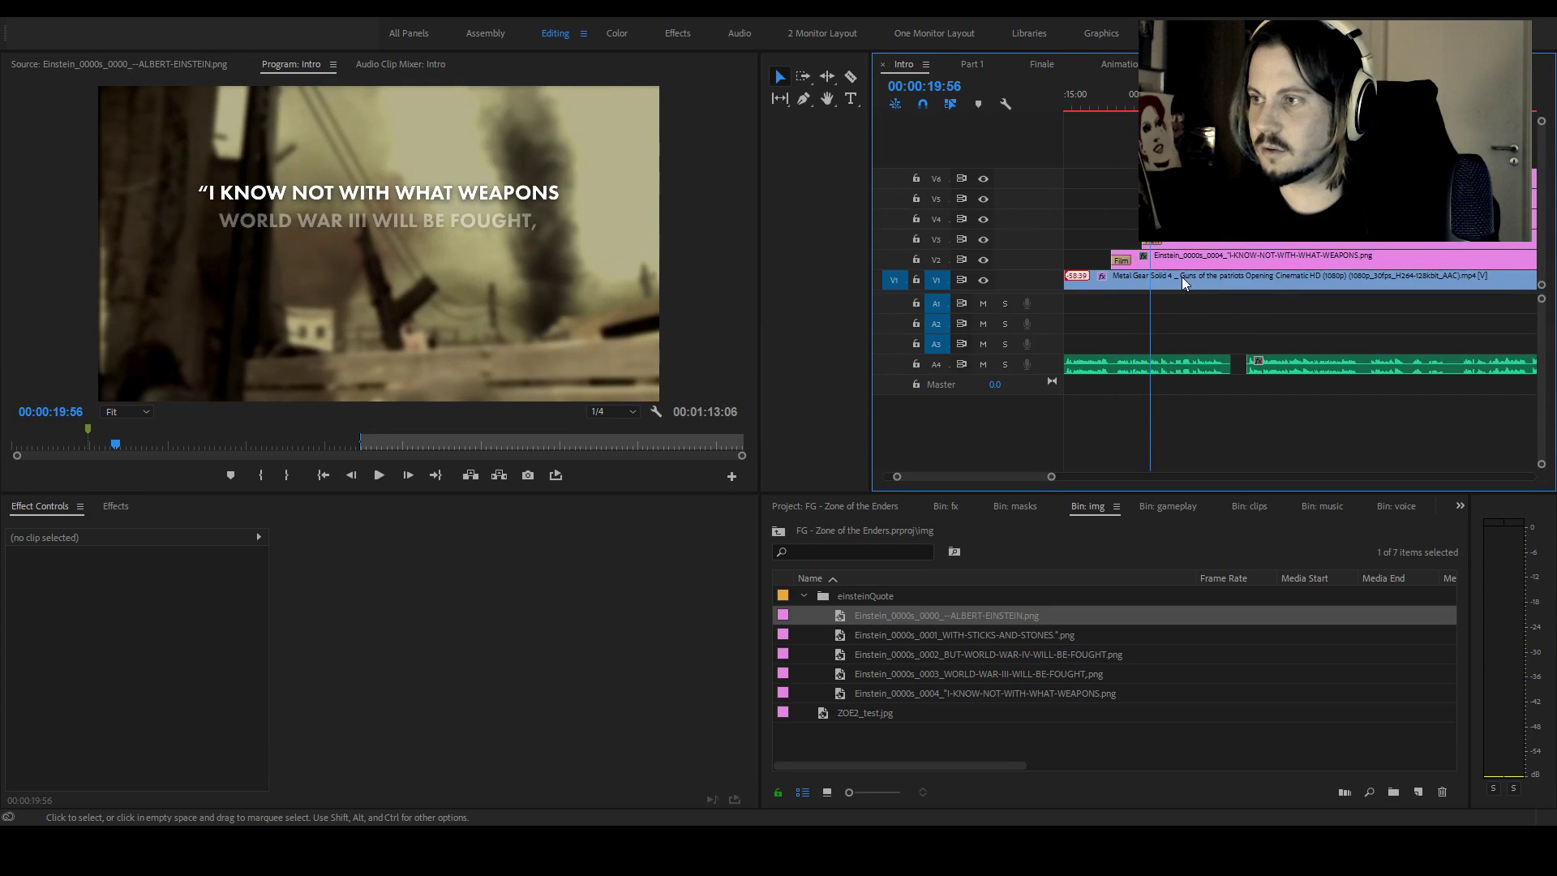
click(1142, 102)
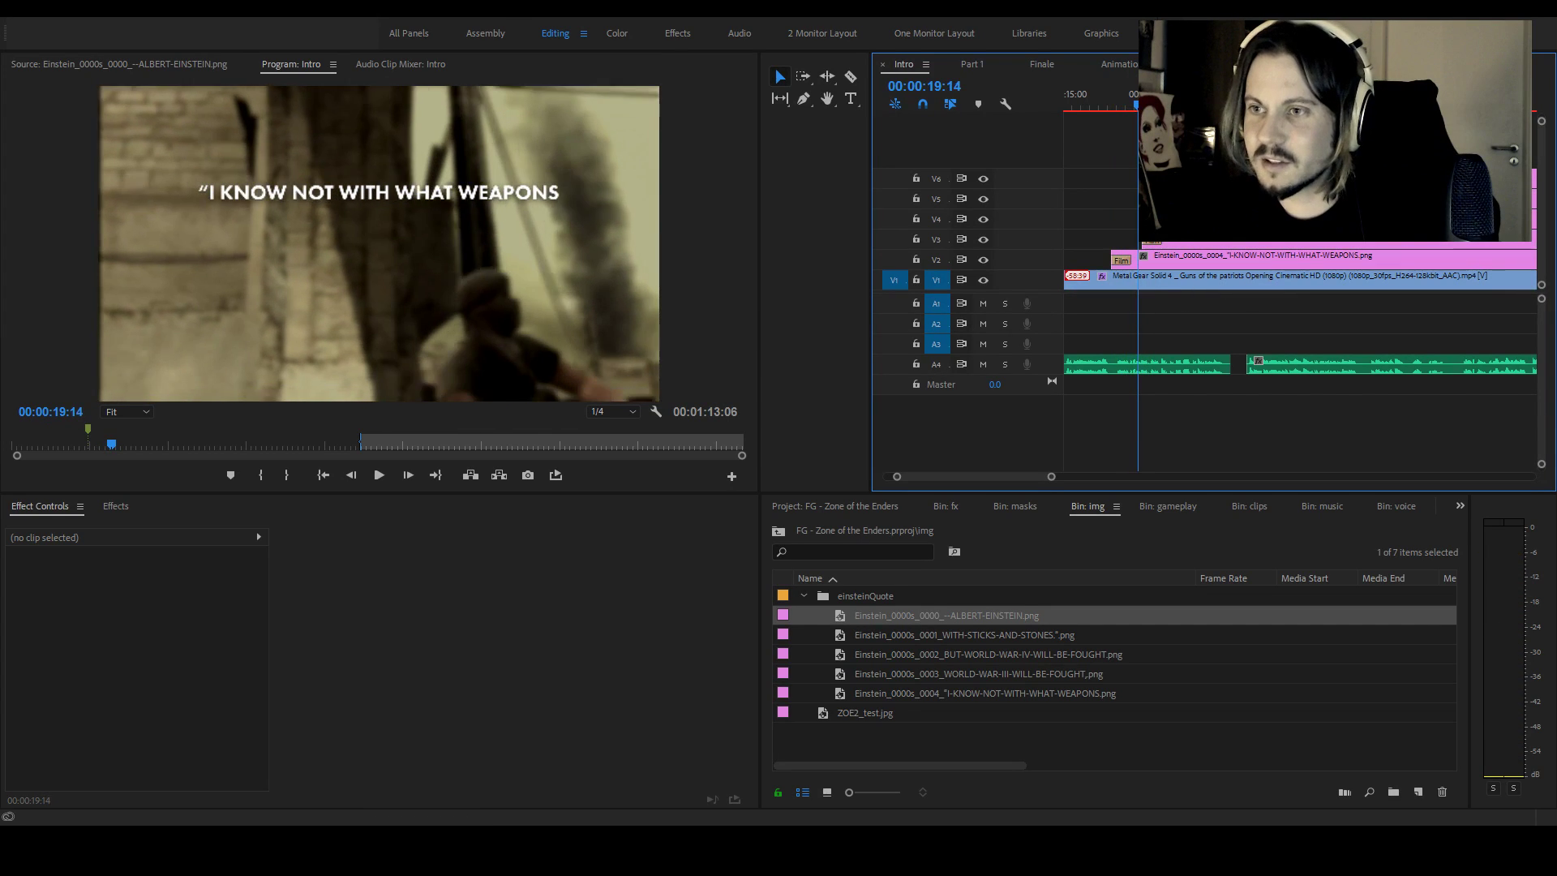
key(j)
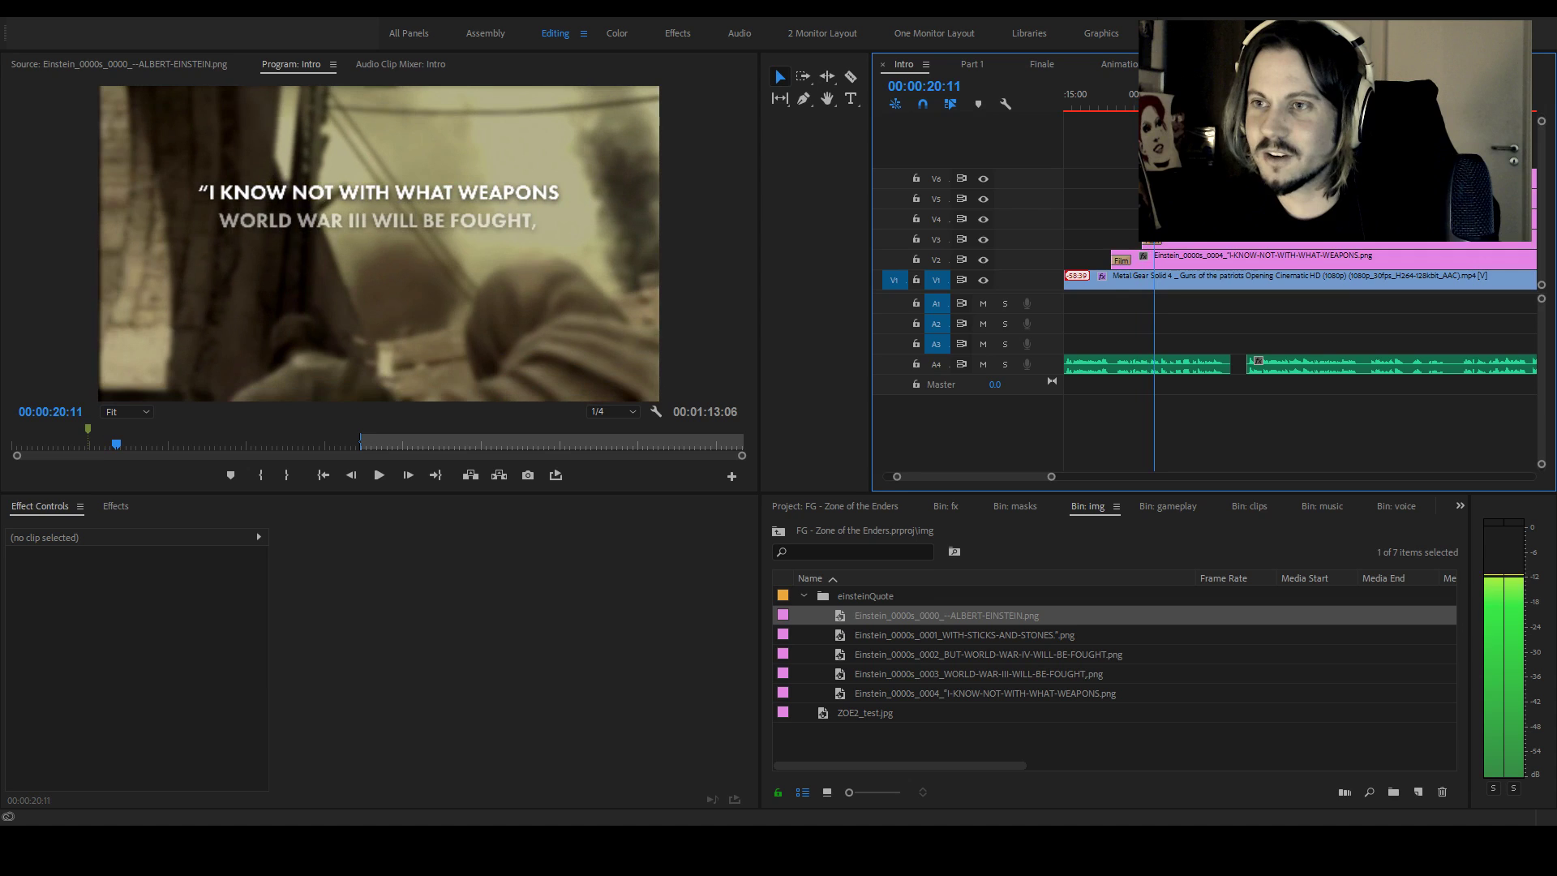
Set the Gaussian Blur Blurriness of the Metal Gear Solid 4 clip to 40 at its 00:00:18:32 keyframe
click(1111, 97)
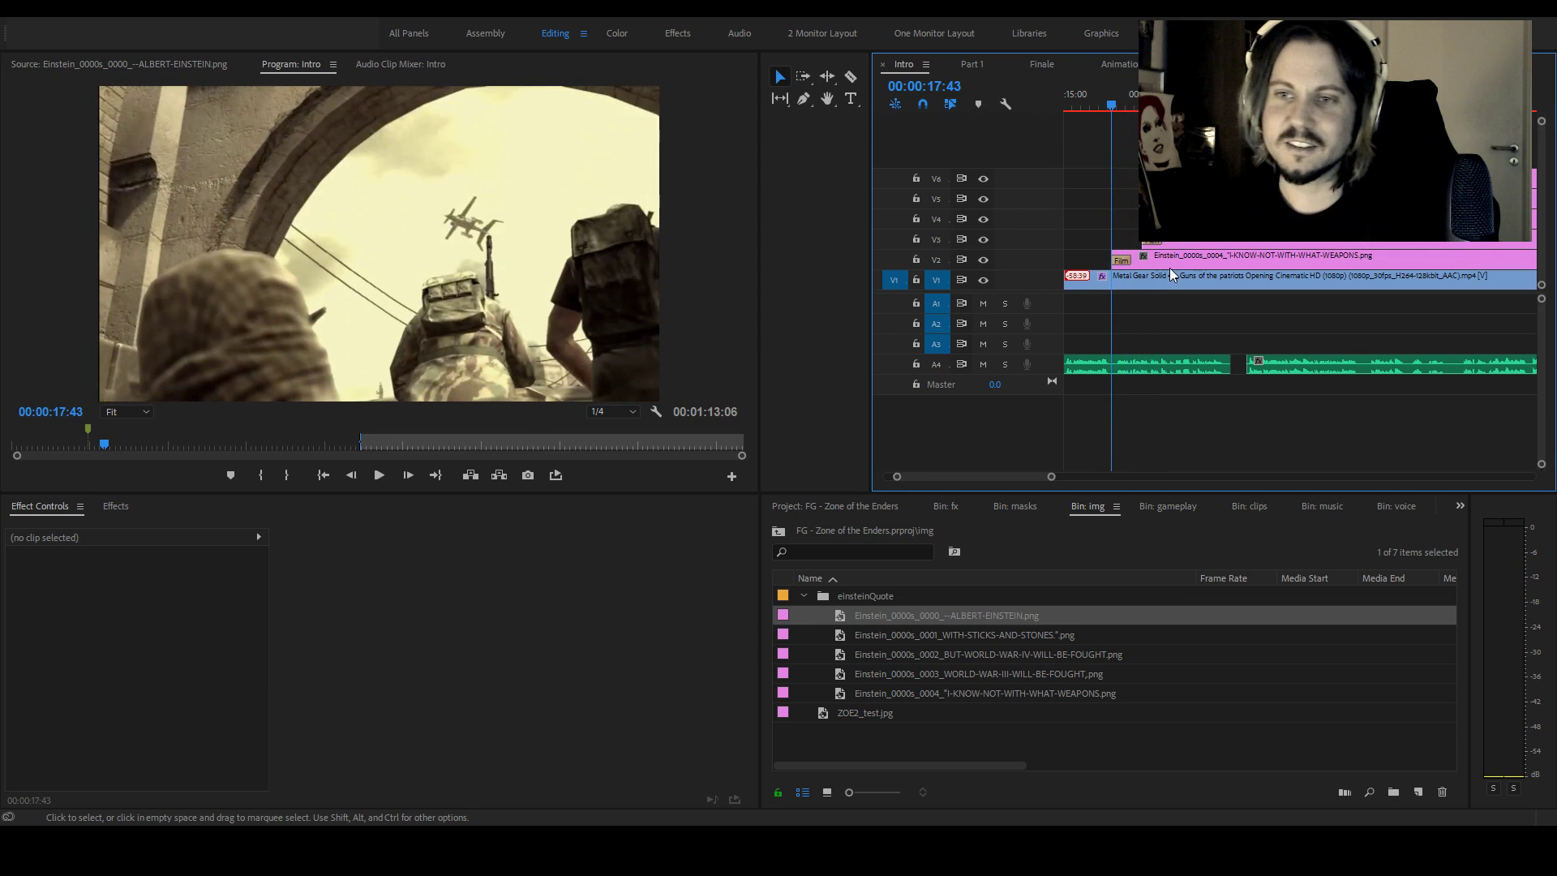
click(1150, 287)
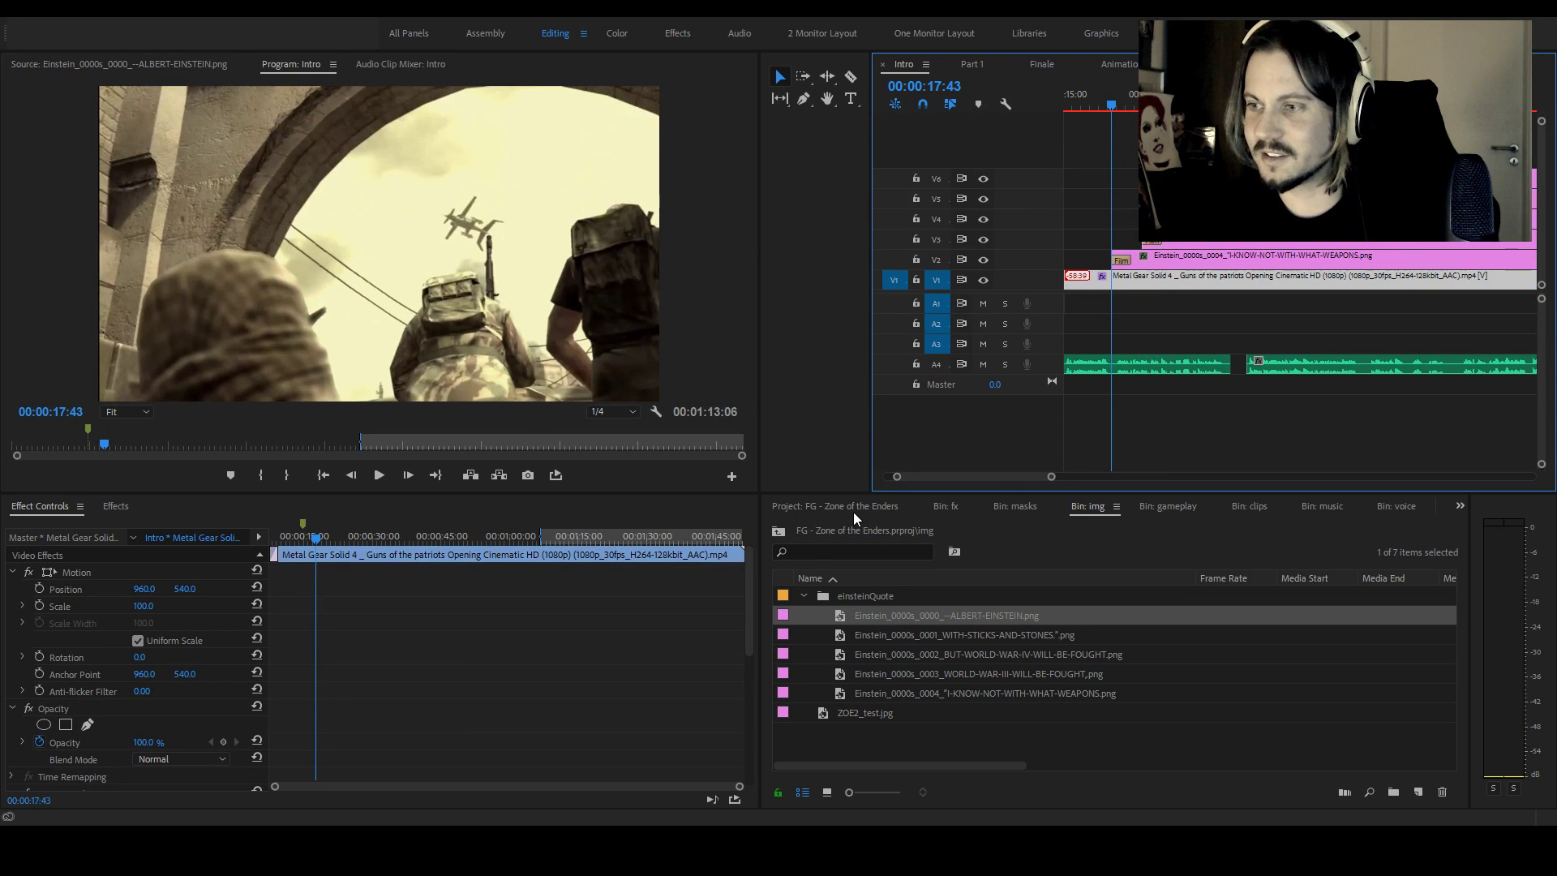
scroll(322, 729, down, 4)
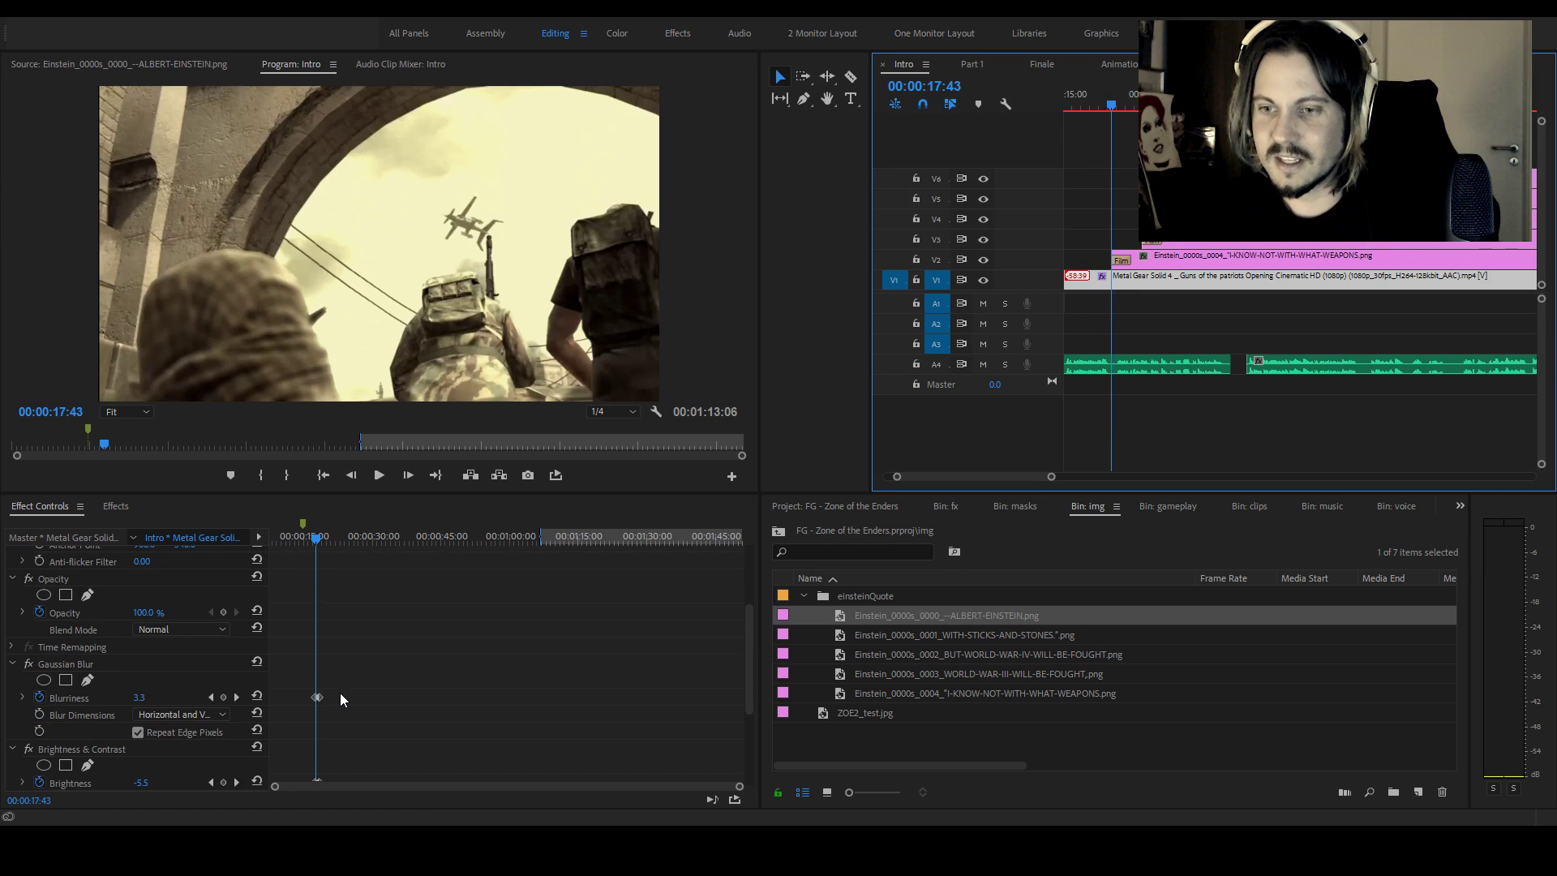
click(236, 696)
click(142, 697)
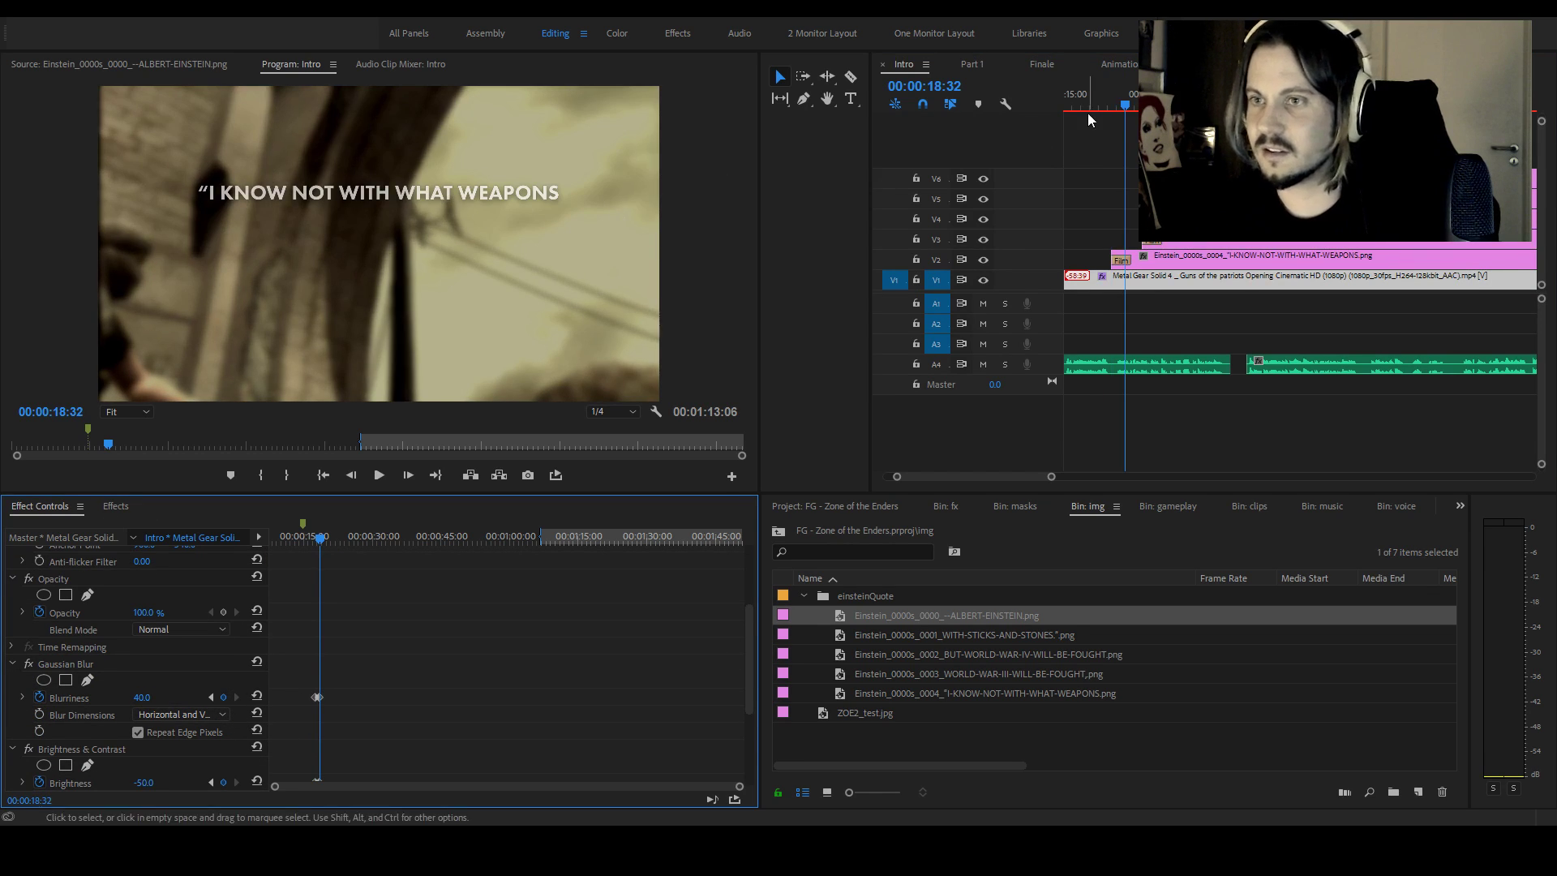
Play back the full Einstein quote through its last line to check the stronger blur
click(1111, 104)
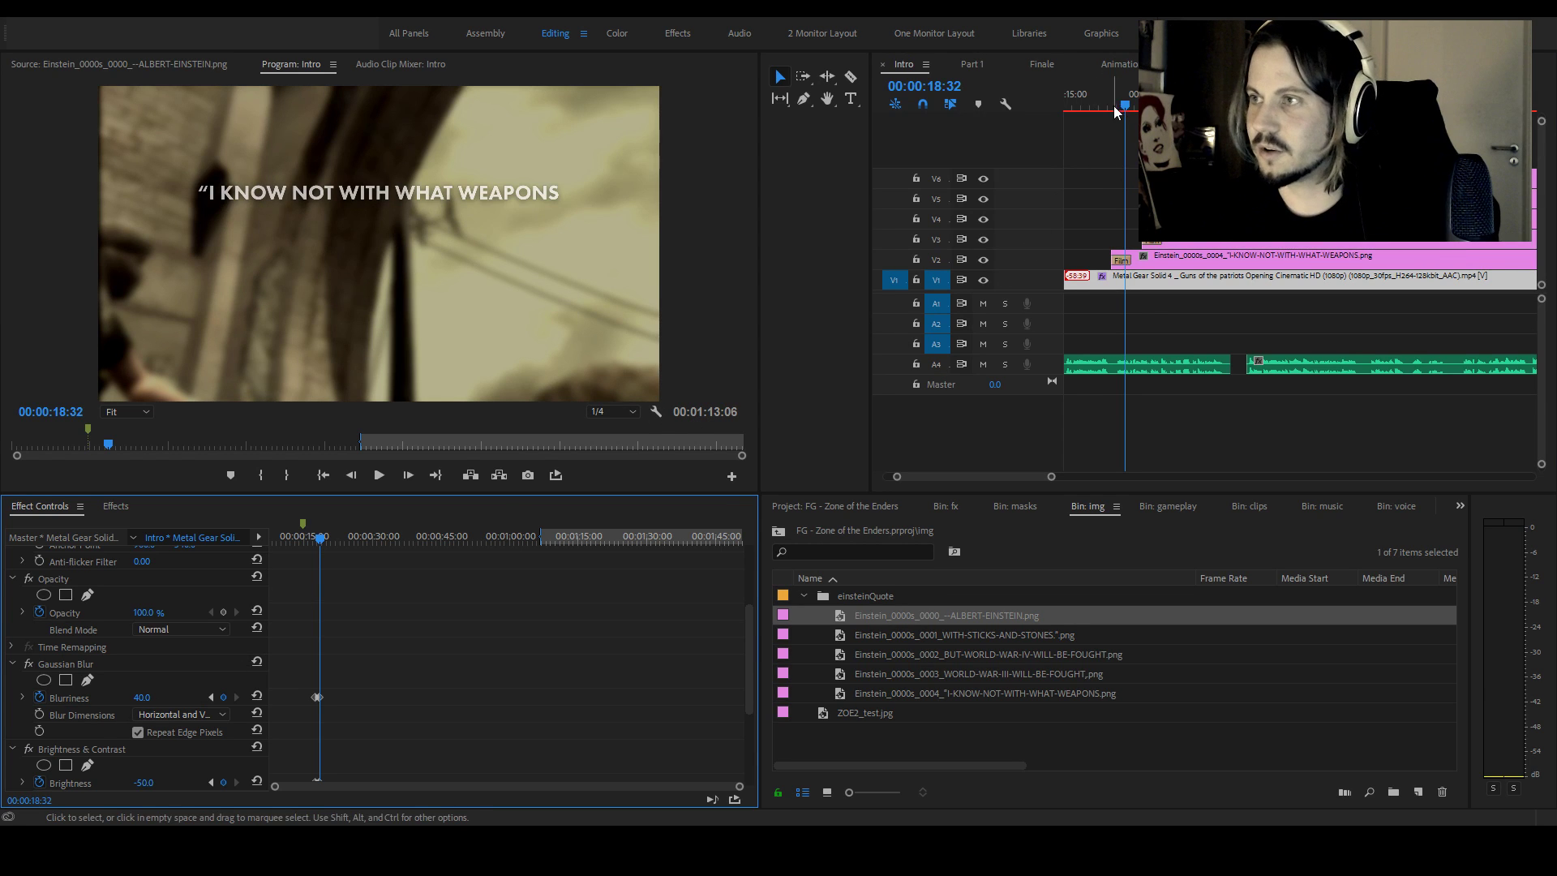
key(space)
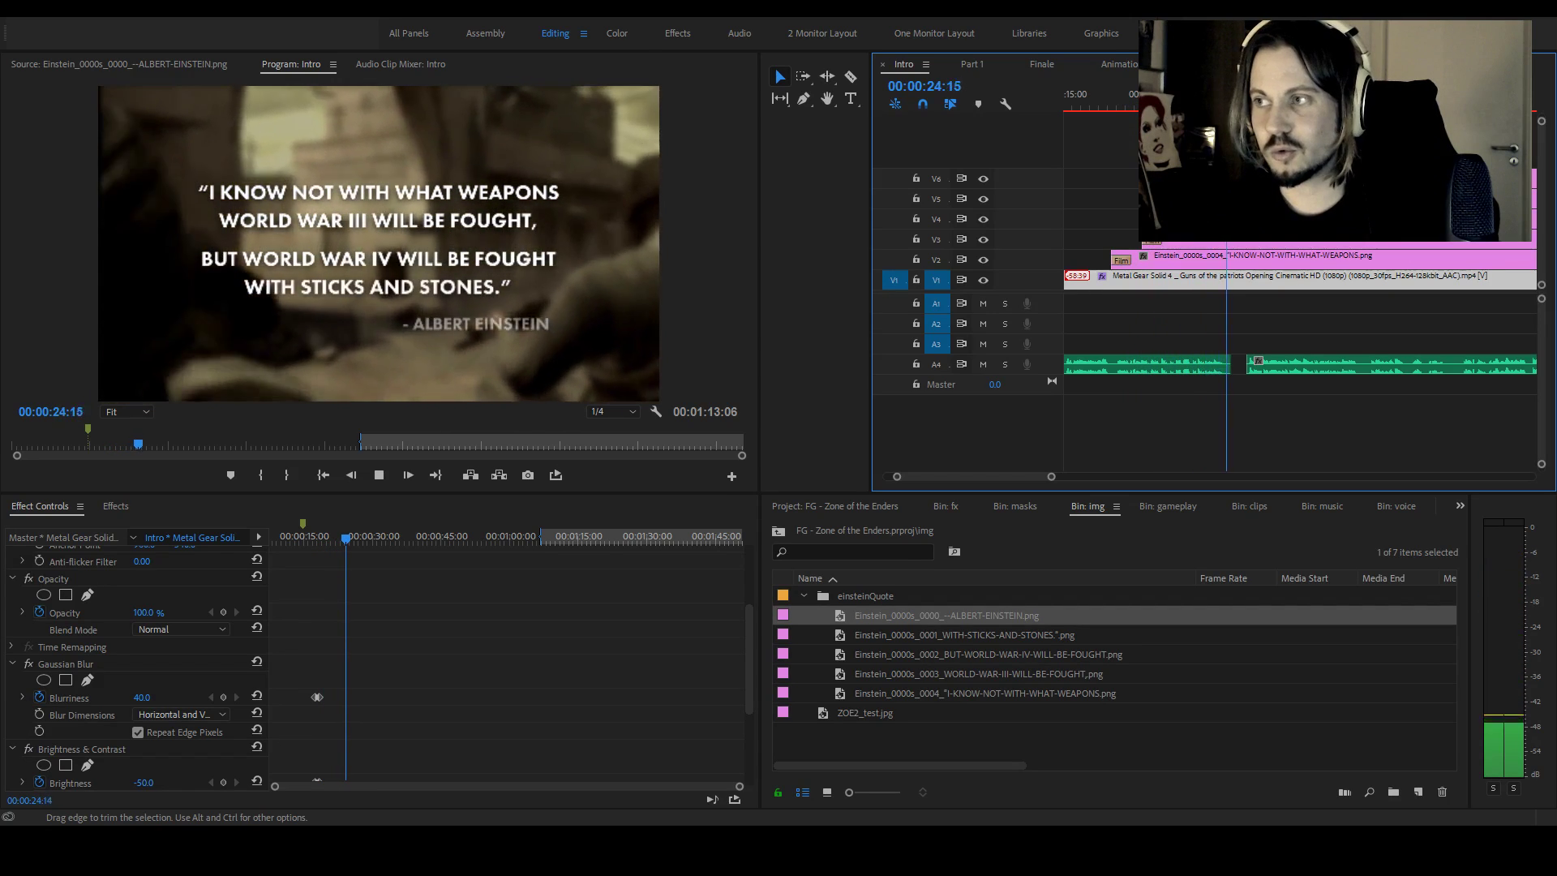
key(space)
Cut the first A4 music clip at 00:00:24:03 and move its tail piece right up against the following music clip
drag(1051, 476, 981, 476)
click(1162, 94)
key(space)
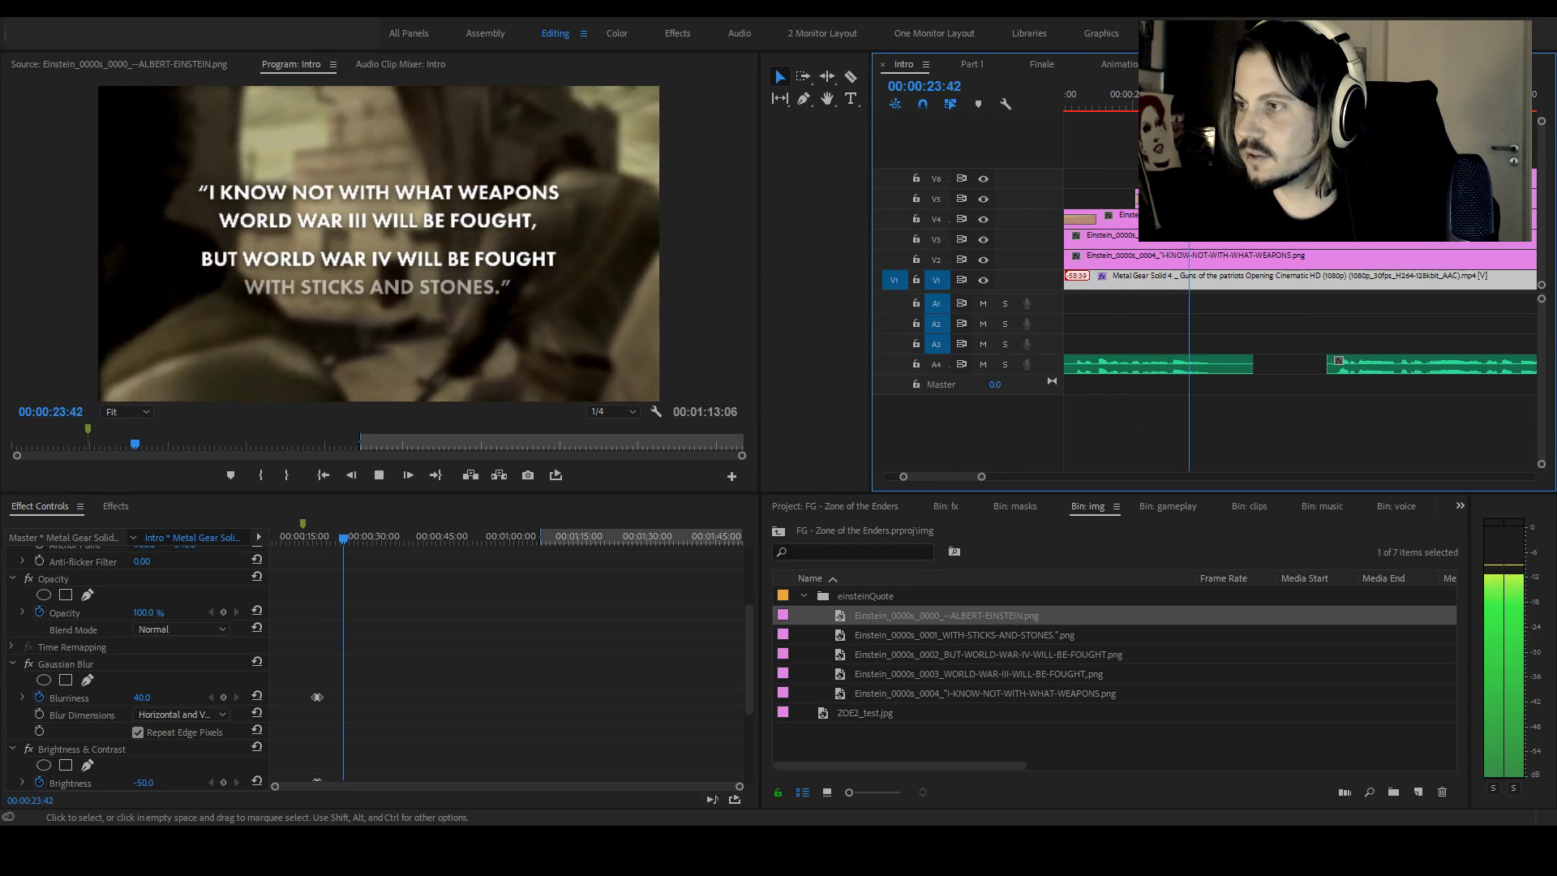
key(space)
drag(1238, 372, 1318, 366)
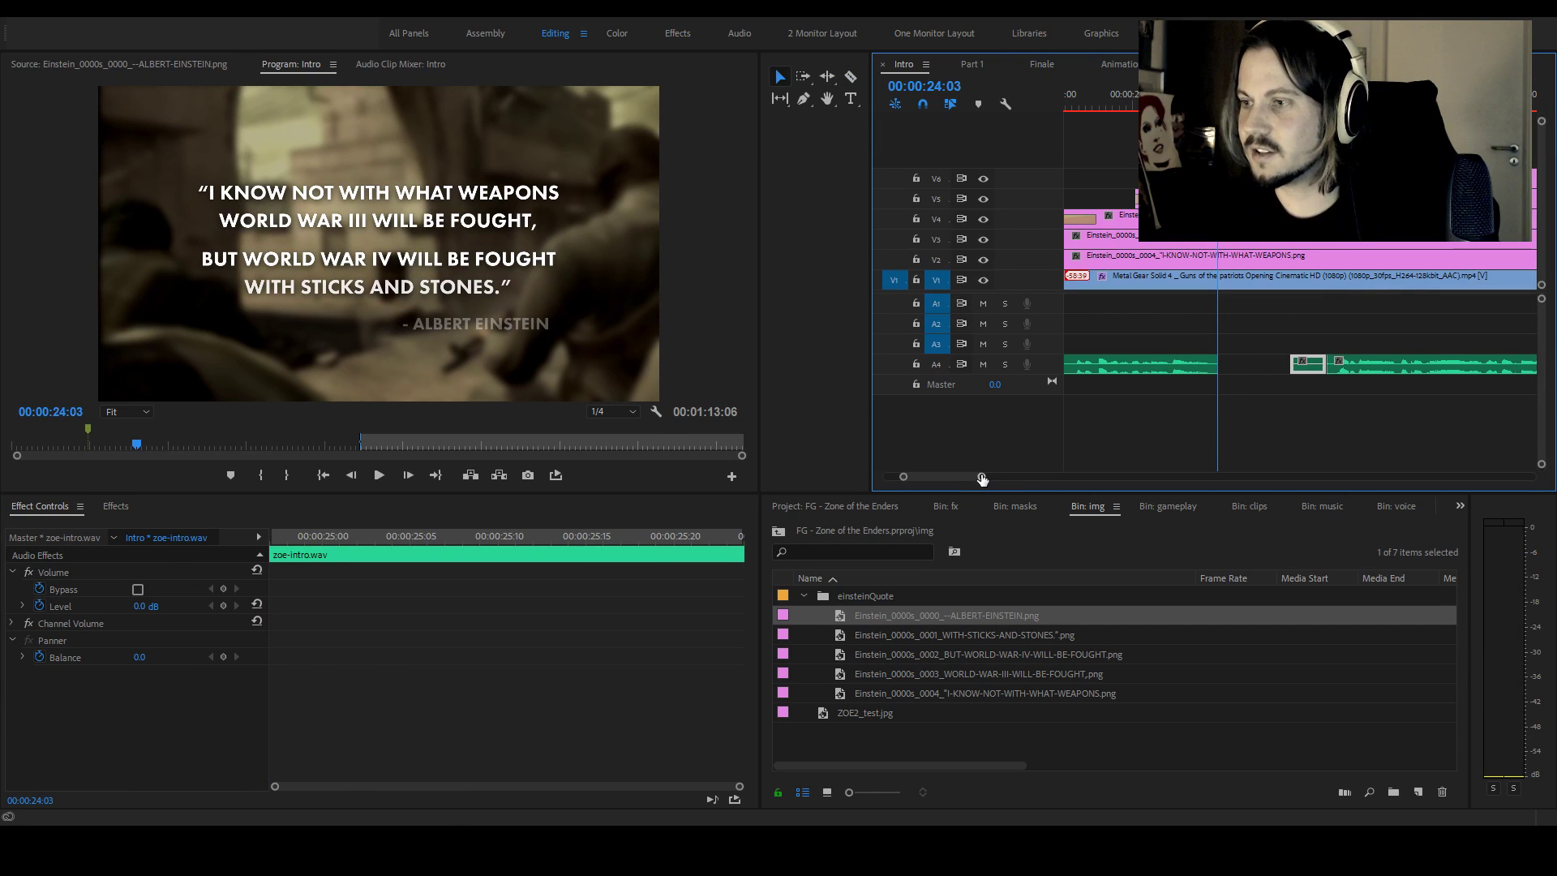
Play back the music gap after 00:00:24:03 and the moved tail piece up to the following music clip
drag(983, 478, 1006, 479)
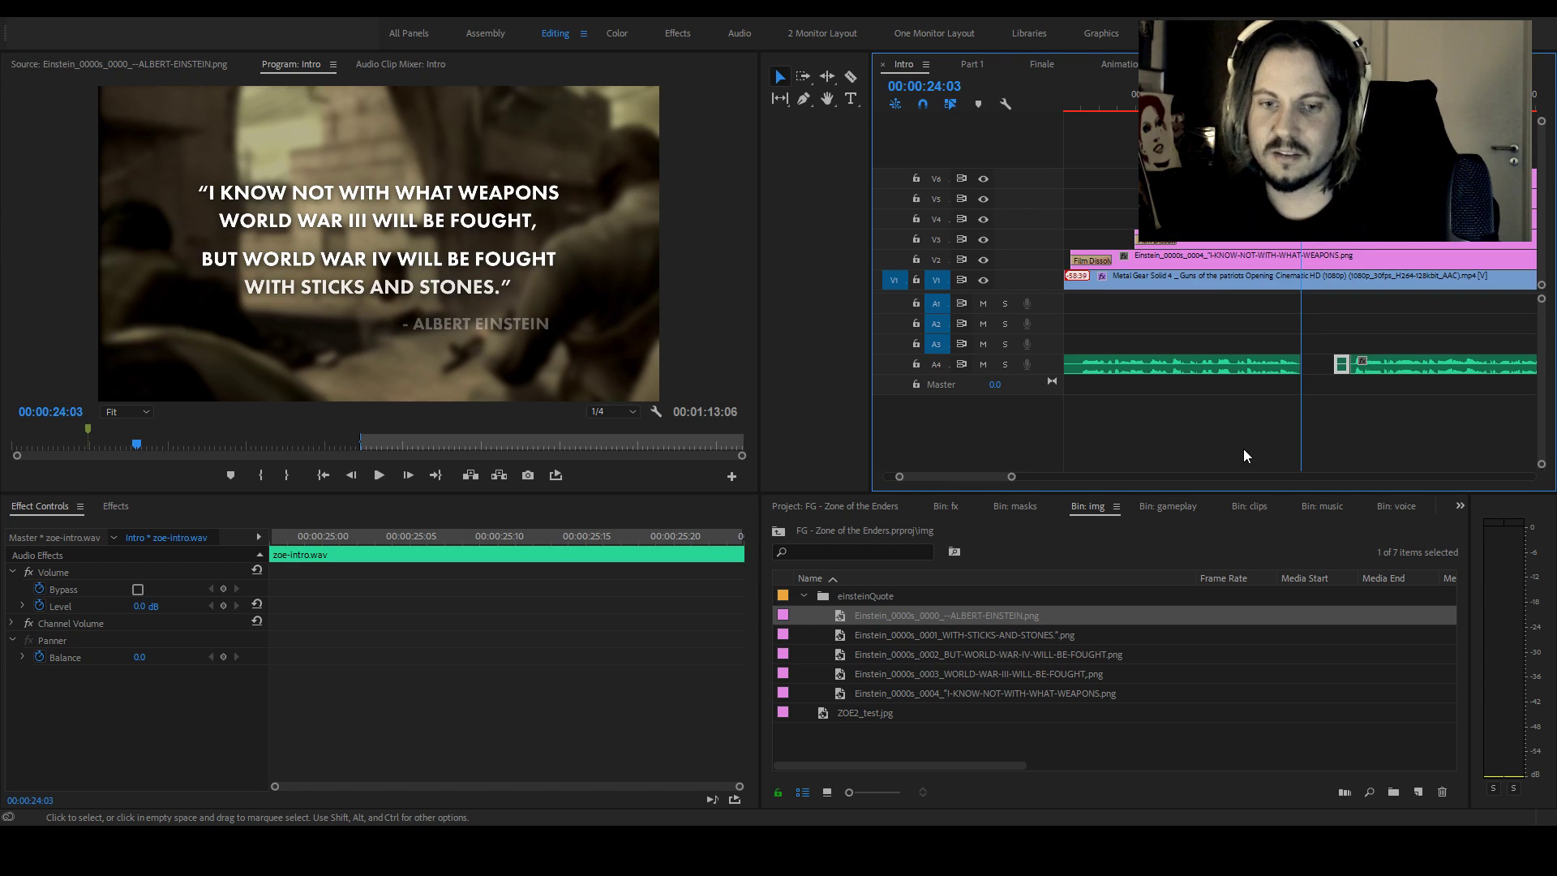
key(ctrl+m)
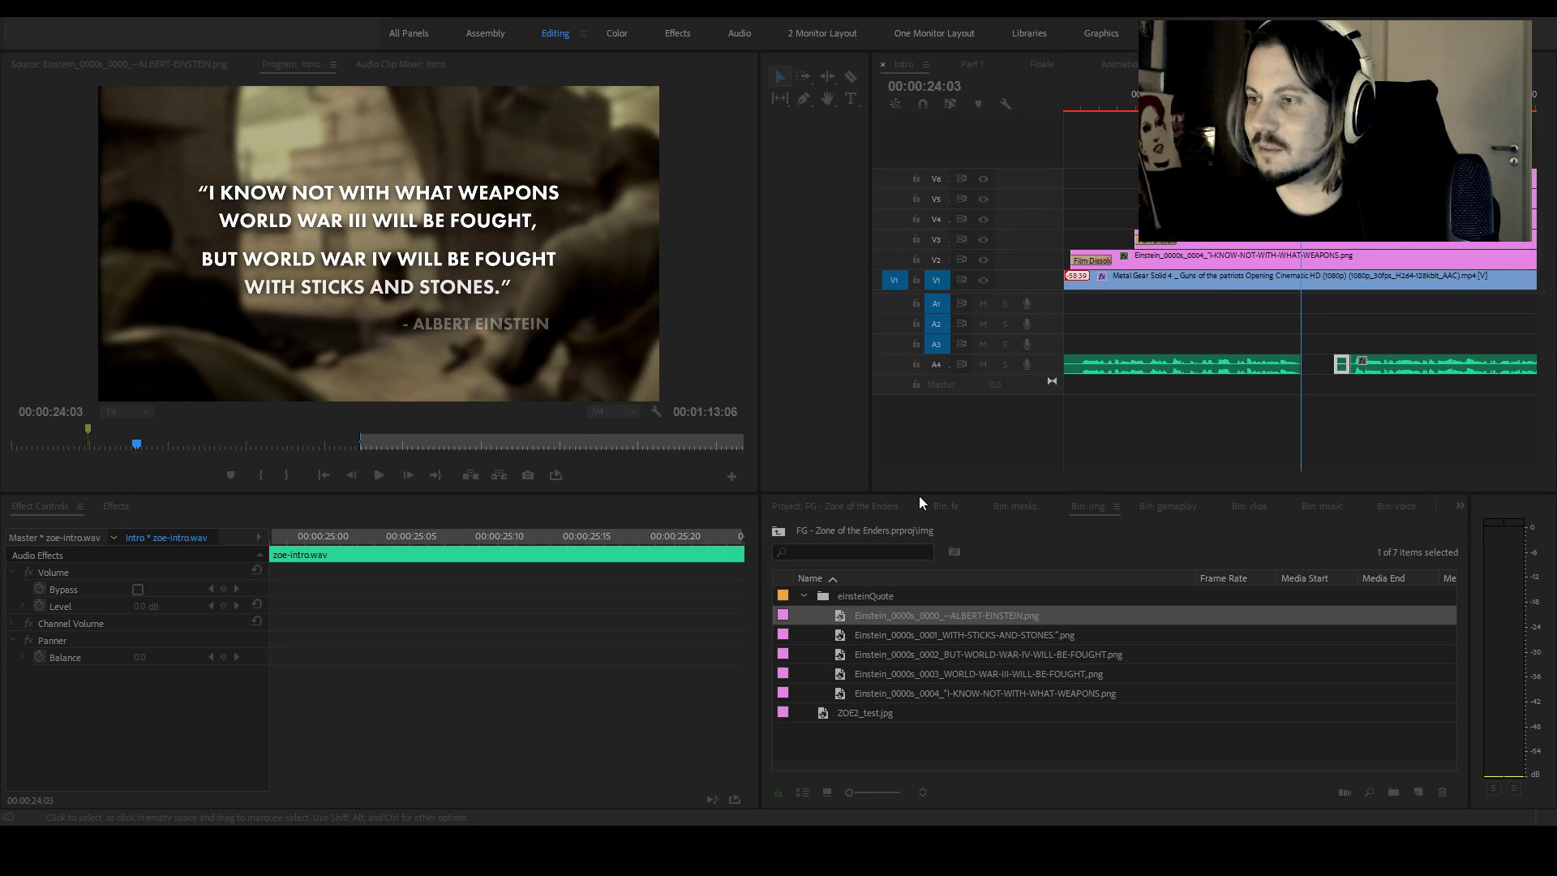
click(932, 485)
scroll(1011, 477, down, 3)
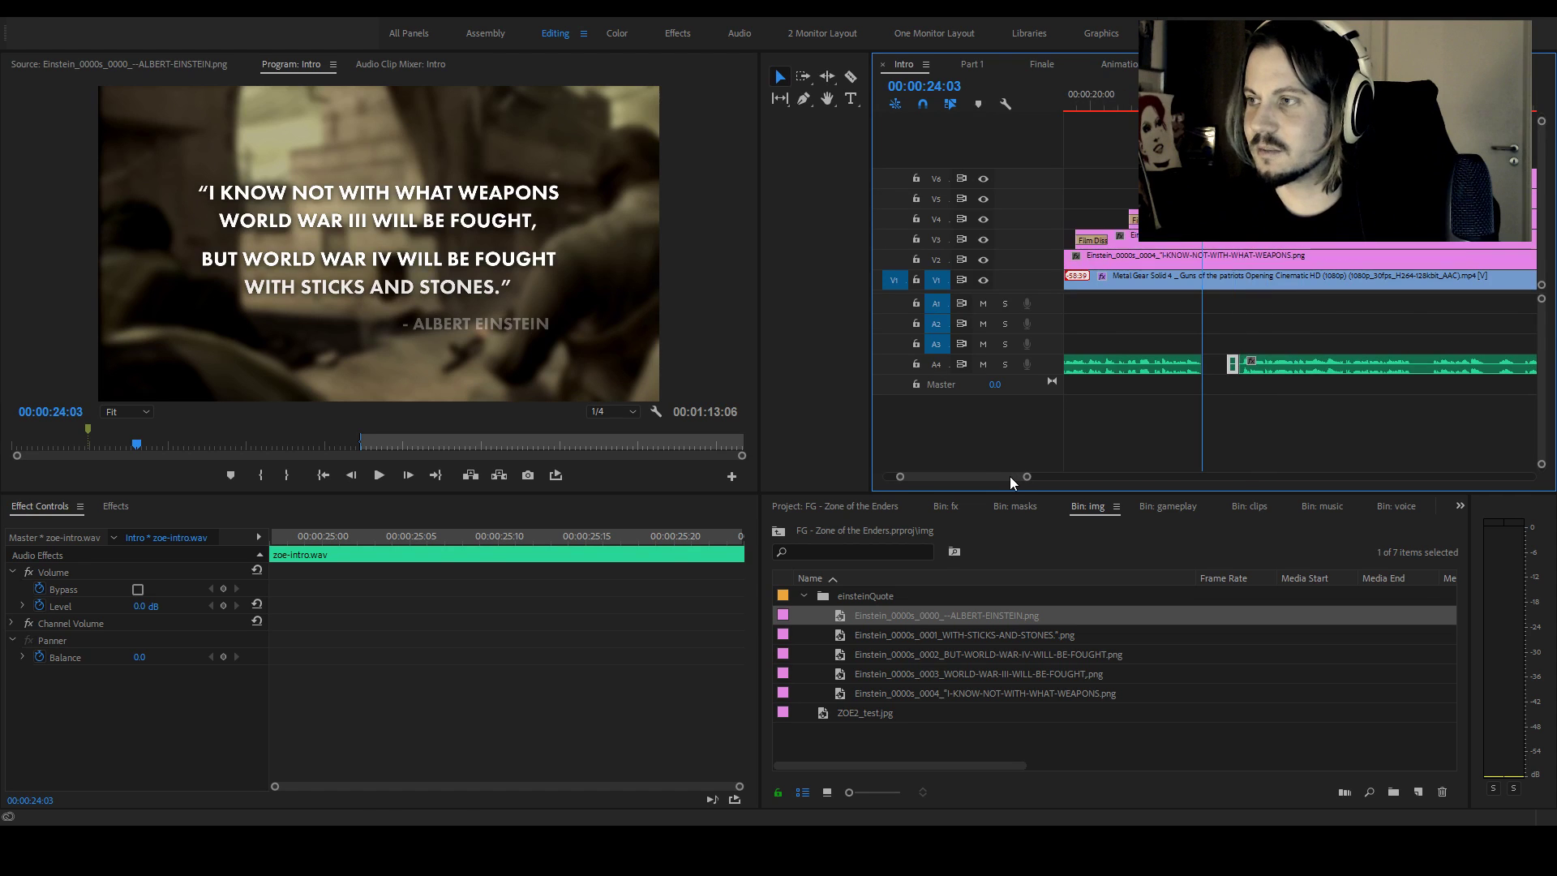
key(space)
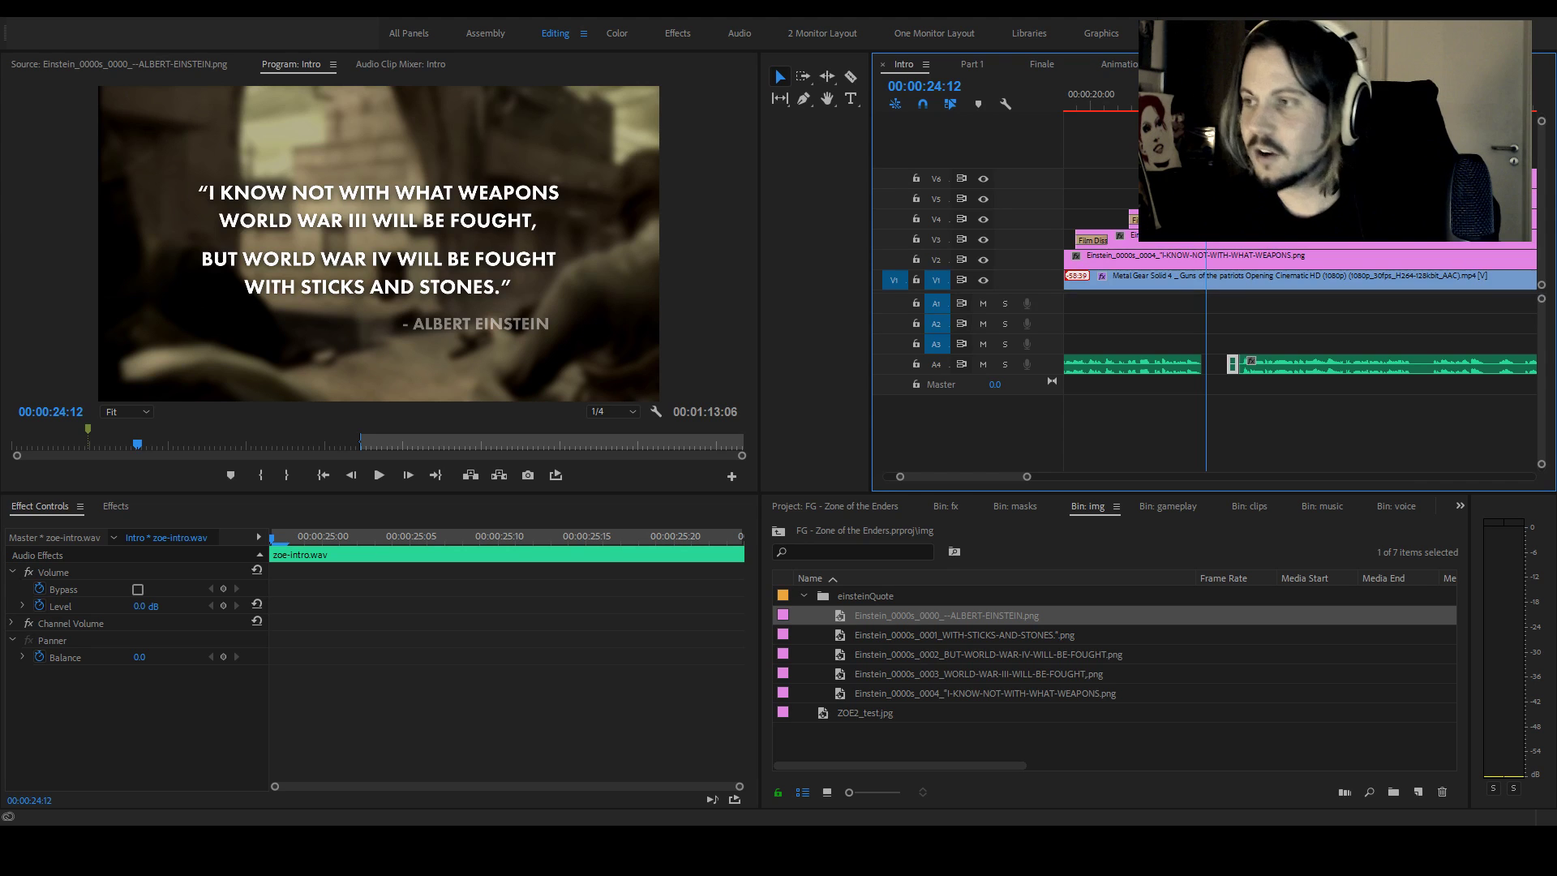
key(Down)
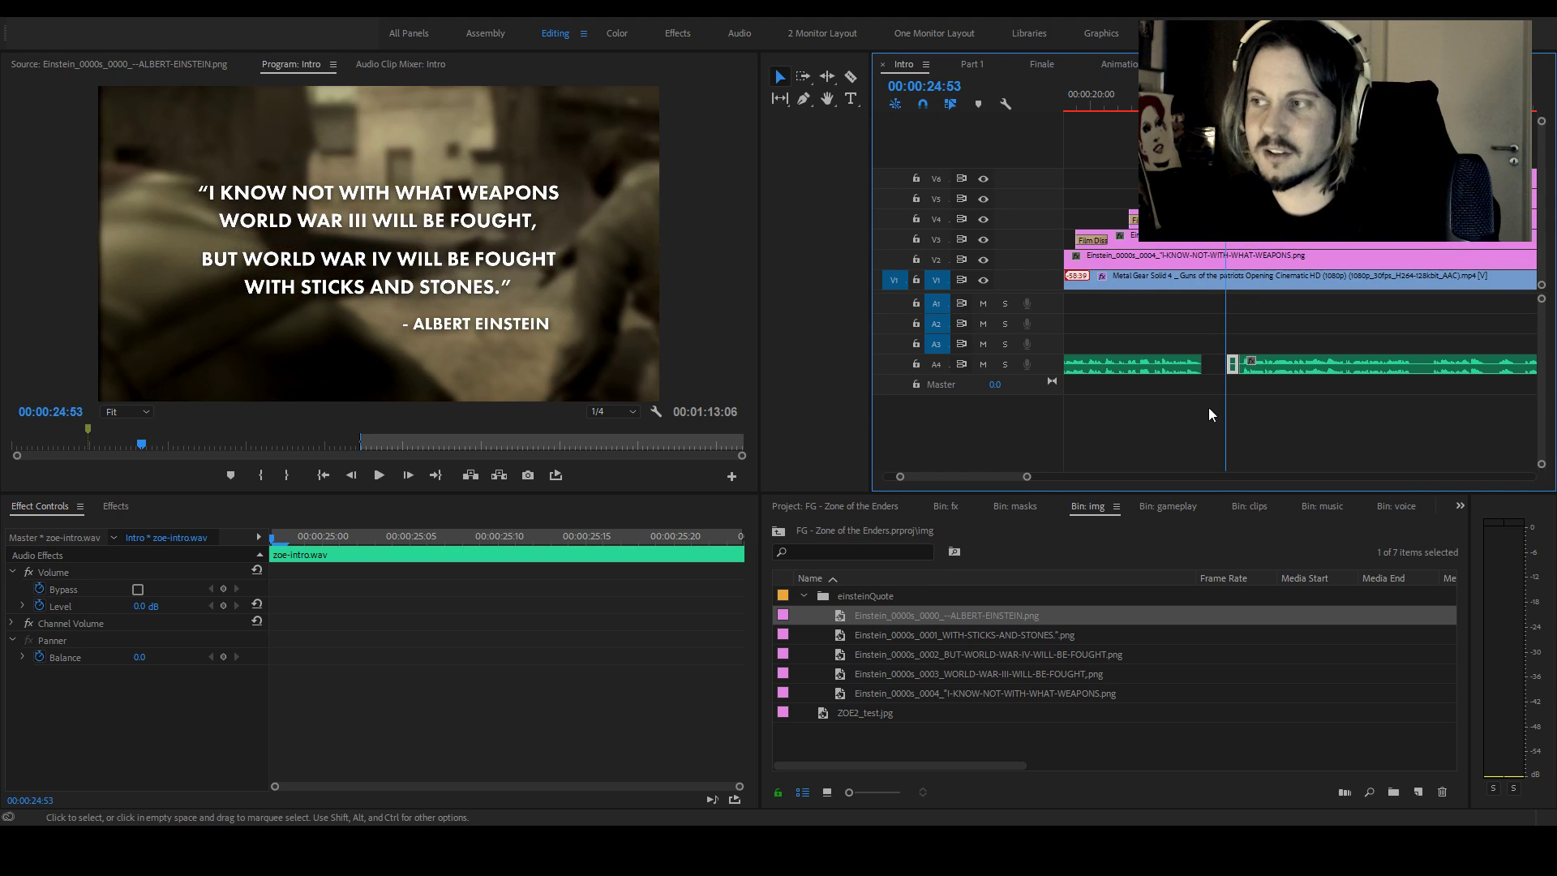
key(=)
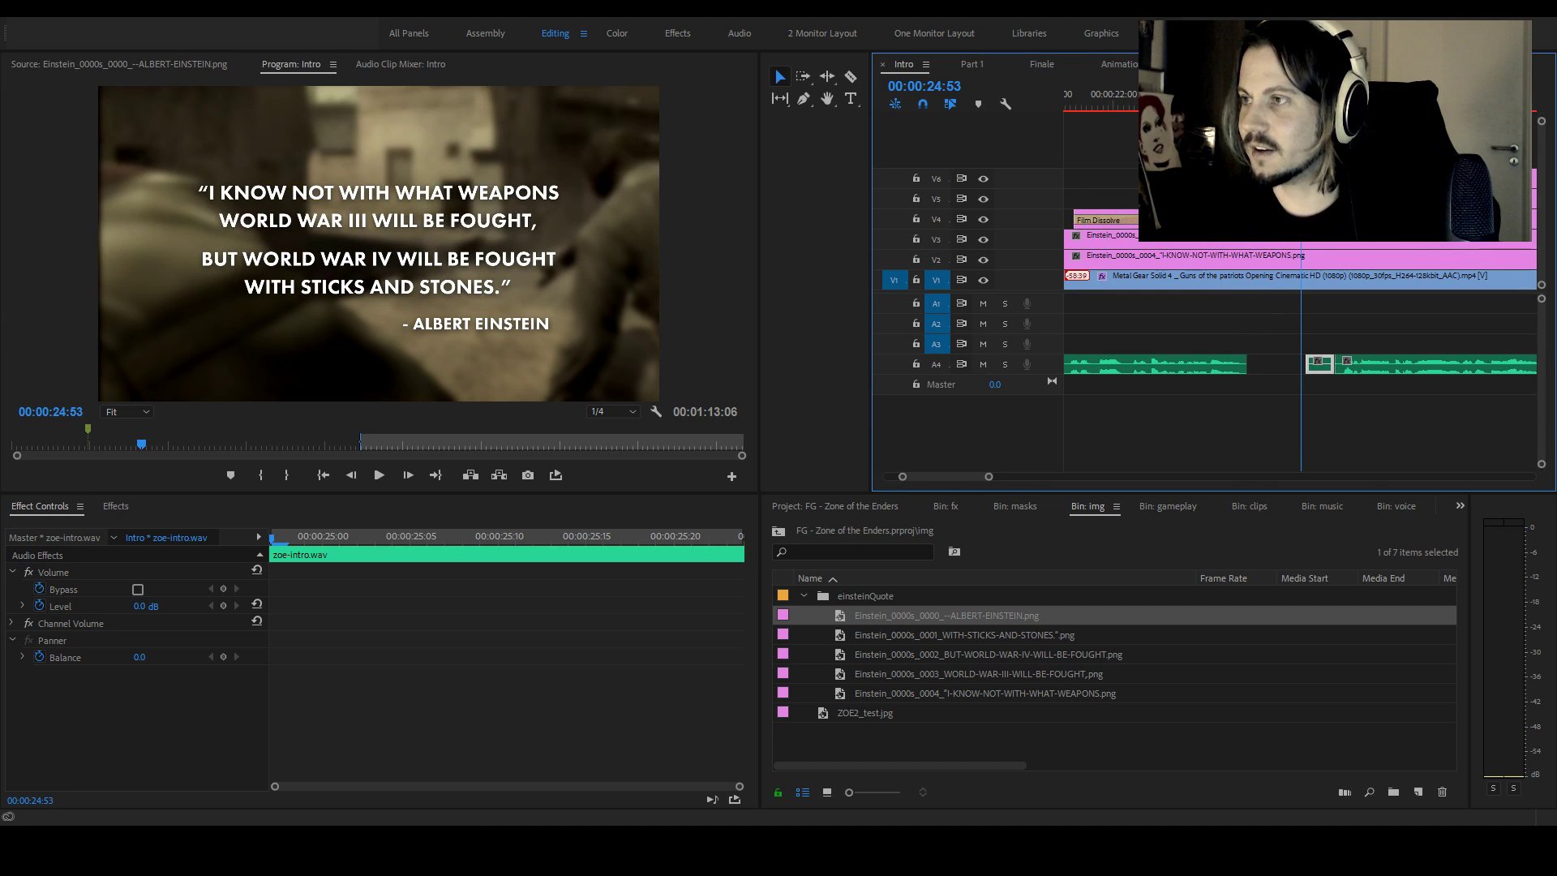
key(space)
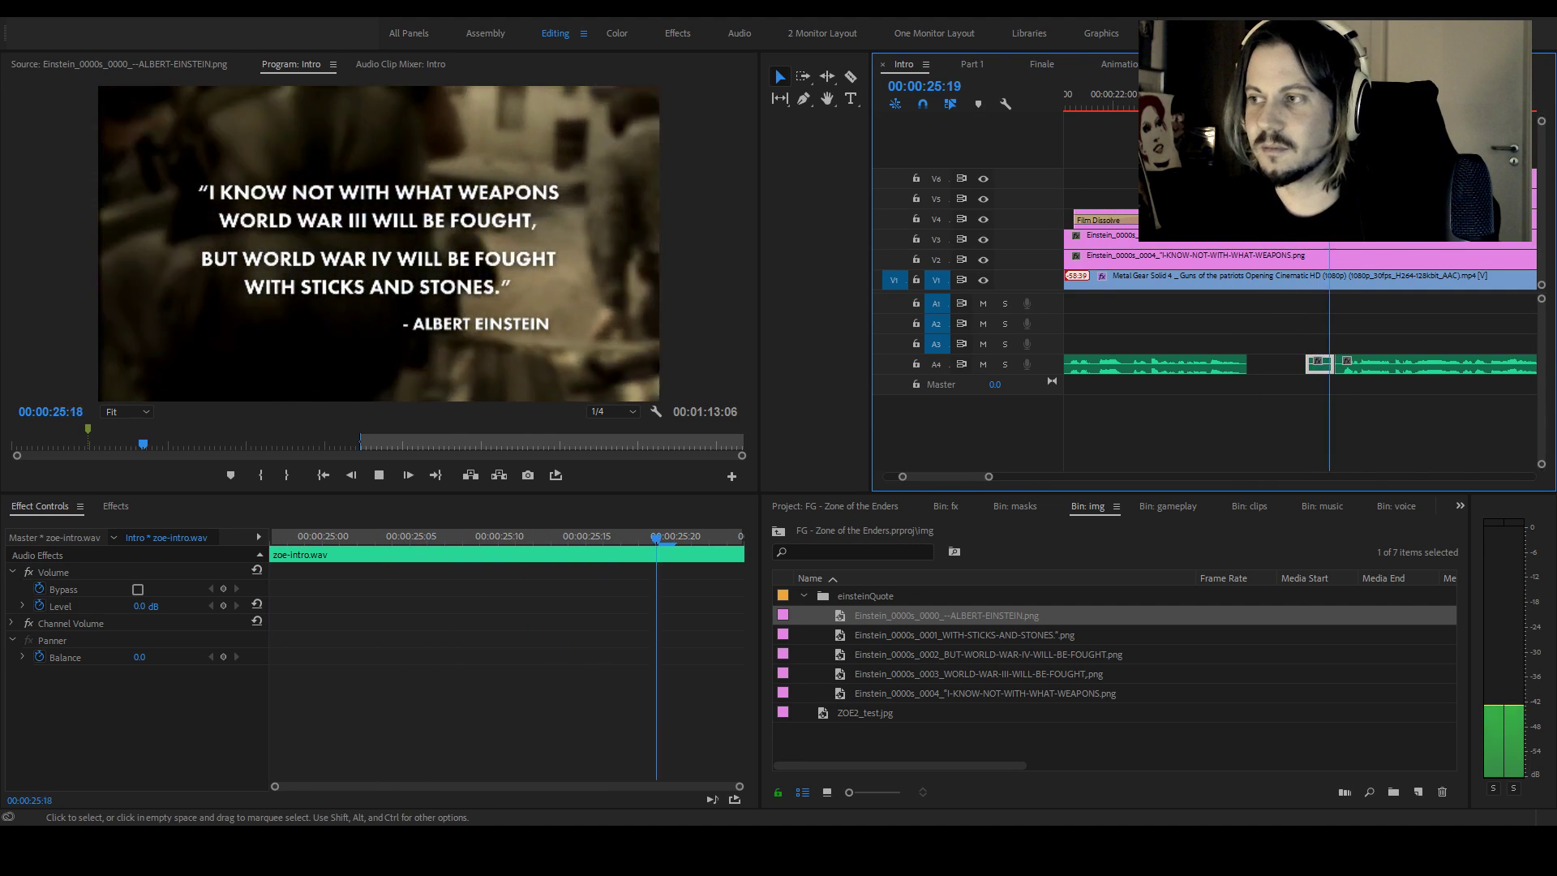
key(space)
Move the short music piece up to track A3, mute track A4, and play the piece on its own
click(1340, 365)
click(1322, 365)
drag(1324, 365, 1322, 343)
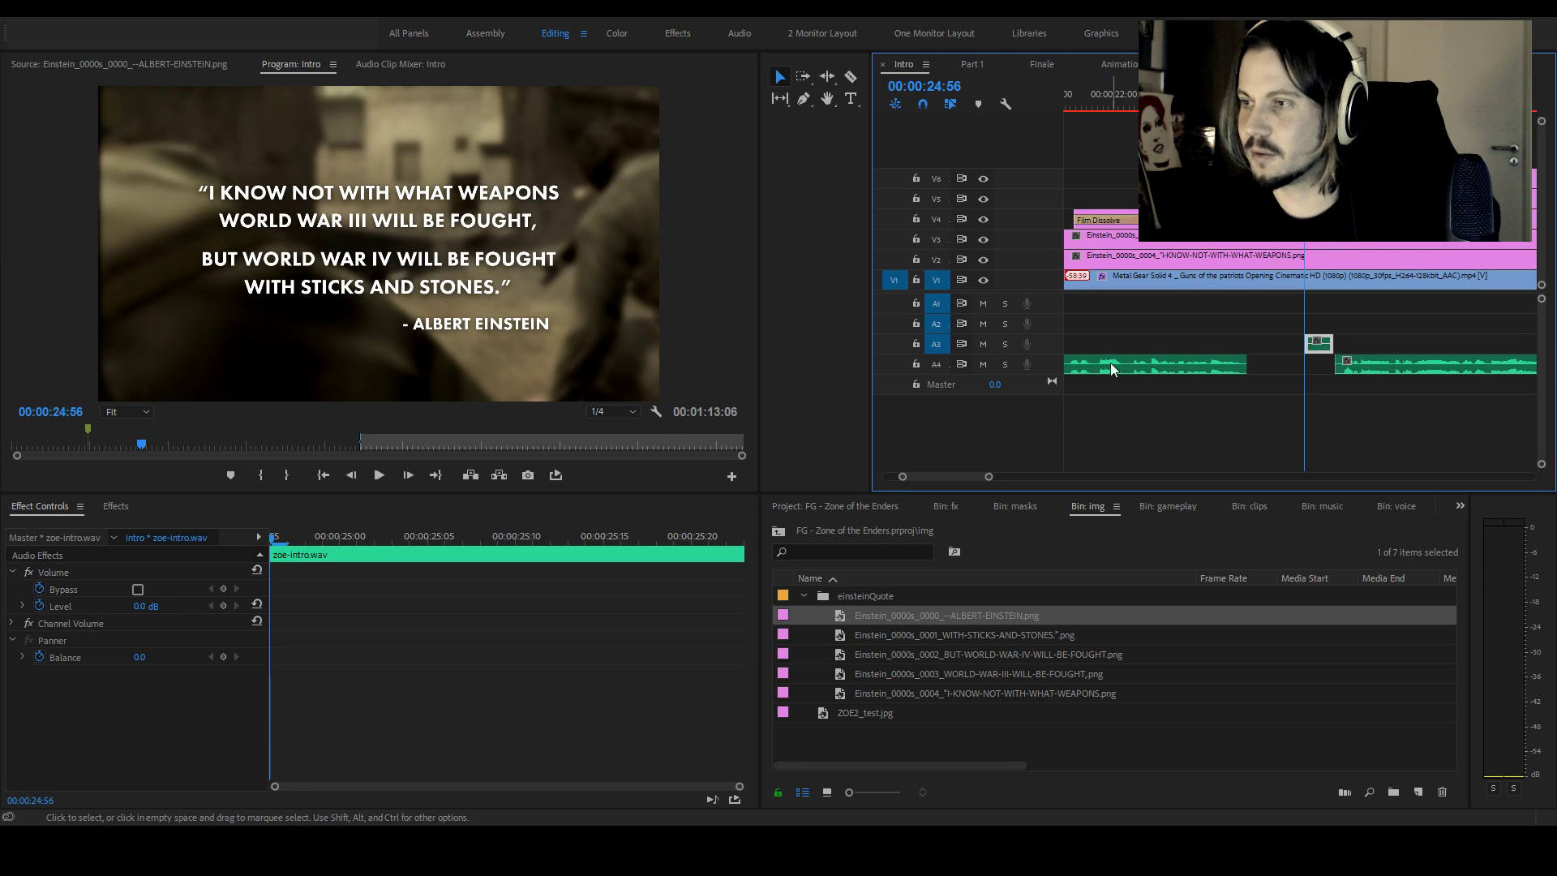
click(982, 364)
key(space)
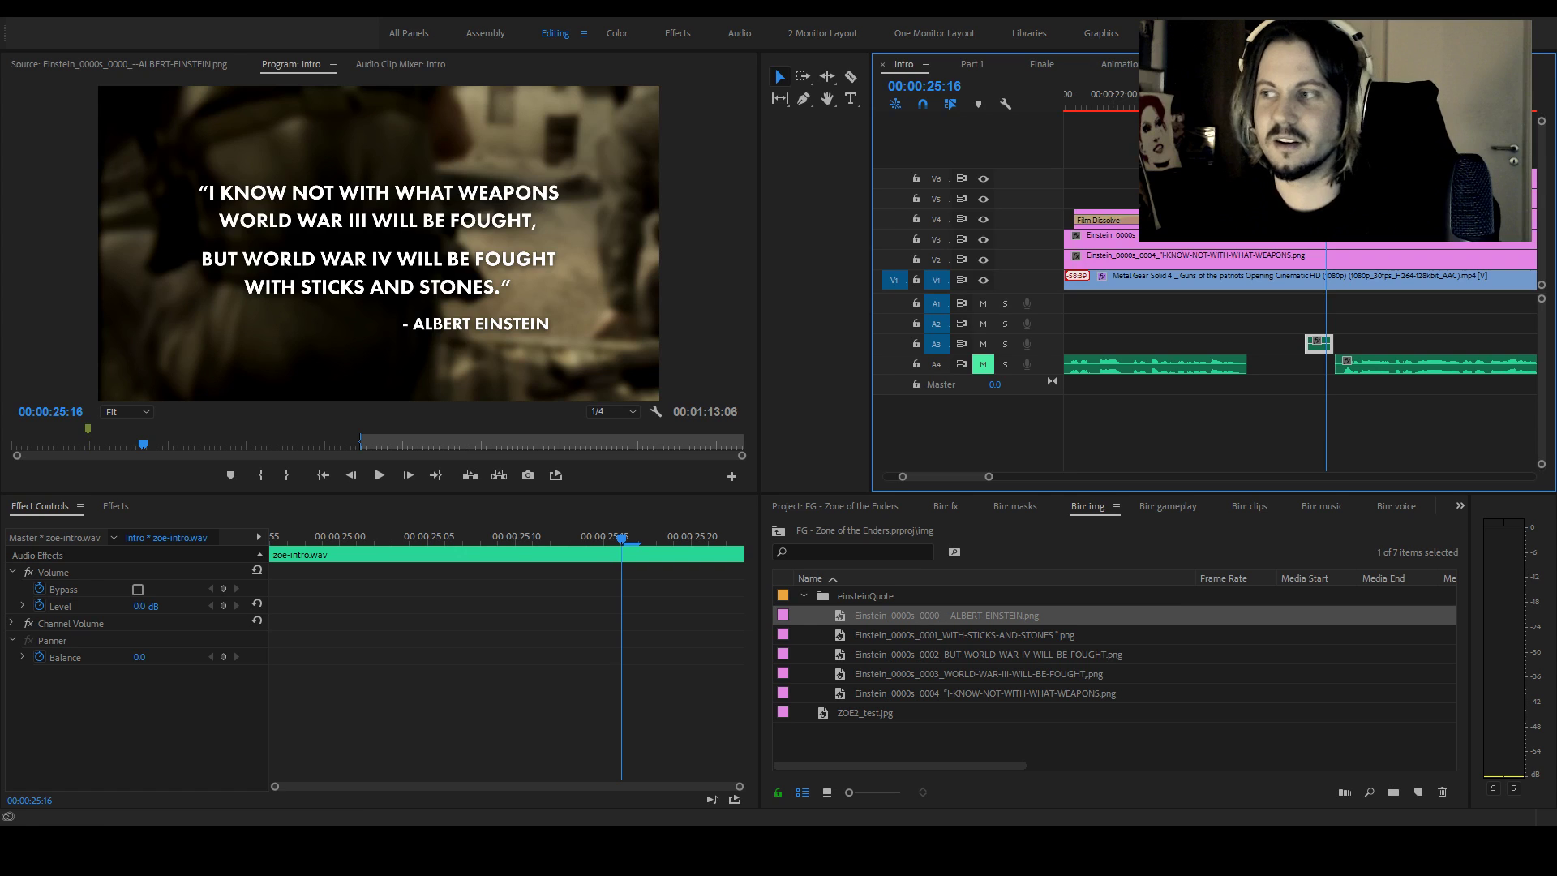
Unmute track A4 and move the short music piece back down onto it at 00:00:24:56
click(983, 364)
drag(1318, 351, 1321, 366)
key(Up)
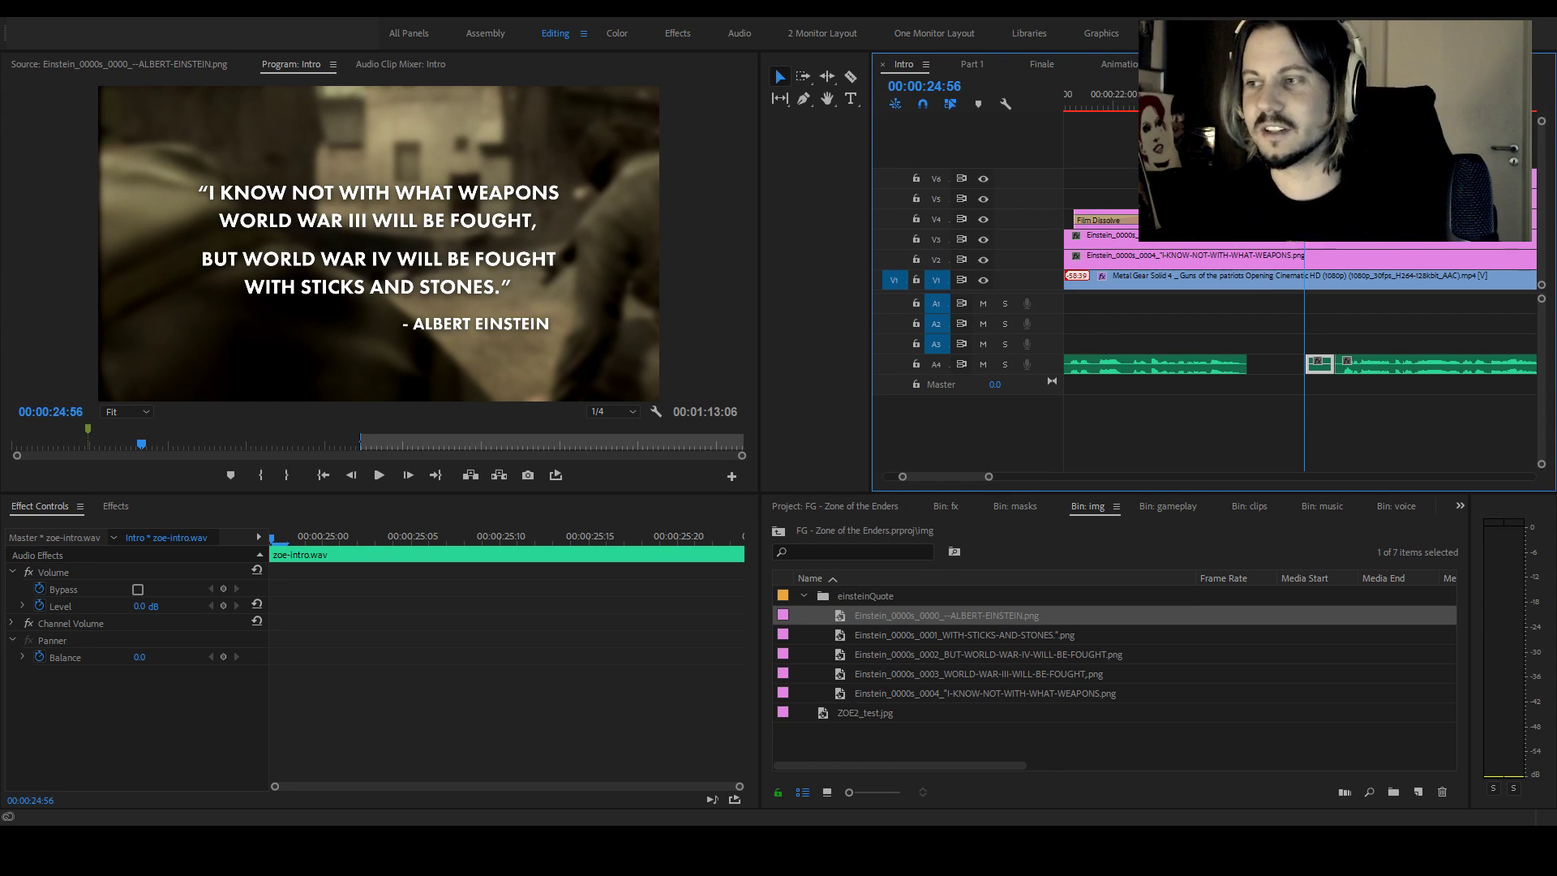
Clear the clip selection and play back the music join from just before the short piece
drag(988, 478, 1017, 484)
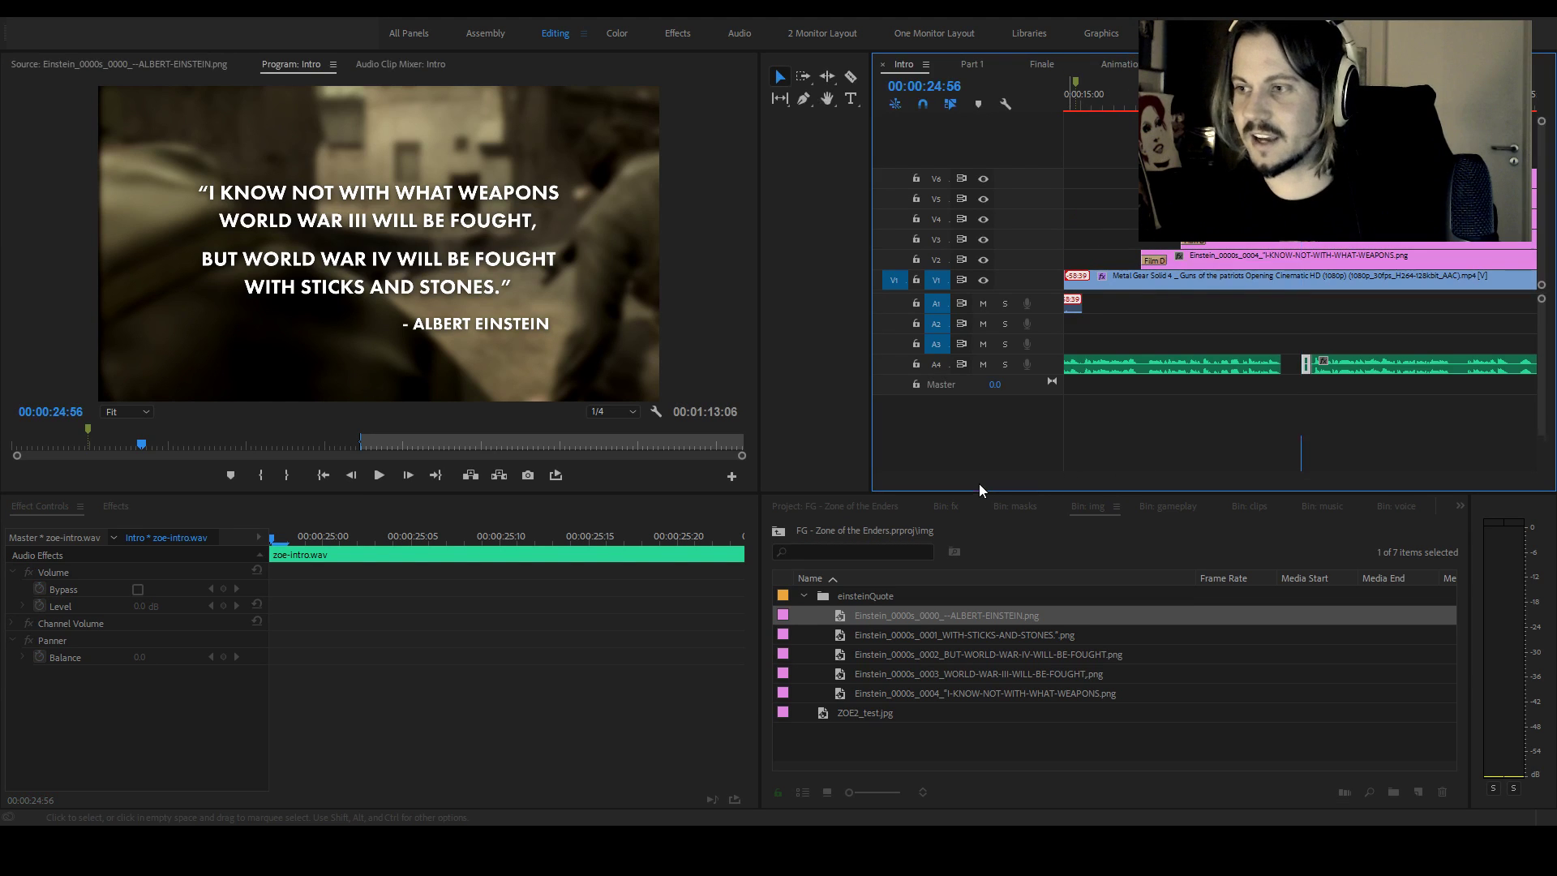
drag(951, 477, 955, 478)
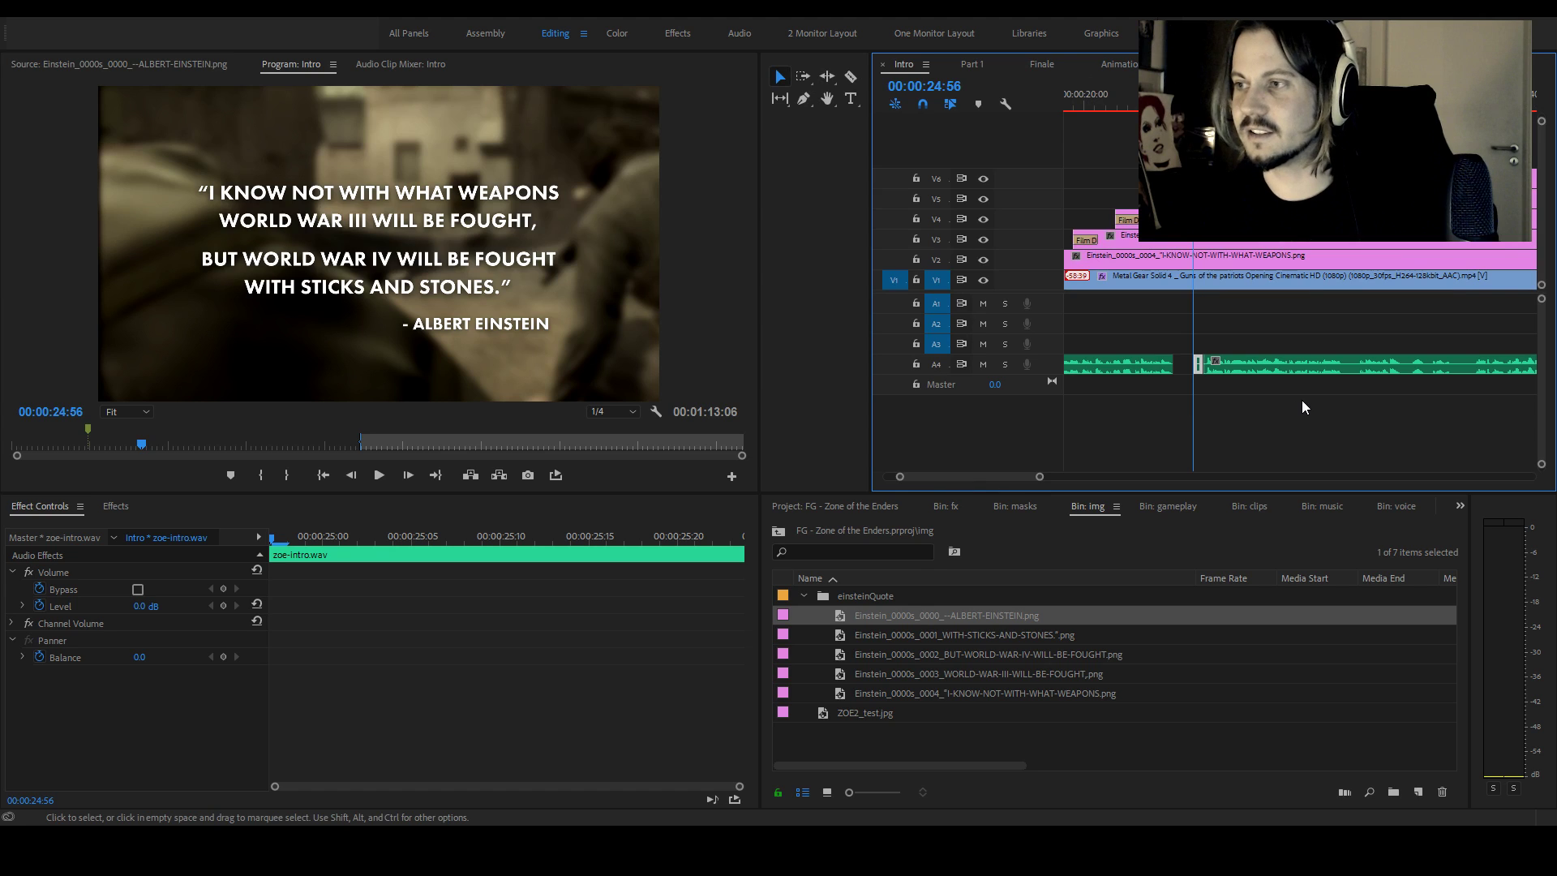
click(1325, 338)
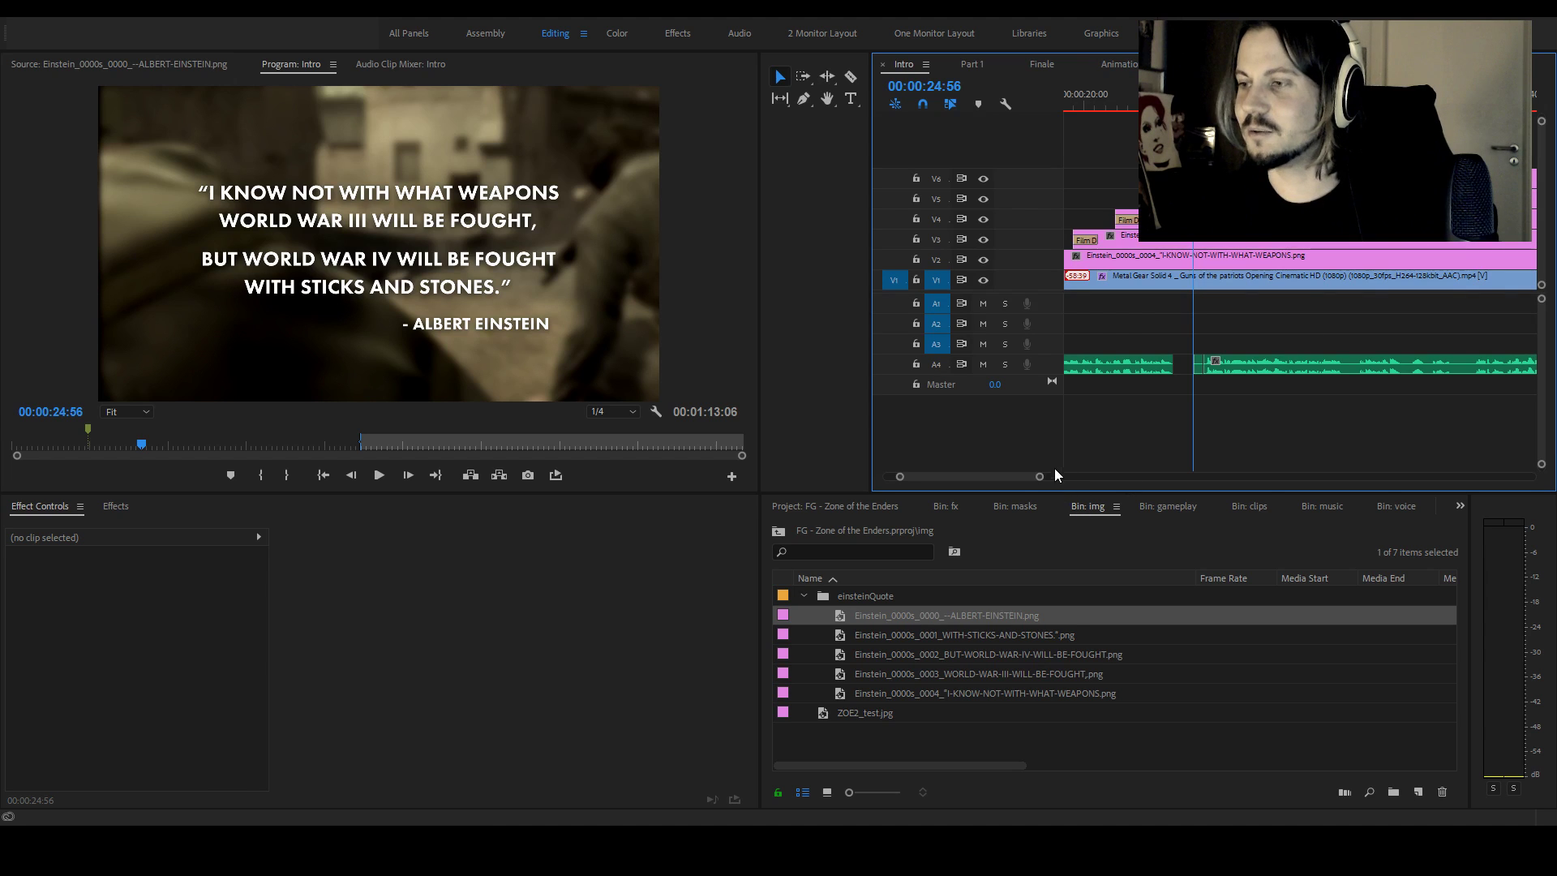
drag(1039, 477, 1016, 477)
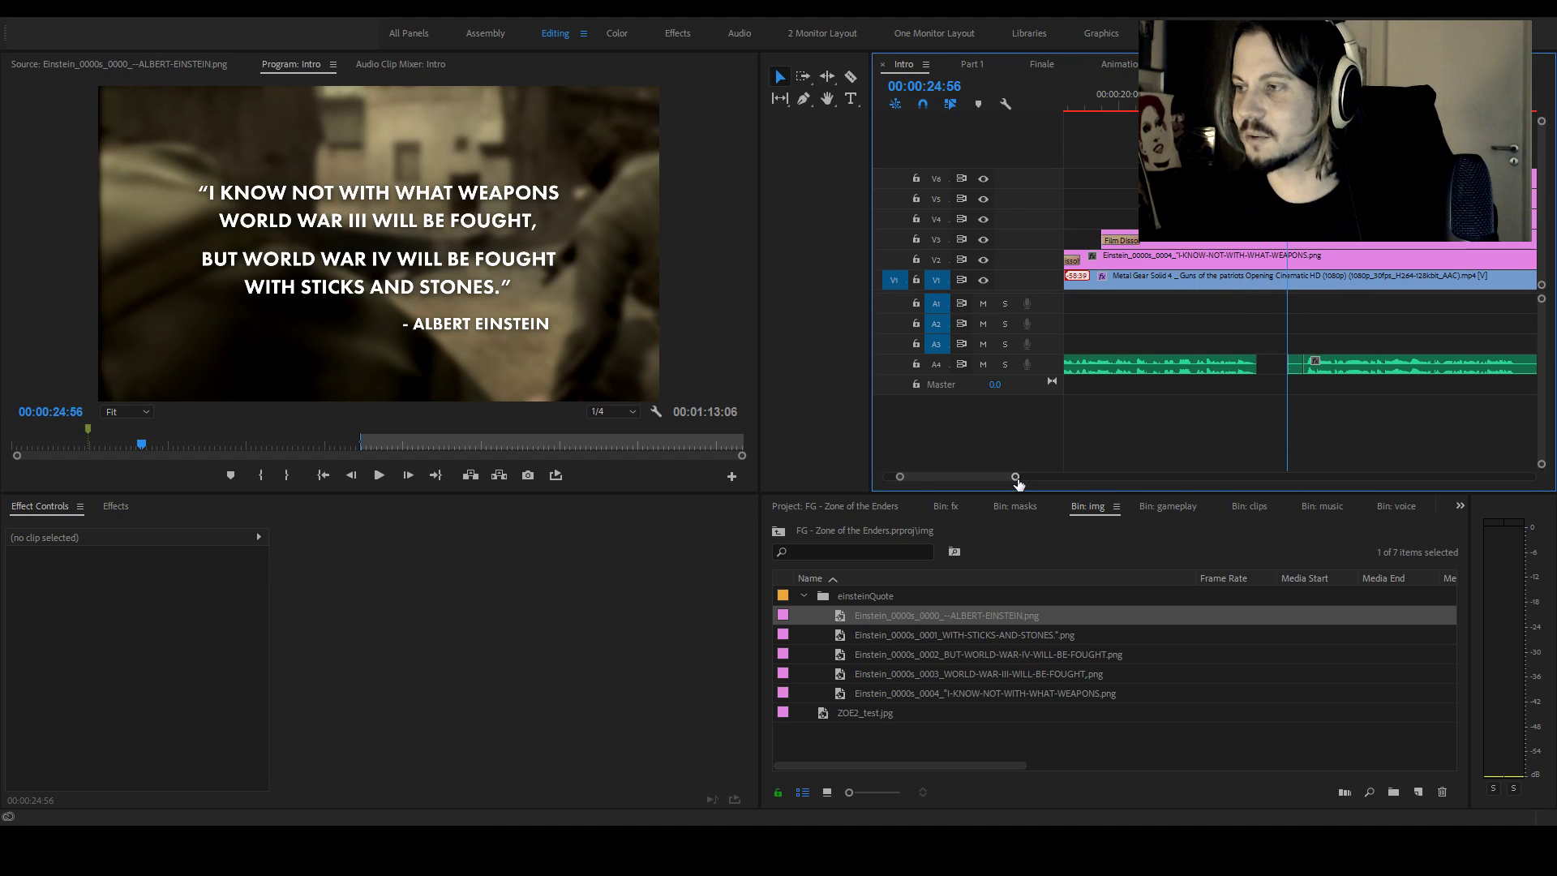
scroll(1000, 479, down, 2)
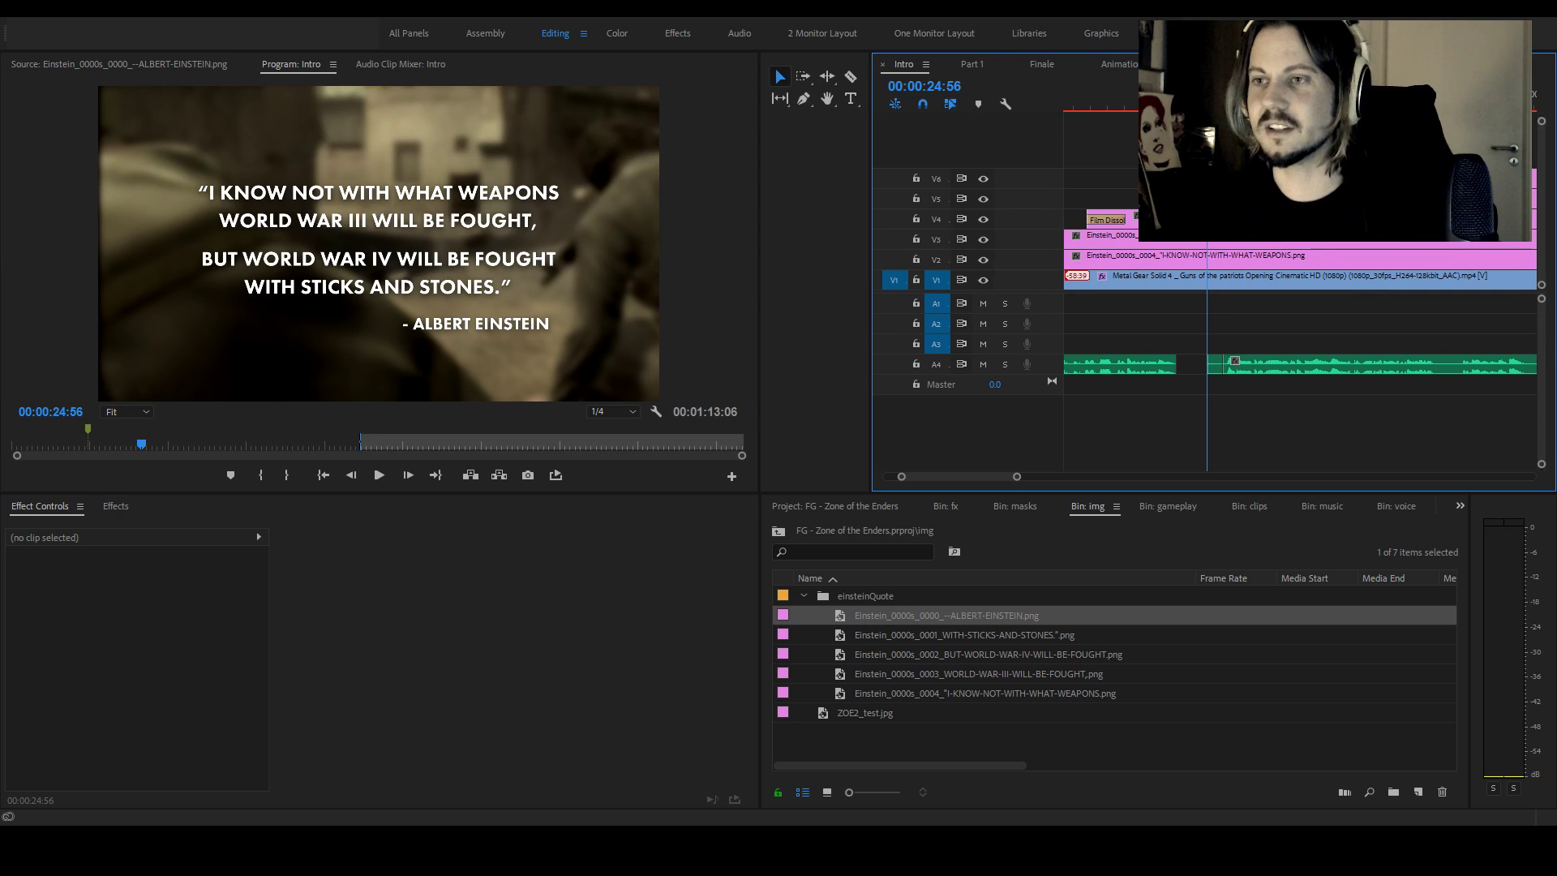
key(shift+Left)
key(space)
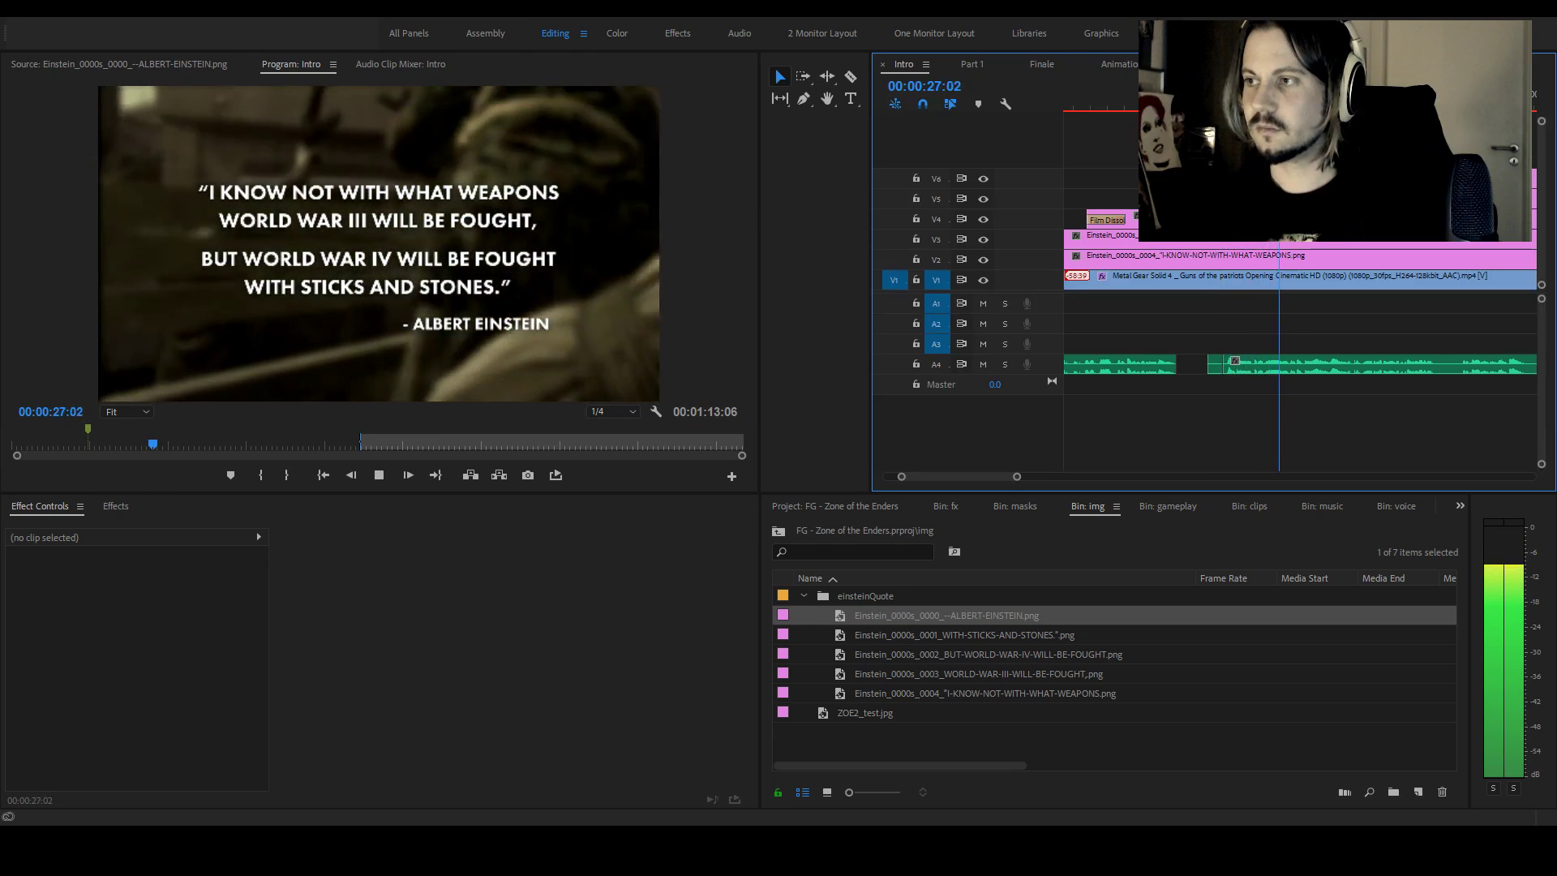
key(space)
Play back the footage and music after the join from 00:00:25:26 to 00:00:29:40
drag(1162, 96, 1224, 96)
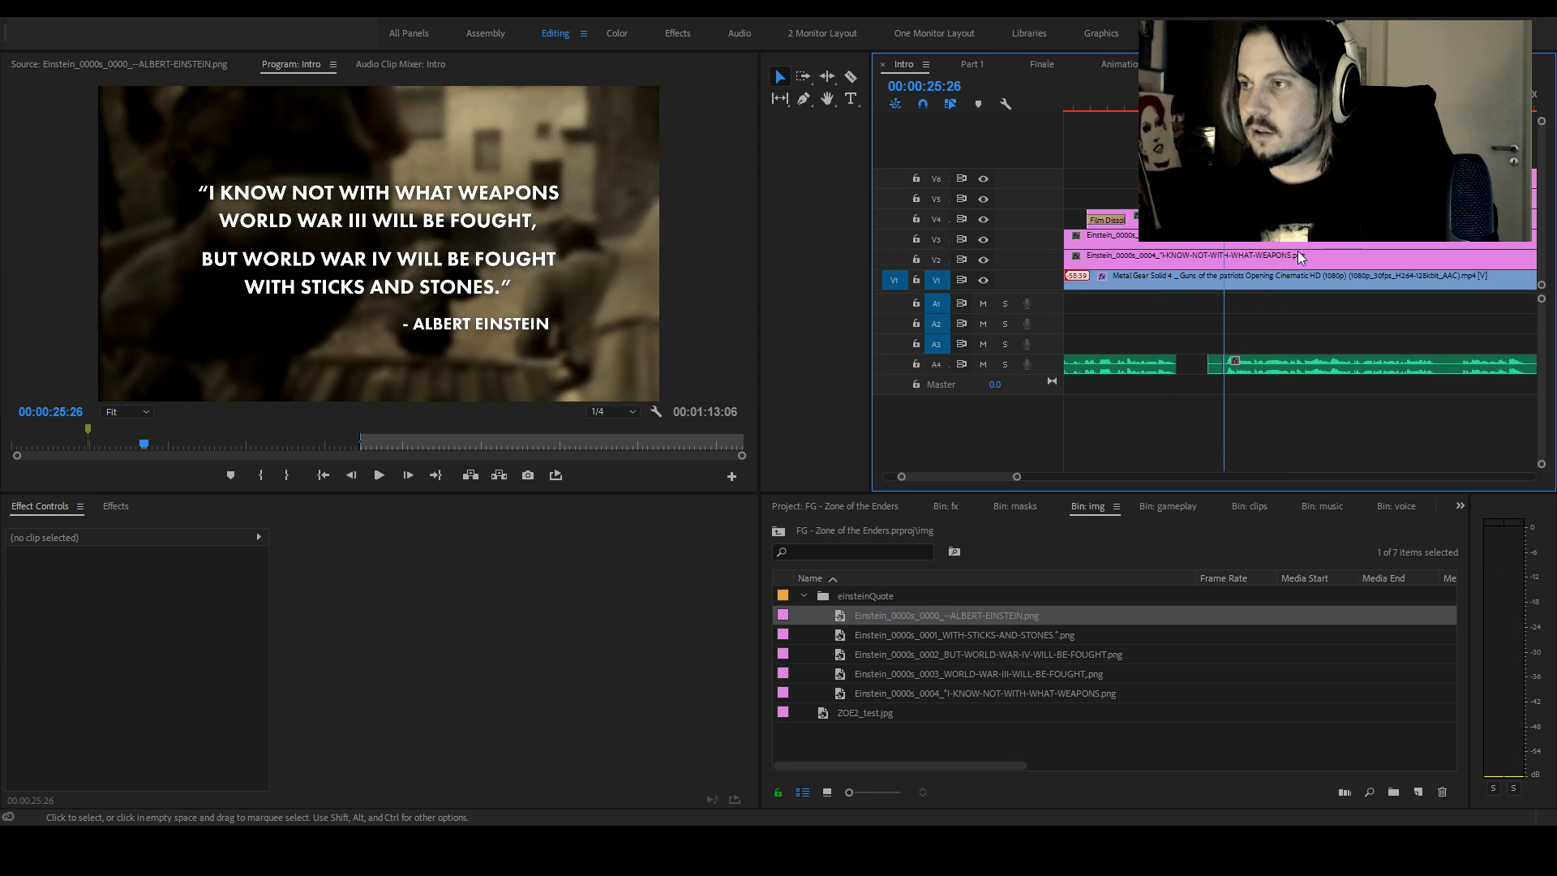
key(space)
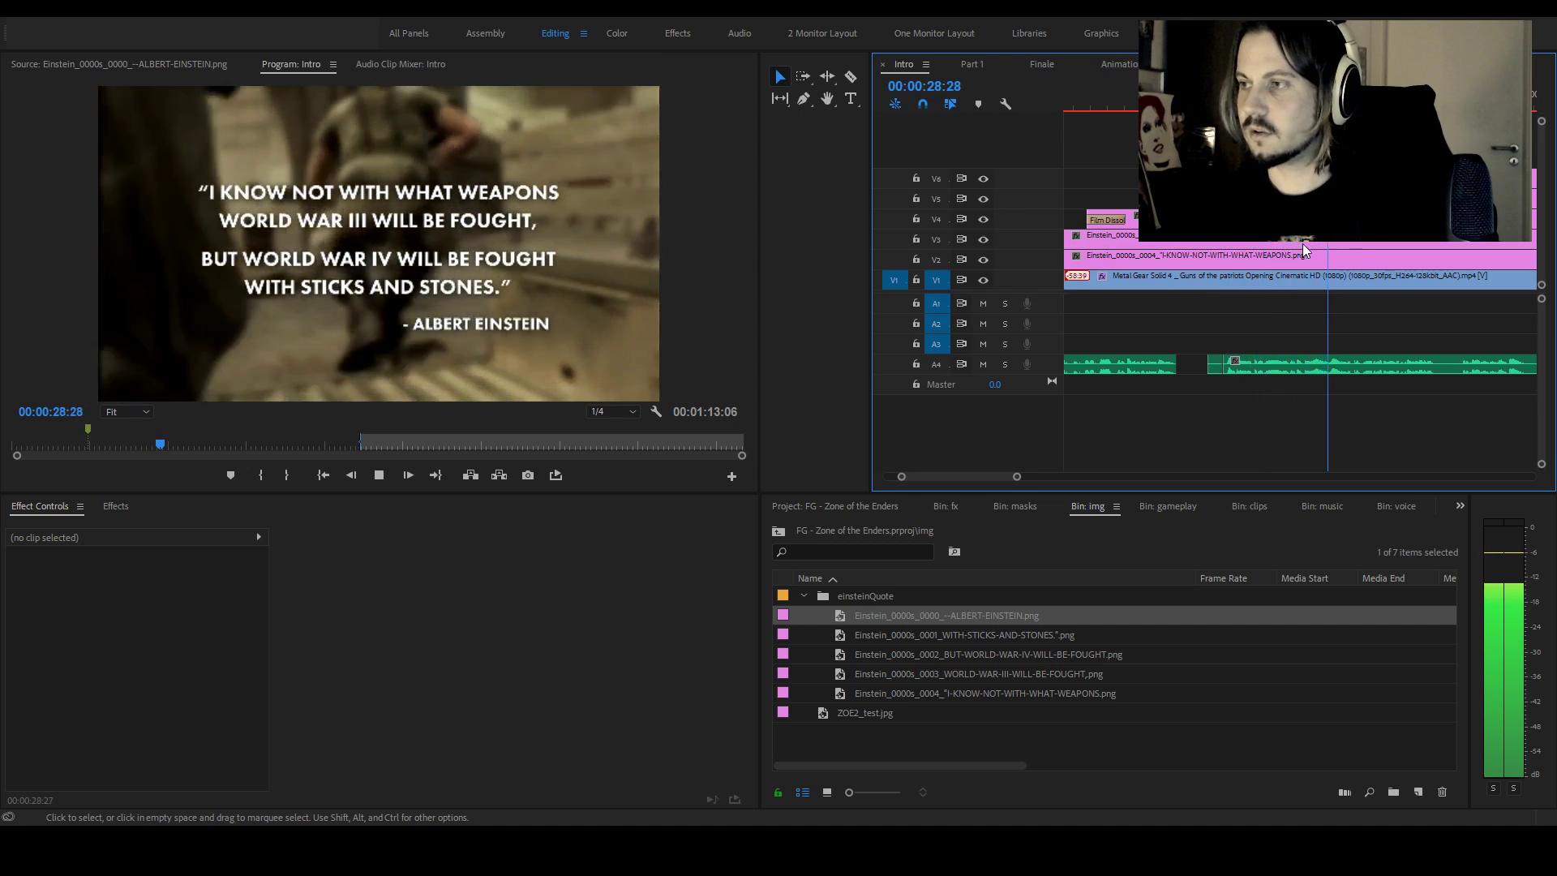
key(space)
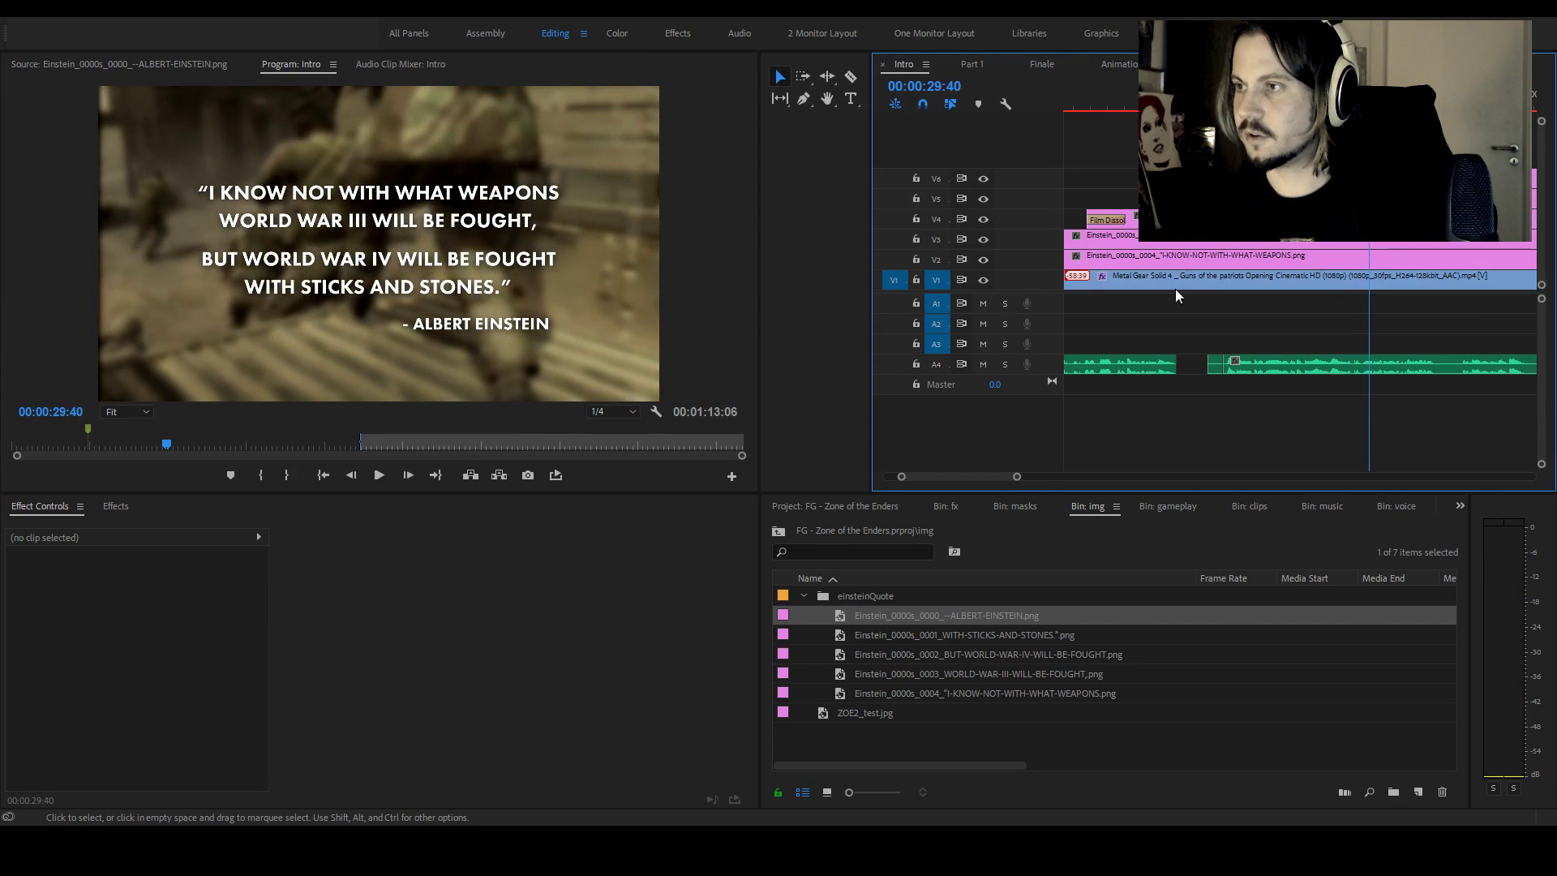
Replay the quote sequence from about 00:00:17:46 through the music gap and the join
drag(1019, 478, 1028, 479)
key(minus)
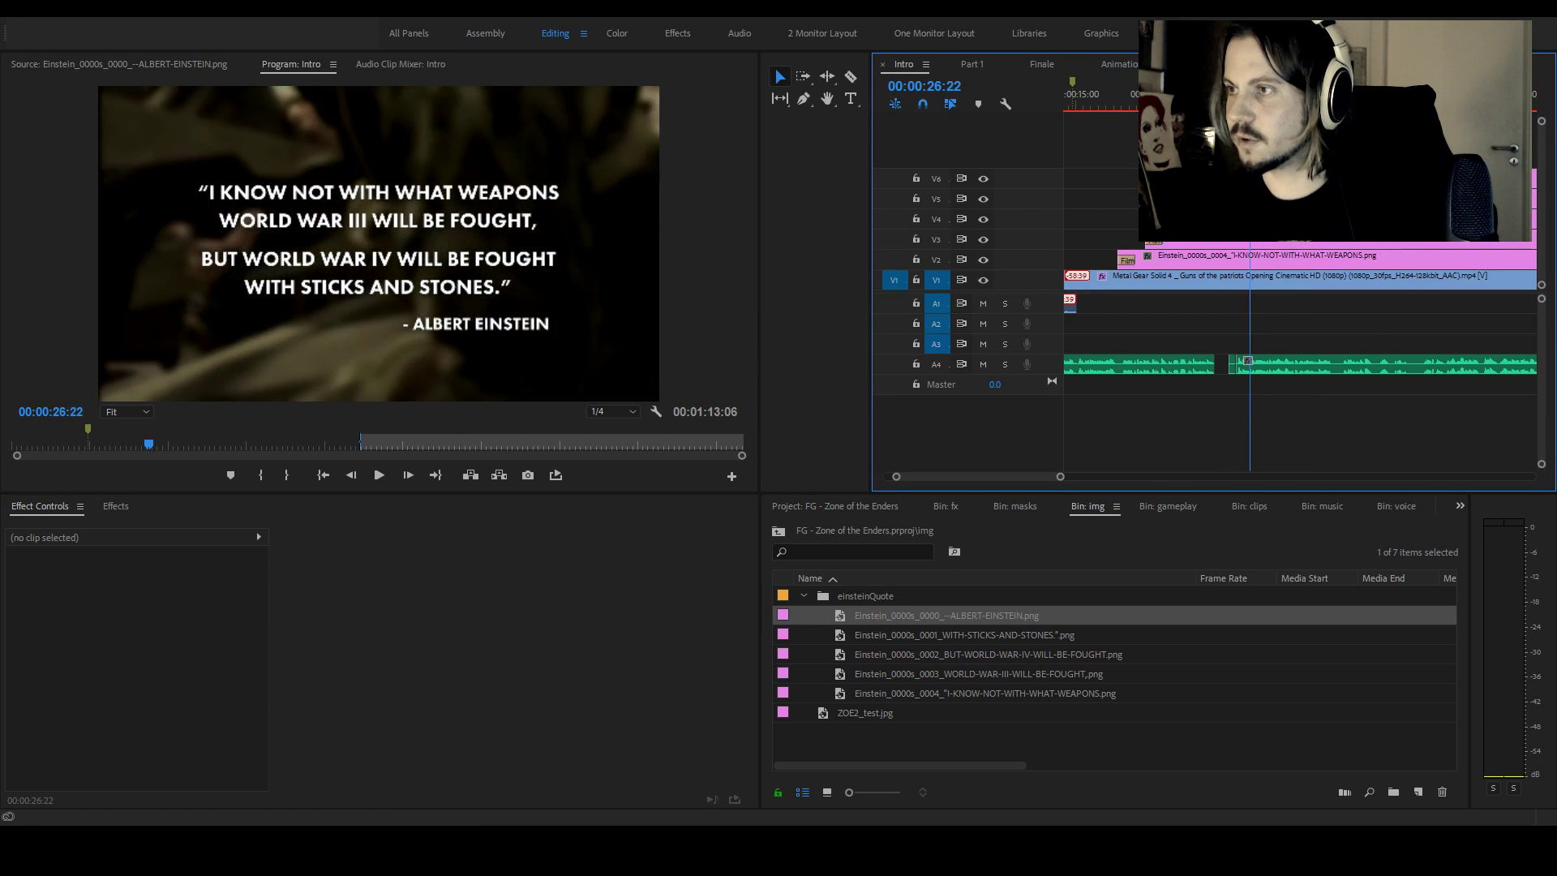
key(Up)
key(j)
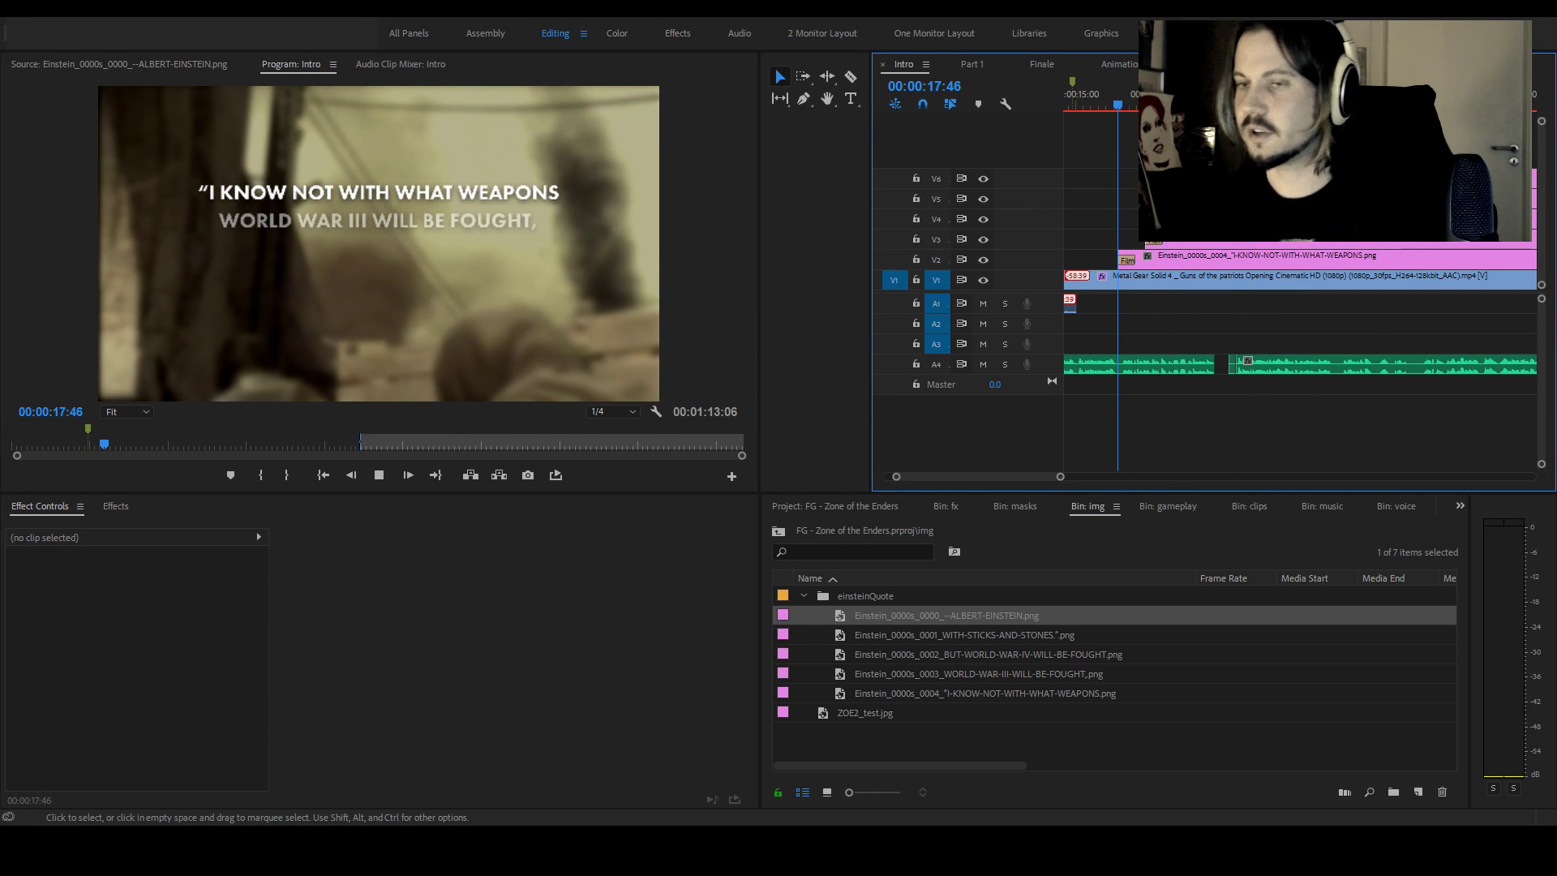
key(l)
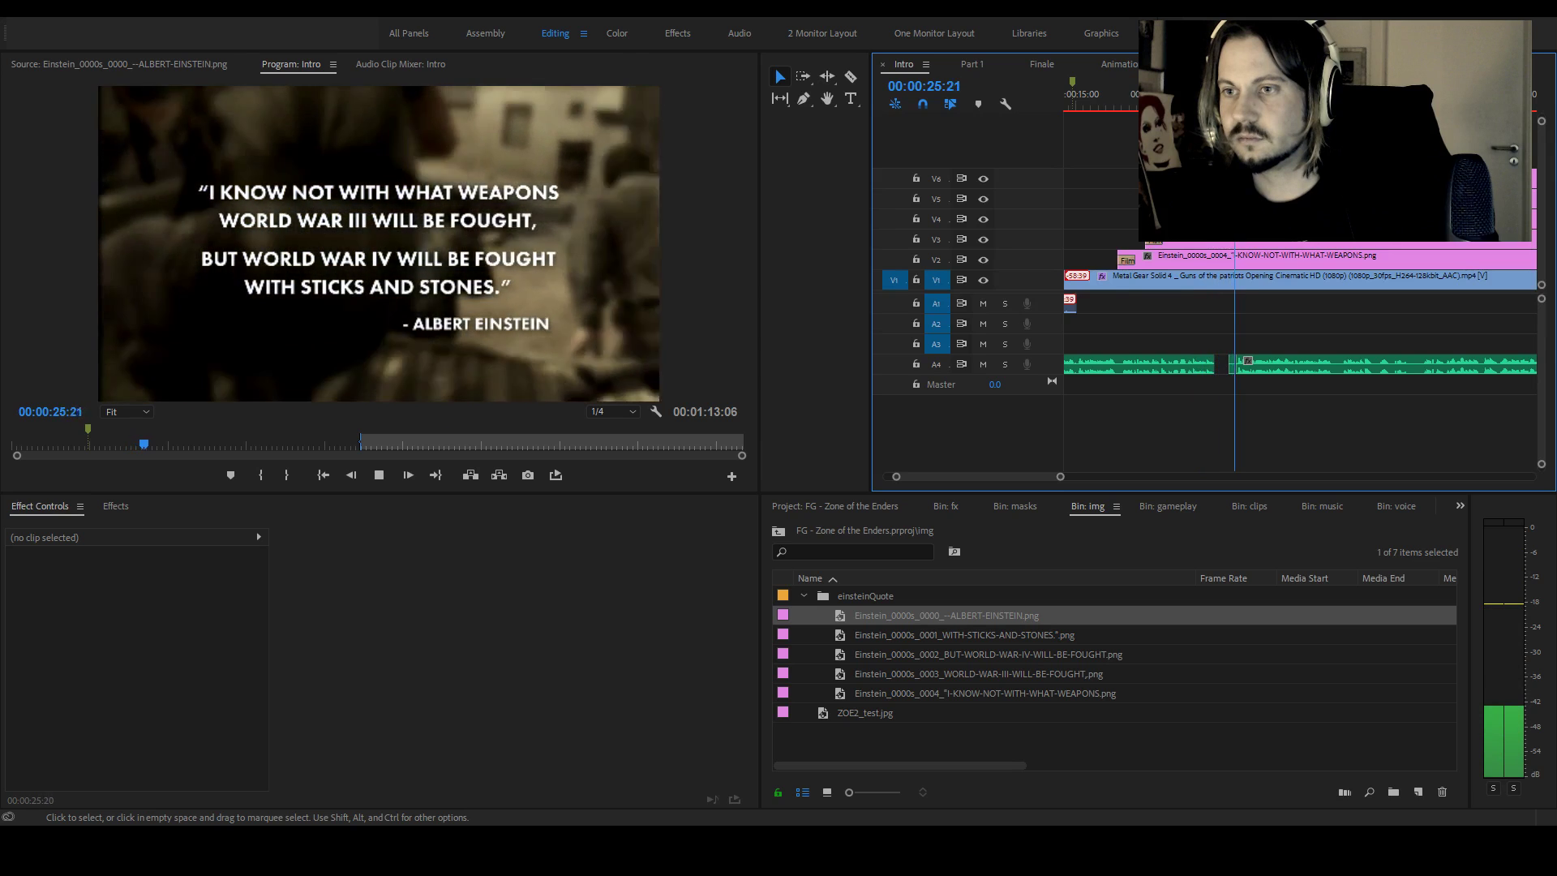
Cut all the Einstein quote clips at 00:00:27:16 and delete the parts after the cut
key(space)
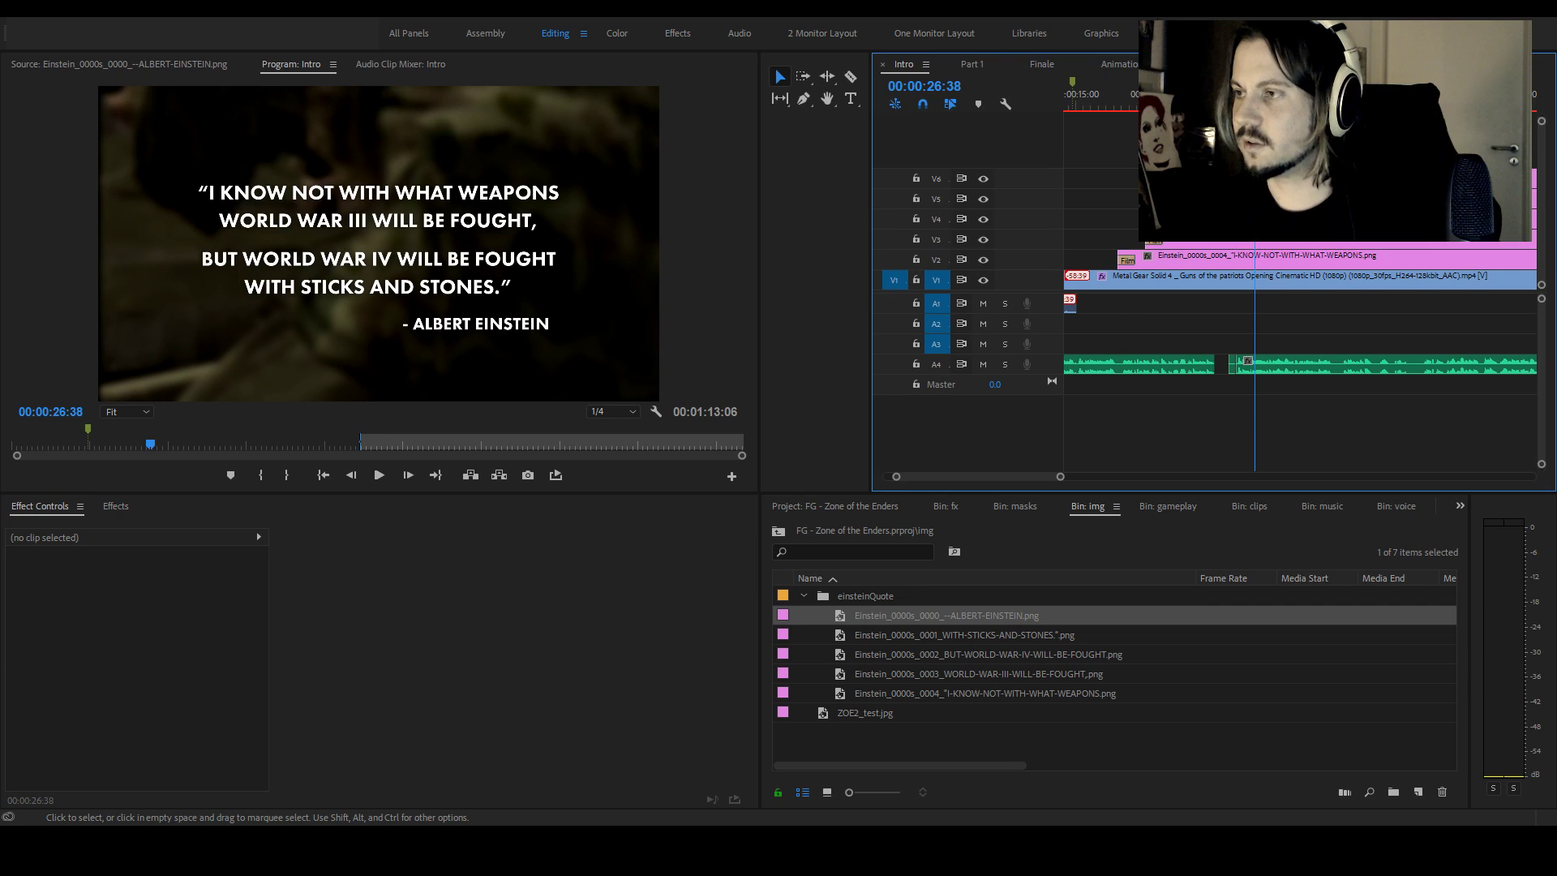
key(space)
key(space)
key(c)
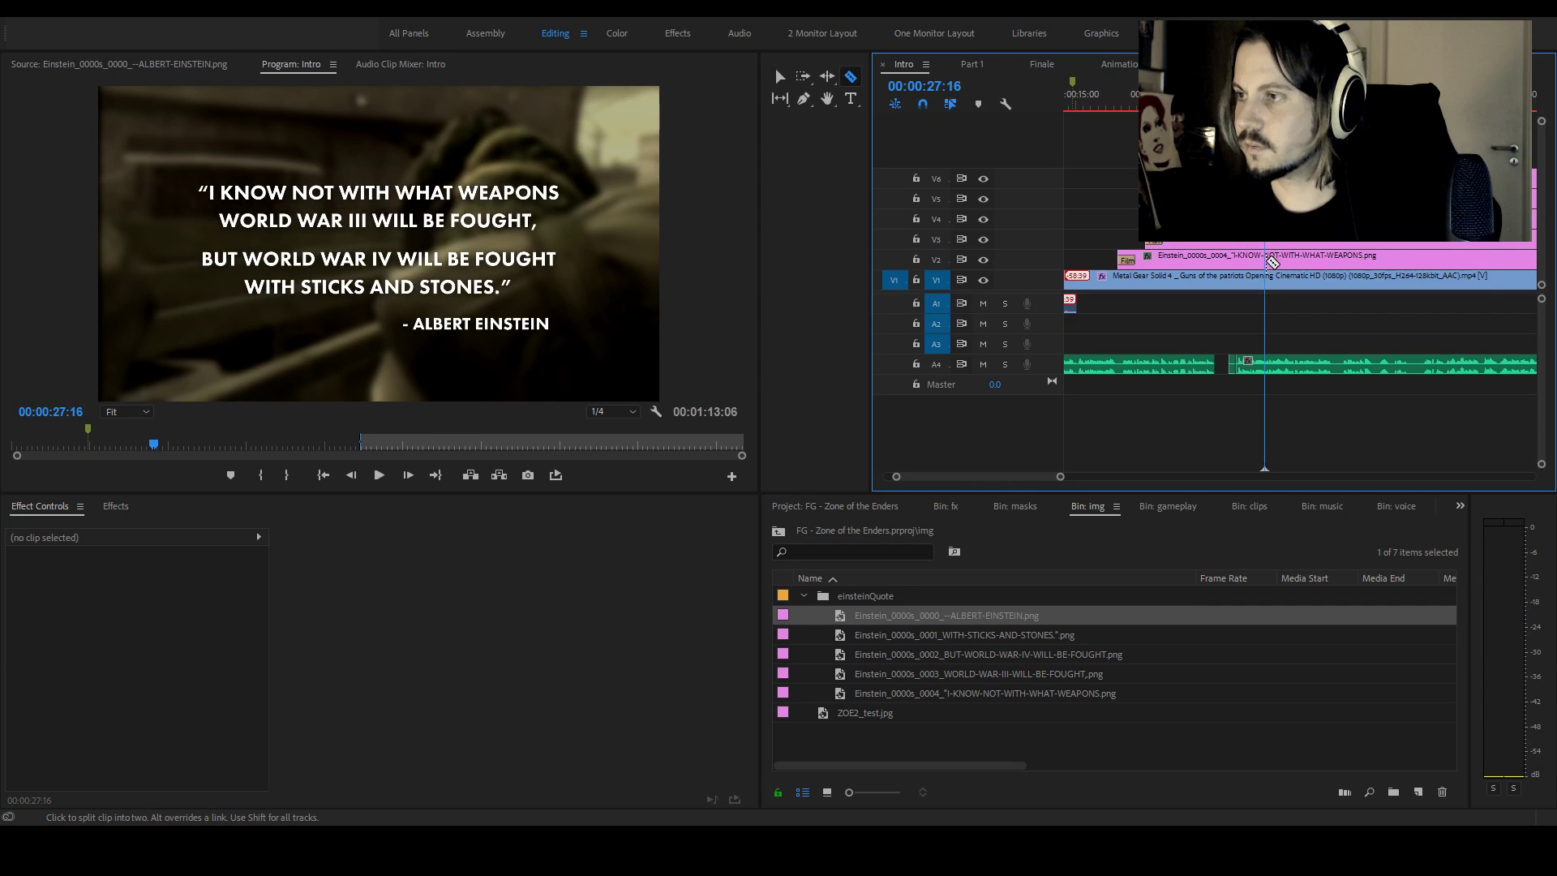
key(v)
drag(1277, 158, 1329, 267)
key(Delete)
Apply the Impact Blur Dissolve transition to the end of the first quote line's clip on track V2
click(1129, 261)
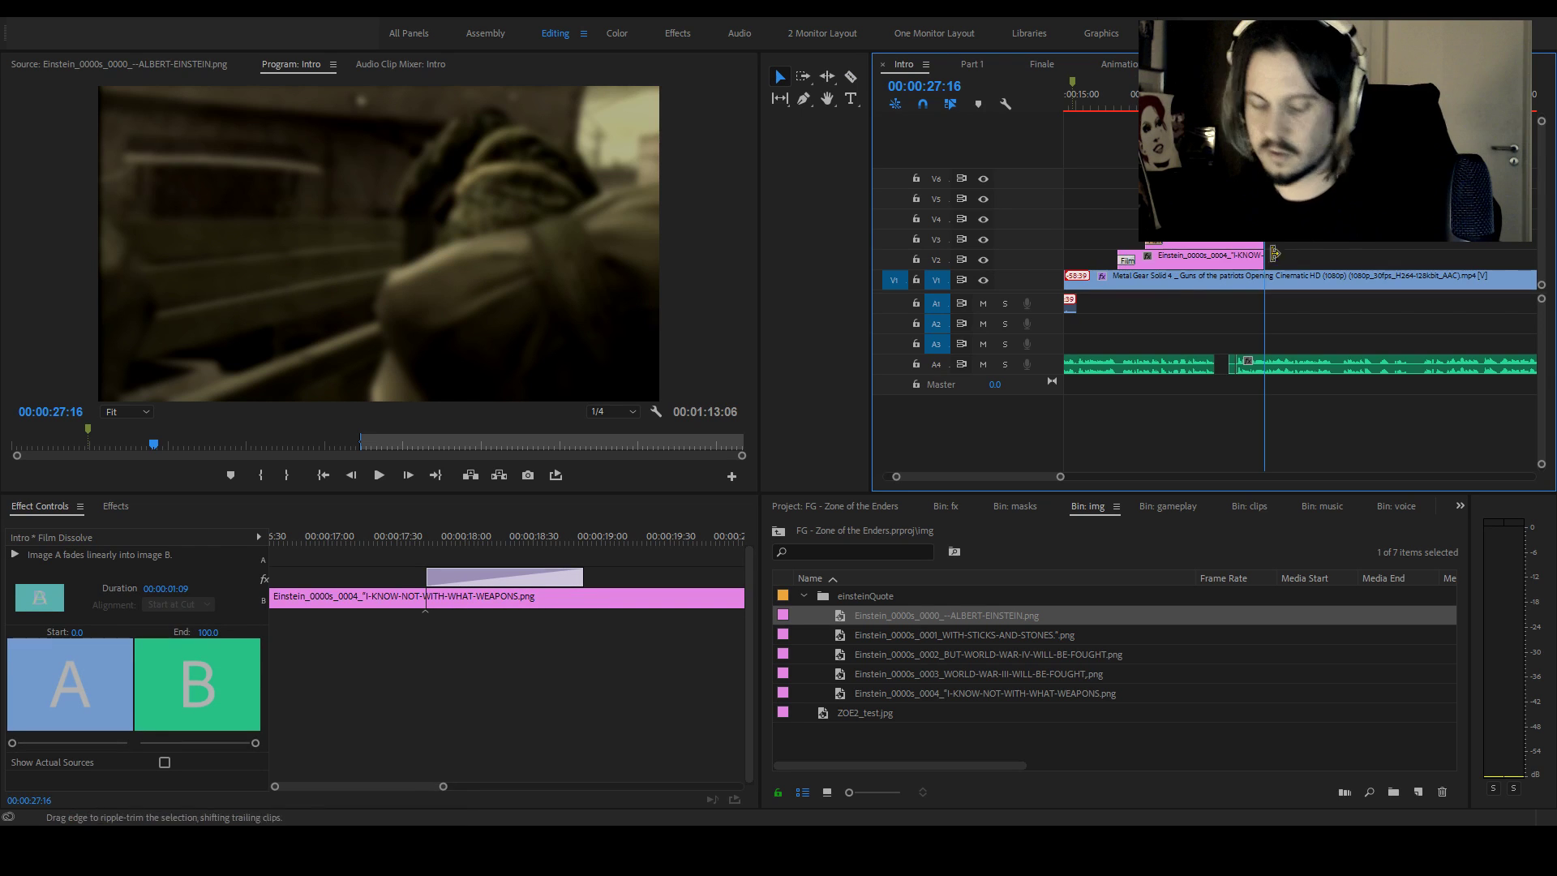
click(1311, 241)
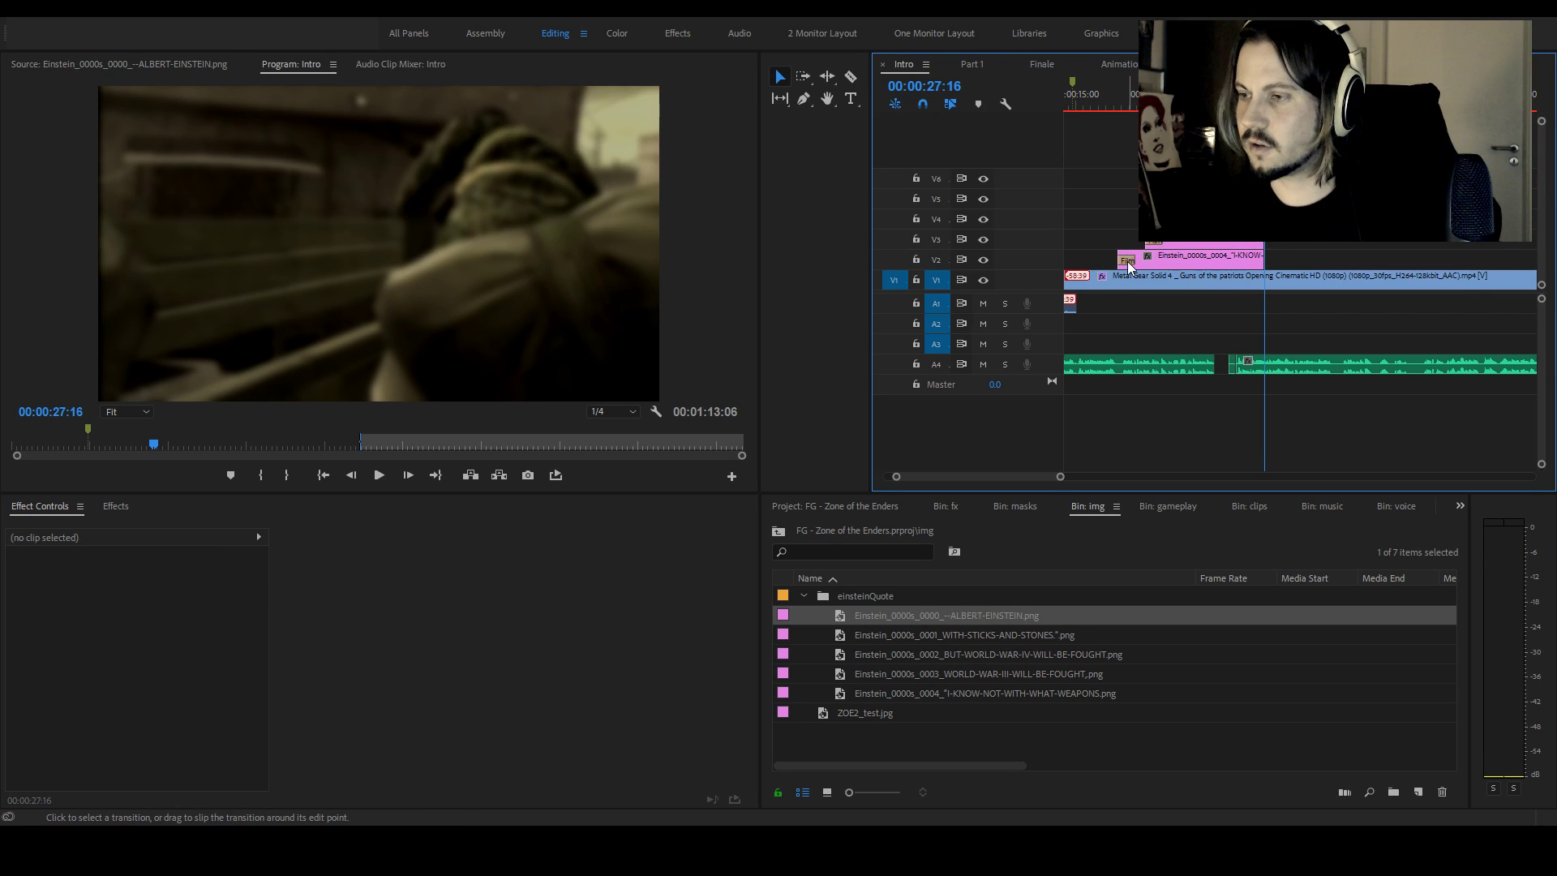
drag(1060, 477, 1043, 481)
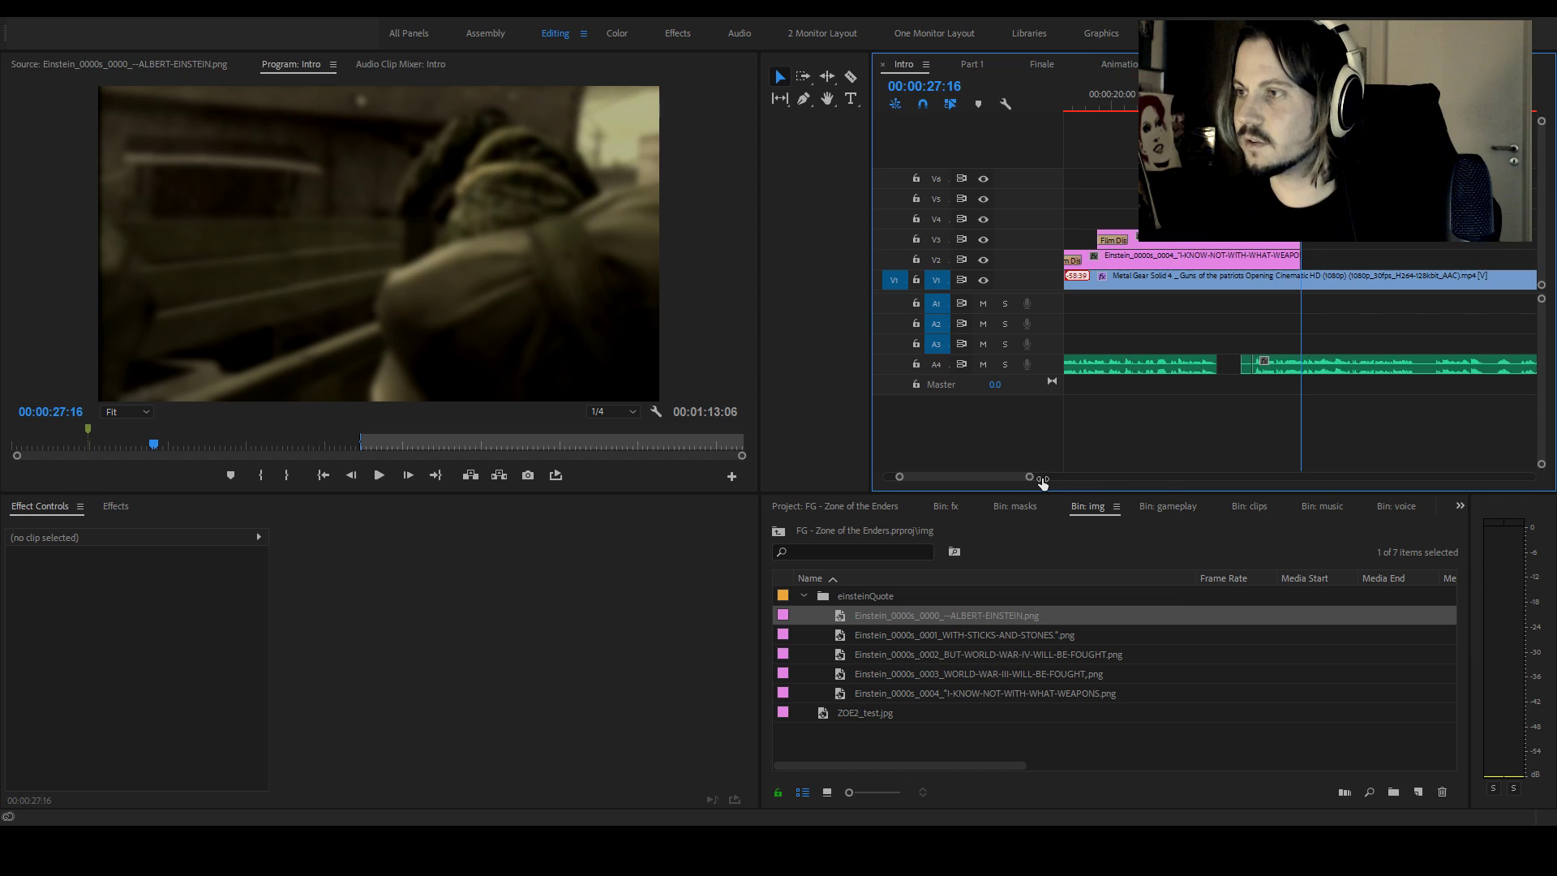
scroll(1014, 483, up, 2)
scroll(1014, 483, down, 1)
click(1141, 264)
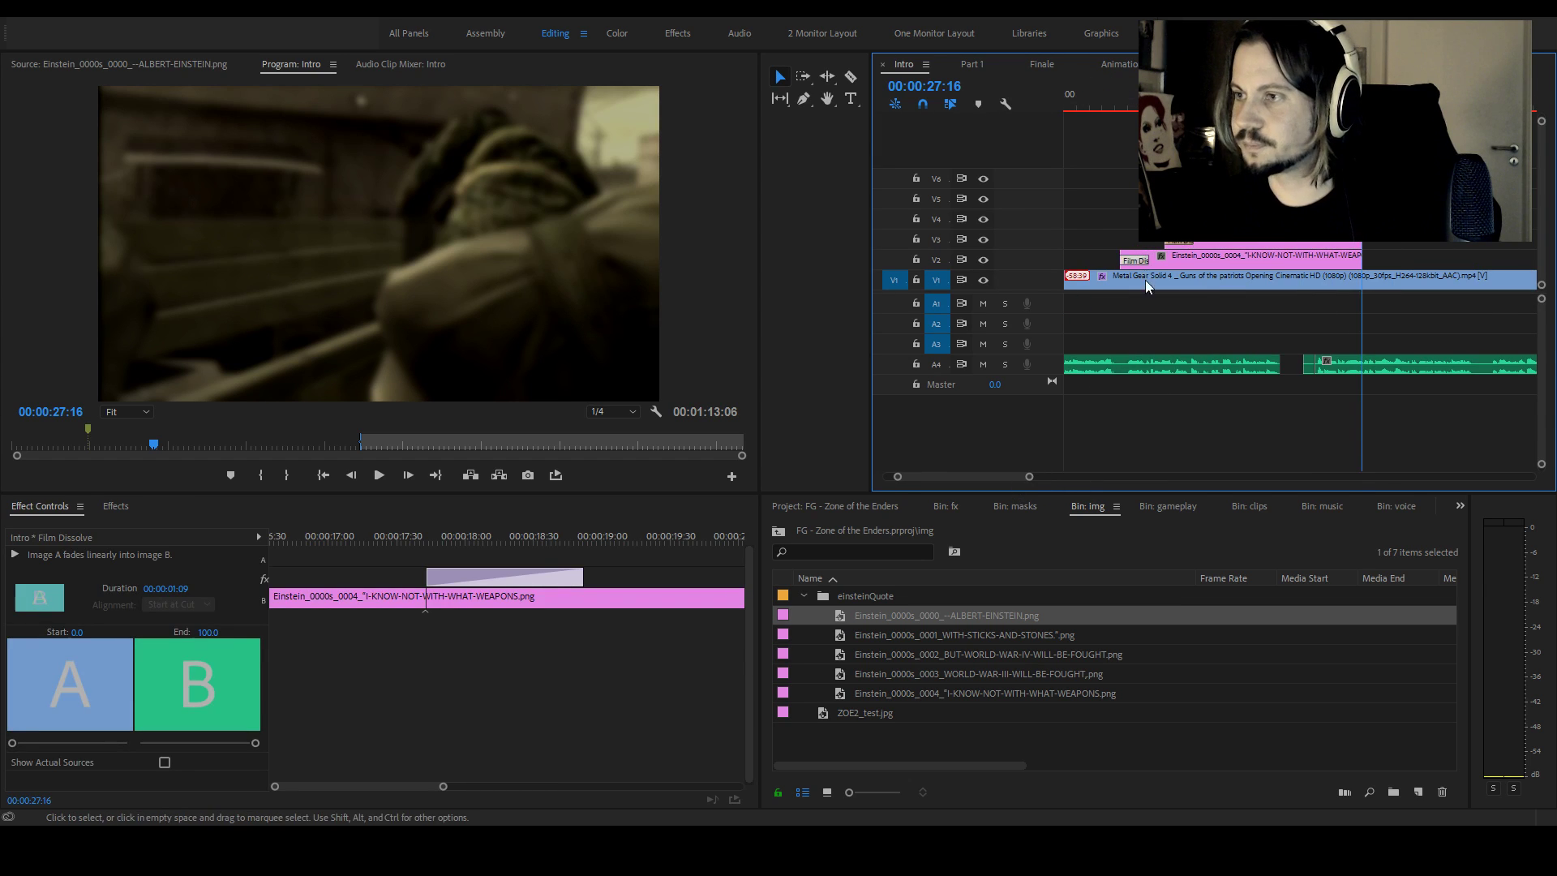
click(117, 506)
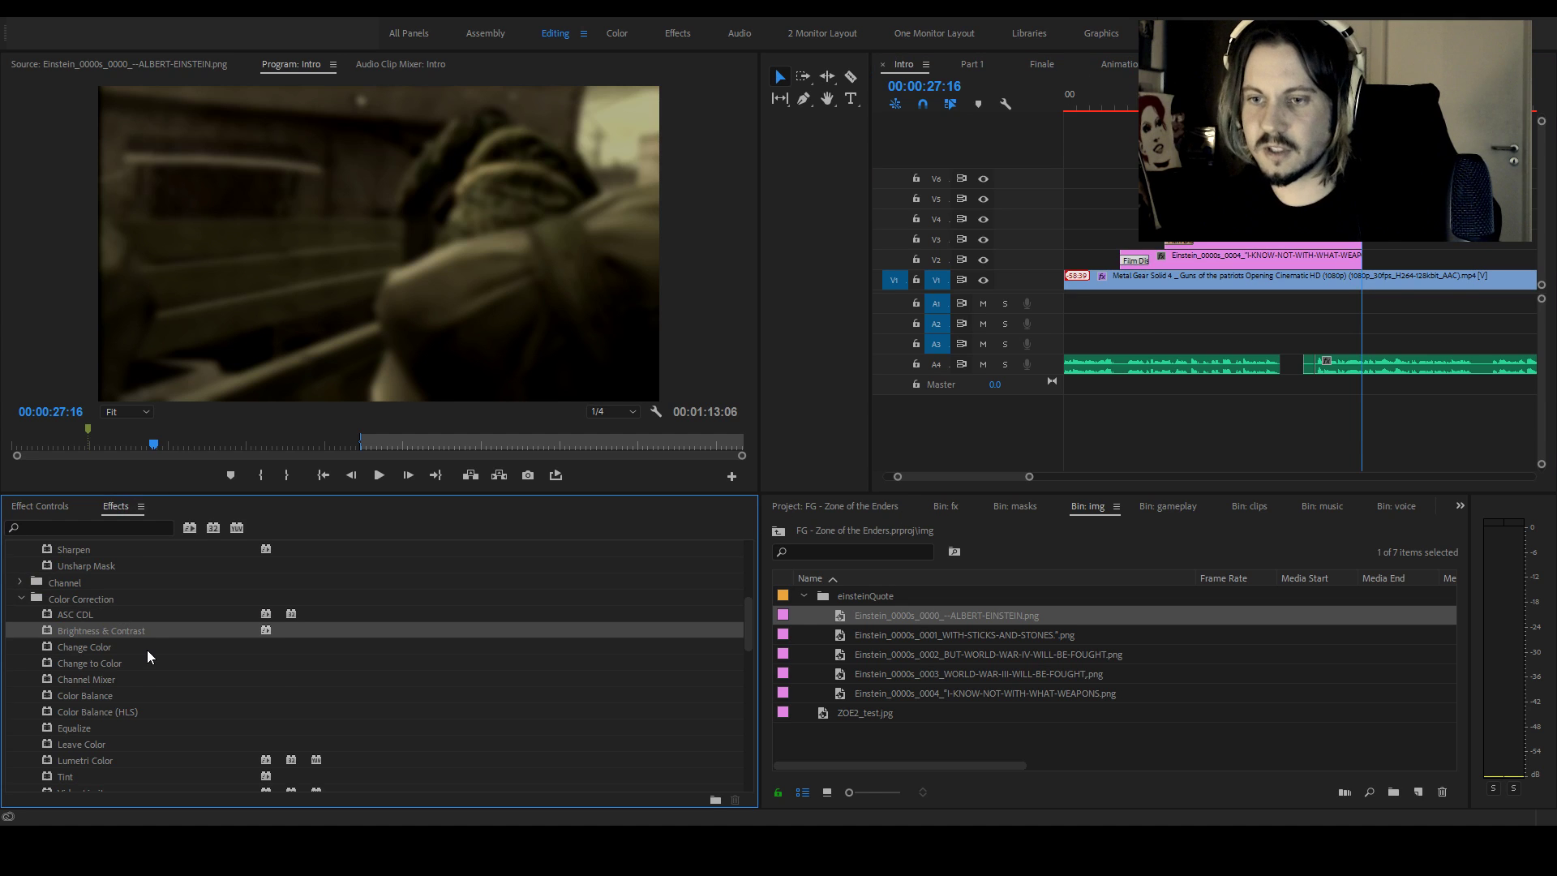
scroll(130, 658, down, 10)
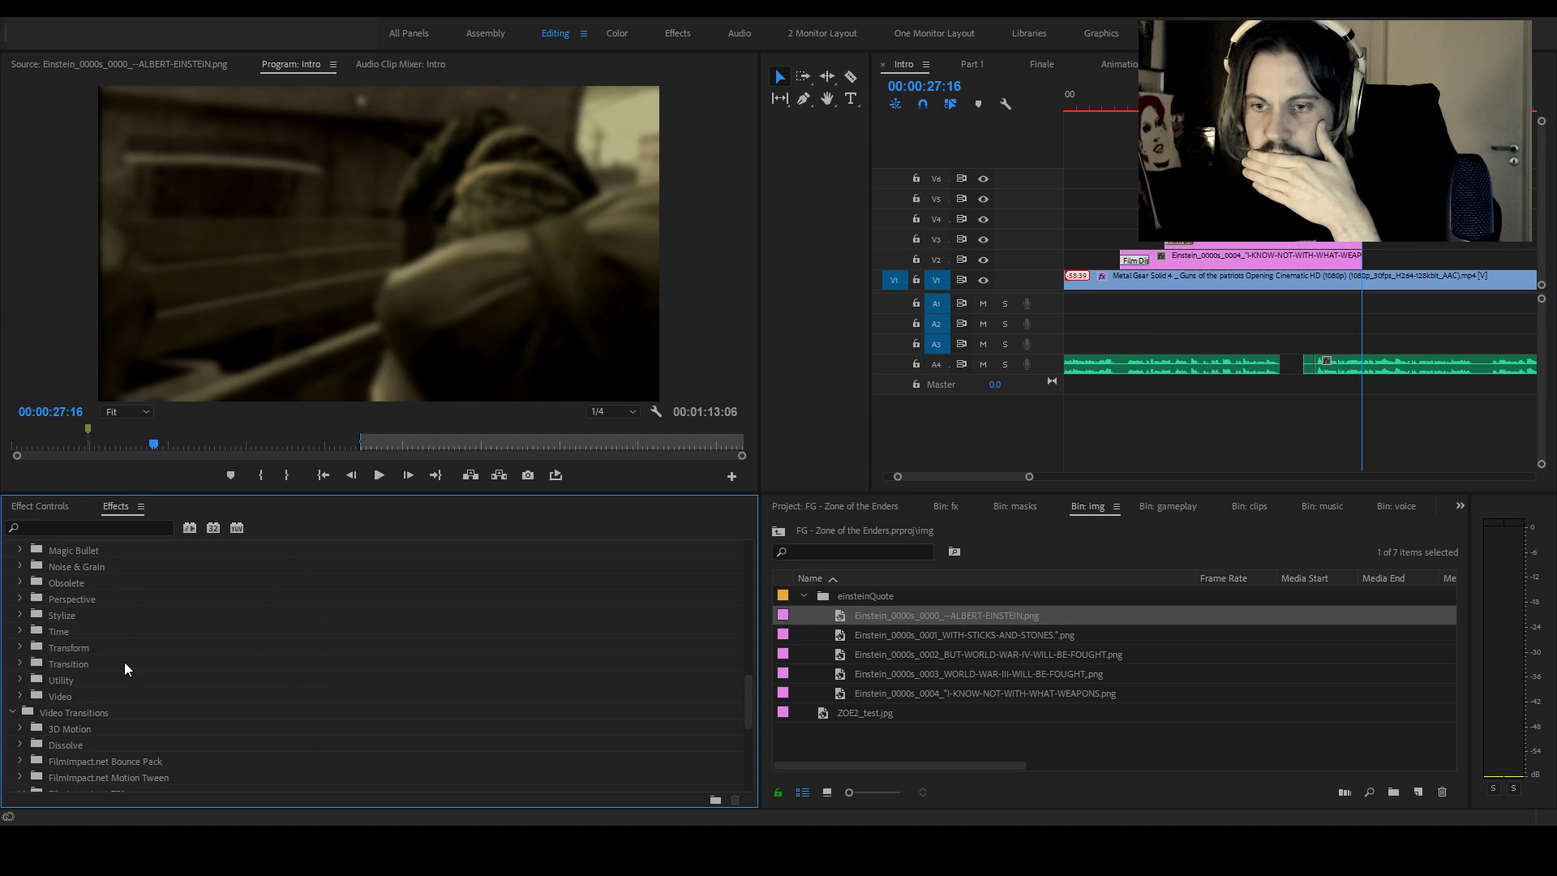
scroll(127, 665, up, 1)
drag(90, 600, 1348, 290)
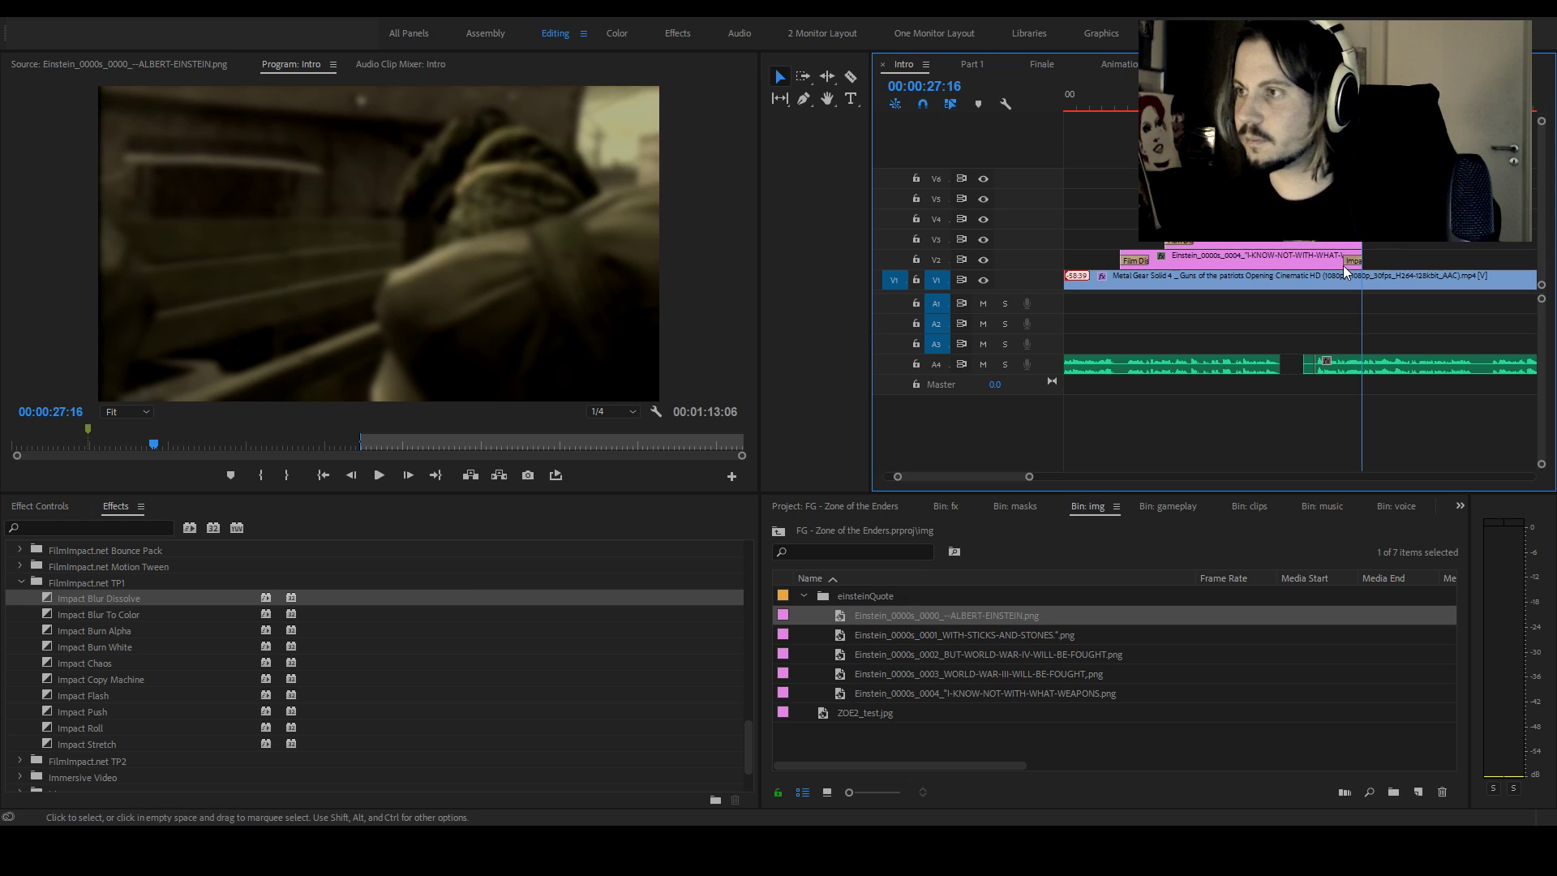
Set the Blur of the Impact Blur Dissolve to 60 and play back the blur-out from about 00:00:26:25
click(36, 507)
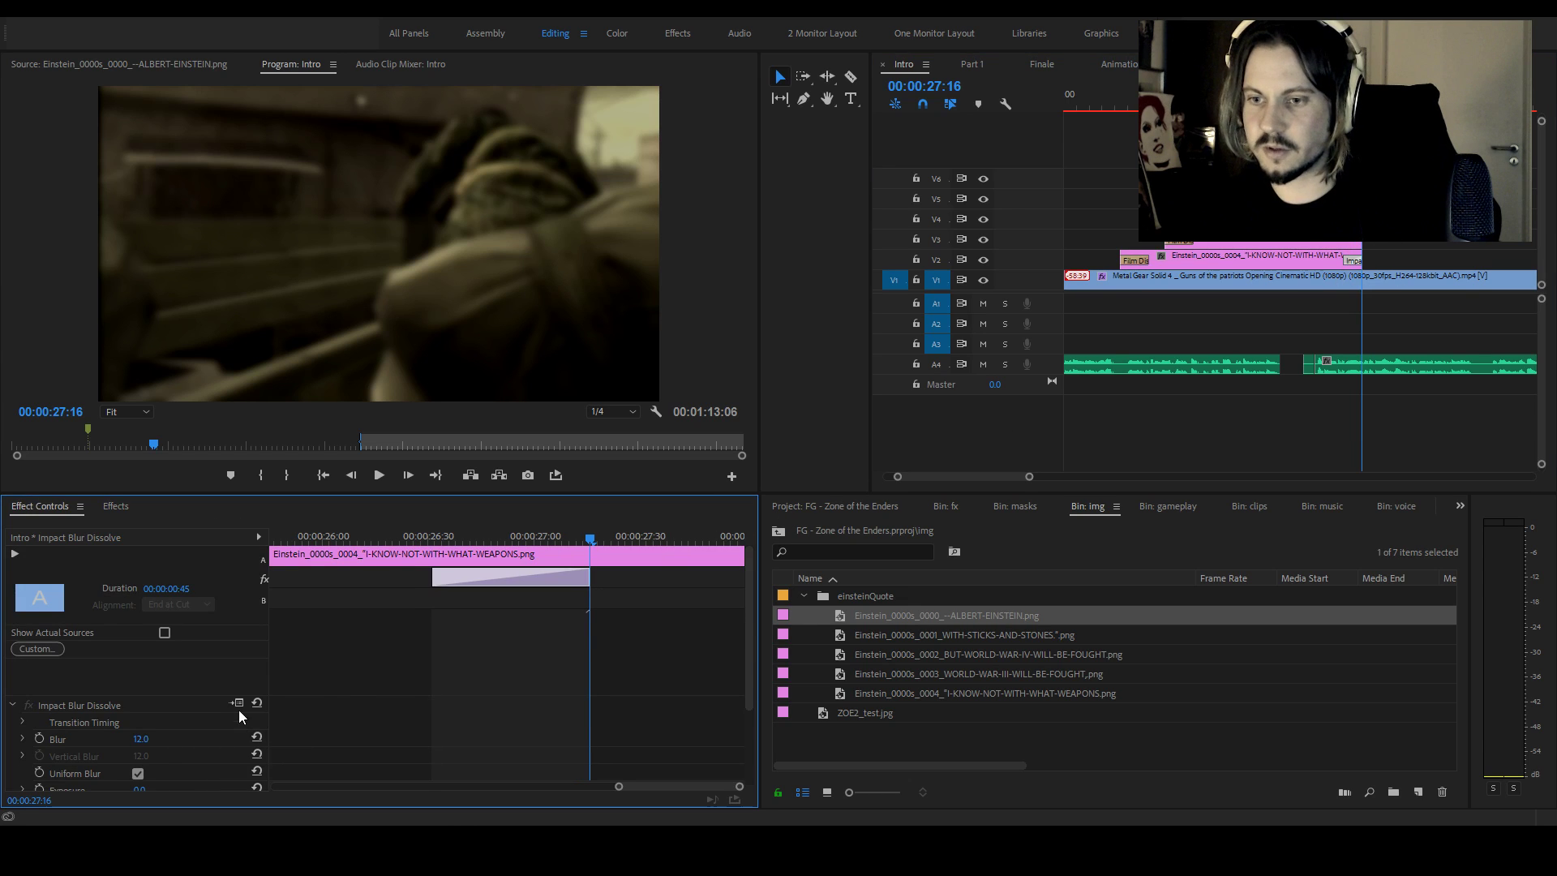
scroll(236, 714, down, 3)
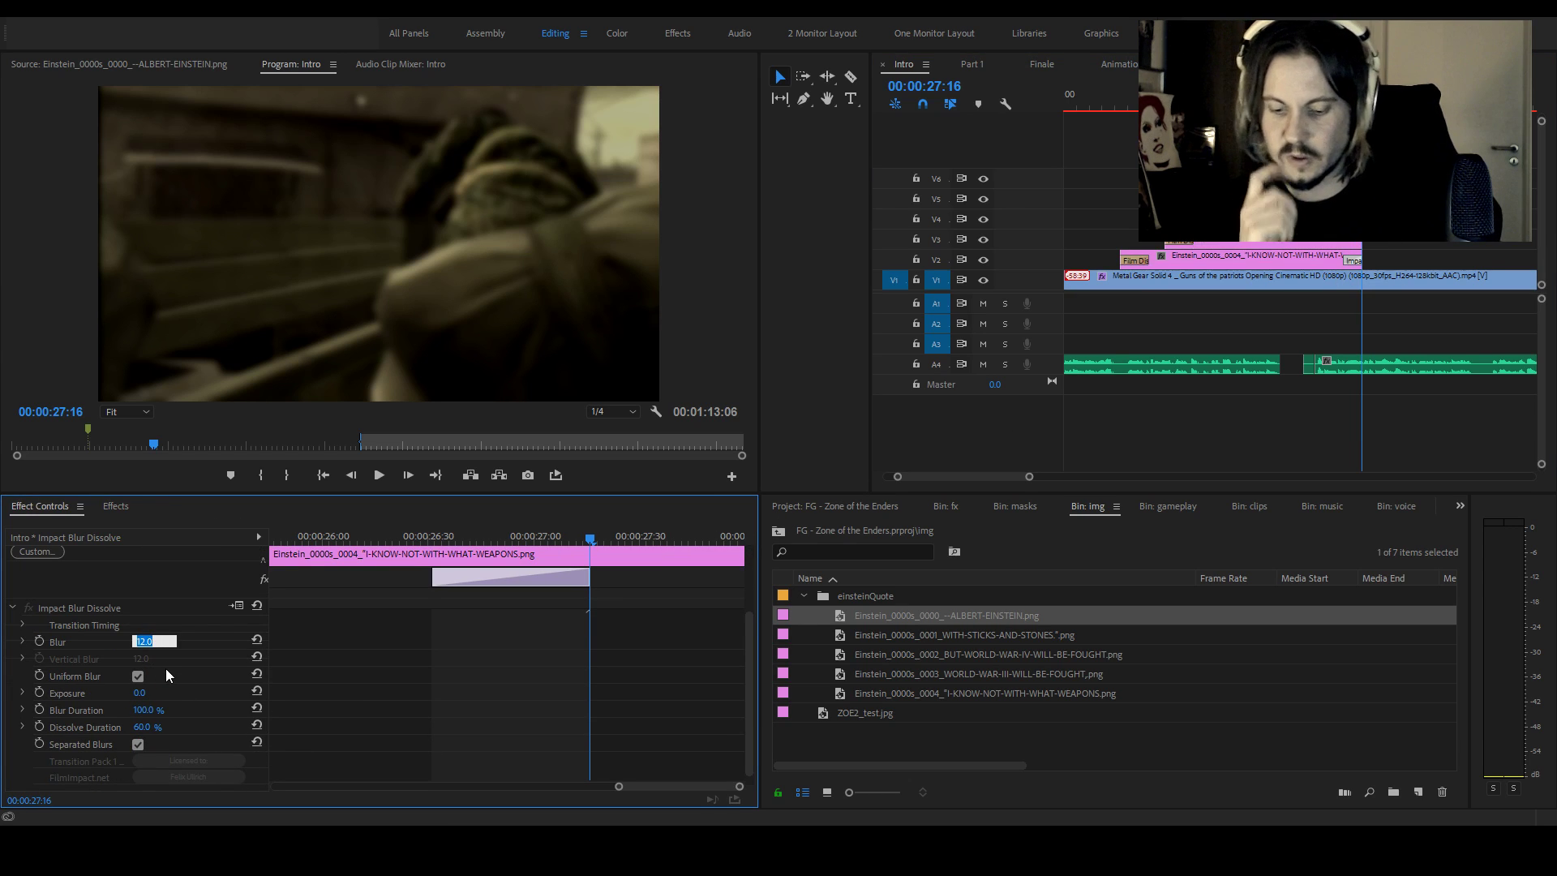
text(60)
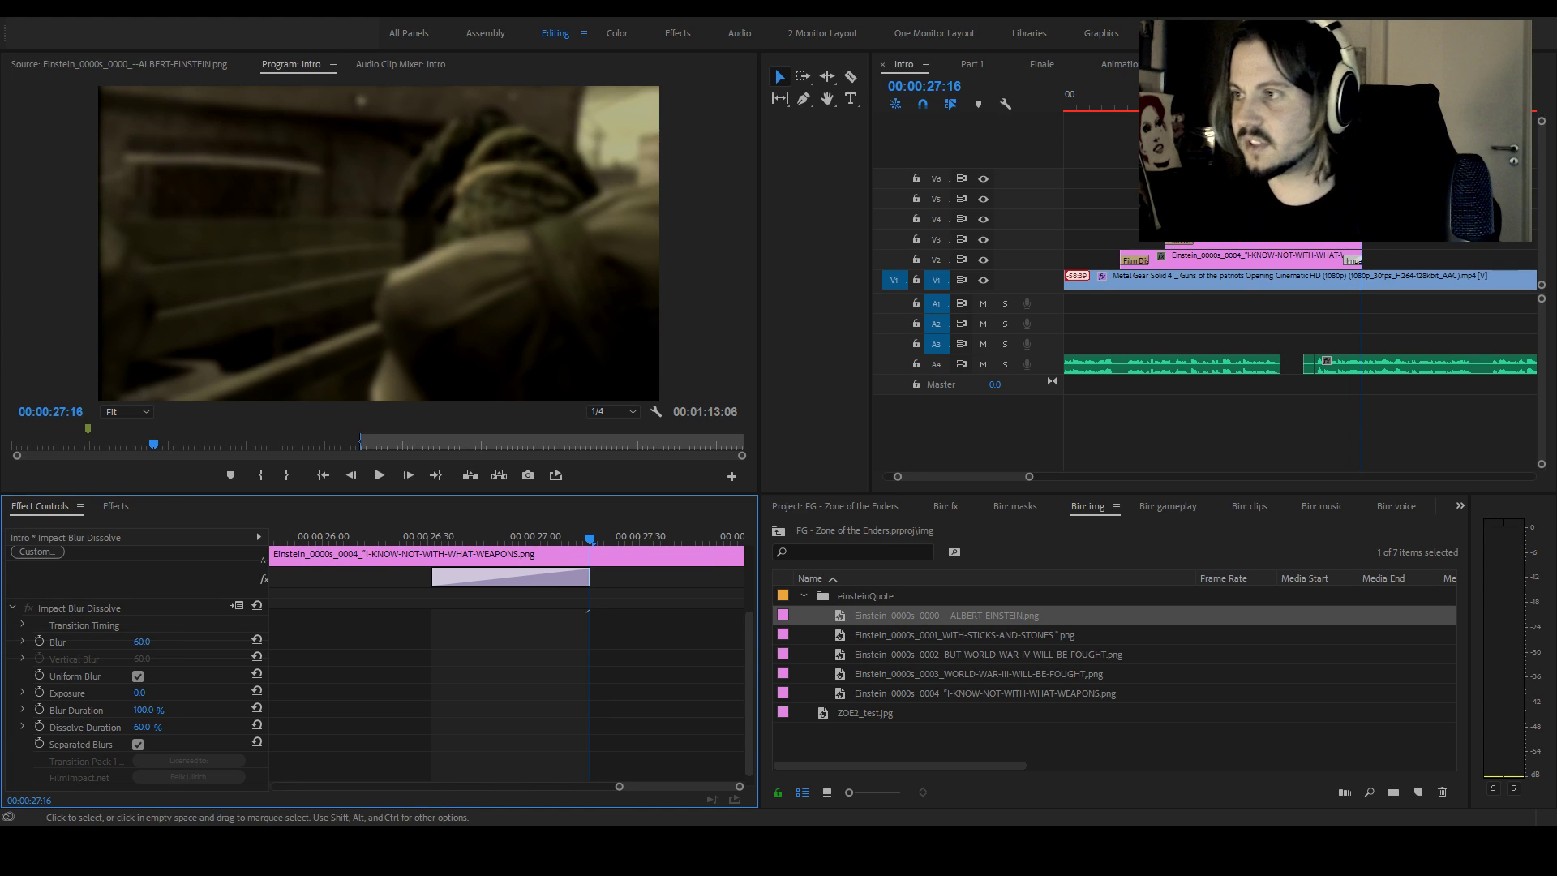
click(1340, 96)
key(space)
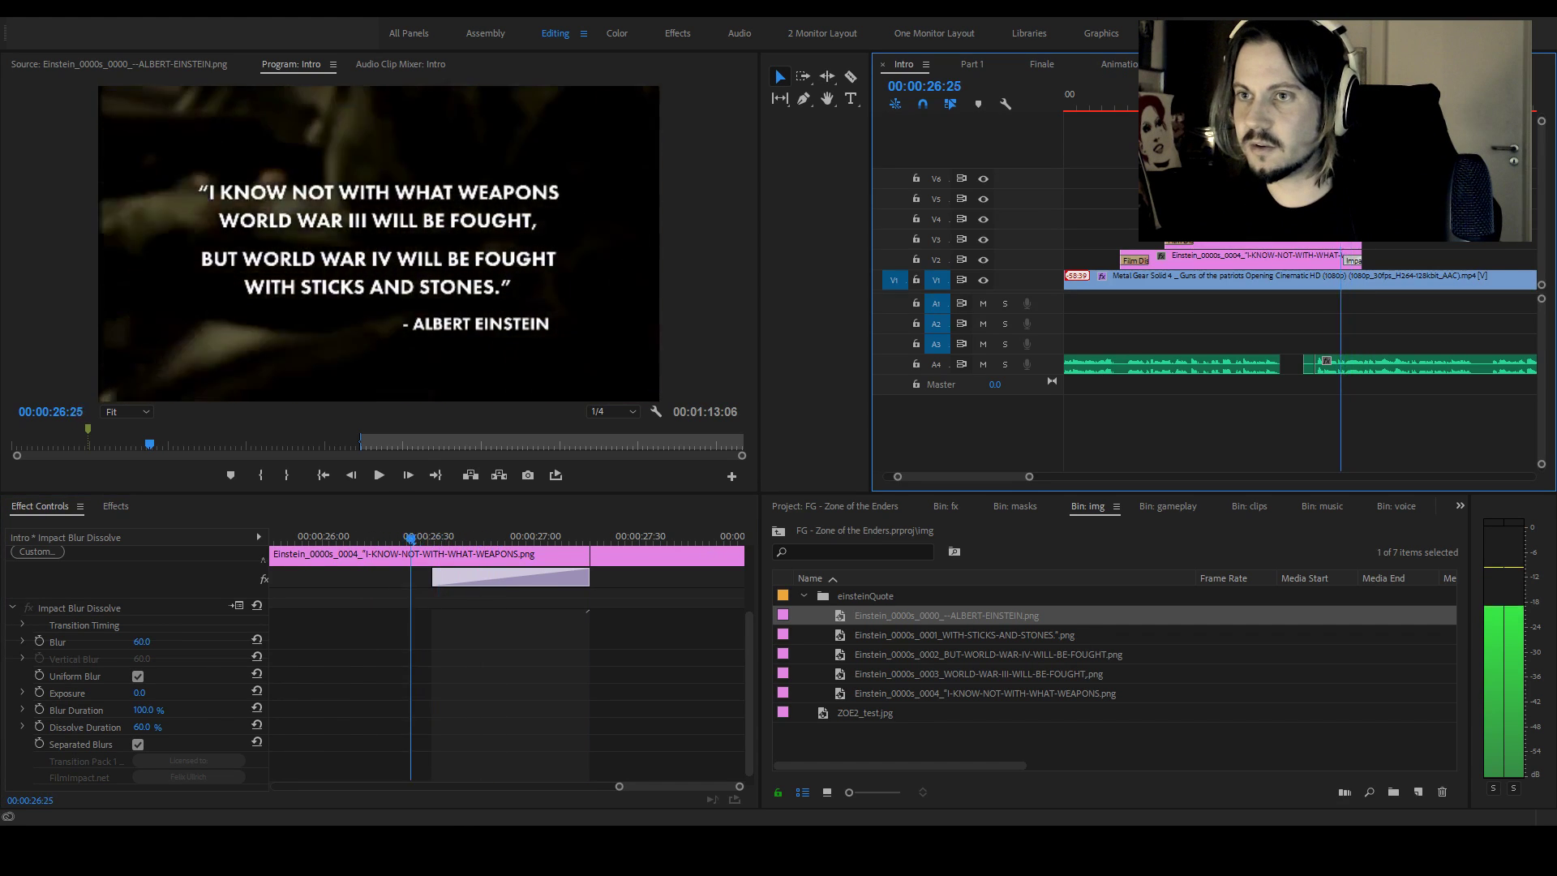
key(space)
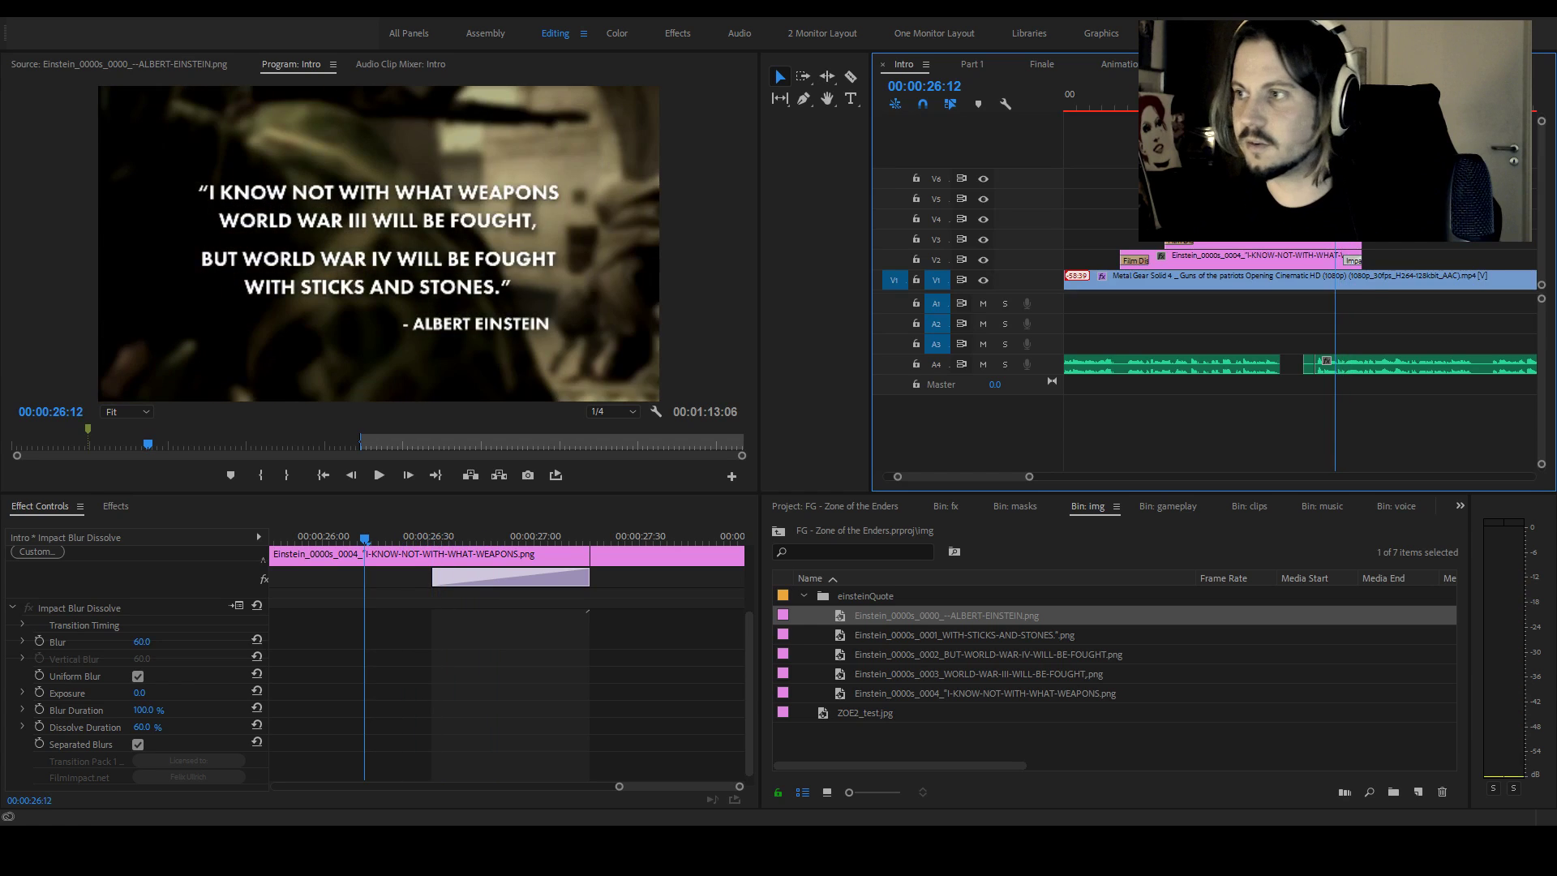
Try a 45-frame Film Dissolve at the end of the second quote line's clip on V3 and play it back
click(1371, 261)
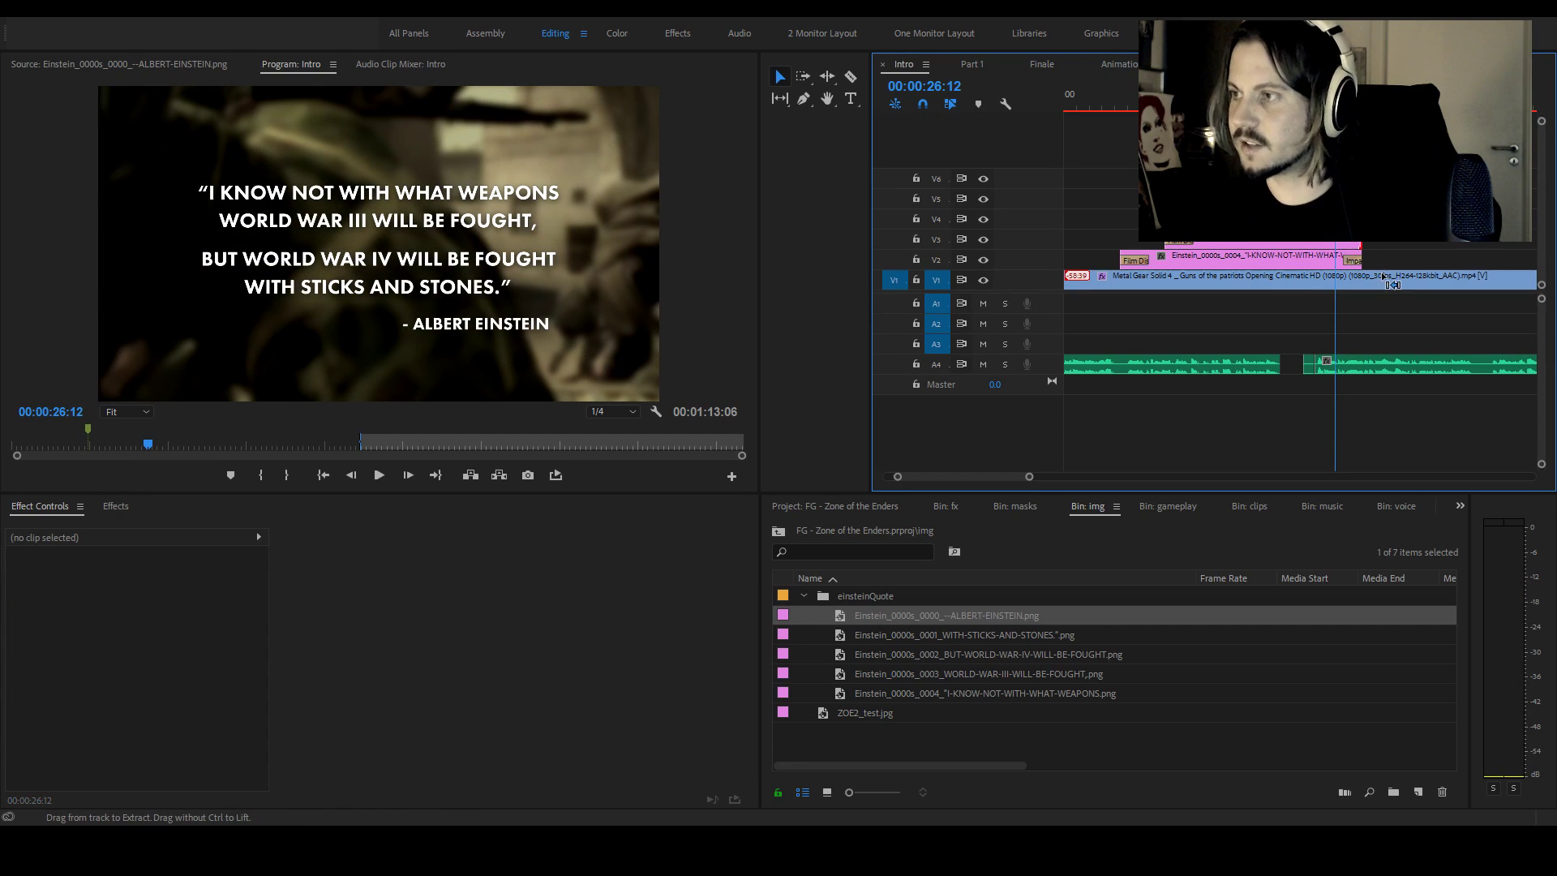
click(1358, 245)
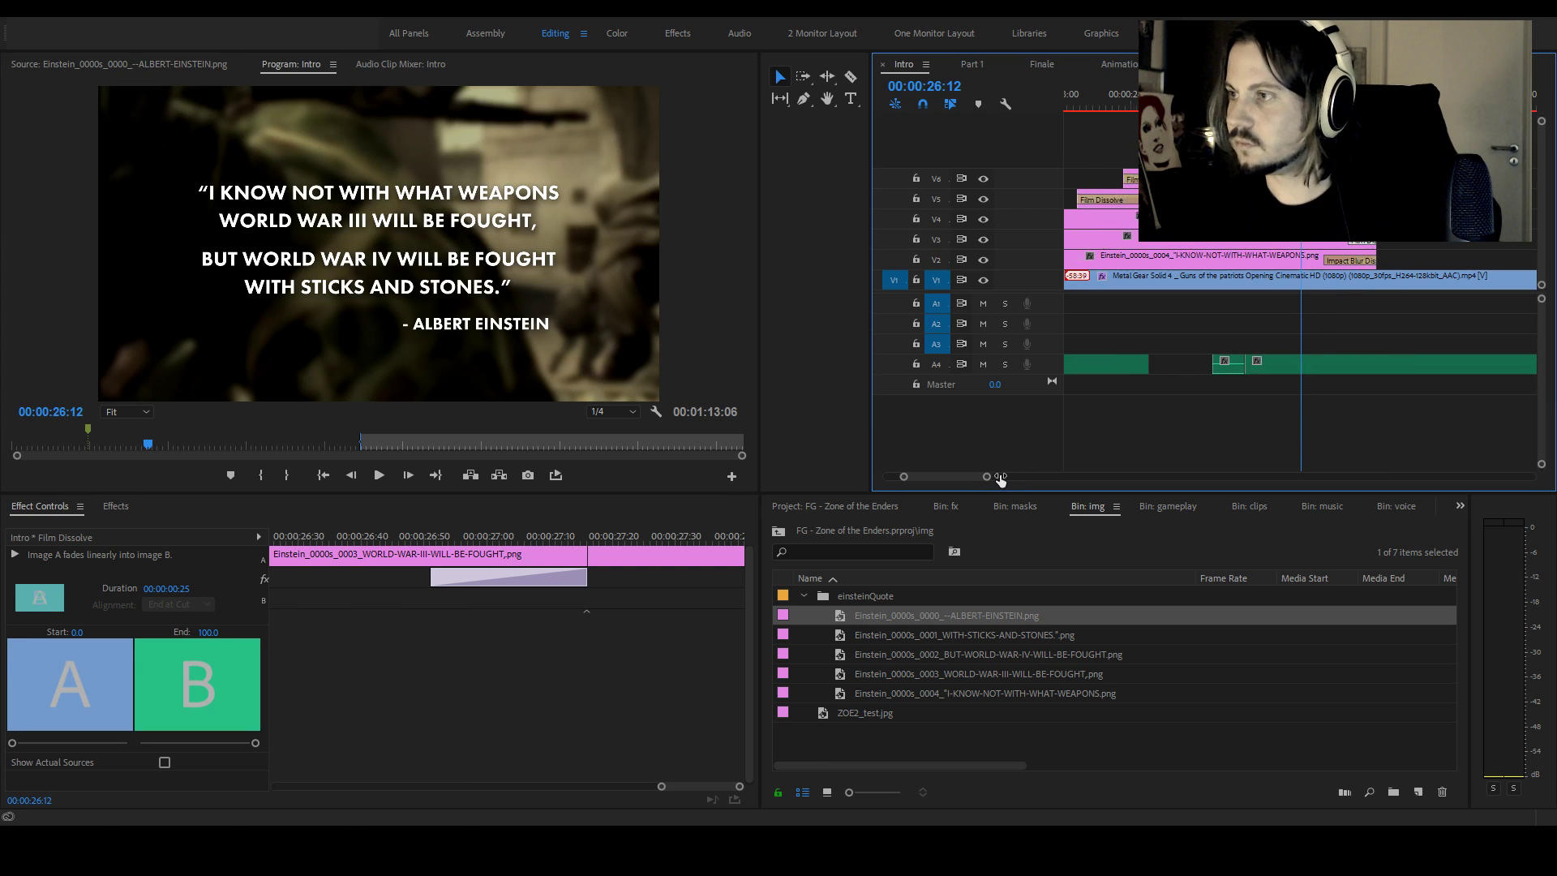
drag(1001, 480, 983, 479)
click(1359, 246)
drag(1363, 248, 1332, 243)
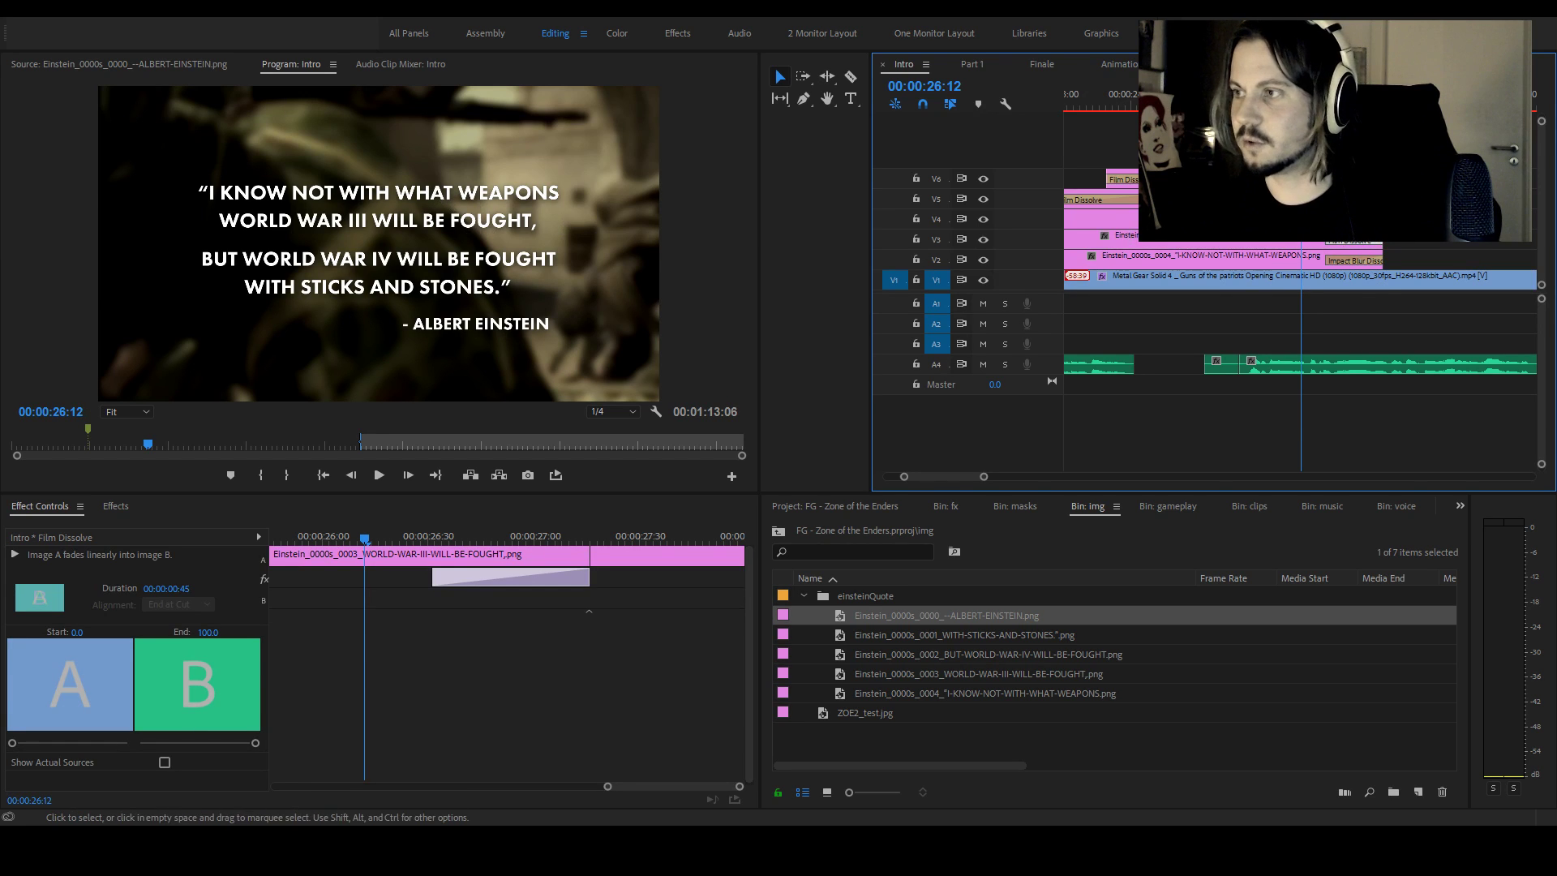
key(space)
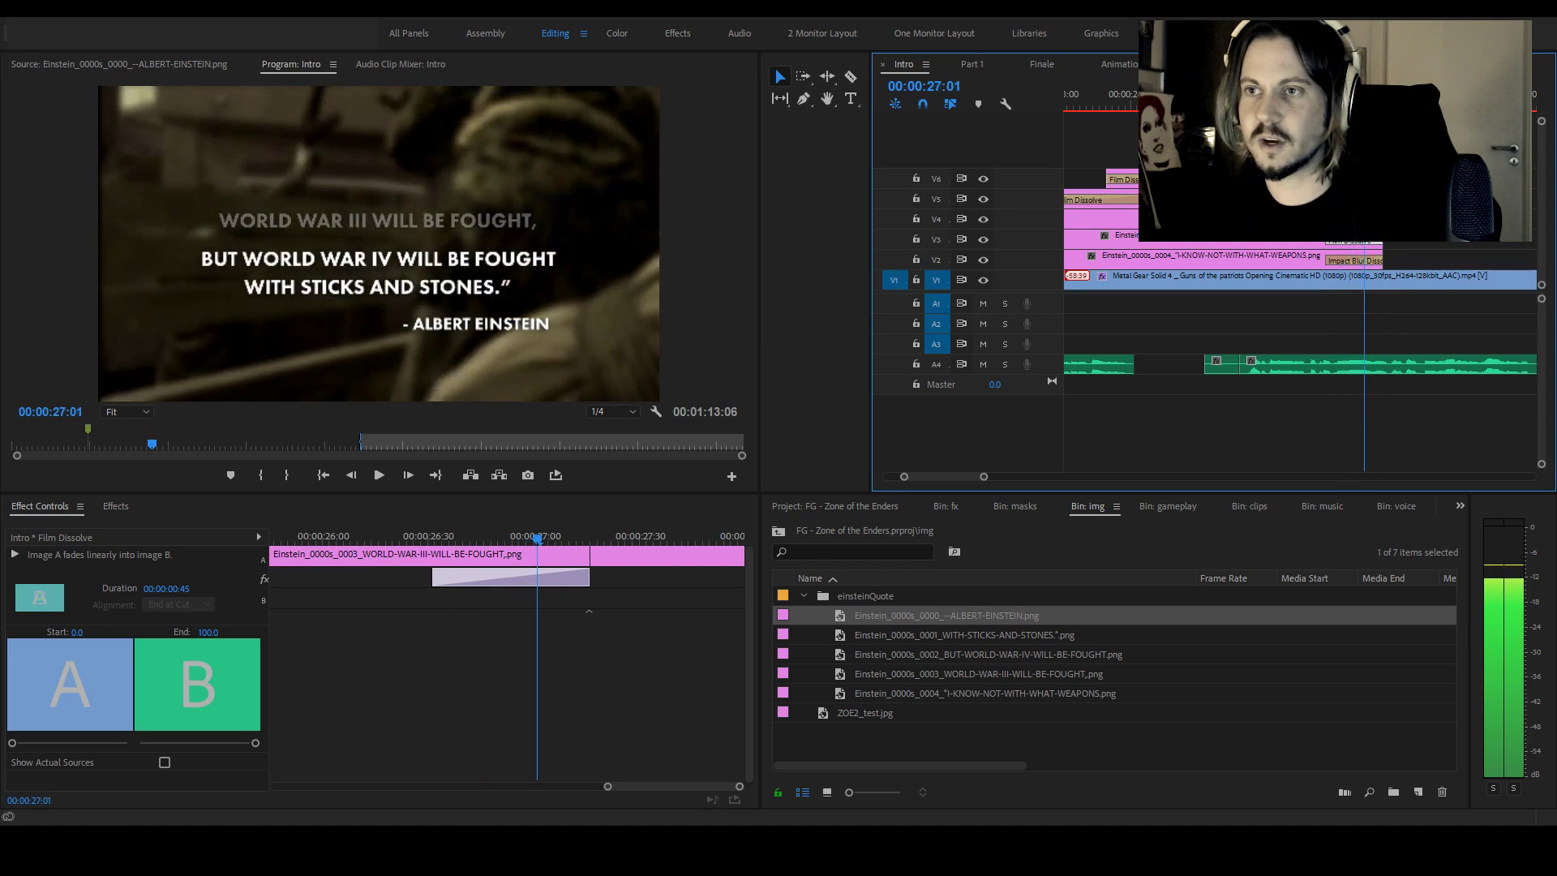
key(space)
click(1419, 265)
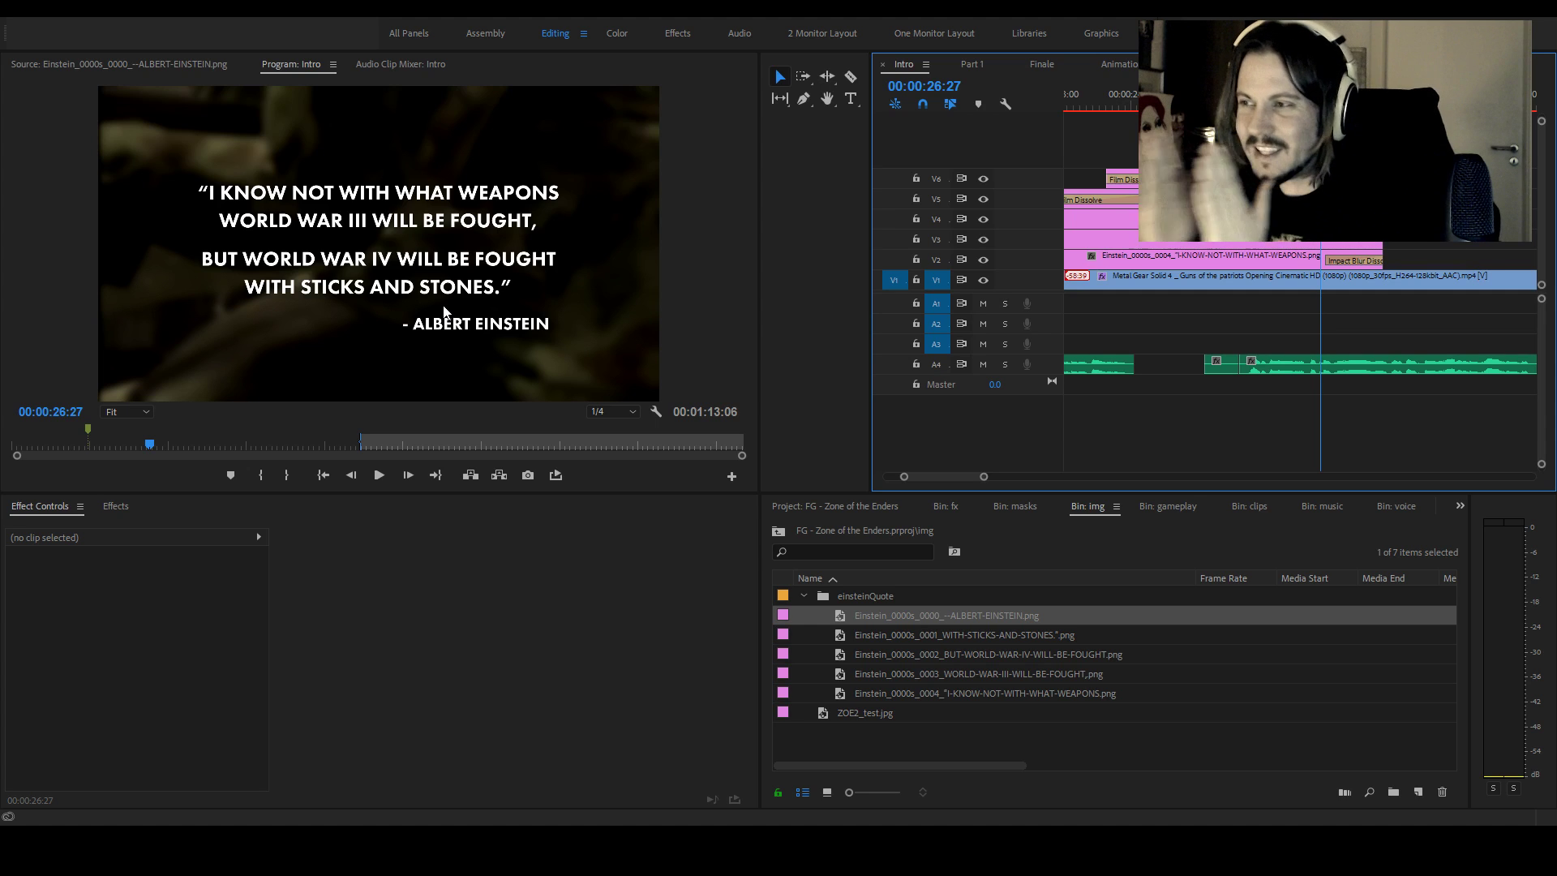
Stagger the ends of the quote clips above V2 in five-frame steps from 00:00:27:20 to 00:00:27:35
click(1194, 260)
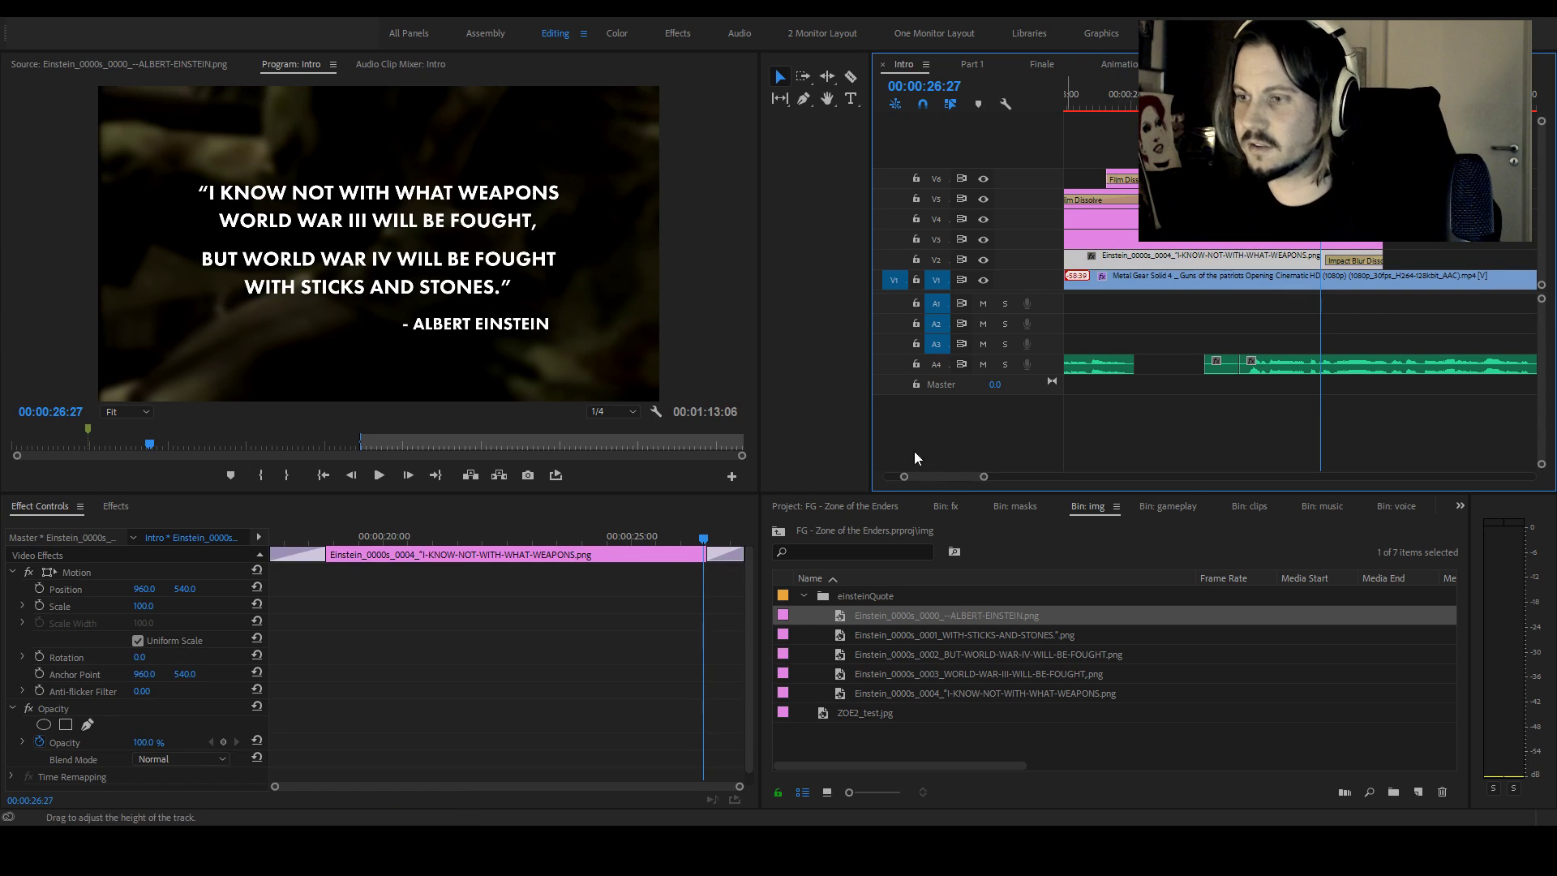
click(748, 539)
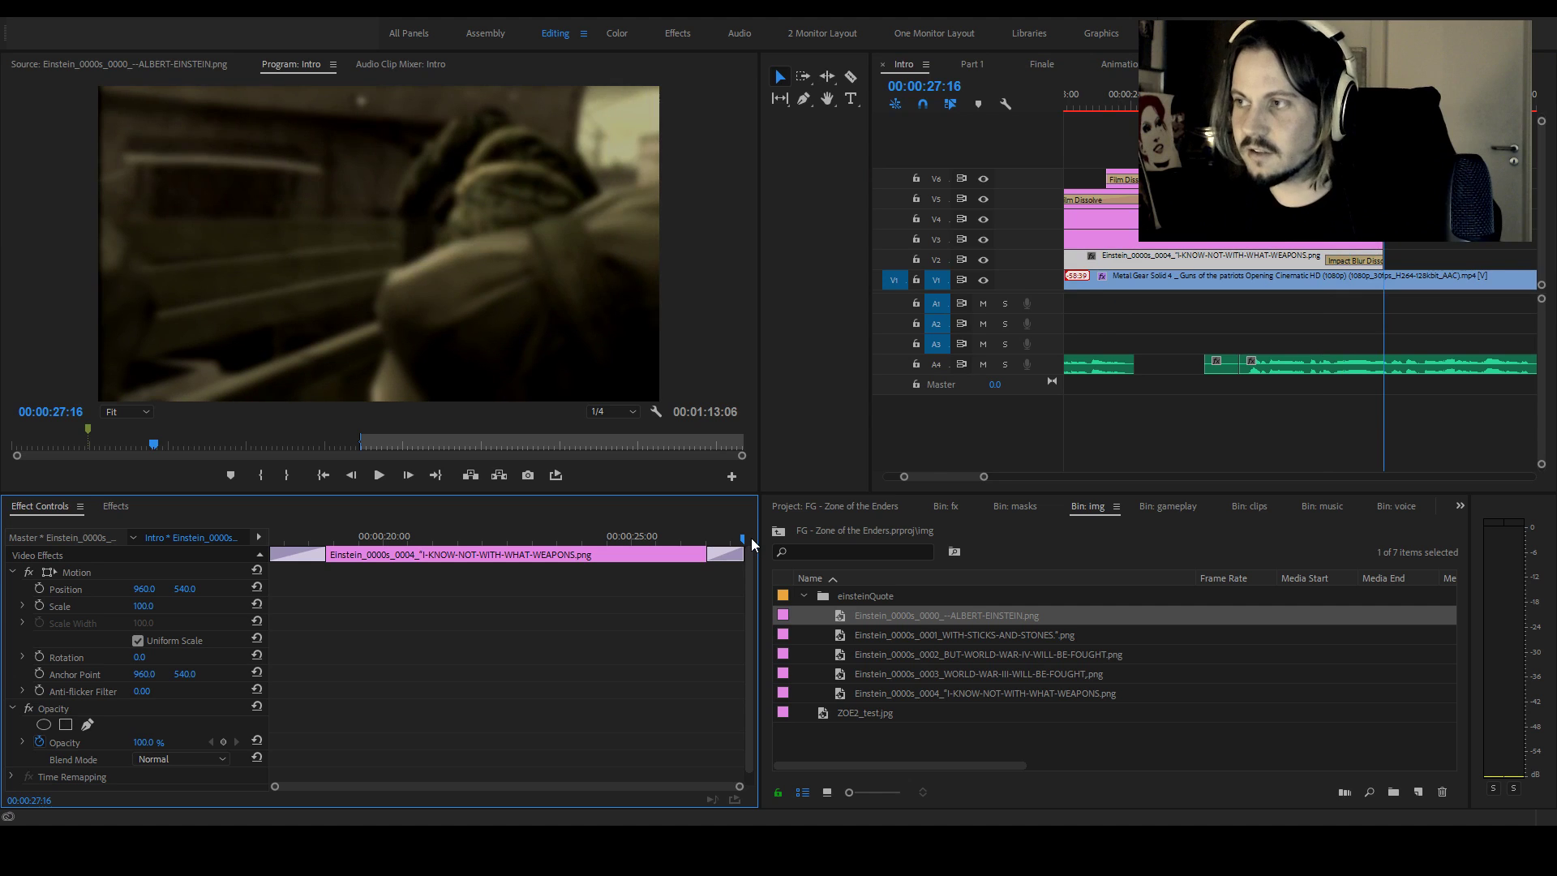
key(Left)
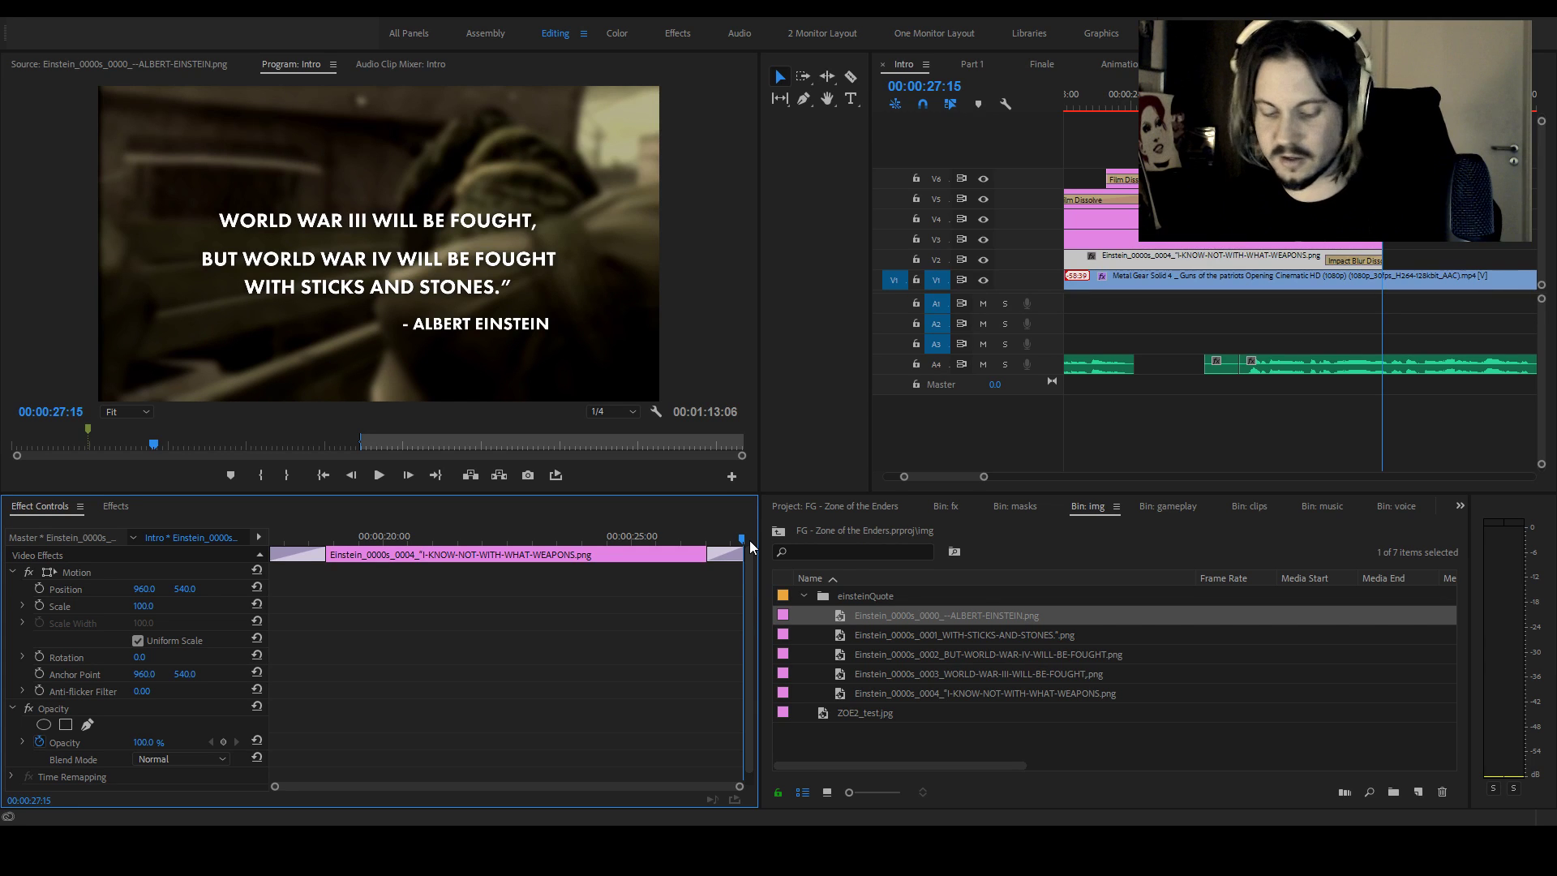
key(shift+Right)
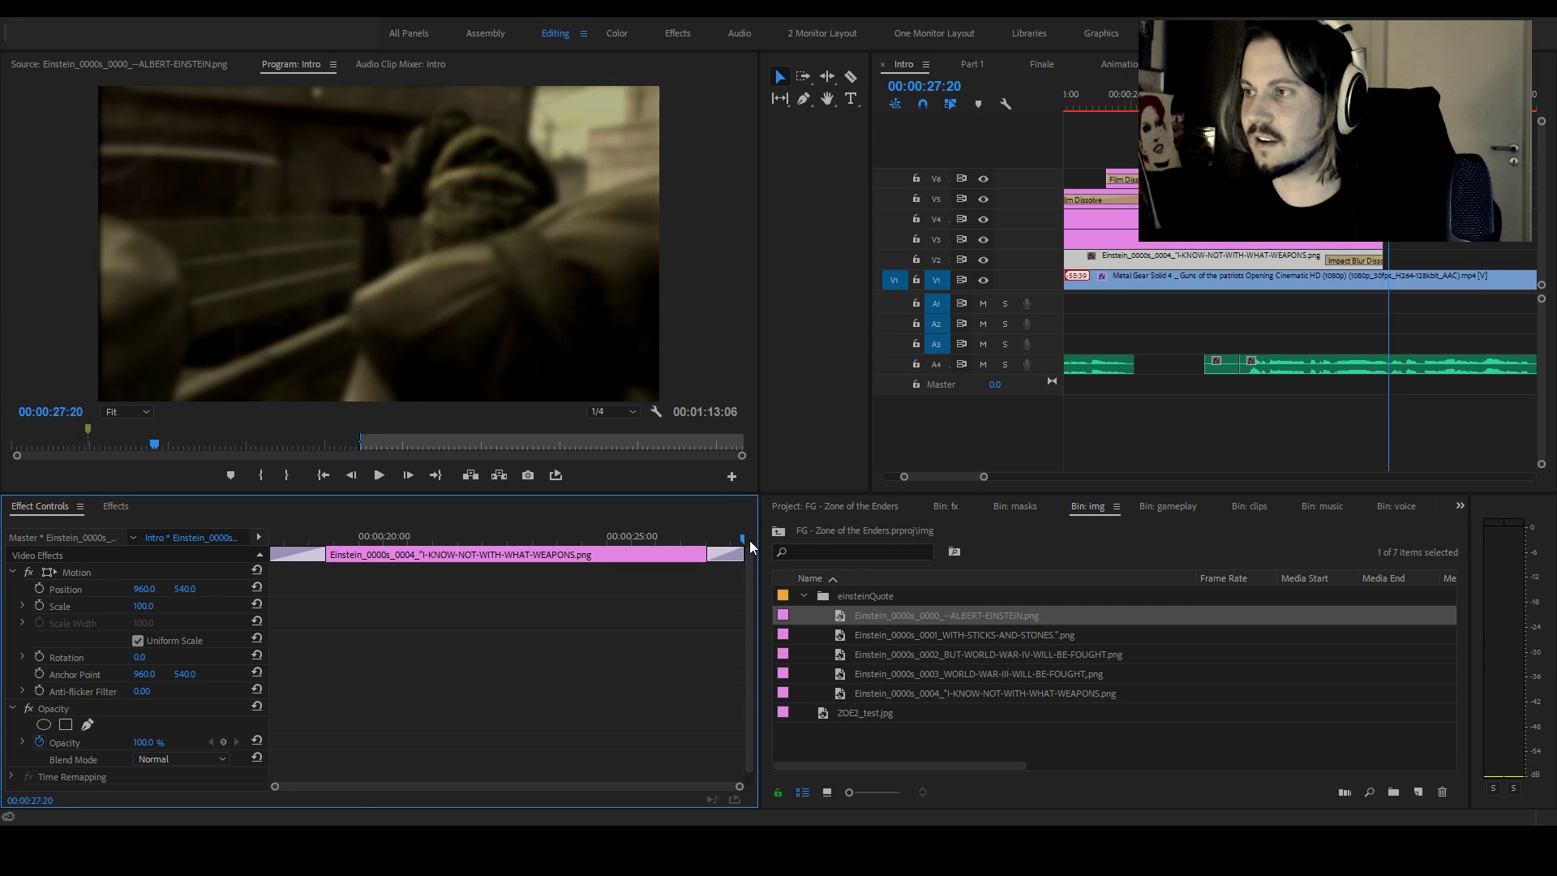
click(1360, 283)
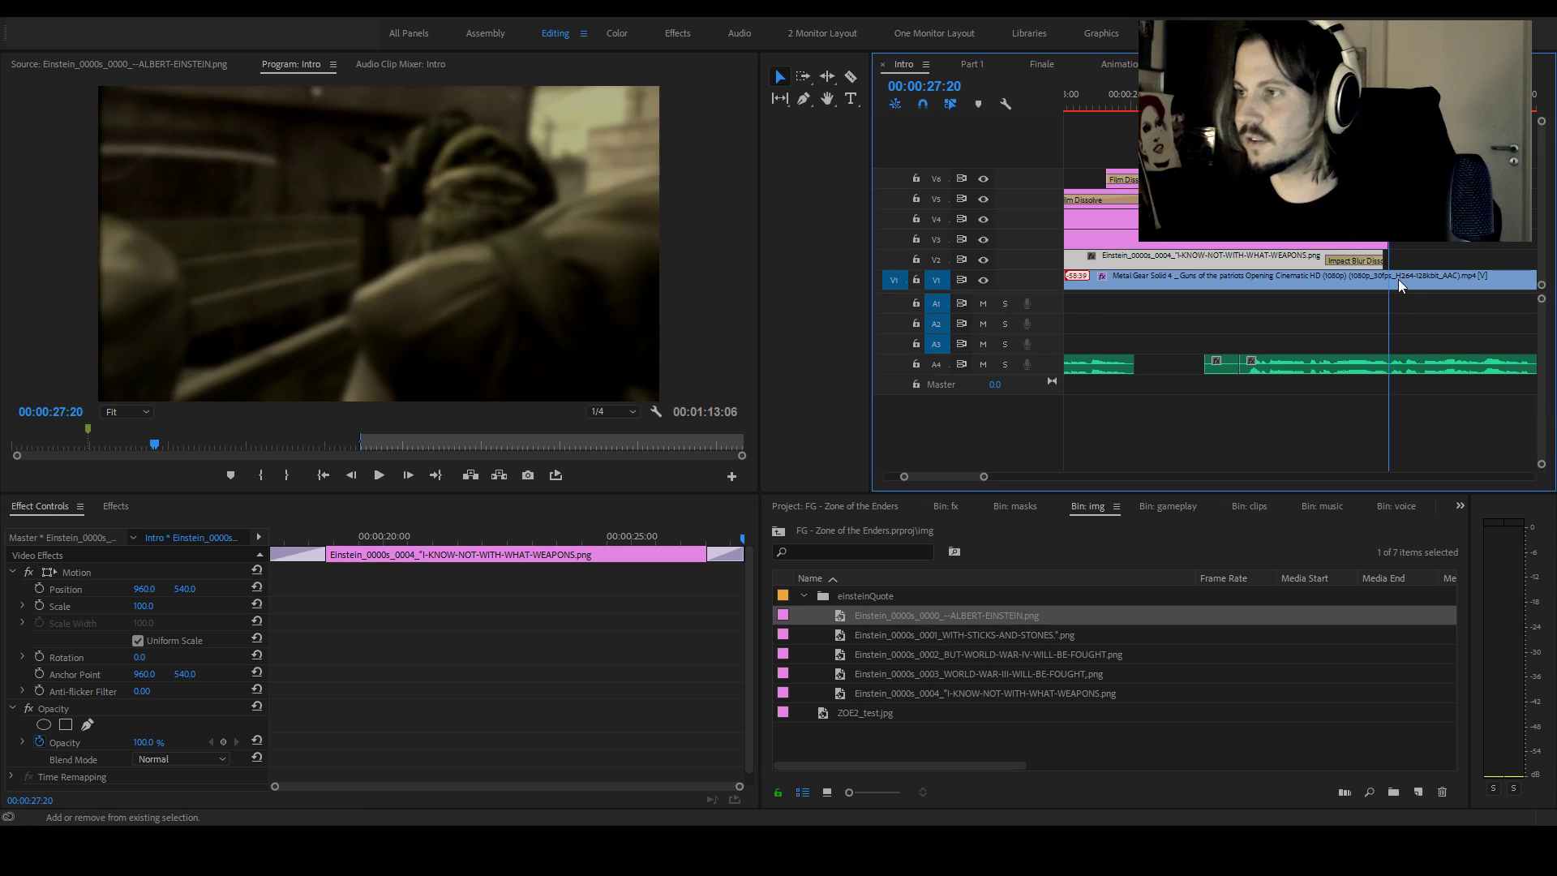
key(shift+Right)
key(shift+Right)
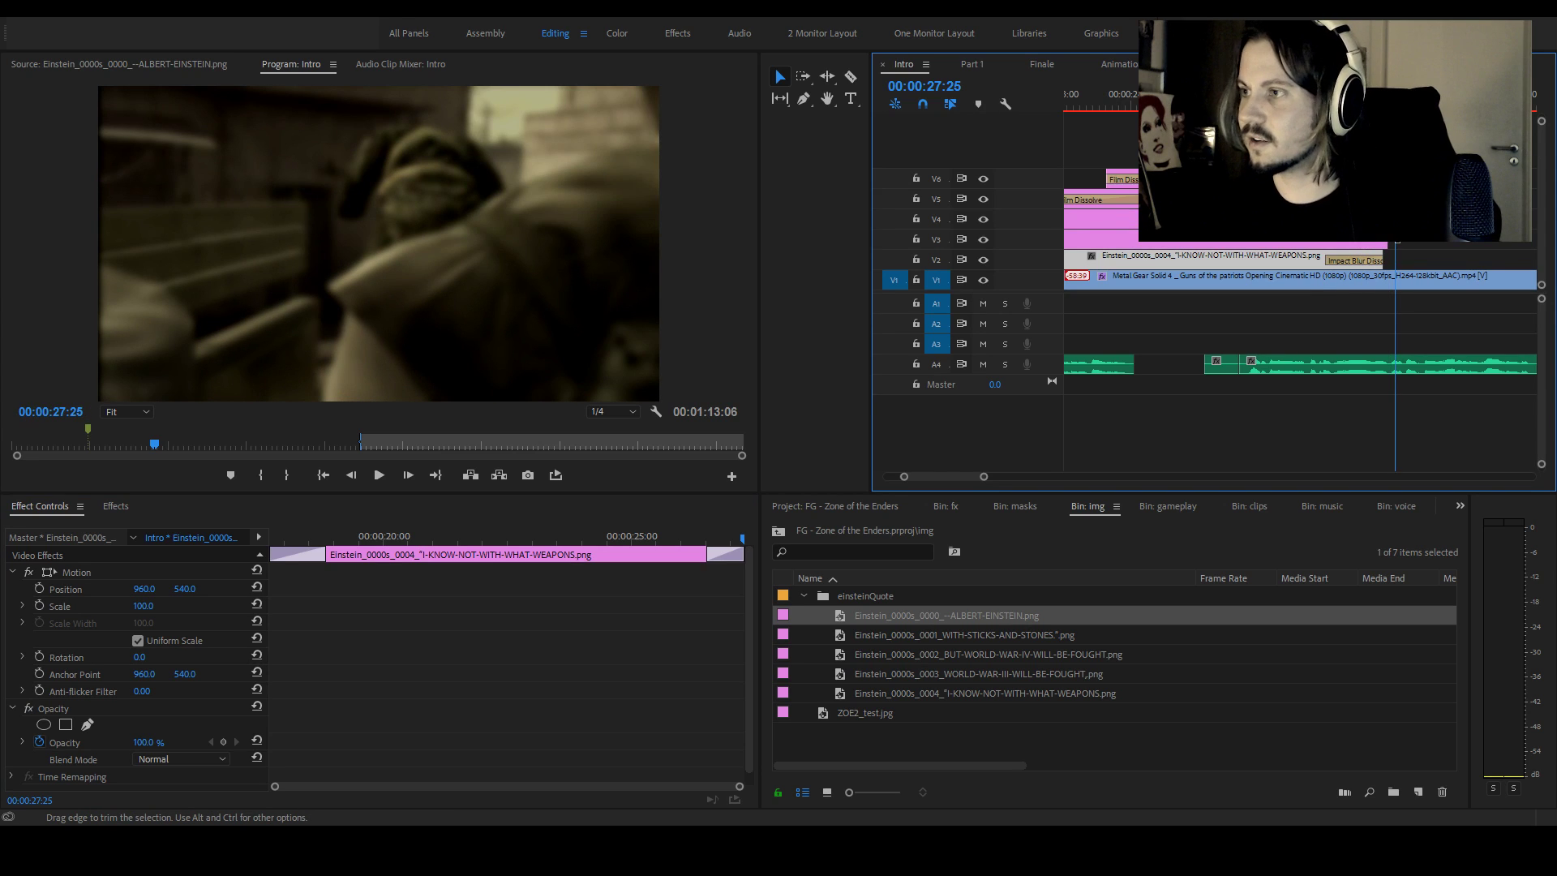
key(shift+Right)
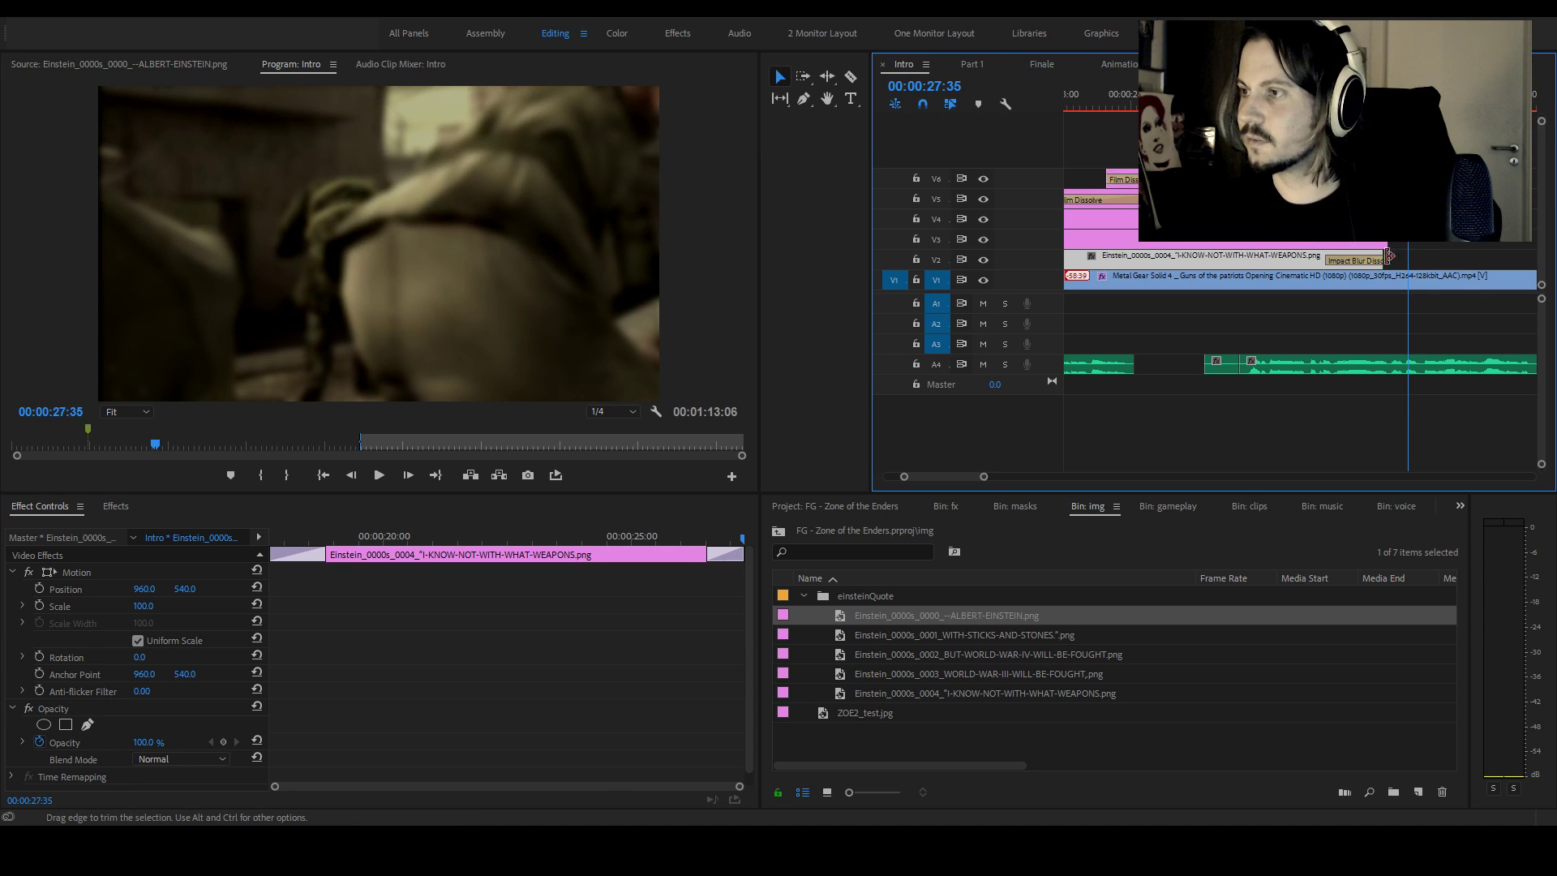
Copy the Impact Blur Dissolve from the V2 quote clip onto the ends of the quote clips above it
click(1381, 260)
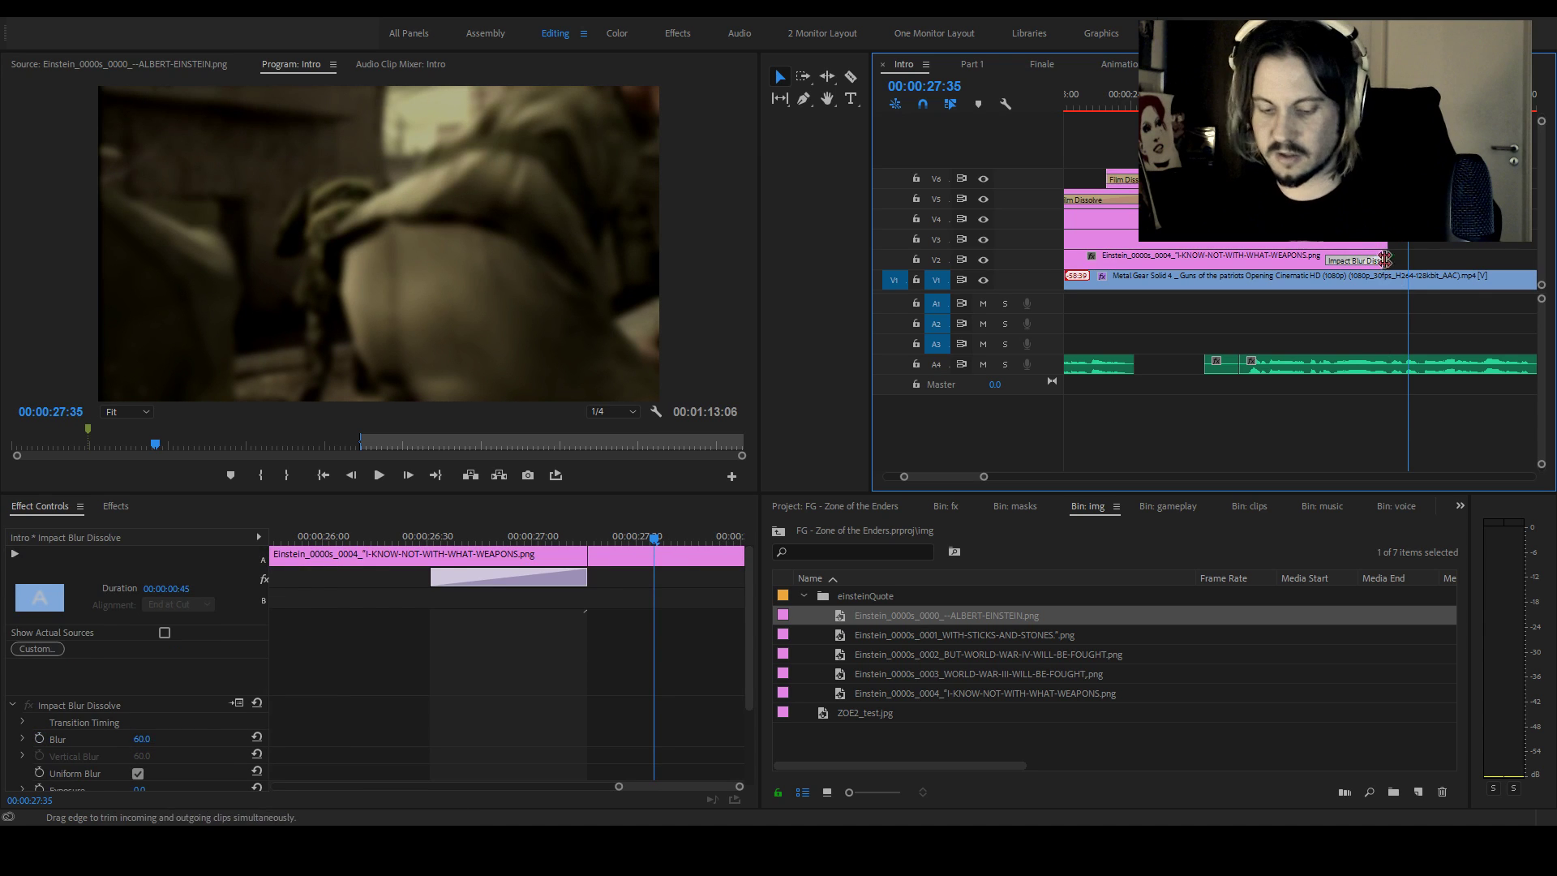
click(1385, 244)
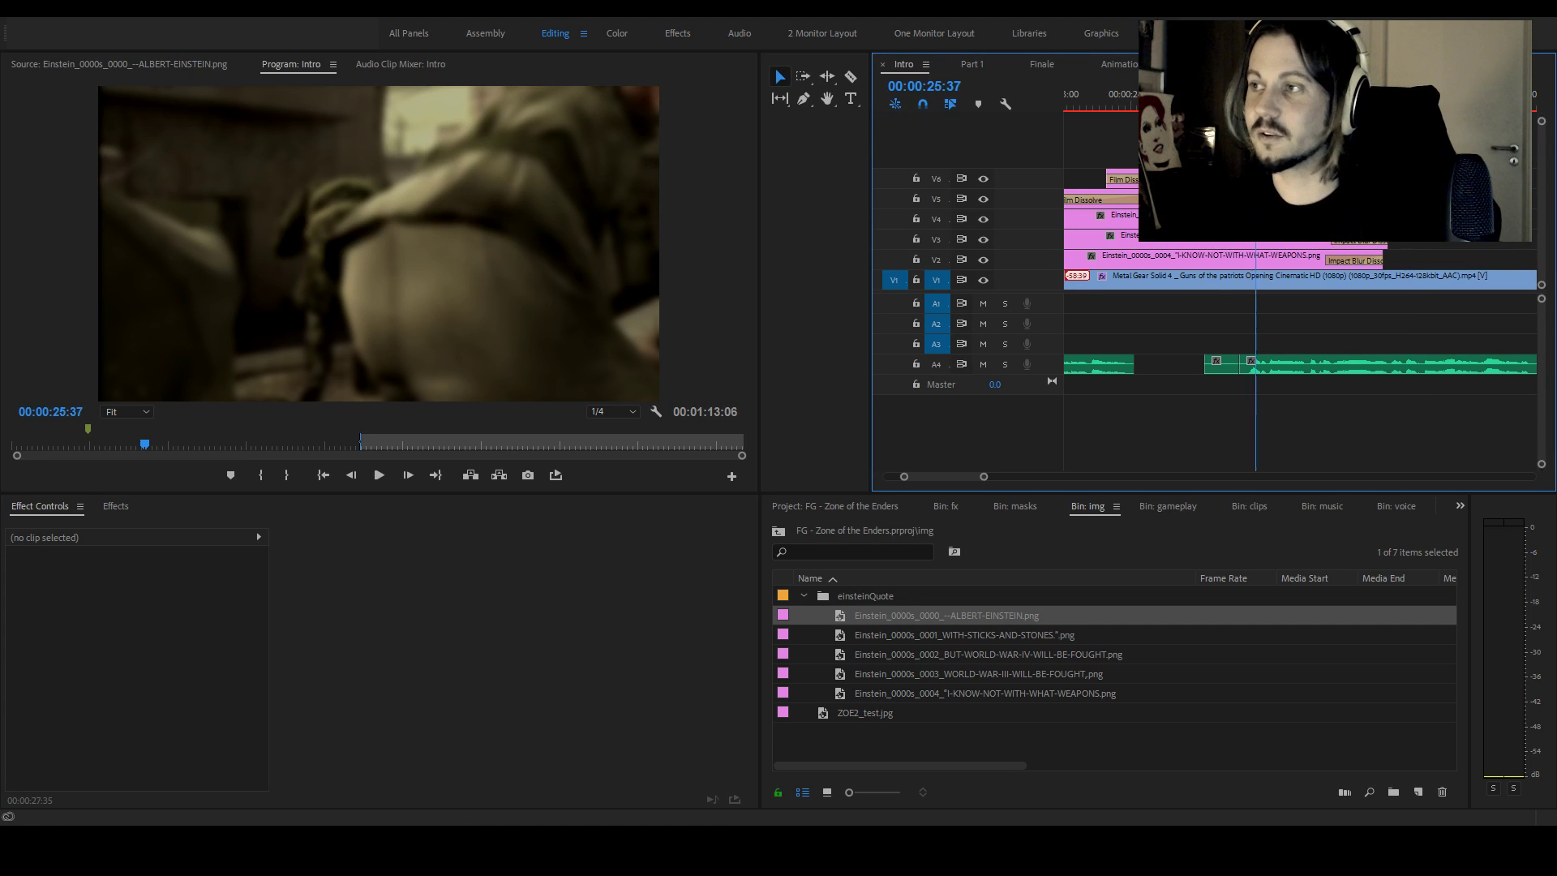
Play back the staggered blur-out of the quote lines from about 00:00:25:36 to 00:00:27:28
key(Up)
drag(984, 477, 1000, 480)
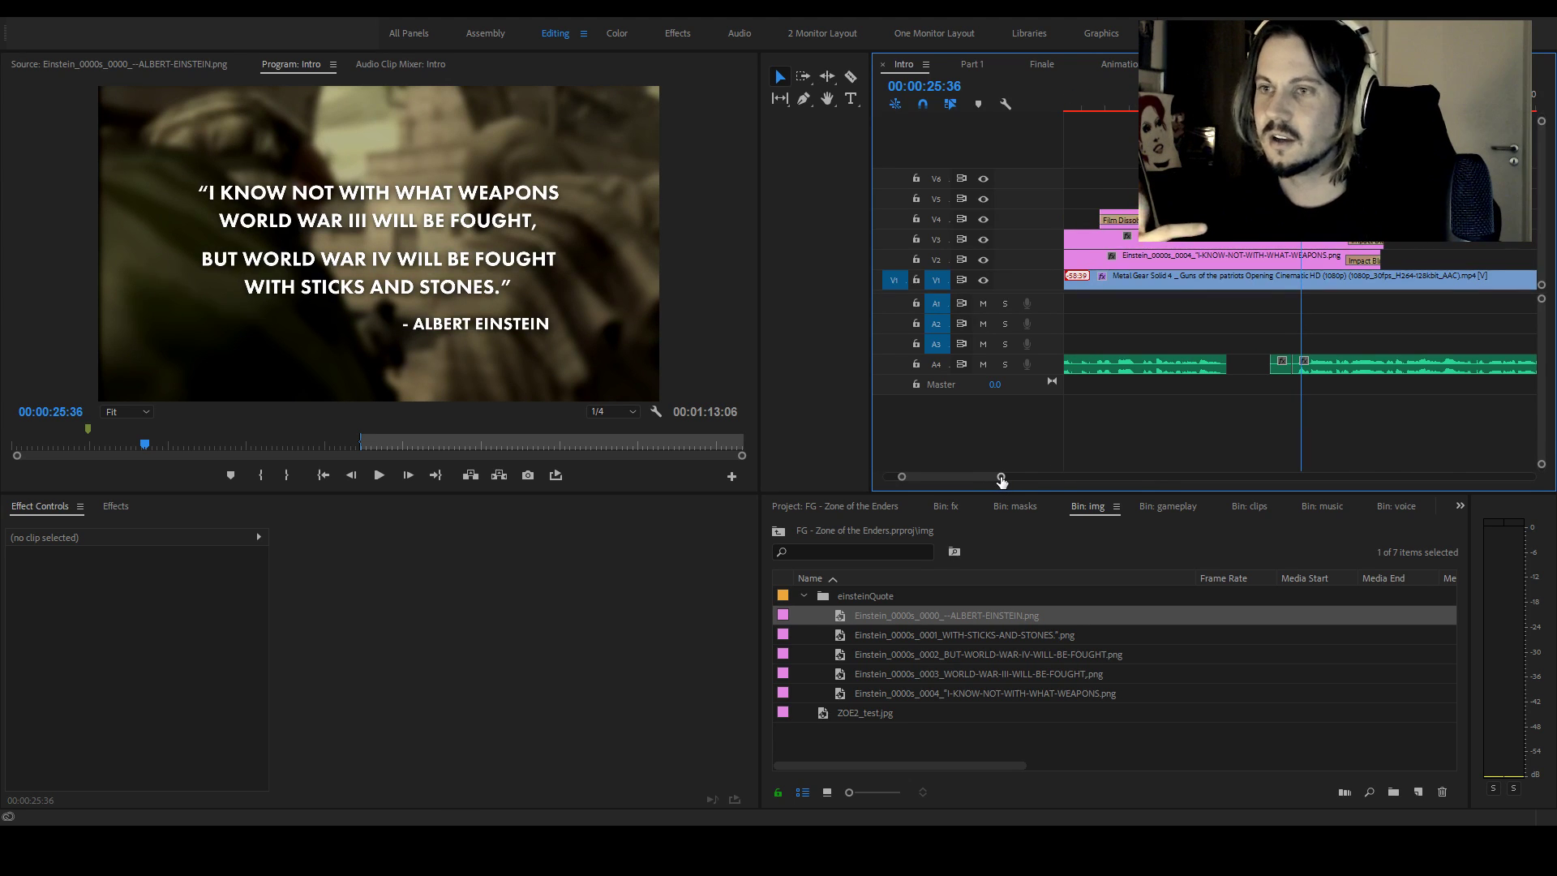
key(space)
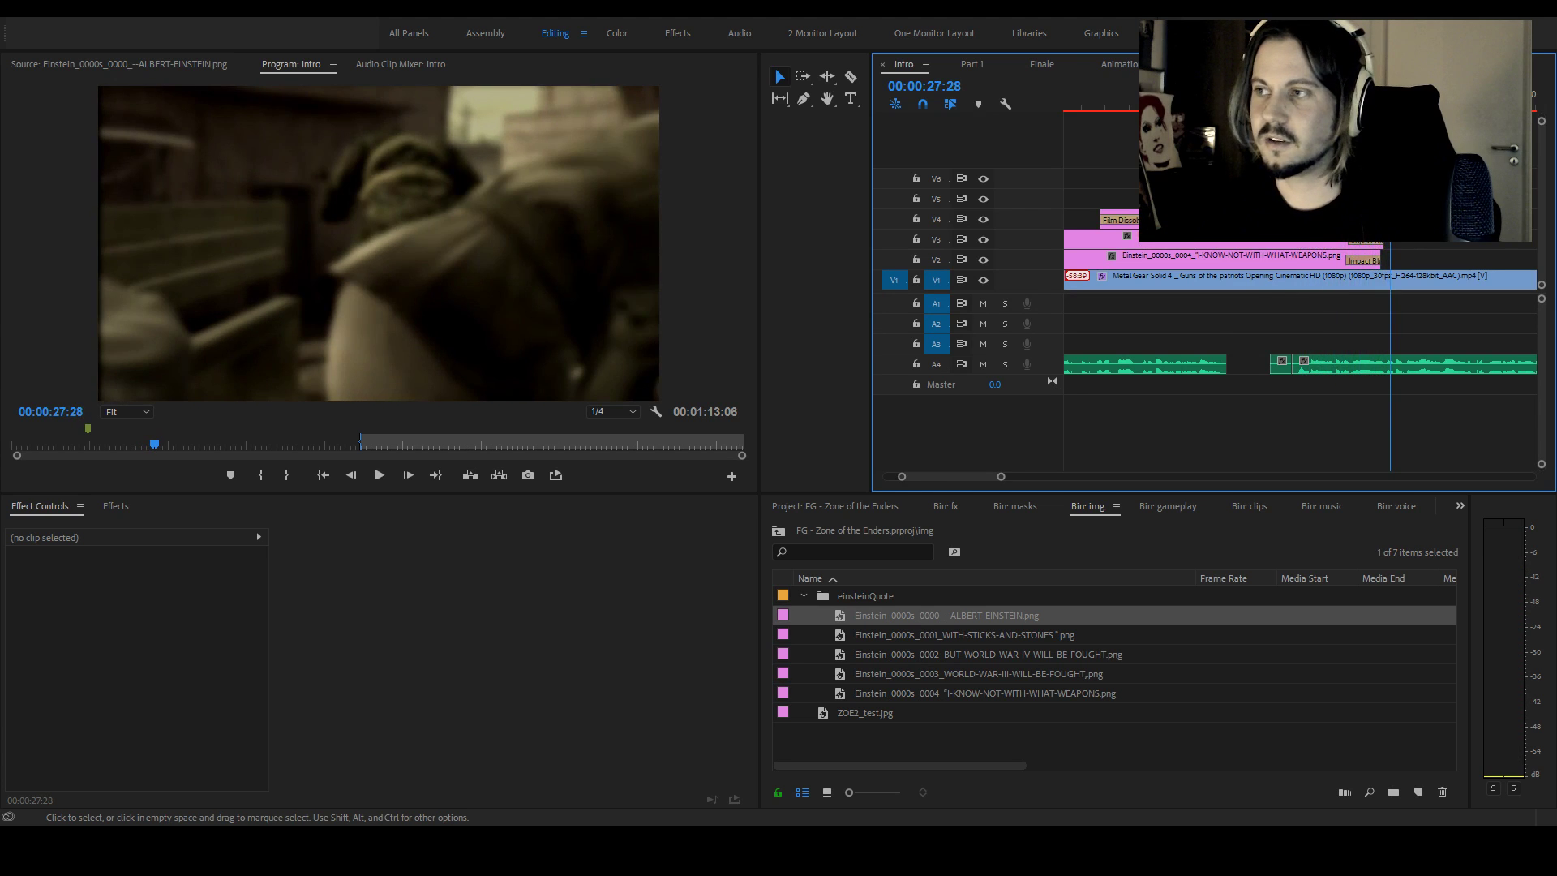
key(space)
Add Blurriness, Brightness and Contrast keyframes to the Metal Gear Solid 4 footage at 00:00:26:32, where the quote starts blurring out
key(Left)
key(Left)
key(Left)
key(Left)
key(Left)
key(Left)
key(Left)
key(Left)
key(Left)
key(Left)
key(Left)
key(Left)
key(Left)
key(Left)
key(Left)
key(Left)
key(Left)
key(Left)
key(Left)
key(Left)
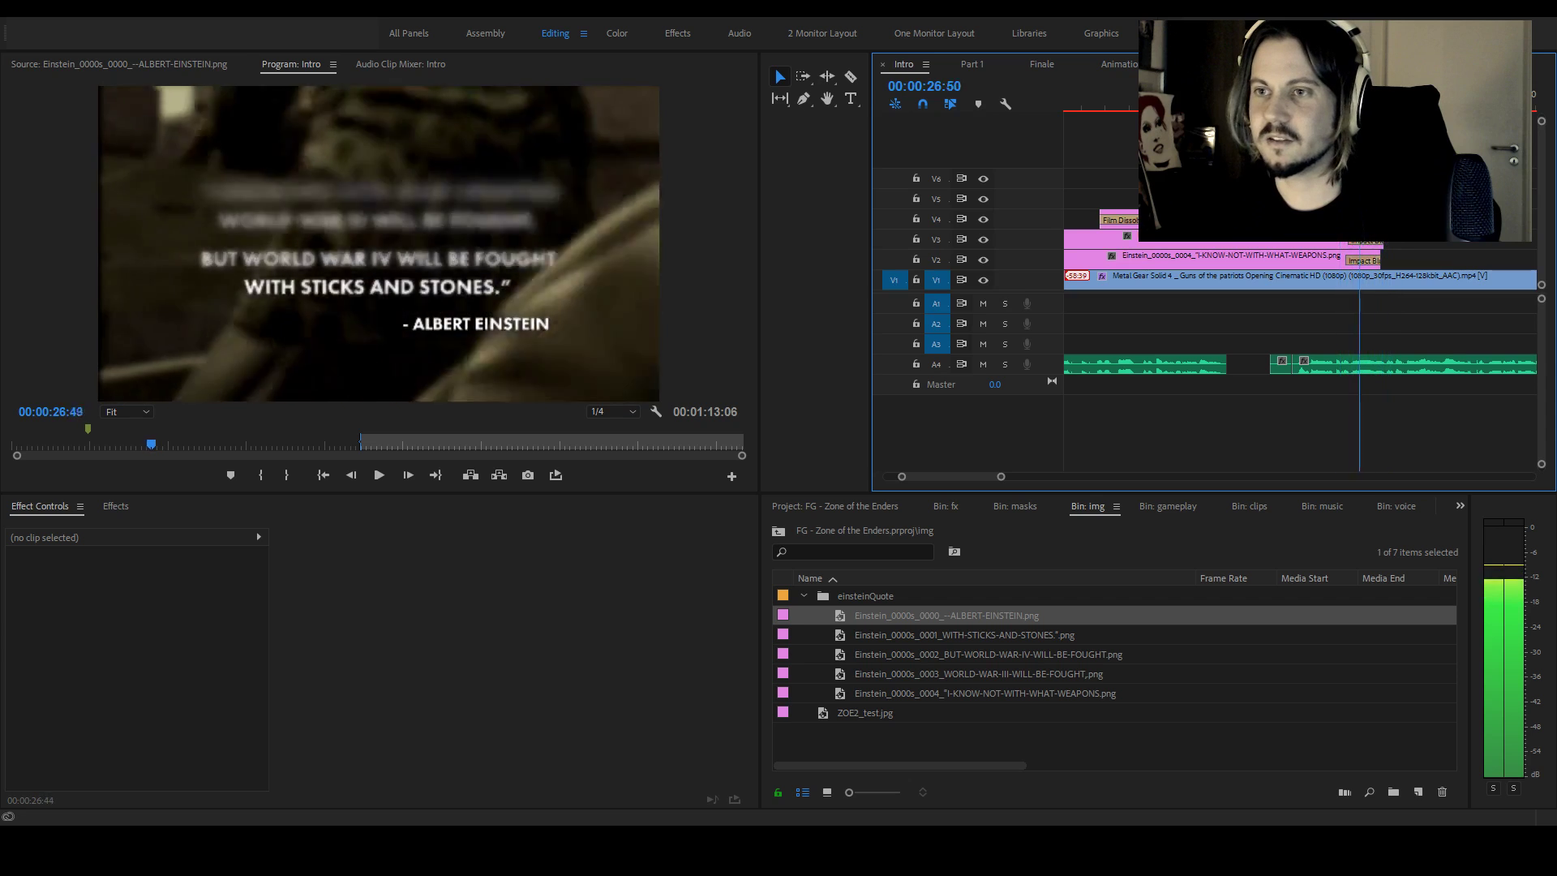
key(Right)
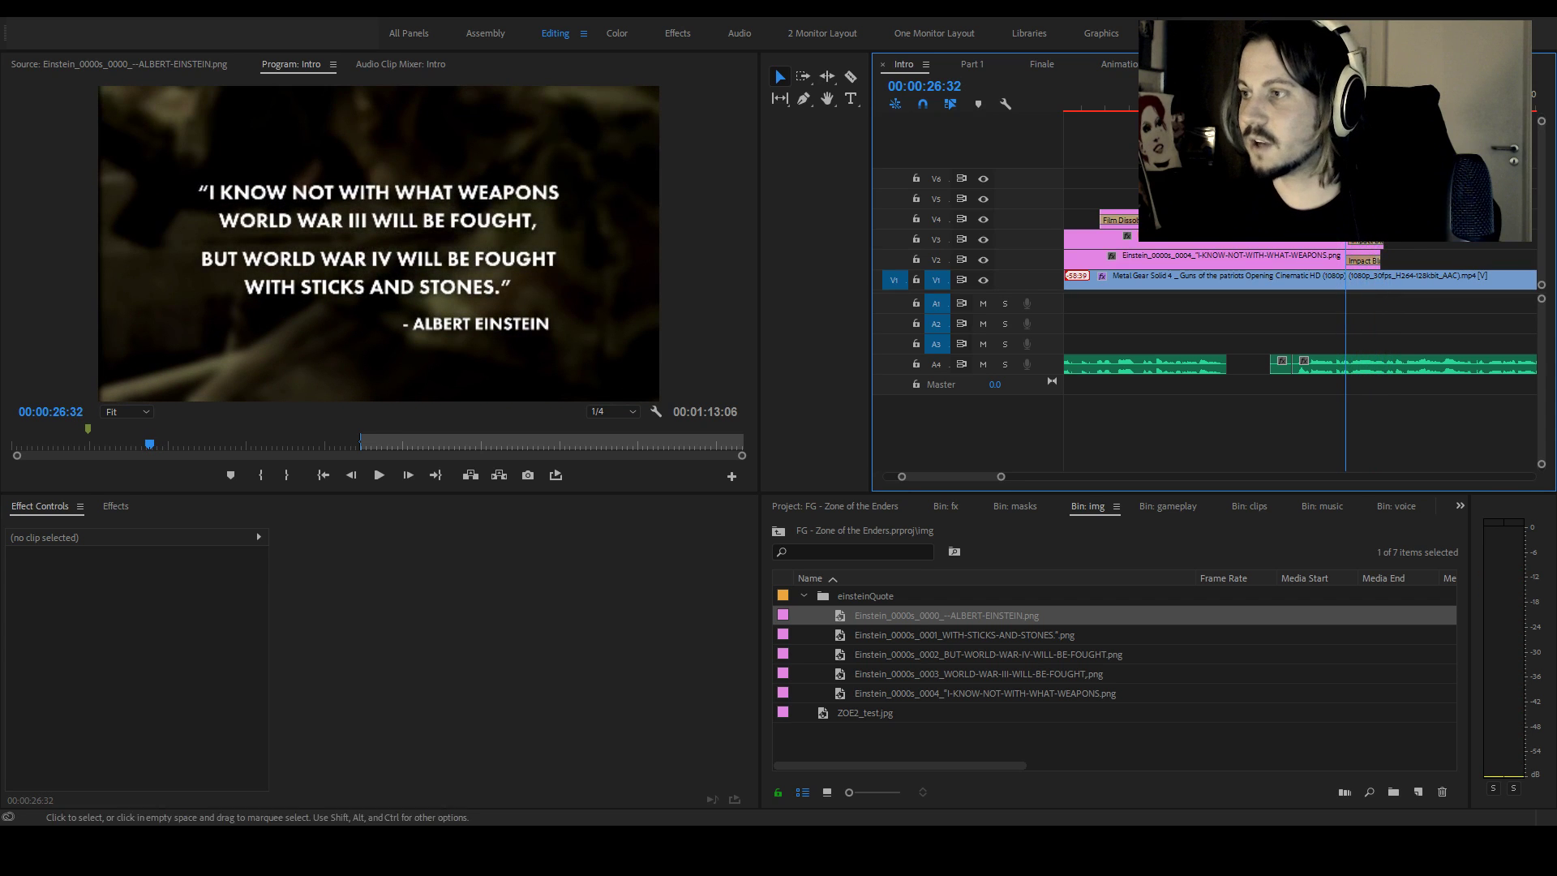
click(1273, 276)
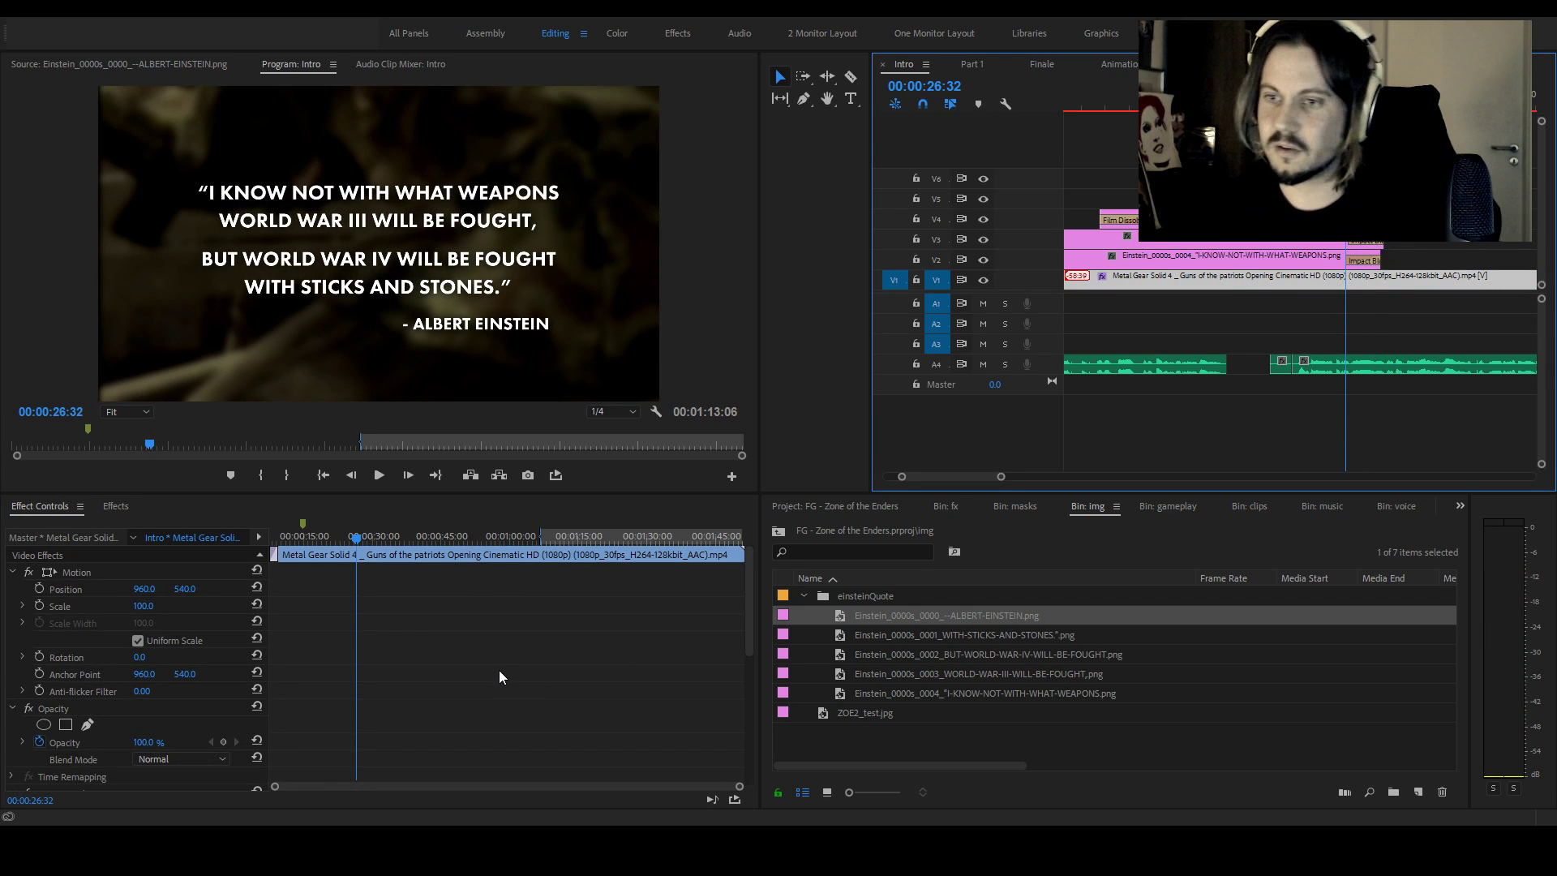
scroll(417, 660, down, 5)
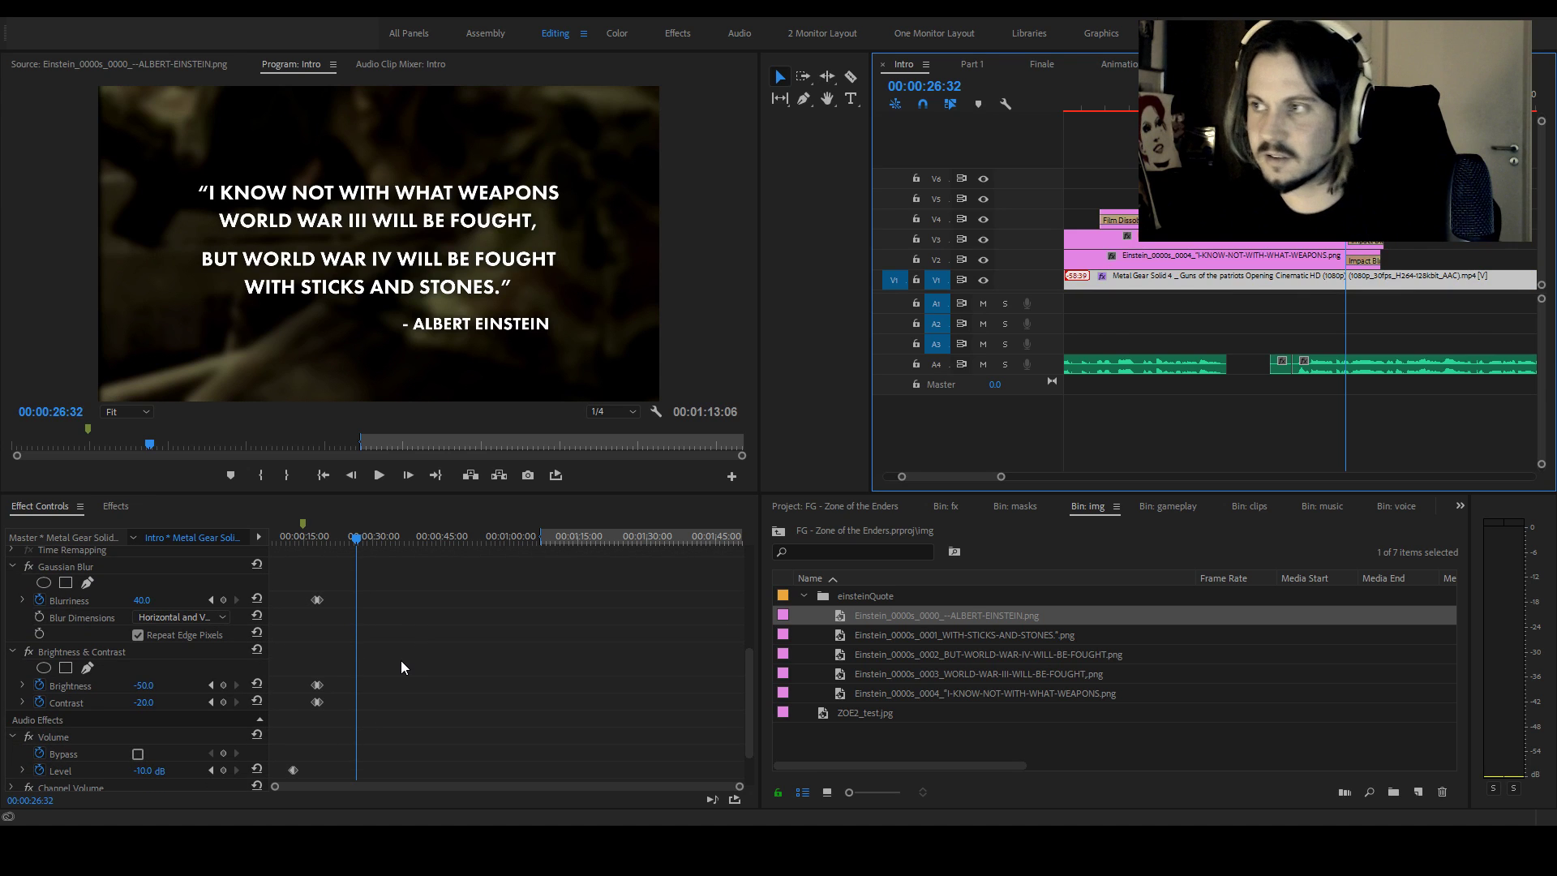
click(223, 600)
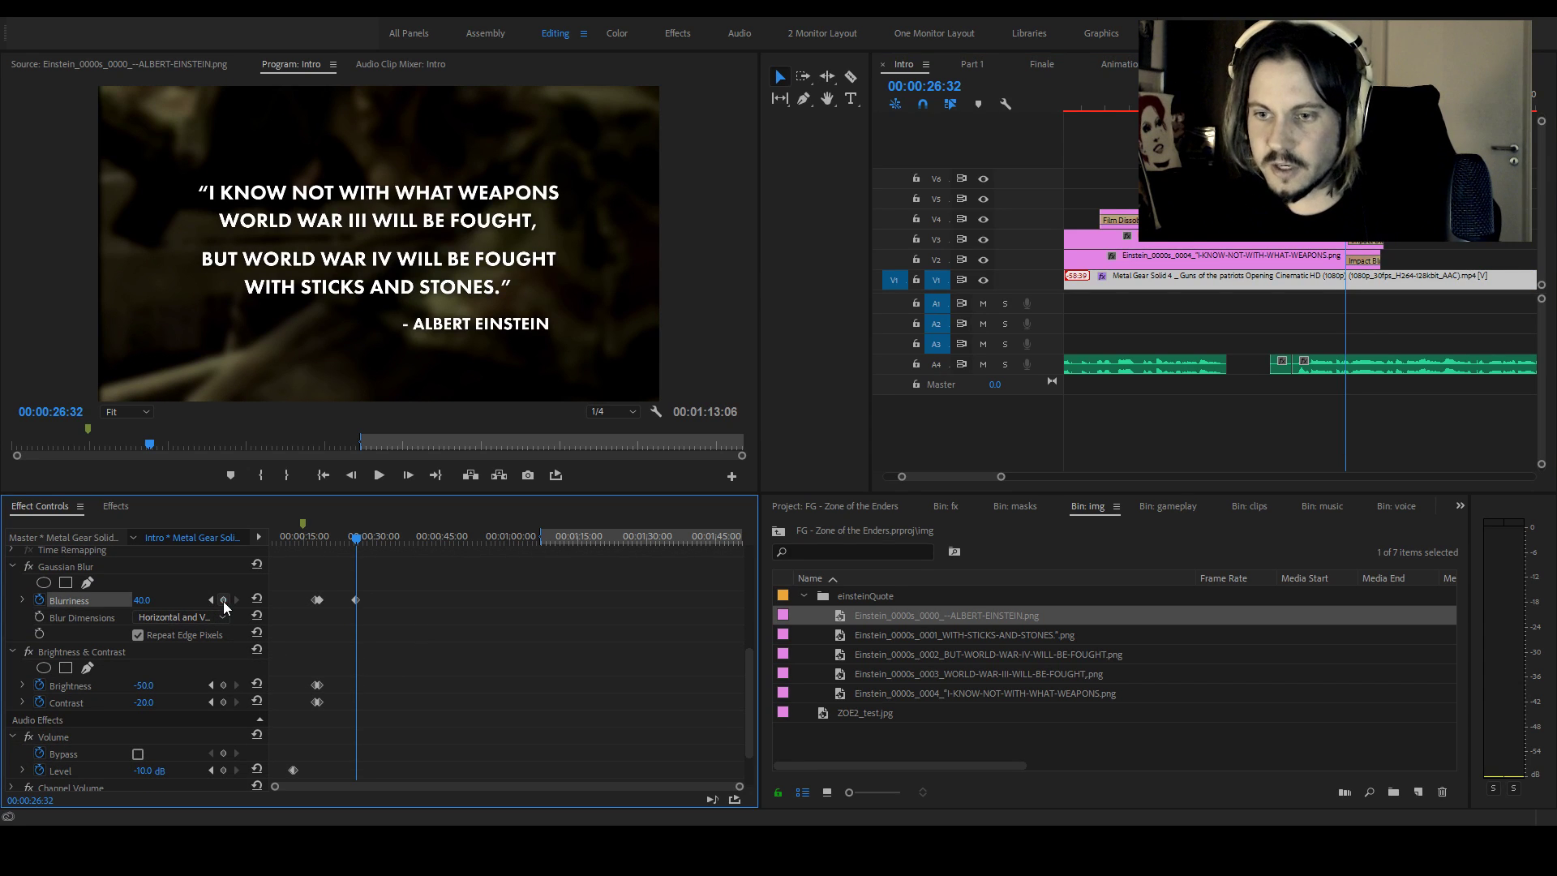
click(223, 686)
click(224, 703)
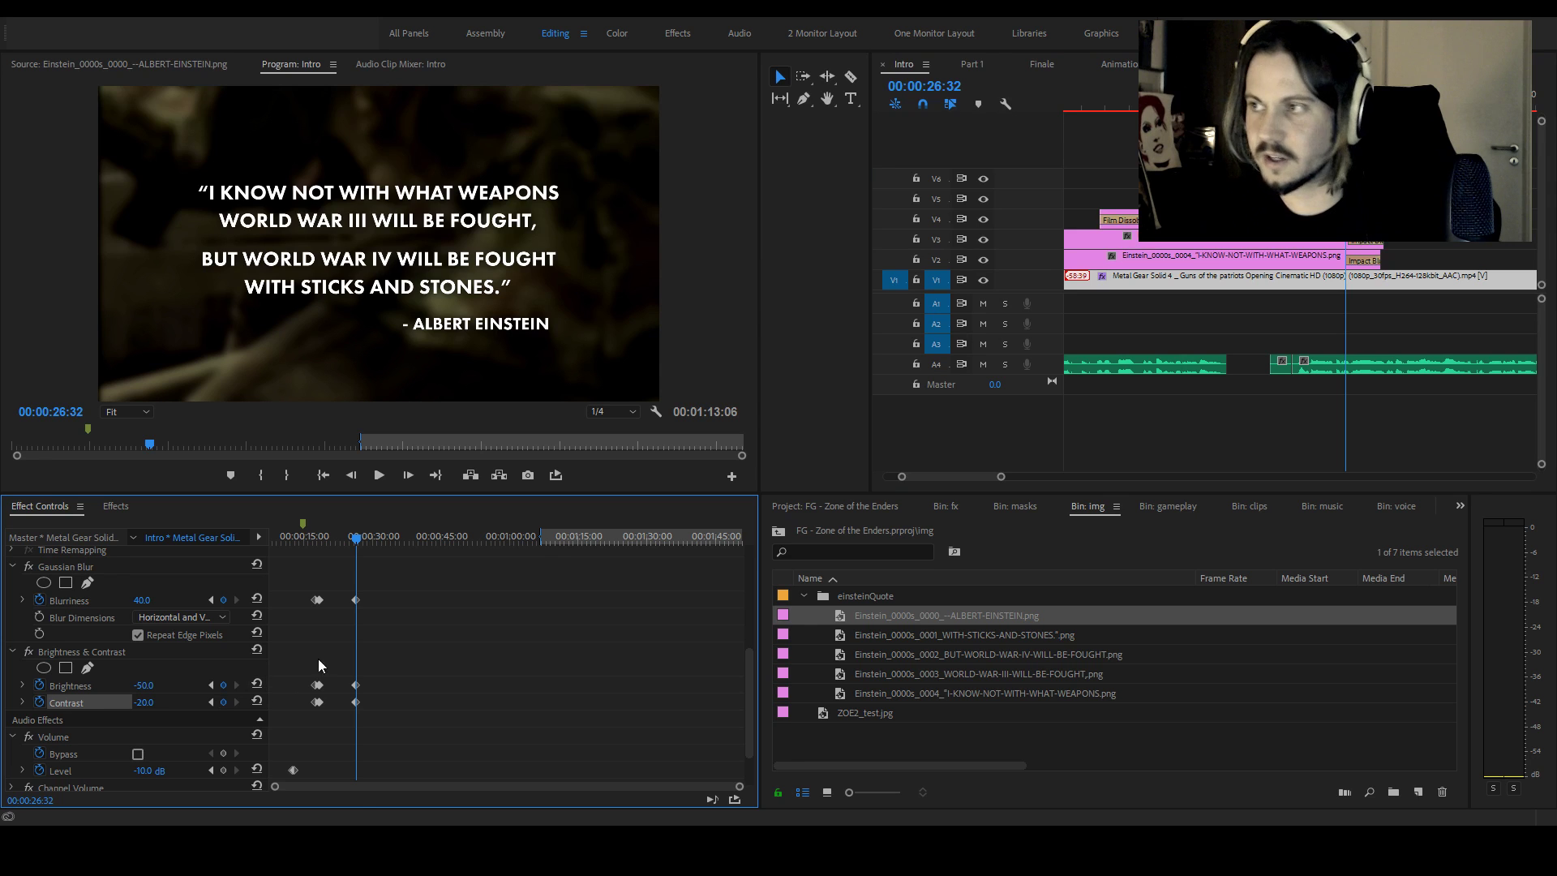
At 00:00:27:32, keyframe the Metal Gear Solid 4 clip's Gaussian Blur blurriness to 0
key(space)
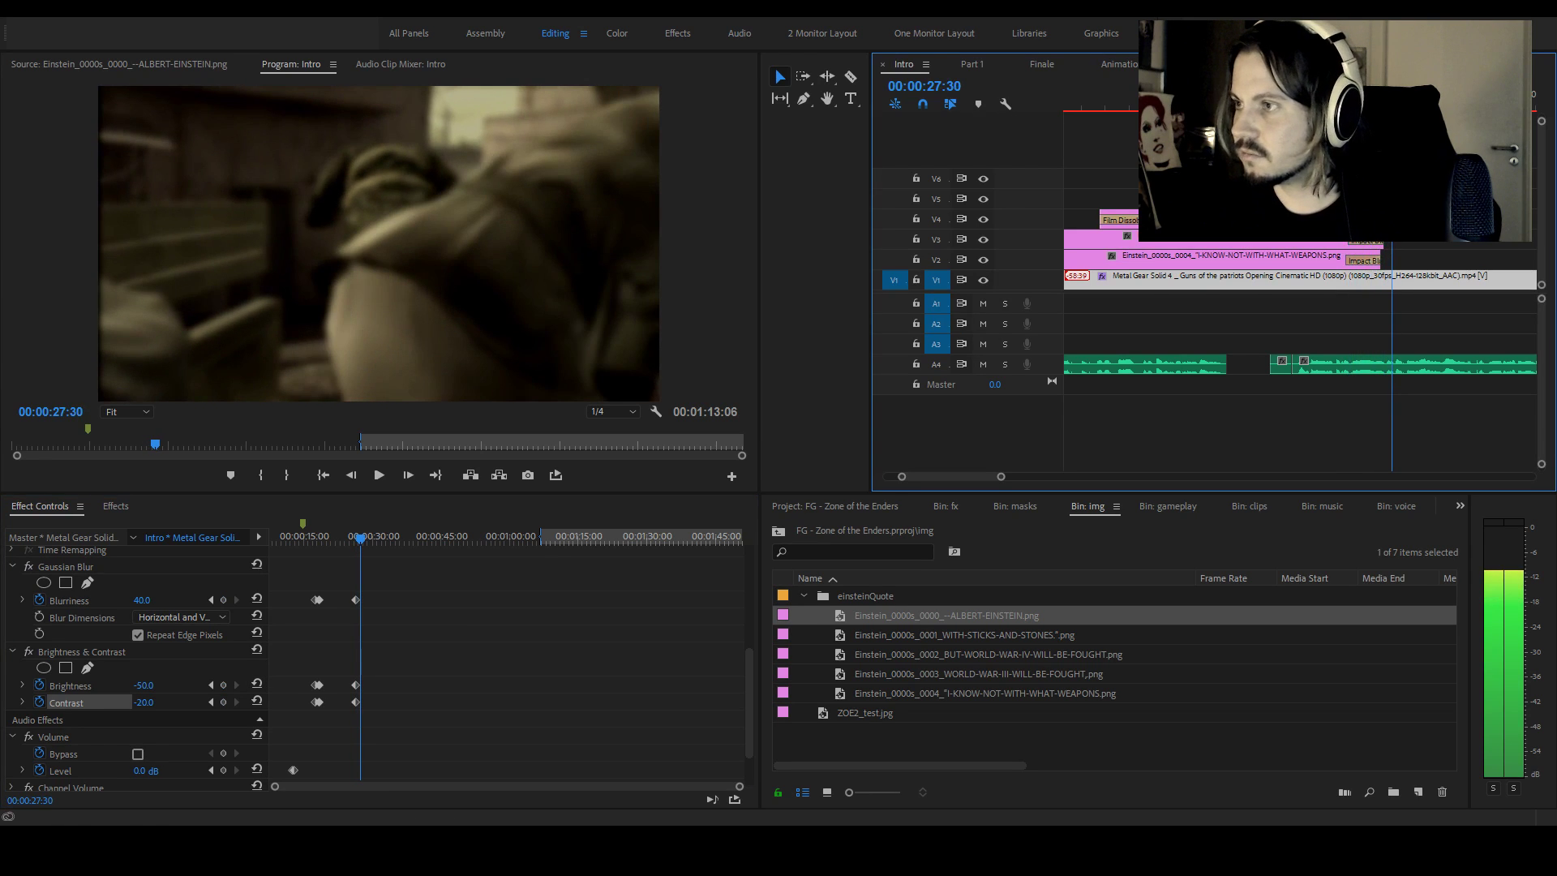
key(space)
click(223, 600)
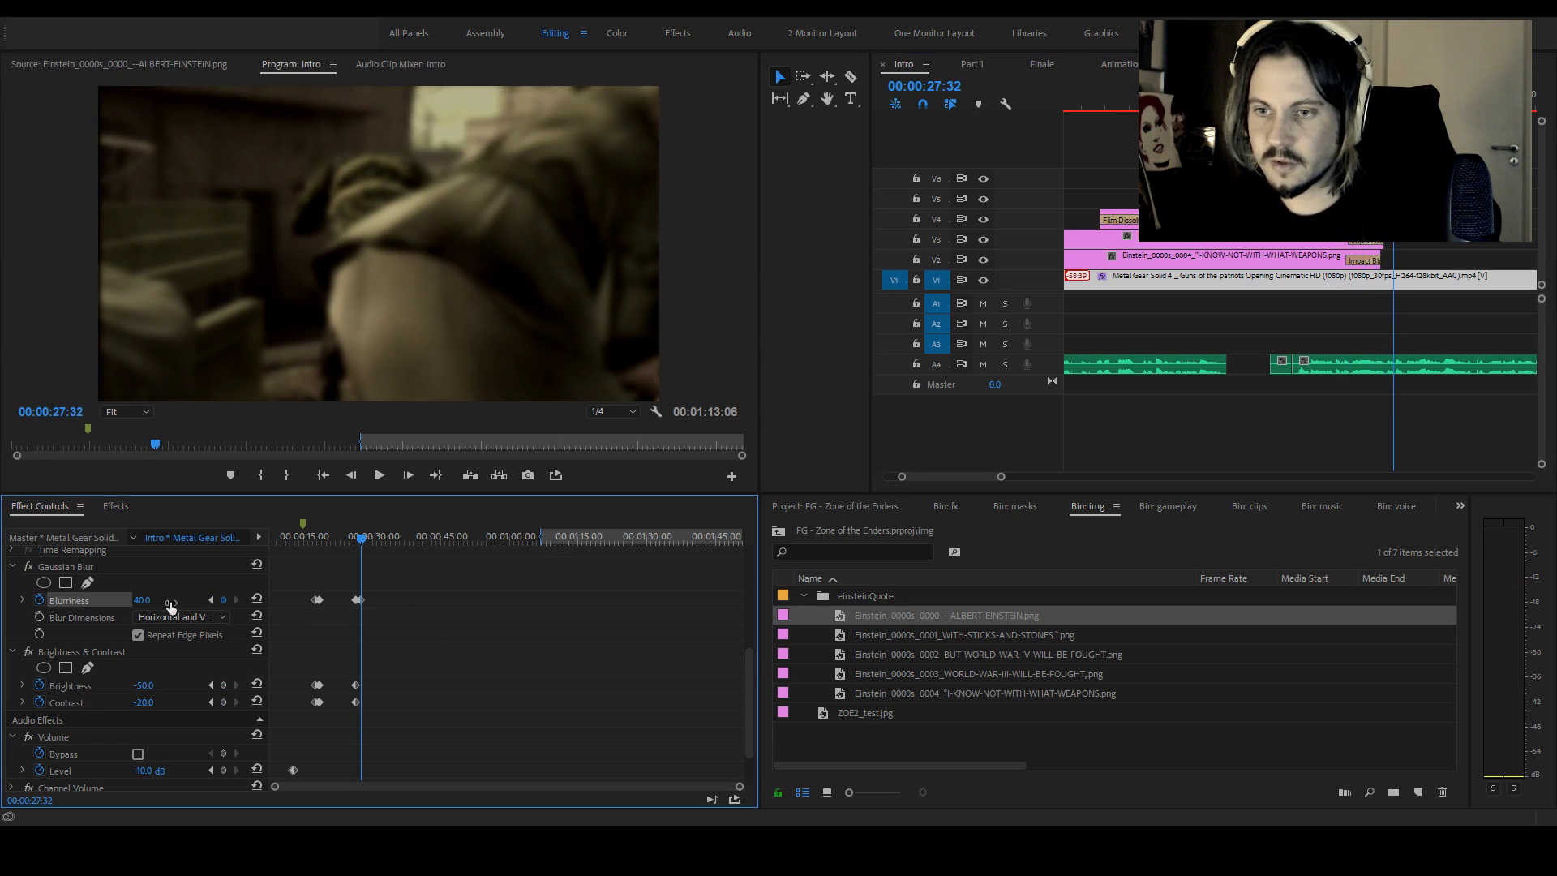
key(Return)
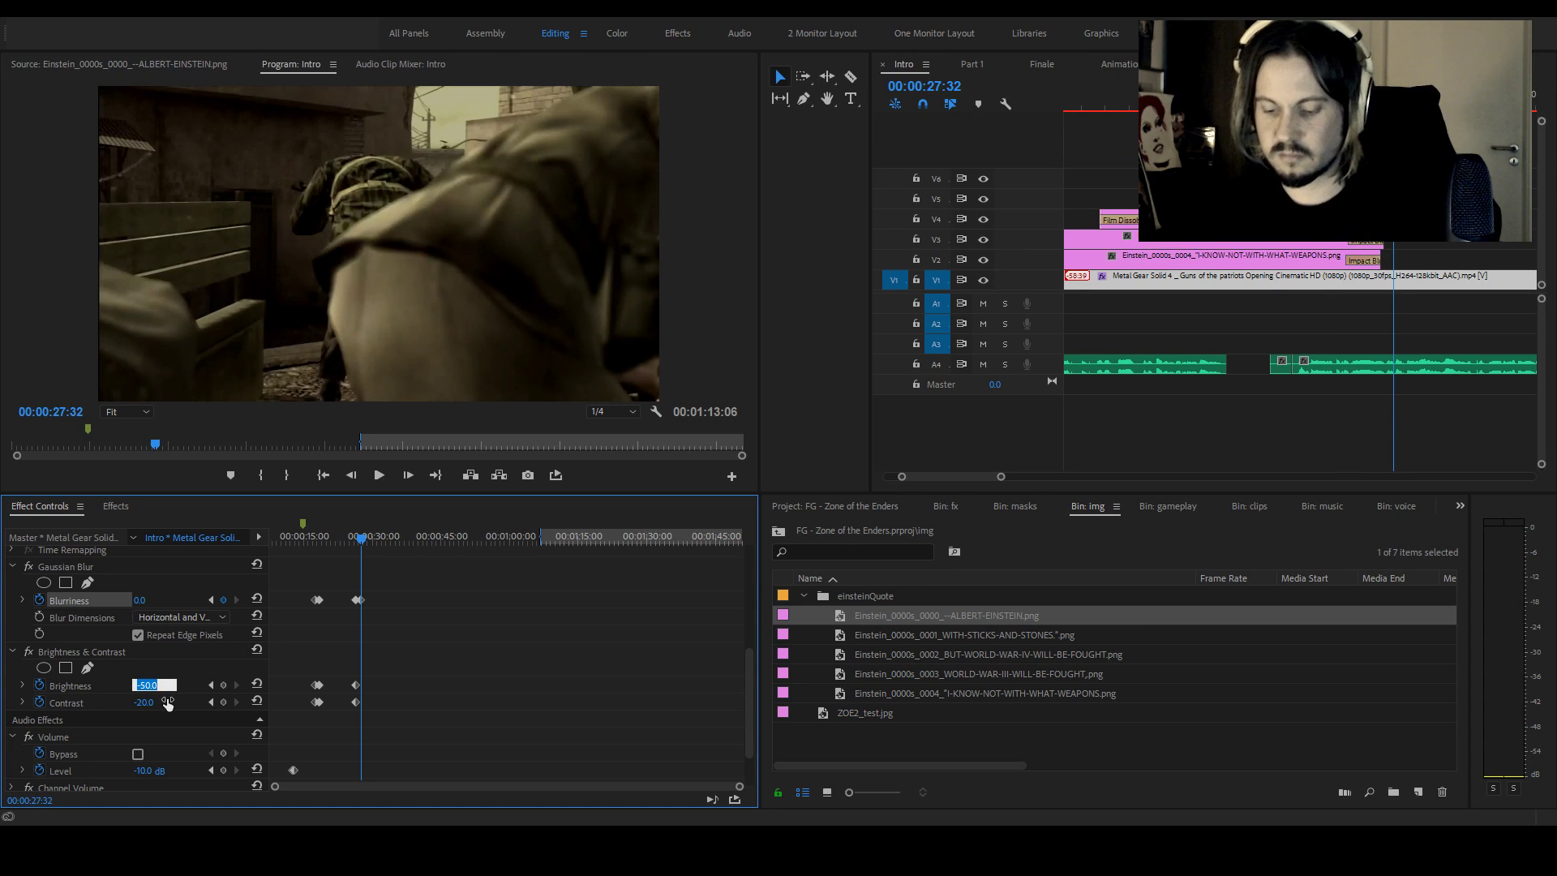
Keyframe the Metal Gear Solid 4 clip's brightness and contrast to 0 at 00:00:27:32
text(0)
key(Return)
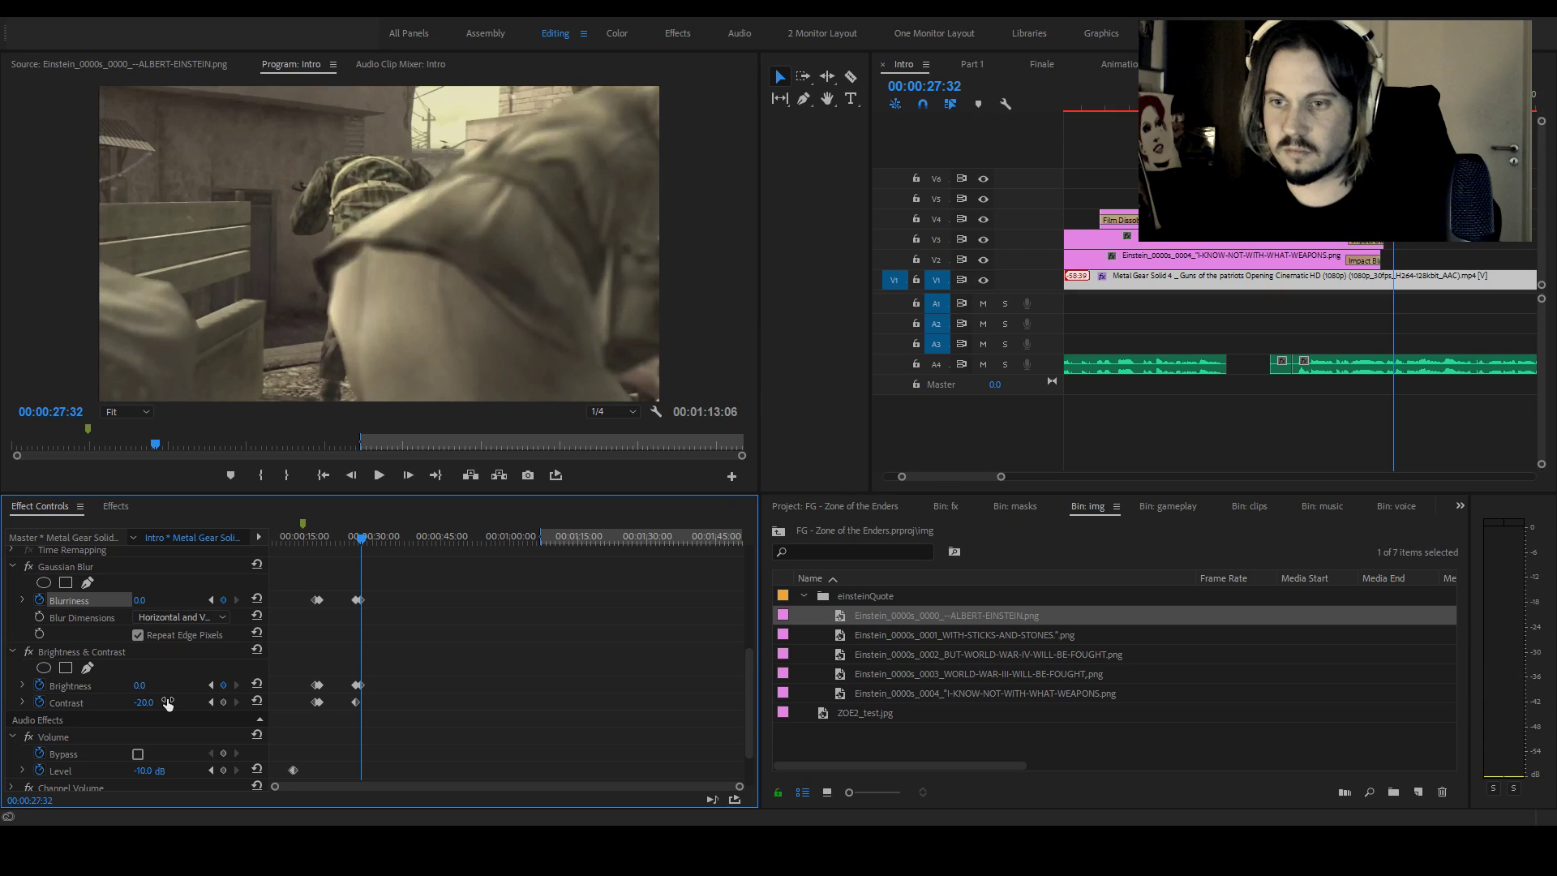
click(162, 702)
text(0)
key(Return)
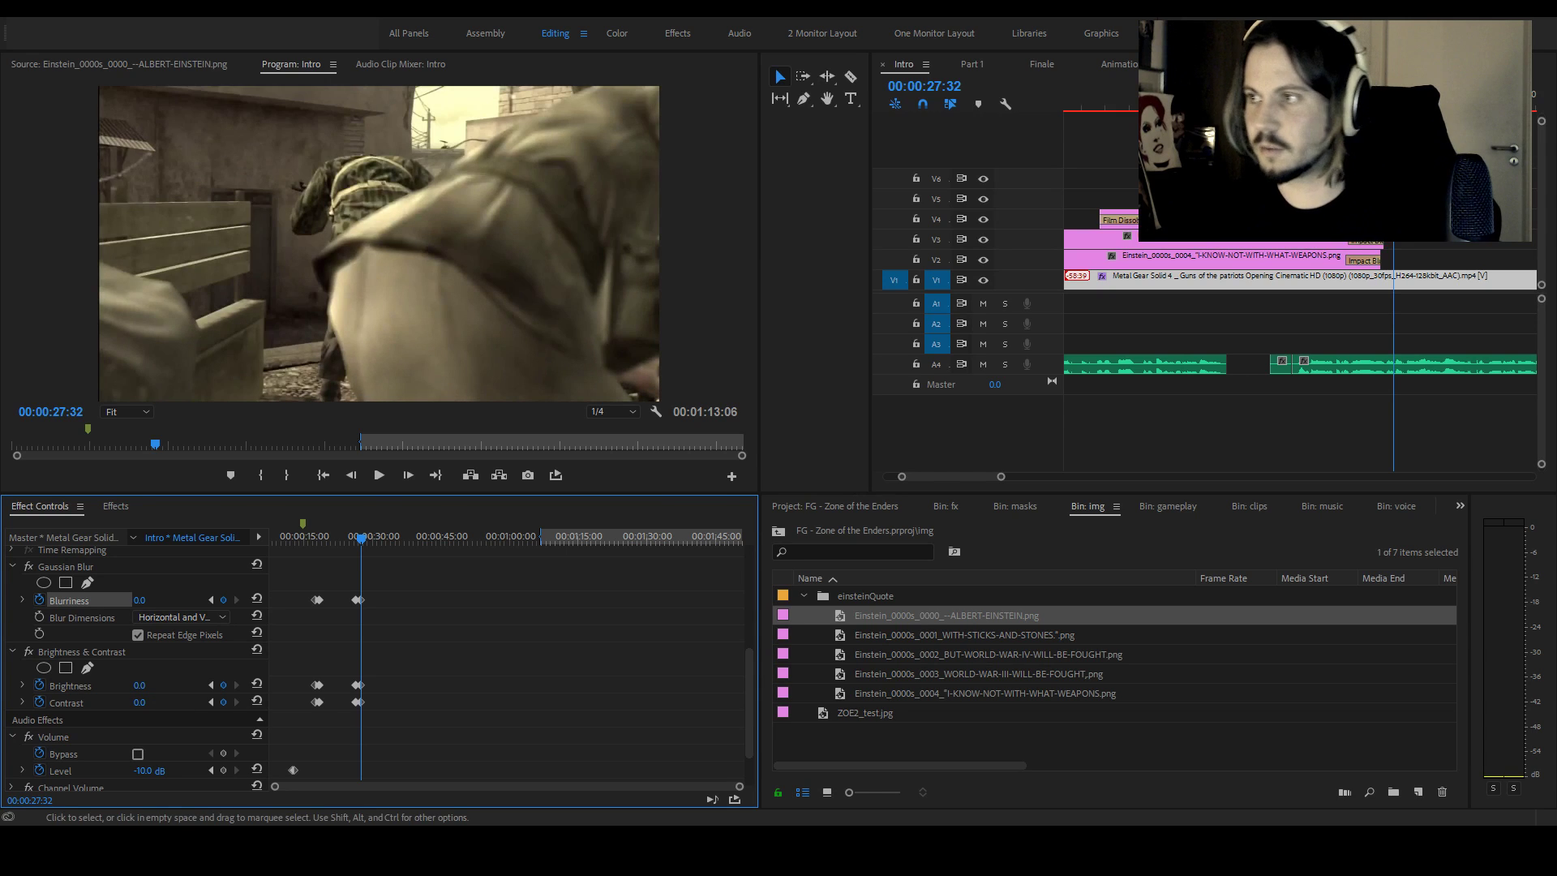
Play back the Metal Gear Solid 4 footage following the Einstein quote to review the return from the blurred, darkened look
click(1464, 292)
key(j)
key(l)
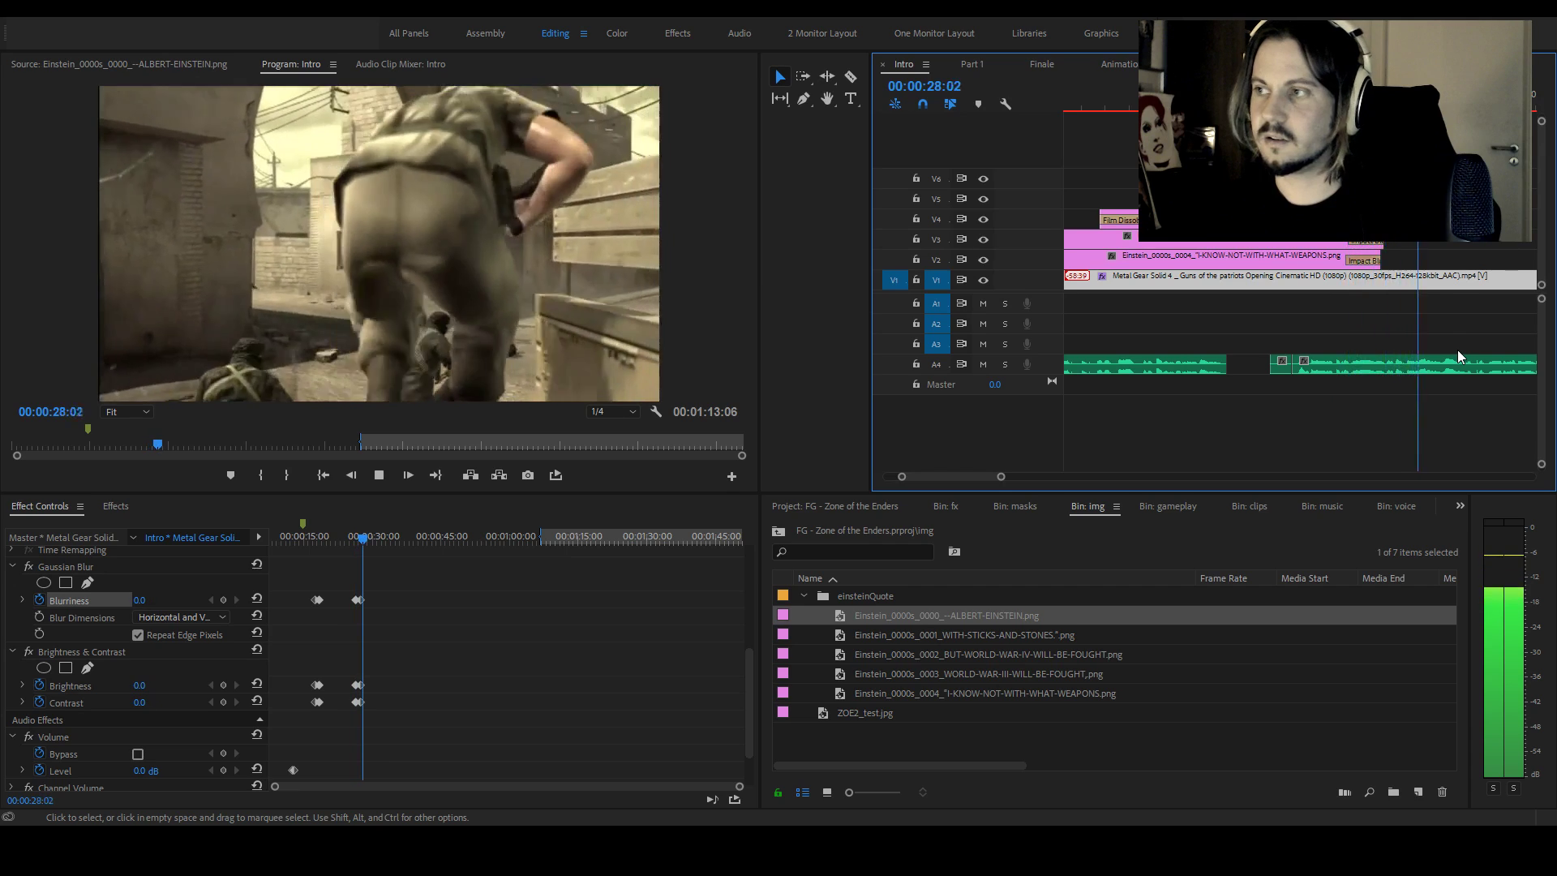
key(k)
key(minus)
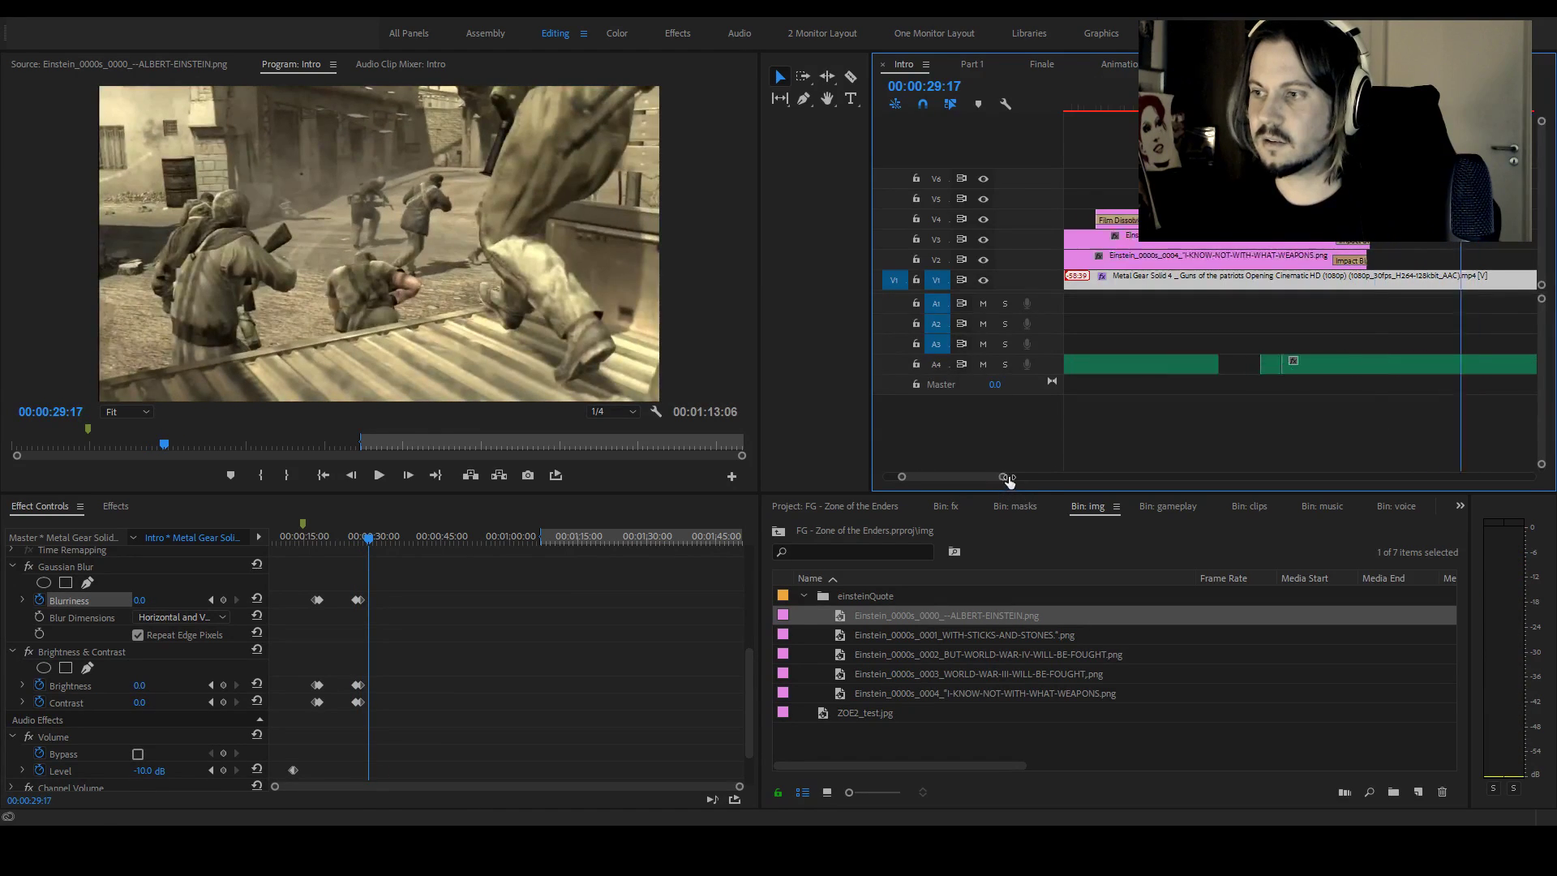
key(l)
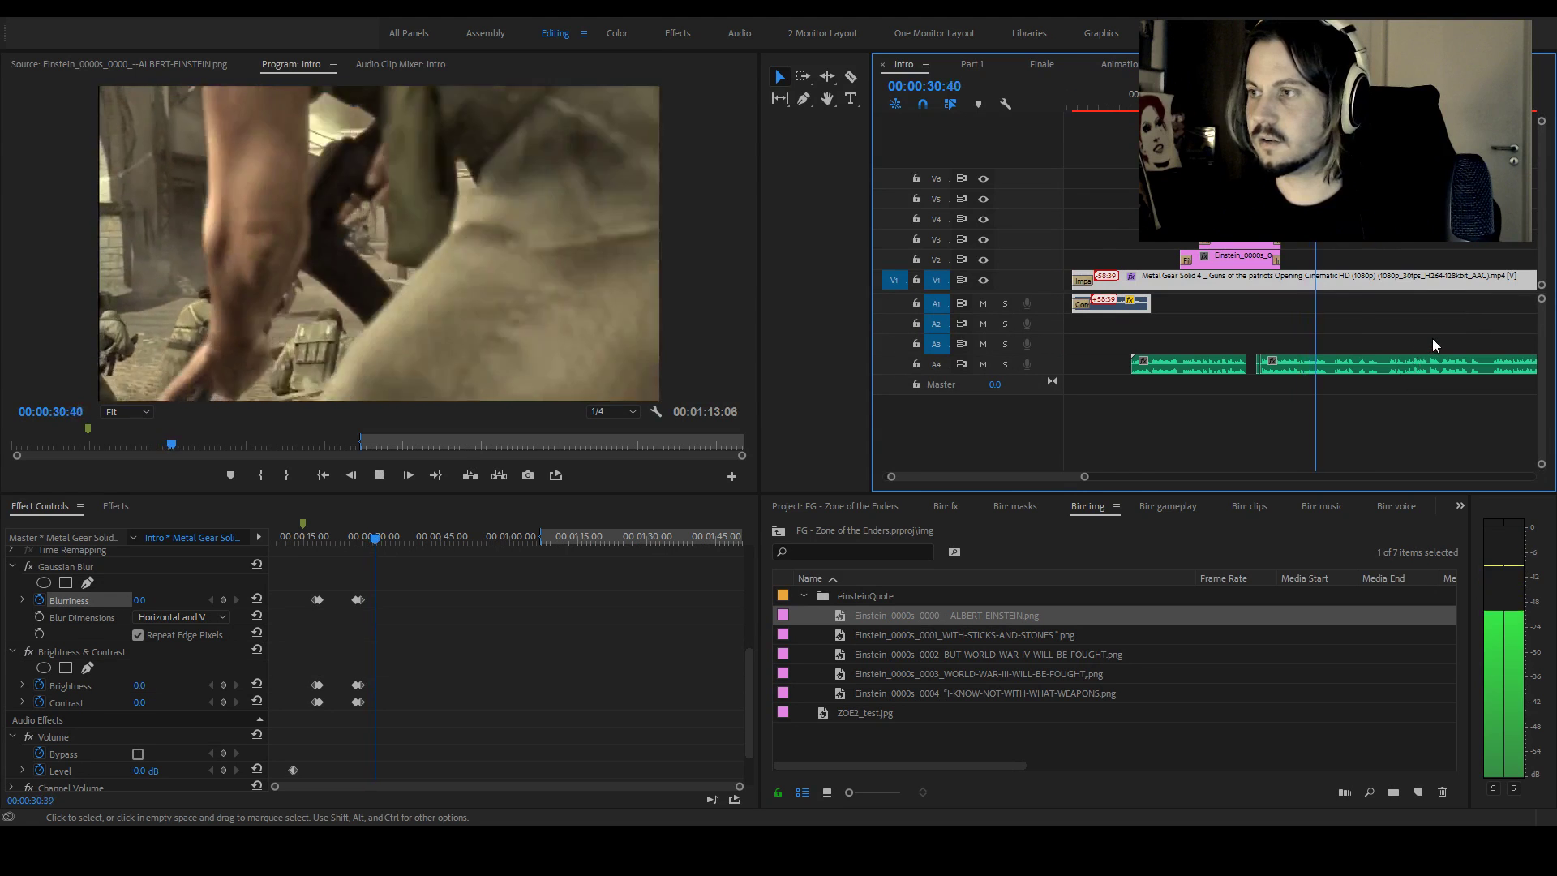
key(k)
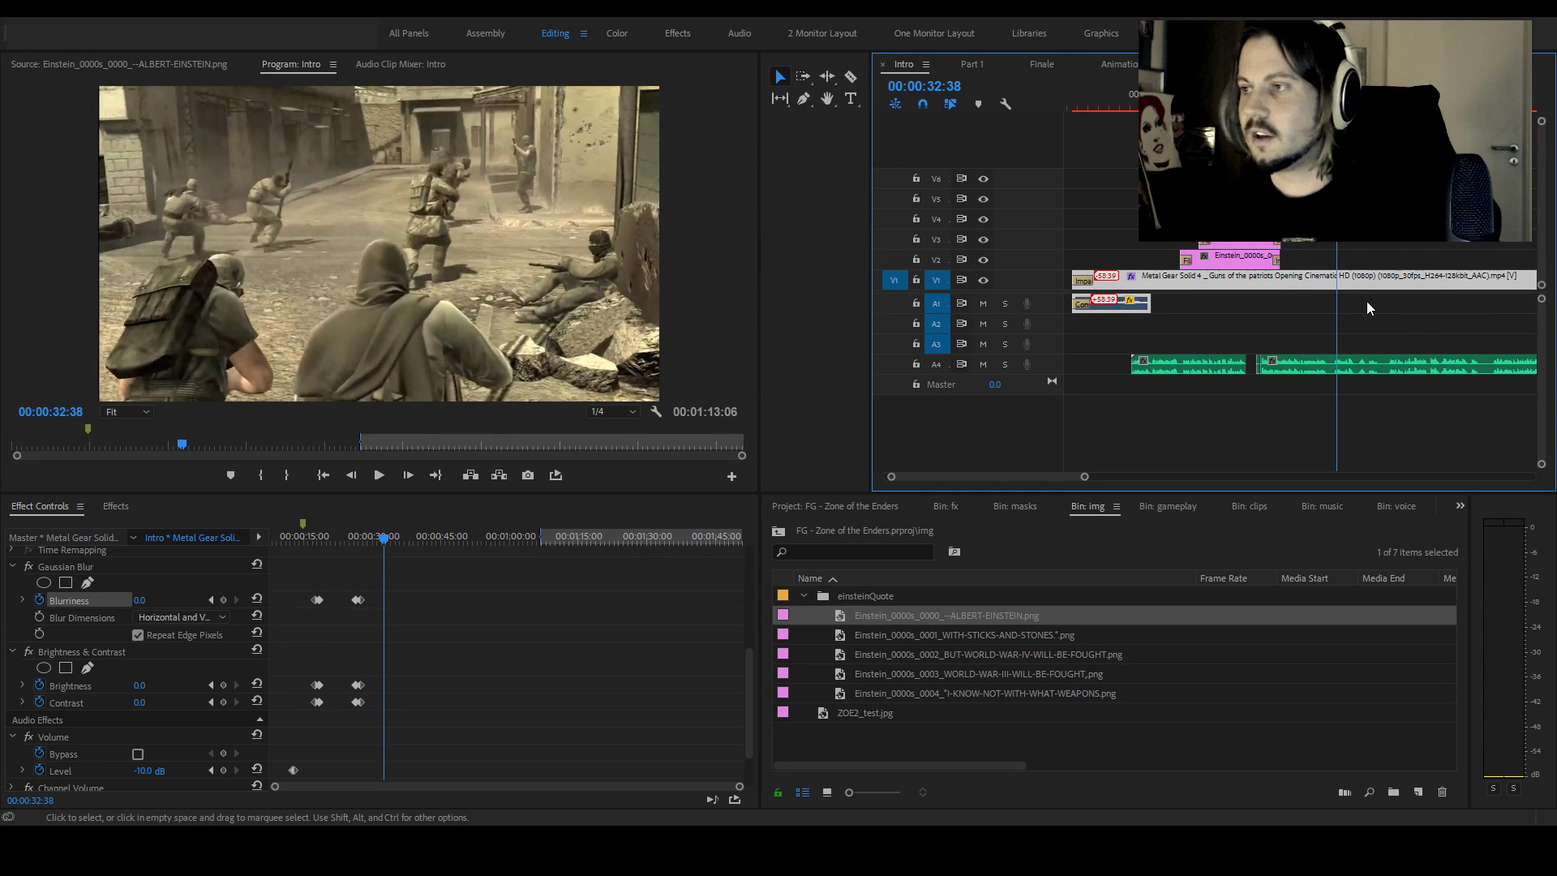
Cut the Metal Gear Solid 4 clip on V1 at 00:00:32:51 and delete everything after the cut
key(Up)
key(l)
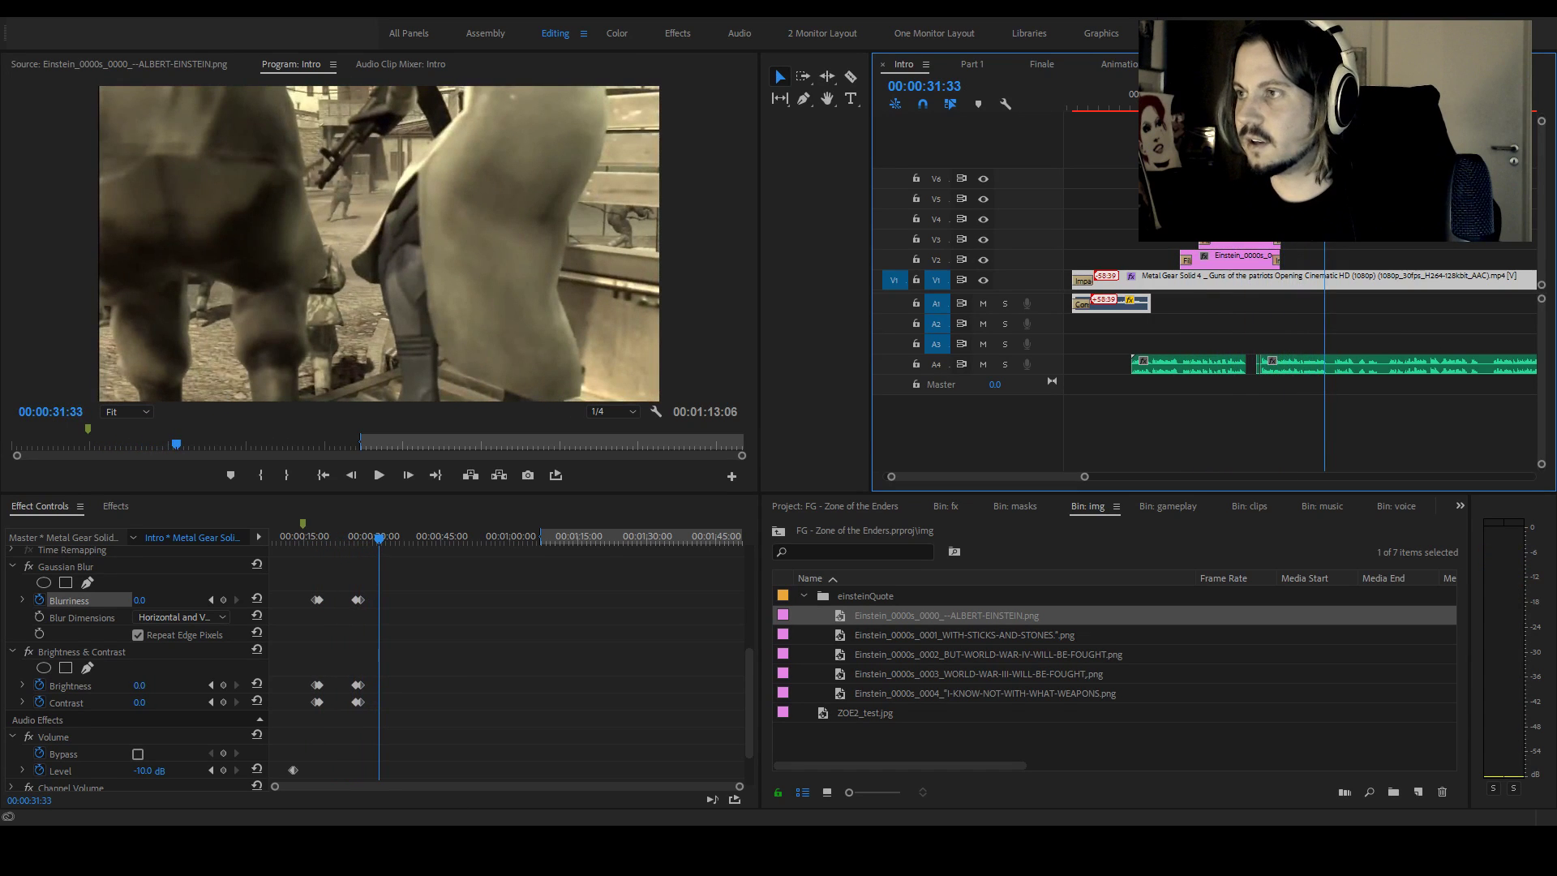
key(j)
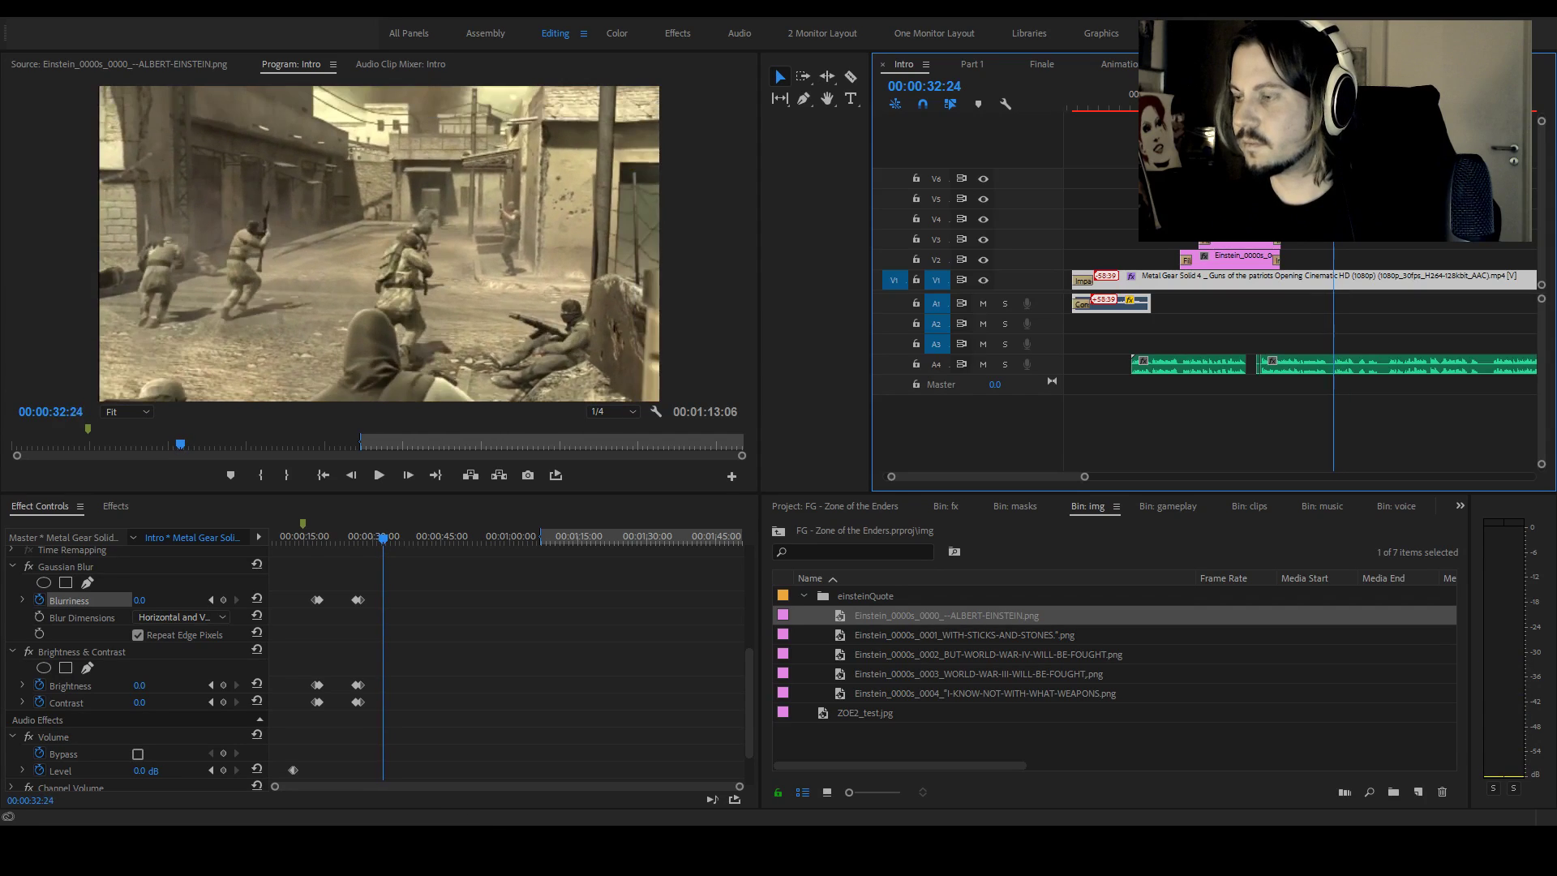
key(l)
key(k)
key(ctrl+k)
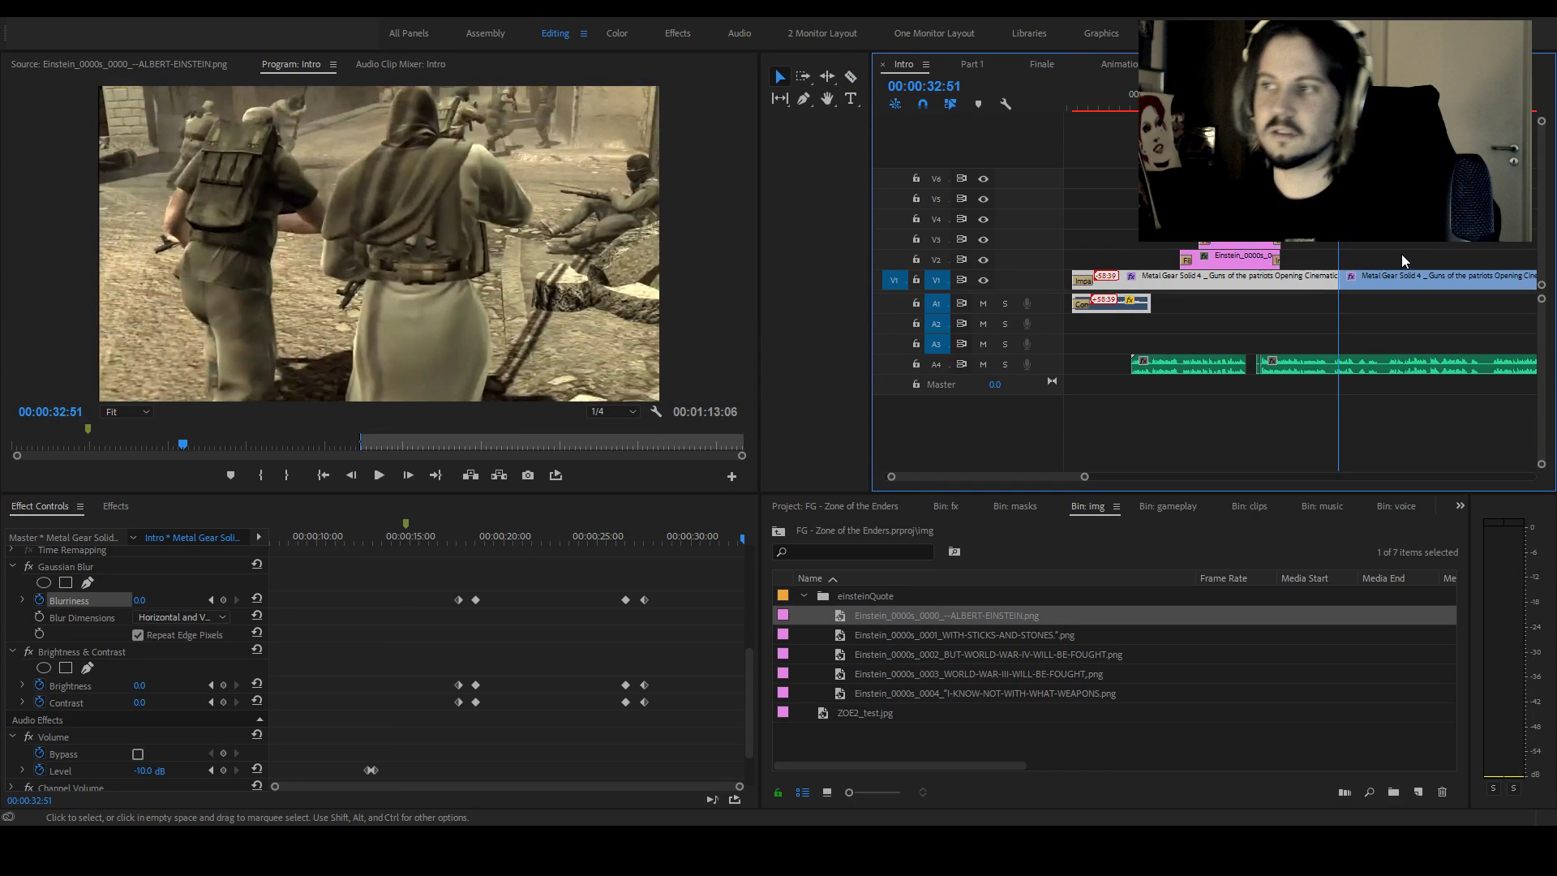
click(1400, 276)
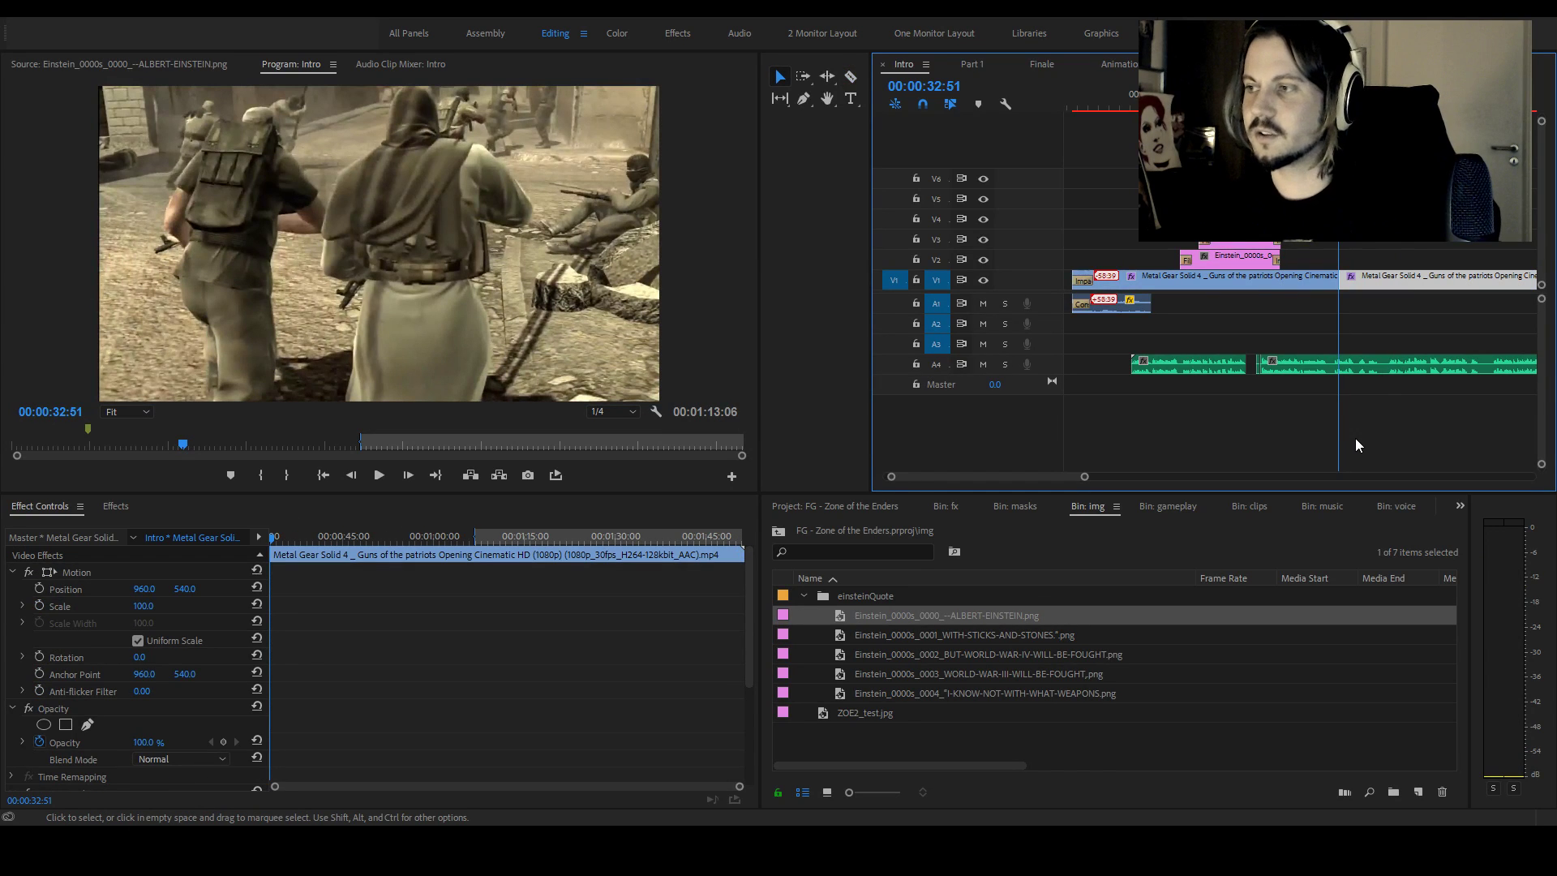
key(Delete)
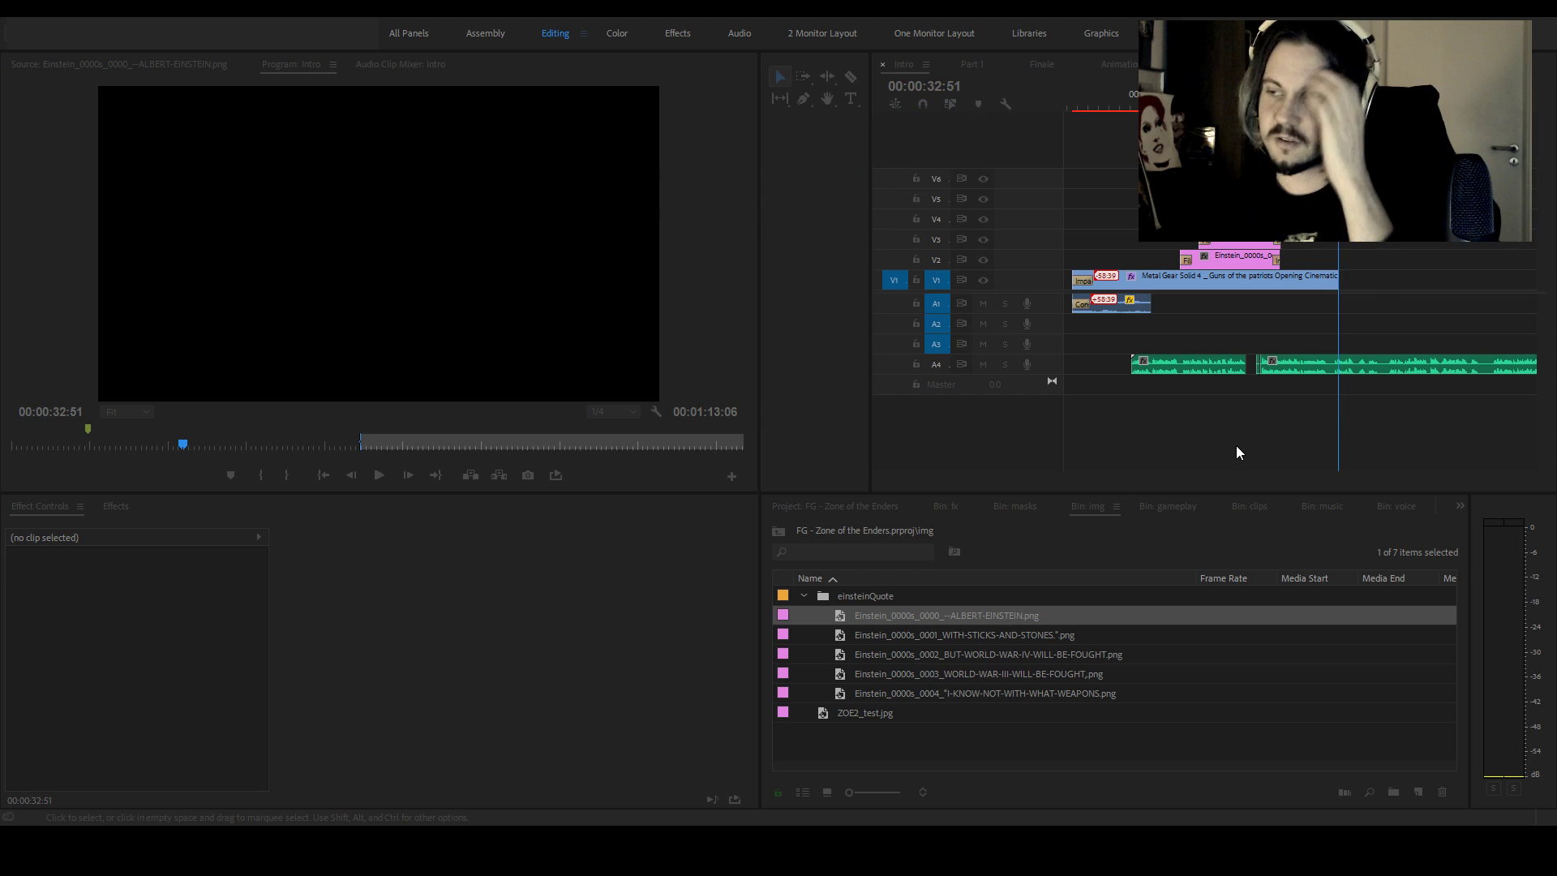
click(1238, 452)
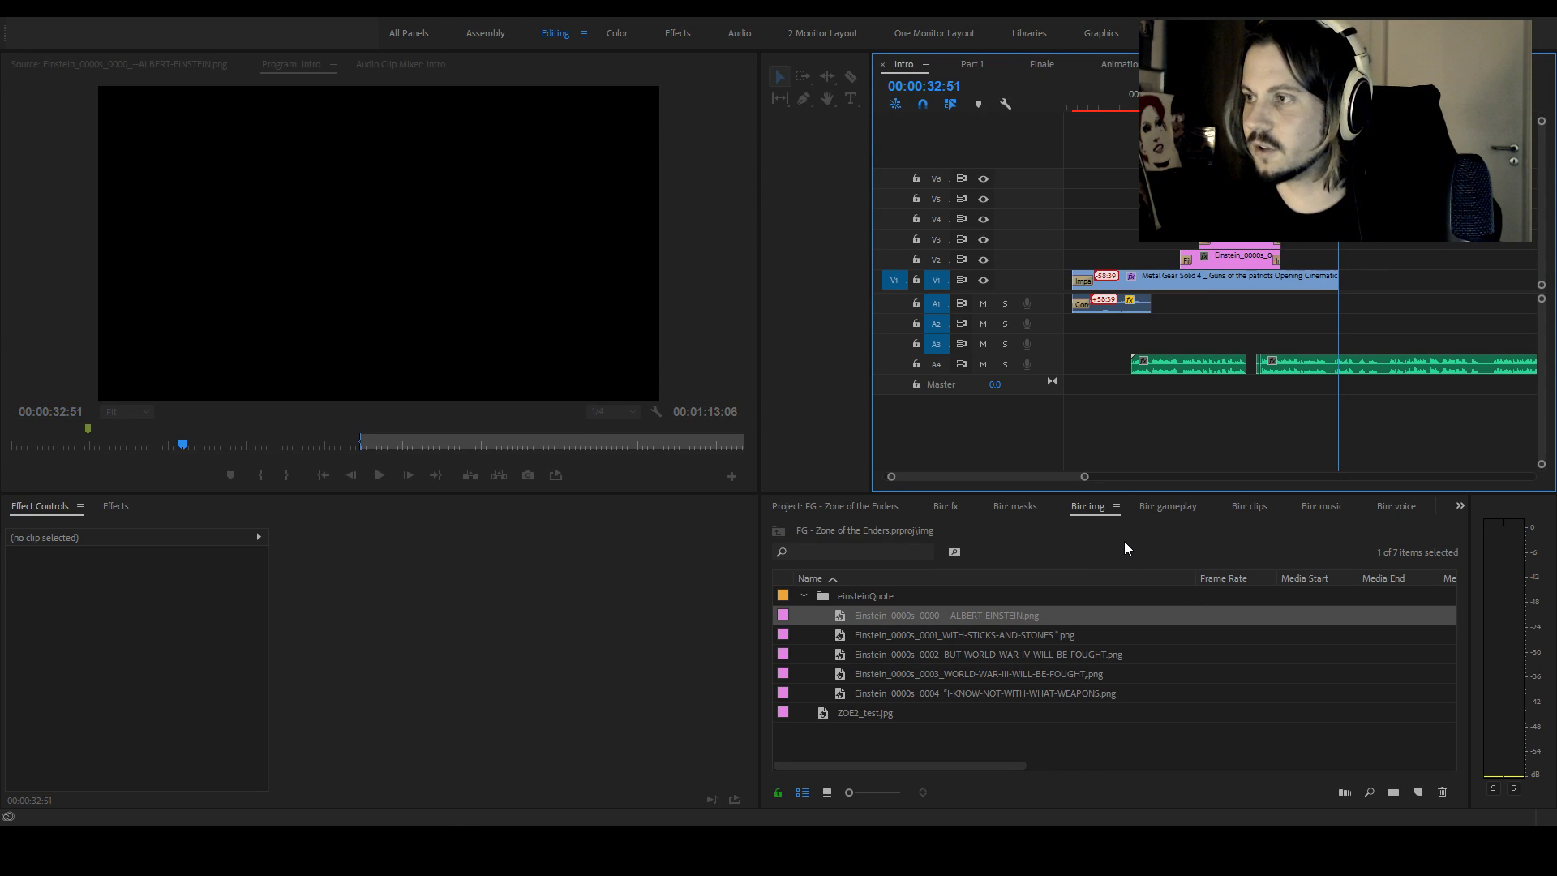
Open DrStrangelove.mp4 from the clips bin as the source clip and bring the end of the V1 footage into view
click(1242, 508)
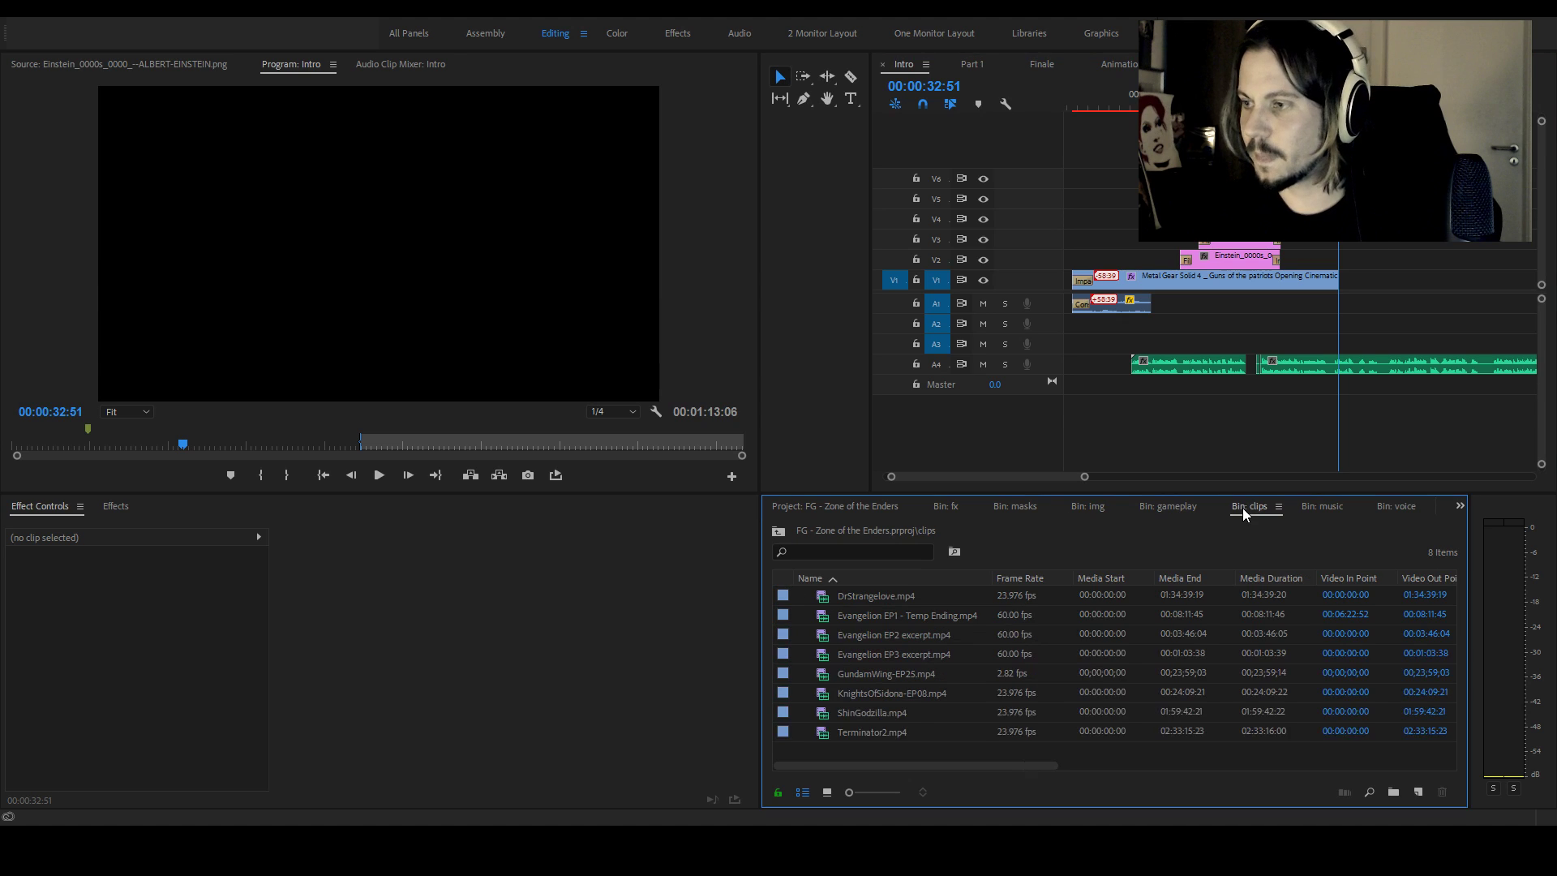
click(867, 597)
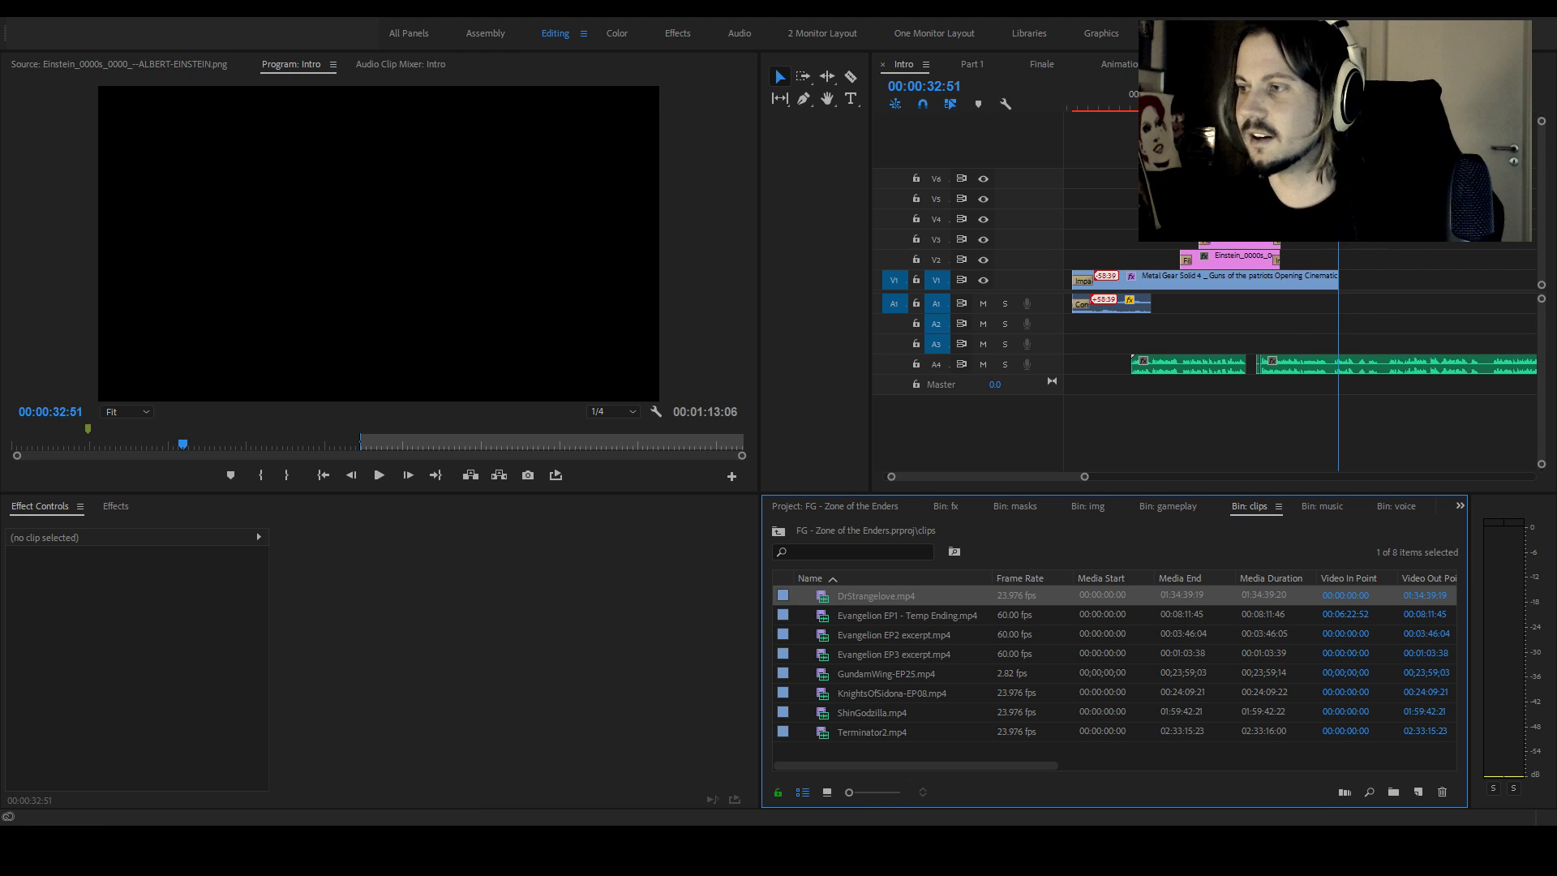
double_click(826, 596)
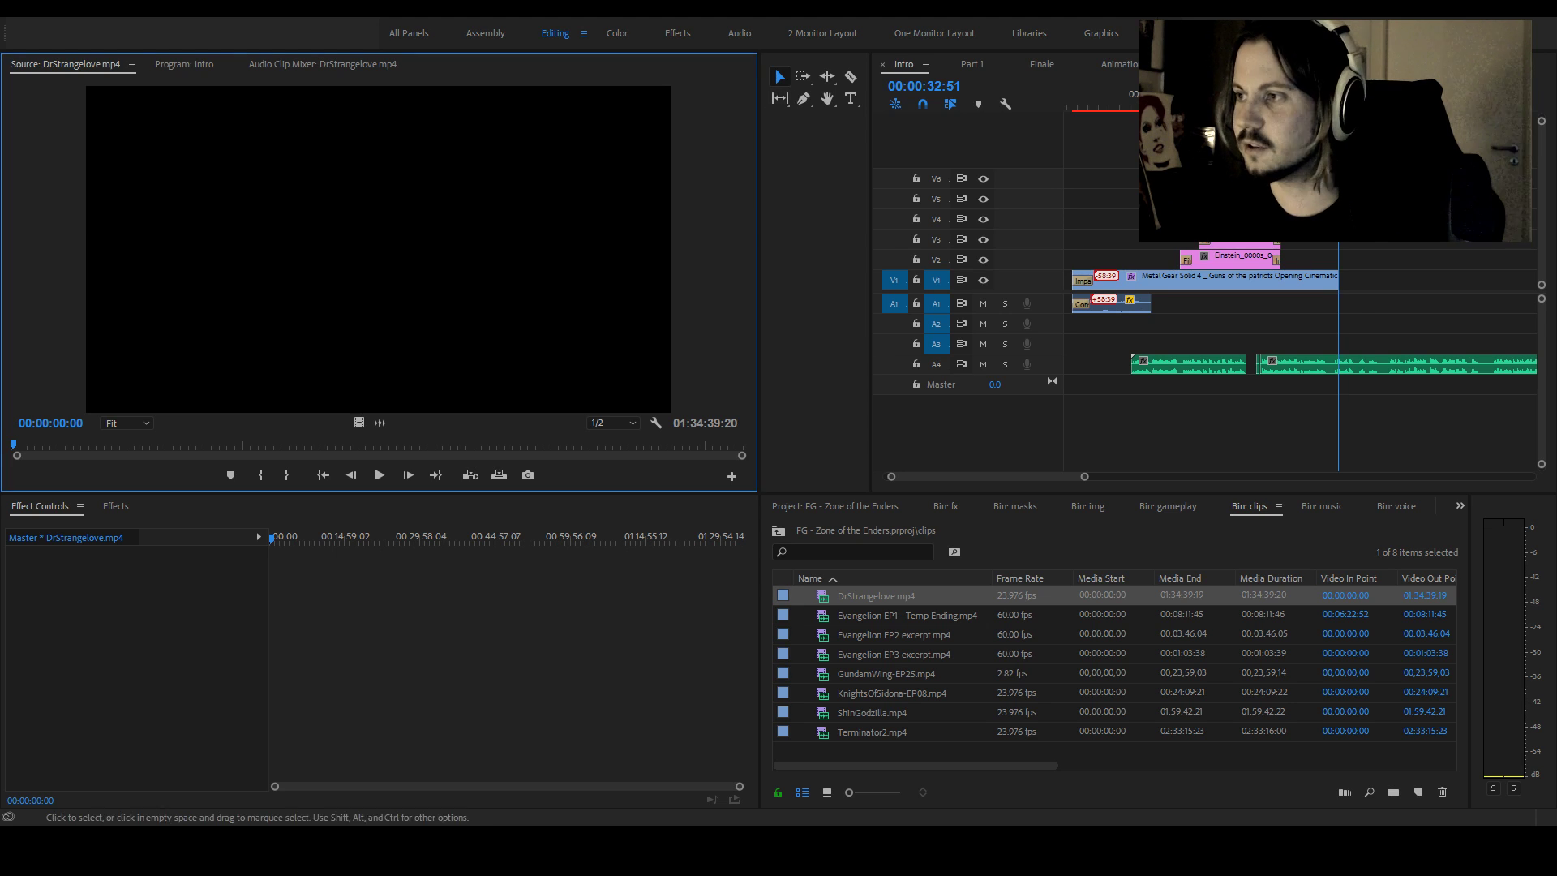
click(1400, 264)
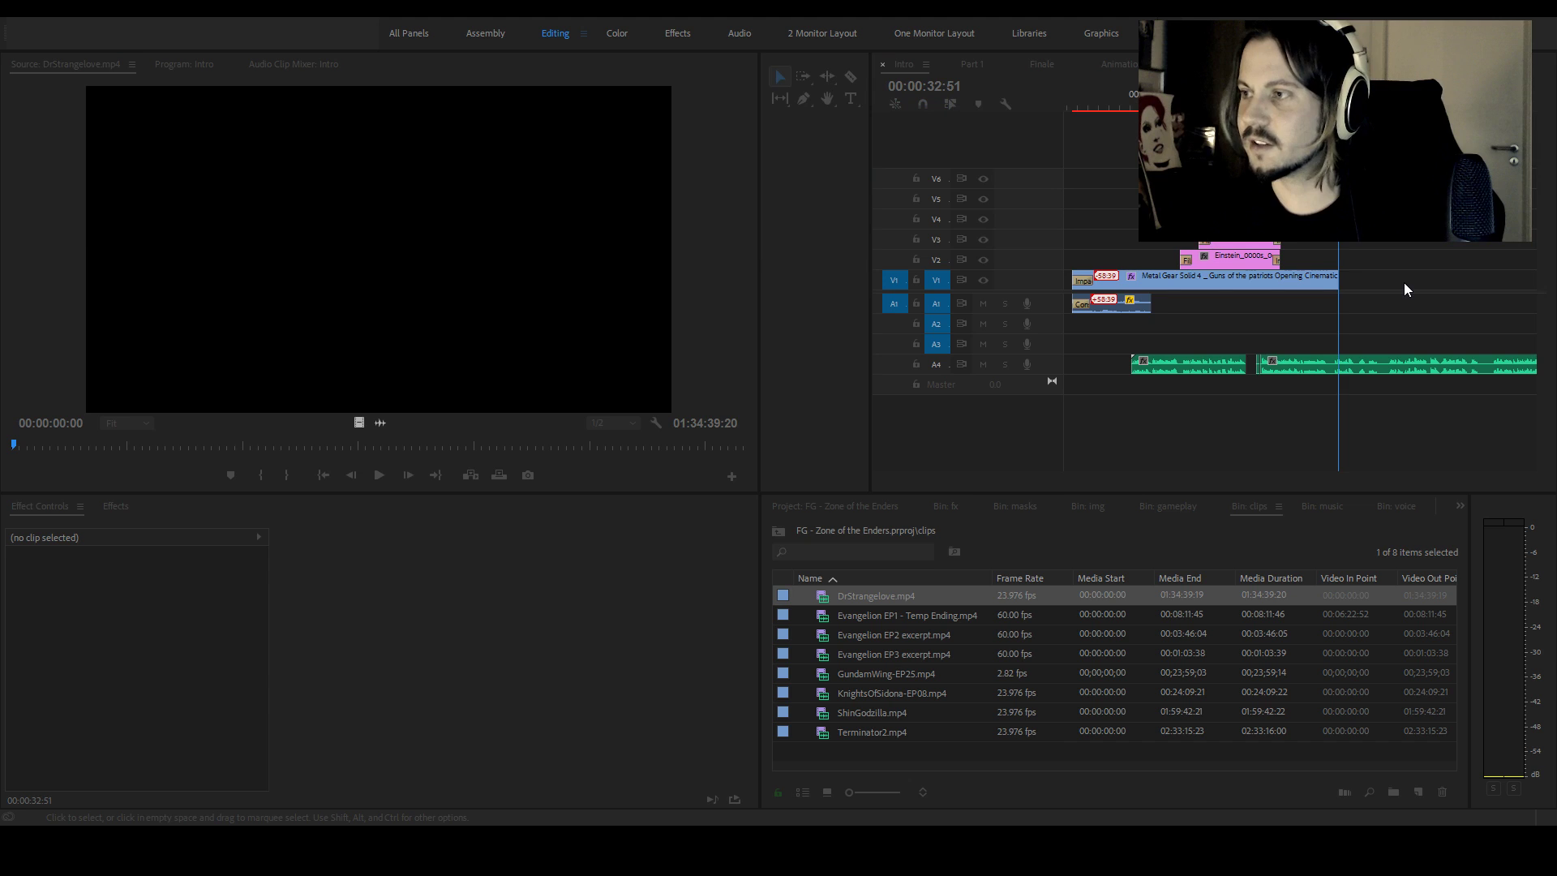
click(1404, 282)
scroll(1066, 478, down, 5)
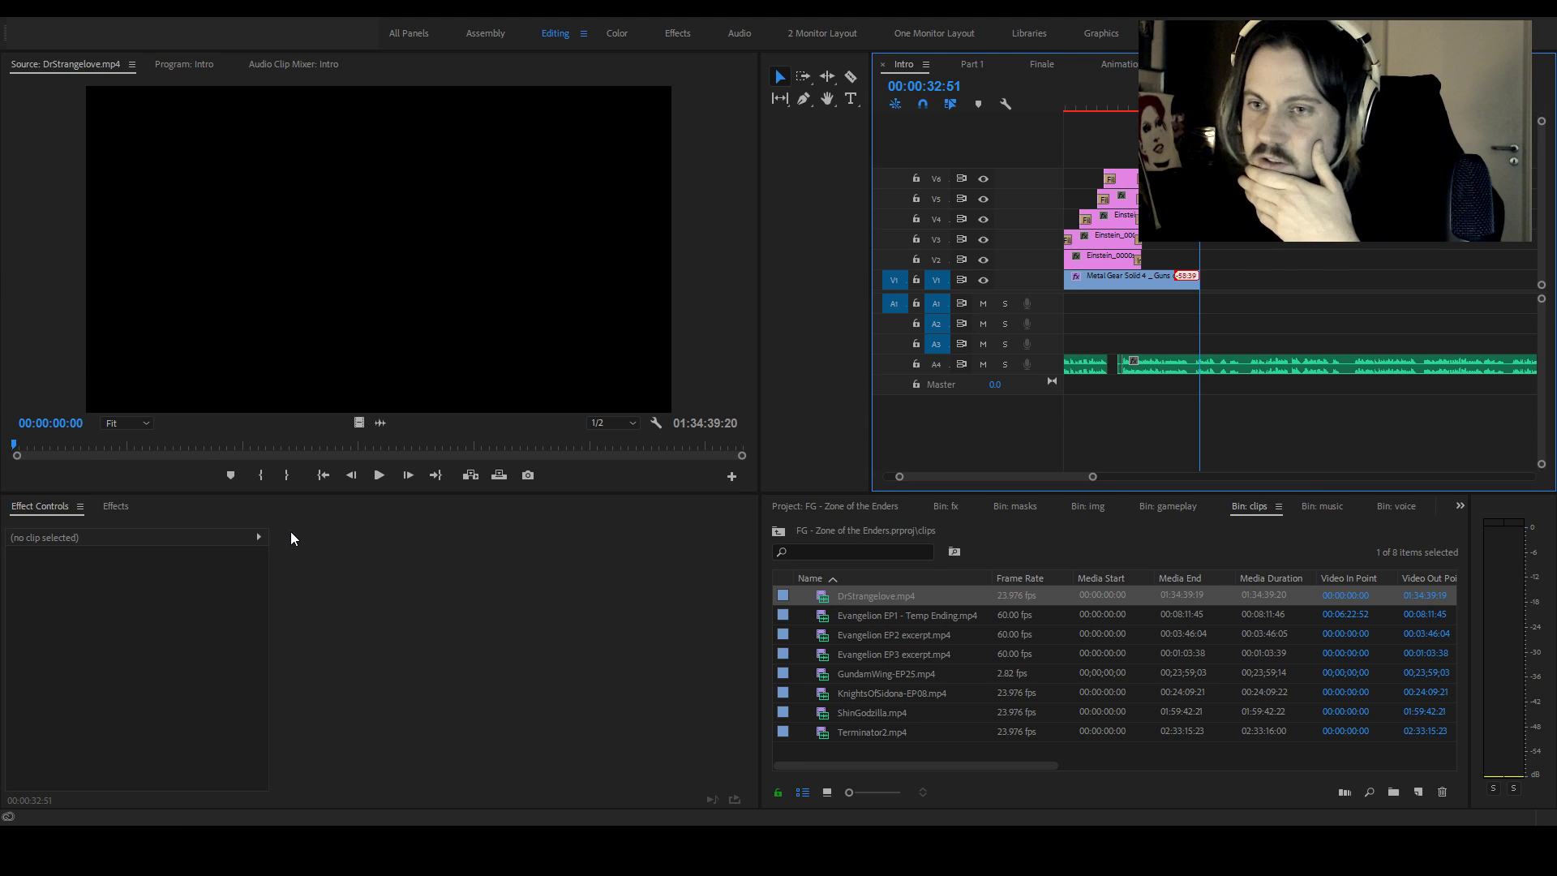
Scrub through the later part of DrStrangelove.mp4 to look for a suitable bomb scene
click(54, 444)
drag(61, 443, 595, 427)
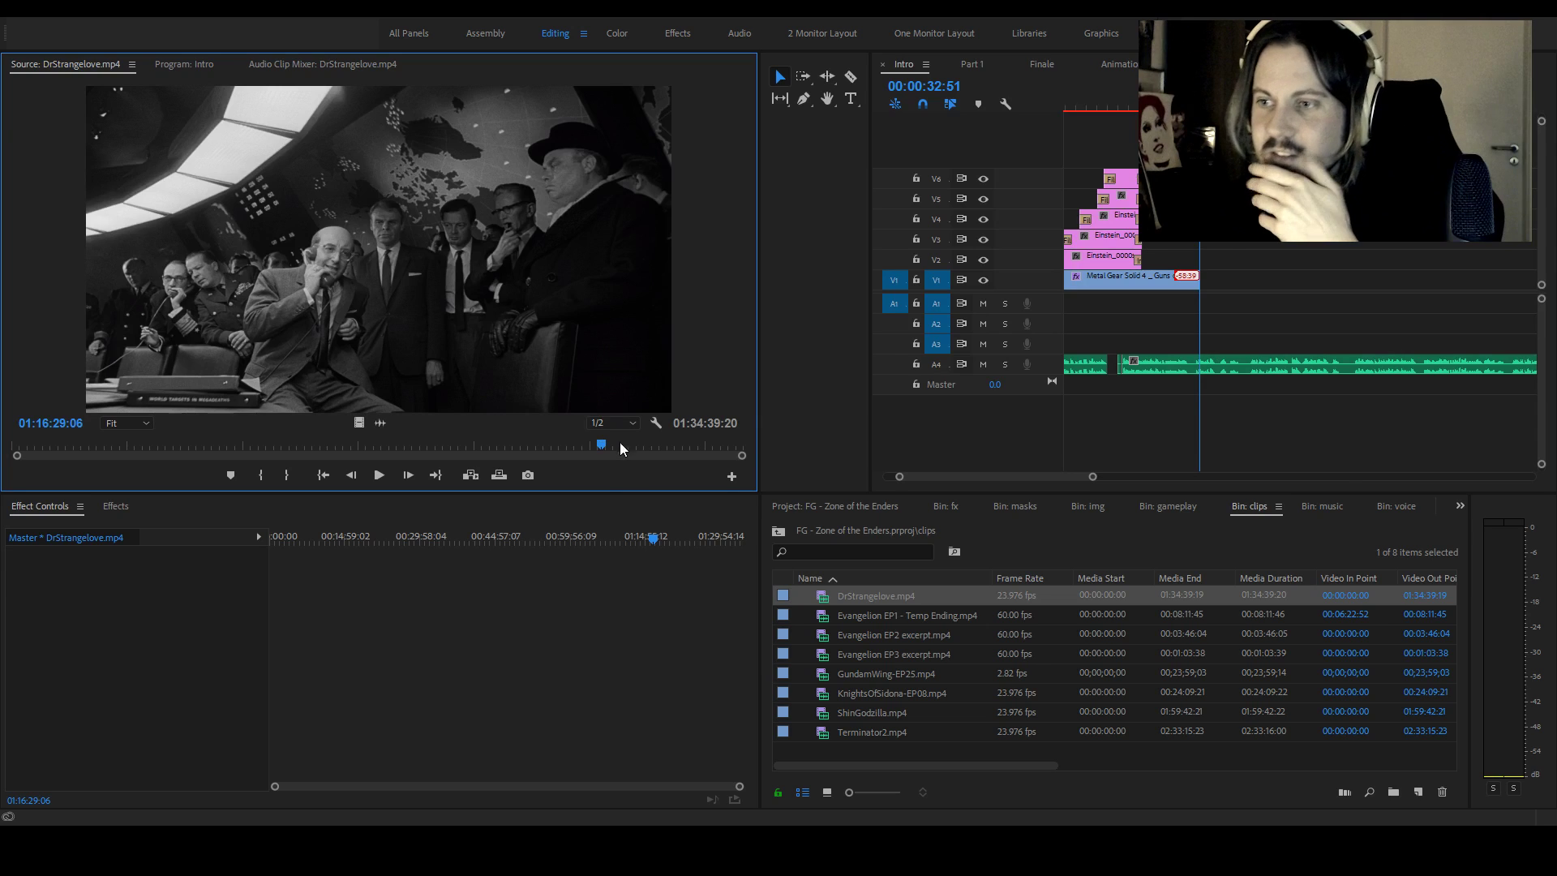
drag(600, 445, 603, 445)
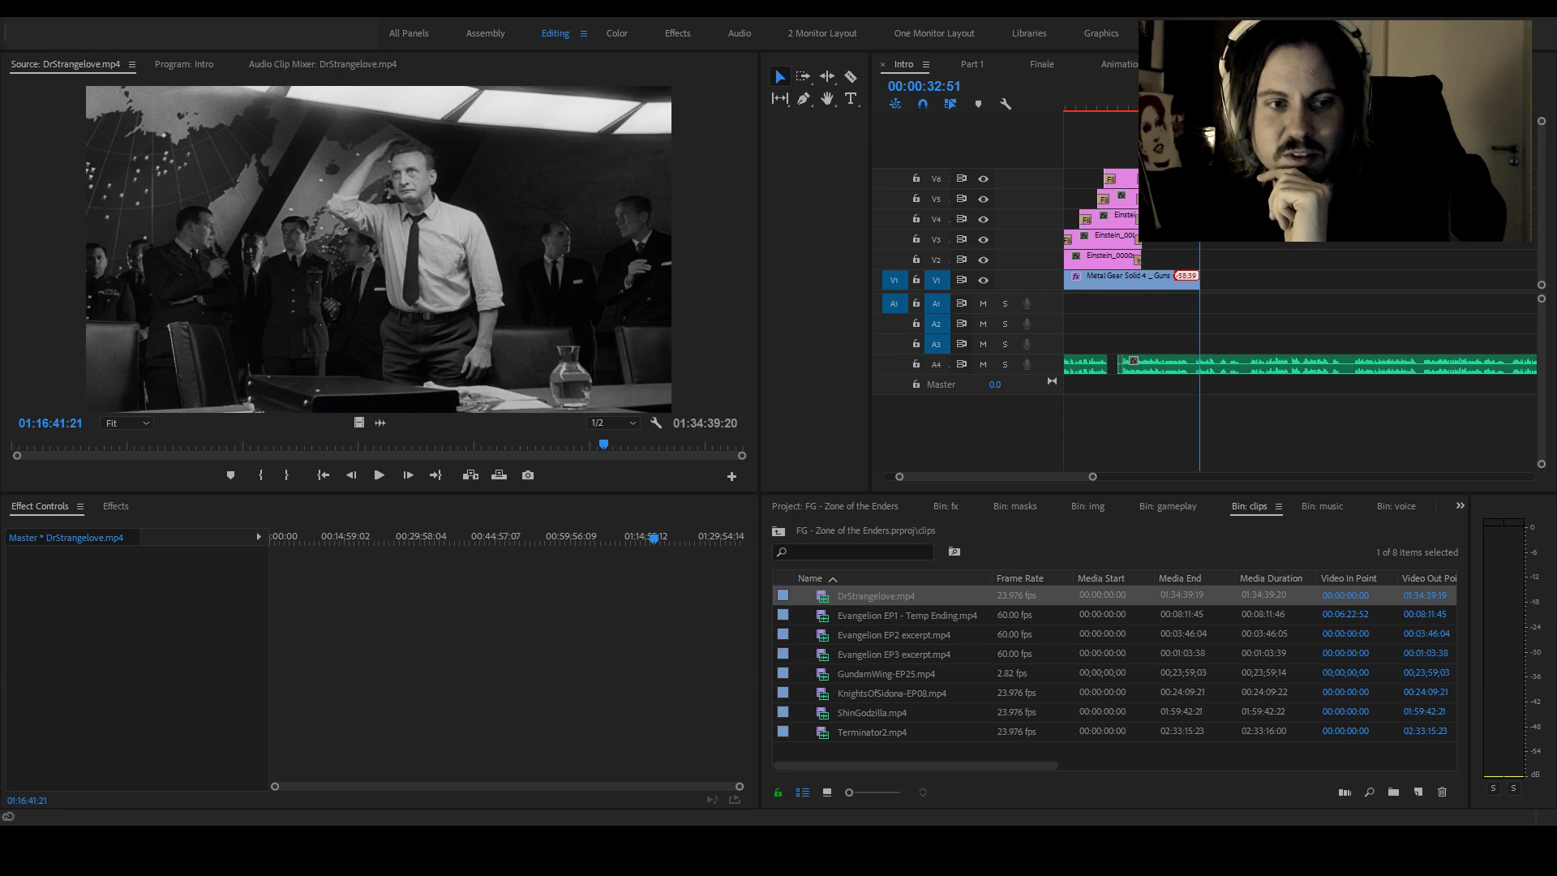
click(561, 386)
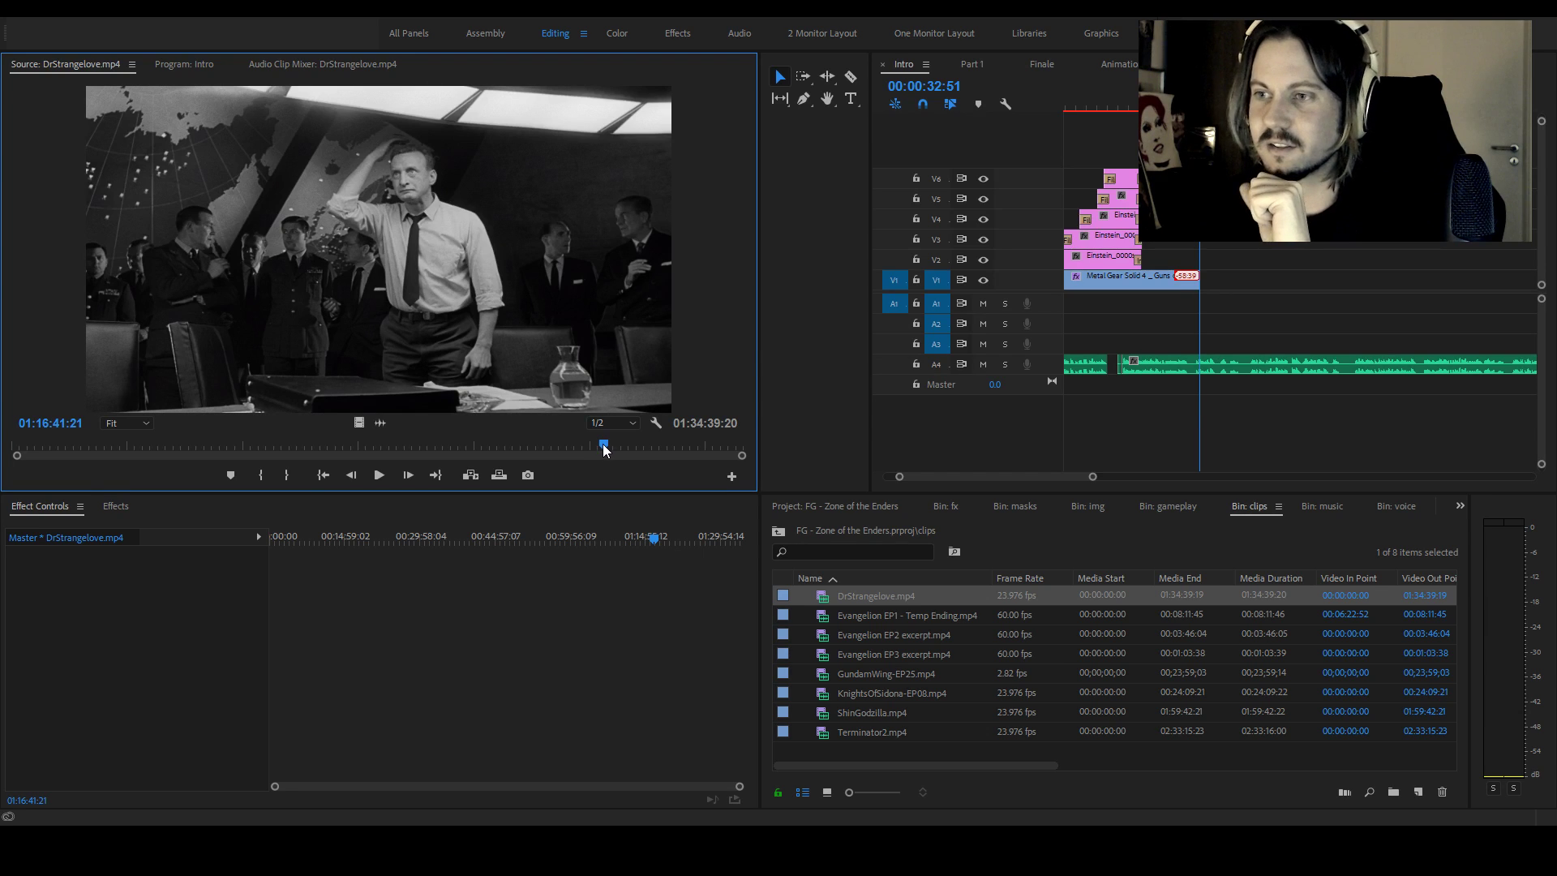
drag(604, 446, 649, 451)
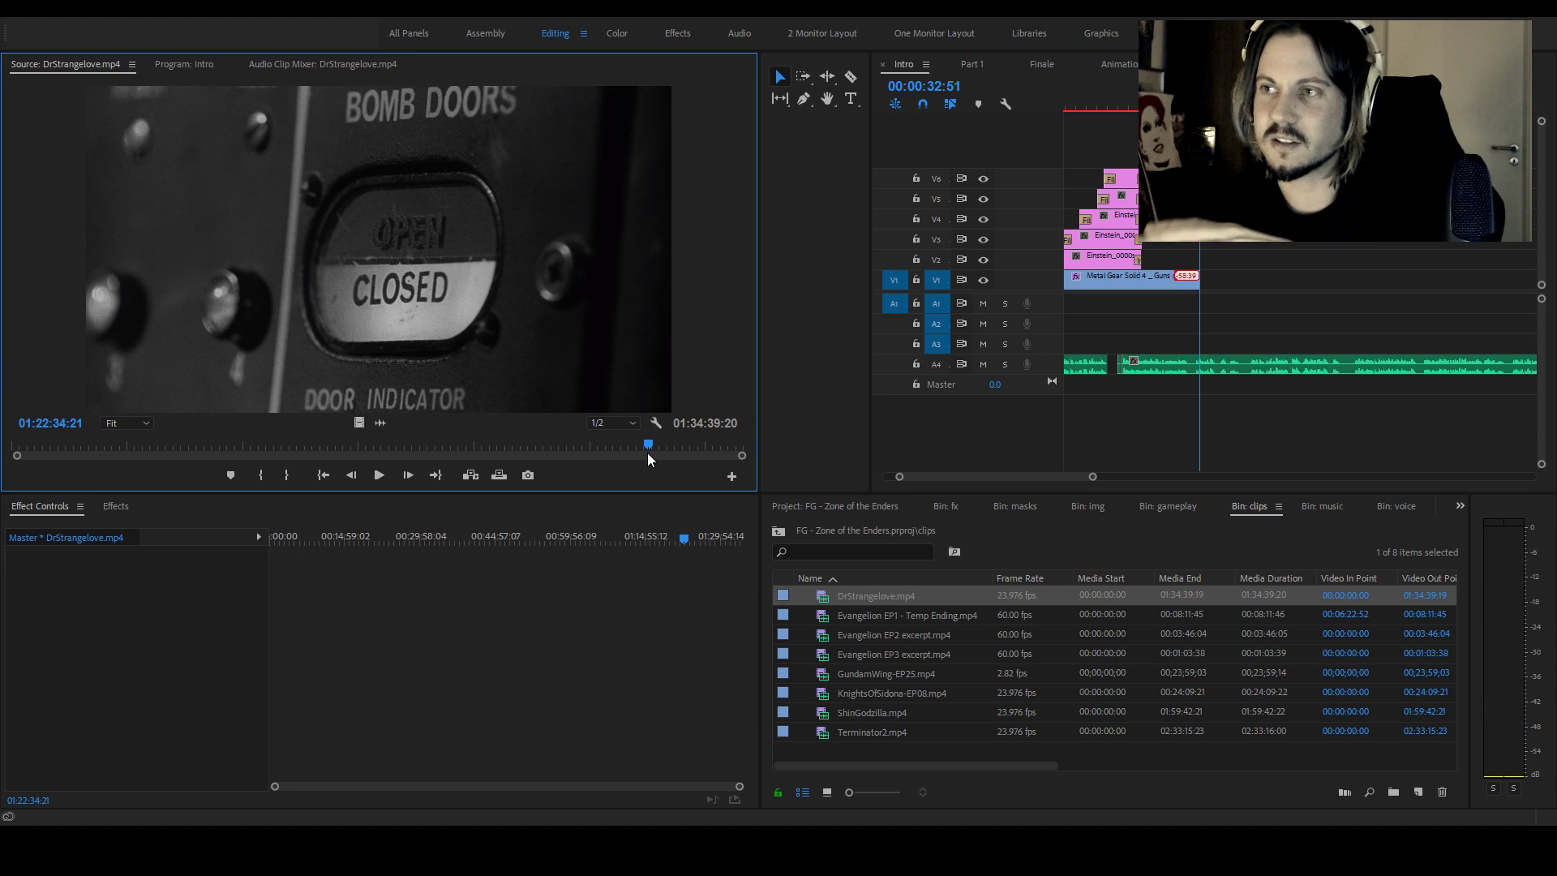
Mark an In point at 01:24:21:06 on the two-warheads shot and place its video only on V1 directly after the Metal Gear Solid 4 clip
drag(653, 449, 663, 445)
key(j)
key(j)
key(j)
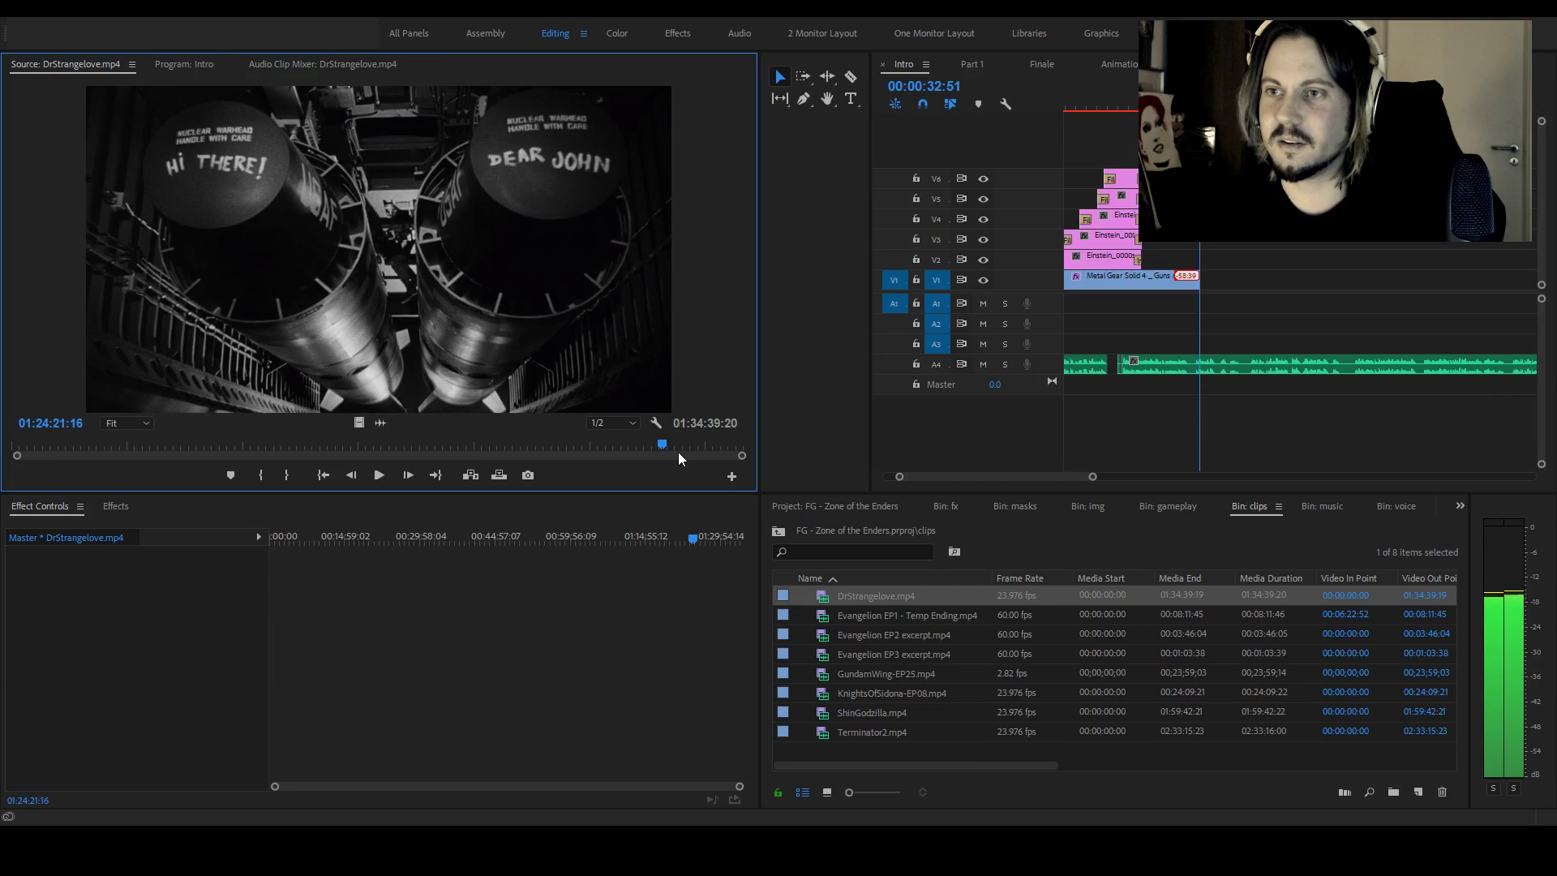
key(l)
key(l)
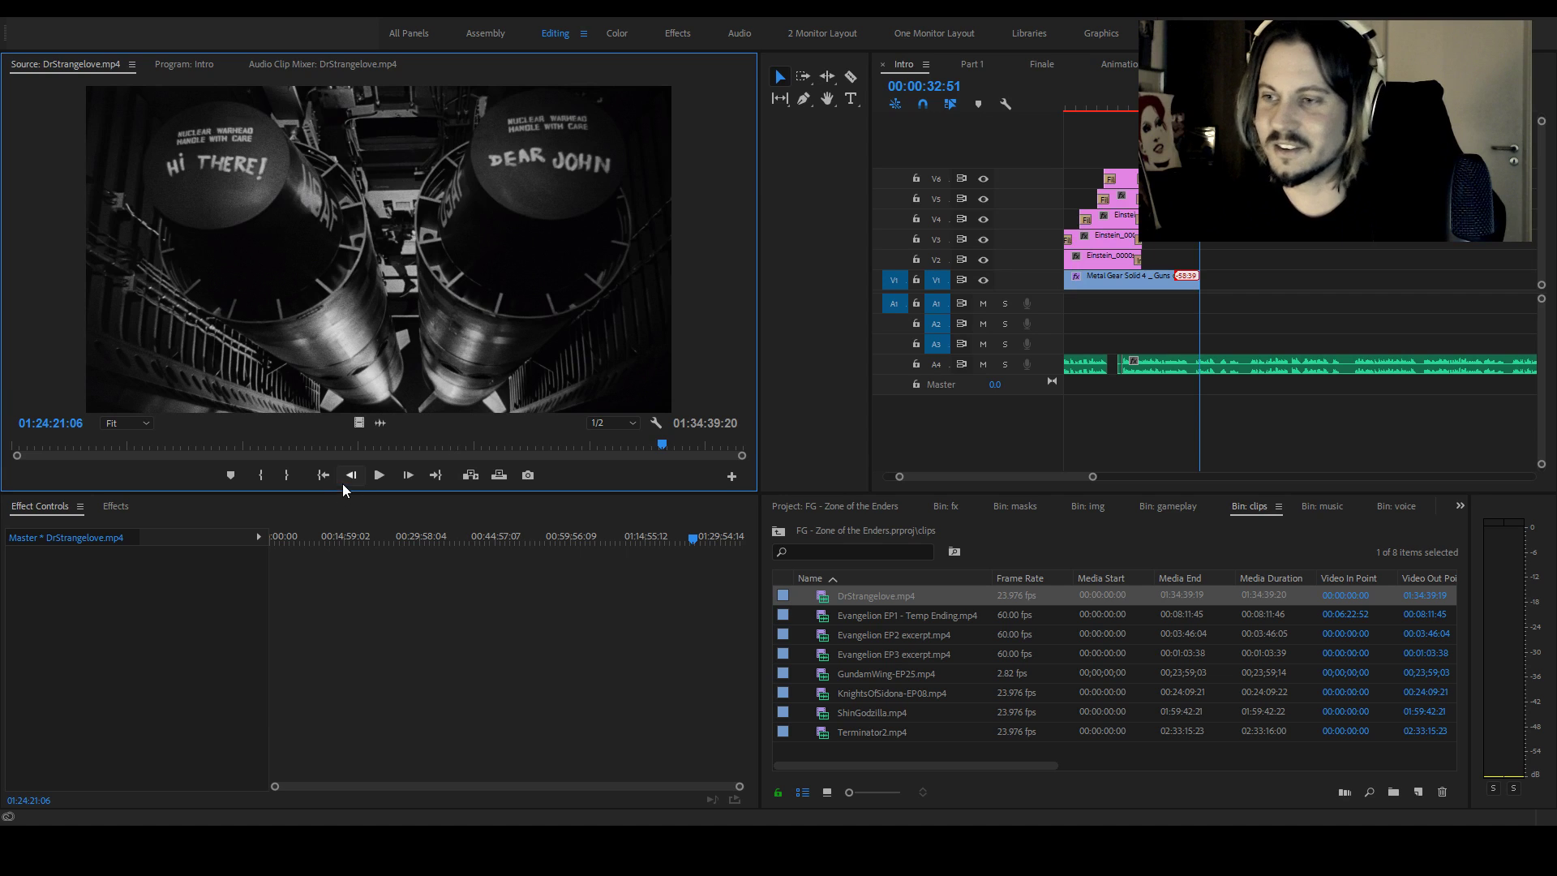
click(252, 481)
drag(359, 423, 1204, 277)
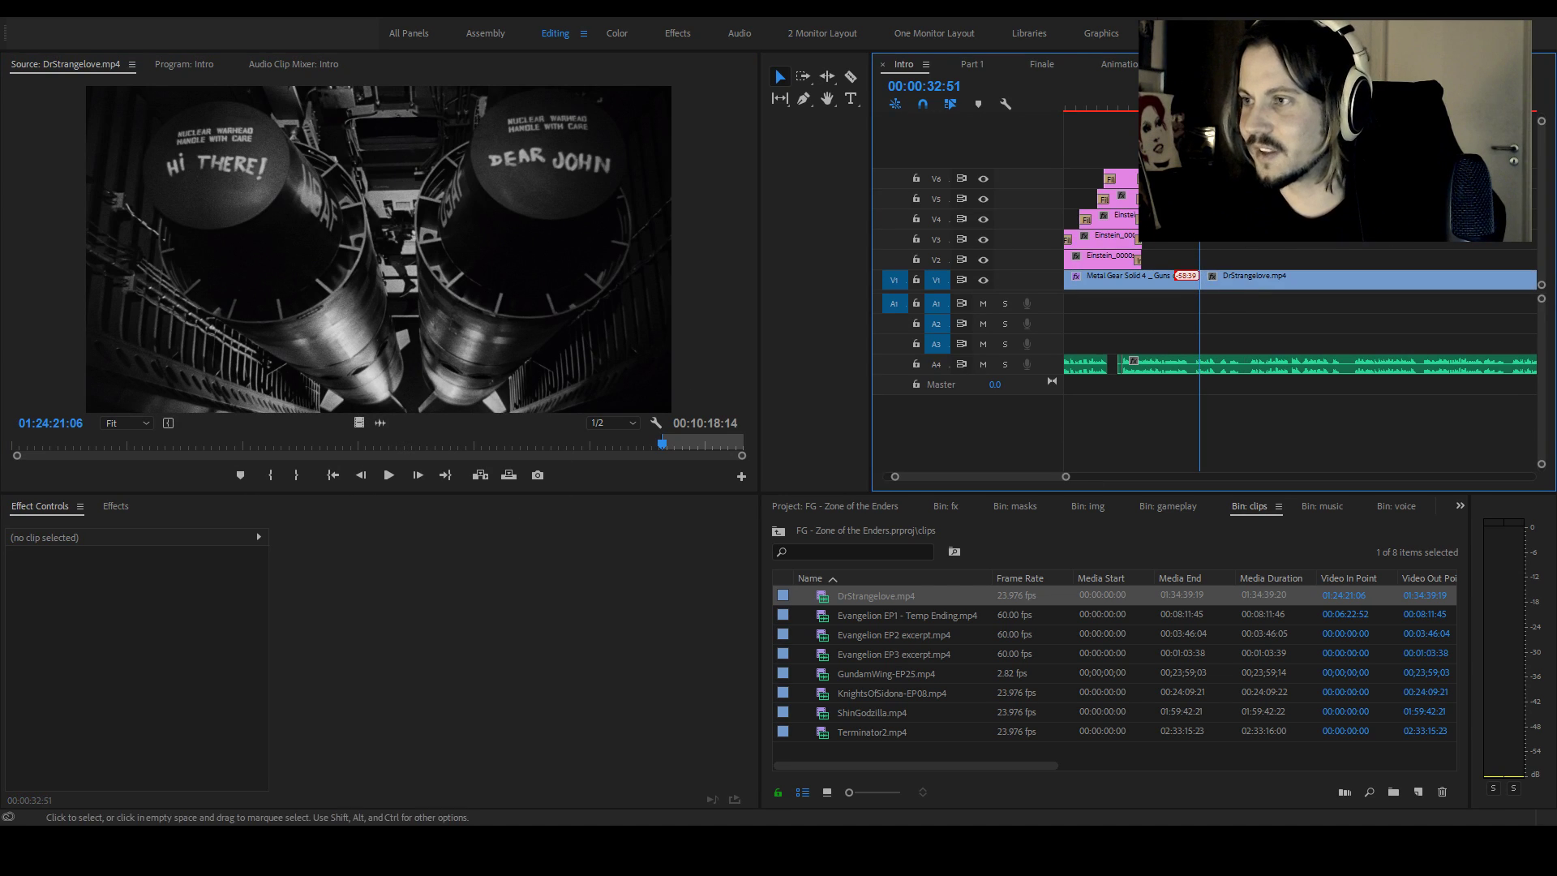
Play back the cut from the Metal Gear Solid 4 clip into the DrStrangelove clip
key(shift+k)
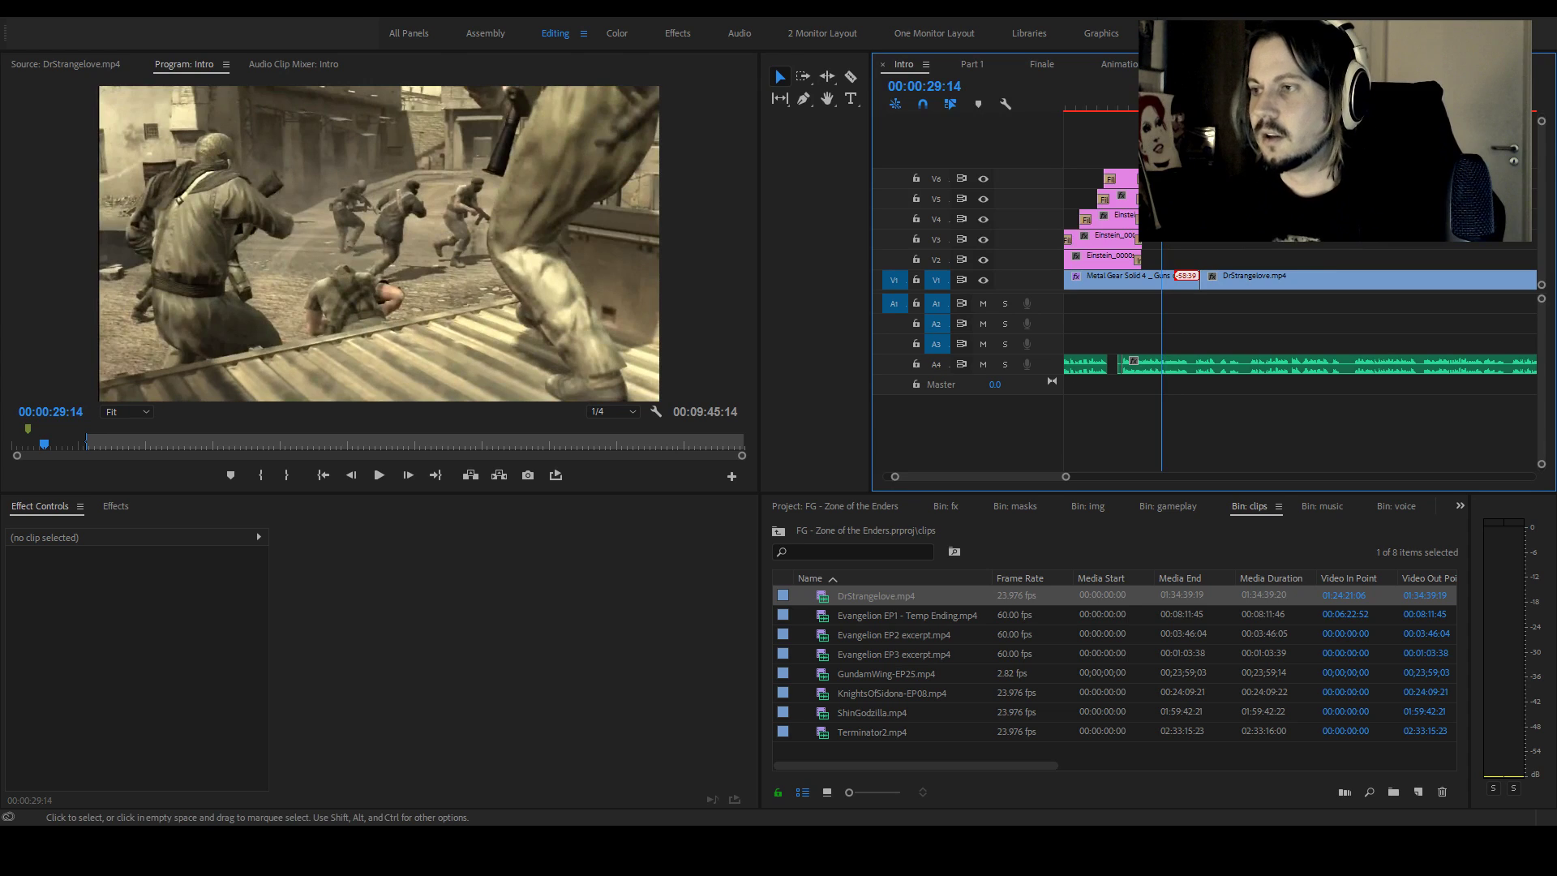
key(space)
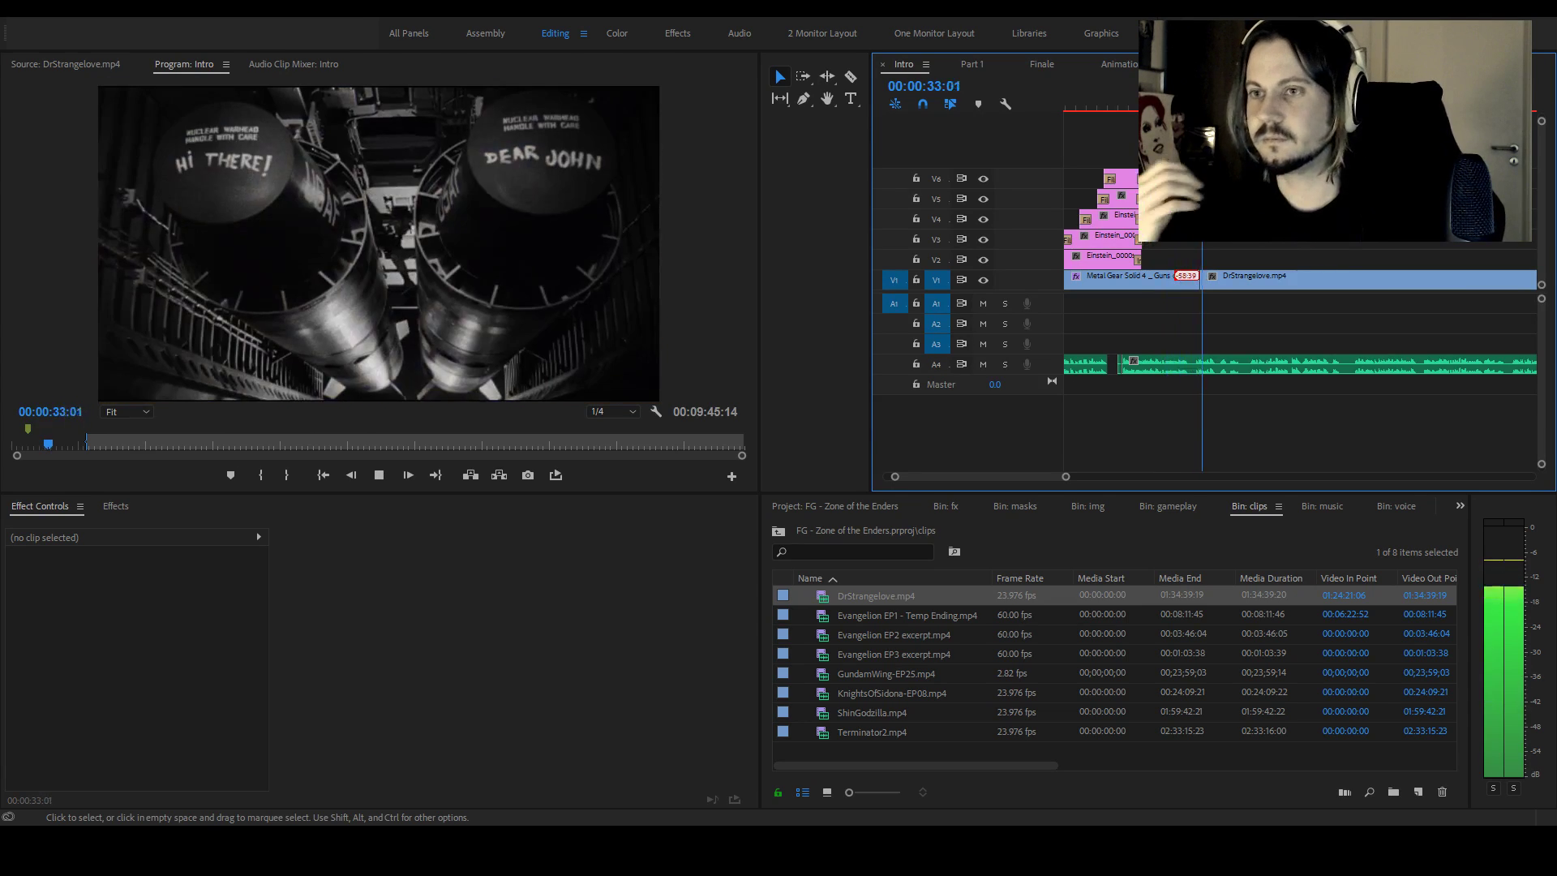
key(space)
click(1183, 110)
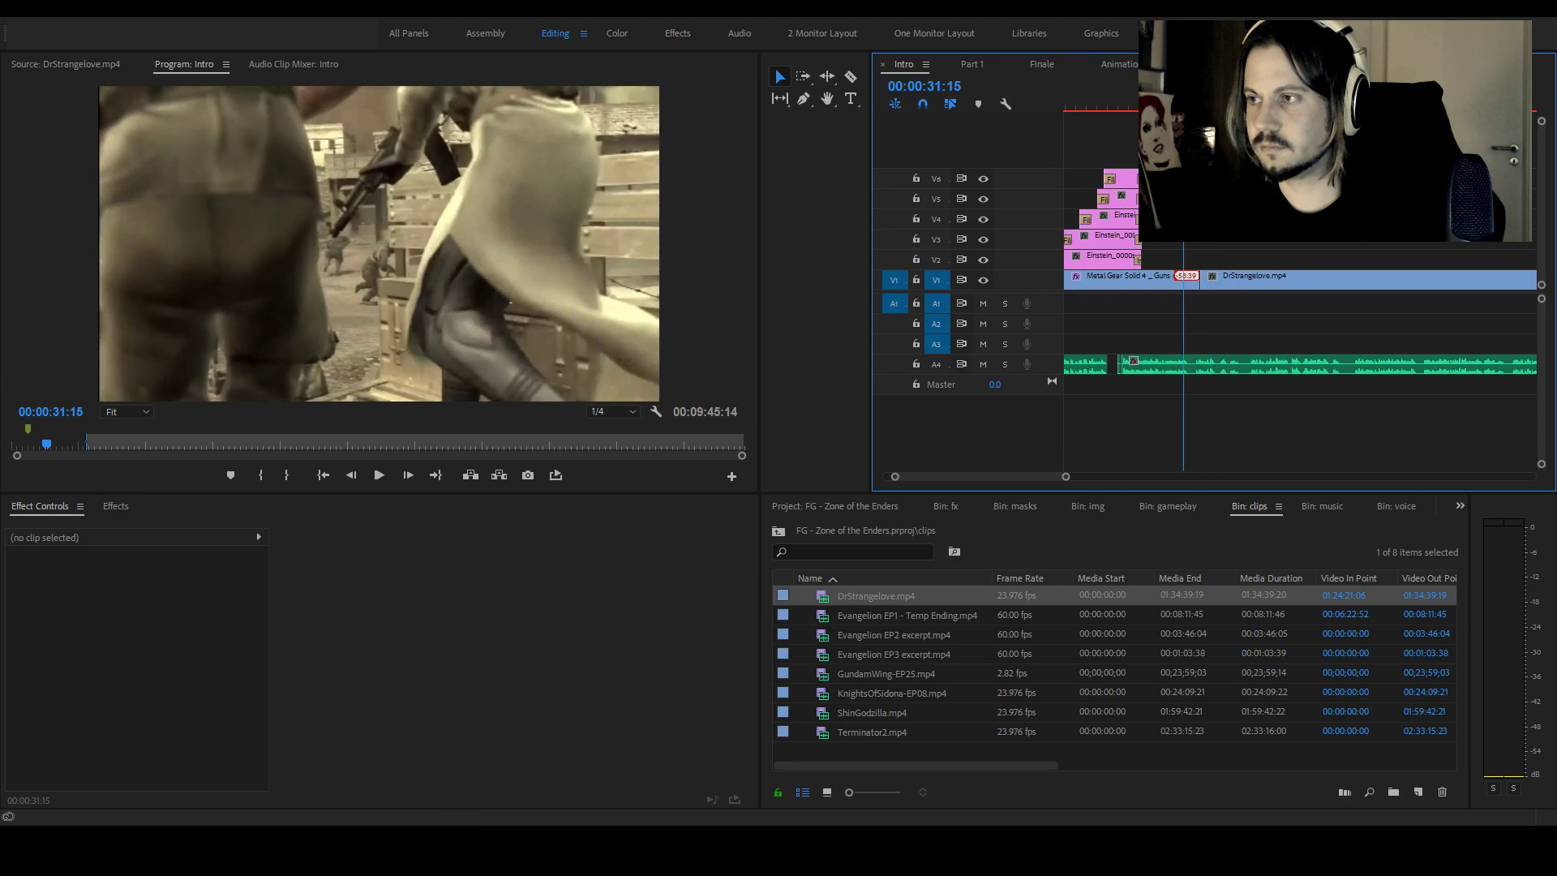
Move the DrStrangelove clip about 4.5 seconds later on V1, leaving a gap after the Metal Gear Solid 4 clip
drag(1066, 479, 991, 479)
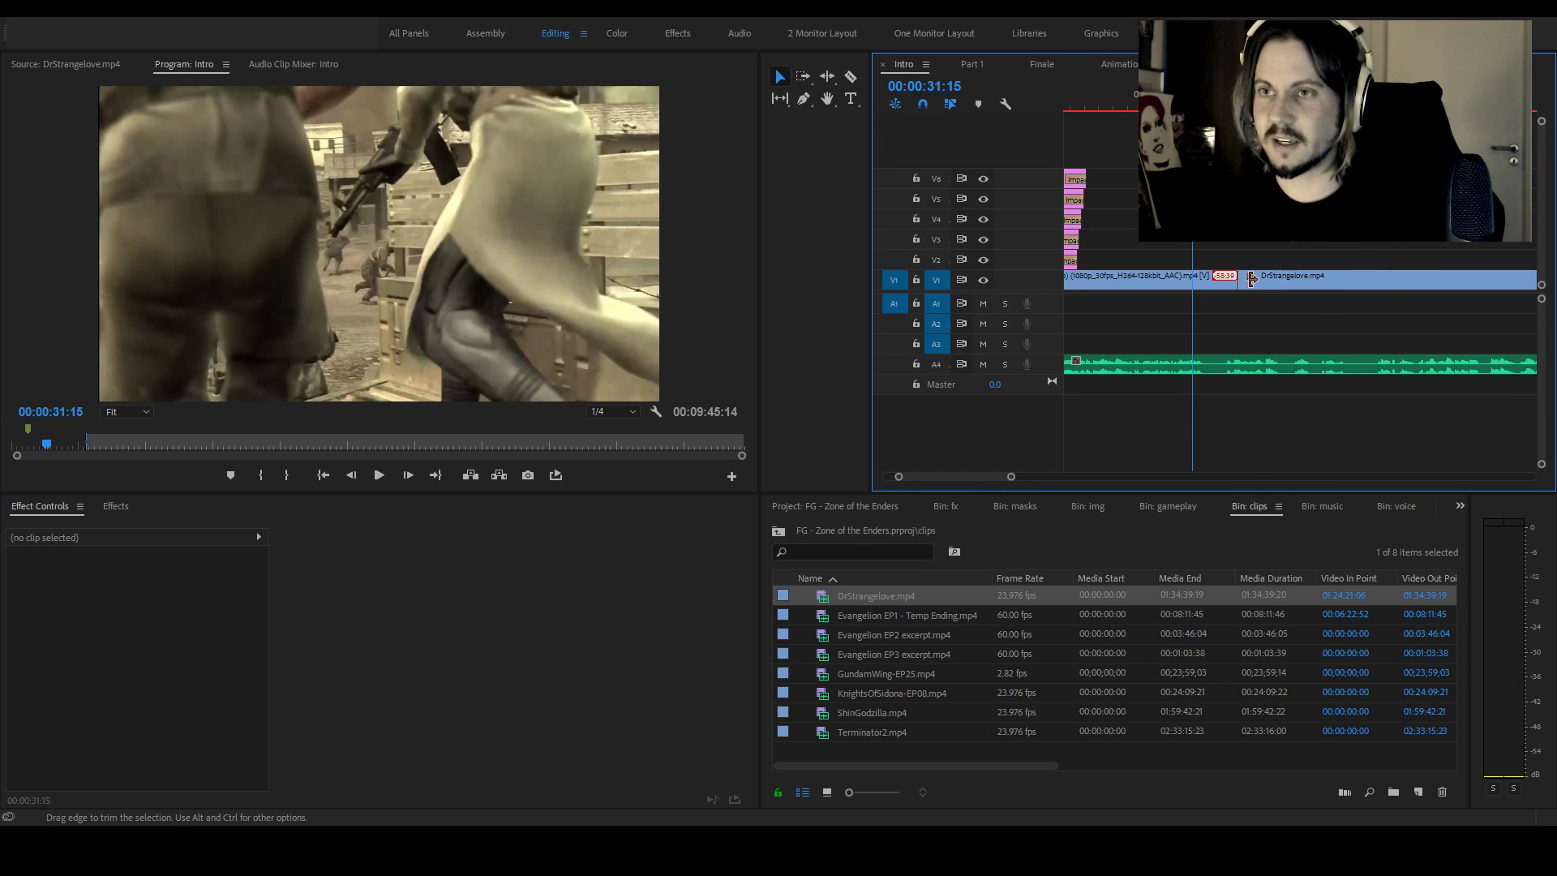
drag(1252, 278, 1252, 278)
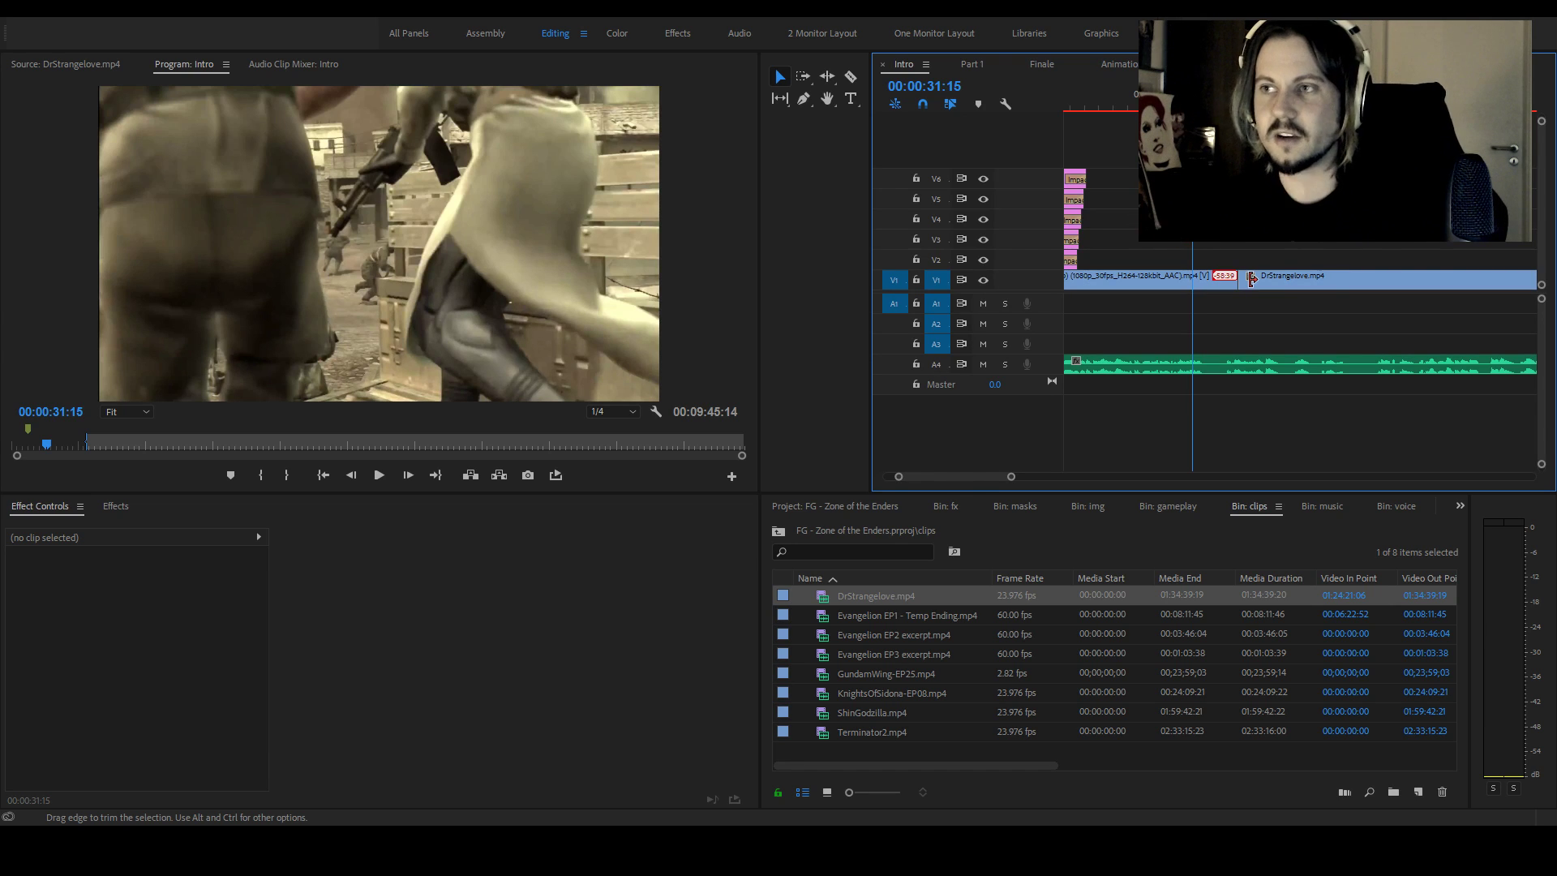
drag(1277, 278, 1408, 294)
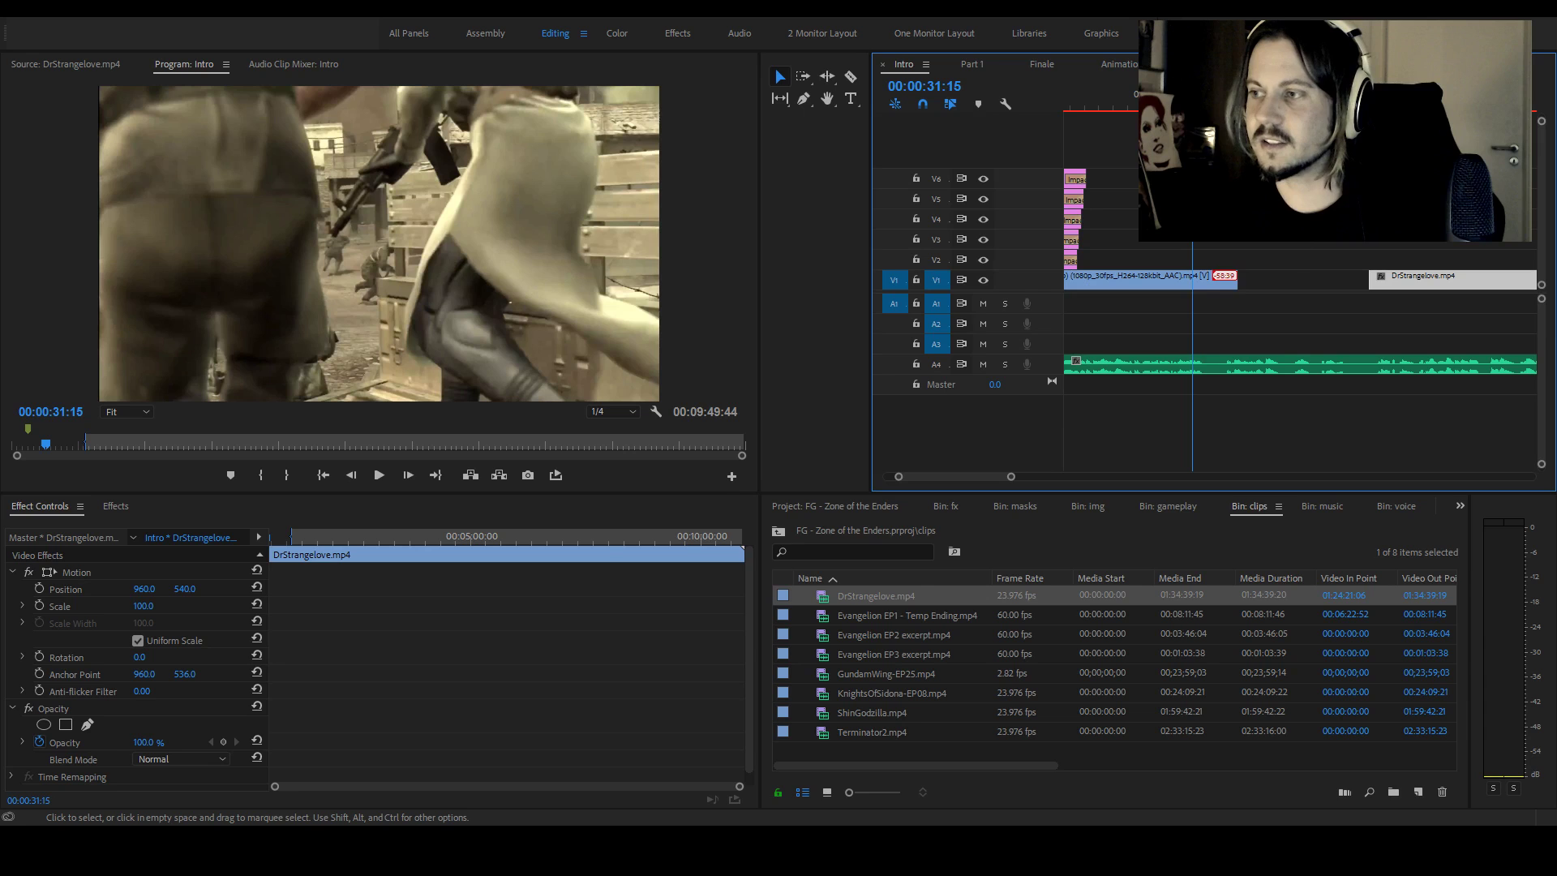
Try the DrStrangelove clip at about 00:00:32:34 on V1, over the end of the Metal Gear Solid 4 clip, and shift it about 3.5 seconds later
key(j)
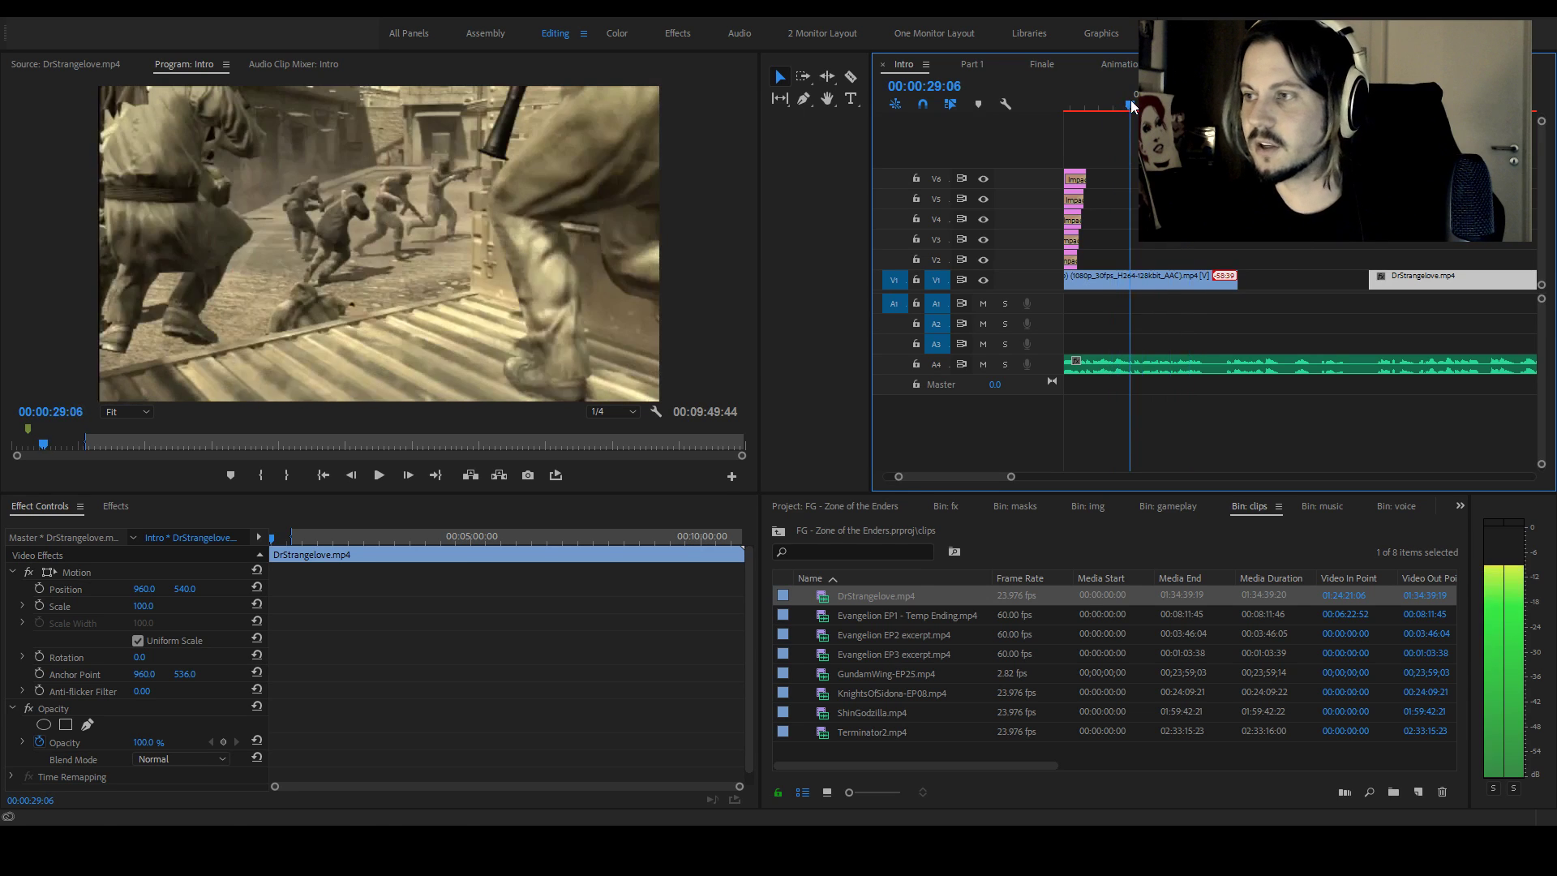
click(1225, 98)
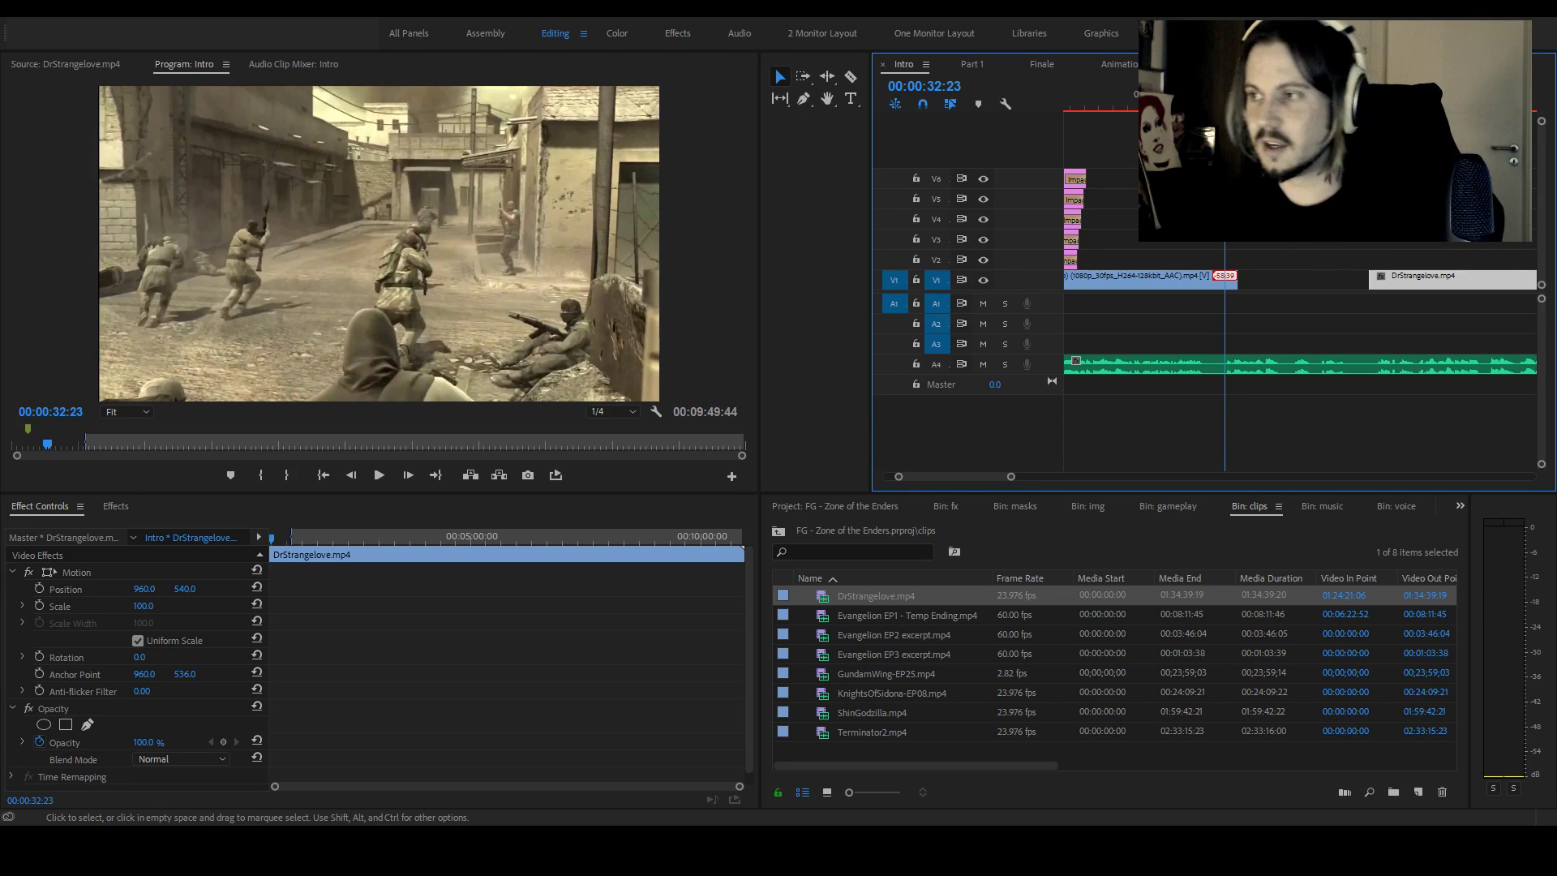
key(Right)
key(Right)
key(Right)
key(Right)
drag(1400, 281, 1262, 290)
key(j)
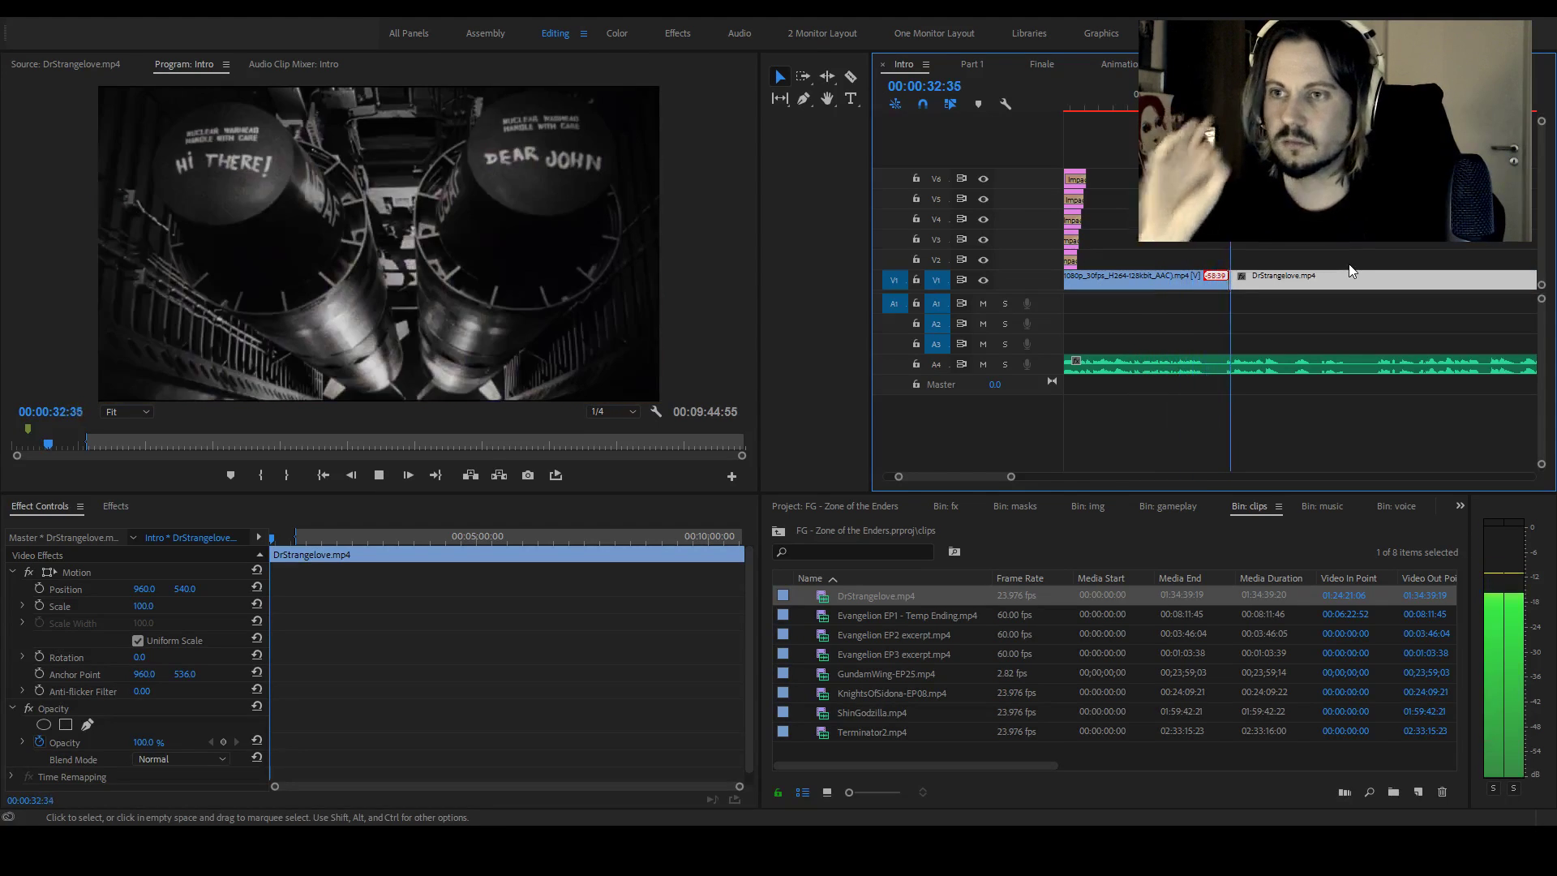
key(k)
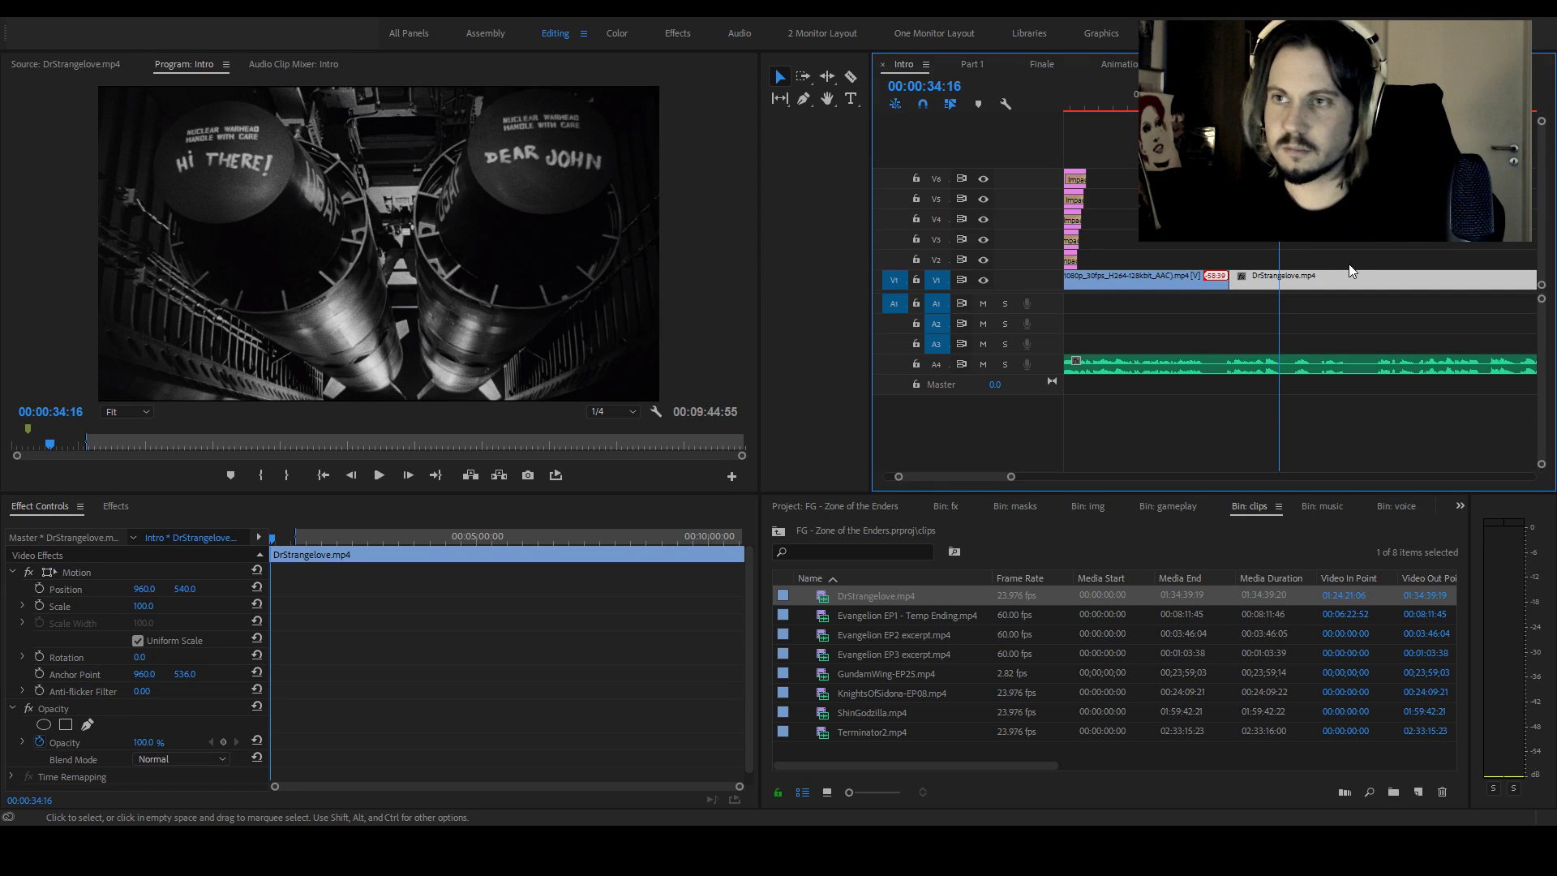
drag(1249, 280, 1349, 277)
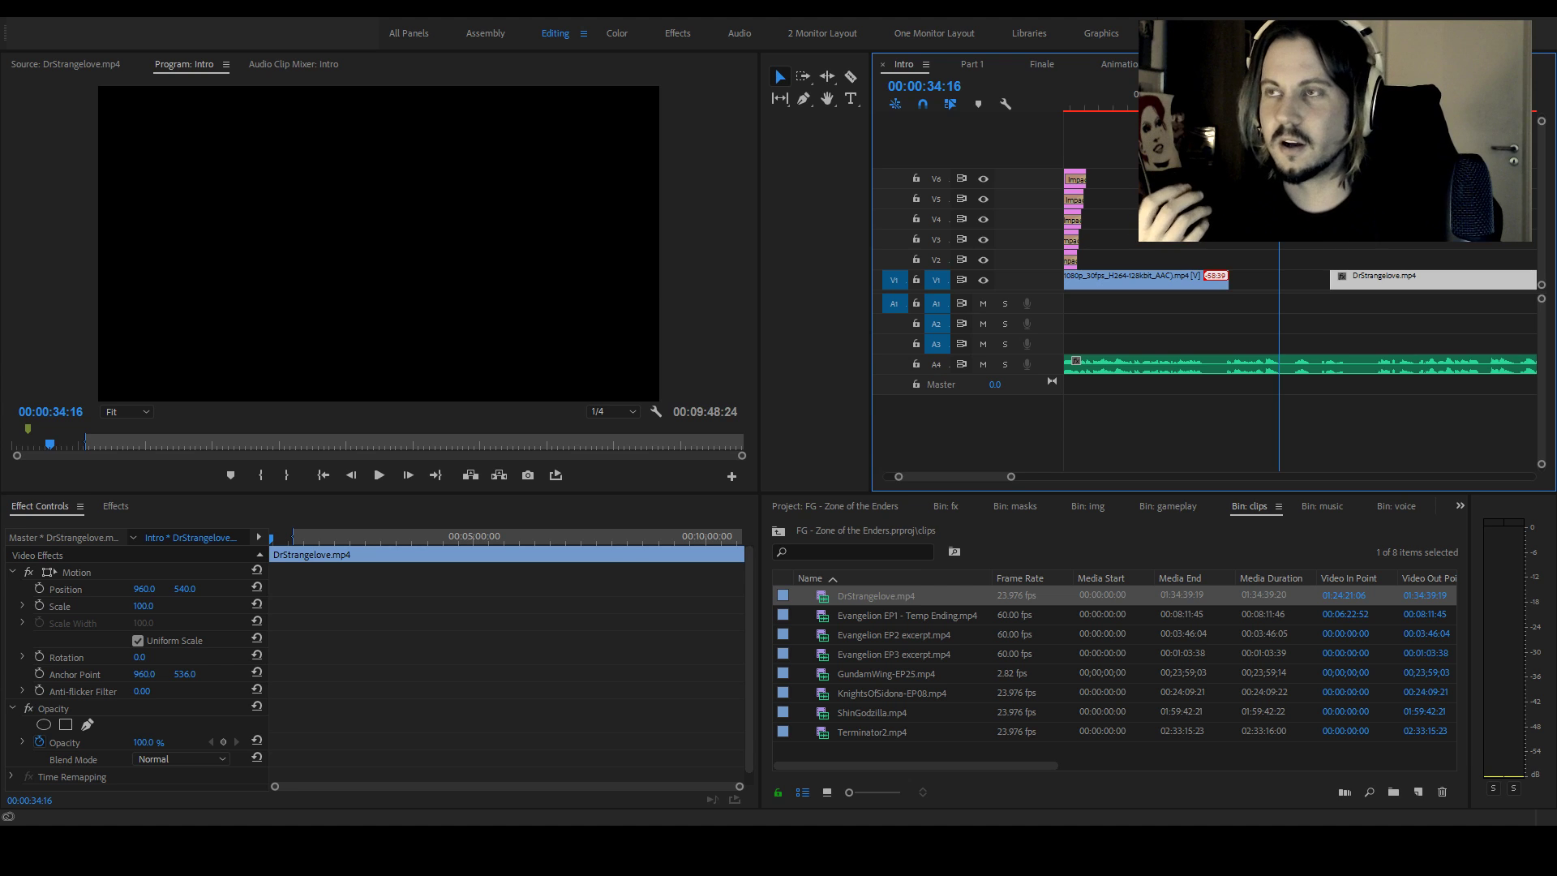
Extend the end of the Metal Gear Solid 4 clip to 00:00:32:52 and close the gap before the DrStrangelove clip
key(j)
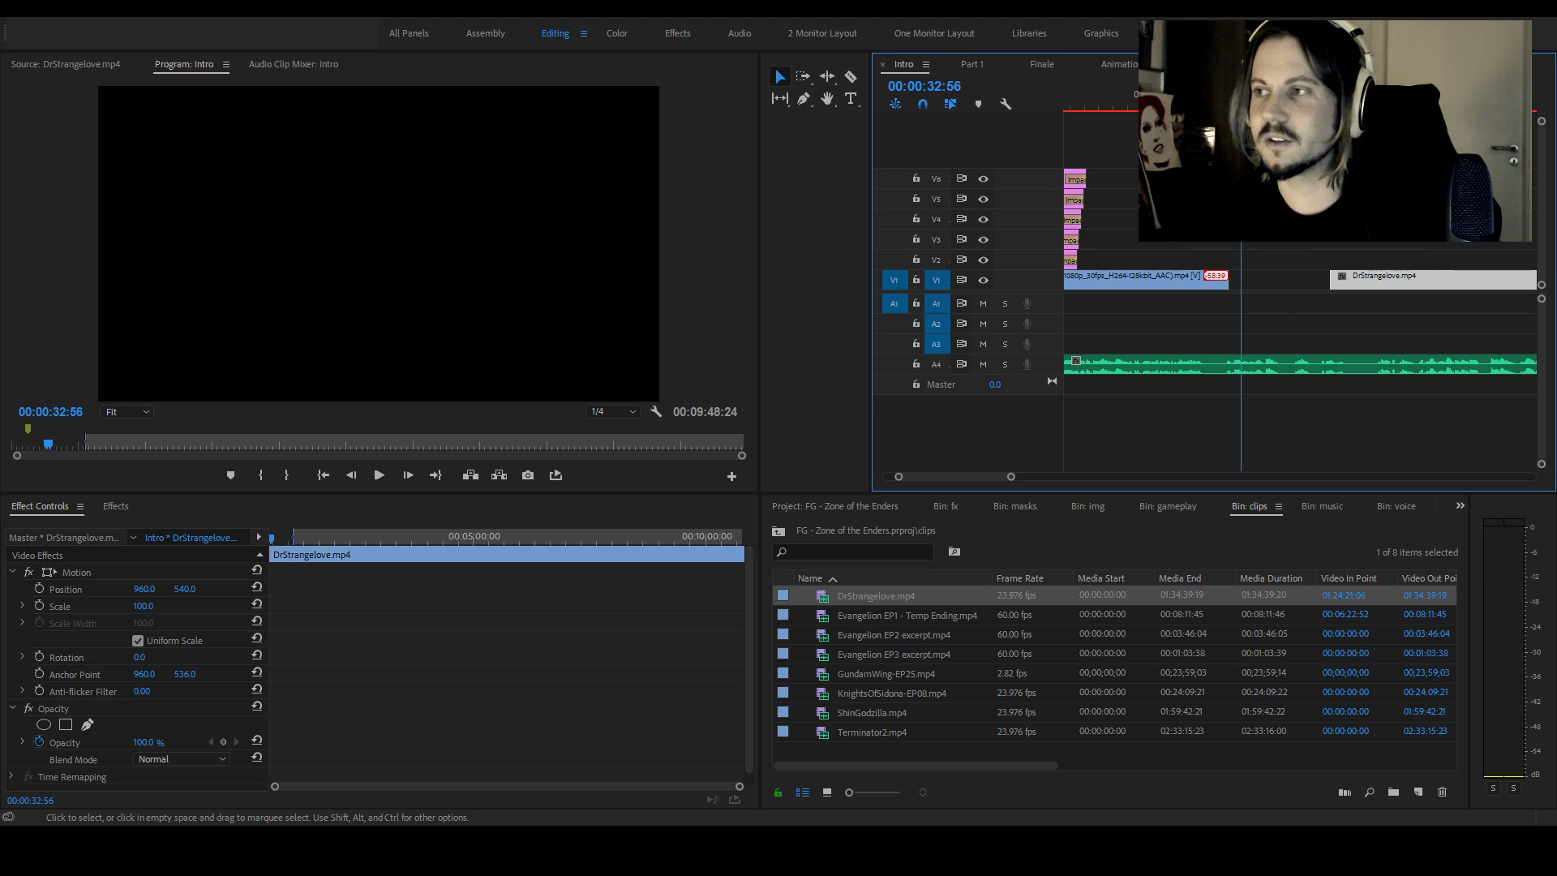
key(Left)
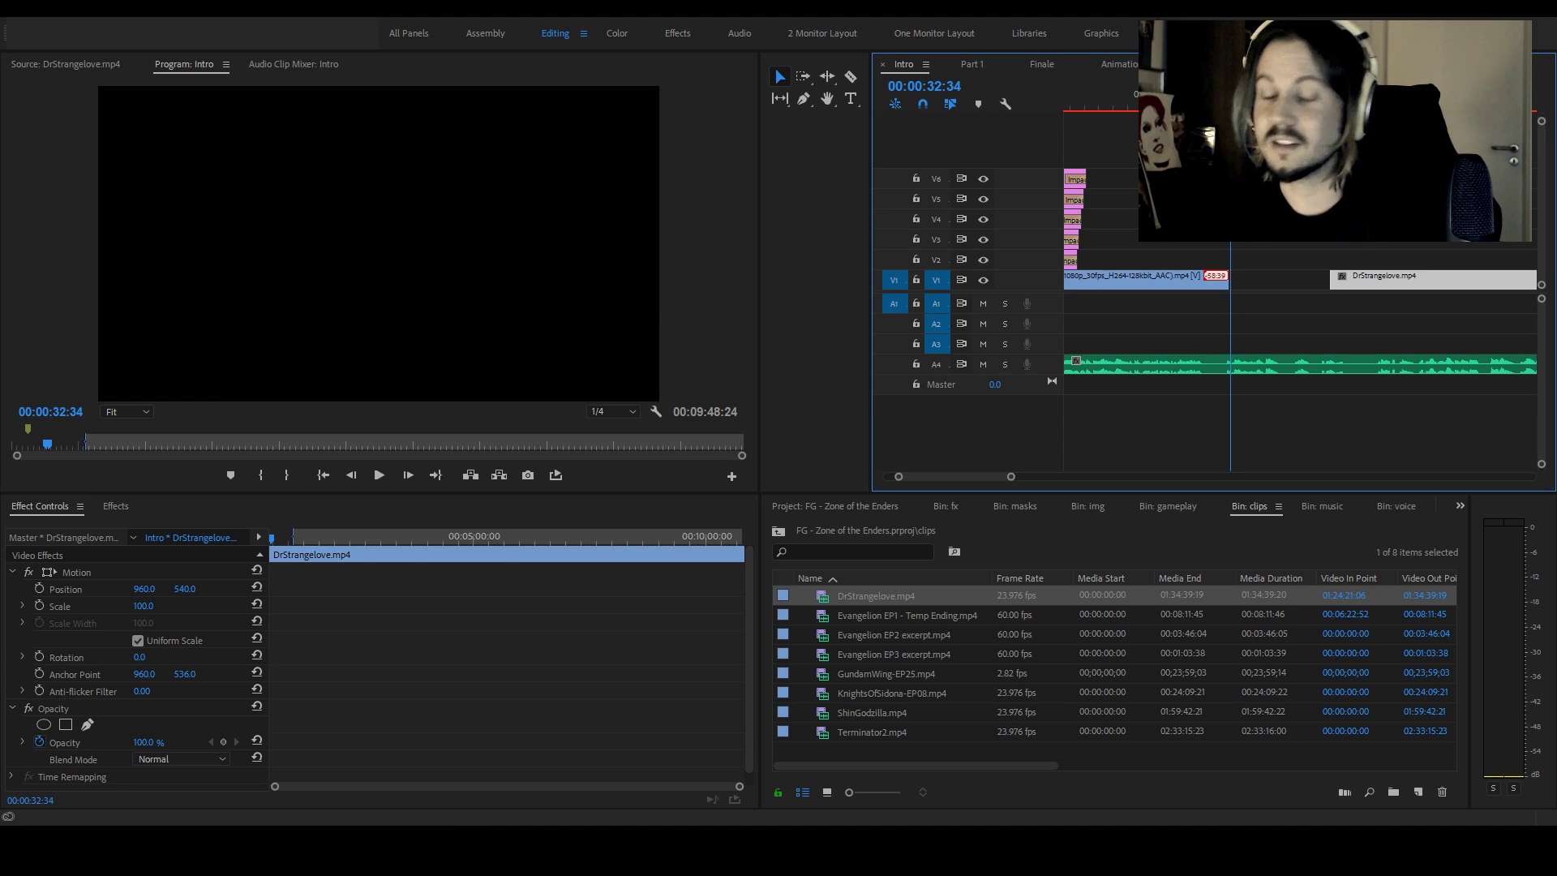
key(Right)
key(Right)
key(Right)
key(Right)
key(Right)
key(Right)
key(Left)
key(Left)
key(Left)
key(Left)
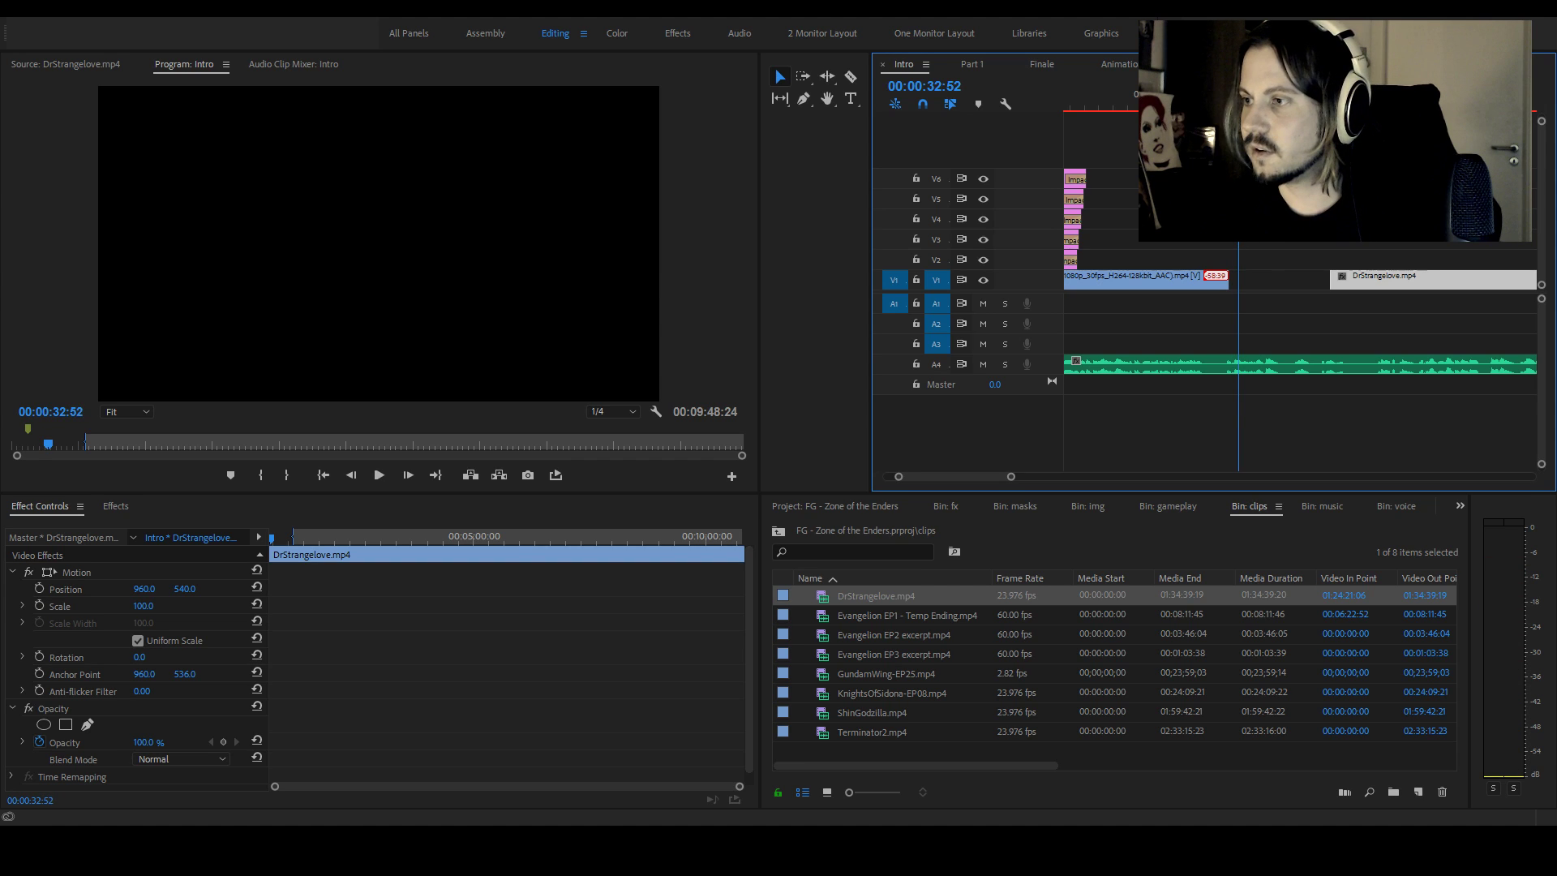
drag(1228, 280, 1238, 280)
click(1295, 283)
key(Delete)
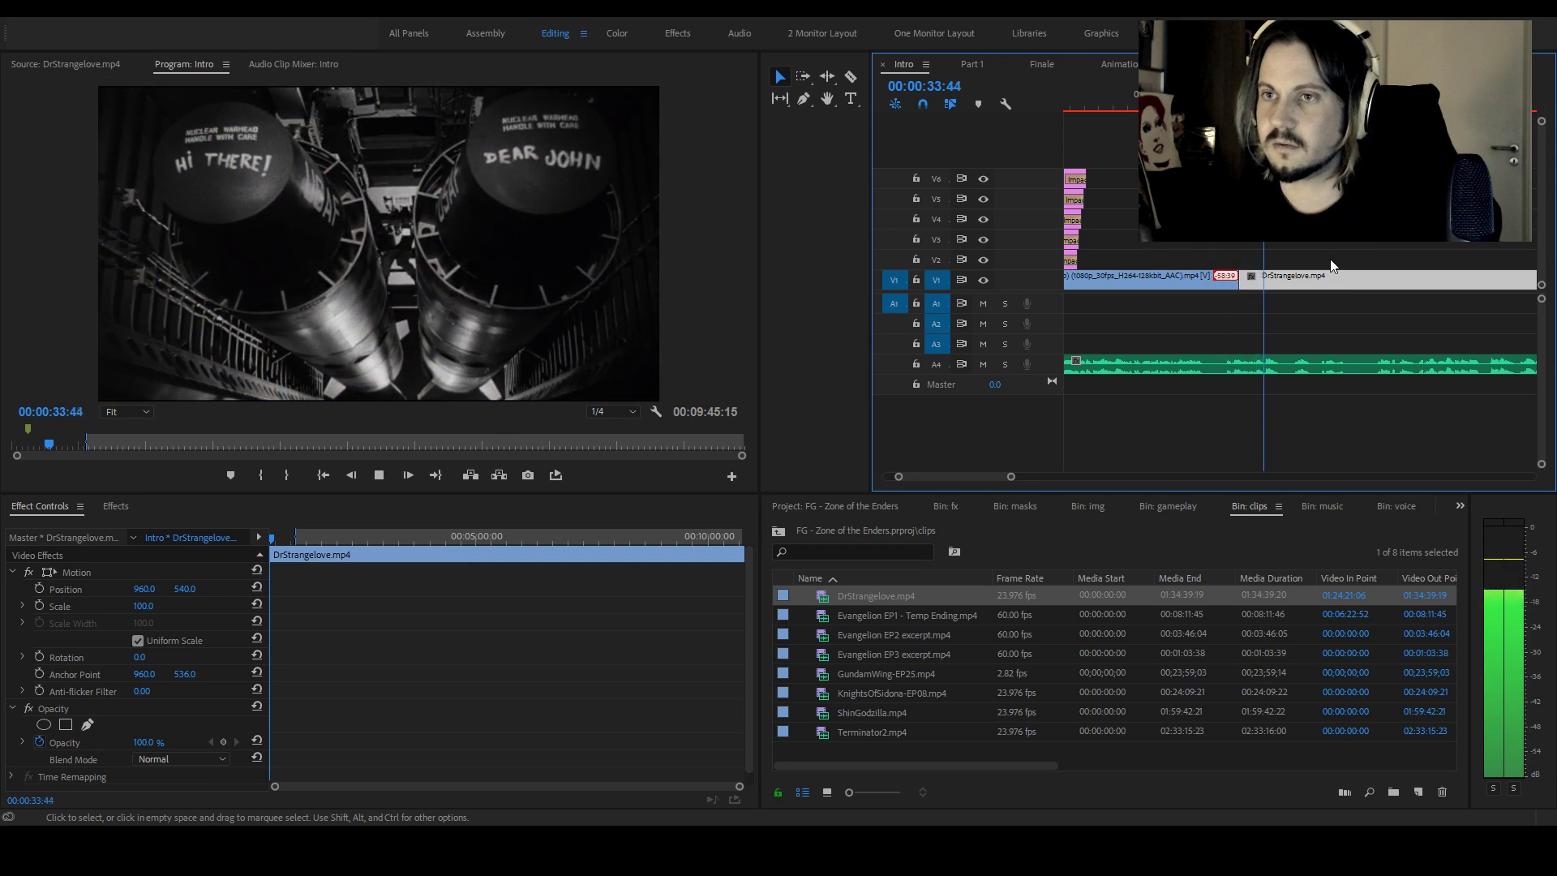
key(alt+Tab)
key(alt+Tab)
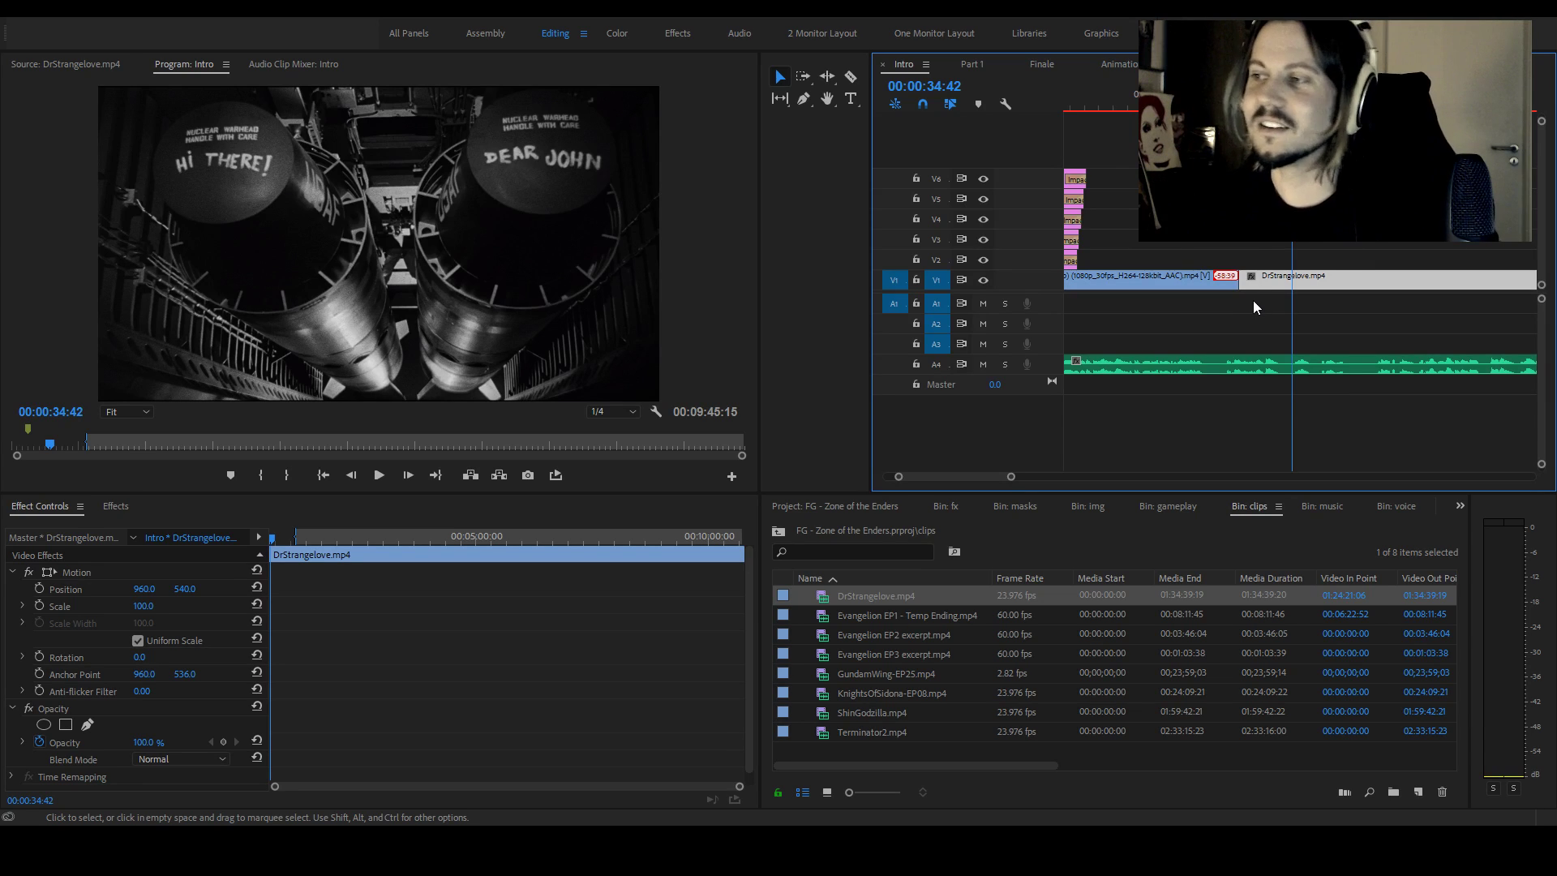
Split the DrStrangelove clip on V1 at 00:00:35:01, at the end of the two-warheads shot
scroll(1010, 477, down, 2)
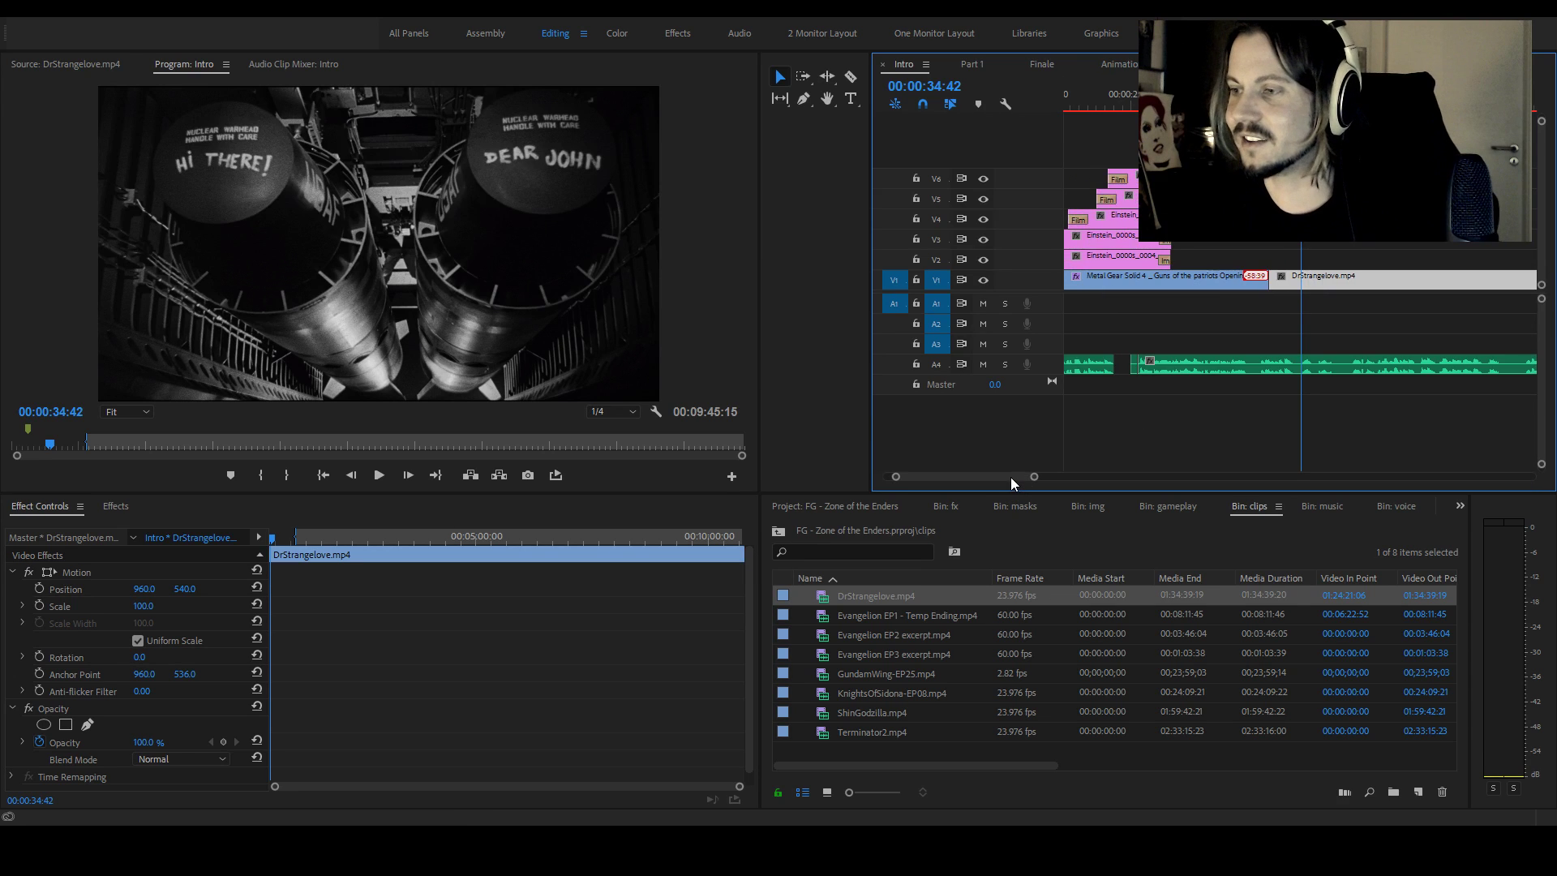
scroll(1012, 477, down, 2)
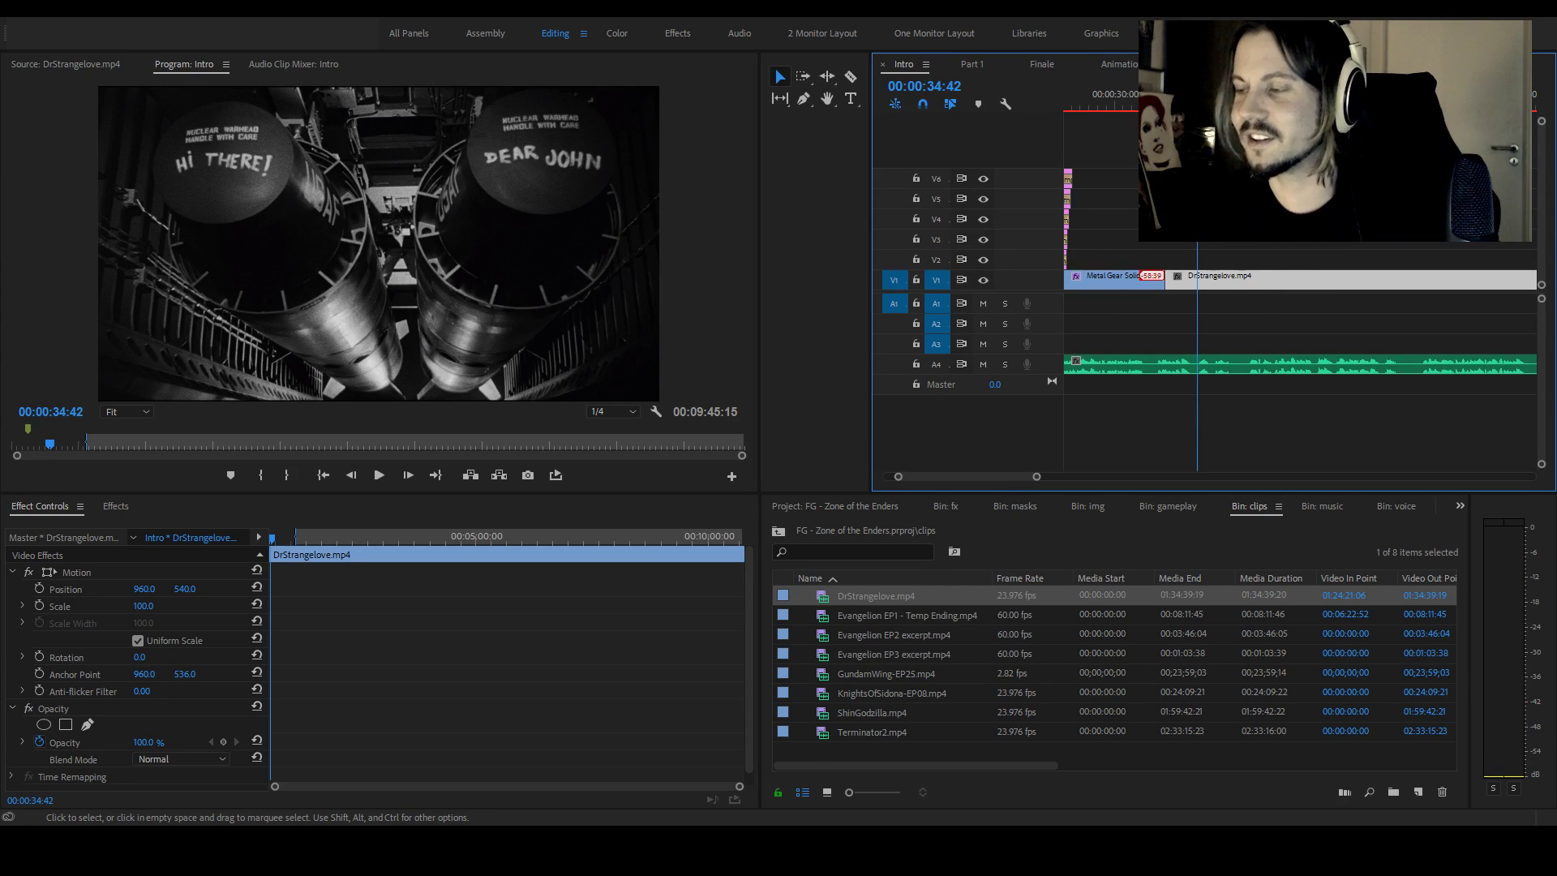
key(space)
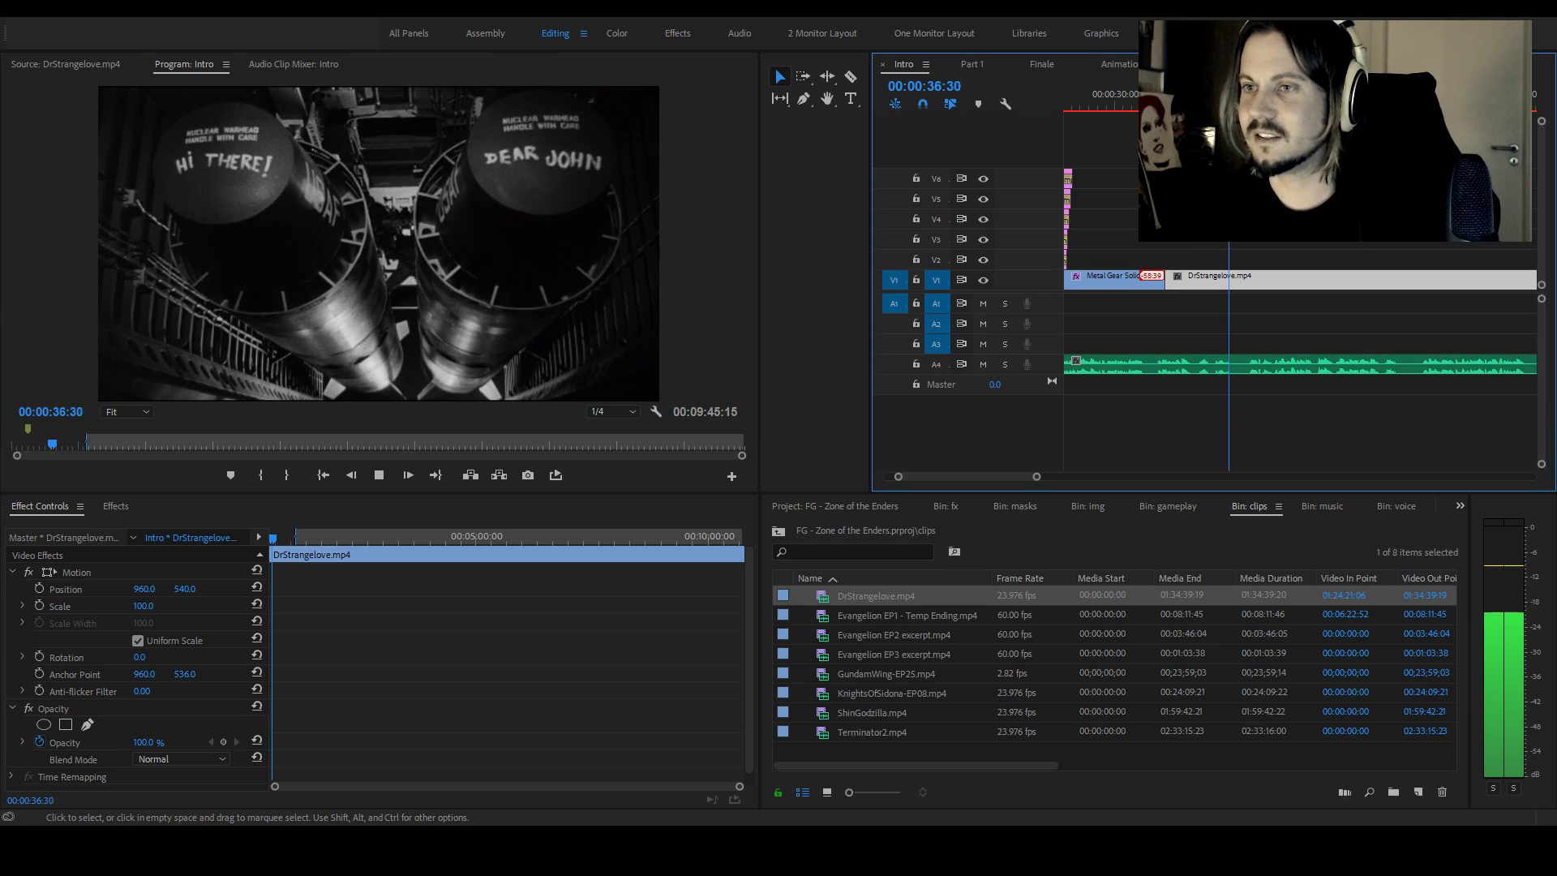
key(Up)
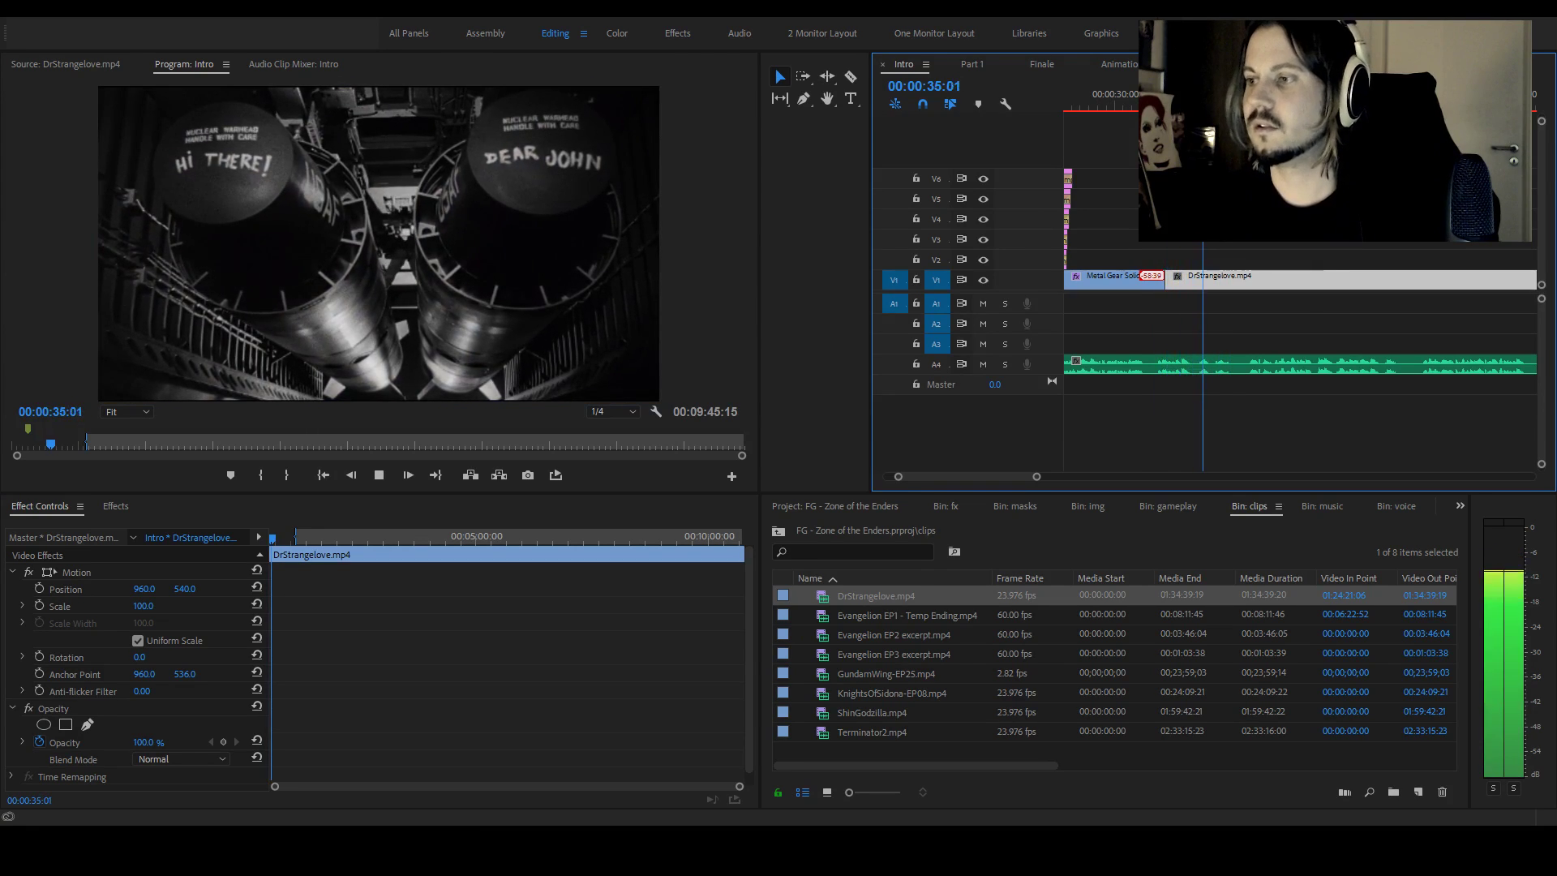
key(space)
key(v)
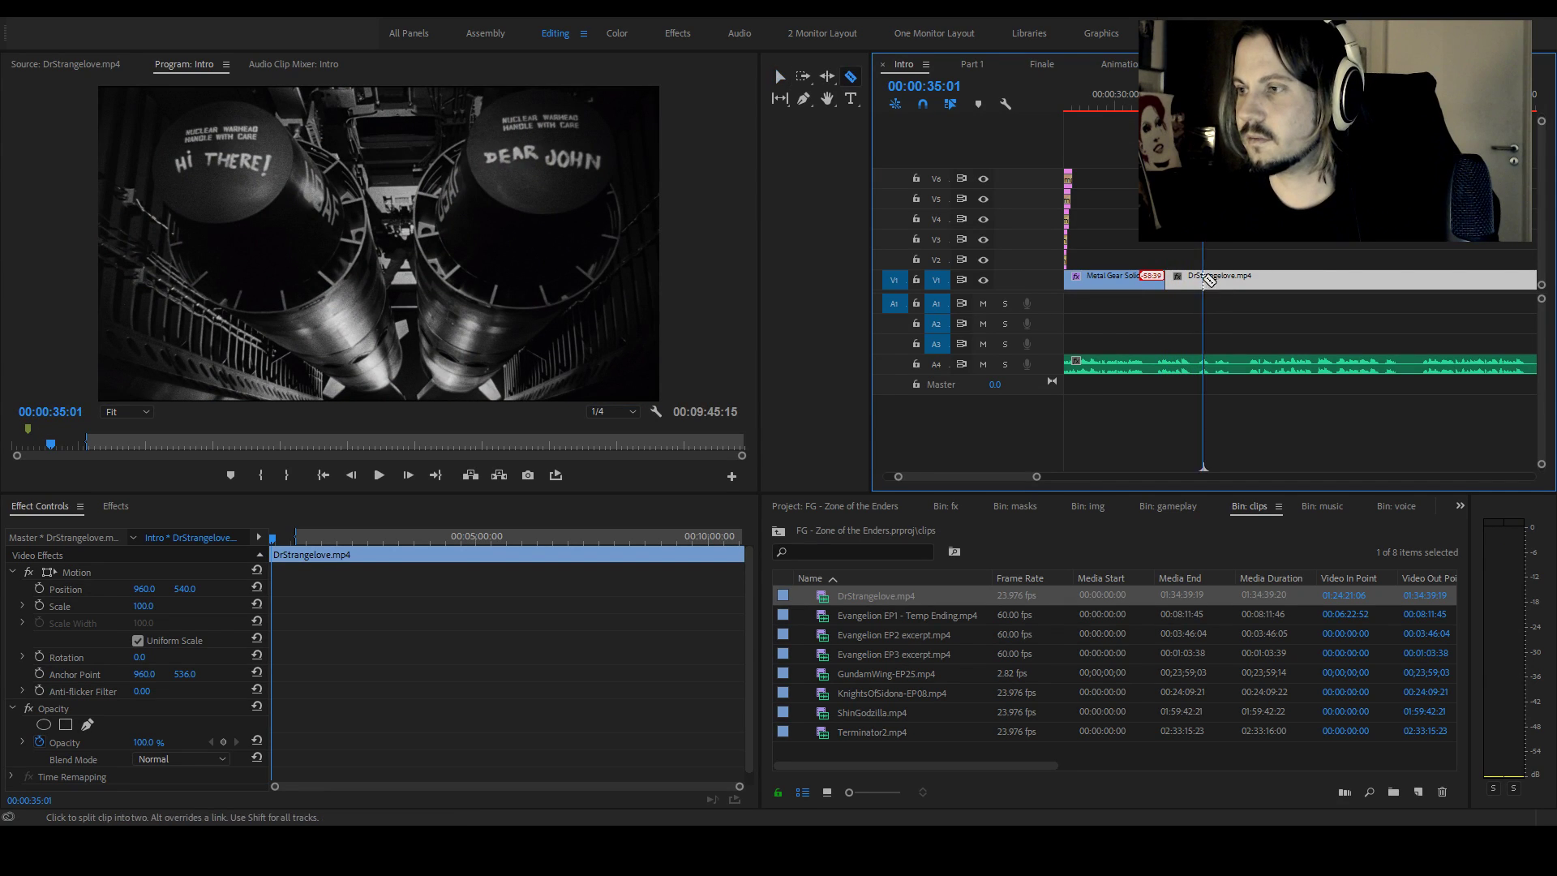
click(1209, 280)
key(v)
Split the remaining DrStrangelove footage at the flying bomber shot and ripple-delete the section between it and the two-warheads piece
drag(1036, 477, 1059, 477)
key(space)
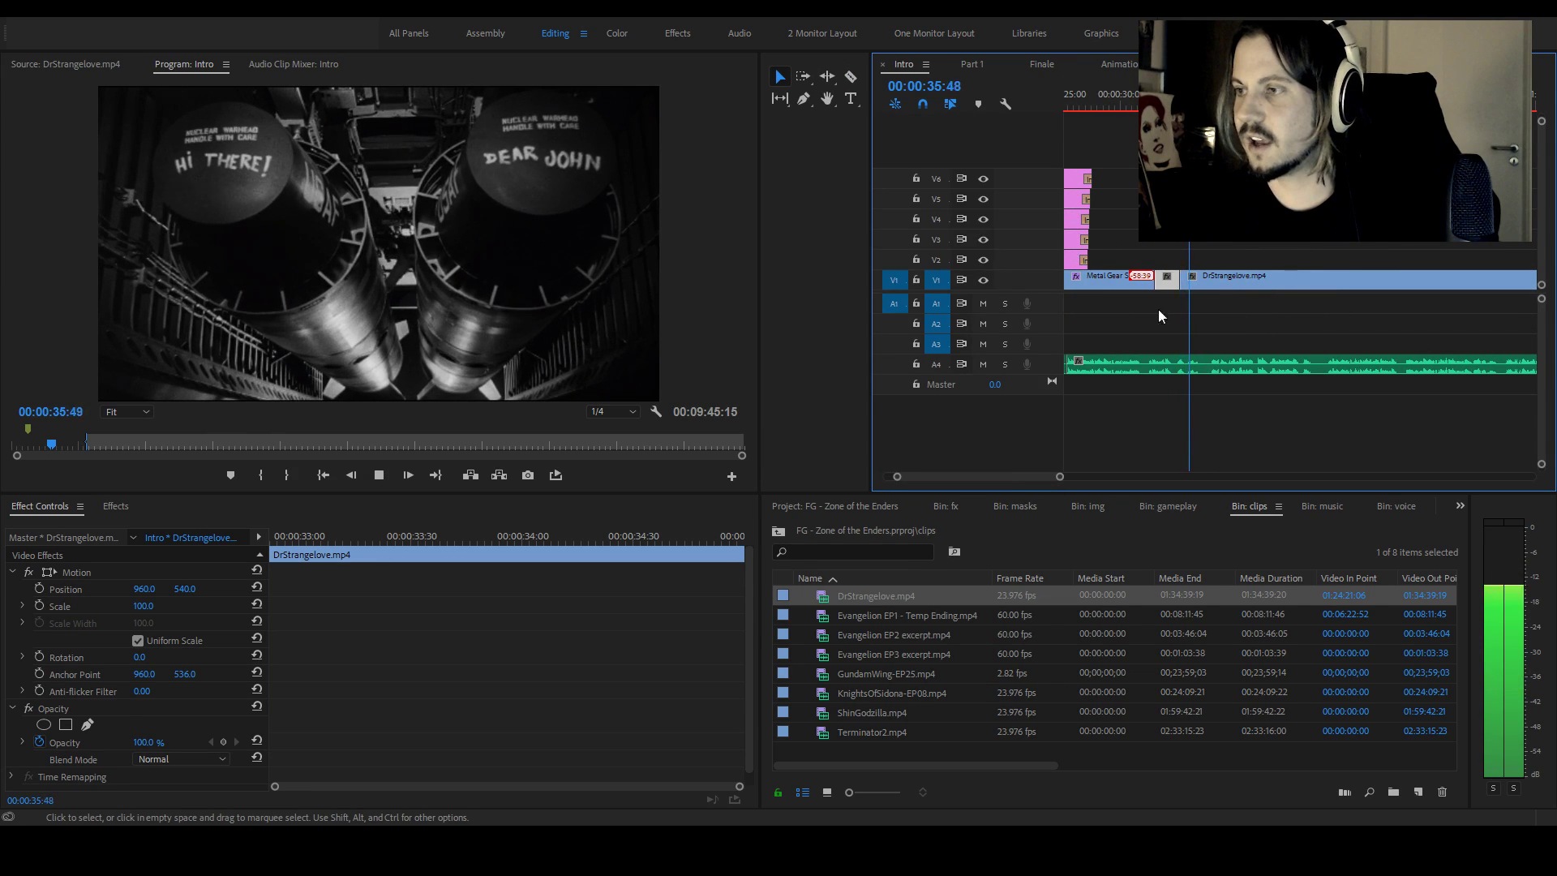
key(l)
key(l)
key(l)
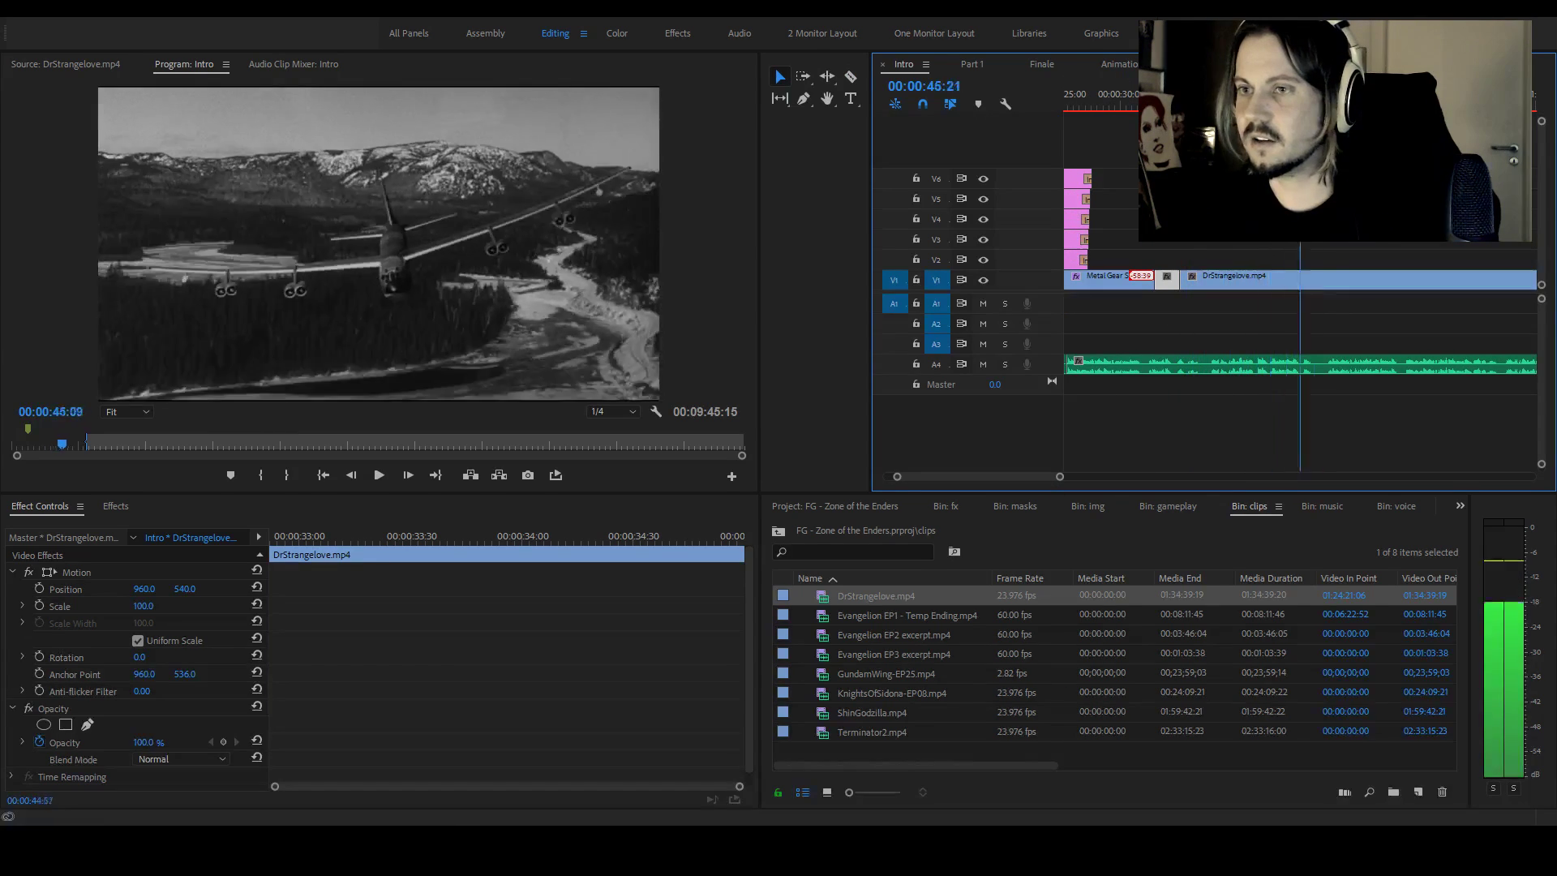
click(1271, 101)
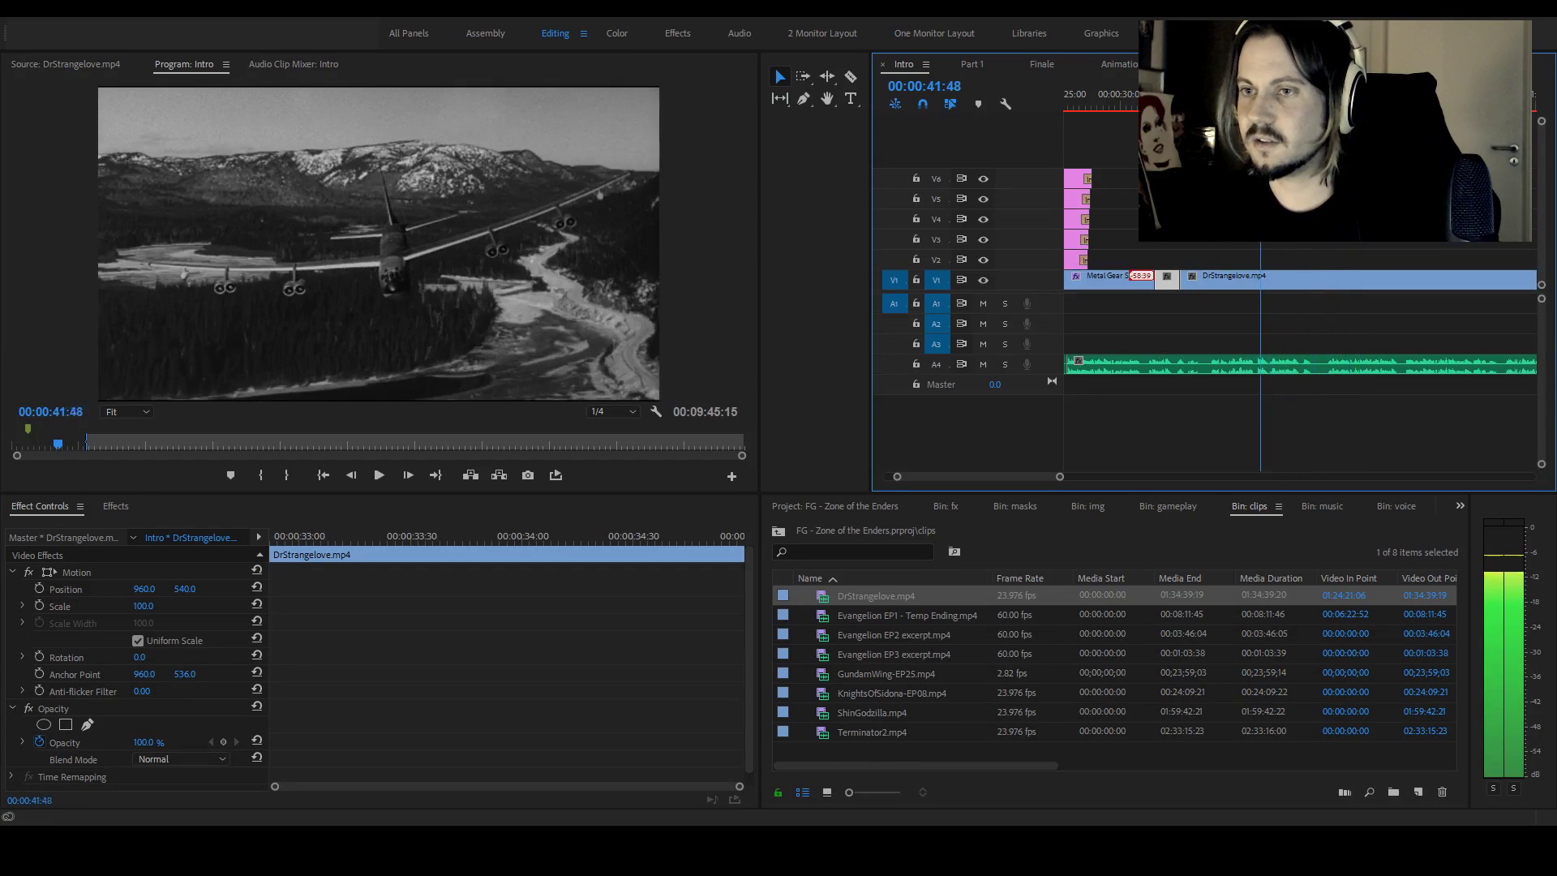
key(space)
key(c)
key(v)
click(1299, 282)
key(Up)
key(space)
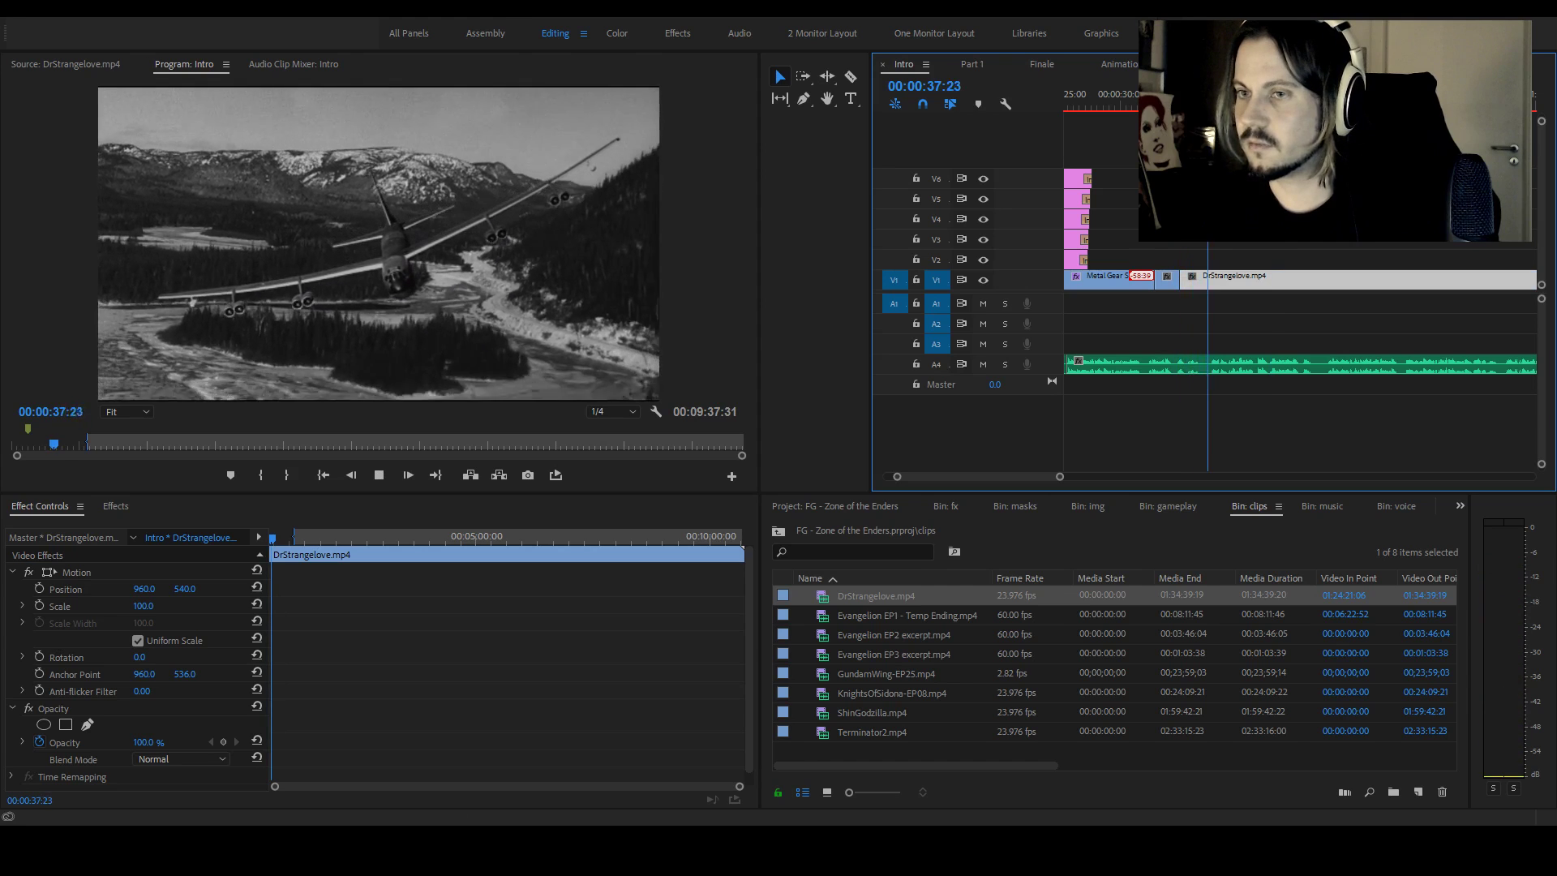
Split the DrStrangelove clip at 00:00:41:58 and trim the end of the bomber shot back by about three seconds
key(space)
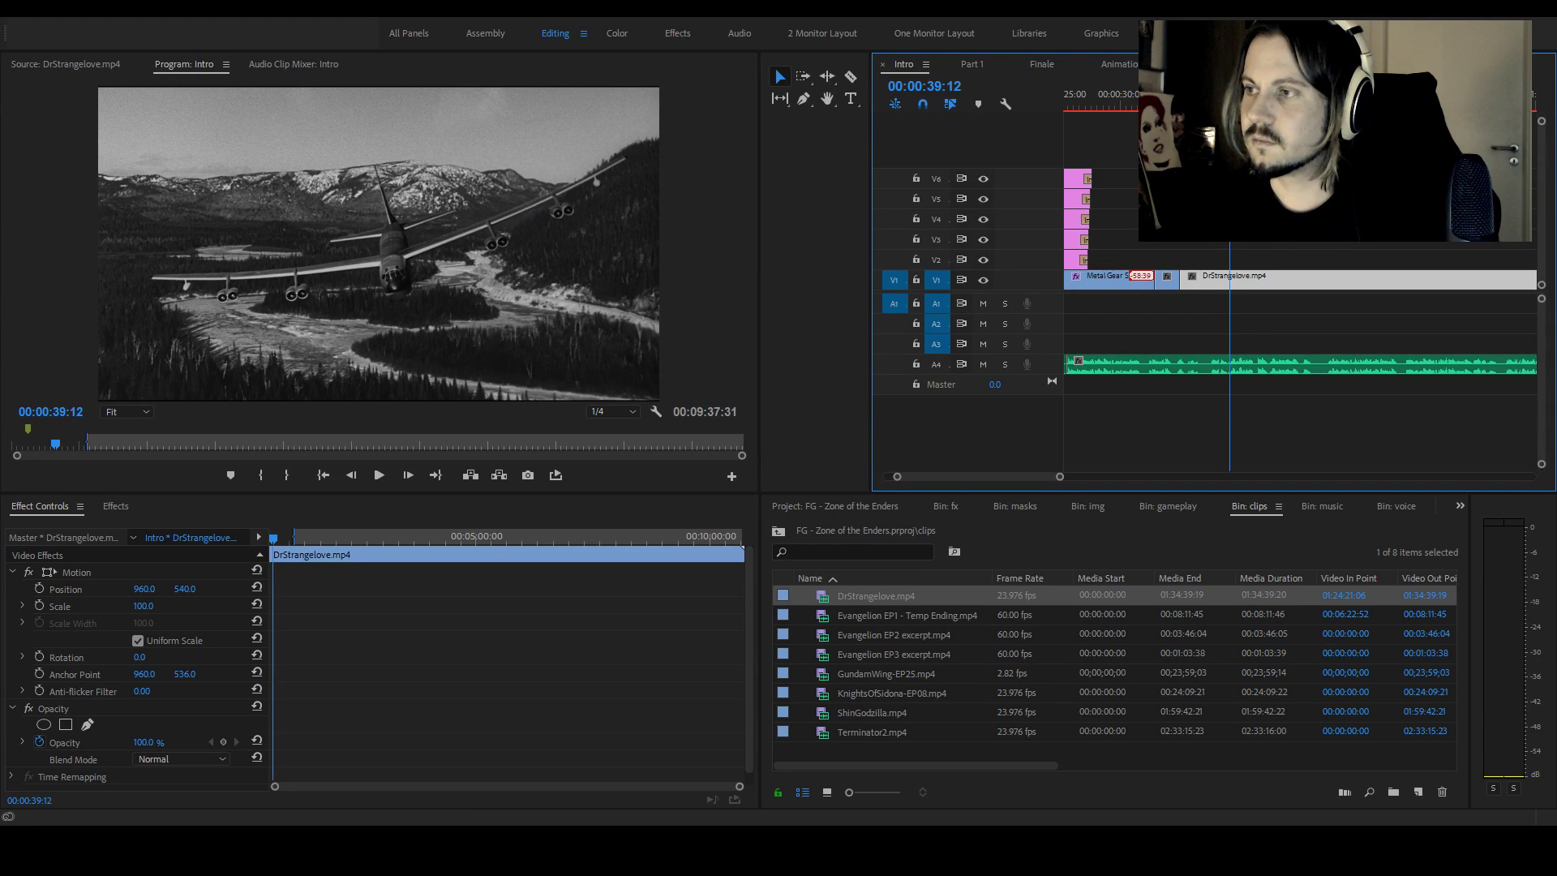
key(space)
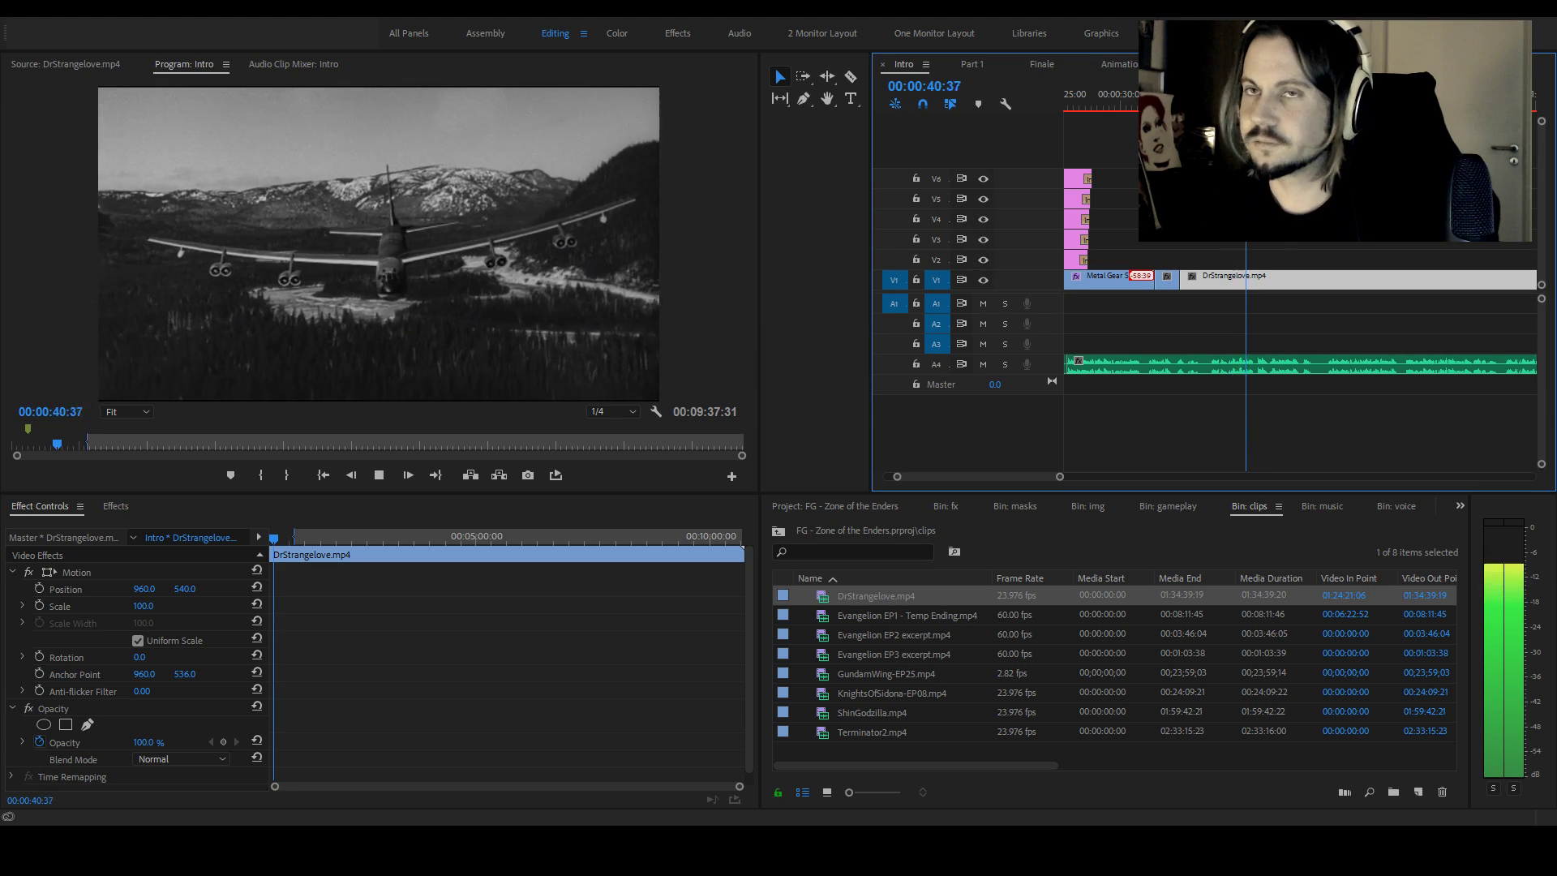
key(j)
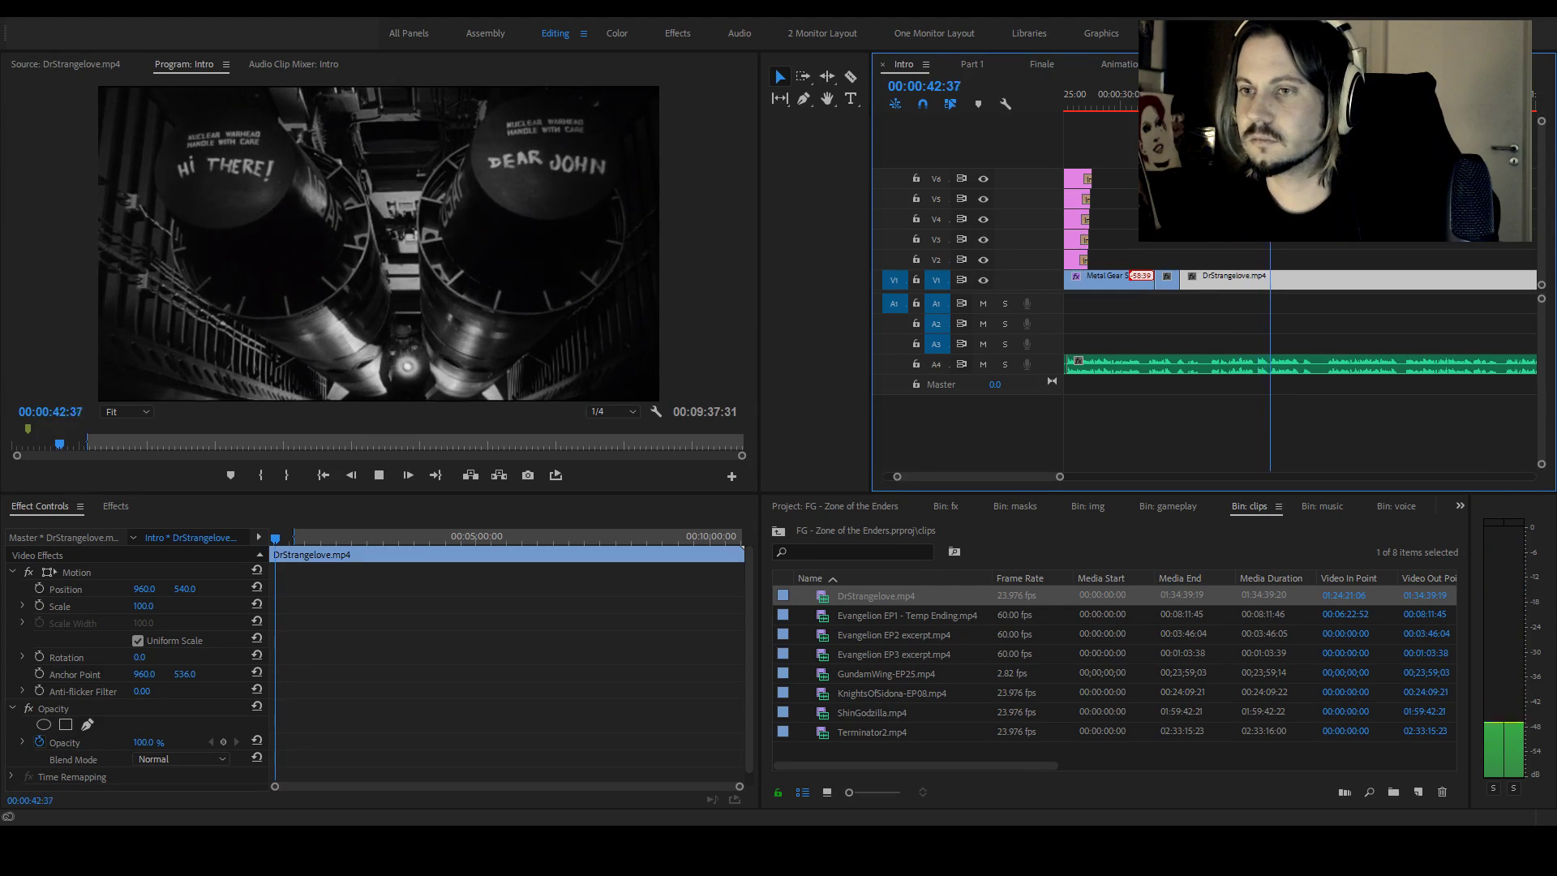
key(l)
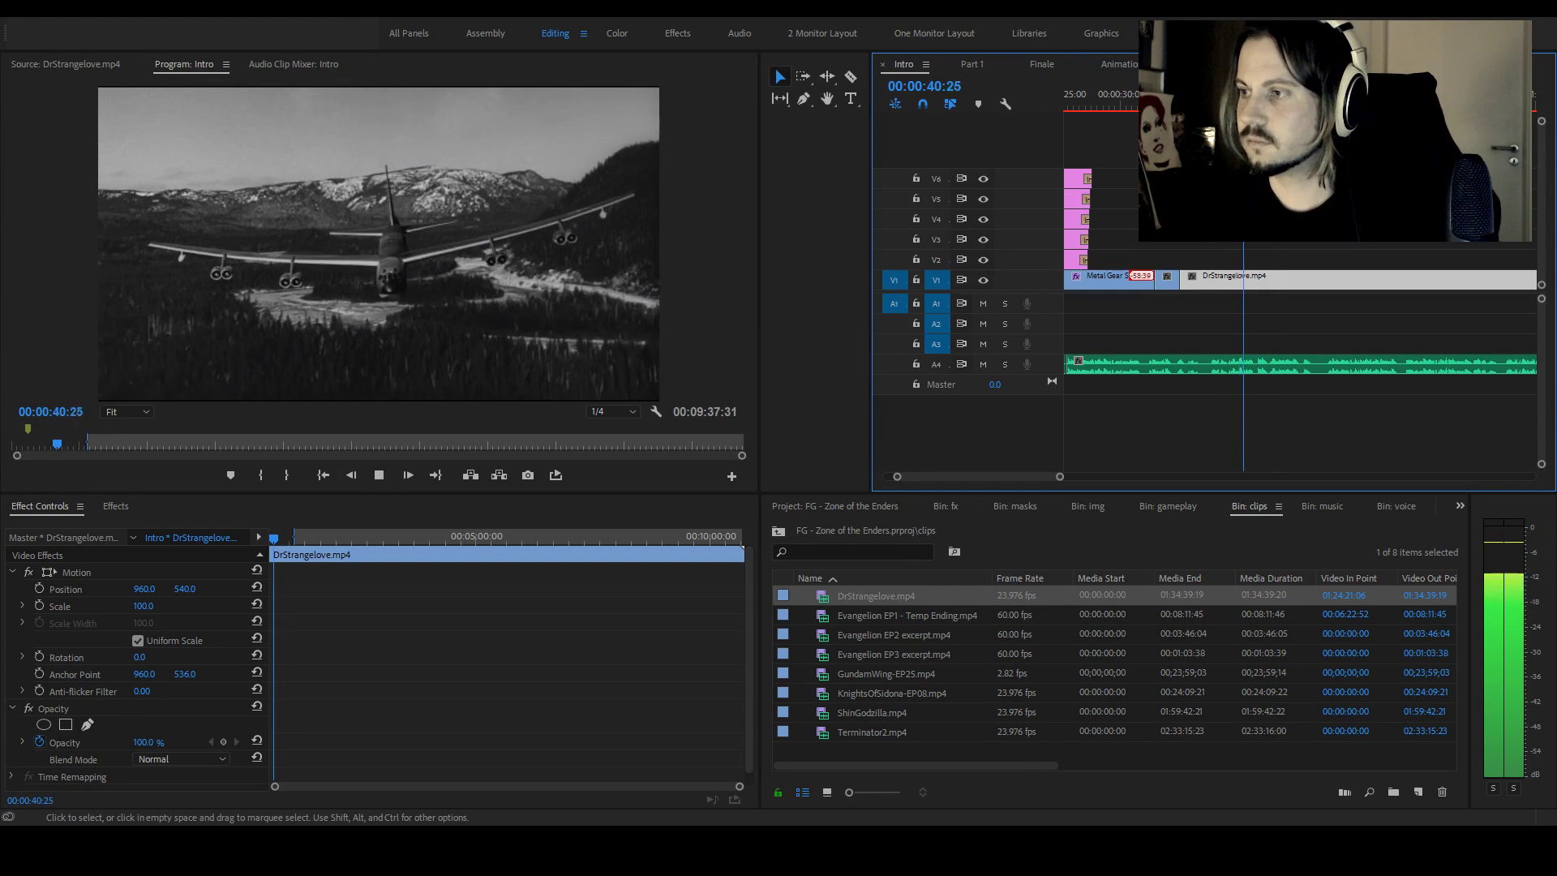
key(k)
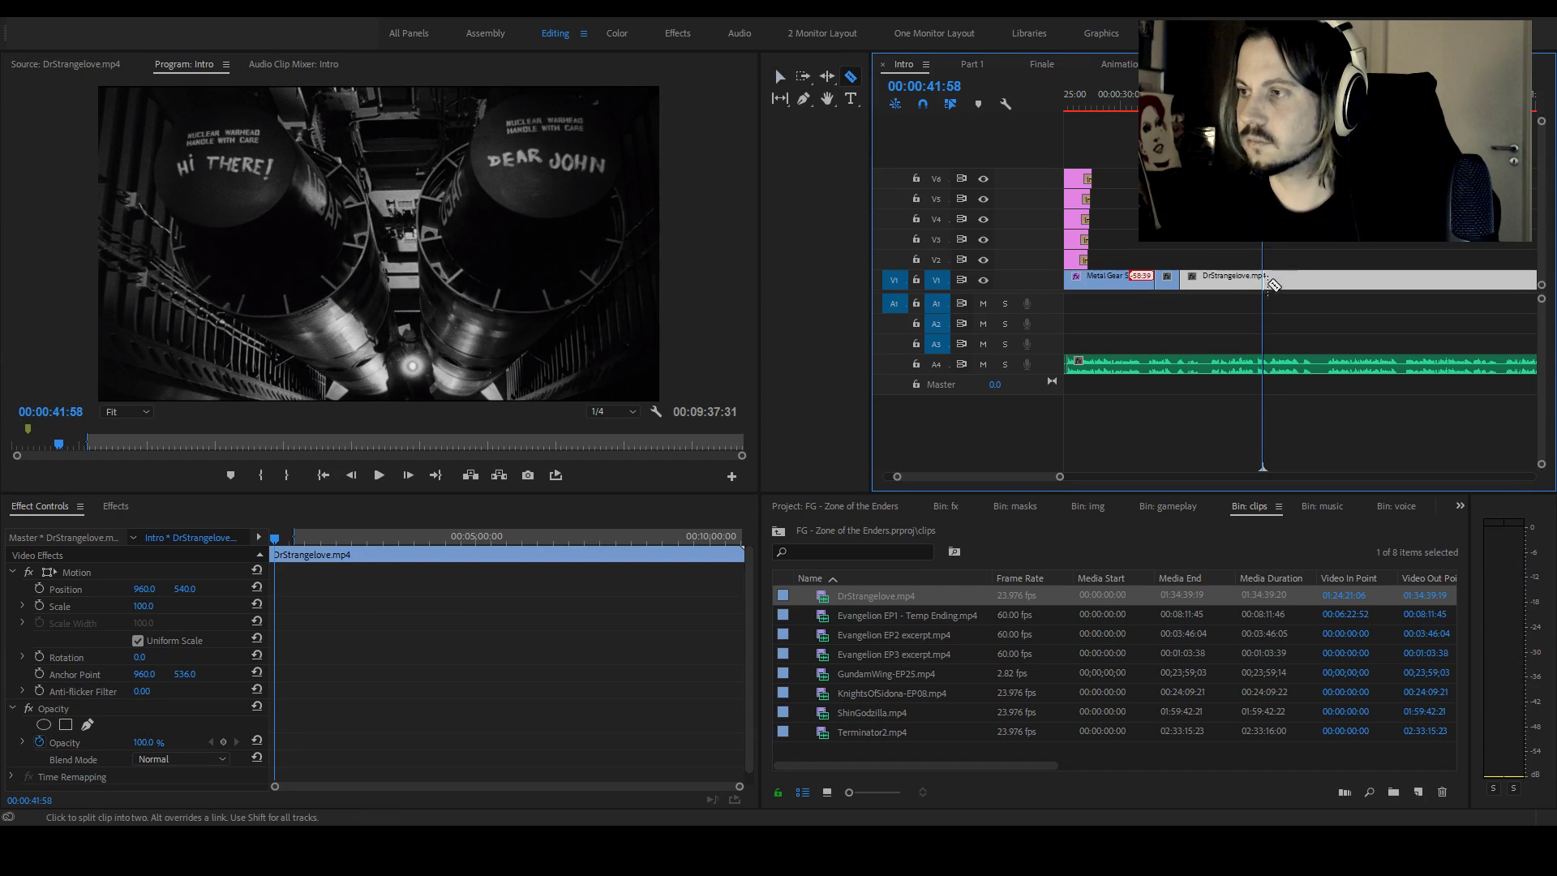
key(ctrl+k)
click(1270, 277)
click(1270, 277)
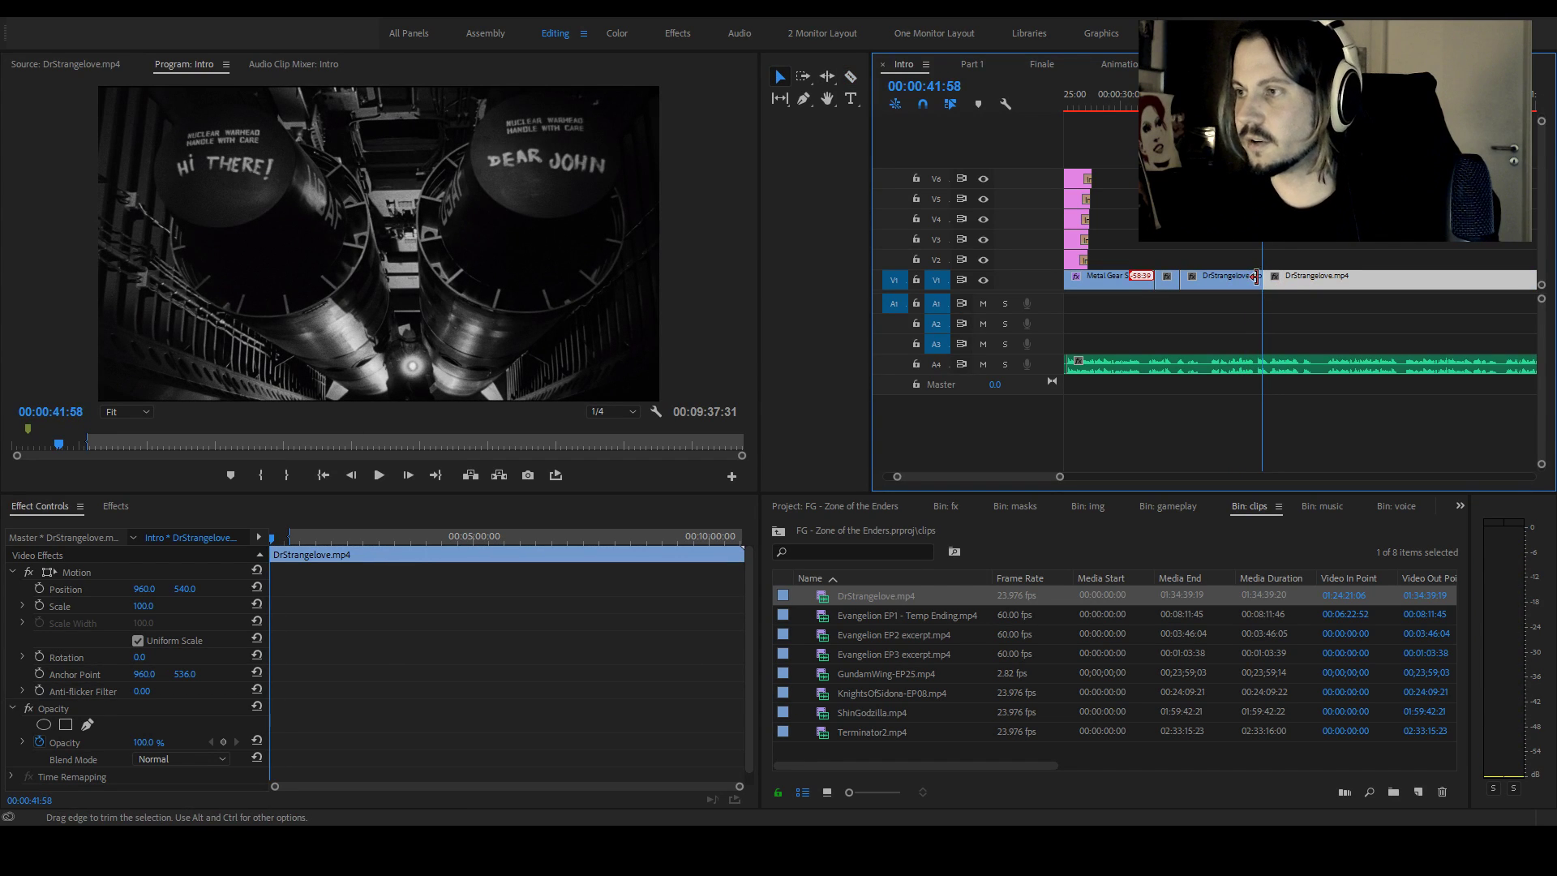
drag(1258, 278, 1225, 277)
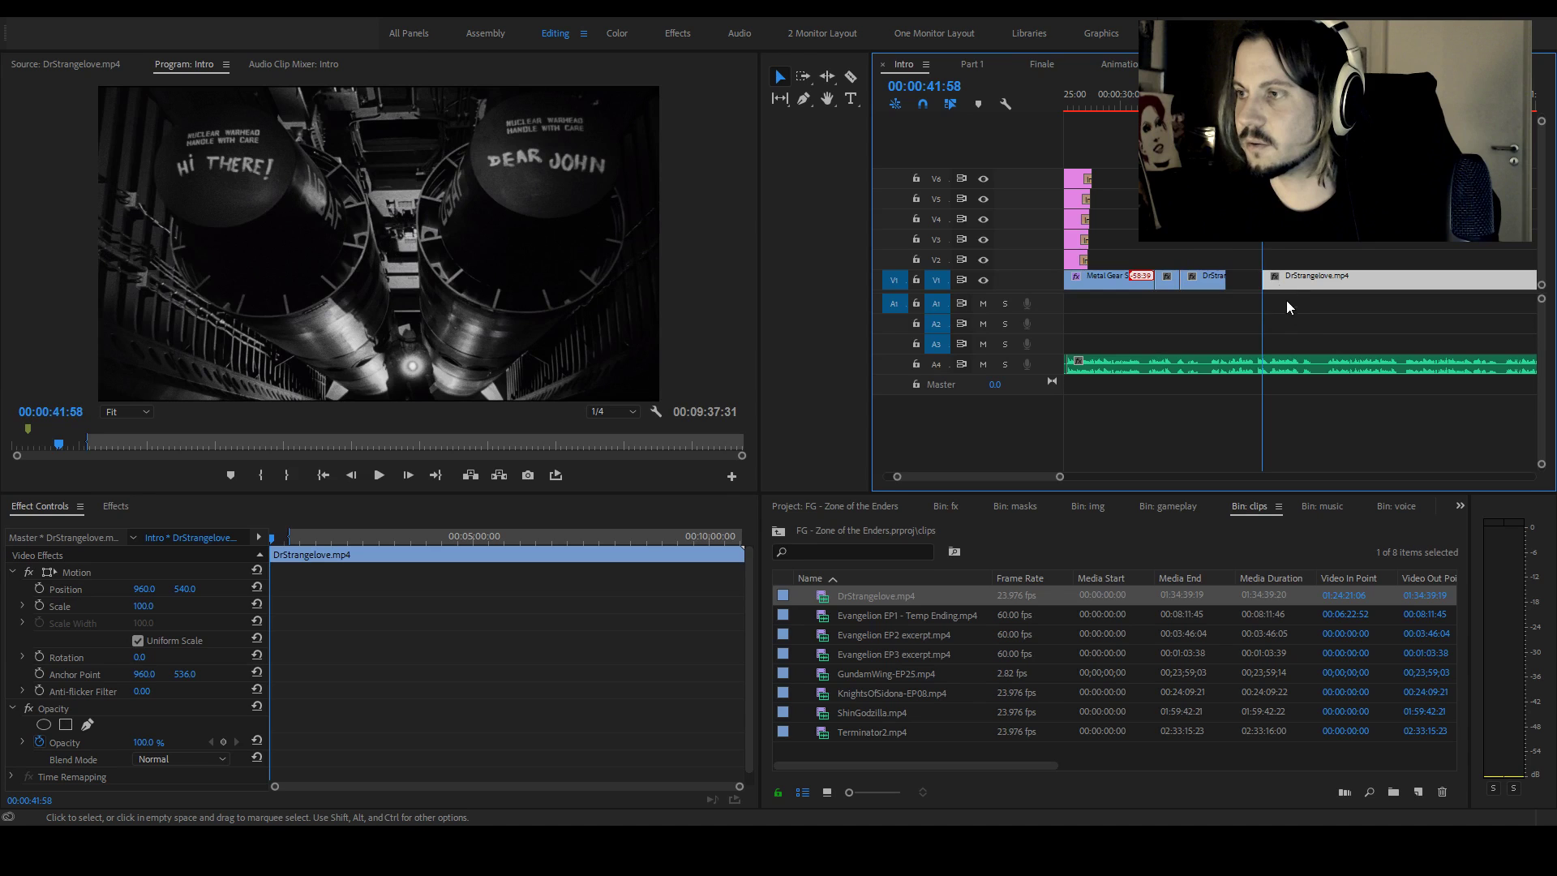
Split the long DrStrangelove clip at the explosion at 00:08:58:20 and move the explosion part to V2, above the start of the long clip
drag(1060, 476, 1465, 476)
drag(1239, 101, 1332, 101)
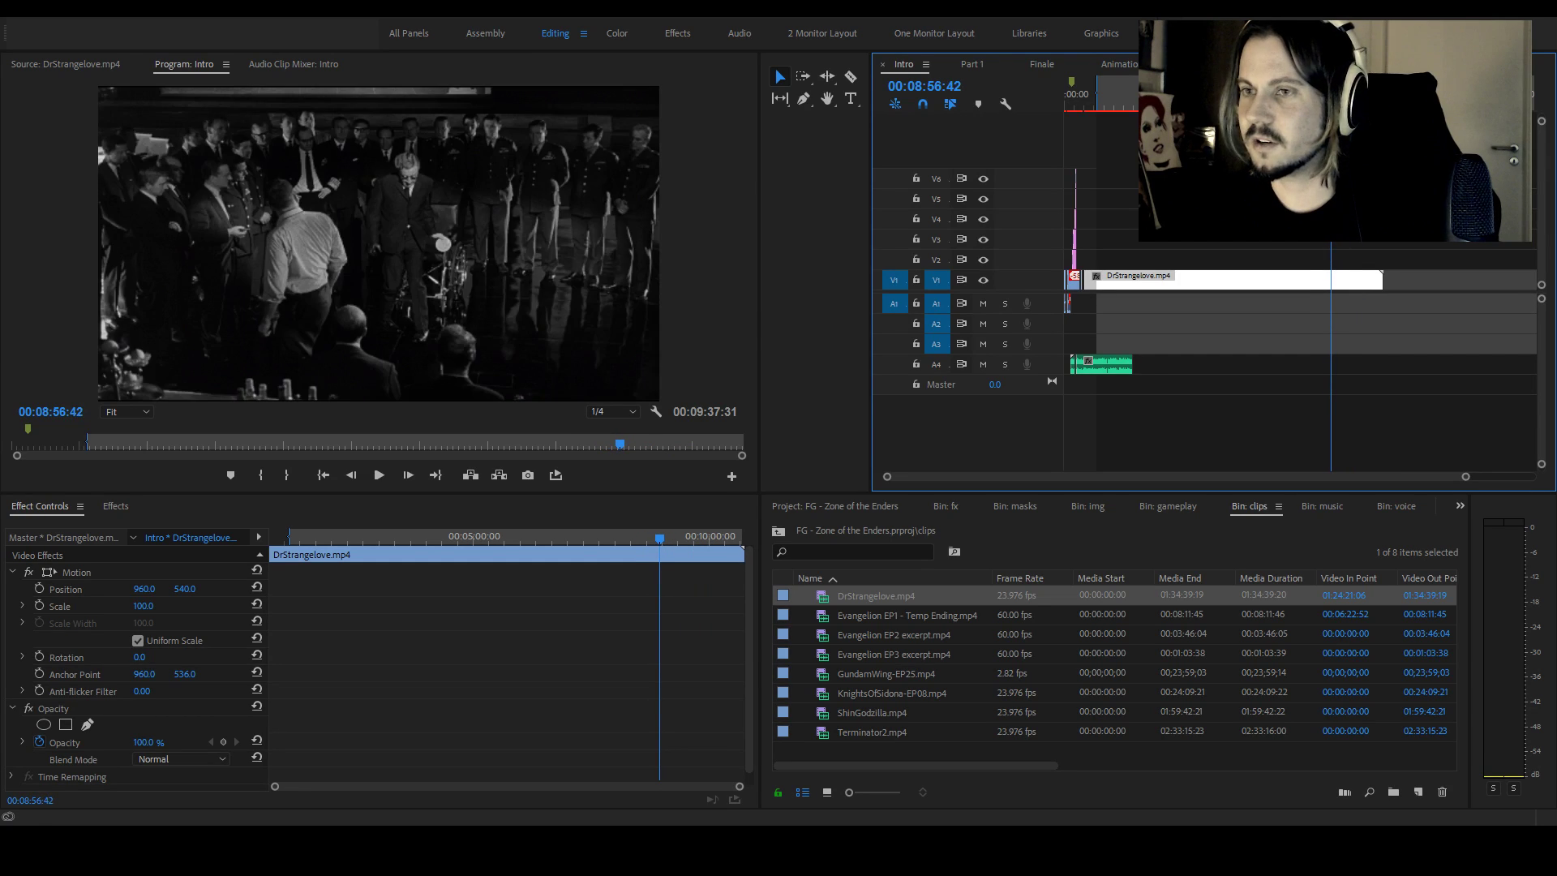
key(ctrl+k)
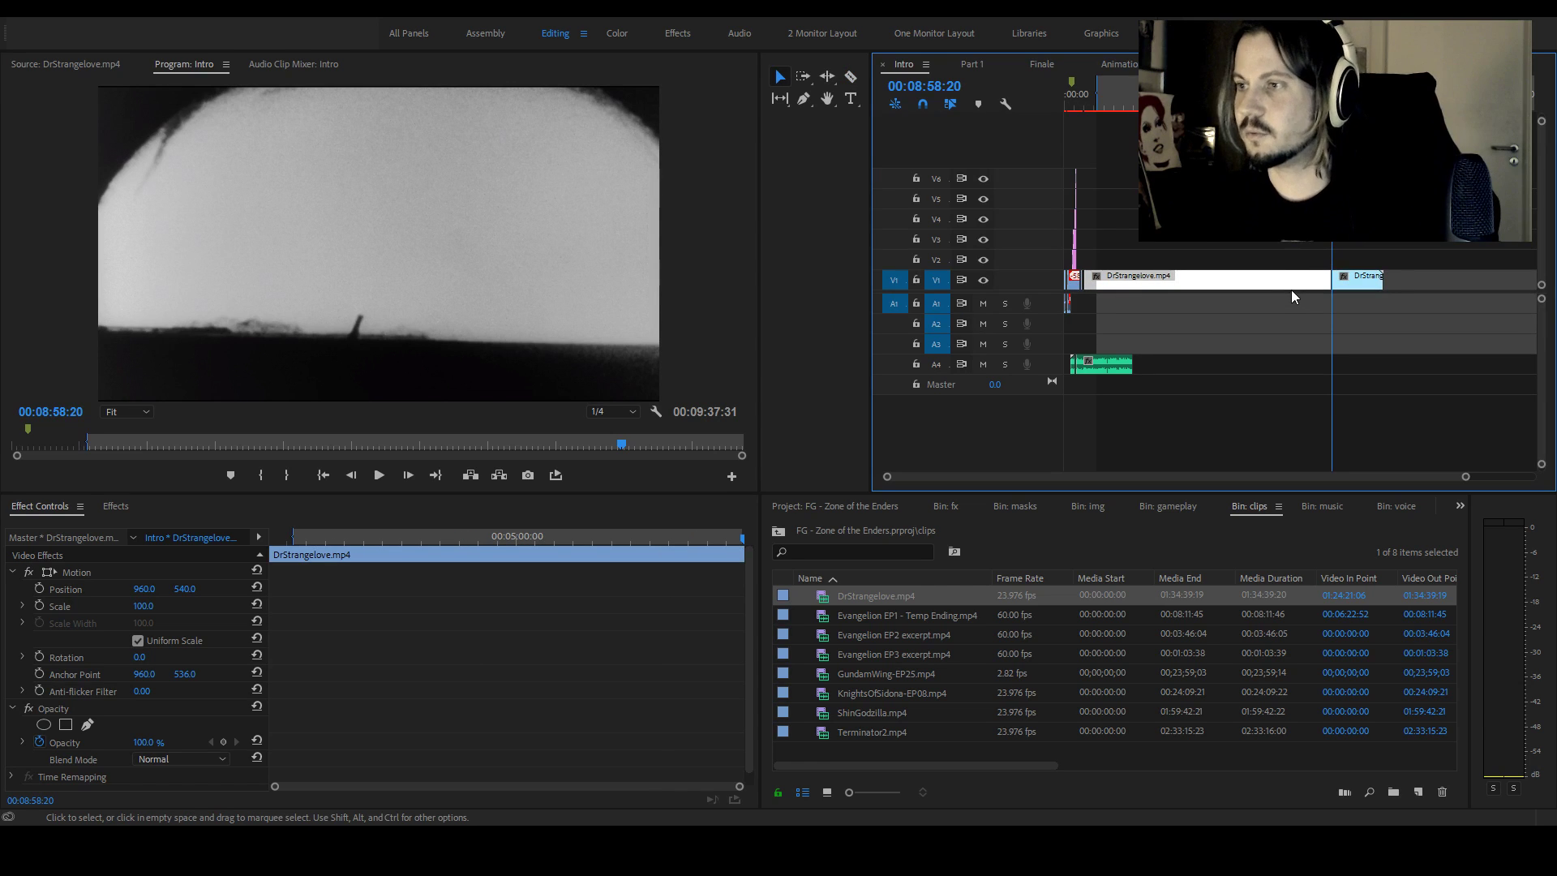
key(Delete)
drag(1369, 284, 1122, 259)
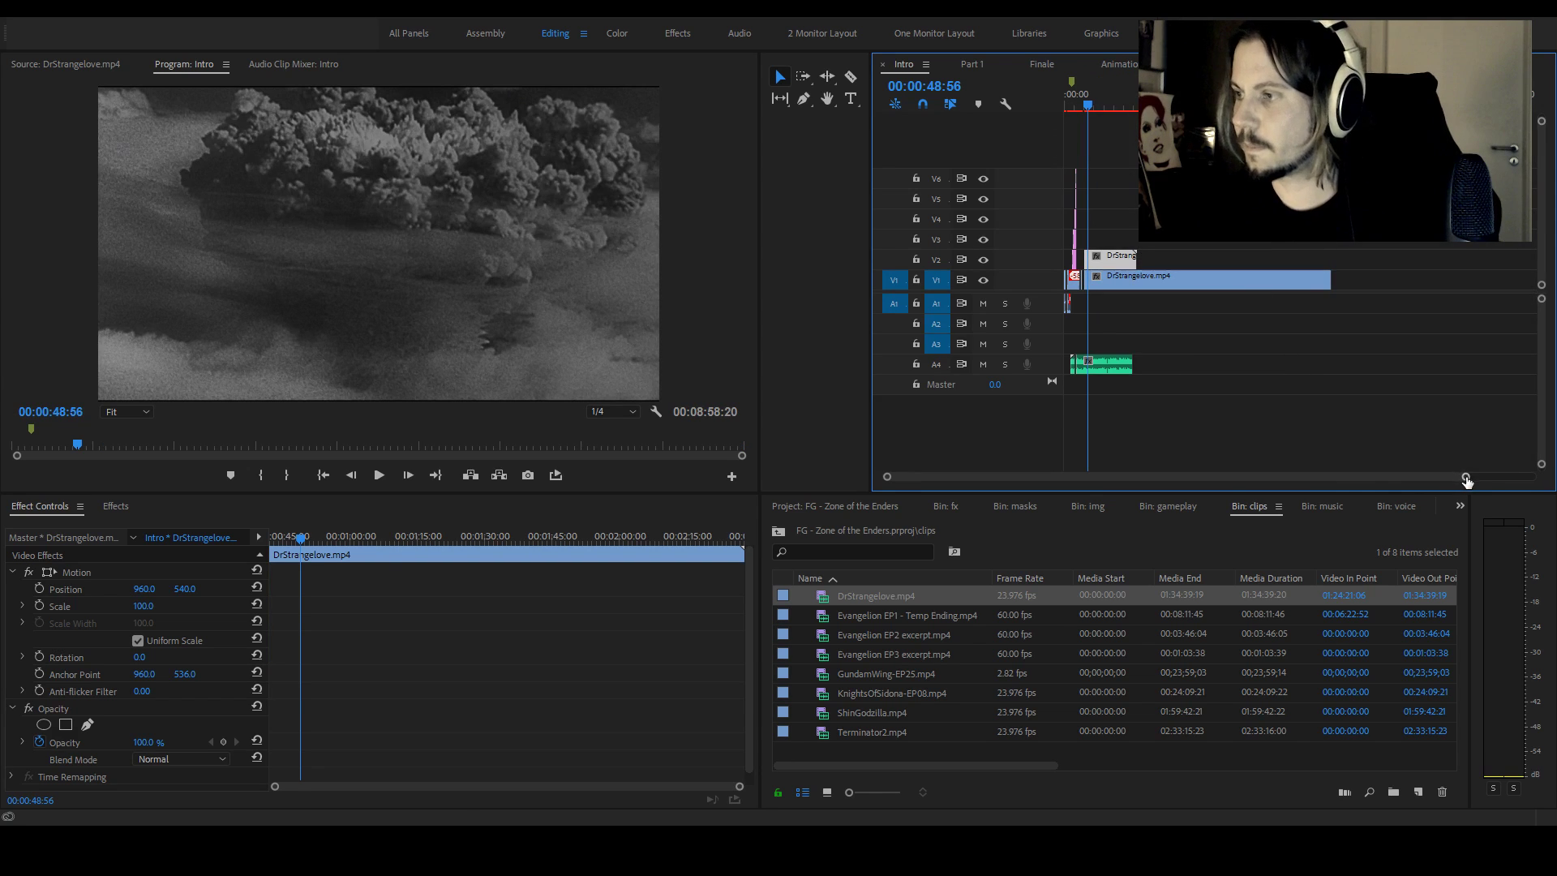
Play back the explosion footage on V2, including the lead-in from the bomber shot
drag(1464, 476, 1085, 476)
key(Up)
key(space)
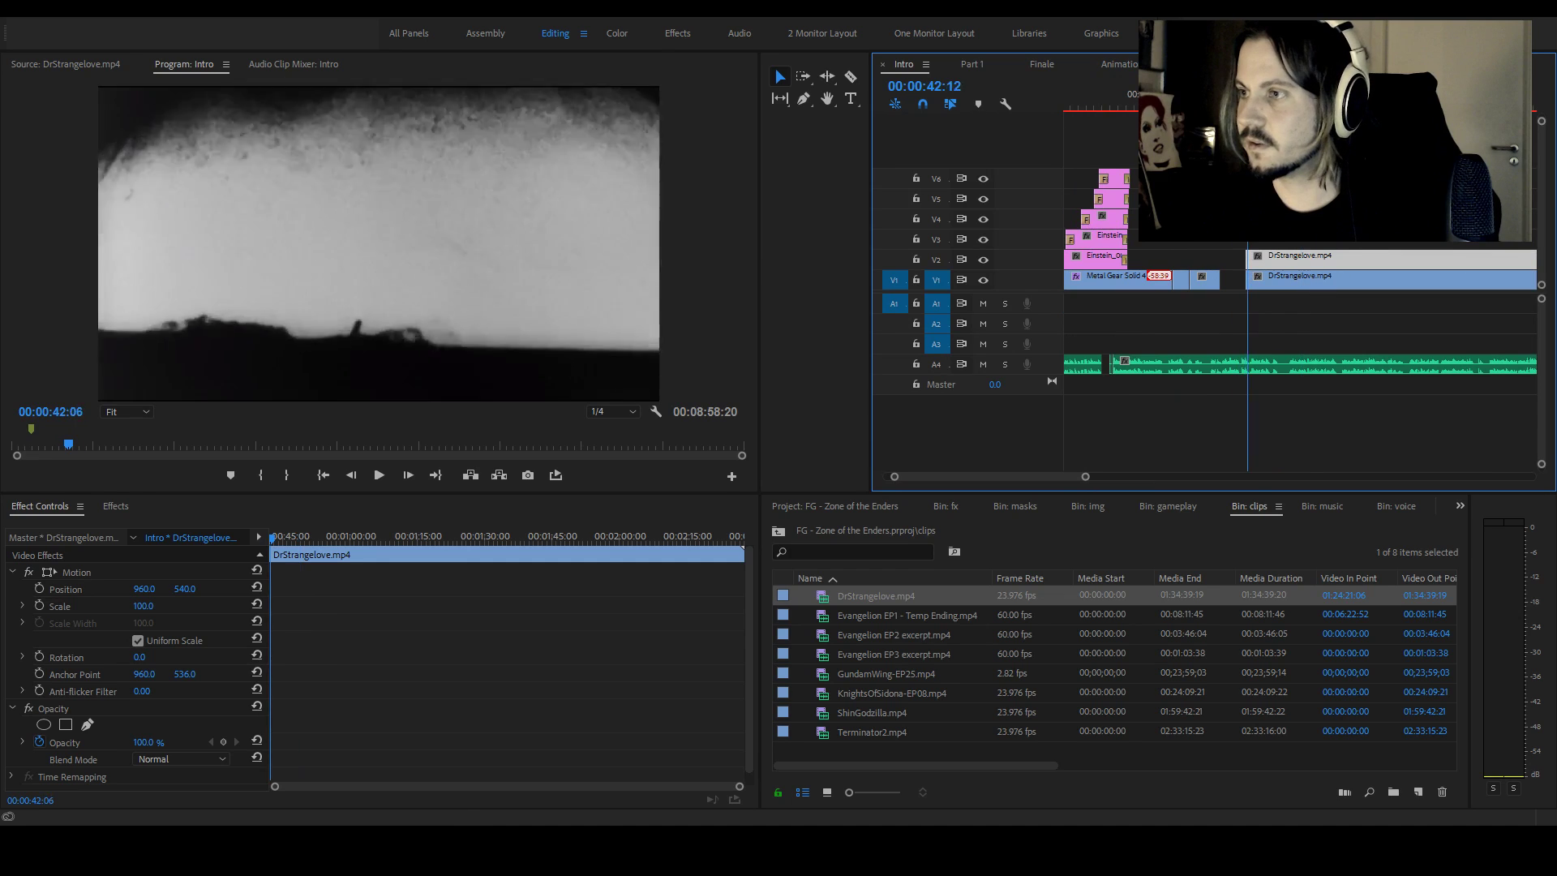
drag(1250, 95, 1246, 95)
mouse_move(1246, 260)
mouse_down()
mouse_move(1393, 260)
mouse_move(1245, 257)
mouse_up()
key(space)
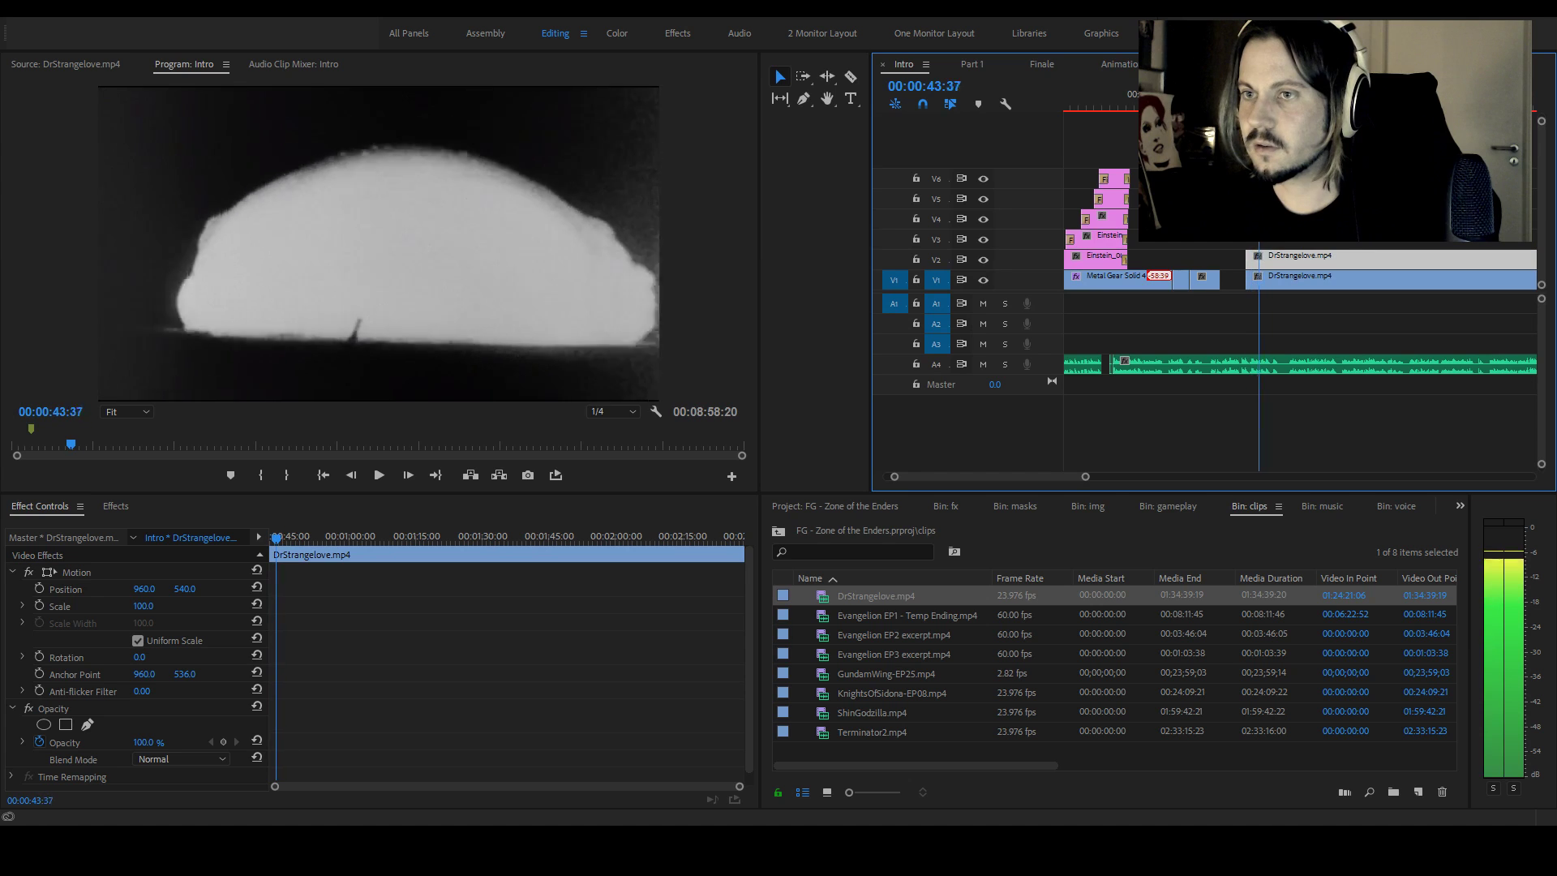
key(c)
key(v)
drag(1233, 102, 1188, 101)
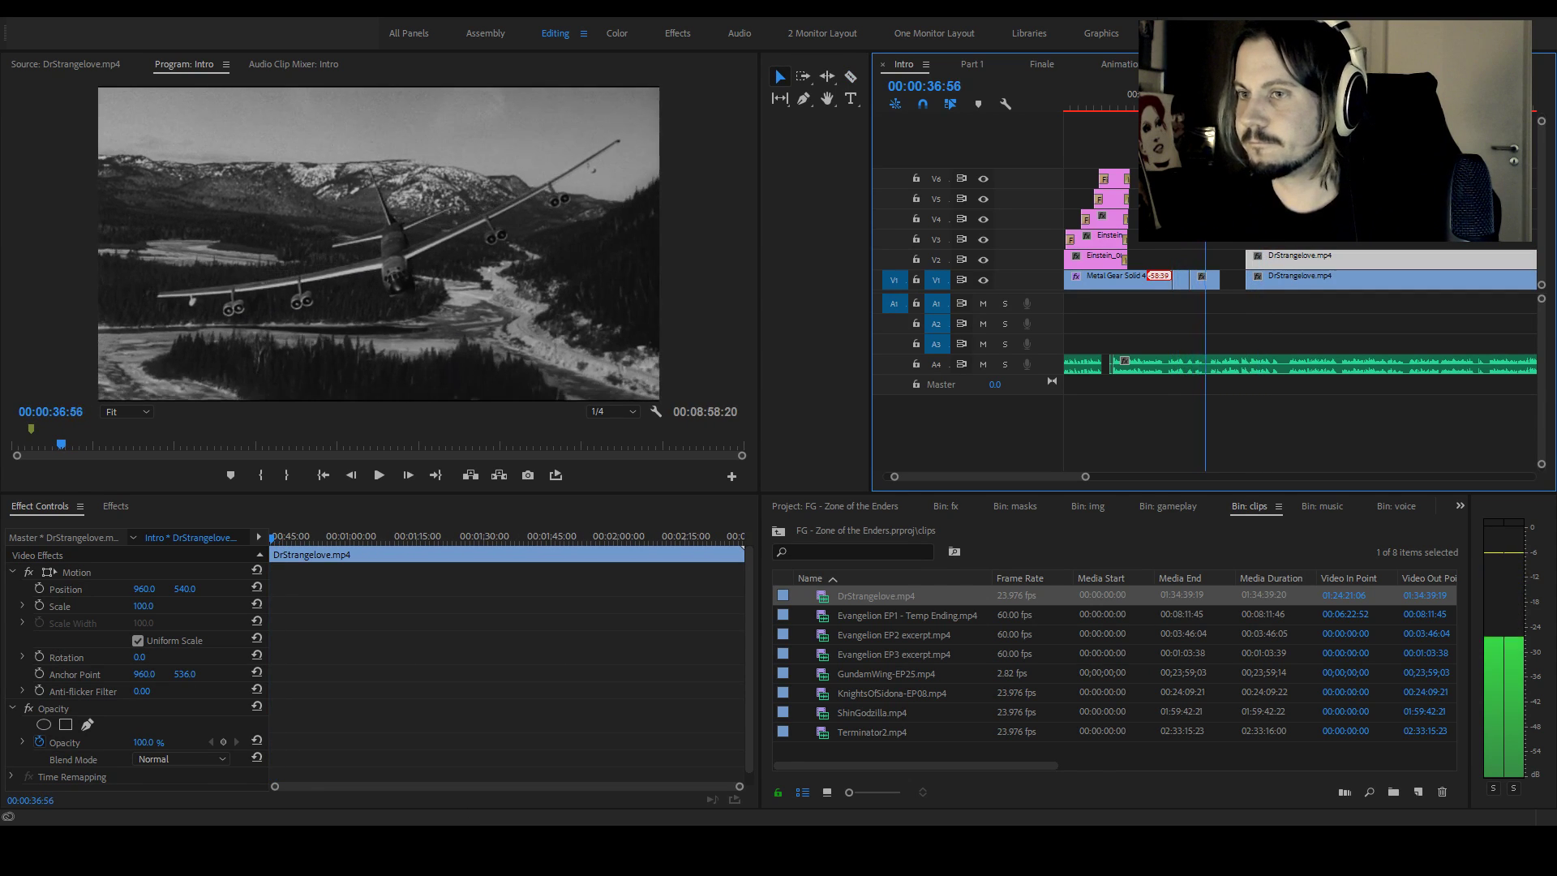
Delete the bomber shot from V1 and move the explosion clip from V2 straight down to V1
key(Delete)
drag(1278, 261, 1276, 326)
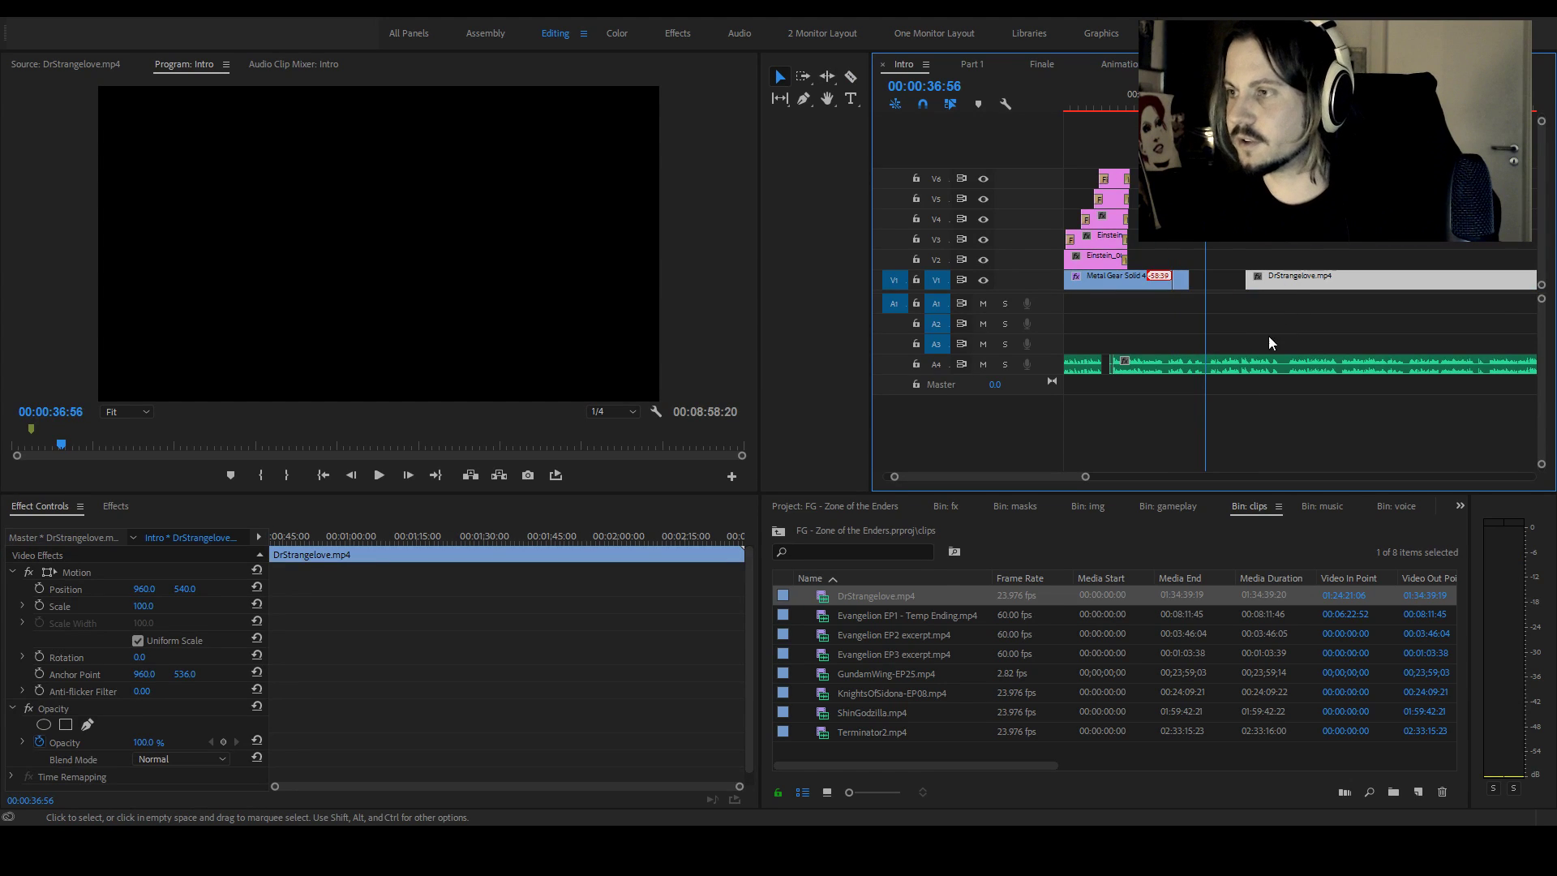
Delete the leftover DrStrangelove footage that follows the explosion clip on V1
drag(1084, 478, 1288, 479)
click(1318, 280)
key(Delete)
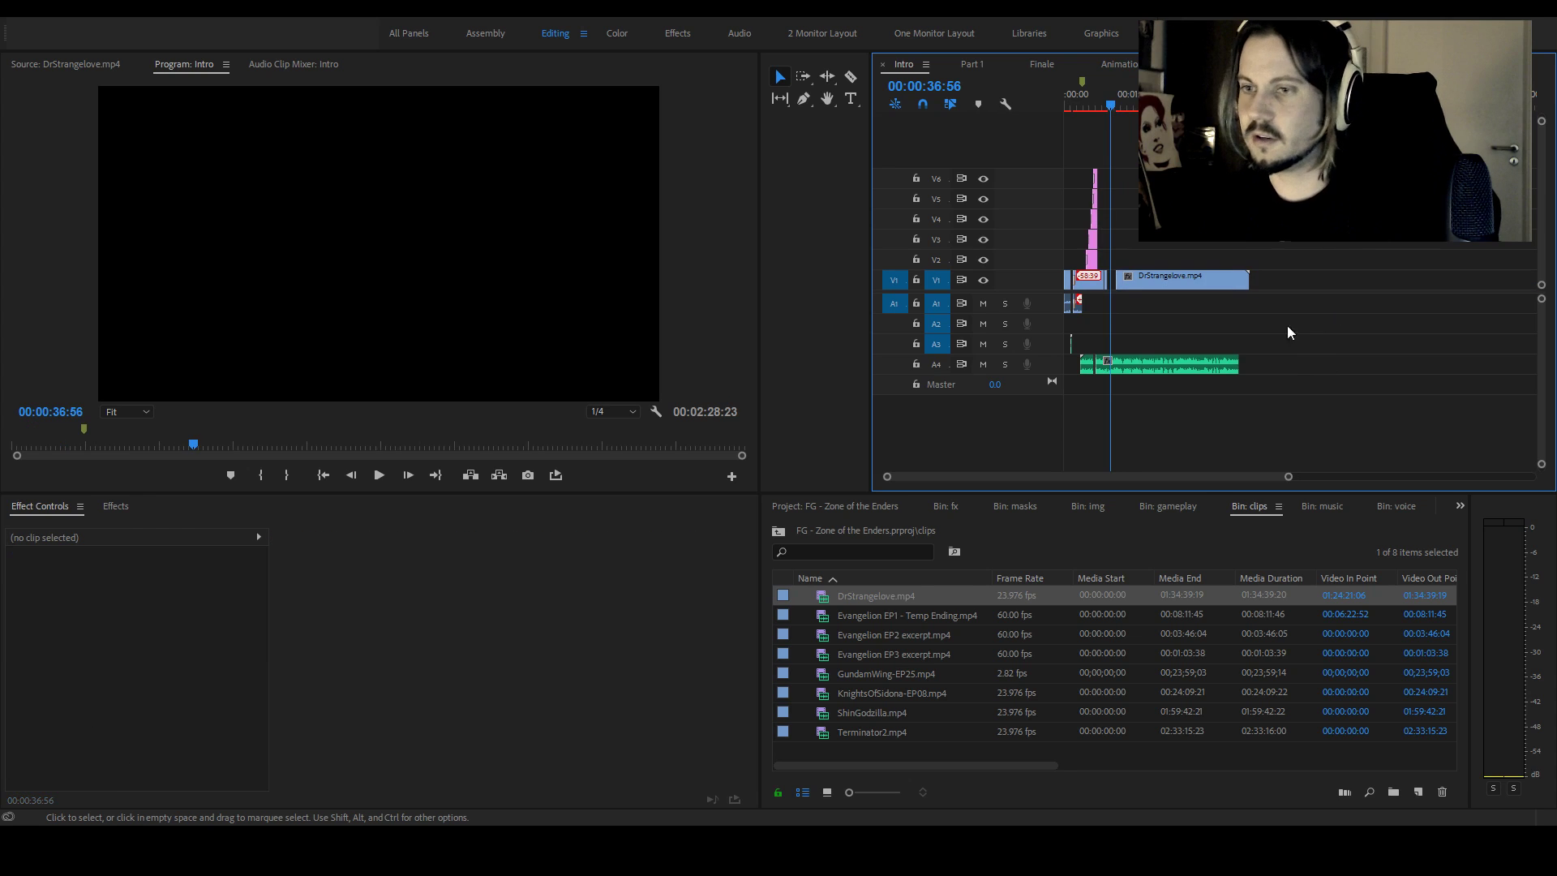
Open DrStrangelove.mp4 as the source clip and set its In point at 01:19:10:01, on the bomber flying past the cliffs
double_click(823, 600)
click(518, 442)
drag(519, 442, 618, 443)
key(space)
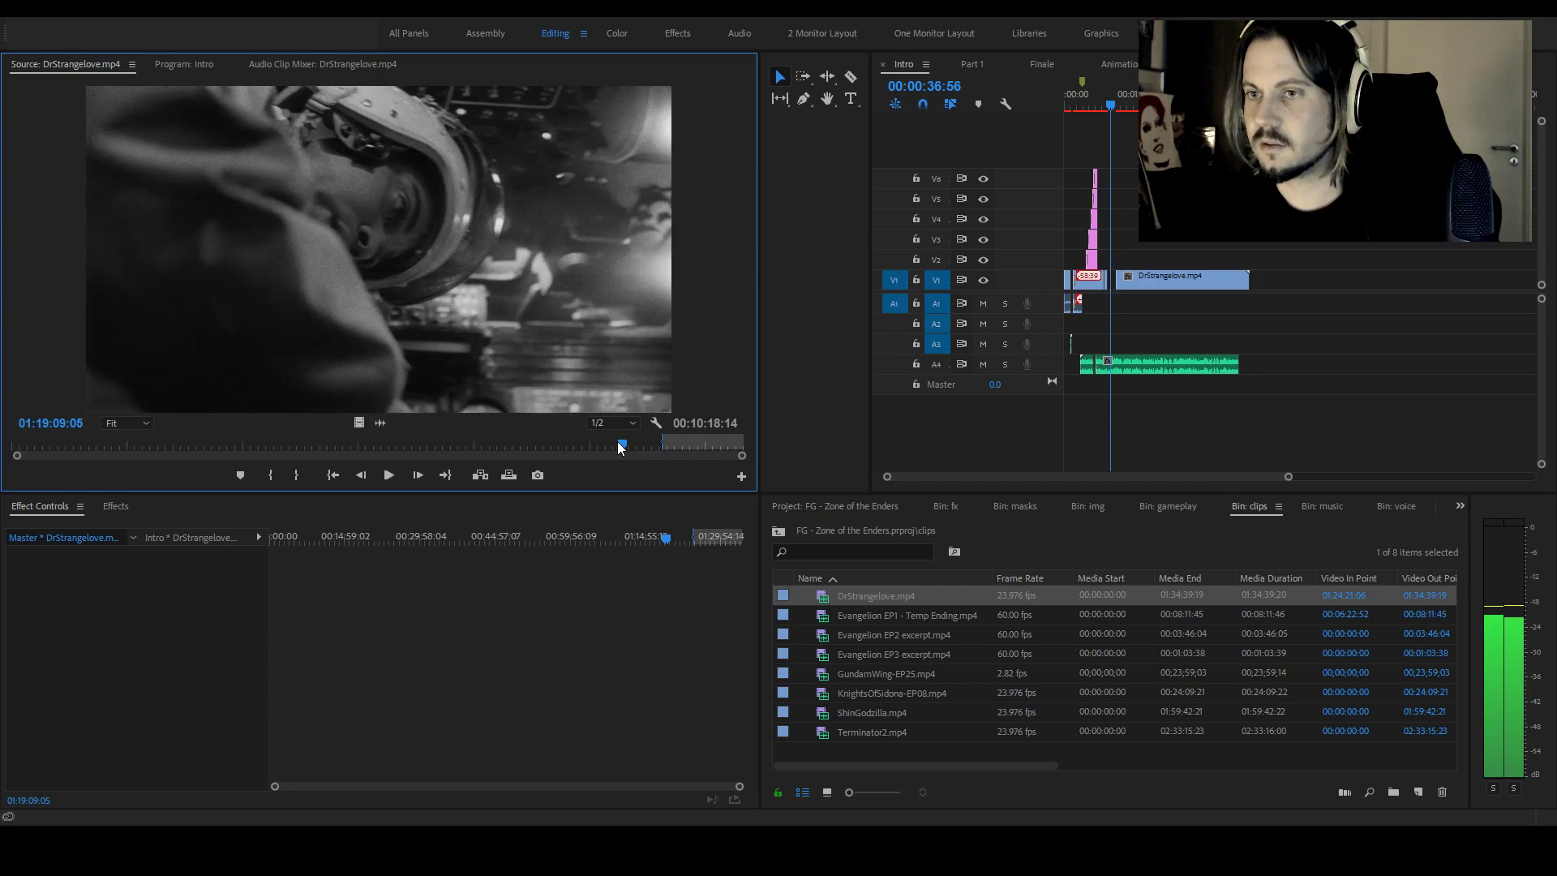
click(618, 445)
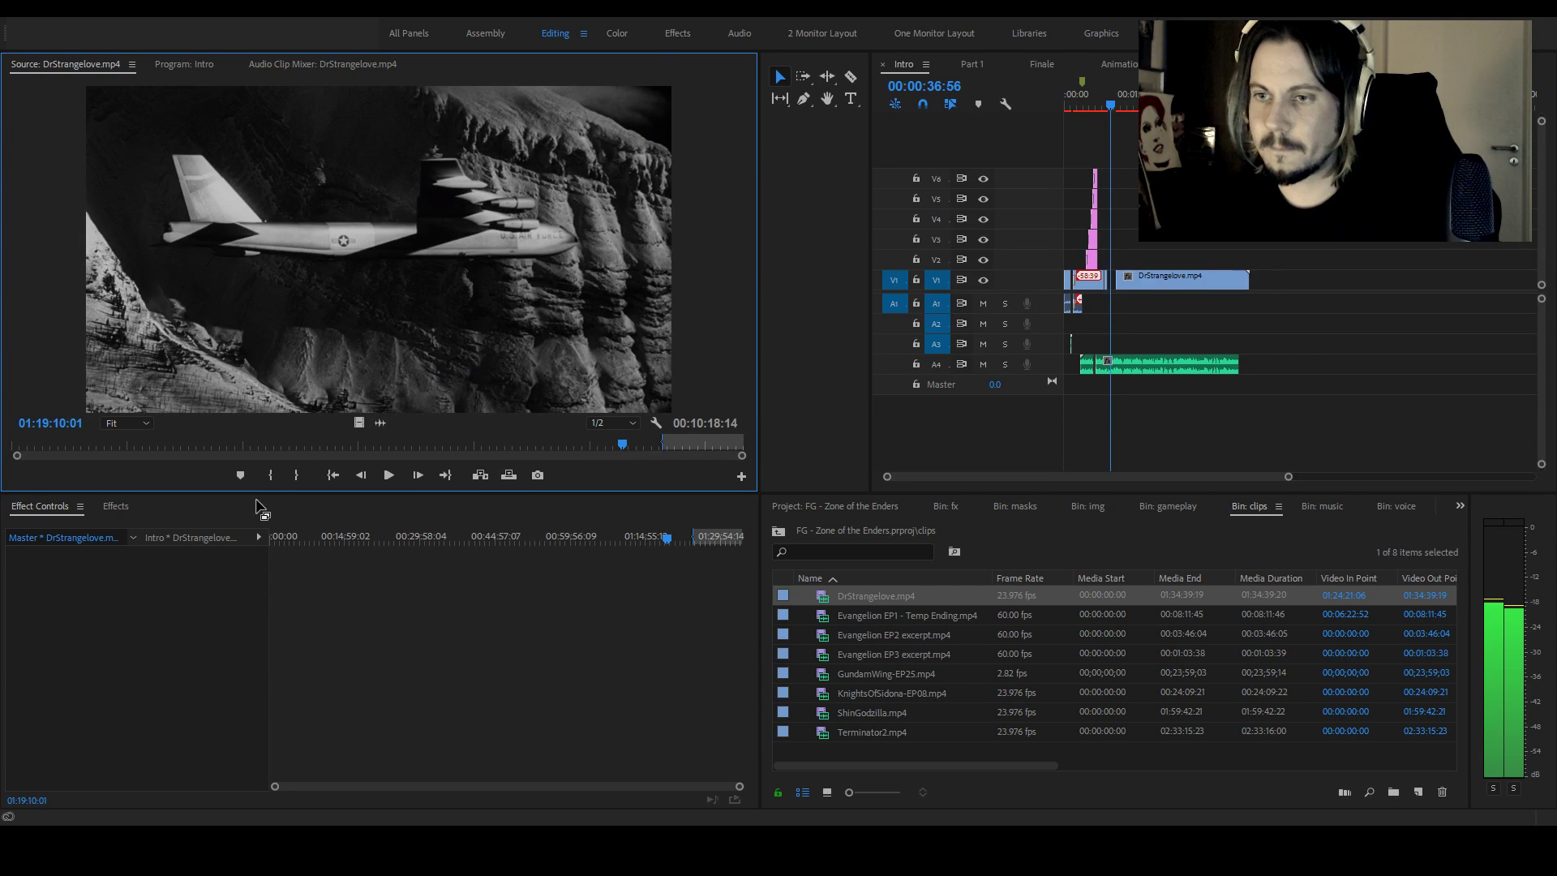
Extend the end of the warheads clip on V1 until it meets the start of the explosion clip
click(1290, 478)
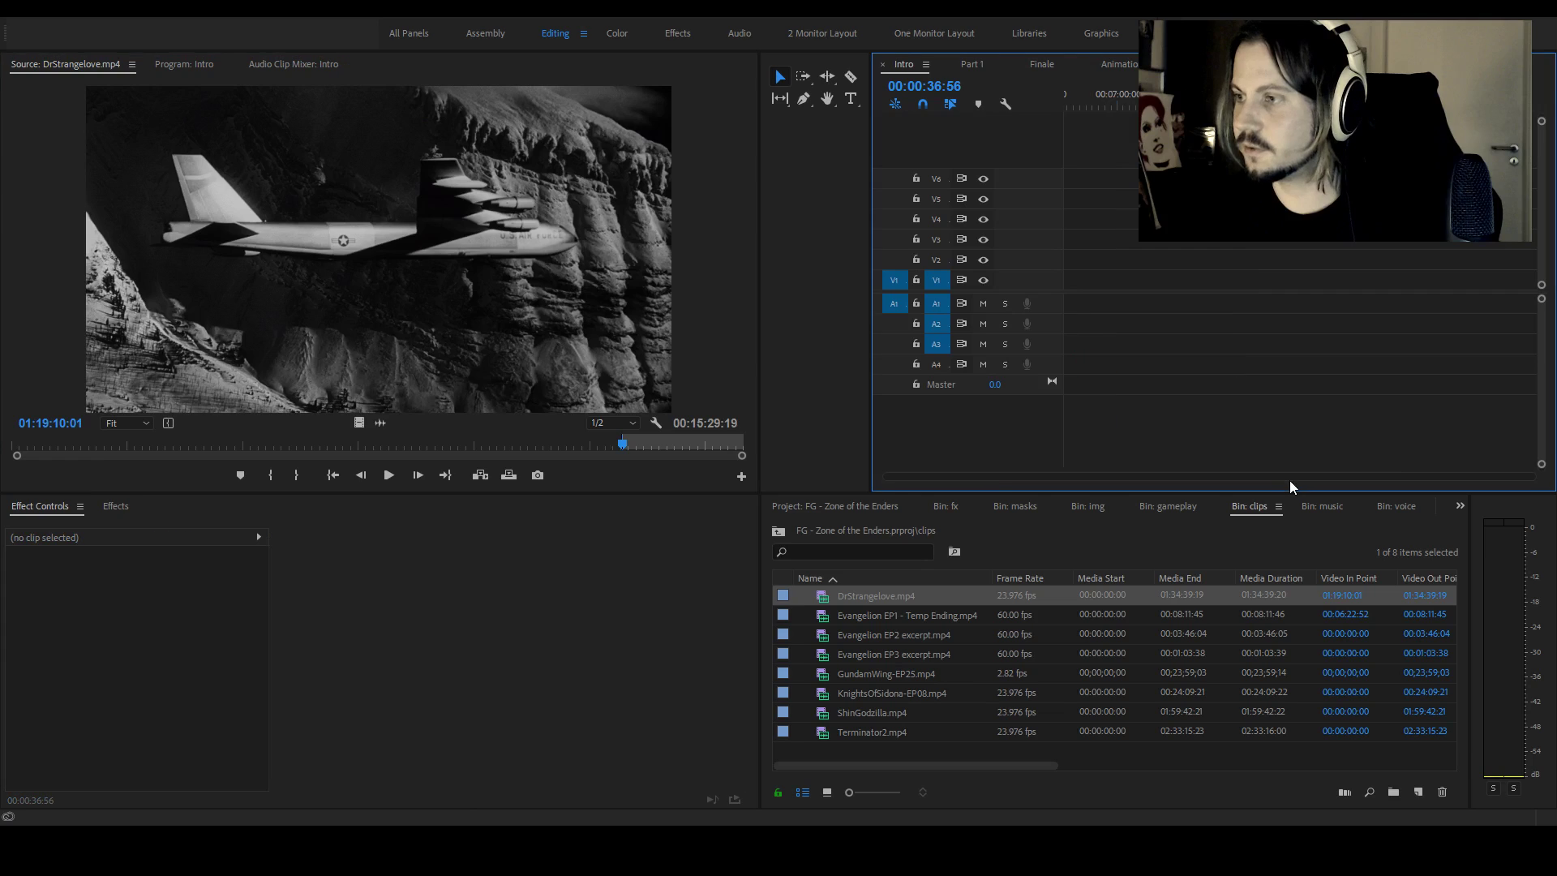
drag(1148, 476, 1102, 475)
drag(1126, 281, 1164, 281)
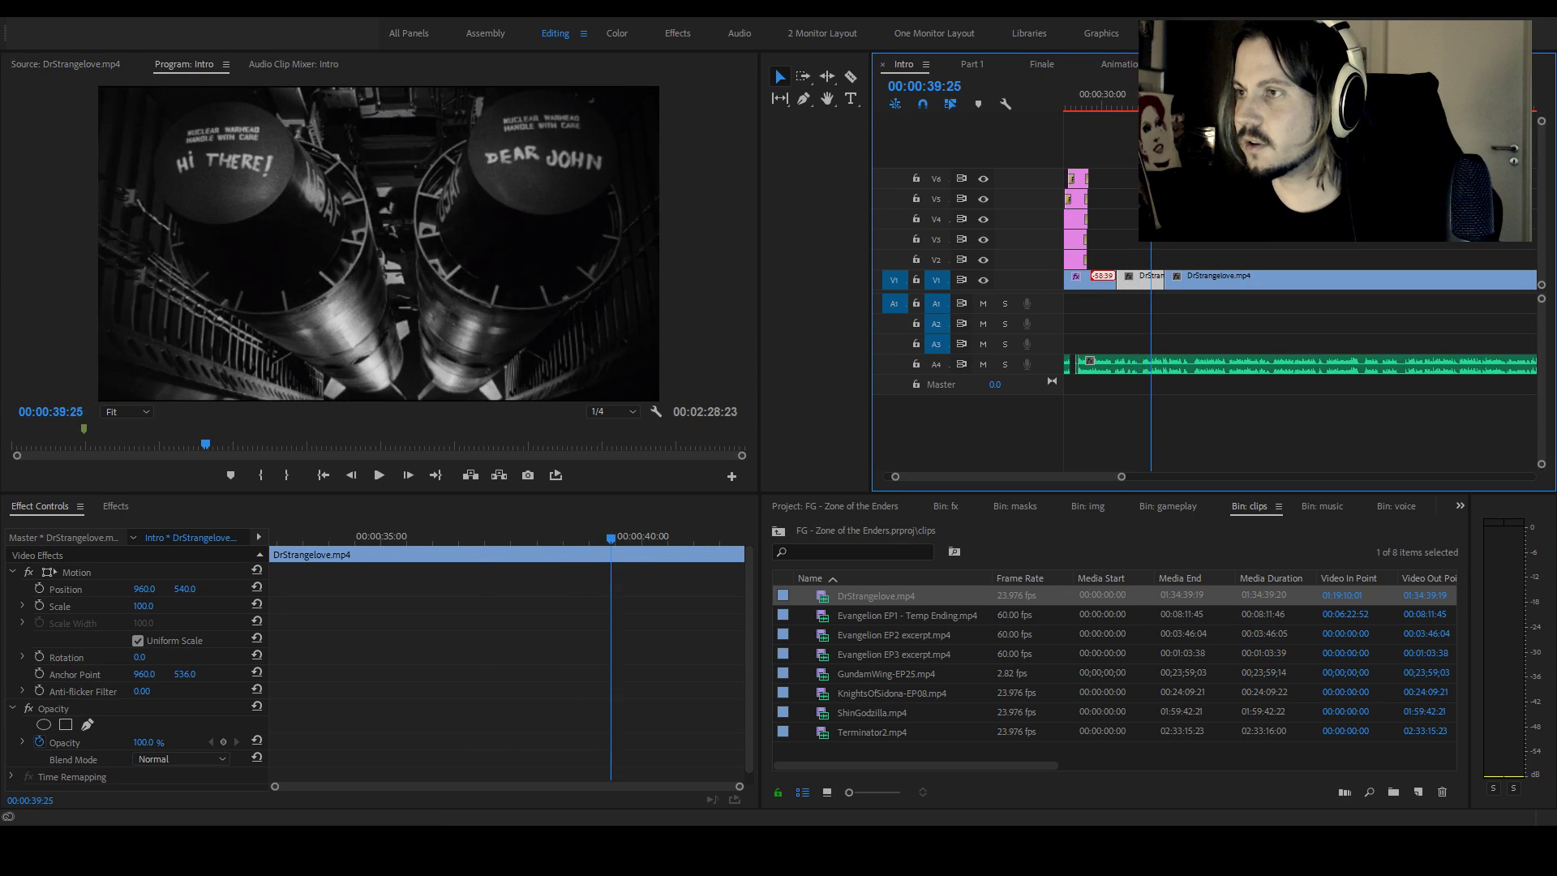
Play back the cut from the Metal Gear Solid 4 footage to the warheads shot
click(1126, 106)
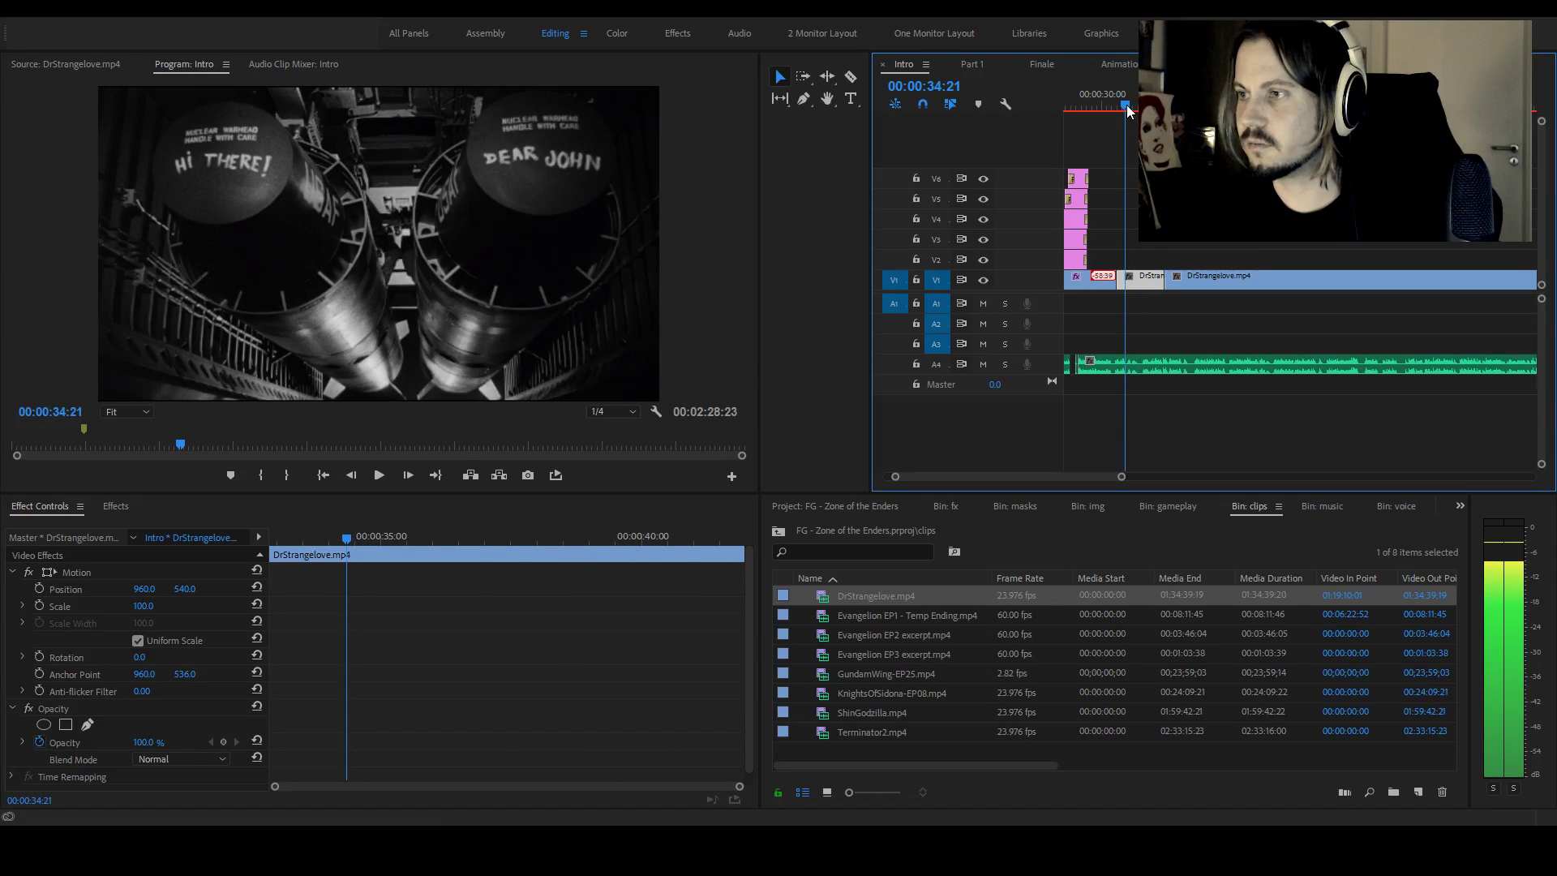
click(1100, 106)
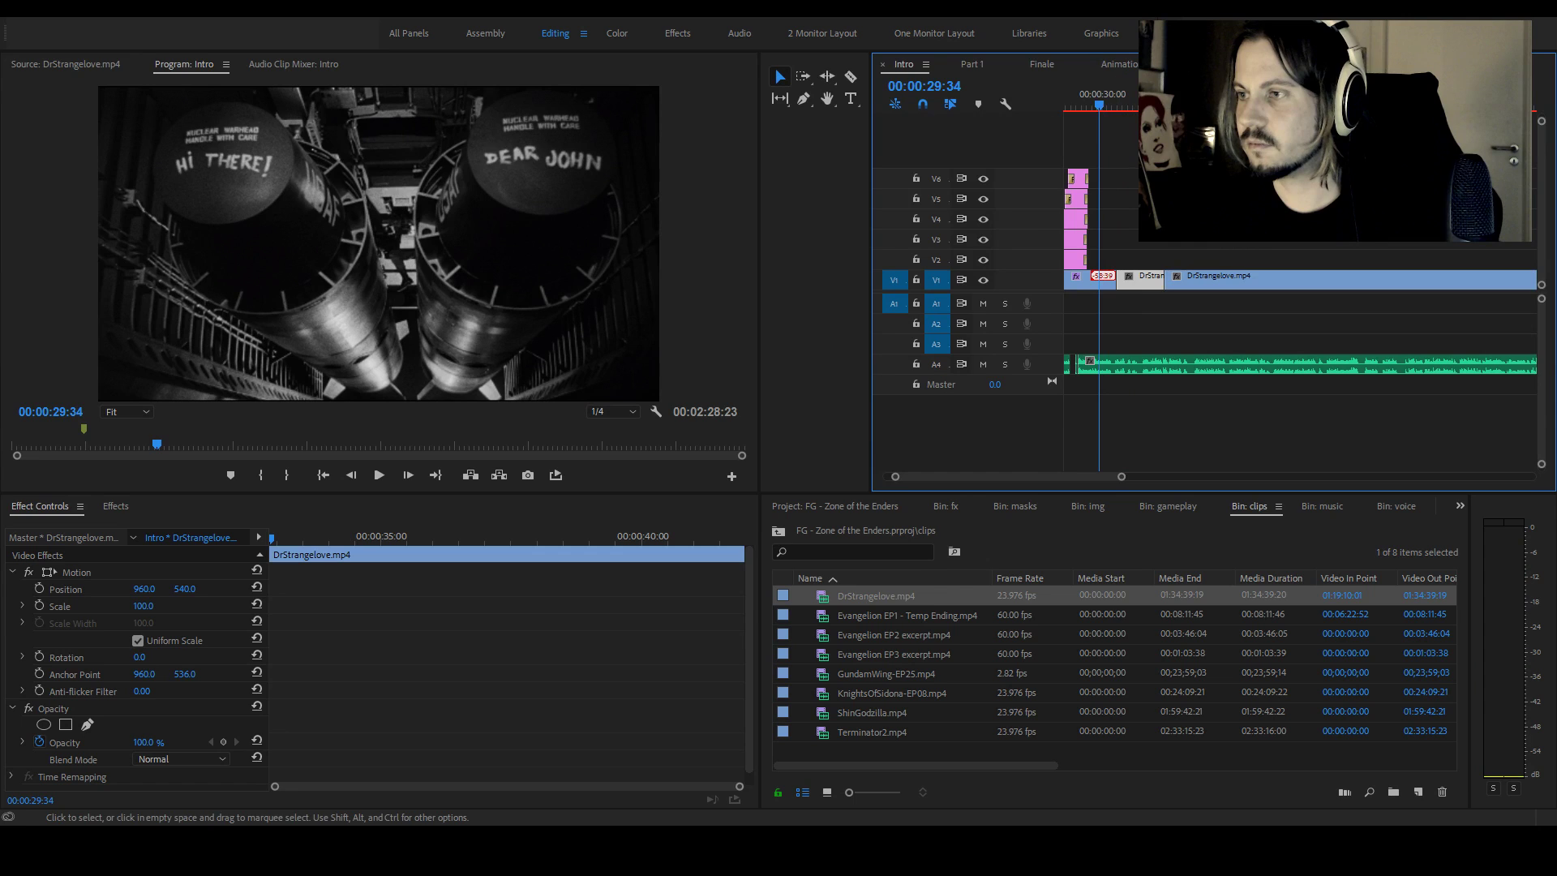
key(space)
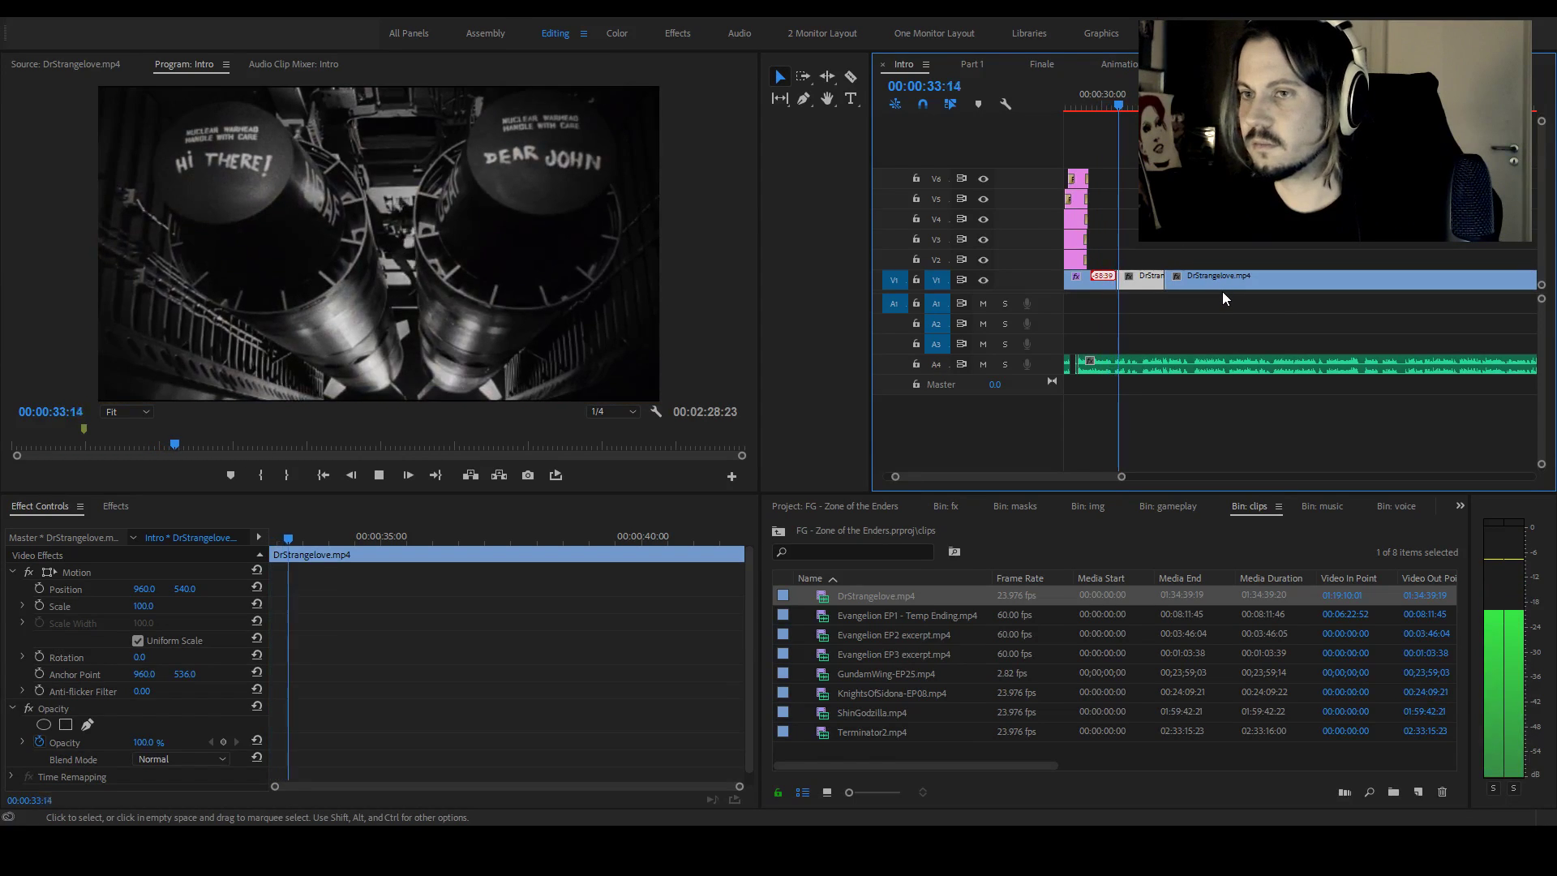
click(1112, 95)
key(space)
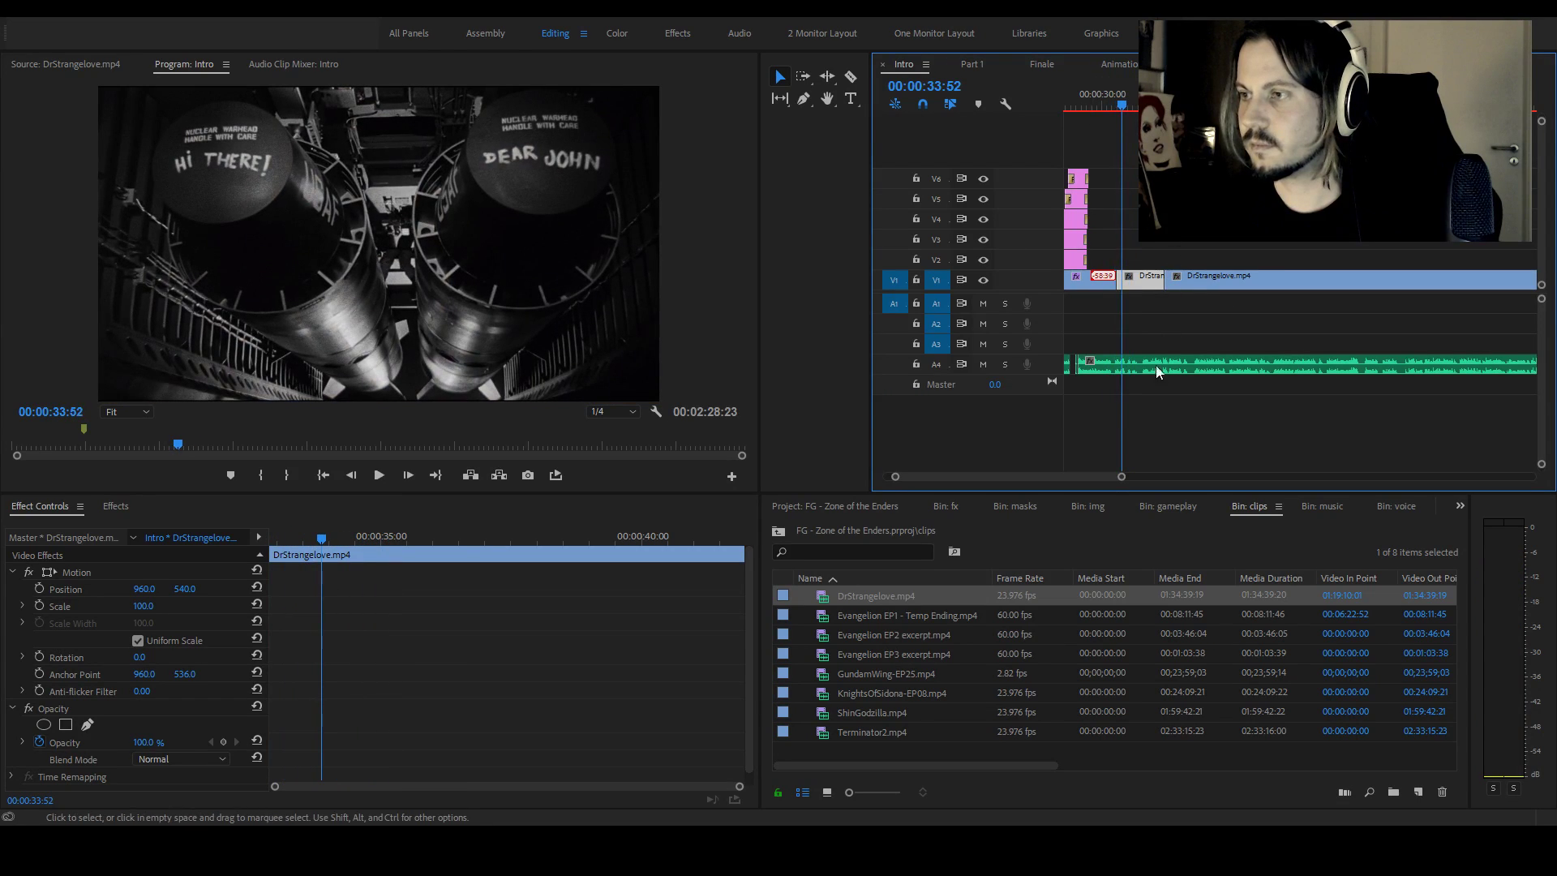
Roll the cut between the Metal Gear Solid 4 clip and the warheads clip slightly later on V1 and check it in playback
drag(1123, 477, 1025, 480)
drag(1280, 280, 1302, 280)
key(shift+k)
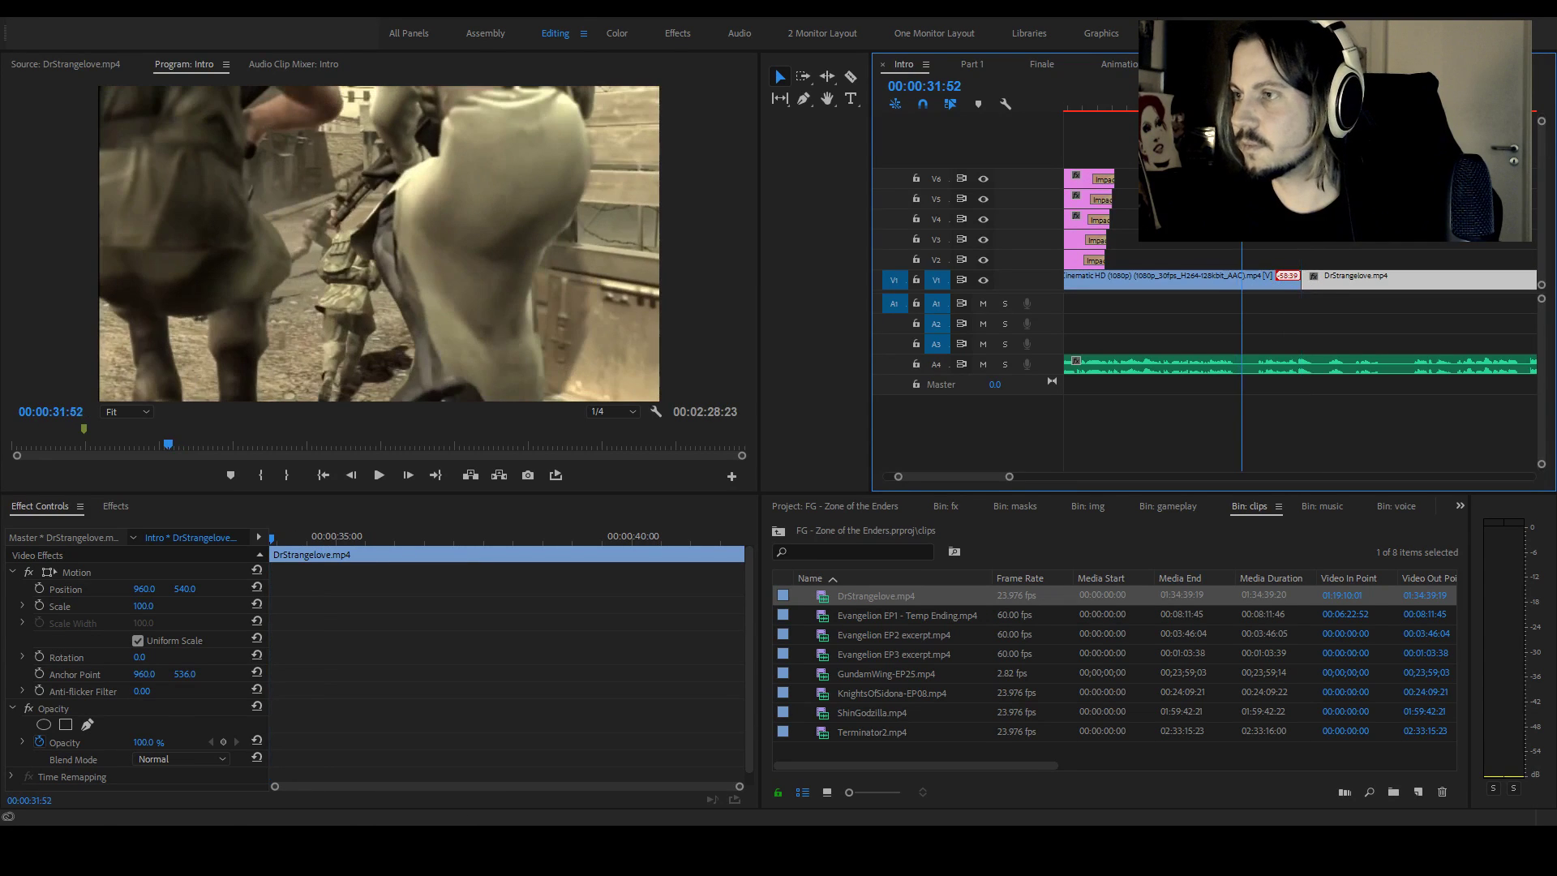
key(space)
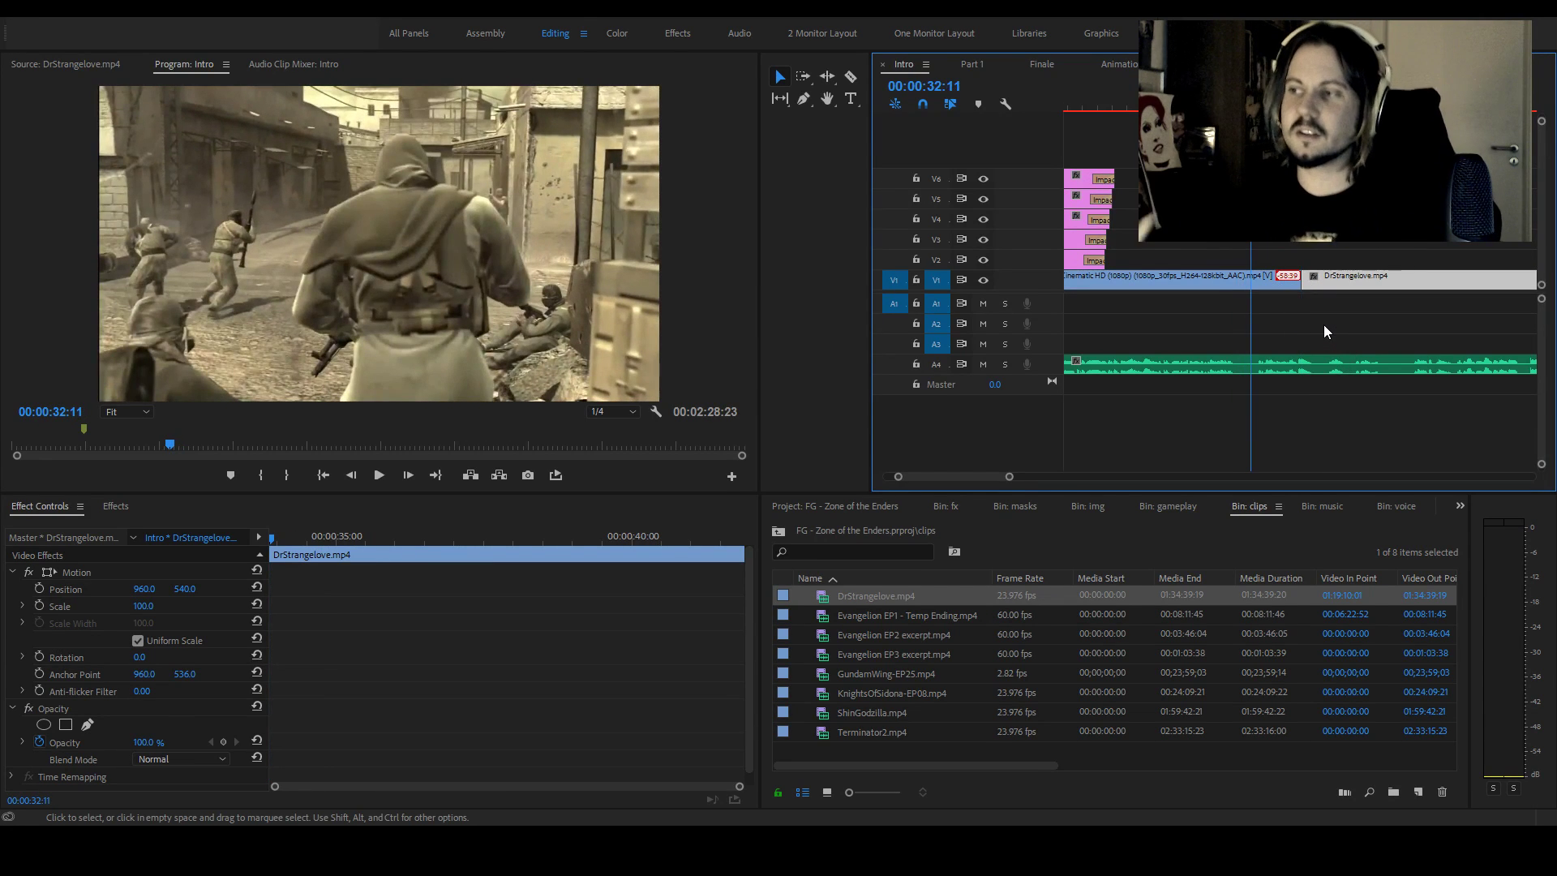
Play back the sequence from the end of the Metal Gear Solid 4 footage through the warheads and explosion shots
drag(1009, 476, 1041, 476)
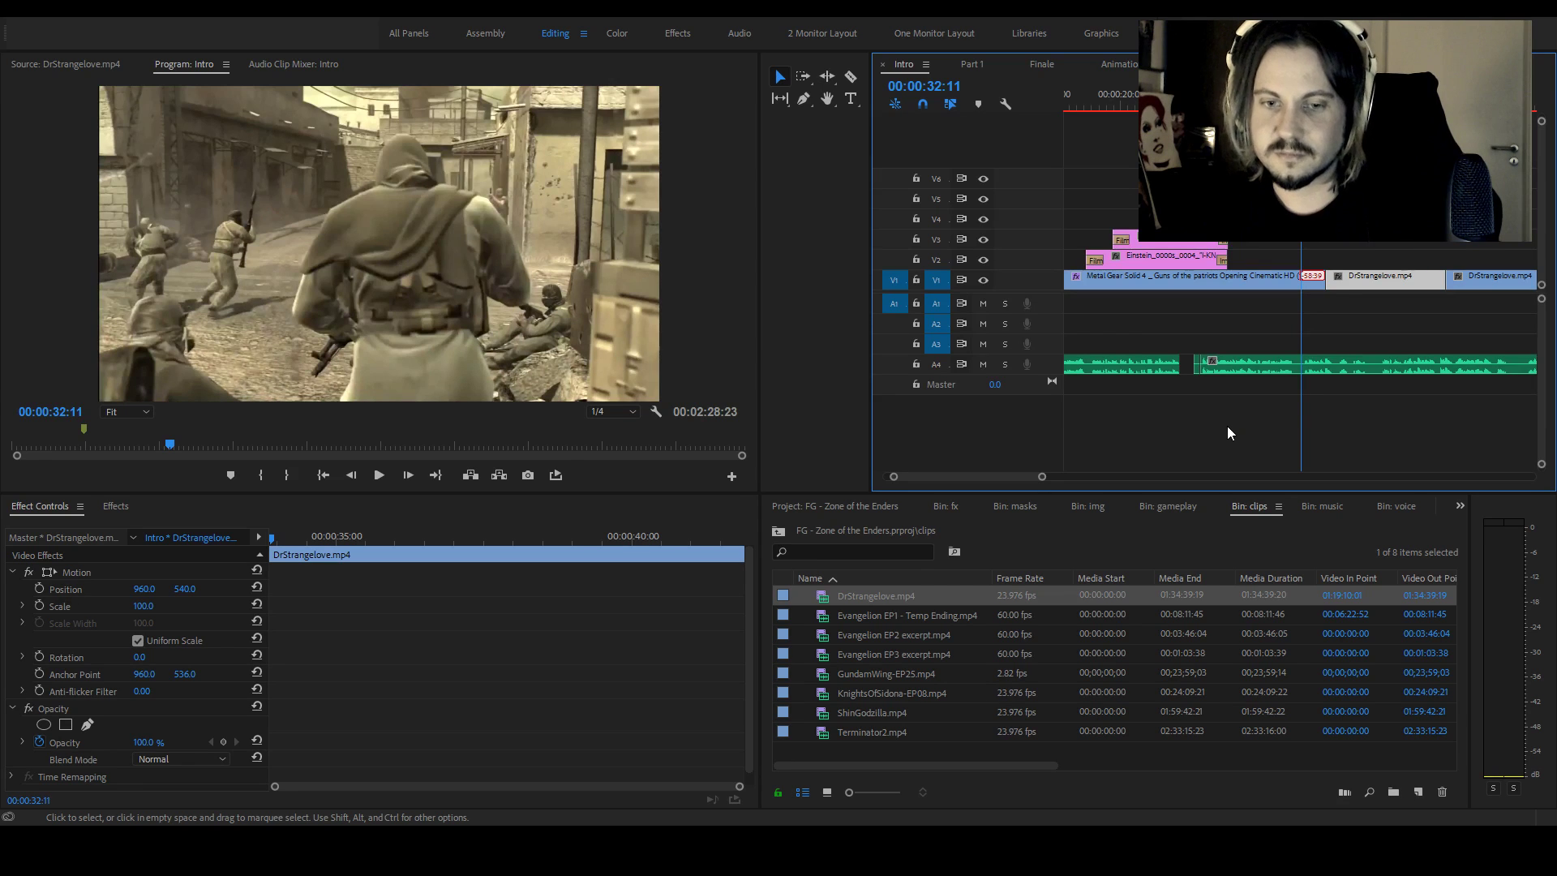
click(1440, 245)
key(space)
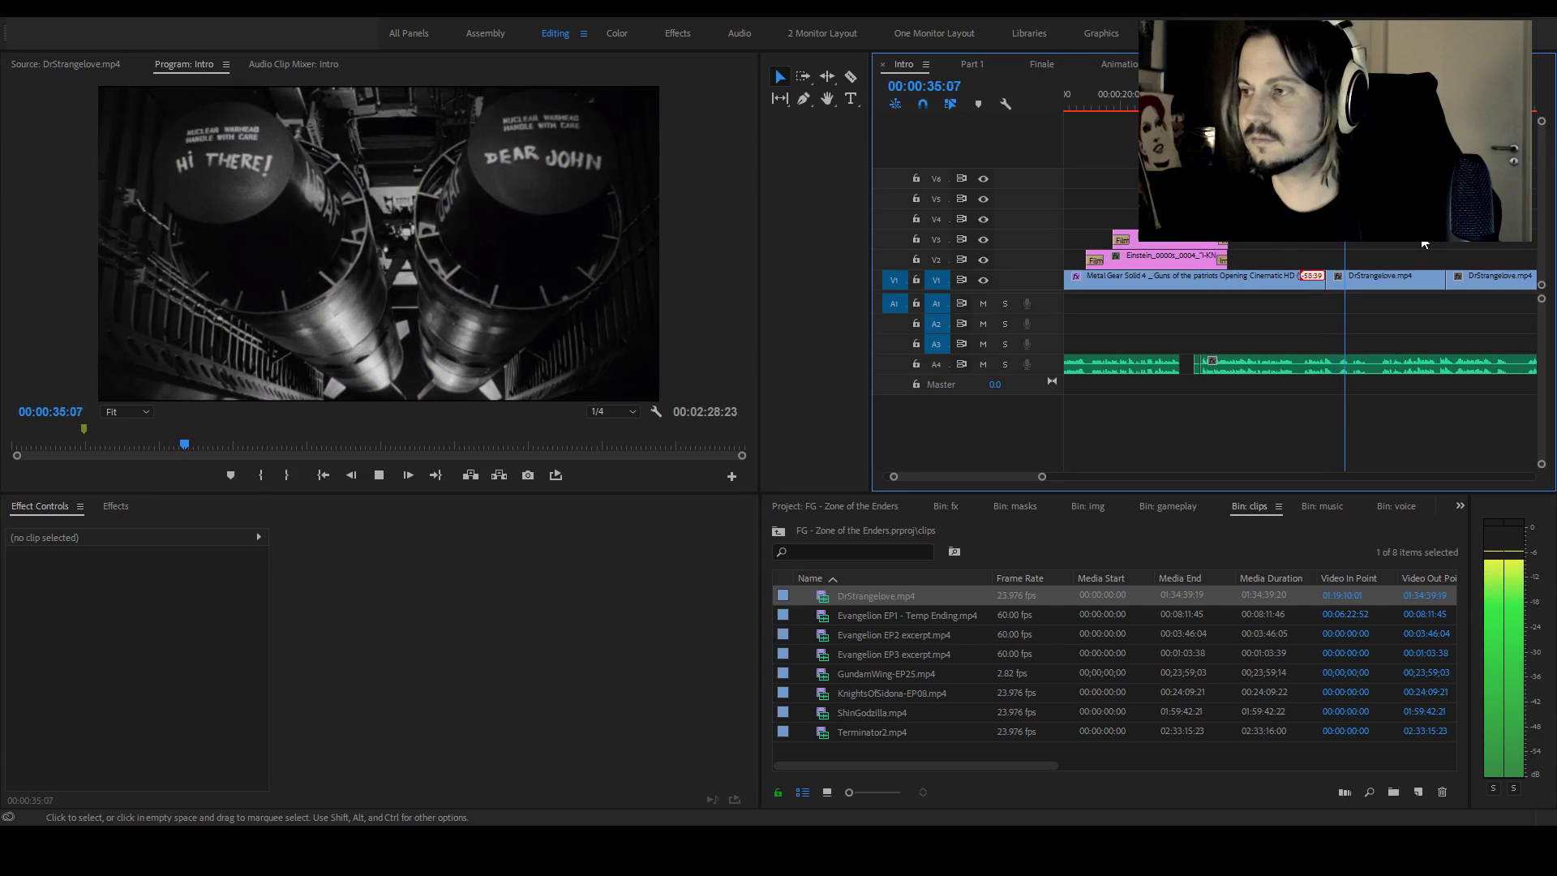
mouse_move(1006, 475)
mouse_down()
mouse_move(1043, 468)
mouse_move(1013, 477)
mouse_up()
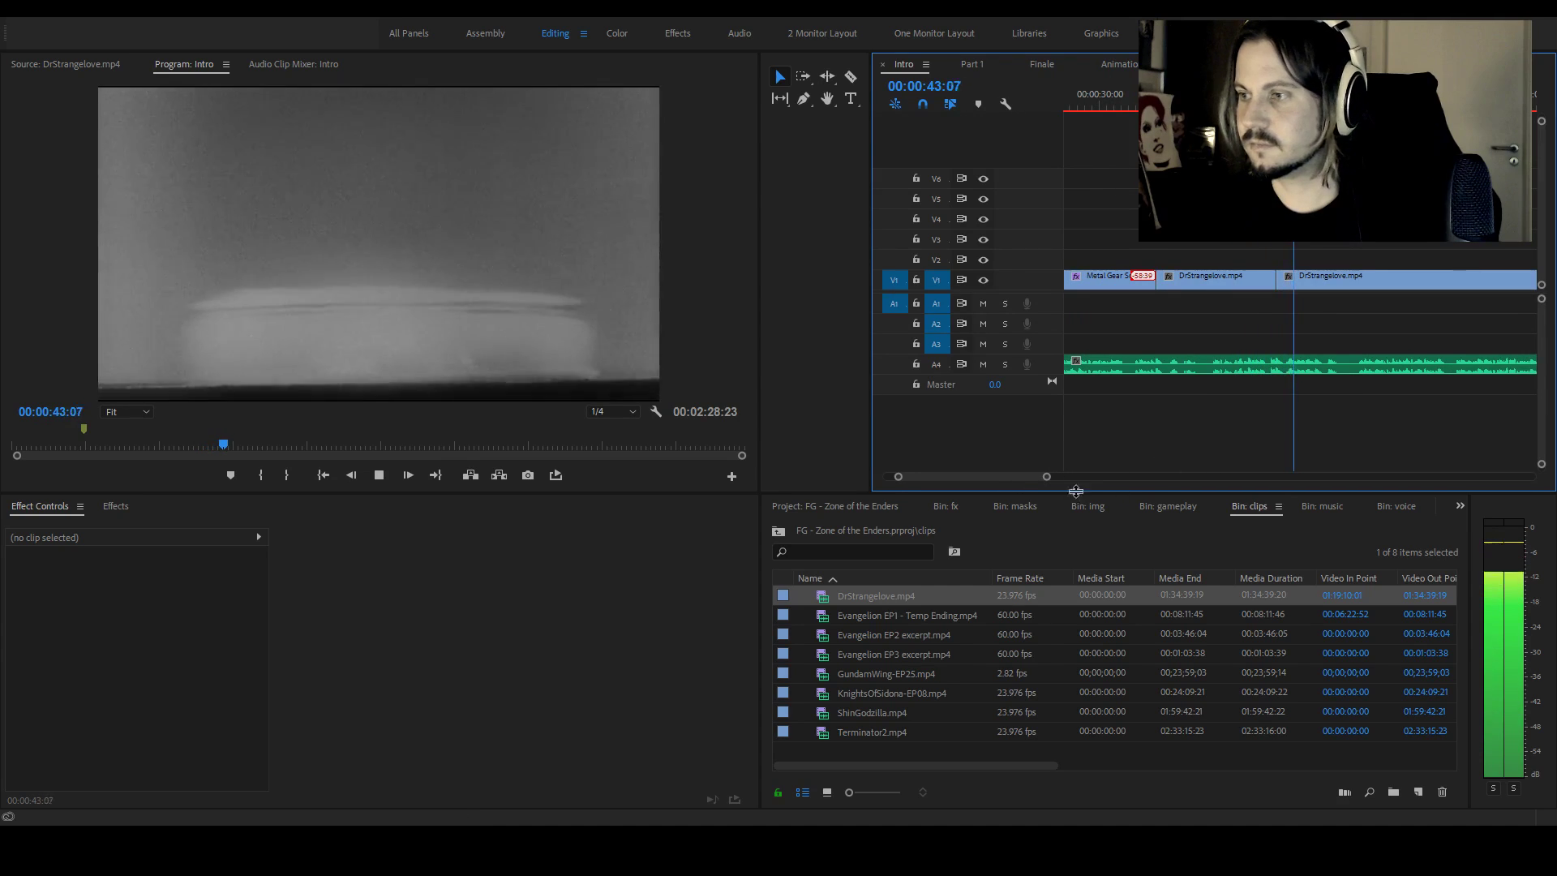
key(minus)
key(minus)
key(minus)
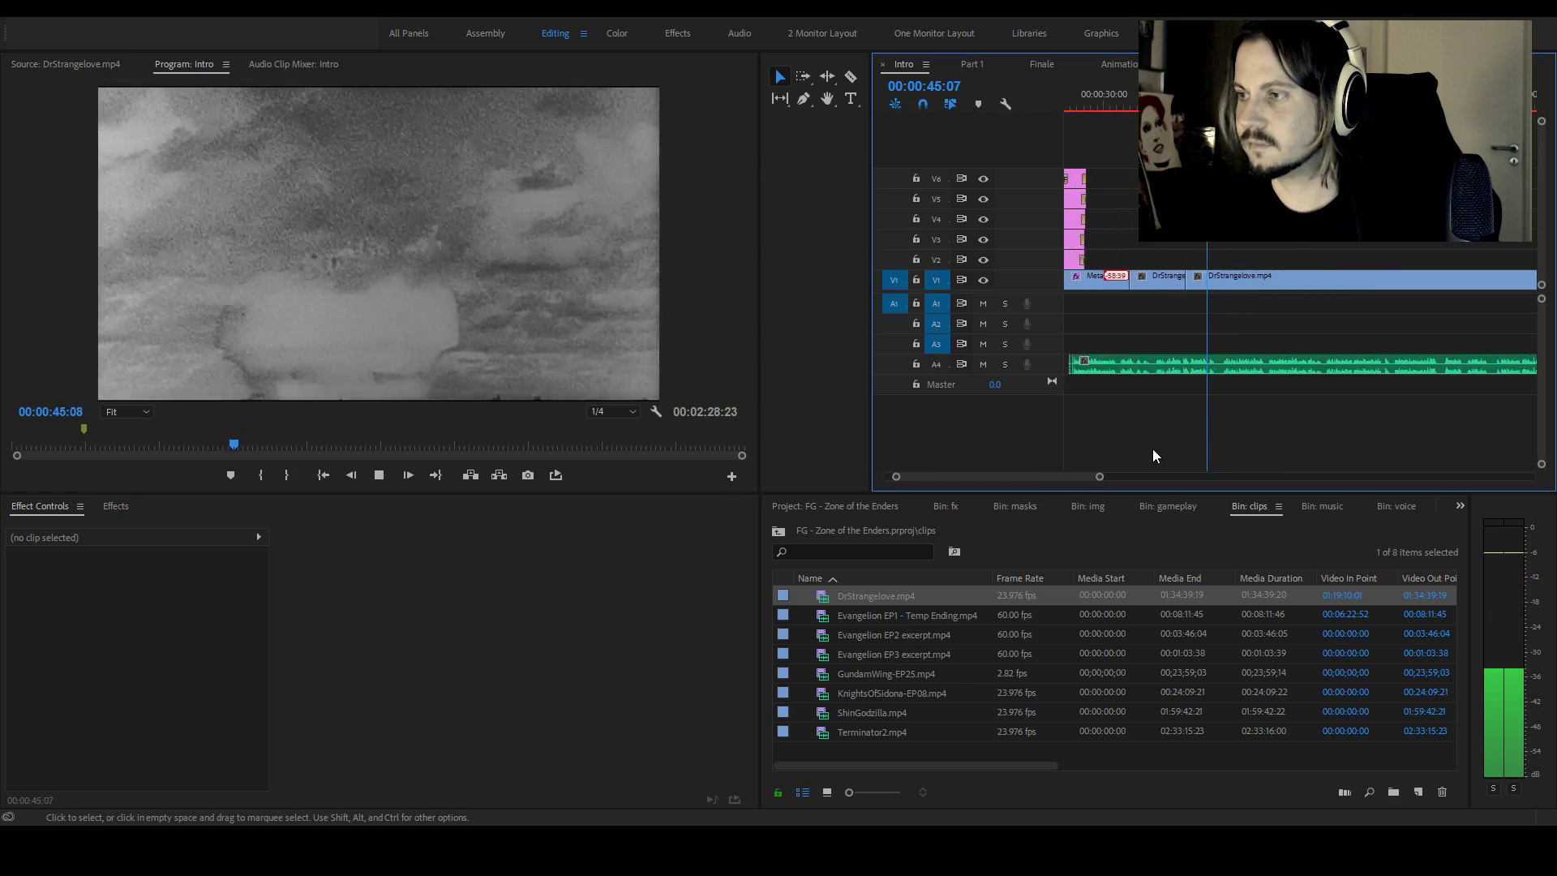
key(space)
key(space)
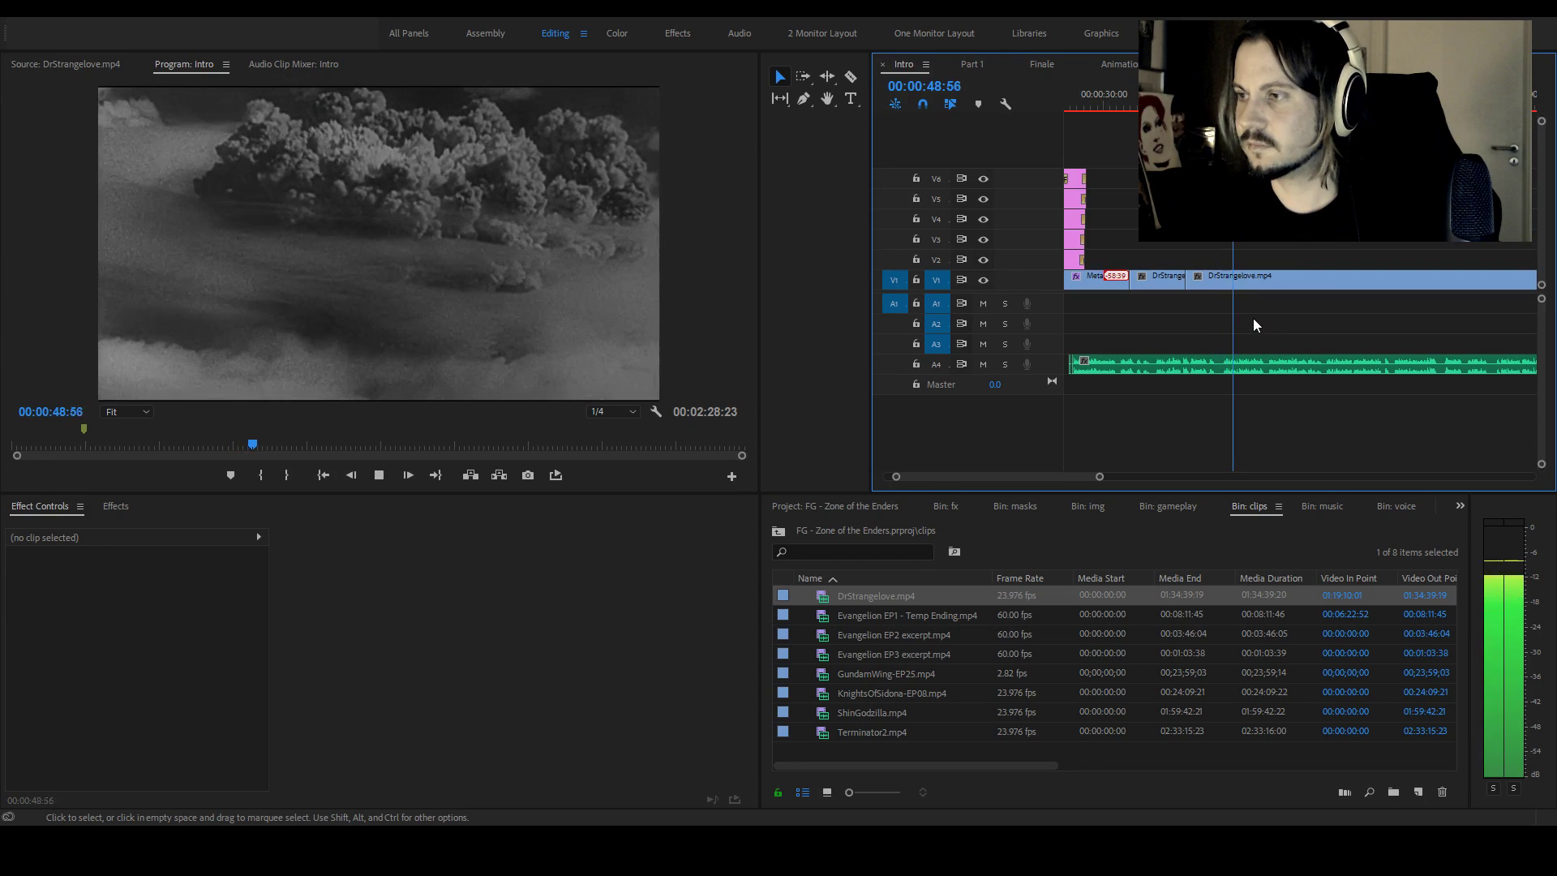
Split the explosion clip on V1 during the smoke-cloud shot, just after 00:00:49:00, and delete the footage following the cut
click(1215, 99)
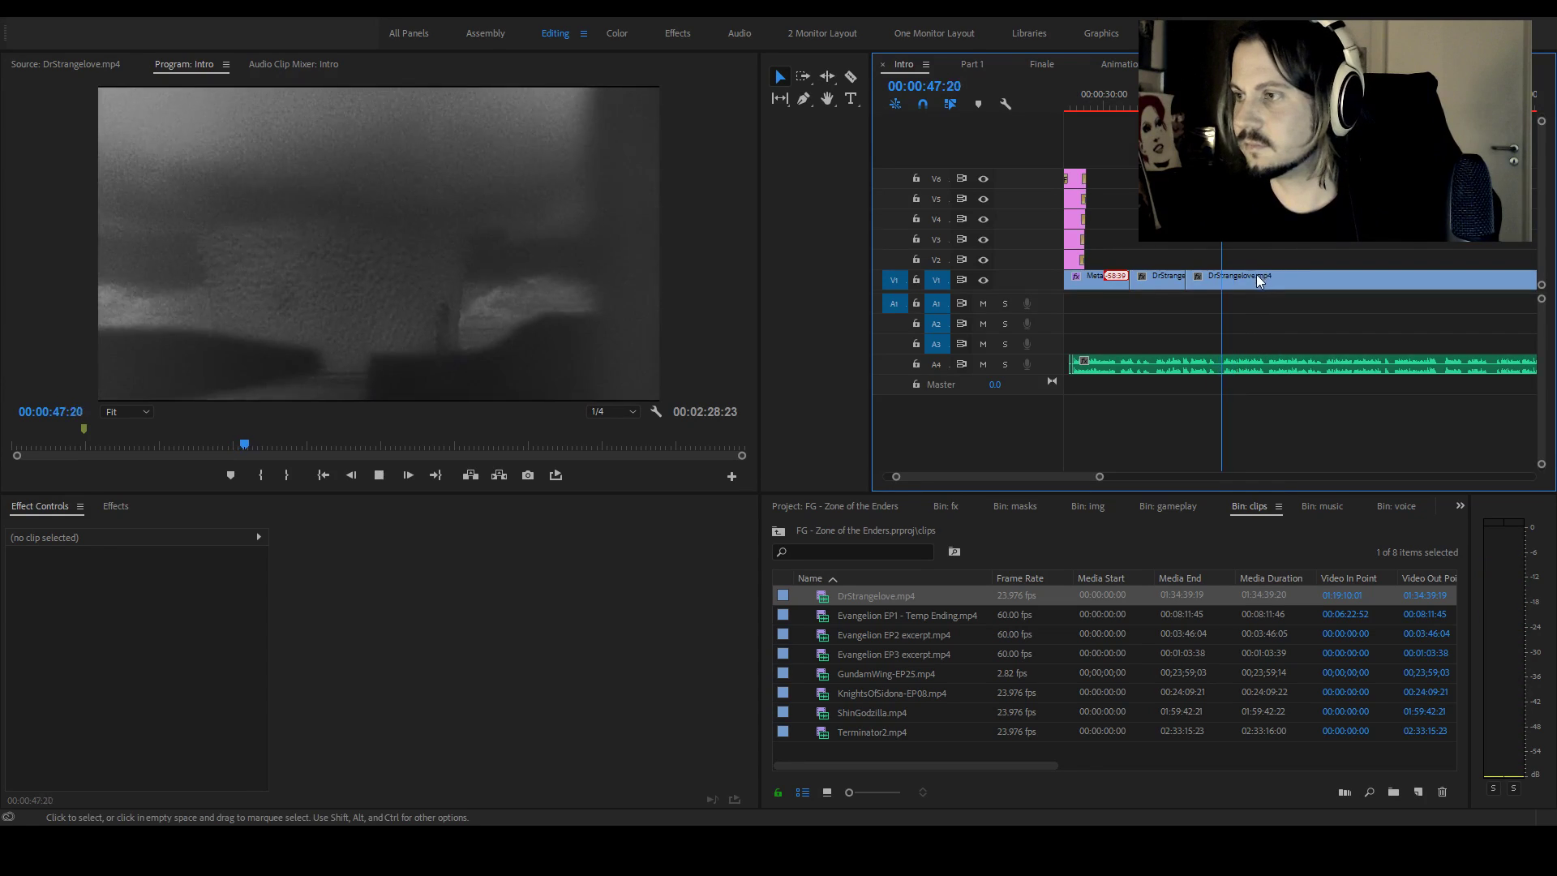
key(space)
key(c)
click(1234, 278)
key(v)
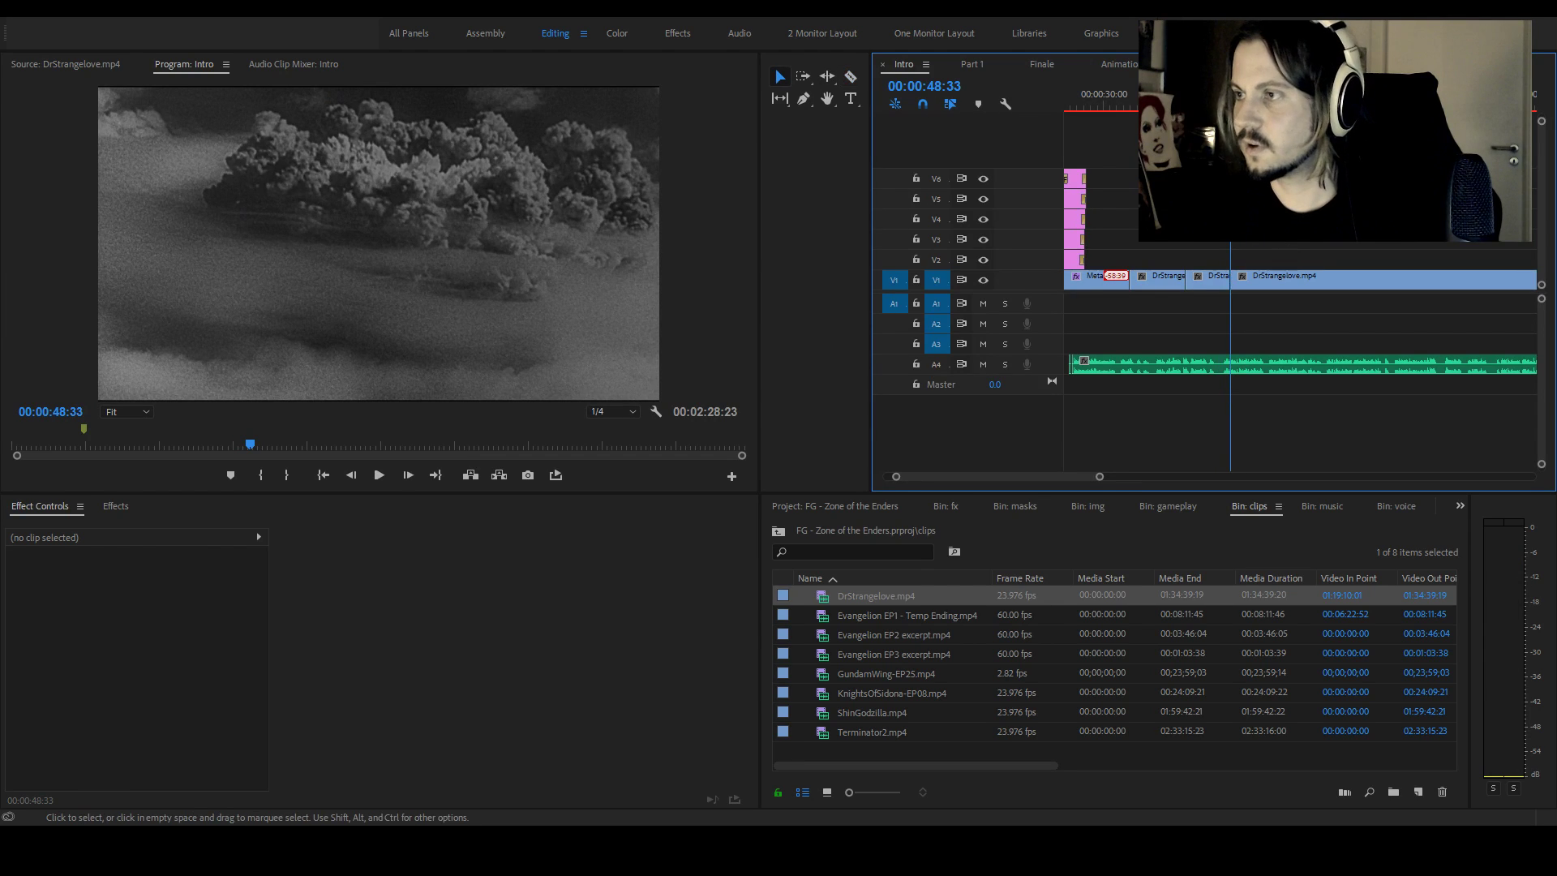
key(space)
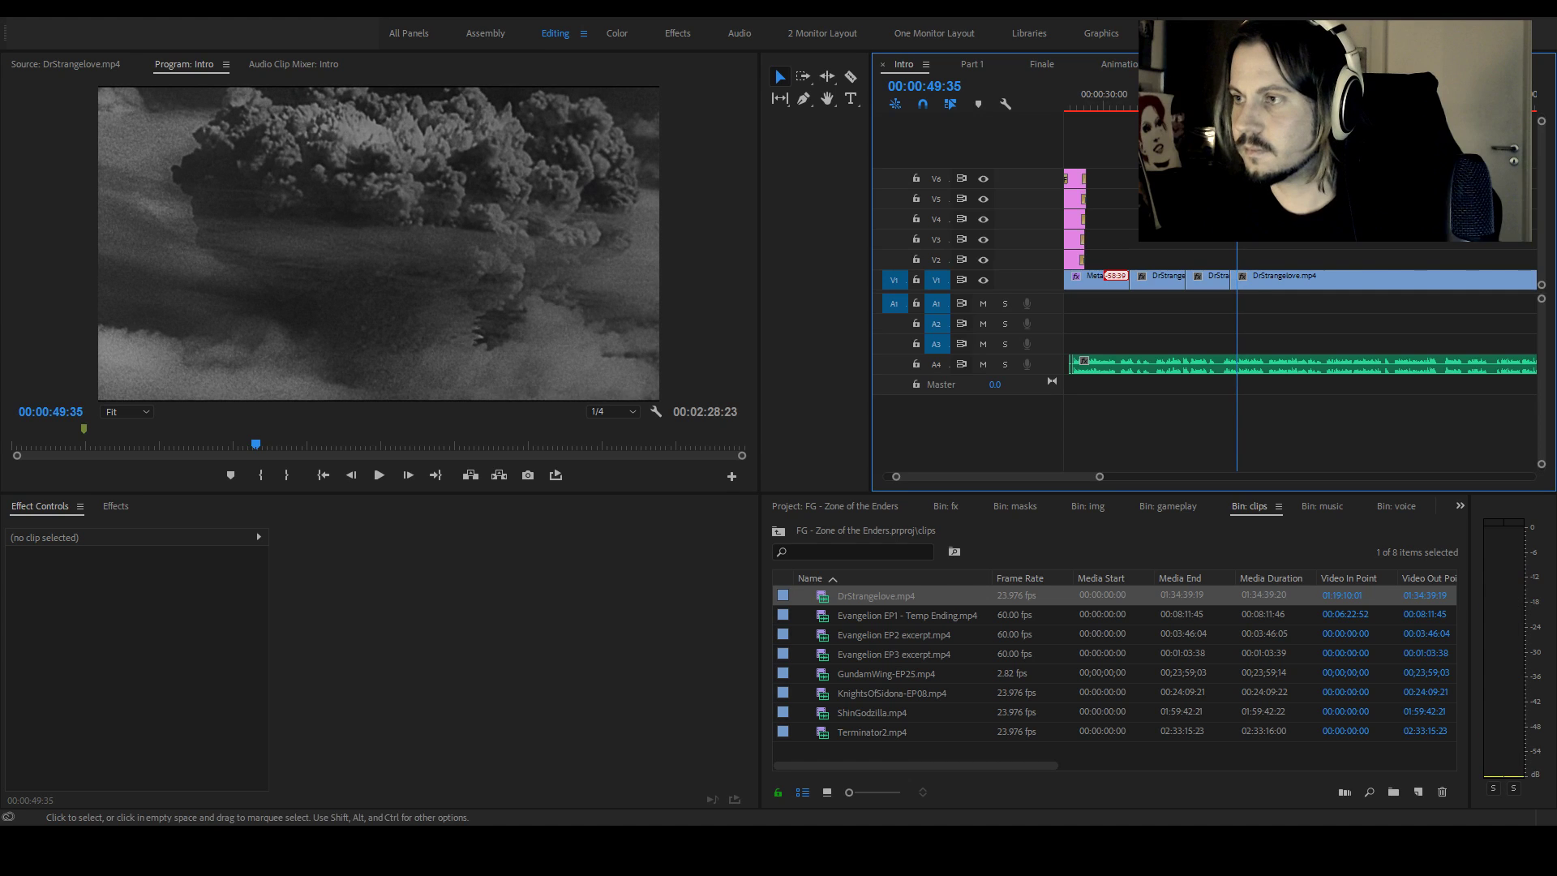
click(1281, 277)
key(Delete)
Play the sequence past the end of the V1 footage to hear which part of the A4 audio still needs footage
key(space)
key(space)
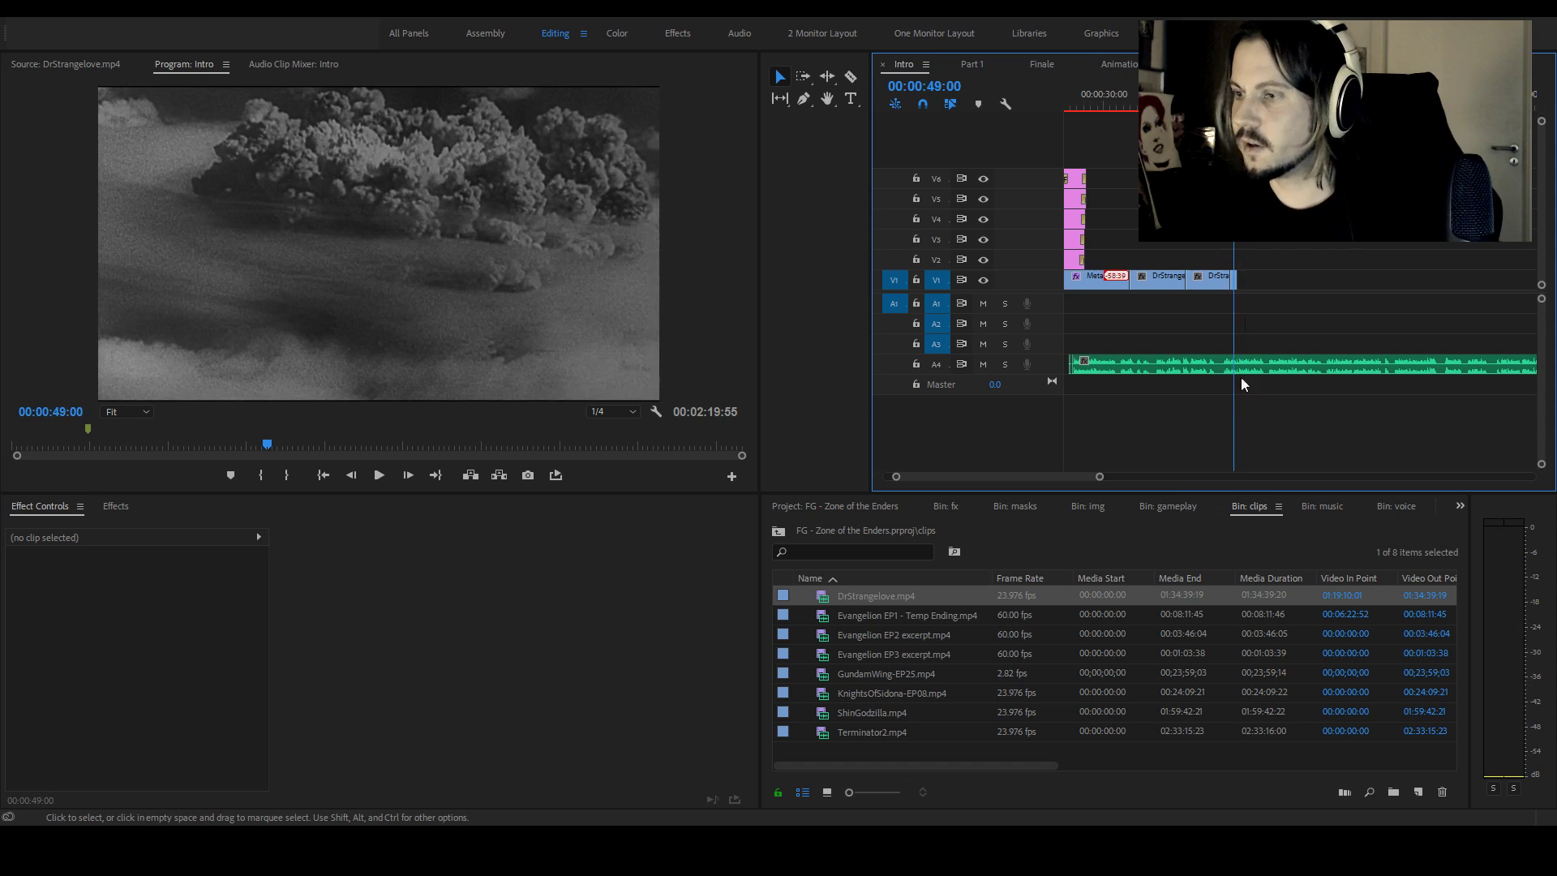
key(space)
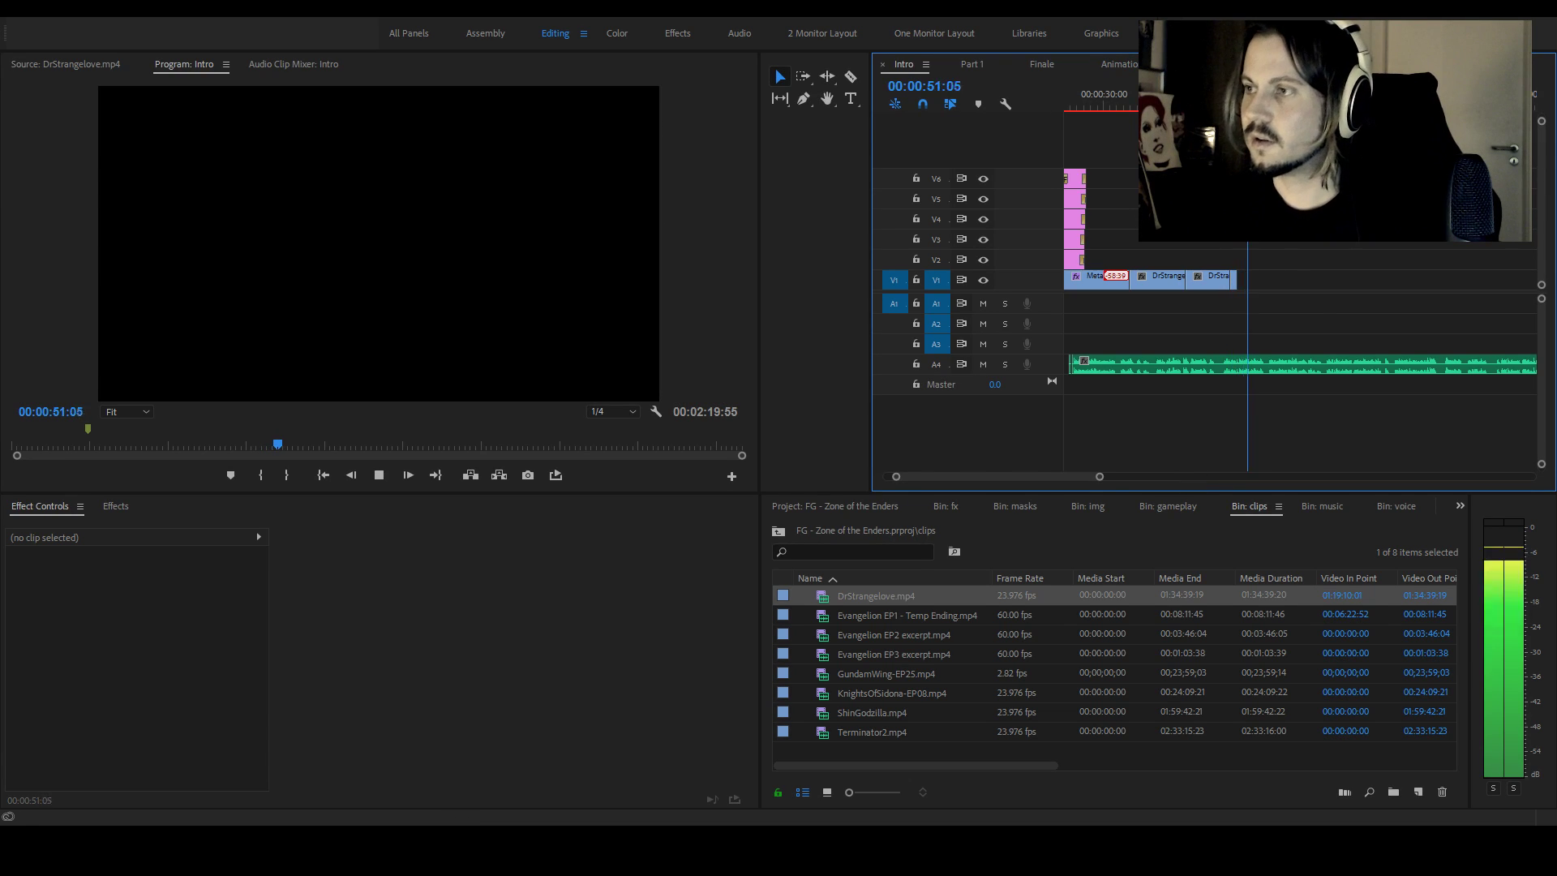
key(space)
key(space)
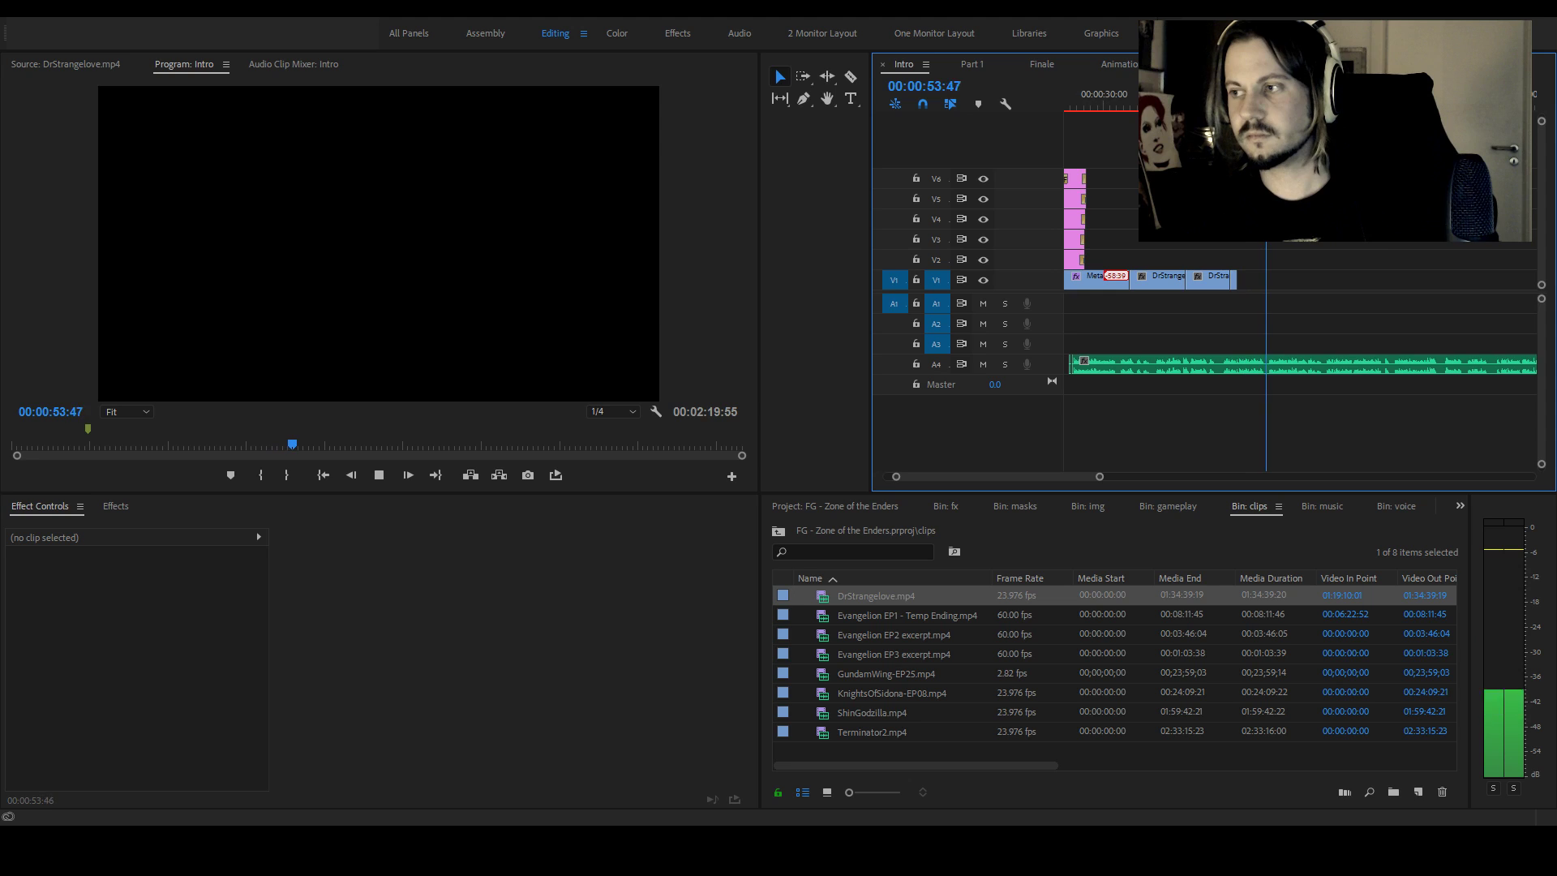
key(space)
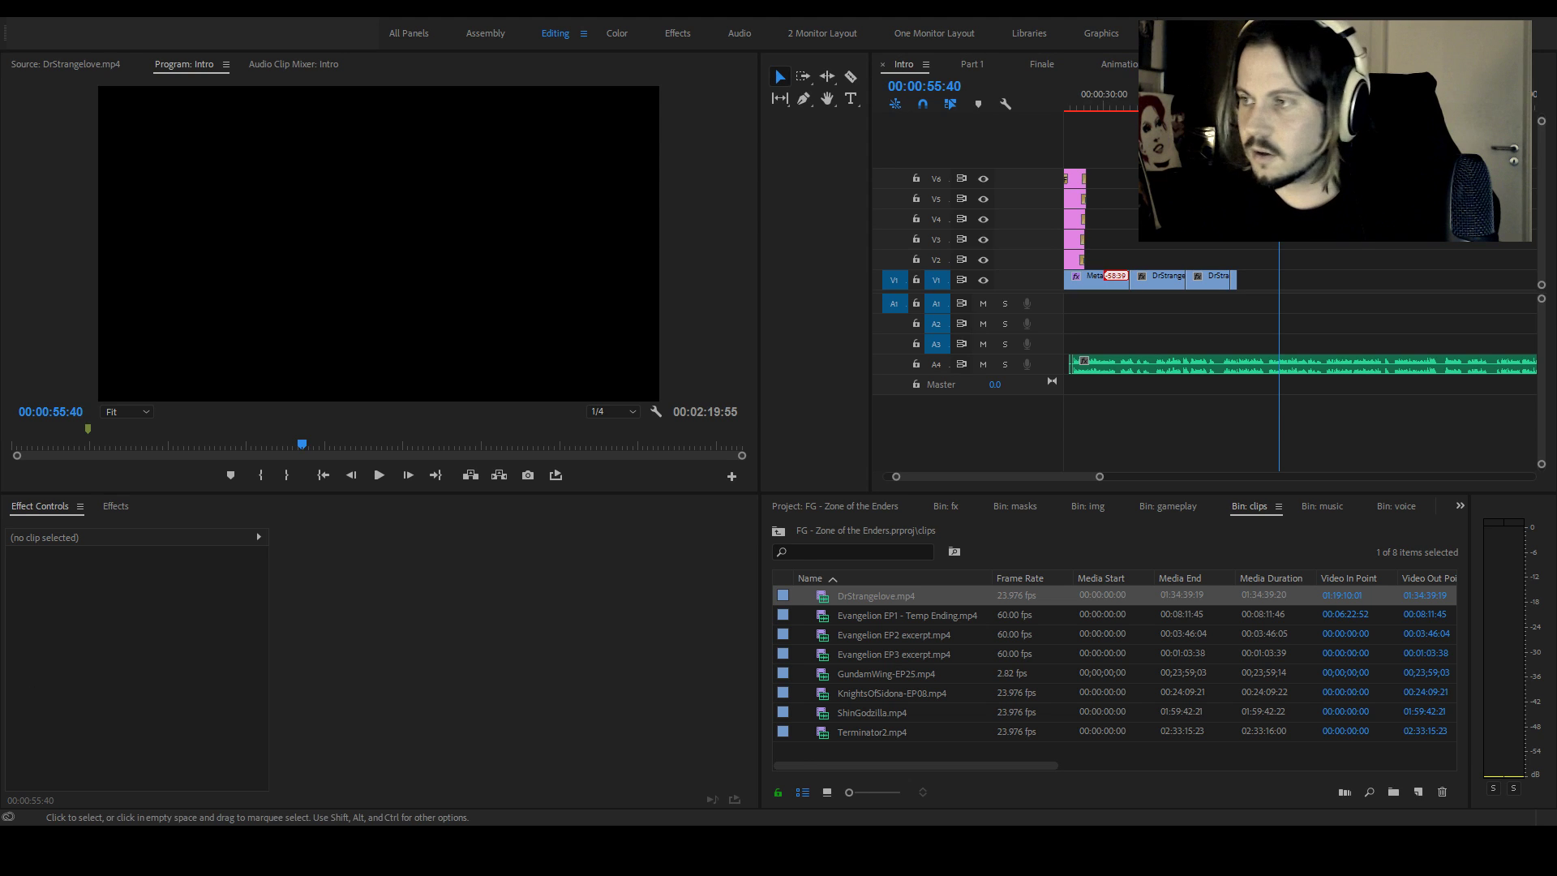
Open Terminator2.mp4 as the source clip and set its In point at 00:00:53:08, on the skull inside the wrecked car
double_click(844, 731)
drag(75, 456, 18, 447)
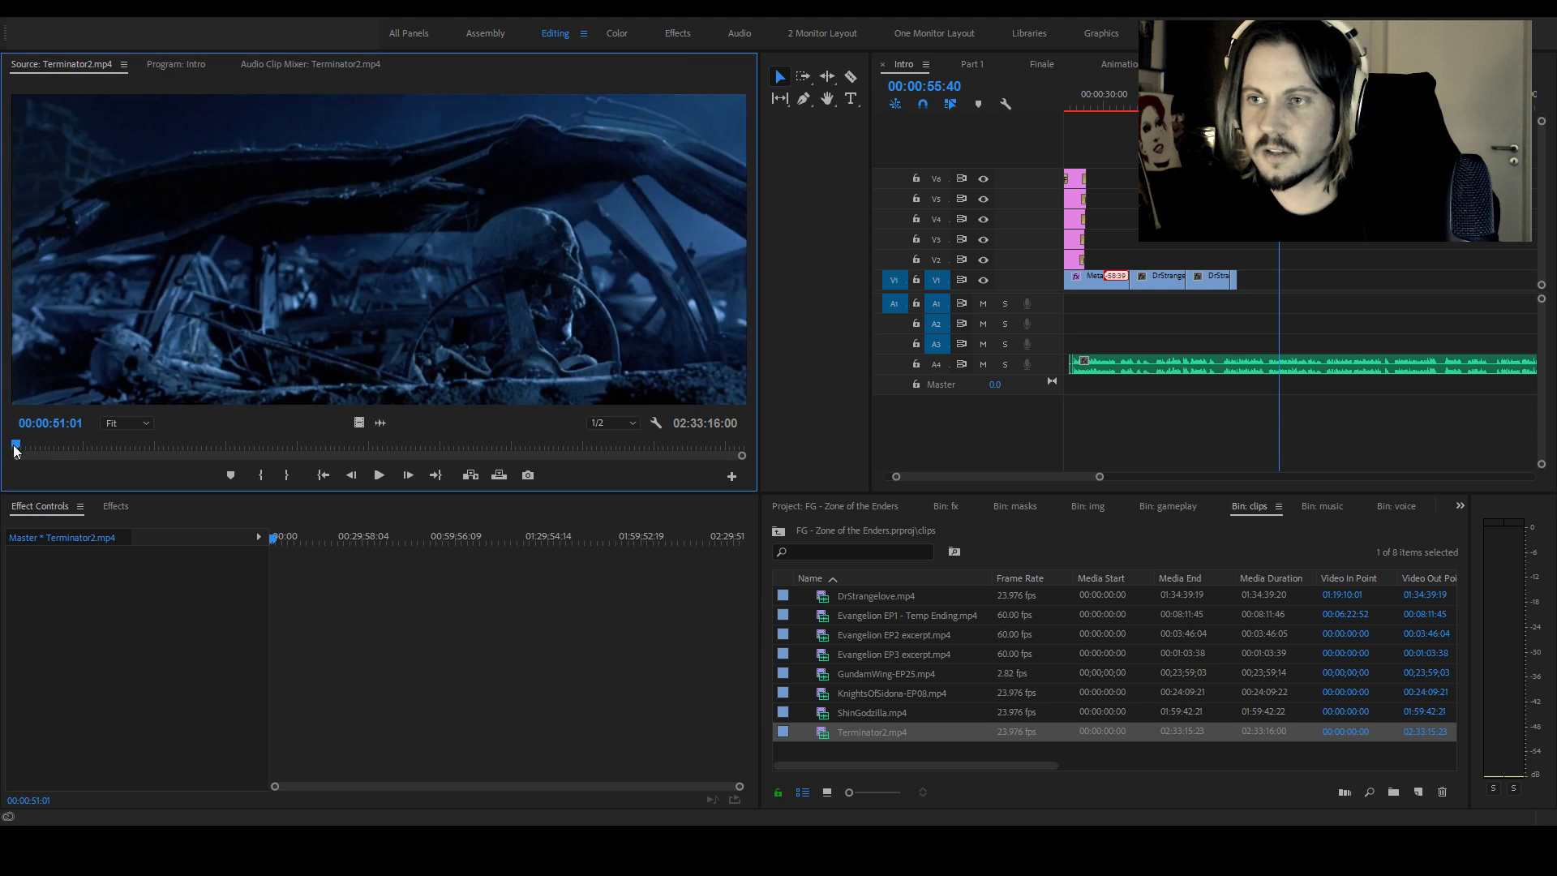
key(j)
key(j)
key(l)
key(l)
key(l)
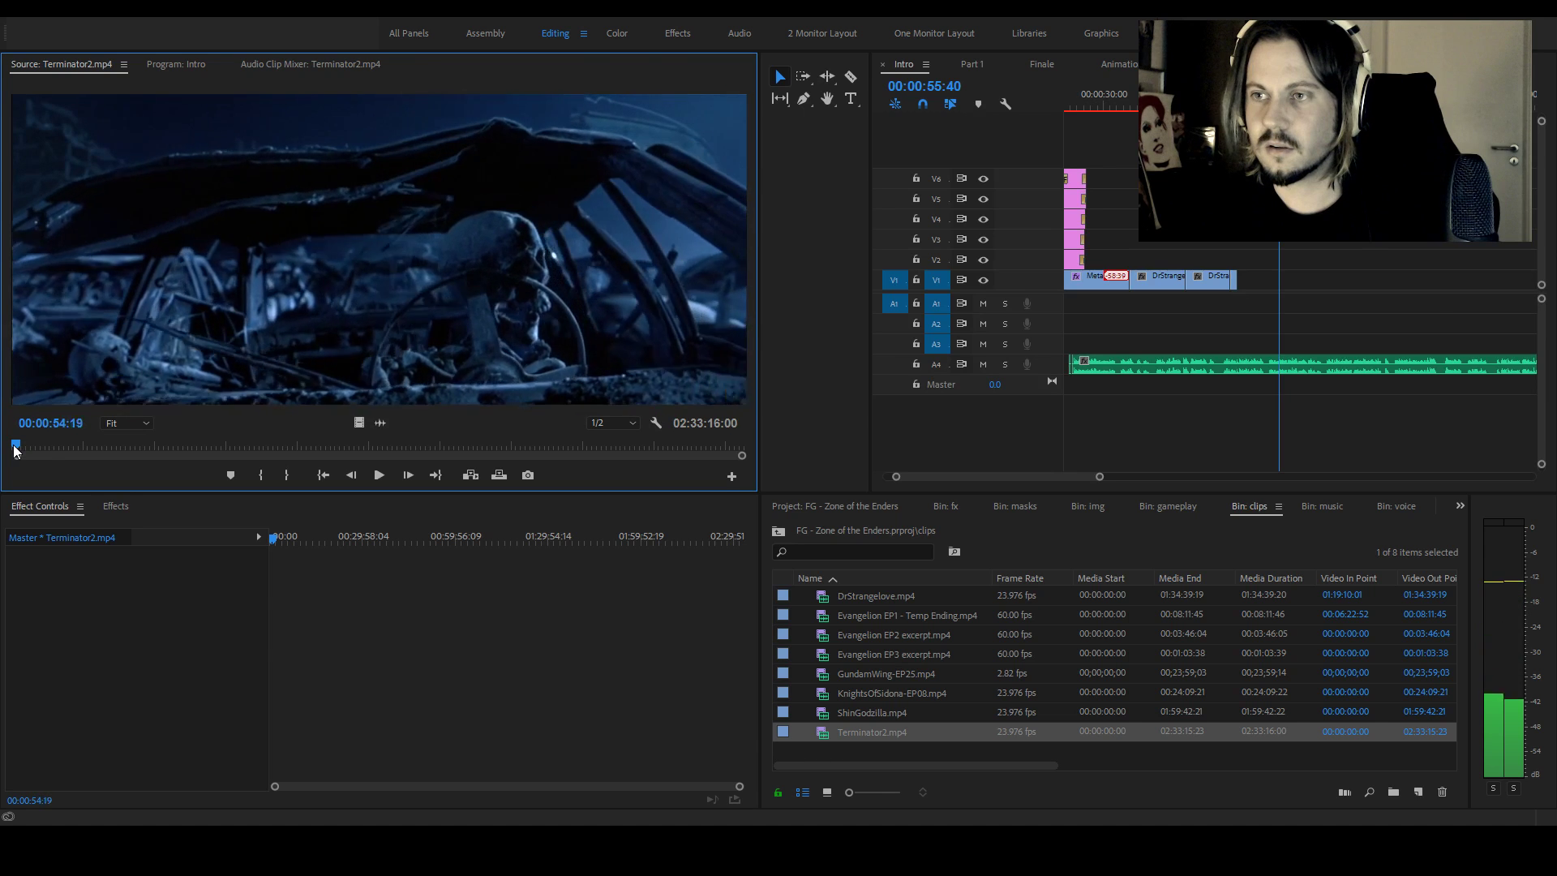
key(j)
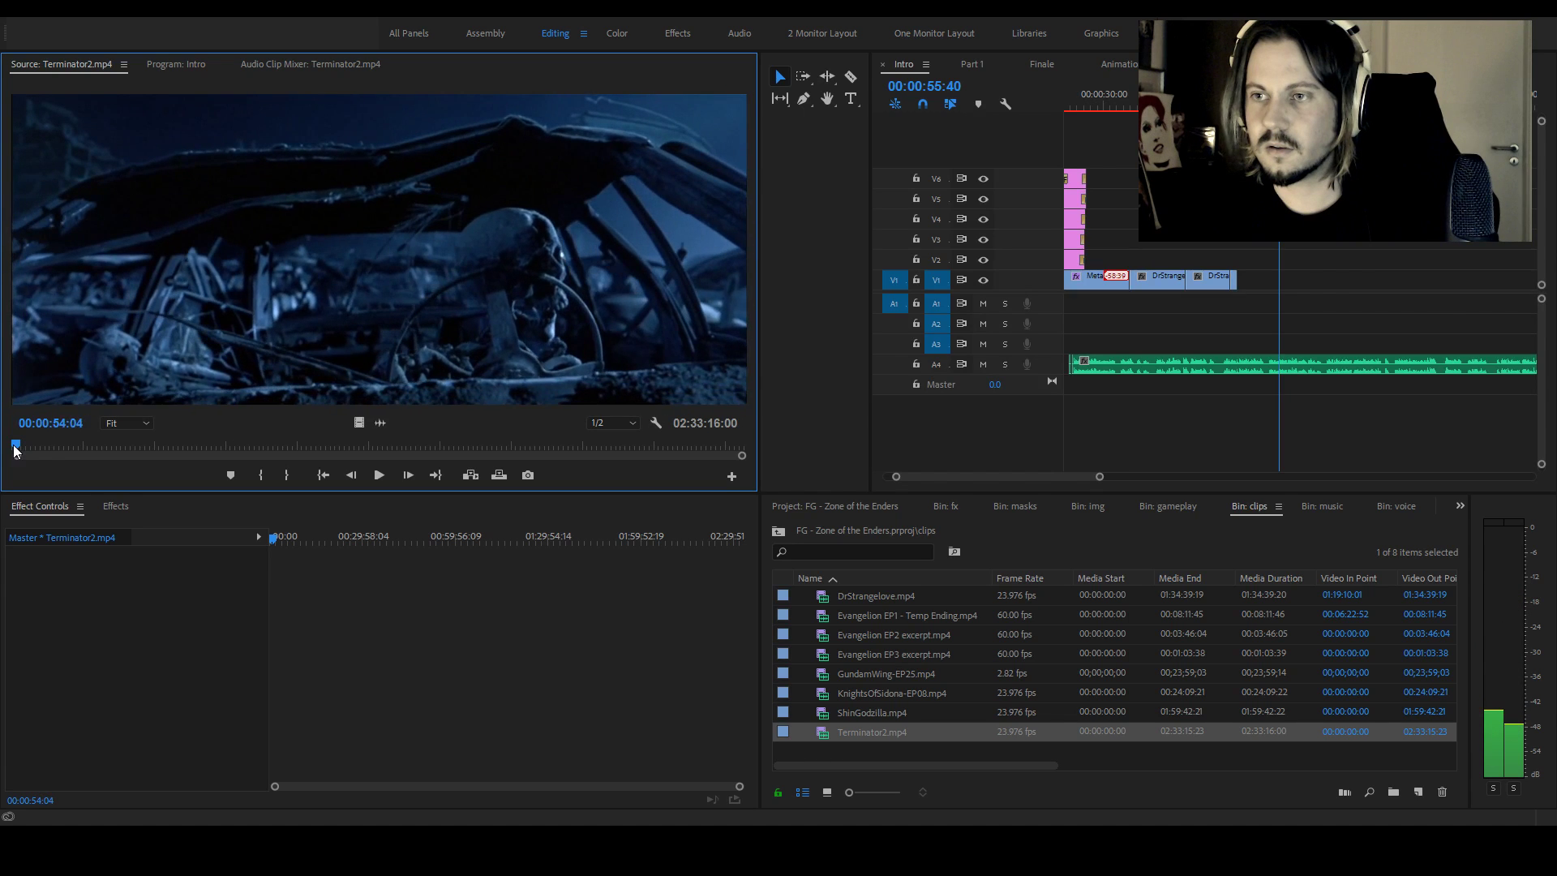
click(260, 475)
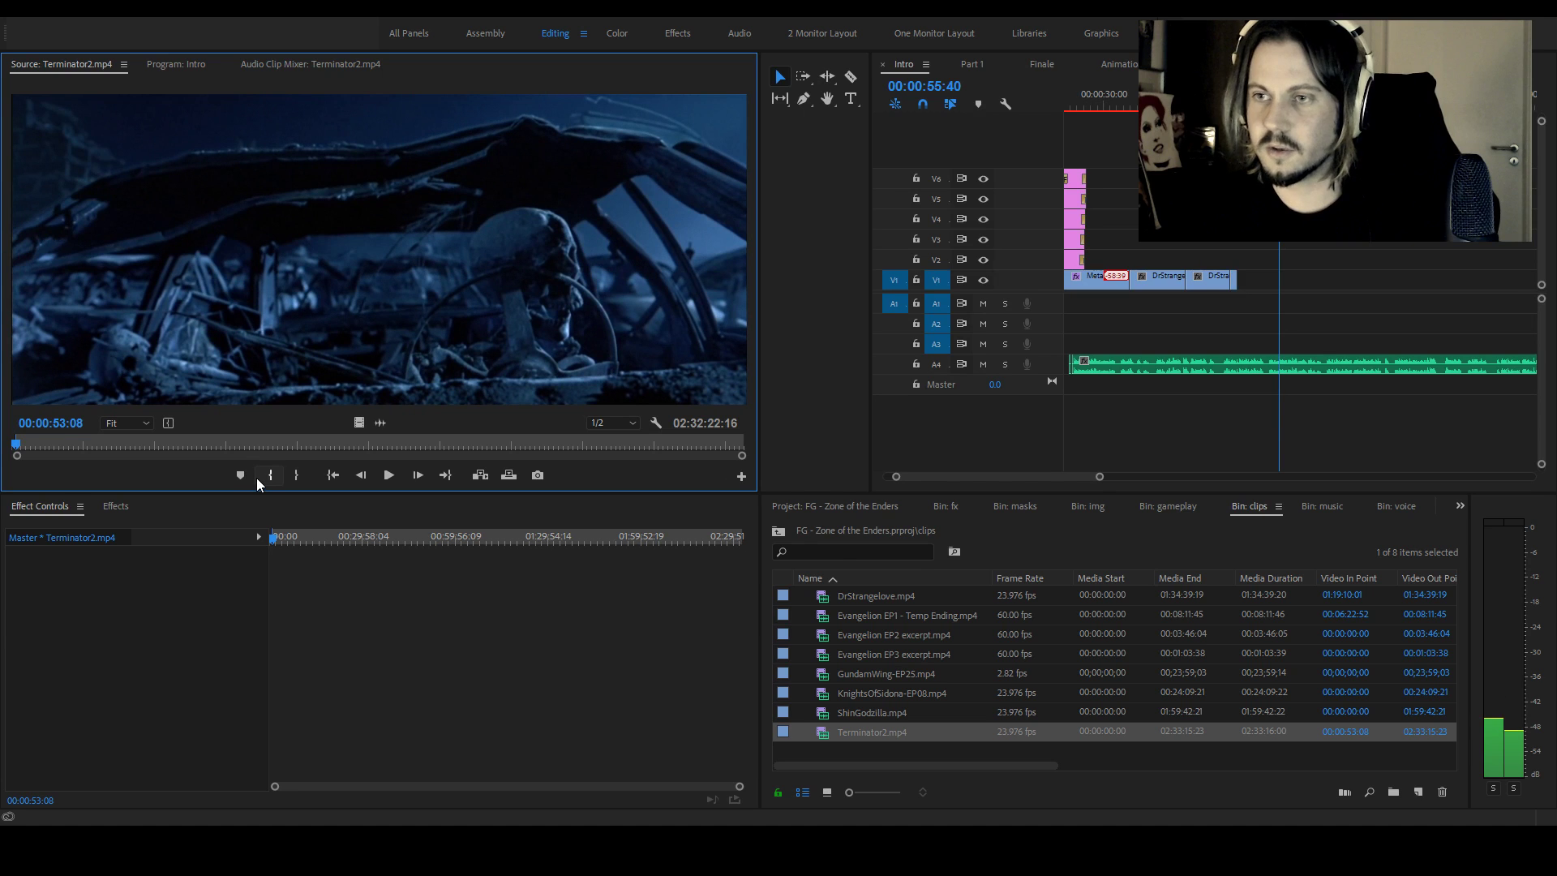
Mark the Terminator2.mp4 wasteland footage with the In point at 00:01:07:17 and the Out point at 00:01:25:05
key(l)
key(l)
key(l)
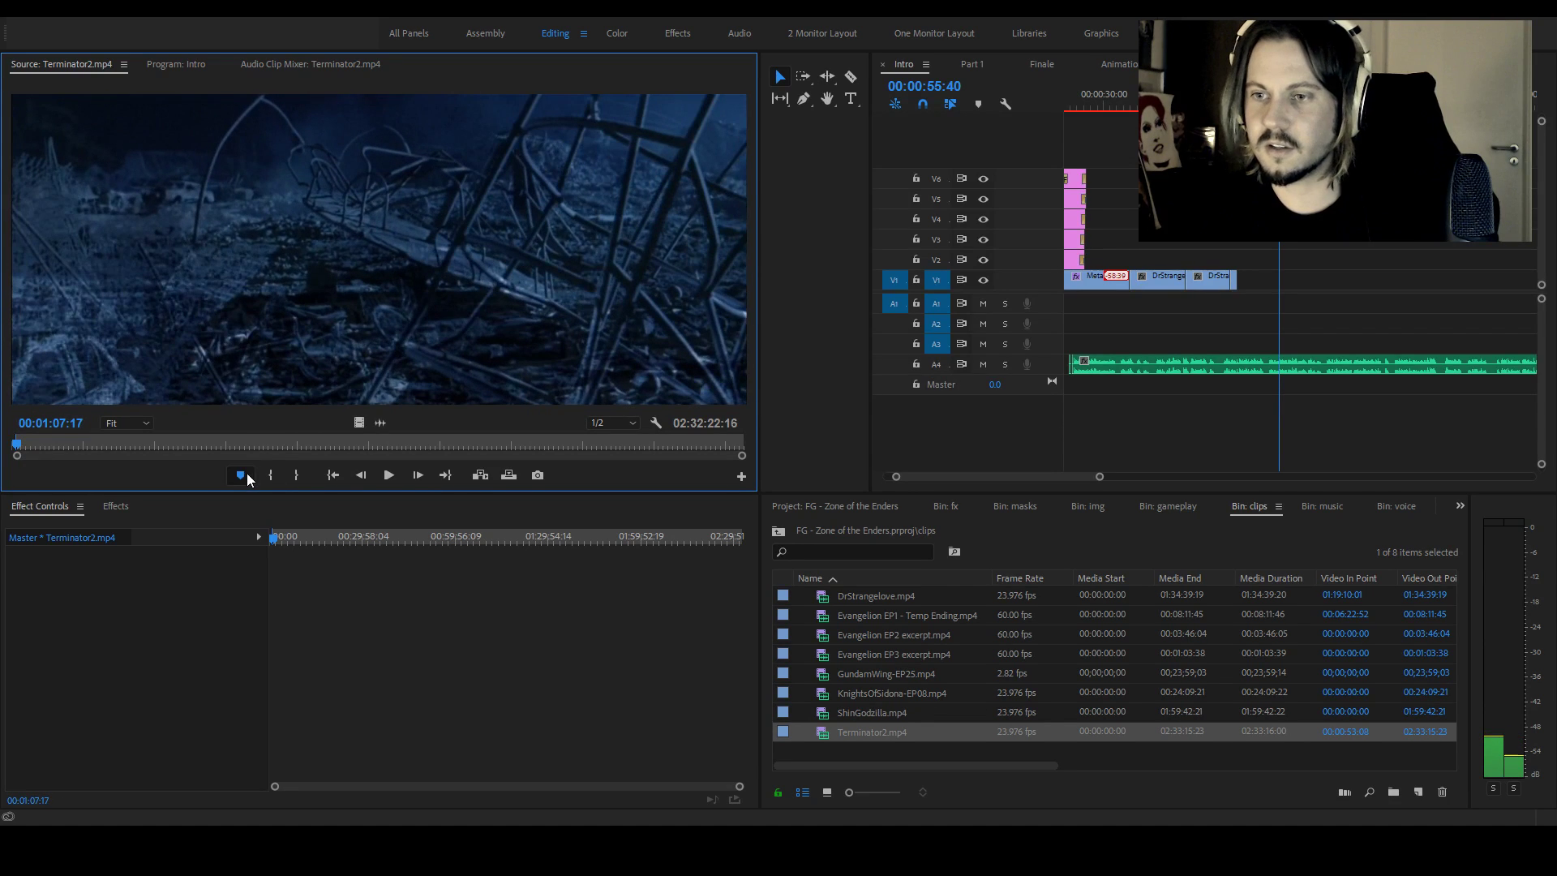
click(258, 477)
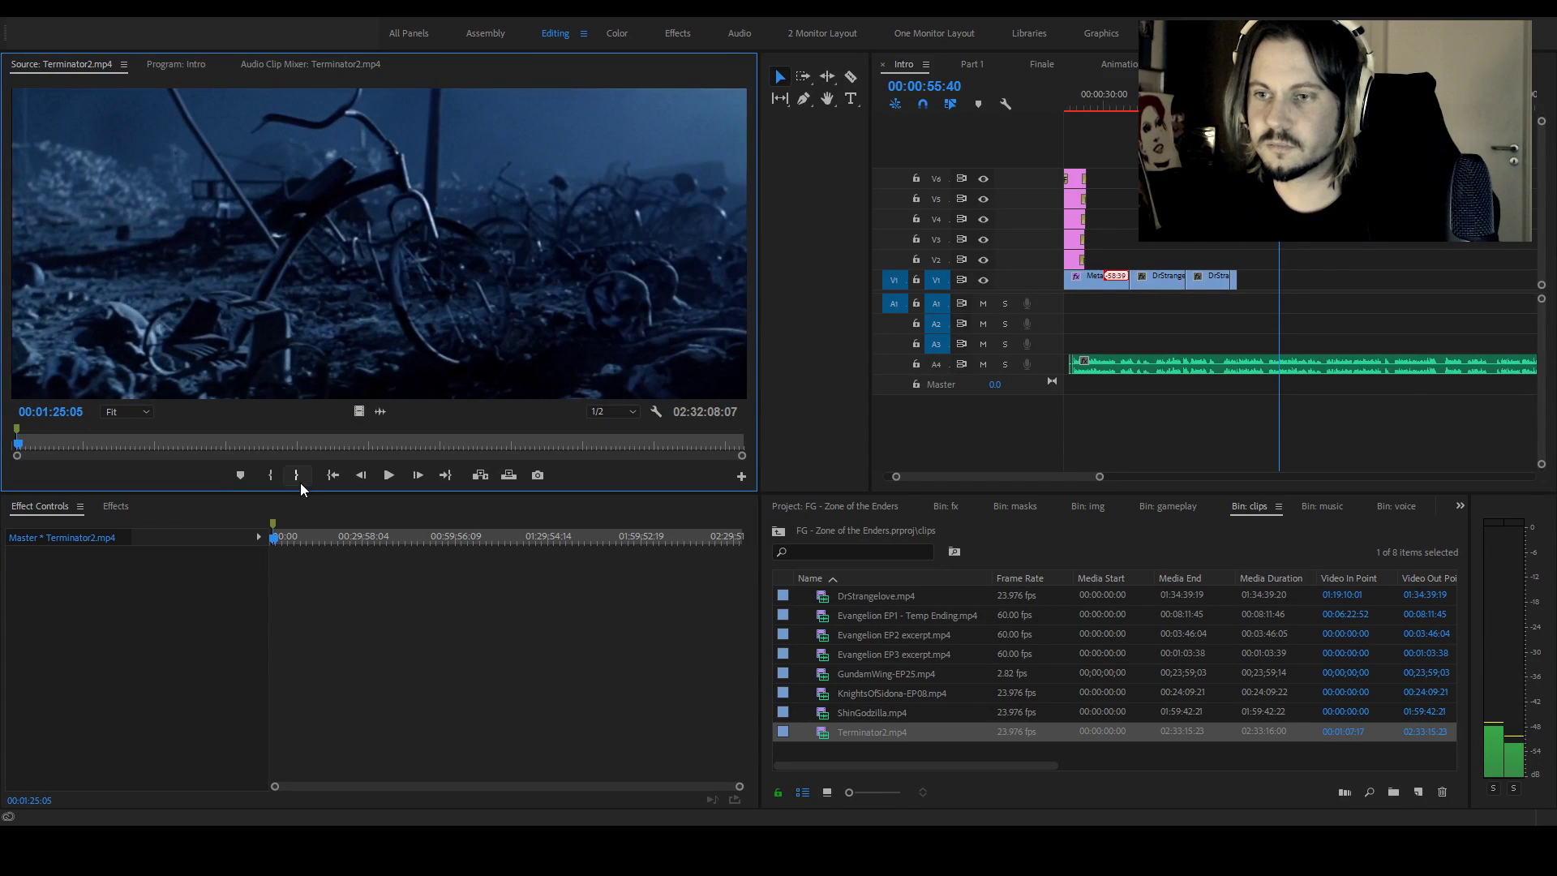
click(296, 474)
Place the marked Terminator2.mp4 range, video only, on V1 directly after the explosion clip and save the project
drag(359, 411, 1250, 280)
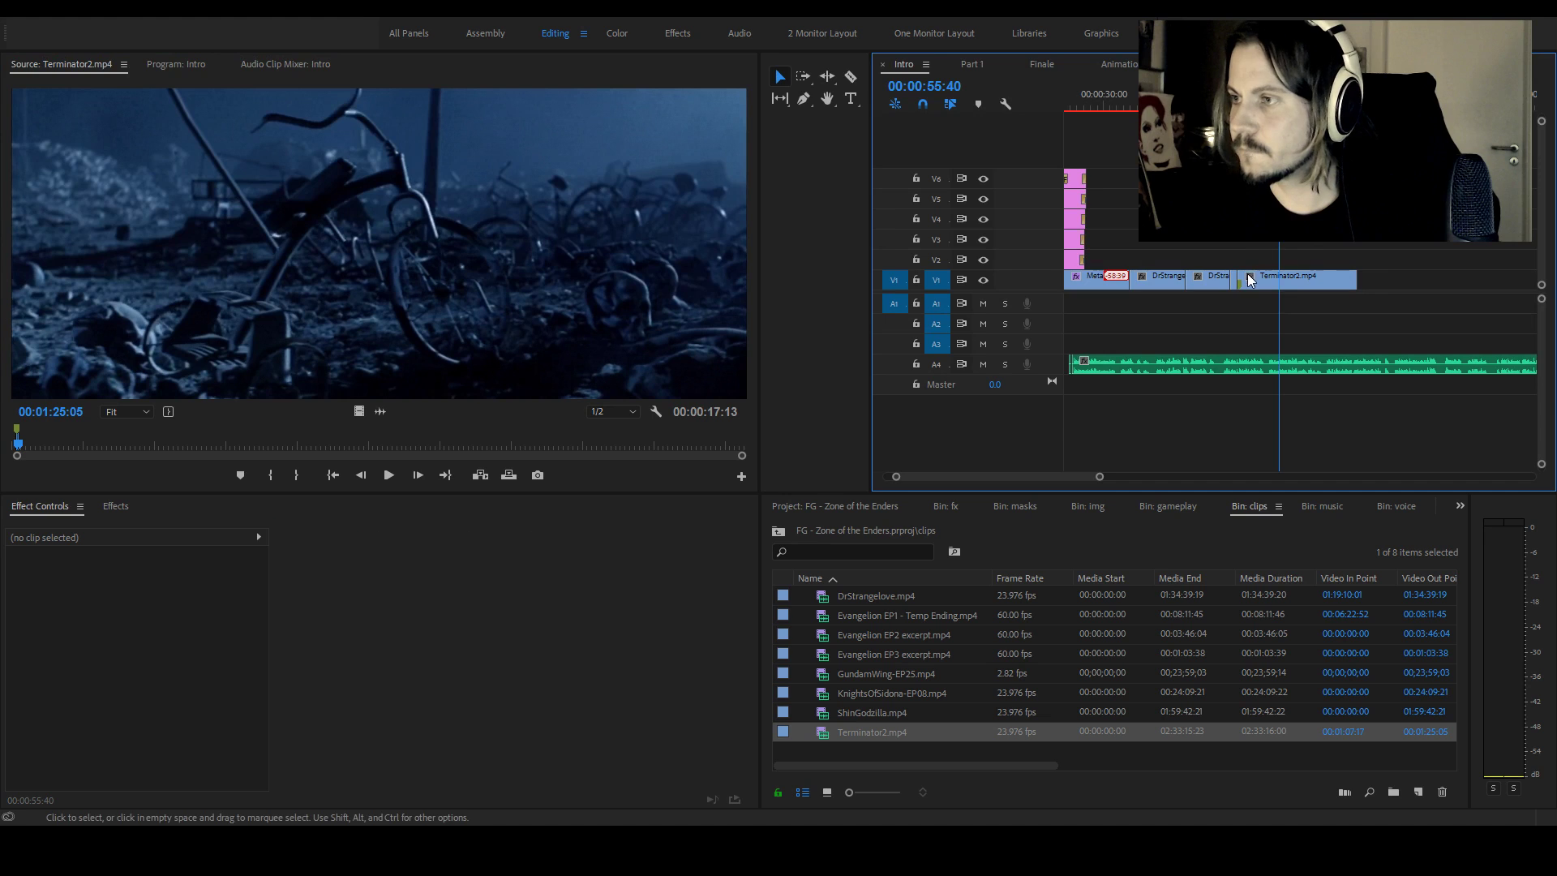
click(18, 436)
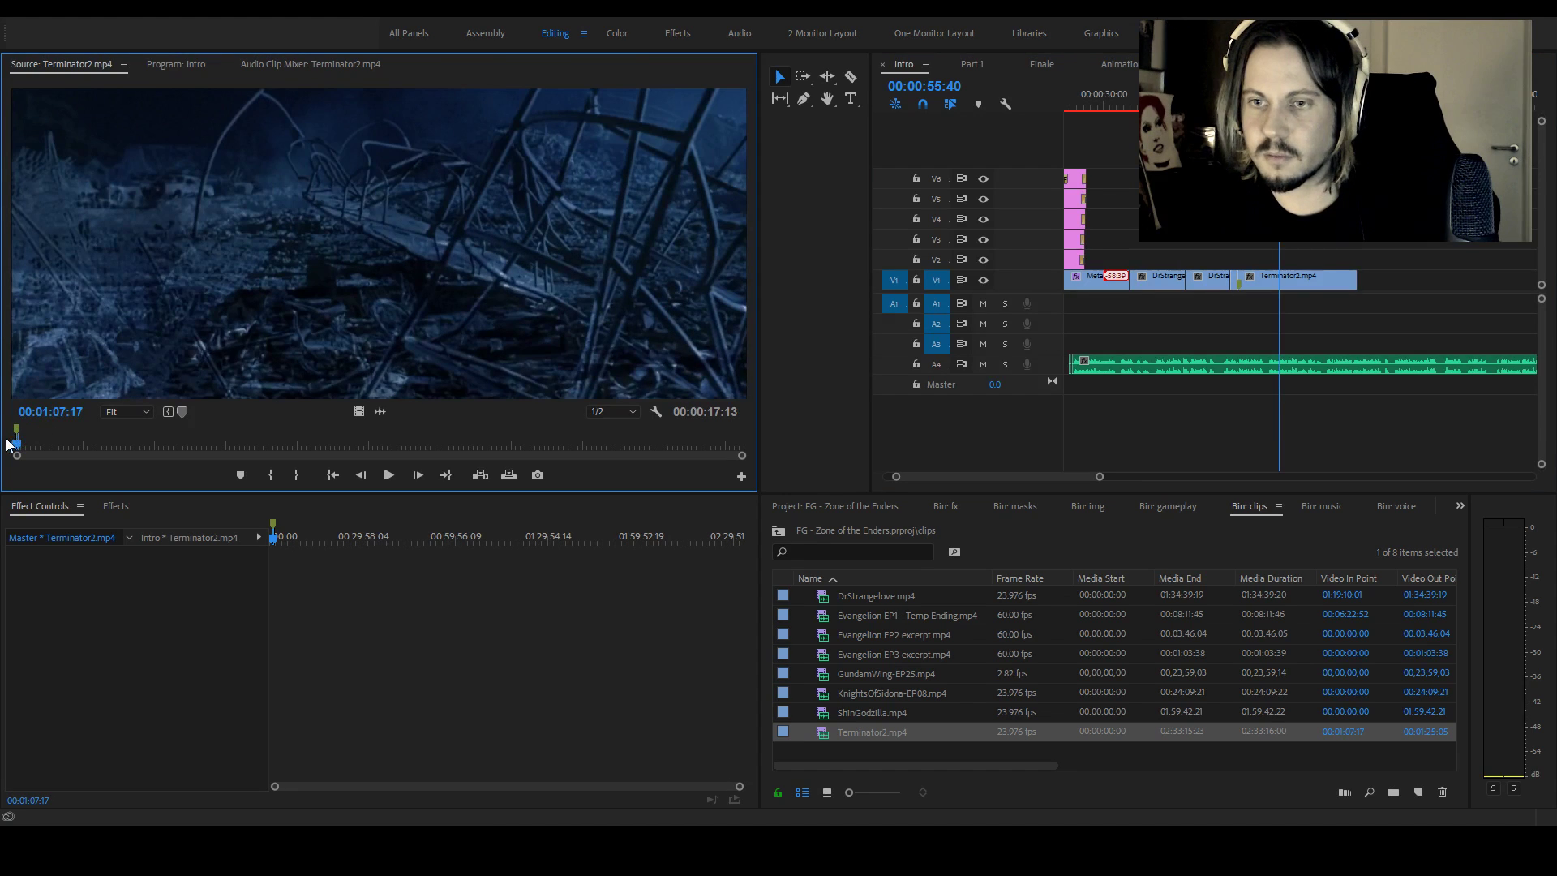
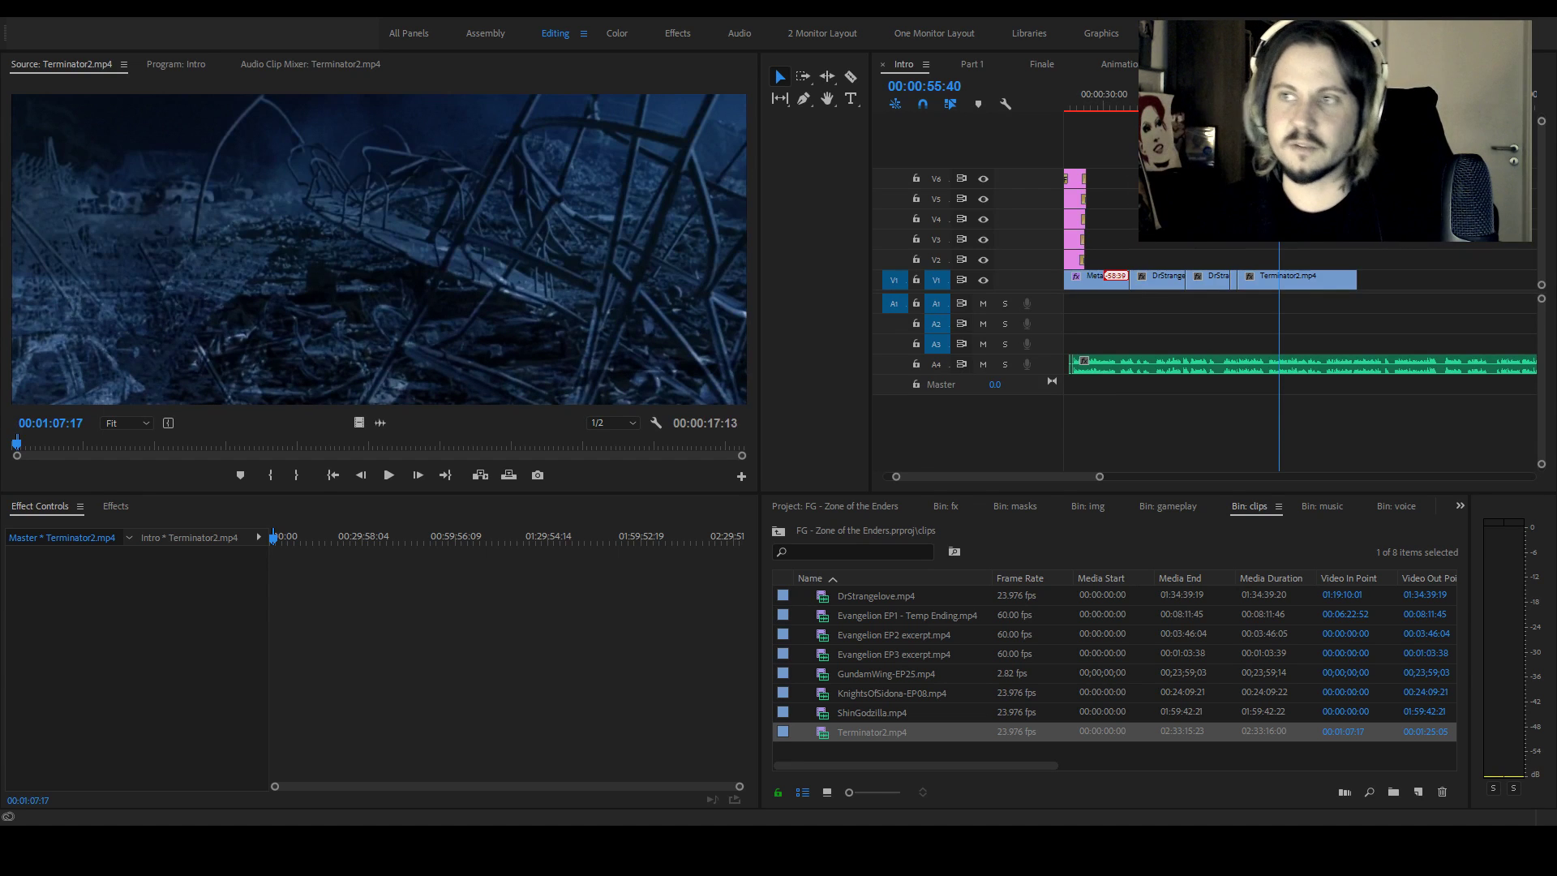
key(ctrl+s)
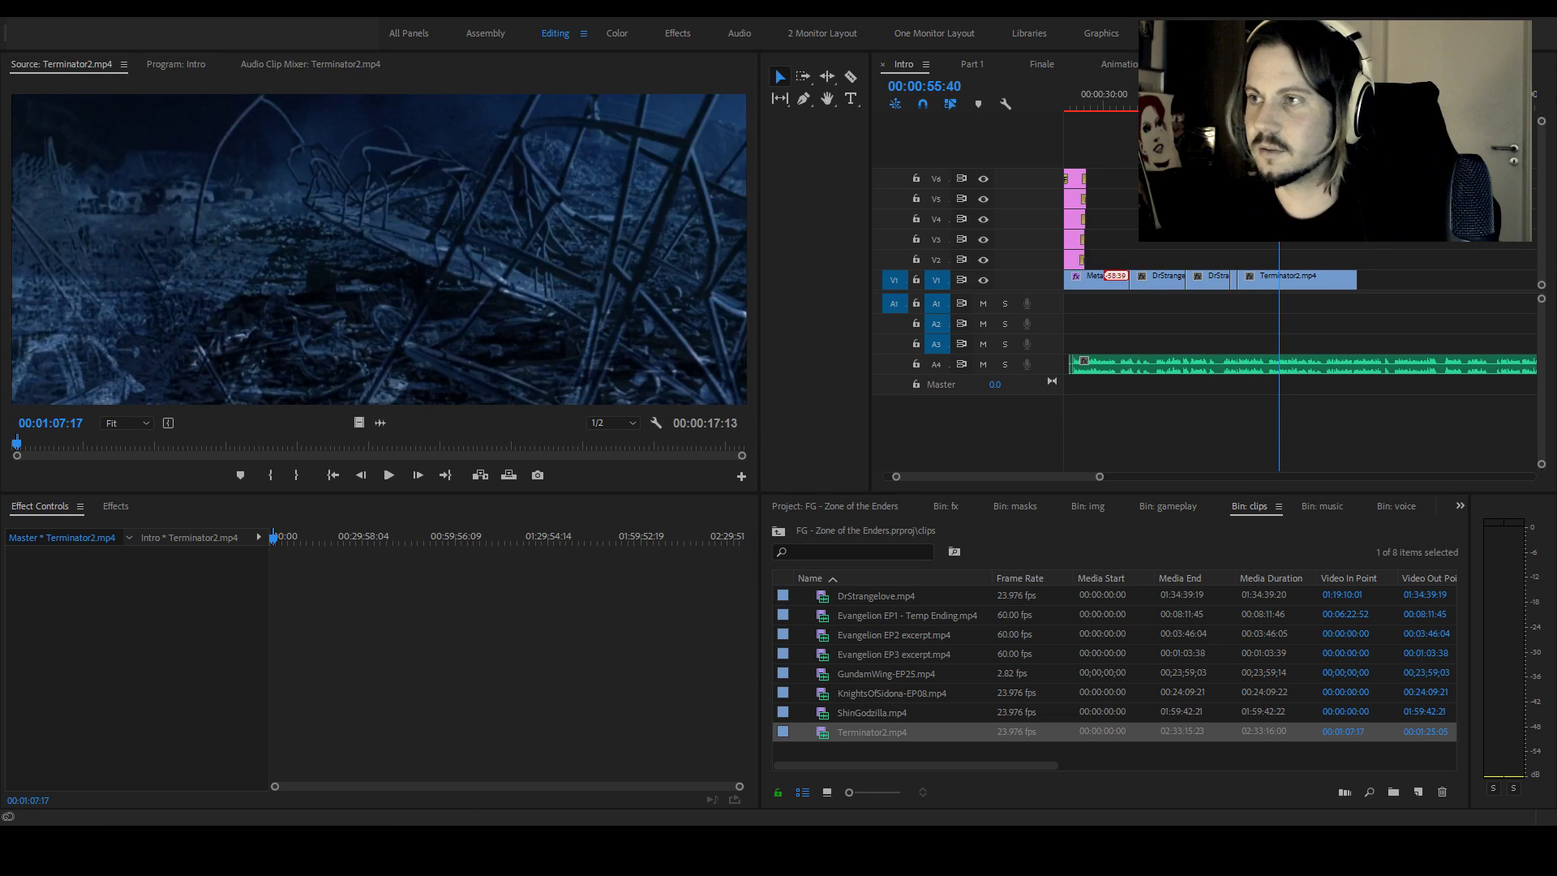
Review the explosion and warheads shots that precede the Terminator2.mp4 clip on V1
click(1295, 242)
click(1296, 278)
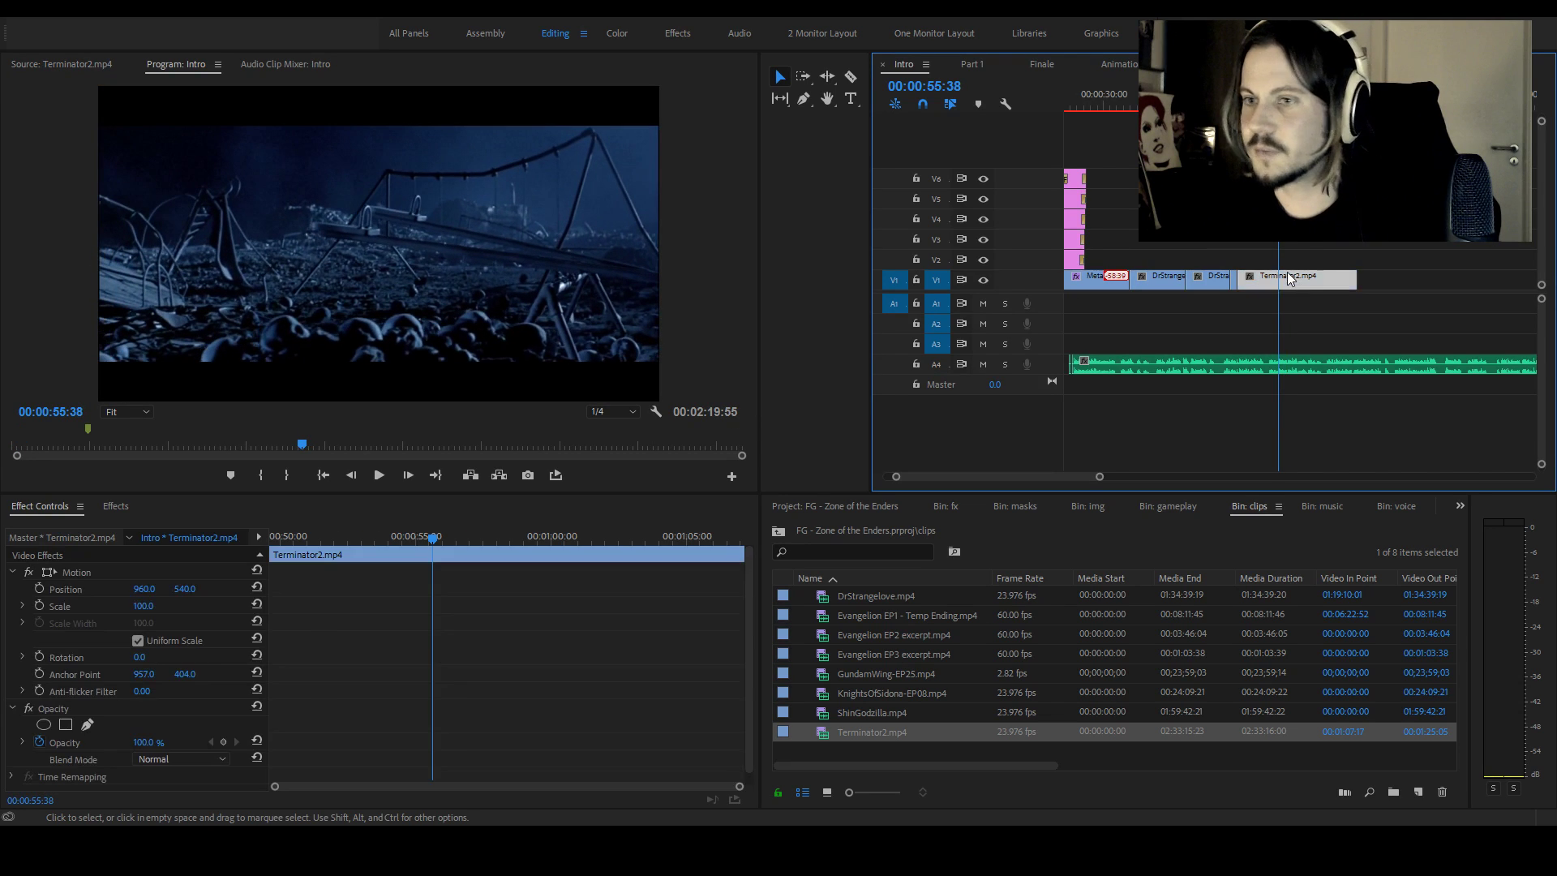
click(1213, 104)
key(space)
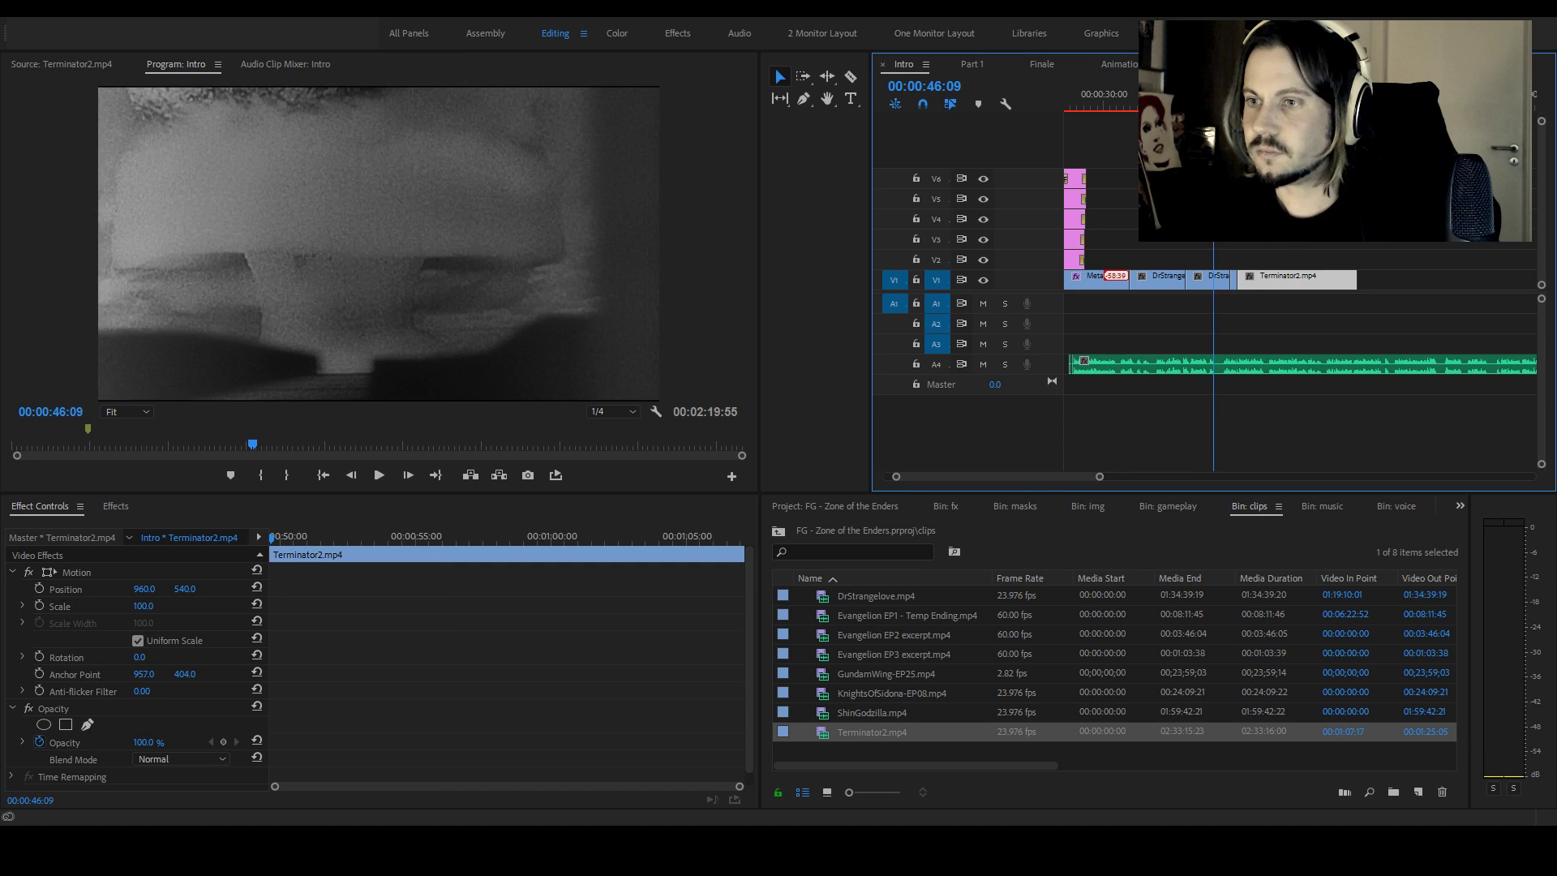
drag(1239, 104, 1150, 103)
key(space)
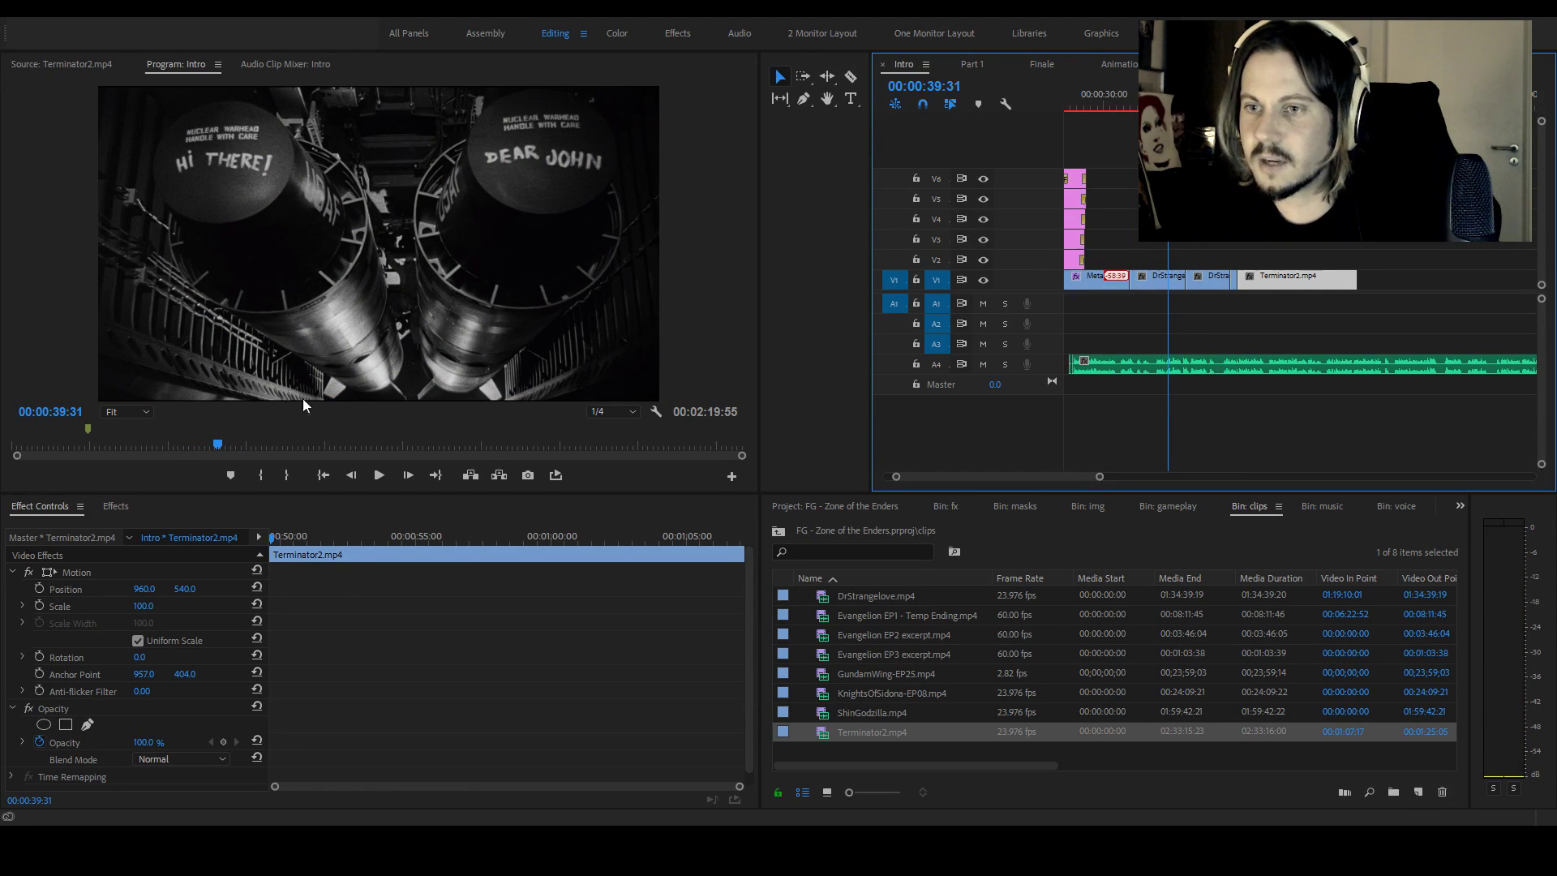
Set the scale of the DrStrangelove.mp4 warheads clip on V1 to 102
click(1182, 277)
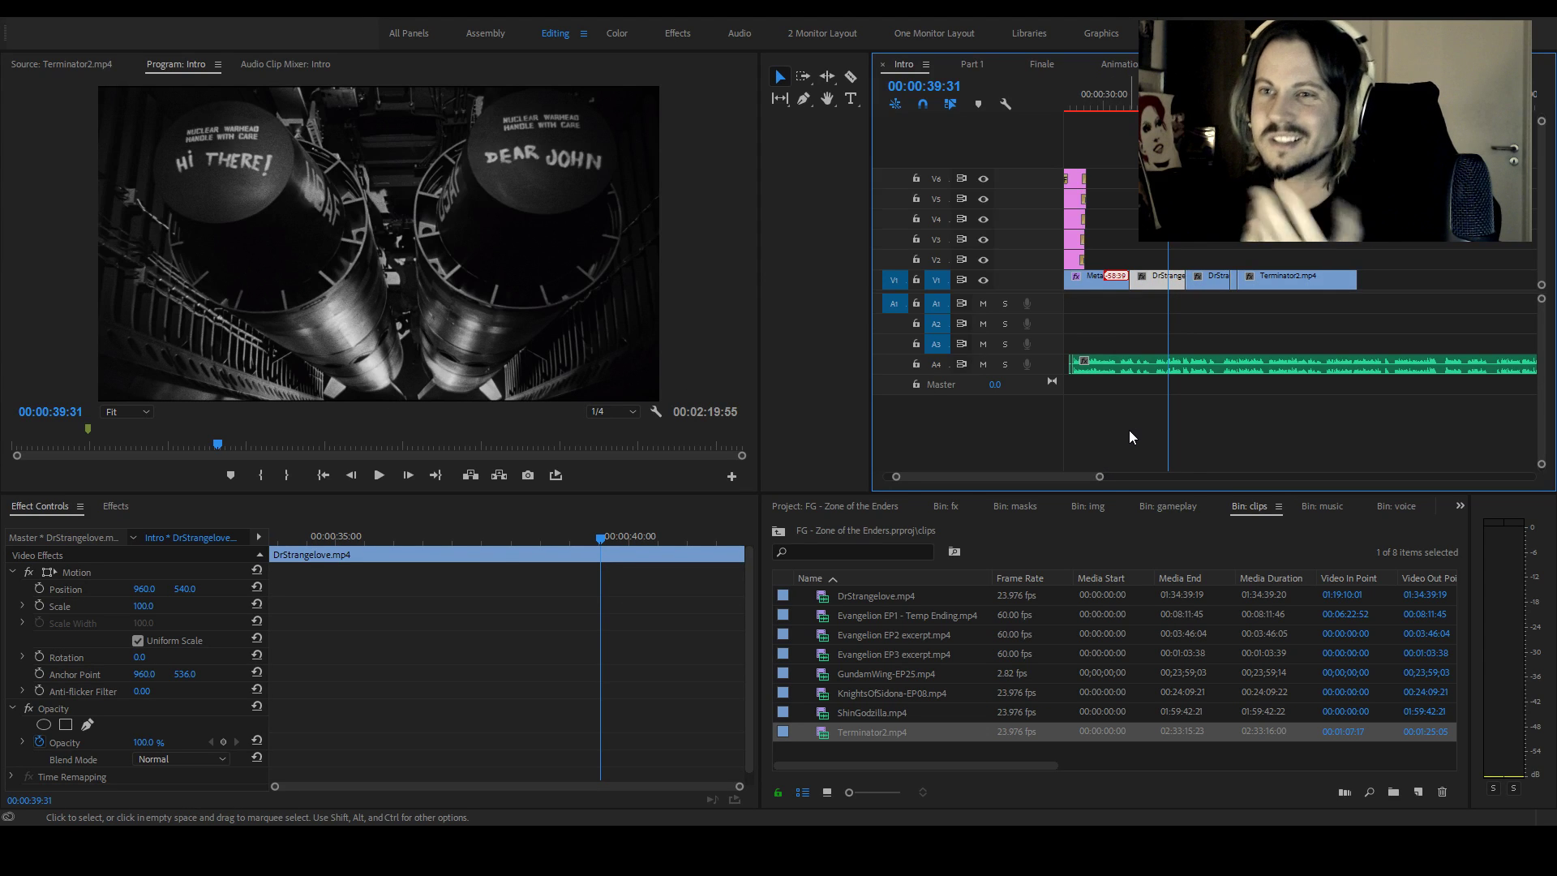
click(147, 606)
text(102)
key(Return)
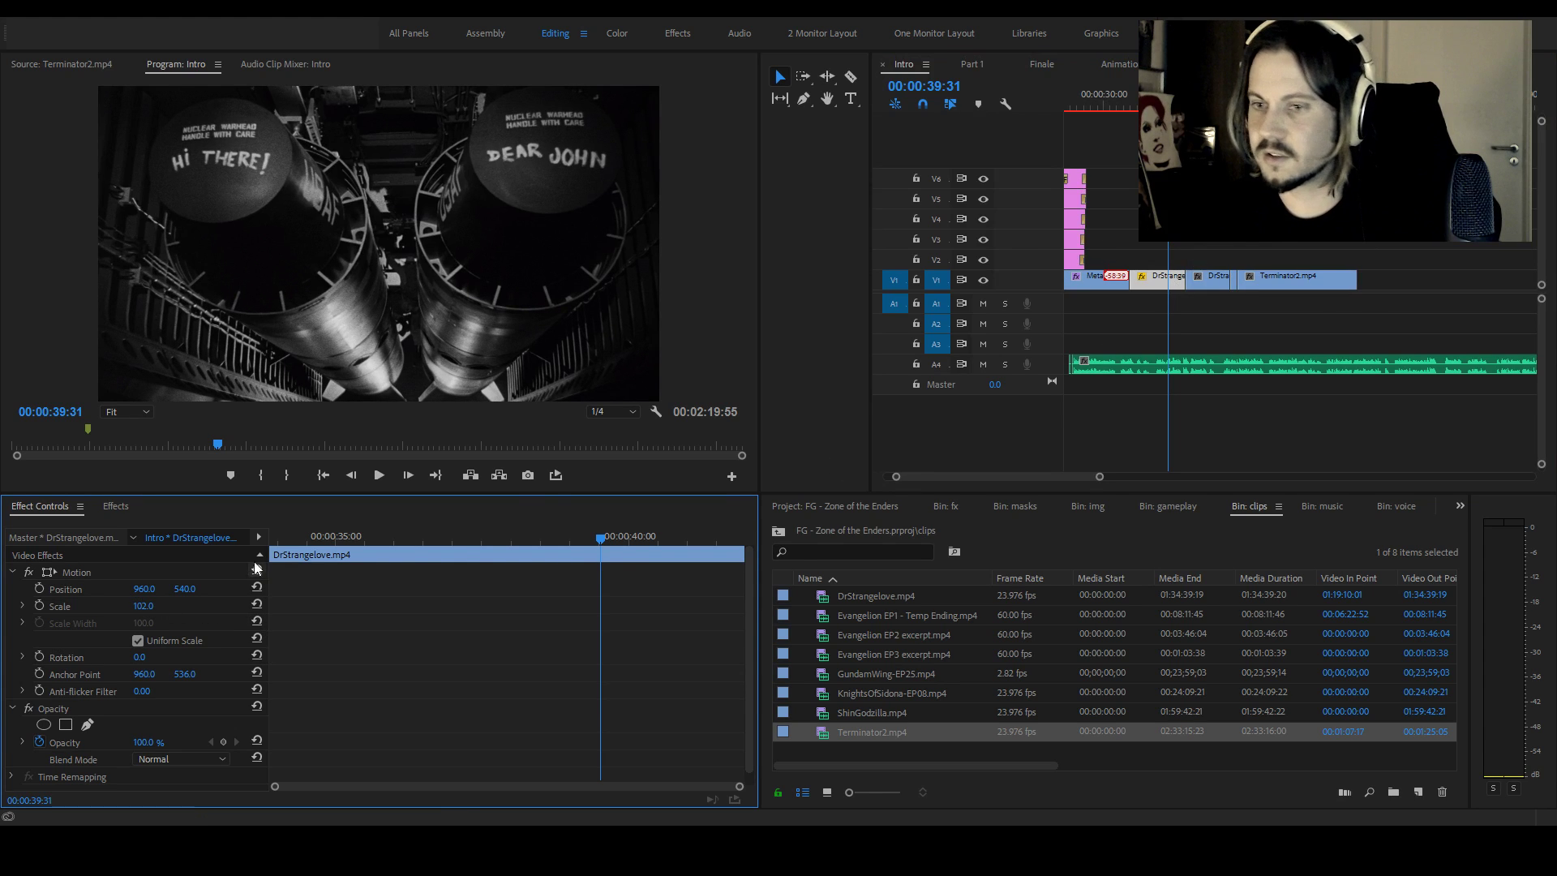
Copy the warheads clip's Motion settings to the two DrStrangelove.mp4 explosion clips that follow it on V1
click(99, 571)
click(1211, 279)
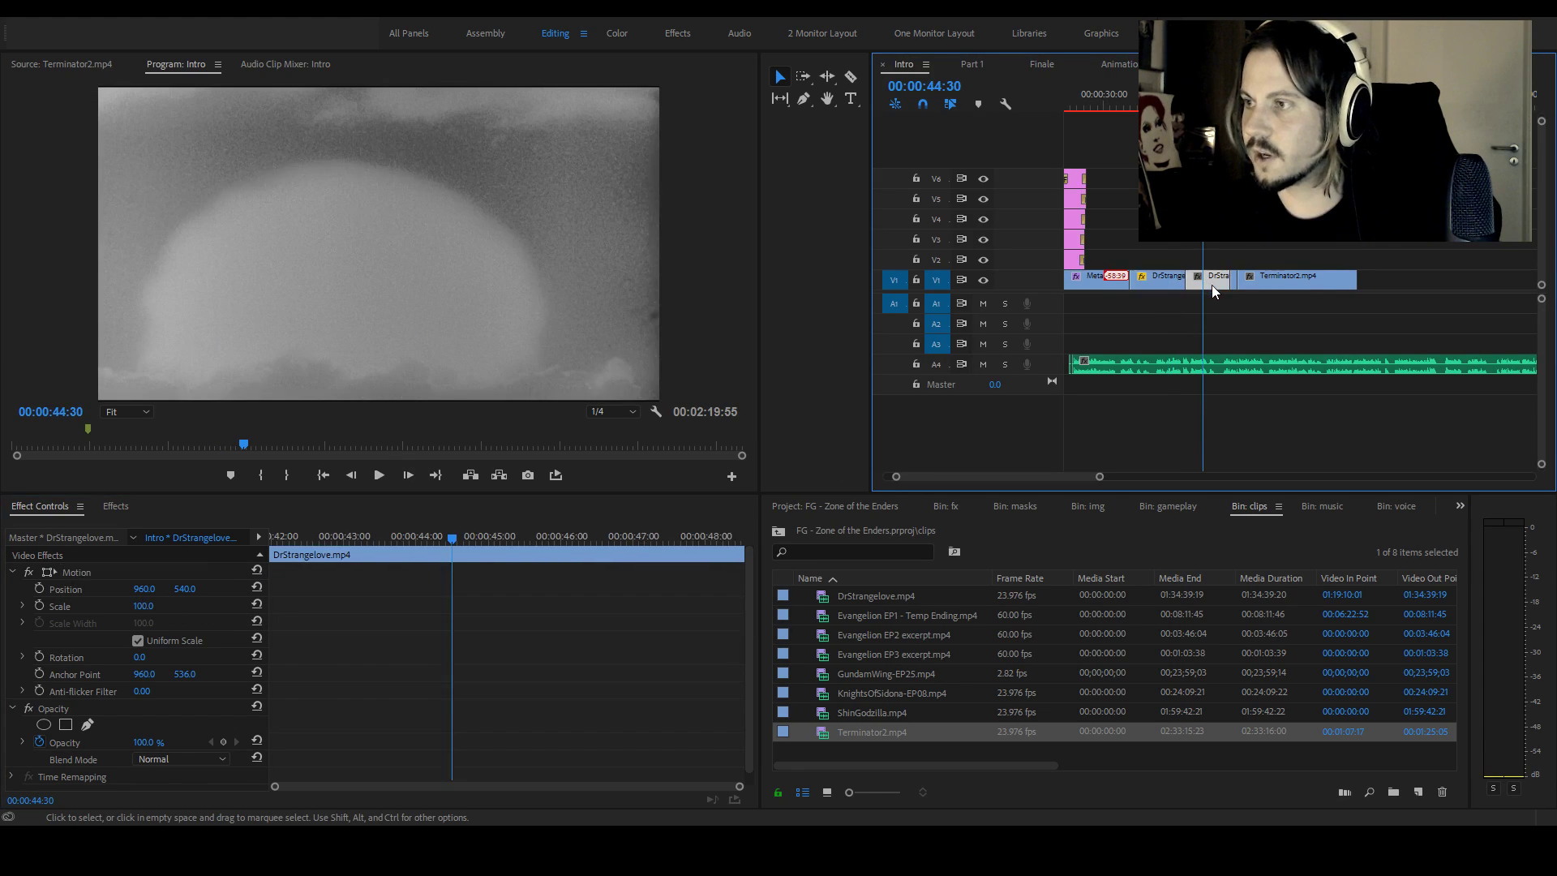
click(1233, 282)
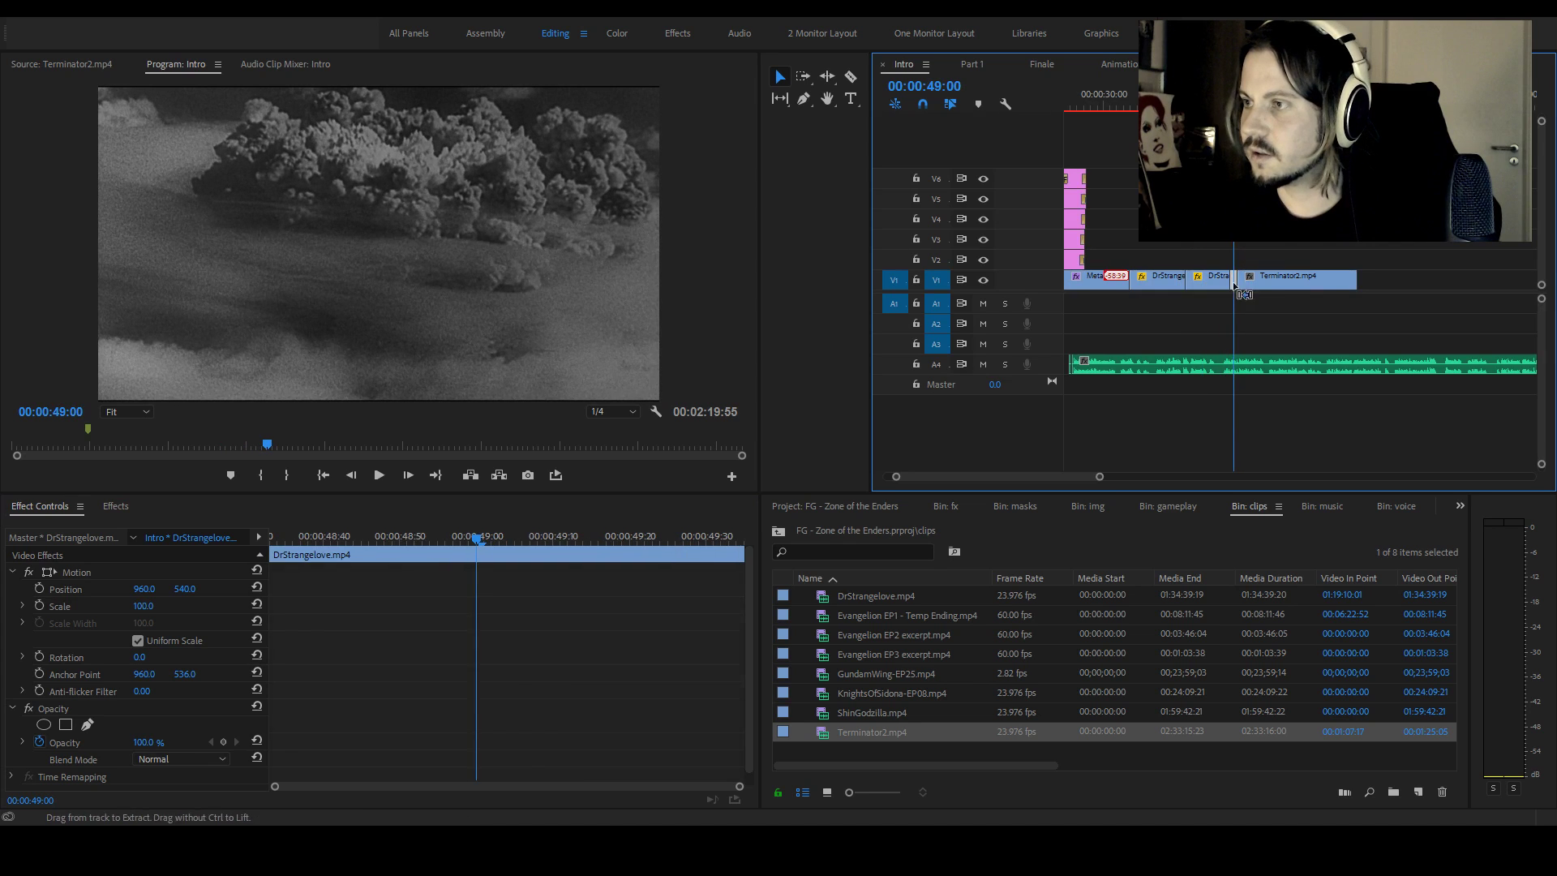
Scale the Terminator2.mp4 clip on V1 to 135 to fill the frame and play back the cut into it
click(1248, 280)
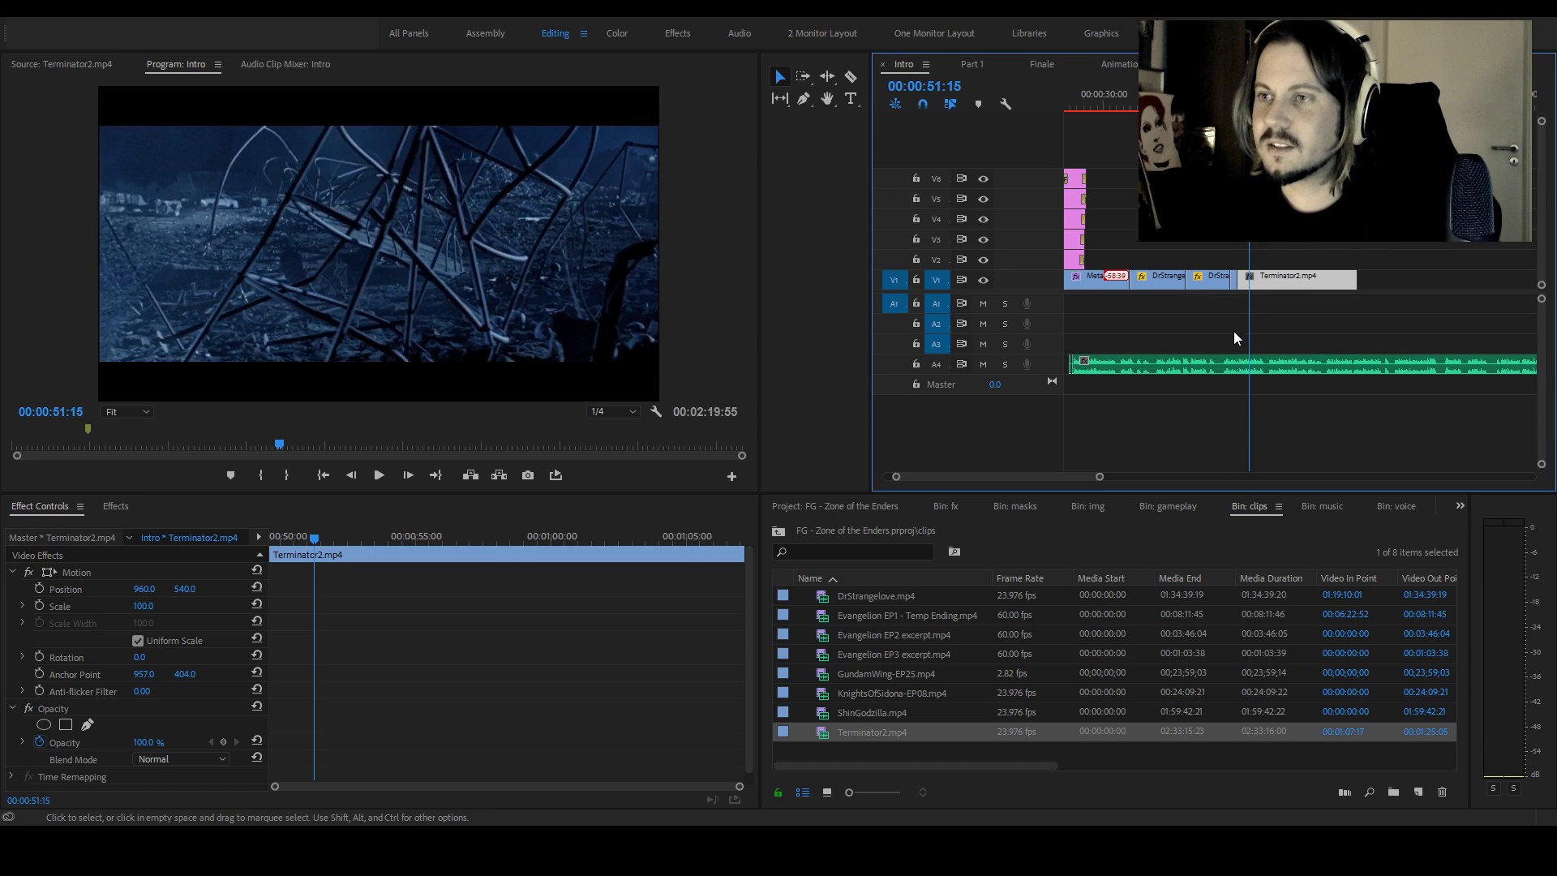
mouse_move(314, 537)
mouse_down()
mouse_move(431, 537)
mouse_move(337, 537)
mouse_up()
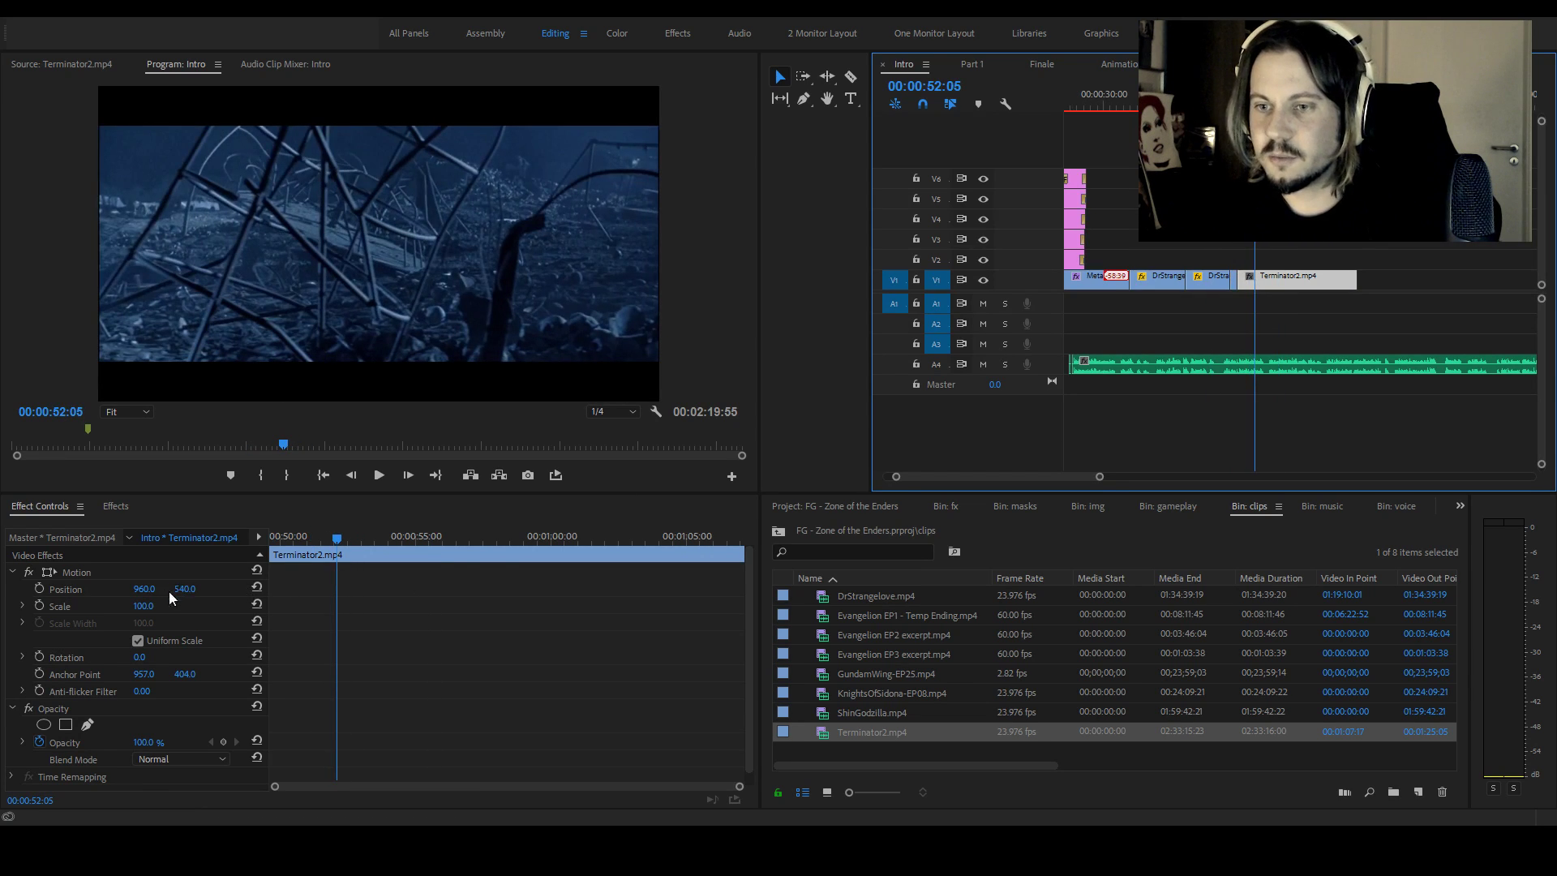
drag(144, 605, 171, 606)
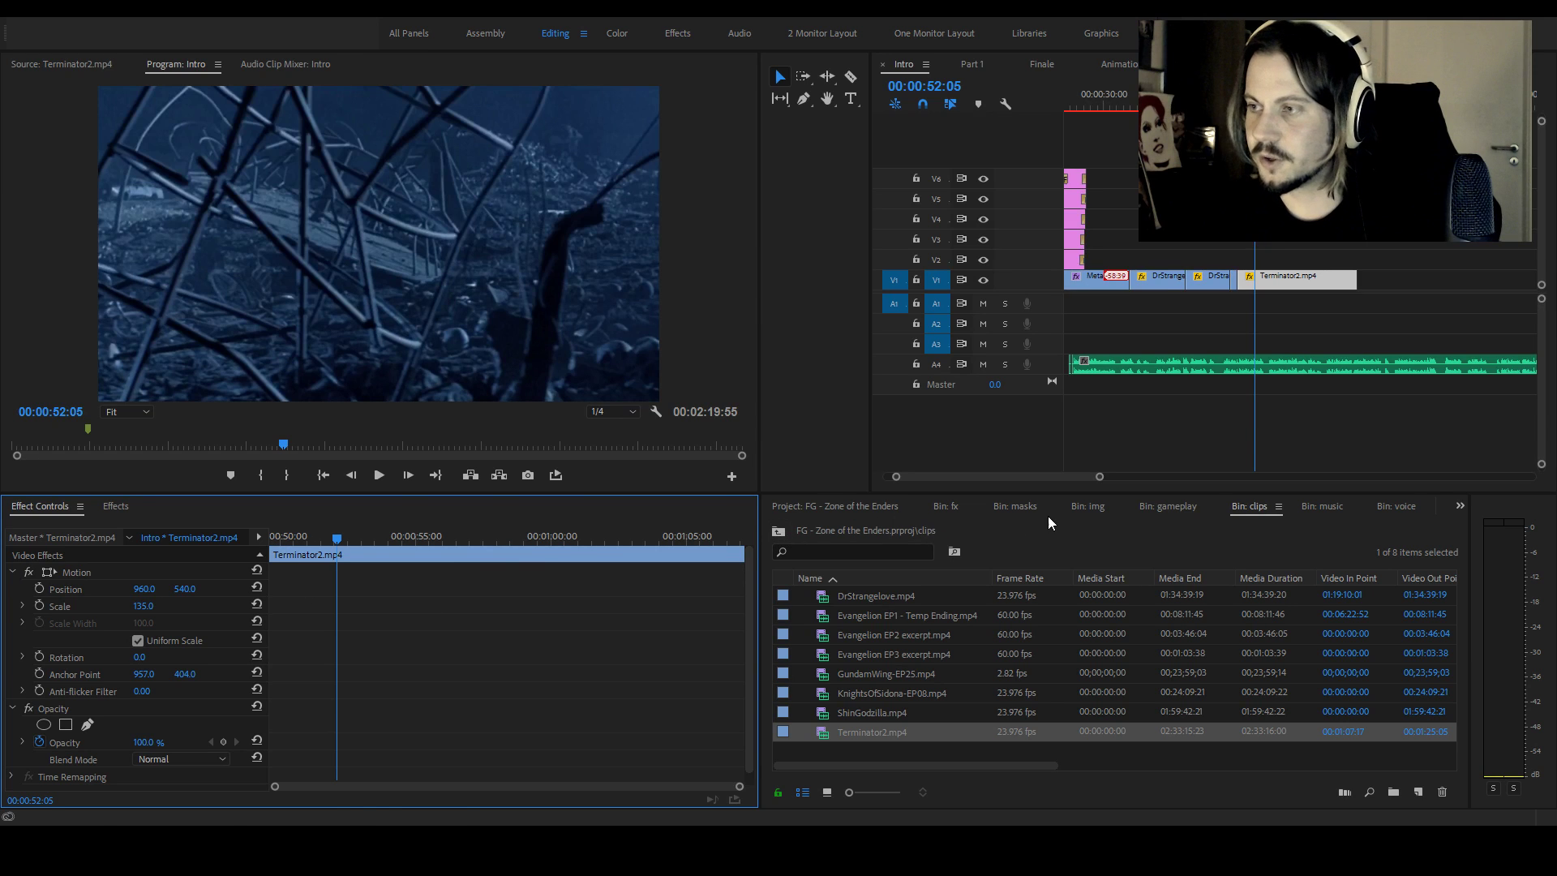
drag(1254, 94, 1232, 94)
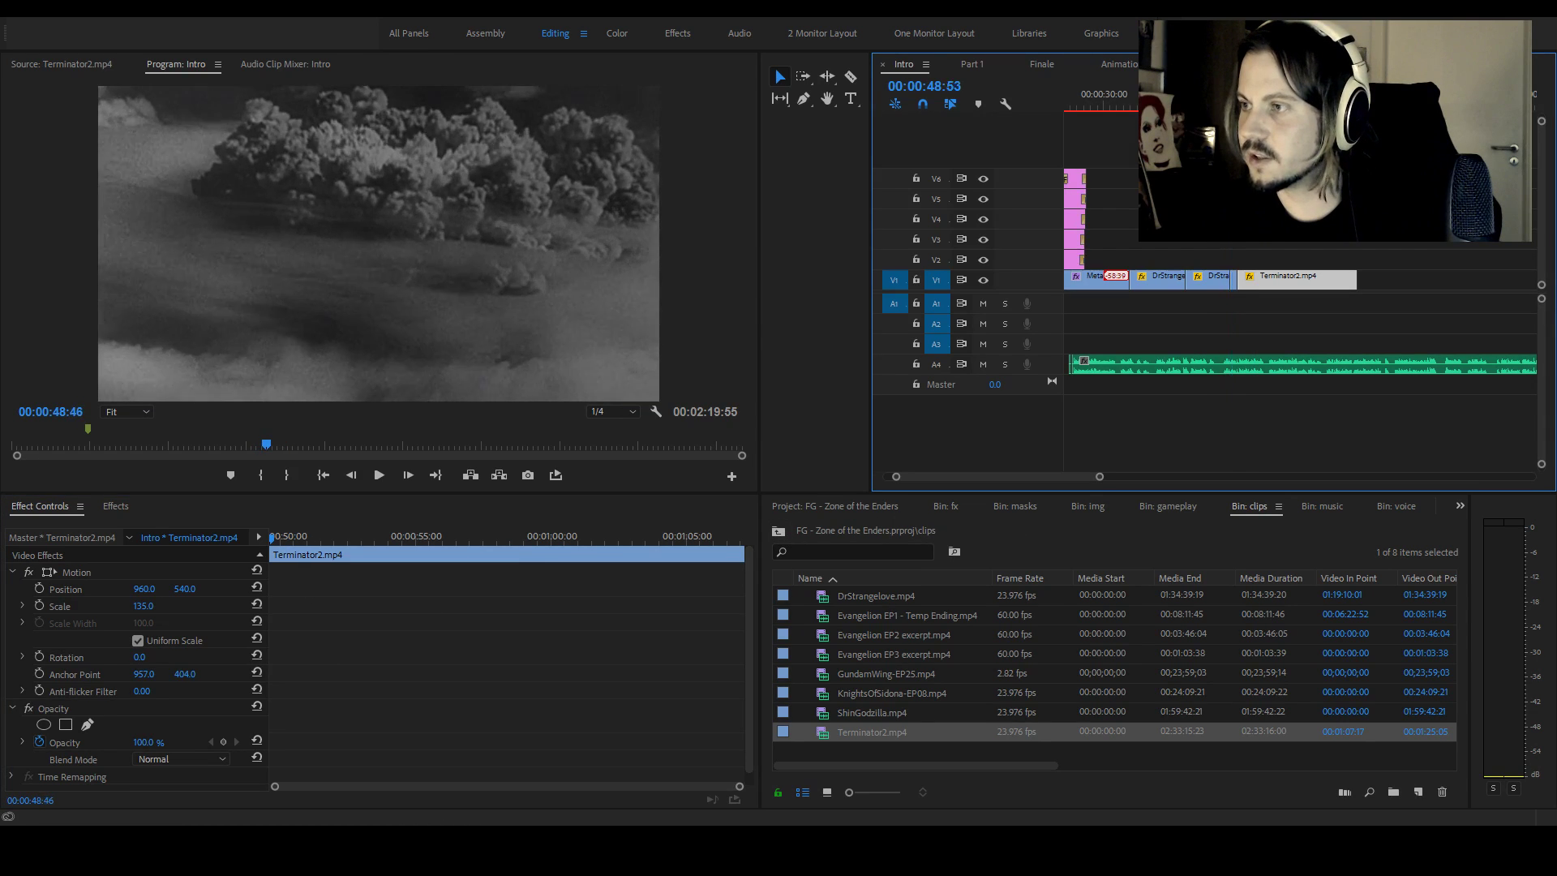
key(space)
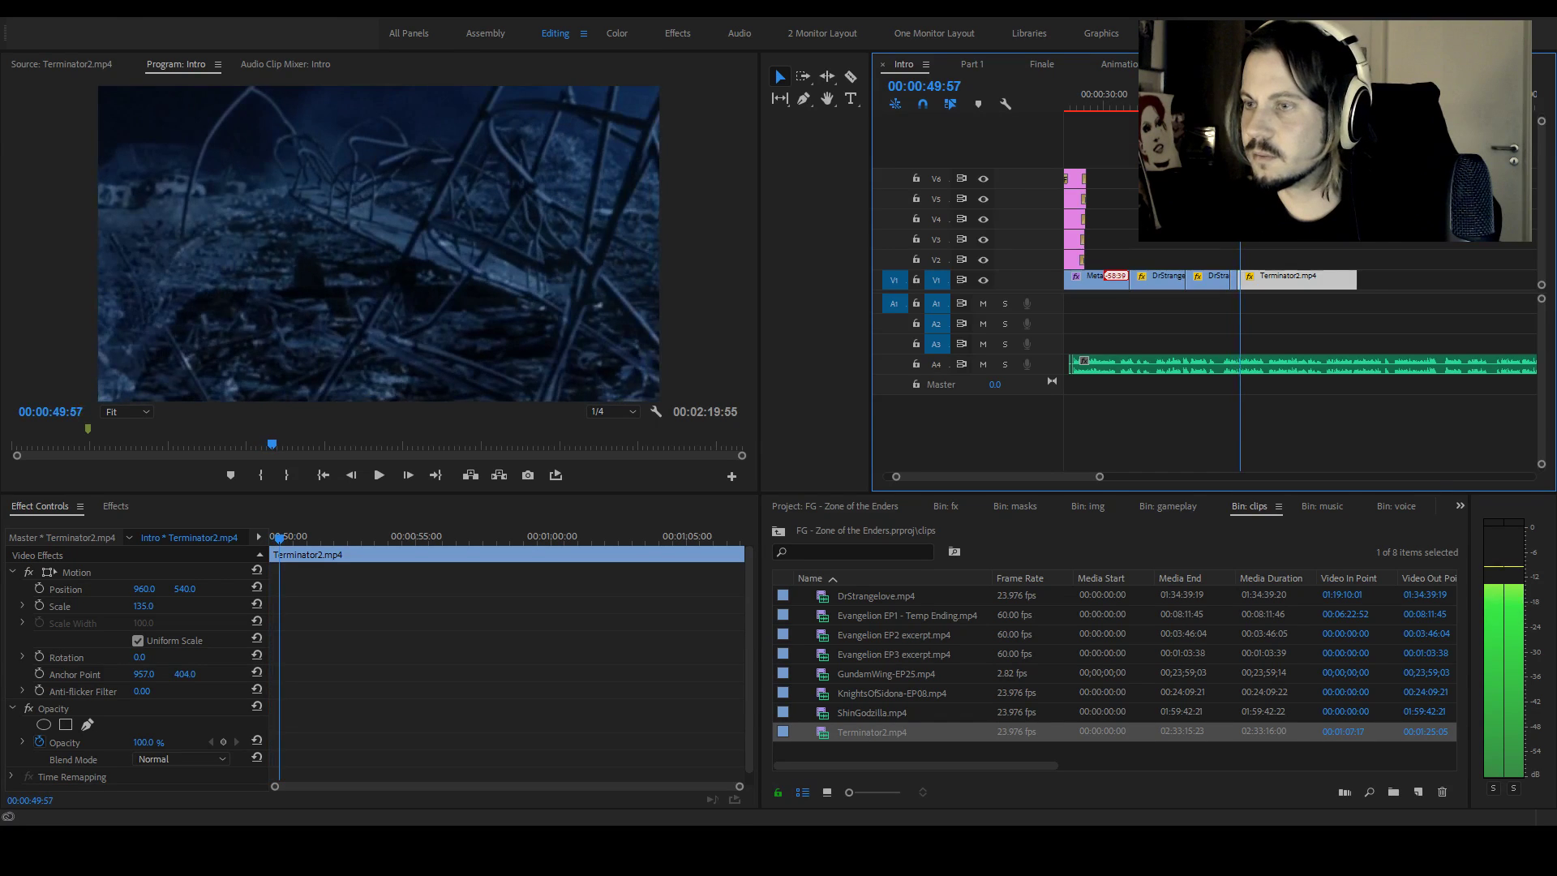
key(space)
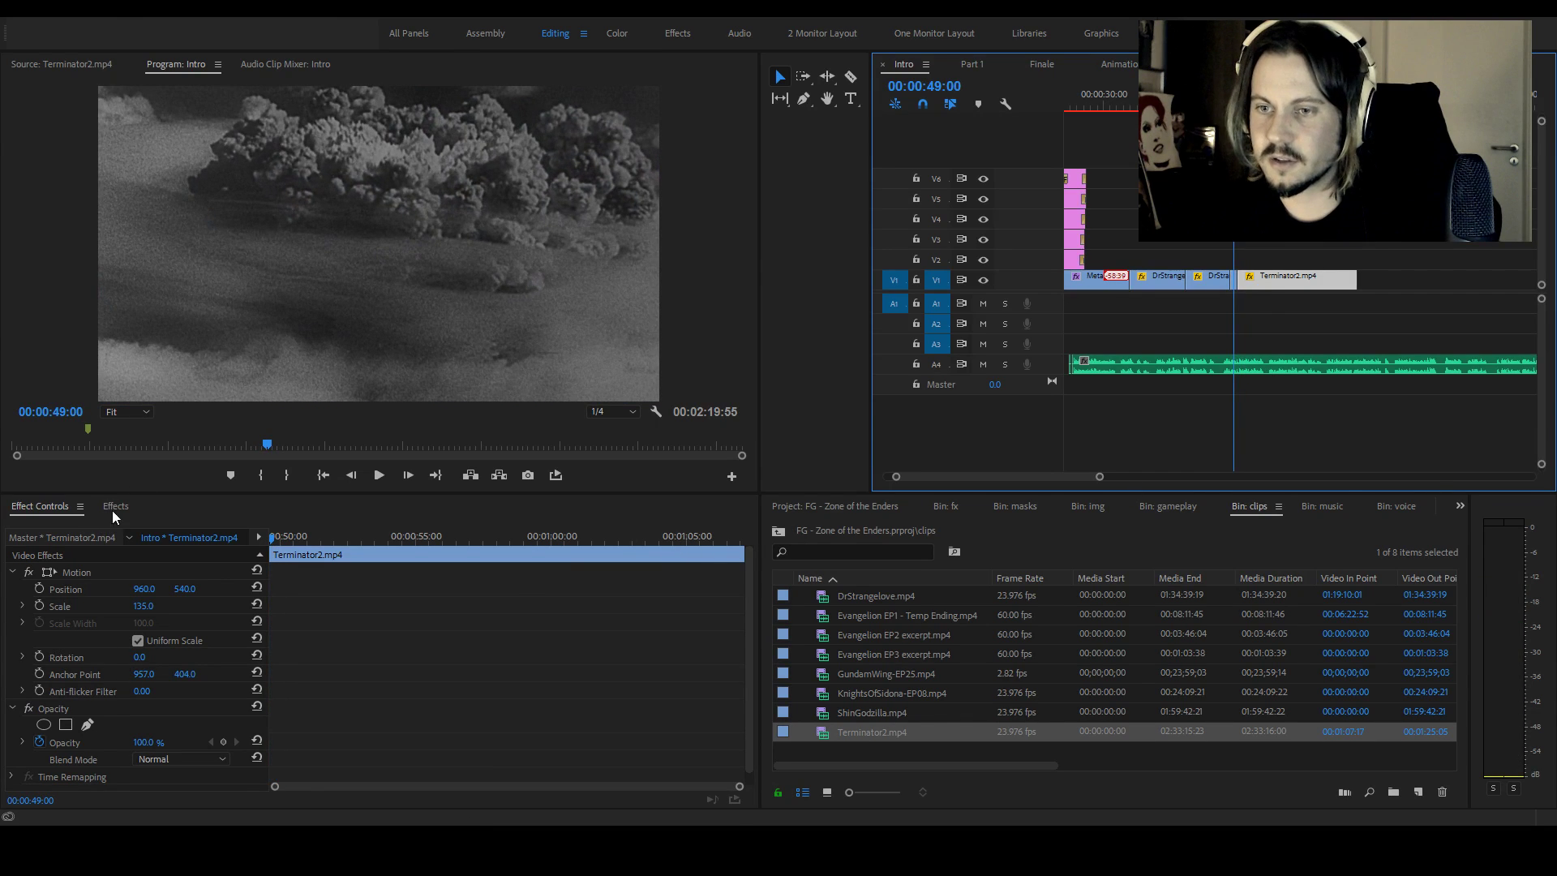
Add a Film Dissolve between the last explosion clip and Terminator2.mp4, extend it across that whole short explosion clip, and preview it
click(115, 508)
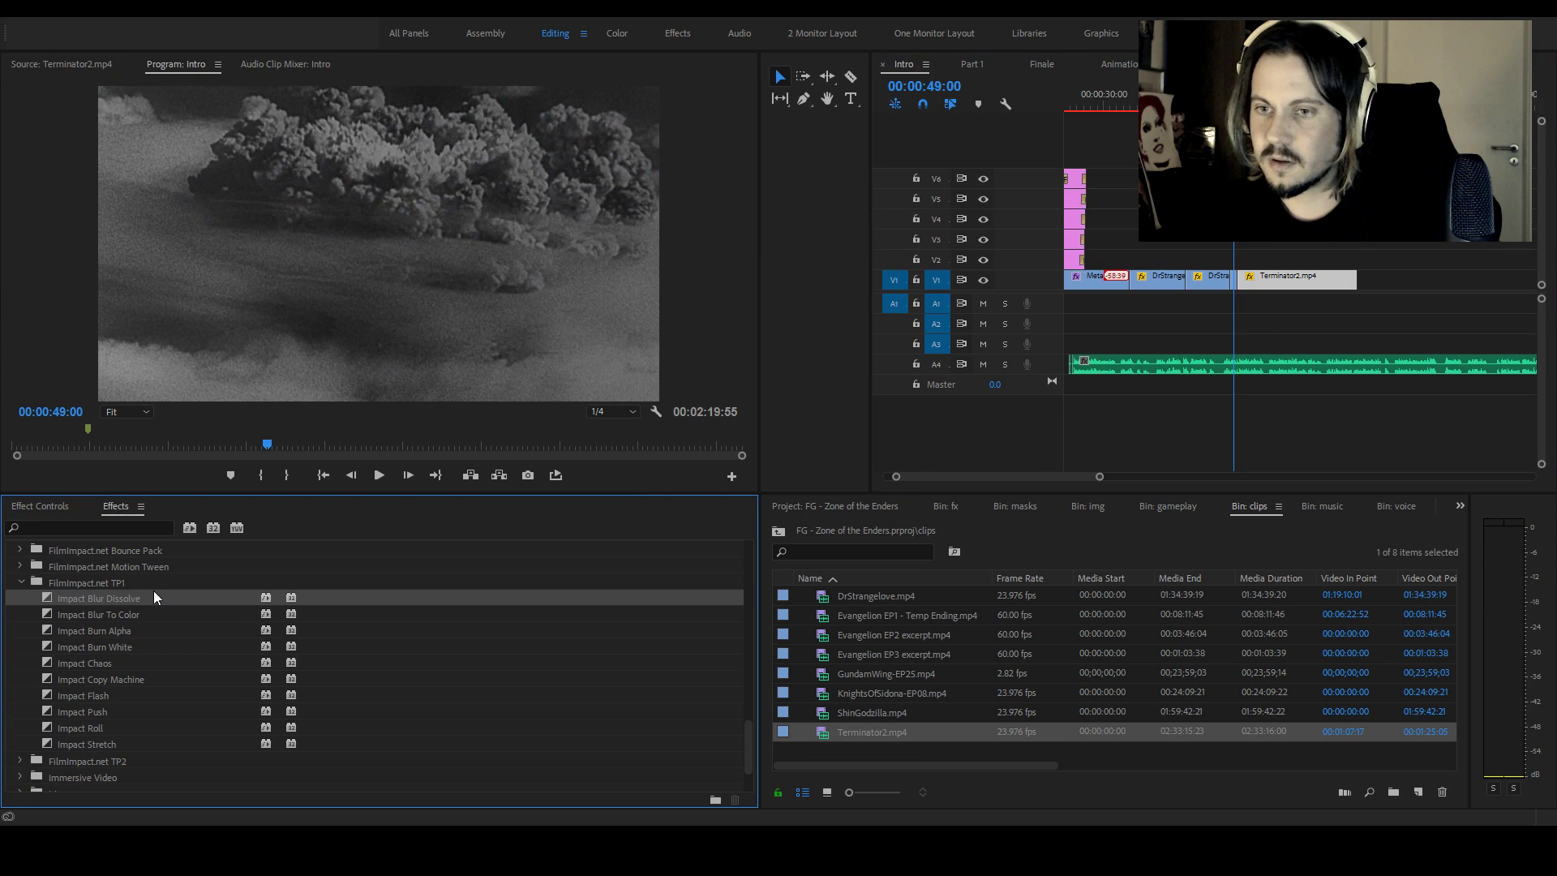
click(1240, 272)
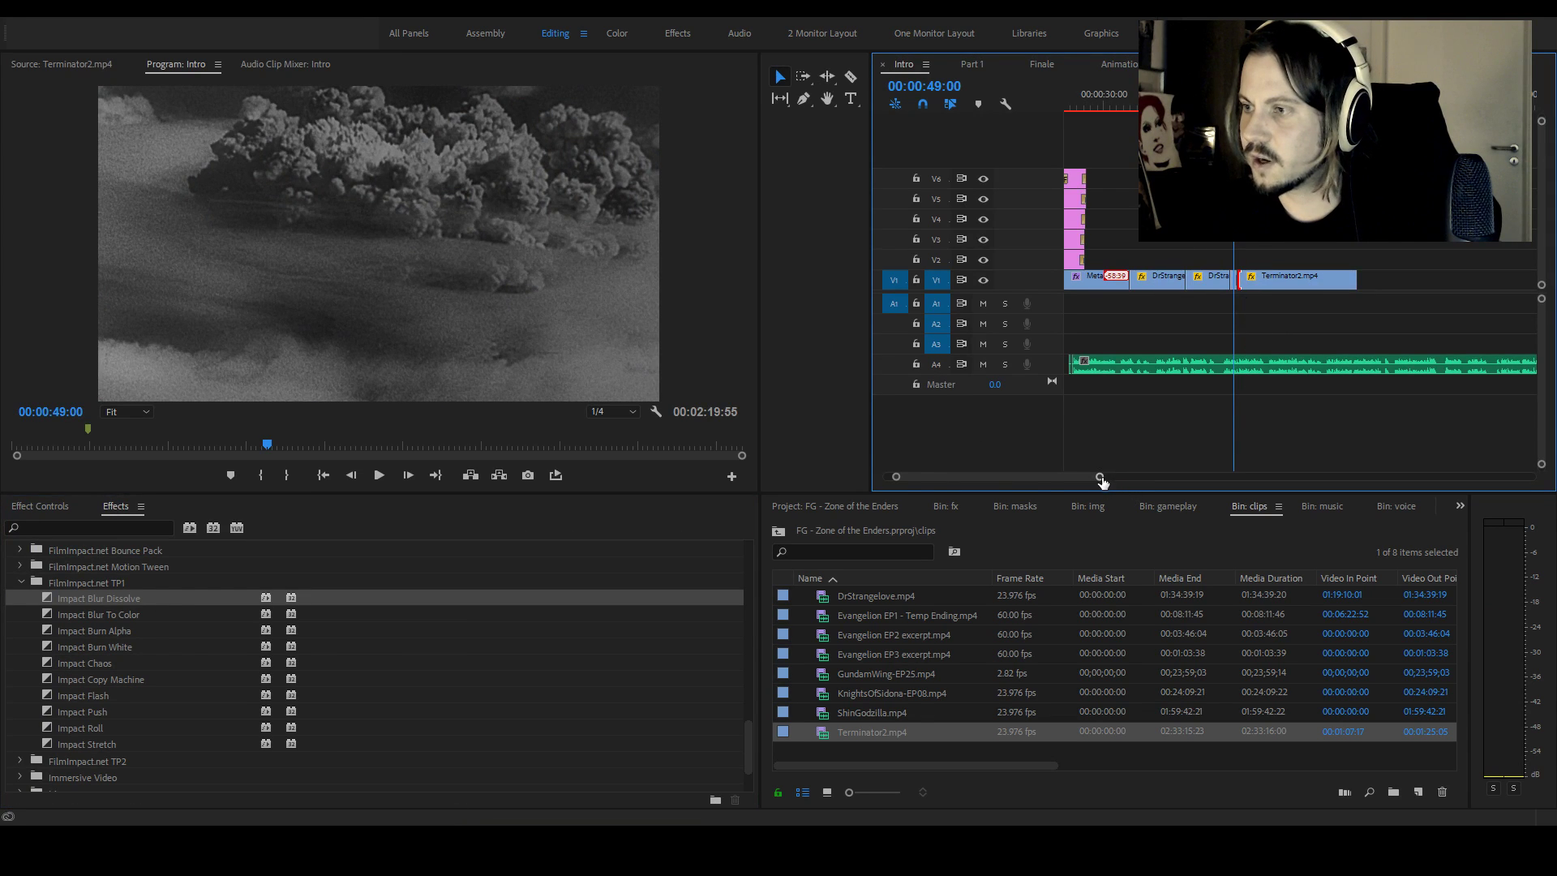
drag(1100, 478, 967, 477)
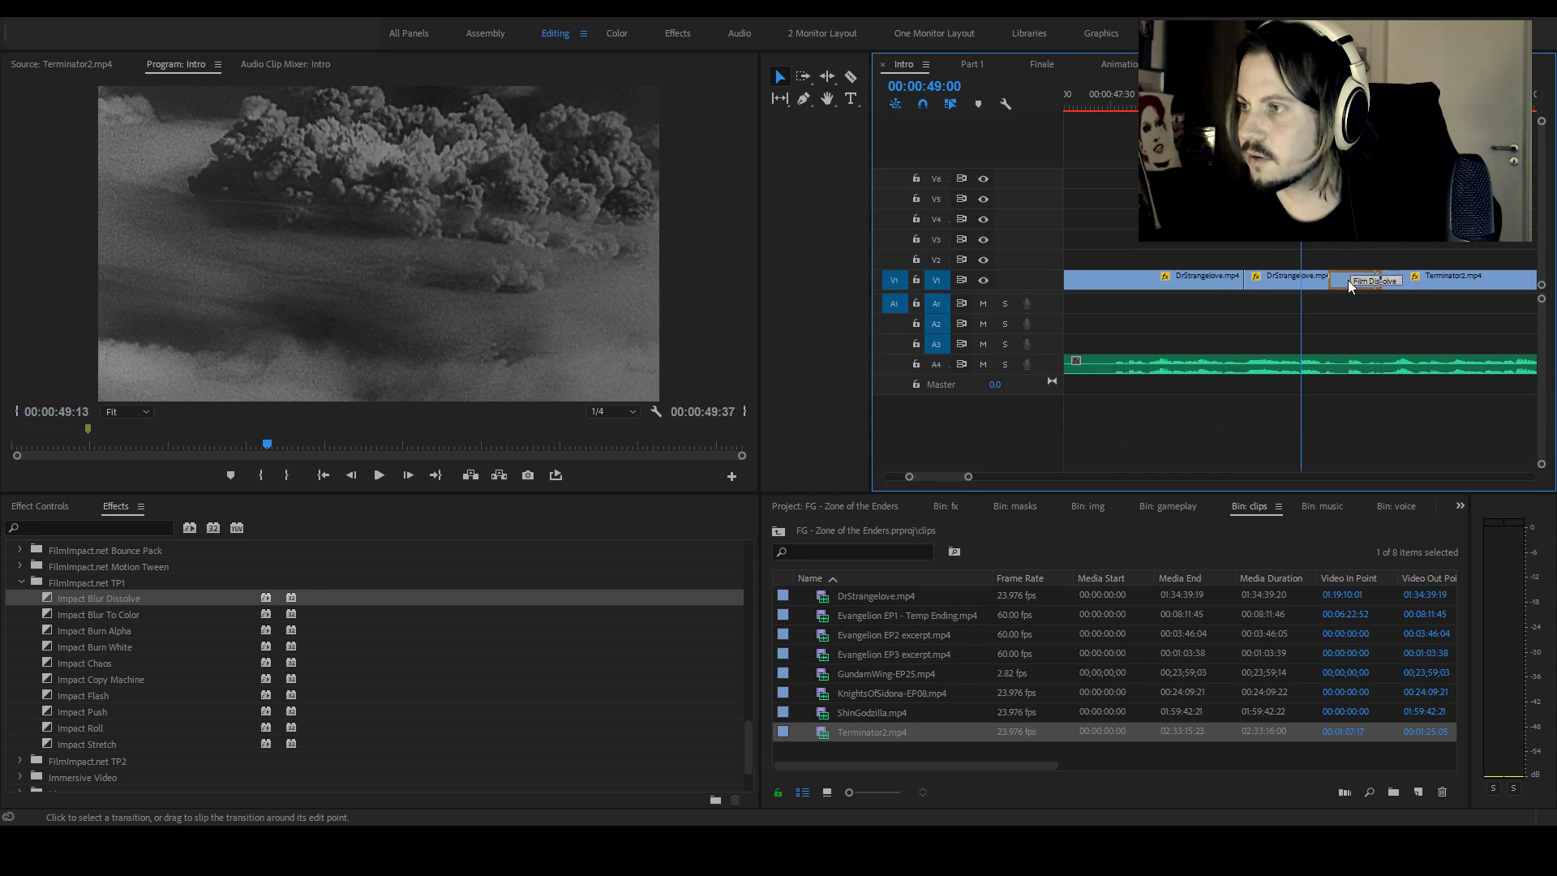
drag(1348, 285, 1279, 285)
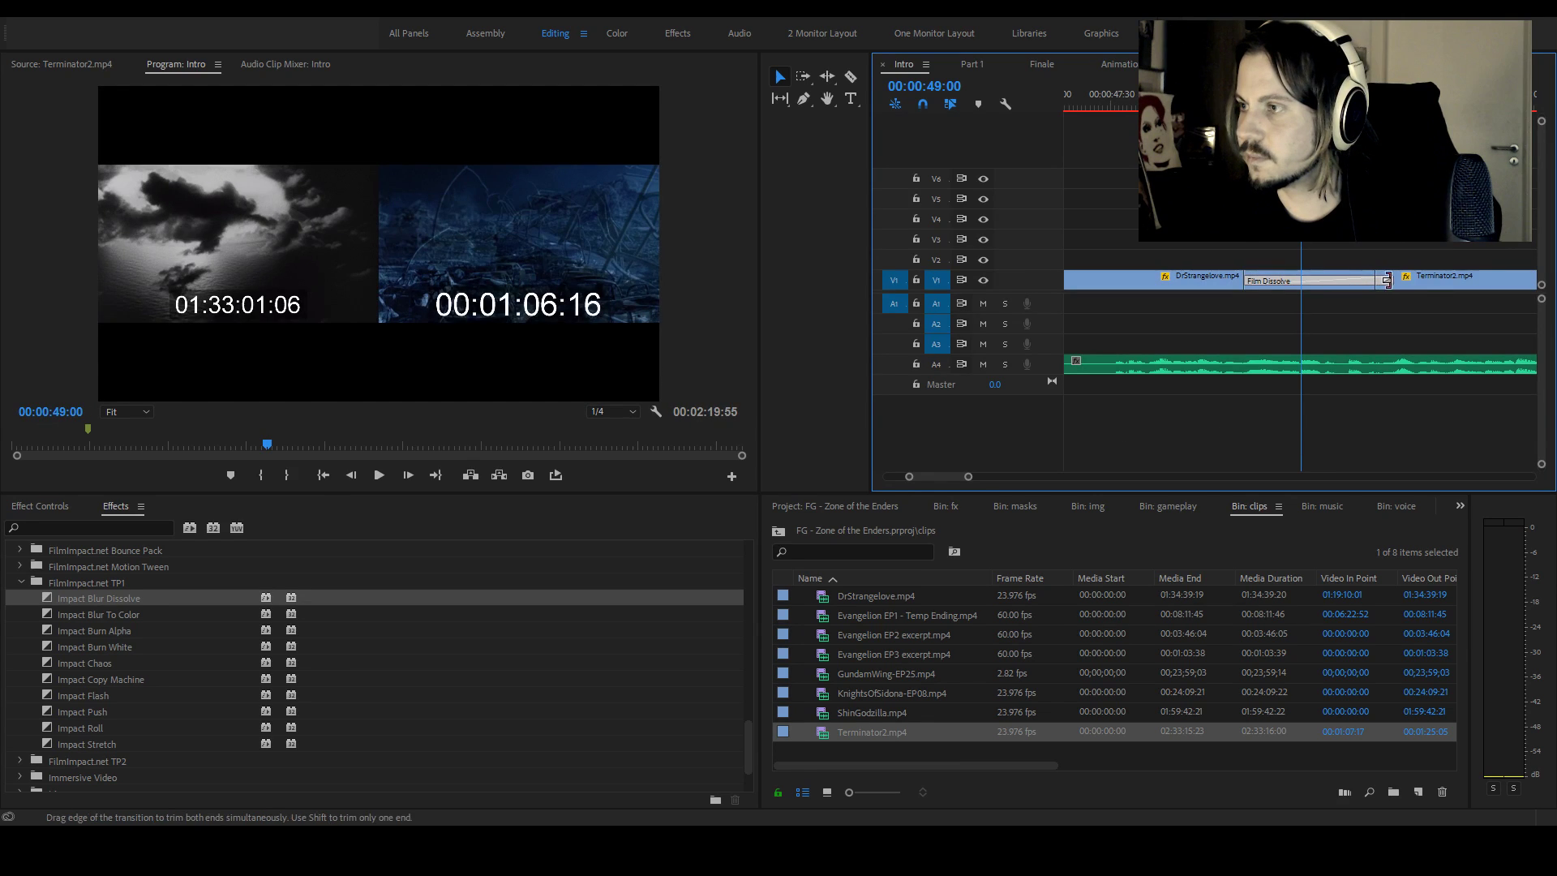
drag(1386, 280, 1377, 280)
click(1235, 96)
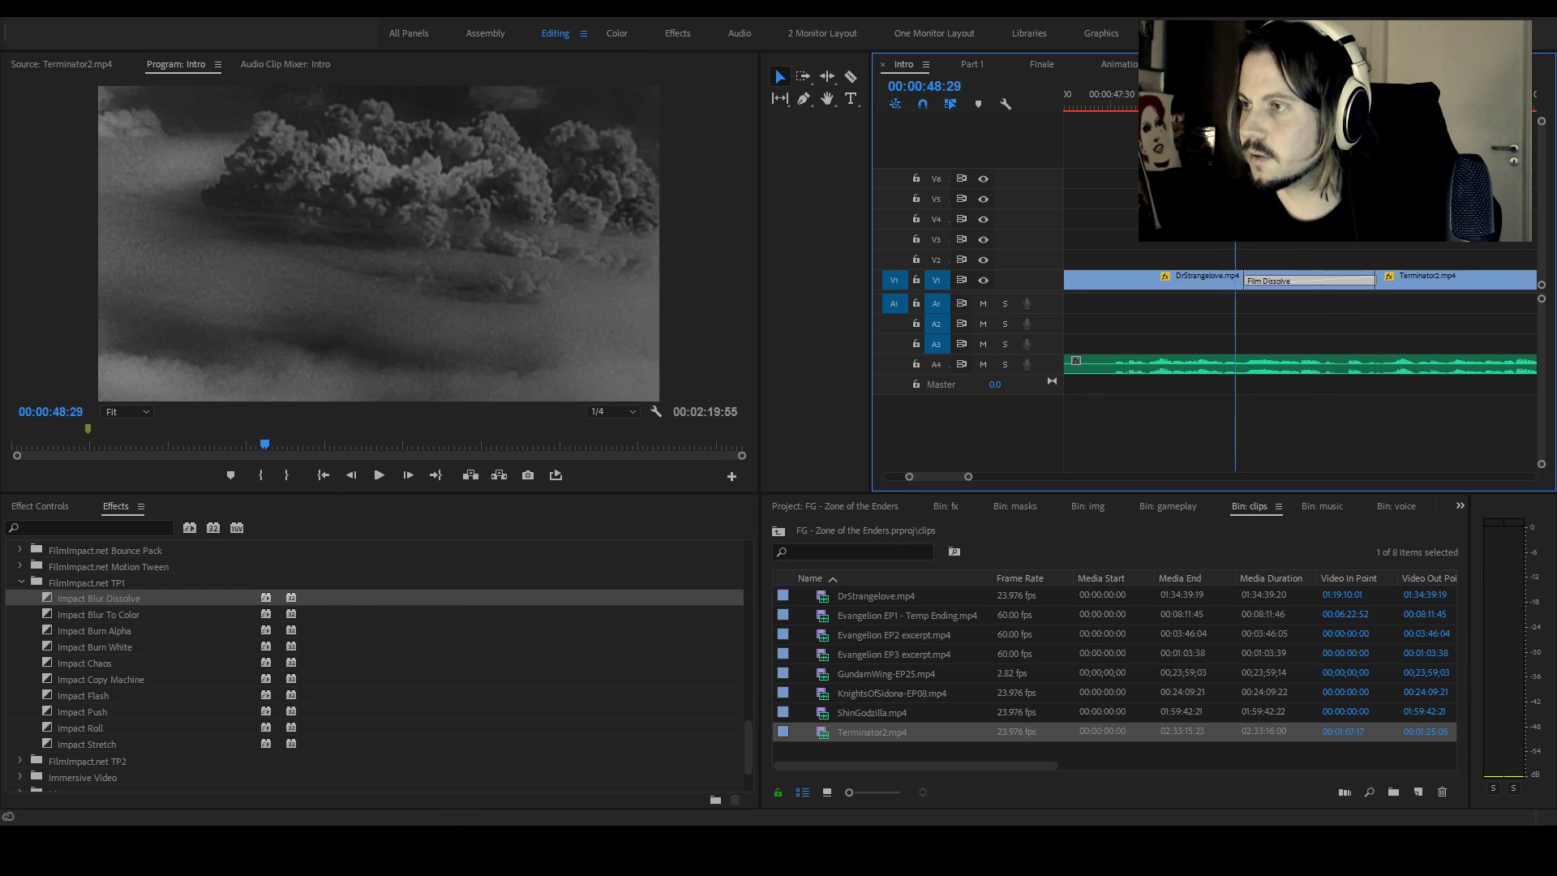
key(space)
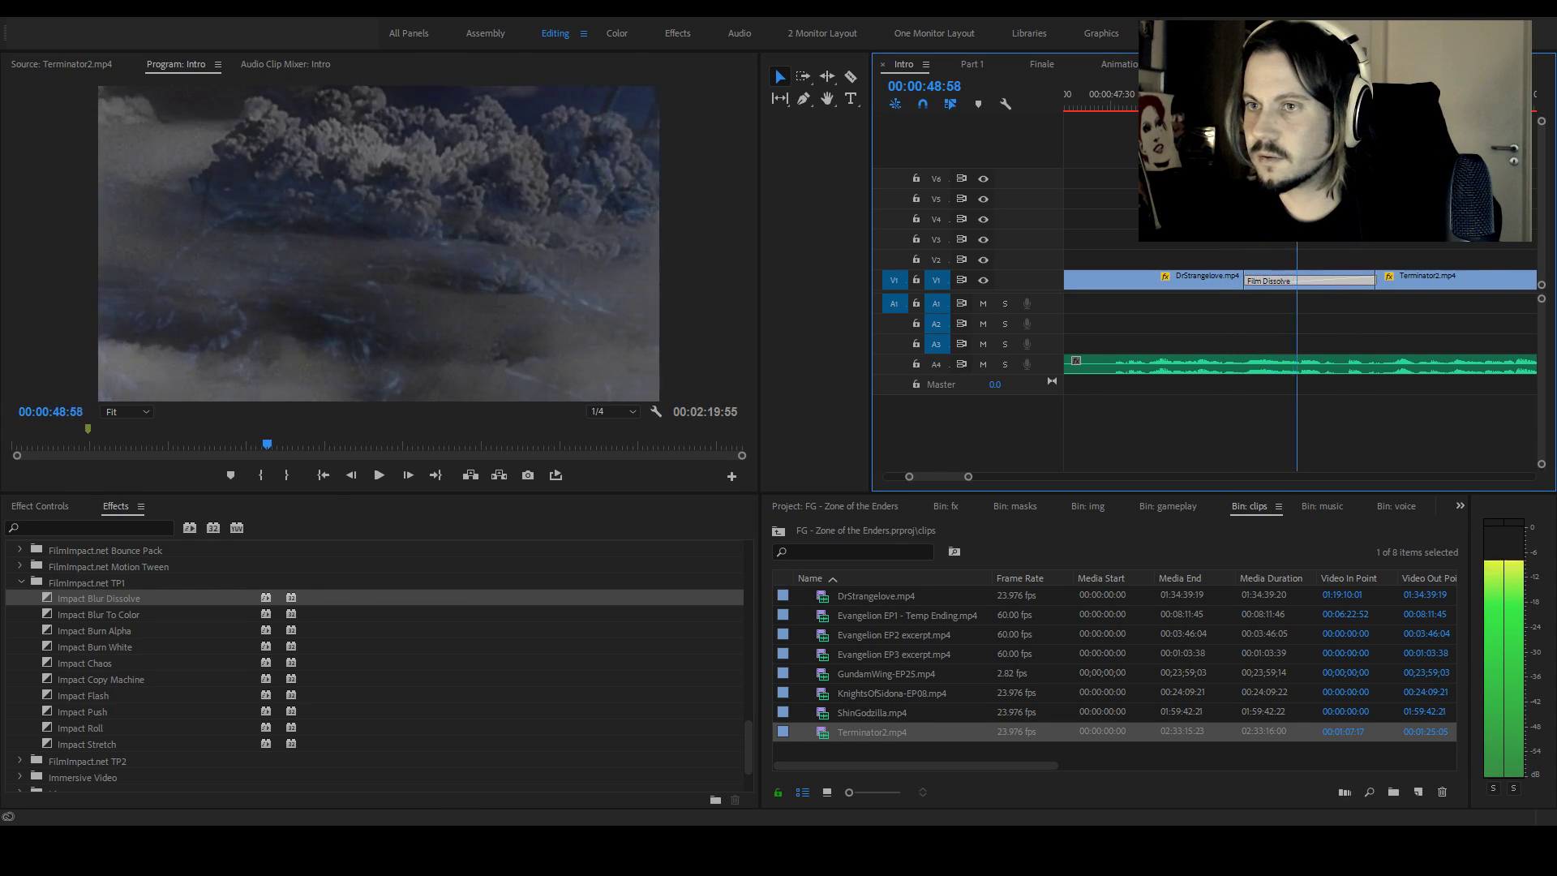
key(space)
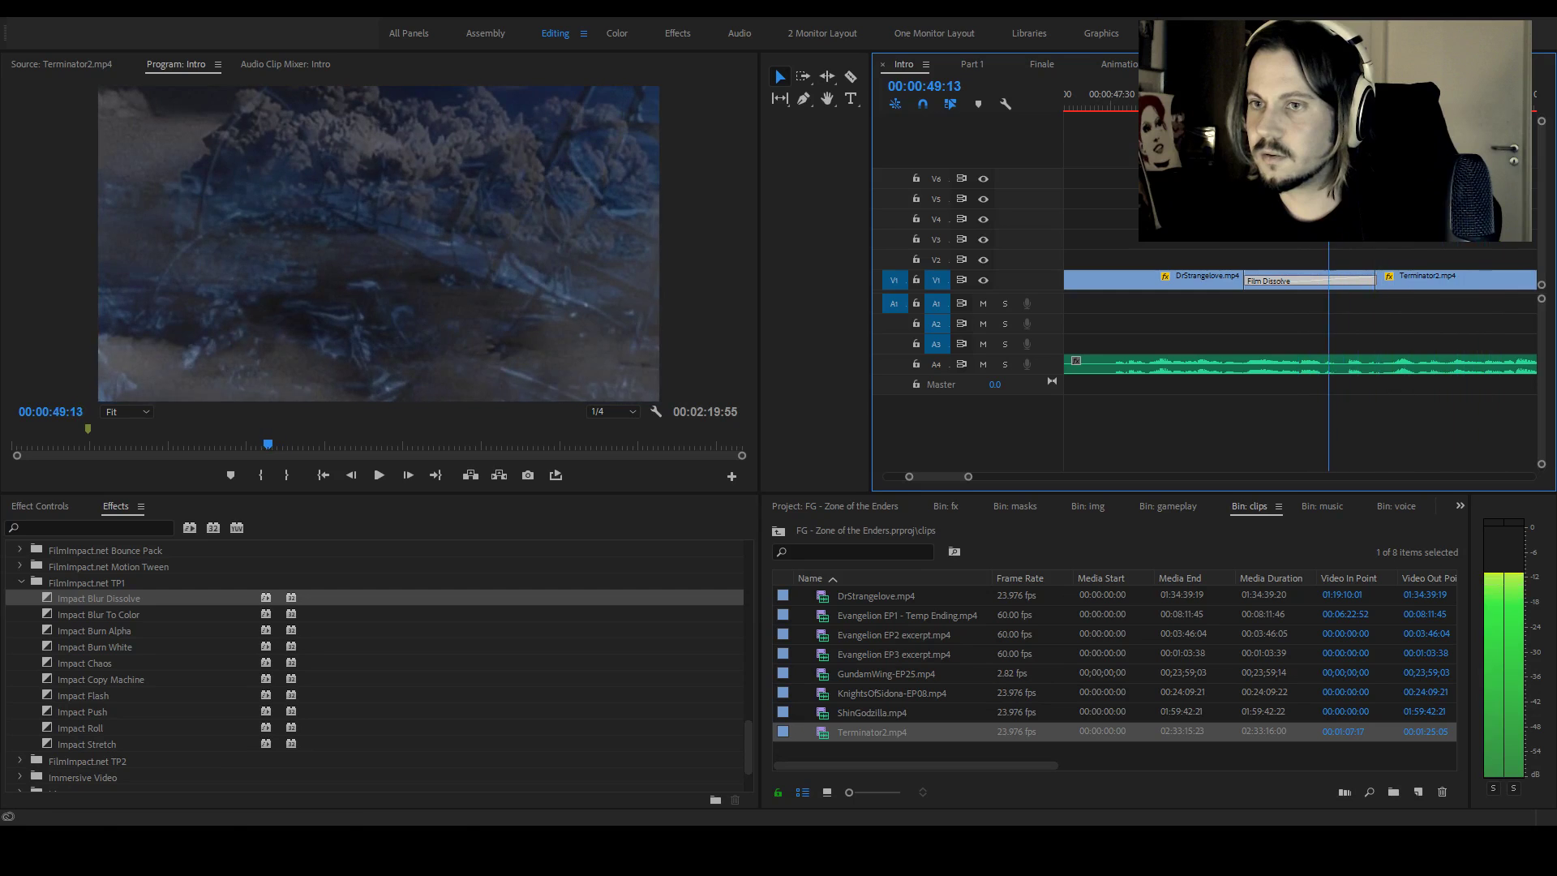
Play through the Terminator2.mp4 clip on V1 and trim its end to about 00:01:05:36
drag(968, 477, 1043, 478)
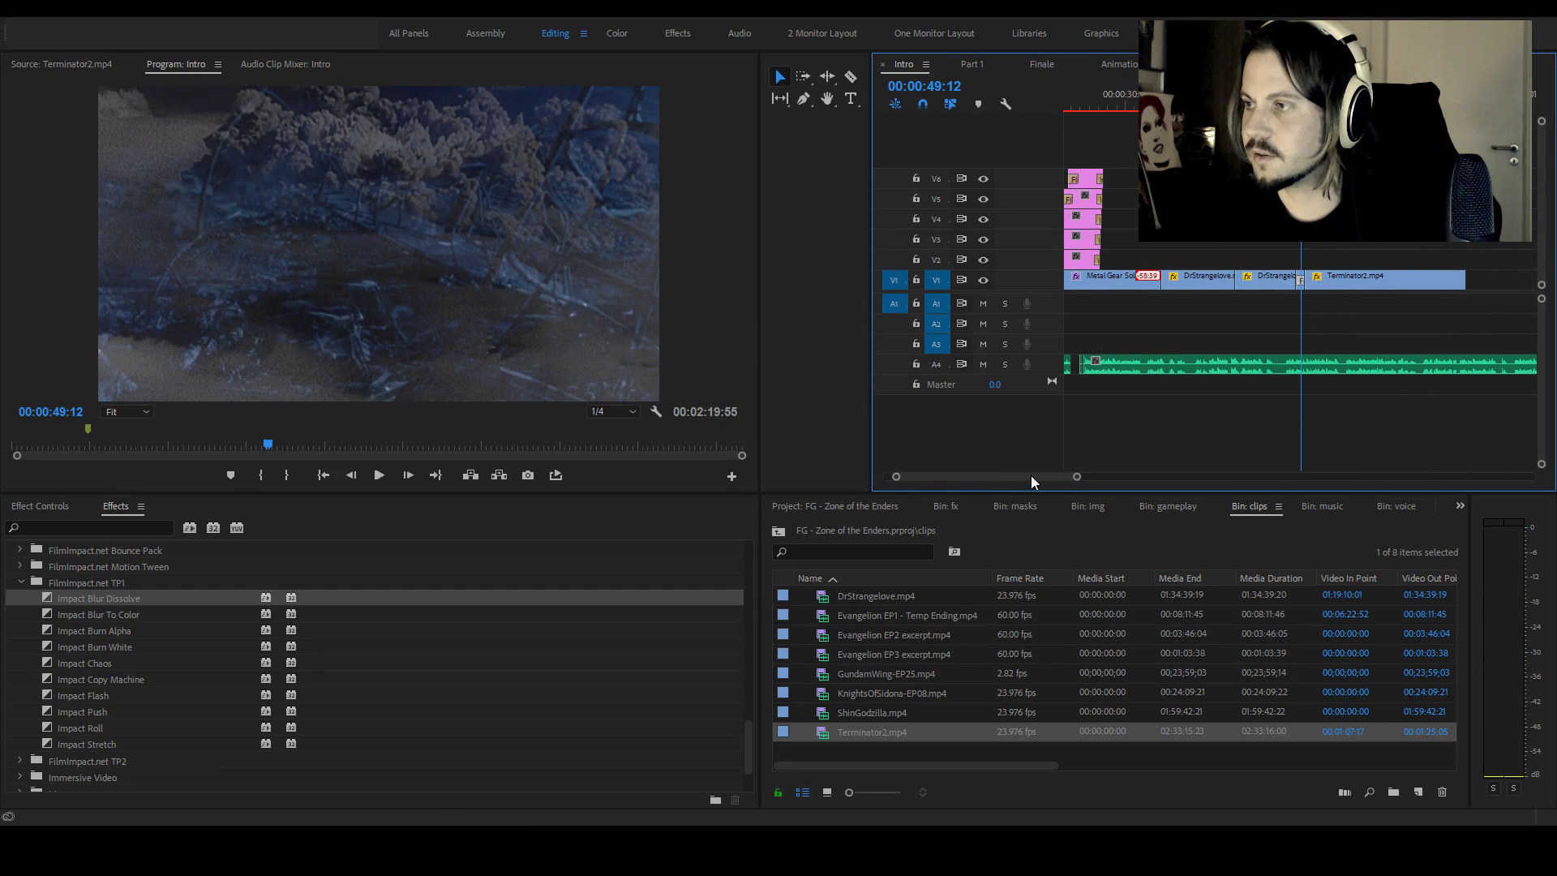
key(space)
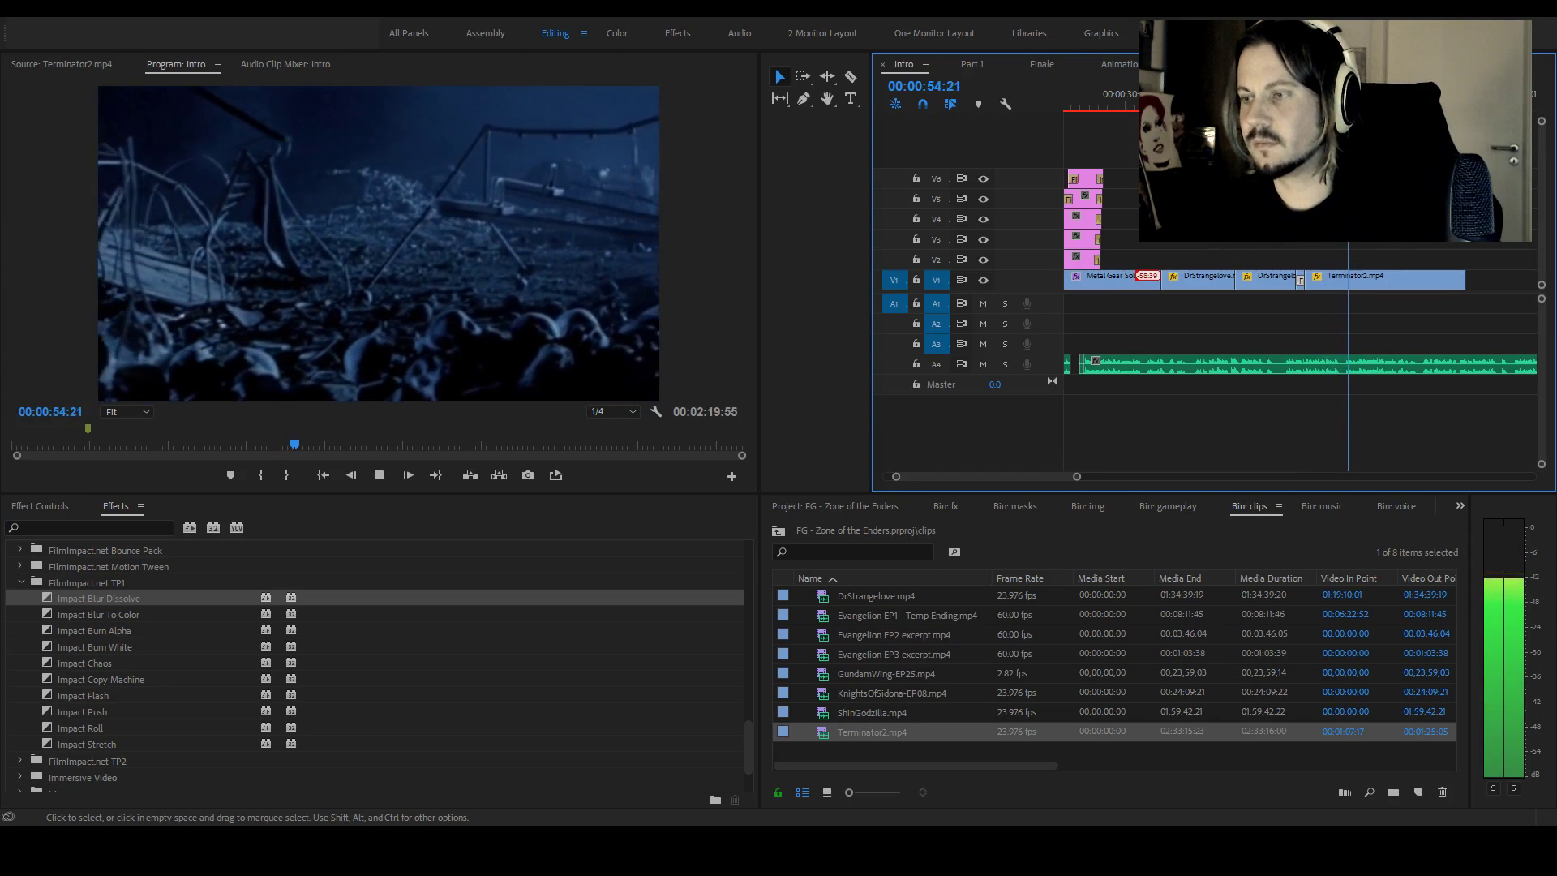
scroll(1046, 474, down, 2)
scroll(1046, 474, down, 3)
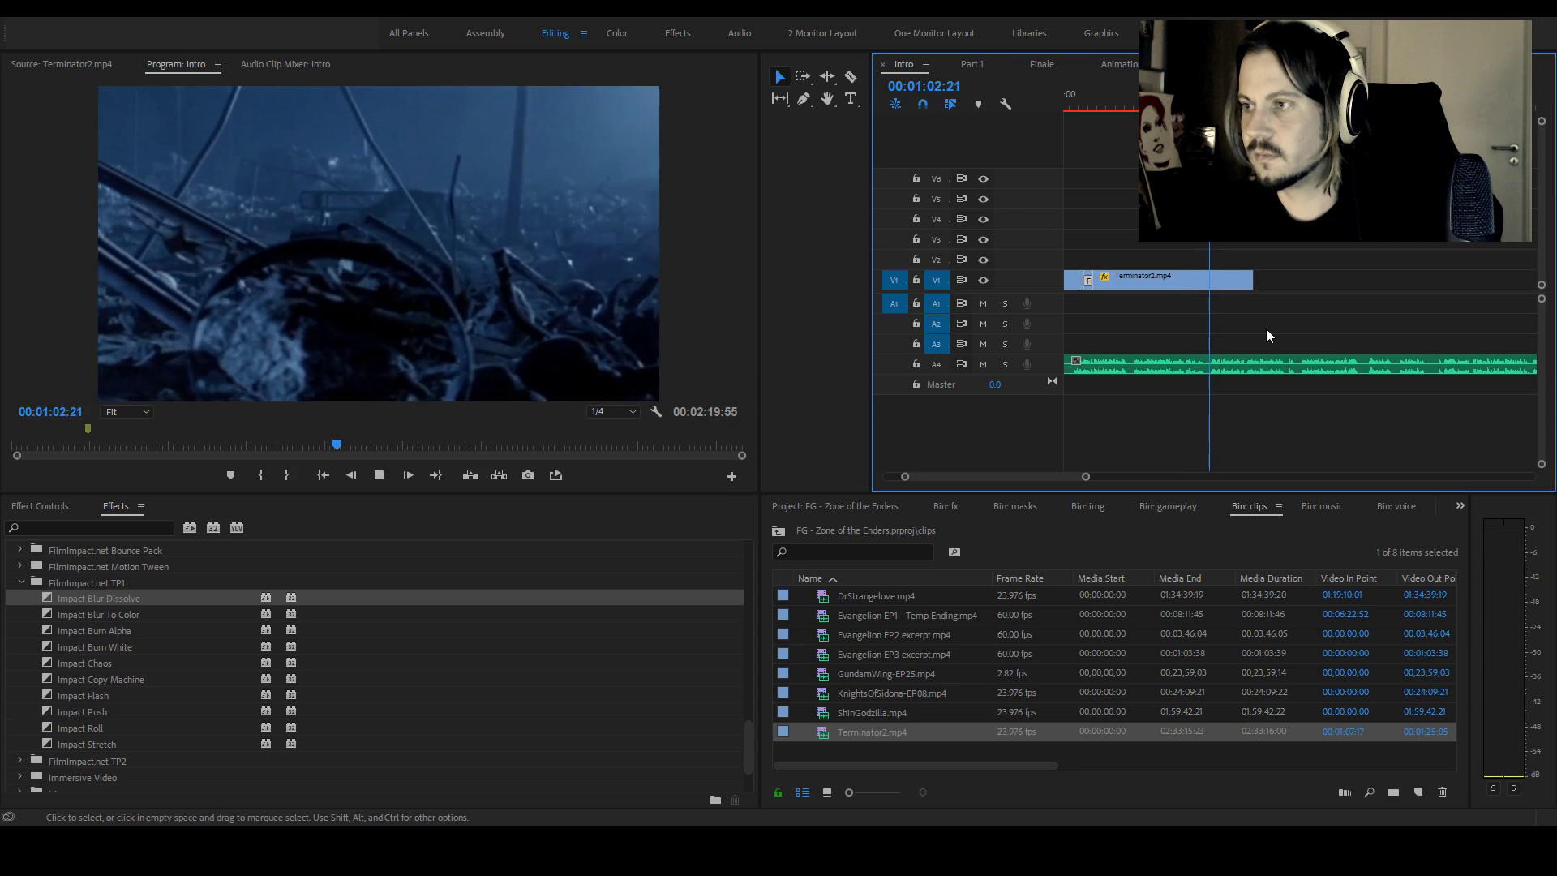
key(space)
key(space)
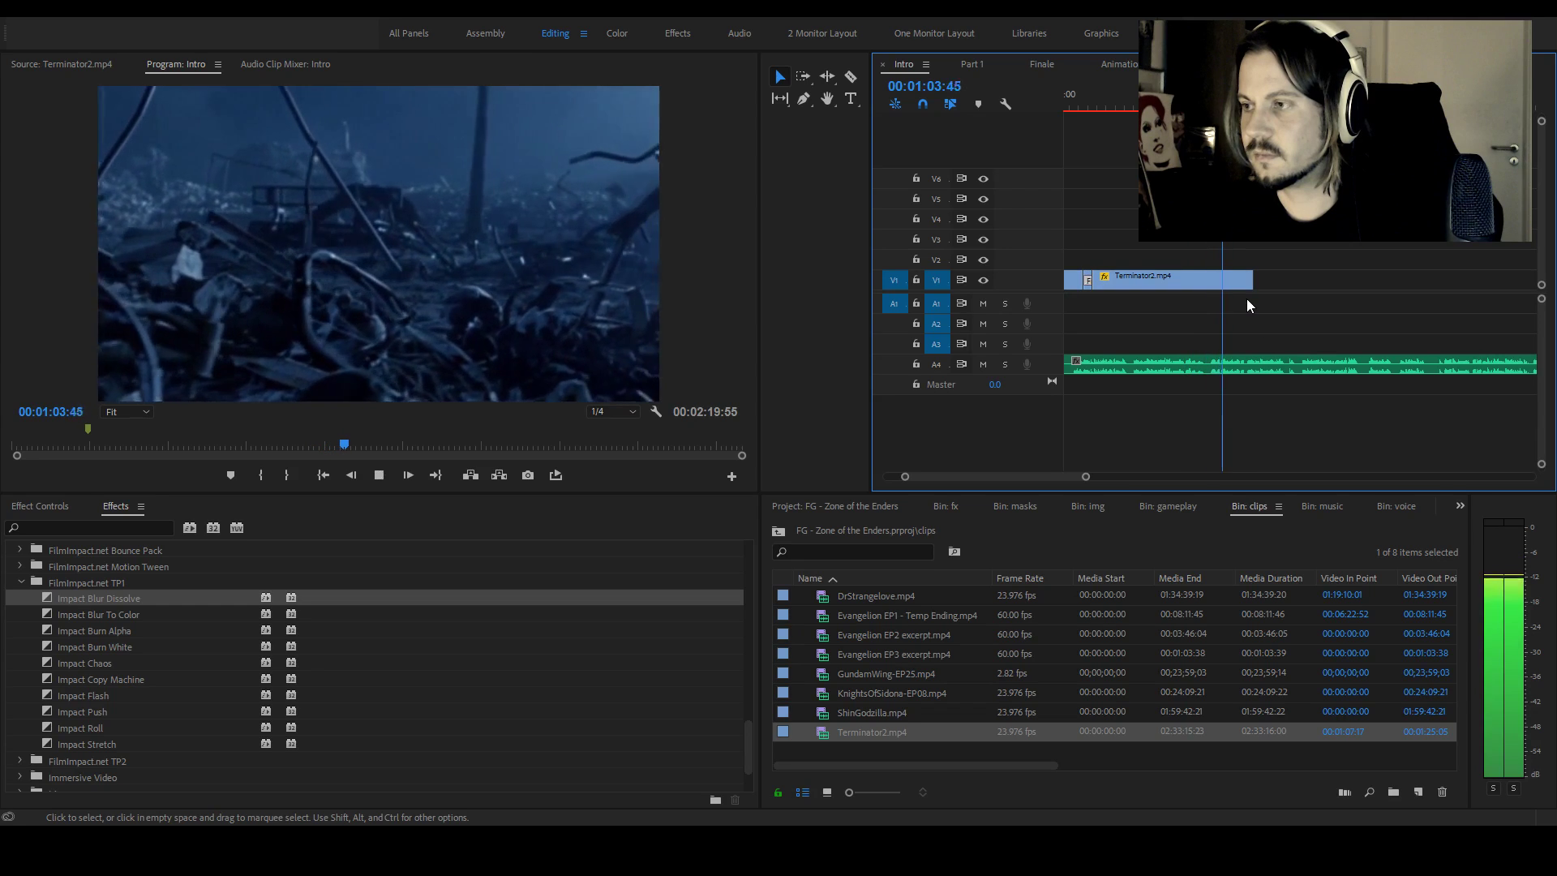
key(space)
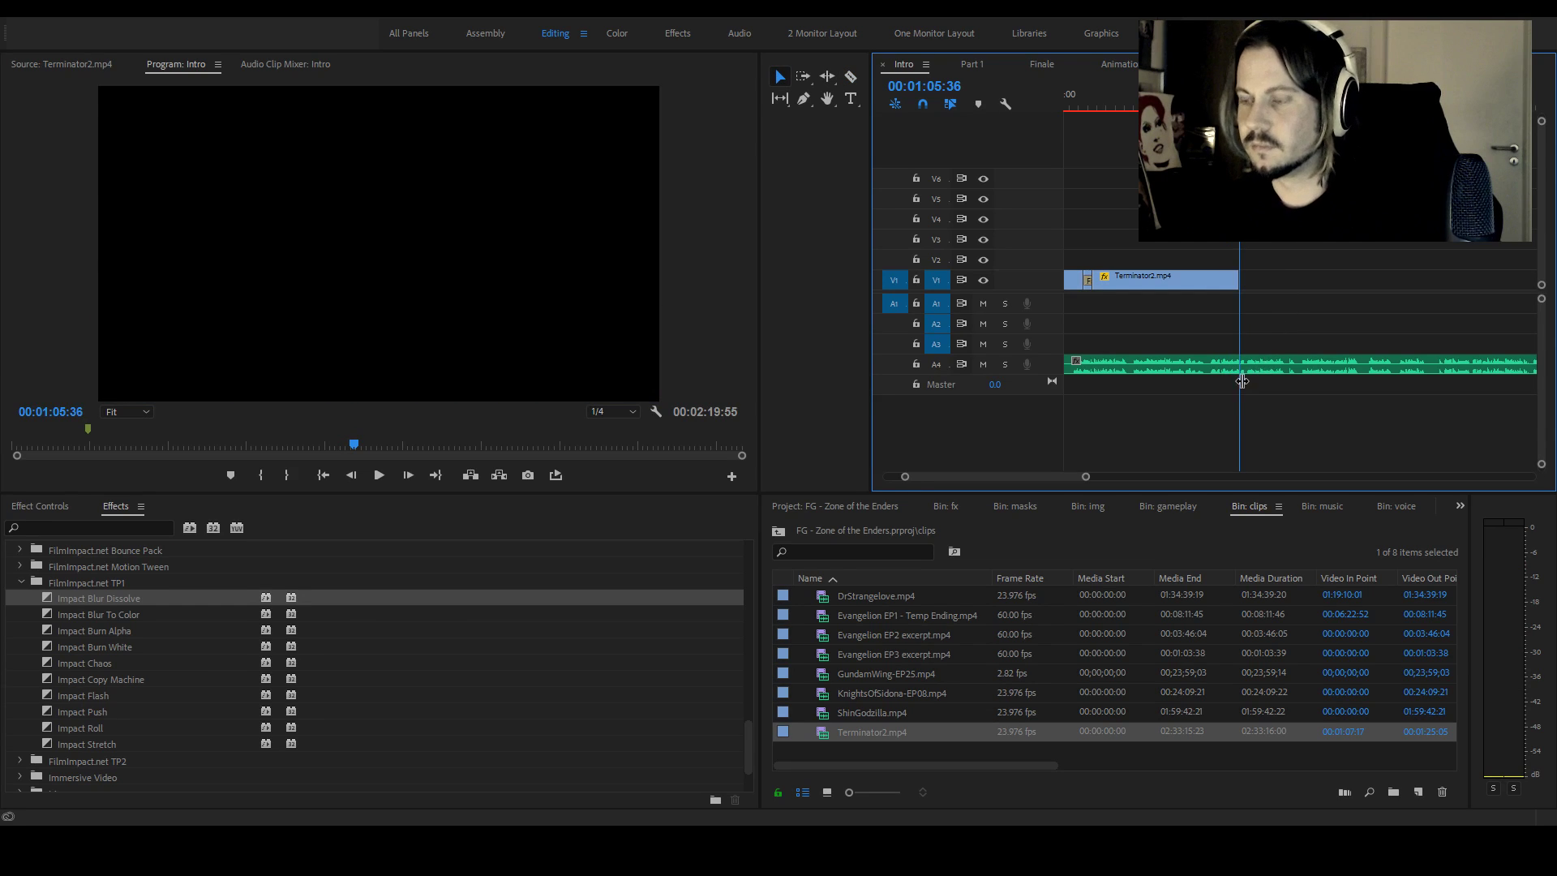
Listen to the audio around and beyond the end of the Terminator2.mp4 clip, up to 00:01:12:14
key(space)
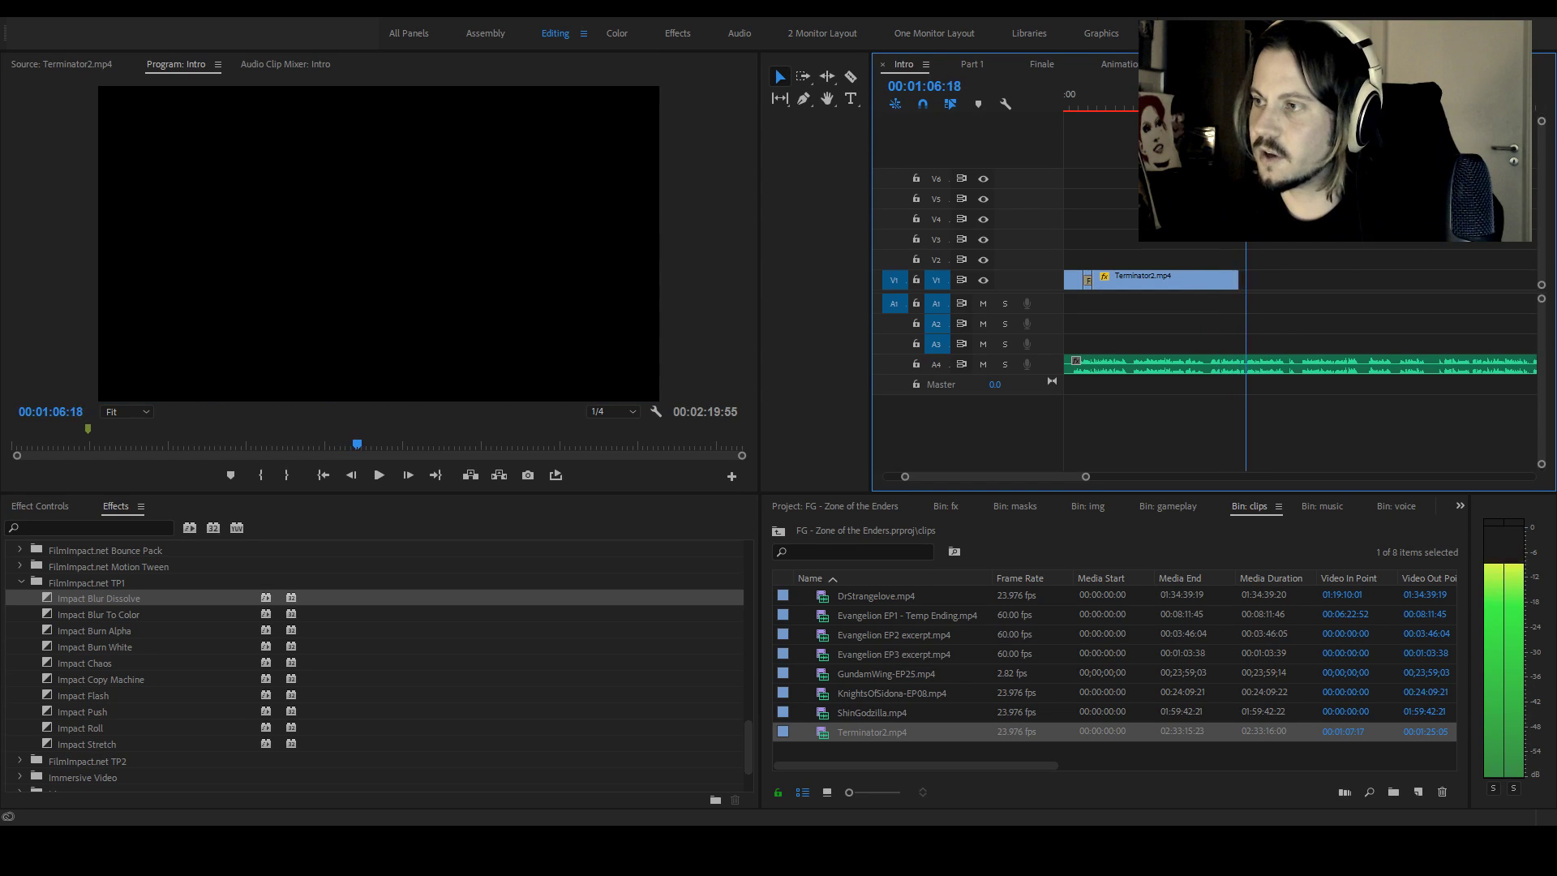
key(space)
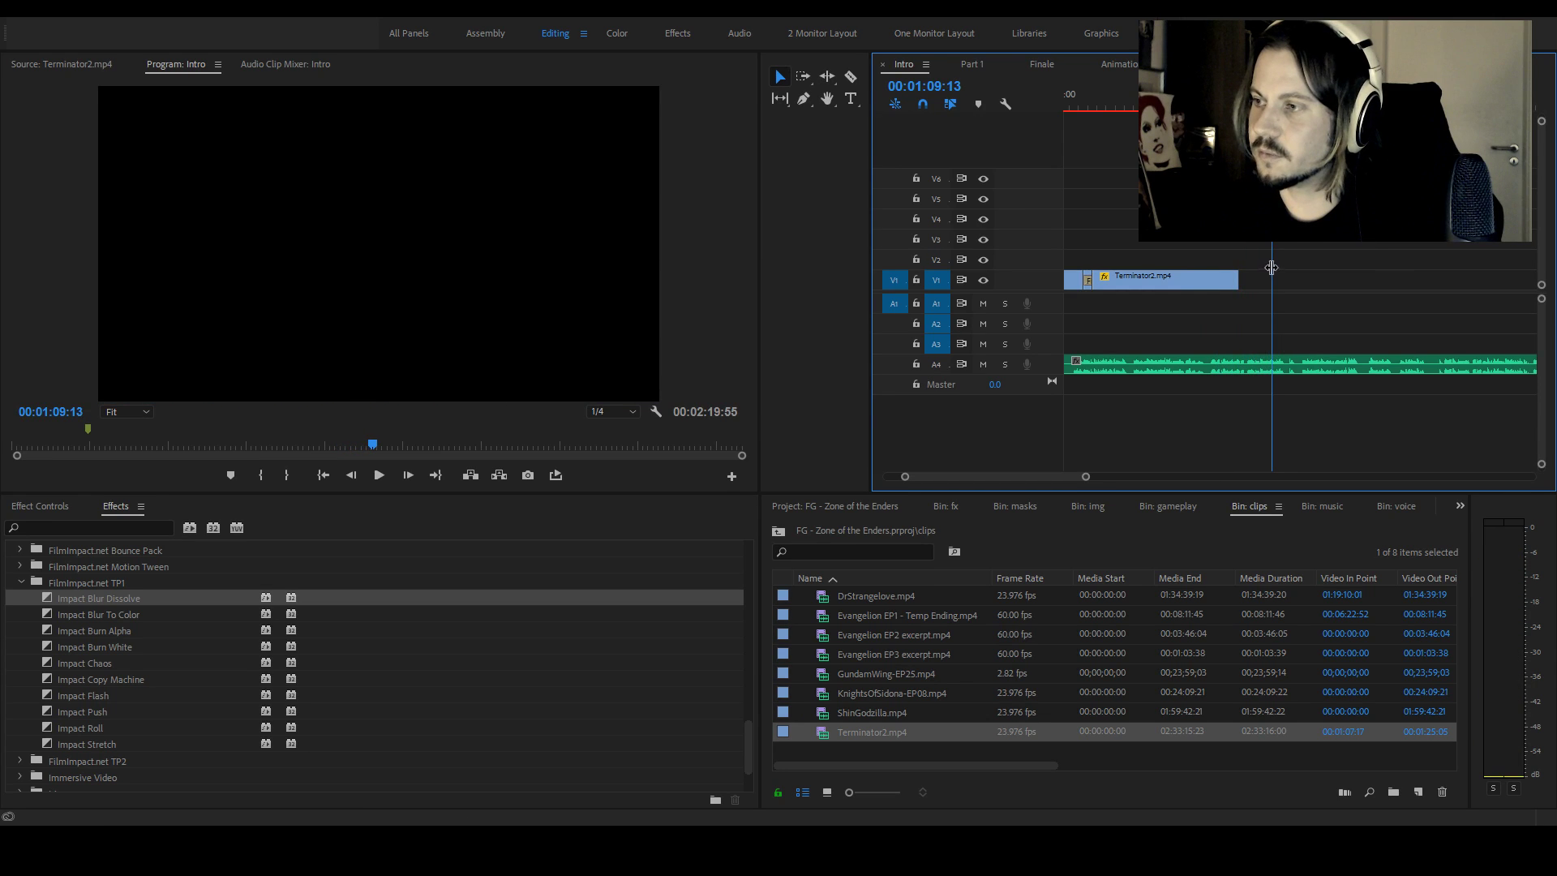
click(1220, 98)
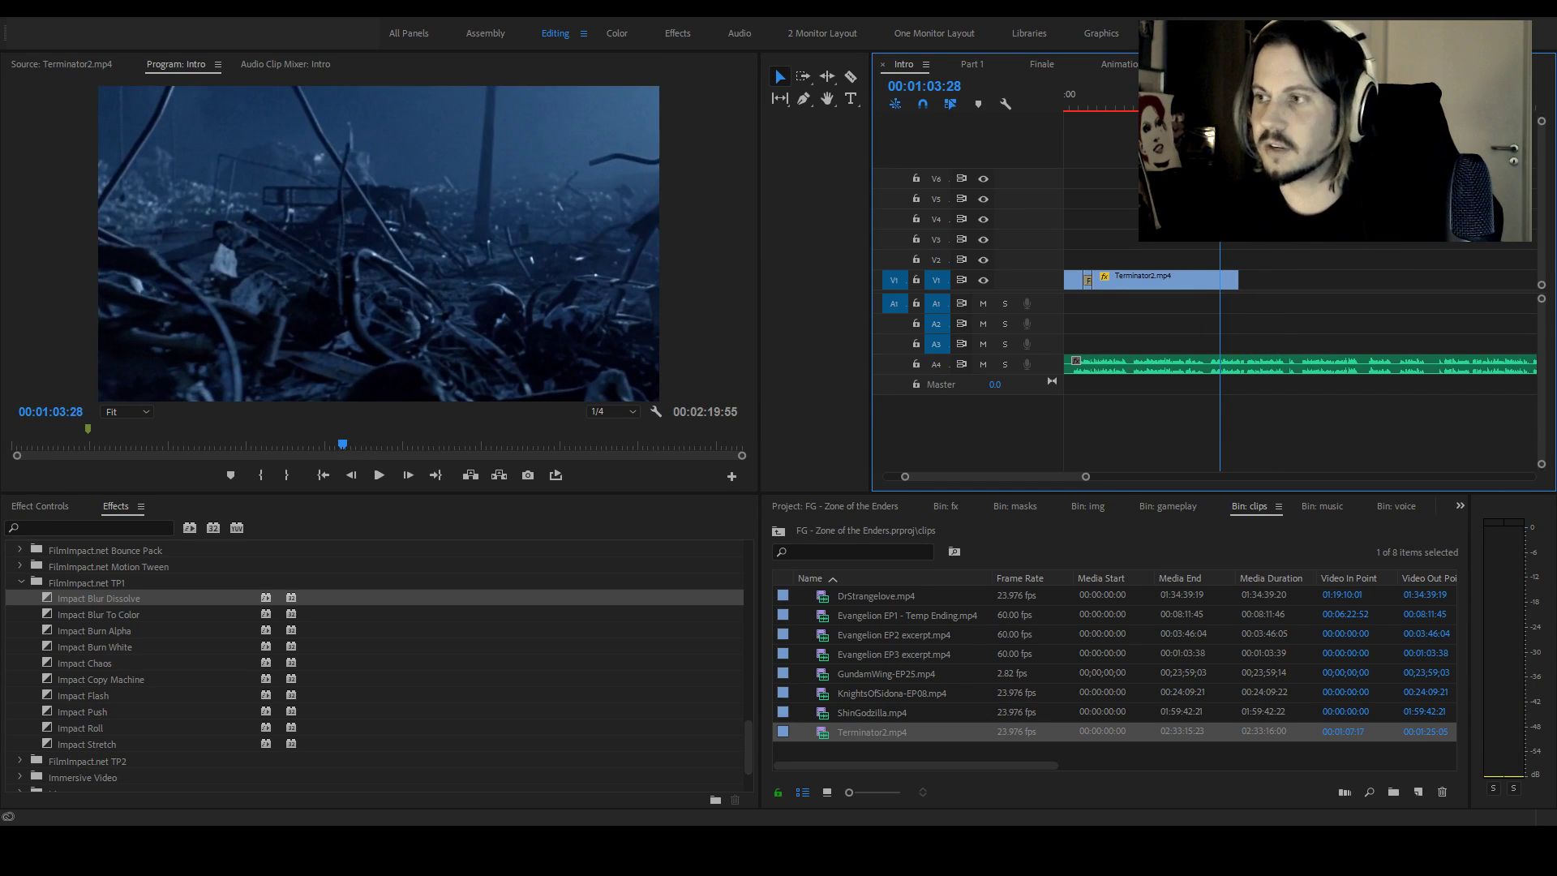
key(space)
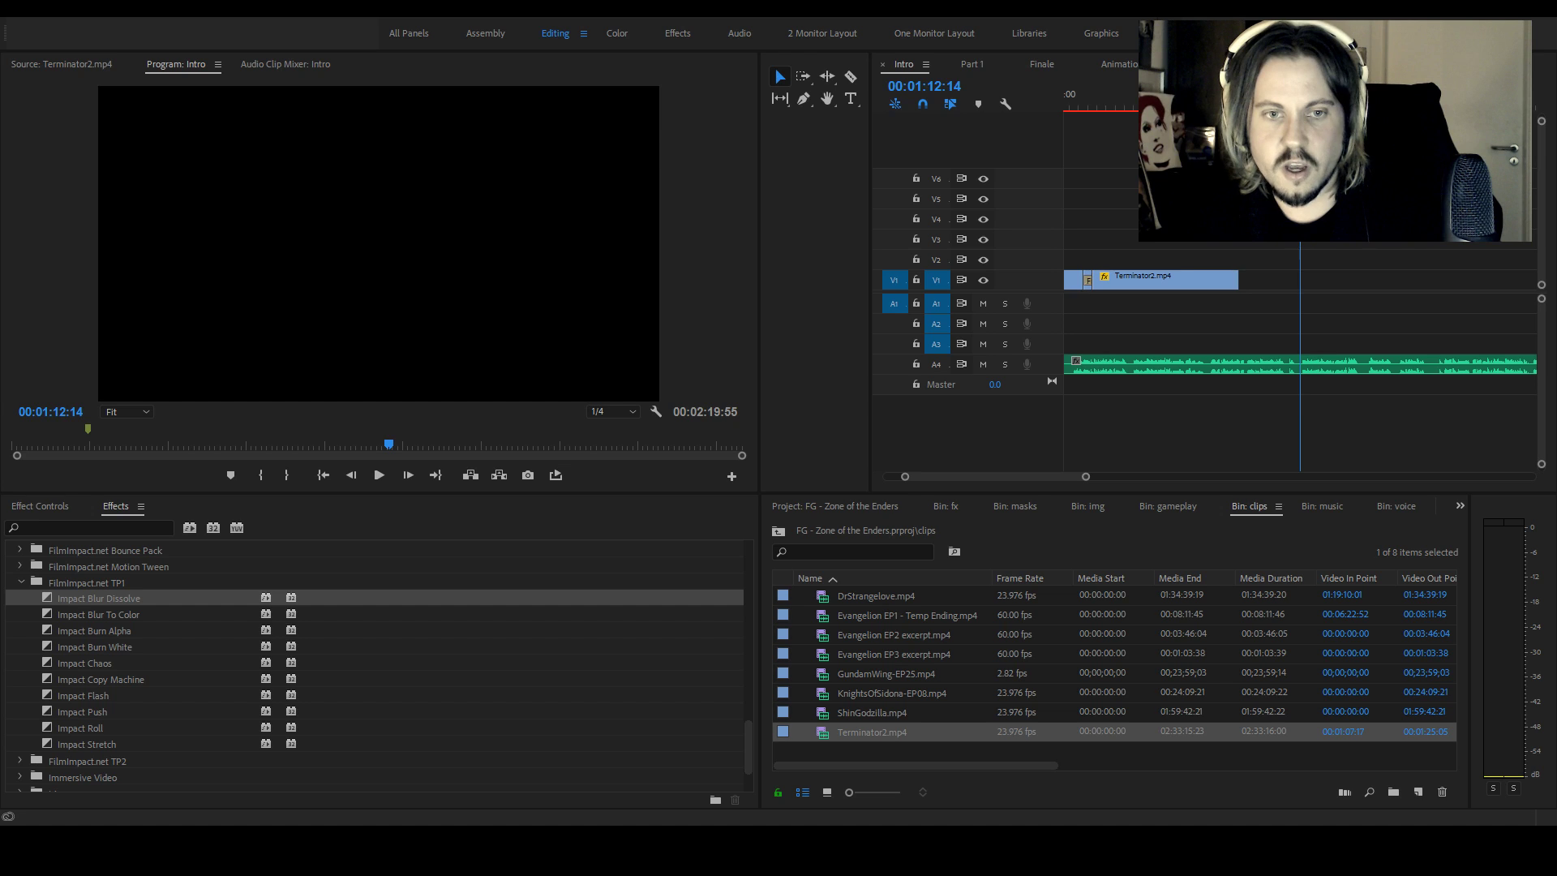
Load ShinGodzilla.mp4 as the source clip and replay the Intro sequence from 00:00:51:46 past the end of the Terminator2.mp4 clip
click(872, 712)
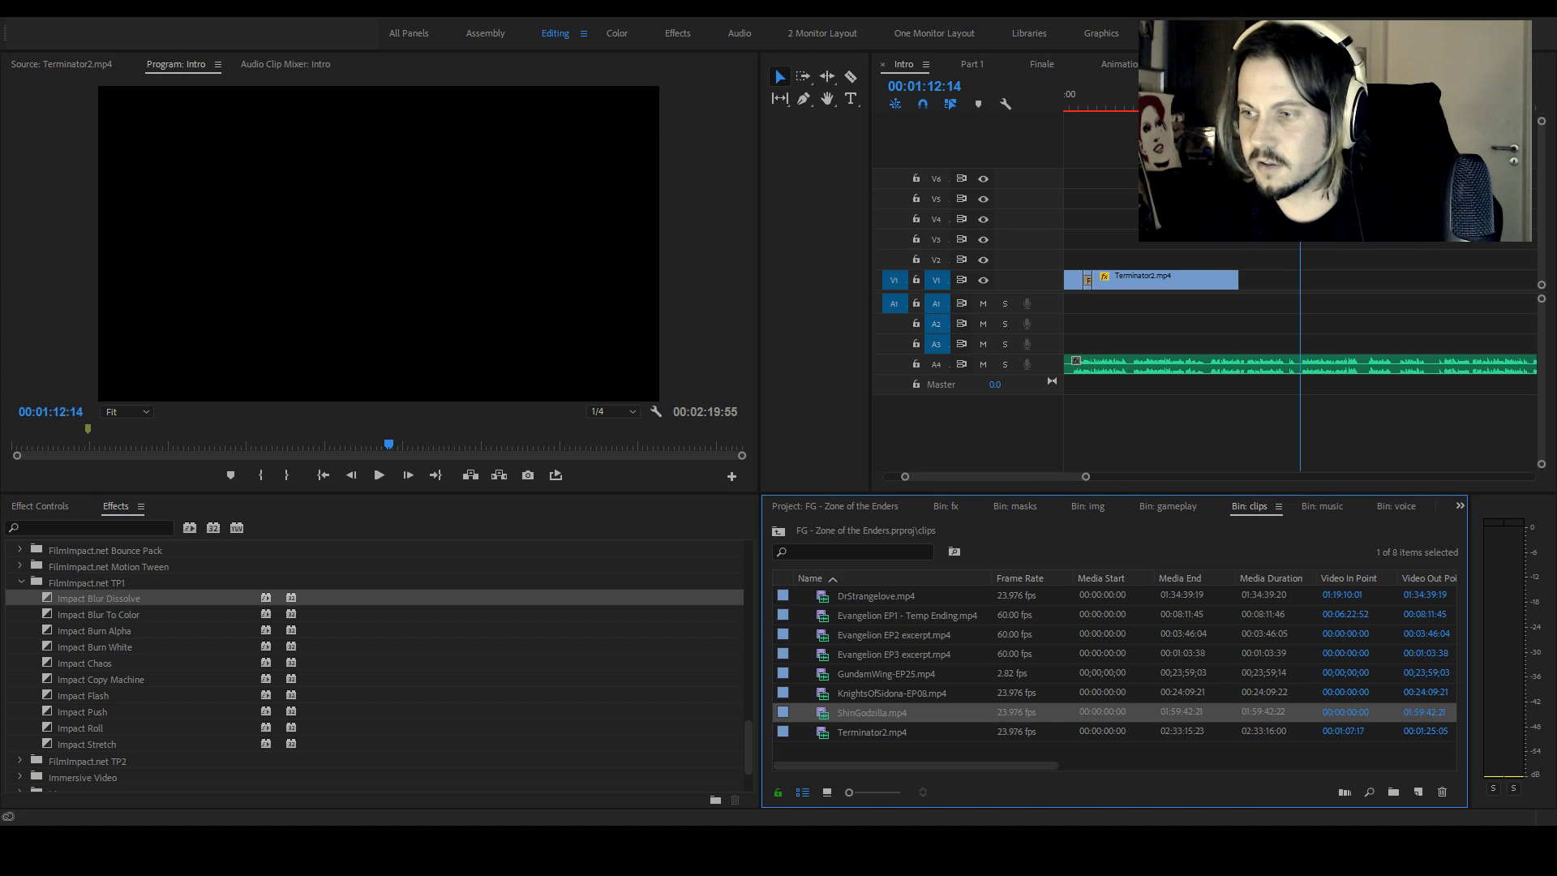
double_click(823, 712)
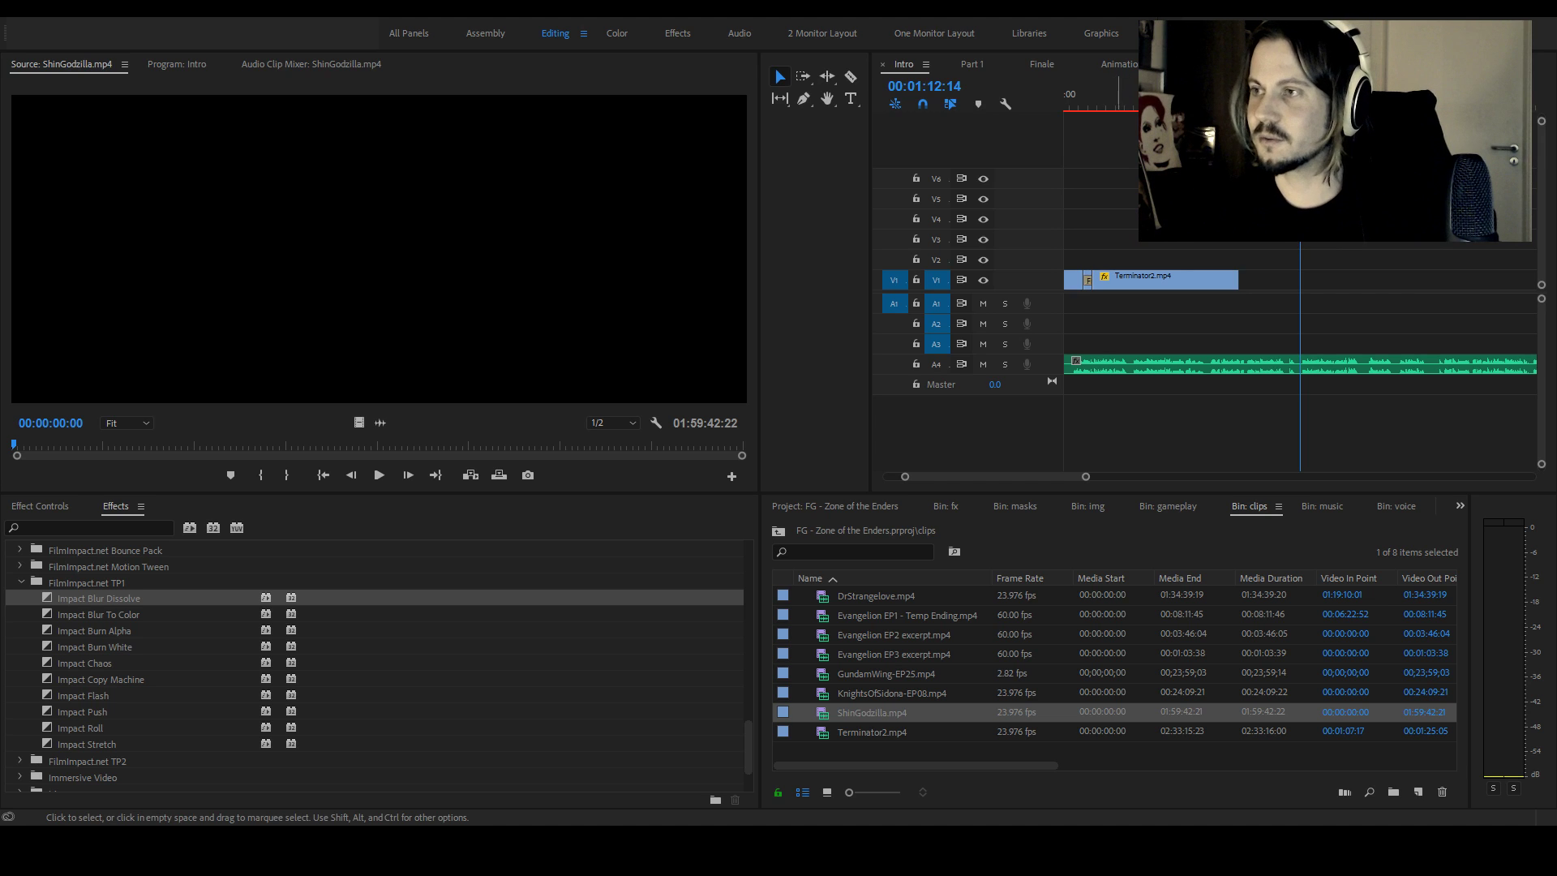
click(1111, 105)
key(space)
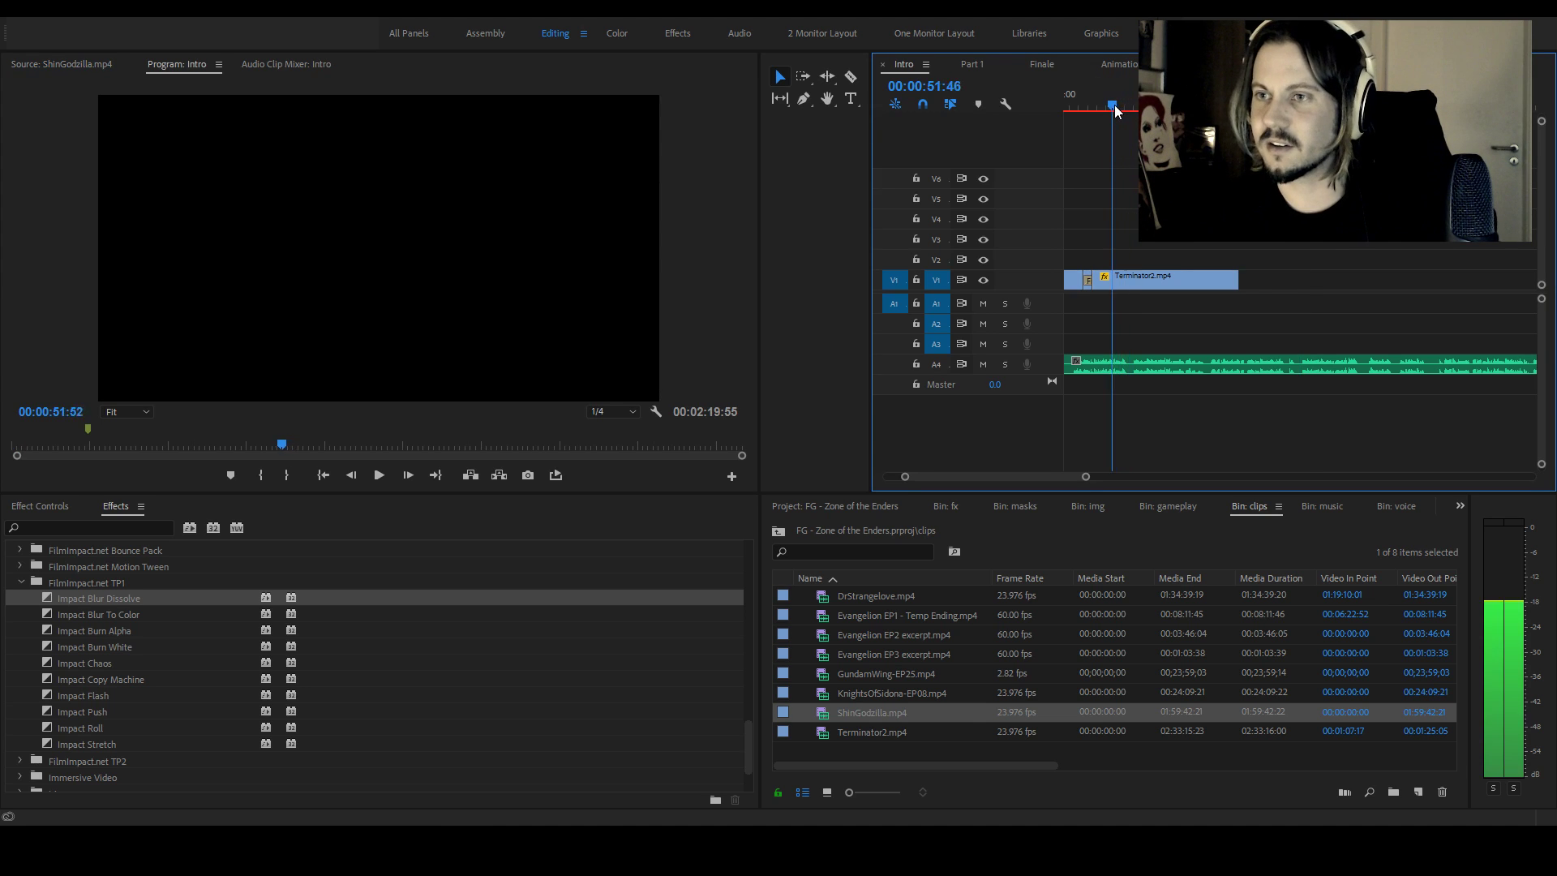
click(1226, 298)
key(space)
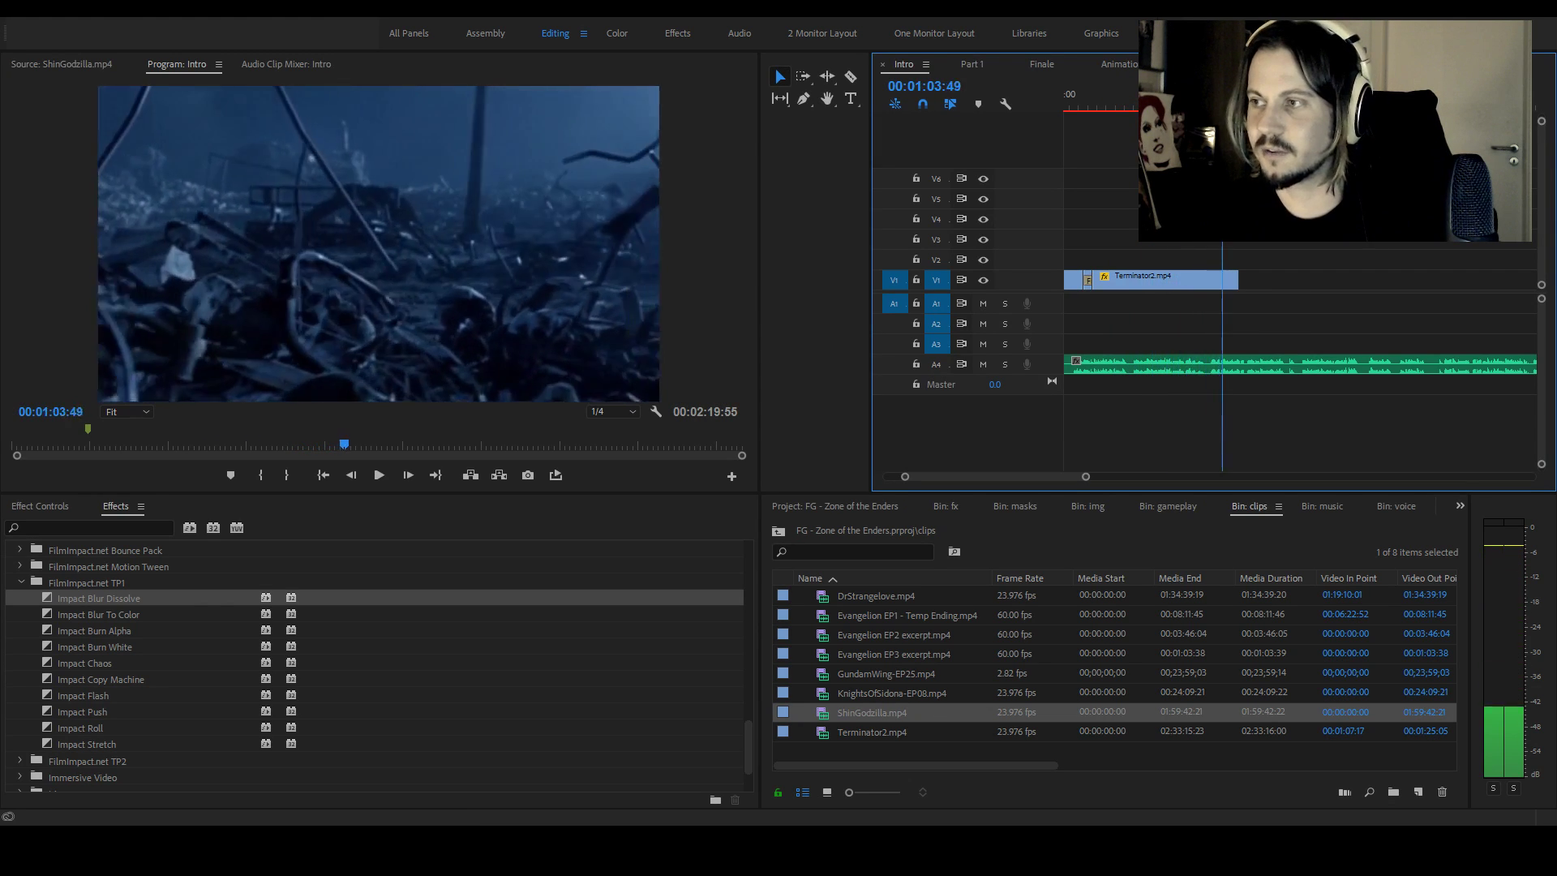
click(1164, 483)
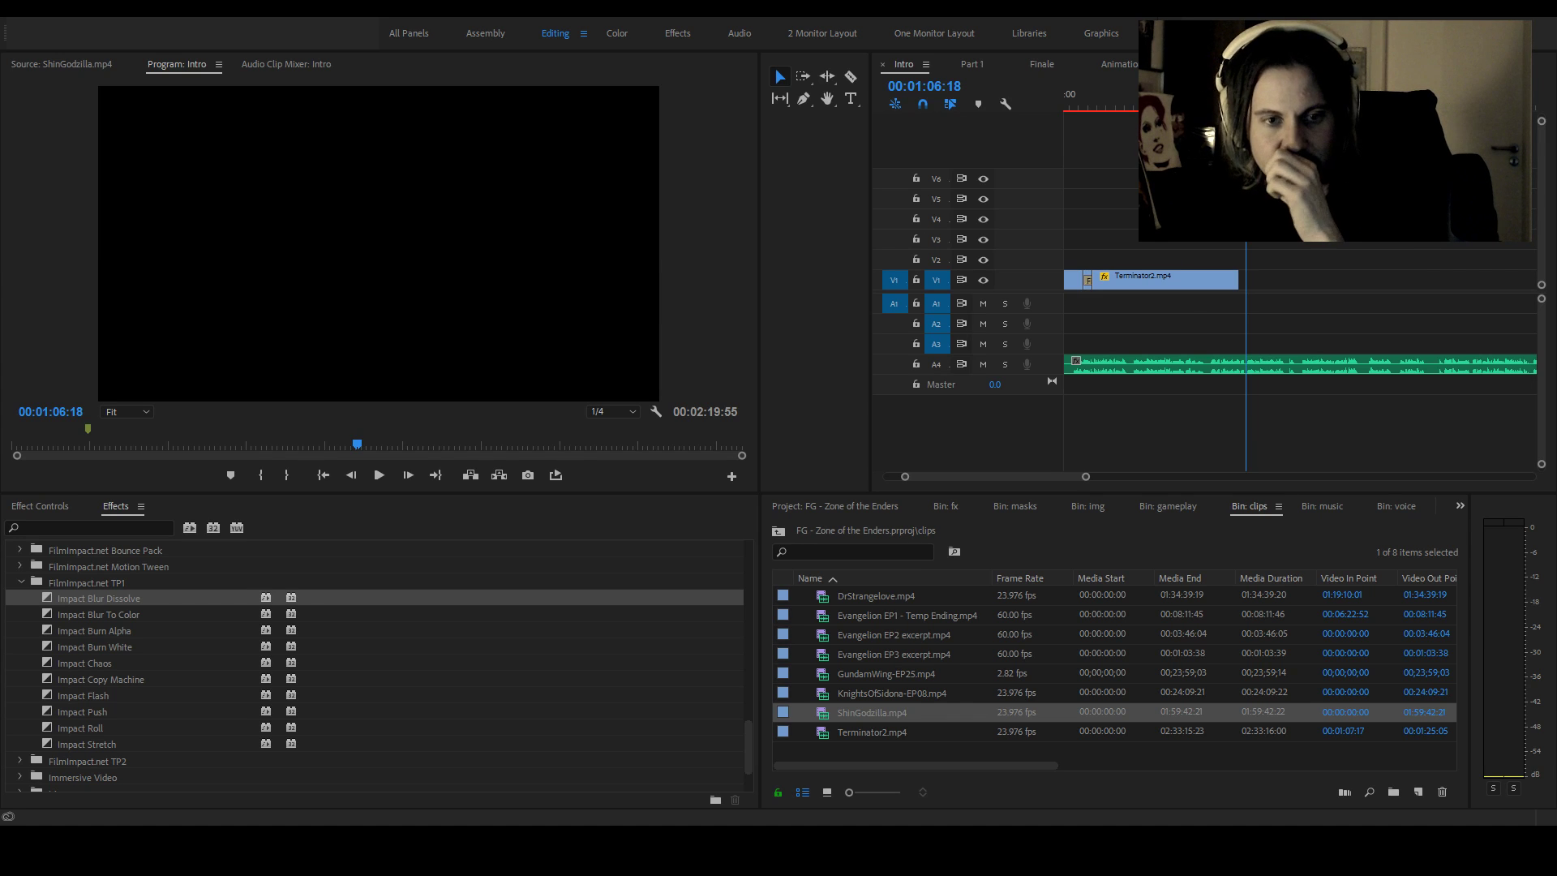
Scan ShinGodzilla.mp4 as the source clip through its early destruction scenes and review the aerial city footage around 00:16:39
double_click(826, 721)
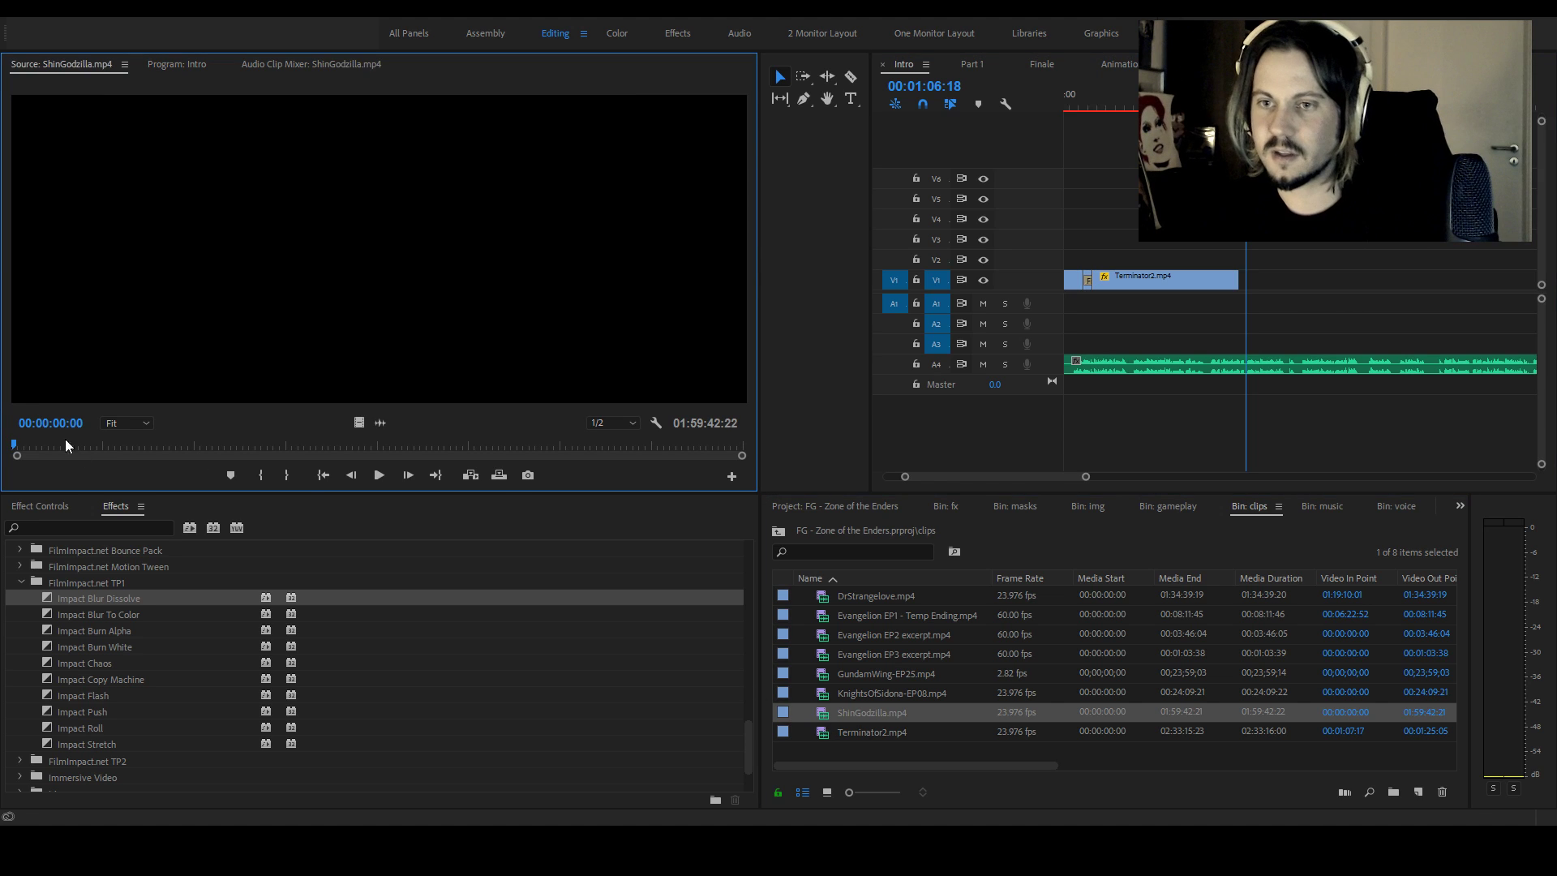
drag(31, 446, 88, 445)
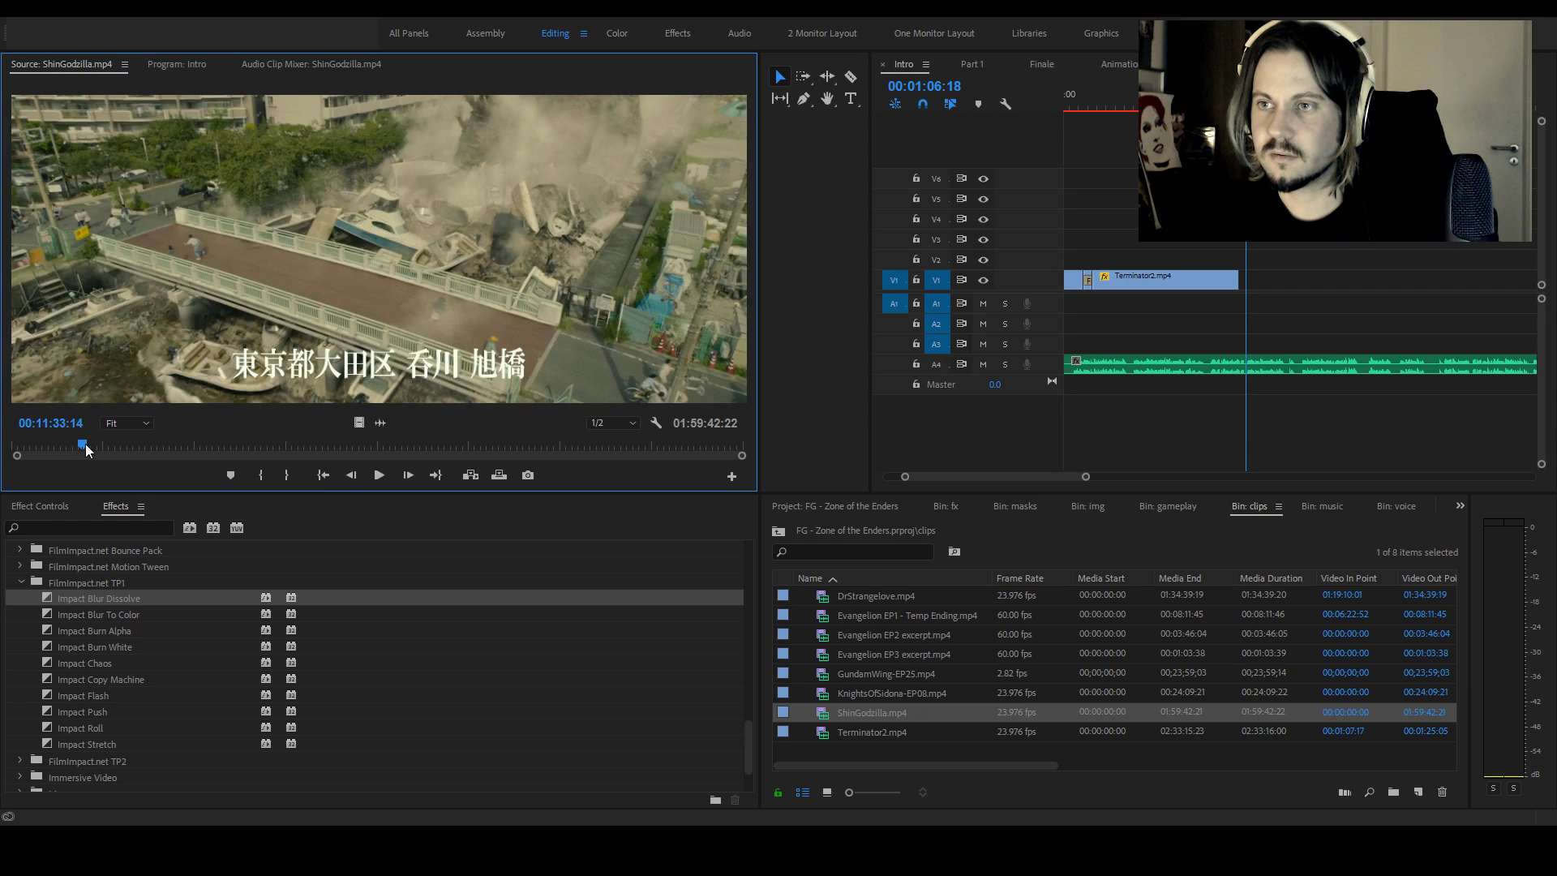
mouse_move(89, 445)
mouse_down()
mouse_move(134, 443)
mouse_move(117, 442)
mouse_up()
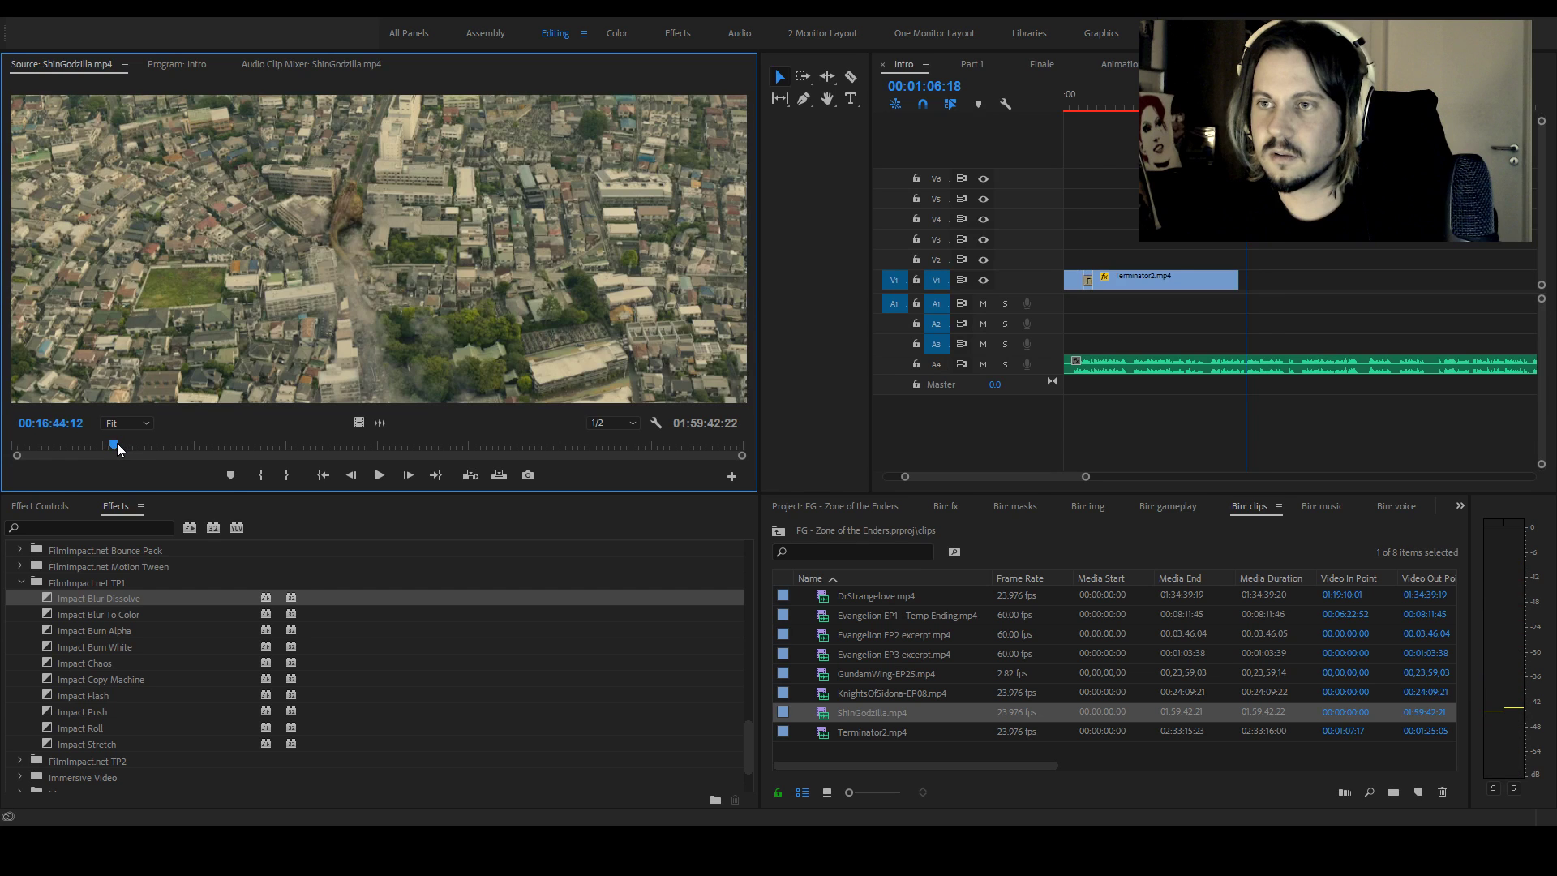
key(space)
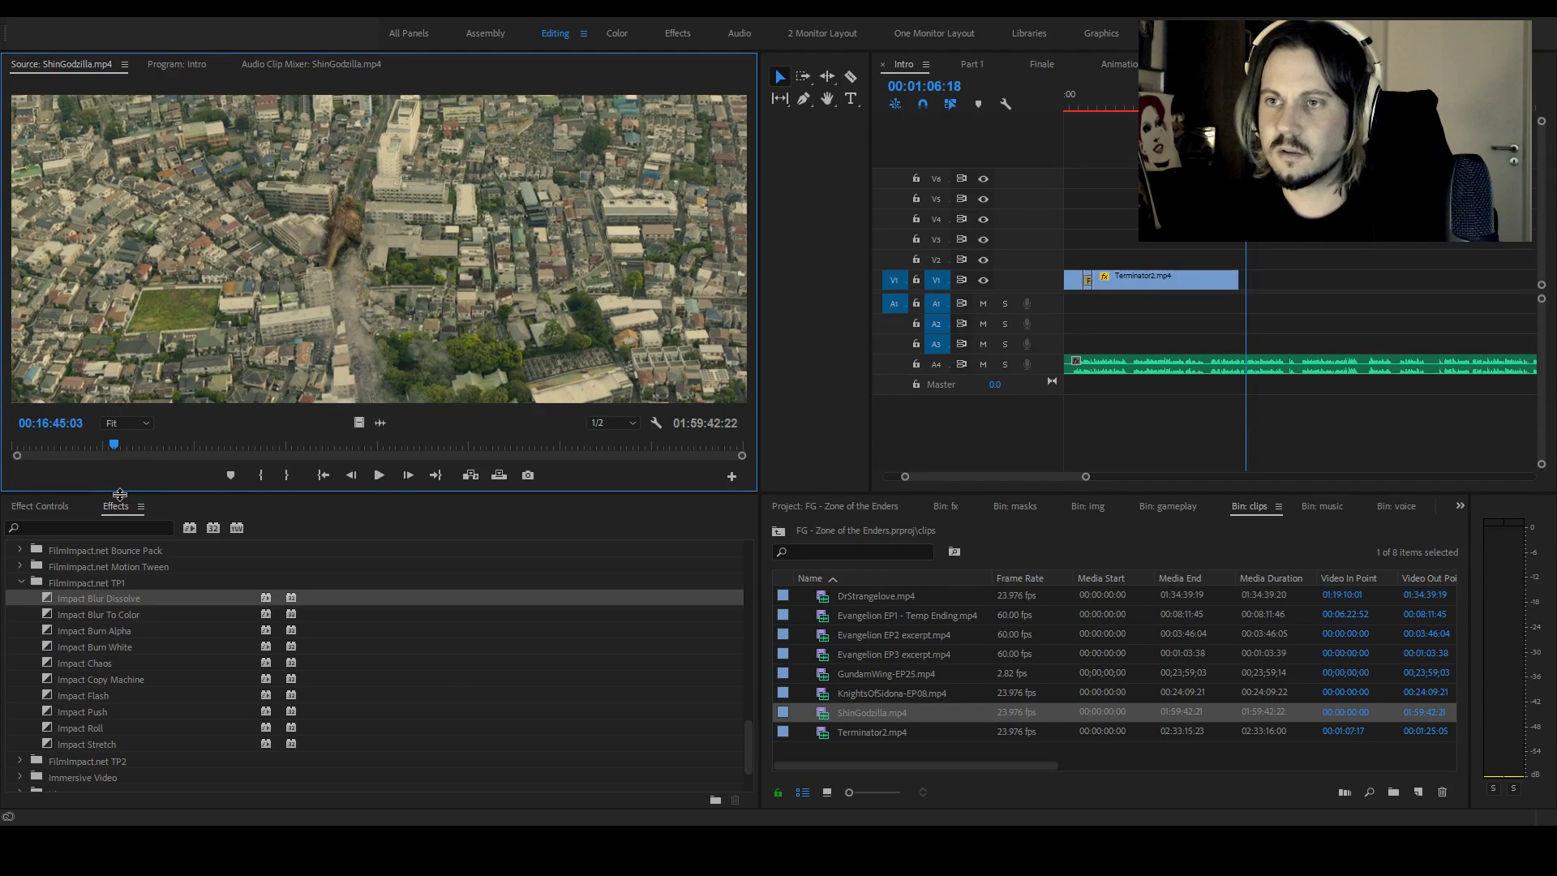
key(j)
key(j)
key(j)
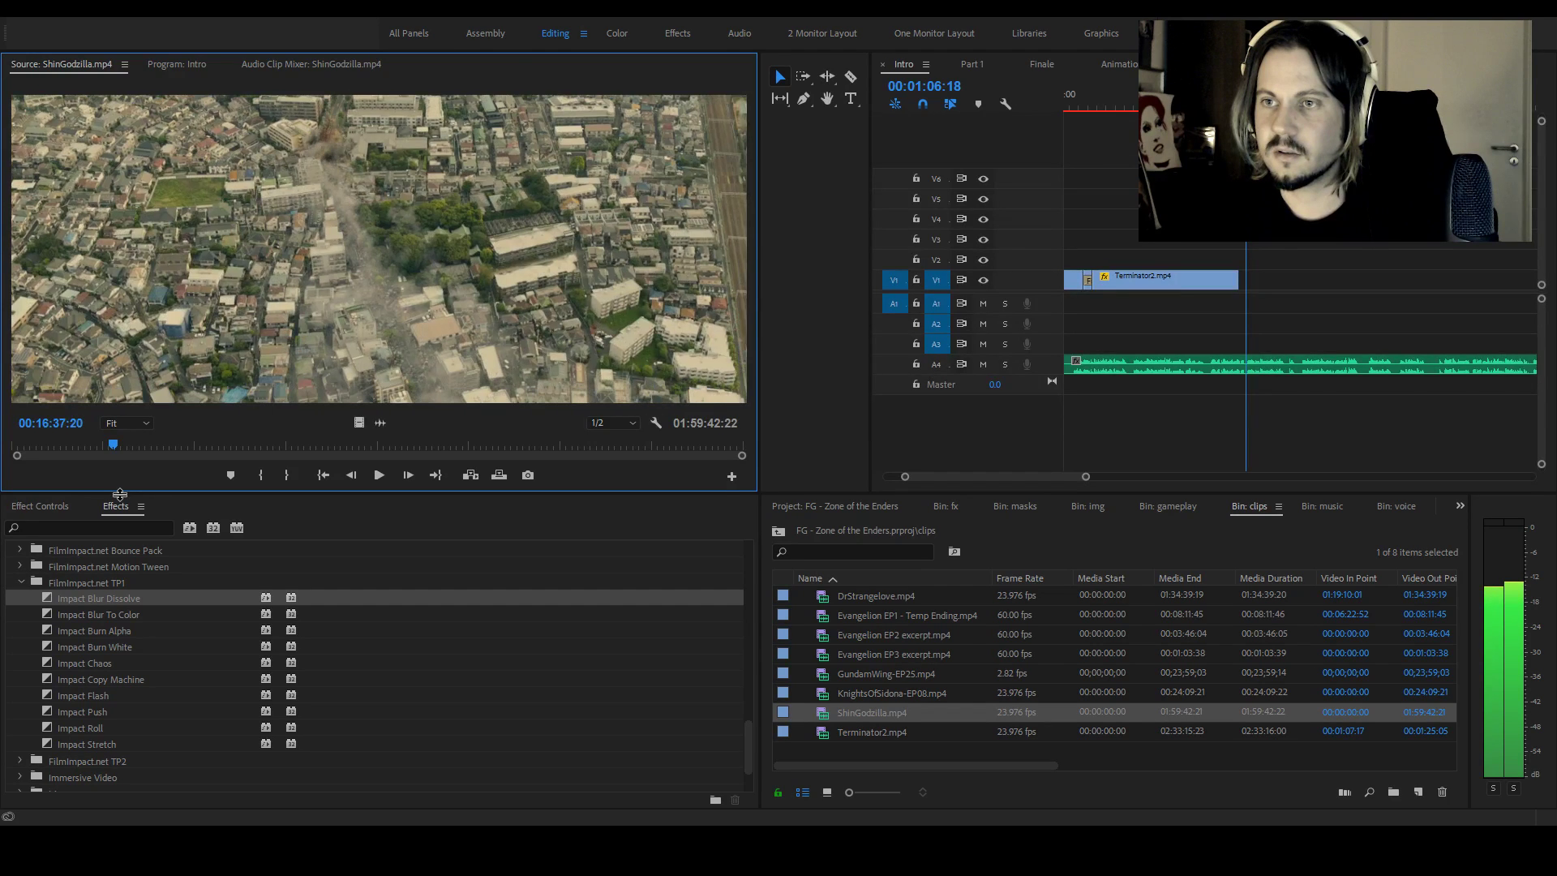
key(l)
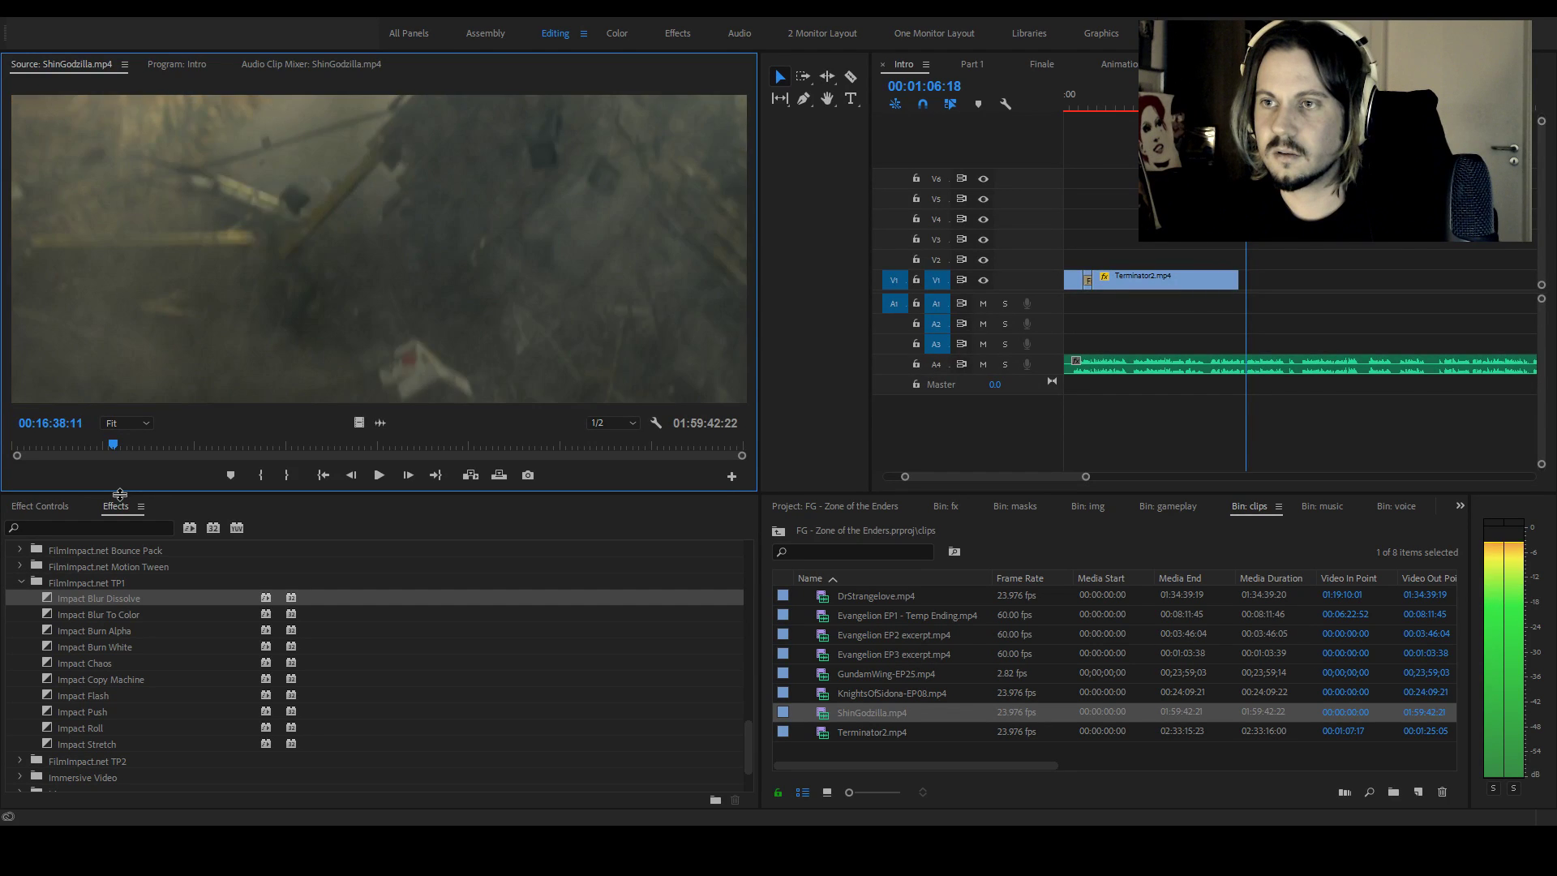
key(j)
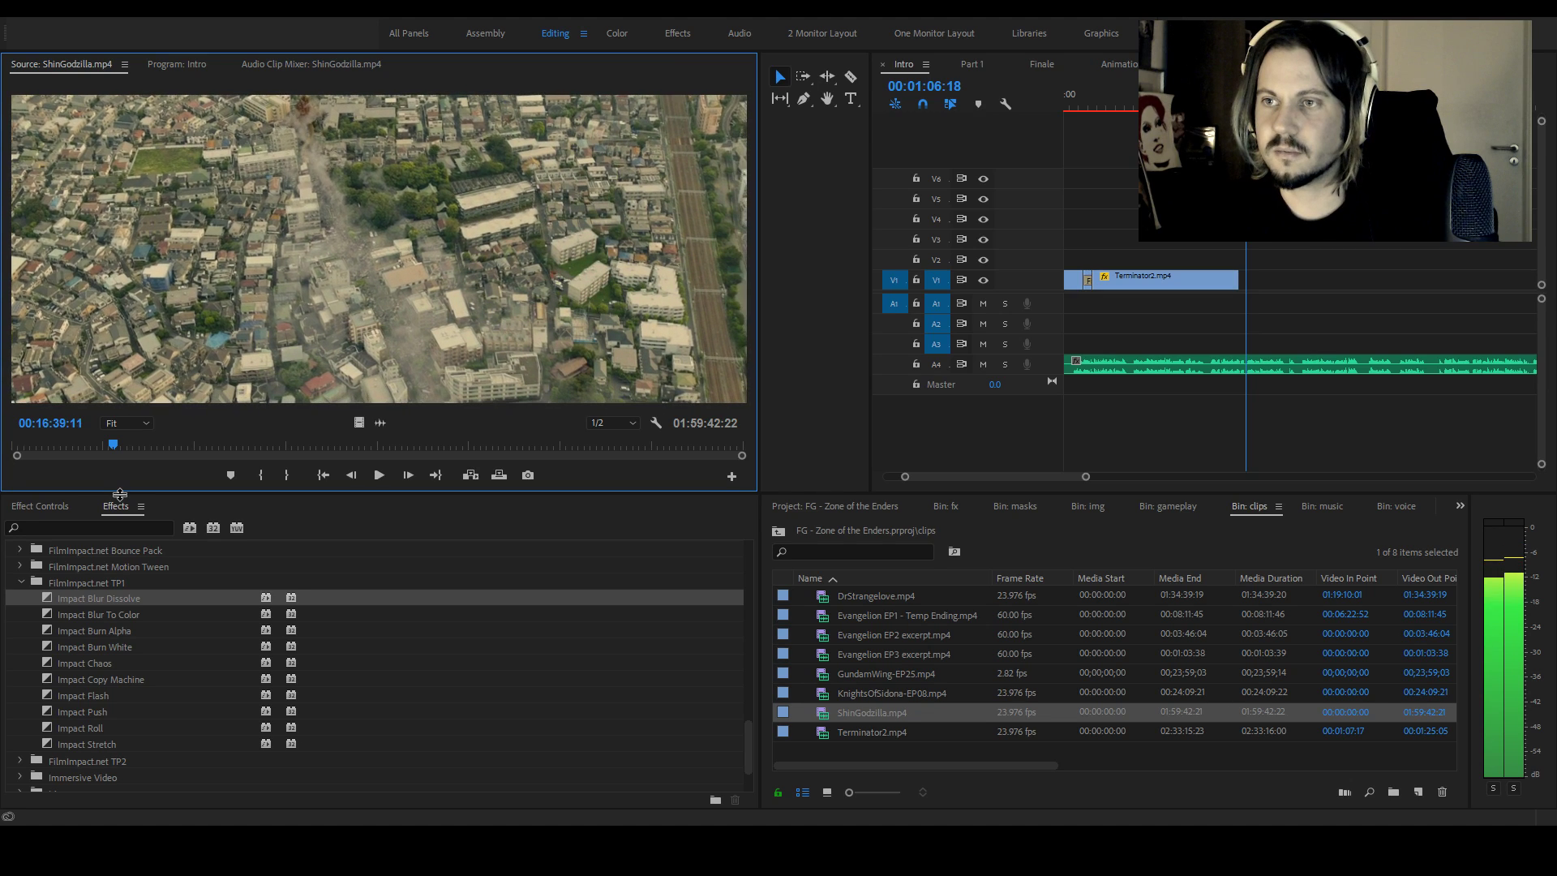
key(l)
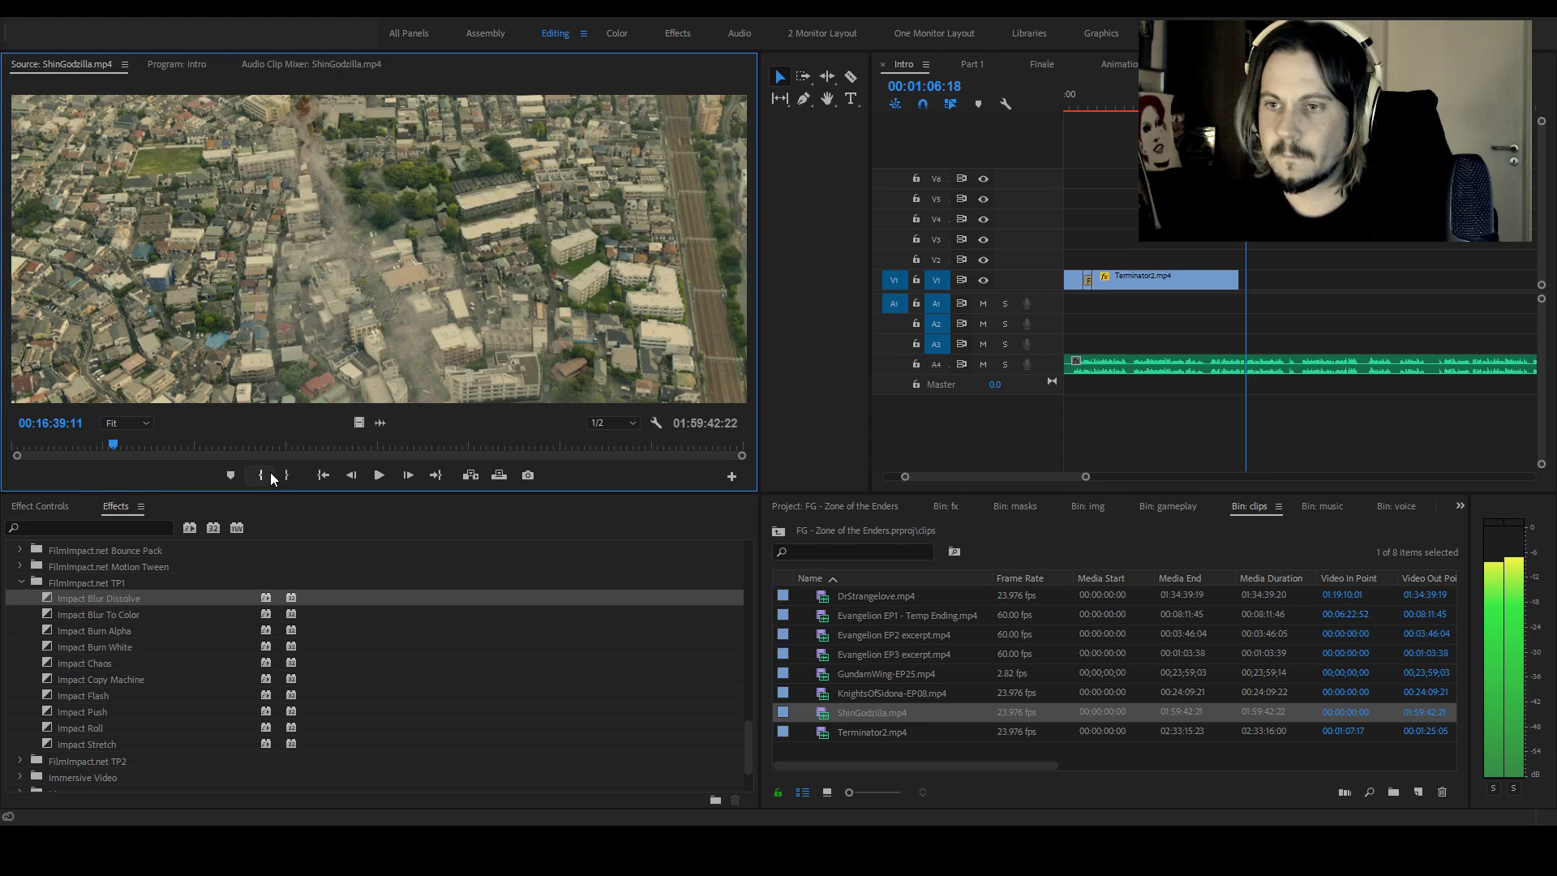
Set the In point of ShinGodzilla.mp4 at 00:27:34:00 and place its video alone on V1 after the Terminator2.mp4 clip
drag(141, 450, 181, 446)
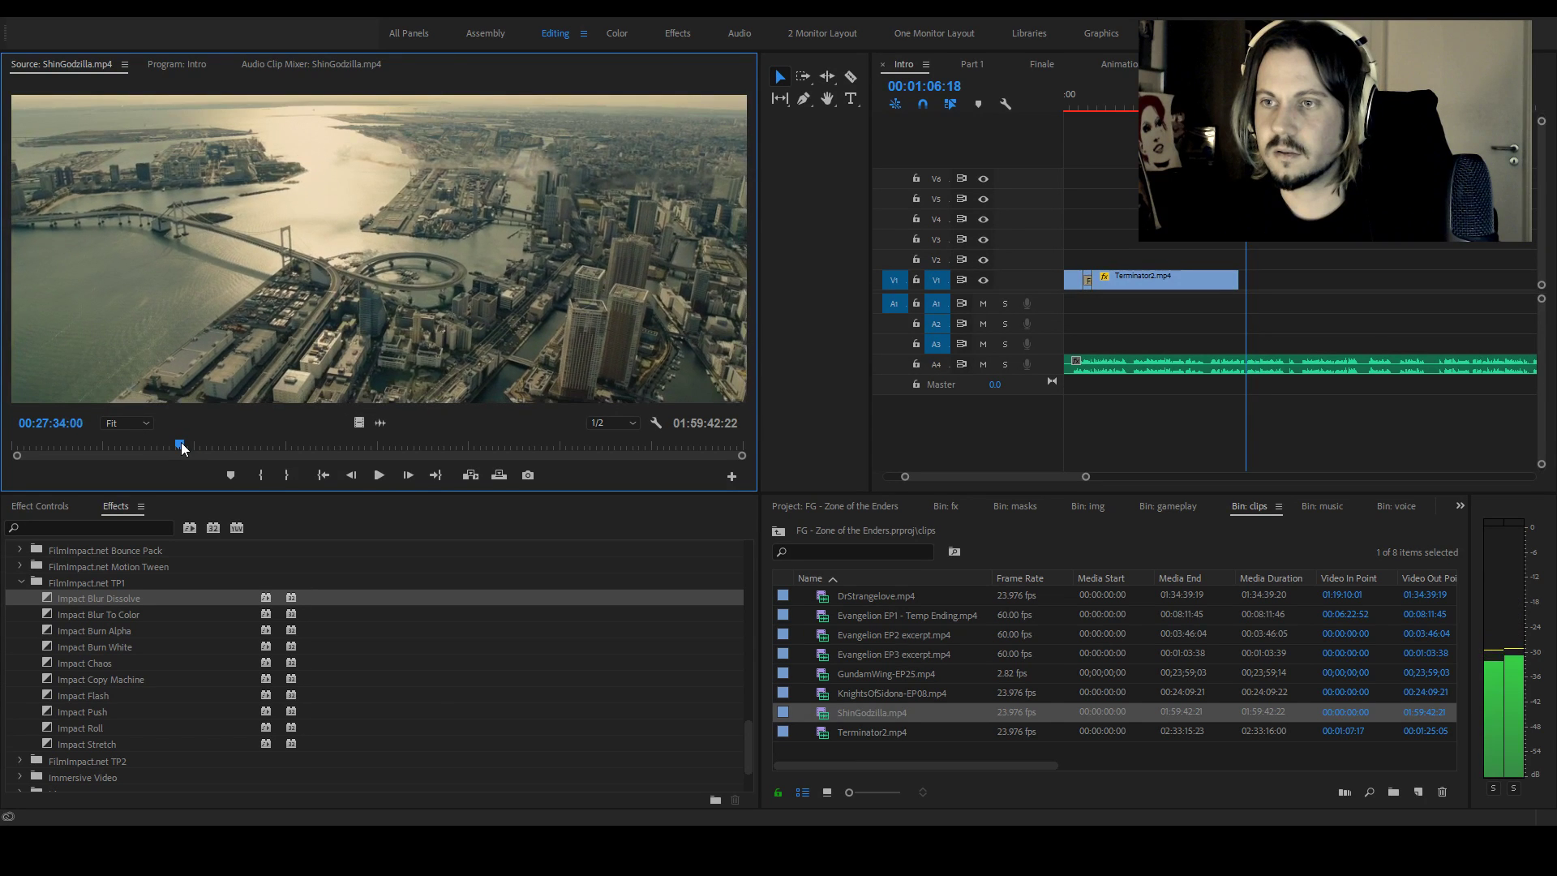
click(260, 475)
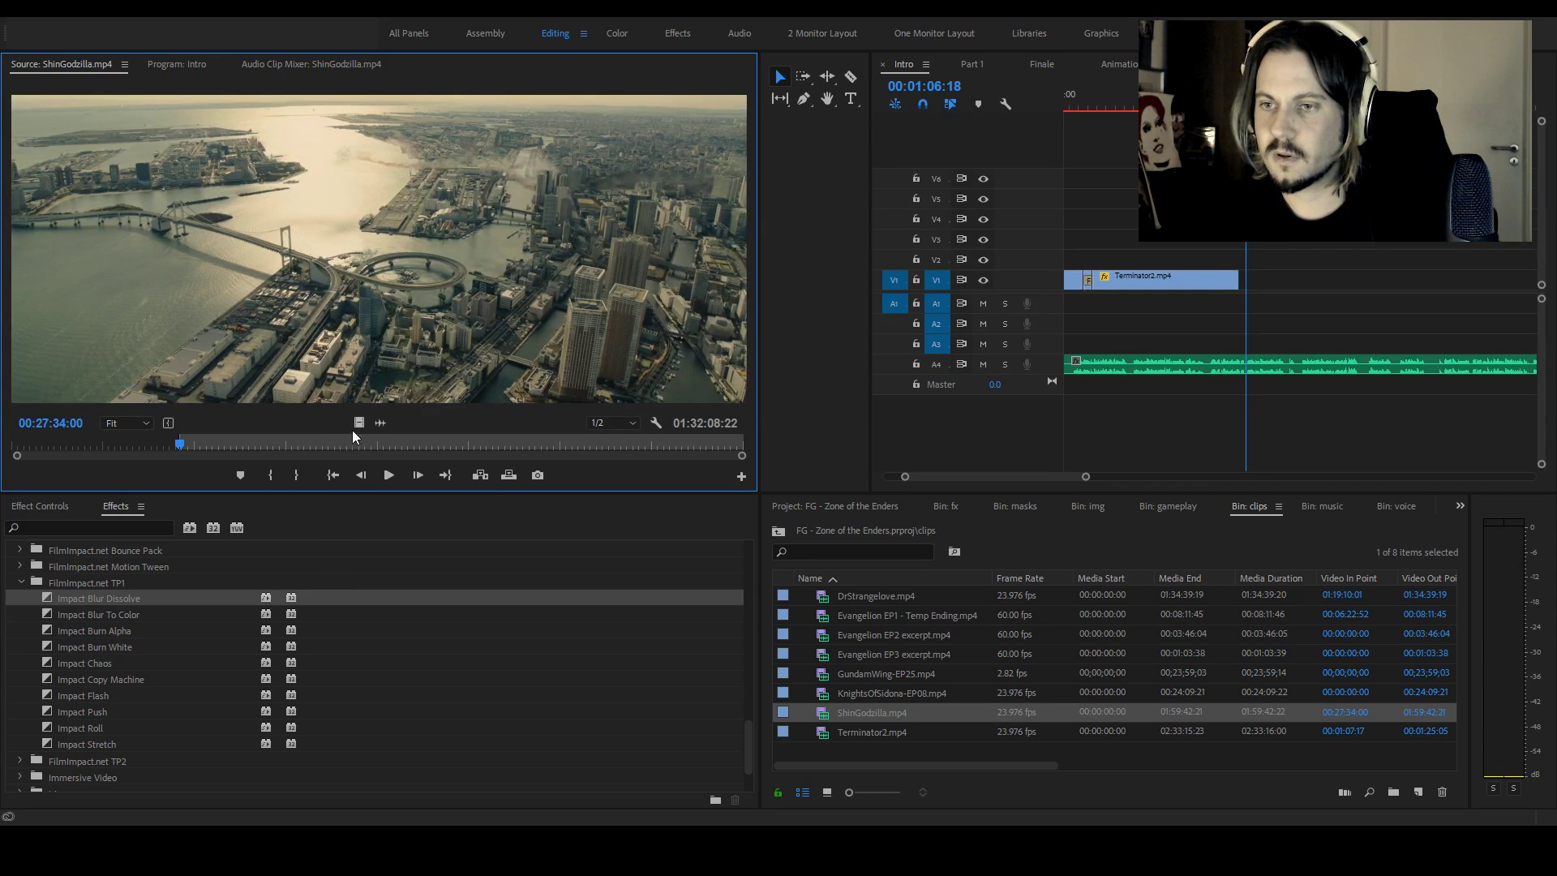
drag(353, 426, 1251, 283)
drag(1019, 476, 1082, 476)
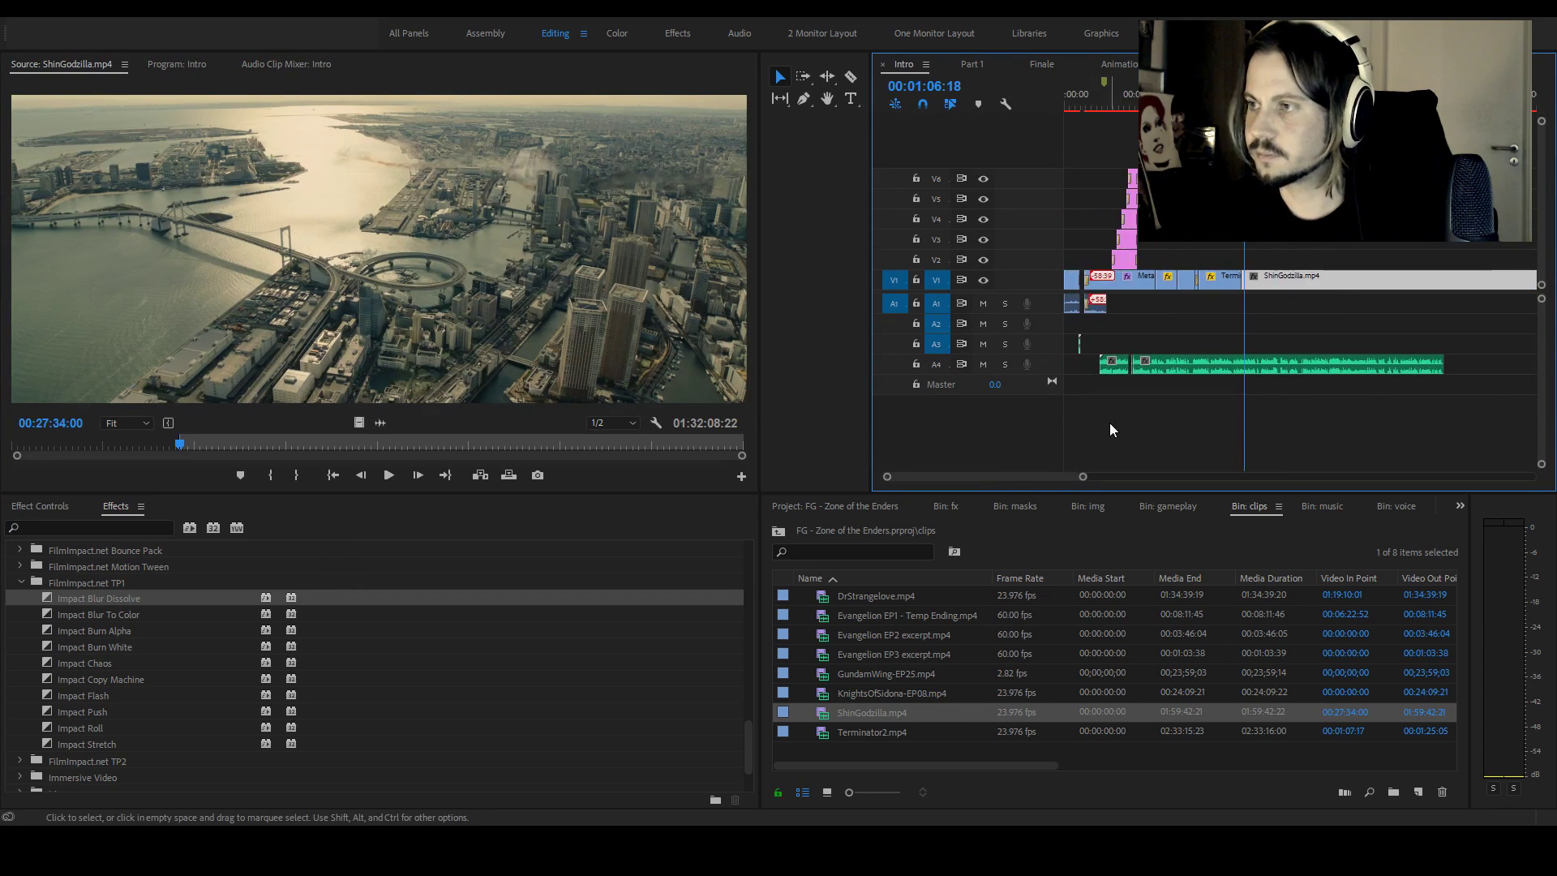
Play the new ShinGodzilla.mp4 clip in the sequence and split it at 00:01:13:15 in the night city shot
key(space)
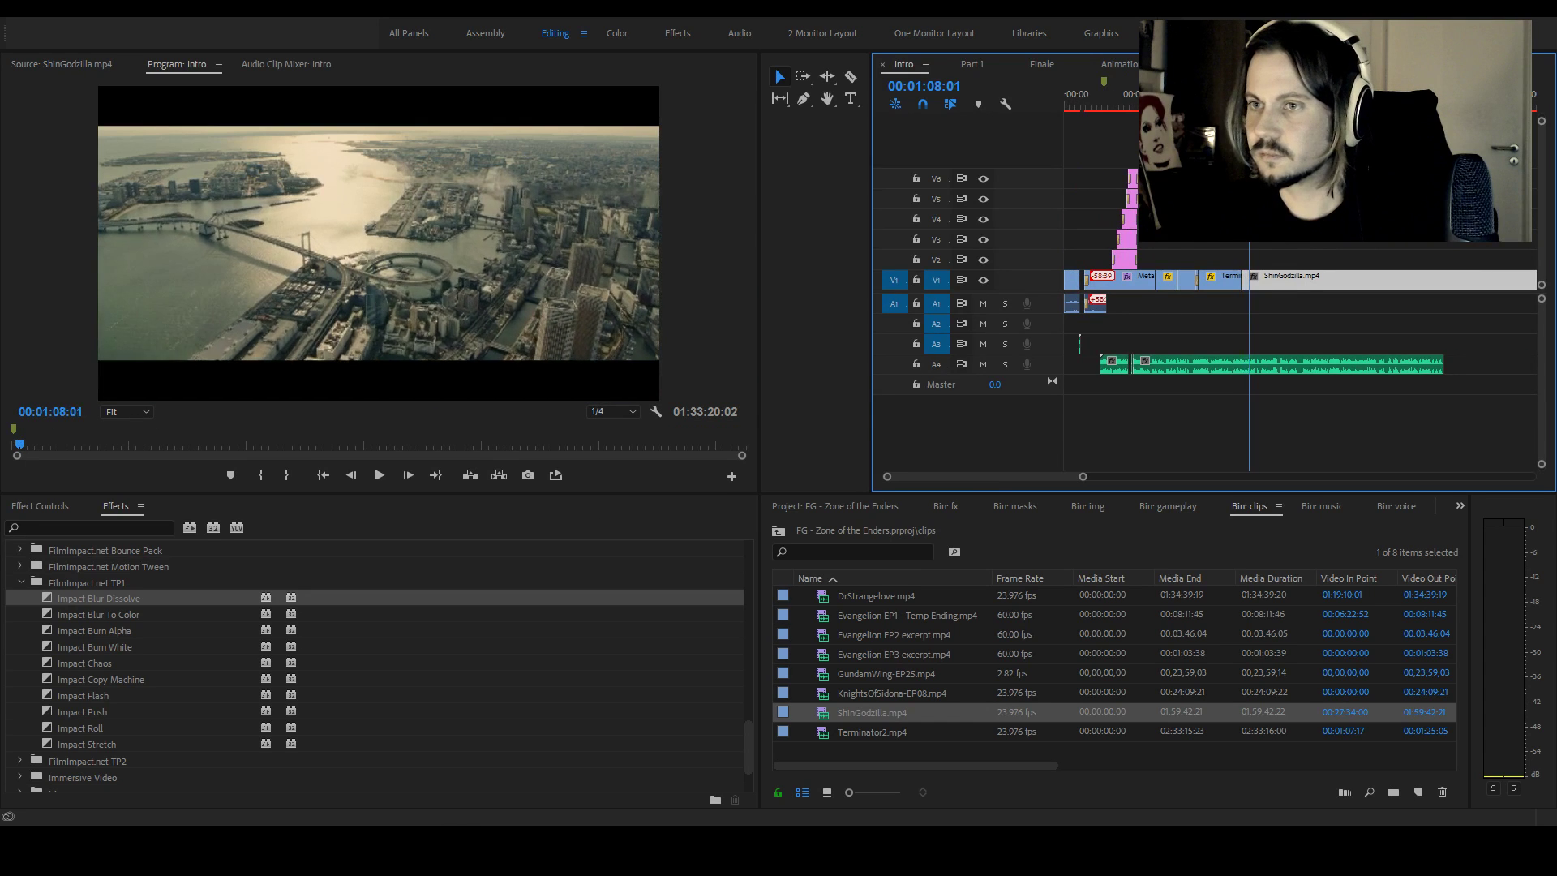
key(Up)
key(space)
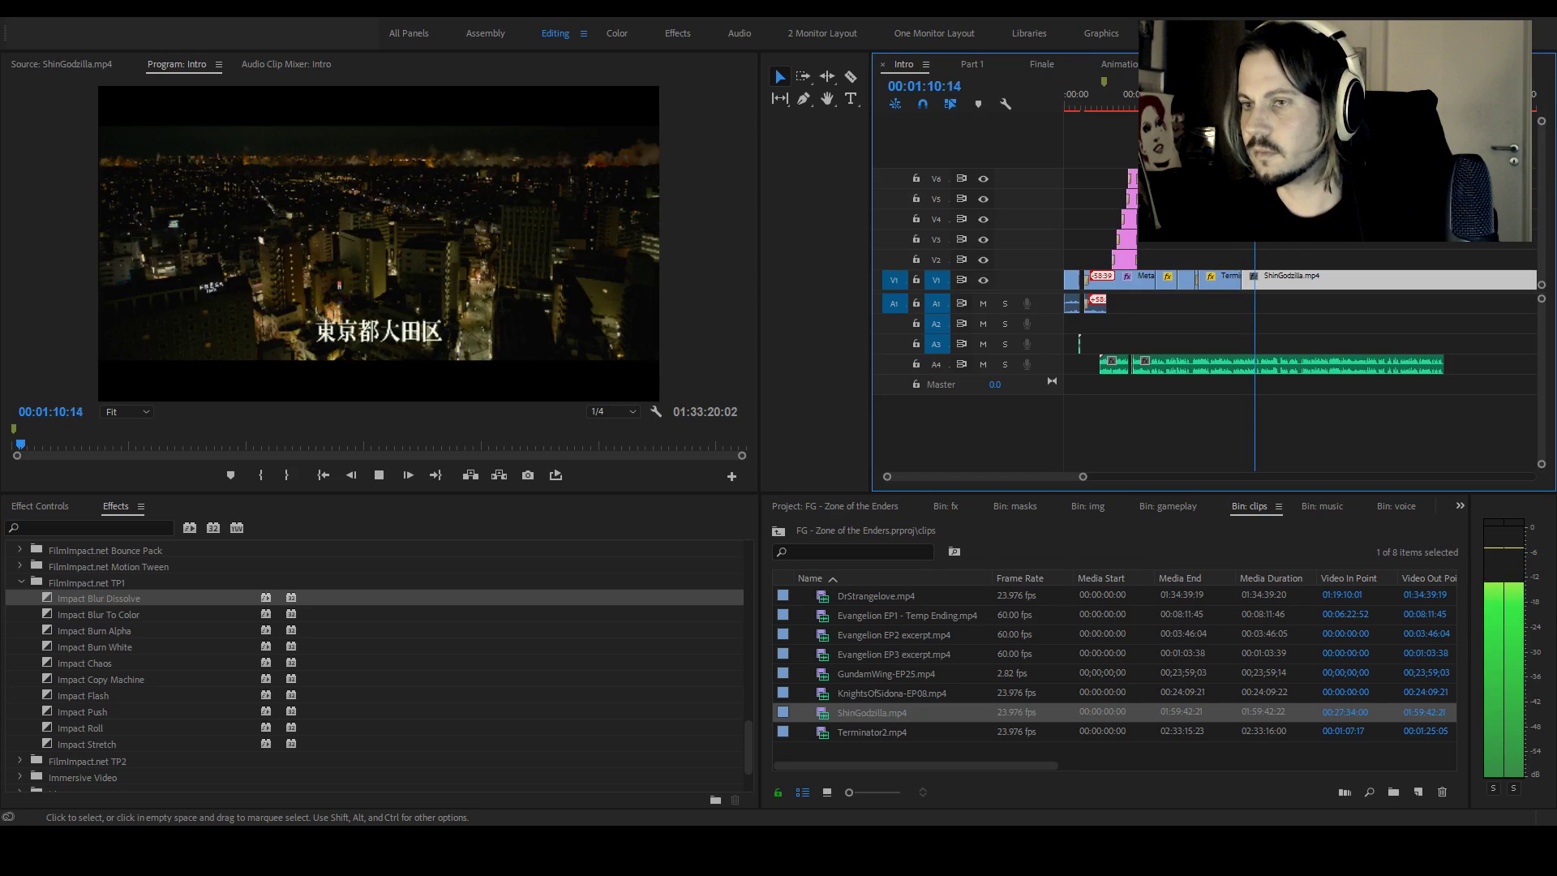
key(space)
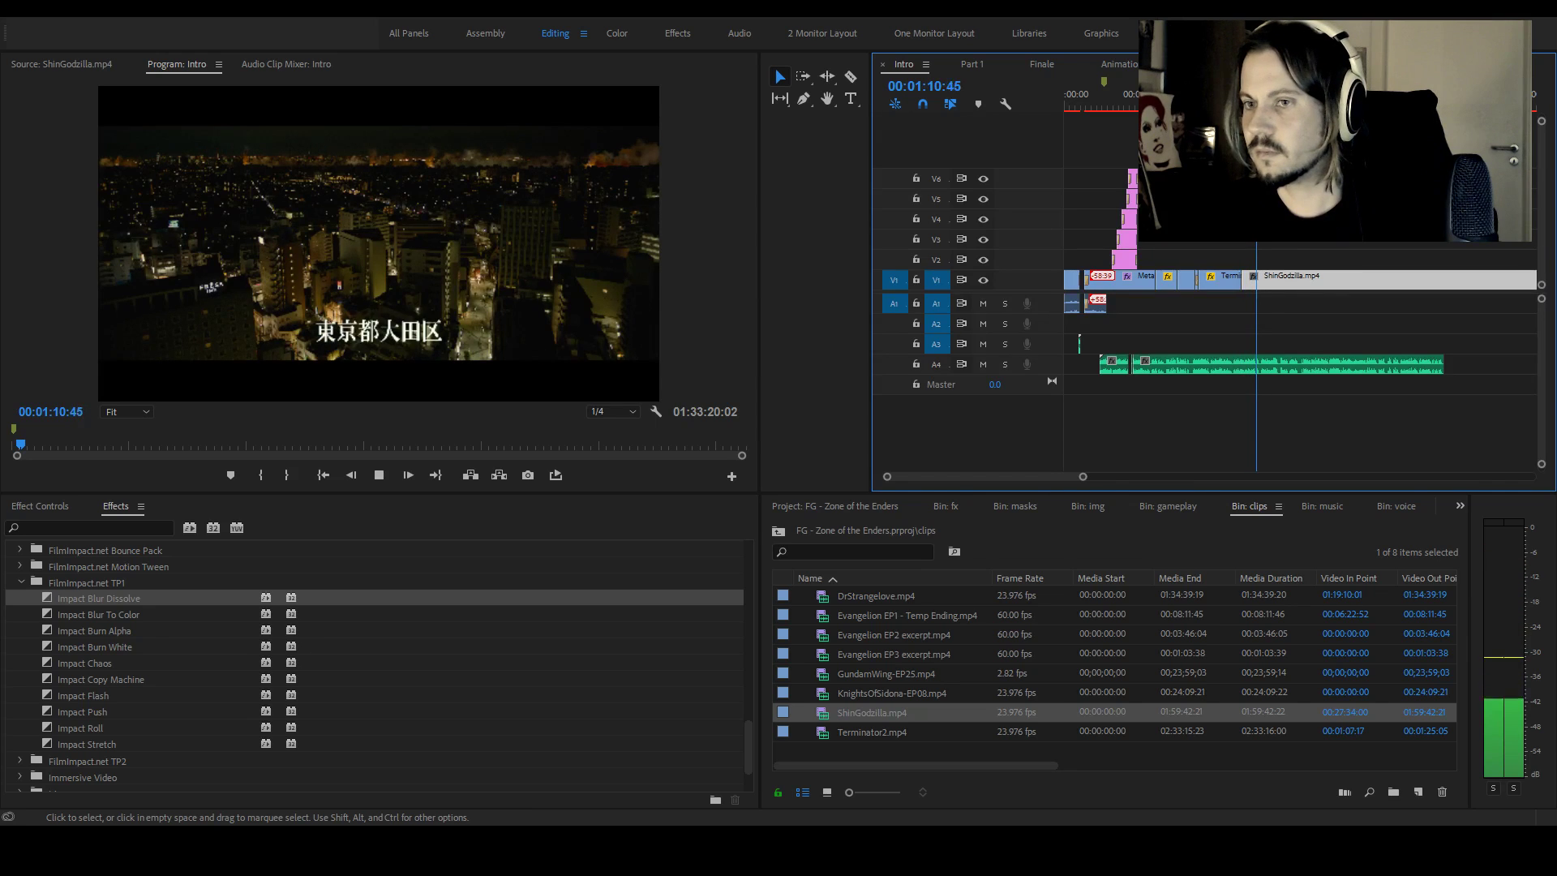
key(space)
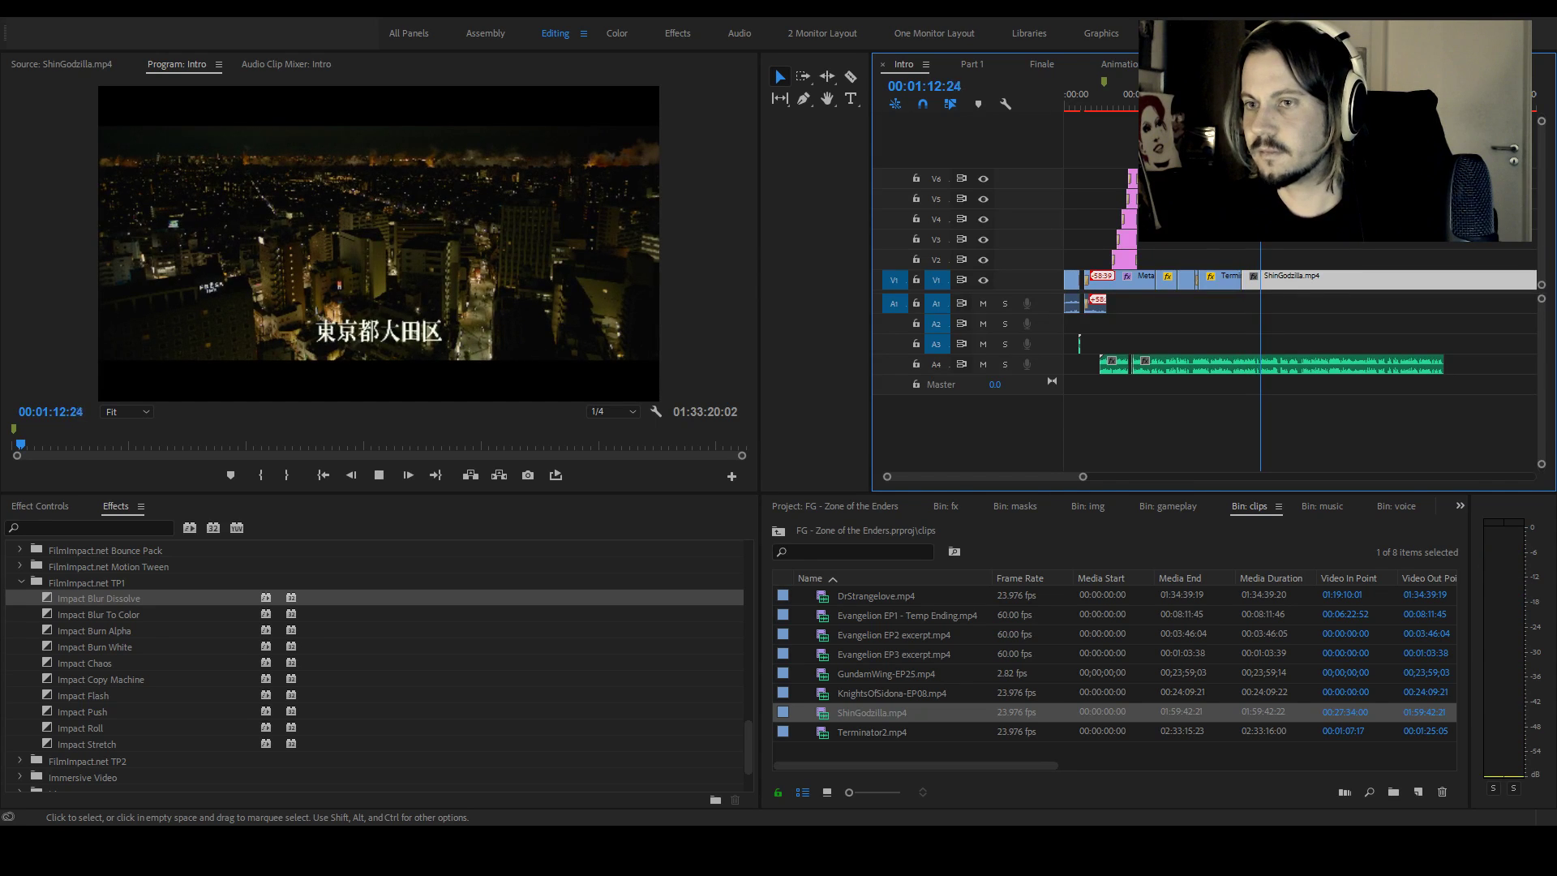
key(space)
key(ctrl+k)
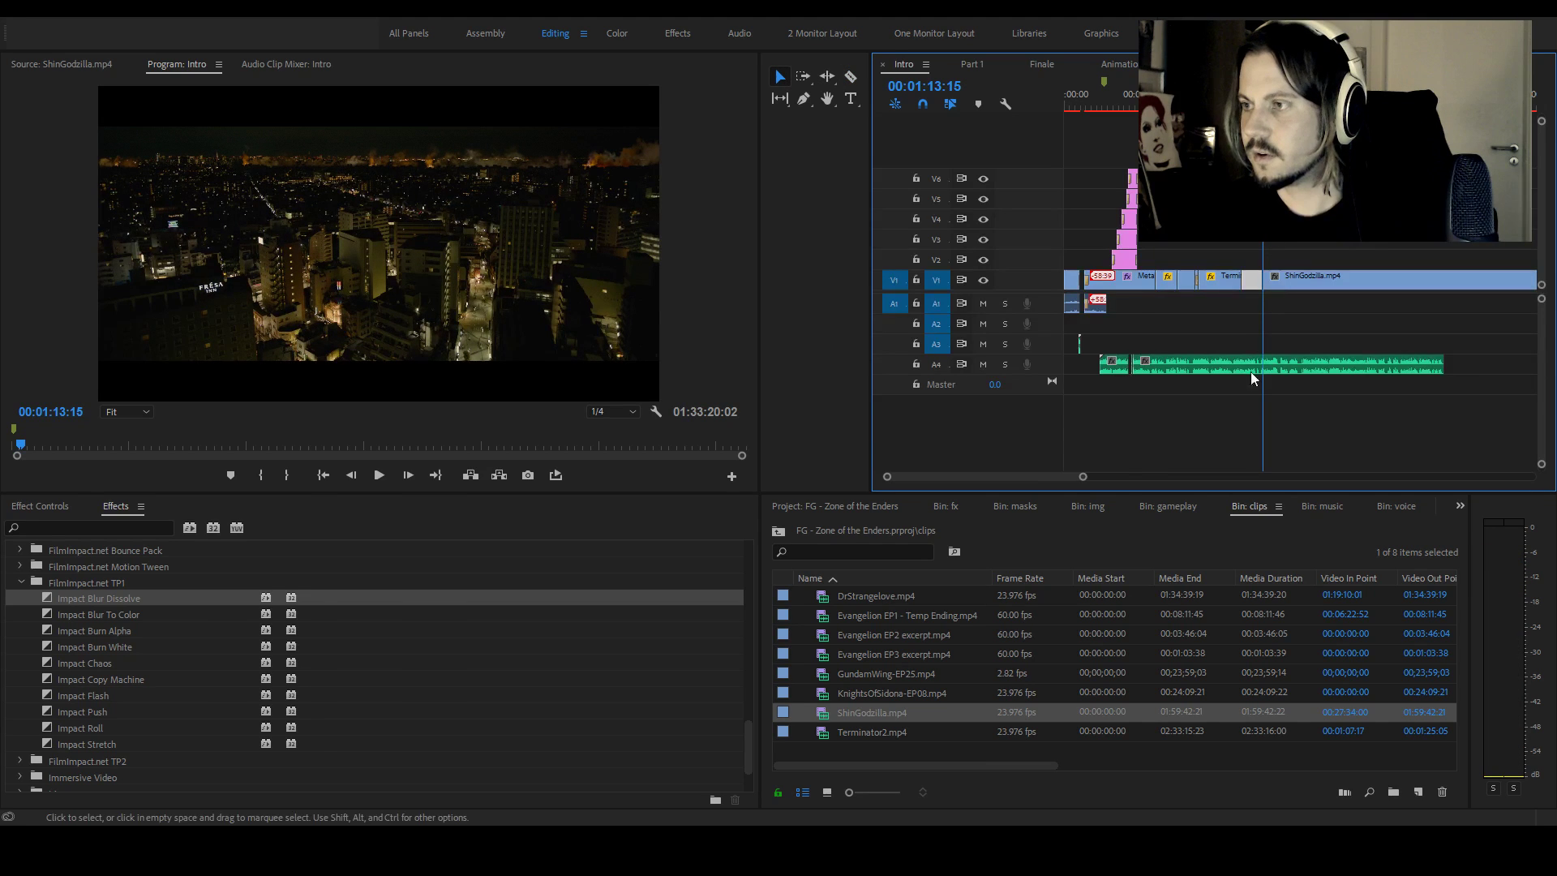
Split the aerial bay shot near 00:01:09:43 and move the night city part up to that cut, overwriting the footage between
scroll(1064, 475, up, 3)
click(1213, 96)
key(space)
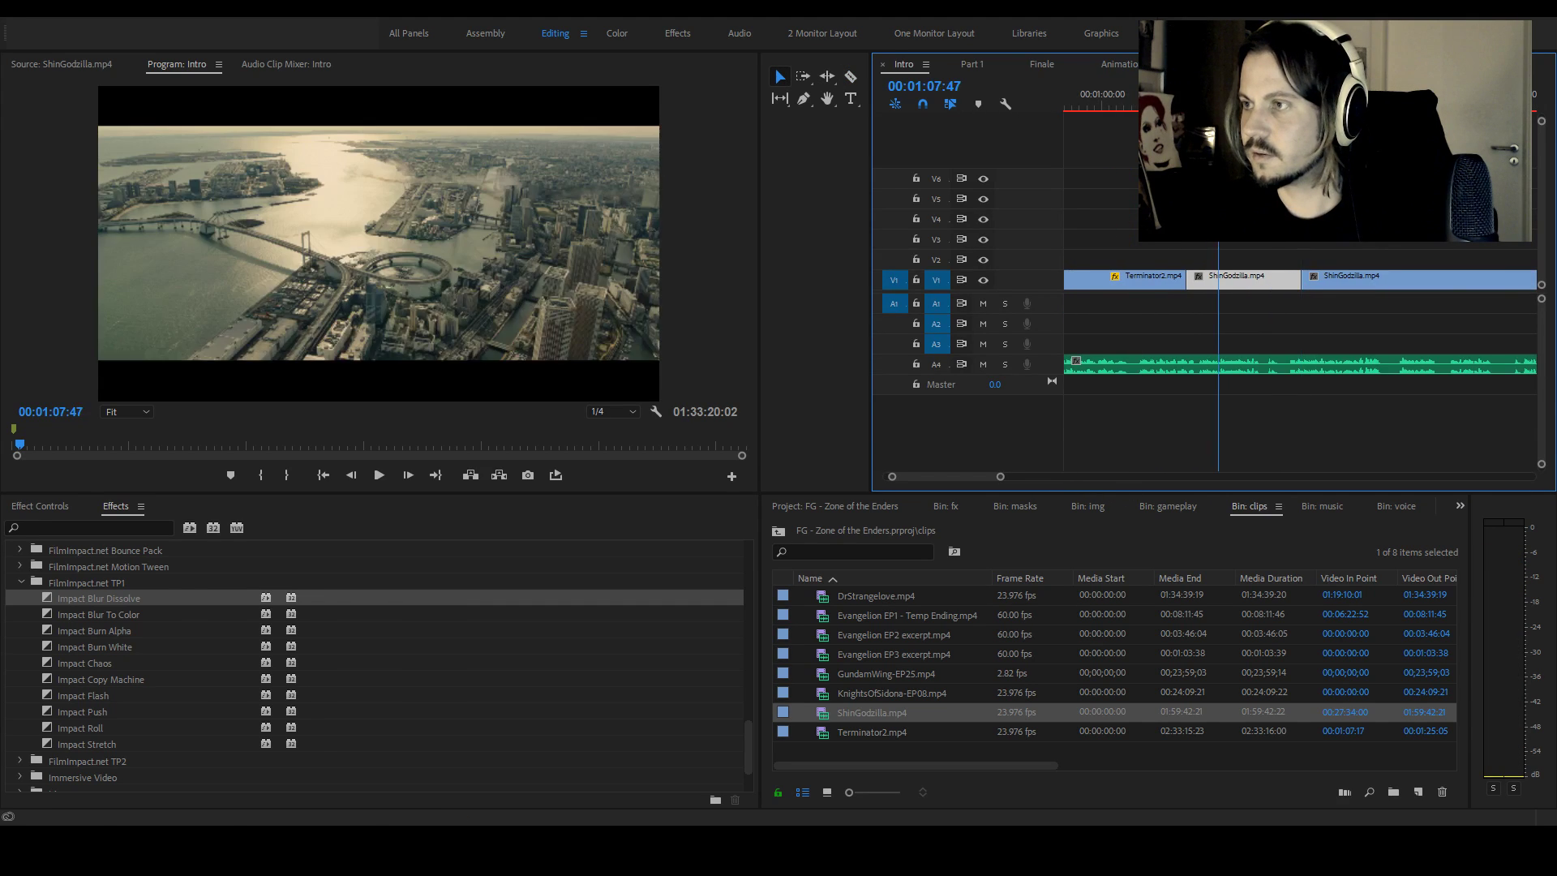
key(space)
key(c)
click(1259, 280)
key(v)
drag(1333, 275, 1277, 284)
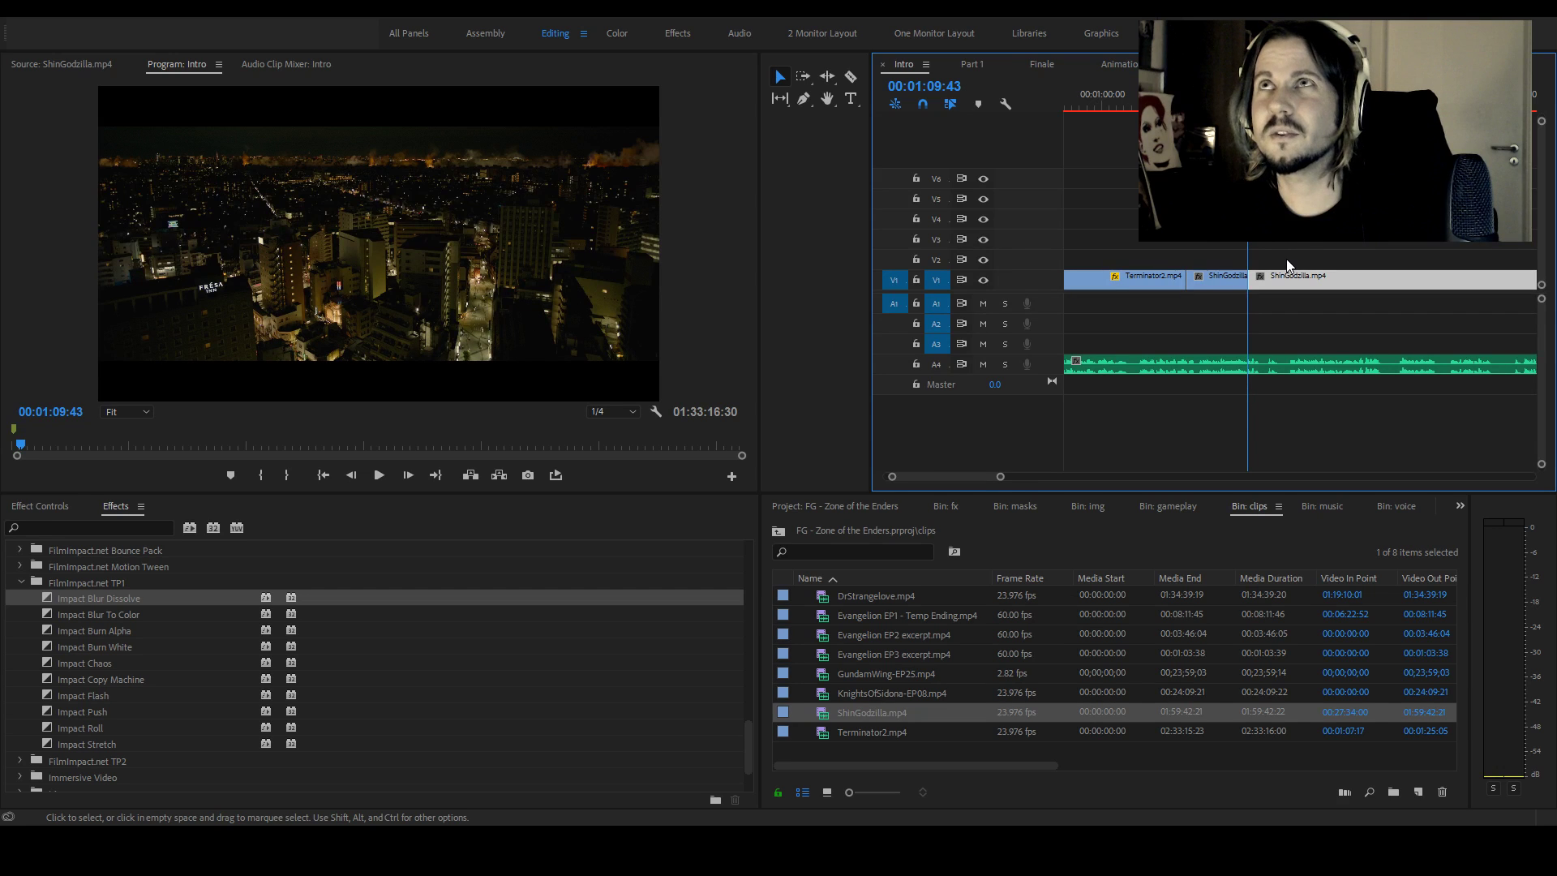
Return to the start of the first ShinGodzilla.mp4 clip and widen the timeline panel at the Program monitor's expense
key(Up)
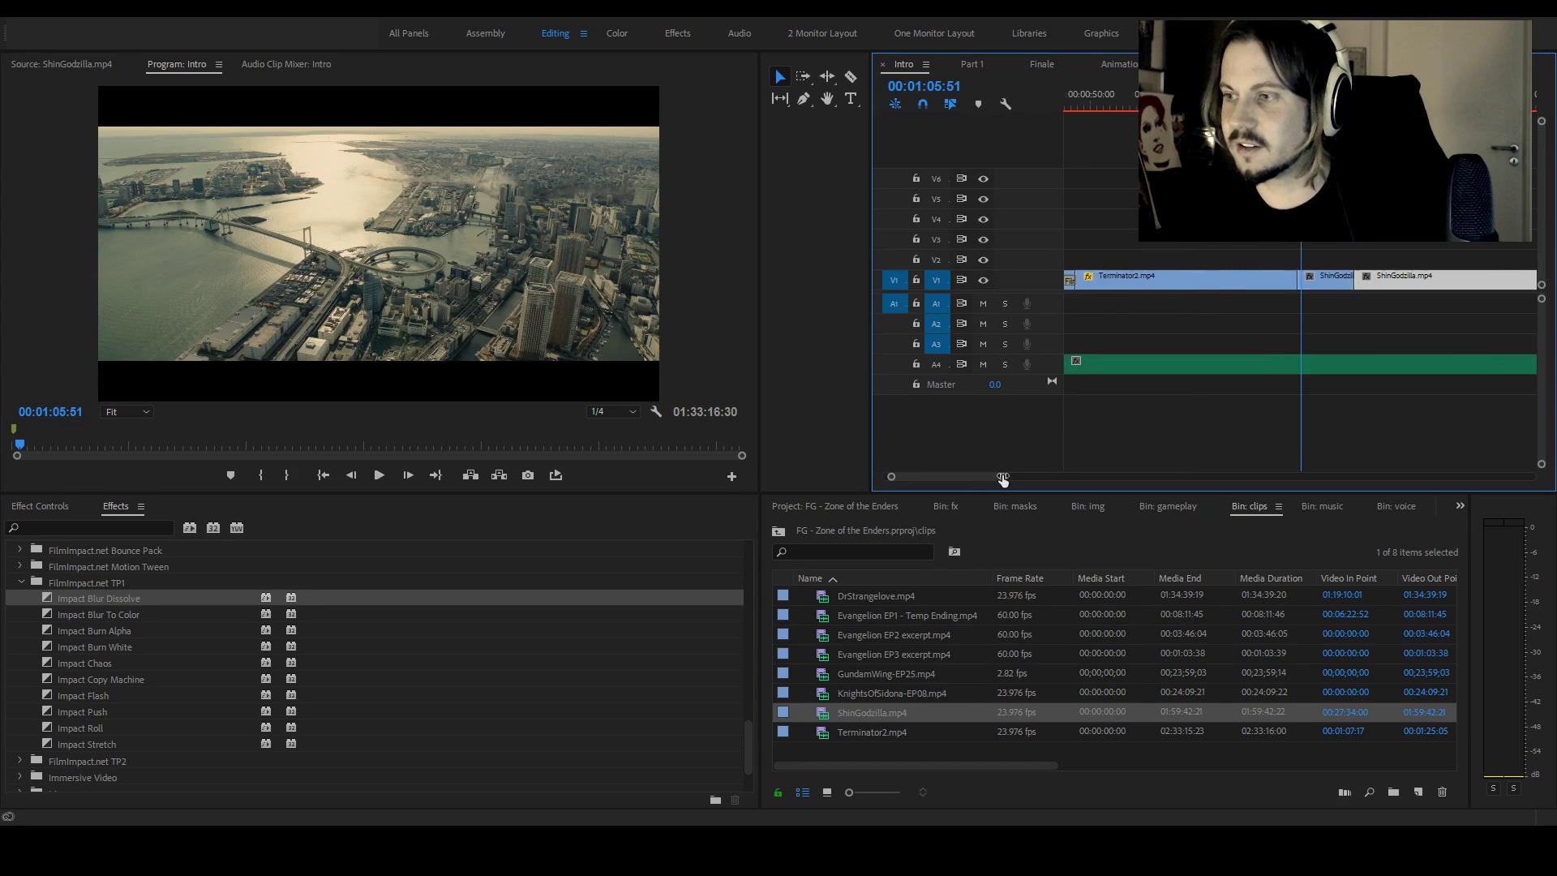
scroll(1003, 476, down, 1)
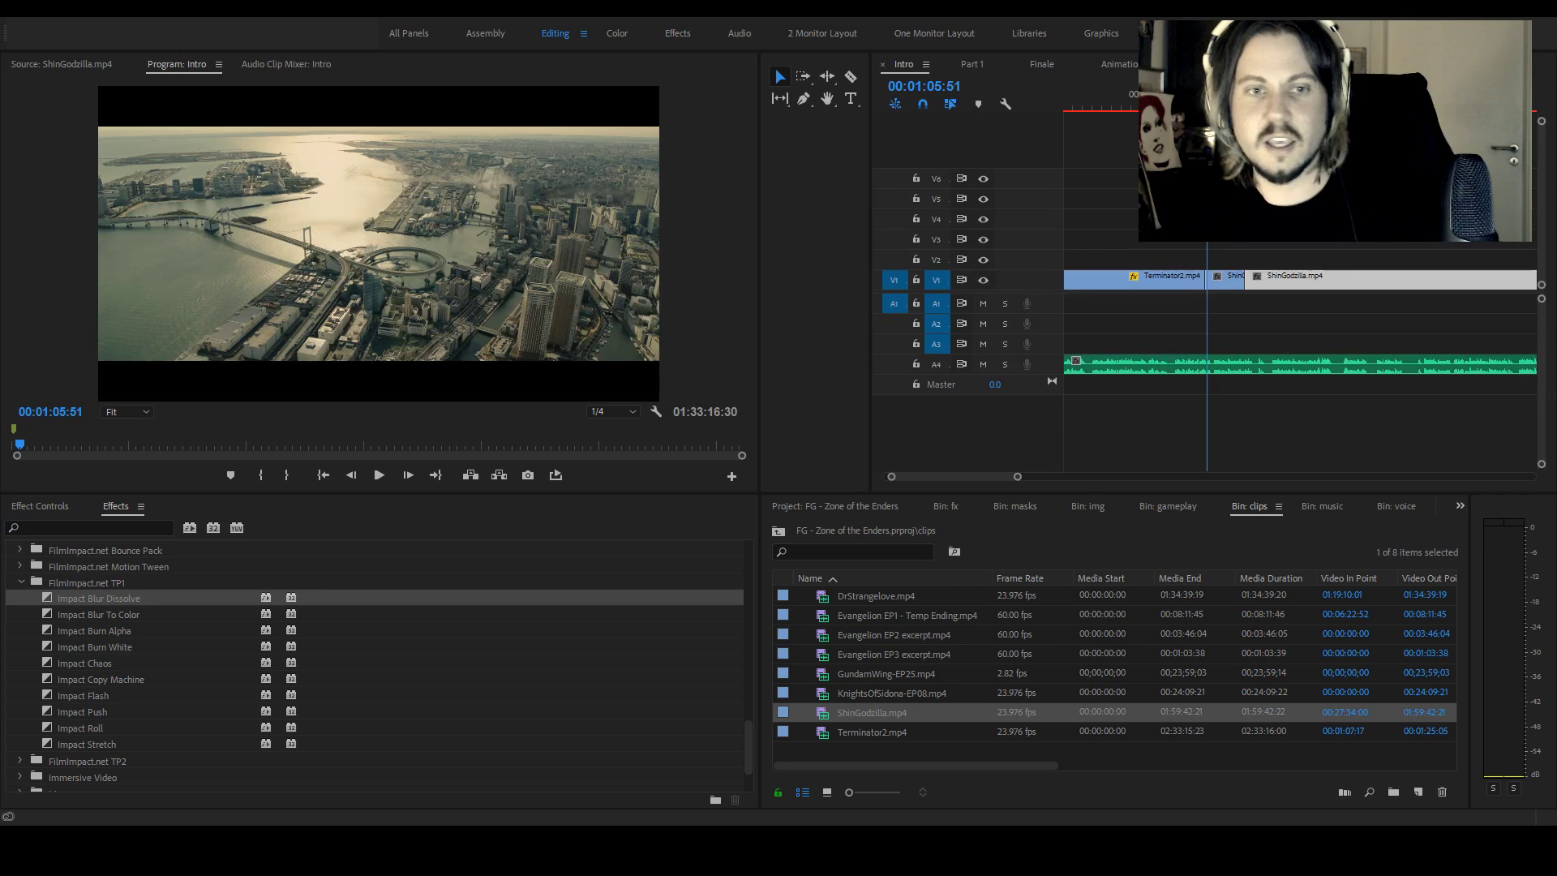
key(alt+Tab)
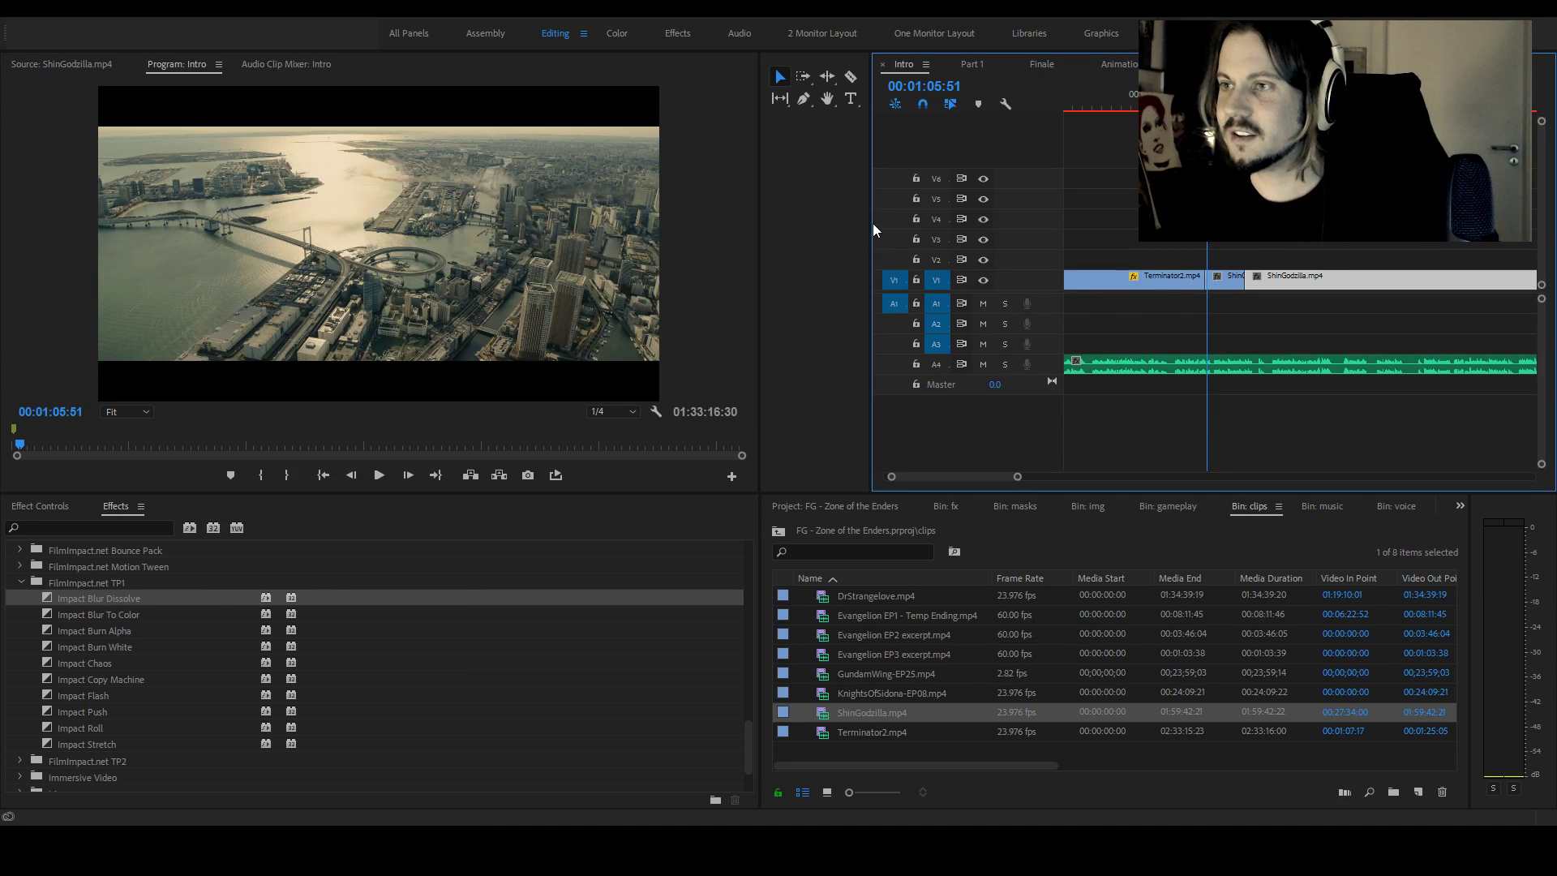
drag(868, 230, 631, 235)
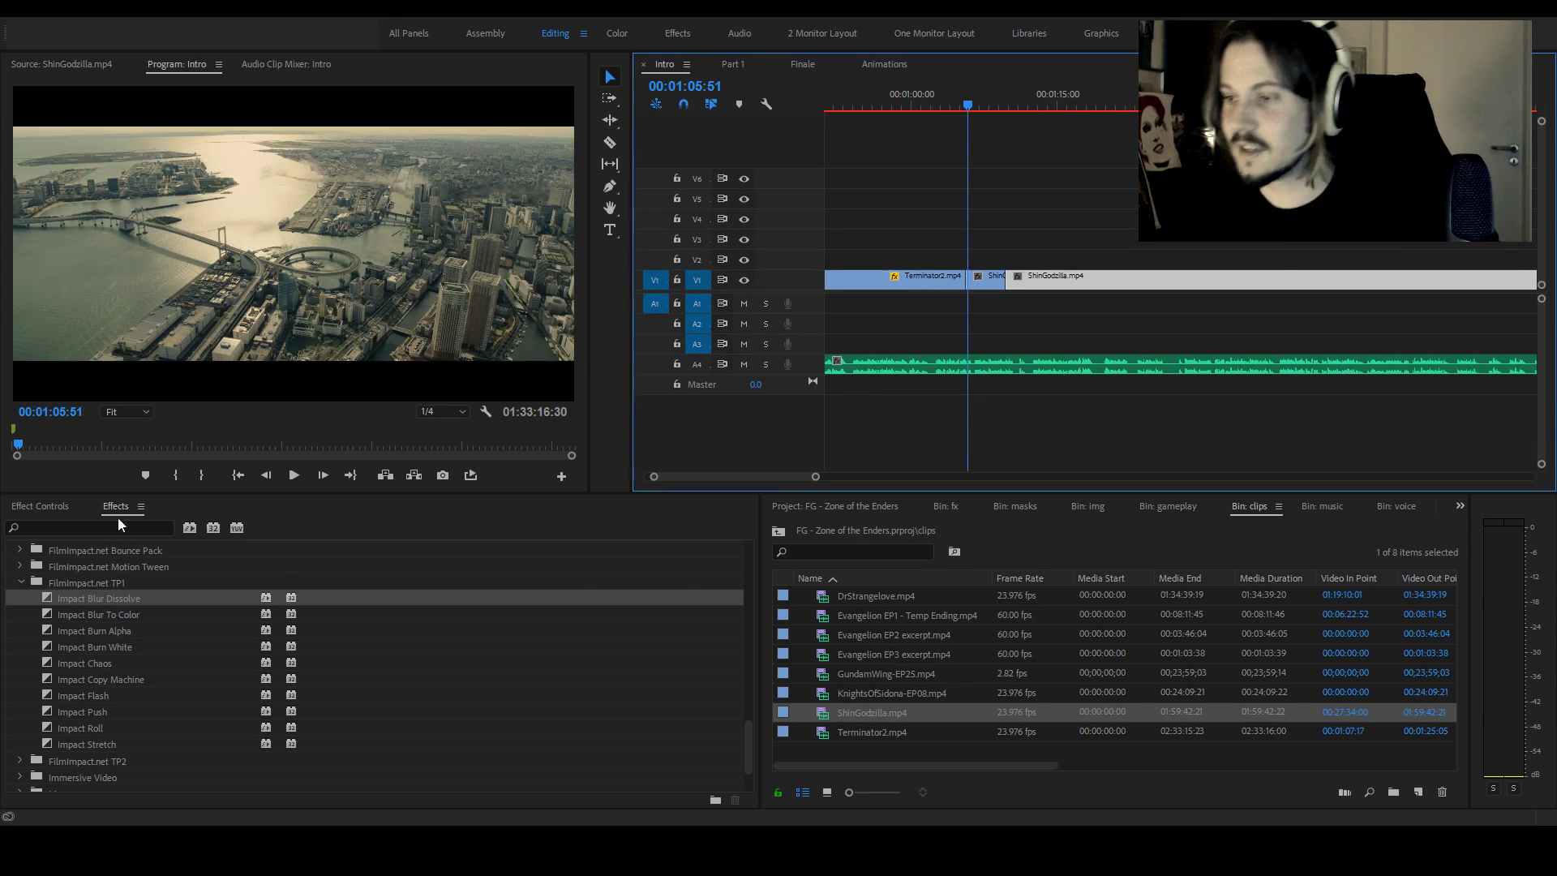
Play across the cut from the aerial bay shot to the night city shot, up to about 00:01:10:38
click(994, 141)
key(space)
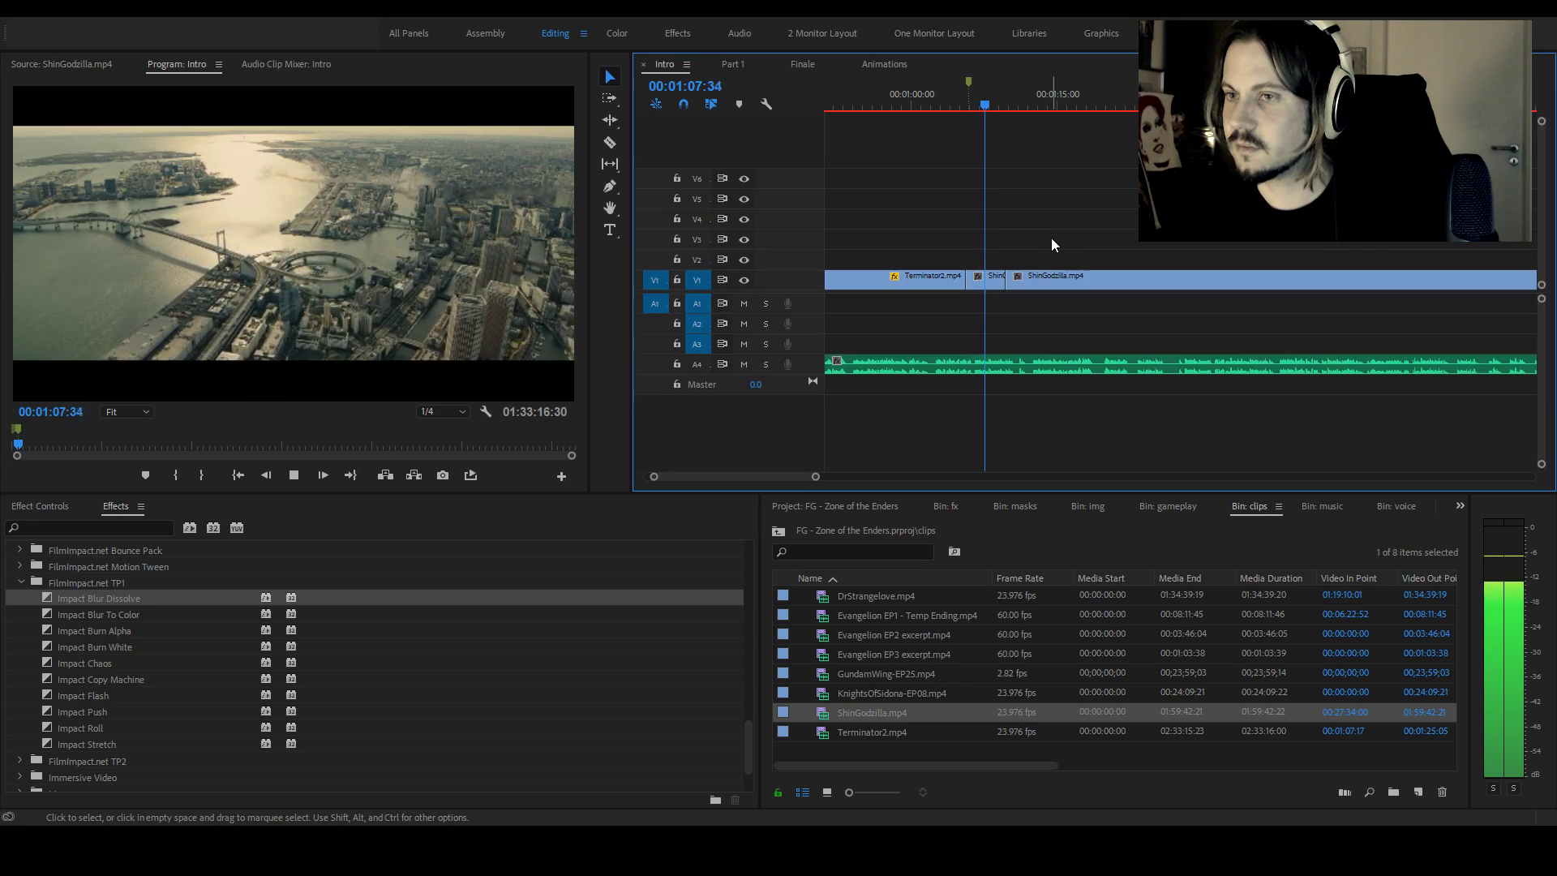
key(space)
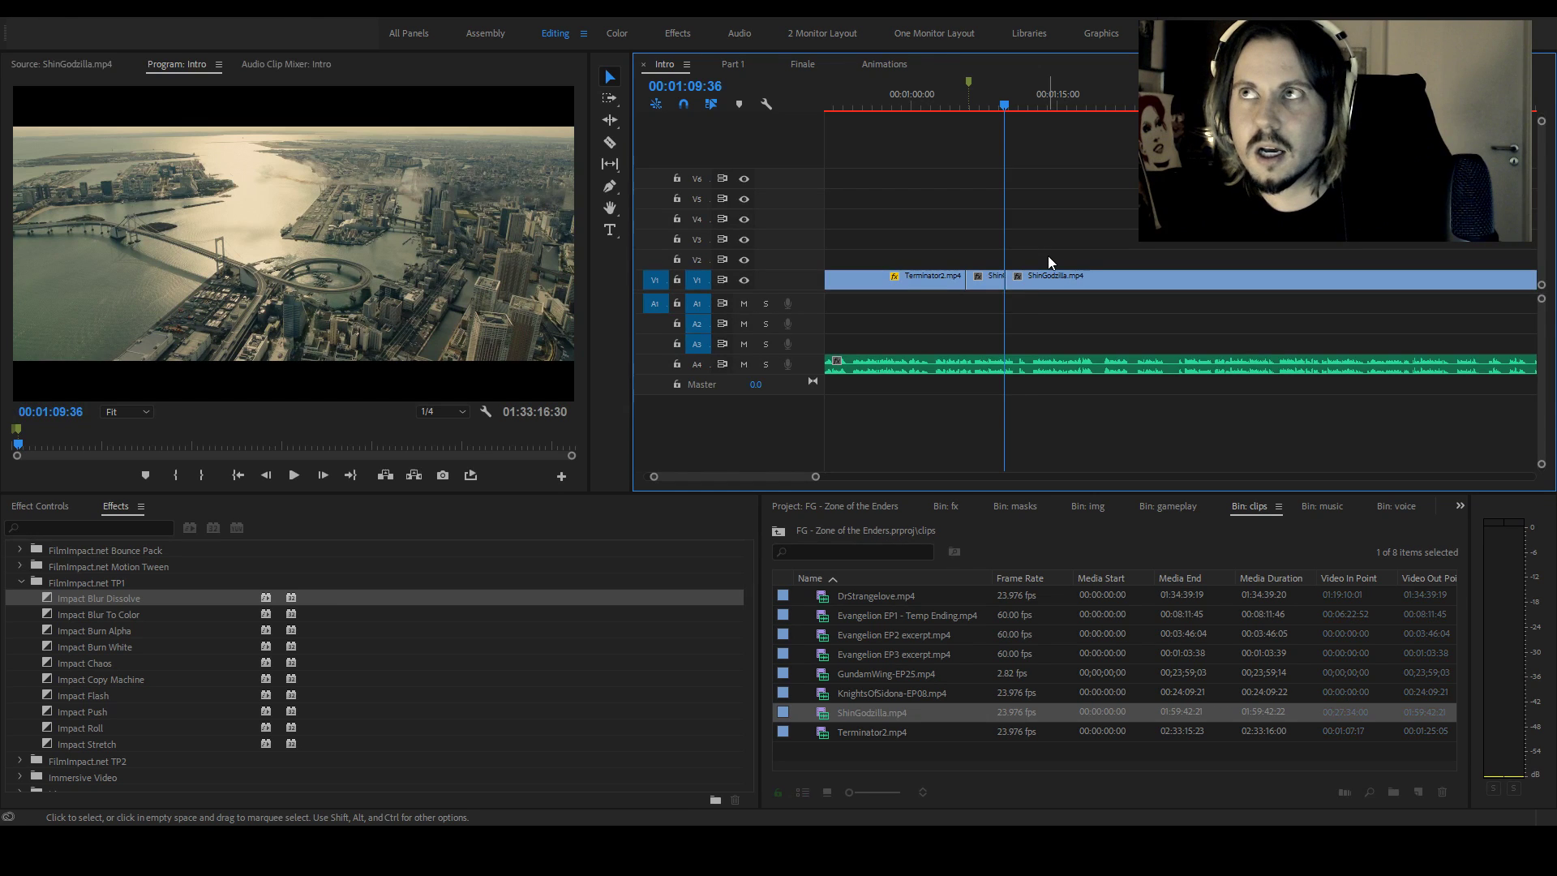
key(space)
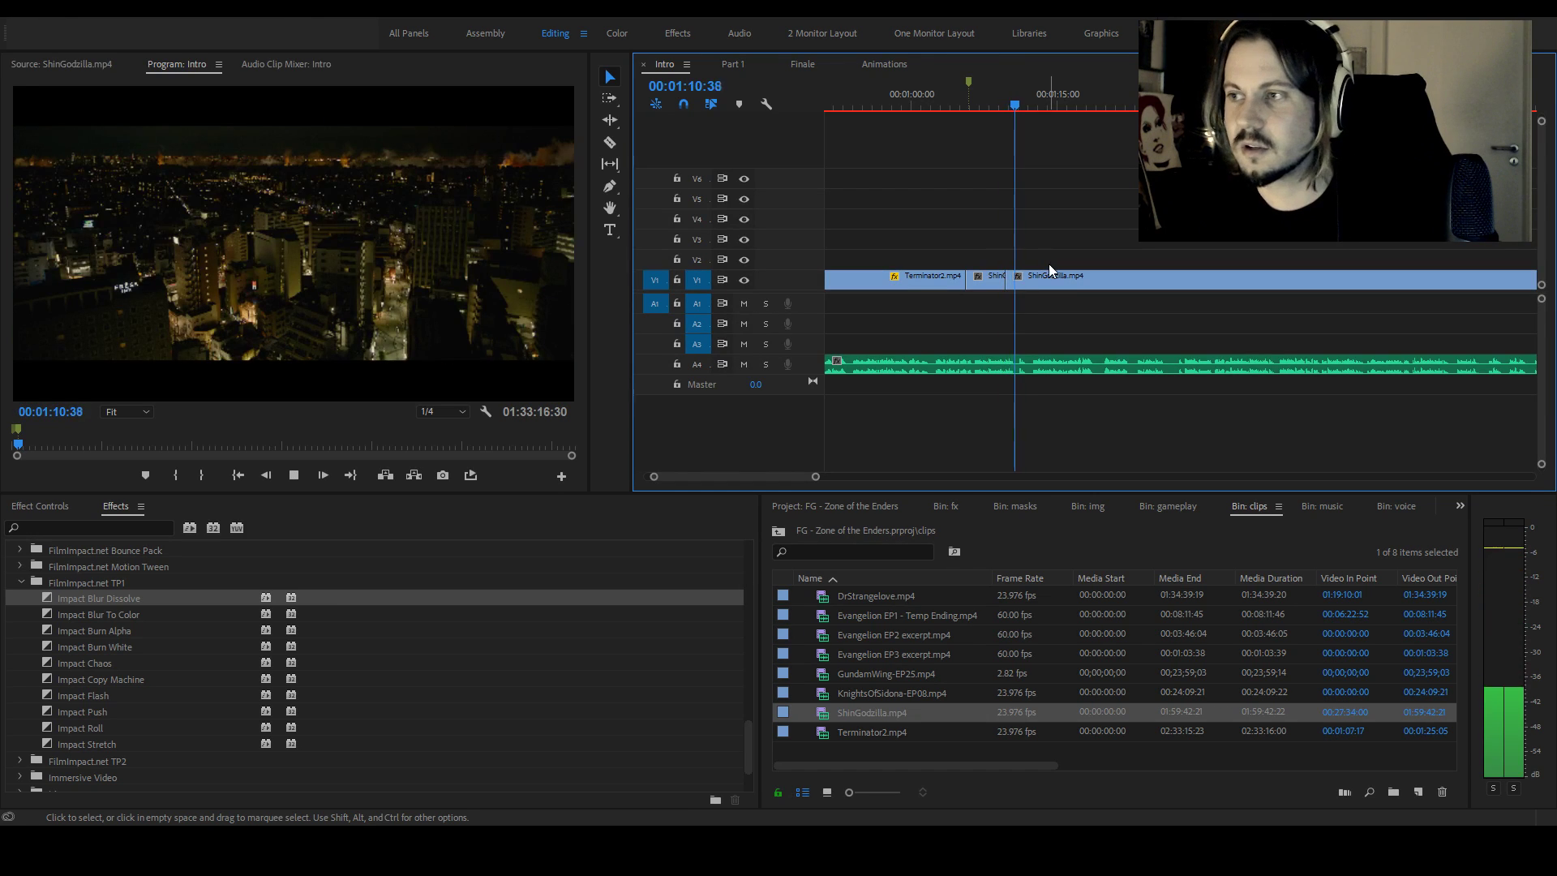
click(1010, 107)
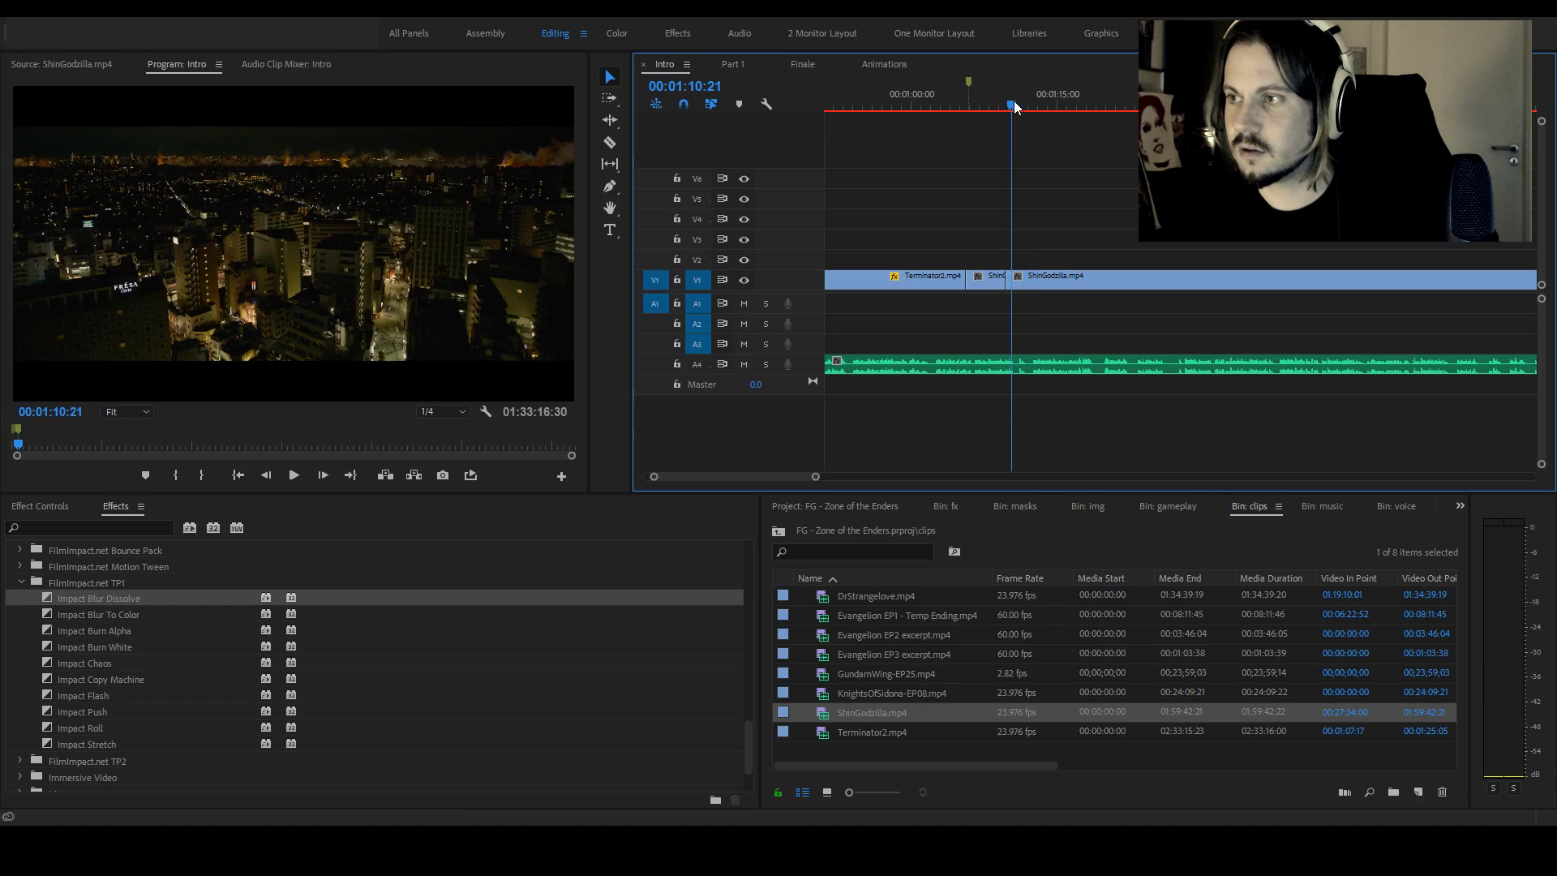
Move the night city part of ShinGodzilla.mp4 about 1.5 seconds later on V1 and split it at 00:01:13:05
drag(1028, 279, 1042, 279)
key(space)
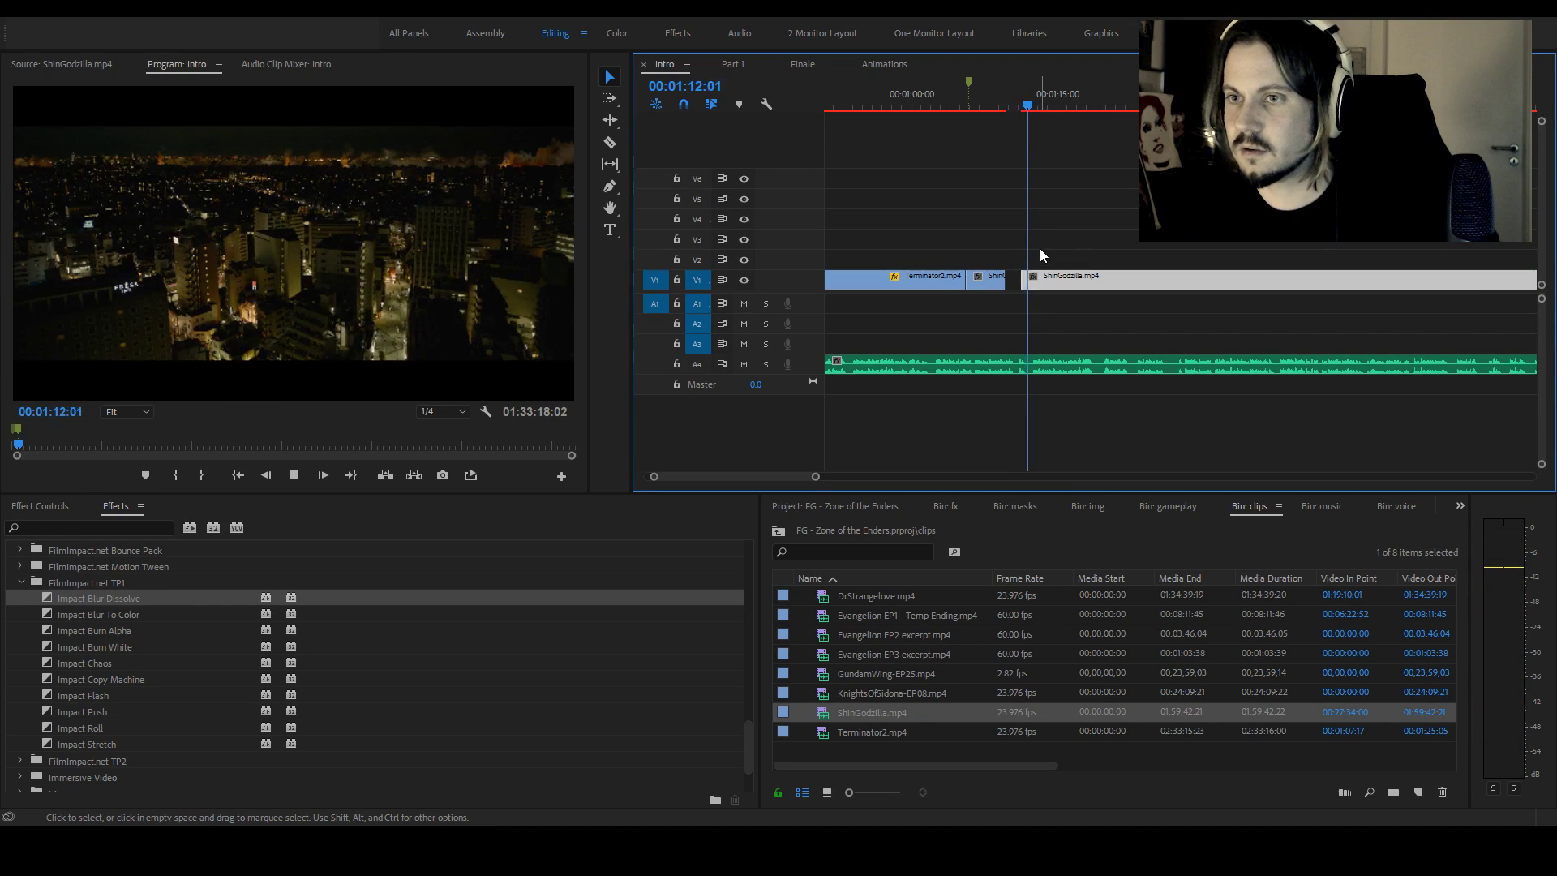
key(space)
key(ctrl+k)
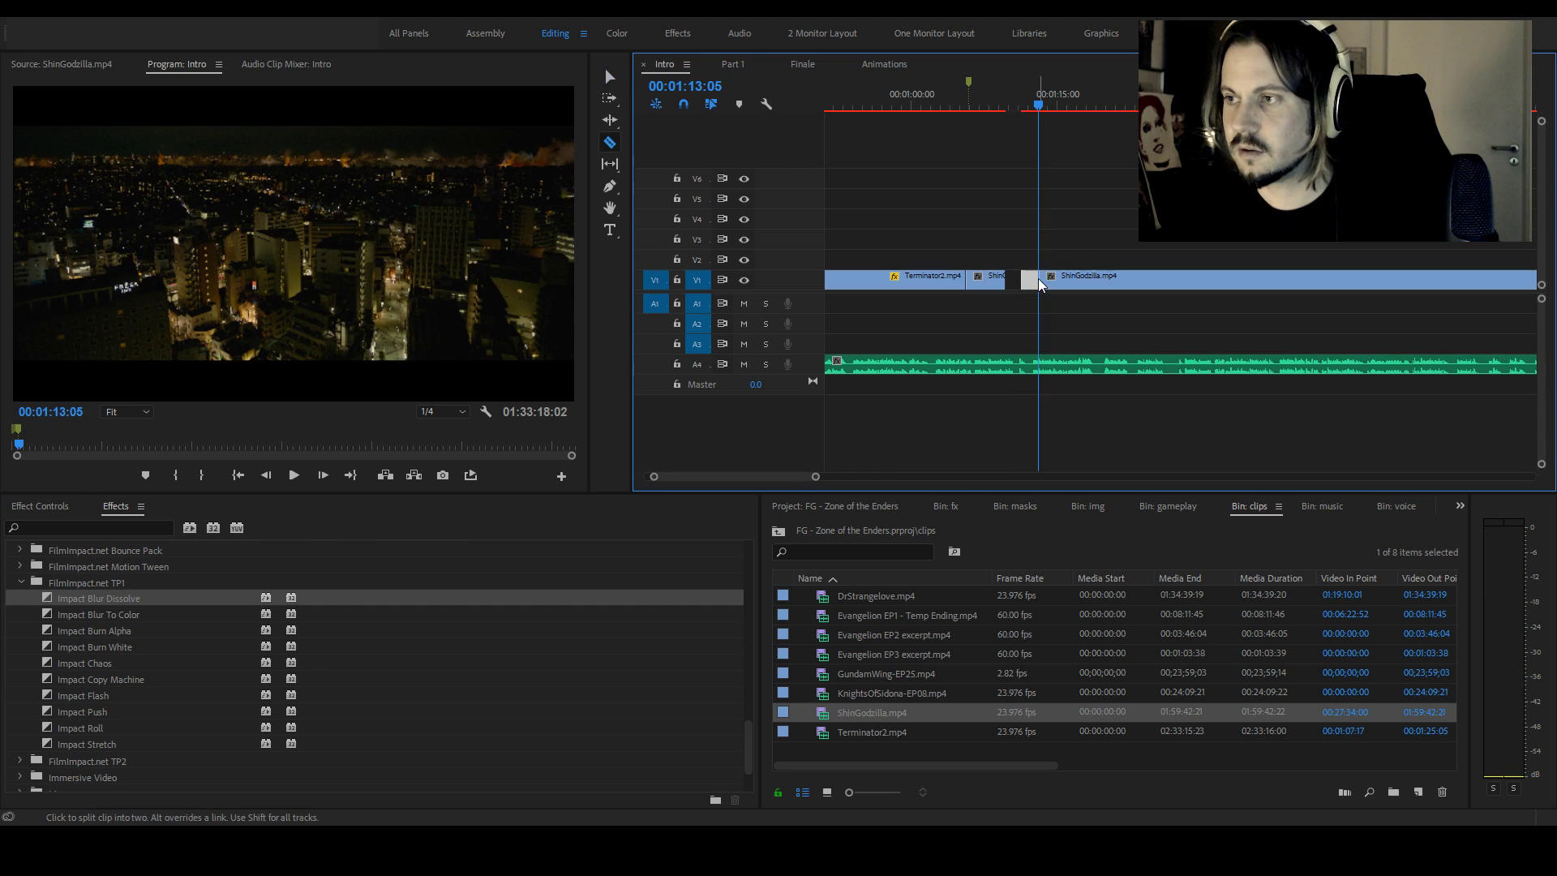
Extend the end of the aerial bay clip to fill the gap before the night city clip, and preview through 00:01:18:38
drag(994, 95, 1005, 96)
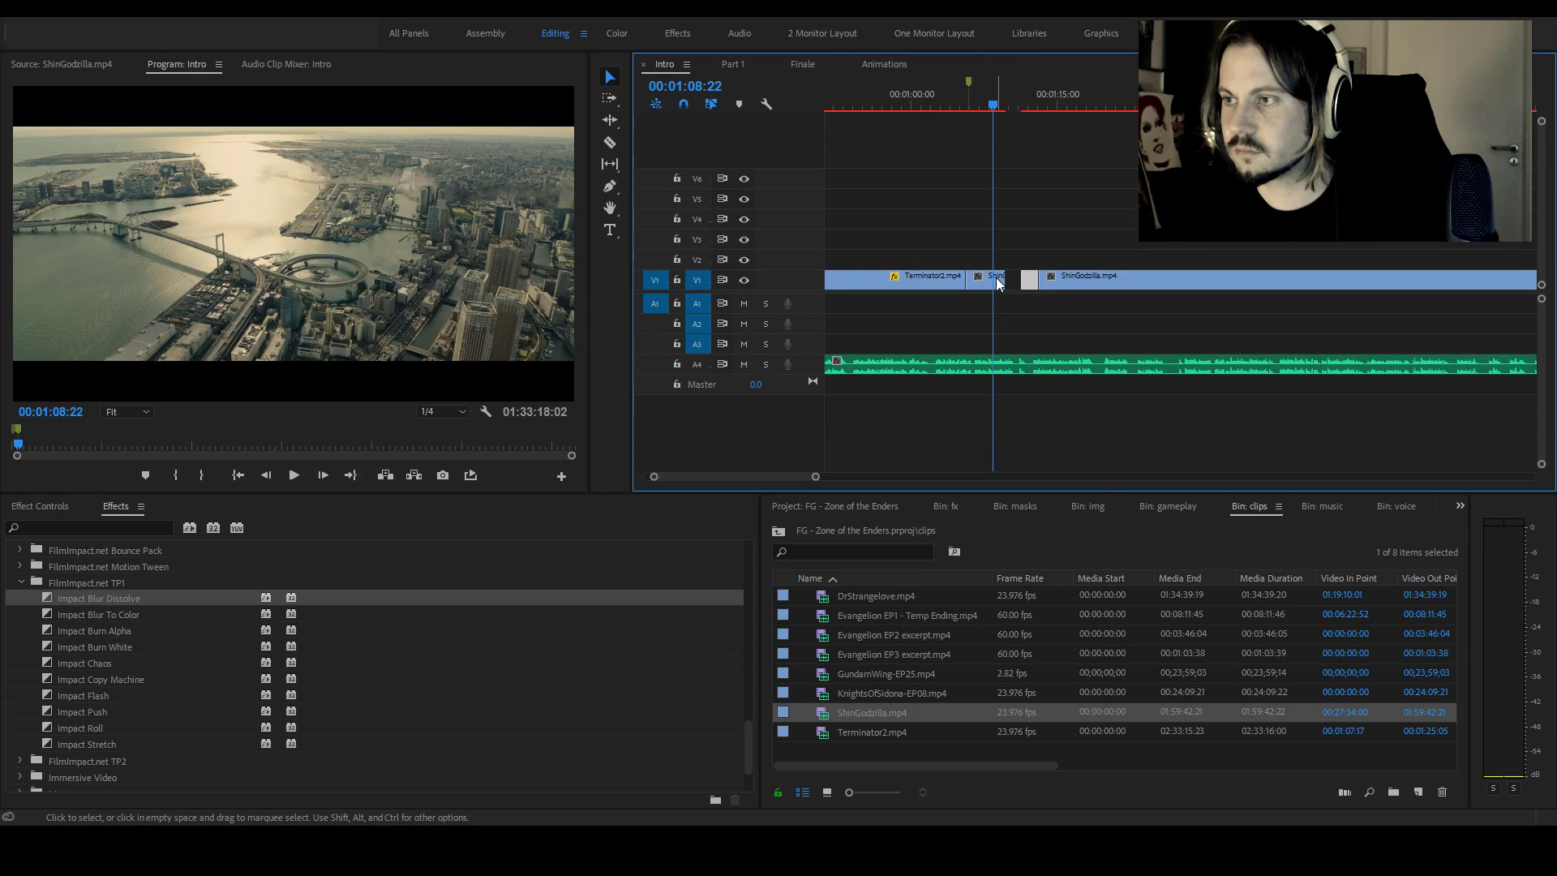
drag(999, 281, 978, 279)
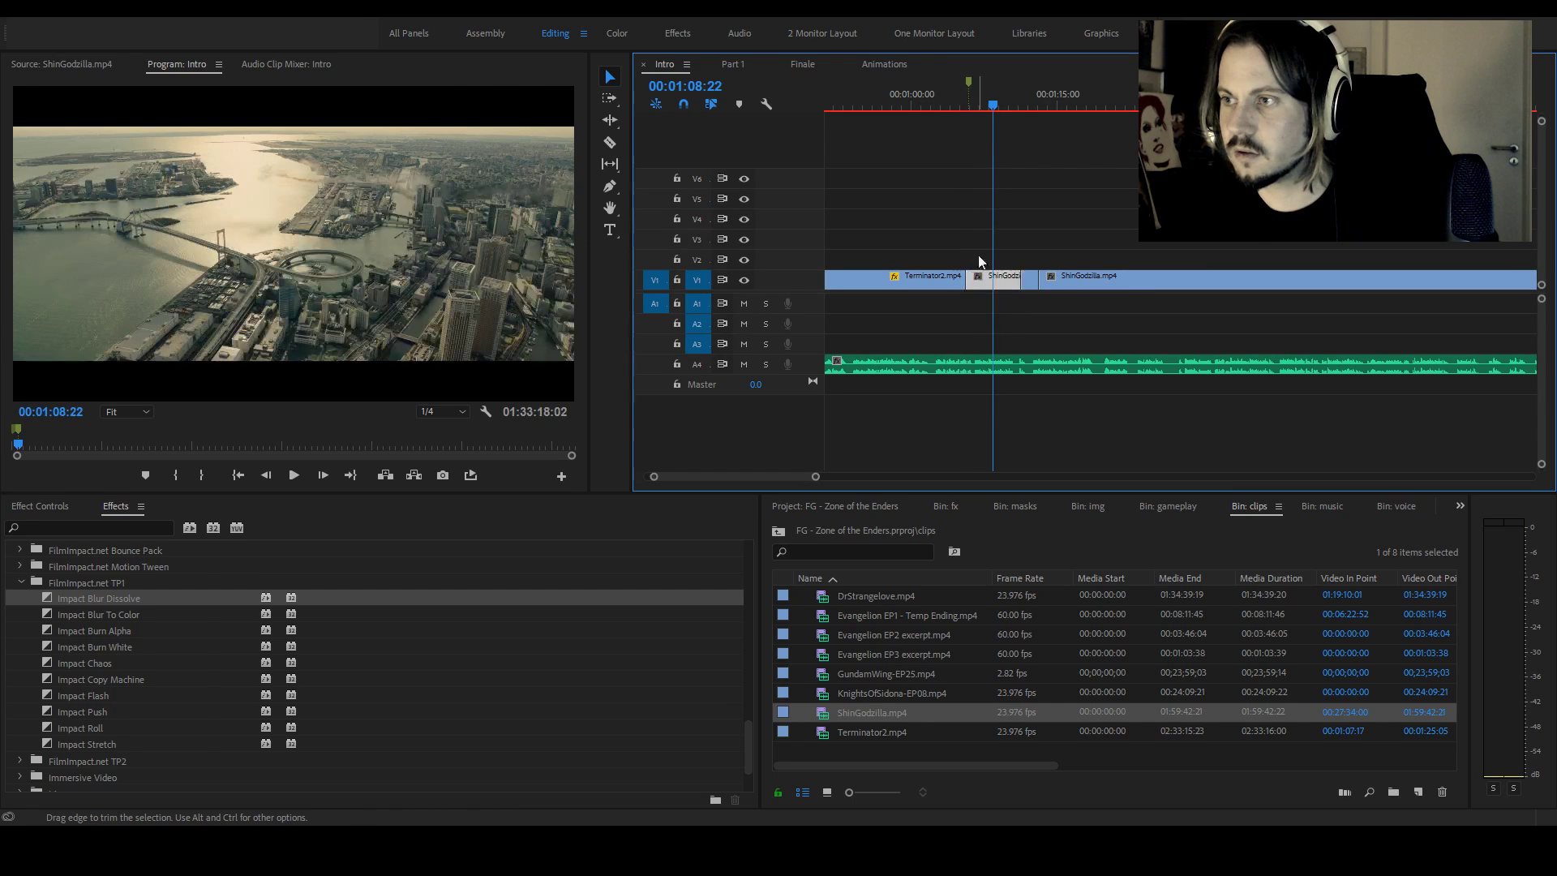
drag(965, 102, 1041, 109)
key(space)
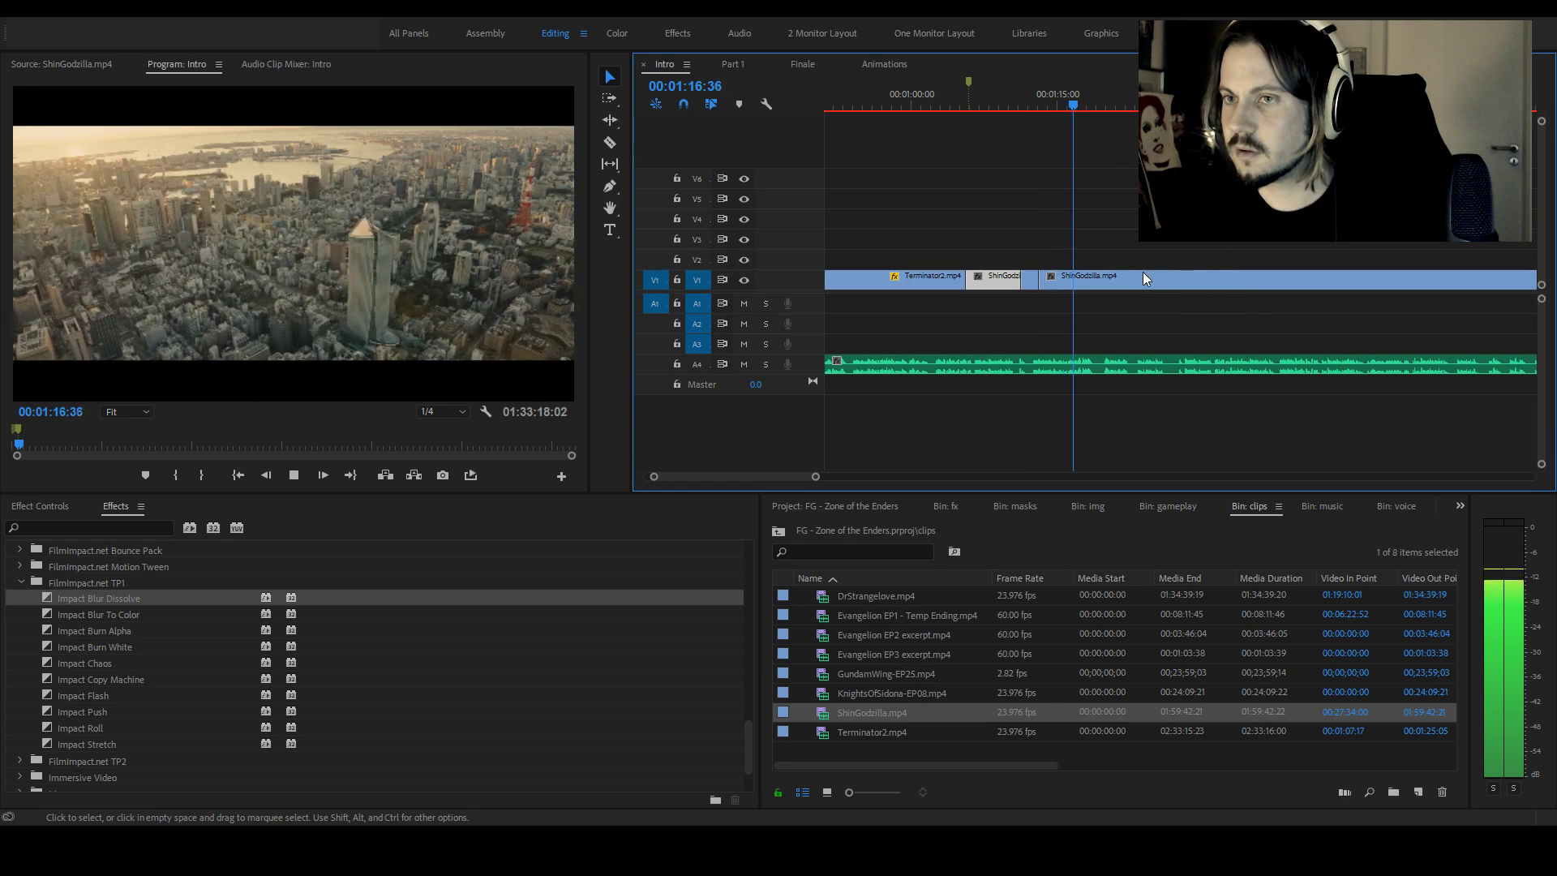
key(space)
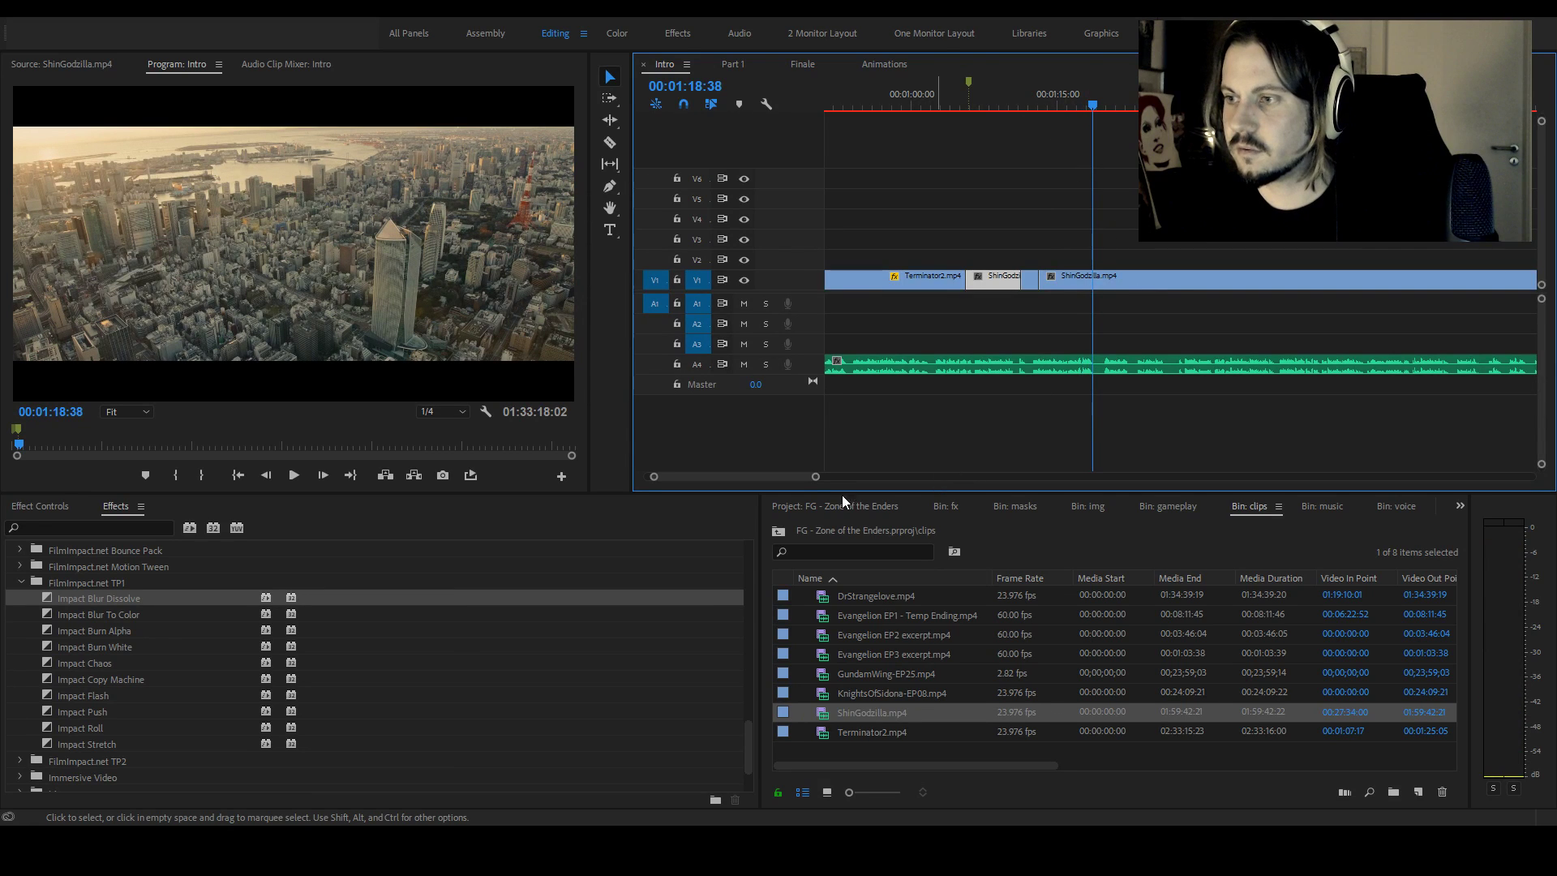
Delete the long remainder of ShinGodzilla.mp4 after the short night city clip on V1
drag(1041, 96, 1054, 98)
drag(816, 476, 1029, 478)
click(1277, 279)
key(Delete)
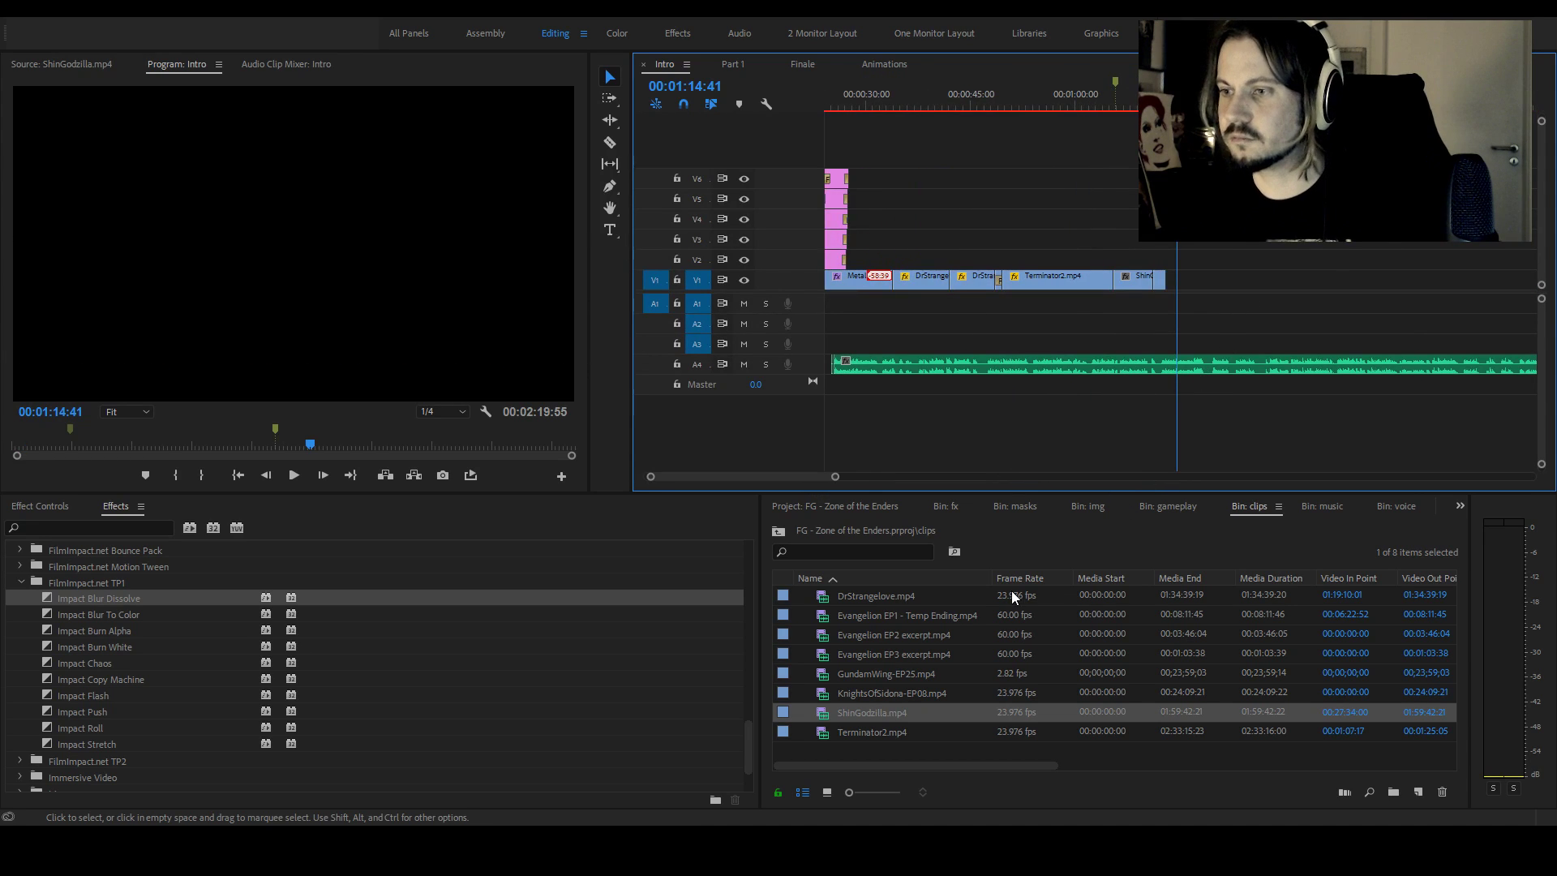
Open ShinGodzilla.mp4 as the source clip, find the shot of burning collapsing buildings and mark an in point at 01:41:52:06
double_click(839, 713)
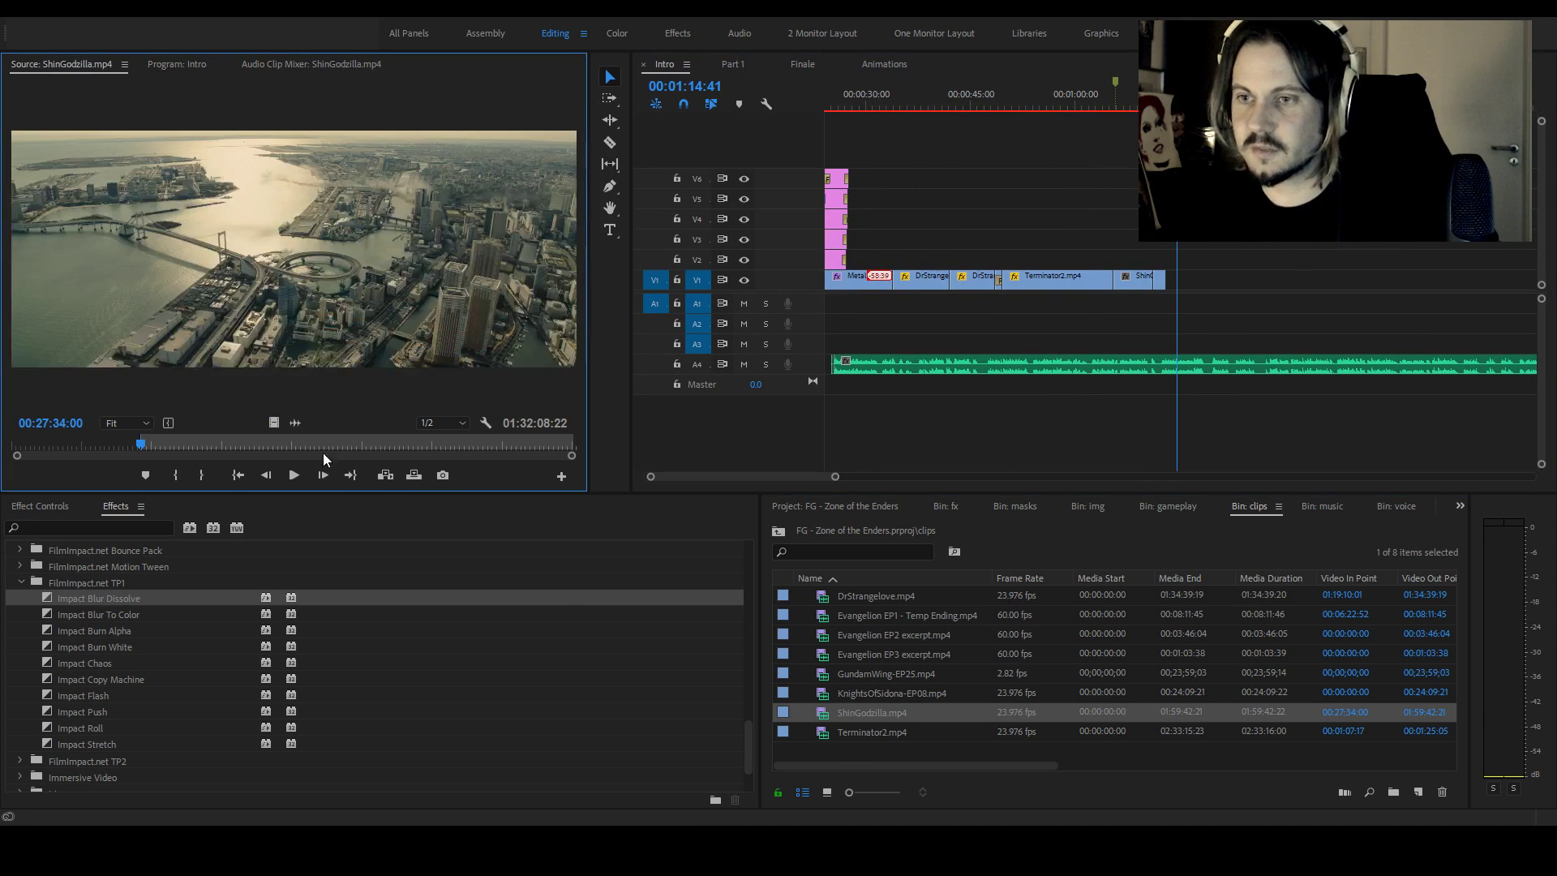
drag(349, 447, 469, 444)
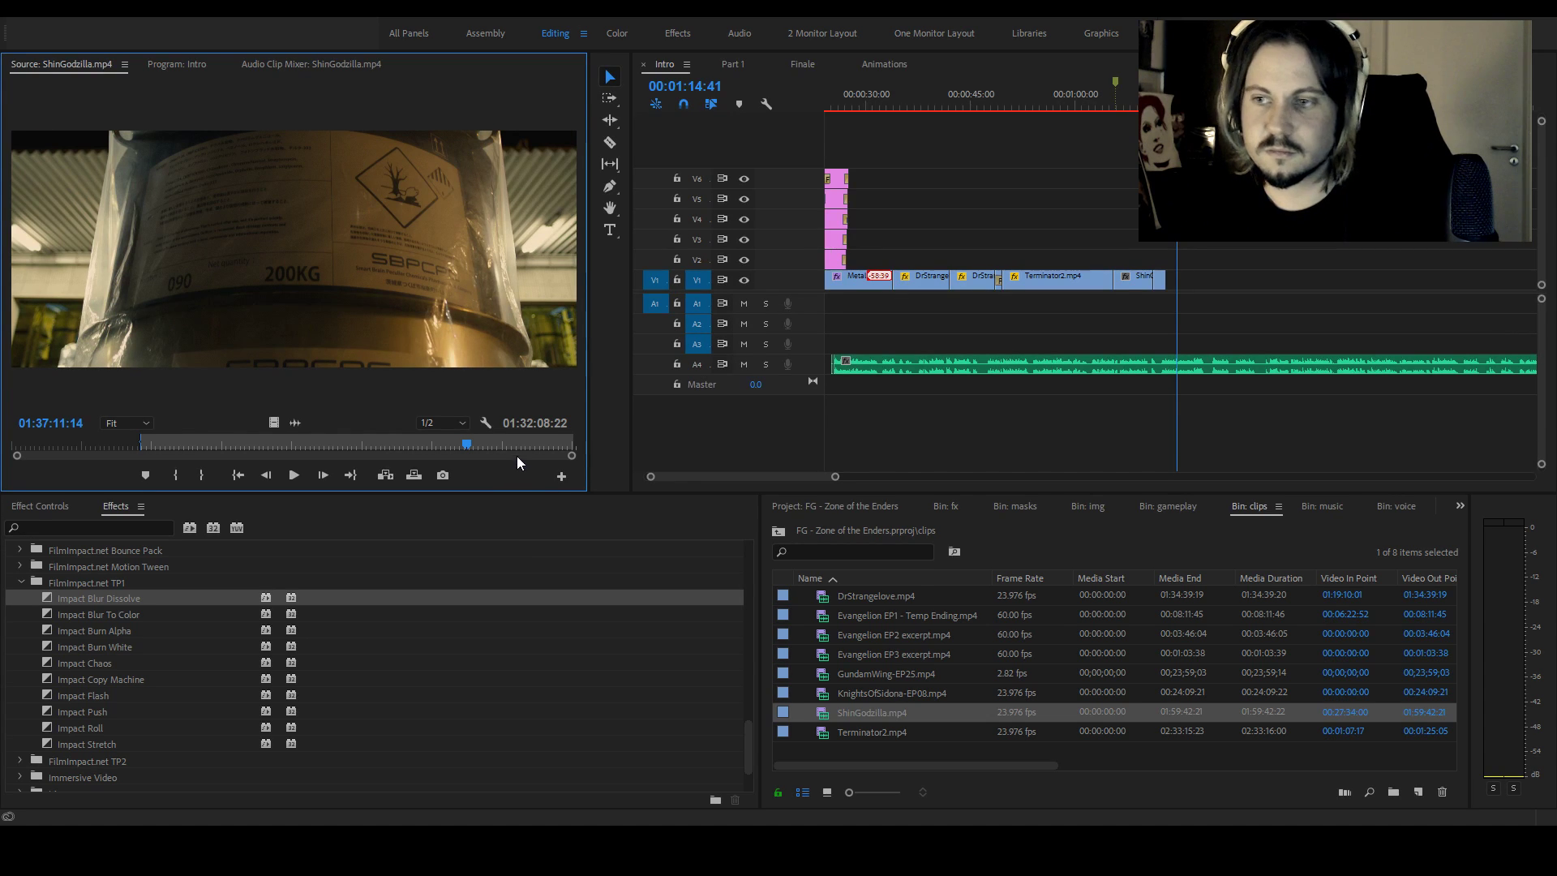
drag(468, 443, 491, 446)
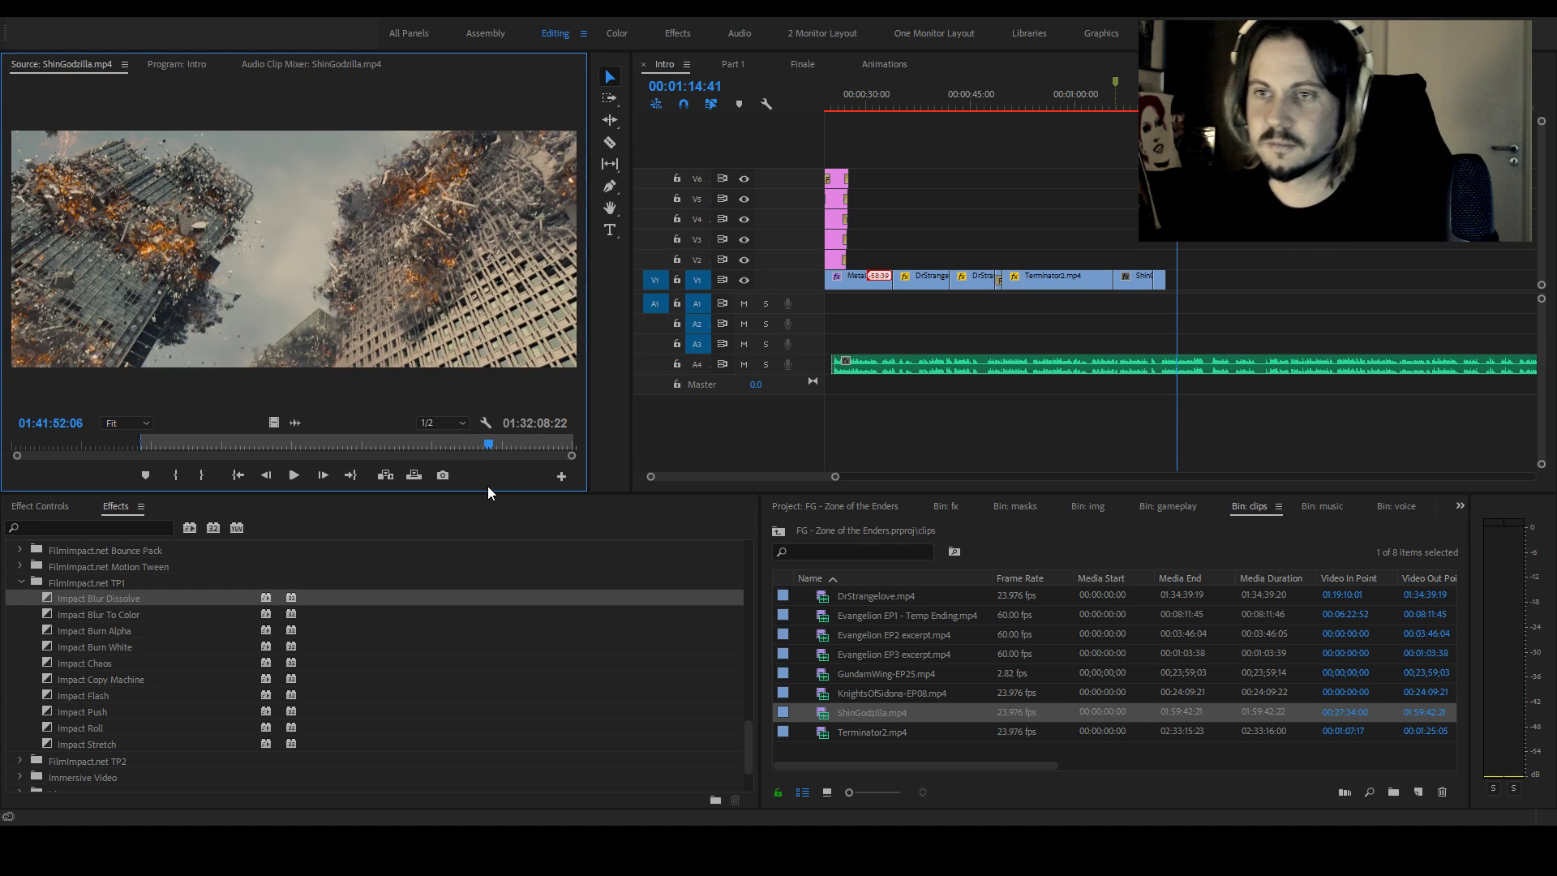
key(i)
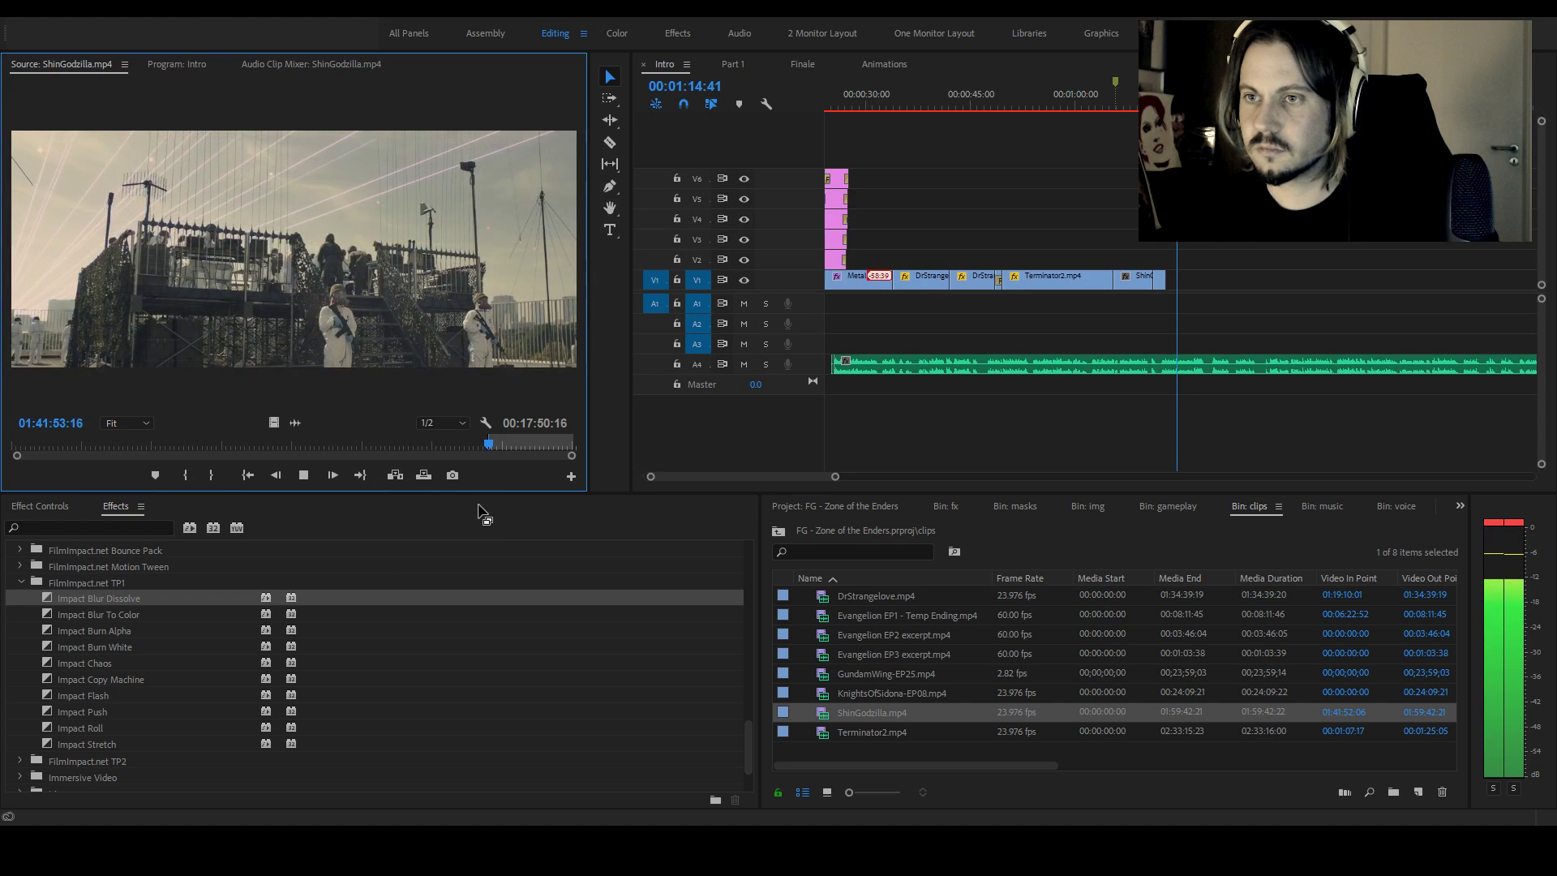
Play the source on and move its in point to 01:41:56:02, at the gas-masked crew behind the camouflage netting
key(space)
click(185, 470)
key(space)
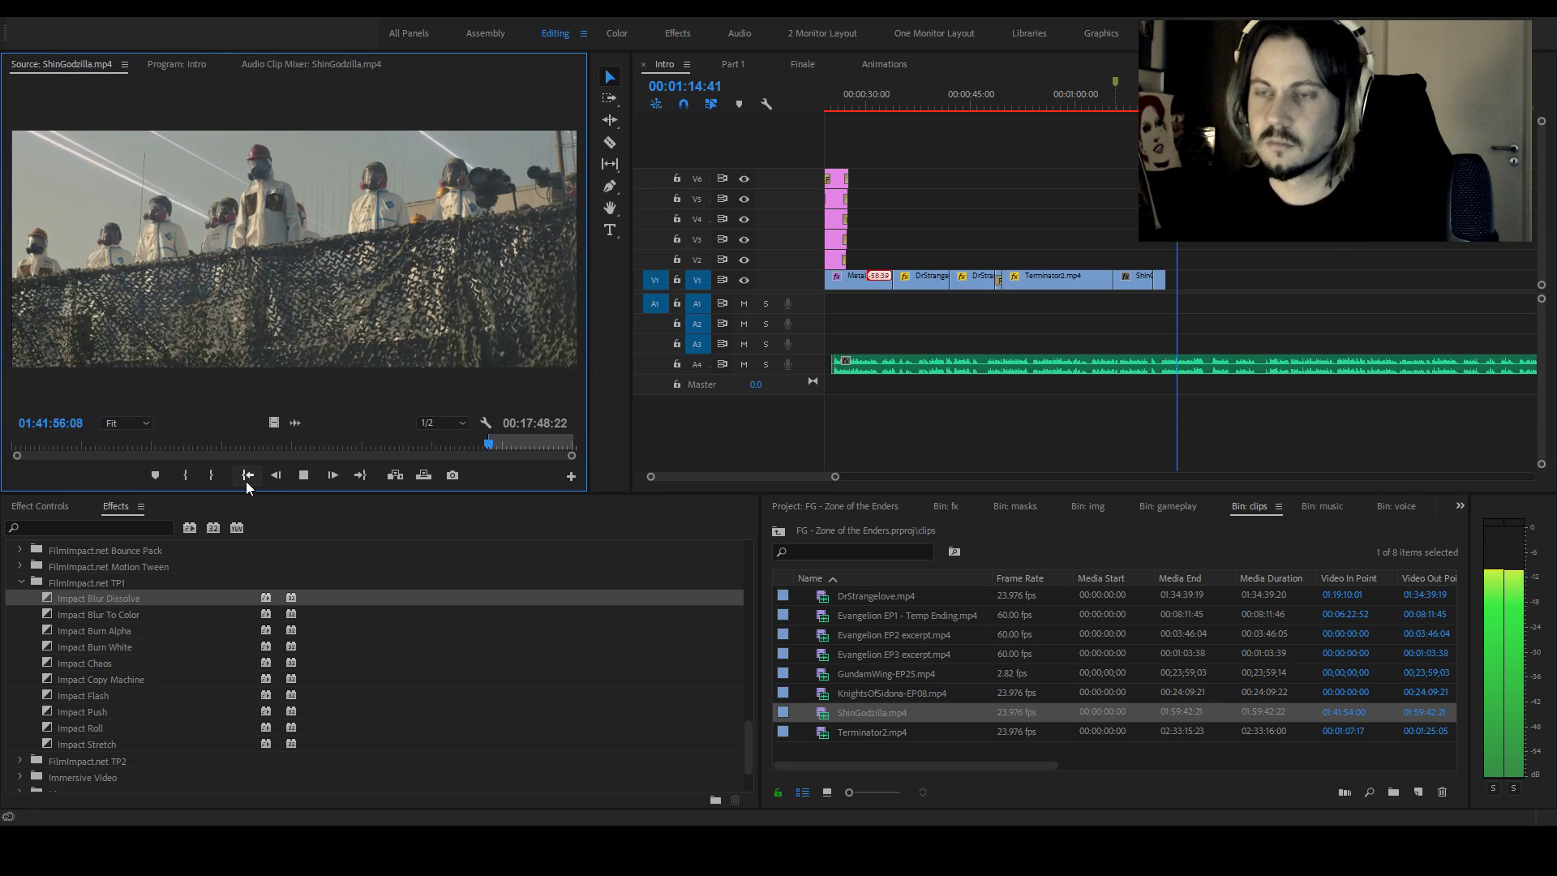
key(space)
key(space)
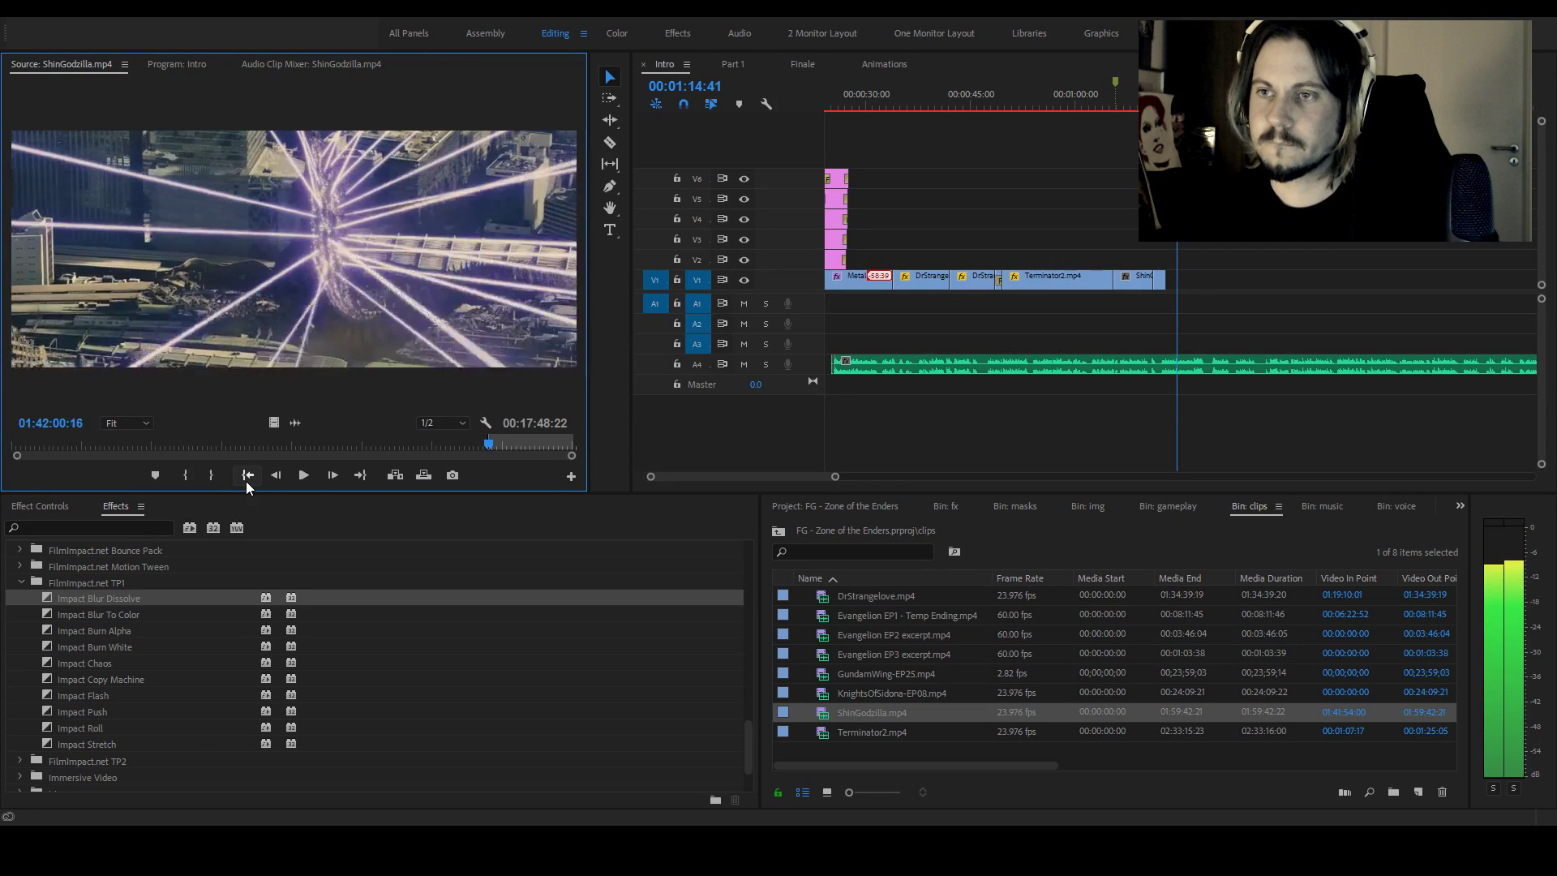
click(245, 480)
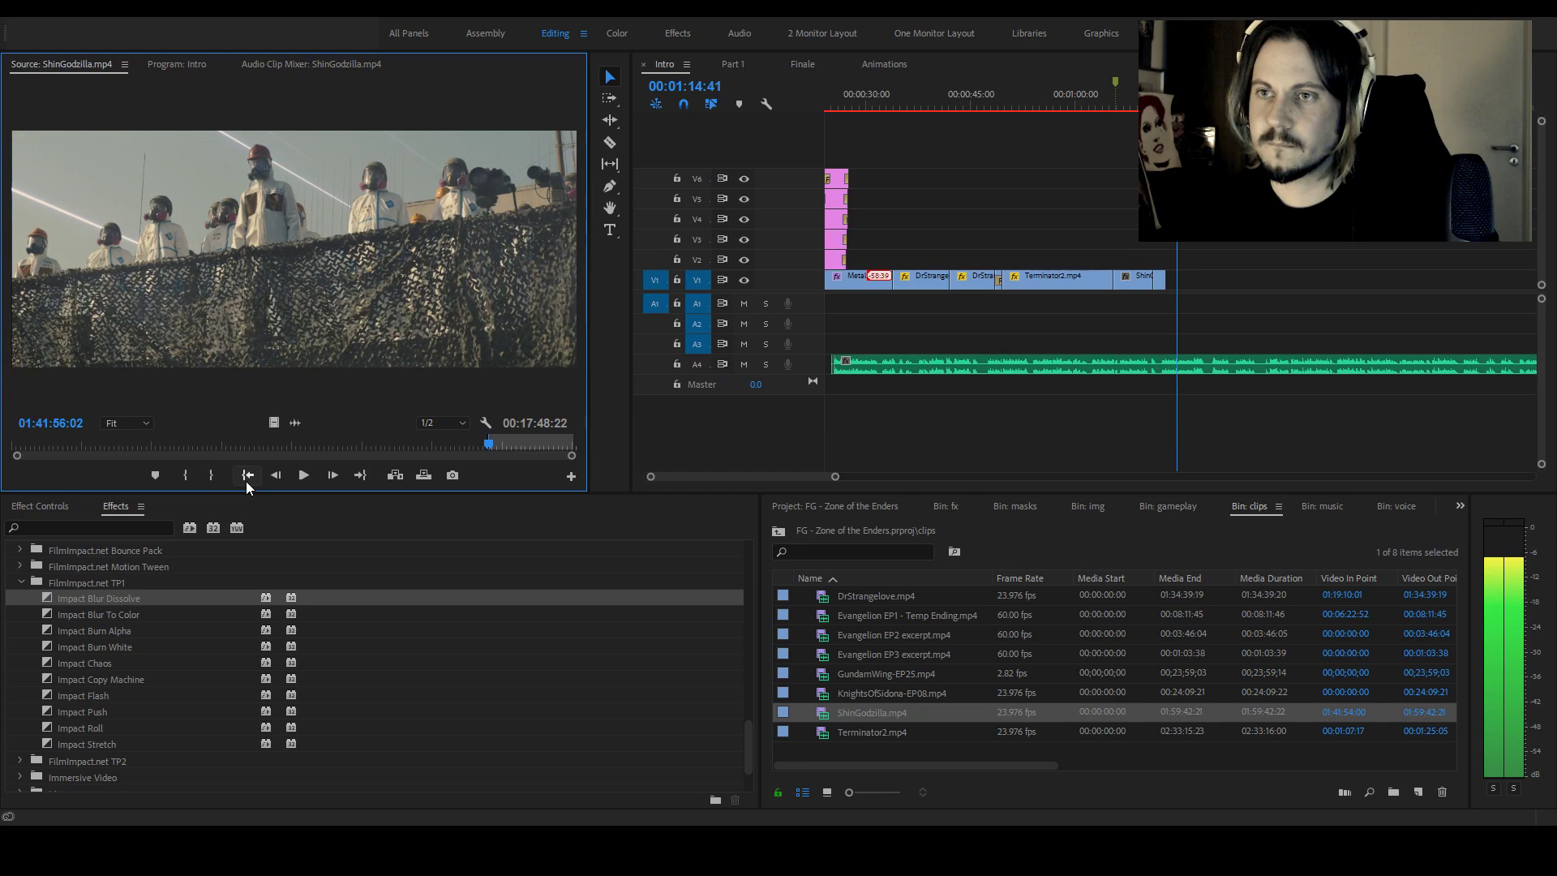
click(184, 475)
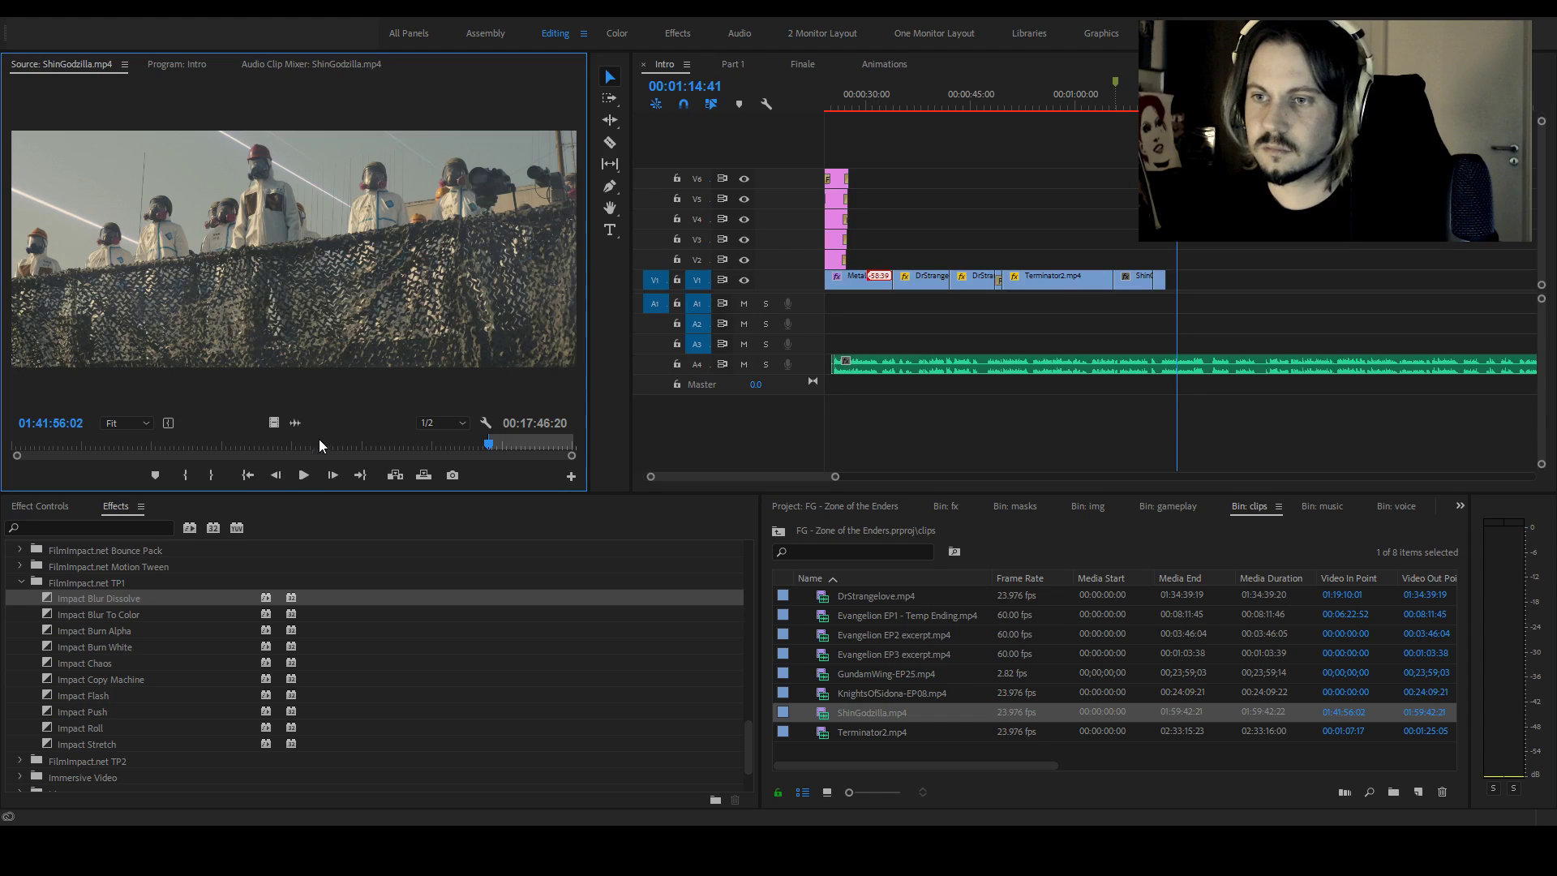
Place ShinGodzilla.mp4 with its audio on V1 and A1 right after the night city clip, and preview it to about 00:01:19:07
drag(833, 722, 1171, 306)
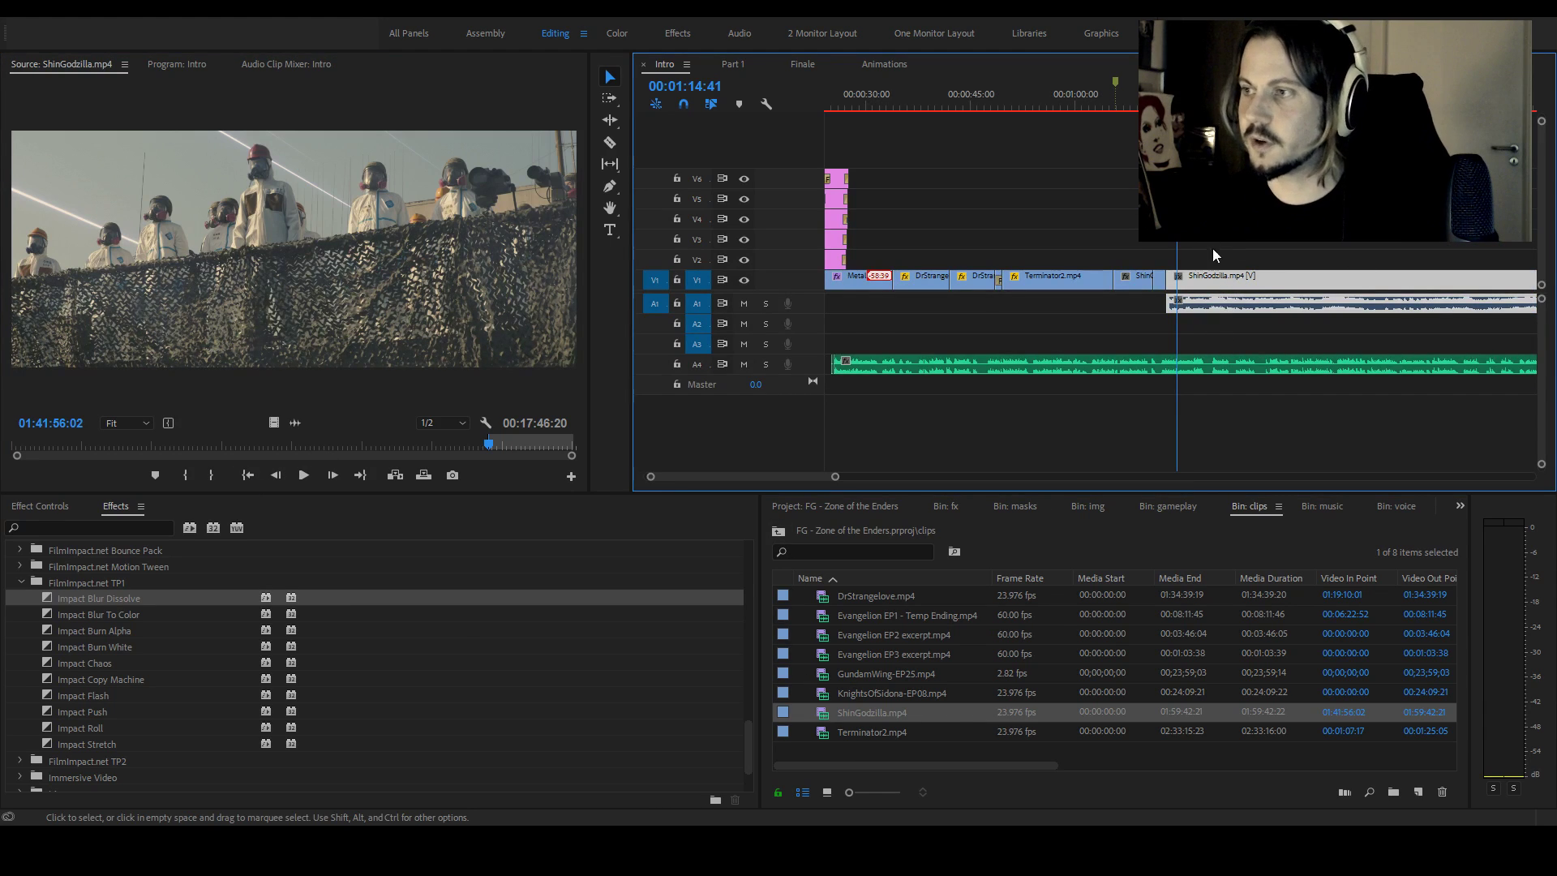
key(space)
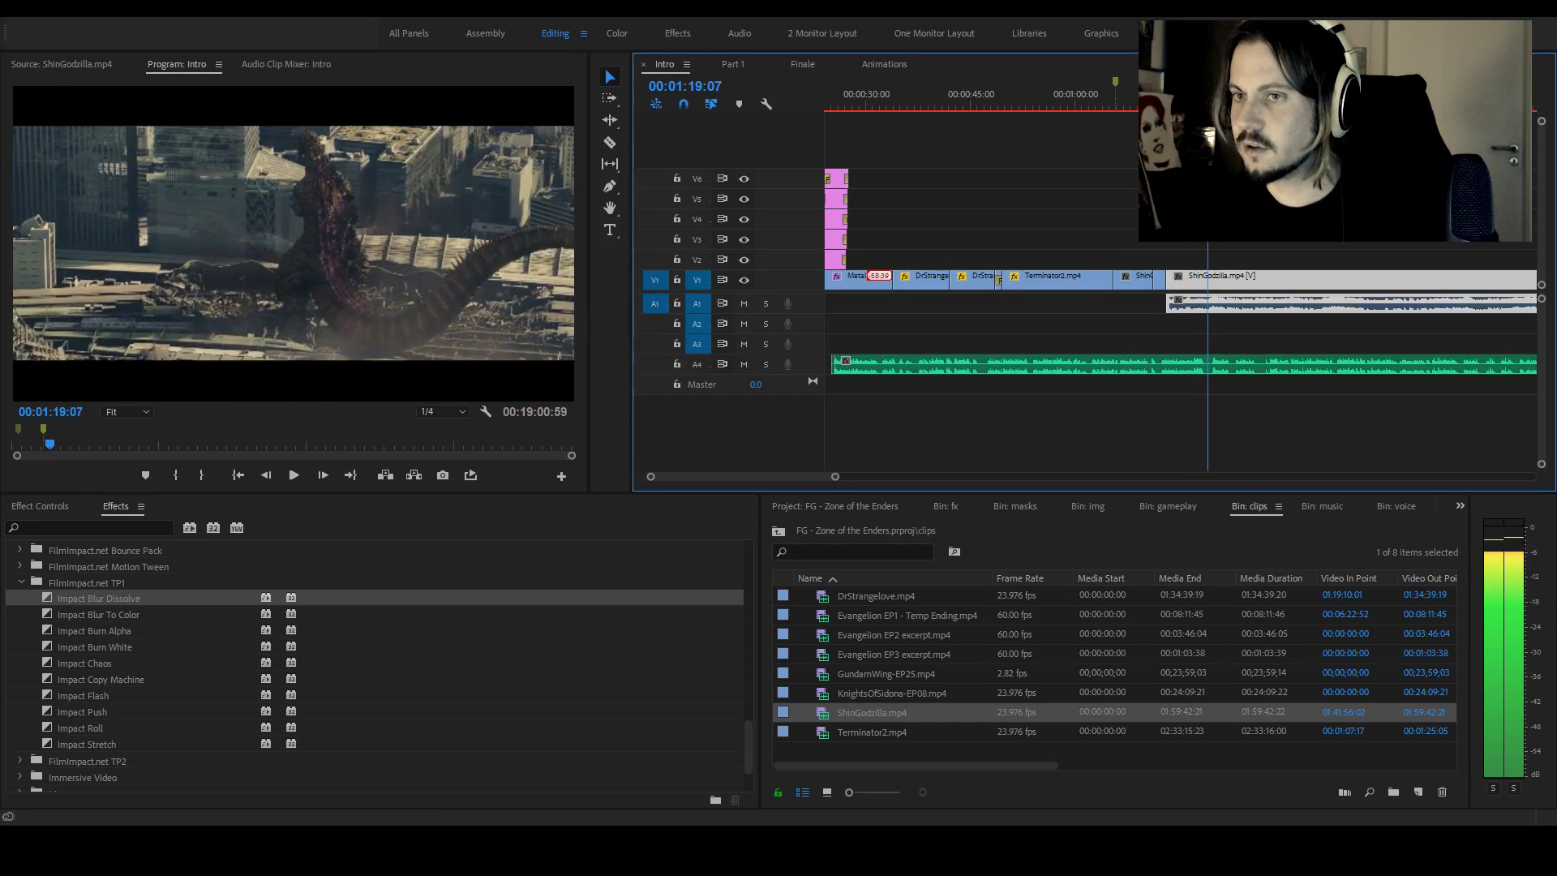
key(j)
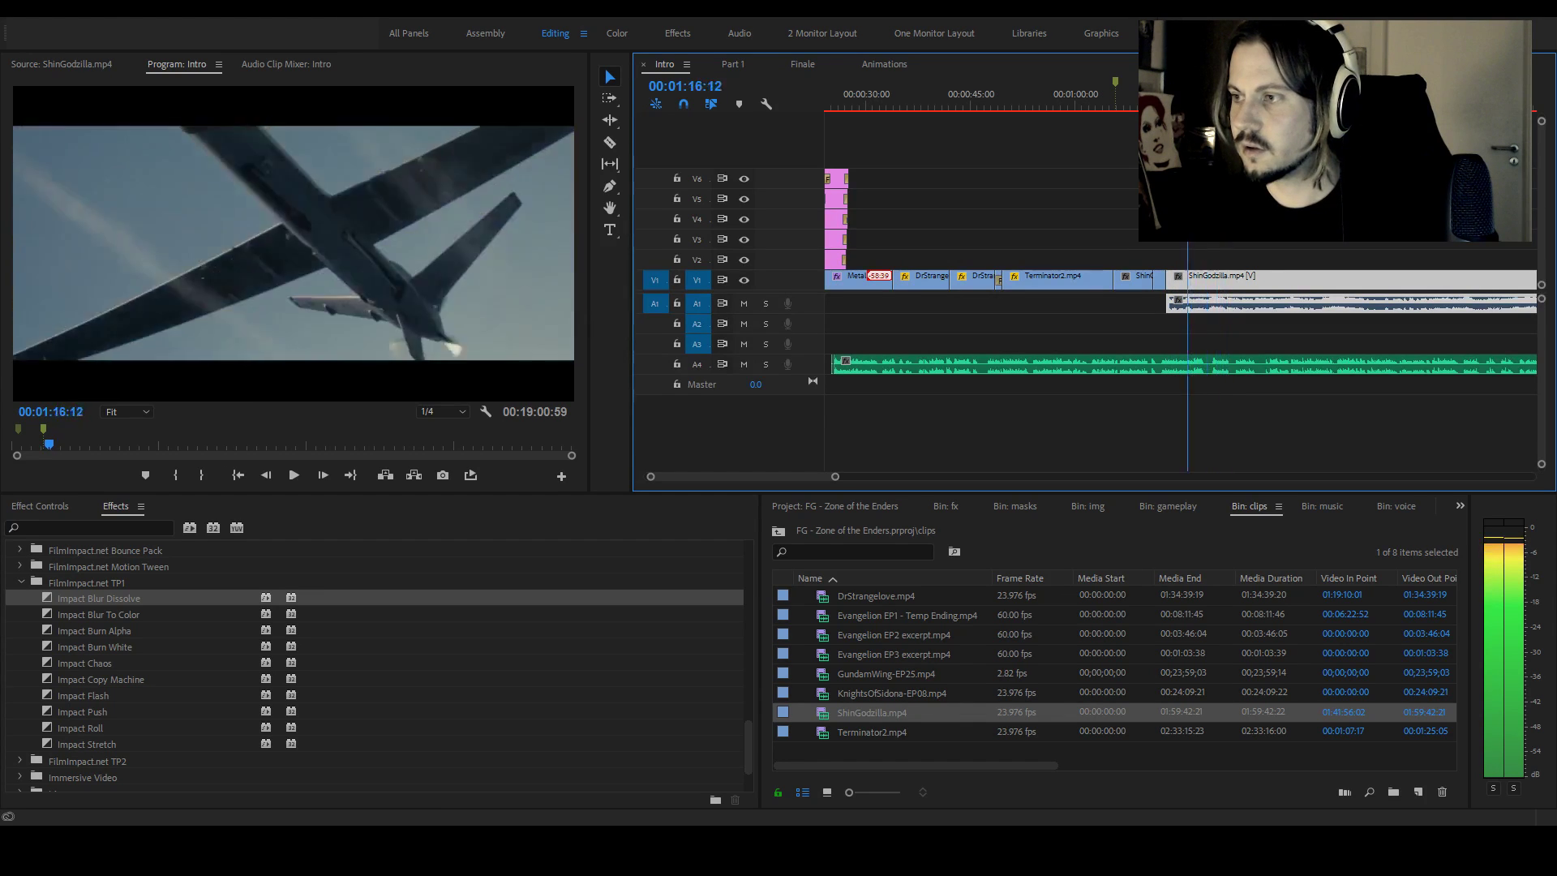
key(j)
key(l)
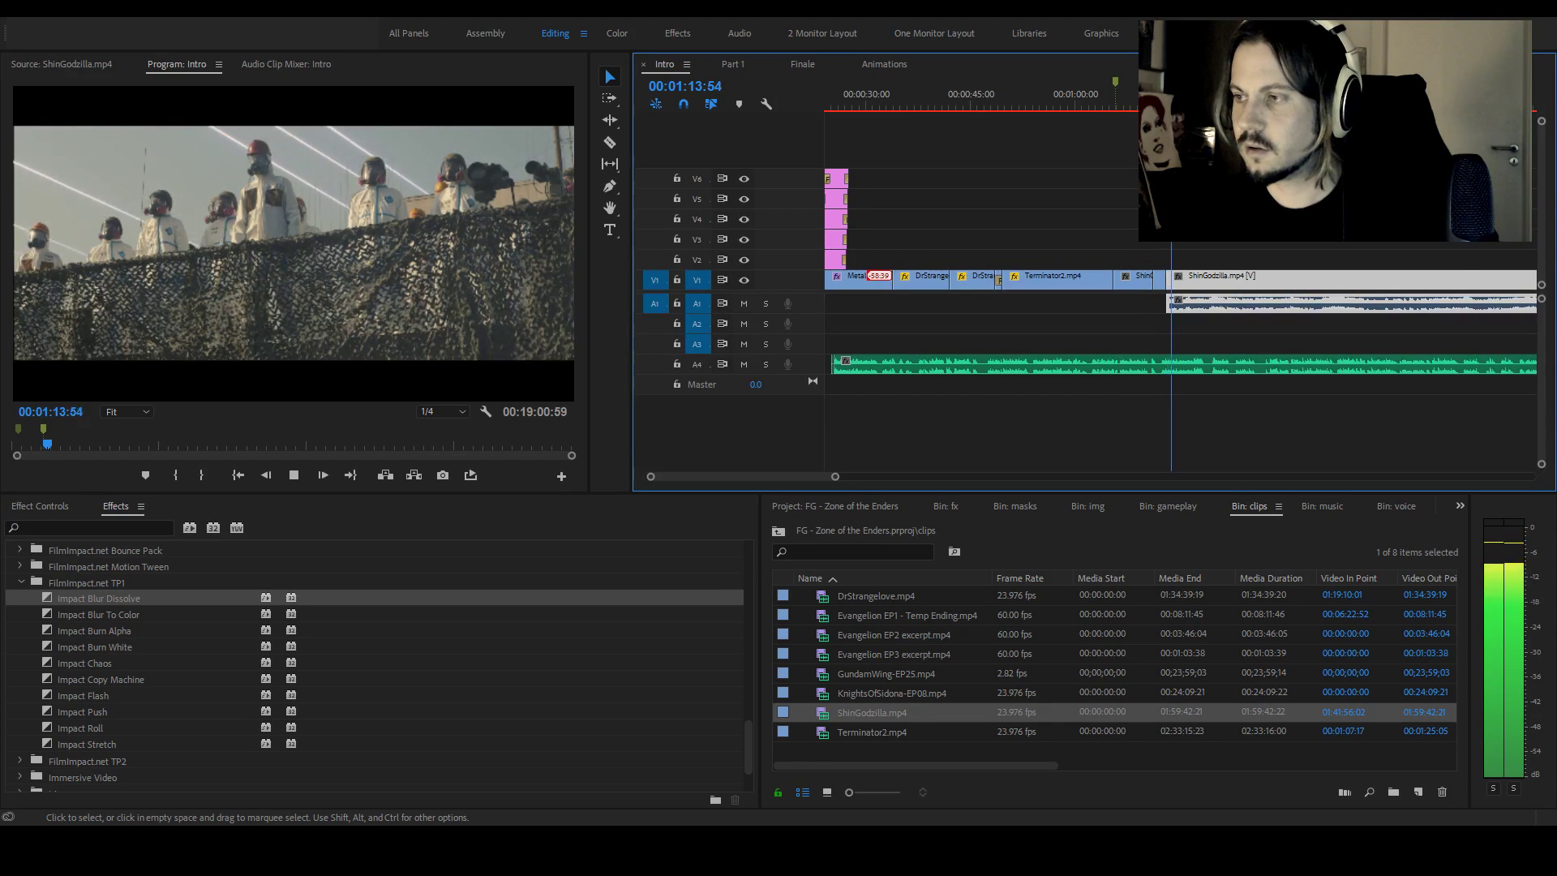
Split the new ShinGodzilla.mp4 clip at 00:01:13:52, remove the short piece before it and close the gap
key(j)
key(k)
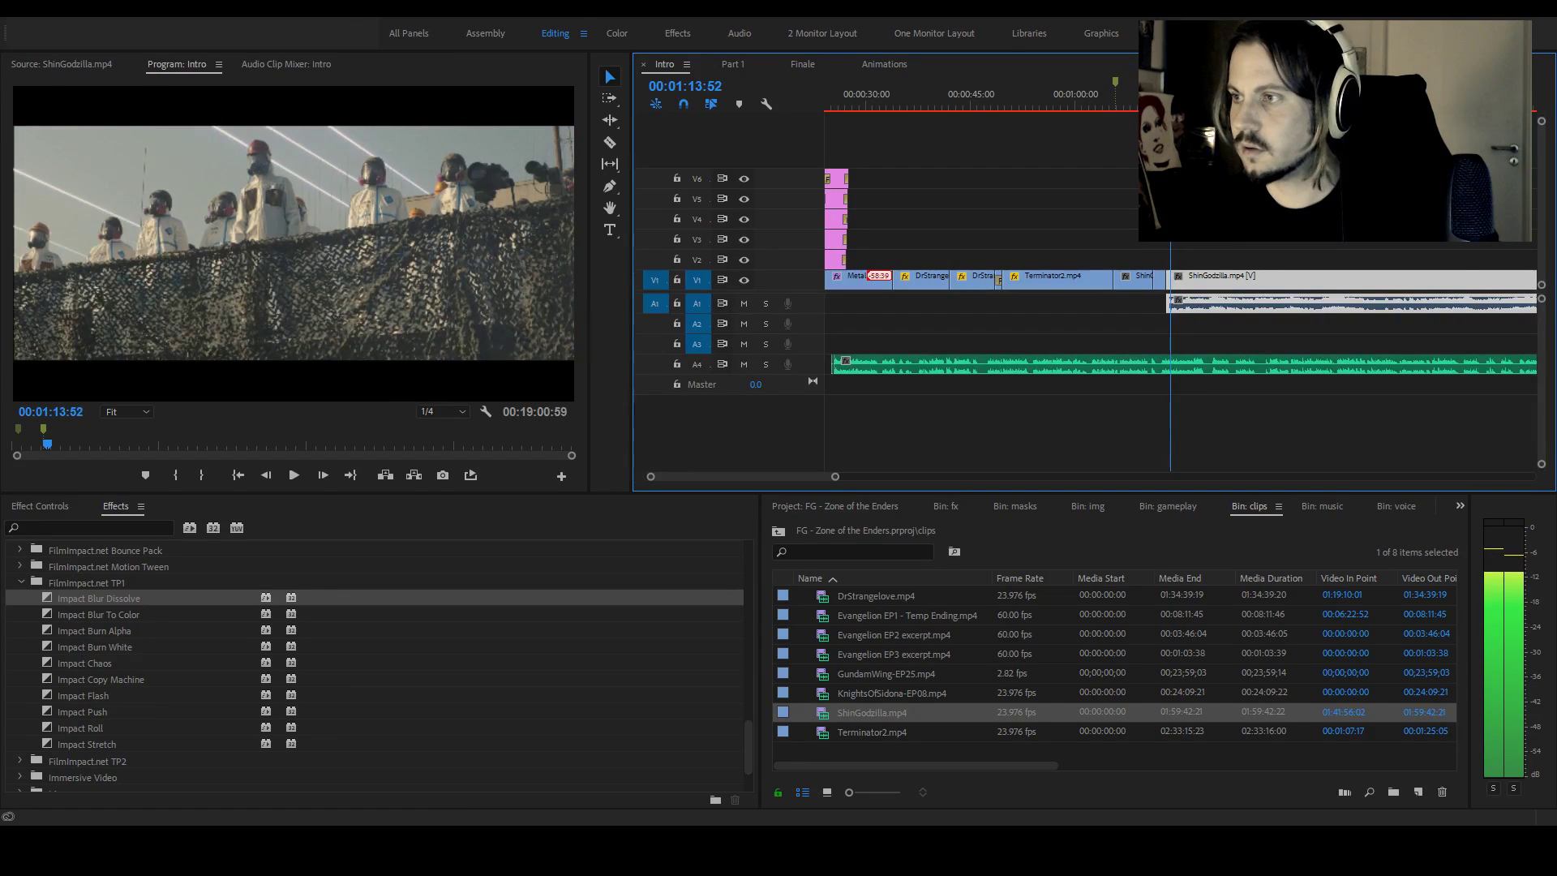
key(j)
key(k)
key(c)
click(1174, 280)
key(v)
click(1180, 280)
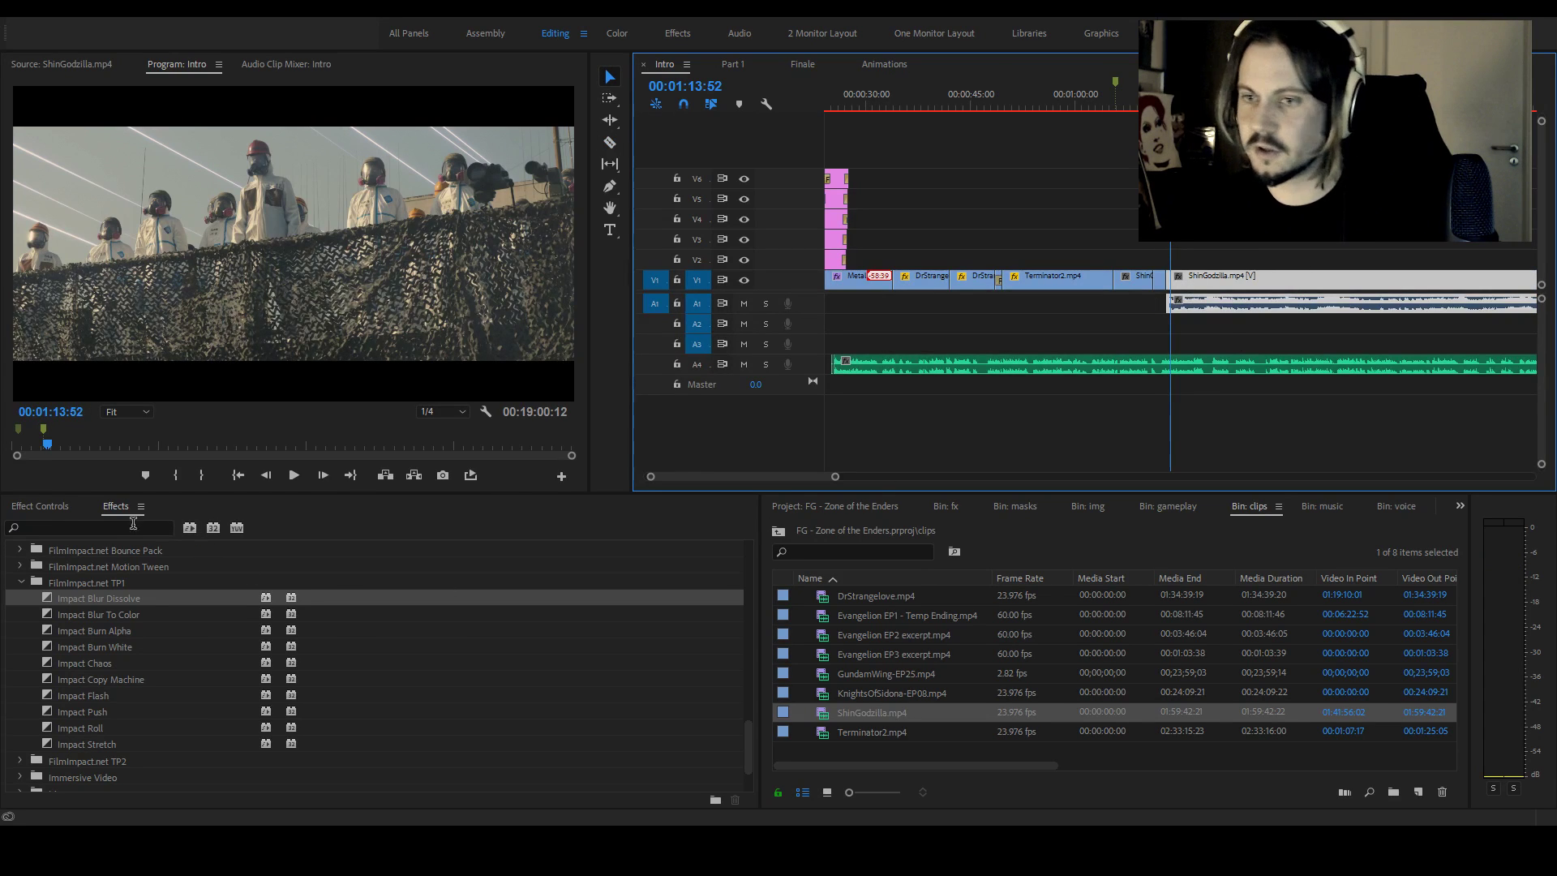
Set the audio volume level of the gas-masked crew clip to -30 dB
key(shift+5)
scroll(379, 673, down, 5)
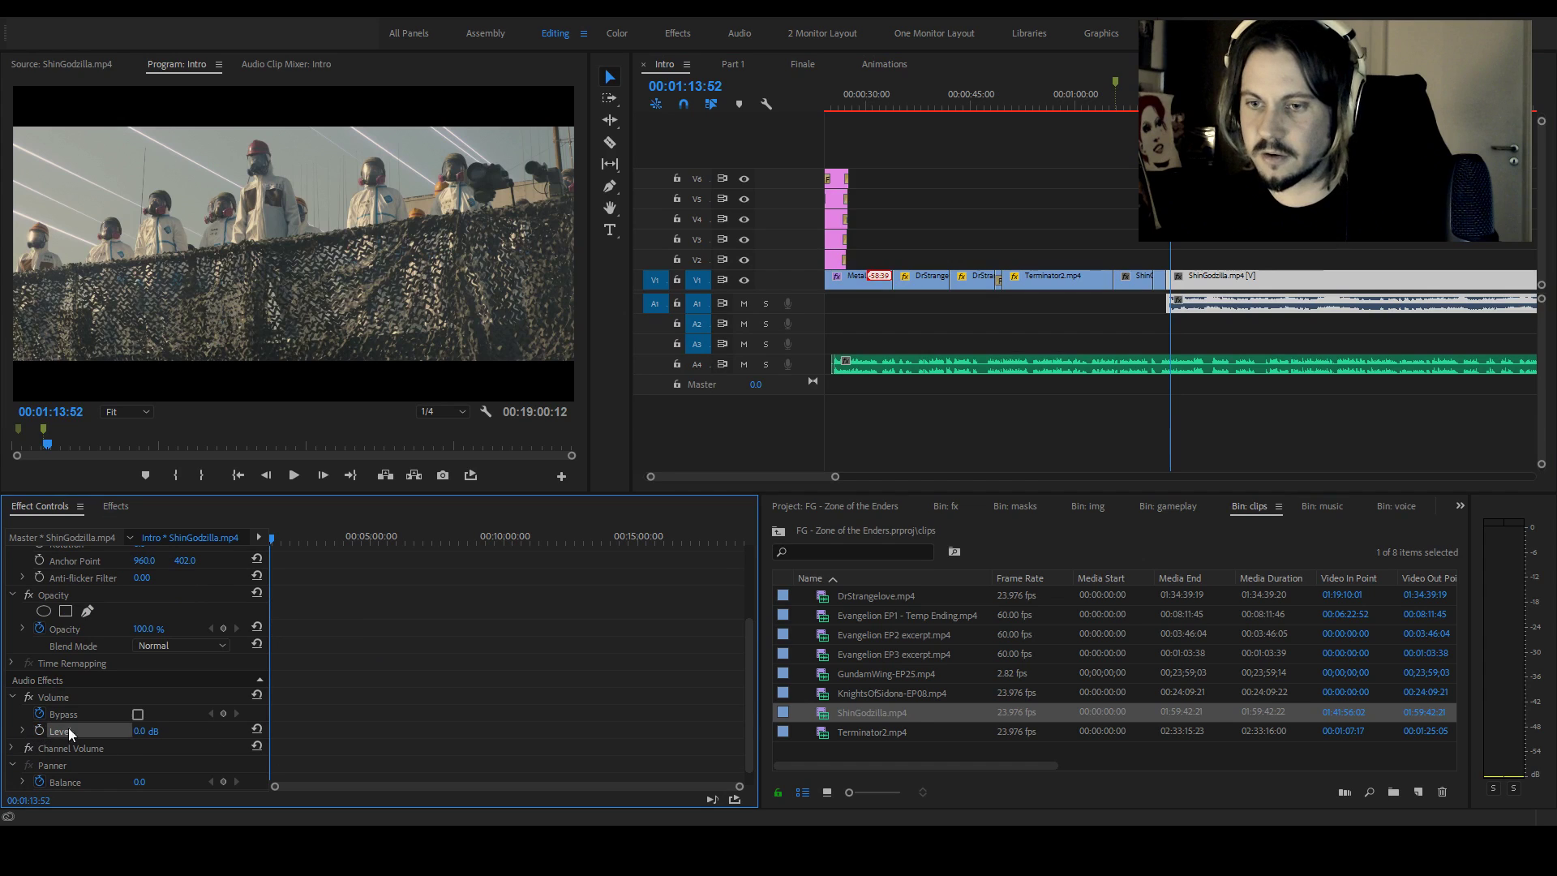
click(162, 729)
text(-30)
key(Return)
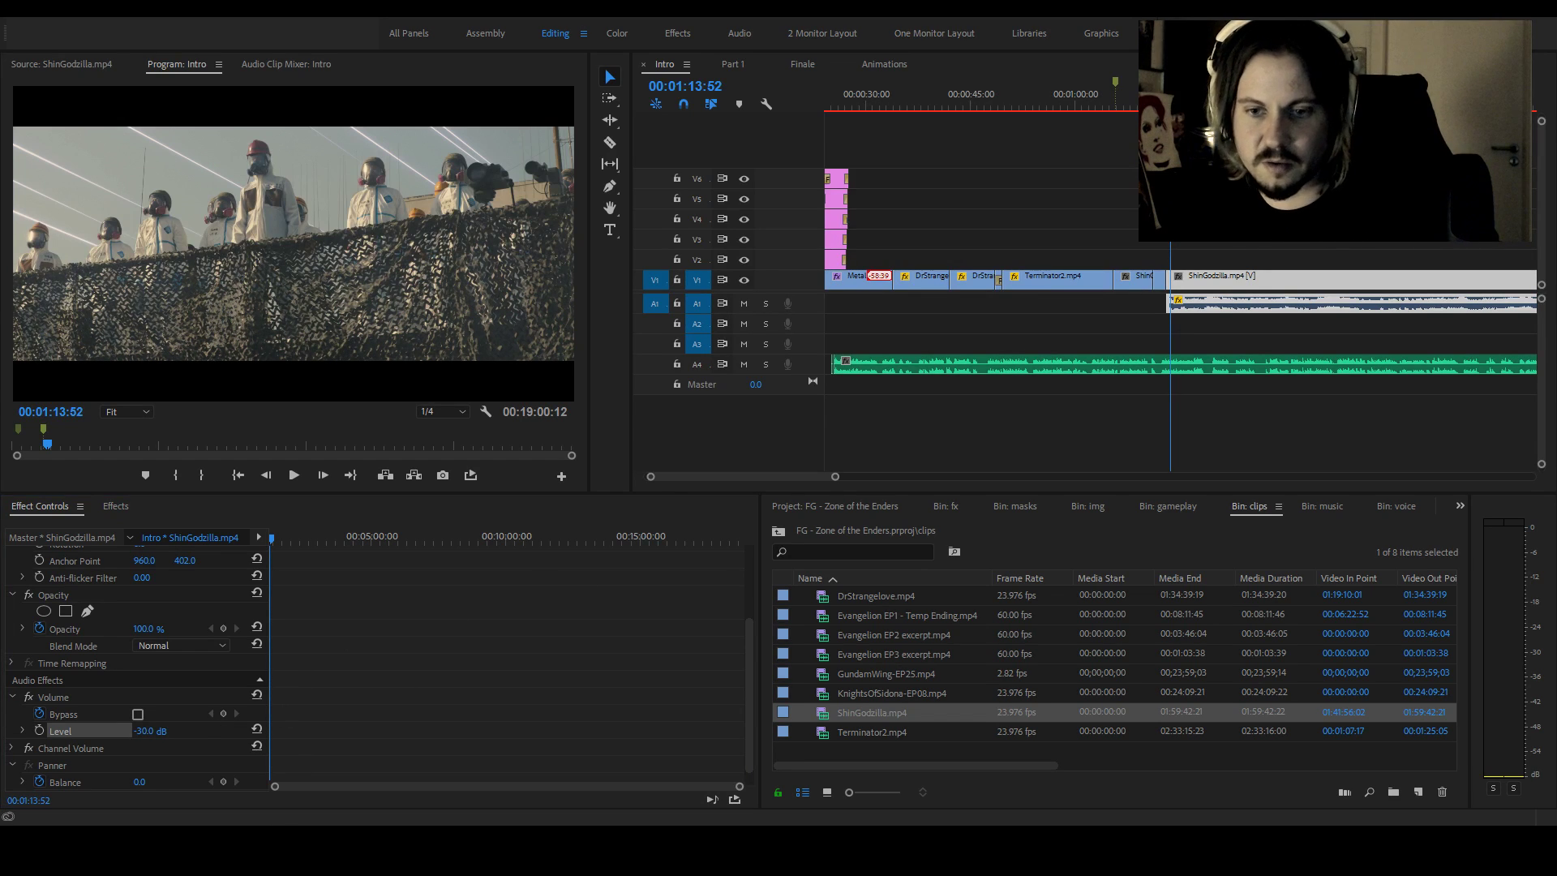
Preview through 00:01:20:44, then split the A4 narration at about 00:01:19:36 and move its second part about 1.2 seconds later
click(1131, 103)
key(space)
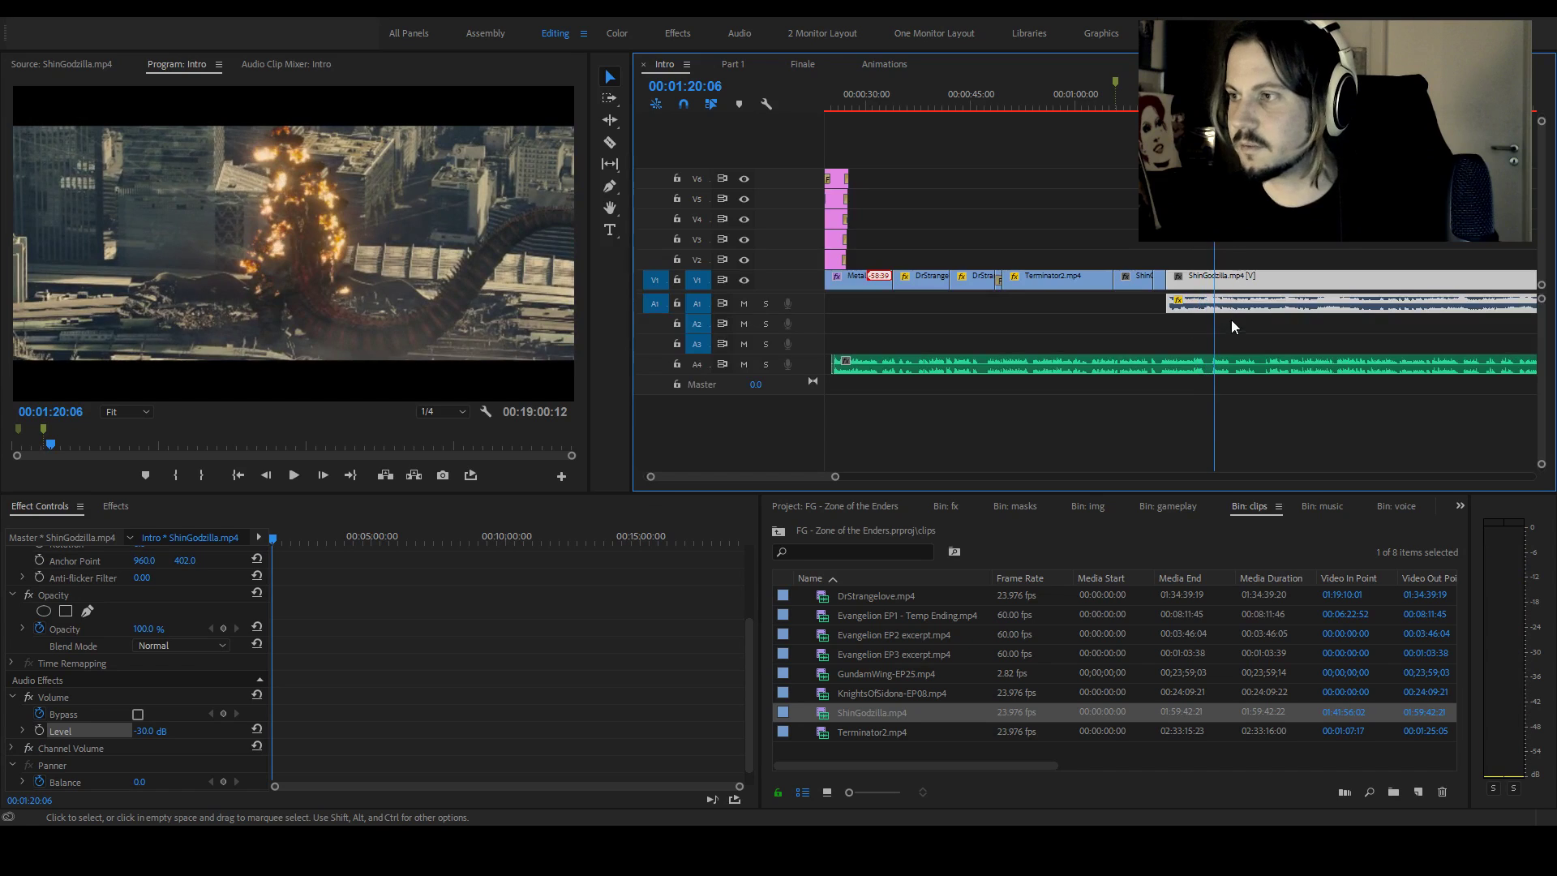
key(space)
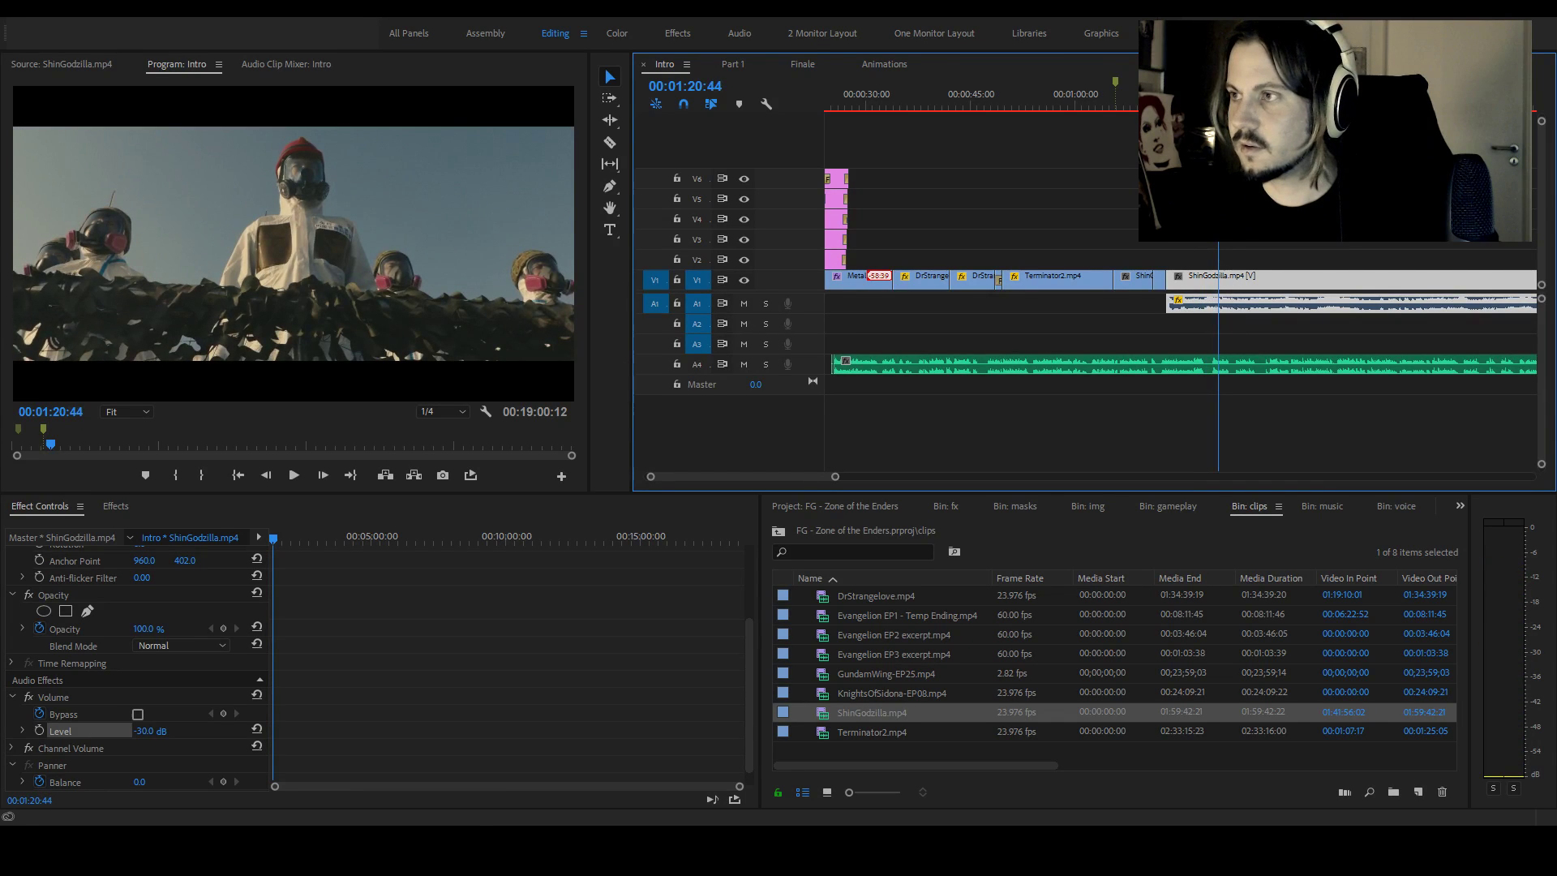
click(1212, 95)
key(space)
key(space)
key(c)
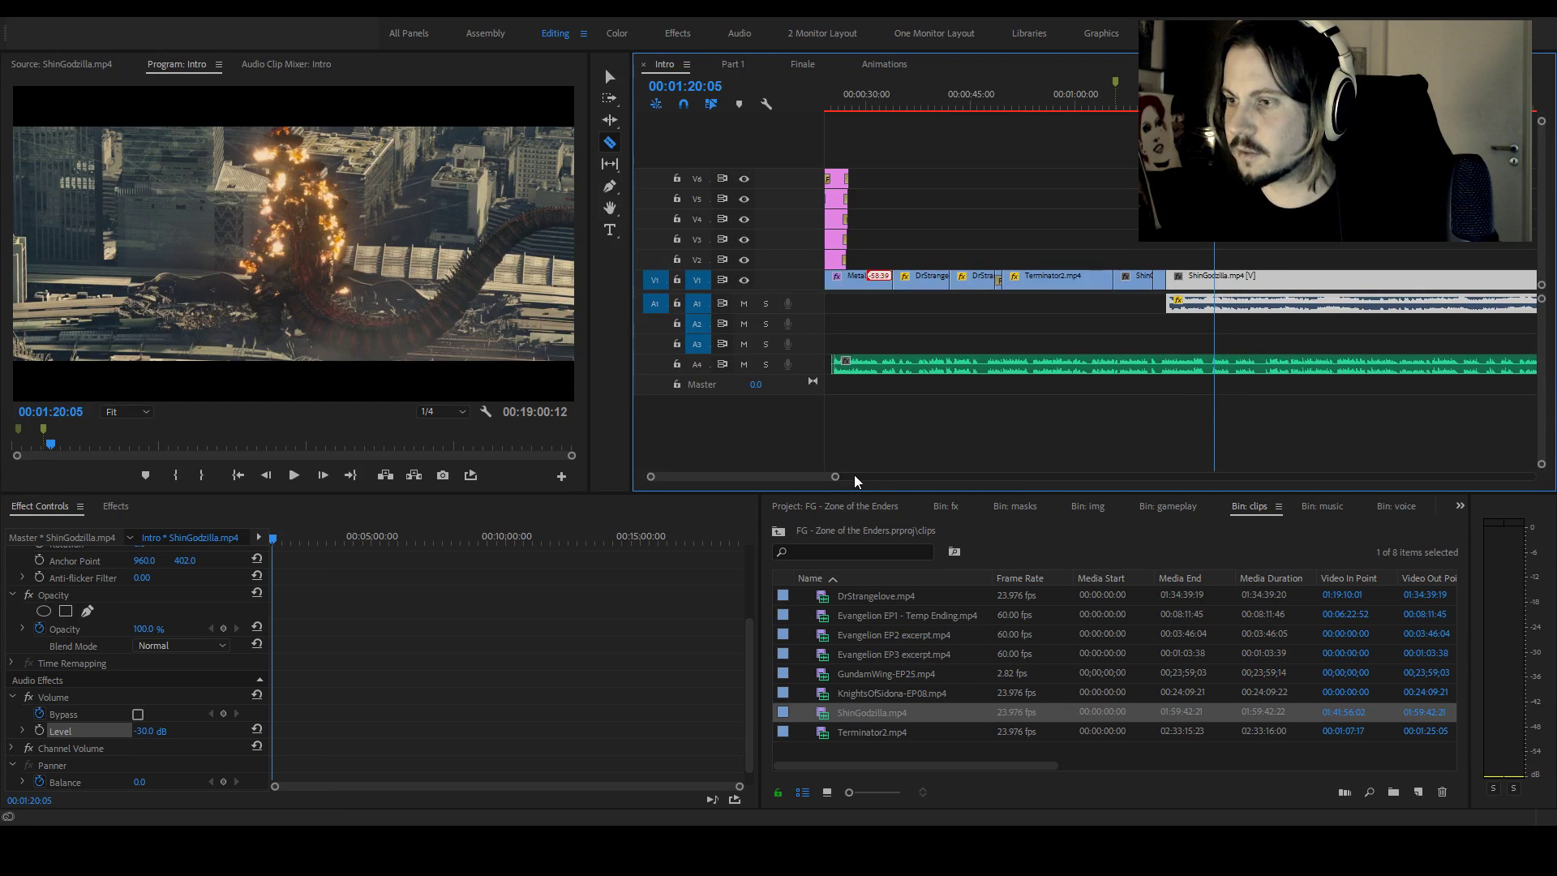
key(=)
key(=)
key(v)
drag(1127, 94, 1123, 94)
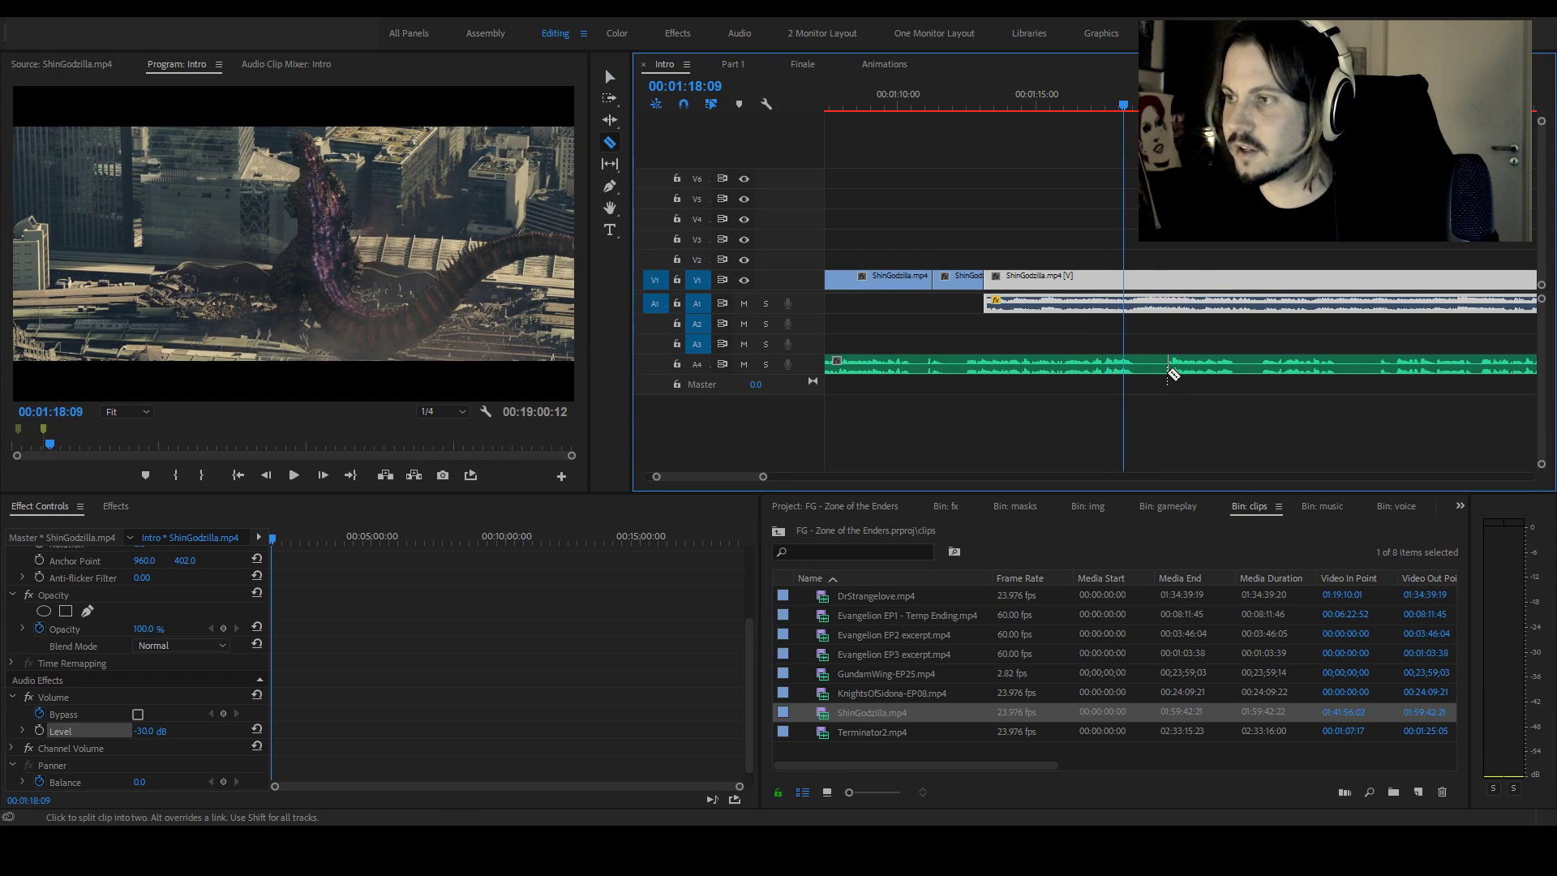
drag(1165, 371, 1197, 372)
Keyframe the long ShinGodzilla.mp4 clip's volume level at 00:01:18:11 and set it to -15 dB at 00:01:18:26
click(1154, 292)
key(Right)
key(Right)
scroll(287, 699, down, 3)
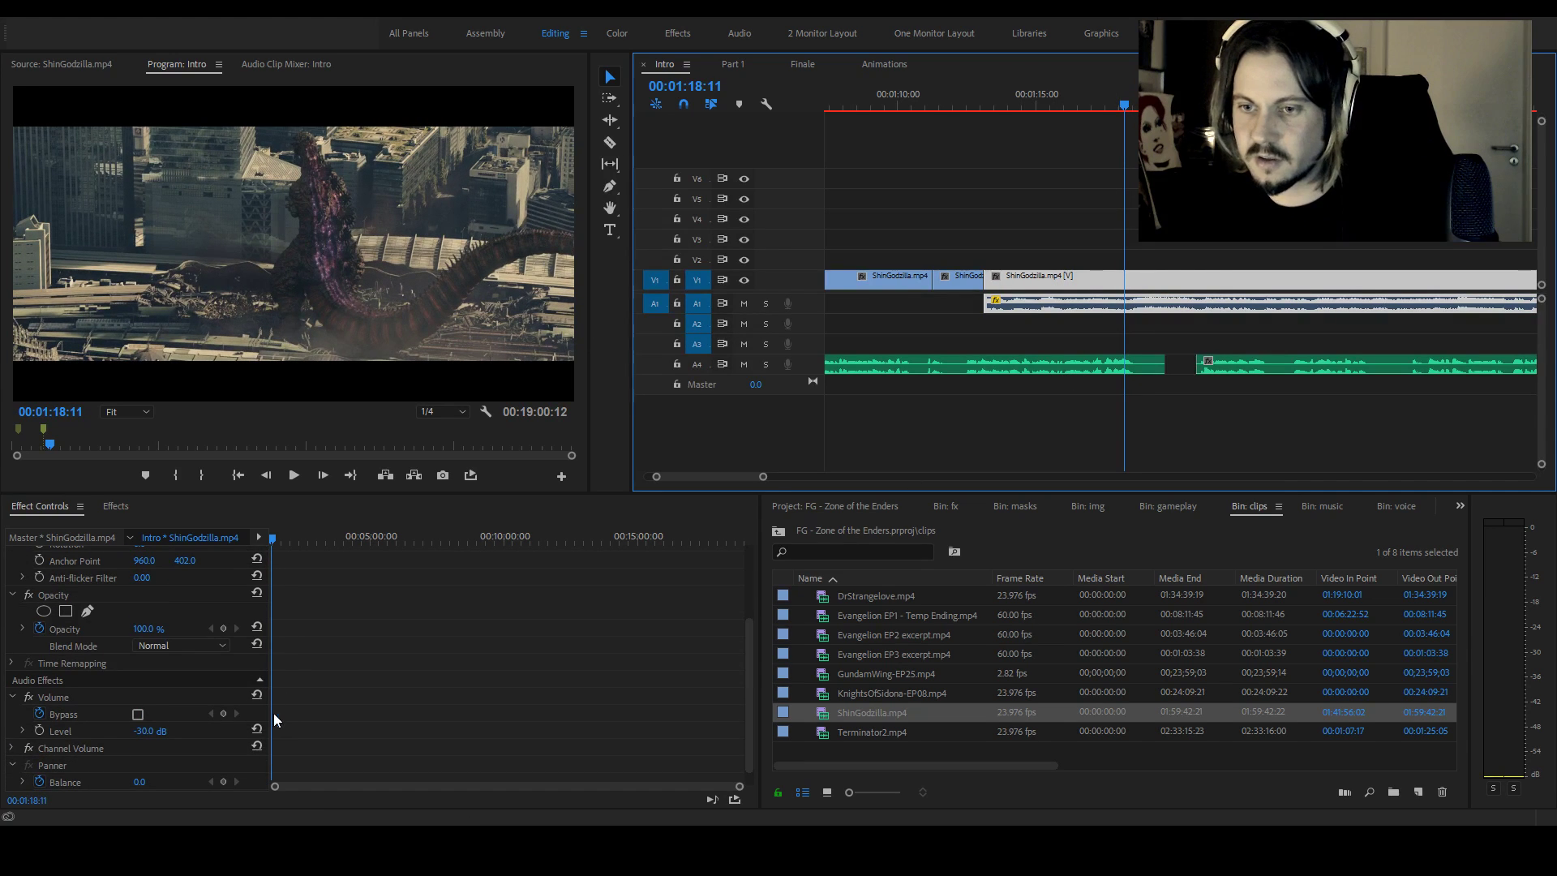
click(47, 730)
key(space)
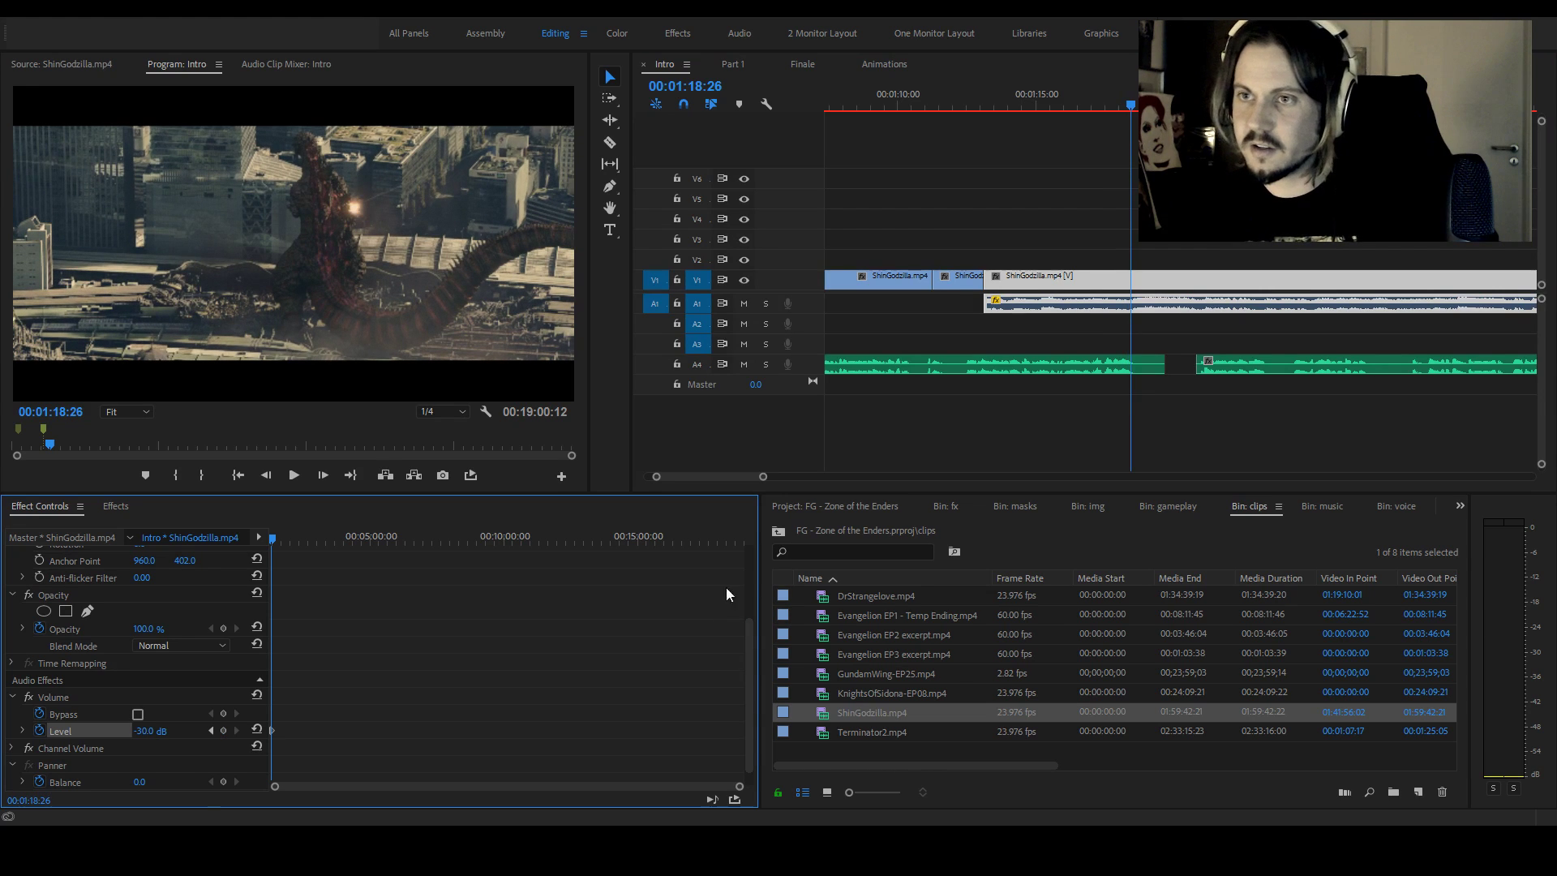
click(149, 730)
text(-15)
key(Return)
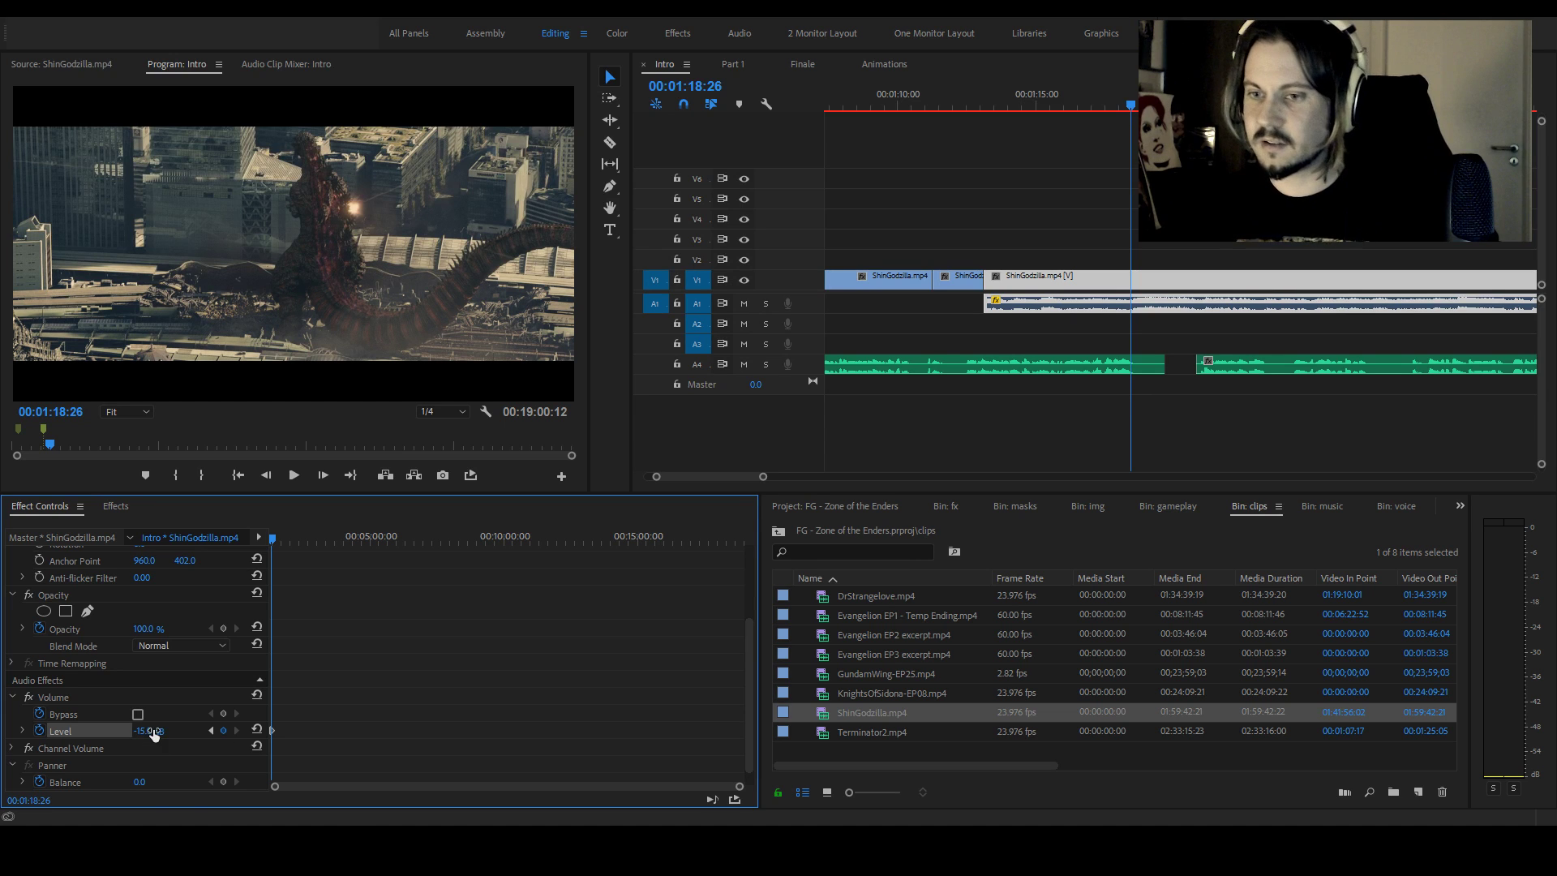
Play back the explosion and set the volume level keyframe at 00:01:18:26 to -5 dB
click(1086, 93)
key(space)
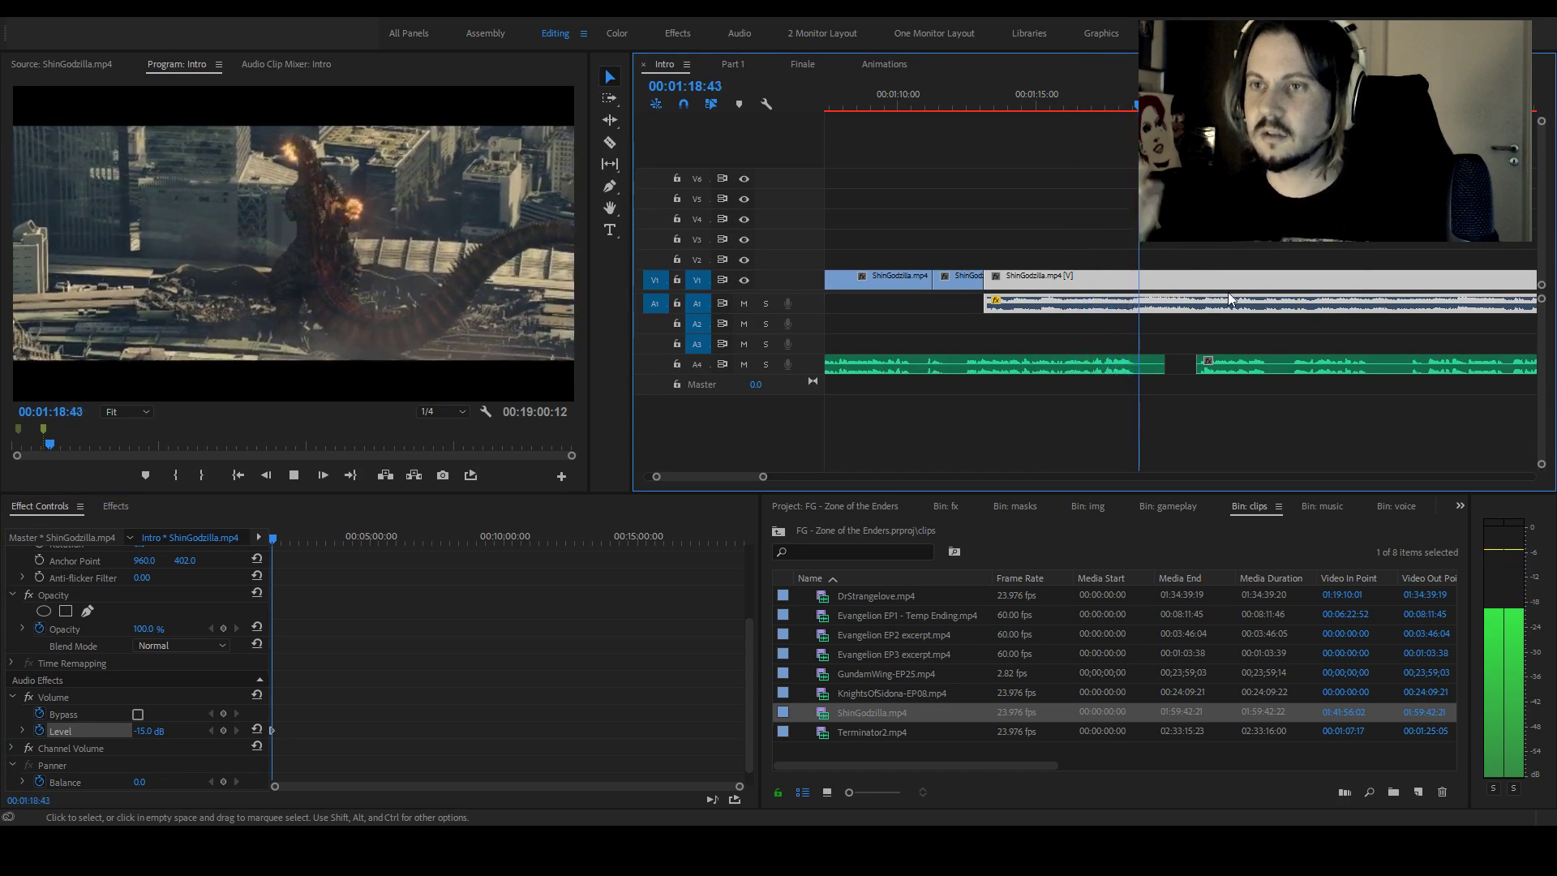
click(210, 730)
click(156, 730)
text(-)
text(30)
key(Return)
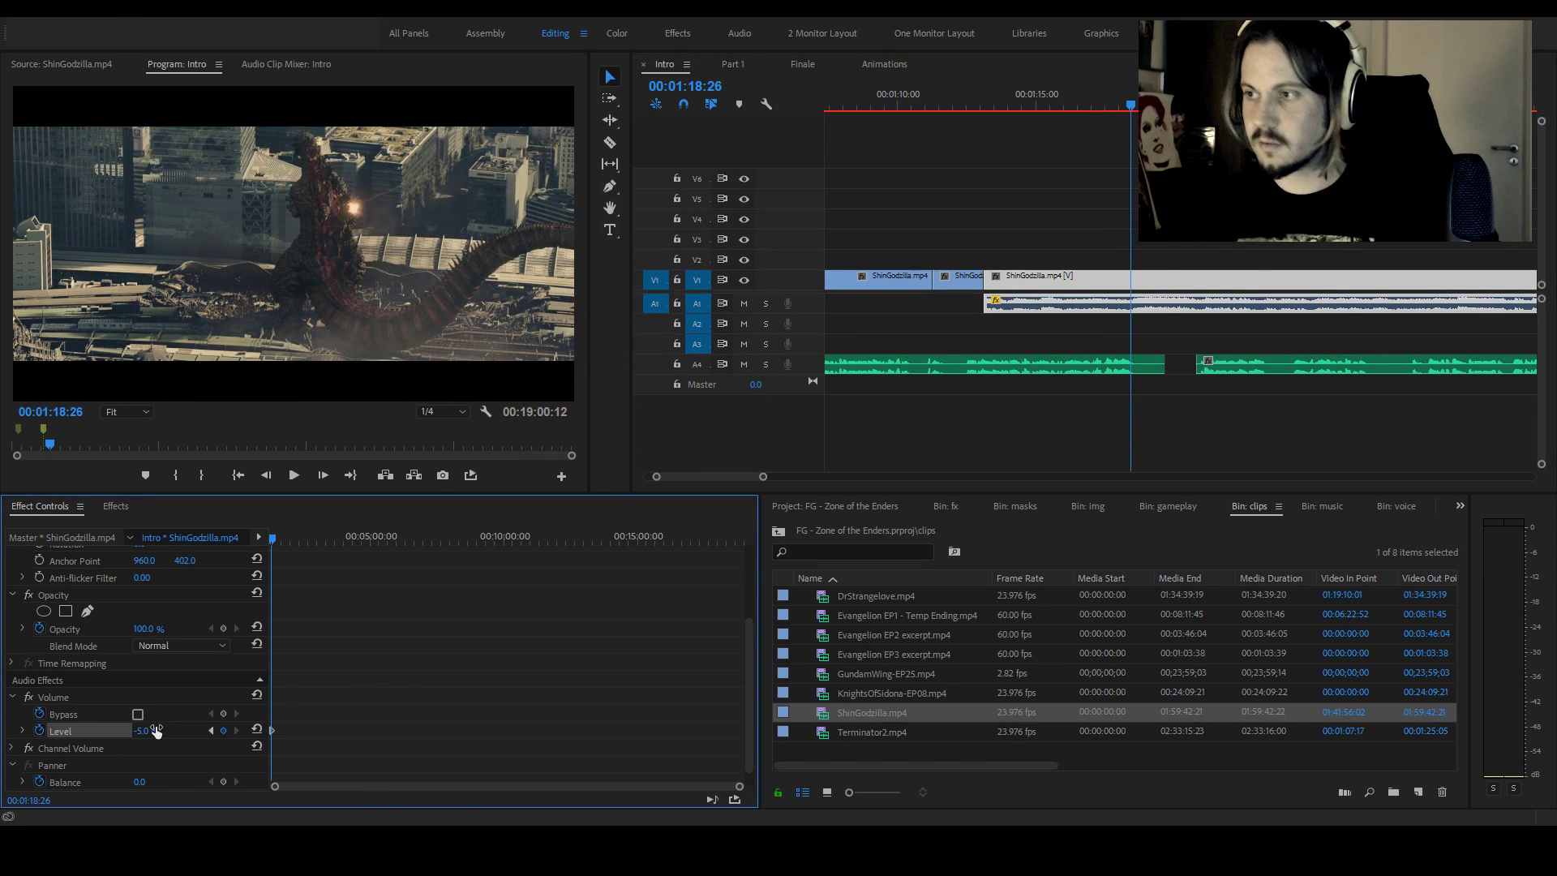
Add a holding volume keyframe at 00:01:20:07 and set the level to -35 dB at 00:01:20:27
click(1257, 347)
key(space)
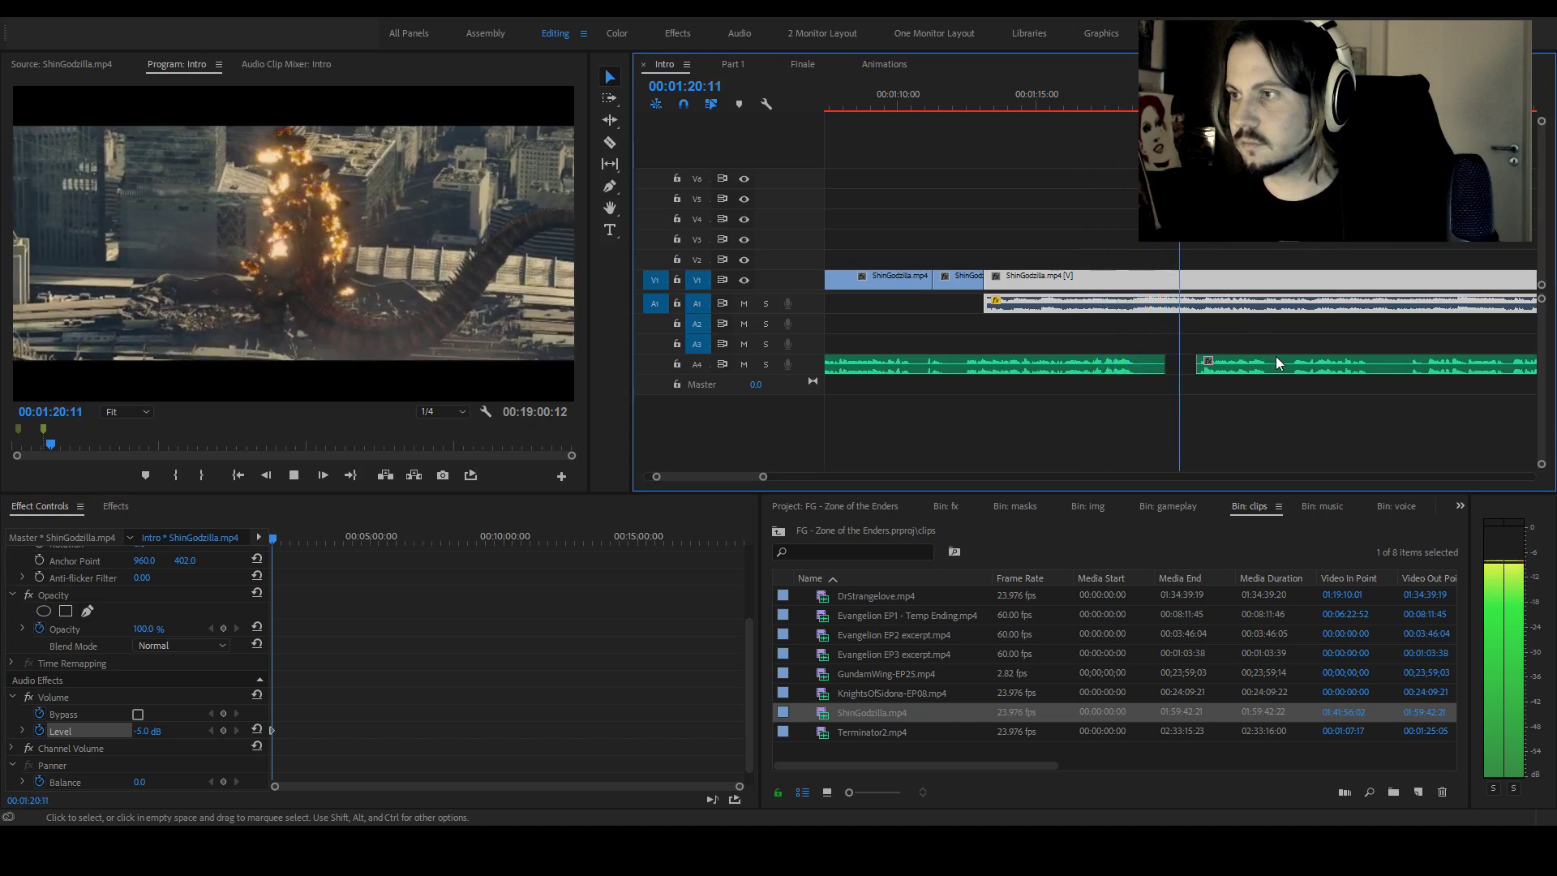
key(space)
click(1178, 101)
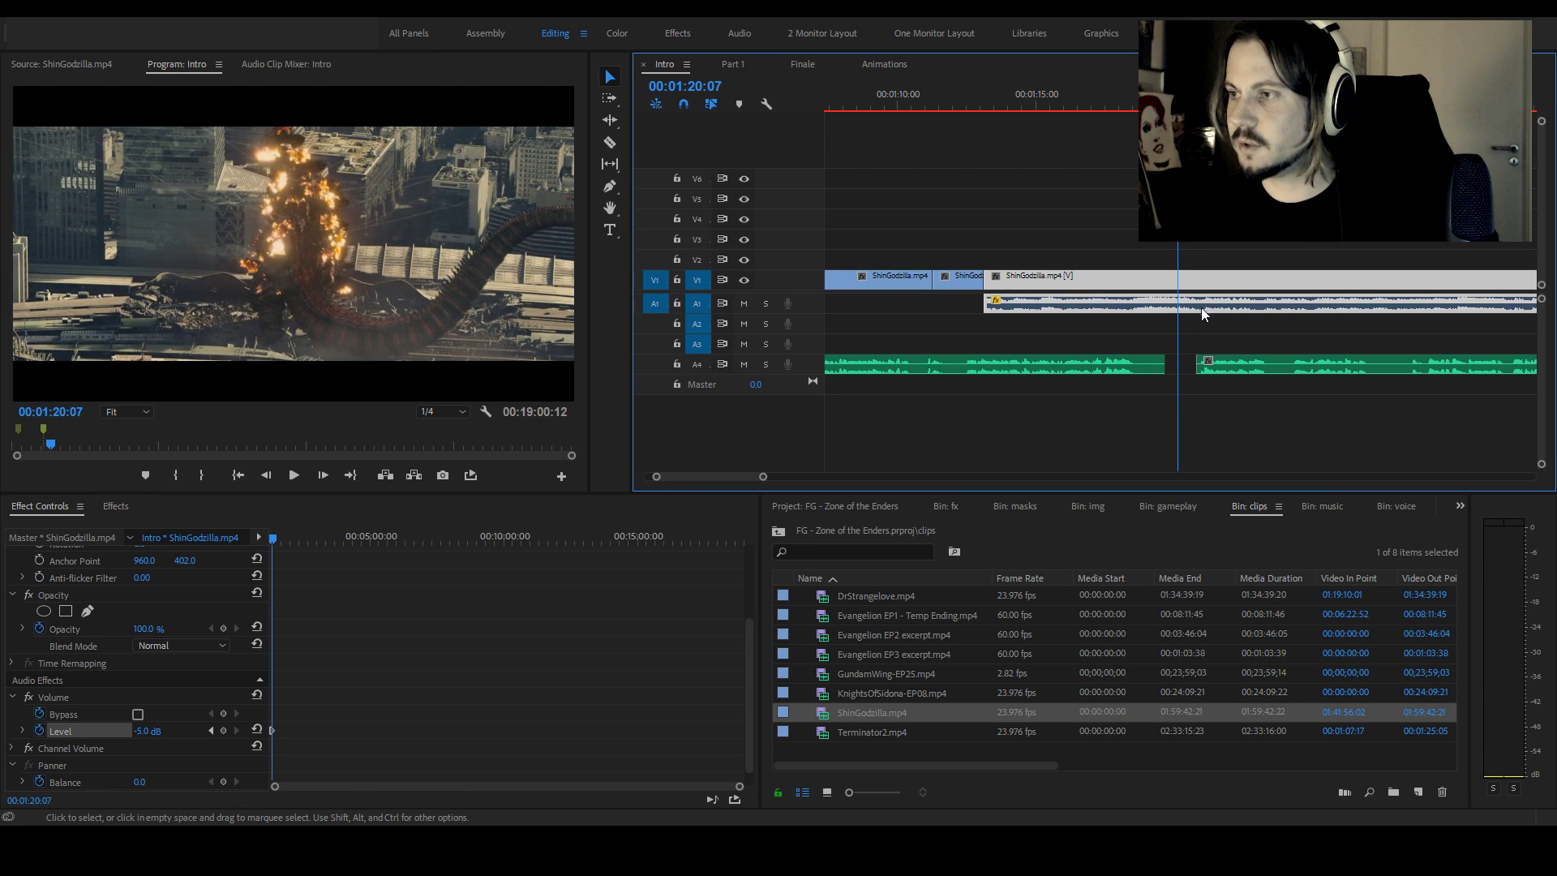
click(230, 728)
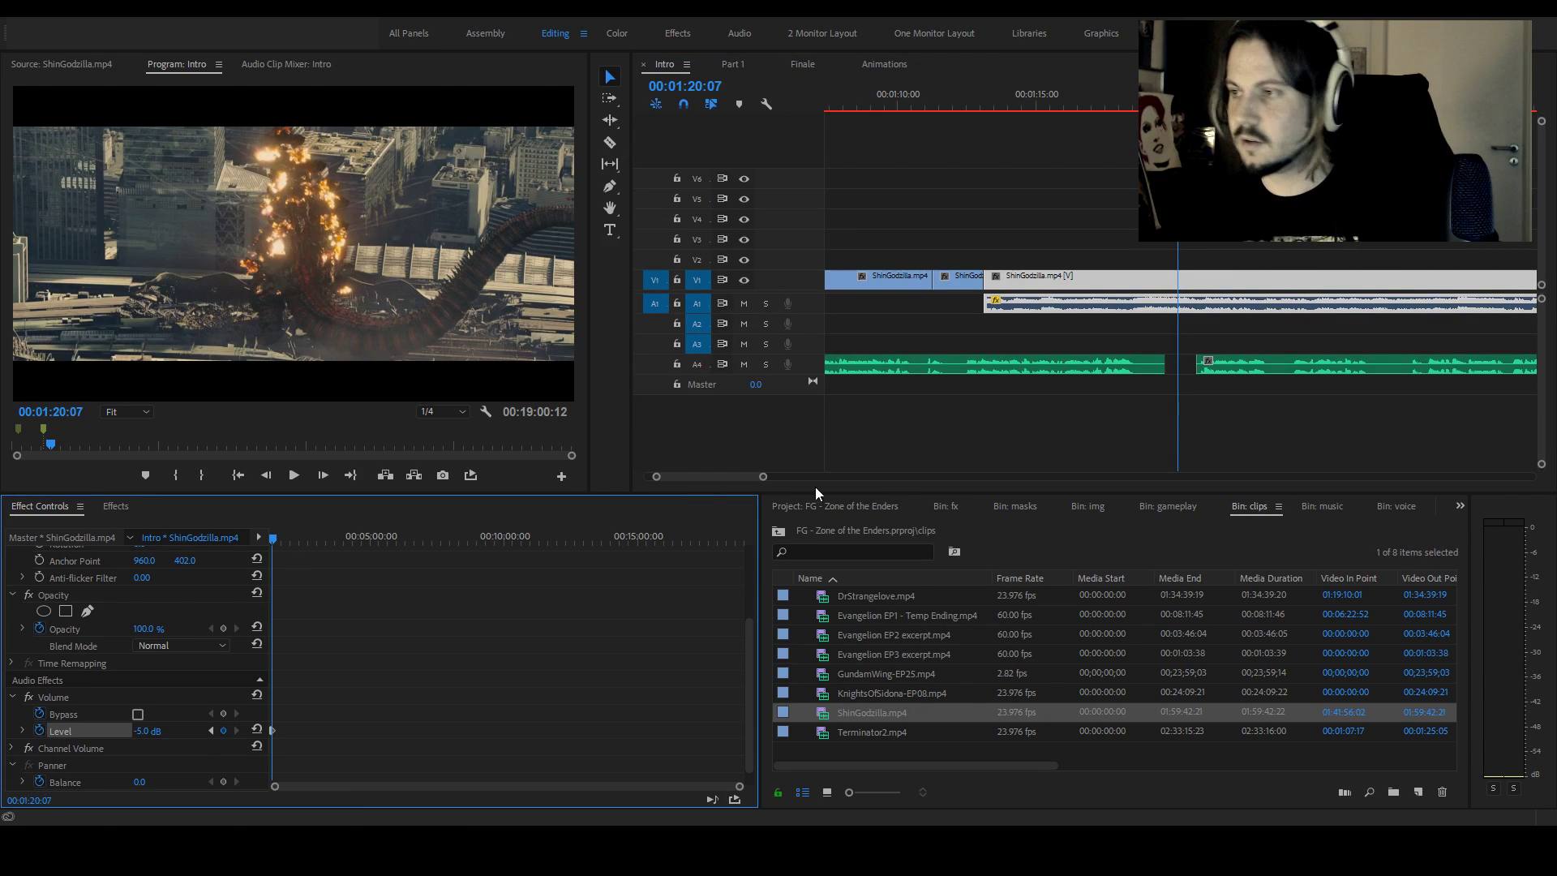
key(space)
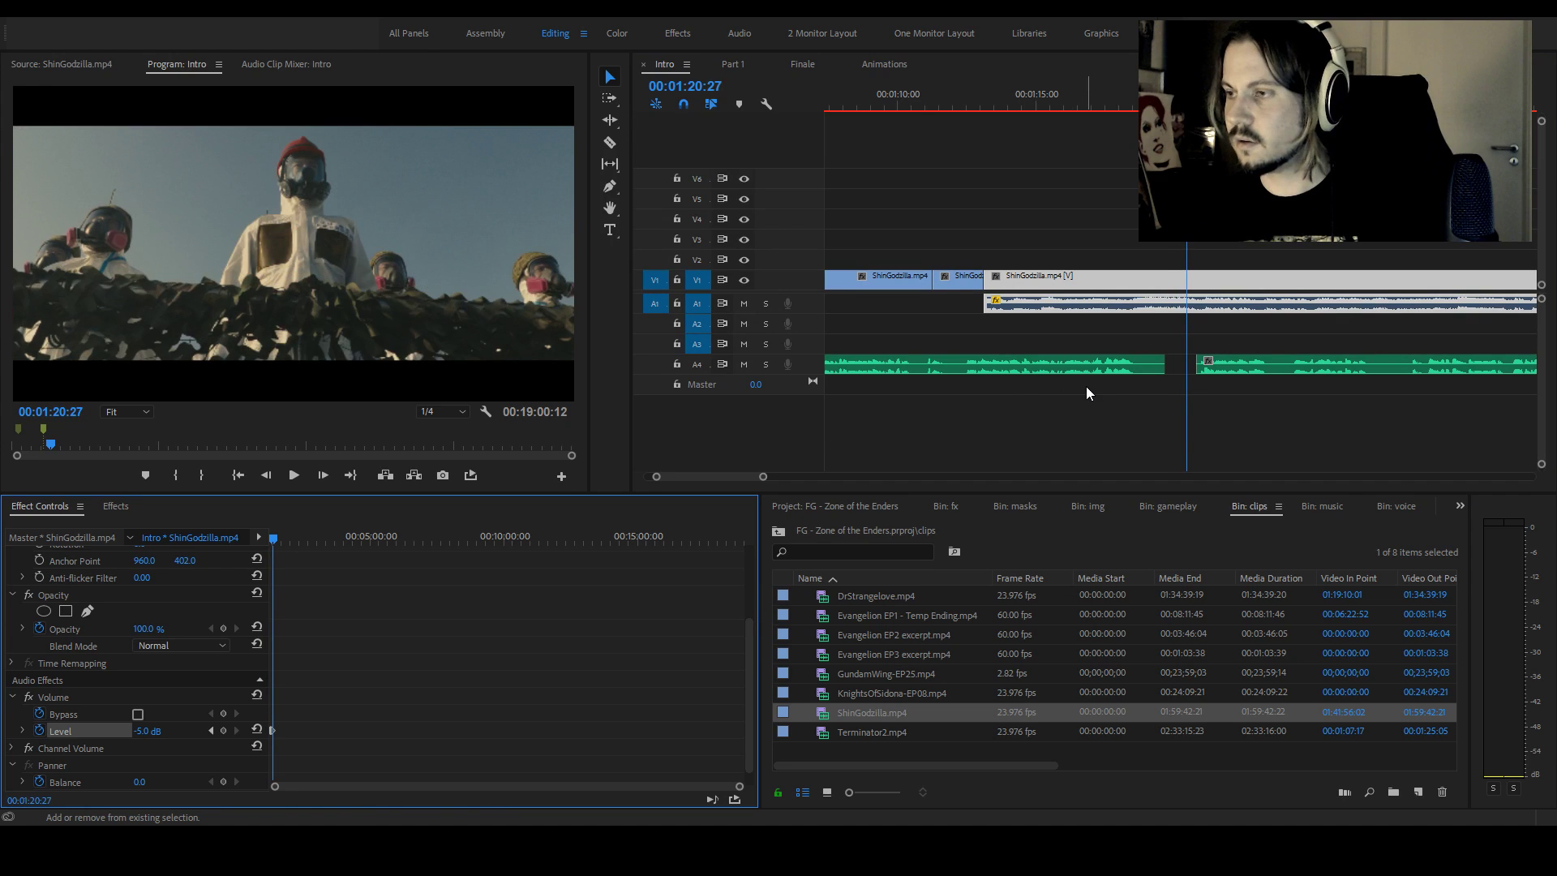
click(150, 732)
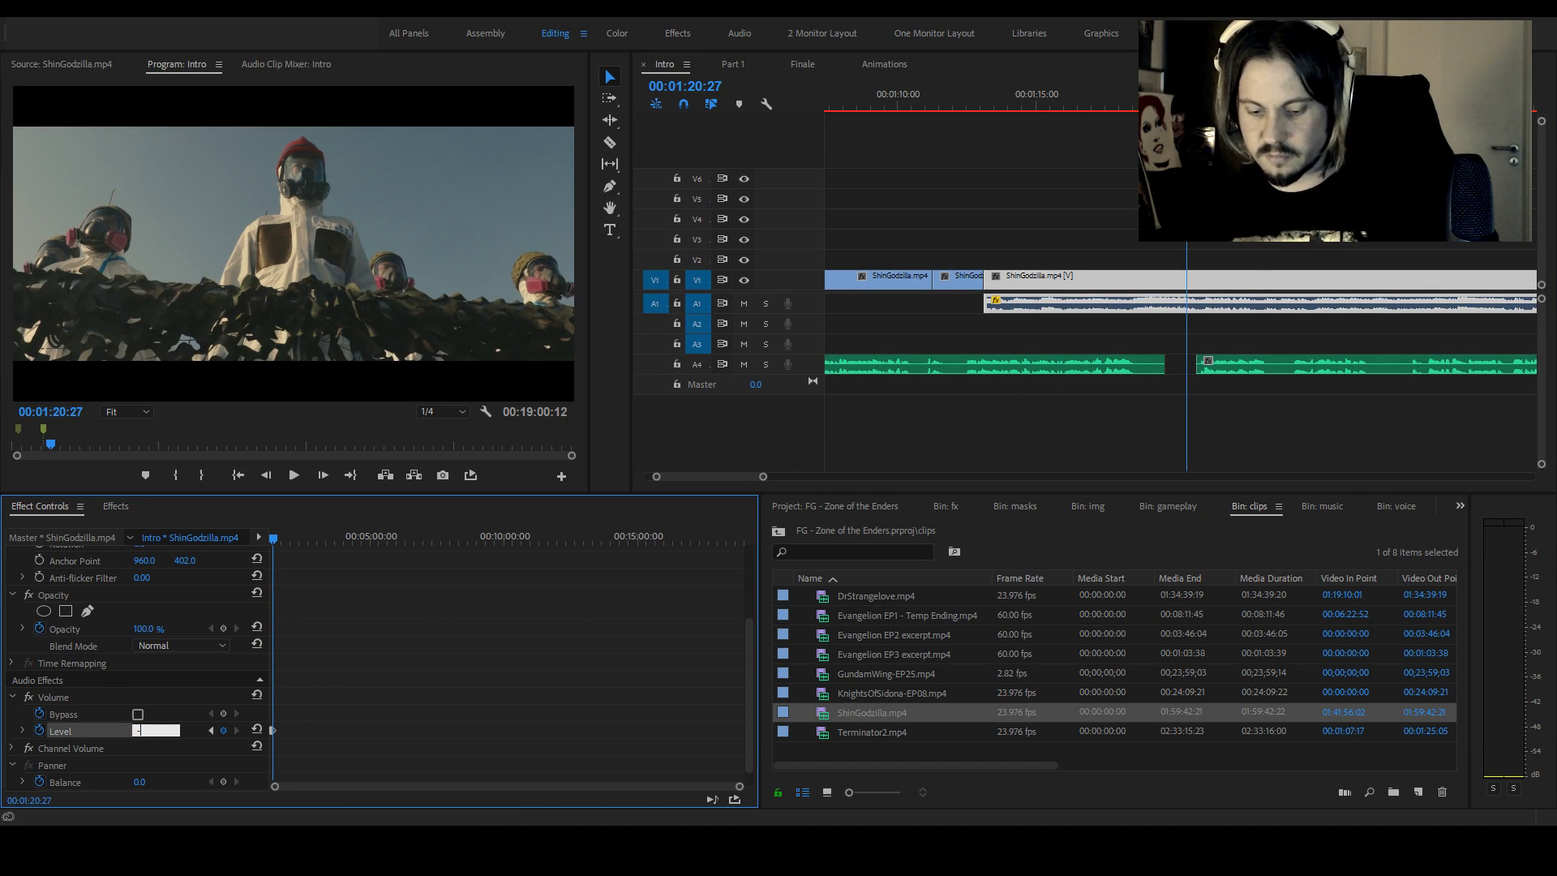
text(-35)
key(Return)
Move the second part of zoe-intro.wav on A4 earlier to start at 00:01:20:27, and play back the preceding shots
drag(1210, 366, 1200, 367)
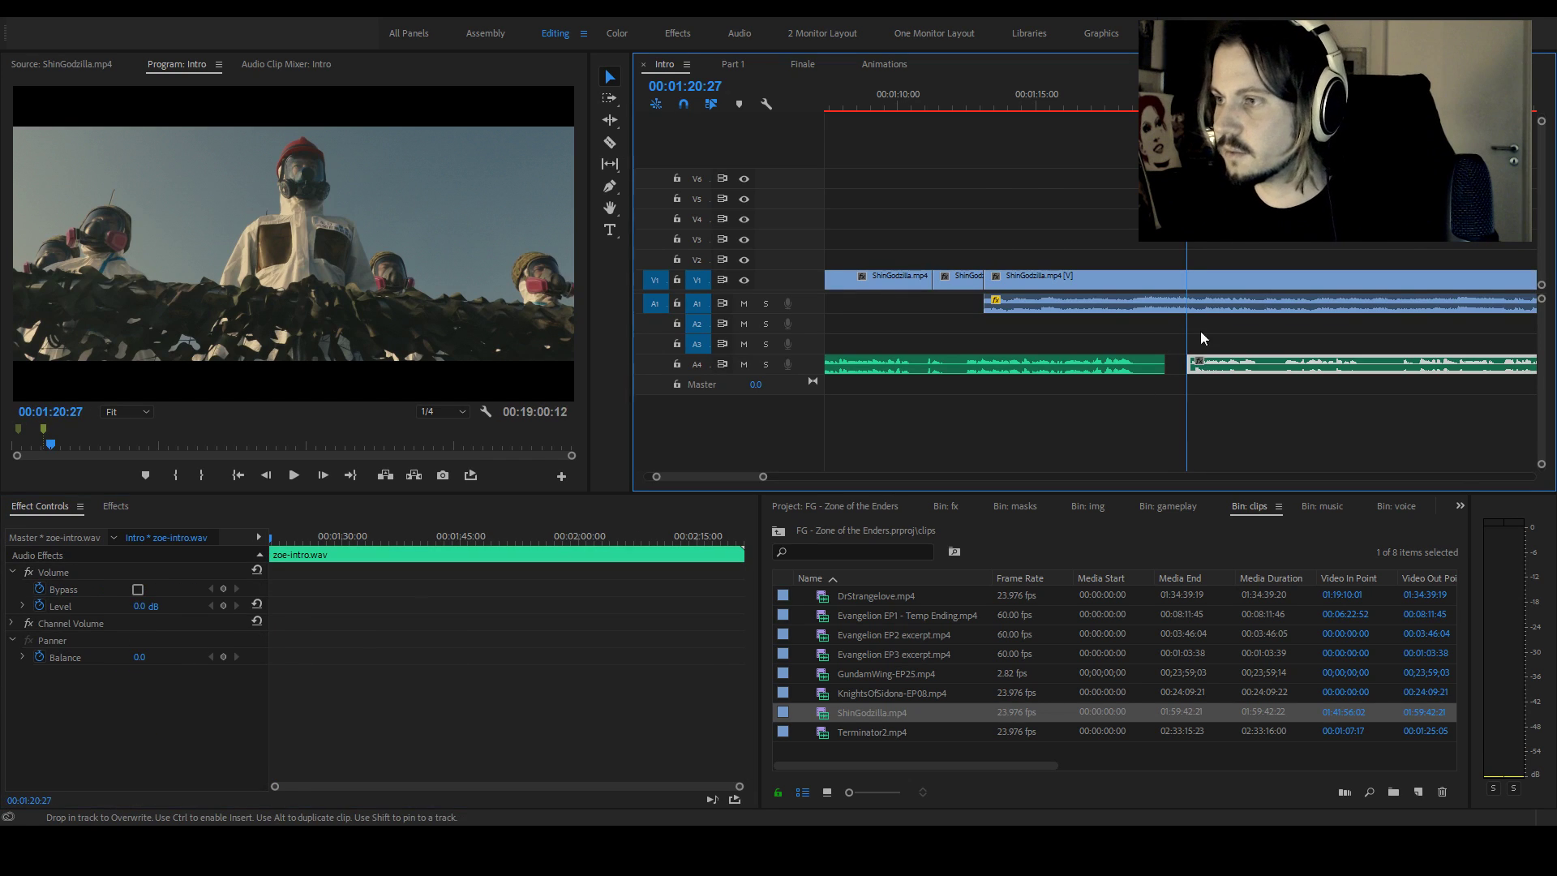
key(Up)
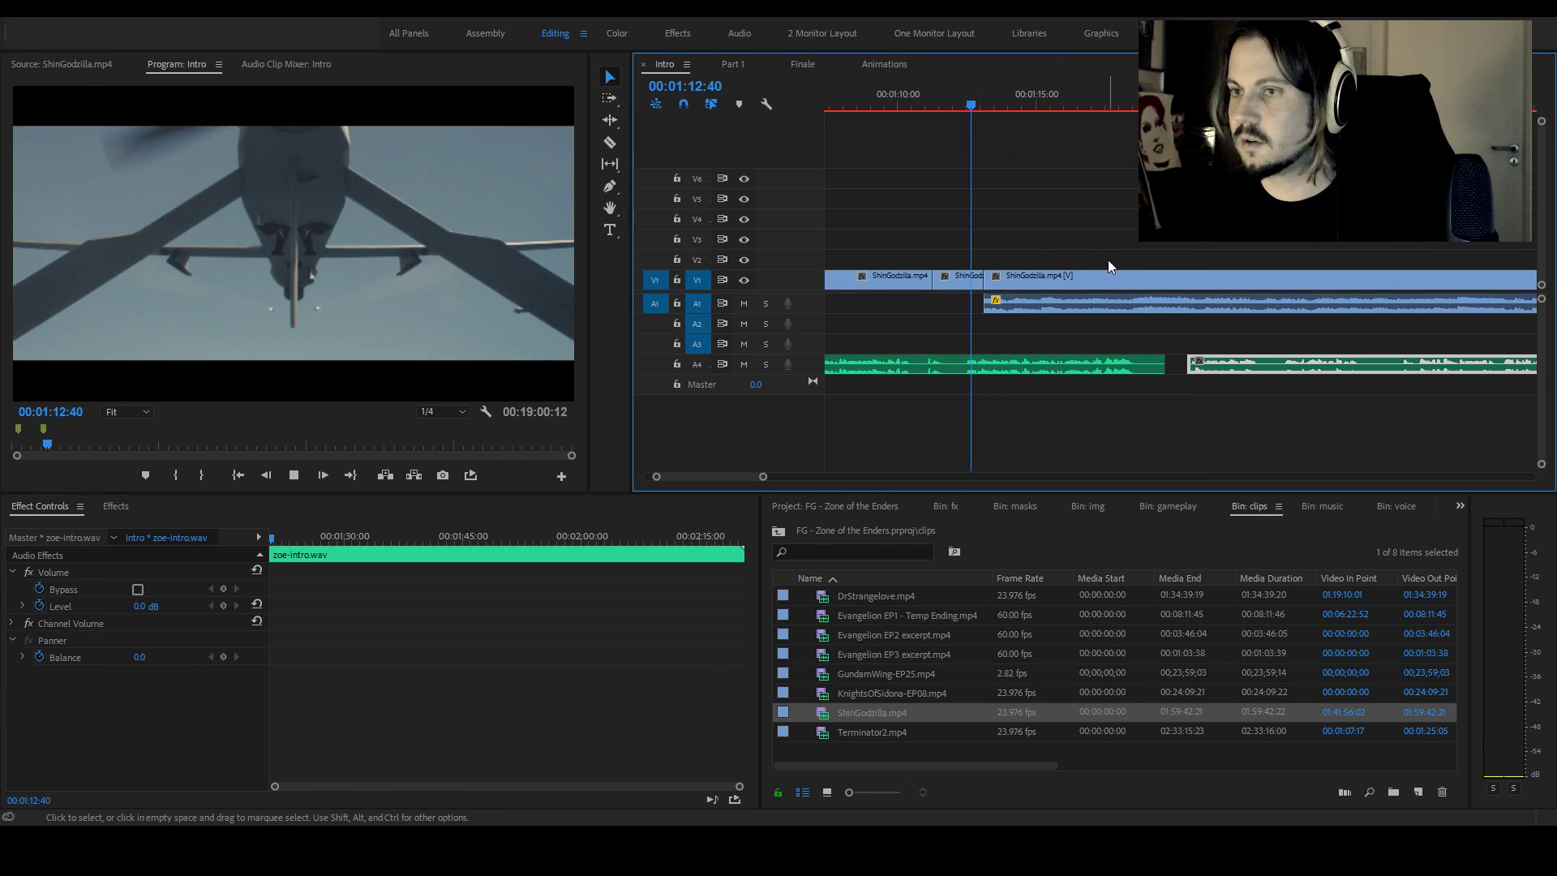
key(space)
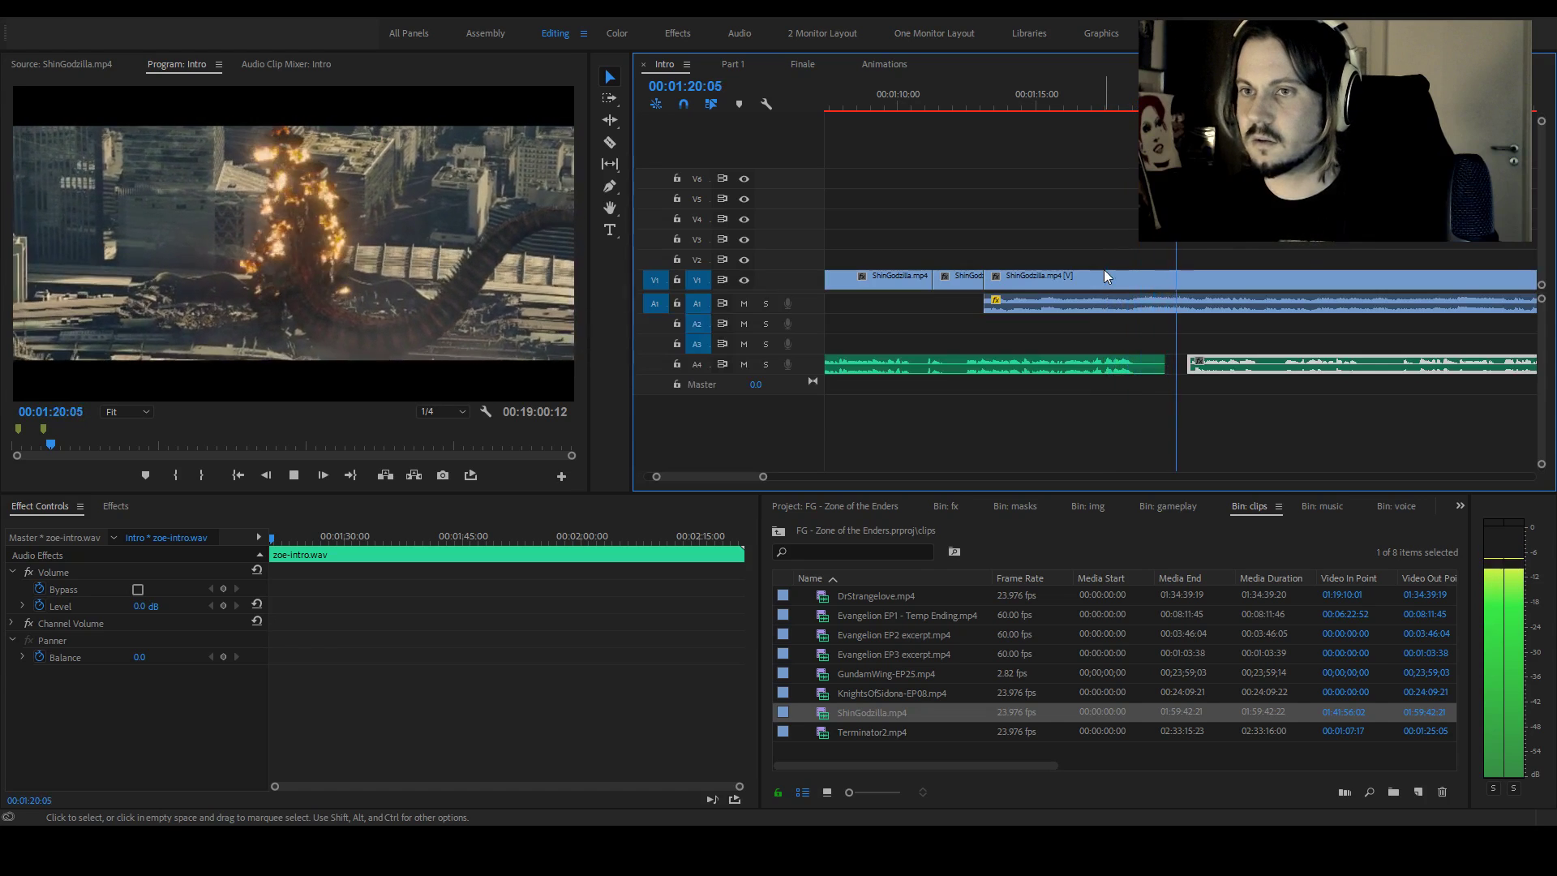
Try cutting the long ShinGodzilla.mp4 clip at 00:01:20:47 and select the part after the cut
key(space)
key(j)
key(space)
key(c)
click(1196, 280)
key(v)
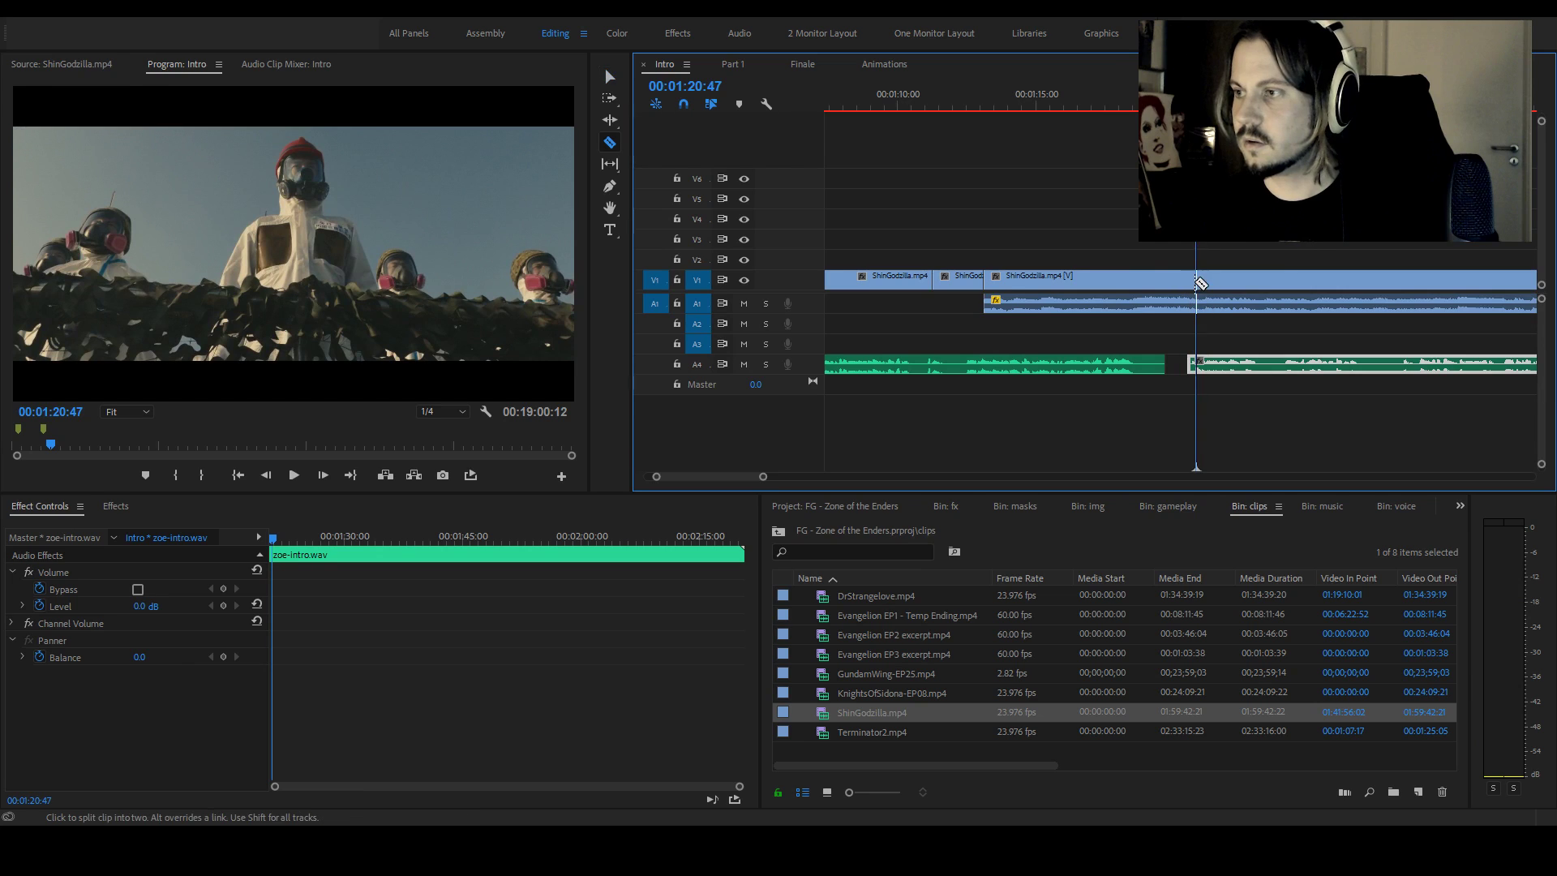
click(1265, 280)
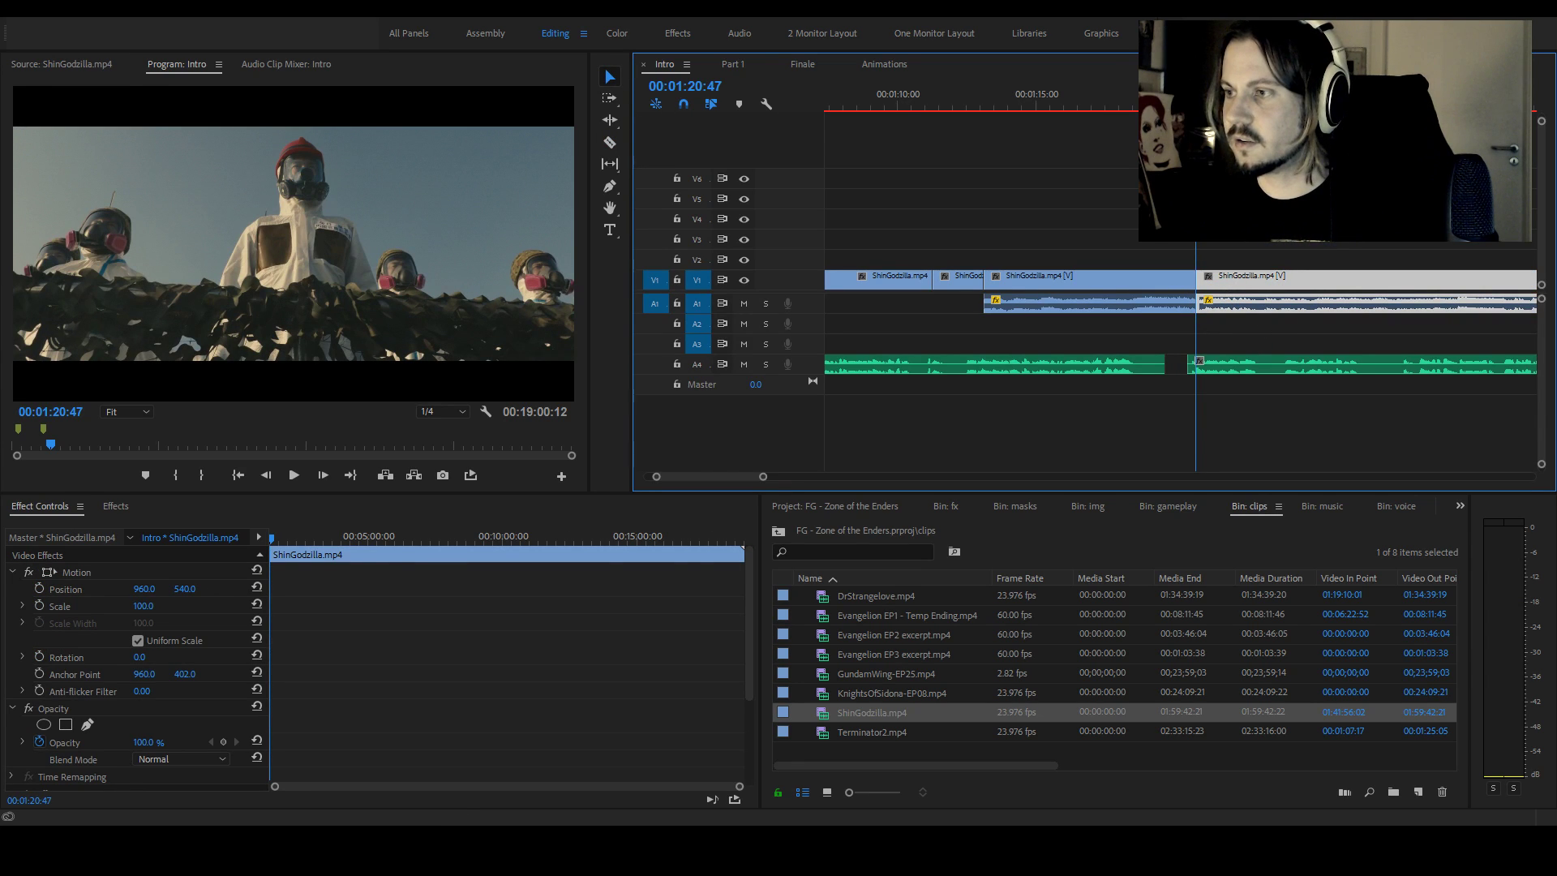
Cut the long ShinGodzilla.mp4 clip at 00:01:21:20 and delete everything after the cut
key(ctrl+shift+a)
key(space)
key(space)
key(c)
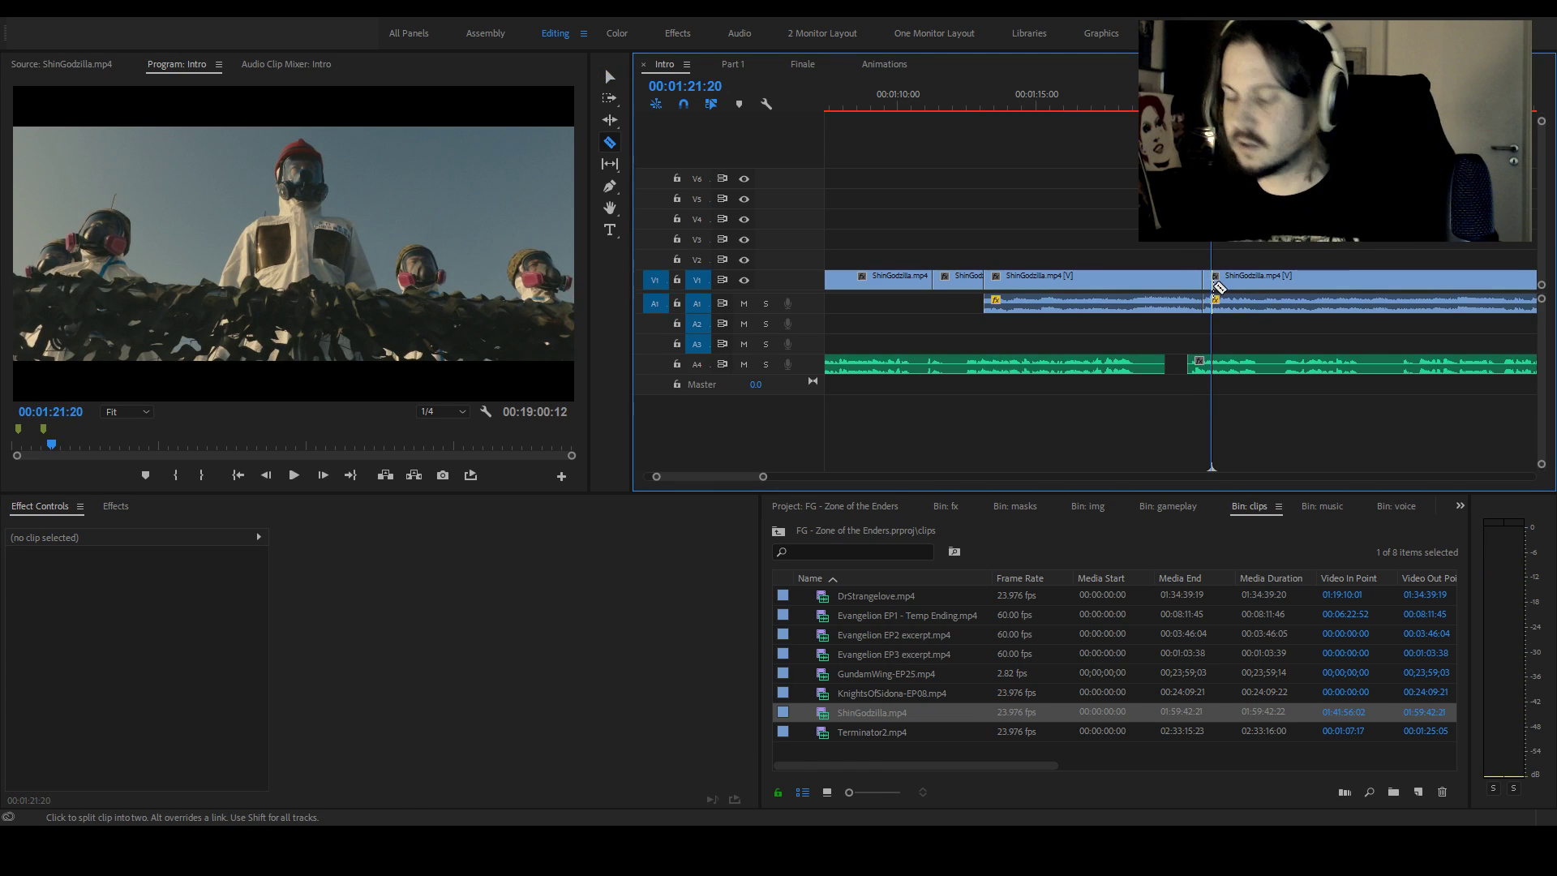
click(1217, 284)
key(v)
click(1265, 280)
key(Delete)
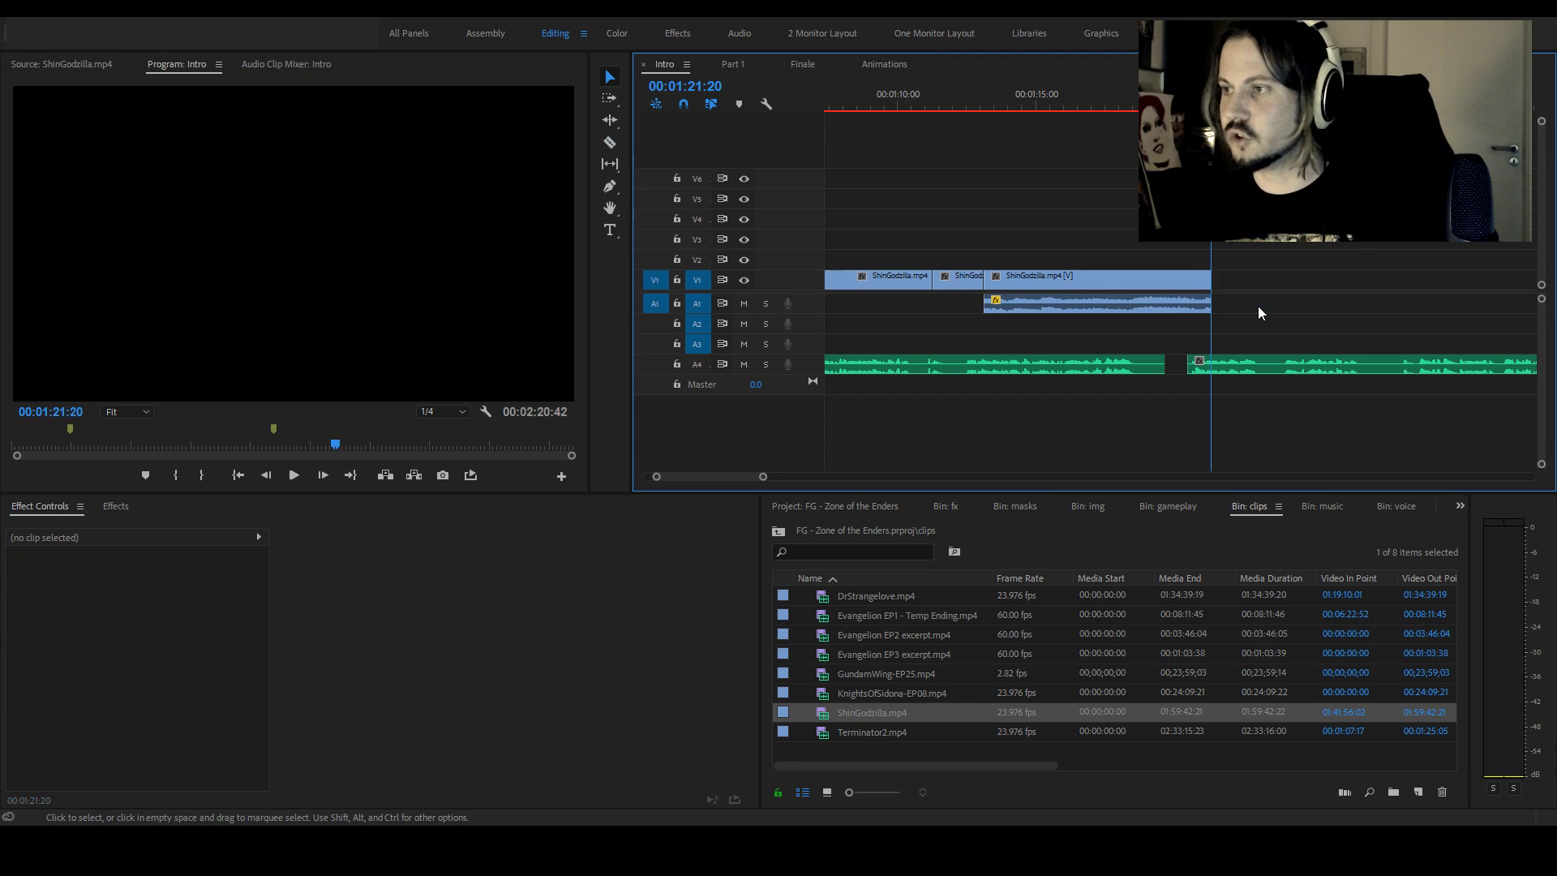
Review the ending of the masked-soldiers shot and extend the ShinGodzilla.mp4 clip to 00:01:21:29
key(j)
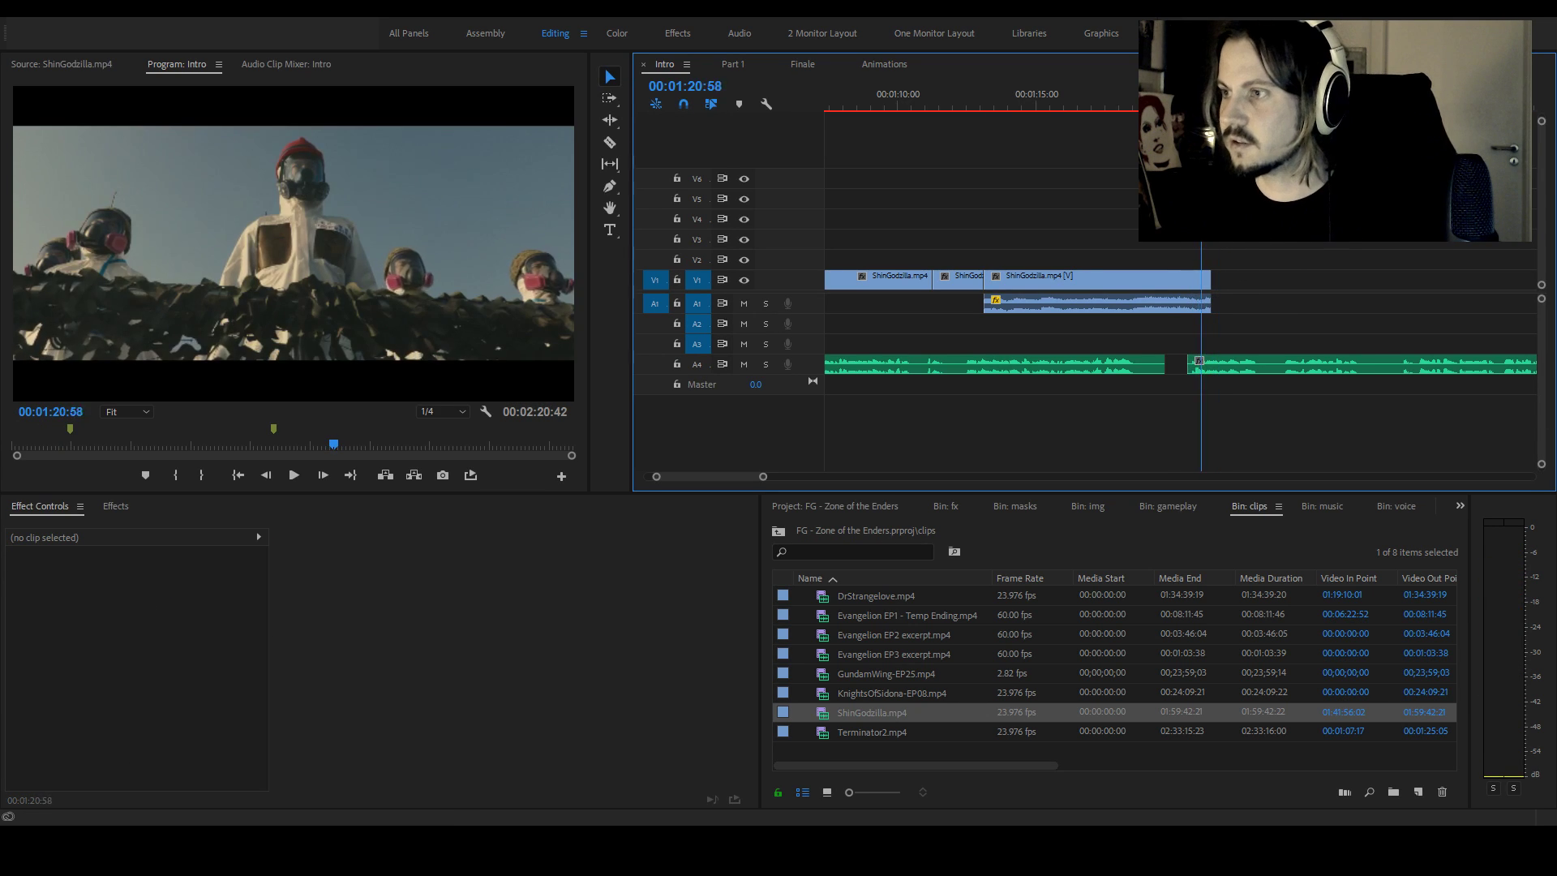
key(space)
key(shift+Right)
key(shift+Right)
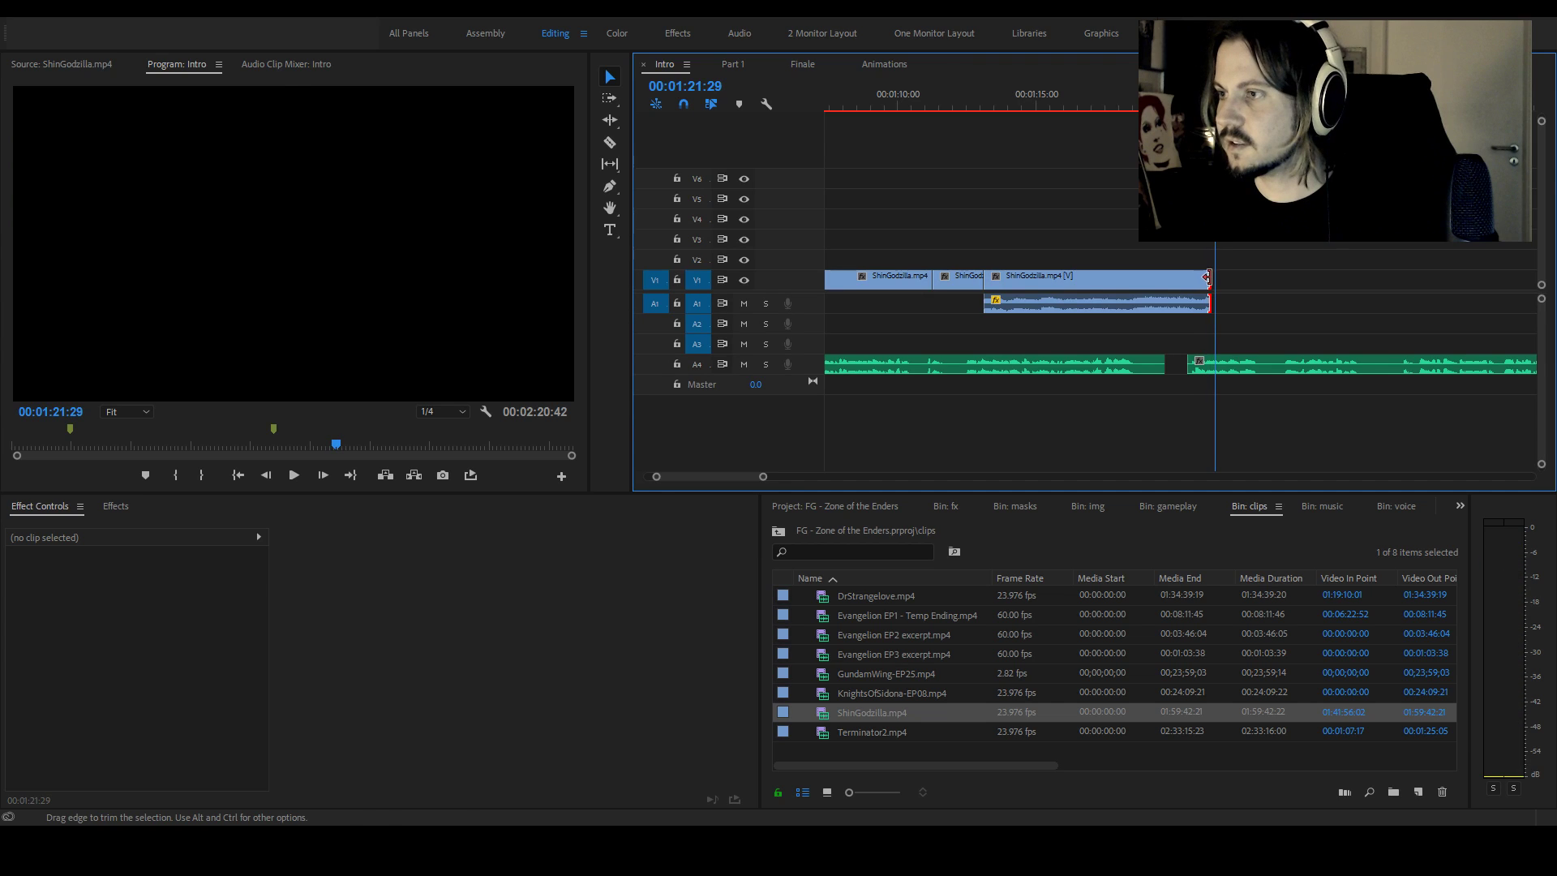
click(1253, 429)
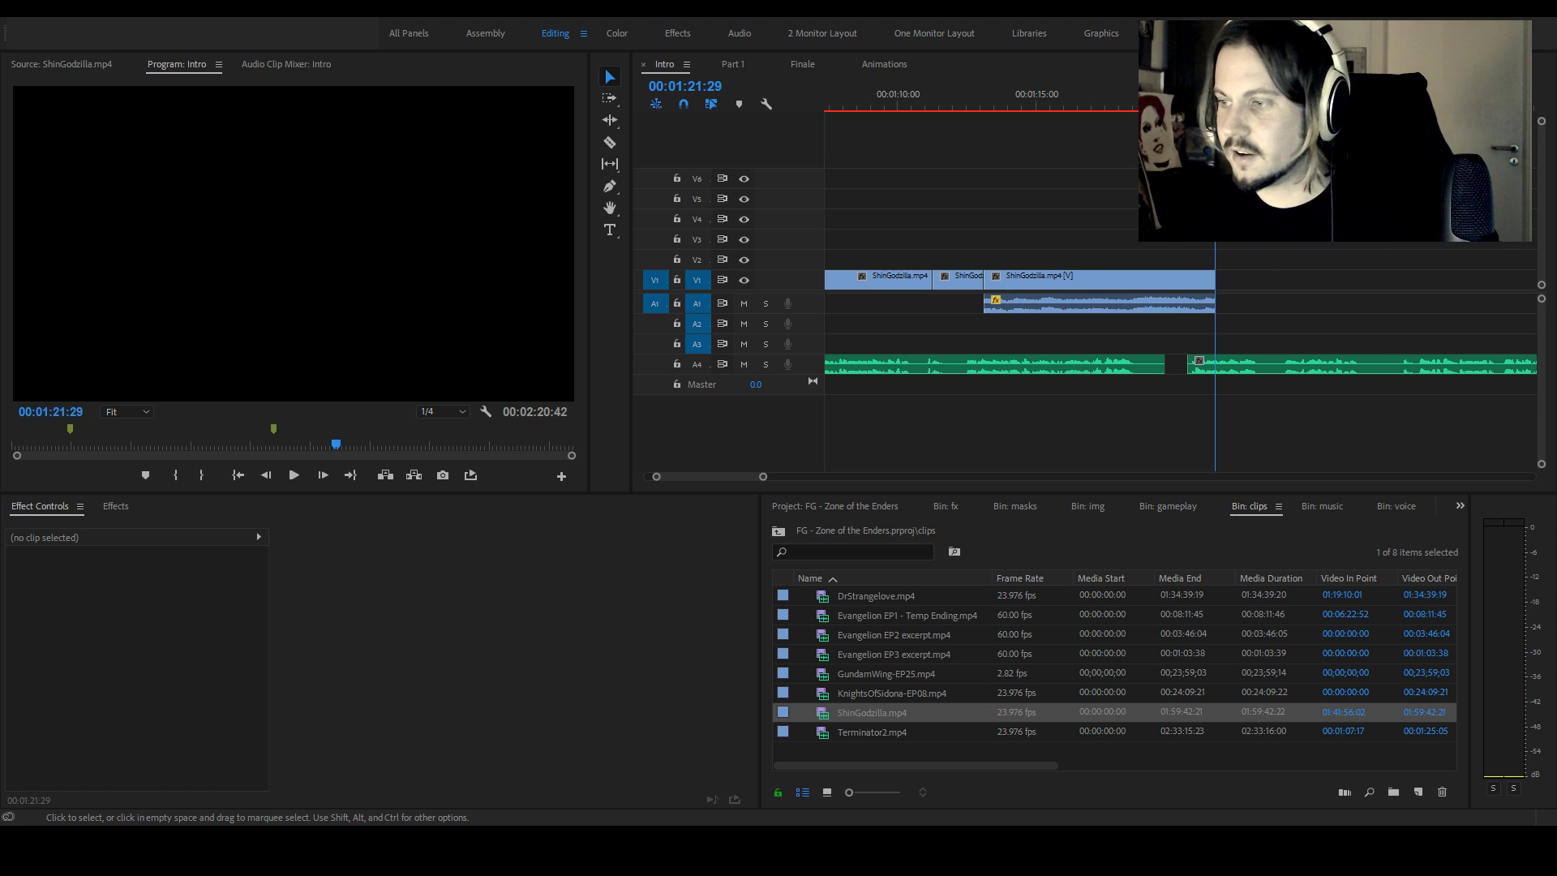
Import the Akira 1988 - Tetsuo losing arm clip into the clips bin and mark its In point at 00:03:32:16
drag(1140, 755, 1135, 730)
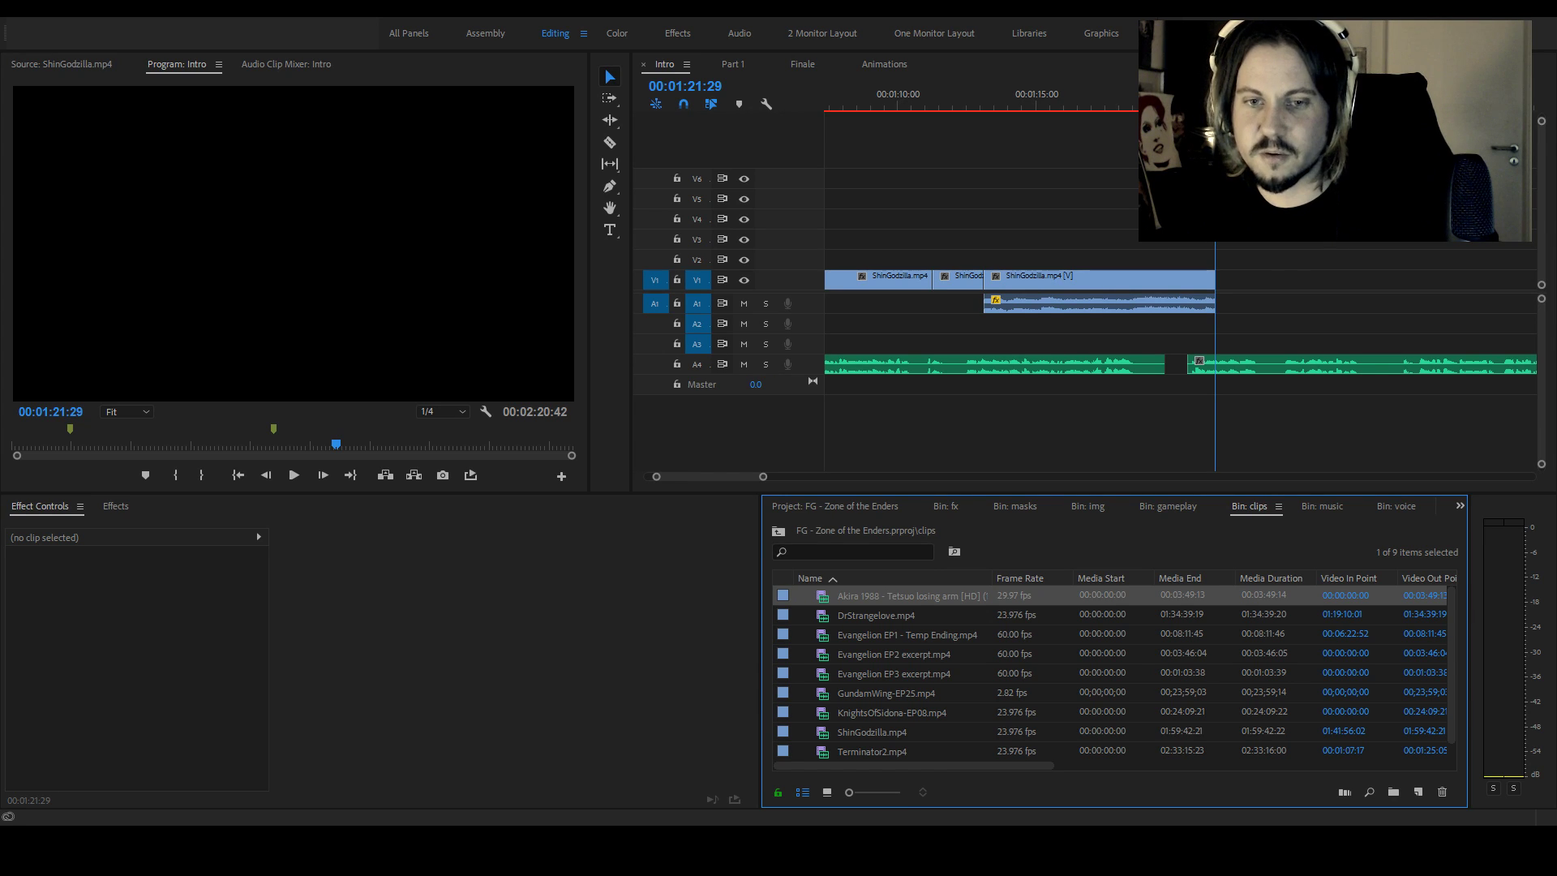
double_click(822, 599)
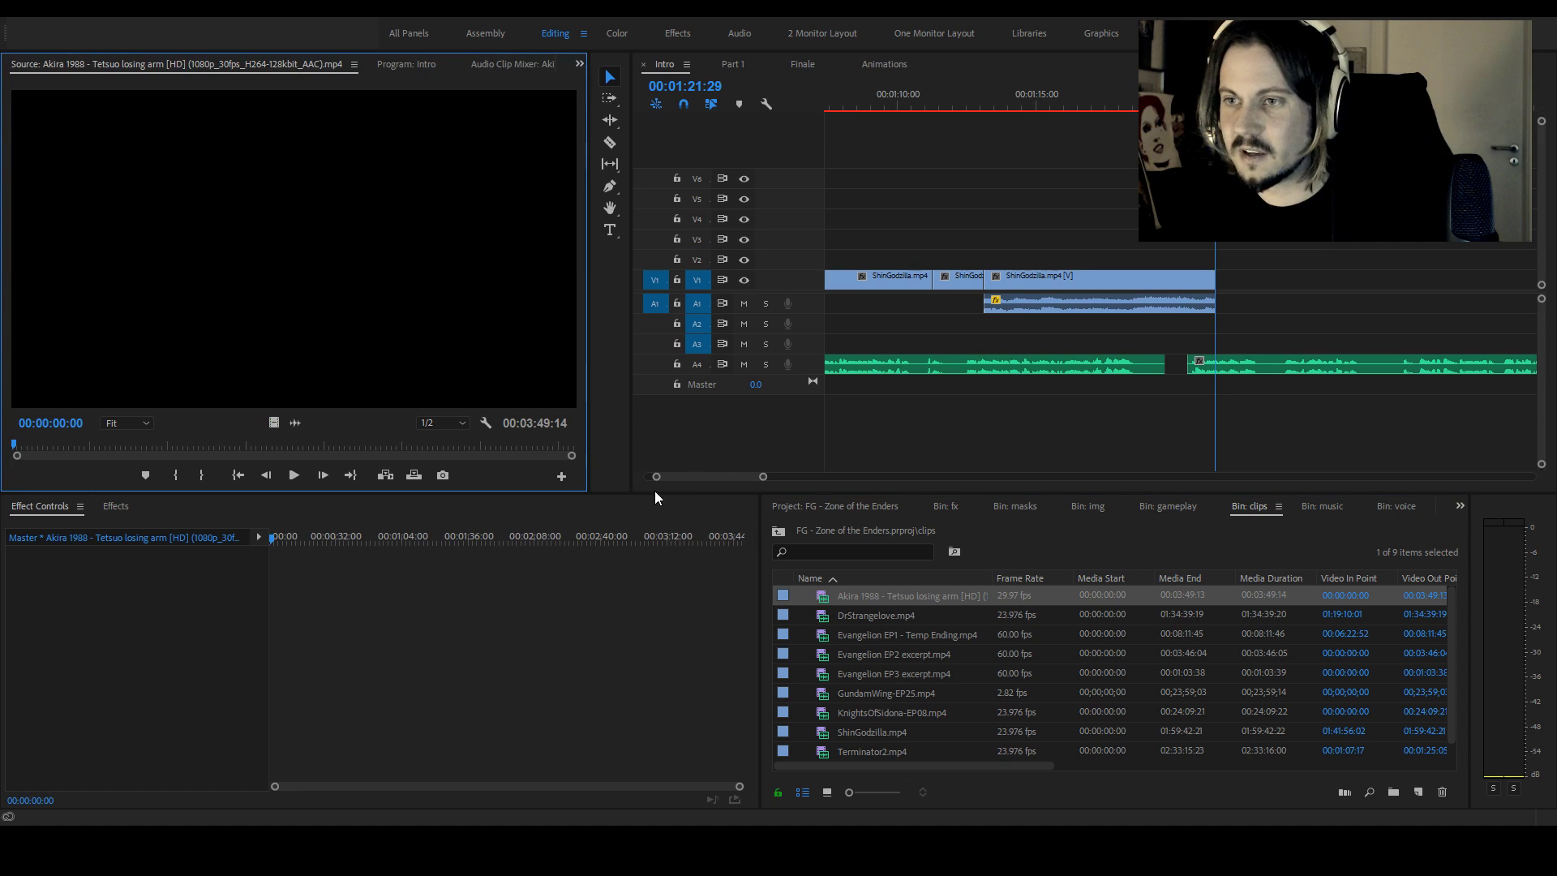
drag(455, 444, 532, 445)
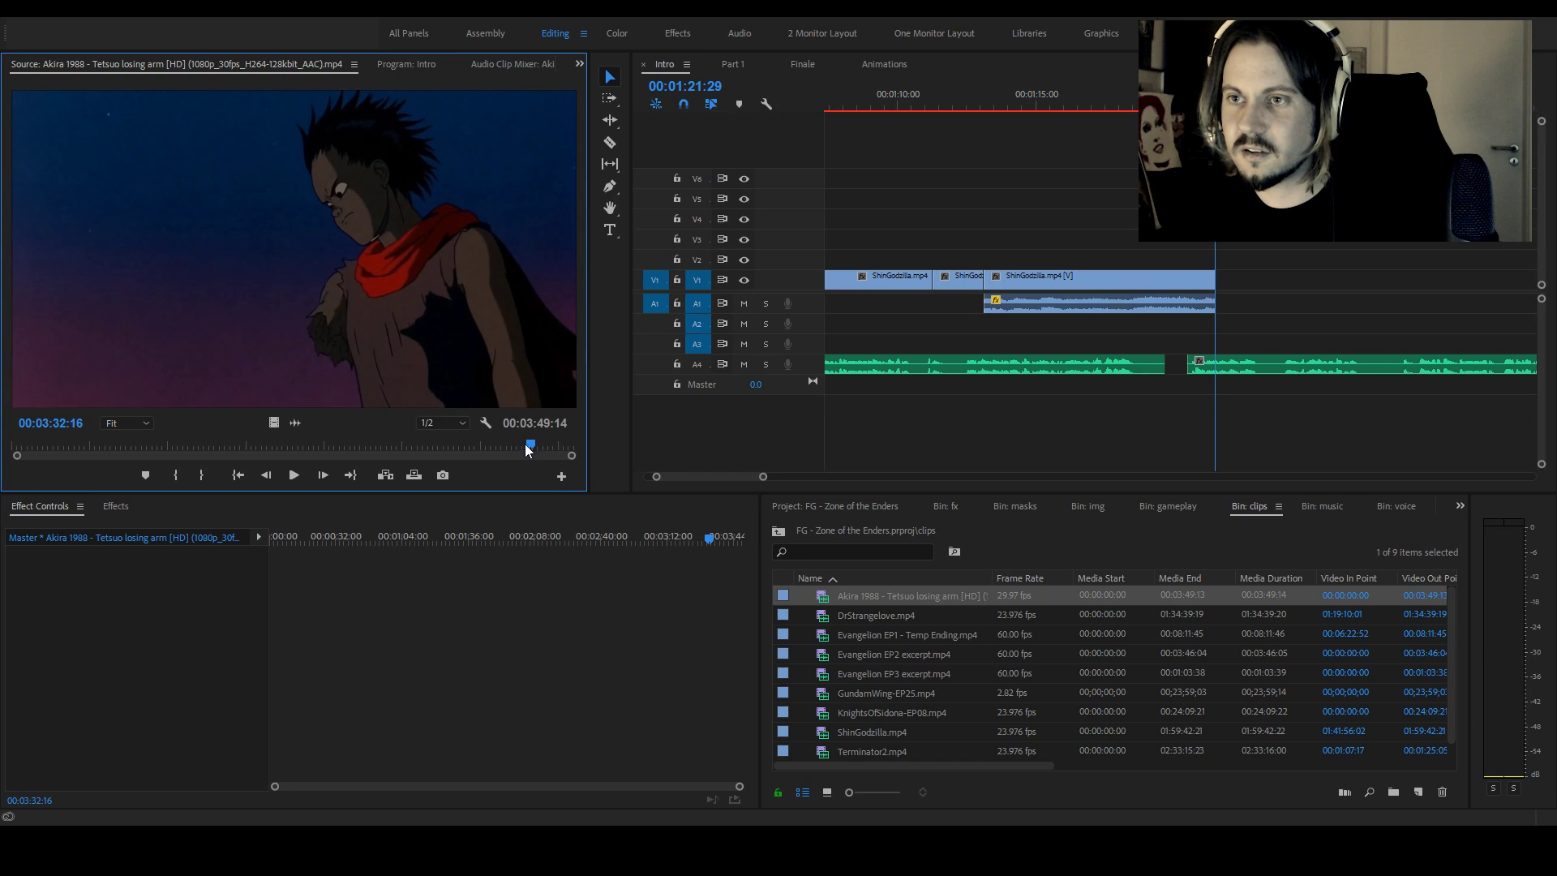
key(space)
key(i)
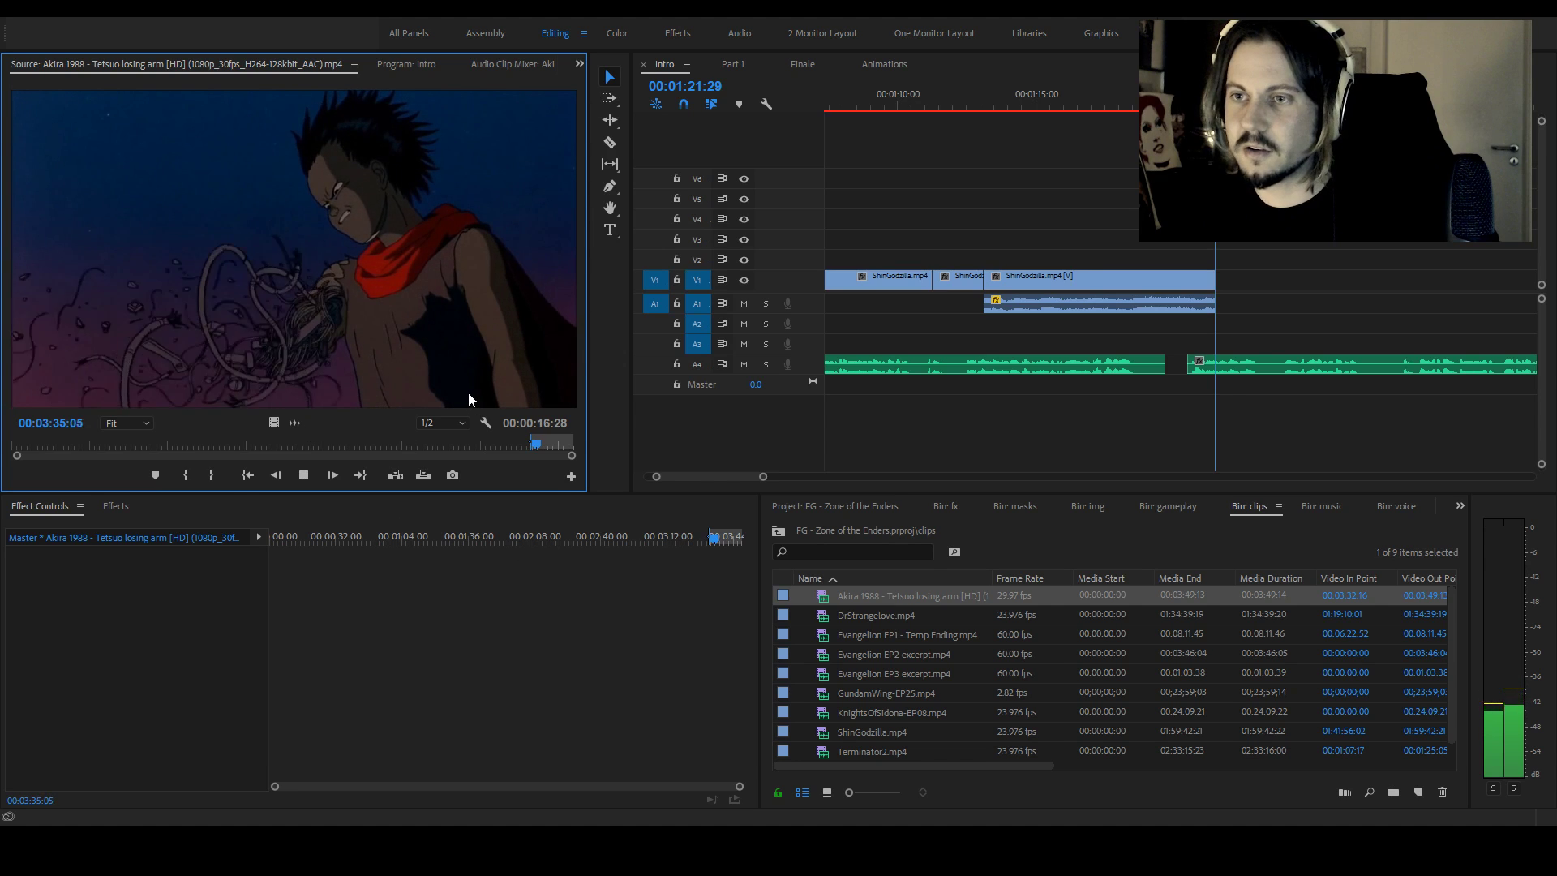
key(space)
Place only the Akira clip's video on V1 at 00:01:21:29 and play back the end of the preceding ShinGodzilla.mp4 clip
drag(276, 426, 1217, 280)
key(Left)
key(Left)
key(Left)
key(Left)
key(Left)
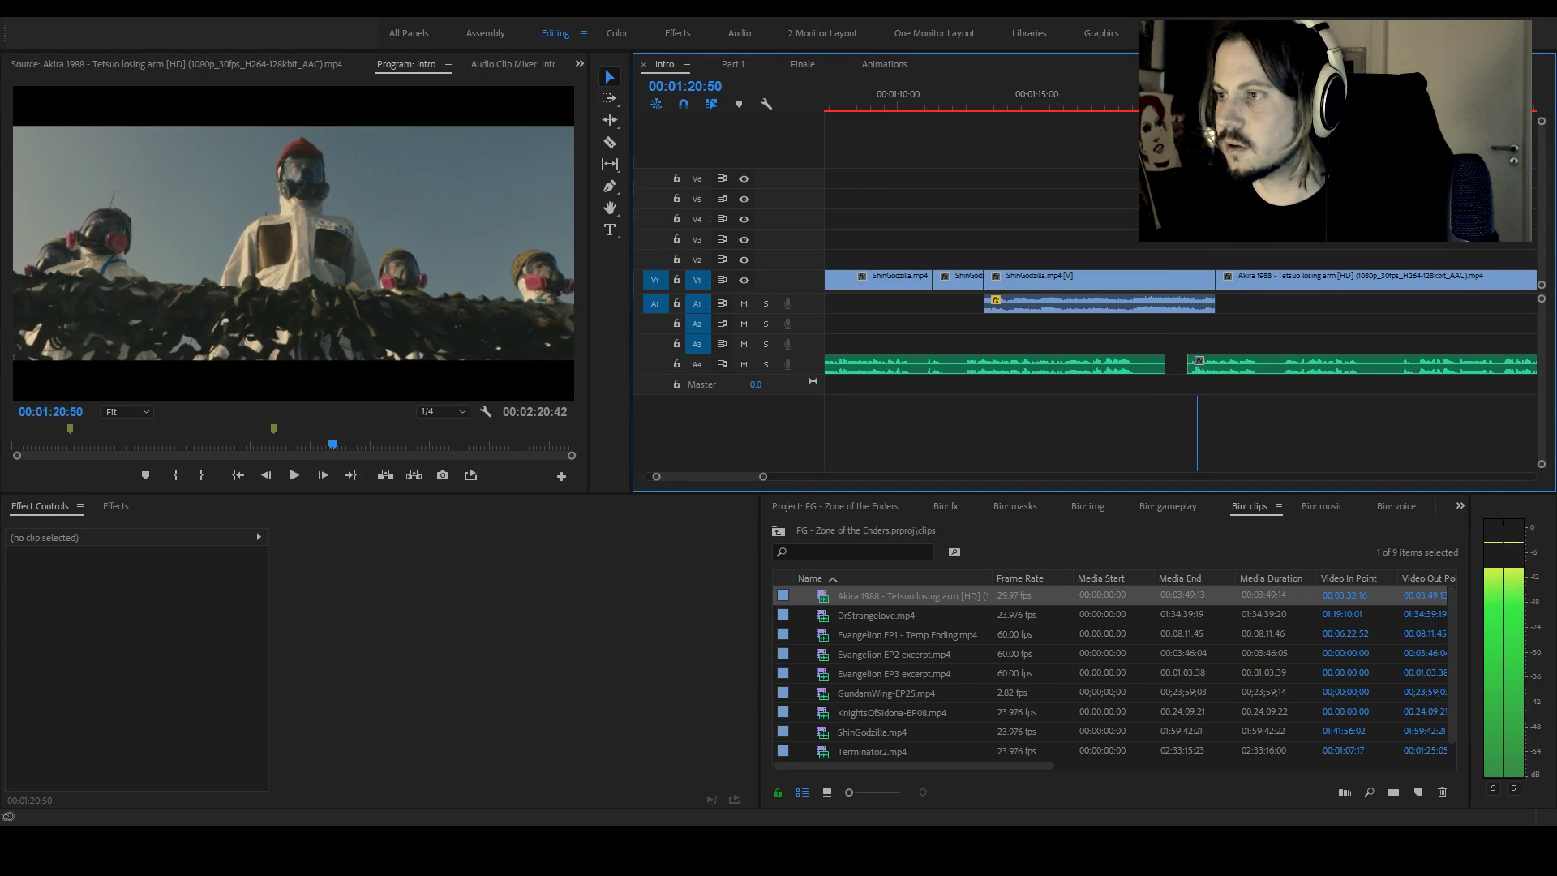
key(space)
key(space)
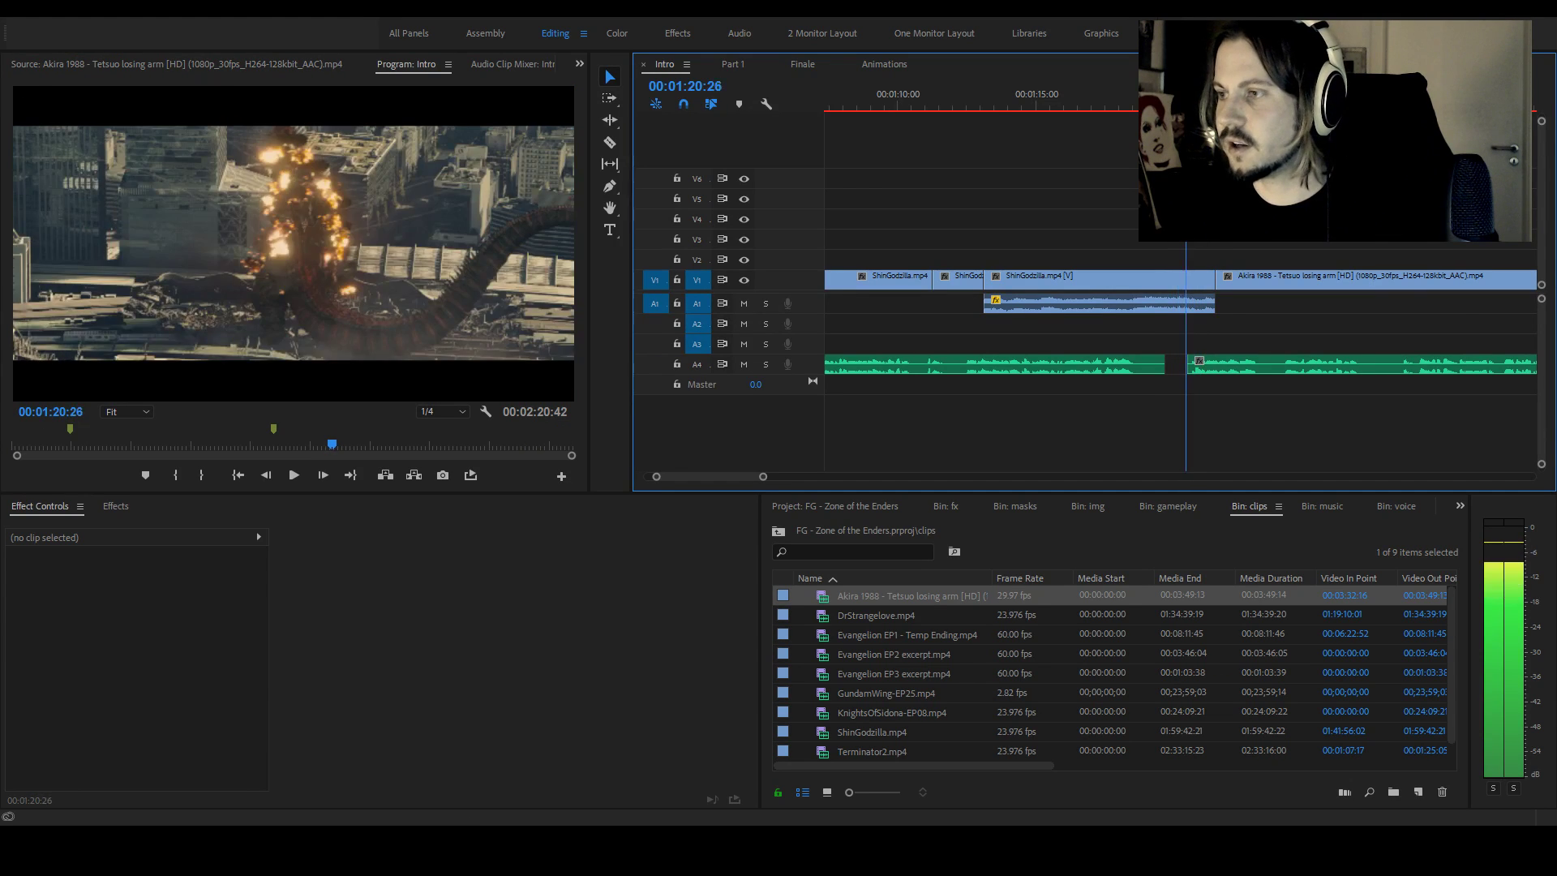
Trim the end of the linked ShinGodzilla.mp4 clip back to about 00:01:20:47
key(space)
key(c)
key(v)
drag(1210, 290, 1195, 286)
Unlink the last ShinGodzilla.mp4 clip, cut its video at 00:01:20:14 and delete the V1 remainder, keeping the audio on A1
key(Right)
key(Right)
key(Left)
key(Left)
key(Right)
key(Right)
key(Left)
key(Right)
key(Right)
key(Right)
key(Right)
key(Right)
key(Right)
key(Right)
key(Right)
key(Right)
key(Left)
key(Left)
key(Left)
key(Left)
key(Left)
key(Left)
key(Left)
key(Left)
key(Left)
key(Left)
key(Left)
key(Left)
key(Left)
key(Left)
key(Left)
key(Left)
key(Left)
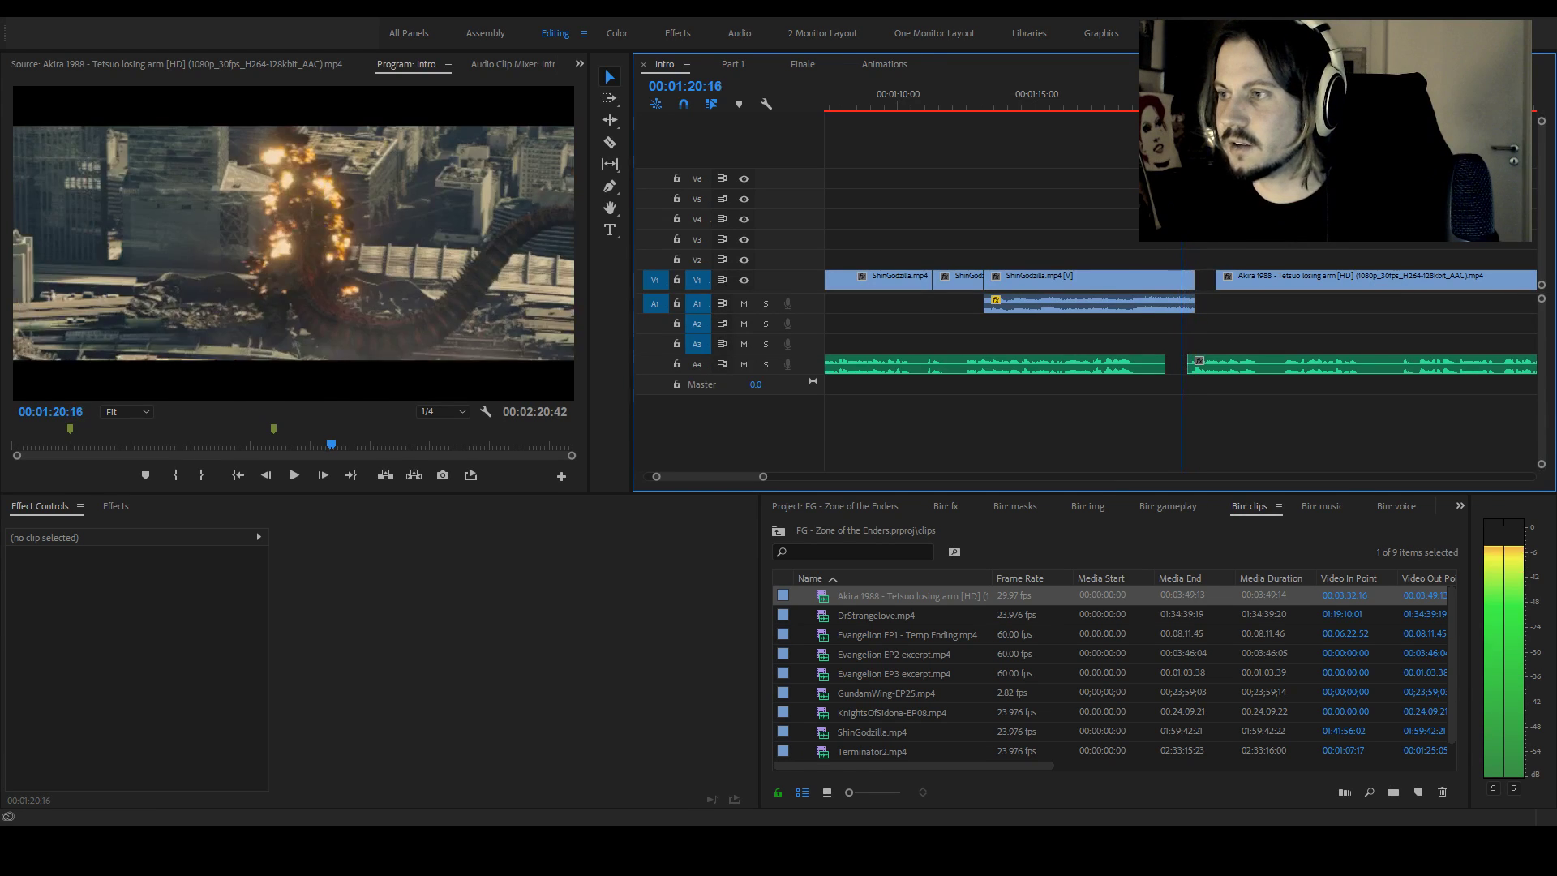
click(1163, 283)
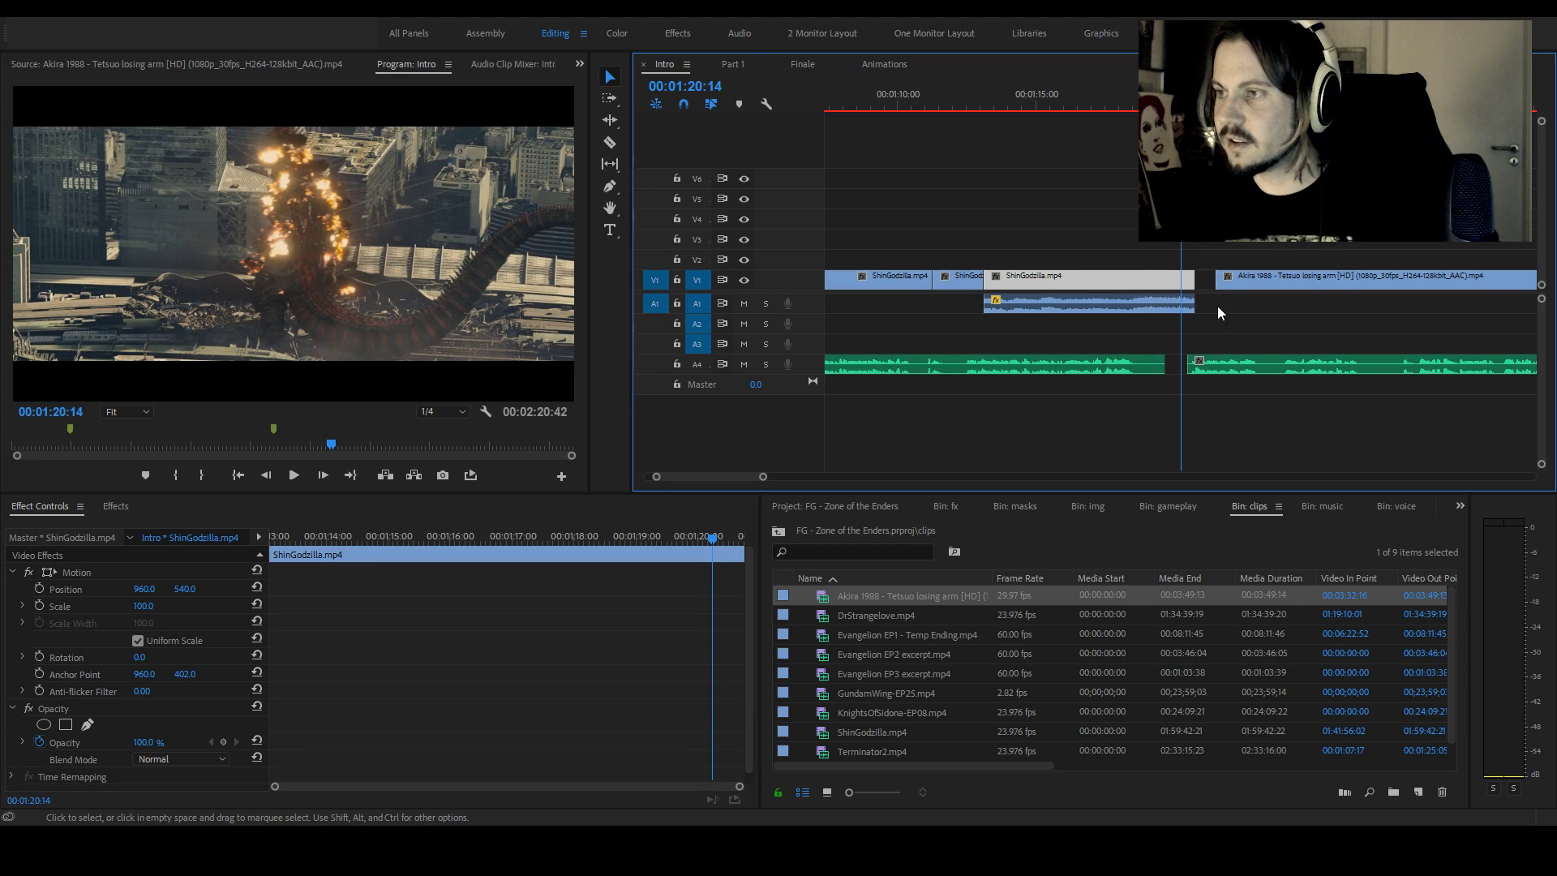
key(c)
click(1188, 281)
key(v)
key(Delete)
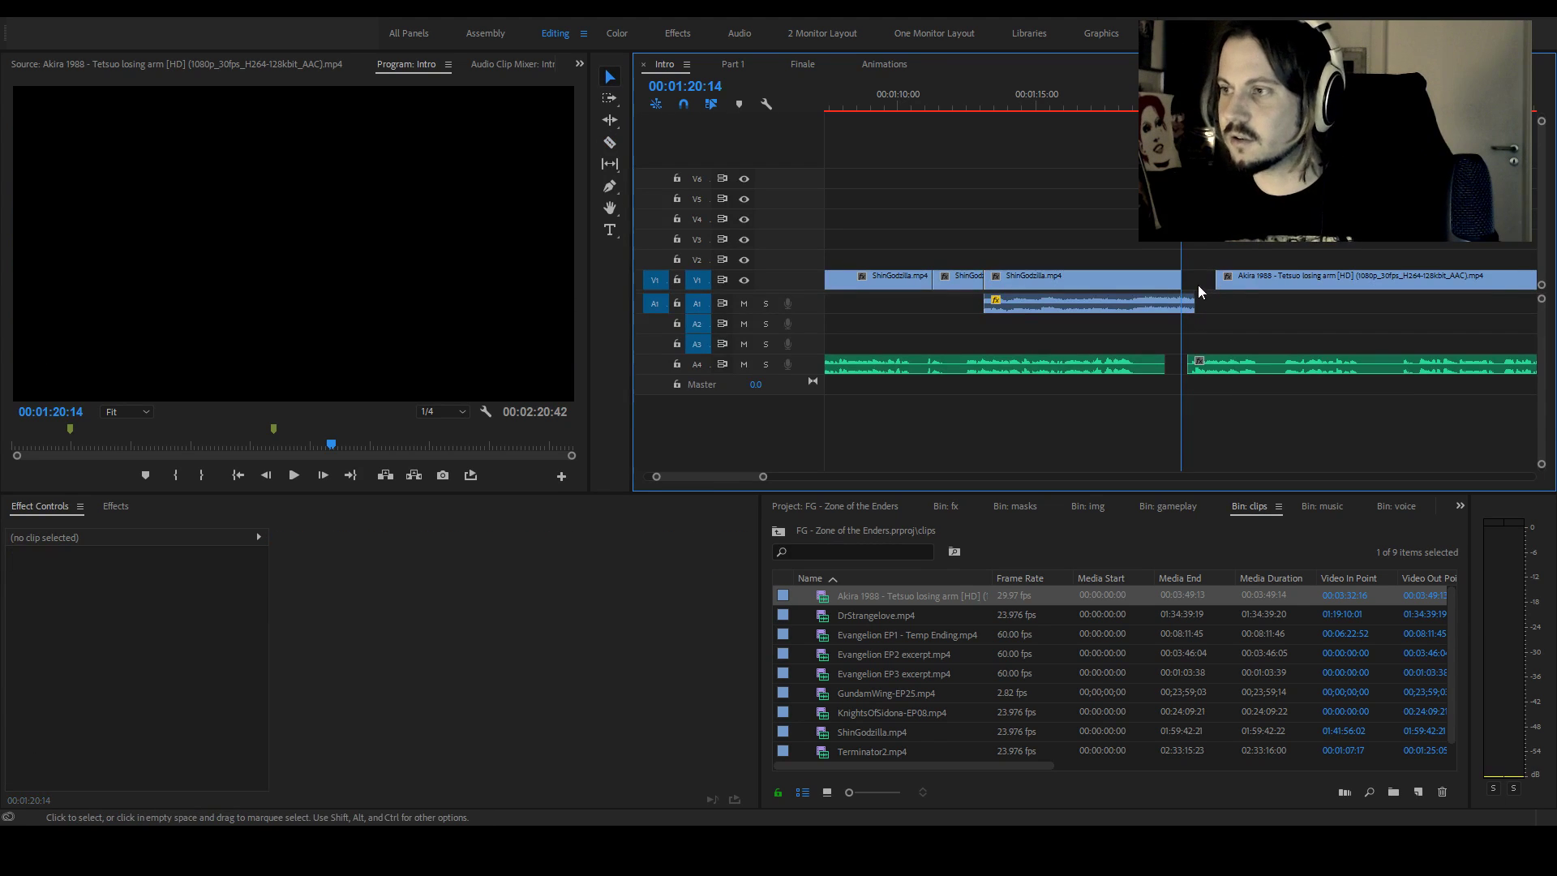
Cut the ShinGodzilla.mp4 video at 00:01:18:28, rate-stretch the last segment to the end of its A1 audio, and play it back
drag(1181, 108, 1132, 109)
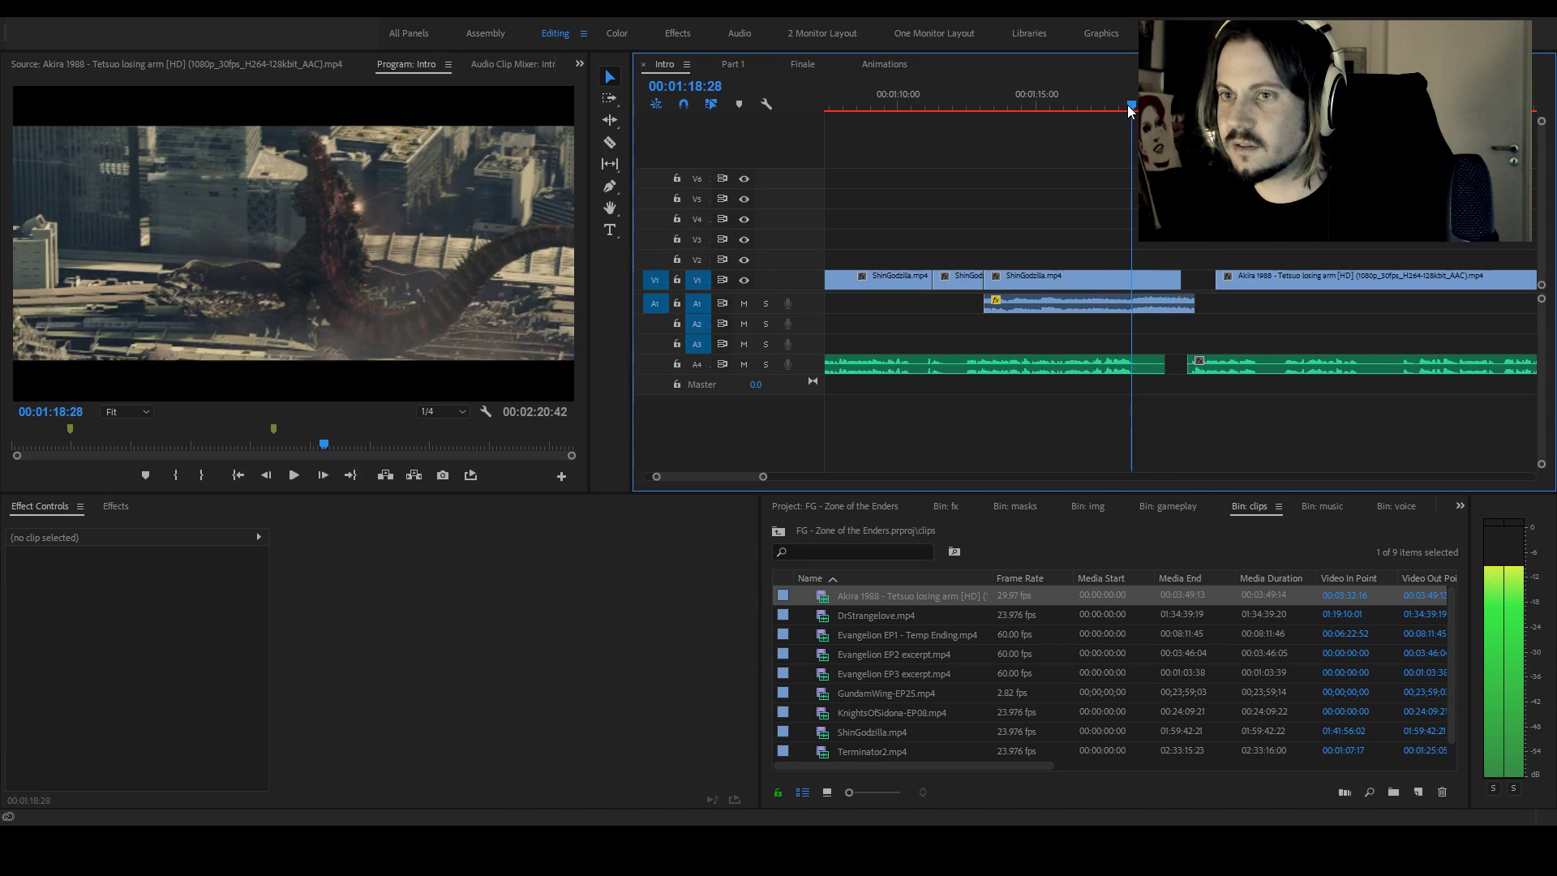
key(c)
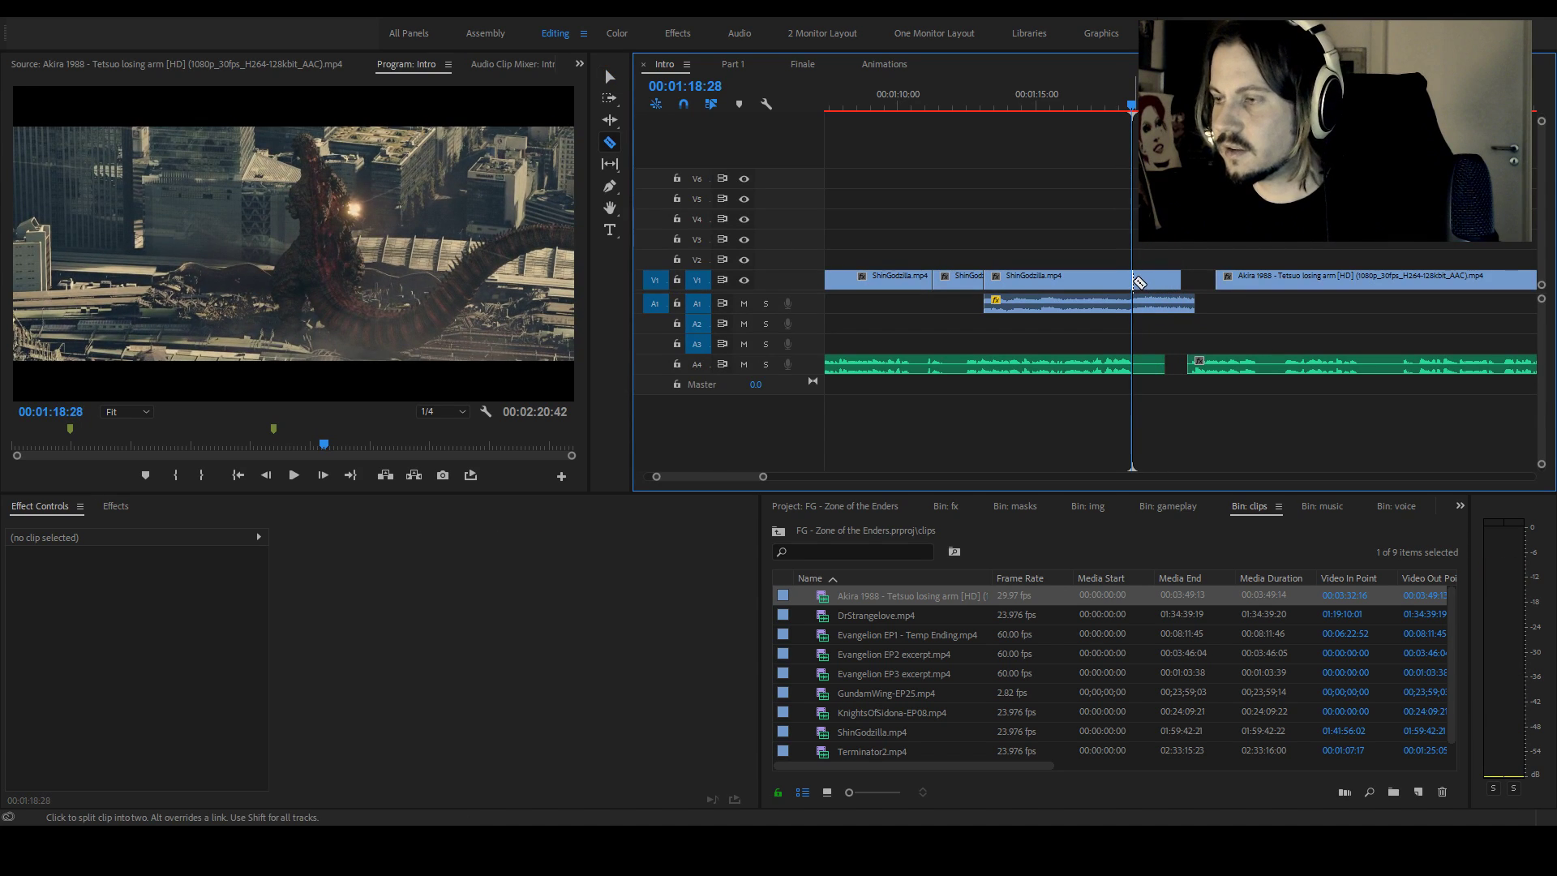
click(1137, 280)
key(r)
click(1178, 279)
key(v)
click(1119, 108)
key(space)
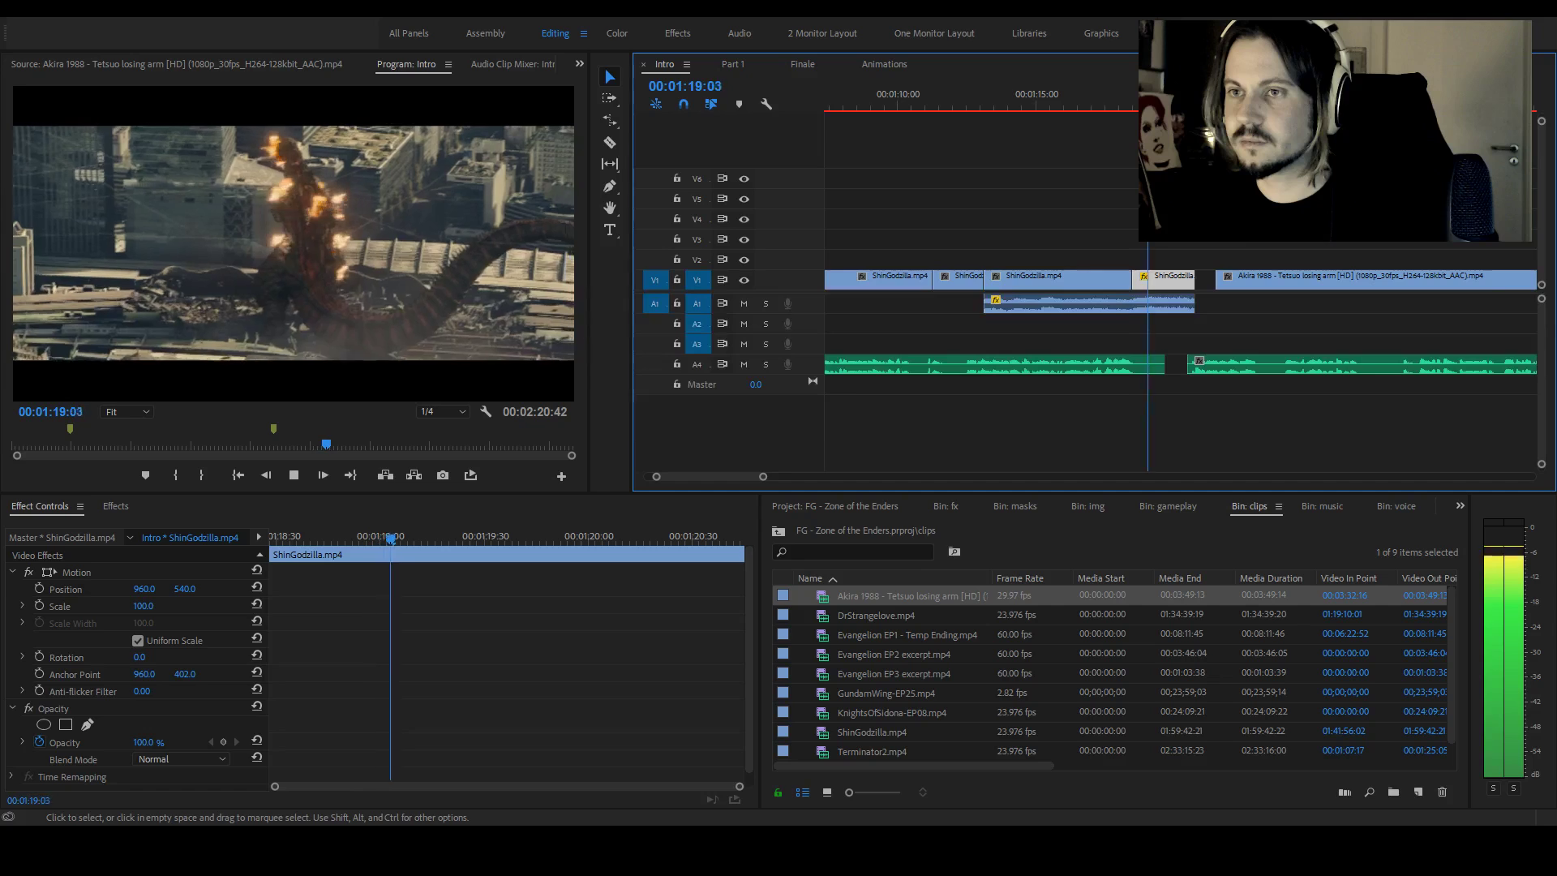
key(space)
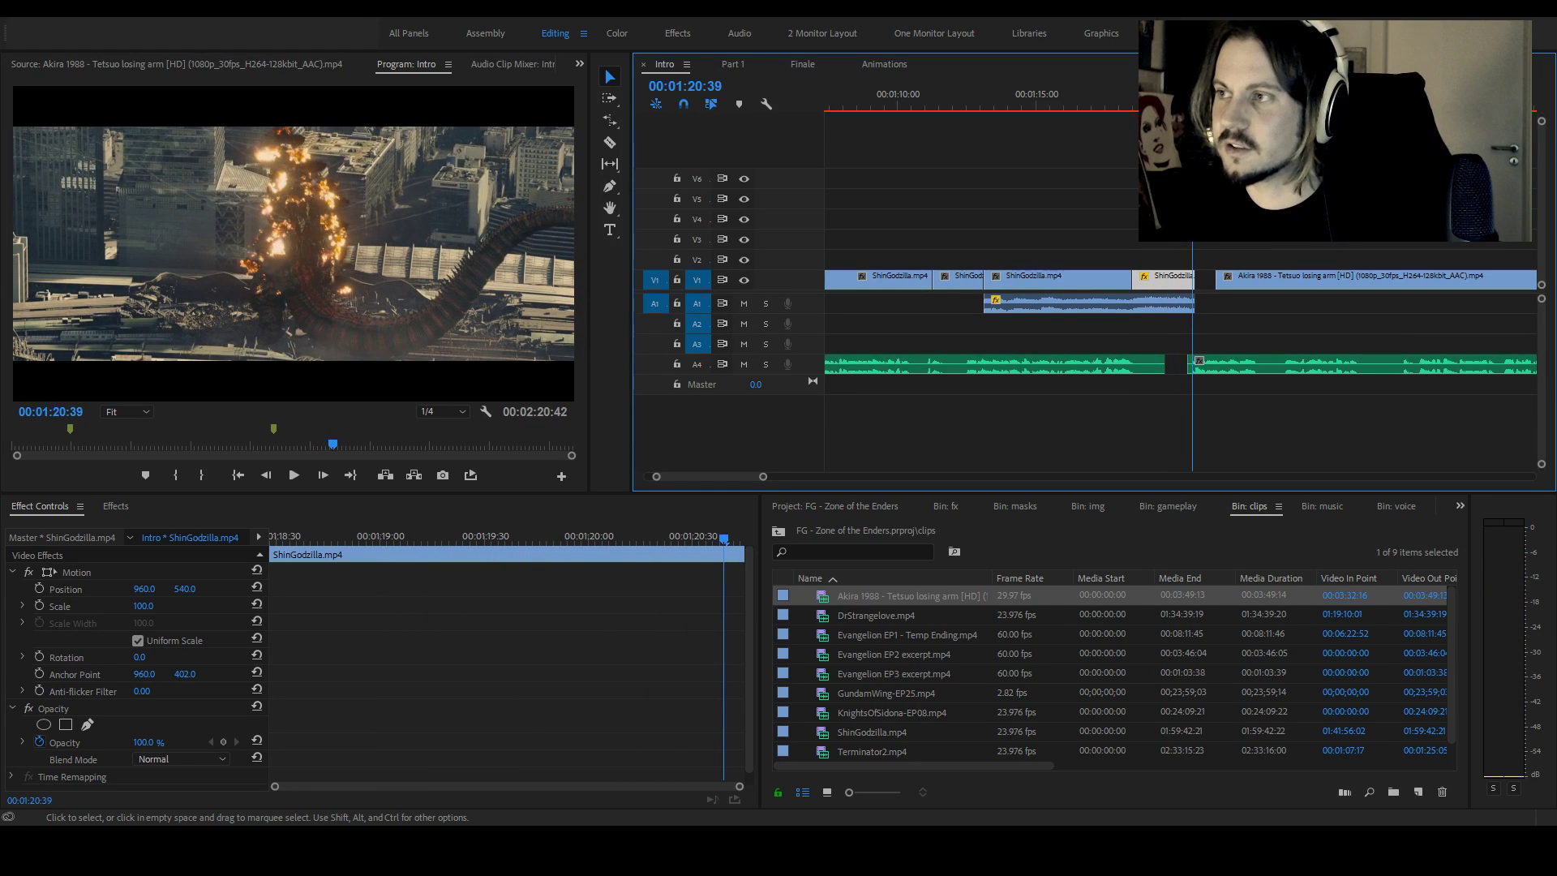
Undo the rate stretch on the last ShinGodzilla.mp4 segment and check its frames around 00:01:20:01
drag(1193, 276, 1189, 275)
key(Left)
key(Left)
key(Left)
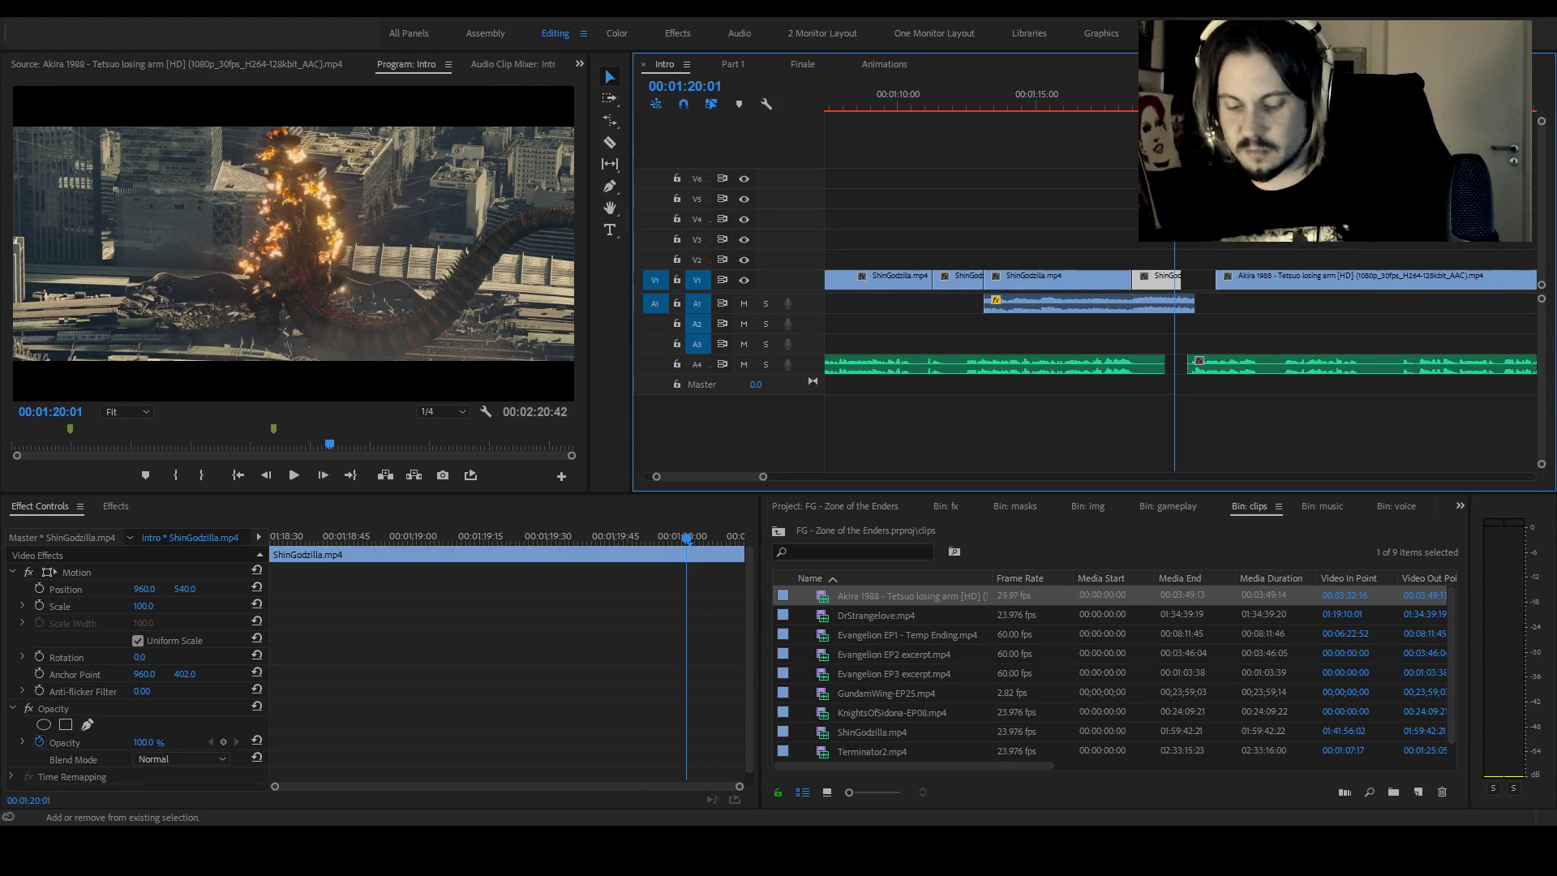
Move the Akira clip on V1 earlier to start directly after the stretched ShinGodzilla.mp4 segment, and play back the transition
key(space)
drag(1188, 96, 1201, 96)
click(1254, 285)
drag(1254, 286, 1235, 286)
key(shift+k)
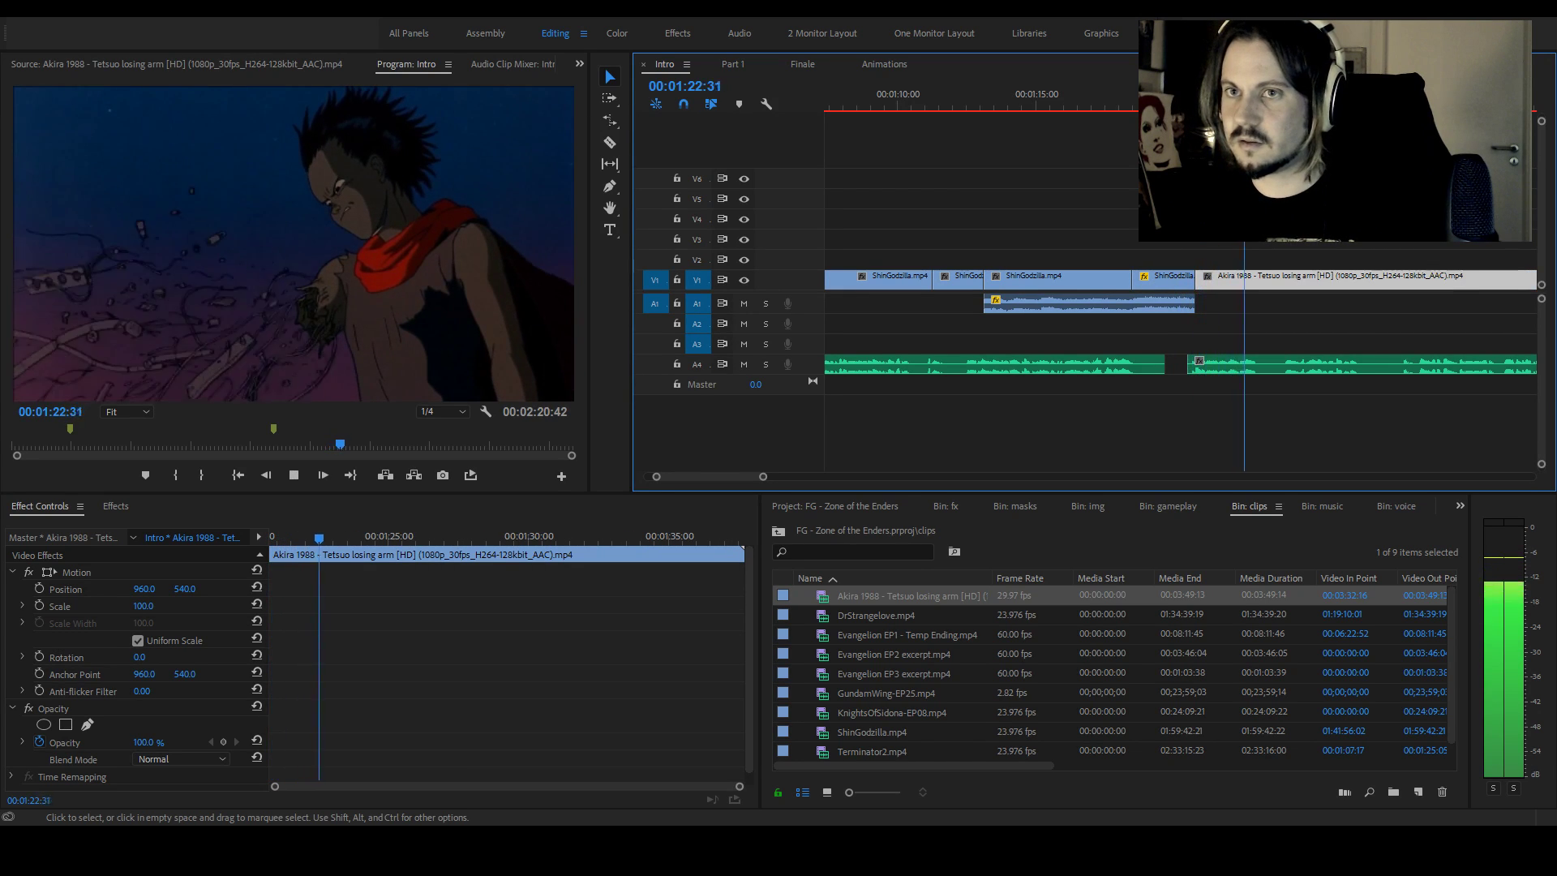
Set the scale of the Akira clip to 101
key(space)
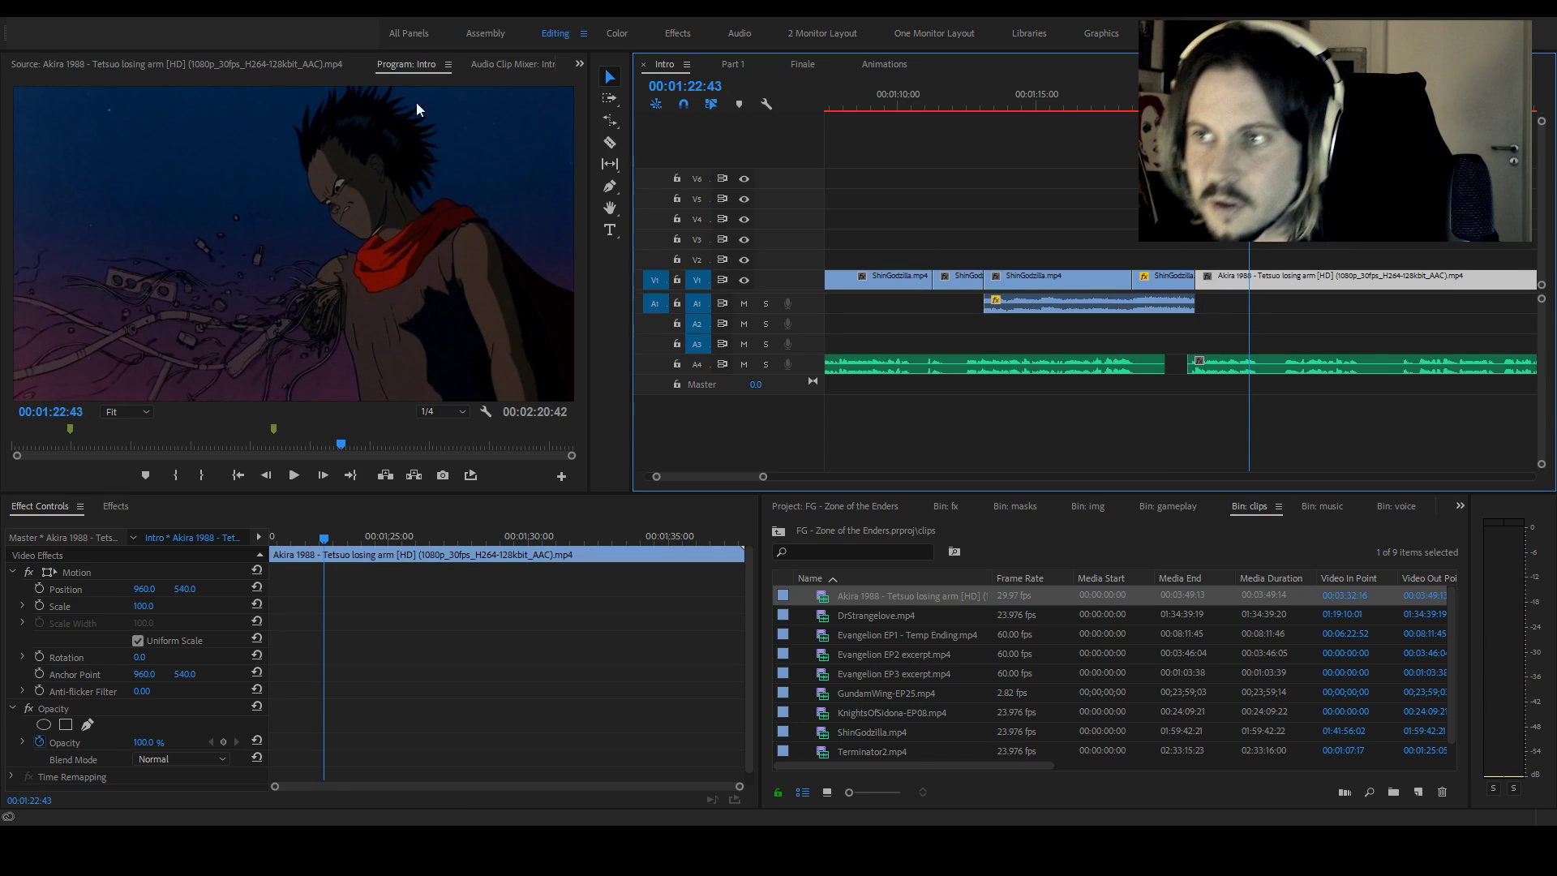
click(221, 566)
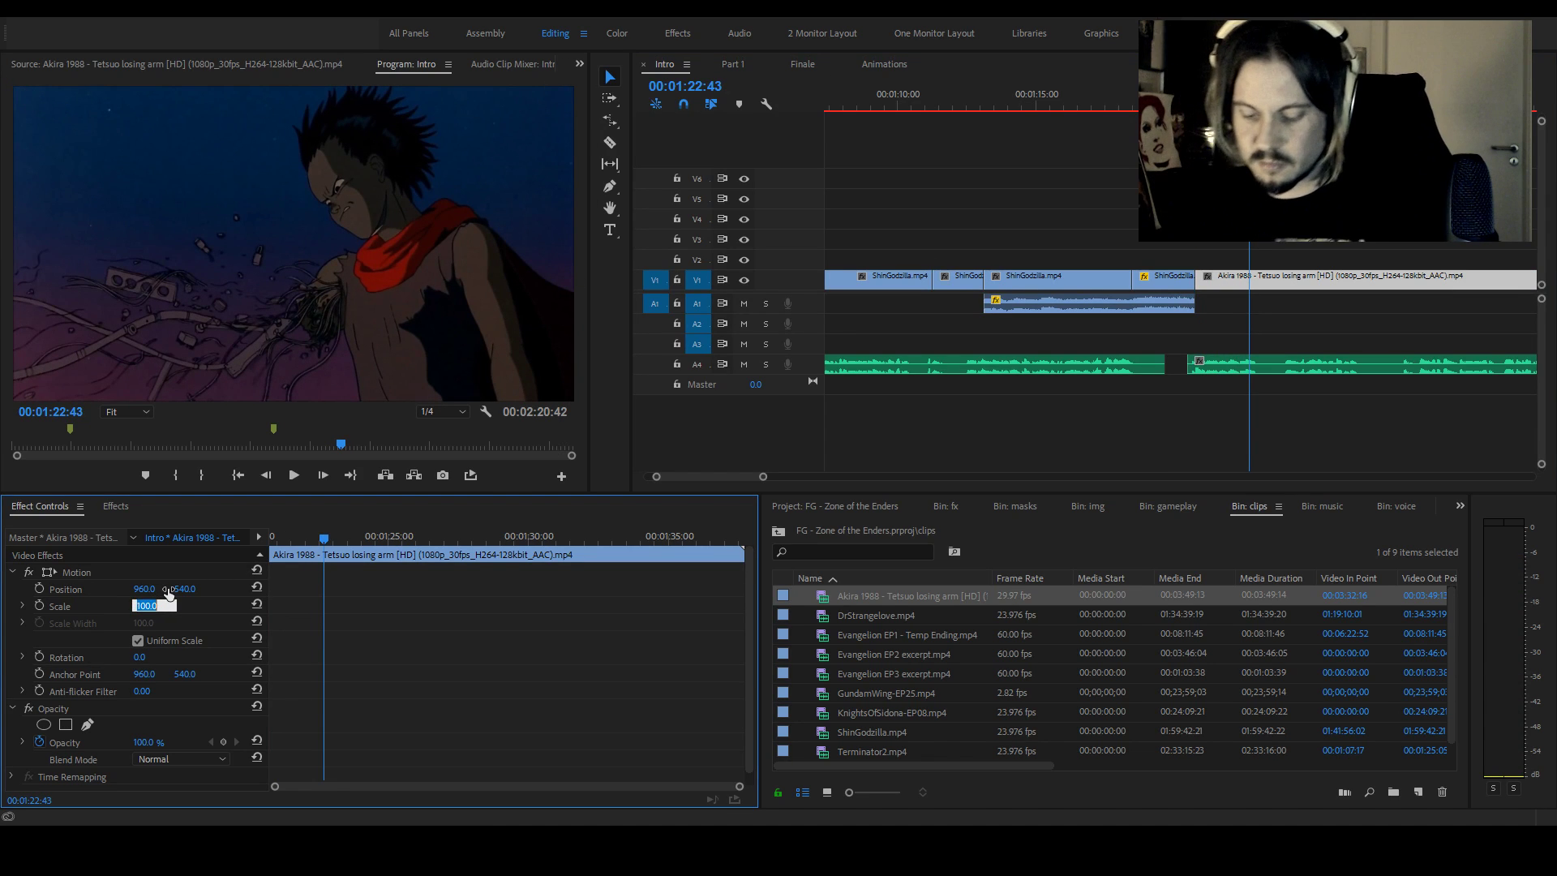
key(Return)
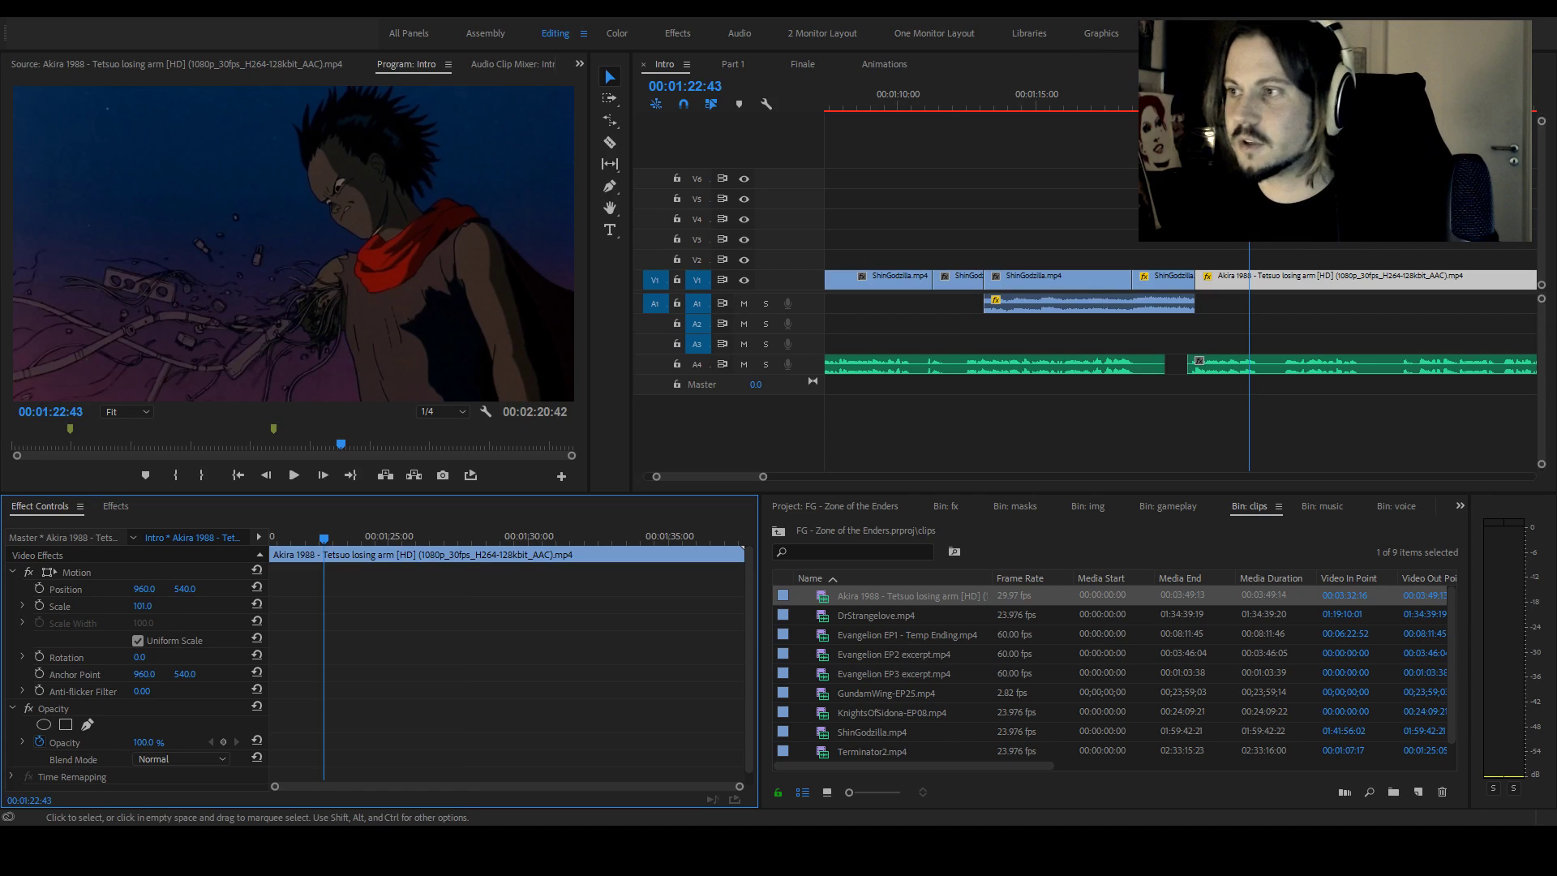
Set the scale of the ShinGodzilla.mp4 city shot at 00:01:09:30 to 135 to fill the frame
click(1165, 288)
drag(1168, 107, 1023, 114)
click(1059, 219)
click(954, 114)
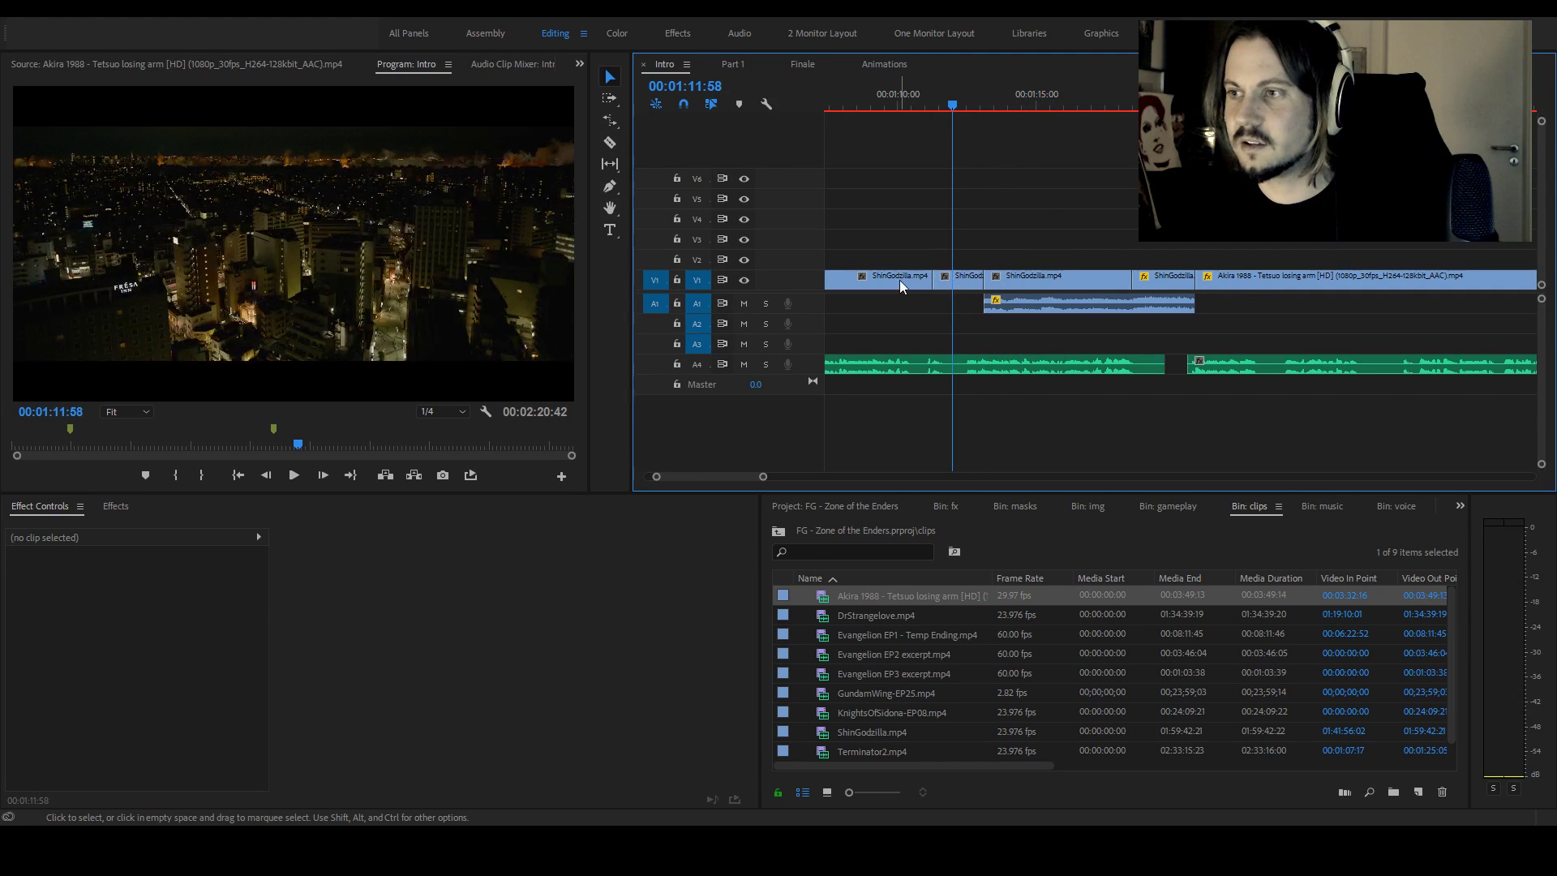
click(883, 108)
click(880, 279)
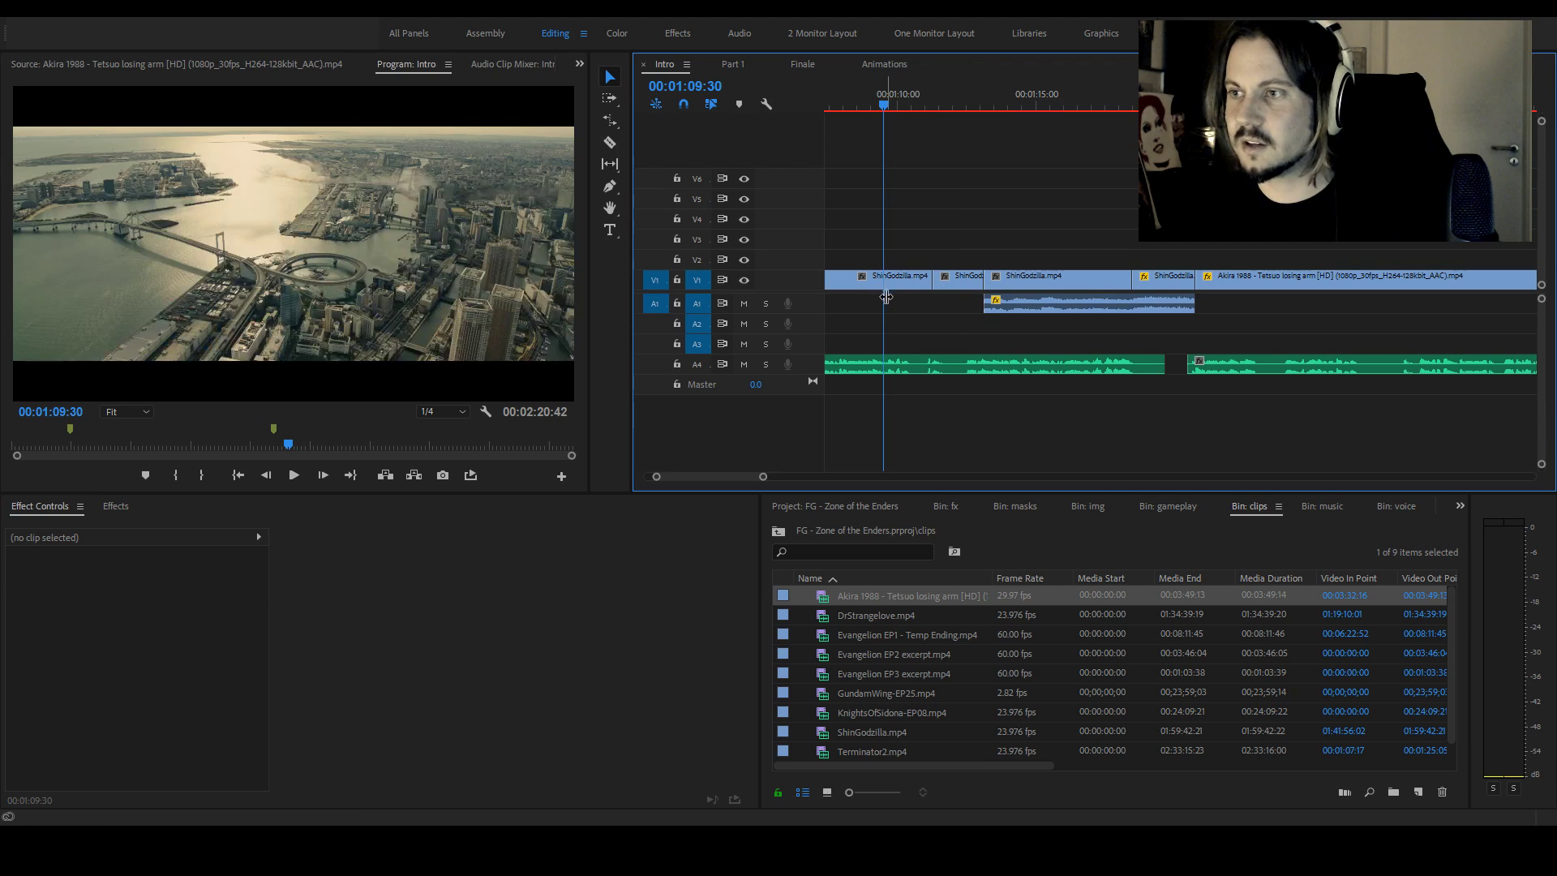
scroll(738, 475, up, 5)
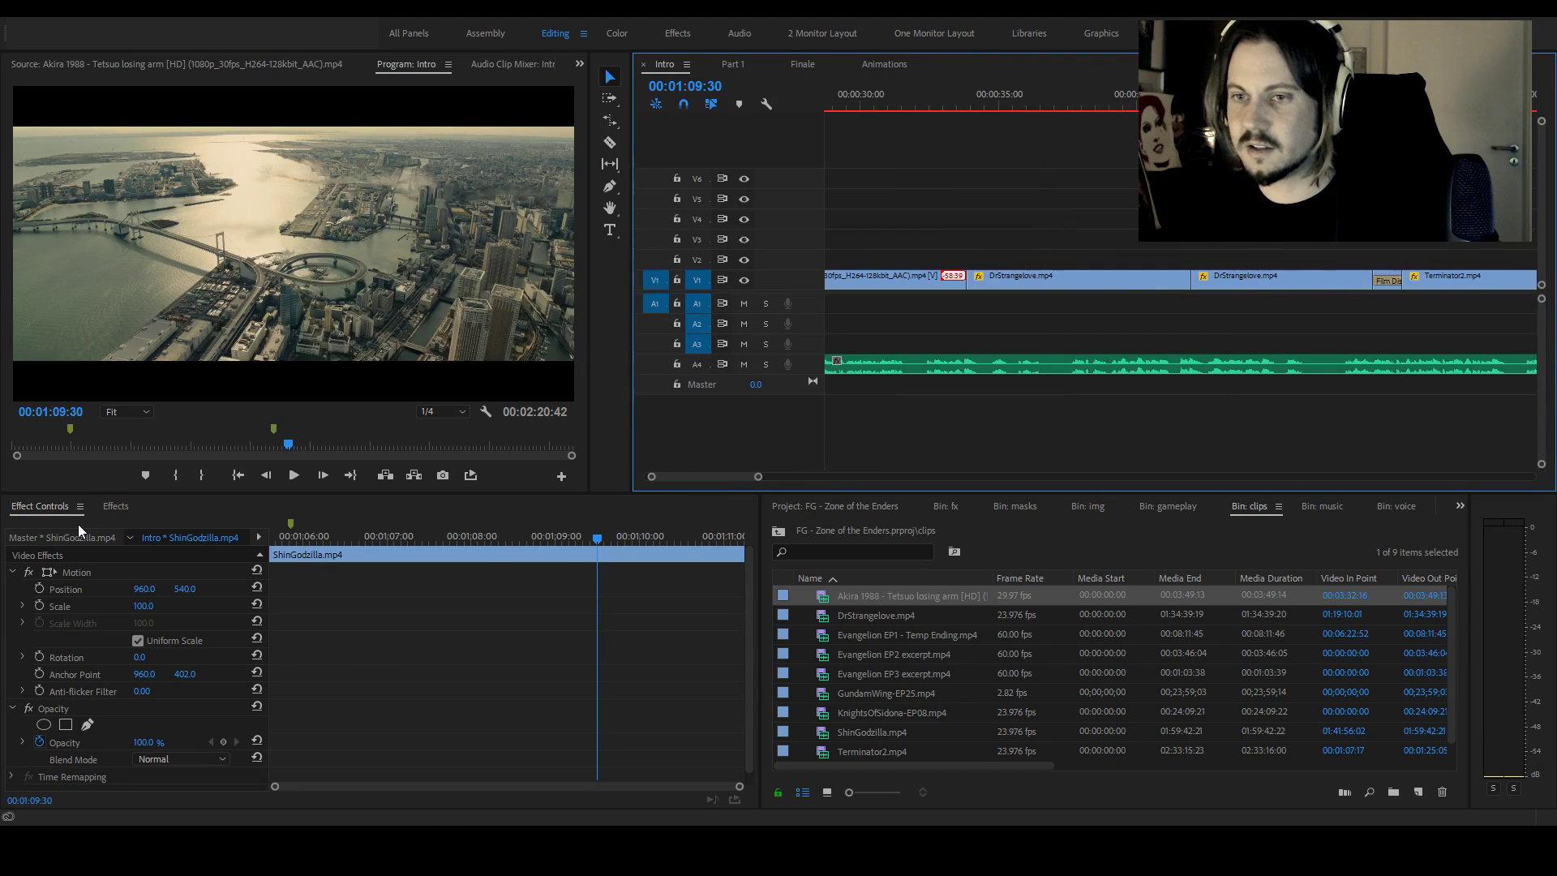
drag(135, 610, 162, 610)
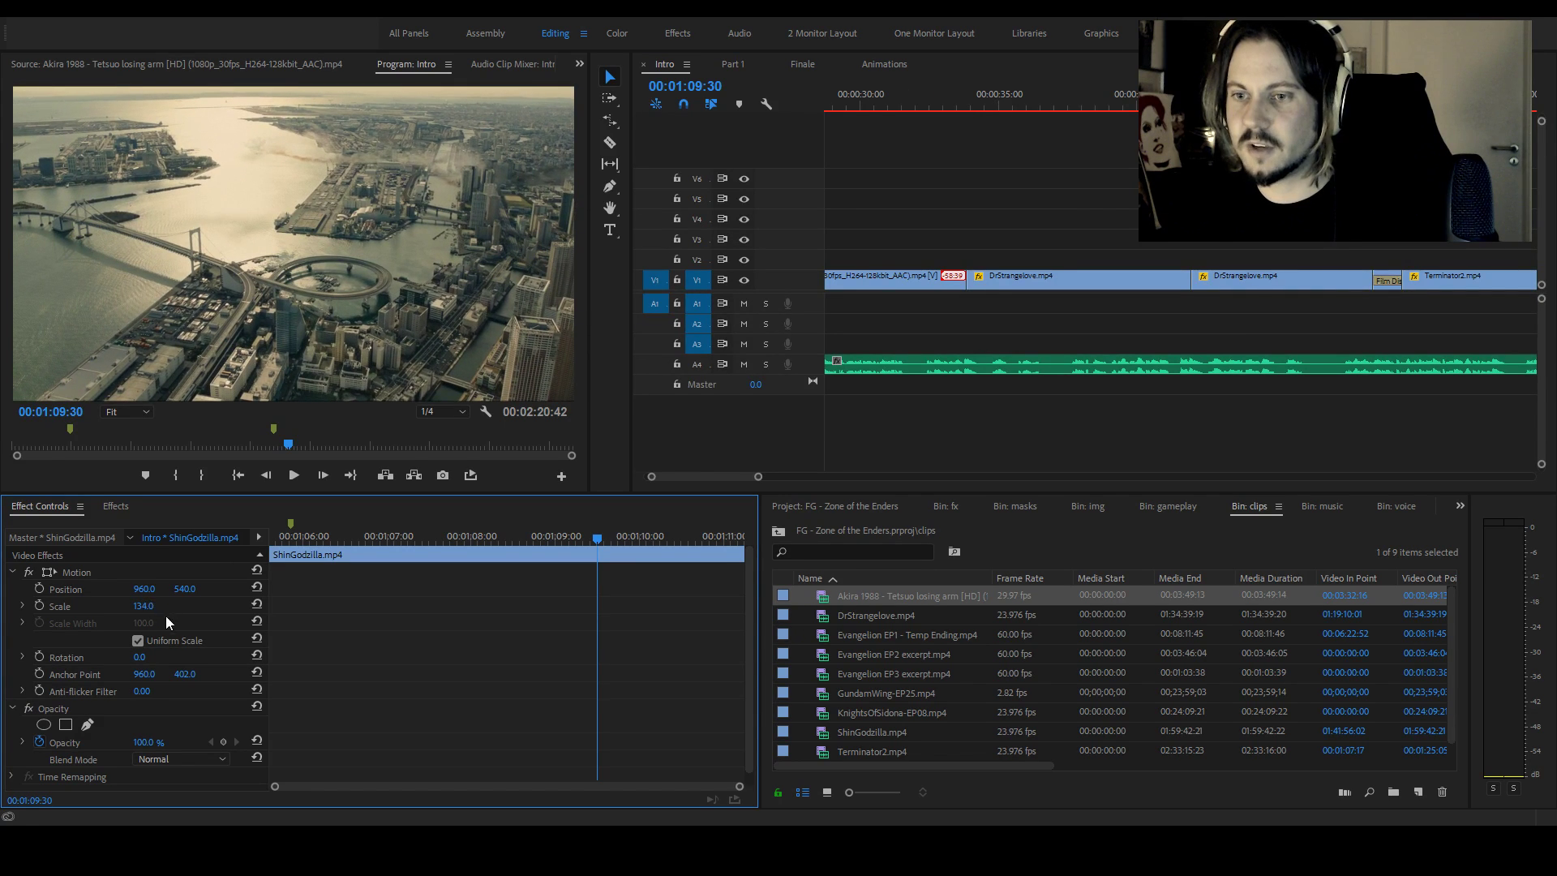
text(5)
key(Return)
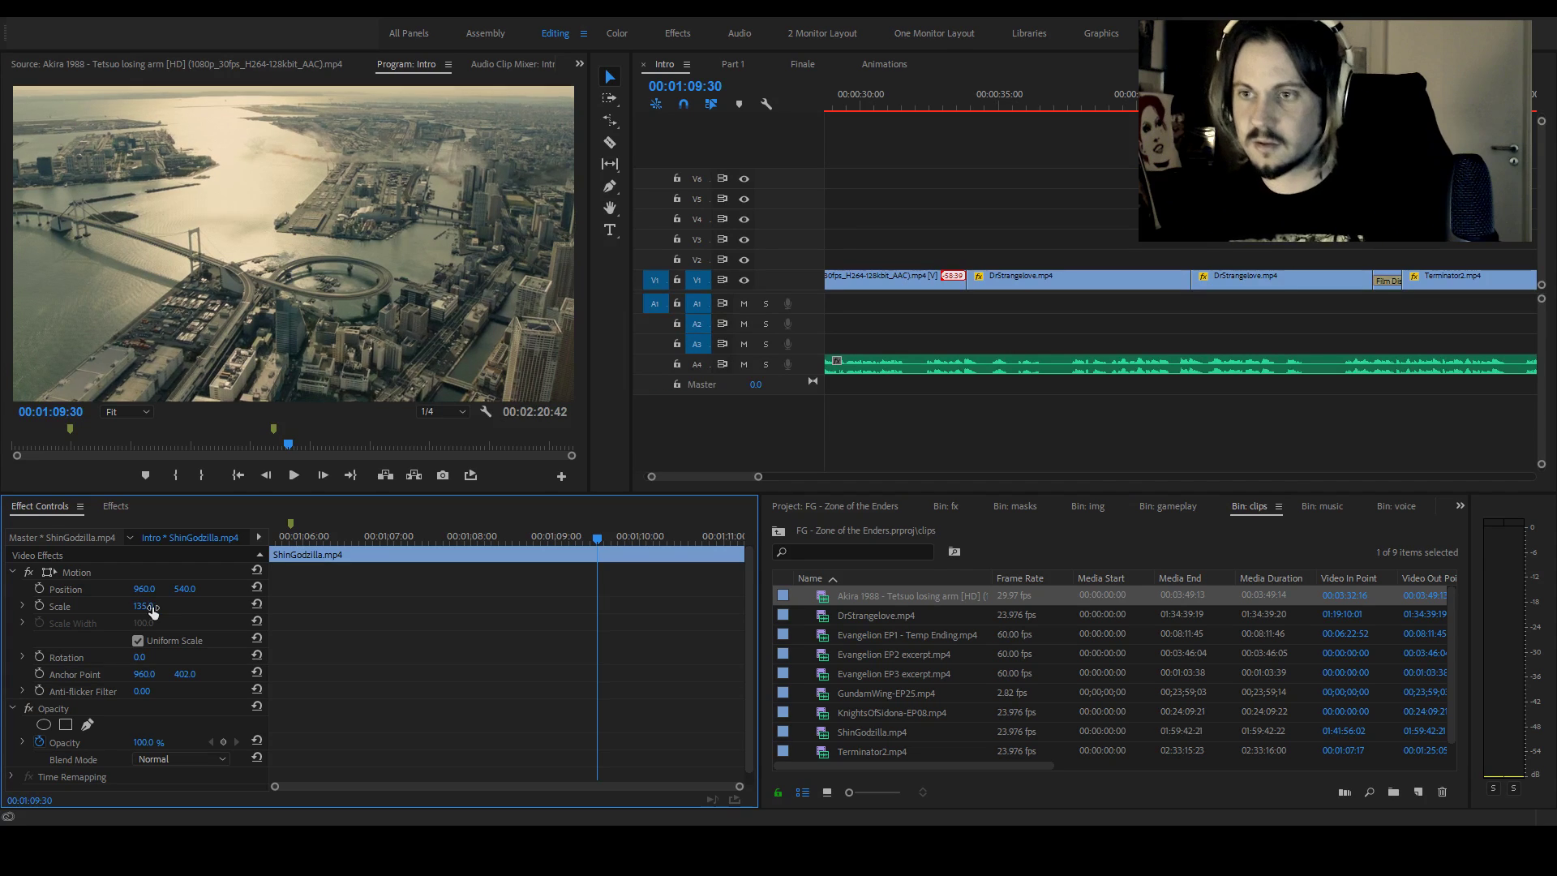
Copy the city shot's Motion settings, with scale 135, to the remaining ShinGodzilla.mp4 clips on V1
click(69, 573)
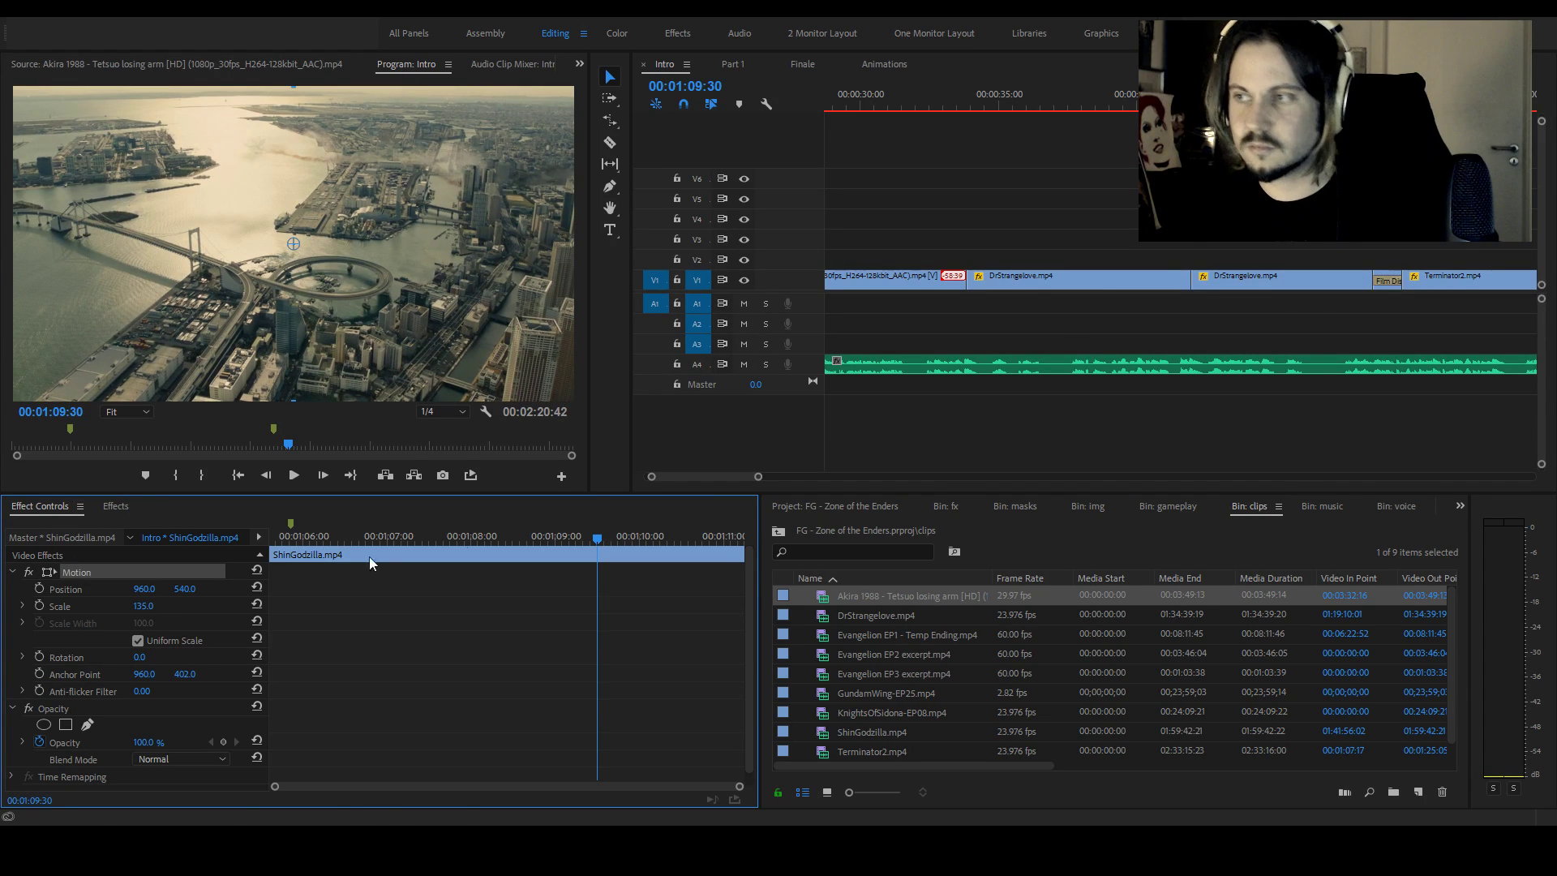
drag(758, 476, 786, 479)
drag(1005, 107, 1053, 104)
click(1119, 275)
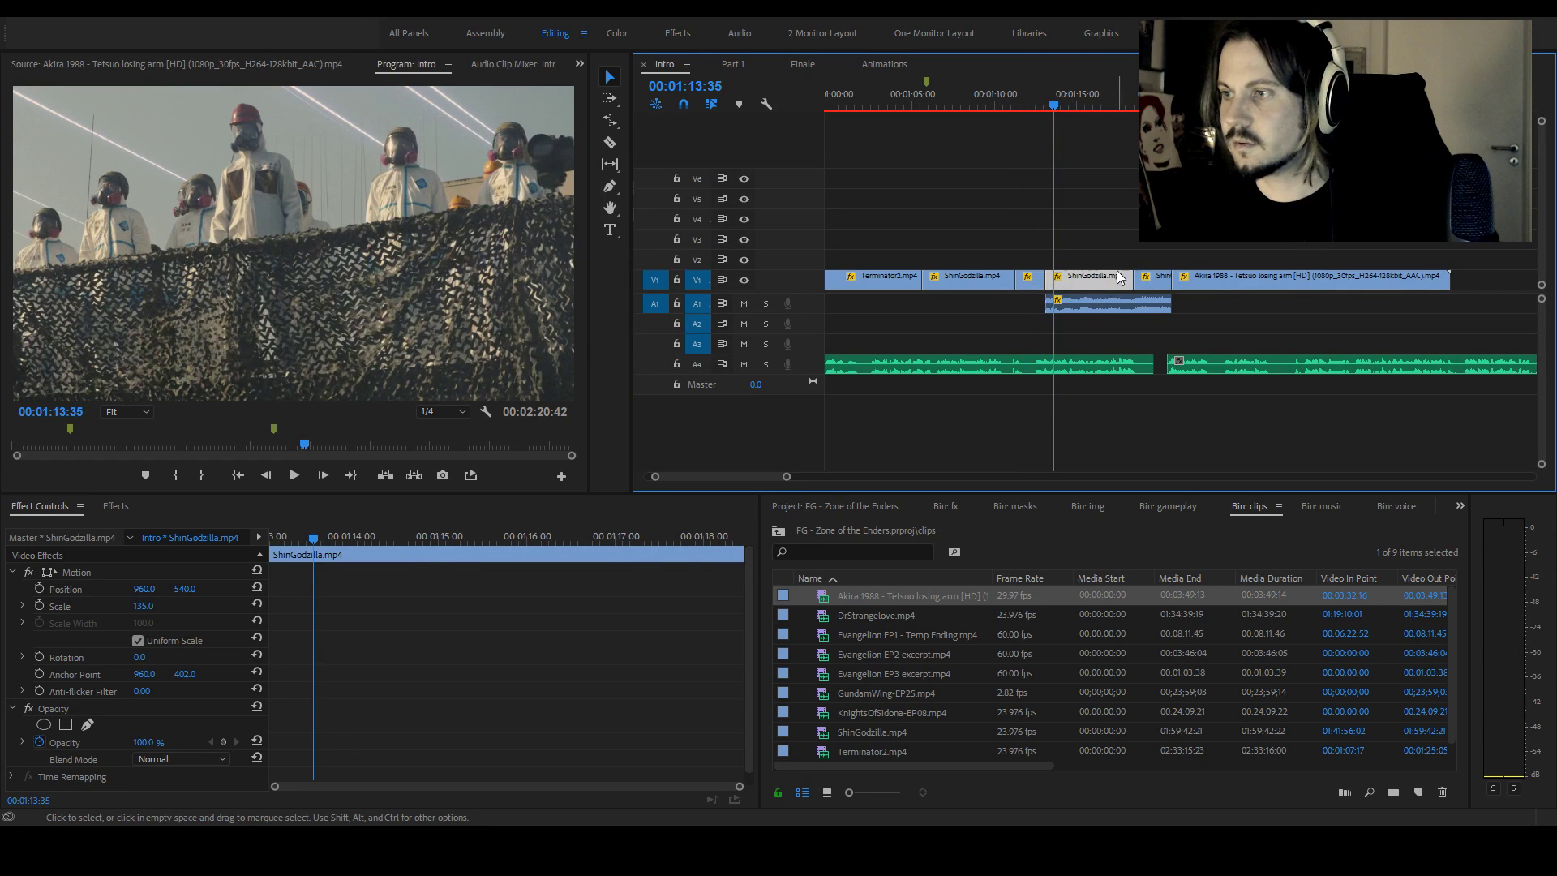
mouse_move(1124, 104)
mouse_down()
mouse_move(1187, 104)
mouse_move(1152, 103)
mouse_up()
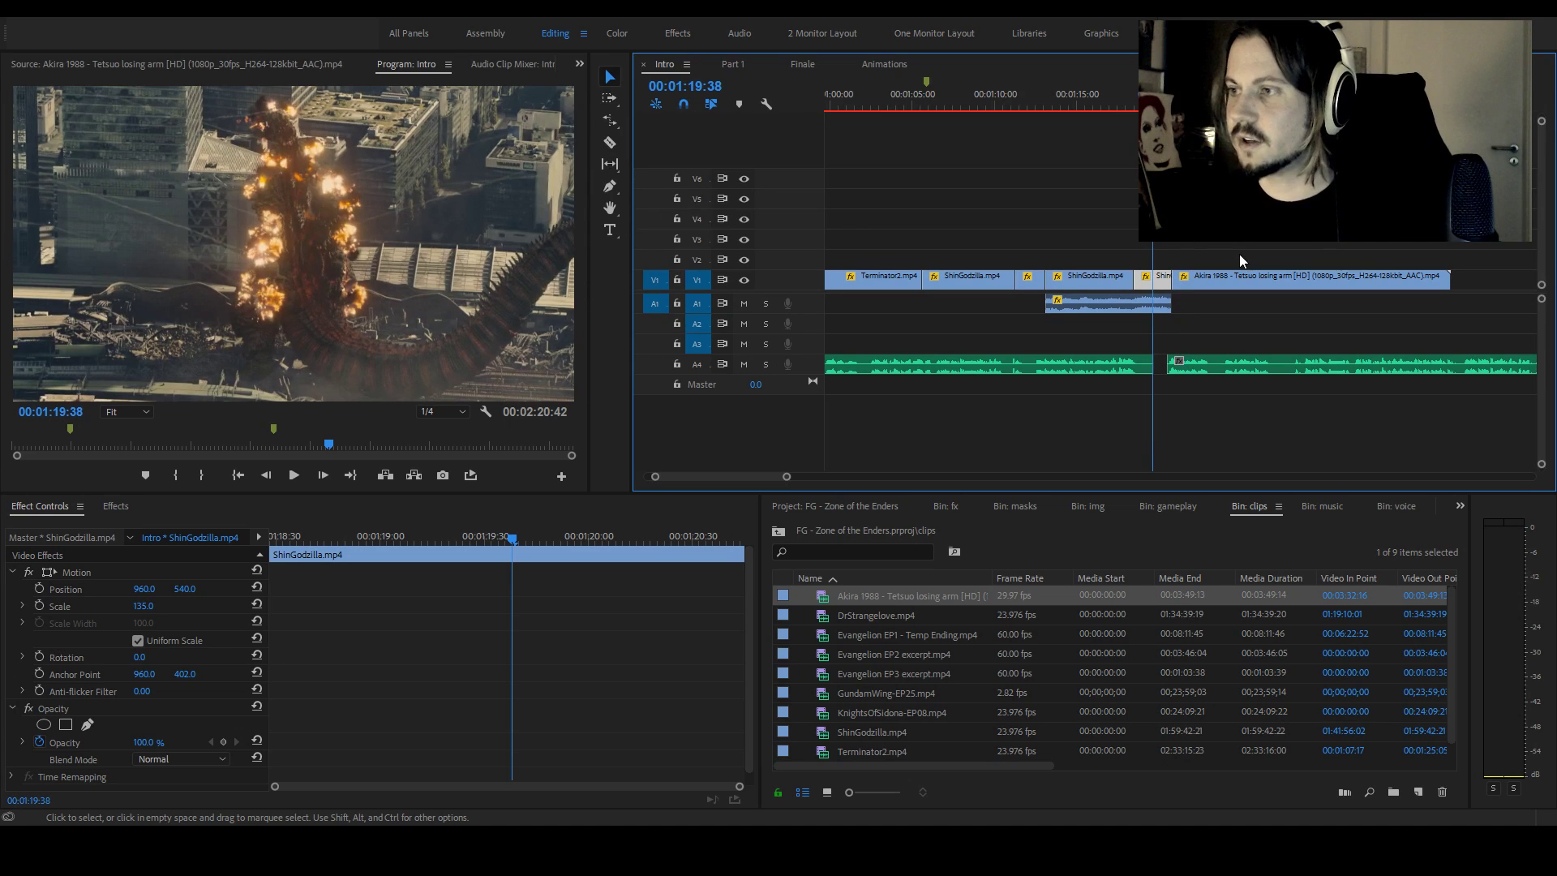
Play back the transition from the last ShinGodzilla.mp4 segment to the Akira clip, and return to the Terminator2.mp4 shot at 00:01:04:25
key(space)
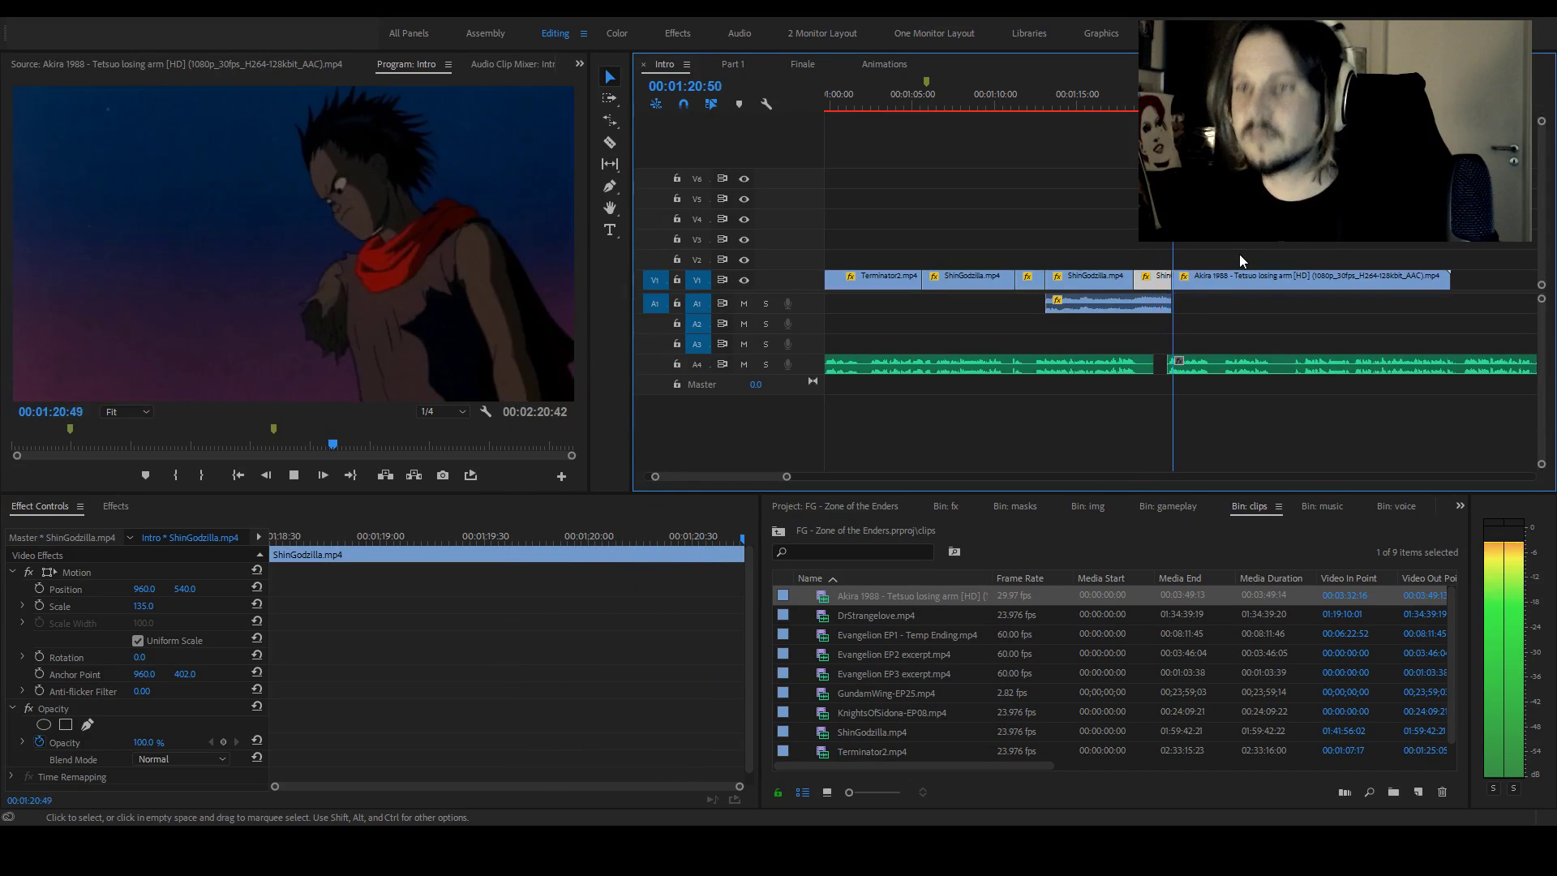
key(space)
drag(916, 104, 902, 109)
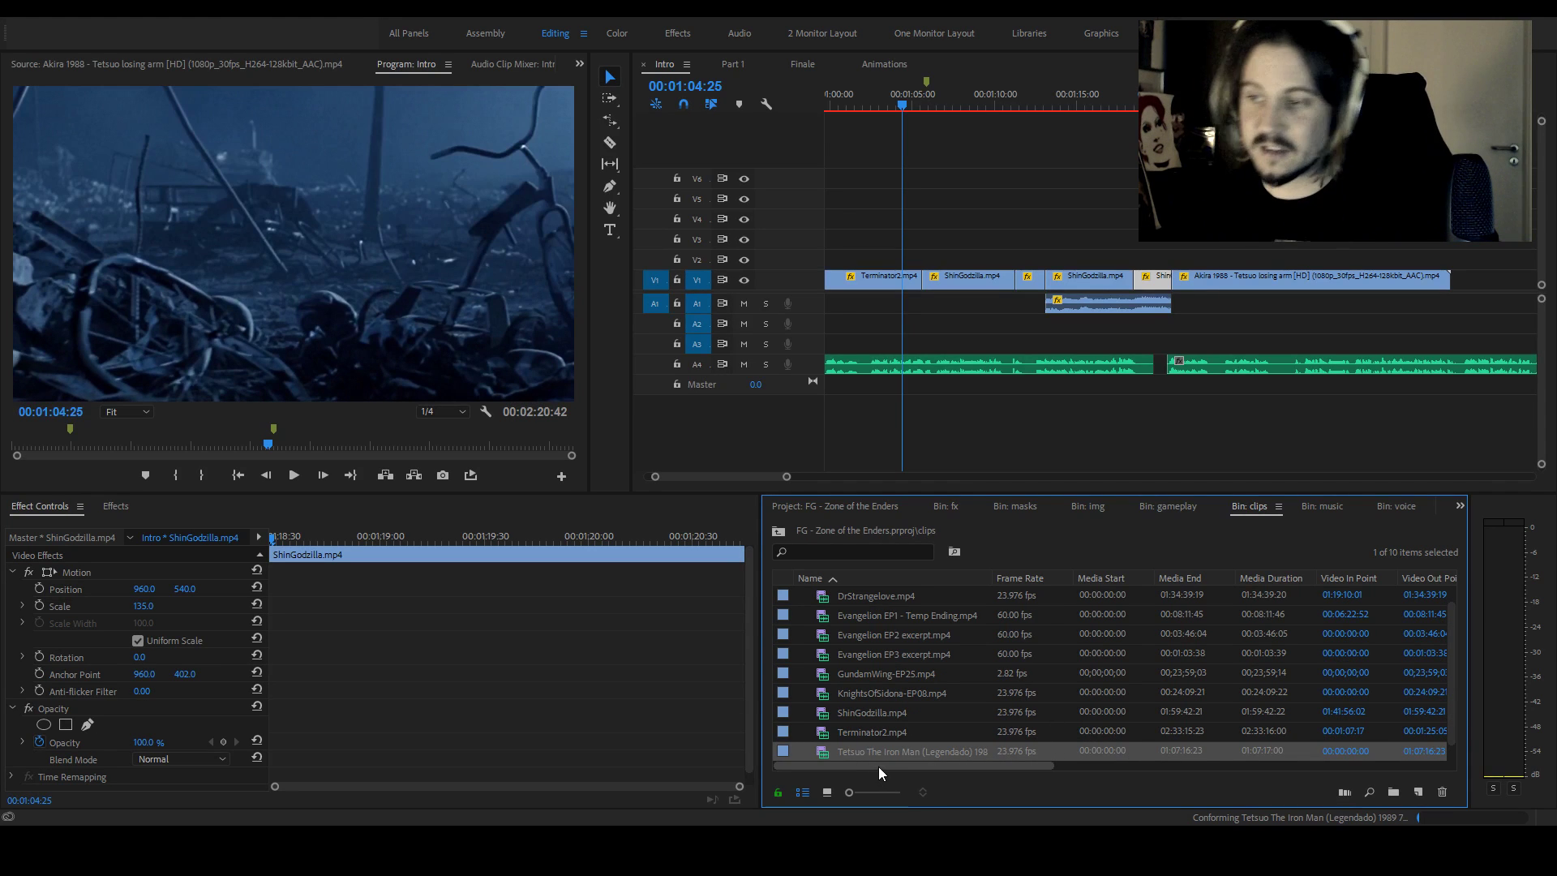
Open the Tetsuo The Iron Man clip from the clips bin in the Source monitor and preview it around 00:10:58:12
drag(988, 572, 1040, 580)
scroll(1030, 681, up, 1)
scroll(988, 676, down, 1)
double_click(829, 754)
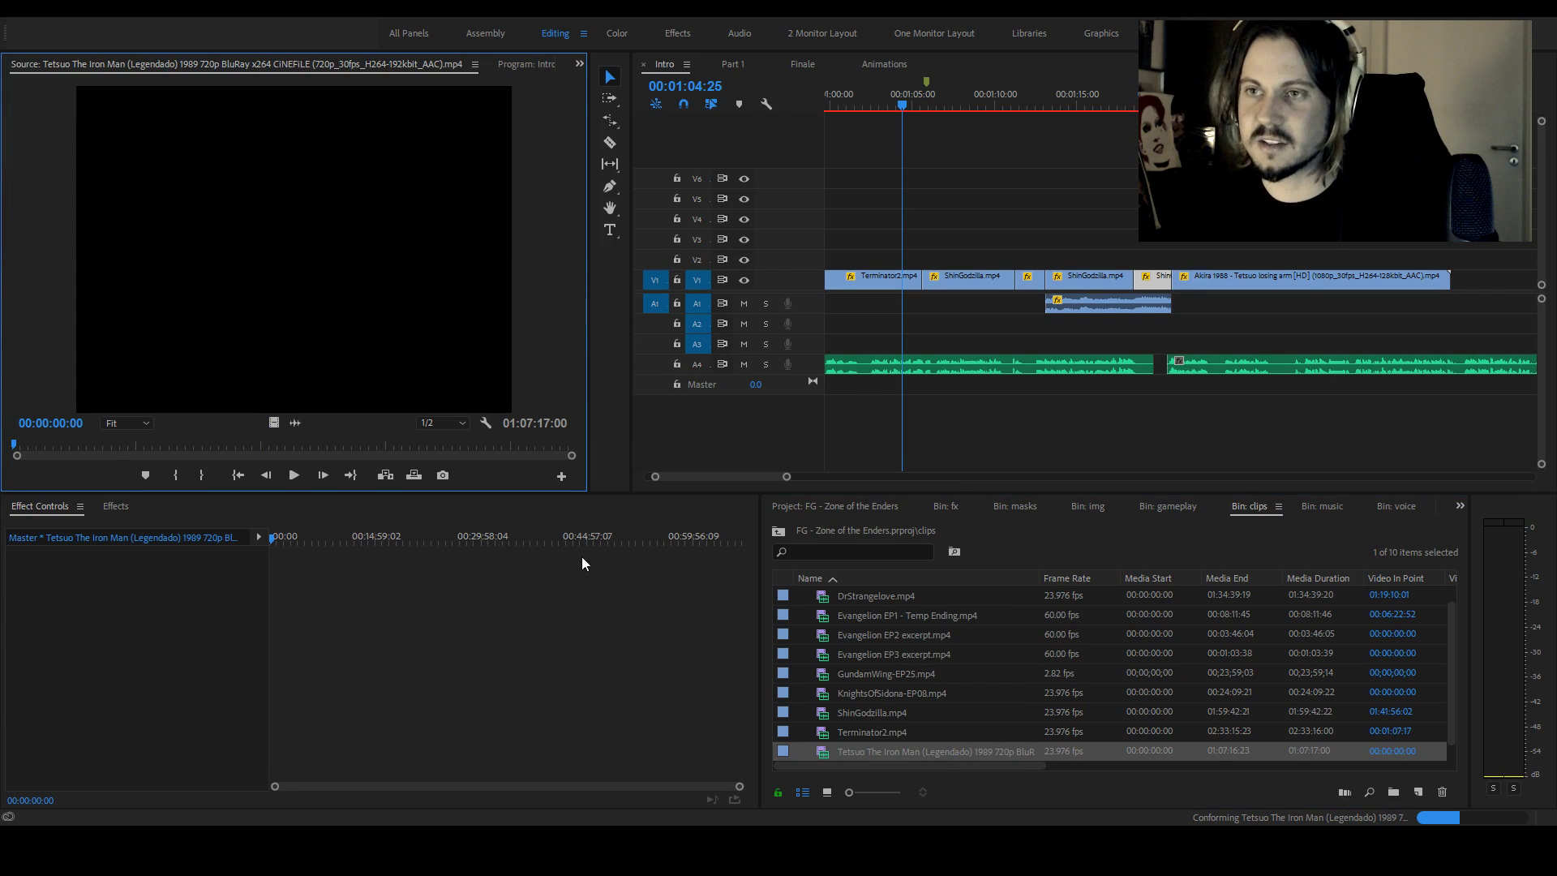
click(61, 445)
drag(61, 444, 100, 444)
key(space)
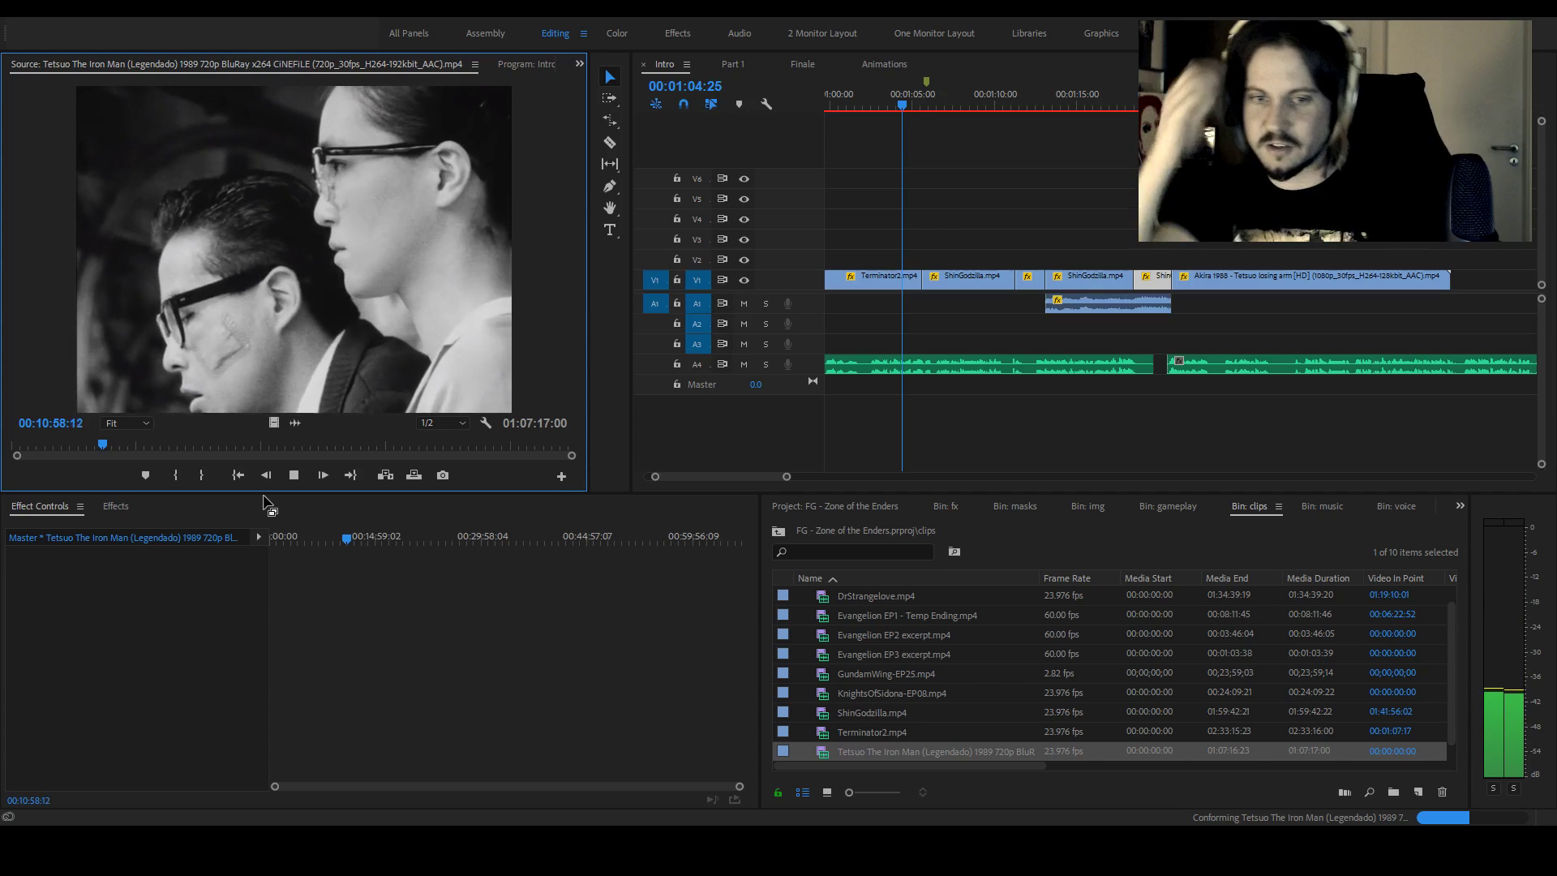
key(space)
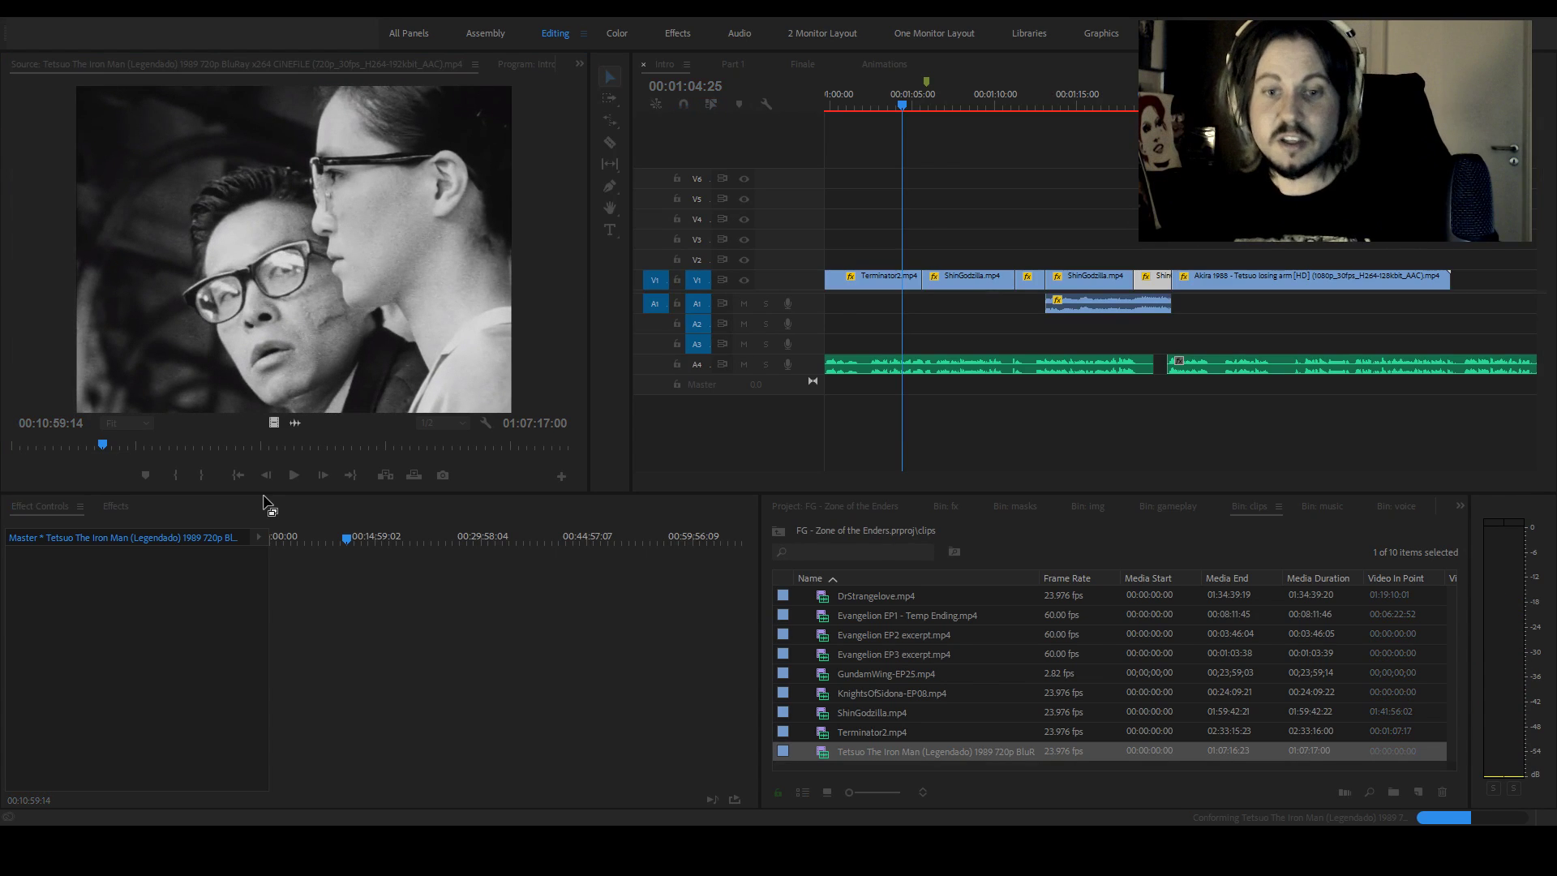
click(263, 503)
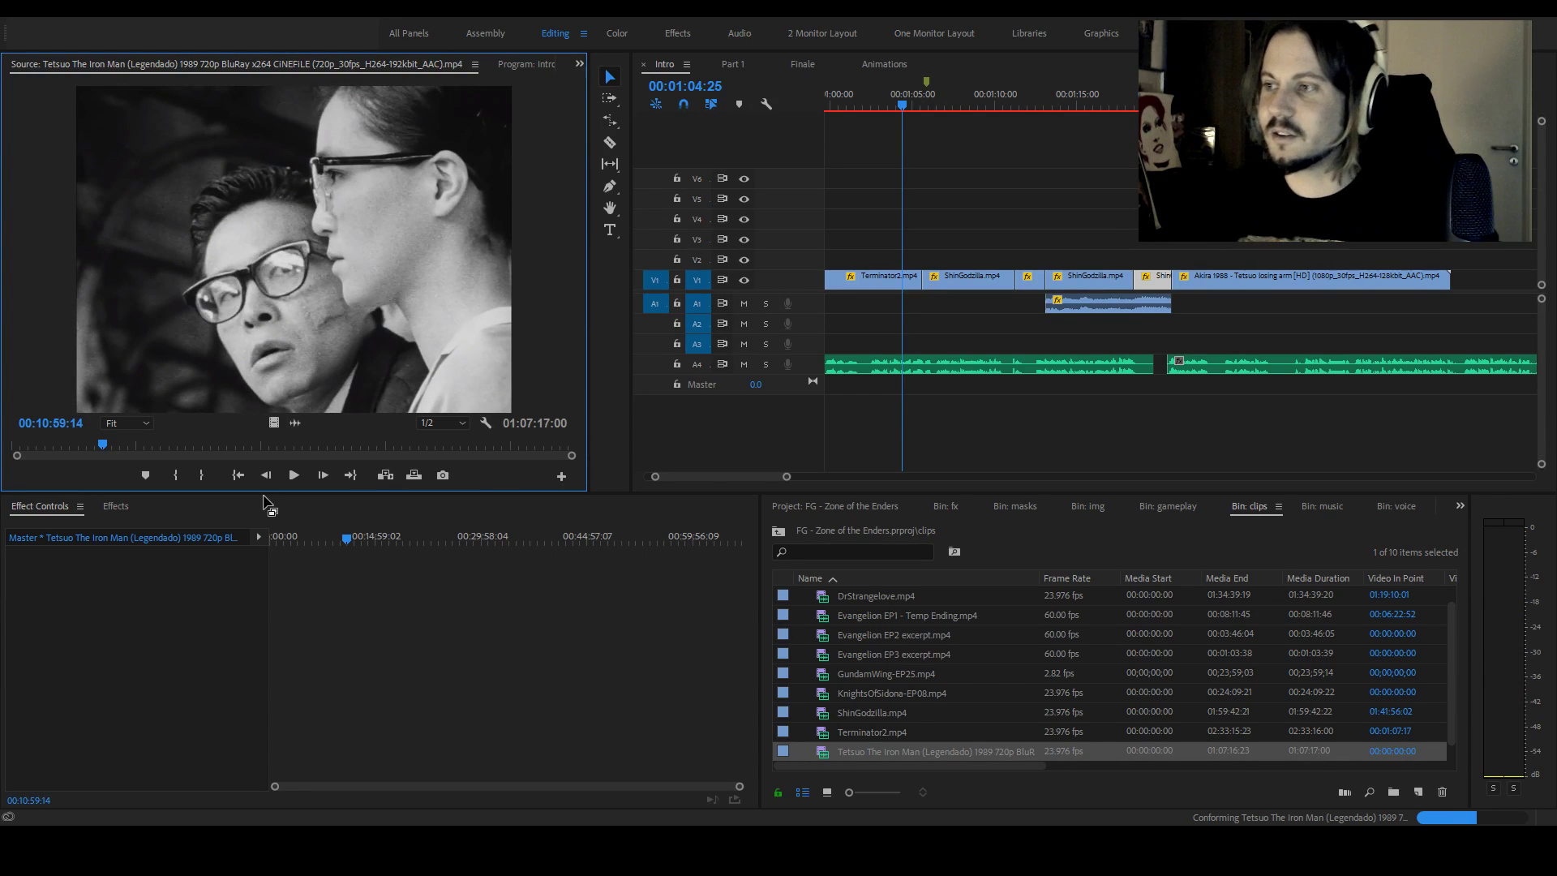
Preview the Tetsuo The Iron Man footage from 00:13:49:14 to about 00:14:13:12 to look for a usable shot
click(1209, 241)
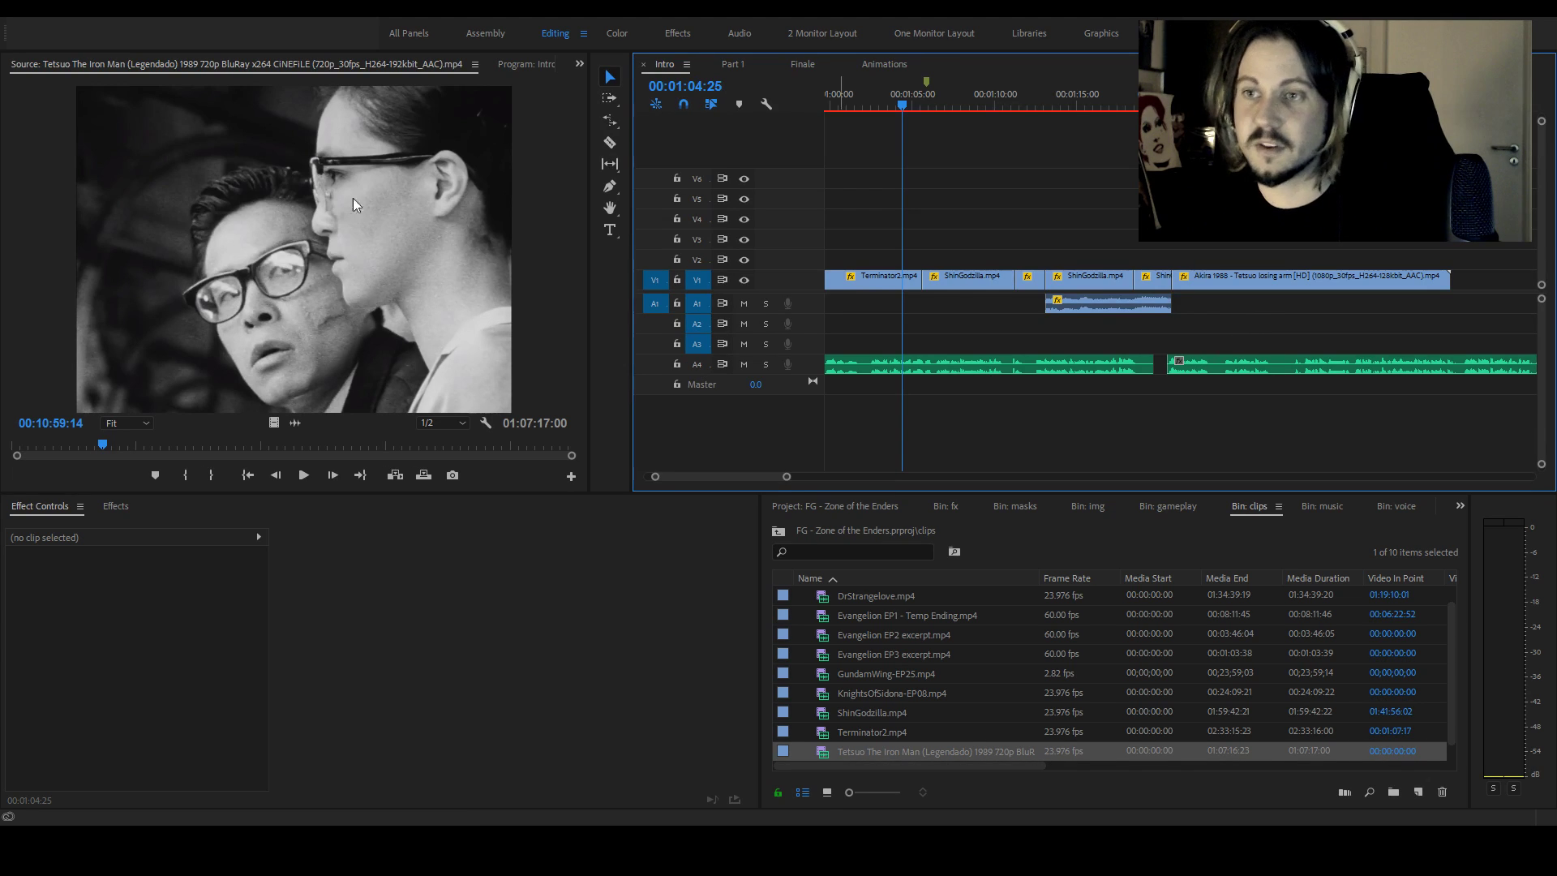
drag(123, 451, 130, 448)
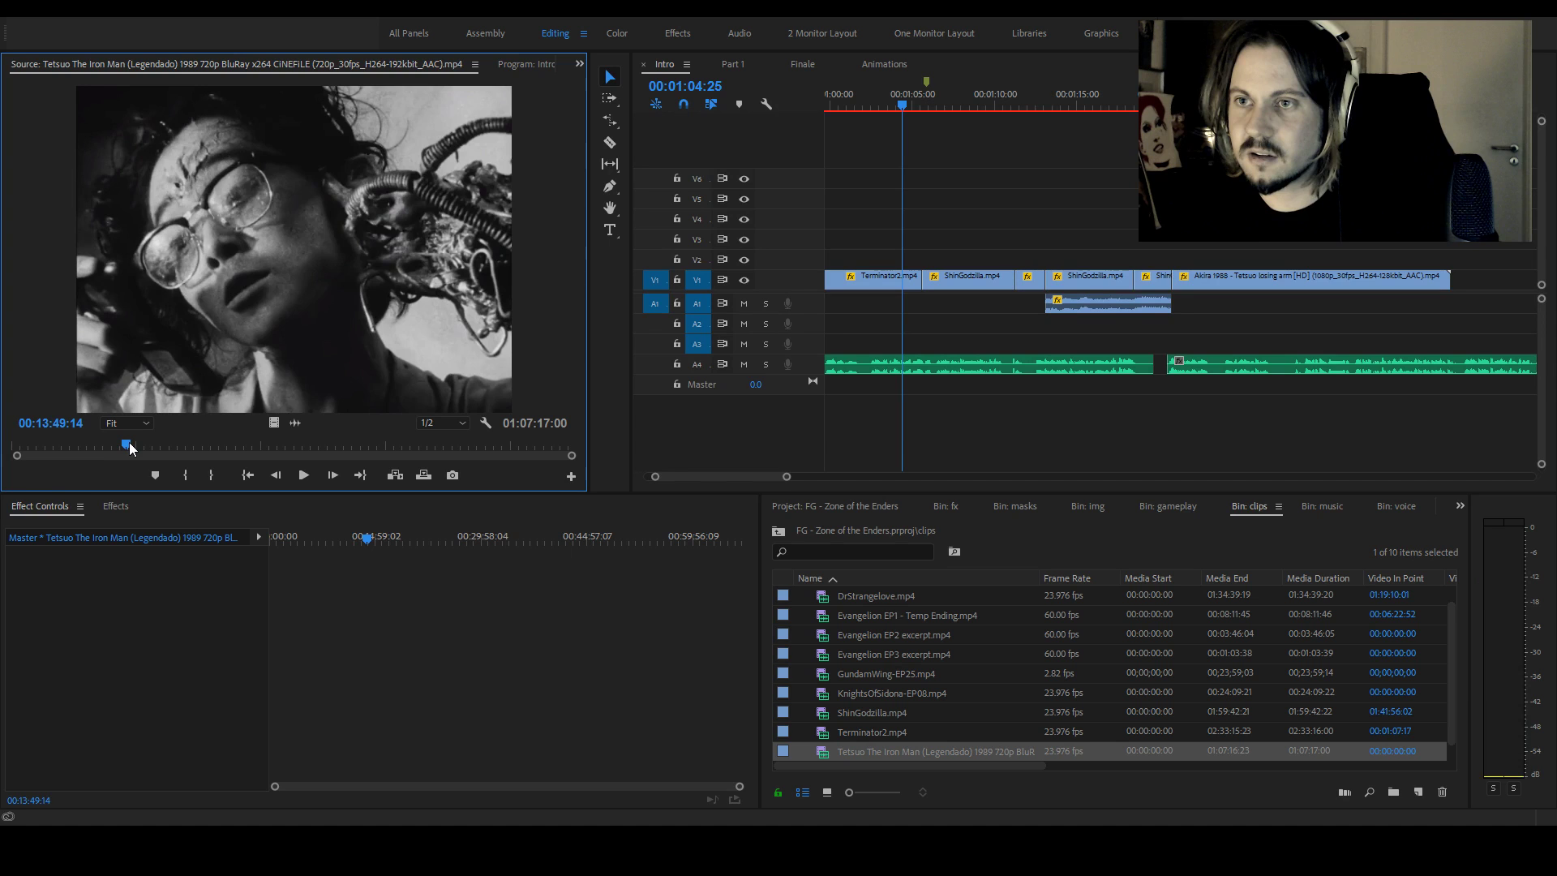
key(space)
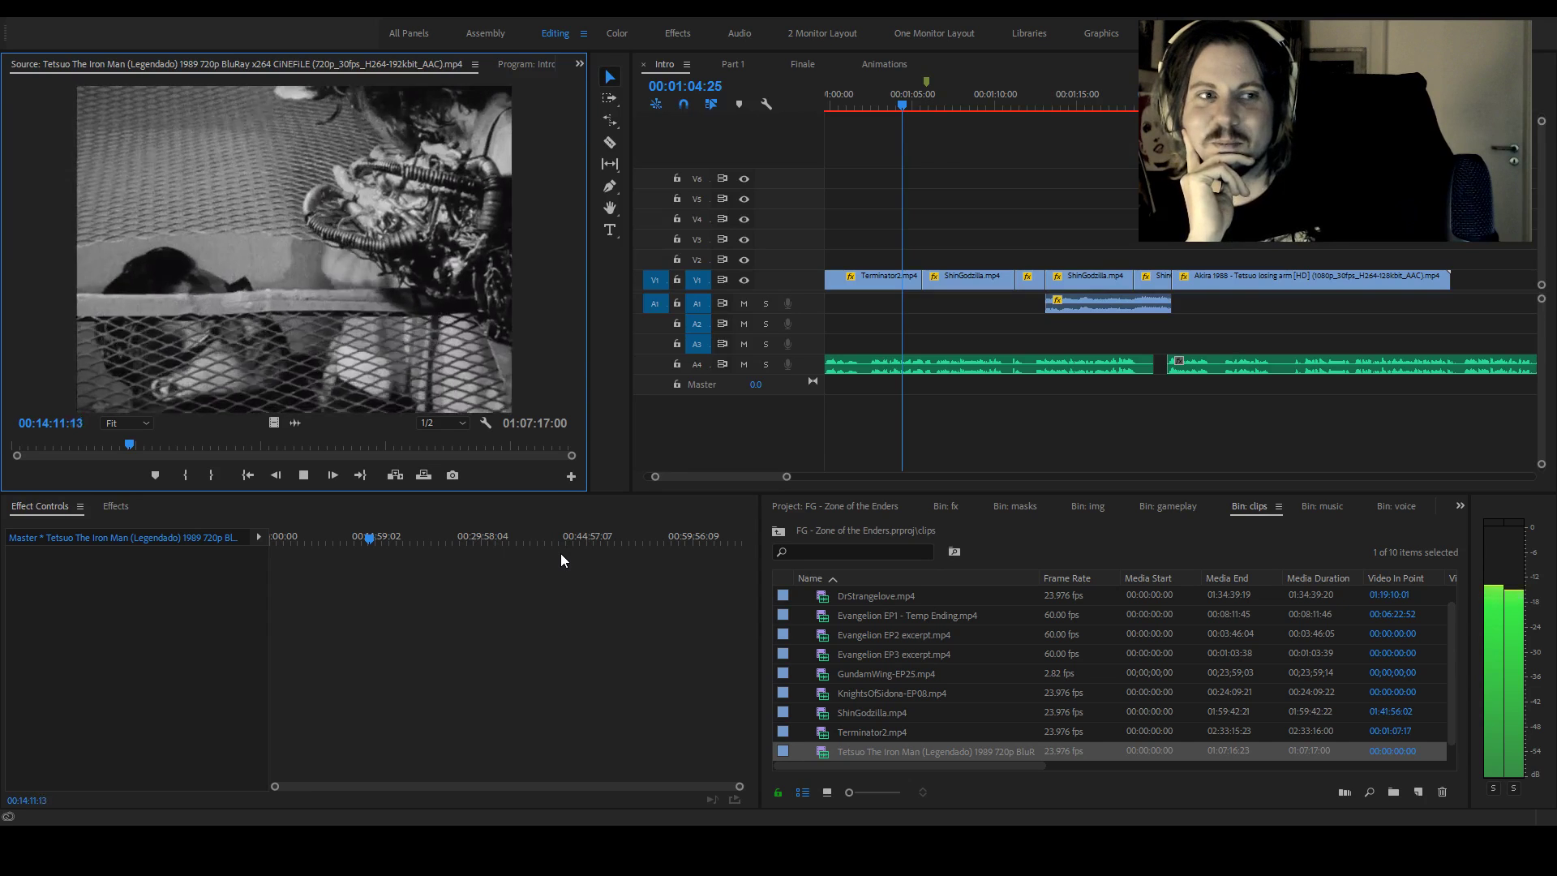
key(space)
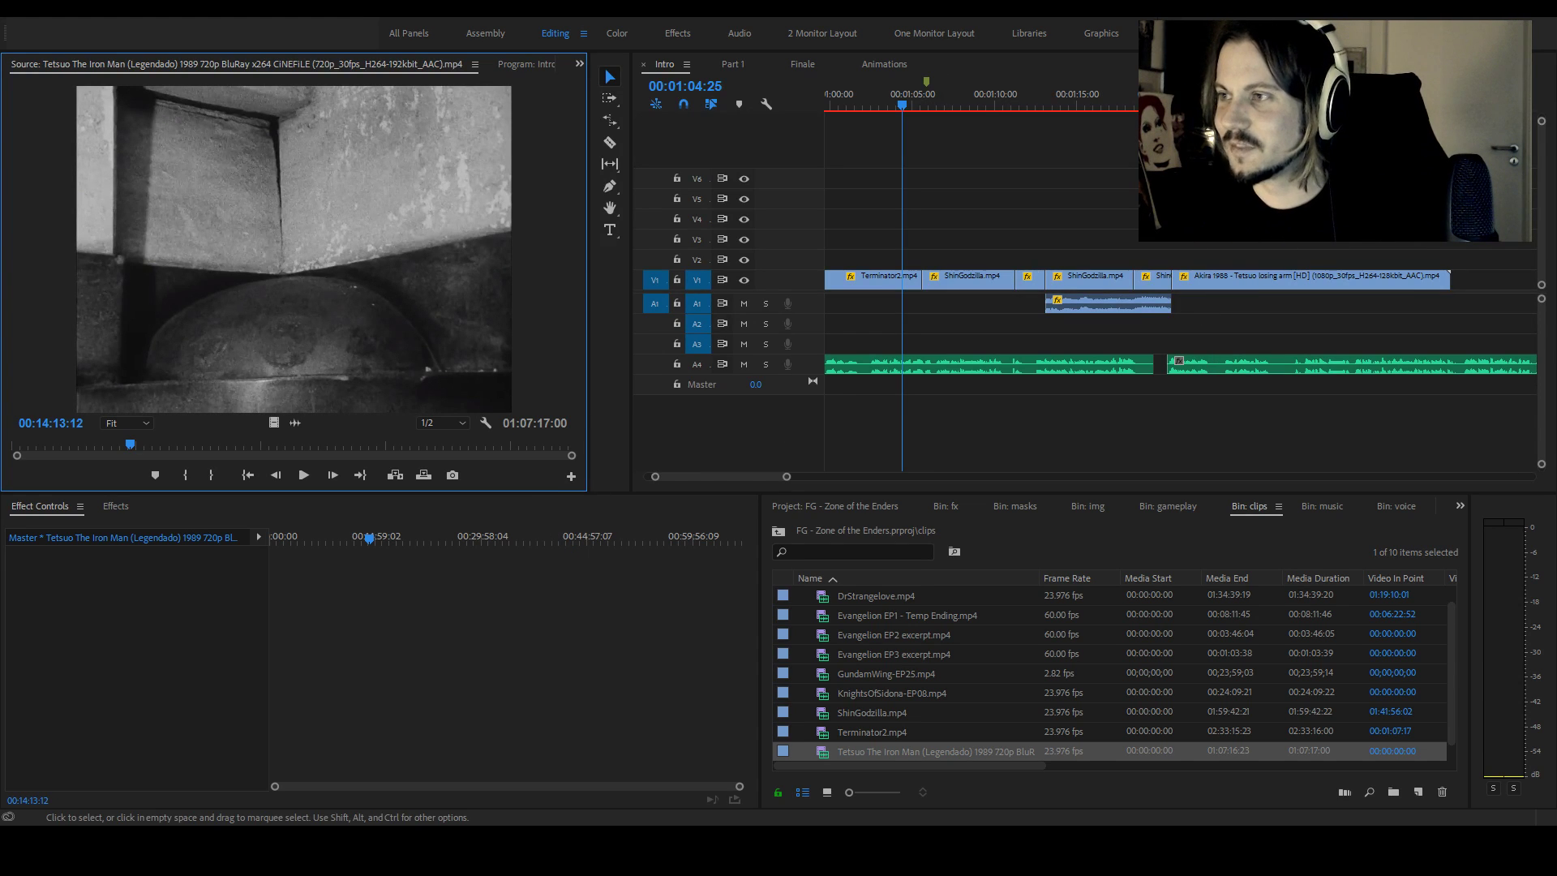
Review the Akira clip's arm shot and remove about one second from its start, keeping it against the last ShinGodzilla.mp4 clip
click(1151, 97)
click(1204, 98)
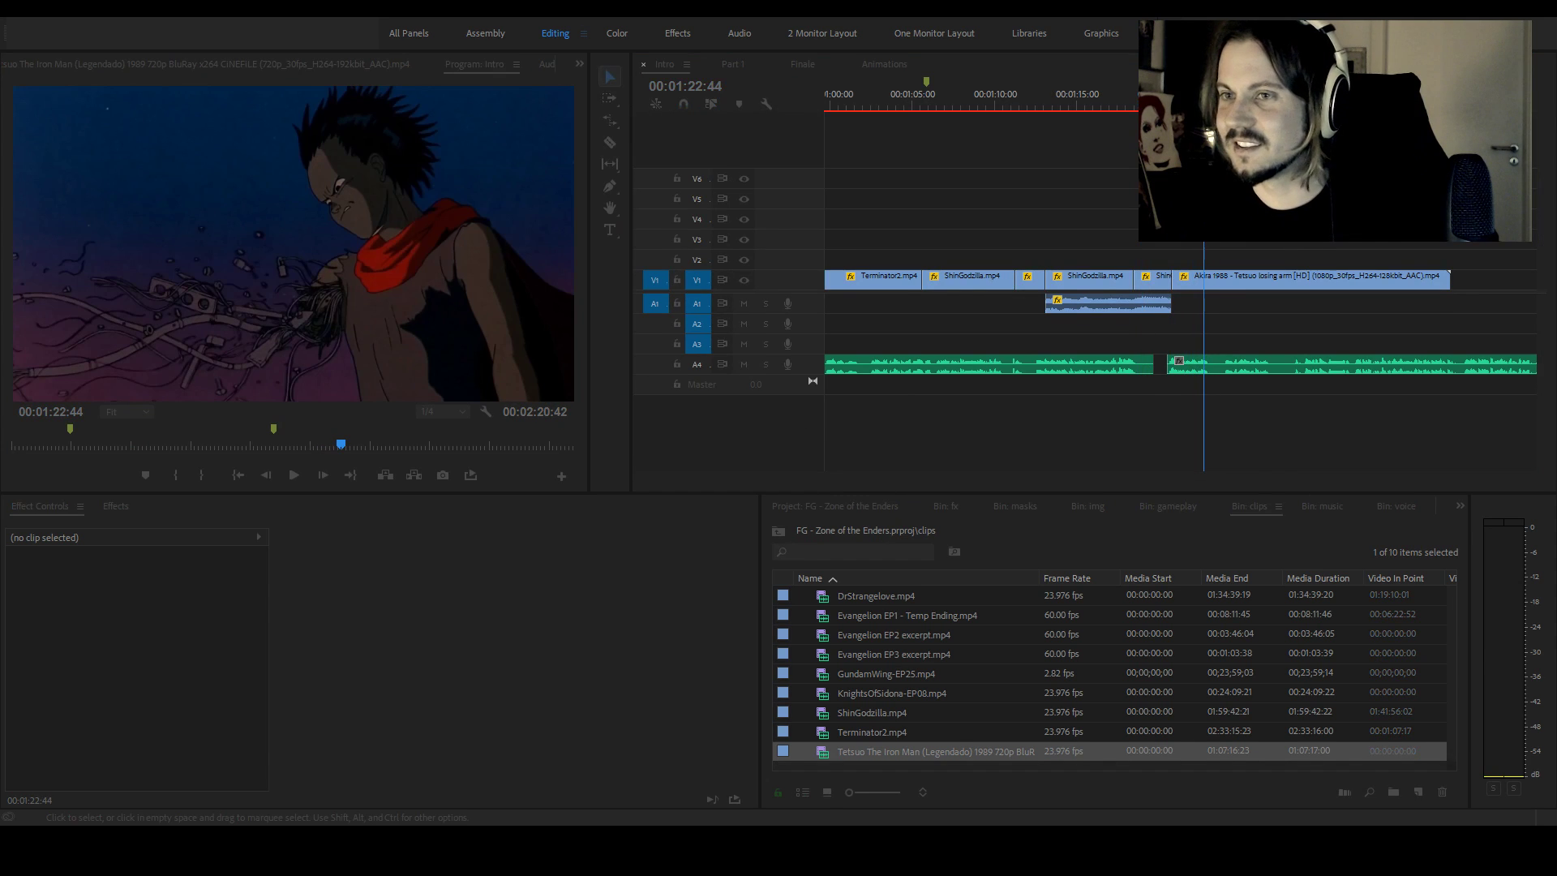
key(space)
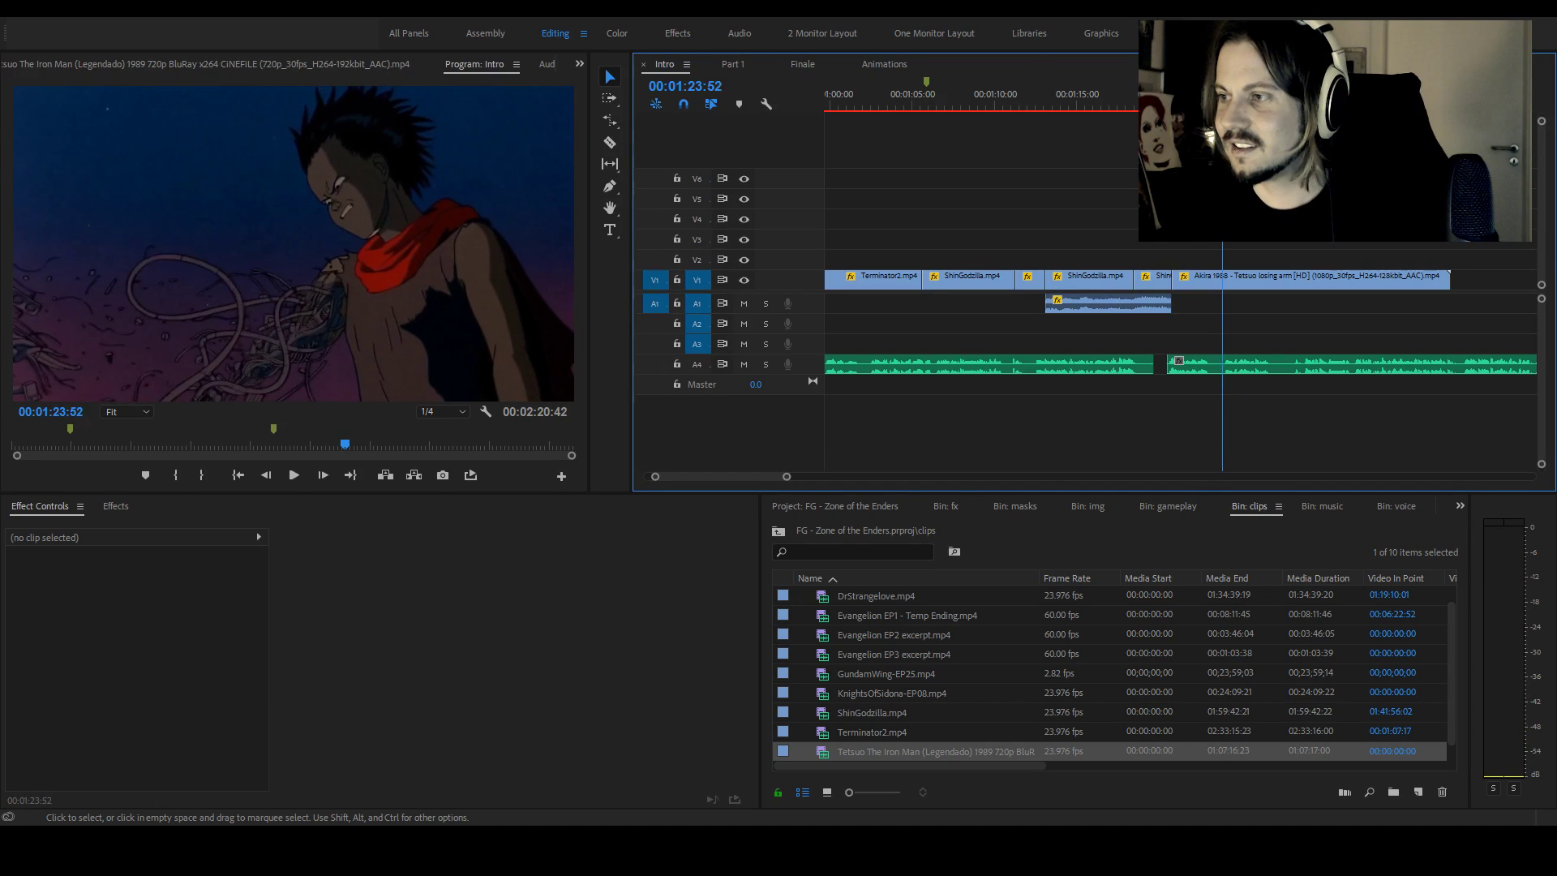
key(space)
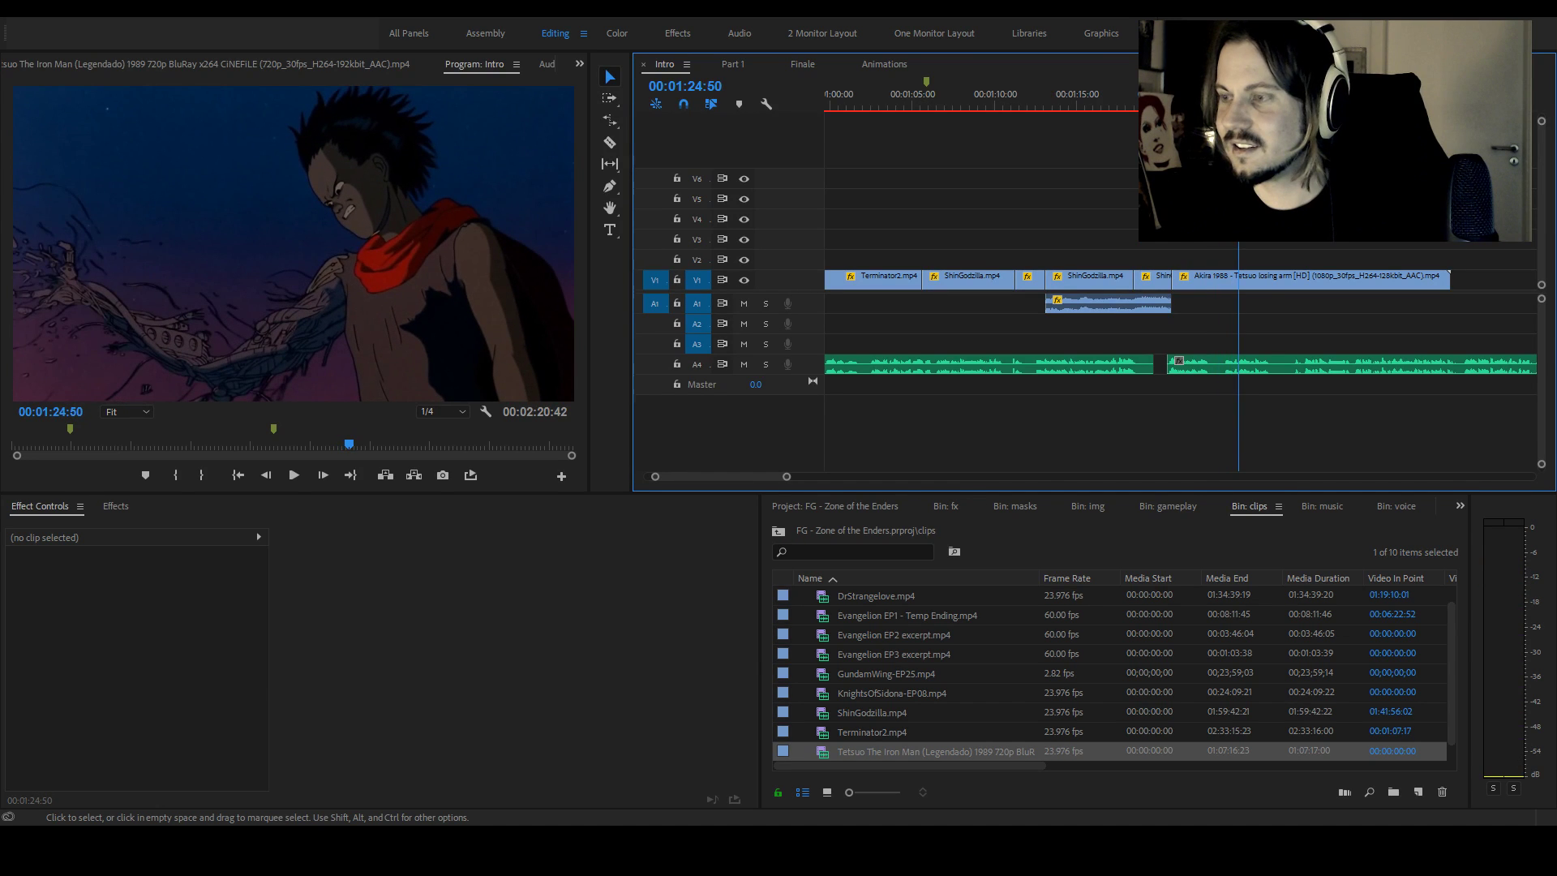
key(j)
key(k)
key(j)
key(k)
drag(1214, 285, 1197, 286)
Split the Akira clip on V1 at 00:01:24:57 and delete the part after the cut
key(j)
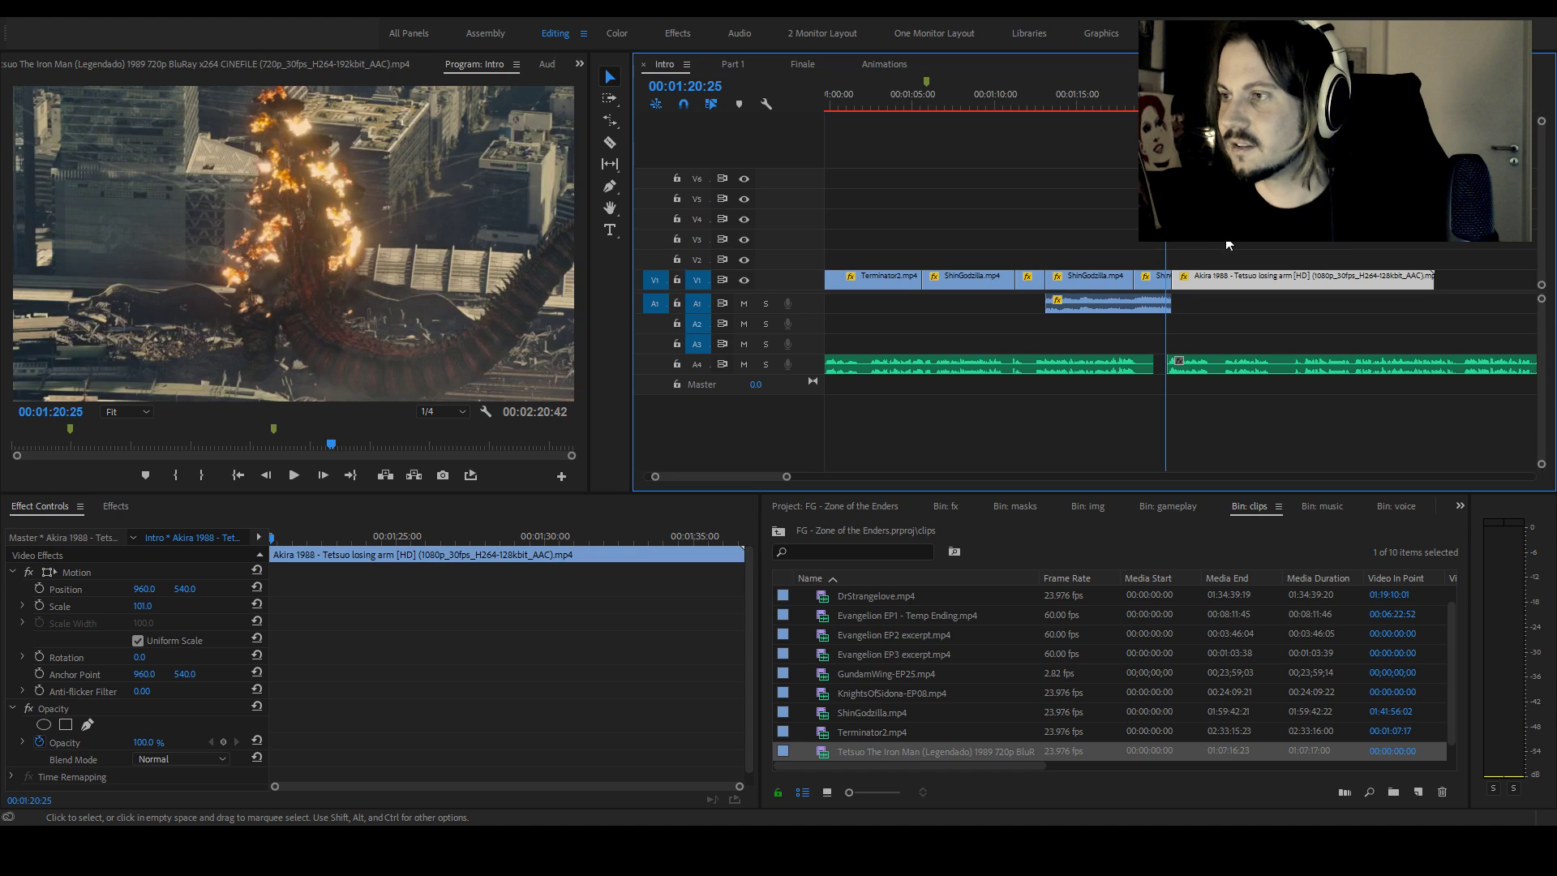
click(1232, 245)
key(l)
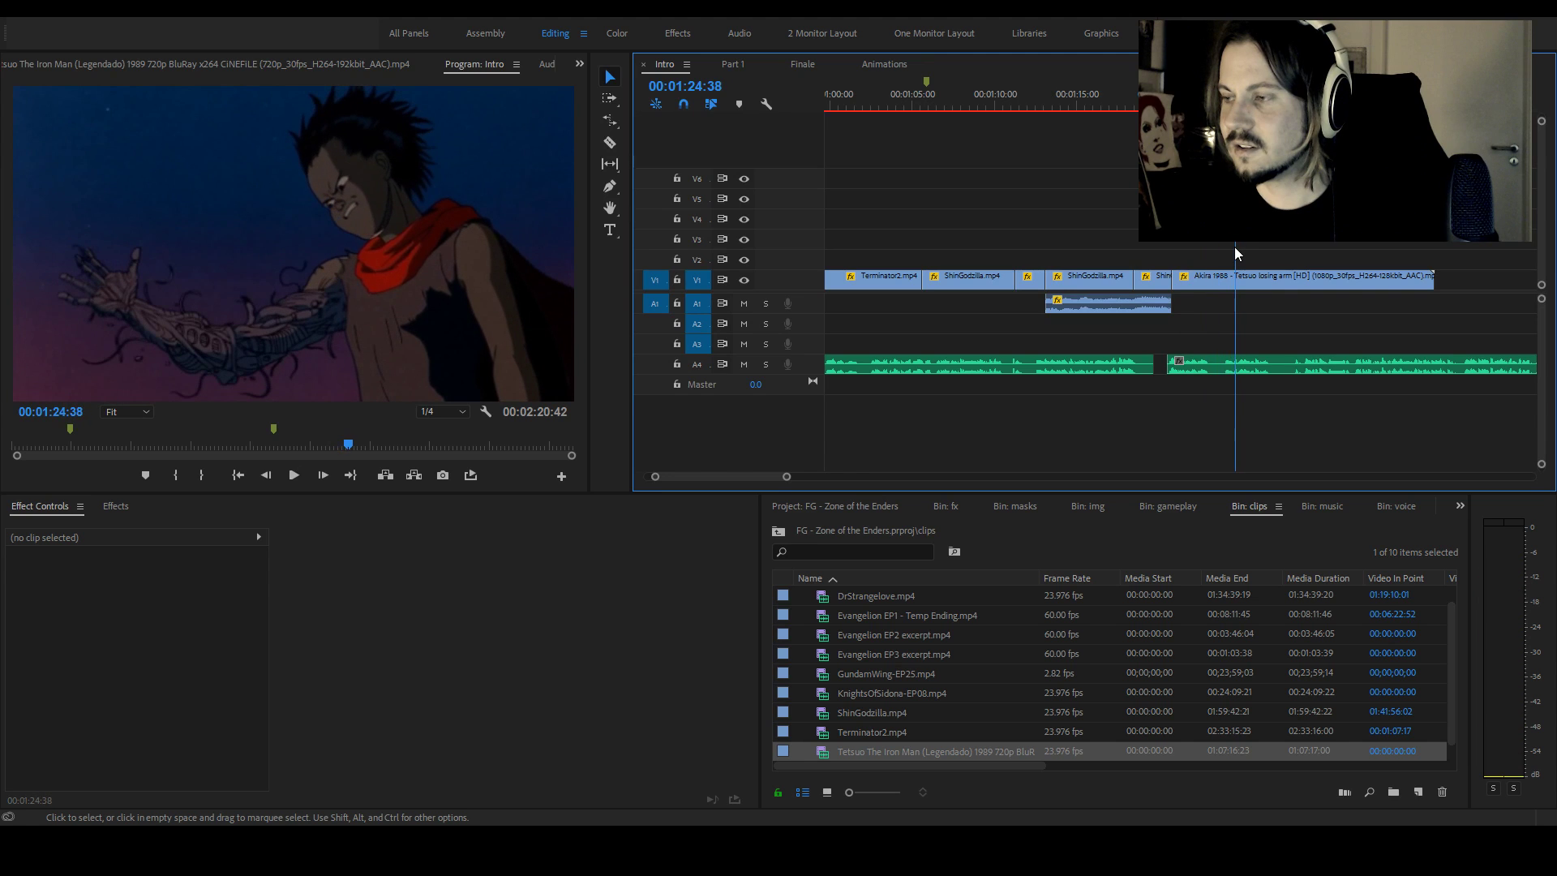
key(space)
key(ctrl+k)
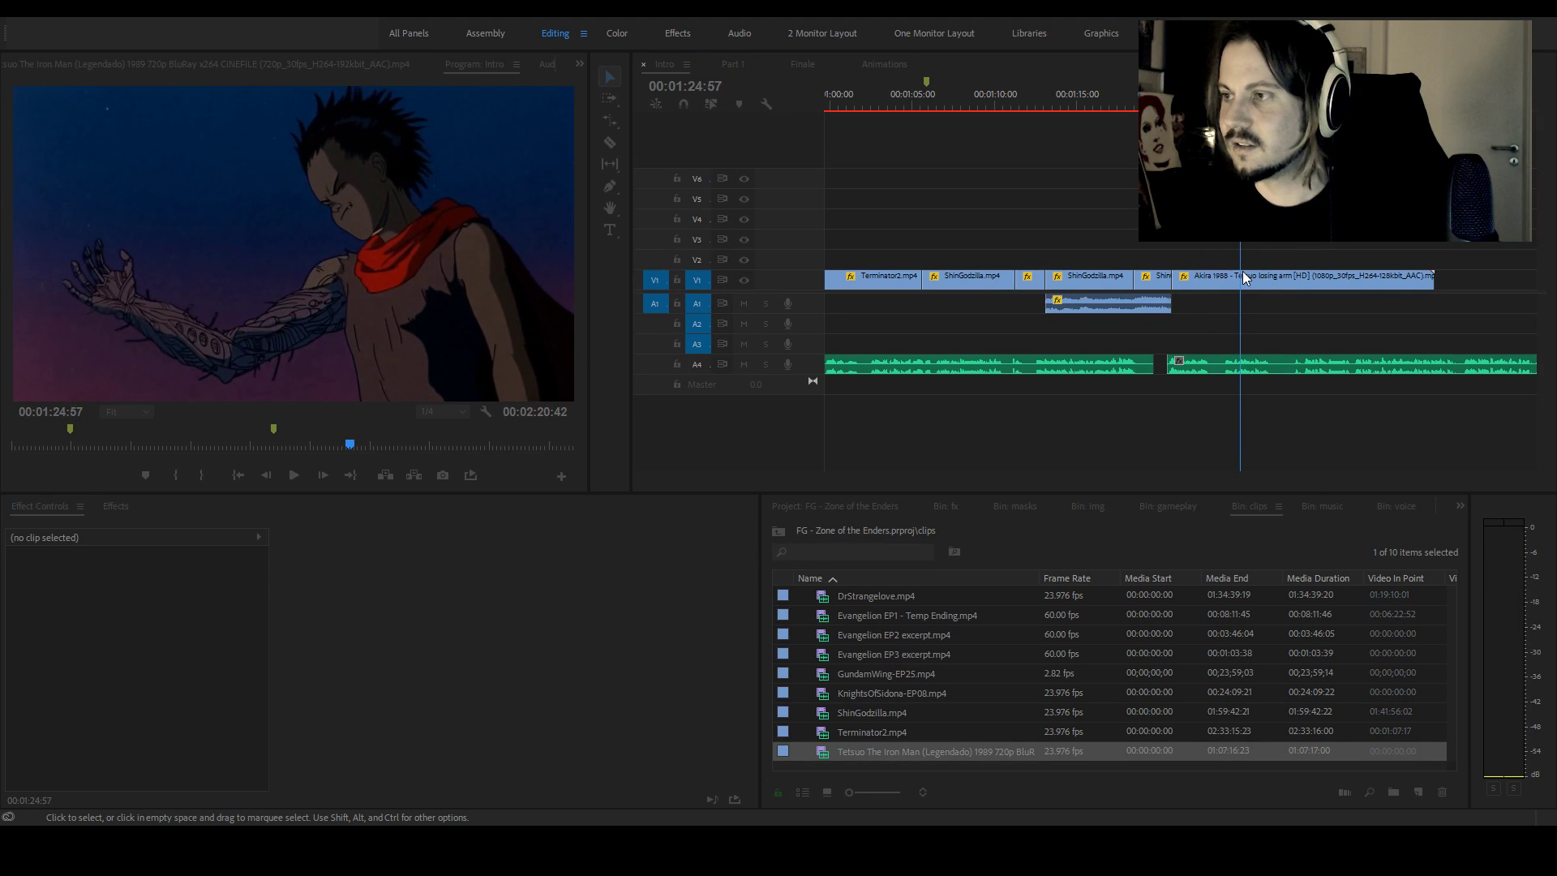
click(1286, 282)
key(Delete)
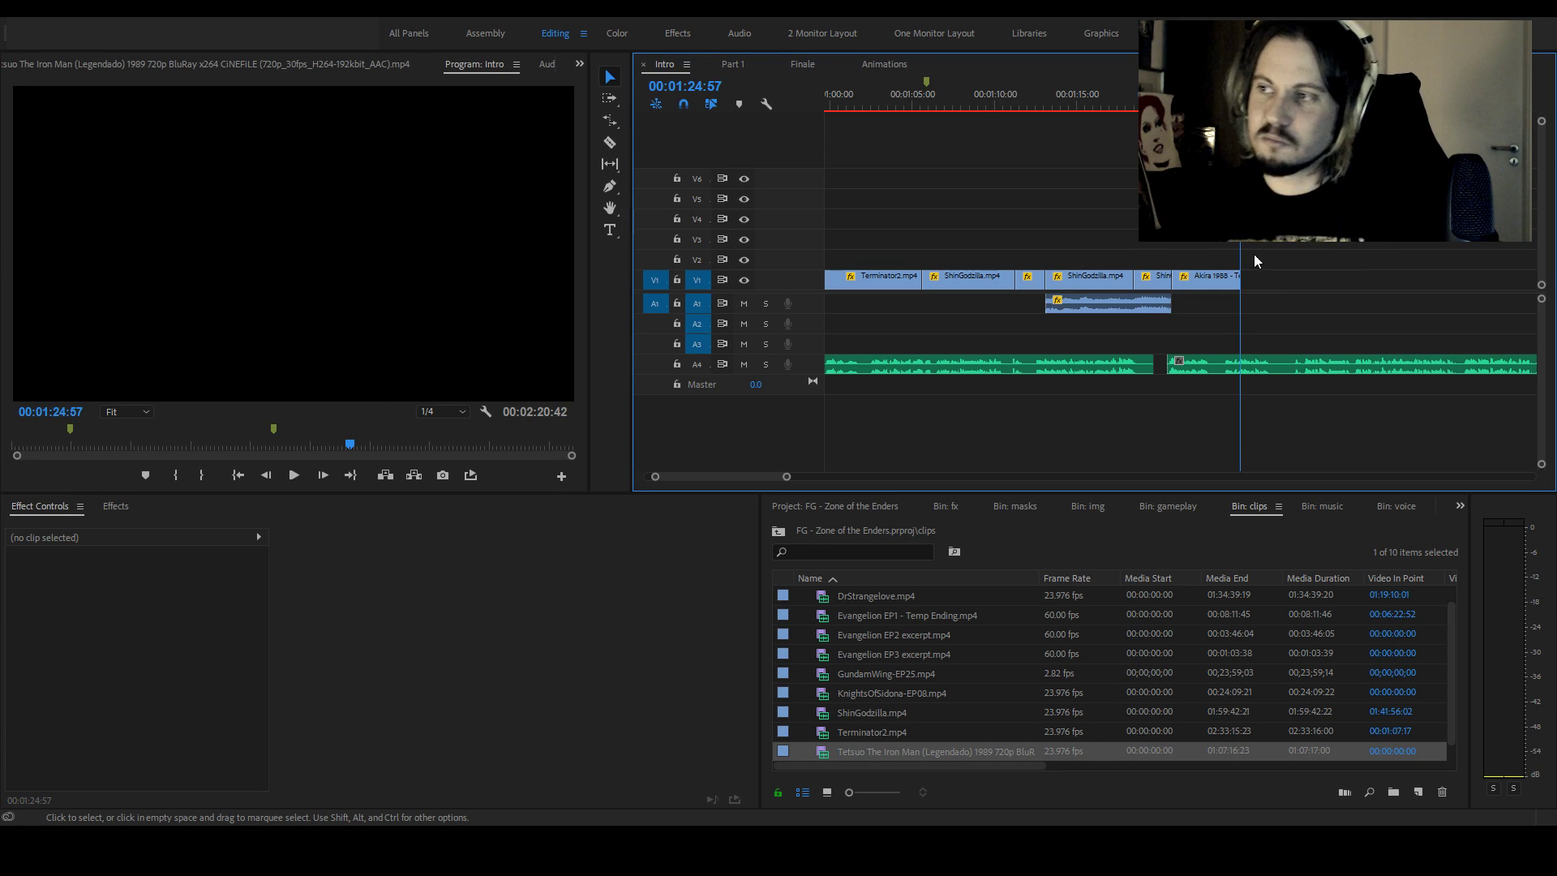
Extend the ShinGodzilla.mp4 audio on A1 about half a second under the Akira clip and add Constant Power crossfades at both ends
click(1161, 286)
drag(1171, 304, 1179, 305)
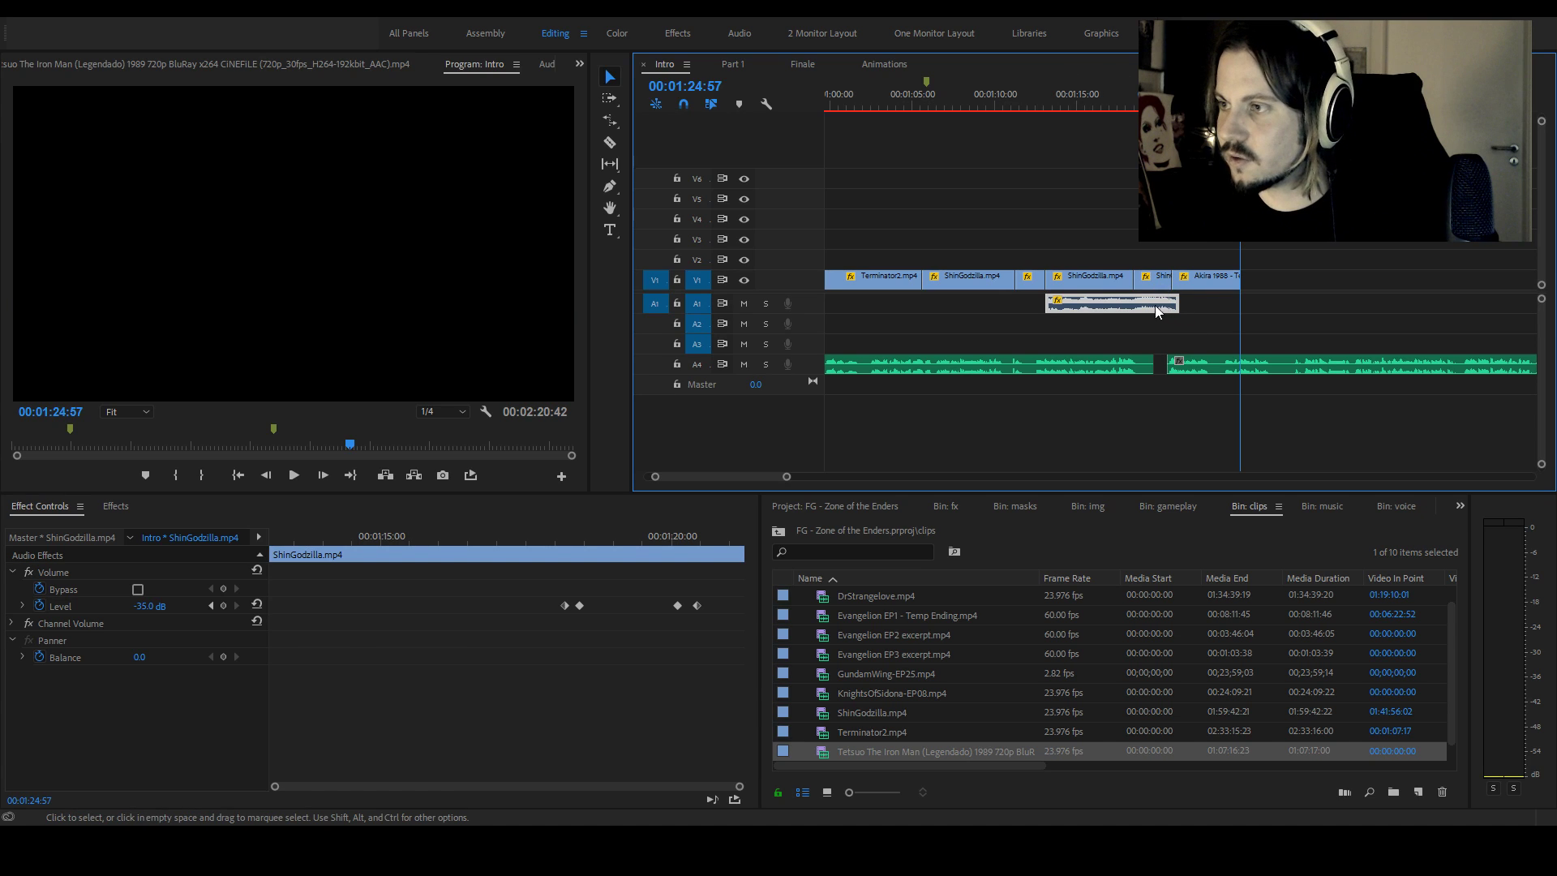
click(116, 506)
scroll(105, 641, down, 10)
scroll(58, 657, up, 10)
drag(86, 646, 1170, 305)
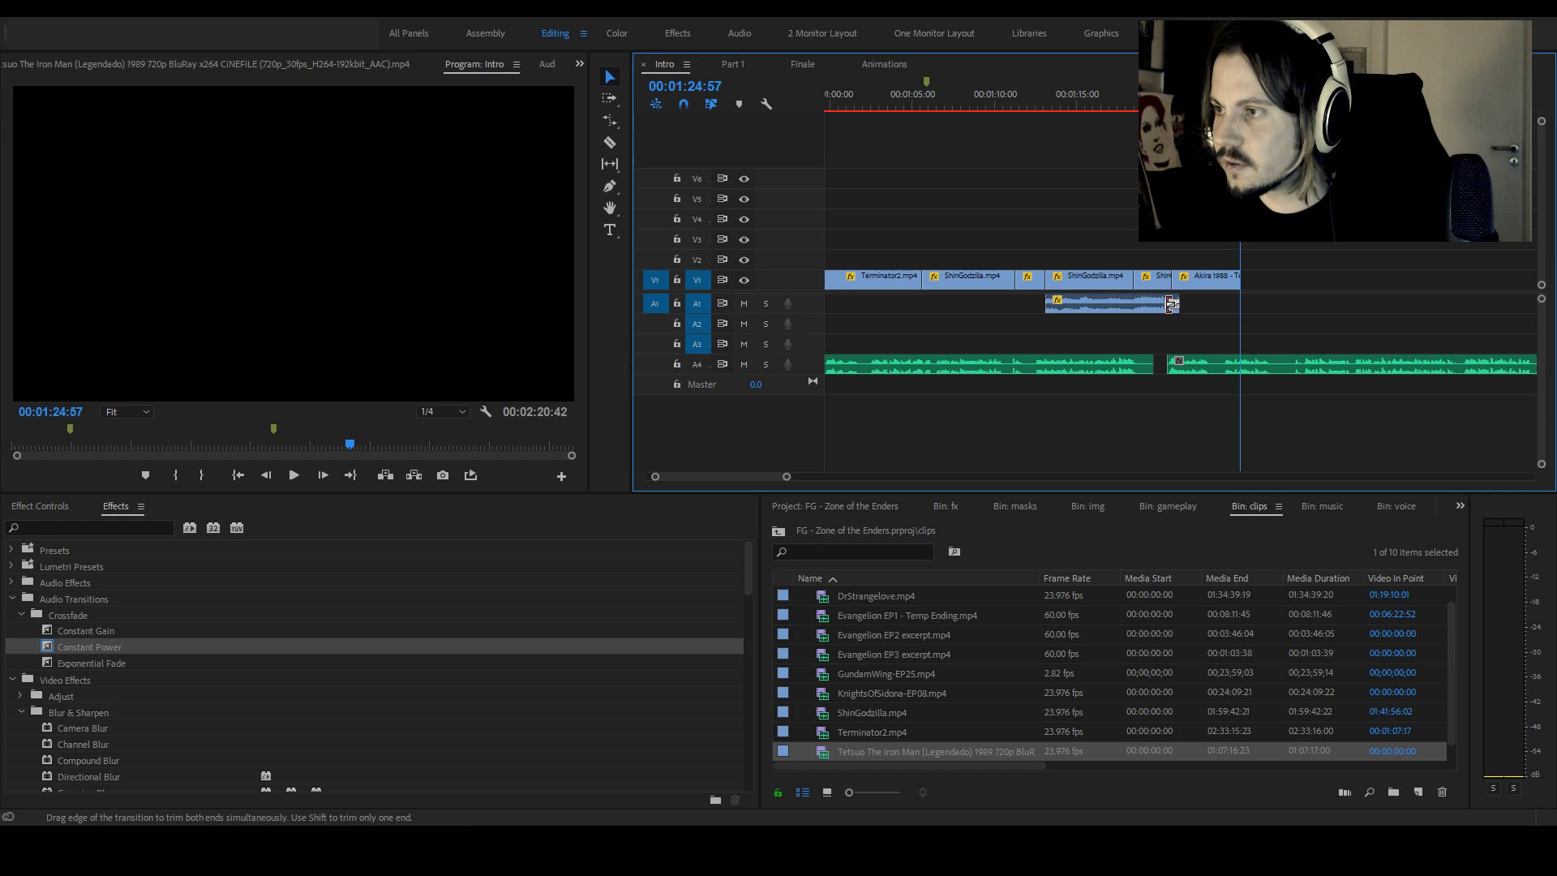
drag(68, 660, 951, 350)
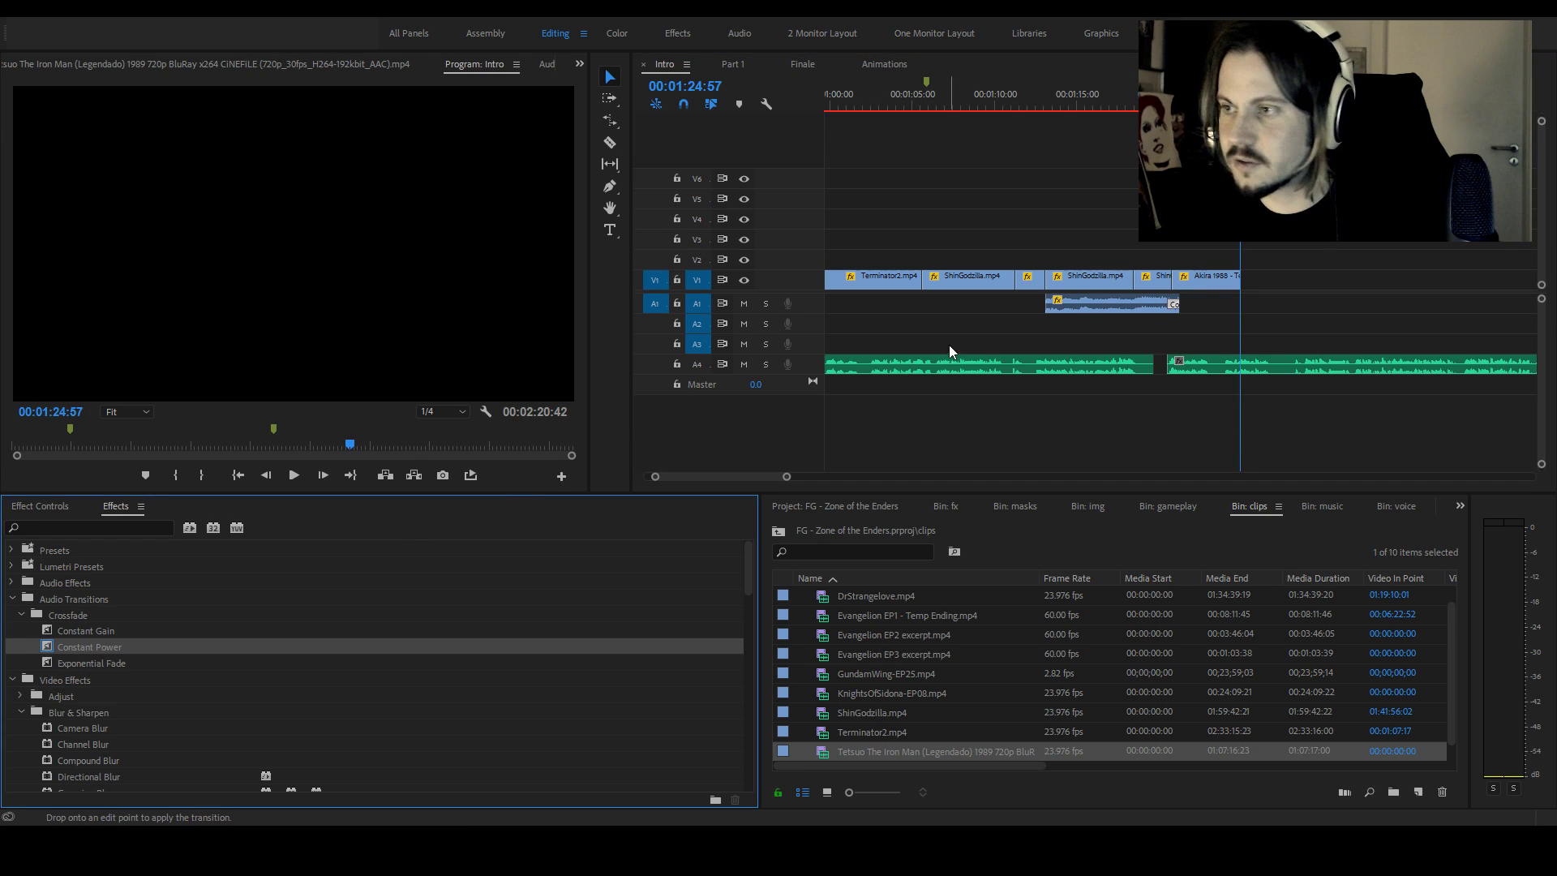
drag(1056, 308, 1054, 306)
click(1042, 101)
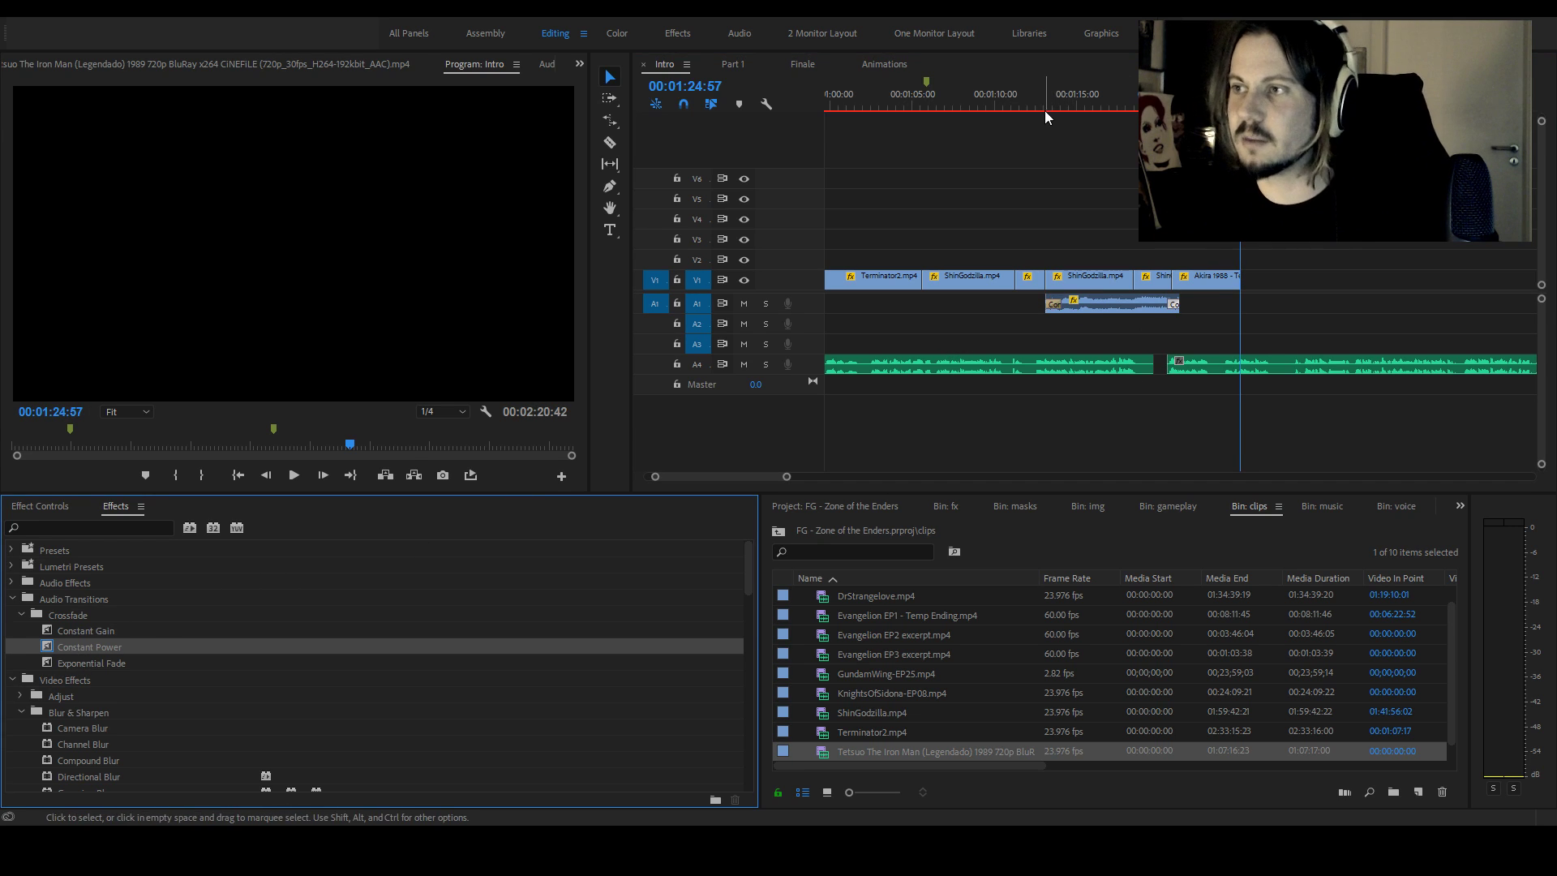
key(space)
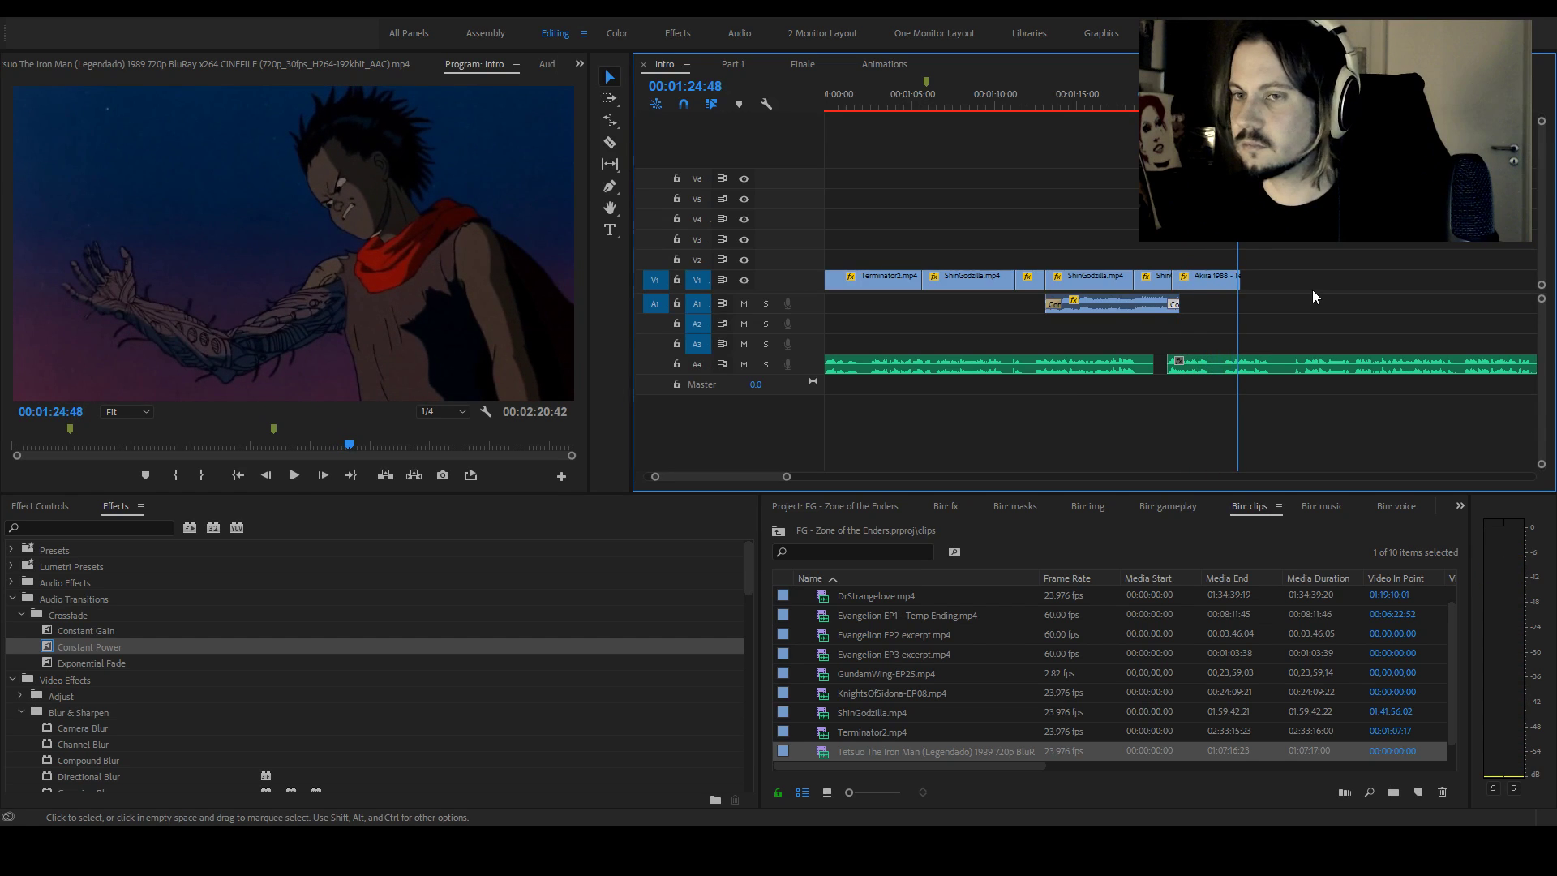
Cut the A4 narration at about 00:01:22:55 and 00:01:24:00 and delete the quiet segment between the cuts
key(c)
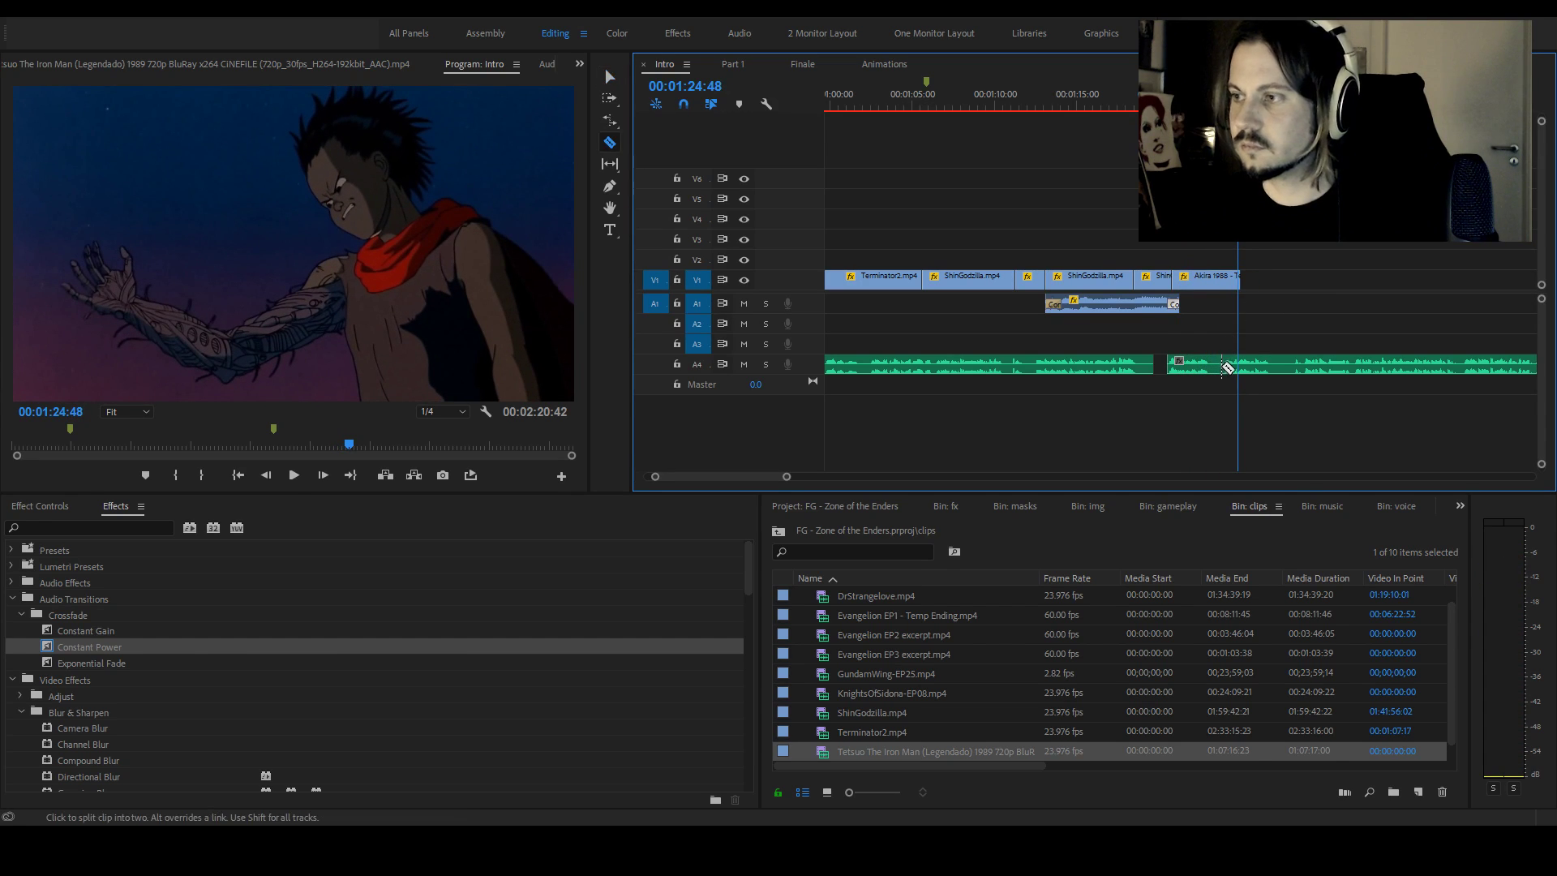
key(v)
drag(786, 476, 728, 477)
click(1032, 103)
mouse_move(1036, 101)
mouse_down()
mouse_move(1112, 104)
mouse_move(1025, 110)
mouse_up()
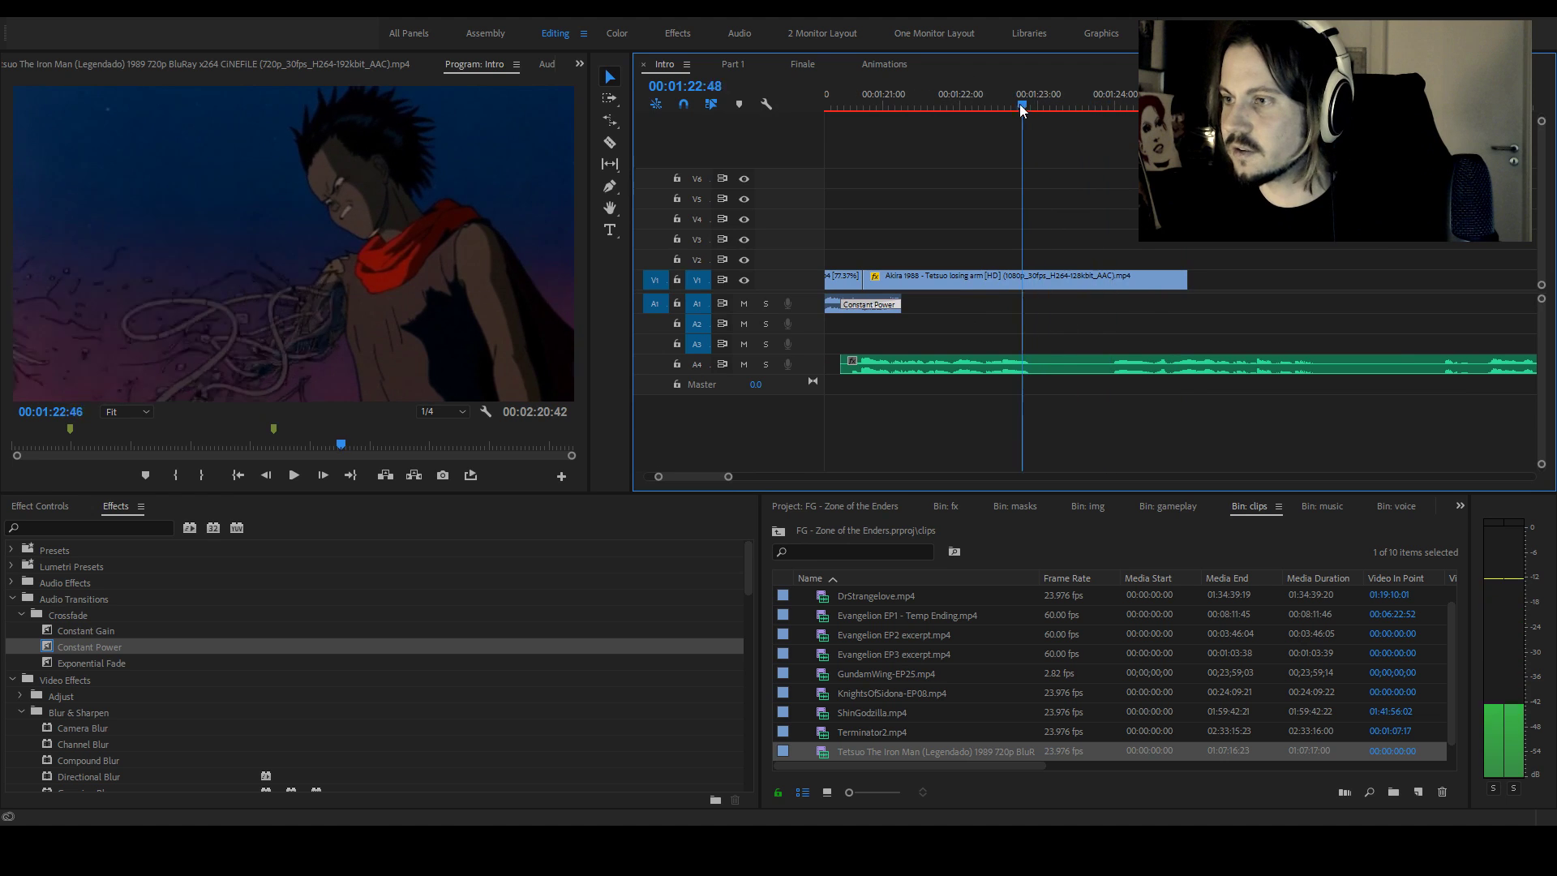
key(space)
key(space)
key(c)
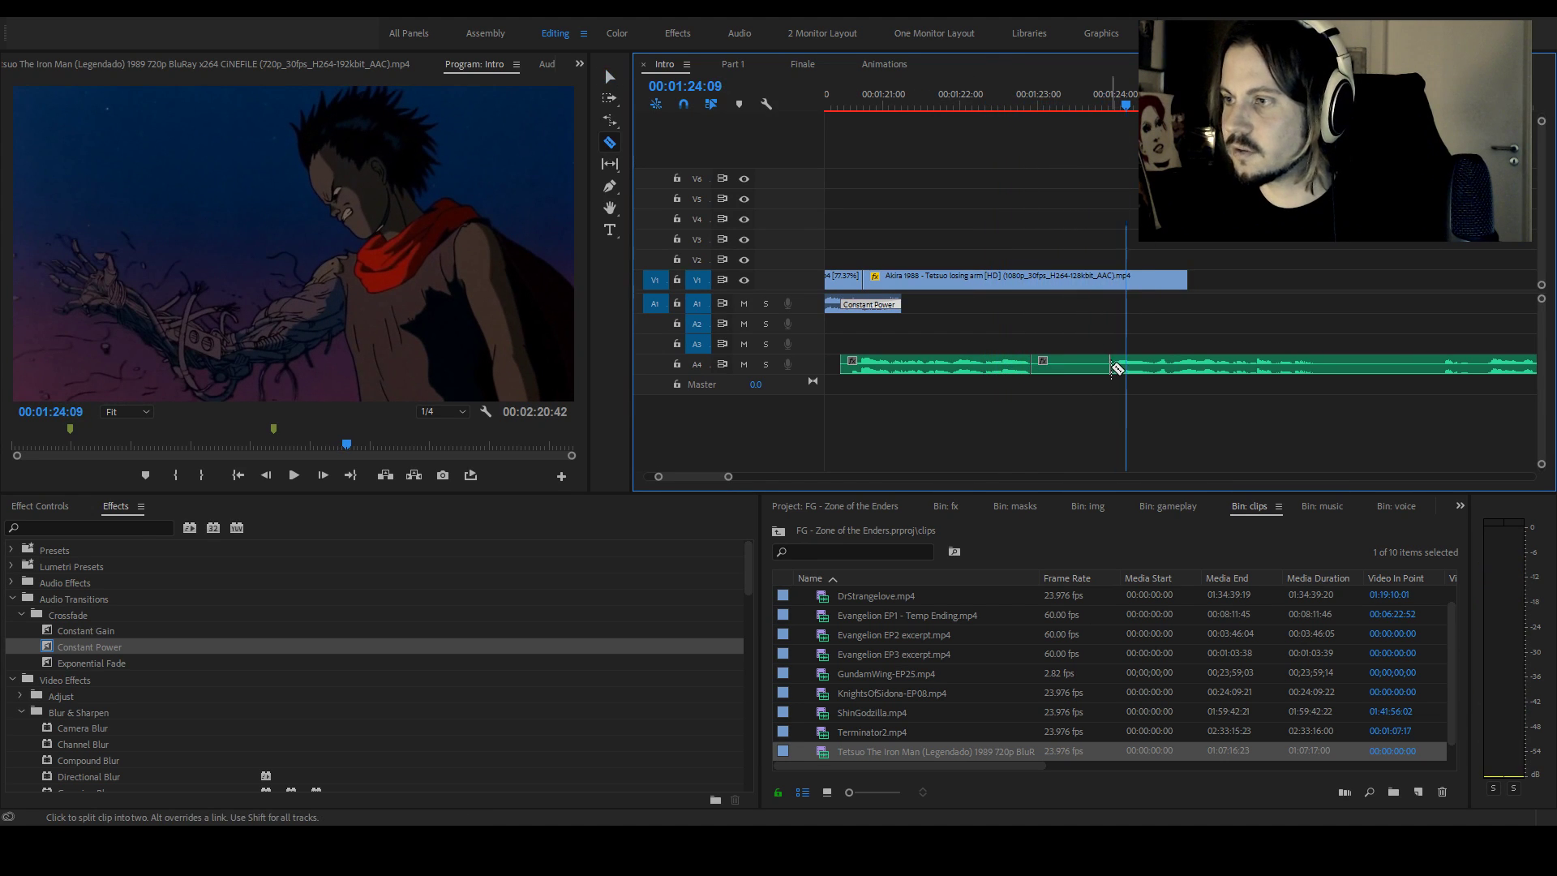
click(1117, 369)
key(v)
click(1070, 367)
key(Delete)
Move the A4 narration after the gap about 0.6 seconds later and play back the new timing
key(shift+k)
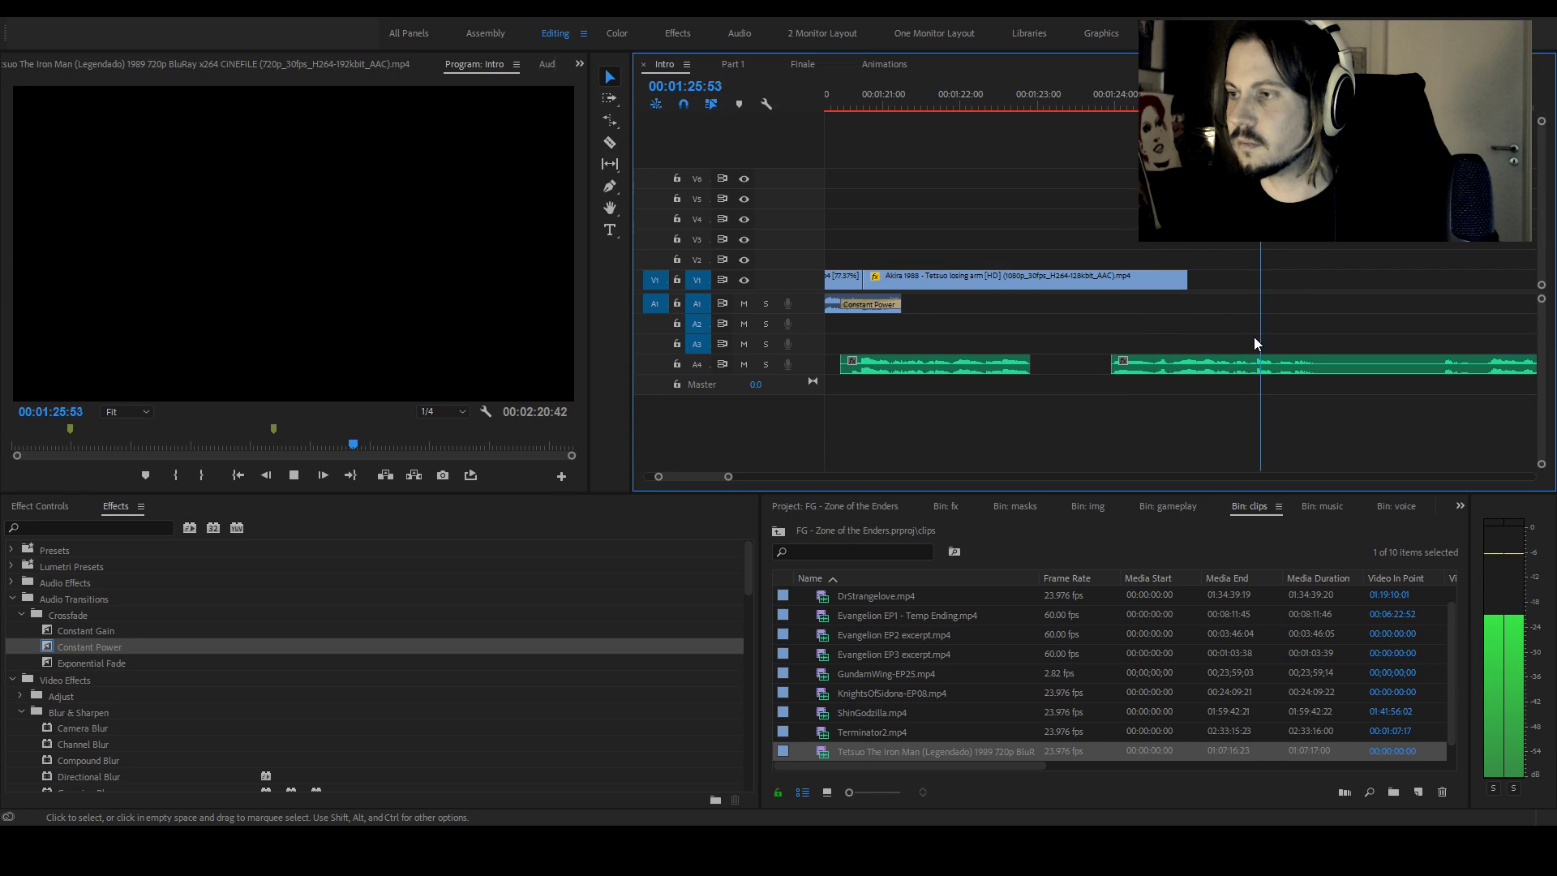
key(space)
drag(1157, 367, 1207, 367)
key(Up)
key(space)
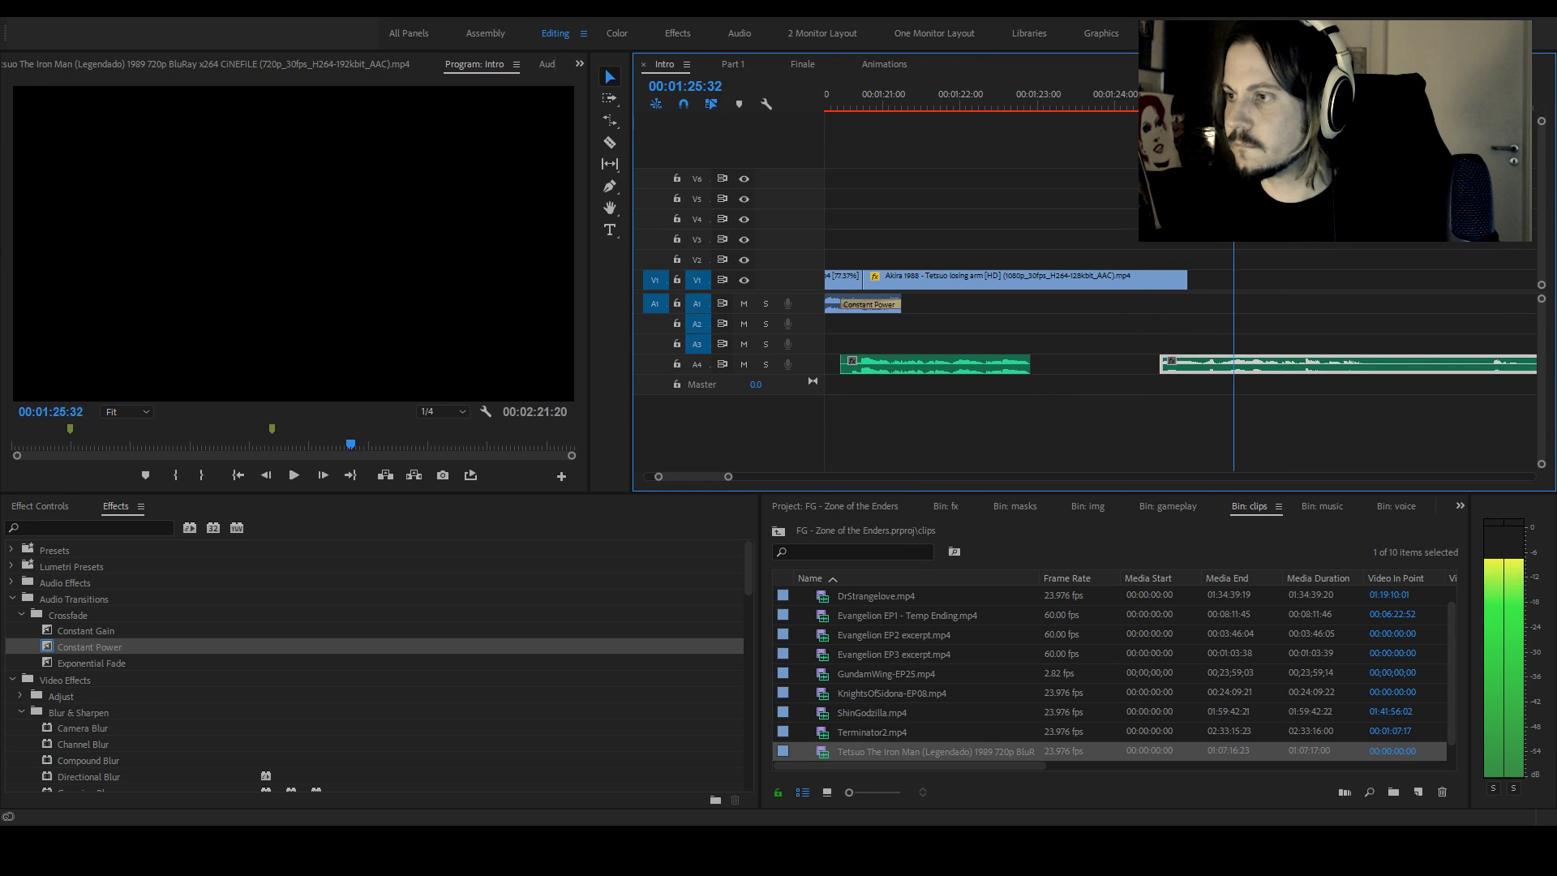
Extend the end of the Akira clip on V1 to 00:01:25:32 and play back its ending
drag(1187, 275, 1233, 275)
key(Left)
key(Left)
key(Left)
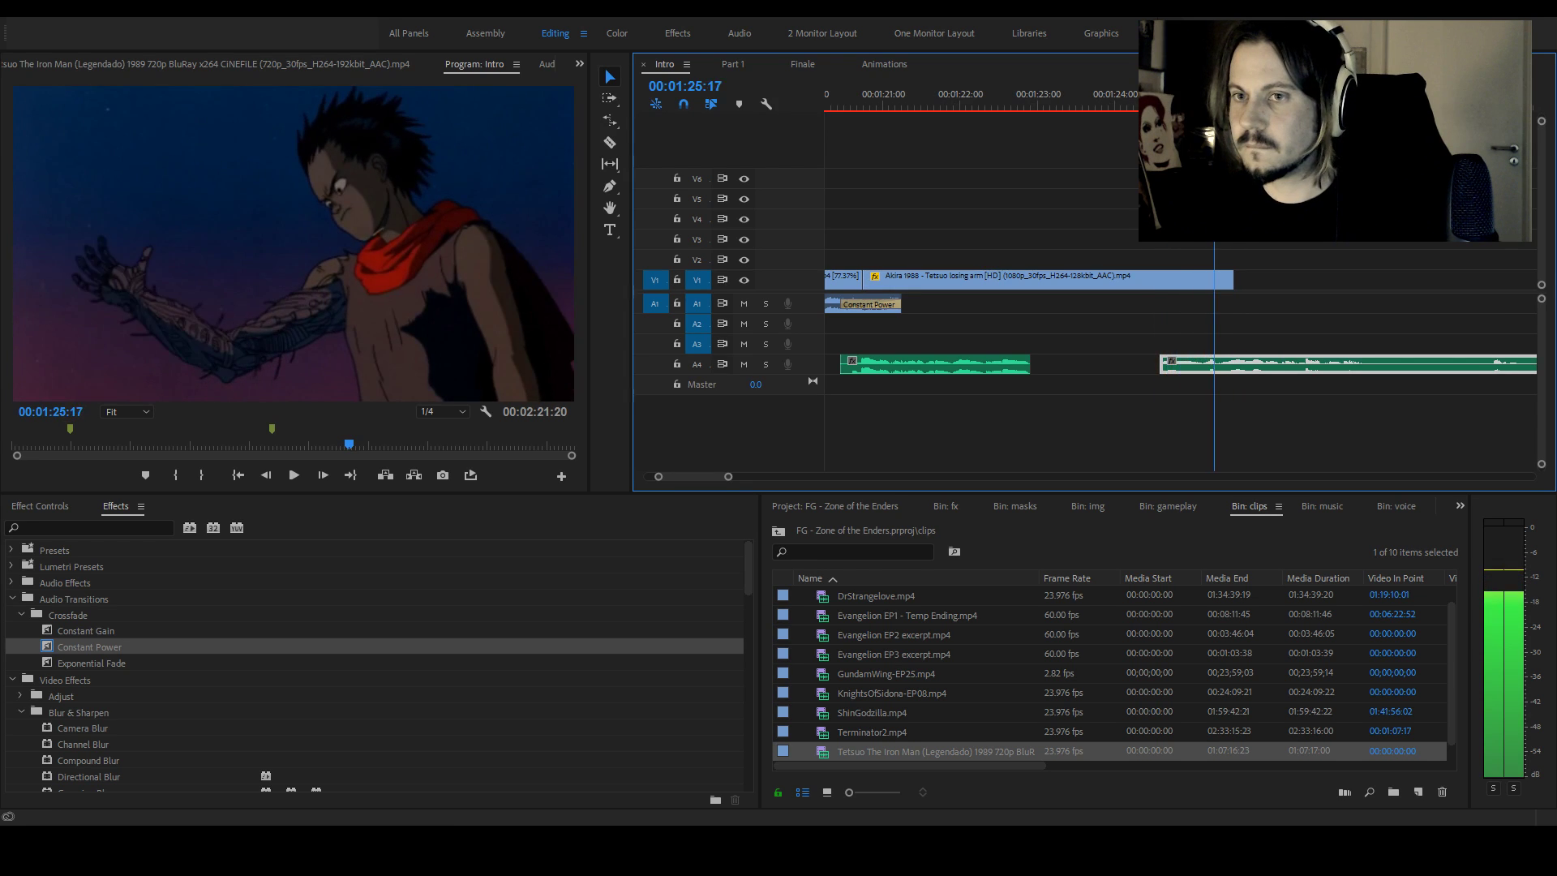
key(space)
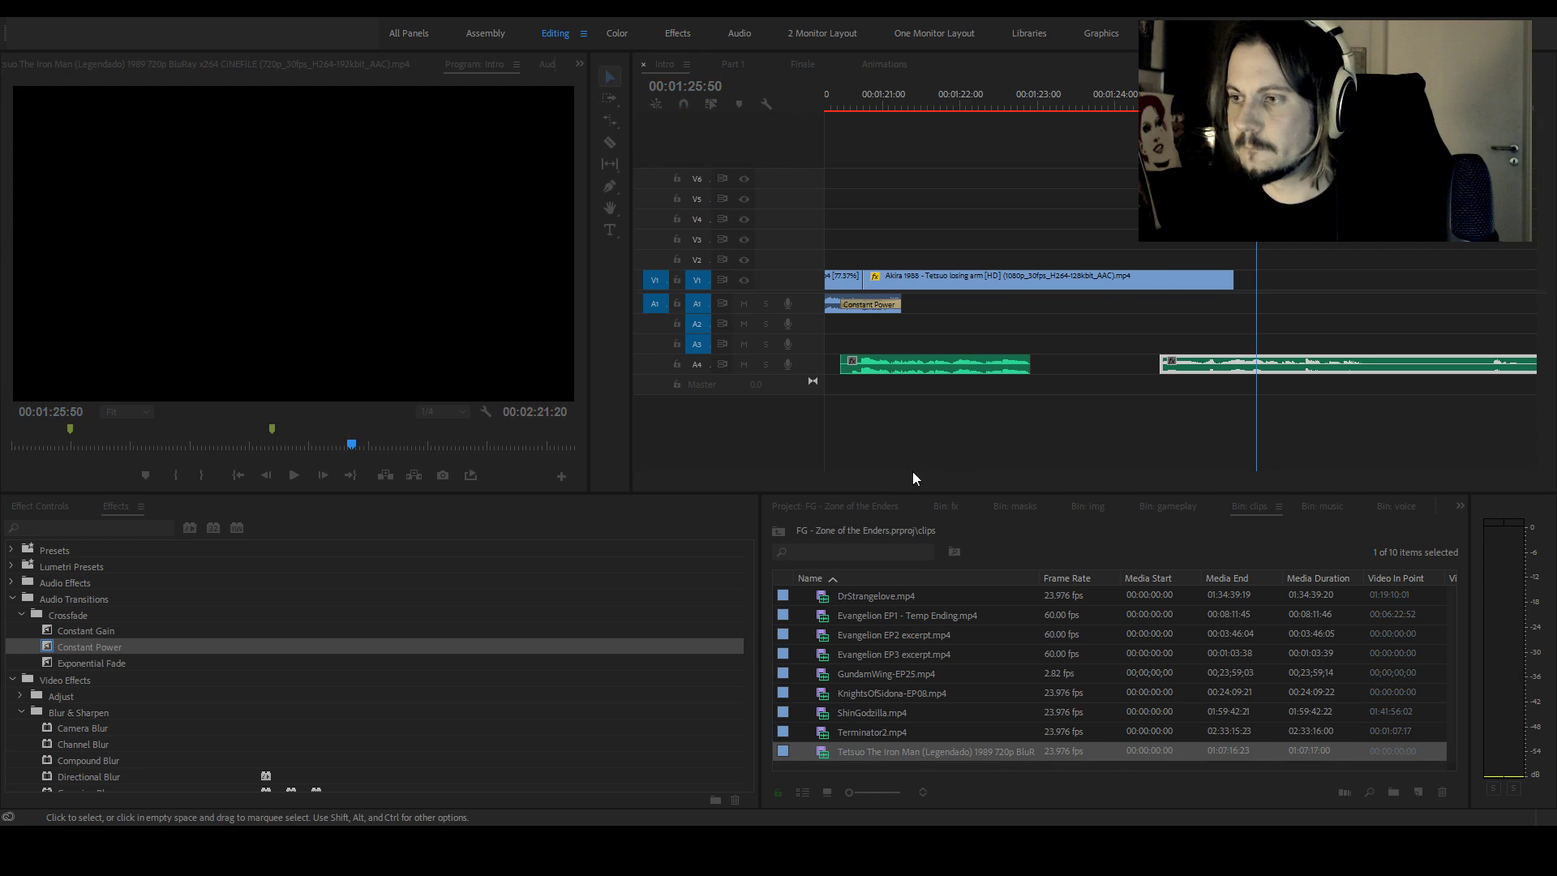
Open GundamWing-EP25.mp4 in the Source monitor, mark an In point at 00;10;33;05 and preview the shot
drag(825, 483, 1097, 470)
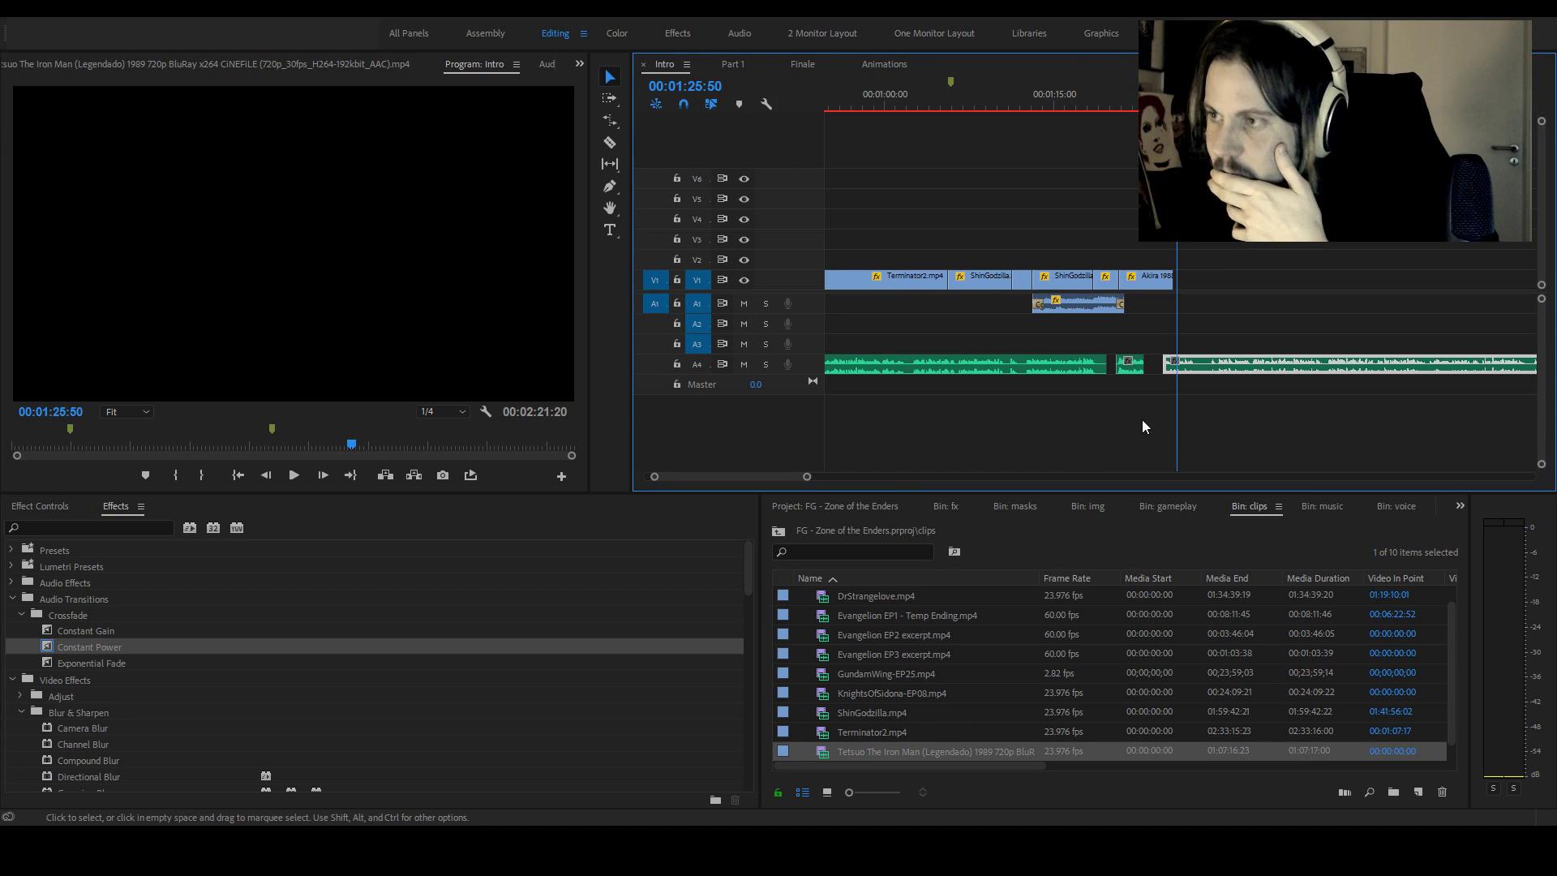
mouse_move(820, 475)
mouse_down()
mouse_move(886, 482)
mouse_move(821, 480)
mouse_up()
double_click(863, 673)
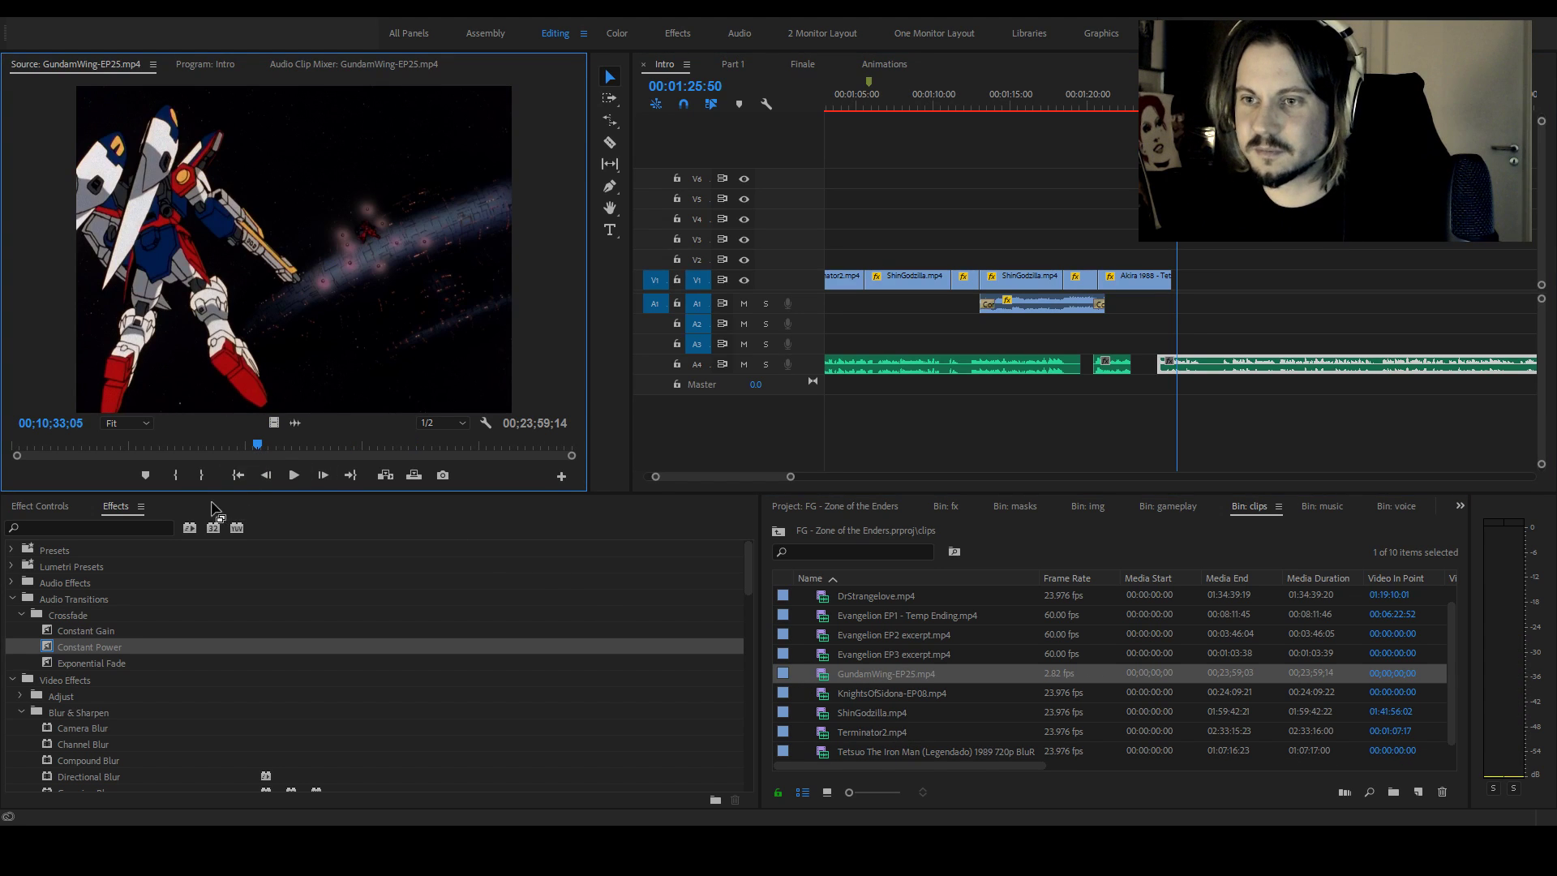
click(177, 474)
key(space)
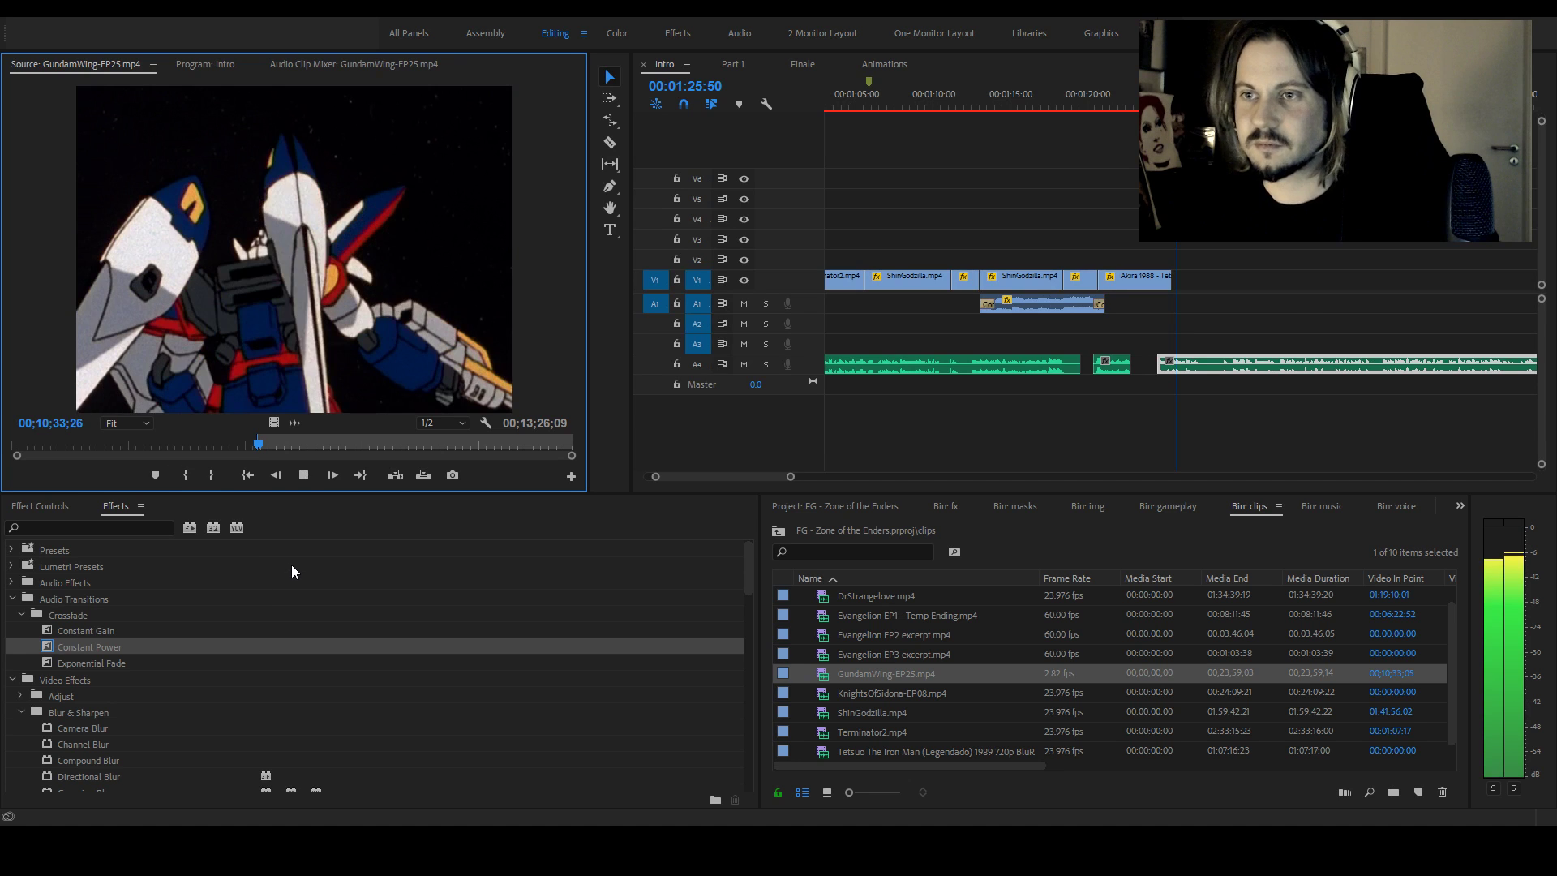
key(space)
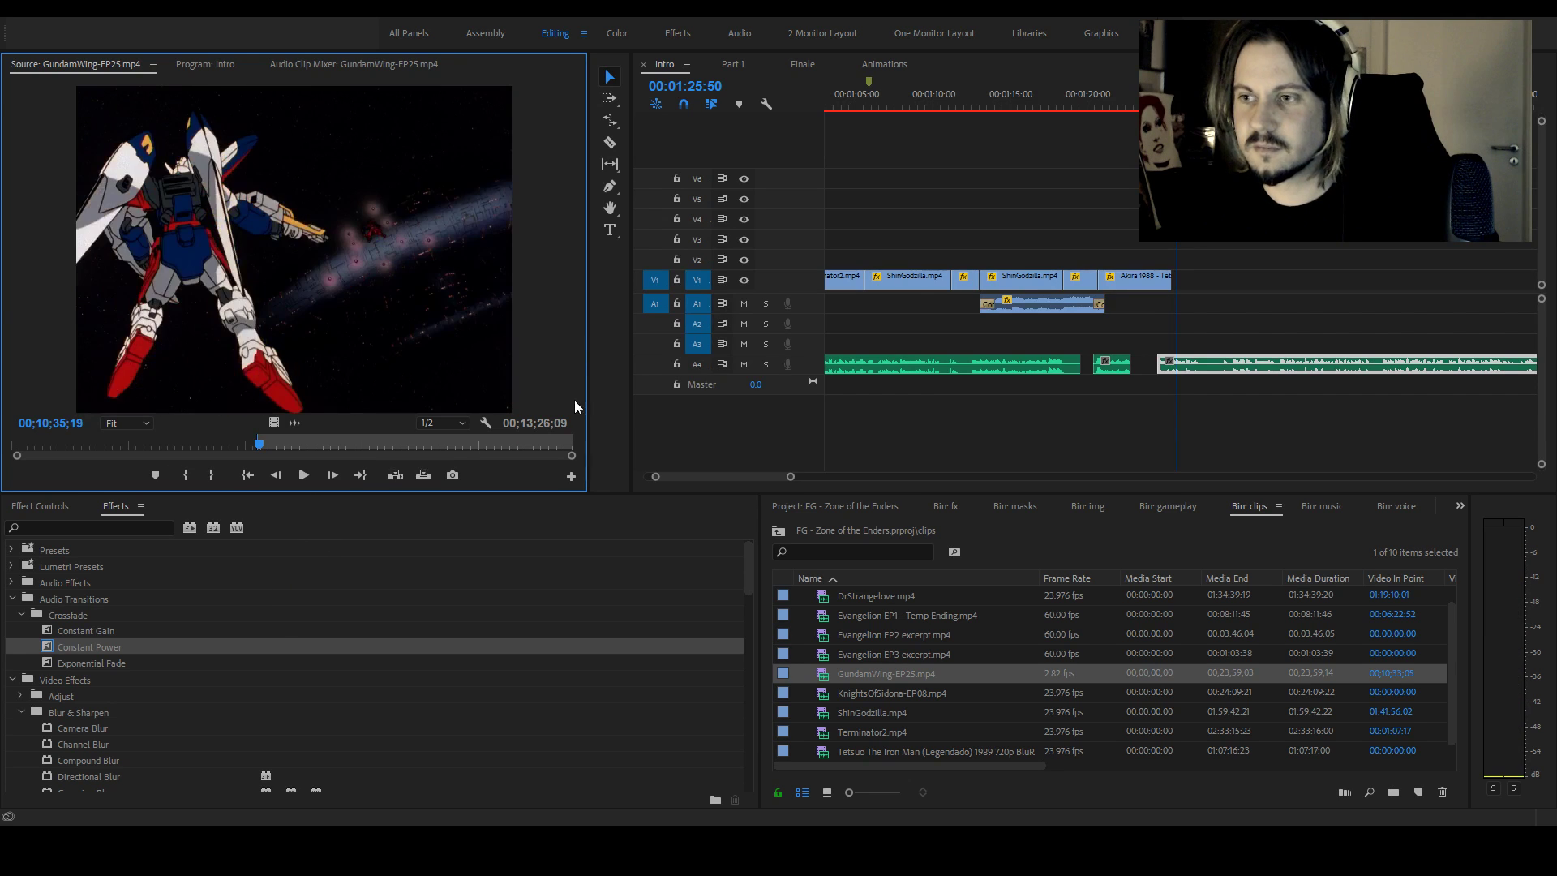
Widen the Source monitor area slightly and open KnightsOfSidona-EP08.mp4 in it
drag(589, 372, 675, 373)
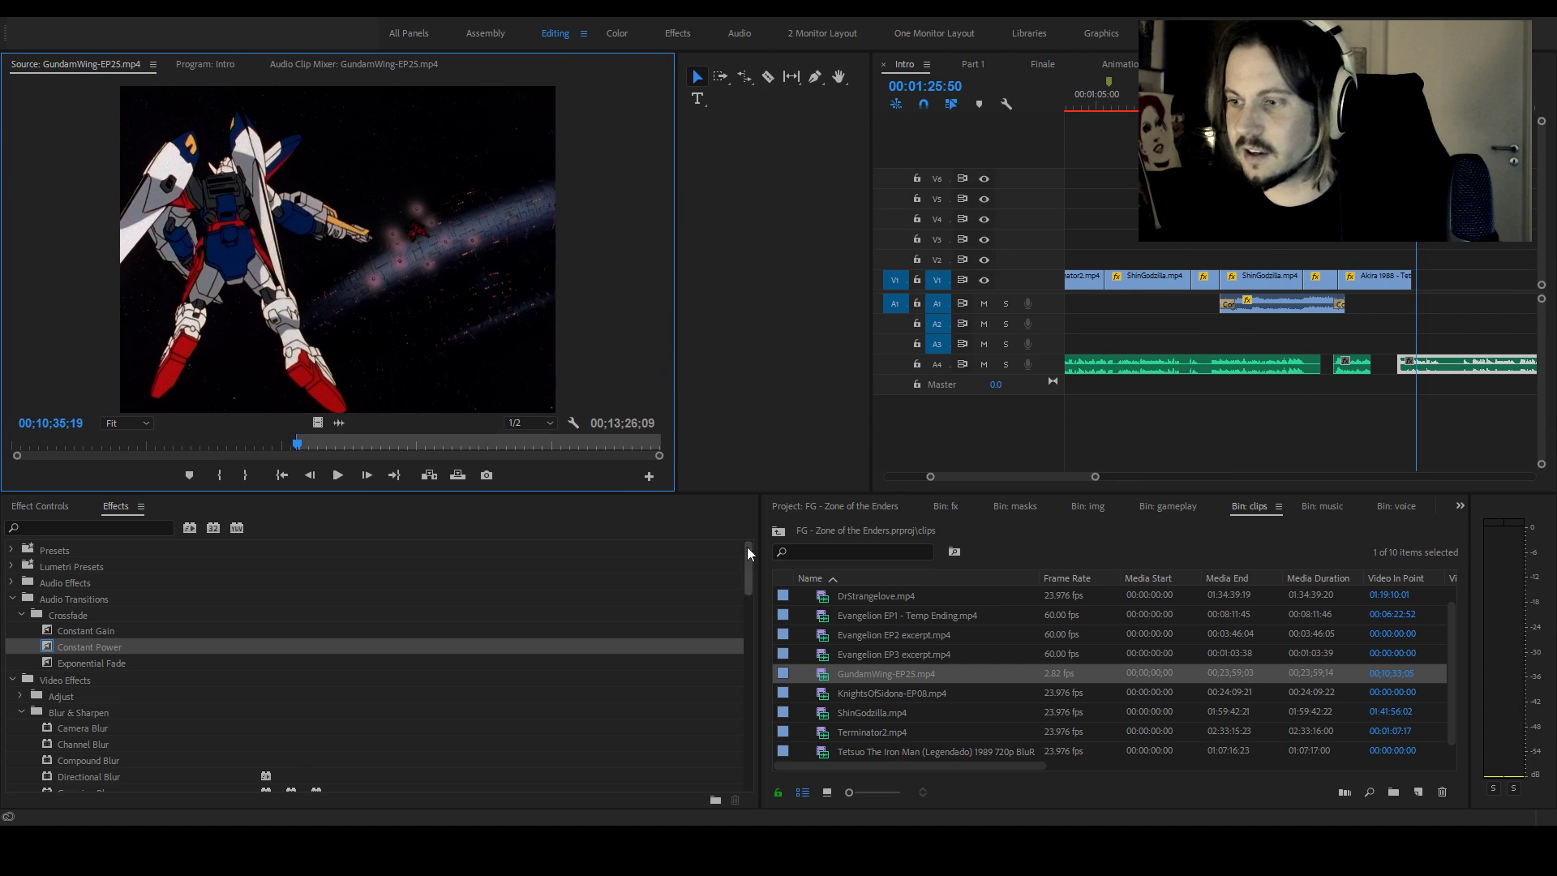
drag(871, 410, 703, 403)
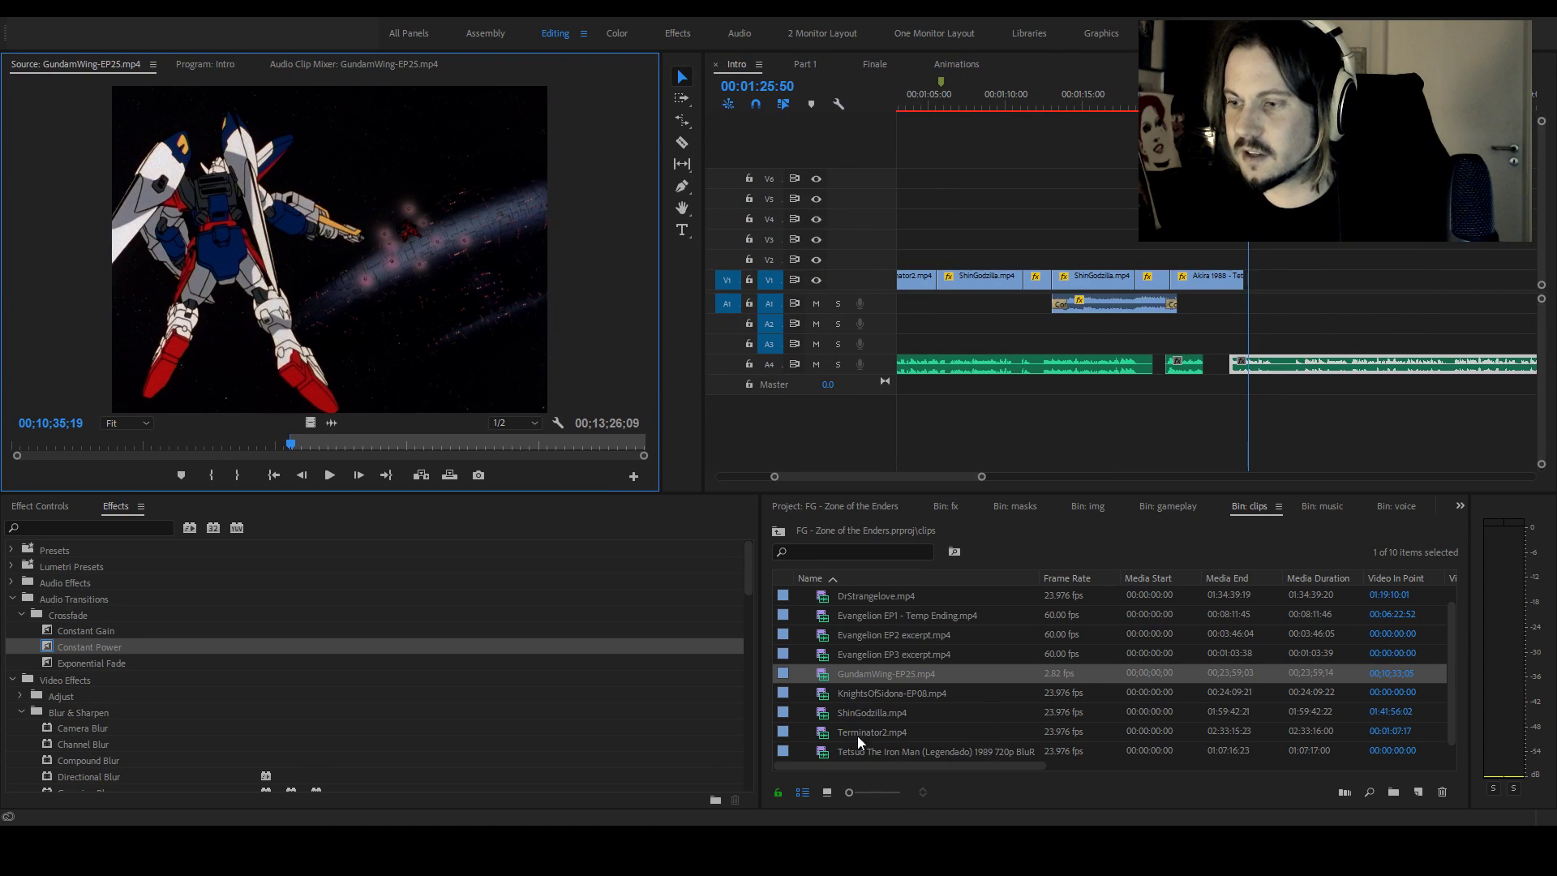
double_click(912, 696)
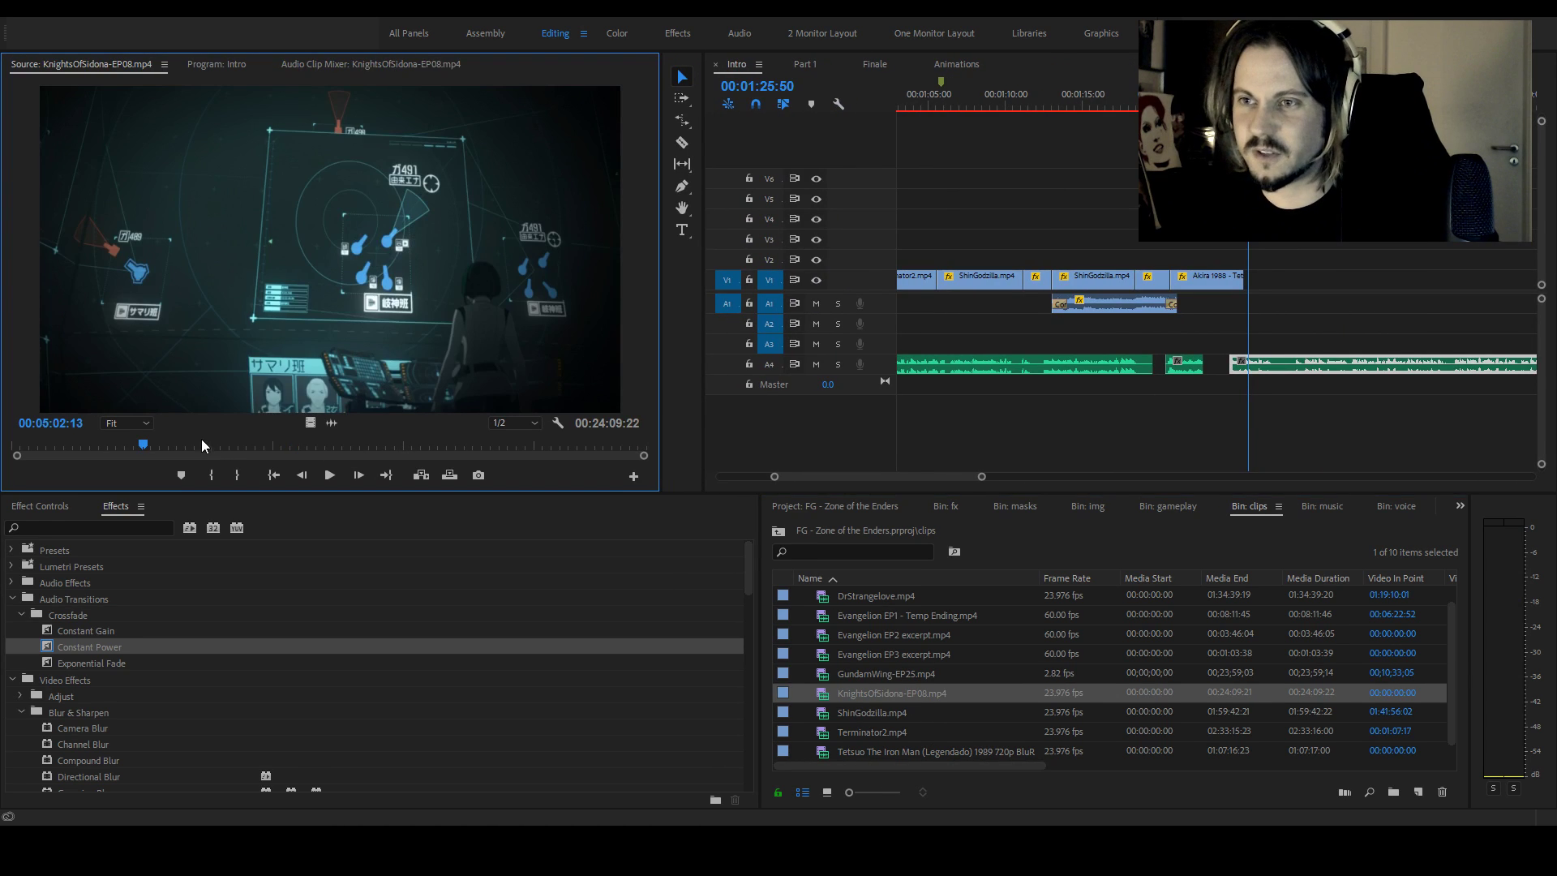
Scrub and play through KnightsOfSidona-EP08.mp4 to look for a usable shot for the narration
drag(178, 441, 237, 445)
key(j)
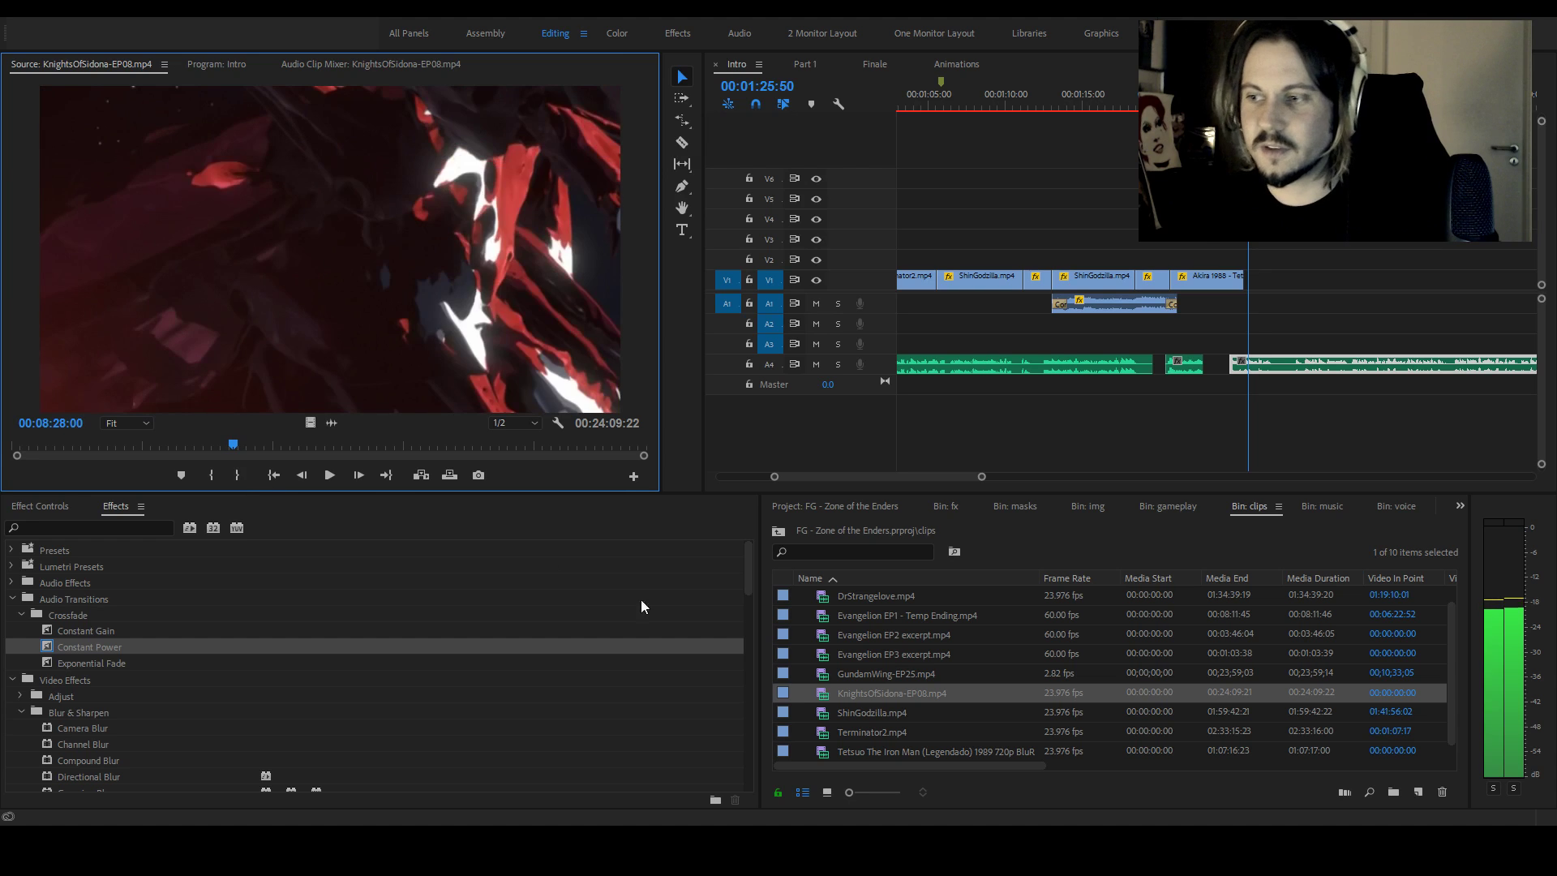
drag(134, 445, 108, 451)
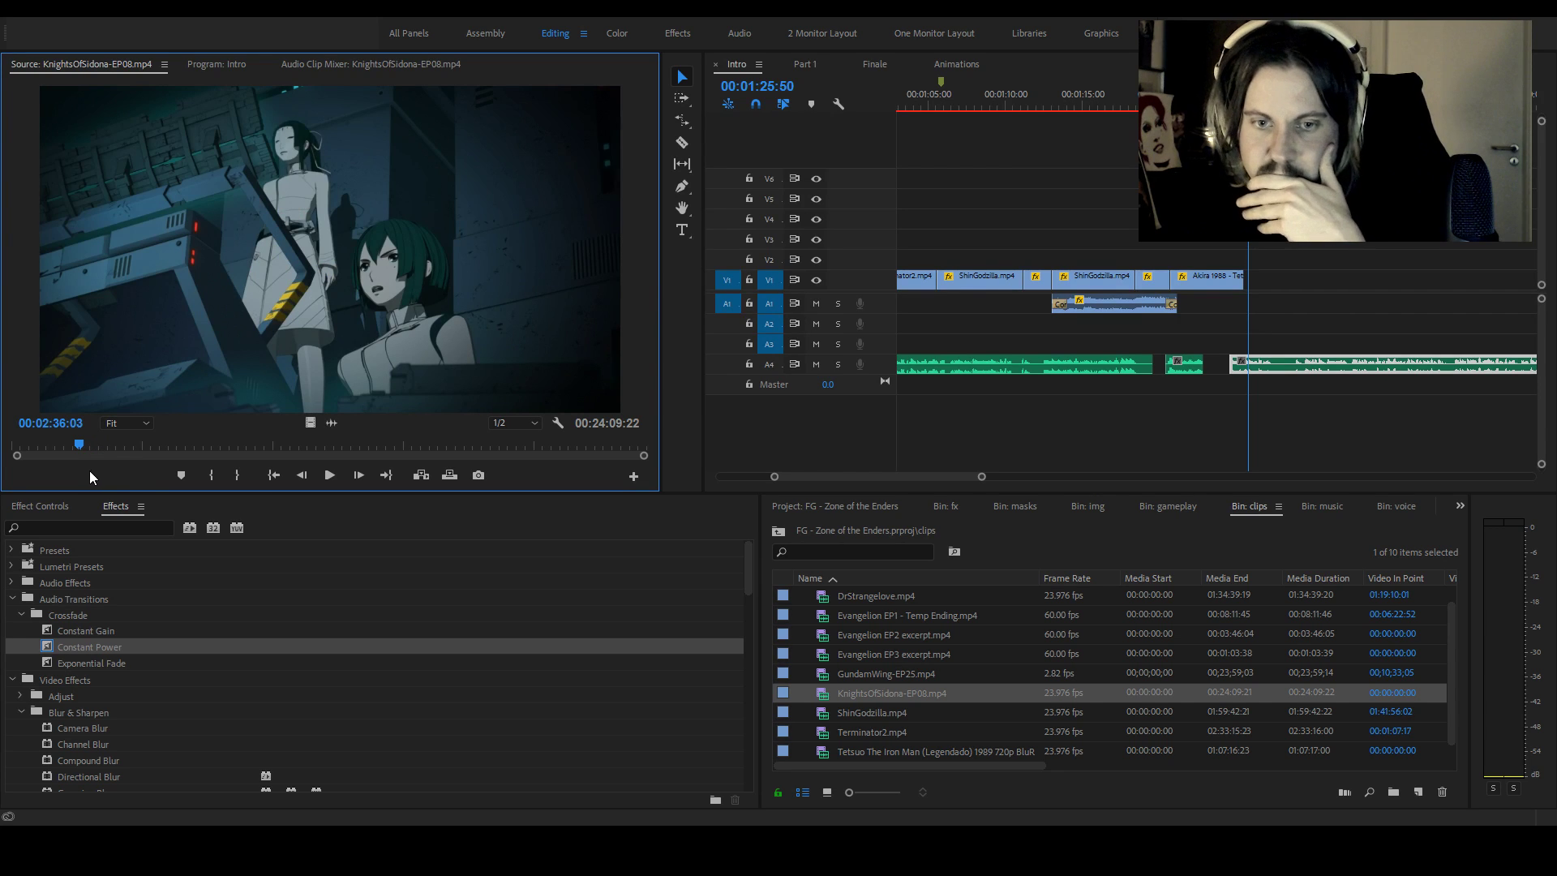
mouse_move(57, 446)
mouse_down()
mouse_move(44, 449)
mouse_move(530, 445)
mouse_up()
drag(381, 445, 234, 446)
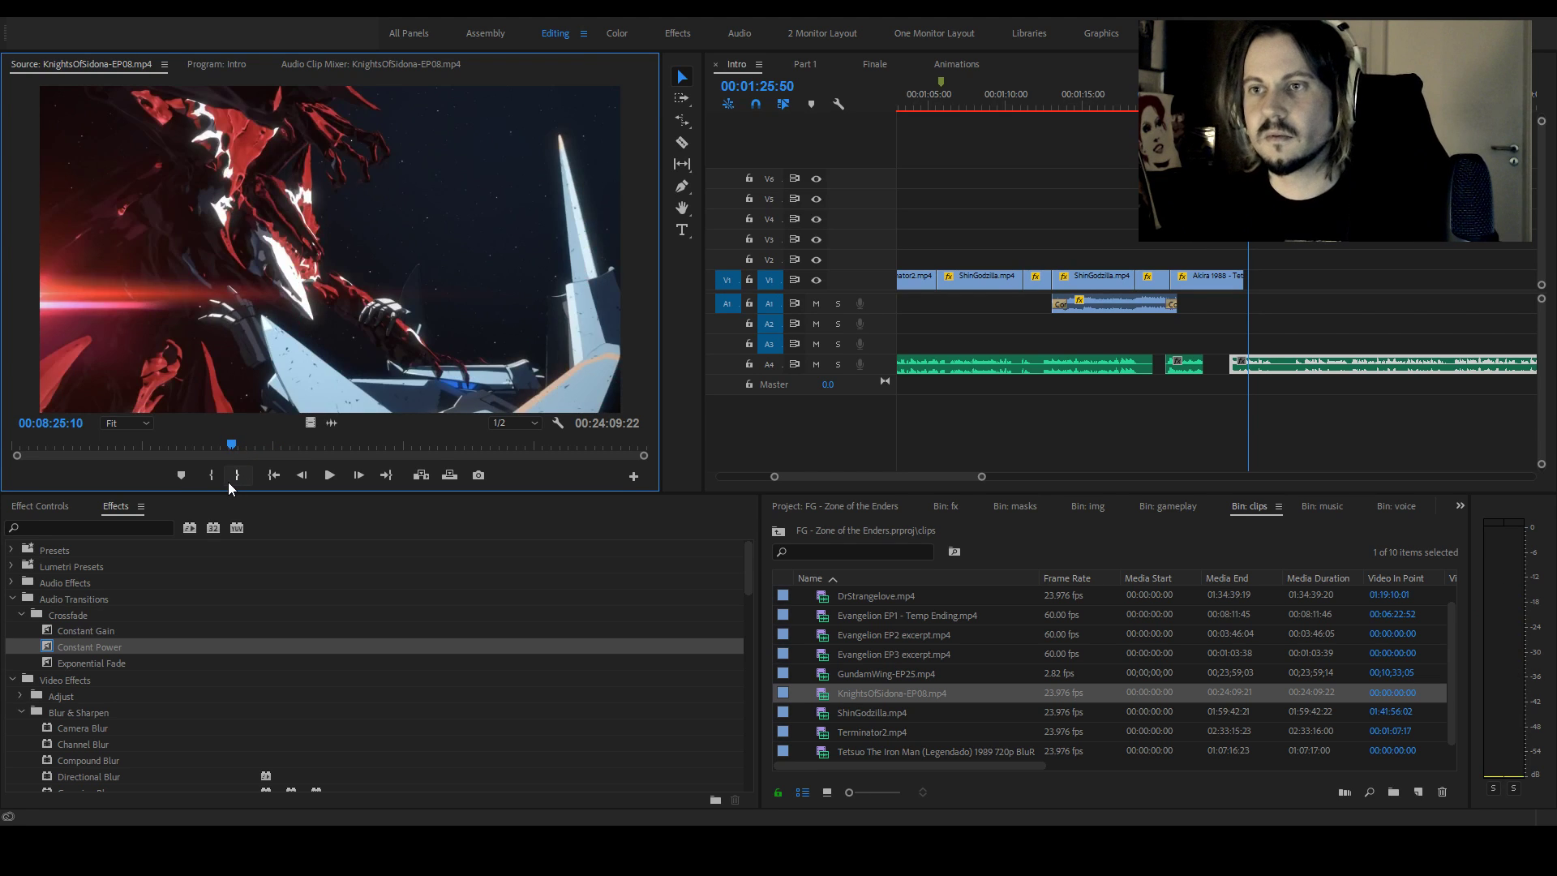
key(j)
key(j)
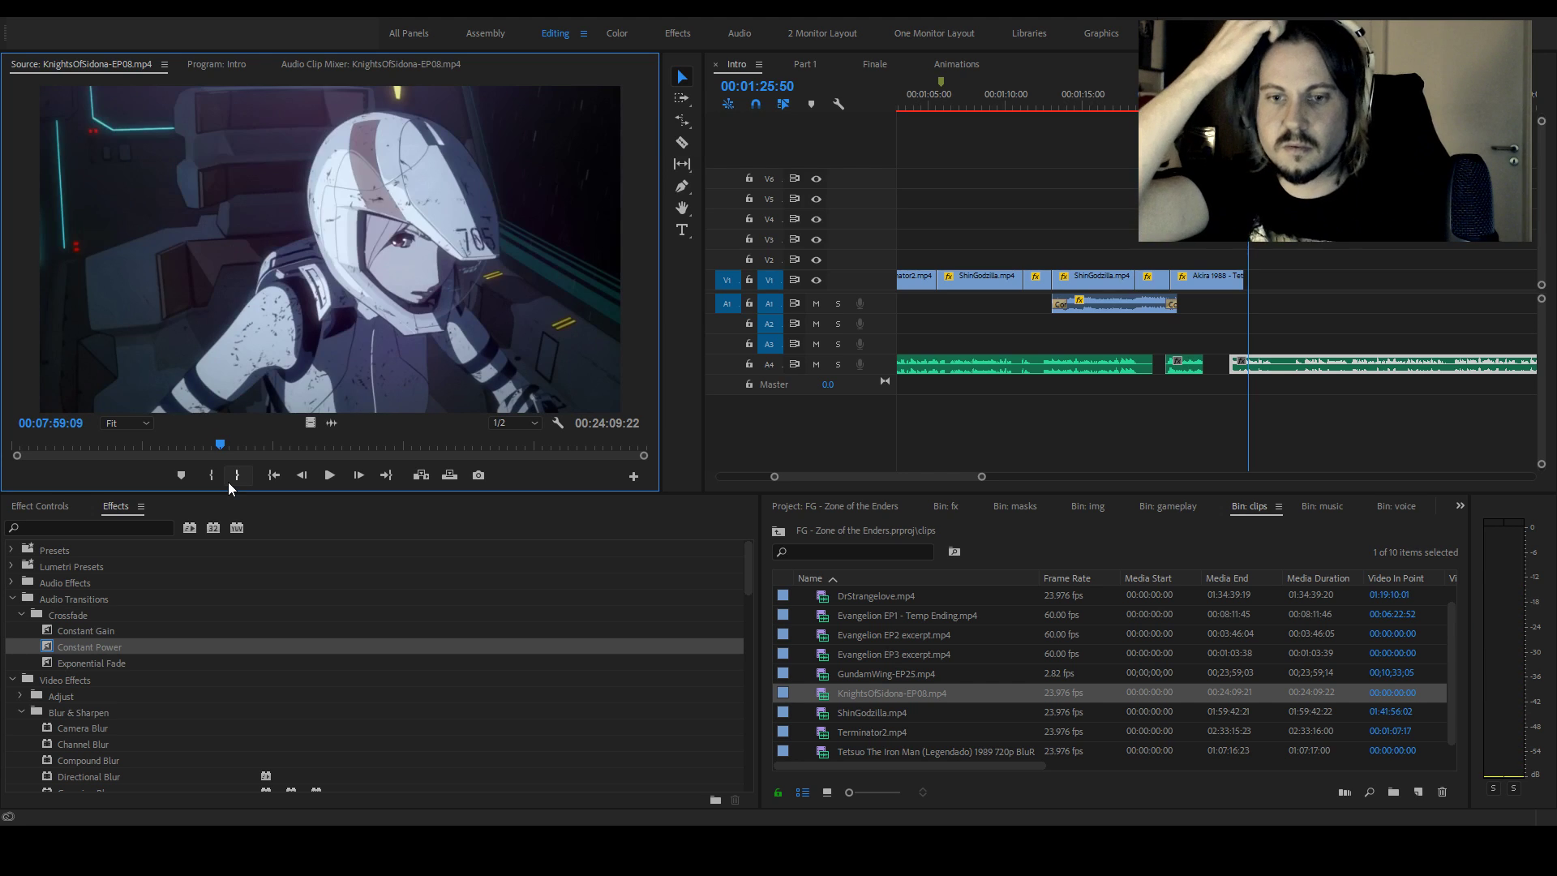
key(j)
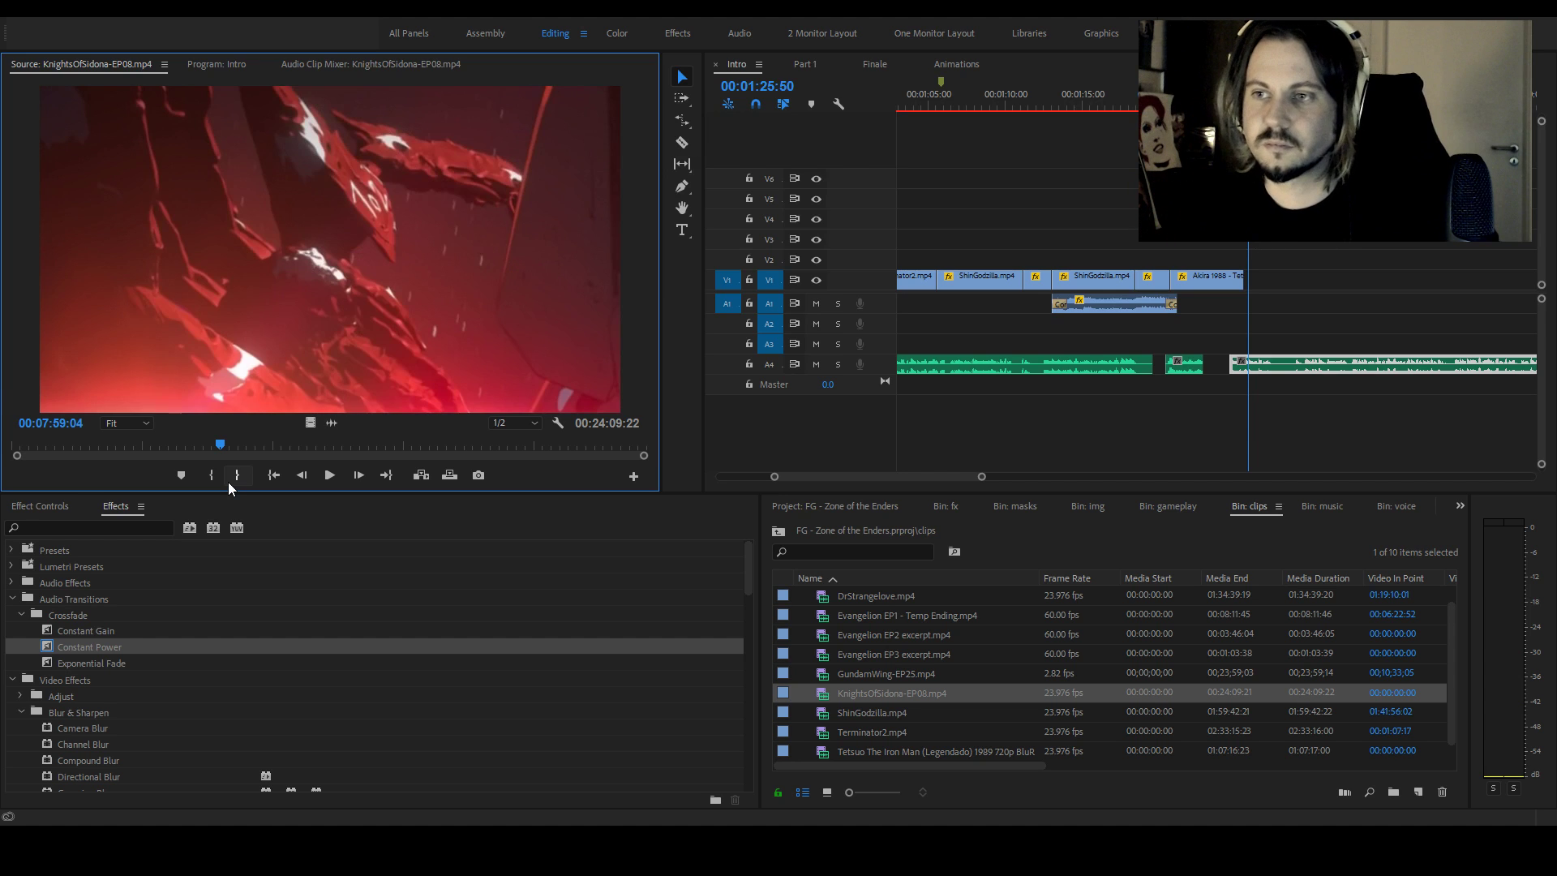
key(j)
key(j)
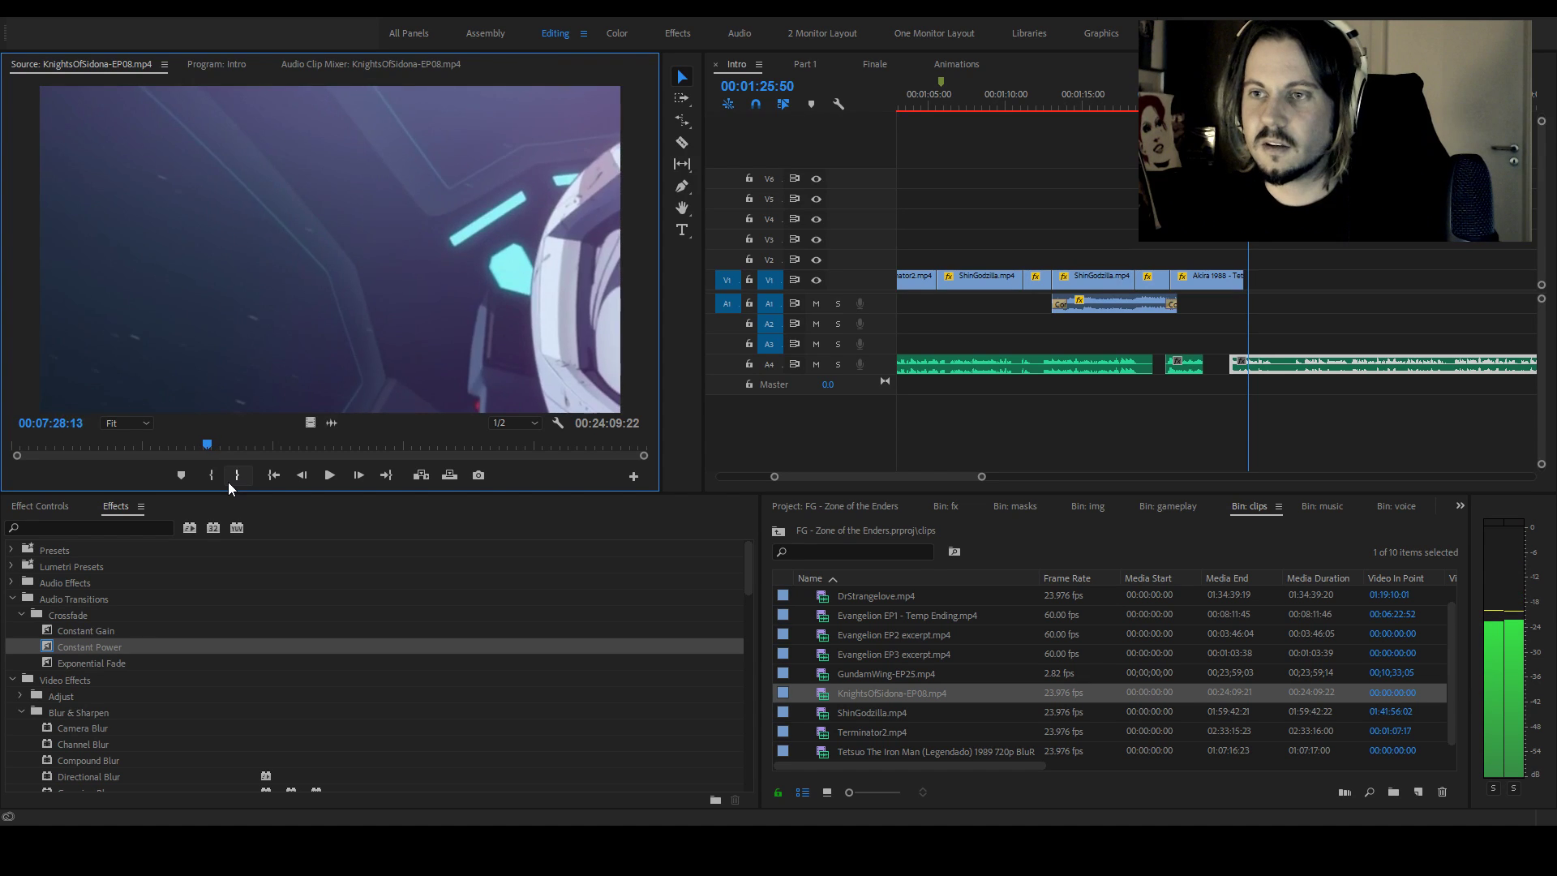
drag(191, 448, 173, 450)
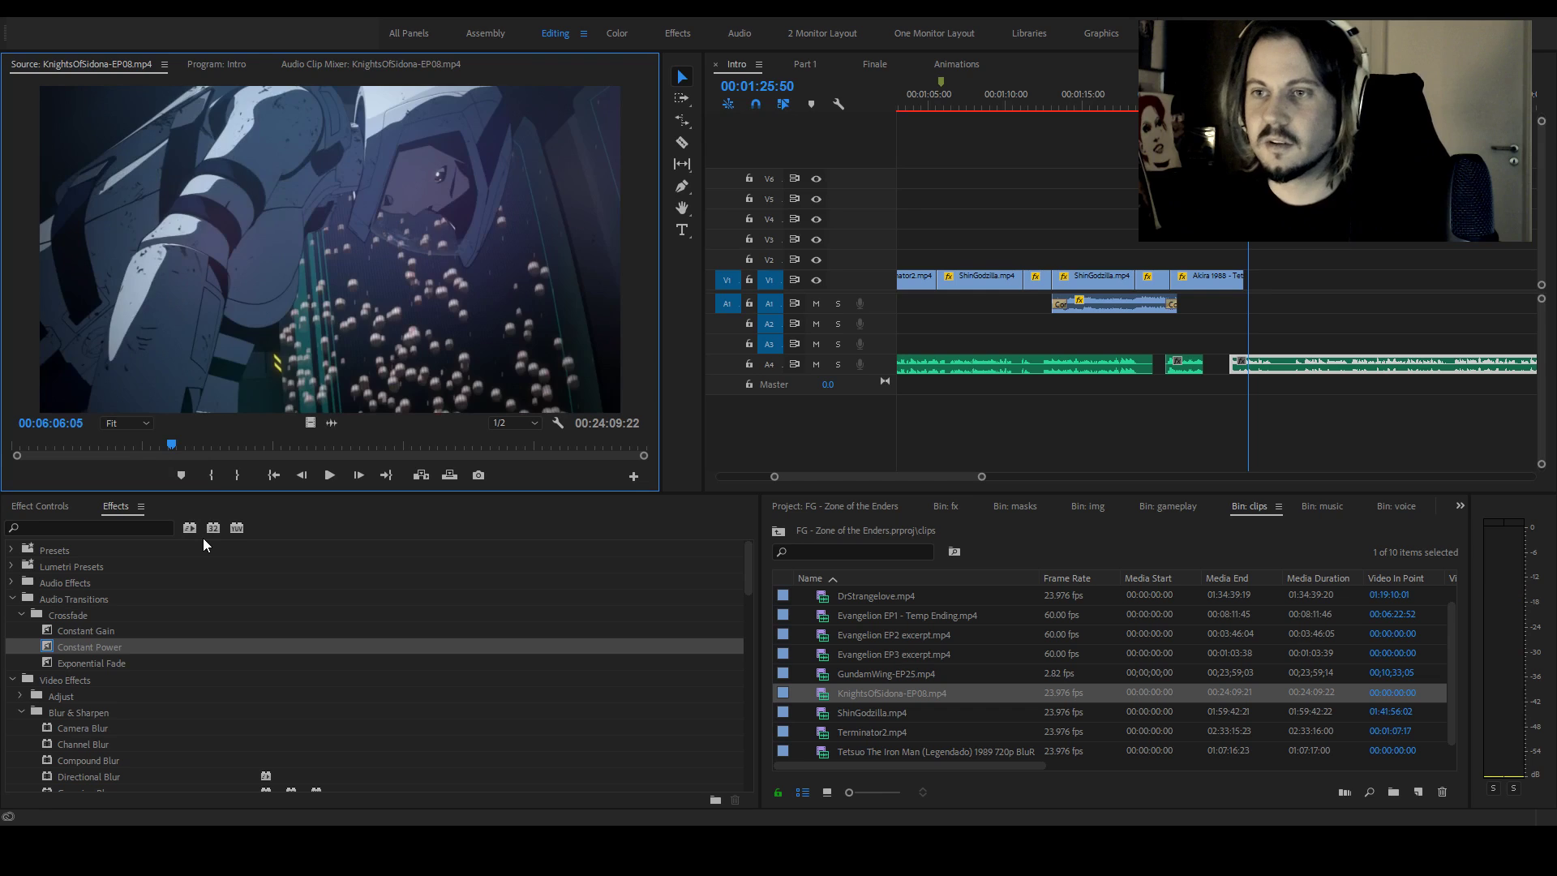
drag(171, 444, 162, 444)
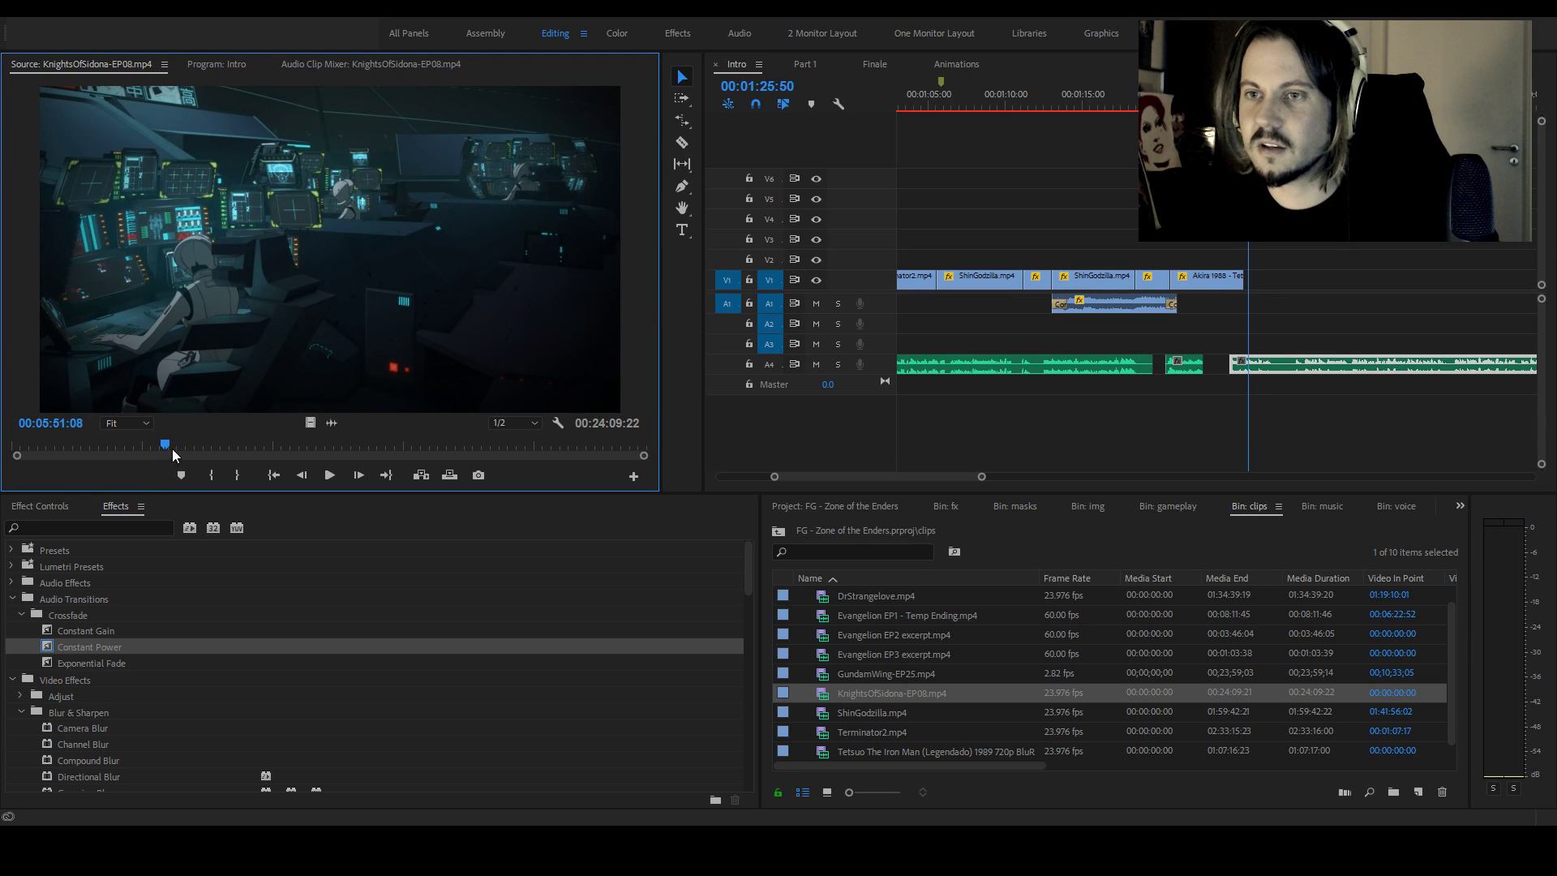
mouse_move(164, 446)
mouse_down()
mouse_move(151, 446)
mouse_move(188, 446)
mouse_move(180, 458)
mouse_up()
key(space)
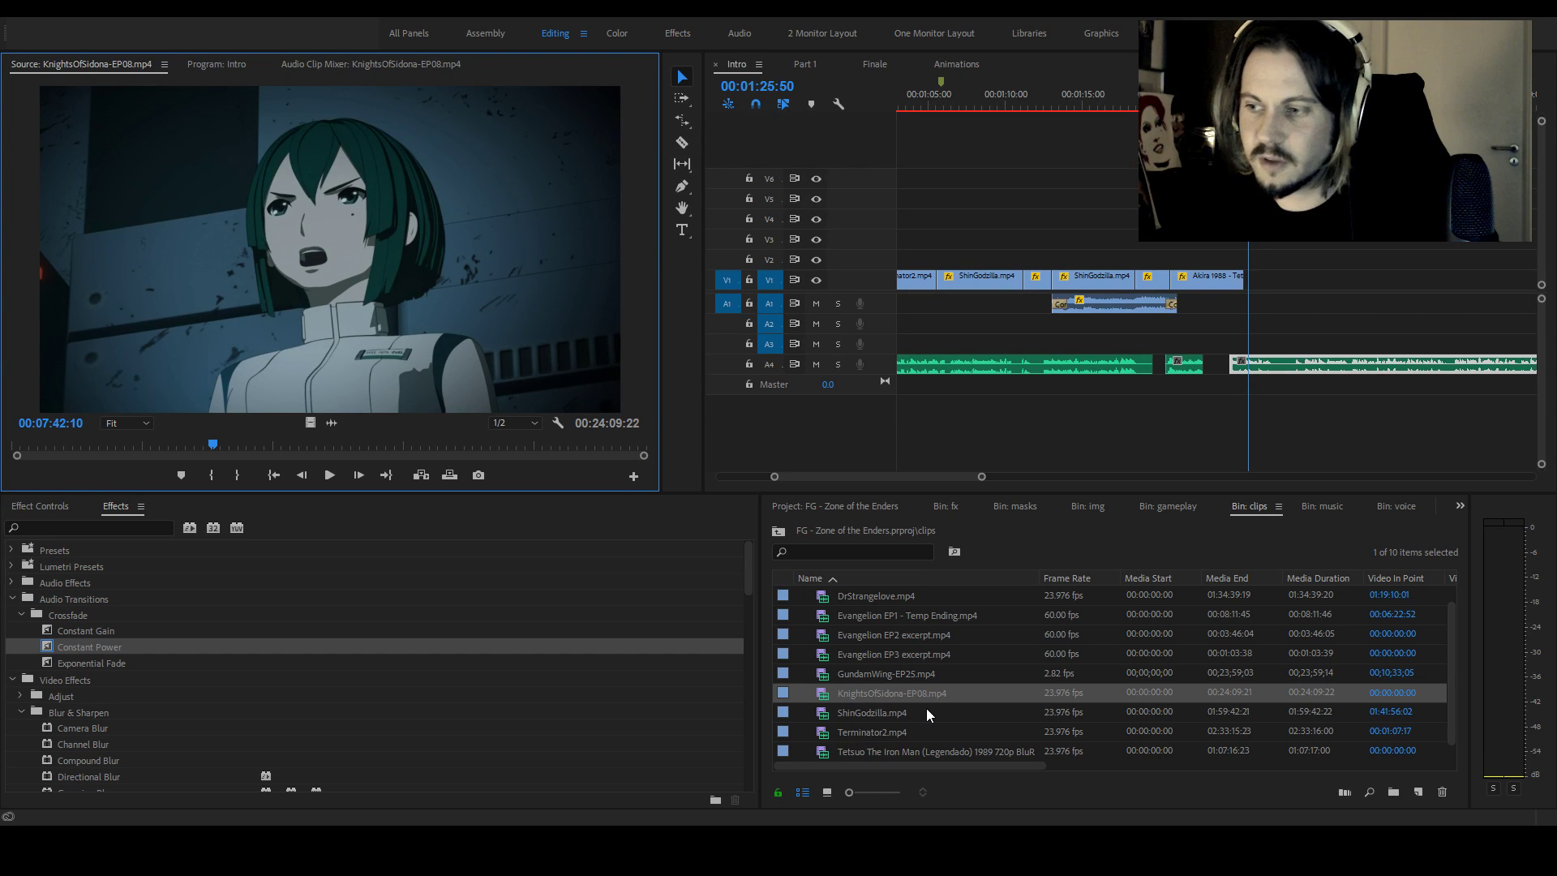
Reopen GundamWing-EP25.mp4, mark an In point at 00;10;12;18 and place the clip on V1 right after the Akira clip
drag(1041, 578, 1016, 579)
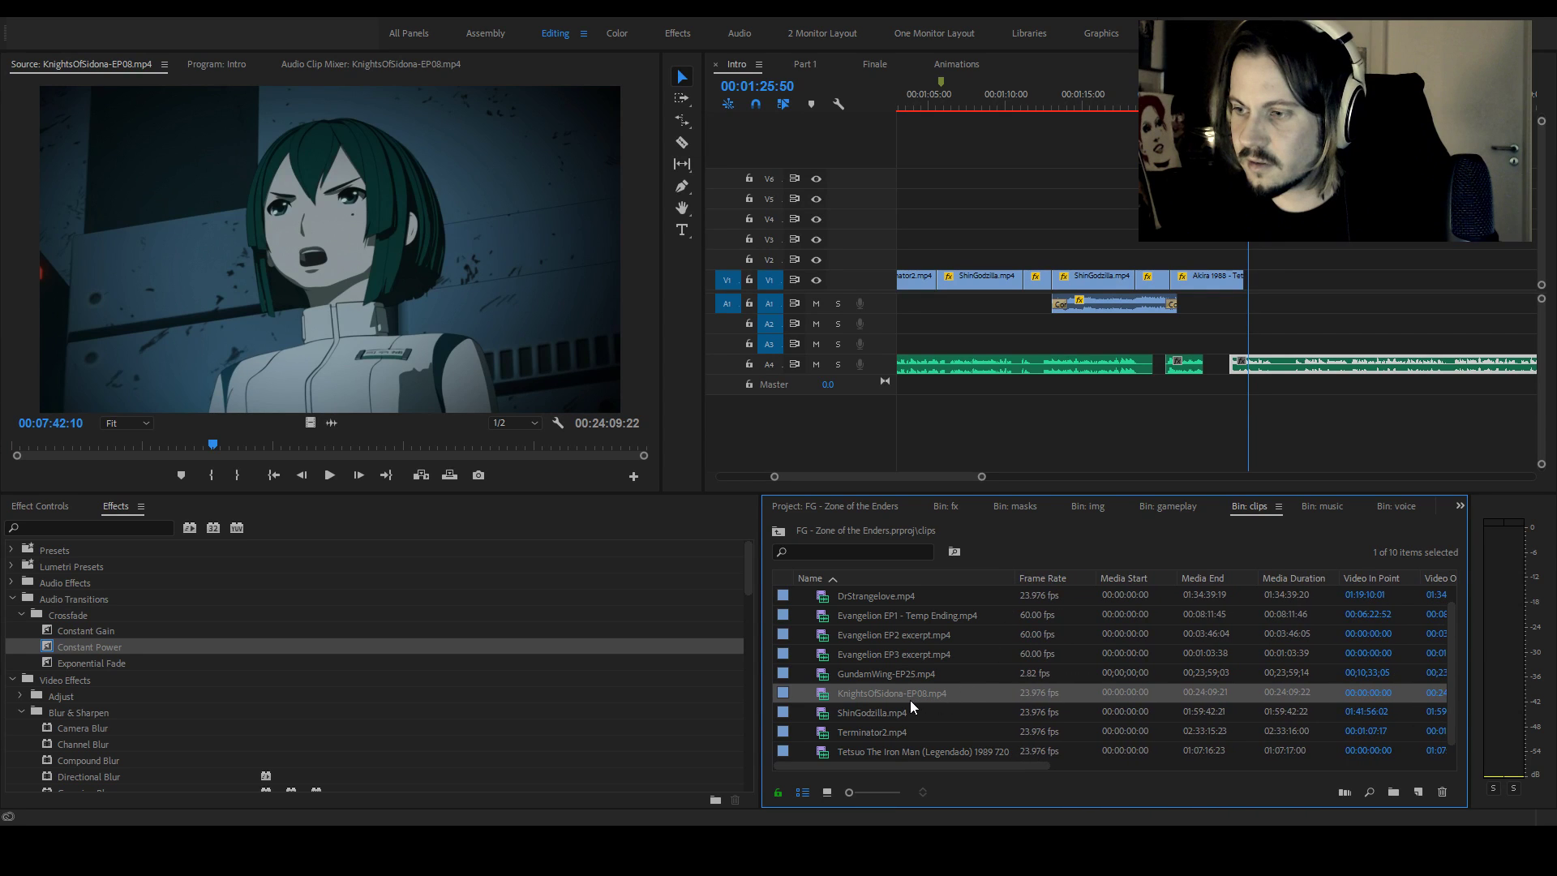
double_click(858, 673)
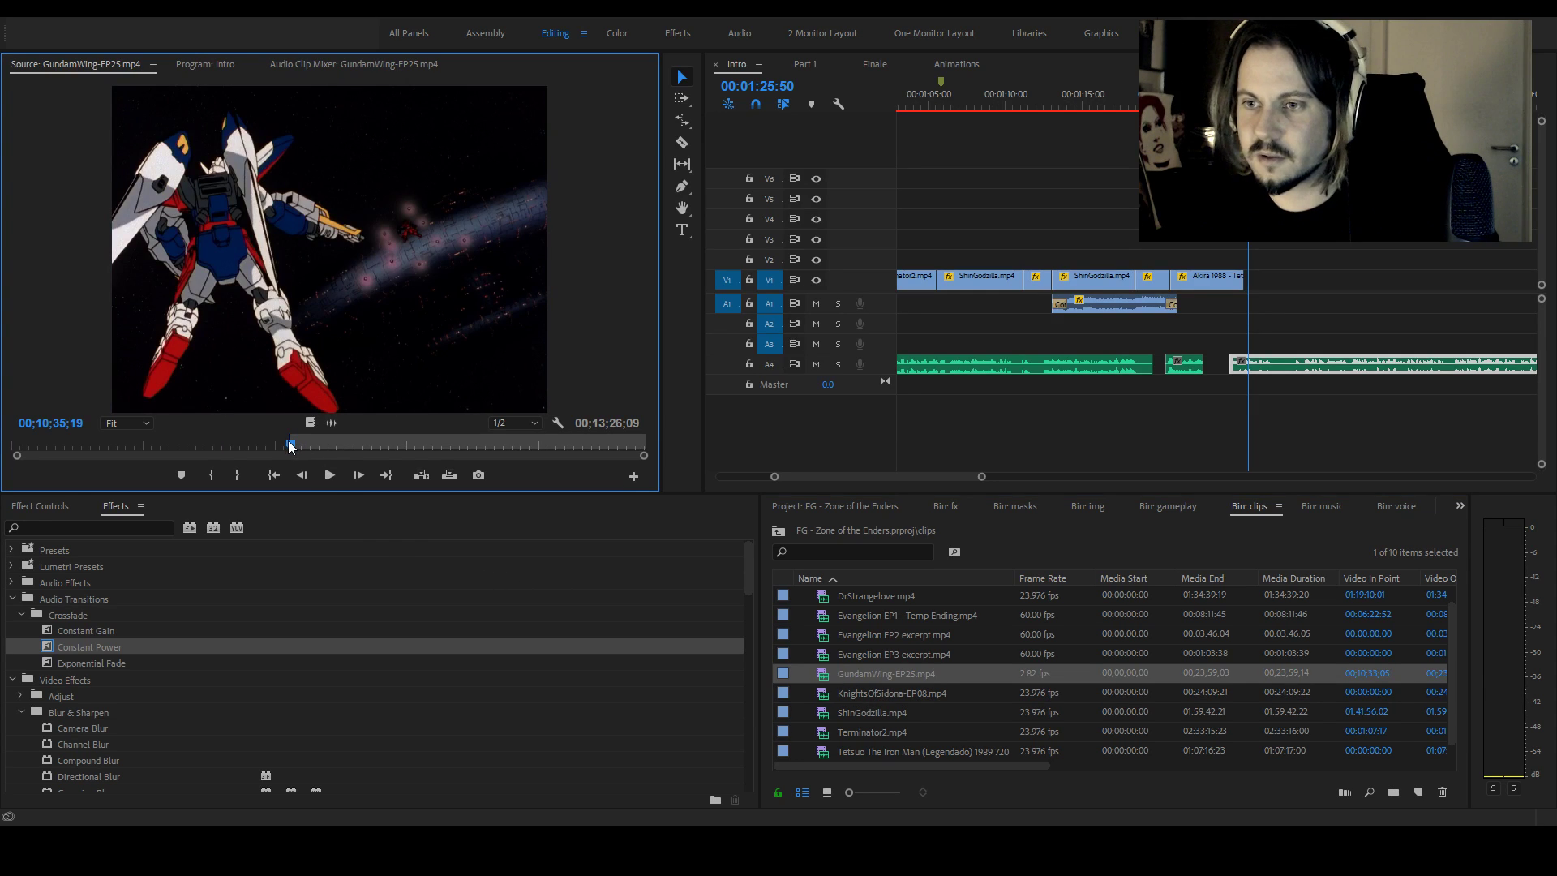
drag(292, 449, 397, 451)
drag(403, 447, 1273, 280)
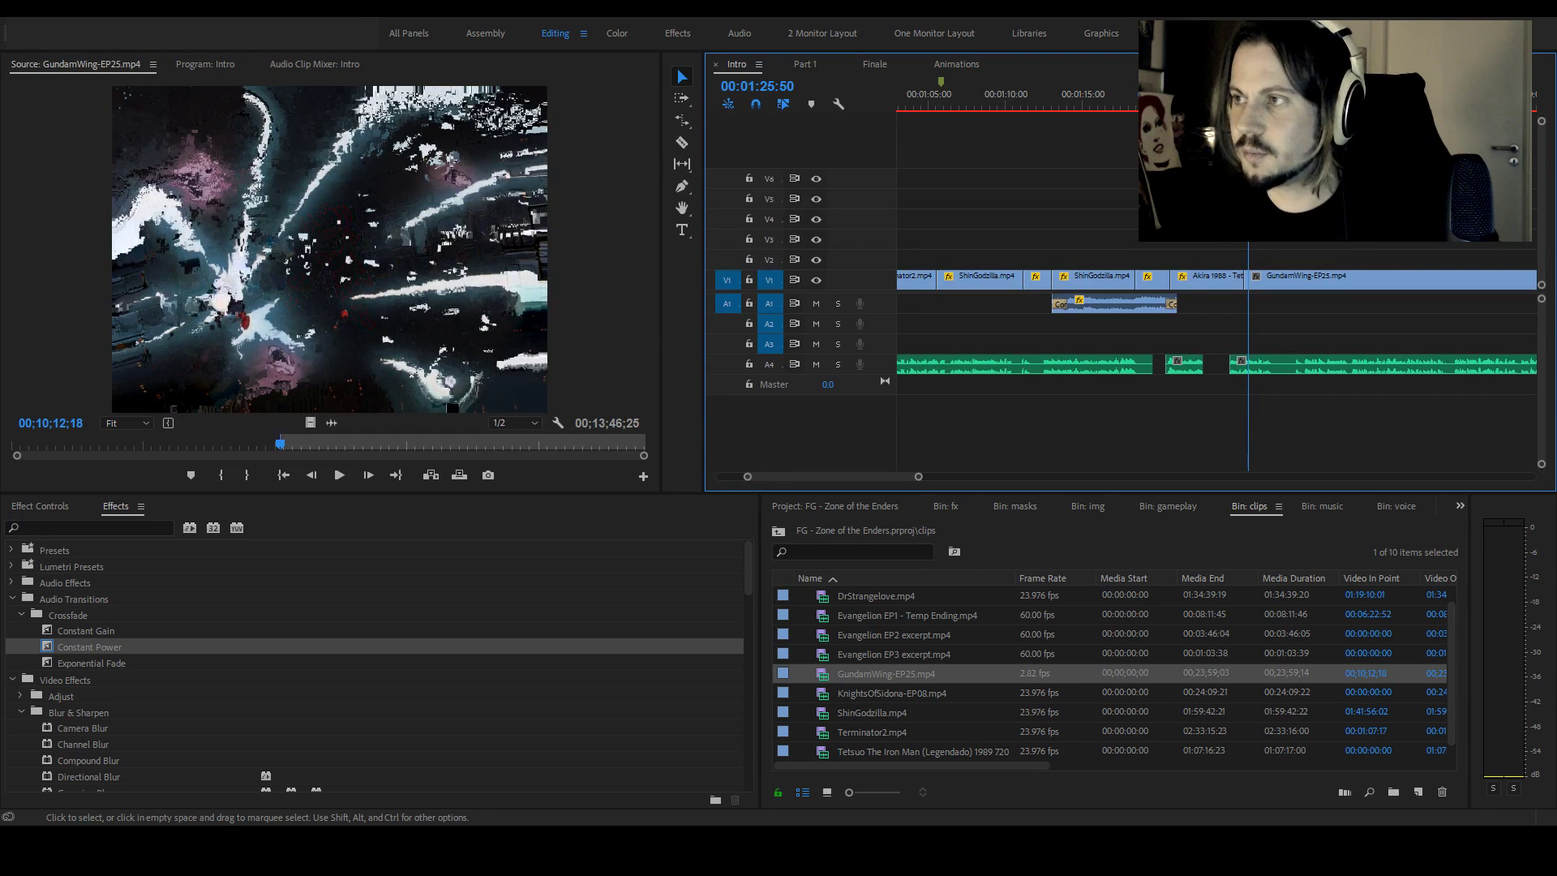
Cut unwanted footage off the start of the GundamWing clip, close the gap to the Akira clip and play back the shot
key(space)
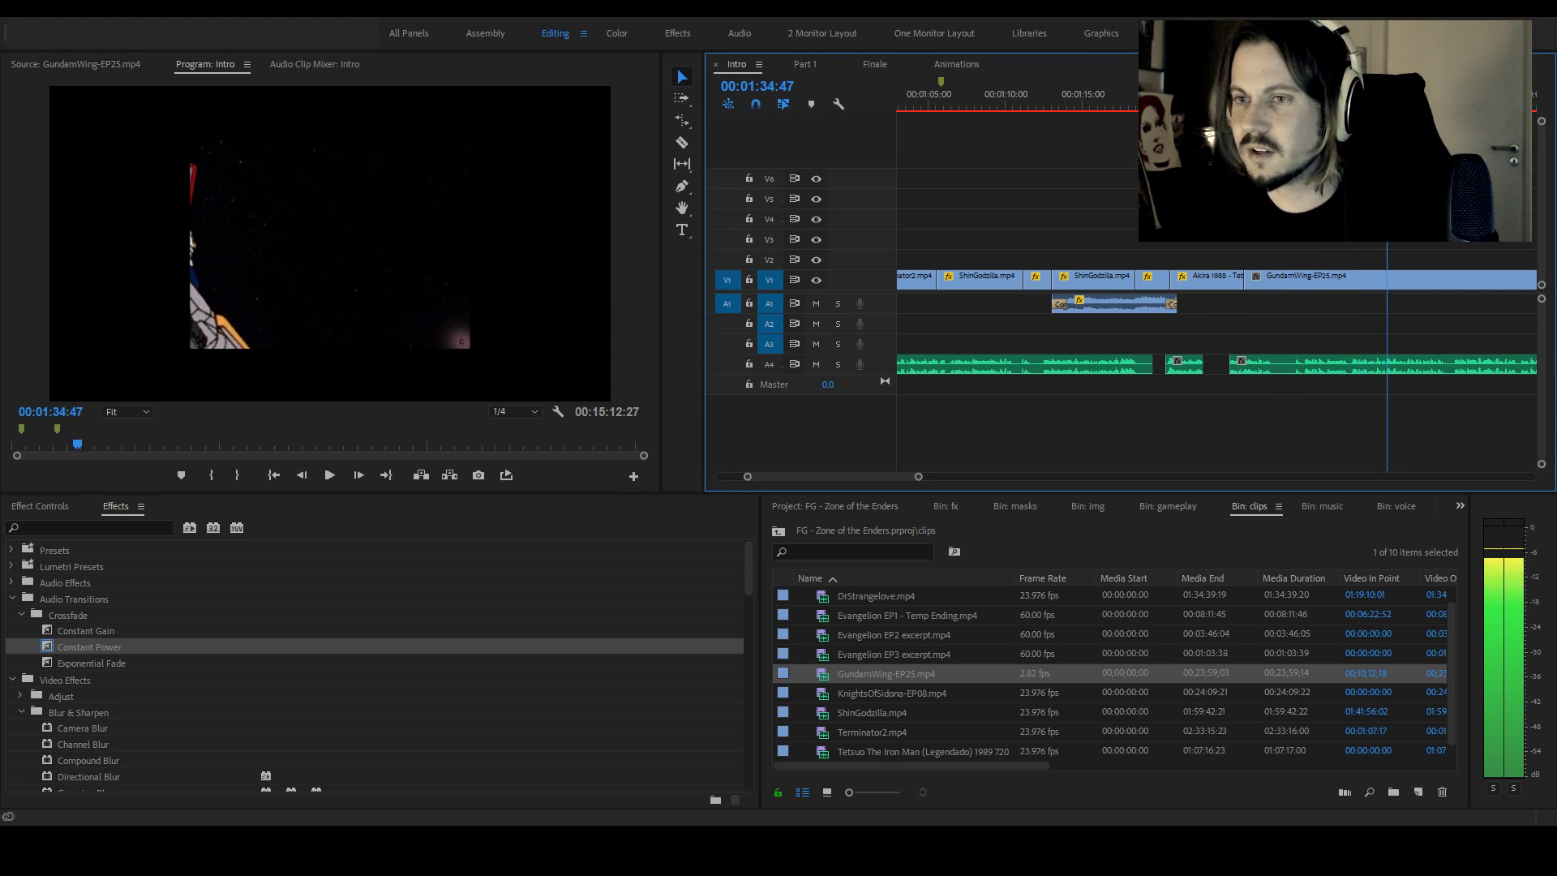
key(ctrl+k)
drag(1366, 279, 1274, 279)
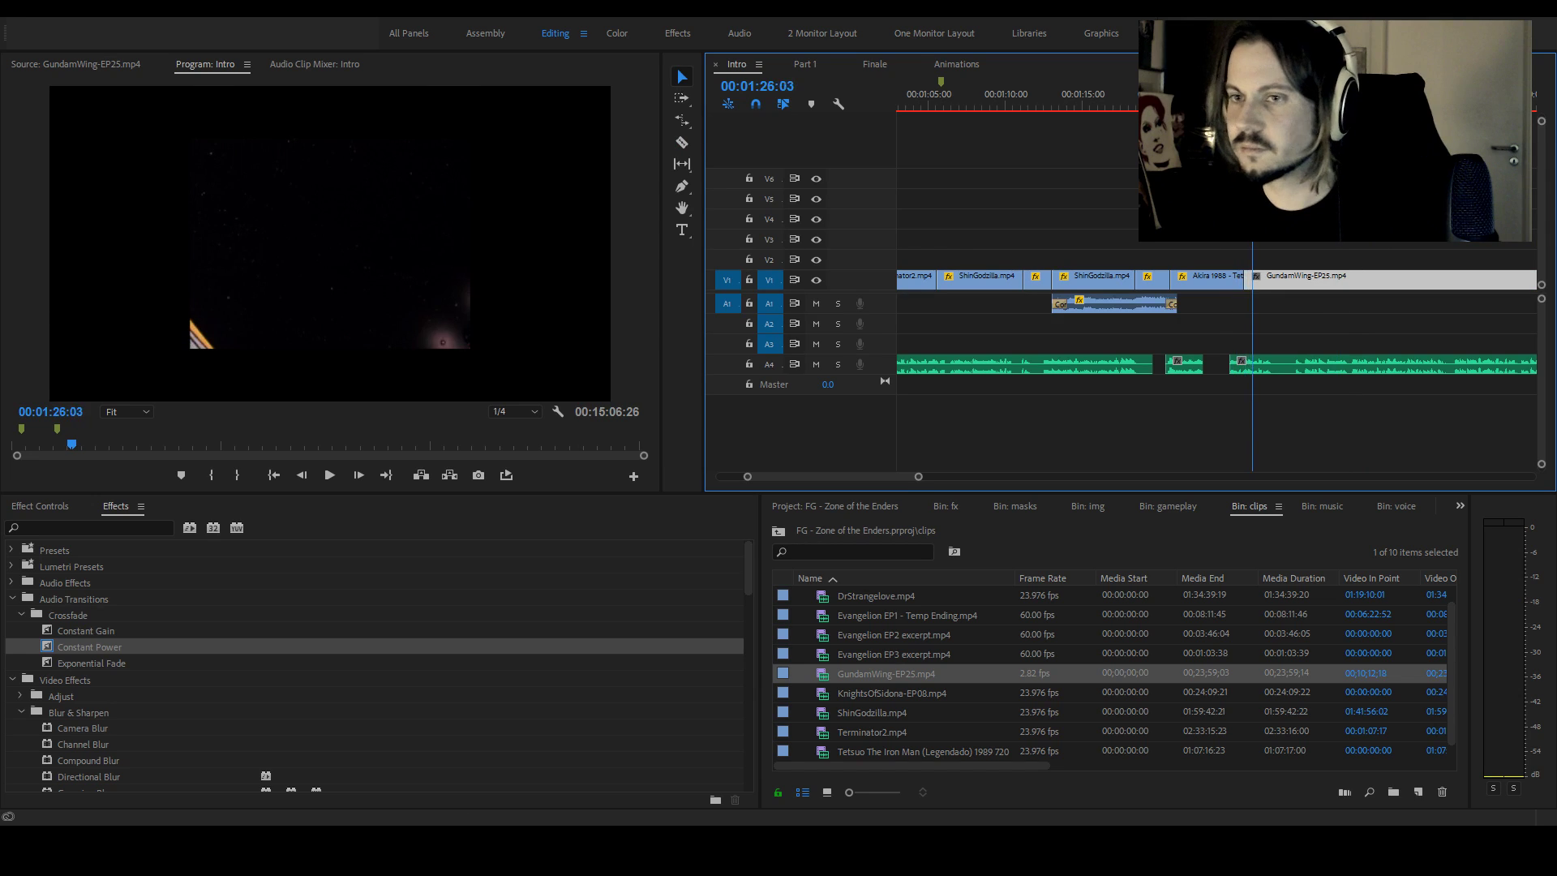
key(space)
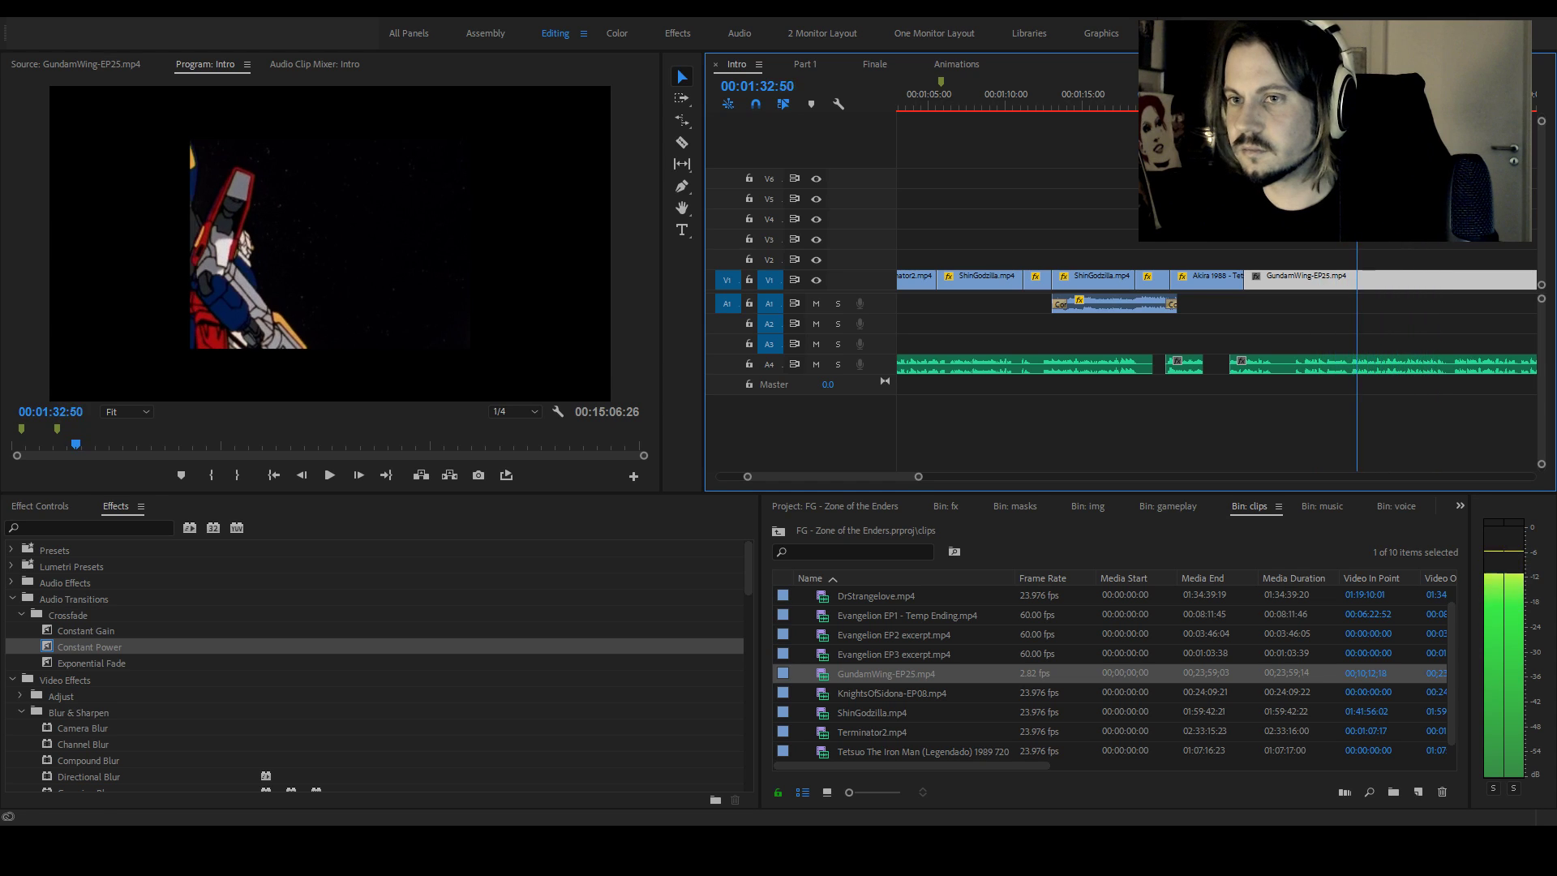
key(space)
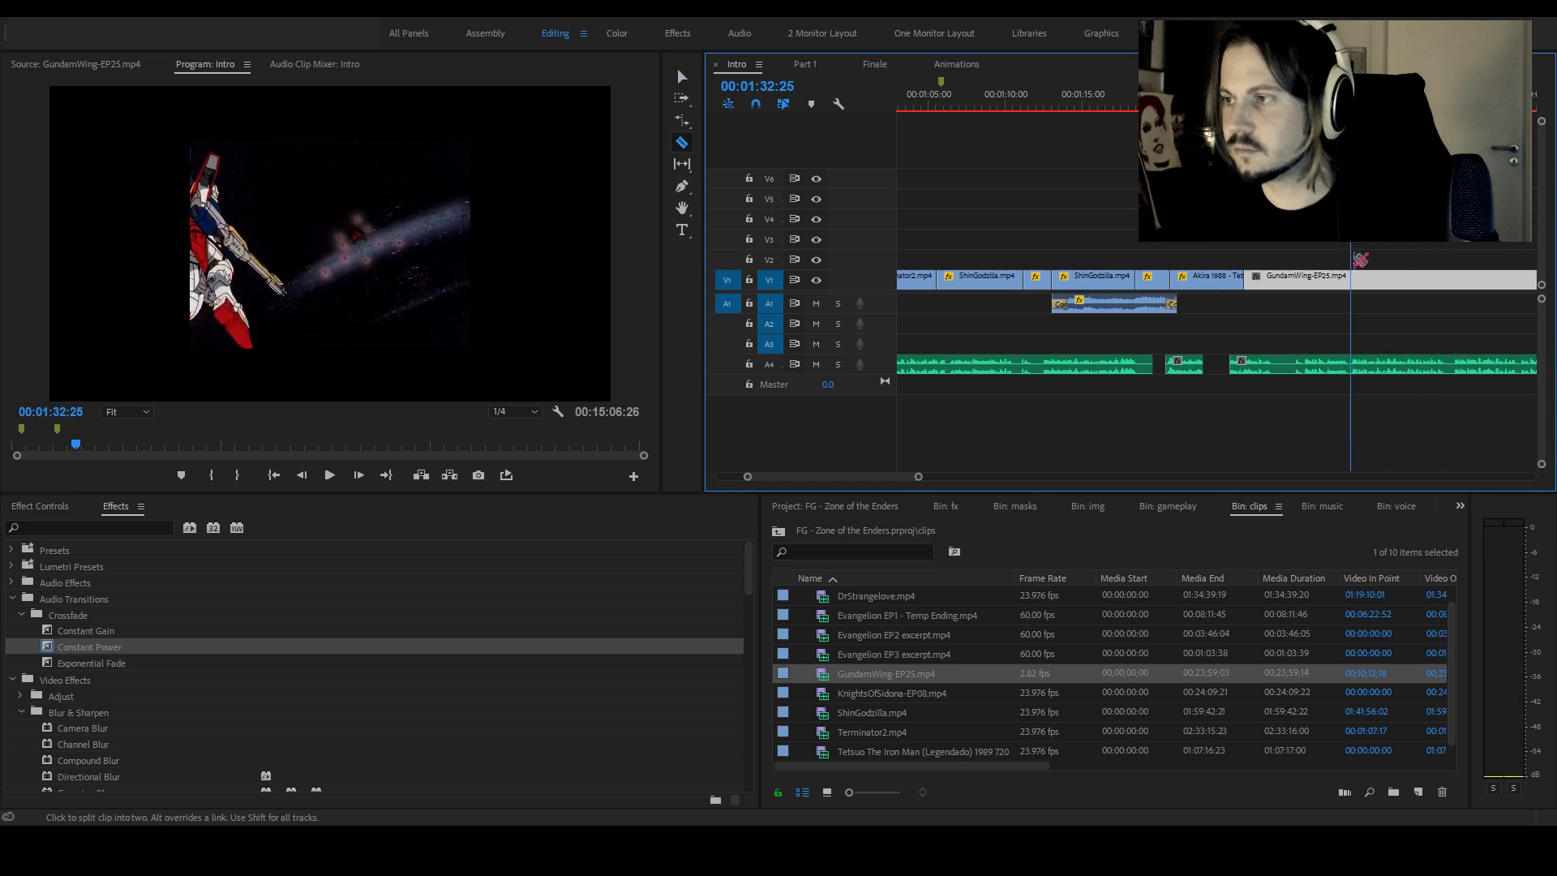
click(1276, 94)
key(space)
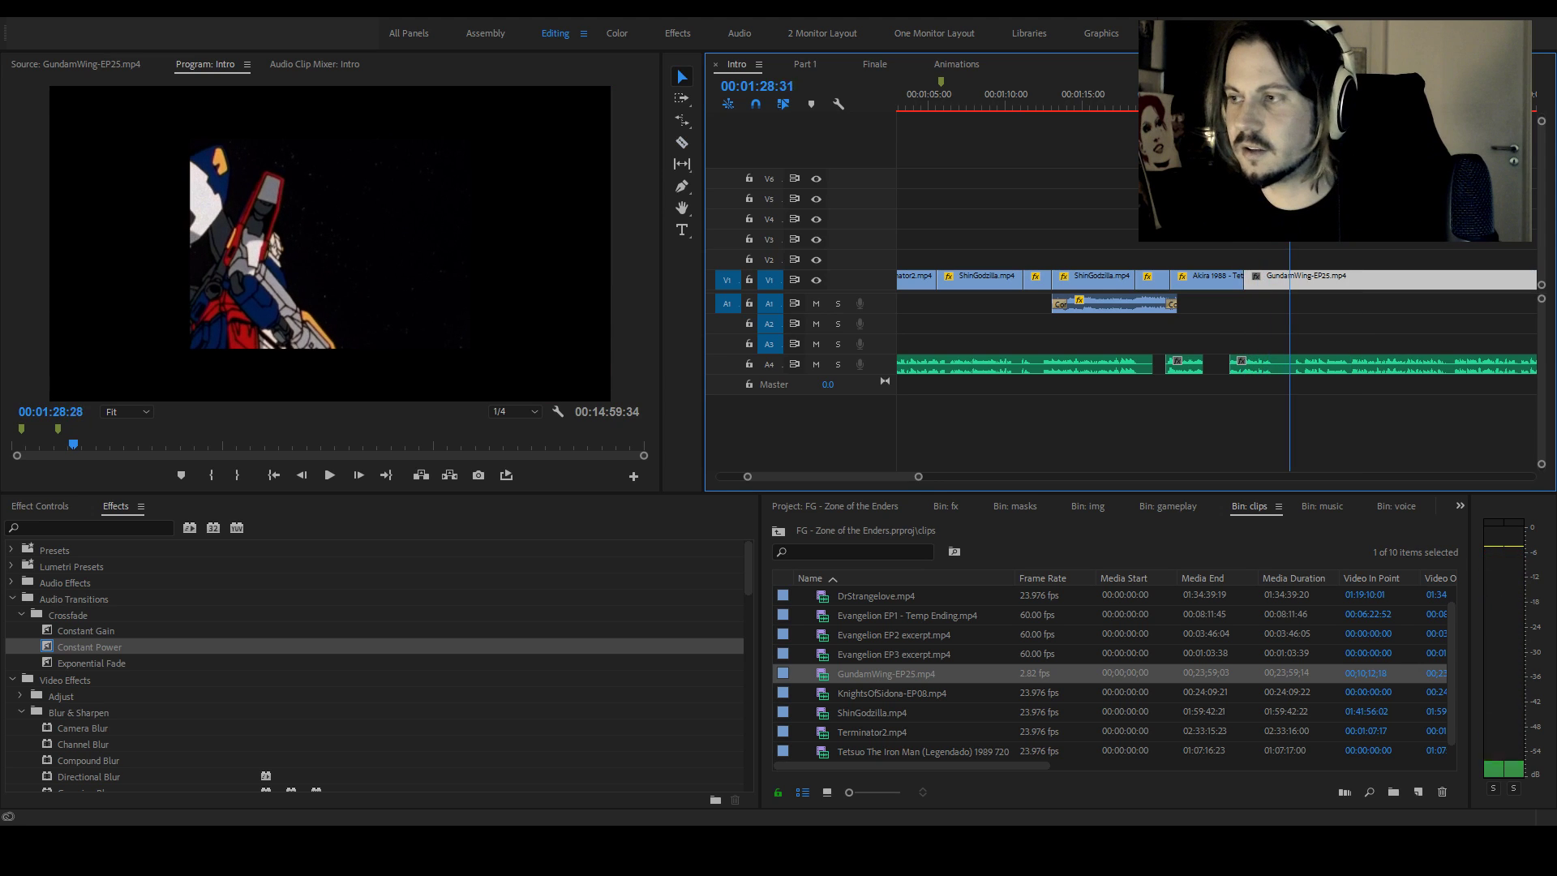
Stop the playback and delete the GundamWing clip from V1
key(space)
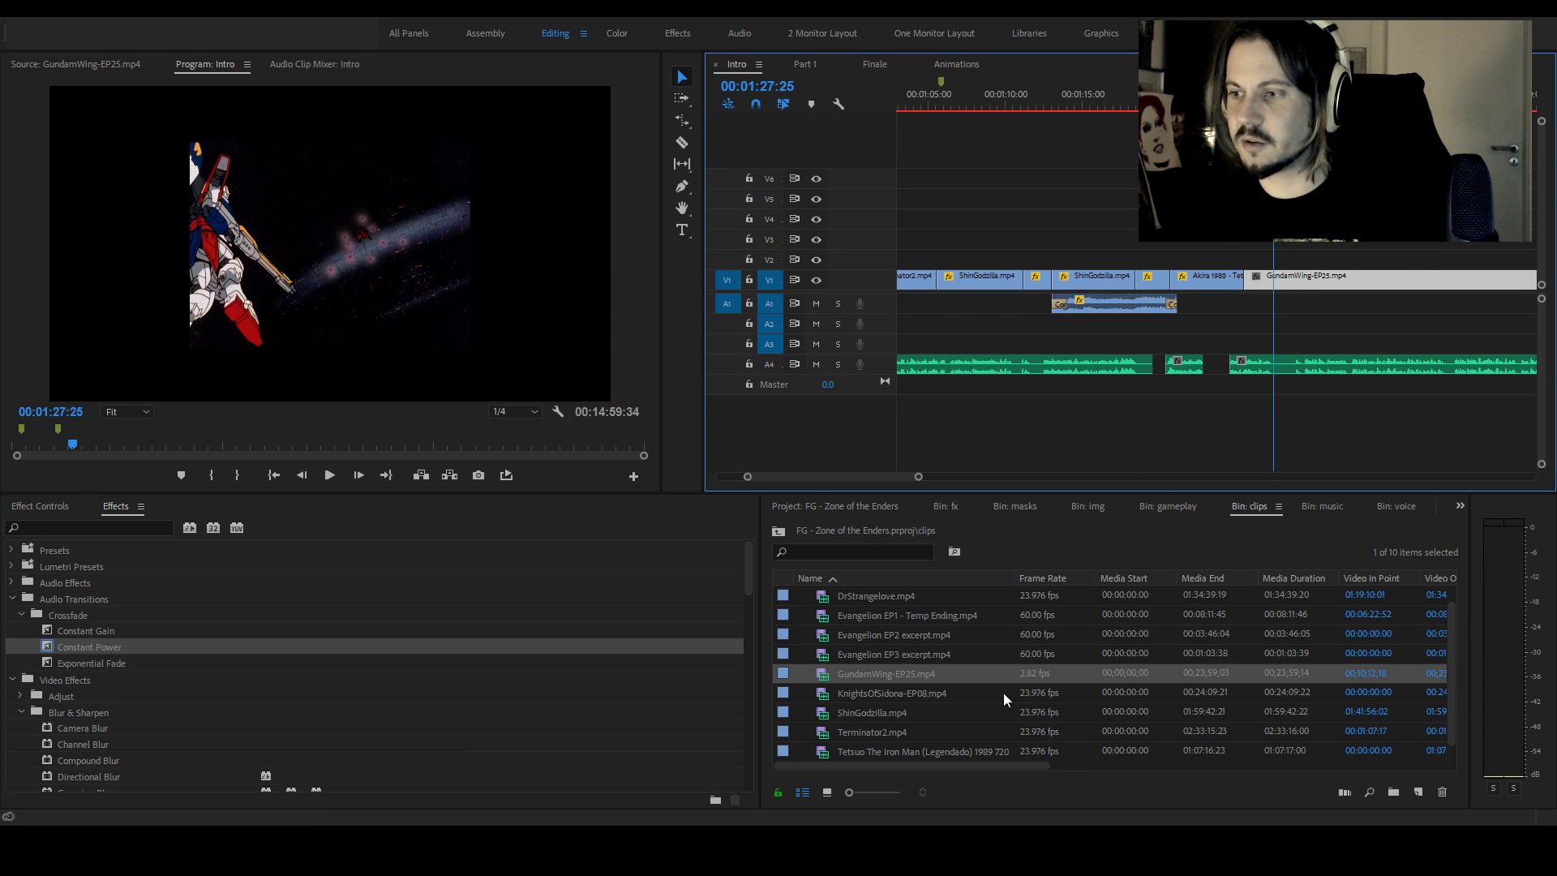
key(Delete)
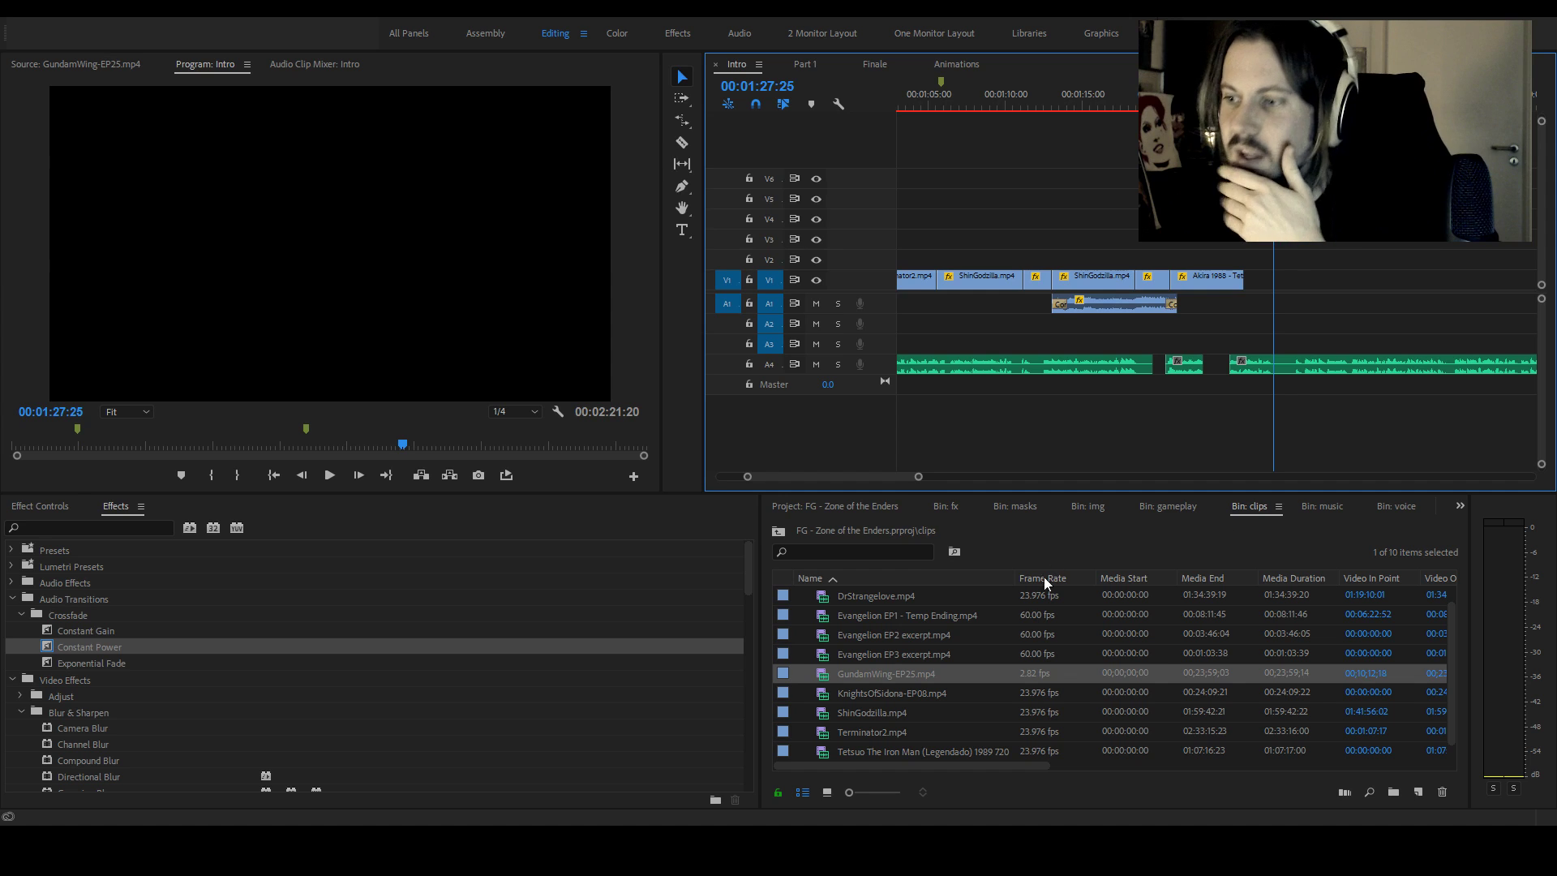
Reopen KnightsOfSidona-EP08.mp4 and review the footage around 00:08:32 to 00:08:37
double_click(863, 694)
drag(194, 450, 237, 446)
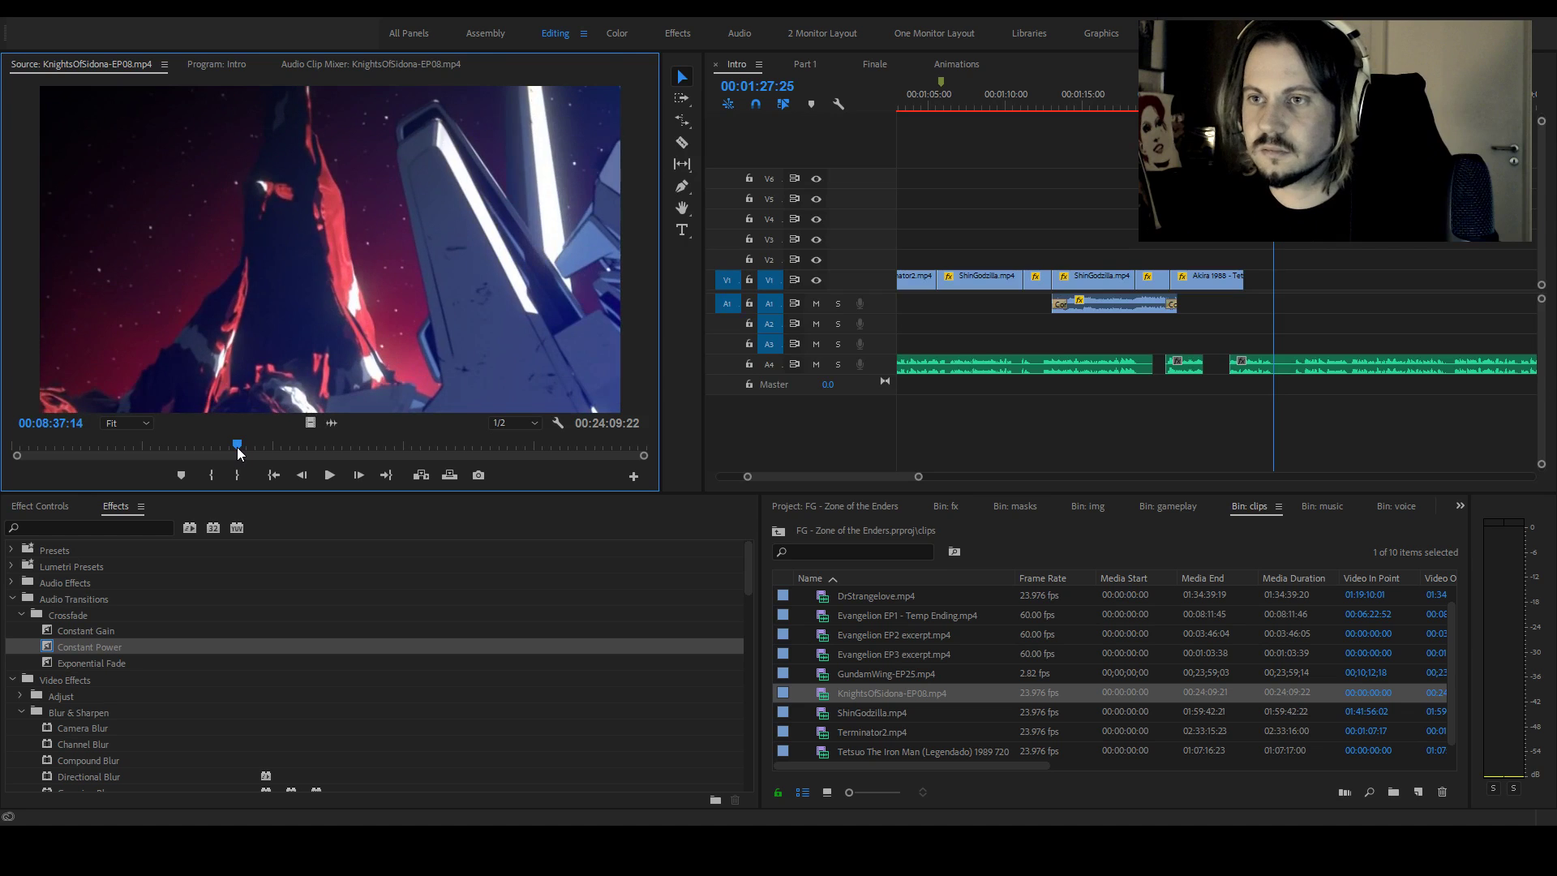
key(j)
key(j)
key(j)
key(l)
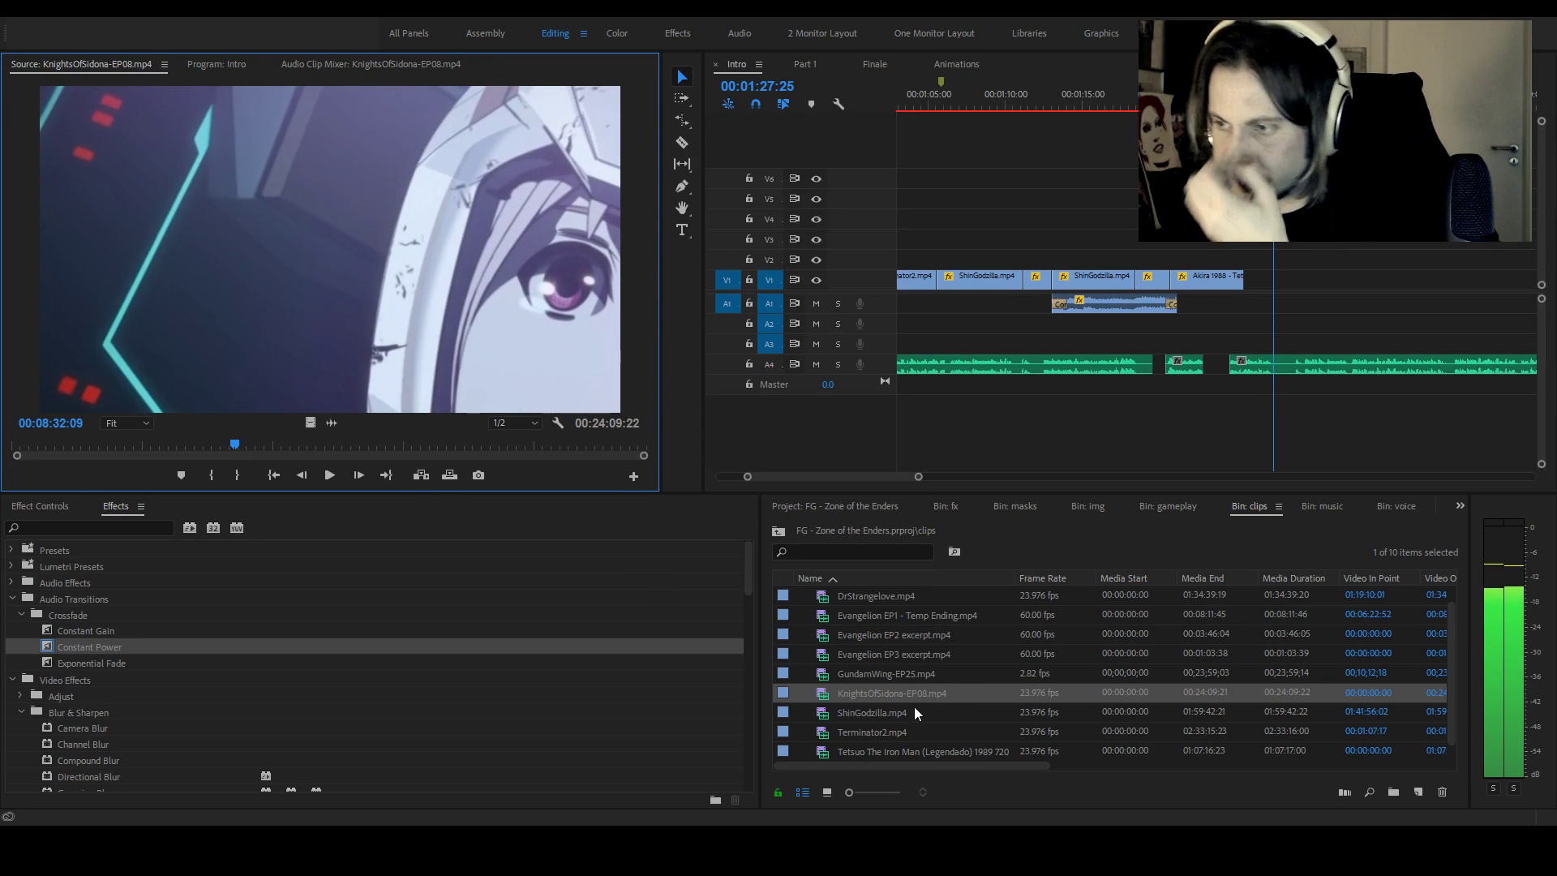
Check the Evangelion EP3 excerpt and Evangelion EP1 - Temp Ending clips in the Source monitor
double_click(889, 653)
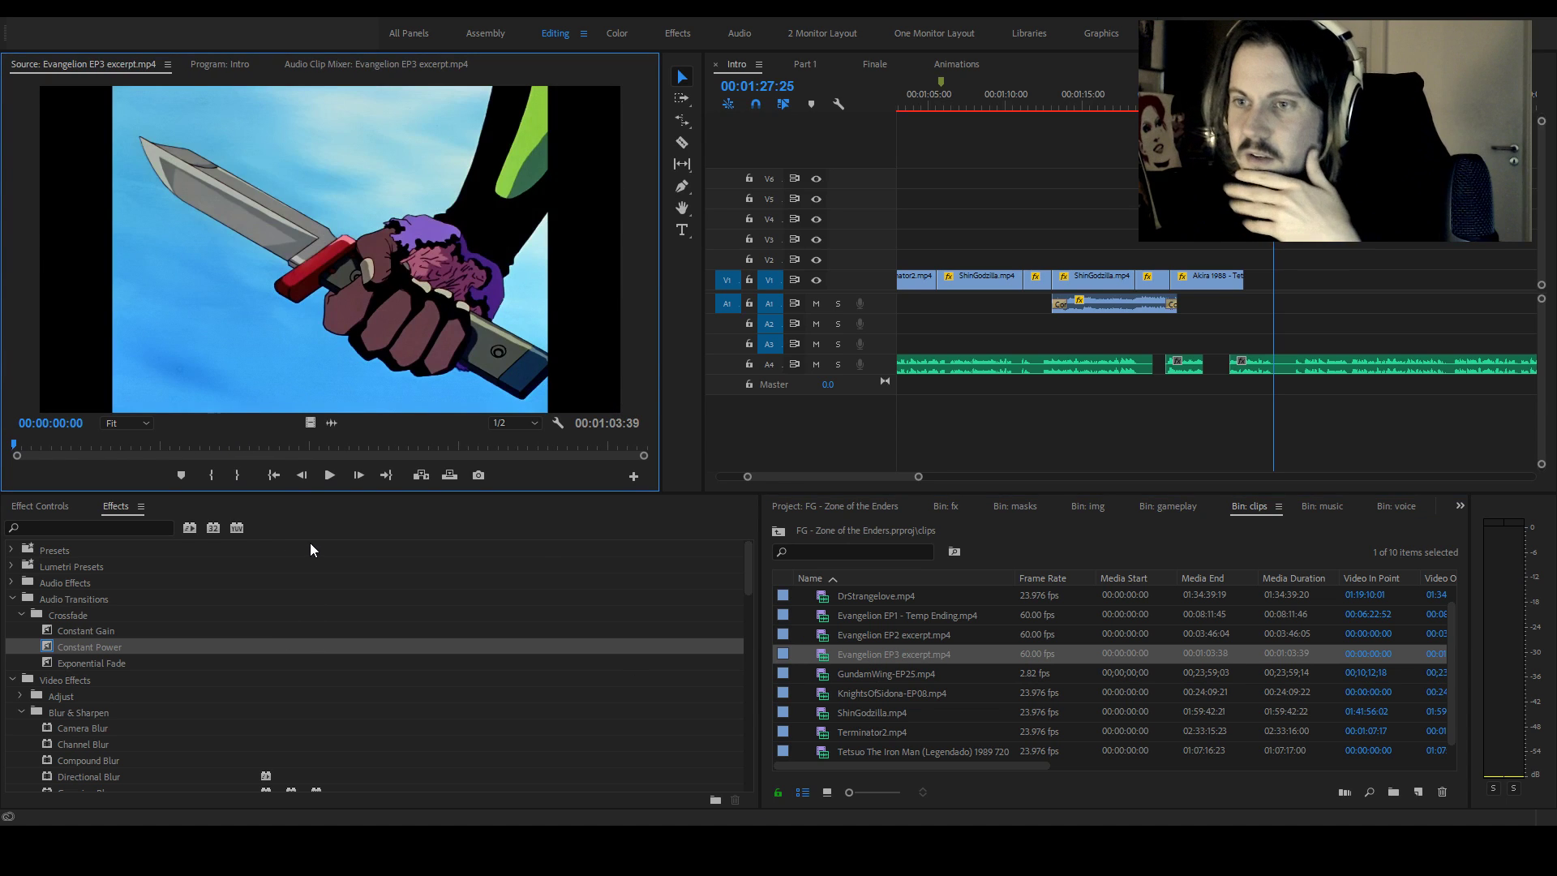
double_click(908, 614)
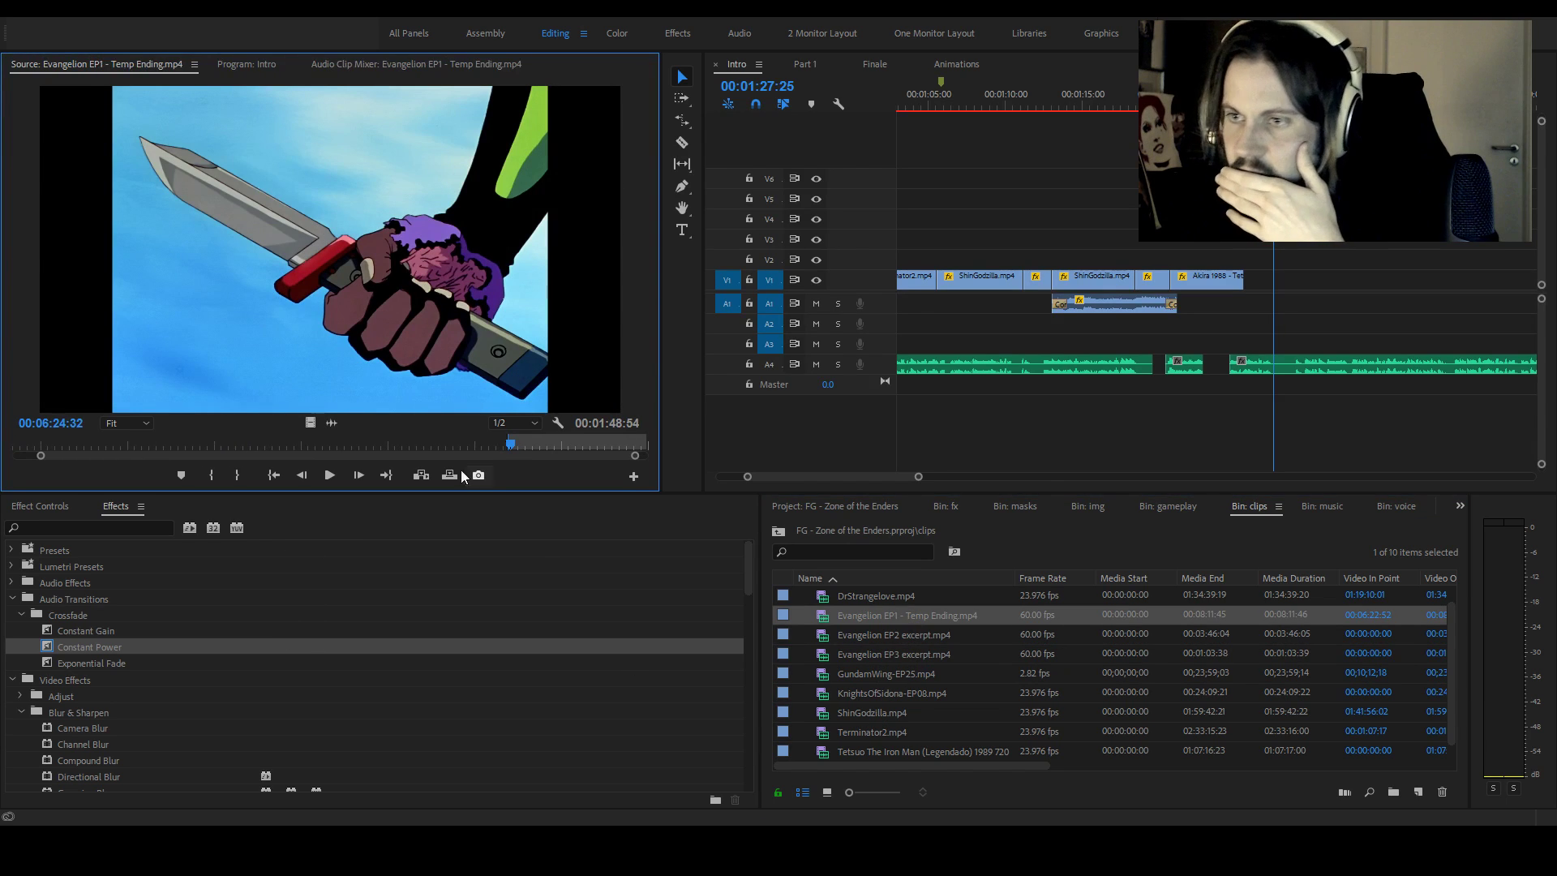
click(509, 446)
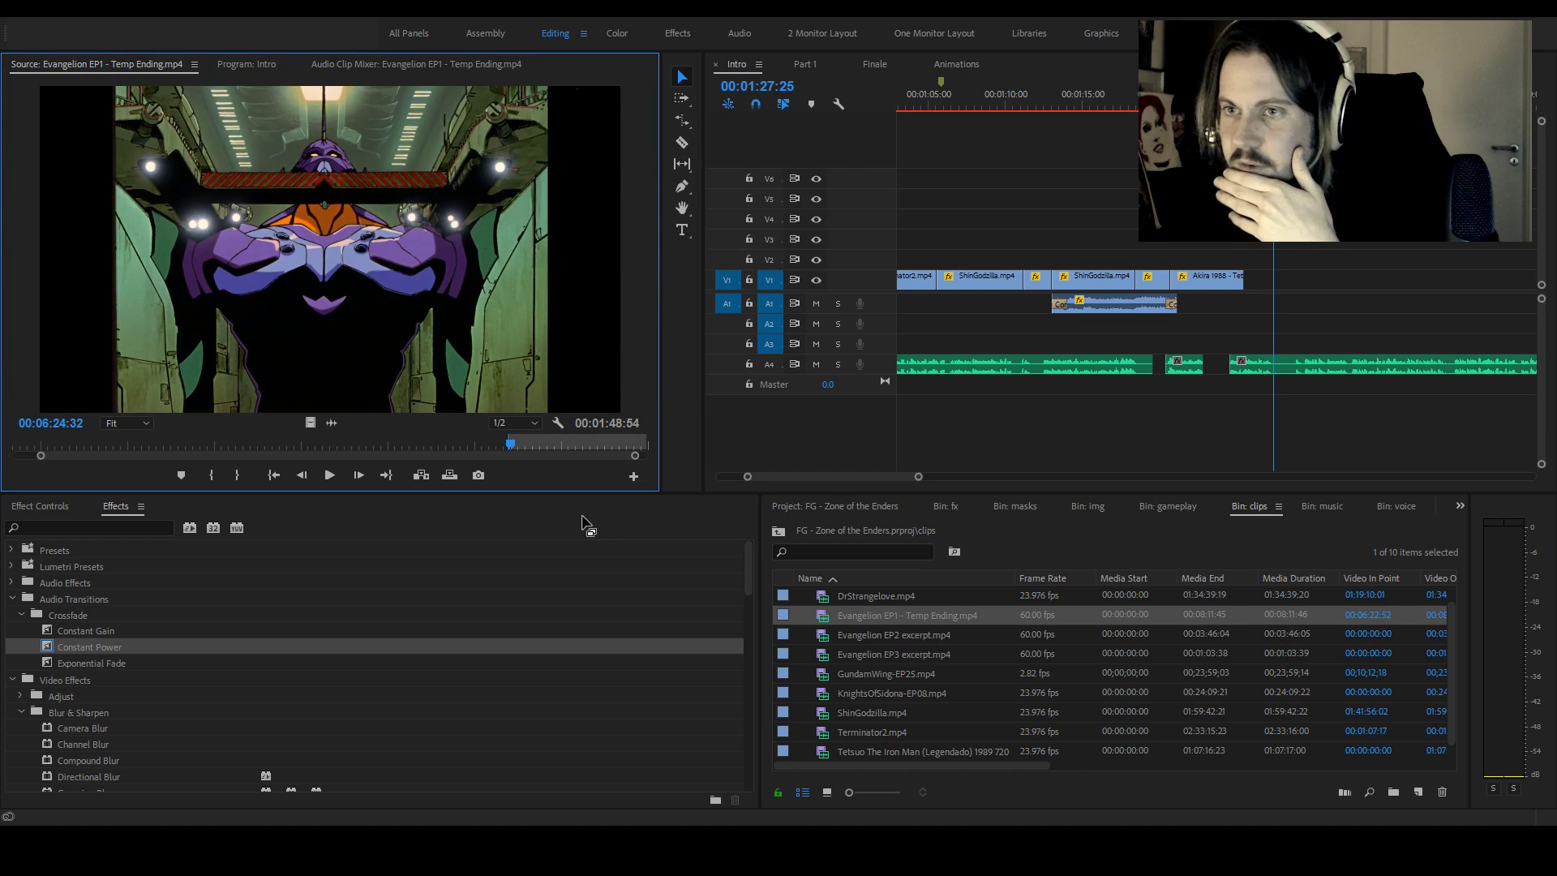
Open Evangelion EP2 excerpt.mp4 and mark the silhouette shot from 00:02:48:42 to about 00:02:52:28
double_click(903, 636)
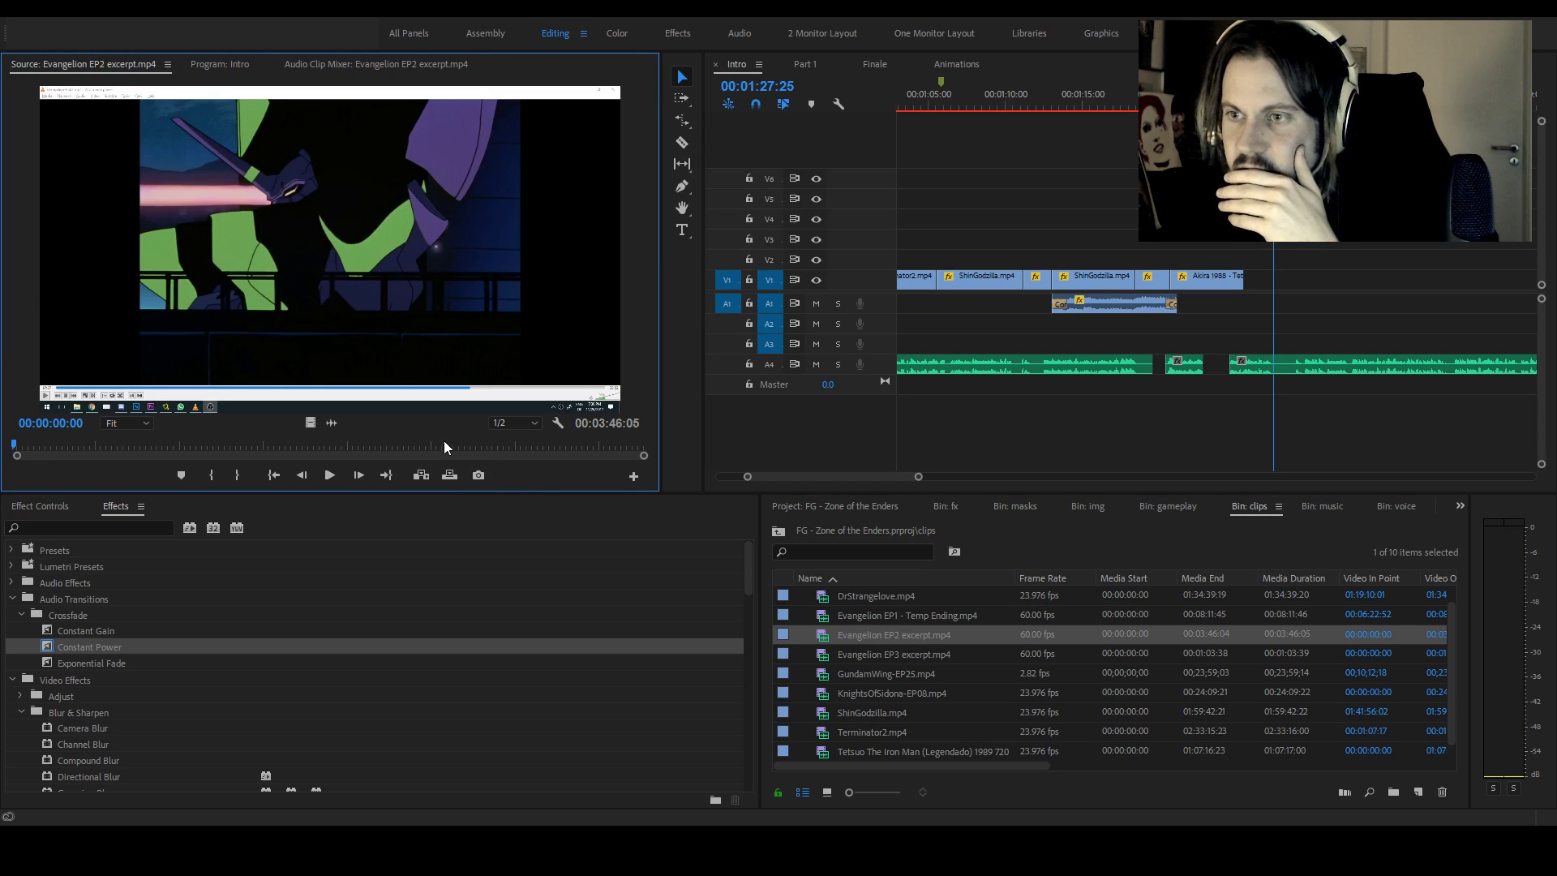
mouse_move(81, 441)
mouse_down()
mouse_move(569, 449)
mouse_move(485, 446)
mouse_up()
click(230, 477)
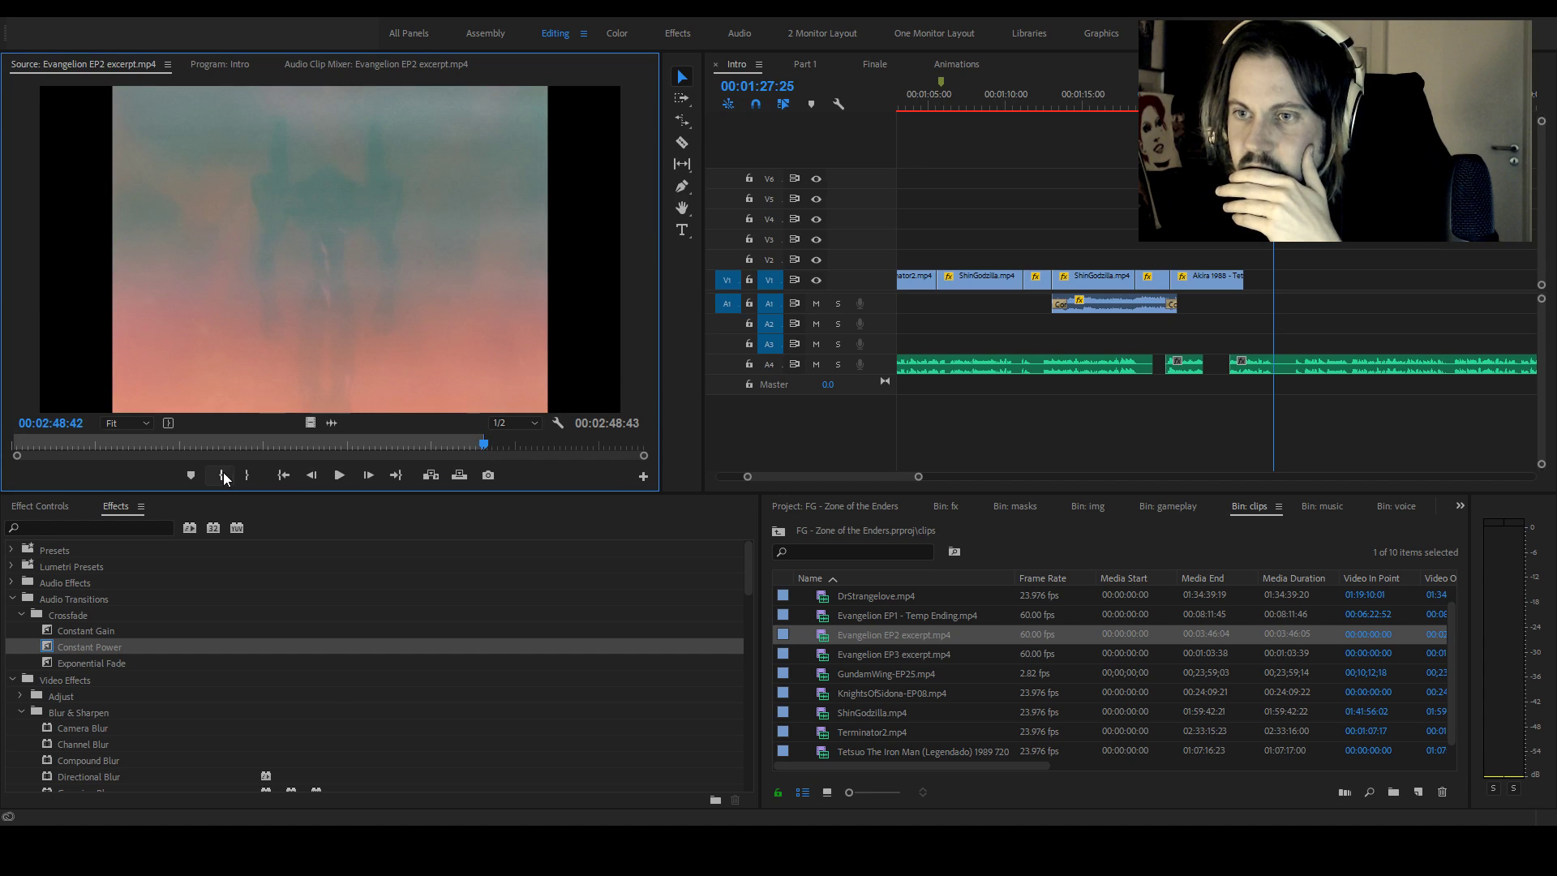
click(219, 475)
drag(484, 445, 498, 444)
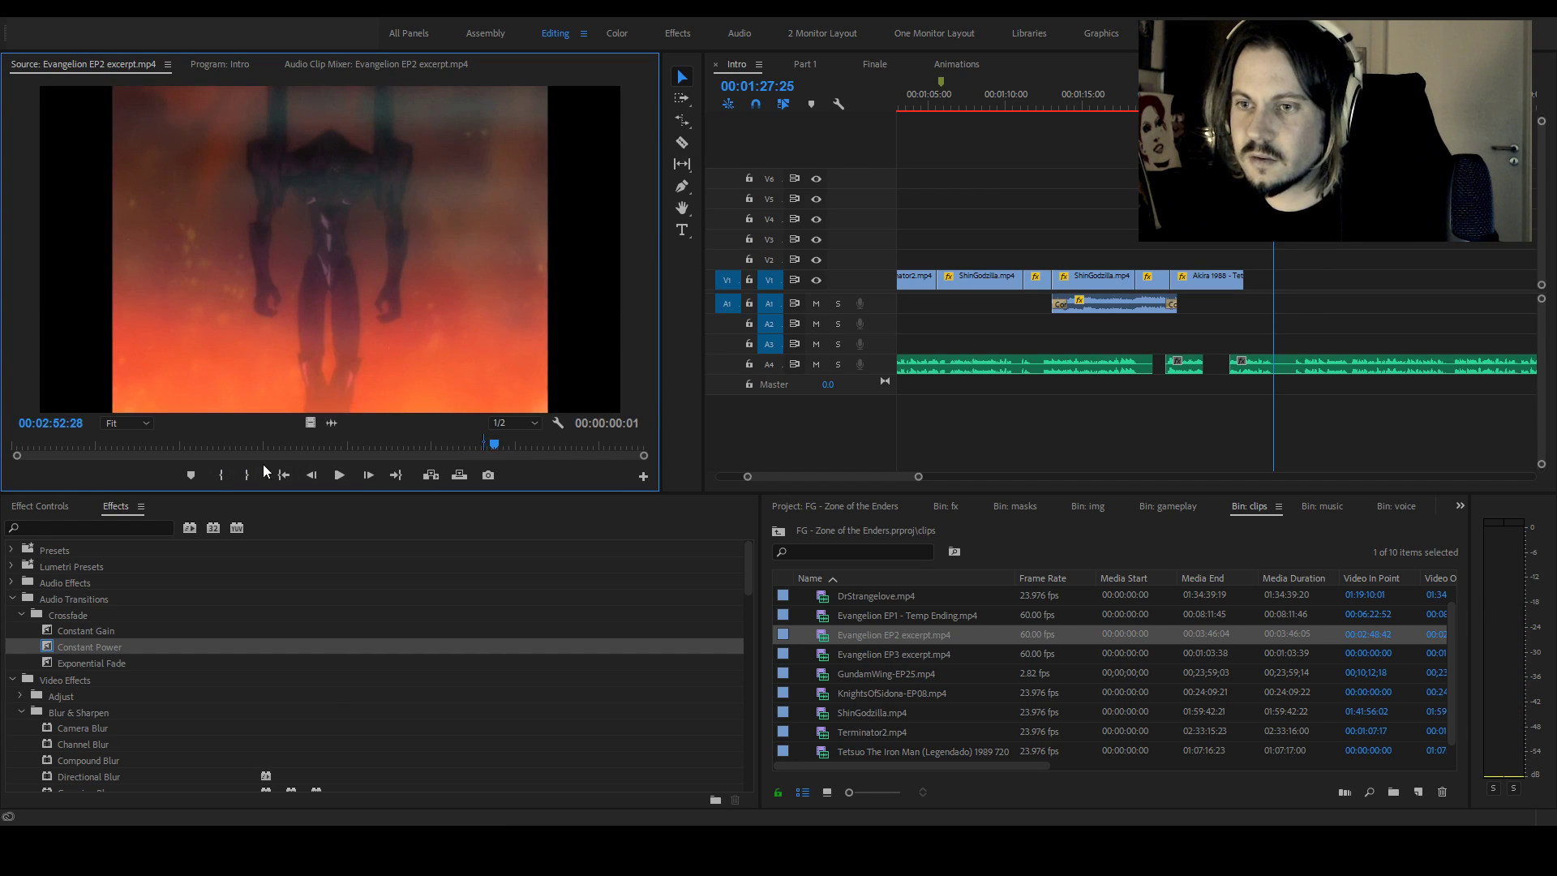
Place the marked Evangelion EP2 excerpt on V1 and A1 directly after the Akira clip and play it back
drag(858, 635, 1269, 280)
click(1232, 94)
key(space)
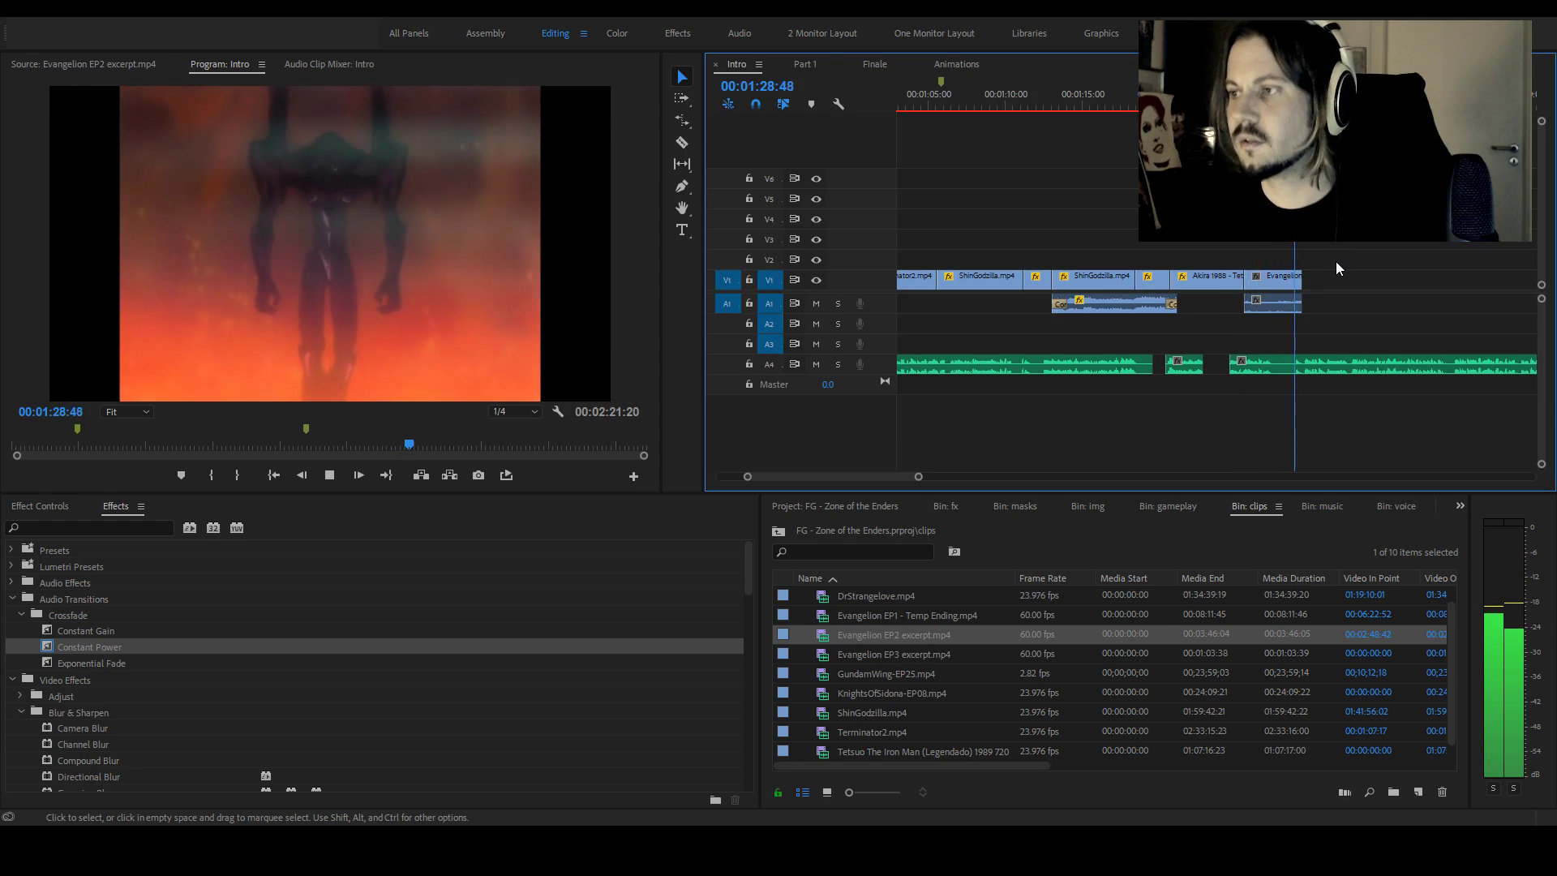
key(space)
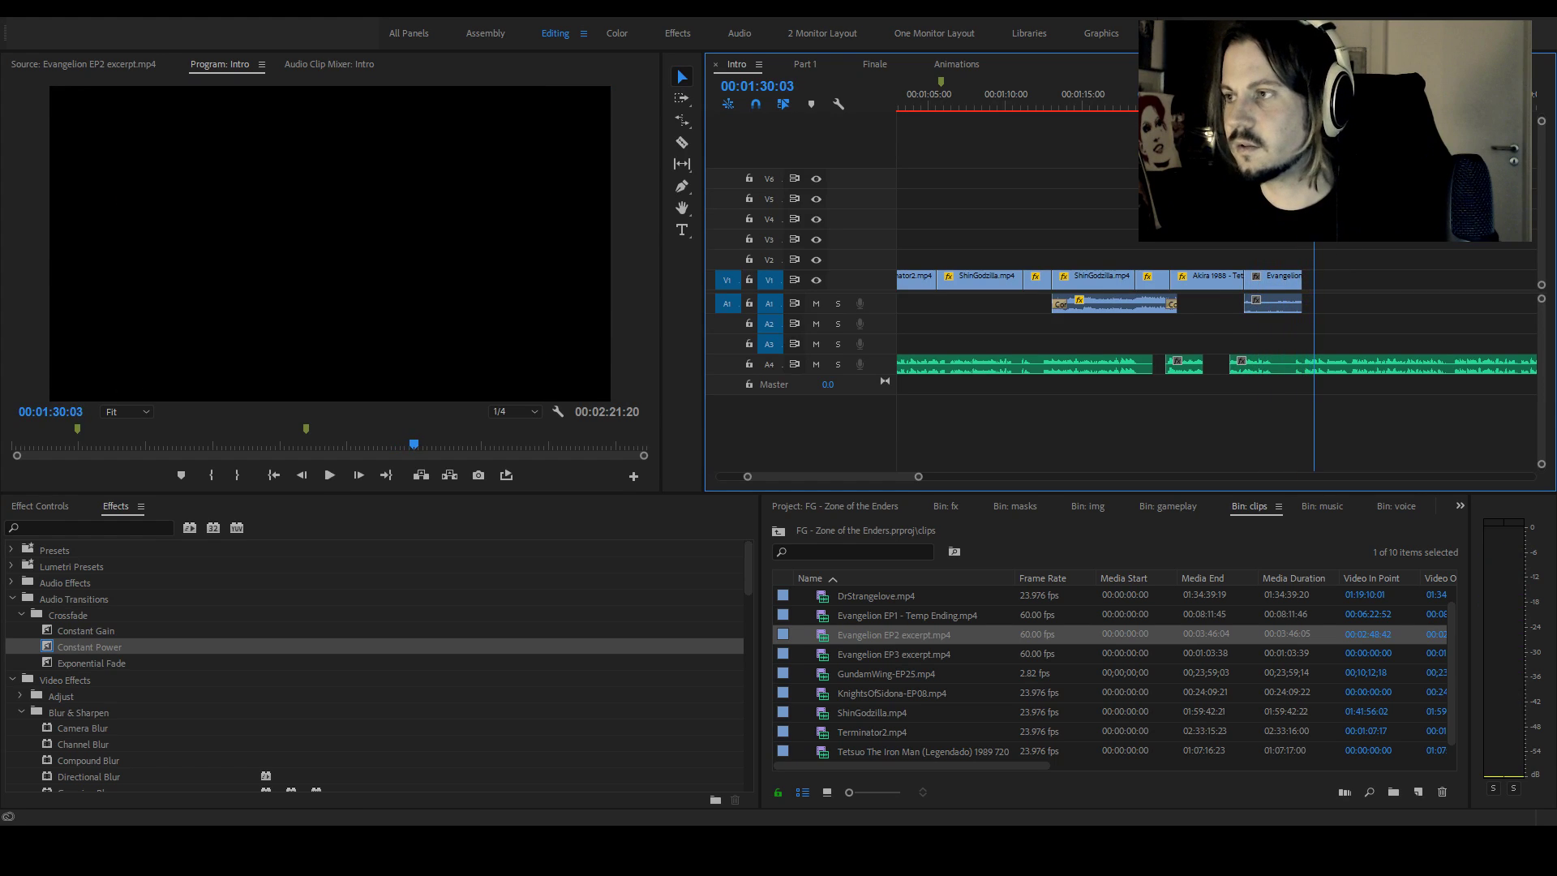
Extend the start of the Evangelion excerpt's audio on A1 back to 00:01:24:34, ahead of its picture
click(1281, 277)
drag(1246, 302, 1214, 302)
key(space)
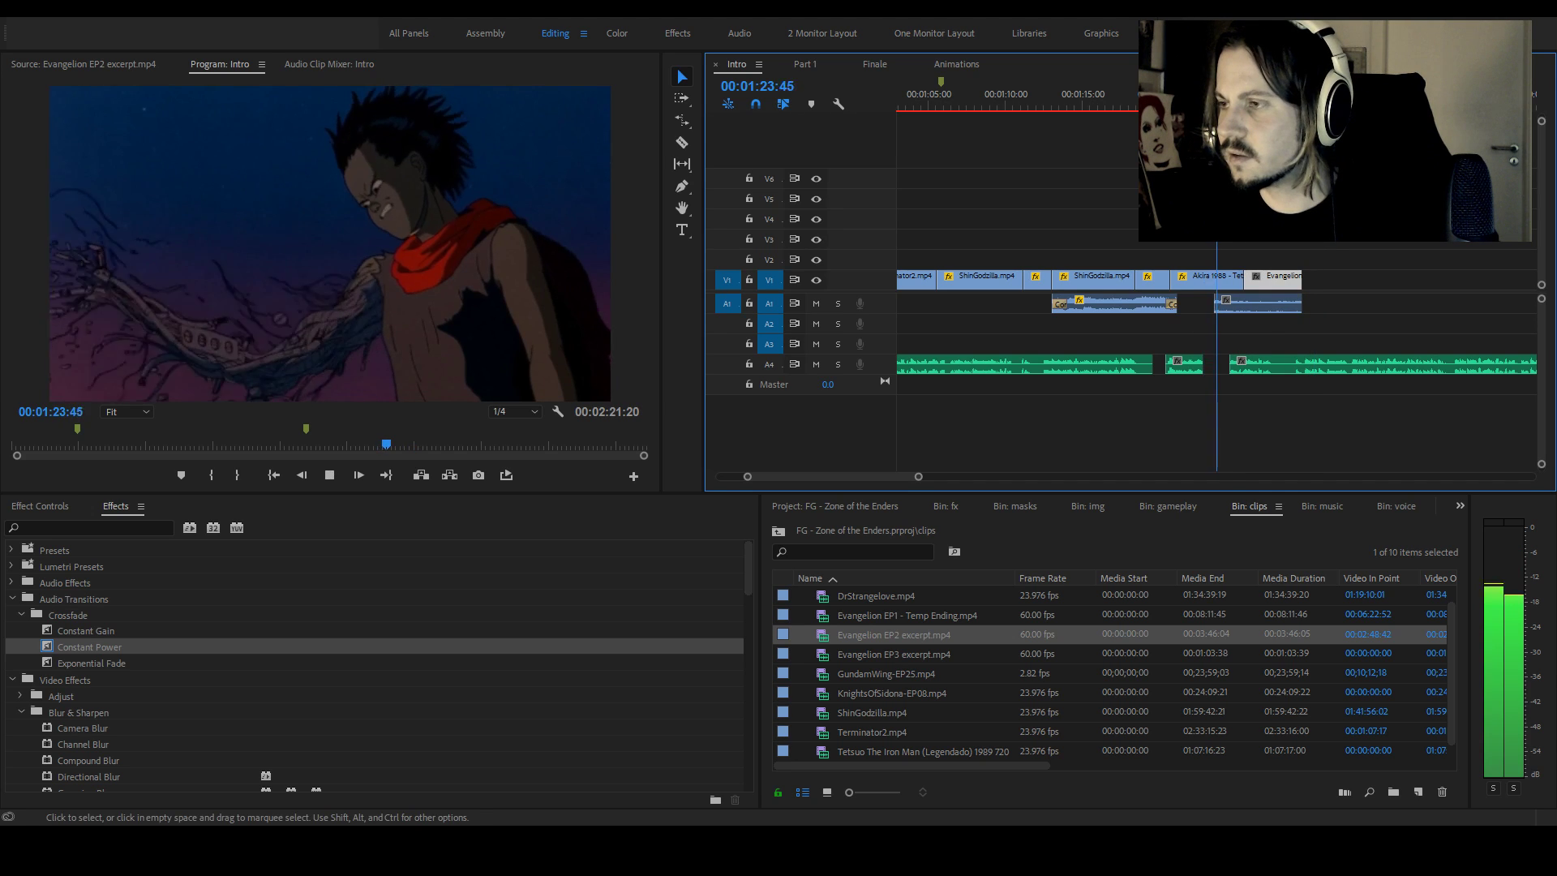
key(space)
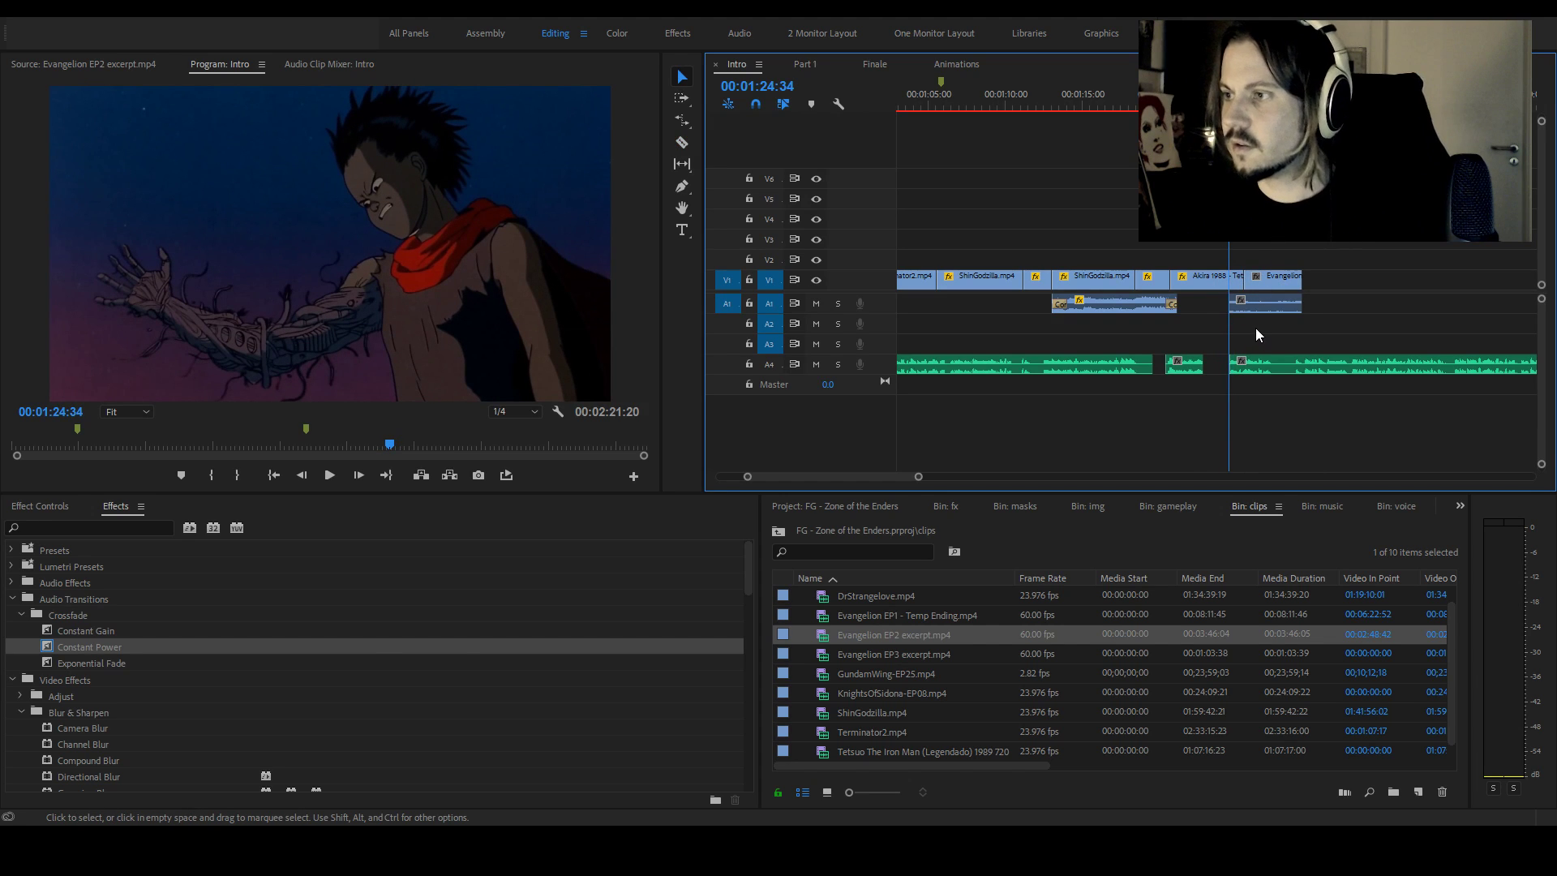
Add a Constant Power fade to the start of the Evangelion audio on A1 and play back the transition
drag(85, 646, 1236, 304)
key(space)
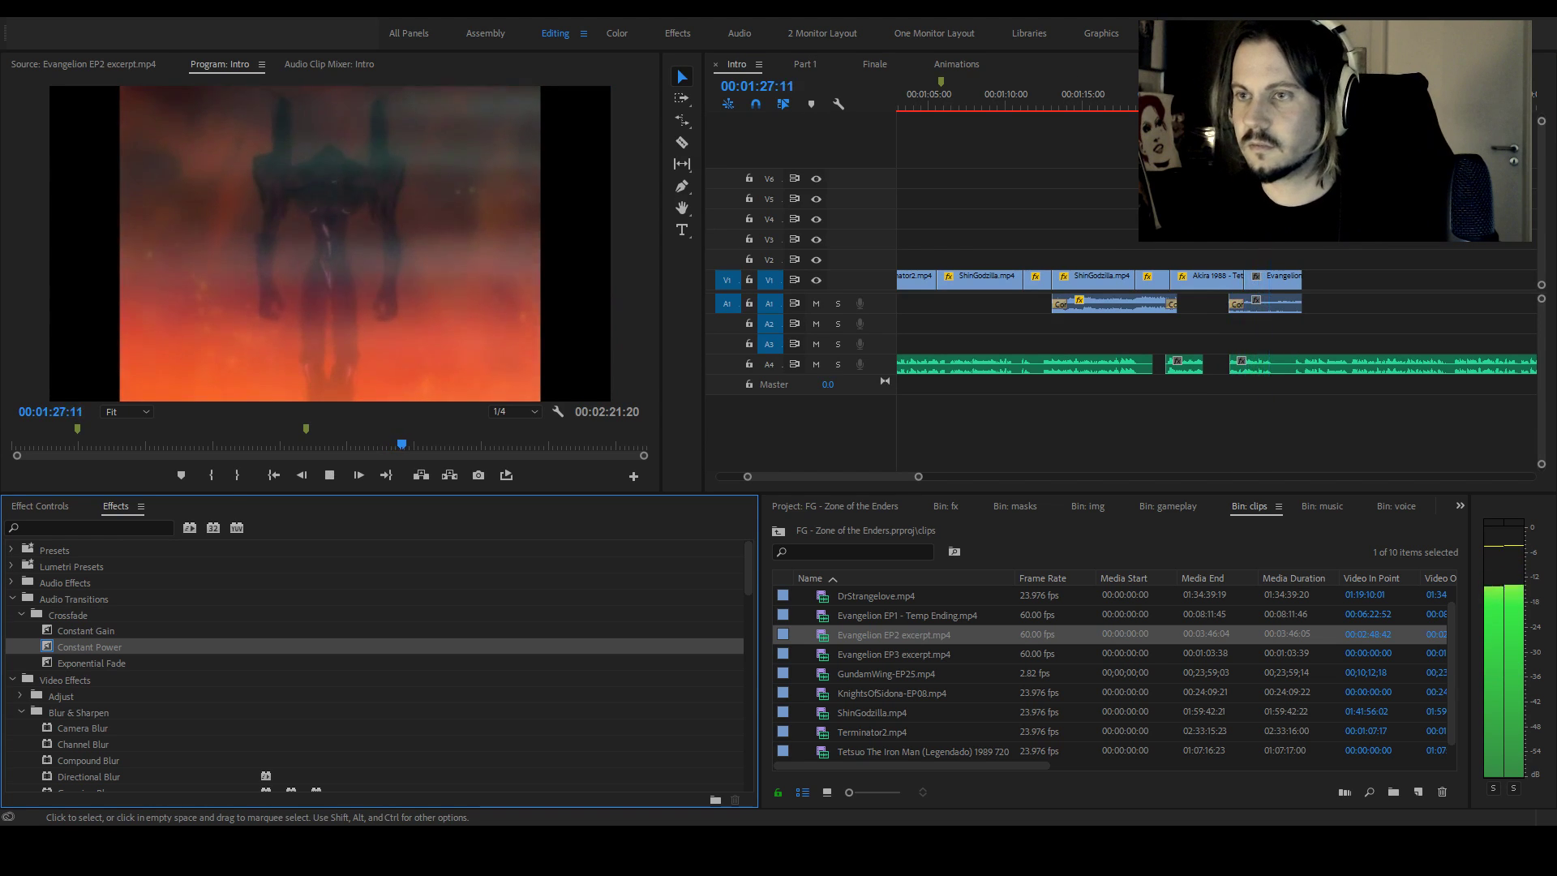
Add a red marker to the Intro sequence at 00:01:26:14, where the Evangelion shot plays, and save the project
key(space)
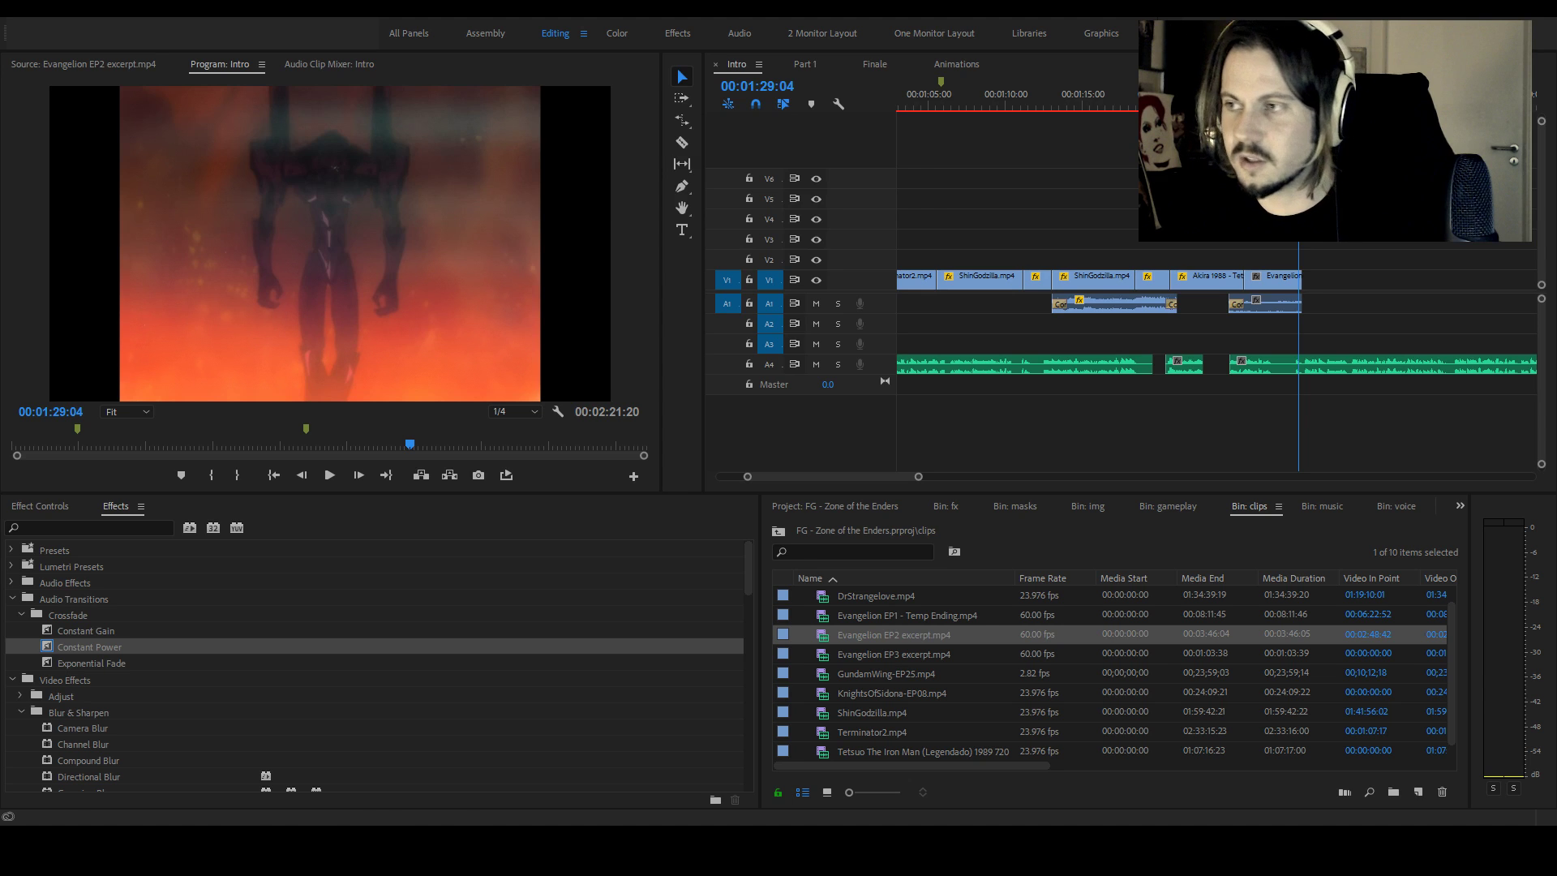
click(1259, 99)
click(1234, 99)
key(space)
key(space)
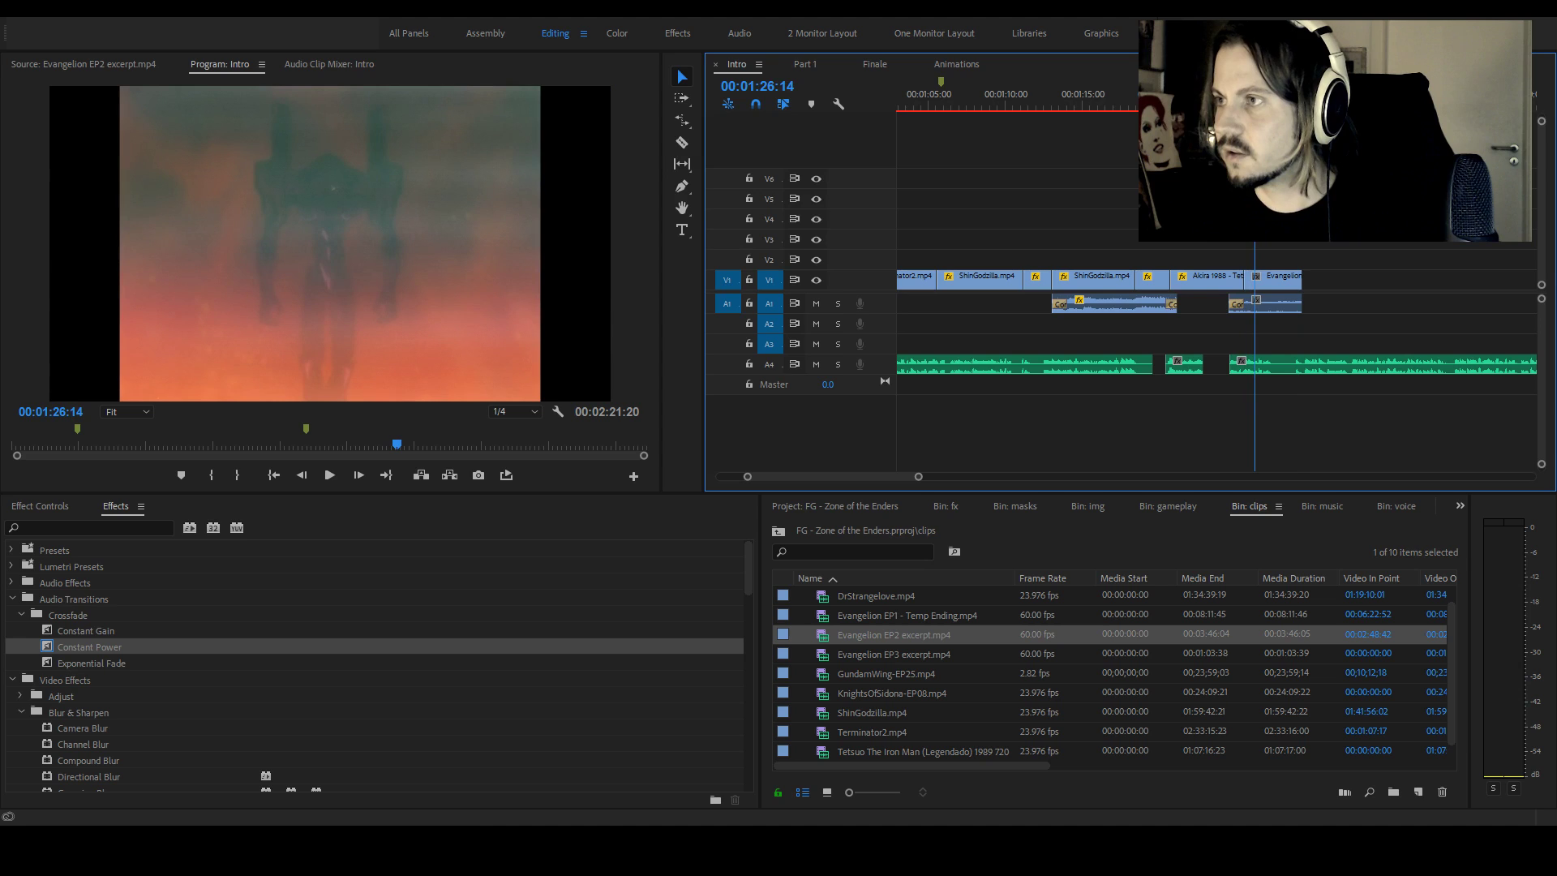
key(m)
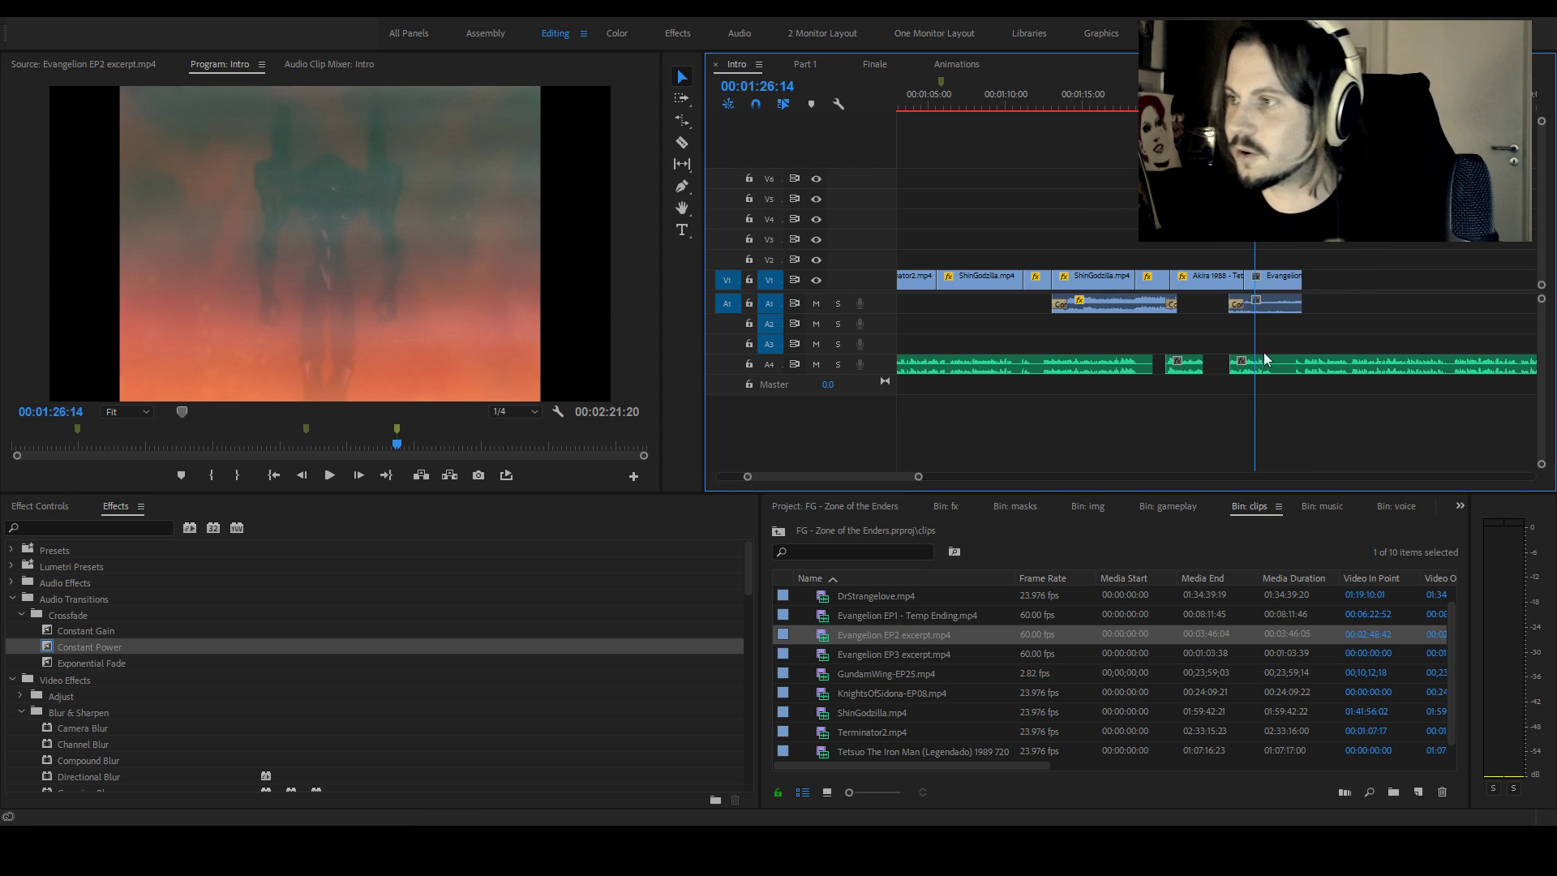
key(m)
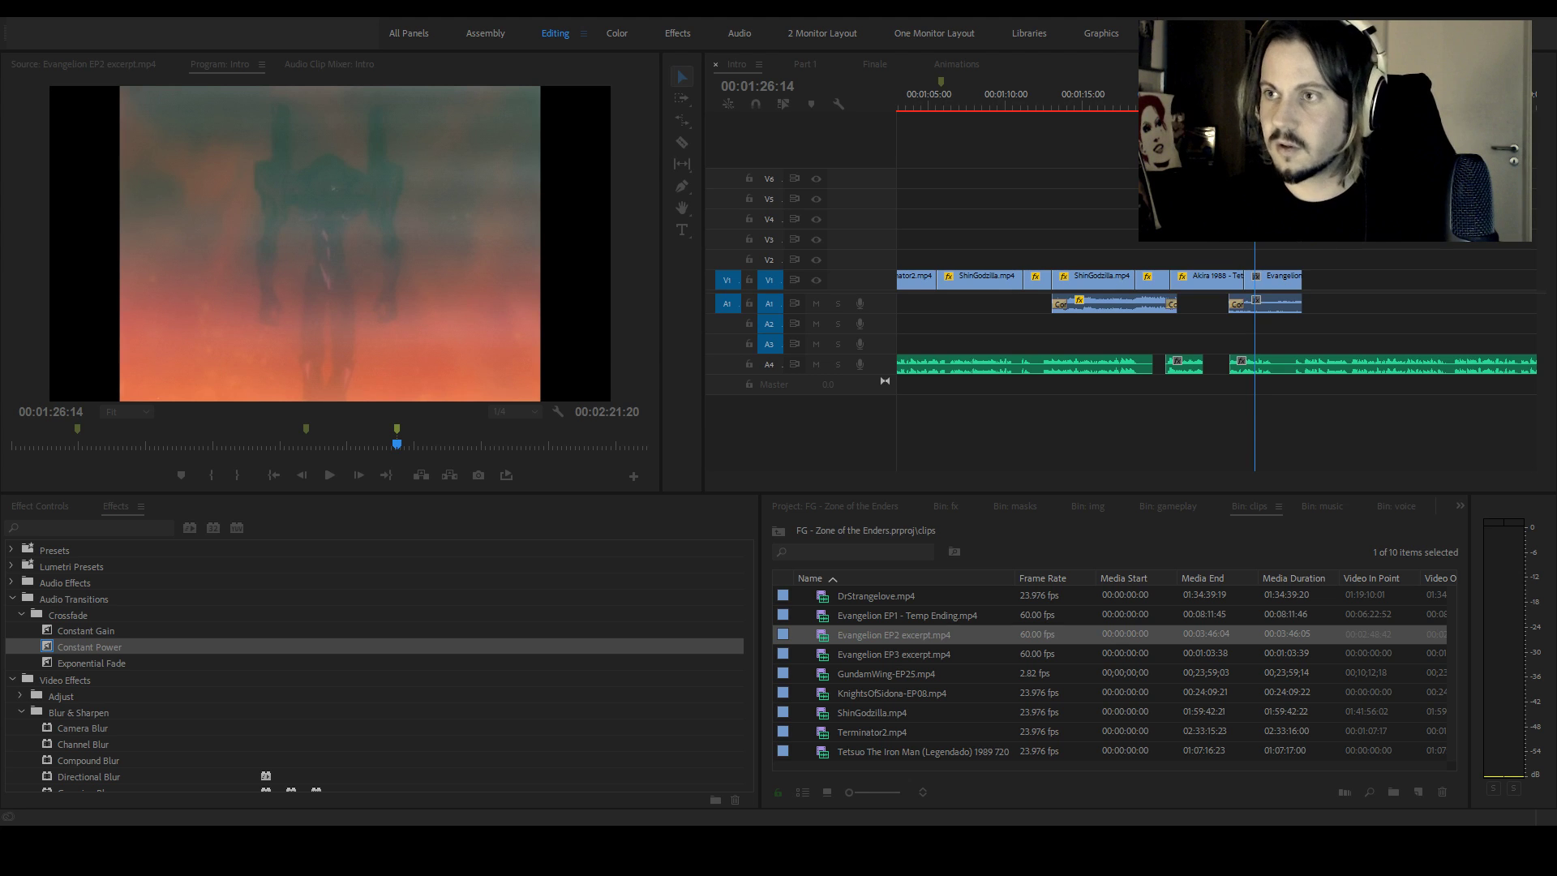
click(697, 145)
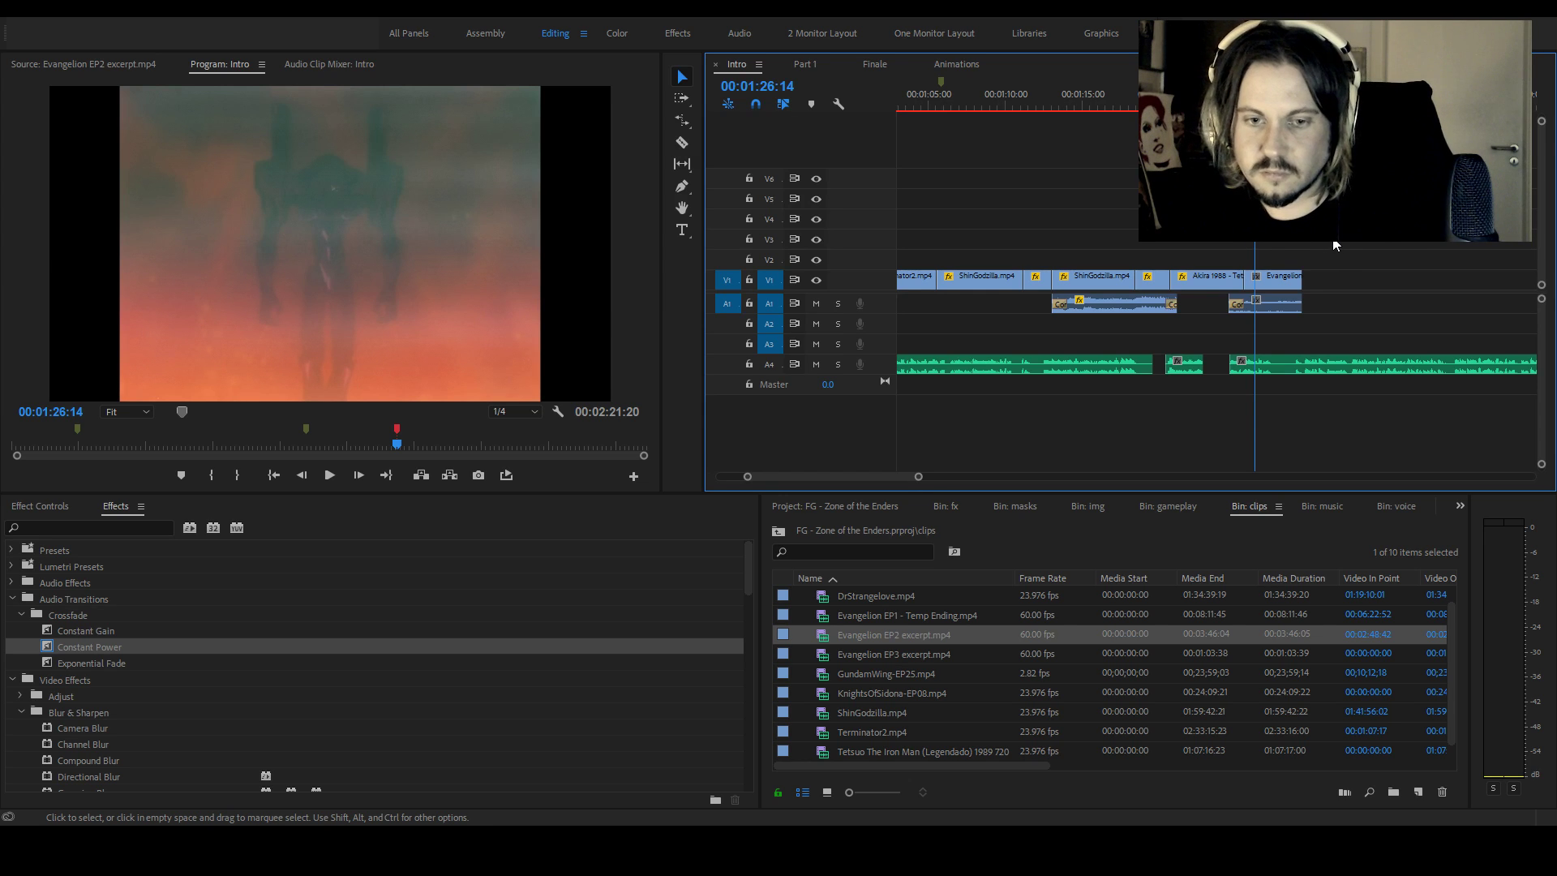
key(ctrl+s)
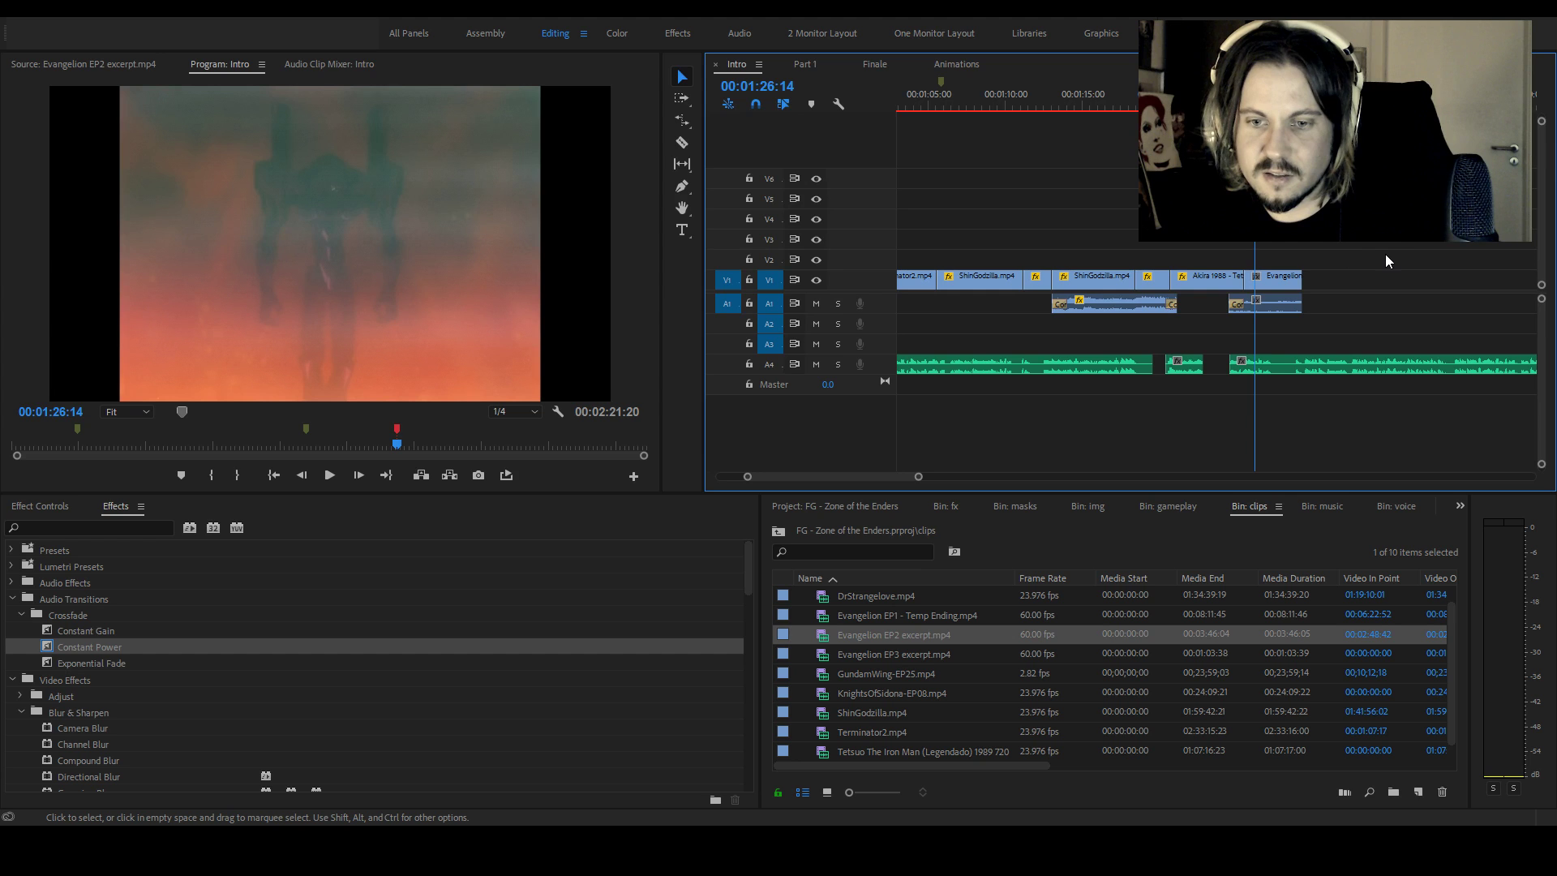
Split the A4 narration near 00:01:28:32 in the pause under the Evangelion clip, shift the remainder slightly earlier and play it back
key(space)
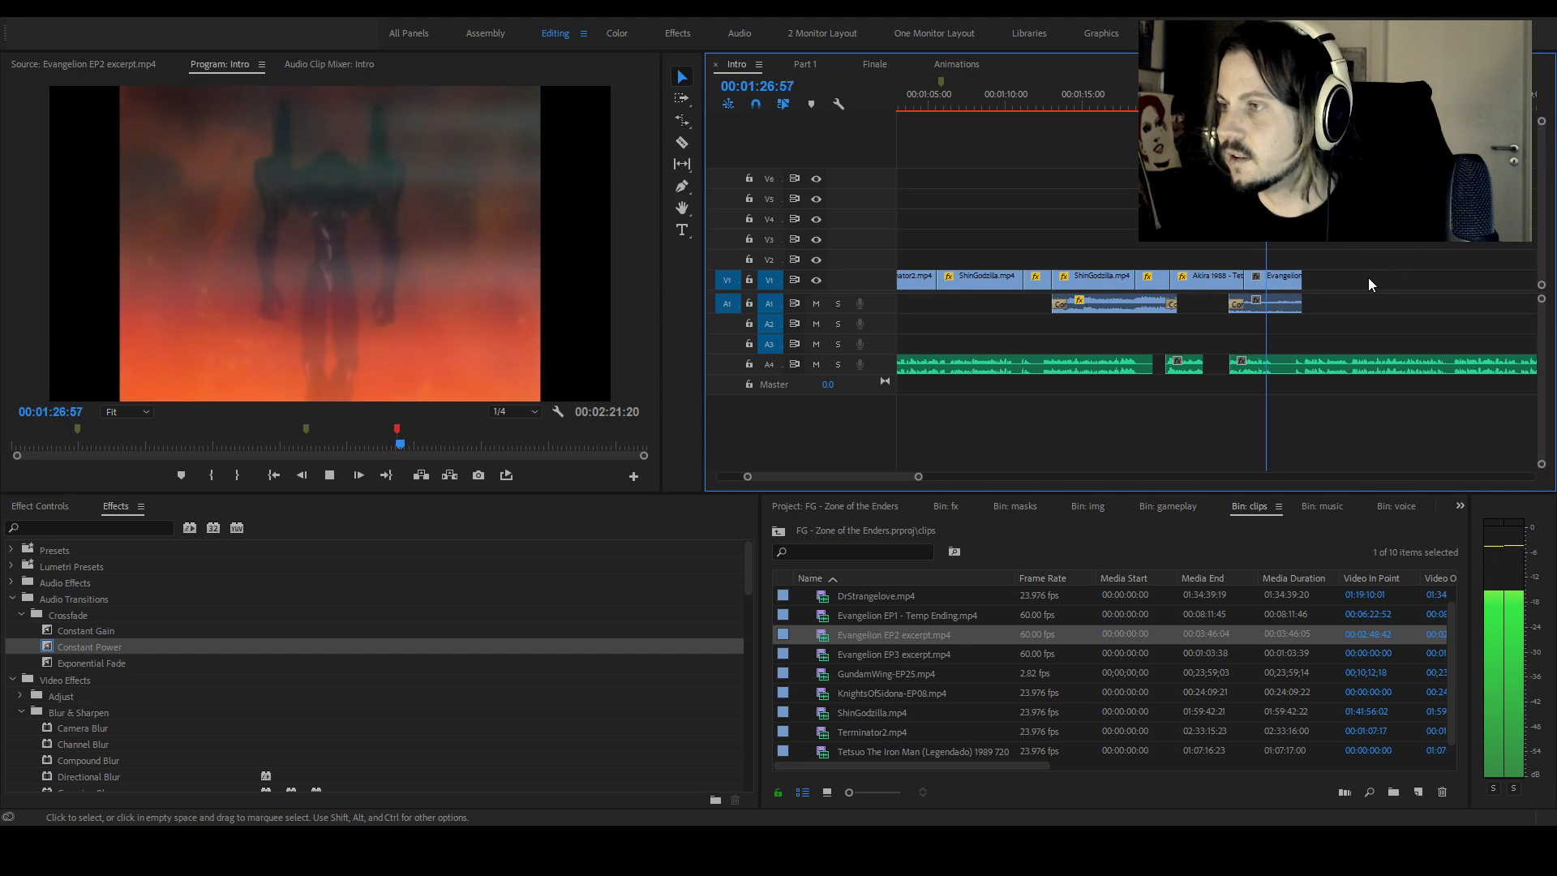
key(space)
key(c)
click(1291, 364)
key(v)
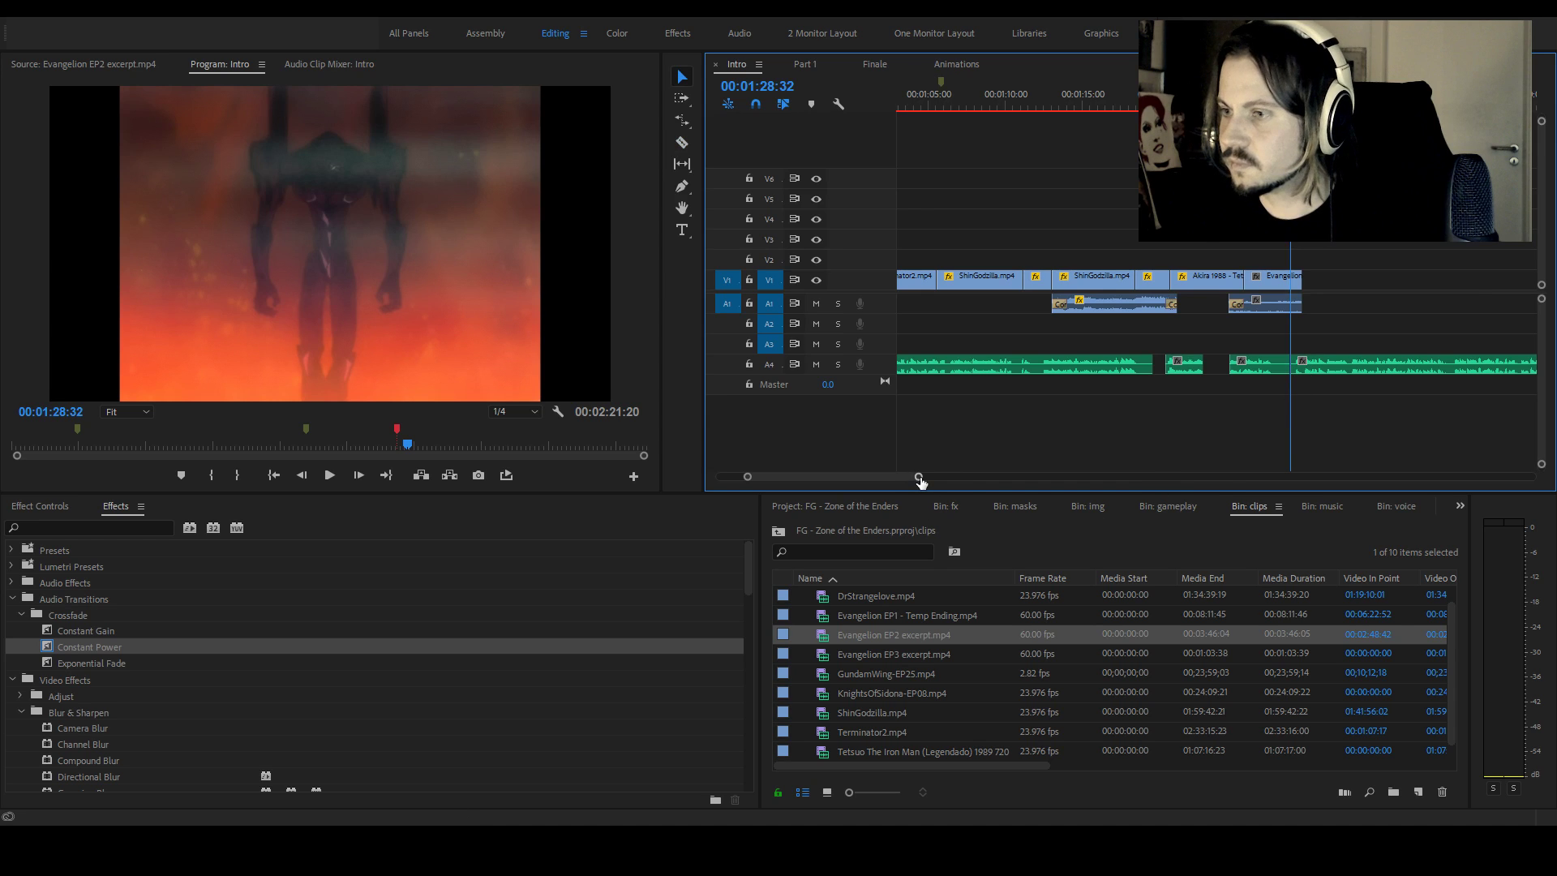
key(equal)
key(equal)
key(c)
key(v)
click(1227, 366)
key(space)
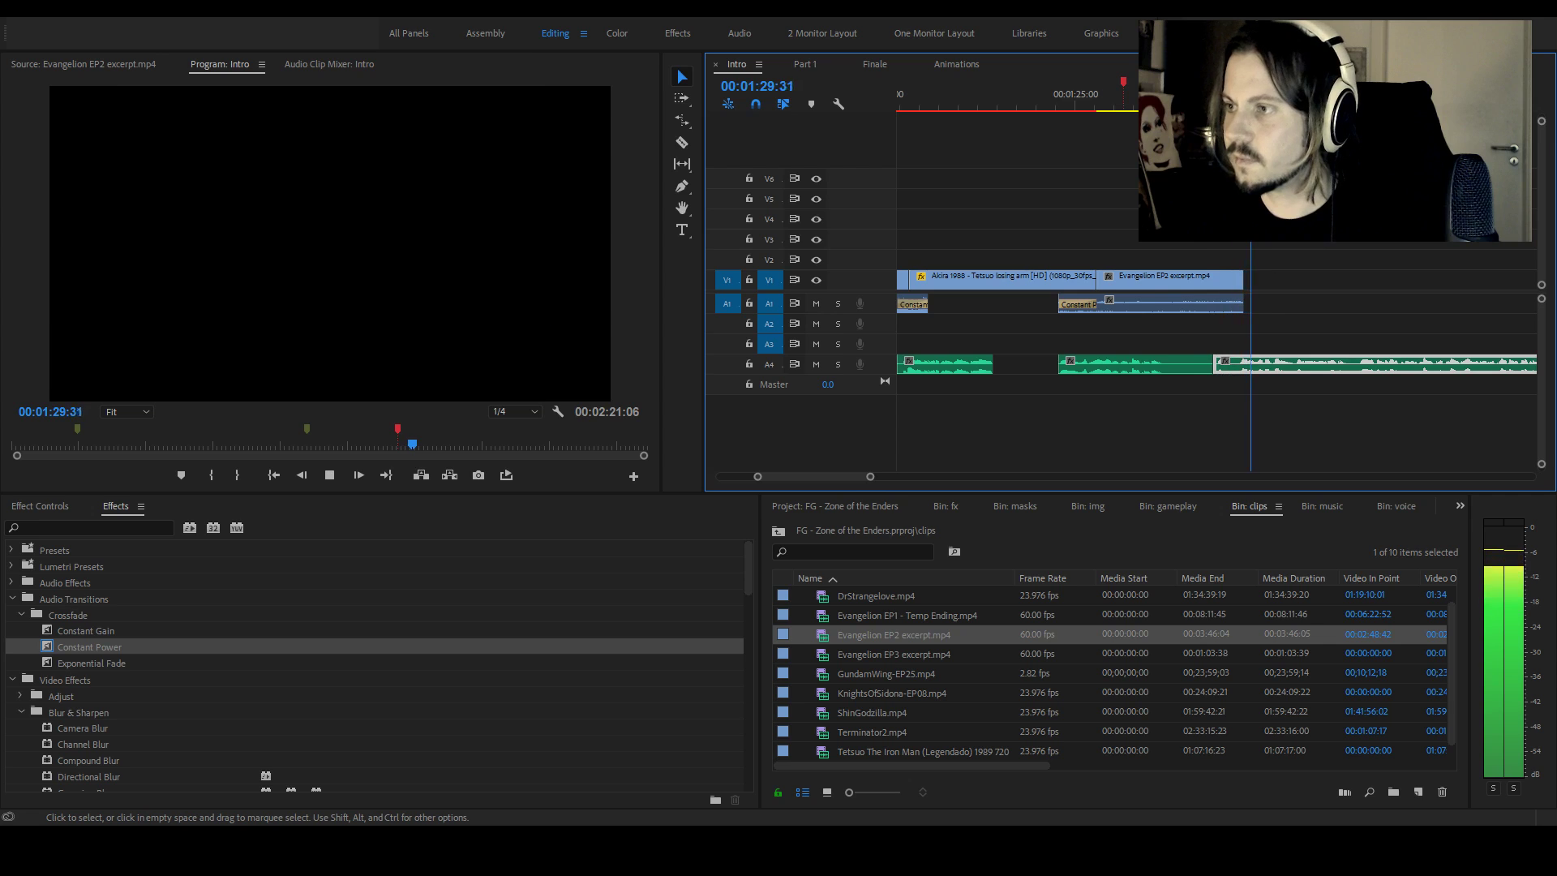
Split off the short narration phrase before about 00:01:29, move the remaining A4 narration to about 00:01:29:35 and play it back
key(space)
key(shift+d)
click(1259, 387)
drag(1263, 368, 1278, 371)
key(j)
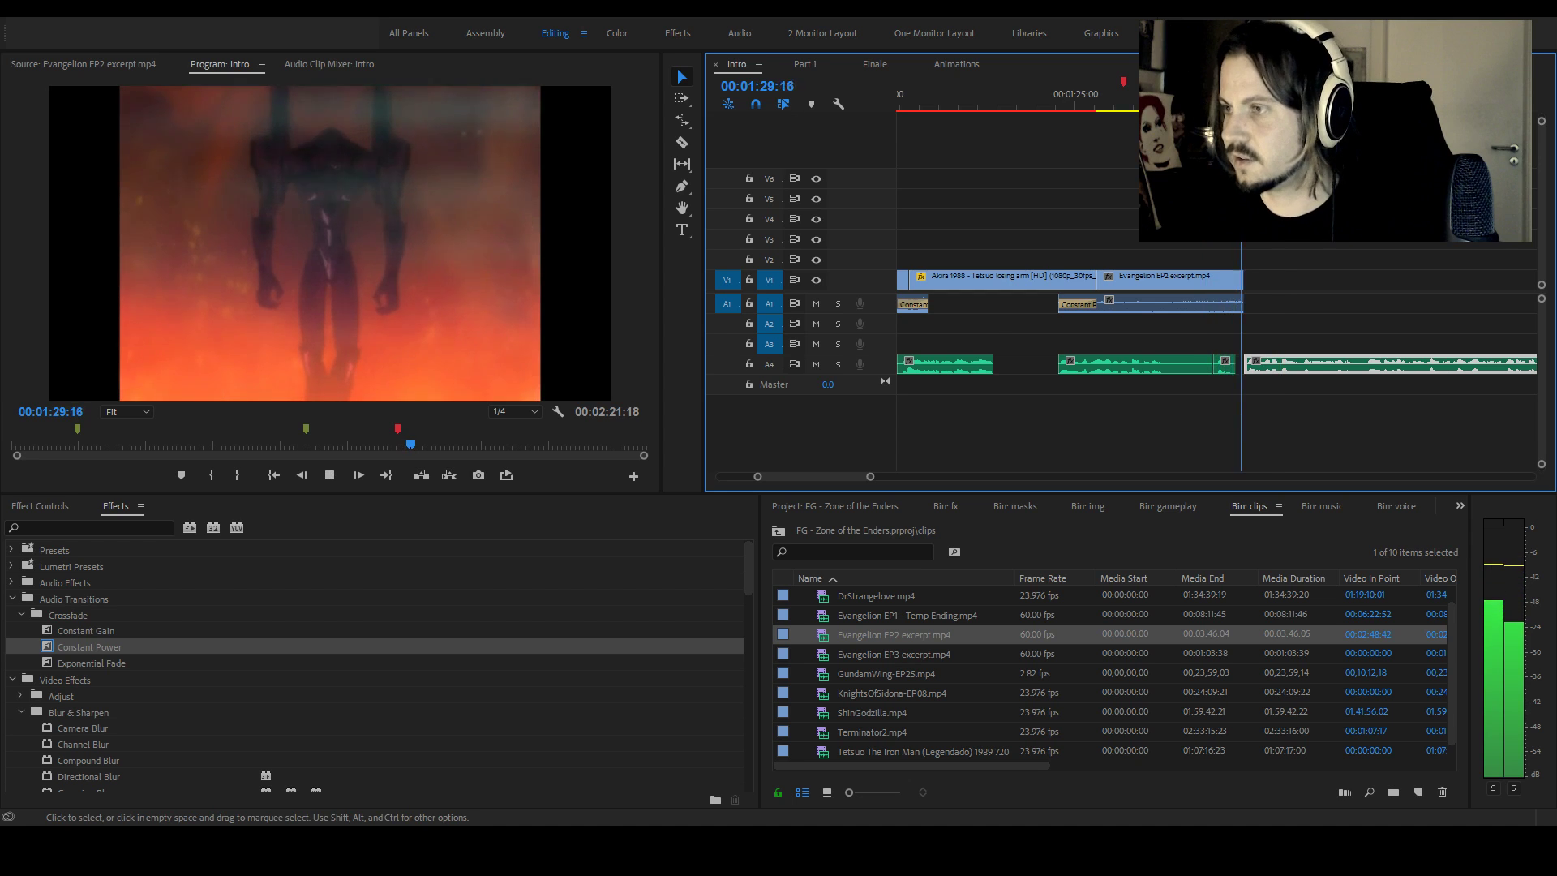
key(space)
drag(1265, 343, 1275, 342)
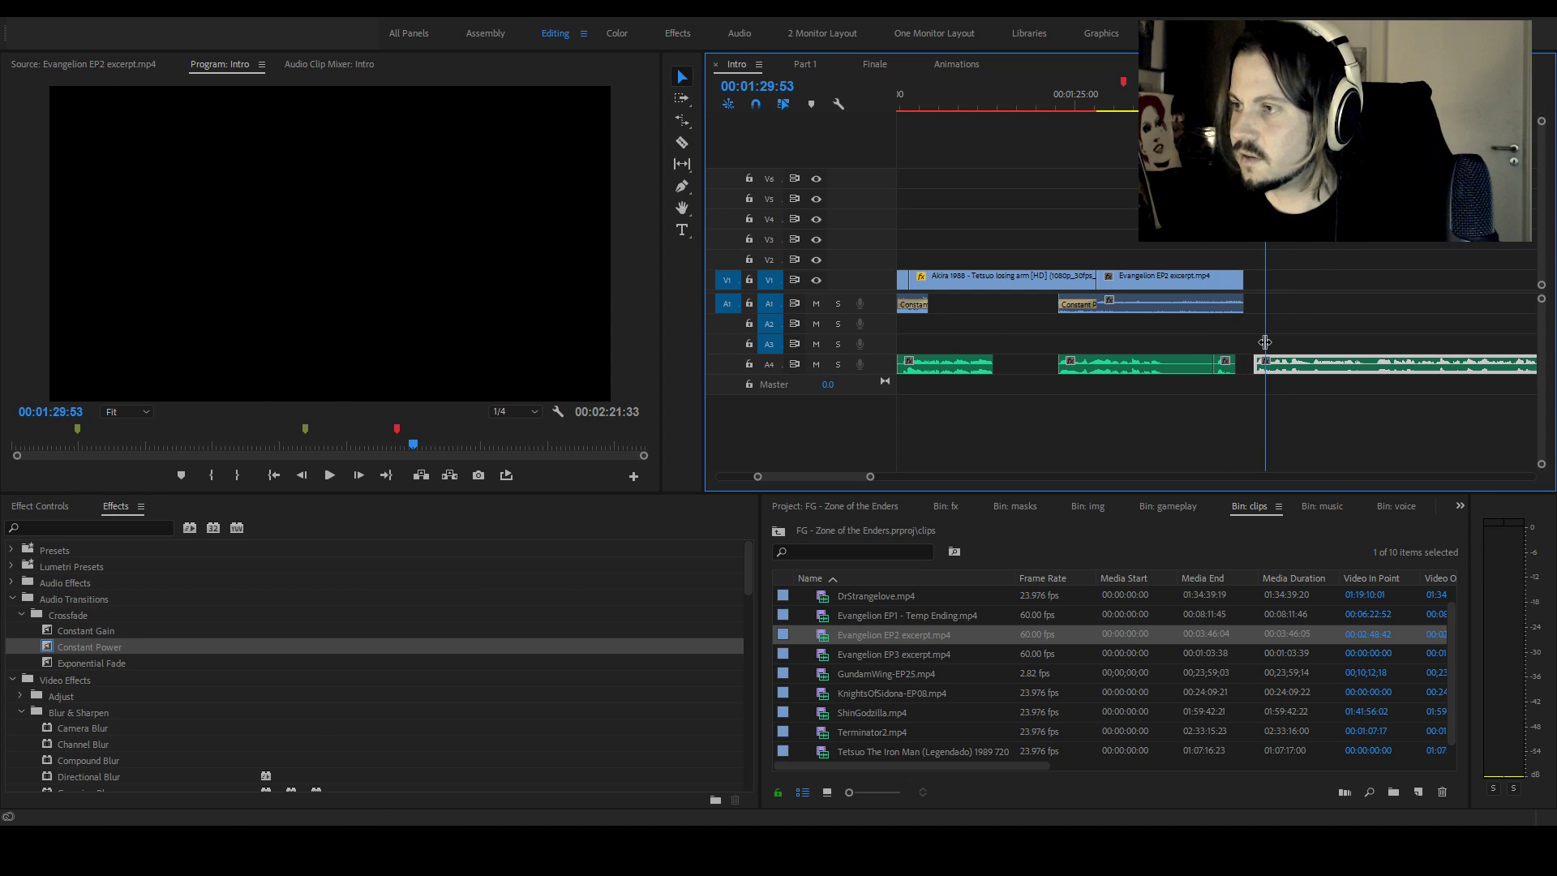
click(1174, 96)
key(space)
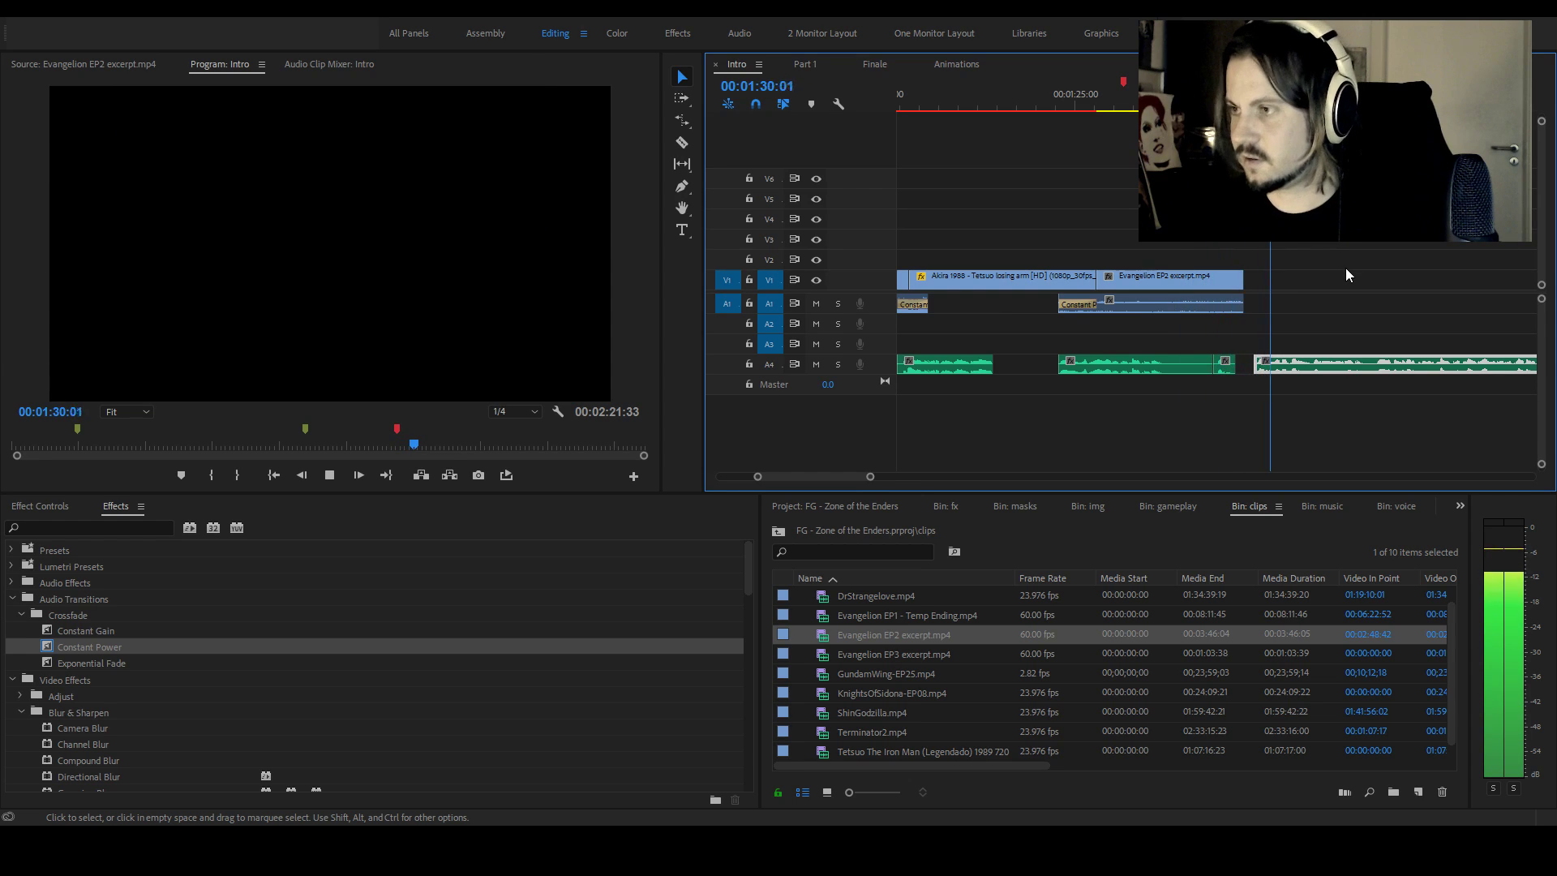
key(space)
Move the short phrase and remaining A4 narration slightly earlier, so the remainder starts at the Evangelion clip's end, and check the timing
drag(868, 477, 898, 477)
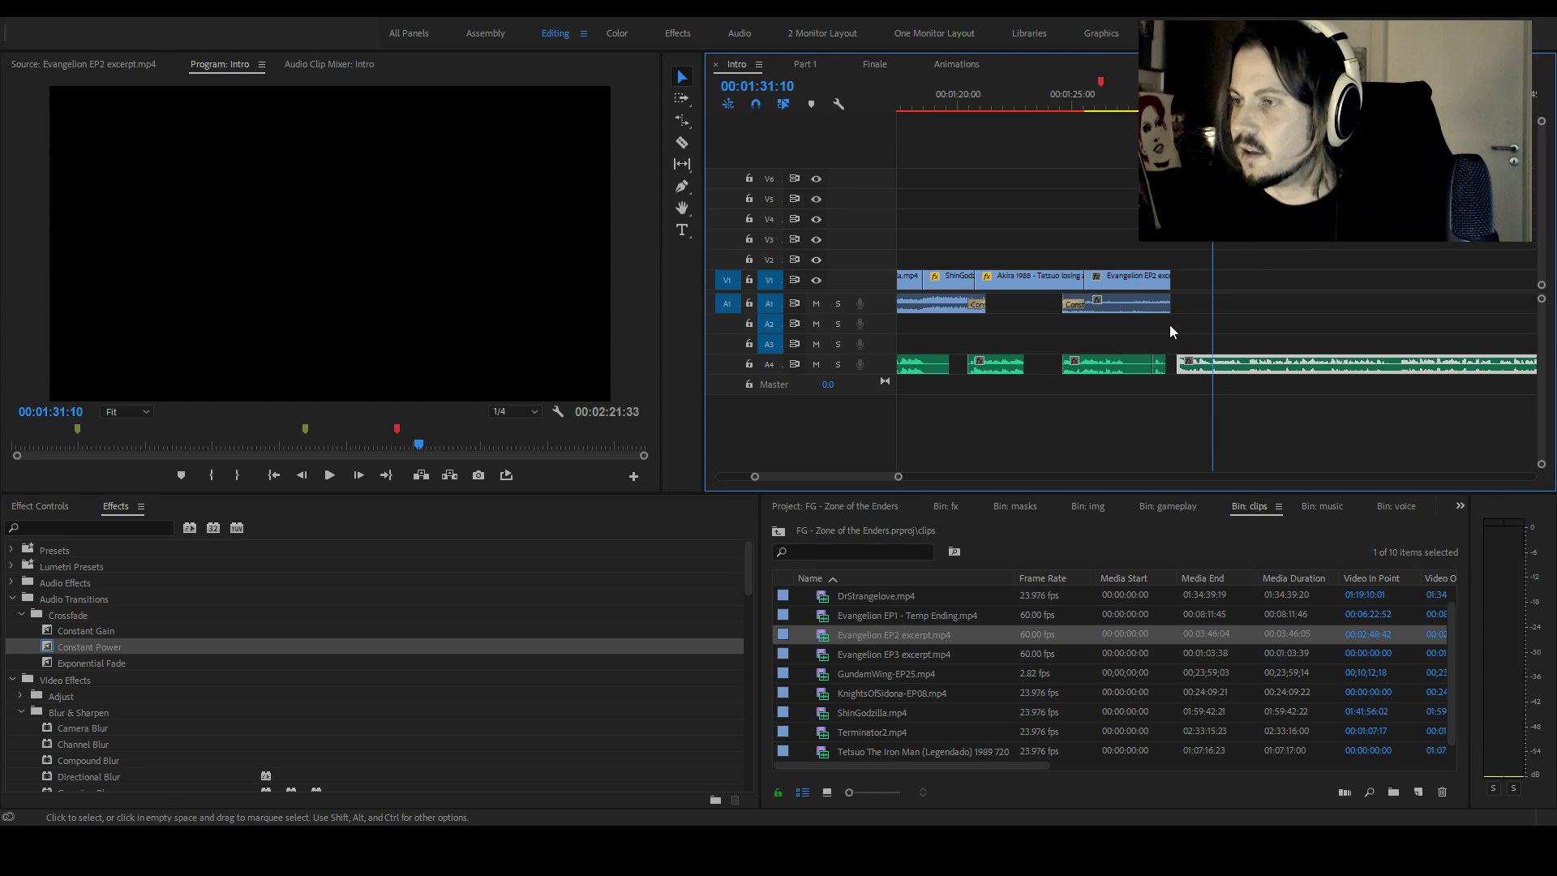
click(1144, 101)
key(space)
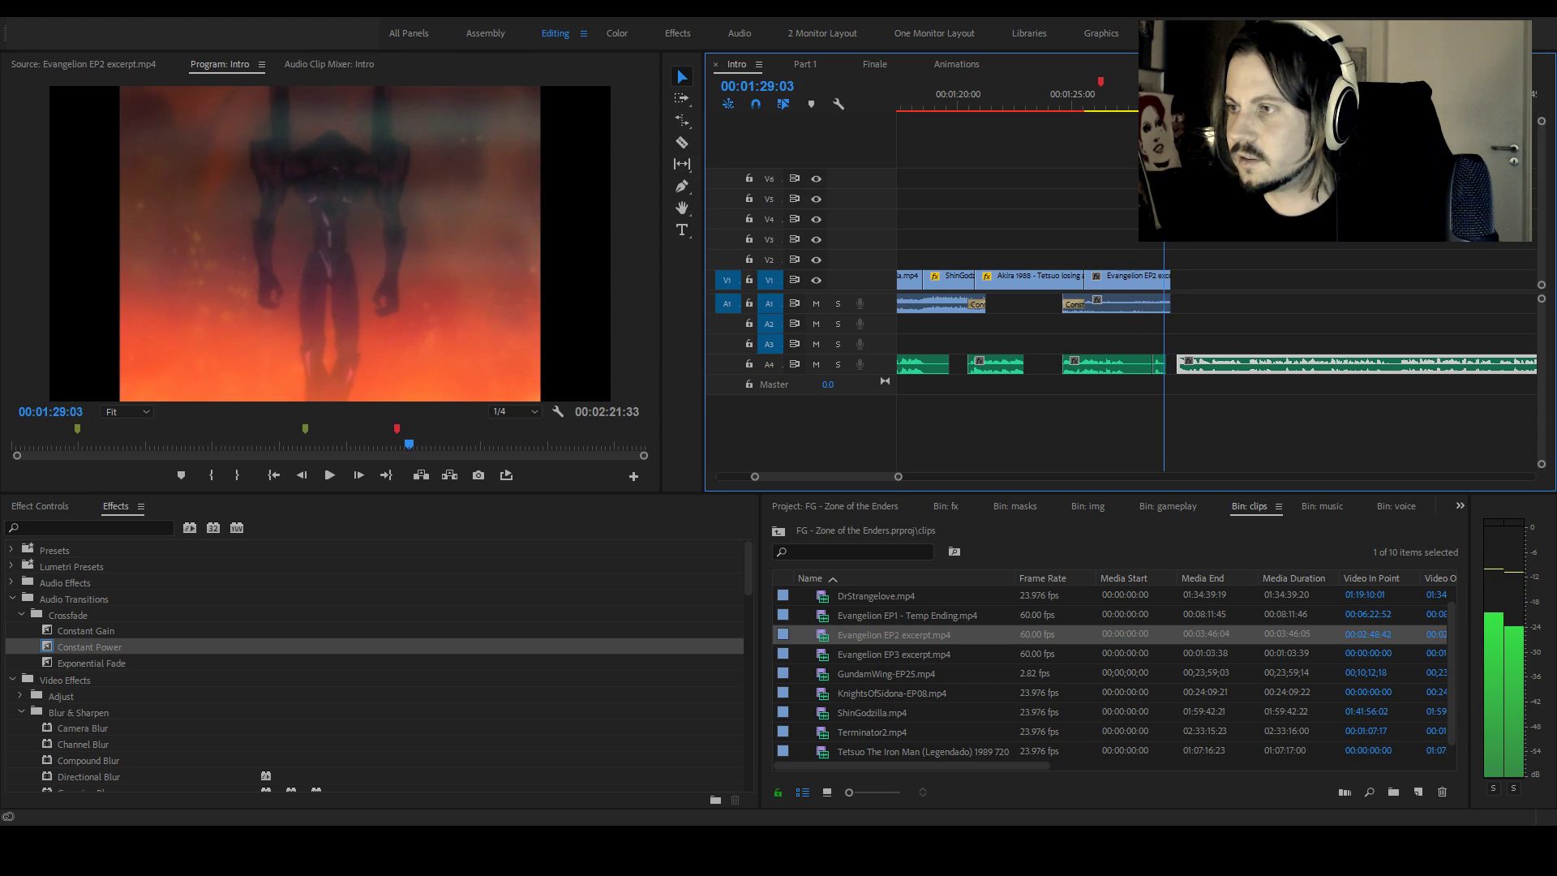
click(1145, 101)
drag(1210, 328, 1156, 369)
key(space)
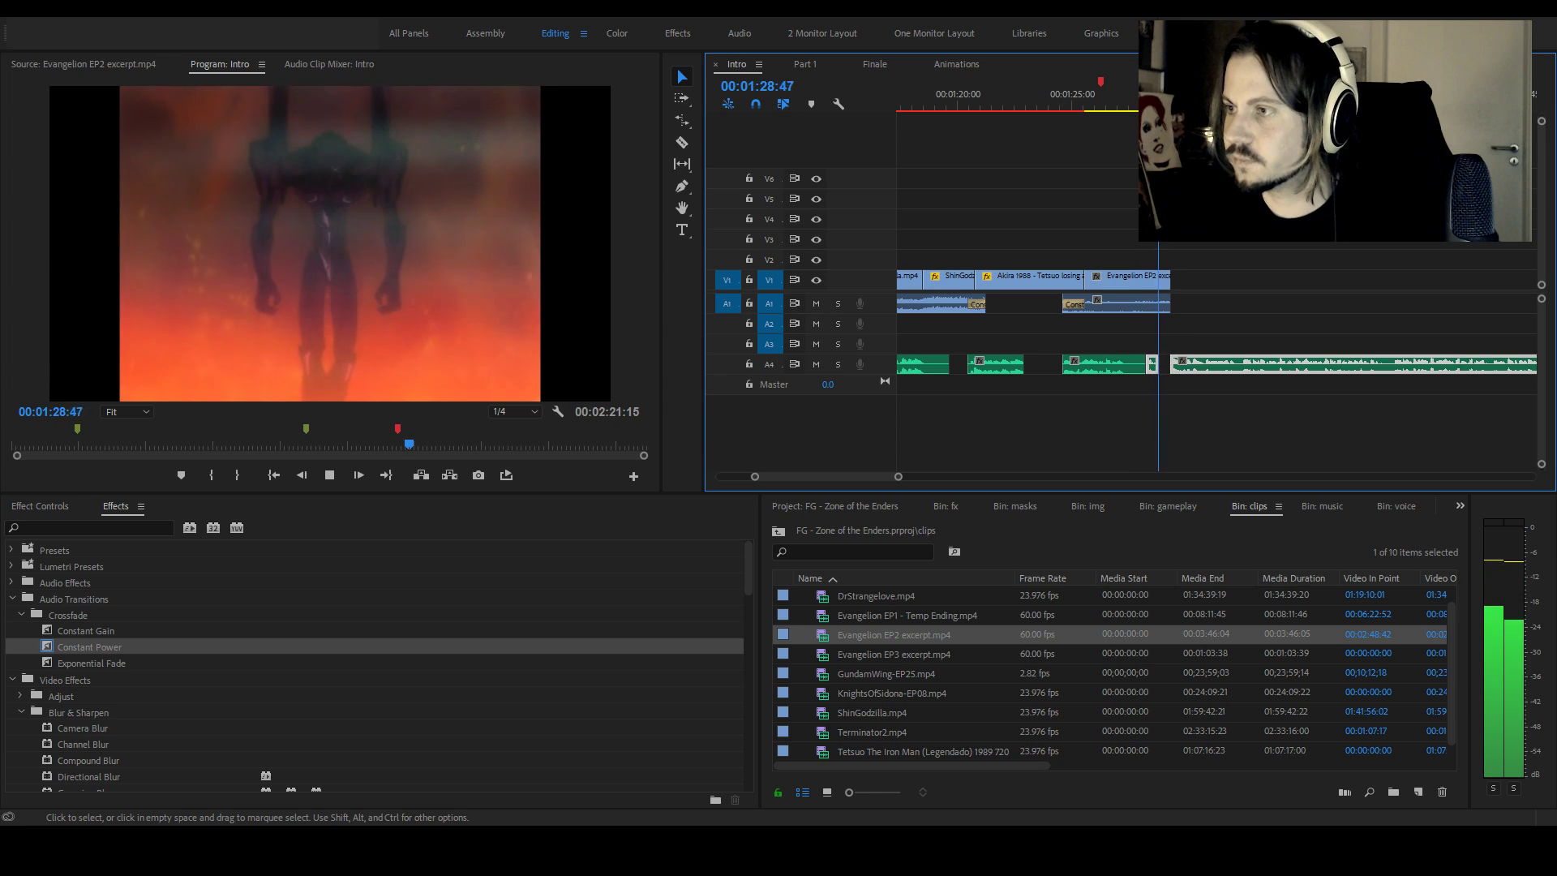
key(space)
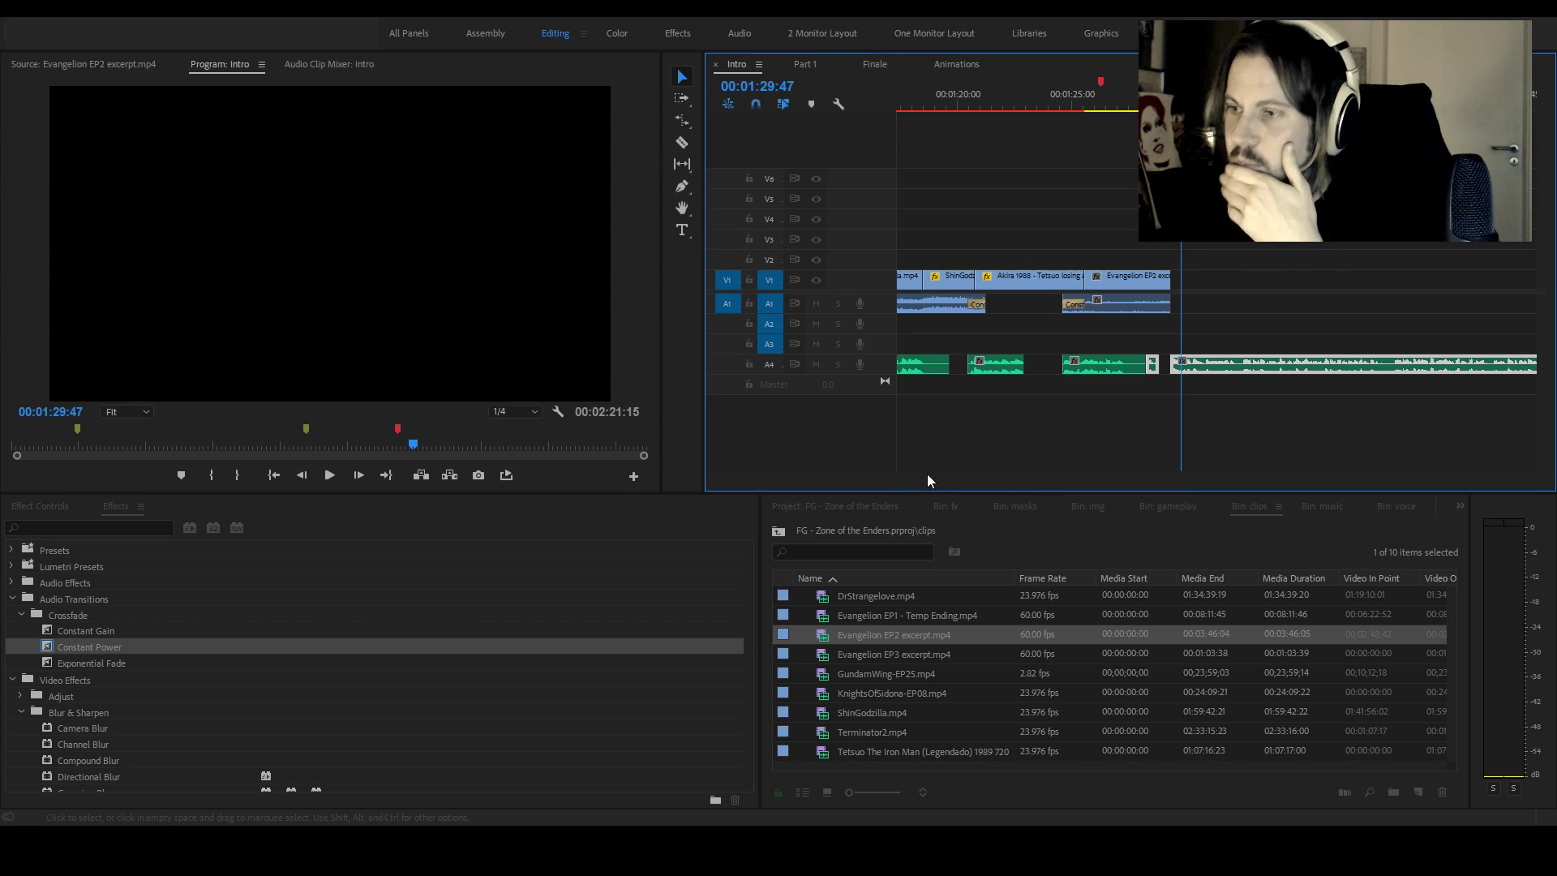
Listen to the narration following the Evangelion clip up to about 00:01:38:56 and return the playhead to 00:01:29:45
drag(902, 476, 951, 476)
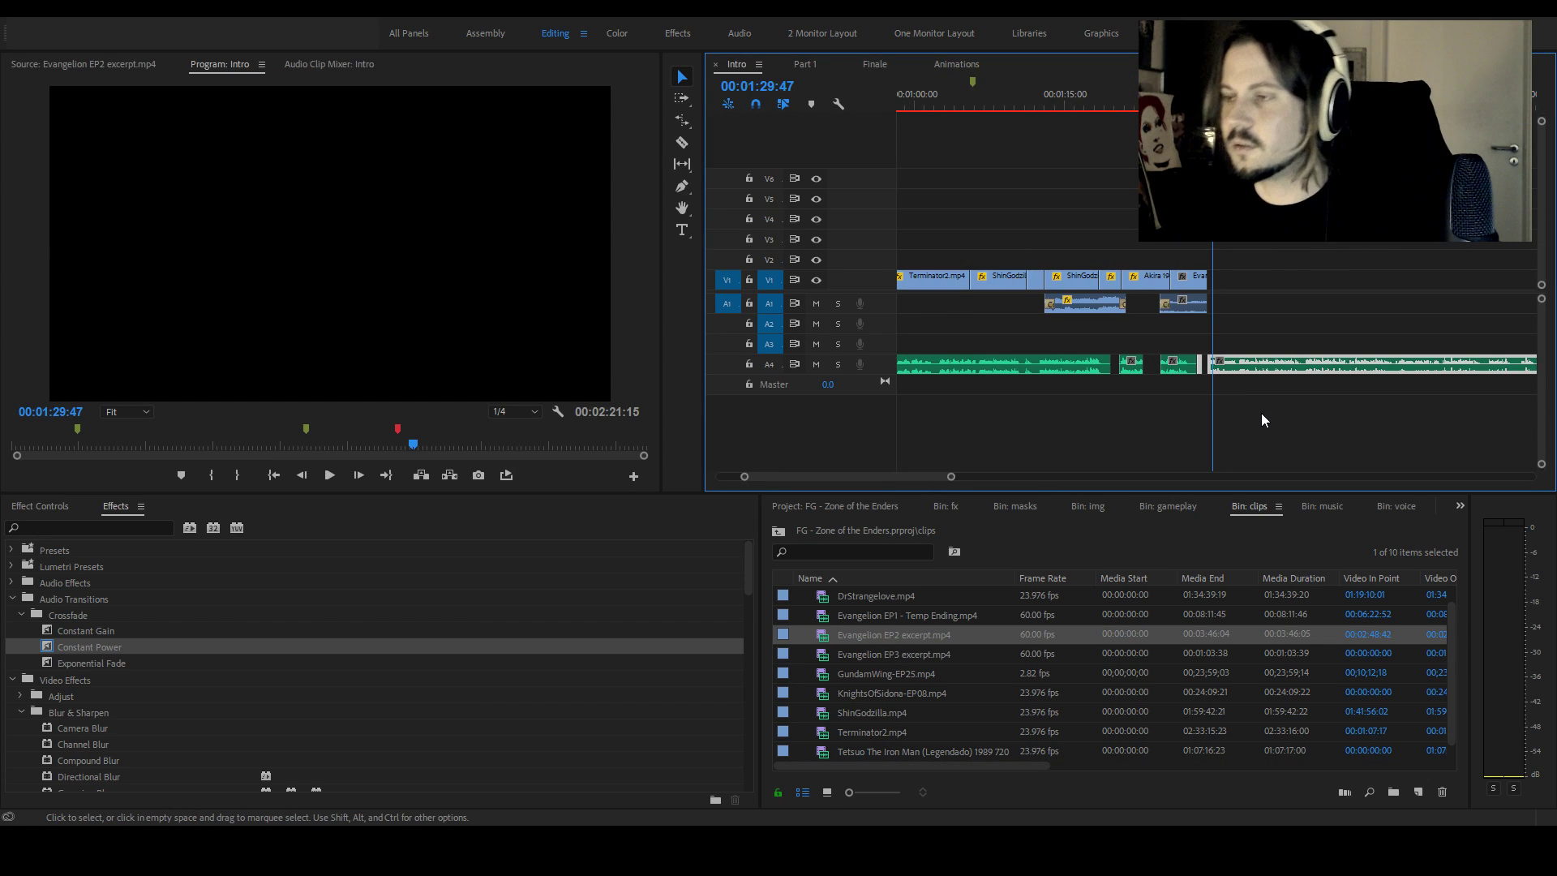
key(space)
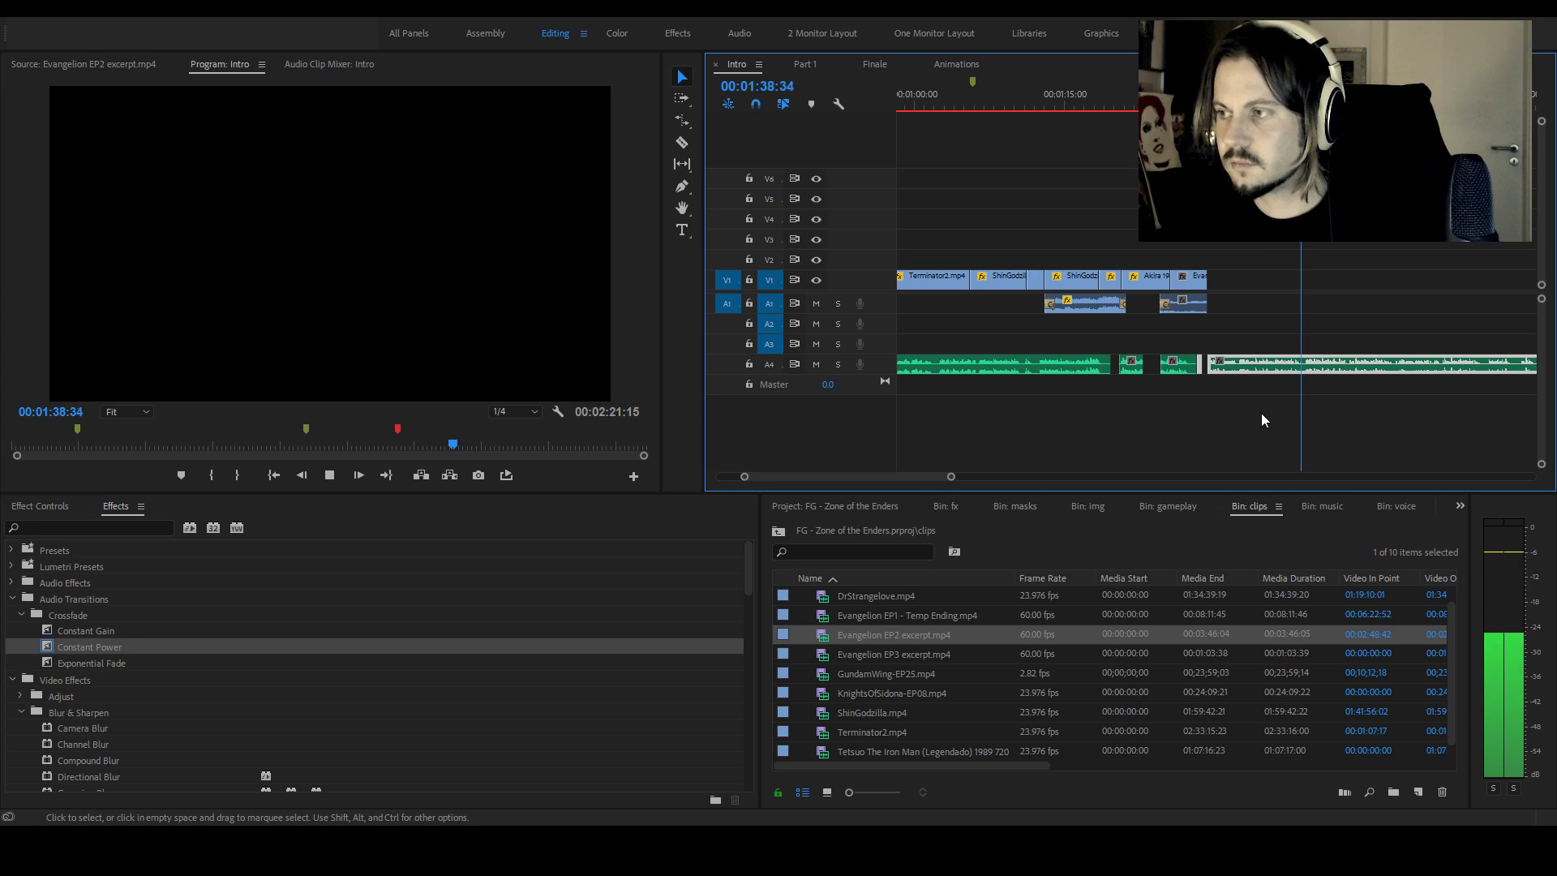
key(space)
click(1232, 101)
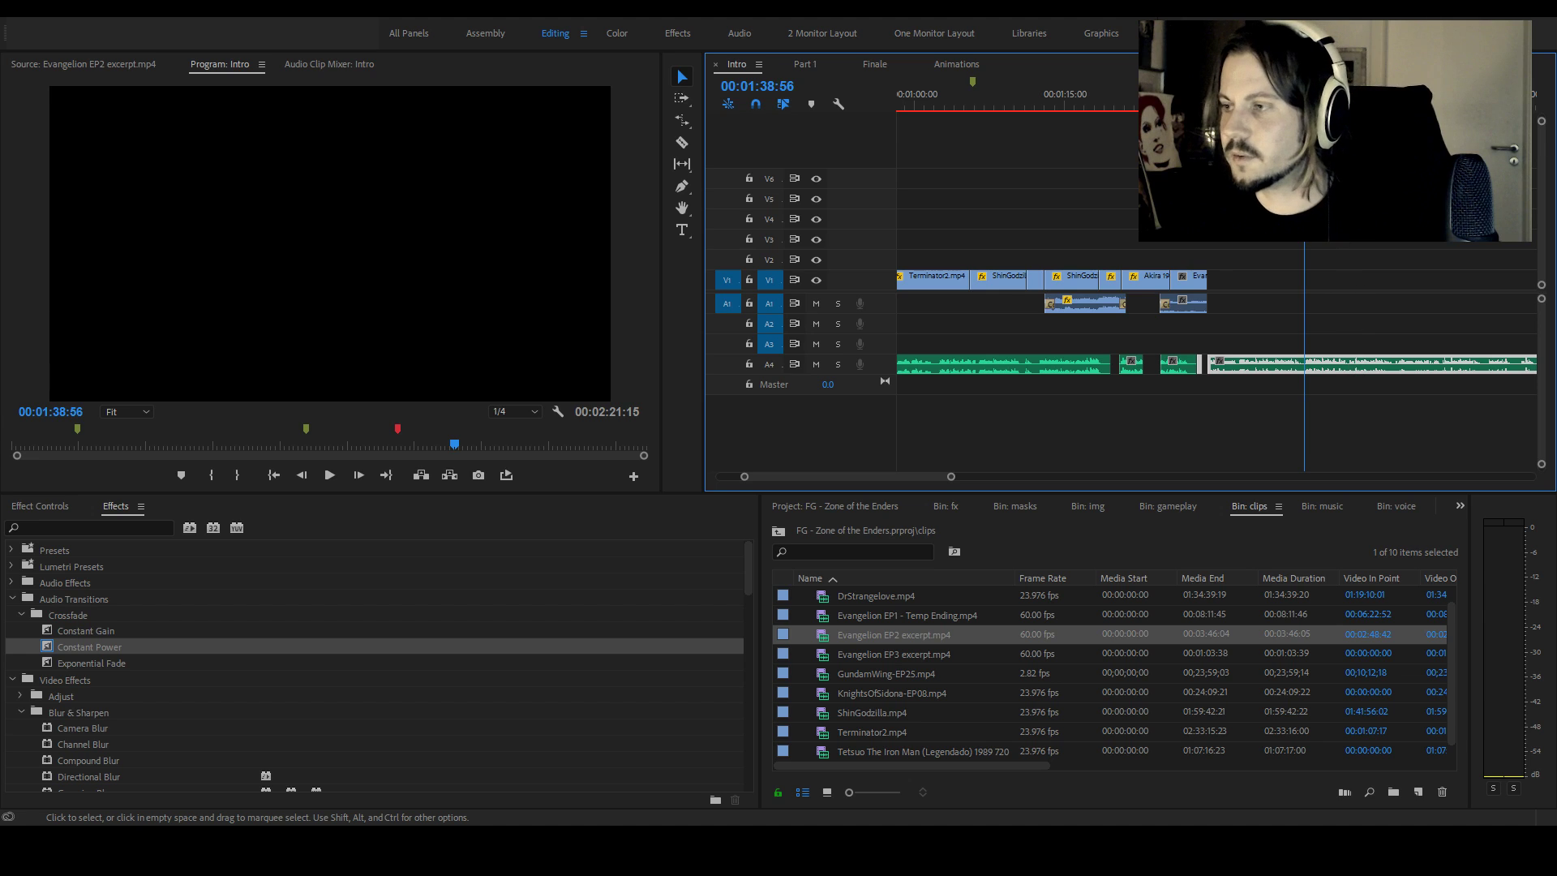
click(1213, 101)
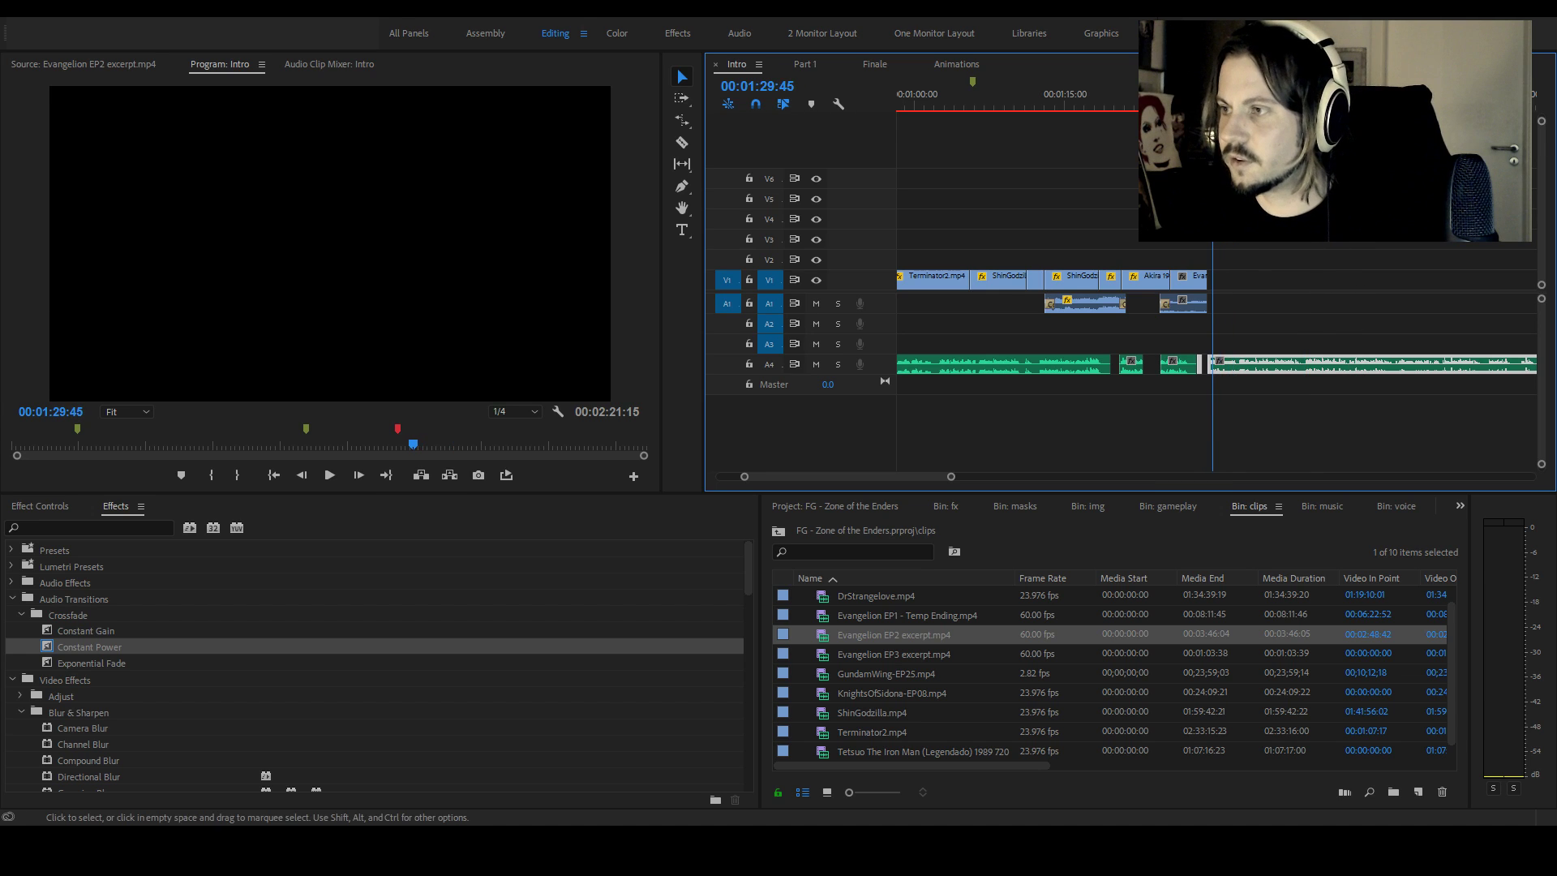
Open Evangelion EP3 excerpt.mp4, enlarge the preview area and review the footage for a shot to use
click(909, 653)
double_click(908, 654)
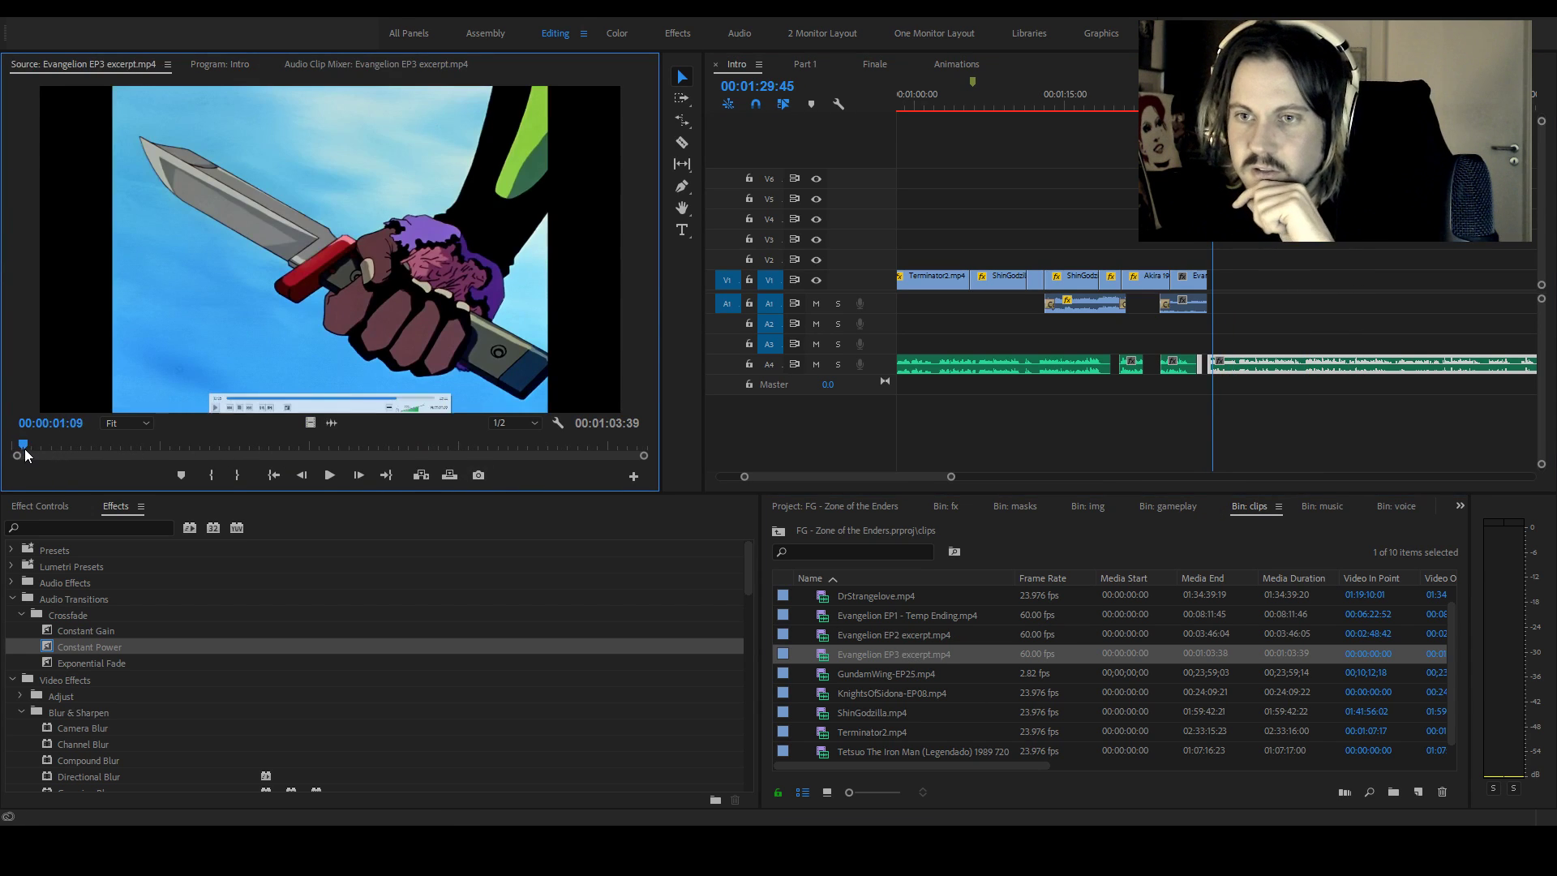
drag(20, 454, 85, 449)
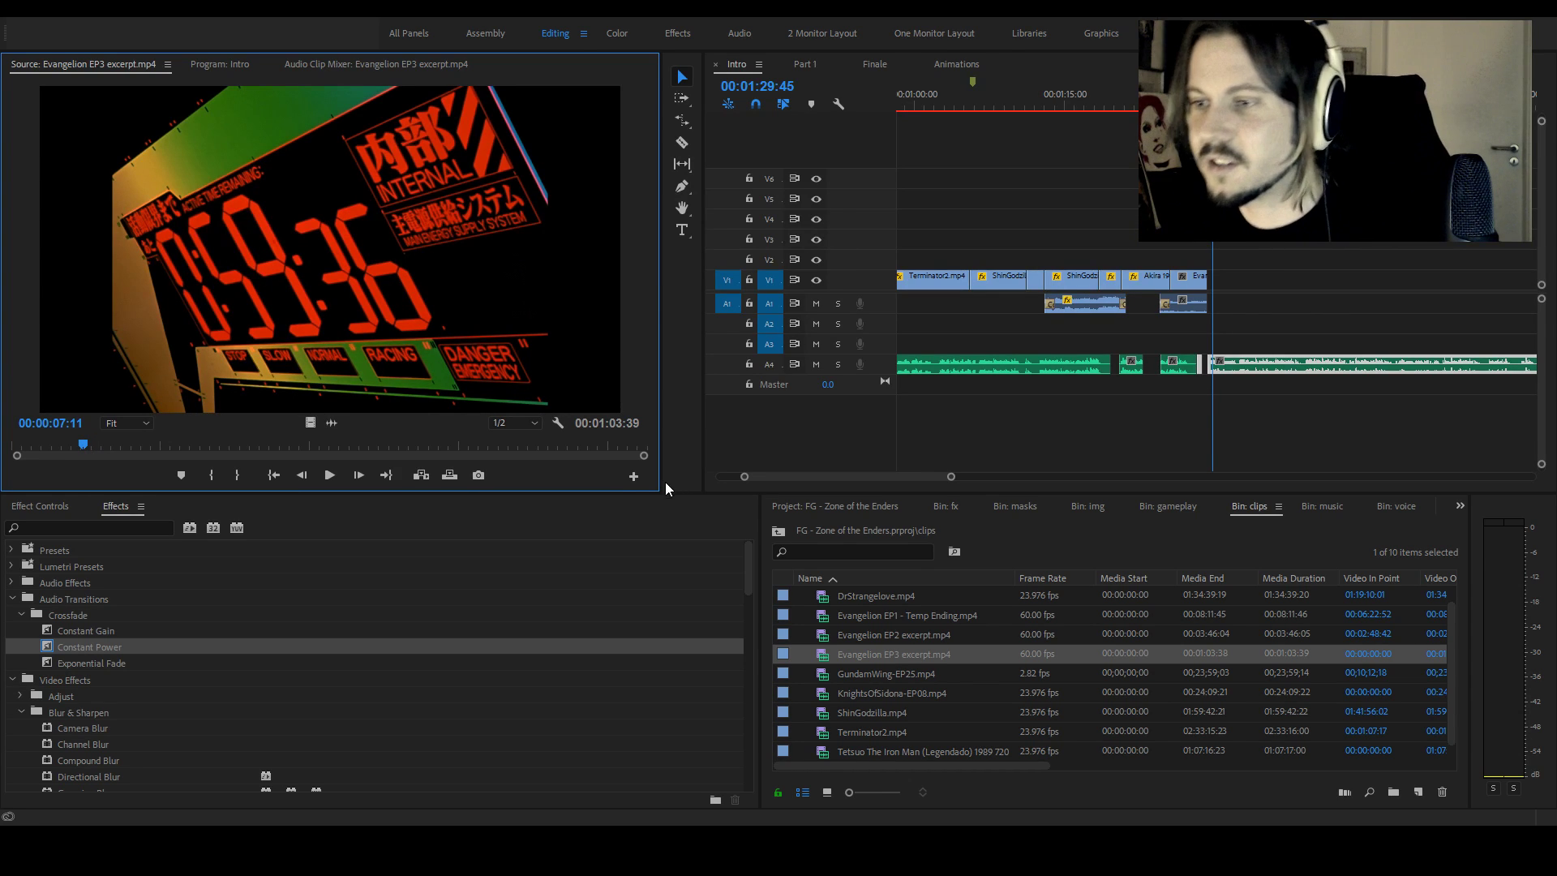
drag(660, 491, 937, 560)
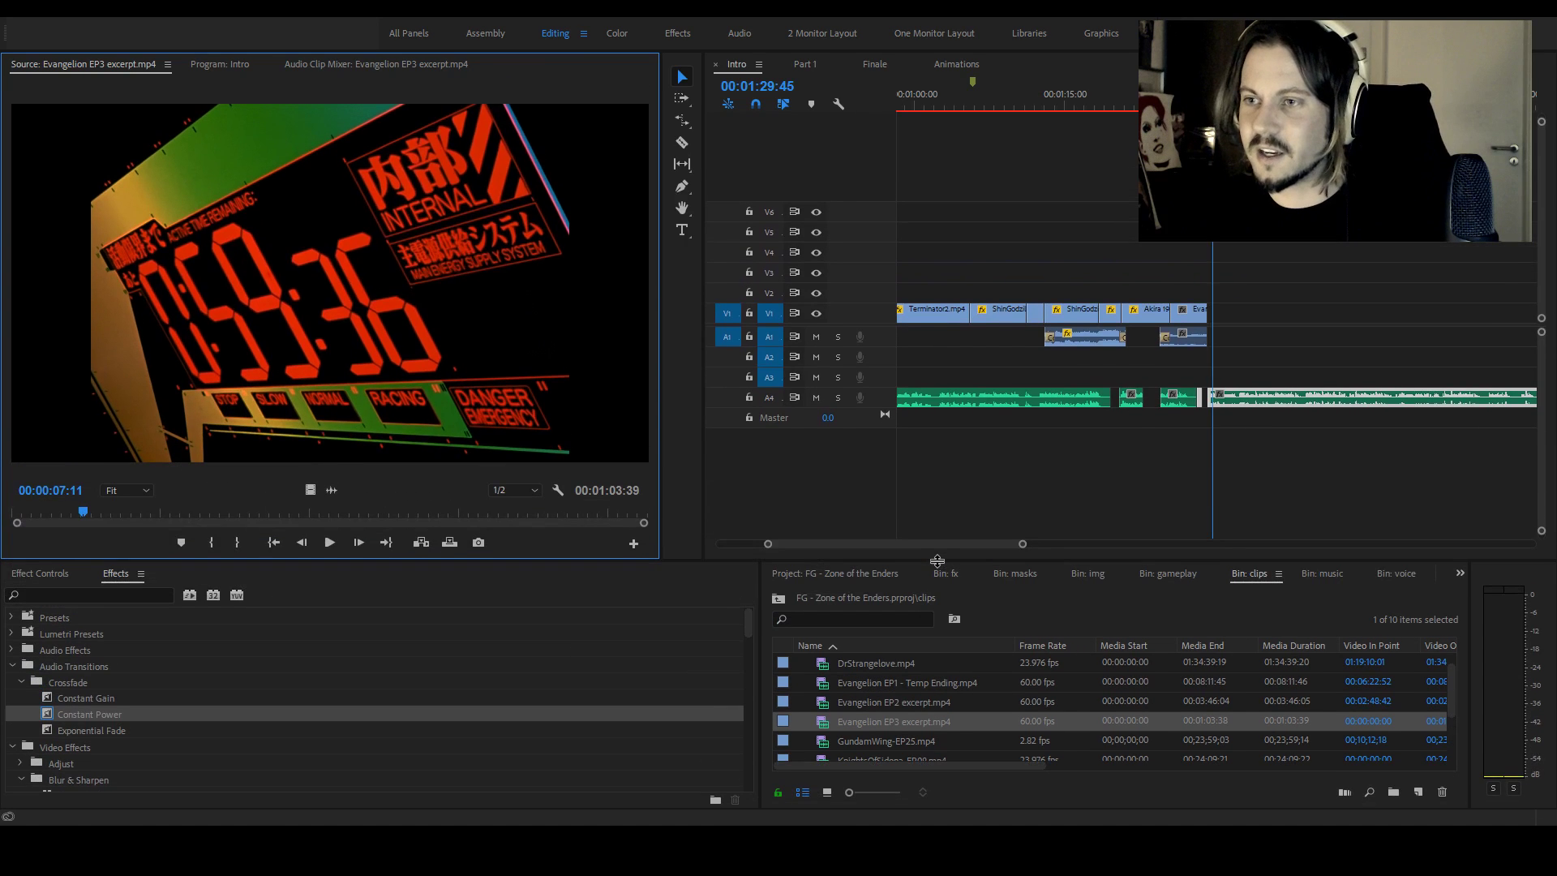
drag(660, 435, 956, 452)
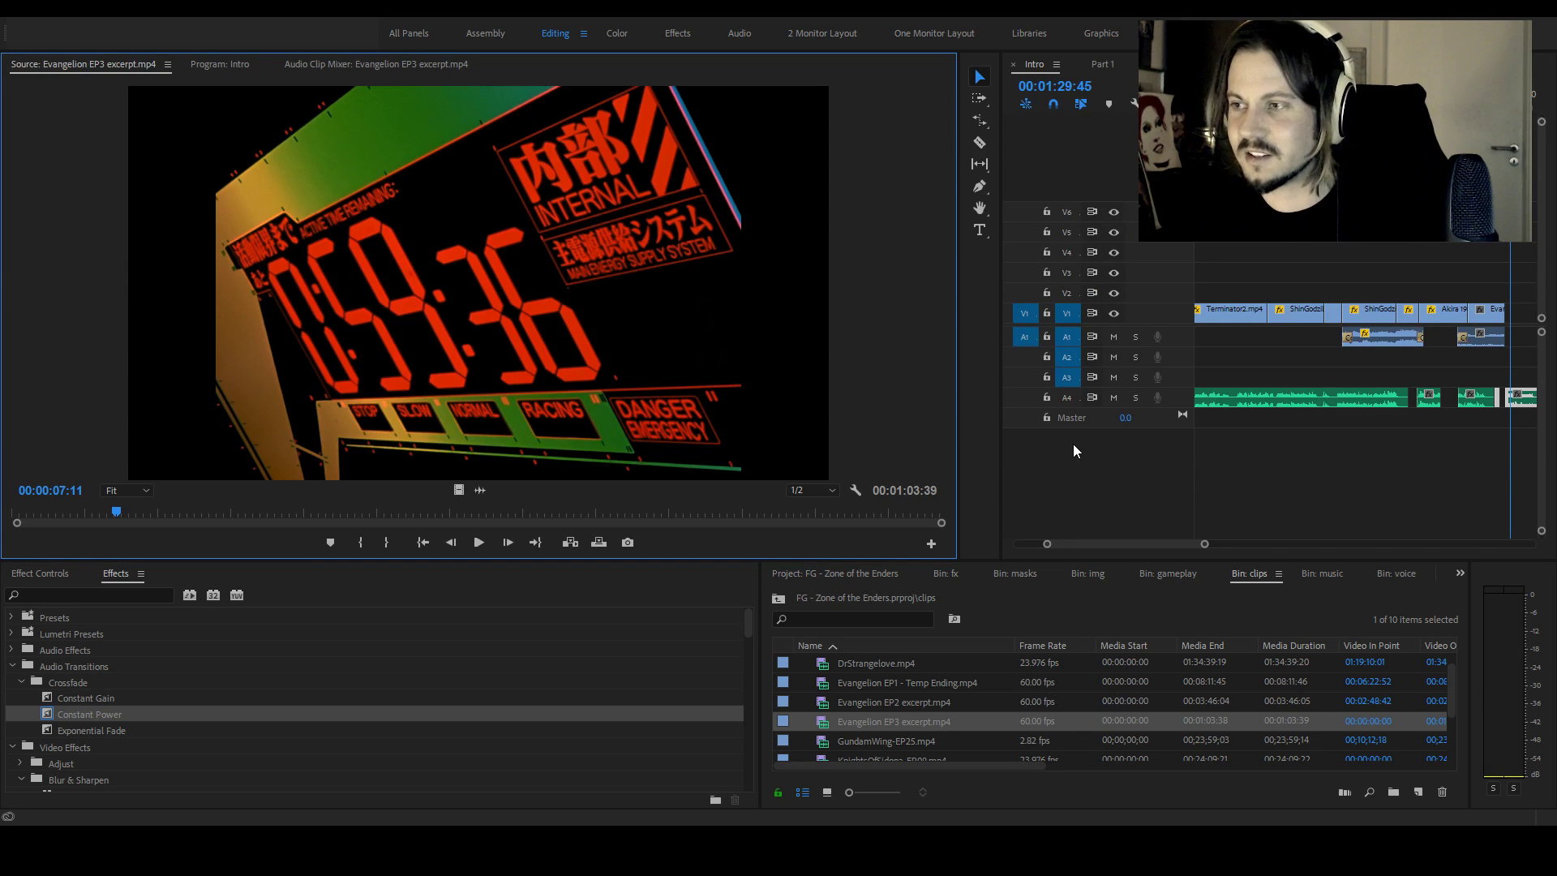
key(space)
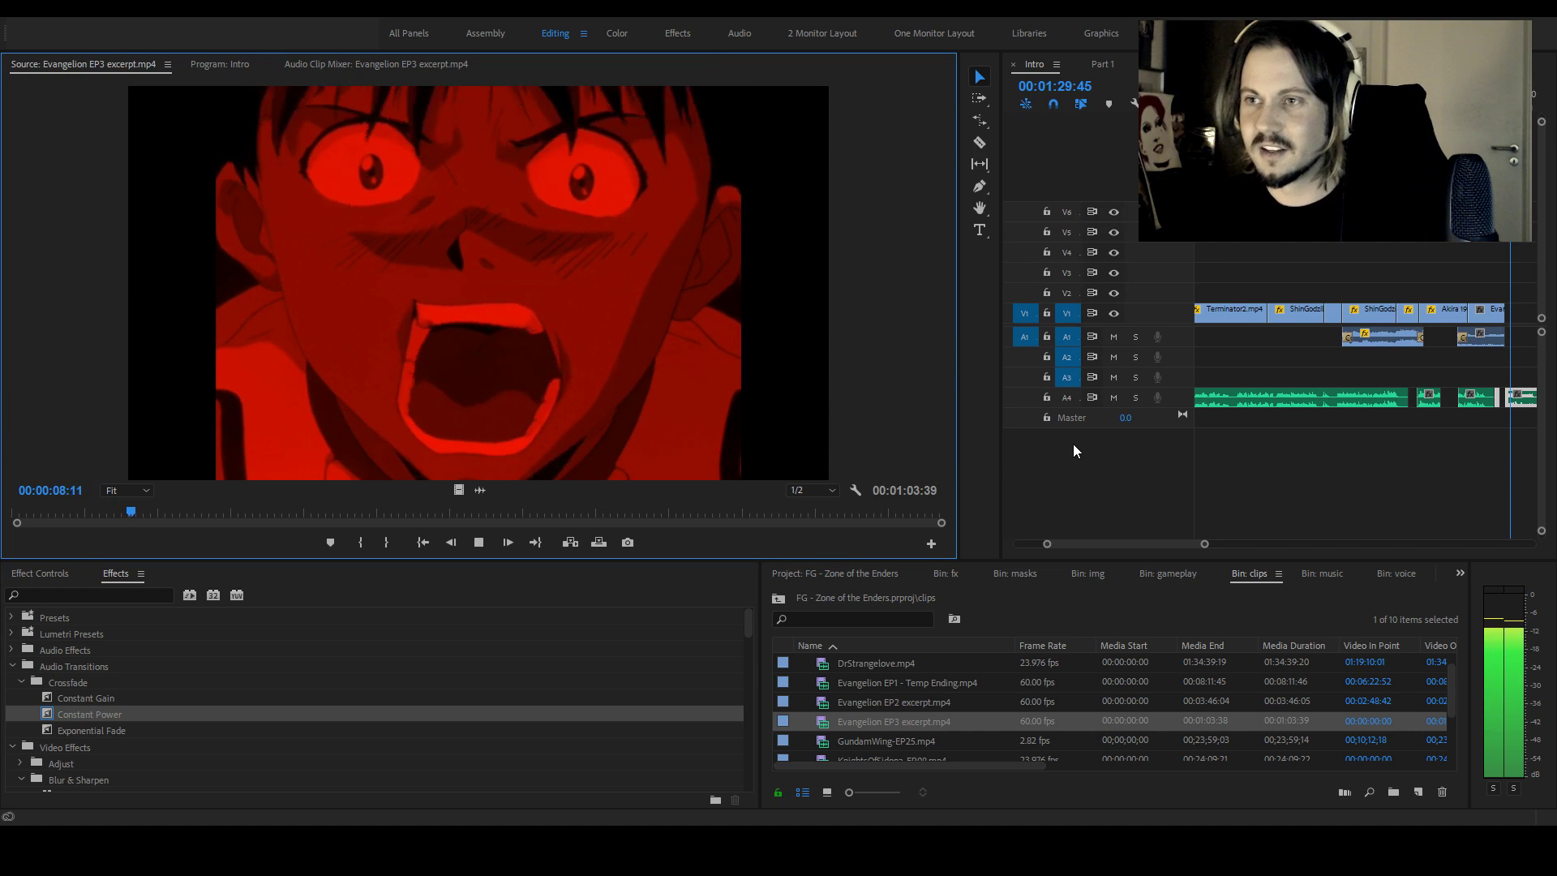
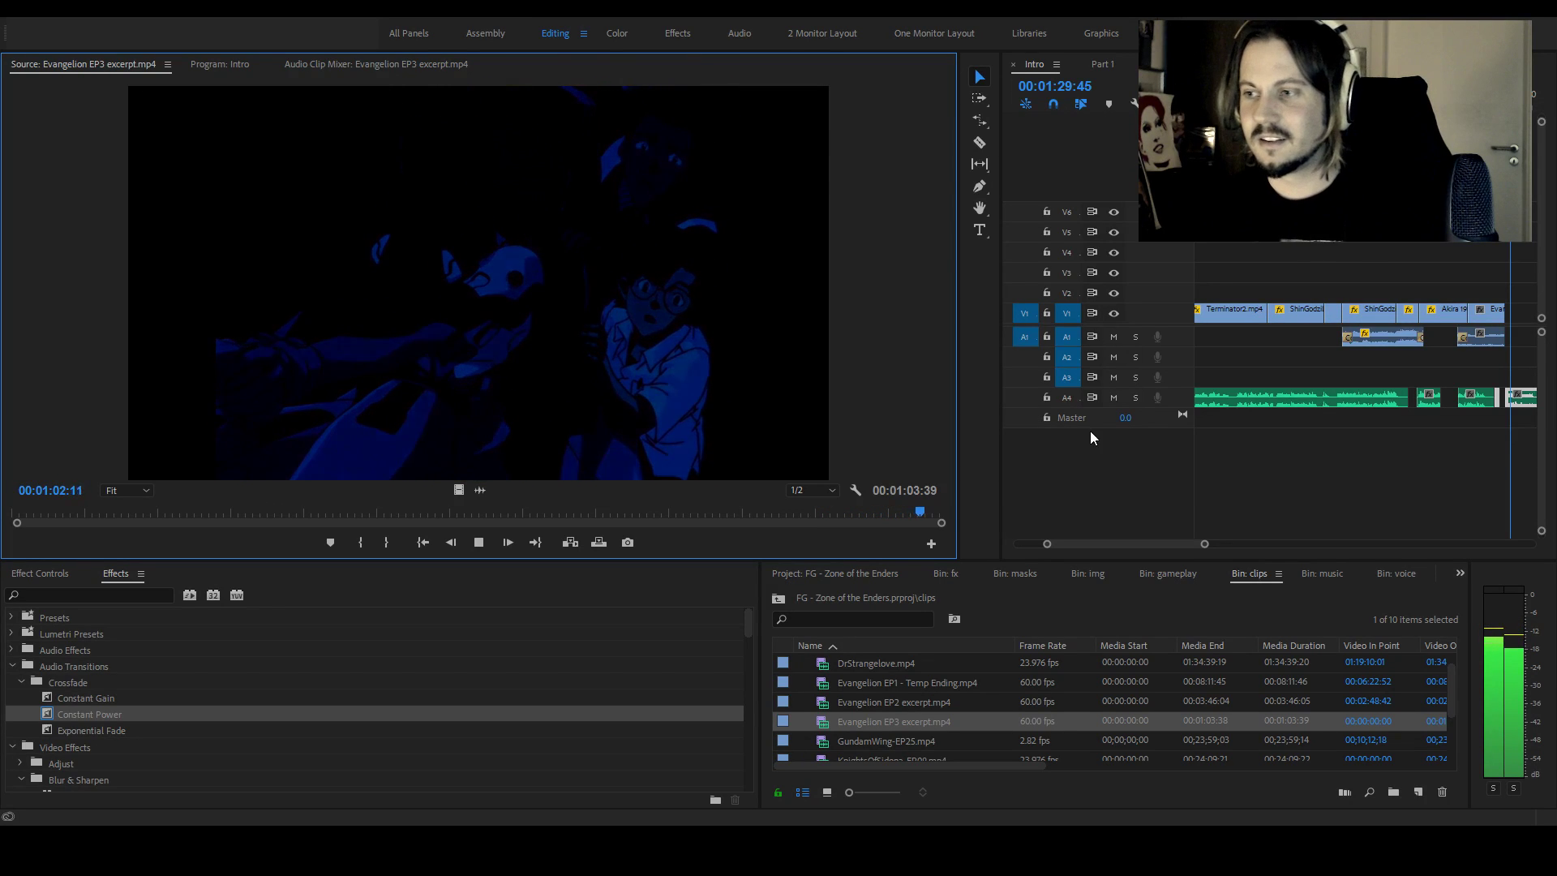
key(space)
drag(1204, 544, 1236, 544)
drag(271, 511, 189, 513)
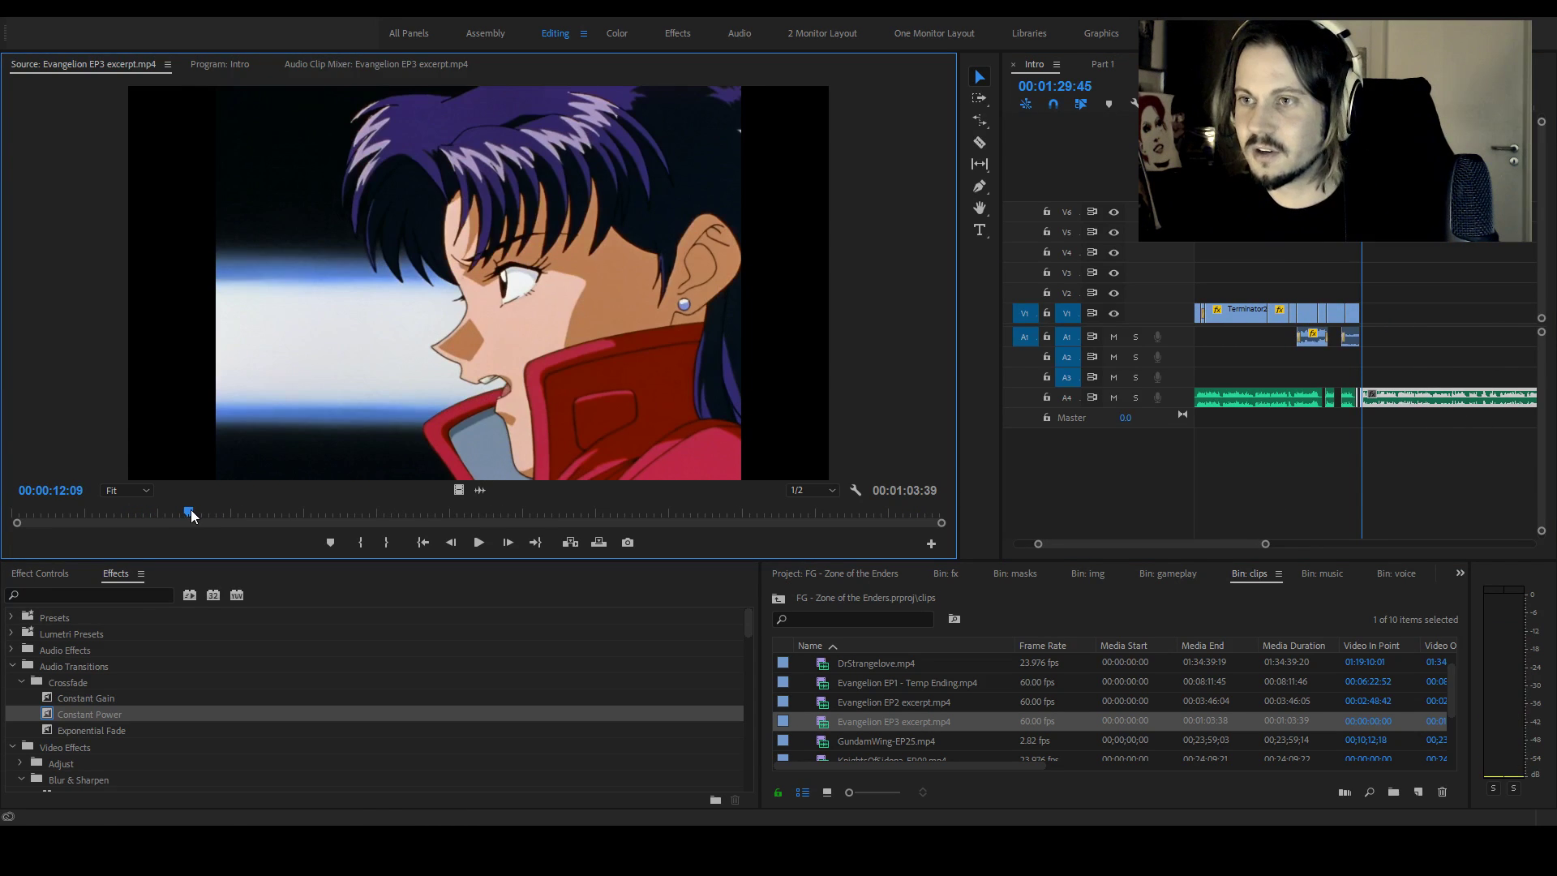
Play the Intro narration after the last clip and add a marker at 00:01:37:03
drag(1265, 544, 1198, 543)
key(space)
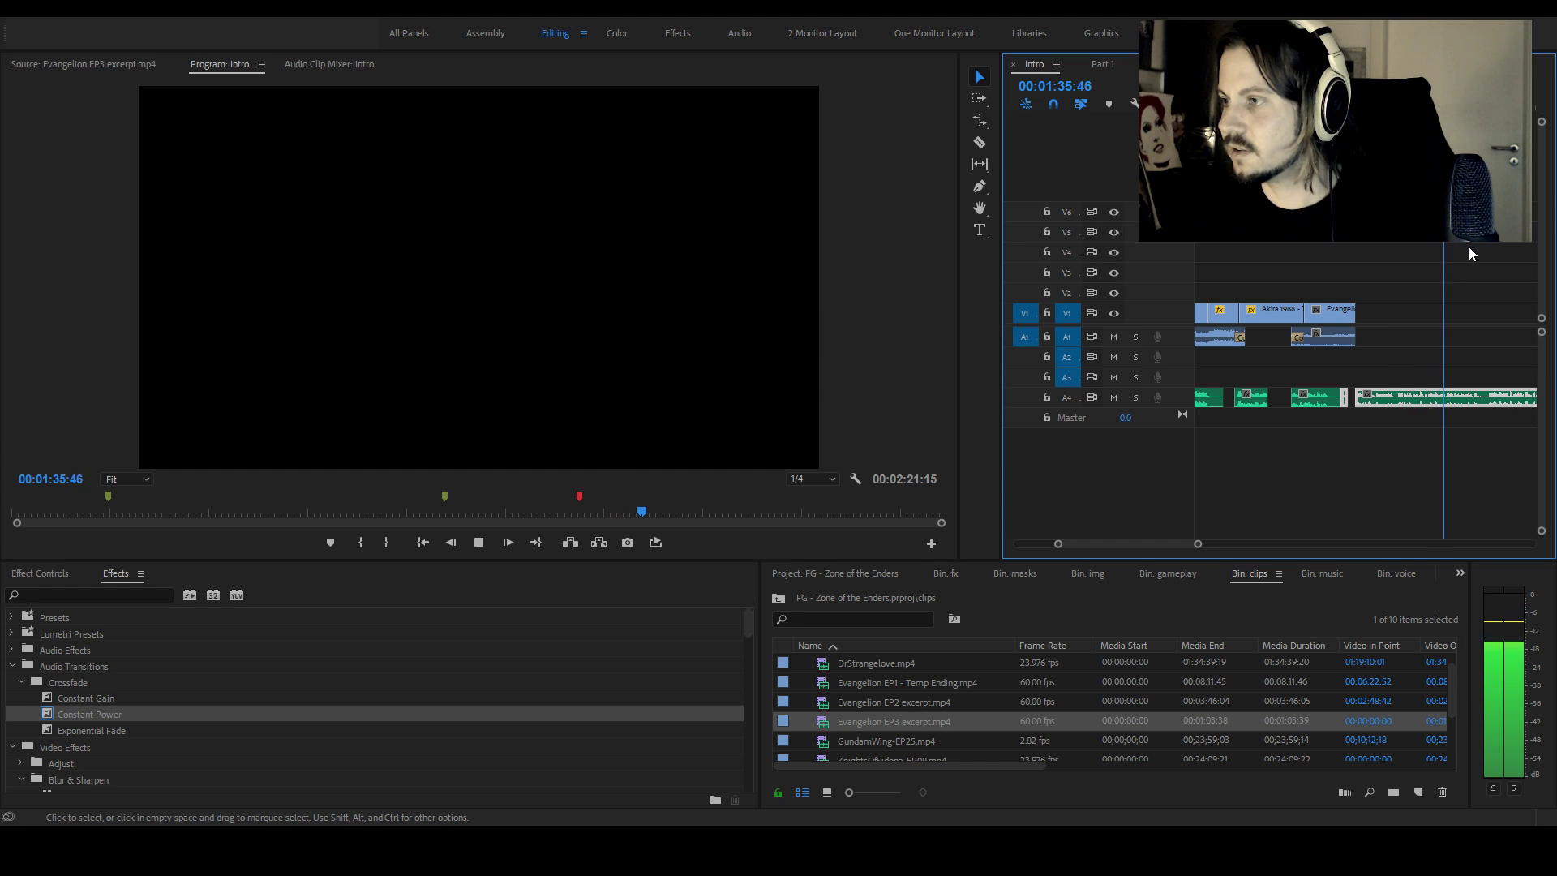
key(space)
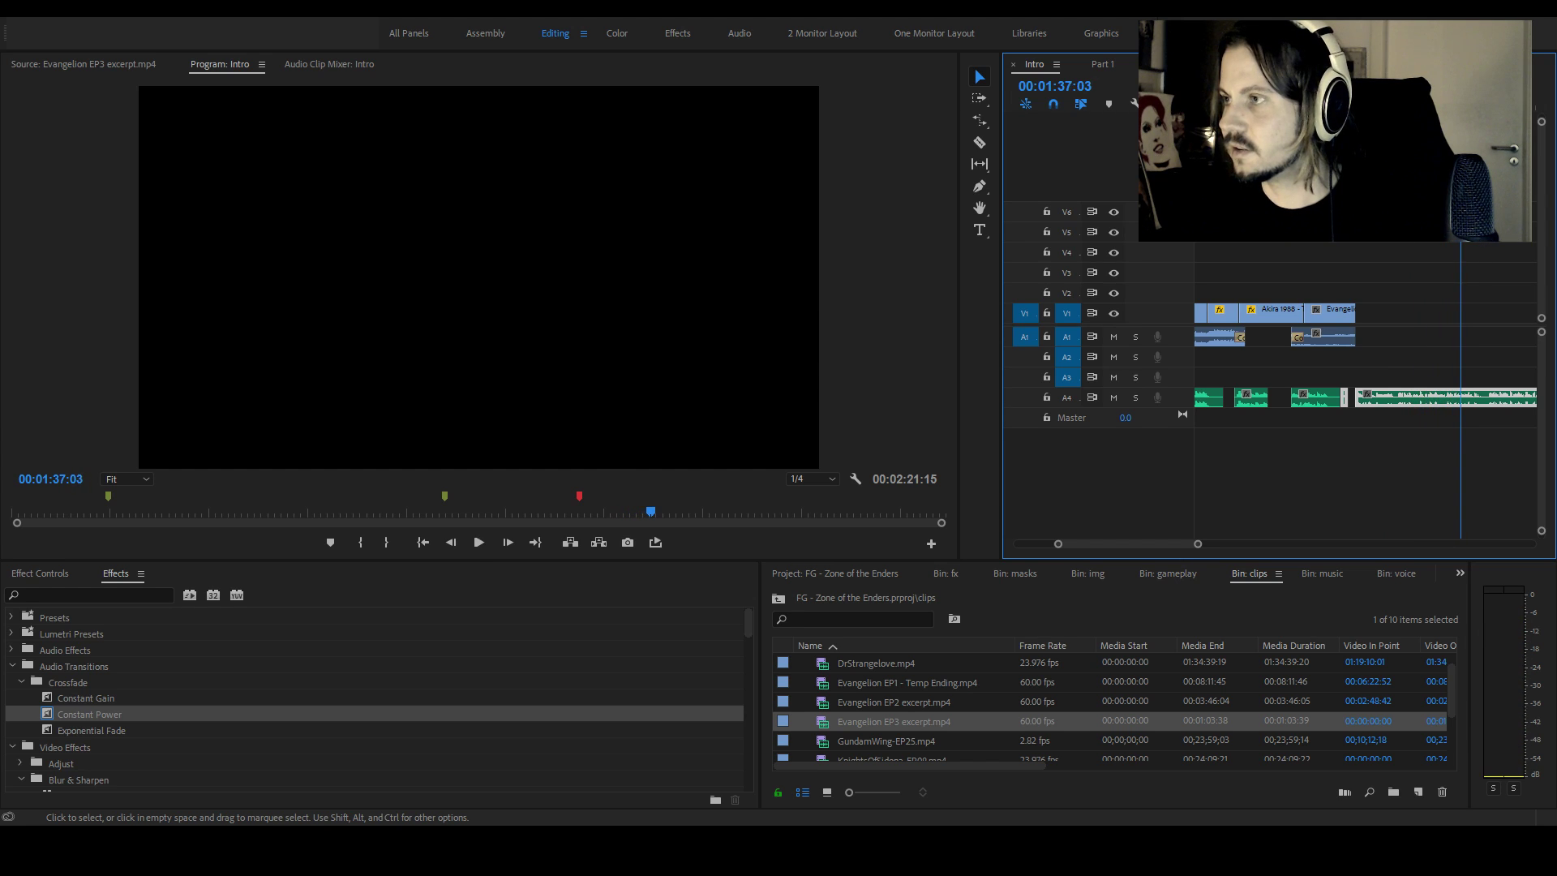
key(m)
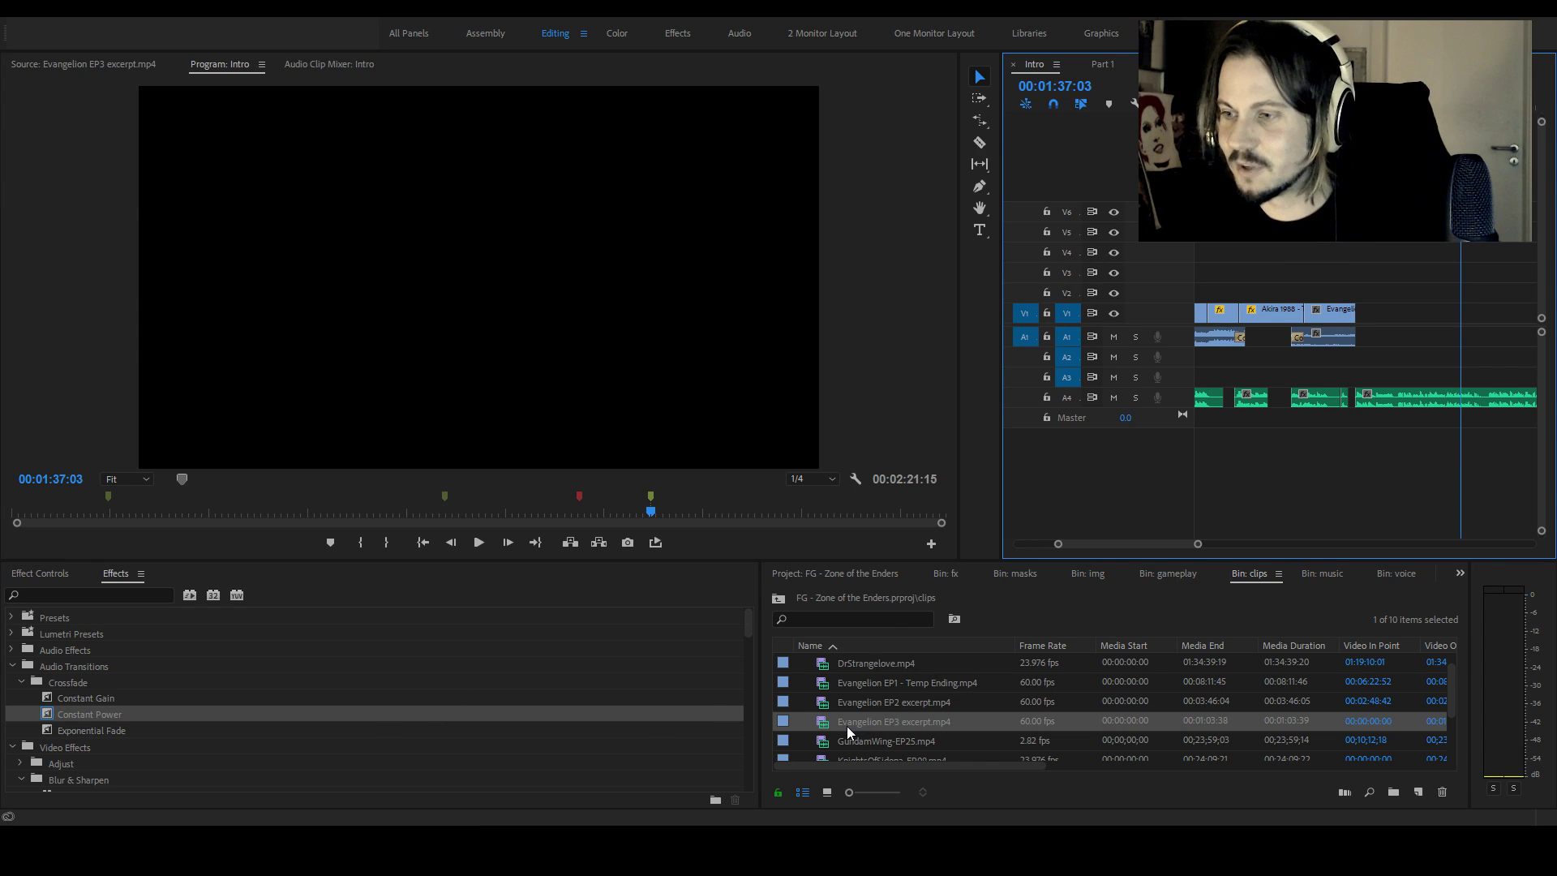
Reopen Evangelion EP3 excerpt.mp4 and mark its In point at 00:00:13:09, on the knife-charge shot
double_click(817, 725)
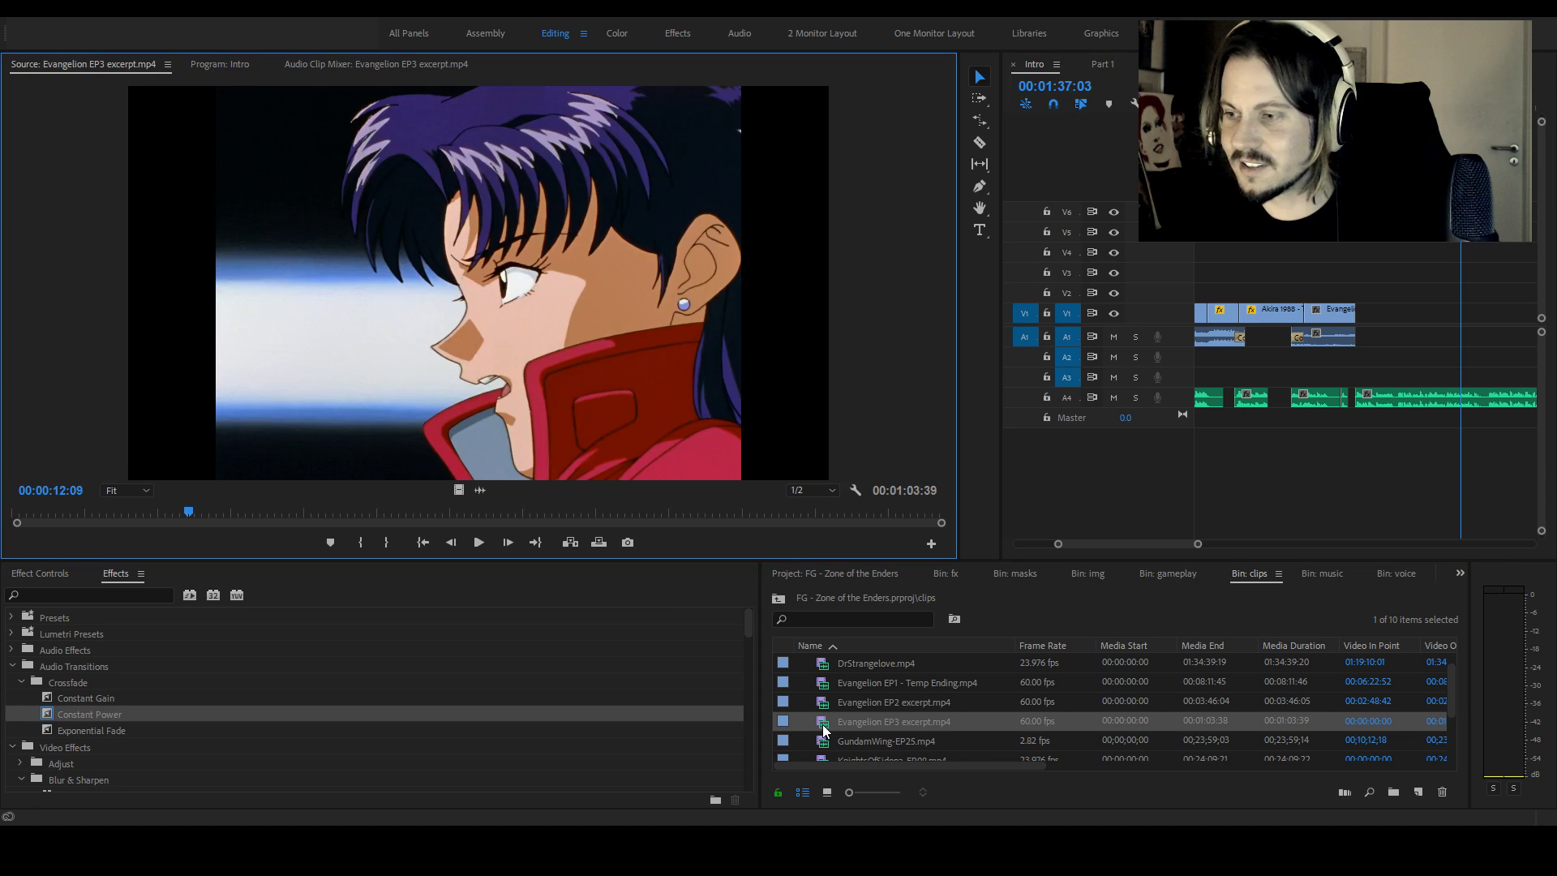
mouse_move(199, 508)
mouse_down()
mouse_move(156, 512)
mouse_move(269, 519)
mouse_move(206, 513)
mouse_up()
key(i)
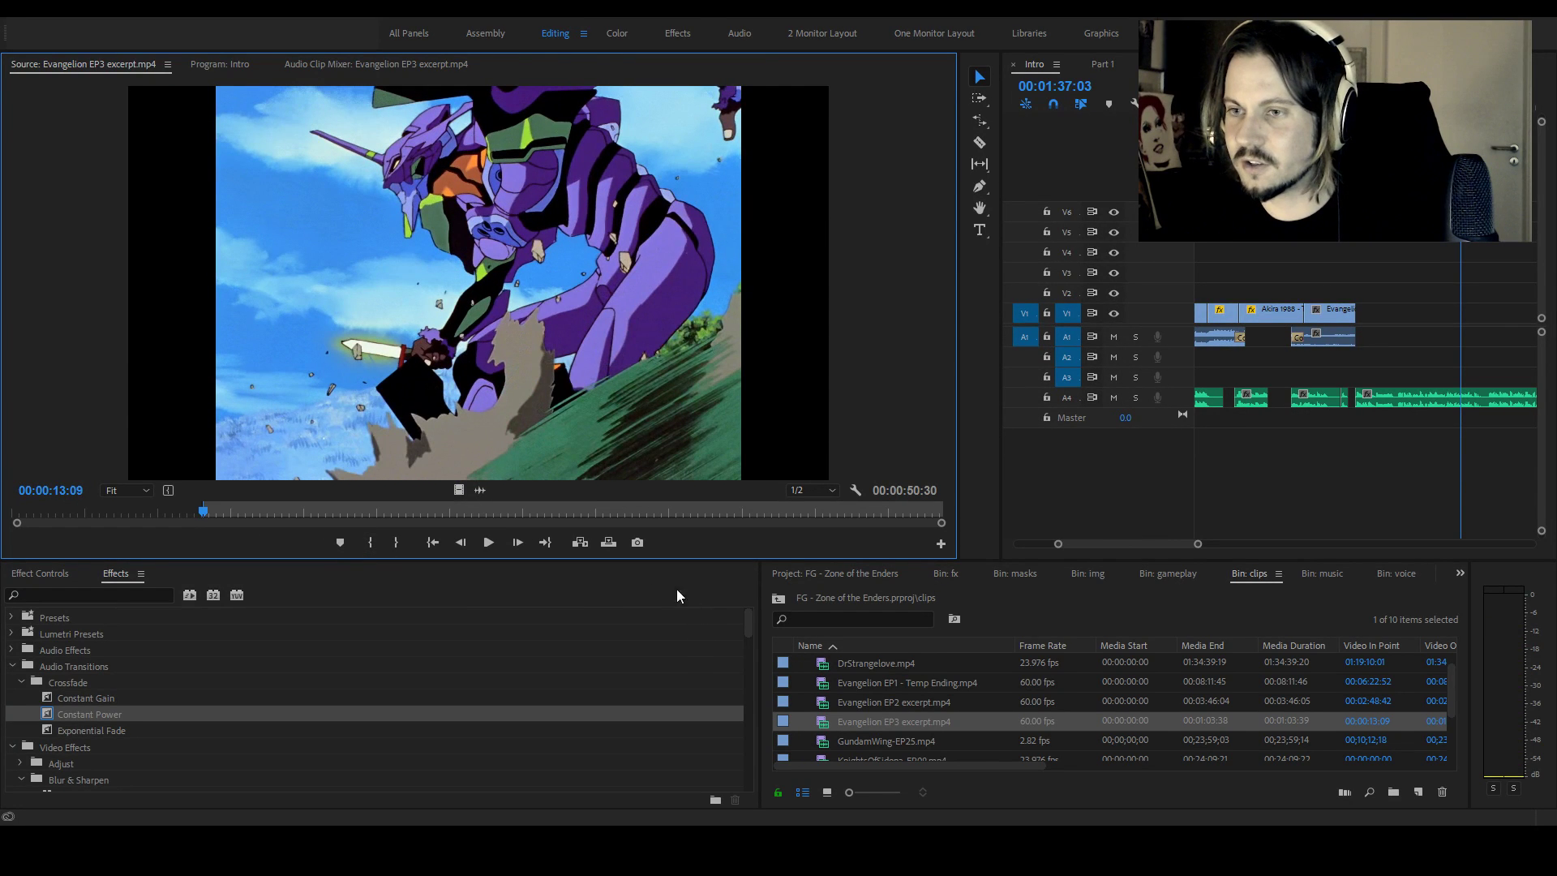
Place only the picture of the marked Evangelion EP3 excerpt on V1 directly after the EP2 clip and play back its opening
drag(457, 491, 1359, 313)
key(space)
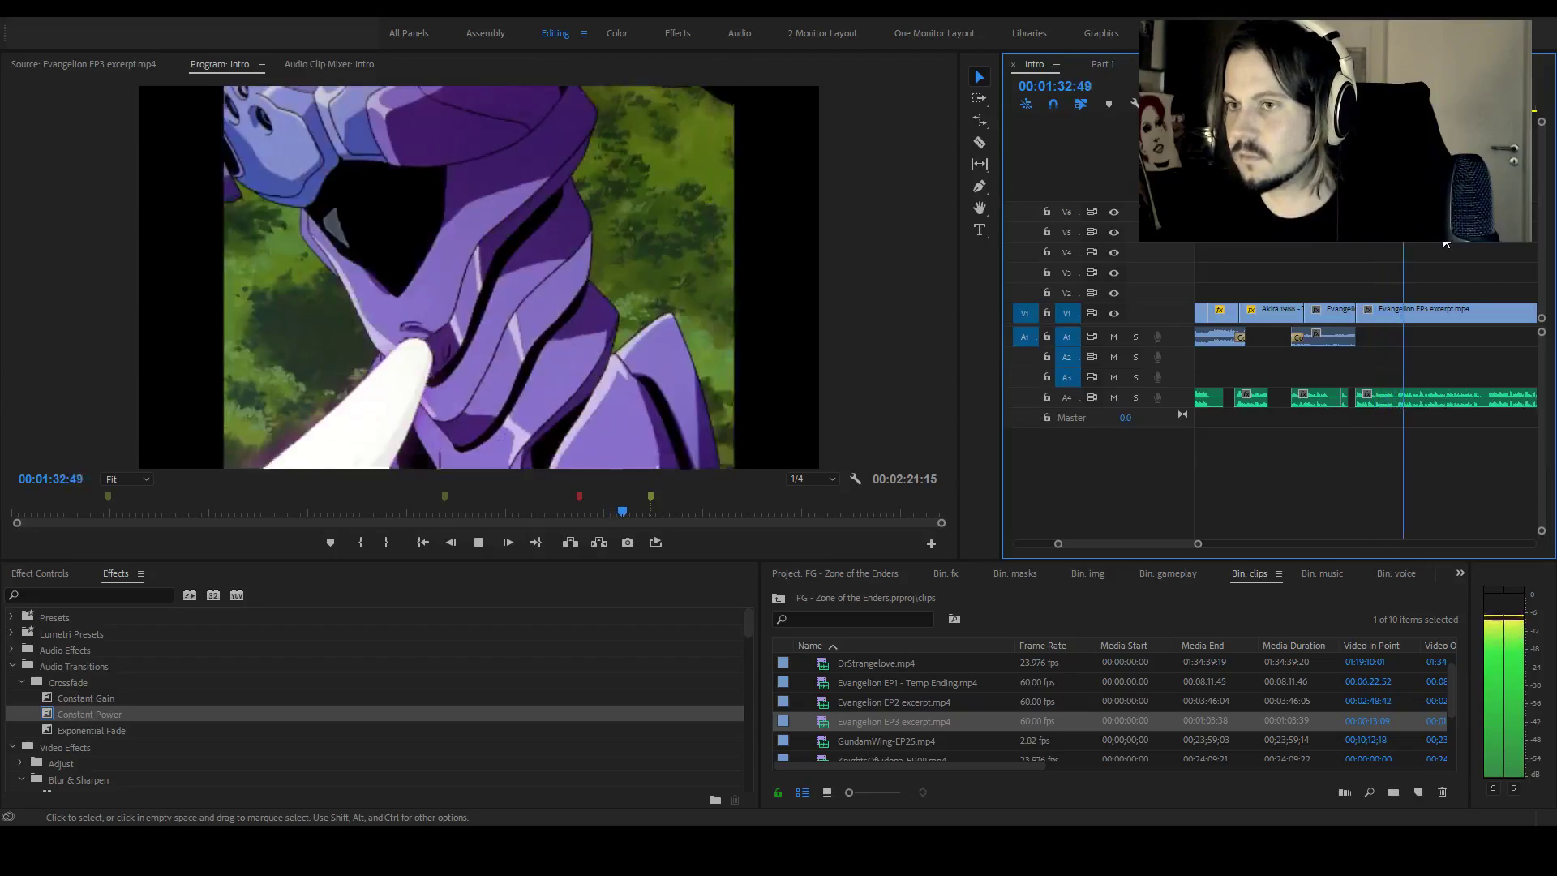
key(space)
key(j)
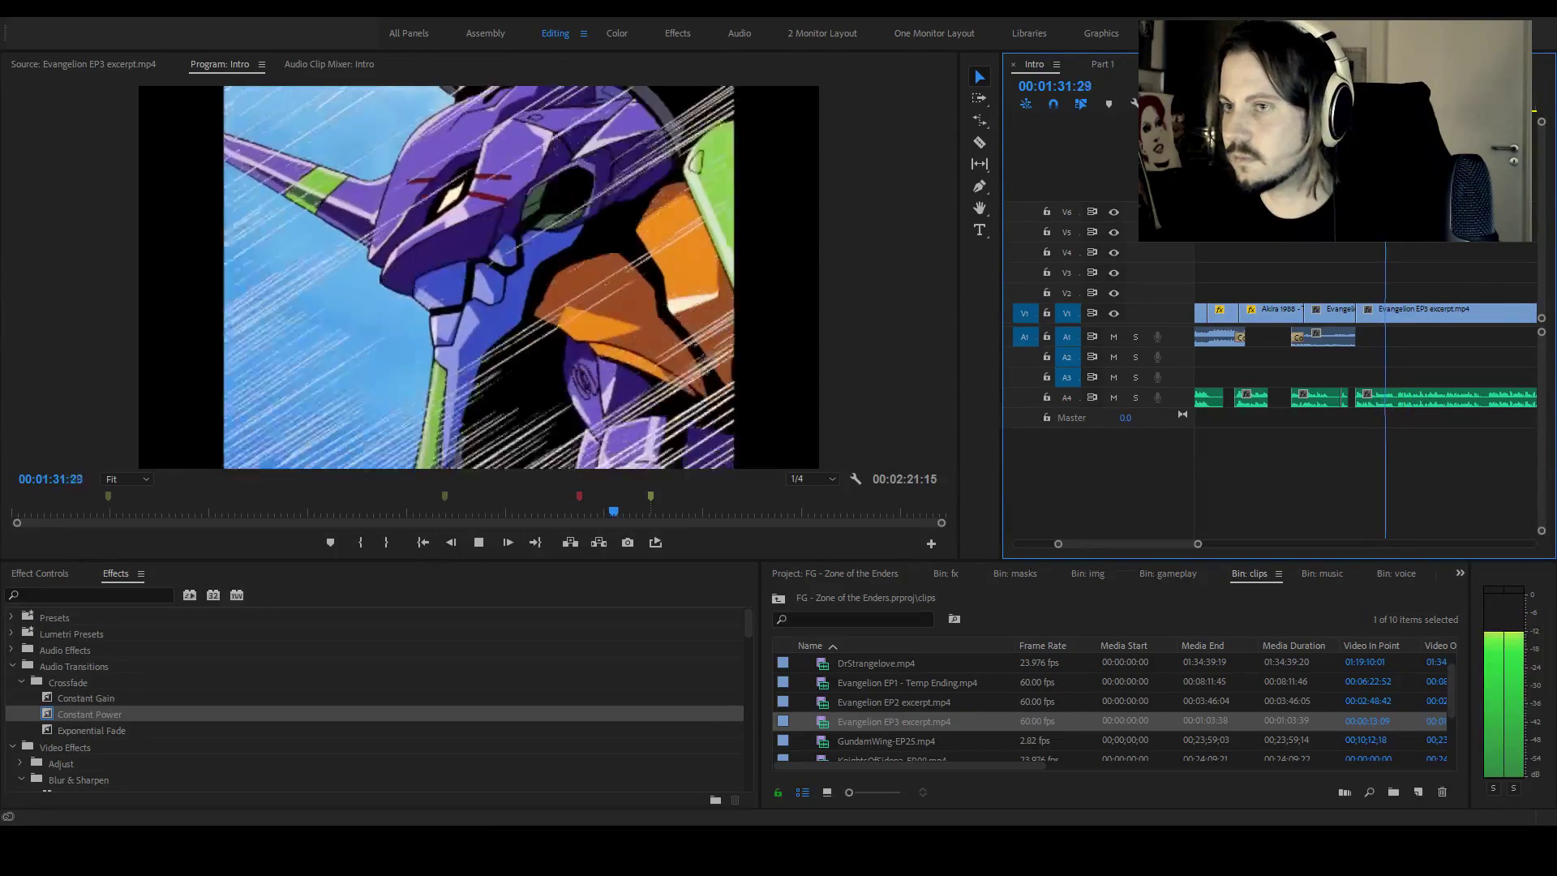
key(minus)
key(minus)
key(minus)
key(minus)
drag(1186, 544, 1182, 543)
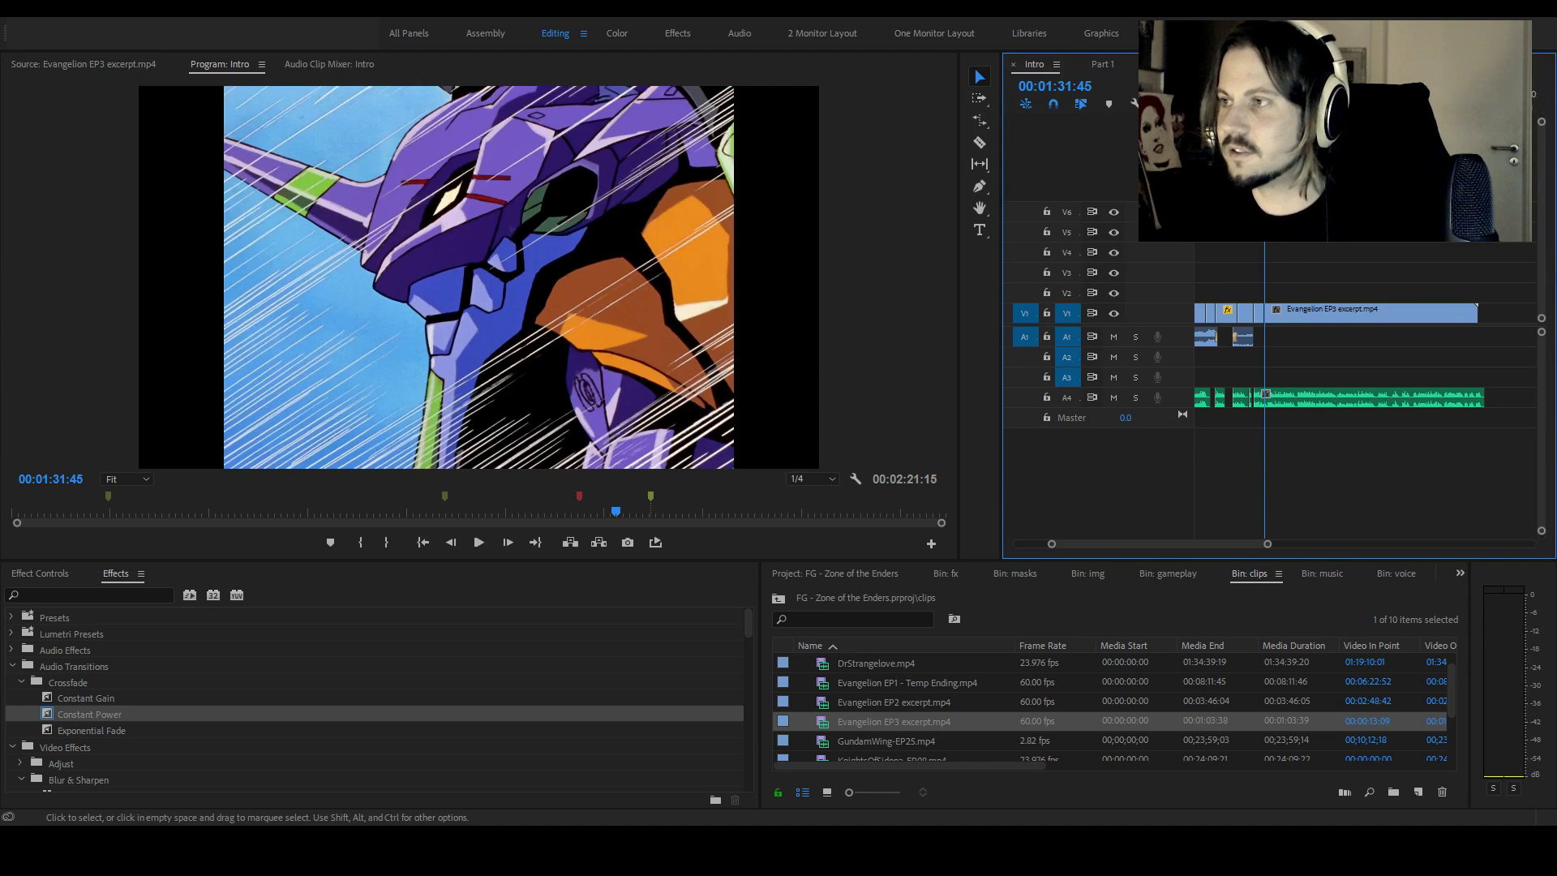
Cut the Evangelion EP3 clip at the pilot's close-up, remove the footage since 00:01:31:45 and move the remainder forward to close the gap
key(space)
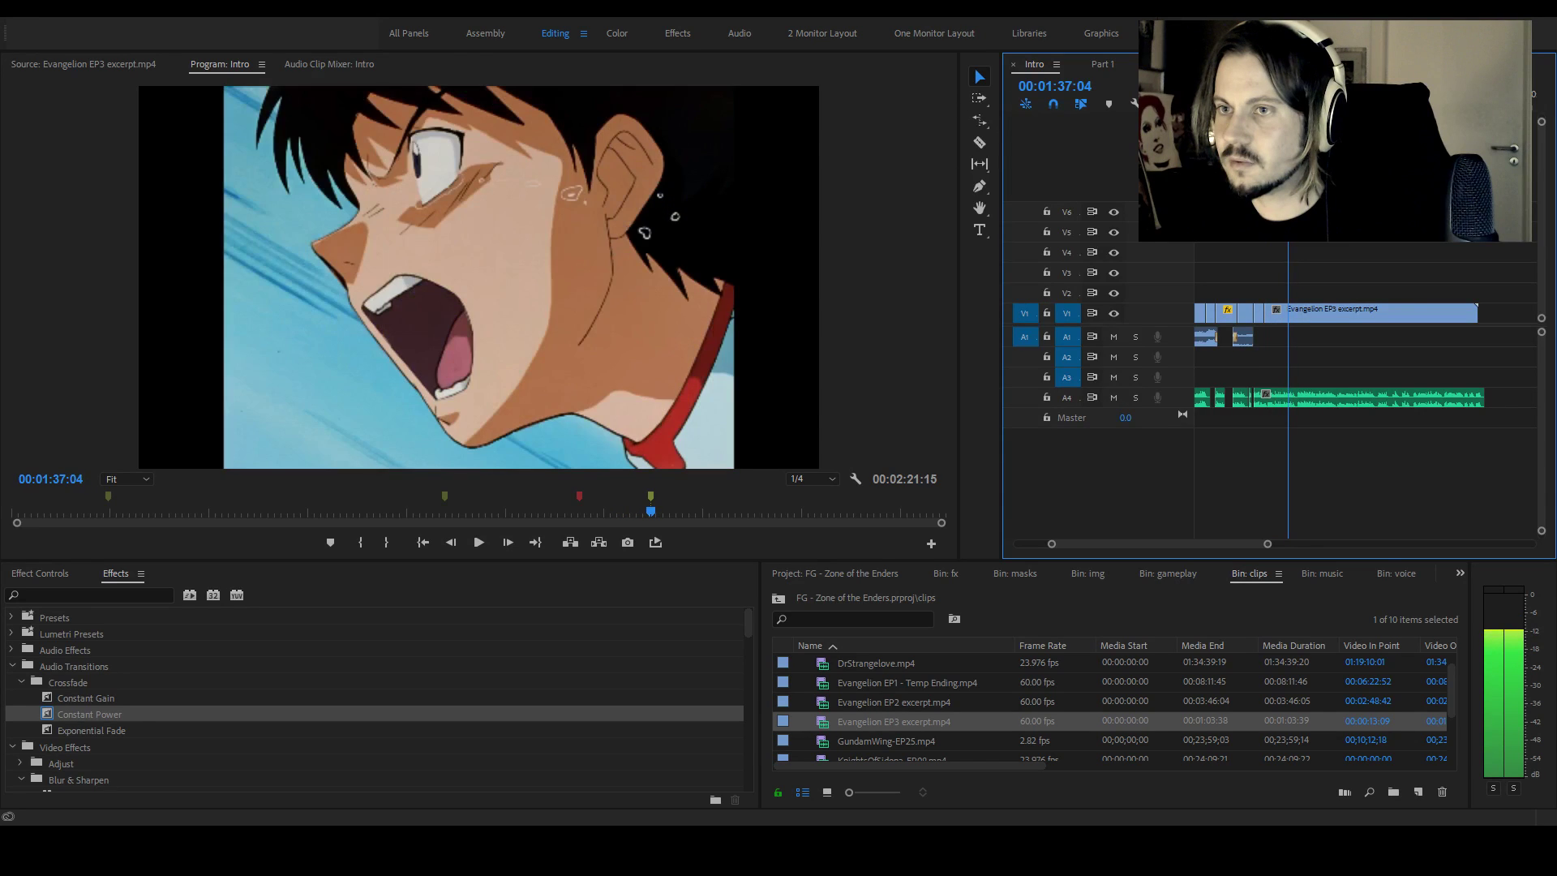
key(space)
key(c)
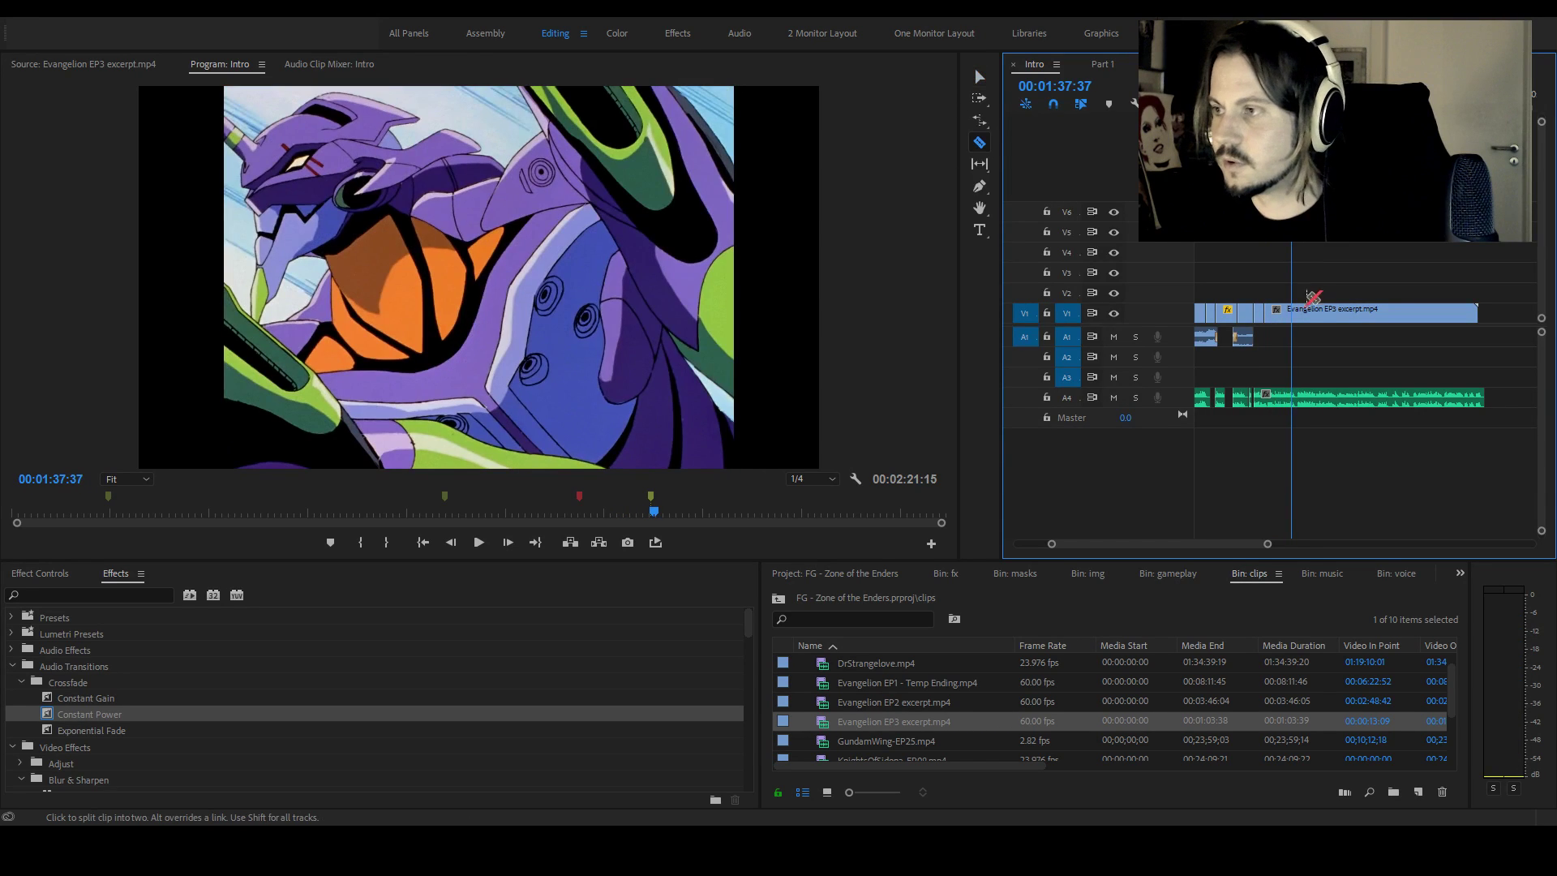
key(v)
key(j)
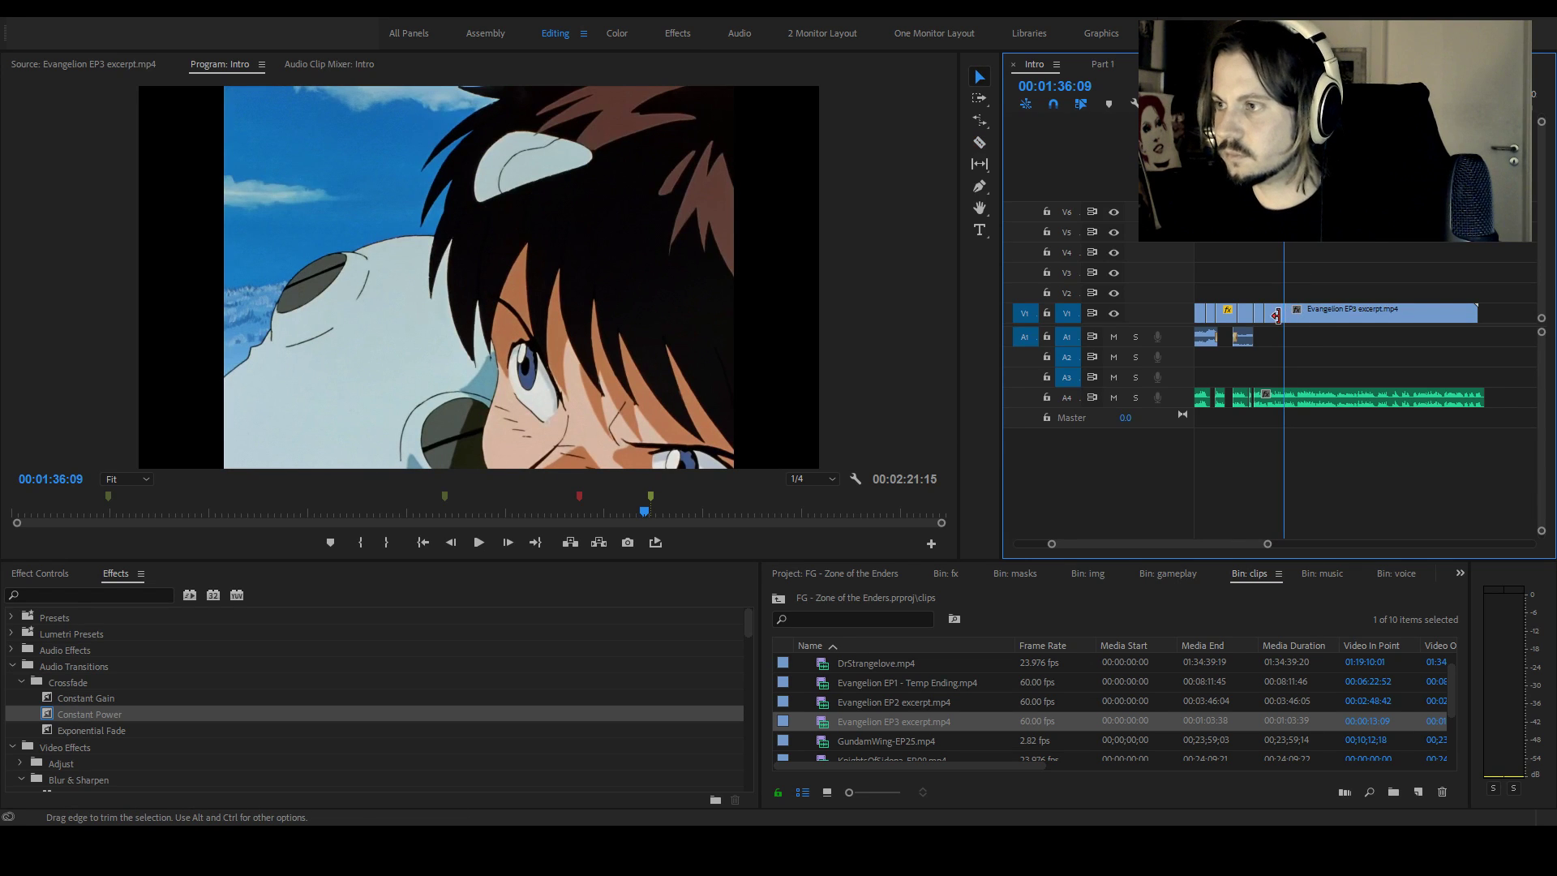
key(Up)
drag(1282, 313, 1263, 313)
Play on from the pilot's close-up and split the Evangelion EP3 clip at 00:01:34:32, on the knife-in-hand shot
key(space)
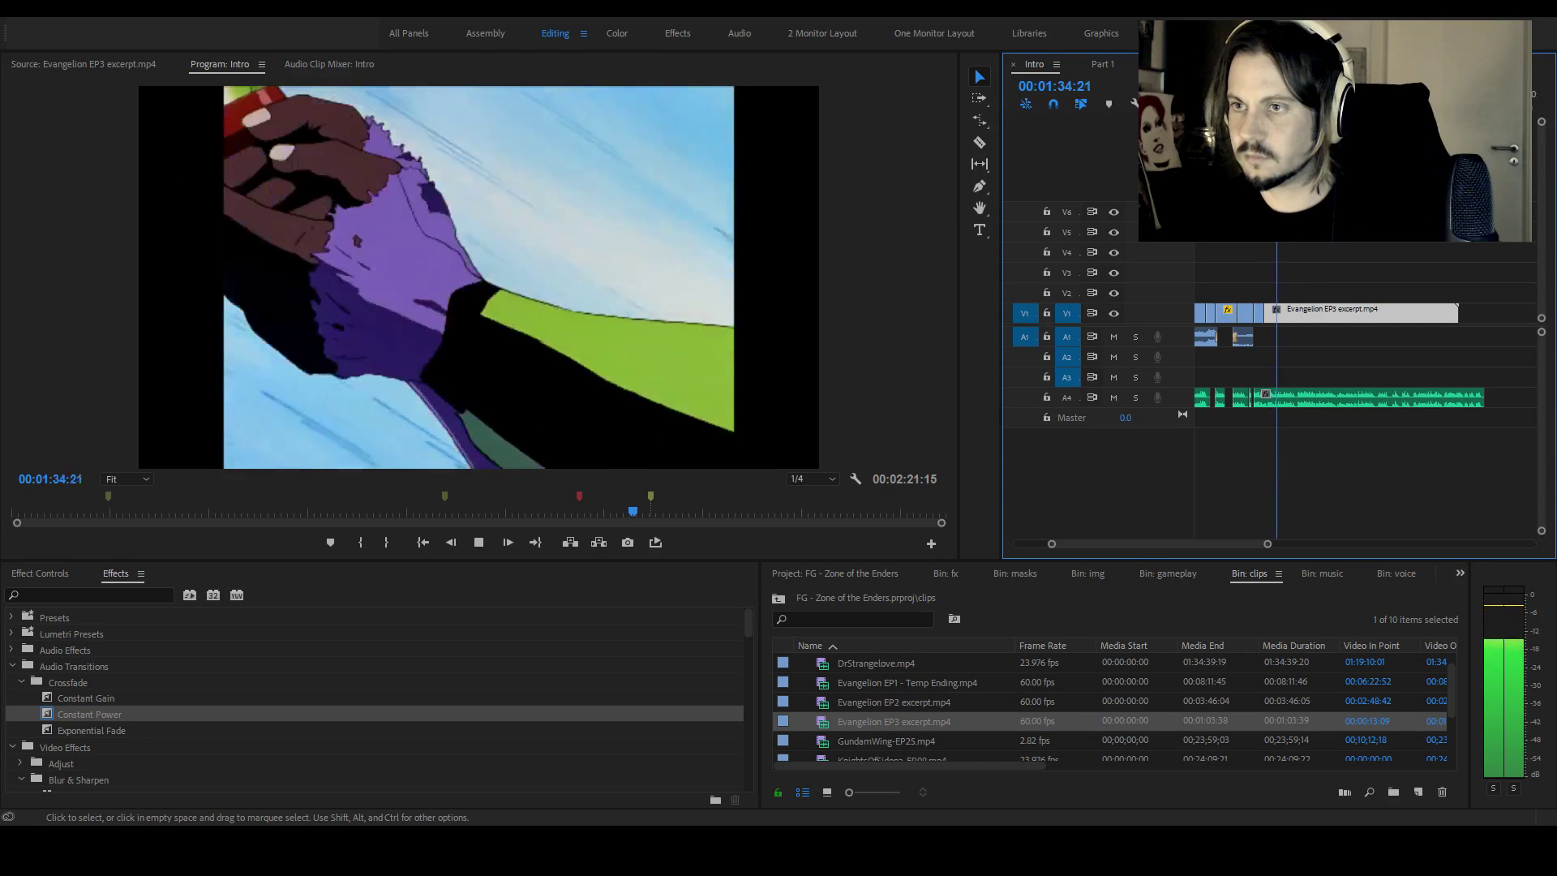
key(space)
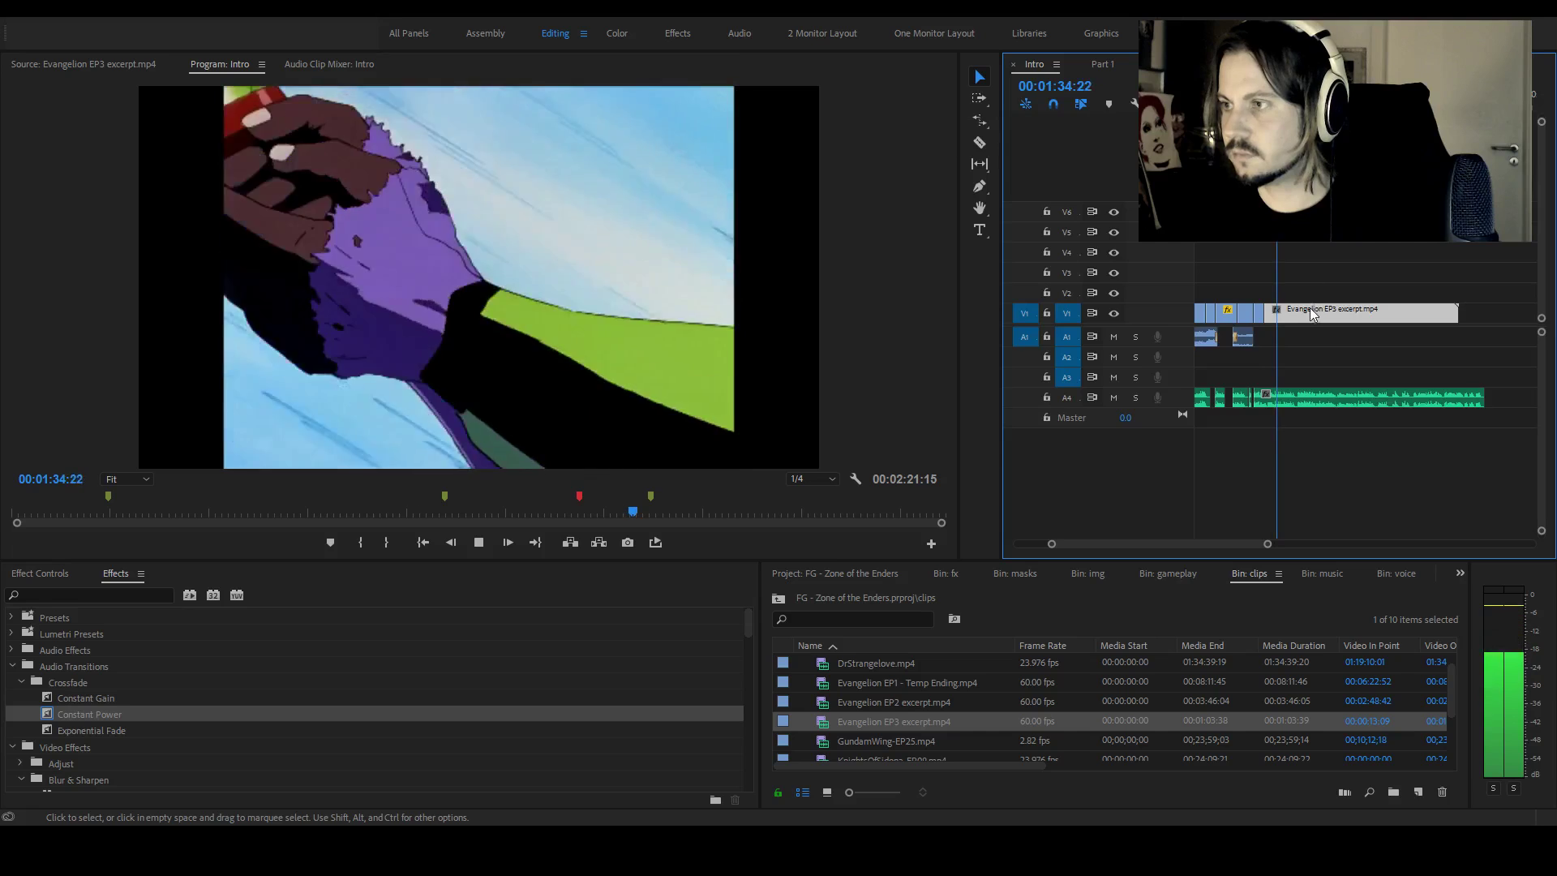
key(space)
key(c)
key(Left)
key(Left)
key(Left)
key(Left)
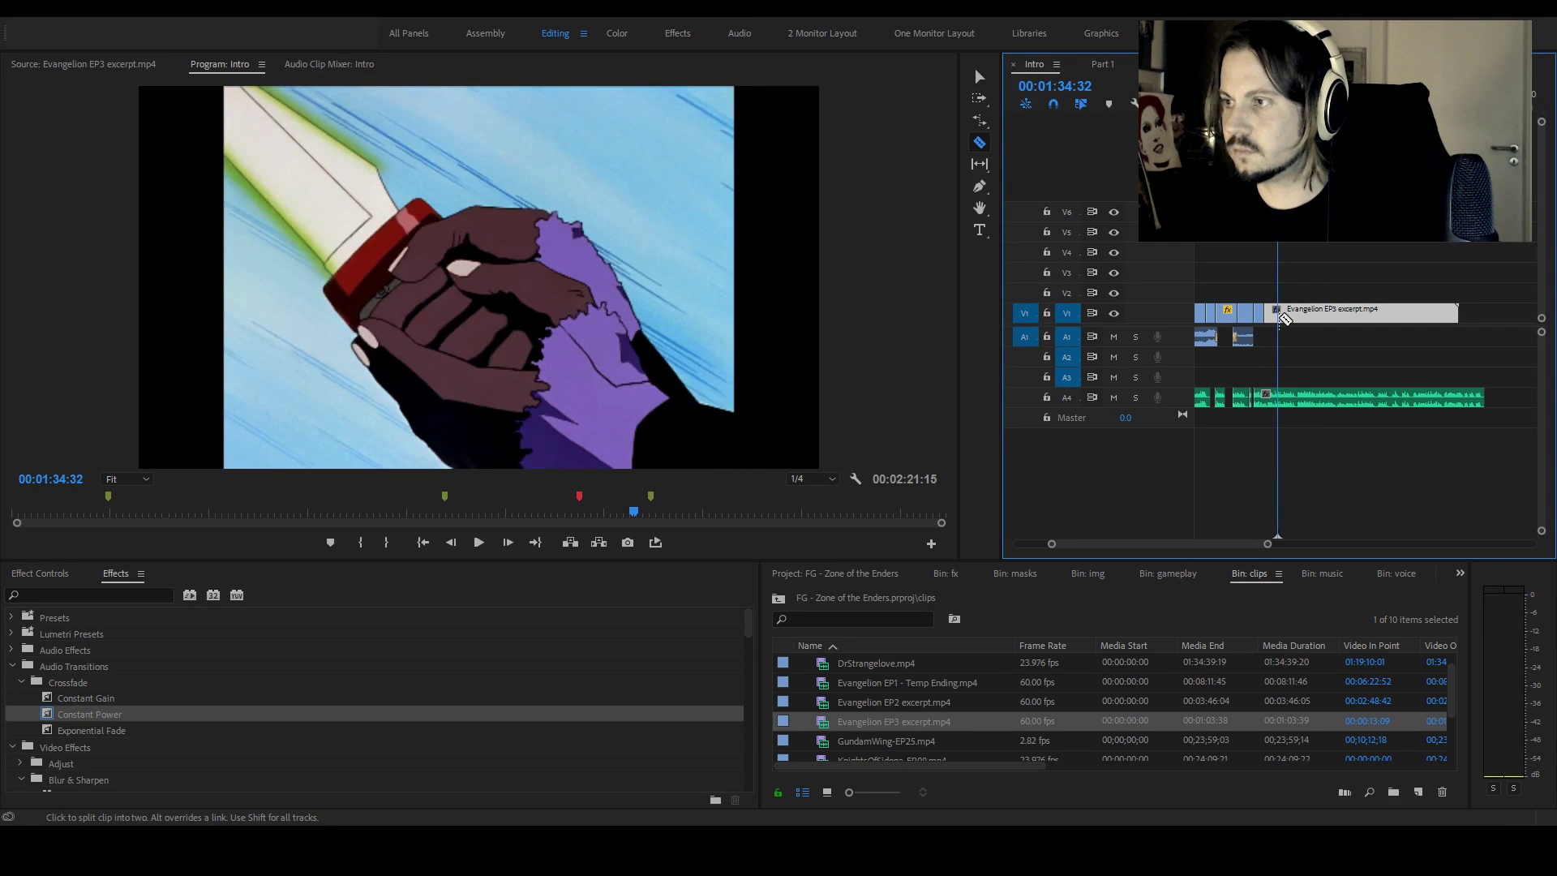
click(1285, 319)
key(v)
Cut out the footage from 00:01:34:32 to the red-lit group shot at about 00:01:36:31 and close the gap
key(l)
key(l)
key(l)
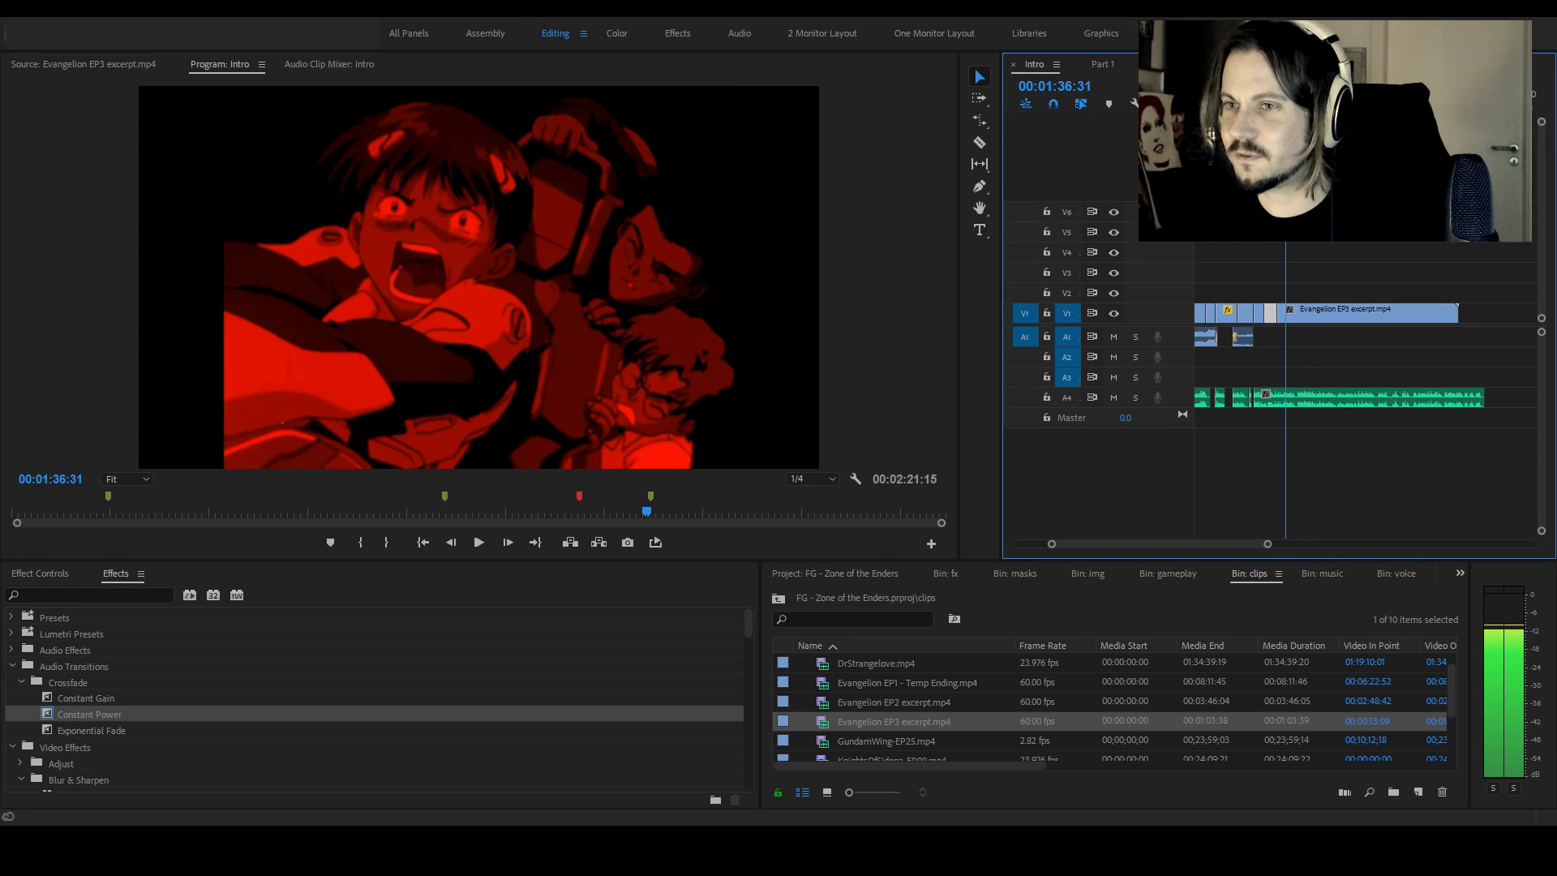
drag(1324, 315, 1318, 317)
Play the red-lit shot and split the Evangelion EP3 clip at 00:01:35:53, on the outstretched hand
key(Up)
key(space)
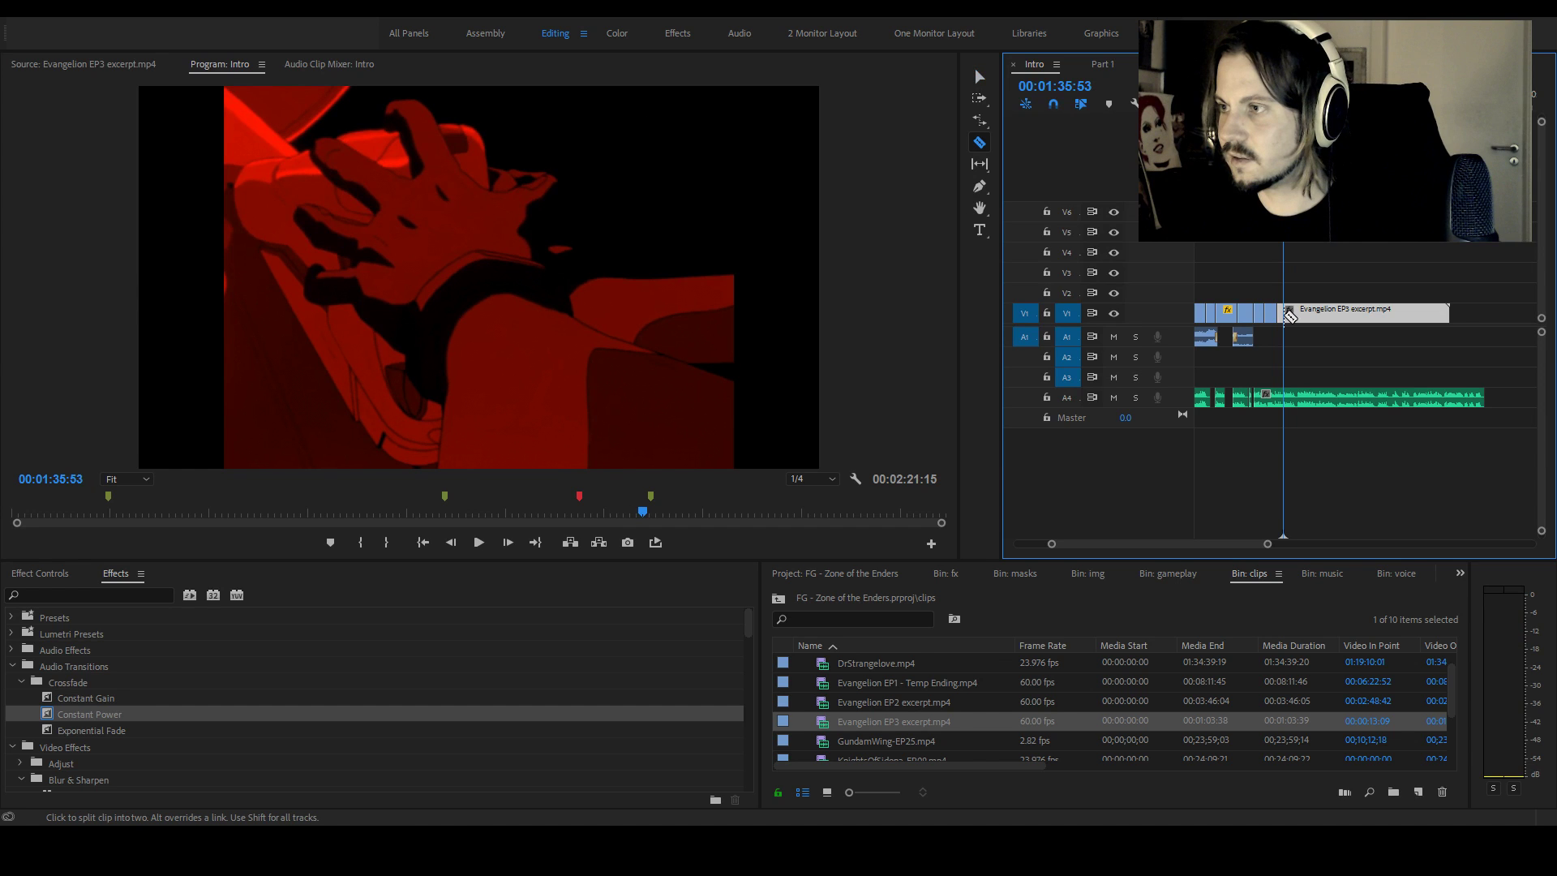
click(1290, 316)
key(v)
Cut a short stretch out of the red-lit screaming footage on V1 and move the remaining clip forward to close the gap
key(space)
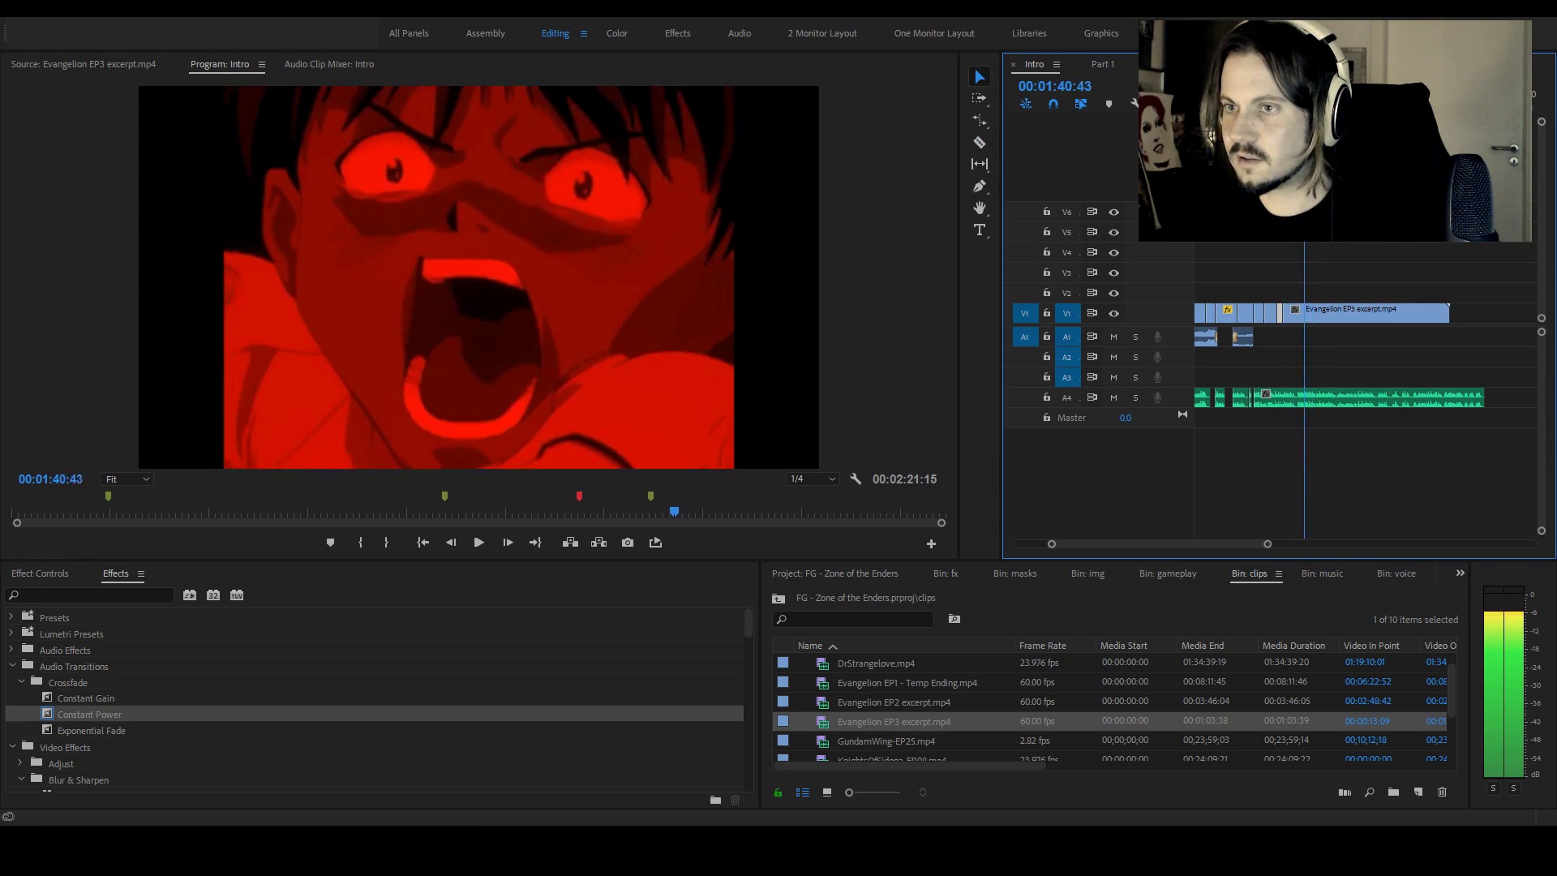
key(space)
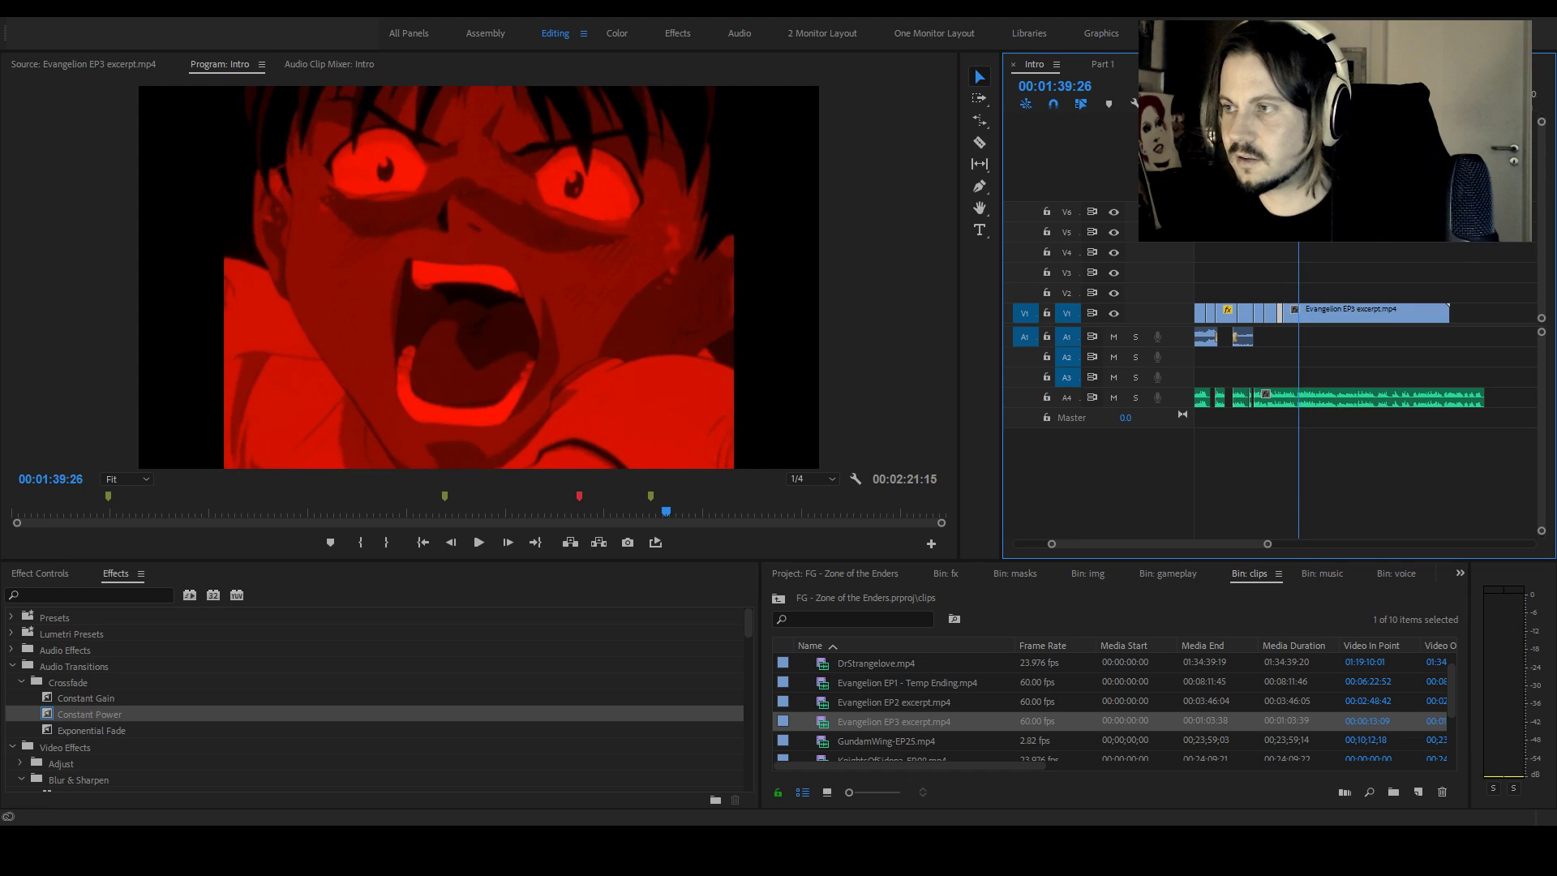
click(1305, 316)
key(v)
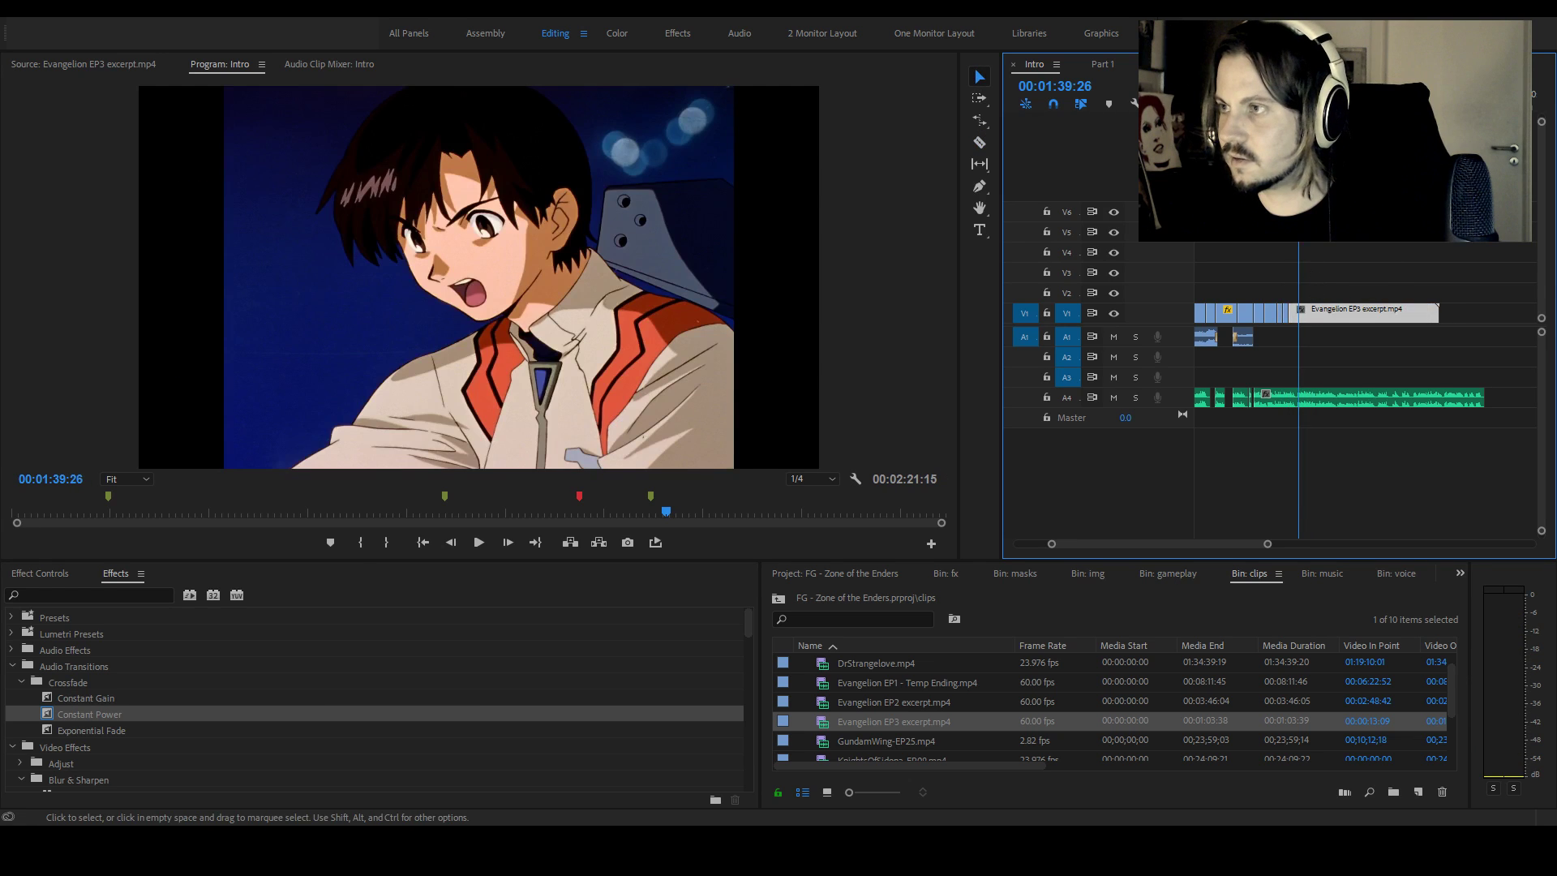
Play back the red-lit shots, remove the short segment following 00:01:35:53 and close the gap with the screaming close-up
key(Up)
key(space)
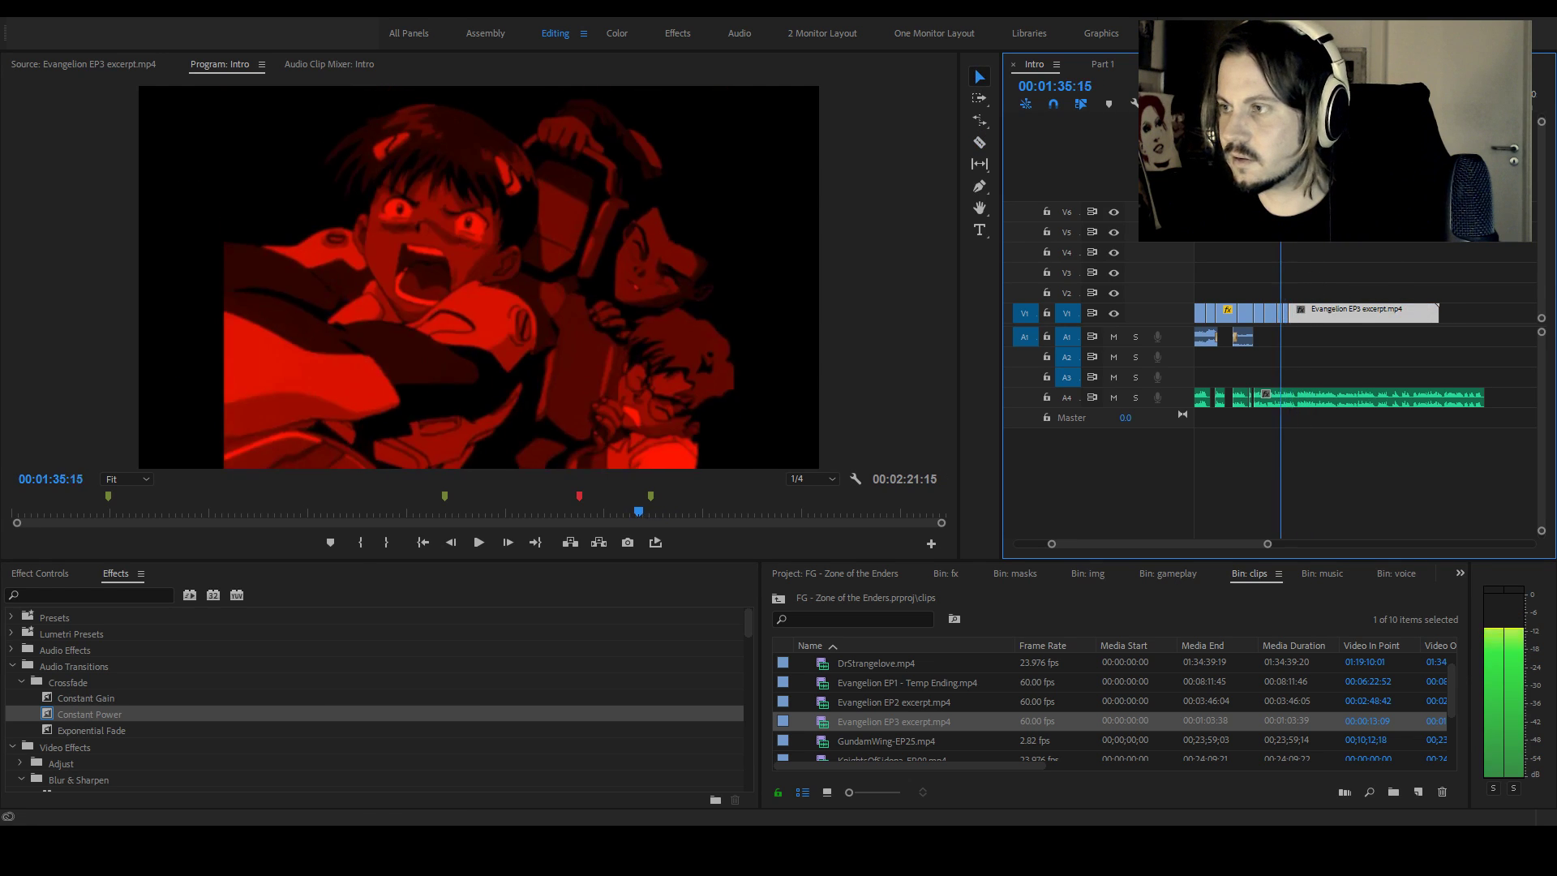
key(space)
drag(1267, 543, 1206, 544)
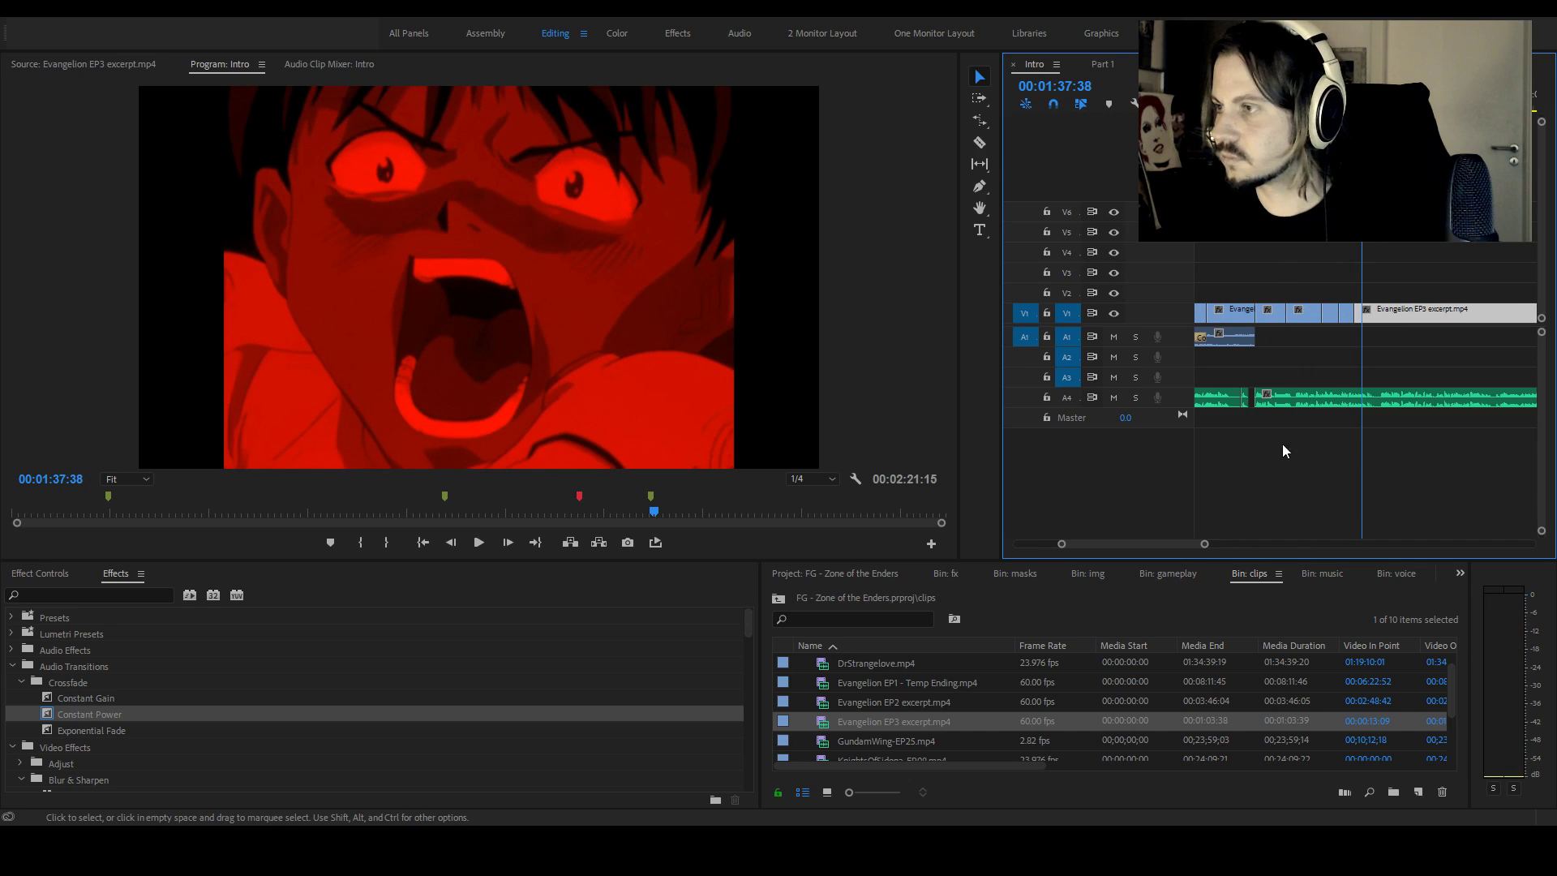
key(q)
Play the new cut and split the screaming close-up at 00:01:37:27
key(space)
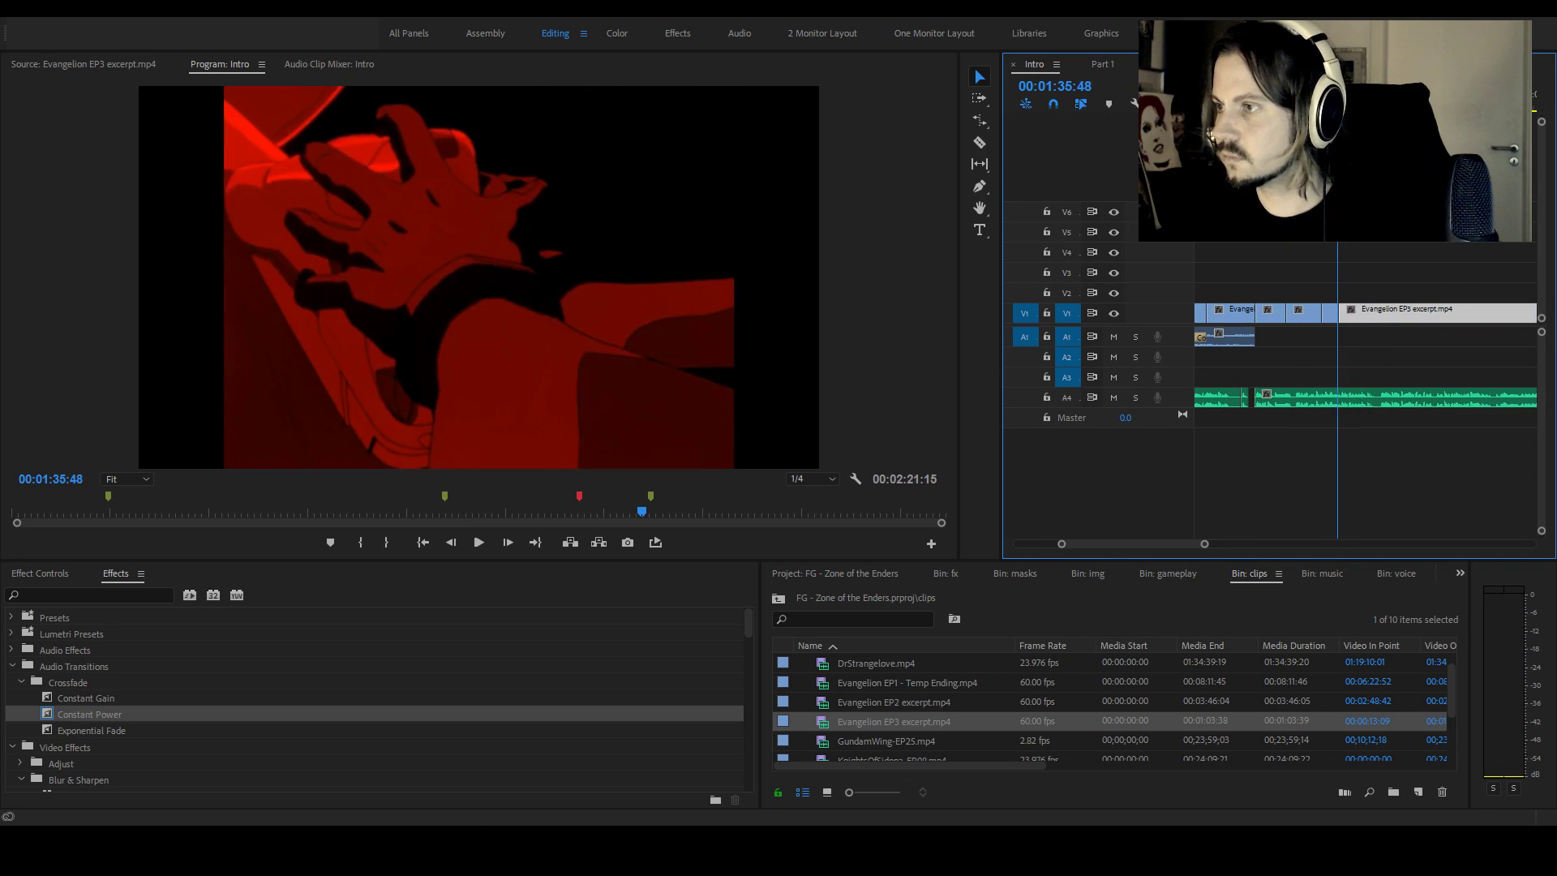
key(space)
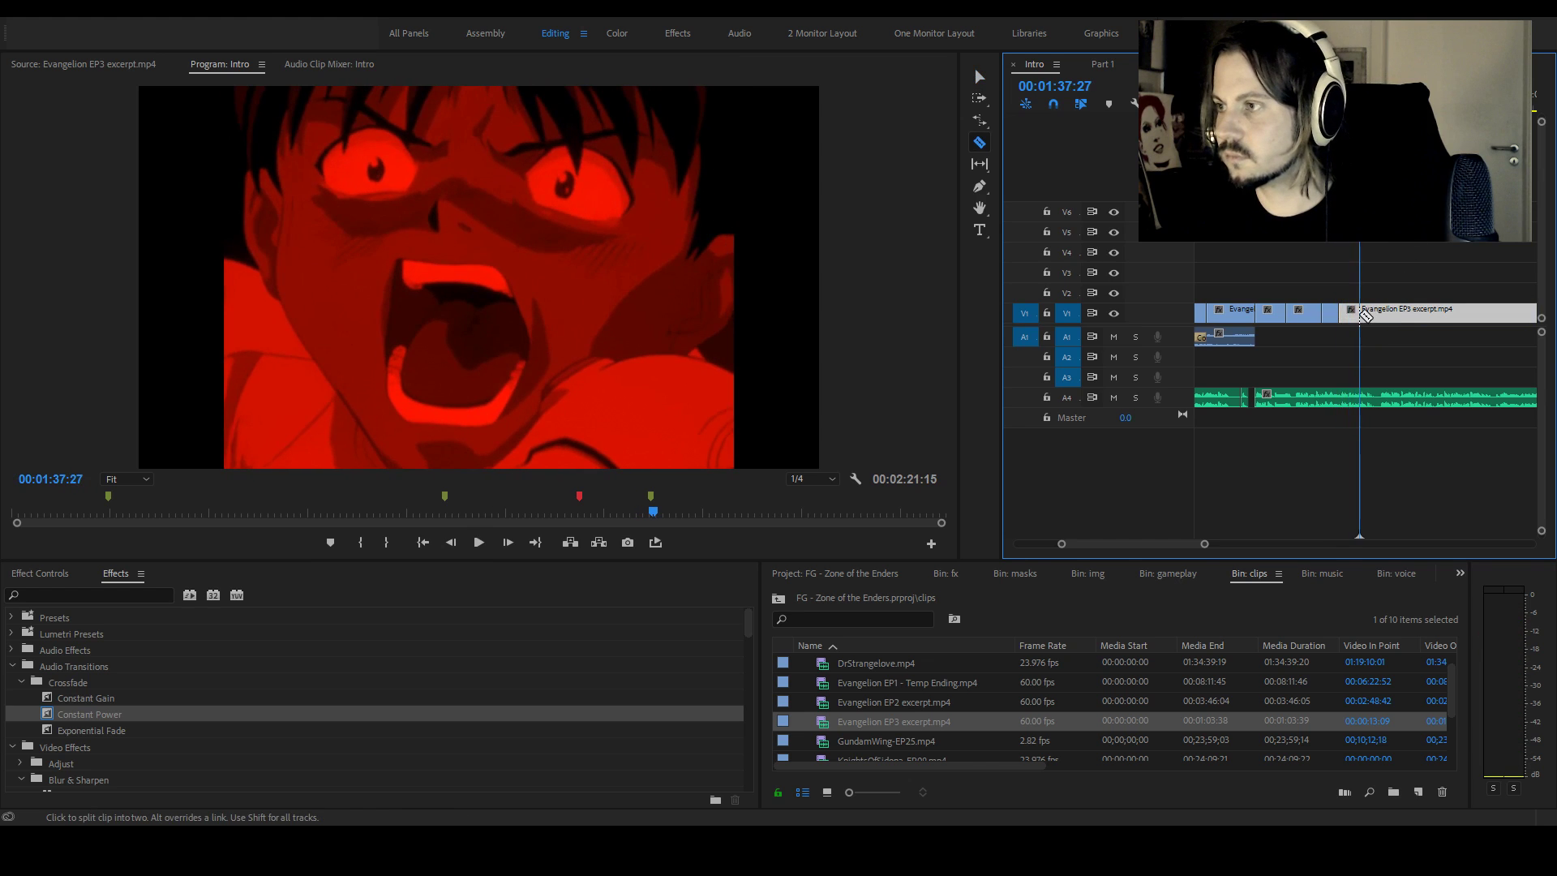
key(ctrl+k)
Cut out the footage from 00:01:37:27 to the stabbing shot at 00:01:53:29 and move that shot forward to close the gap
drag(1204, 543, 1247, 544)
click(1385, 122)
key(l)
key(l)
key(l)
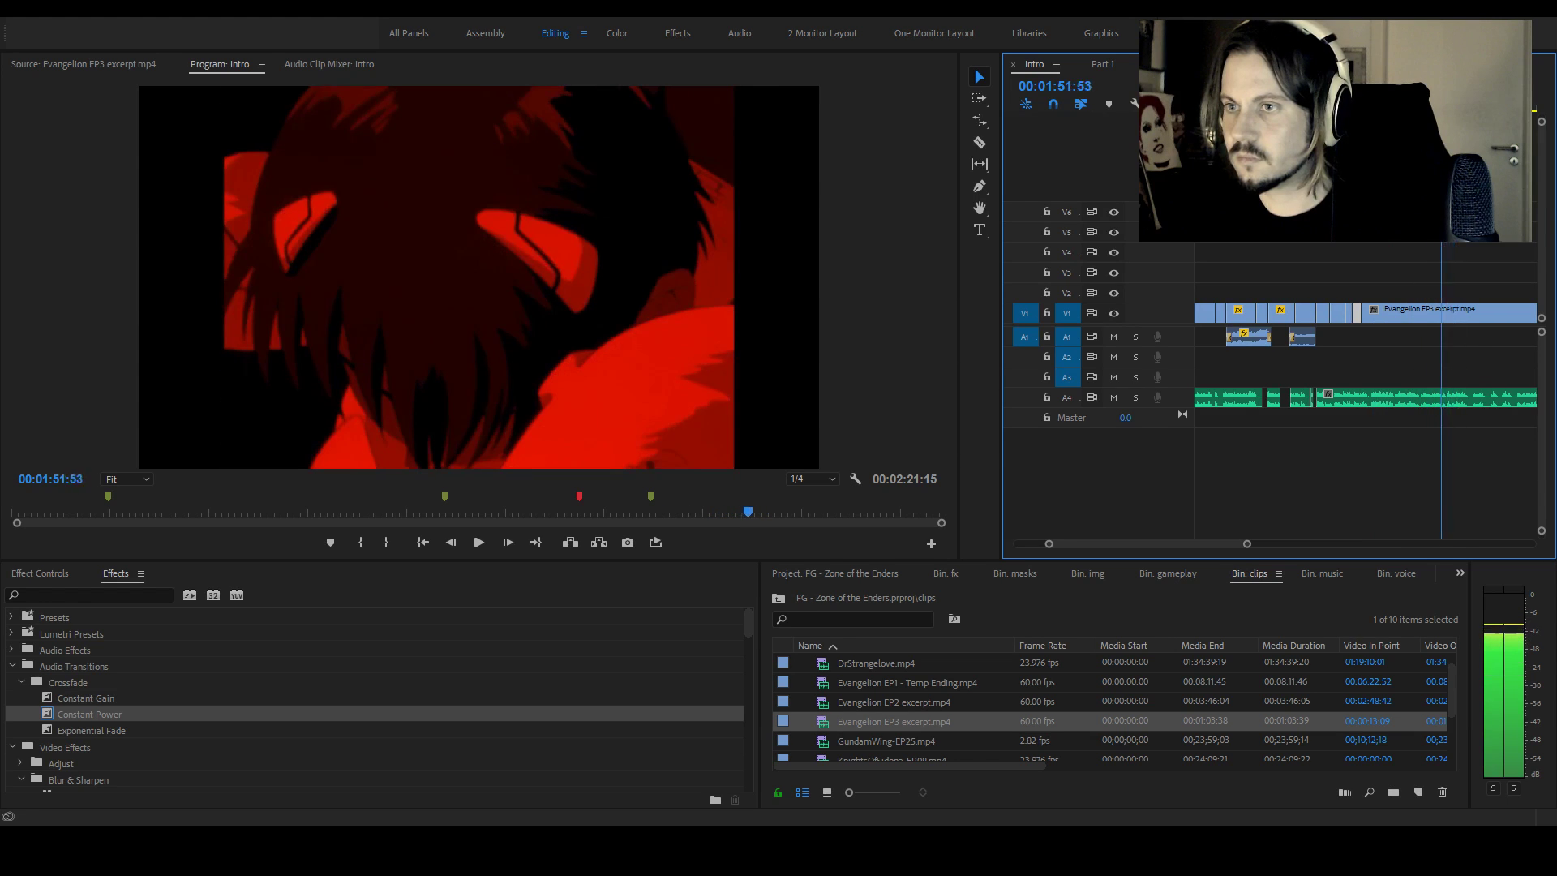
key(c)
key(space)
key(space)
click(1452, 313)
key(v)
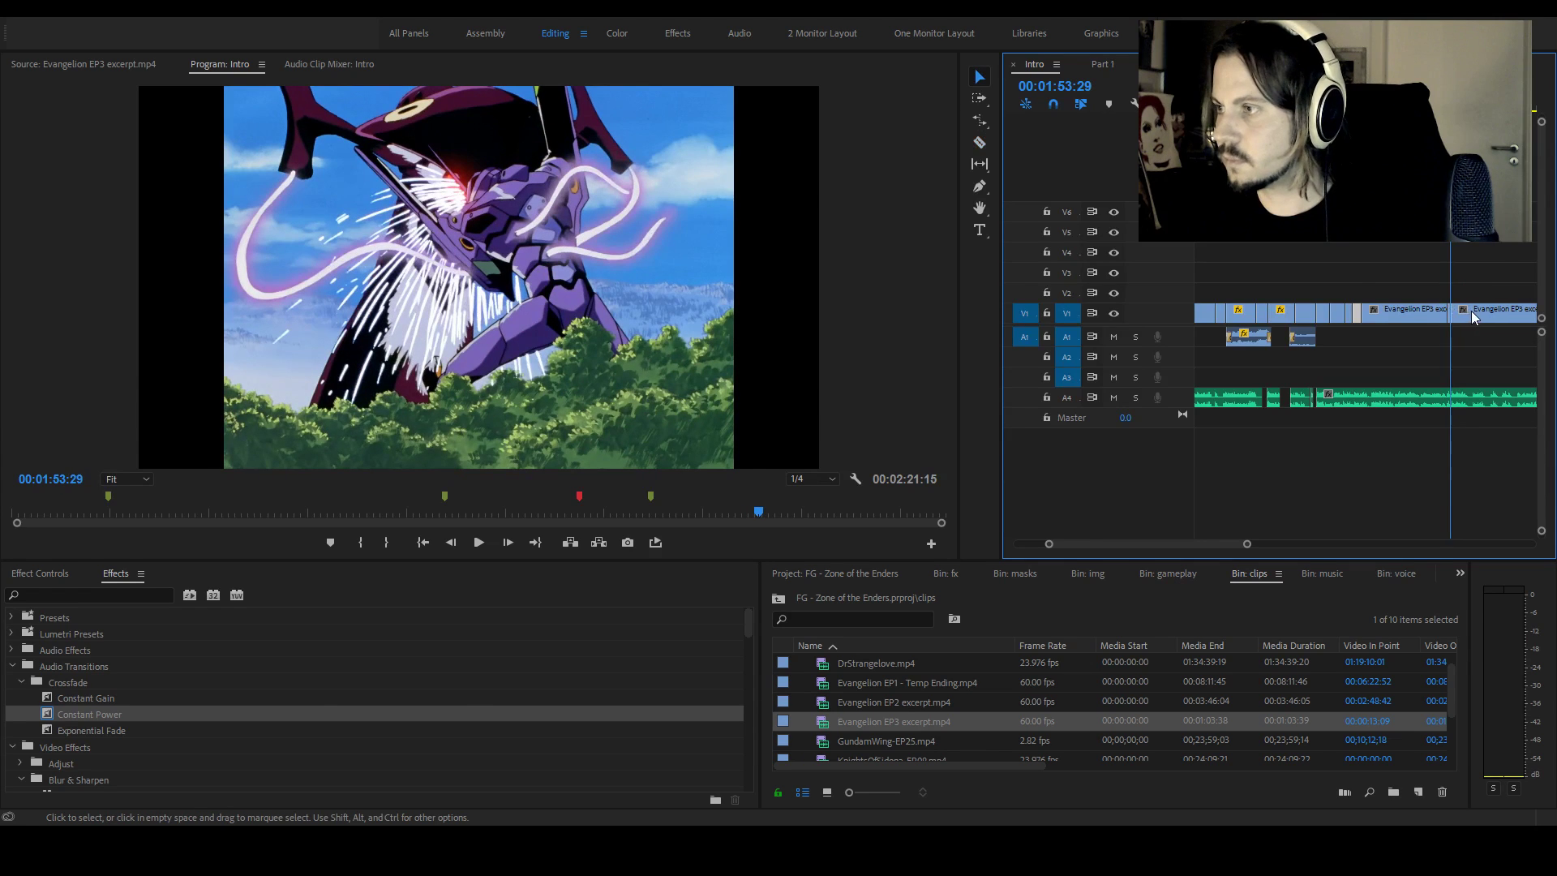
click(1474, 316)
key(Delete)
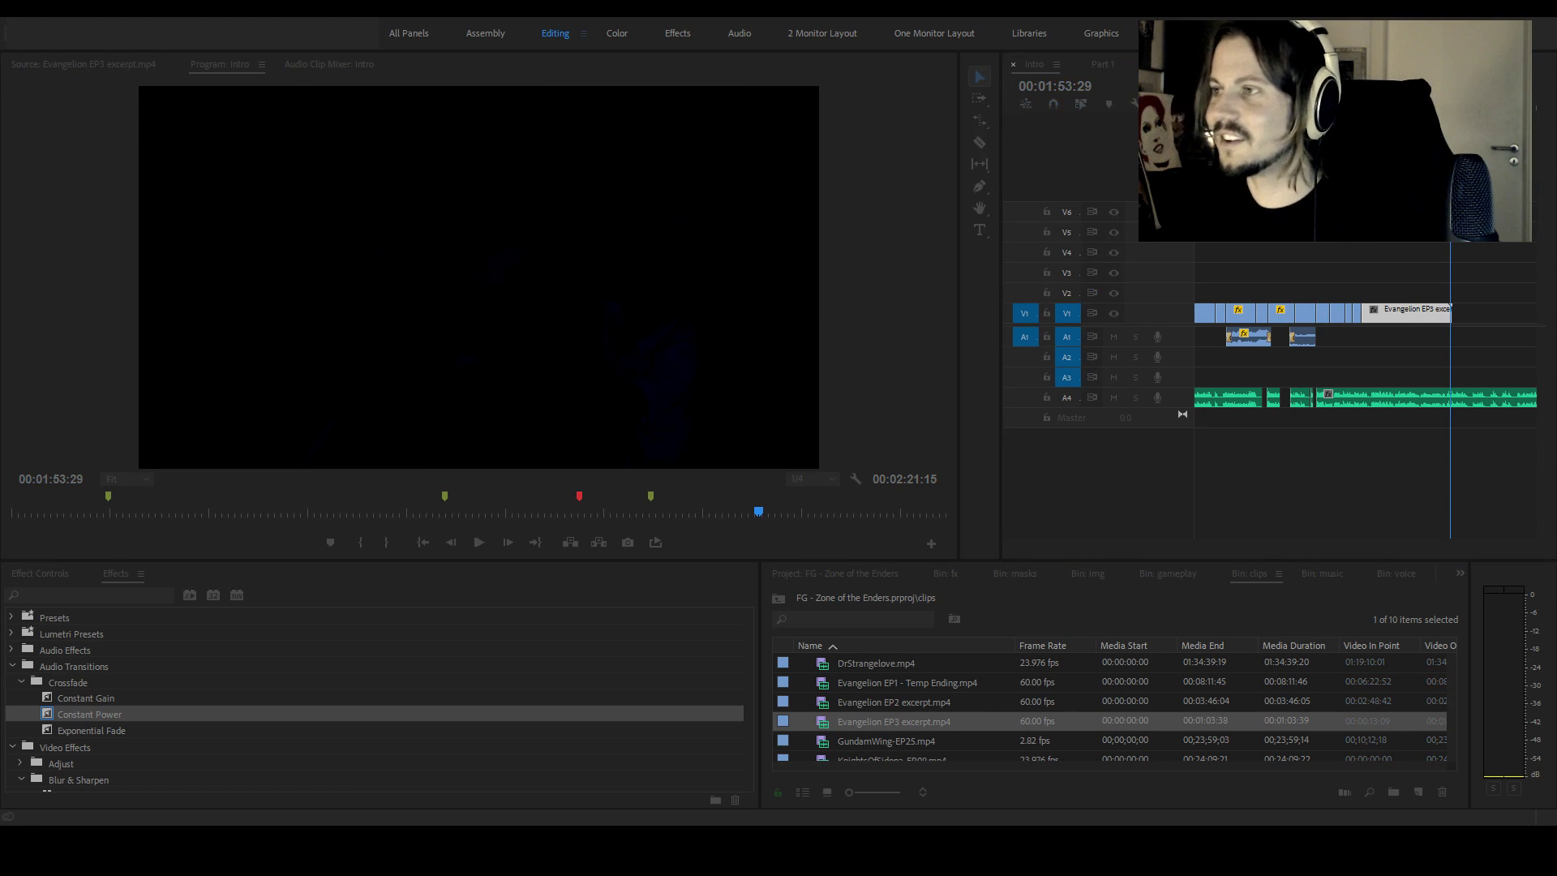
Play the stabbing shot, cut it at 00:01:40:11 and delete the rest of the Evangelion EP3 clip
key(Up)
key(space)
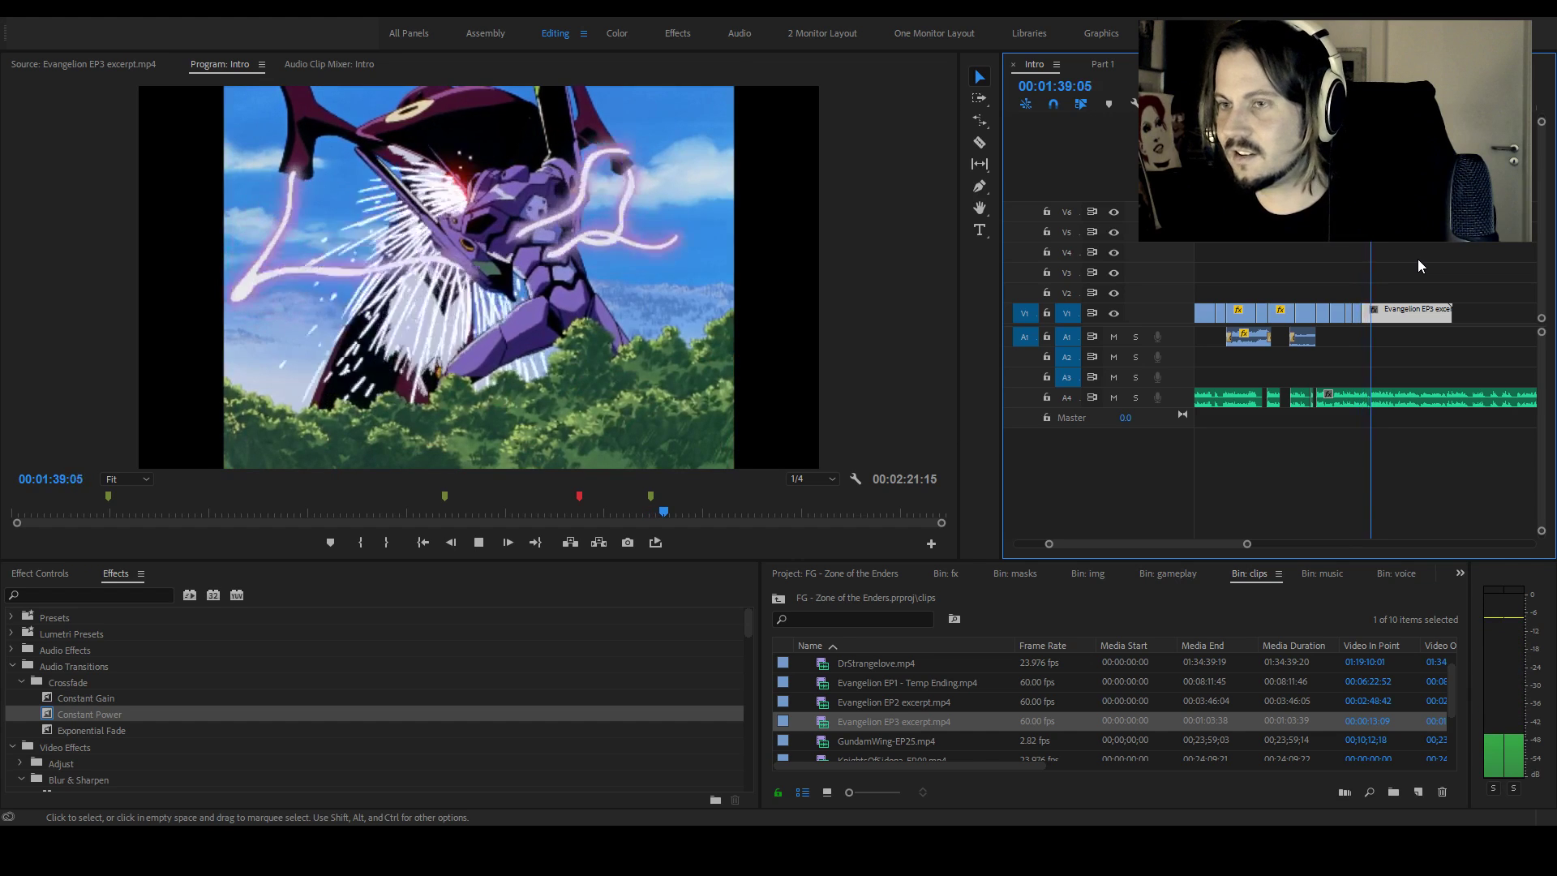
key(space)
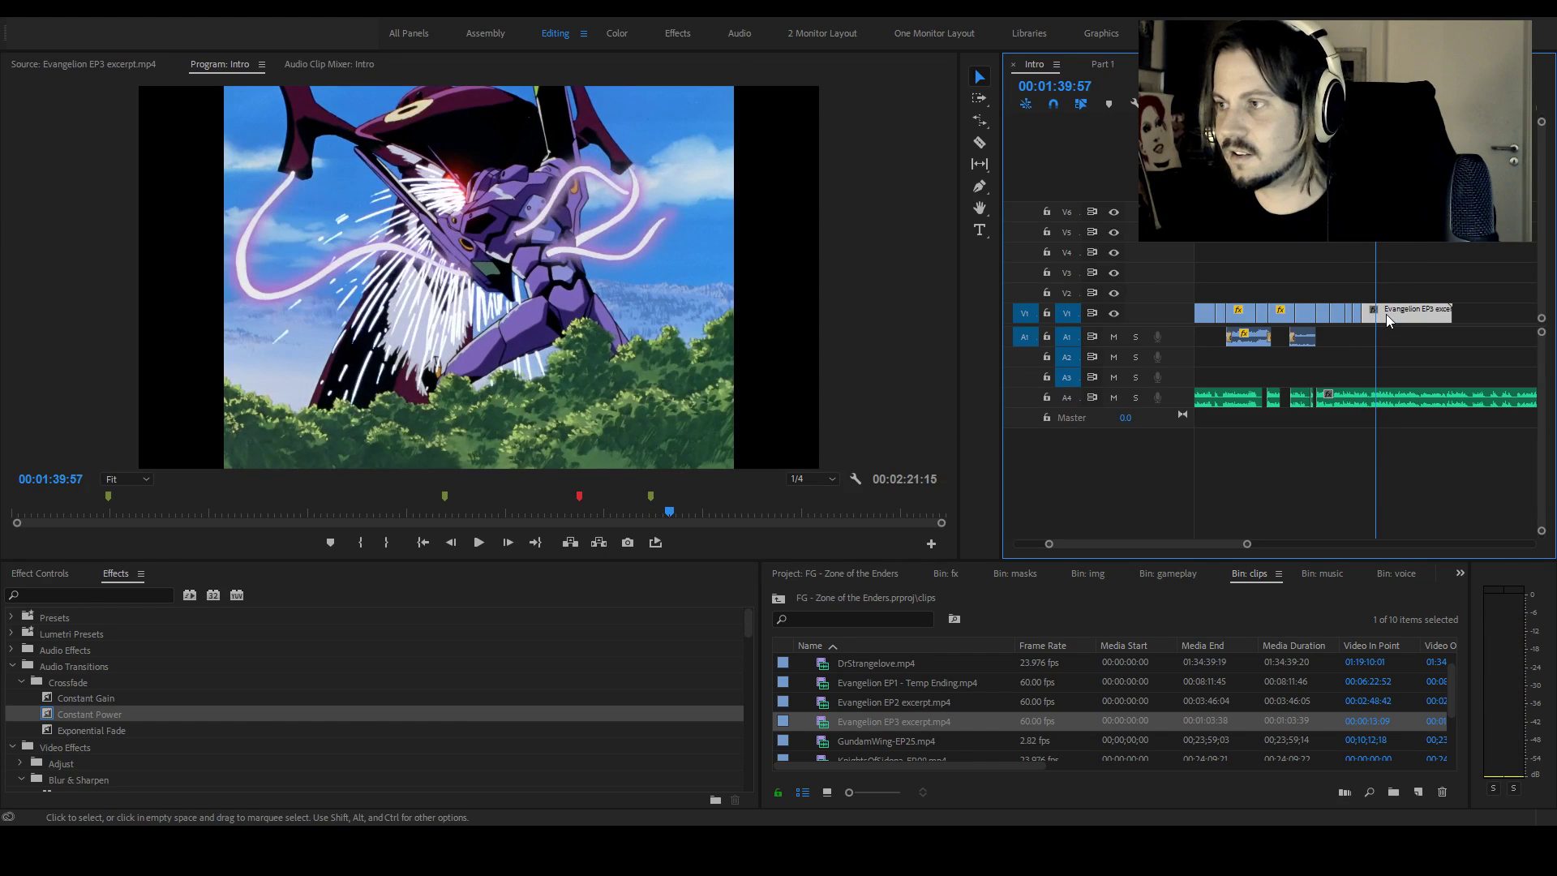
click(1385, 314)
key(Delete)
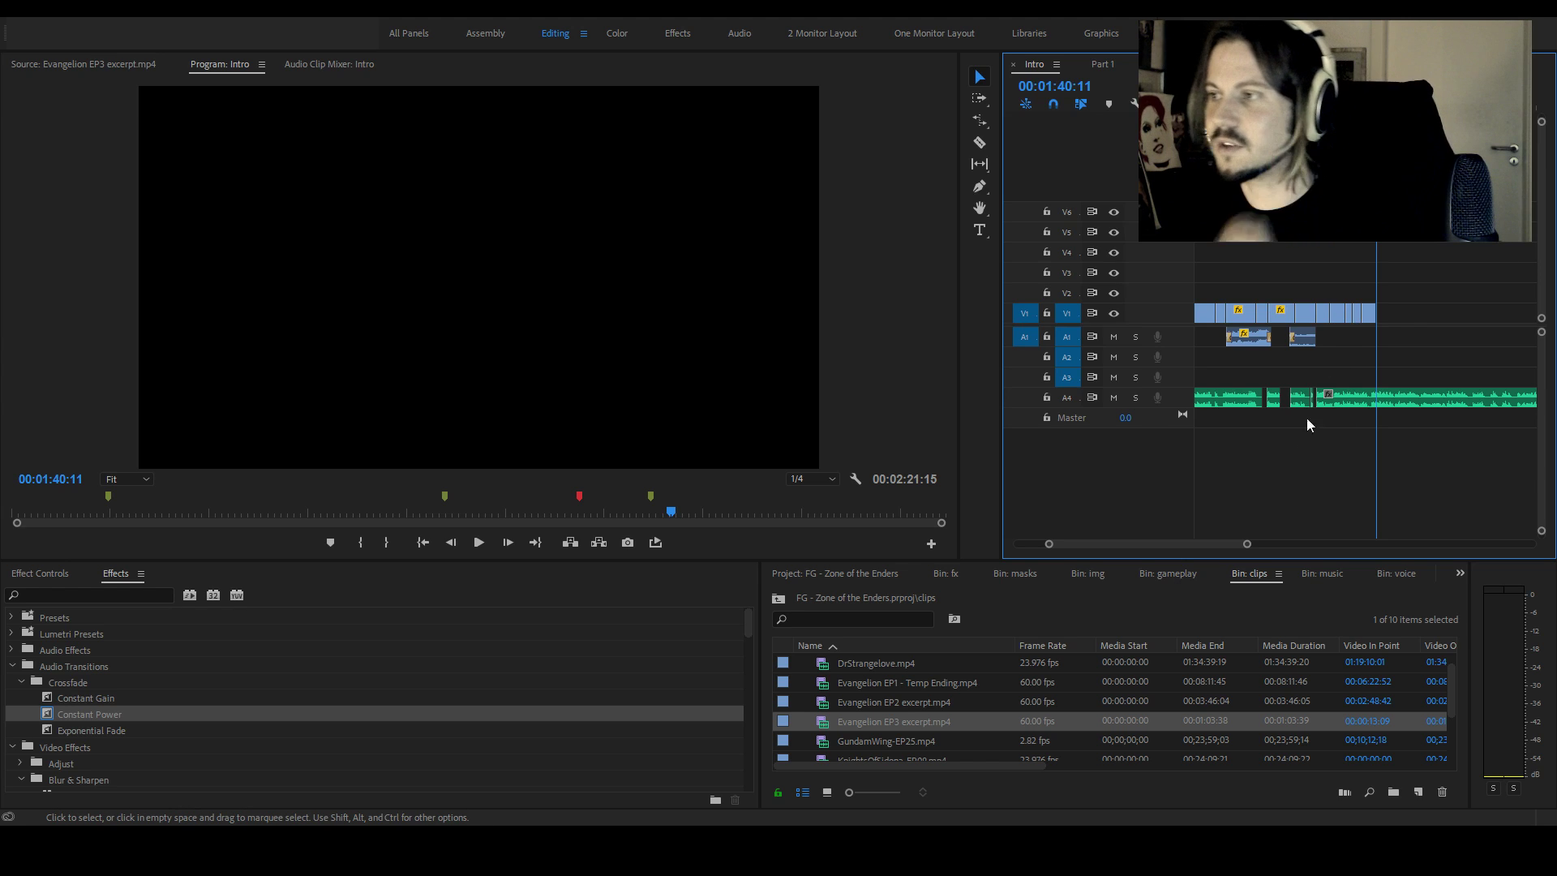
Extend the Evangelion EP2 audio on A1 under the knife-charge shot and add a Constant Power transition at its end
drag(1247, 545, 1208, 545)
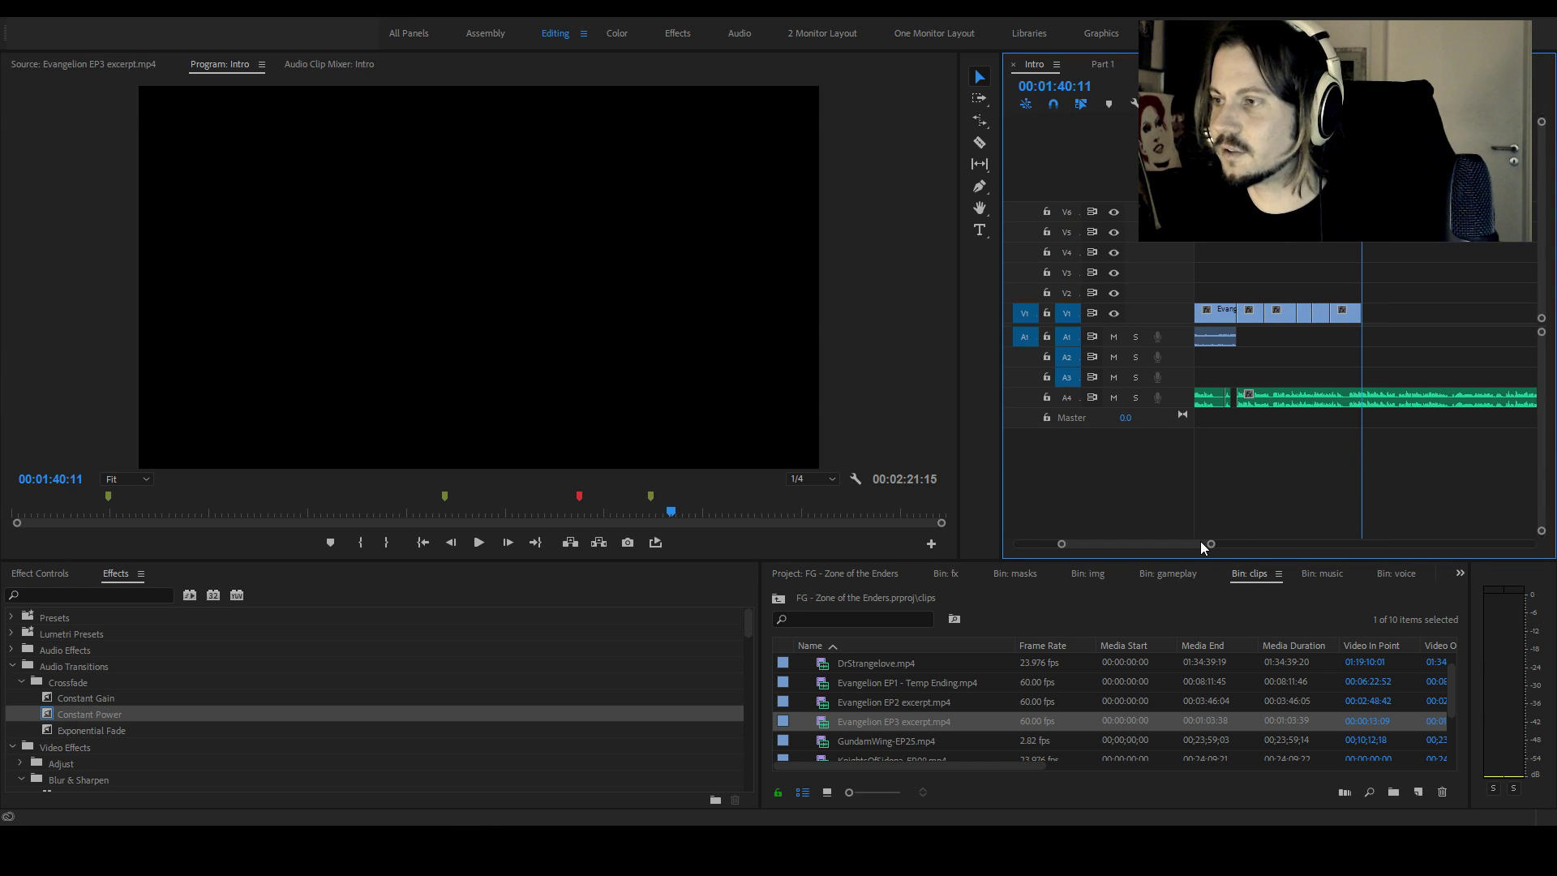
key(space)
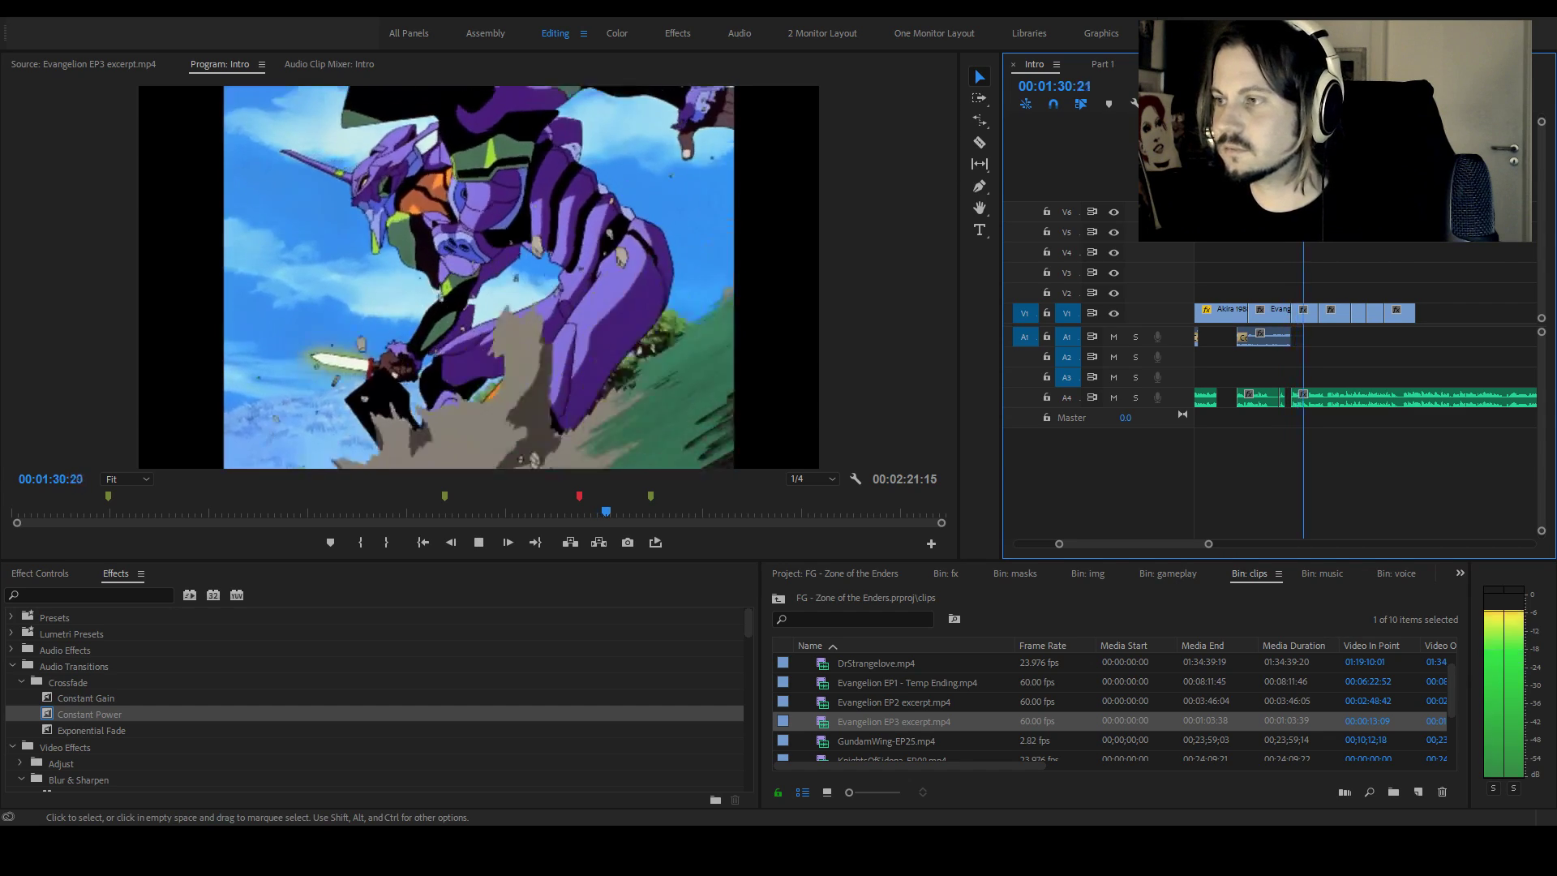
key(space)
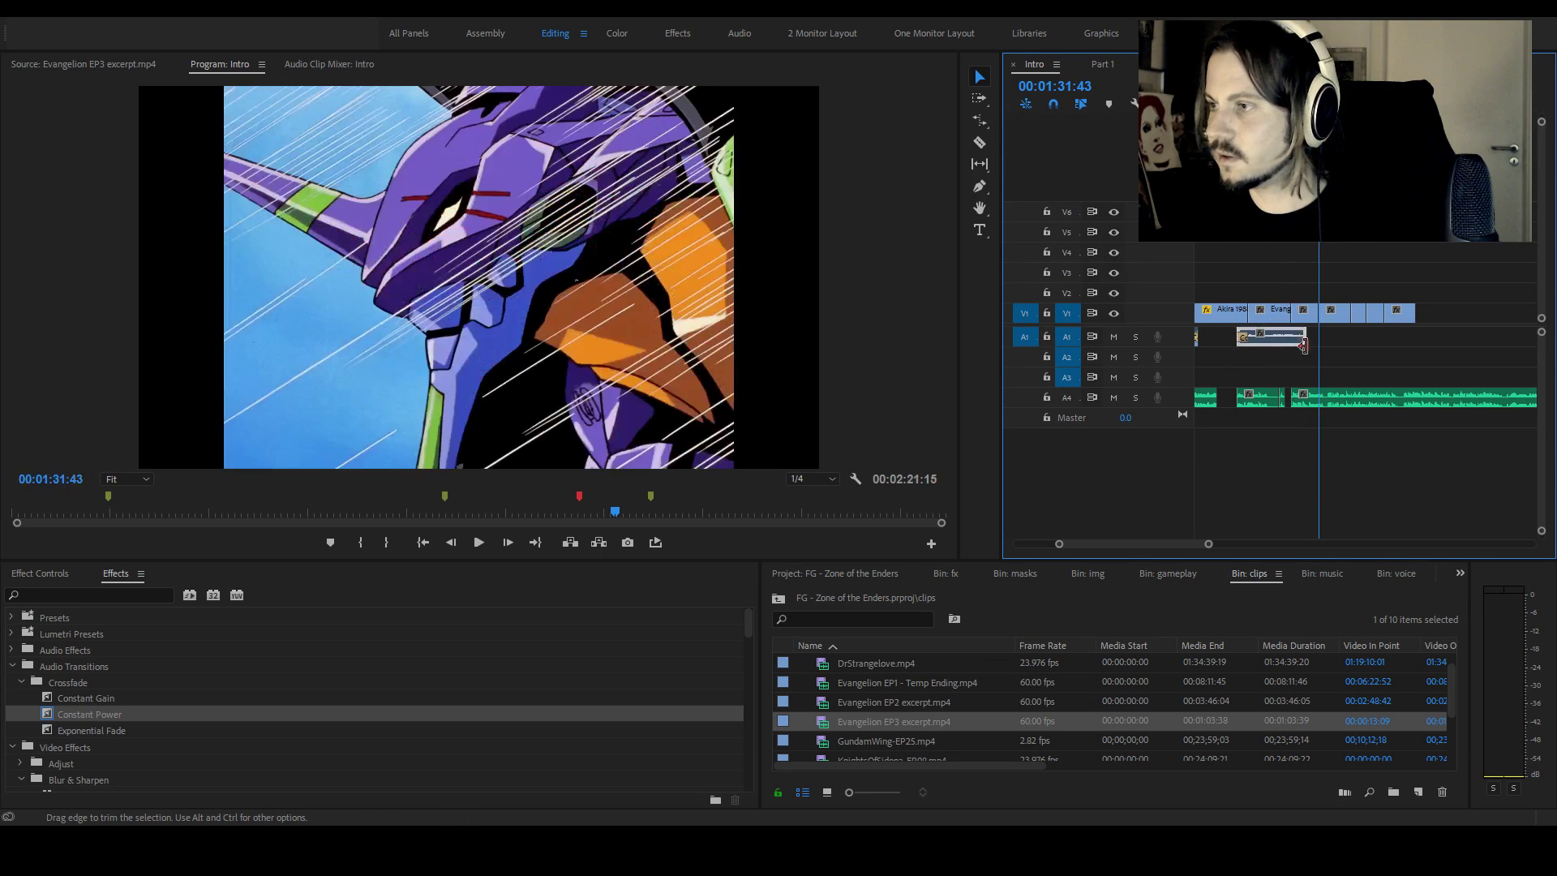
key(Up)
key(space)
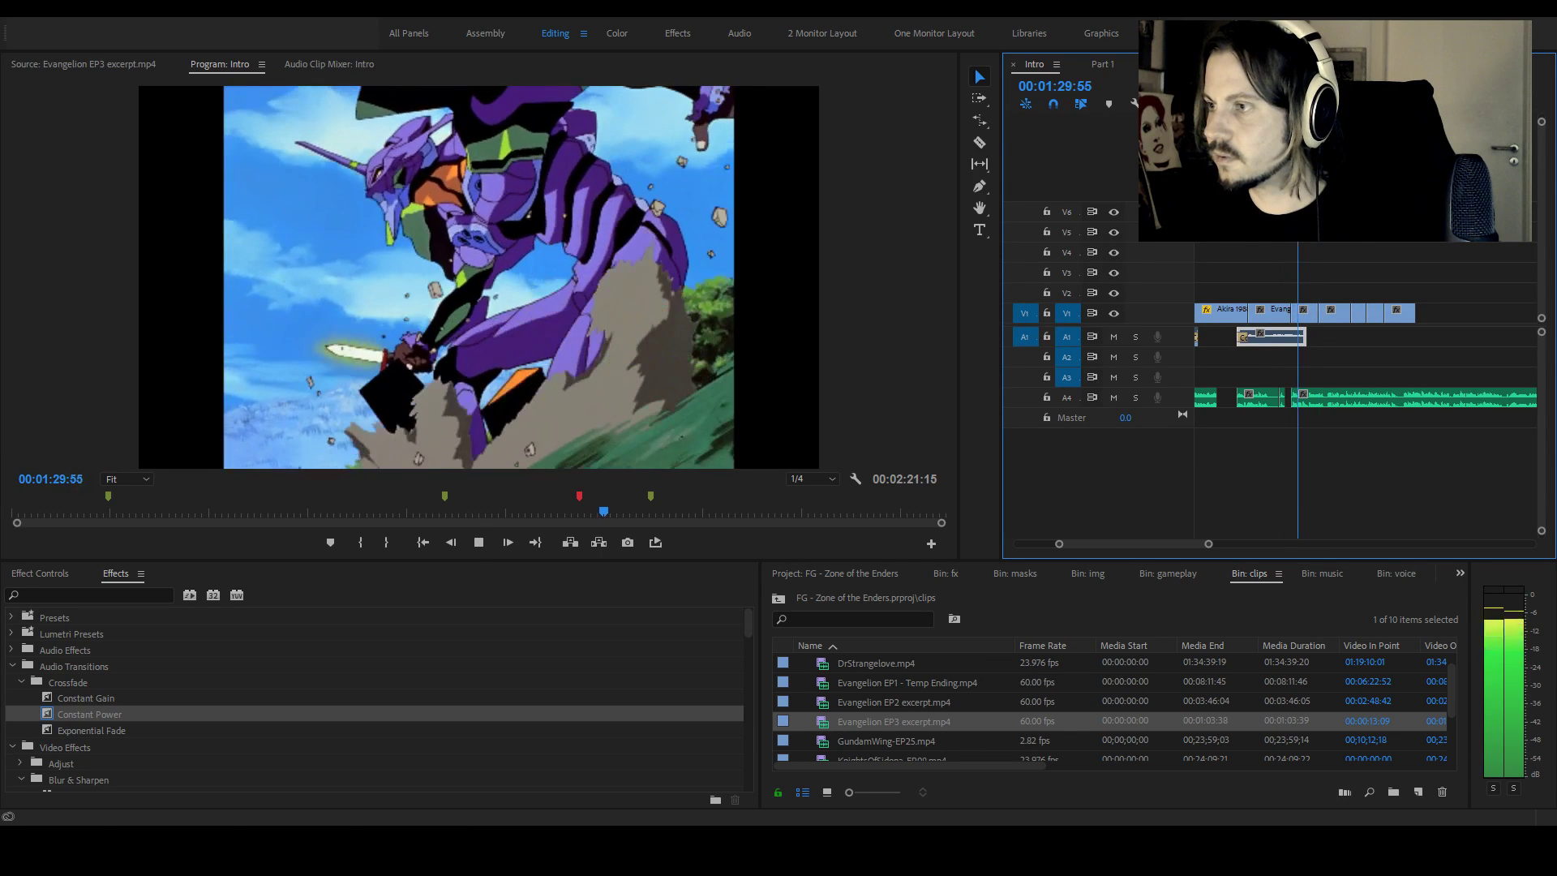
key(space)
click(132, 701)
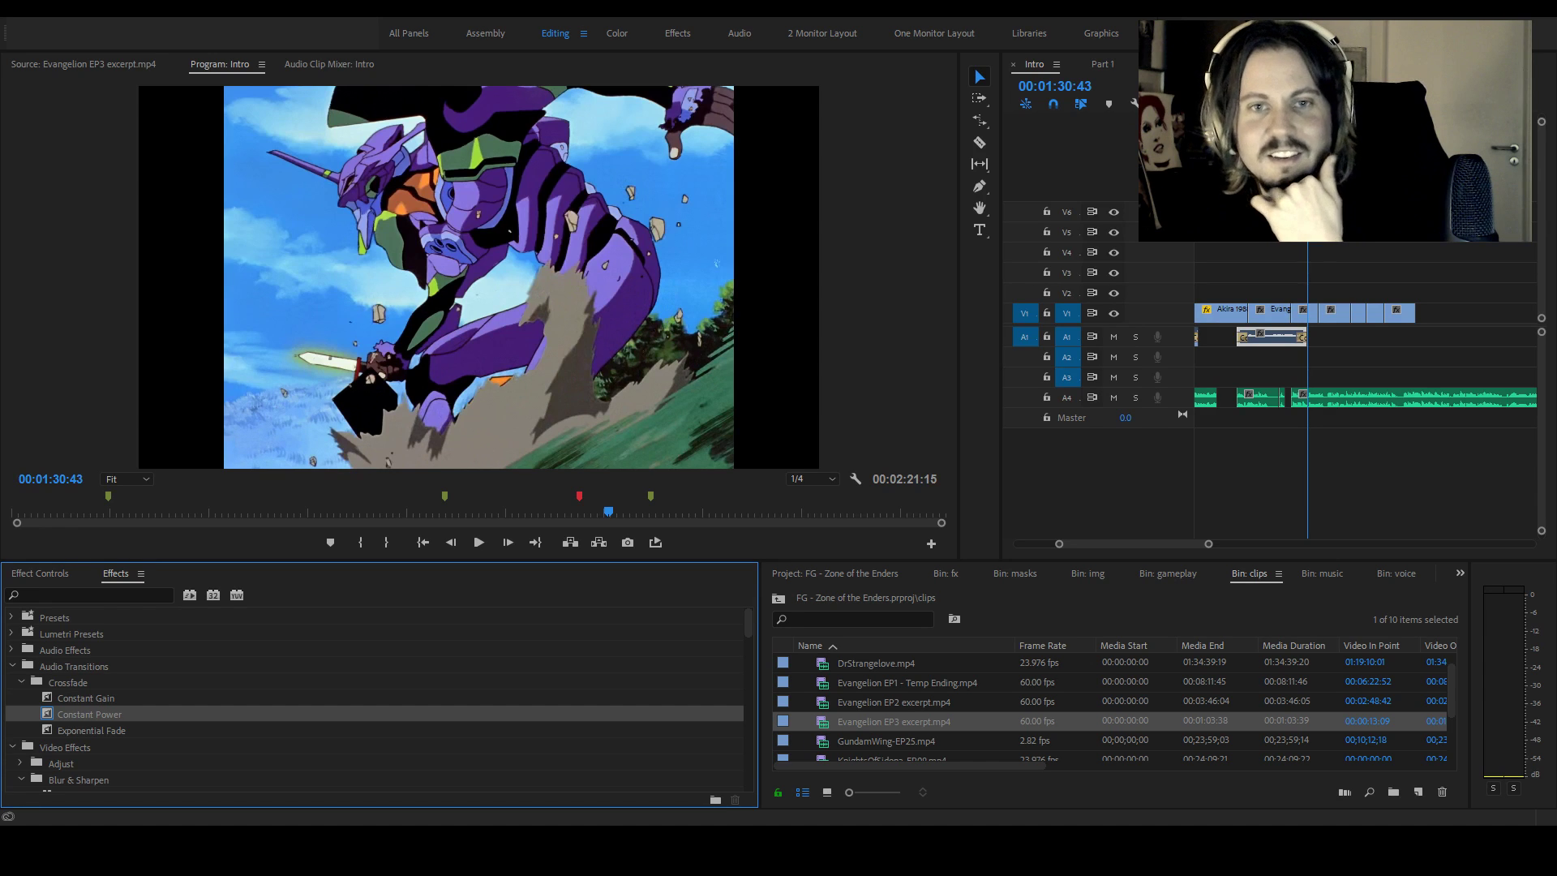
Widen the timeline area, reopen Evangelion EP3 excerpt.mp4 and mark its In point at 00:00:19:54, on the pilot's close-up
drag(1207, 544, 1206, 544)
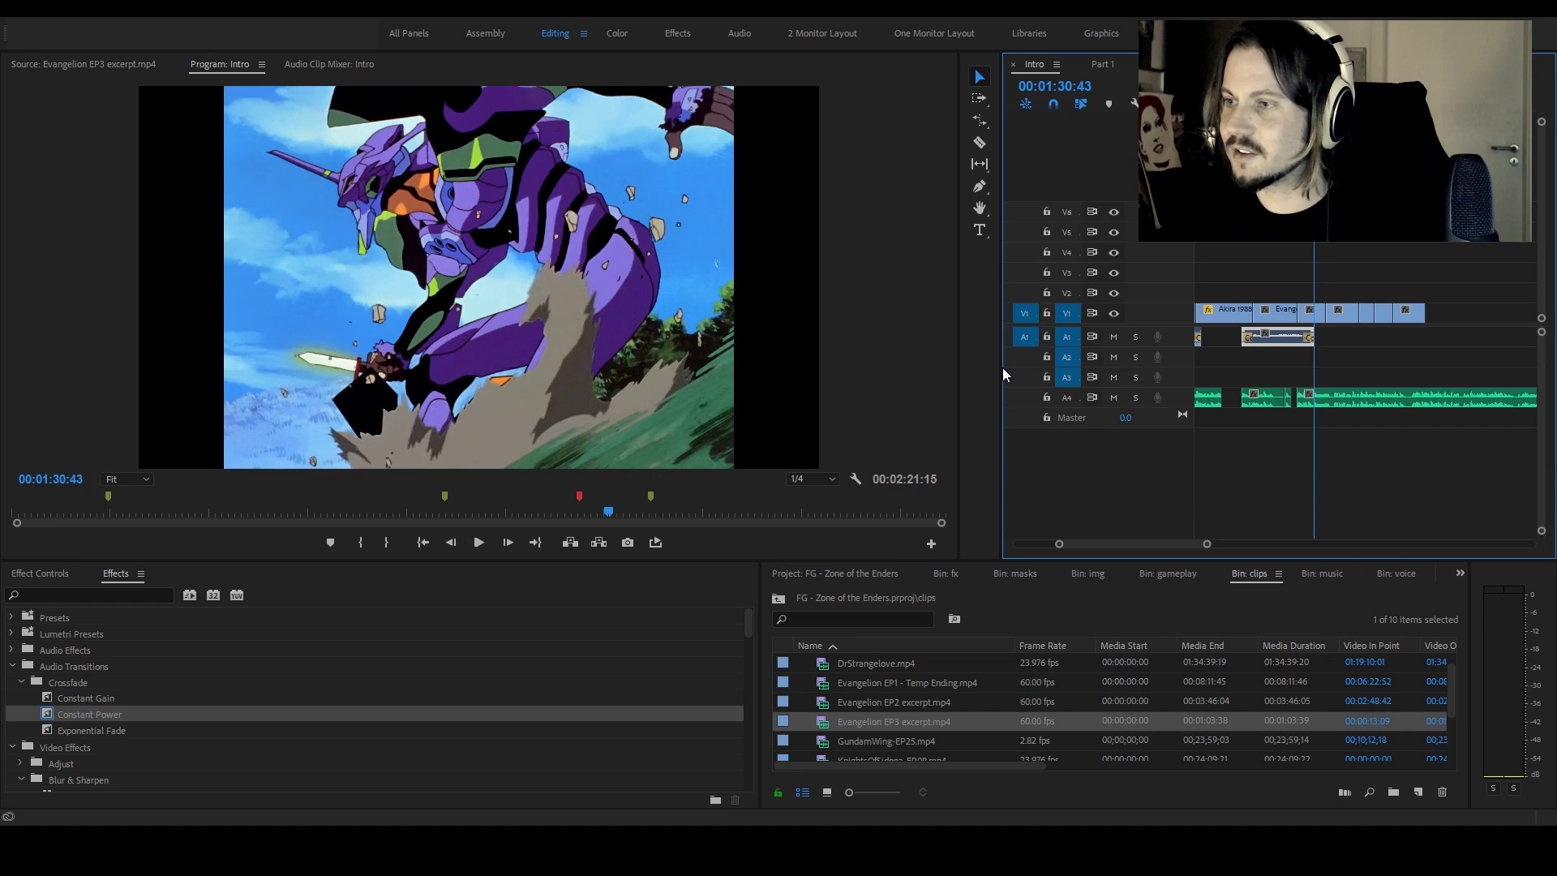
drag(1002, 367, 700, 367)
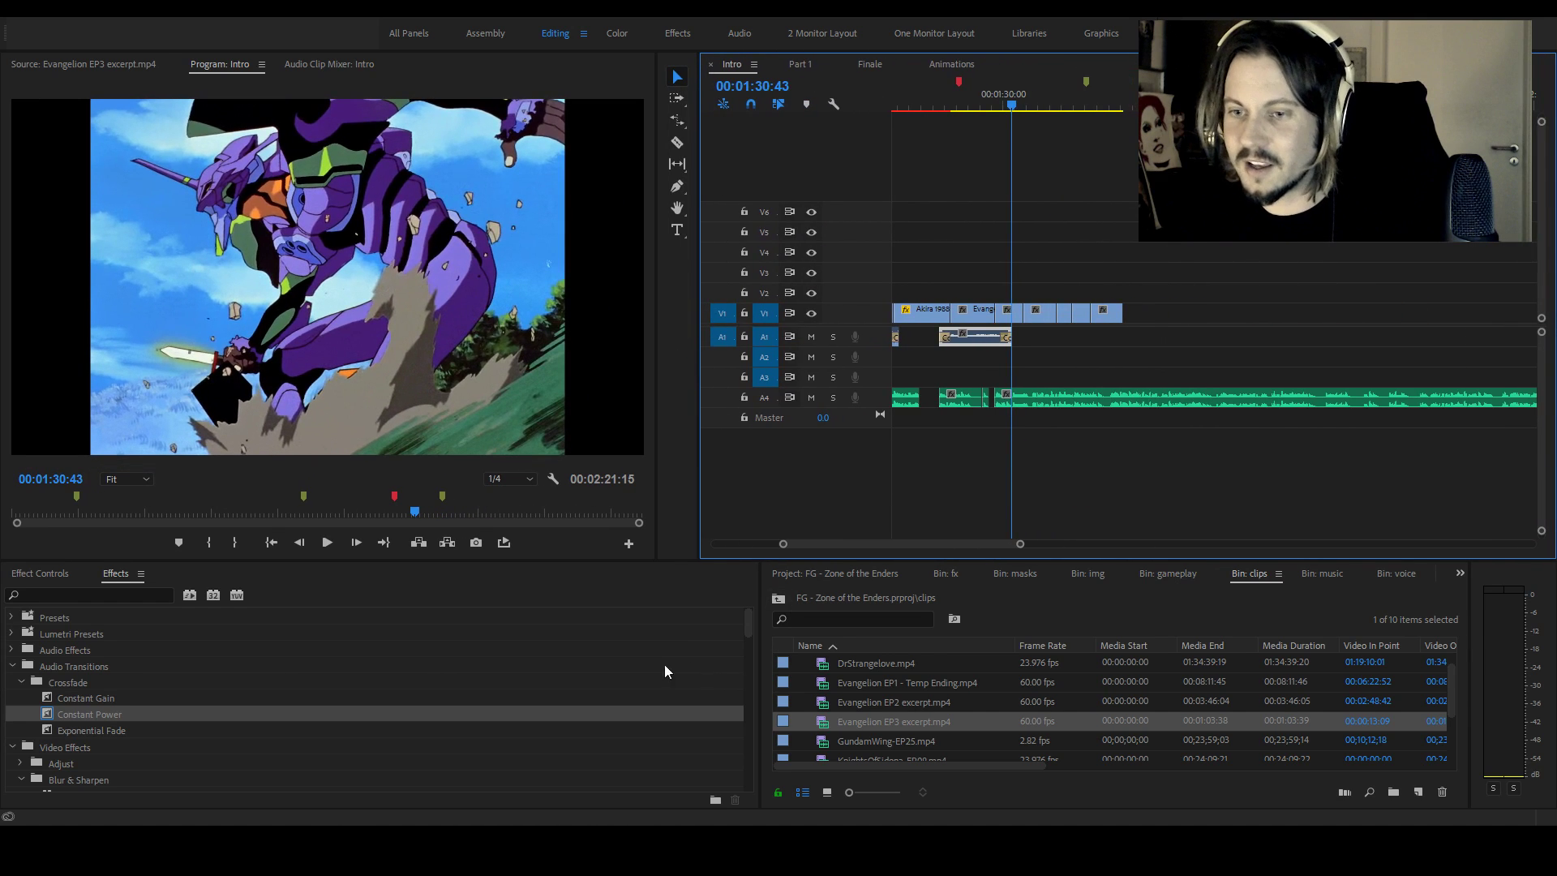
mouse_move(418, 517)
mouse_down()
mouse_move(396, 516)
mouse_move(442, 517)
mouse_up()
double_click(860, 722)
drag(149, 511, 211, 513)
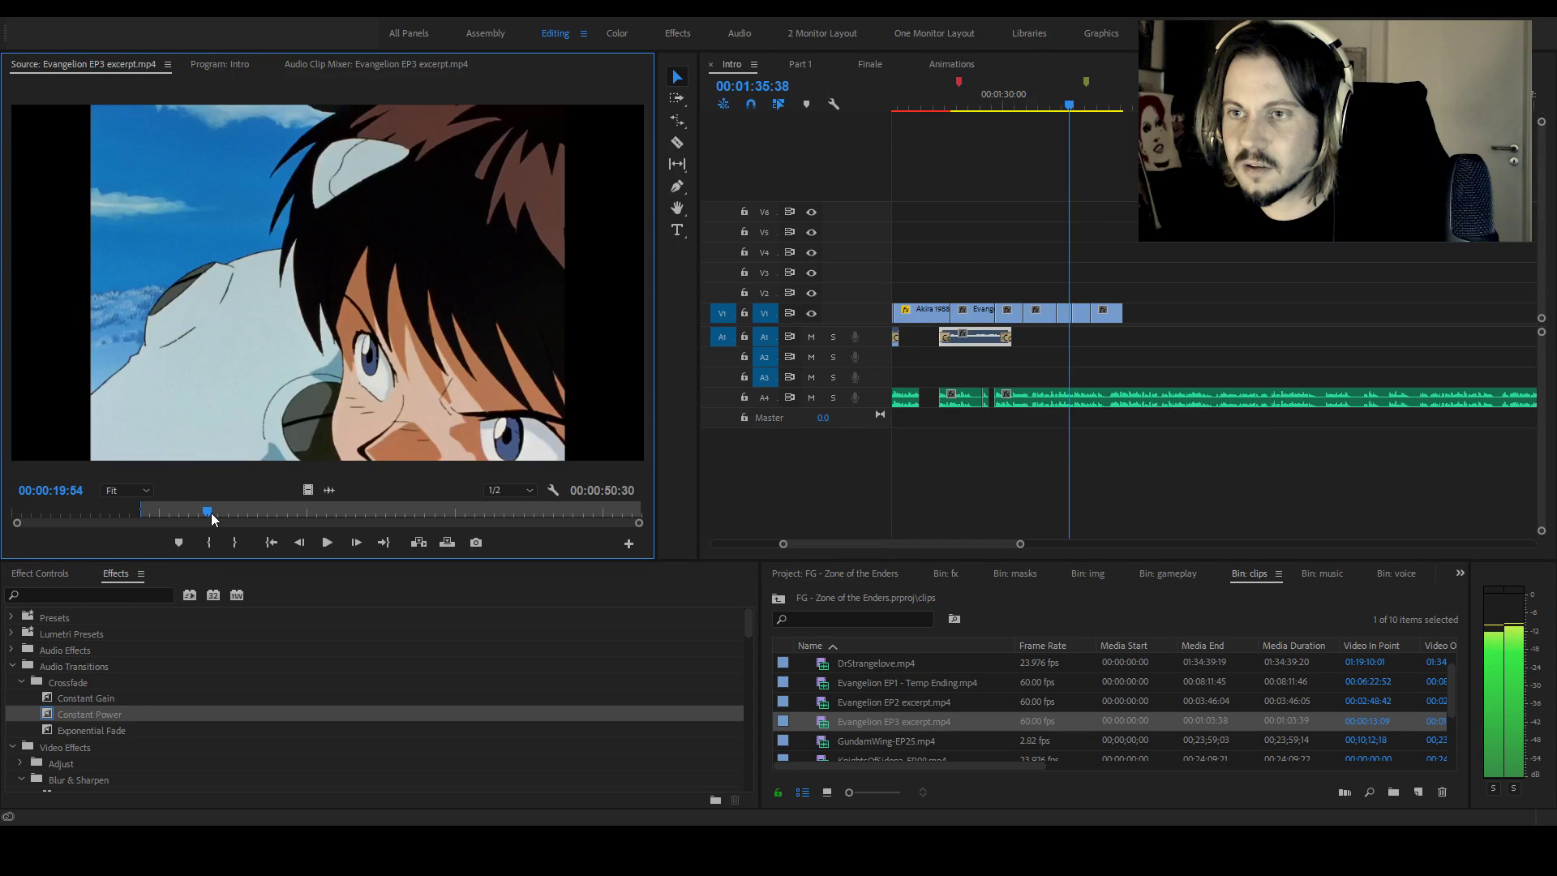
click(210, 543)
Place only the audio of the marked Evangelion EP3 excerpt on A2 at 00:01:31:45
drag(548, 448, 995, 502)
drag(1113, 104, 1068, 114)
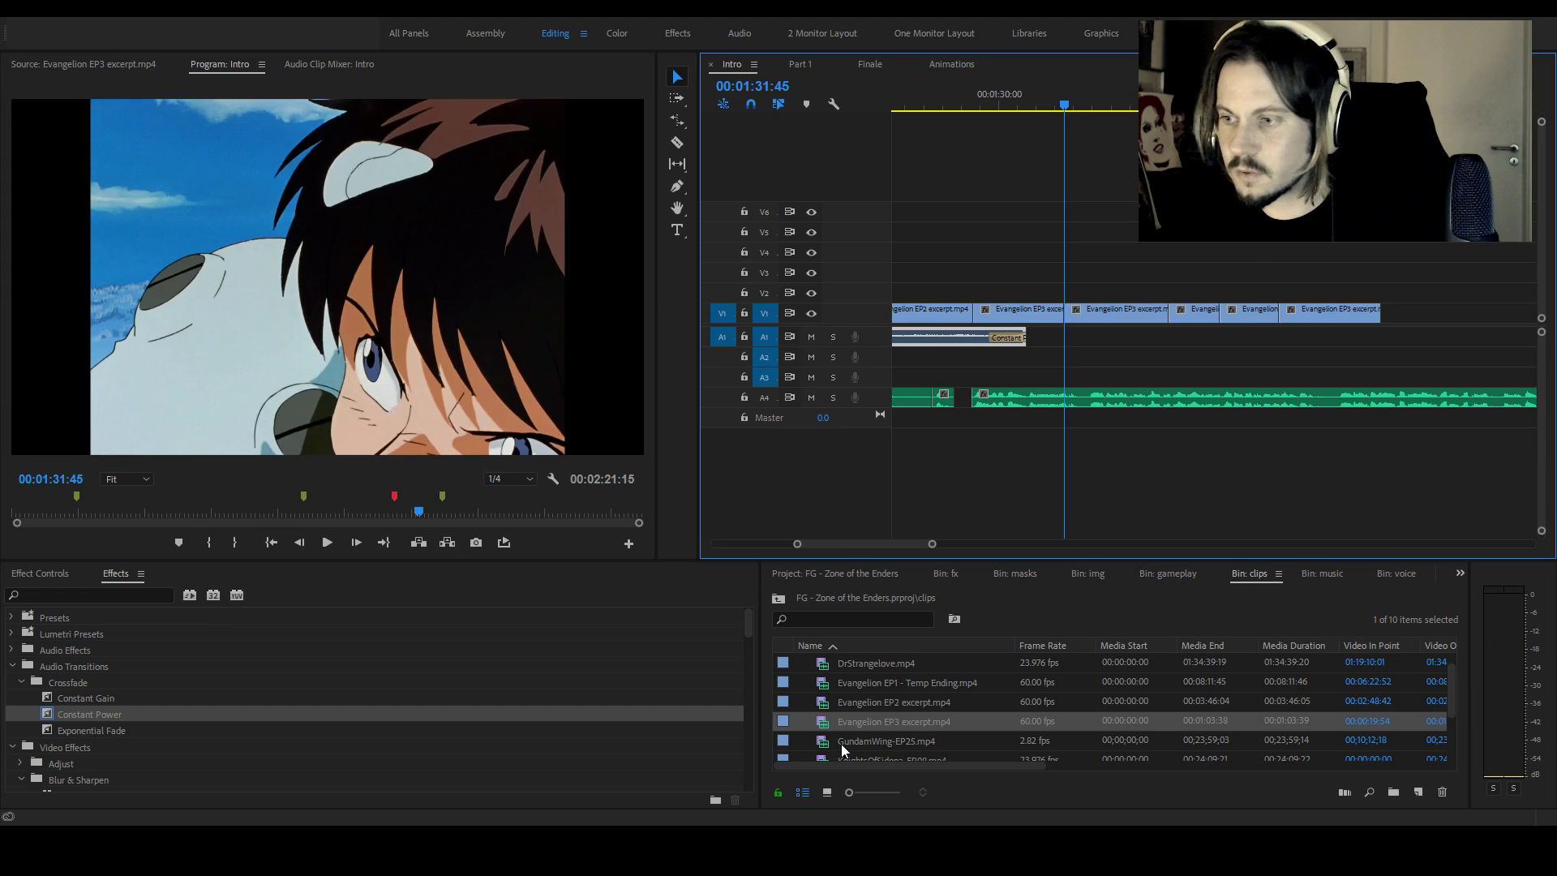
click(864, 720)
double_click(822, 722)
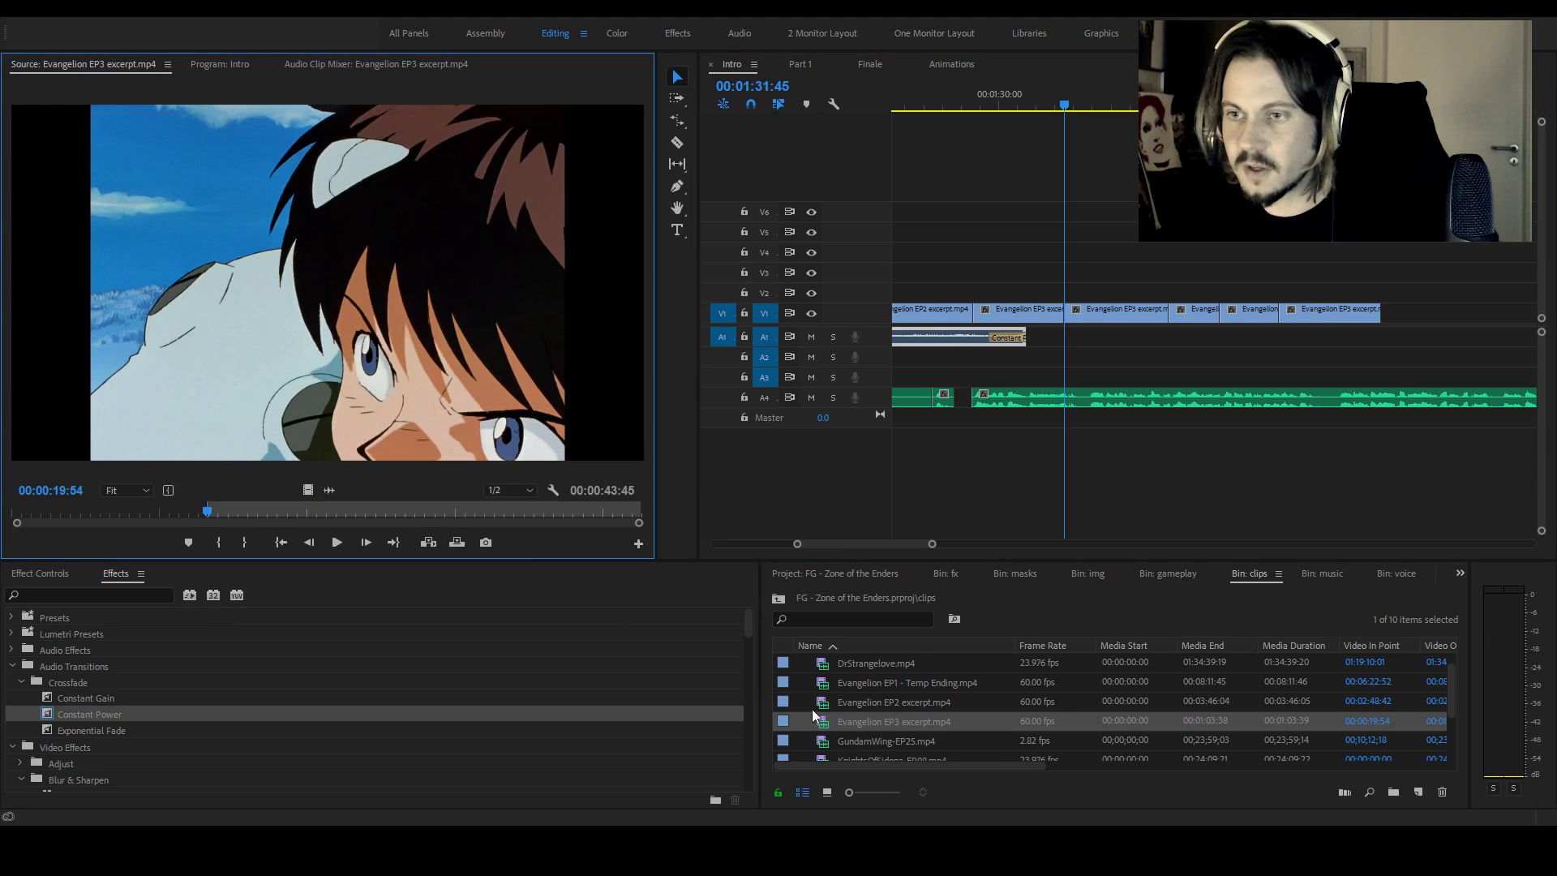
drag(337, 493, 1068, 355)
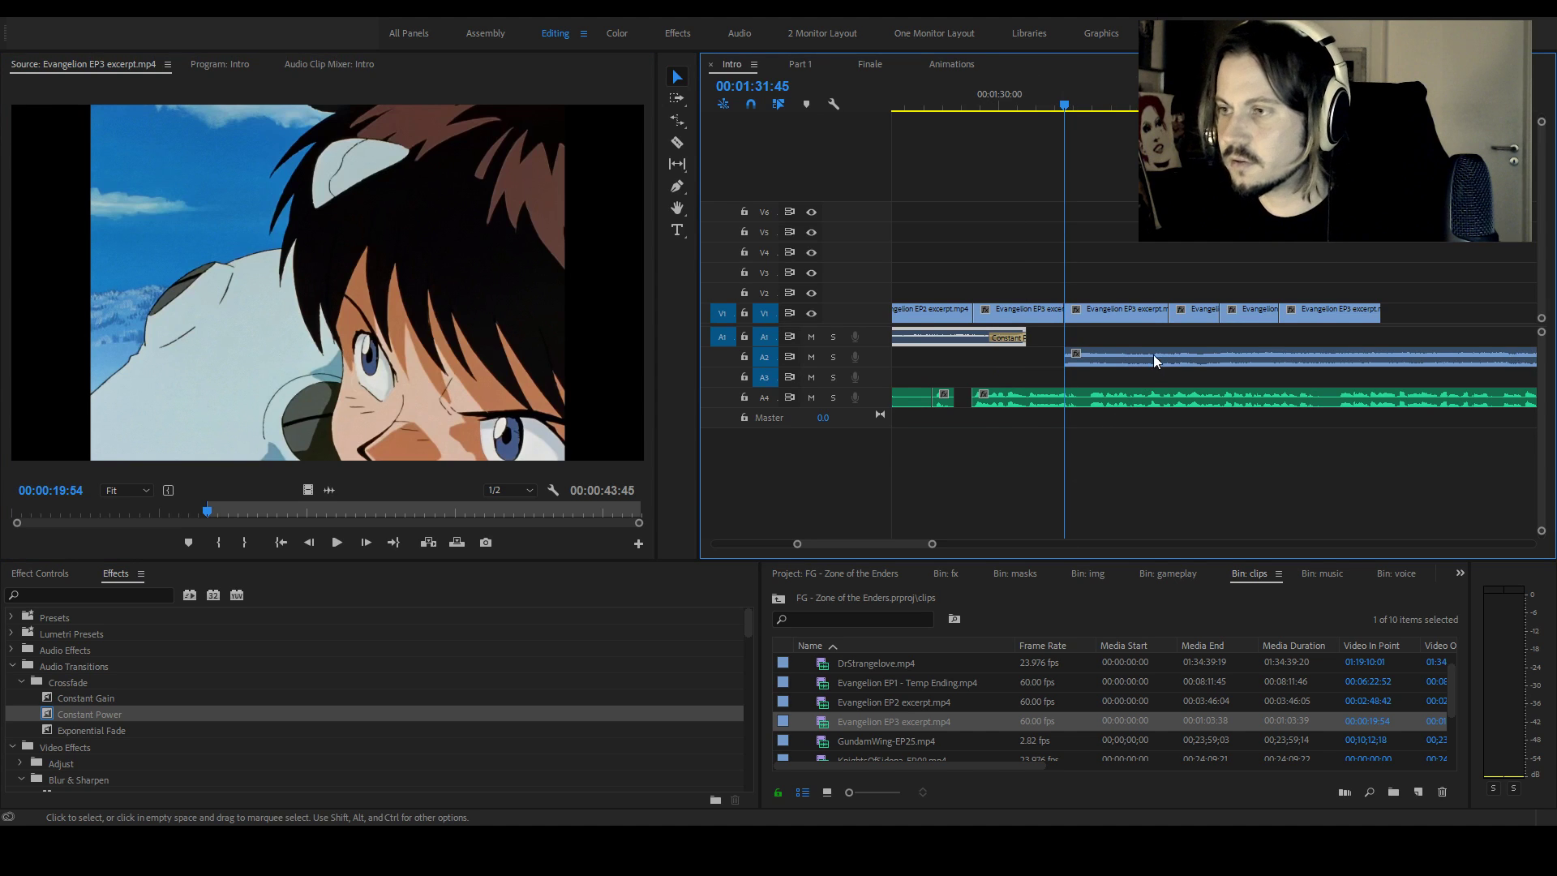
Mute the narration track A4 and play the Evangelion EP3 shots with their new audio up to the last clip's end
click(811, 397)
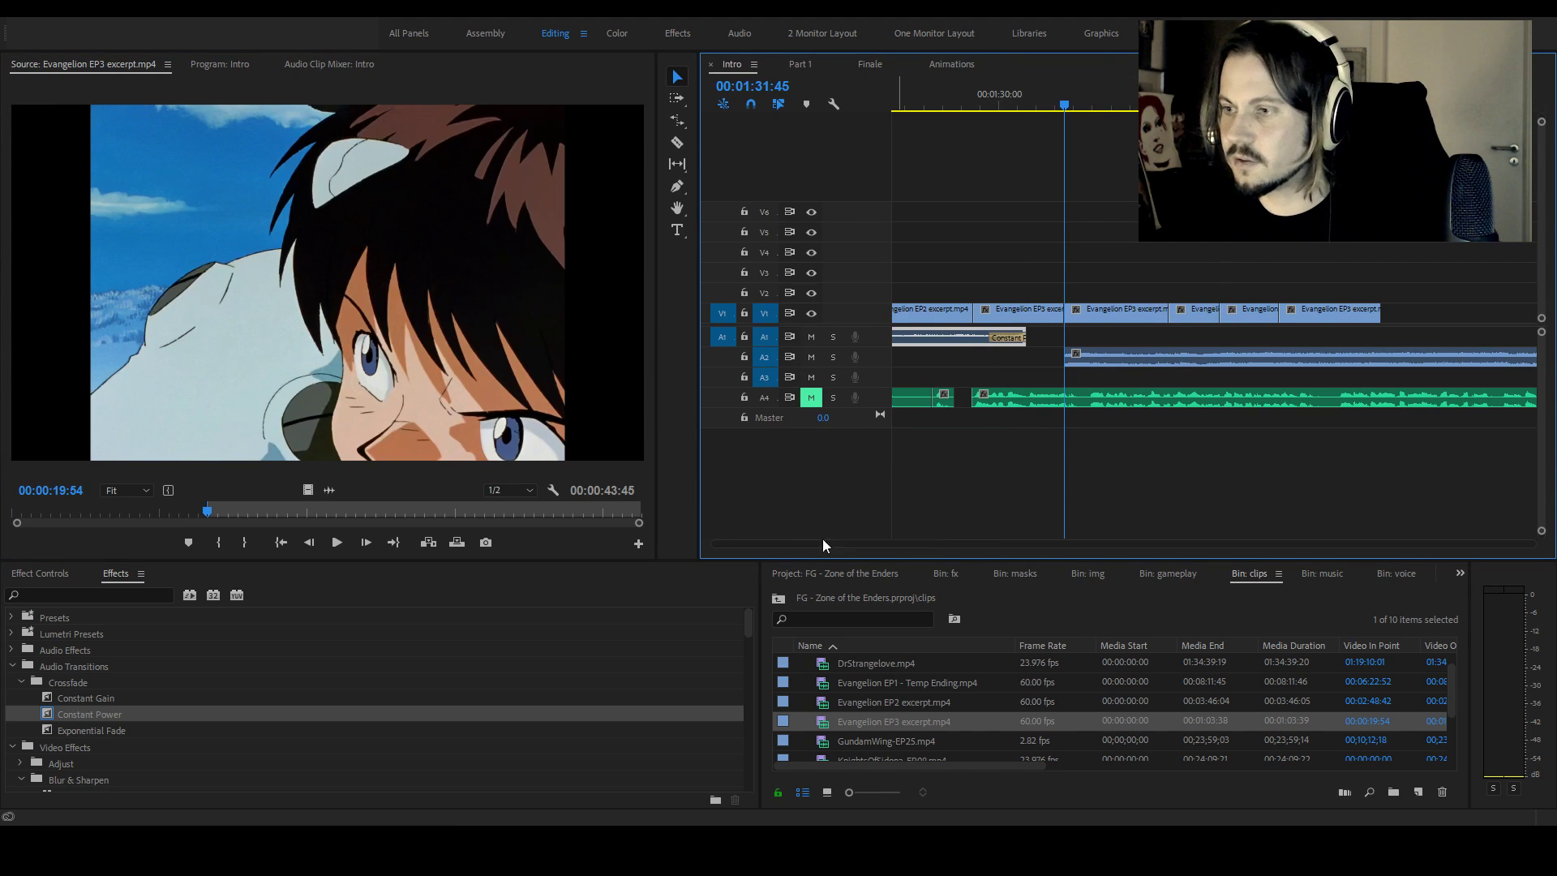
drag(932, 544, 980, 543)
key(space)
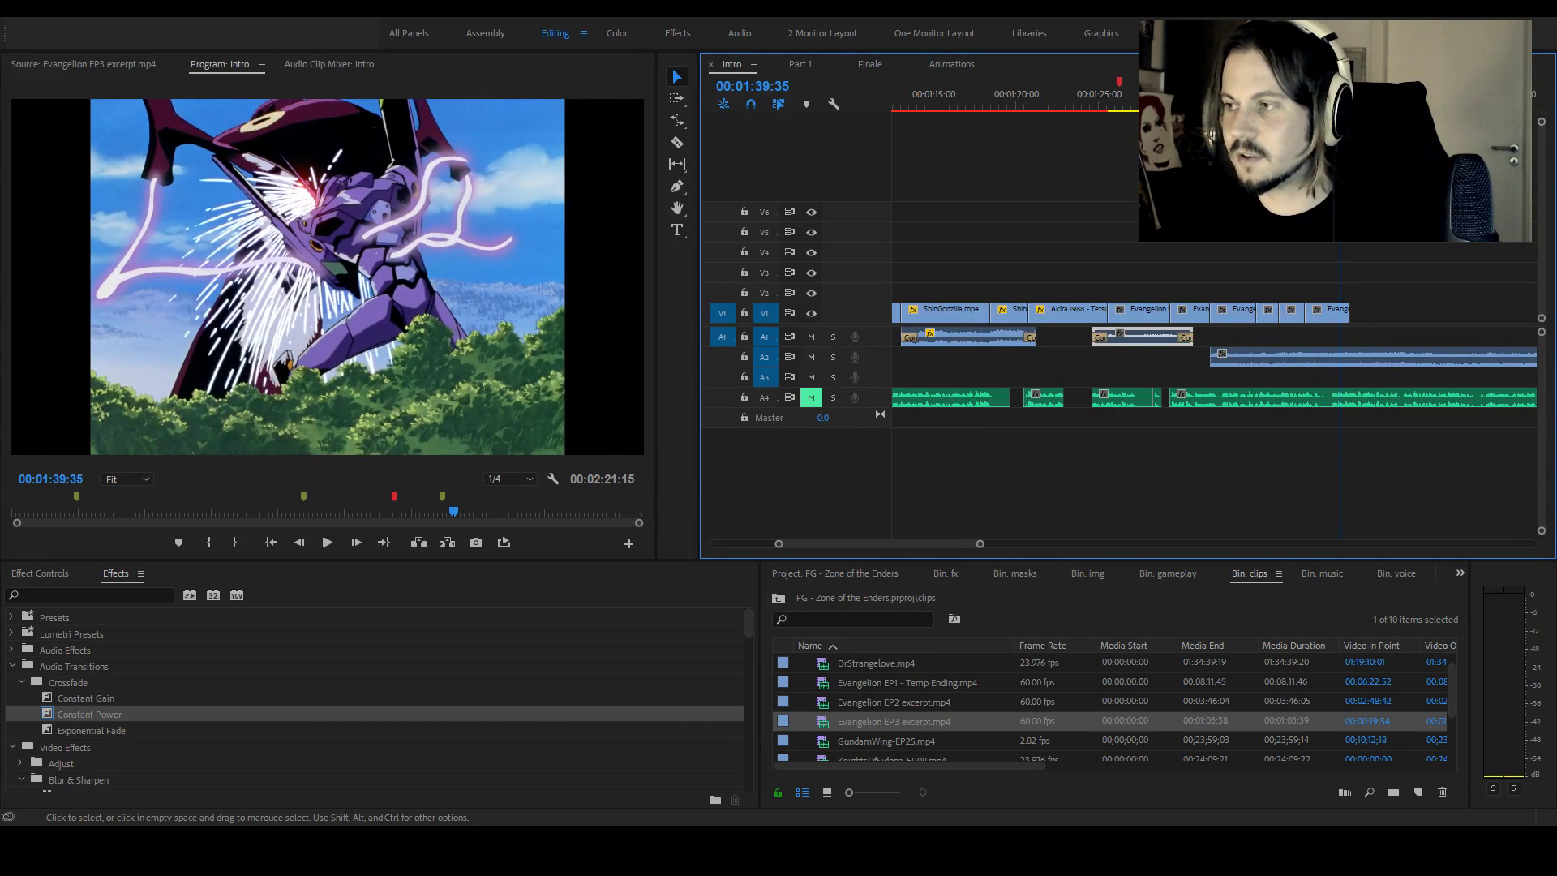
key(space)
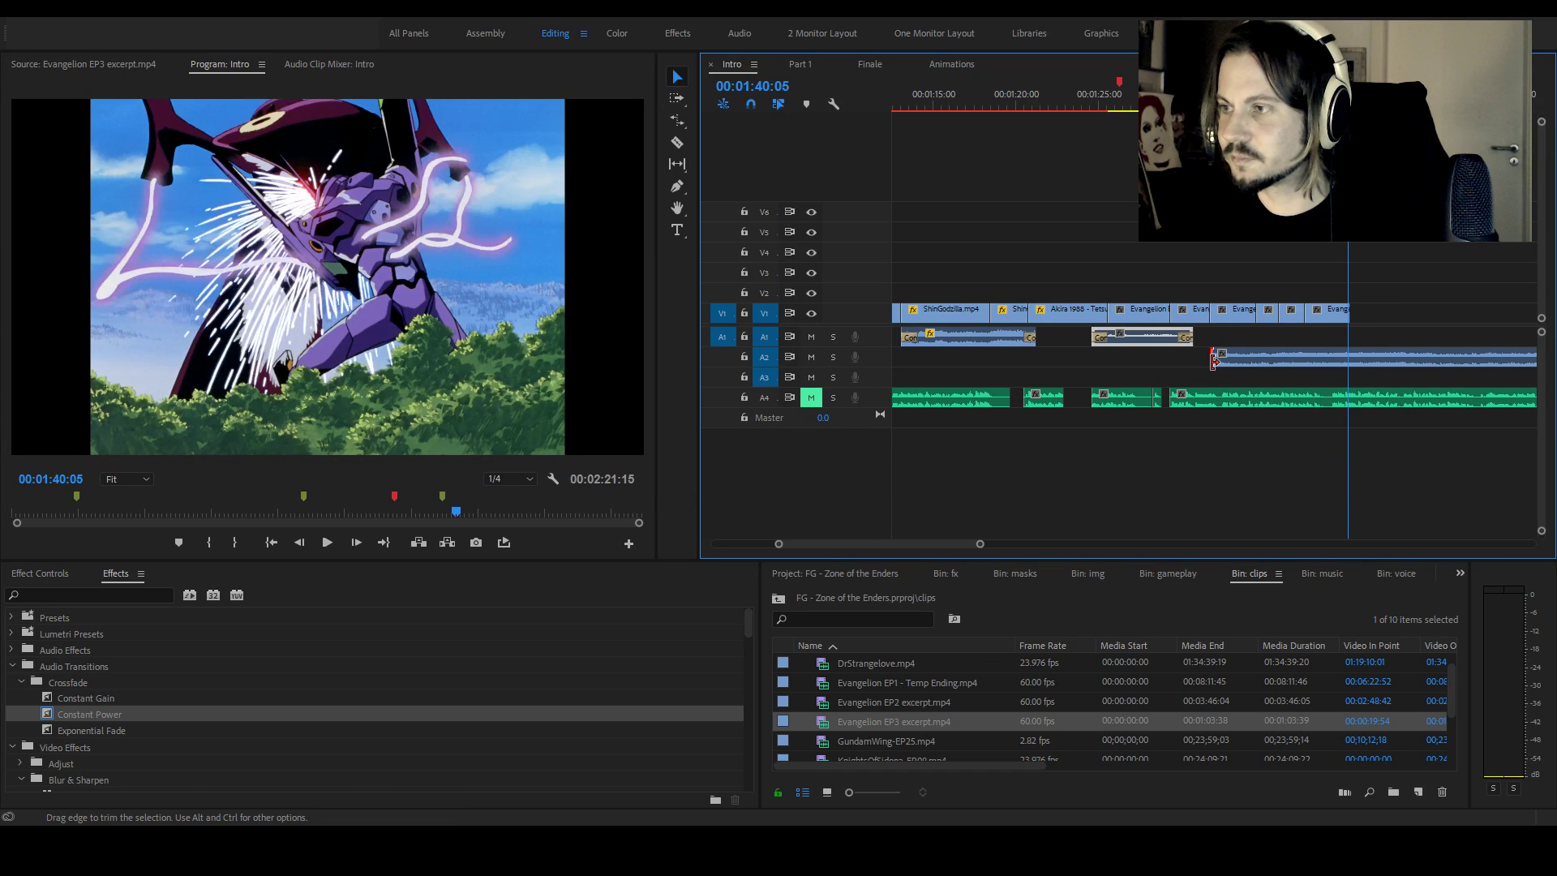
Extend the start of the Evangelion EP3 audio on A2 back under the EP2 audio's end, add a Constant Power transition there and play the result
mouse_move(1214, 358)
mouse_down()
mouse_move(1114, 357)
mouse_move(1186, 356)
mouse_up()
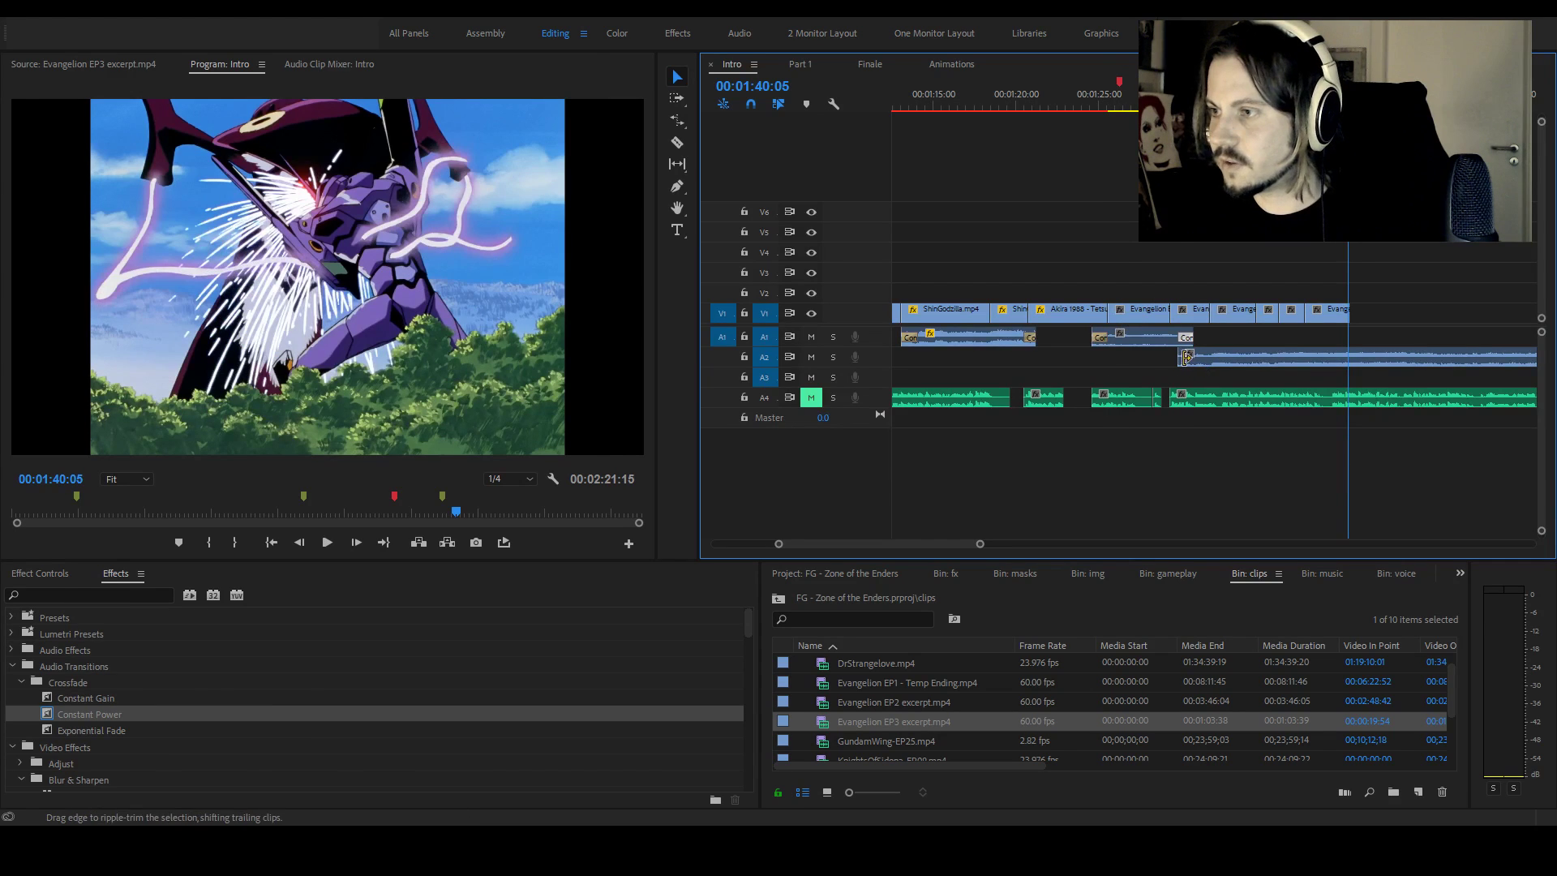
key(space)
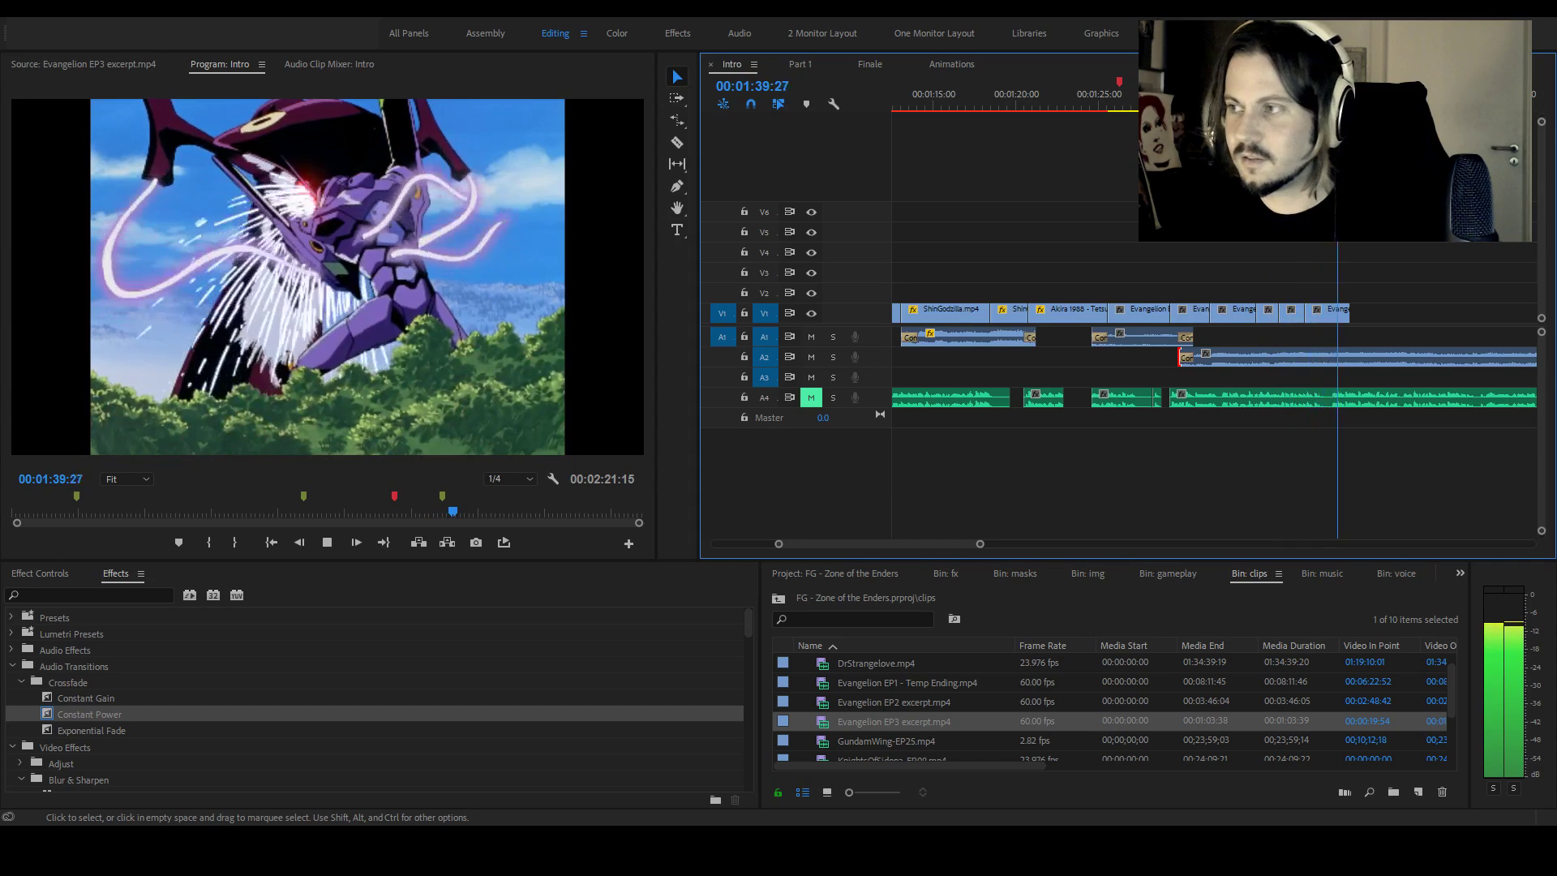
key(space)
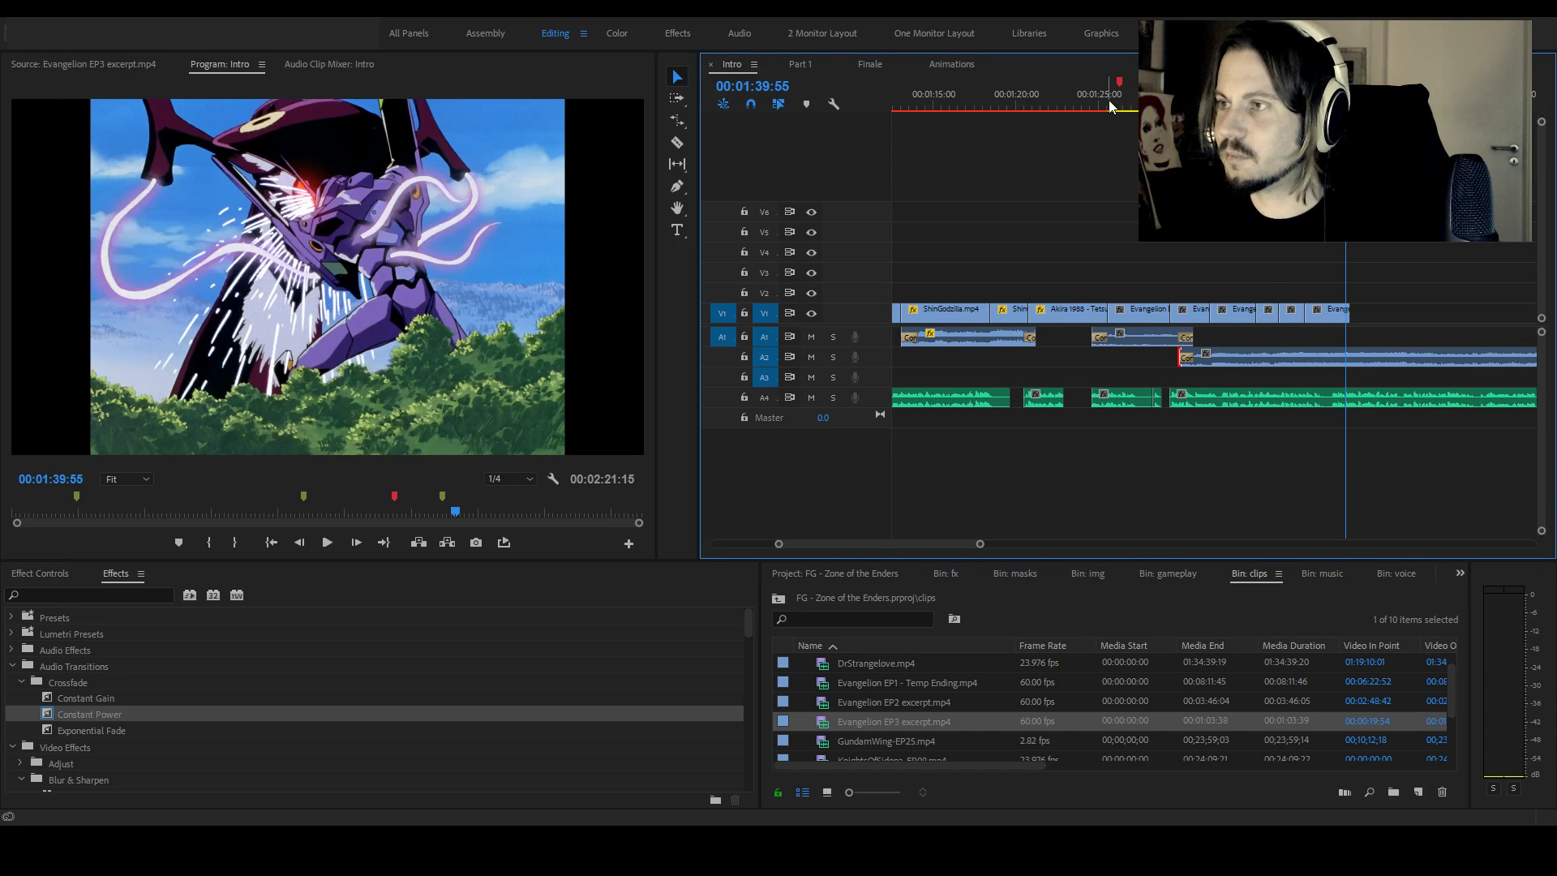
Play the cut from the Akira shot to the first Evangelion shot, and place the playhead at 00:01:26:09
drag(1086, 107, 1084, 106)
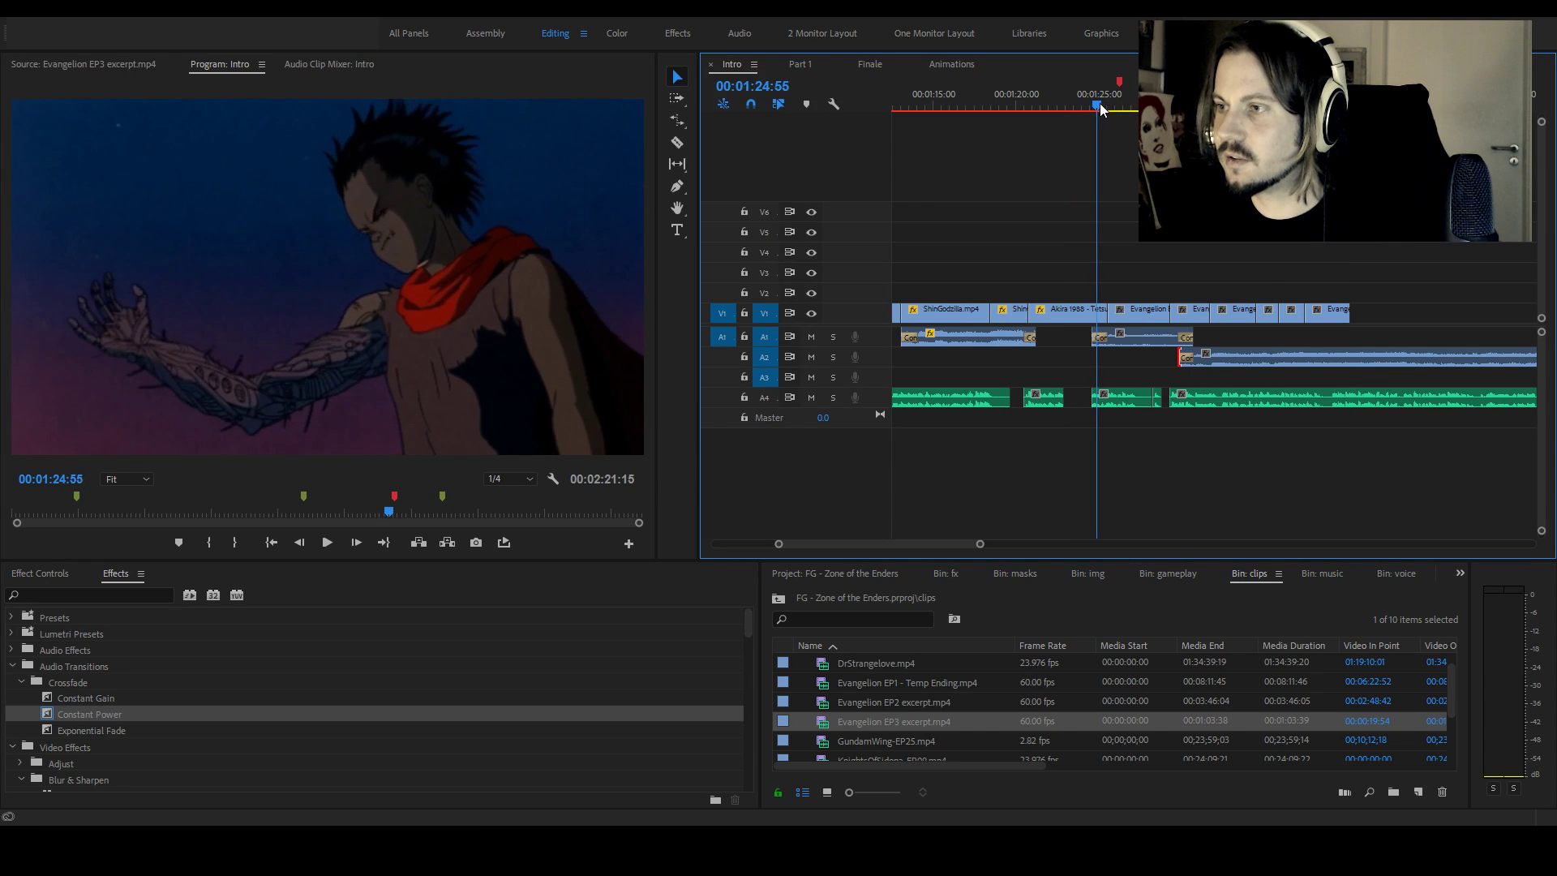
key(space)
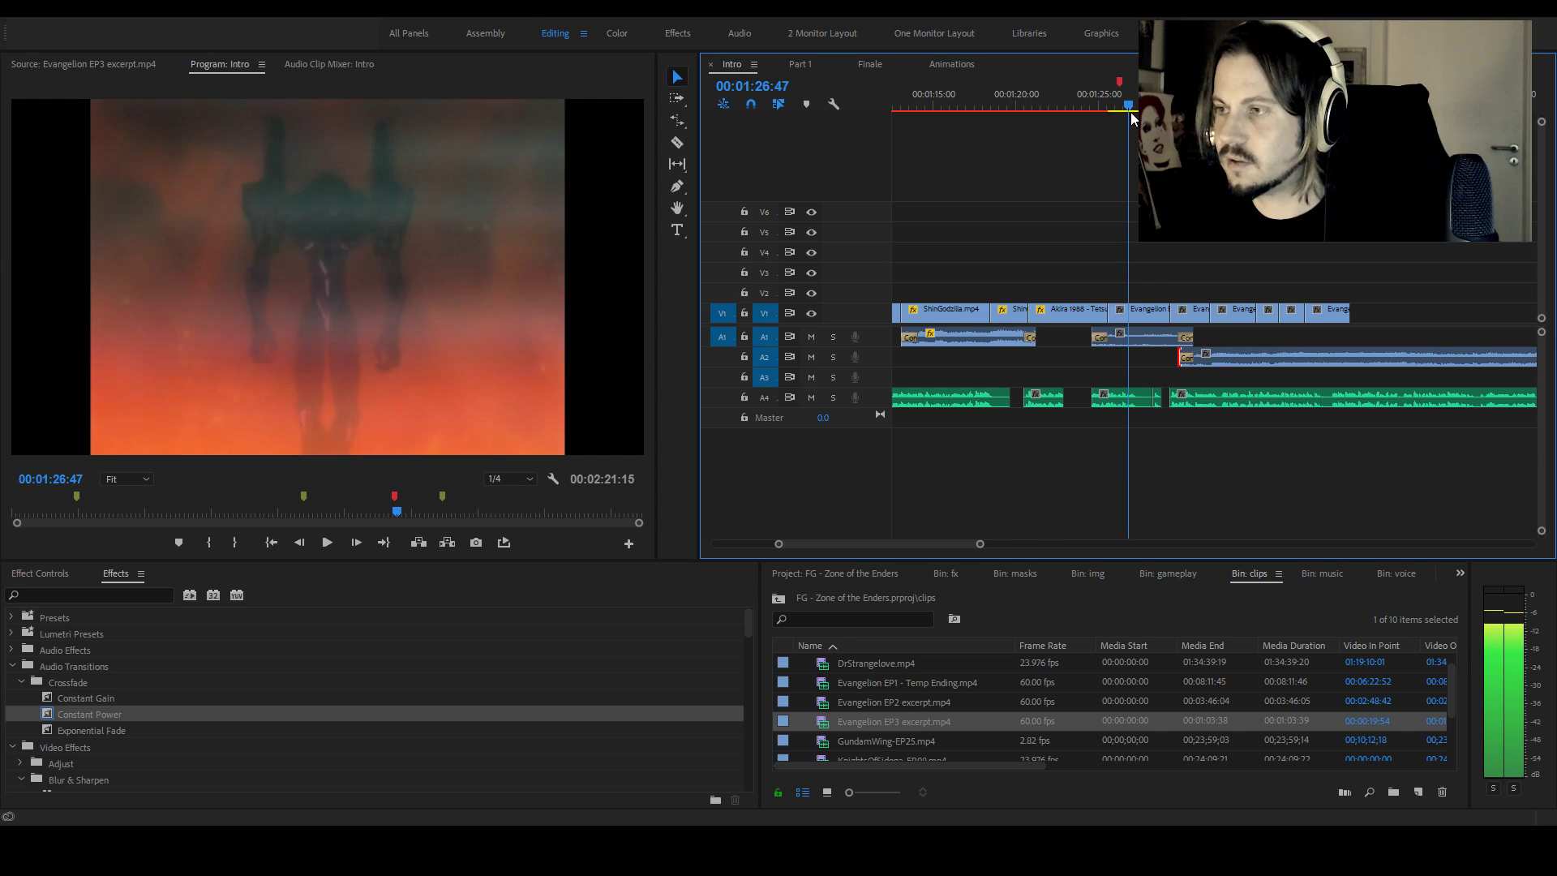
click(1108, 110)
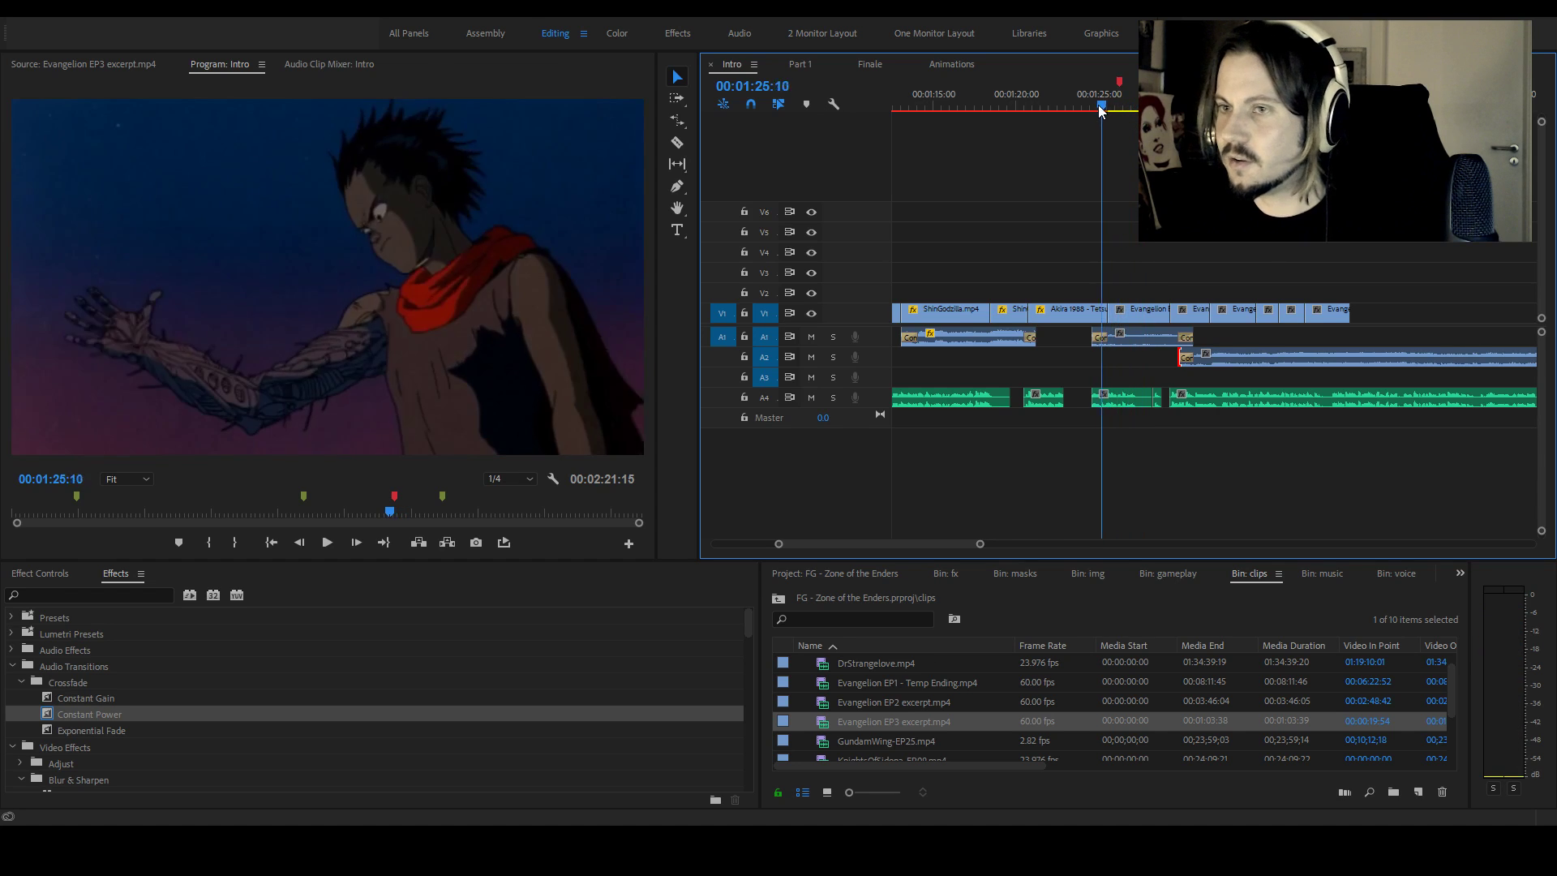
drag(1108, 110, 1117, 112)
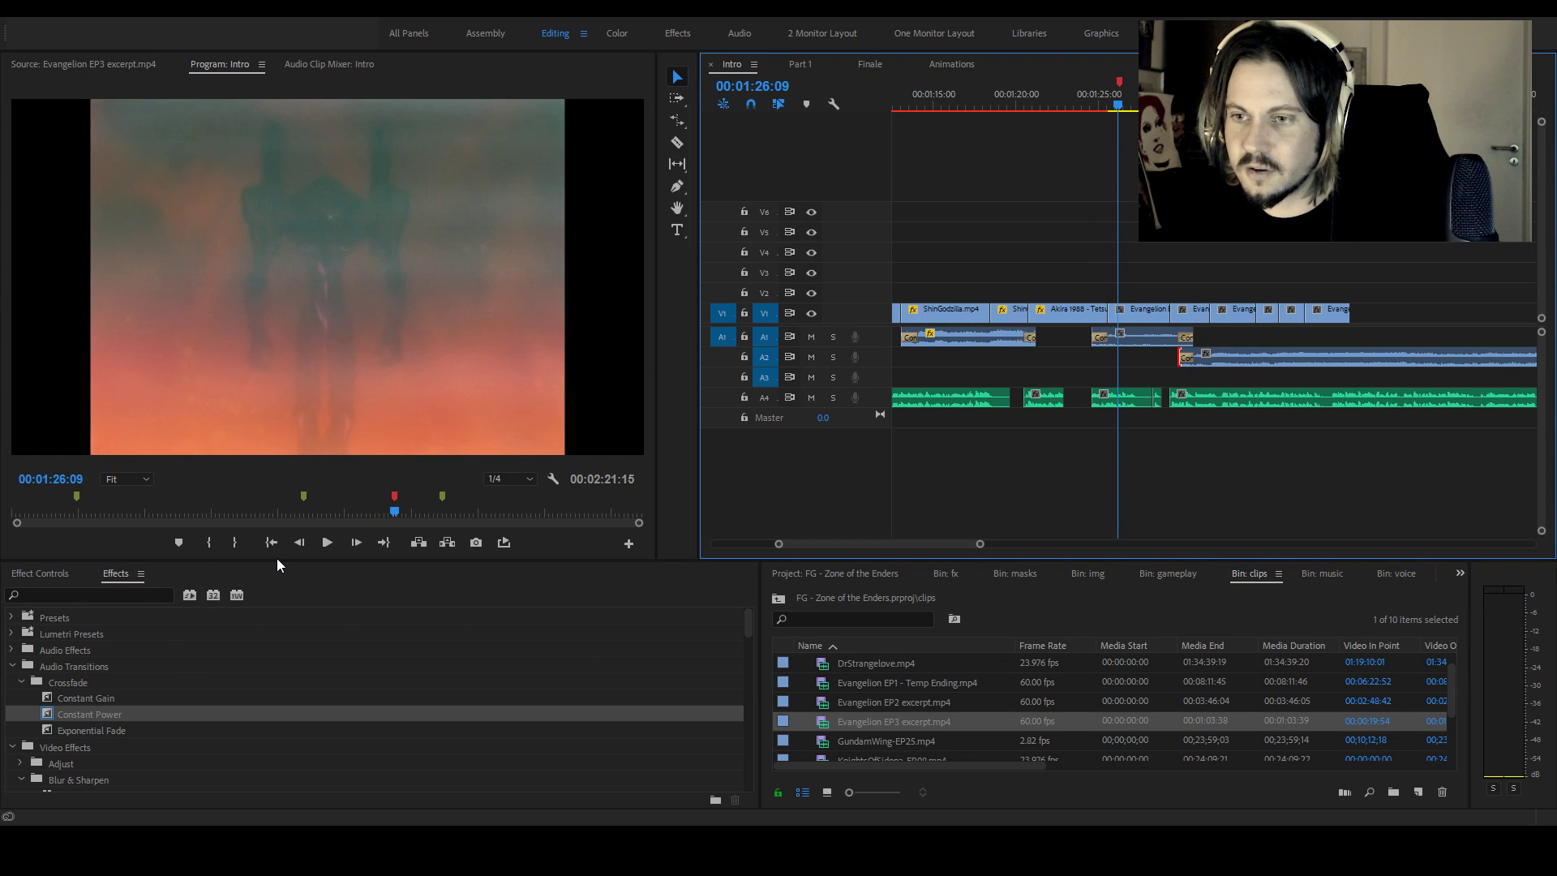
Enlarge the effects list area and select the Impact Blur Dissolve transition from the FilmImpact.net TP1 video transitions
mouse_move(276, 559)
mouse_down()
mouse_move(288, 499)
mouse_move(290, 542)
mouse_up()
scroll(261, 729, down, 3)
scroll(207, 726, down, 8)
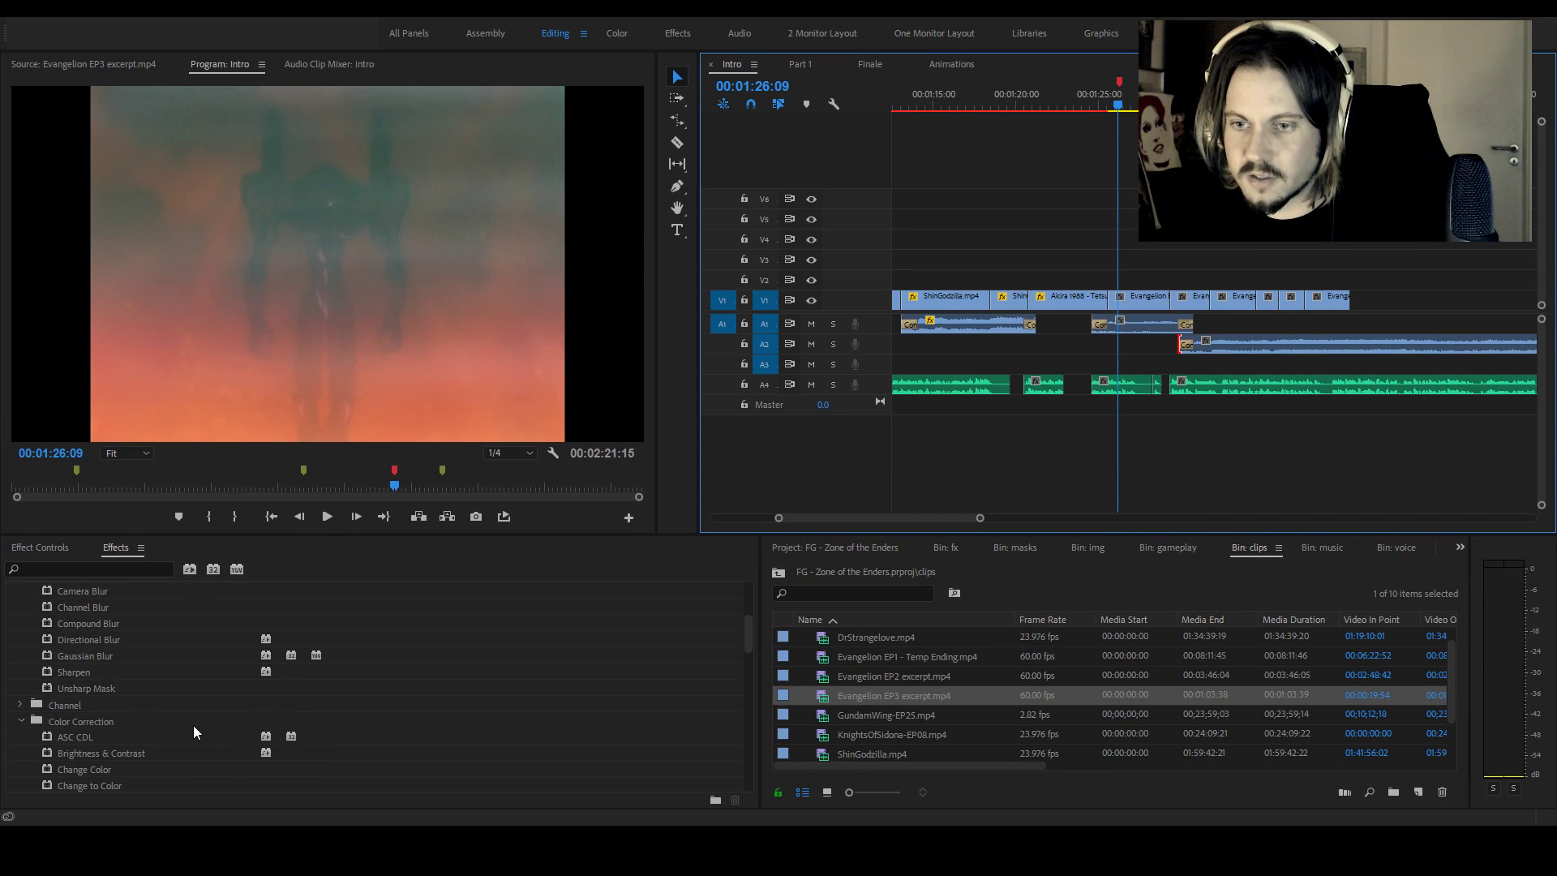
scroll(215, 718, down, 10)
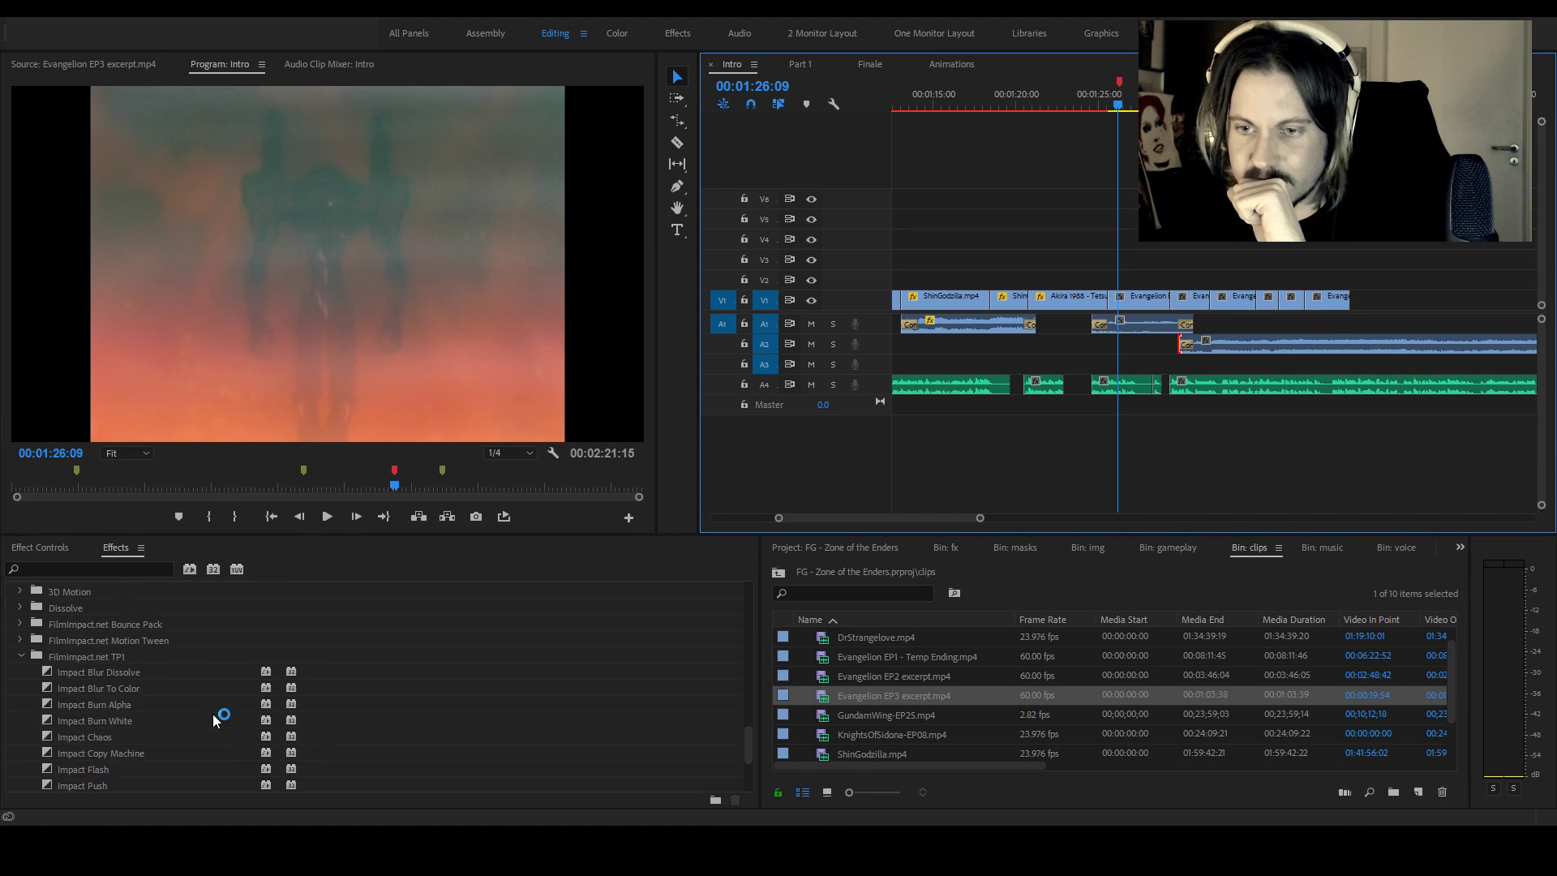
click(119, 622)
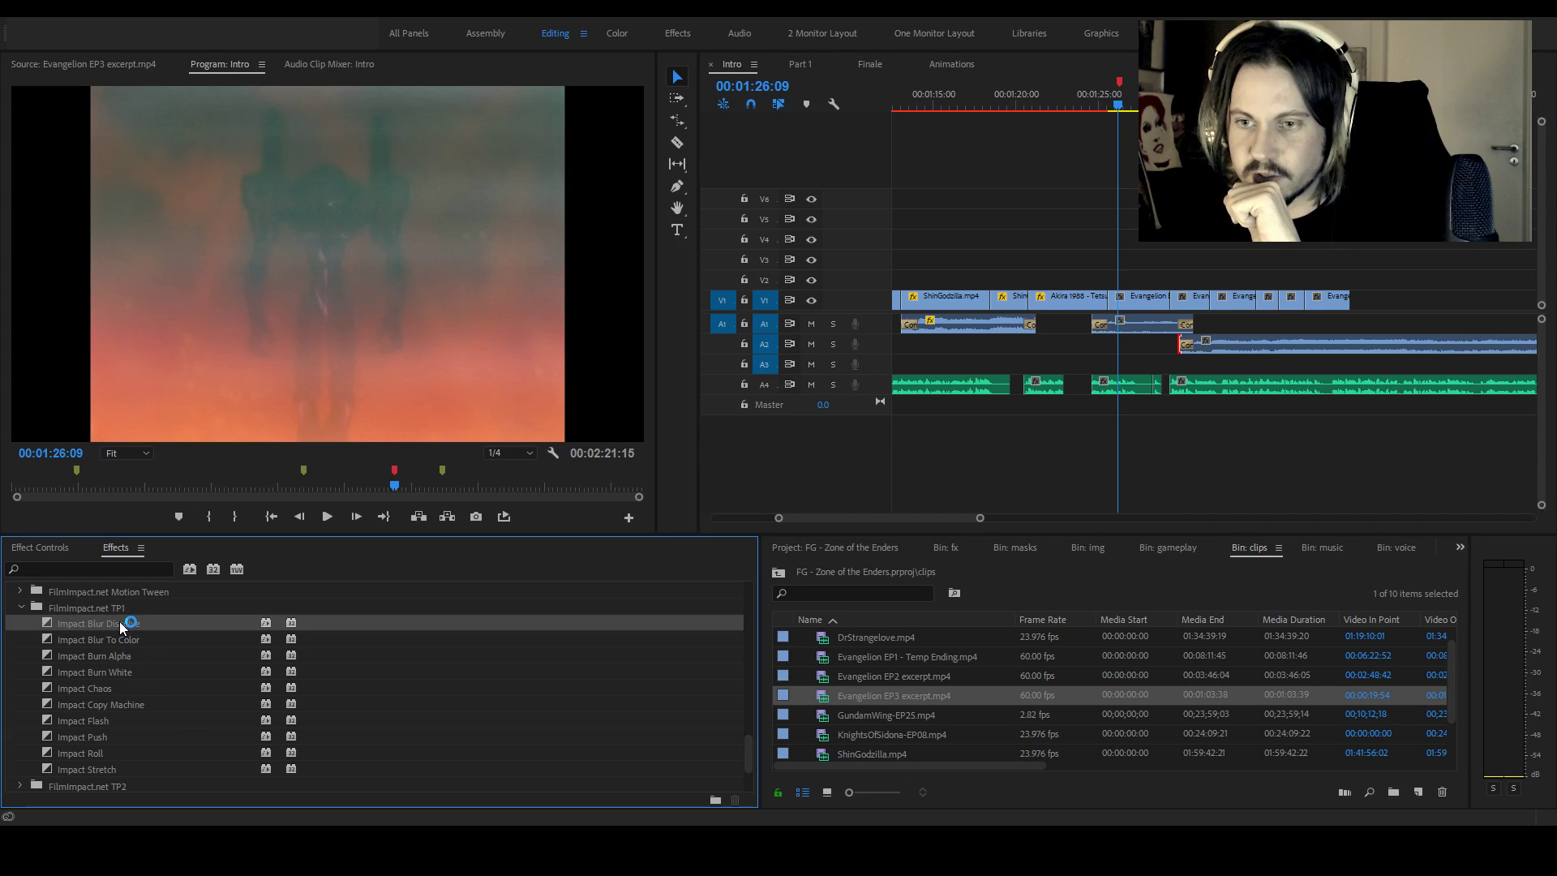
Apply the Impact Flash transition to the cut between the Akira and Evangelion clips on V1 and play it back
click(109, 722)
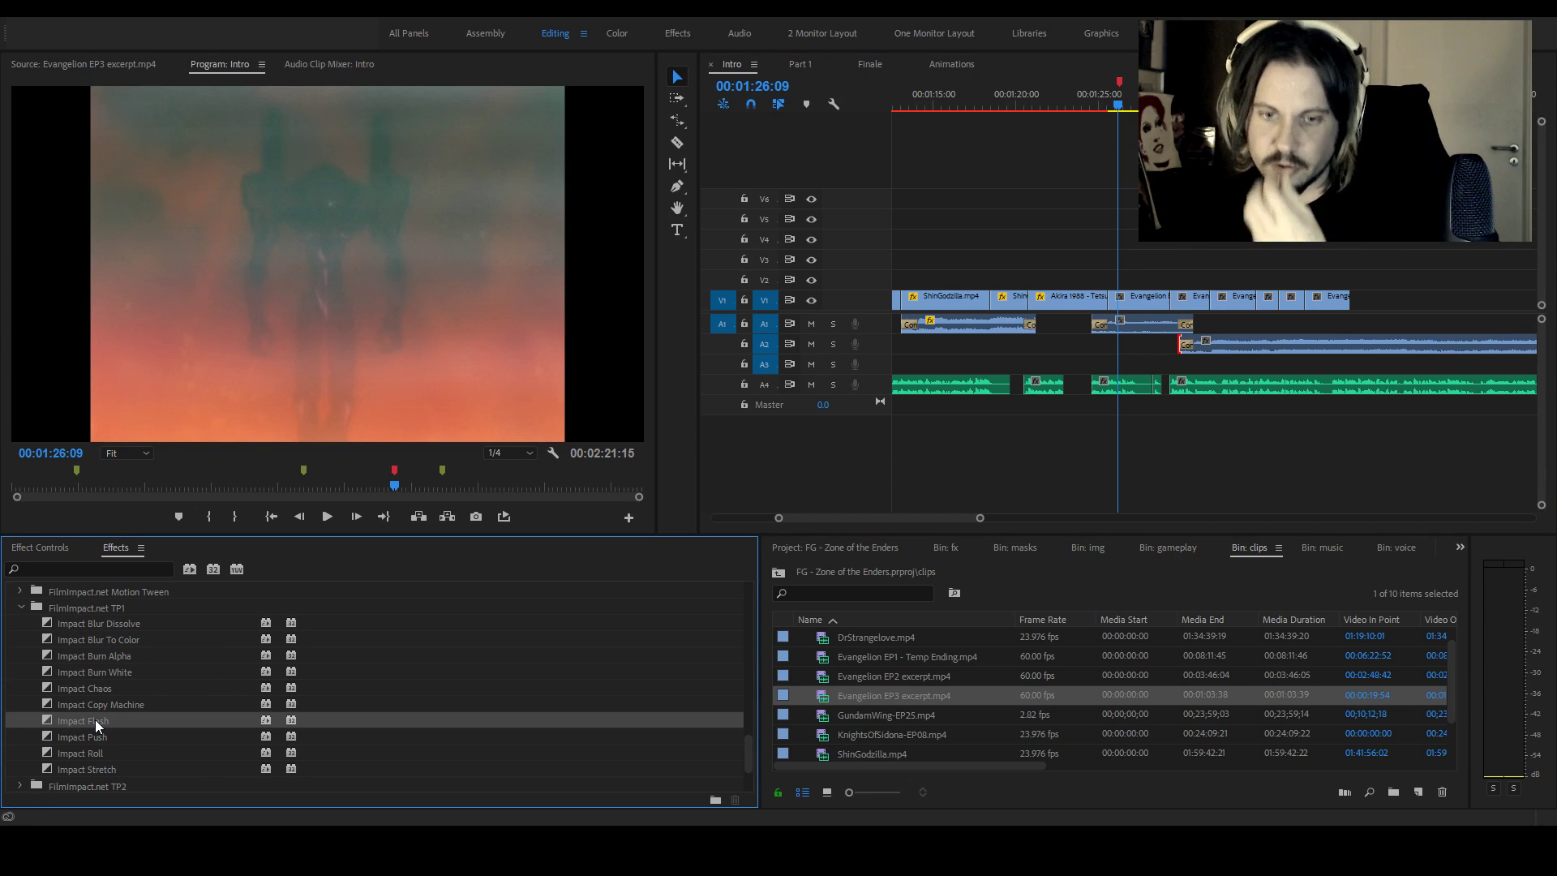
drag(95, 719, 1157, 403)
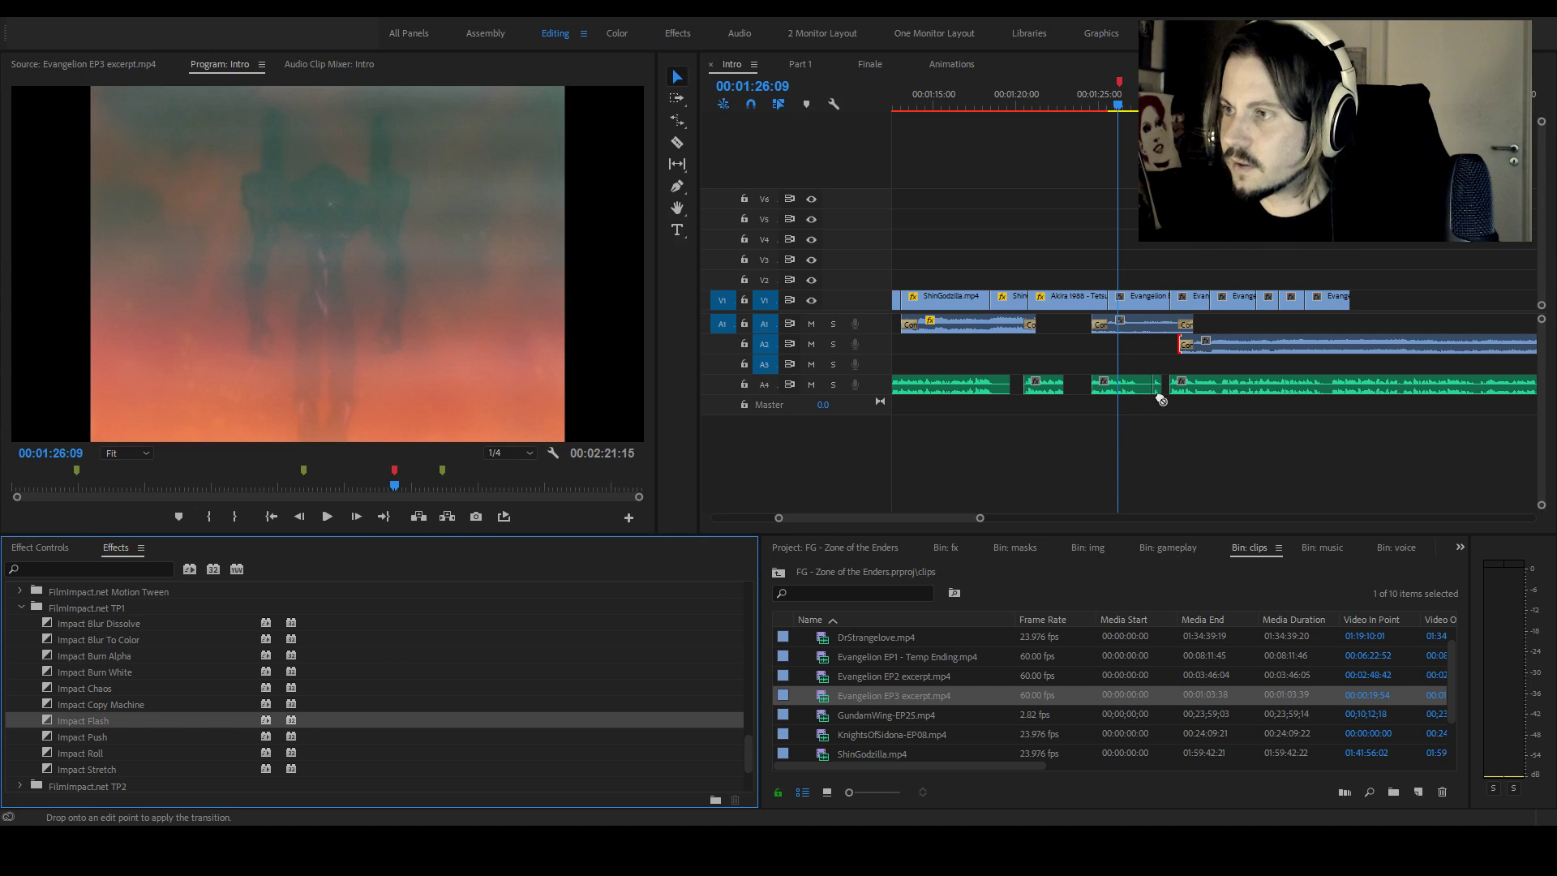
drag(1109, 303, 1113, 312)
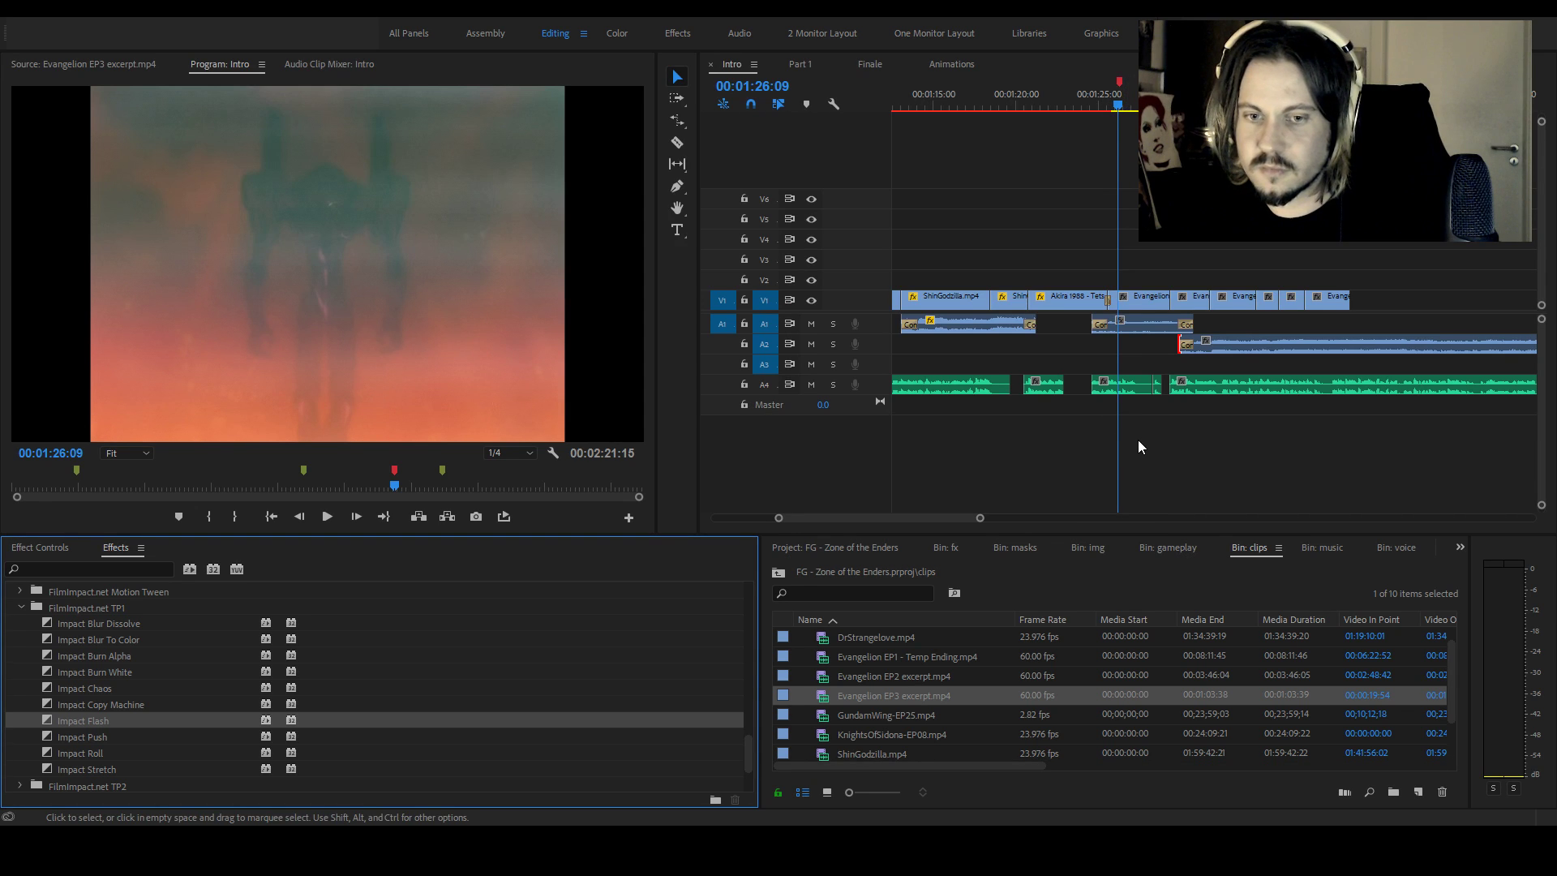
click(1102, 103)
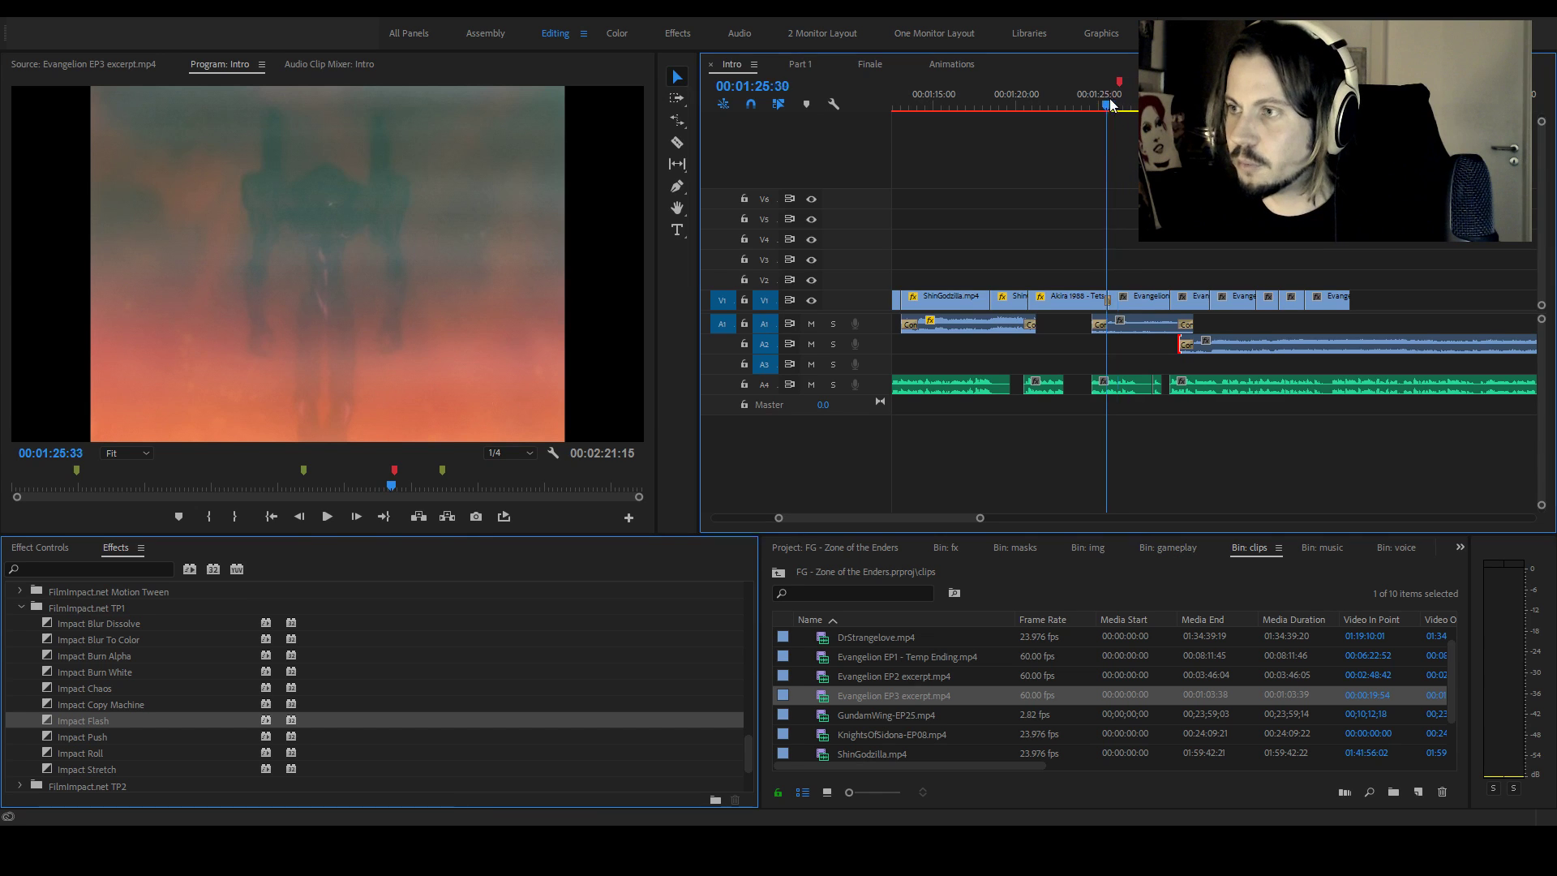
drag(1105, 103, 1111, 101)
key(space)
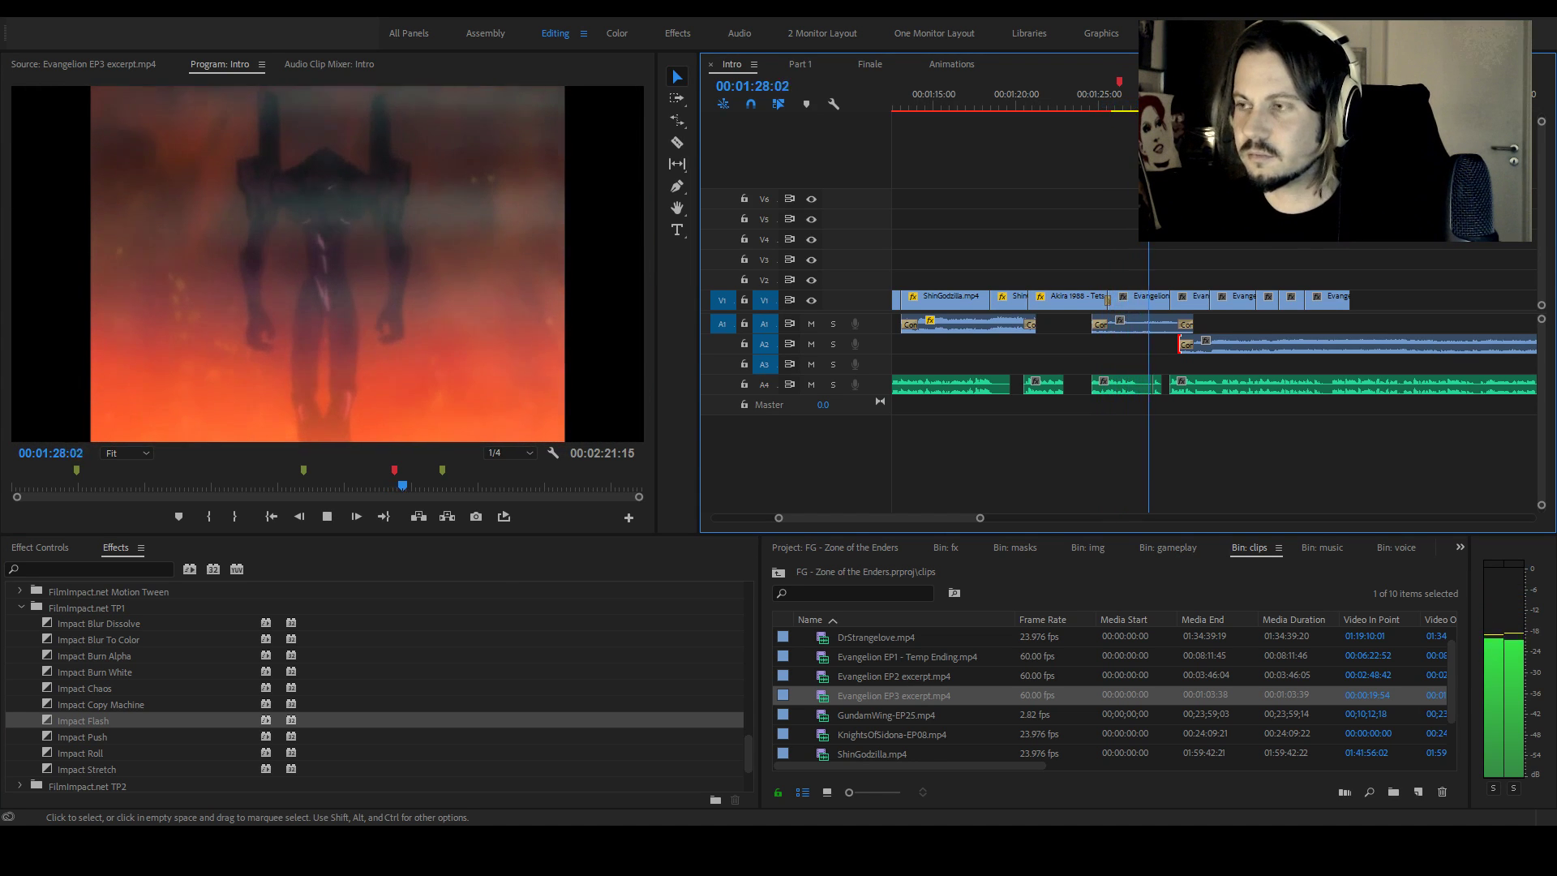
key(space)
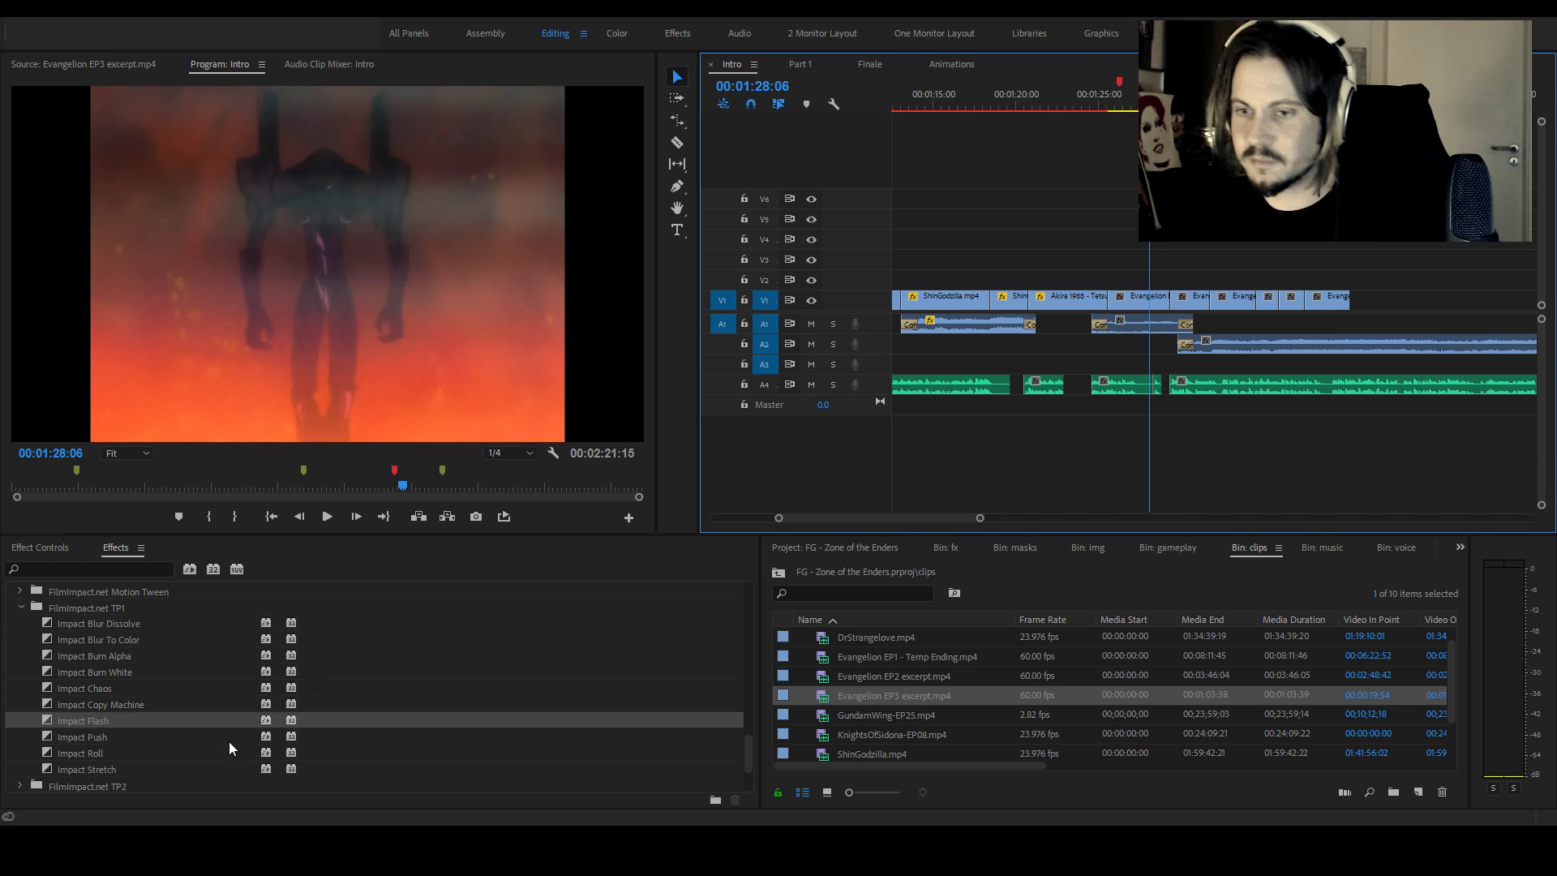
Put the Impact Blur Dissolve transition on the cut between the Akira and Evangelion clips and play through it
drag(121, 630, 1108, 305)
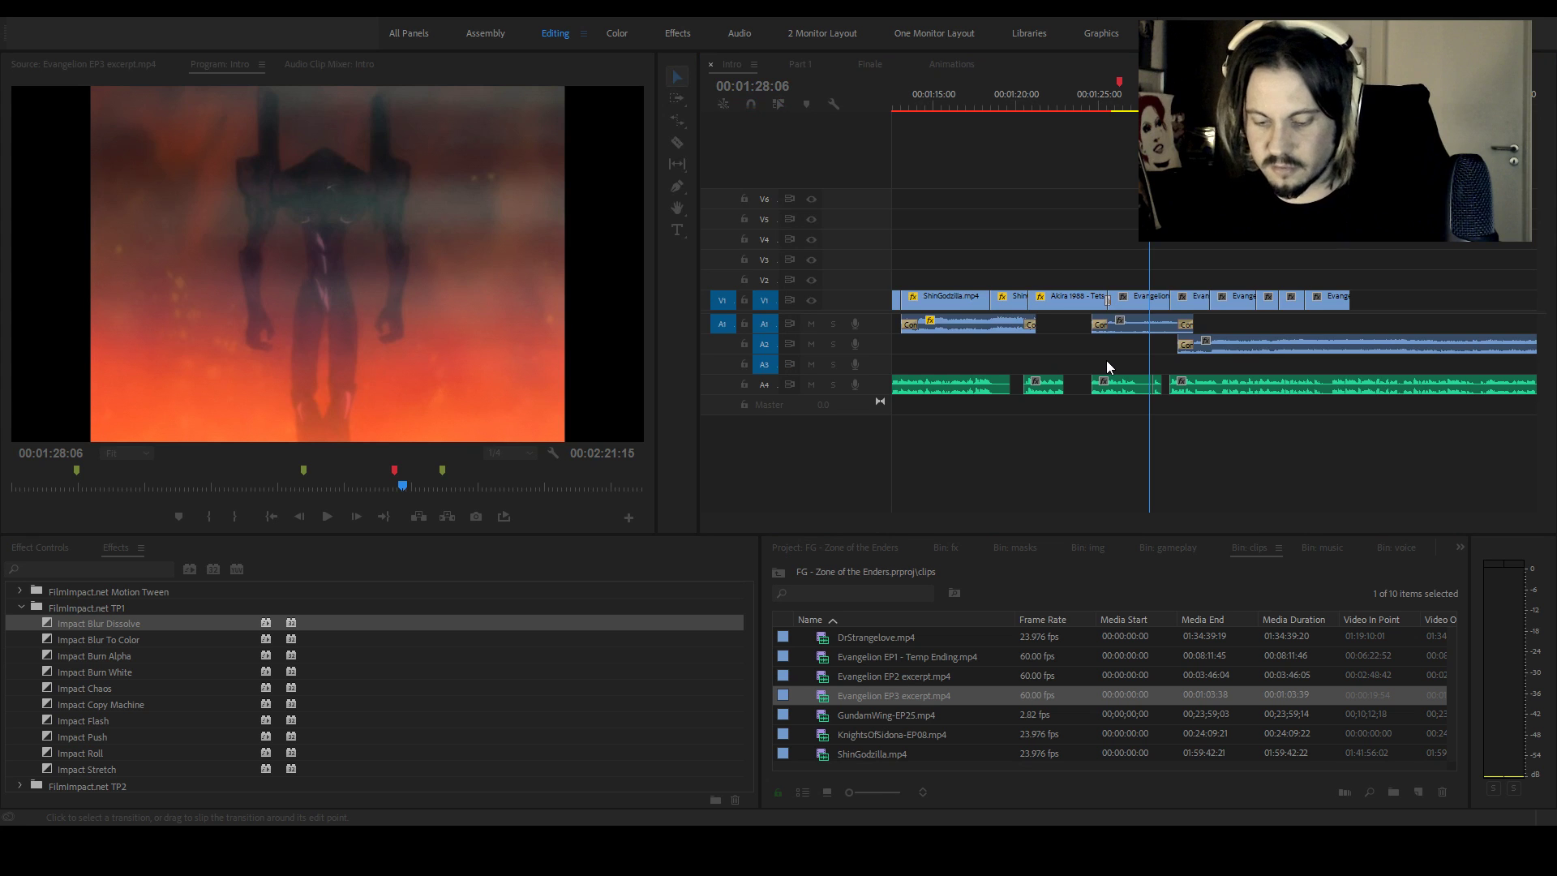
click(1103, 105)
key(space)
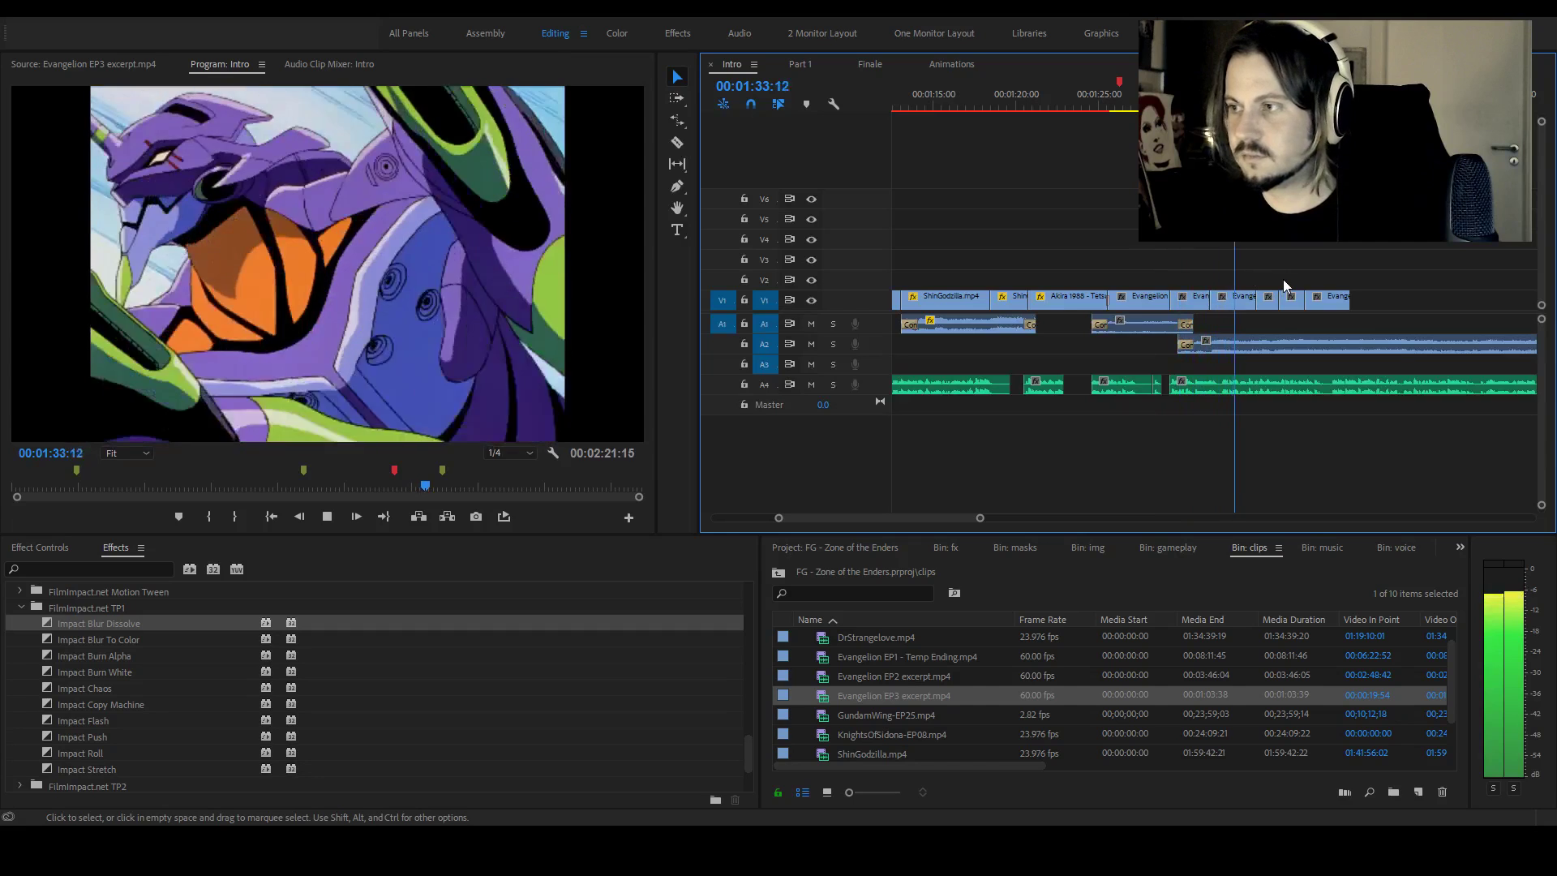
Set the A2 Evangelion EP3 excerpt audio level to -14 dB with keyframing off, and play the section back
click(1247, 344)
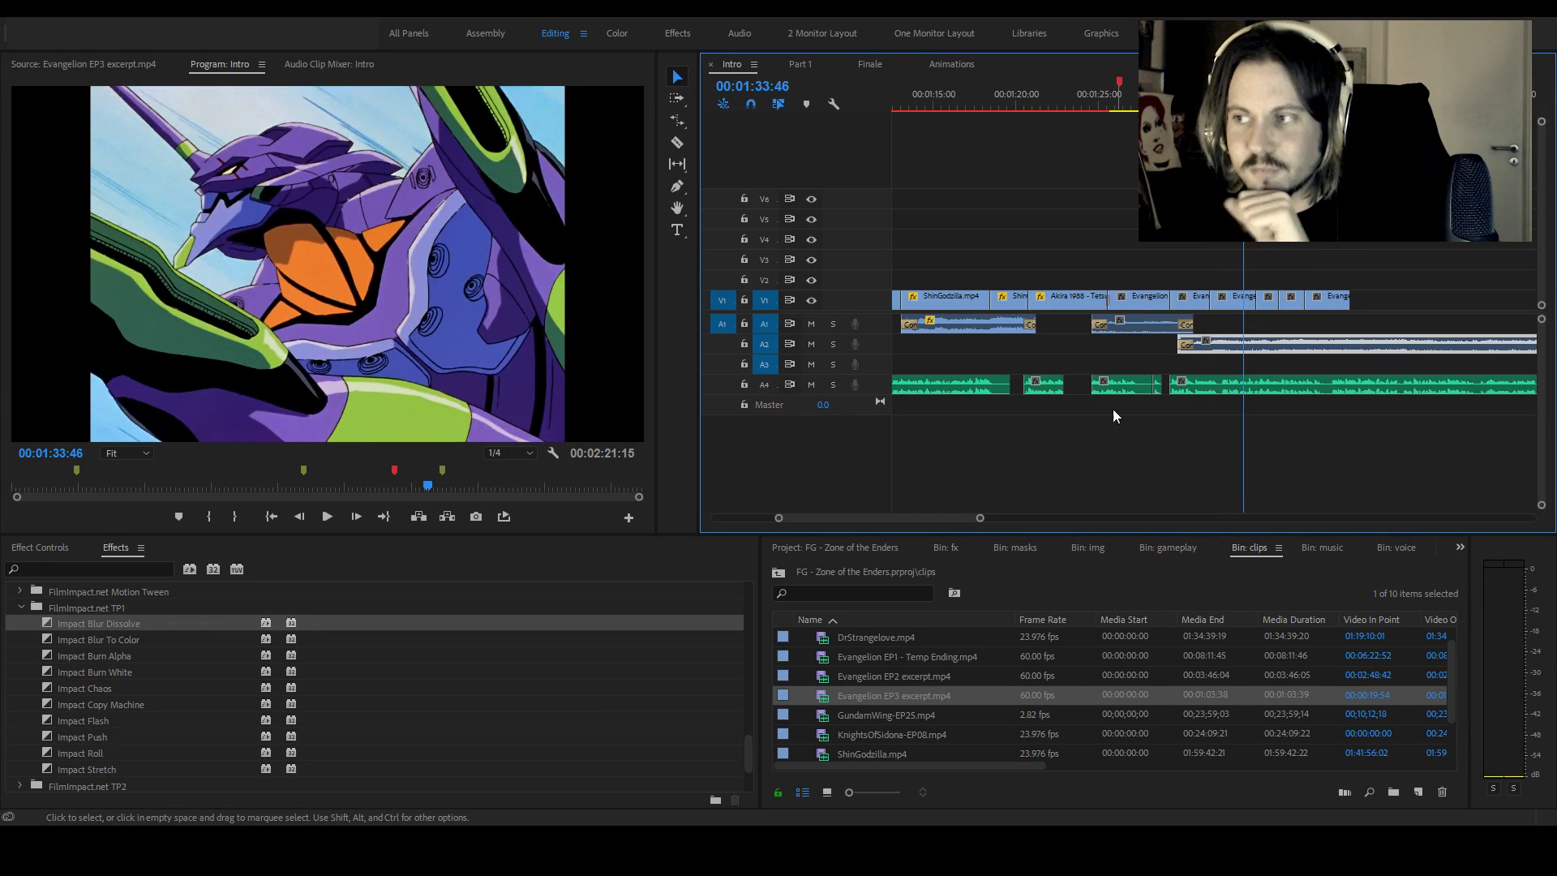
click(63, 548)
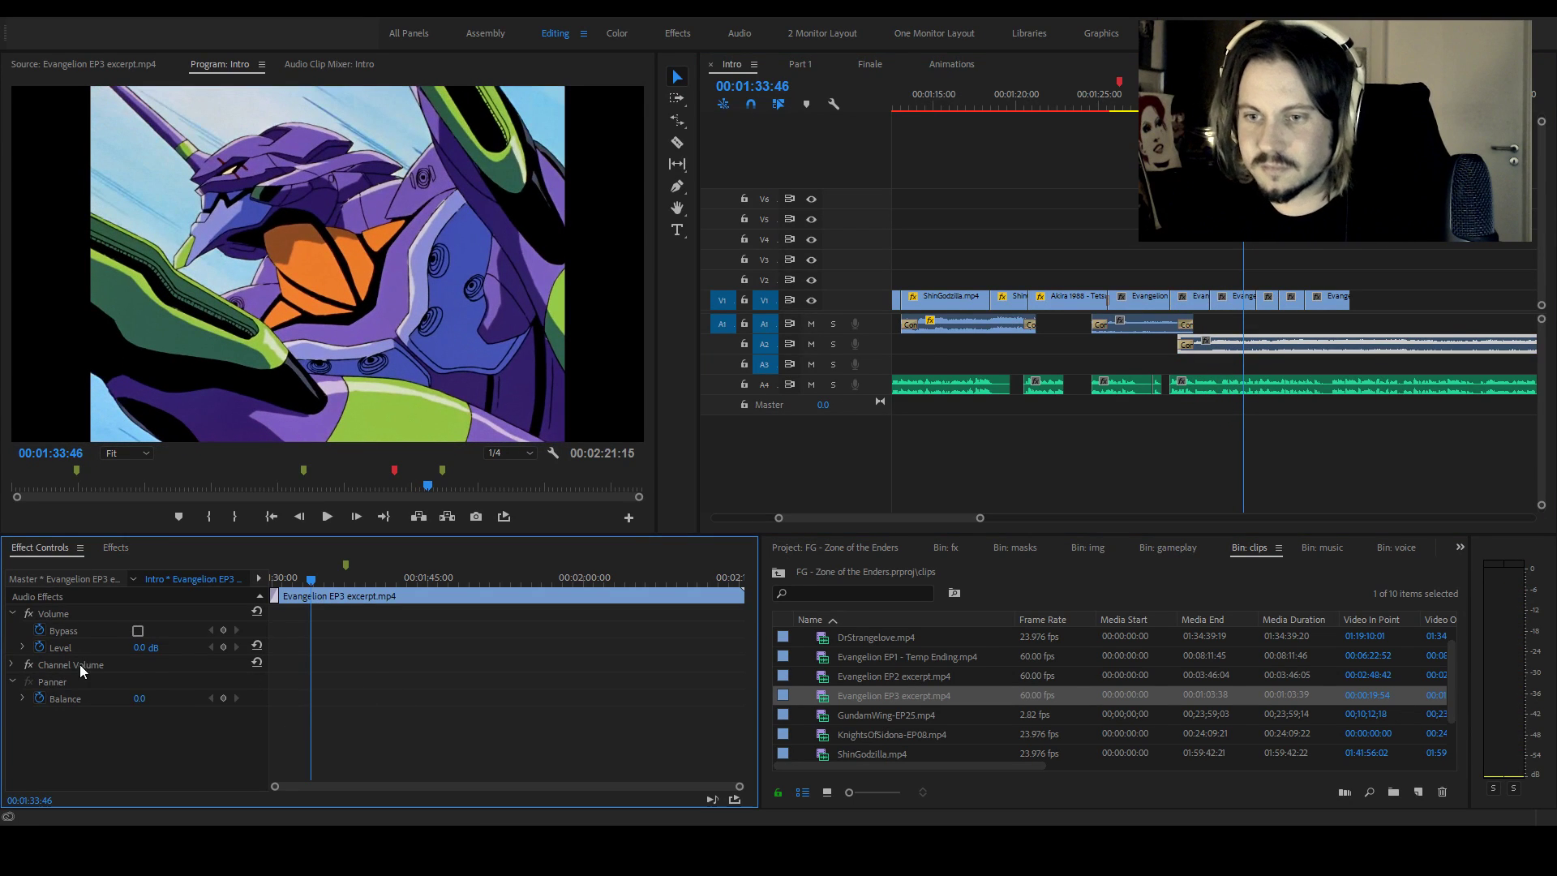
click(37, 647)
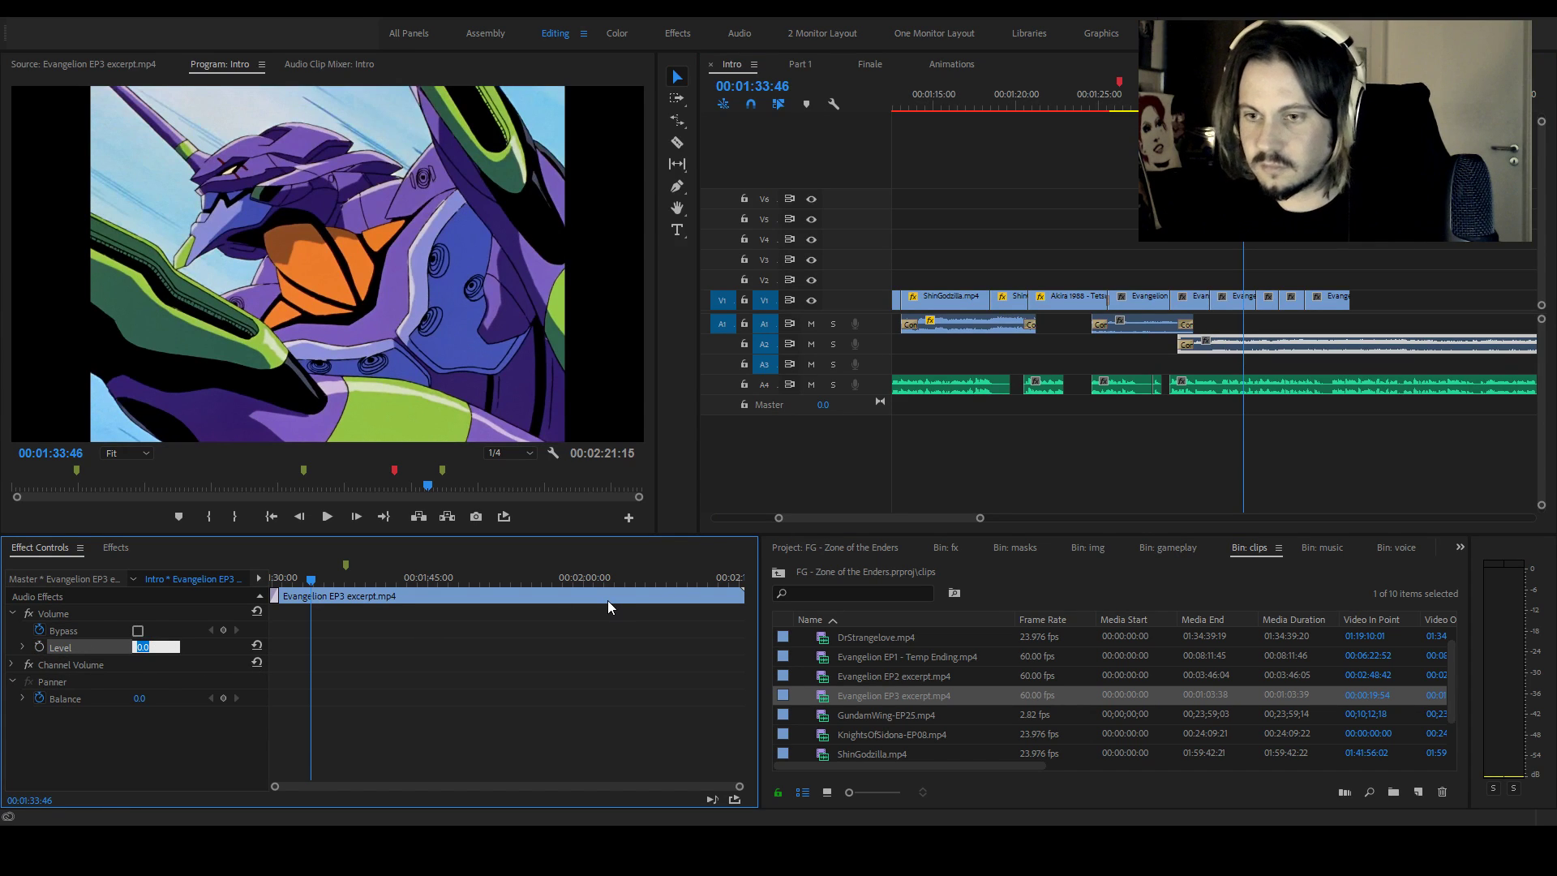
text(-)
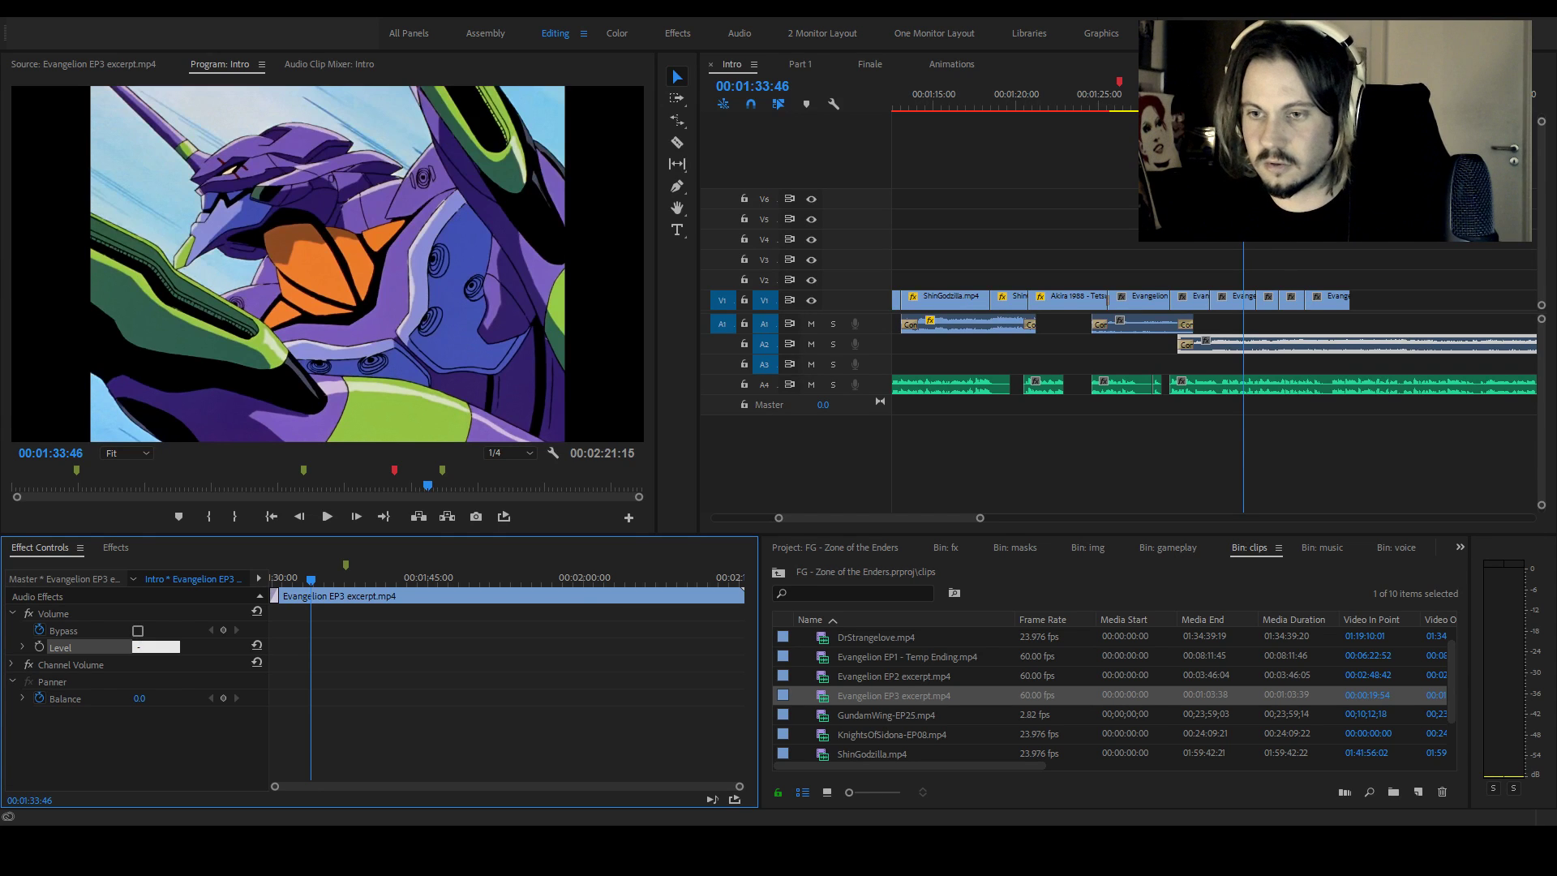
click(1248, 251)
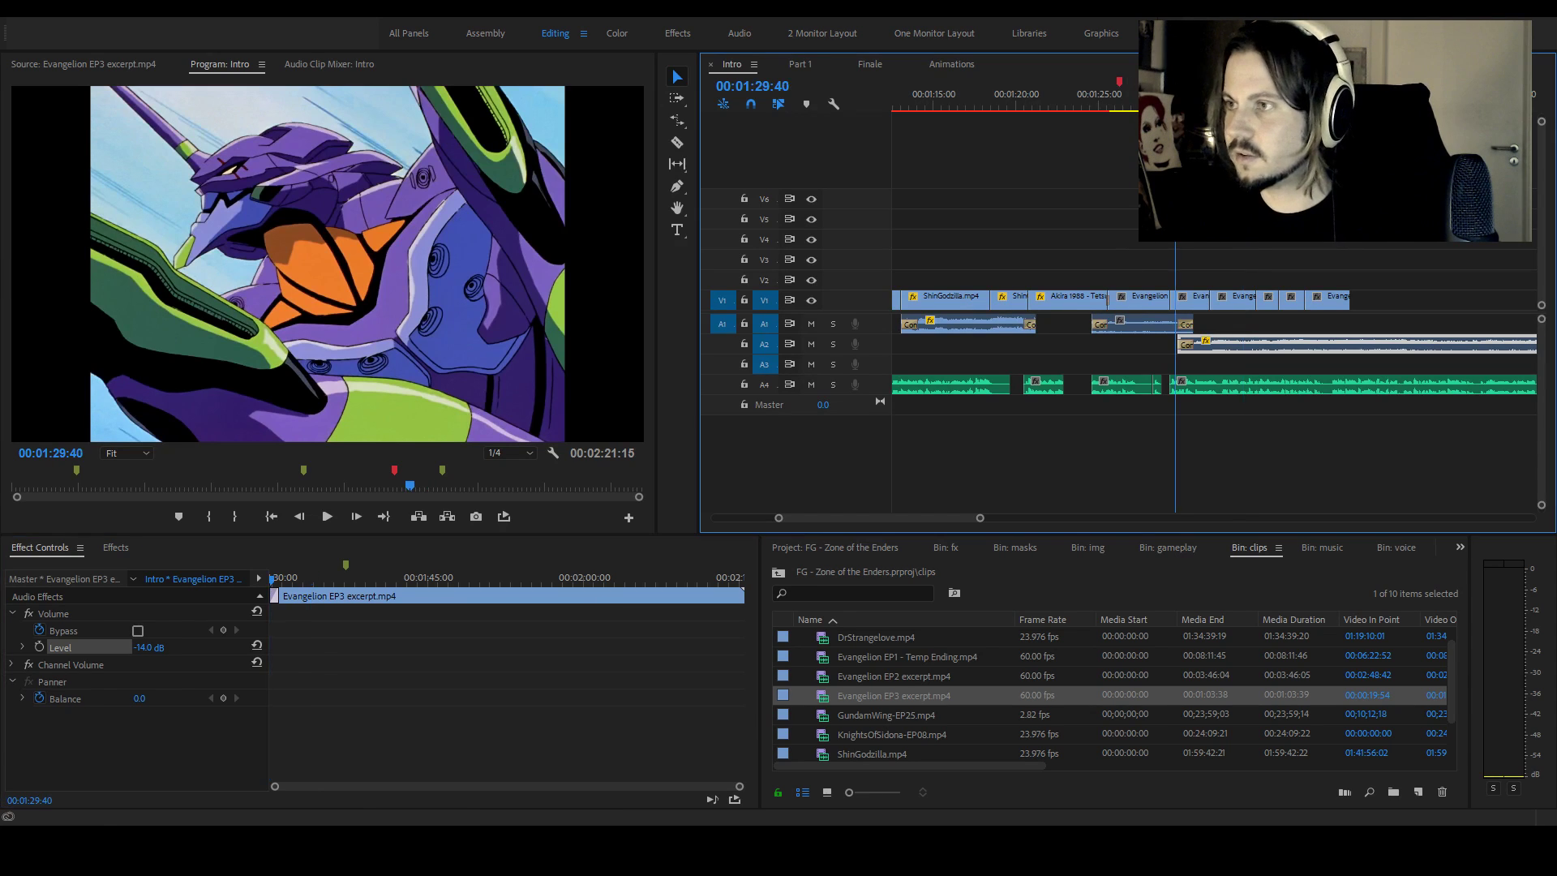
key(Up)
key(space)
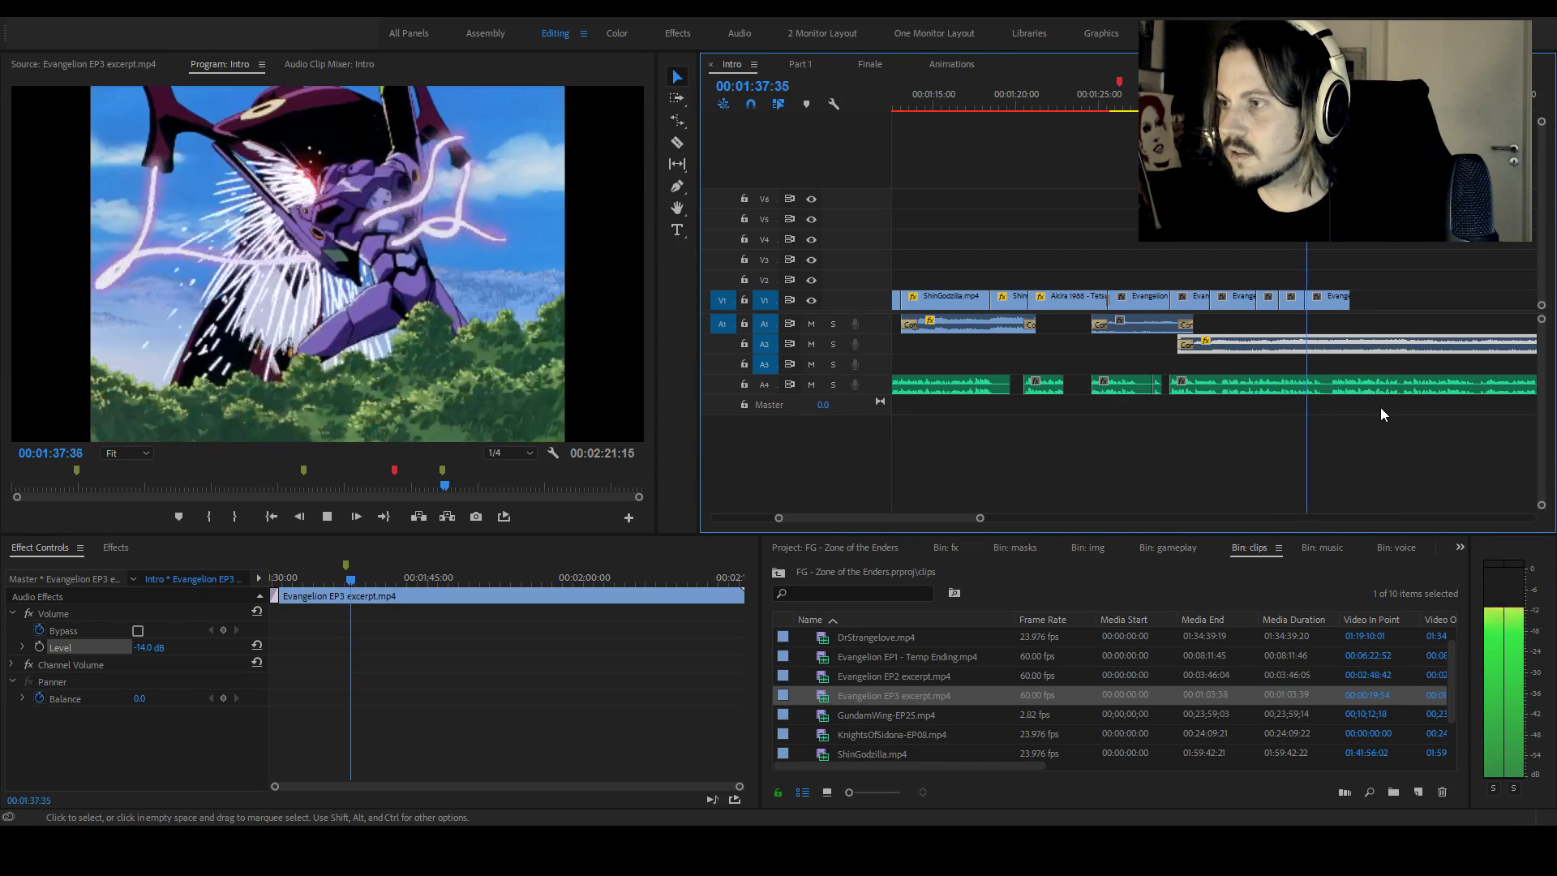
key(space)
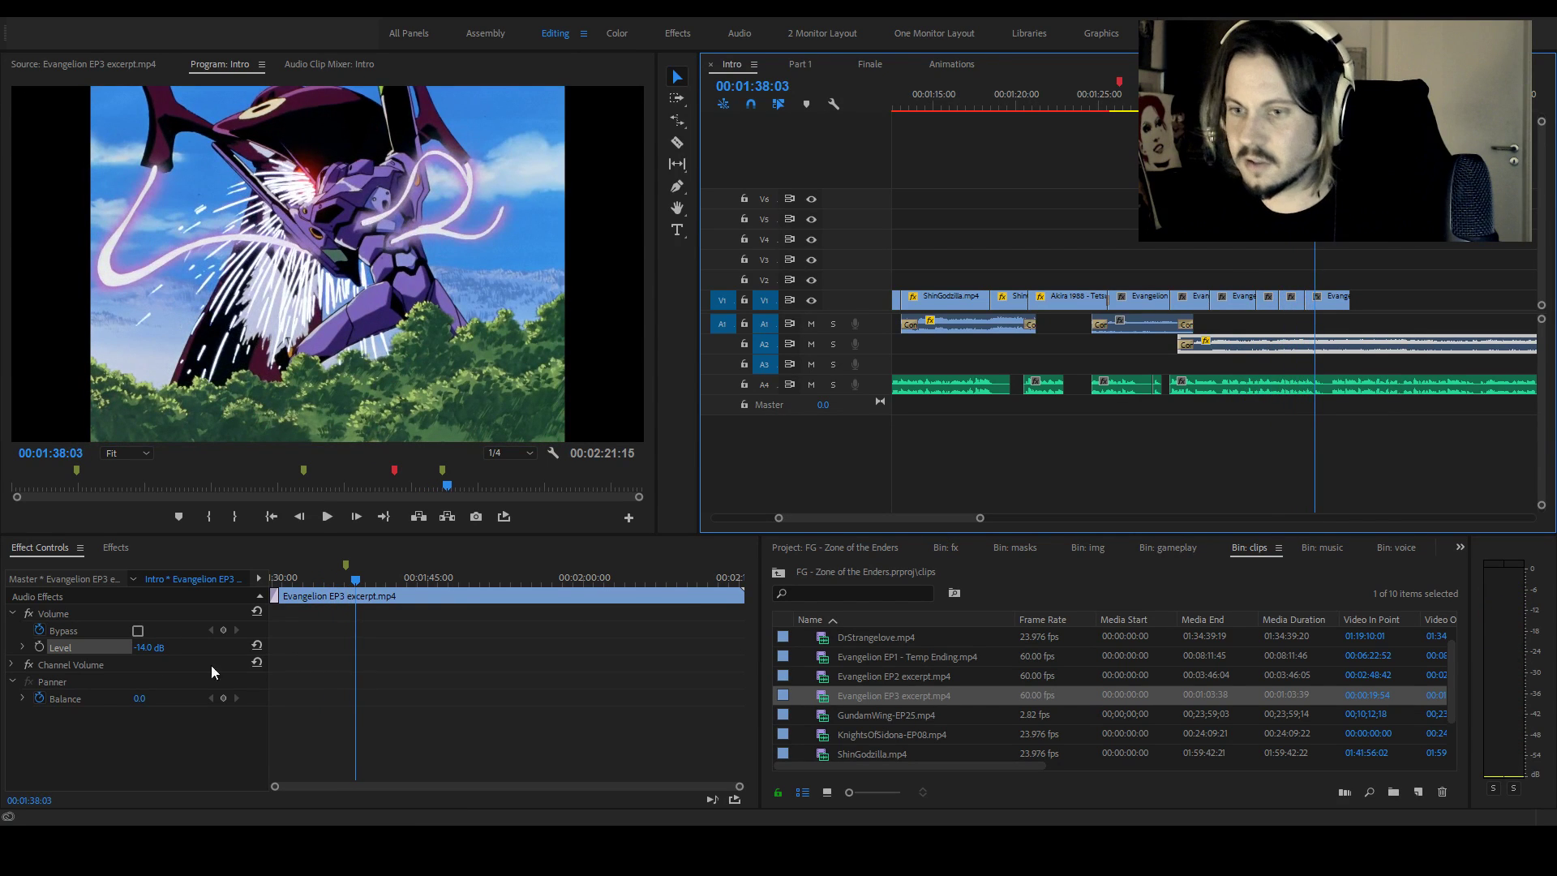
Enable level keyframing on the A2 audio clip at 00:01:38:03 and add a second keyframe at 00:01:38:18
click(39, 646)
key(space)
key(space)
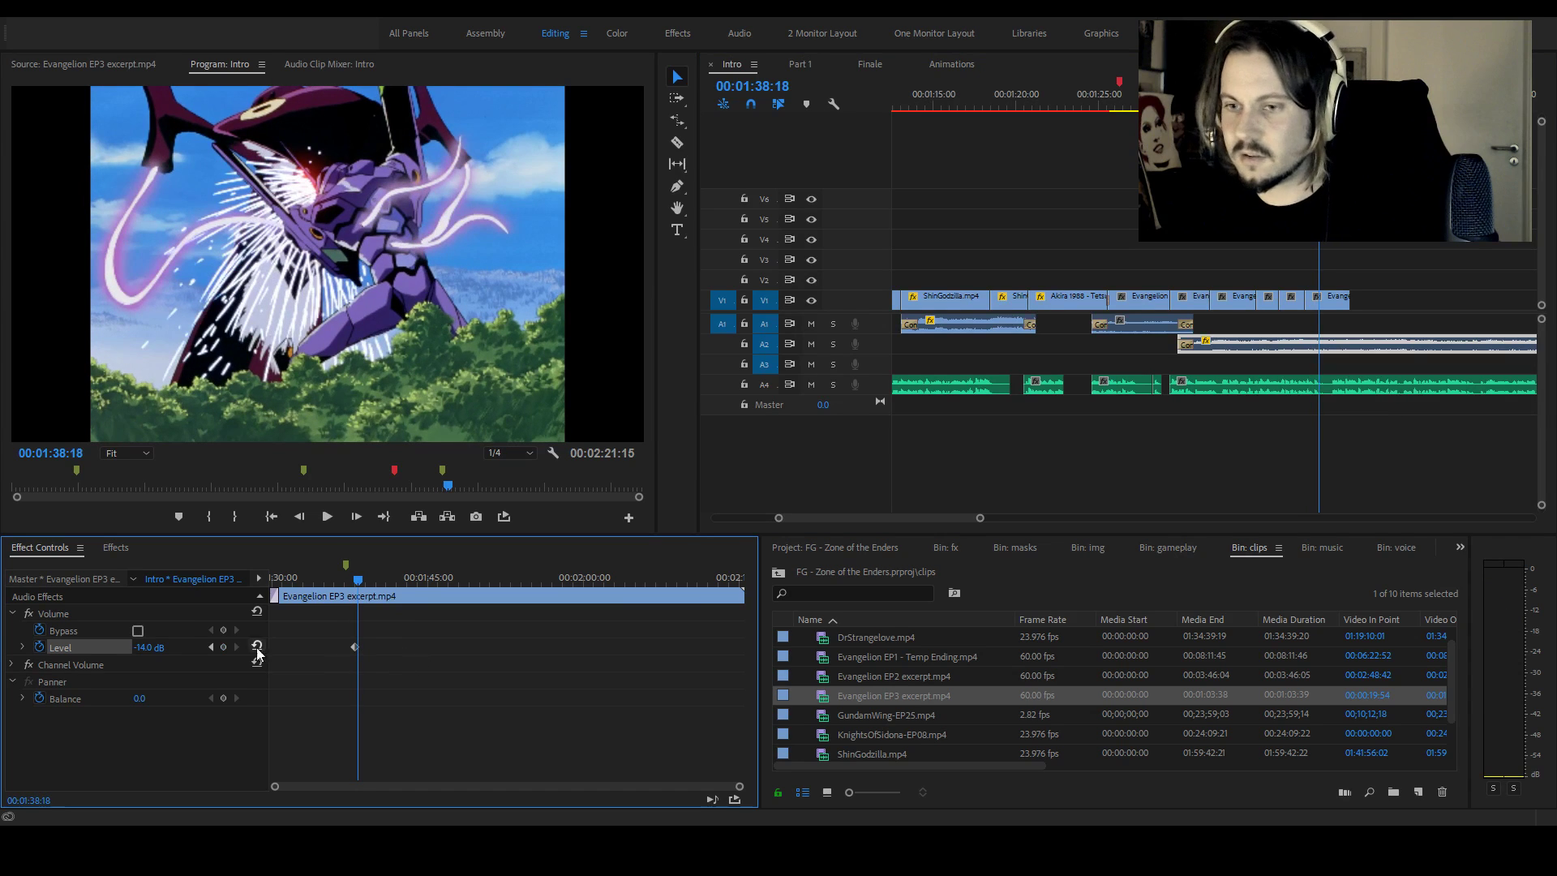
click(223, 646)
Split the last Evangelion clip on V1 at 00:01:38:18 and move the cut-off part later, leaving a gap
click(673, 69)
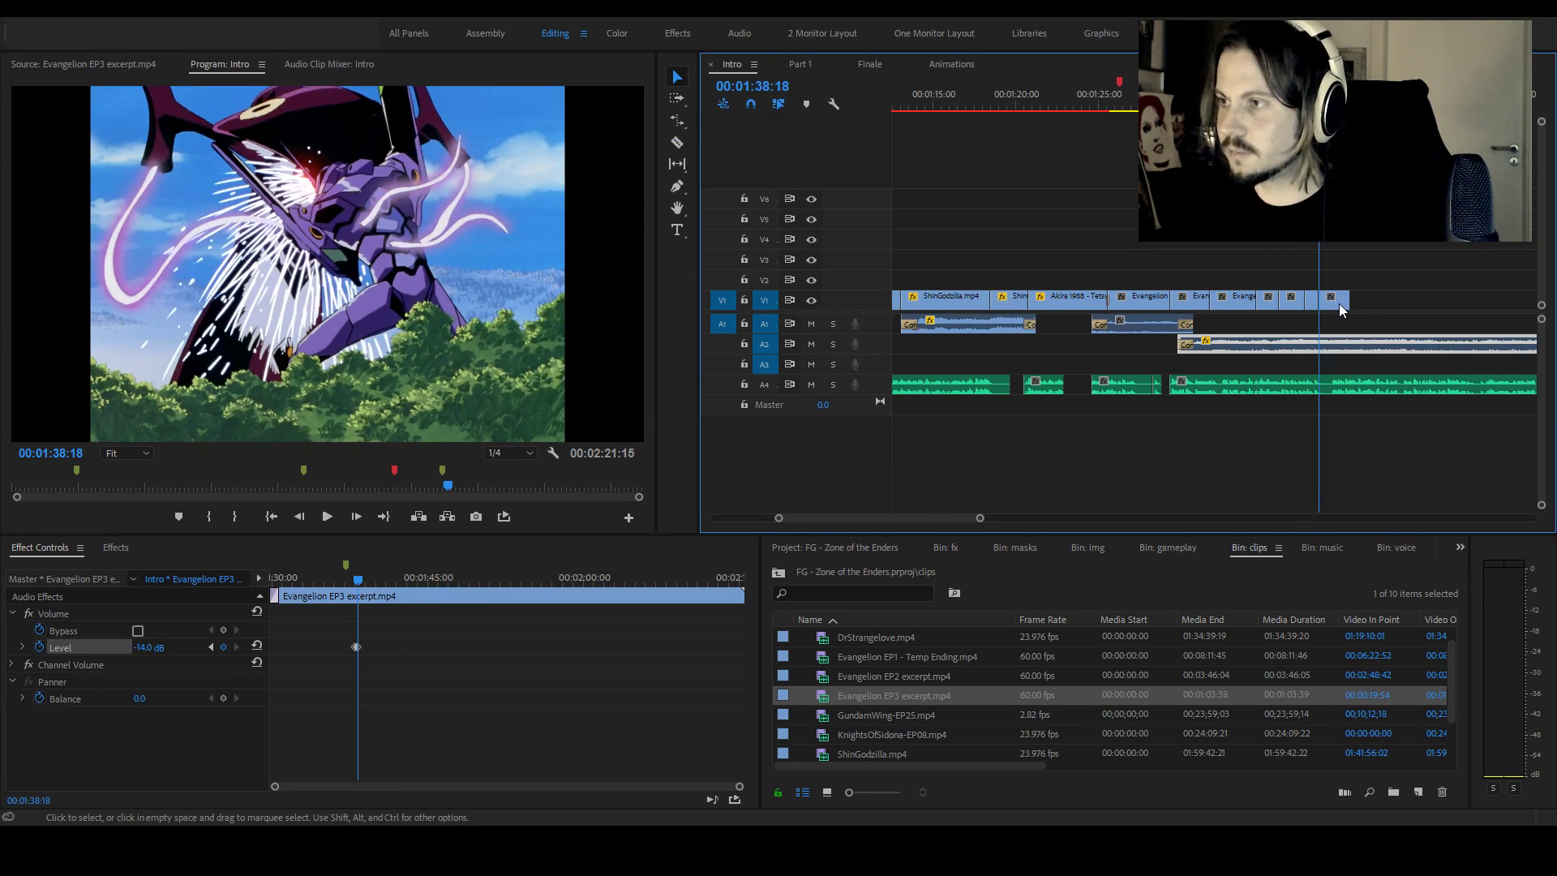
drag(1339, 306, 1378, 306)
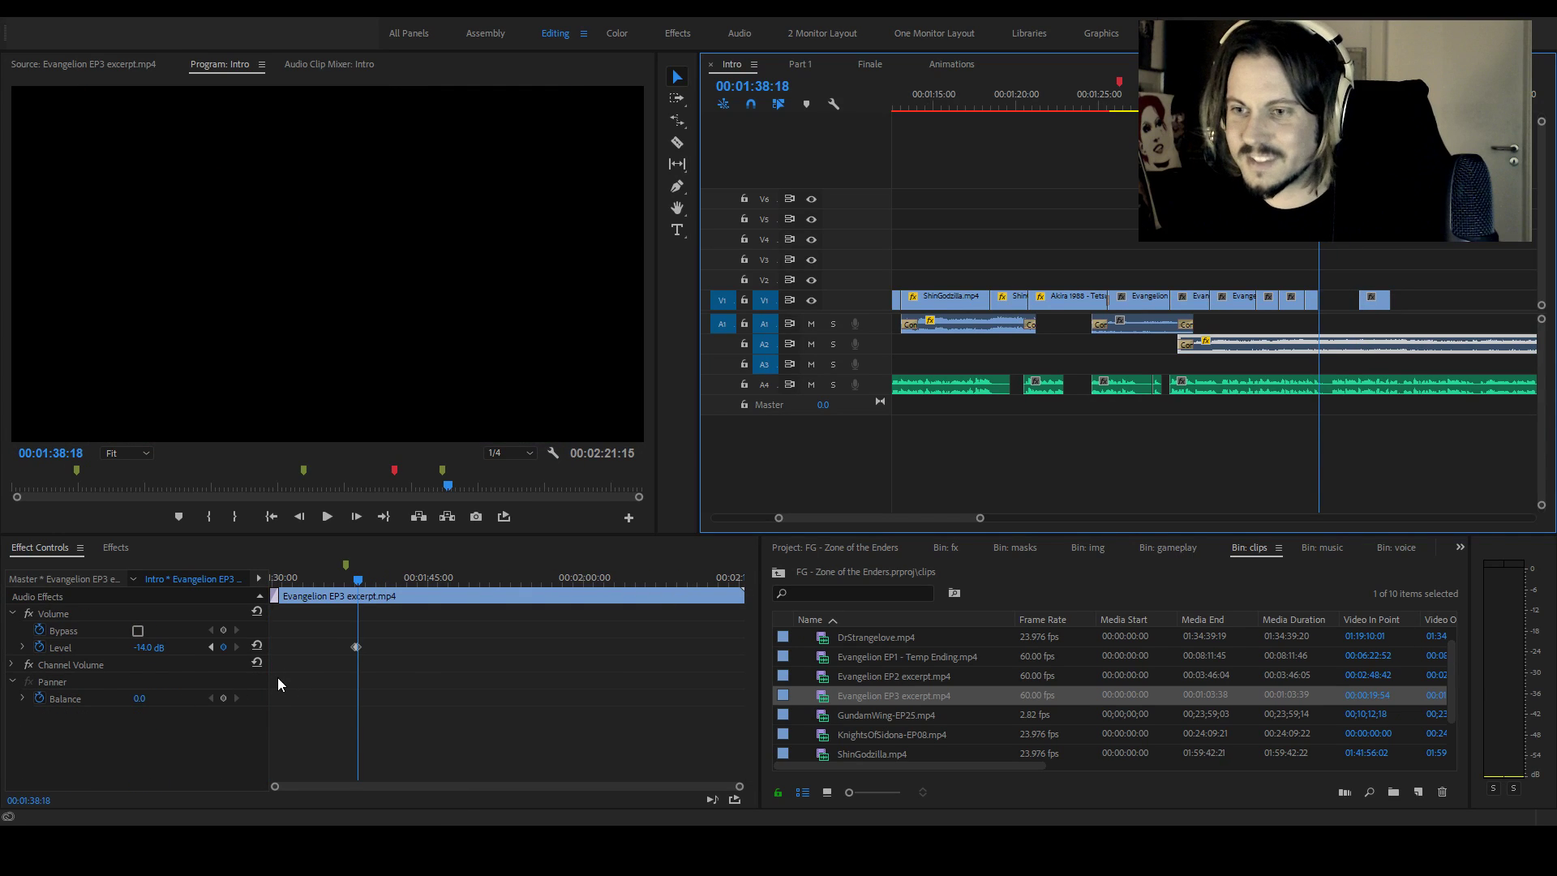
Set the A2 audio level to 0 dB at the 00:01:38:18 keyframe
click(152, 648)
text(0)
key(Return)
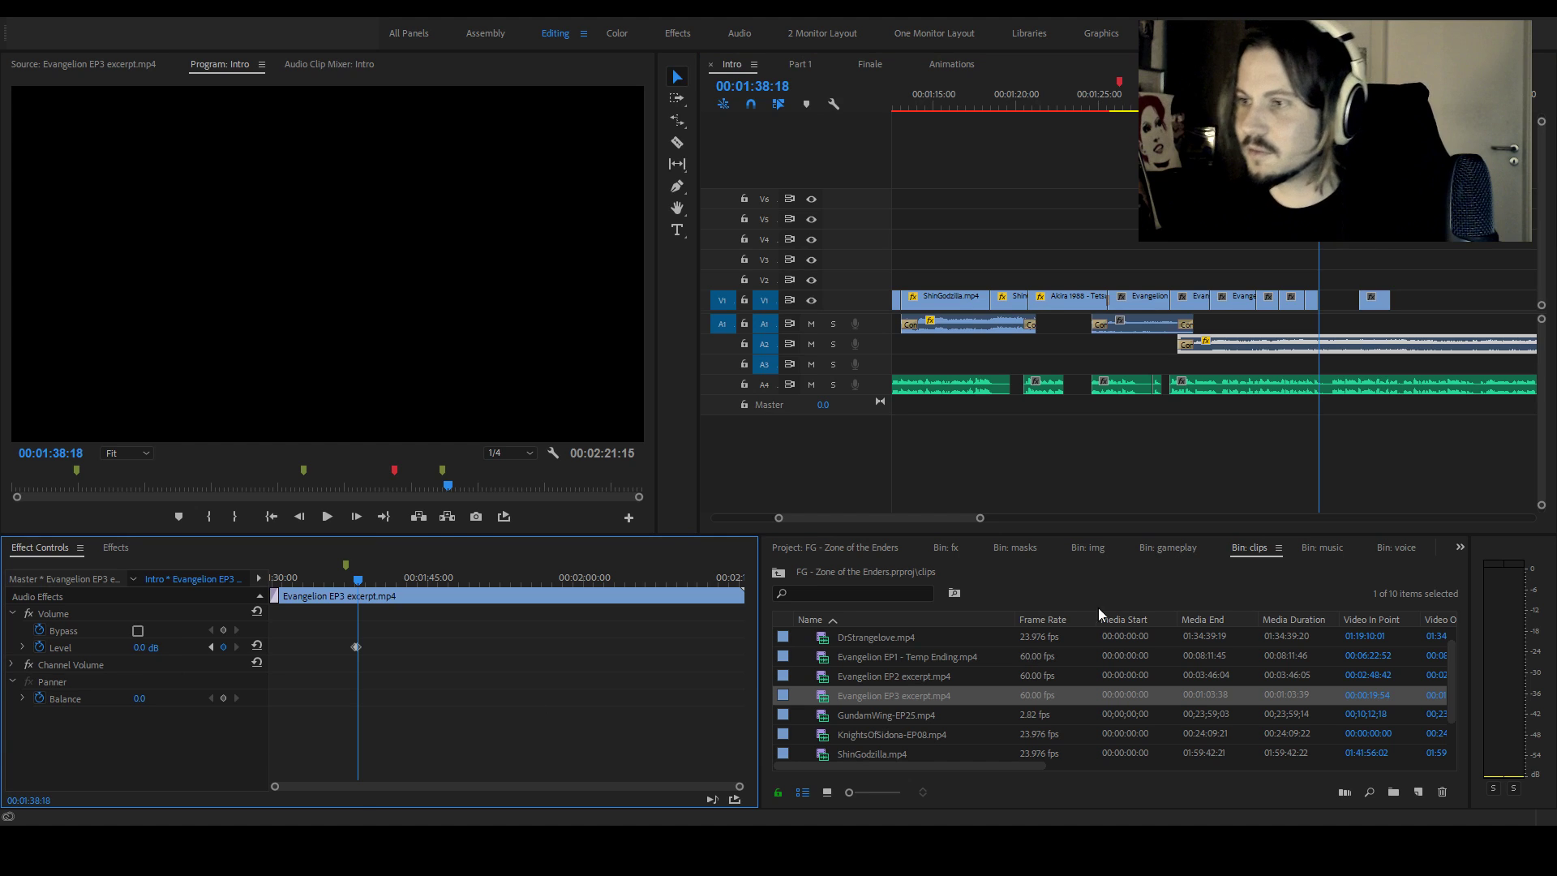
Extend the separated Evangelion EP3 excerpt clip on V1 at both ends to expose more source footage
drag(980, 518, 943, 517)
drag(1129, 301, 1441, 300)
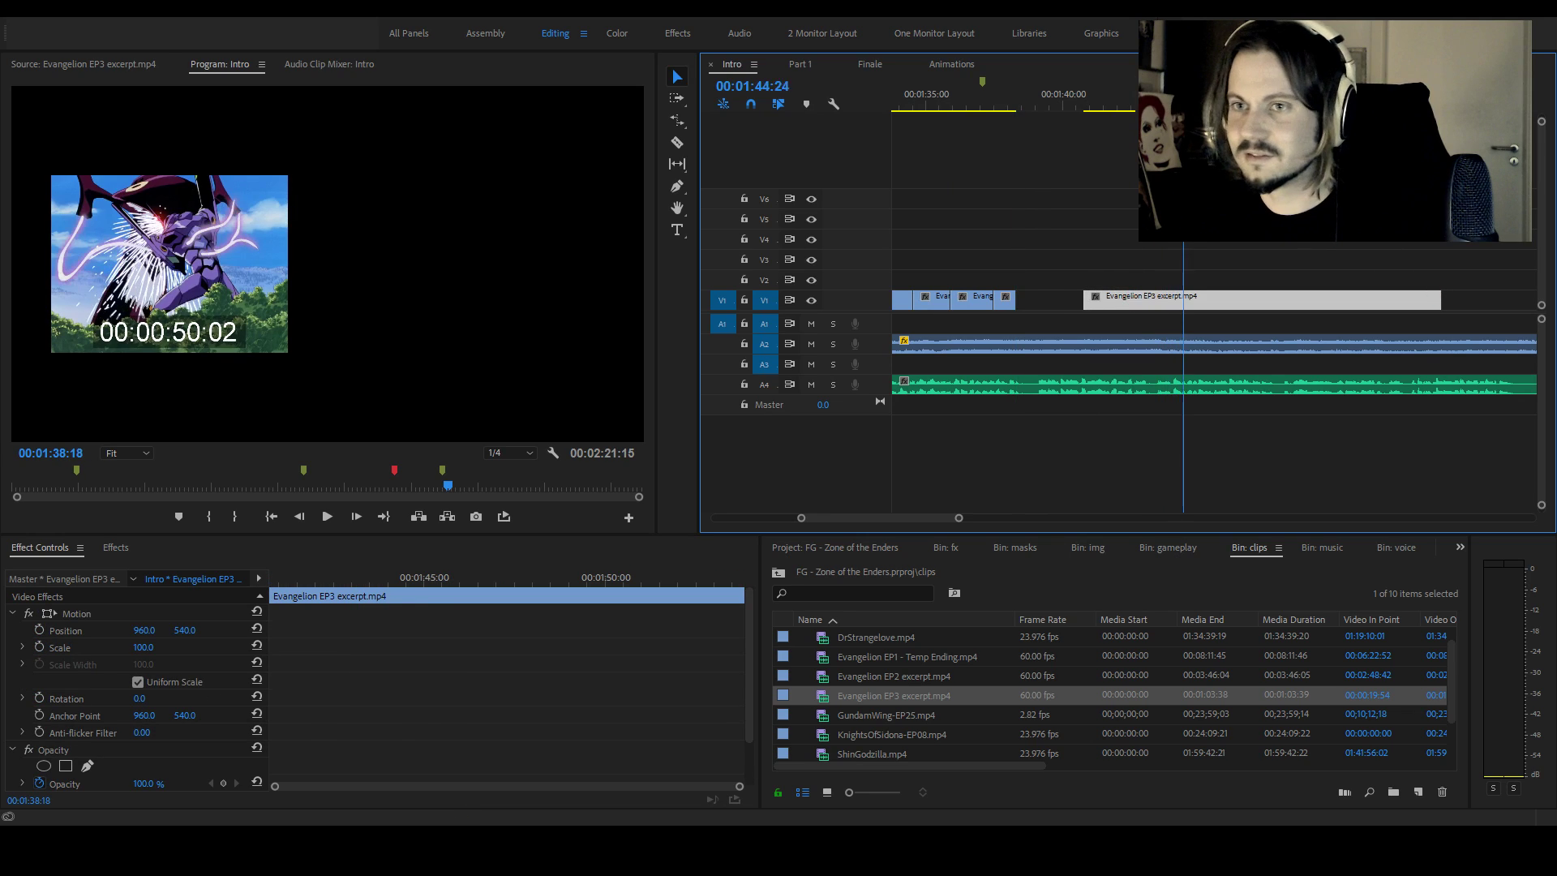
key(space)
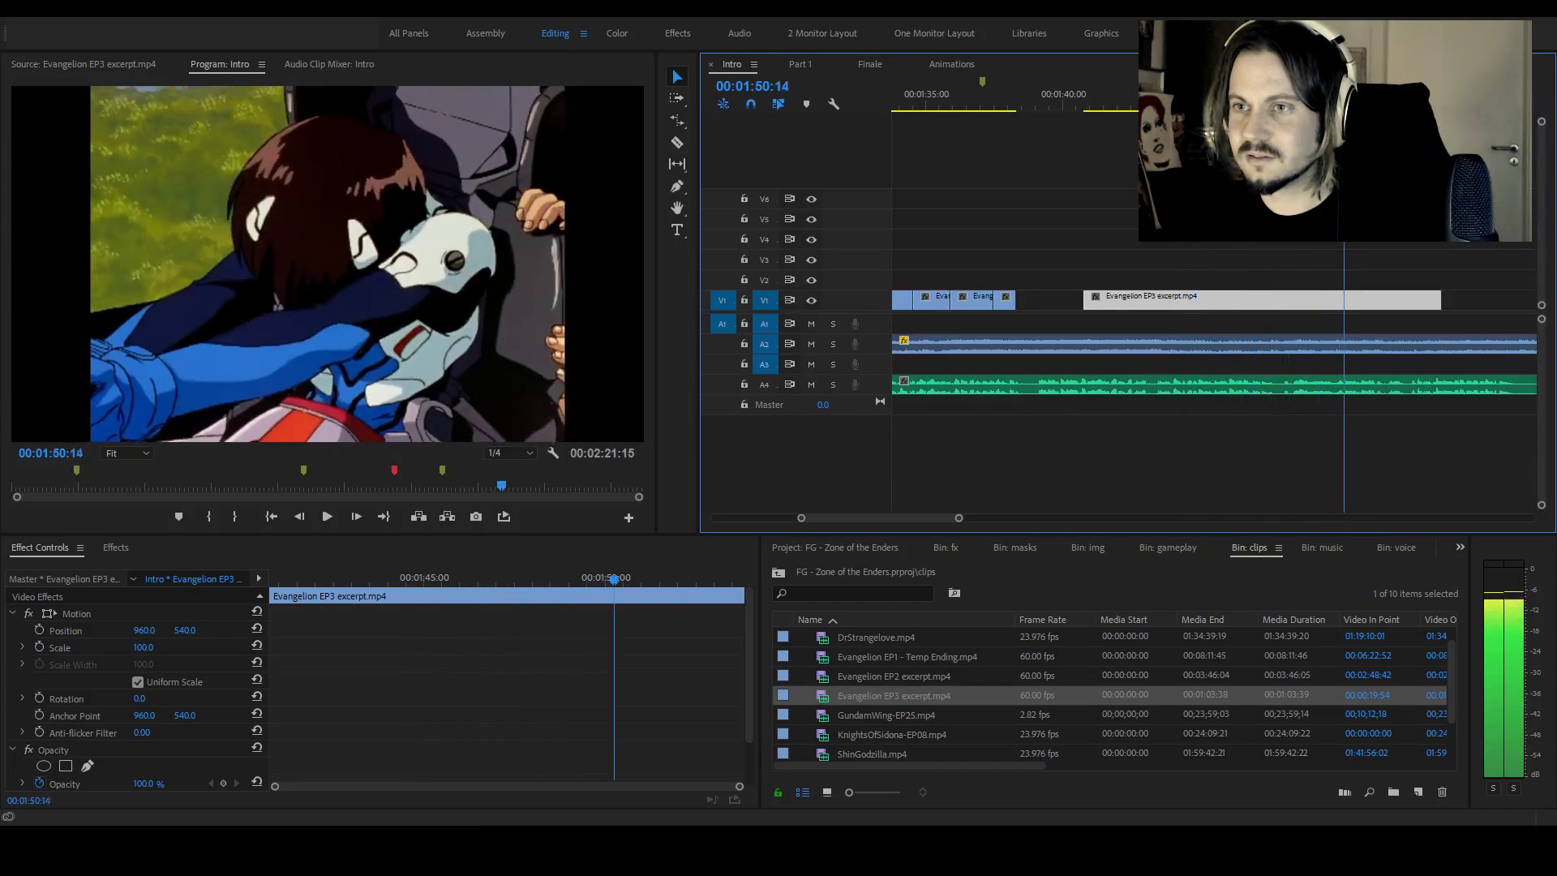
drag(958, 518, 1173, 517)
drag(1184, 300, 1392, 300)
drag(1221, 302, 1220, 302)
Review the extended Evangelion EP3 footage and the short clips leading up to the gap
key(l)
key(l)
key(l)
key(l)
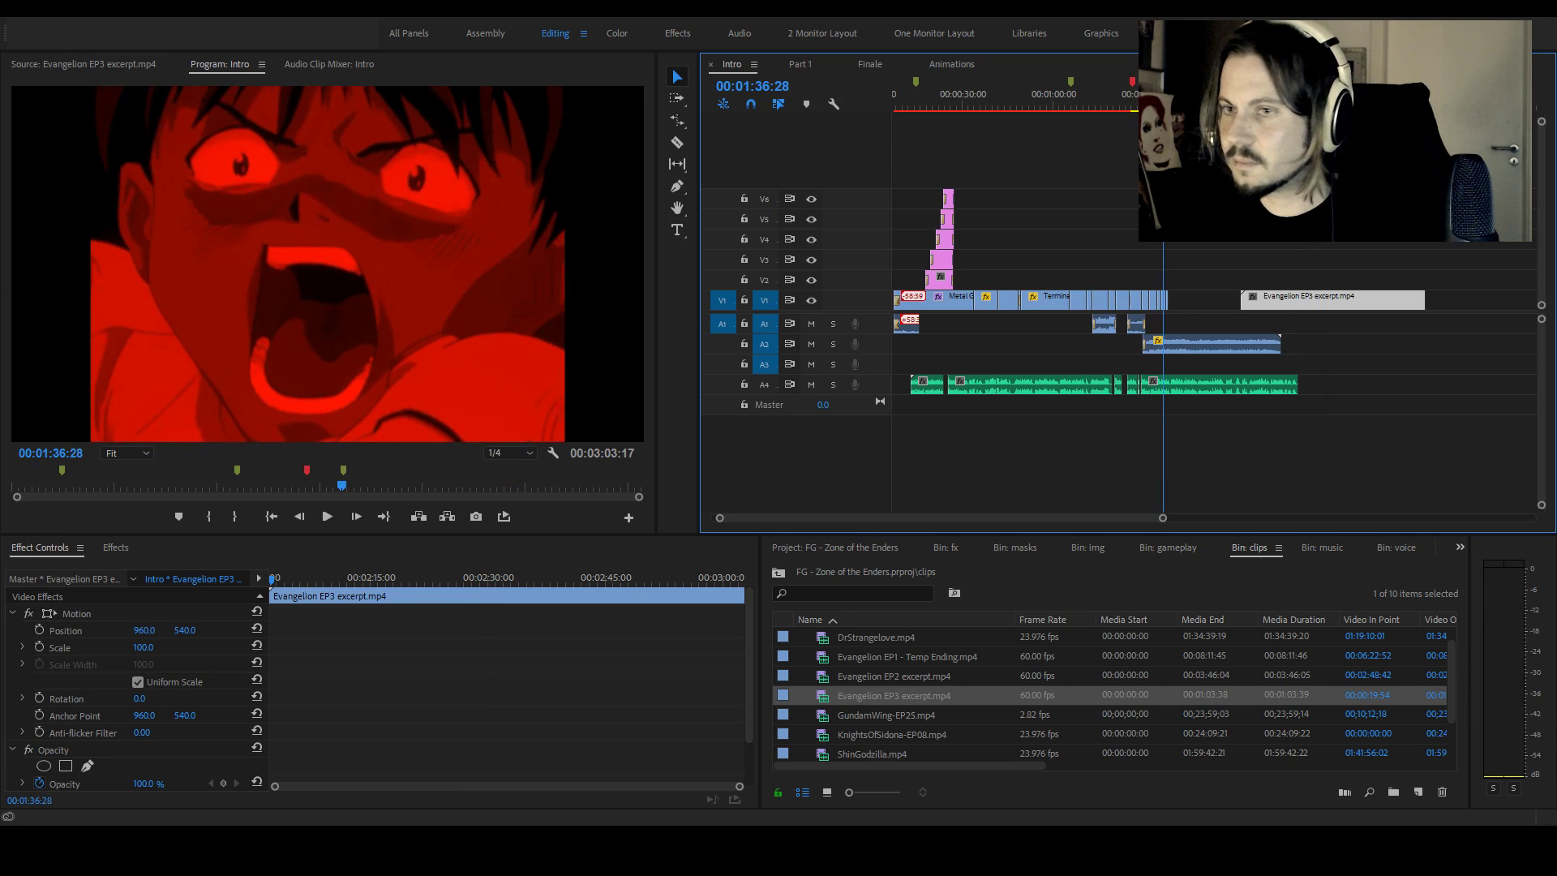
key(space)
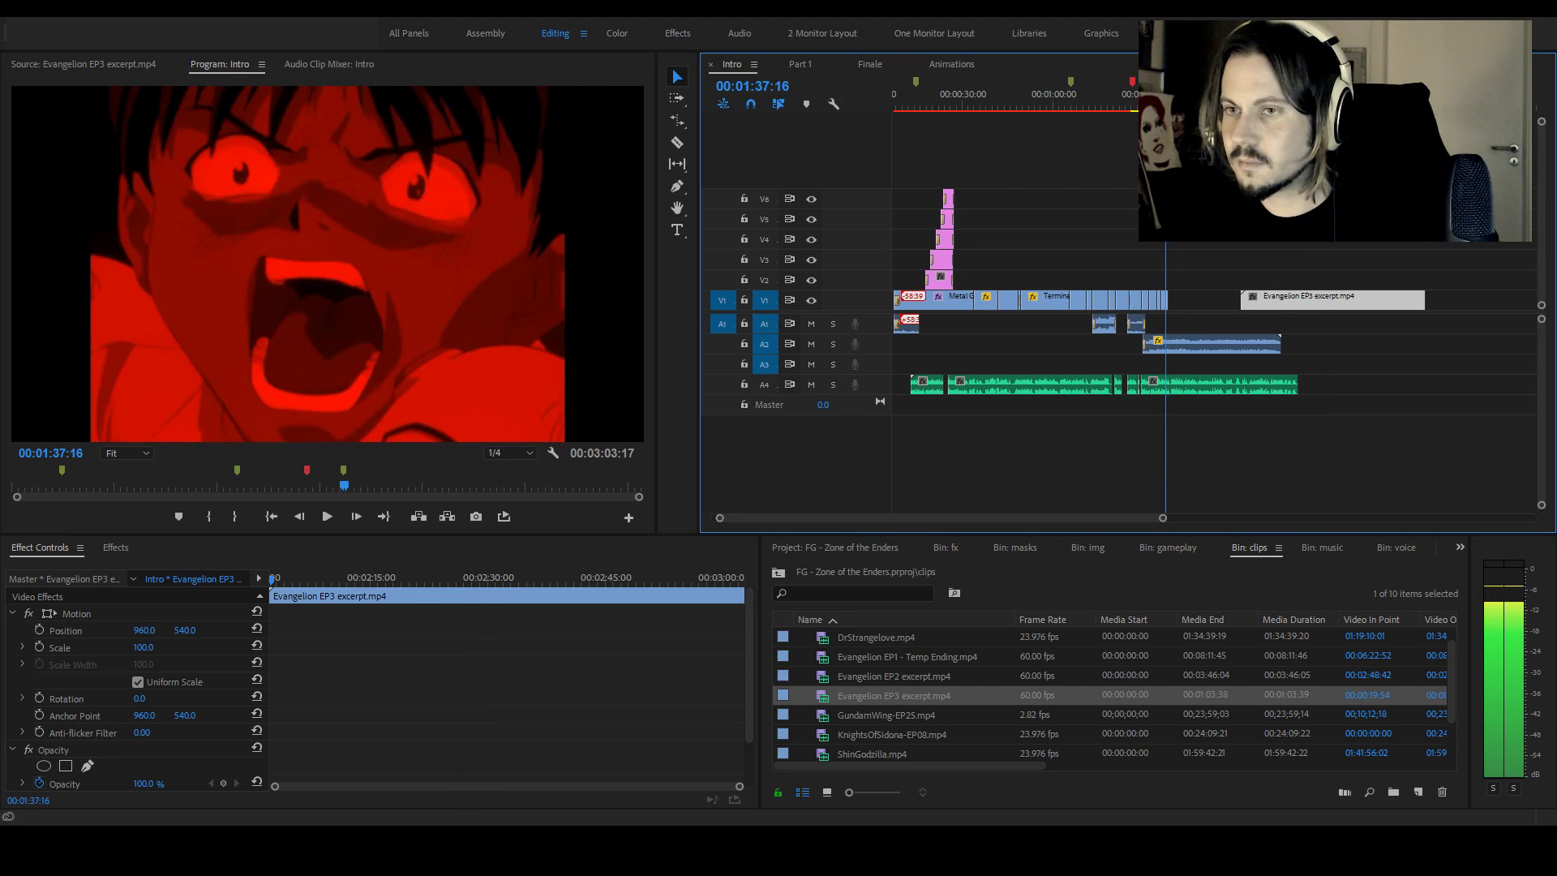
drag(1314, 105, 1332, 105)
drag(1163, 518, 1006, 519)
click(1218, 104)
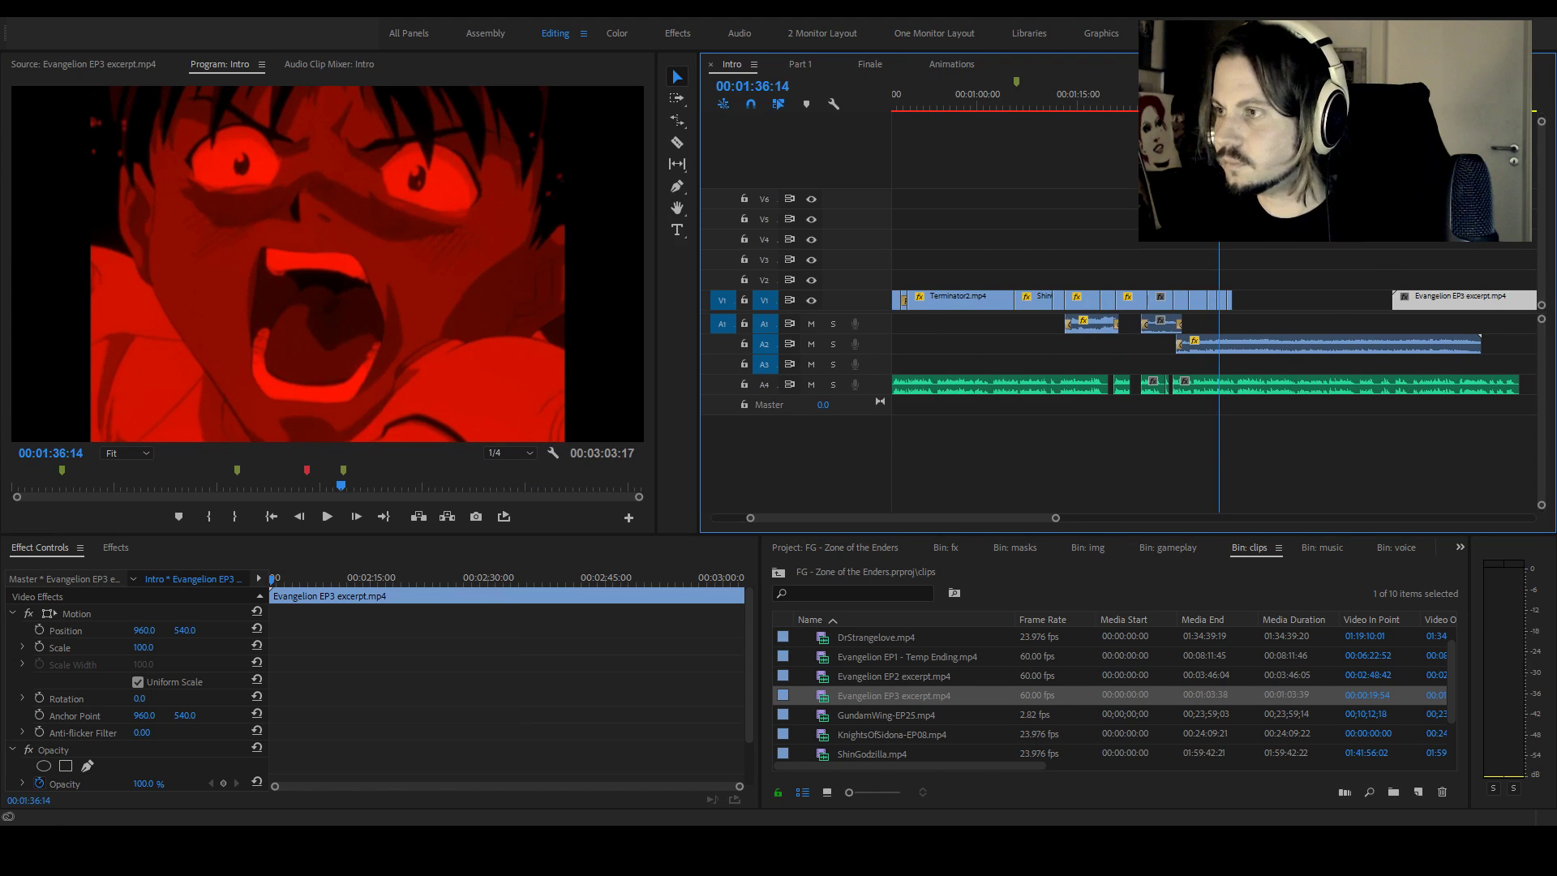
key(space)
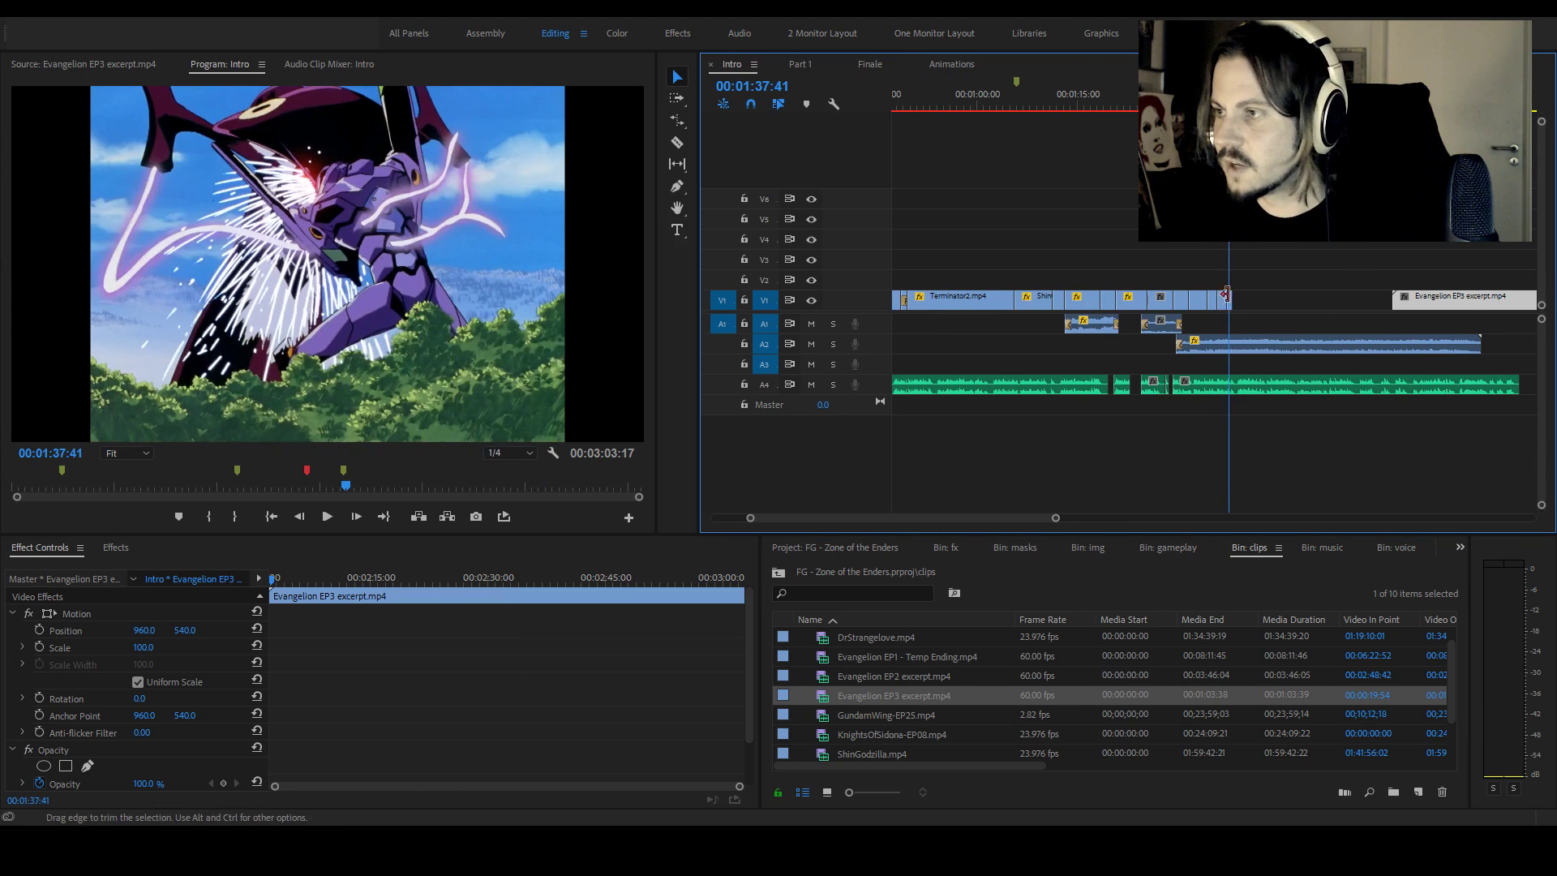
Try lengthening the last short V1 clip before the gap and play the result
click(1262, 307)
key(ctrl+z)
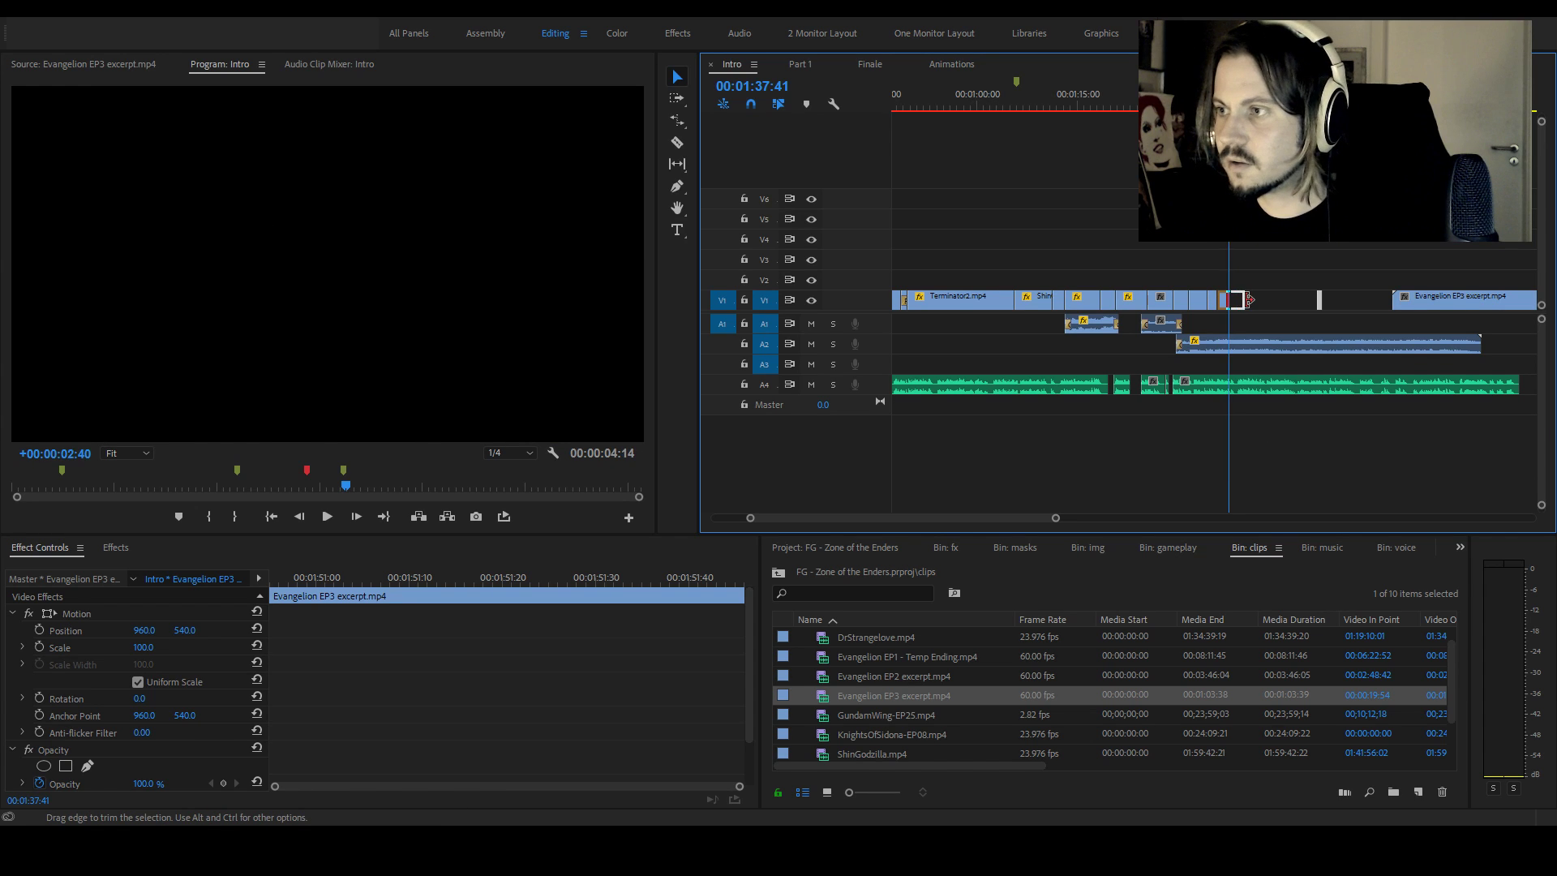
drag(1249, 300, 1253, 300)
key(space)
key(Up)
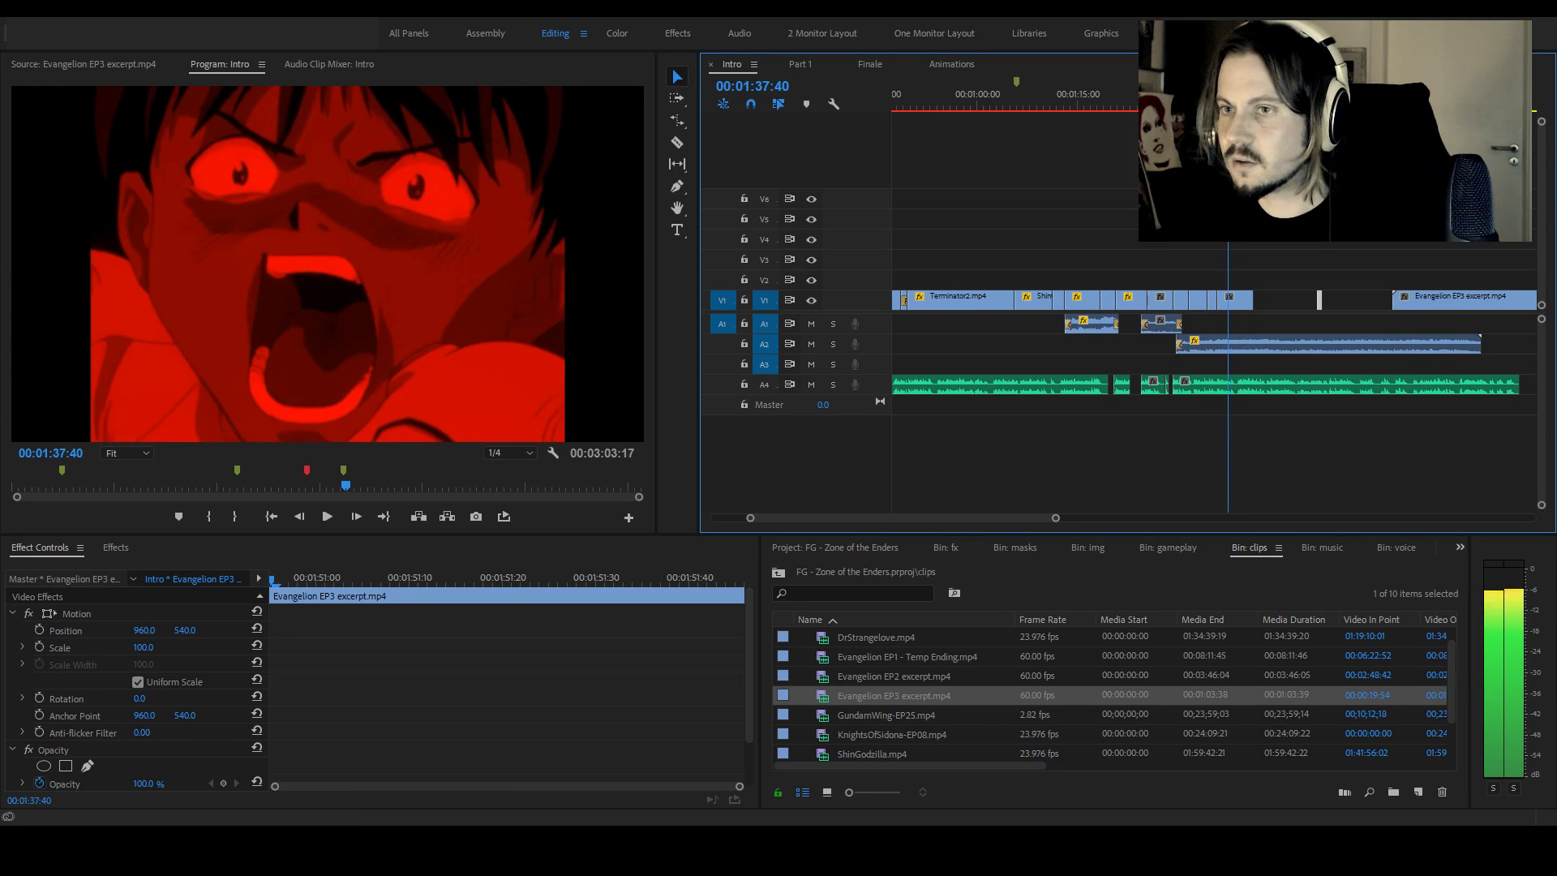
drag(1245, 307, 1266, 298)
key(space)
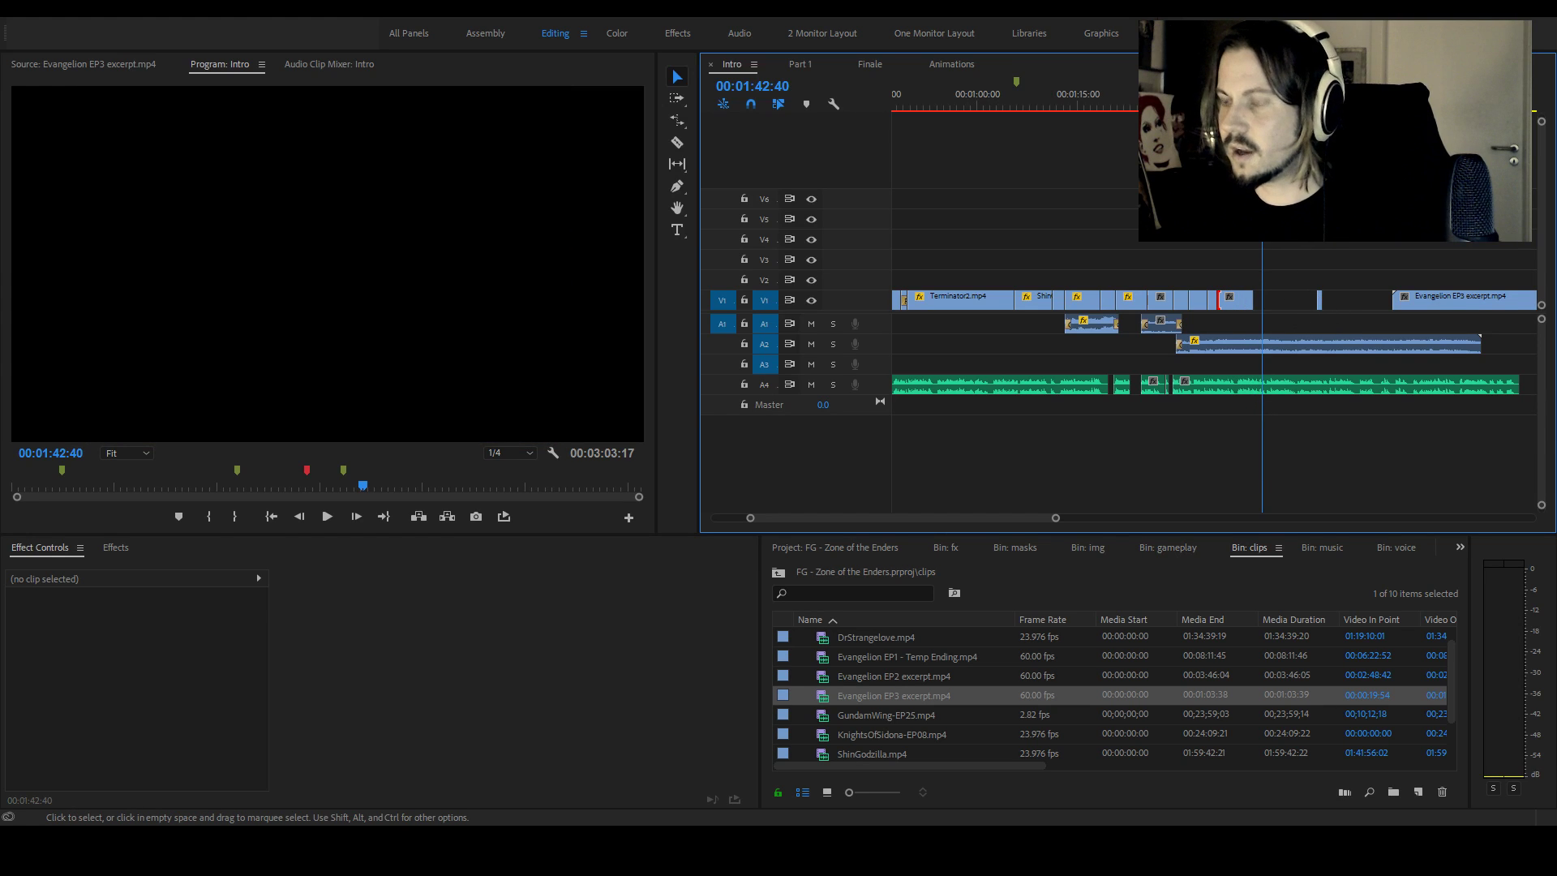
Move the extended Evangelion EP3 excerpt clip earlier on V1 so it starts at the playhead at 00:01:38:58
drag(1261, 101, 1227, 101)
key(space)
drag(1414, 298, 1260, 299)
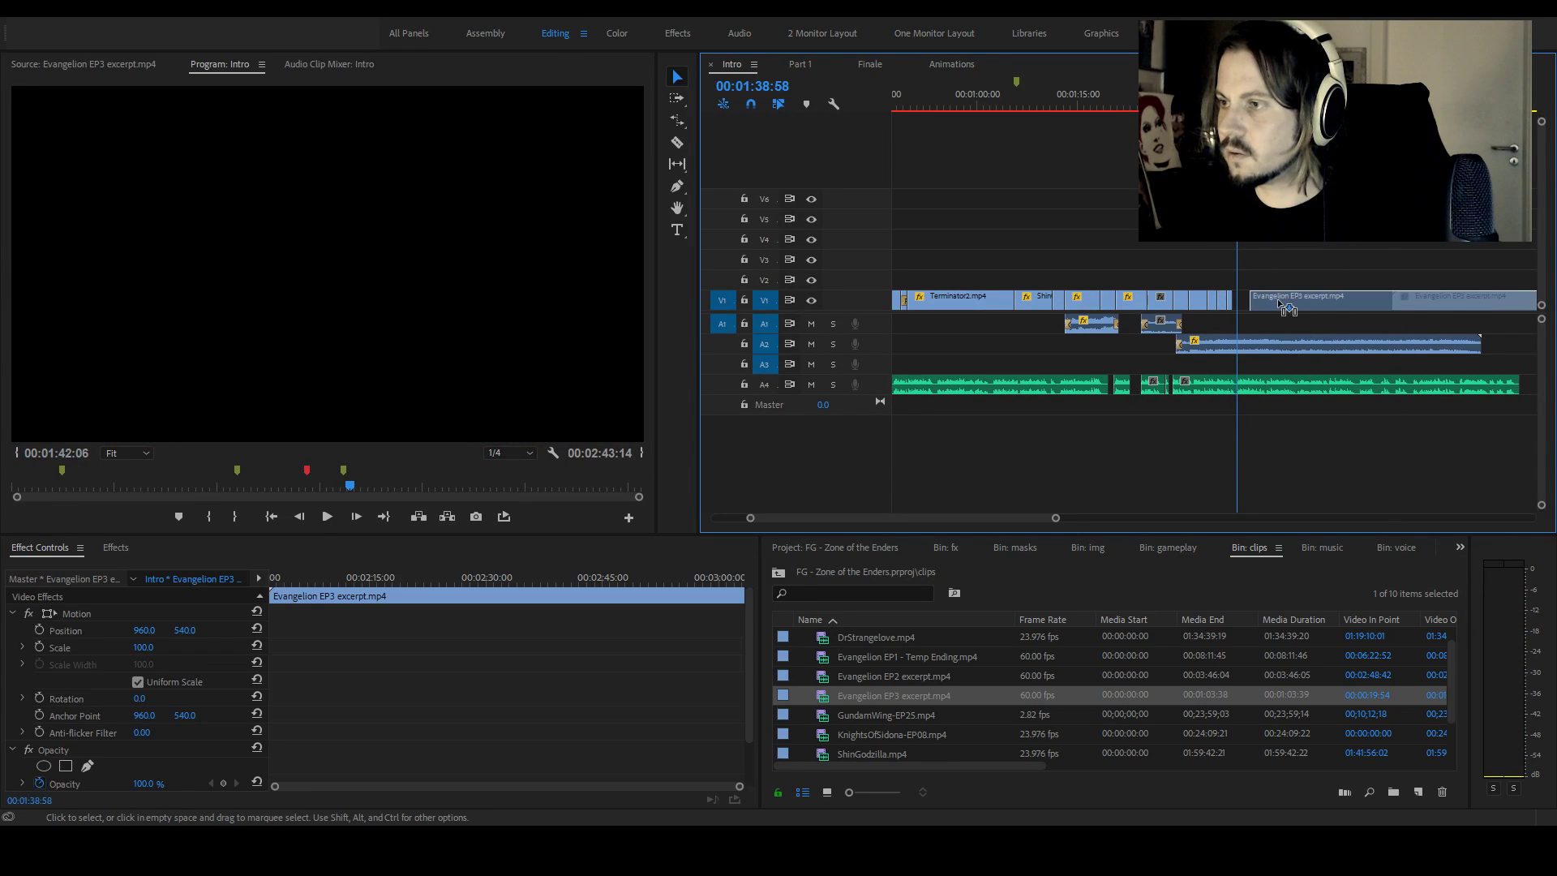
Remove the extended clip's footage before 00:02:32:29 and move the remainder up against the preceding V1 clip
click(1408, 101)
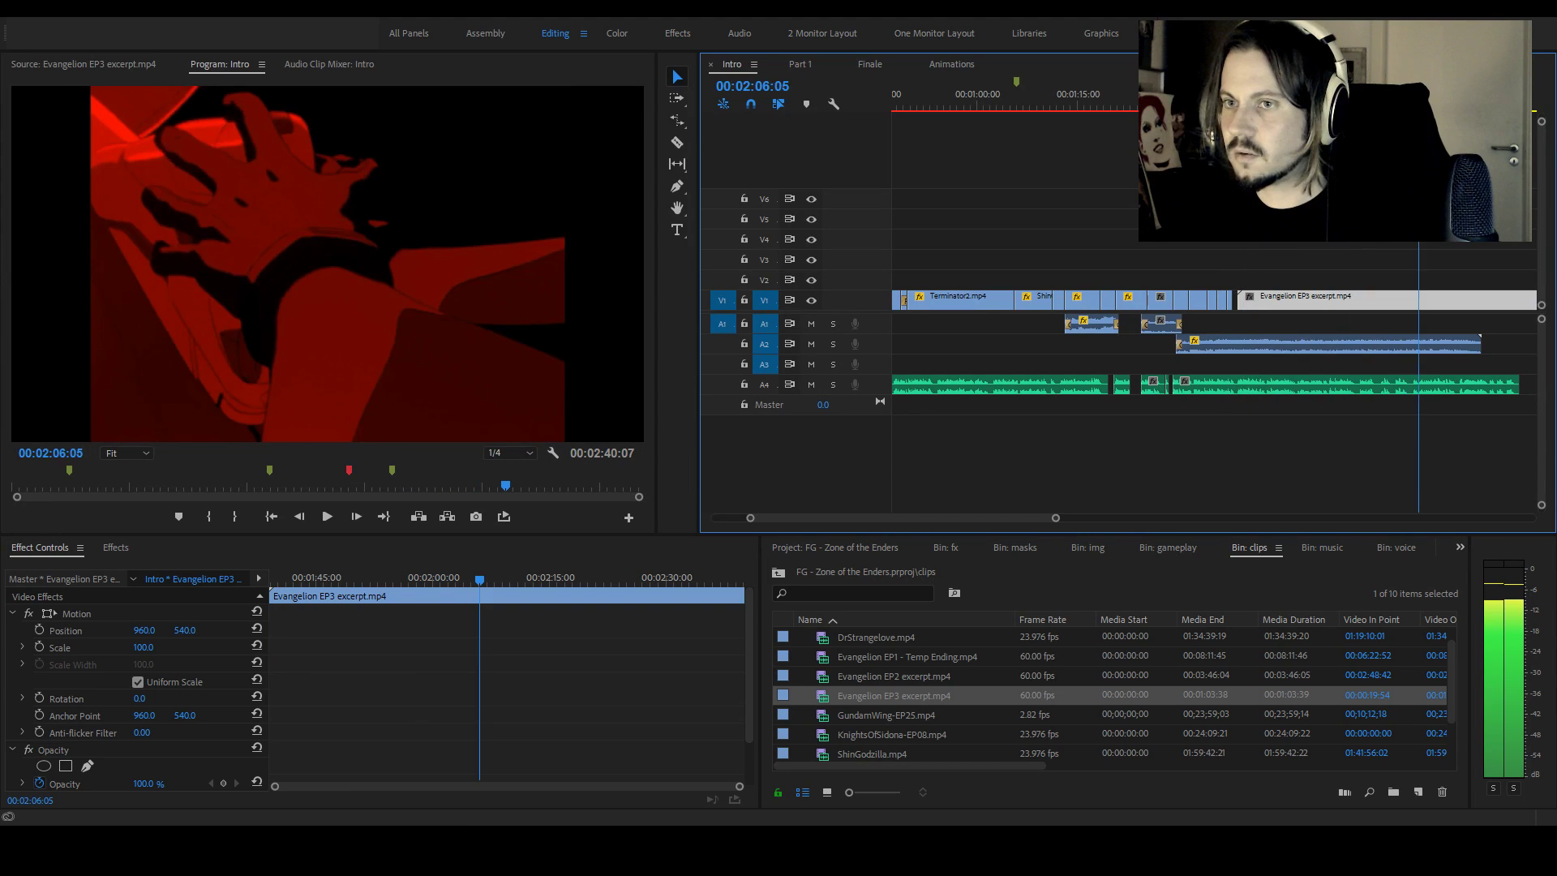
key(minus)
drag(1156, 102, 1215, 101)
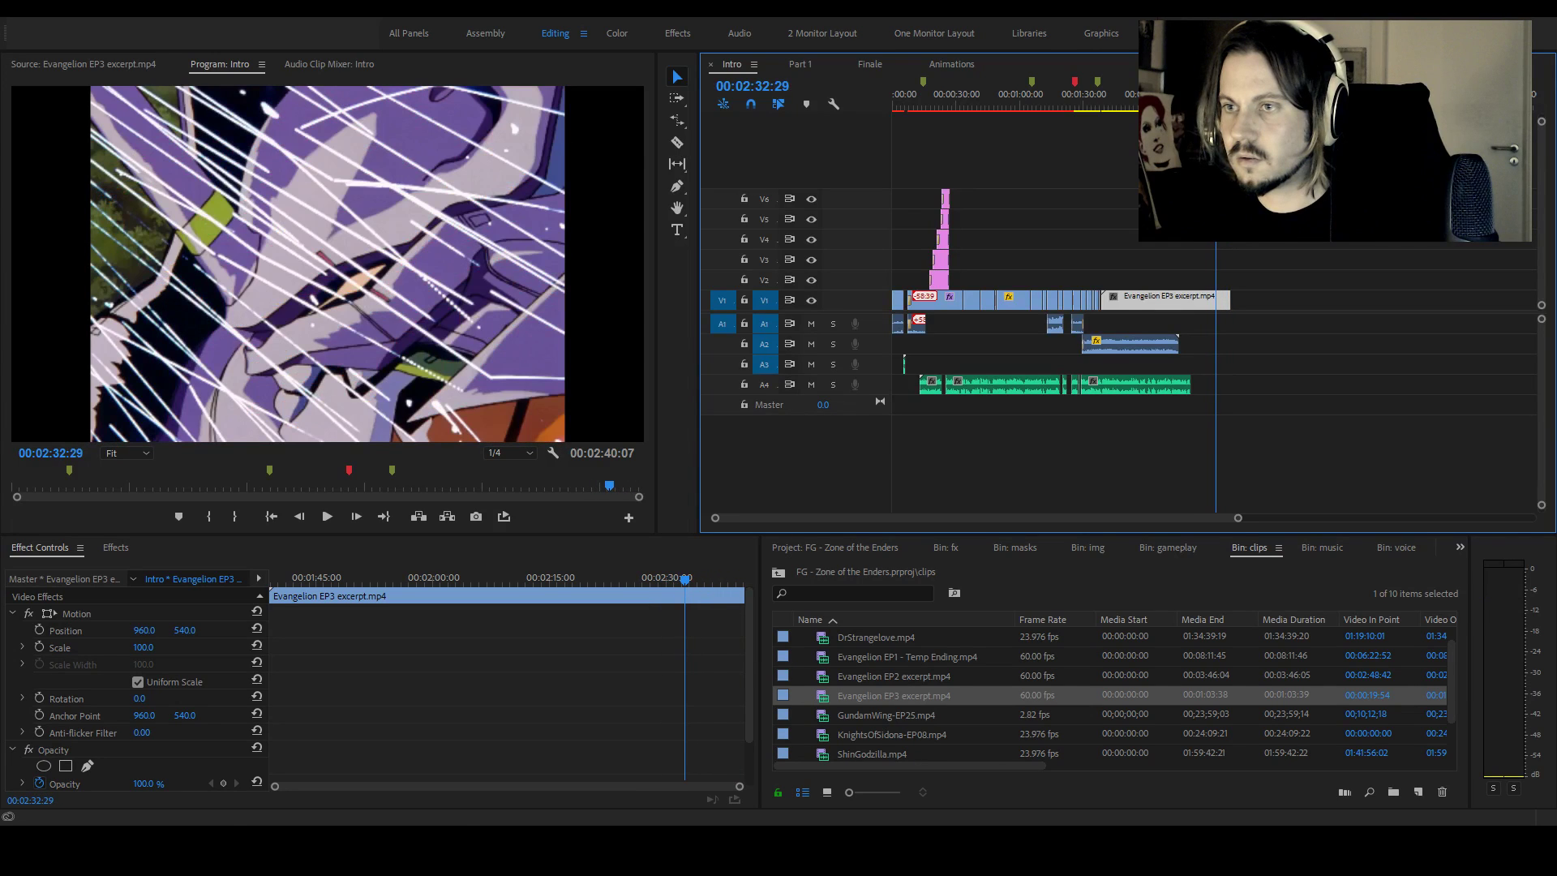
key(Delete)
drag(1227, 304, 1110, 302)
Play the repositioned Evangelion clip, trim off its tail at the playhead, and replay from the preceding clip
click(1105, 104)
drag(1105, 104, 1098, 104)
key(space)
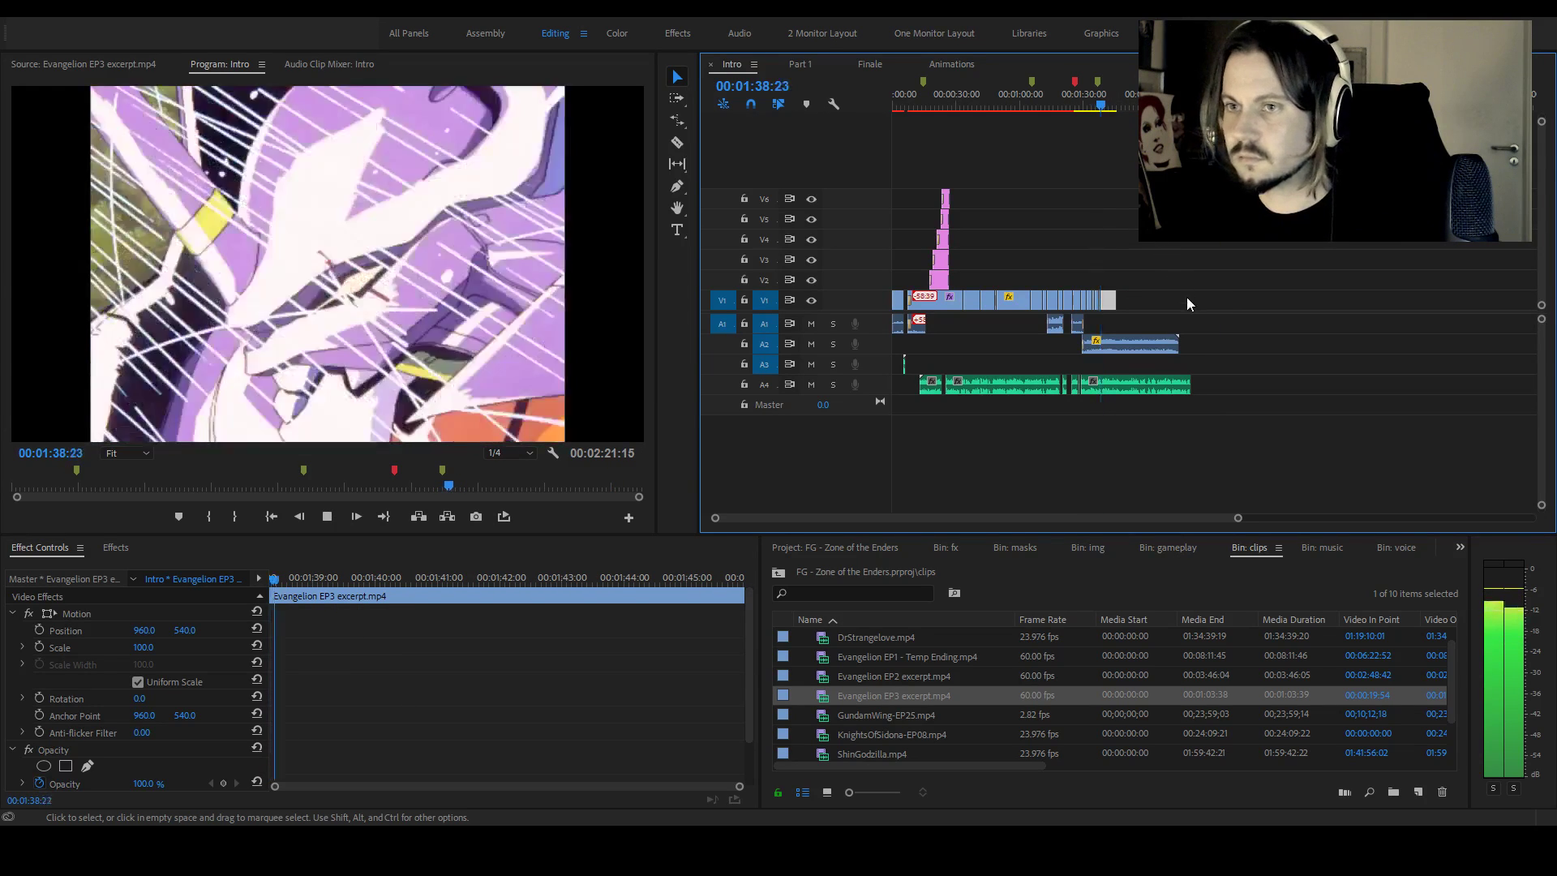
key(space)
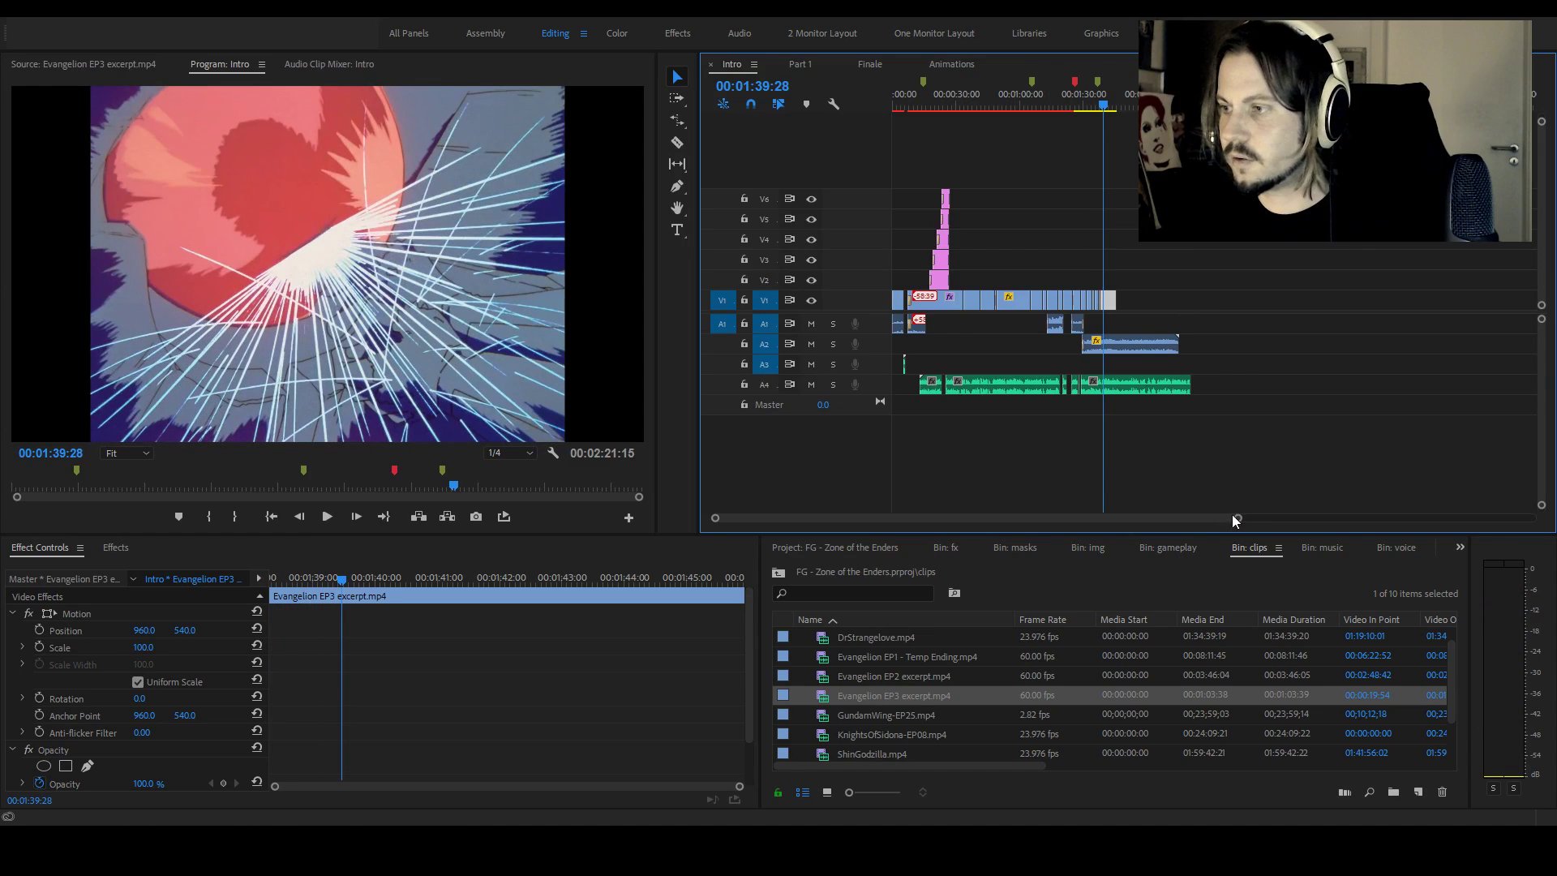
scroll(1231, 513, up, 4)
key(space)
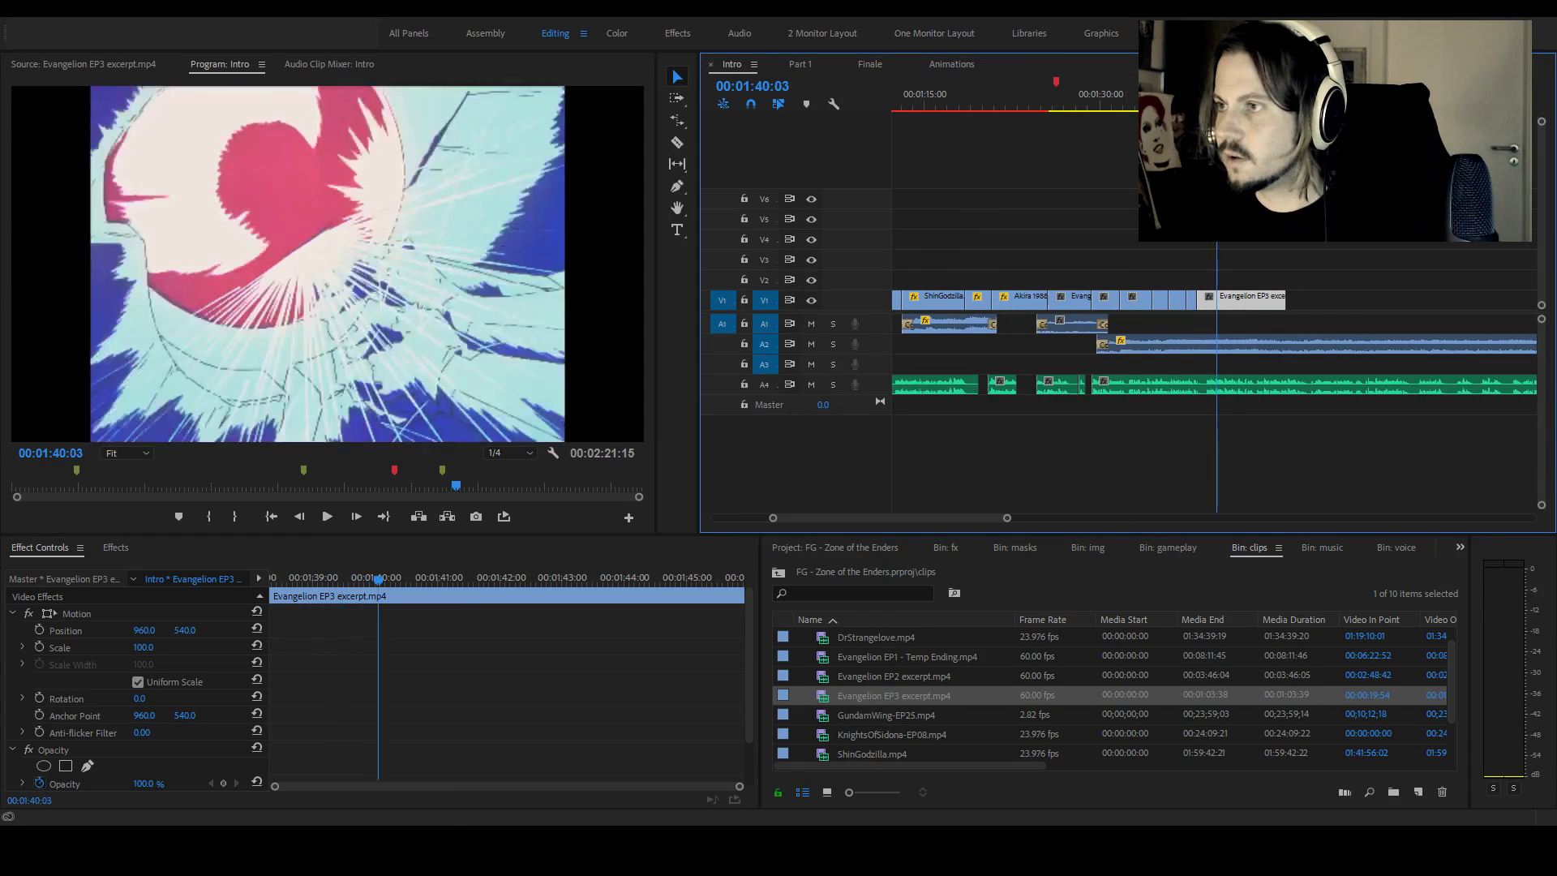
key(space)
key(w)
key(Up)
key(space)
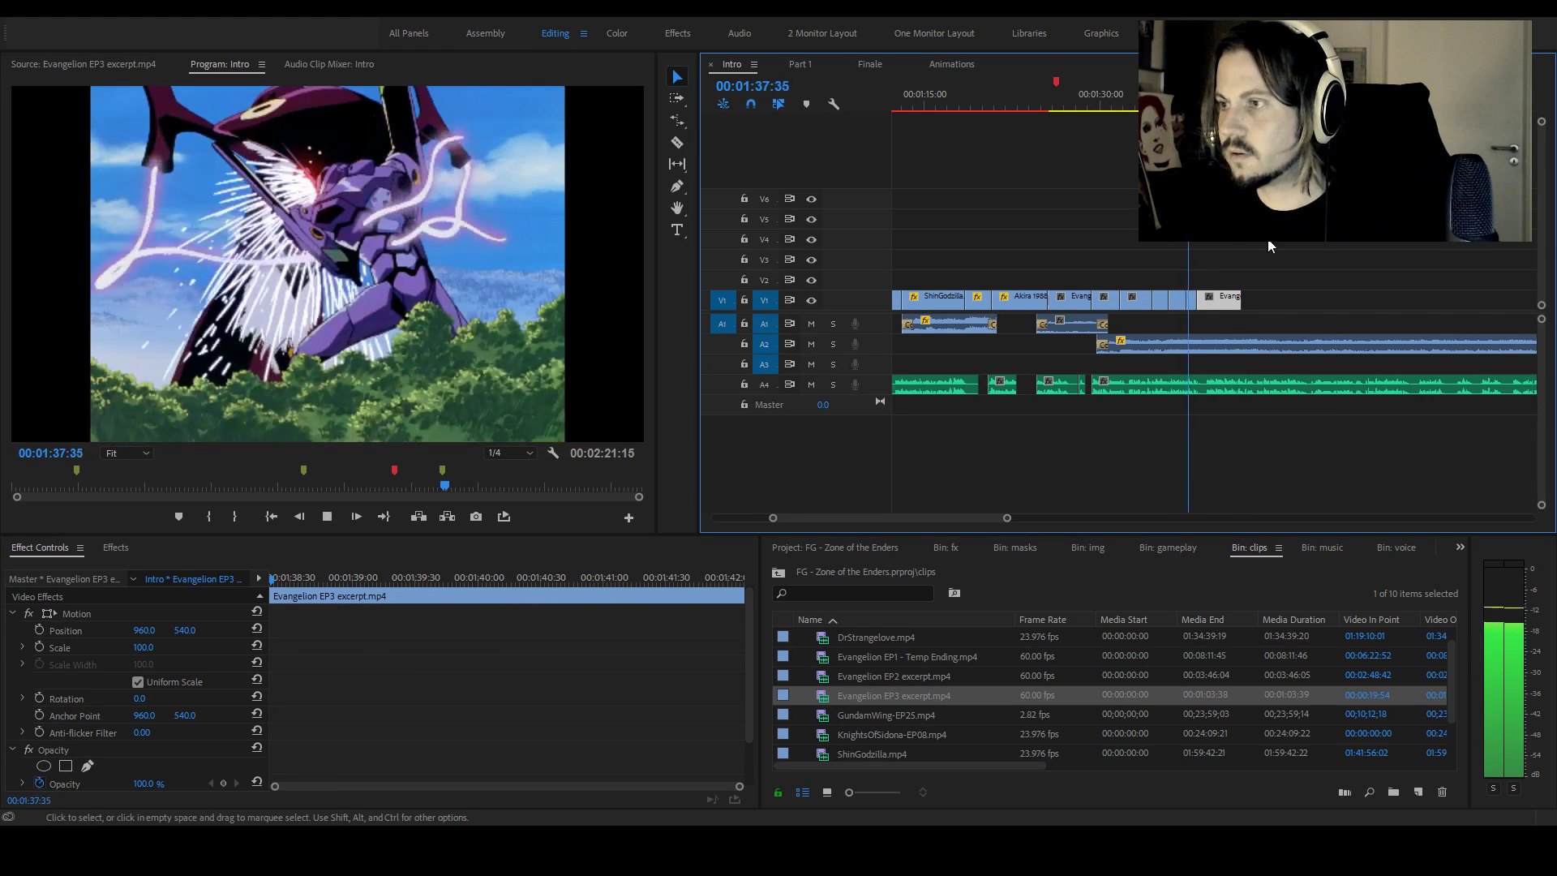
Split the A4 voiceover at the pause near the end of the Evangelion footage, shift the remainder later and play it
key(space)
key(c)
click(1207, 385)
drag(1236, 397, 1258, 392)
key(space)
key(space)
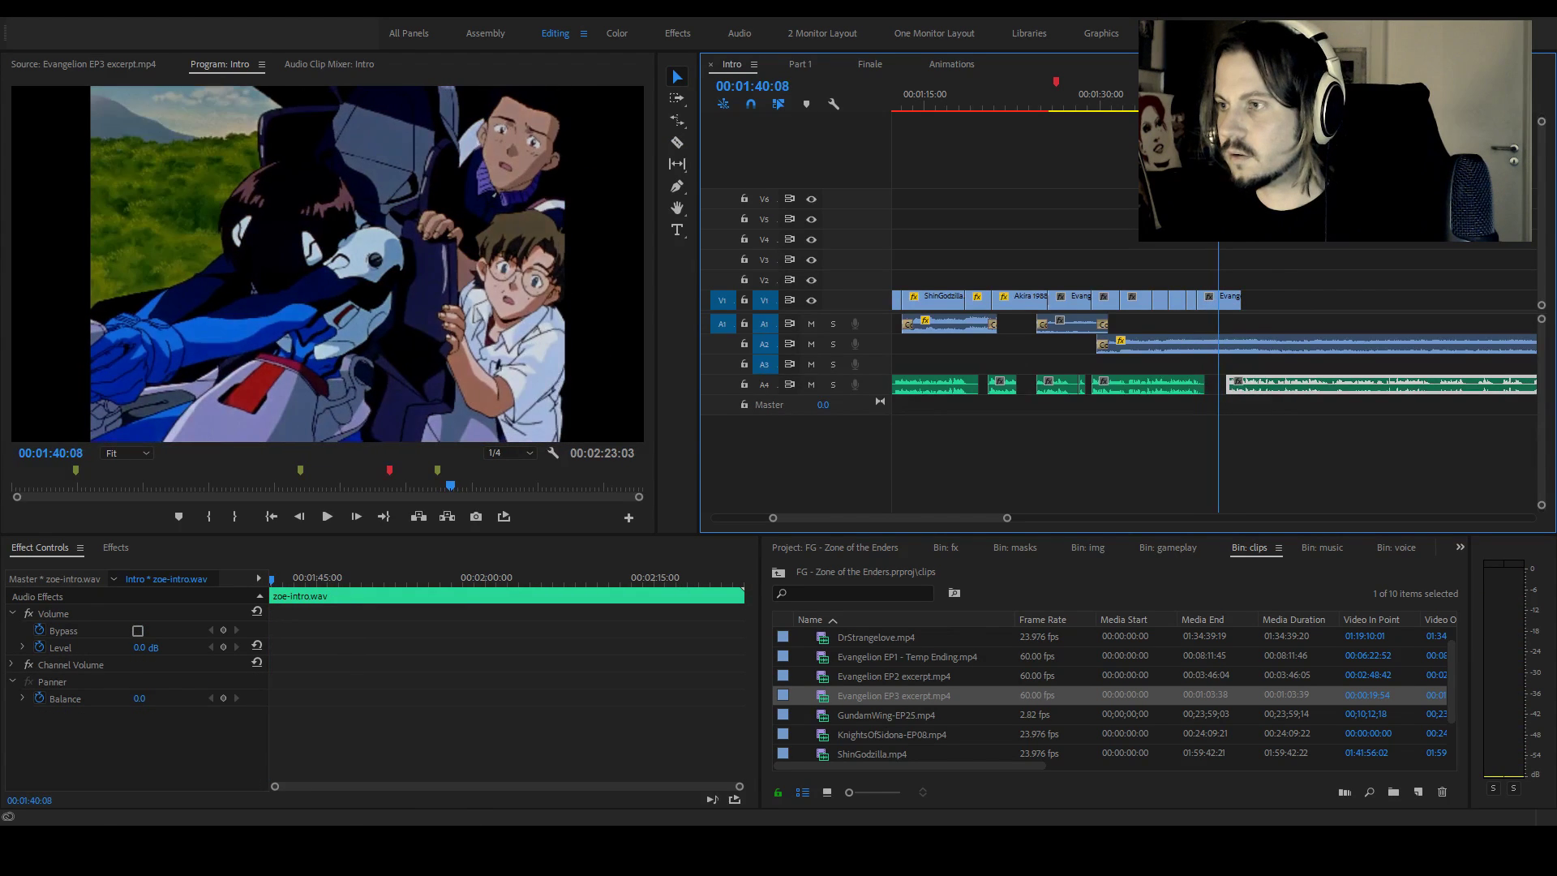
Add Level keyframes to the A2 Evangelion audio at 00:01:40:08 and 00:01:40:28, setting the second to -20 dB
click(1252, 345)
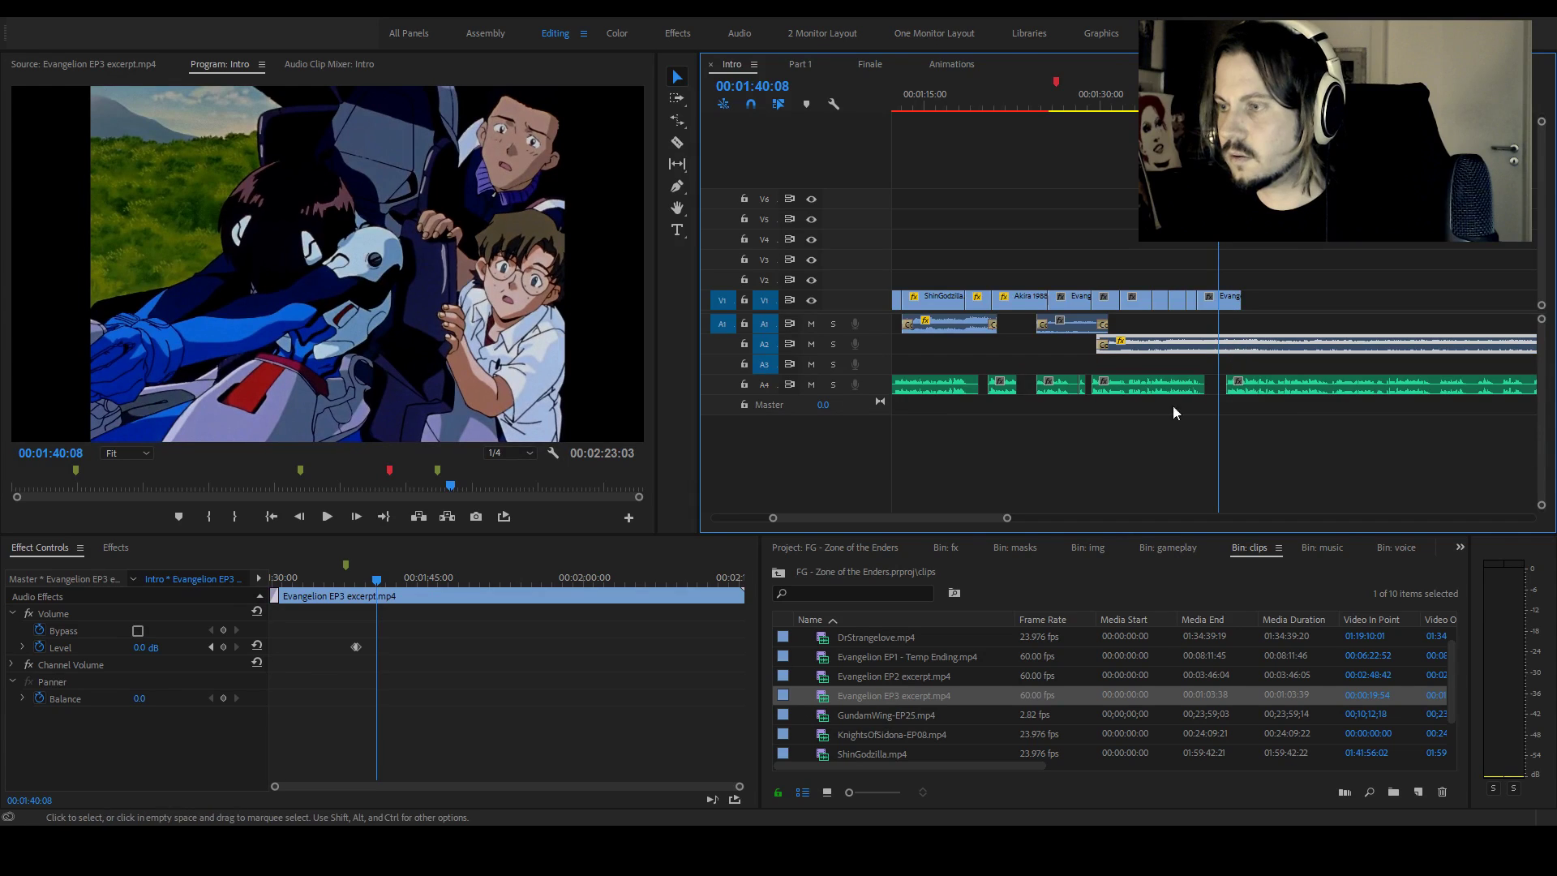
click(224, 646)
key(space)
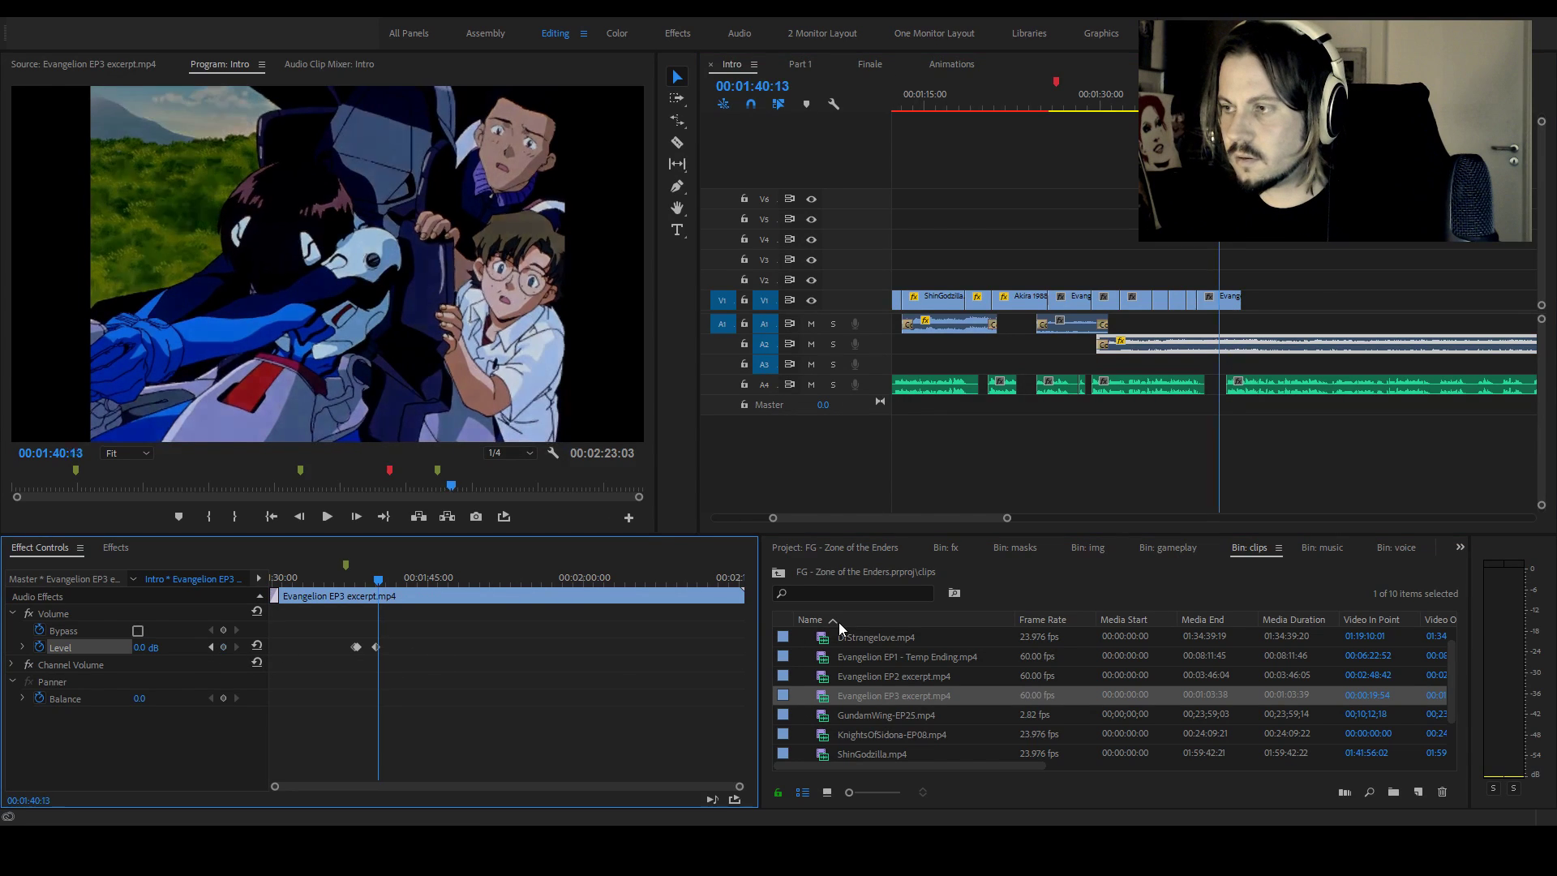
key(space)
click(223, 647)
click(145, 648)
text(-20)
key(Return)
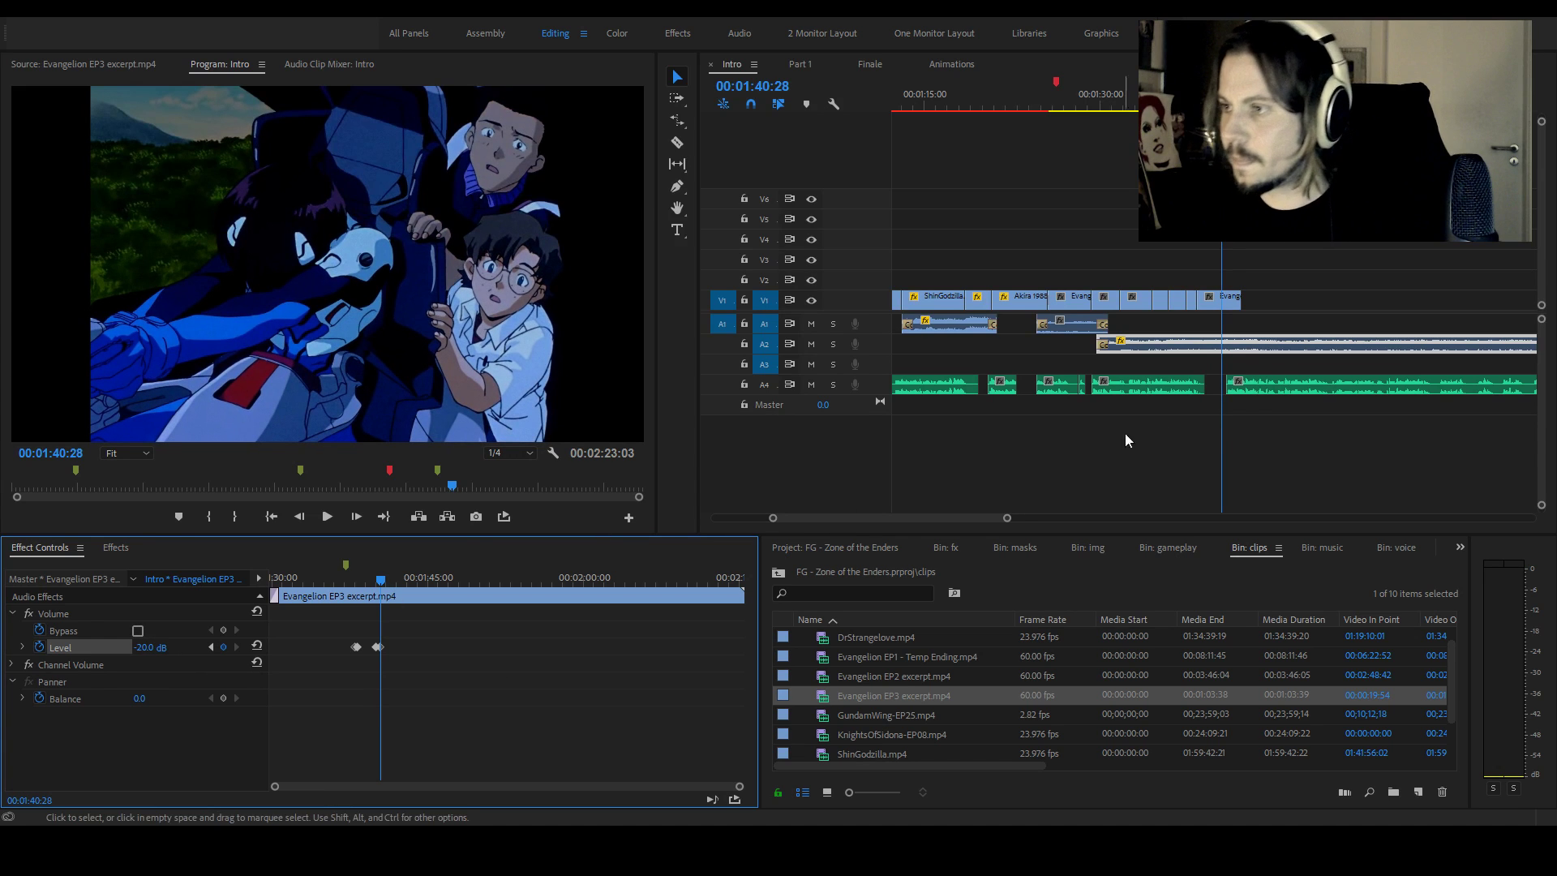
Nudge the last voiceover part on A4 slightly earlier and play the result
click(1251, 391)
key(space)
key(space)
Trim the tail of the last Evangelion clip on V1 so it ends at 00:01:41:35
key(c)
key(shift+k)
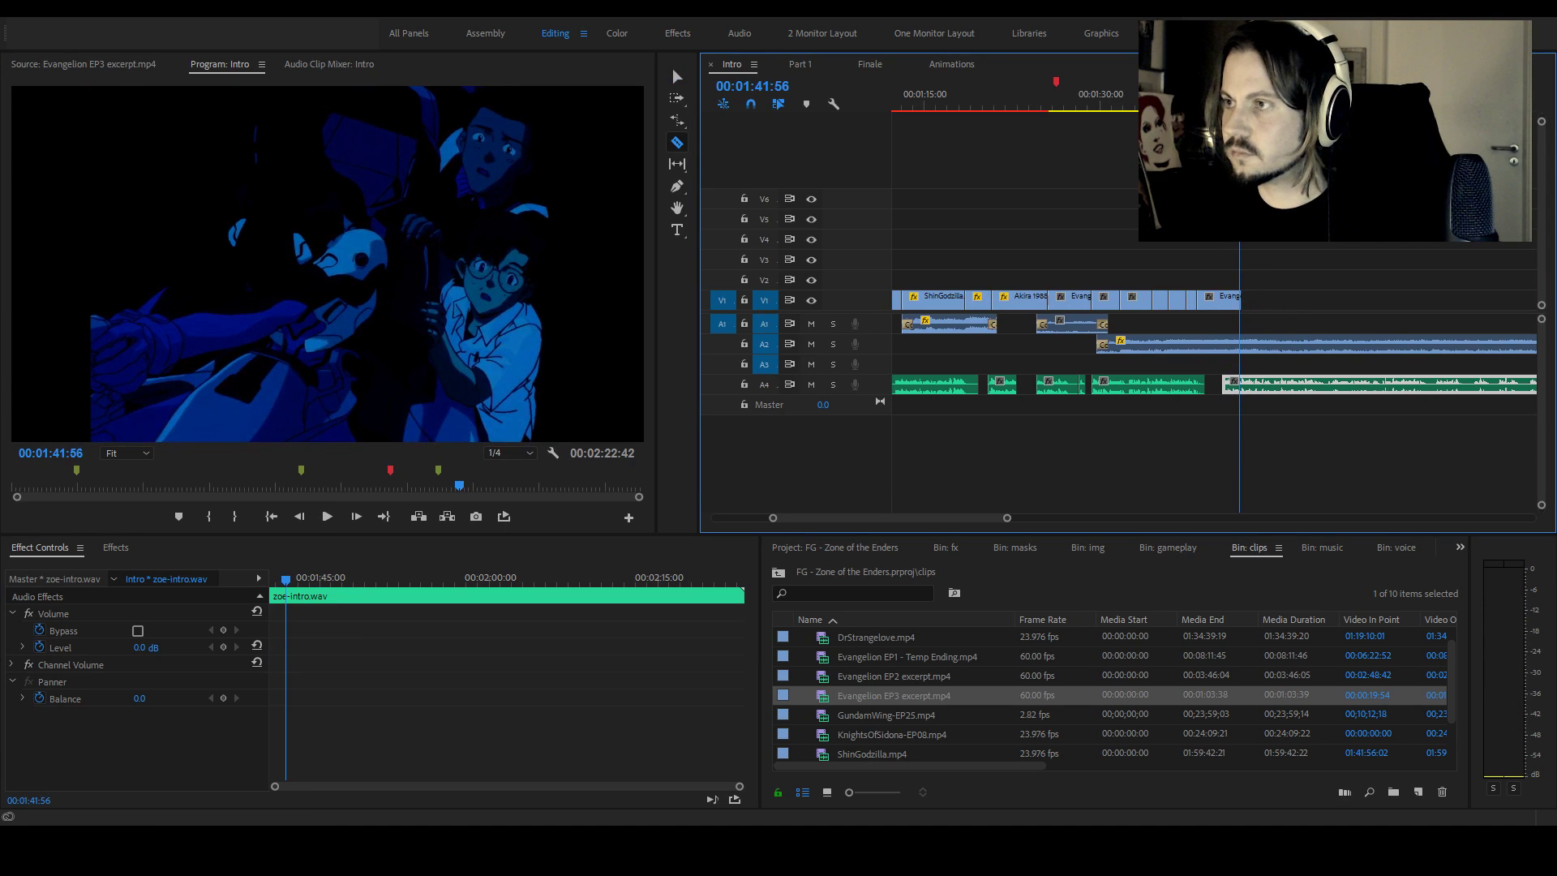
key(space)
key(v)
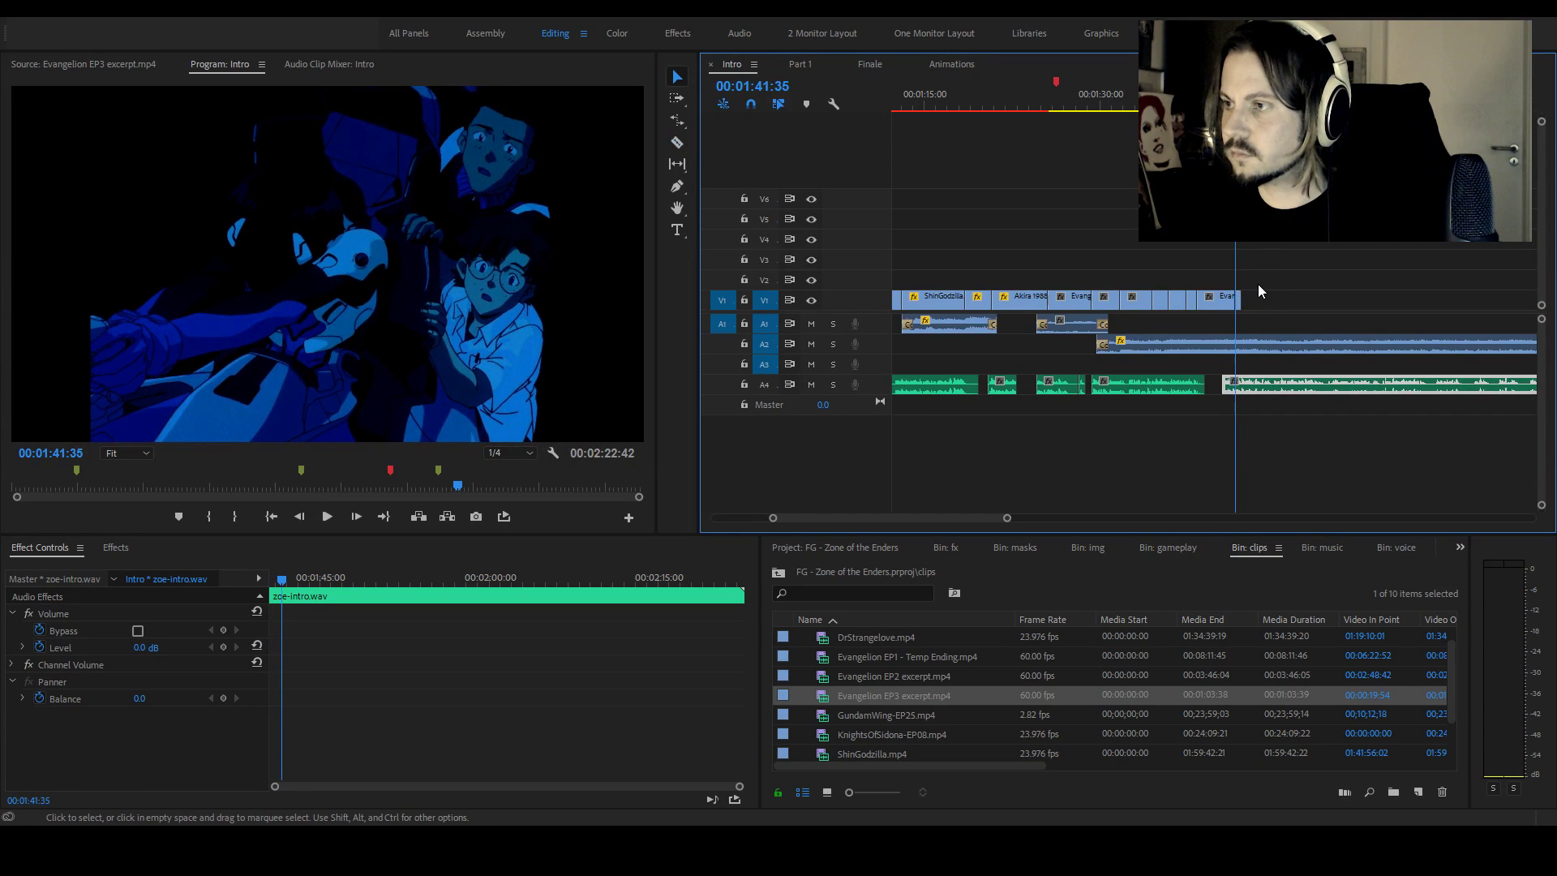
click(1259, 344)
key(Delete)
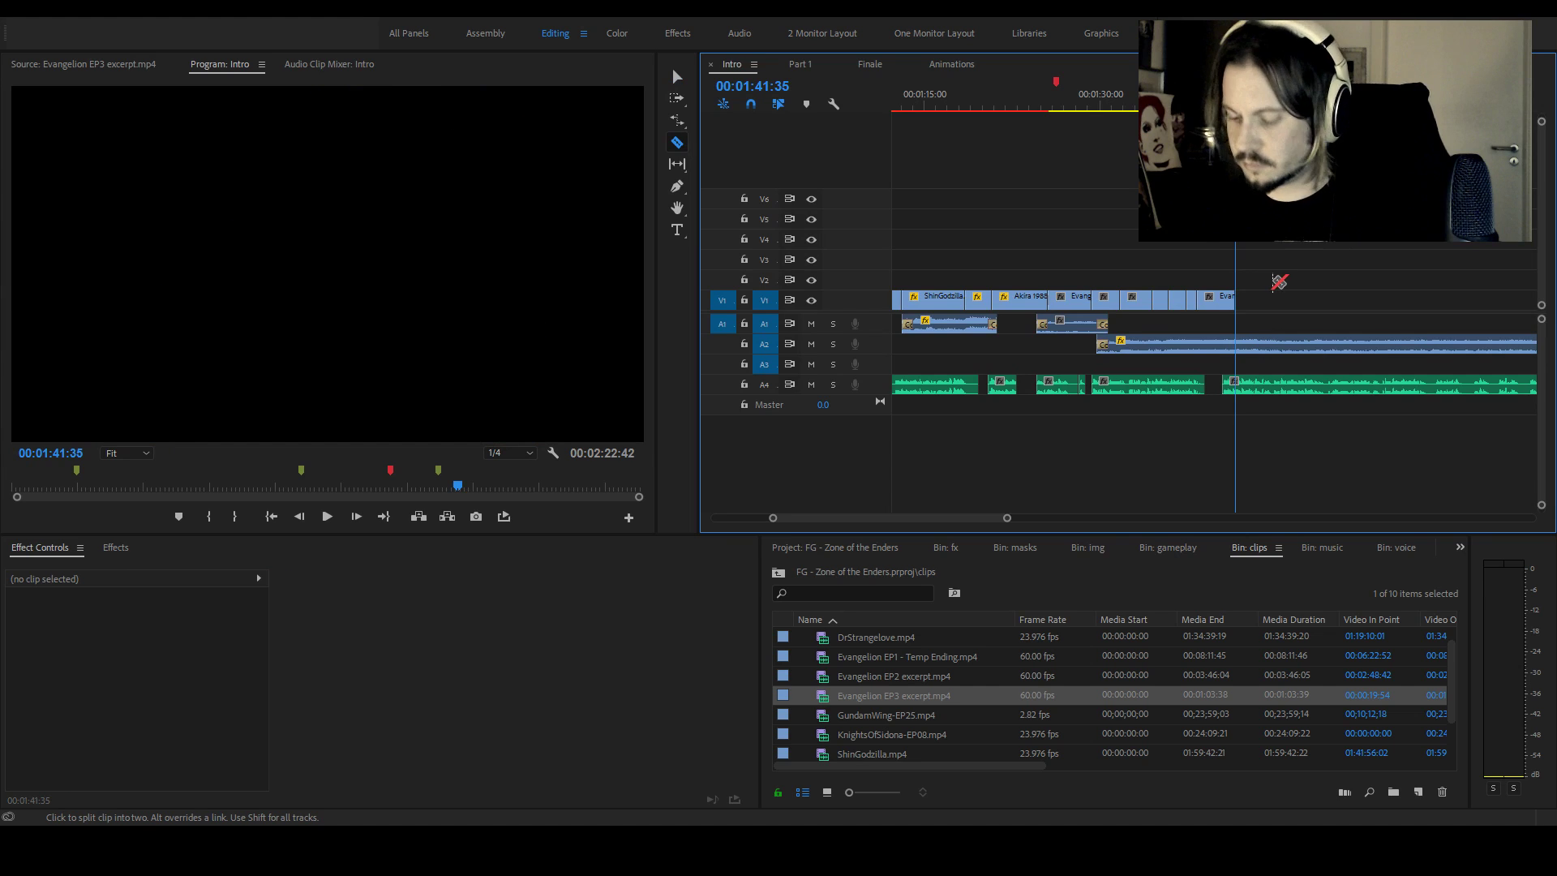
Cut the A2 Evangelion audio at 00:01:42:00 and delete everything after the cut
key(shift+Right)
key(shift+Right)
key(shift+Right)
key(shift+Right)
key(shift+Right)
click(1241, 344)
key(v)
click(1253, 344)
key(Delete)
Copy the Constant Power fade from the start of the A2 Evangelion audio to its end and play the section
click(1190, 348)
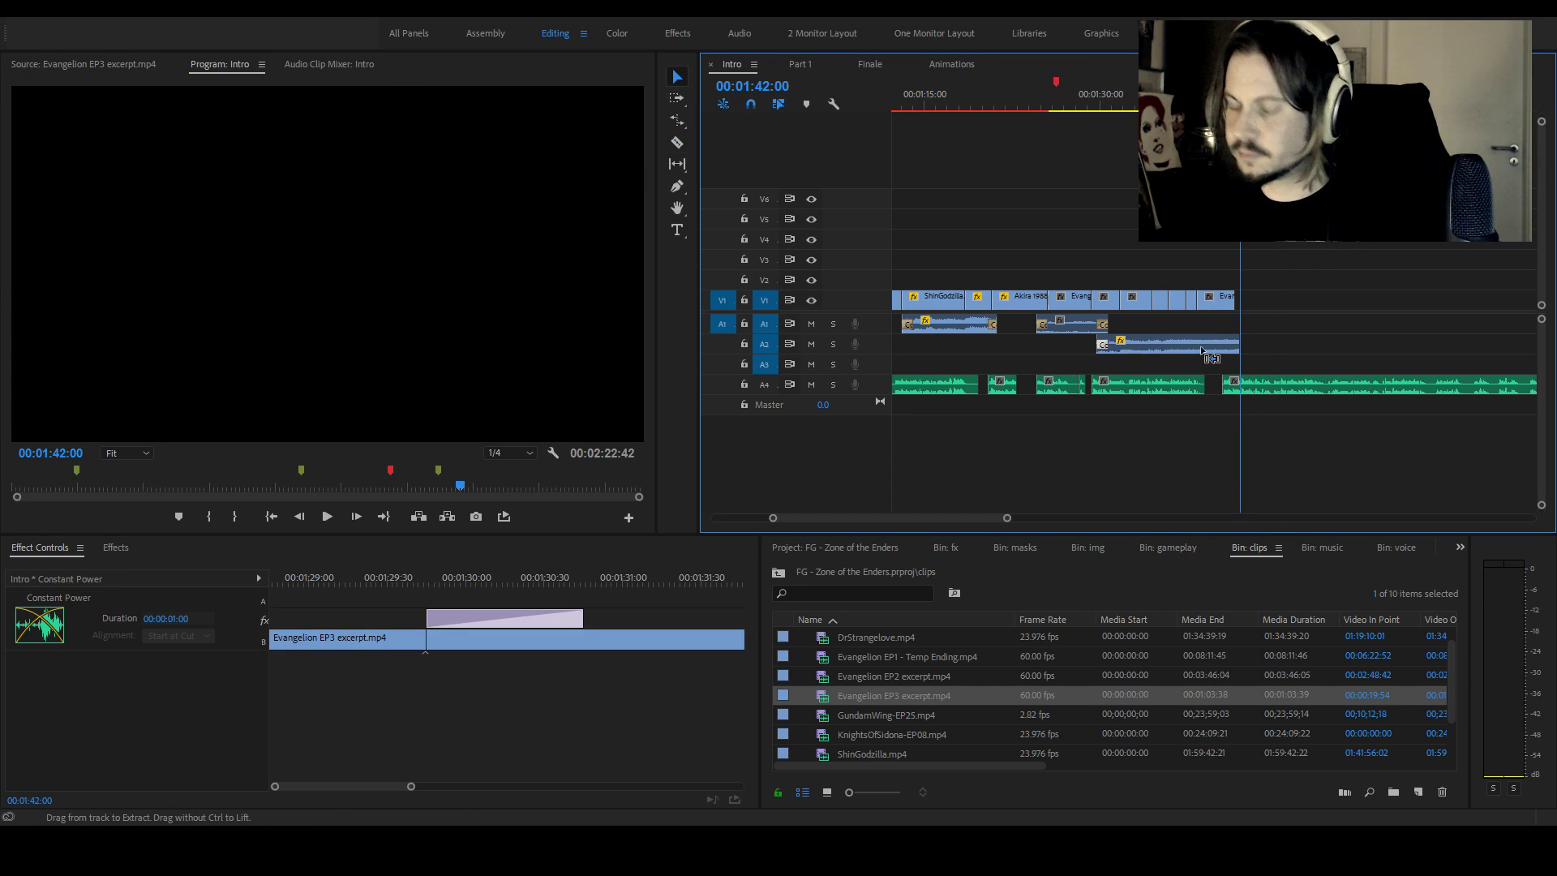
click(1237, 343)
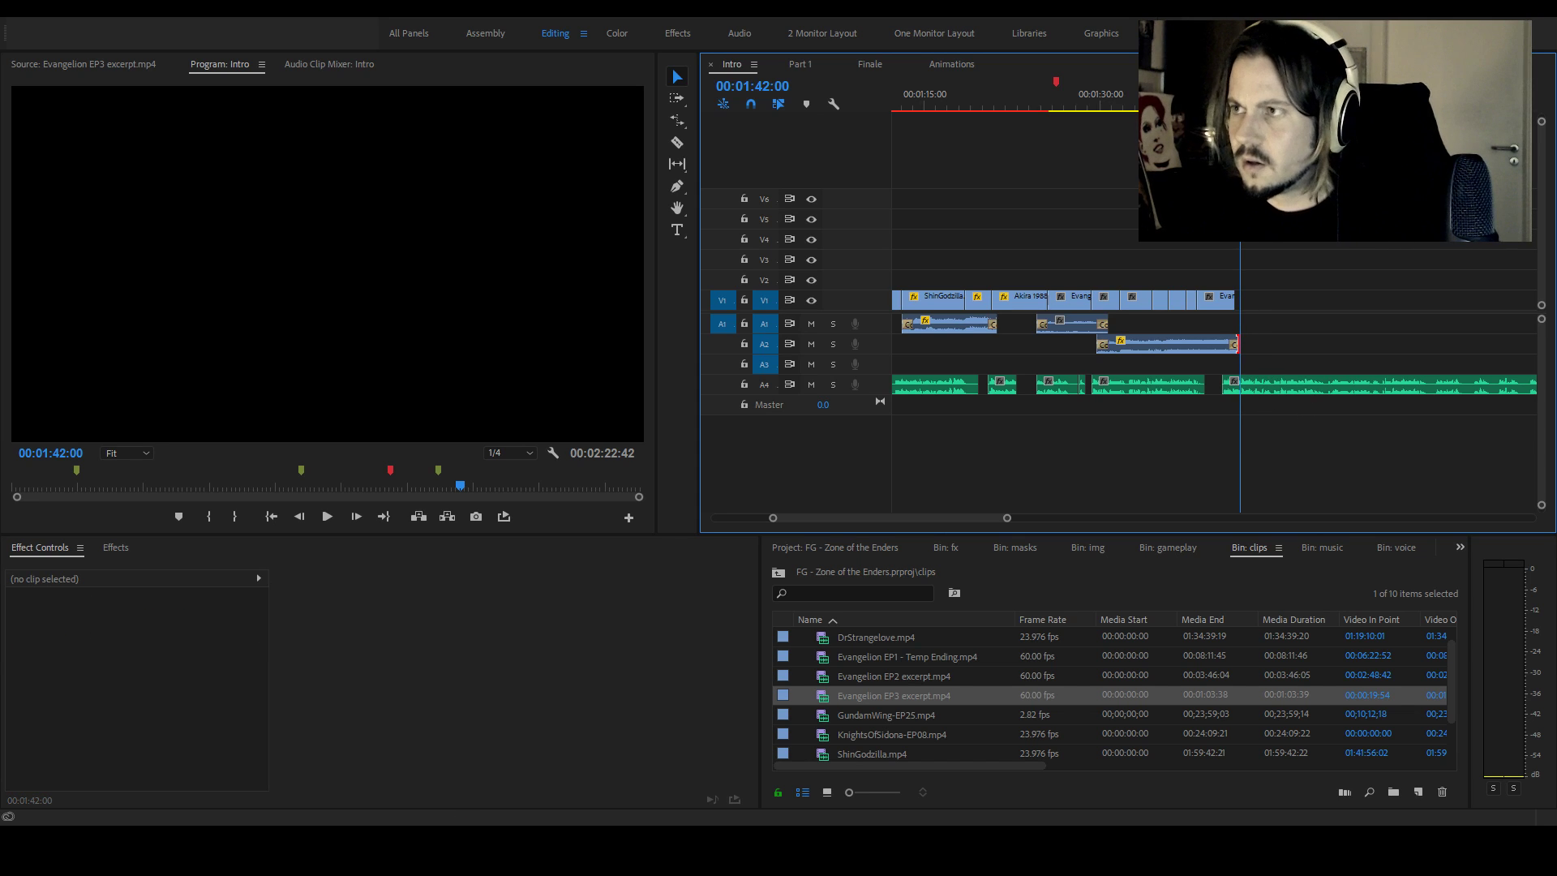
key(space)
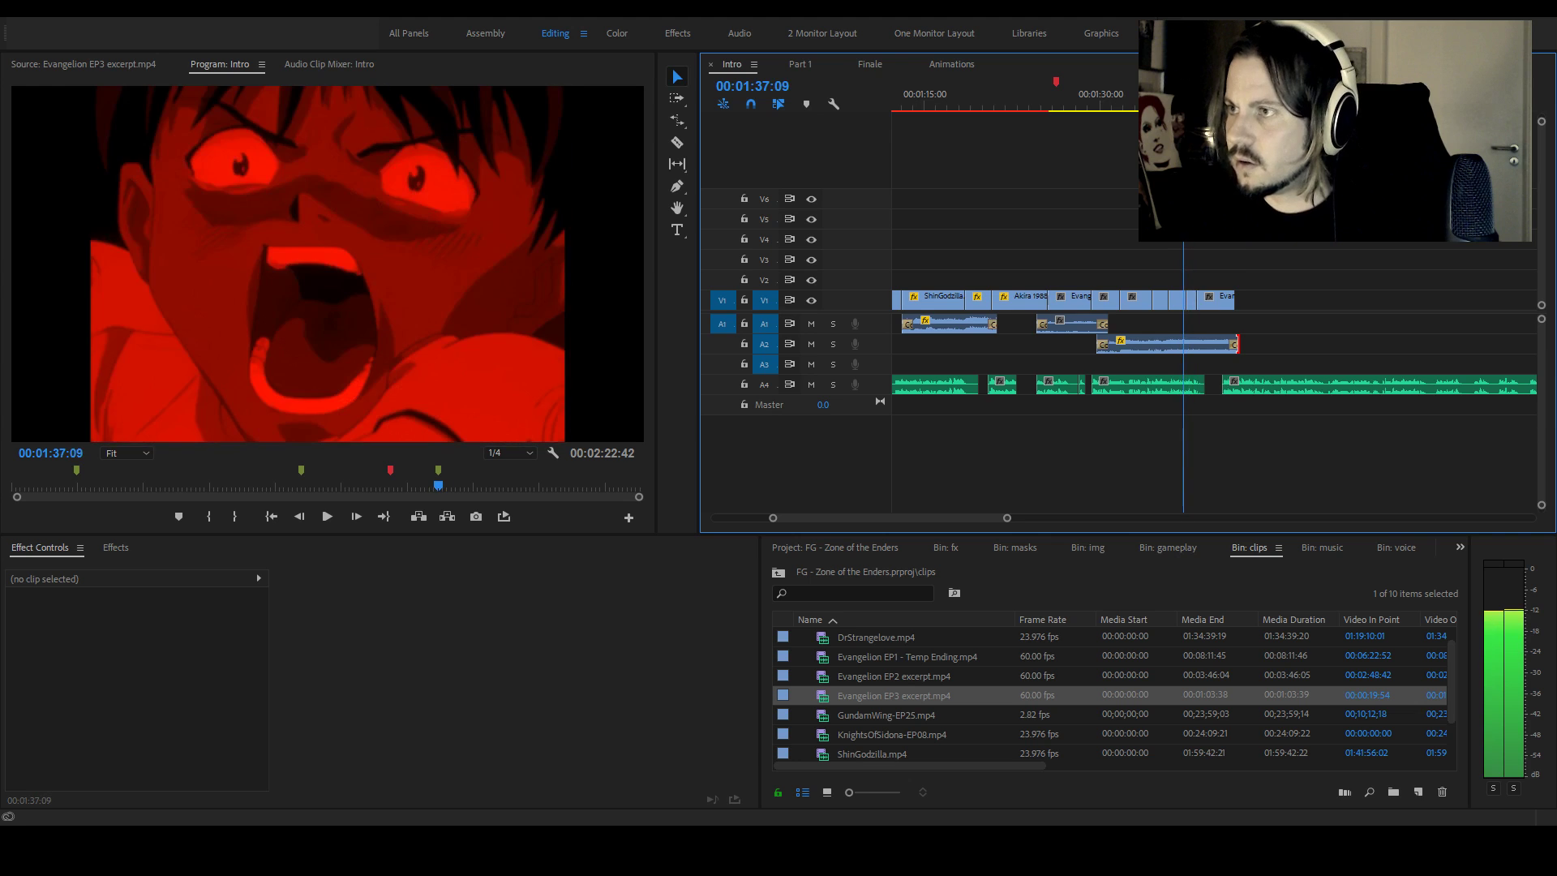
key(space)
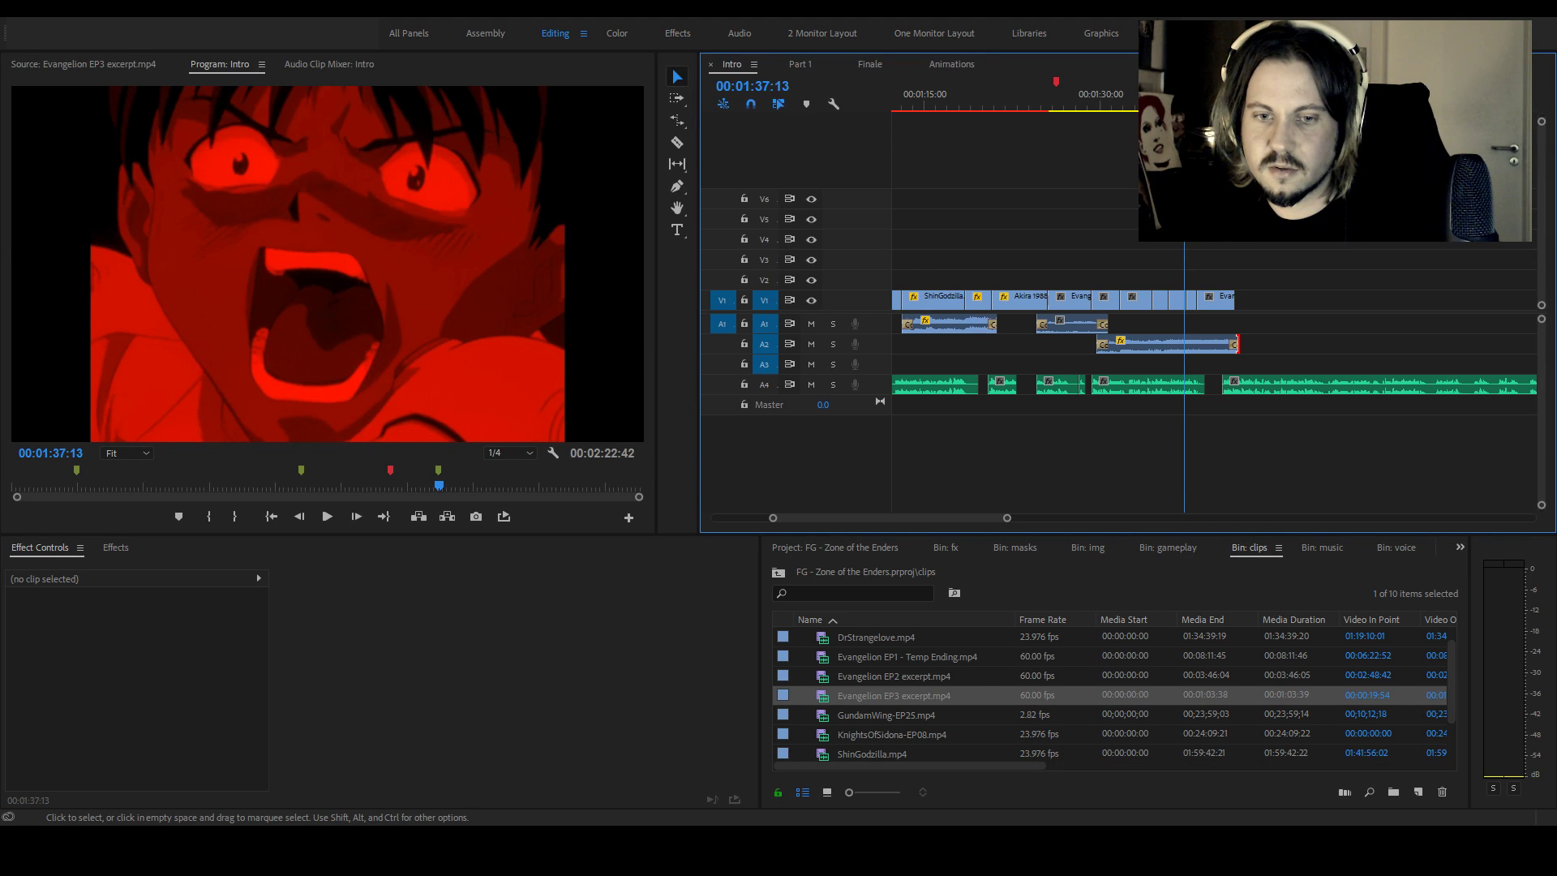
Preview the KnightsOfSidona-EP08.mp4 source and inspect the cut before the last Evangelion clip on V1
key(Up)
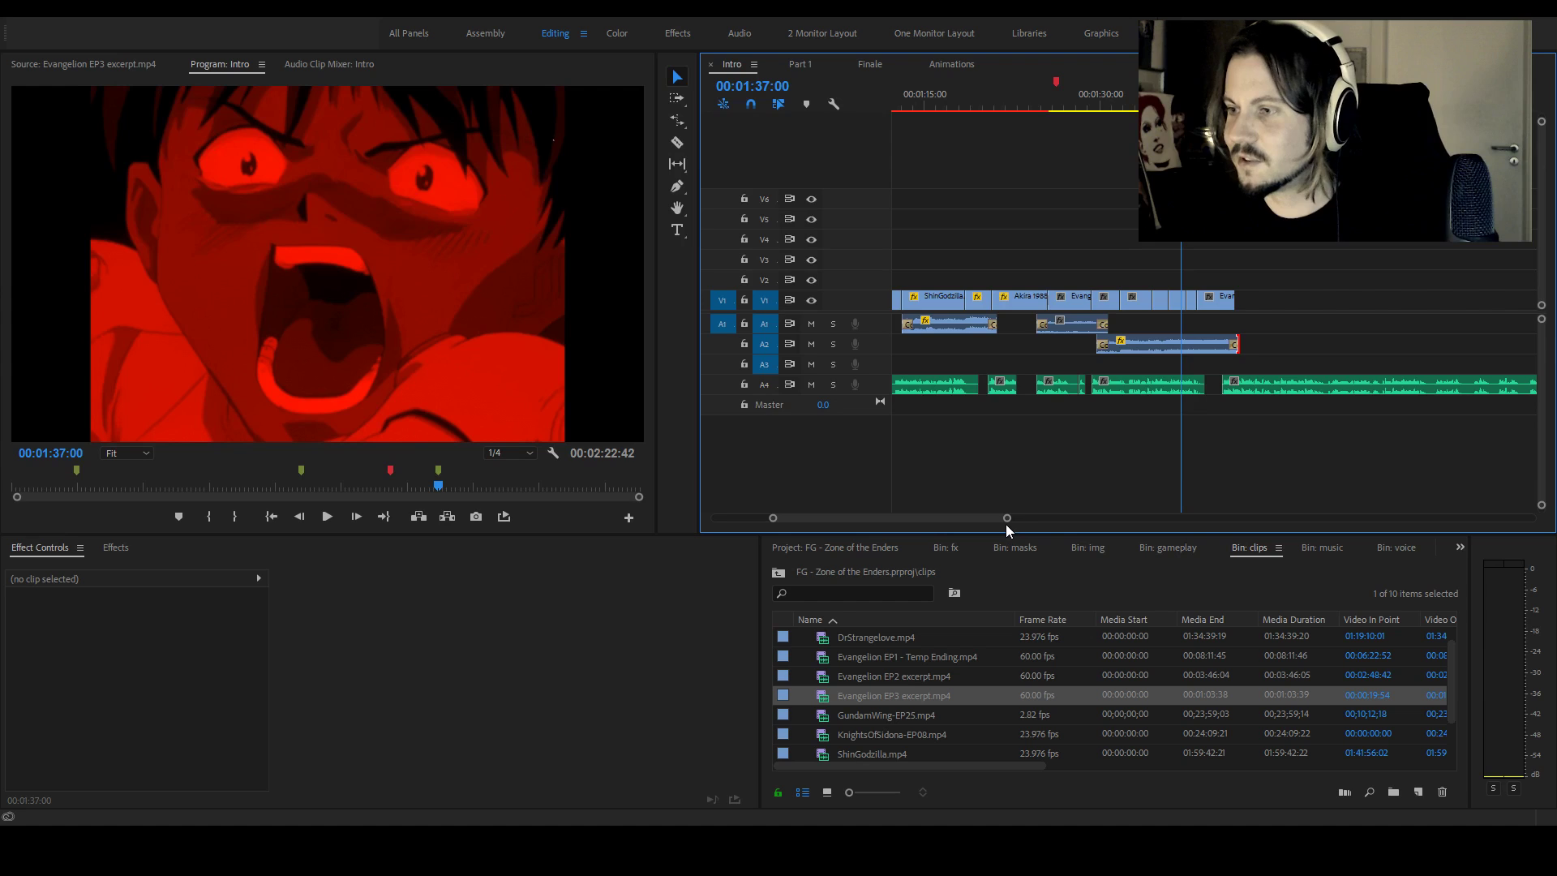
drag(1006, 519, 993, 519)
double_click(904, 733)
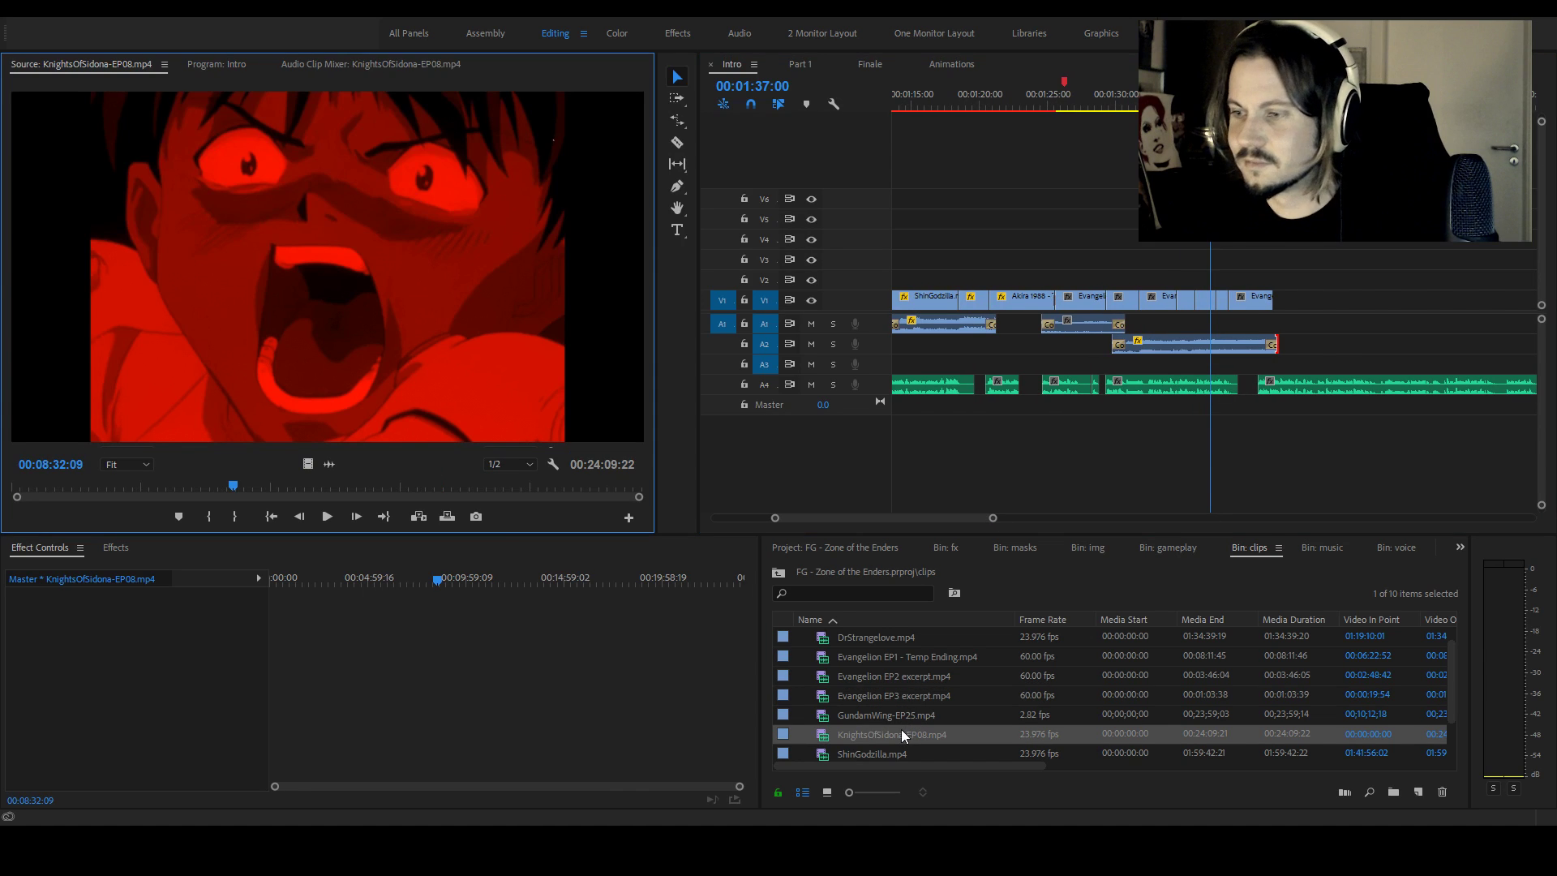
double_click(854, 740)
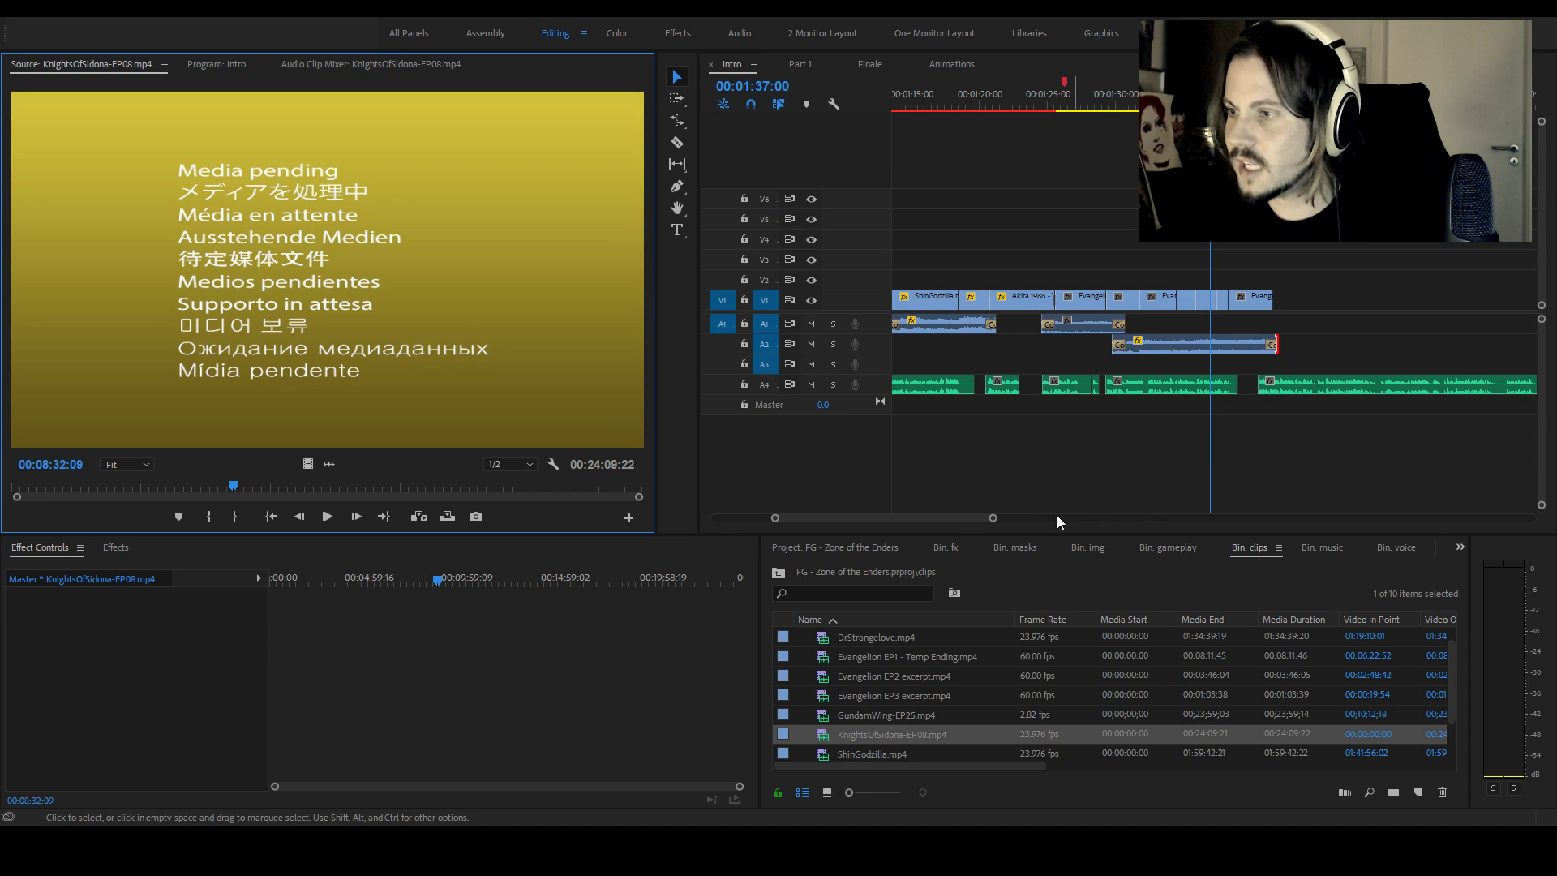
drag(993, 519, 897, 524)
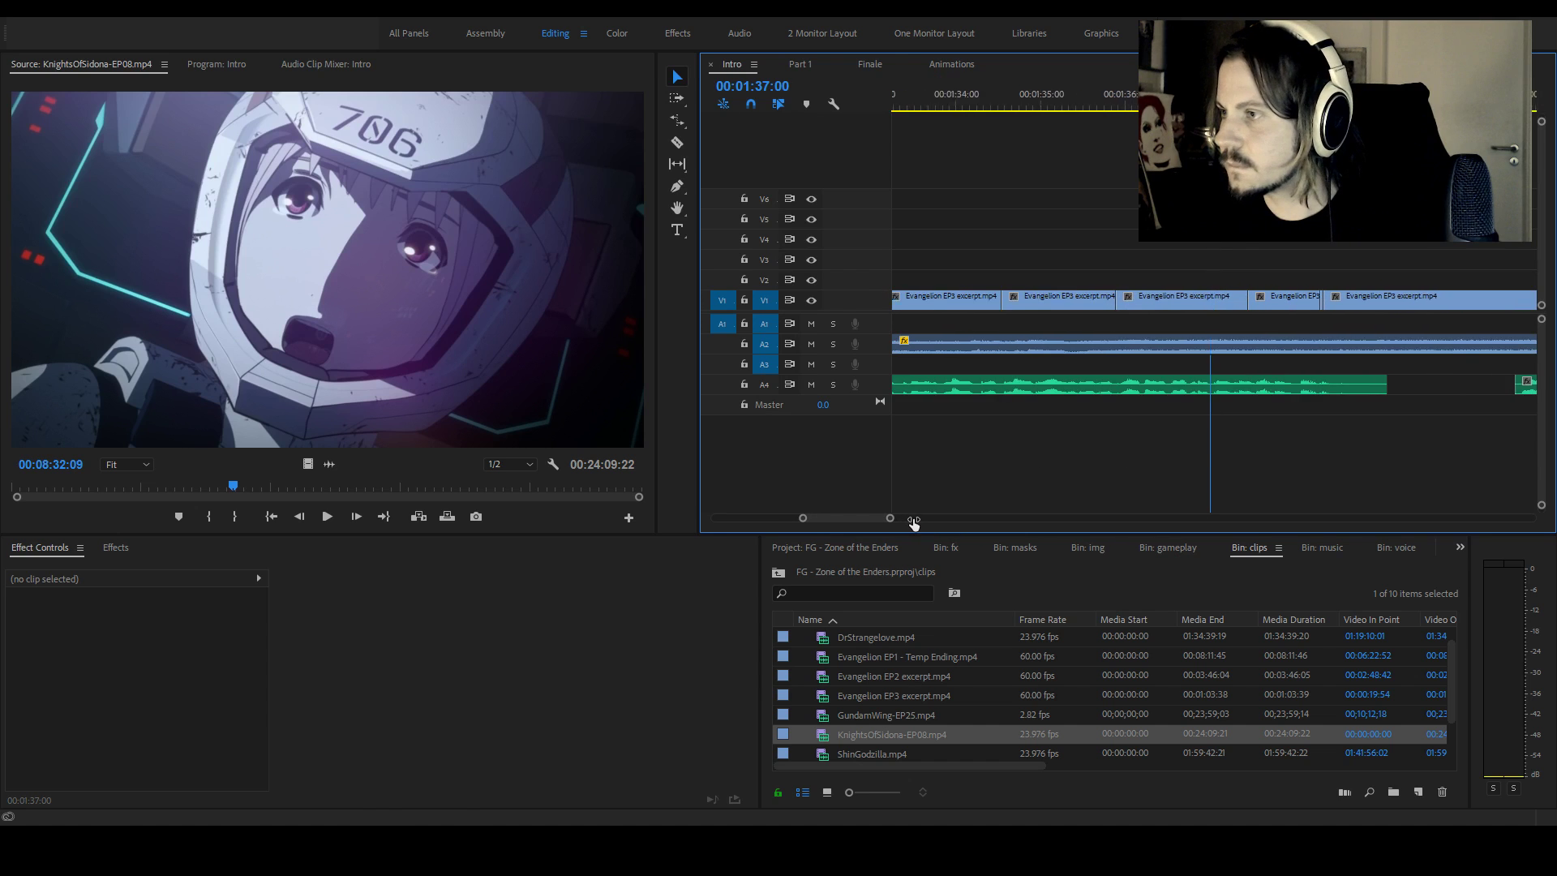
click(1302, 96)
drag(1302, 96, 1299, 95)
click(1327, 298)
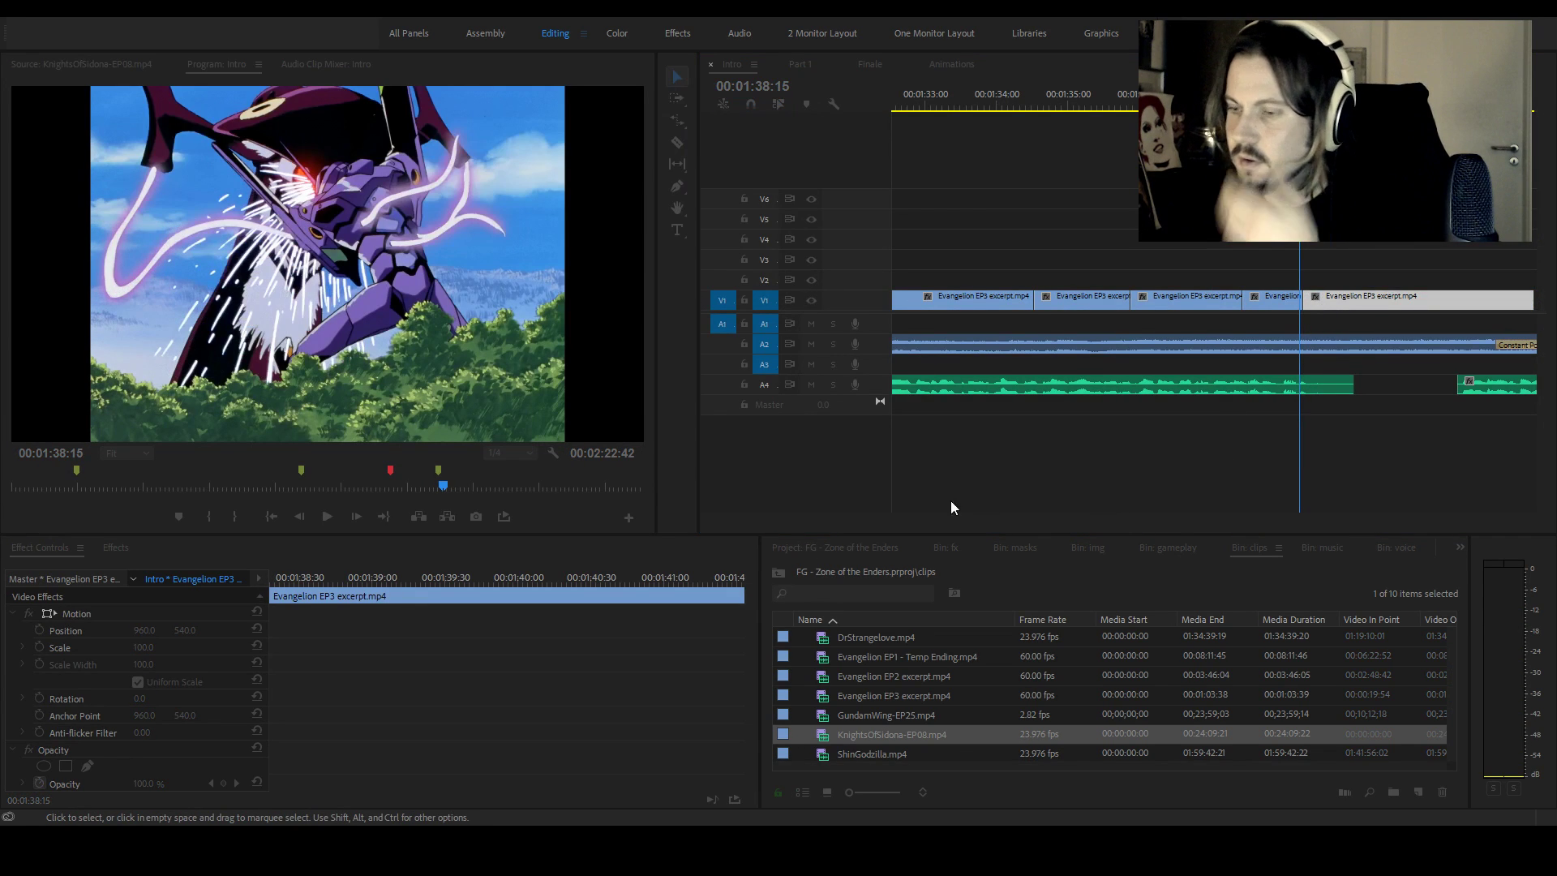
Play KnightsOfSidona-EP08.mp4 from 00:08:32:09 in the source monitor and mark its In point at 00:08:36:15
double_click(824, 737)
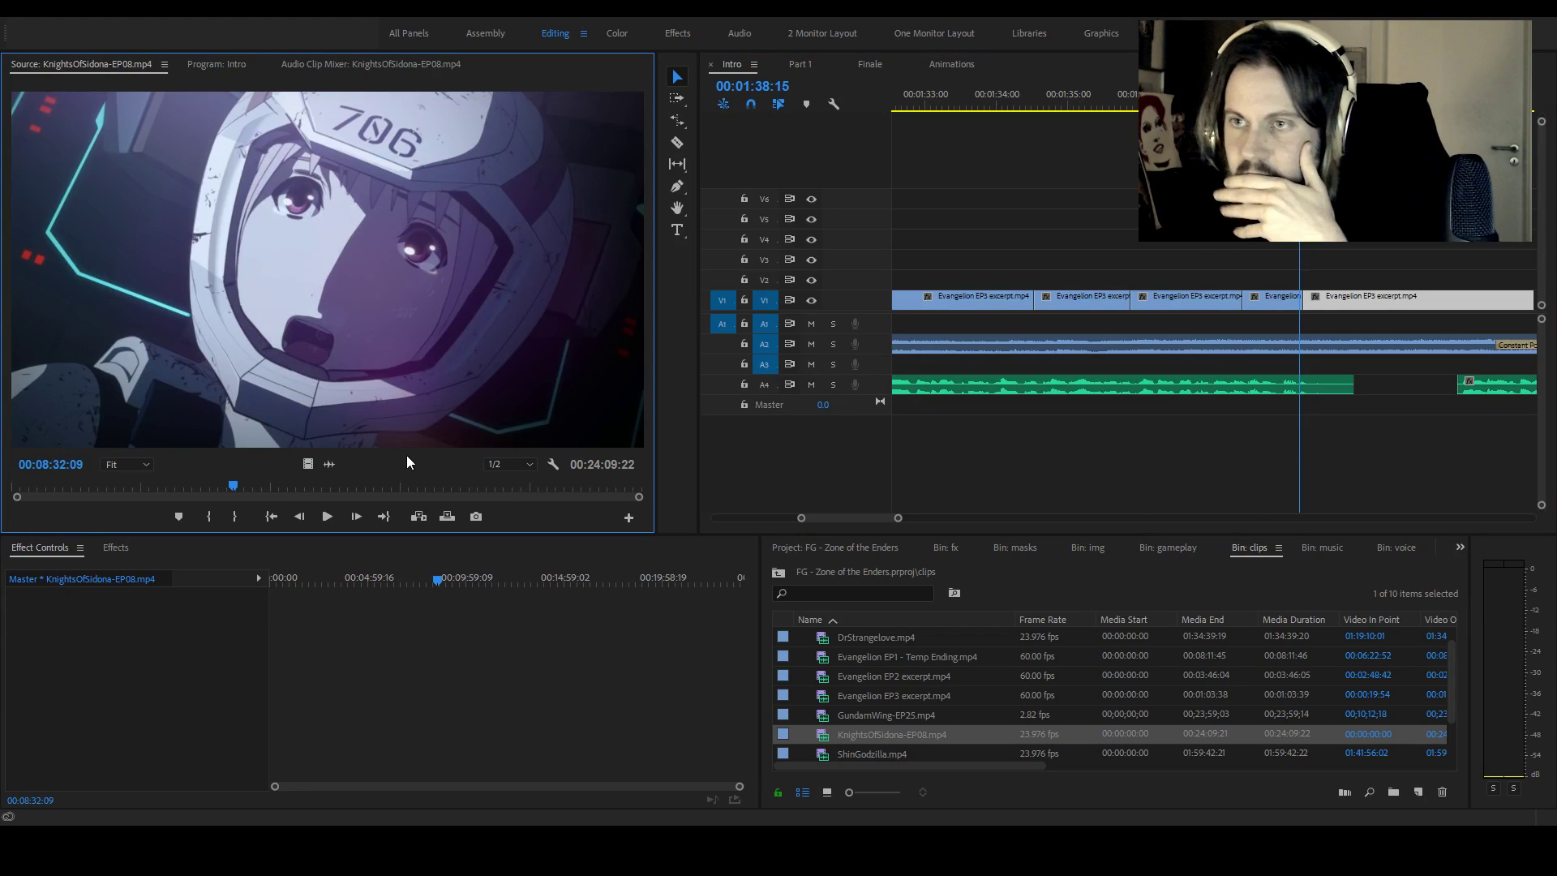
key(i)
key(space)
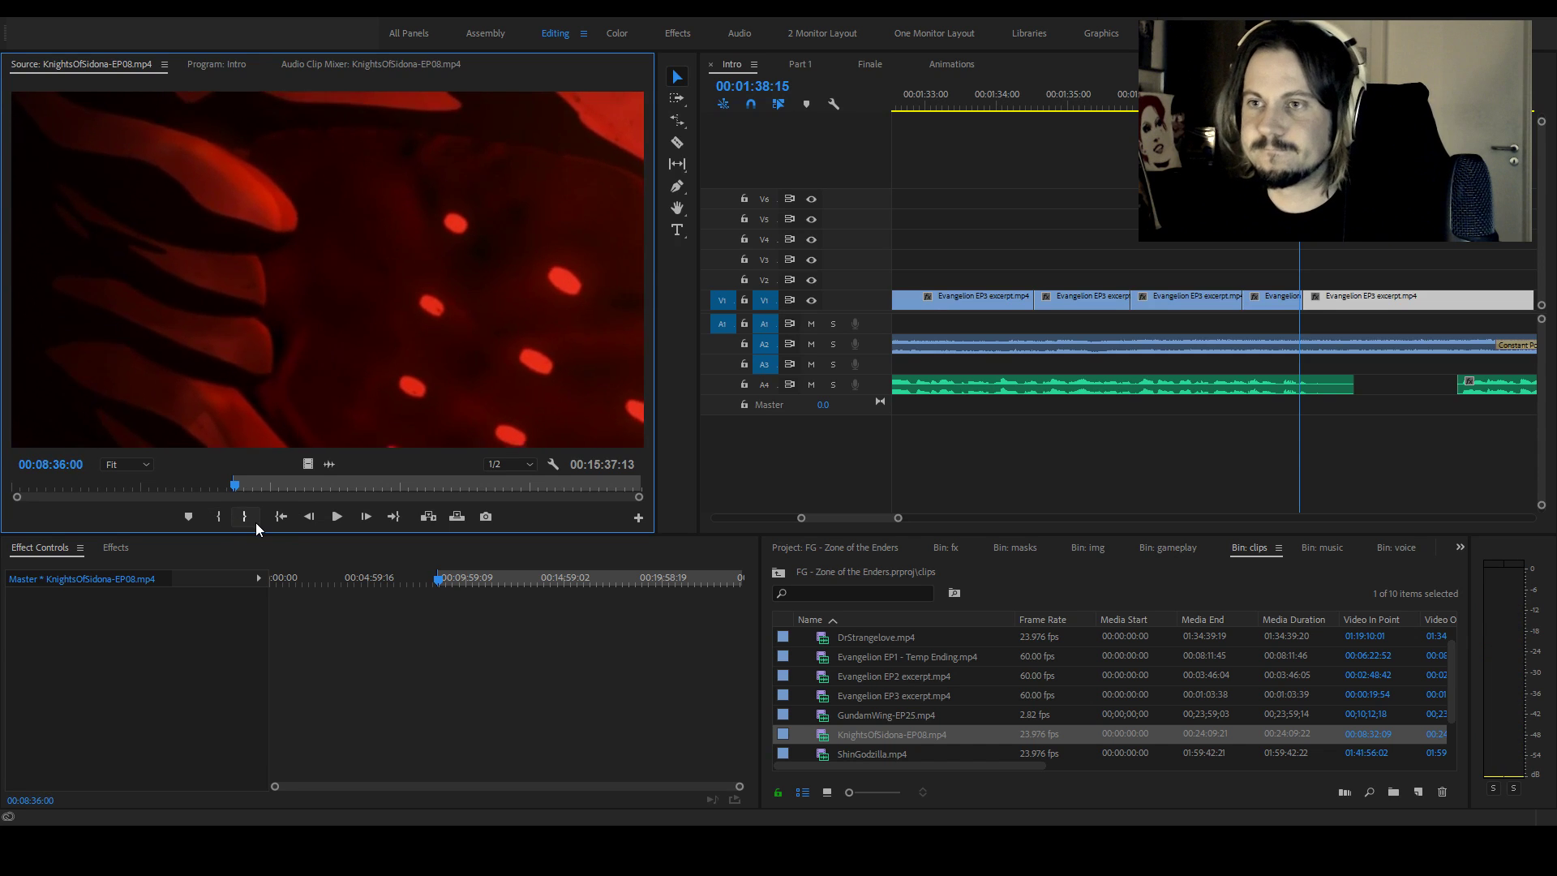
key(space)
key(j)
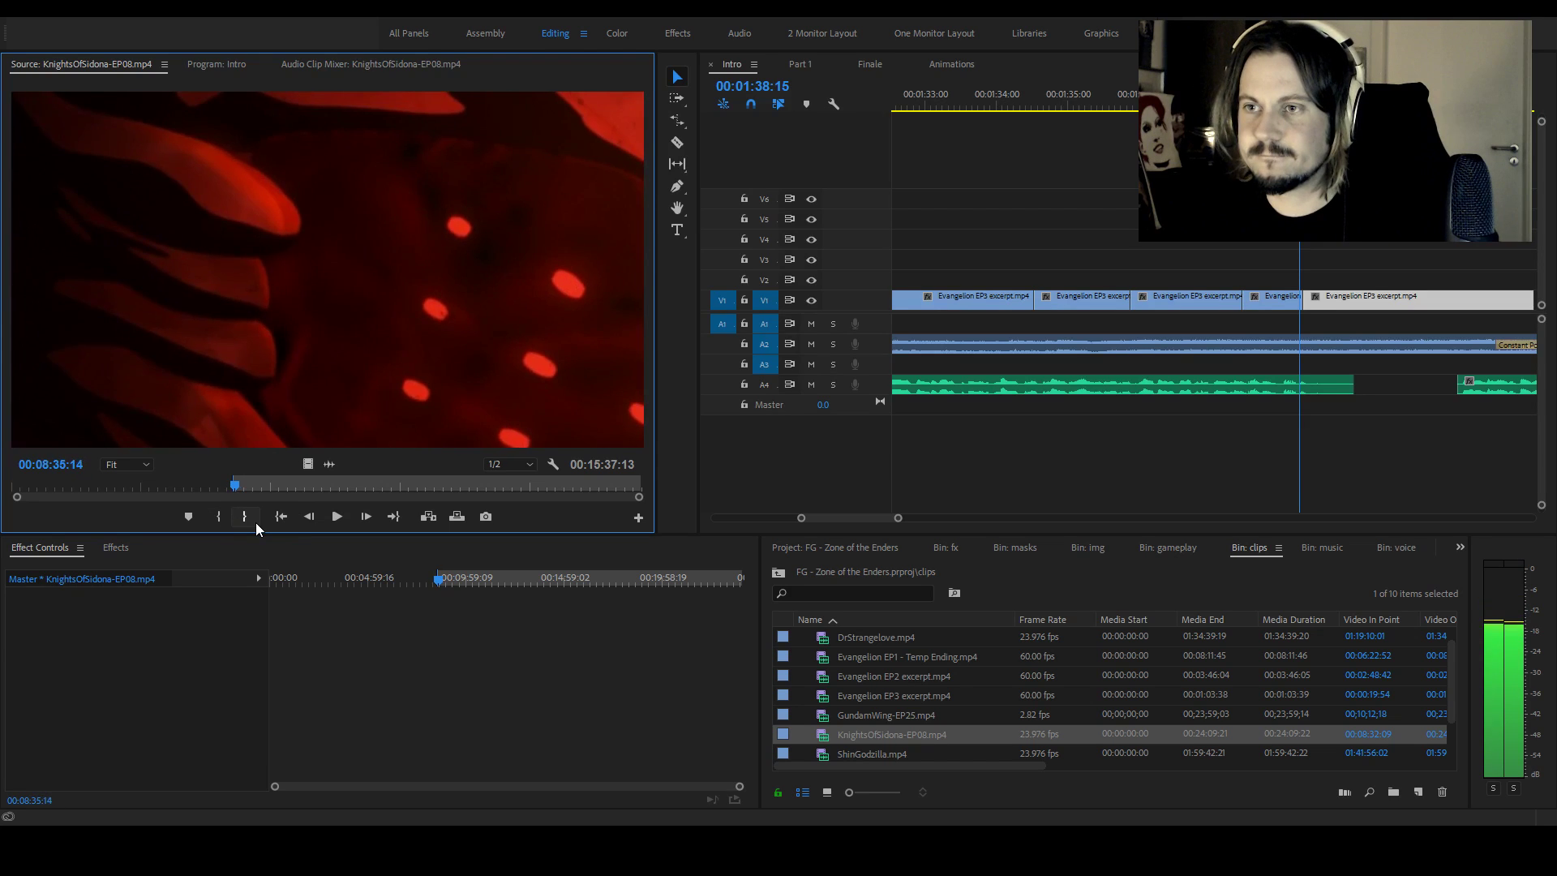
click(216, 517)
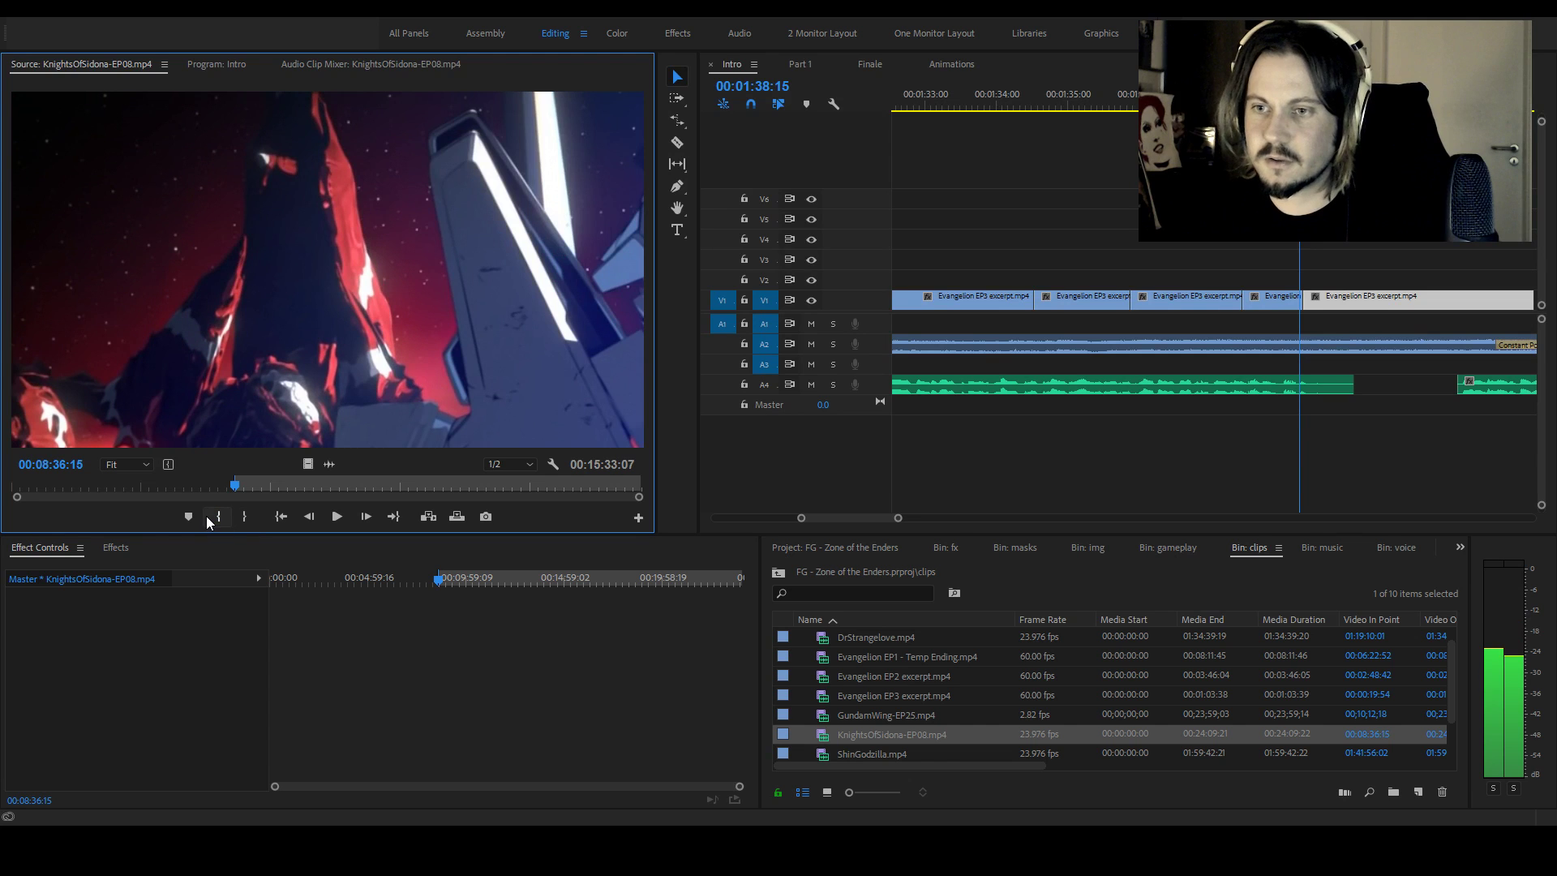
Scan KnightsOfSidona-EP08.mp4 for an earlier shot, mark its In point at 00:08:10:14 and play from there
key(l)
key(l)
key(l)
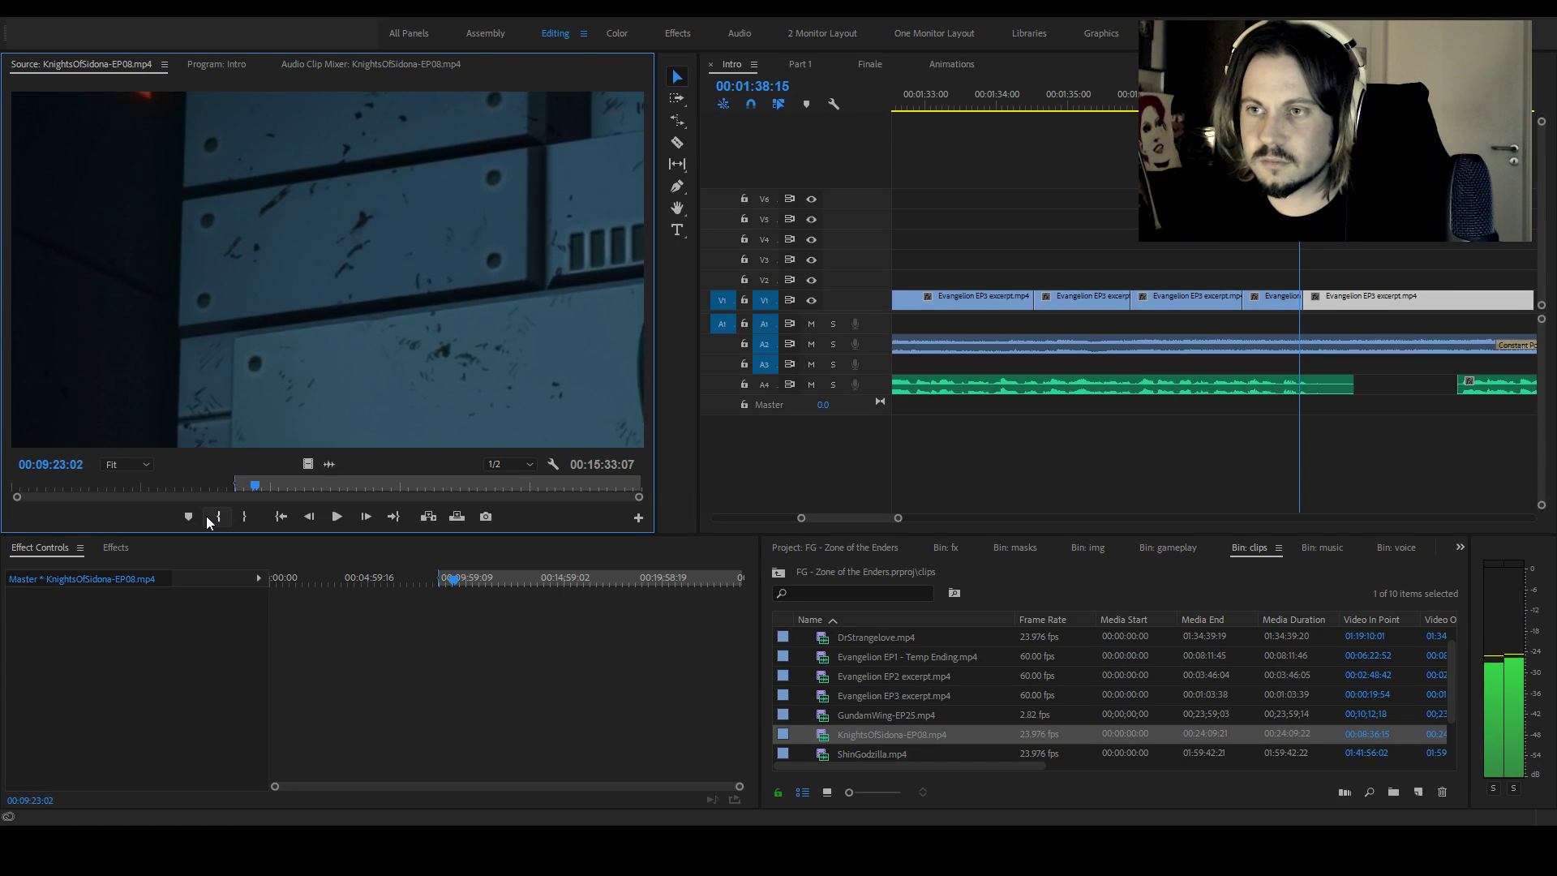
drag(255, 493, 224, 492)
click(337, 515)
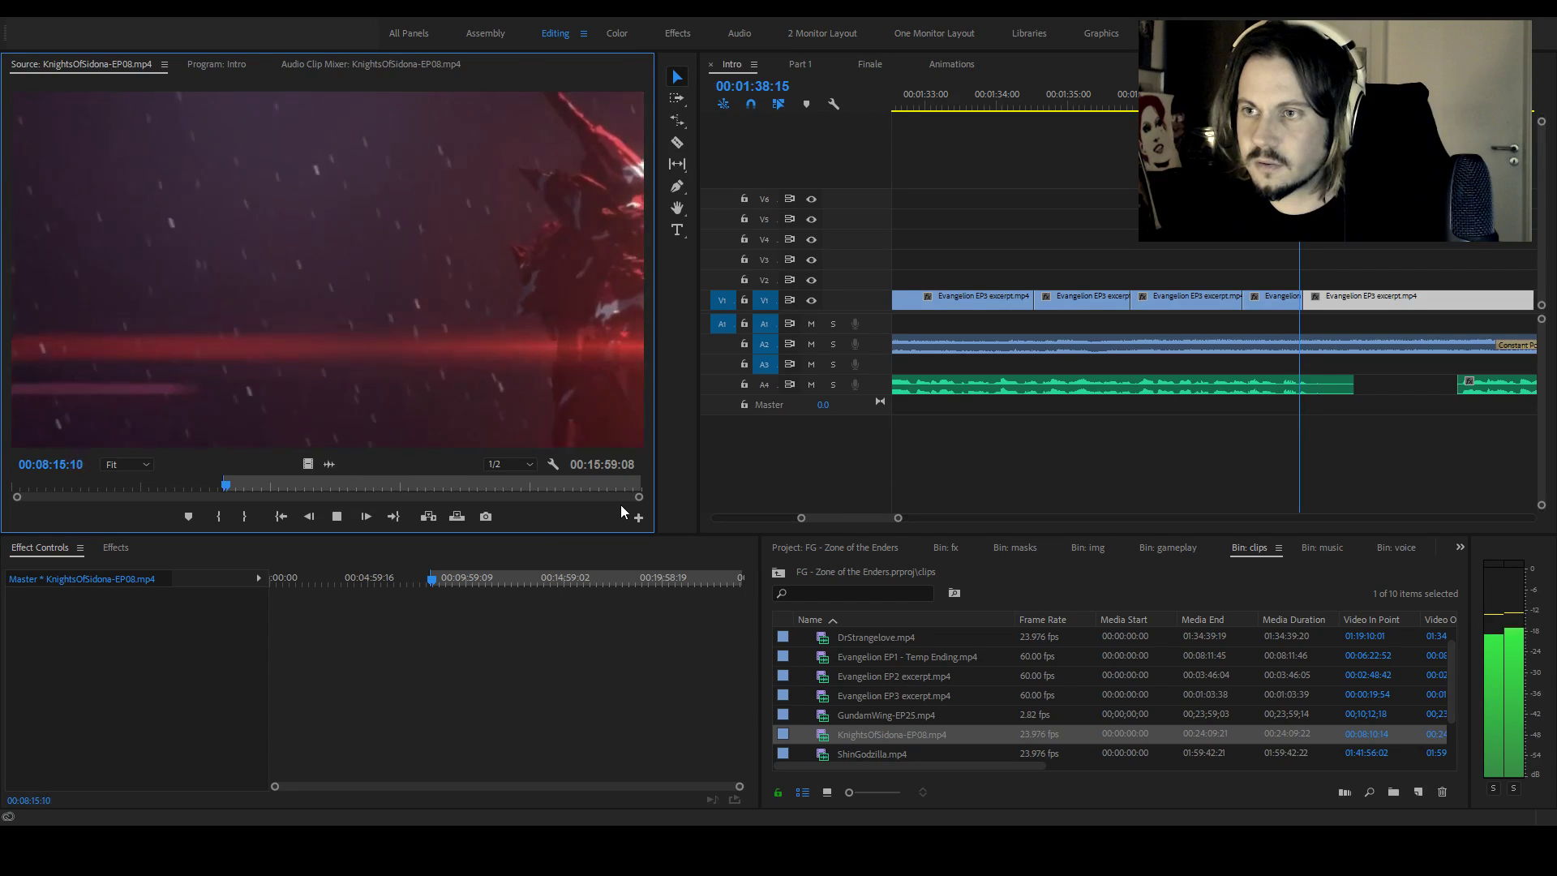
key(space)
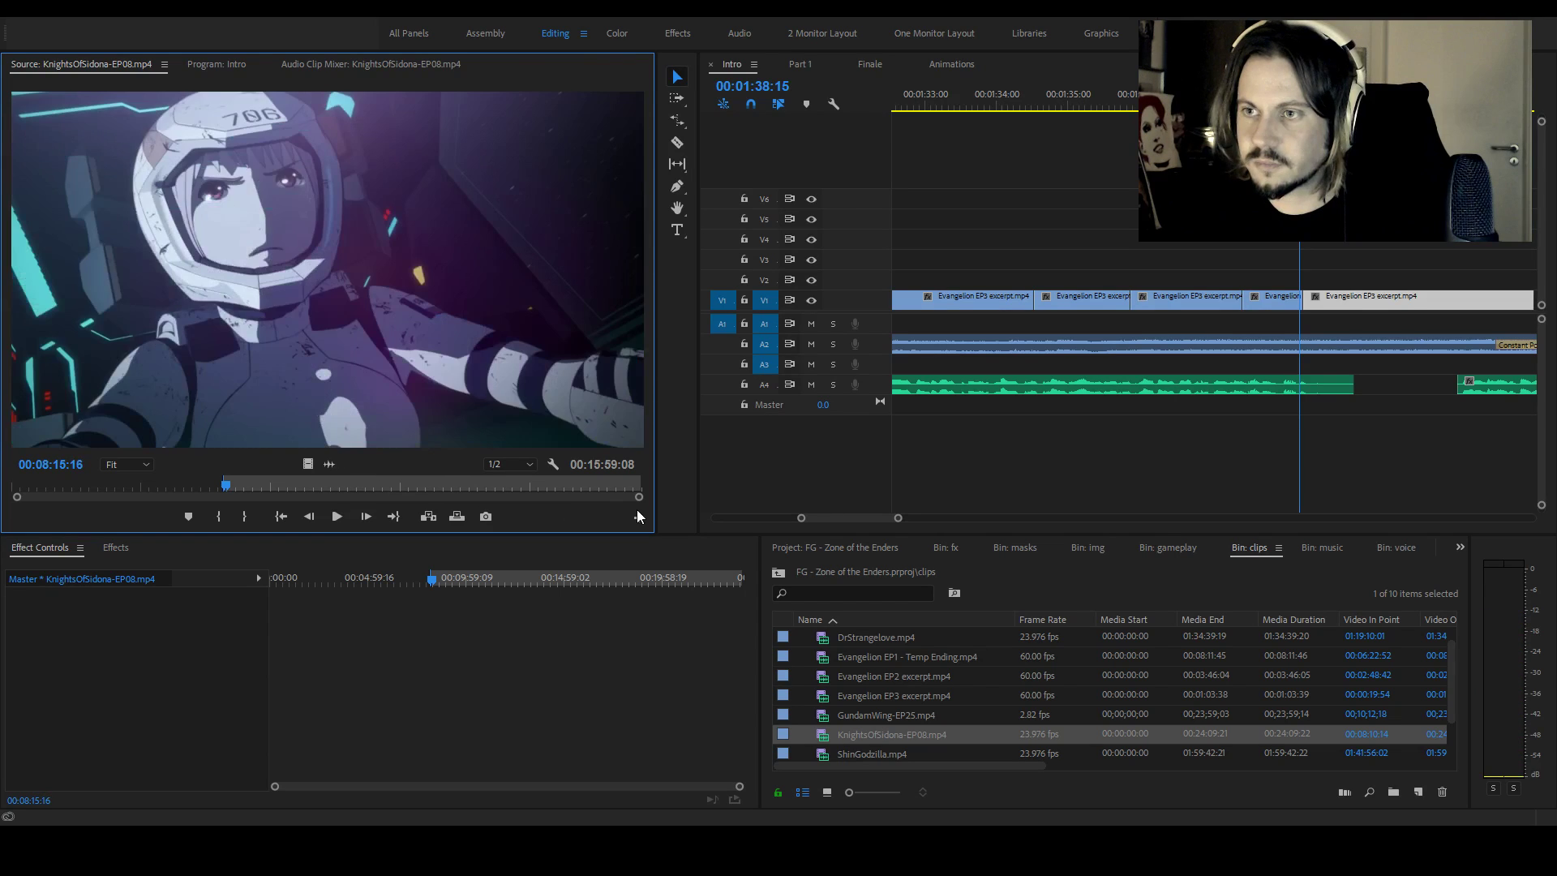
Place the KnightsOfSidona-EP08 clip on V1 and A1 directly after the last Evangelion clip and play across the join
click(905, 519)
scroll(903, 519, down, 3)
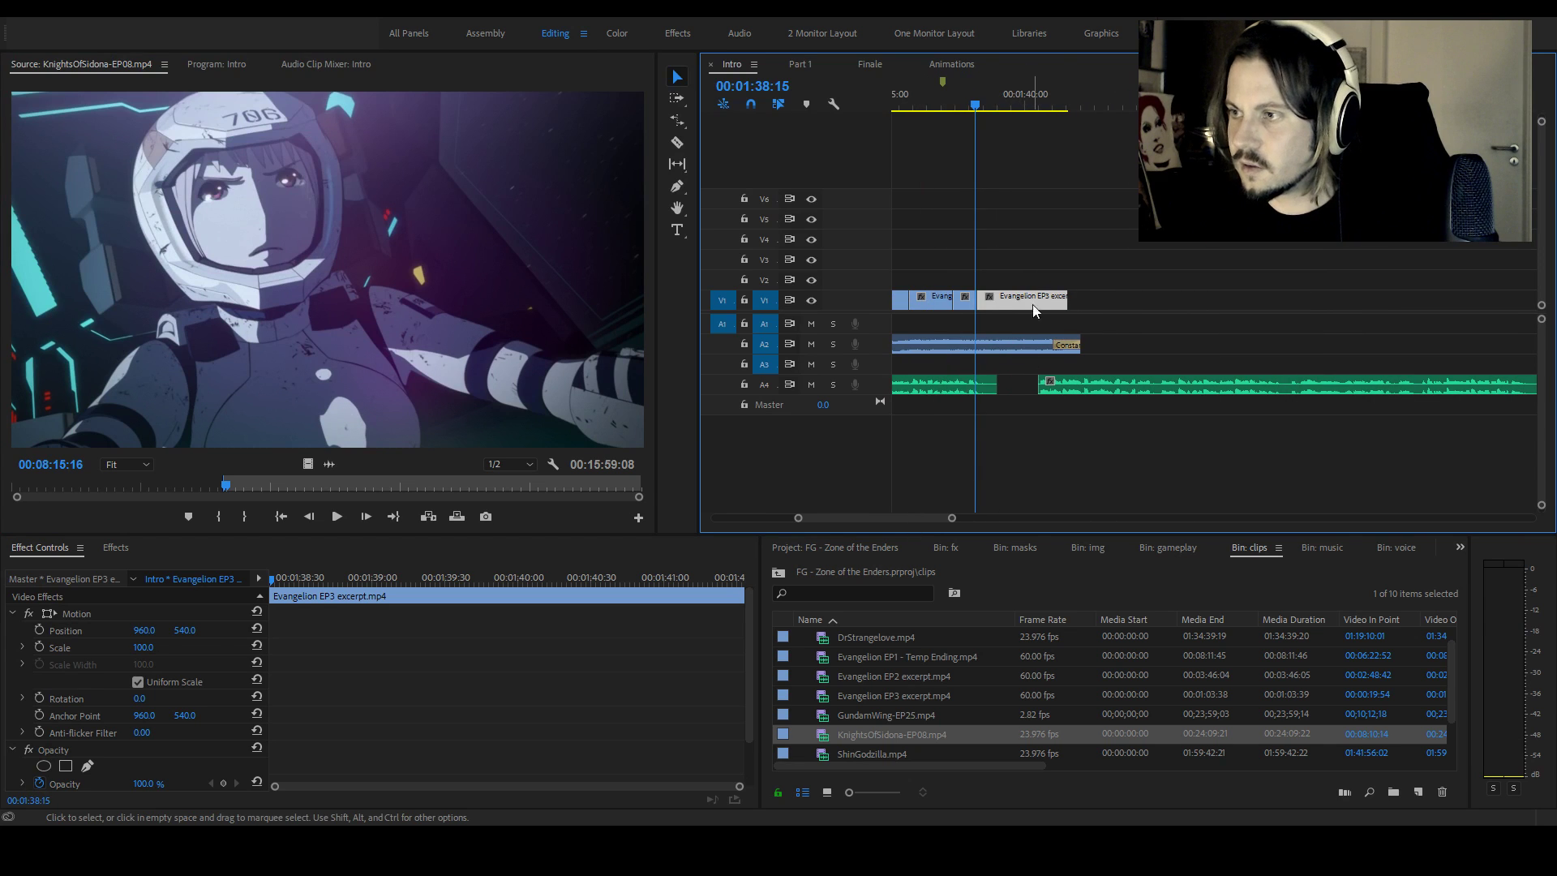
key(Down)
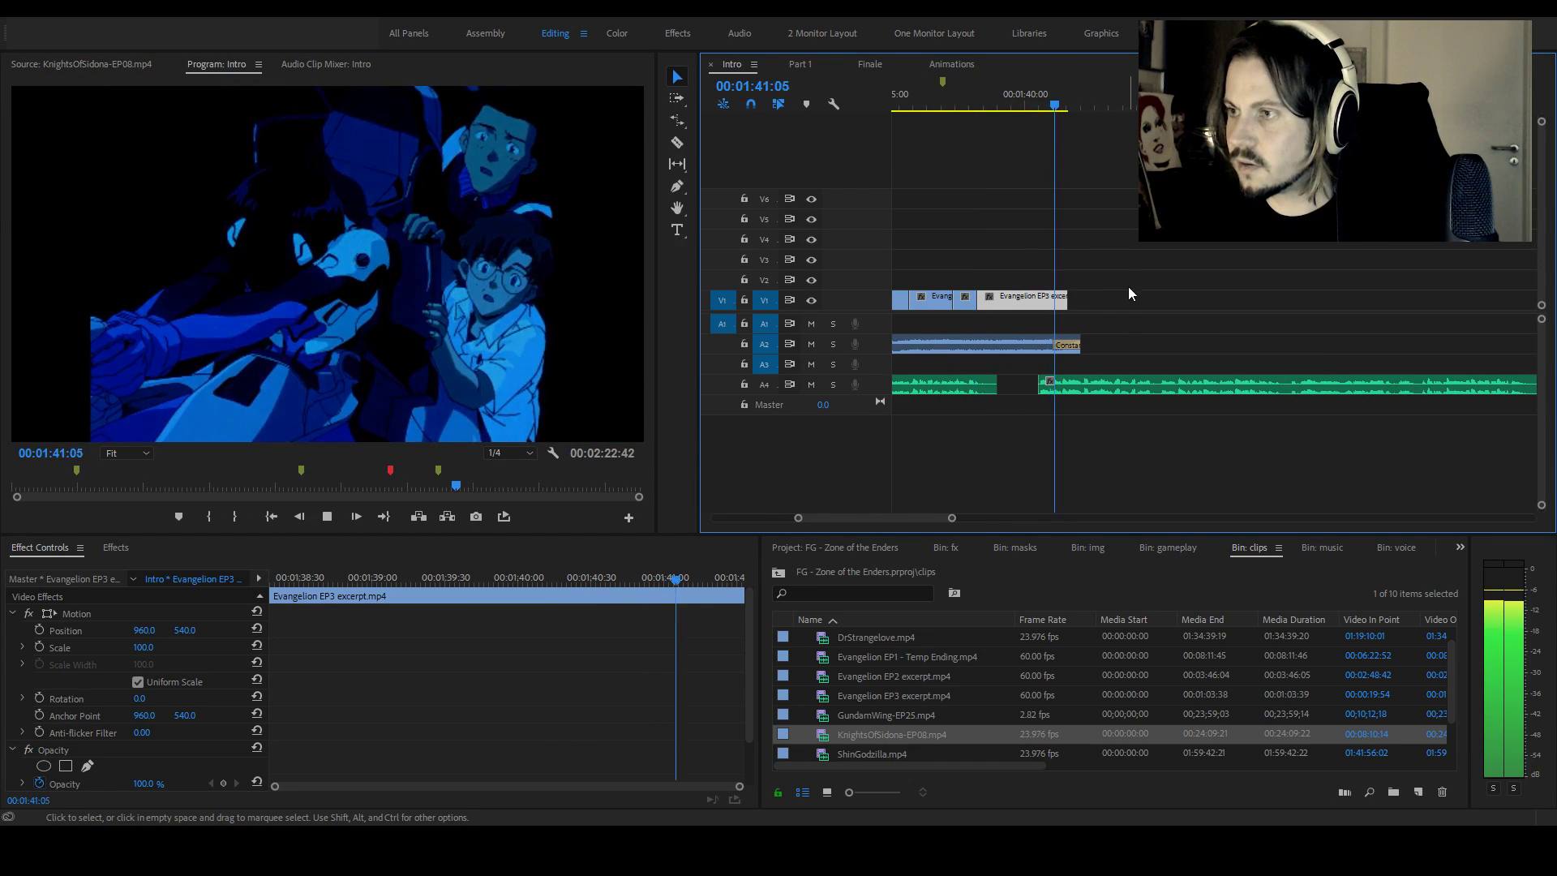
drag(858, 734, 1137, 391)
click(1111, 291)
click(1061, 104)
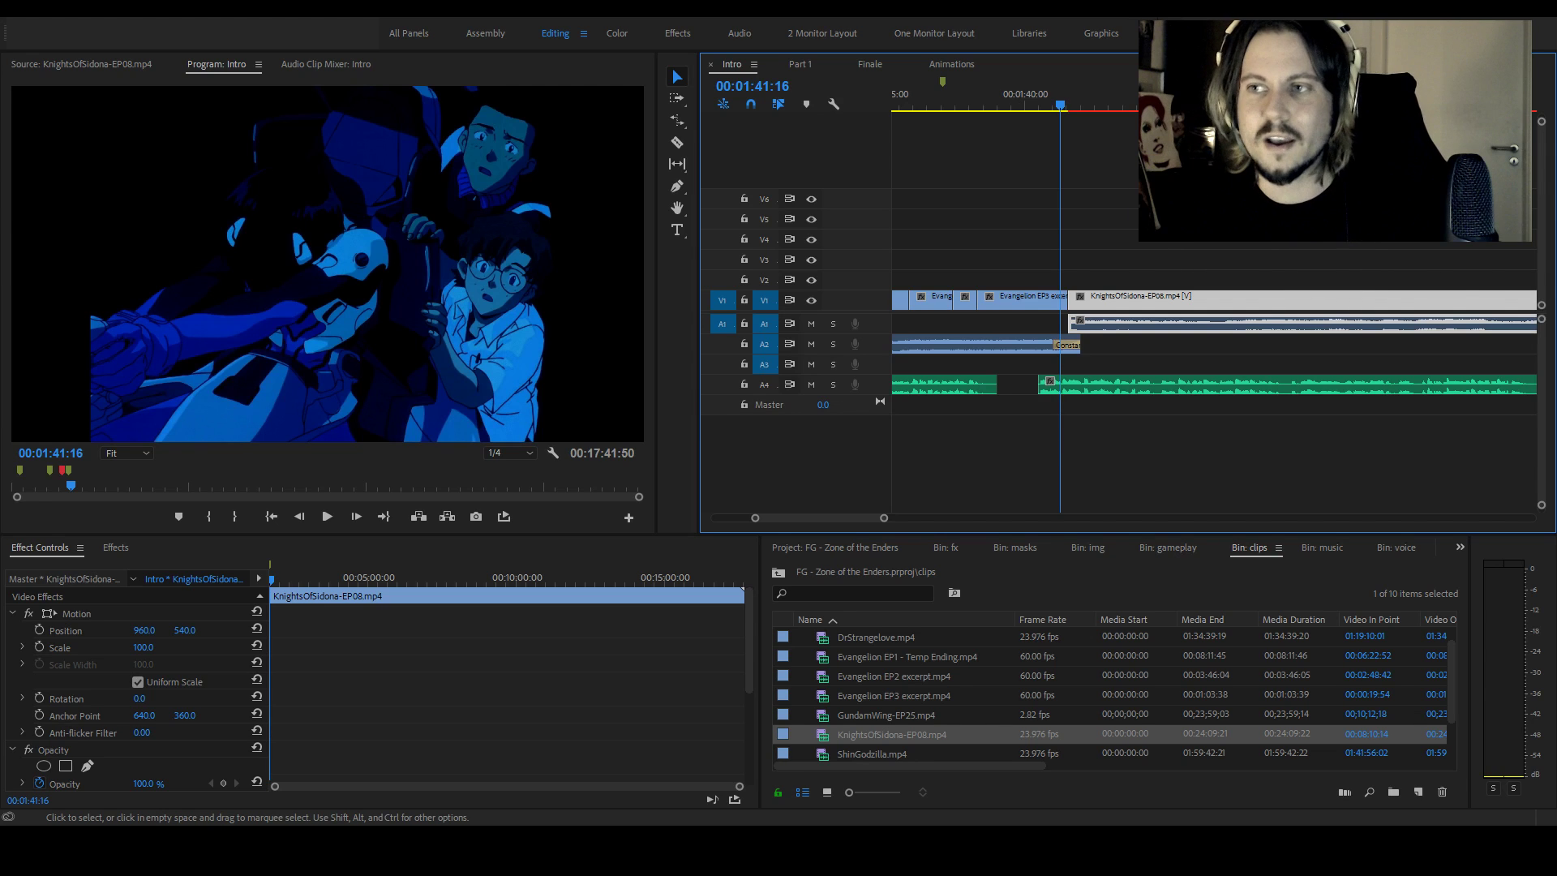
key(space)
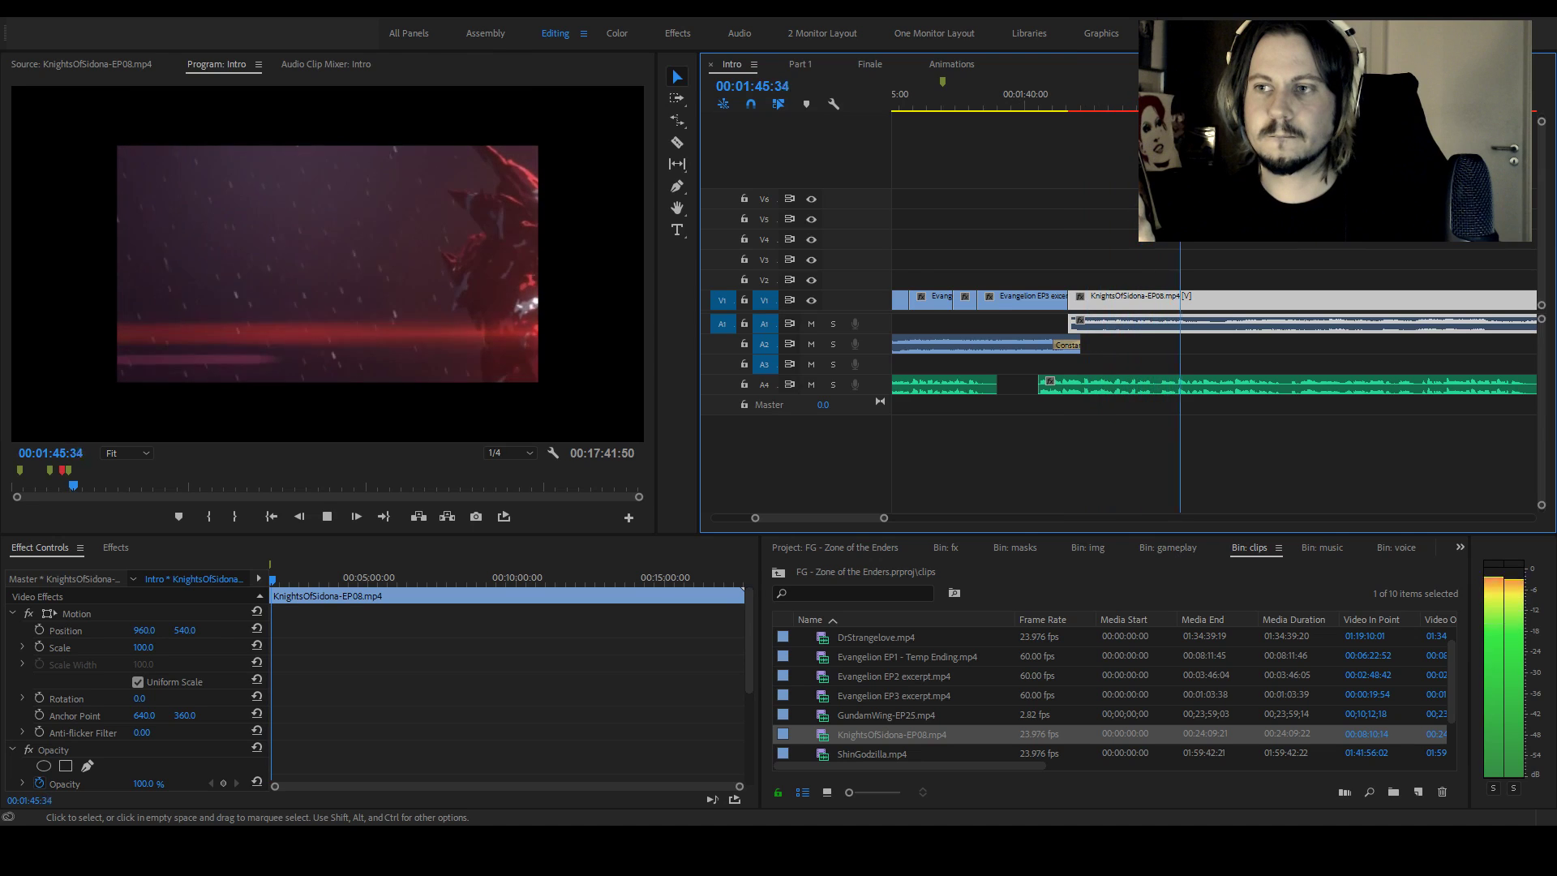
key(space)
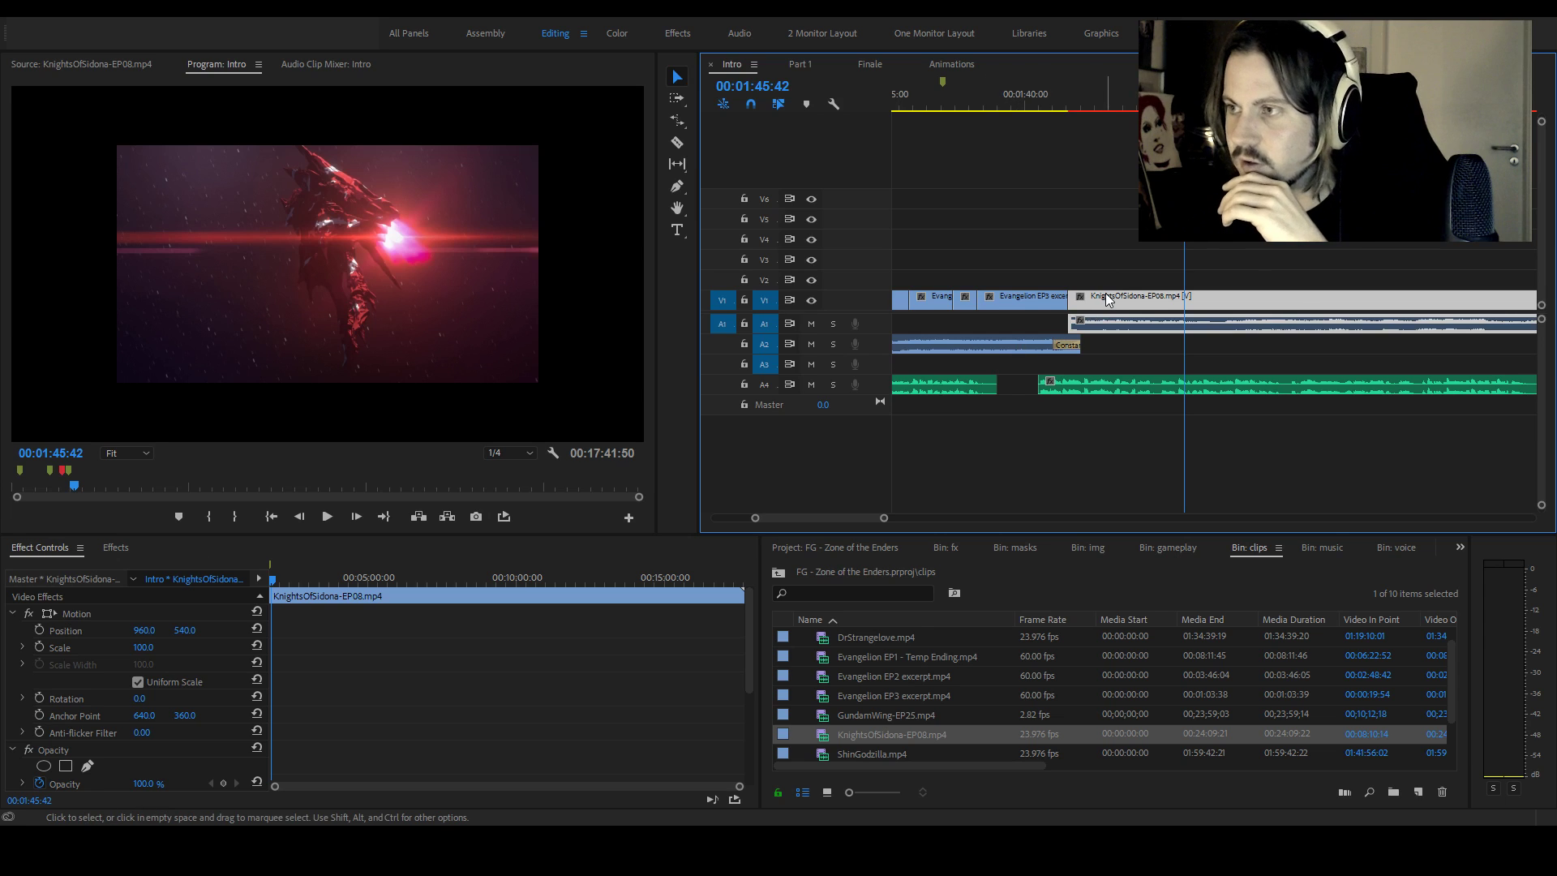
Extend the start of the KnightsOfSidona audio on A1 to overlap the Evangelion audio and add a Constant Power fade-in
drag(1070, 323, 1055, 325)
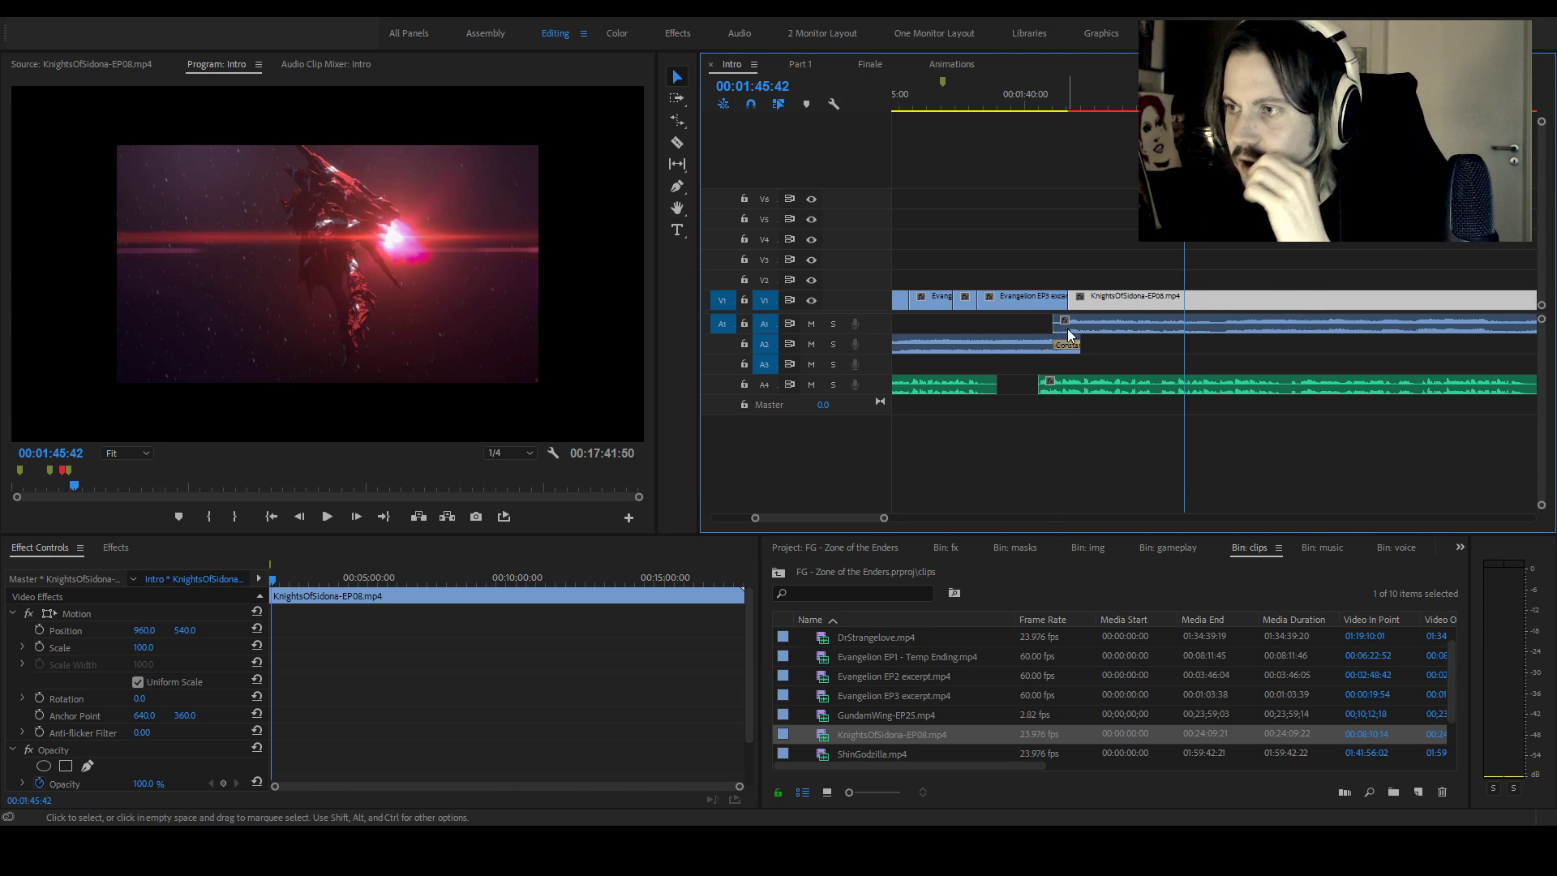
click(1075, 347)
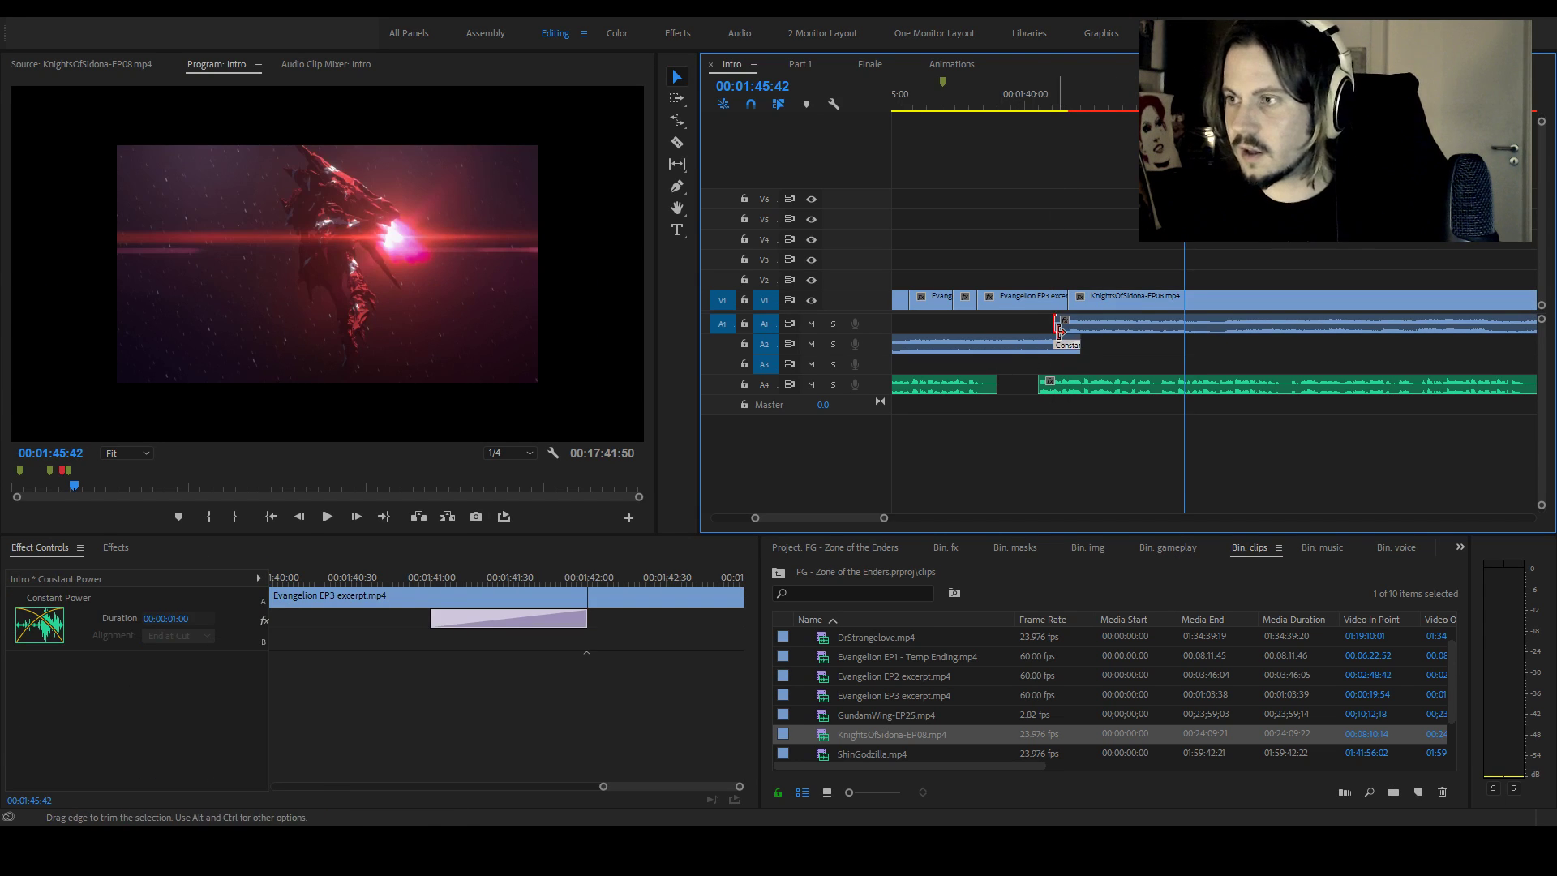
alt+click(1106, 306)
Relink the KnightsOfSidona video on V1 with its audio on A1
alt+click(1111, 320)
alt+click(1122, 300)
click(1122, 300)
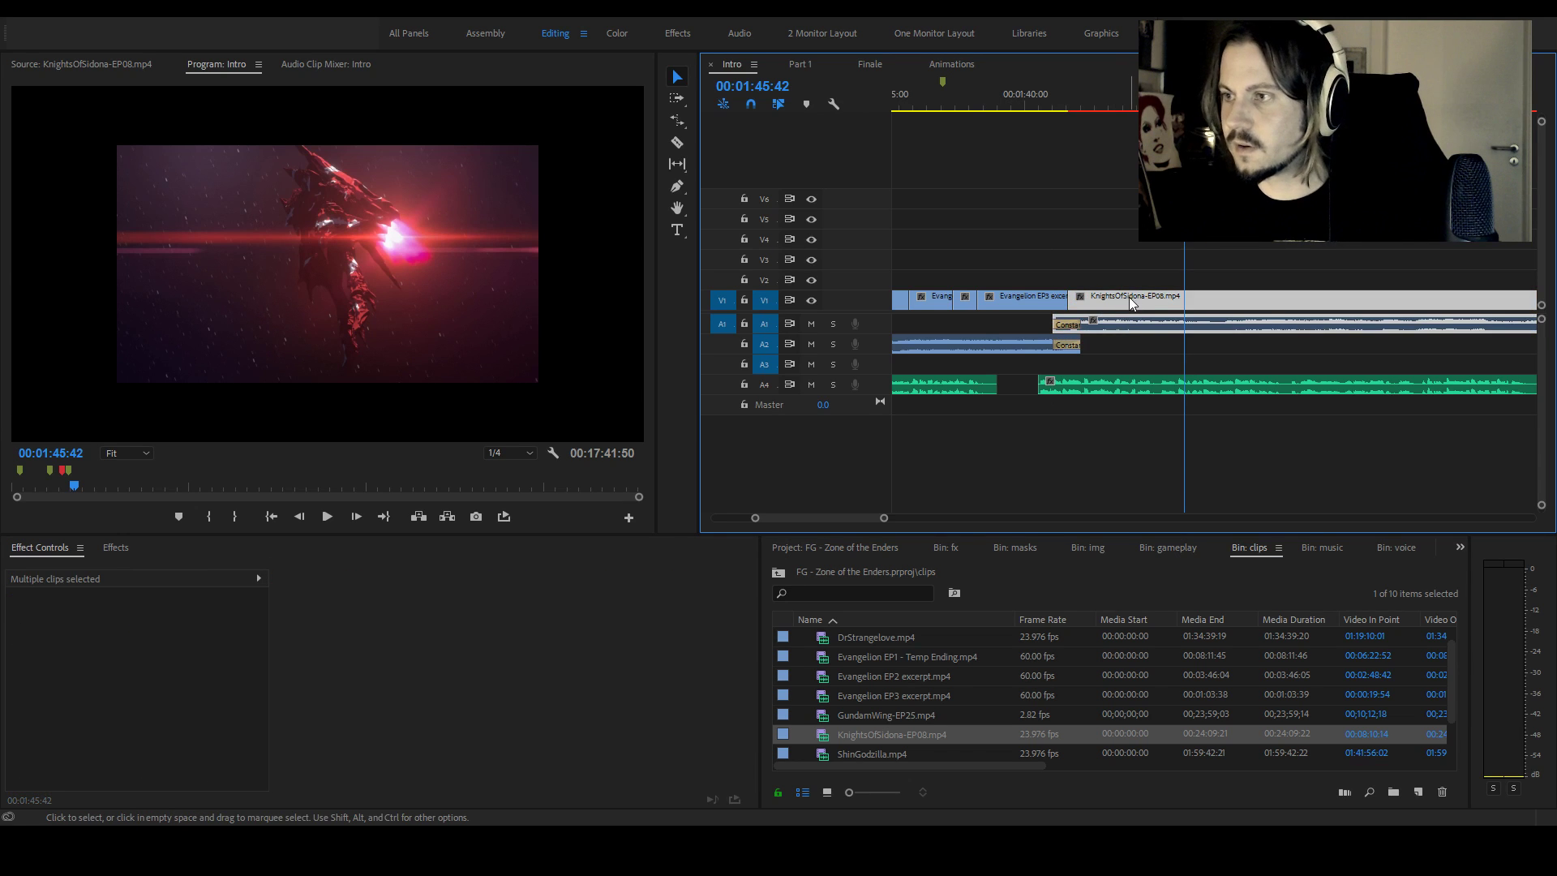
key(ctrl+l)
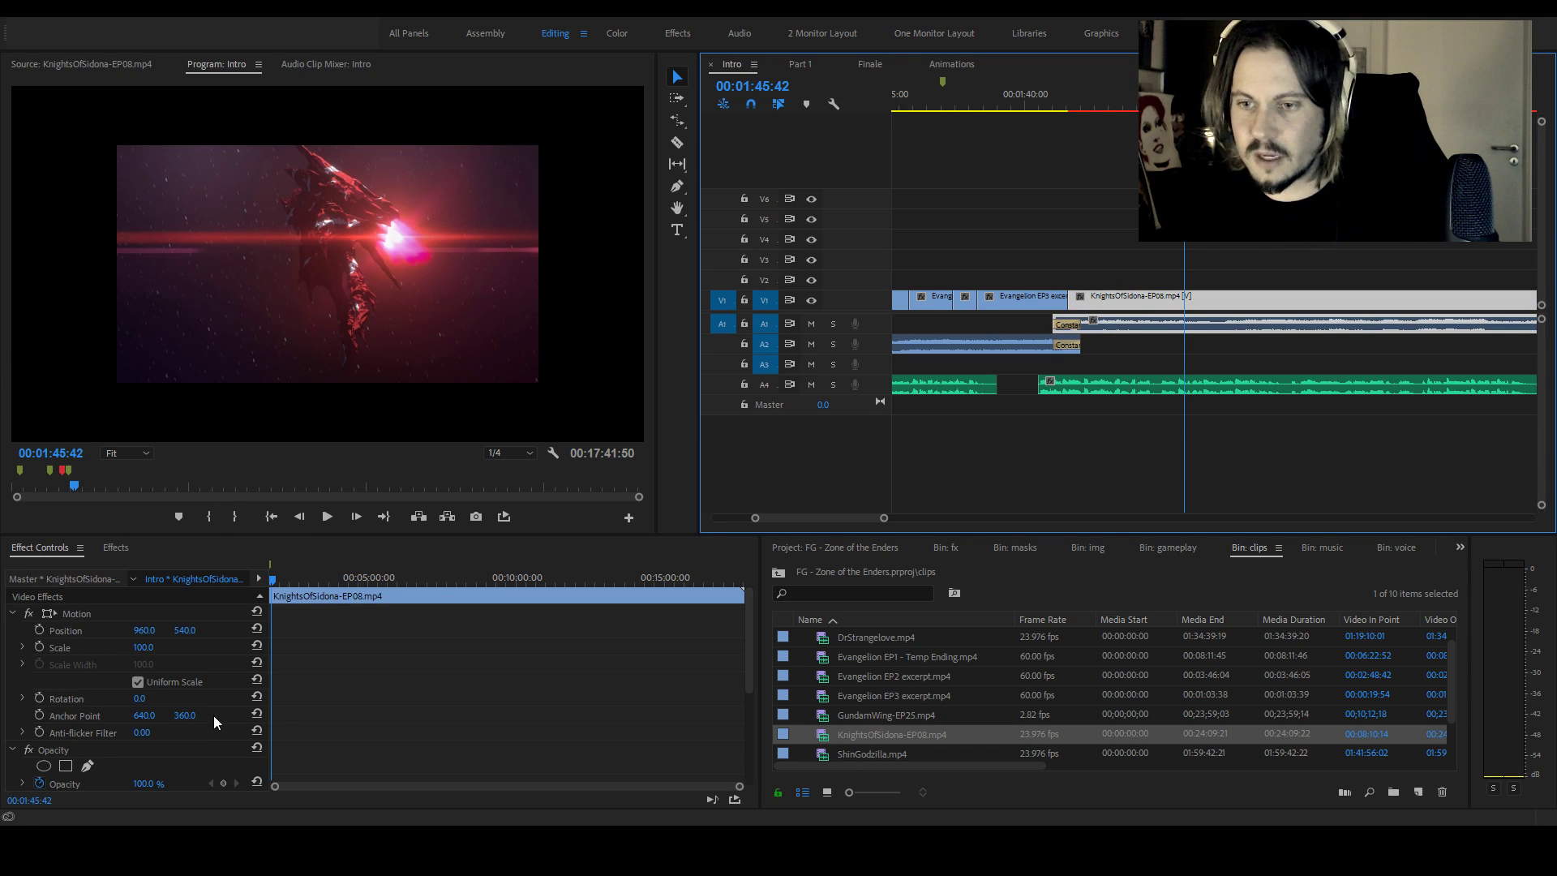
Try the KnightsOfSidona clip's audio level at -35 dB and -28 dB, playing its opening against the voiceover each time
scroll(268, 751, down, 3)
click(145, 772)
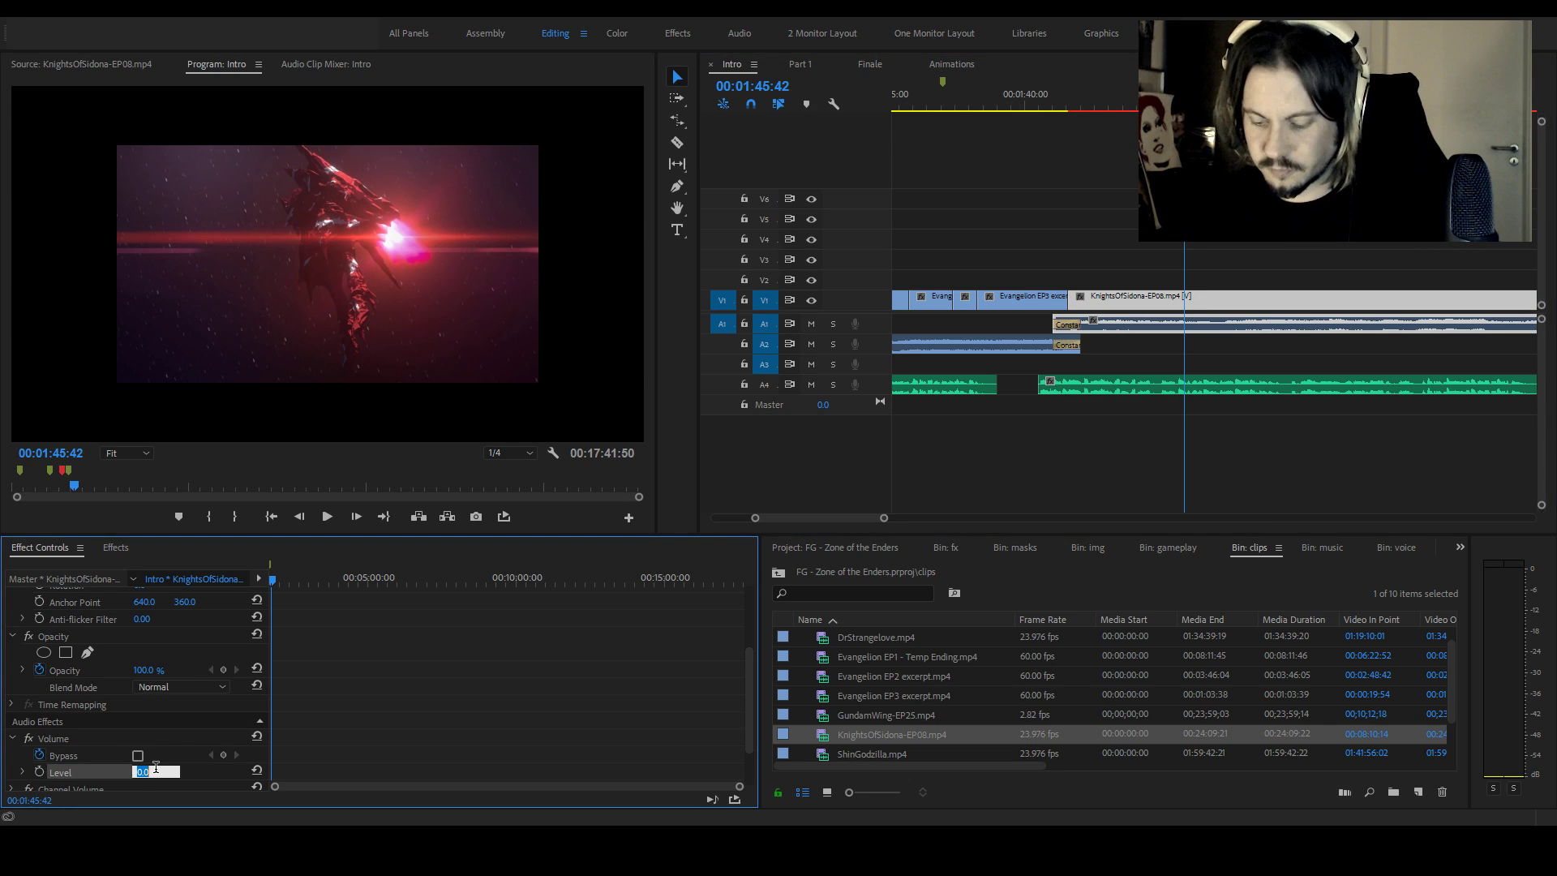
click(1051, 111)
key(space)
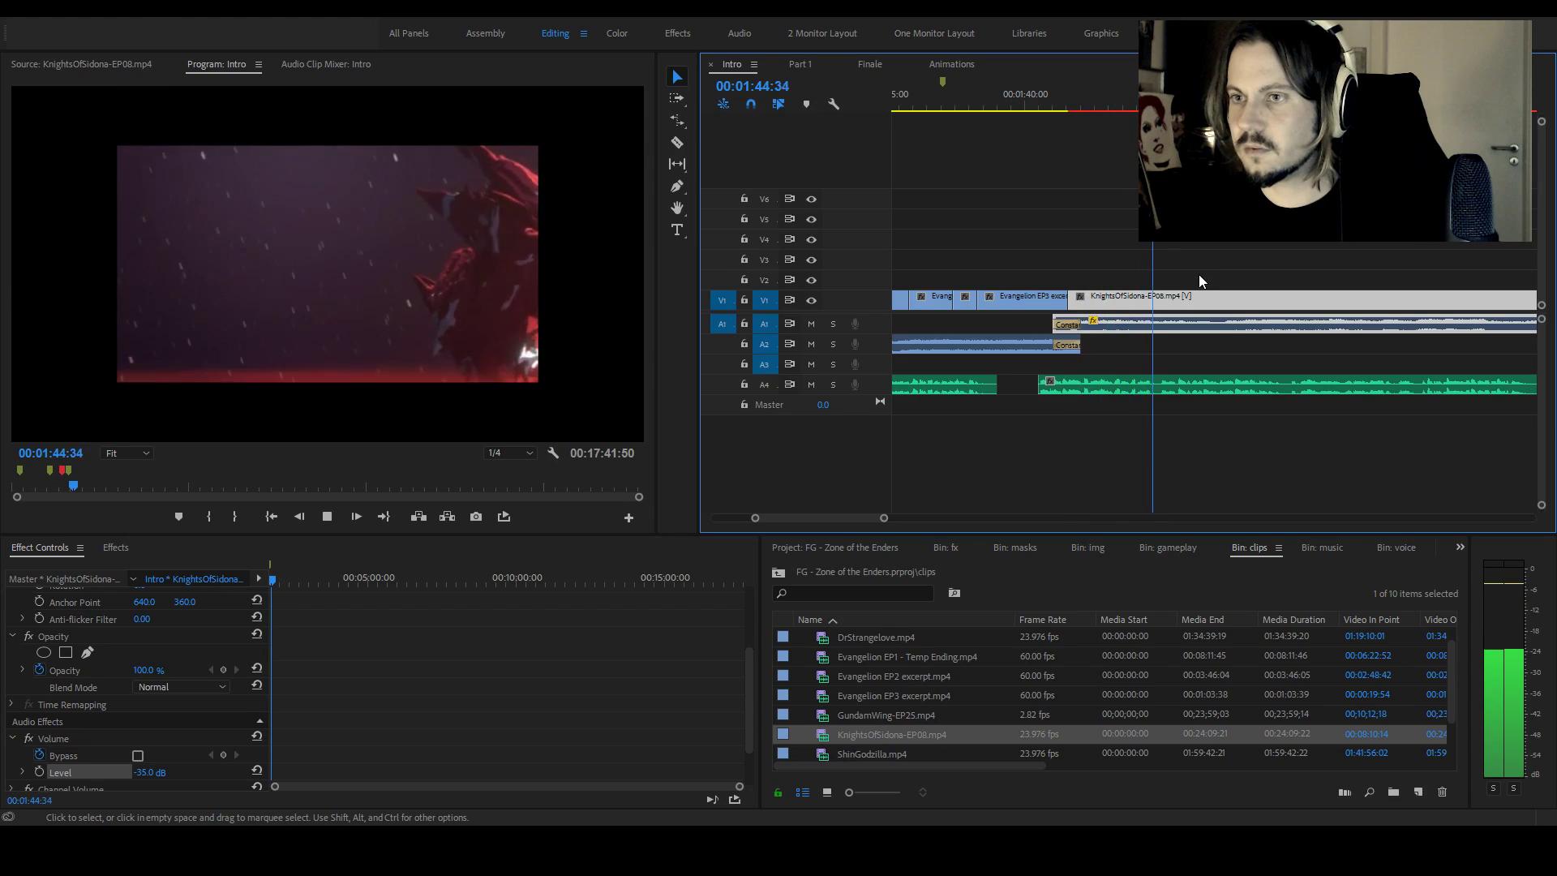
click(159, 786)
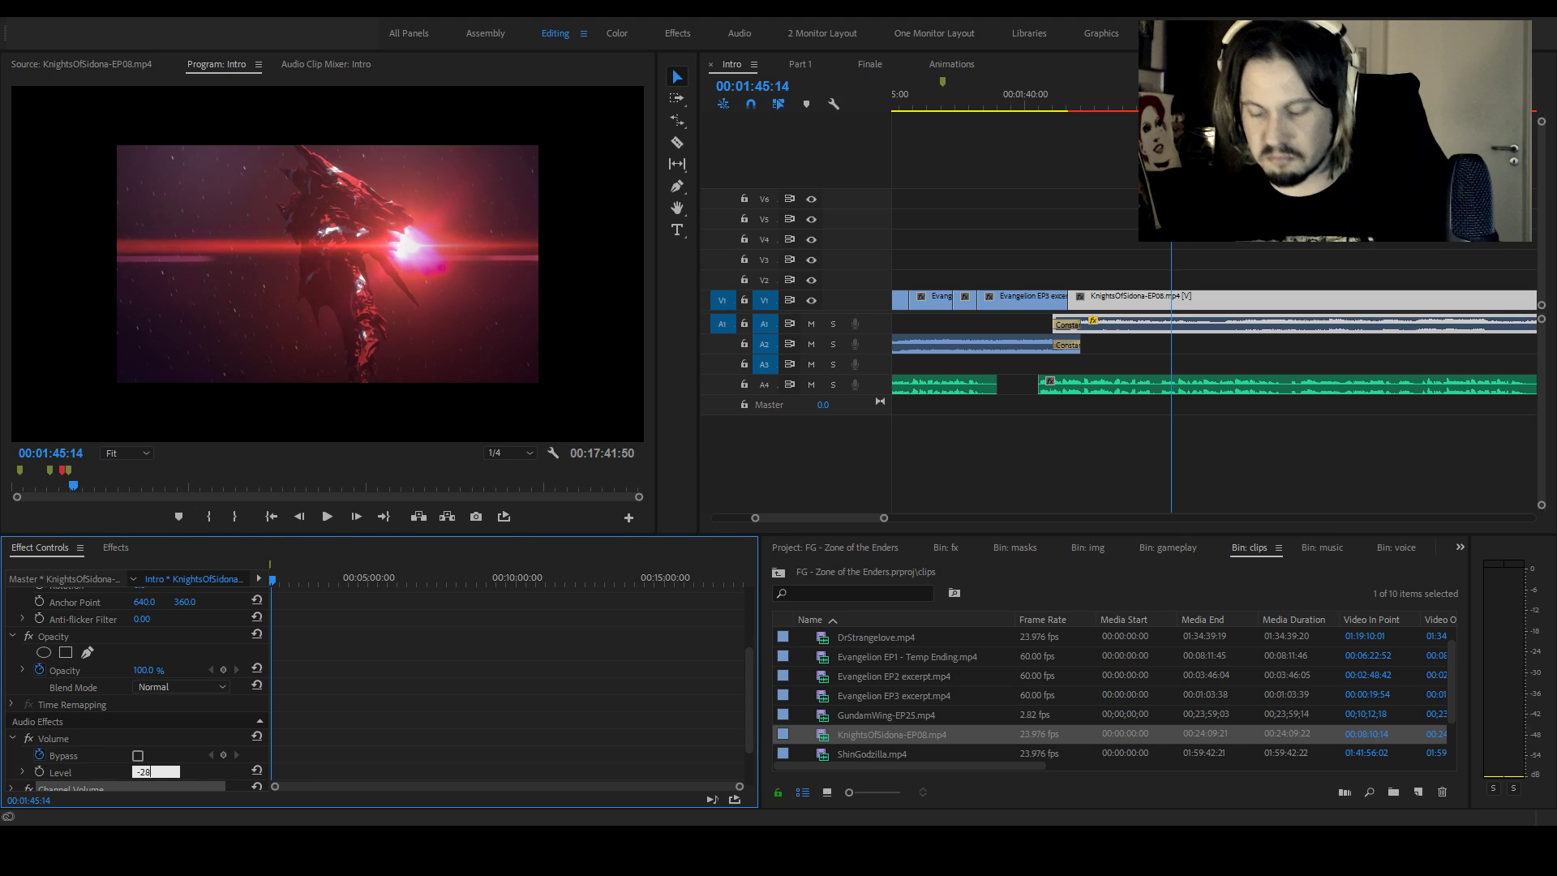
click(1058, 104)
key(space)
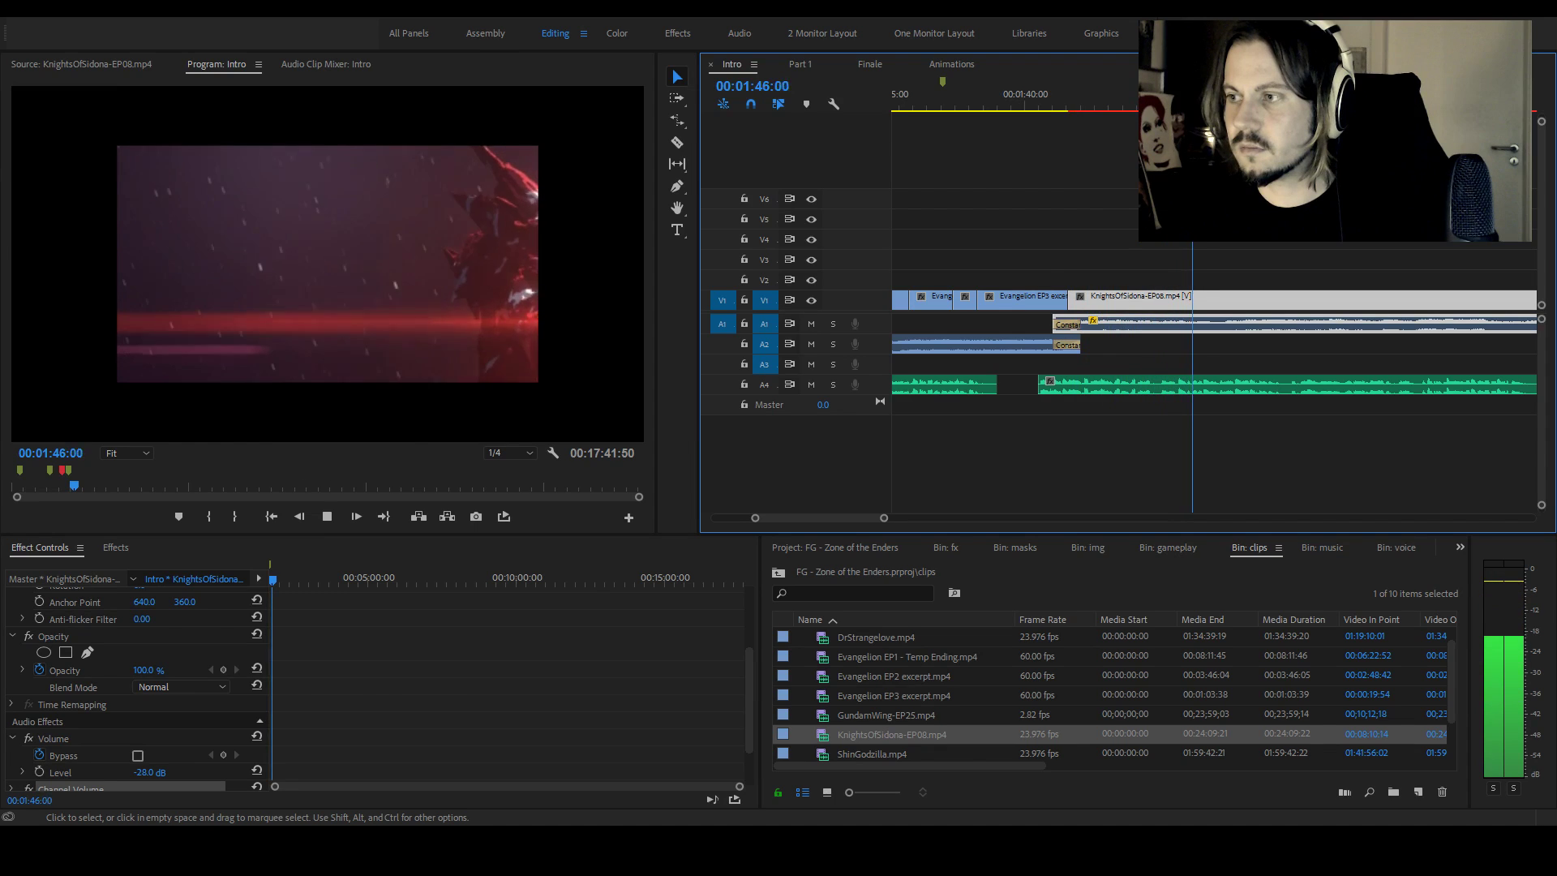
Set the KnightsOfSidona clip's audio level to -20 dB and play it from its beginning
drag(144, 772, 159, 772)
key(space)
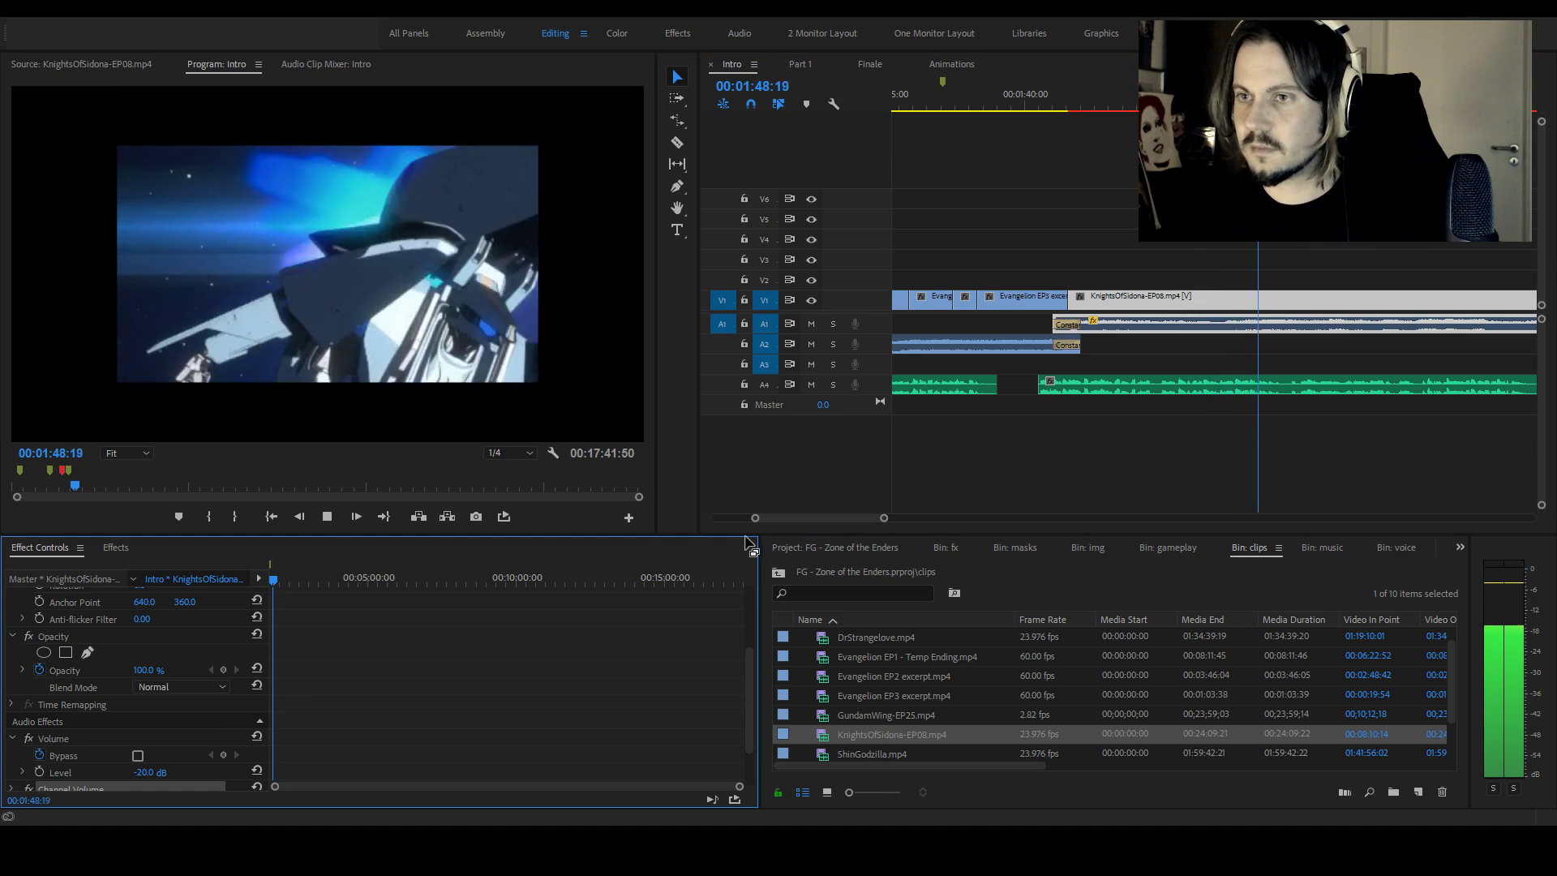
drag(1168, 108, 1083, 107)
key(space)
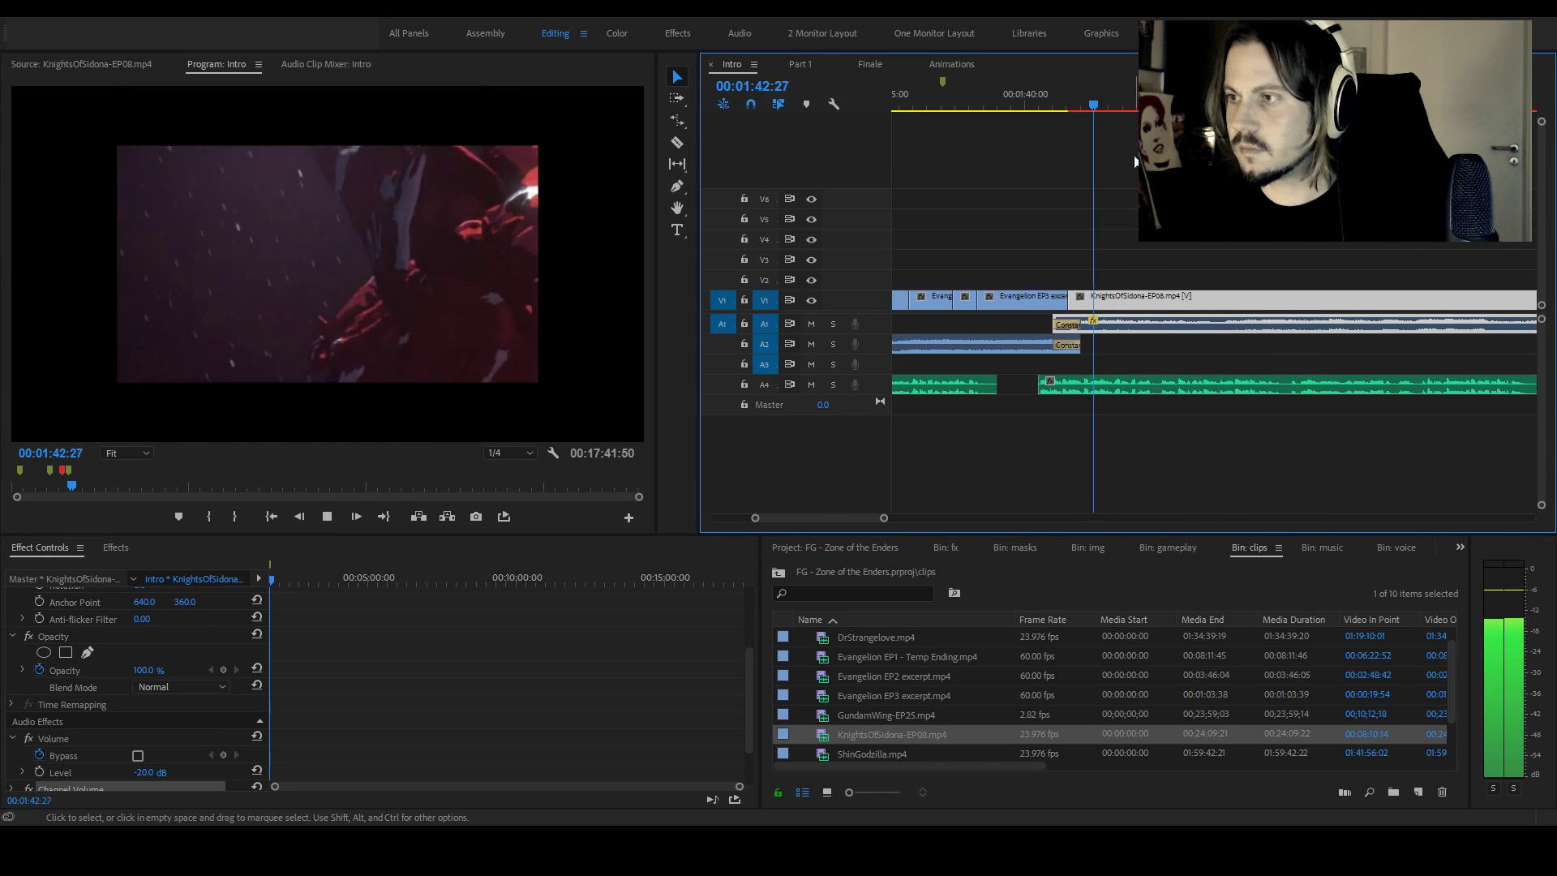
Cut the KnightsOfSidona clip at 00:01:43:19 and 00:01:46:35, ripple-delete the section between the cuts, and play across the join
click(1120, 107)
key(ctrl+k)
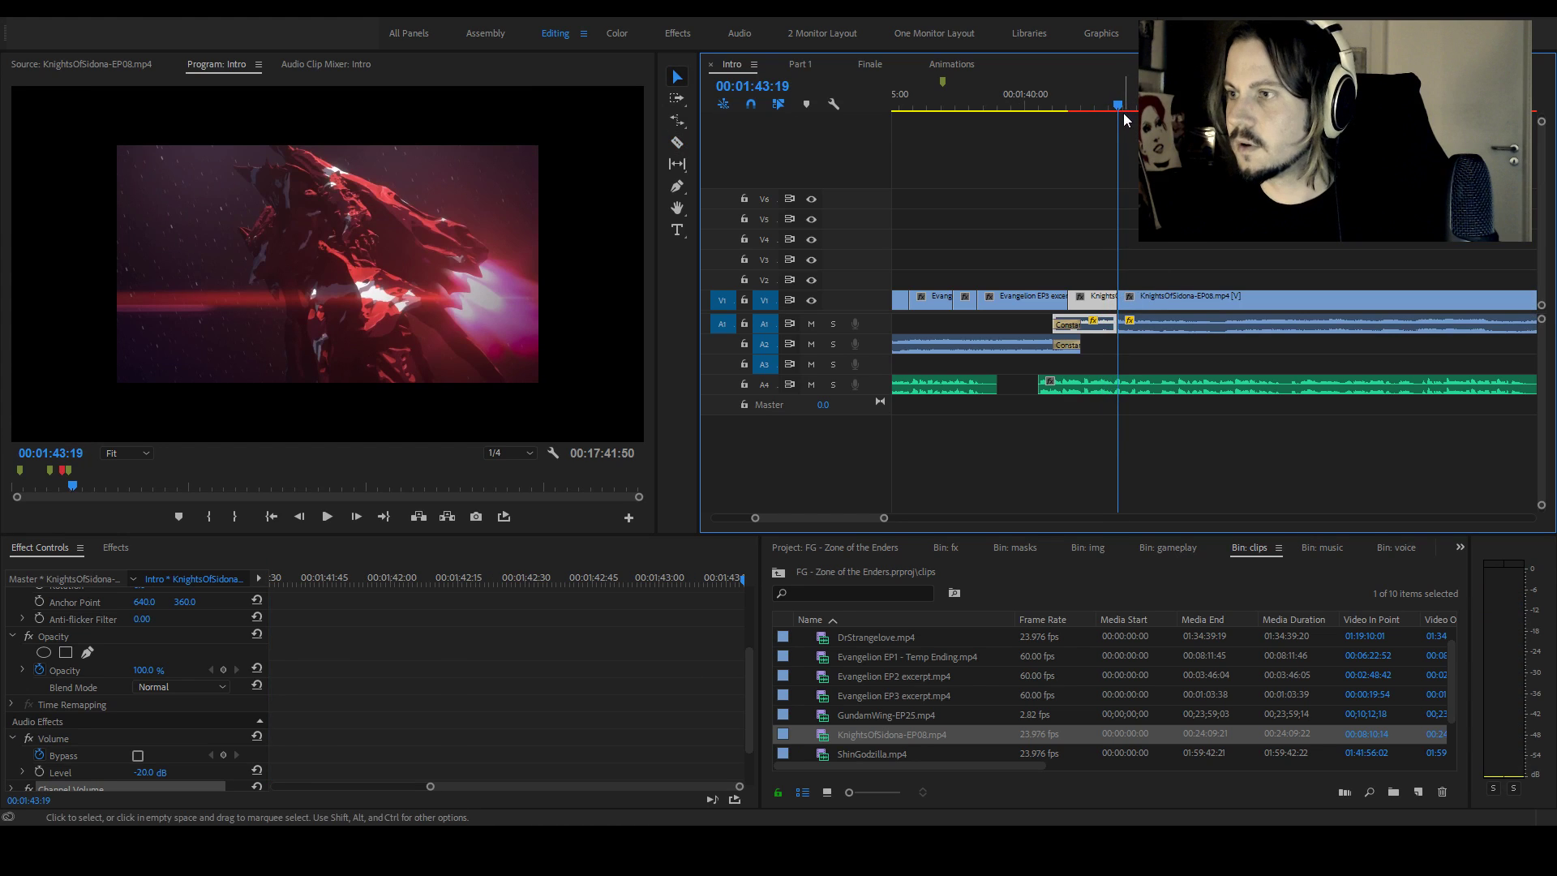
drag(1120, 108, 1209, 108)
key(ctrl+k)
click(1232, 303)
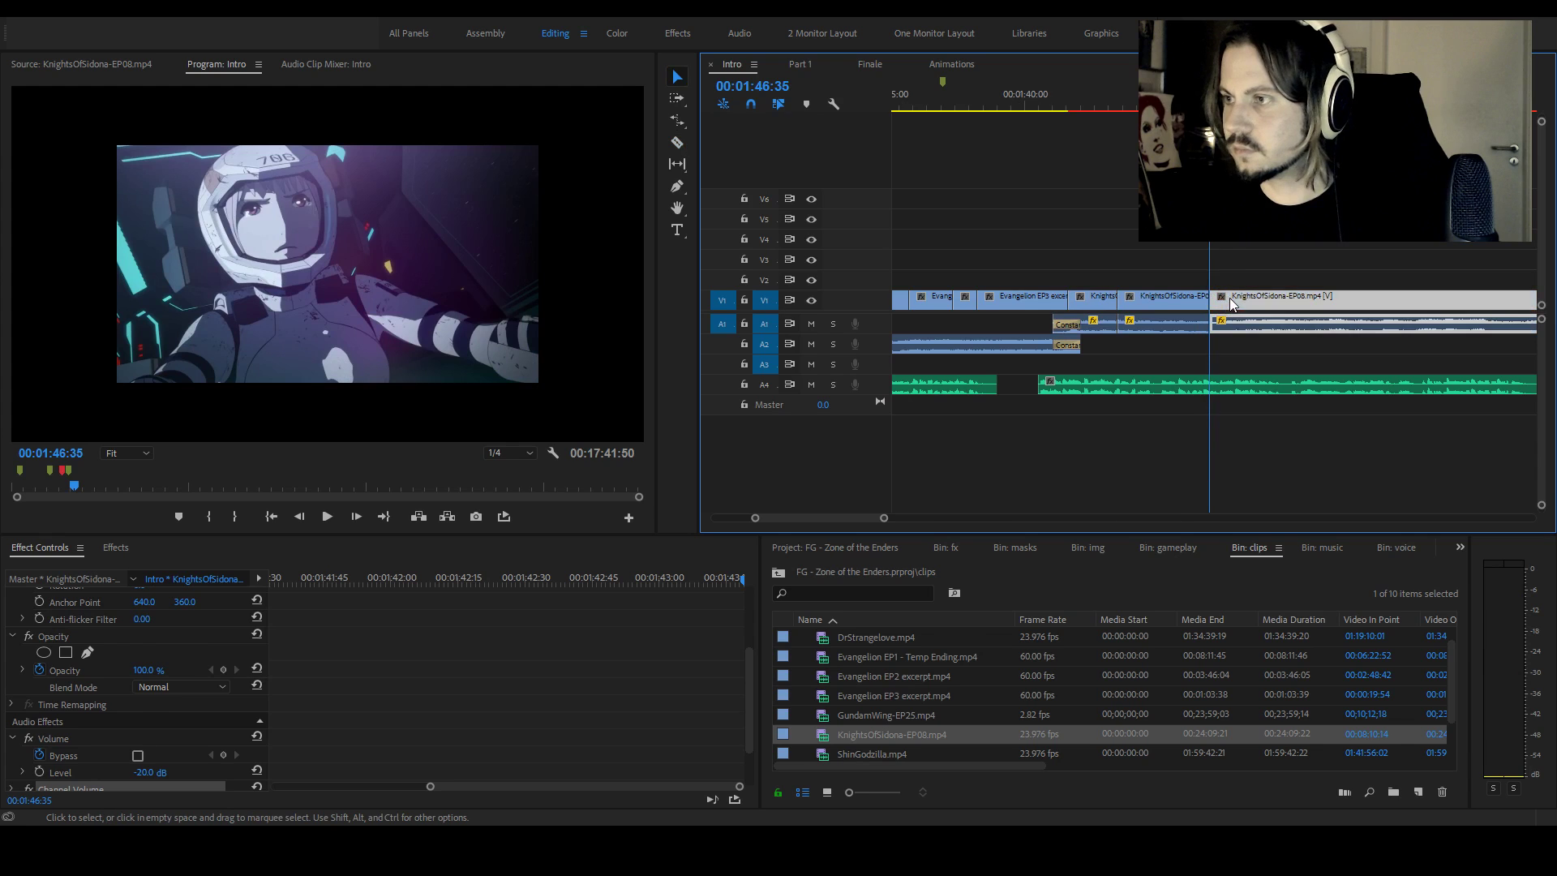
key(q)
click(1093, 109)
key(space)
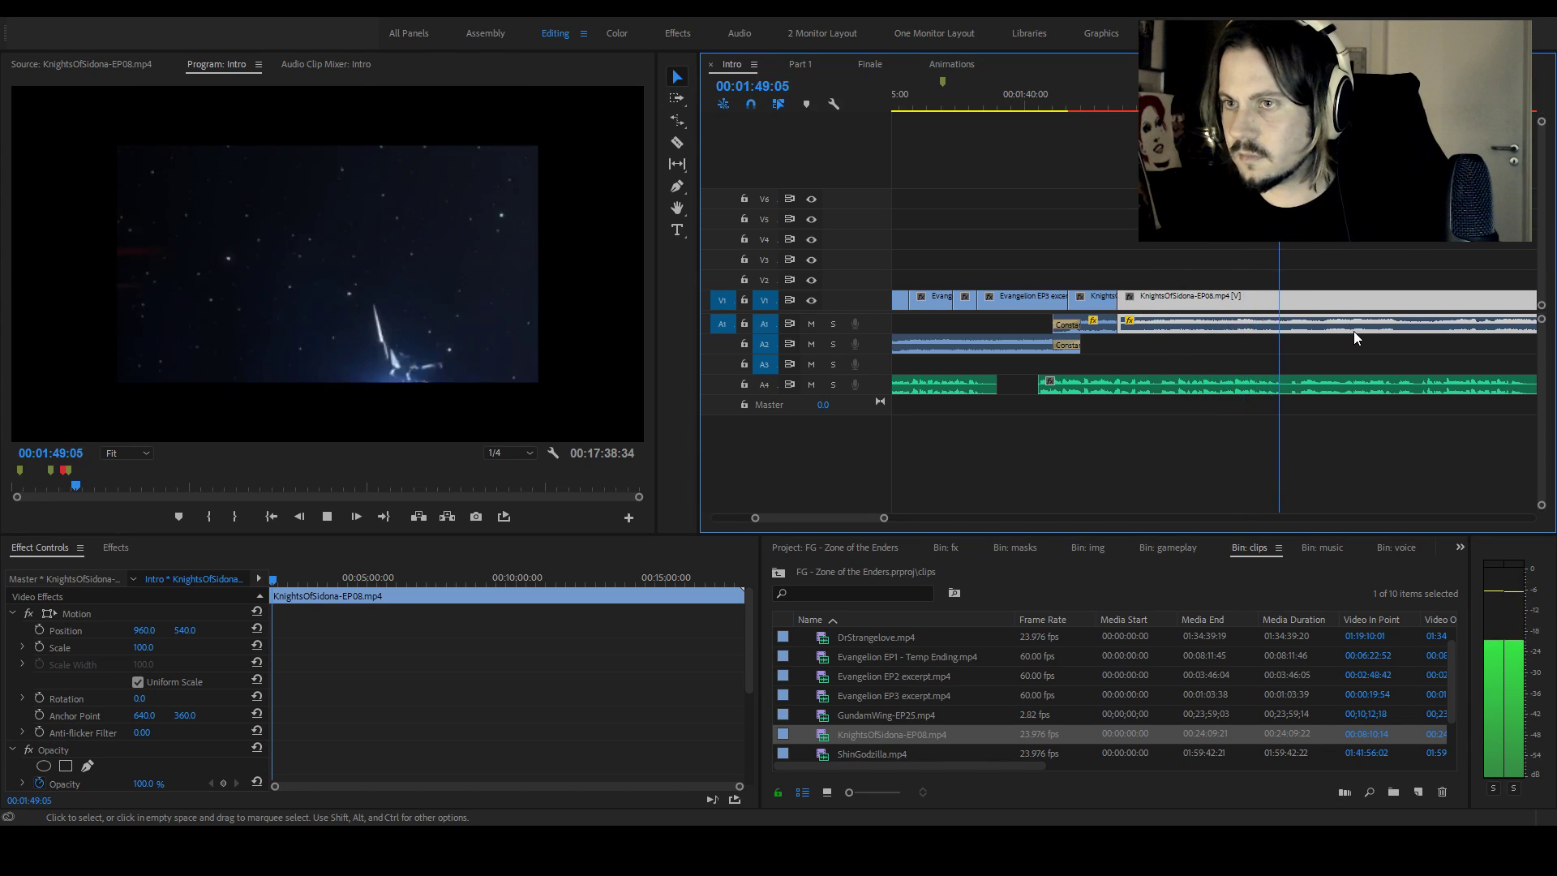
Split the second KnightsOfSidona clip at 00:01:51:08 and delete everything after the cut
key(space)
key(c)
click(1319, 322)
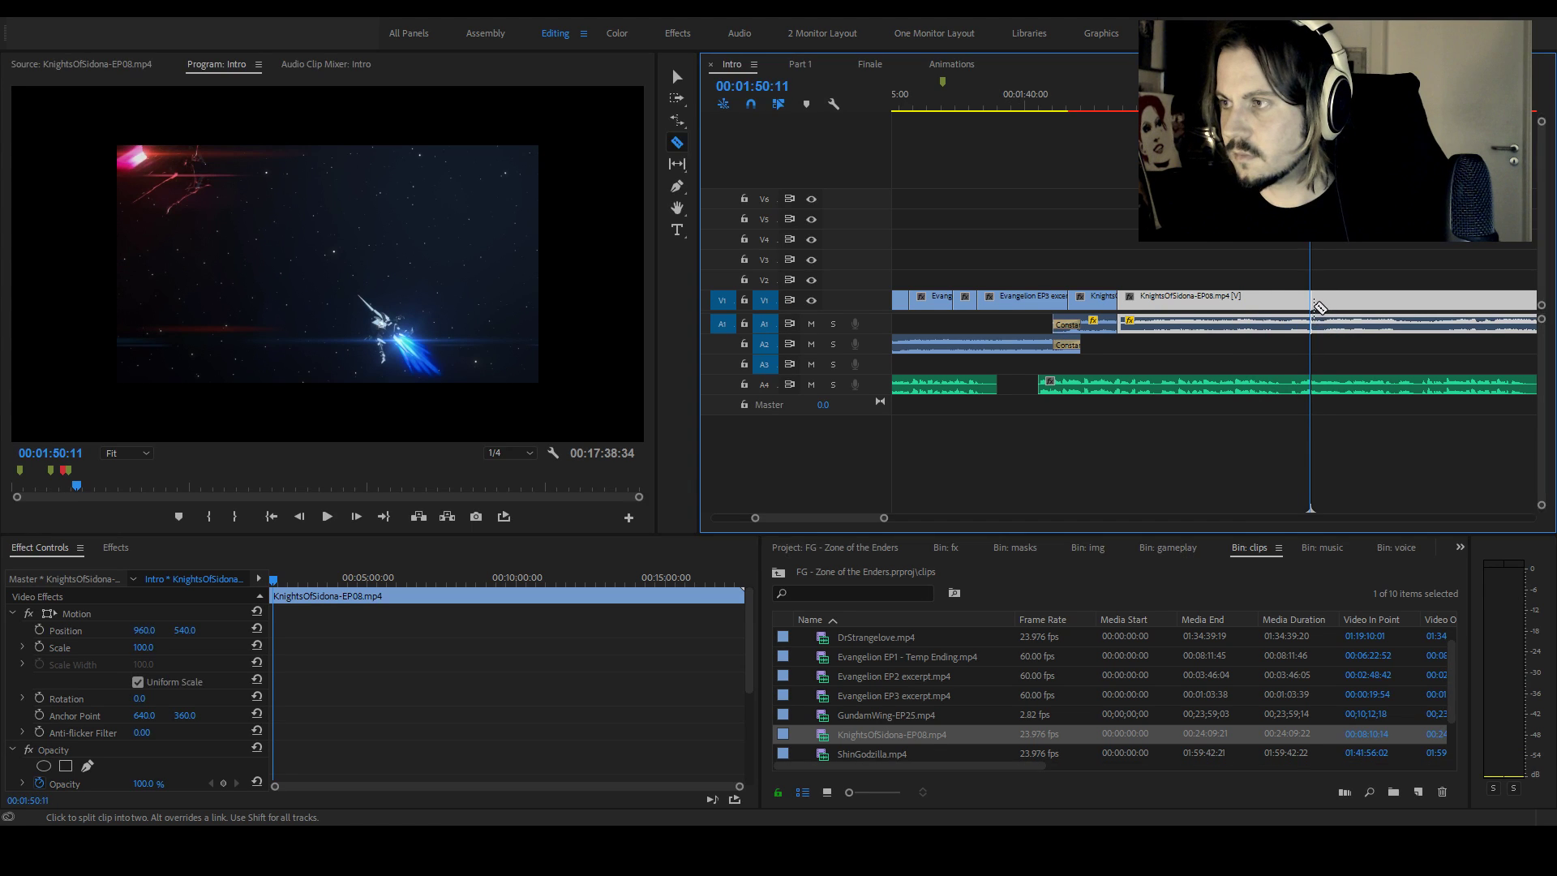
click(1318, 313)
key(ctrl+z)
key(space)
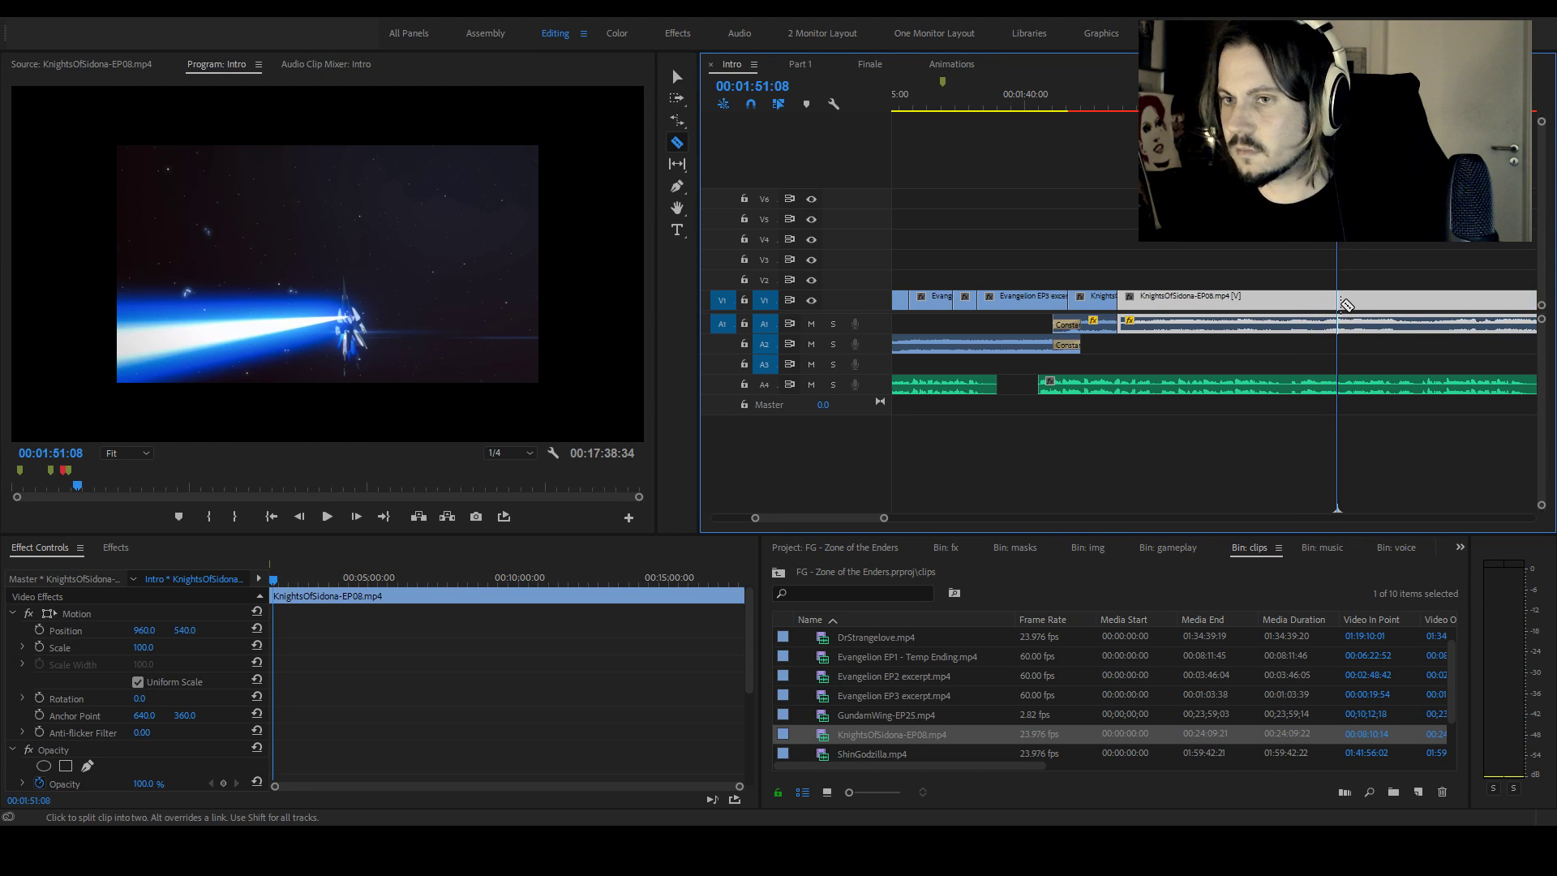
click(1346, 304)
key(Delete)
key(v)
click(1306, 305)
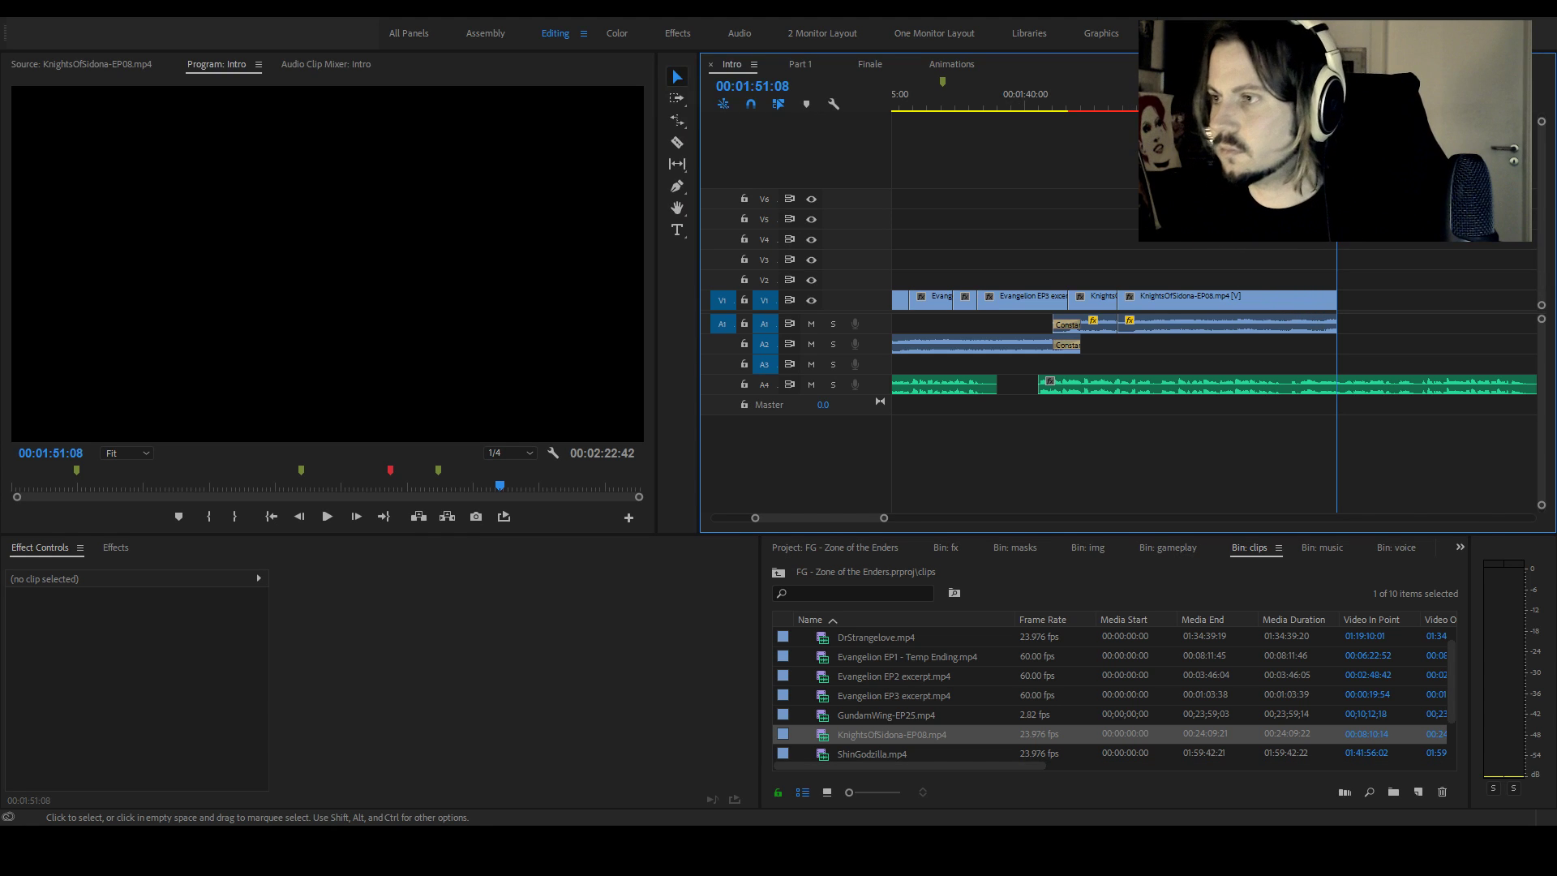
Set the Scale of both KnightsOfSidona clips on V1 to 150
drag(1106, 112, 1142, 114)
click(1093, 300)
click(144, 646)
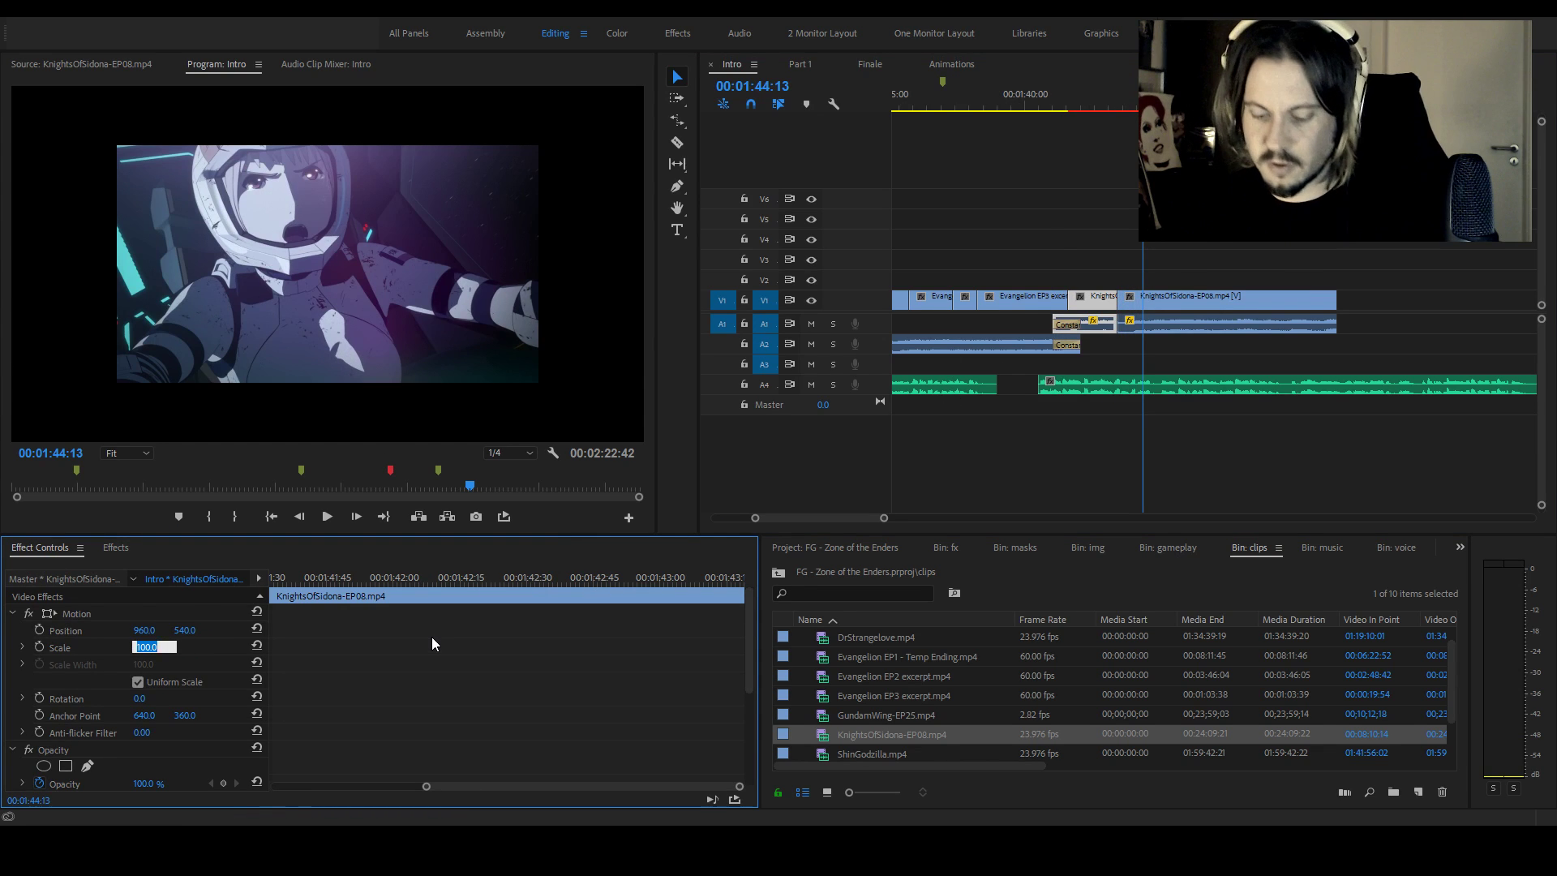
click(1087, 96)
drag(1109, 103, 1135, 104)
click(145, 647)
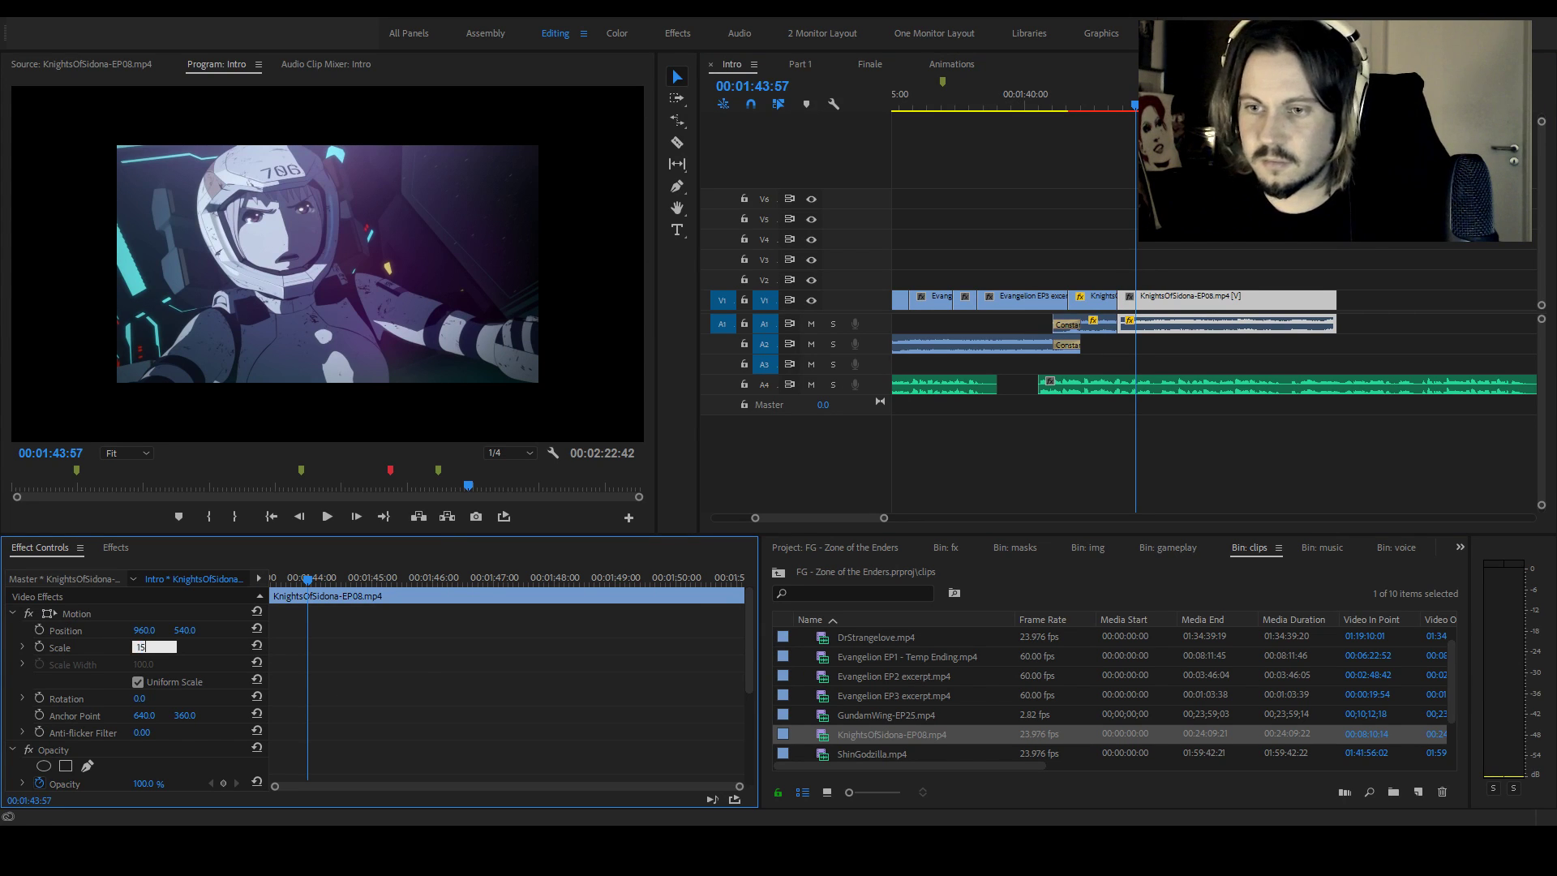
key(Return)
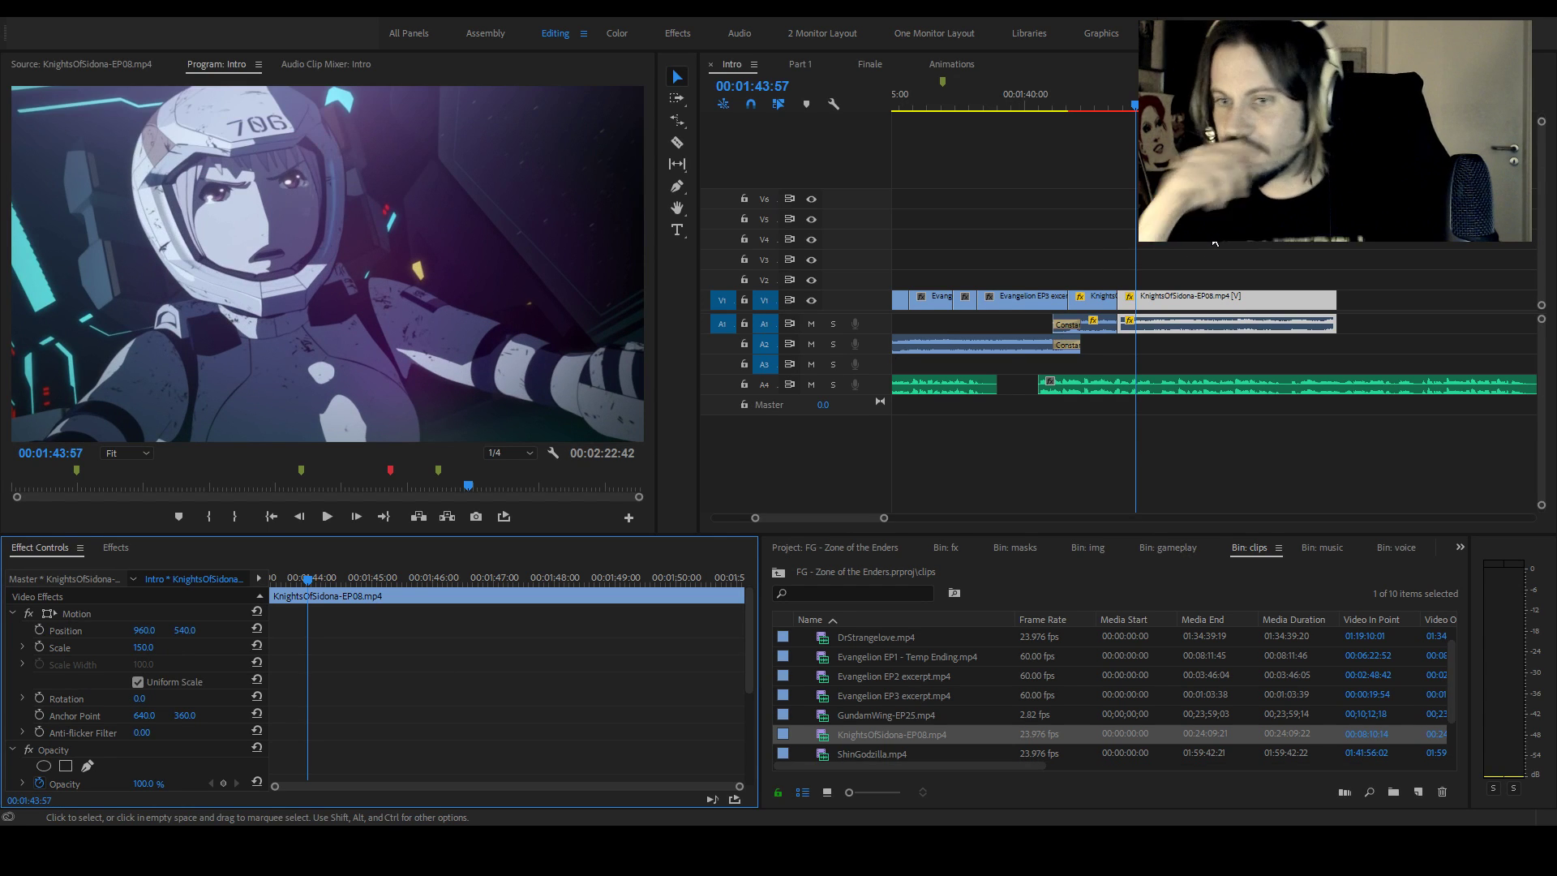
Scale the last Evangelion EP3 excerpt clip before the KnightsOfSidona footage to 134 to fill the frame
drag(1029, 100, 1015, 101)
drag(884, 518, 882, 517)
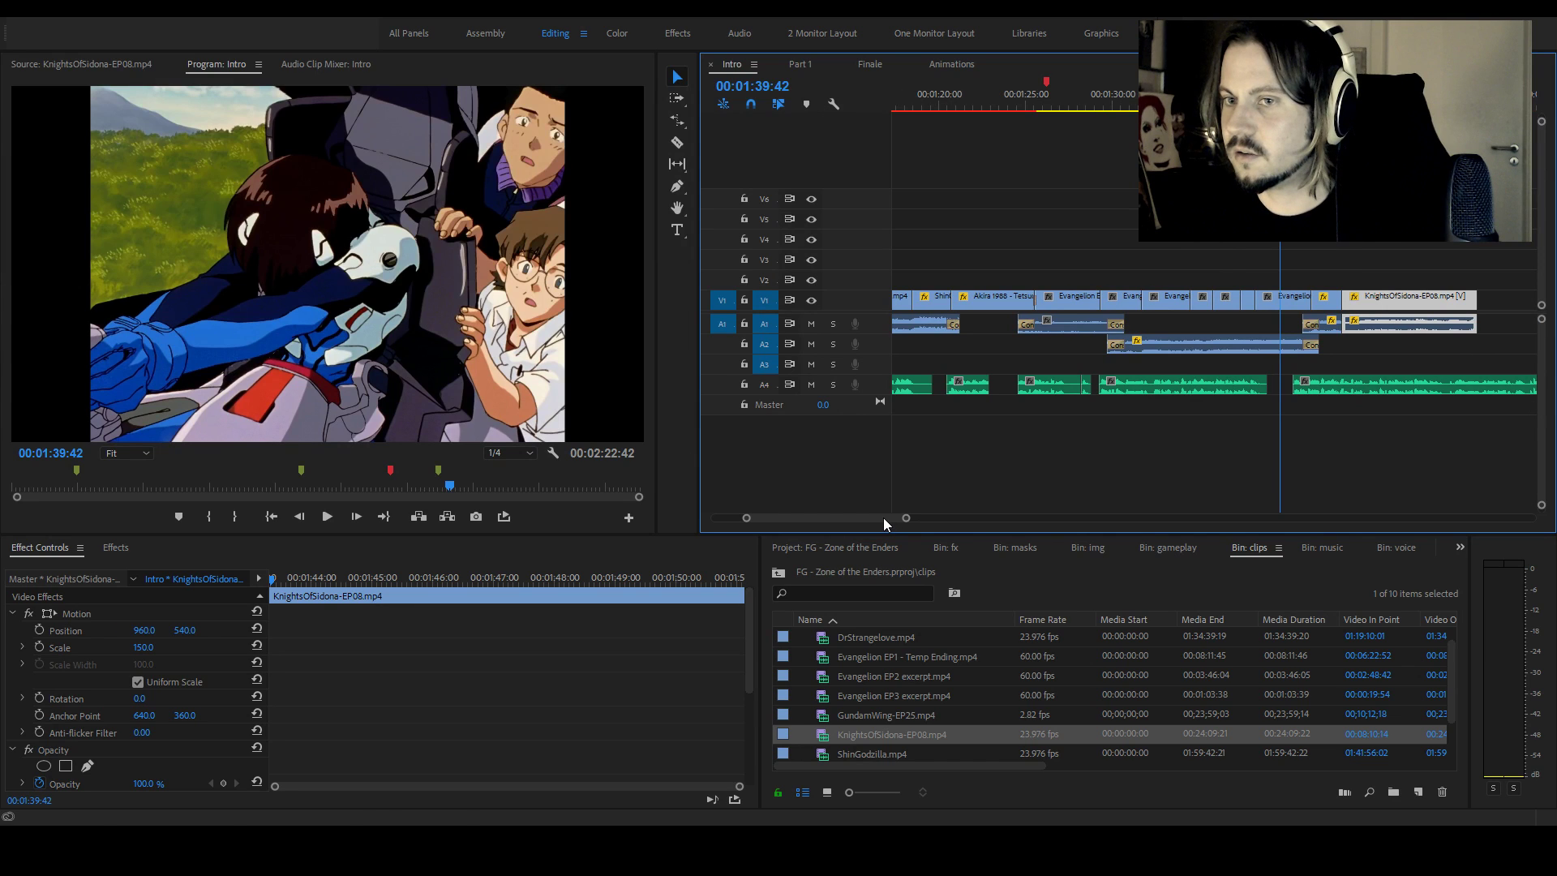
click(1291, 297)
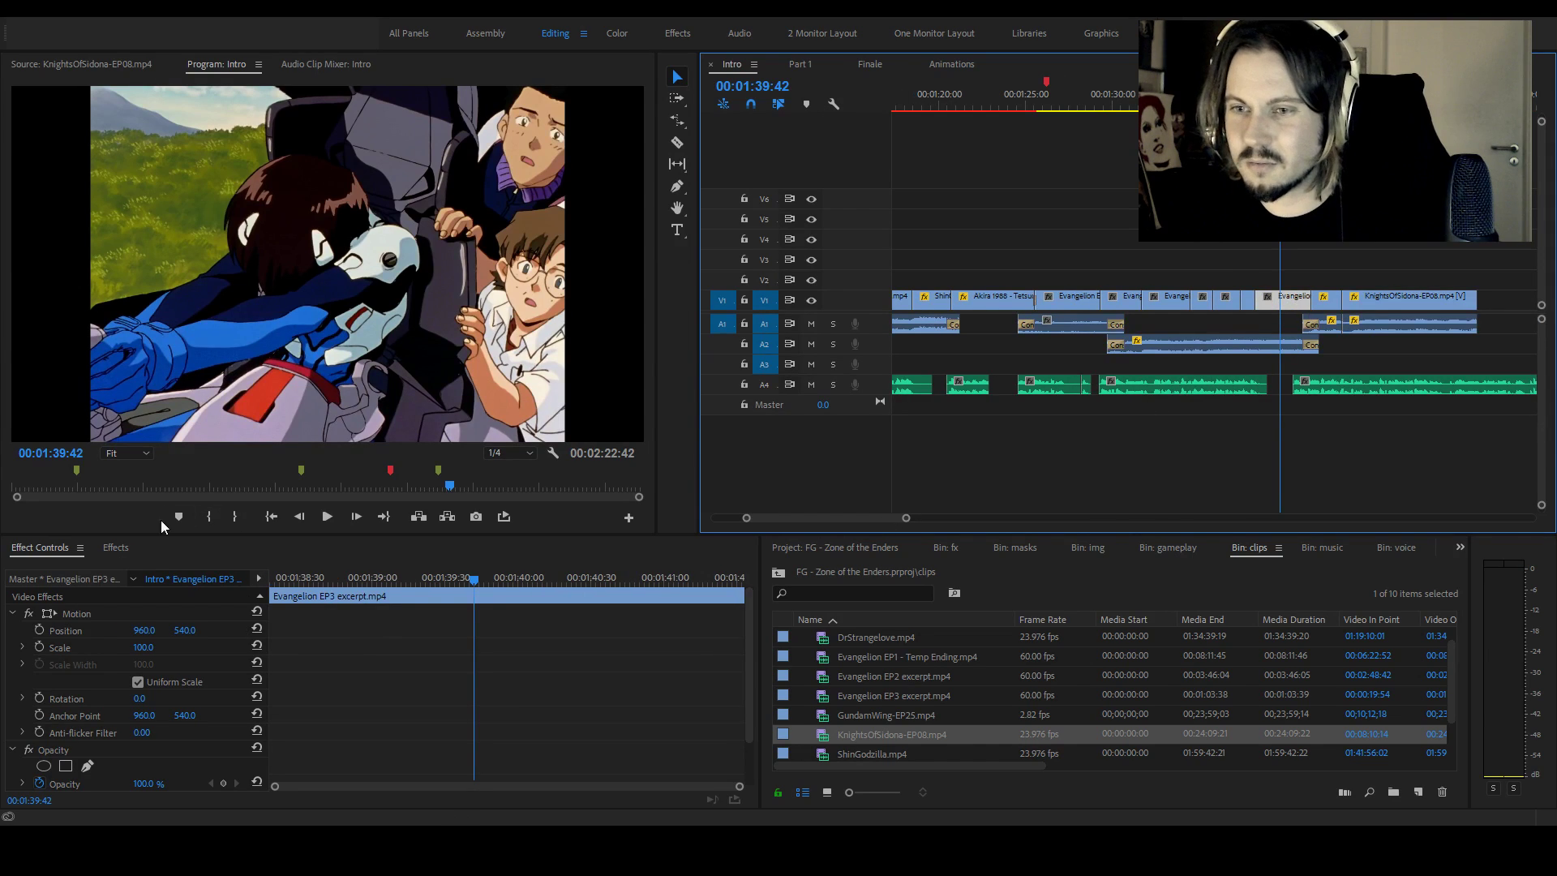
drag(142, 650, 170, 649)
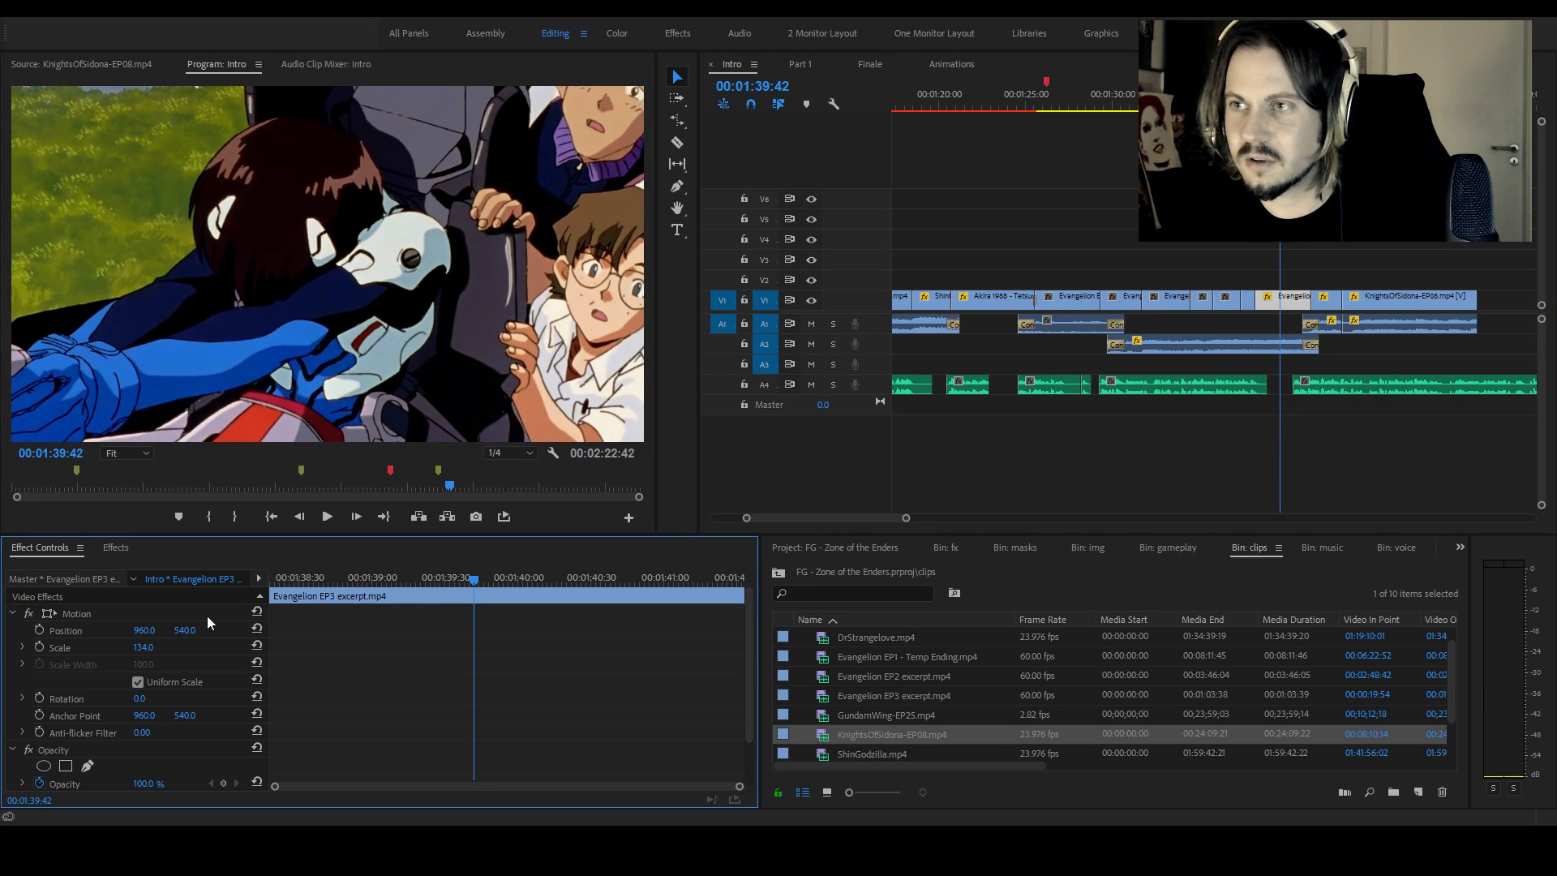
Copy the enlarged Evangelion EP3 clip's Motion settings and paste them onto the other Evangelion clips on V1
click(81, 613)
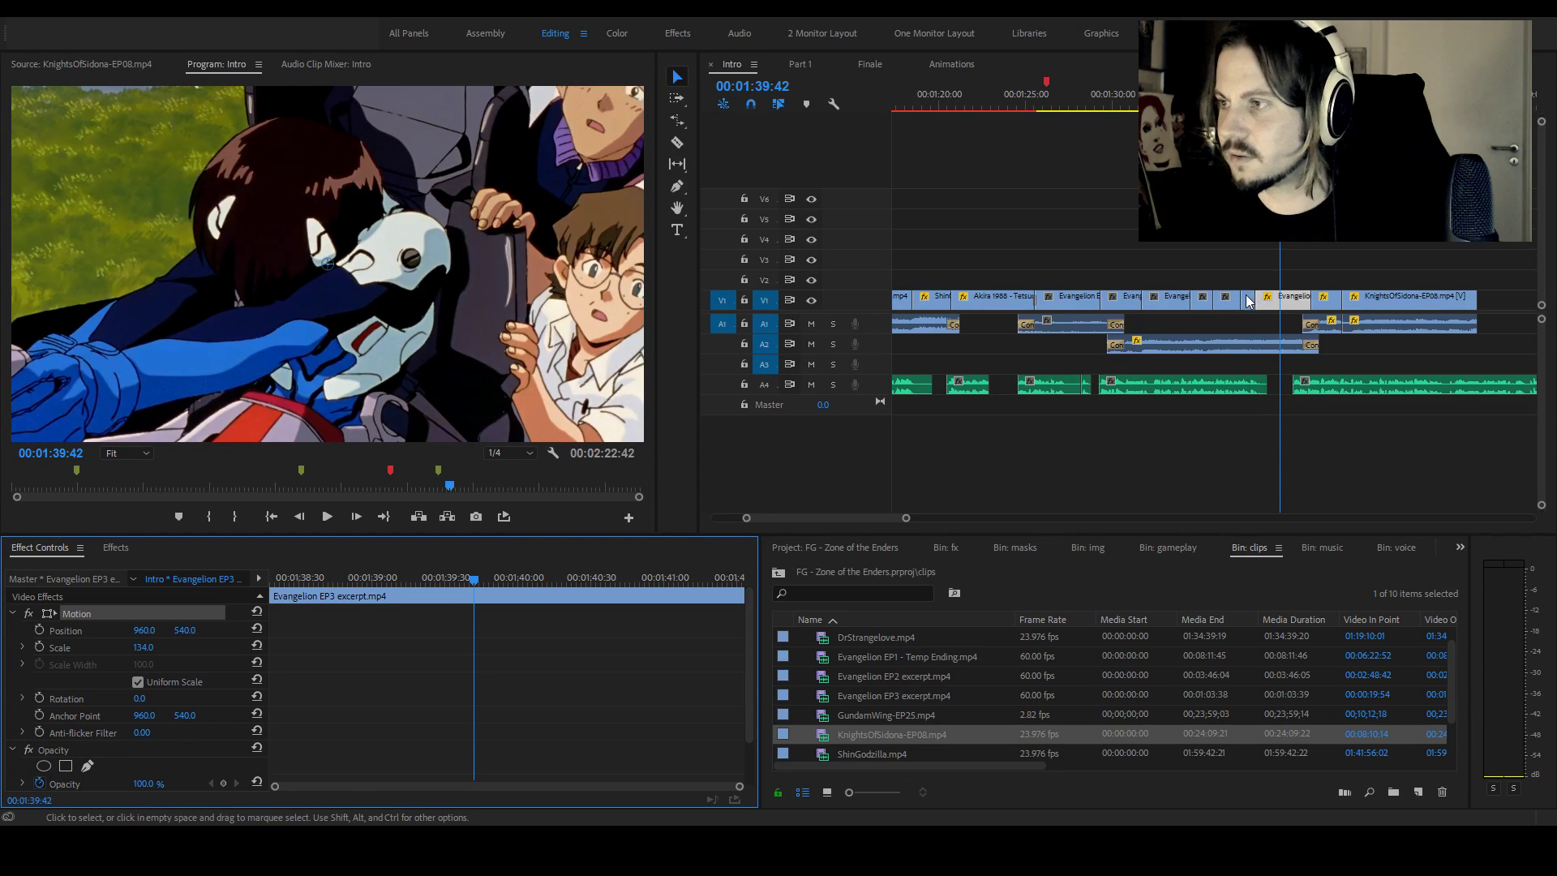
click(1075, 302)
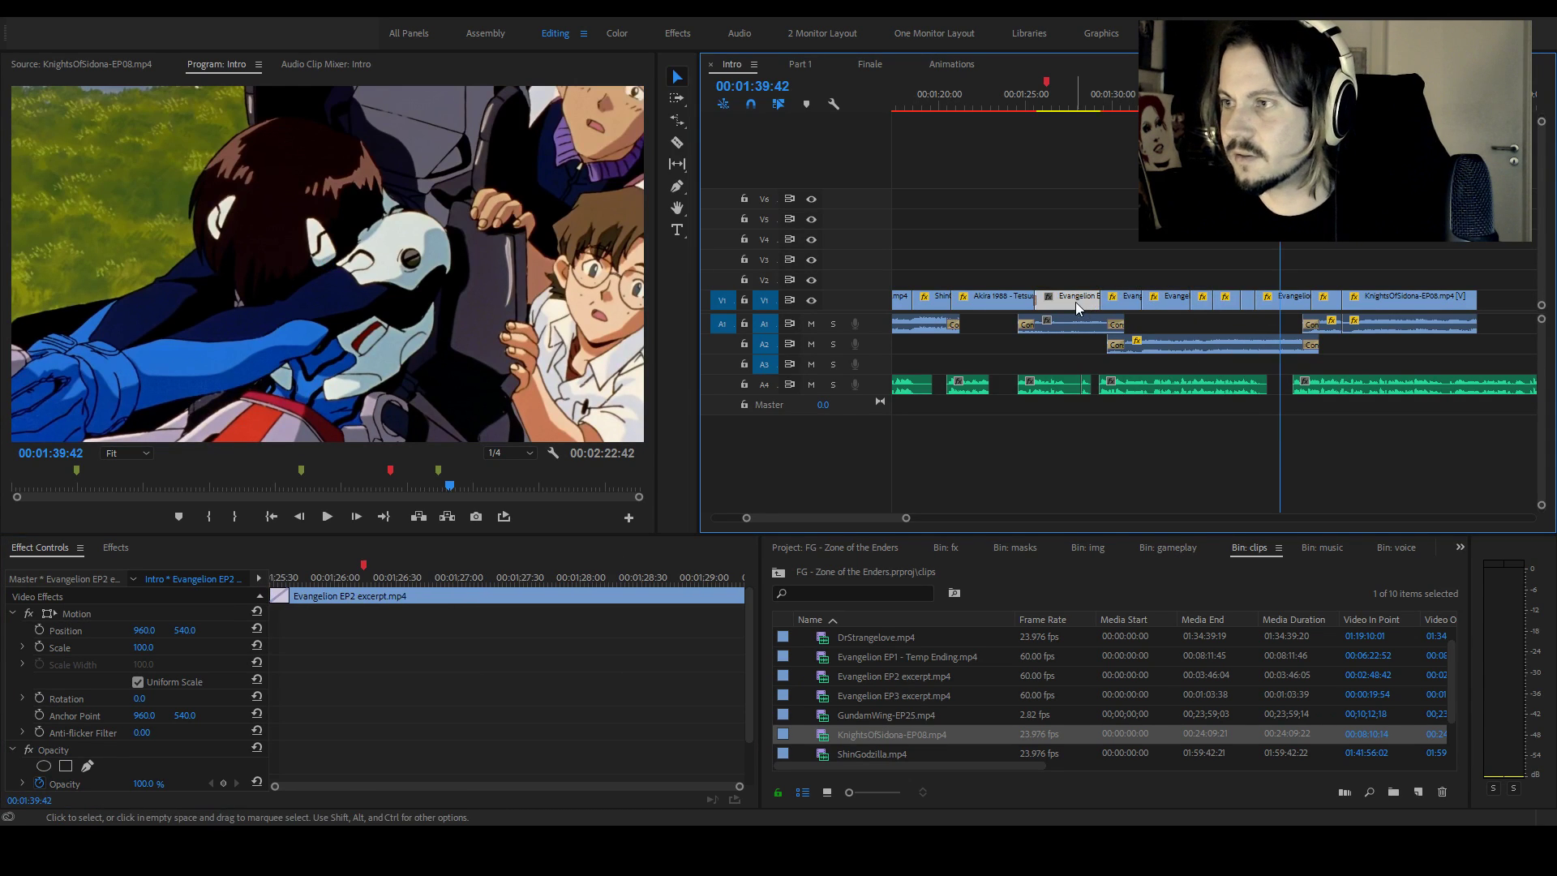
click(1032, 144)
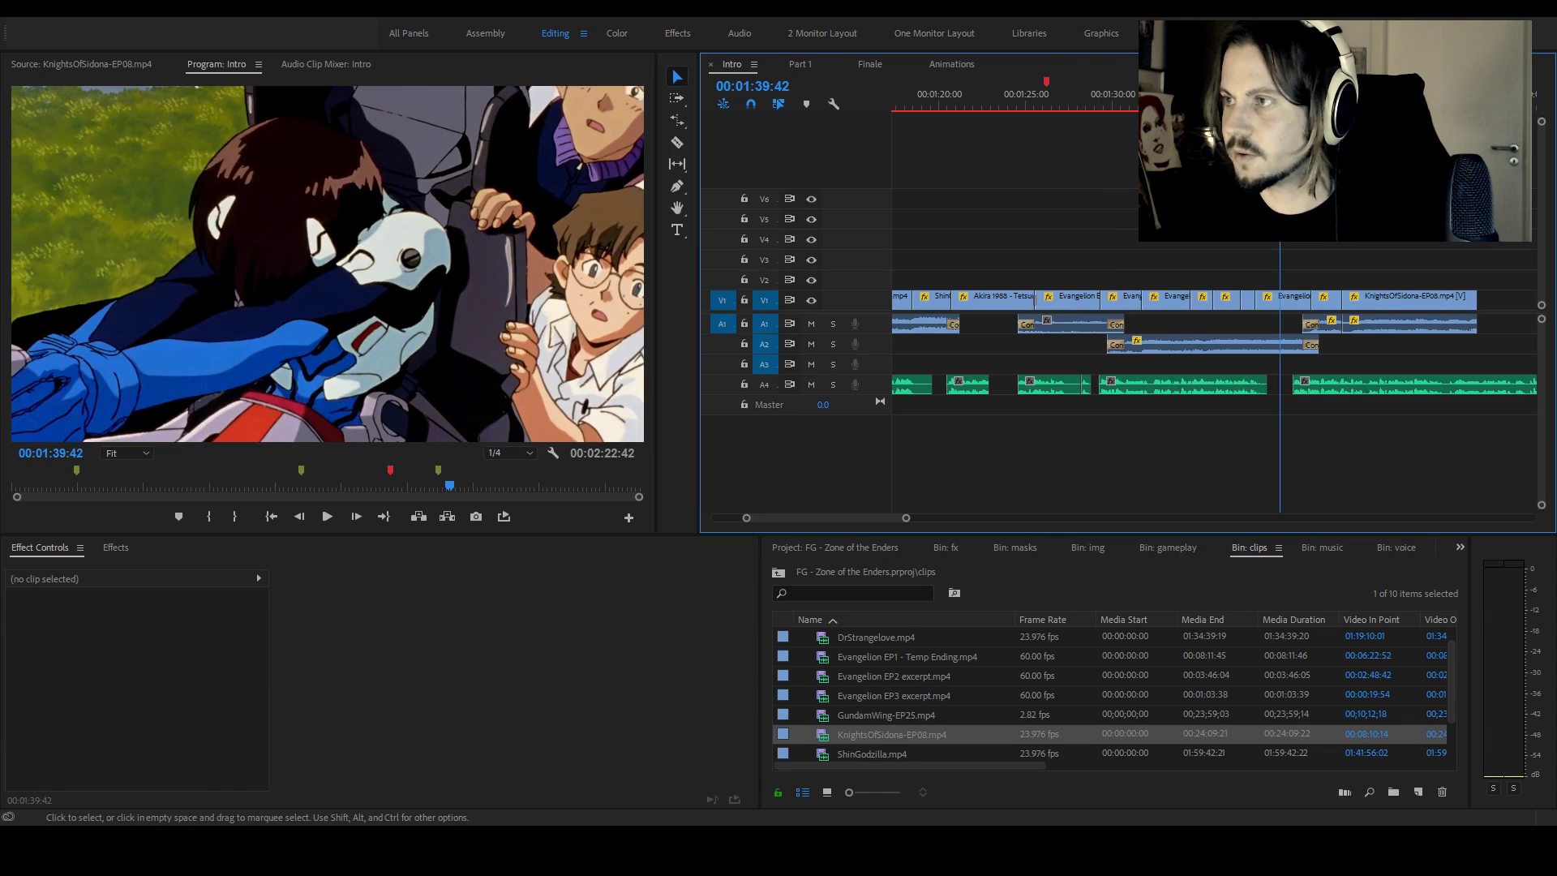
Play the intro from 00:01:22:39 through the Evangelion clips to near the end of the KnightsOfSidona footage
click(985, 96)
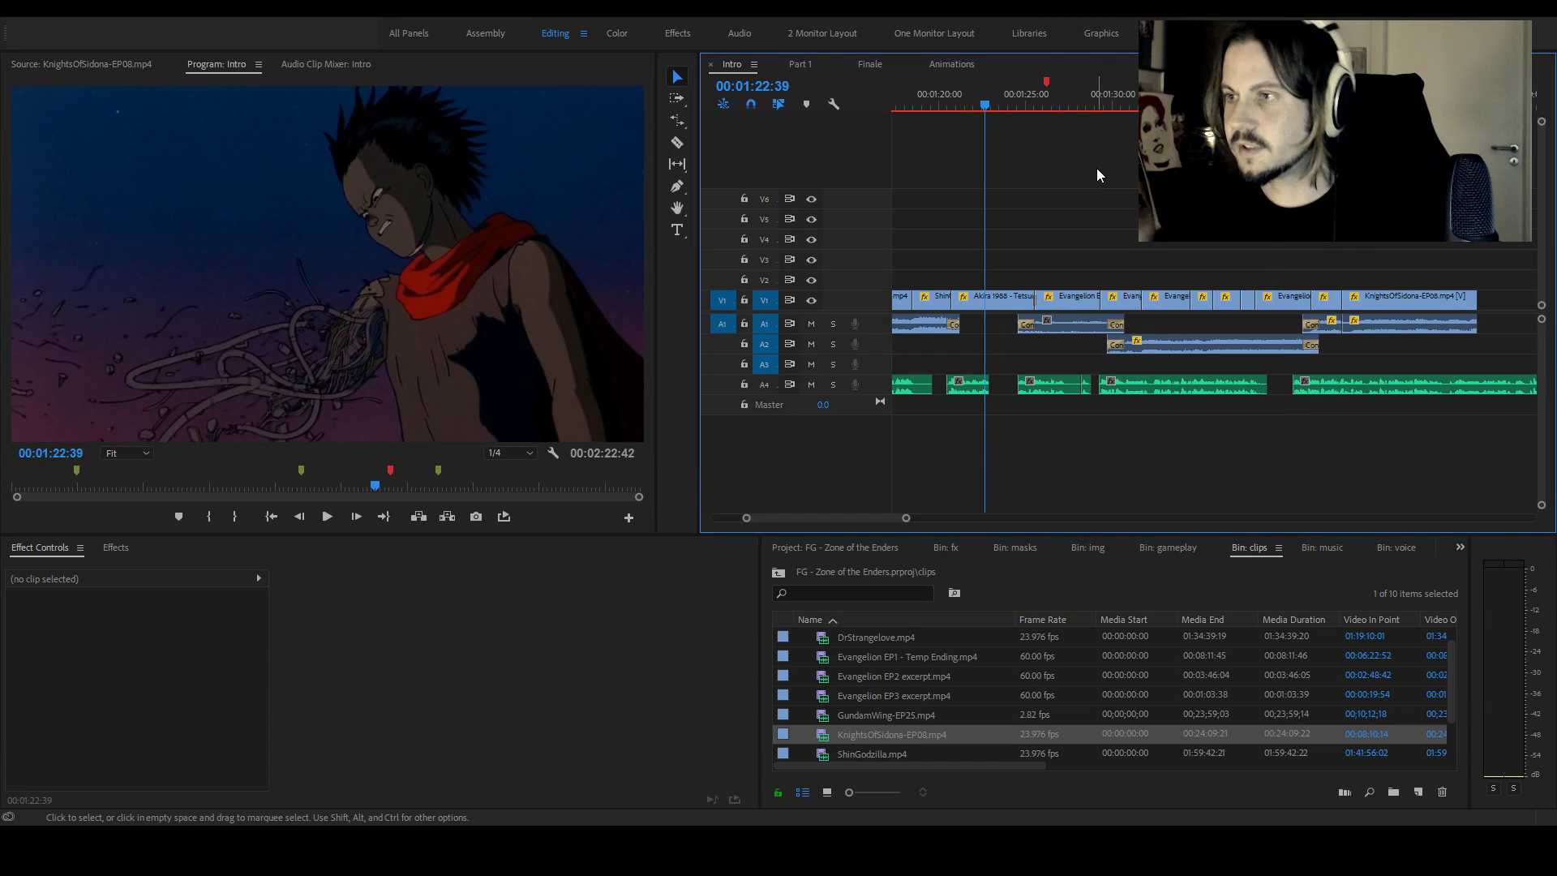
key(space)
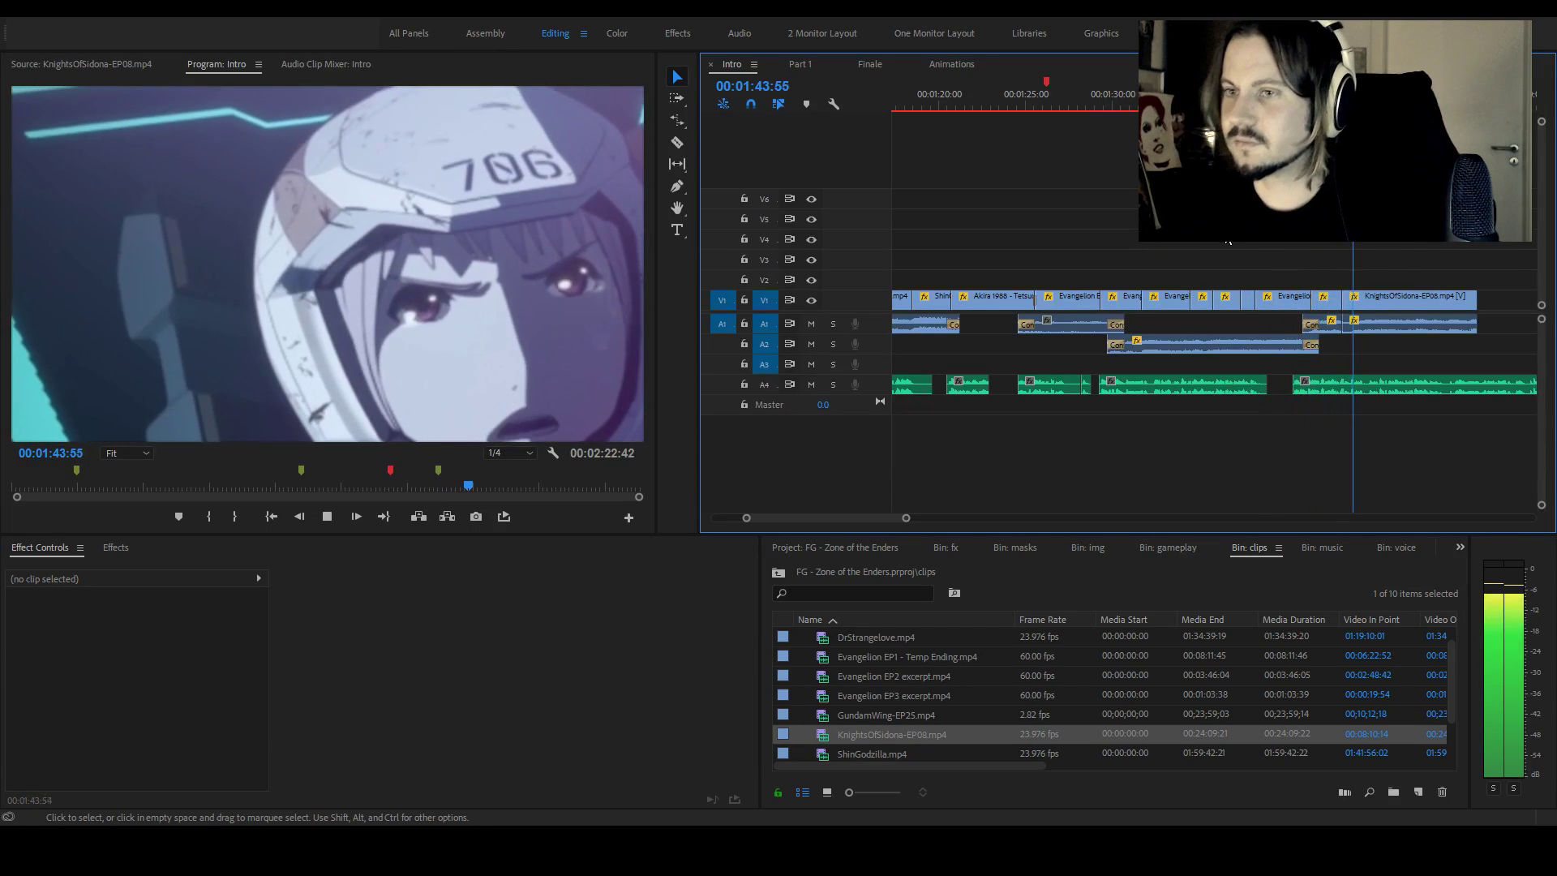
drag(906, 517, 902, 519)
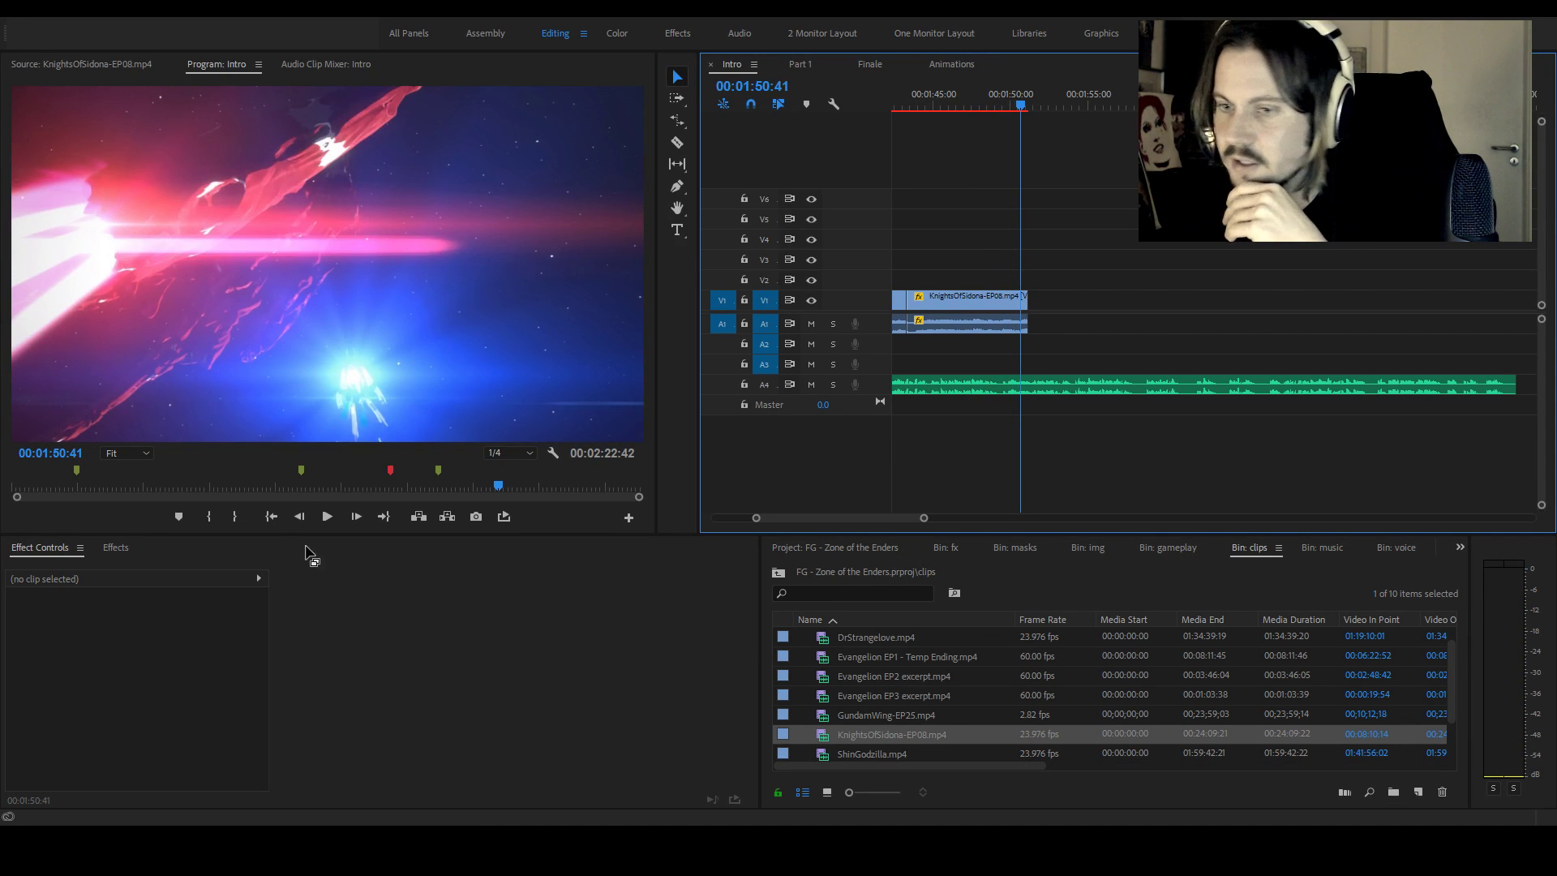
Add a Constant Power fade-out to the end of the last KnightsOfSidona audio clip on A1
click(979, 302)
click(114, 548)
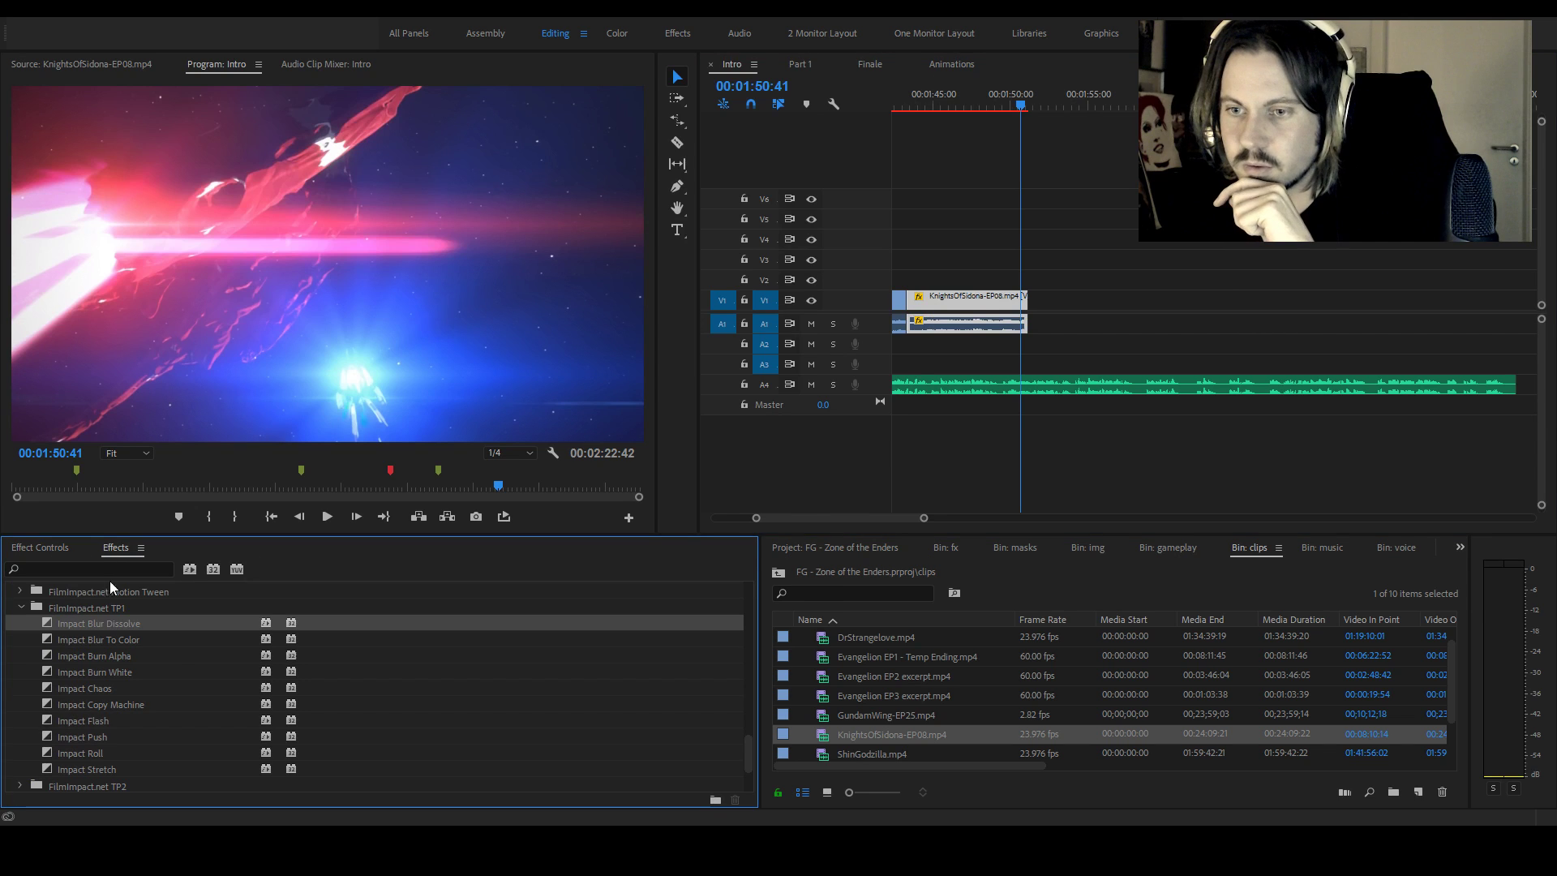
scroll(158, 673, down, 3)
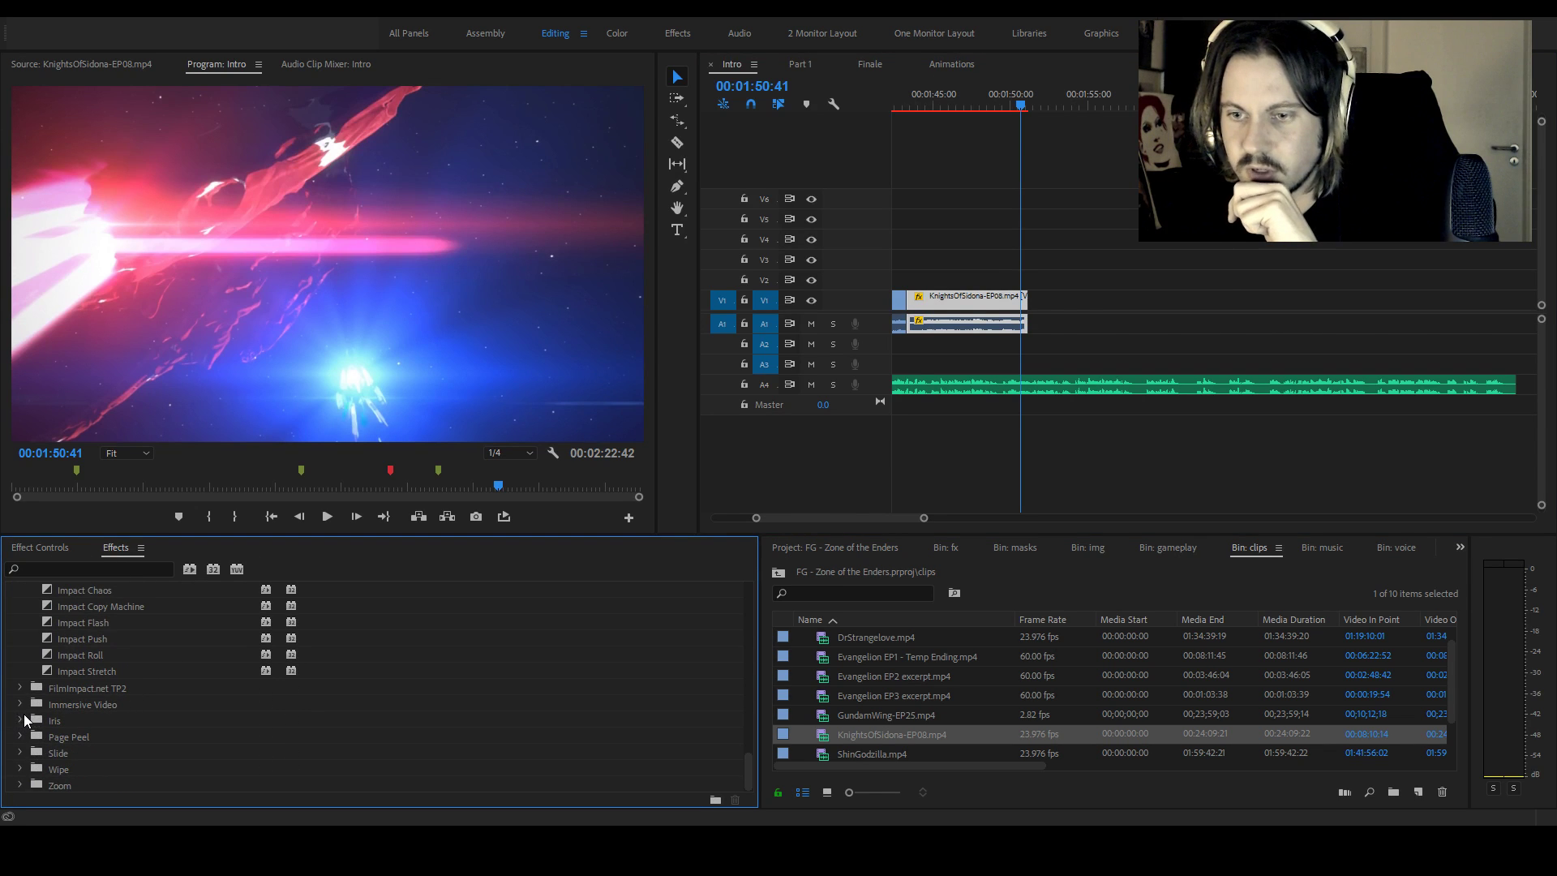
scroll(27, 709, up, 10)
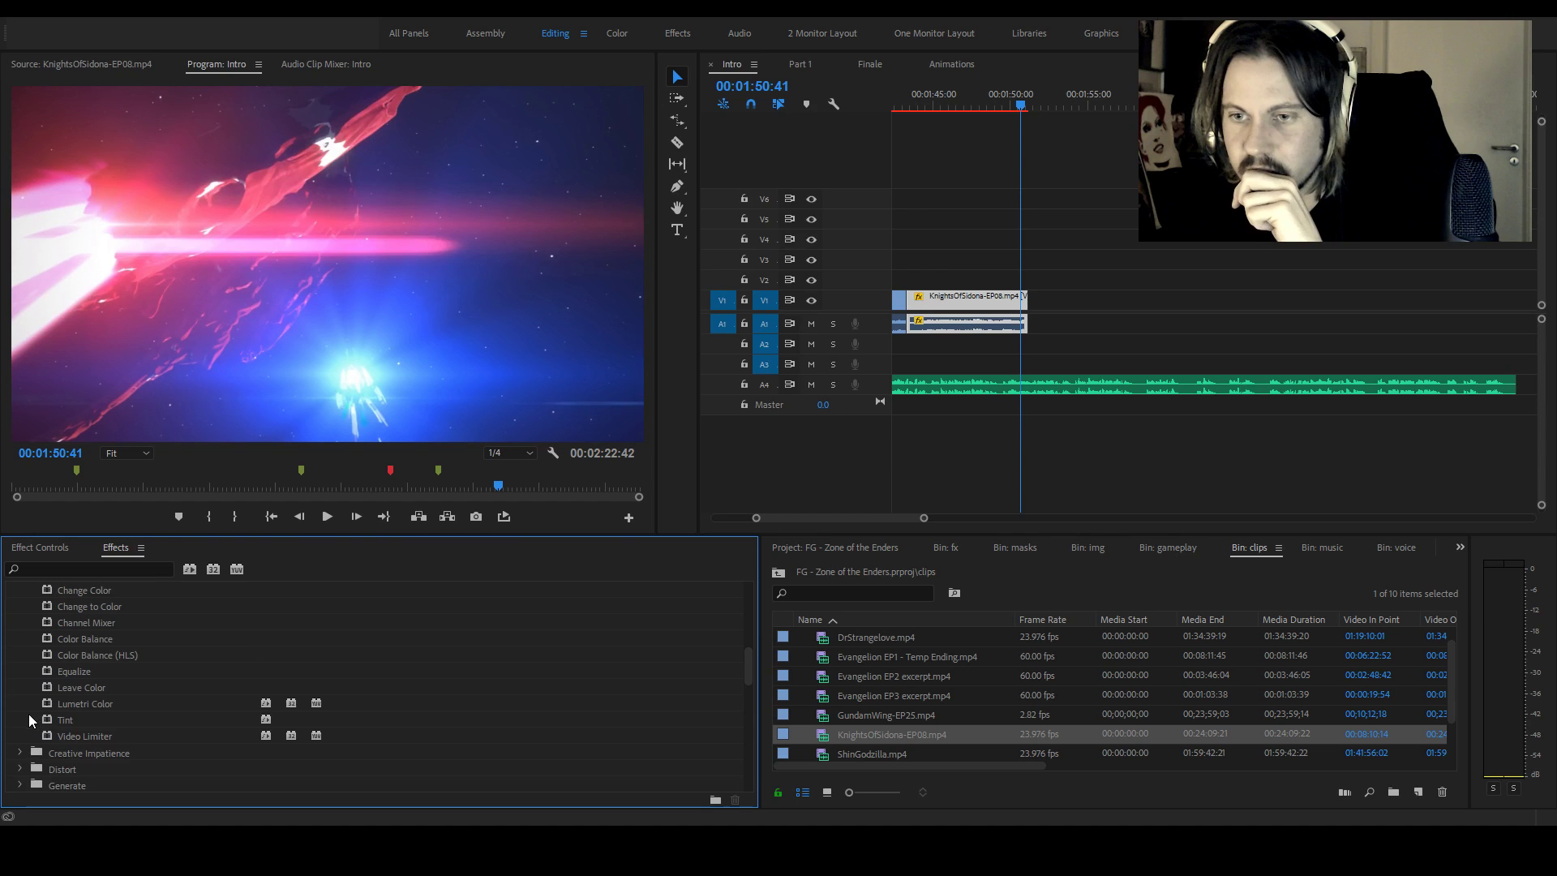
scroll(31, 709, up, 3)
click(81, 688)
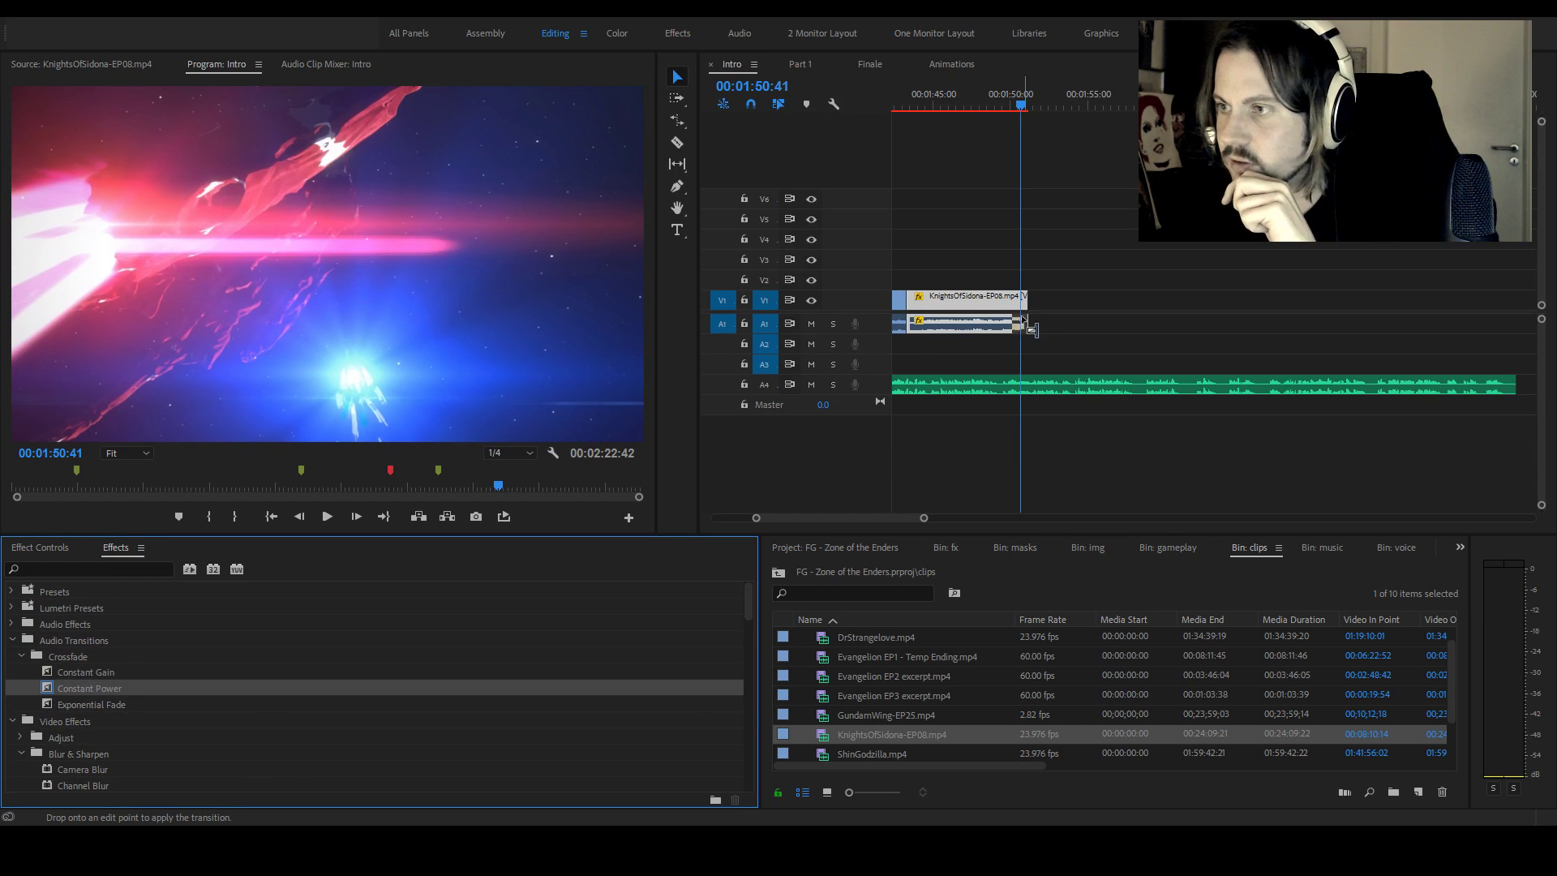
drag(1023, 332, 1023, 332)
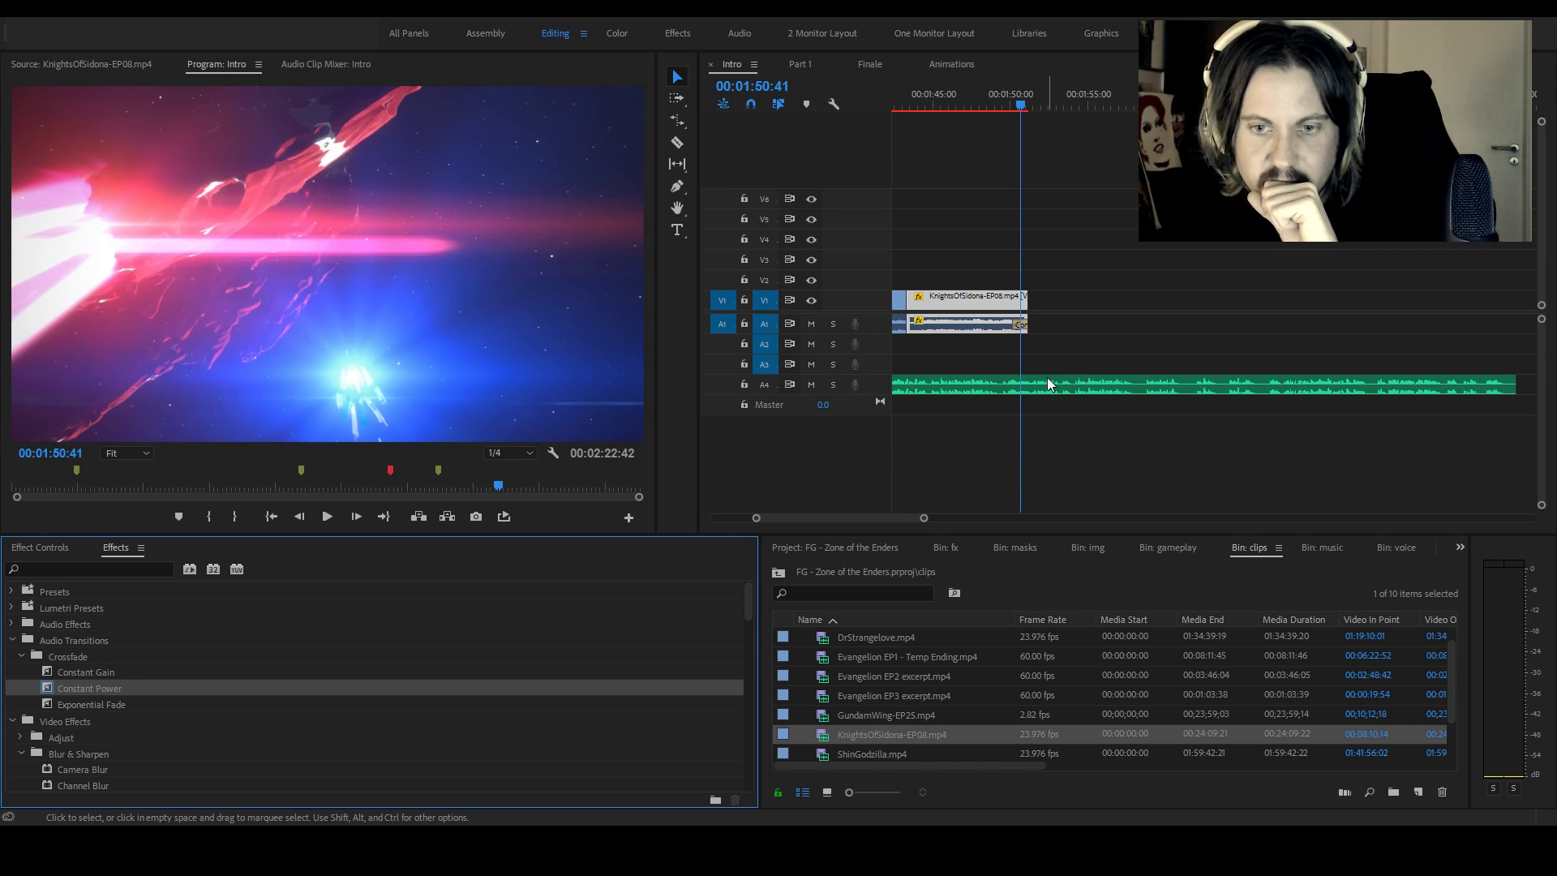
Adjust the duration of the Constant Power fade-out on the KnightsOfSidona audio and play across the clip's end
click(1024, 324)
double_click(1024, 323)
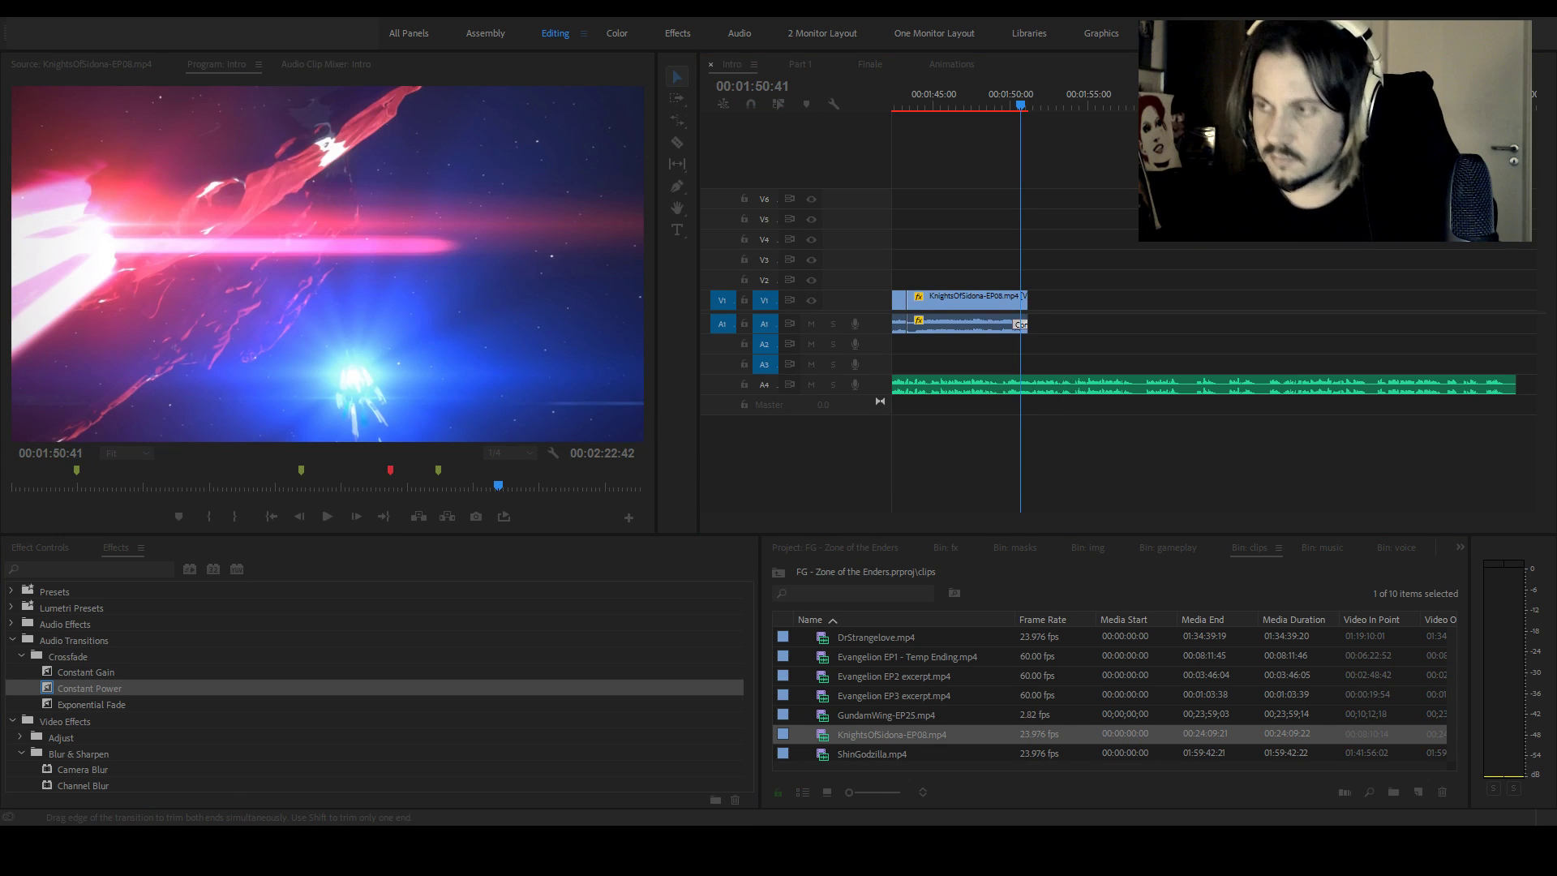
key(Return)
drag(940, 517, 896, 517)
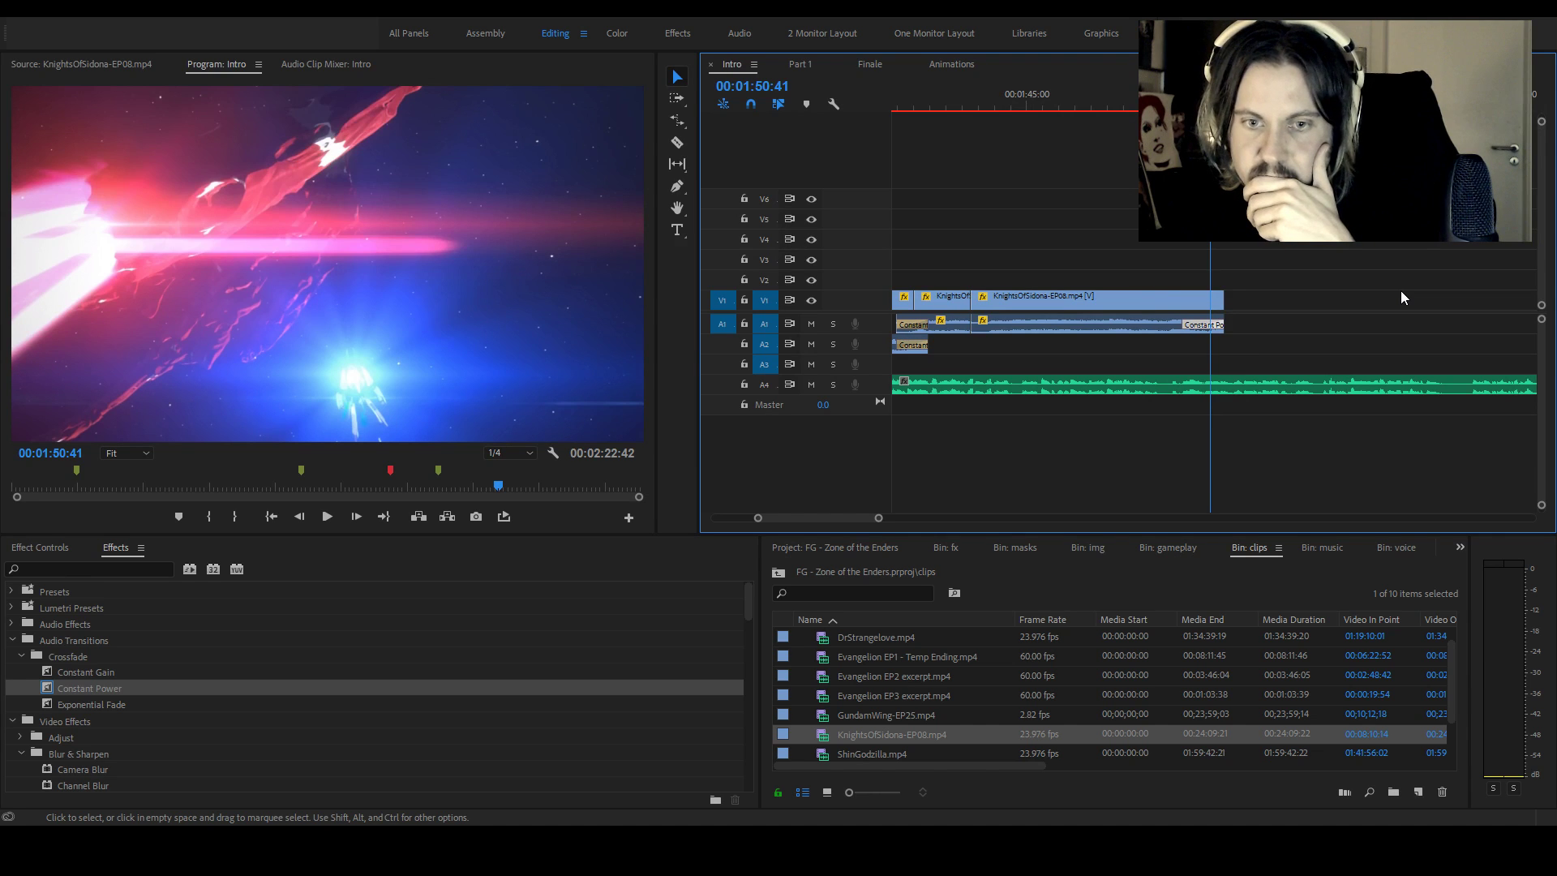
drag(1210, 103, 1179, 104)
key(space)
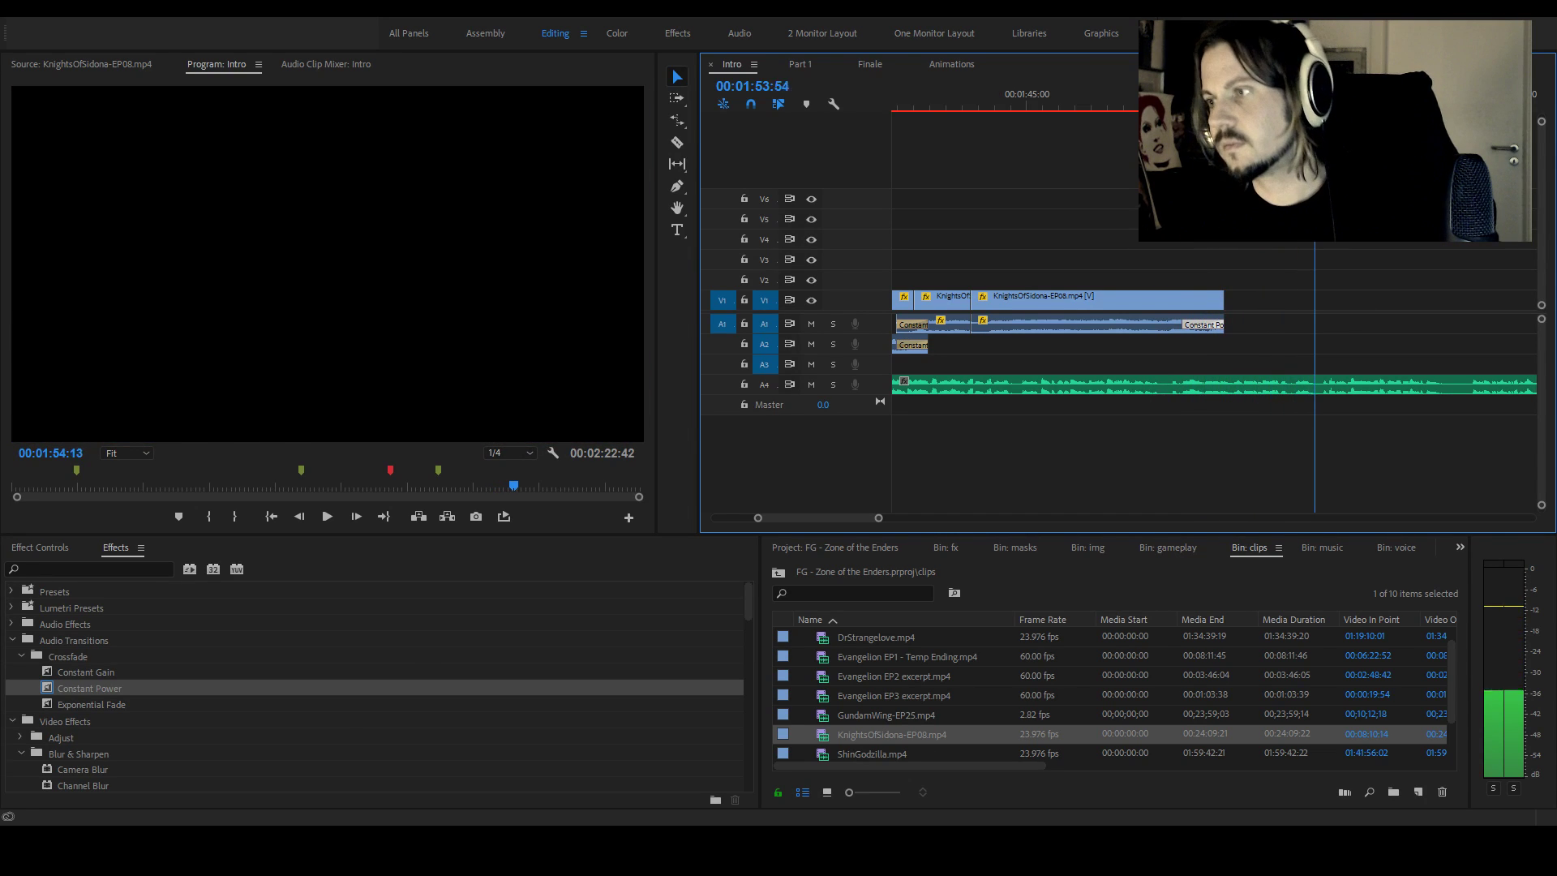
Play the voiceover from the end of the KnightsOfSidona clip at 00:01:51:06 up to 00:01:58:25
click(1223, 104)
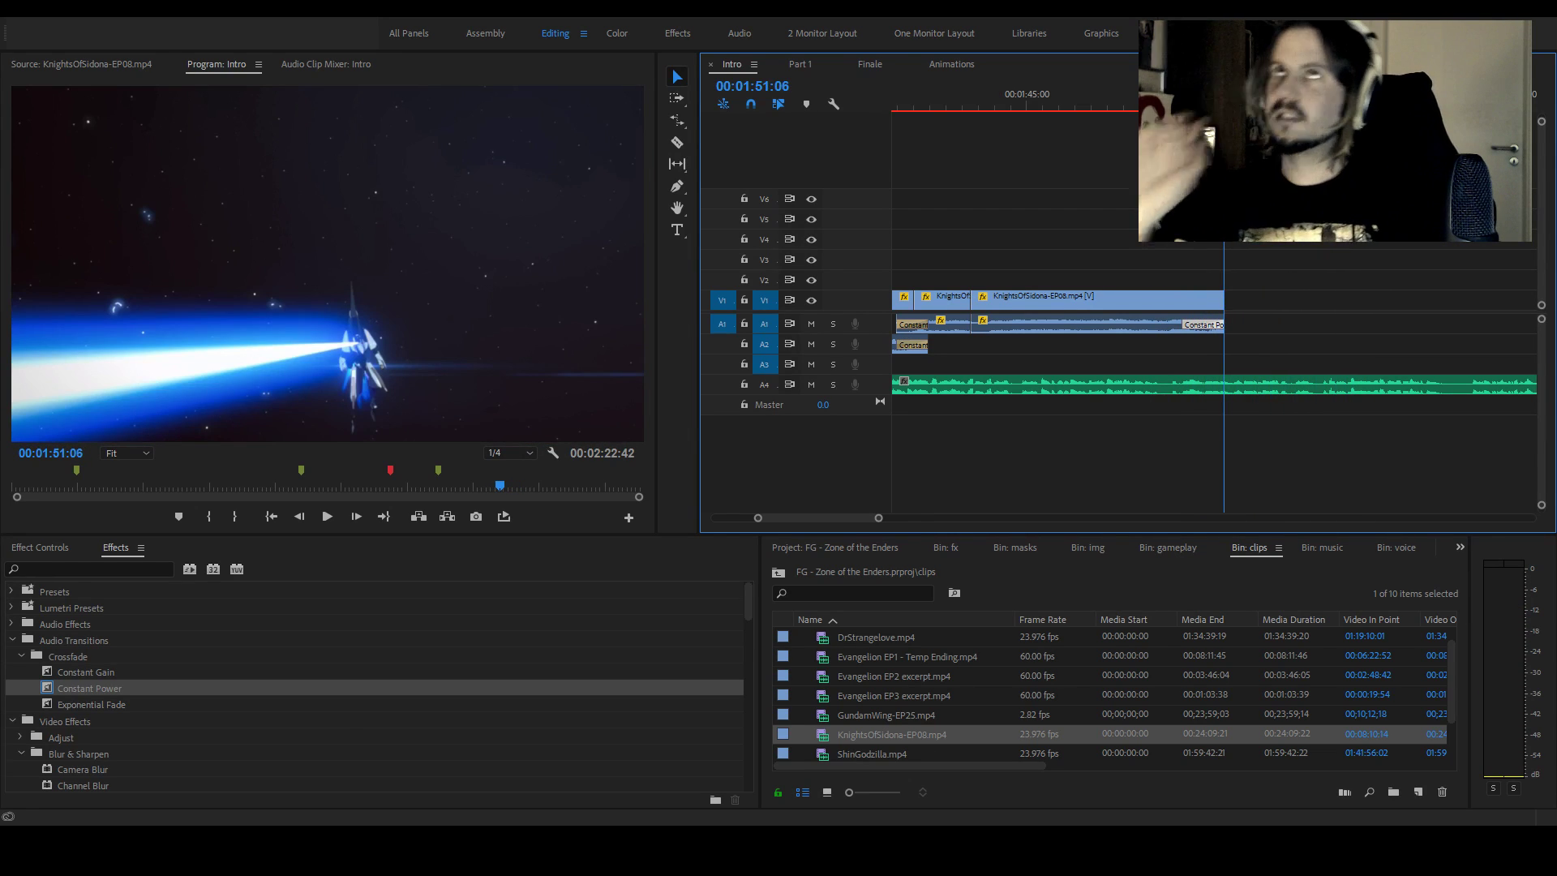
key(space)
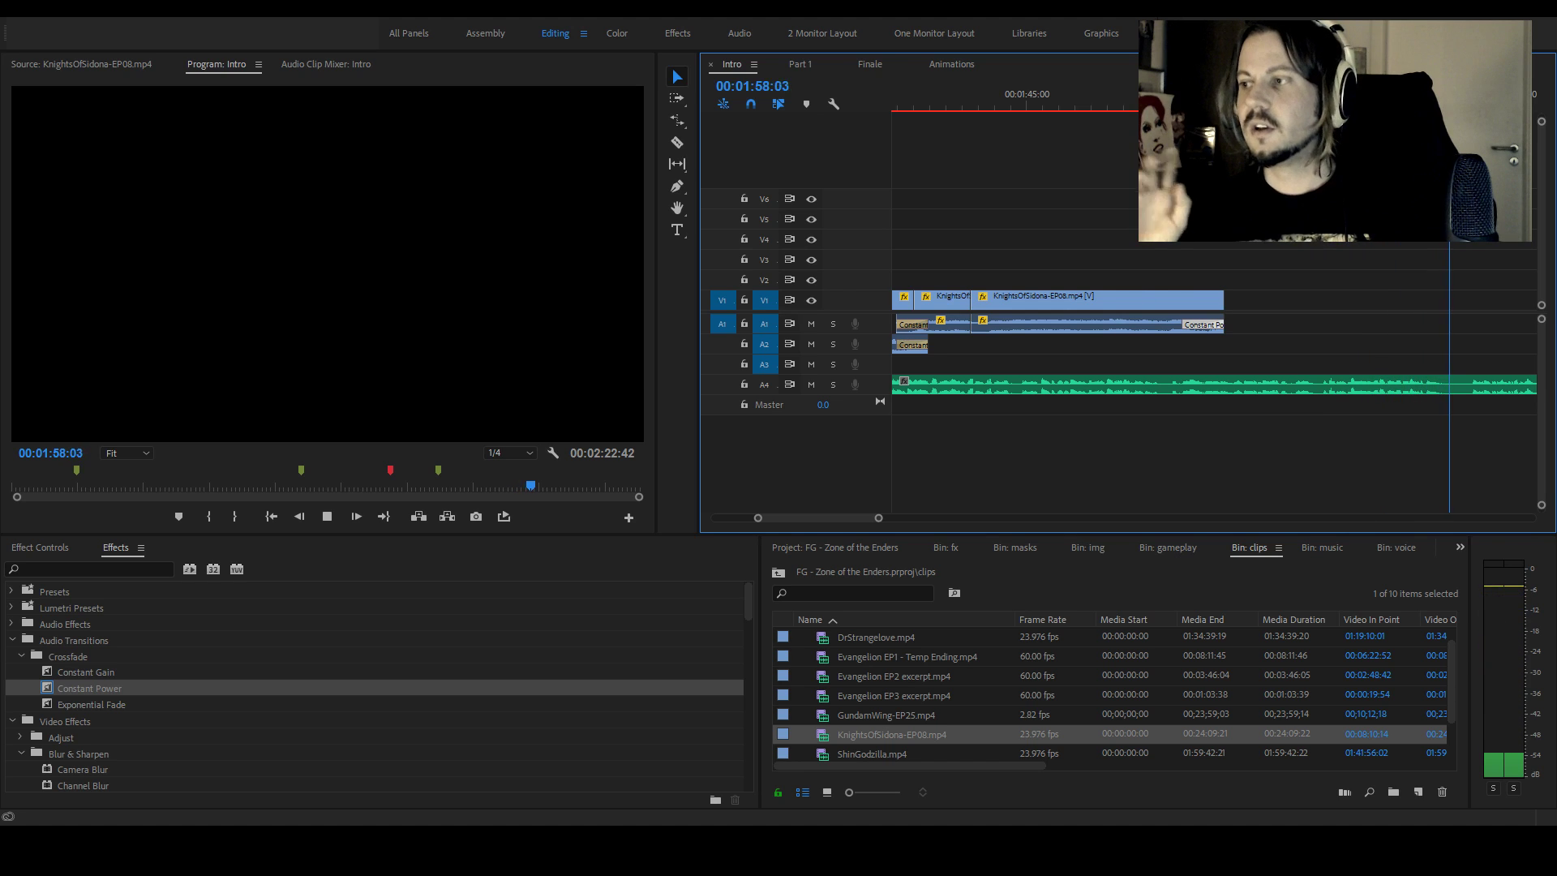
key(space)
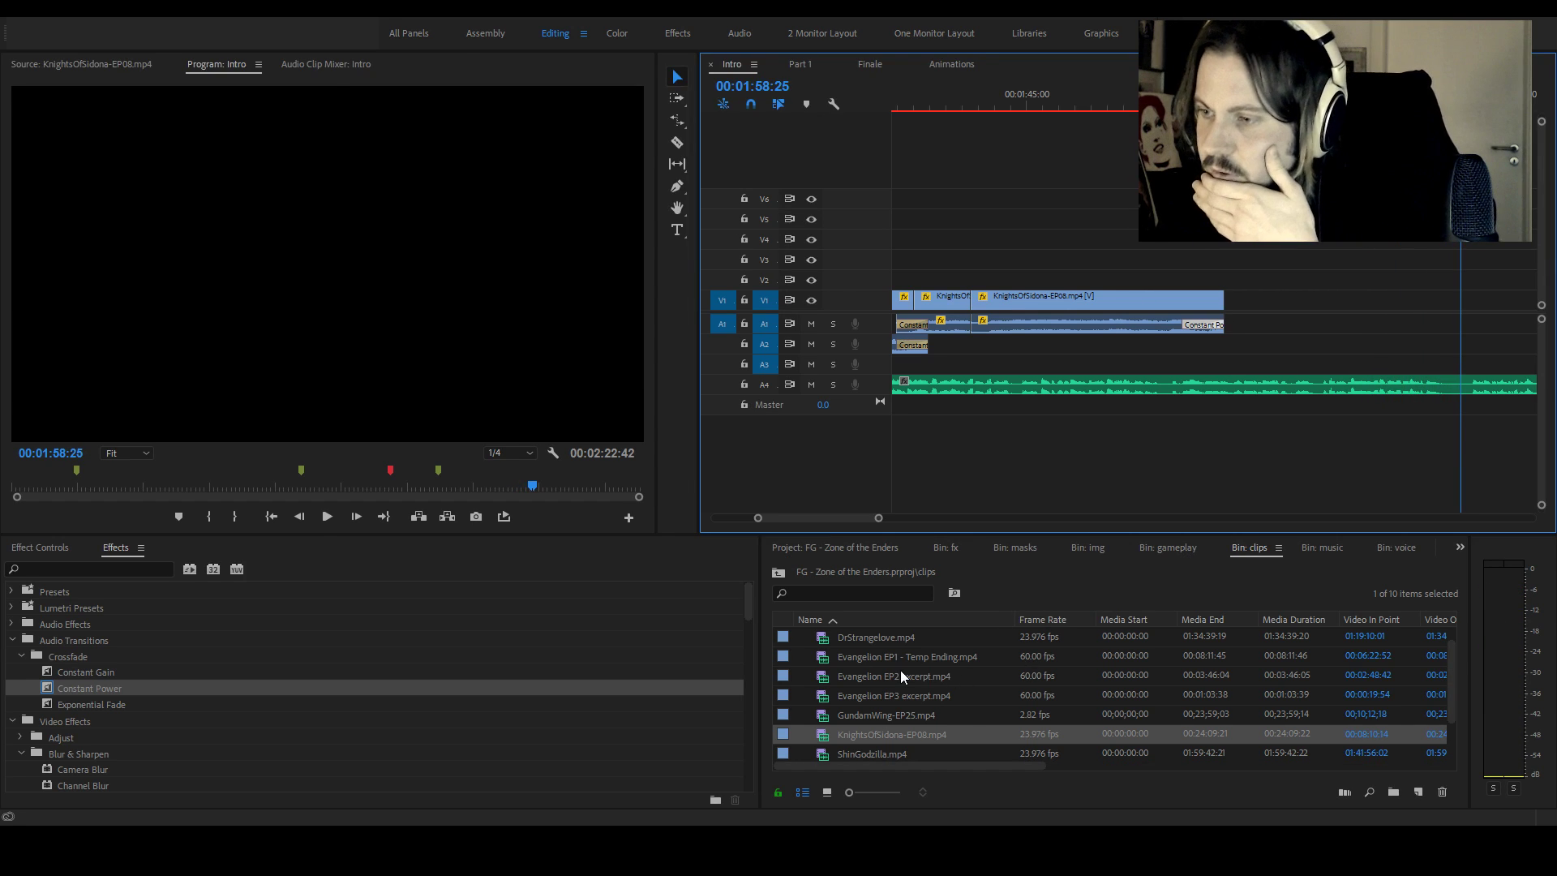
Look through the Evangelion EP2 and EP1 footage and mark an in point at 00:07:53:11 on the EP1 elevator shot
double_click(903, 676)
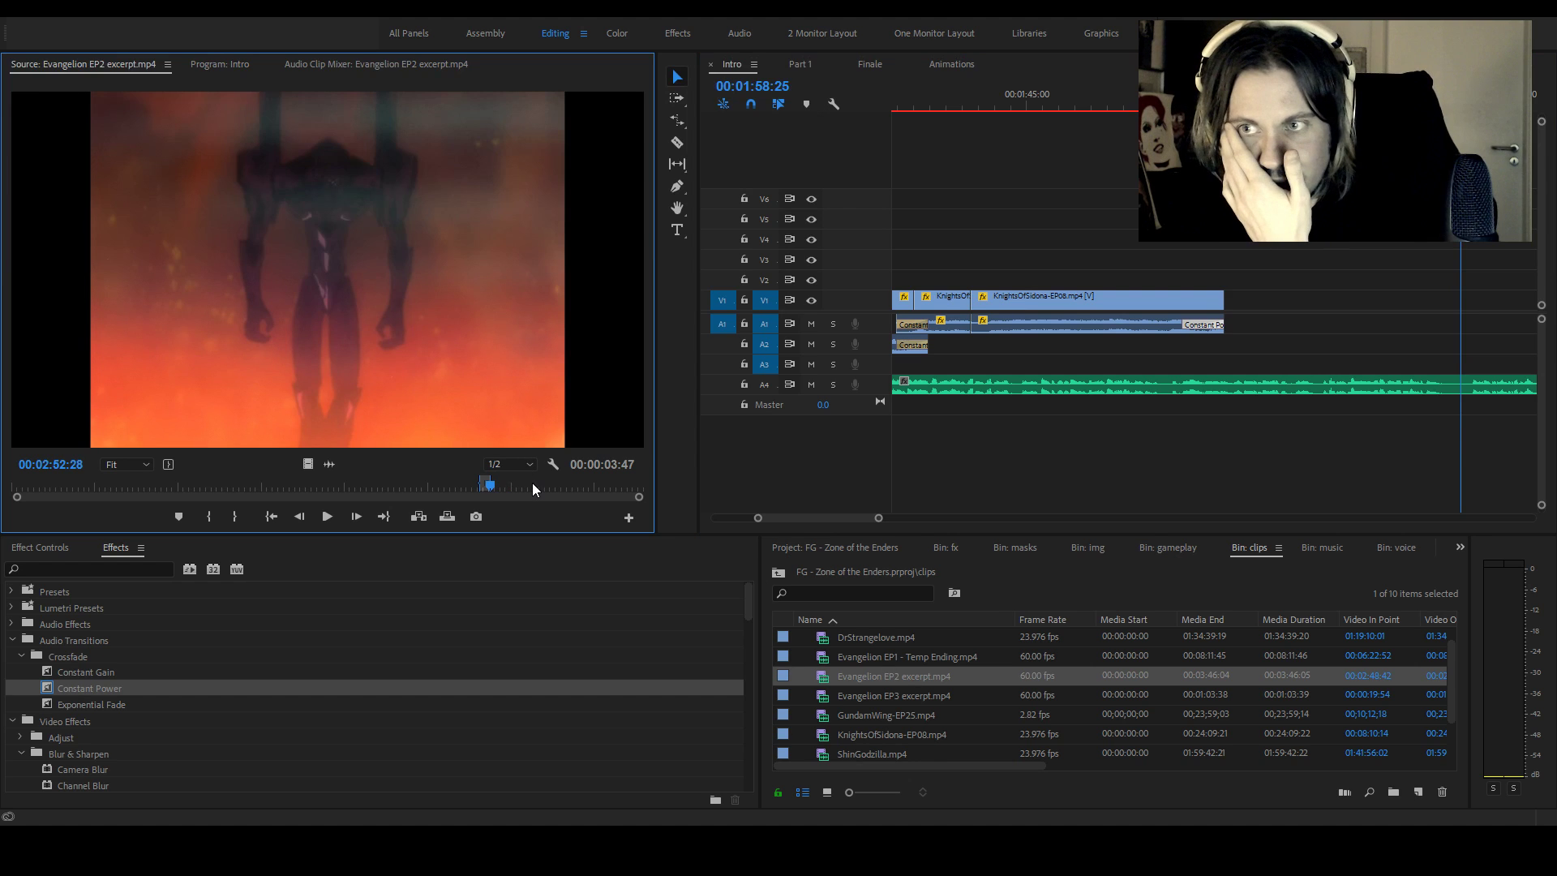
drag(446, 491, 424, 489)
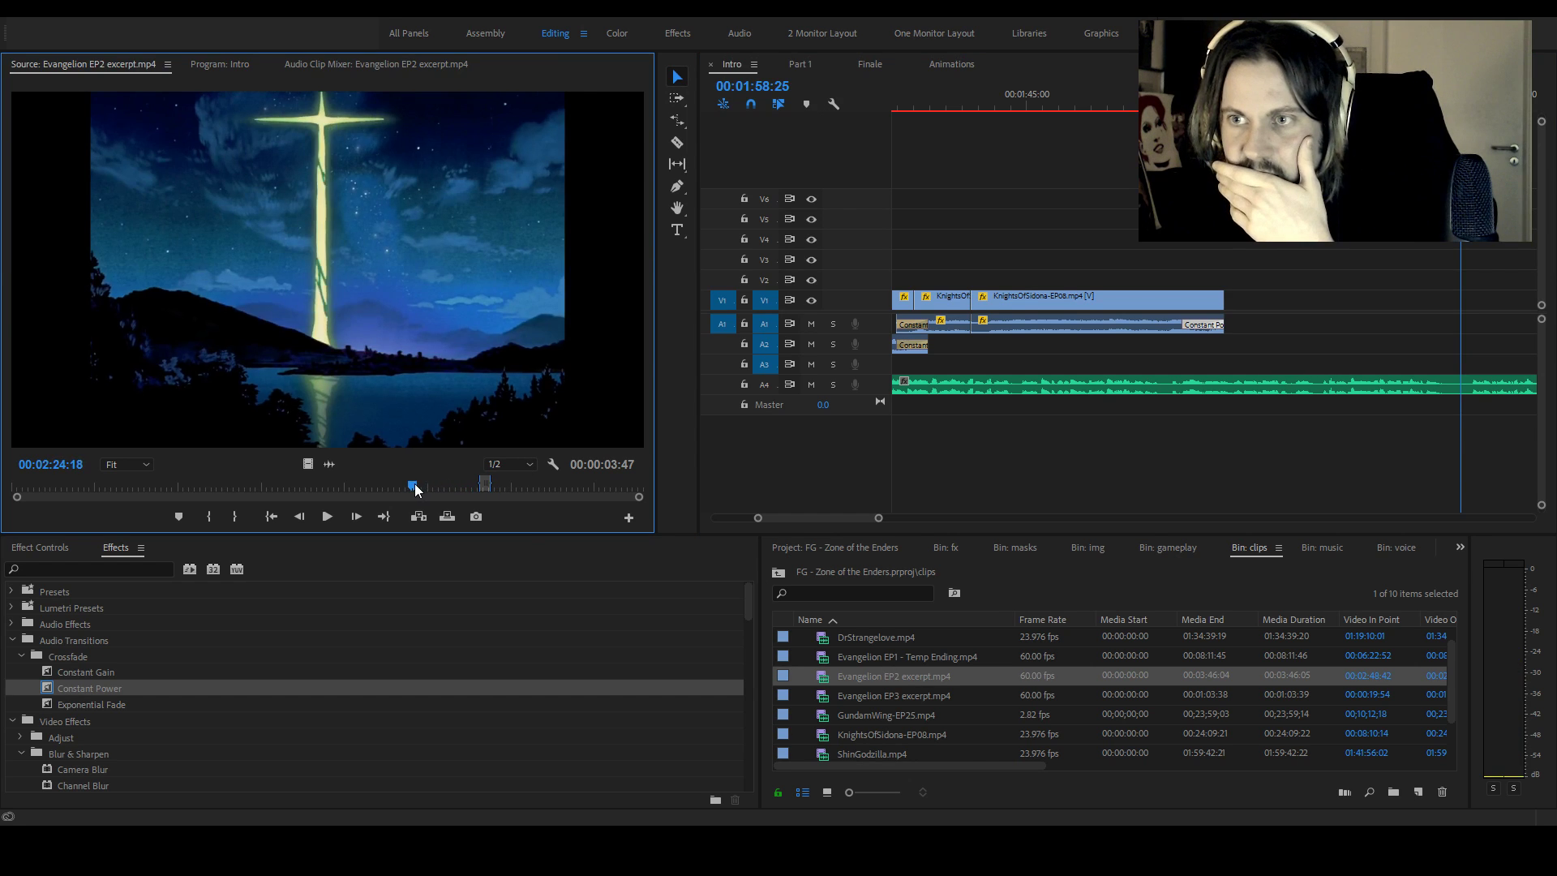
double_click(876, 656)
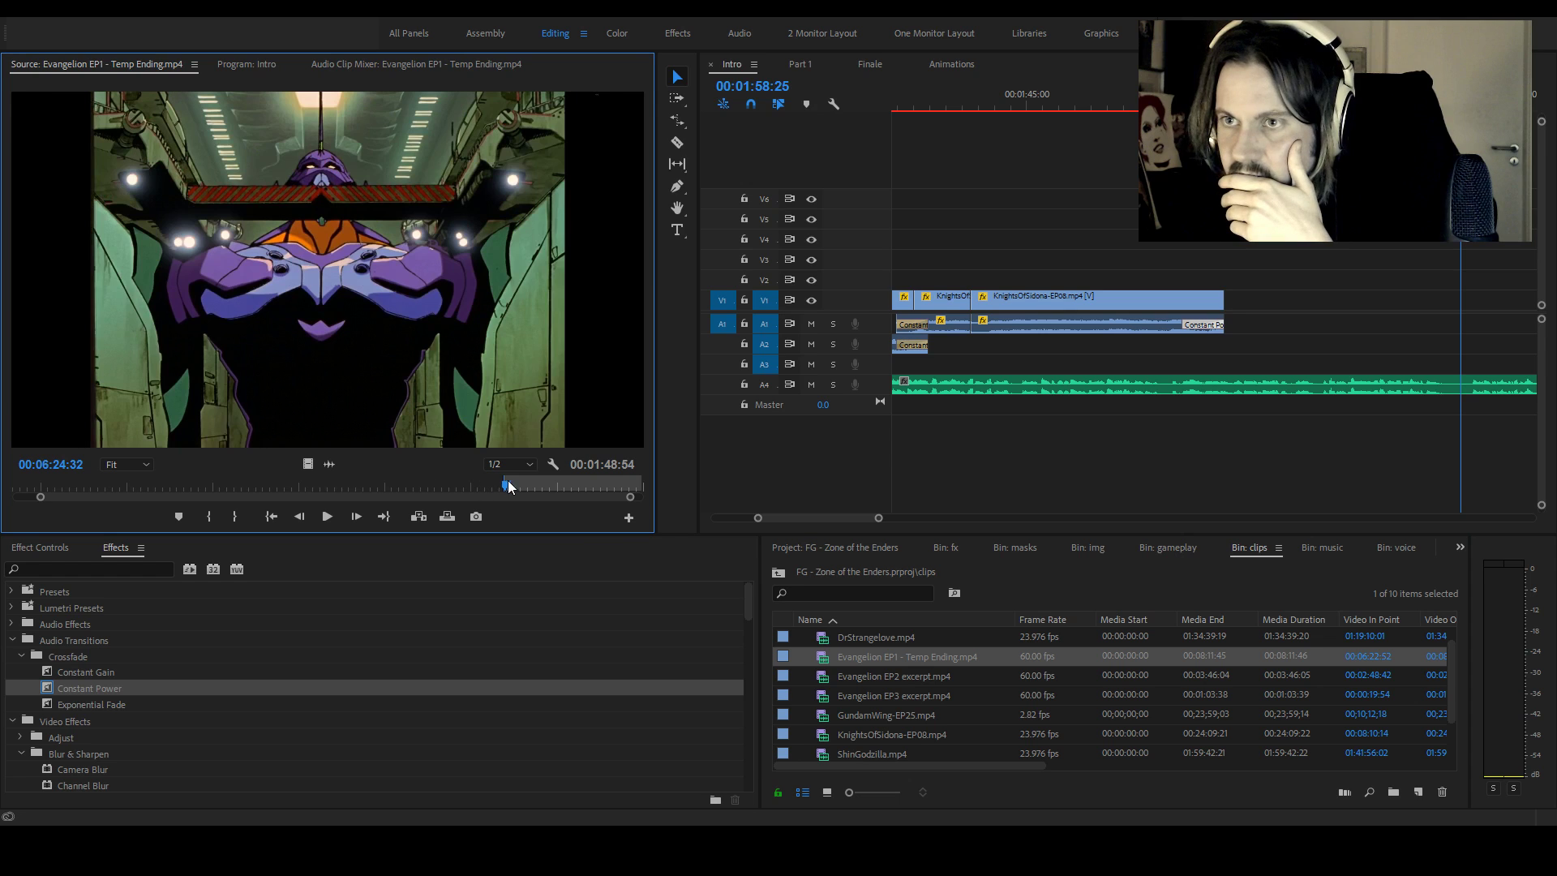
drag(517, 490, 637, 495)
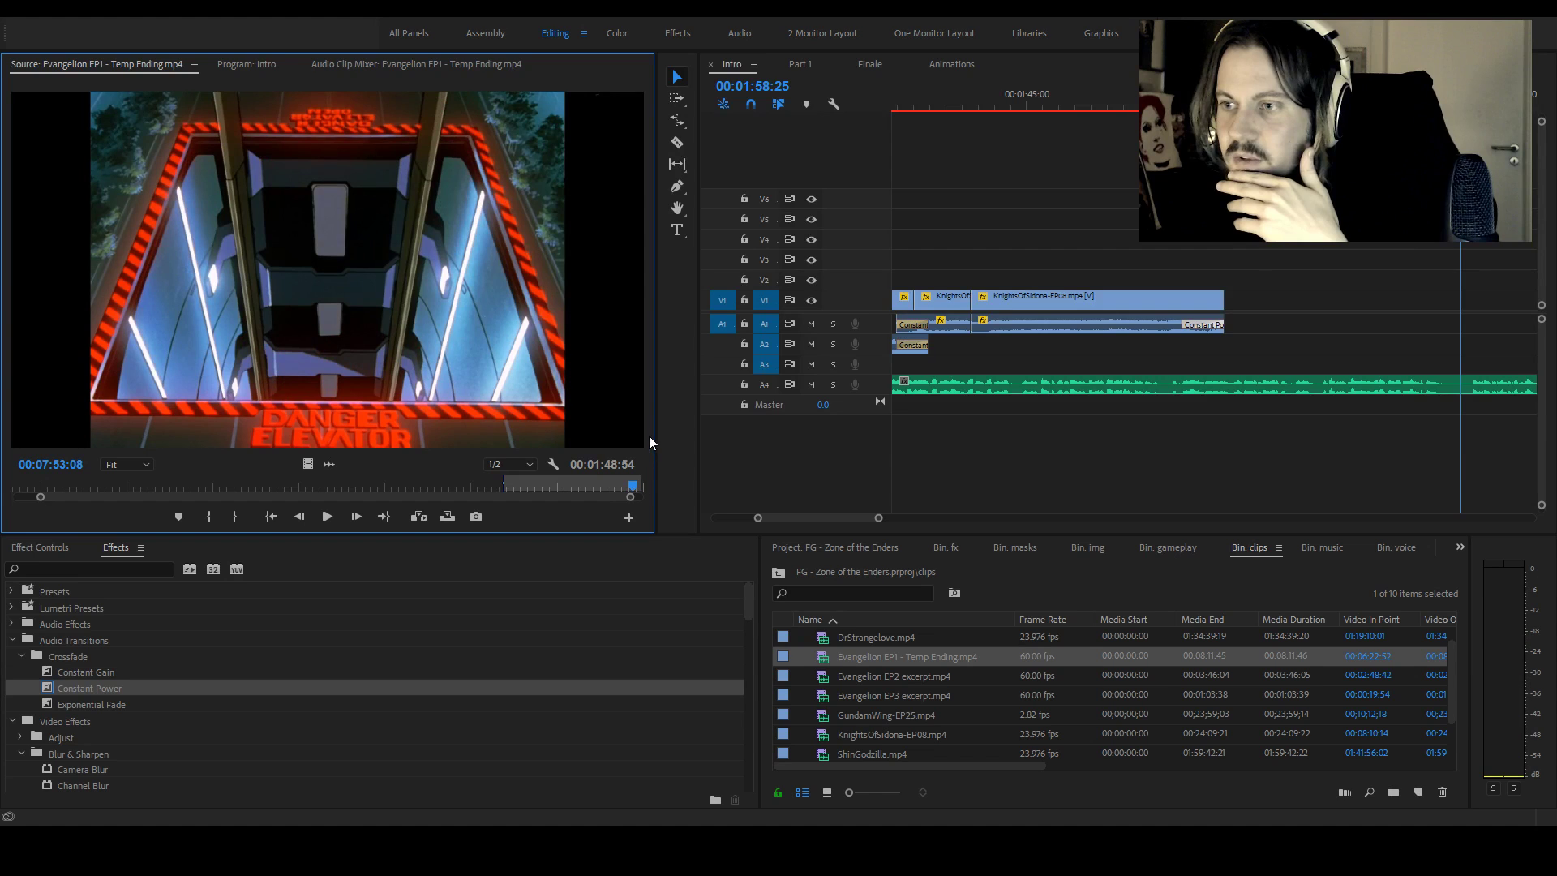
drag(656, 436, 861, 437)
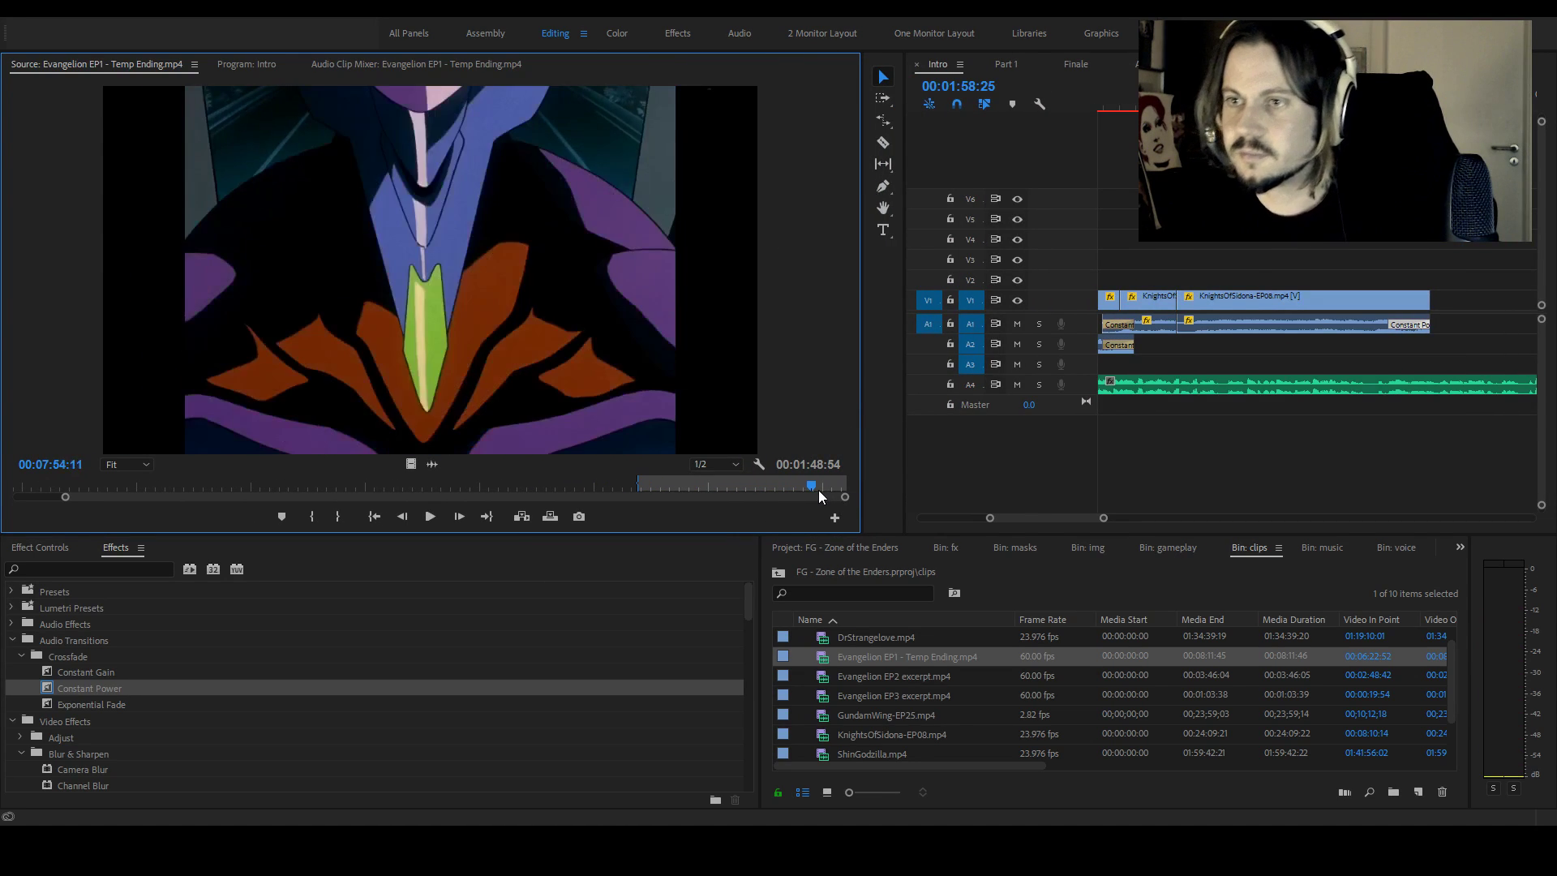
key(space)
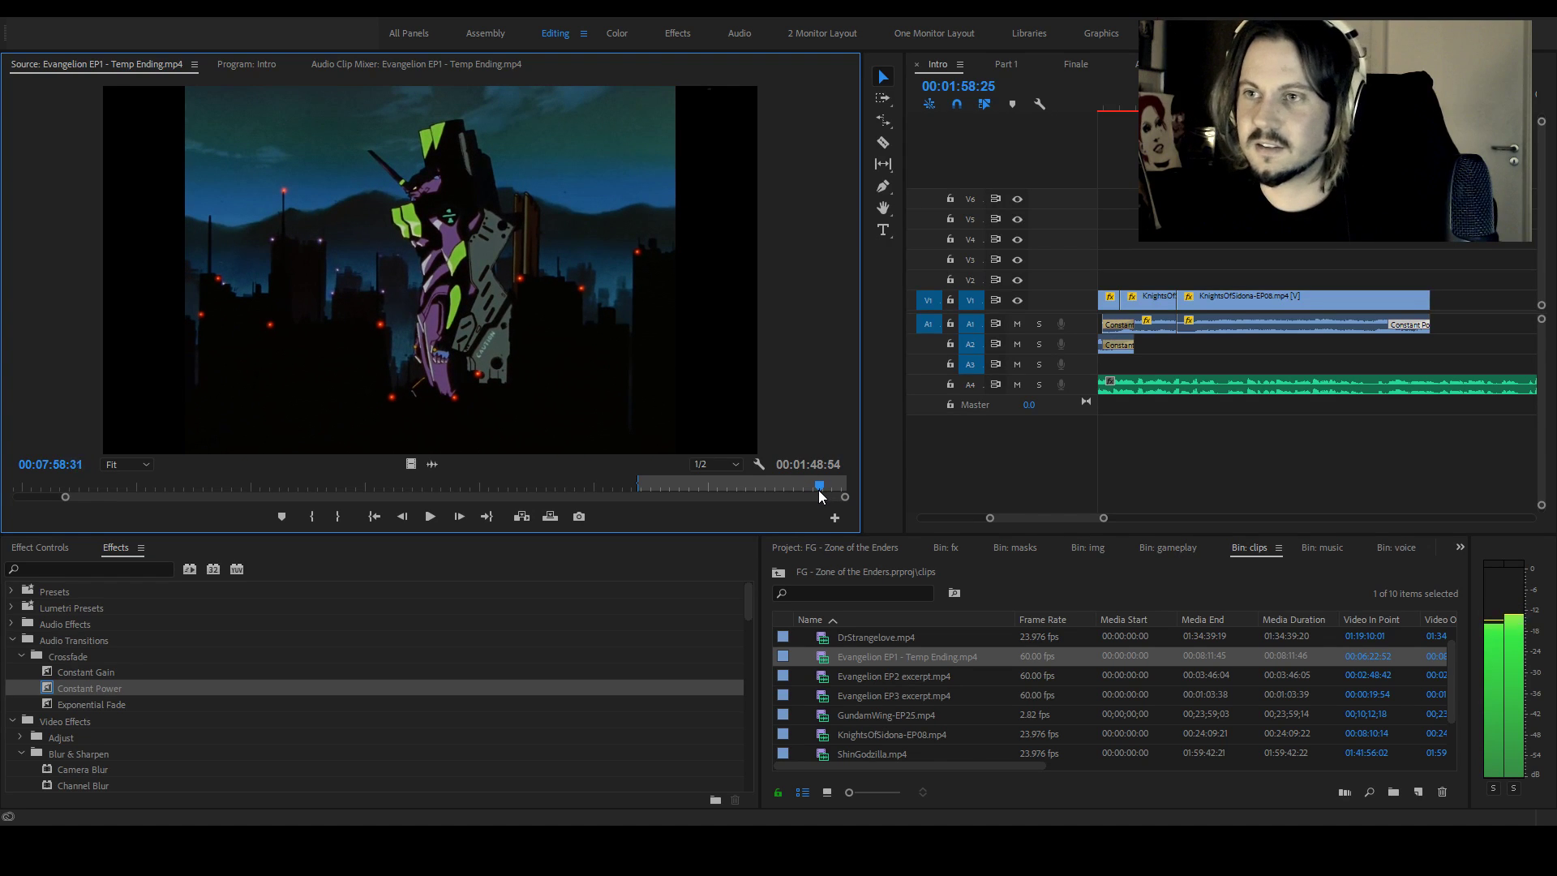
key(j)
key(j)
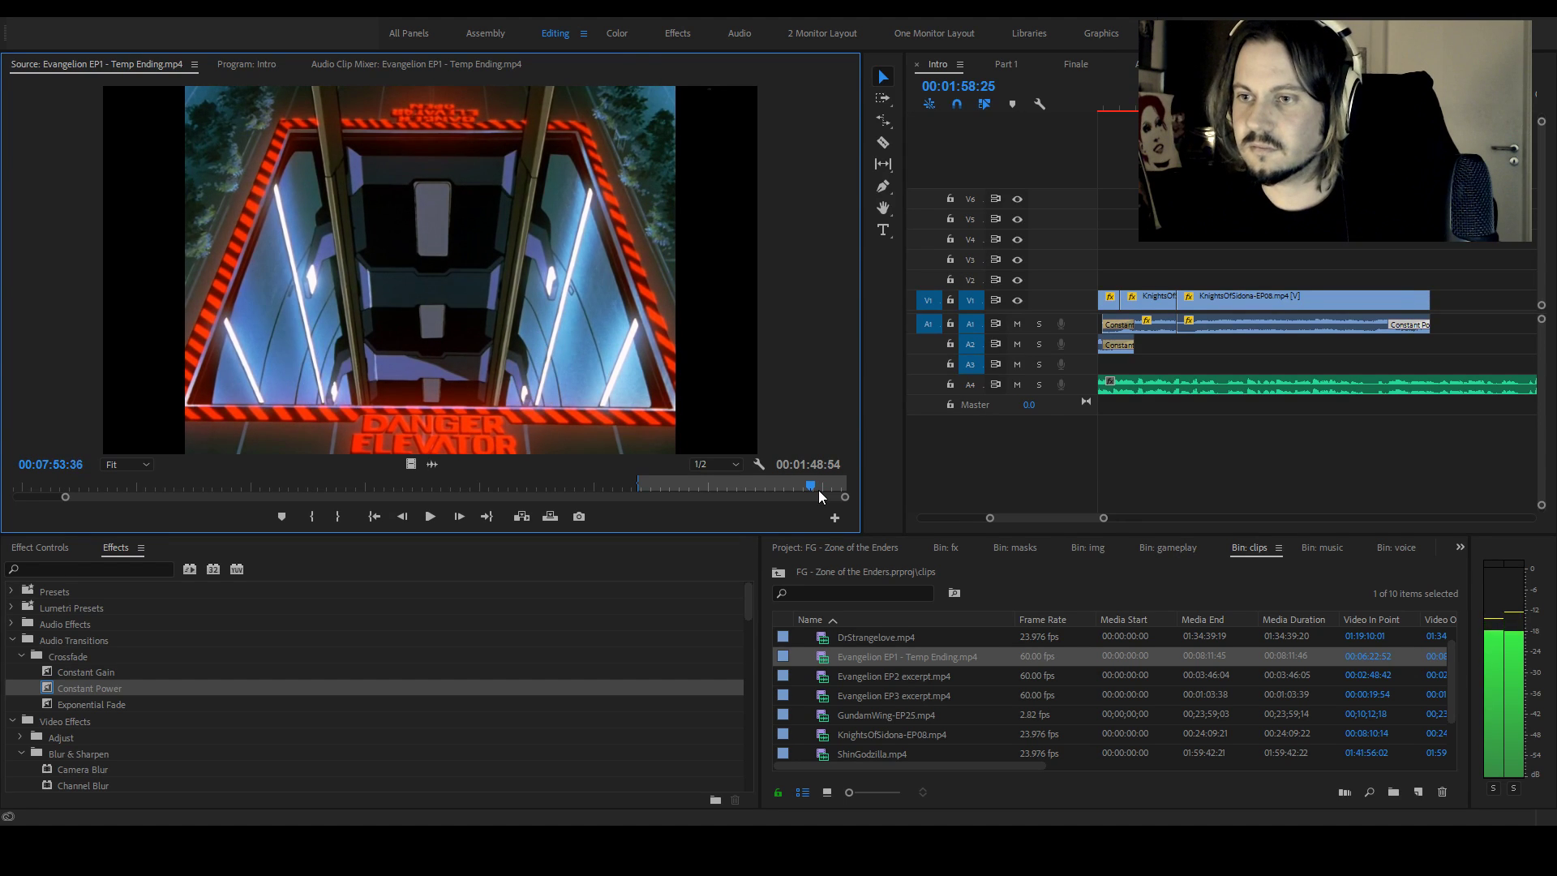
click(312, 516)
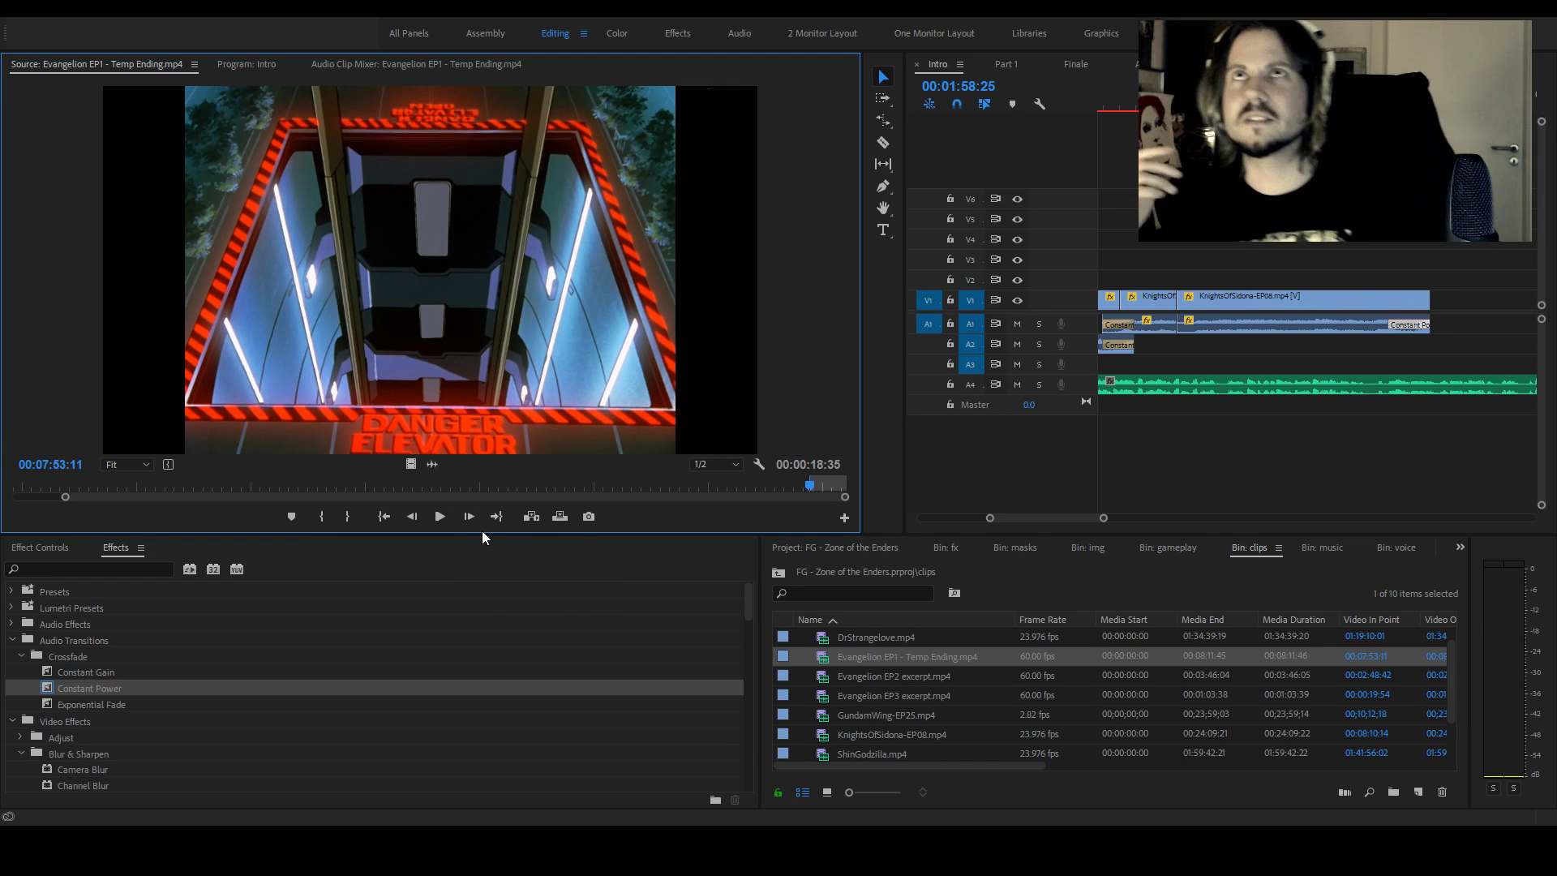
Play the marked Evangelion EP1 footage and set its out point at 00:07:59:41
key(space)
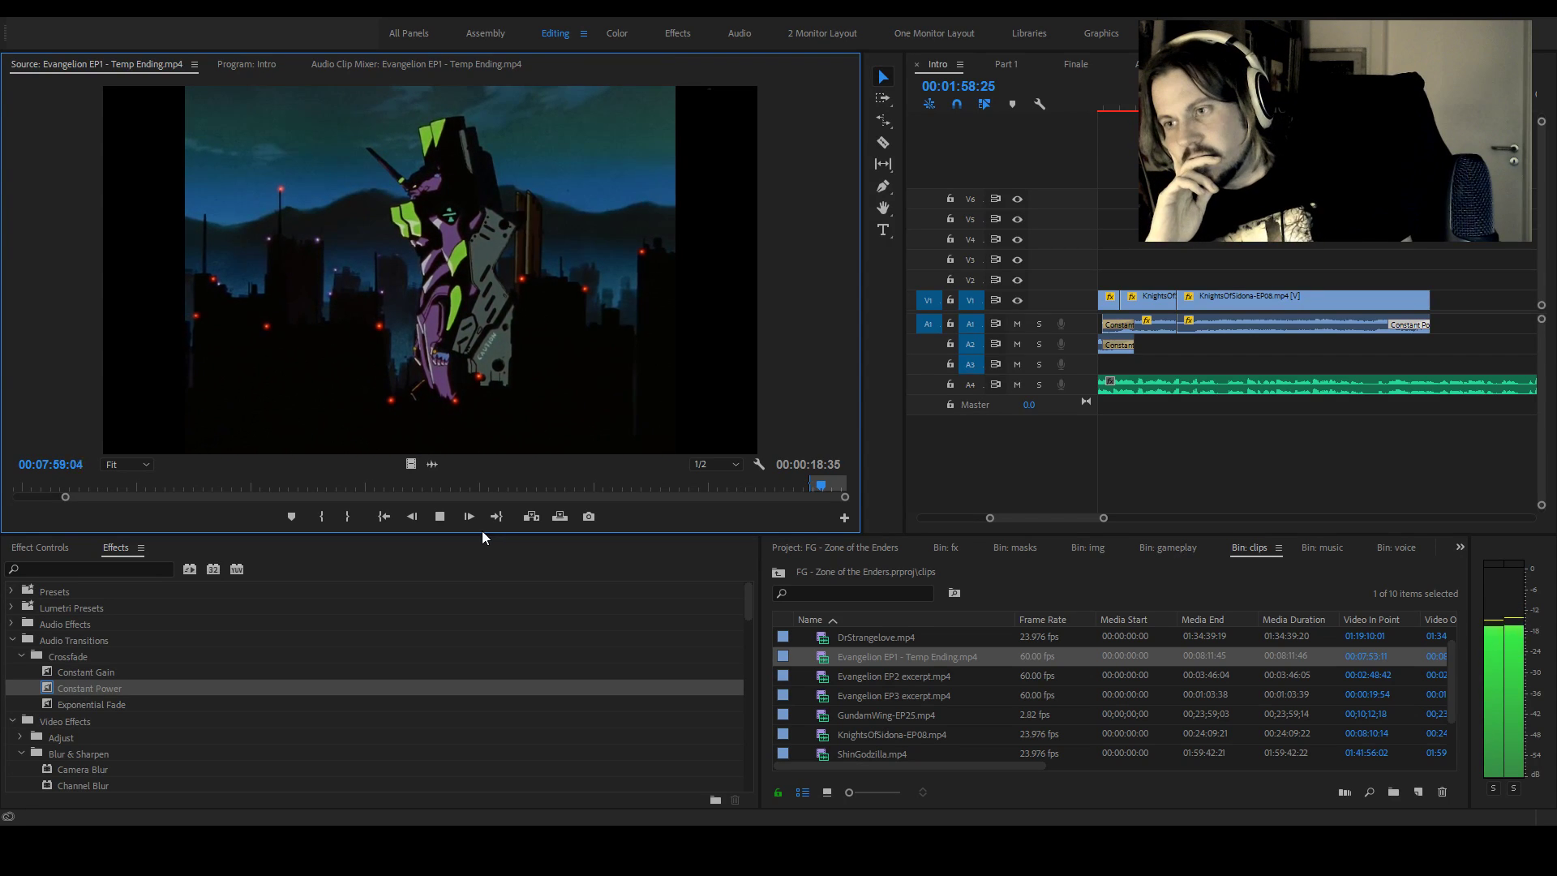
key(space)
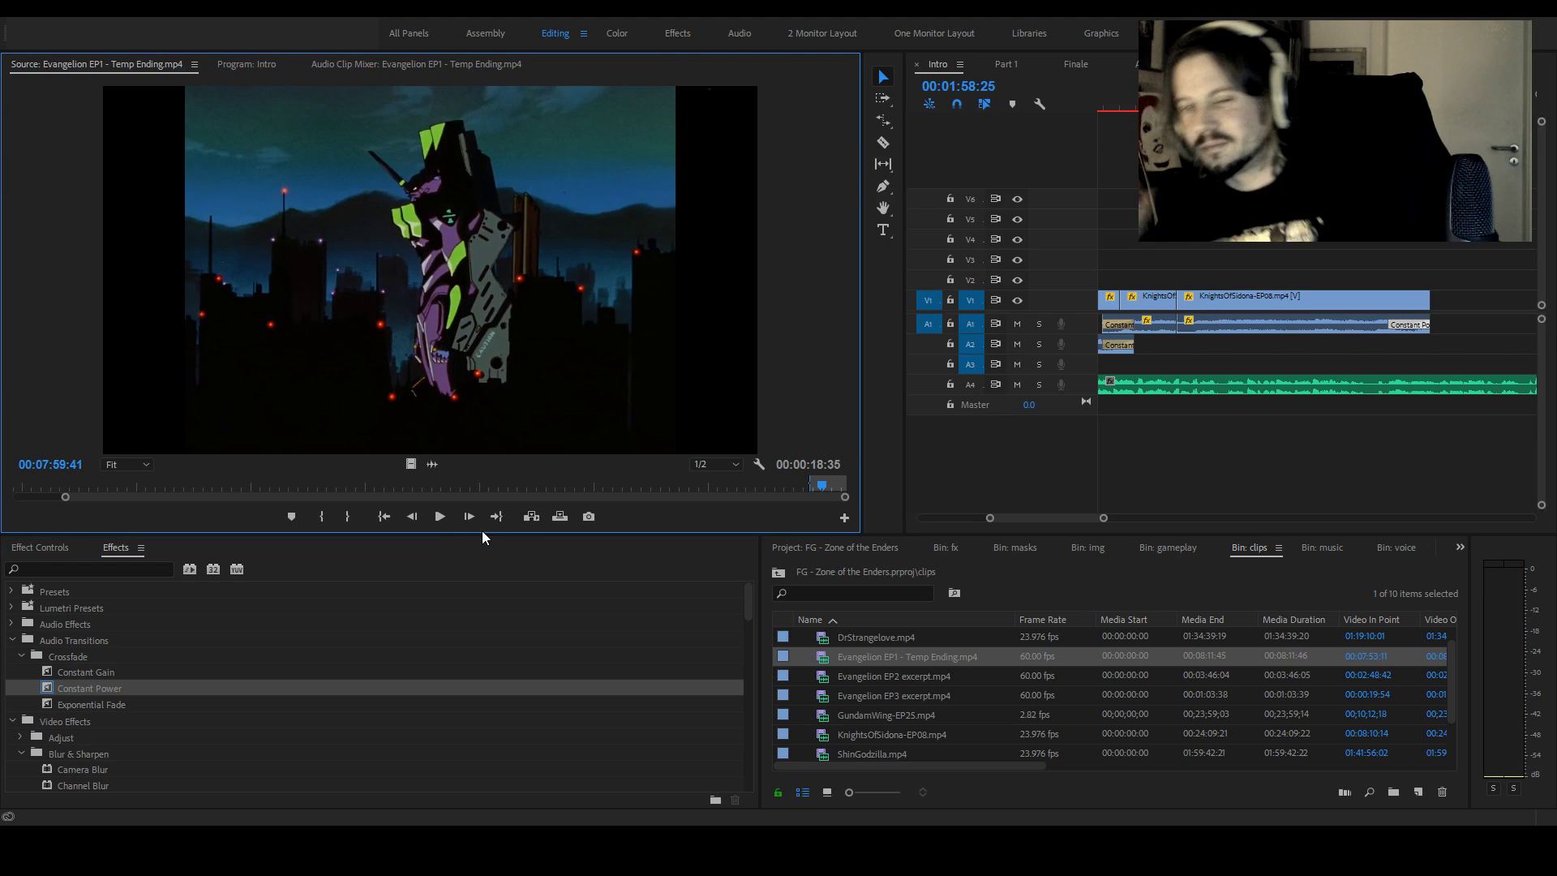
click(345, 516)
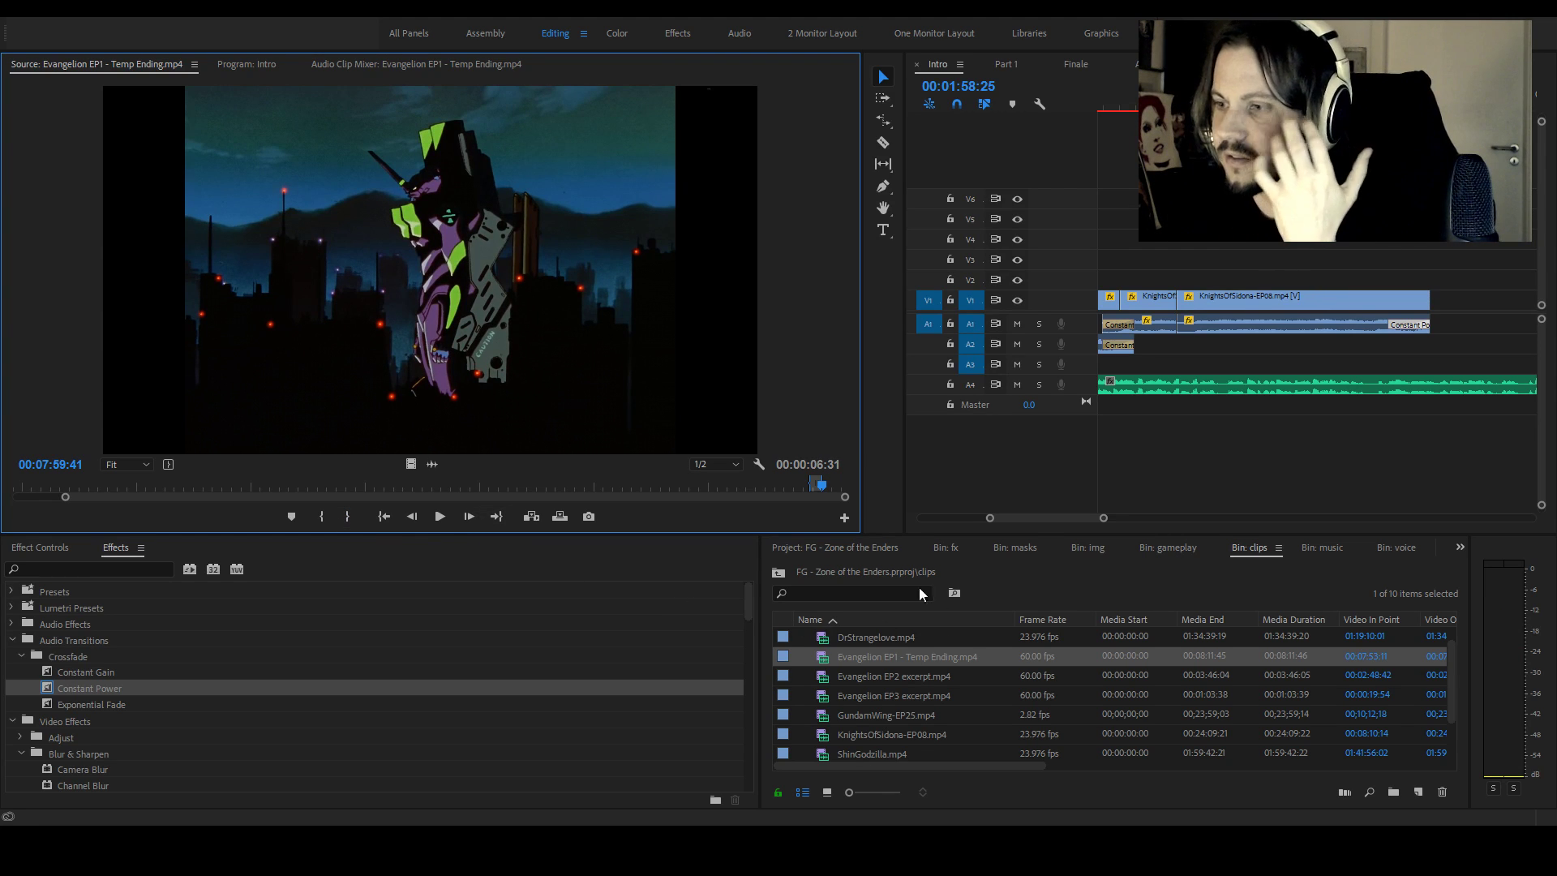
Play the intro from 00:01:39:16 to 00:01:50:26, near the end of the KnightsOfSidona clip
drag(1090, 522, 1135, 521)
click(1175, 102)
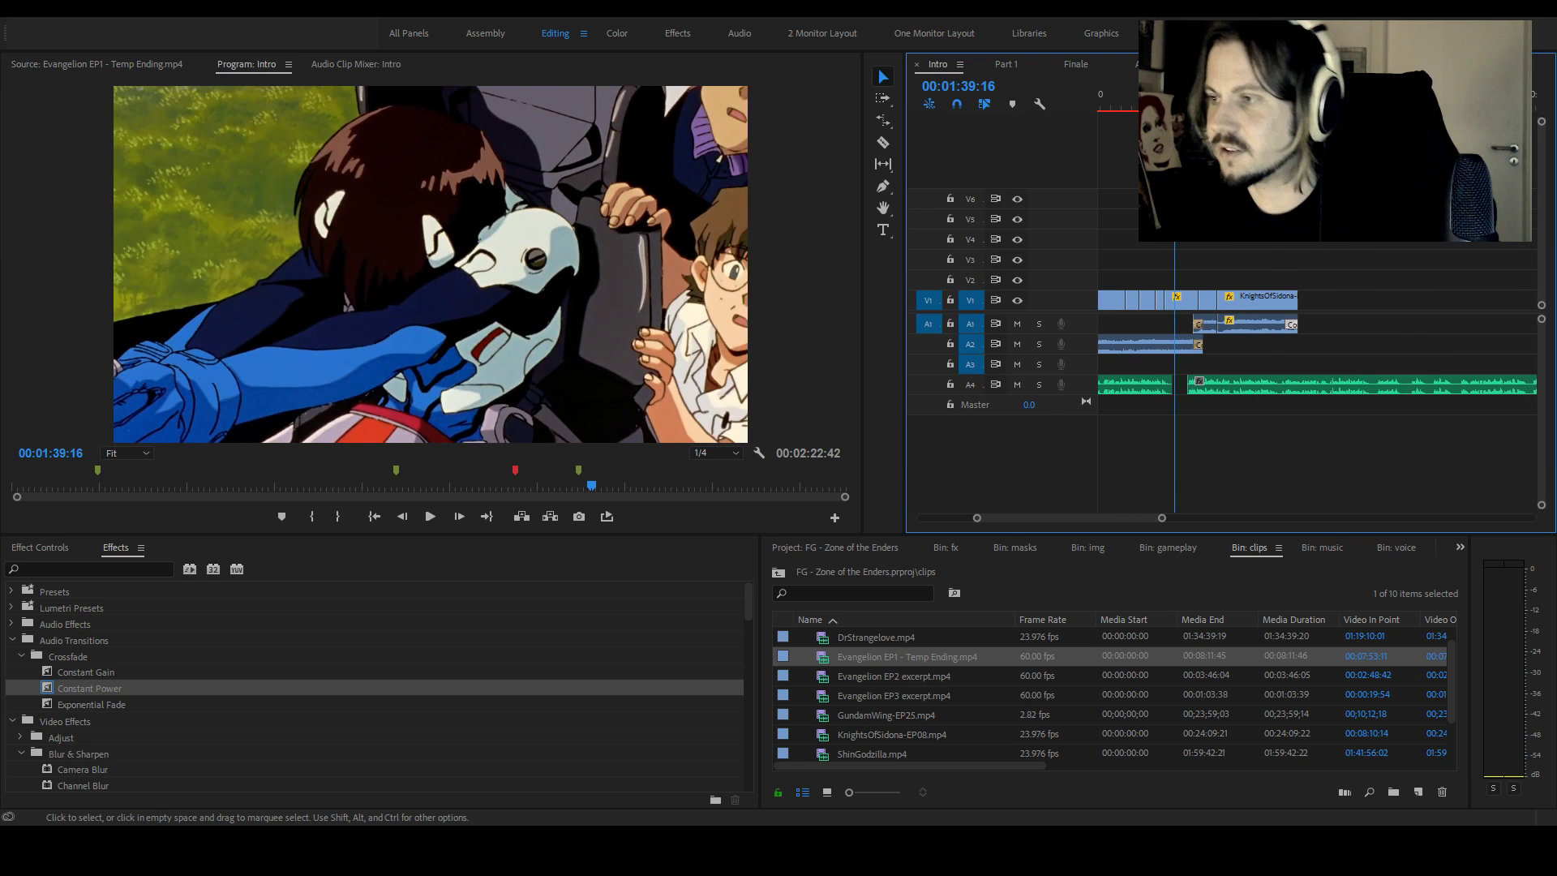
key(space)
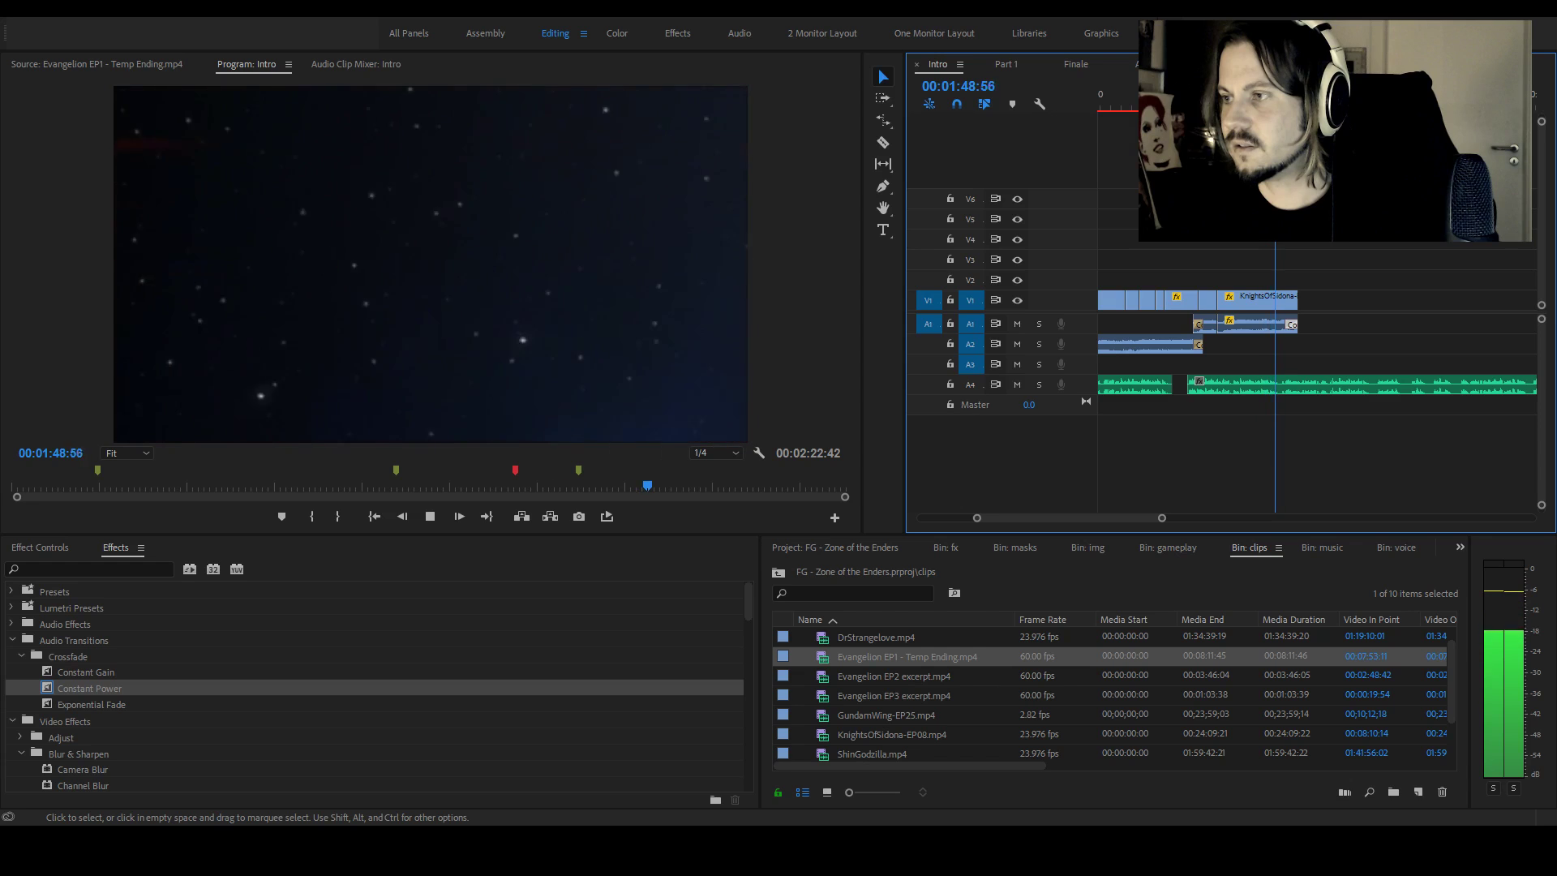
key(space)
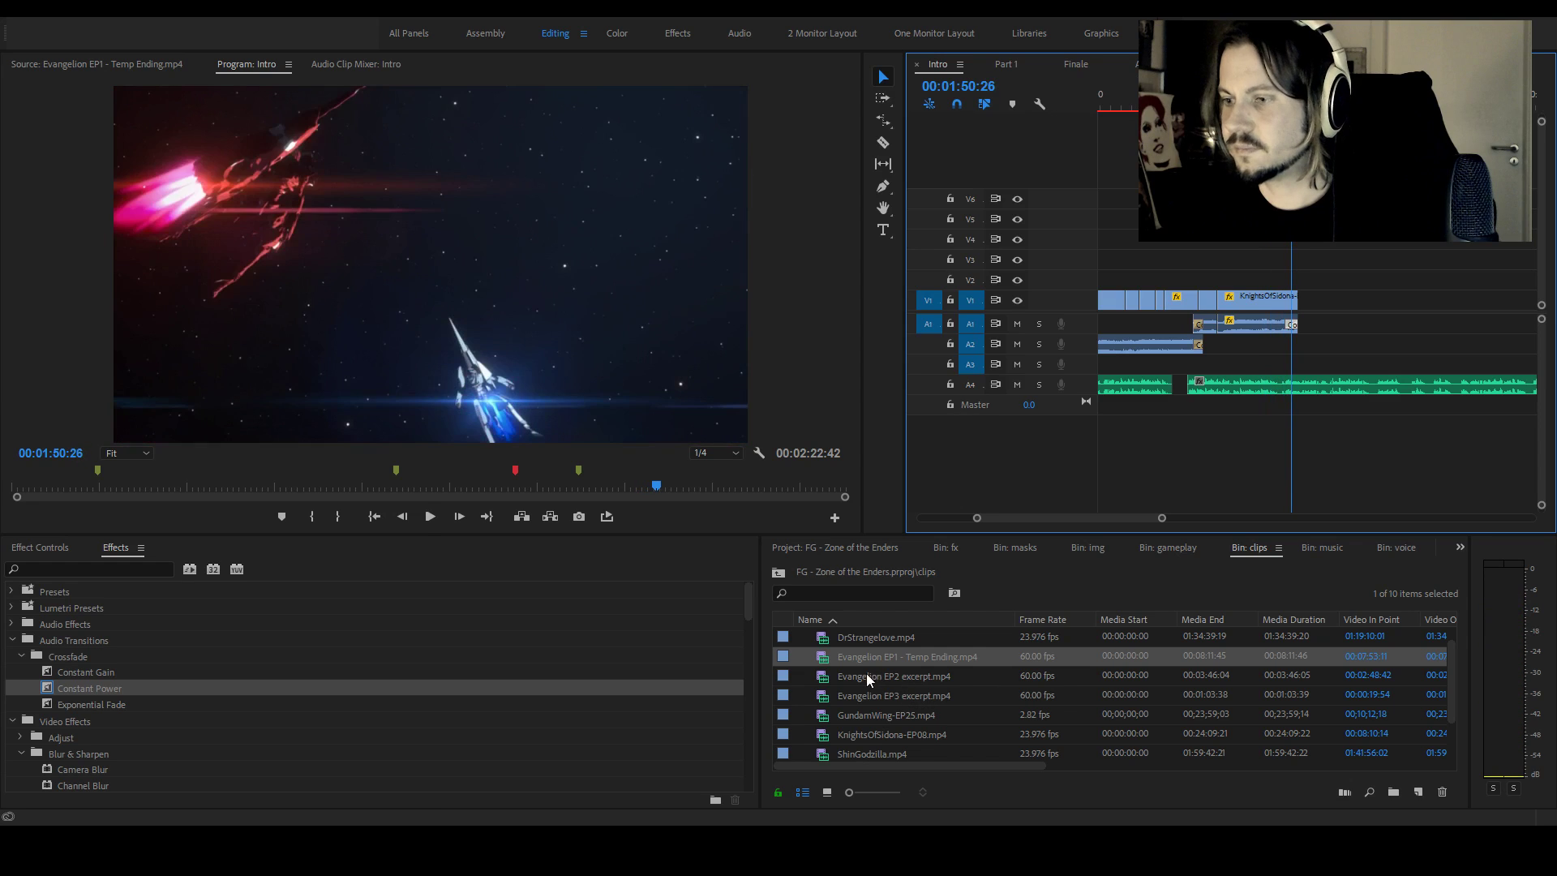
Place the marked Evangelion EP1 excerpt after the KnightsOfSidona clip with audio on A2, and add a Constant Power fade at the audio's start
click(931, 664)
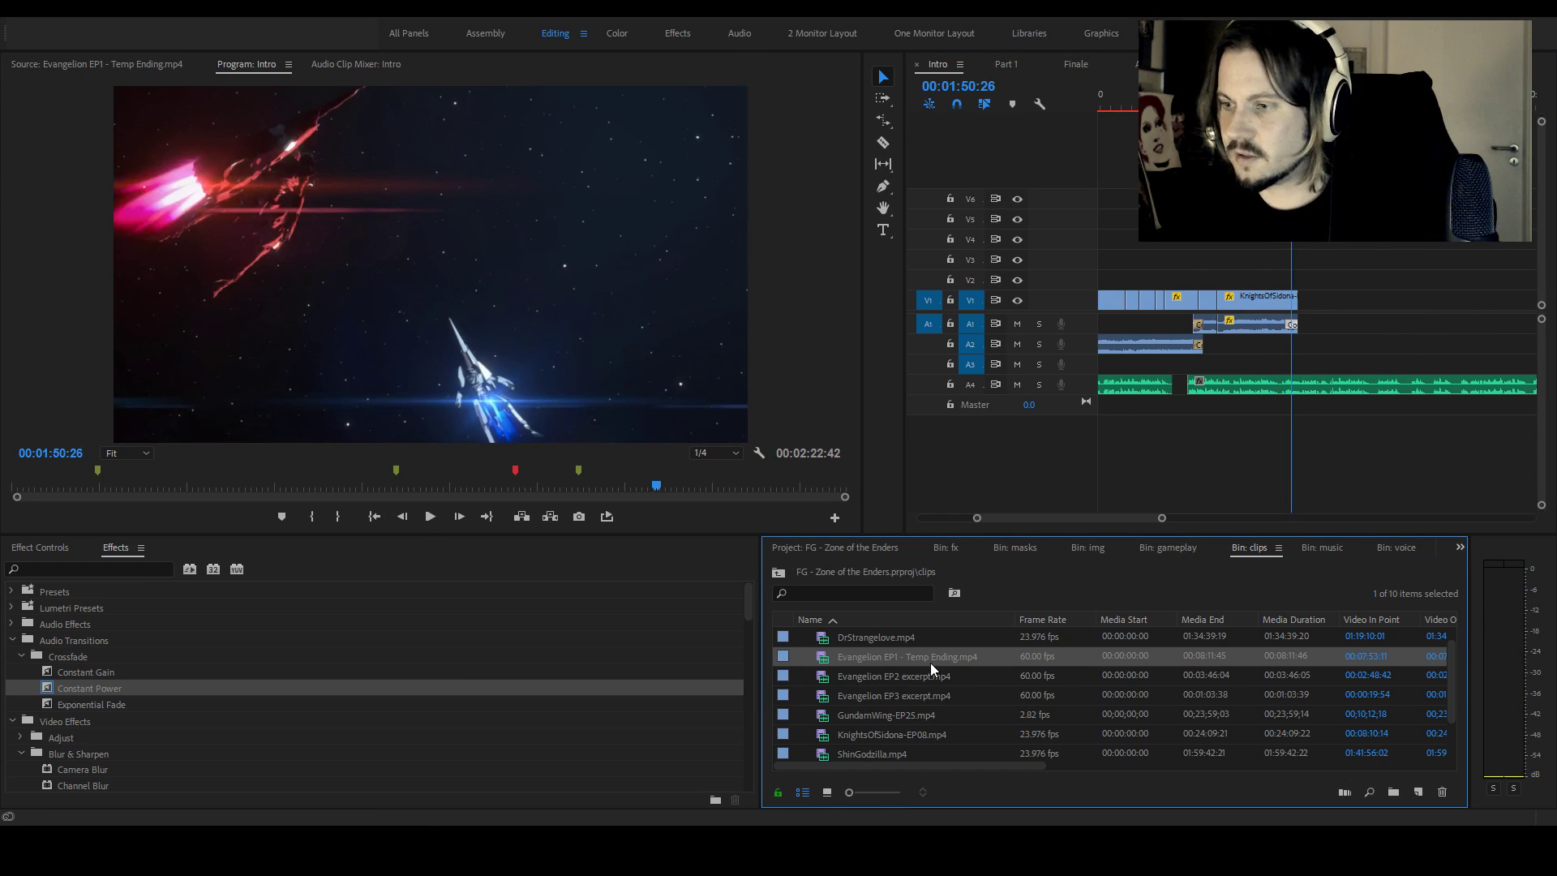
double_click(887, 682)
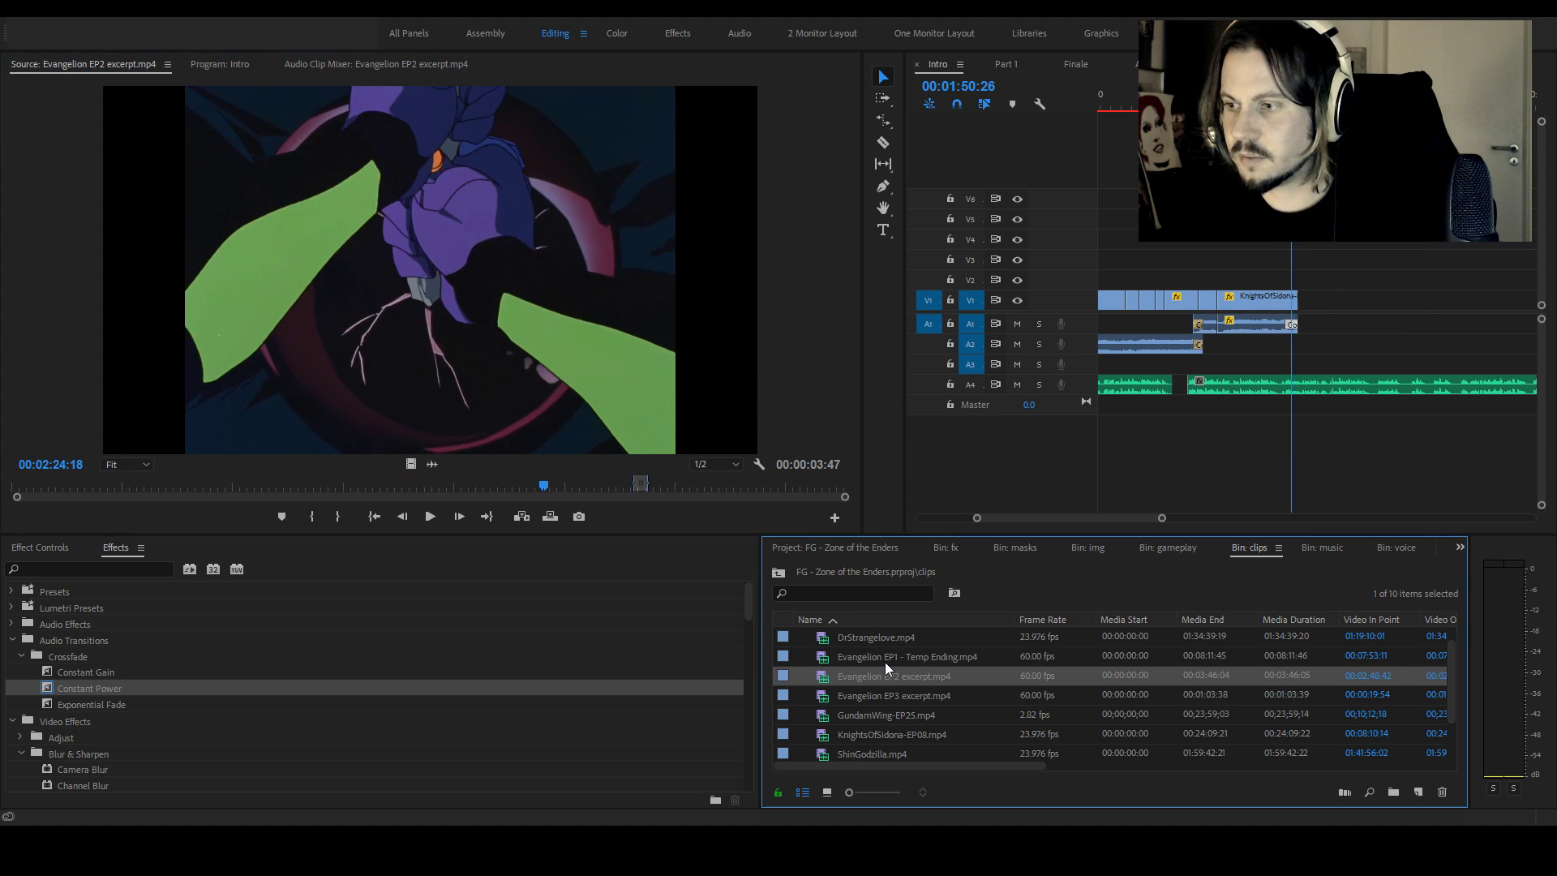
double_click(884, 660)
drag(842, 655, 1319, 348)
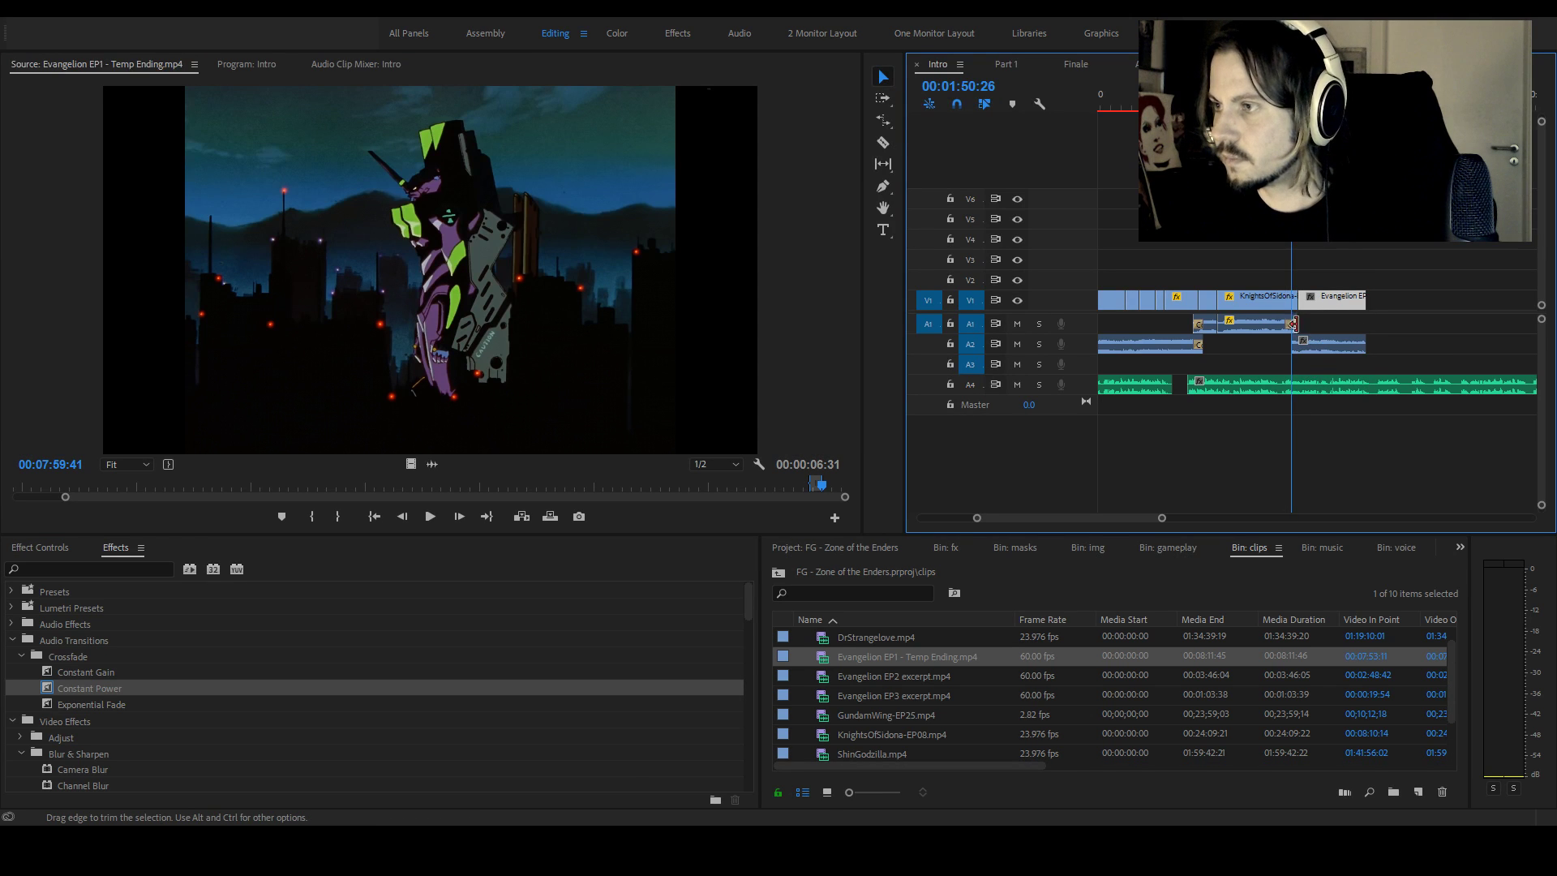
click(1295, 326)
click(1301, 345)
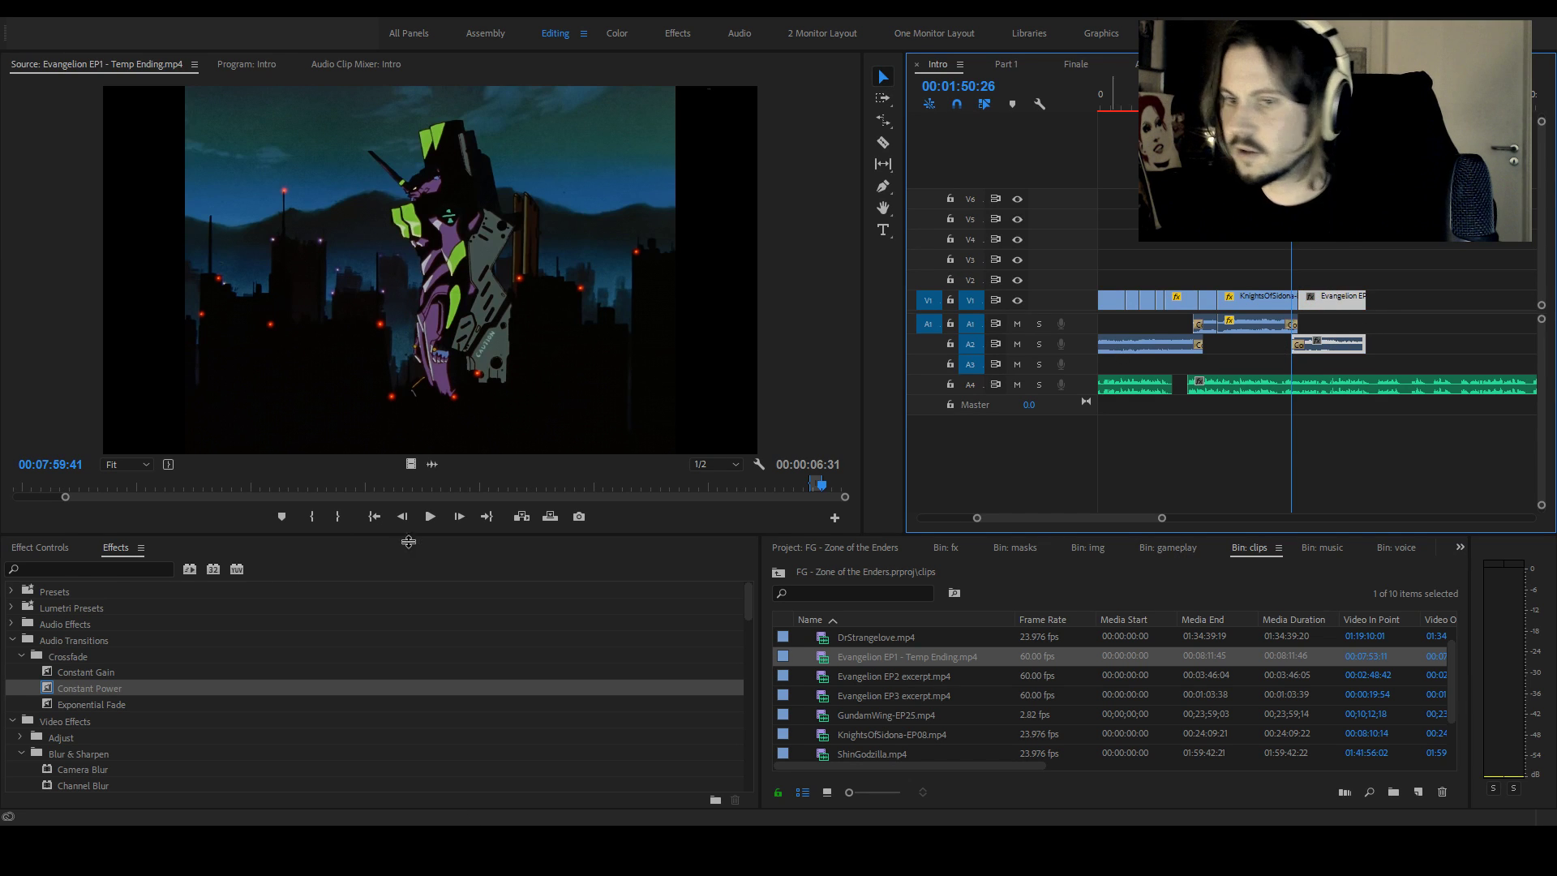
Set the Evangelion EP1 clip's audio level to -25.0 dB and play through it to 00:01:56:03
click(45, 549)
scroll(341, 715, down, 3)
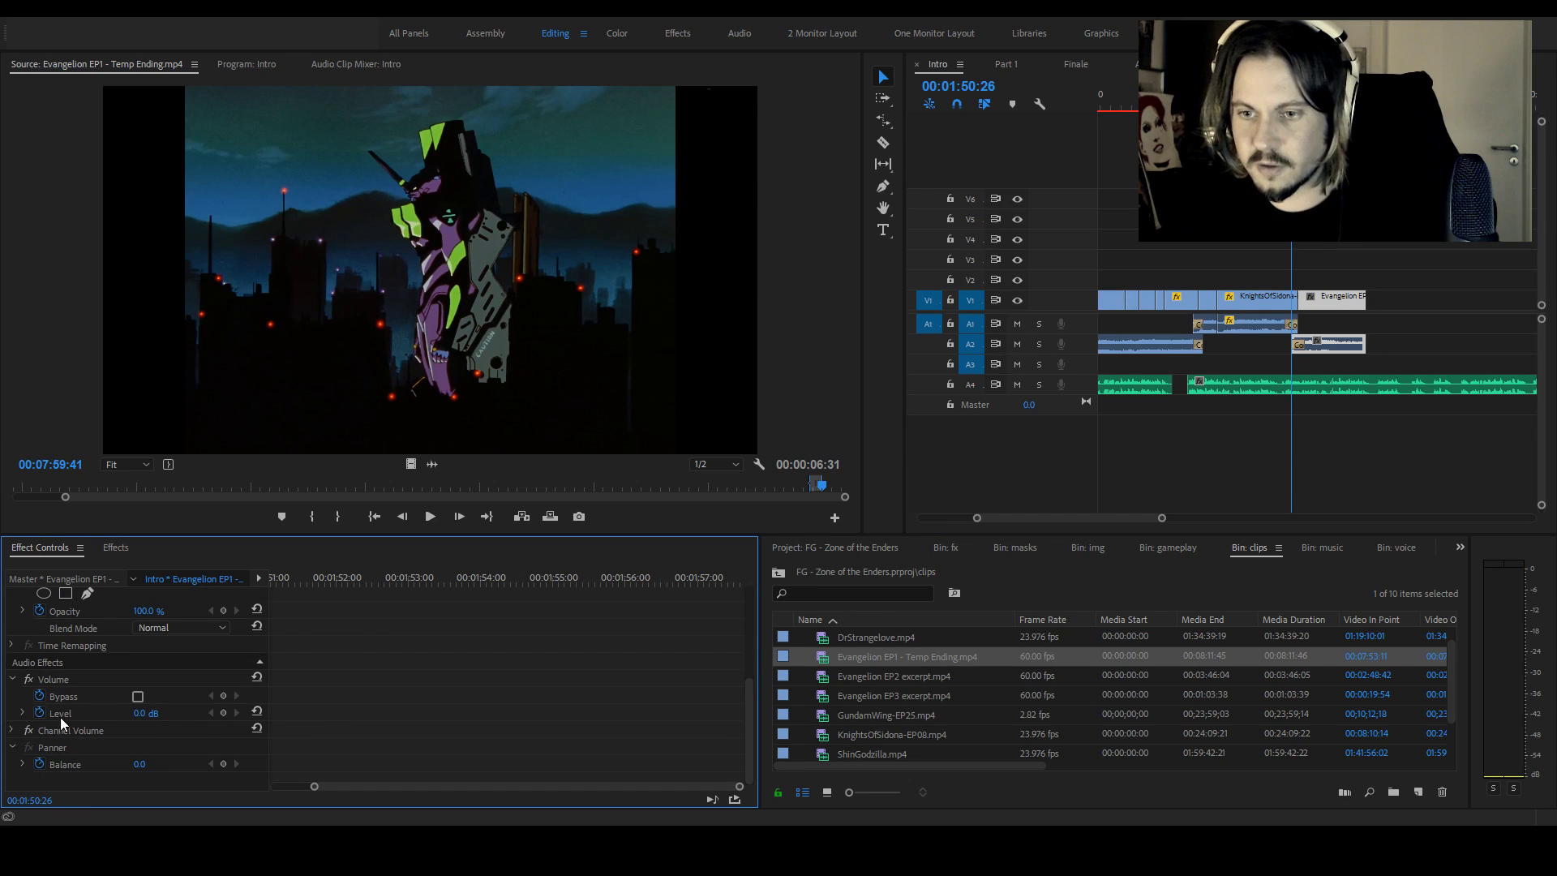
key(Return)
key(space)
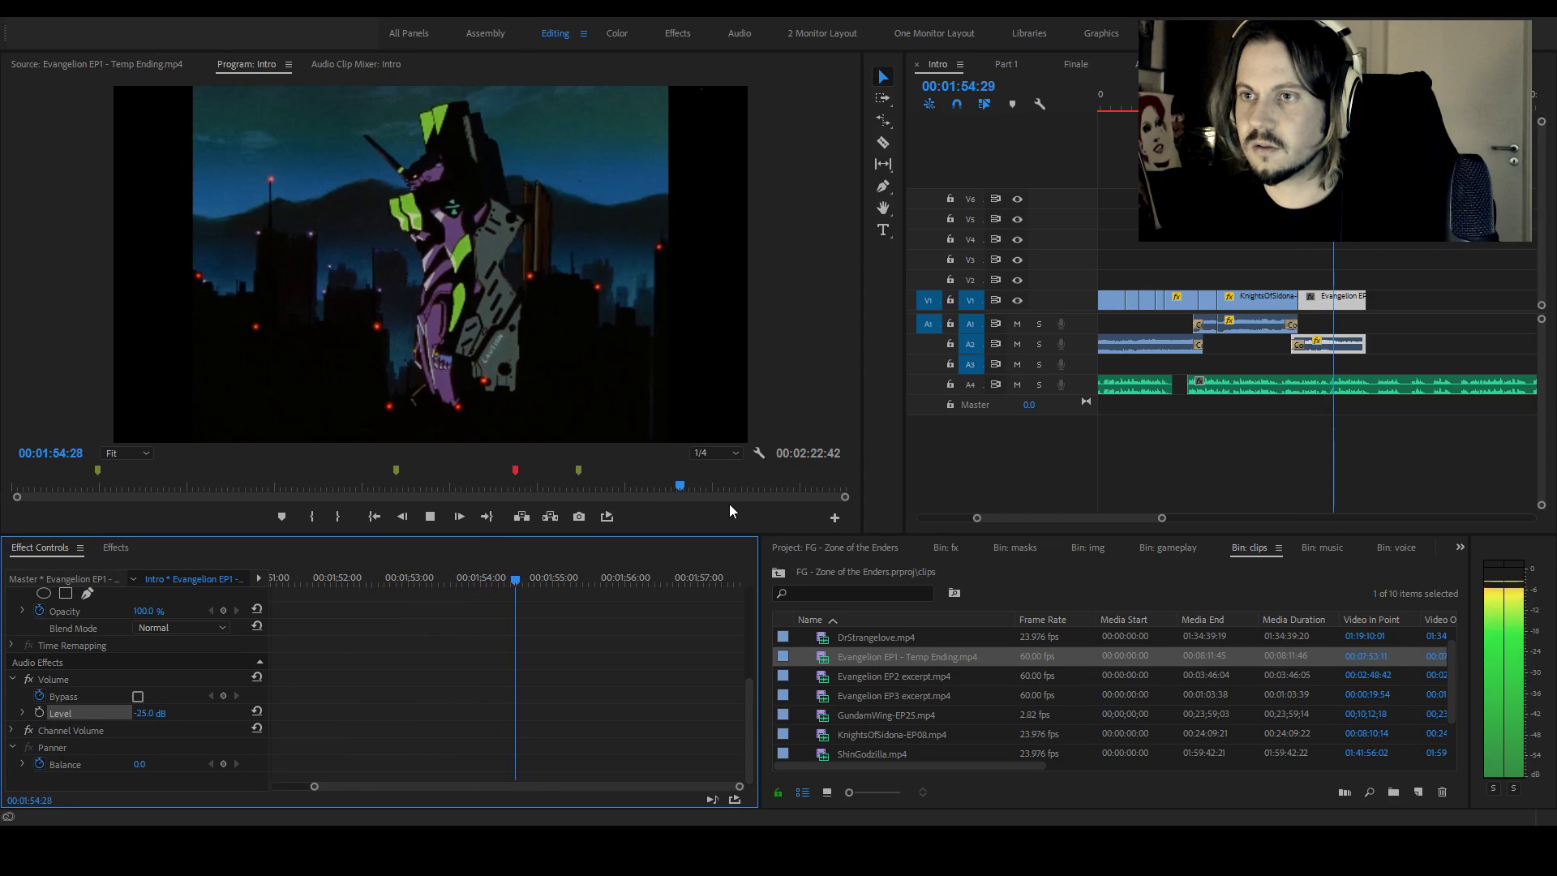
key(space)
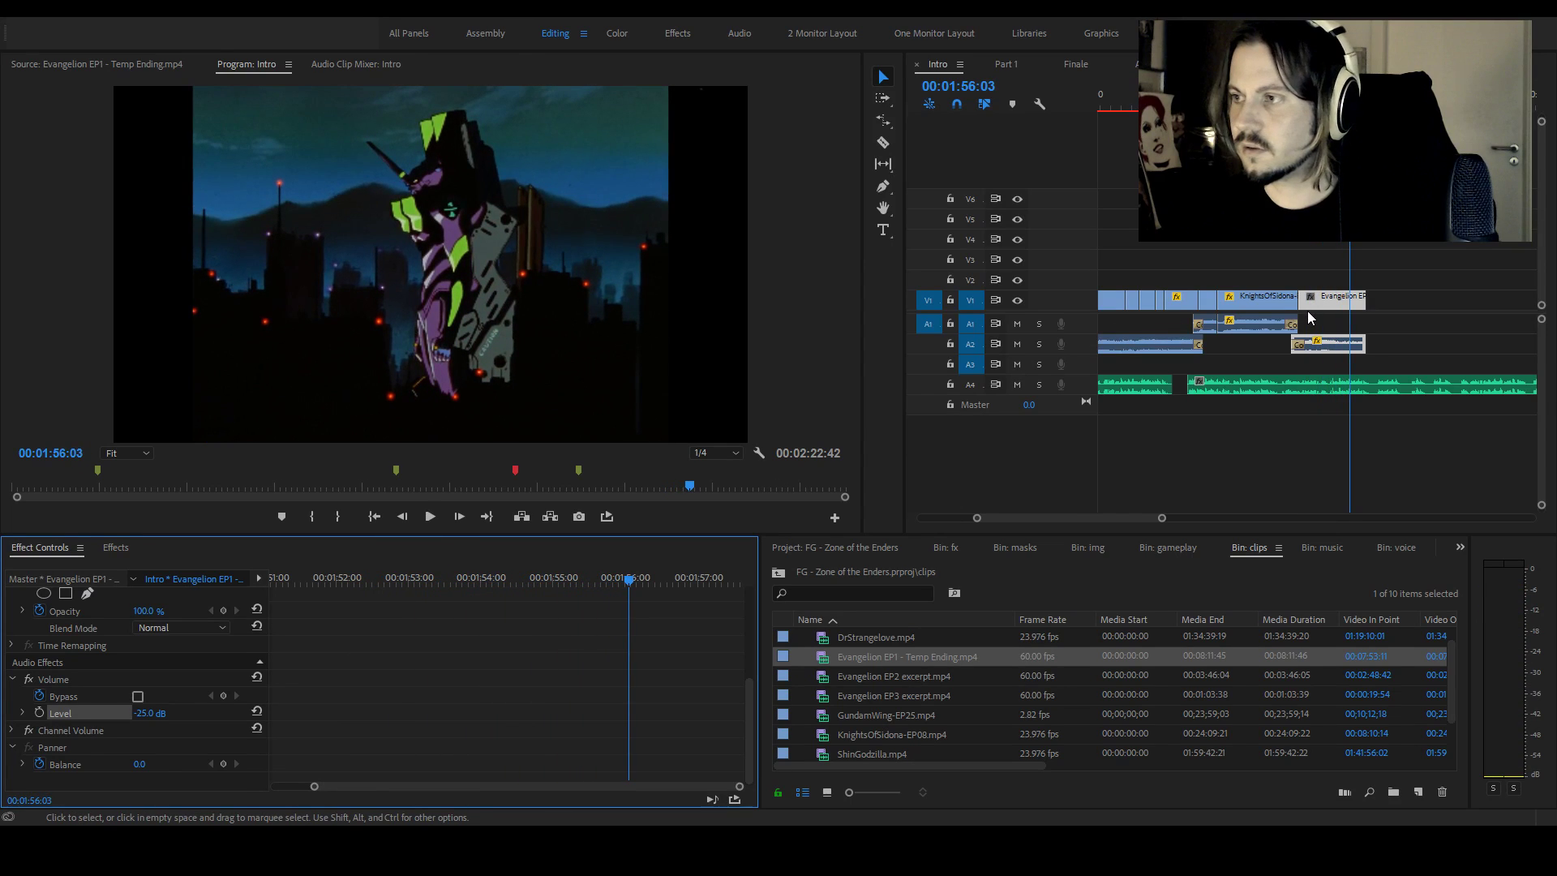
Copy the Motion settings from the Evangelion EP3 excerpt clip, with its 134 scale, onto the Evangelion EP1 clip
click(1178, 306)
click(128, 612)
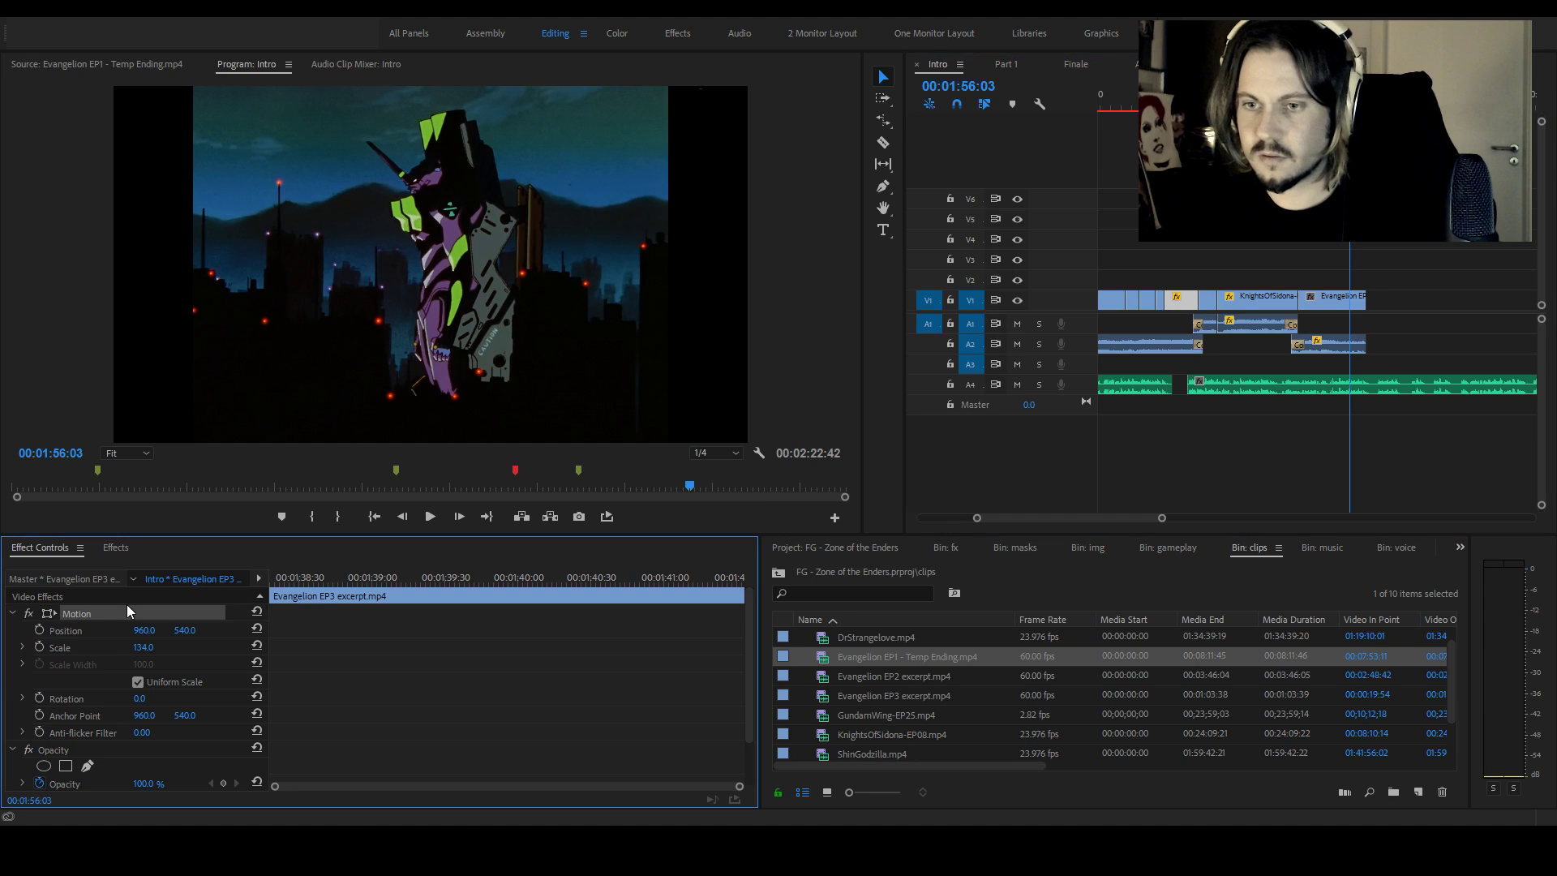
click(1345, 300)
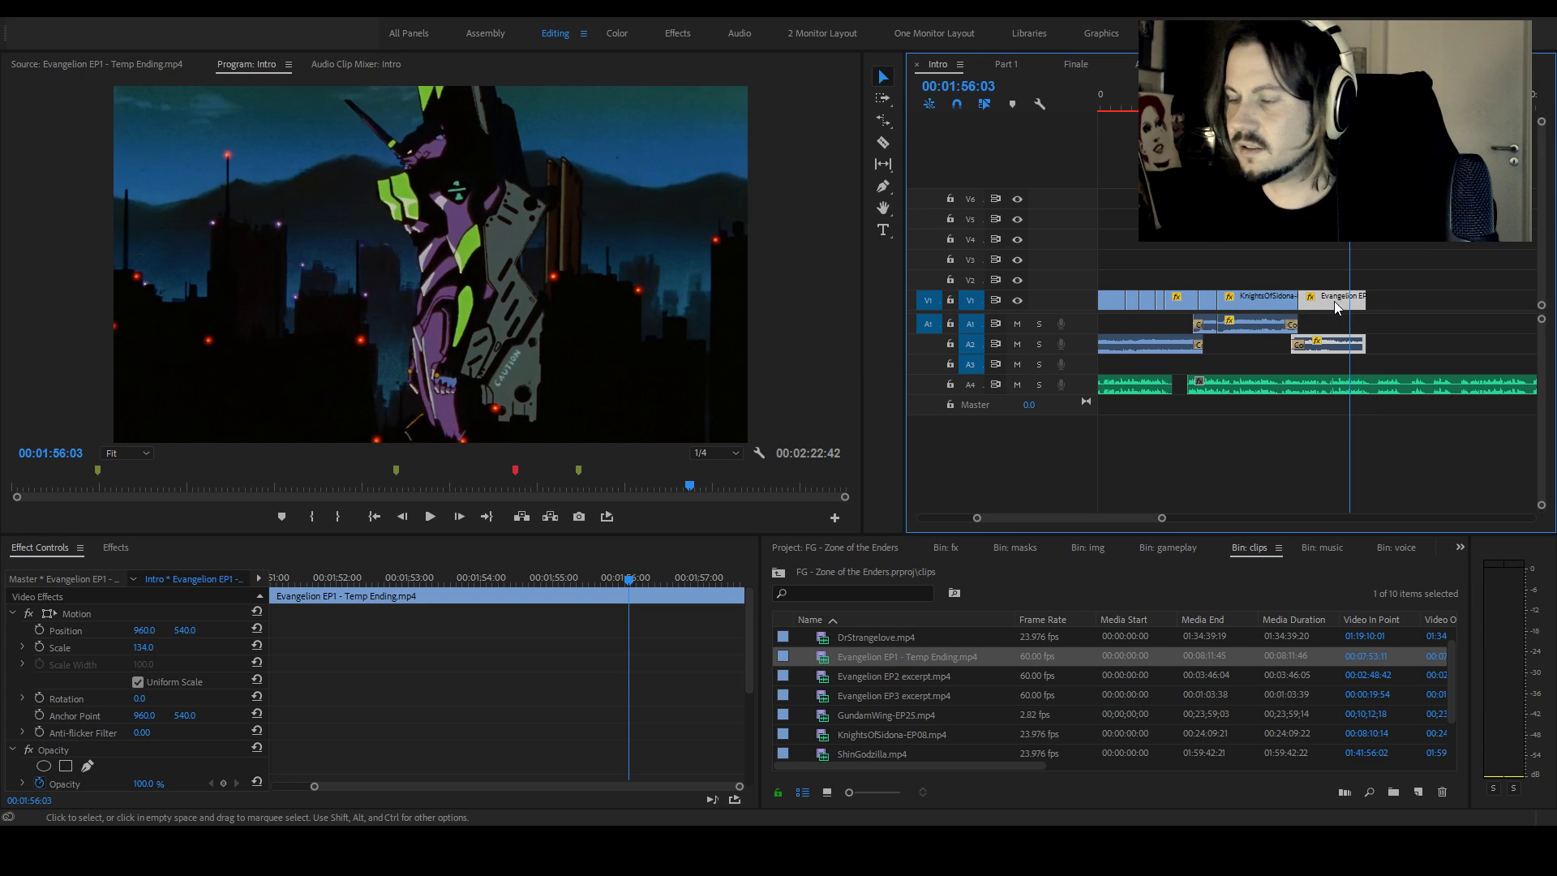
Try a scale of 133 and a vertical position of 629 on the Evangelion EP1 clip, and undo all its Motion changes
drag(185, 630, 133, 647)
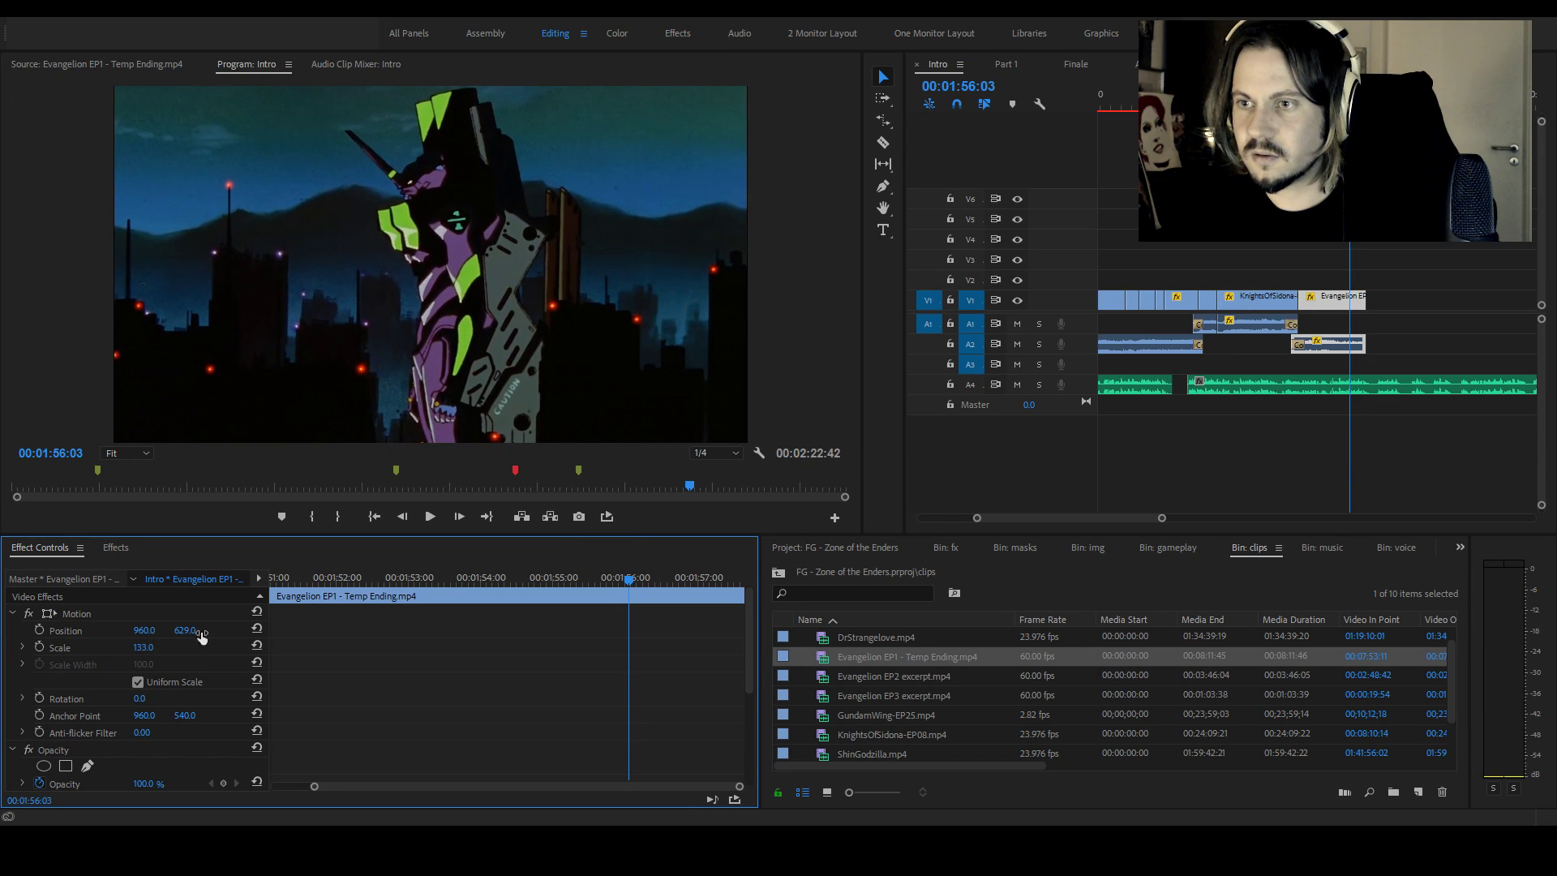
key(ctrl+z)
key(ctrl+z)
key(ctrl+z)
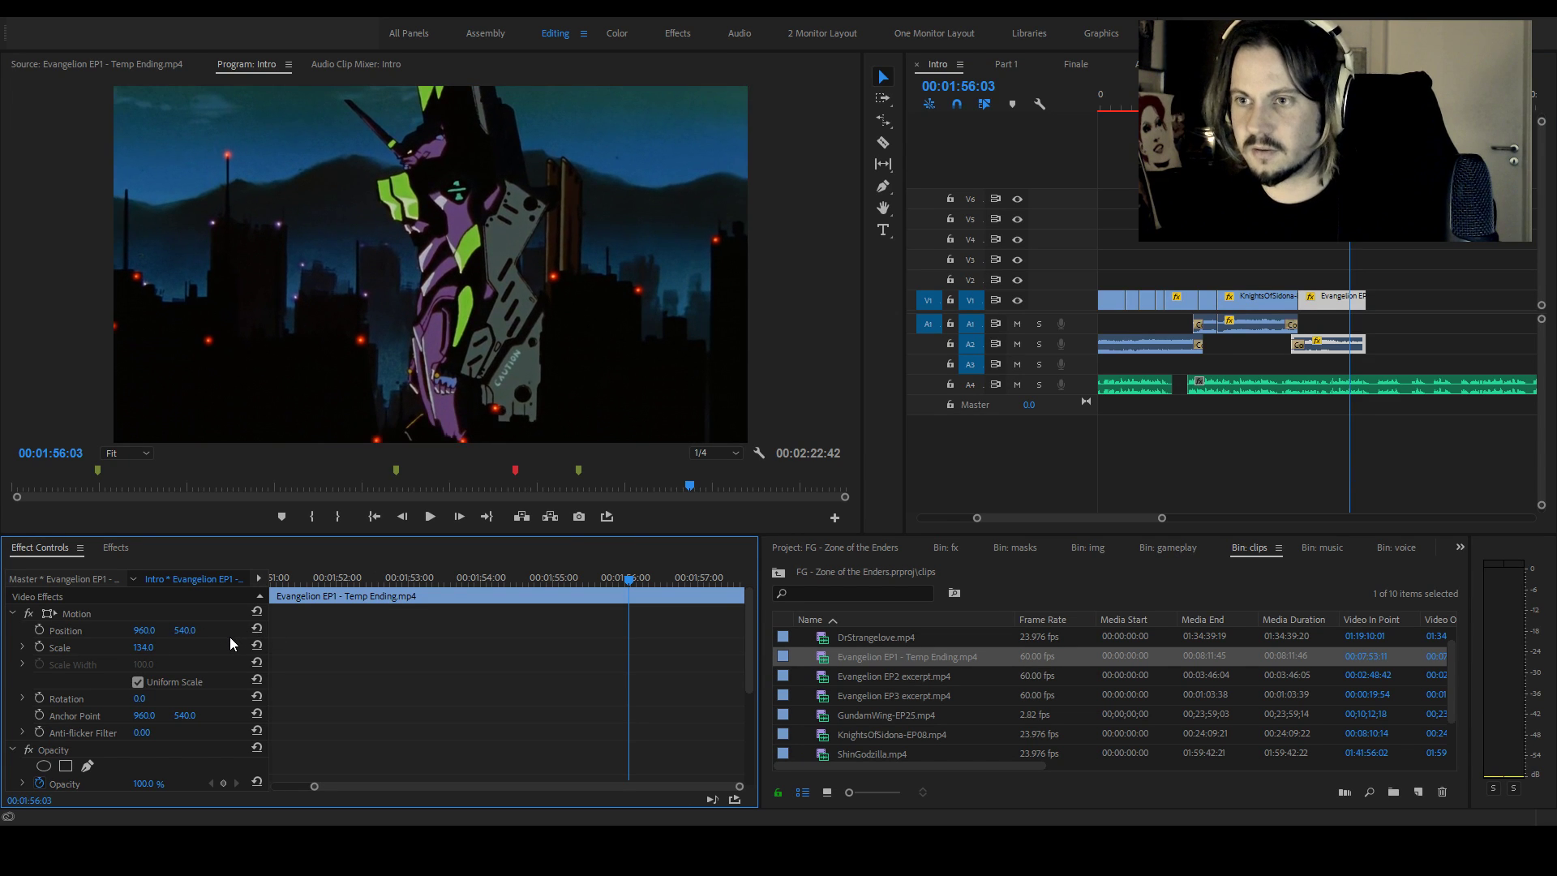
key(ctrl+z)
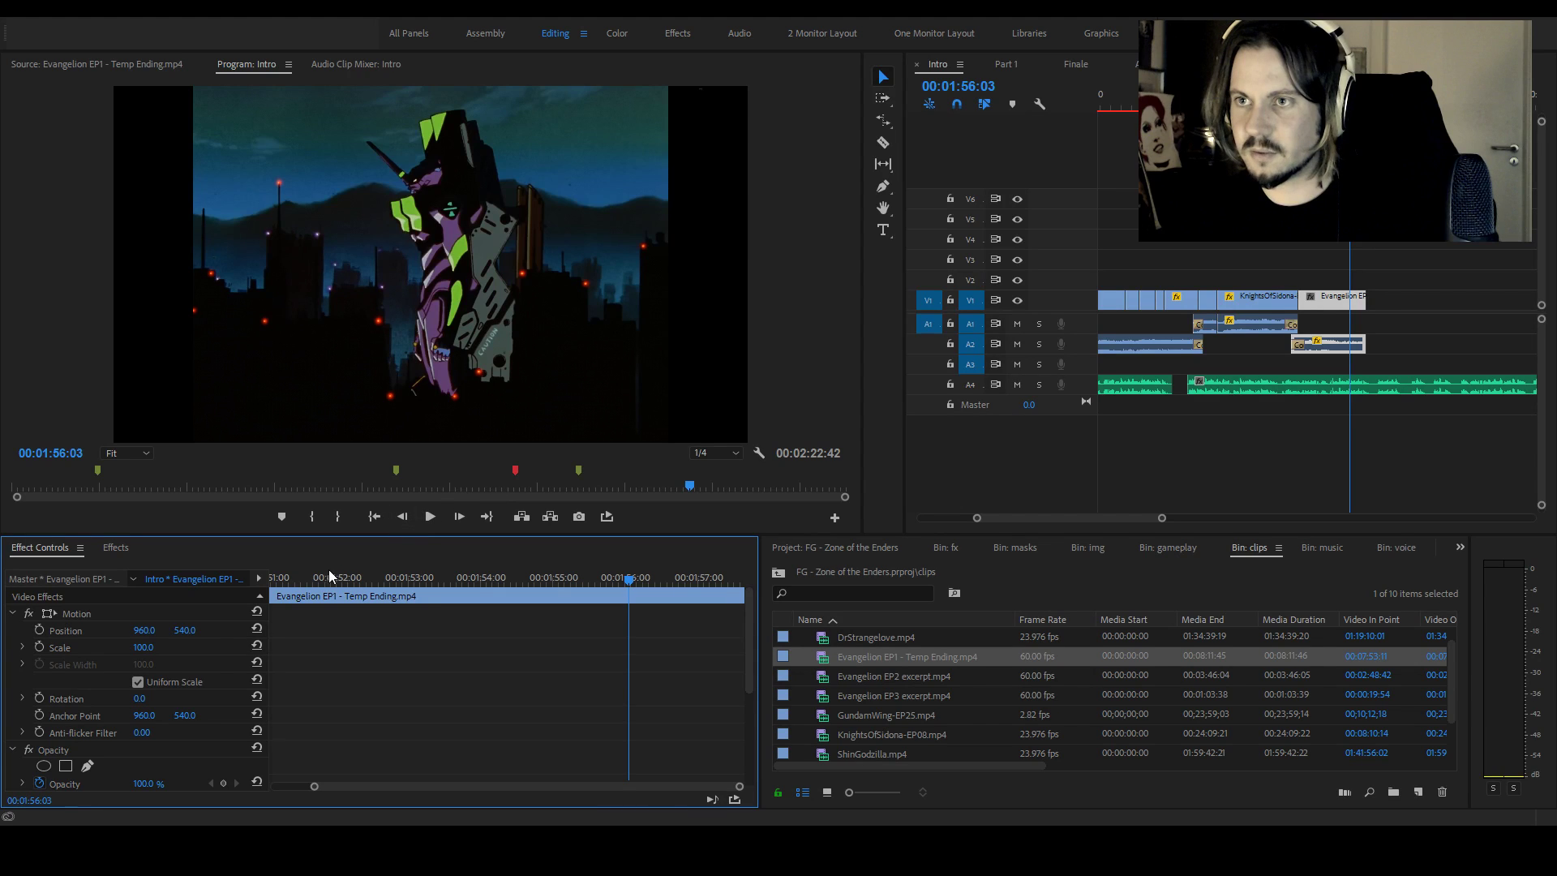
Set the Evangelion EP1 clip's scale to 134 and its vertical position to 548
drag(144, 647, 171, 647)
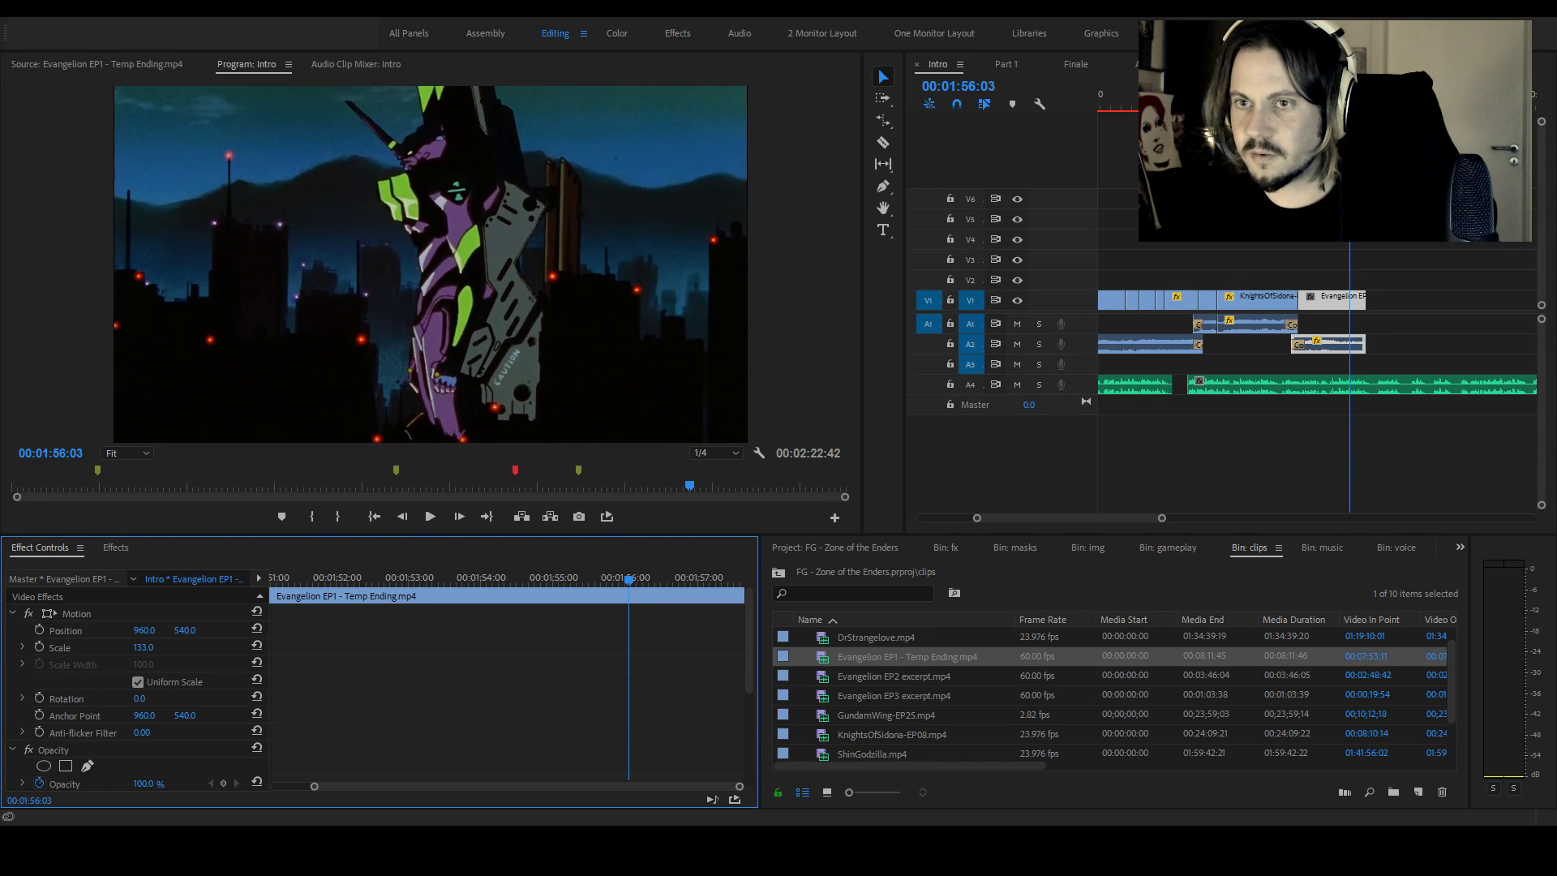
drag(176, 633, 190, 632)
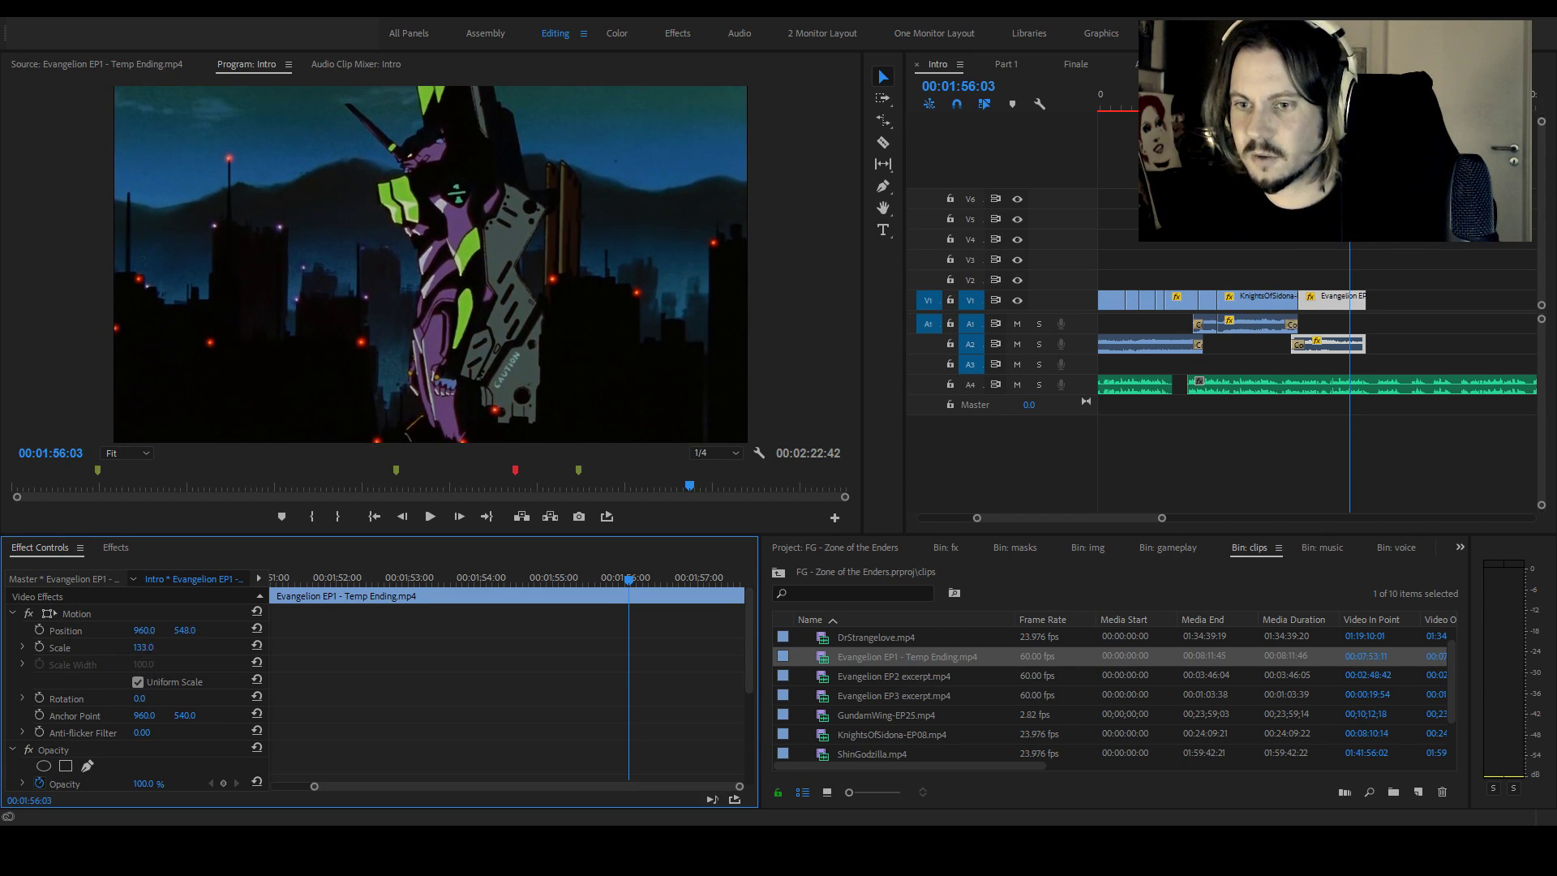
text(134)
key(Return)
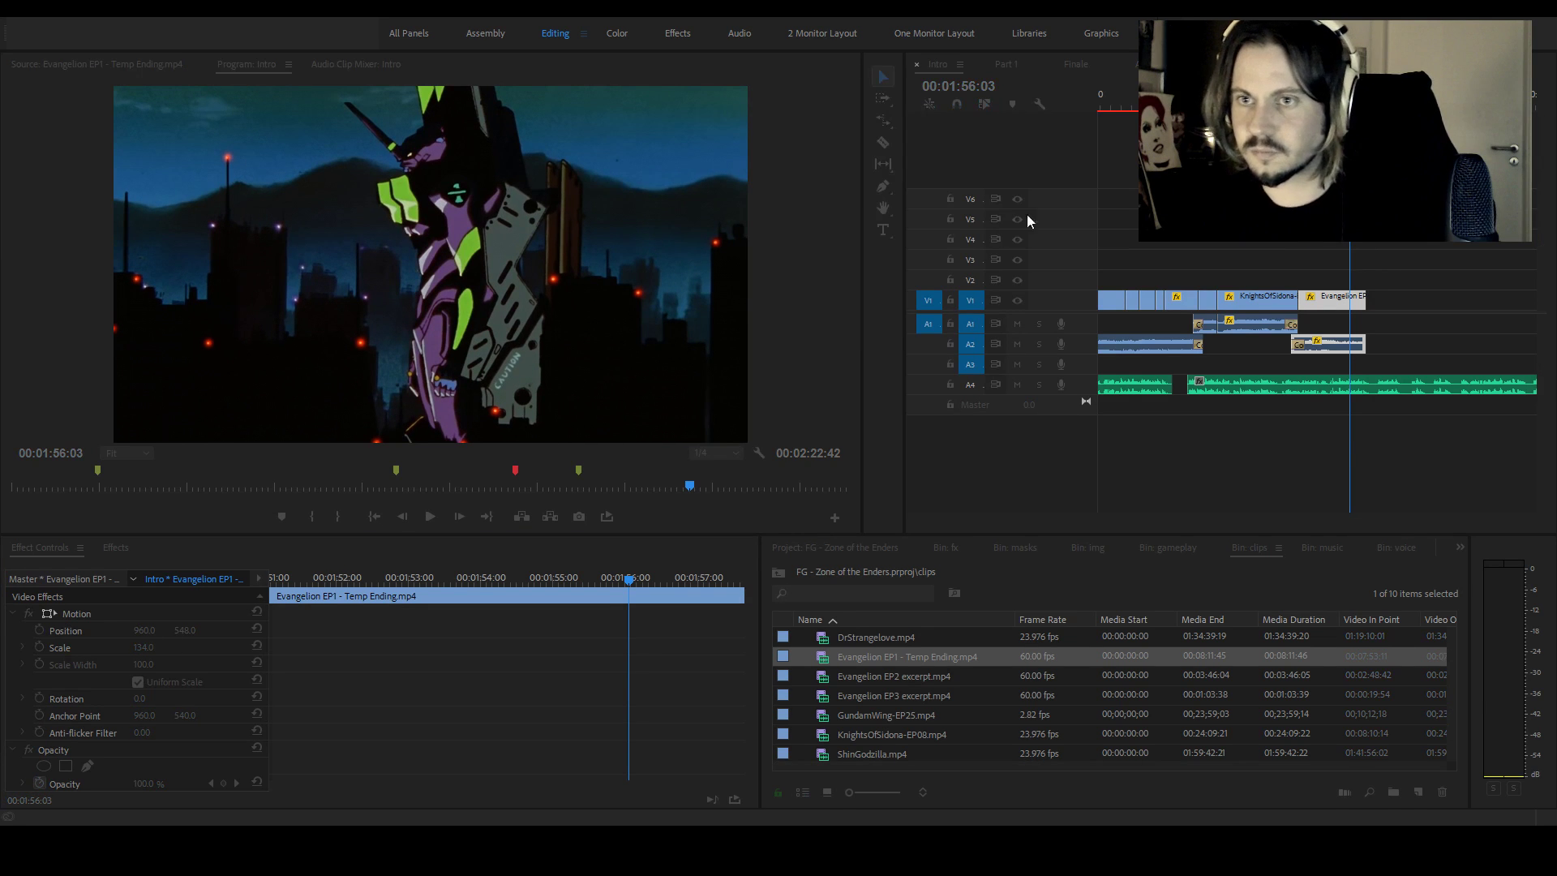
Extend the start of the Evangelion EP1 clip back to source time 00:07:51:51 with a ripple trim, and play through to 00:01:59:25
key(shift+k)
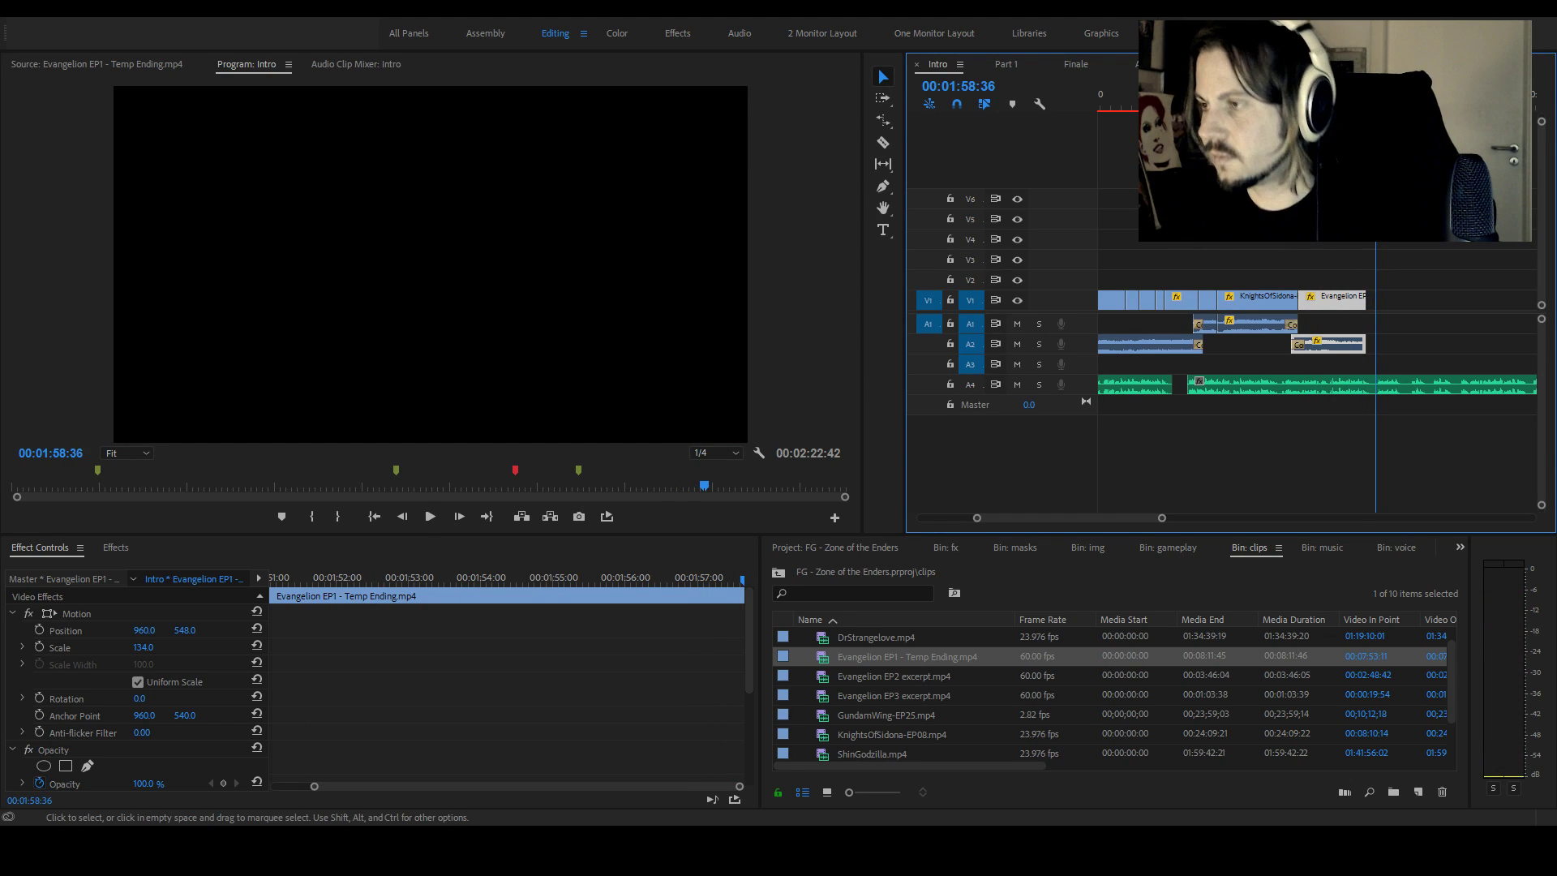
drag(1337, 296, 1294, 297)
click(1305, 103)
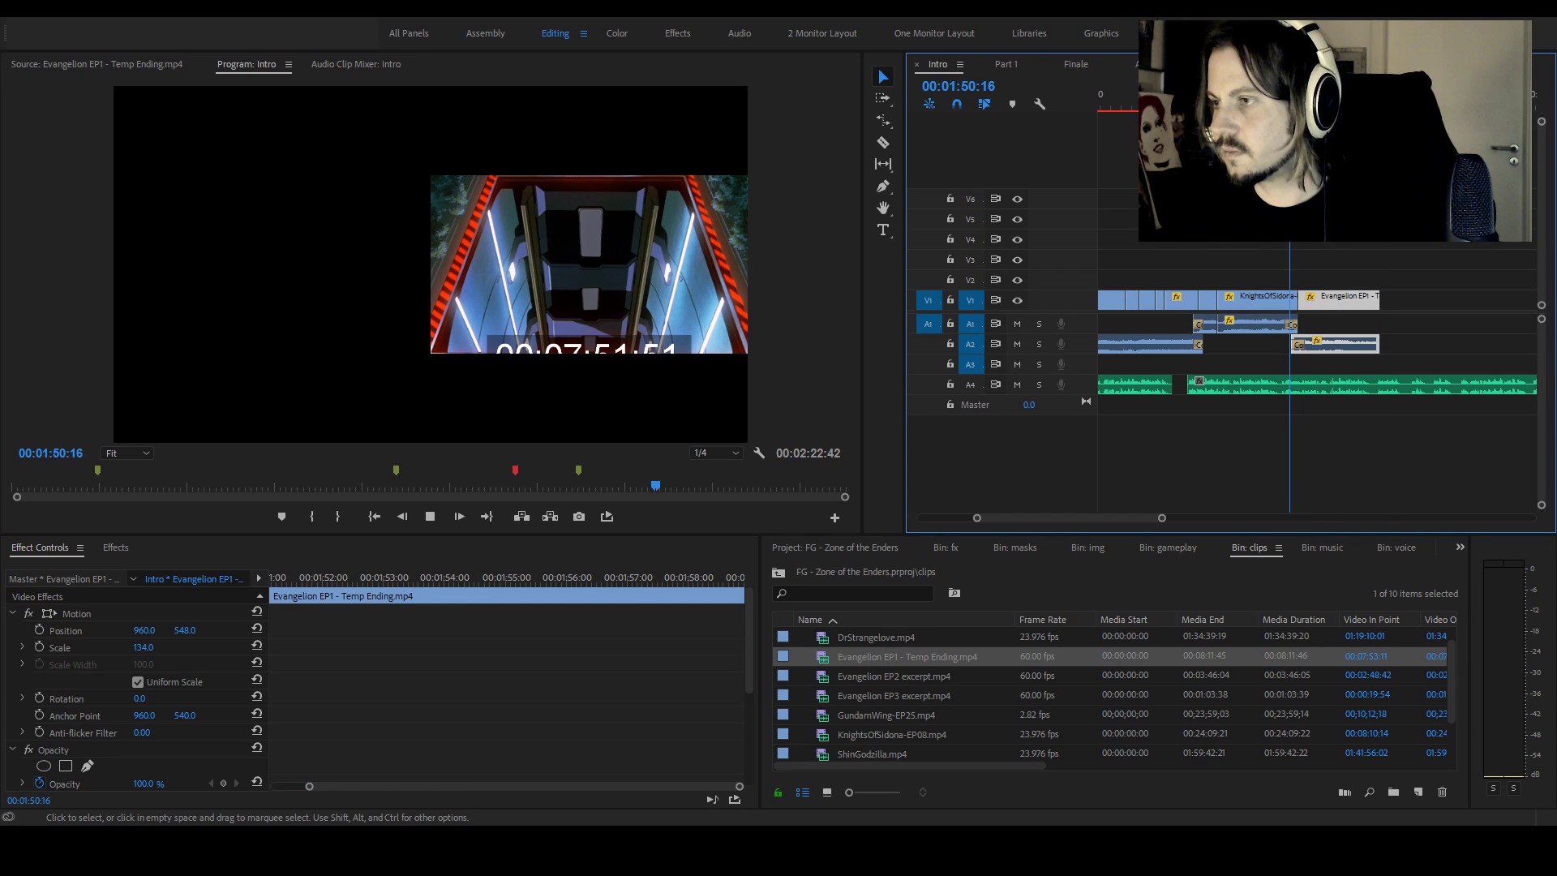
key(space)
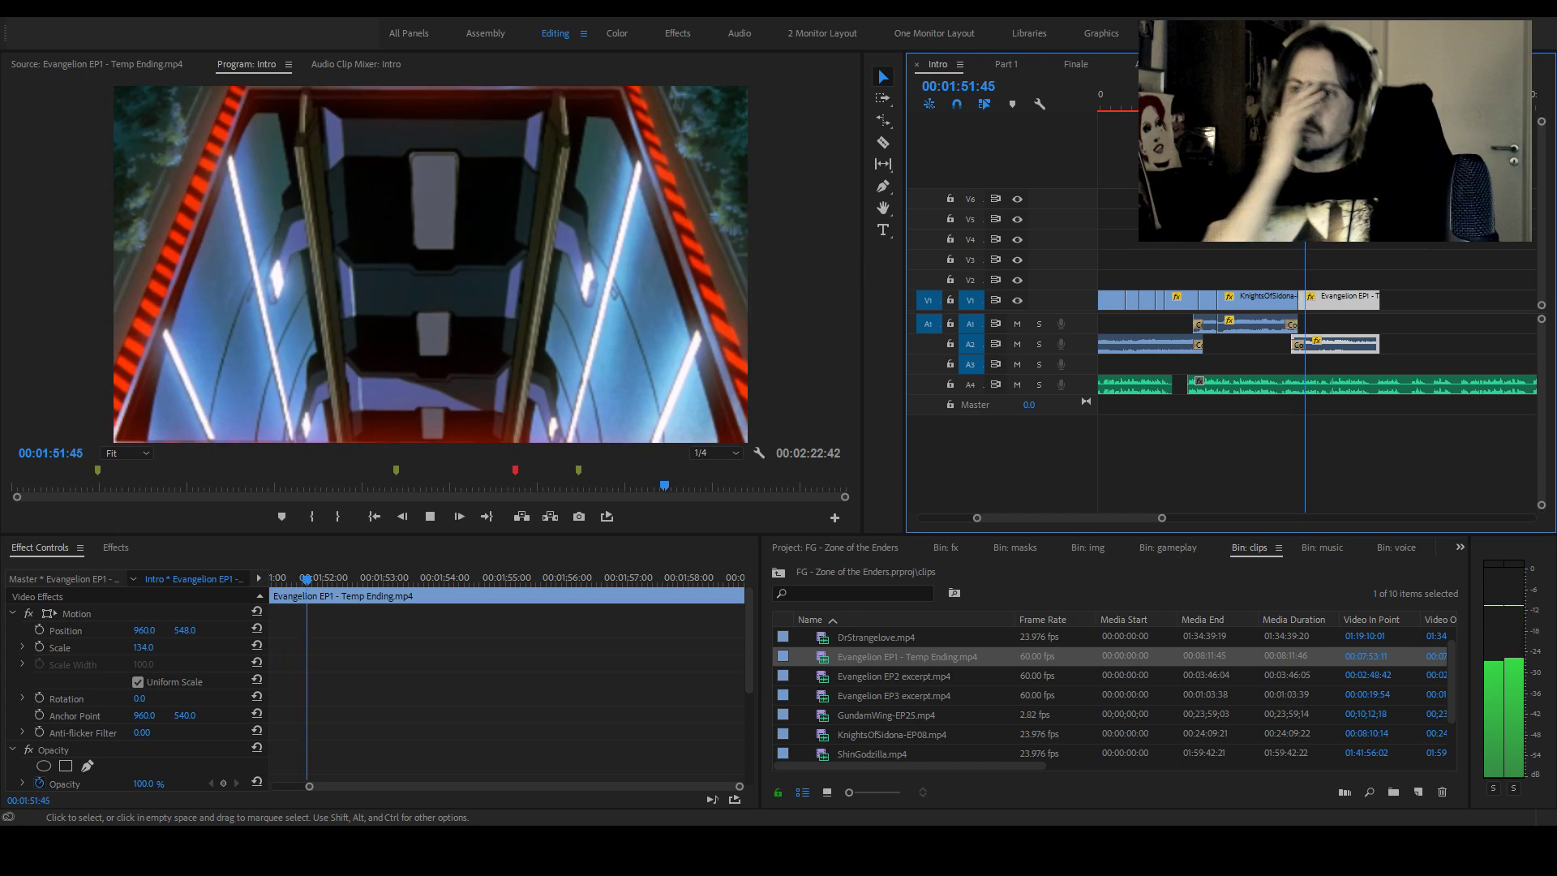
key(space)
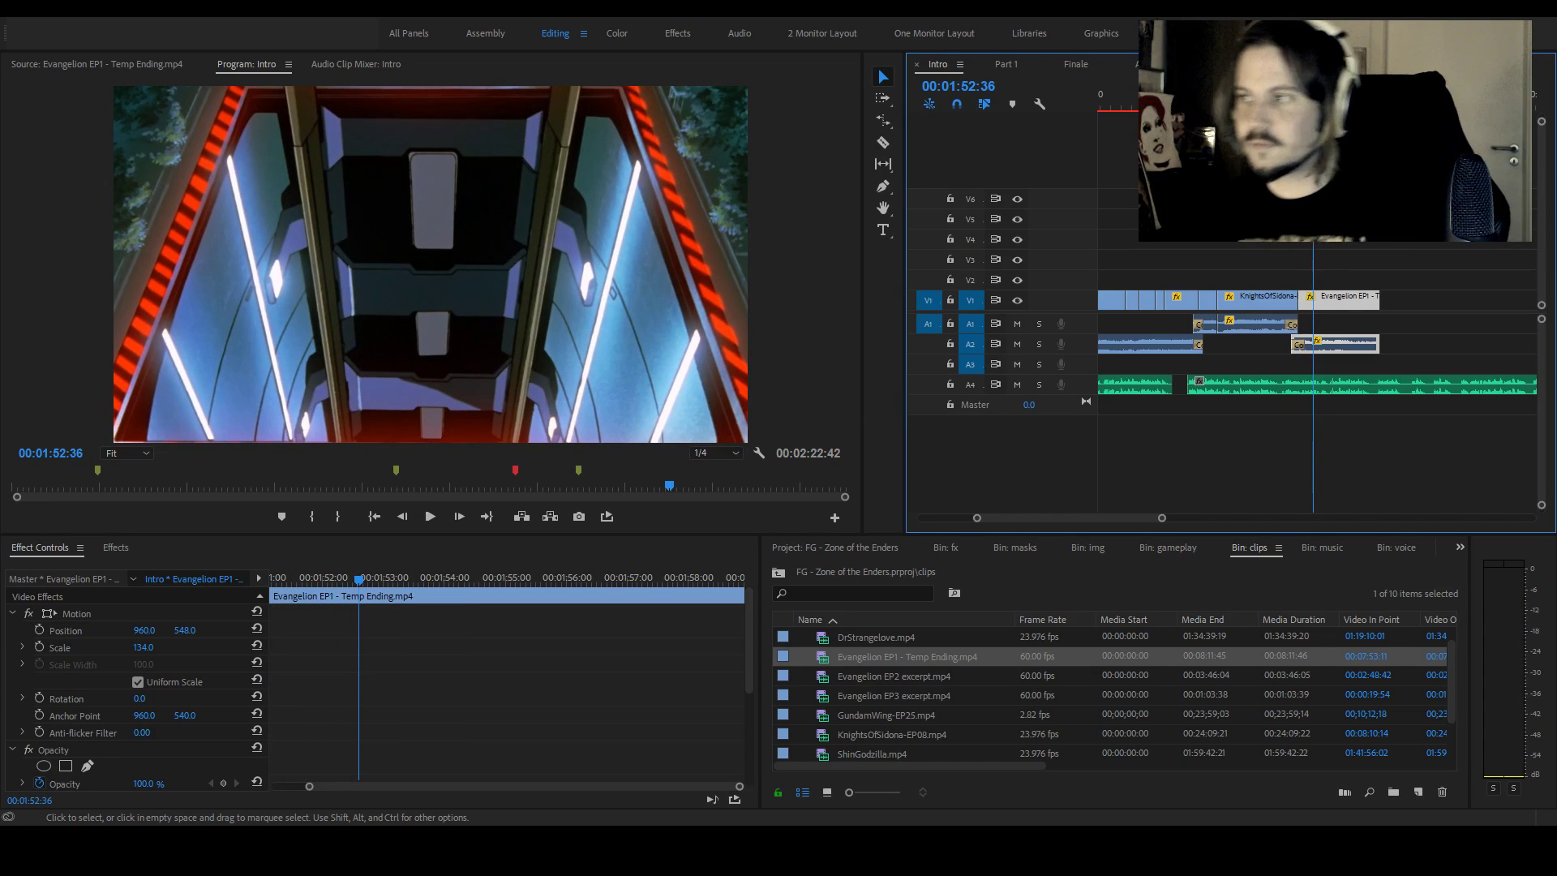
key(space)
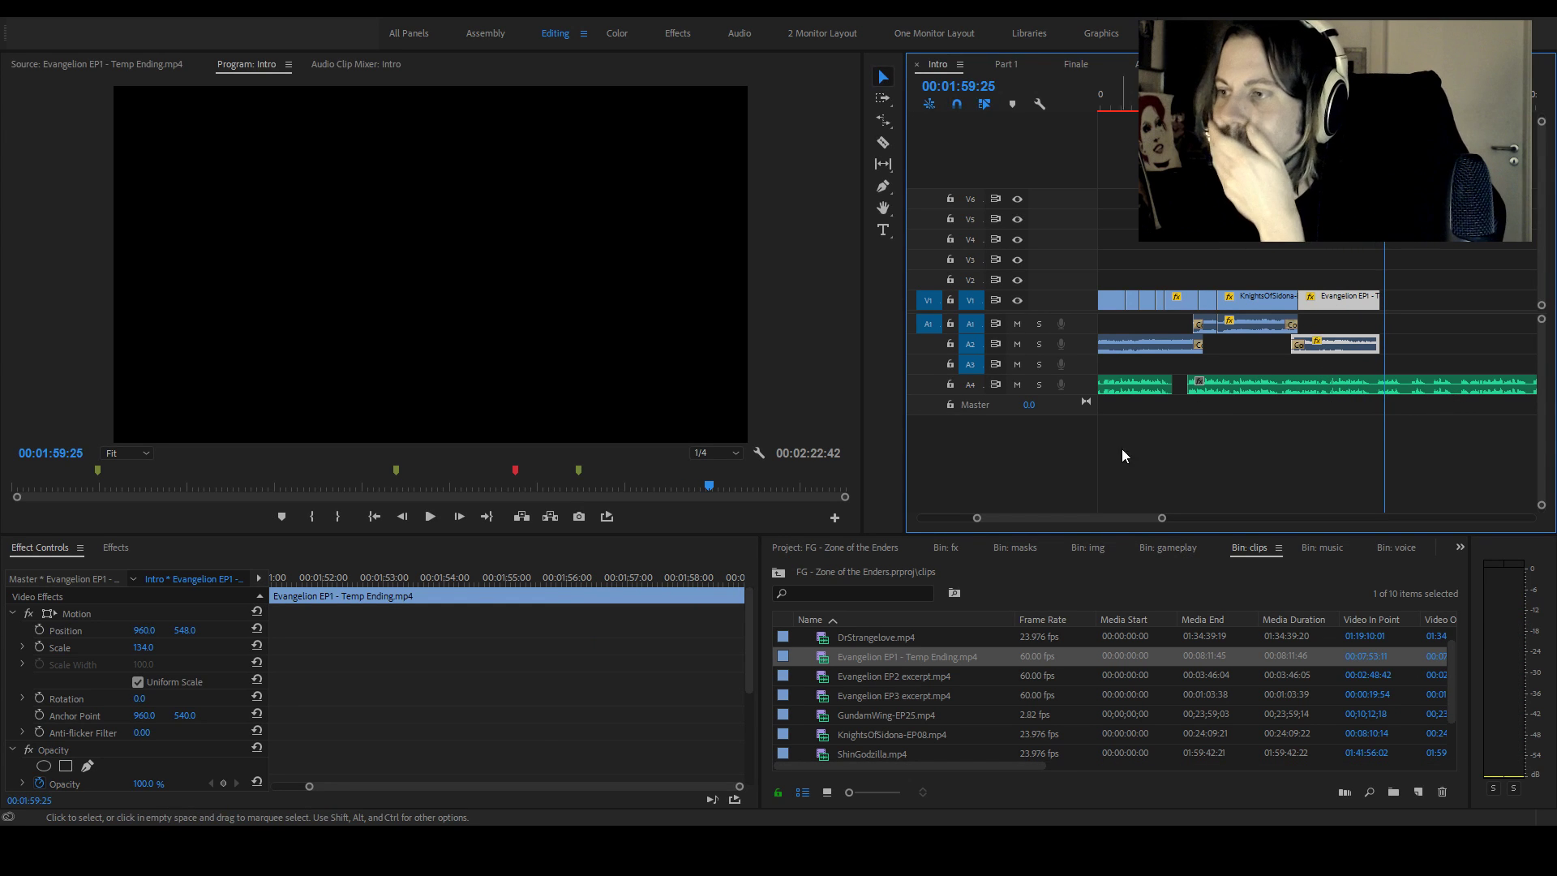
scroll(1163, 519, down, 5)
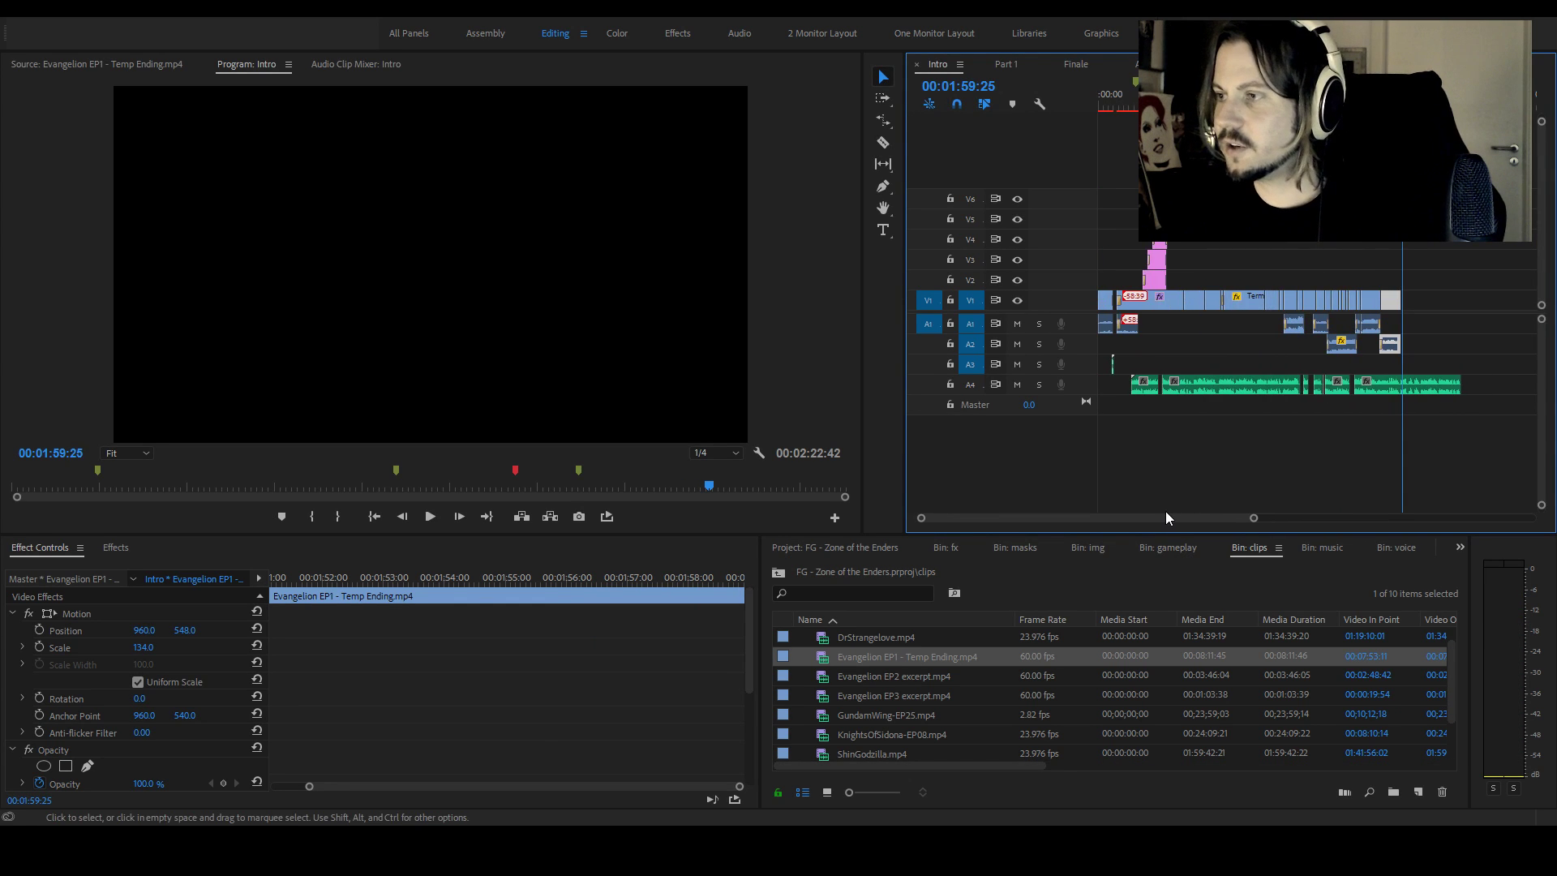
Play the intro sequence from its start to about 00:00:09:42 to review the opening transition
key(Home)
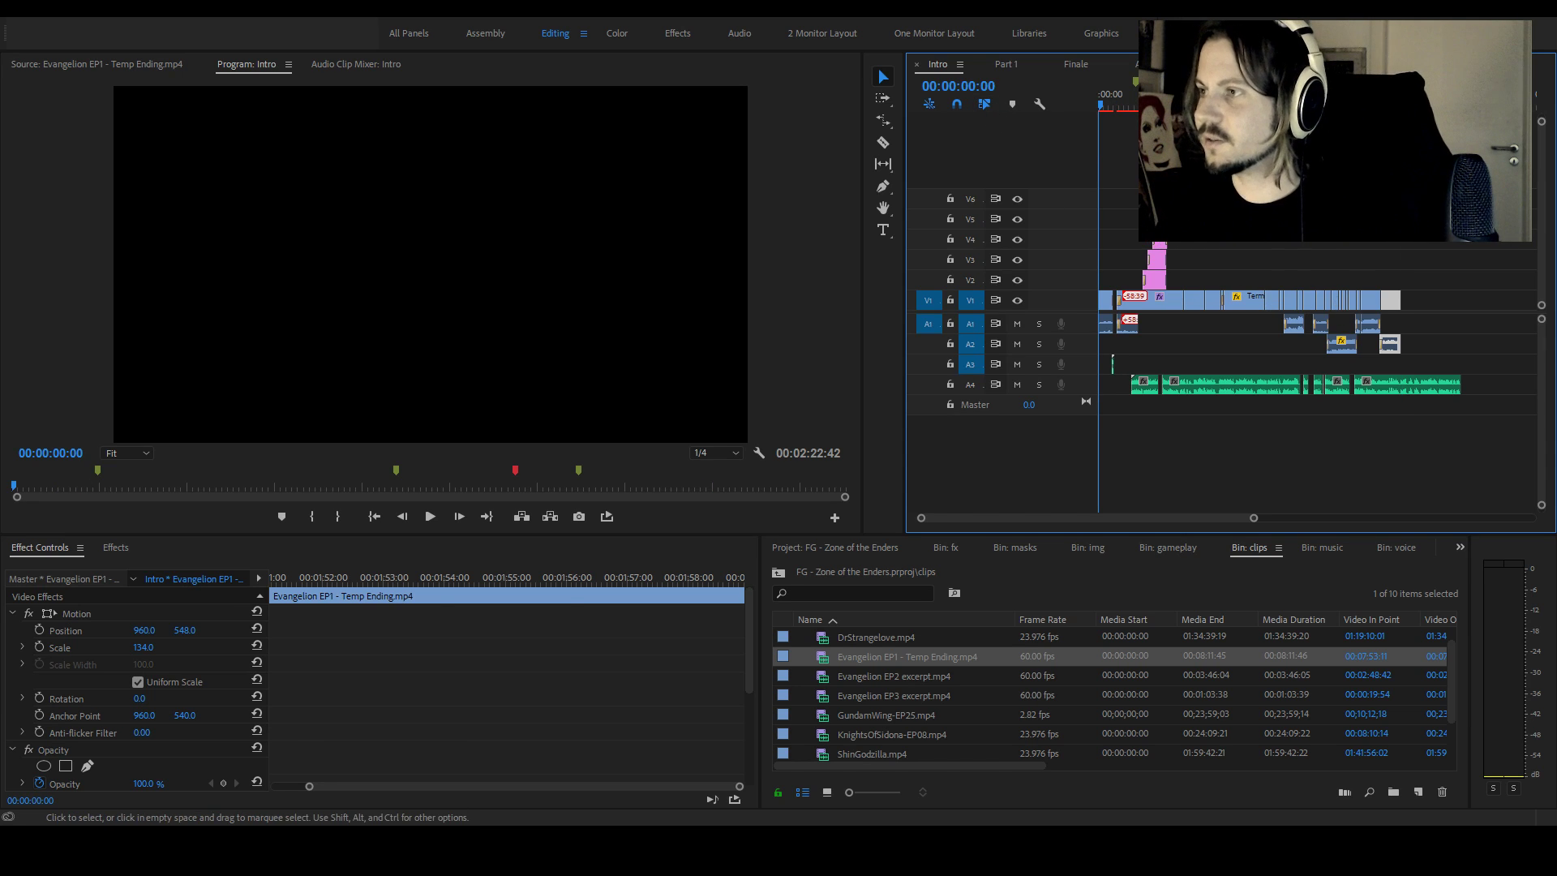
click(1395, 96)
key(l)
key(l)
key(l)
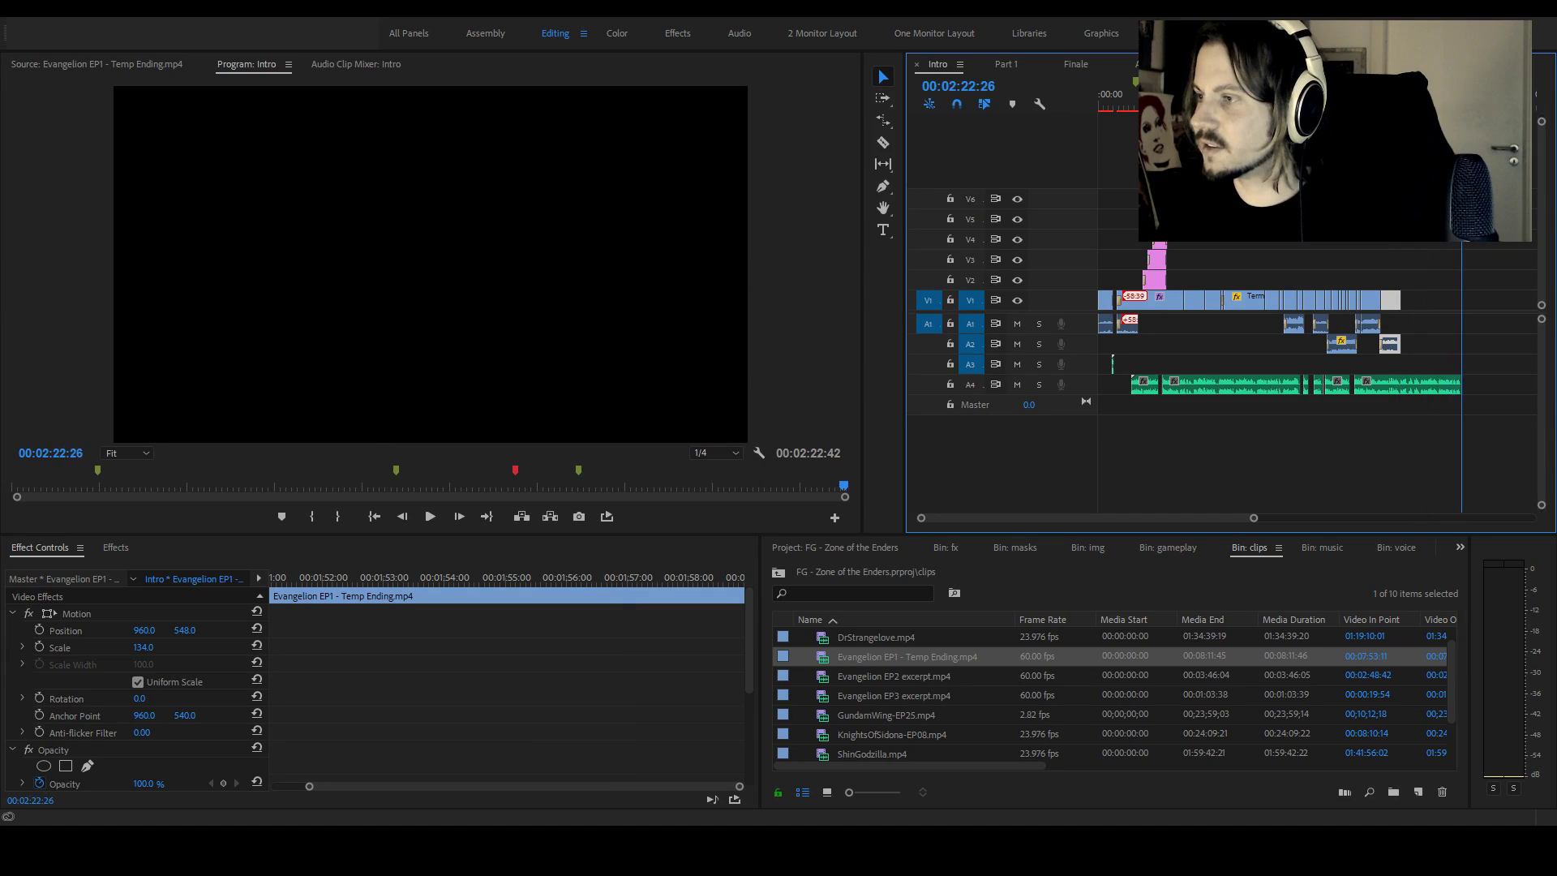
key(Home)
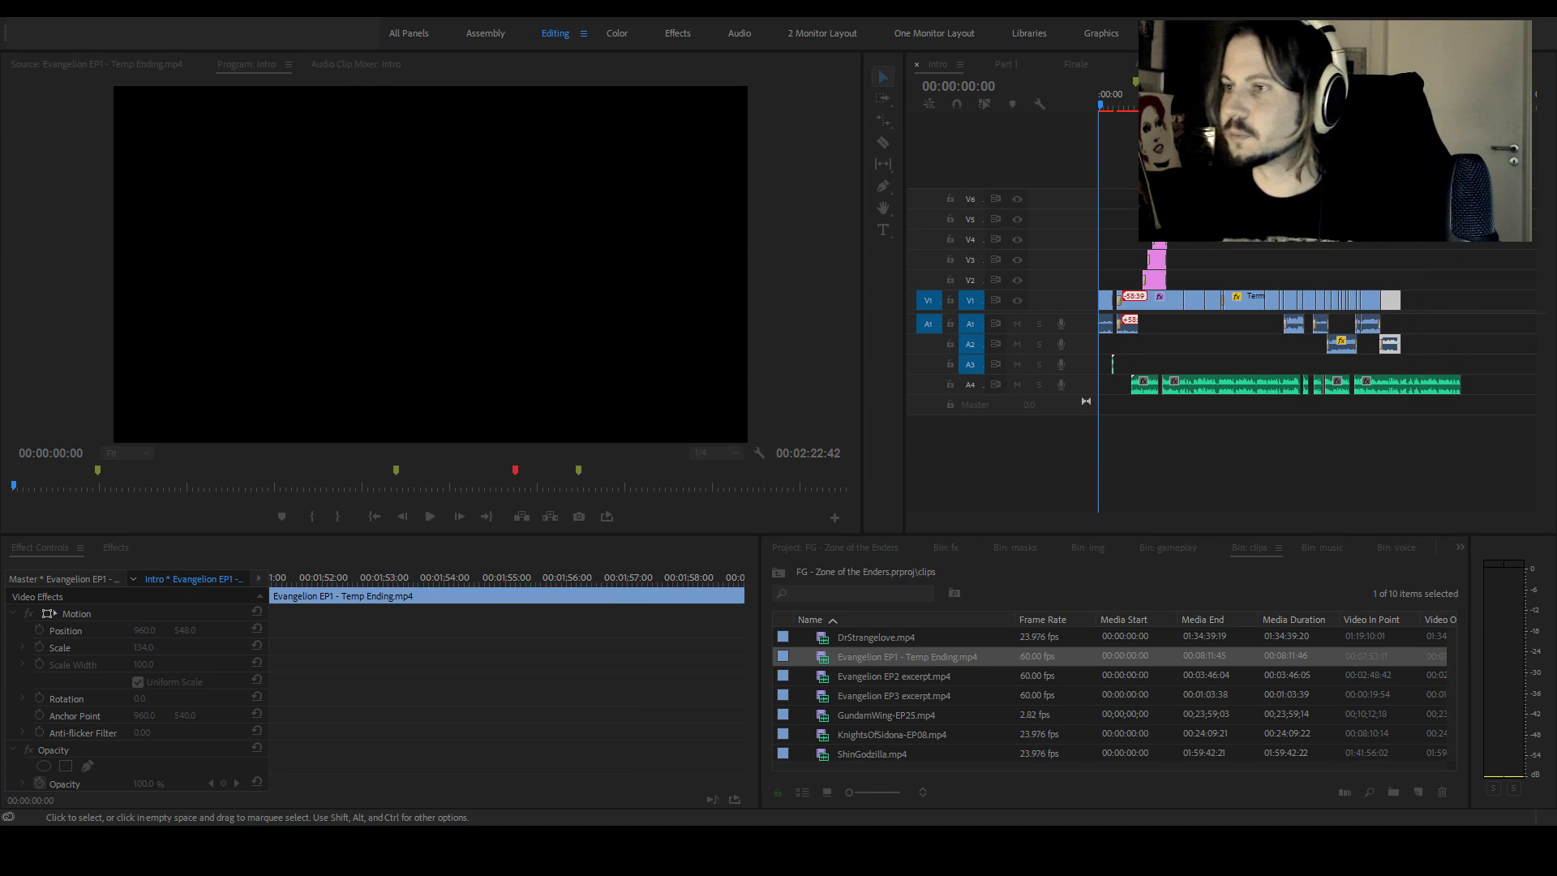
key(space)
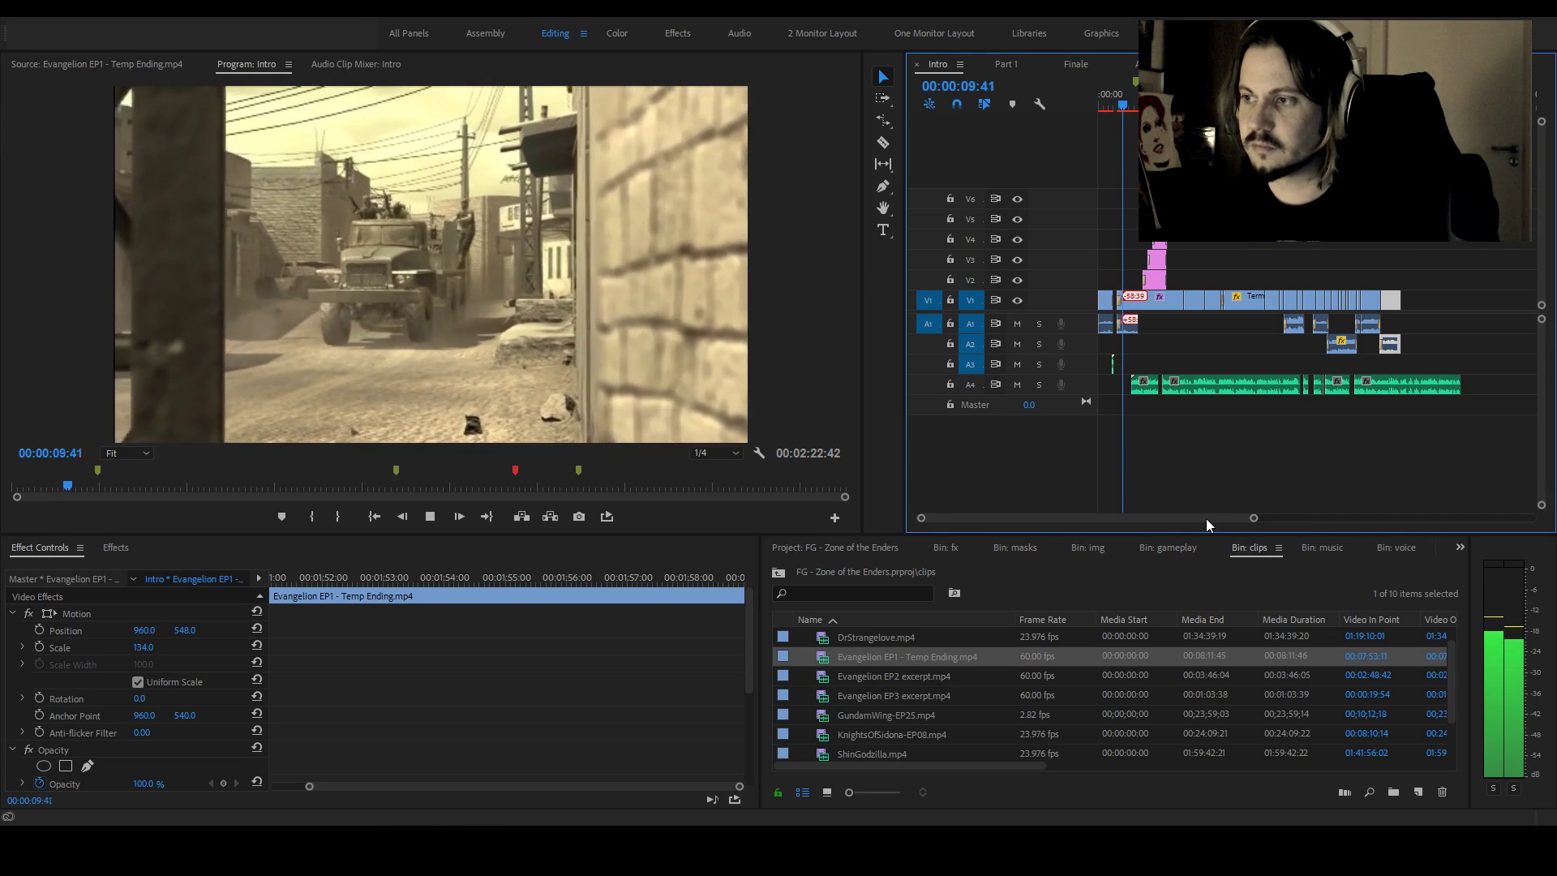
key(space)
Move the Metal Gear Solid 4 clip and everything after it about one second later, and play across the widened gap
drag(1253, 518, 1055, 518)
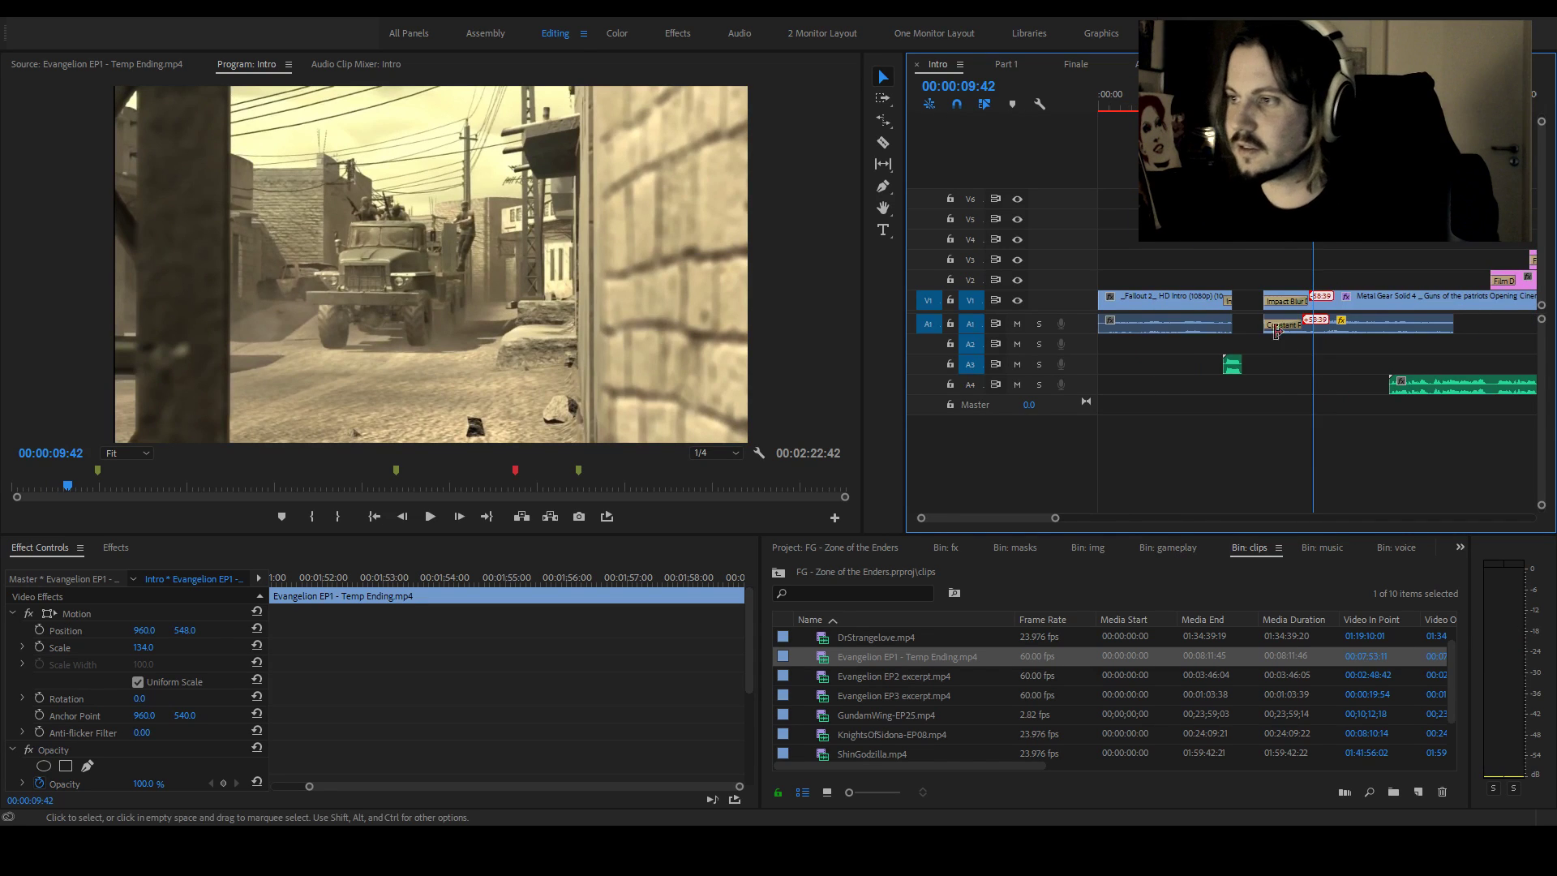
click(1329, 300)
drag(1330, 300, 1351, 301)
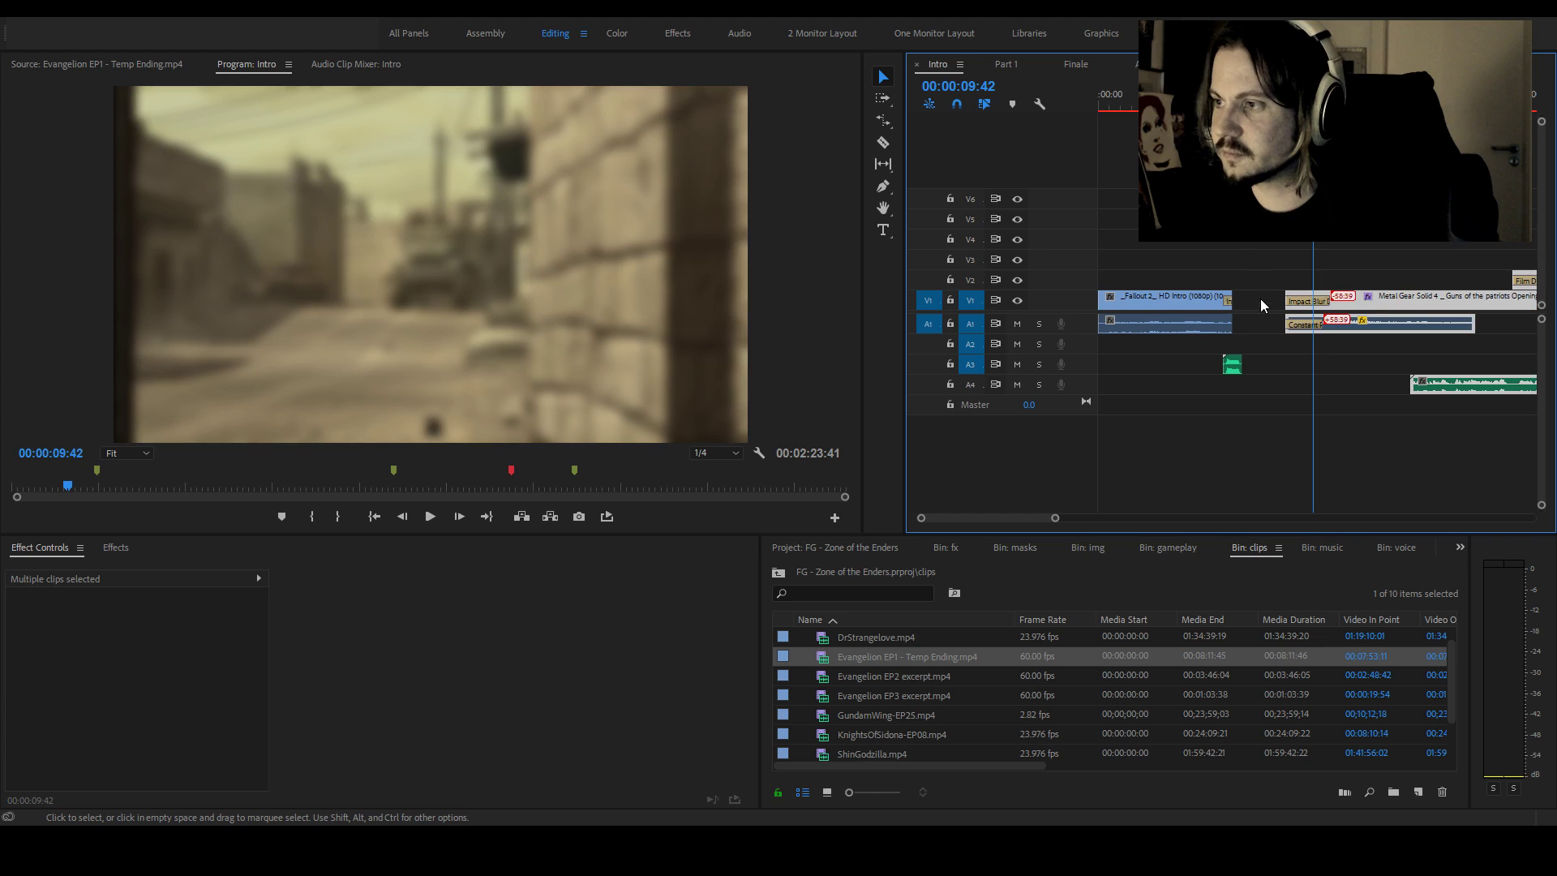
key(Up)
key(Up)
key(Up)
key(Up)
key(space)
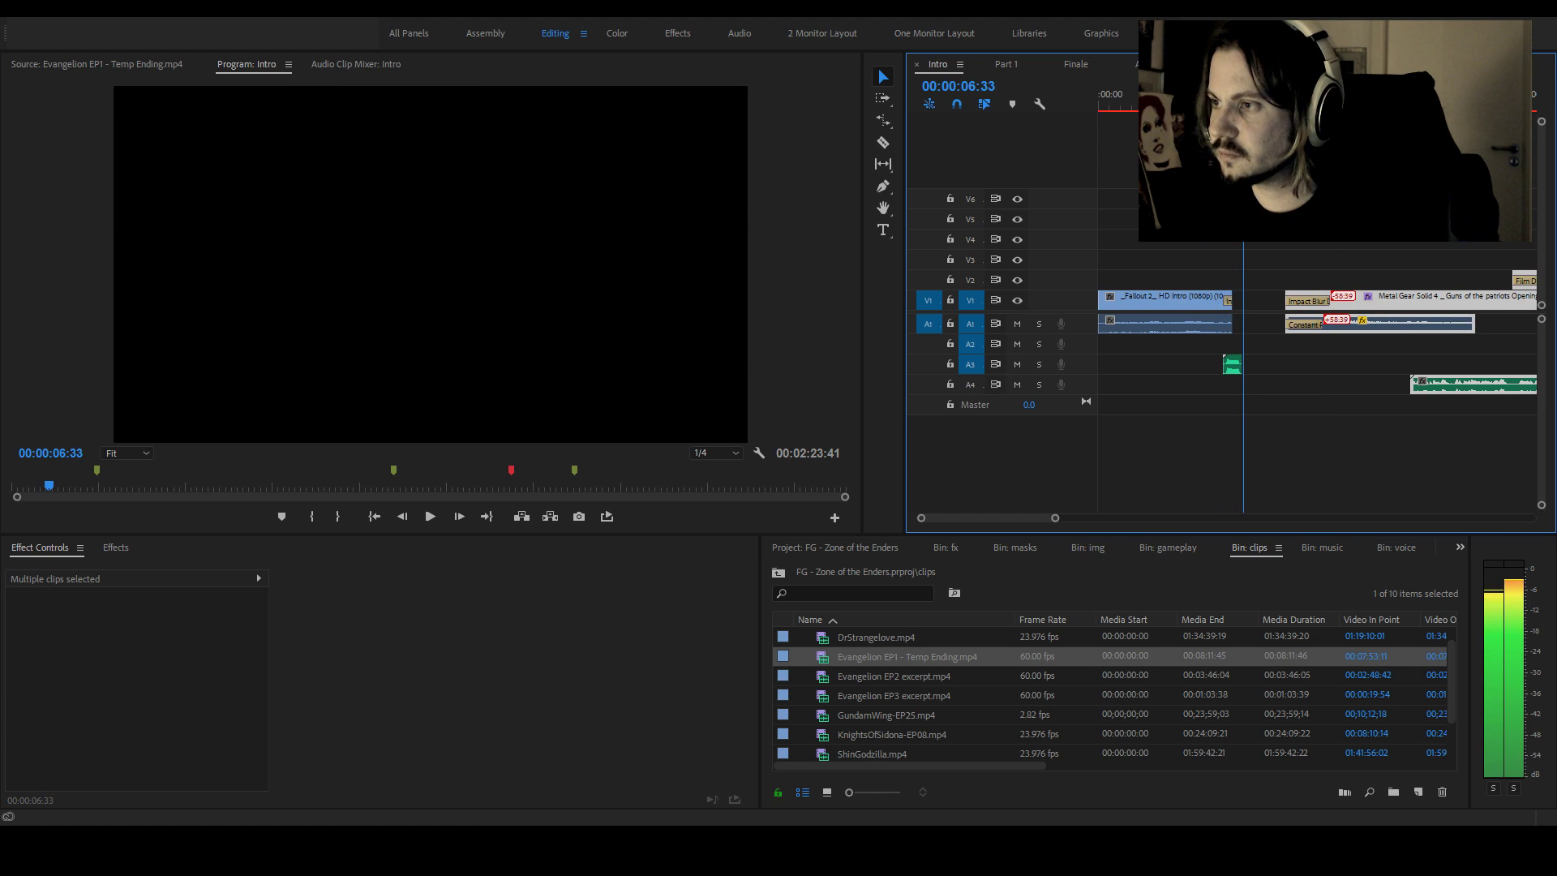
Extend the end of the Fallout 2 intro clip slightly, shift the record scratch sound later to match, and play the transition
drag(1229, 294, 1243, 294)
drag(1231, 367, 1243, 370)
key(ctrl+shift+a)
key(shift+k)
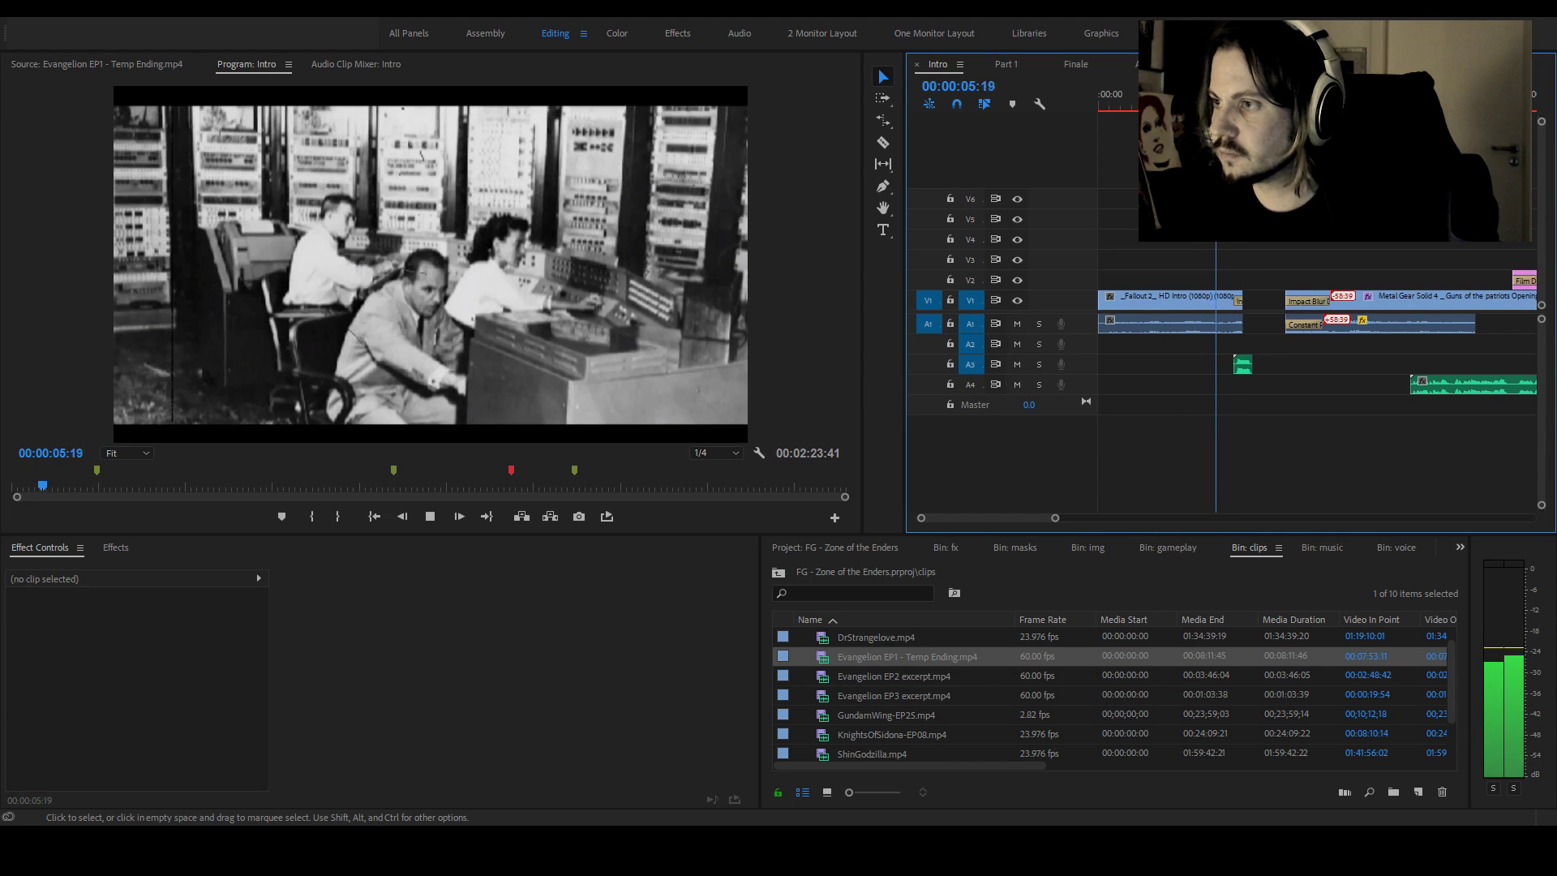
key(space)
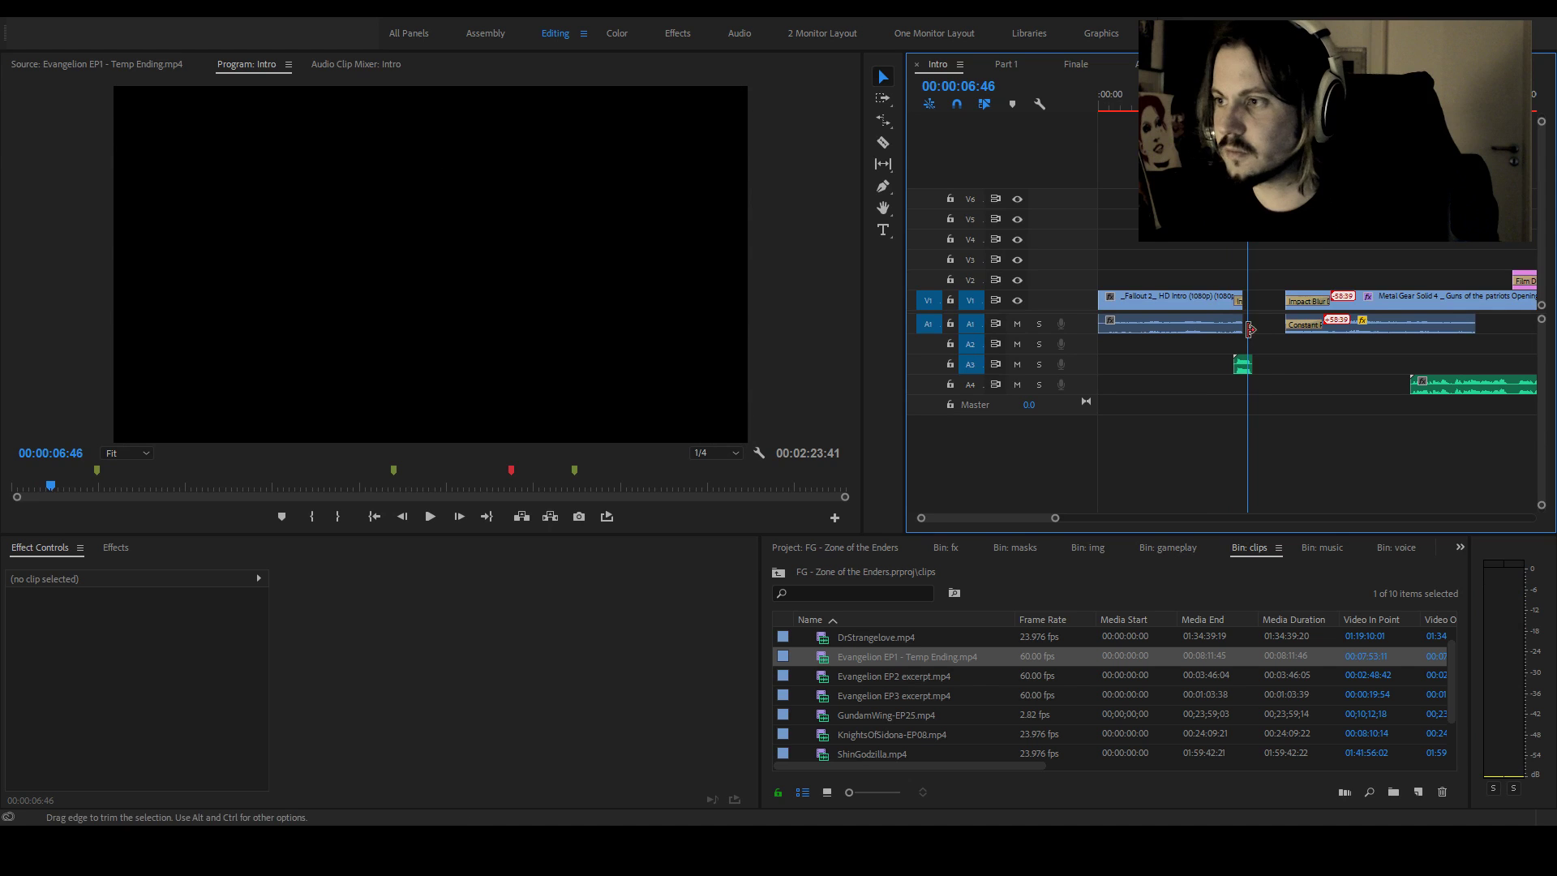
Trim only the Fallout 2 clip's audio so it ends slightly before the picture, and play the transition
click(1229, 325)
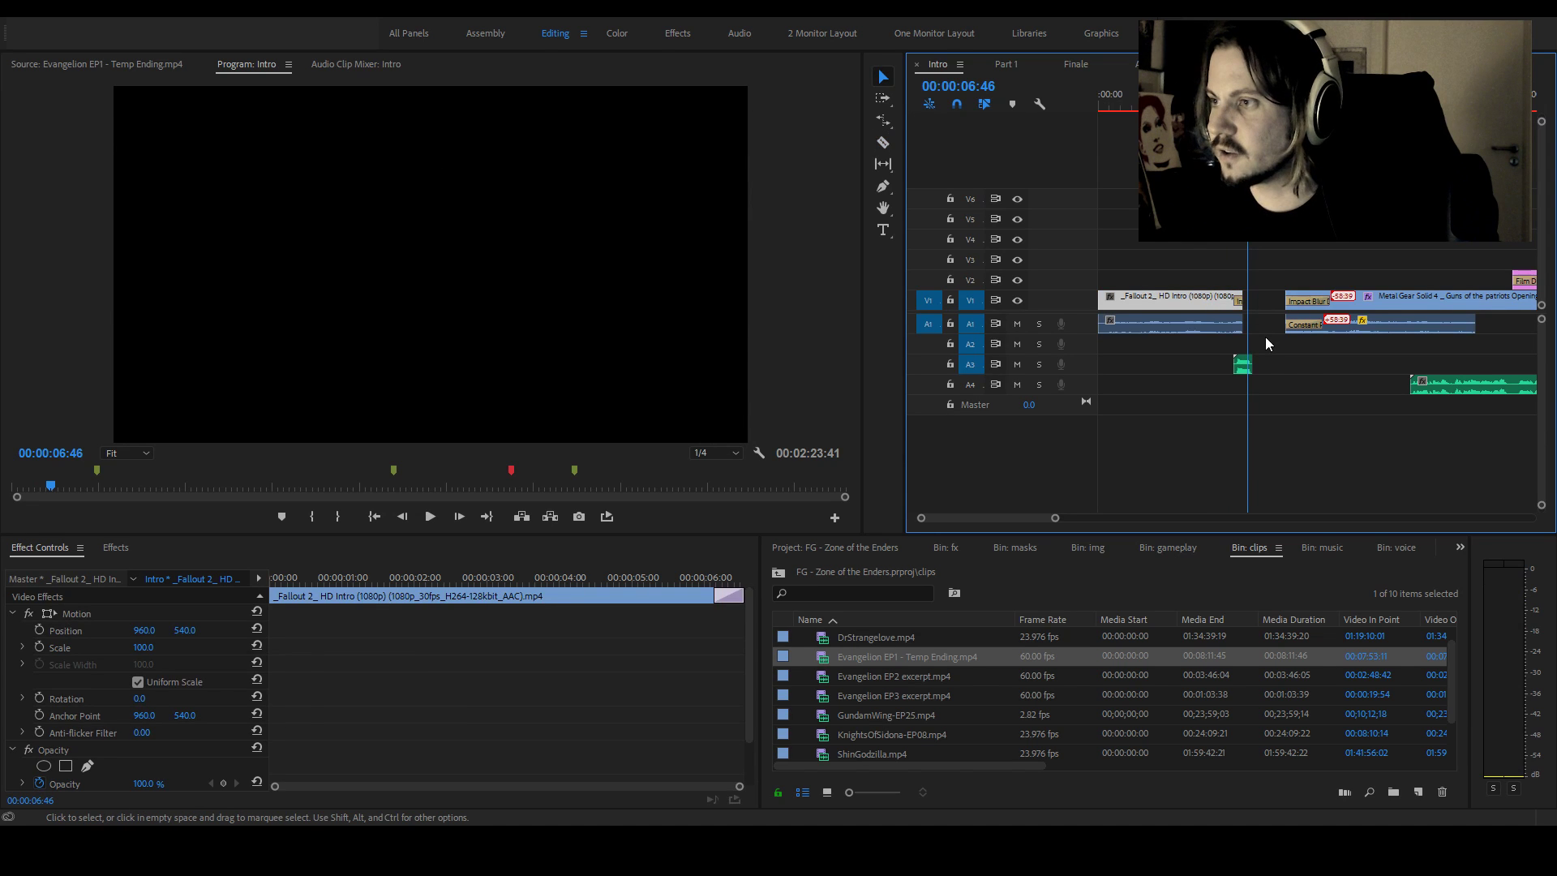
drag(1239, 327, 1233, 328)
key(shift+k)
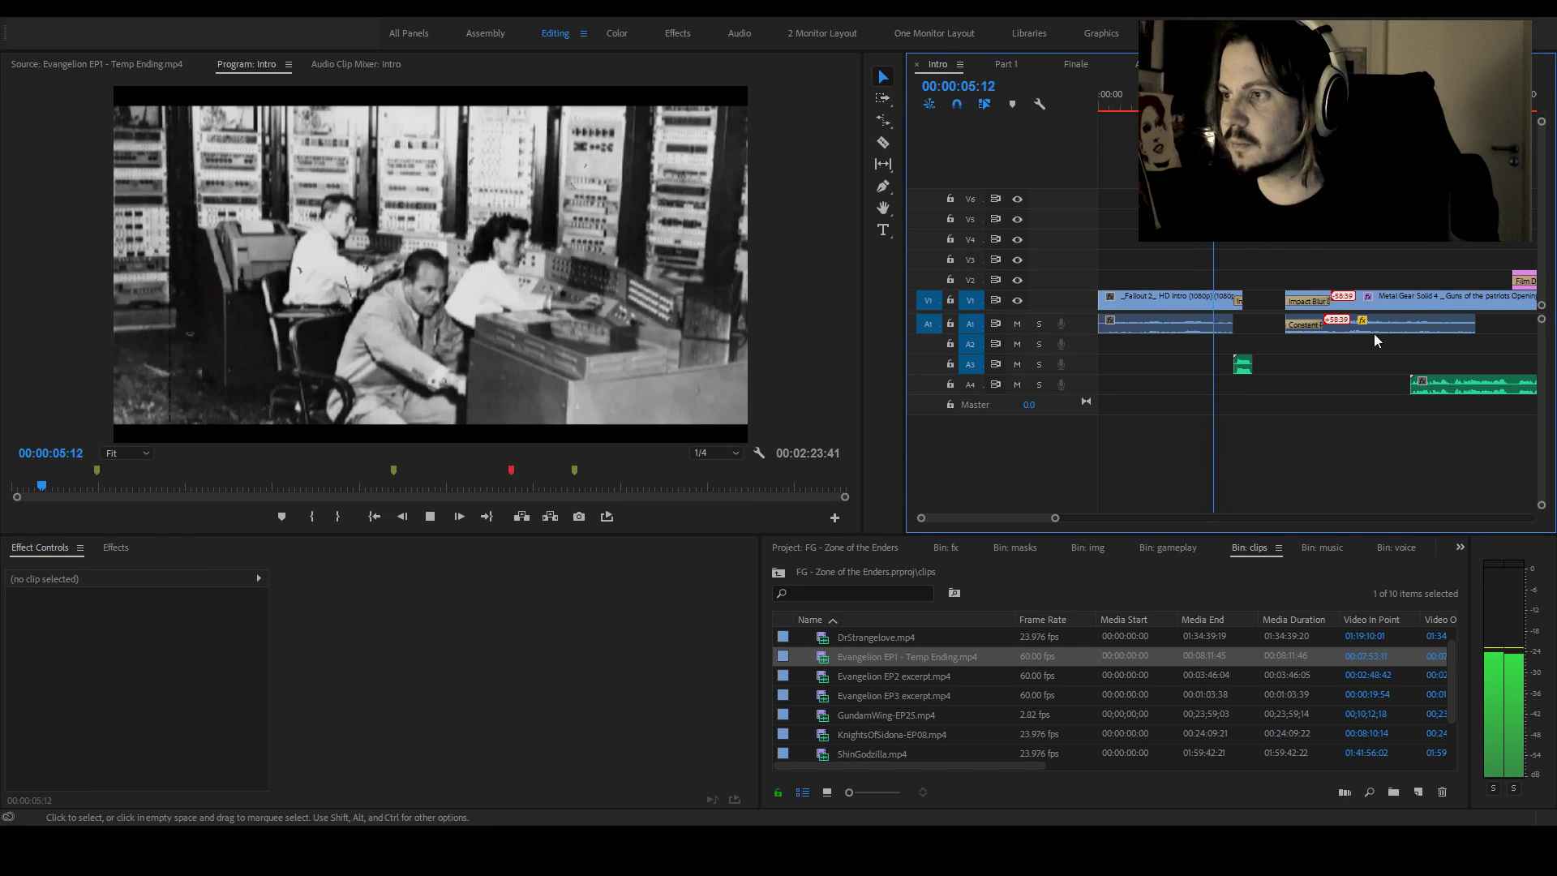
key(space)
Split the Fallout 2 clip's audio shortly before its end and play that passage from about 00:00:03:48
key(c)
key(r)
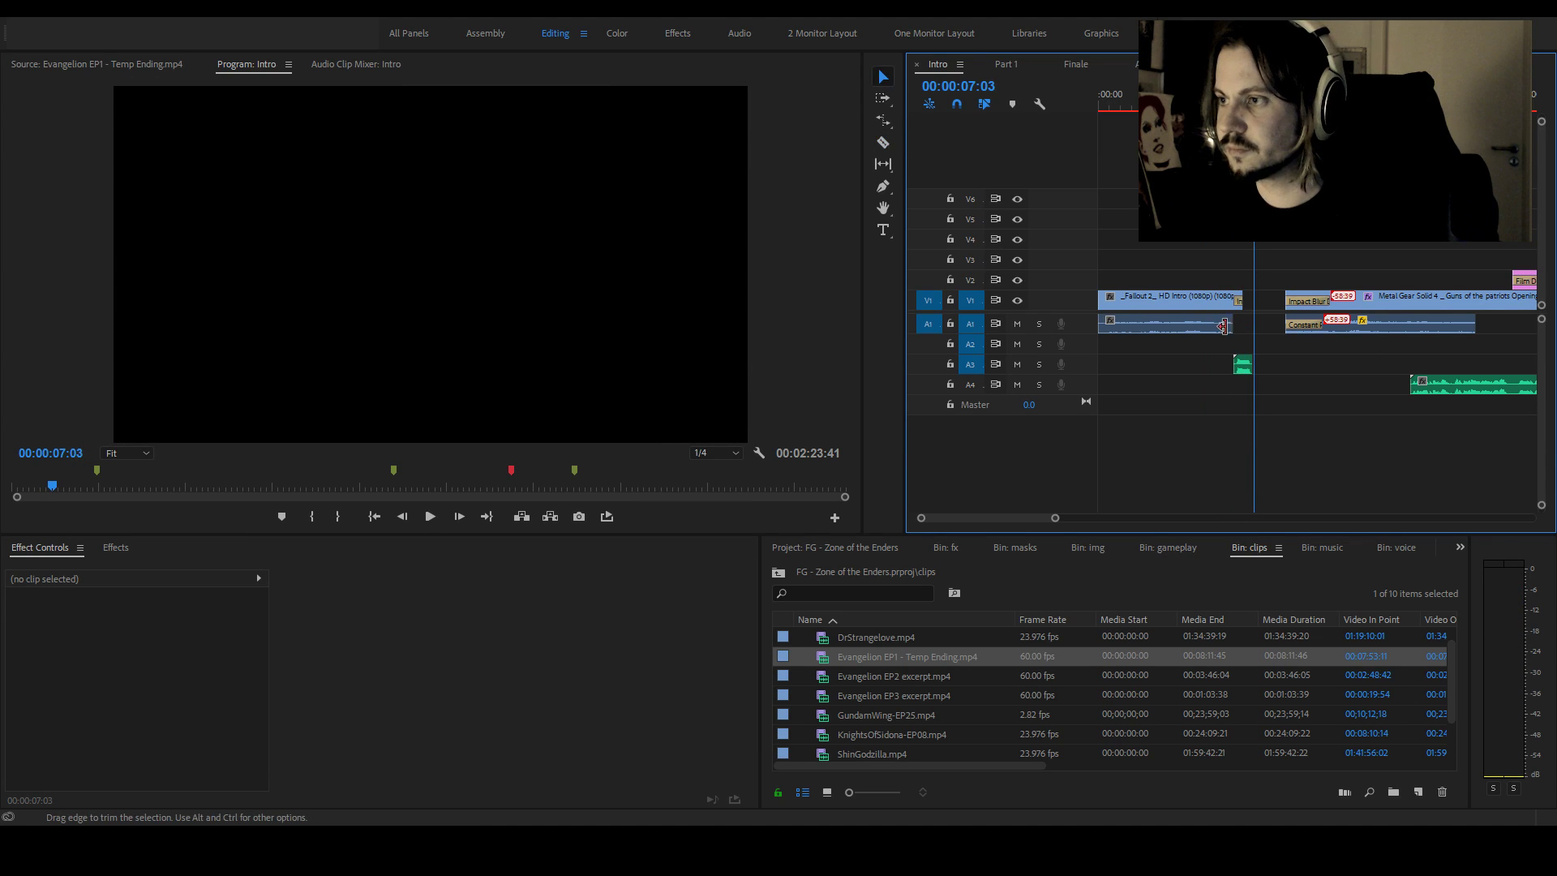
click(1227, 325)
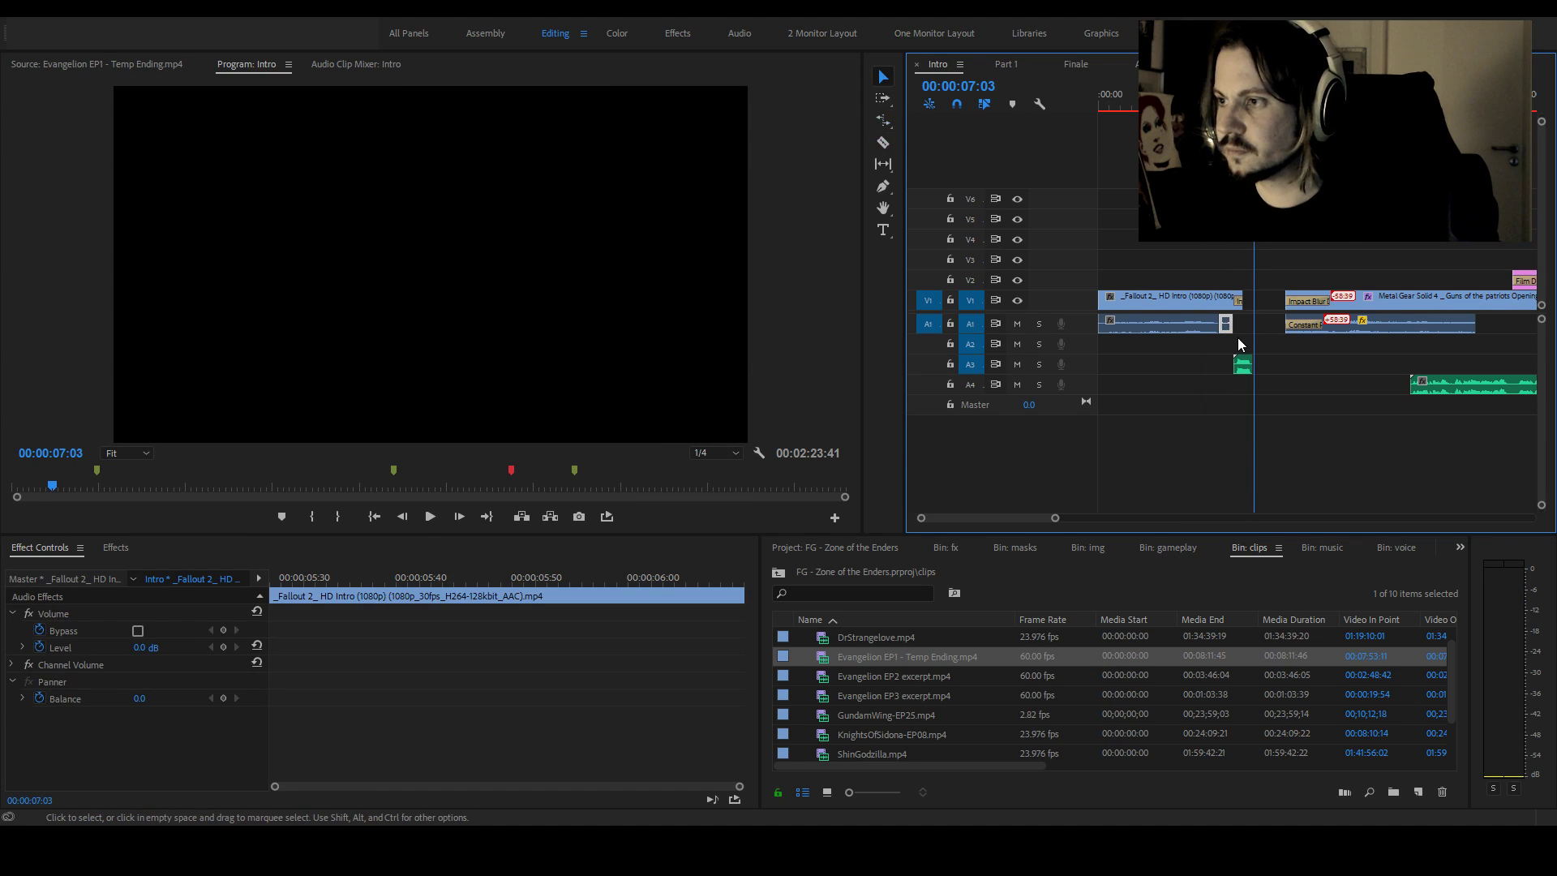
click(1237, 337)
key(c)
click(1190, 97)
key(space)
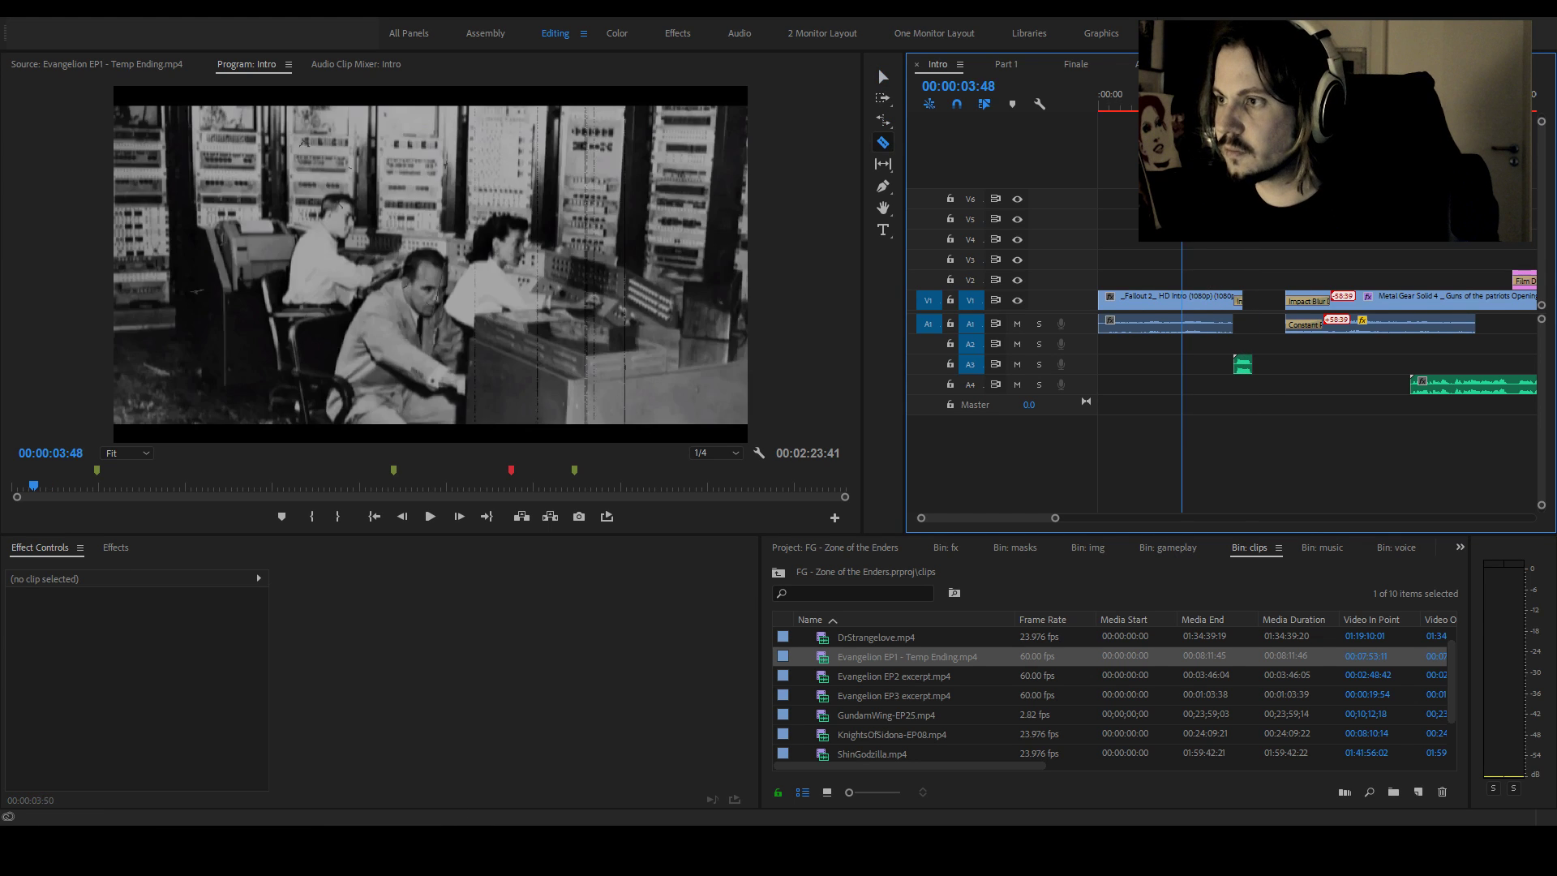
key(space)
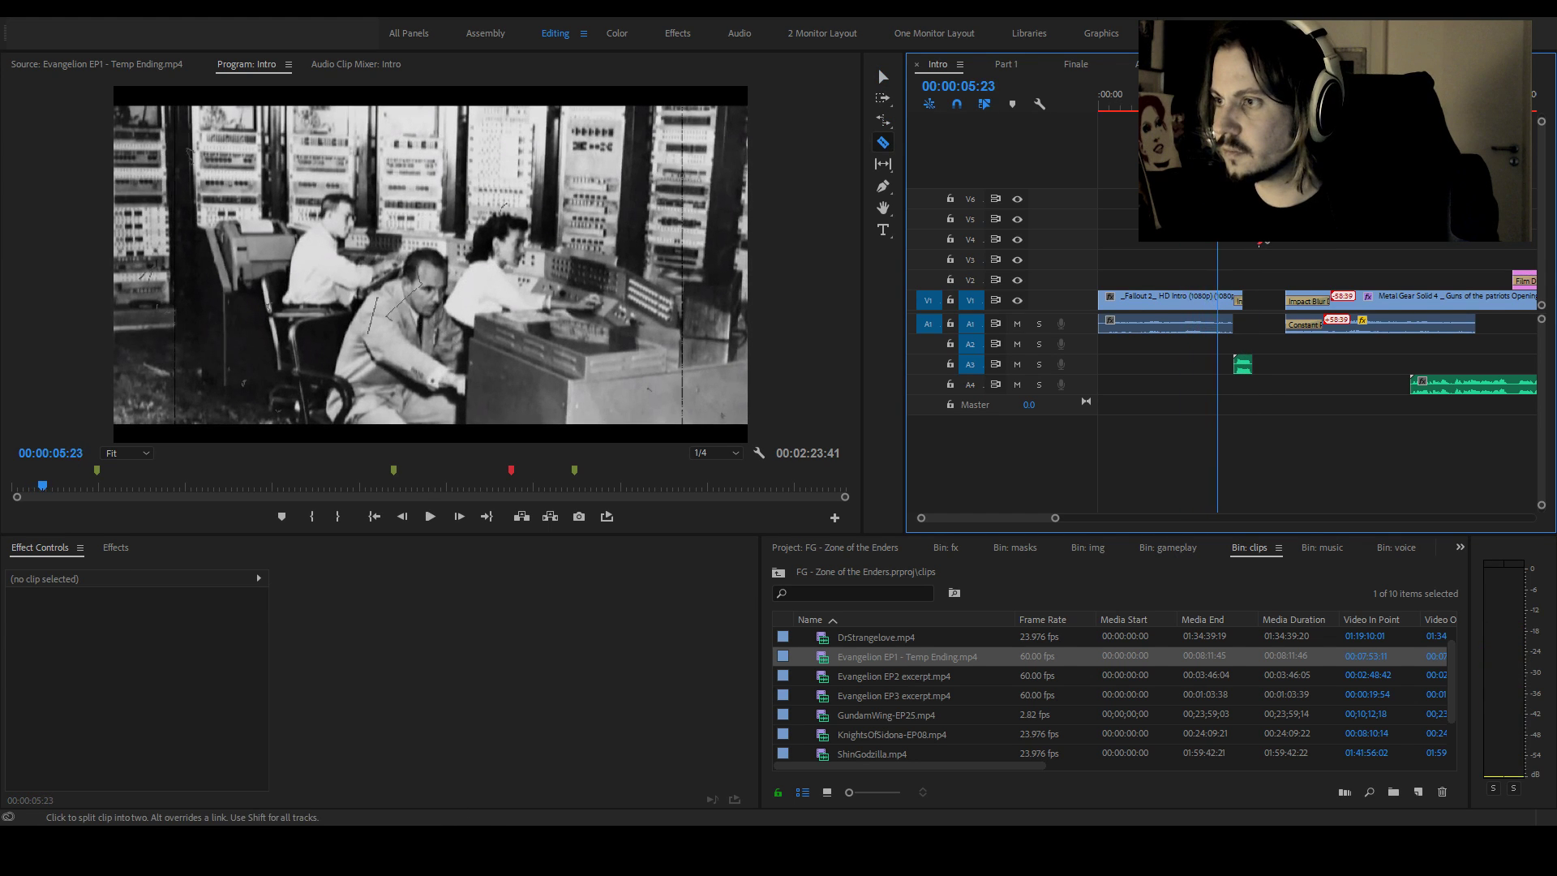
key(space)
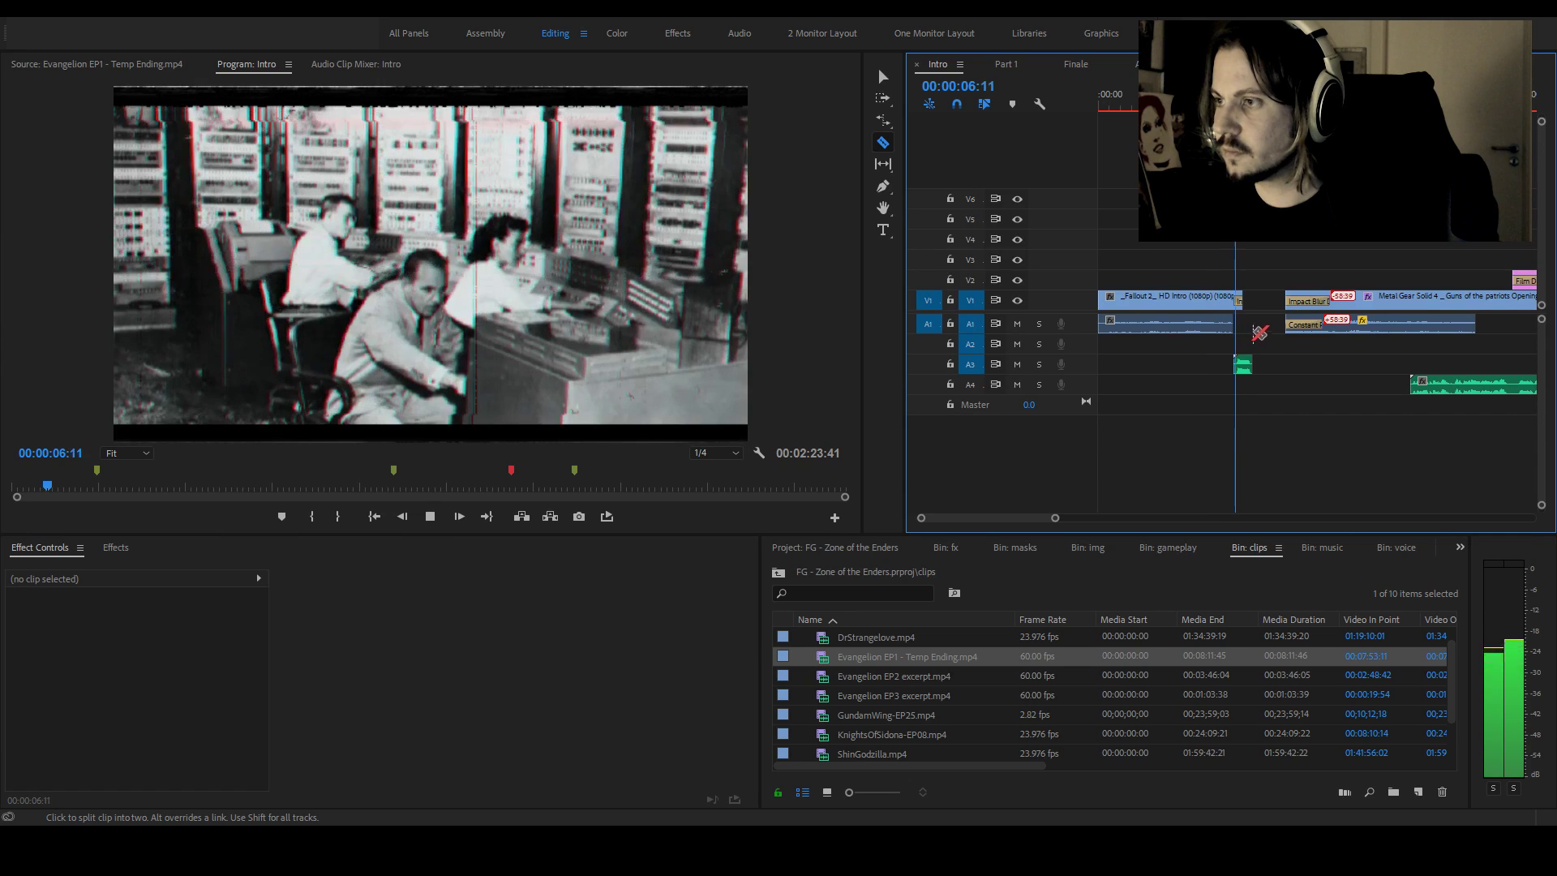
Shift the record scratch sound slightly earlier and play through into the Metal Gear Solid 4 clip
key(space)
key(v)
click(1246, 372)
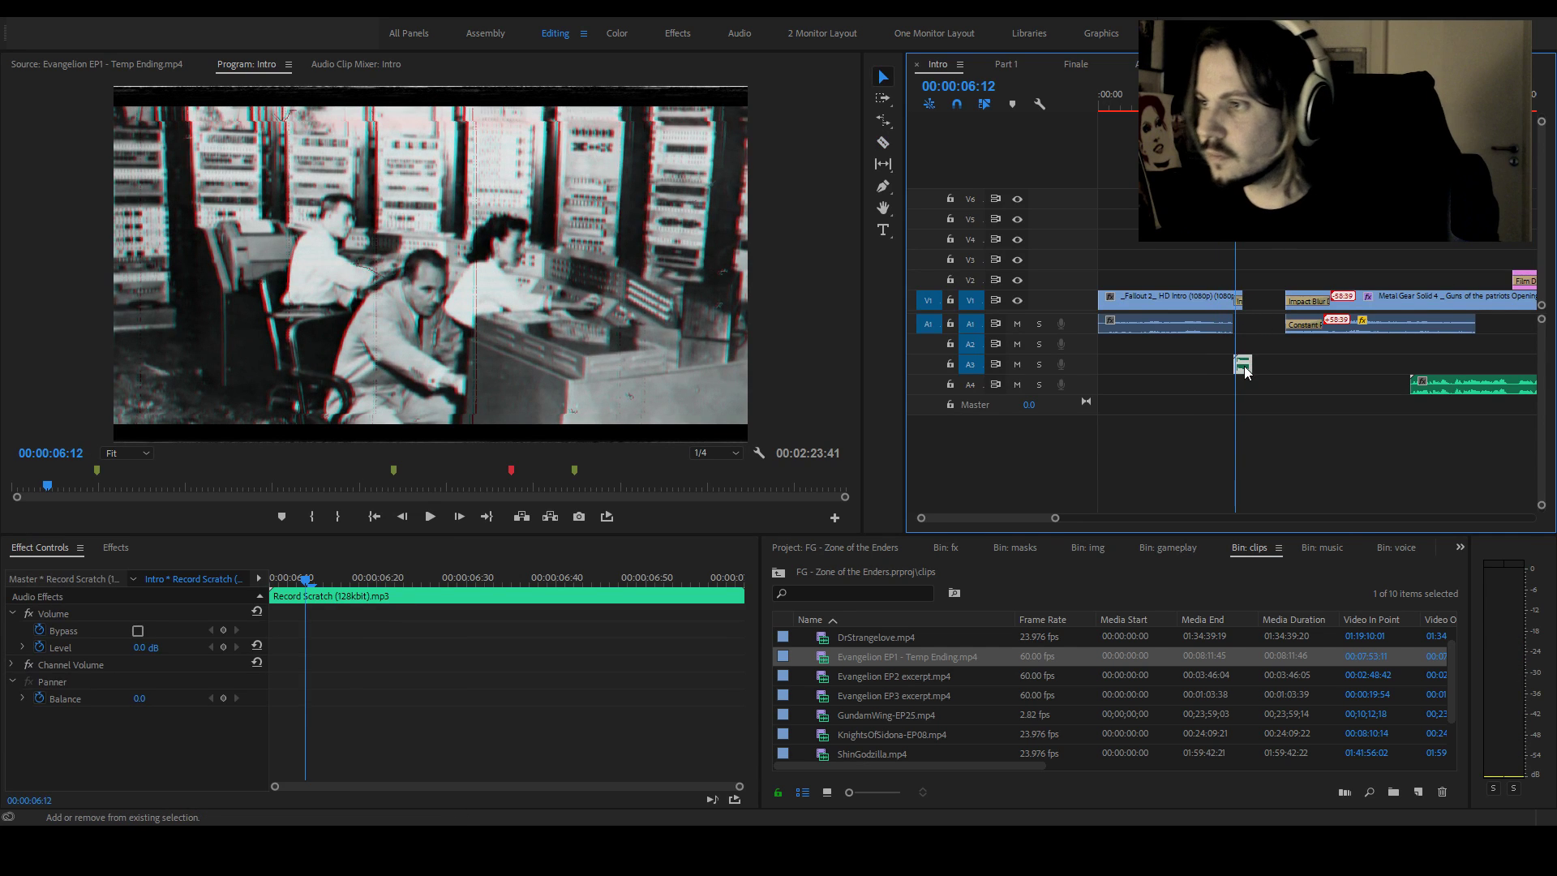
key(space)
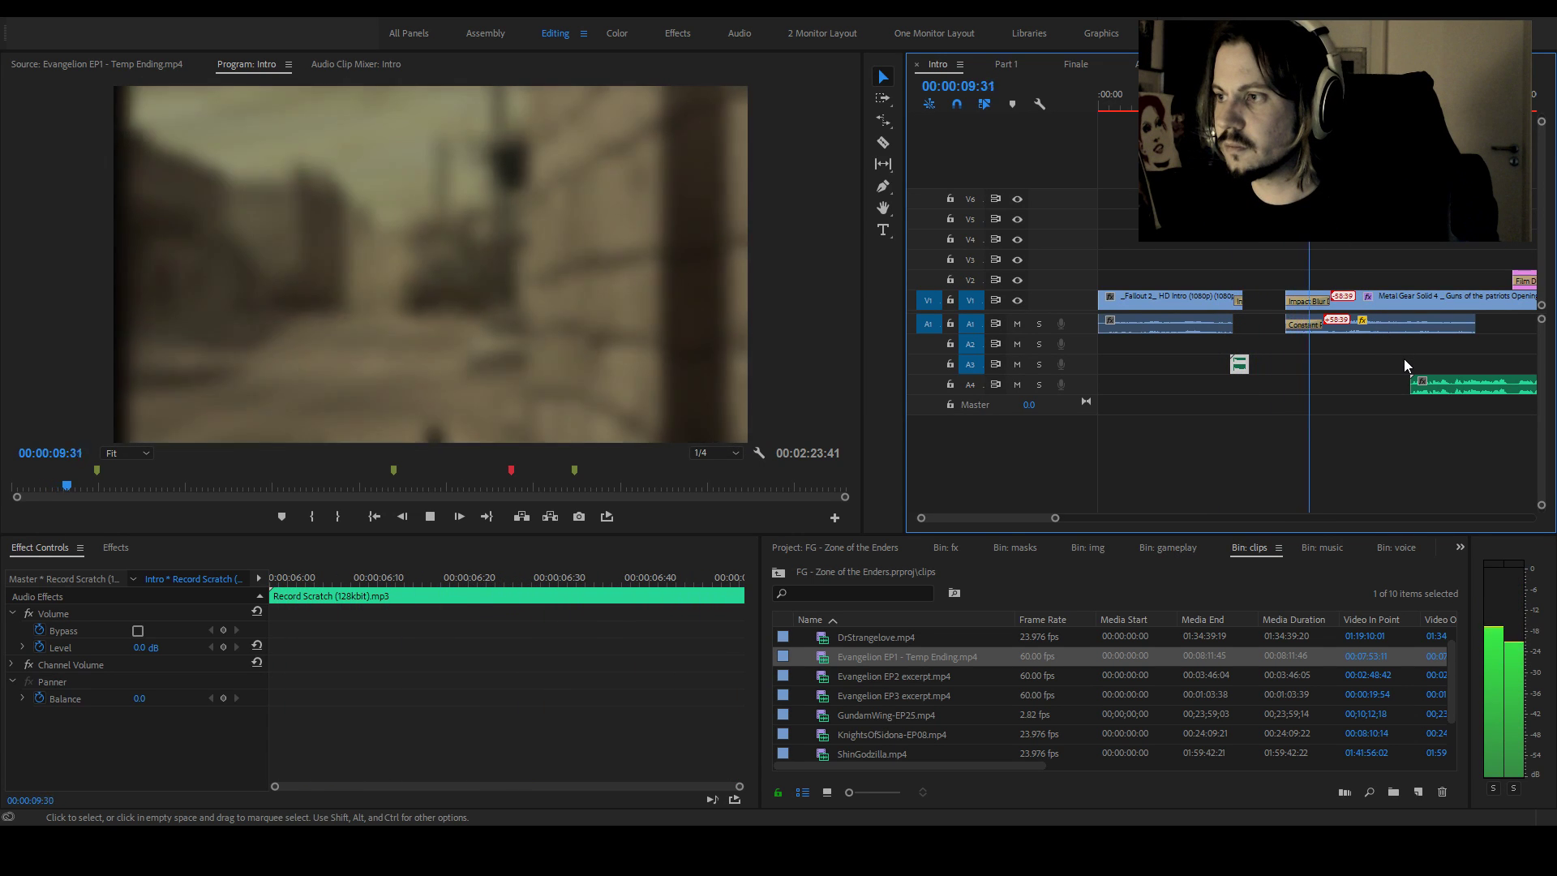
Extend the start of the Metal Gear Solid 4 audio back to 00:00:07:35 and lengthen its Constant Power fade-in to 00:00:02:28
click(1342, 331)
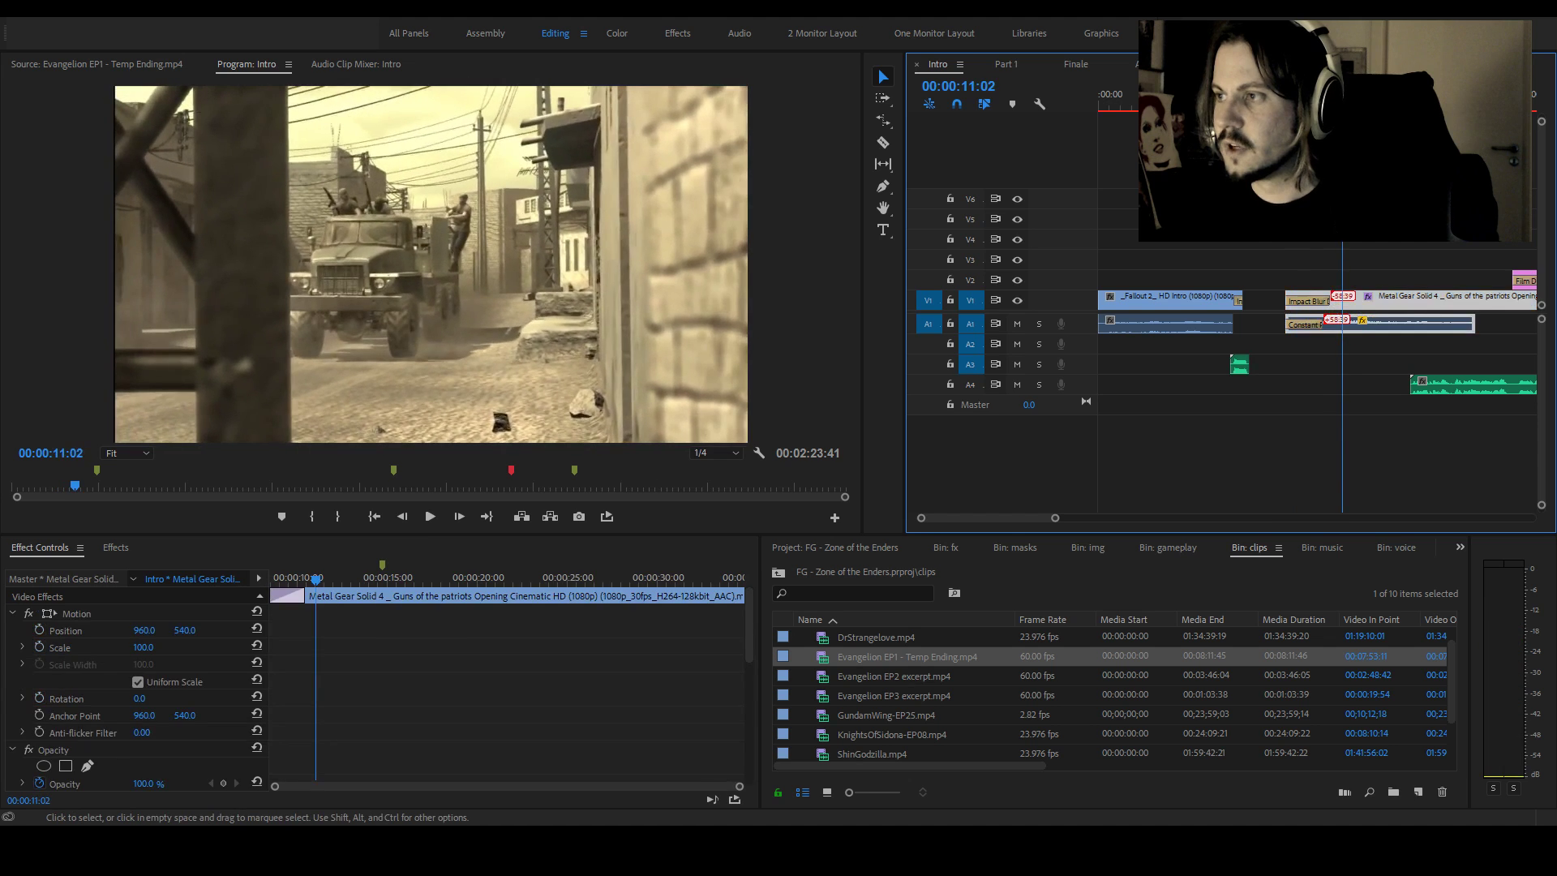
key(space)
click(1360, 312)
click(1352, 324)
drag(1316, 326, 1296, 331)
click(1327, 324)
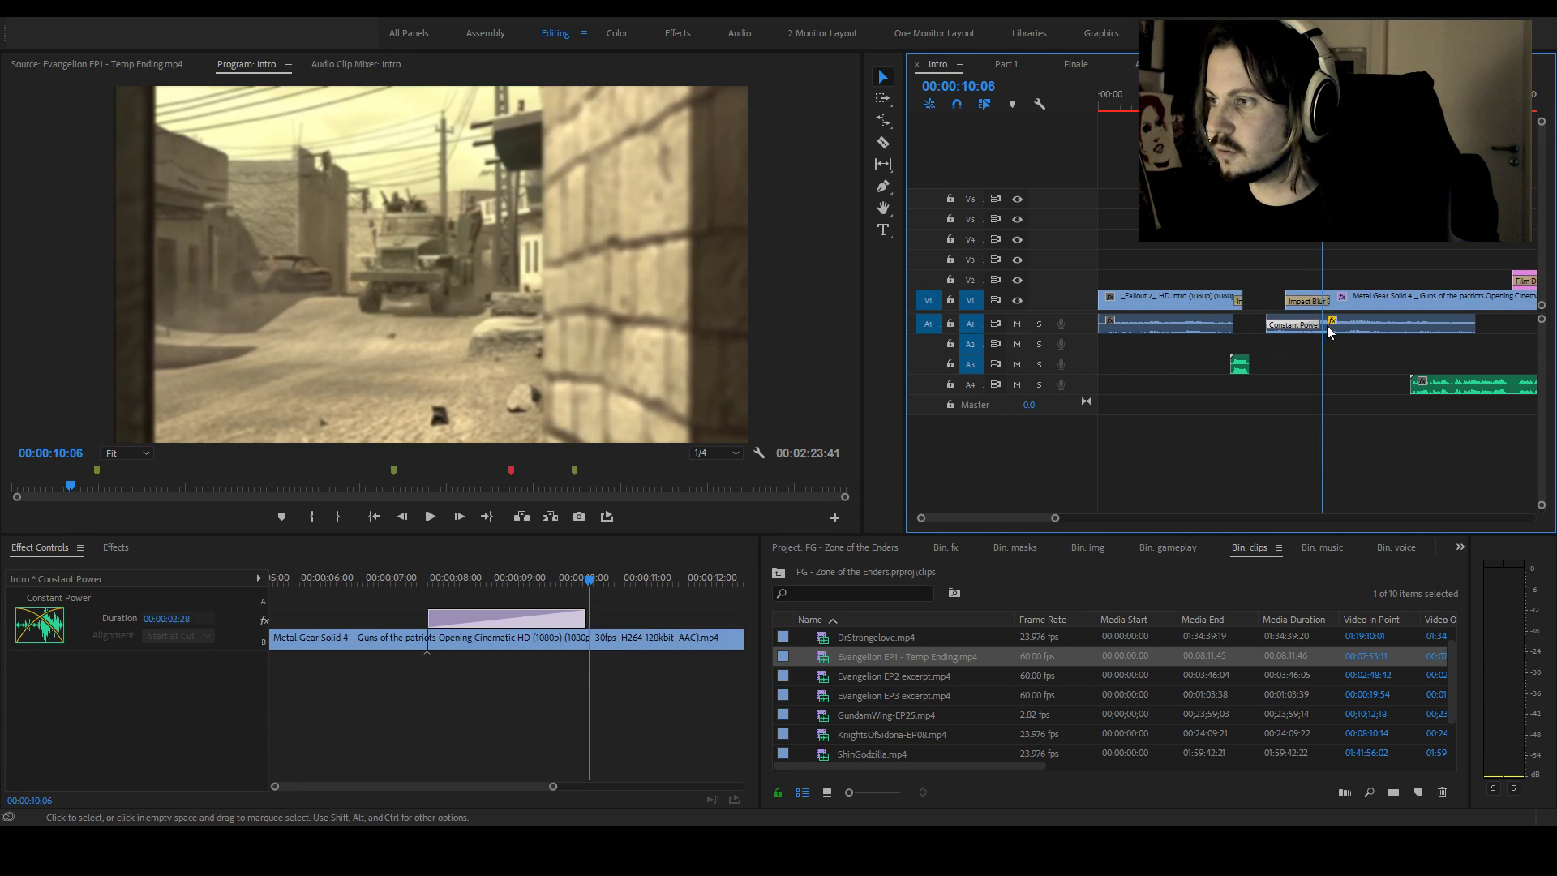
click(1283, 326)
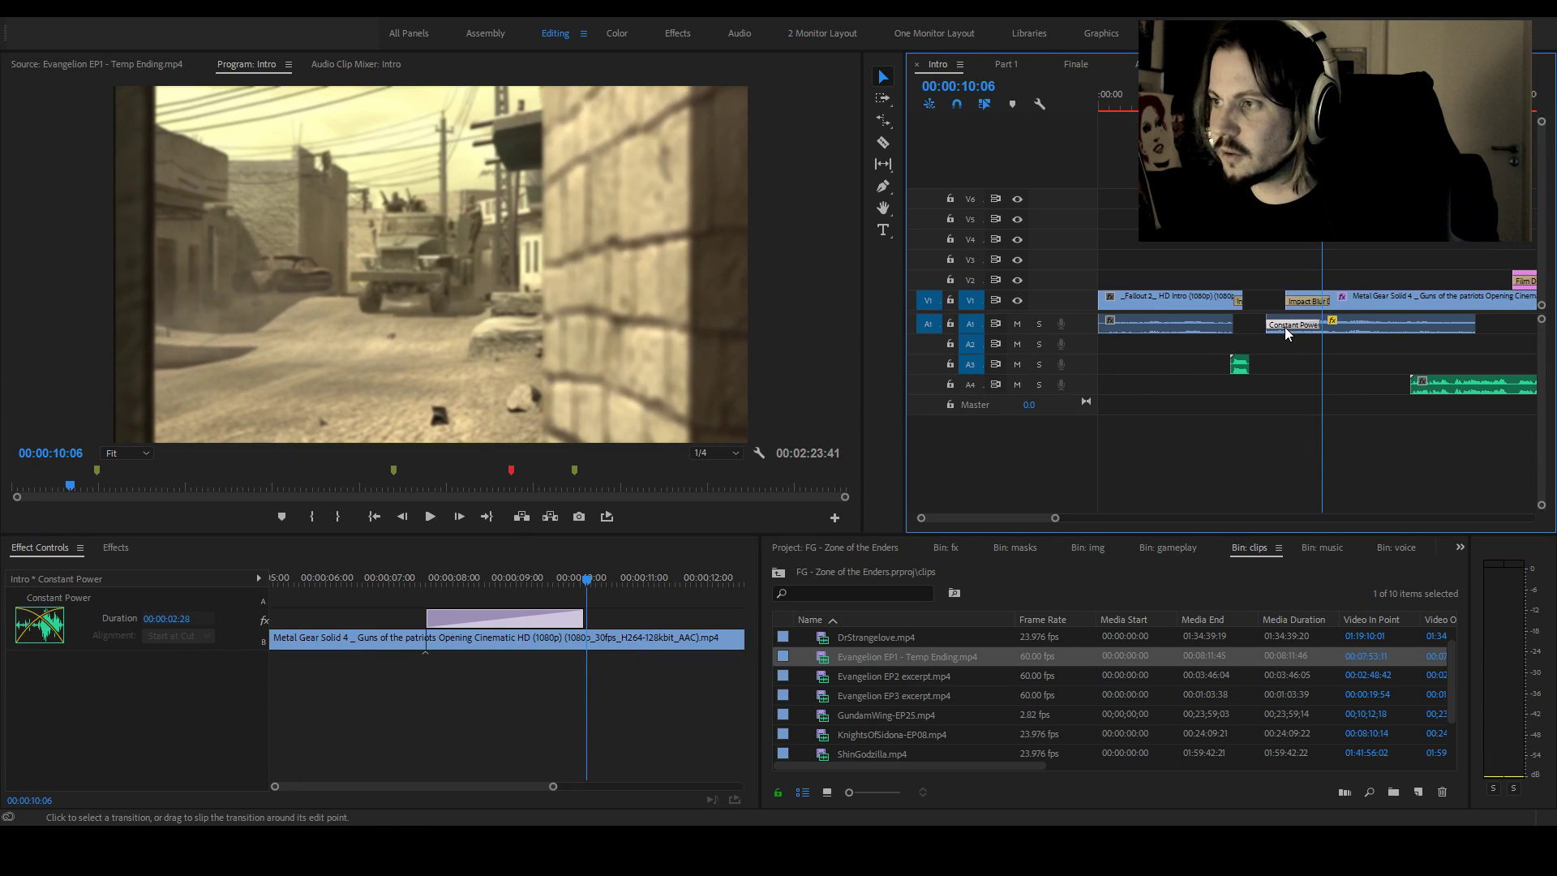
Keyframe the Metal Gear Solid 4 audio level from -50 dB at 00:00:07:35 to 0 dB at 00:00:10:06, and play the fade
click(1297, 331)
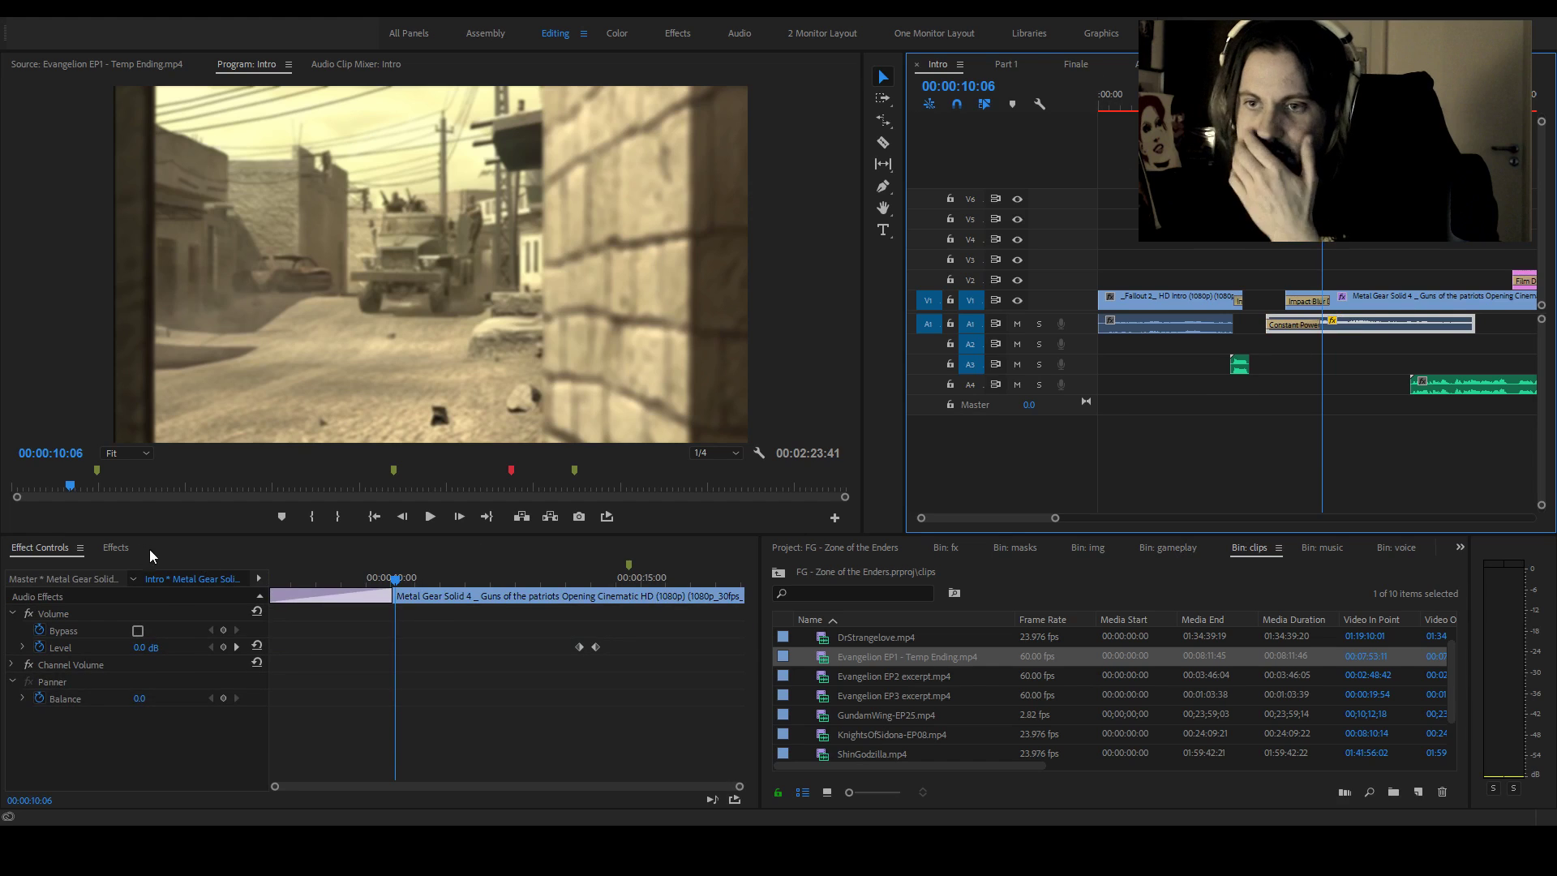
click(223, 646)
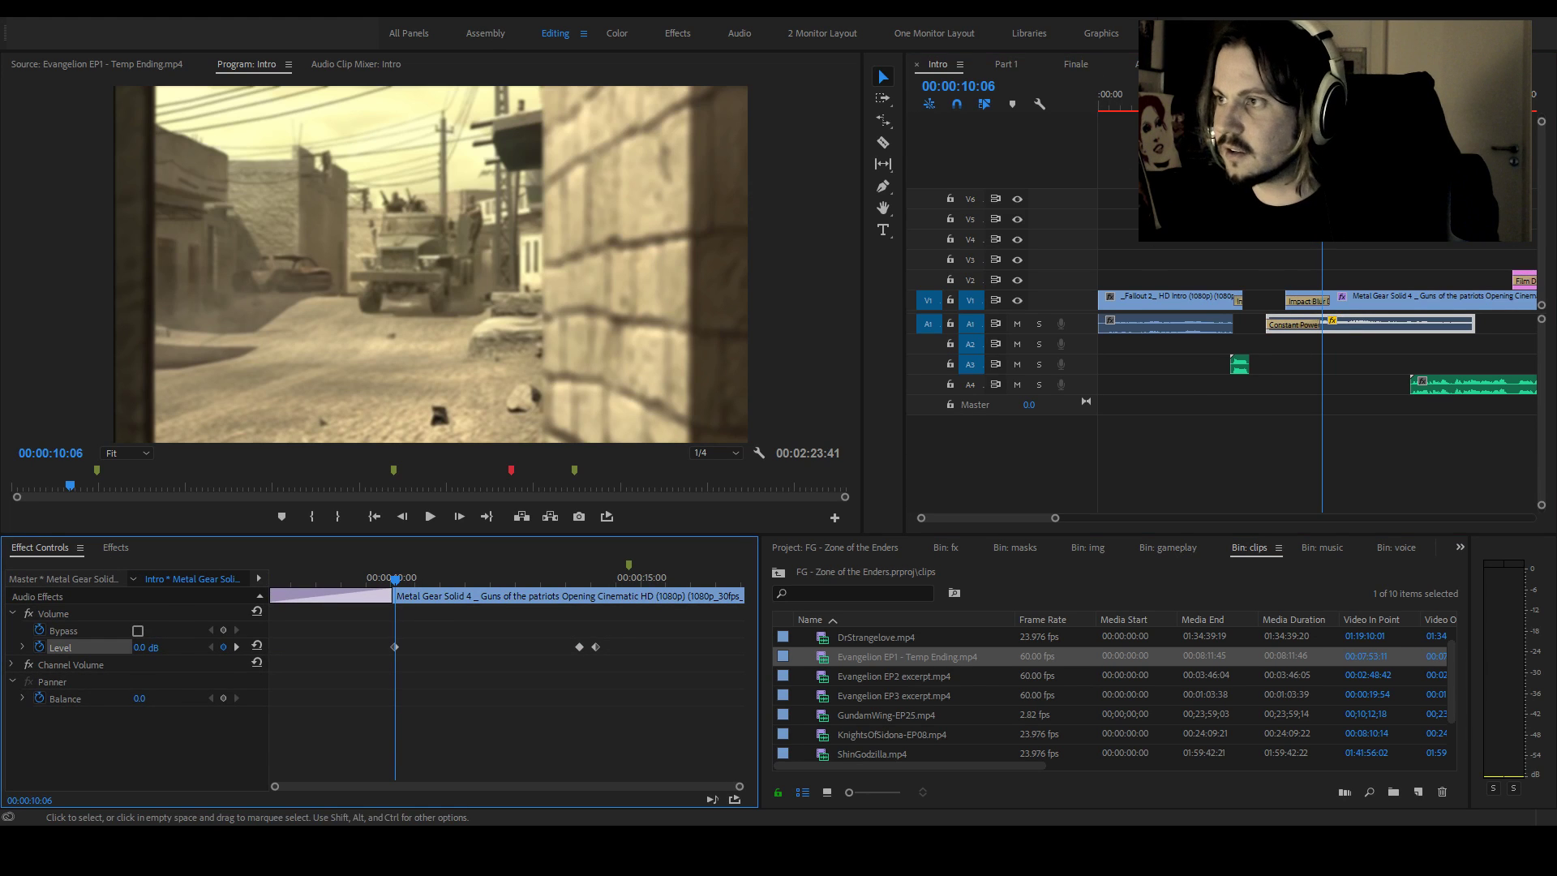
key(Up)
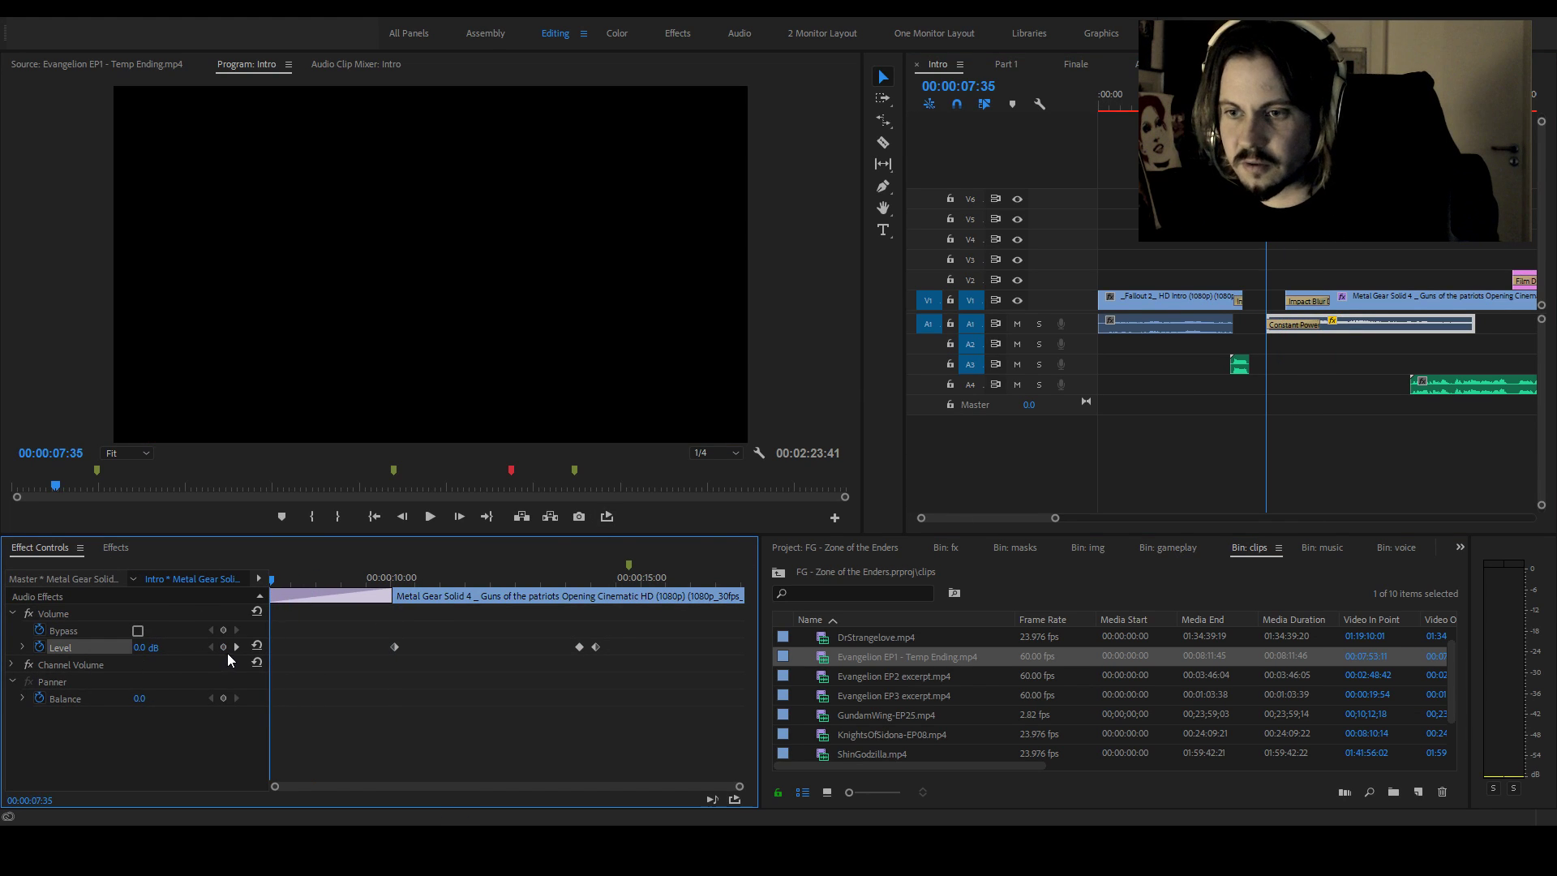
click(154, 646)
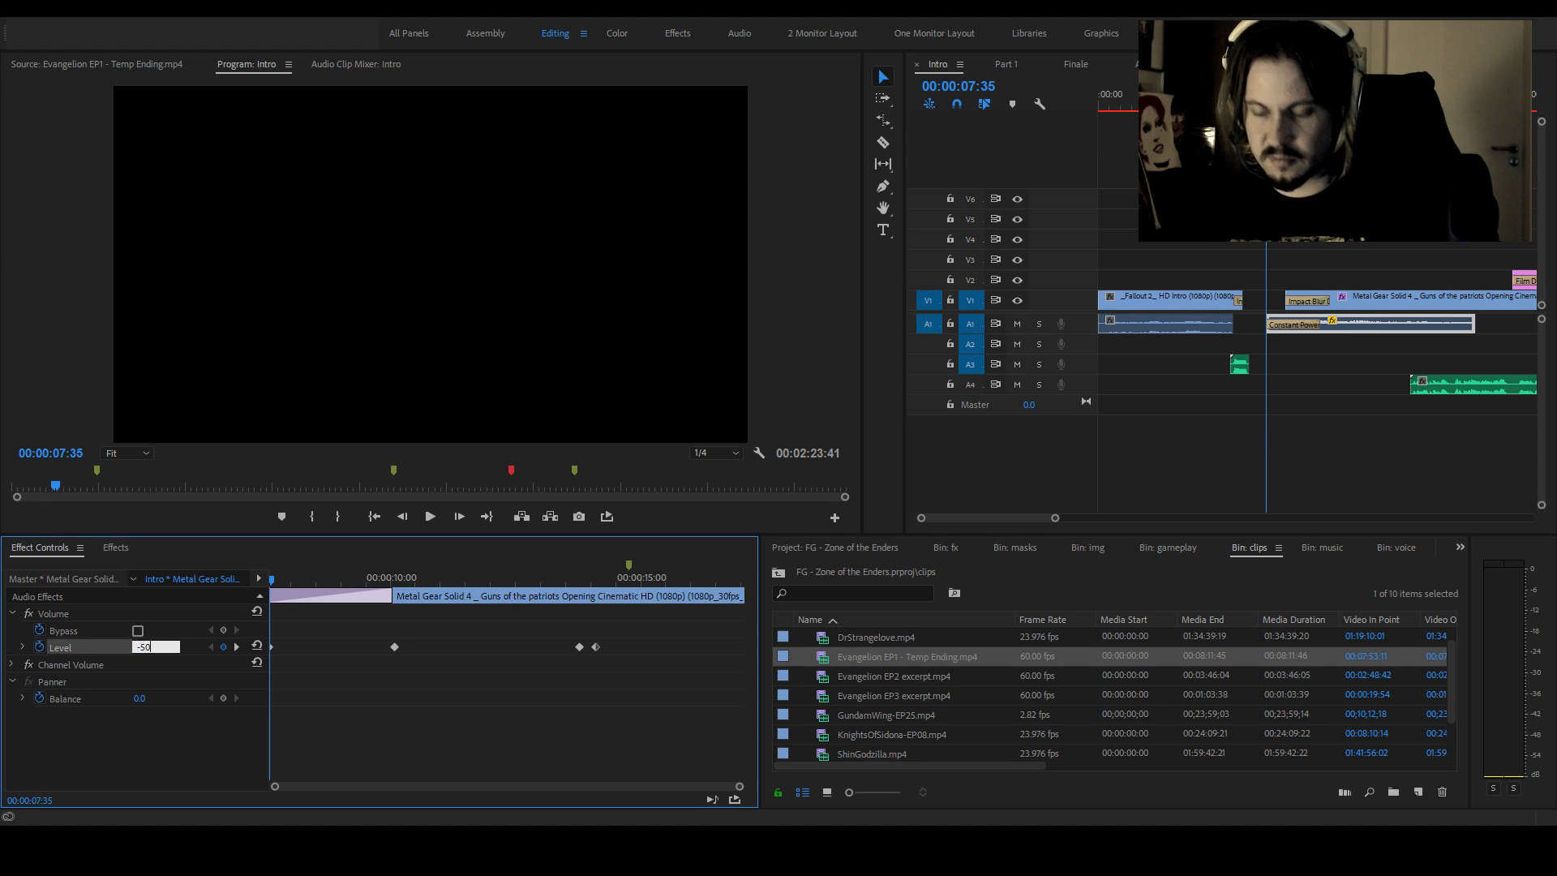
click(1446, 274)
key(space)
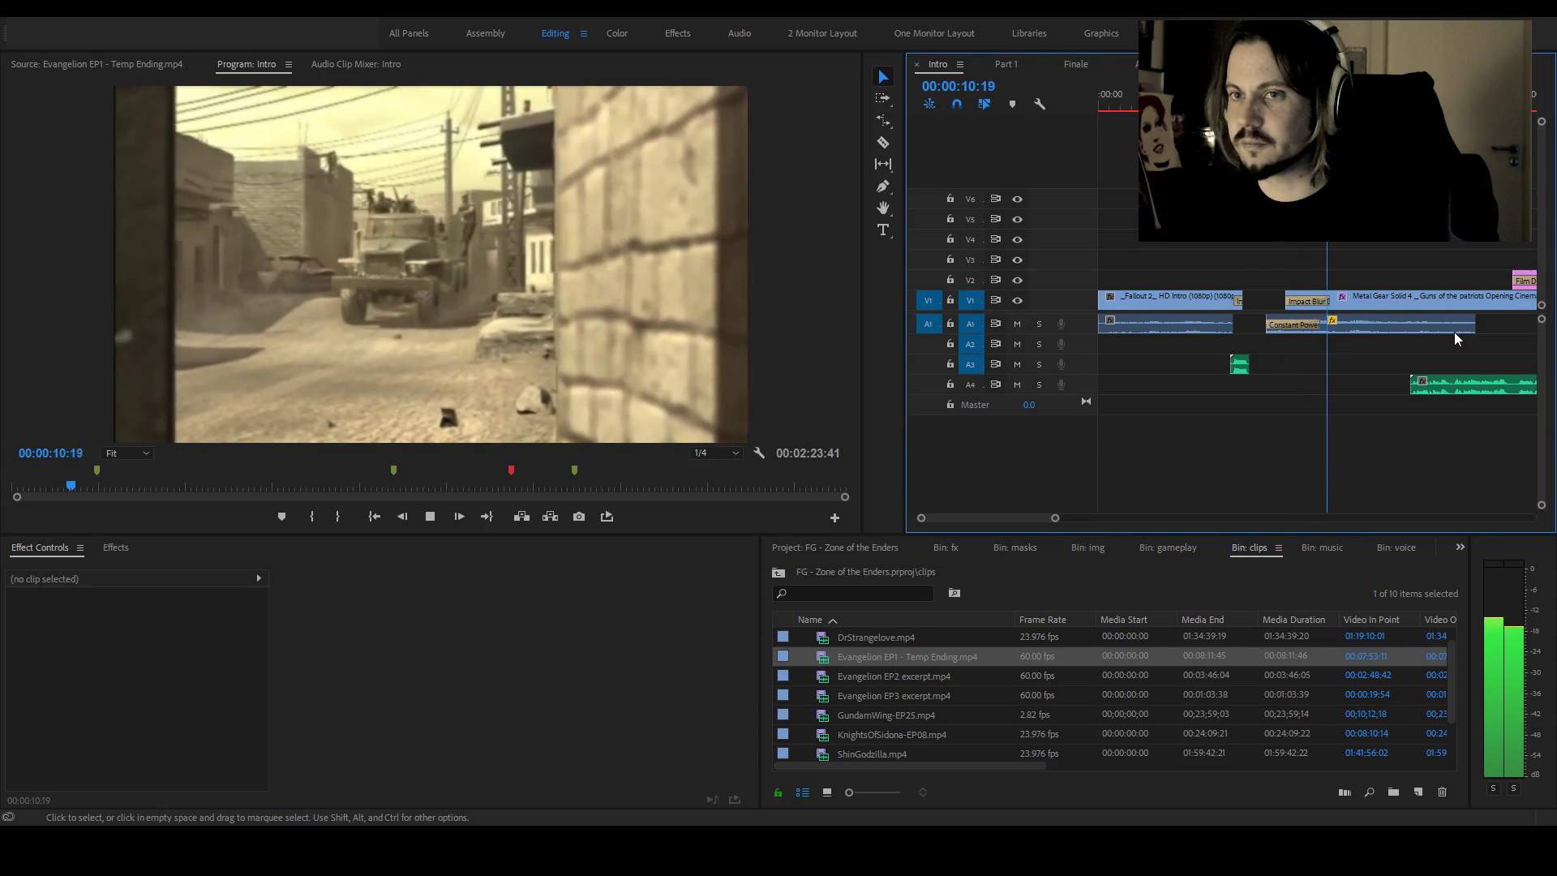
key(space)
Set the Metal Gear Solid 4 clip's scale to 102
drag(1055, 517, 1087, 519)
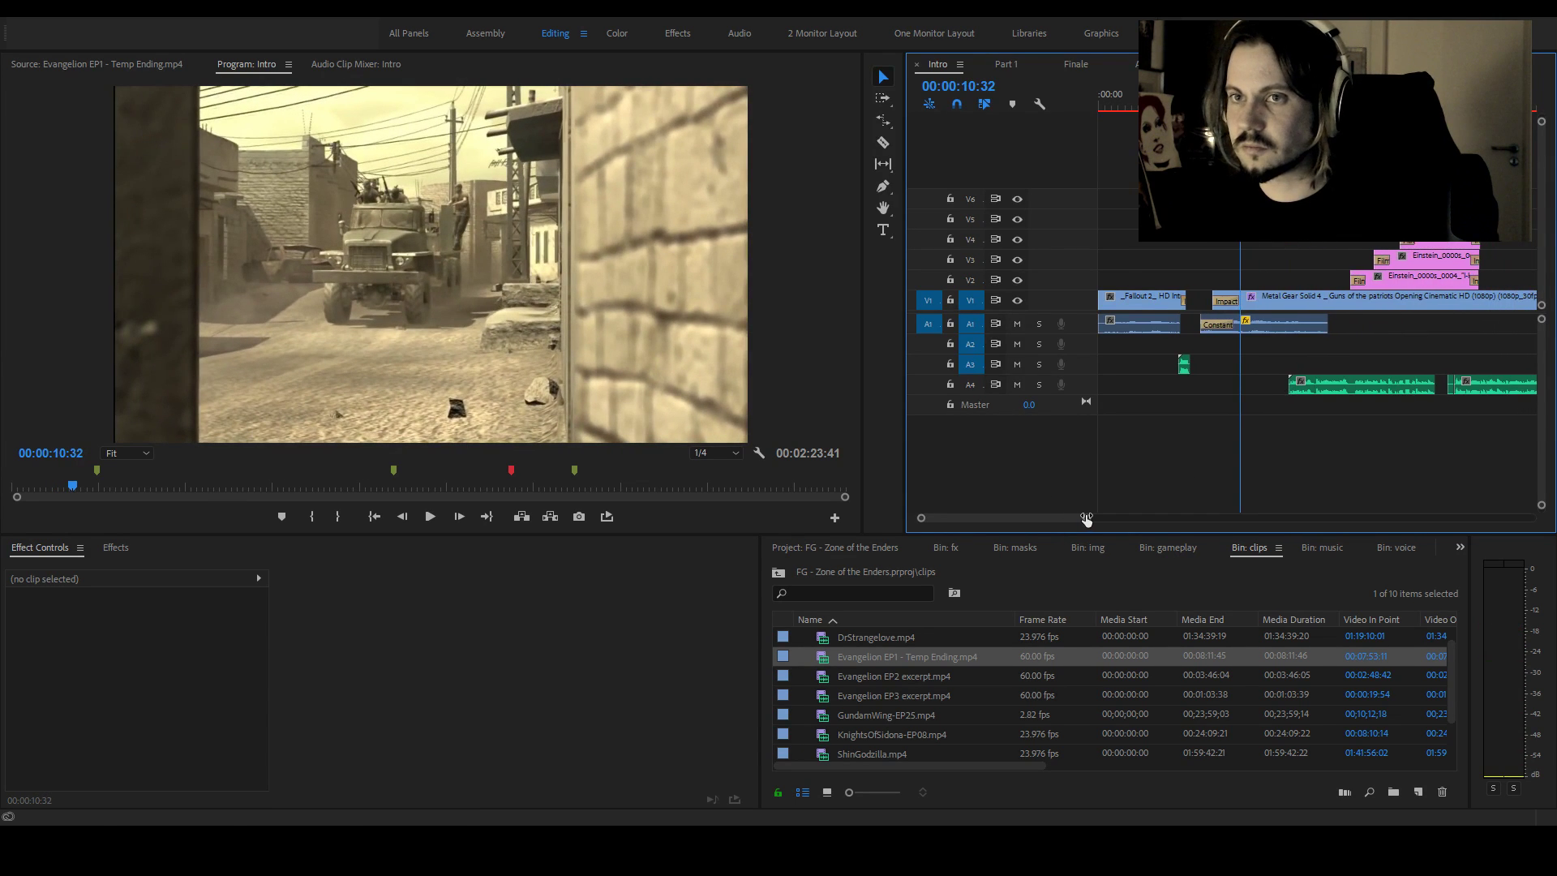
key(d)
click(150, 648)
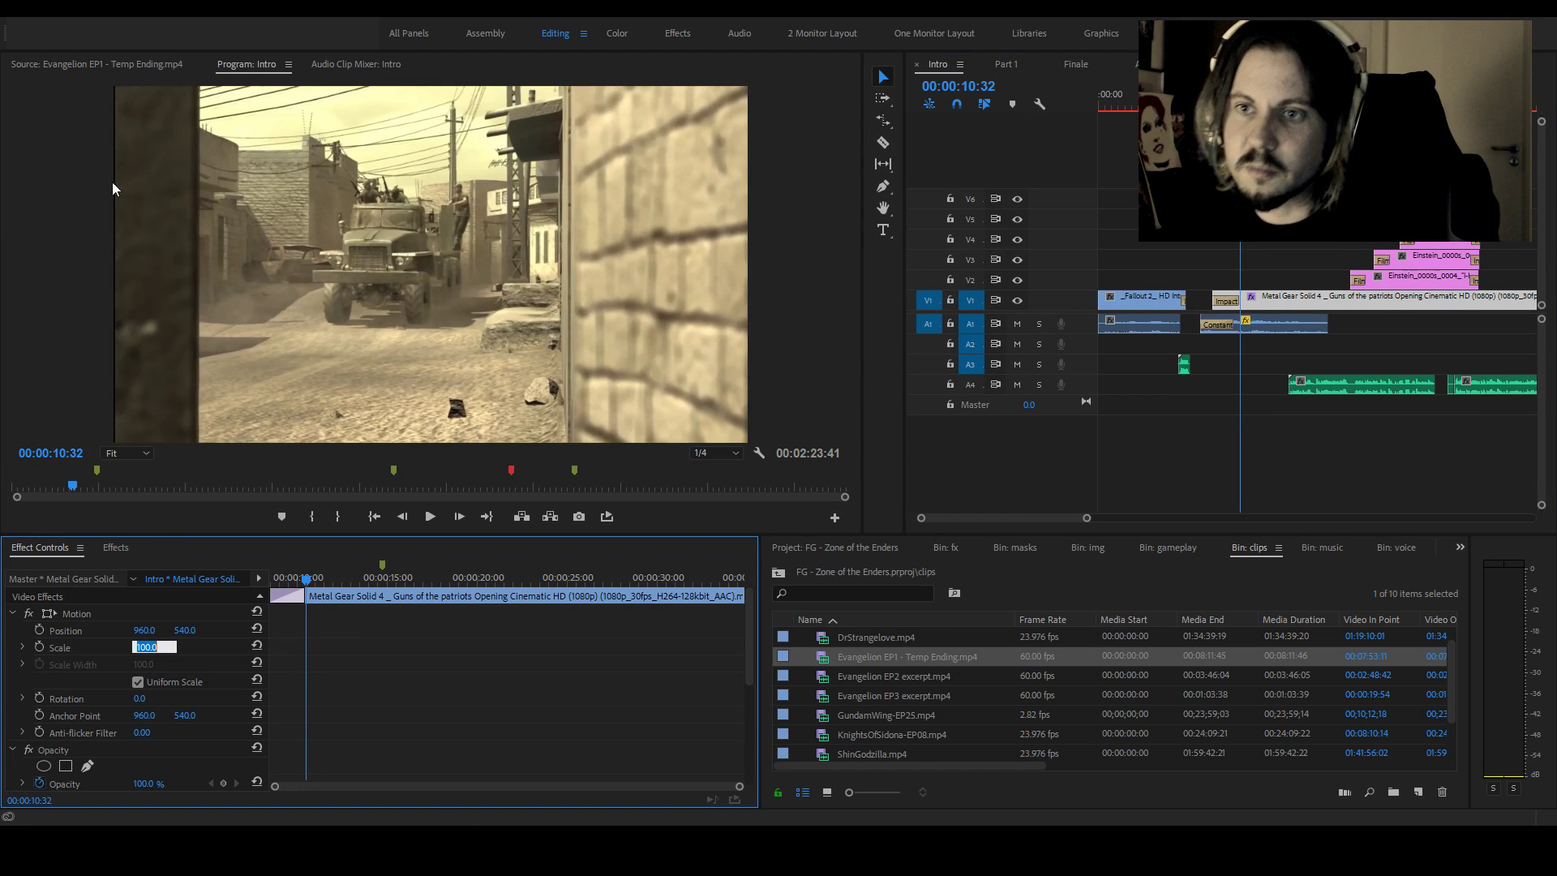
text(1)
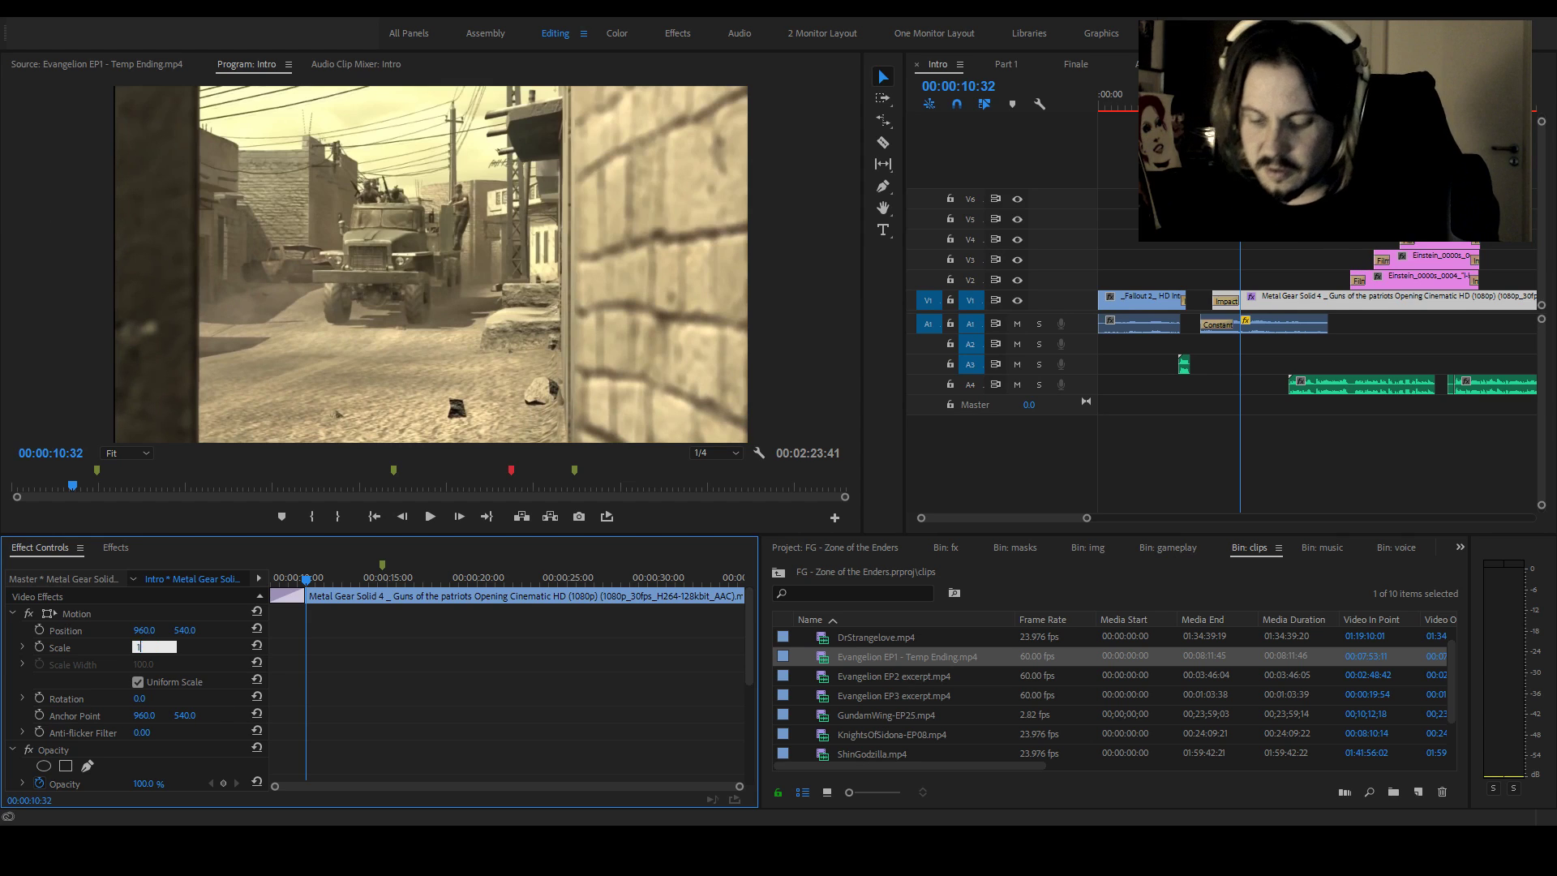
text(02)
key(Return)
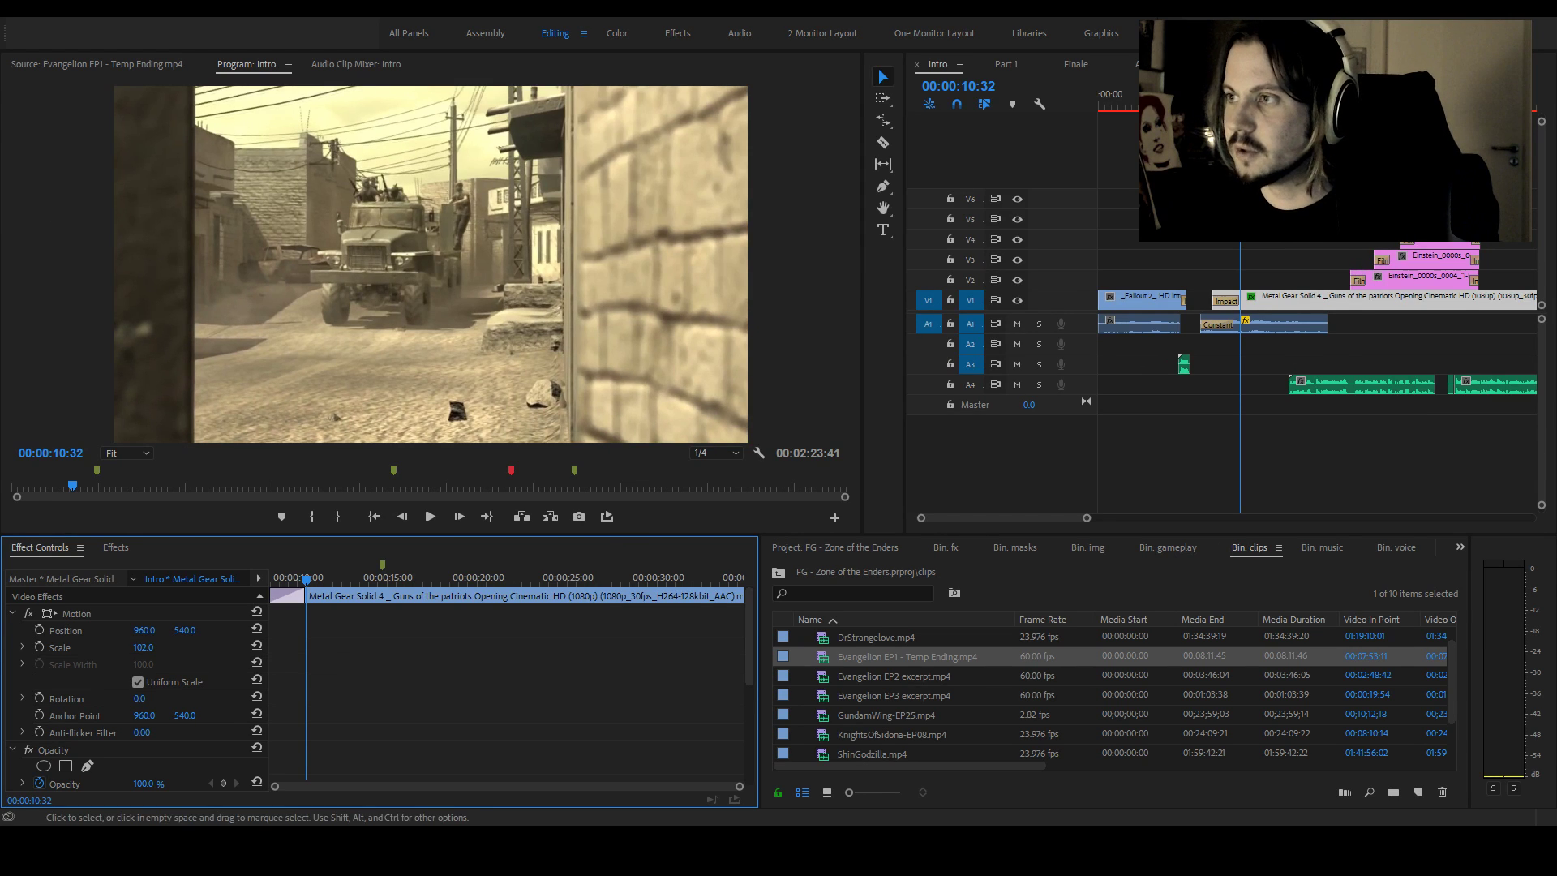
Play the intro sequence from the beginning to 00:00:36:34 to check the reworked opening
click(1041, 239)
key(Home)
key(space)
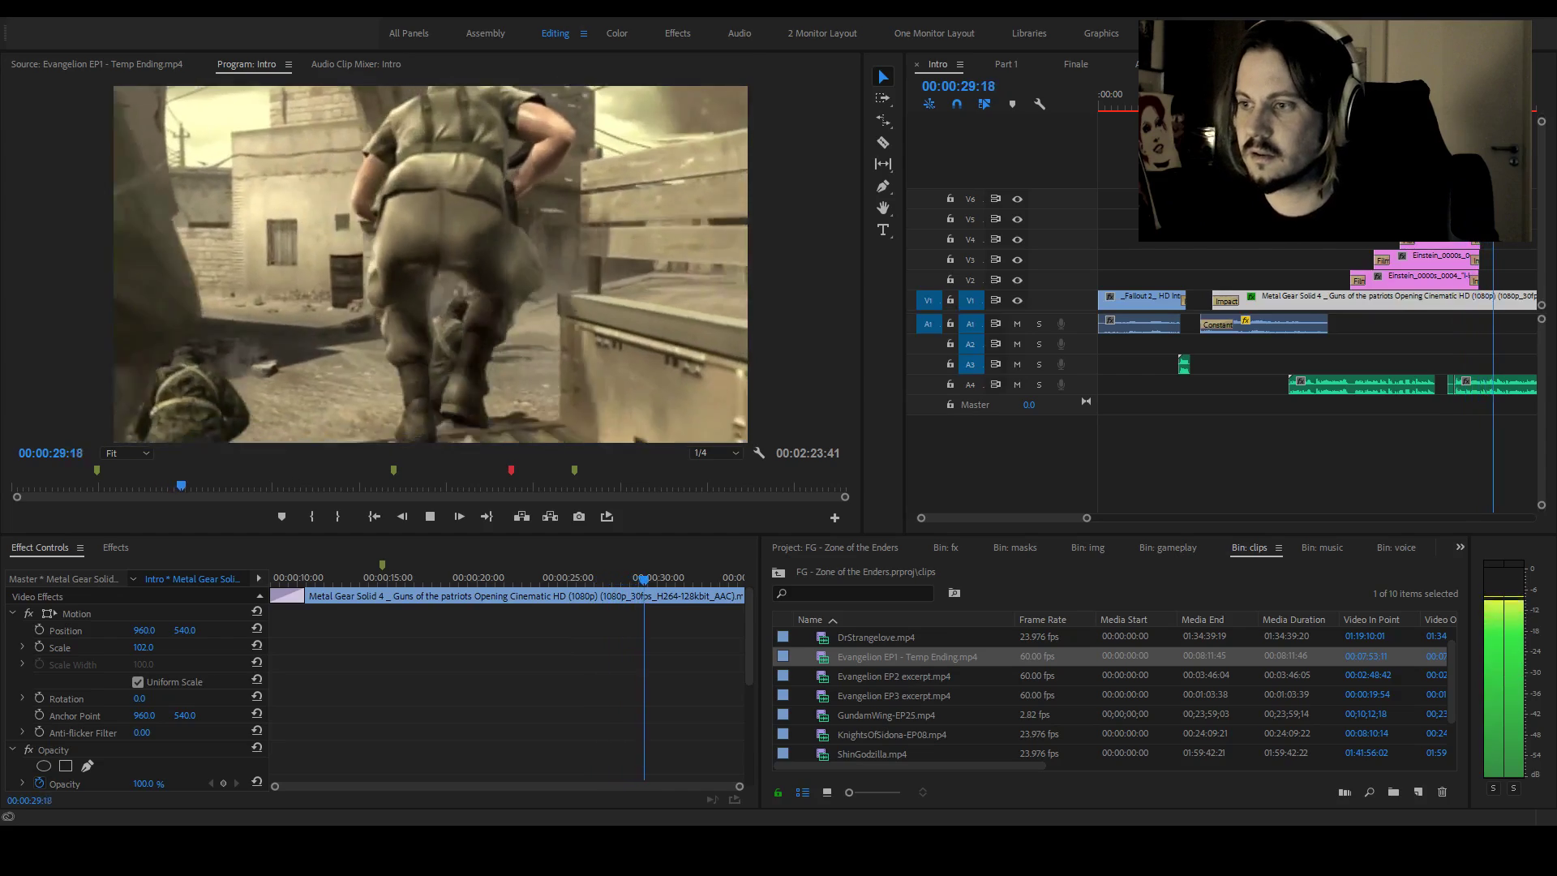
drag(1086, 517, 1199, 516)
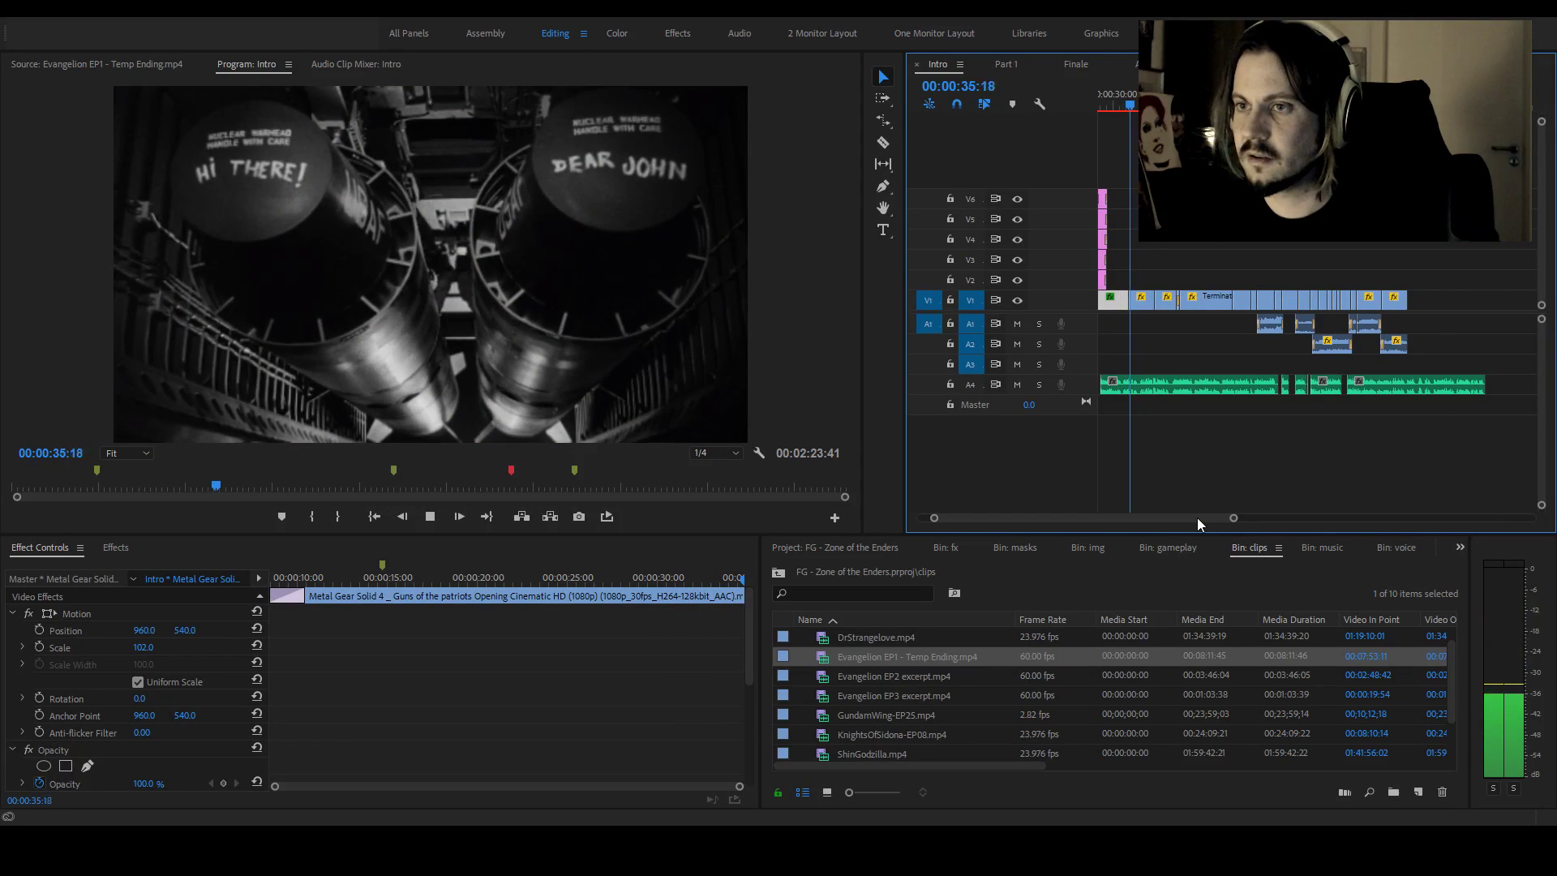
key(space)
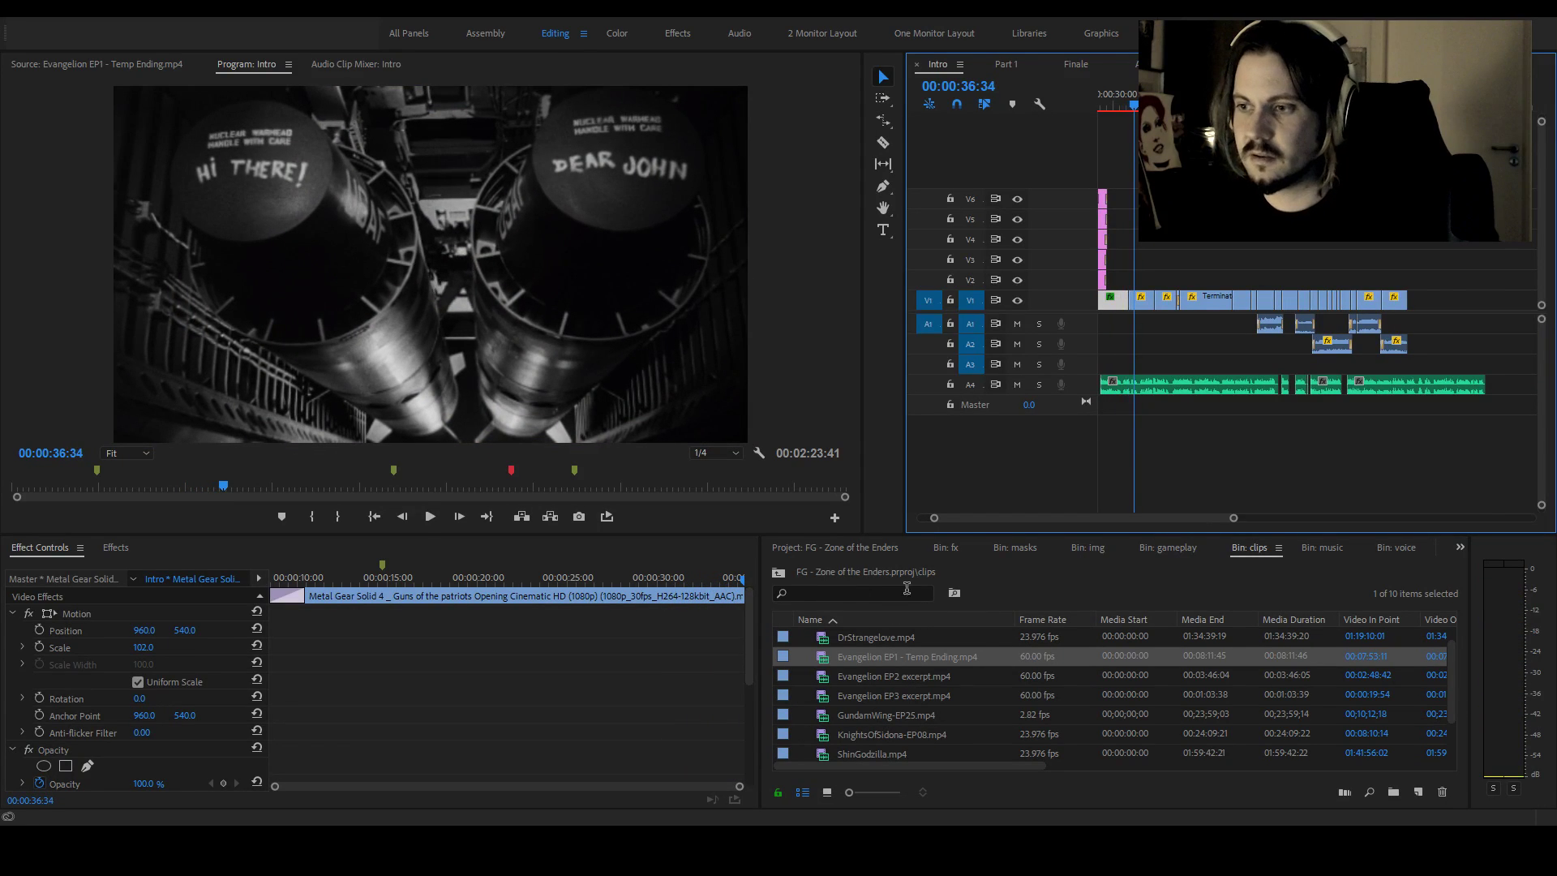
Add an Impact Flash transition at the cut between the Metal Gear Solid 4 clip and the first DrStrangelove clip
click(142, 548)
scroll(134, 738, down, 2)
scroll(139, 753, down, 15)
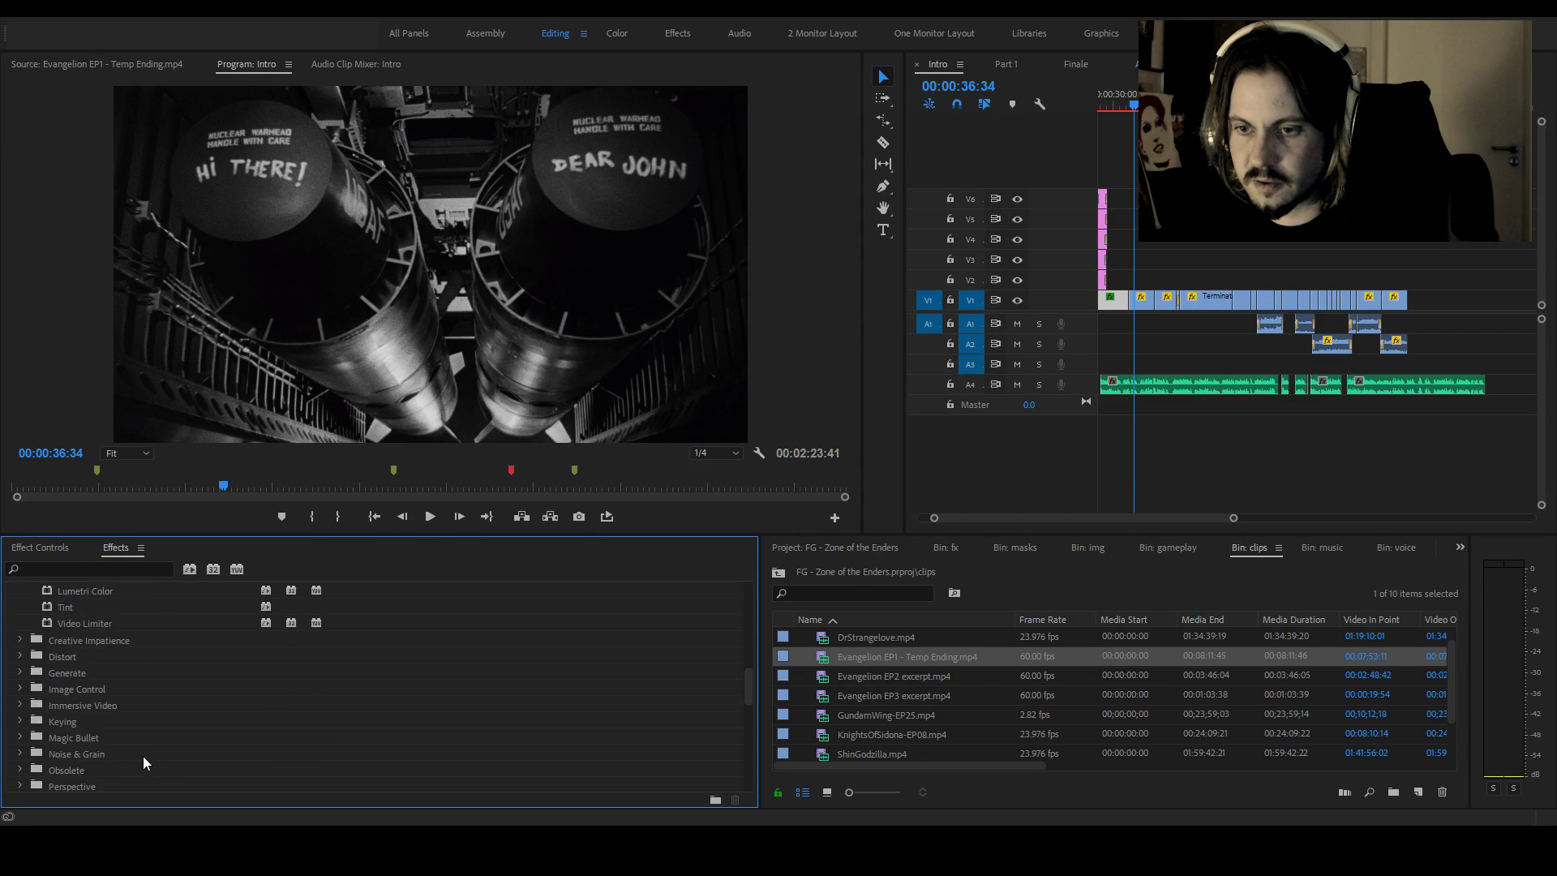
click(100, 691)
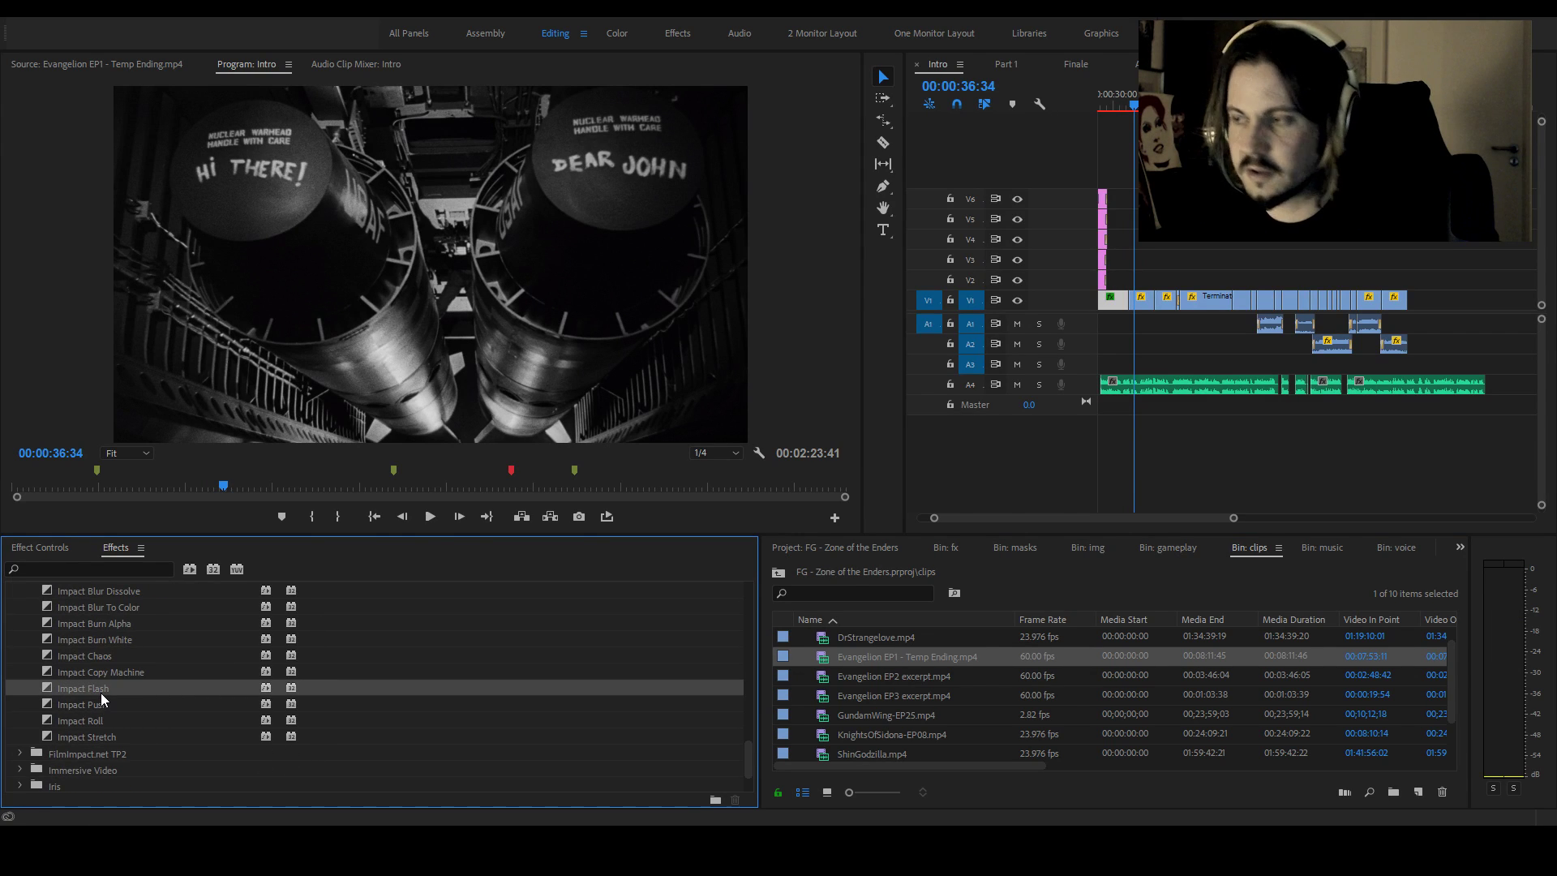
scroll(169, 713, up, 2)
scroll(170, 713, down, 1)
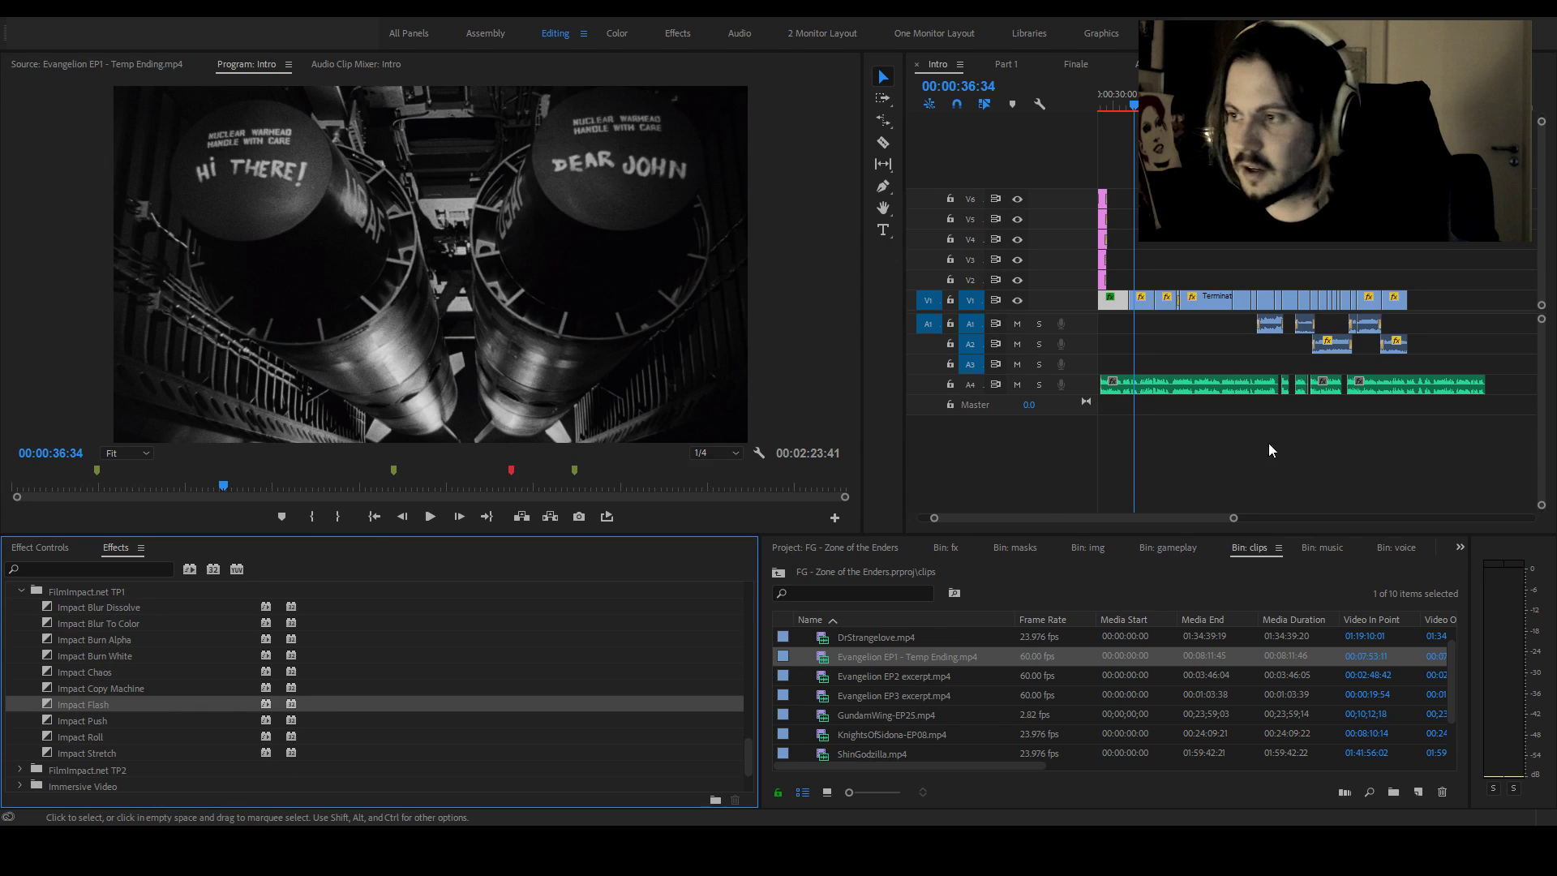
drag(1233, 520, 1149, 526)
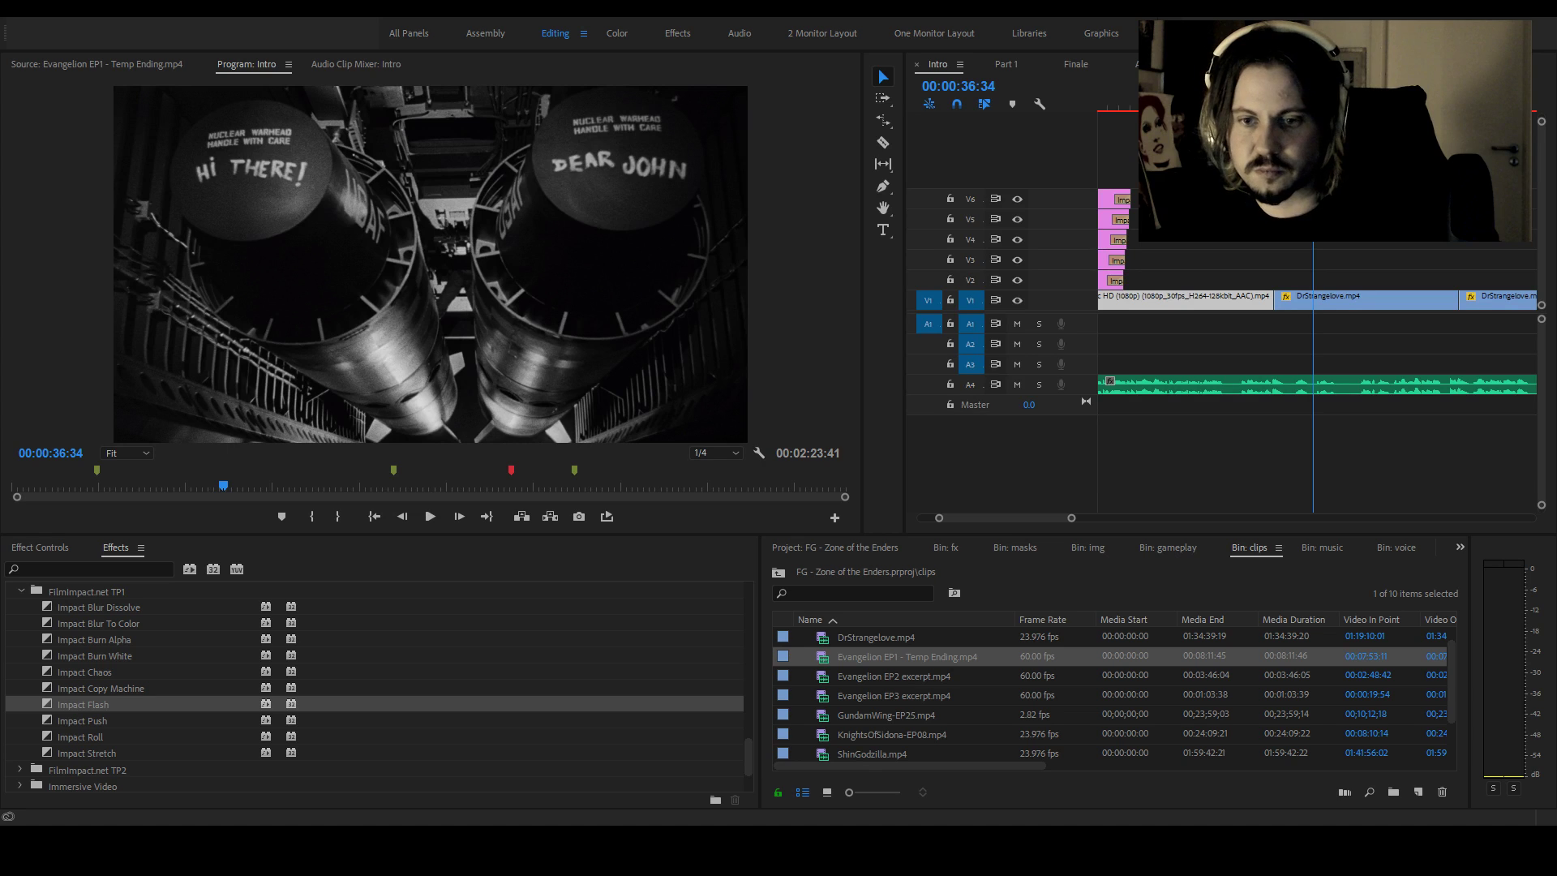
click(1244, 360)
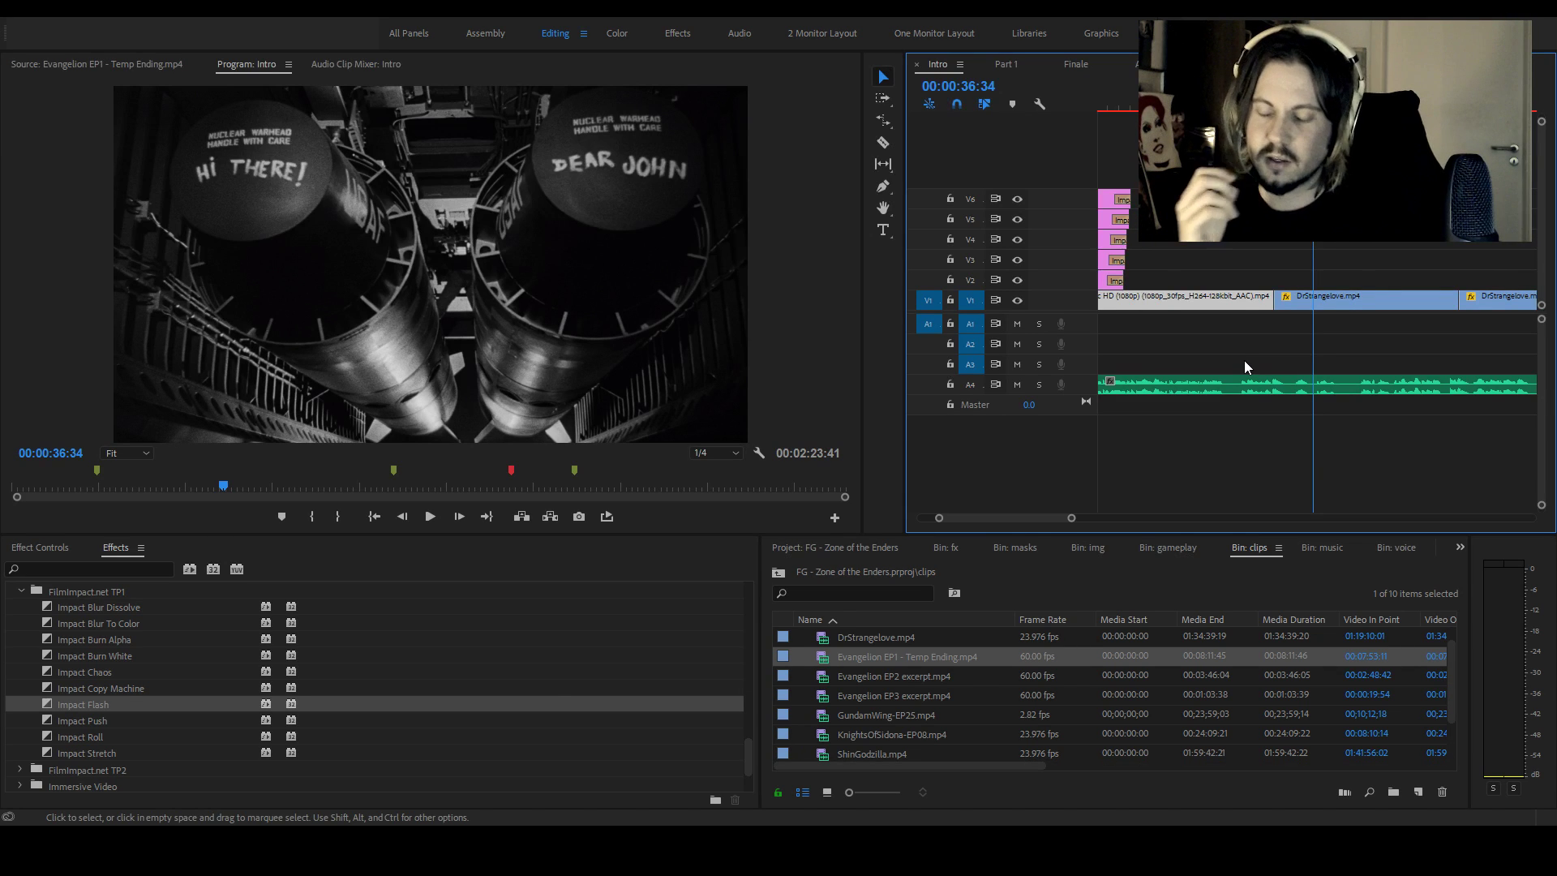
drag(79, 704, 1271, 302)
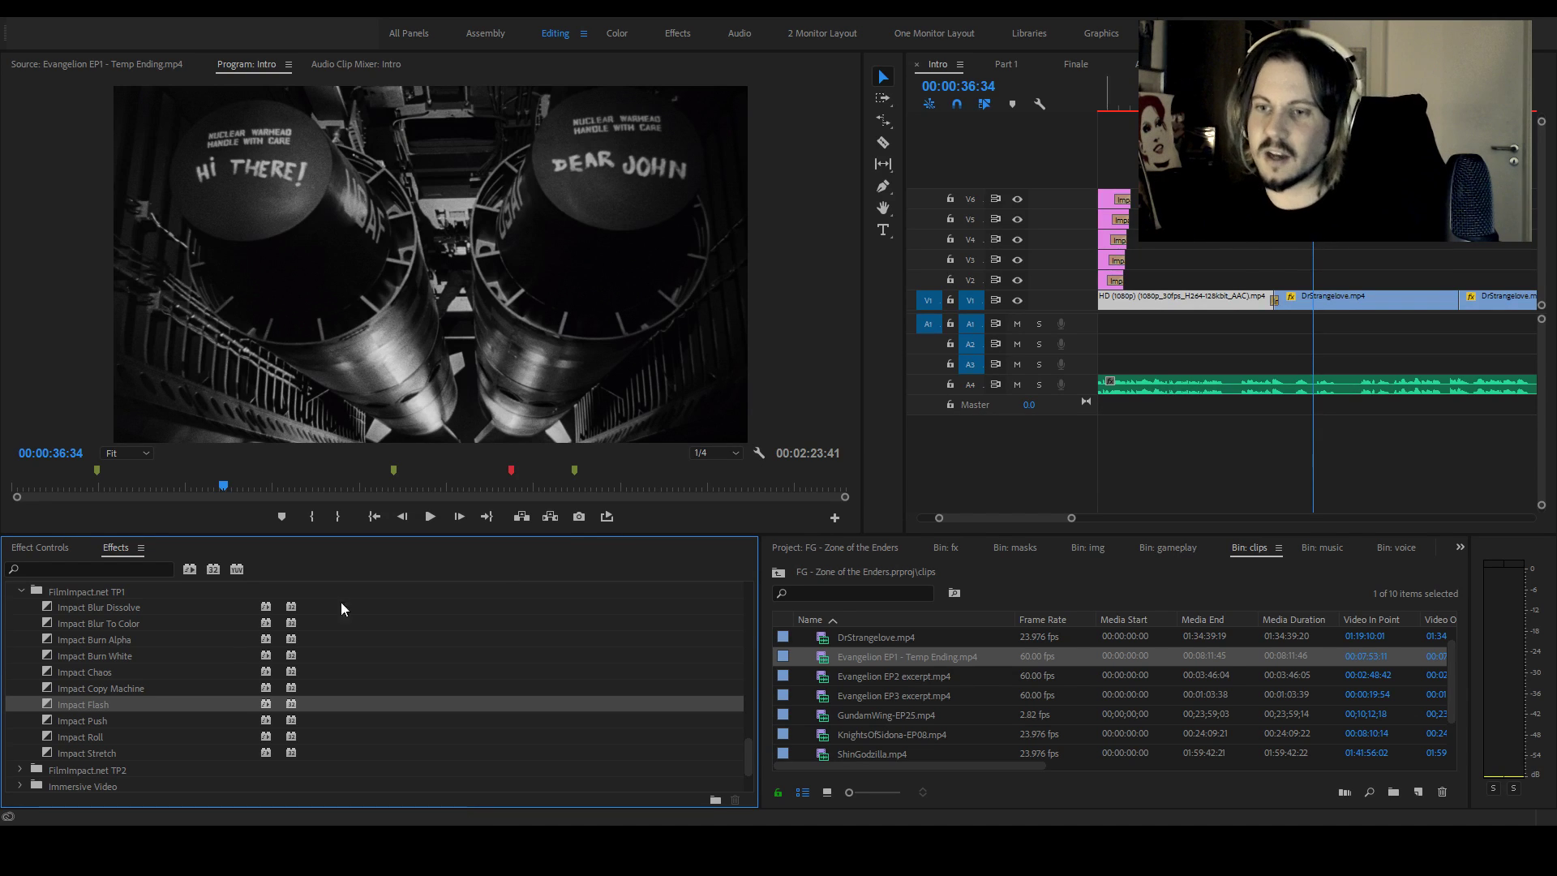
Play the sequence from 00:00:29:45 to 00:00:47:19 to check the transition into the DrStrangelove shots
click(107, 607)
click(1158, 107)
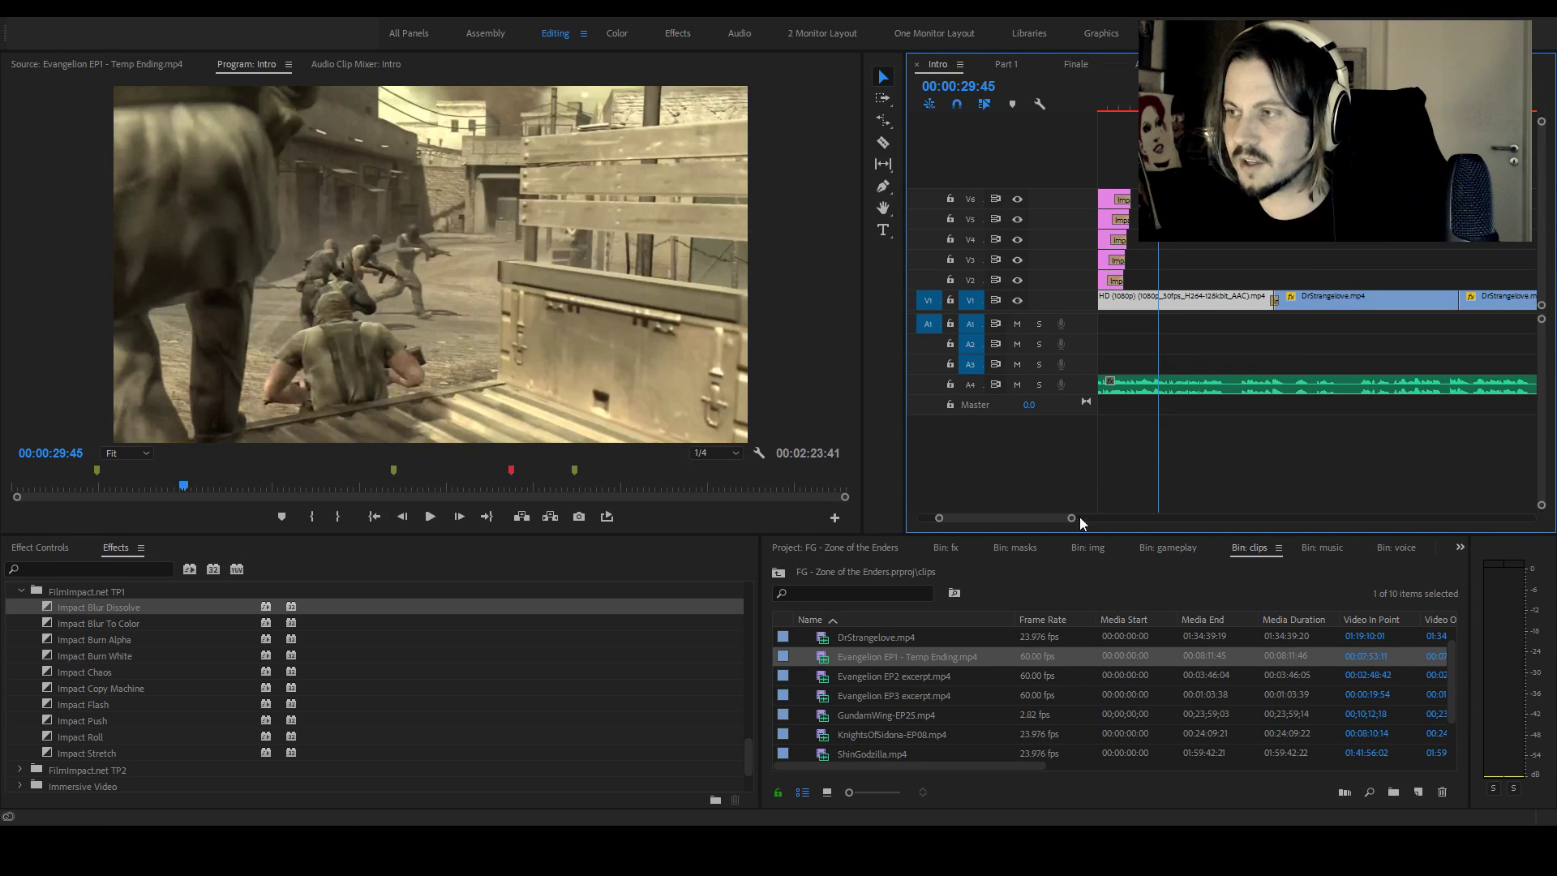
key(space)
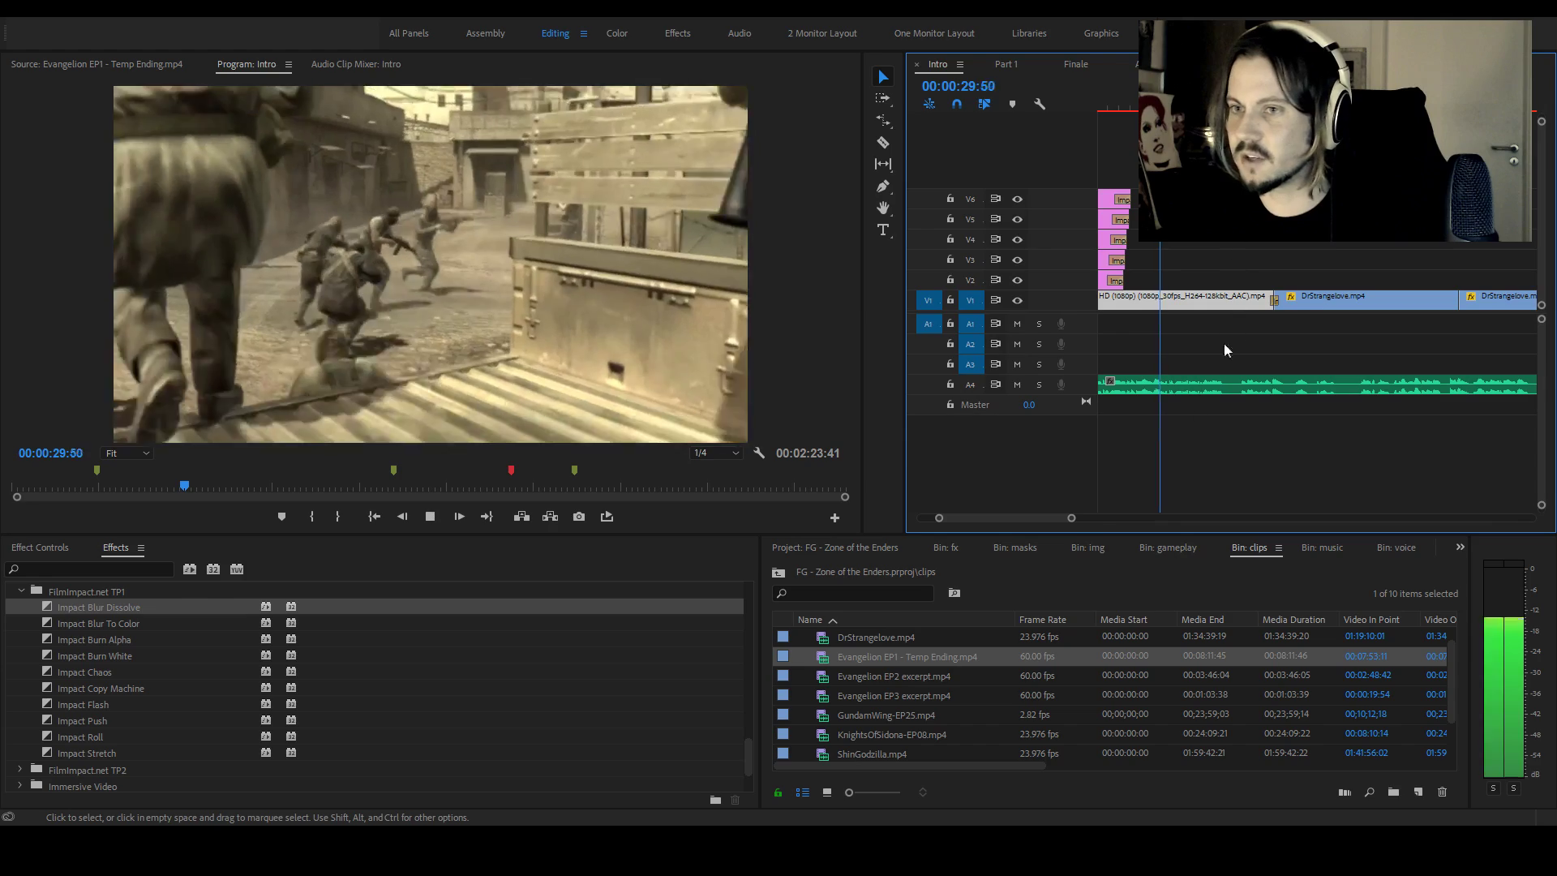
scroll(1101, 518, down, 2)
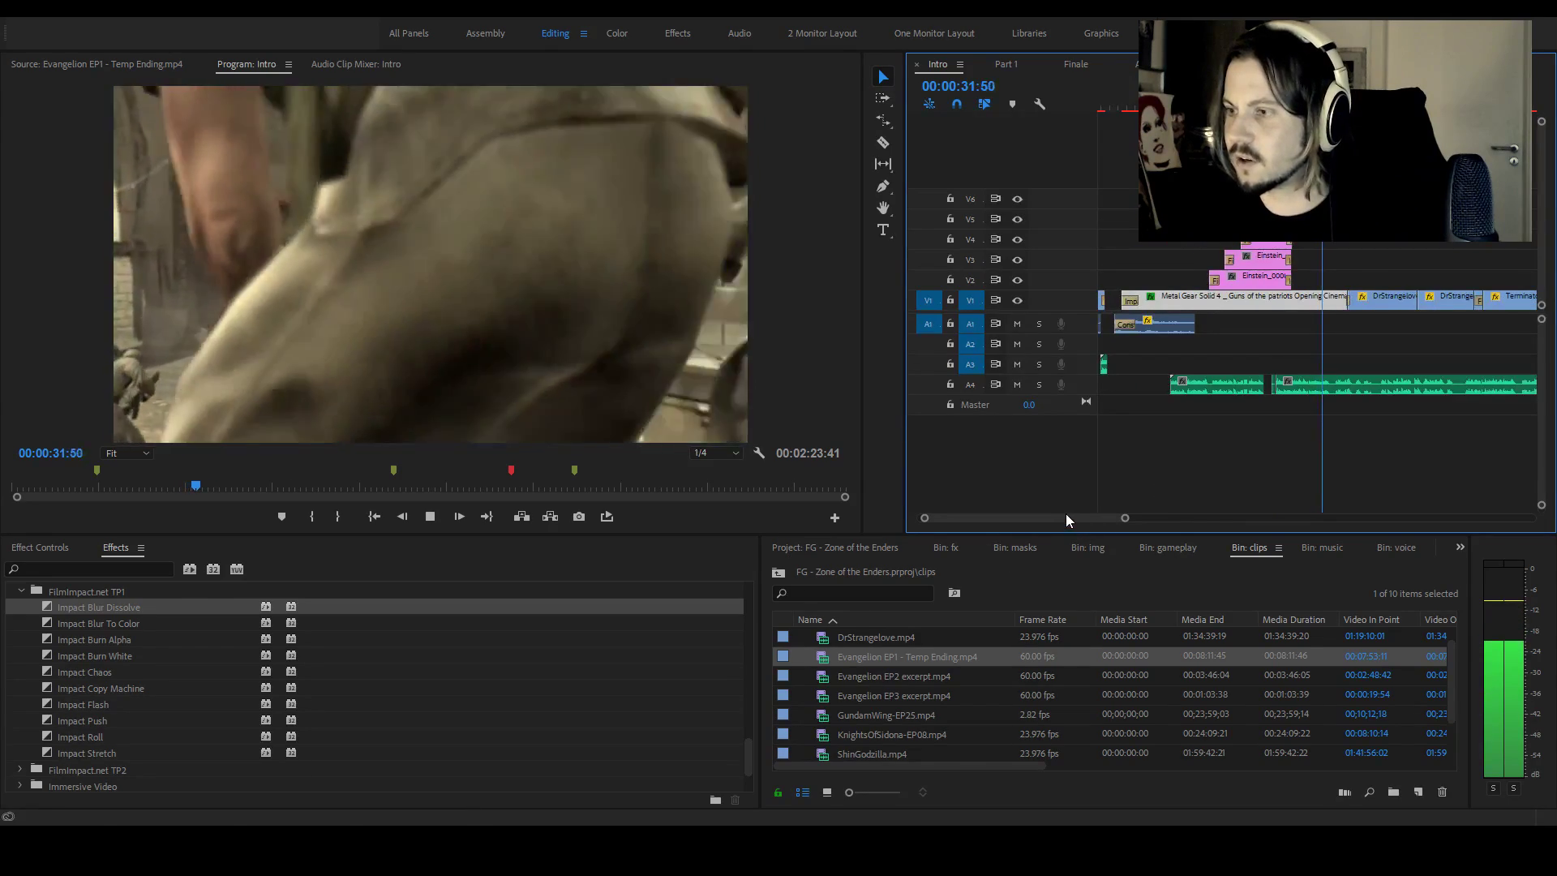
scroll(1064, 513, down, 2)
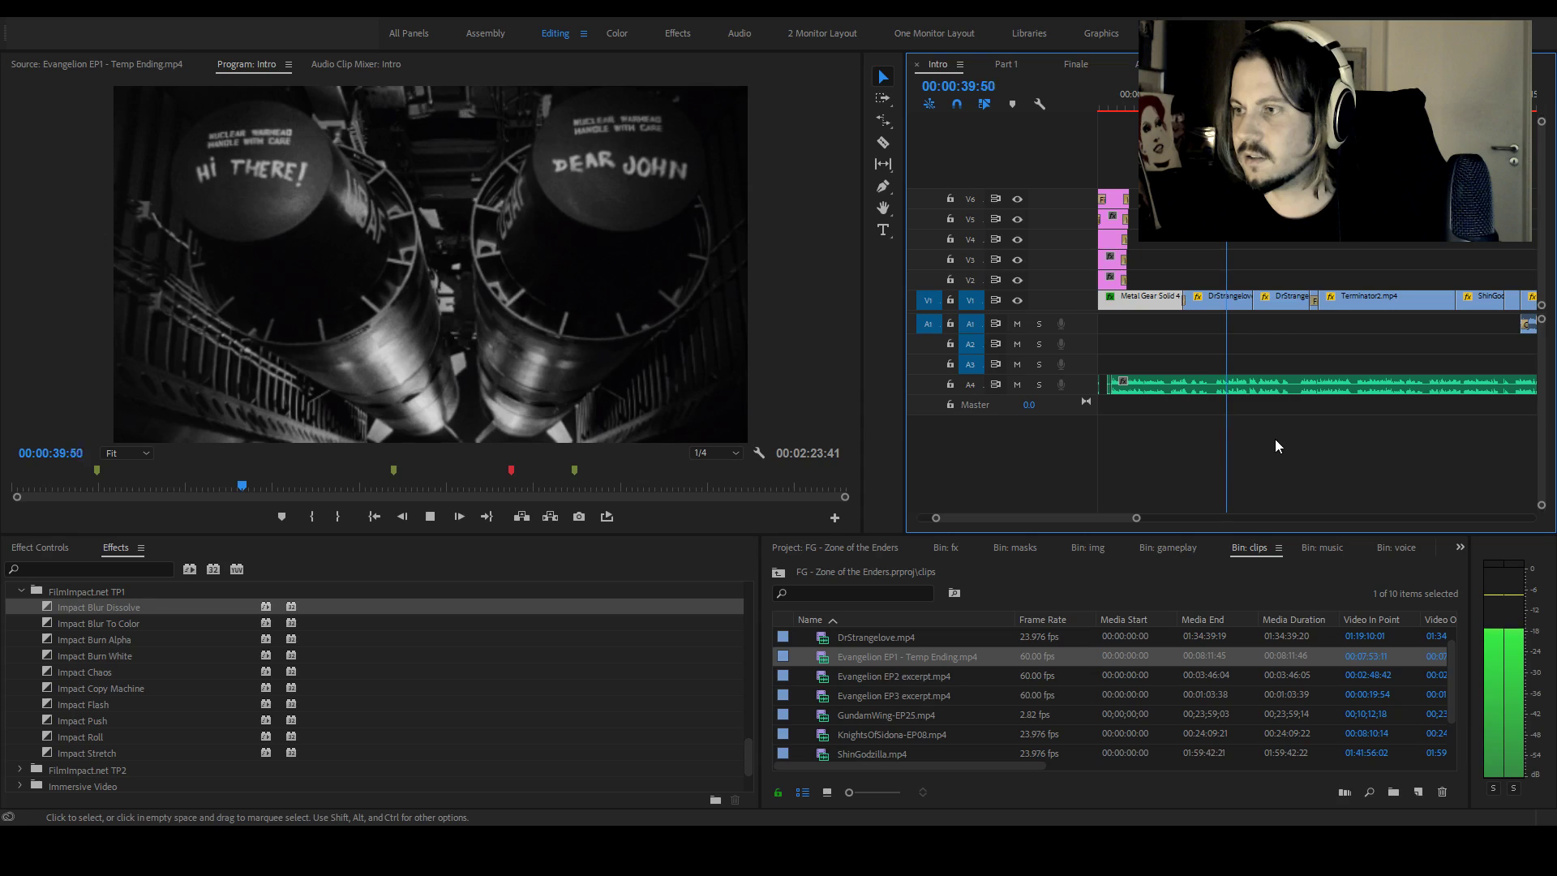
drag(1097, 519, 1103, 518)
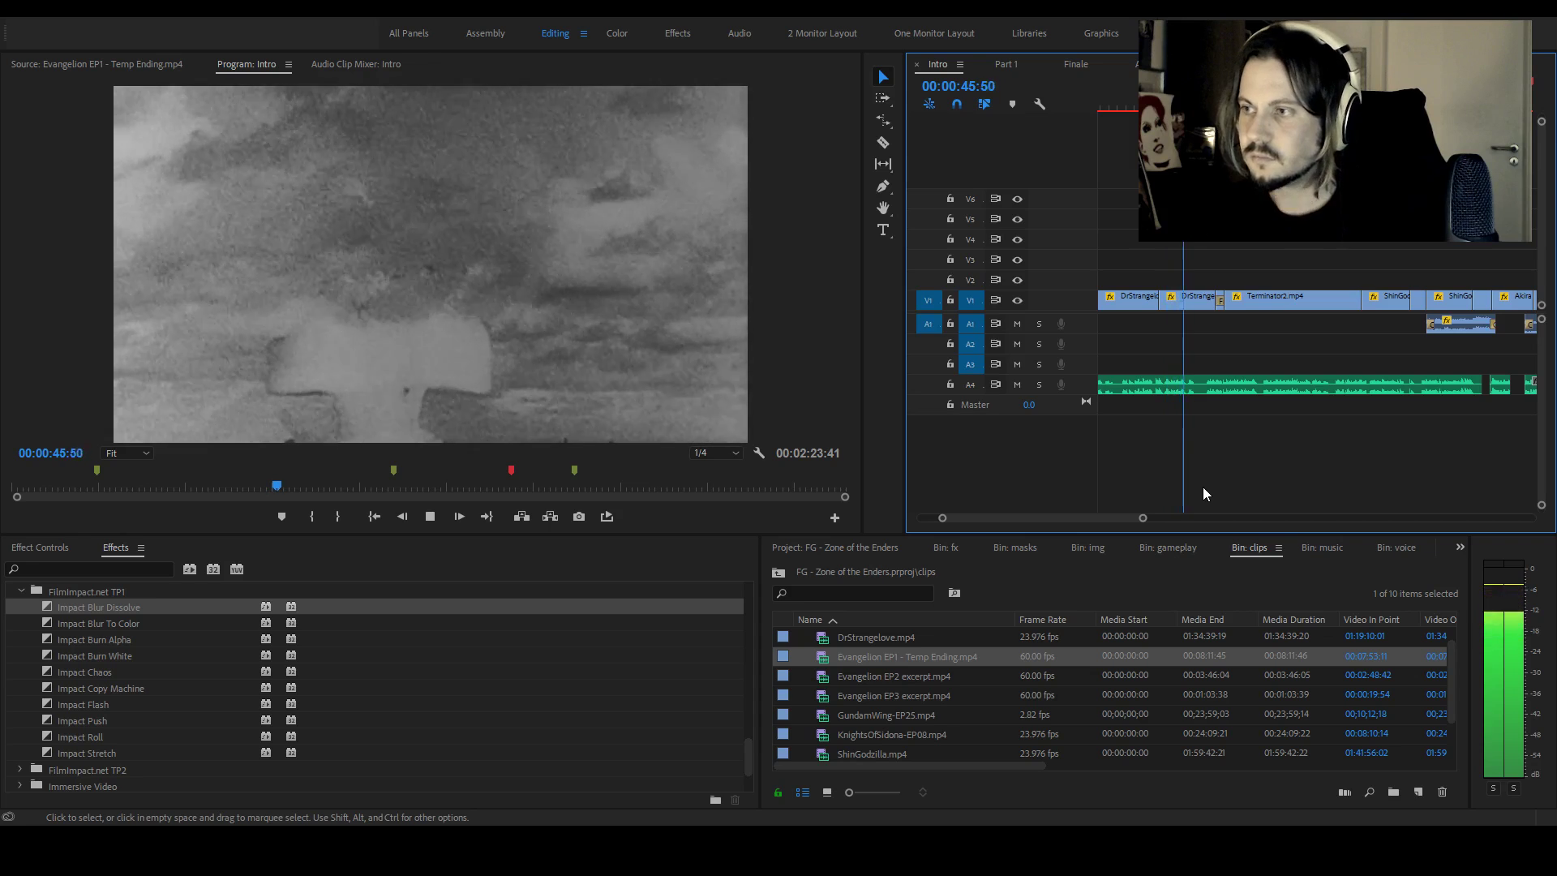
key(space)
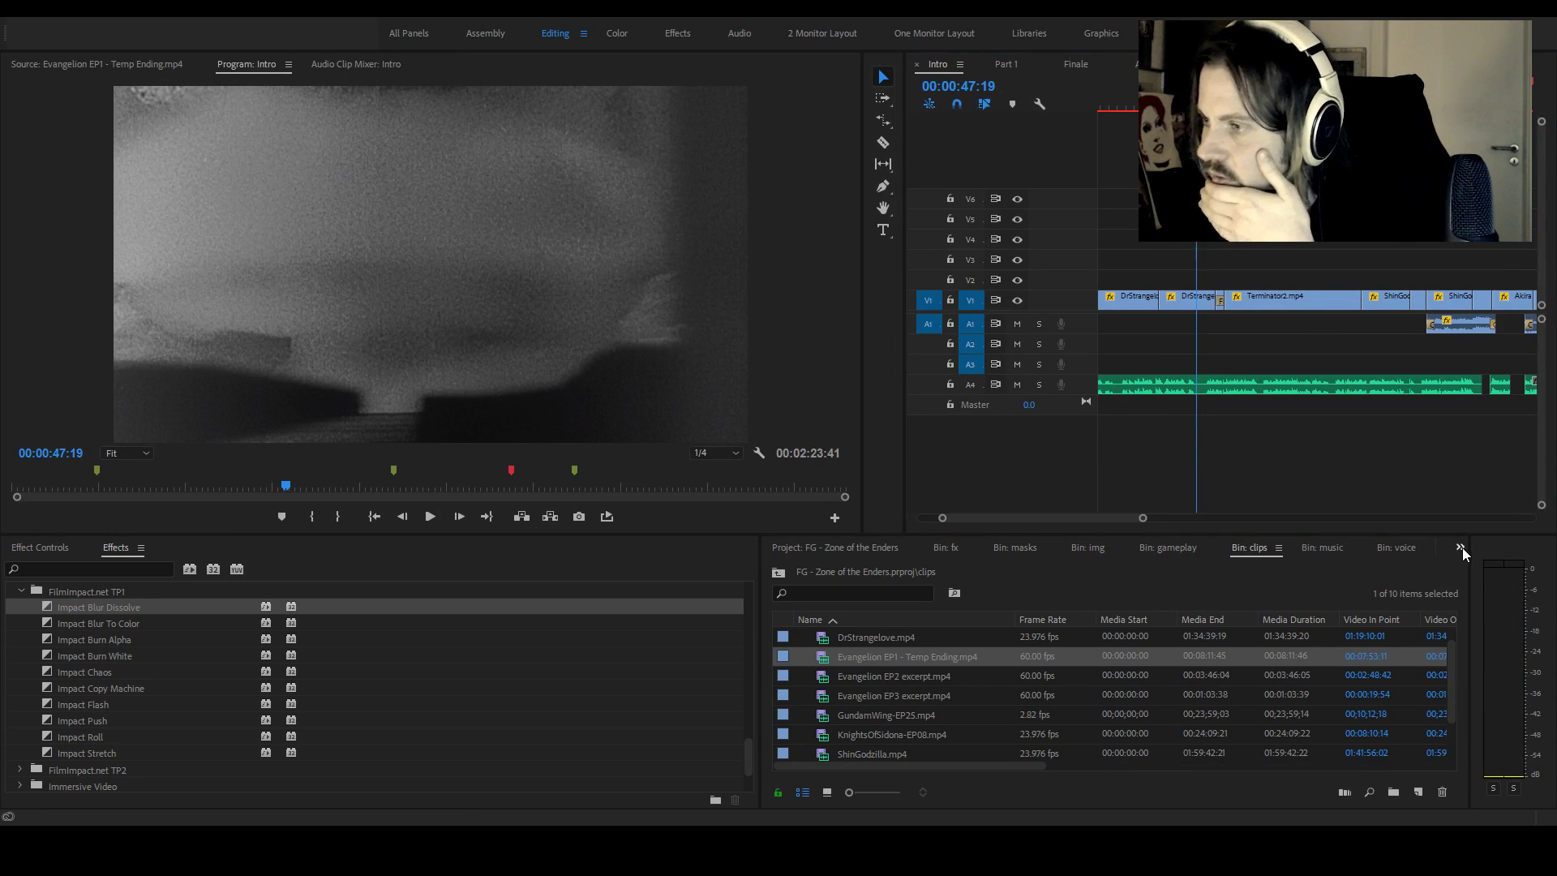
Open the big fire explosion clip from the sfx bin as a source, display its audio waveform and audition the explosions
key(ctrl+shift+period)
key(ctrl+shift+period)
key(ctrl+shift+period)
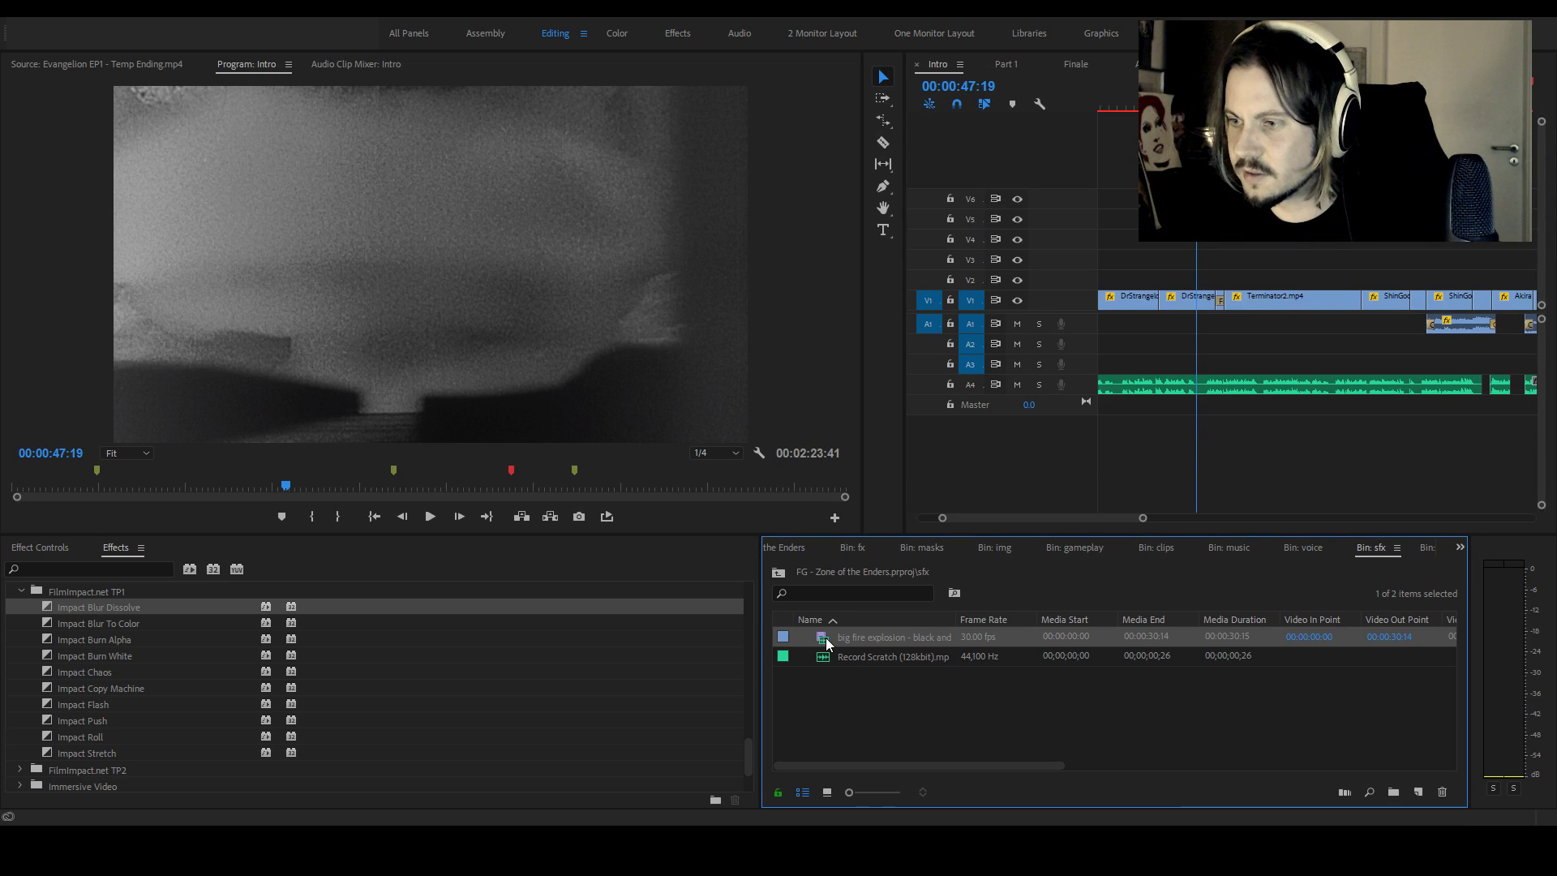
double_click(826, 637)
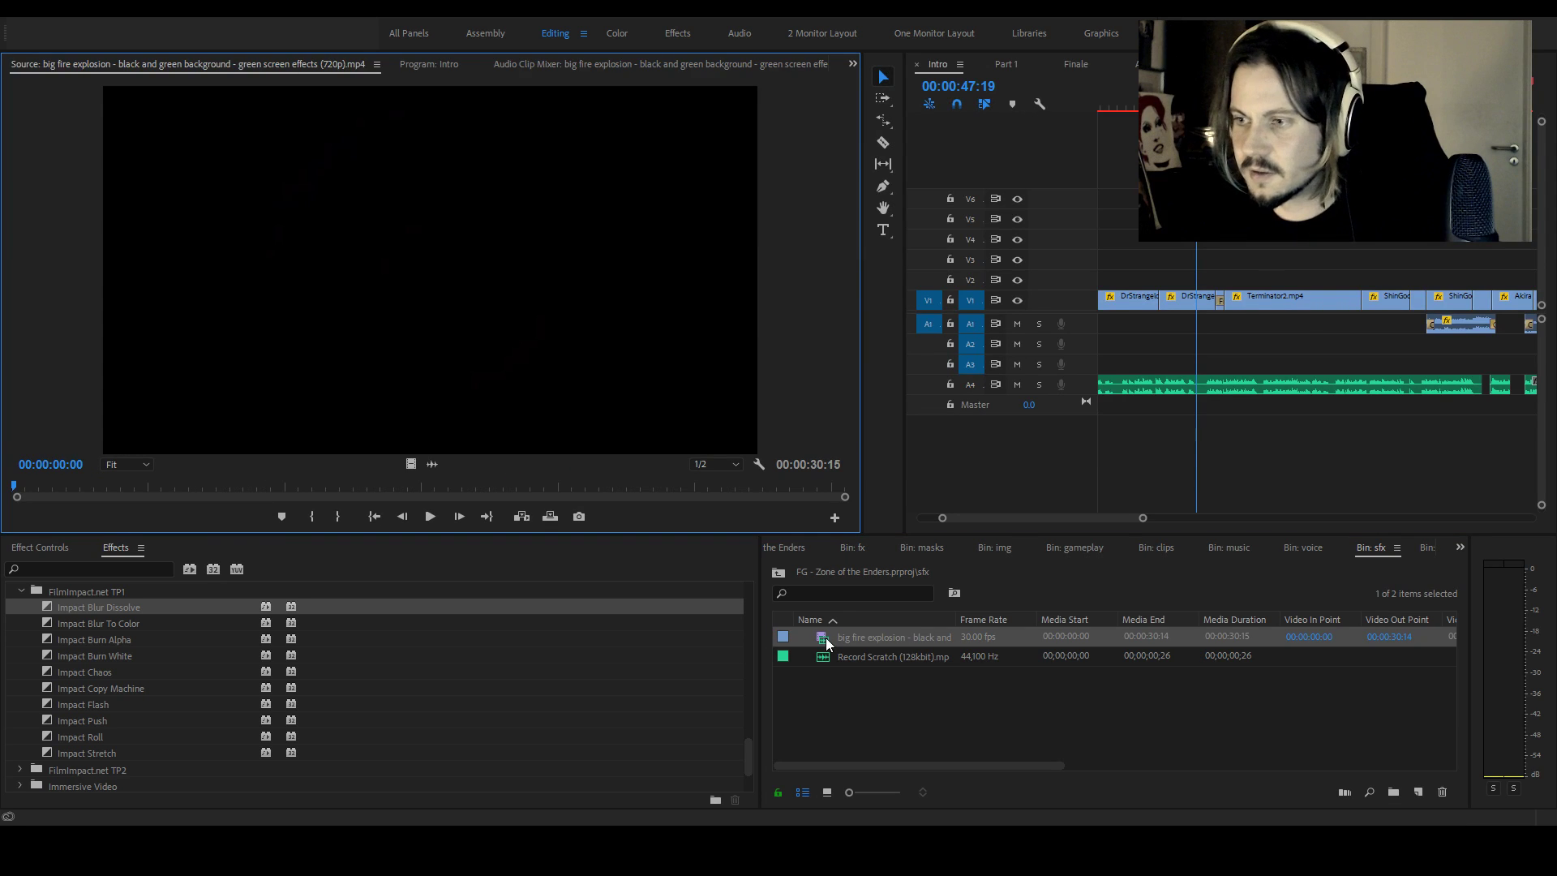
click(431, 464)
drag(154, 486, 582, 465)
key(space)
key(space)
Mark the second explosion from 00:00:05:01 to 00:00:07:27 and place its audio on A2 below the second DrStrangelove clip
click(155, 486)
click(161, 485)
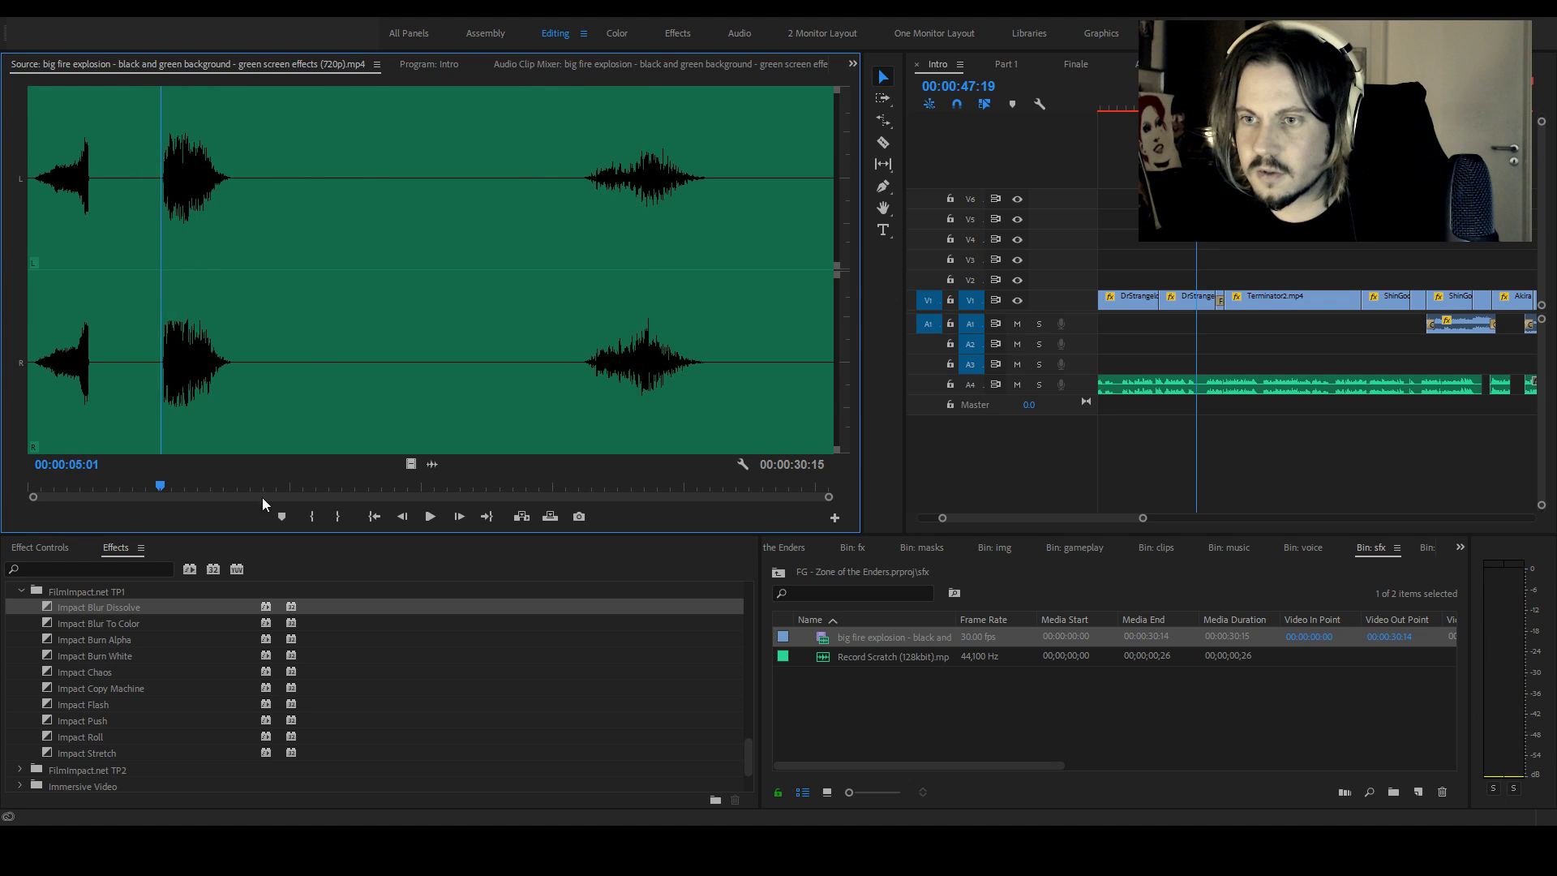
key(i)
drag(168, 485, 236, 485)
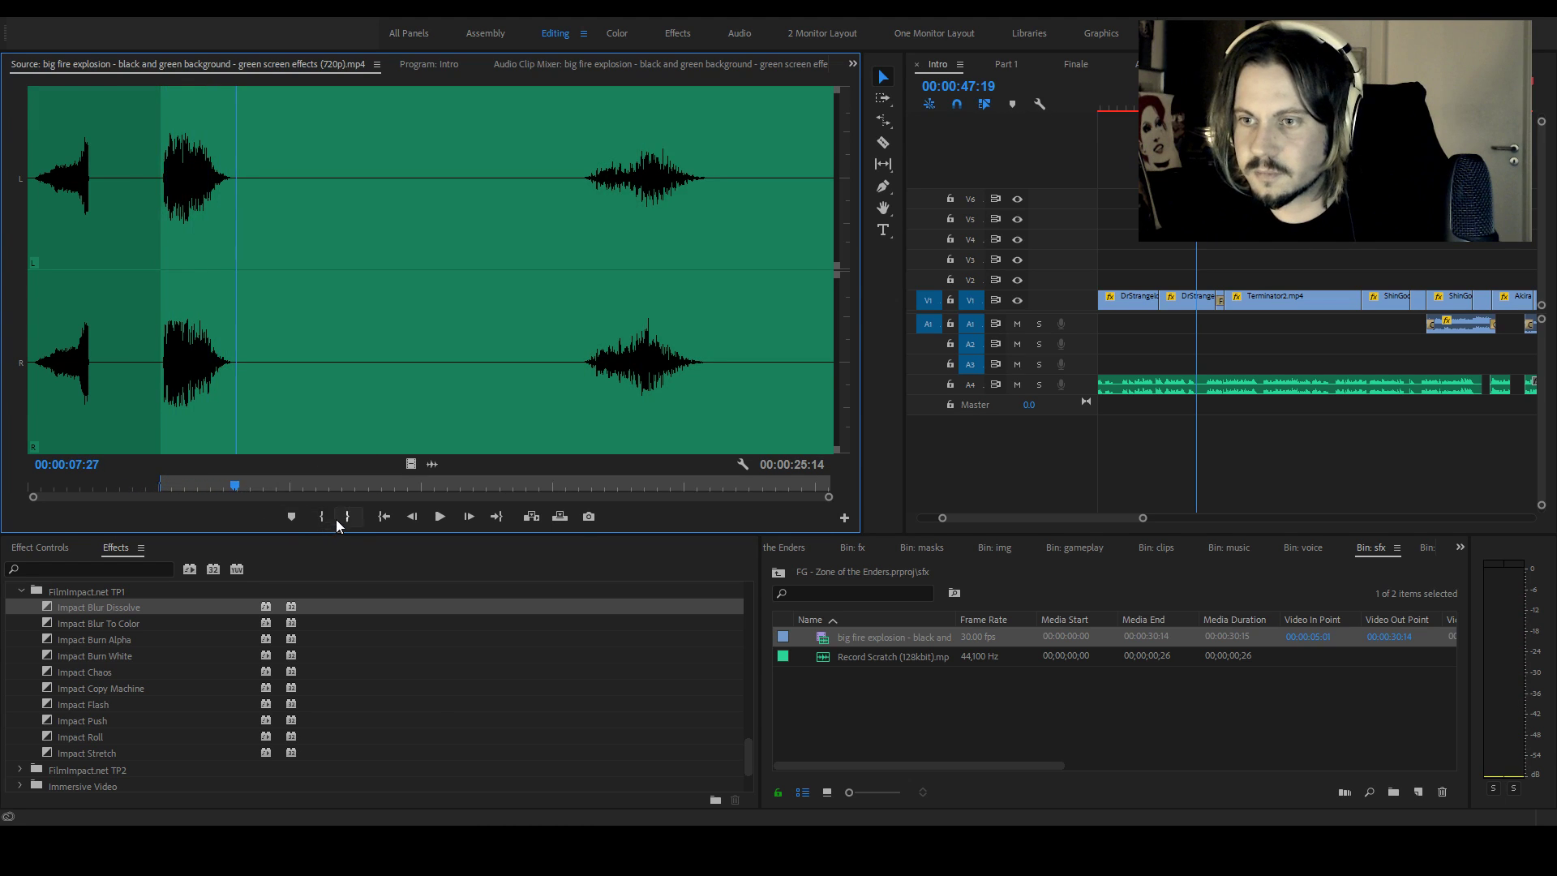
key(o)
drag(902, 387, 1183, 344)
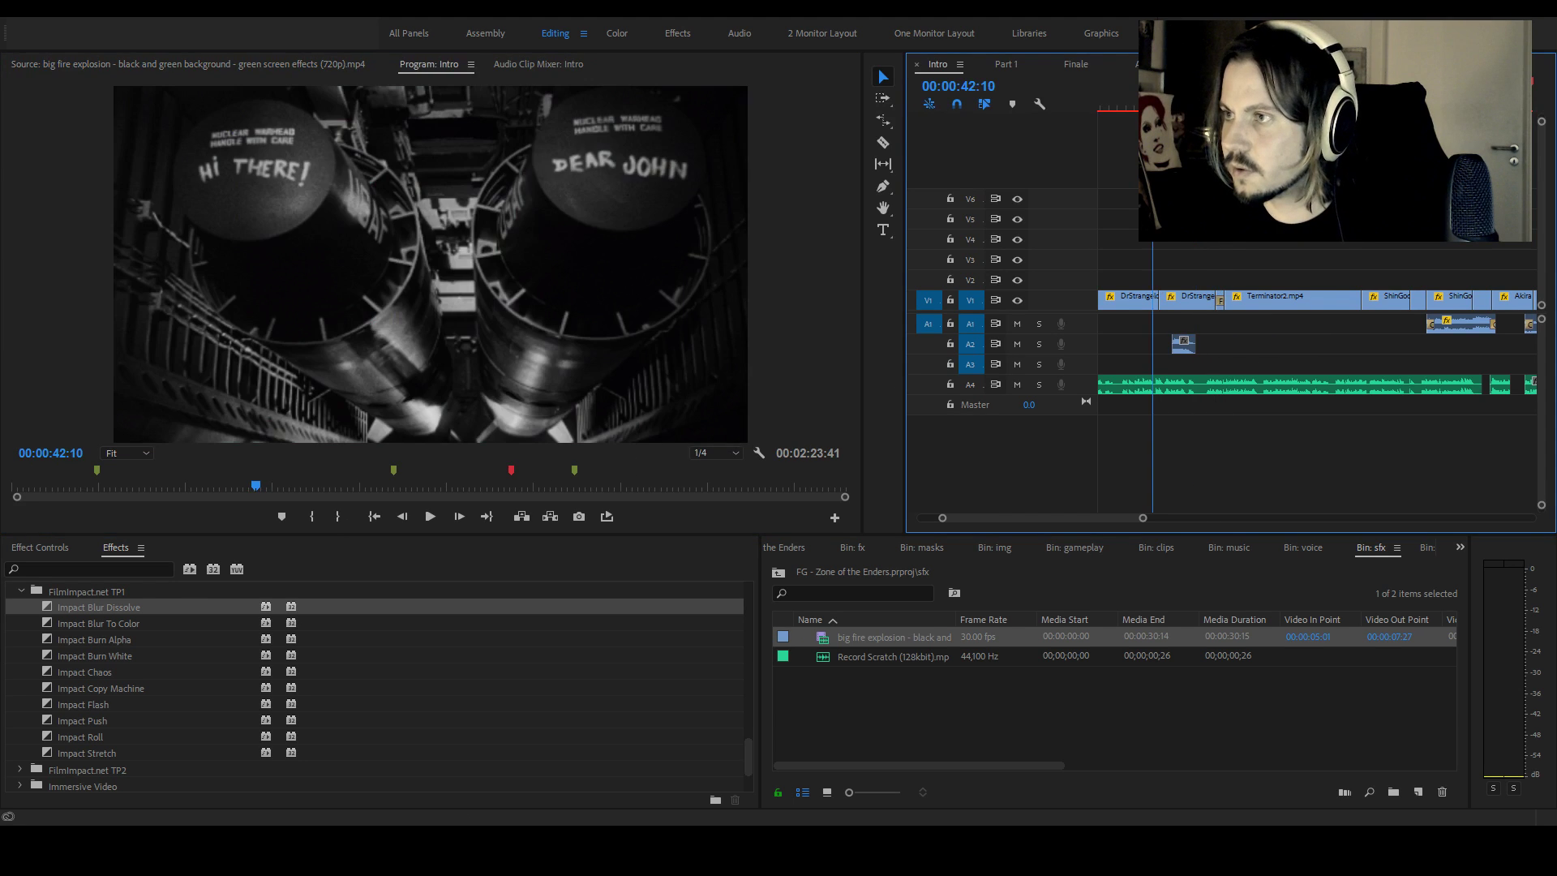
Align the explosion audio with the blast at 00:00:43:07, set its level to -24 dB and play it
key(space)
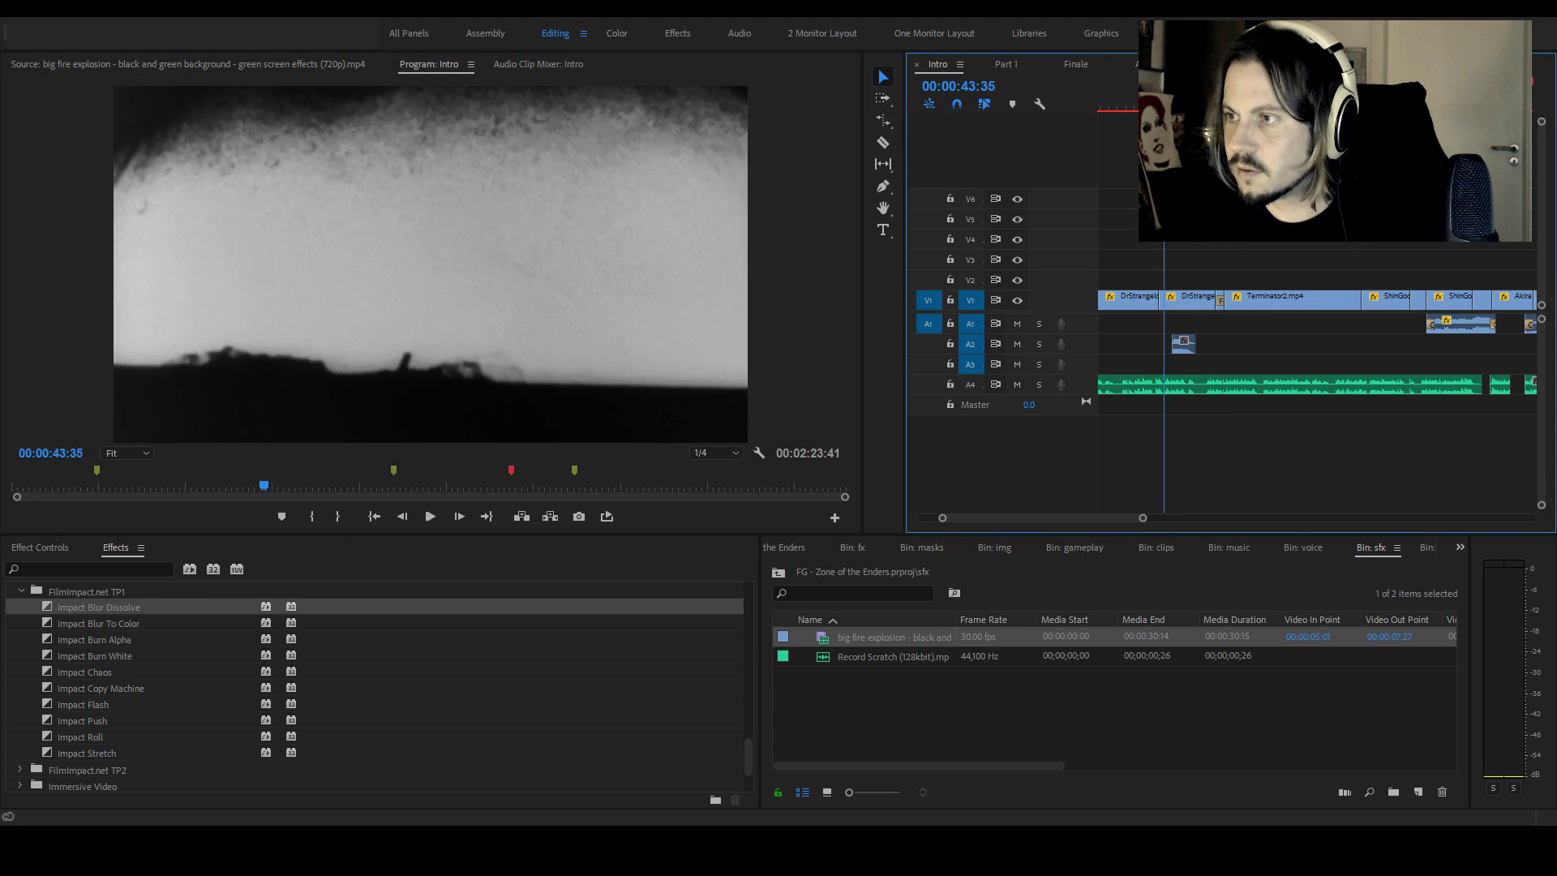
click(1173, 344)
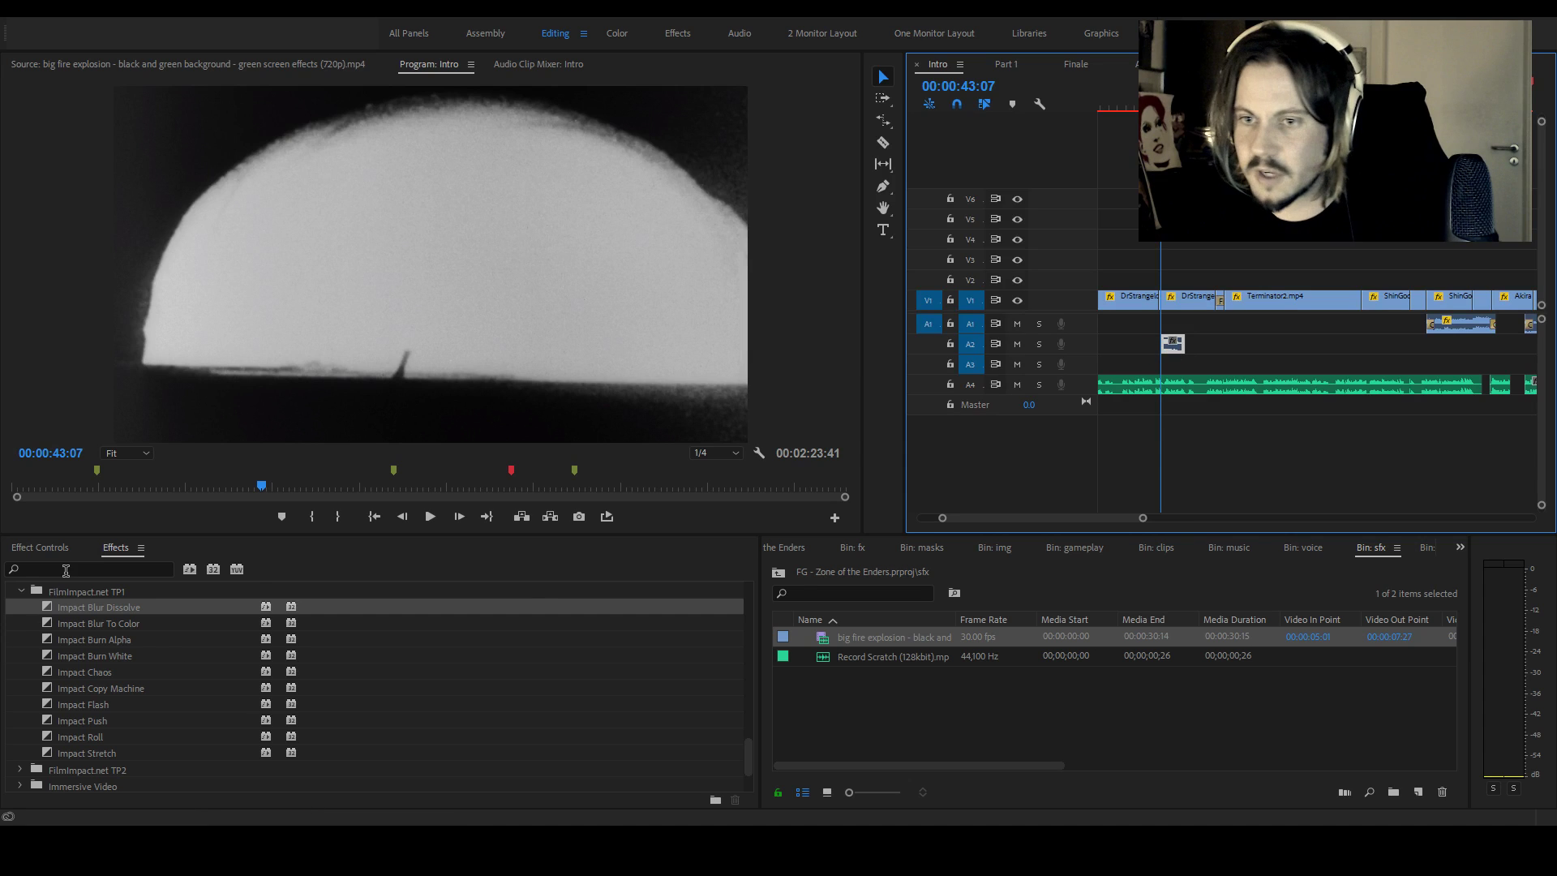
click(155, 647)
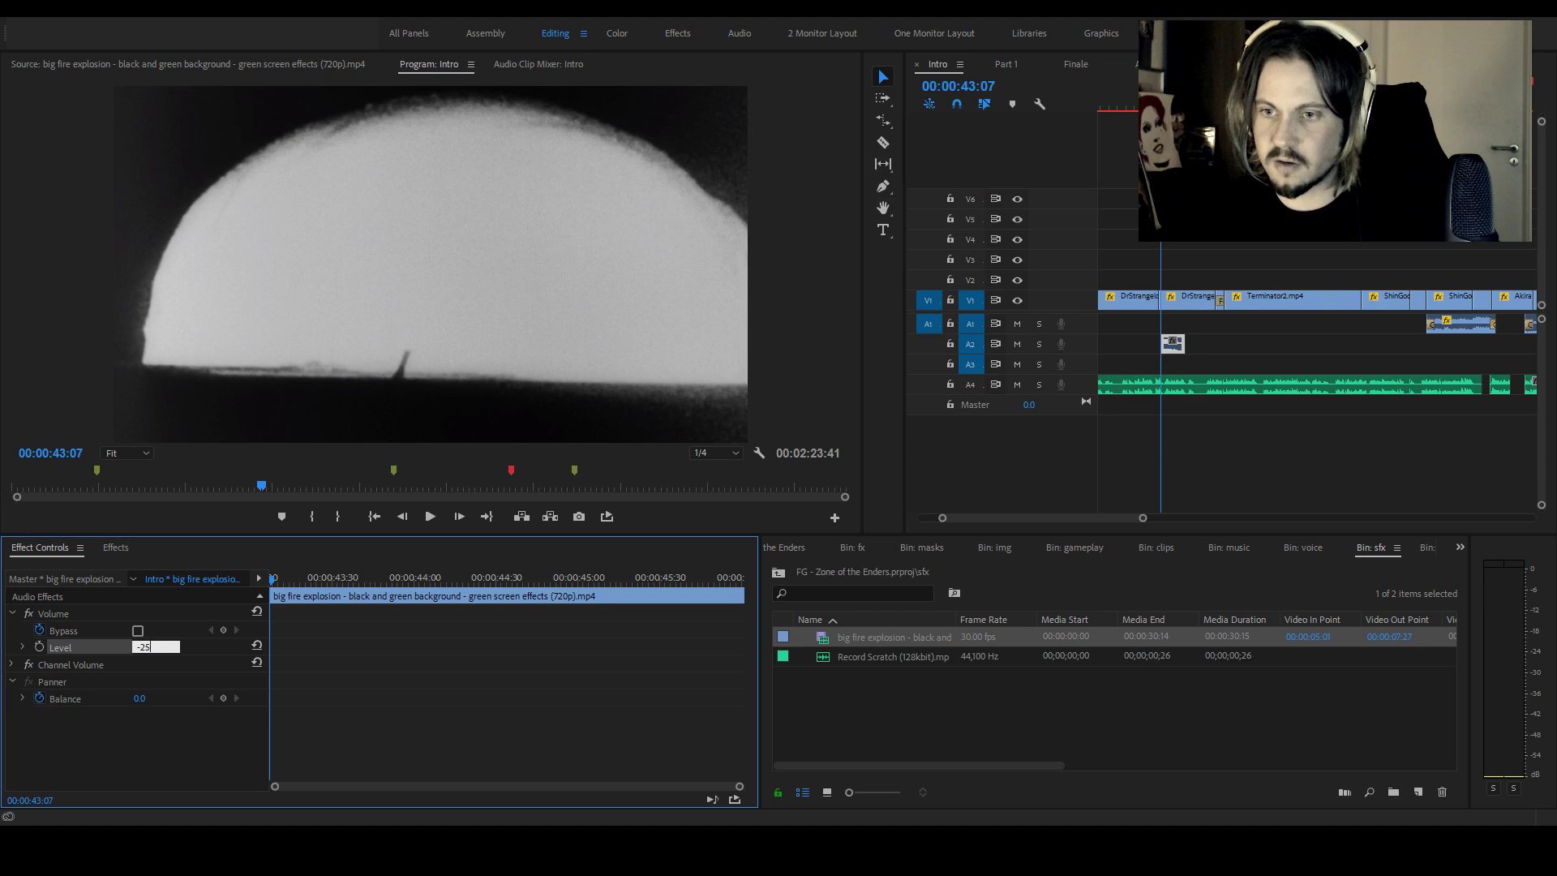
key(space)
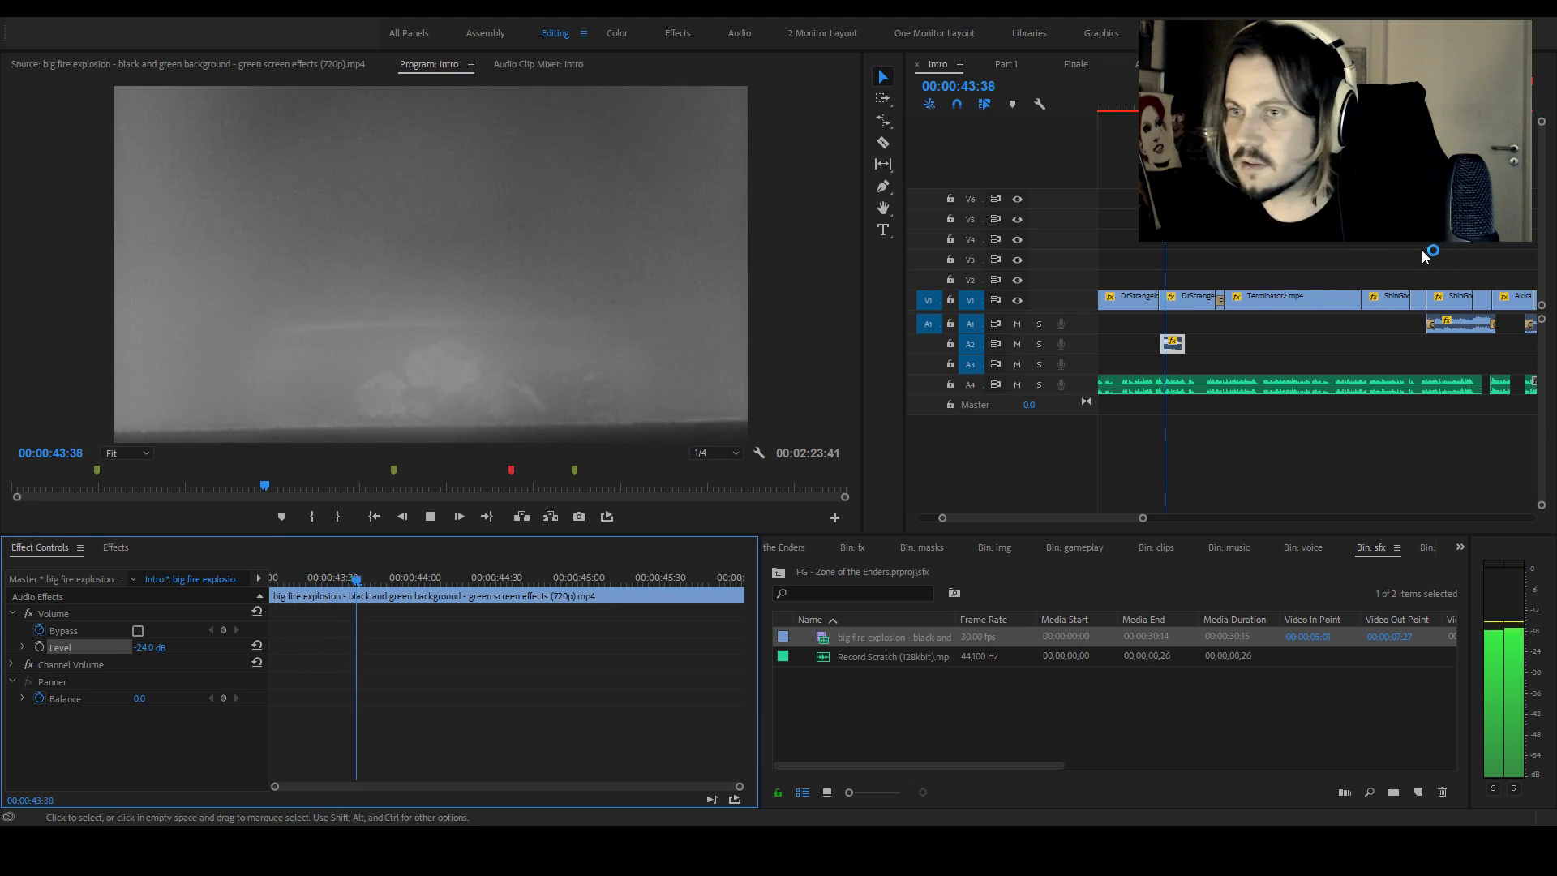
Paste a copy of the explosion on A1 at 00:00:44:26, and set the balance to 44 on it and -44 on the A2 explosion
key(ctrl+v)
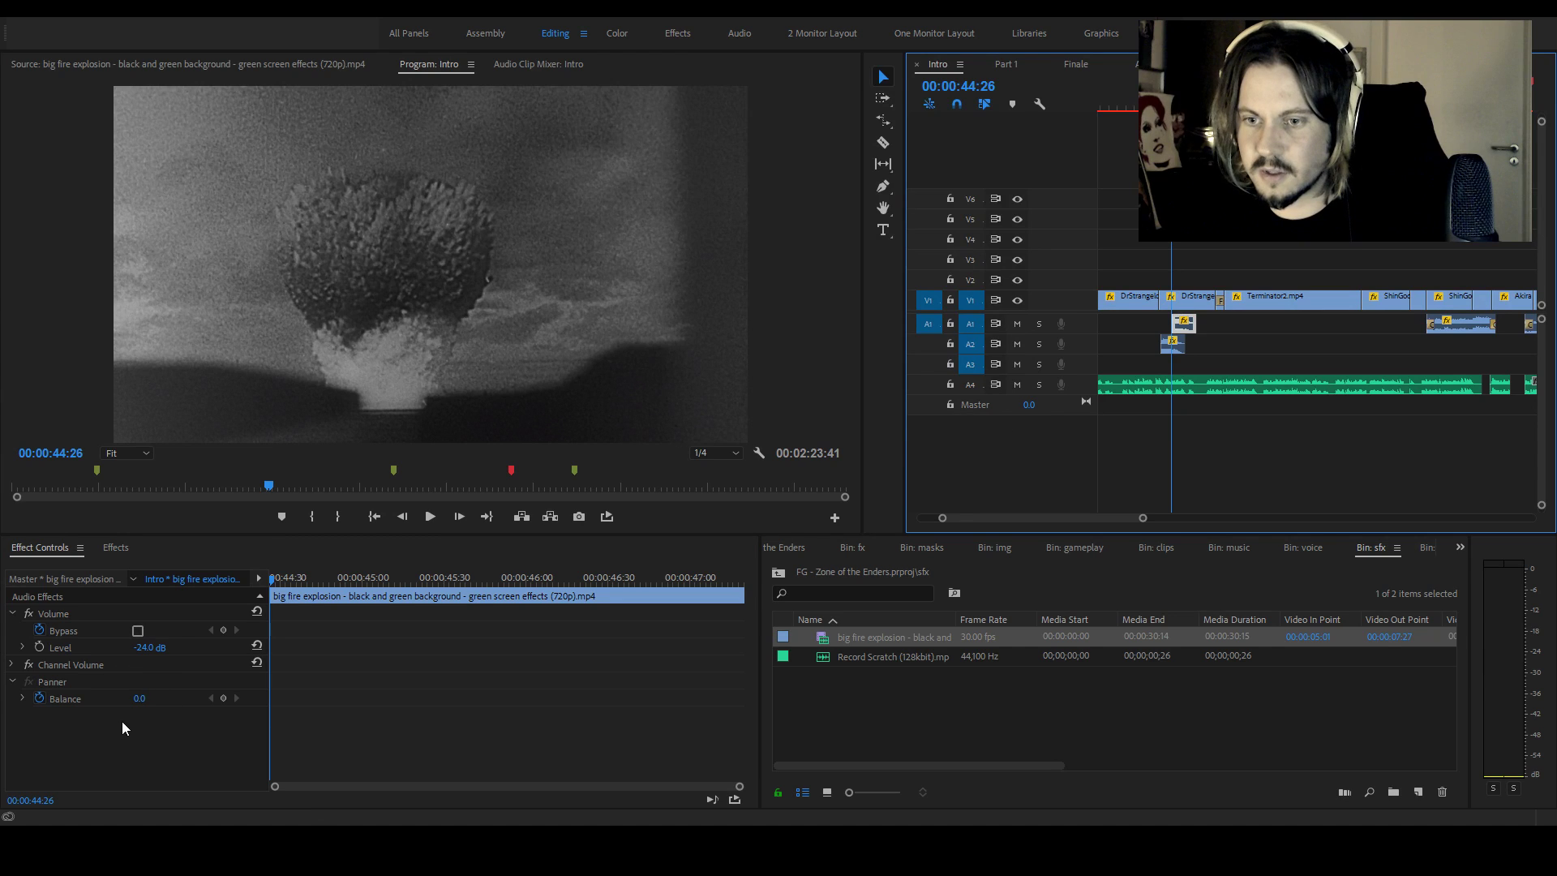
click(23, 698)
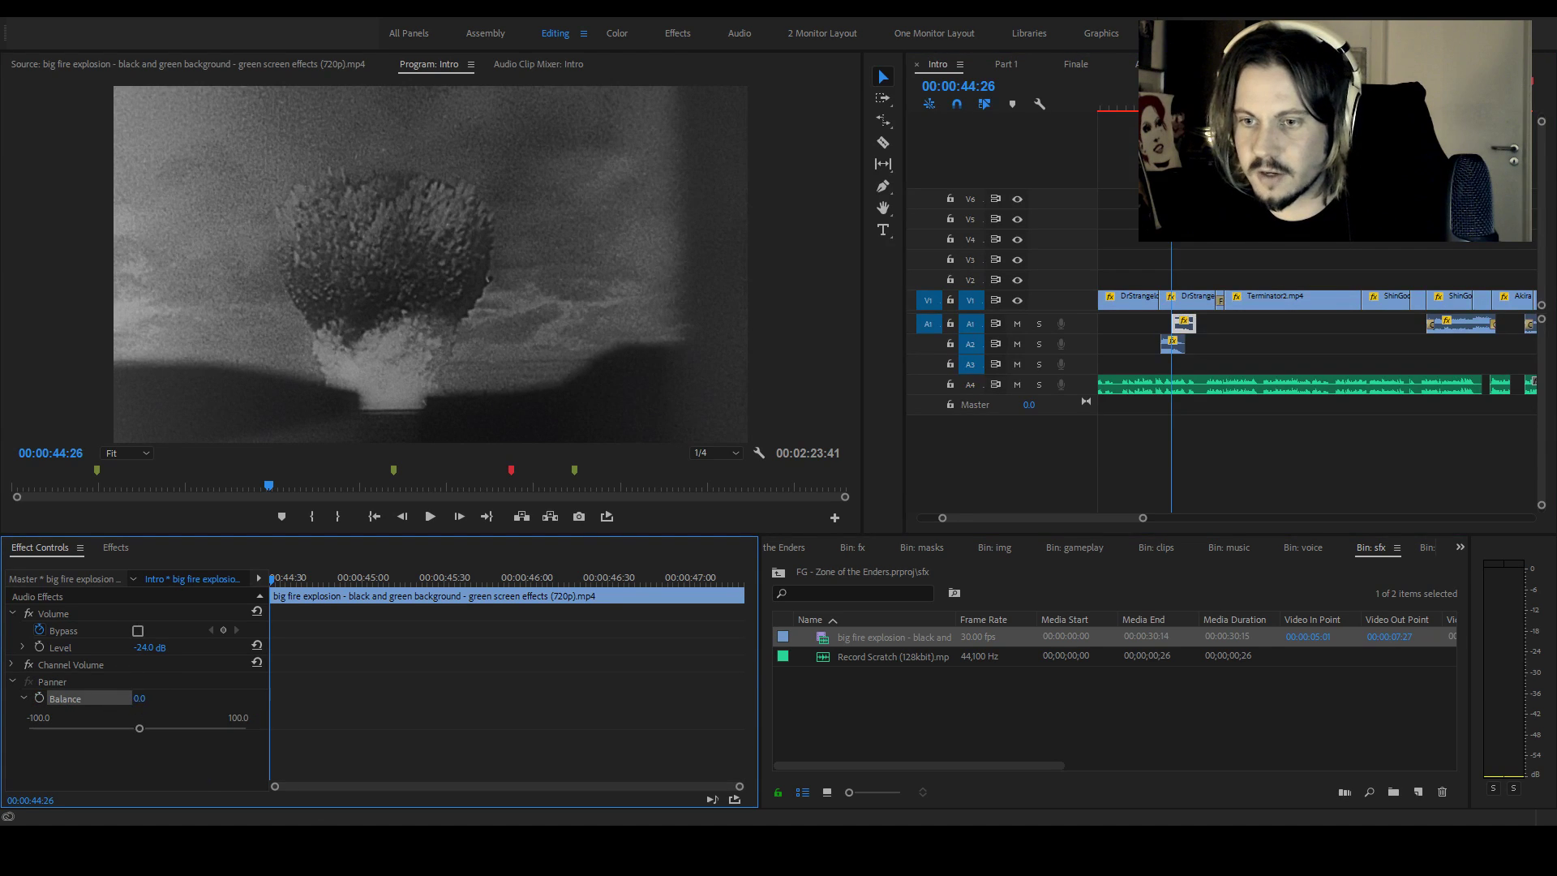
click(1173, 344)
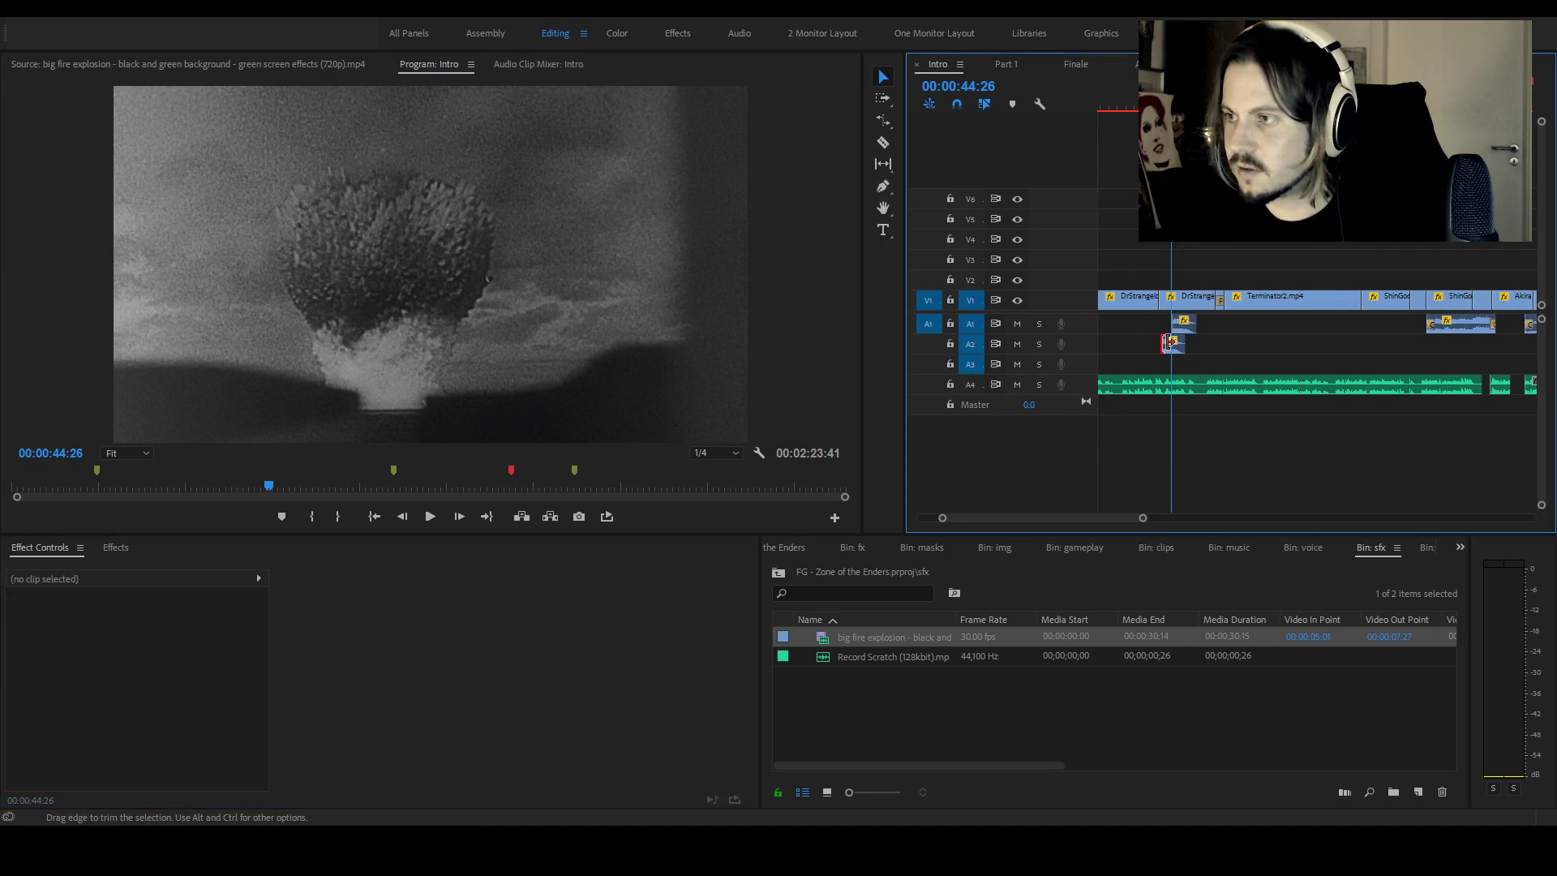
click(35, 702)
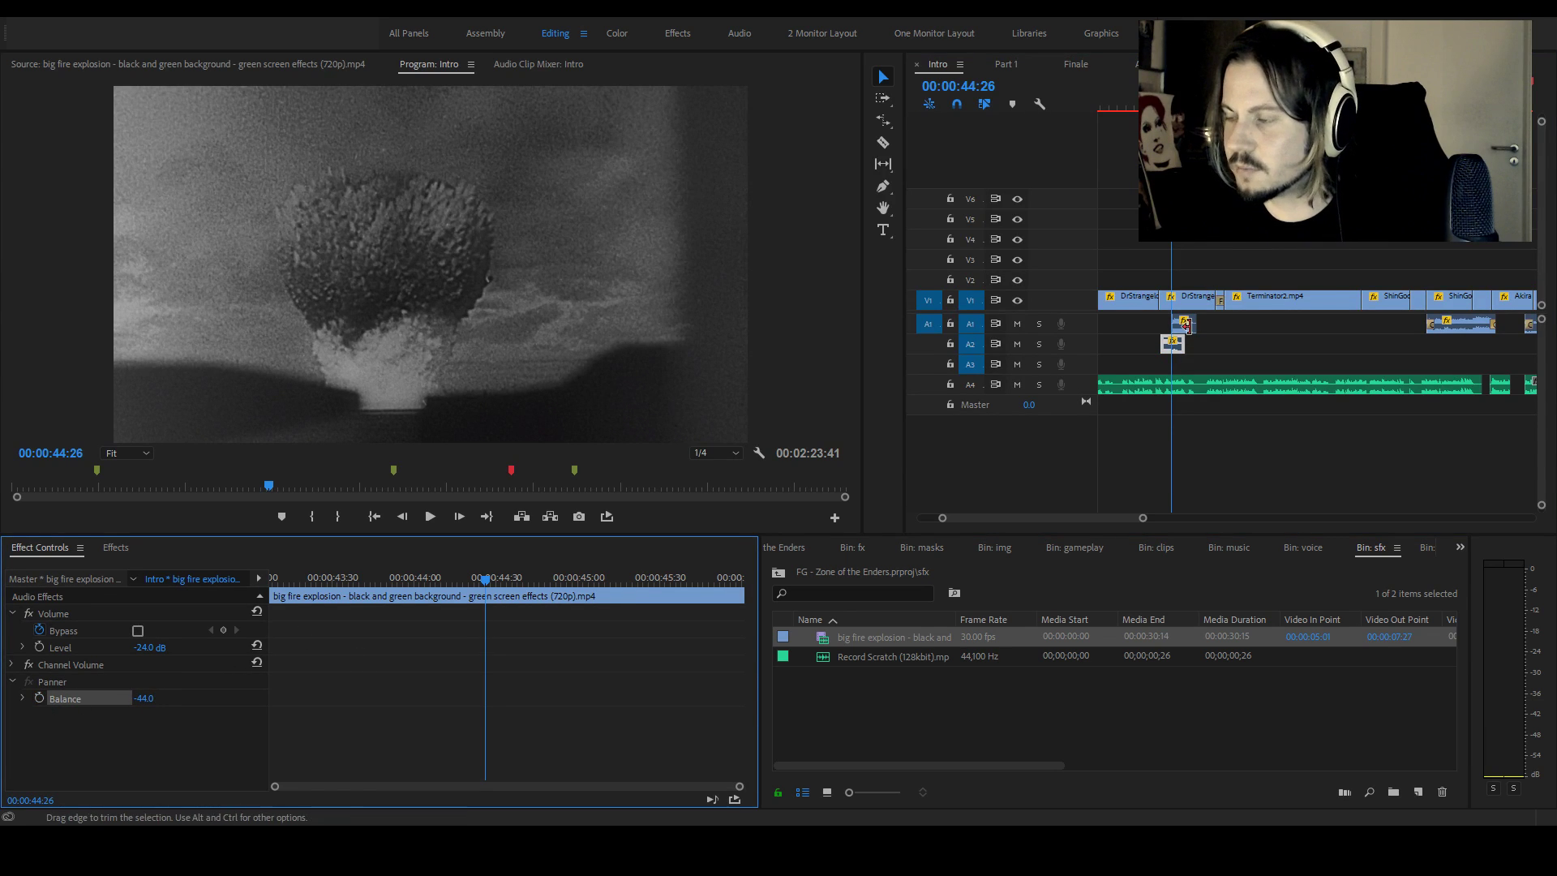
Duplicate the explosion audio onto A1 and A2 over the rest of the mushroom-cloud shot, and play the layered blasts
drag(1174, 344, 1214, 333)
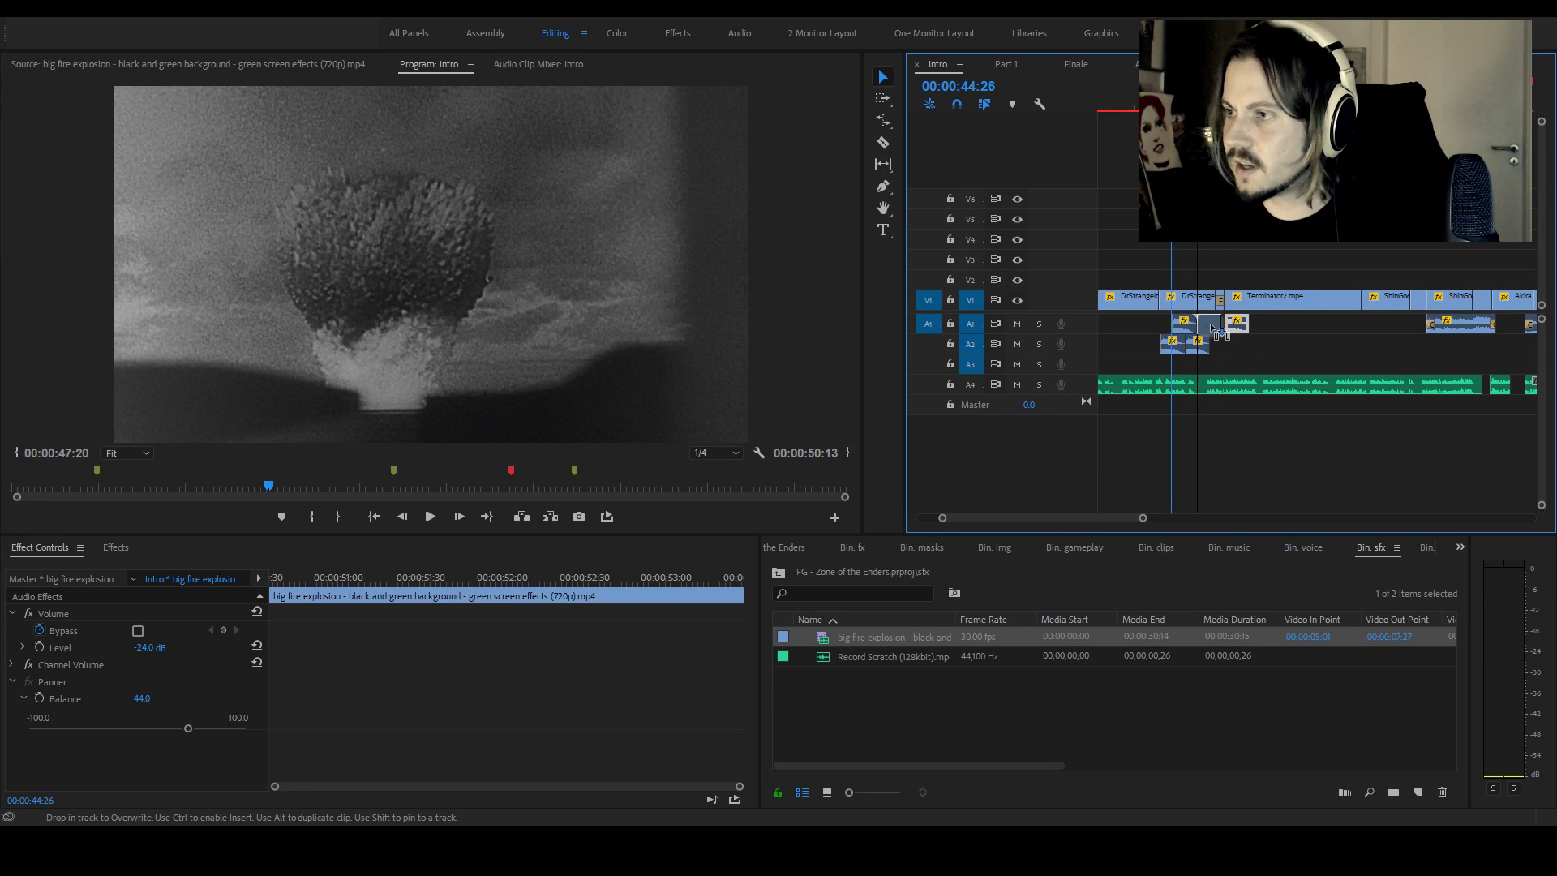
click(1138, 108)
key(space)
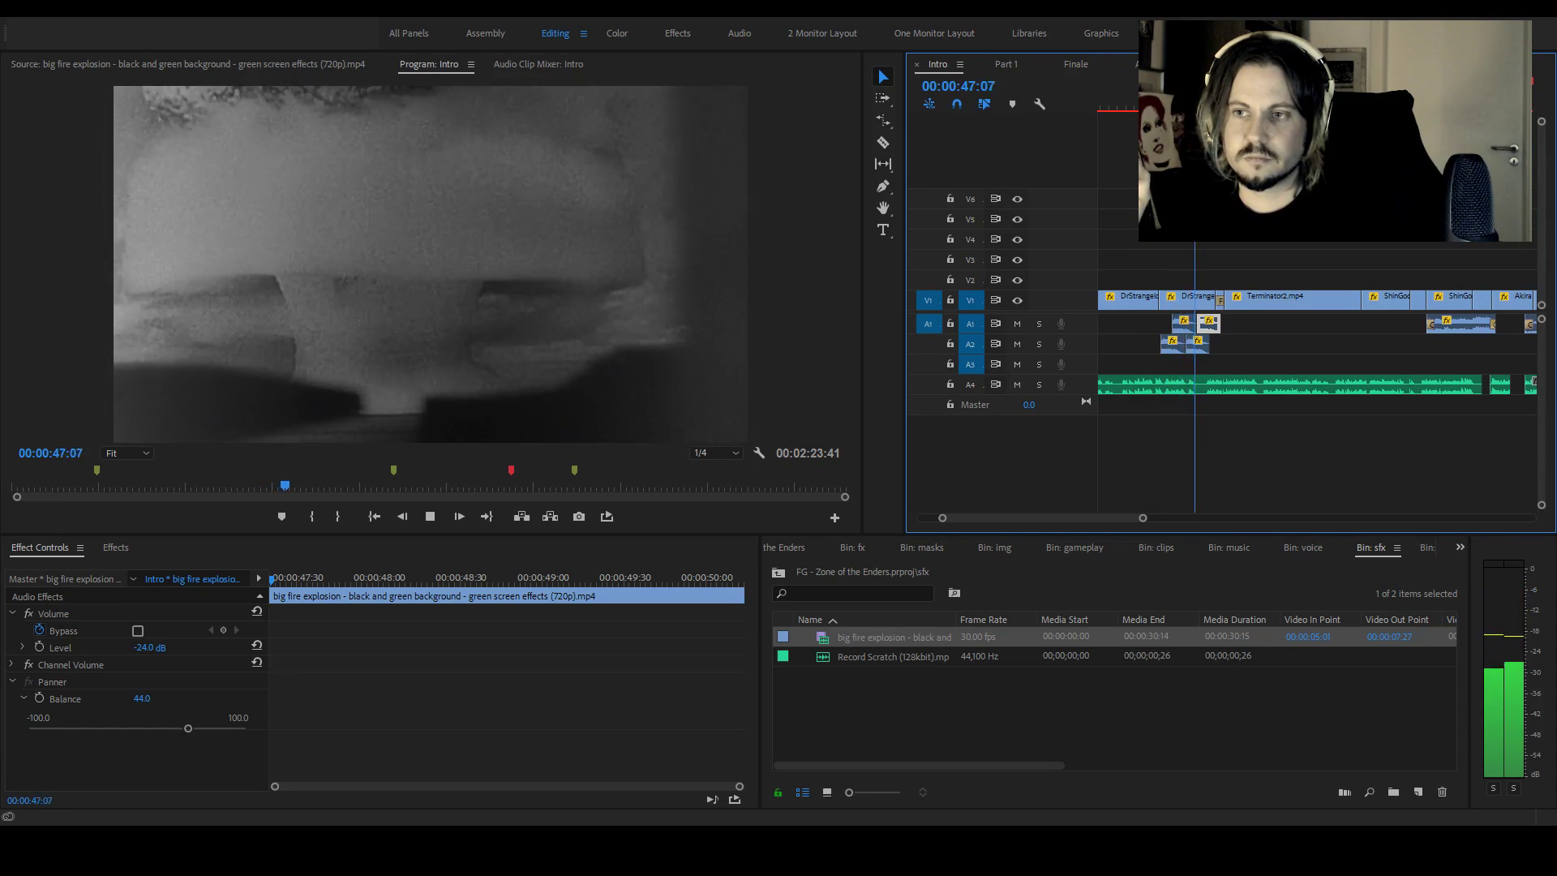
key(space)
Lower the second explosion on A2 and the second one on A1 to -39.4 dB each, and play the section
click(1200, 344)
drag(145, 650, 103, 647)
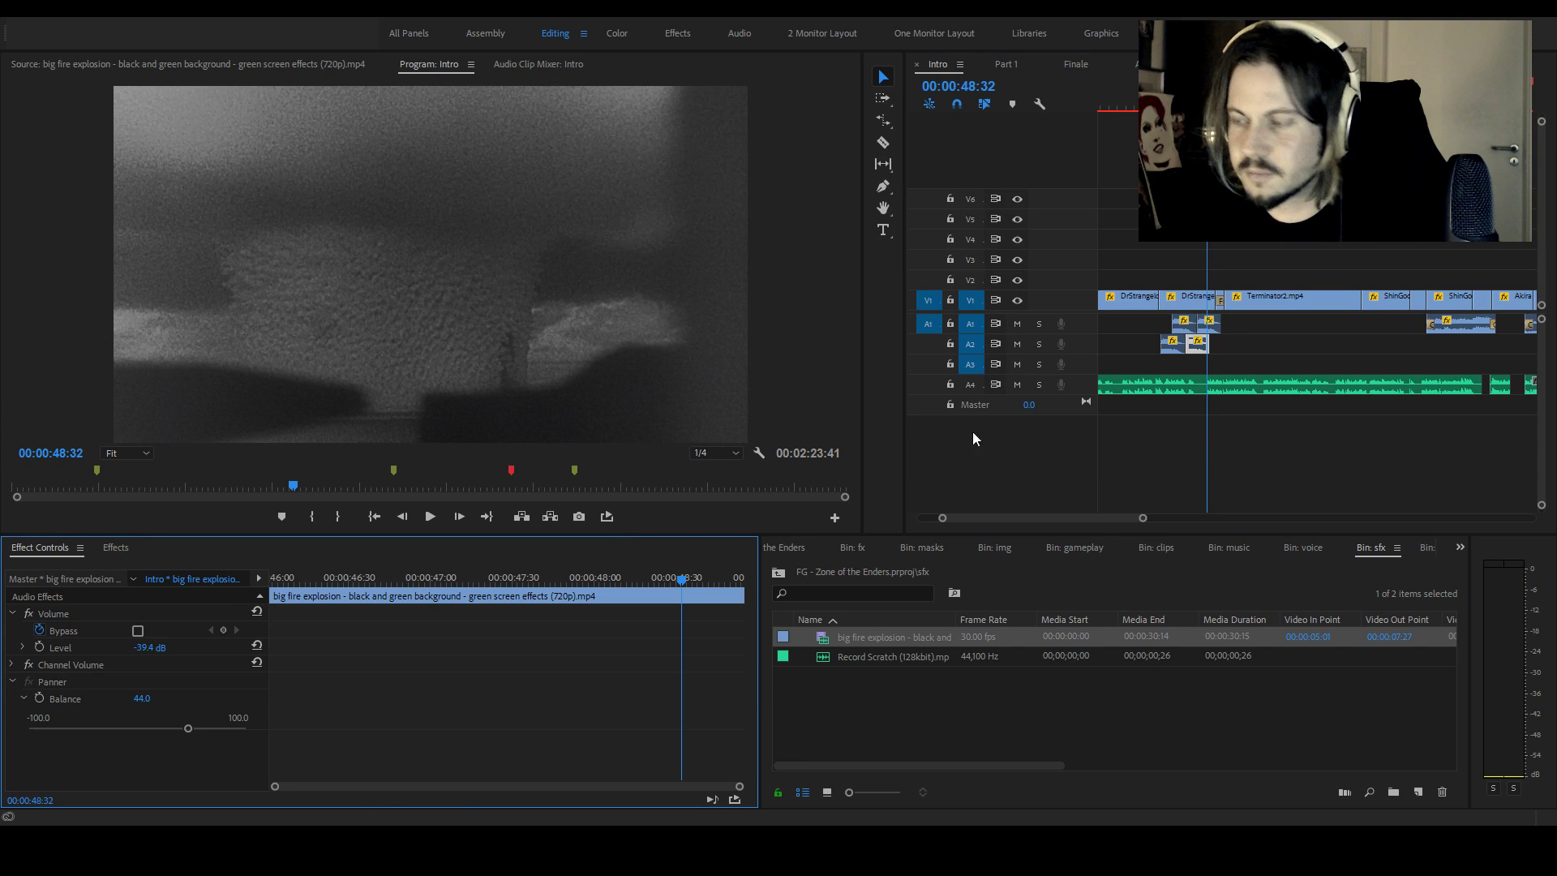
click(1209, 324)
click(151, 647)
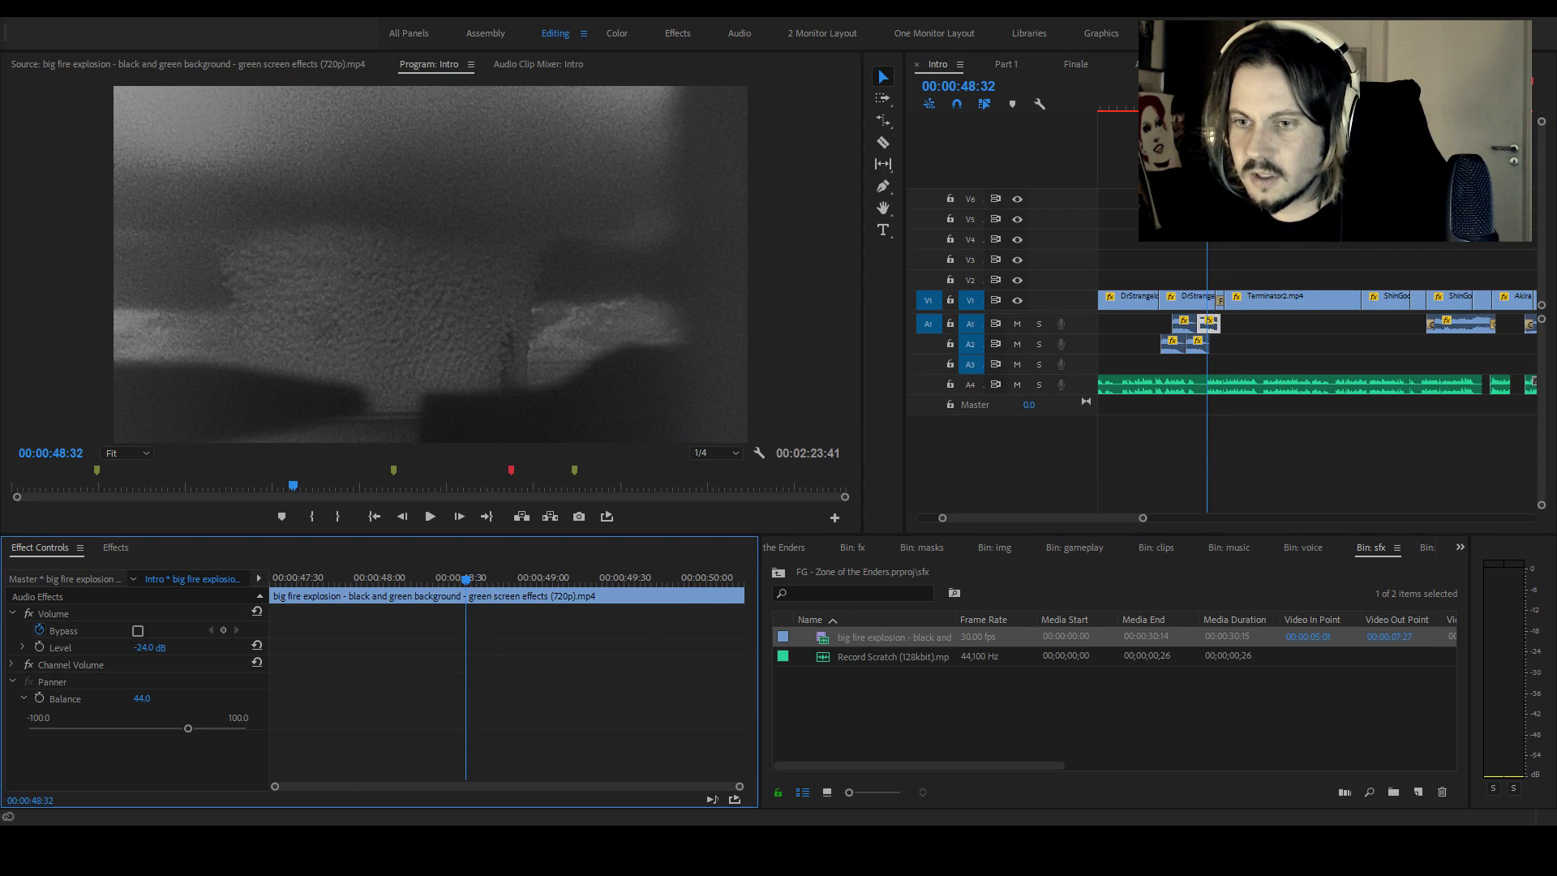
drag(144, 647, 138, 647)
click(1179, 106)
key(space)
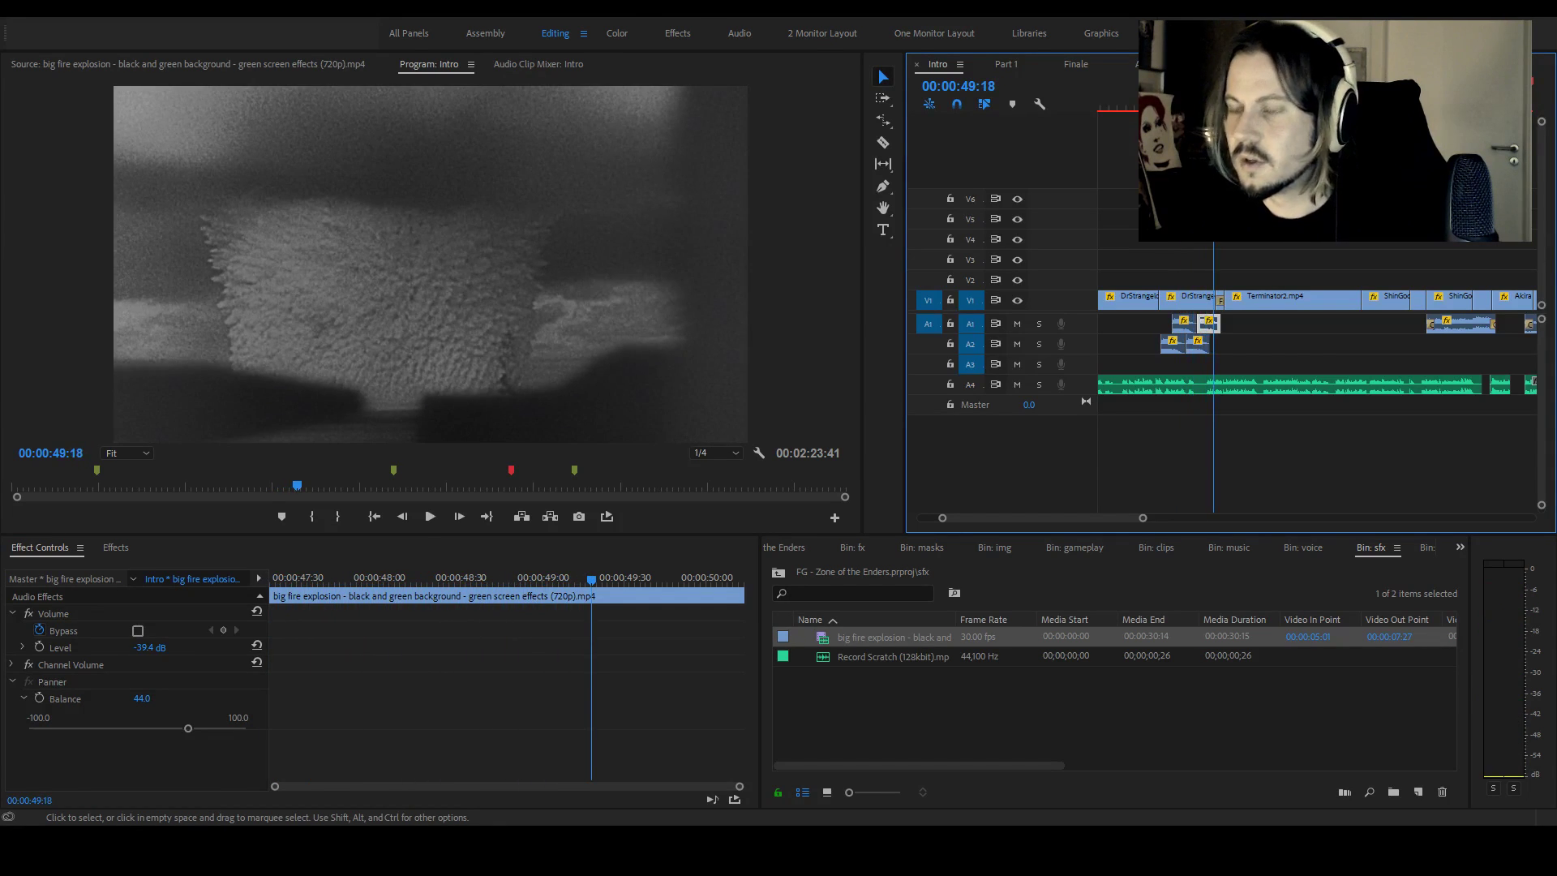
Add a sequence marker at 00:00:45:23 on the mushroom-cloud shot
key(alt+Tab)
click(1180, 106)
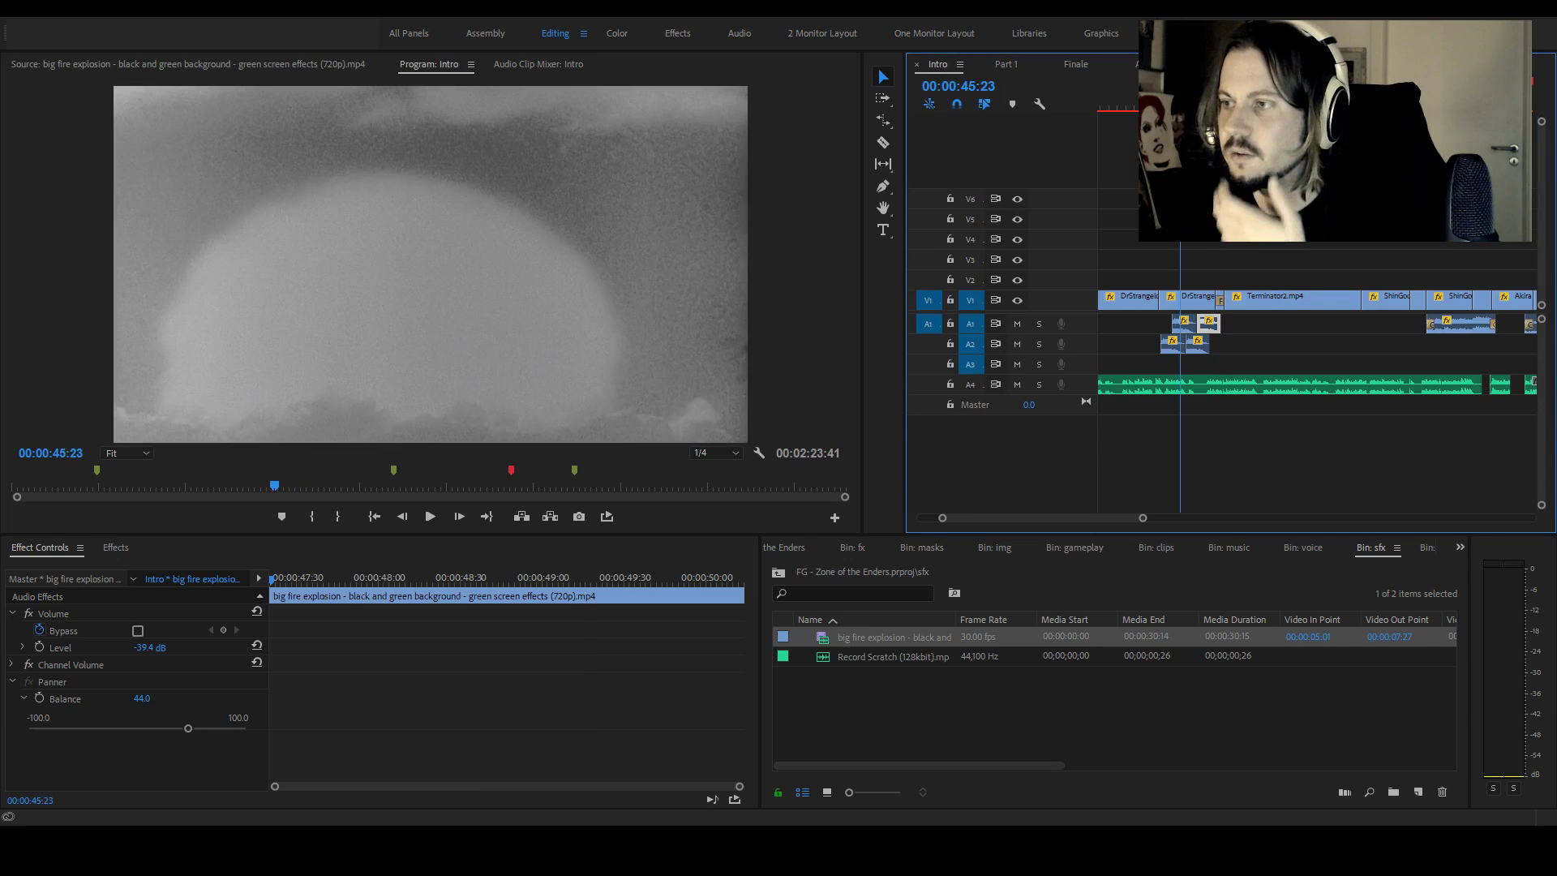
key(m)
Play the intro from the marked mushroom-cloud shot through the Terminator, Shin Godzilla and anime excerpts to review picture and sound
key(space)
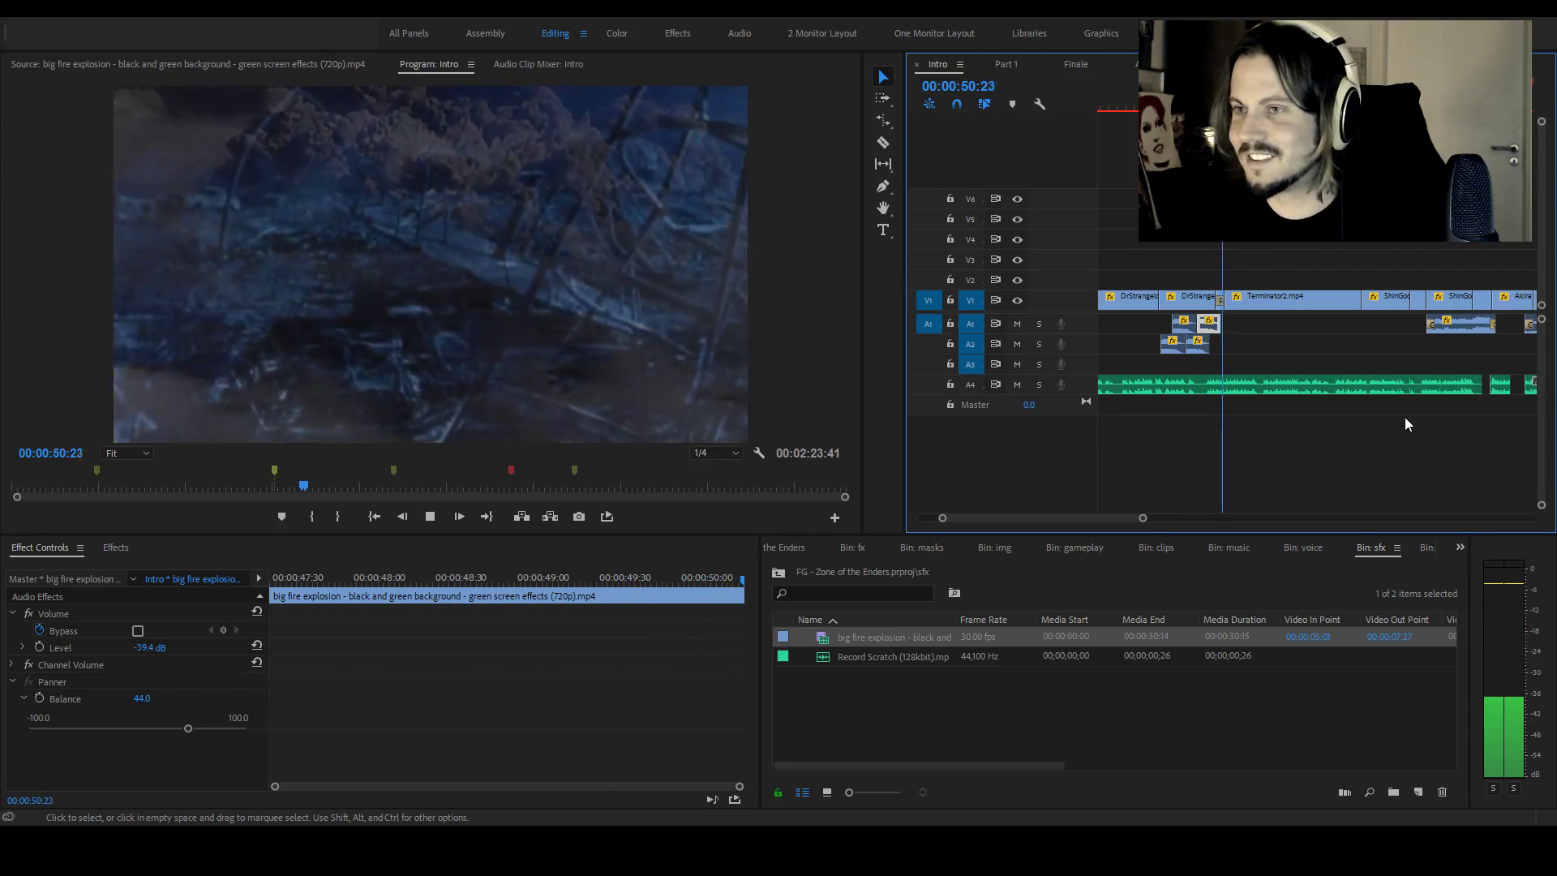
drag(1121, 518, 1129, 518)
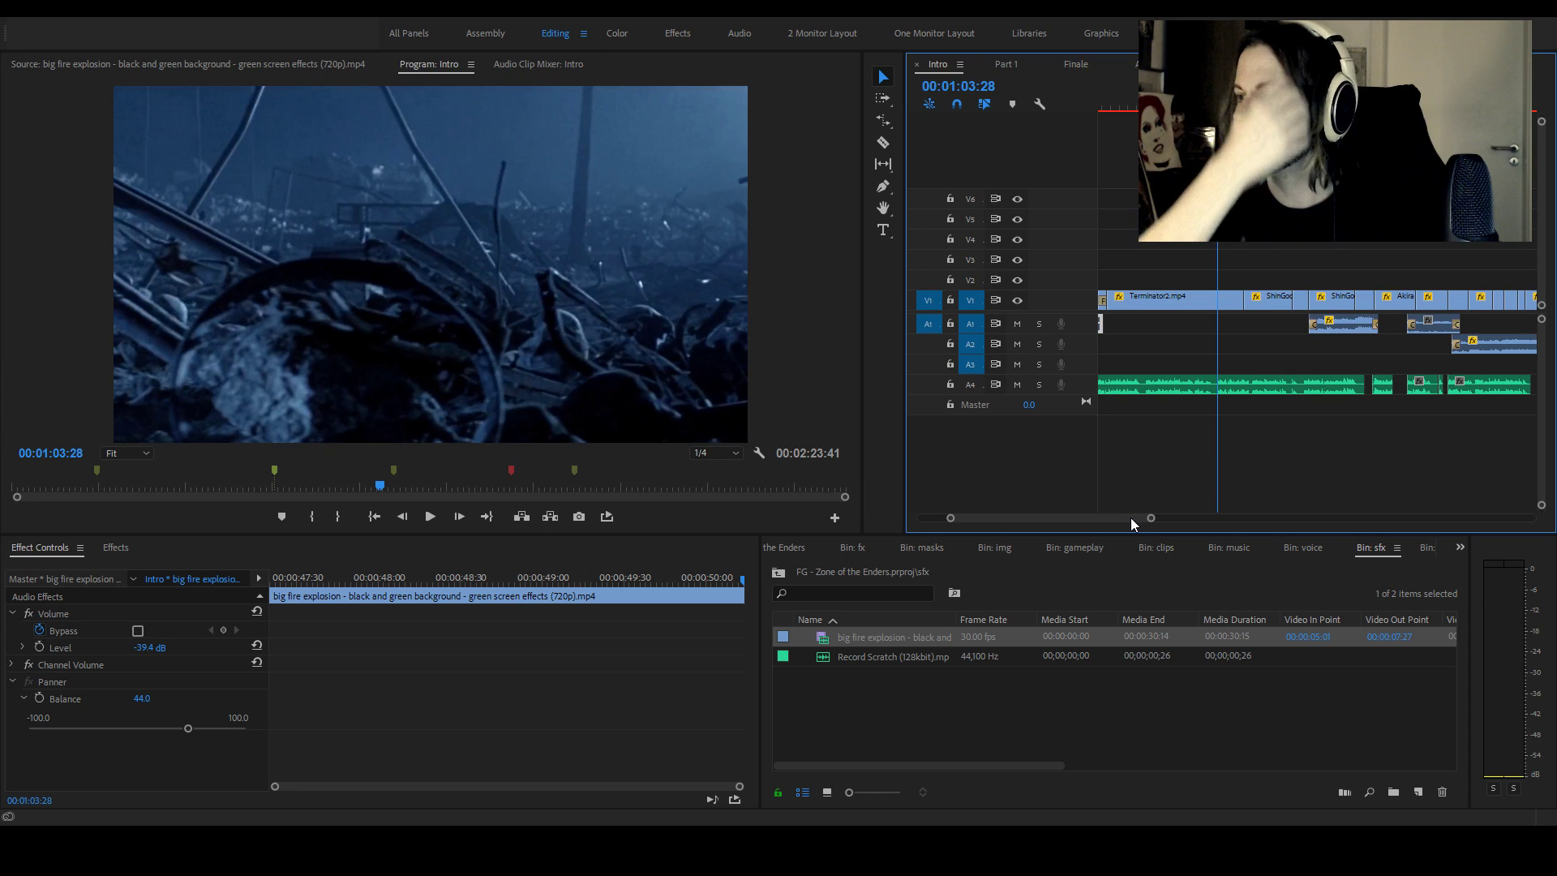
key(space)
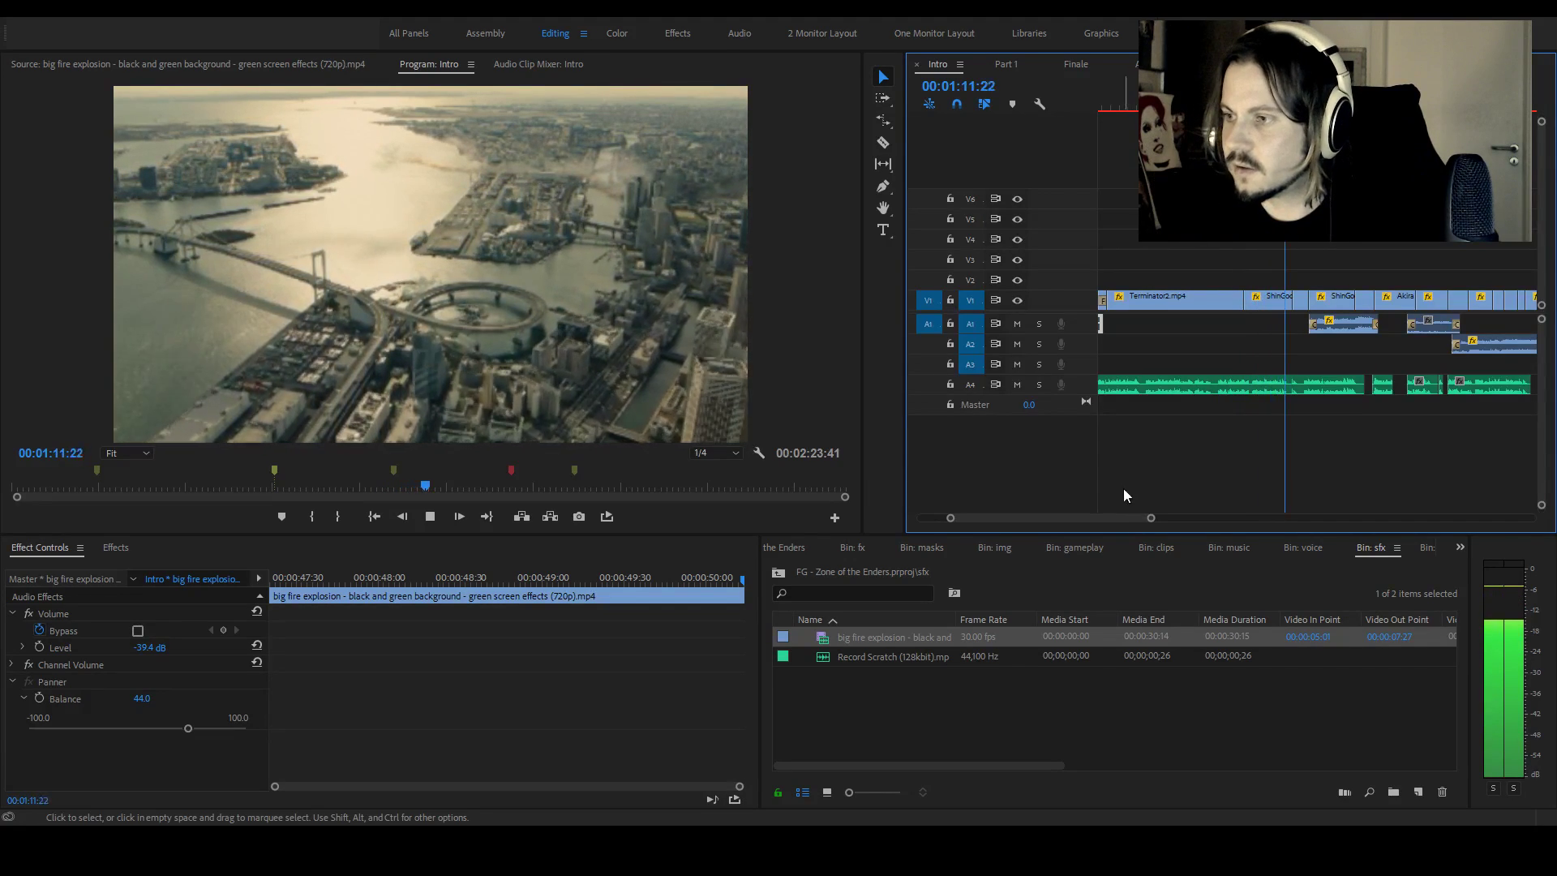
scroll(1127, 511, right, 2)
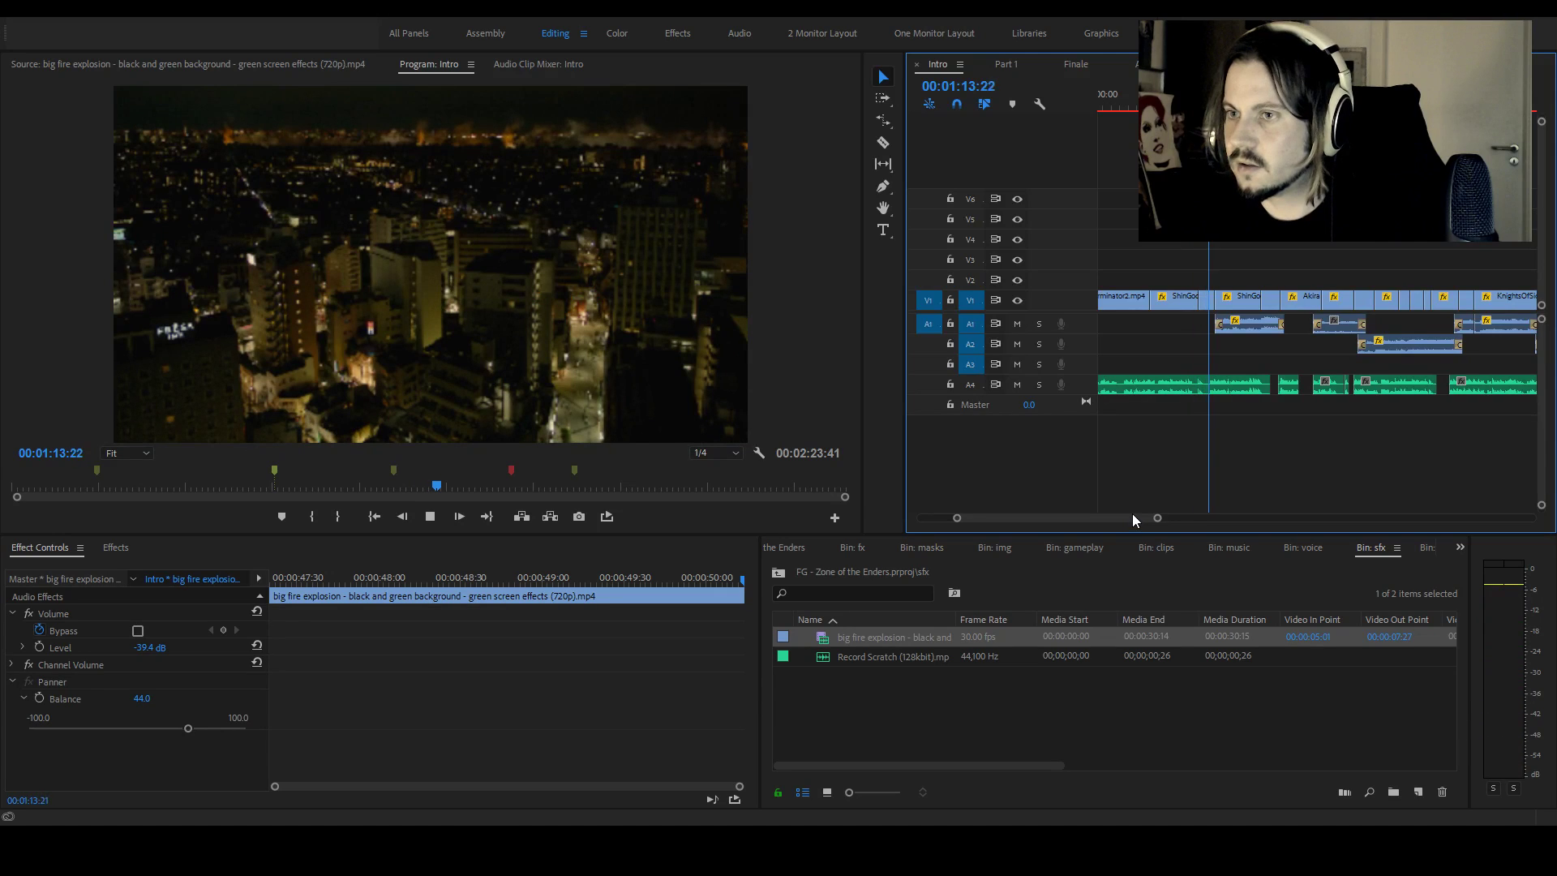
drag(1154, 516, 1209, 517)
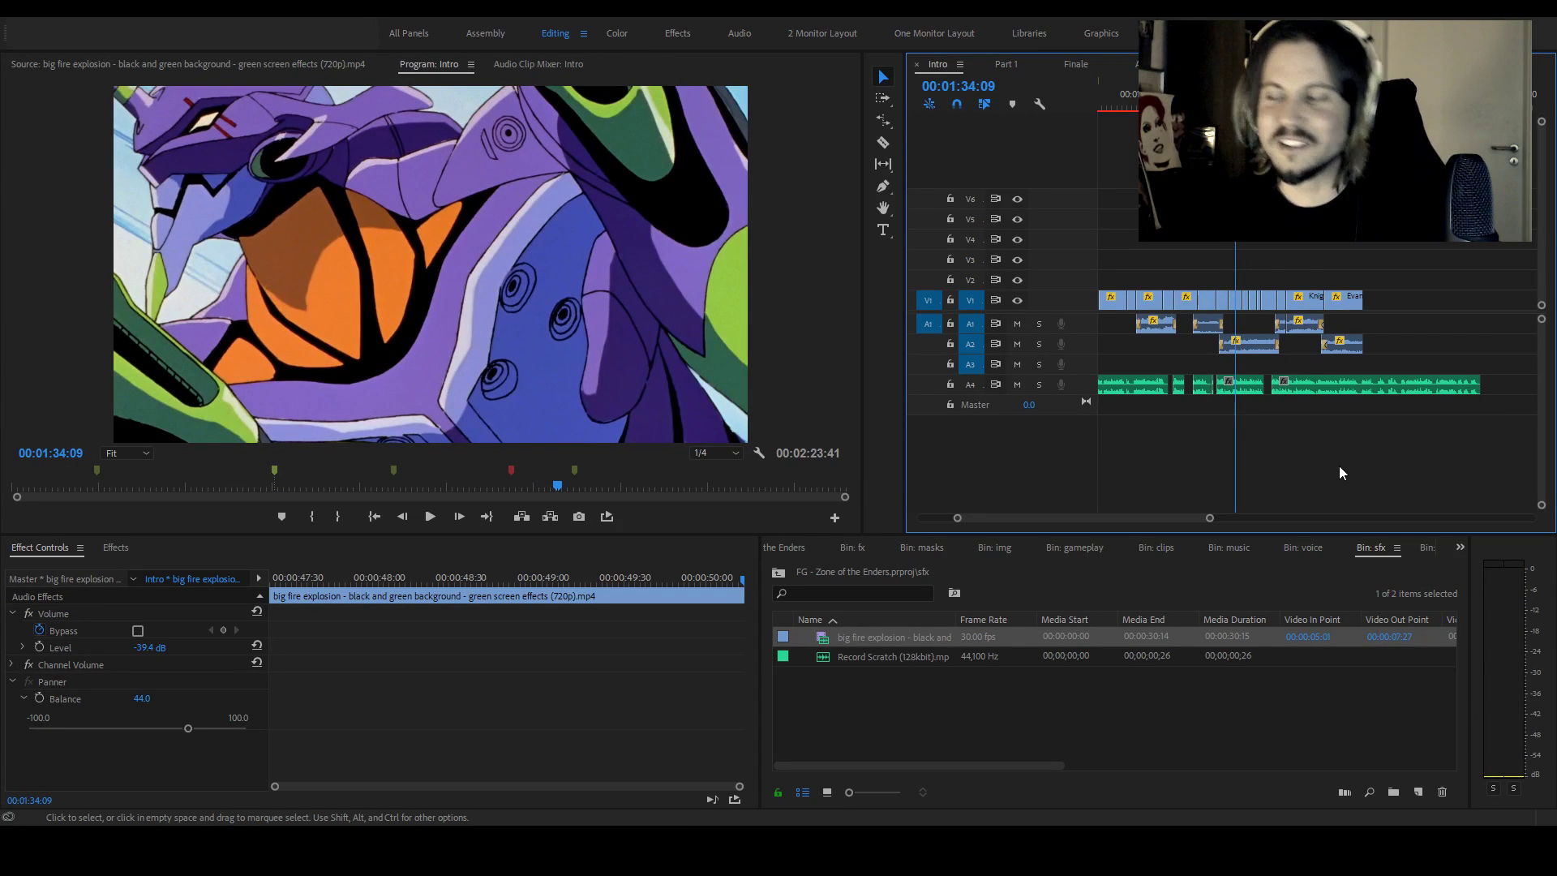
Replay the voiceover phrase over the start of the Evangelion EP2 excerpt to check the narration
click(1186, 96)
key(space)
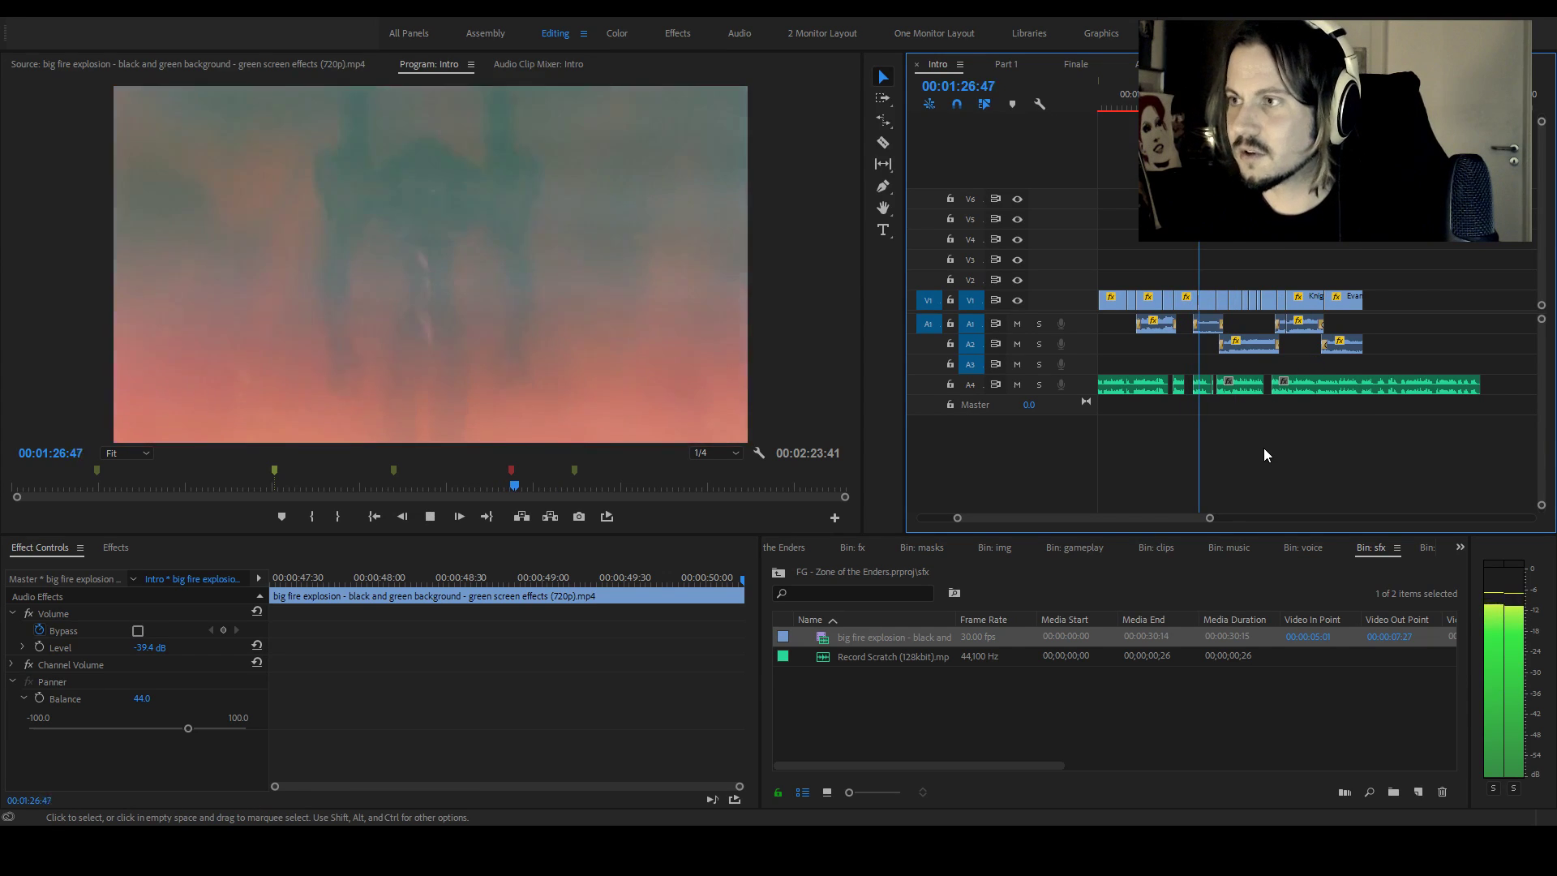
key(space)
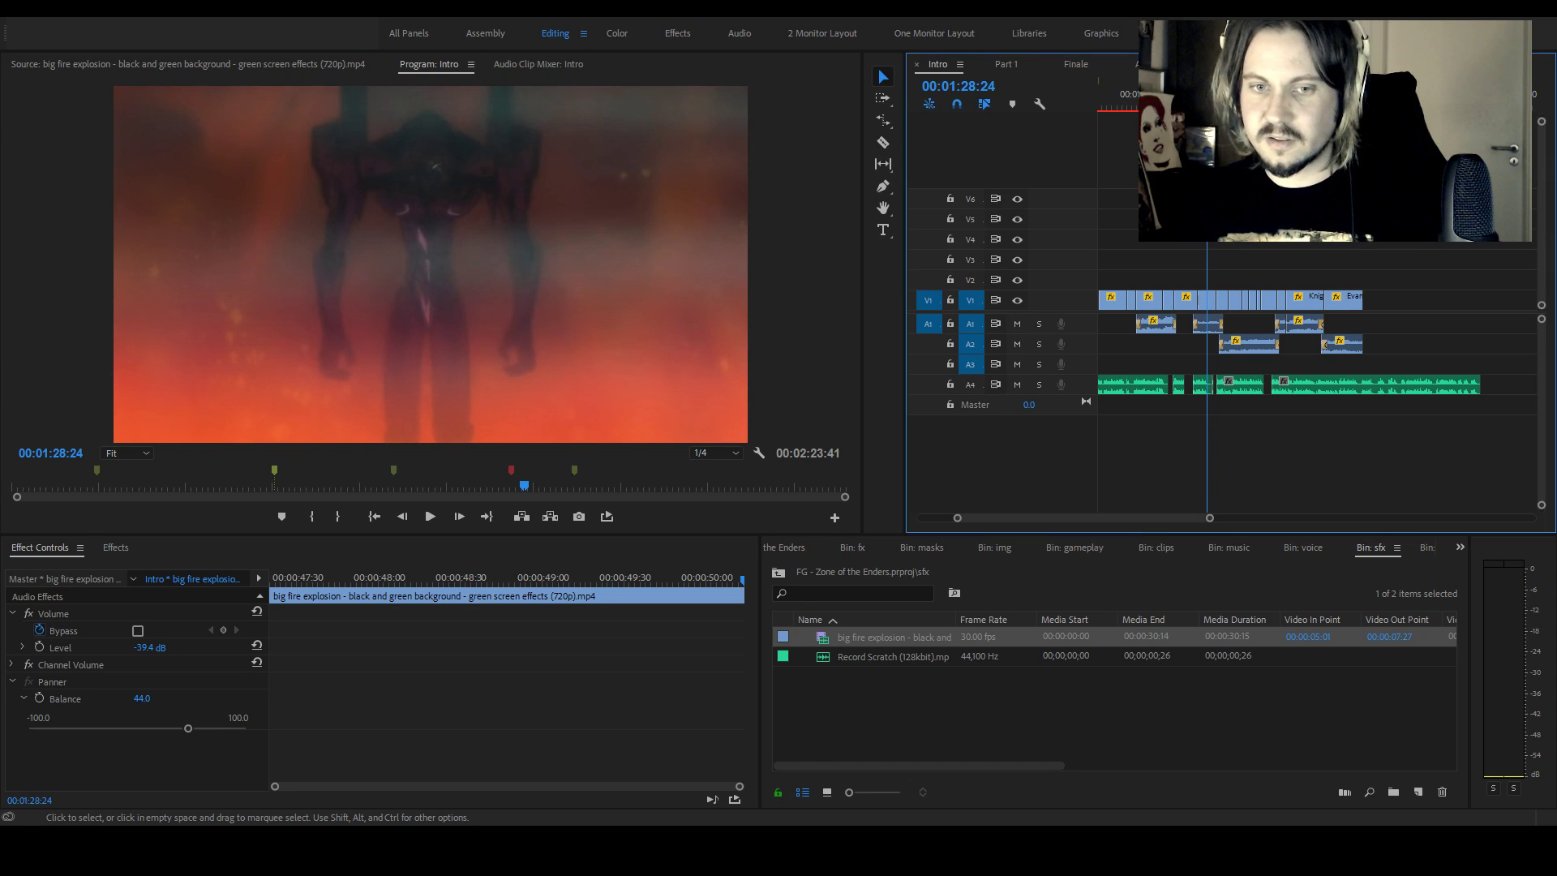
key(Up)
key(Up)
key(space)
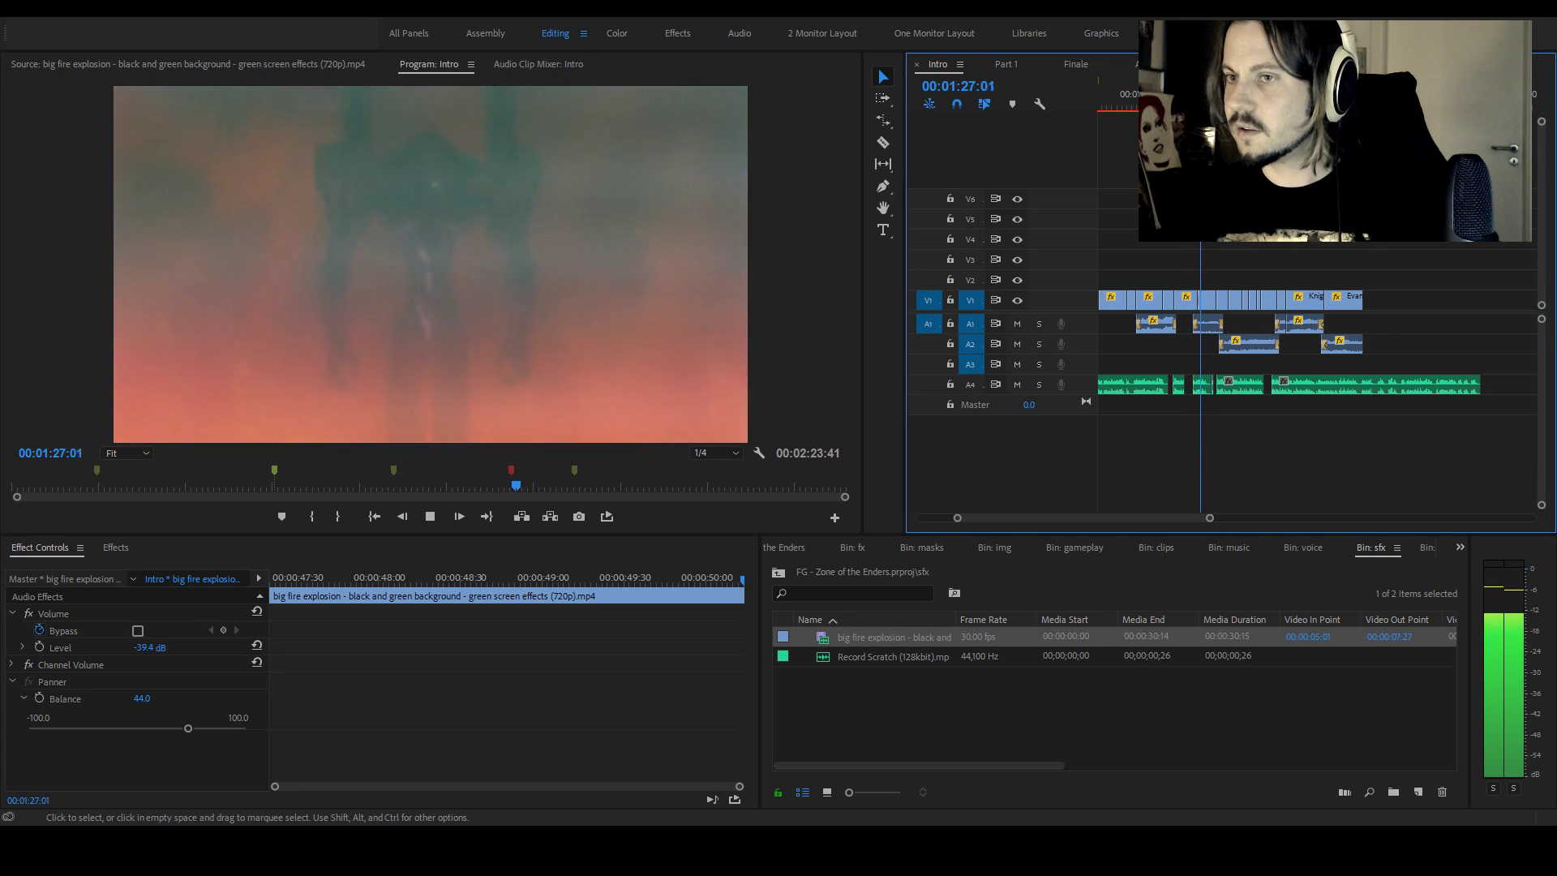
key(space)
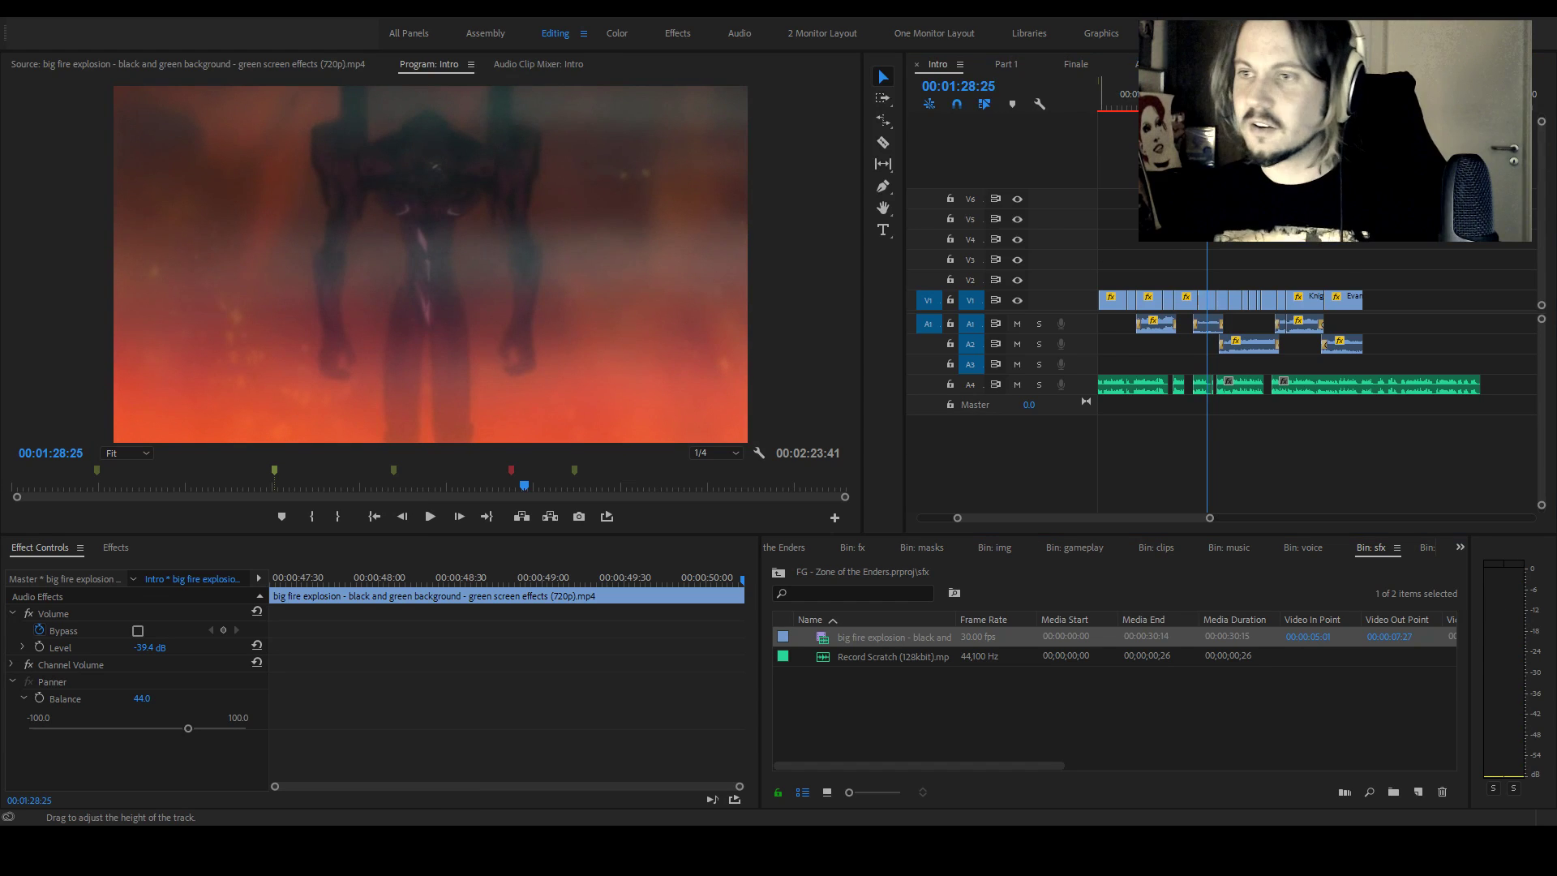
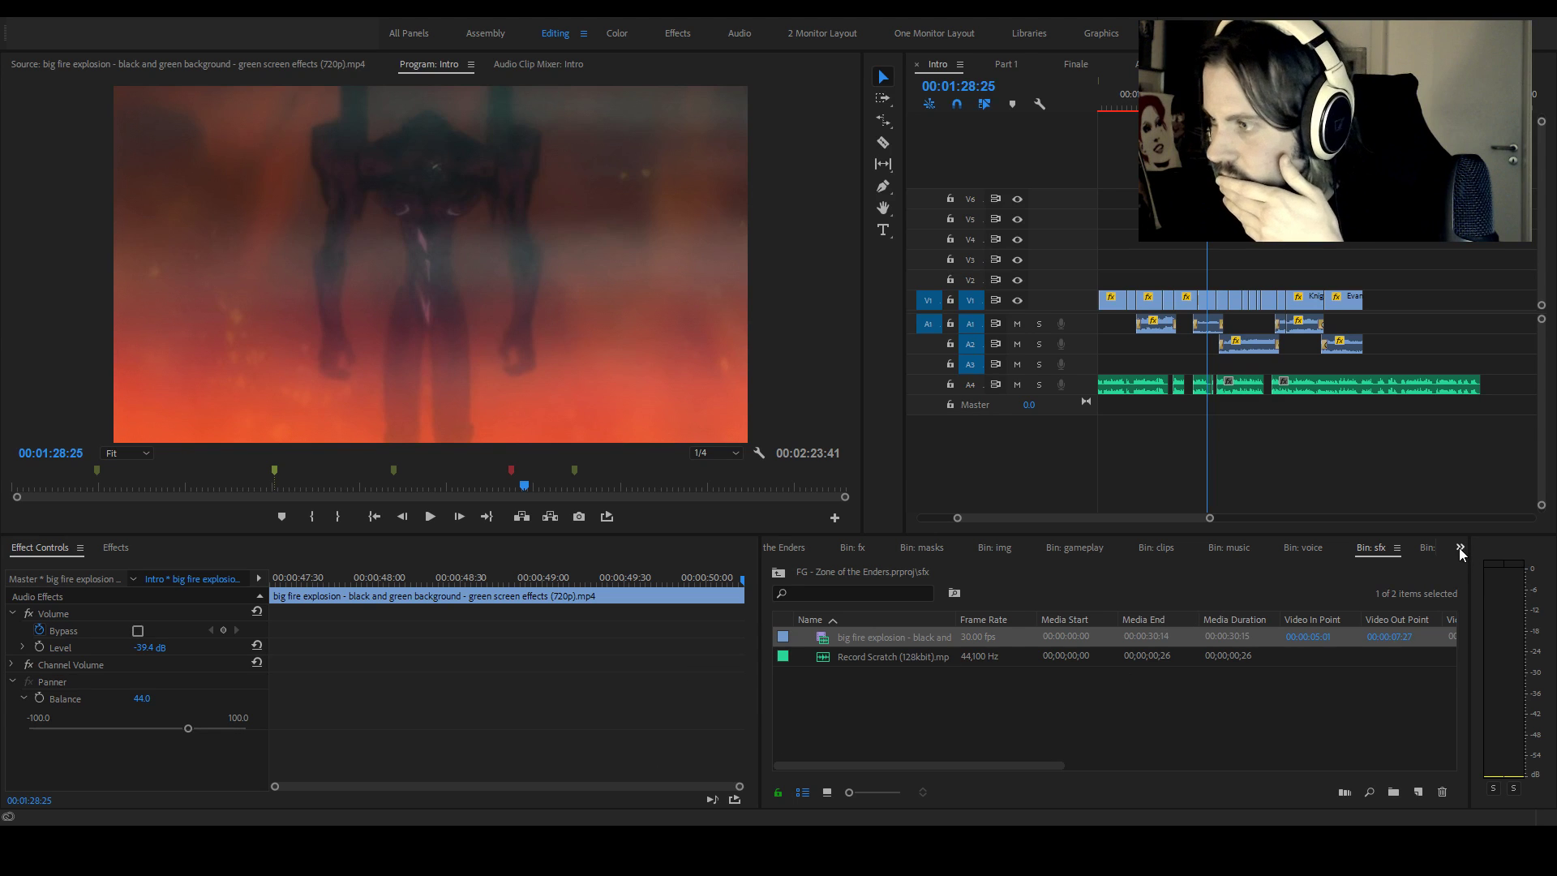
Import zoe-corrections.wav into the voice bin
key(shift+1)
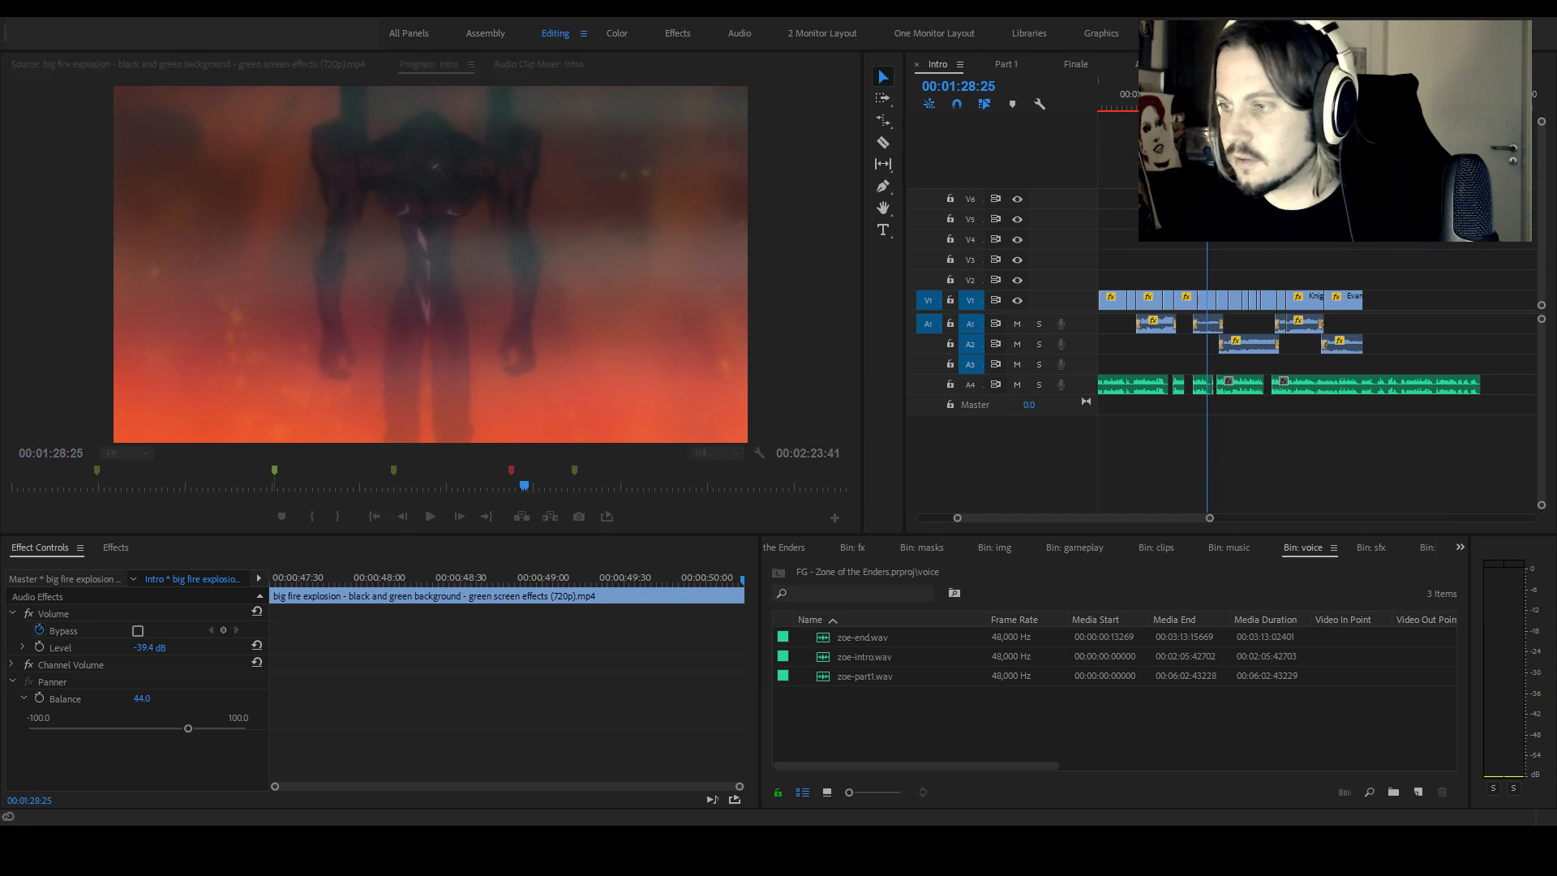
drag(1102, 720, 990, 720)
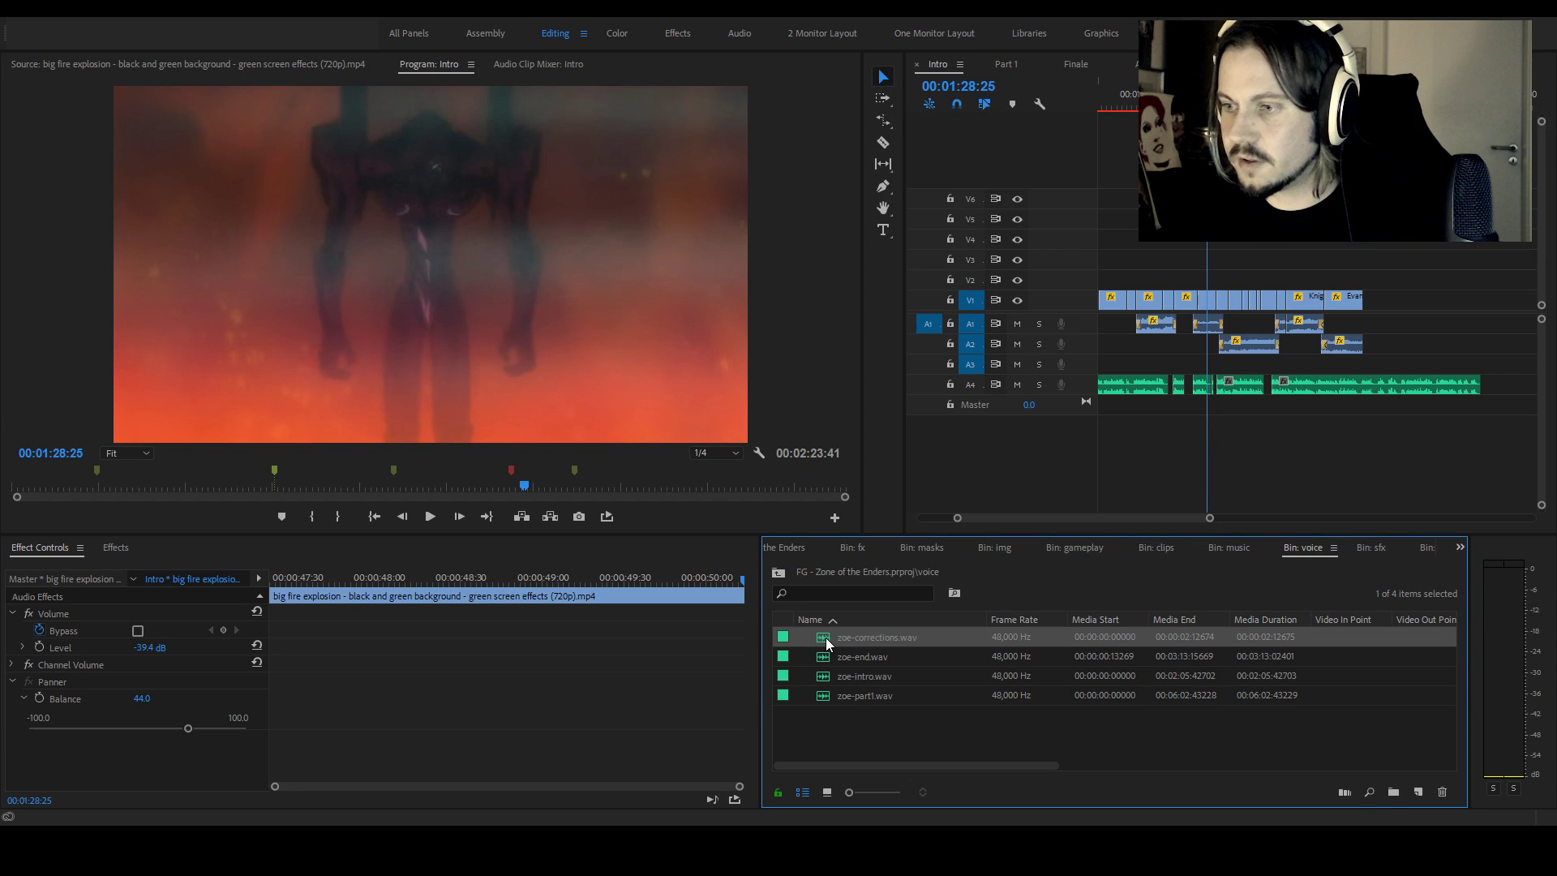
Find the start of the faulty voiceover phrase and split the A4 narration at 00:01:26:07
scroll(1209, 515, up, 5)
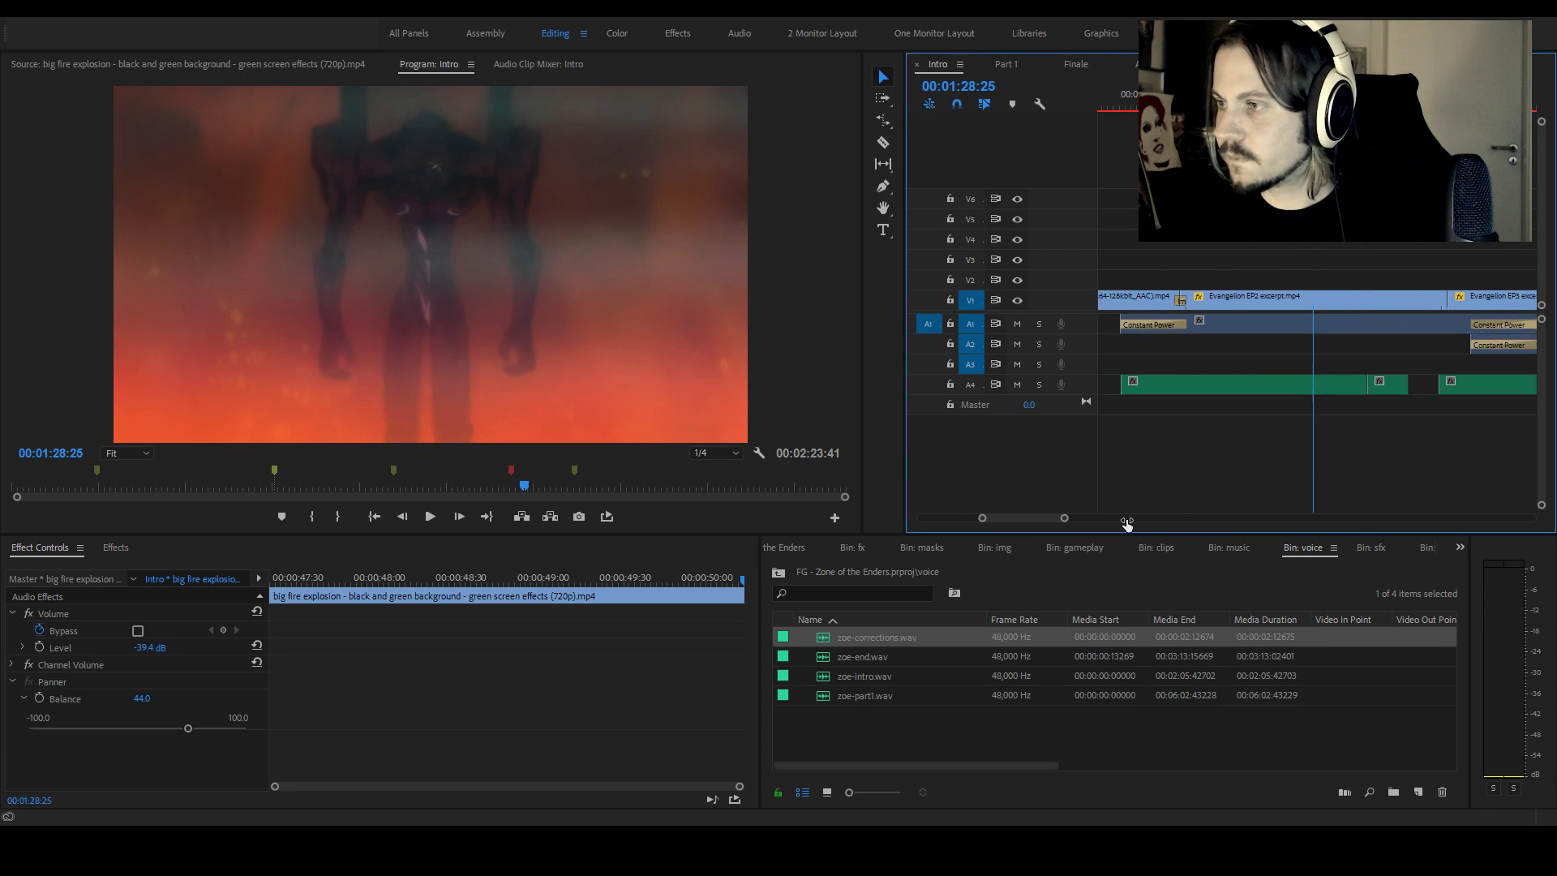
key(Up)
key(space)
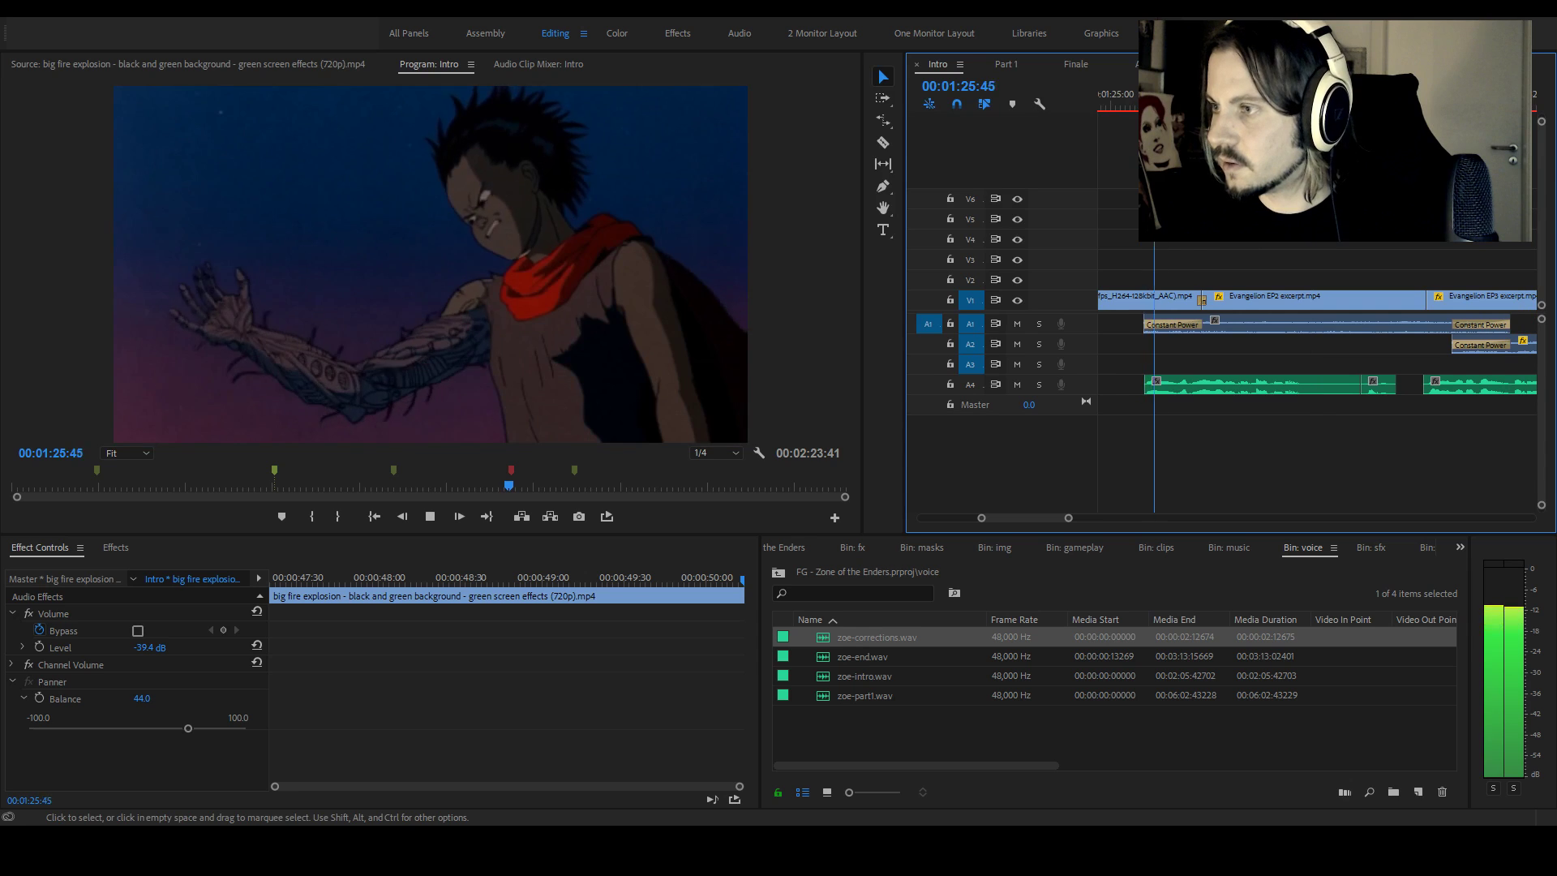
key(space)
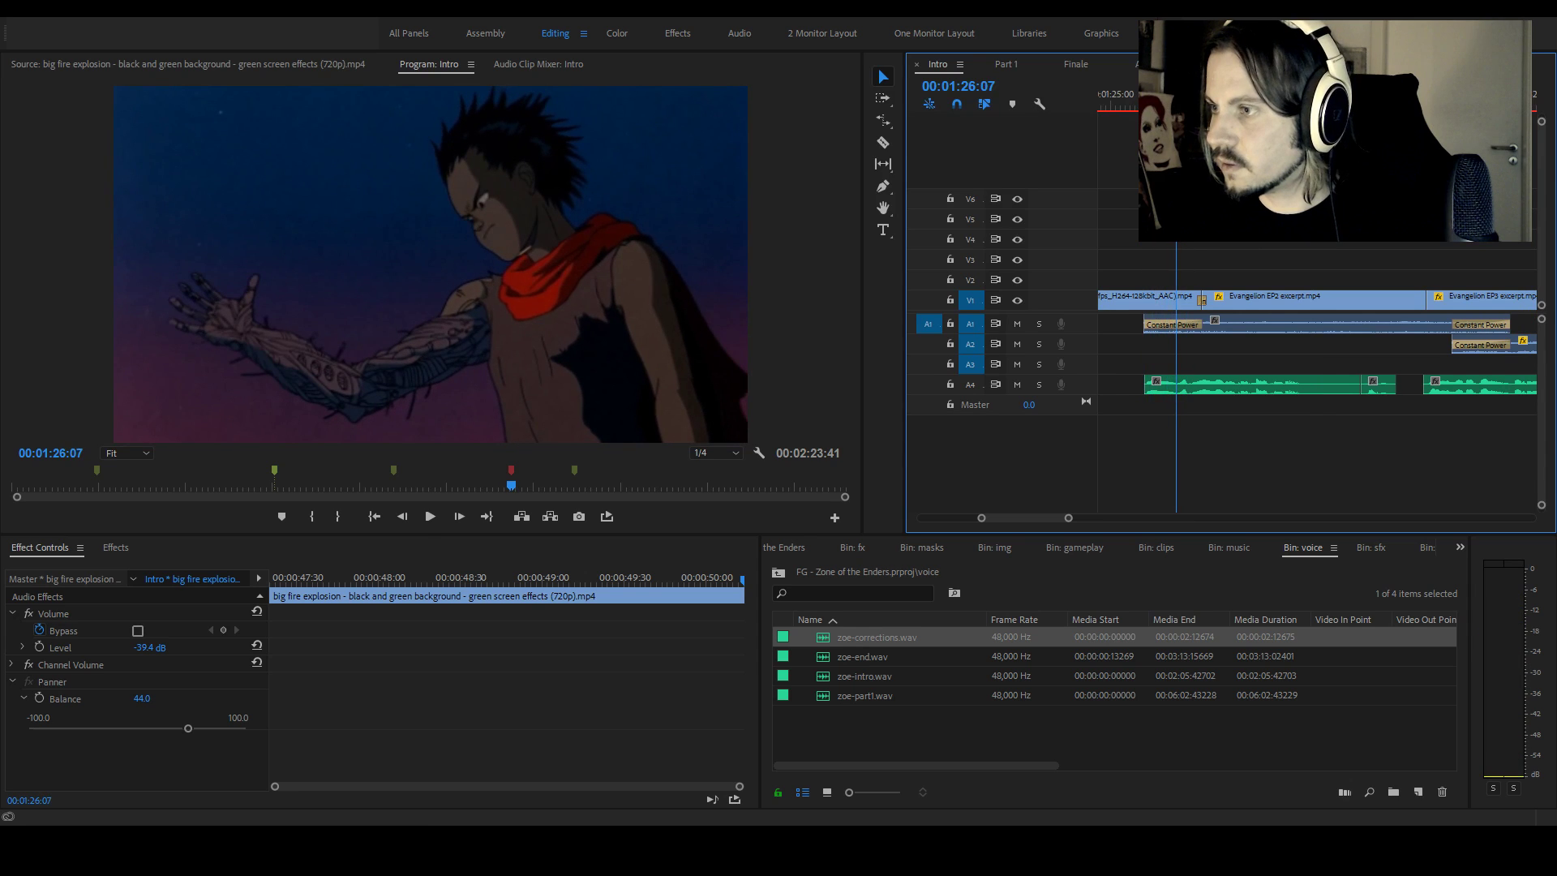
key(Right)
key(Right)
key(Right)
key(Right)
key(ctrl+k)
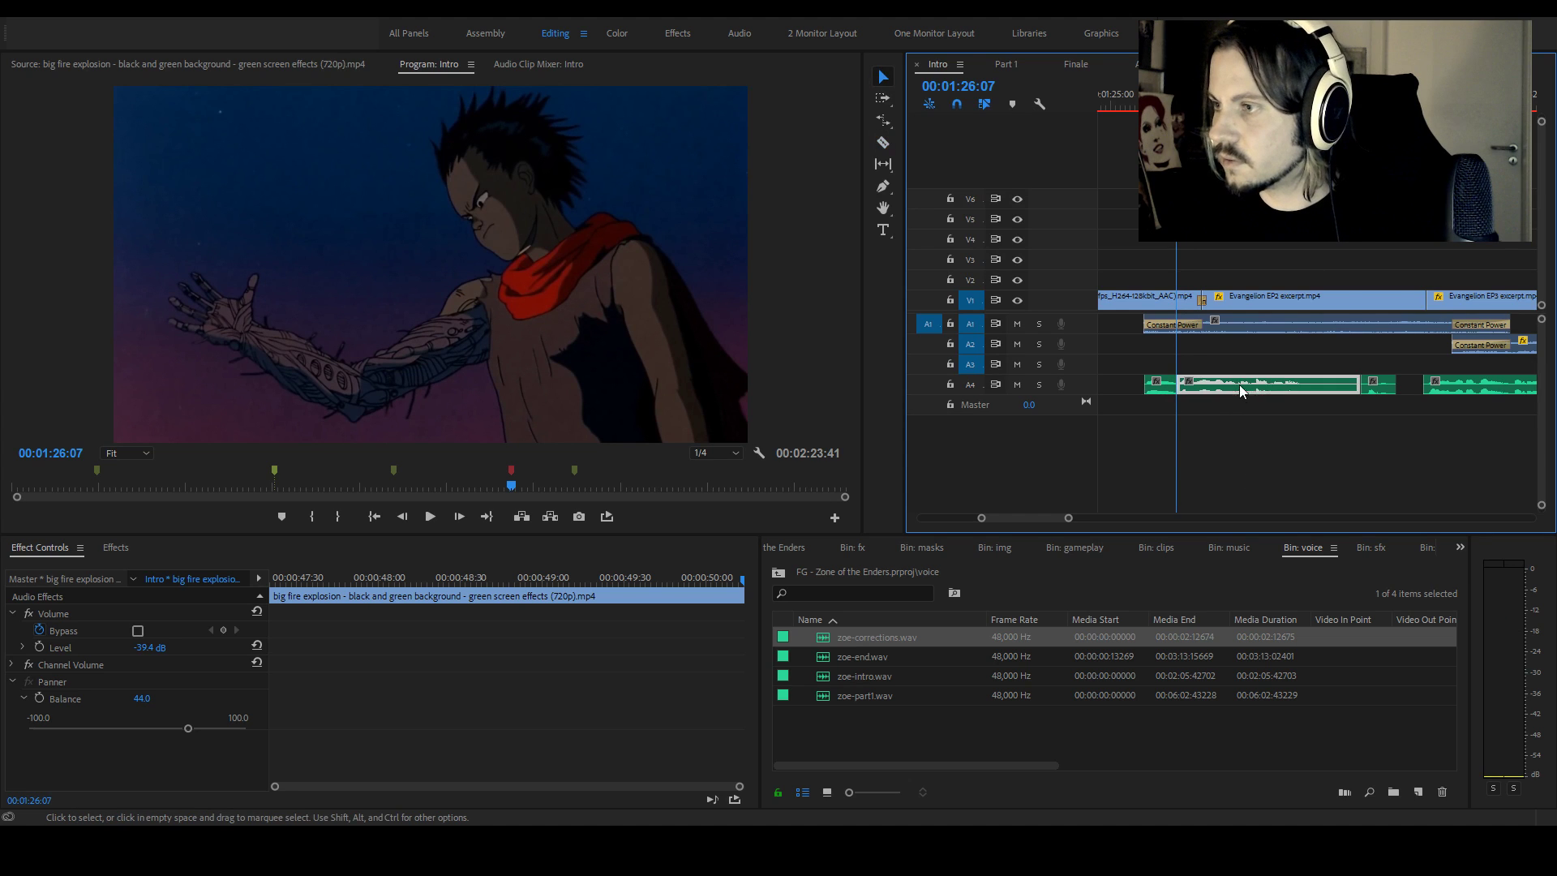
Try zoe-corrections.wav on A4 with the split-off narration phrase moved to A3, play it, and undo the swap
drag(1239, 387, 1242, 366)
drag(845, 637, 1183, 388)
key(space)
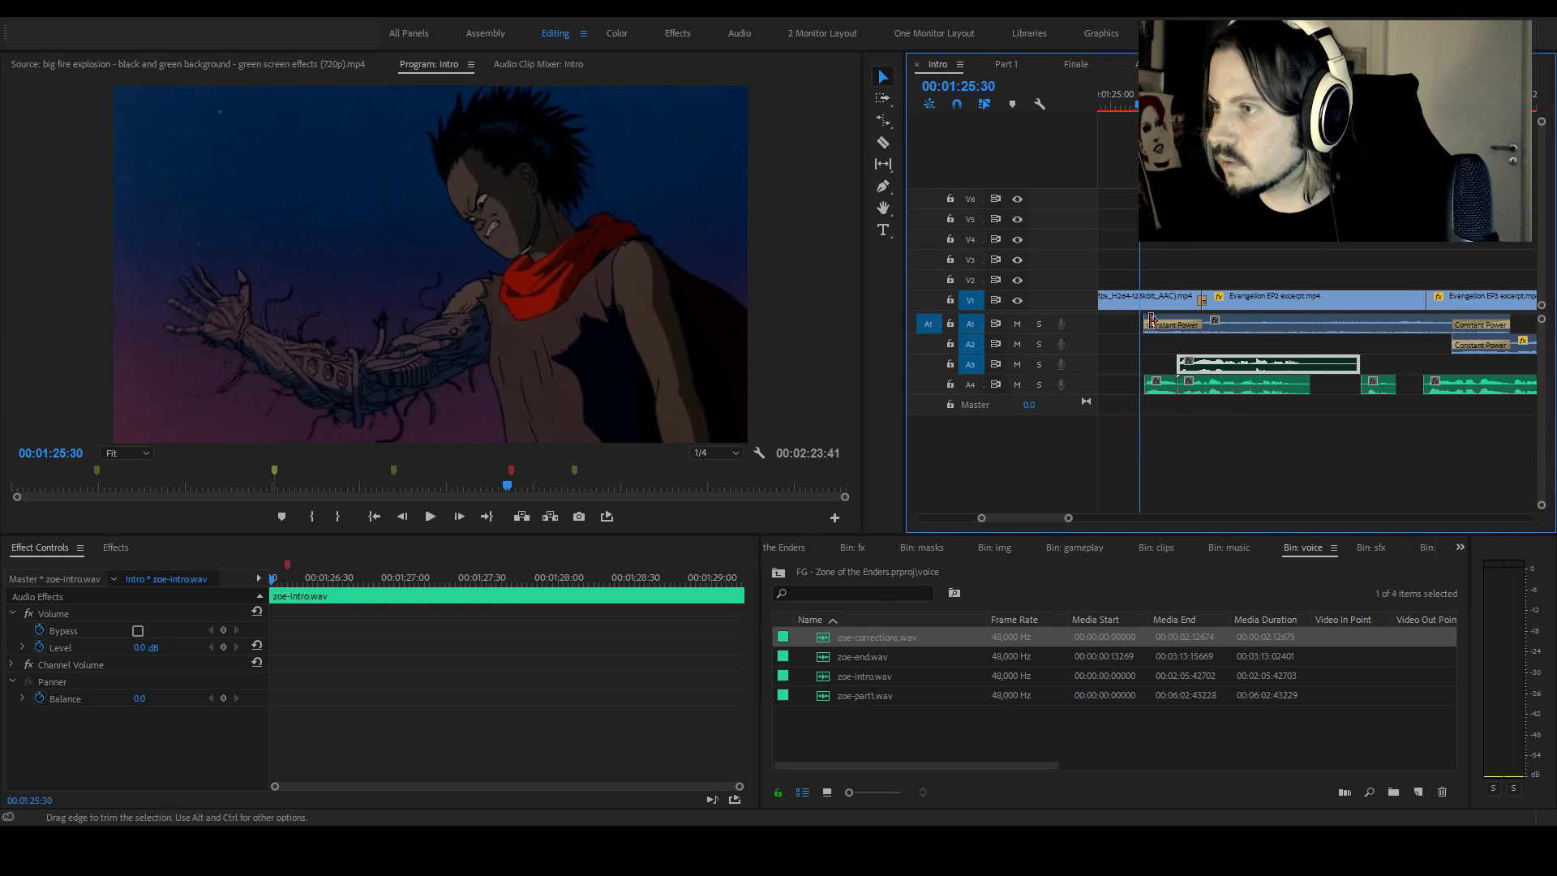
key(space)
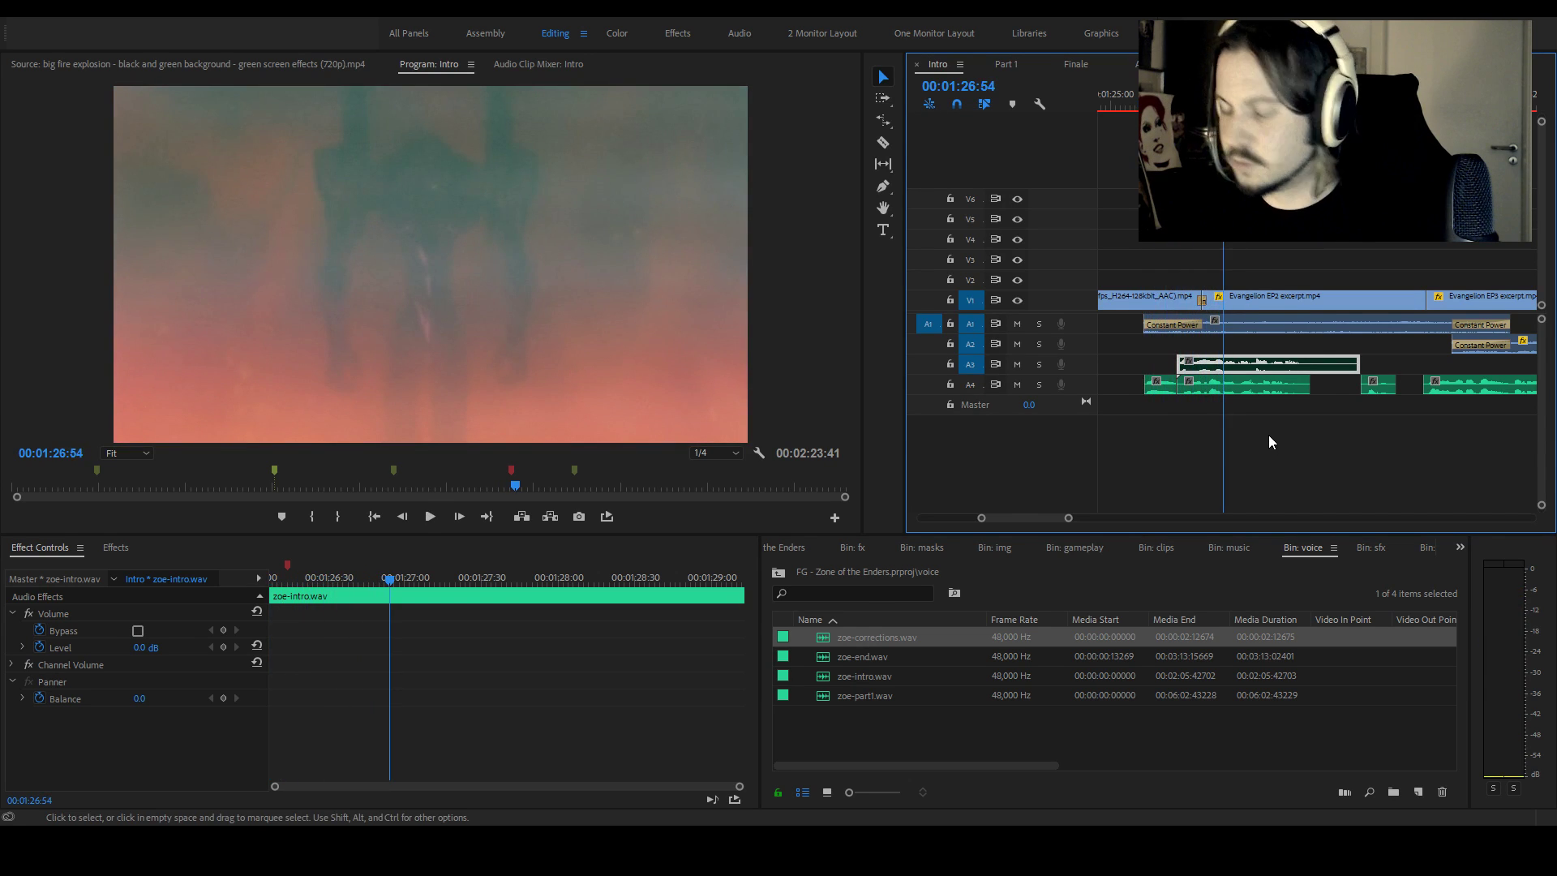
key(ctrl+z)
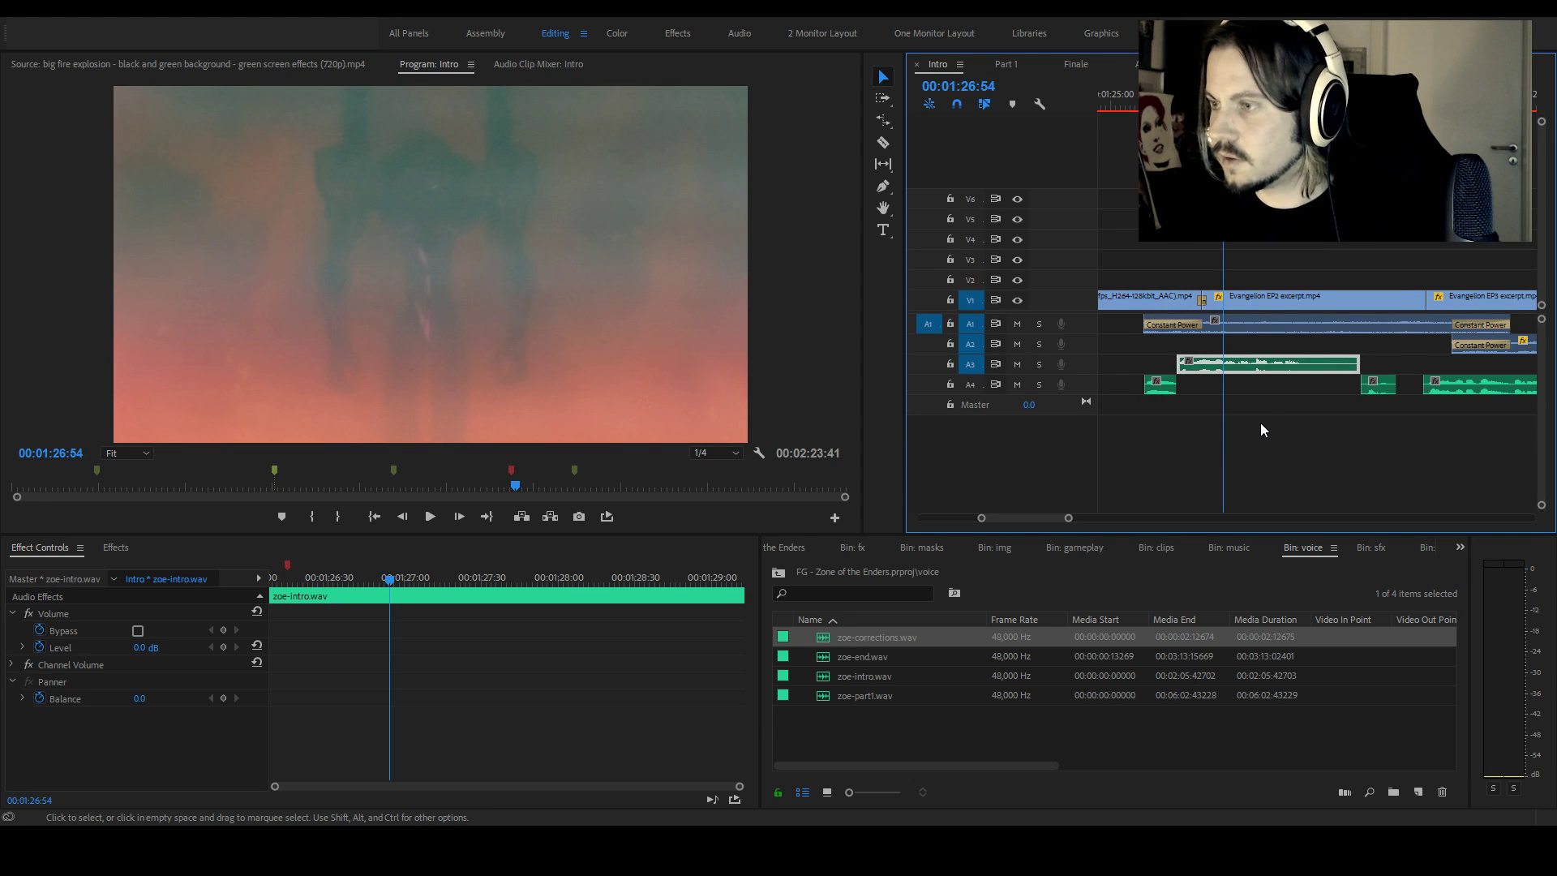
key(ctrl+z)
Listen to the original narration phrase in place on A4 over the Evangelion EP2 excerpt
key(space)
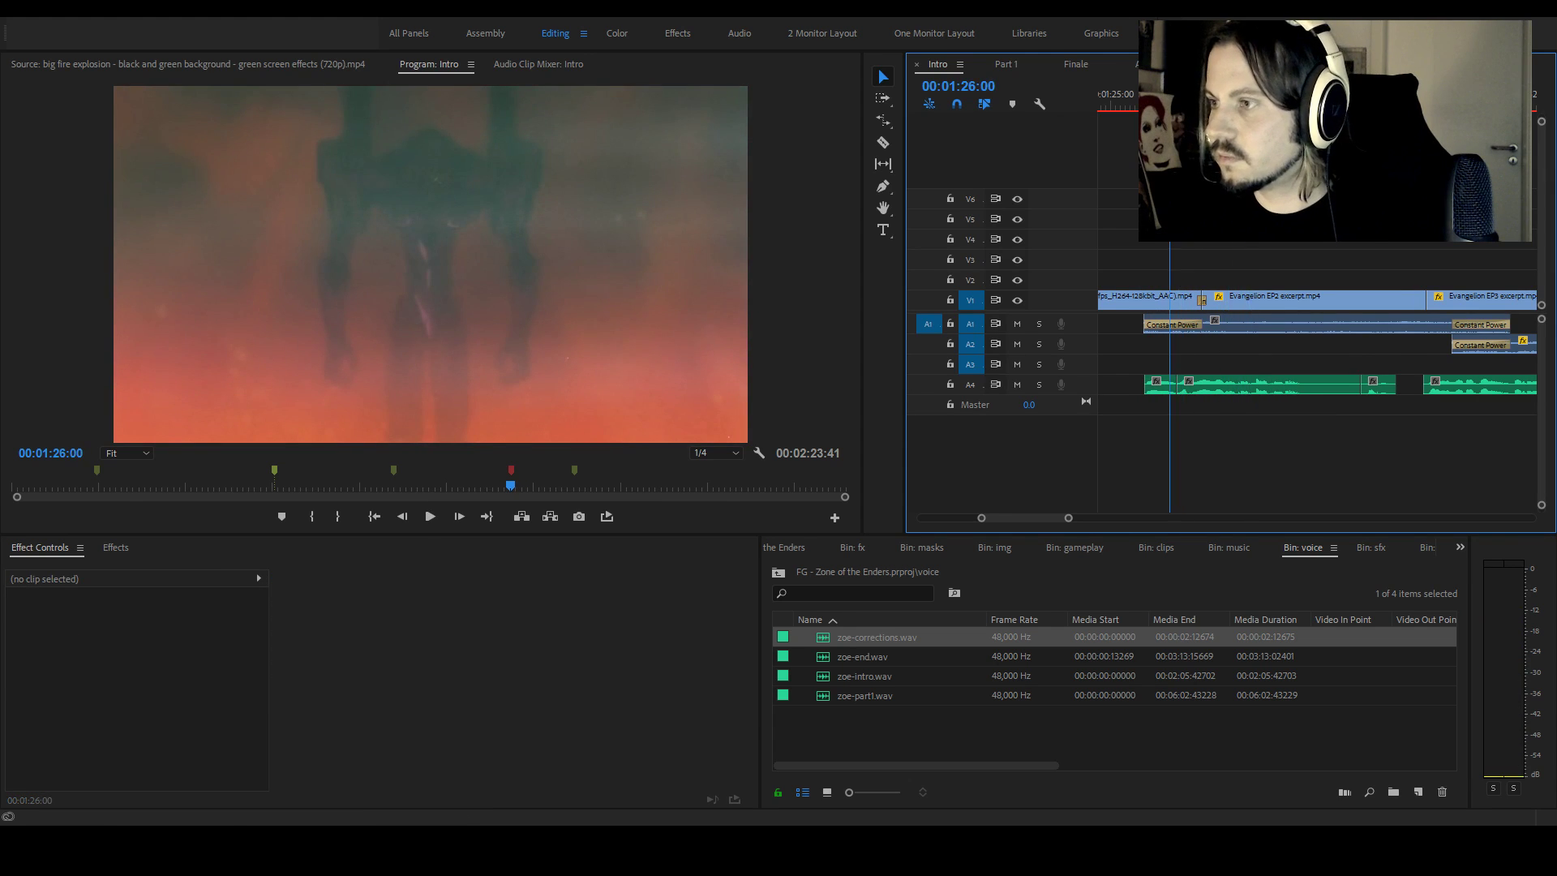
key(space)
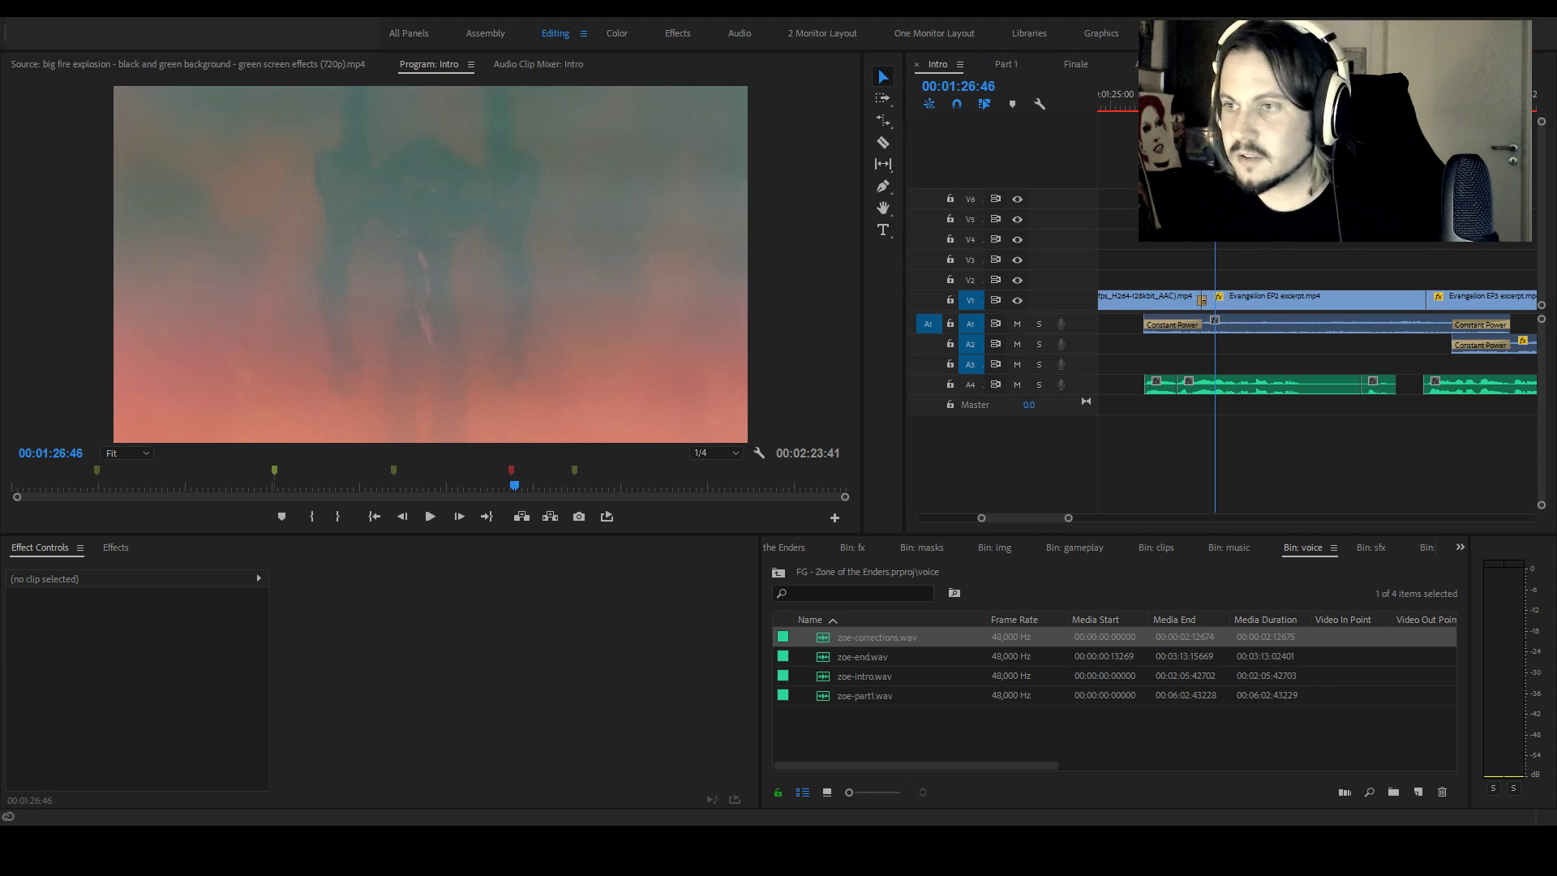
click(884, 424)
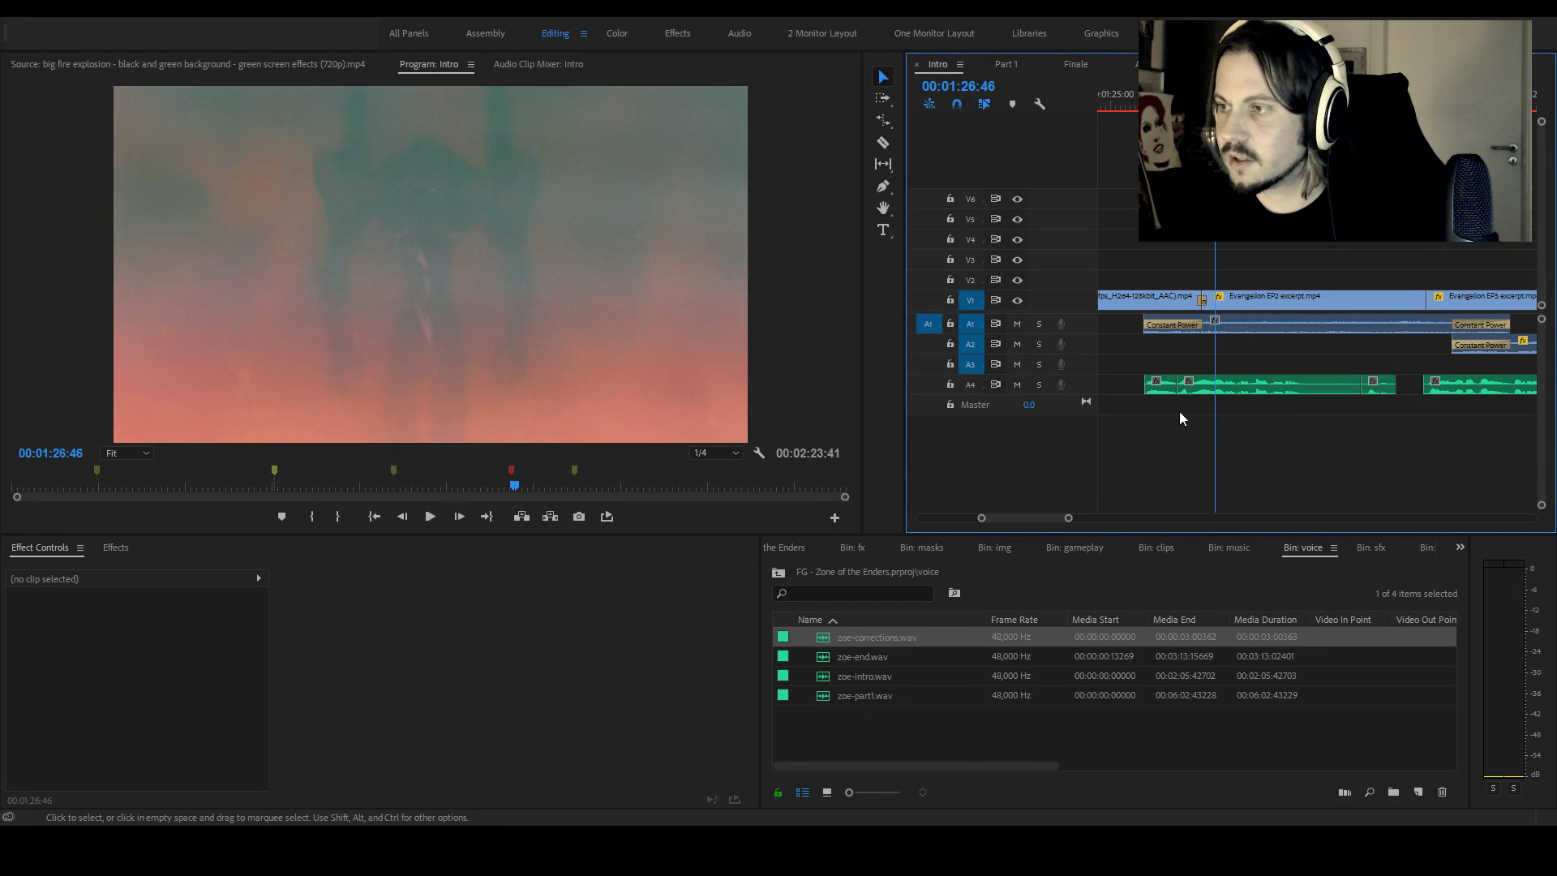
drag(1258, 387, 1260, 372)
key(Up)
key(space)
key(ctrl+z)
key(Up)
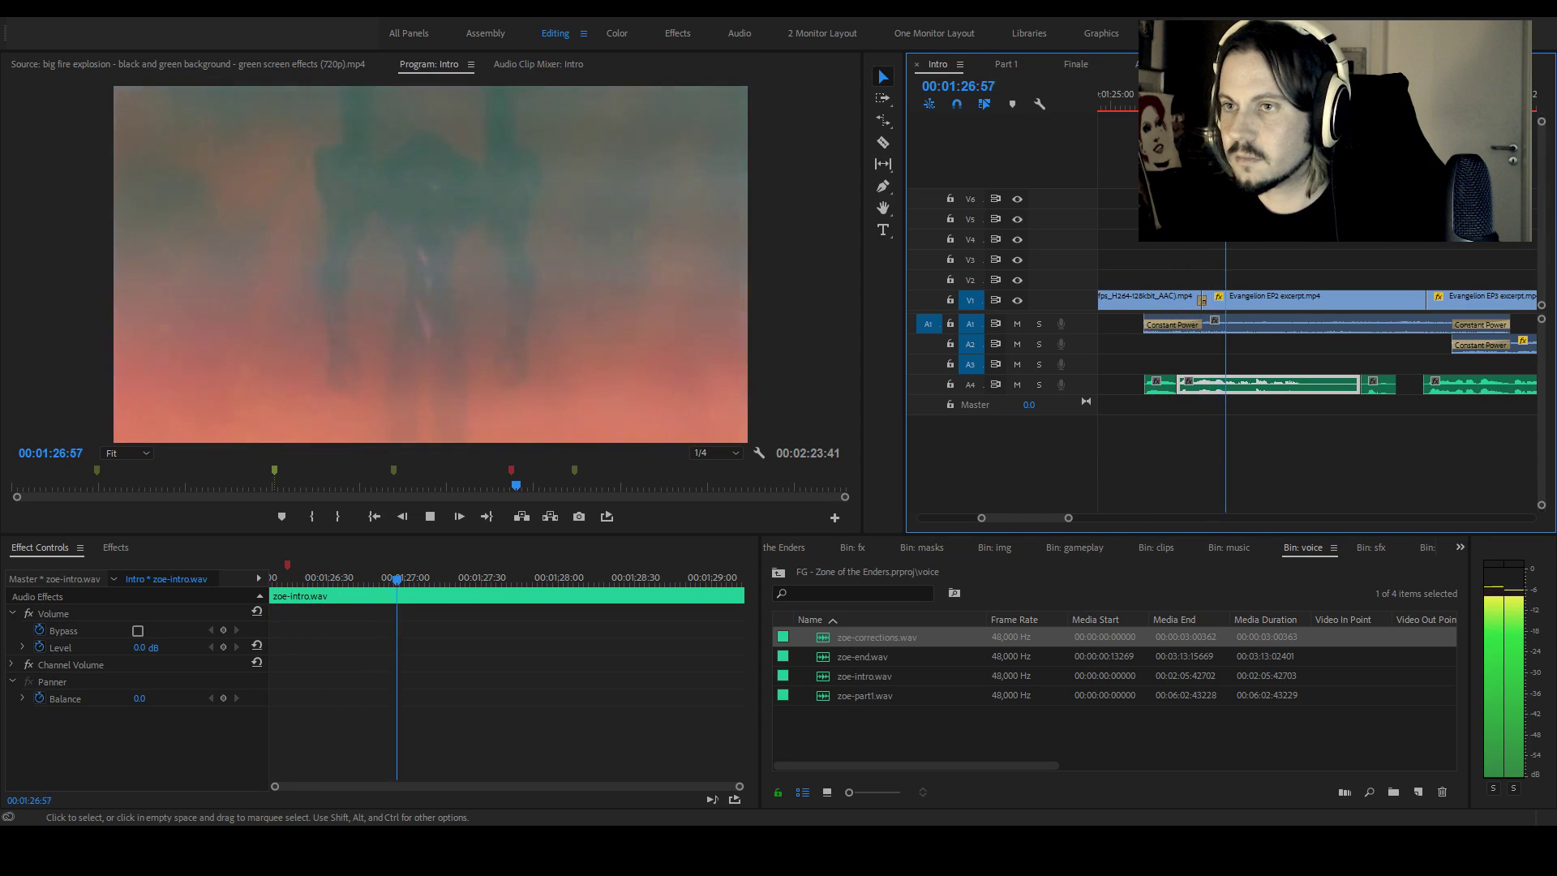
key(space)
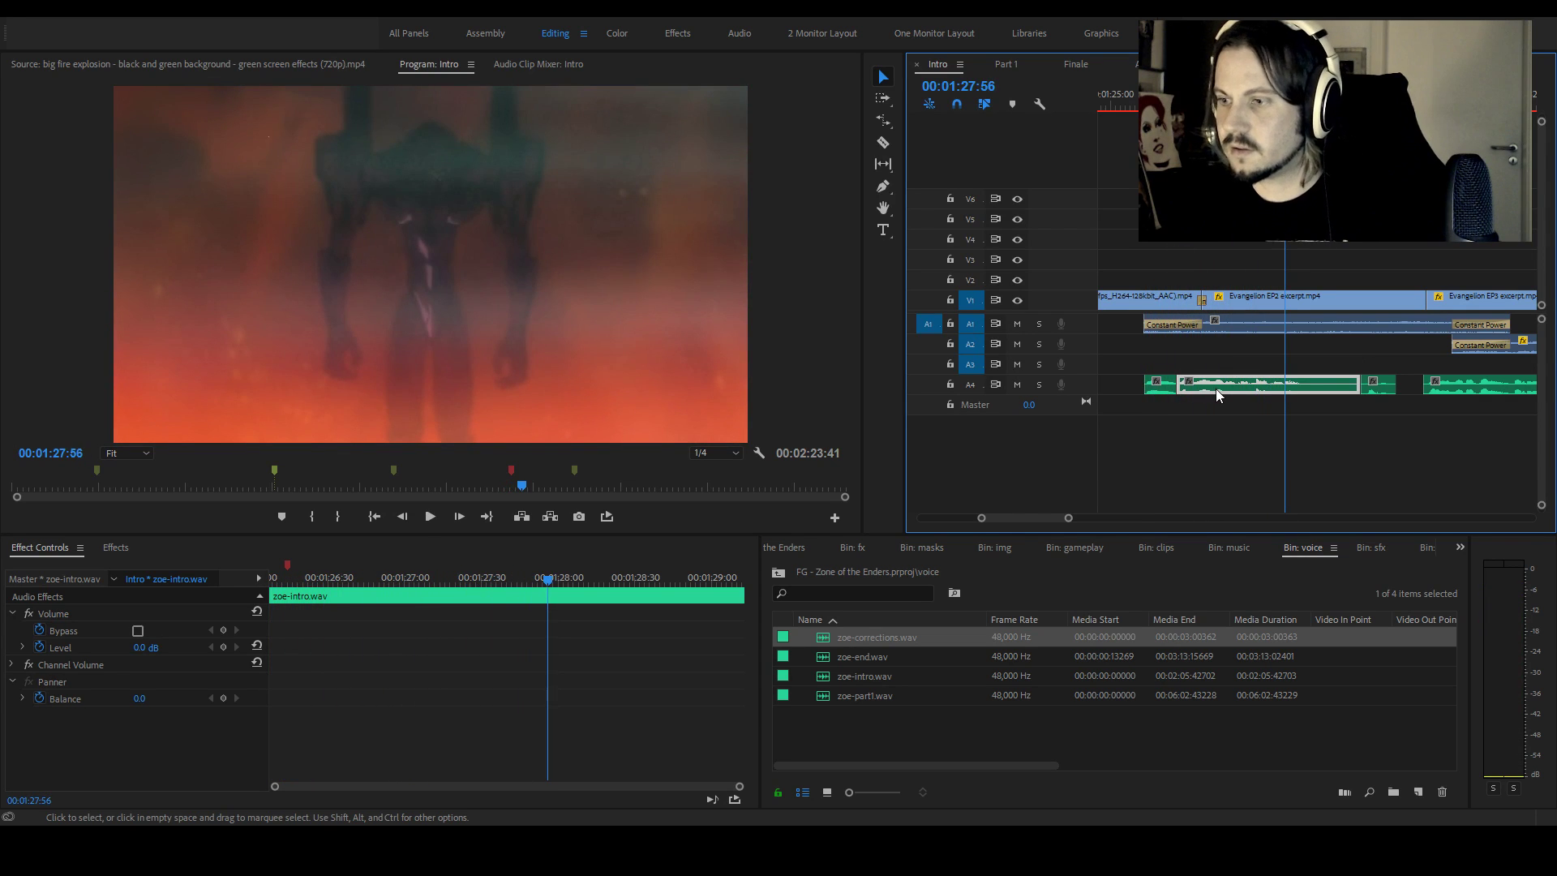
Move the original phrase to A3 and disable it, place zoe-corrections.wav on A4 at 00:01:26:07, and play the result
double_click(1216, 388)
drag(1218, 381, 1215, 371)
click(1275, 460)
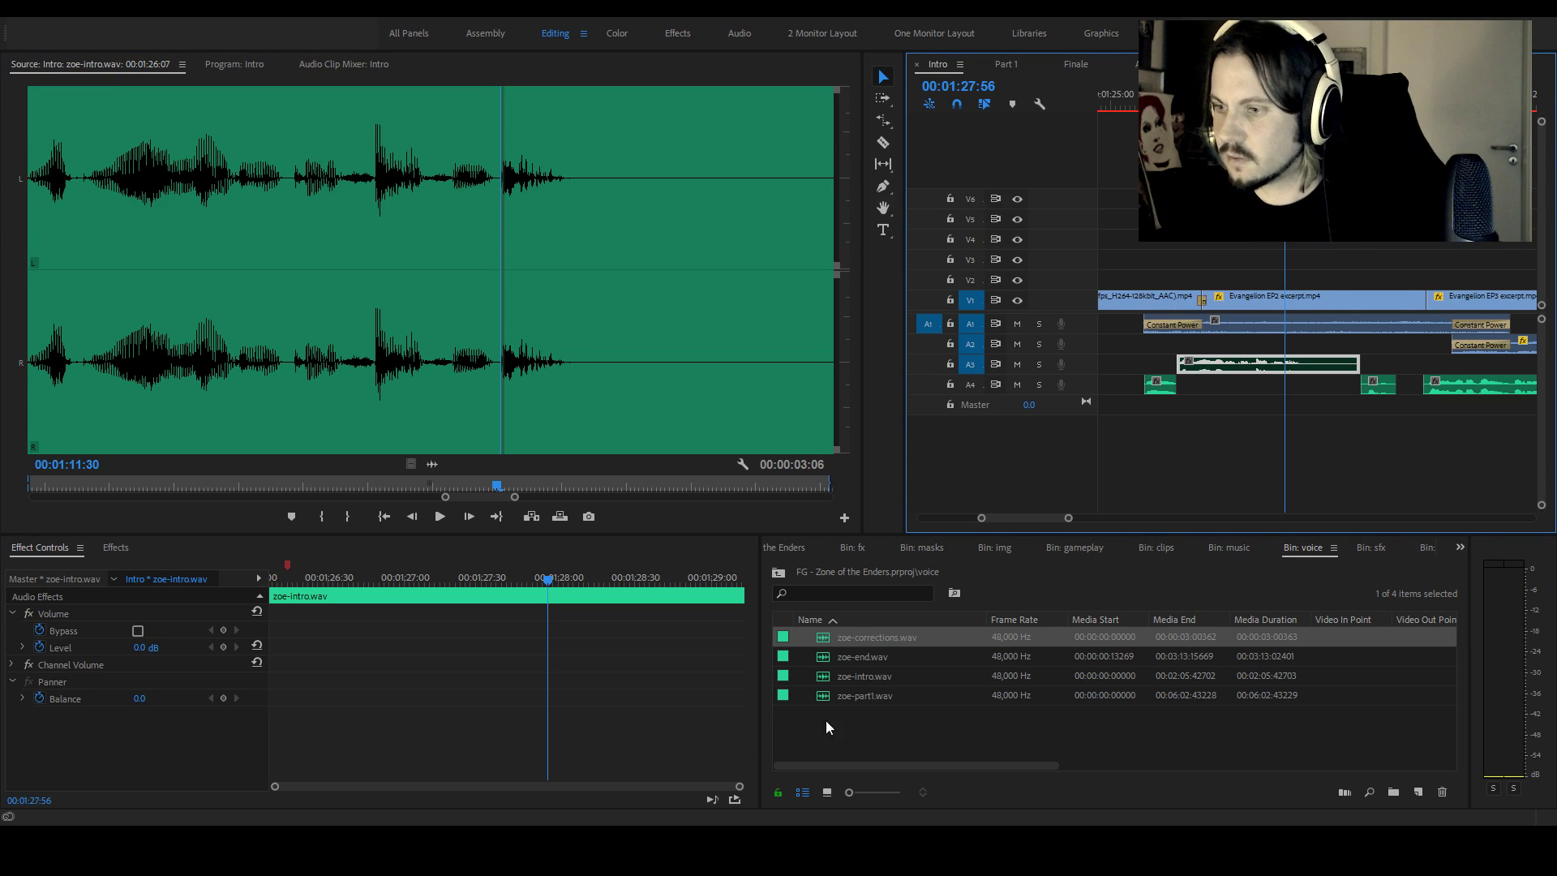
drag(894, 640, 1185, 397)
key(shift+k)
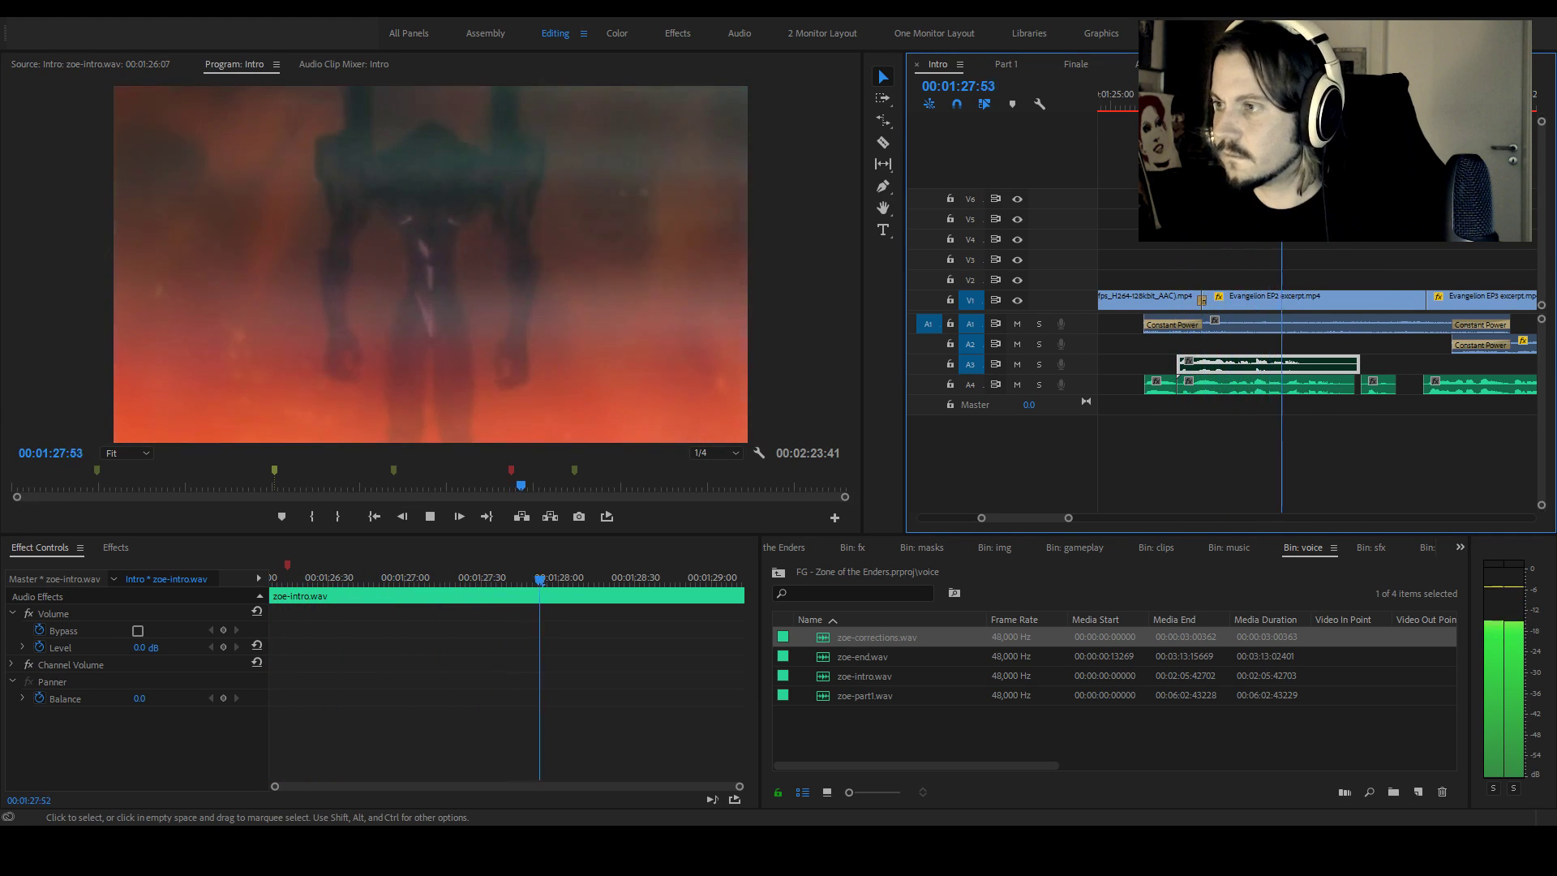
key(space)
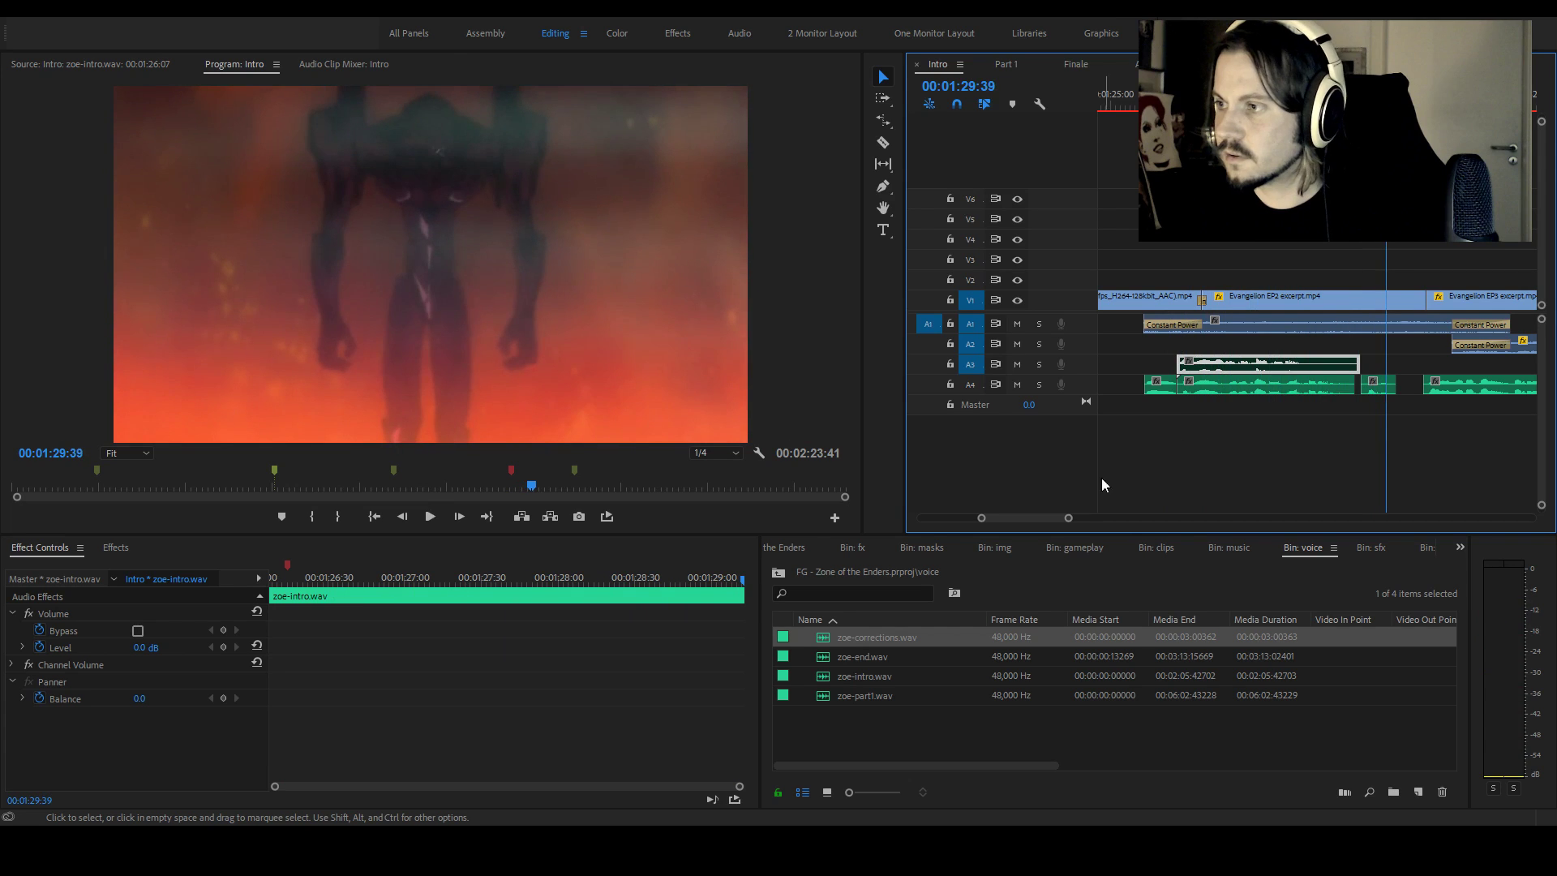
Shift the short voiceover clip after the correction and all clips following the Evangelion EP2 excerpt 30 frames later
drag(1066, 519, 1091, 519)
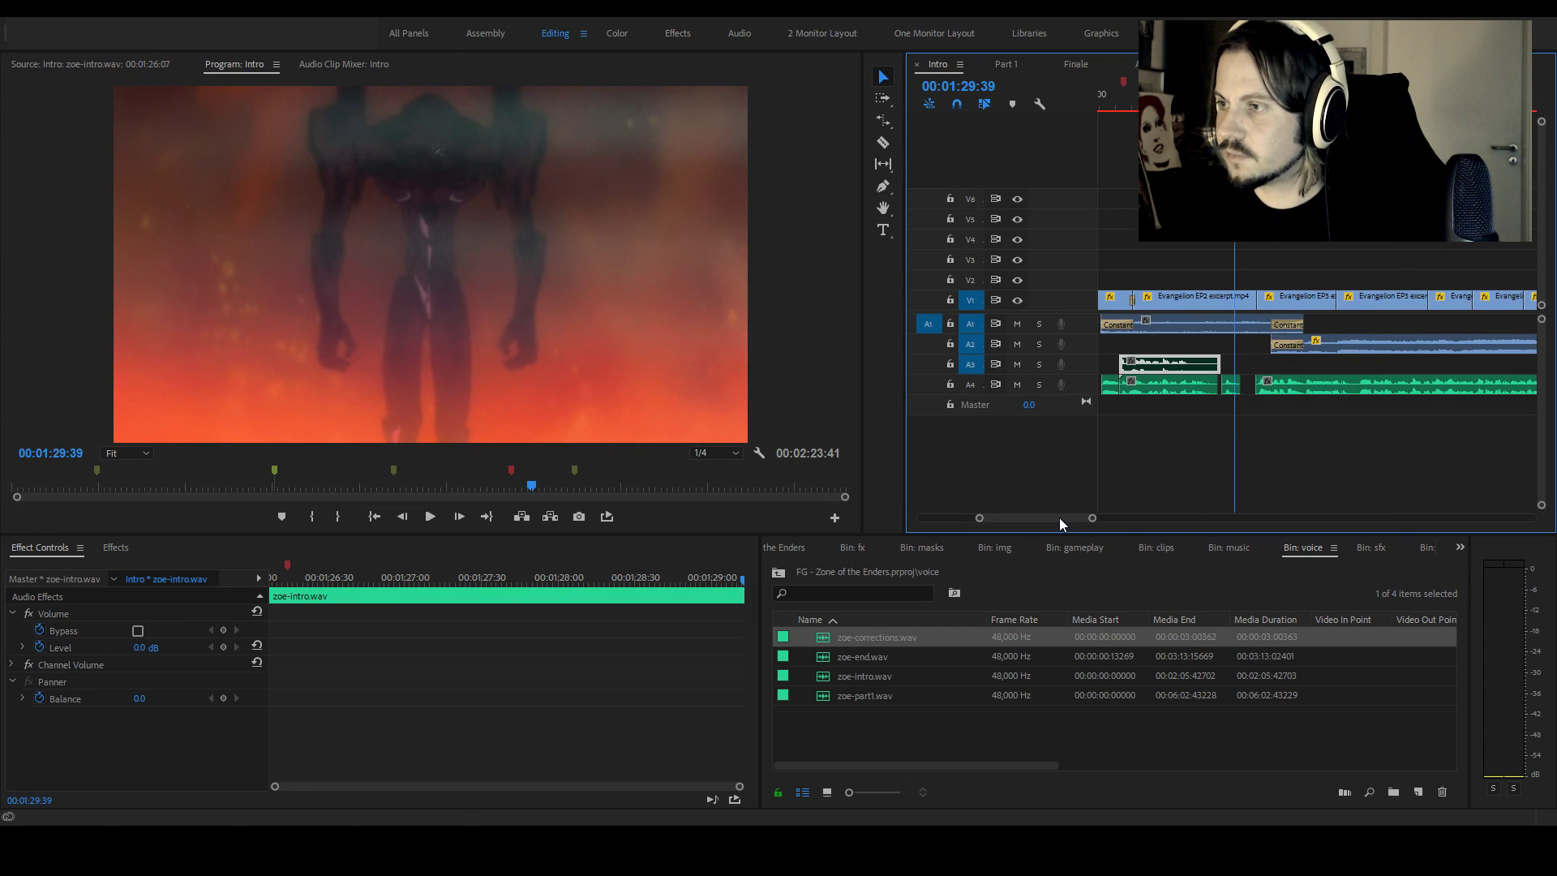
click(1231, 384)
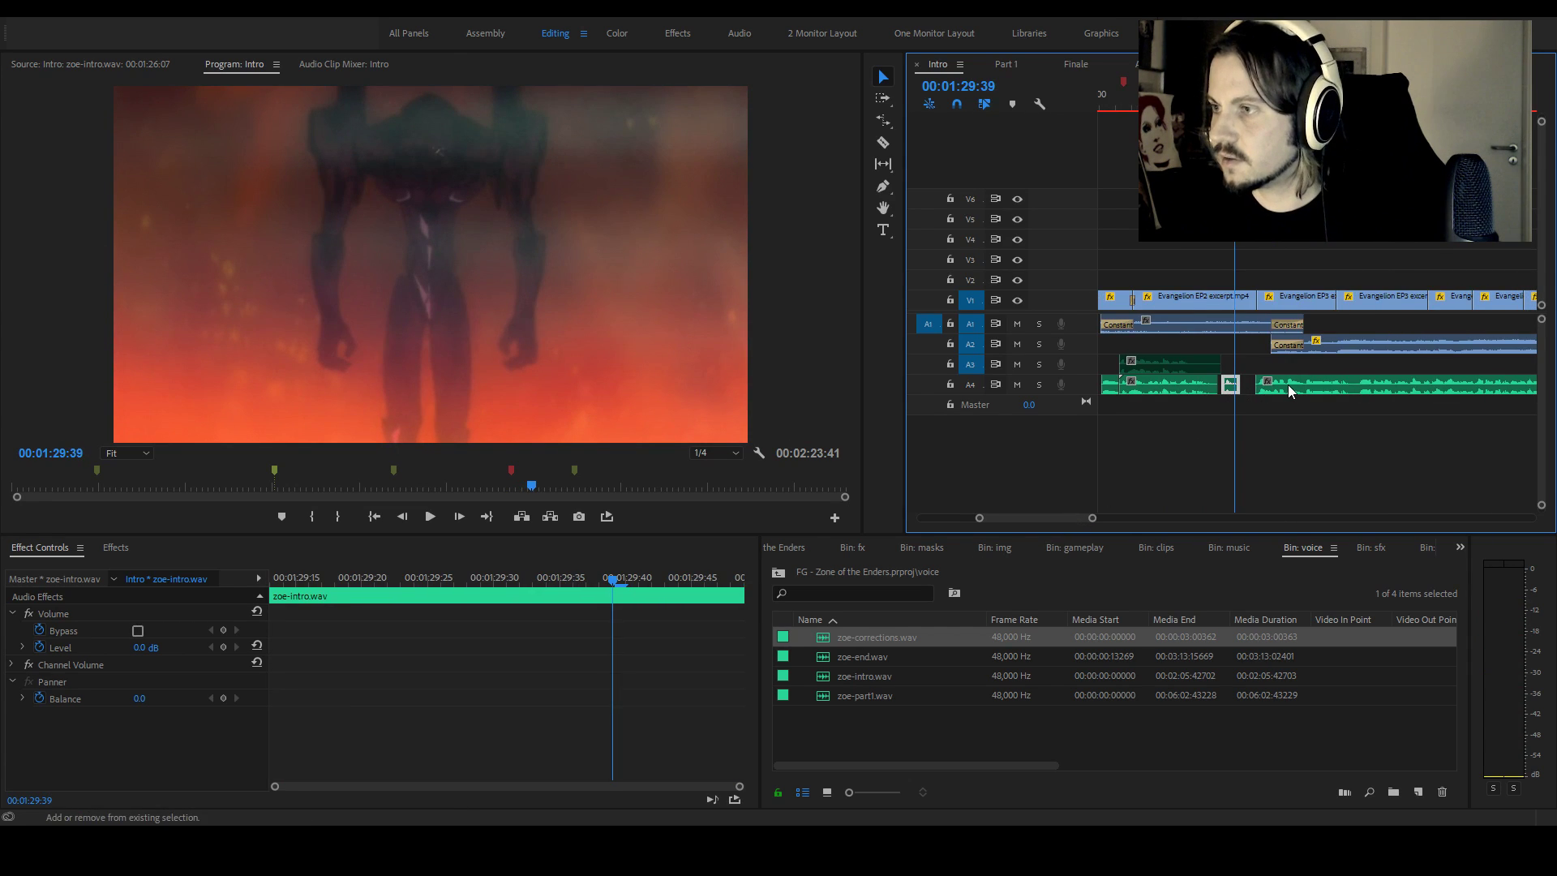
shift+click(1288, 385)
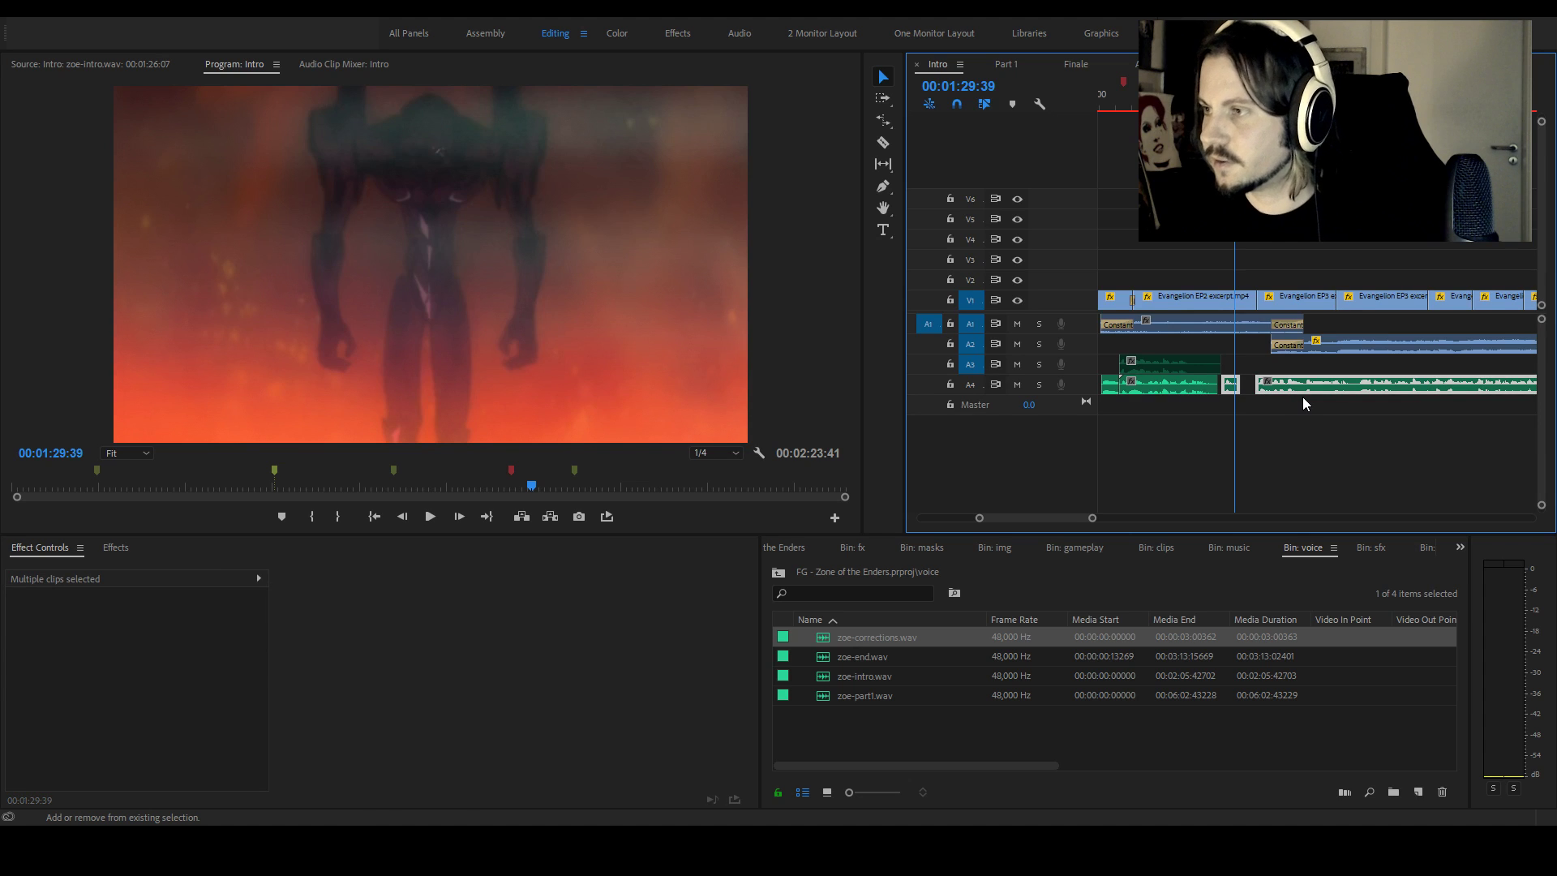
key(a)
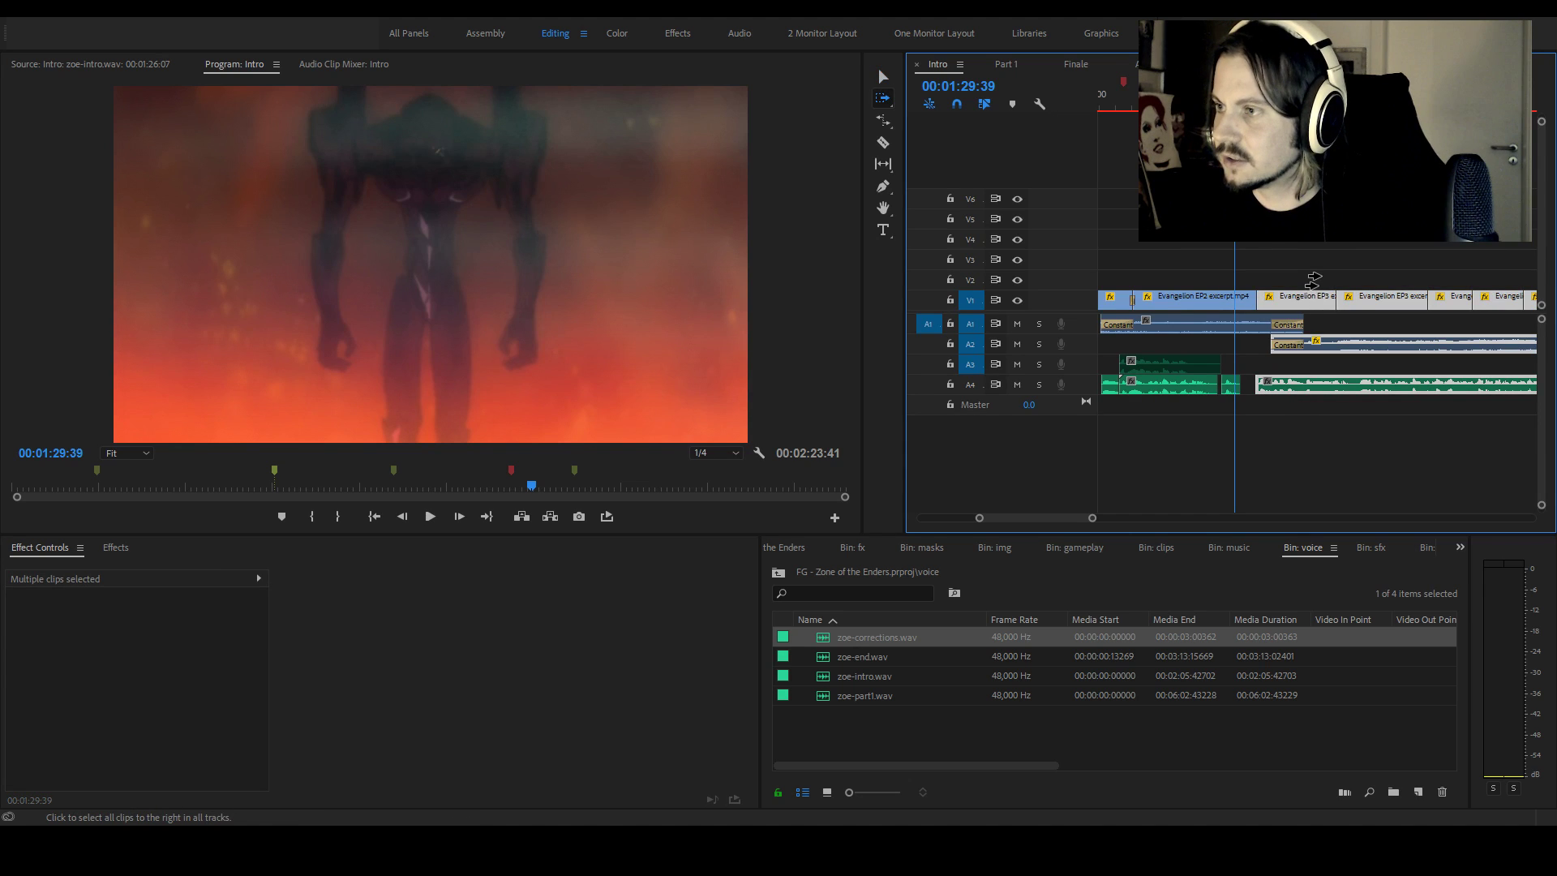
key(v)
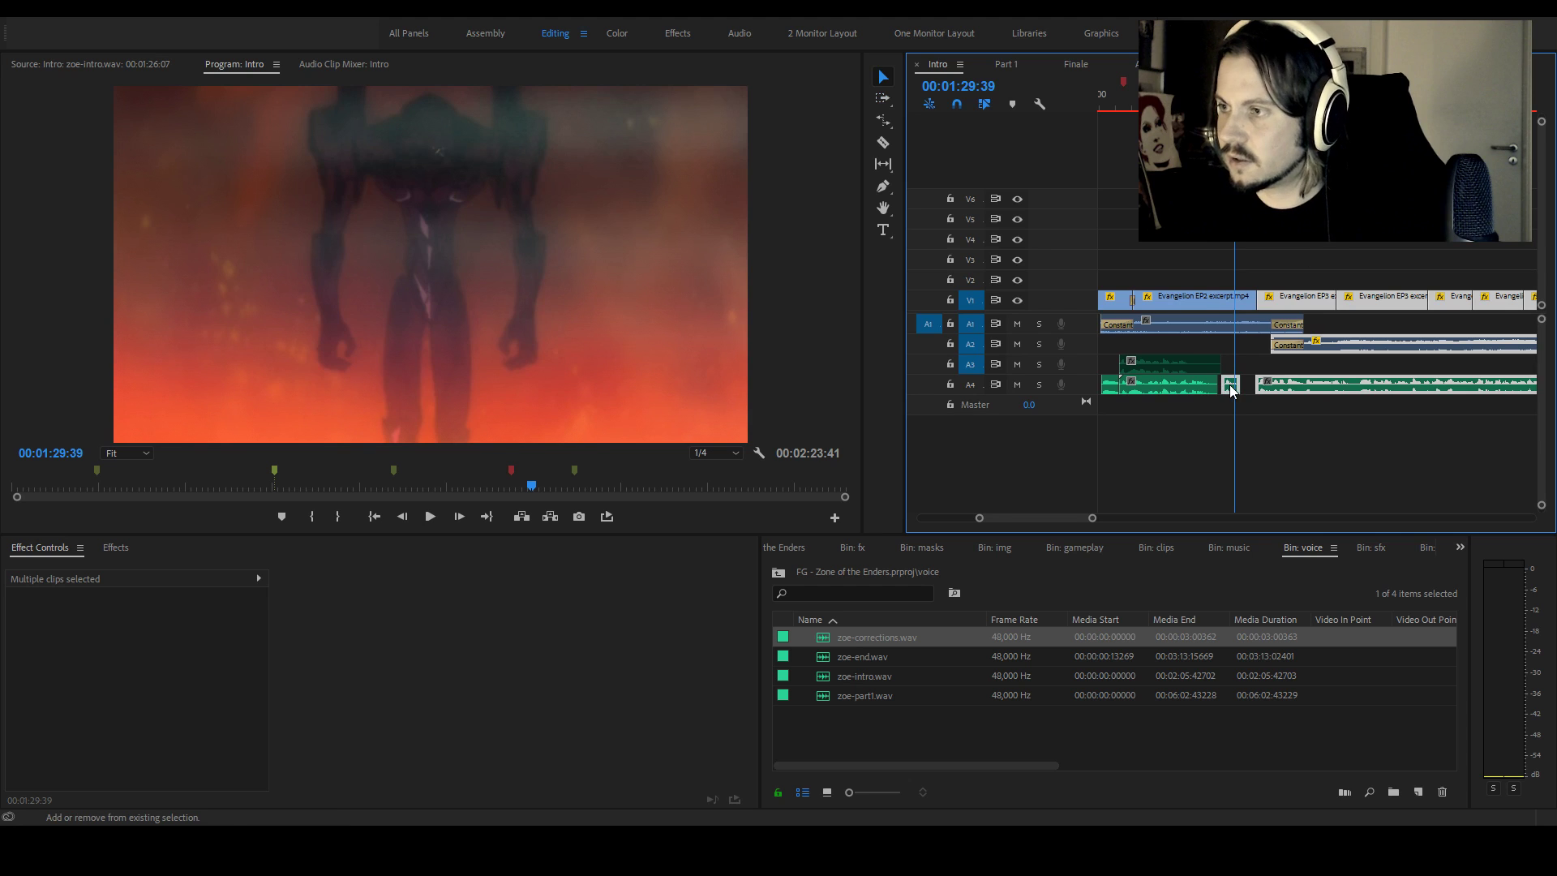
key(shift+alt+Right)
key(shift+alt+Right)
key(shift+alt+Right)
key(shift+alt+Right)
key(shift+alt+Right)
key(shift+alt+Right)
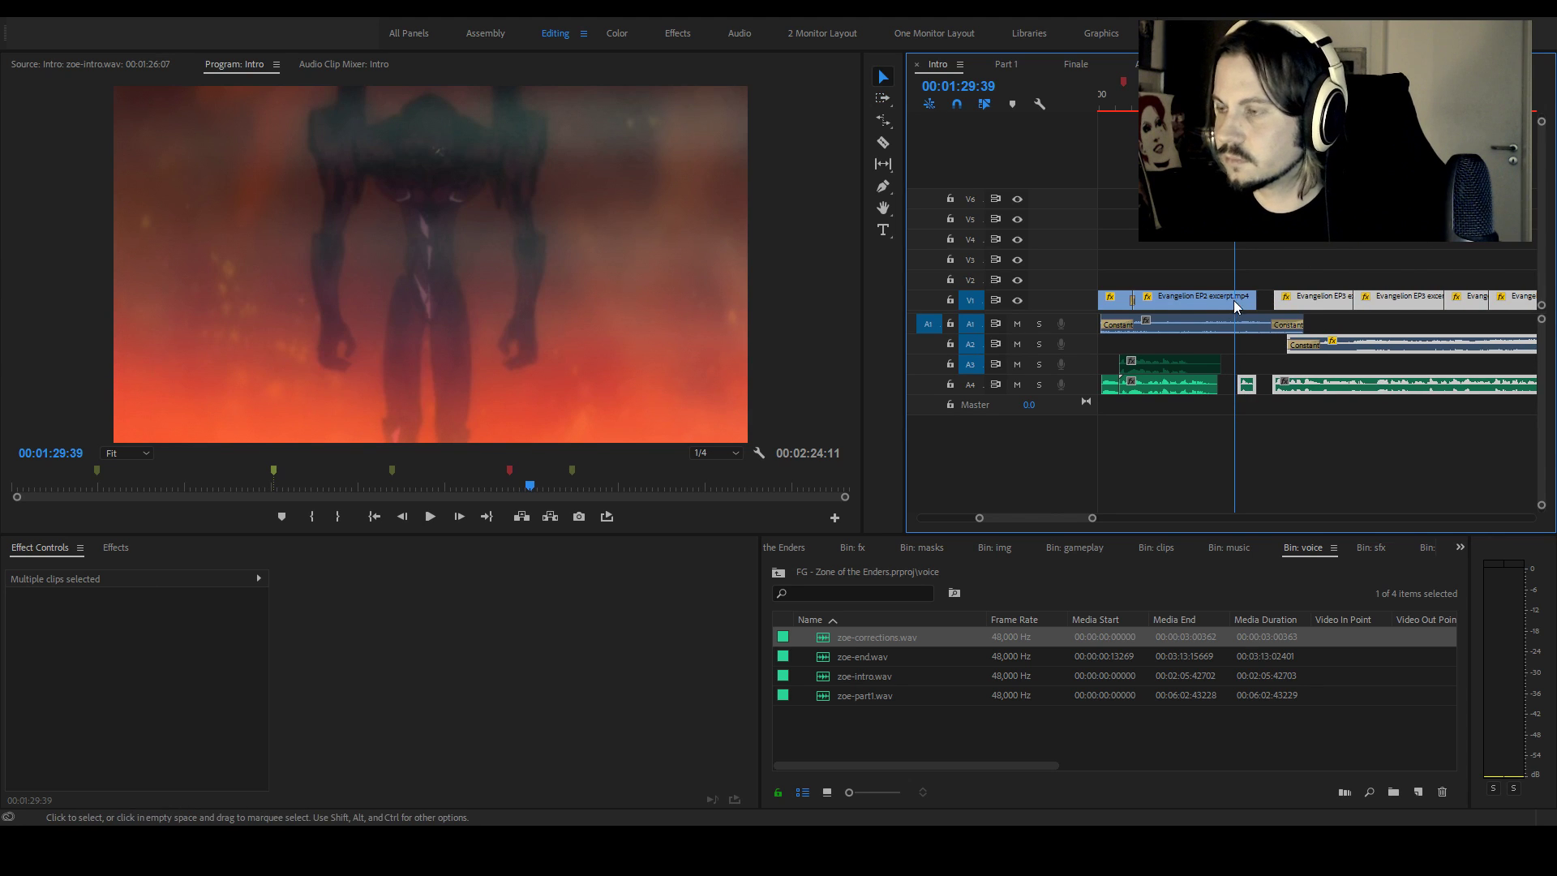
Rate-stretch the Evangelion EP2 excerpt on V1 to fill the gap before the EP3 excerpt, and play the section
drag(1250, 300, 1273, 299)
key(r)
key(v)
key(space)
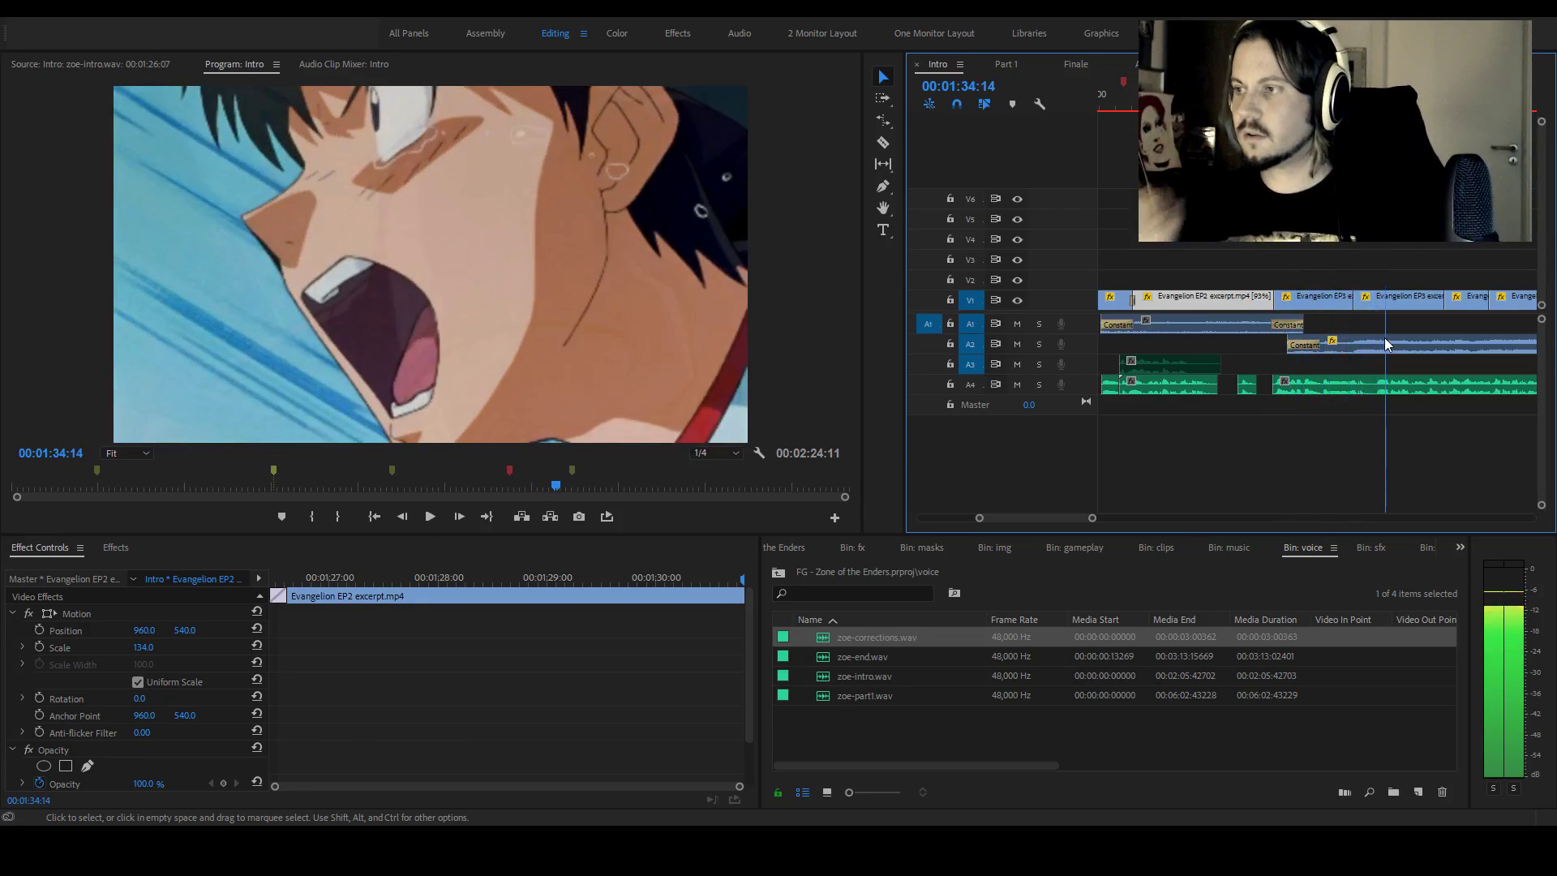
key(space)
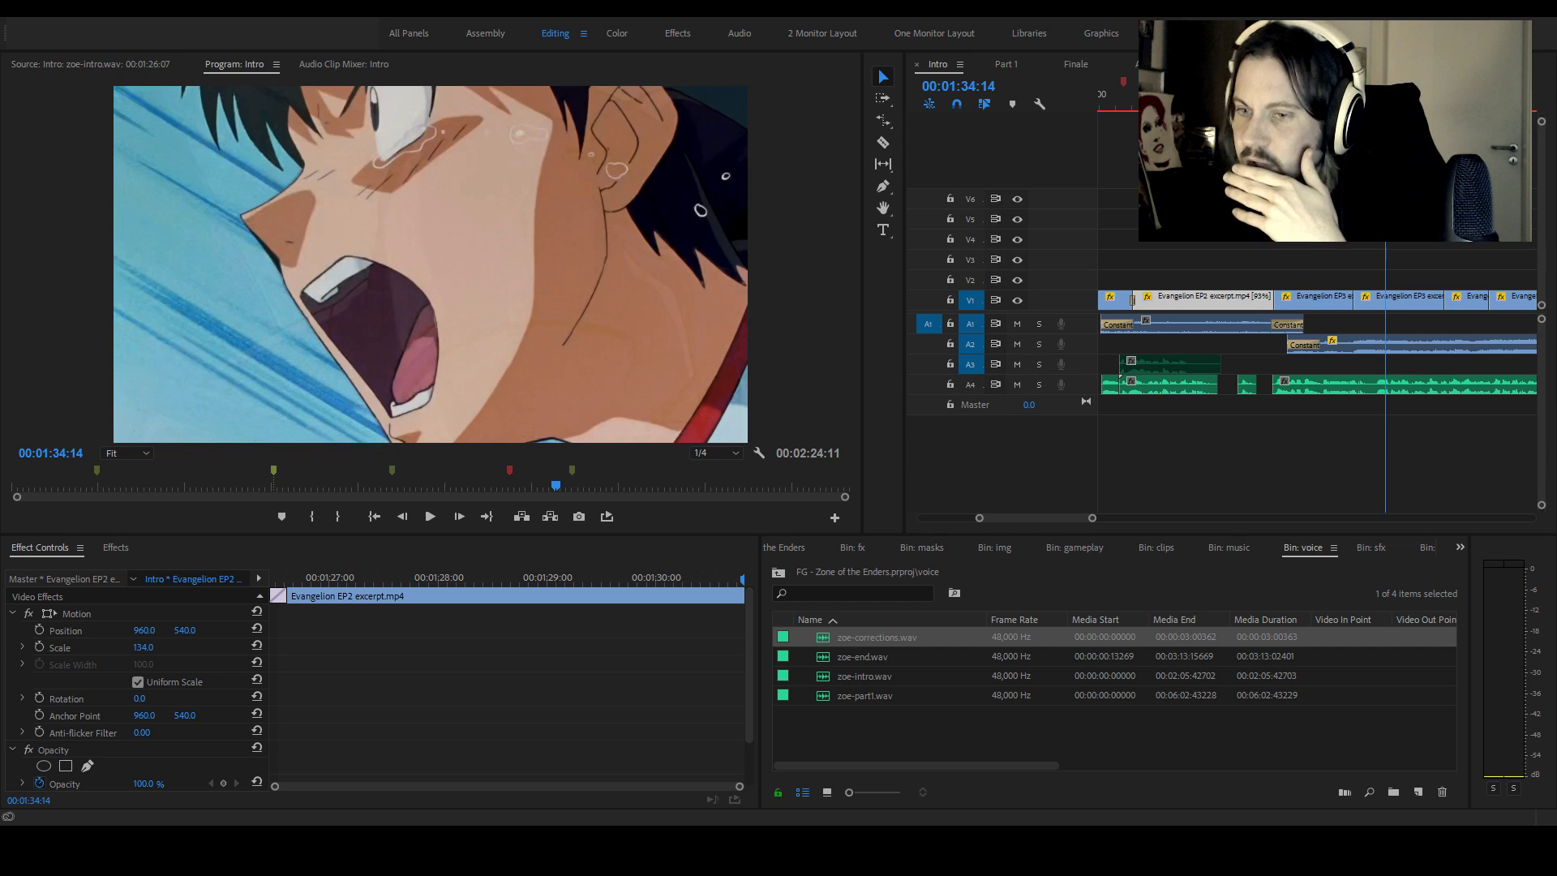
Examine the project's root contents in an enlarged project panel, checking the voice, clips, endCard, fx, gameplay, img and masks bins
click(787, 548)
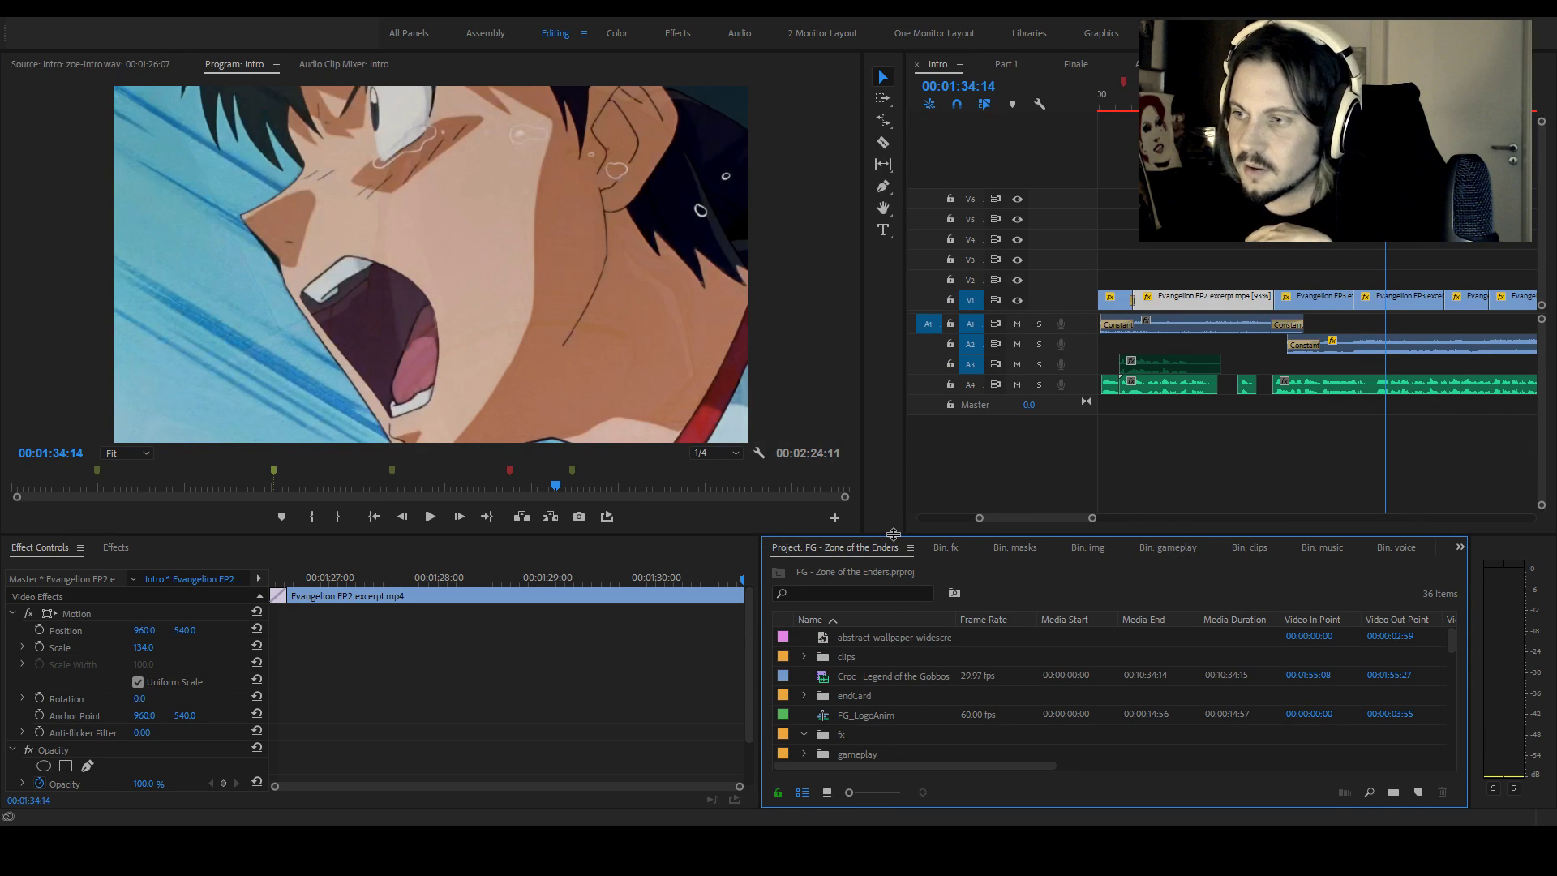
drag(894, 534, 894, 399)
drag(935, 256, 937, 156)
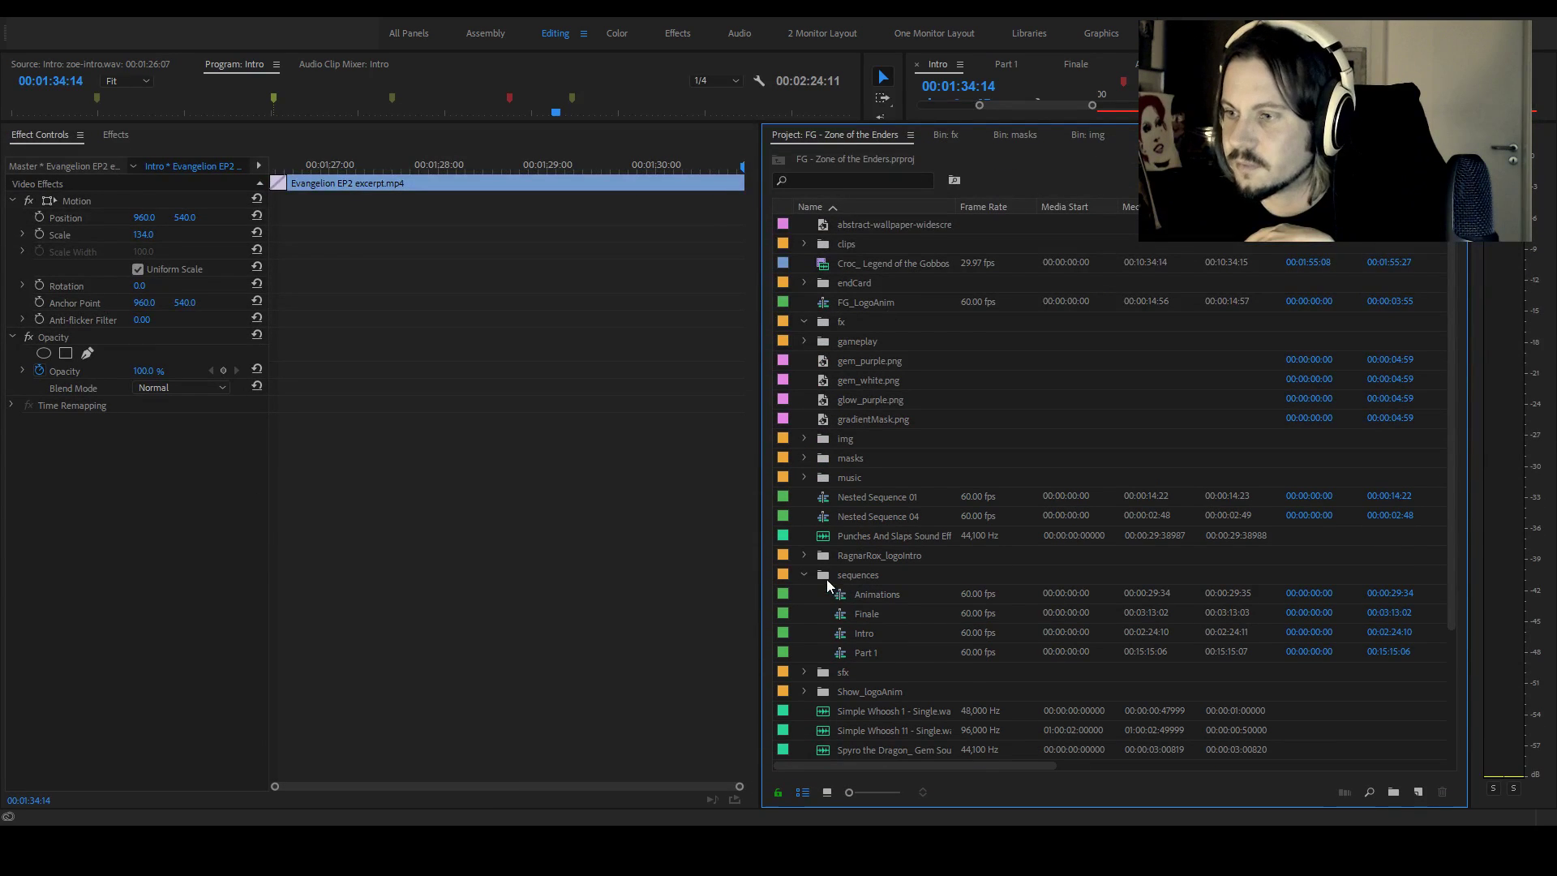
click(804, 575)
scroll(924, 632, down, 3)
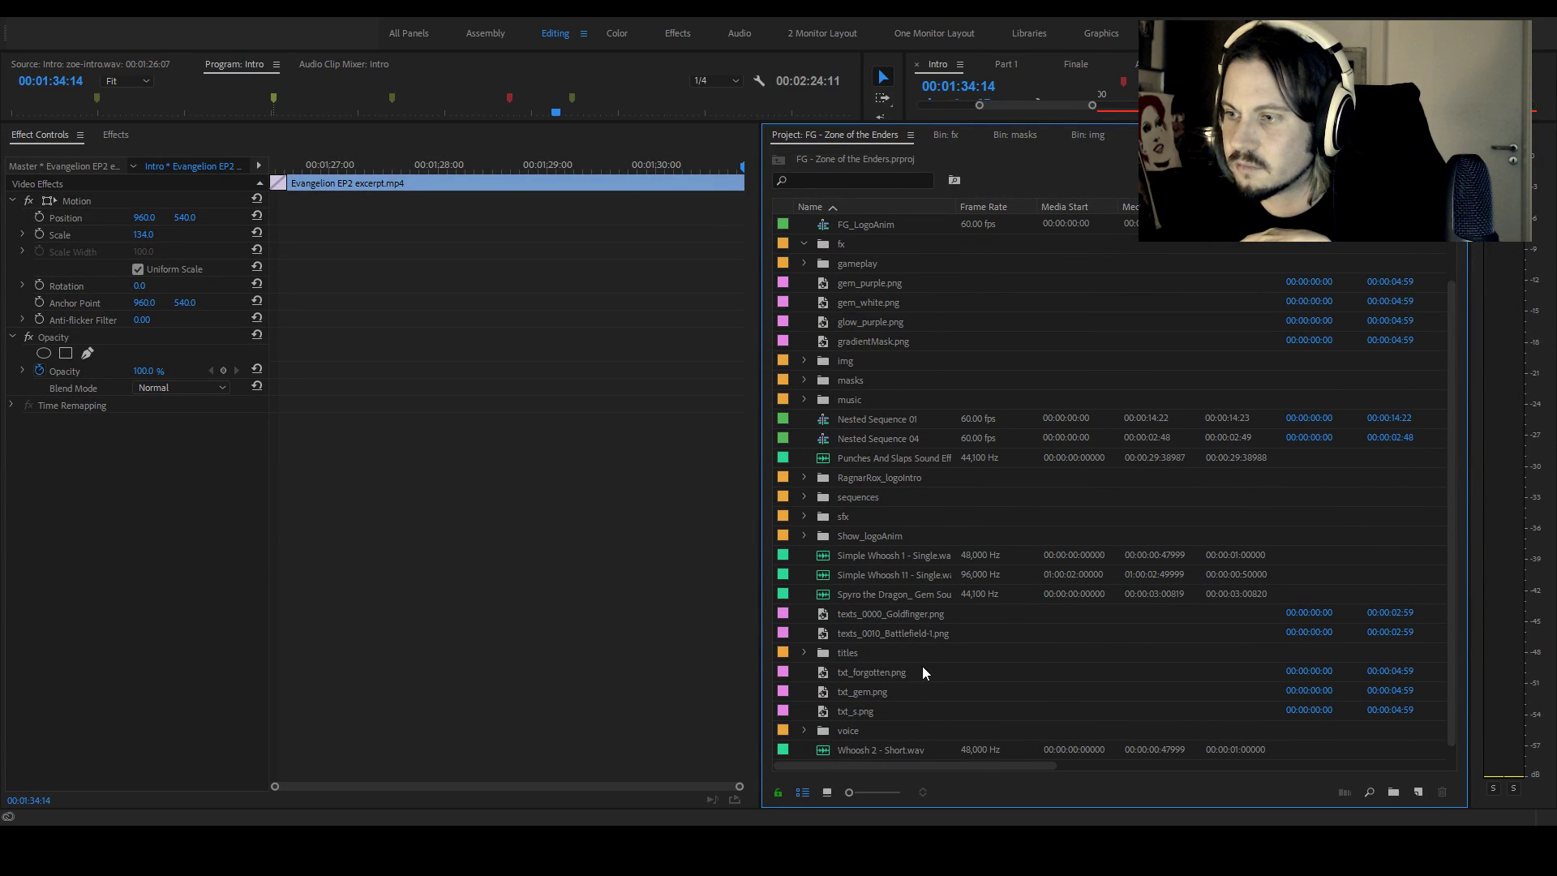
click(855, 733)
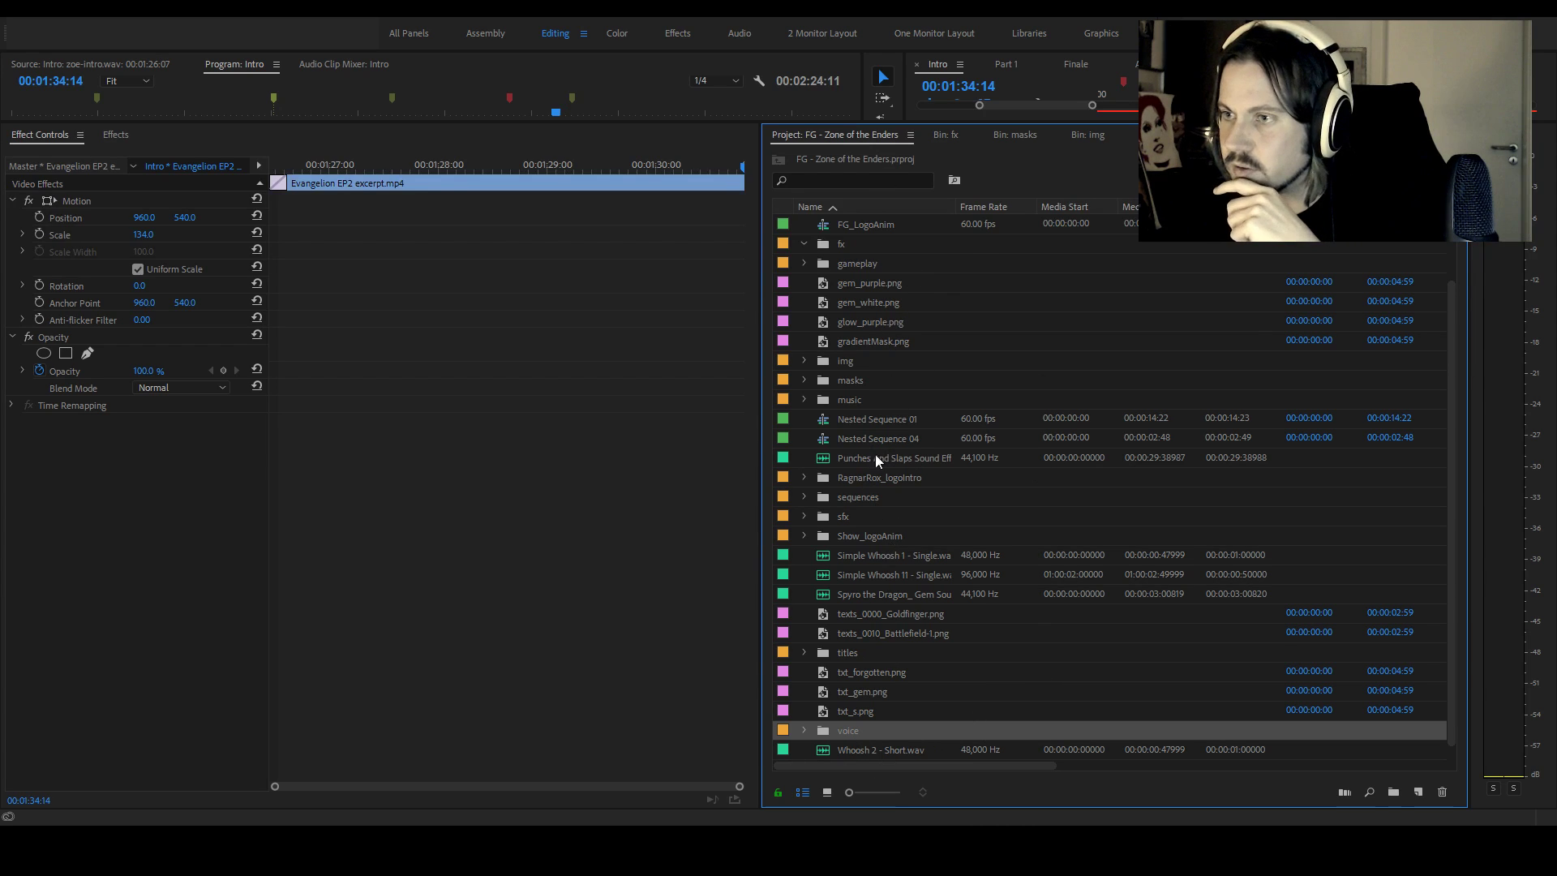
scroll(859, 463, up, 2)
click(878, 243)
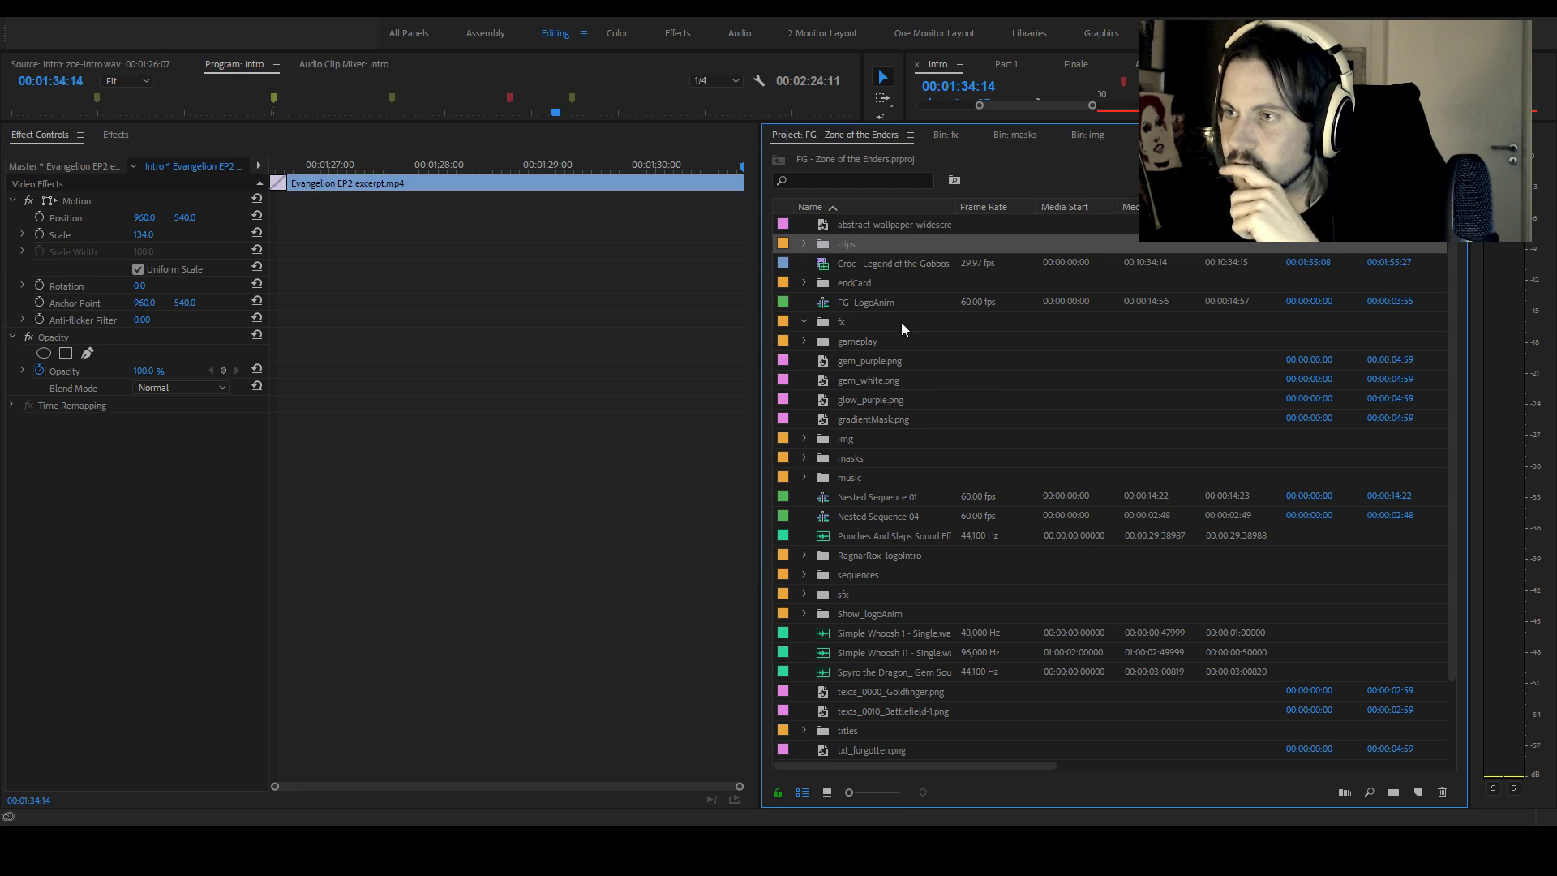
click(864, 282)
click(853, 322)
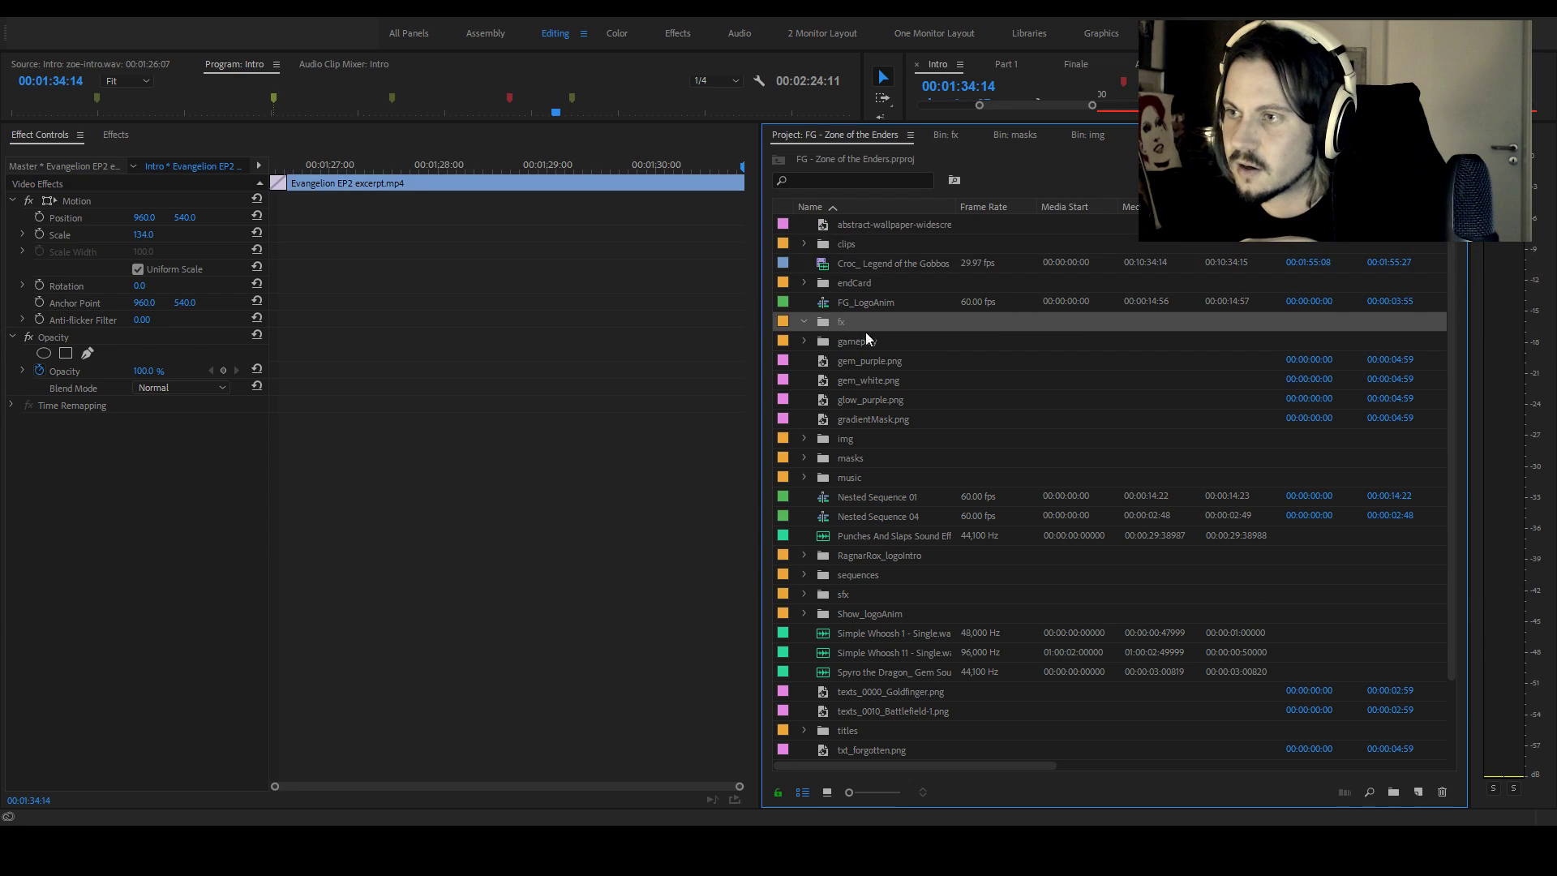
click(861, 342)
click(848, 438)
click(854, 459)
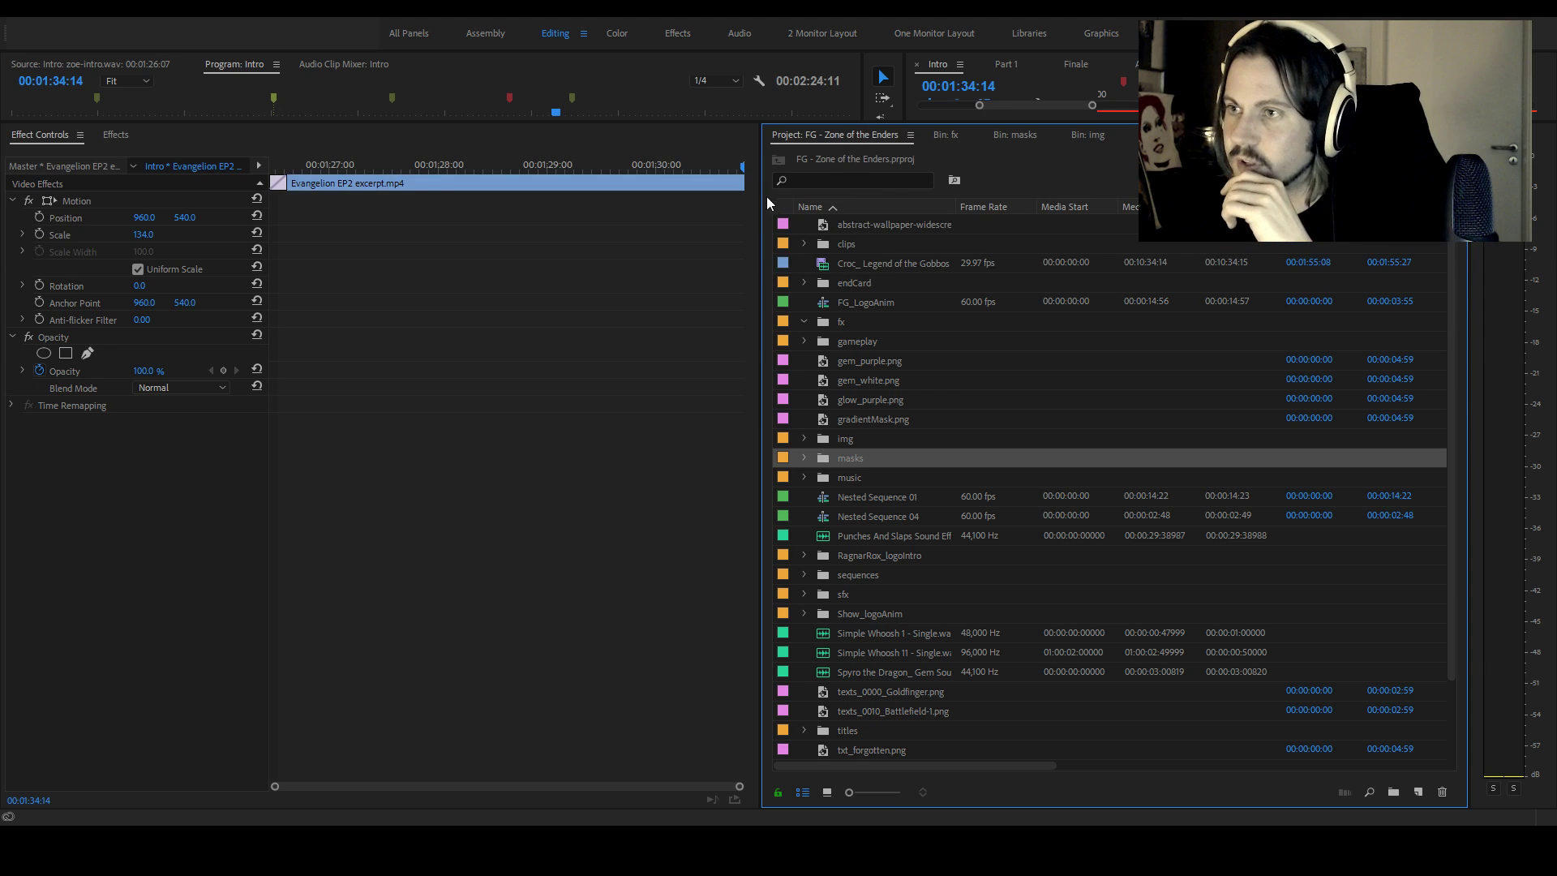
Widen the project panel and look through the open masks, img, gameplay, clips, voice, sfx, sequences and music bins
drag(667, 210, 316, 202)
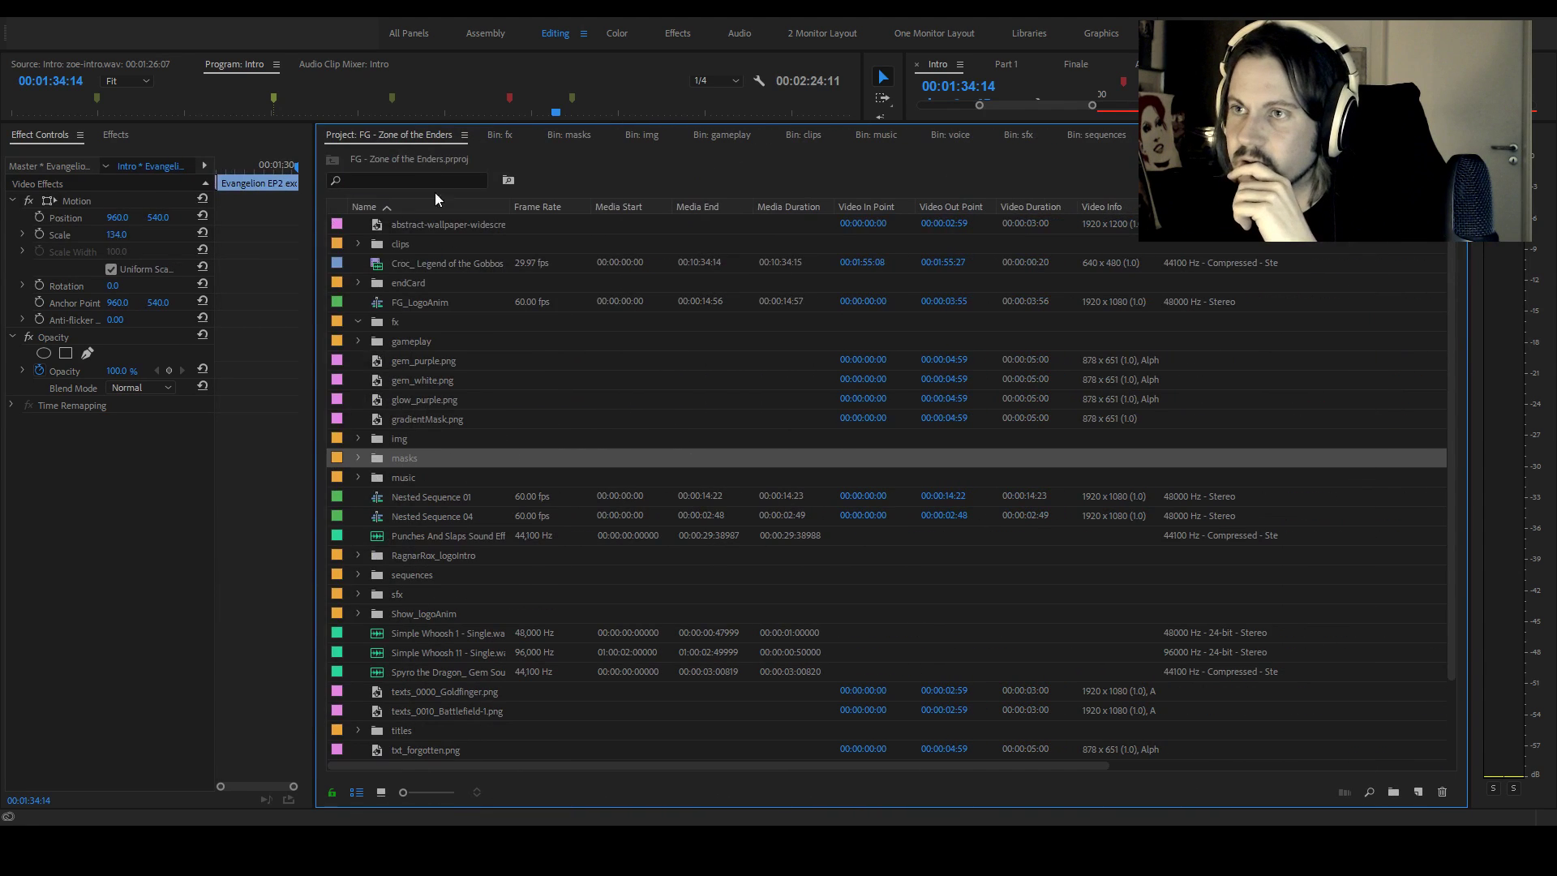
click(569, 136)
click(645, 137)
click(721, 135)
click(804, 136)
click(951, 136)
click(1018, 135)
click(1096, 135)
click(1168, 135)
click(880, 136)
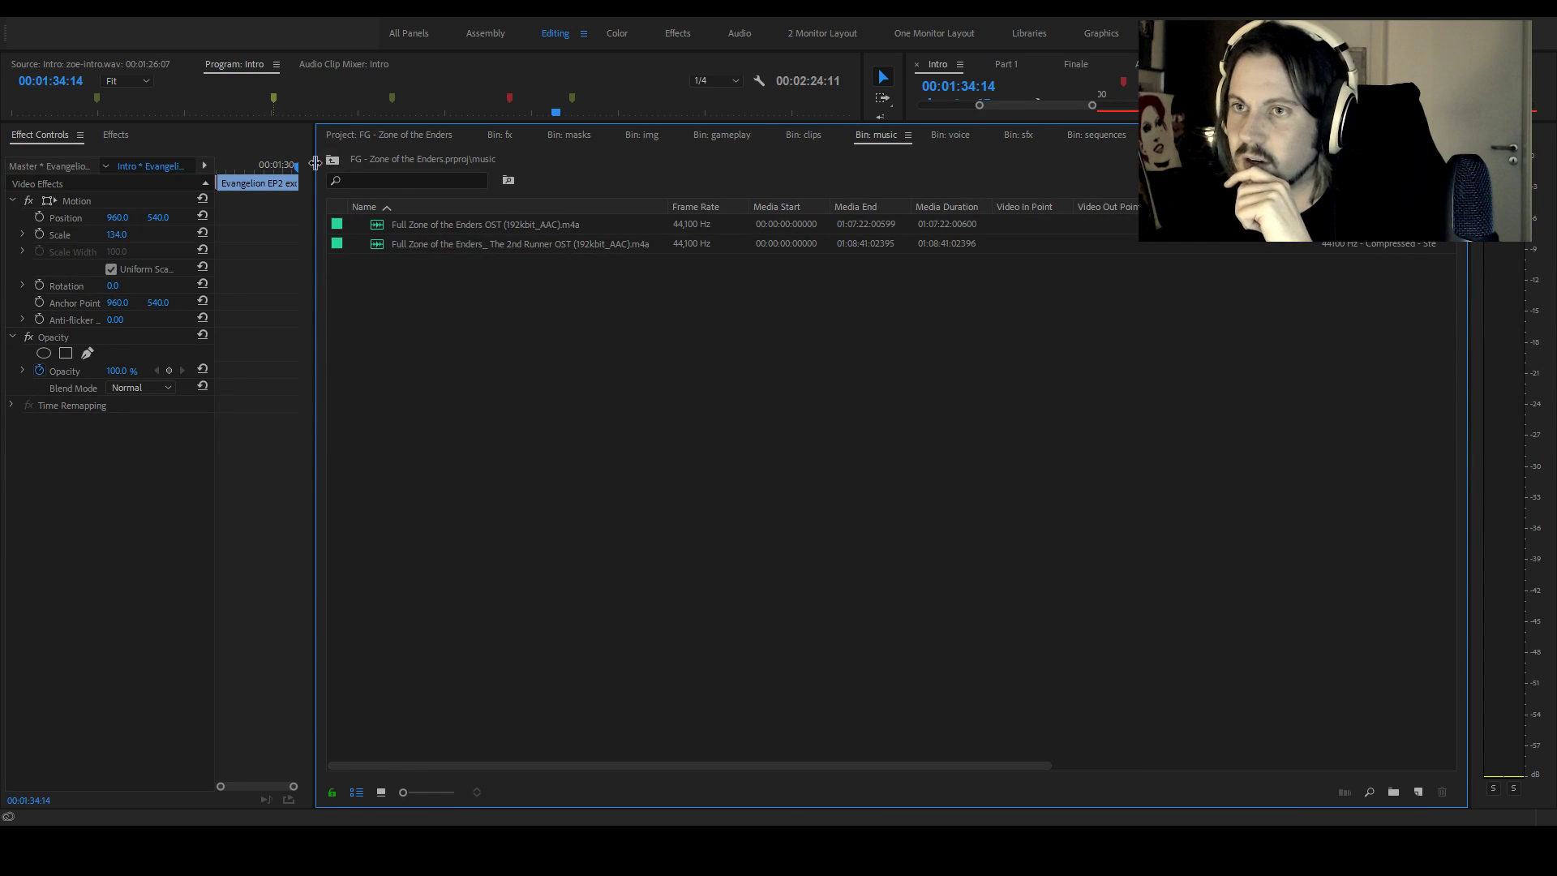
Rearrange the workspace so the timeline is wider, the program preview is narrower, and the effect controls and music bin stay below
drag(316, 167, 723, 484)
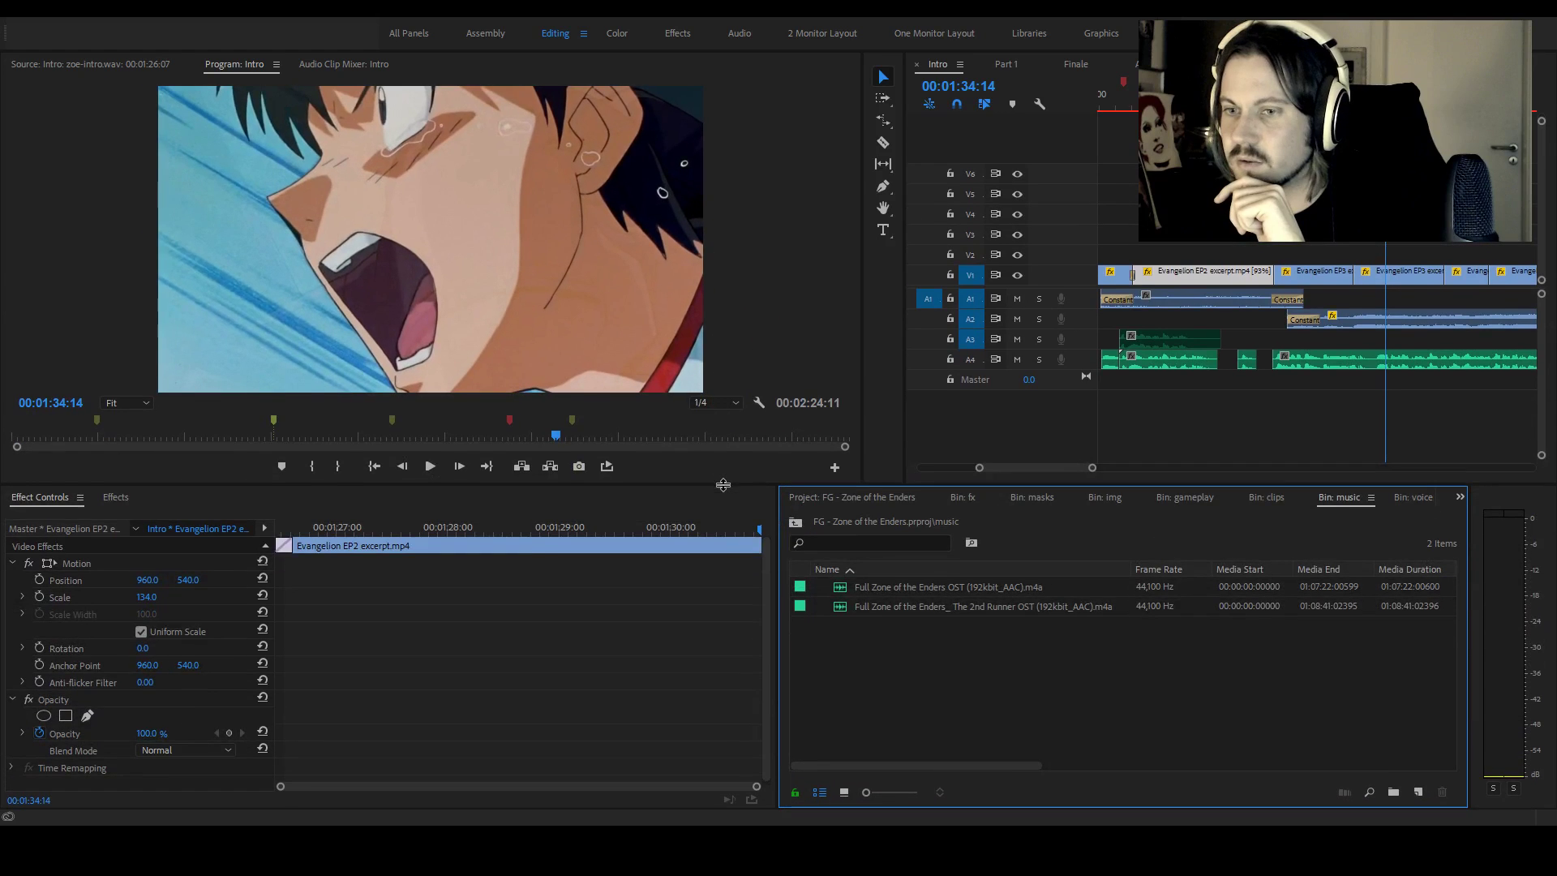
drag(862, 397, 649, 394)
drag(904, 347, 640, 330)
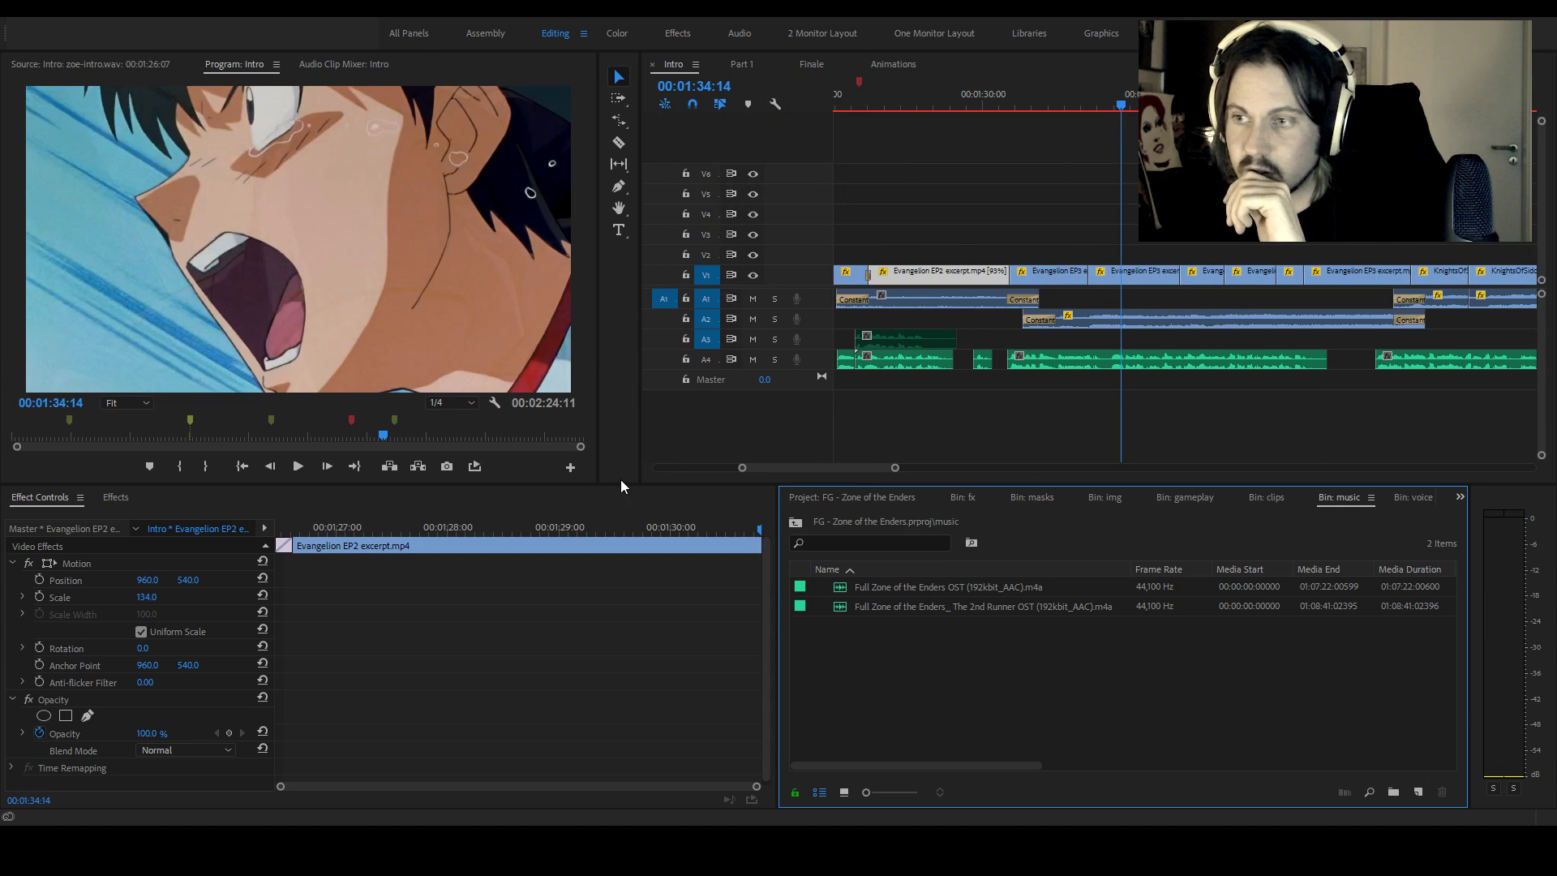
drag(619, 486, 625, 476)
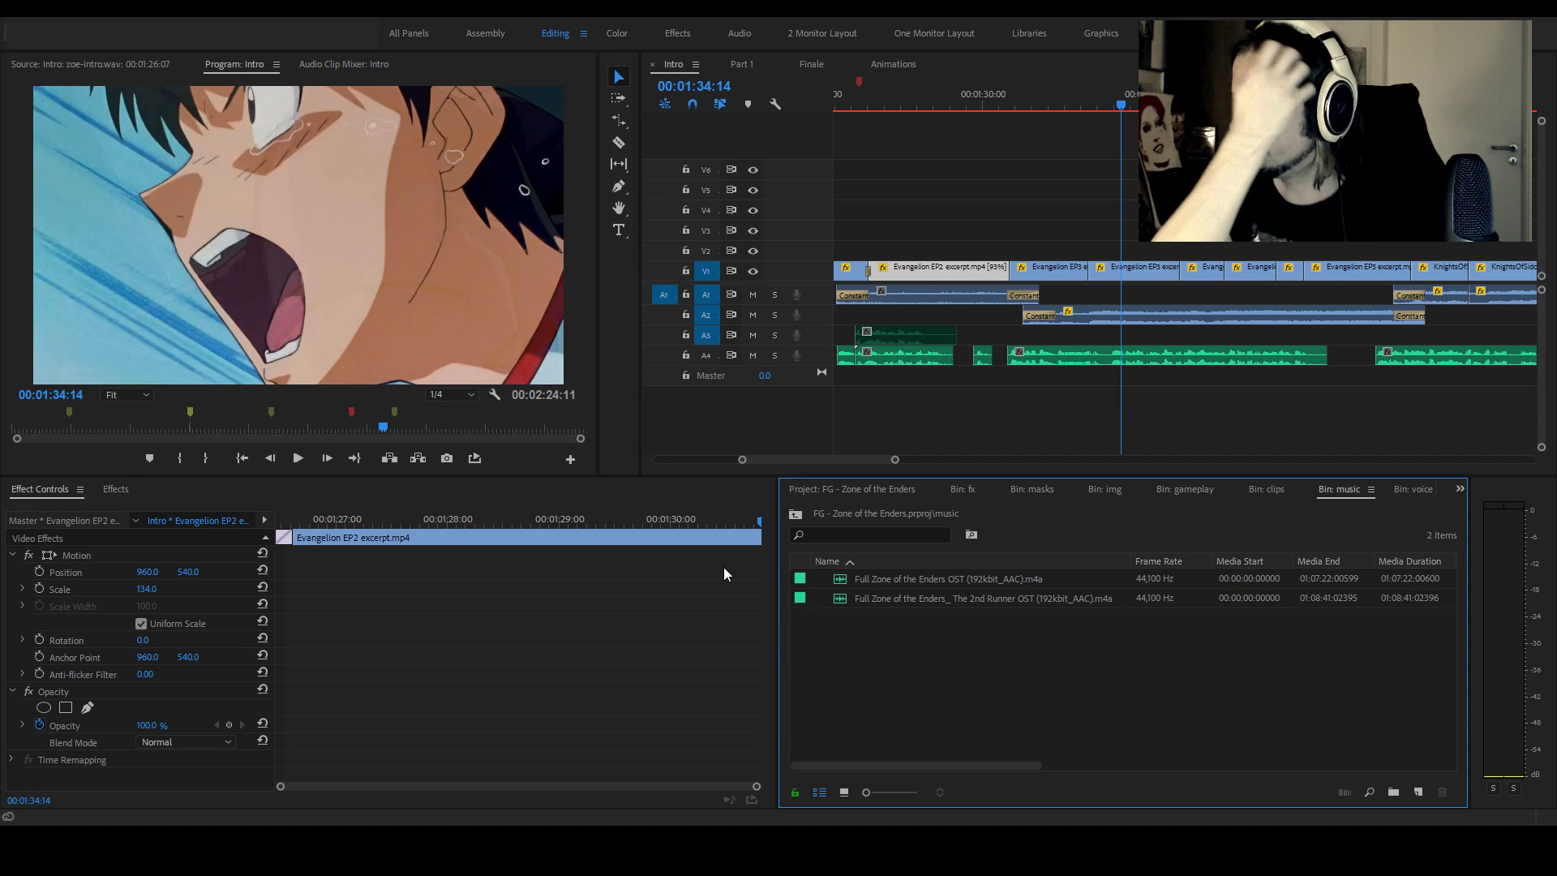
Play the Intro sequence from 00:01:34:14 through to the Evangelion EP1 - Temp Ending excerpt
scroll(898, 459, down, 3)
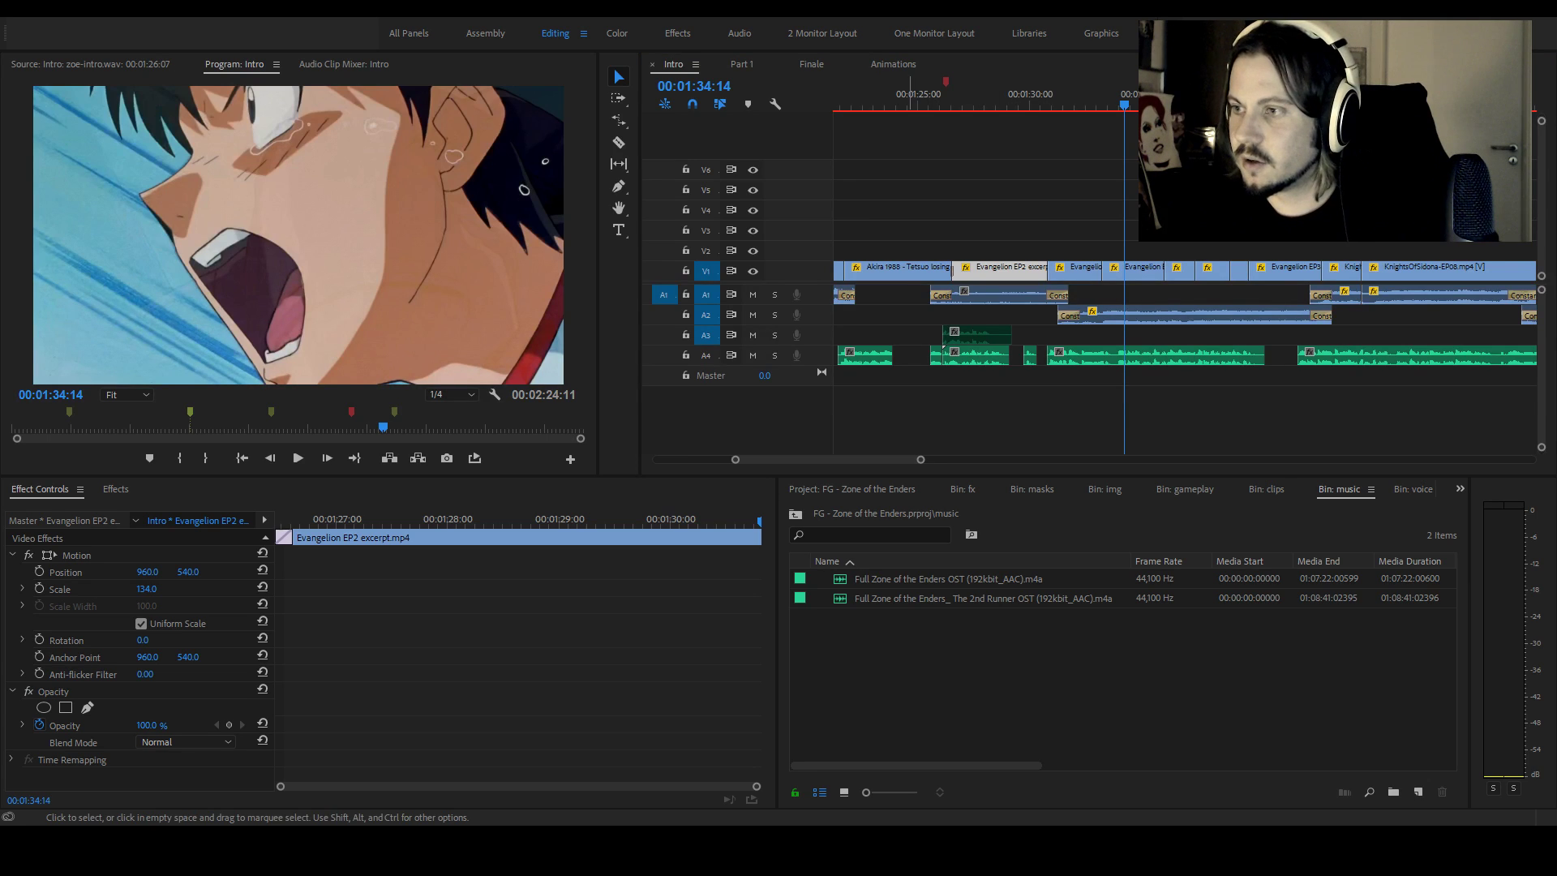
click(1213, 421)
key(space)
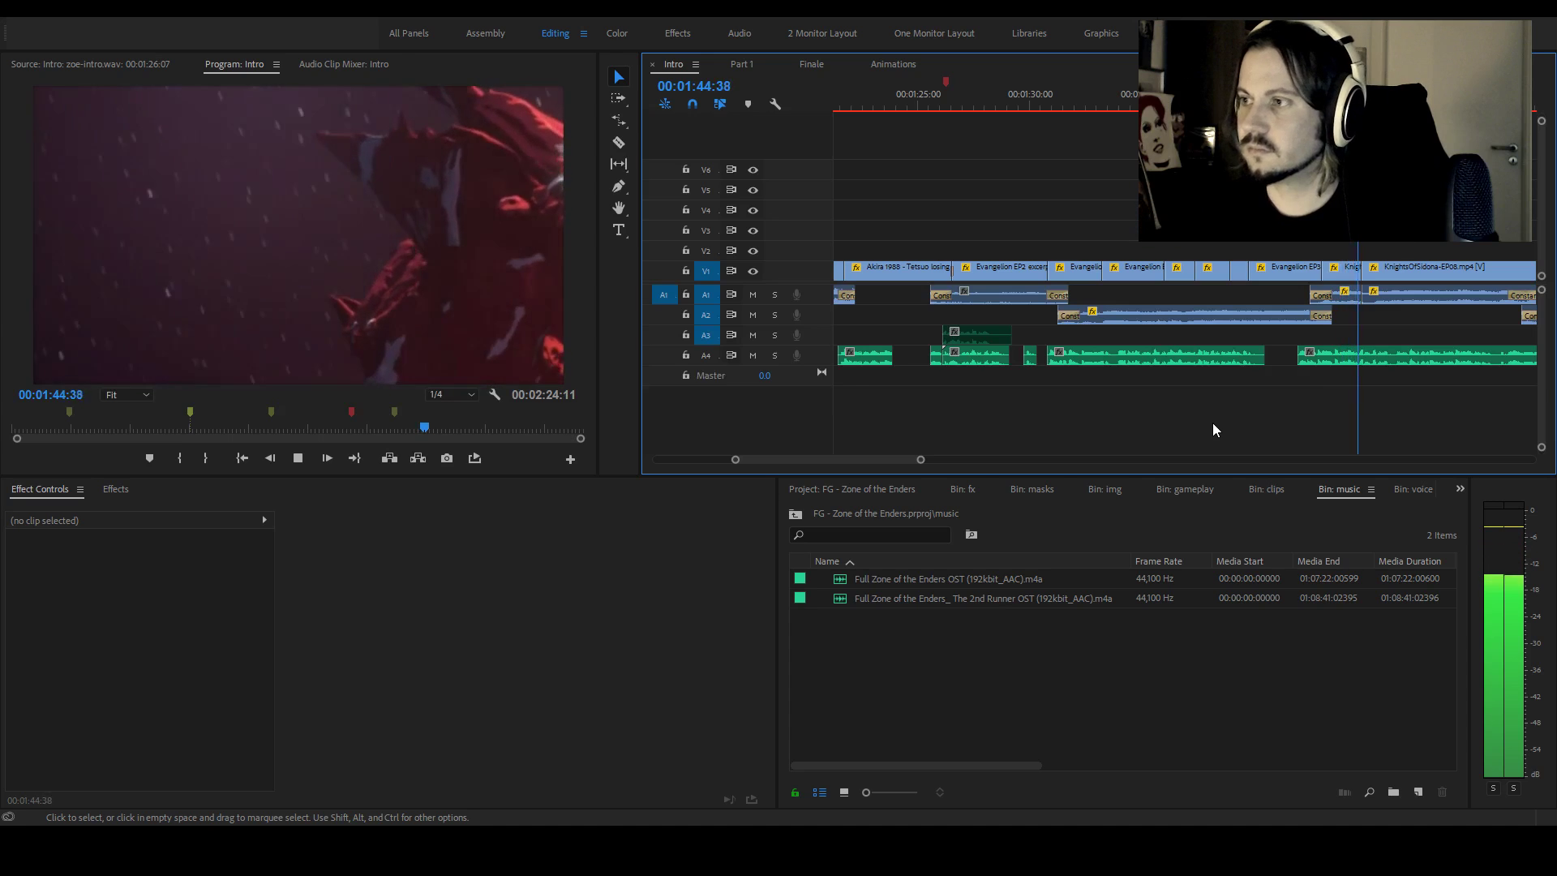
drag(921, 459, 986, 460)
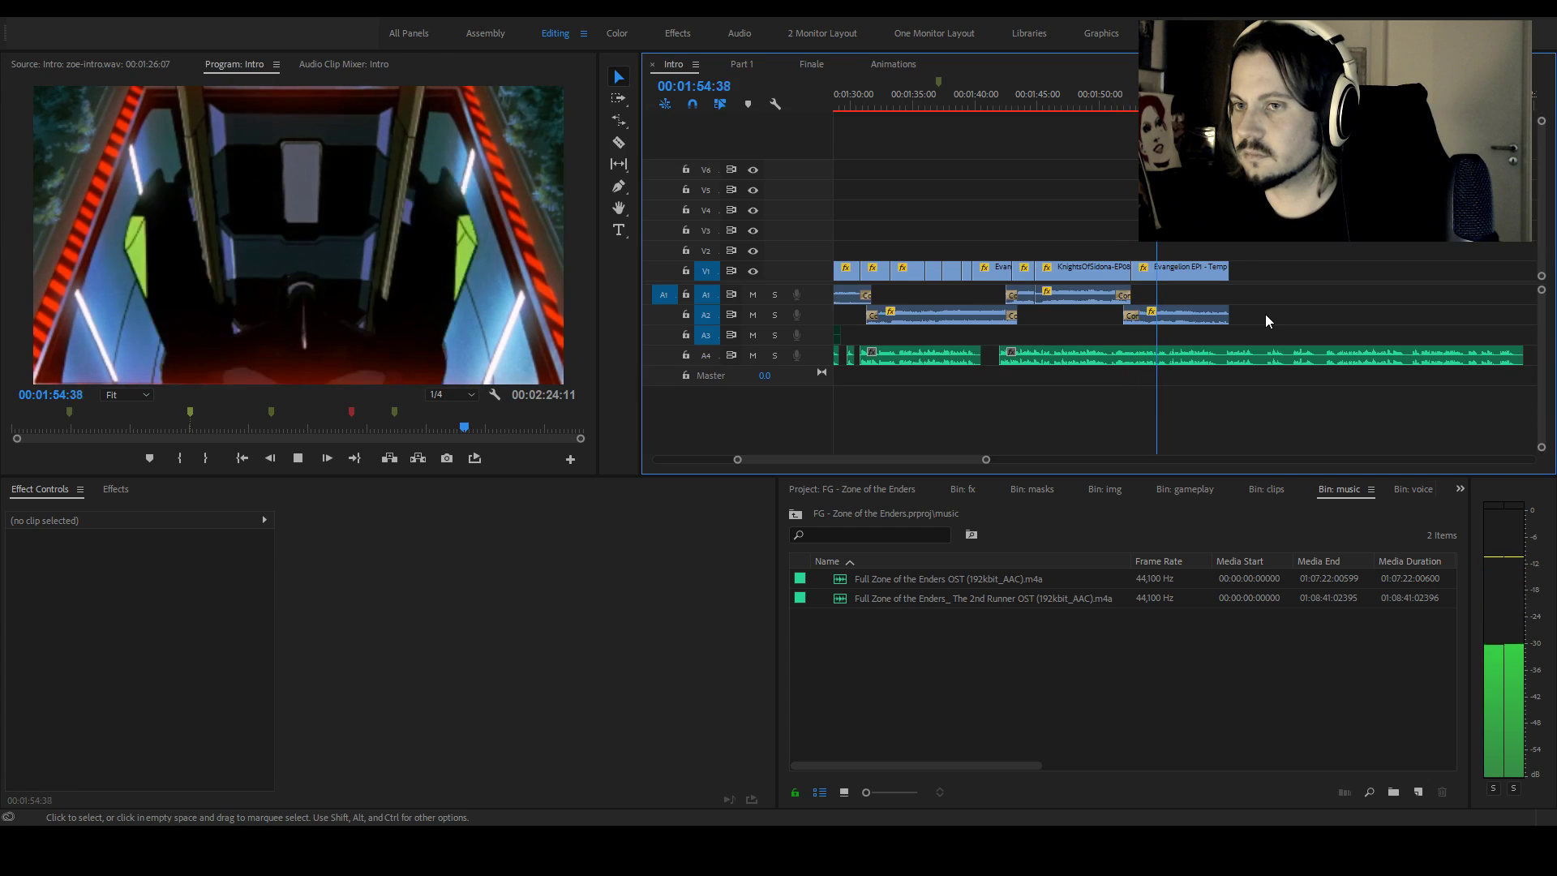
key(space)
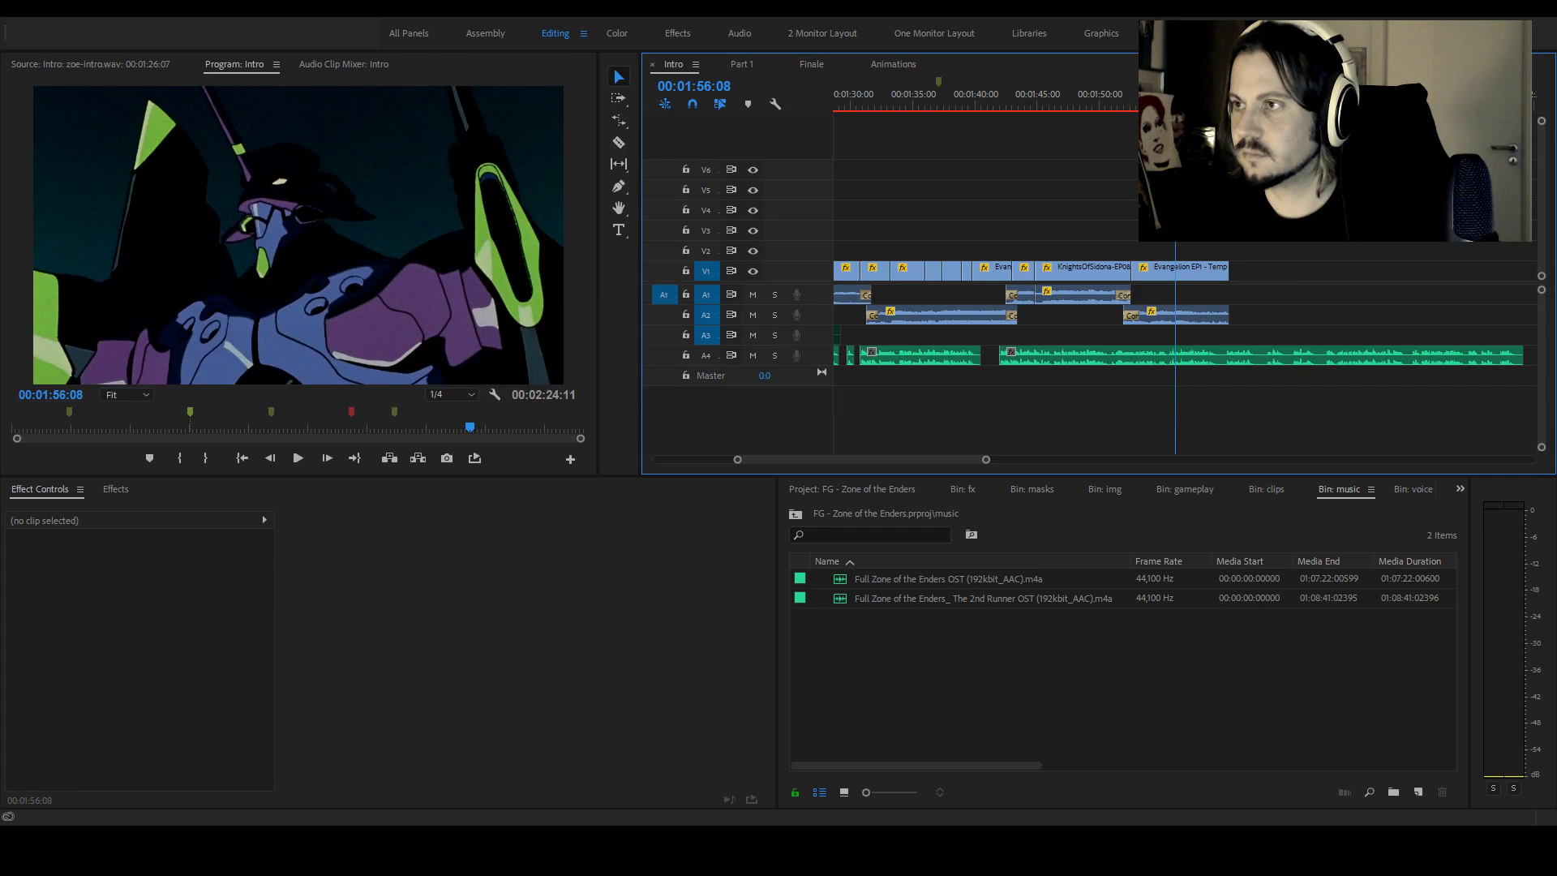
Split Evangelion EP1 - Temp Ending.mp4 at 00:01:55:54 and delete the portion before the cut with its audio
key(space)
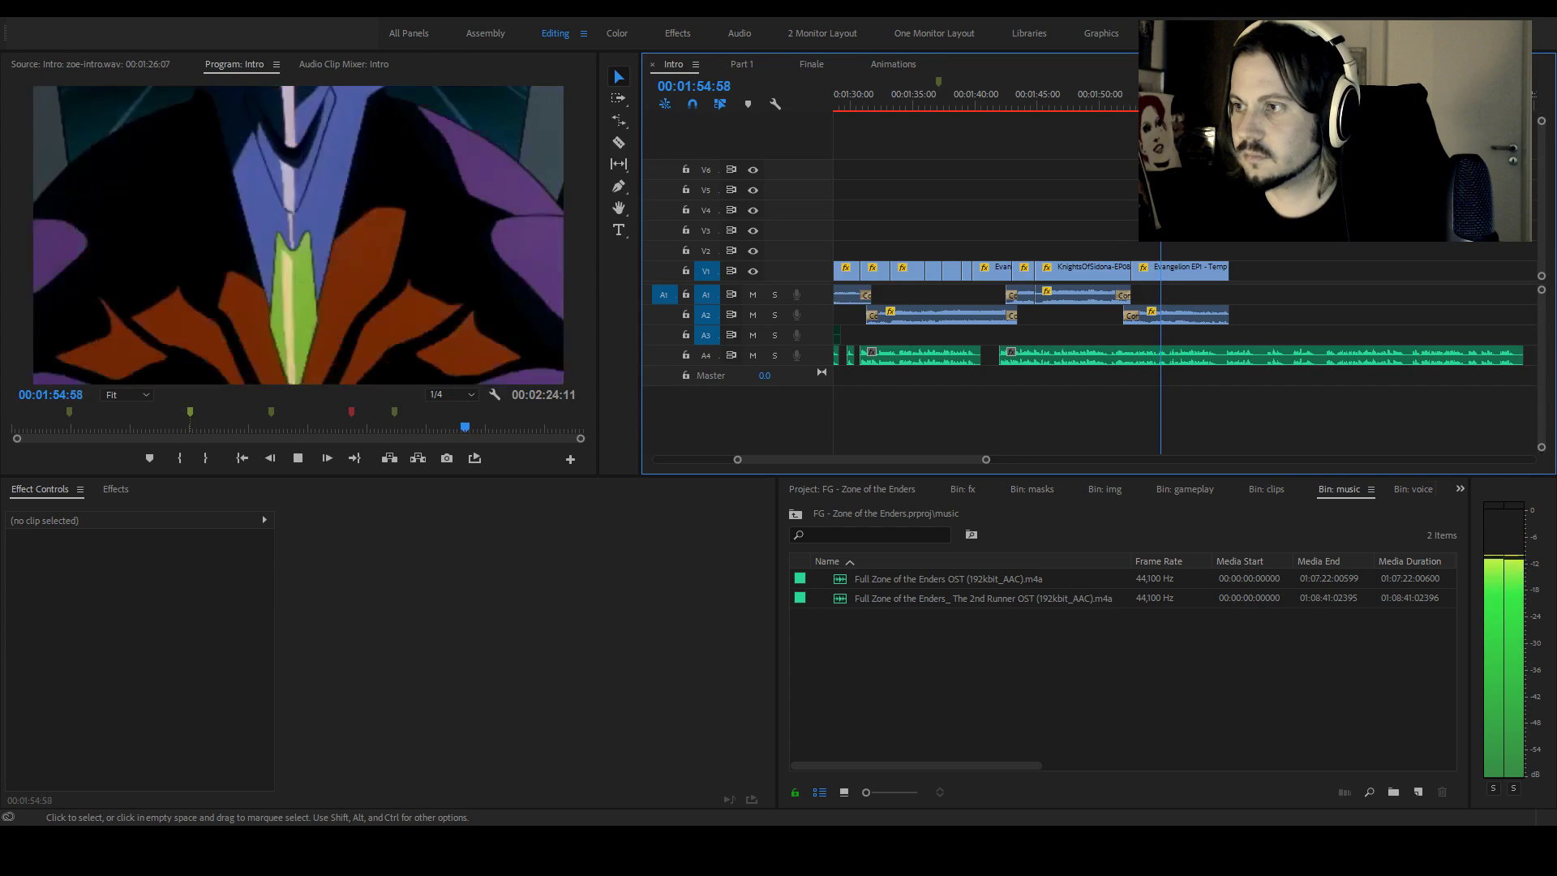
key(space)
key(ctrl+k)
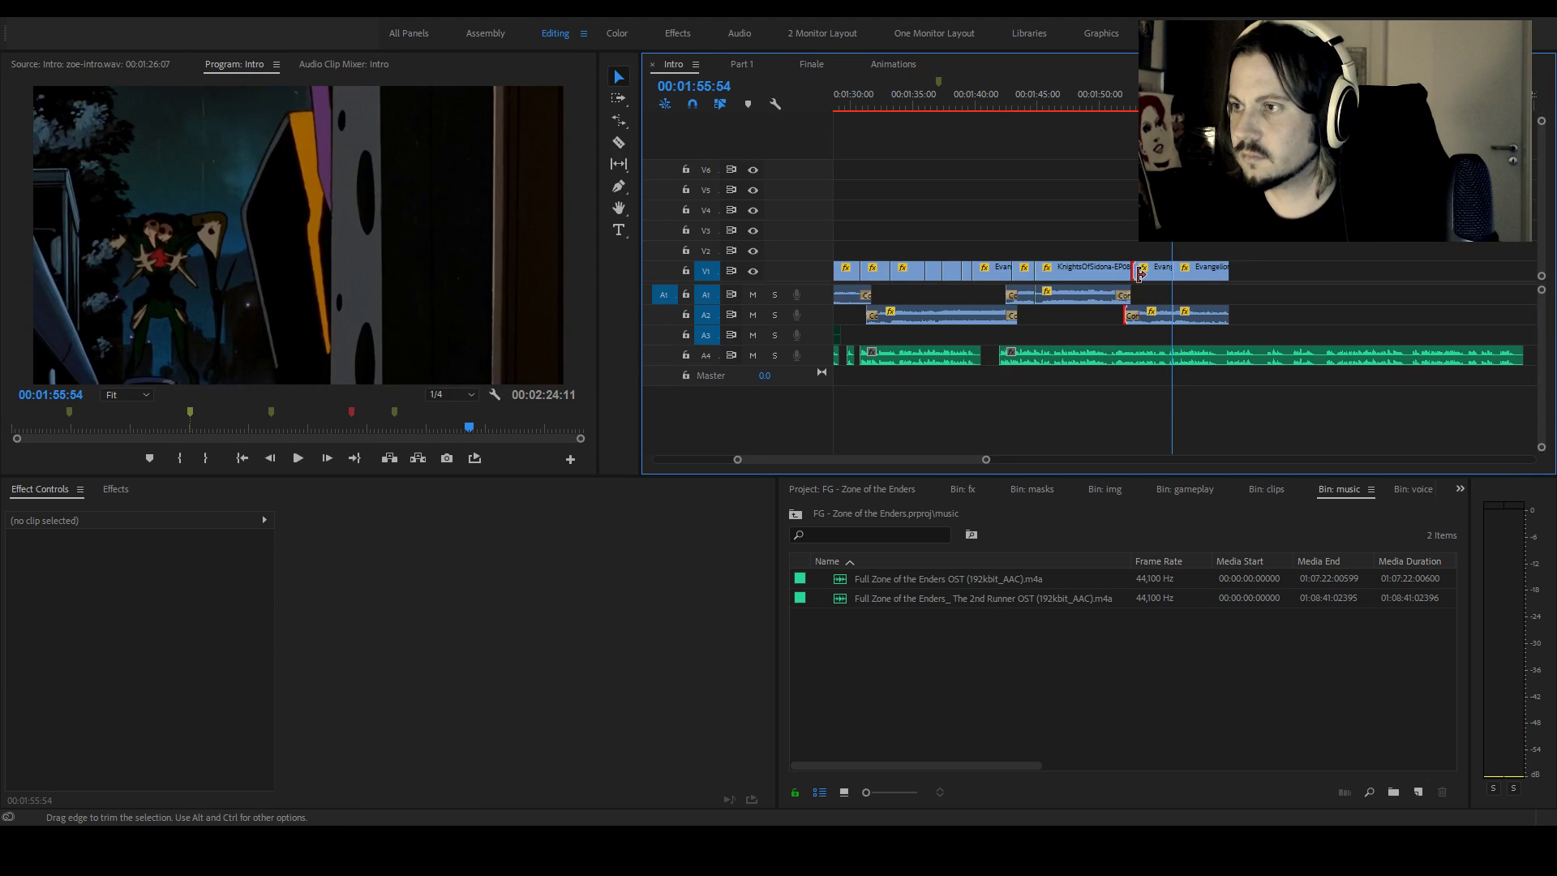
click(1145, 277)
click(1151, 319)
click(1147, 322)
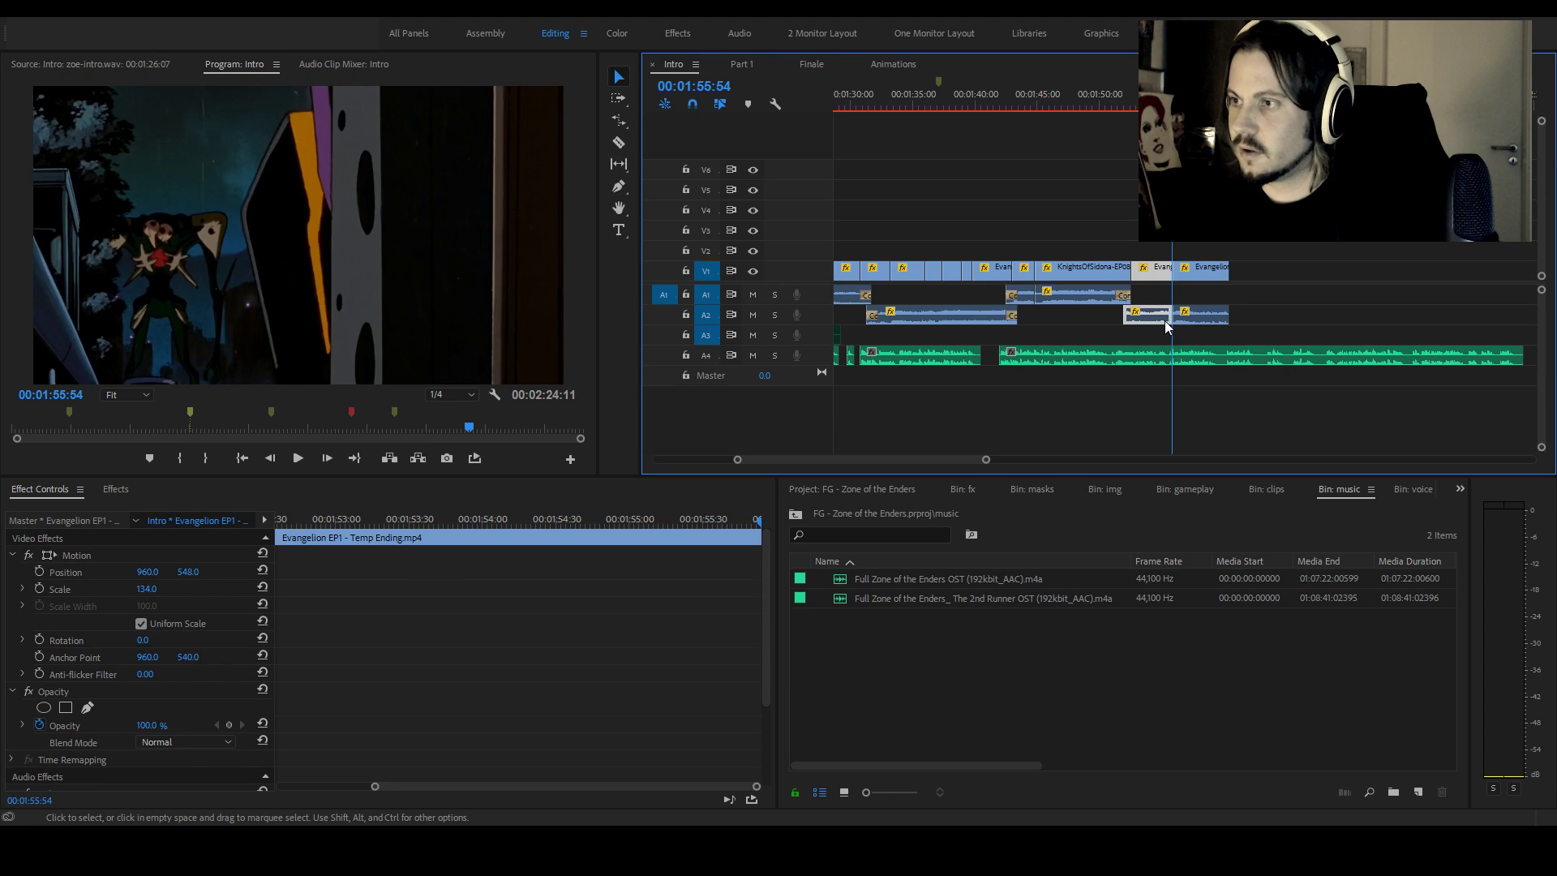
key(Delete)
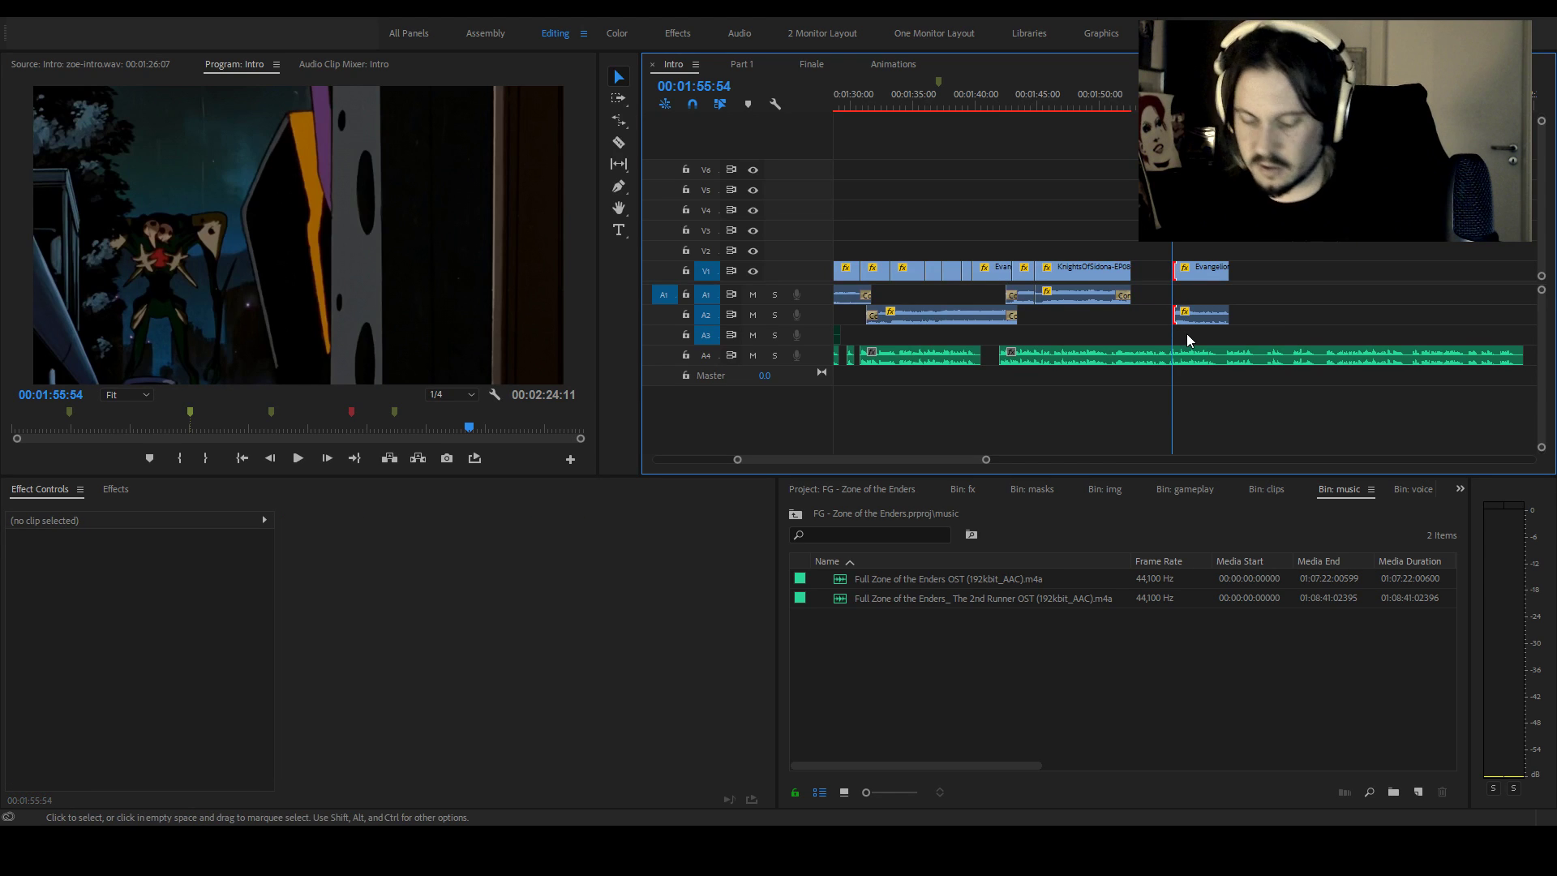
Extend the end of the Knights of Sidonia EP08 excerpt to meet the shortened Evangelion EP1 clip, and play the cut
drag(1131, 271, 1170, 271)
key(space)
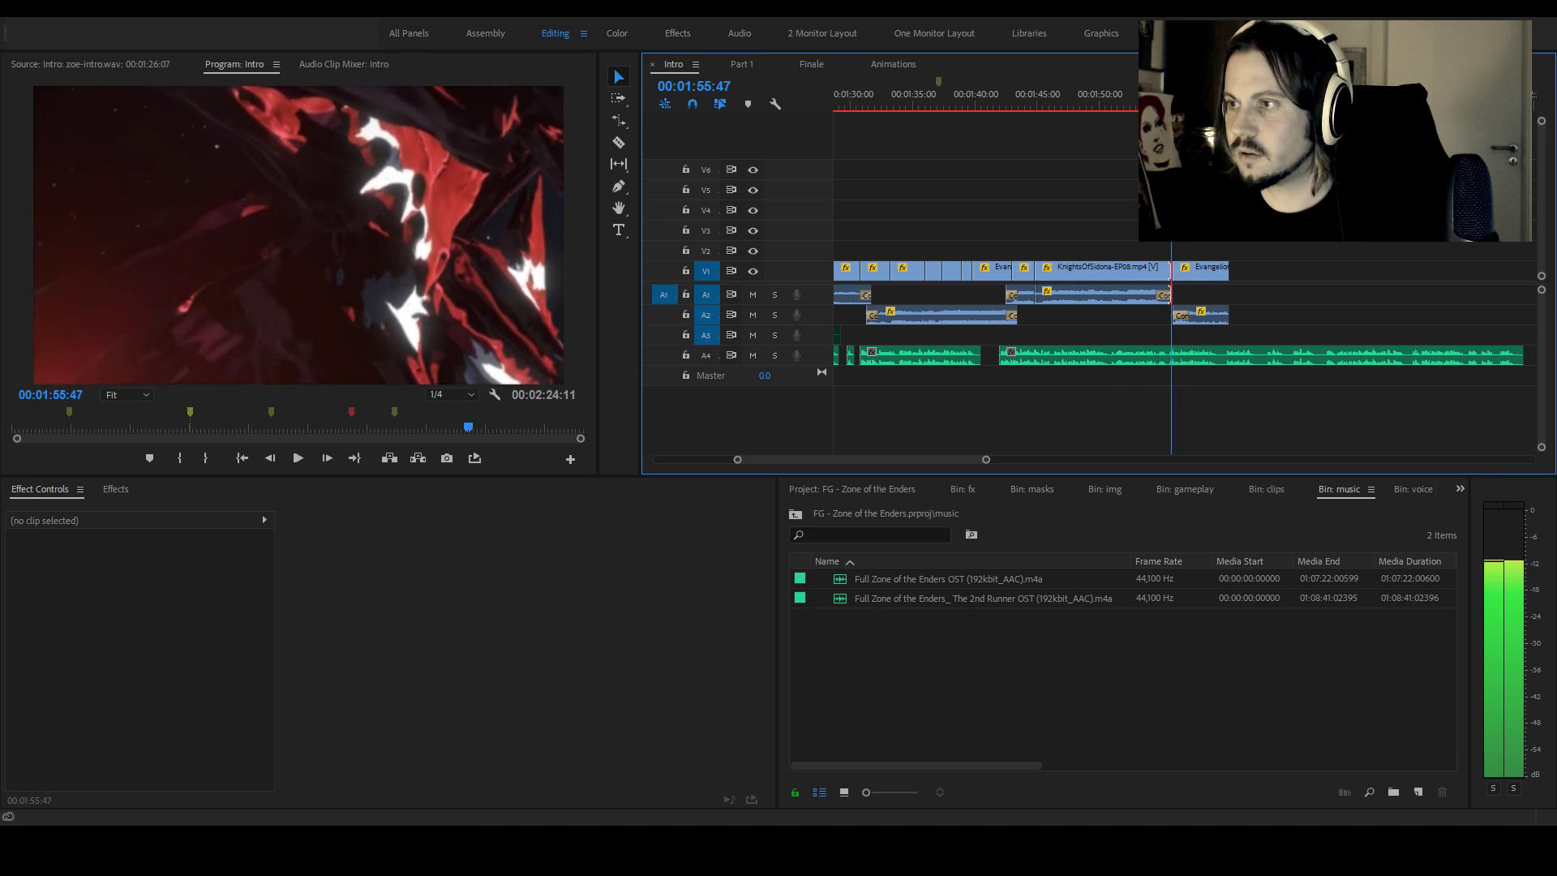
key(space)
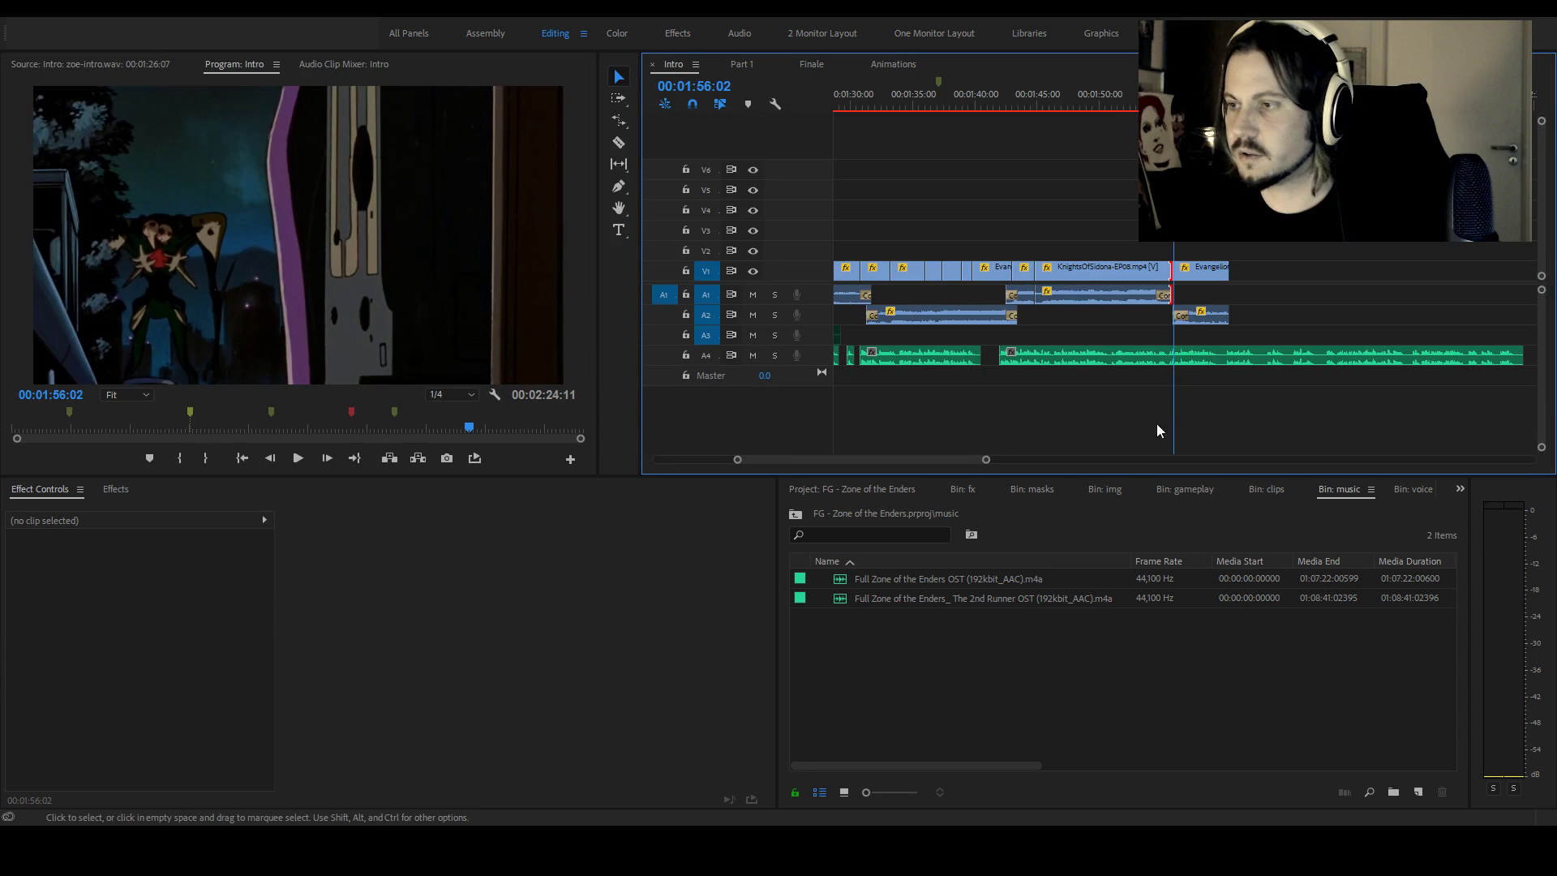
drag(986, 460, 925, 462)
key(space)
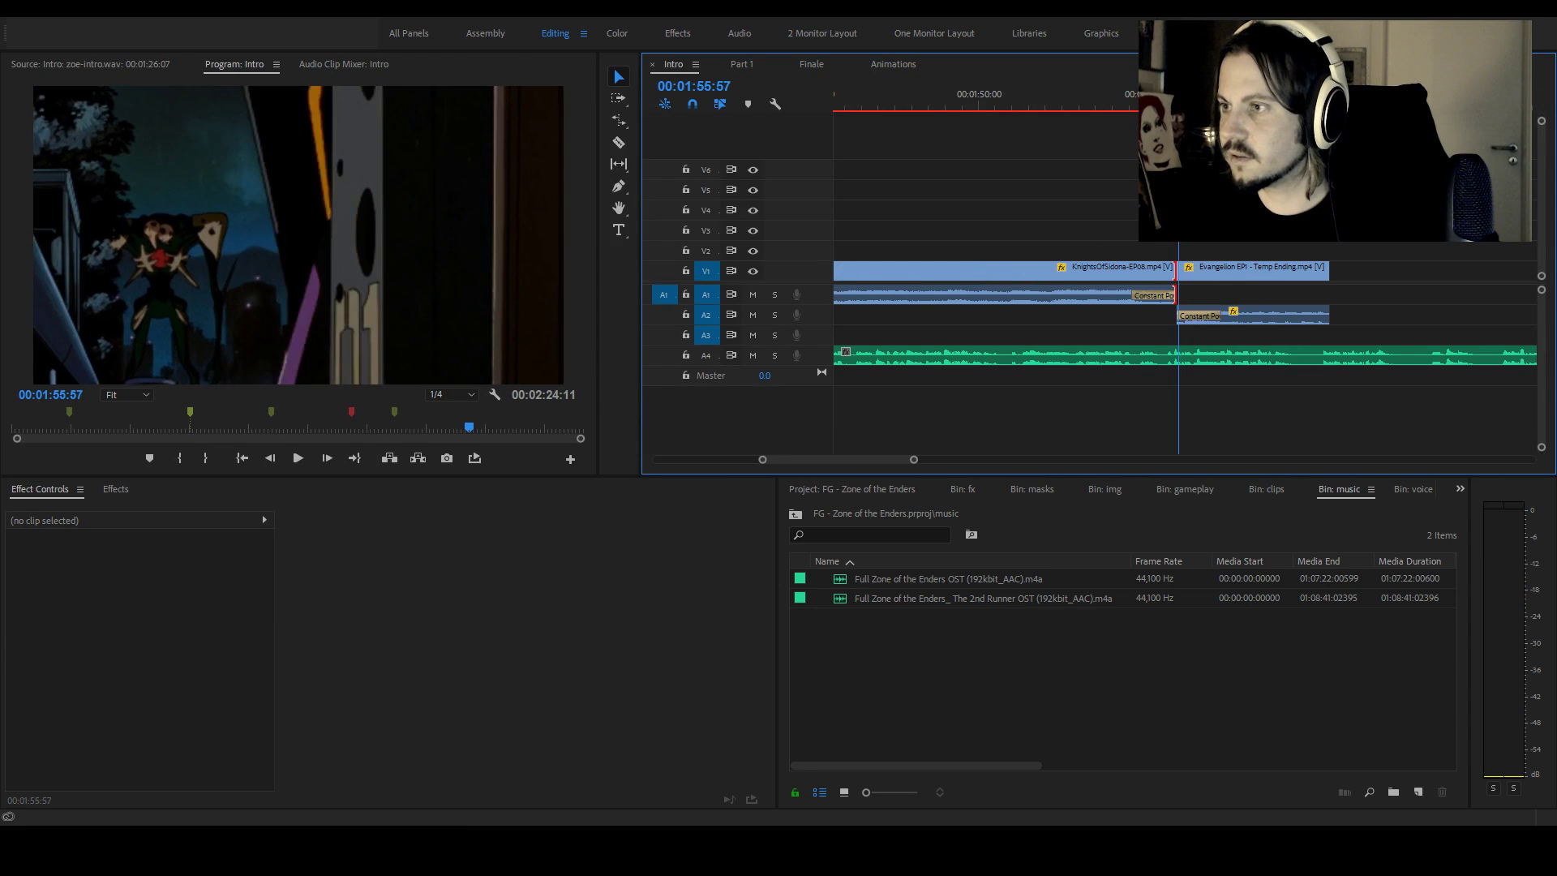
Ripple-trim the start of the Evangelion EP1 clip to the shot change at 00:01:56:07, keeping it against the Knights of Sidonia excerpt
key(space)
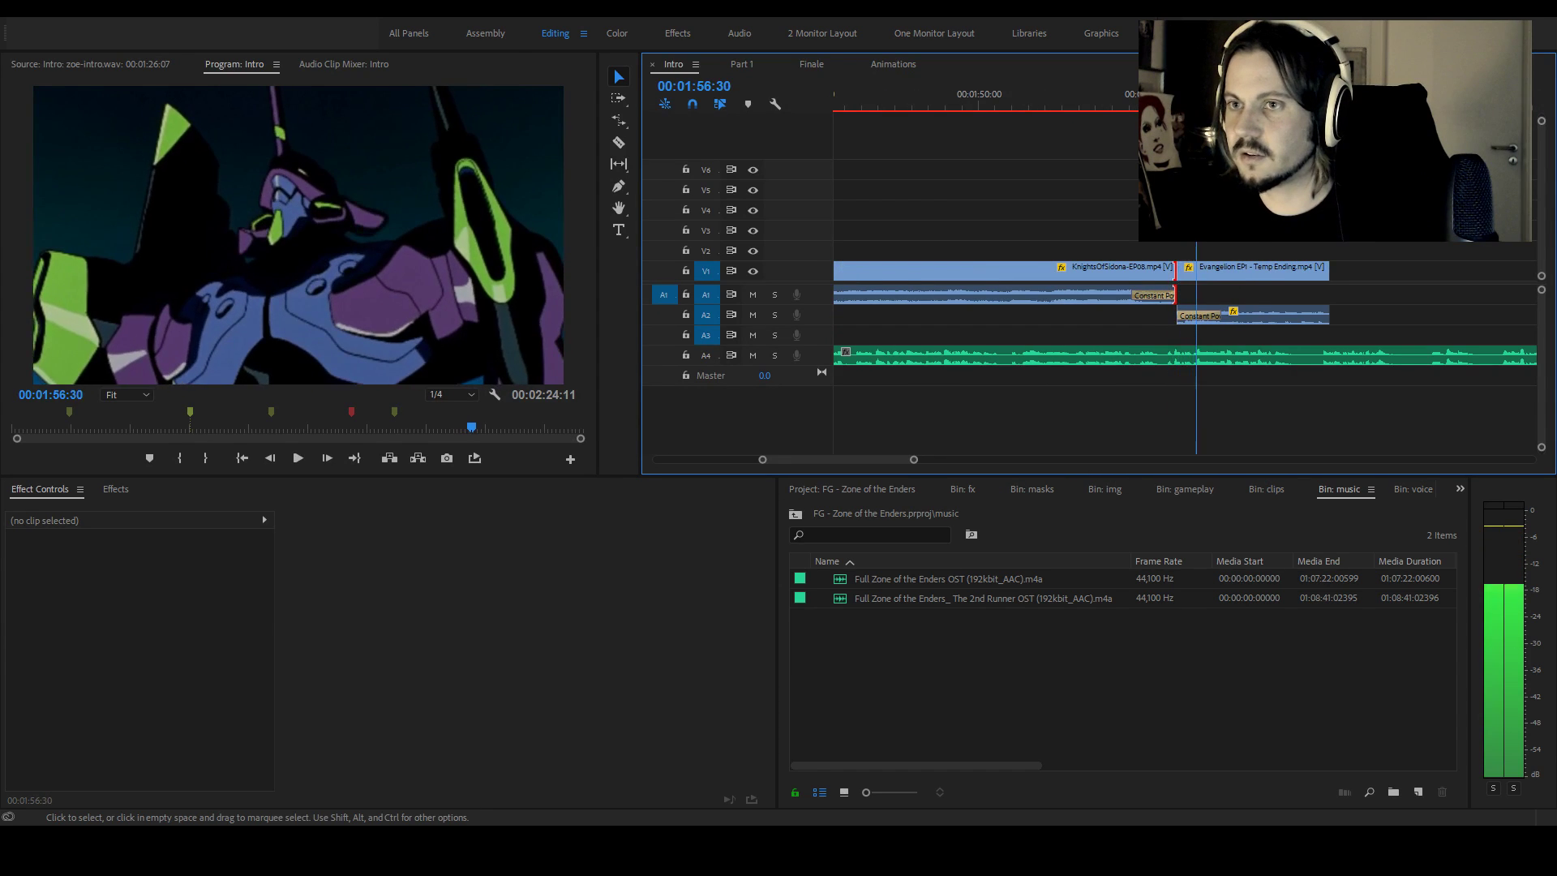
key(space)
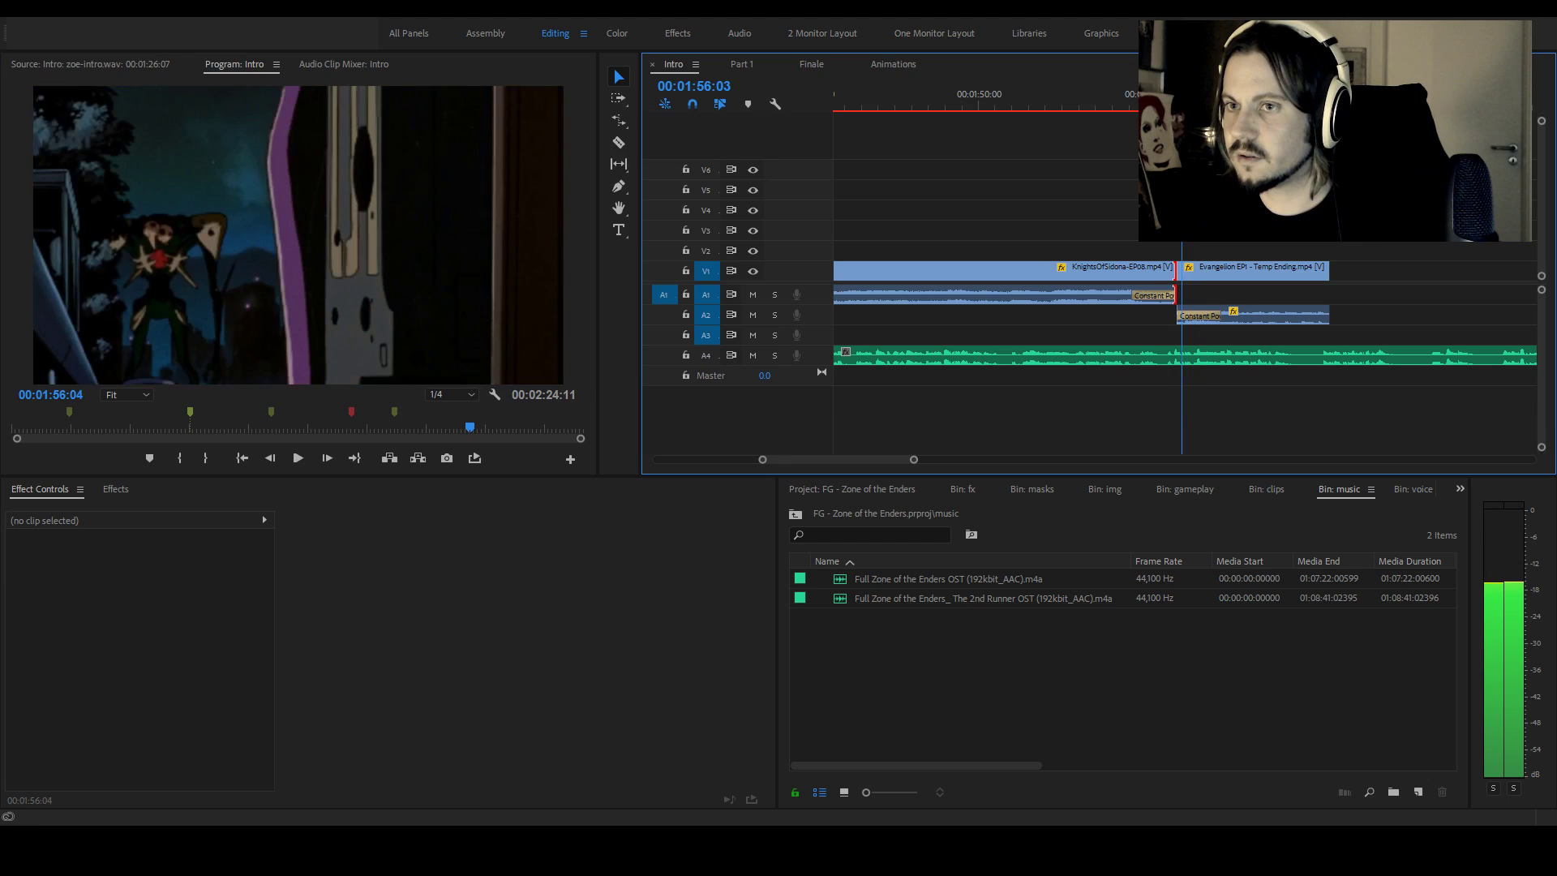
key(space)
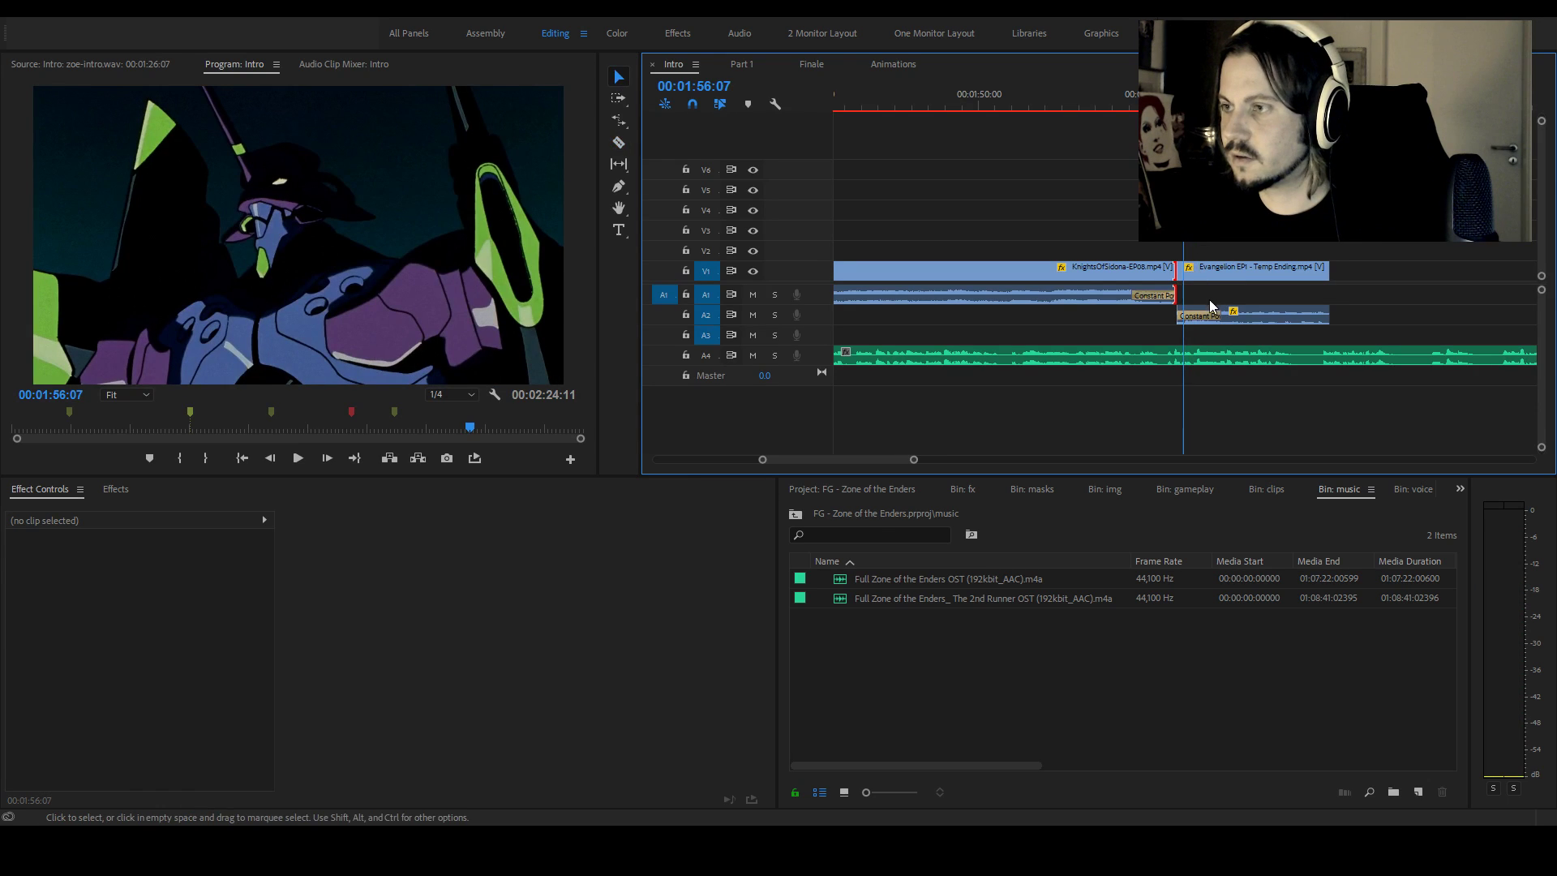
click(1186, 270)
drag(1186, 270, 1203, 271)
click(1210, 272)
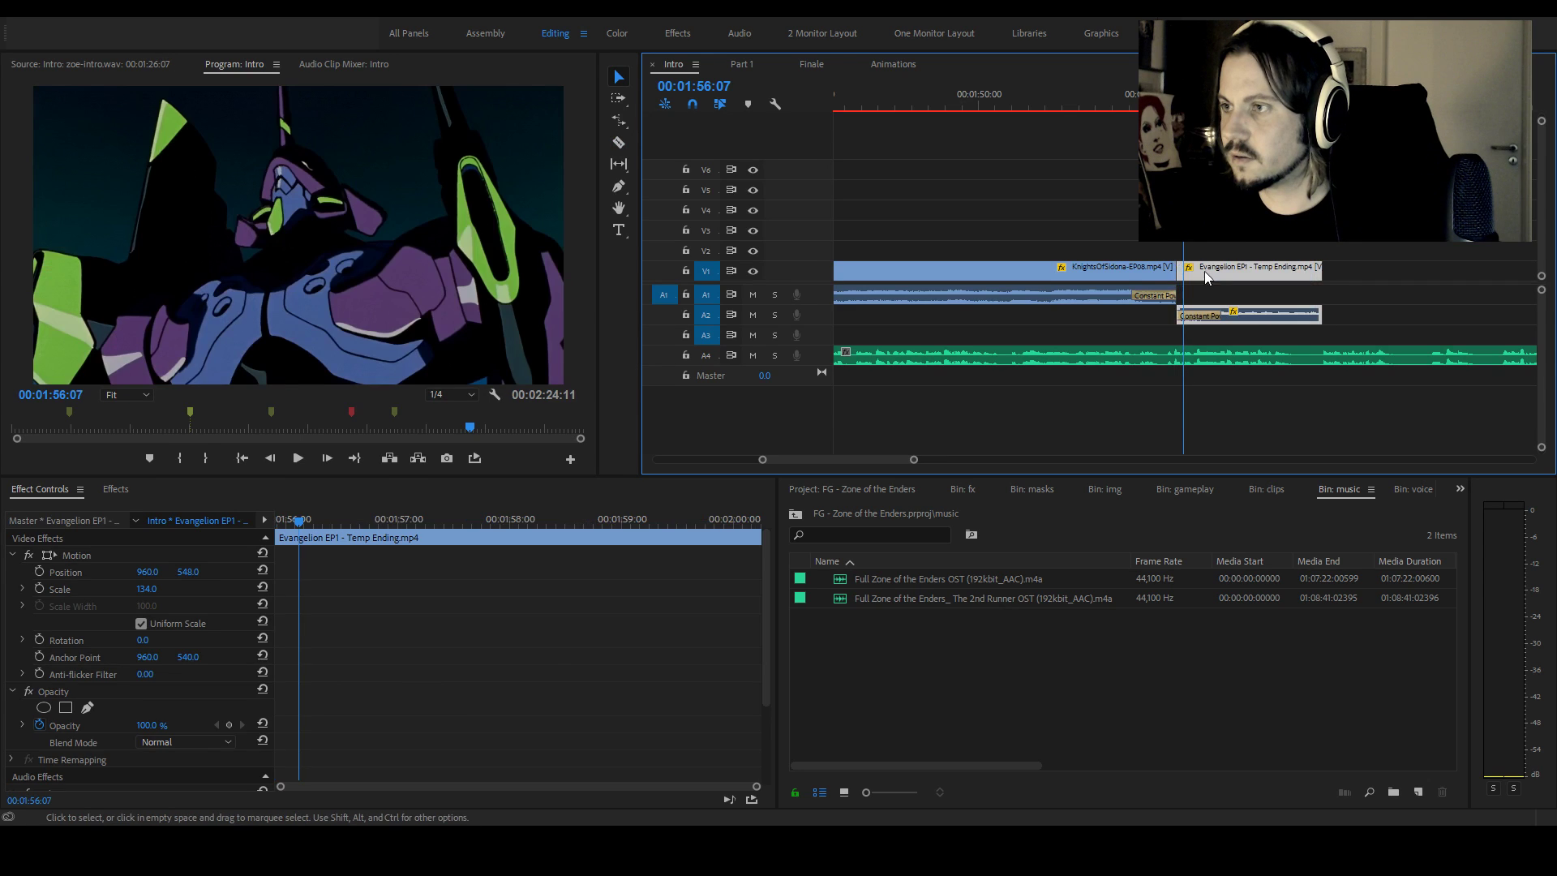
Play the Evangelion EP1 clip against the narration and extend its end past 00:02:01:07
key(space)
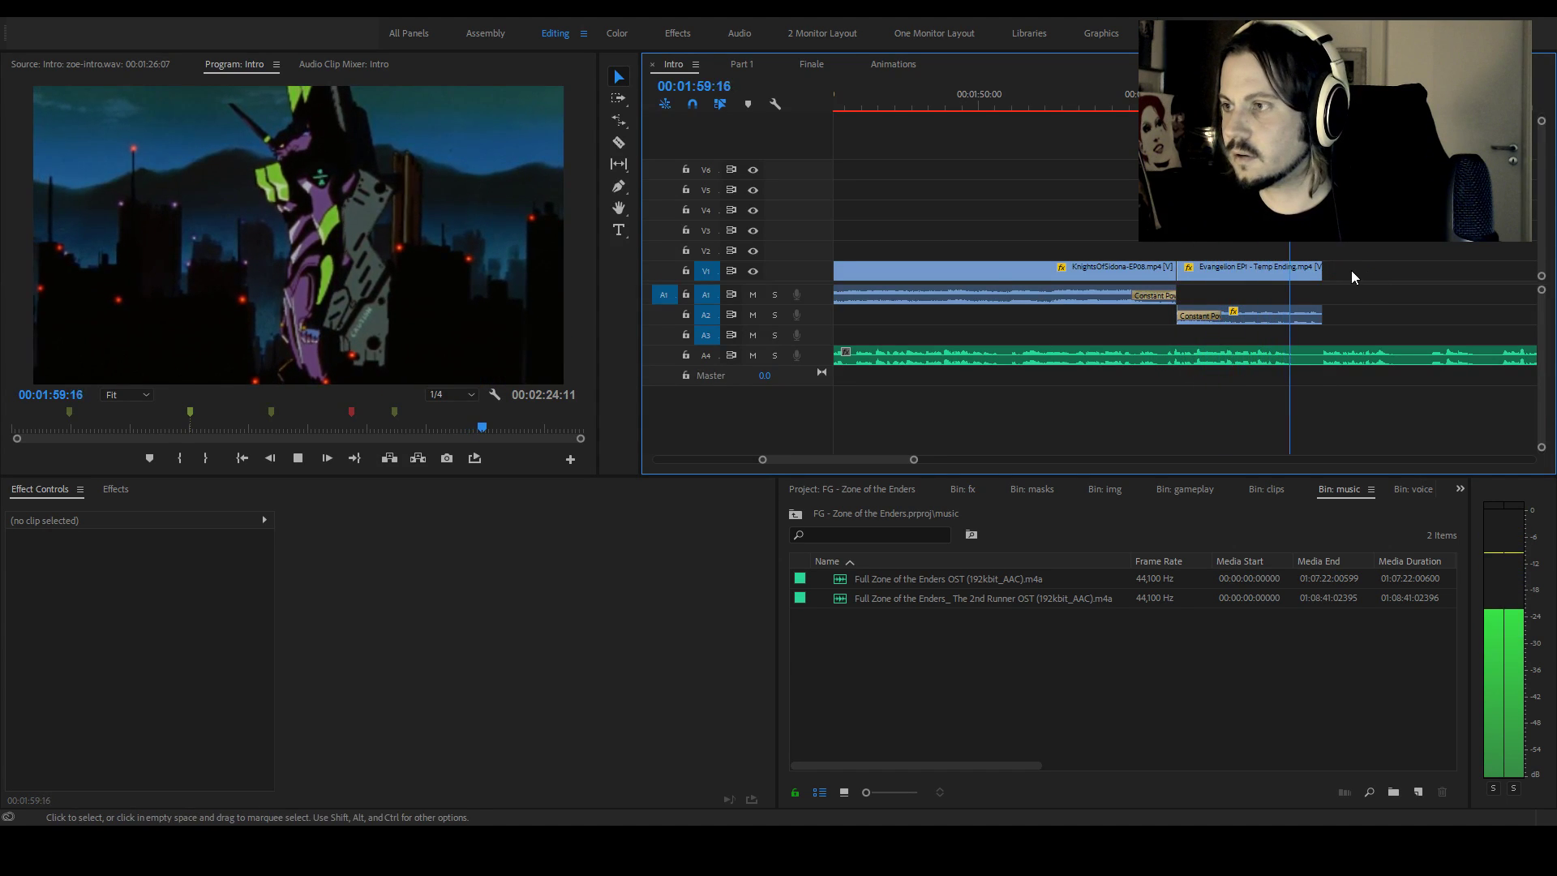
key(space)
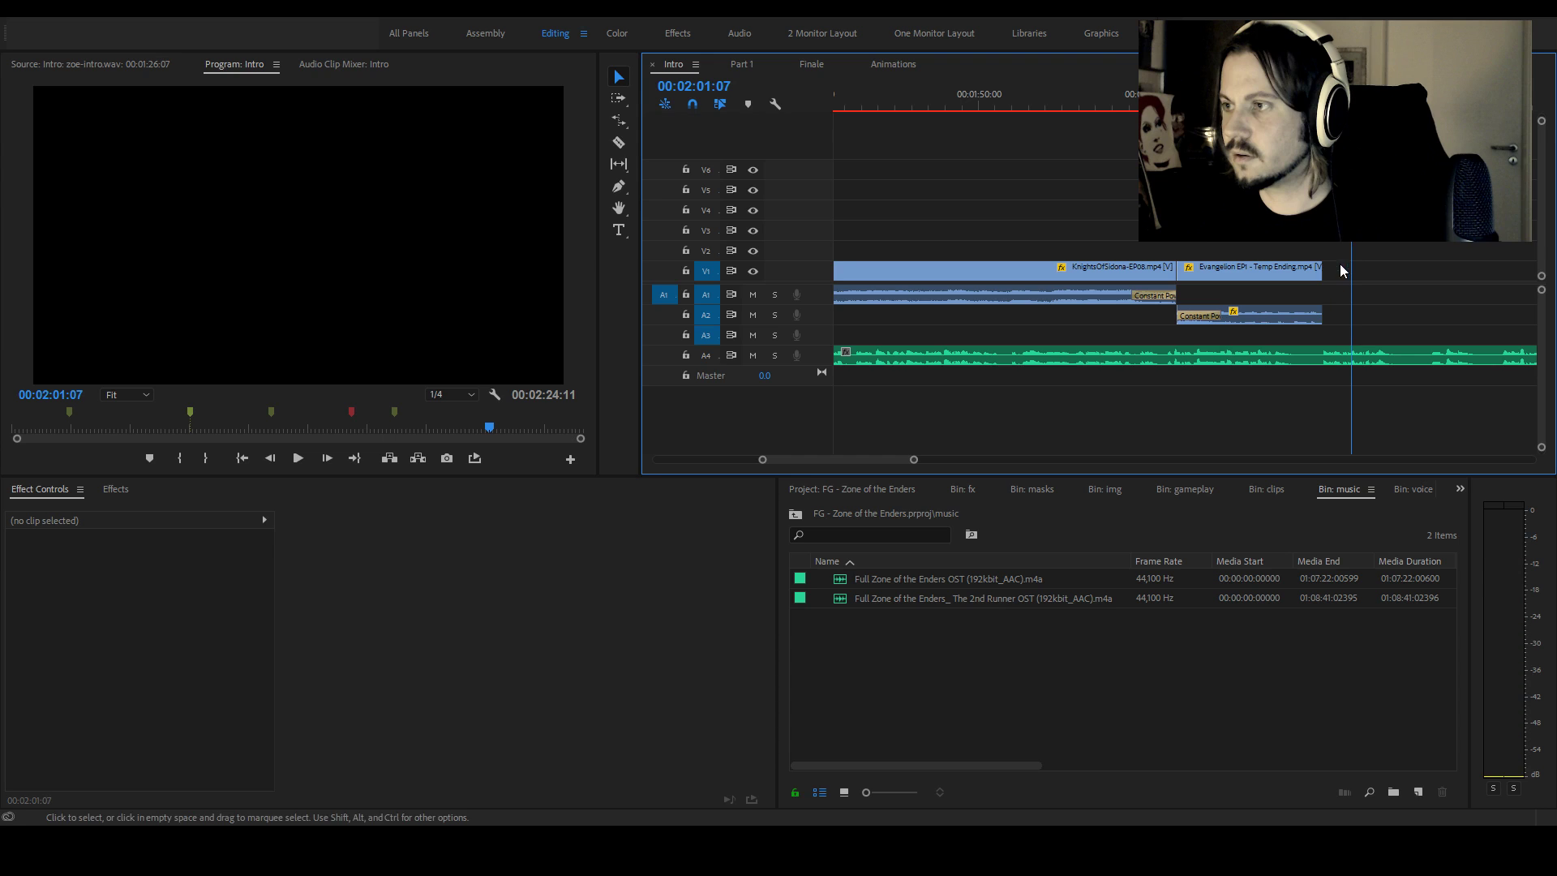
drag(1322, 270, 1371, 271)
key(Down)
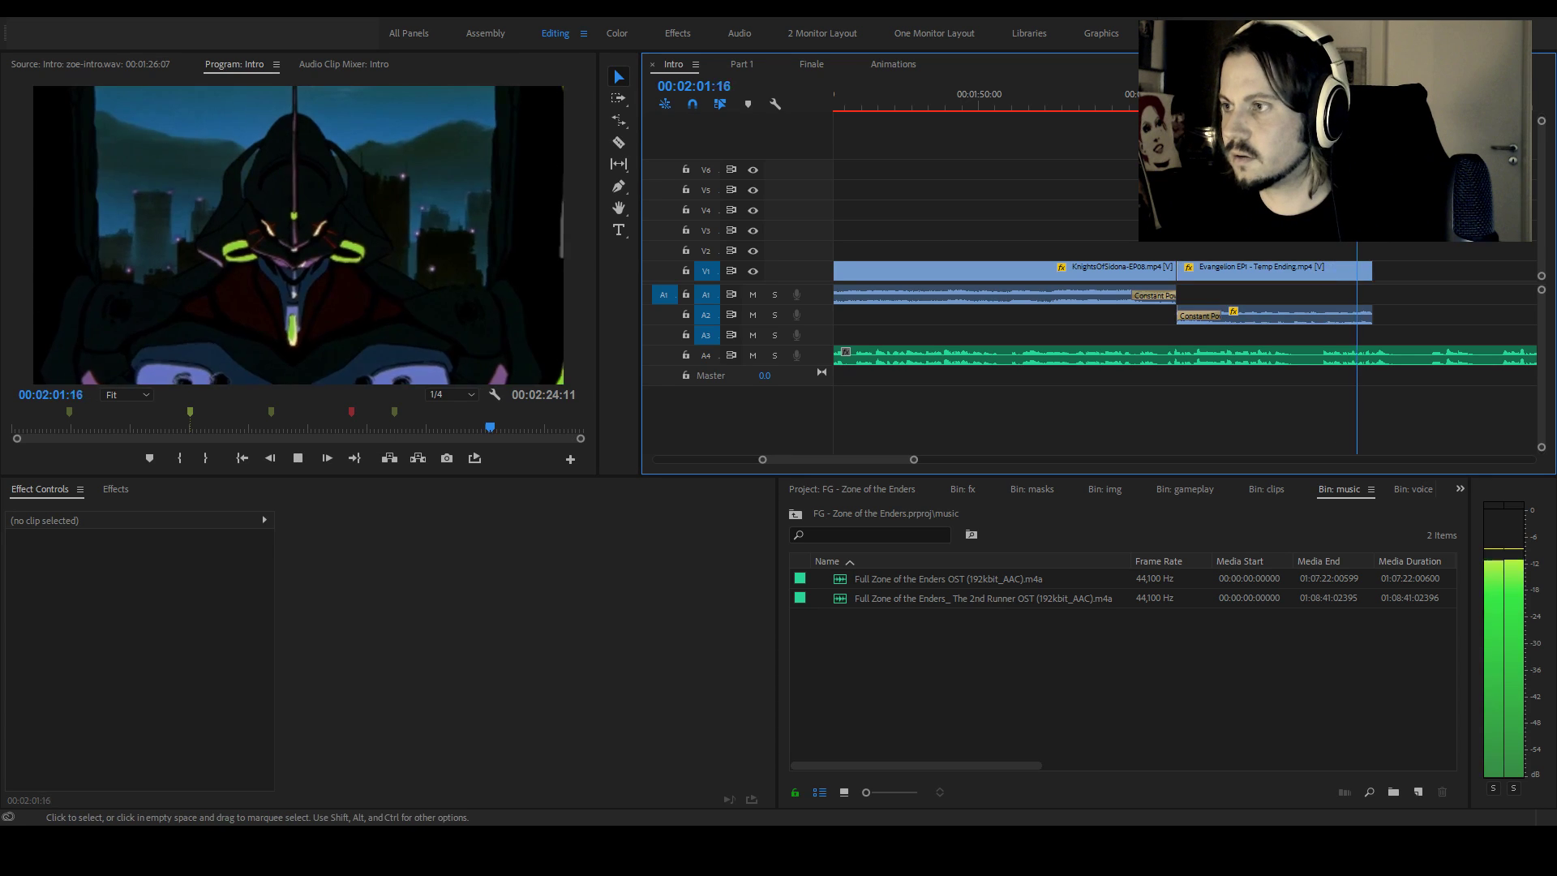
key(space)
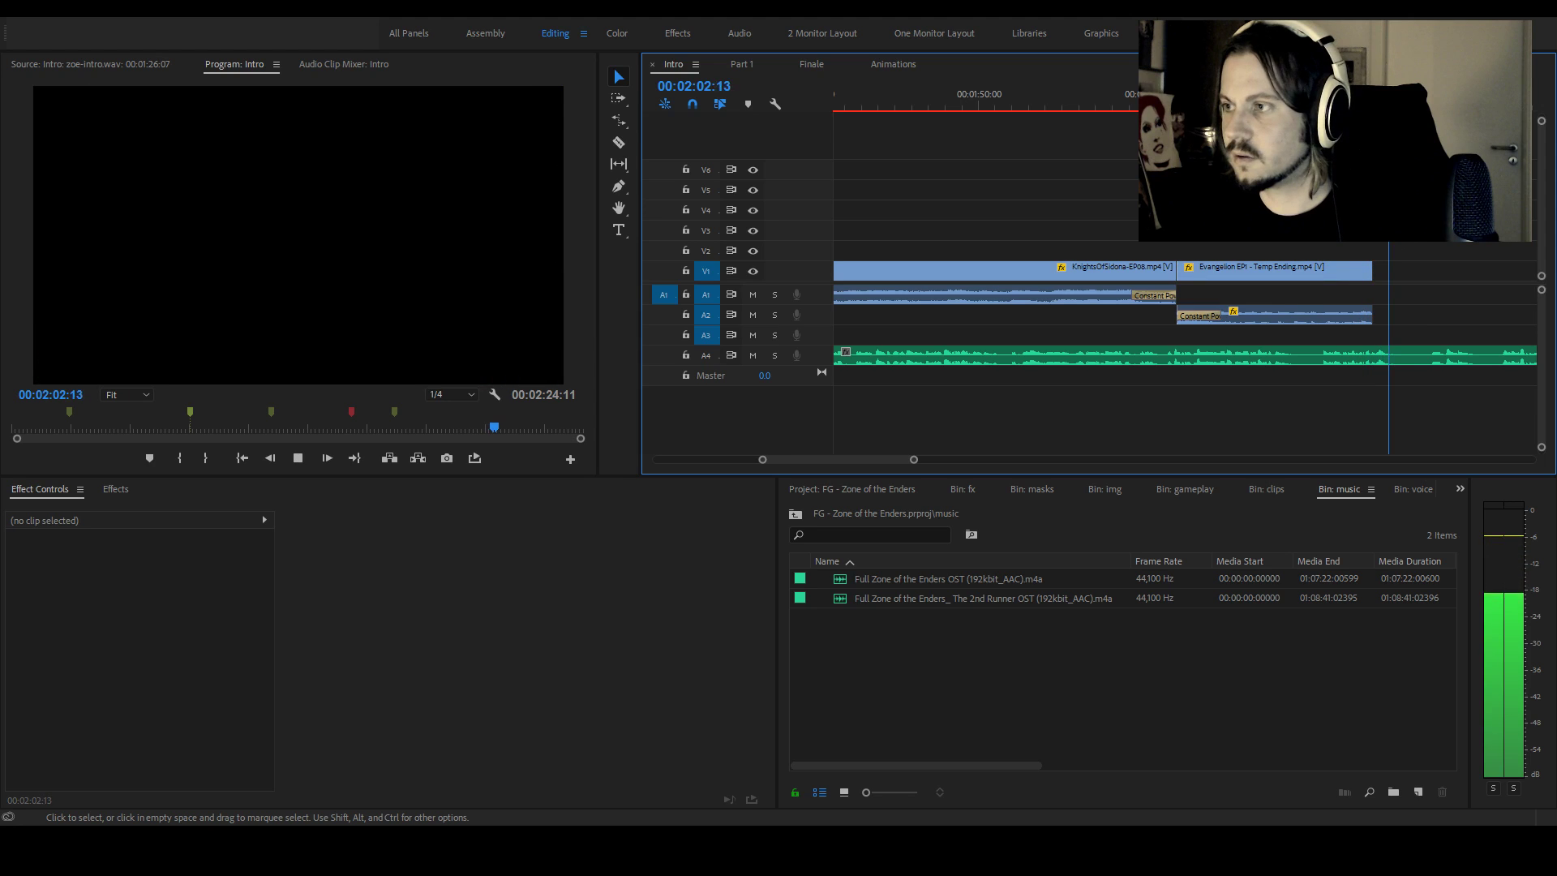
Fine-tune the Evangelion EP1 clip's end point against the voiceover while replaying it, and save the project
key(ctrl+shift+Right)
key(space)
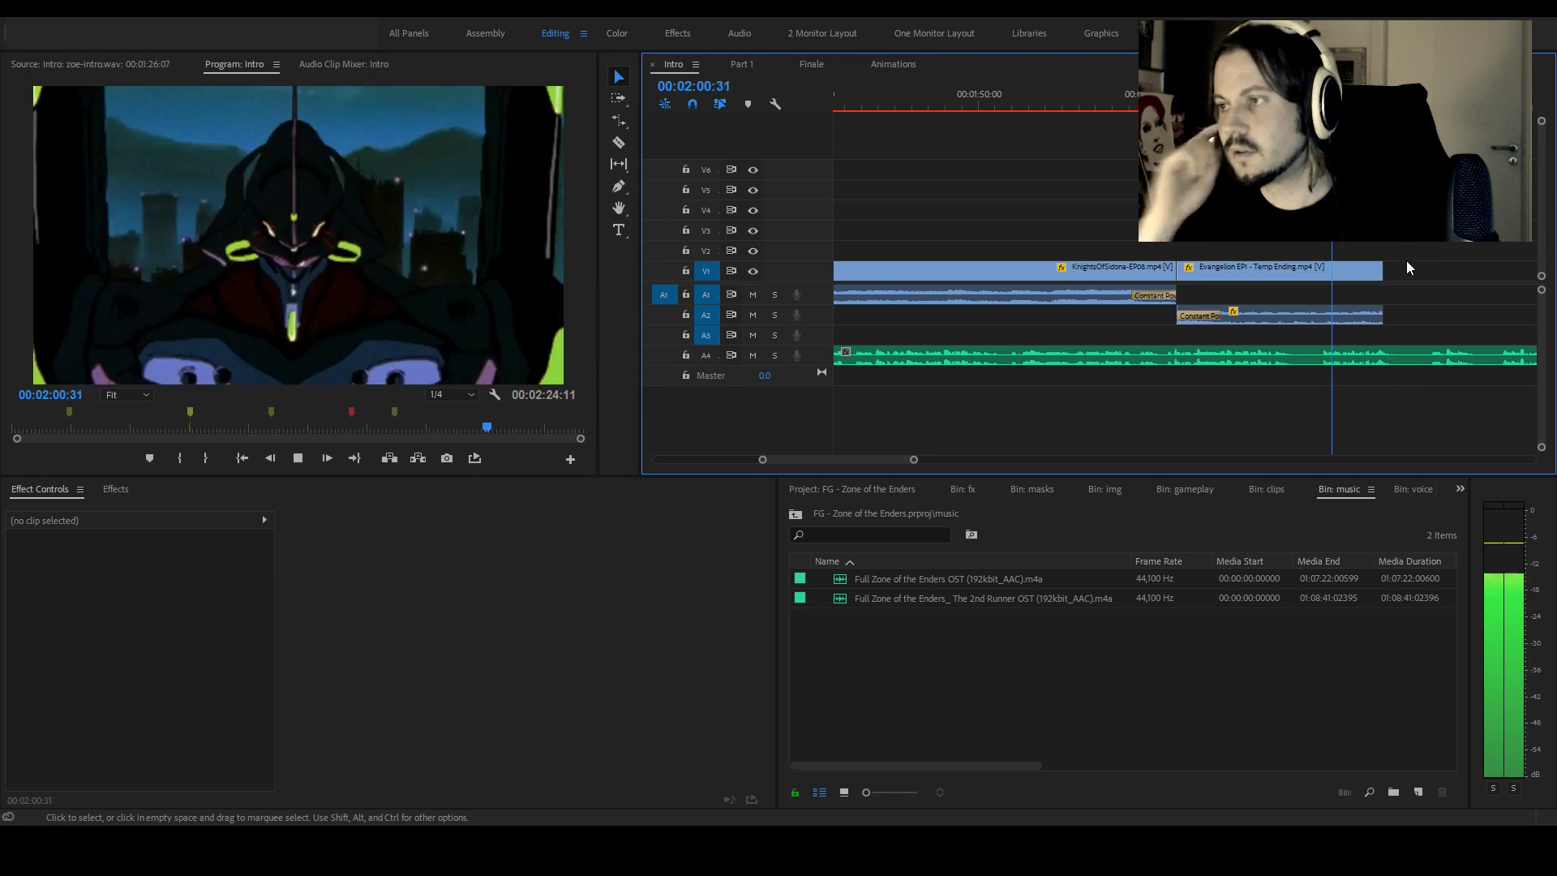
key(space)
drag(1380, 272, 1370, 276)
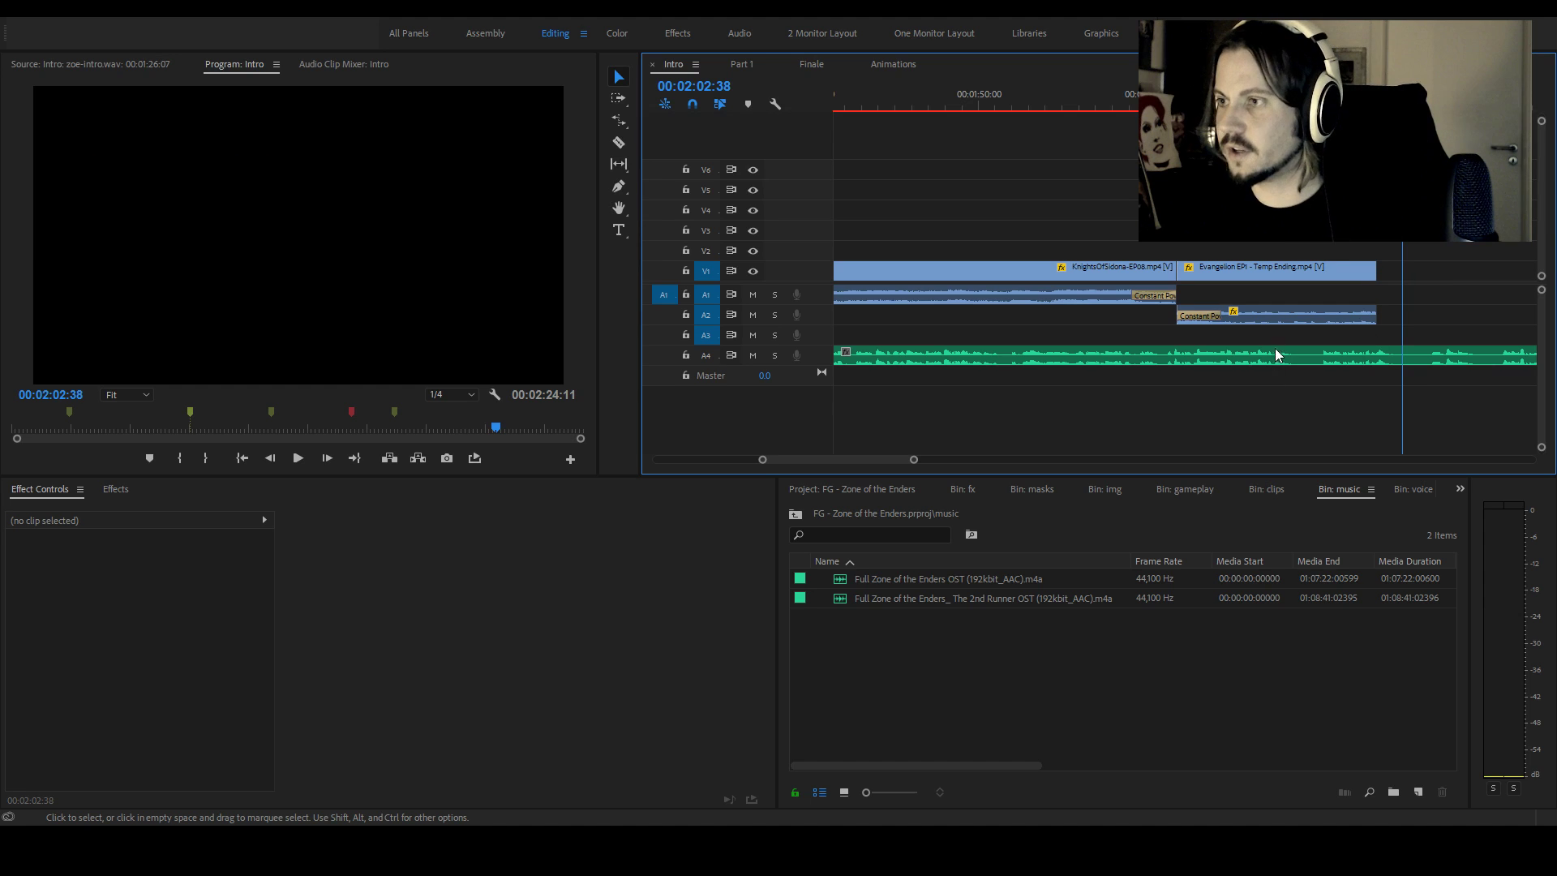
key(ctrl+s)
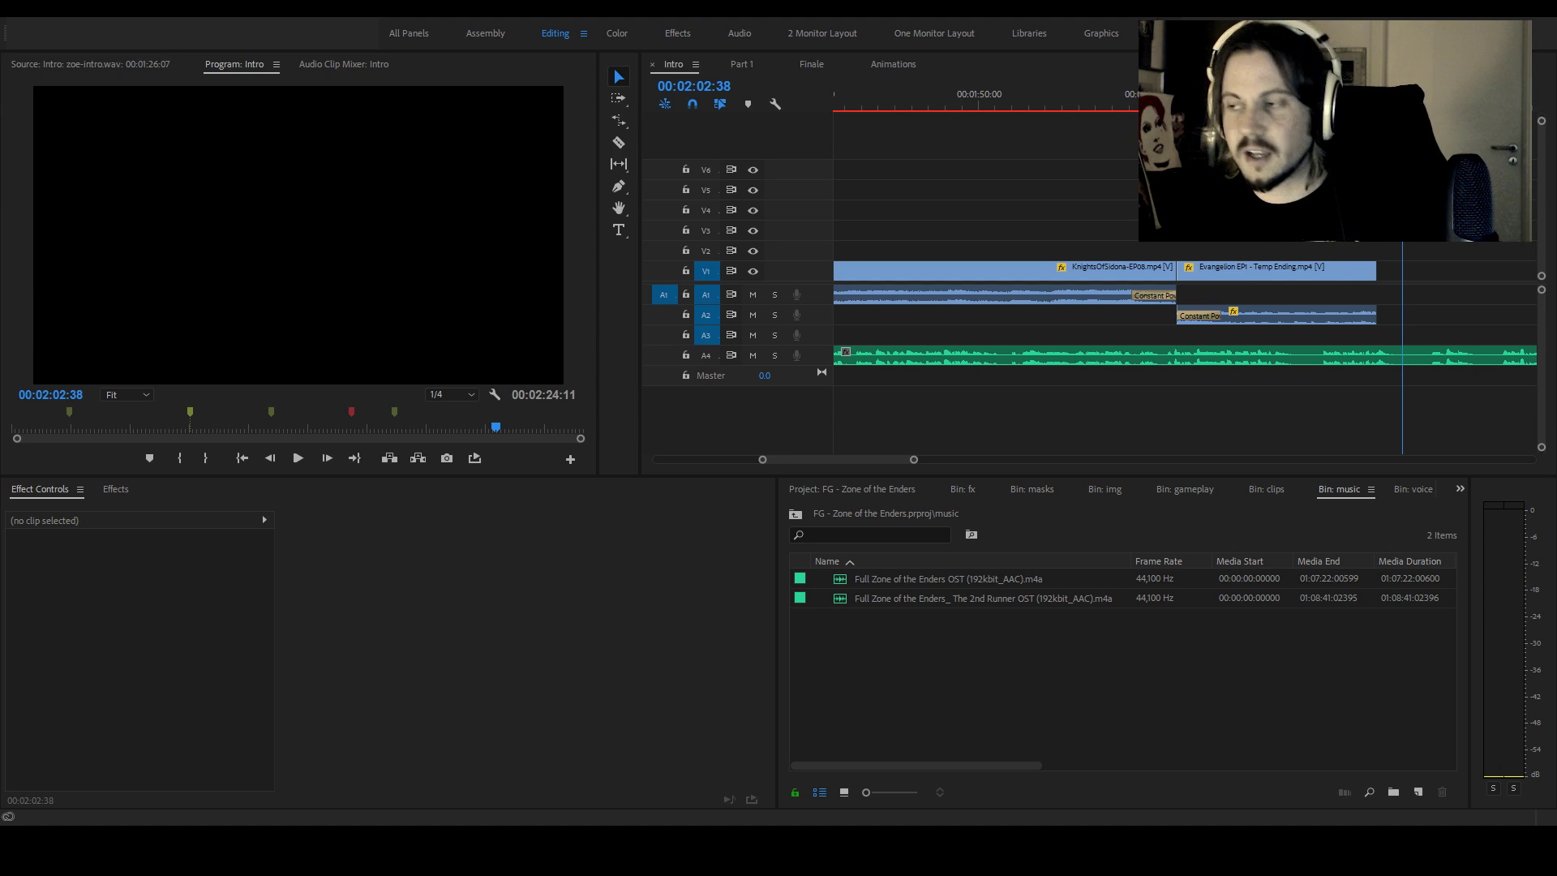
click(1056, 417)
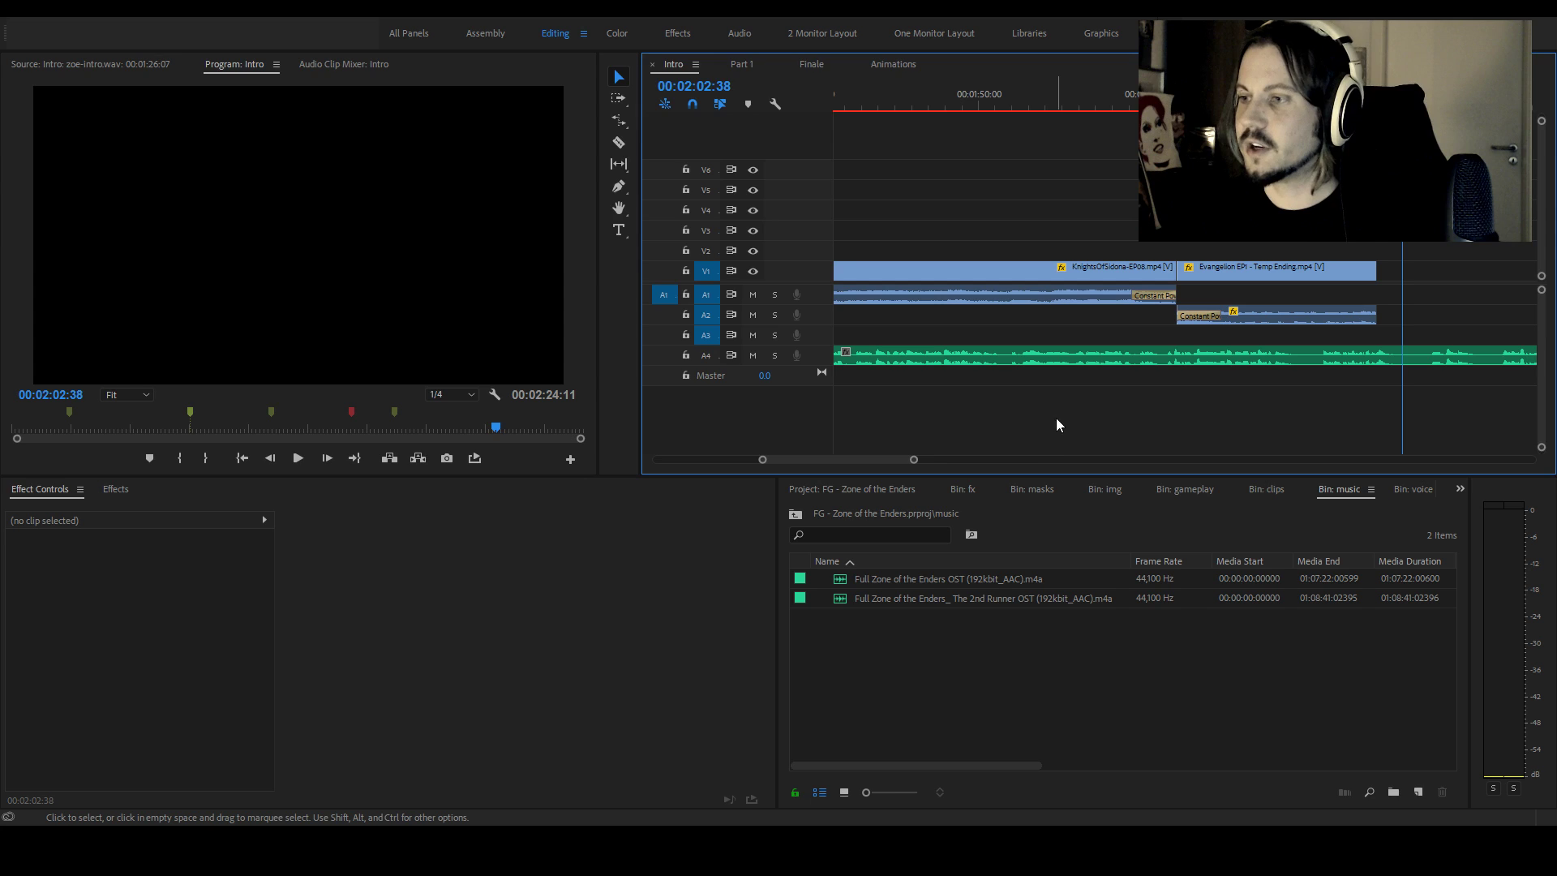
Open the gameplay bin and replay the end of the Evangelion EP1 clip past 00:02:02:38
drag(912, 460, 931, 460)
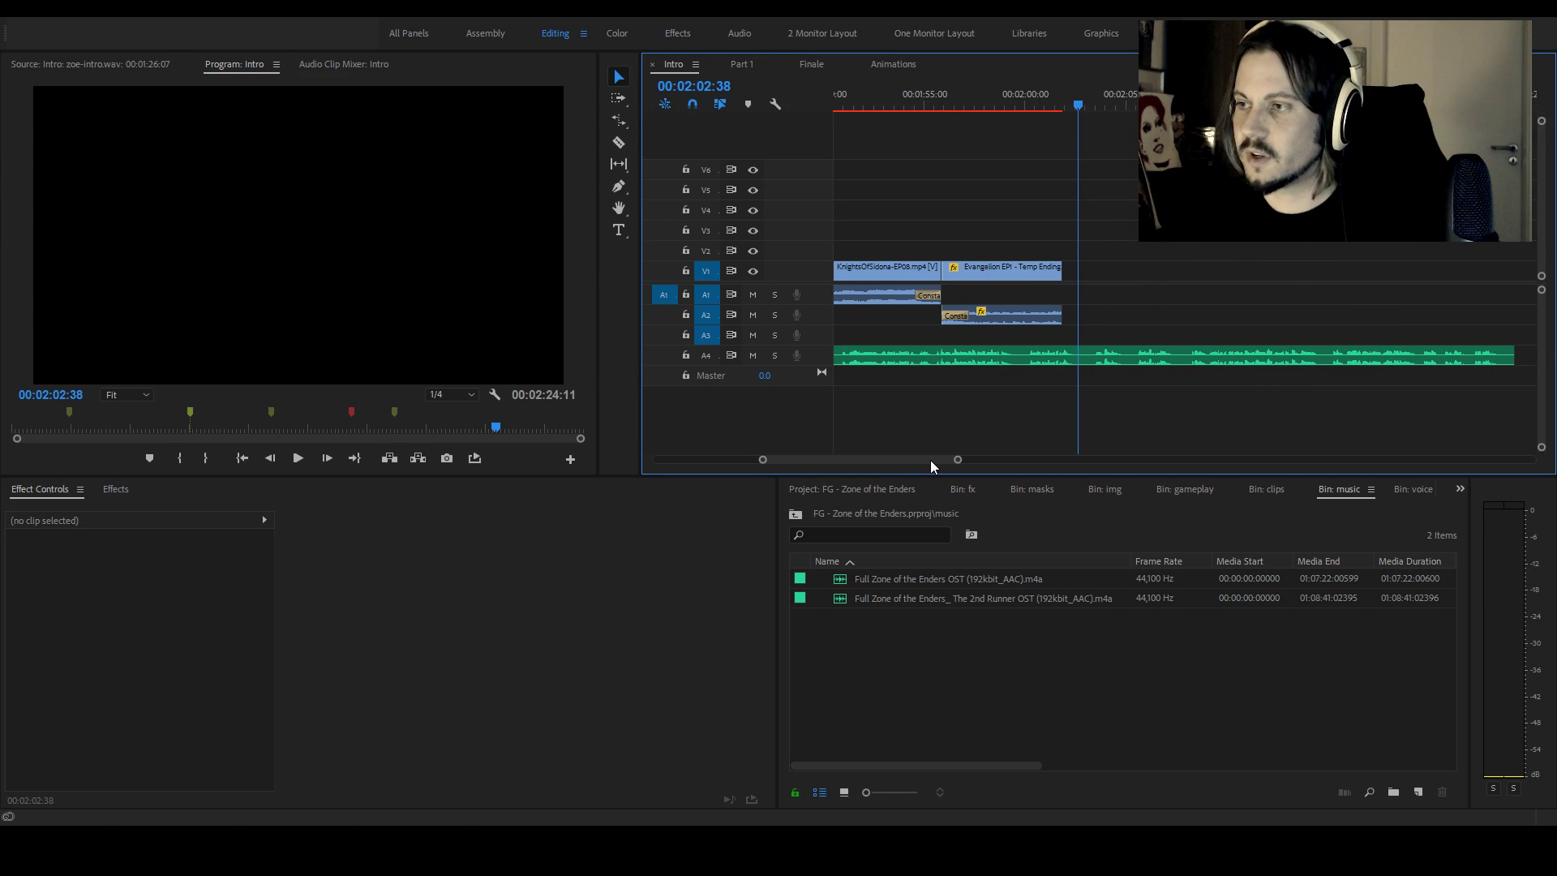
click(1136, 313)
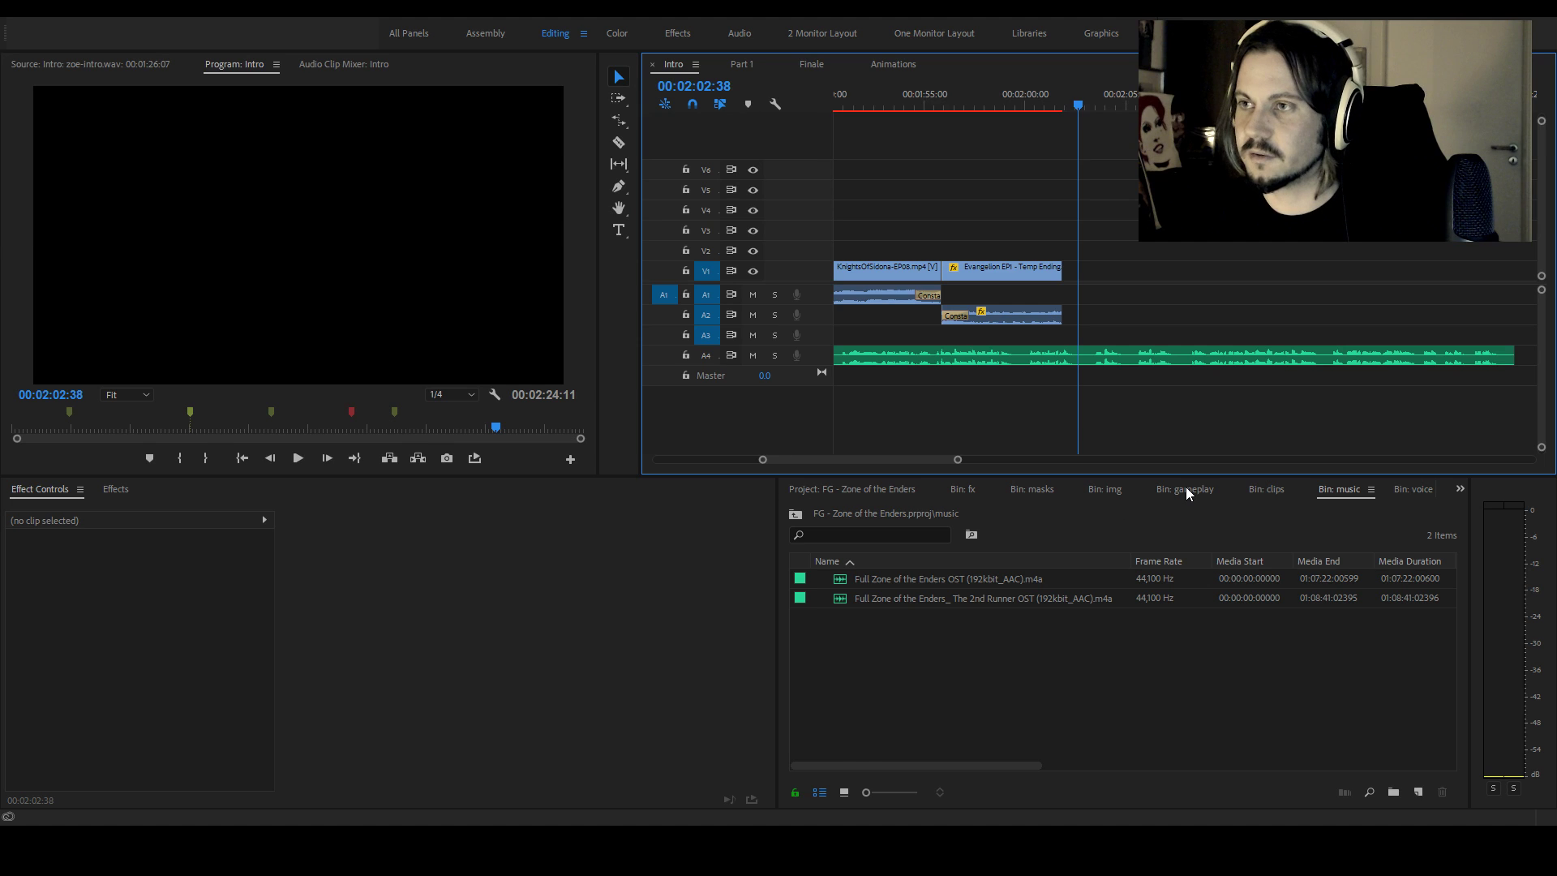
click(1186, 490)
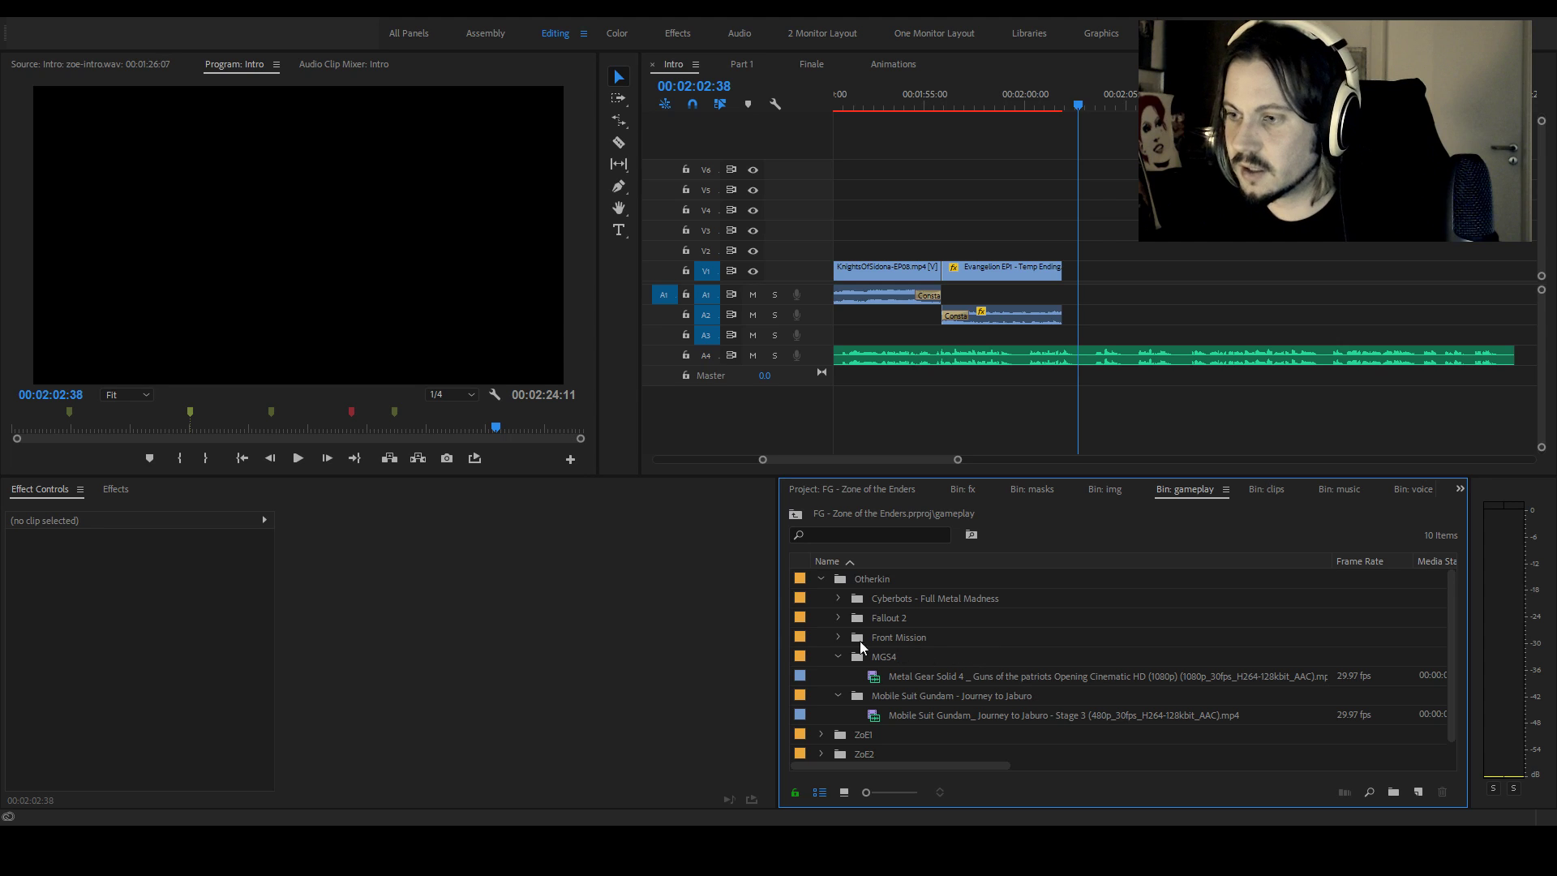
click(1052, 103)
key(space)
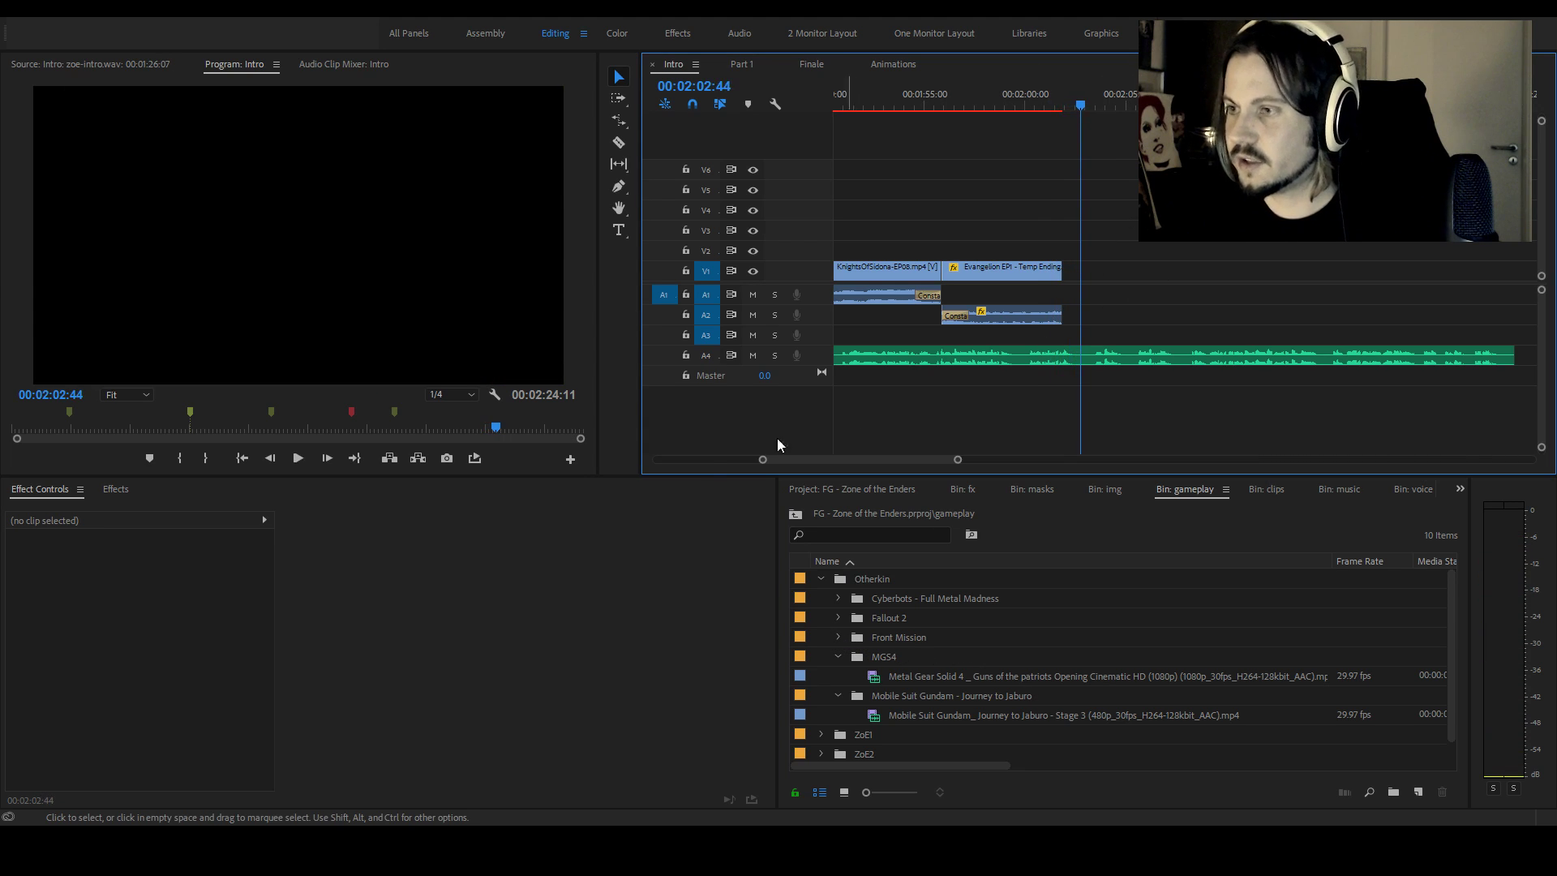
Apply Constant Power fades to both ends of the Evangelion EP1 clip's audio on A2
click(957, 315)
key(Delete)
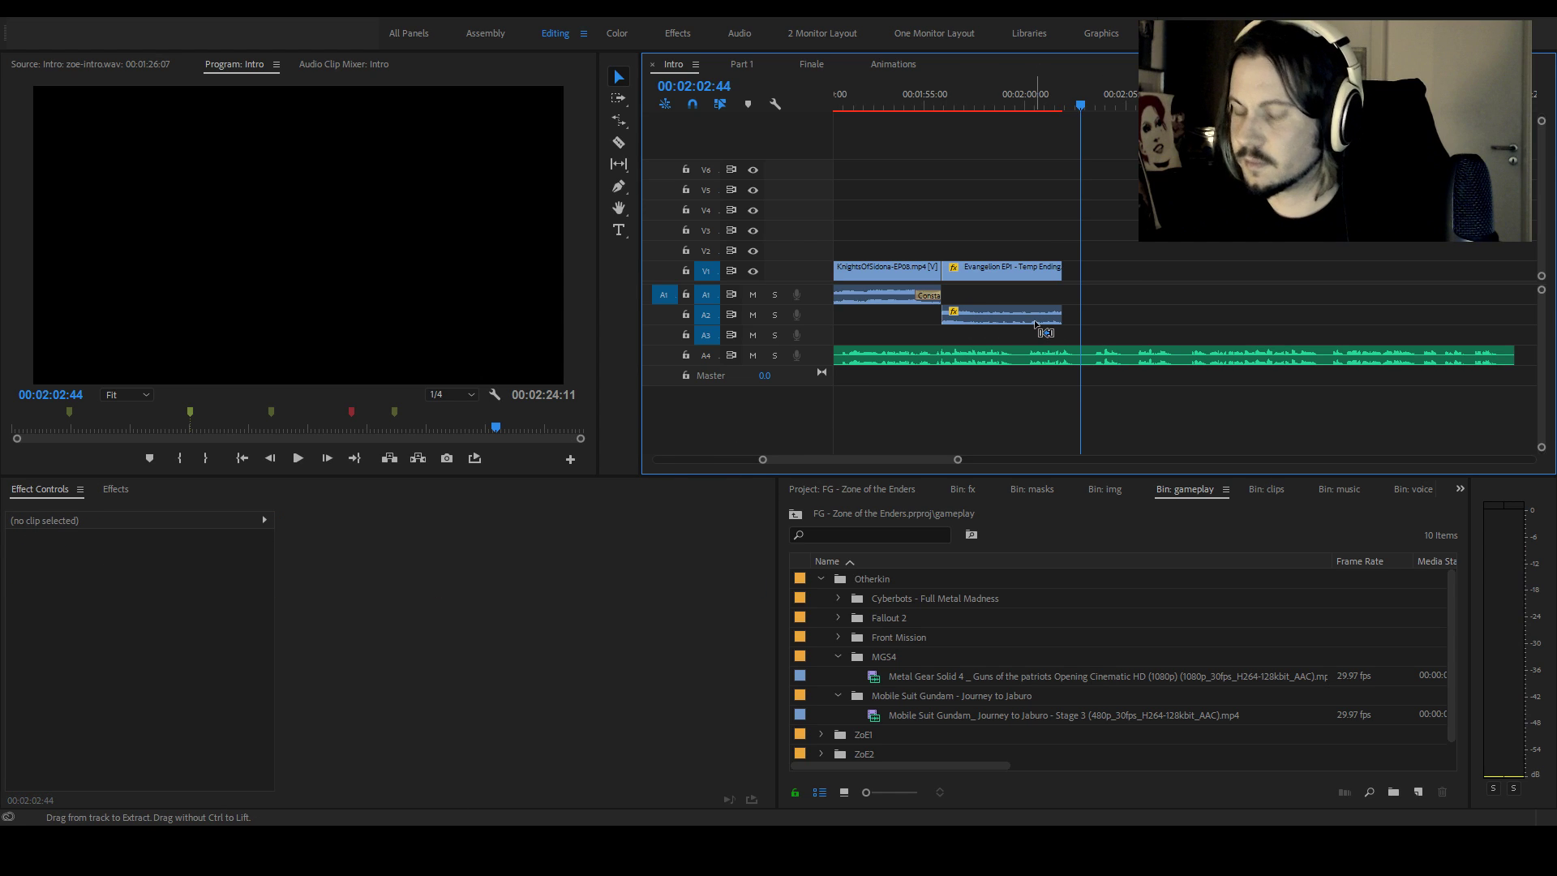
click(1054, 316)
key(shift+d)
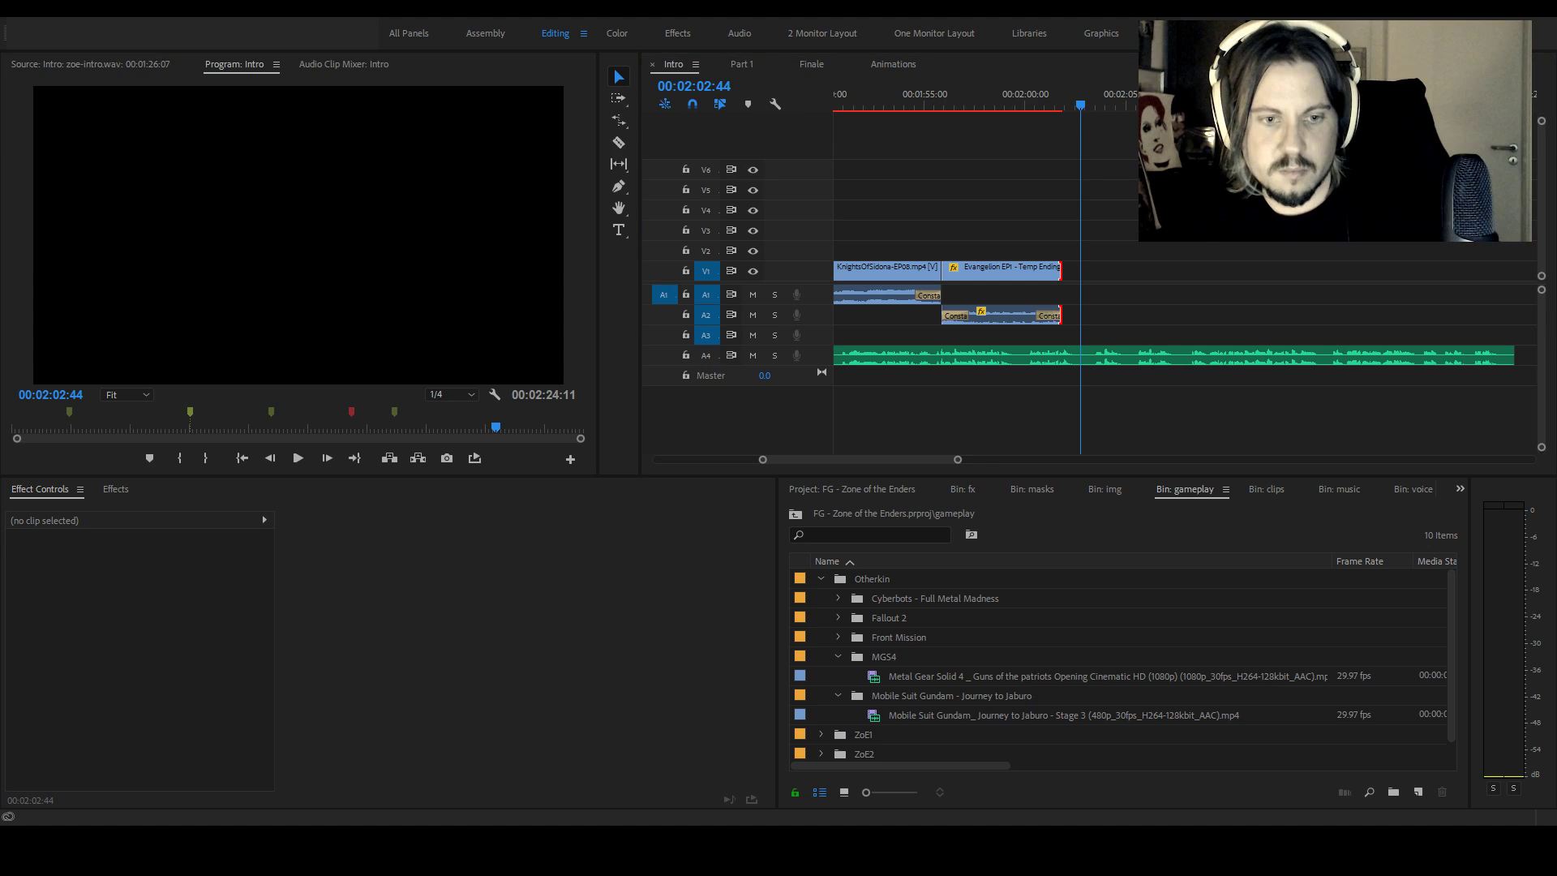
Open the Front Mission Gun Hazard walkthrough from the Front Mission bin and skim its footage up to 01:25:01:24
click(838, 637)
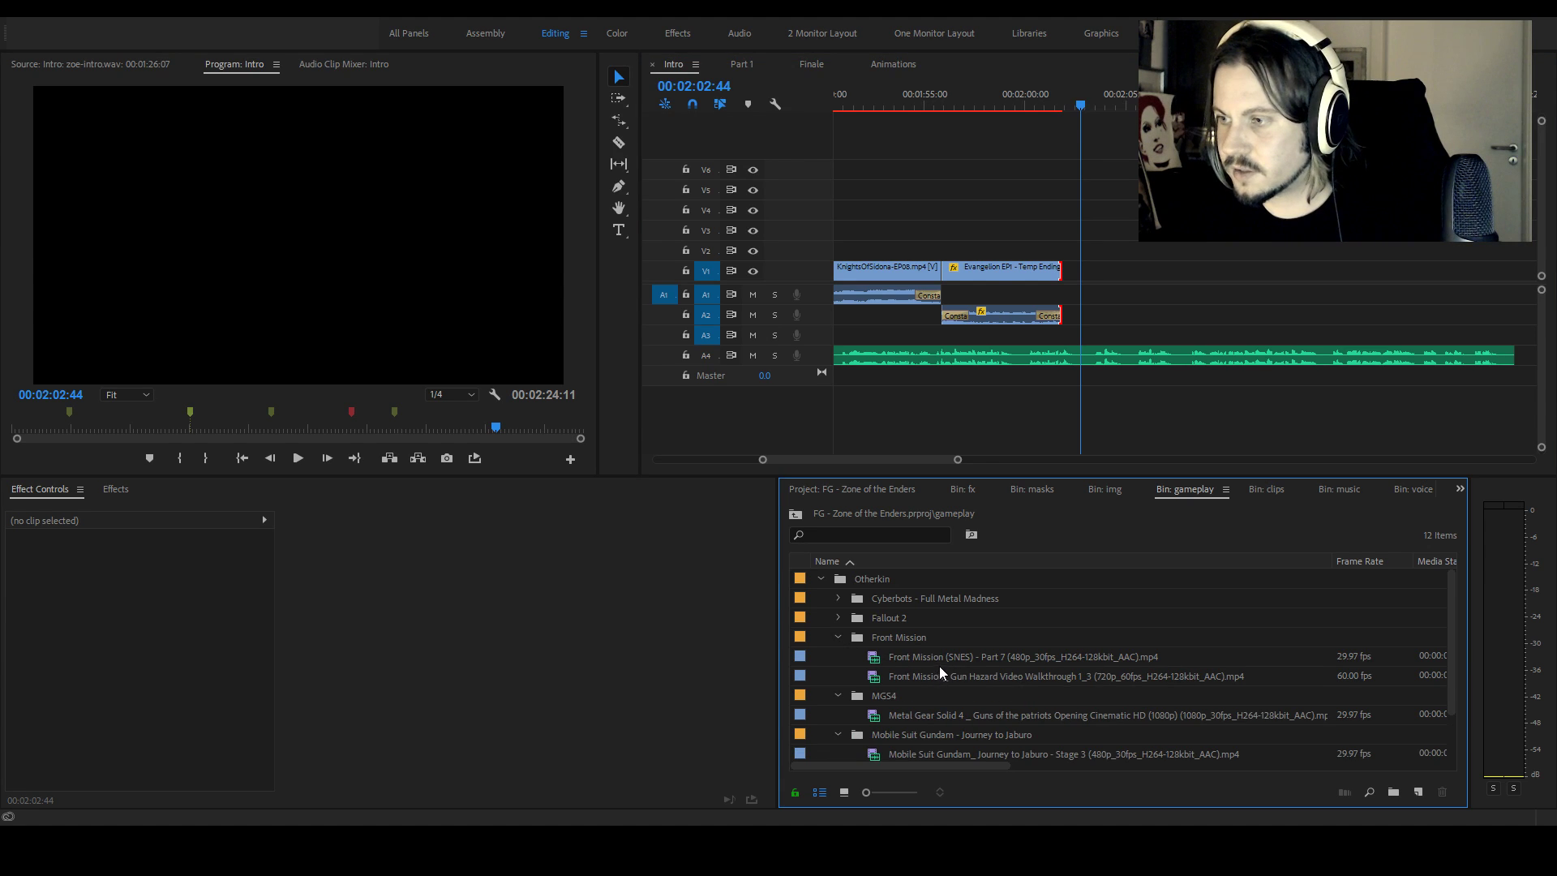
double_click(950, 676)
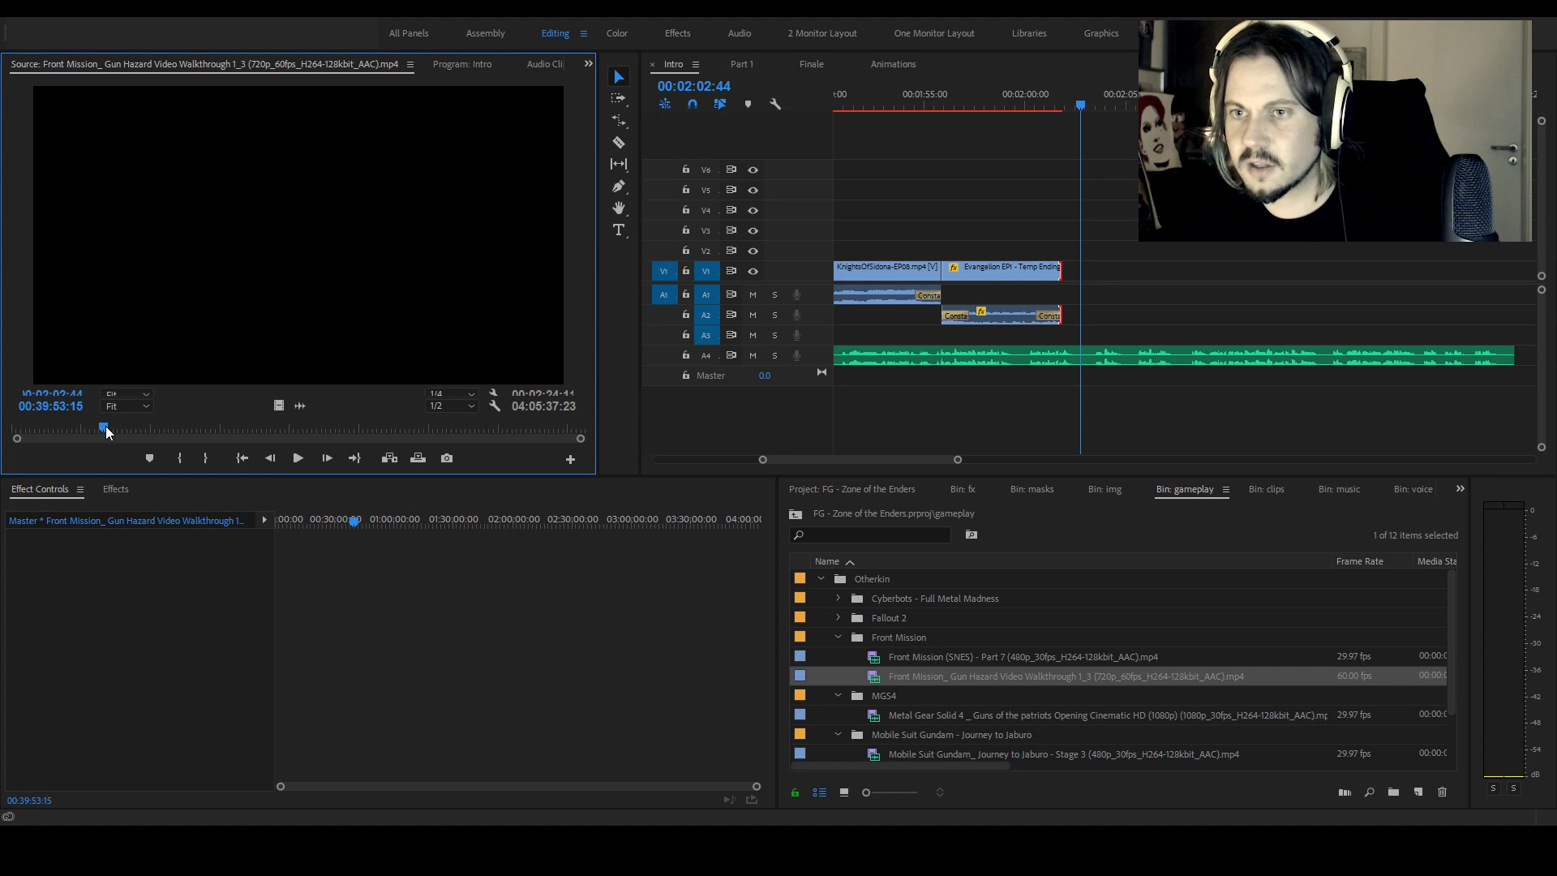
drag(148, 429, 207, 433)
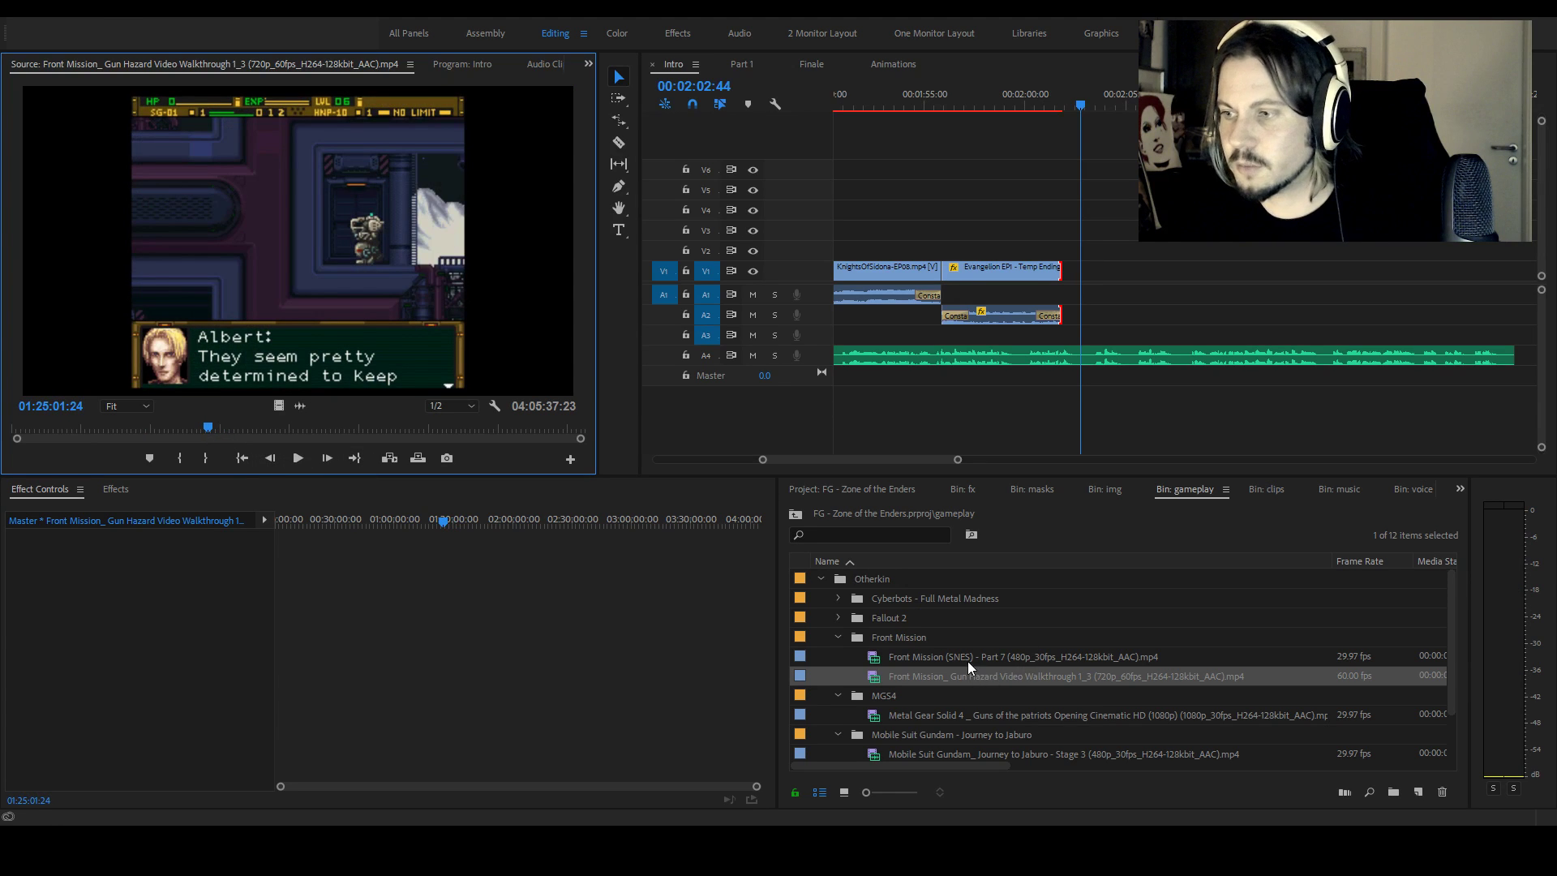
Open the Front Mission (SNES) Part 7 footage, mark an In point at 00:03:37:01, and play from there
double_click(970, 657)
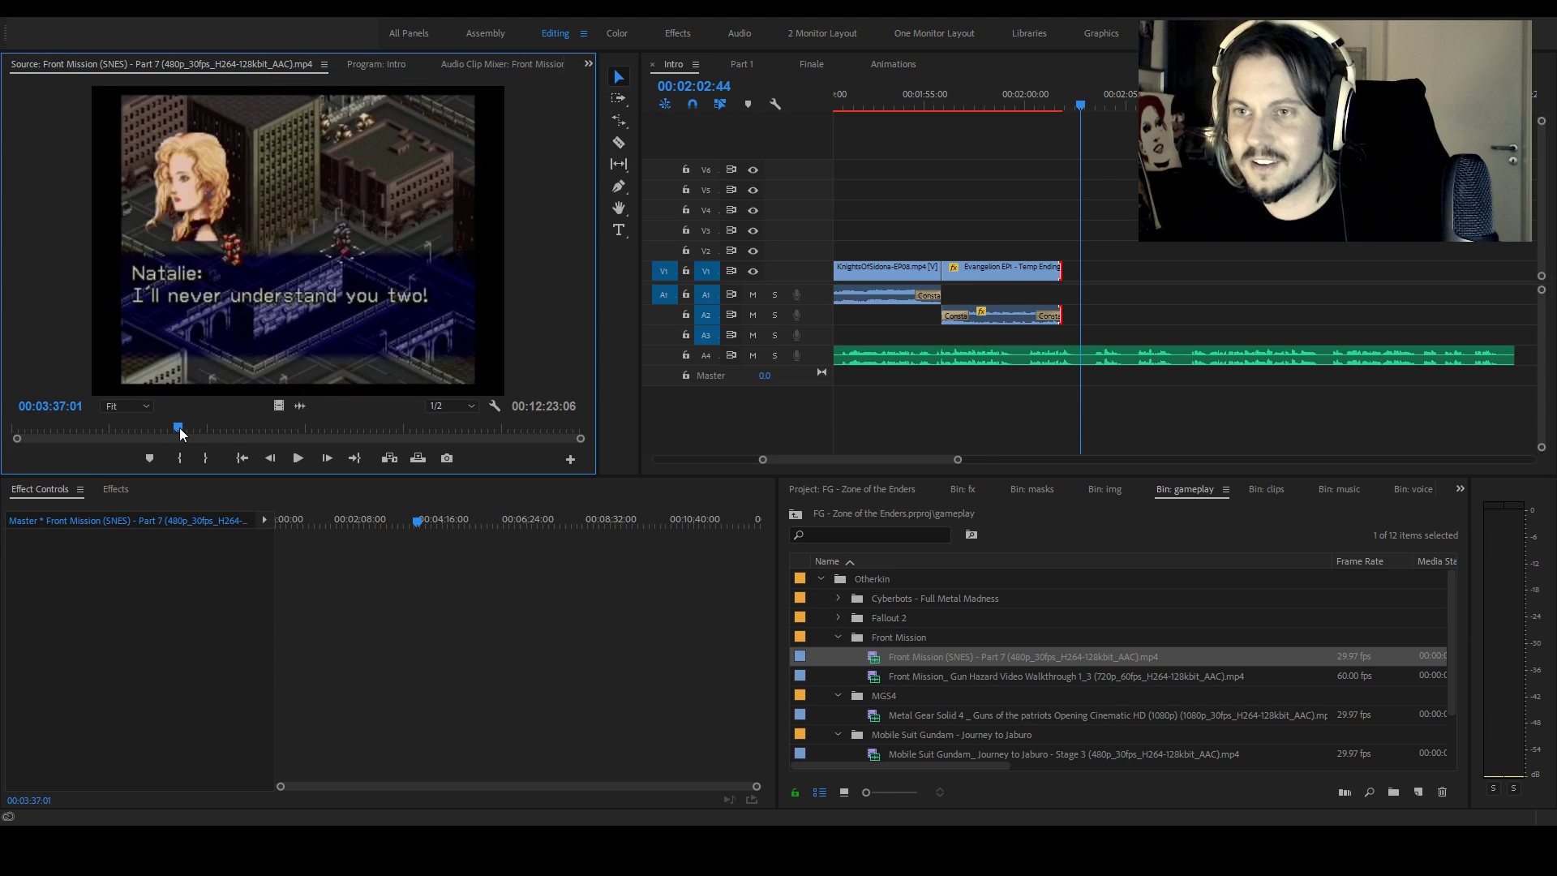
key(i)
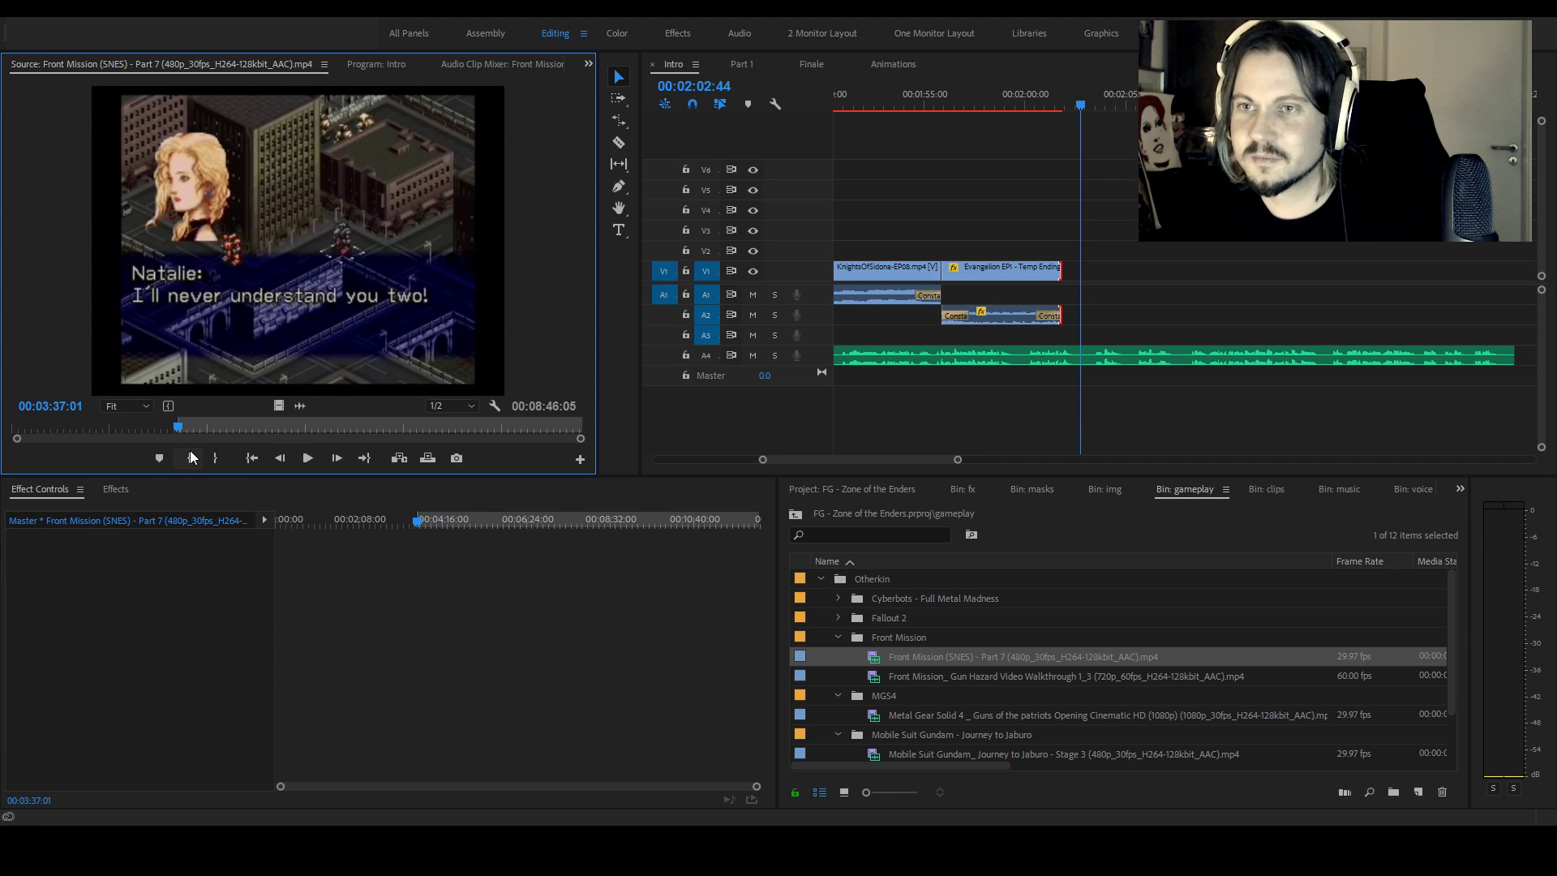
key(Right)
key(Right)
key(Right)
key(Right)
key(Right)
key(Right)
key(Right)
key(Right)
key(Right)
key(Right)
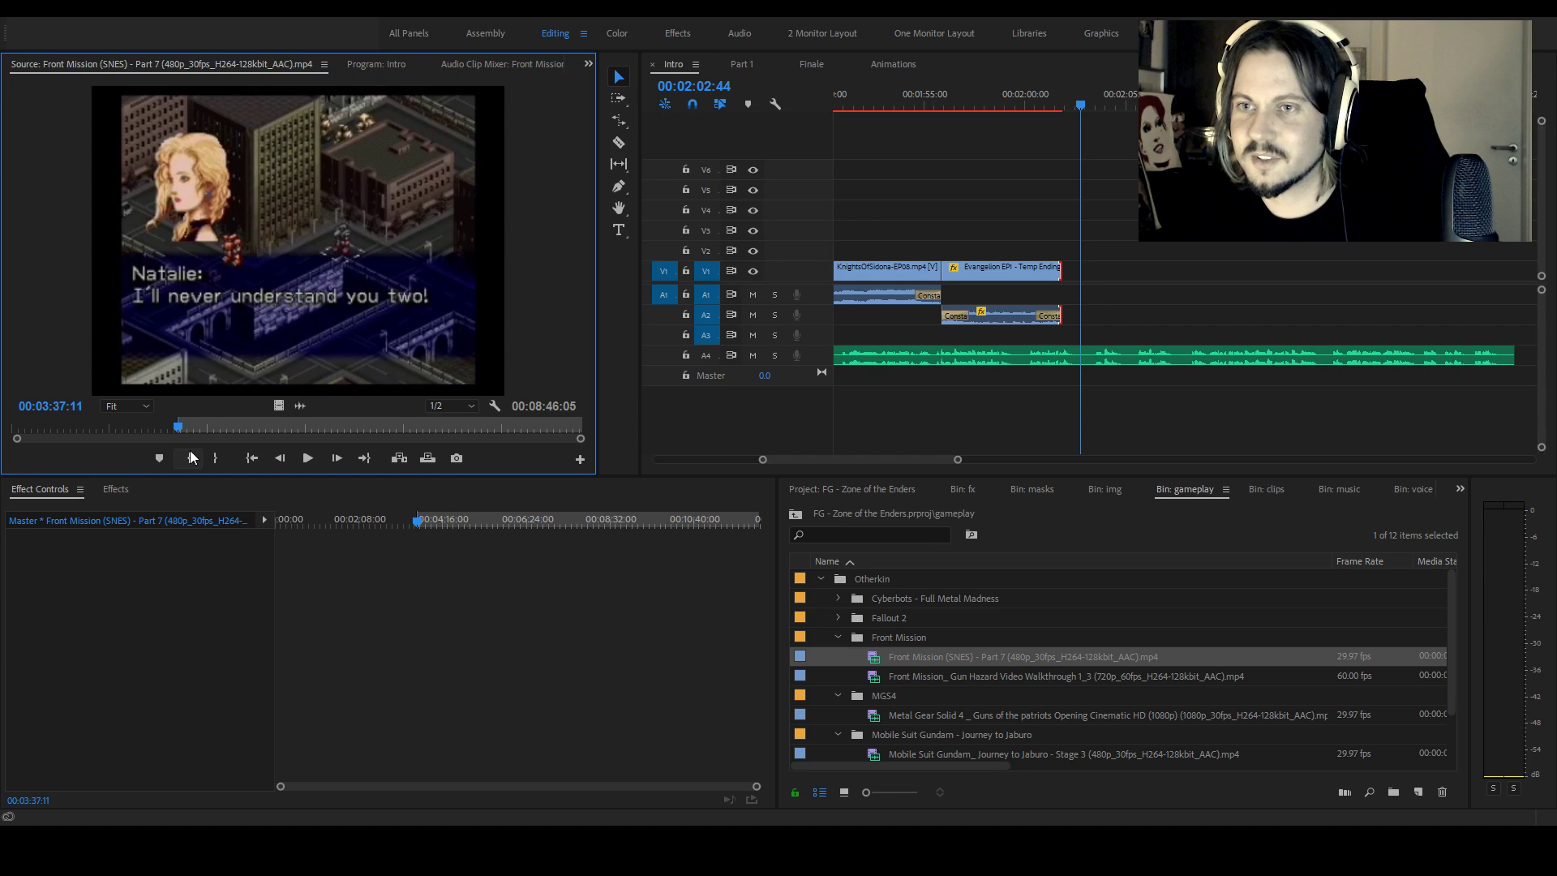
key(space)
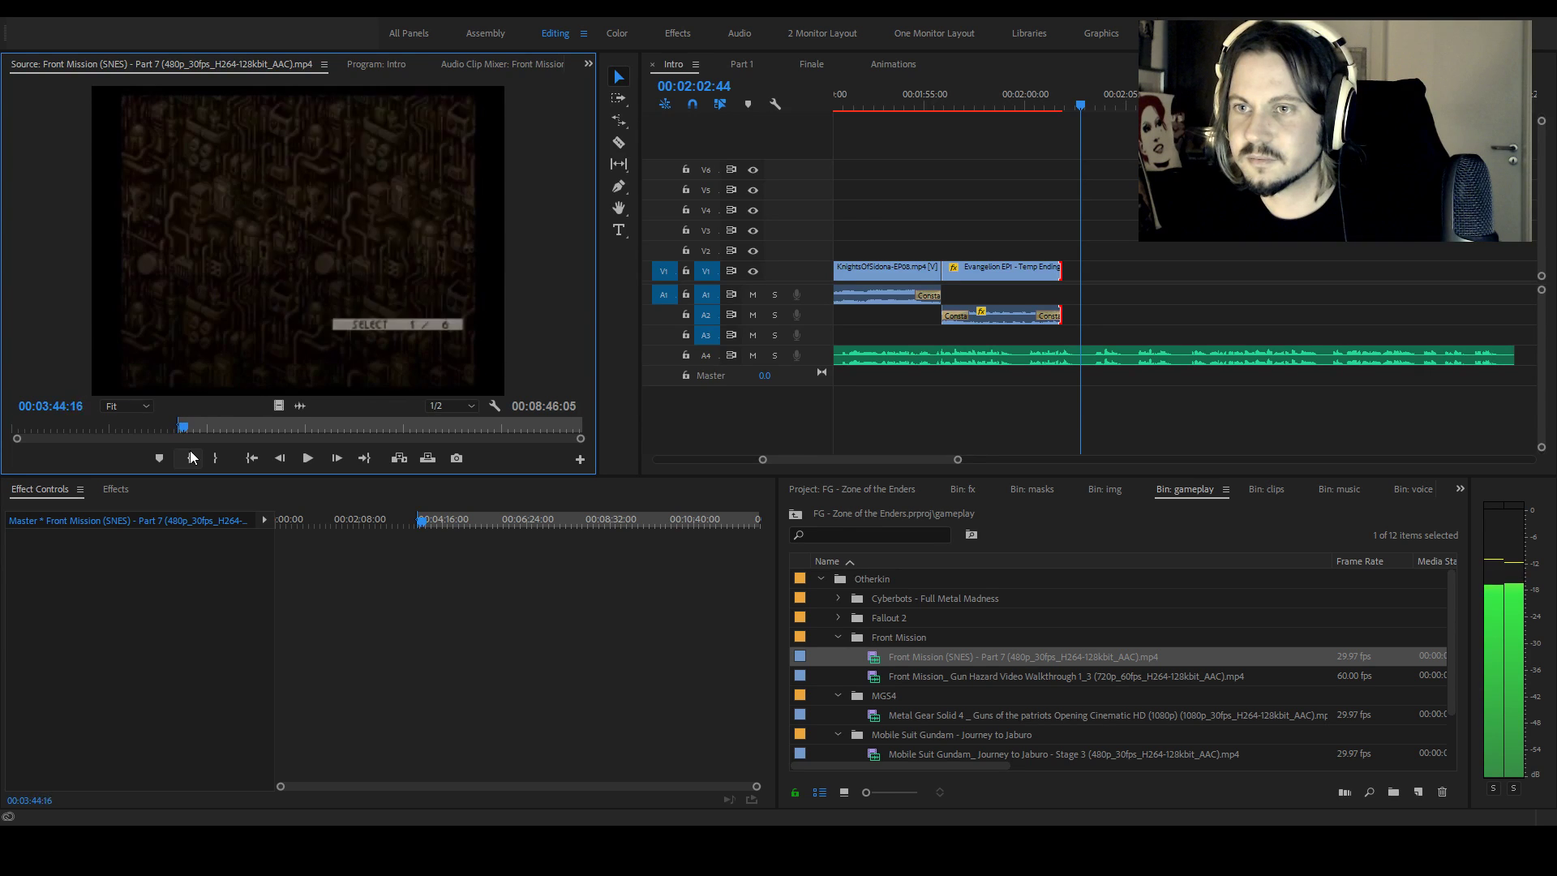
Move the Front Mission (SNES) In point to 00:03:56:03 and review the unit movement footage around it
drag(189, 431, 193, 431)
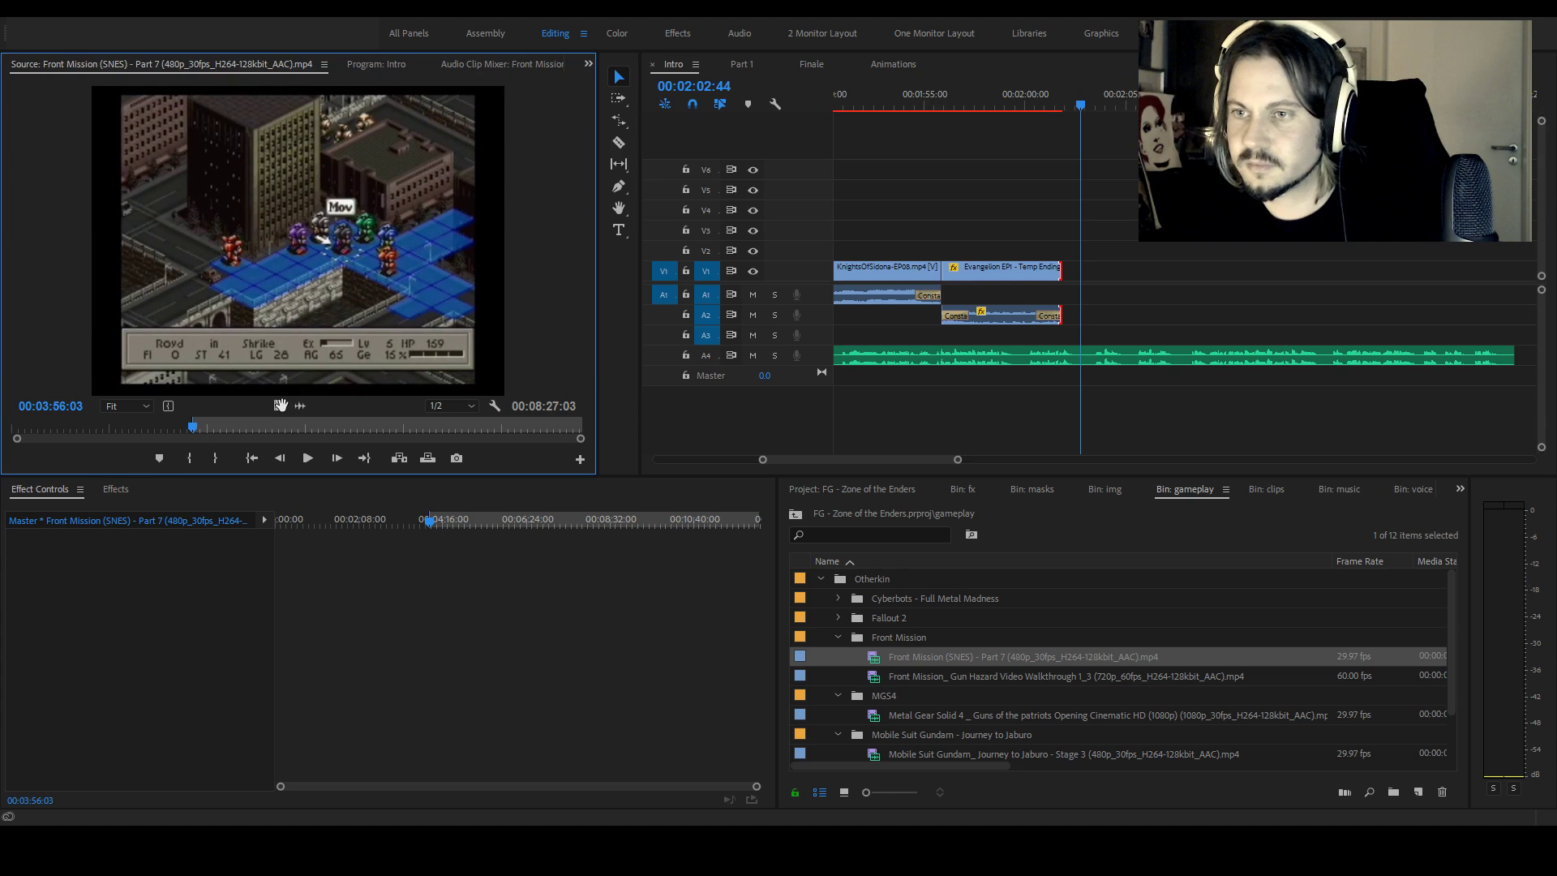
key(space)
key(space)
key(space)
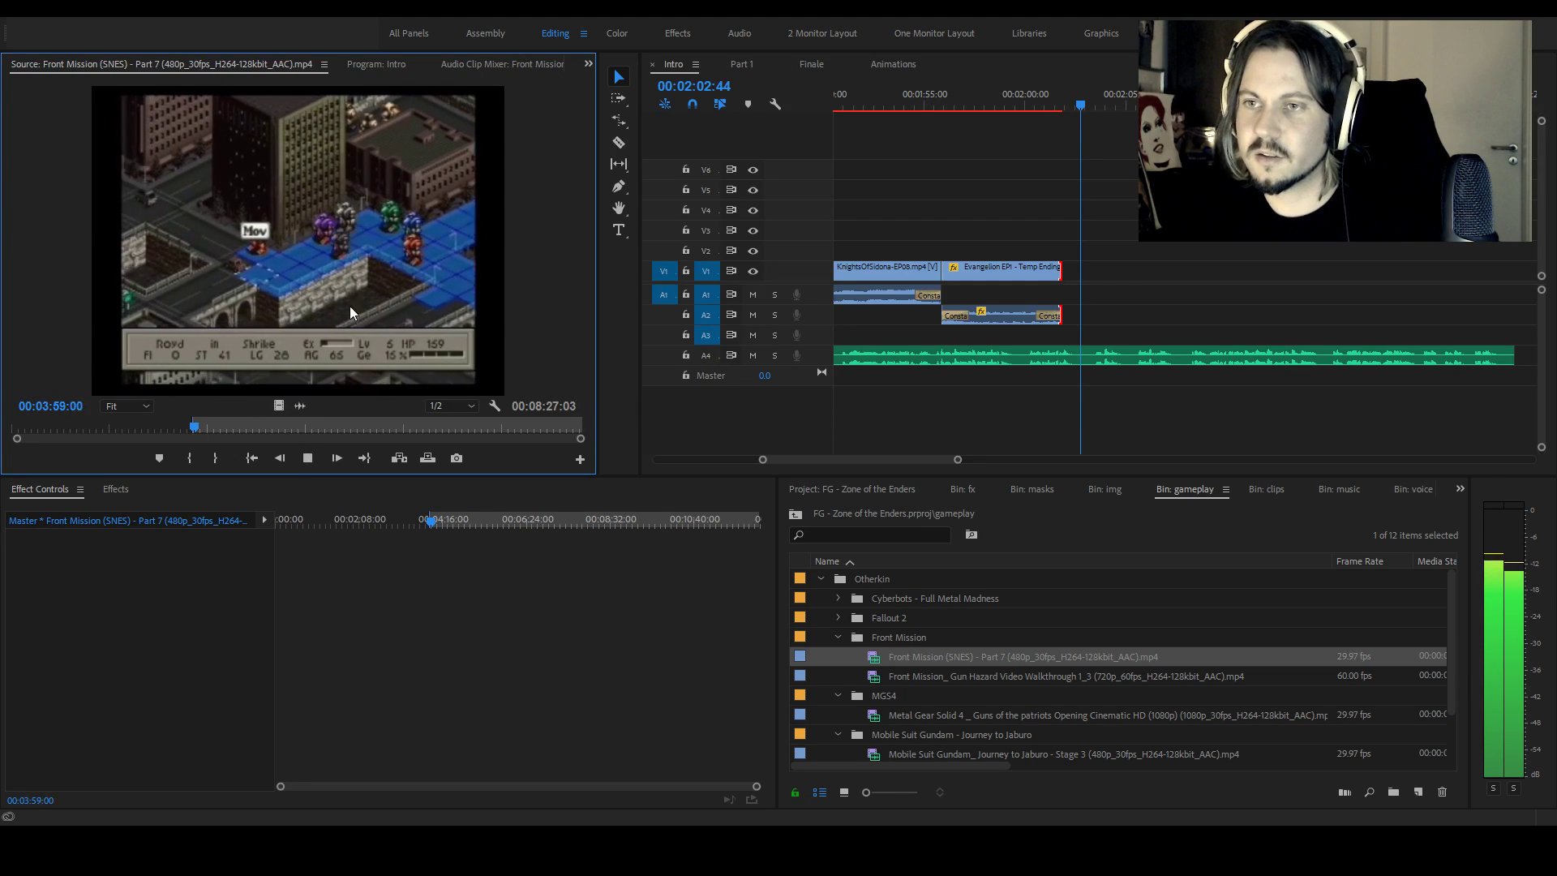
key(space)
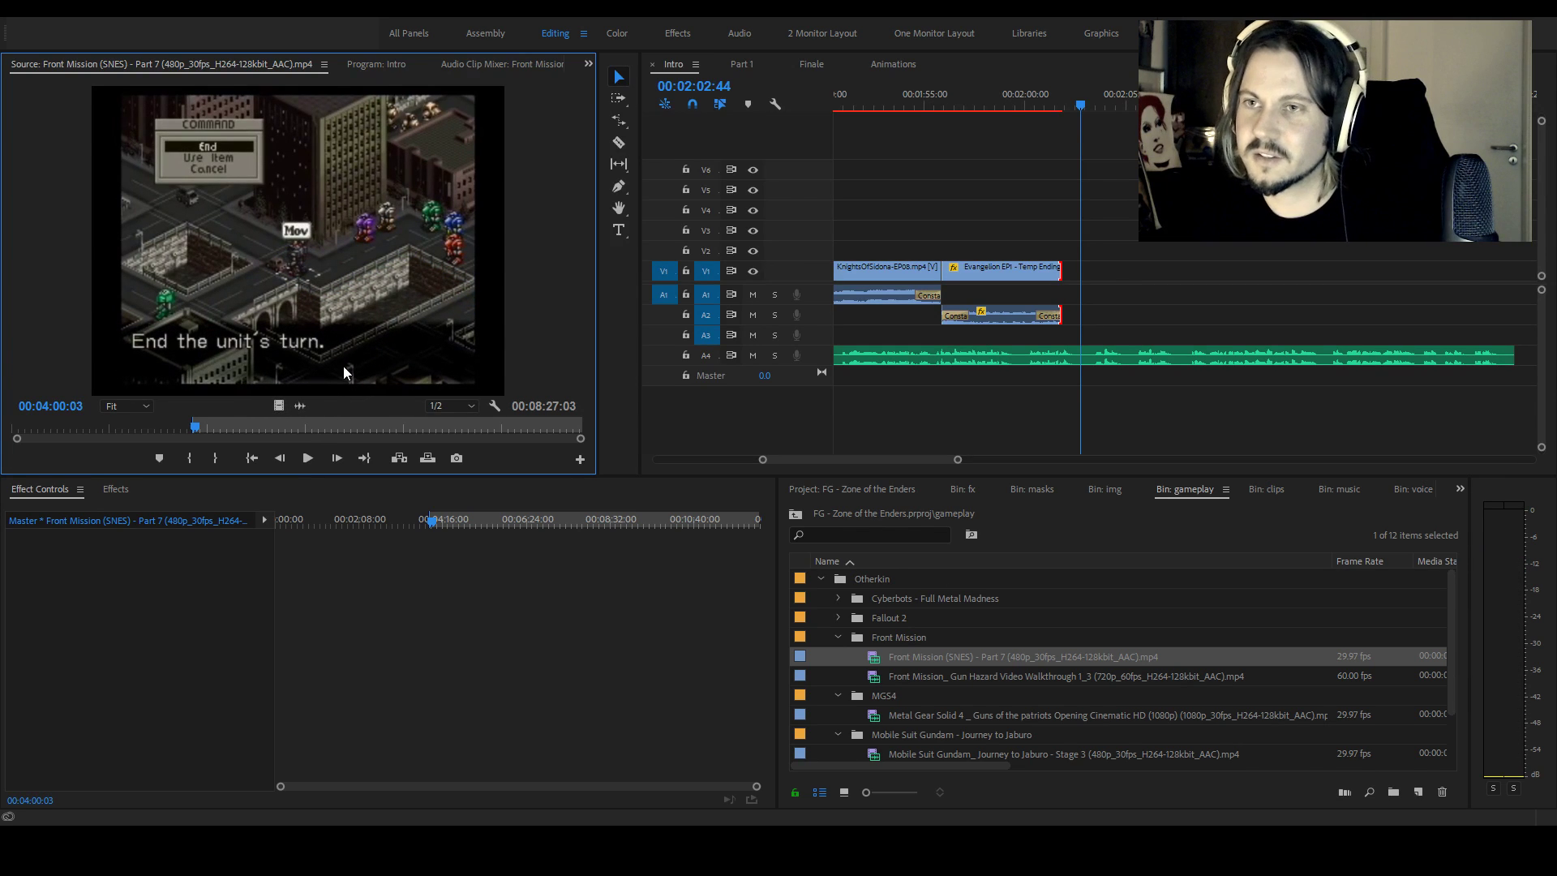
key(j)
key(j)
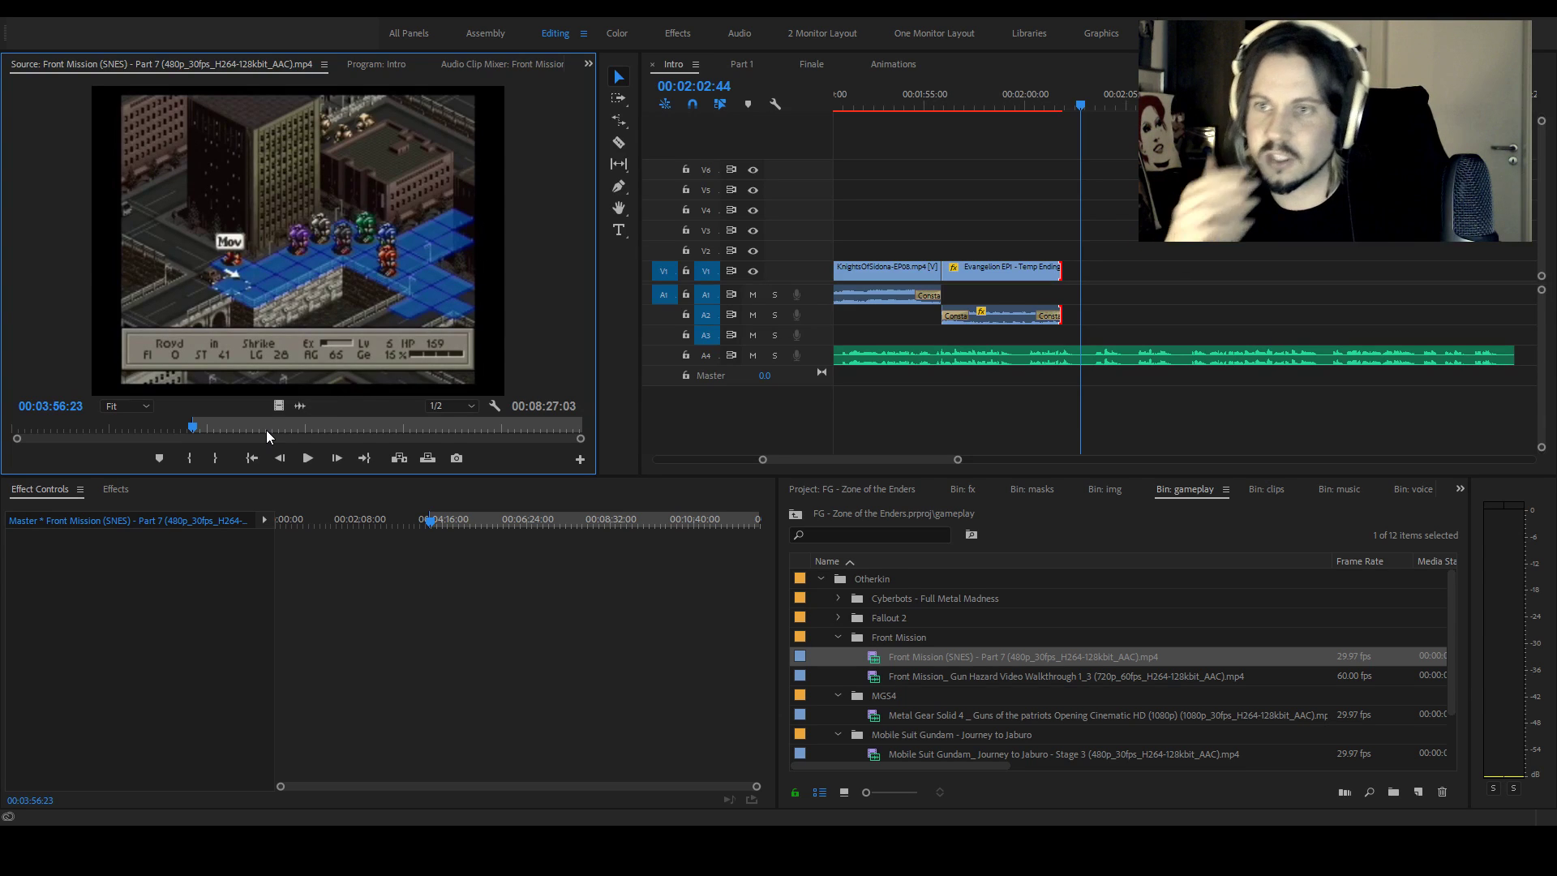
Place the Front Mission (SNES) video on V1, trim its start at 00:02:08:34, and butt it against the Evangelion EP1 clip
drag(278, 406, 1152, 272)
click(1168, 94)
key(space)
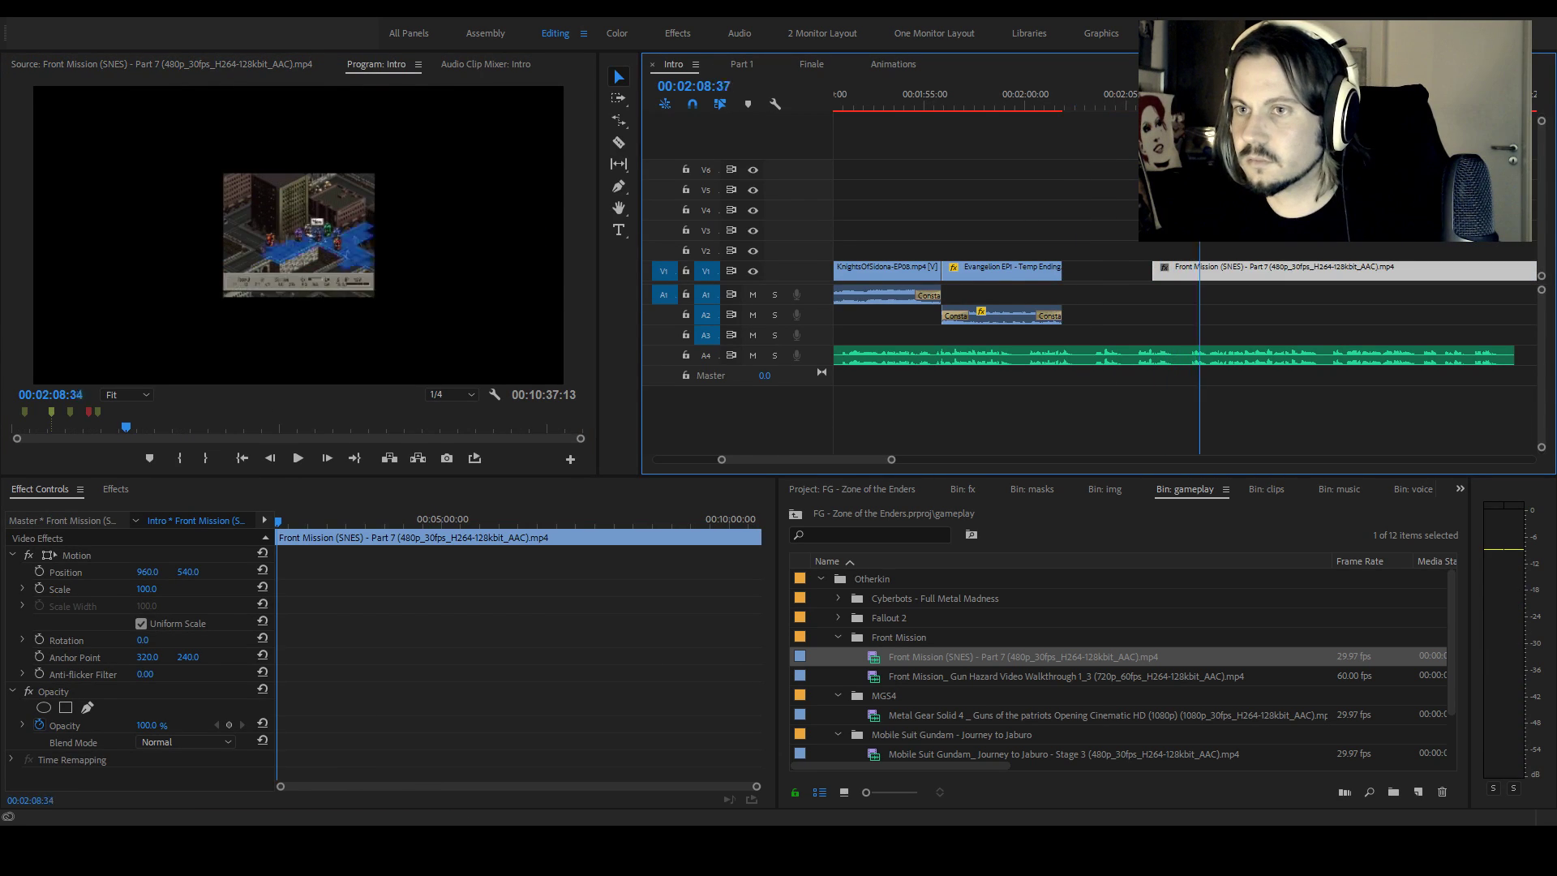
key(ctrl+k)
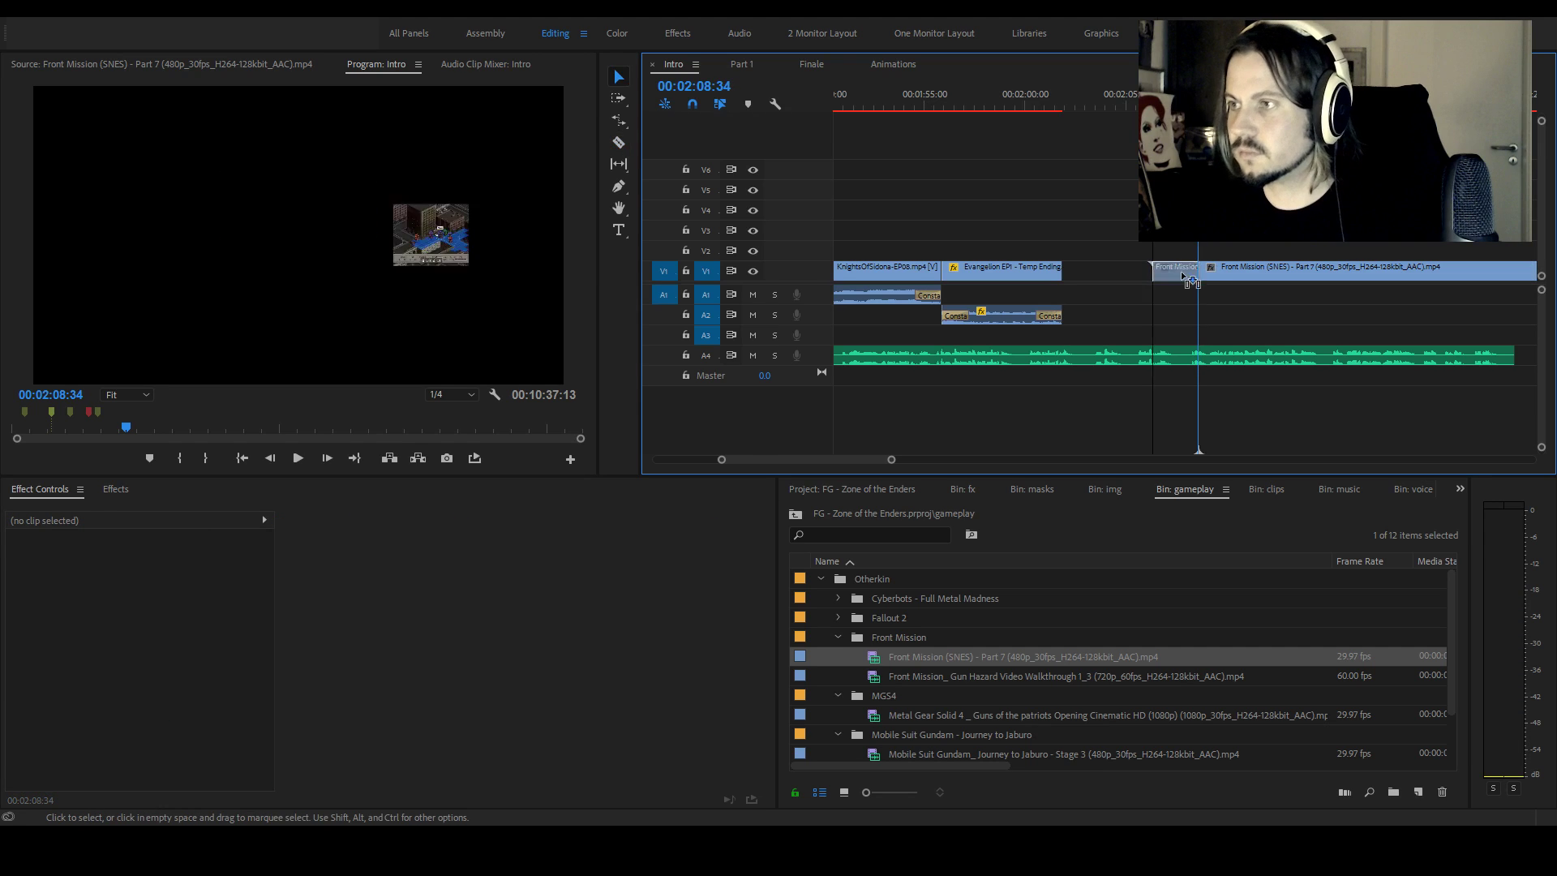
drag(1297, 274, 1123, 281)
Review the end of the Evangelion EP1 clip, finishing at 00:02:01:12 just before the Front Mission cut
click(1016, 106)
click(1032, 106)
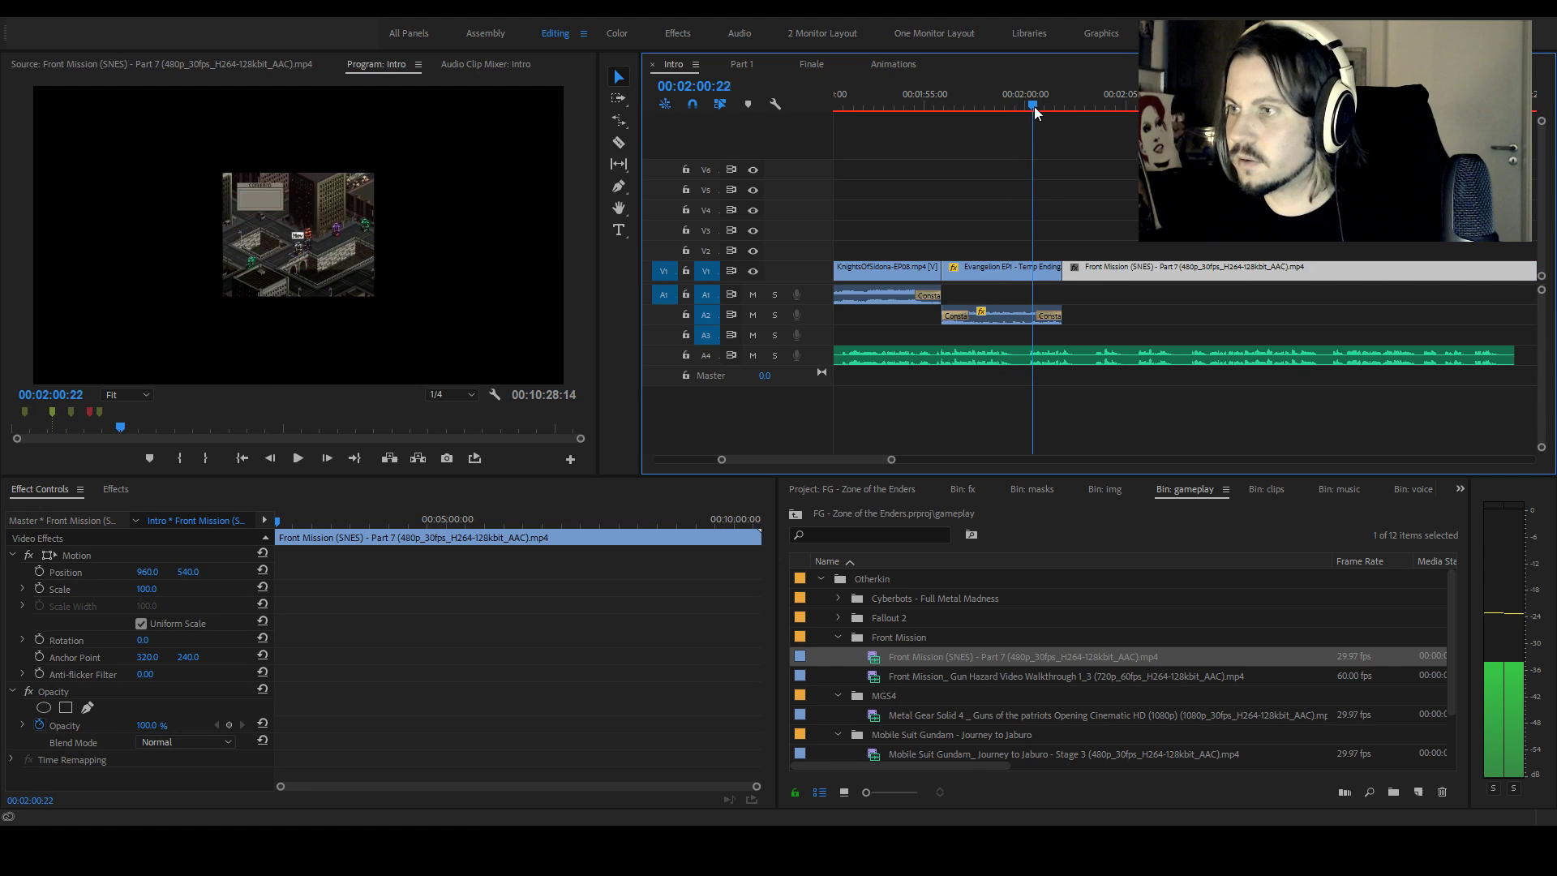
click(1044, 108)
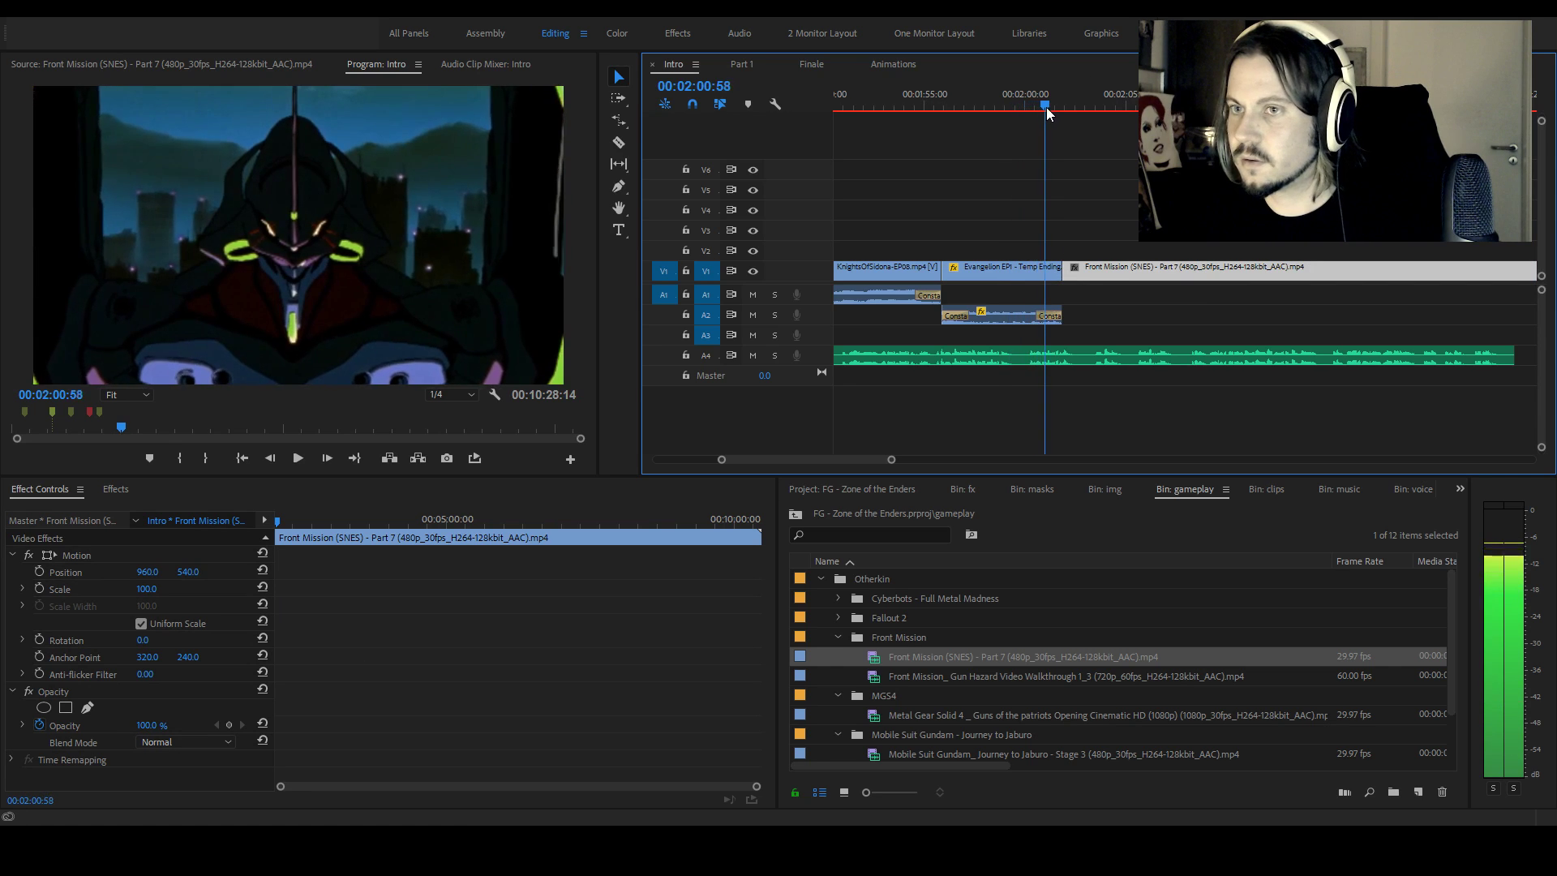
click(1048, 108)
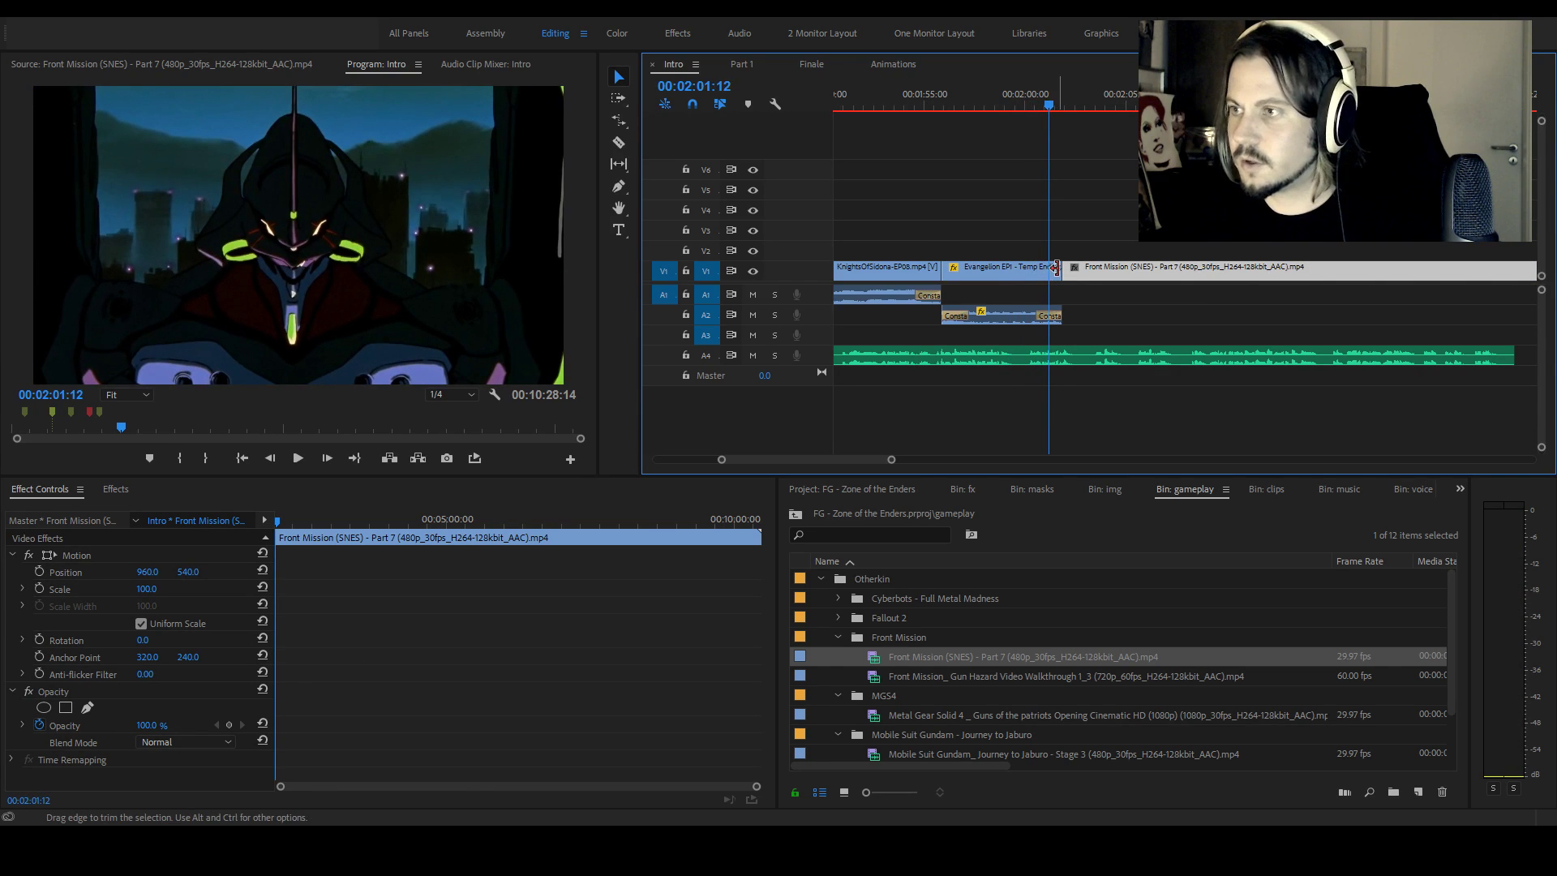
Try an Impact Blur Dissolve between the Evangelion EP1 and Front Mission clips, and remove it again
click(116, 489)
scroll(62, 729, down, 10)
double_click(62, 728)
scroll(80, 731, down, 2)
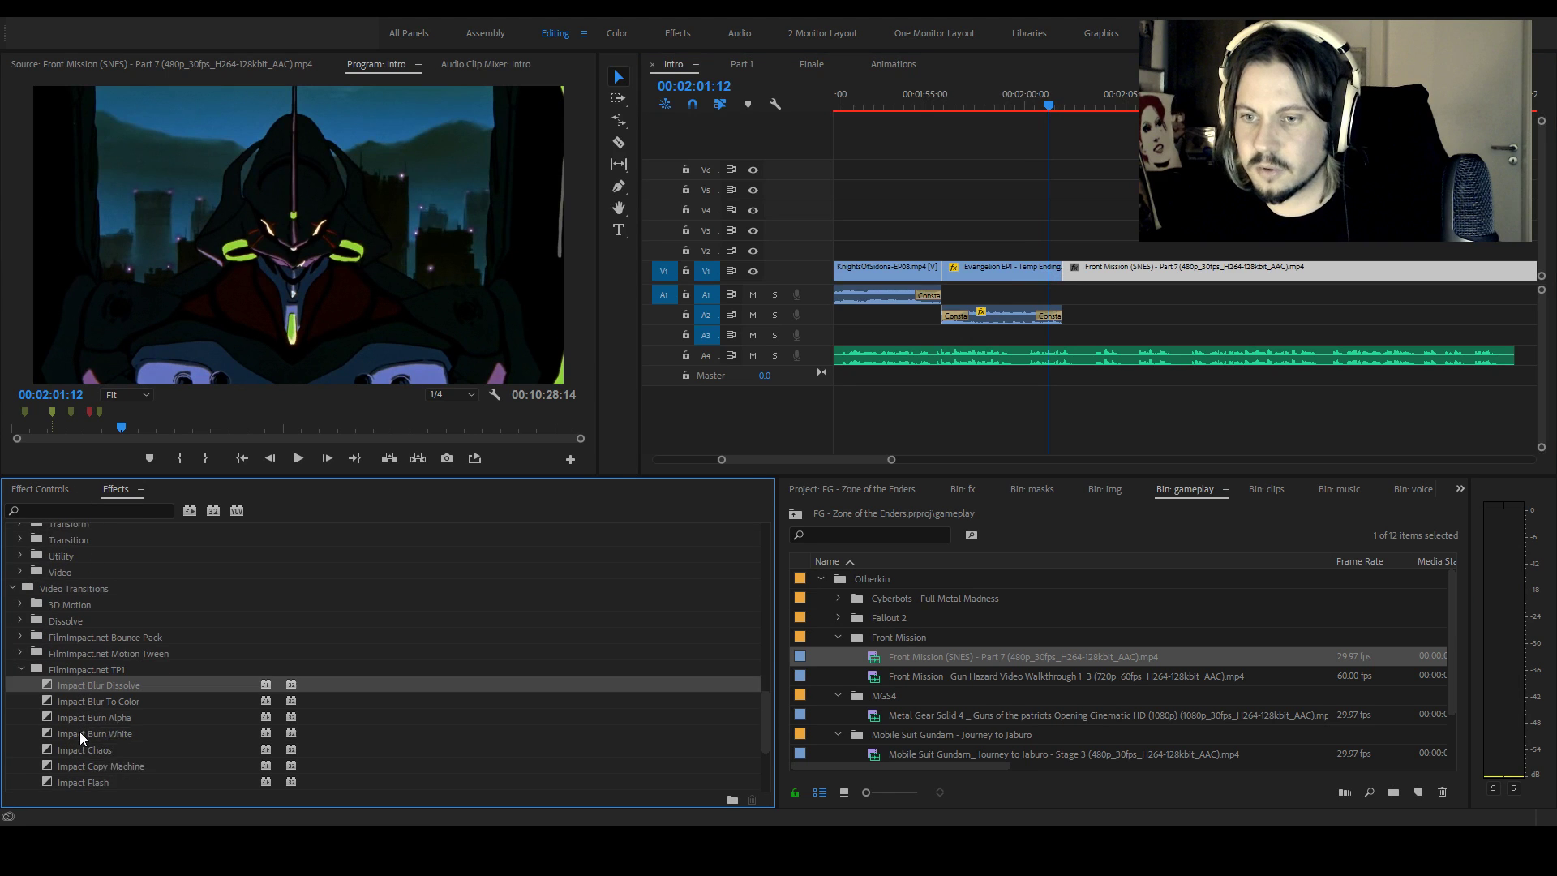
scroll(79, 731, down, 2)
mouse_move(114, 670)
mouse_down()
mouse_move(162, 673)
mouse_move(316, 619)
mouse_move(1099, 288)
mouse_move(1058, 270)
mouse_up()
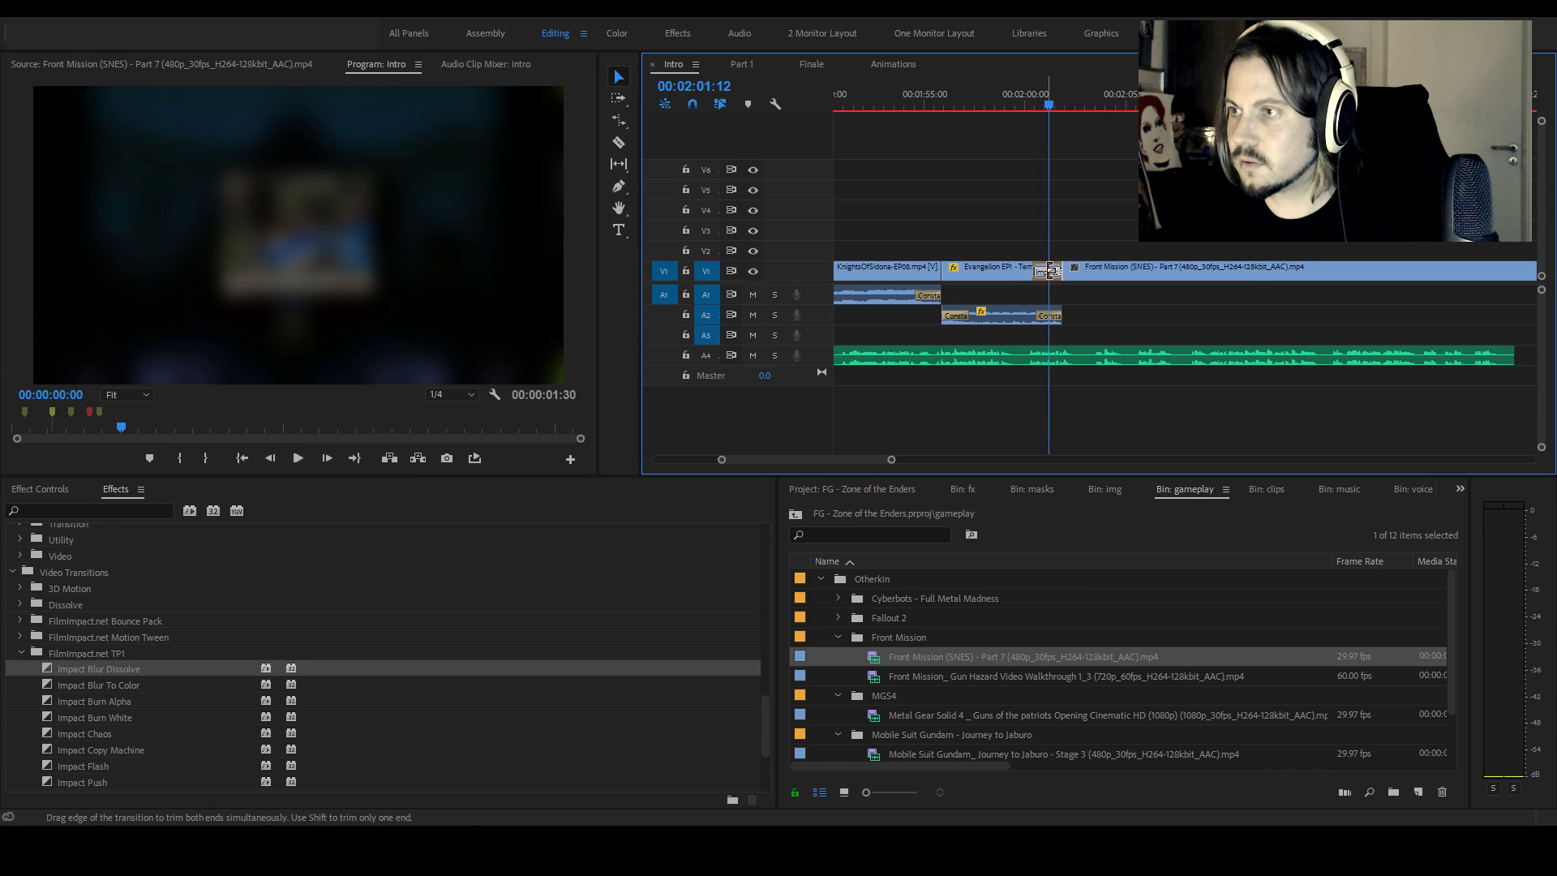
click(1049, 274)
key(Delete)
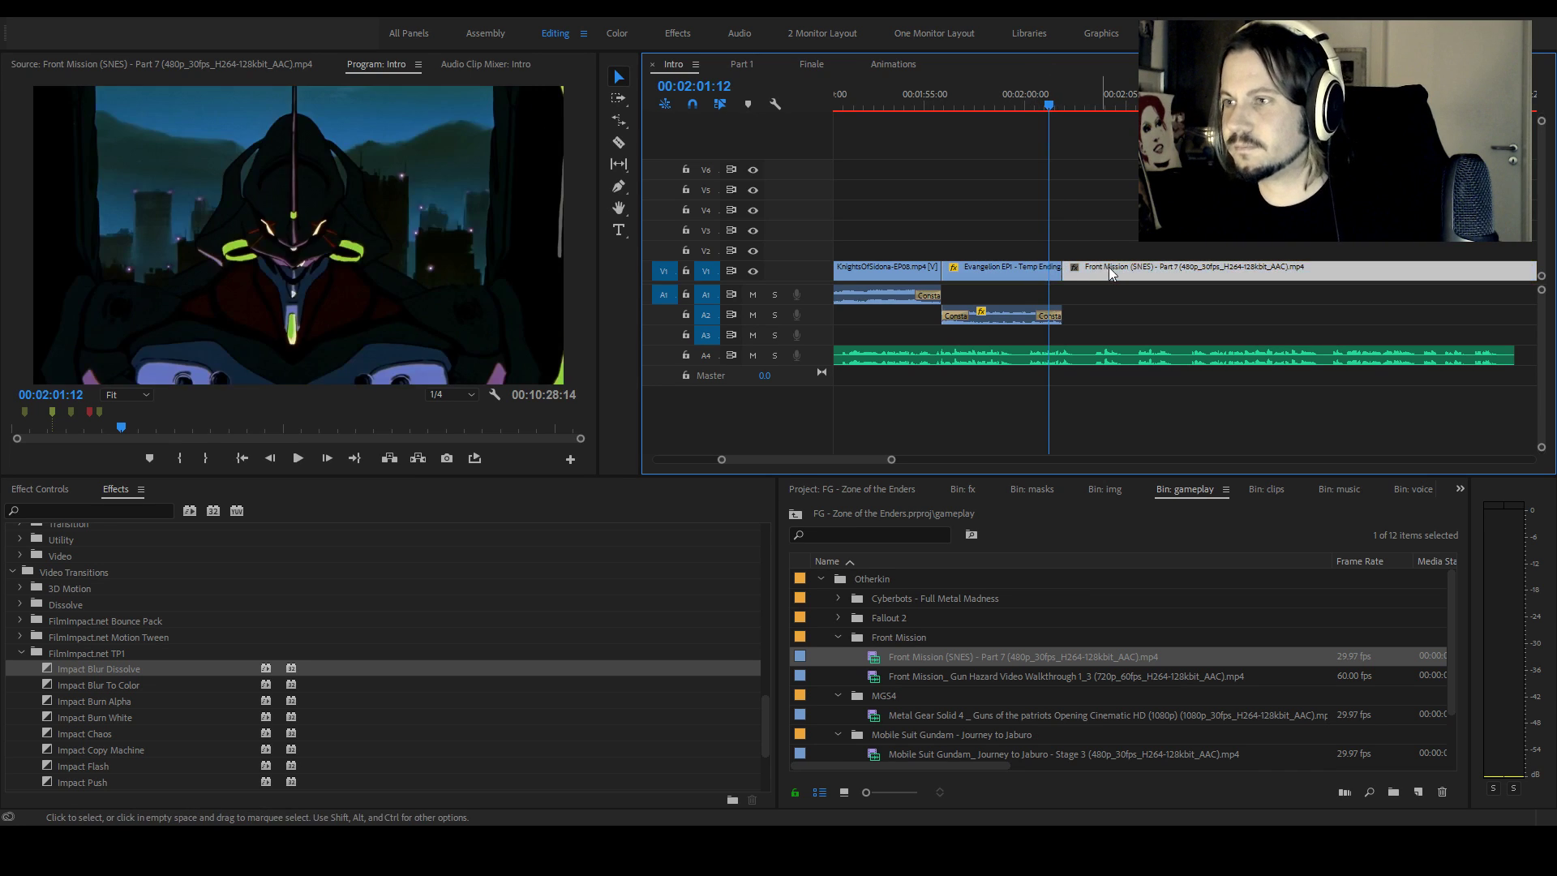
Replay the Evangelion EP1 clip against the narration with the Front Mission clip moved away, and close the gap again
drag(1111, 274, 1162, 273)
click(943, 103)
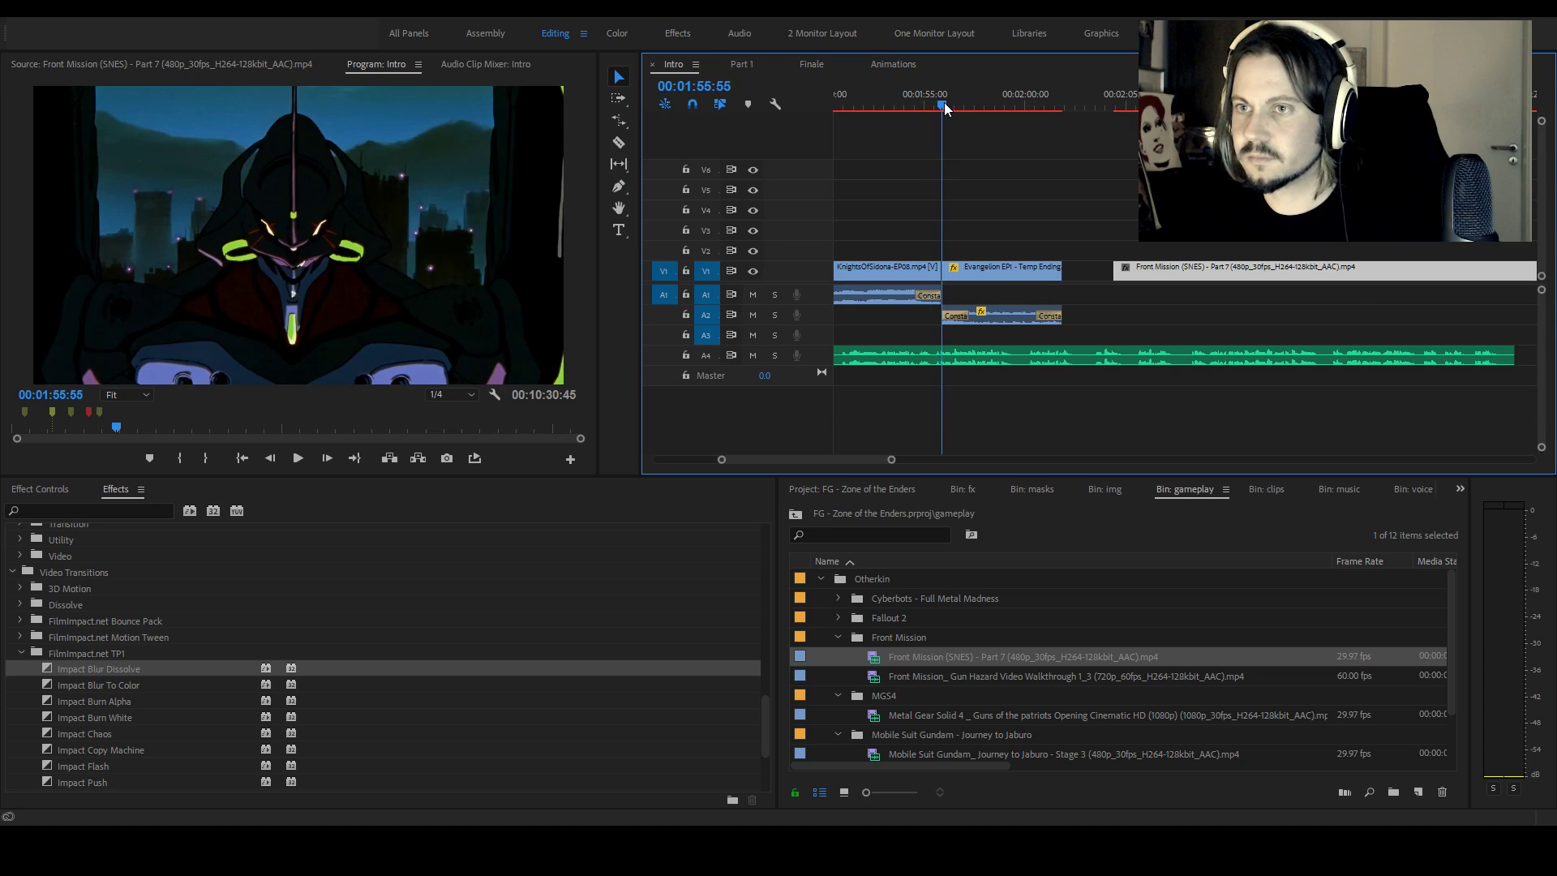
key(space)
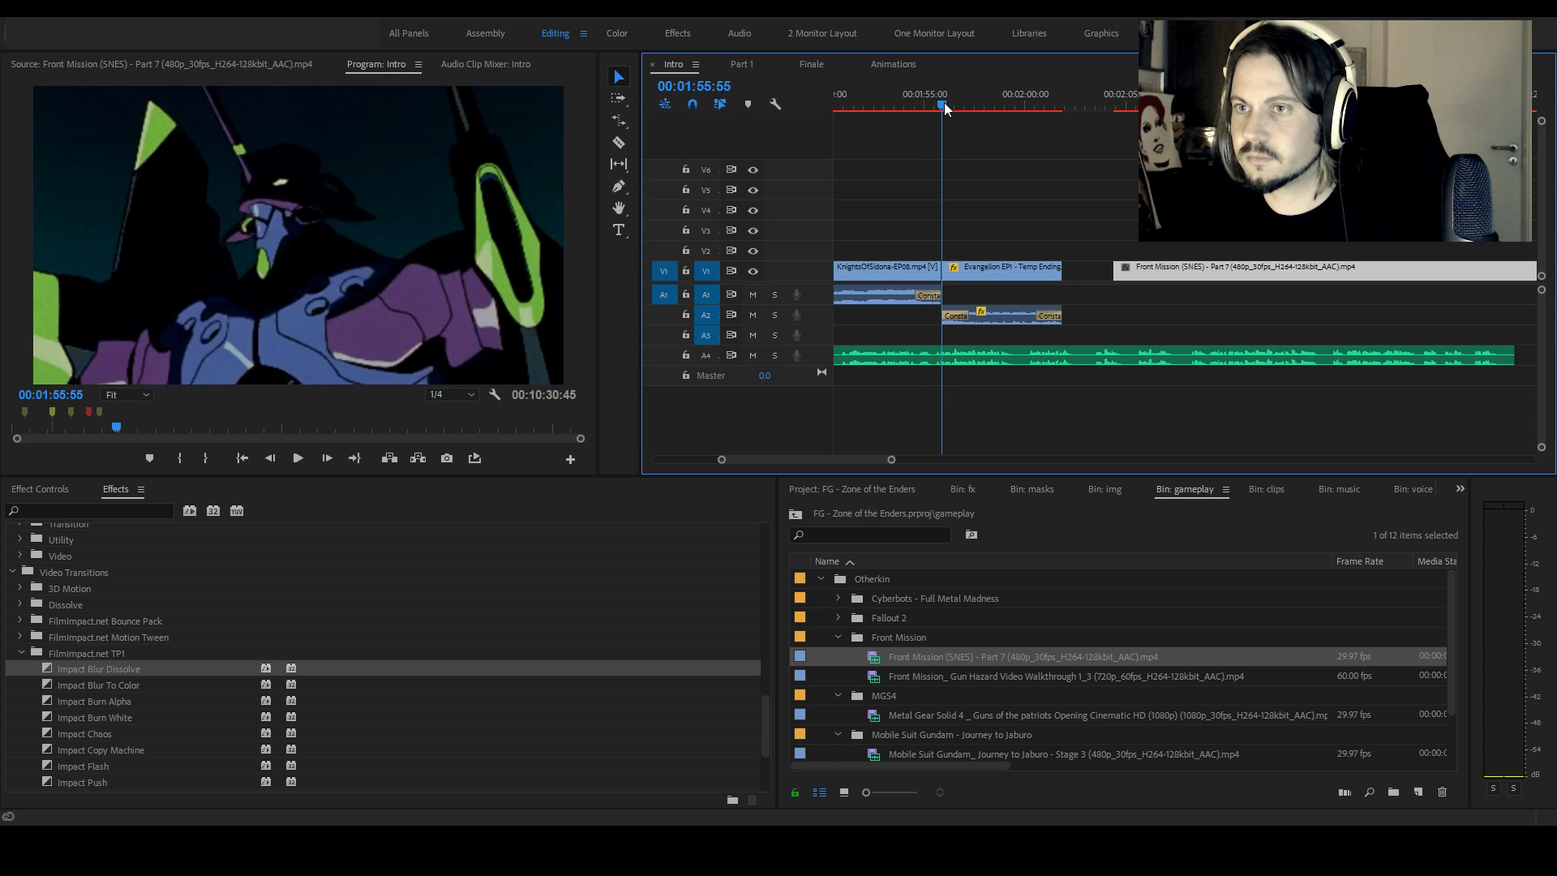
click(996, 112)
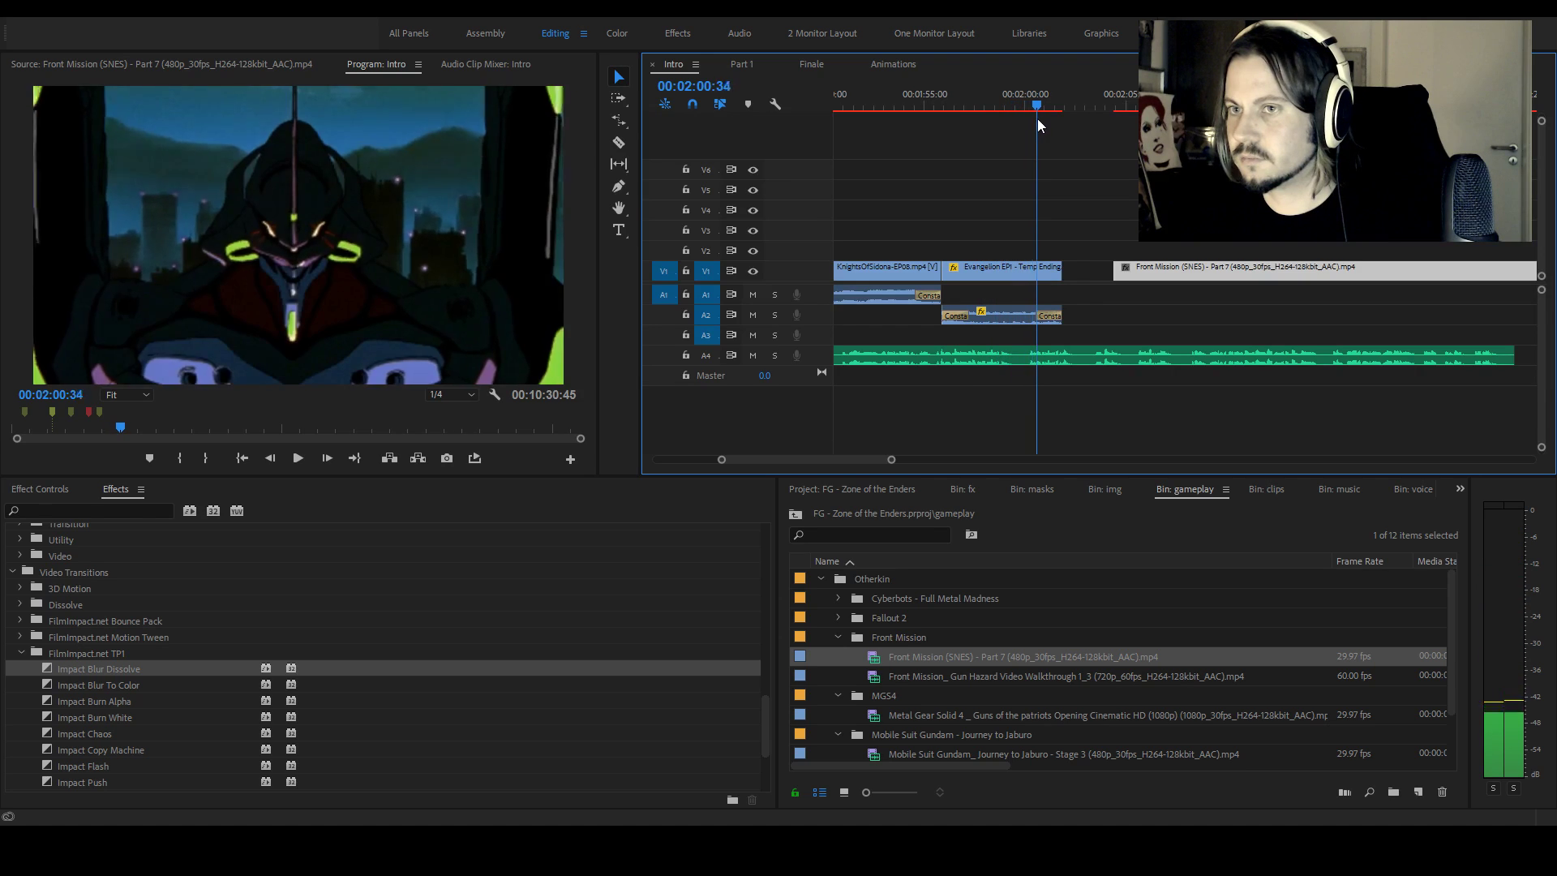
click(1029, 119)
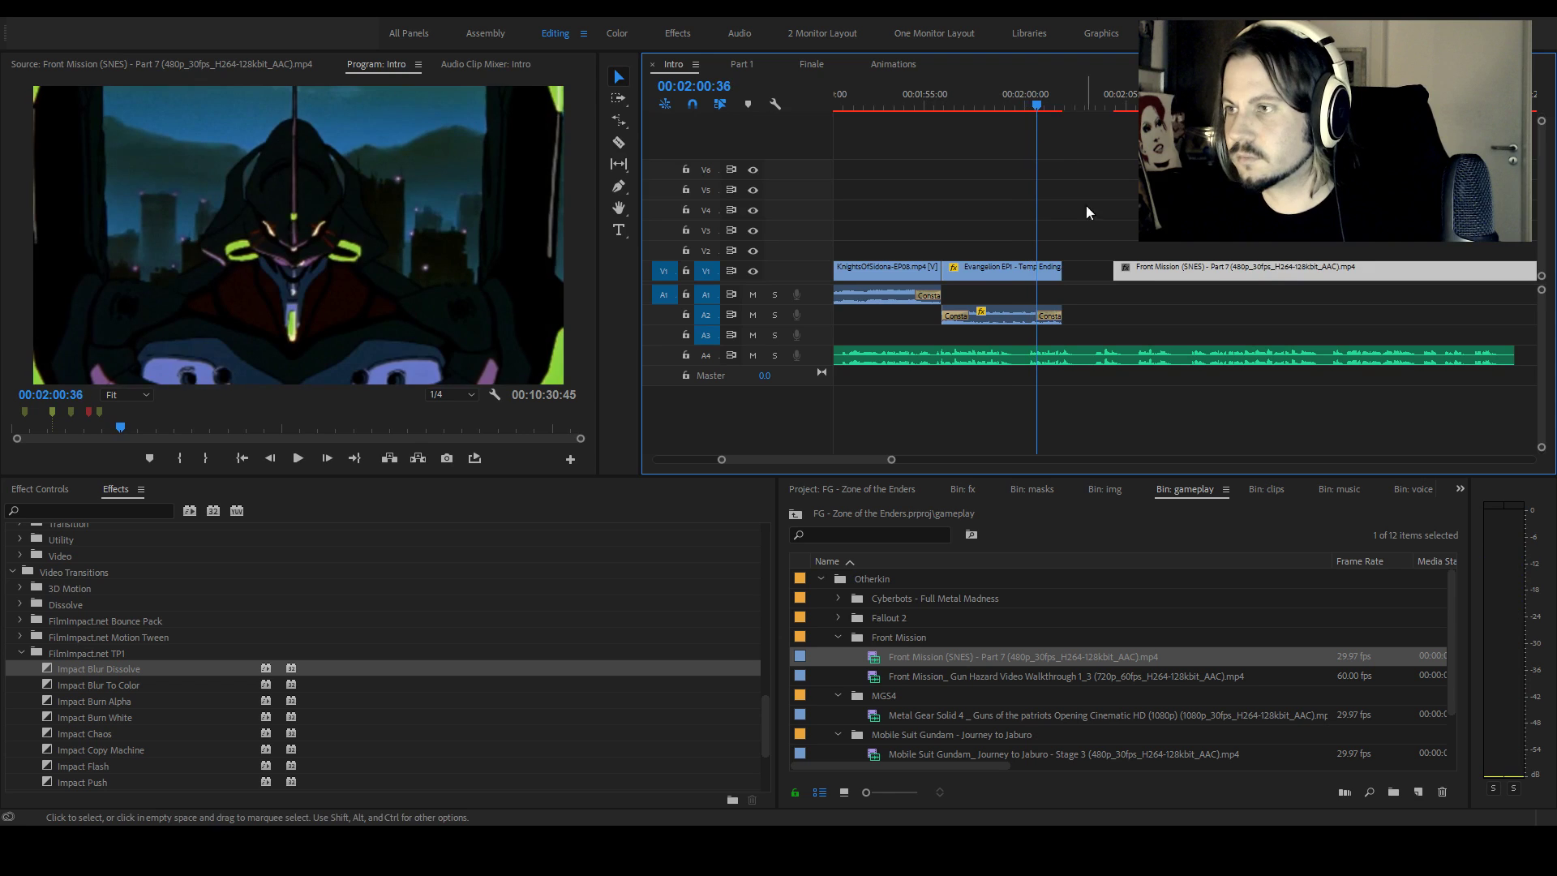
drag(1151, 269, 1101, 279)
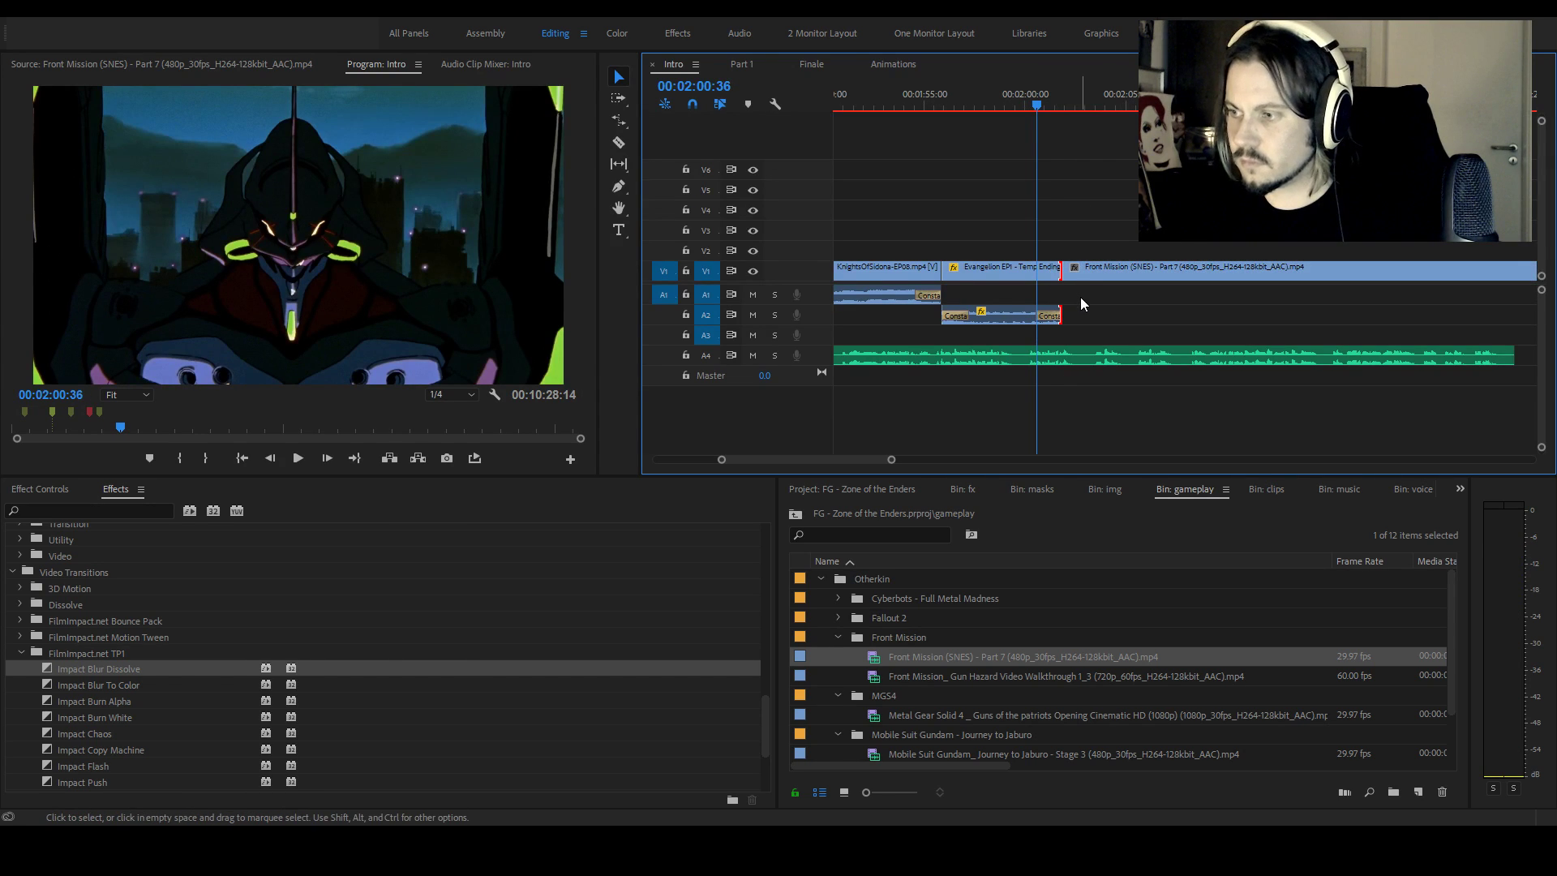
Apply an Impact Blur Dissolve at the end of the Evangelion EP1 clip into Front Mission, and open its Blur value
drag(214, 667, 469, 511)
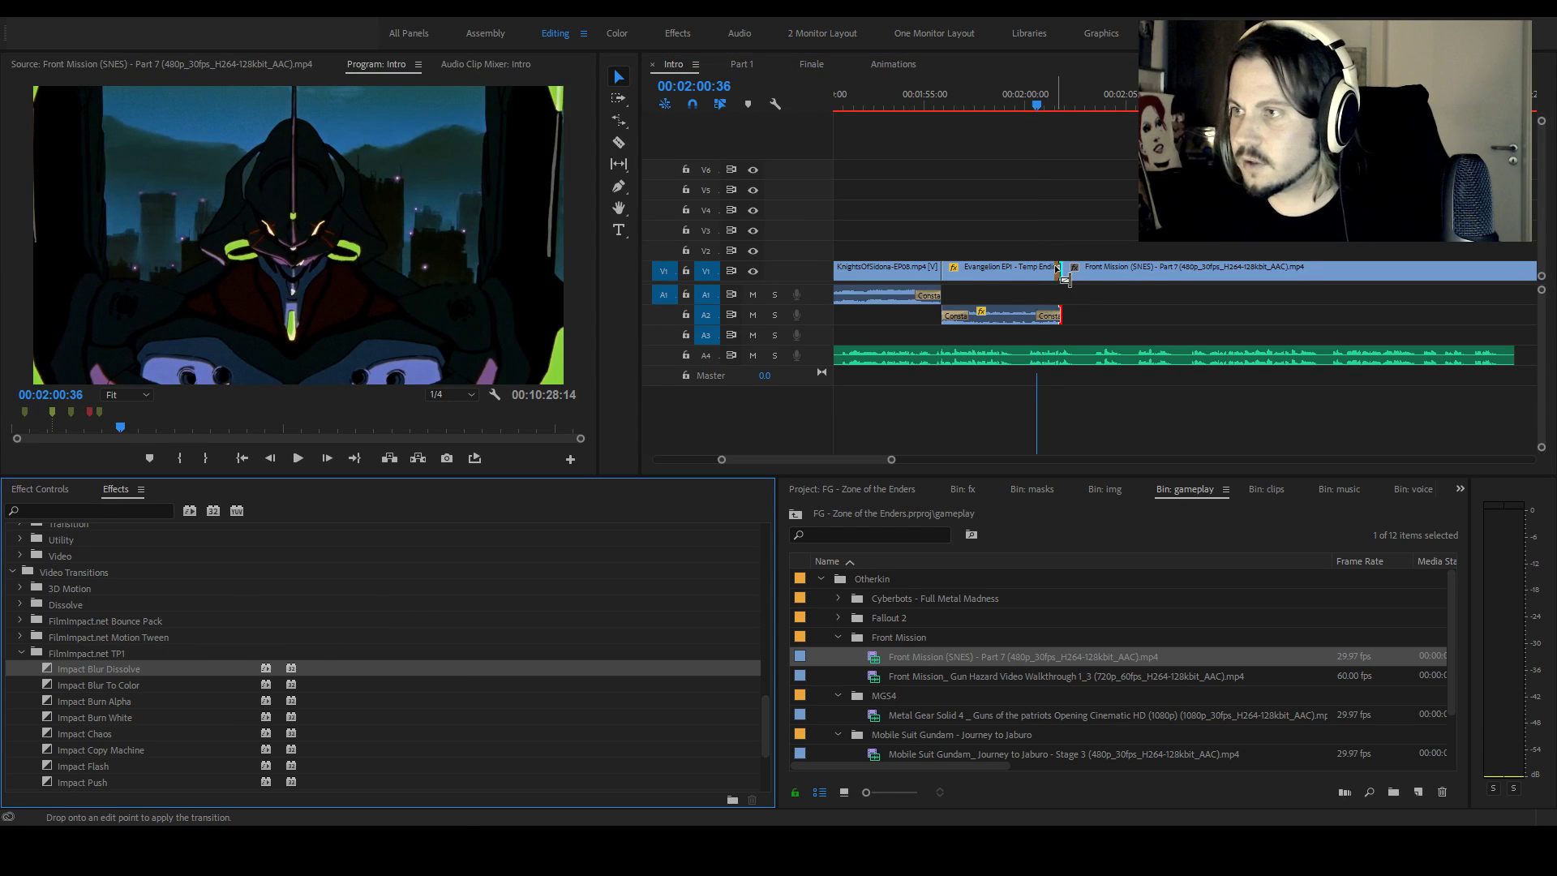
drag(1055, 269, 1057, 269)
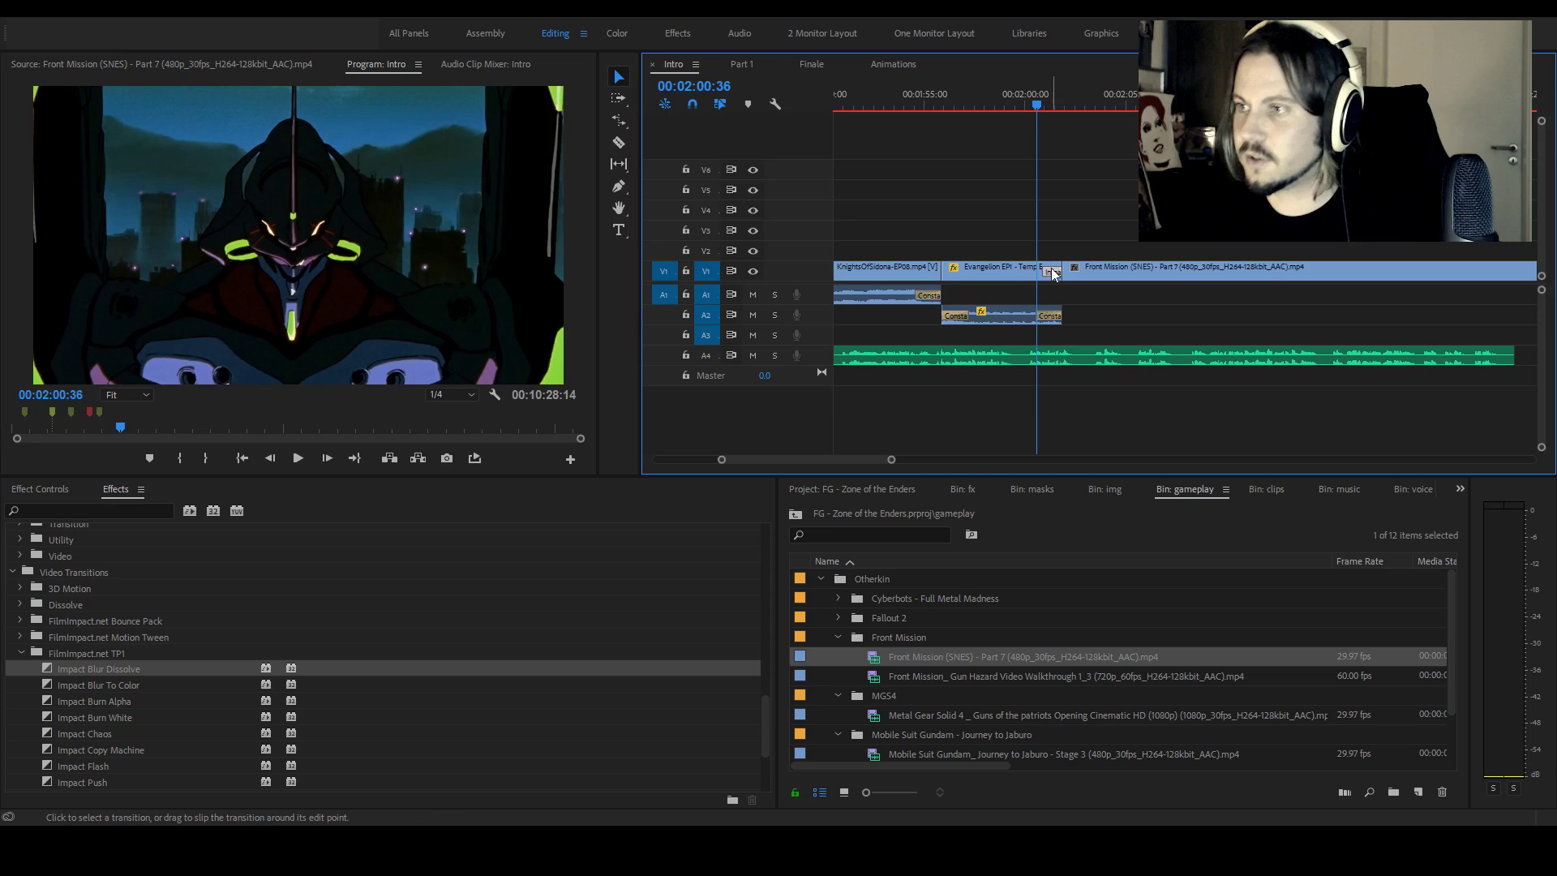
click(60, 486)
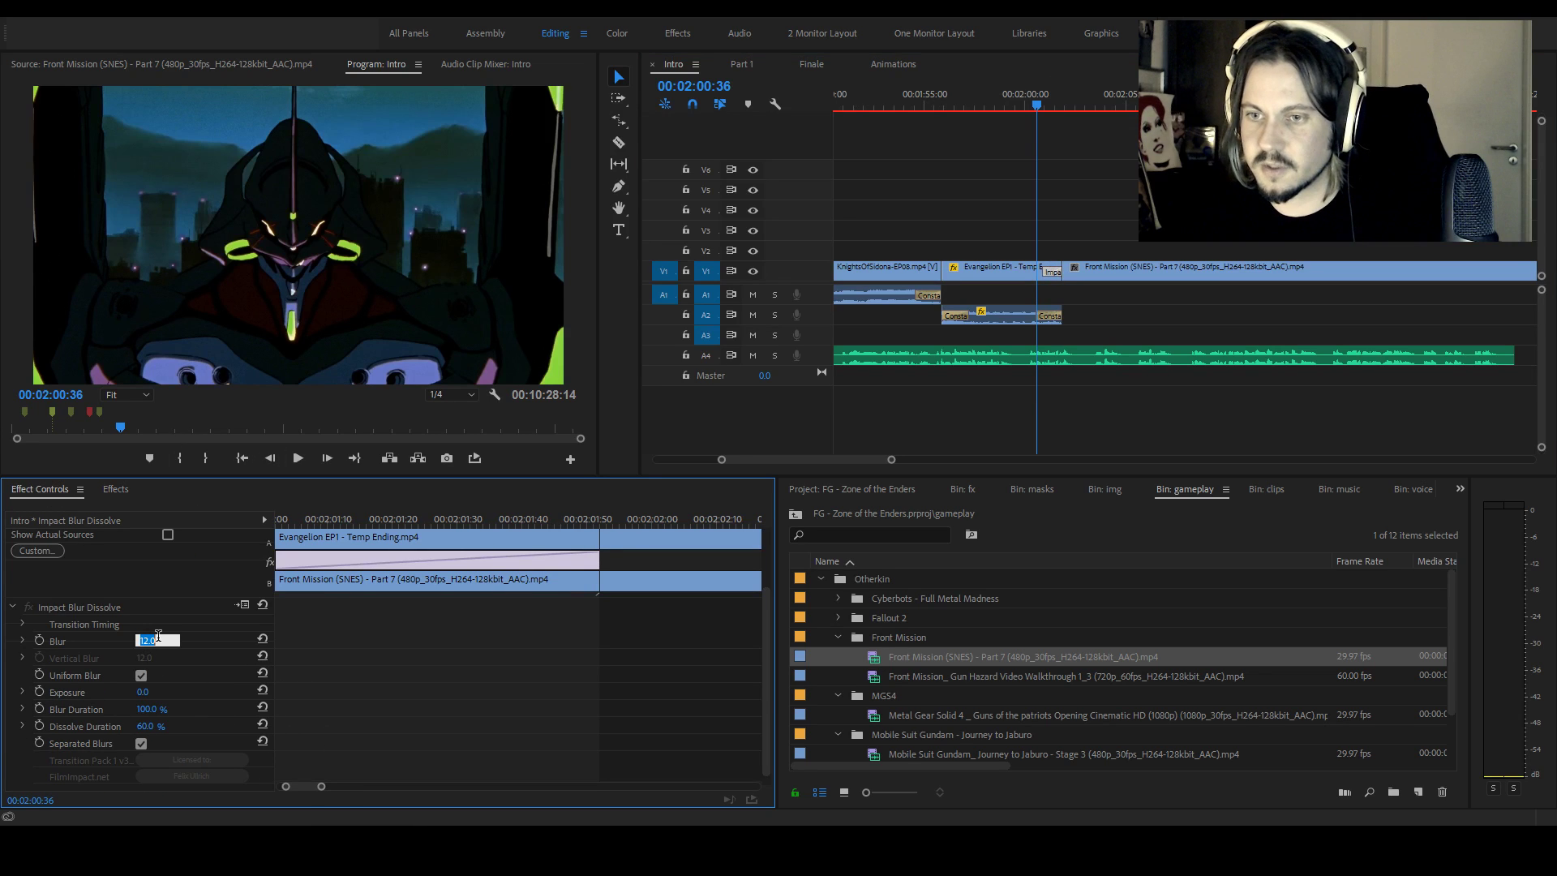
Scale the Front Mission (SNES) clip to 243 to fill the frame height, checking it at 00:02:02:10
drag(1038, 107, 1069, 111)
click(1102, 269)
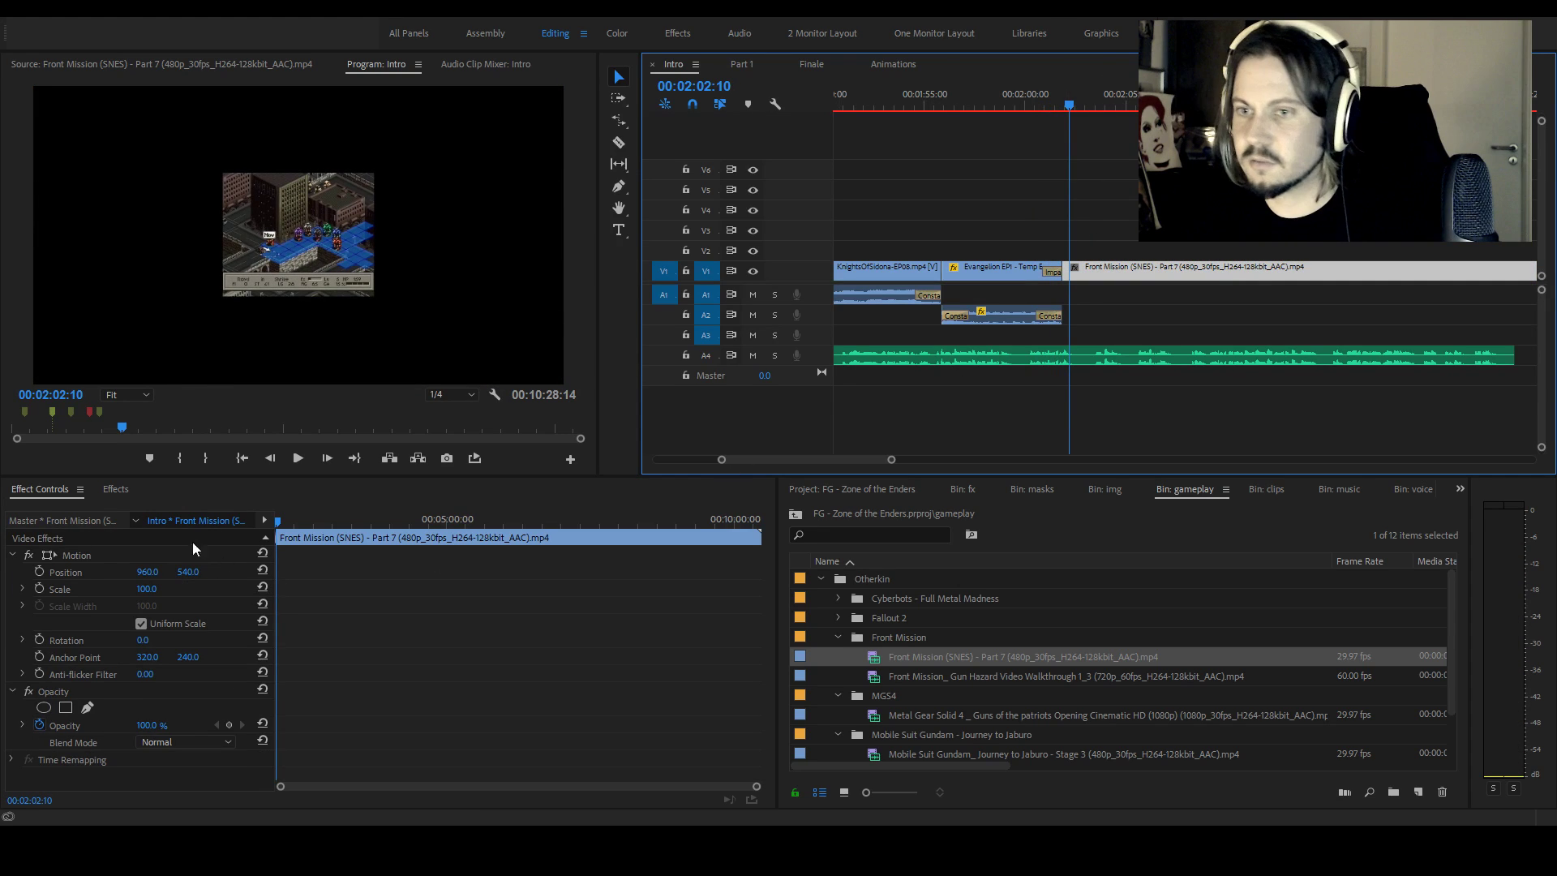
drag(147, 588, 263, 589)
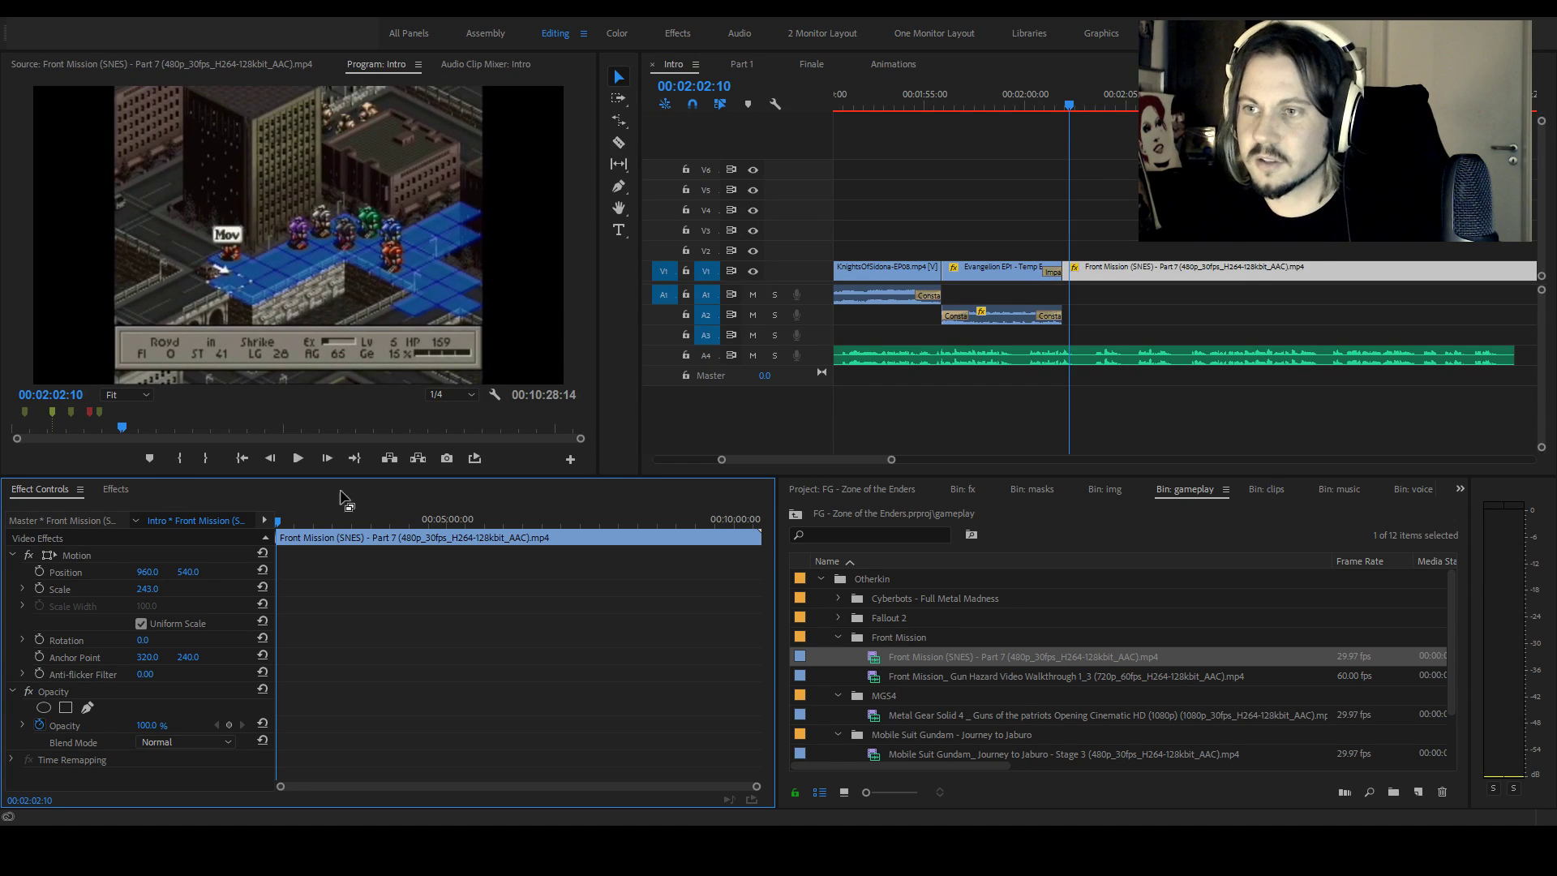
Set the Front Mission (SNES) clip's scale to 245
mouse_move(148, 592)
mouse_down()
mouse_move(338, 592)
mouse_move(149, 592)
mouse_up()
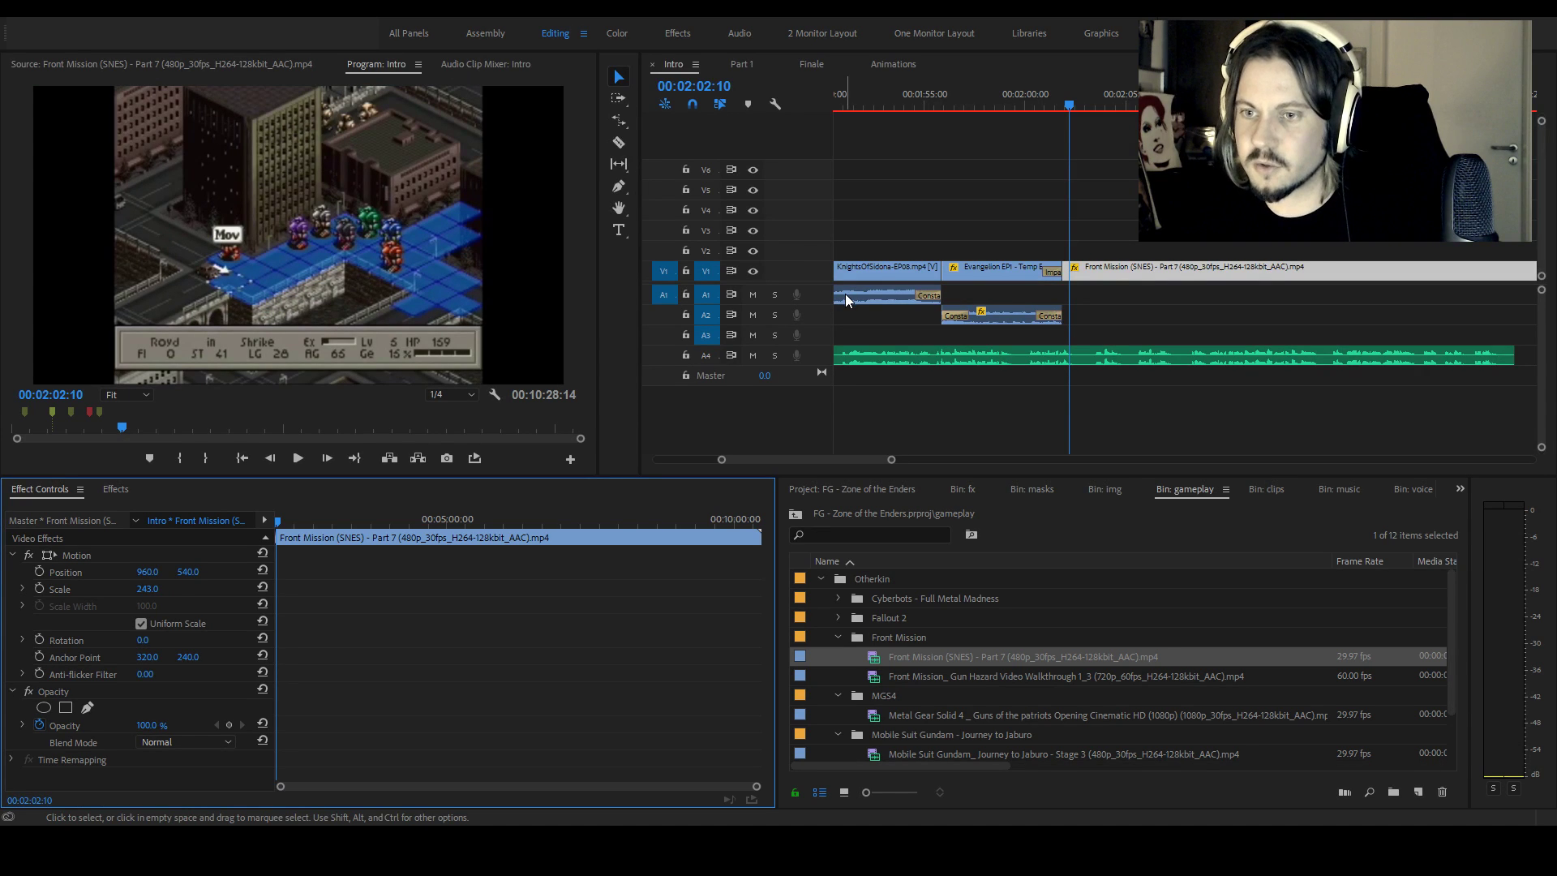
click(154, 588)
text(245)
key(Return)
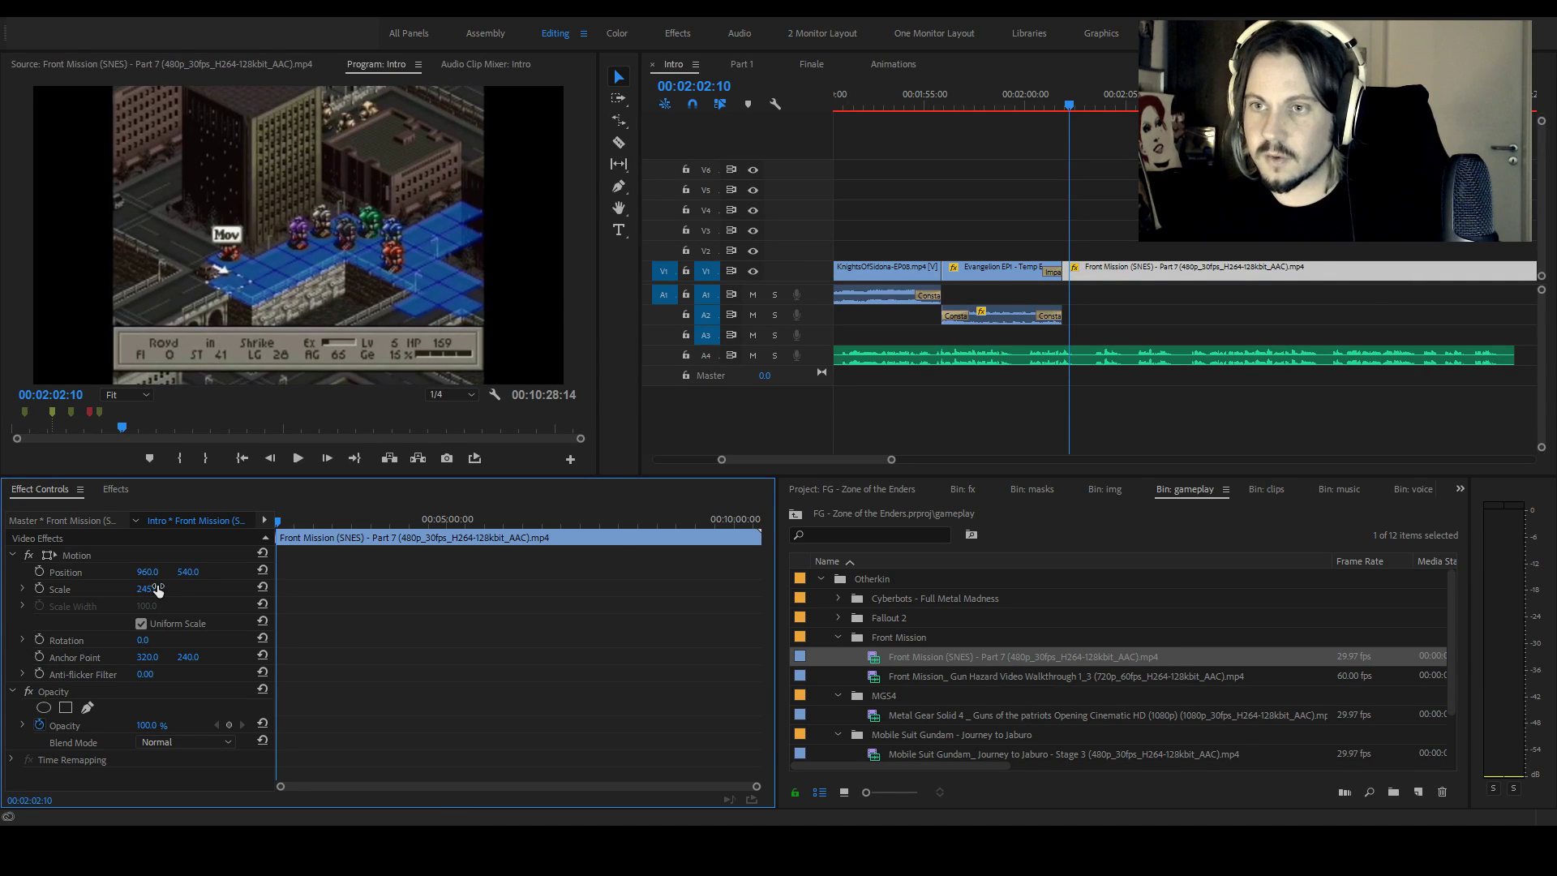
Cut the pause between about 00:02:03:03 and 00:02:03:22 out of the narration and close the gap
click(1036, 100)
key(space)
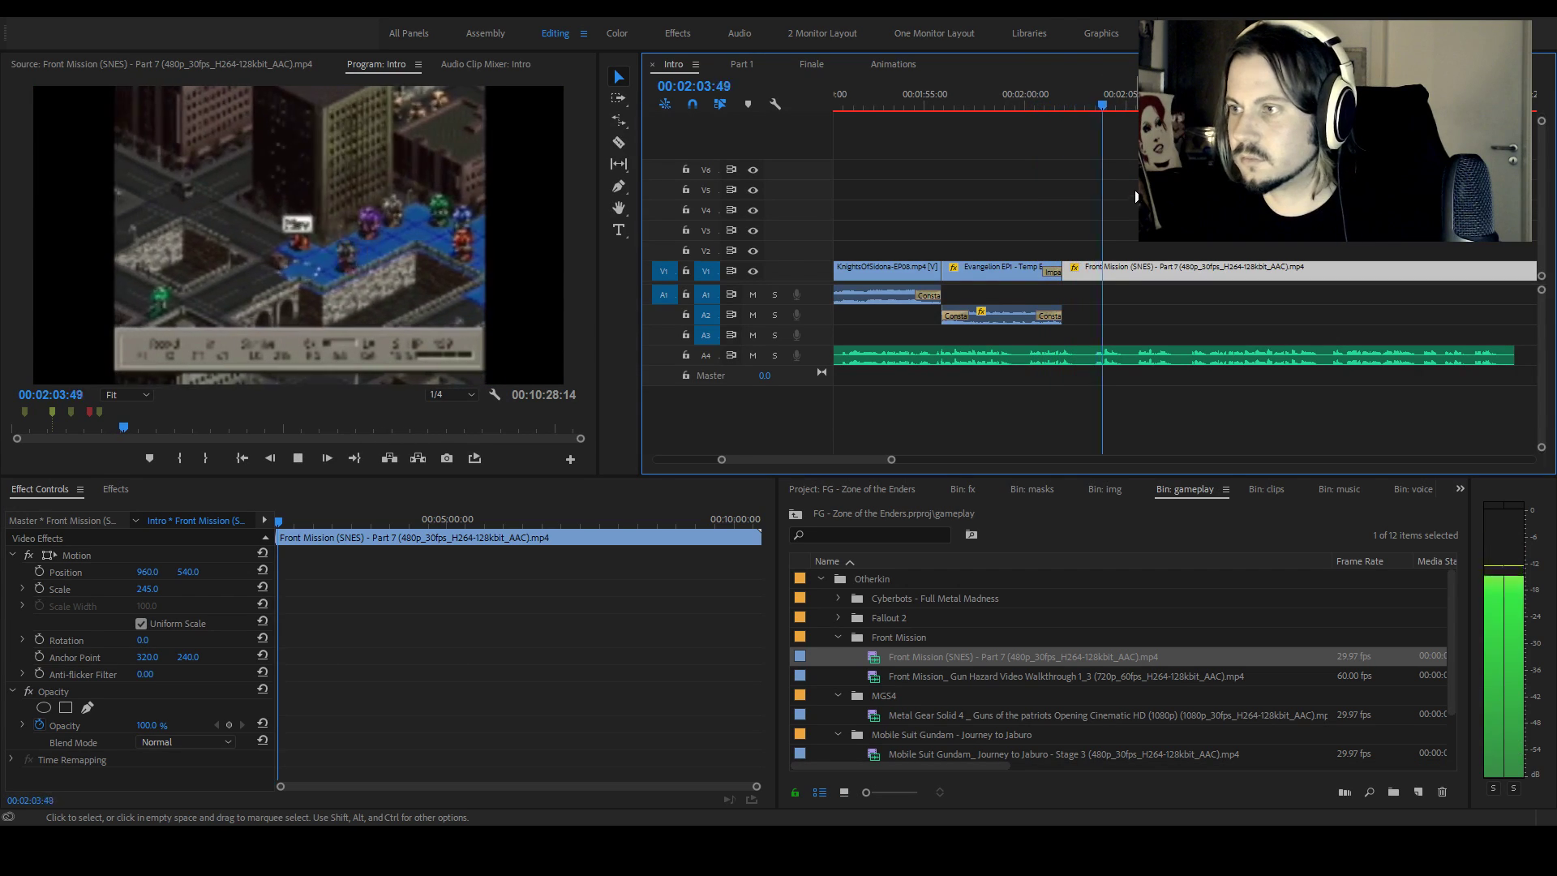
click(1088, 101)
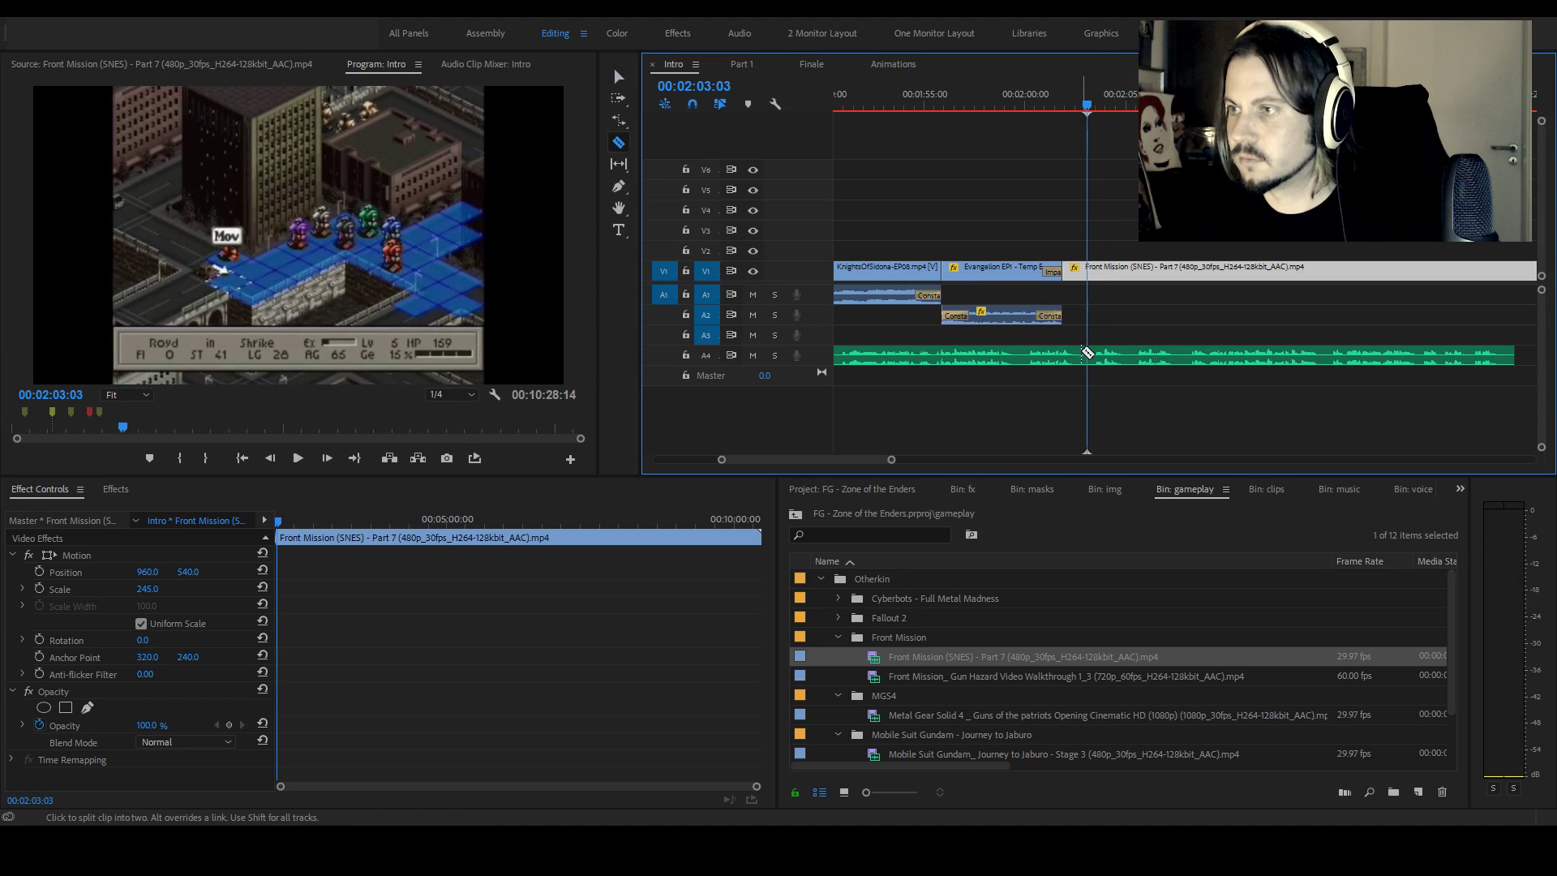
key(space)
key(space)
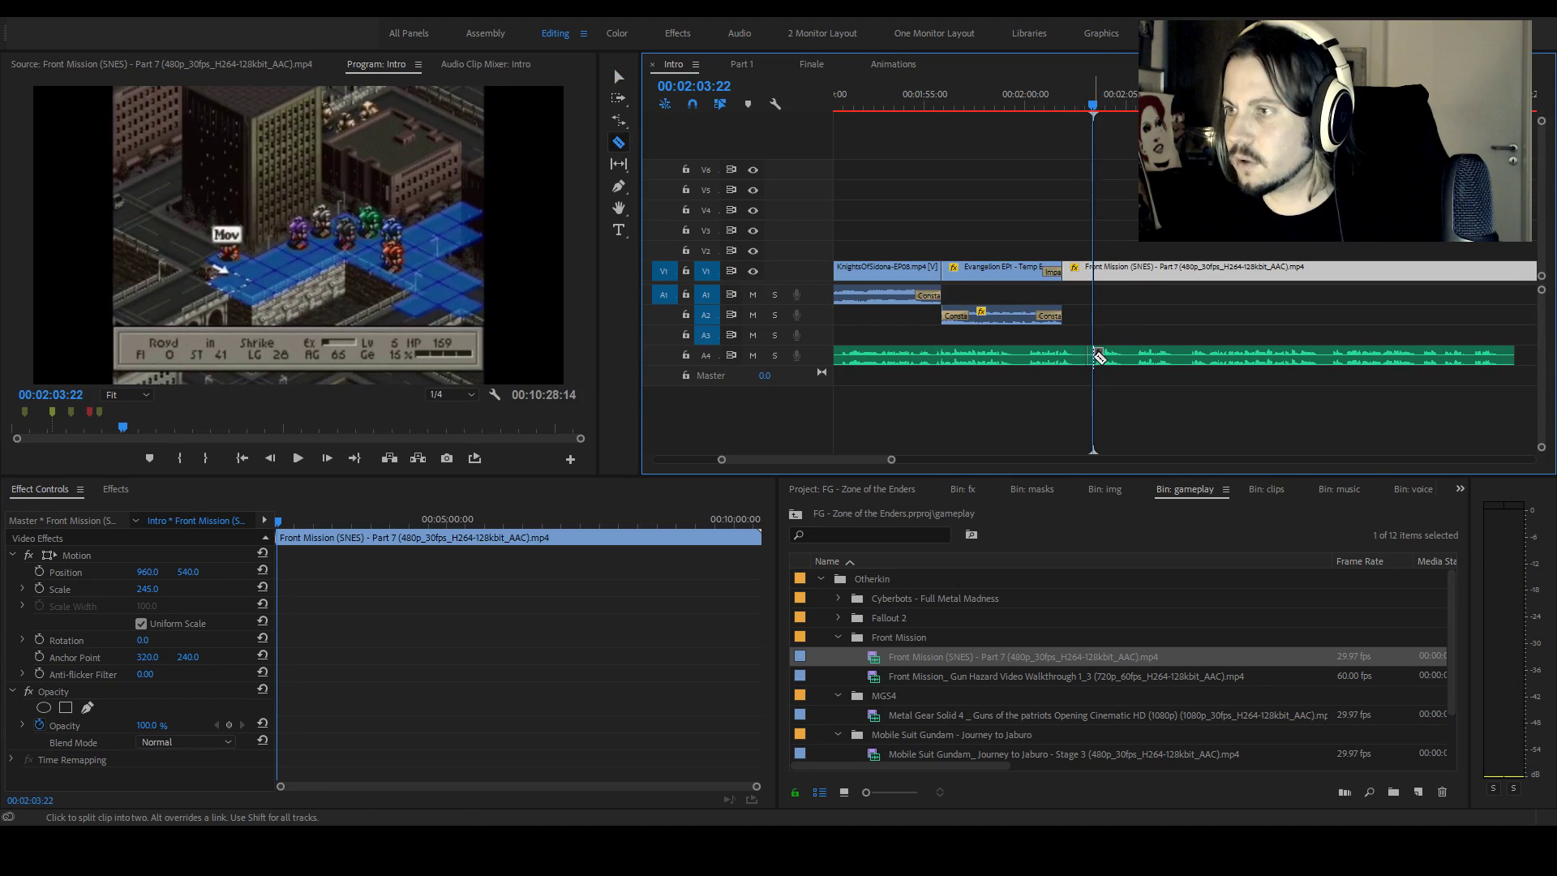
click(1109, 363)
key(space)
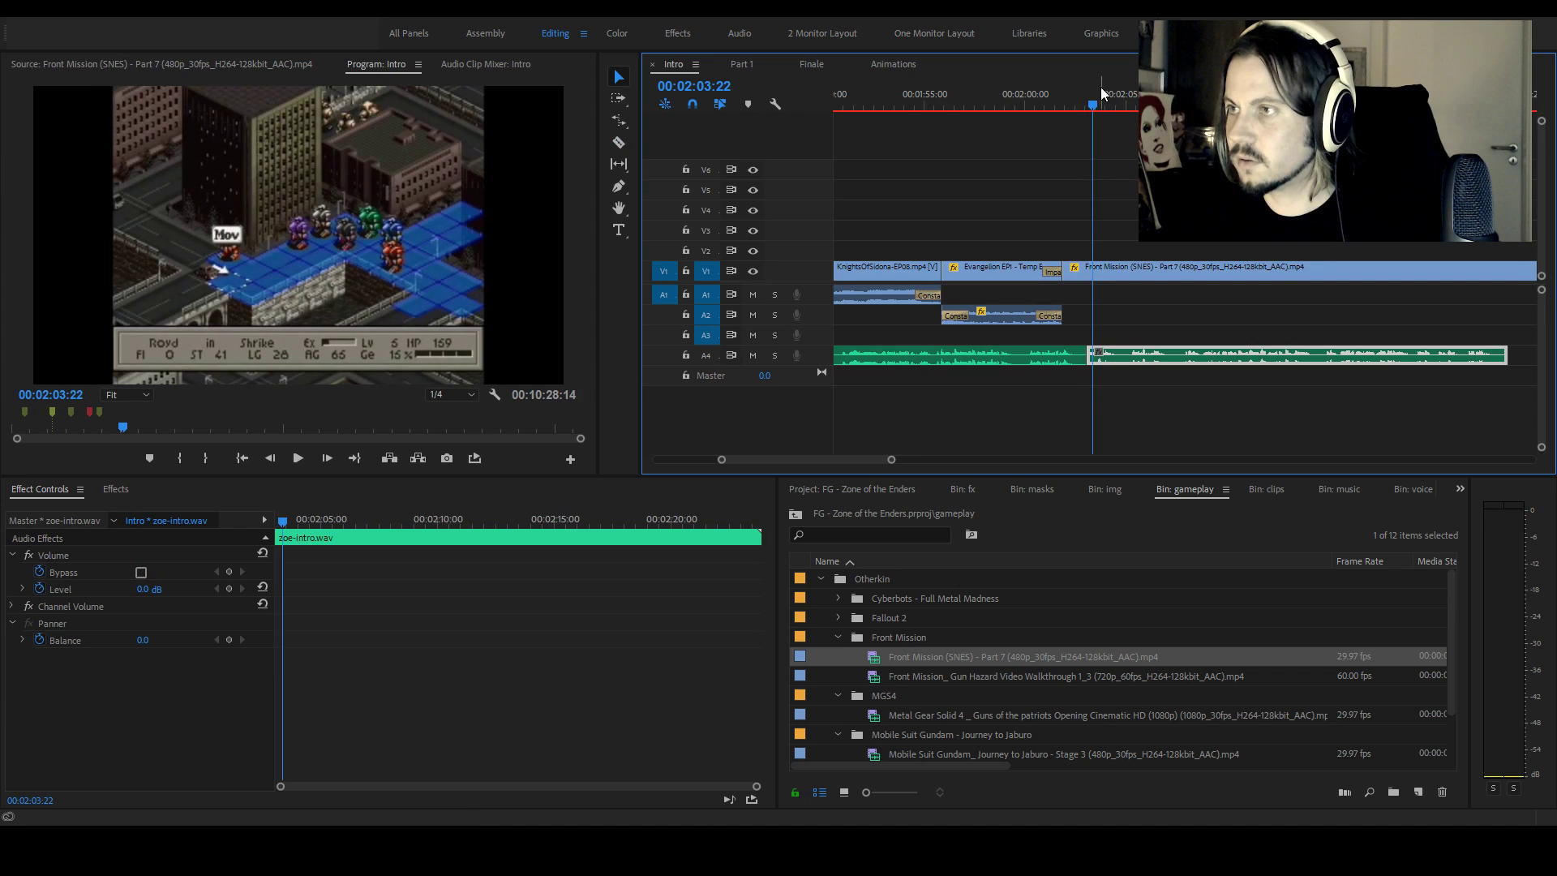
Split the Front Mission (SNES) clip at 00:02:03:41 and delete everything after the cut
key(space)
key(c)
click(1102, 271)
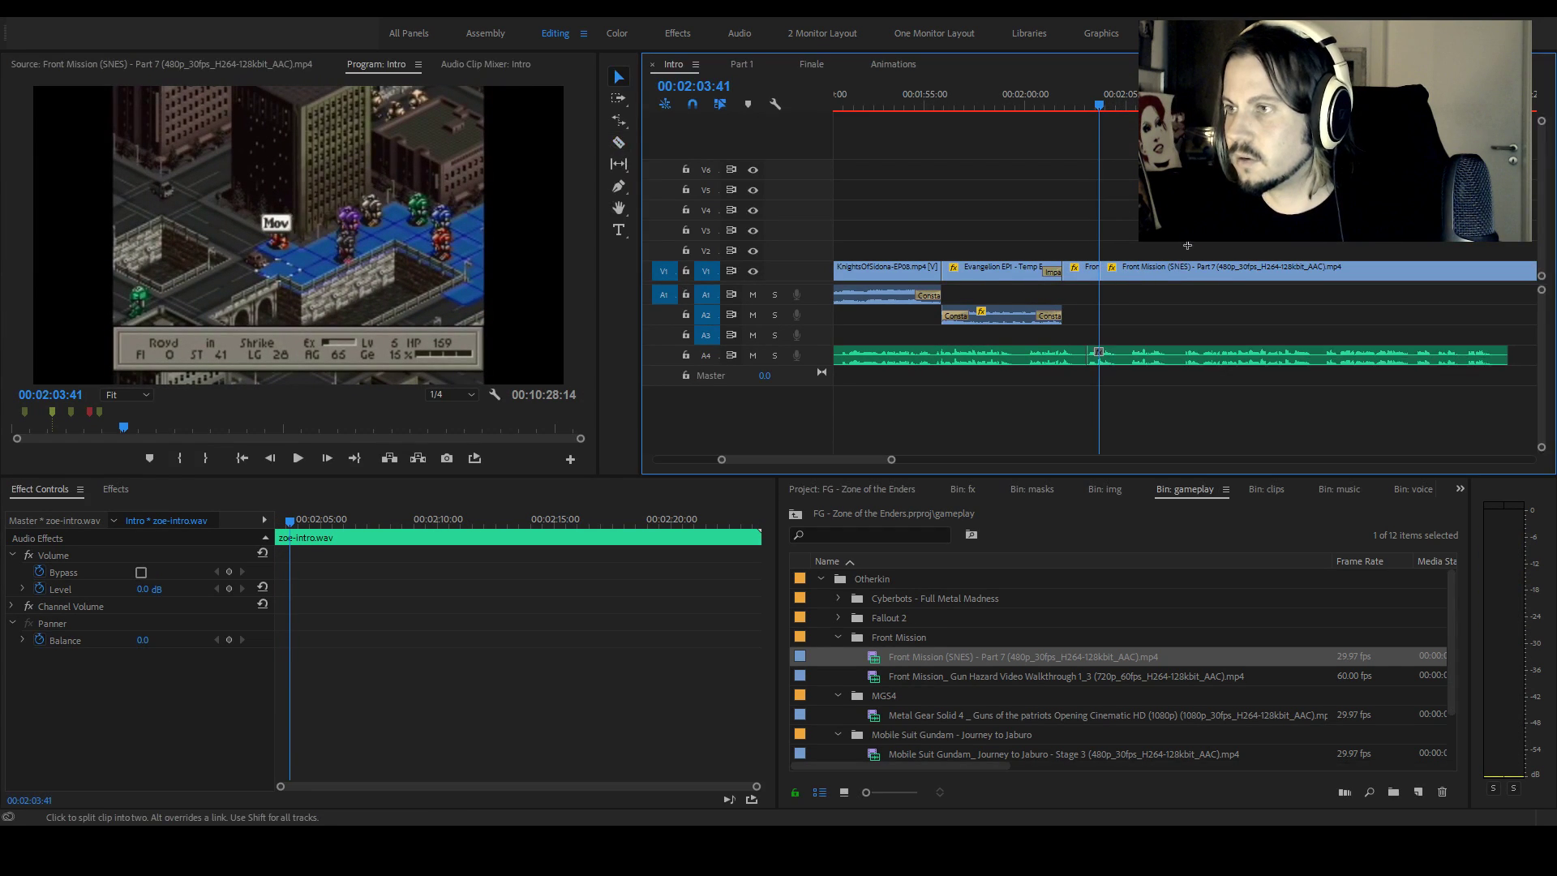
key(v)
click(1165, 272)
key(Delete)
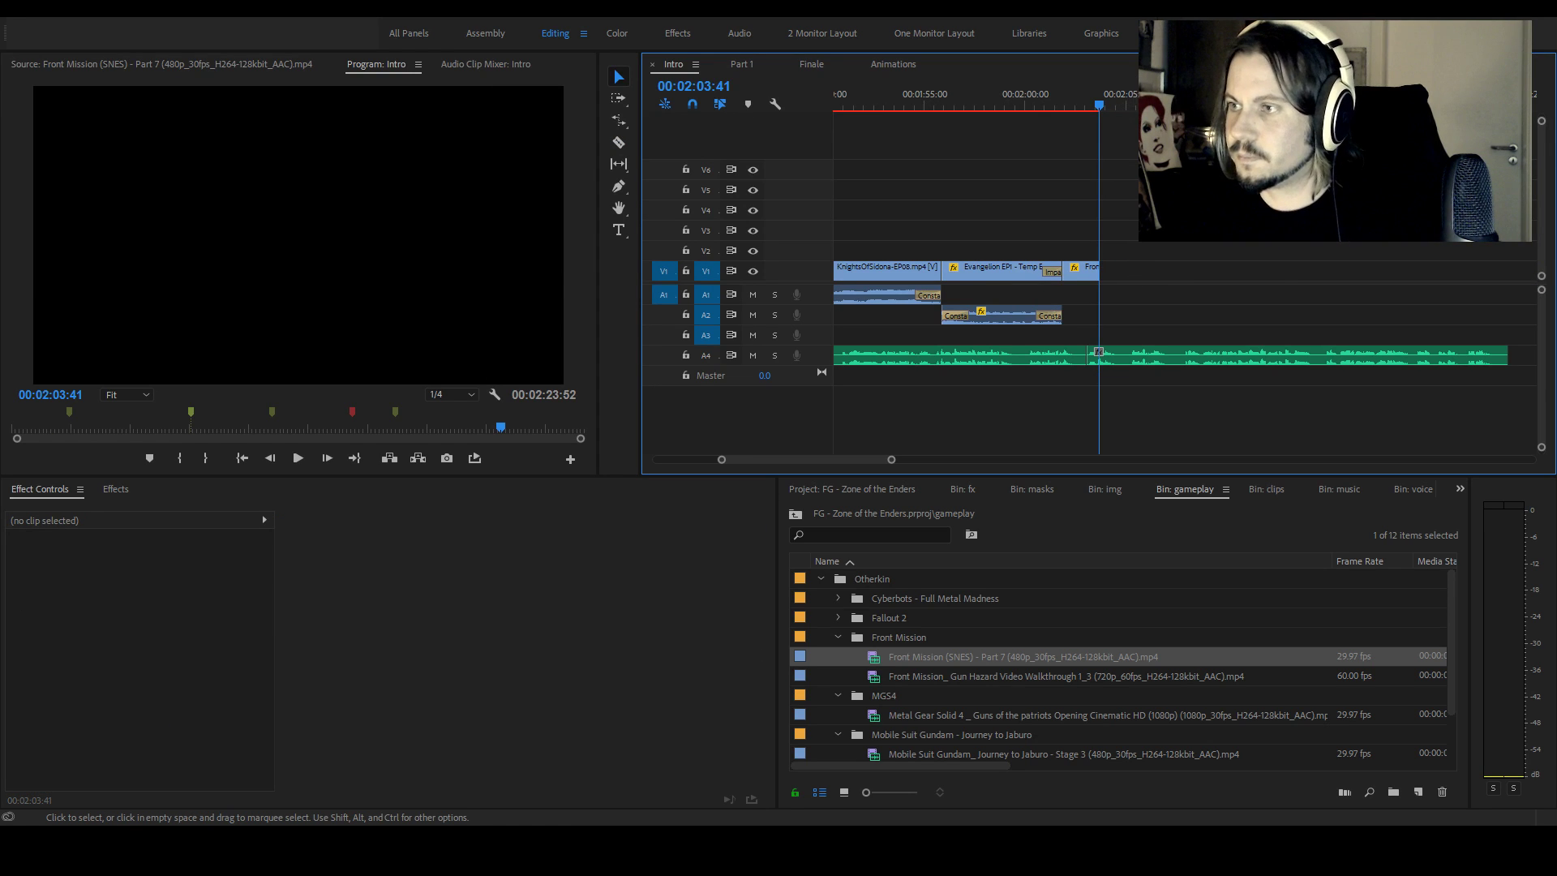
Check the start of the Front Mission clip at 00:02:02:08 and survey the whole Intro timeline
click(1052, 106)
drag(1048, 103, 1068, 105)
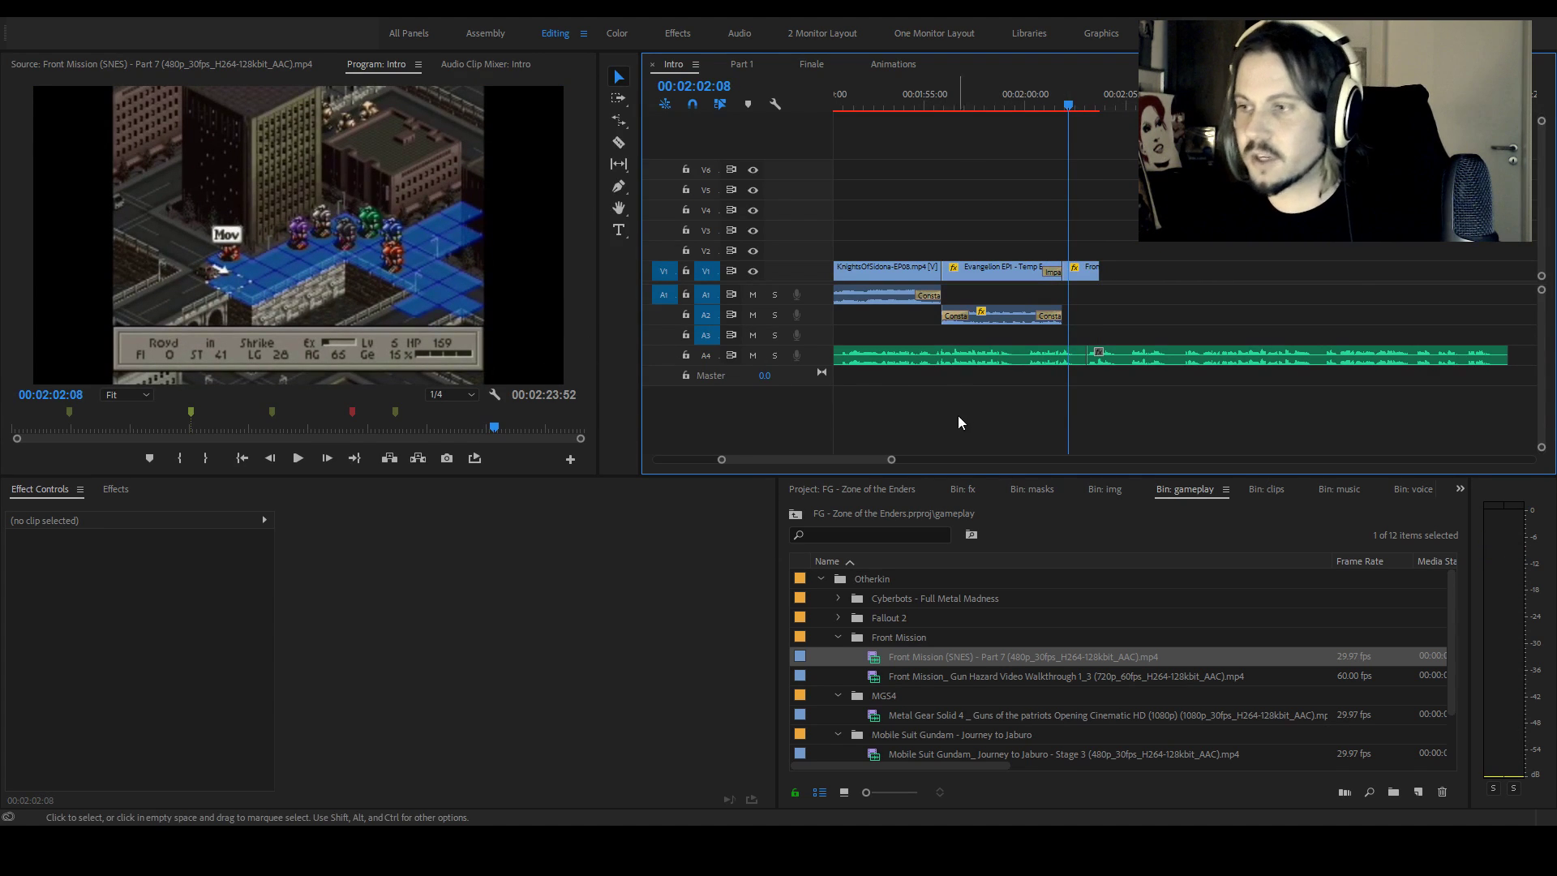
scroll(925, 459, down, 5)
scroll(904, 459, down, 1)
scroll(928, 459, up, 1)
mouse_move(965, 463)
mouse_down()
mouse_move(917, 460)
mouse_move(983, 459)
mouse_up()
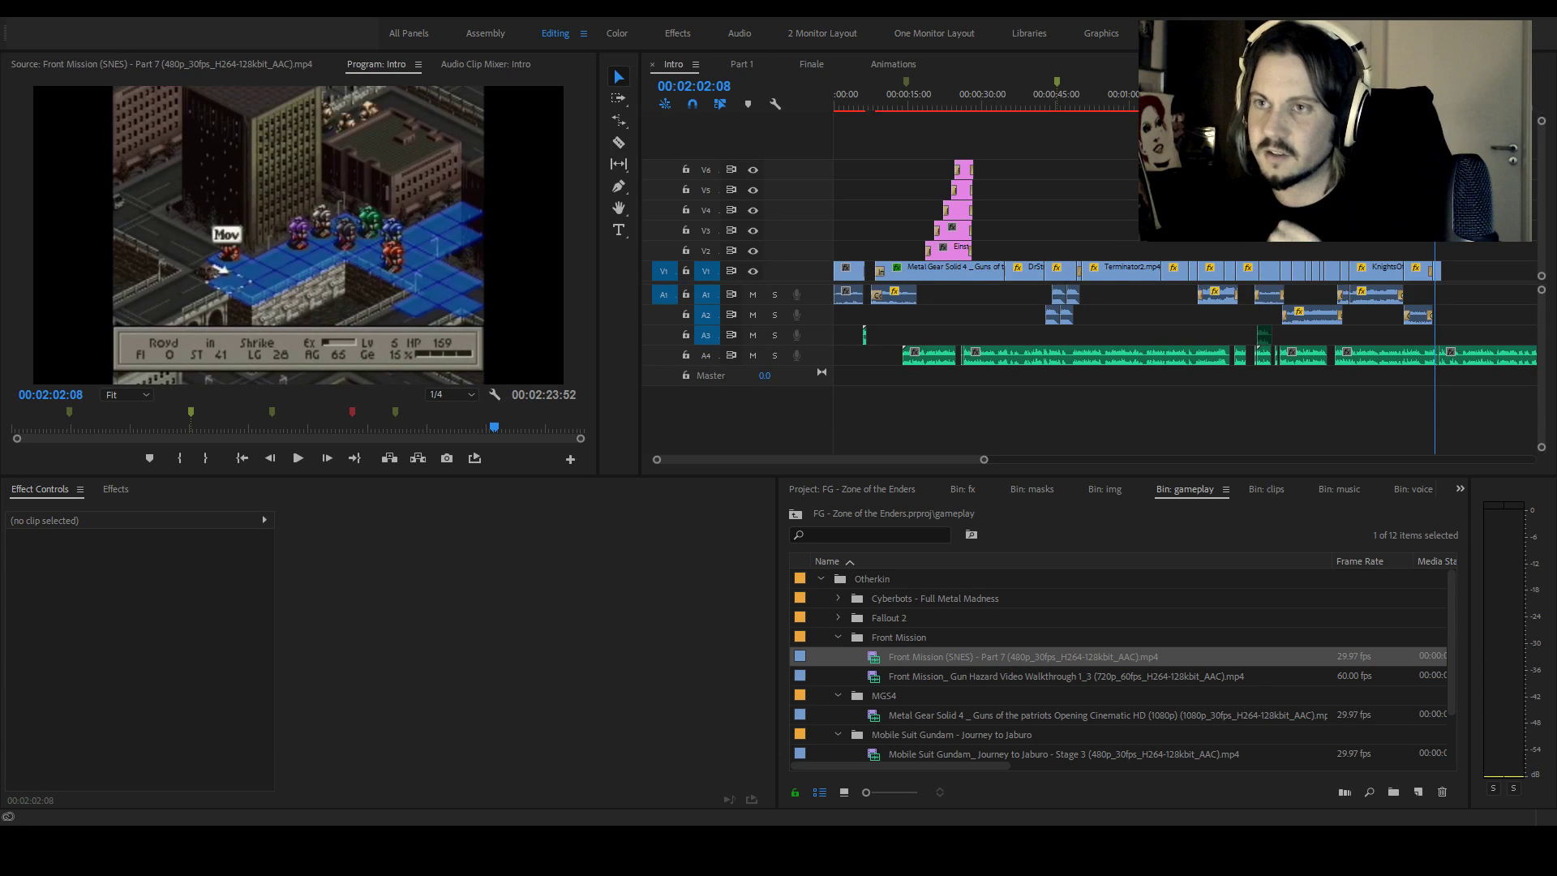
drag(984, 459, 902, 464)
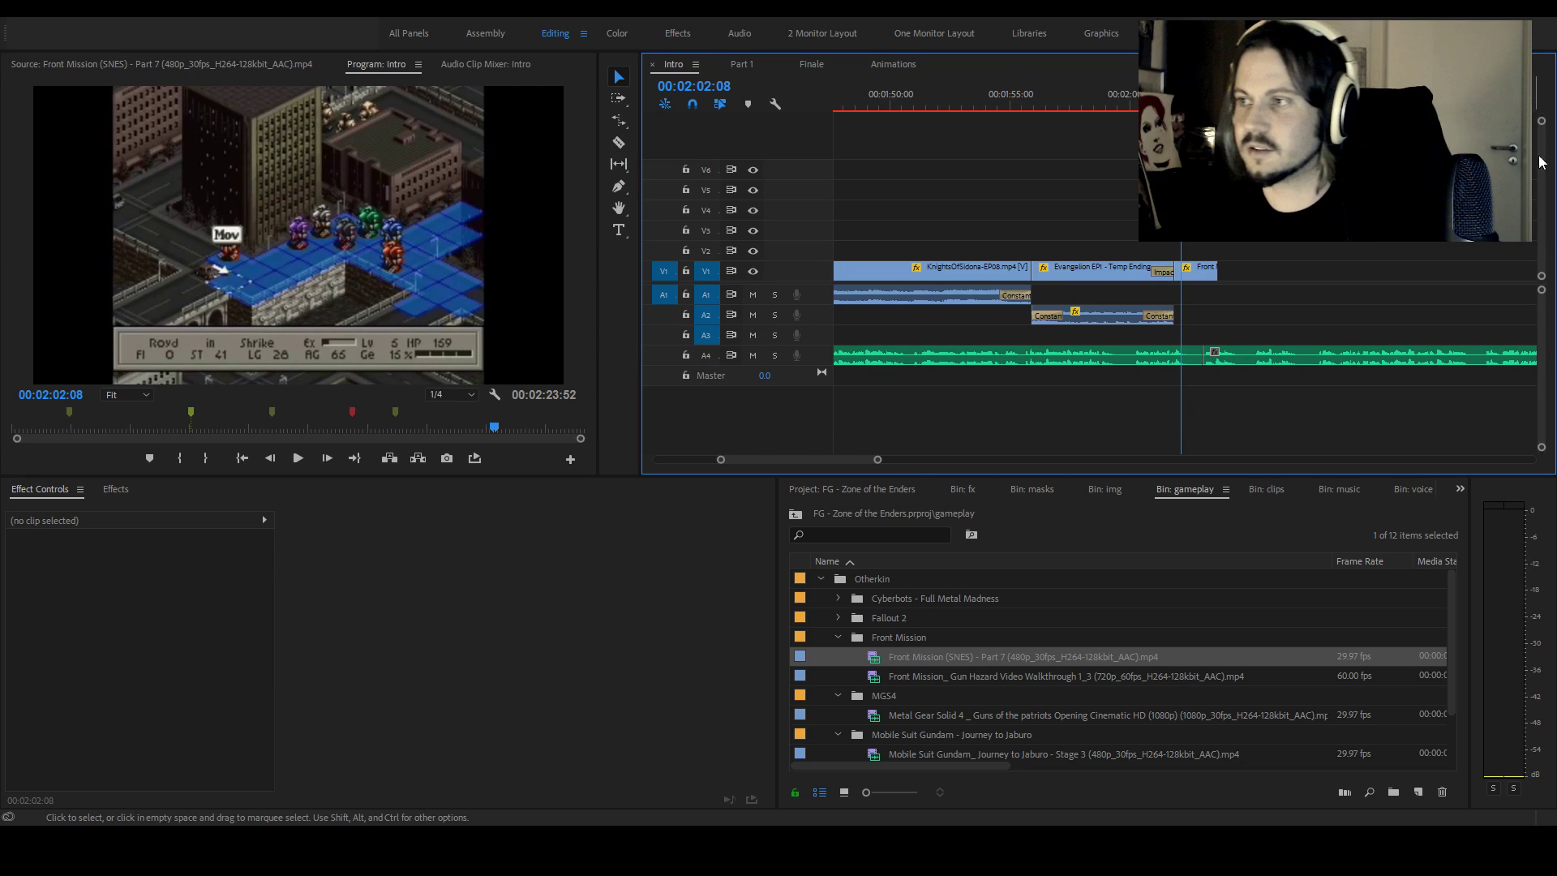
Extend the end of the Front Mission clip to about 00:03:12:02 to bring in more gameplay footage
drag(1238, 358, 1249, 361)
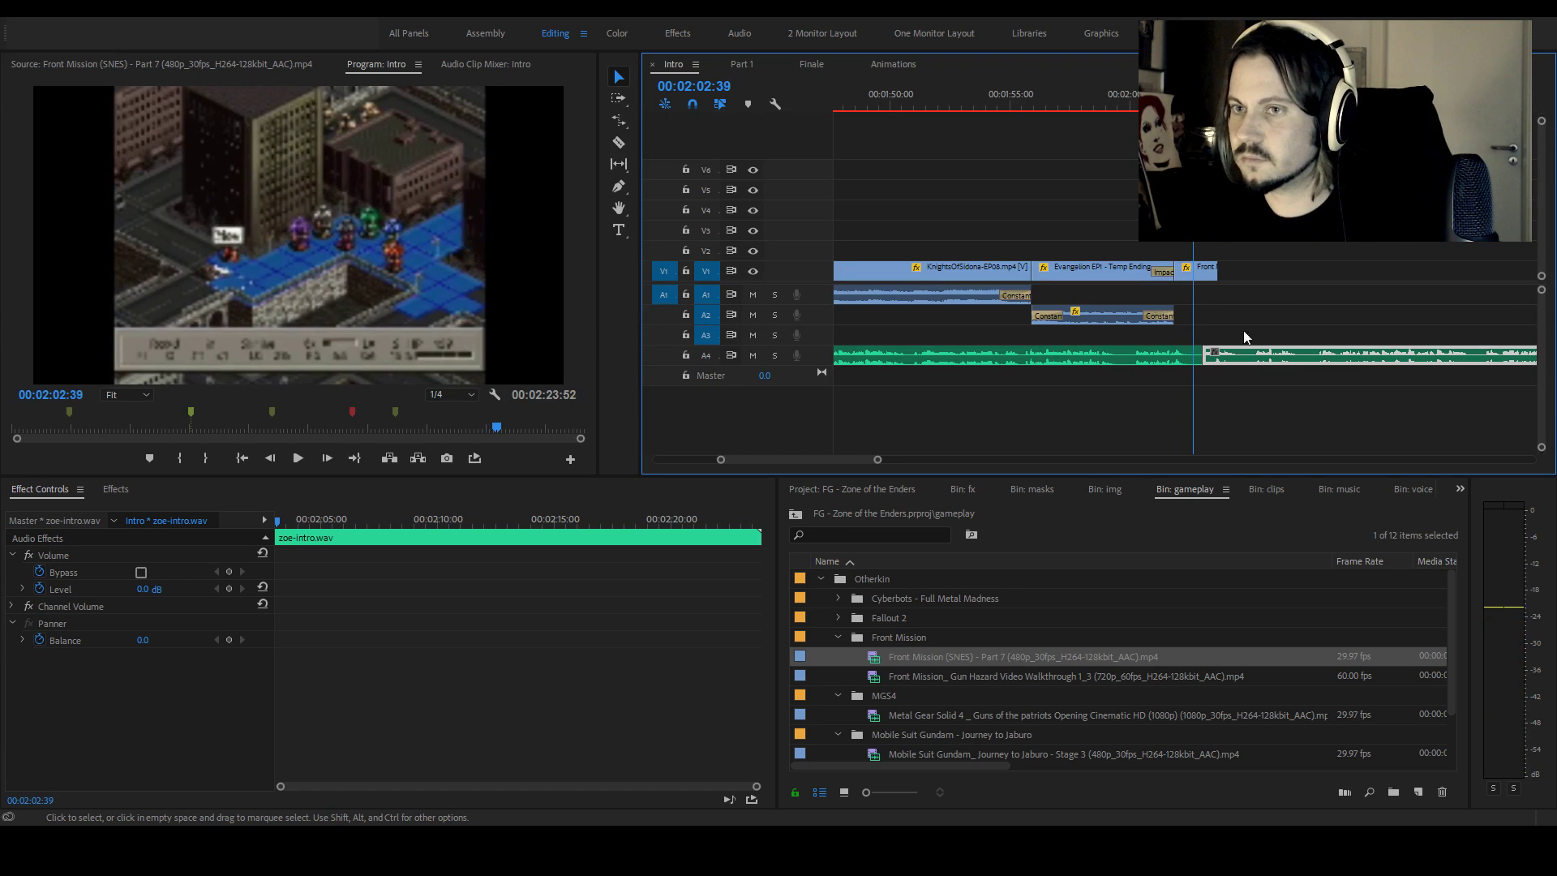
drag(1217, 270, 1460, 274)
key(space)
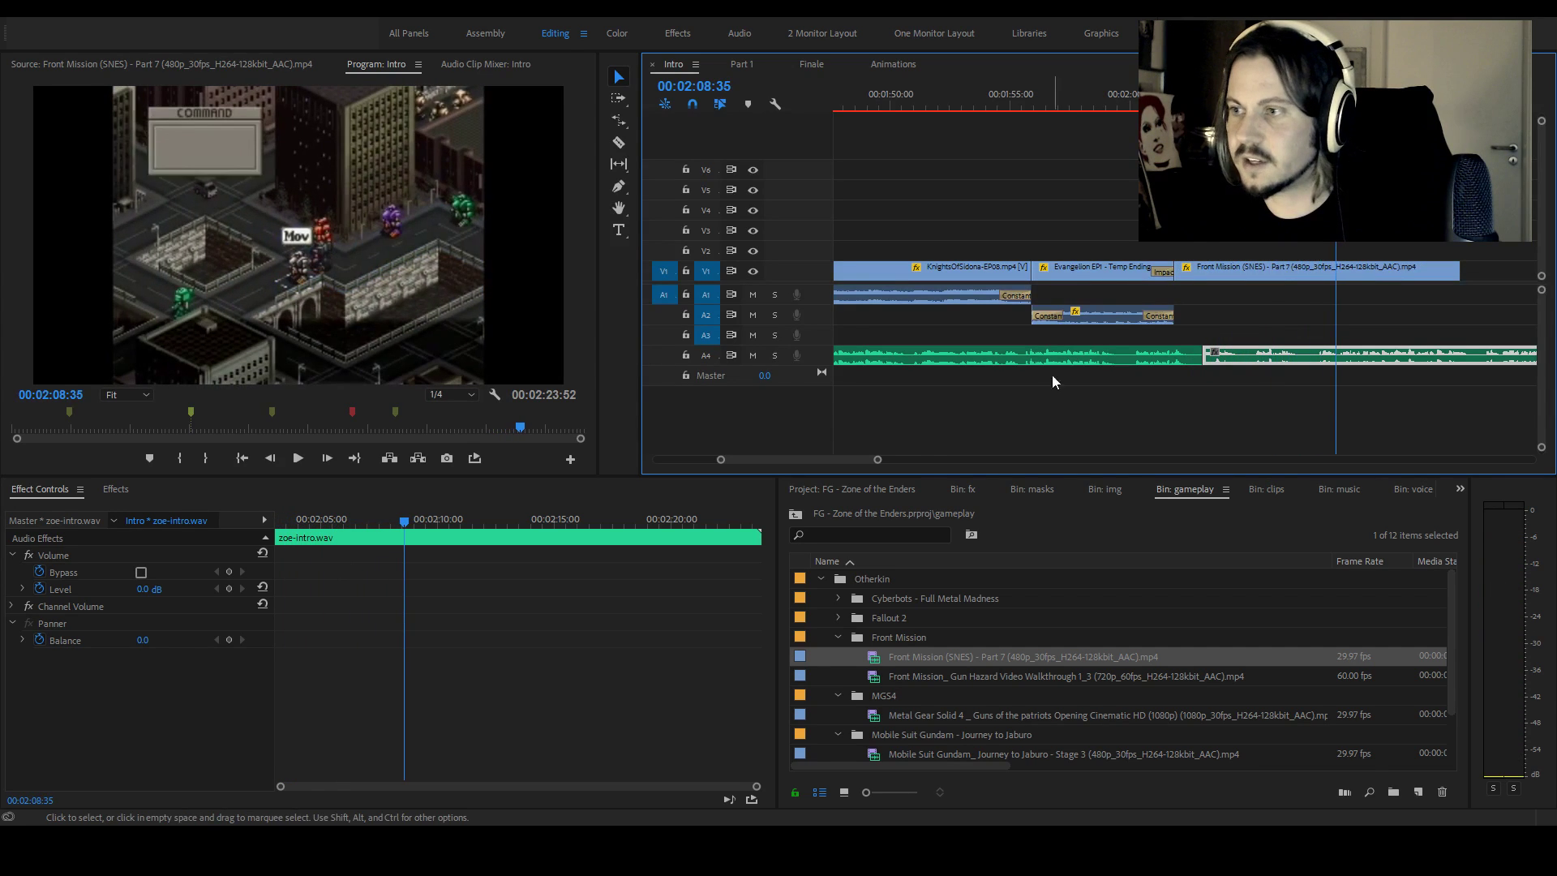
drag(877, 459, 1003, 459)
drag(1208, 271, 1211, 268)
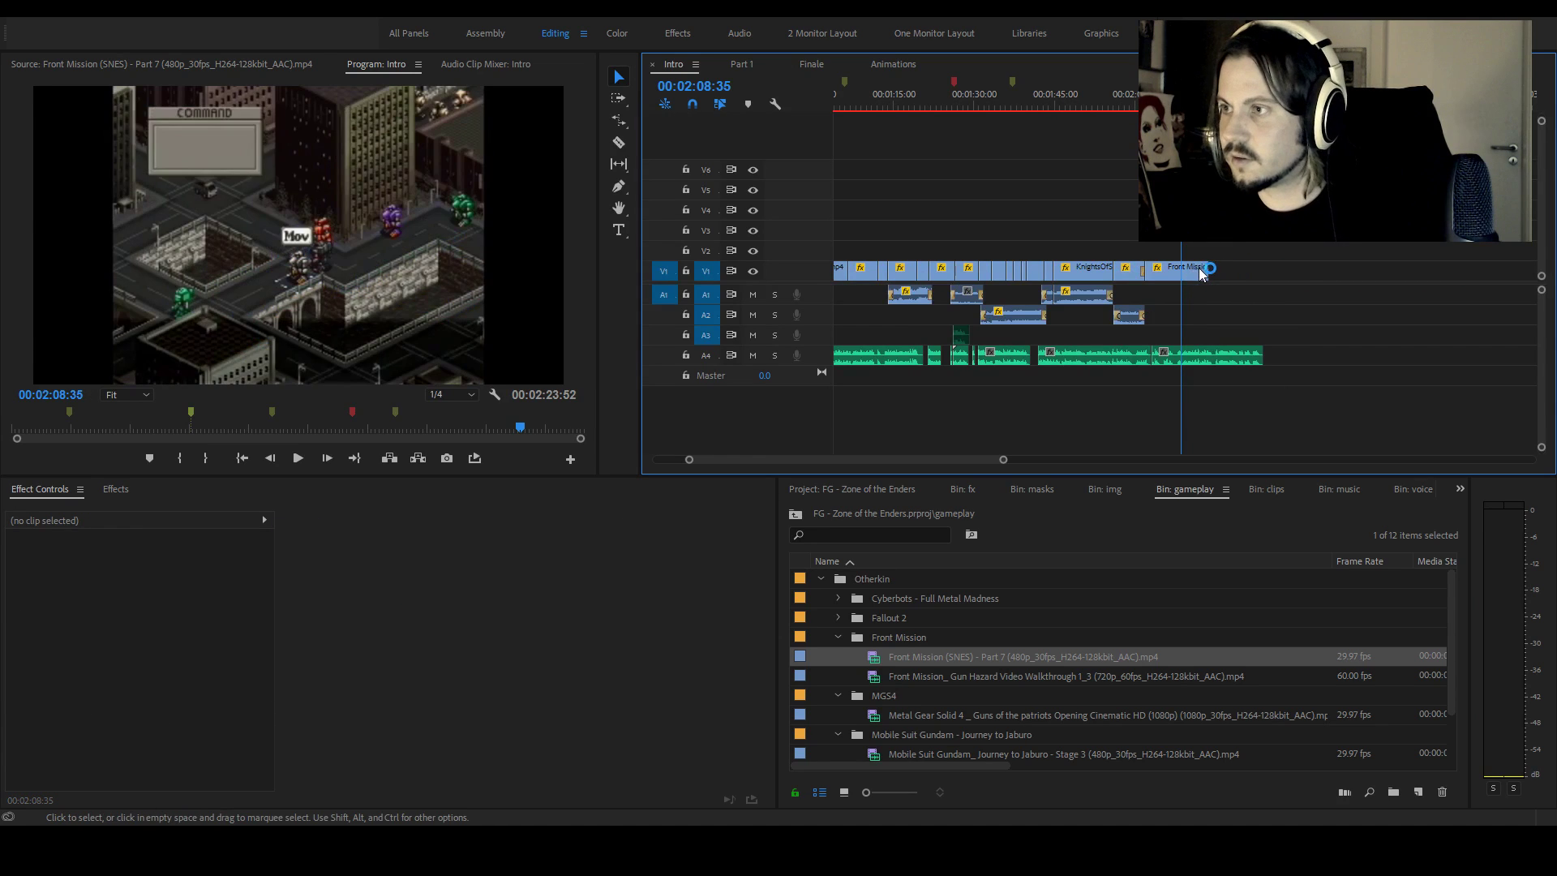
drag(1511, 262, 1522, 267)
Find the street battle, split the Front Mission clip at 00:02:43:48, and move the later part directly behind the Evangelion clip, replacing the earlier footage
click(1269, 94)
key(space)
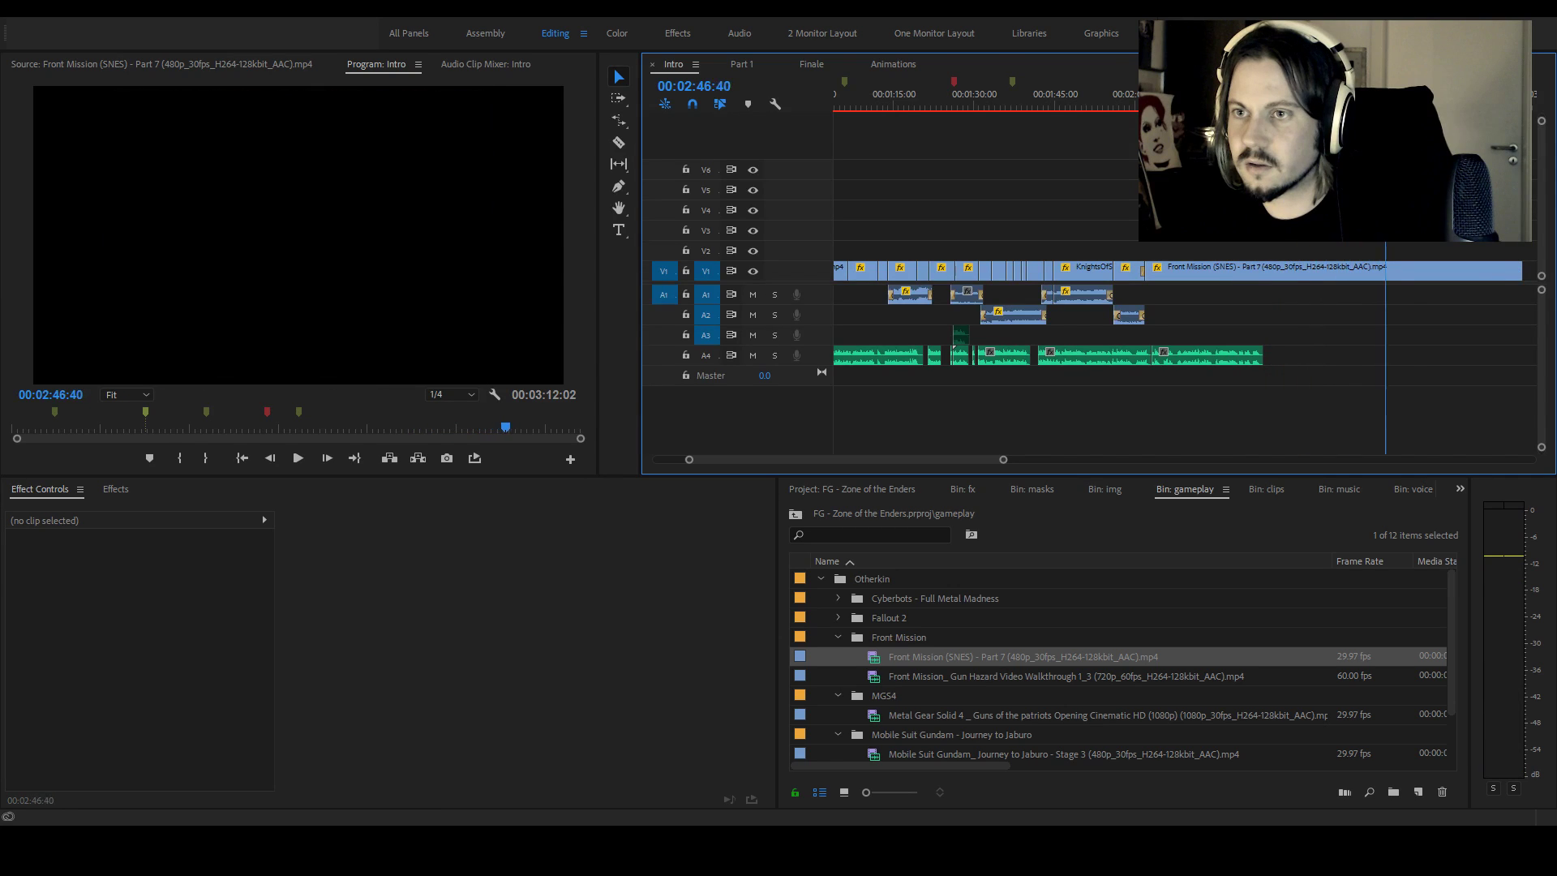
key(j)
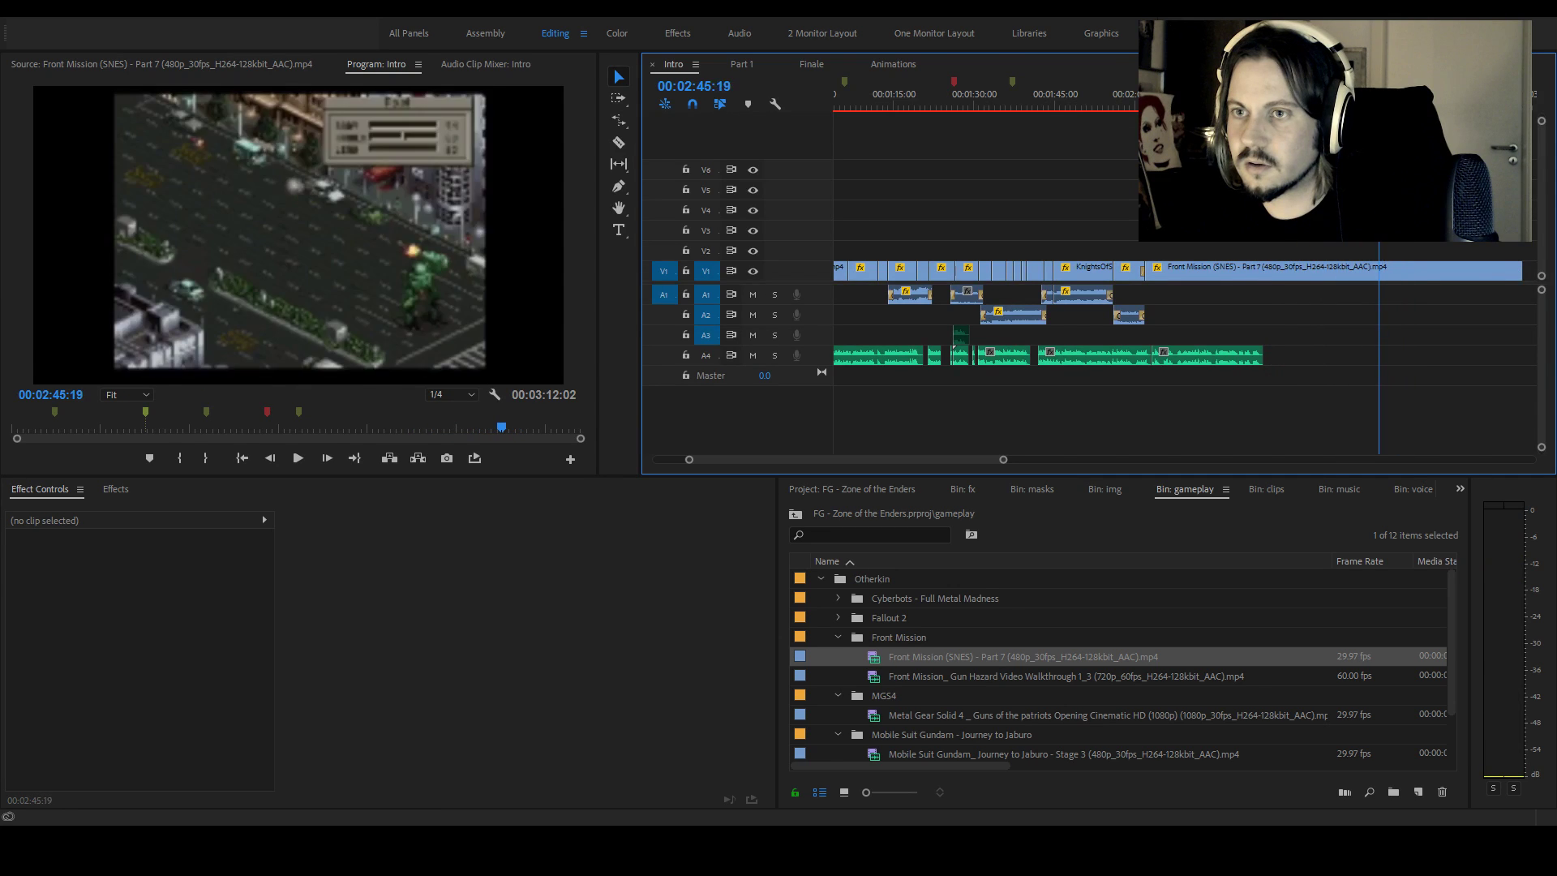
key(l)
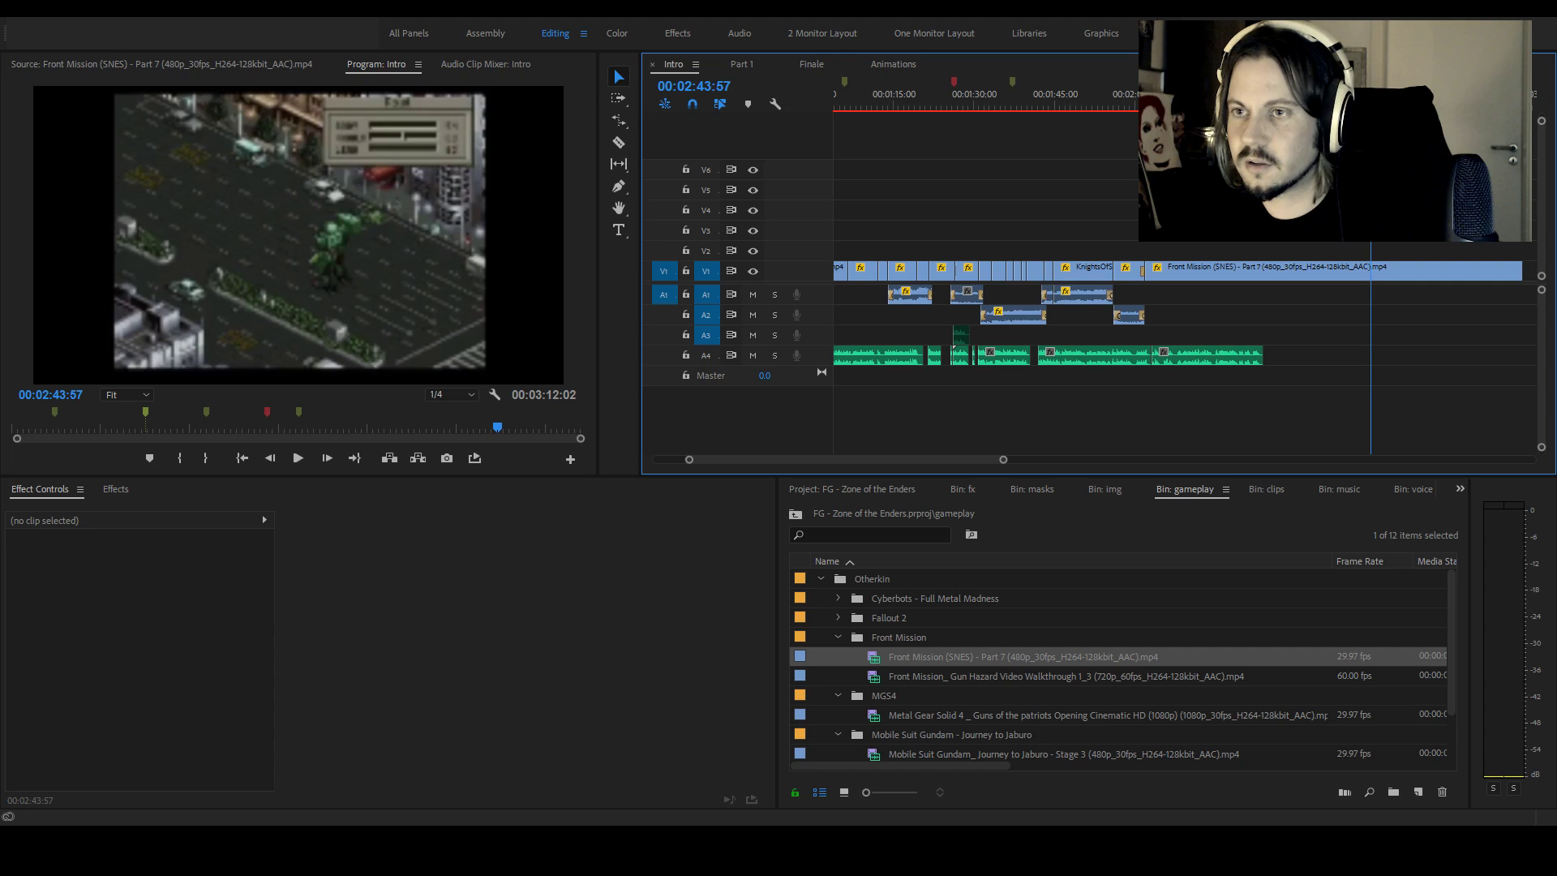
key(k)
key(c)
click(1376, 267)
key(v)
drag(1406, 268, 1138, 267)
click(1145, 272)
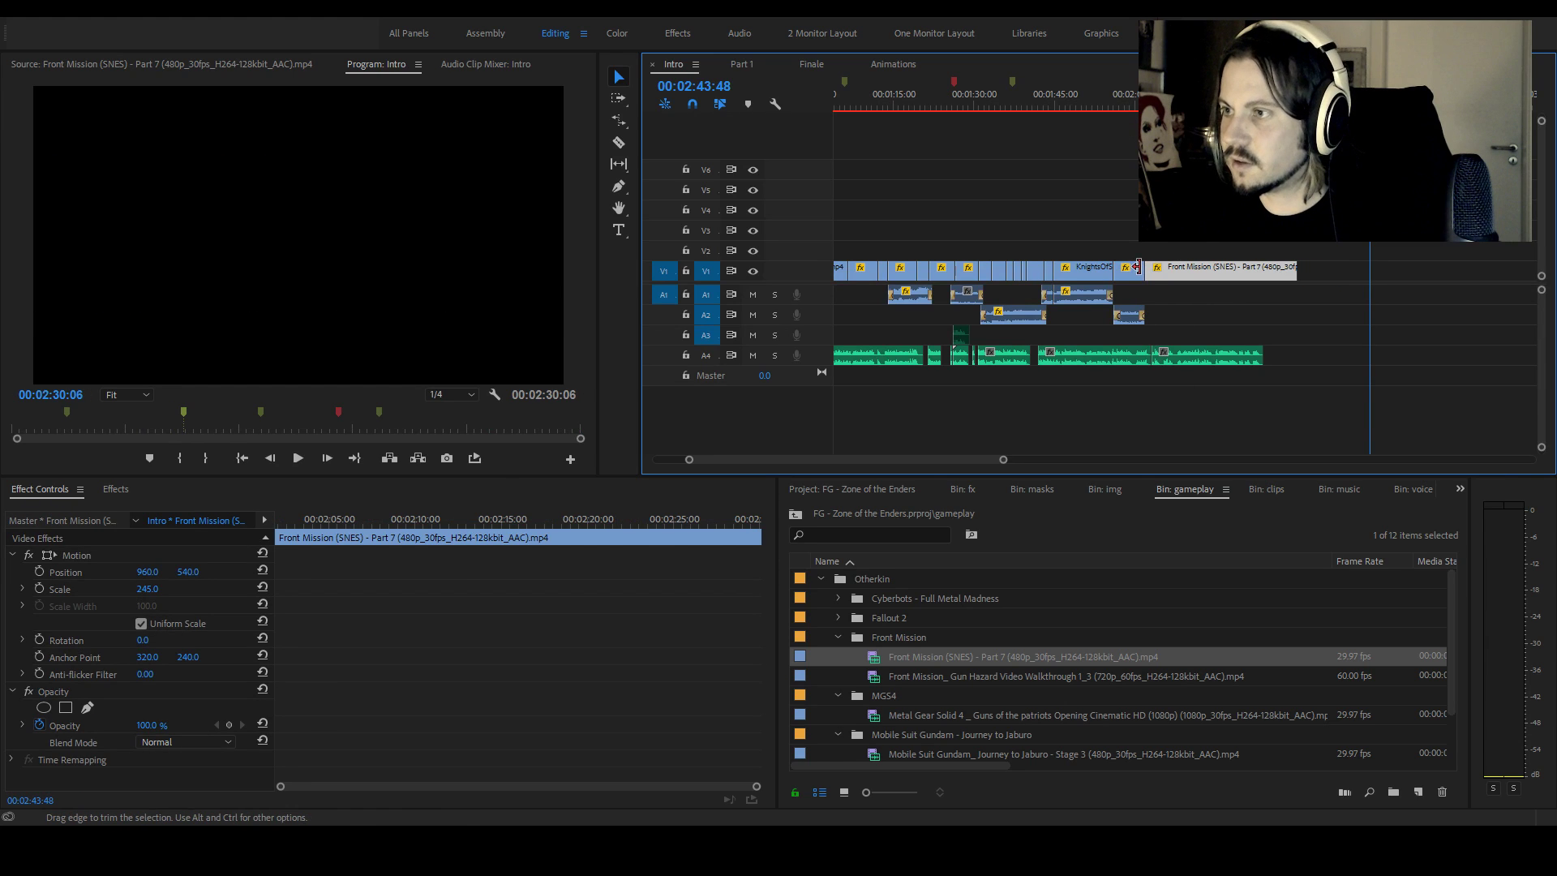
Trim away the Front Mission footage before 00:02:02:26, close the gap, and reapply the Impact Blur Dissolve from the Evangelion clip
click(1138, 267)
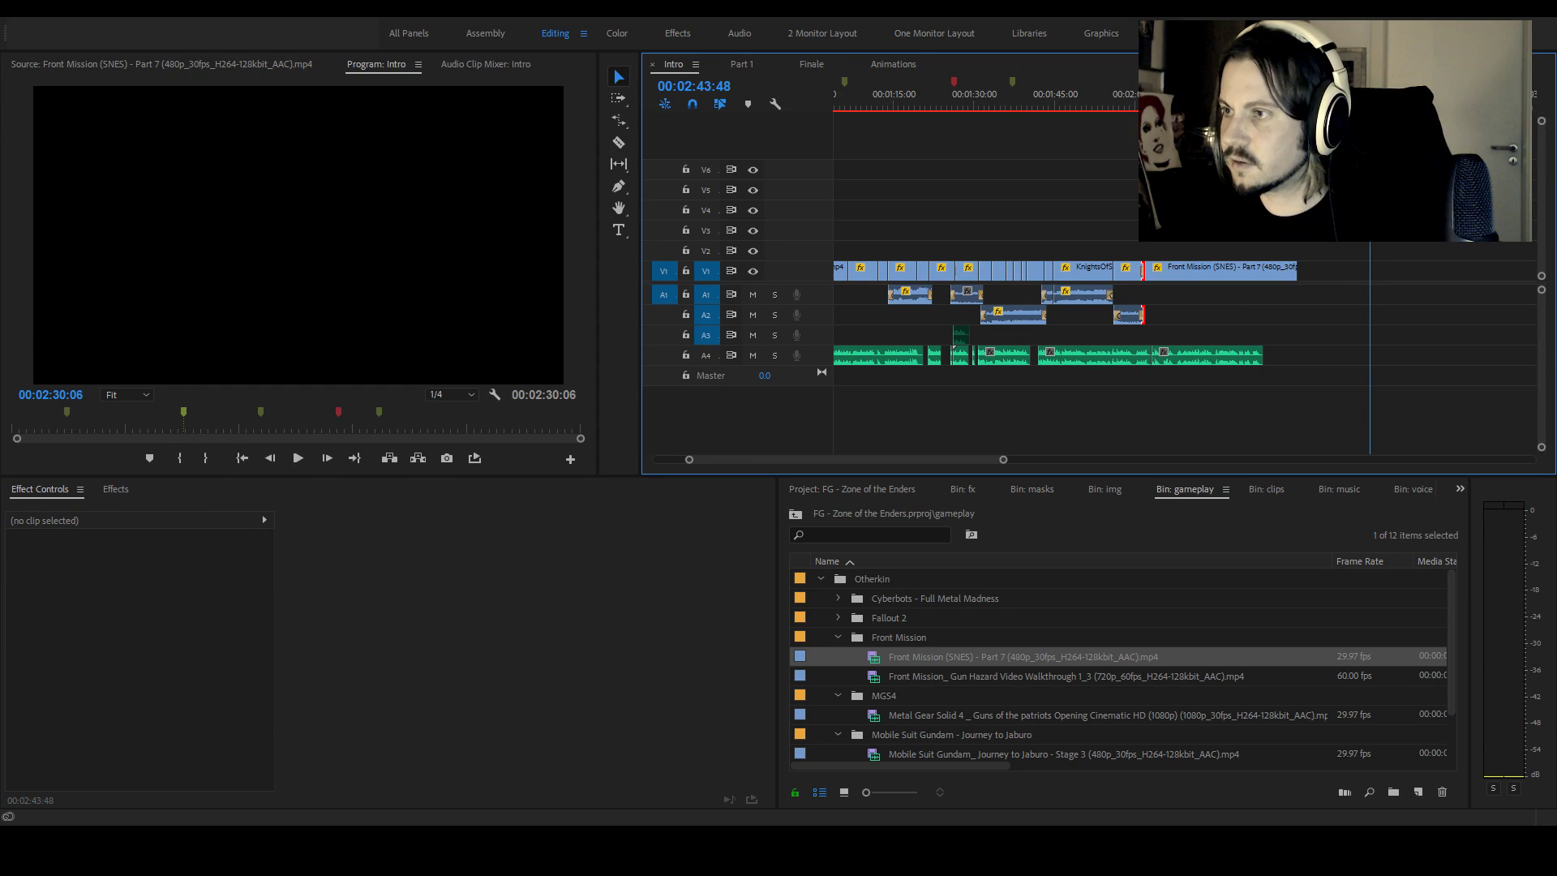
key(space)
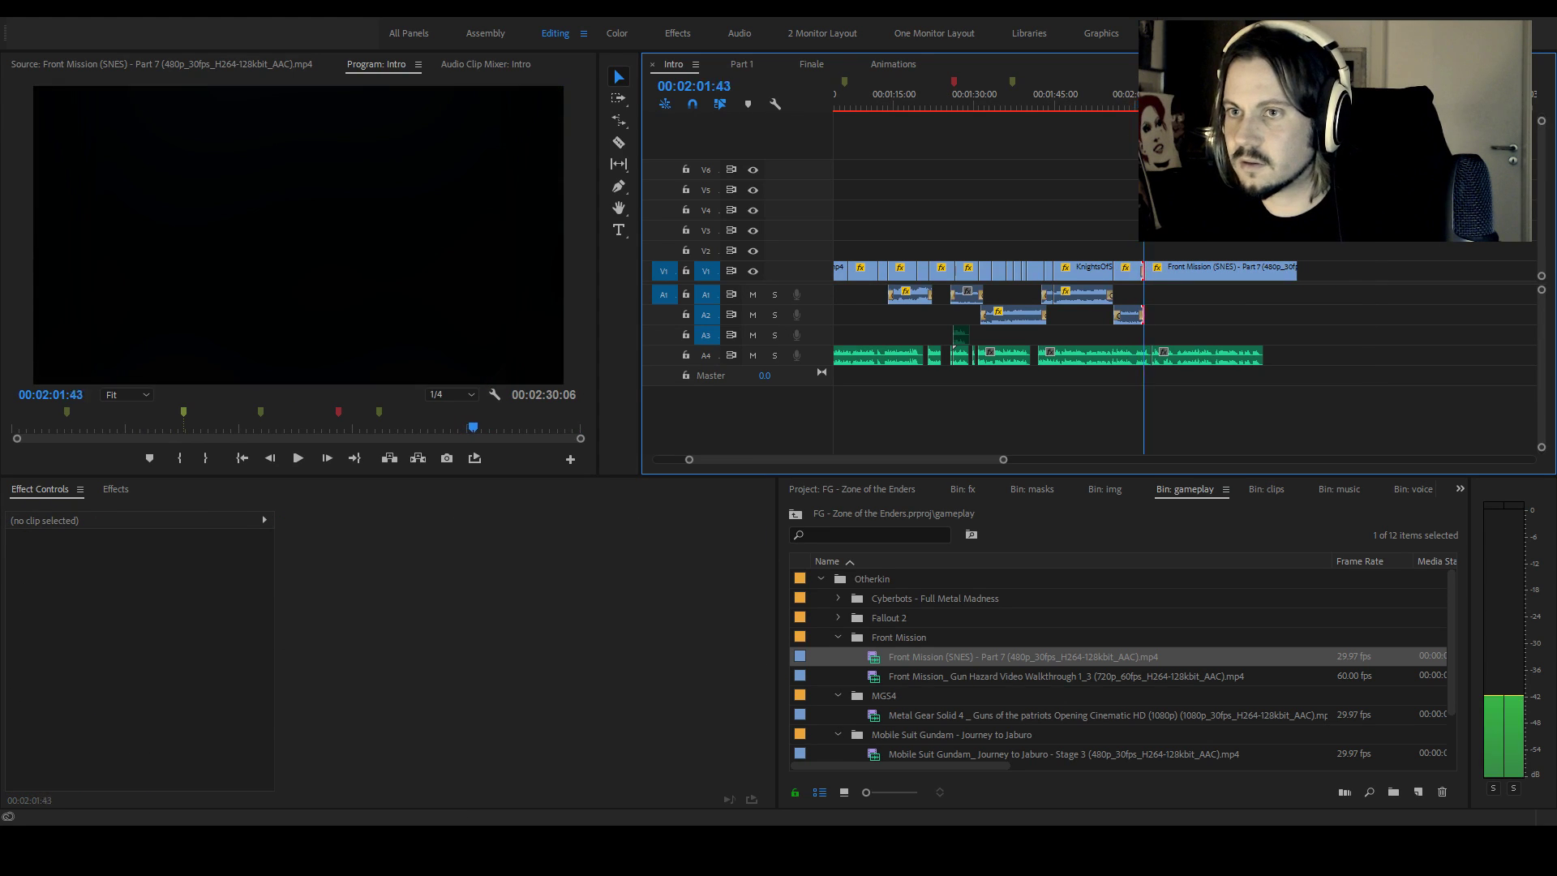
drag(1013, 463, 833, 460)
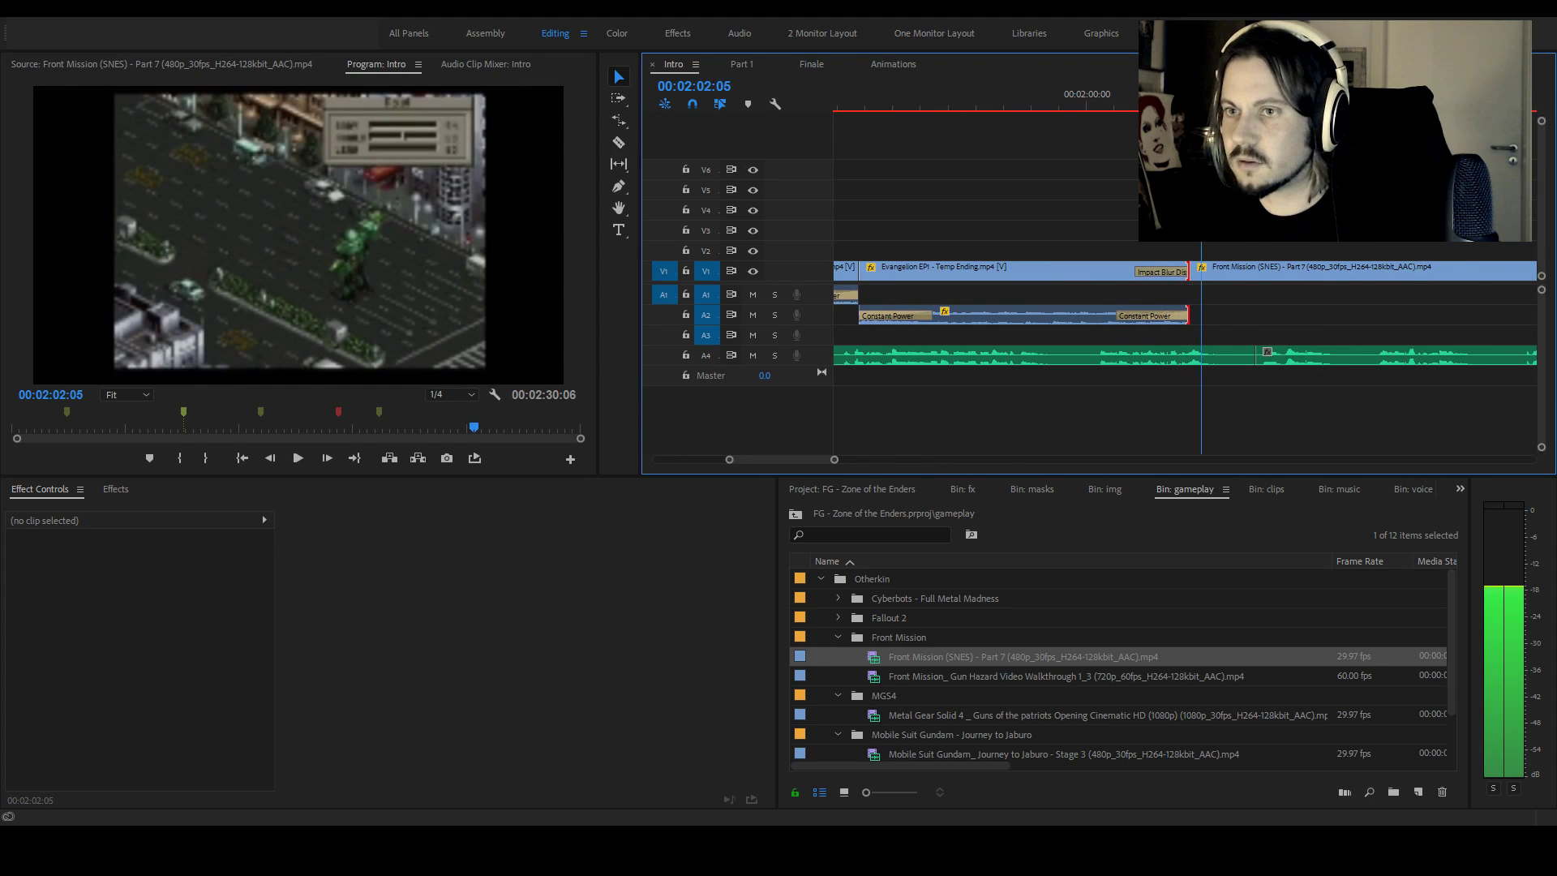
key(c)
key(space)
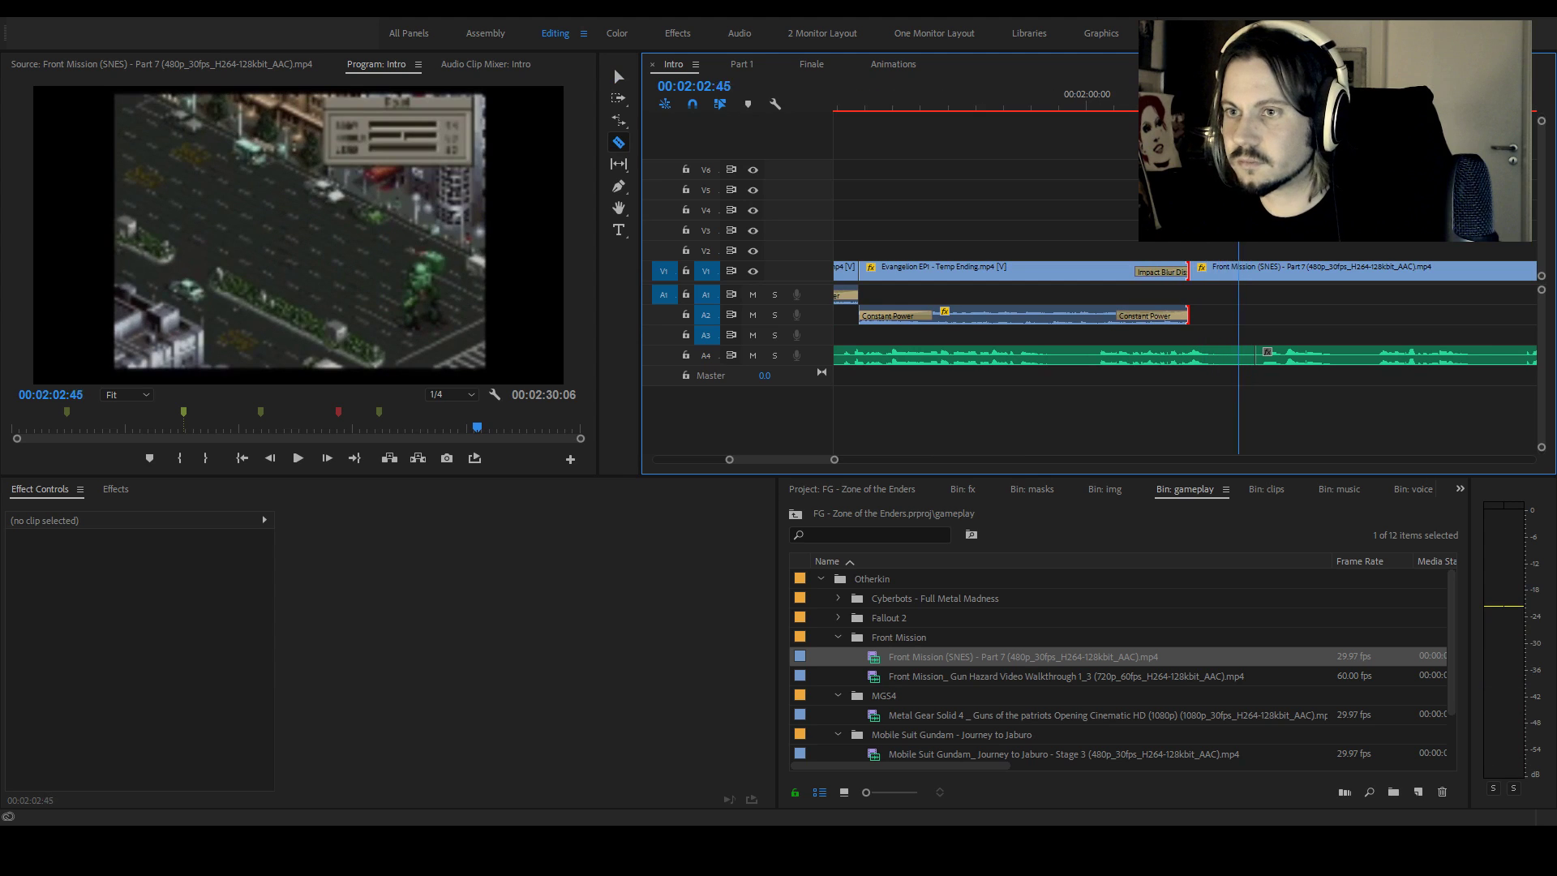
key(v)
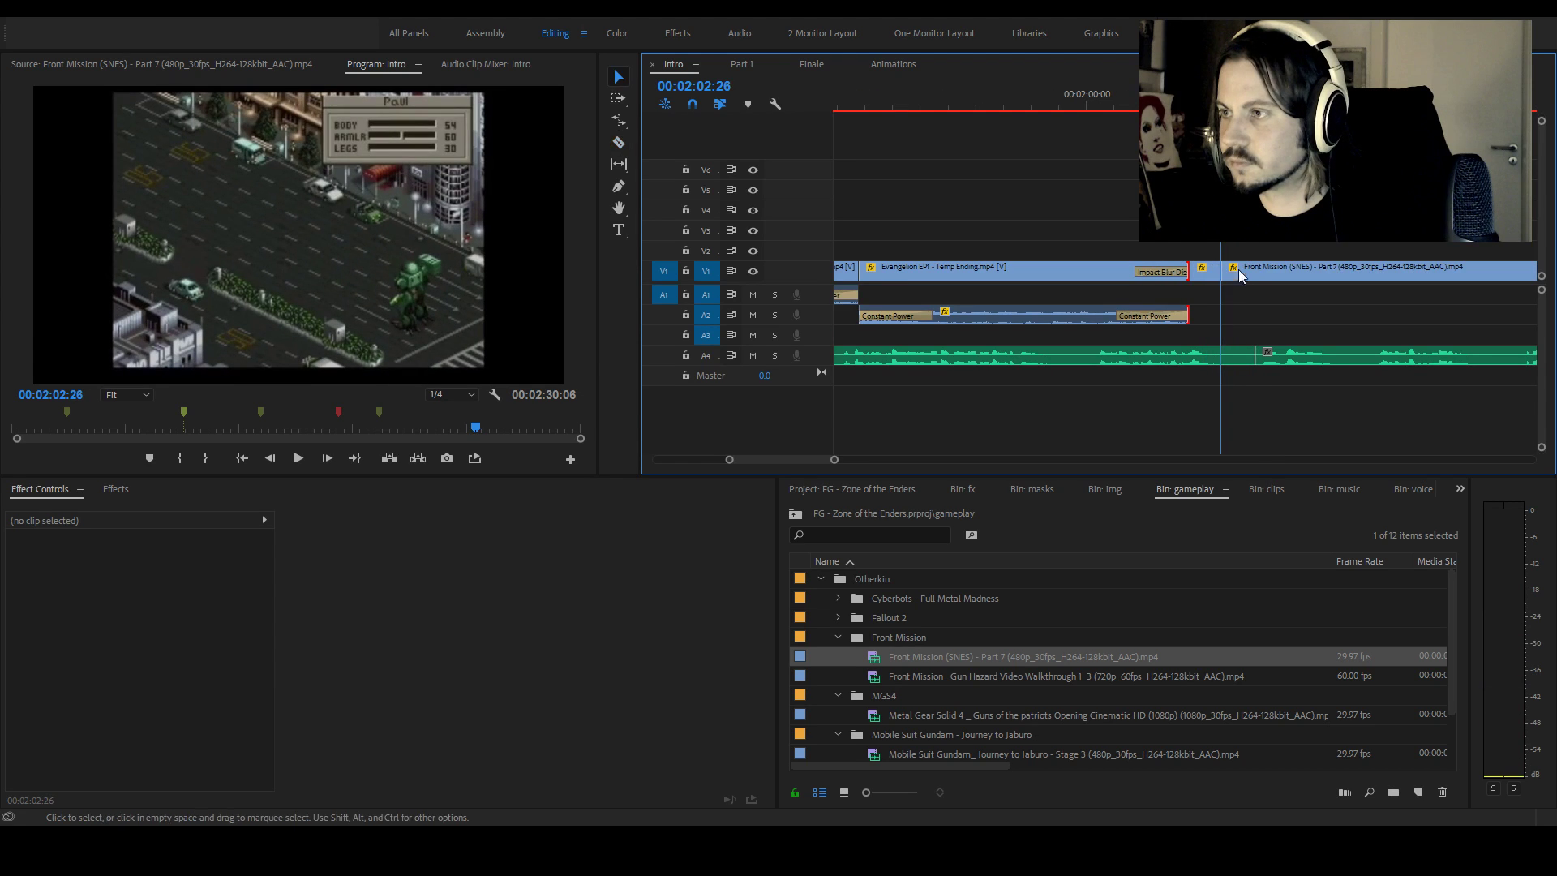
drag(1225, 272, 1192, 272)
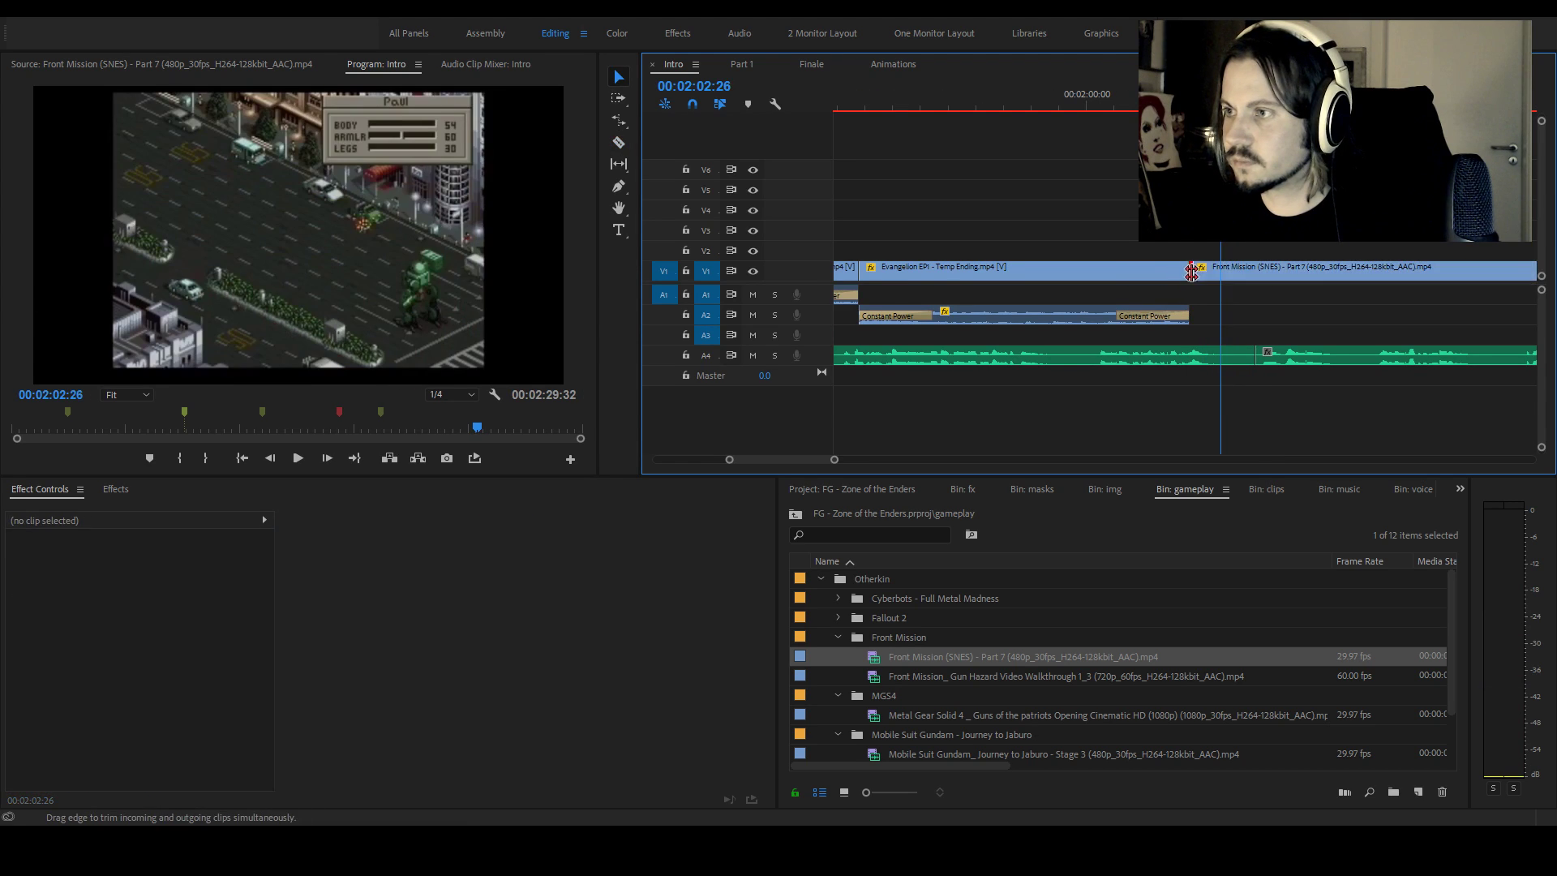
key(ctrl+d)
Cut the Front Mission clip at 00:02:05:39, remove the footage before it, and rejoin the rest to the Evangelion clip with the Impact Blur Dissolve
key(shift+k)
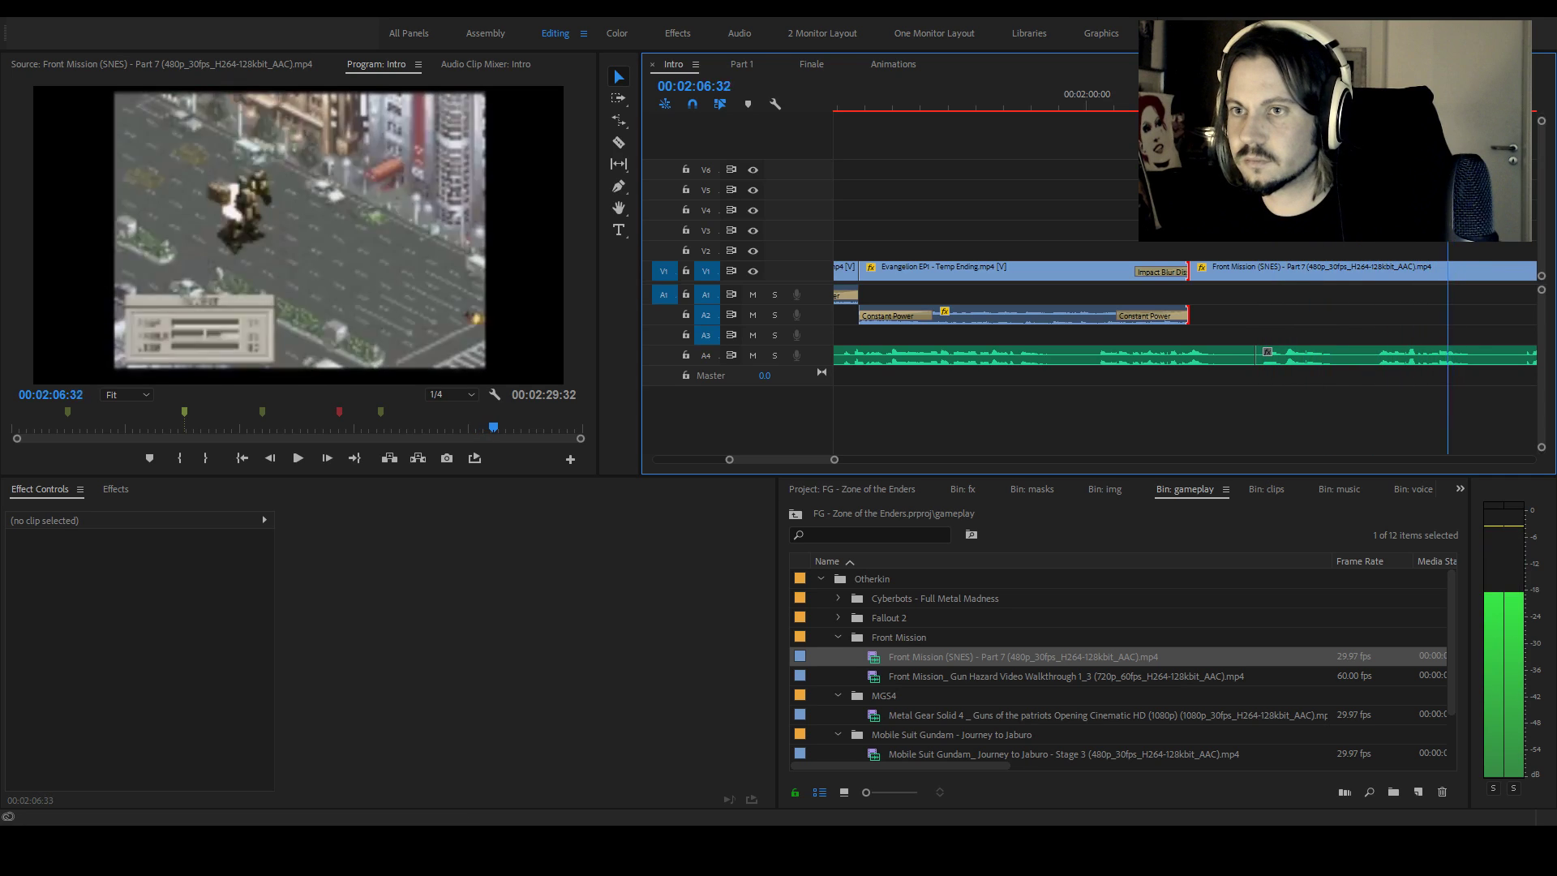
key(space)
key(ctrl+k)
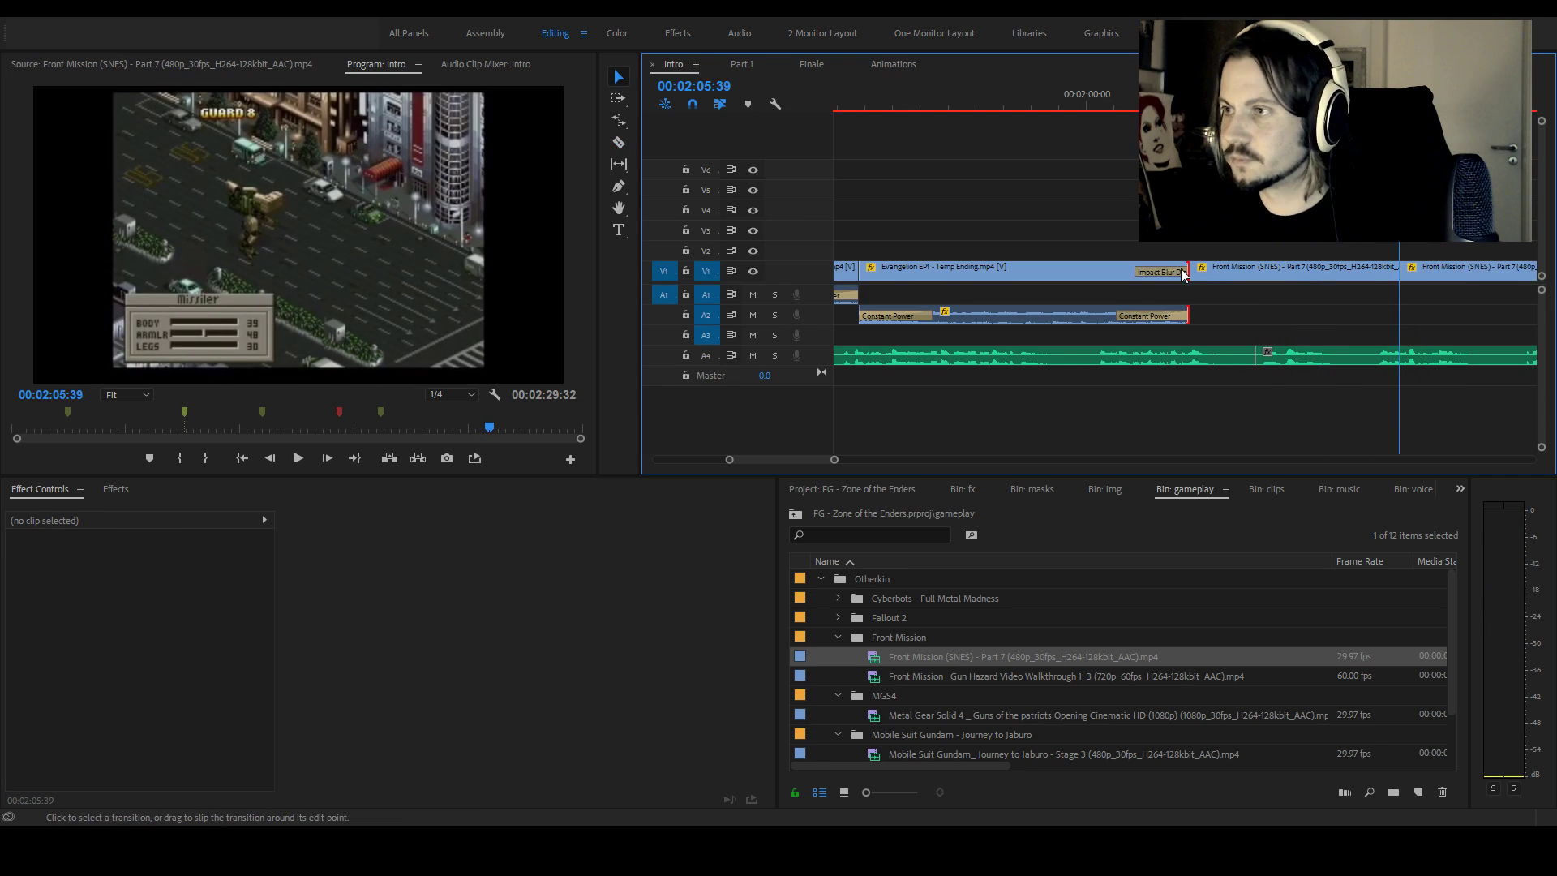
key(ctrl+z)
key(ctrl+z)
key(ctrl+shift+z)
key(ctrl+shift+z)
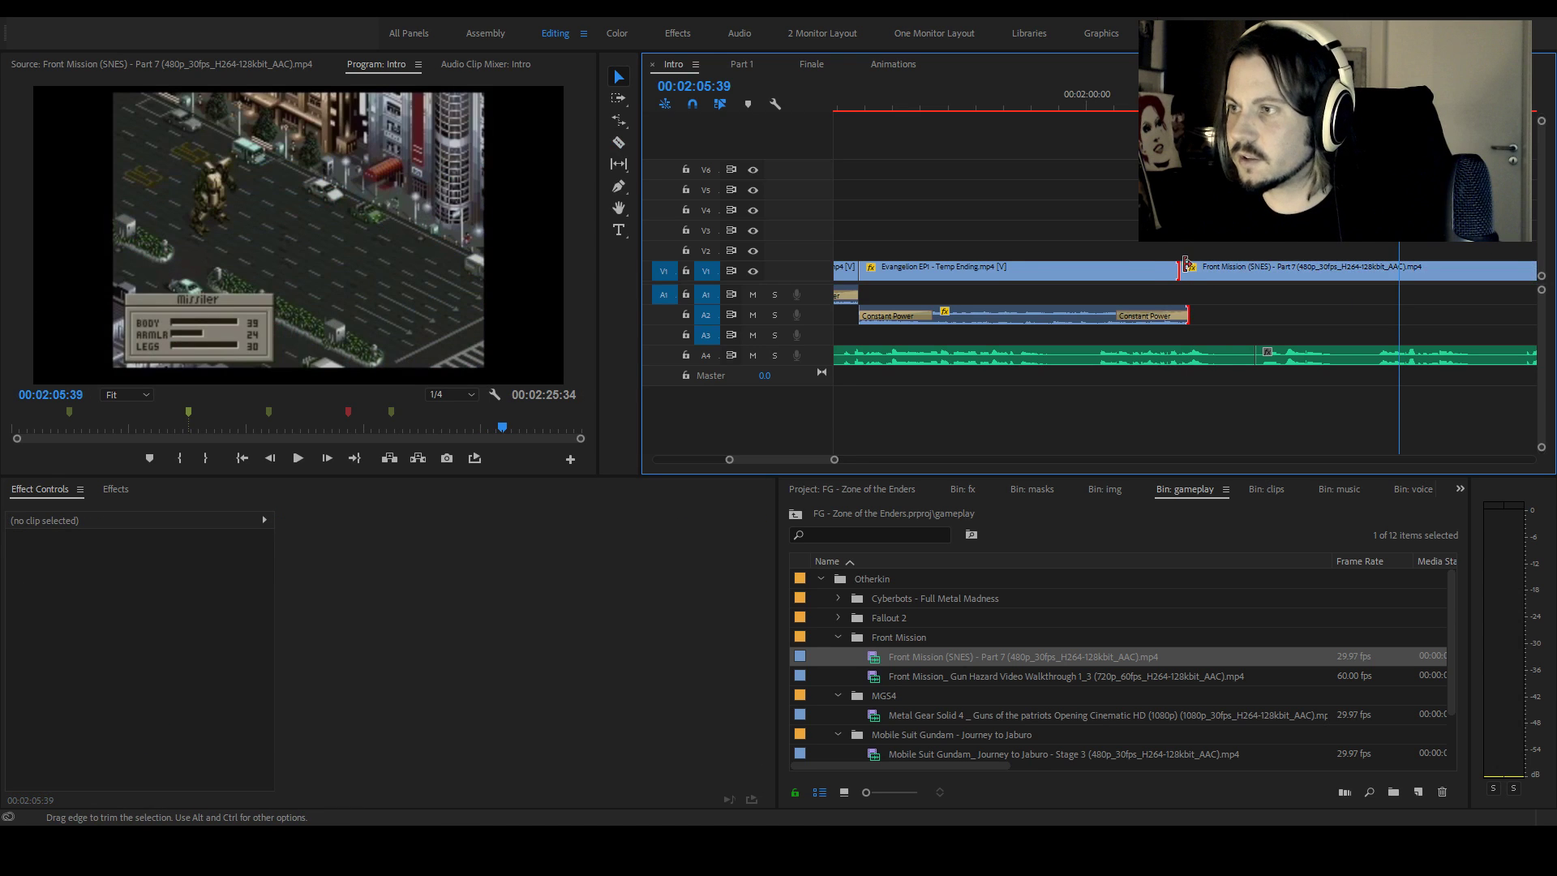
click(1282, 270)
key(shift+Delete)
Play the new Front Mission excerpt, split it at 00:02:03:41 and delete the remainder
click(1143, 96)
key(space)
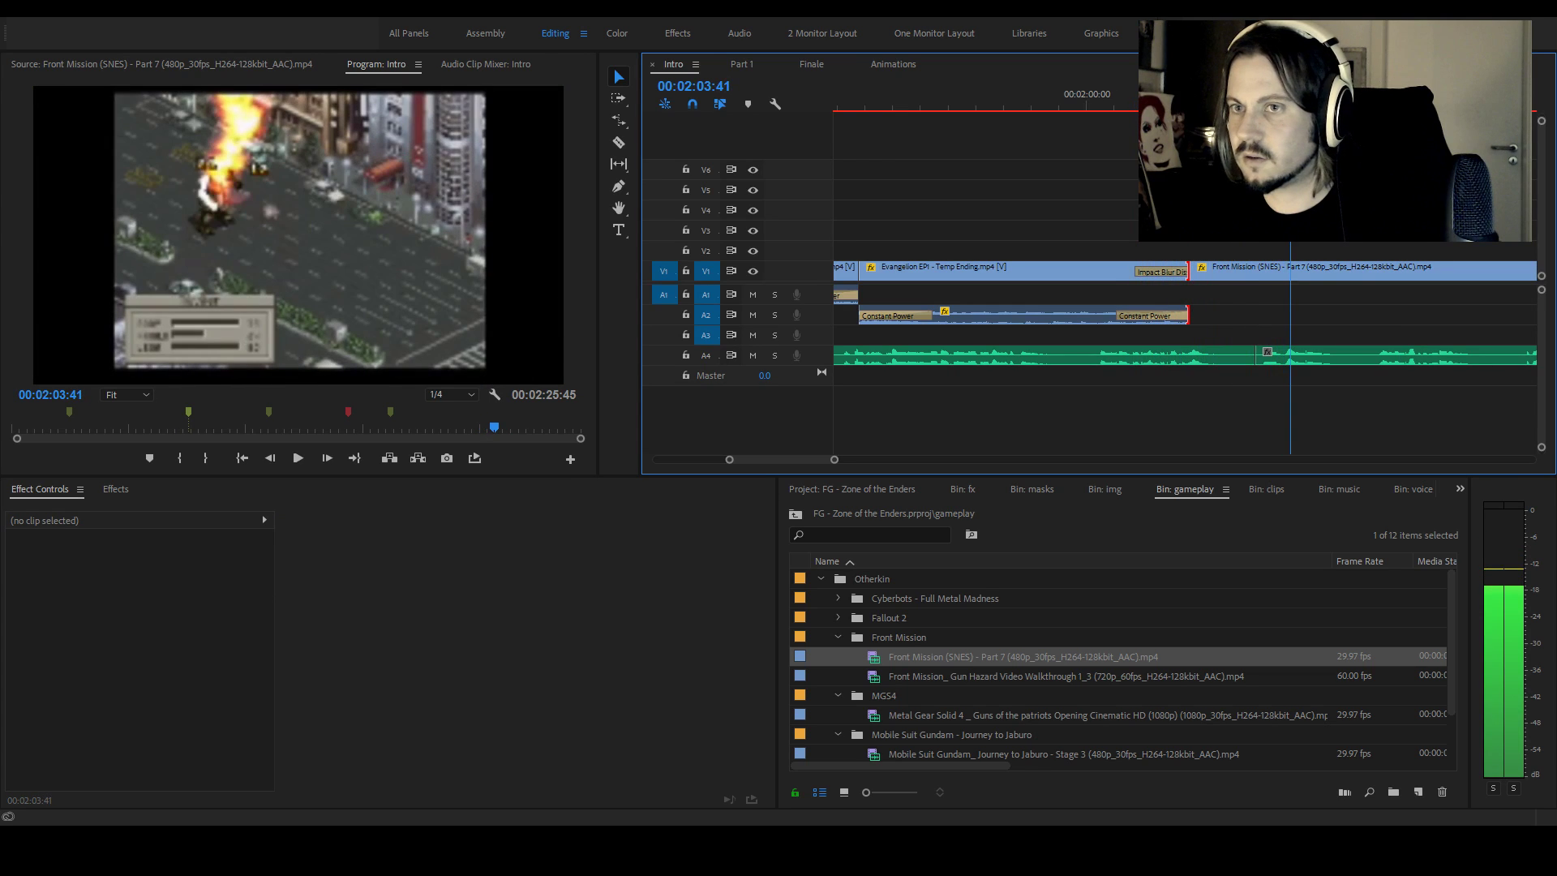
key(ctrl+k)
click(1379, 271)
key(Delete)
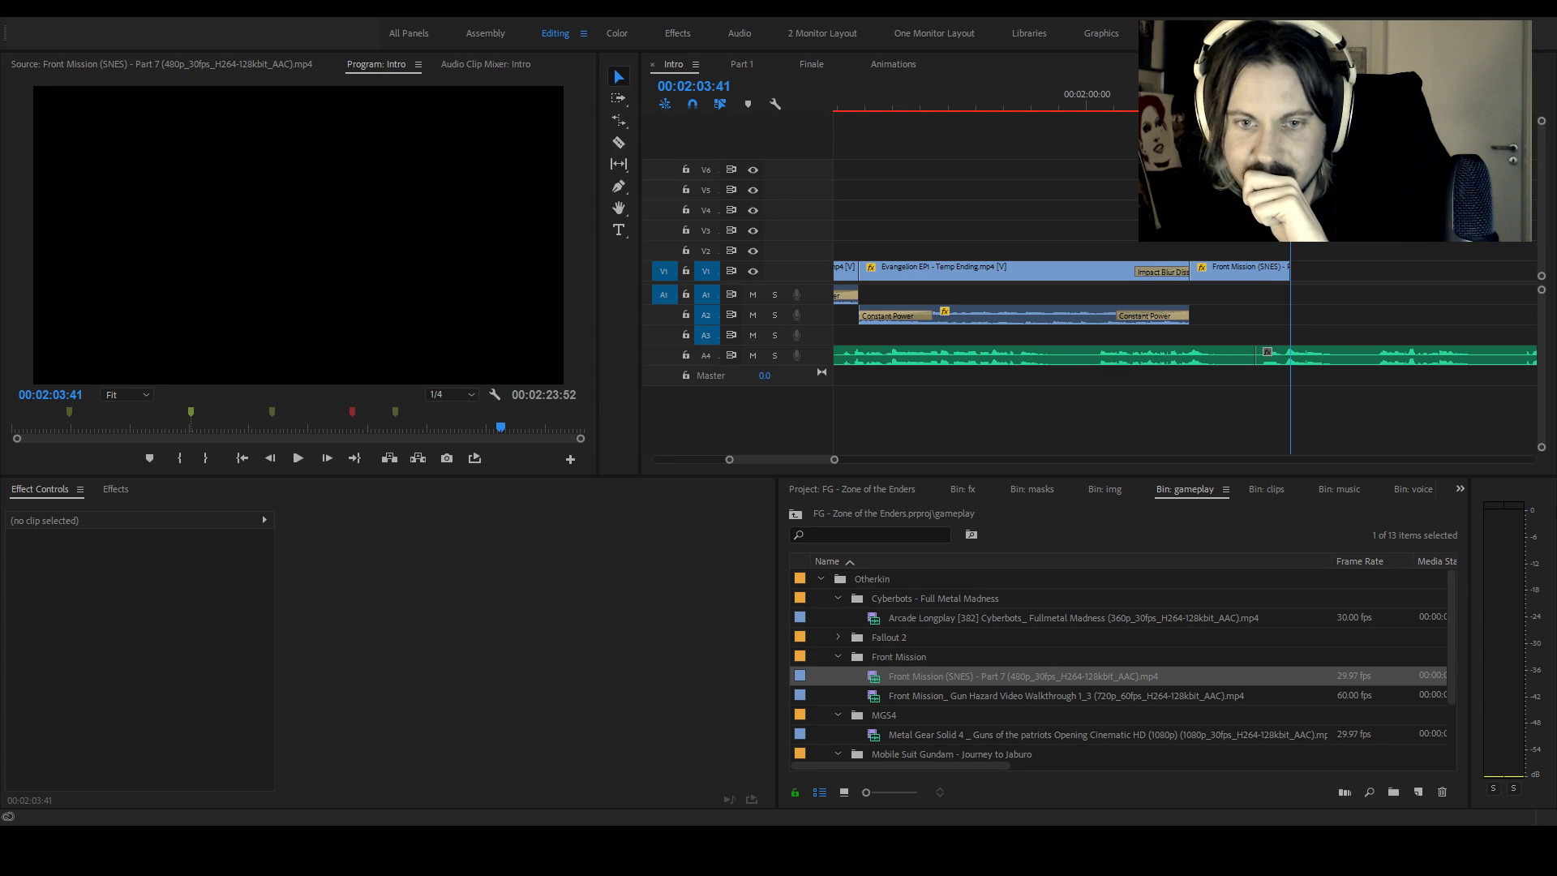
Open the Cyberbots Arcade Longplay clip, find the city fight and mark its in point at 00:06:05:14
click(1054, 617)
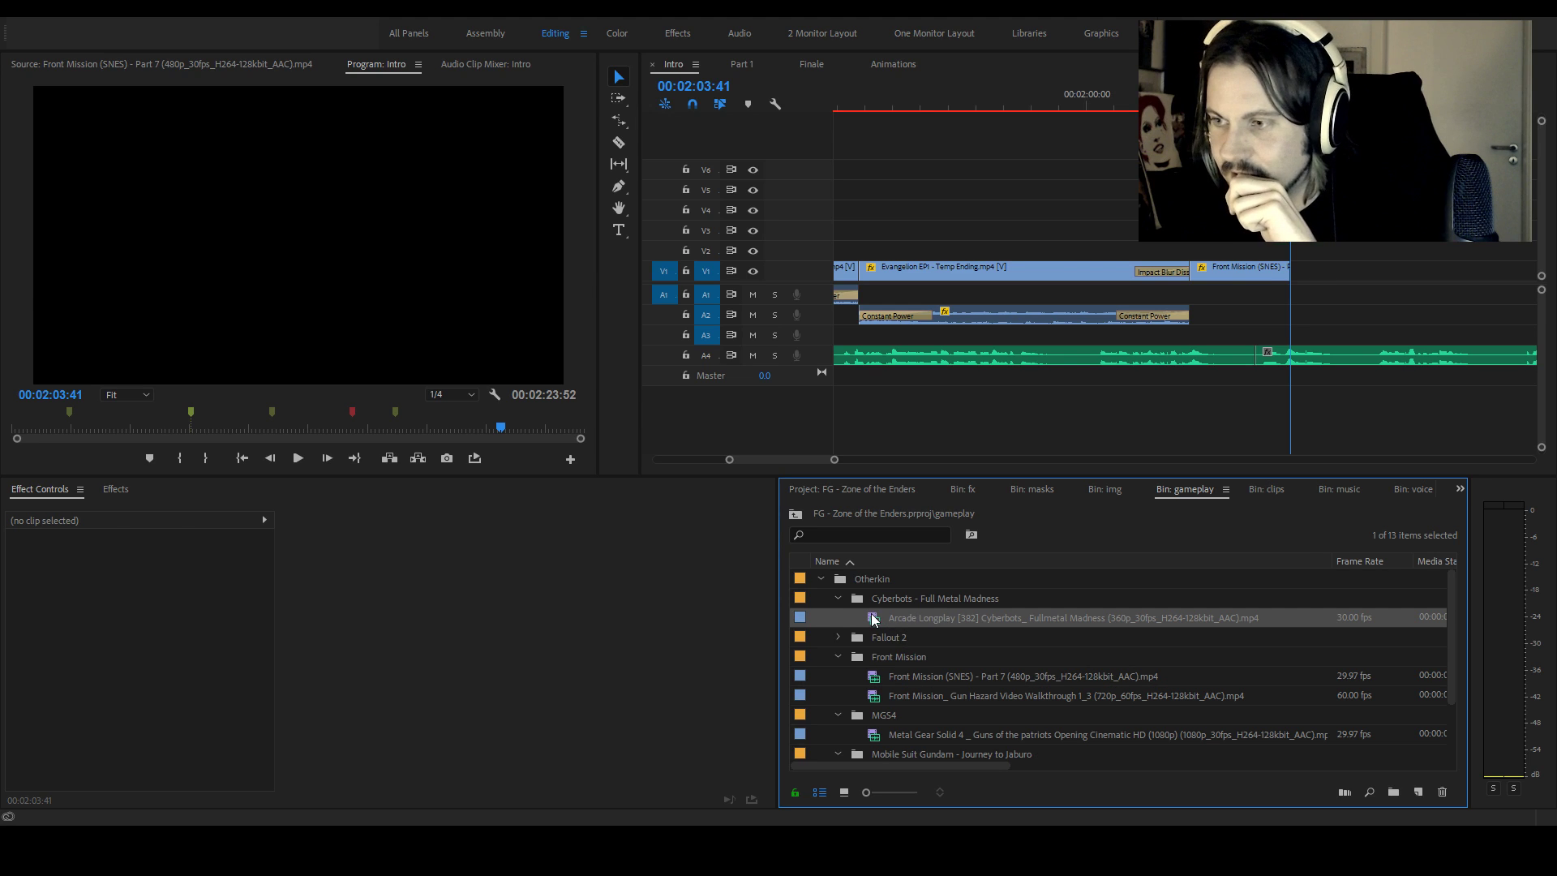
double_click(873, 619)
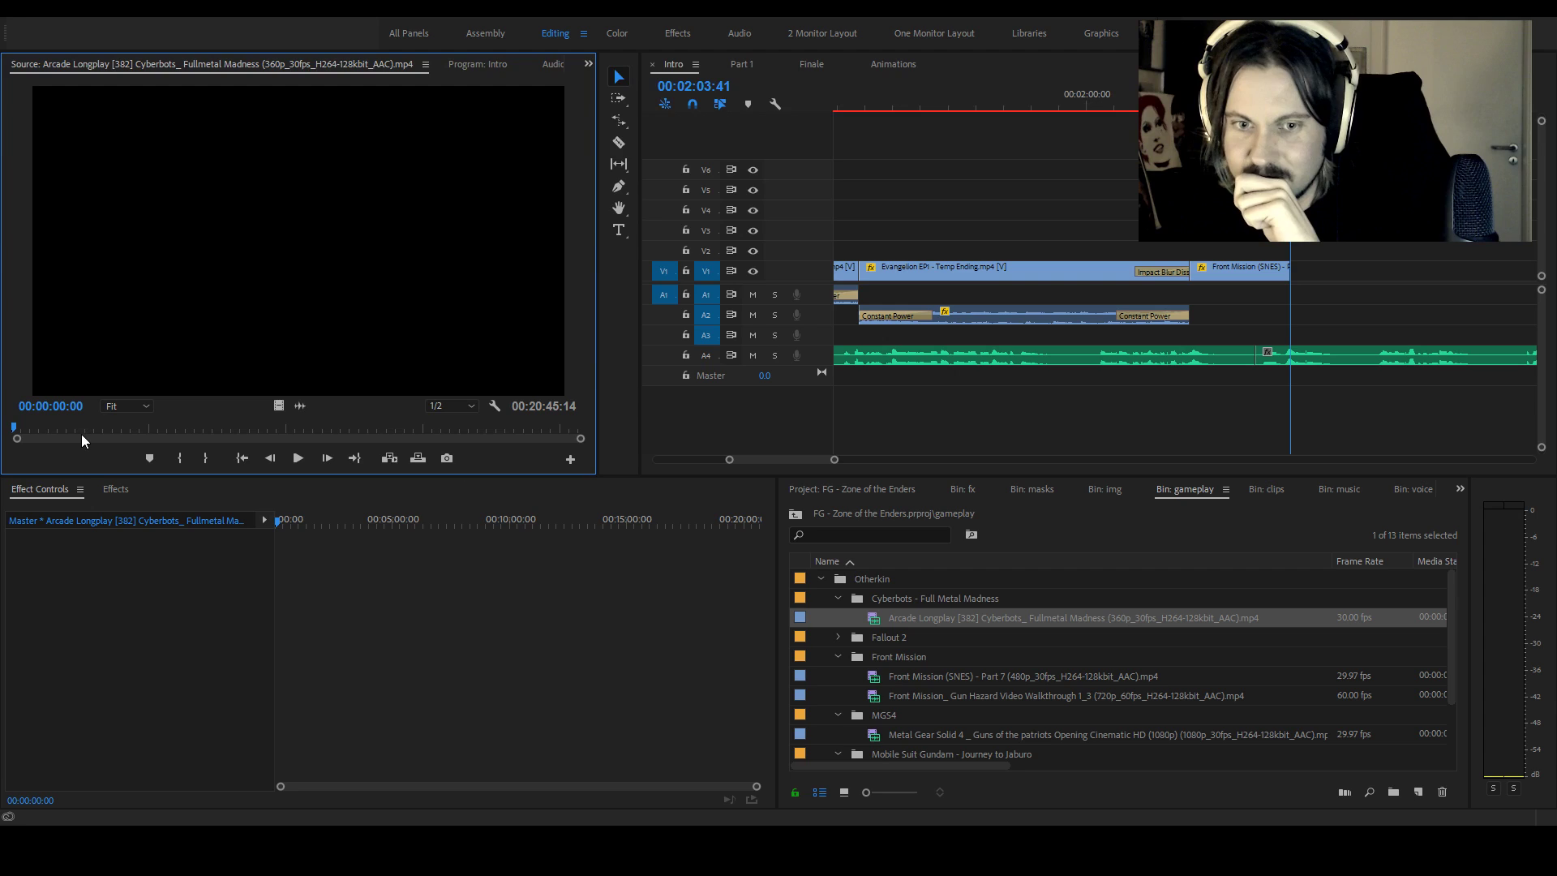
drag(28, 428, 177, 441)
key(space)
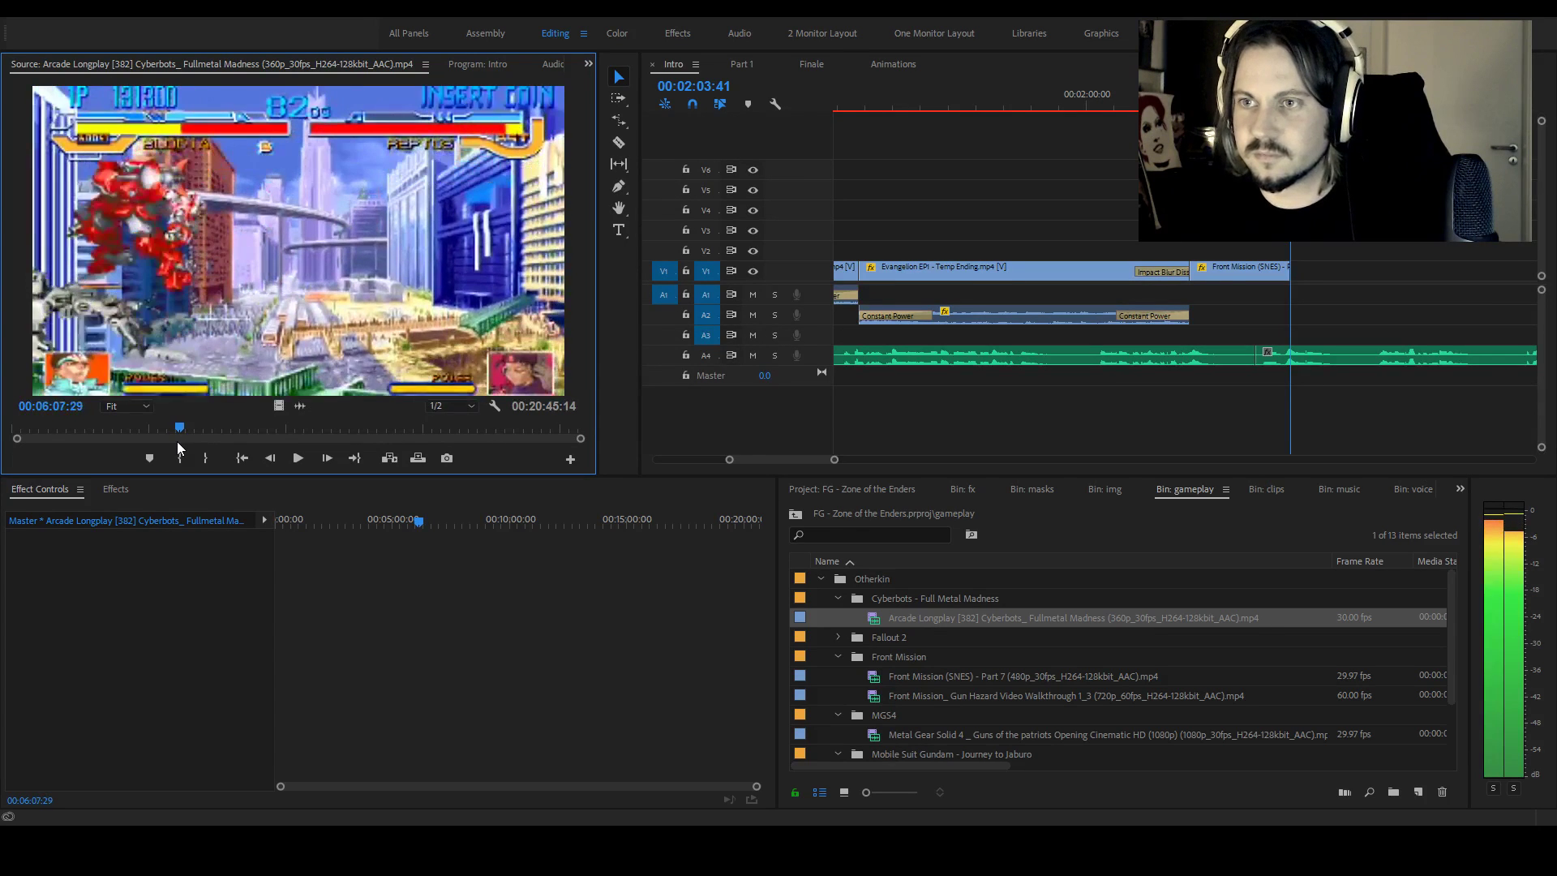
click(176, 441)
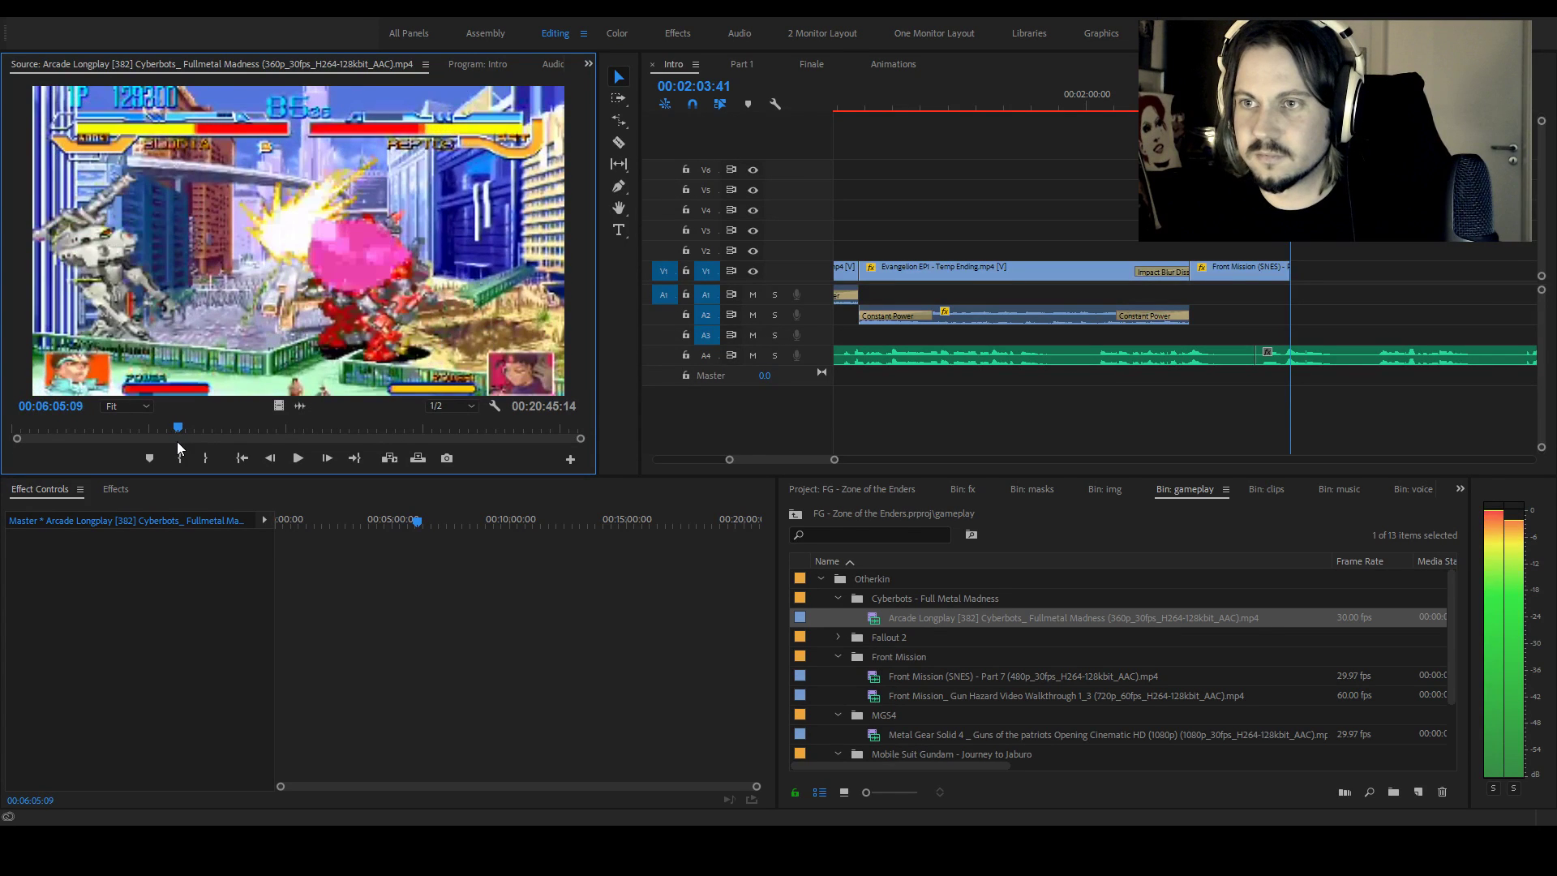
key(j)
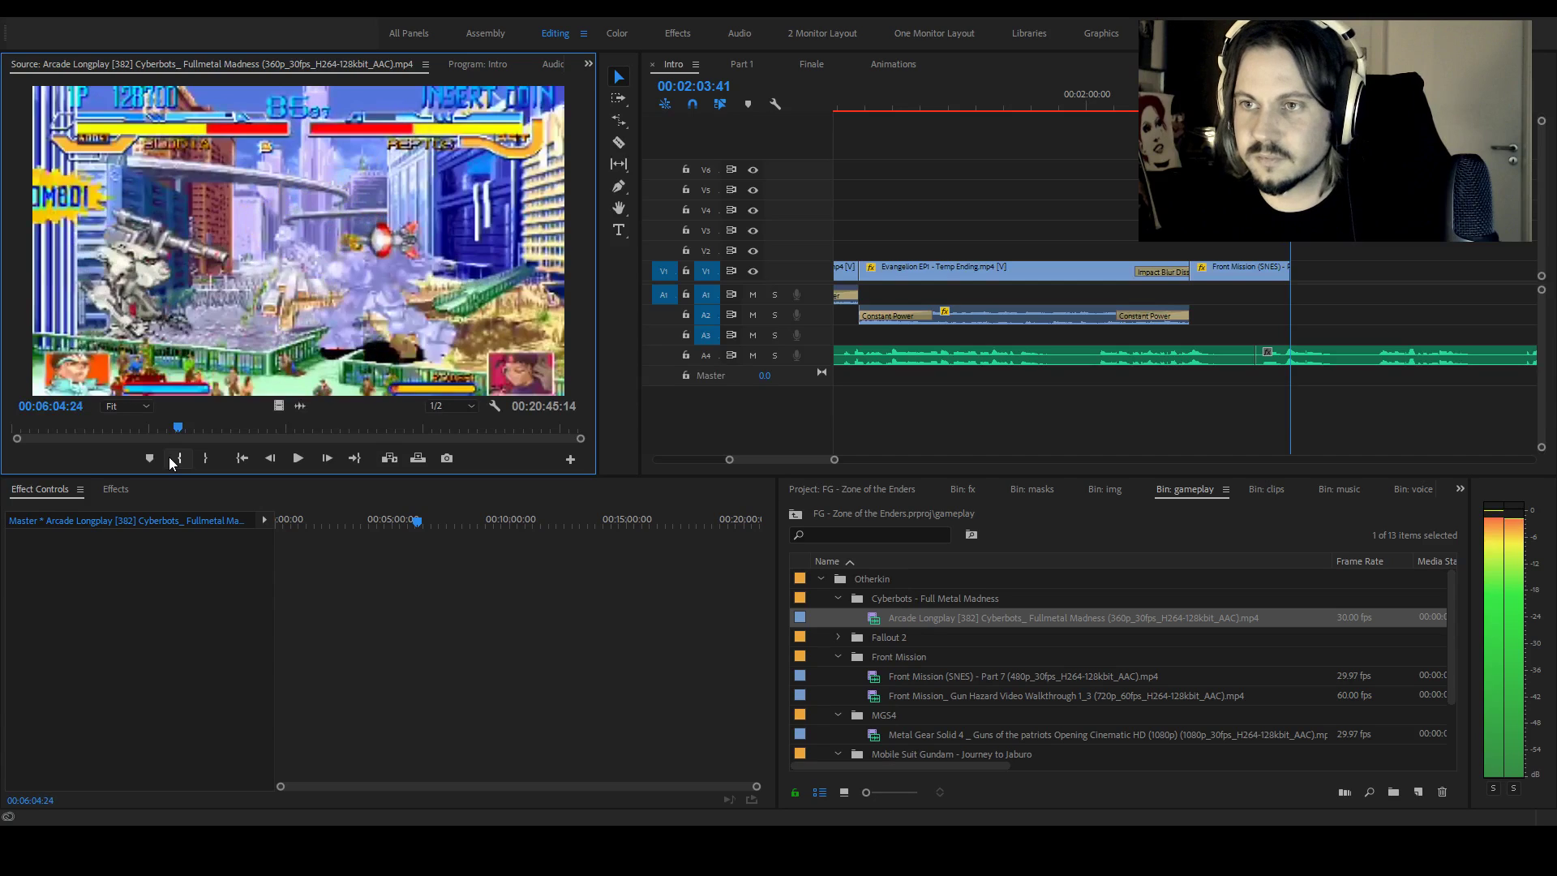
key(l)
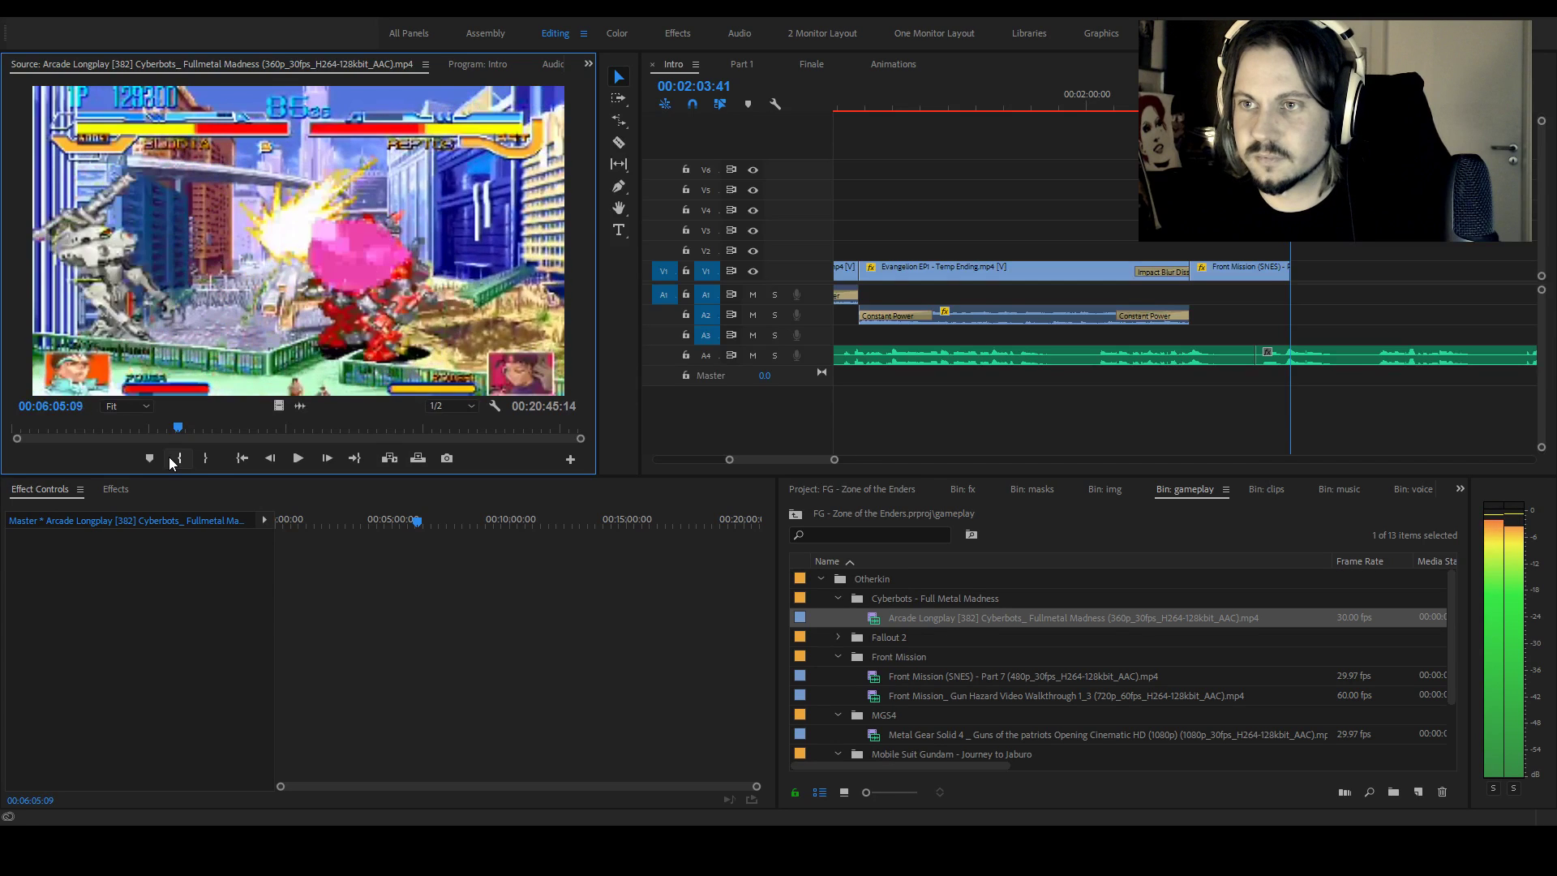
click(178, 459)
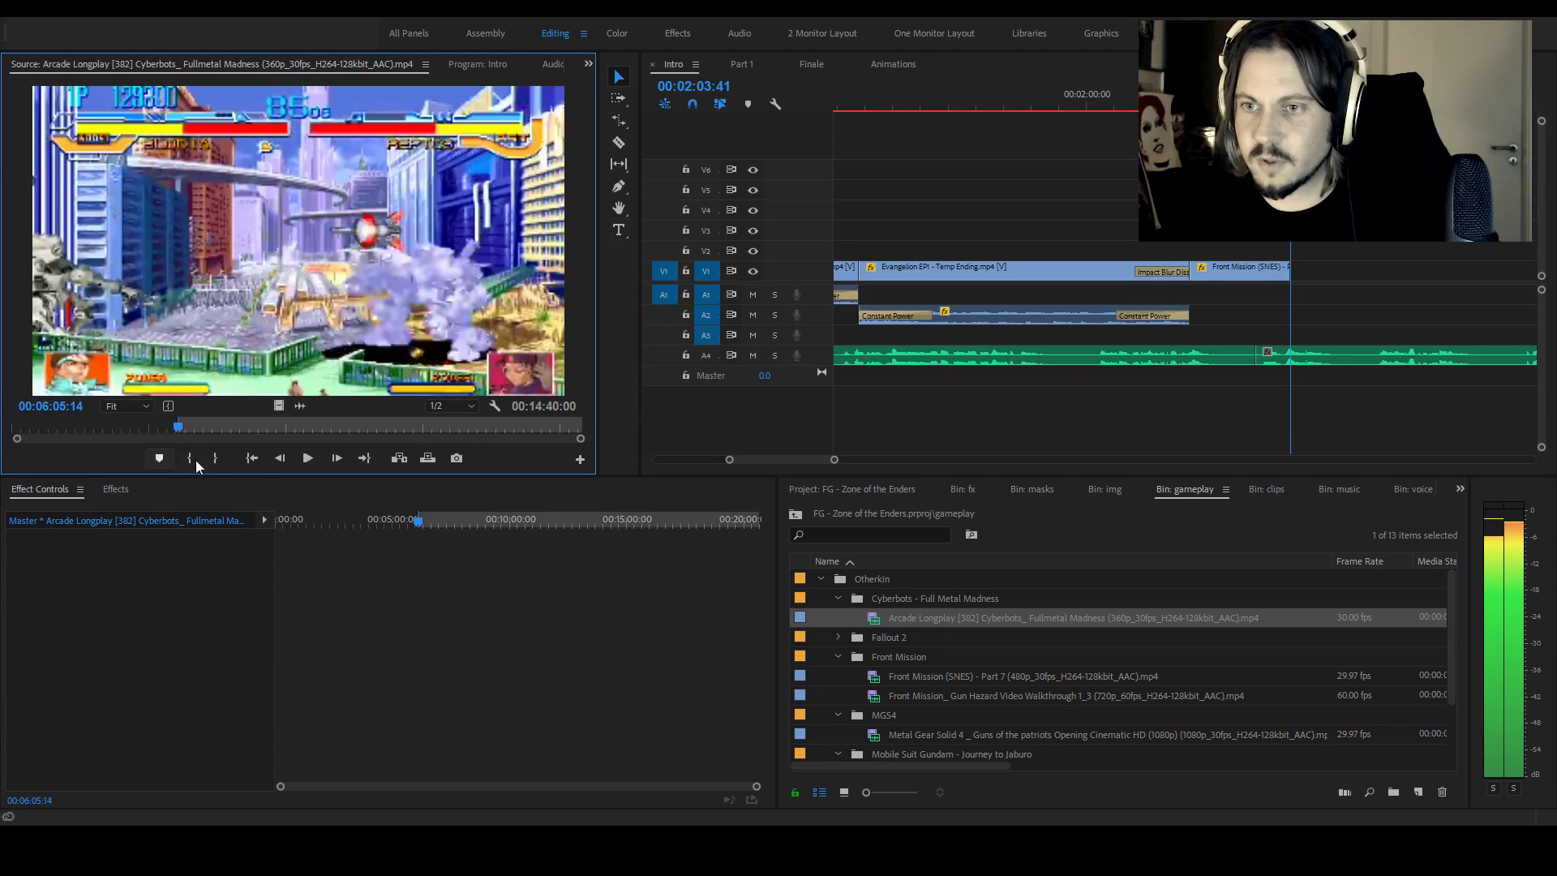
Preview the marked Cyberbots fight and place it directly behind the Front Mission clip at 00:02:03:41
key(l)
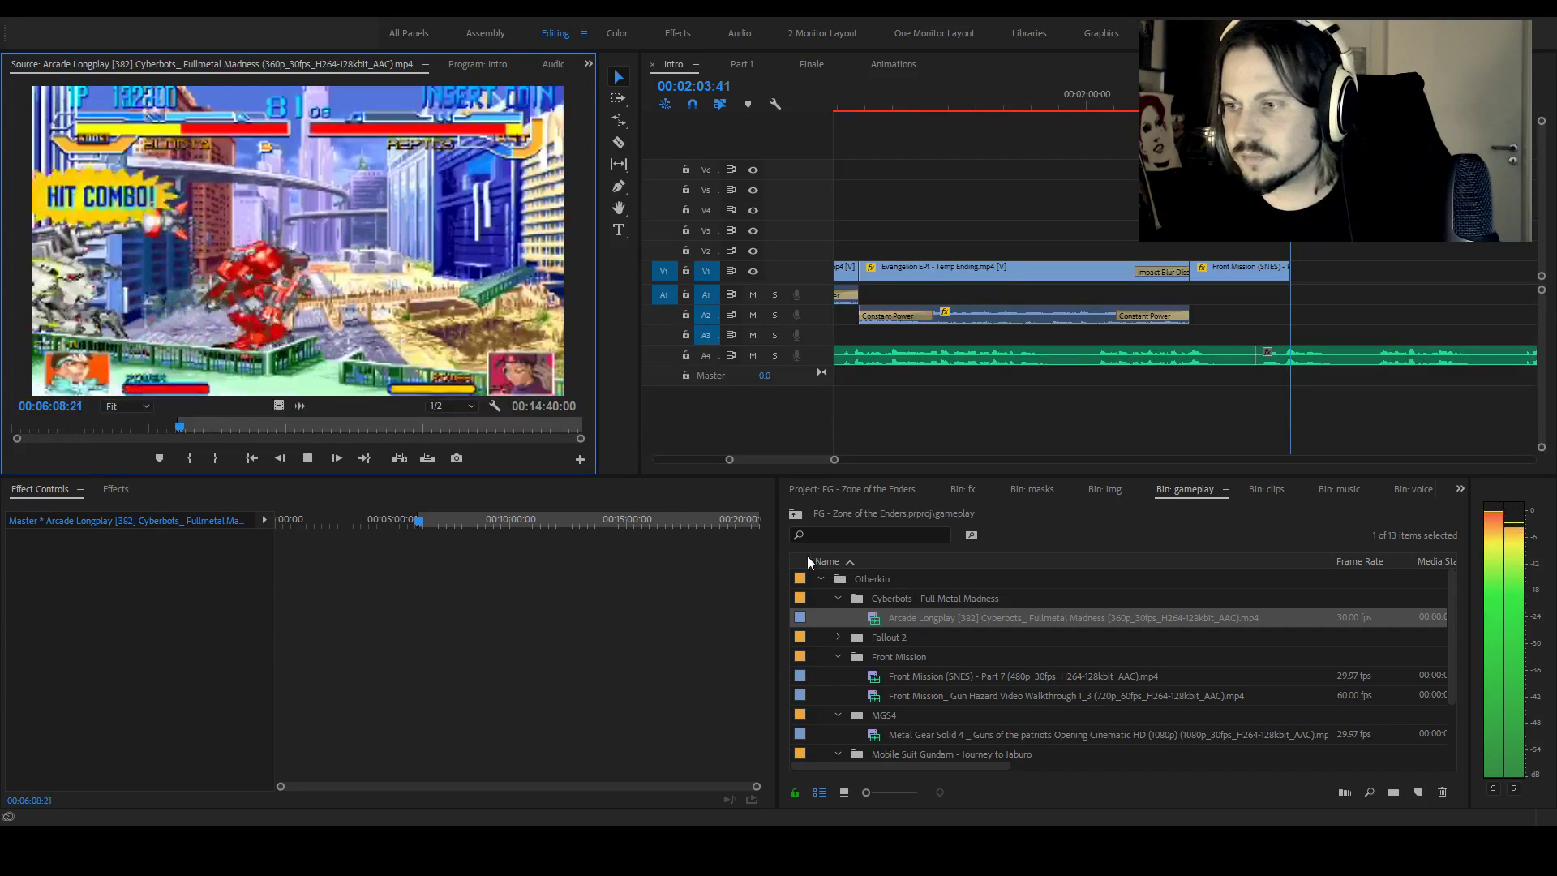
key(k)
drag(872, 619, 1278, 358)
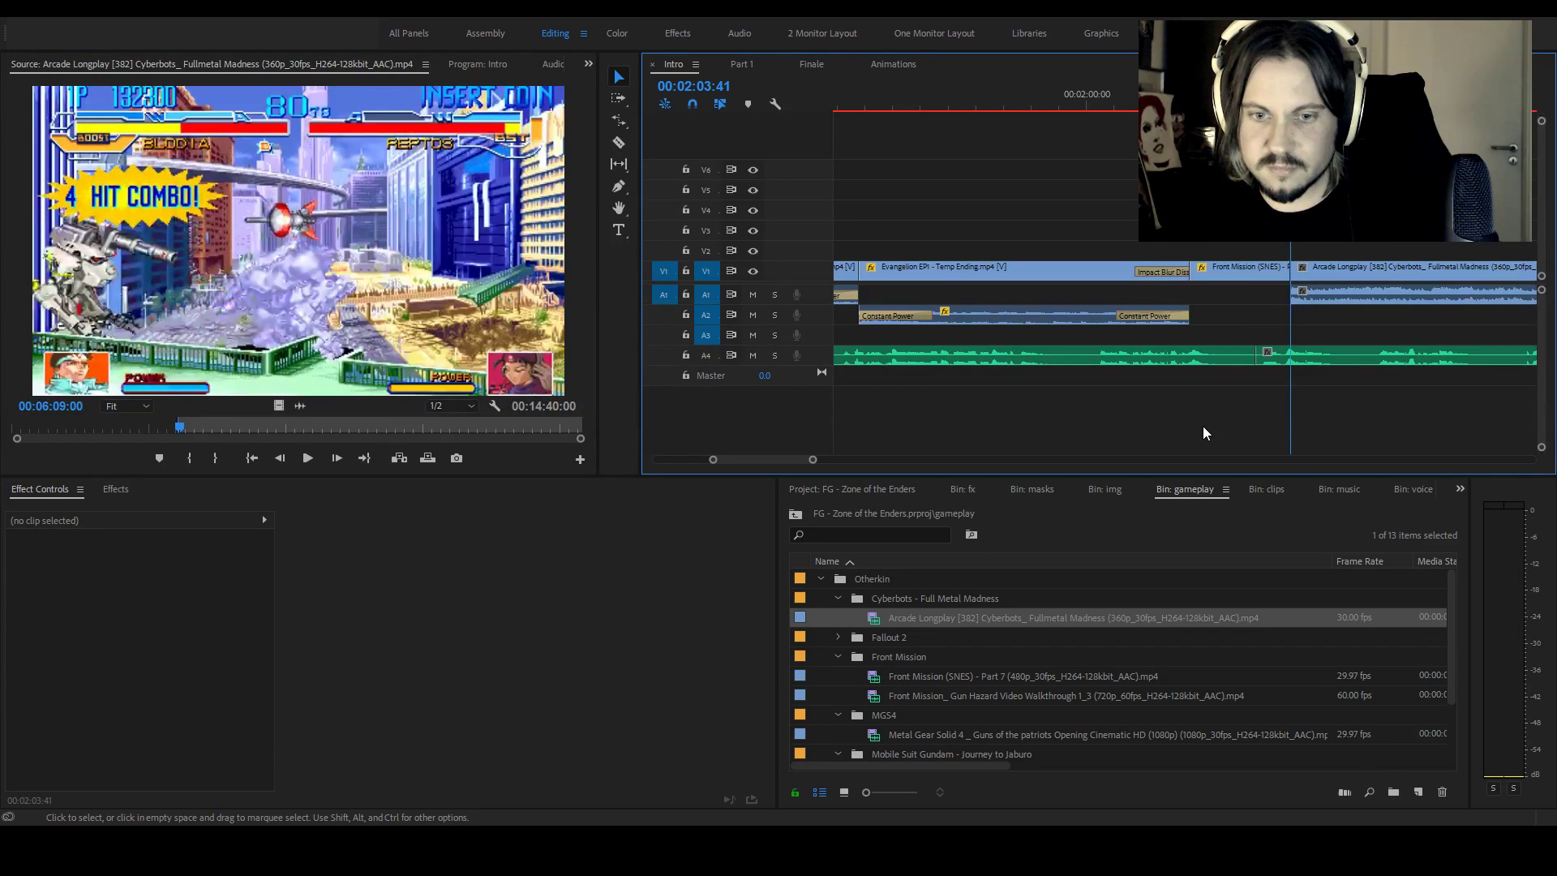
Extend the start of the Cyberbots audio under the Front Mission clip and add a Constant Power fade-in
click(1334, 277)
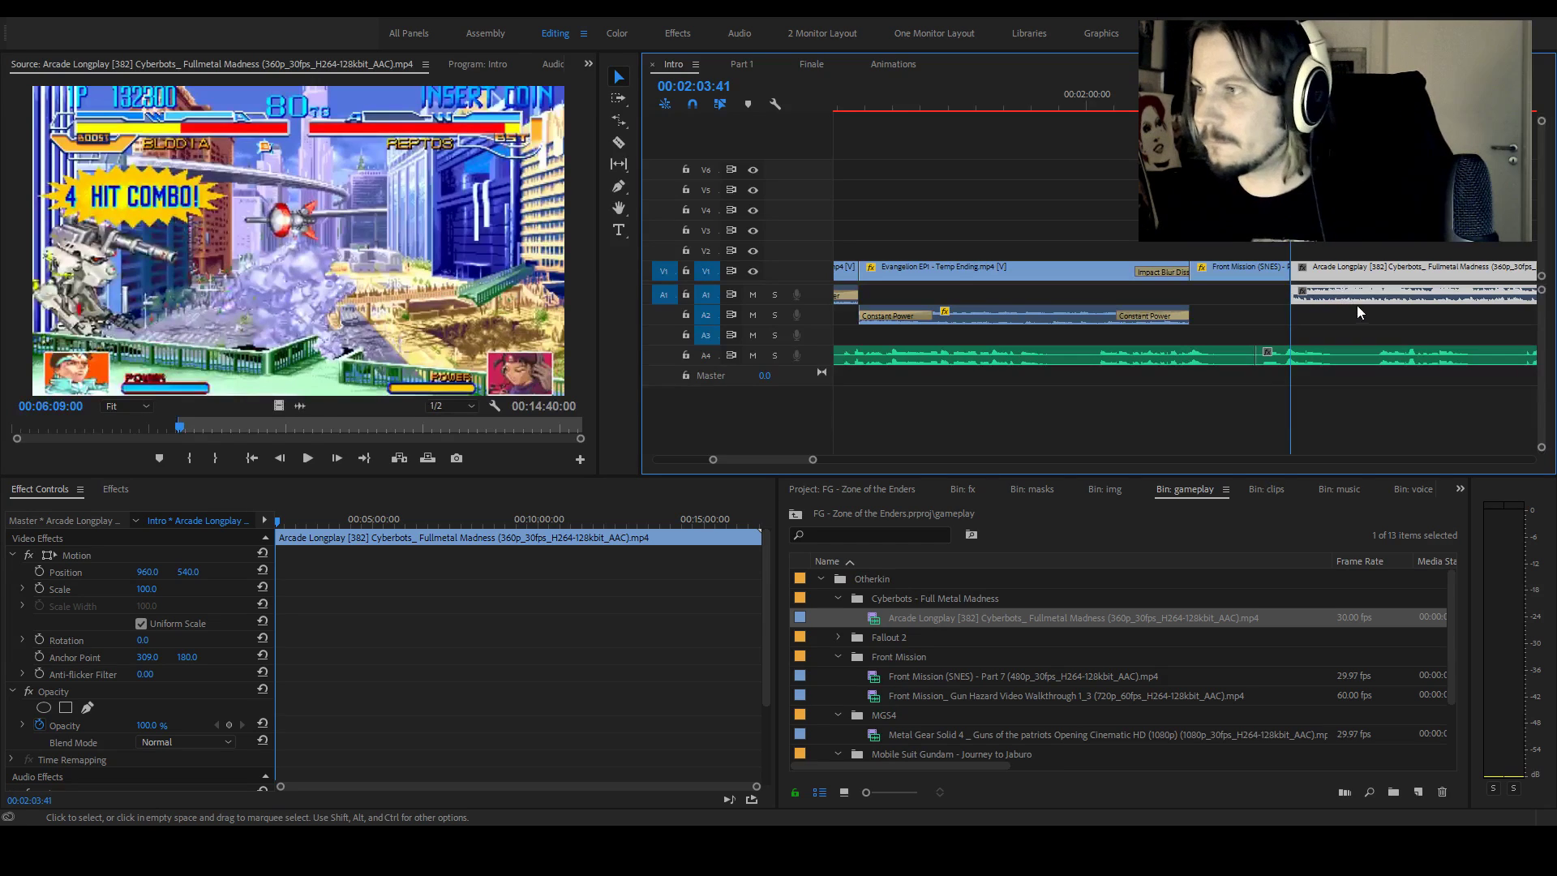
alt+shift+click(1354, 300)
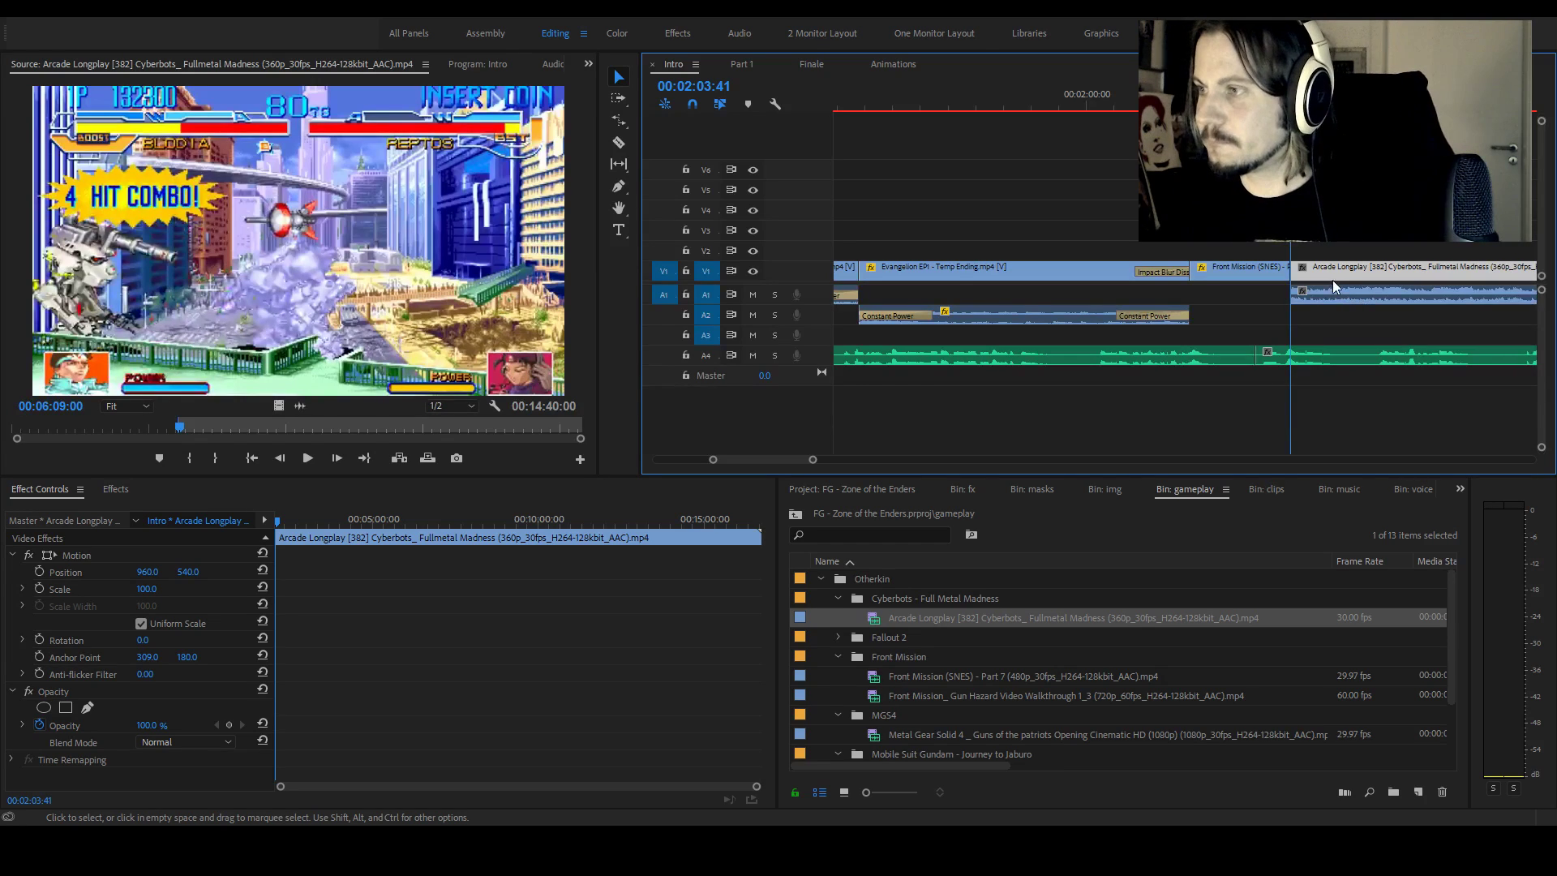
click(1279, 294)
key(ctrl+shift+d)
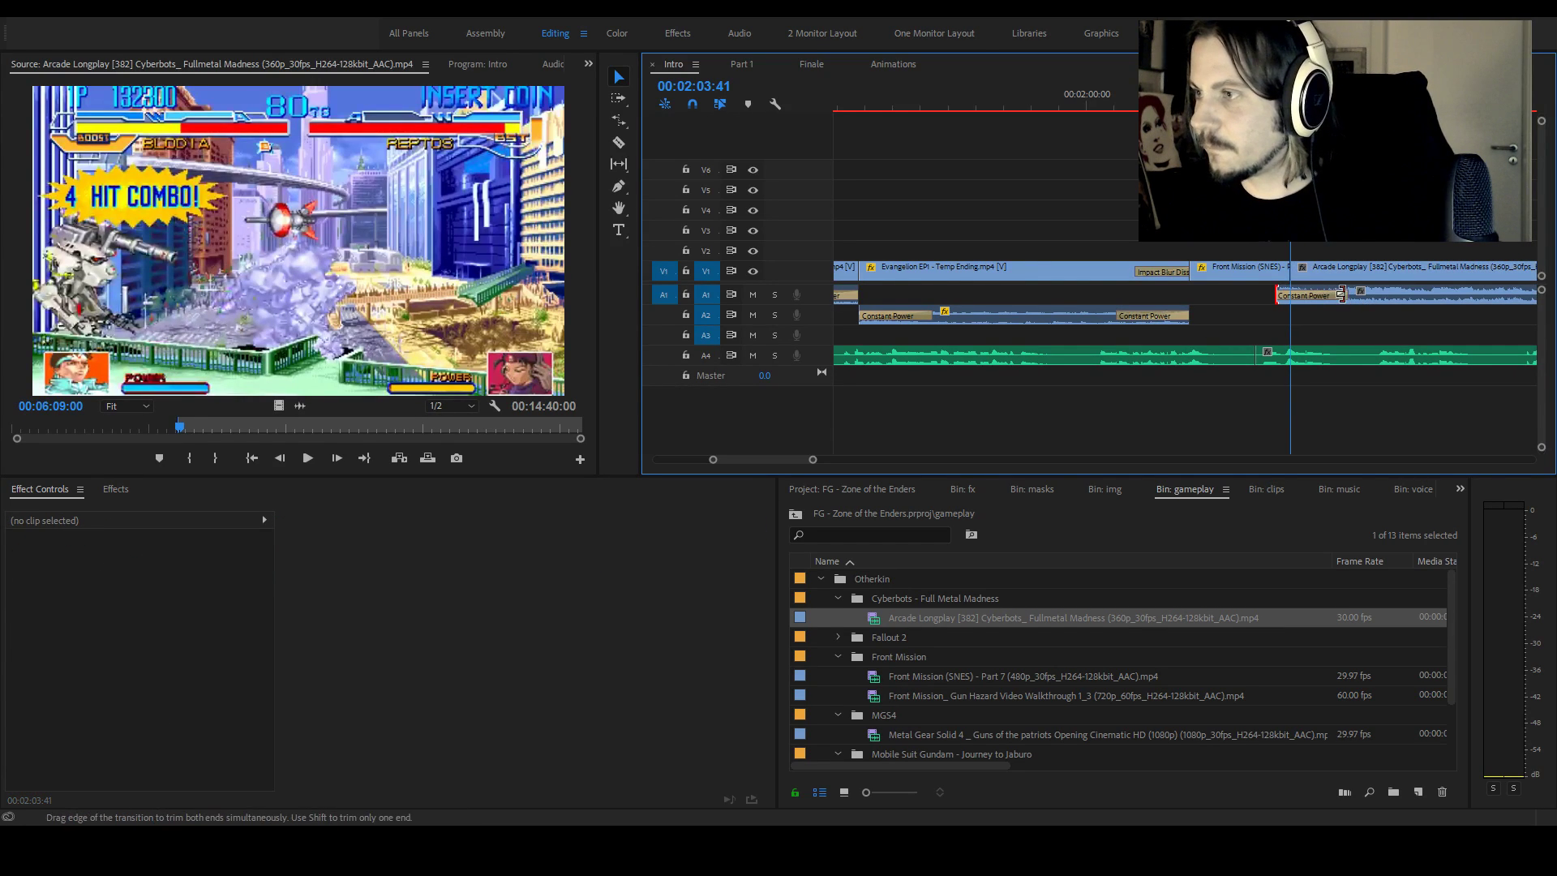
drag(1305, 295, 1259, 294)
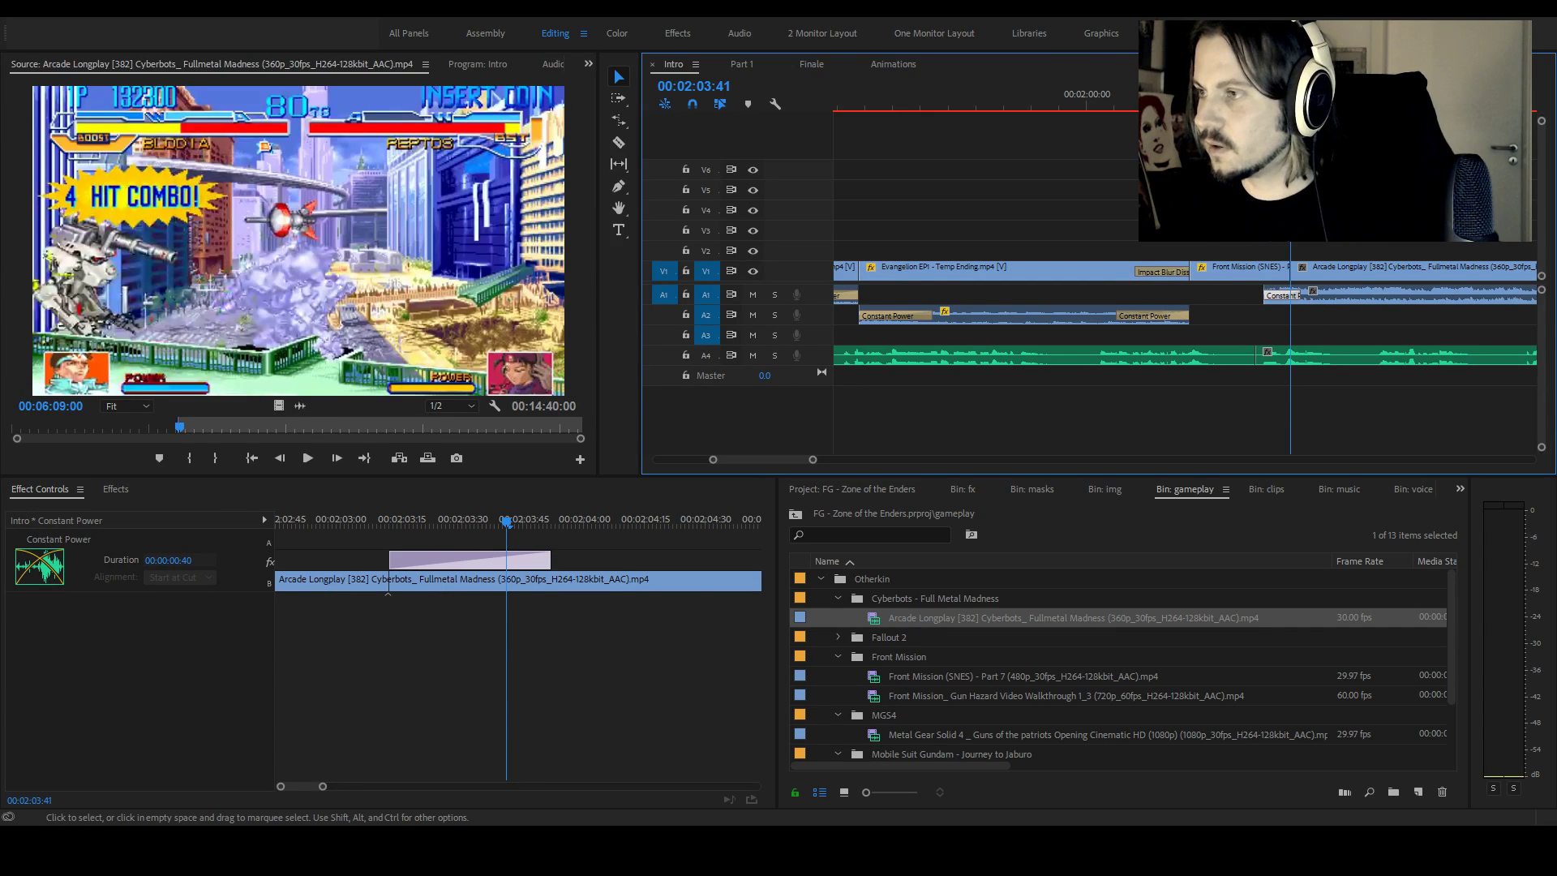
Set the Cyberbots clip's audio level to -30 dB
click(1321, 298)
click(1365, 300)
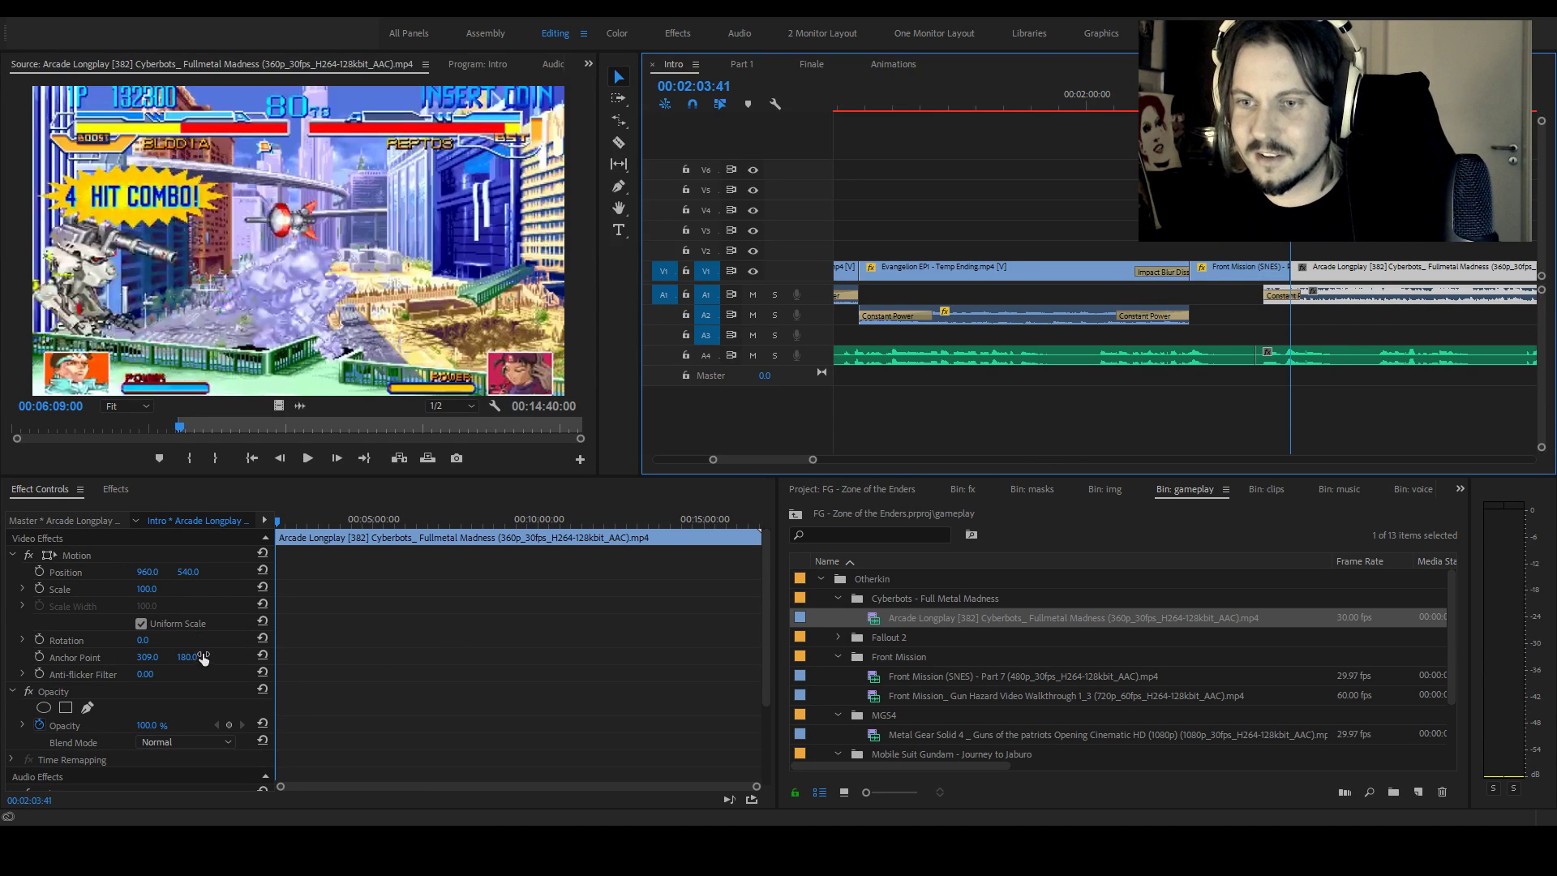
scroll(300, 685, down, 2)
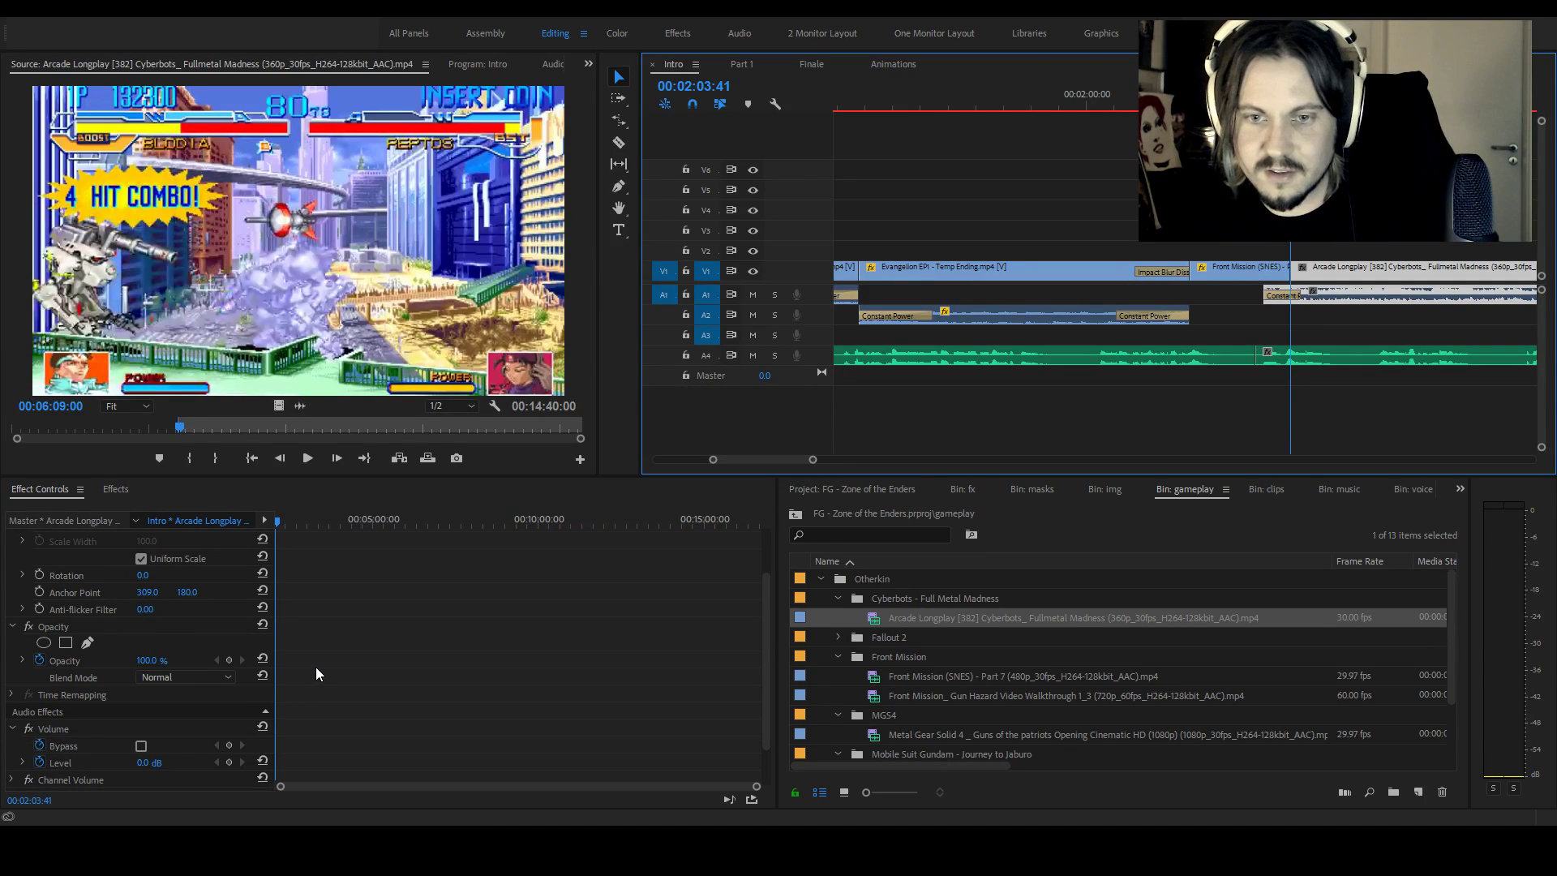
scroll(314, 670, down, 2)
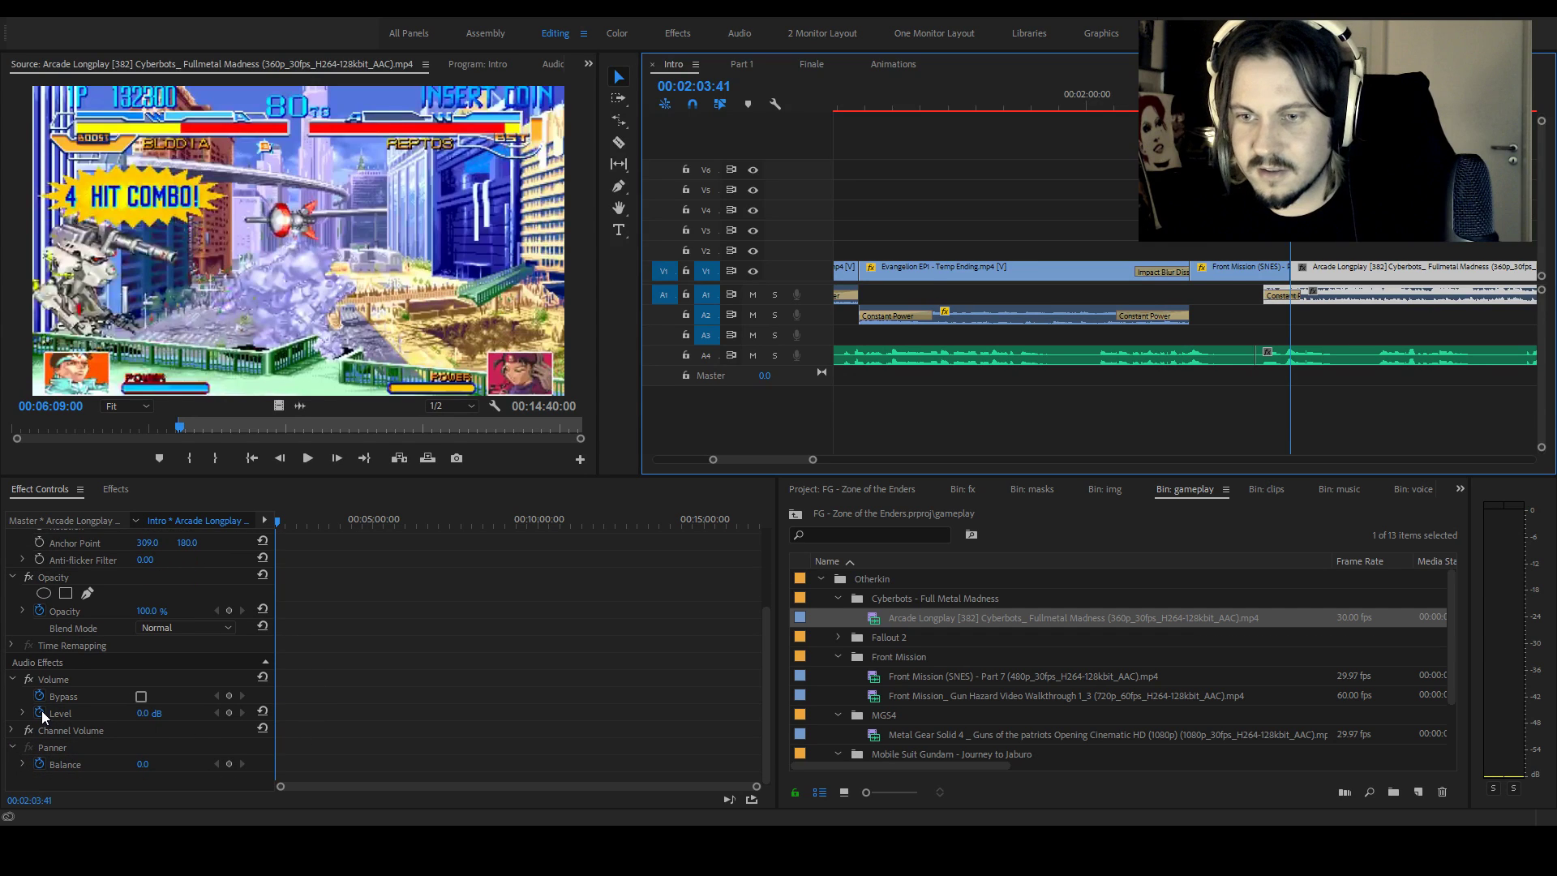
click(147, 713)
text(-)
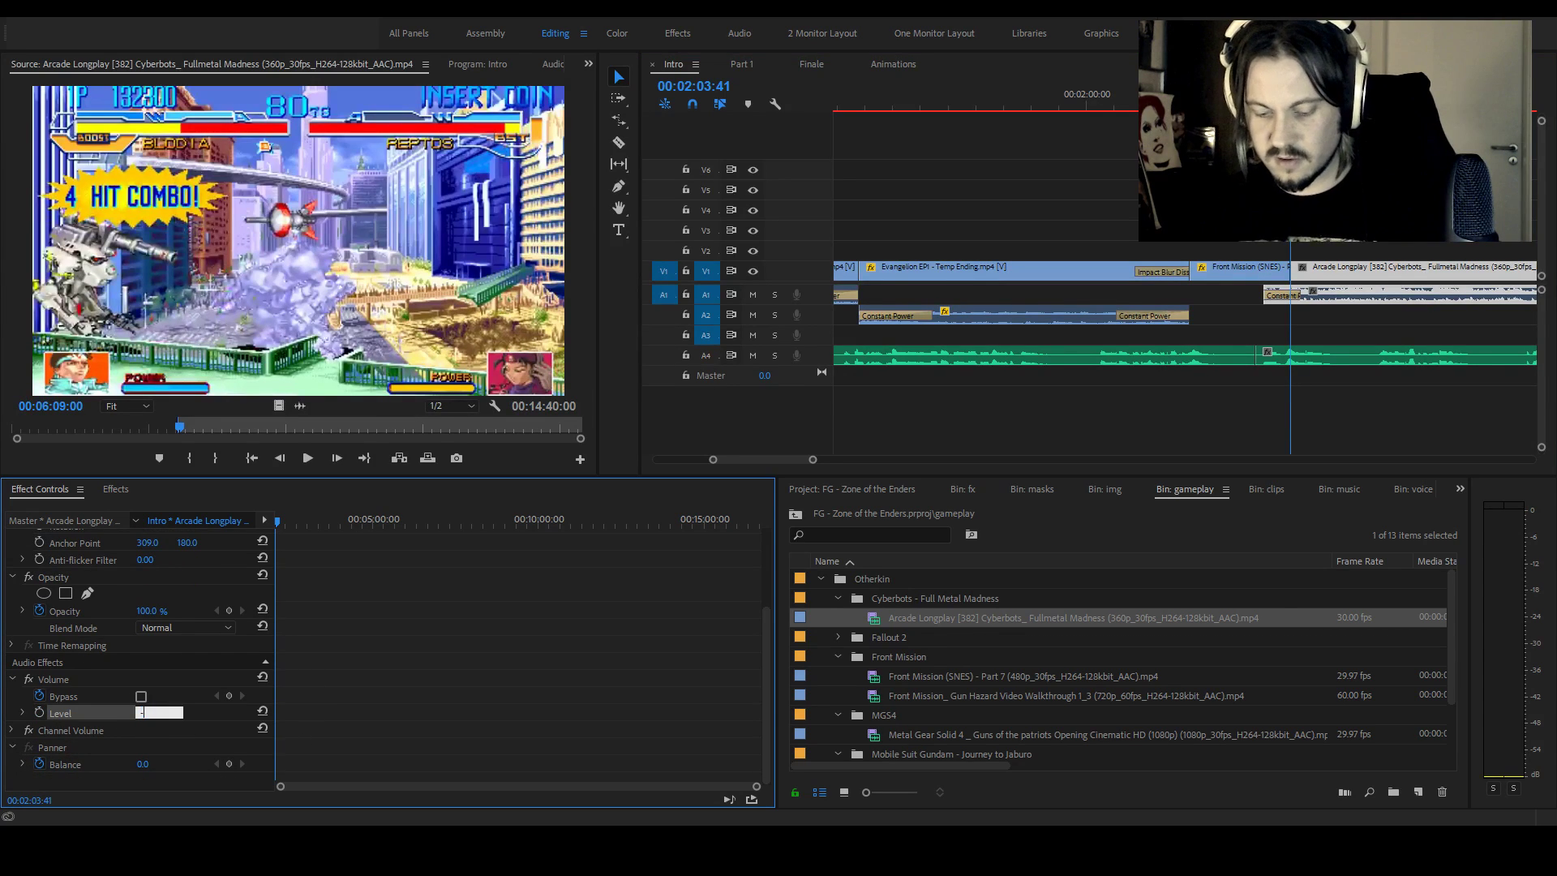
text(30)
key(Return)
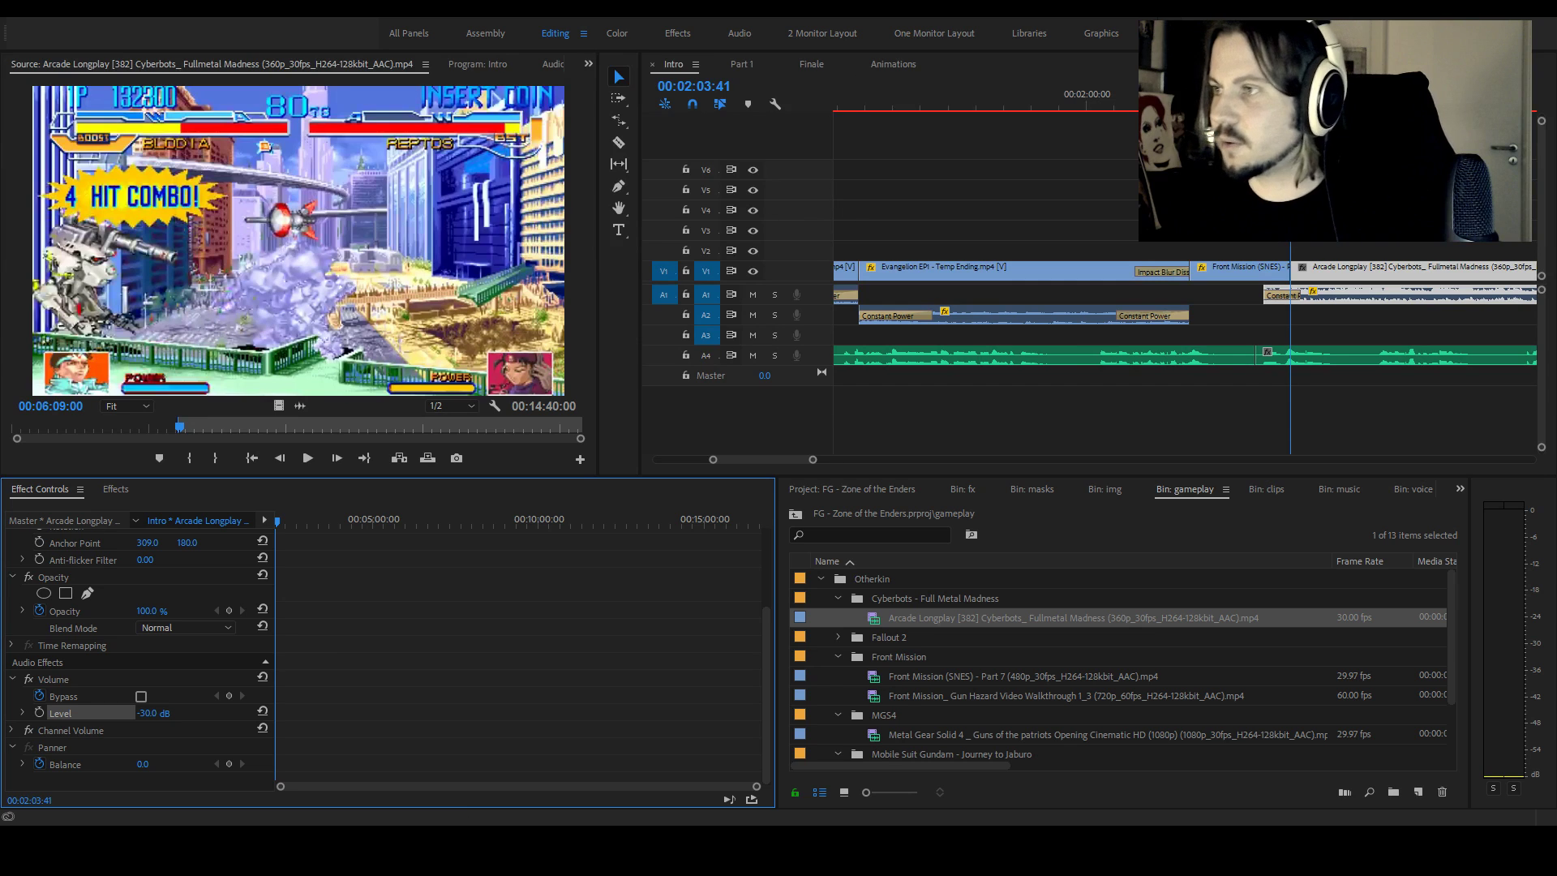
Play the Cyberbots section, split the voiceover beneath it and shift the later part back to leave a short pause
click(1403, 288)
key(space)
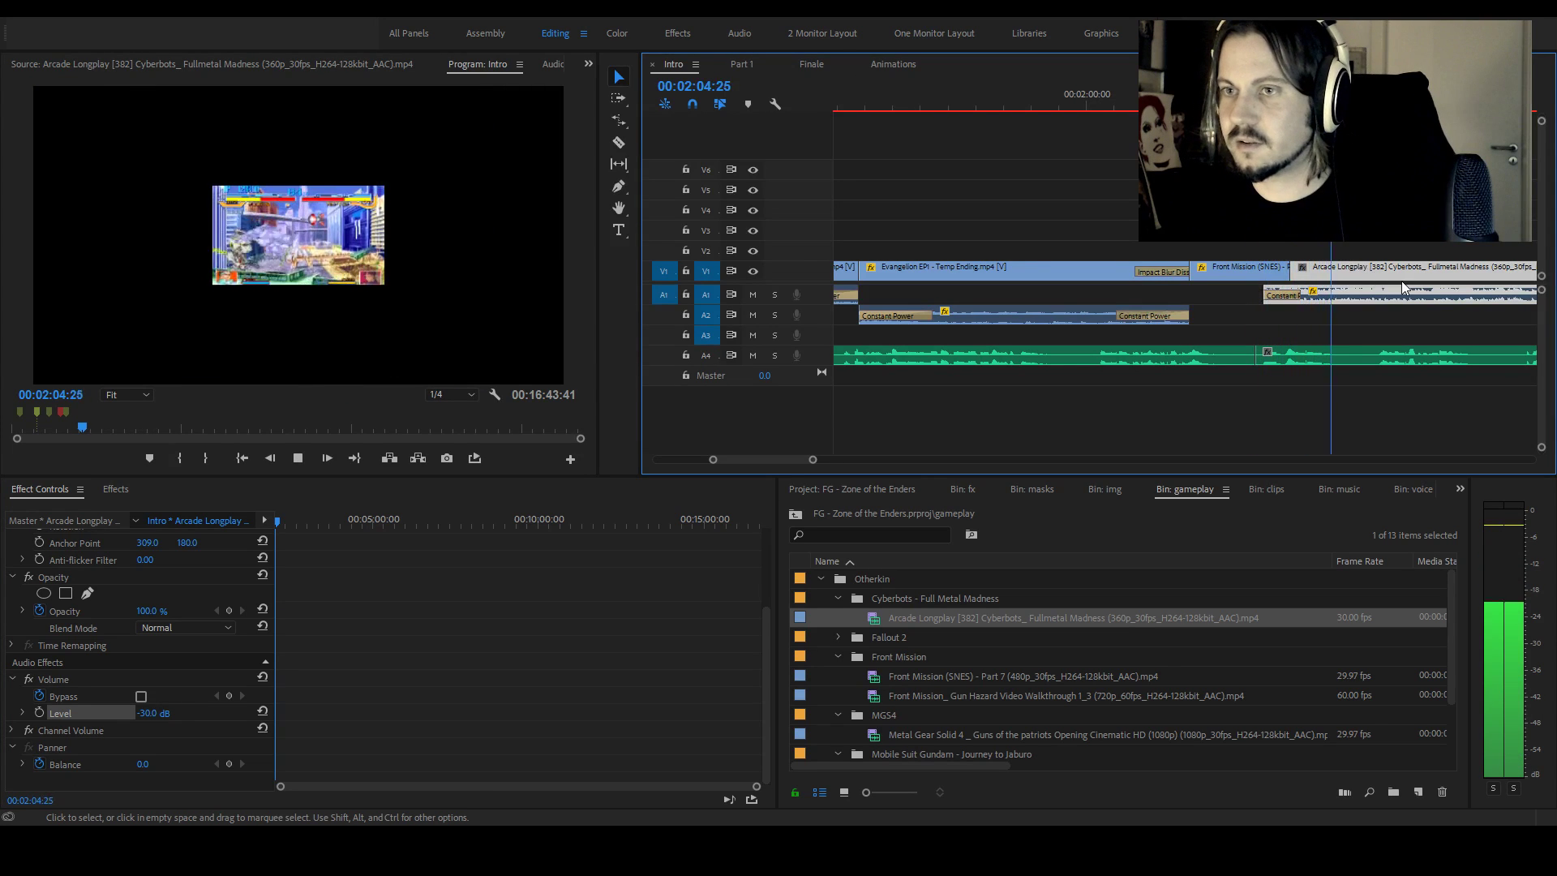
key(space)
key(space)
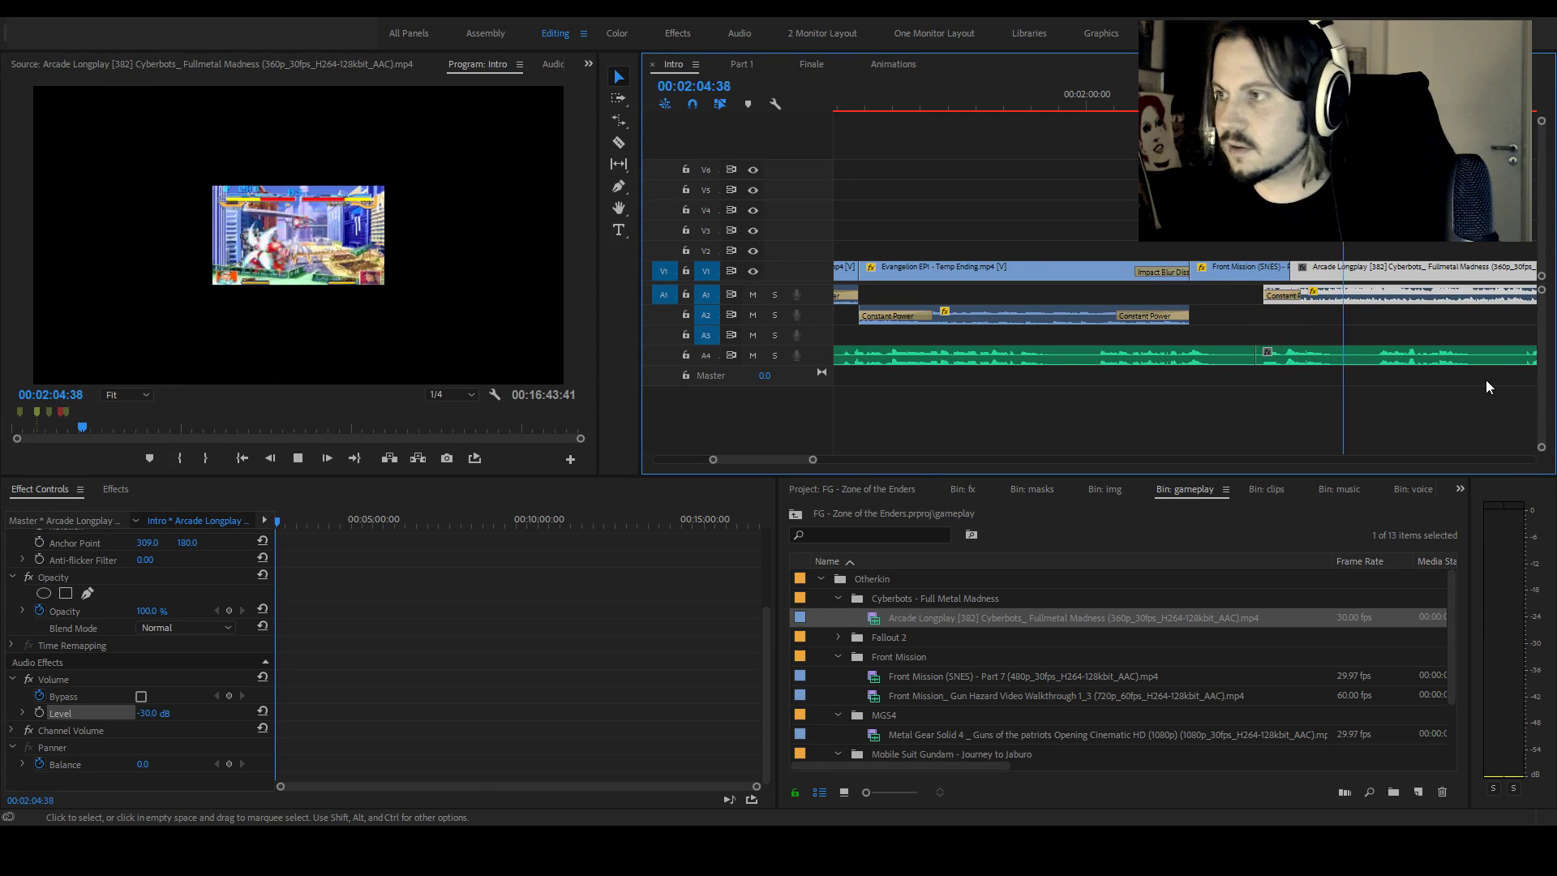
key(space)
key(c)
click(1395, 354)
key(v)
drag(1395, 353, 1442, 358)
key(space)
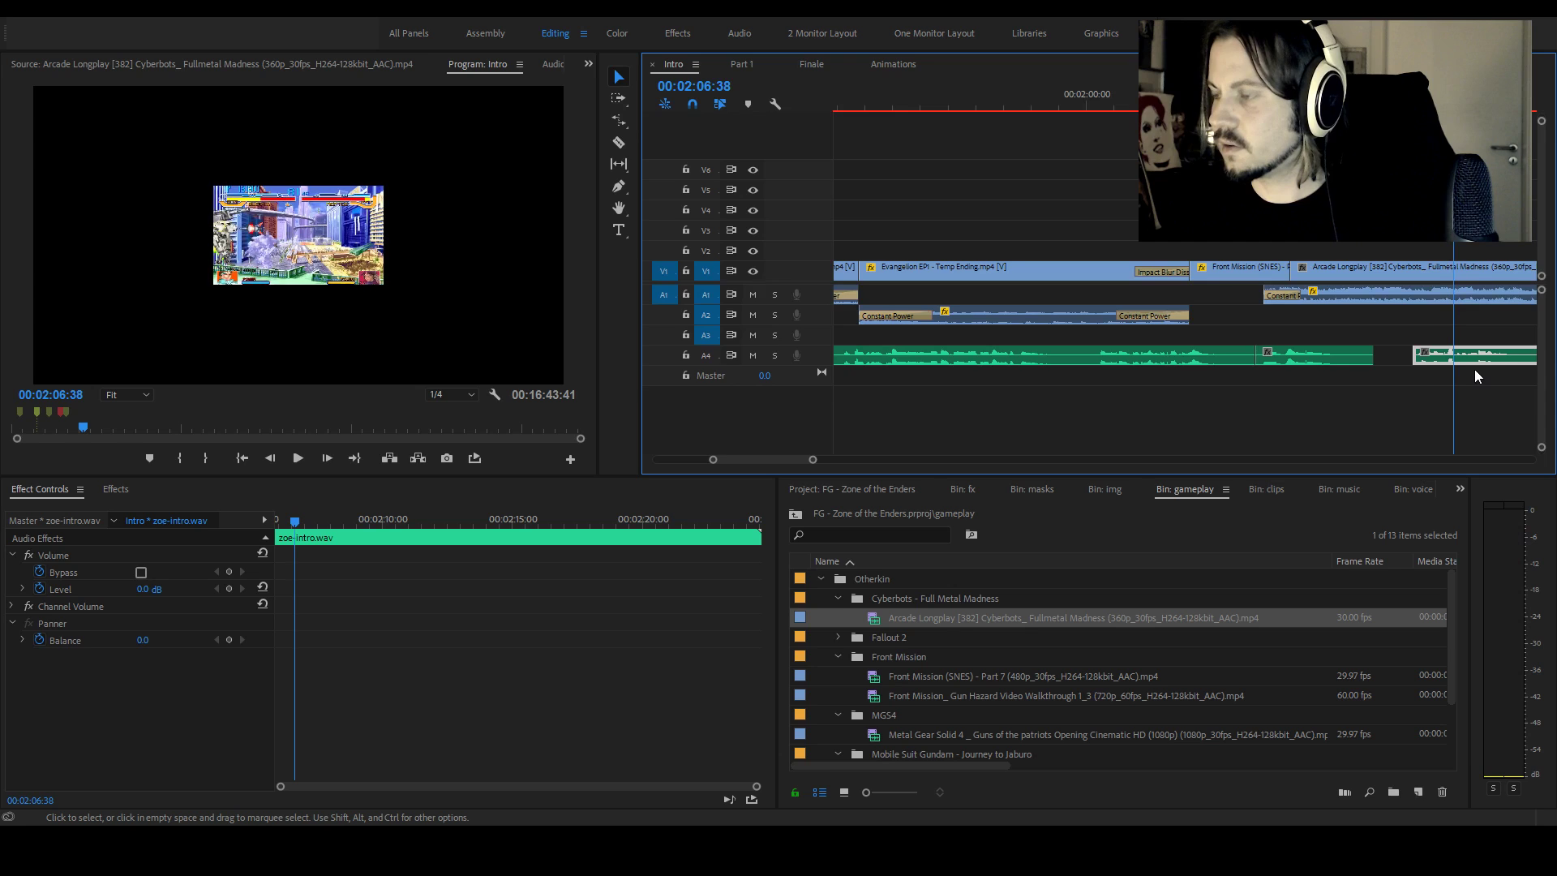
Scale the Cyberbots clip to 299 so it fills the frame
key(v)
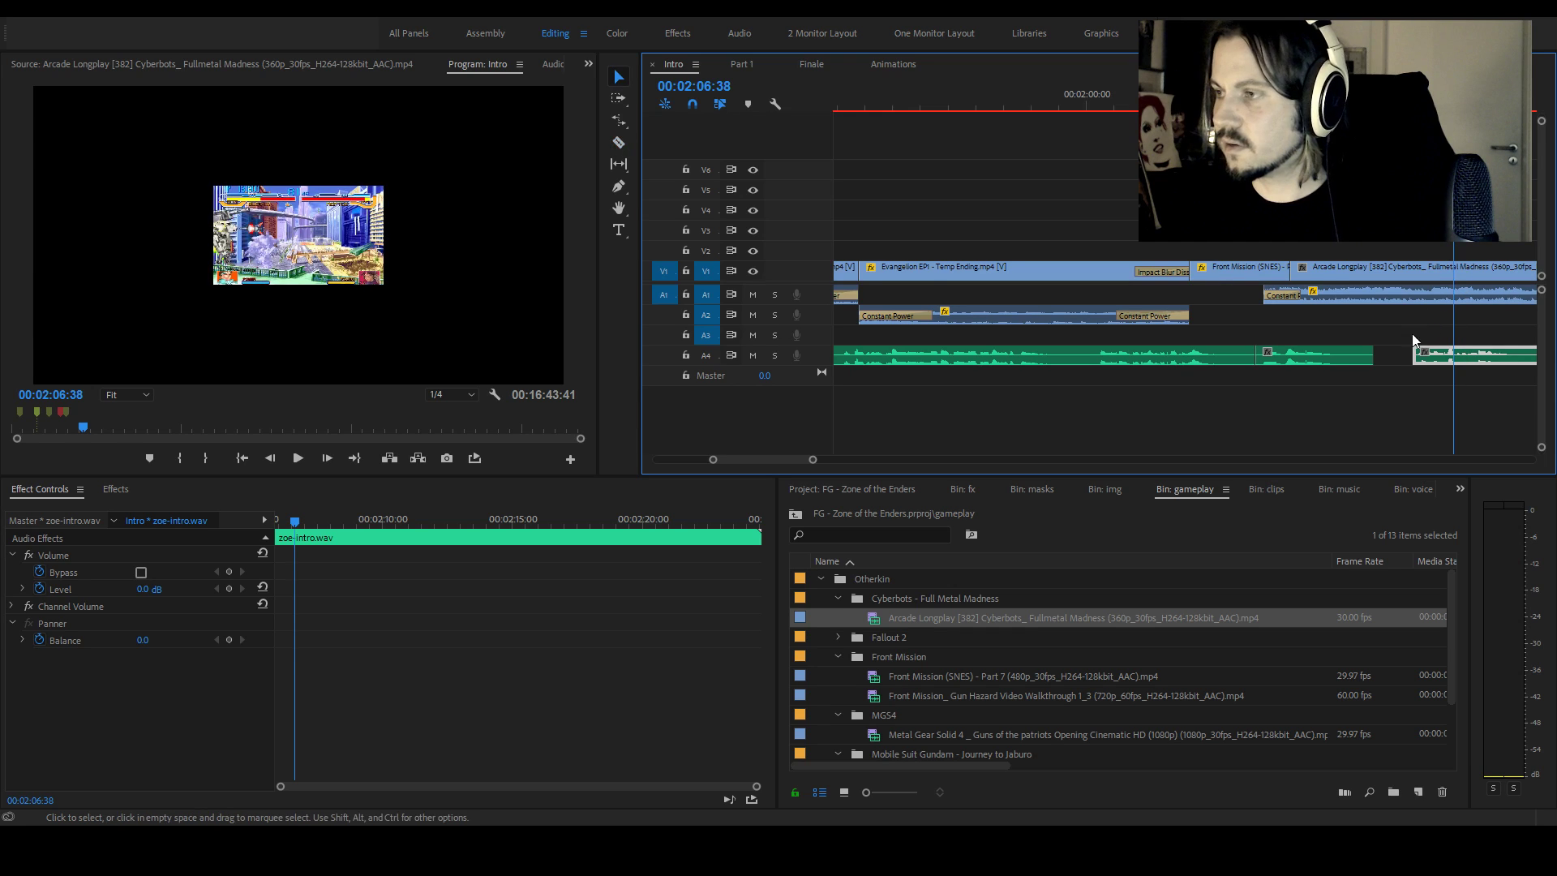
click(1436, 298)
click(206, 586)
drag(146, 589, 243, 588)
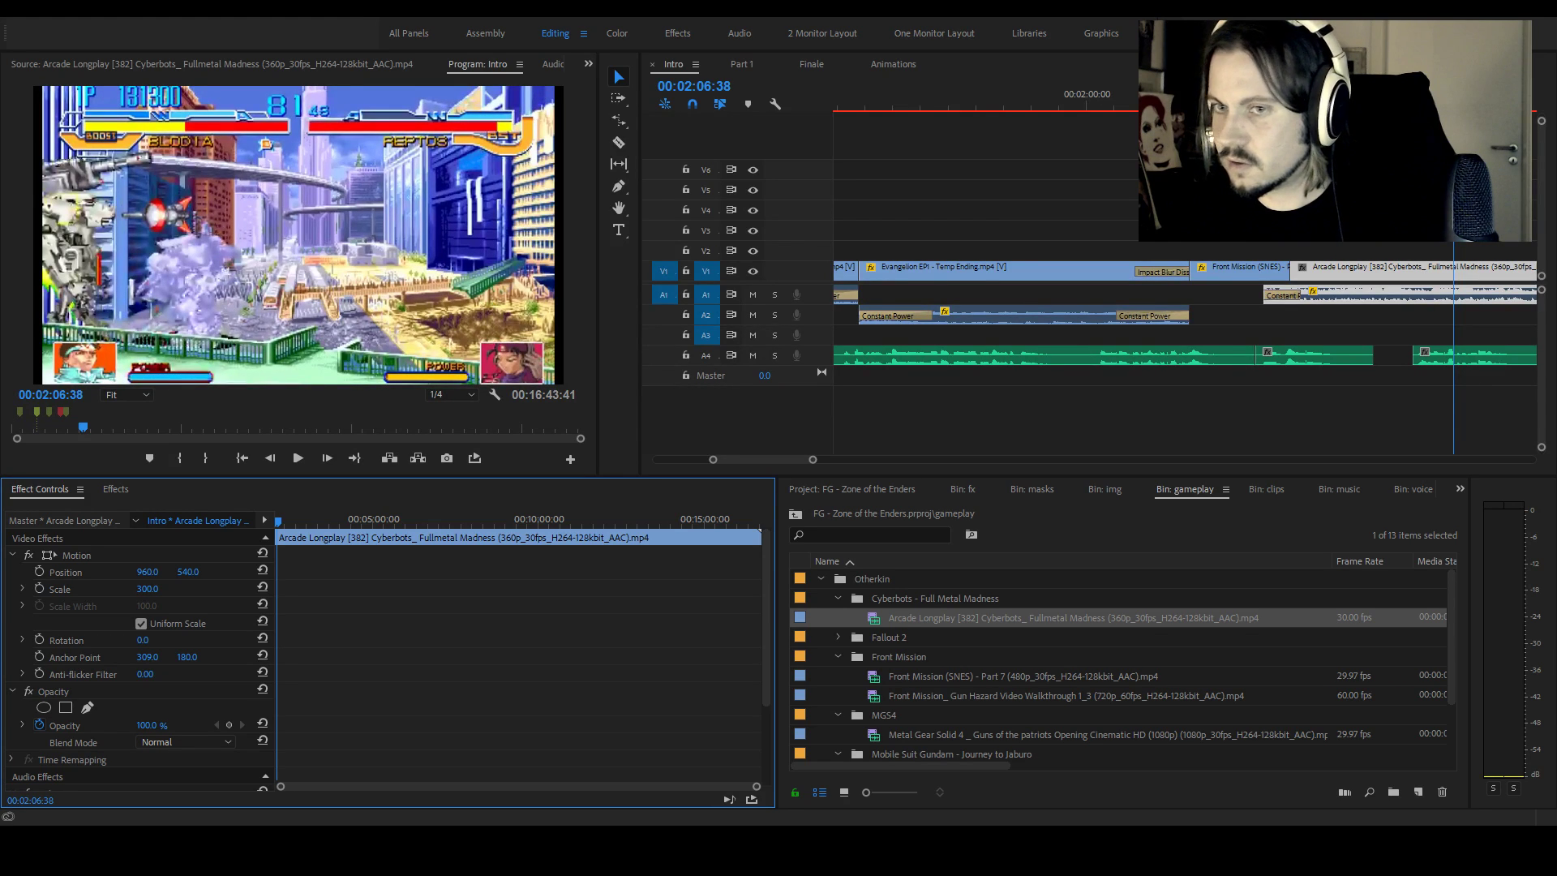
drag(243, 589, 229, 616)
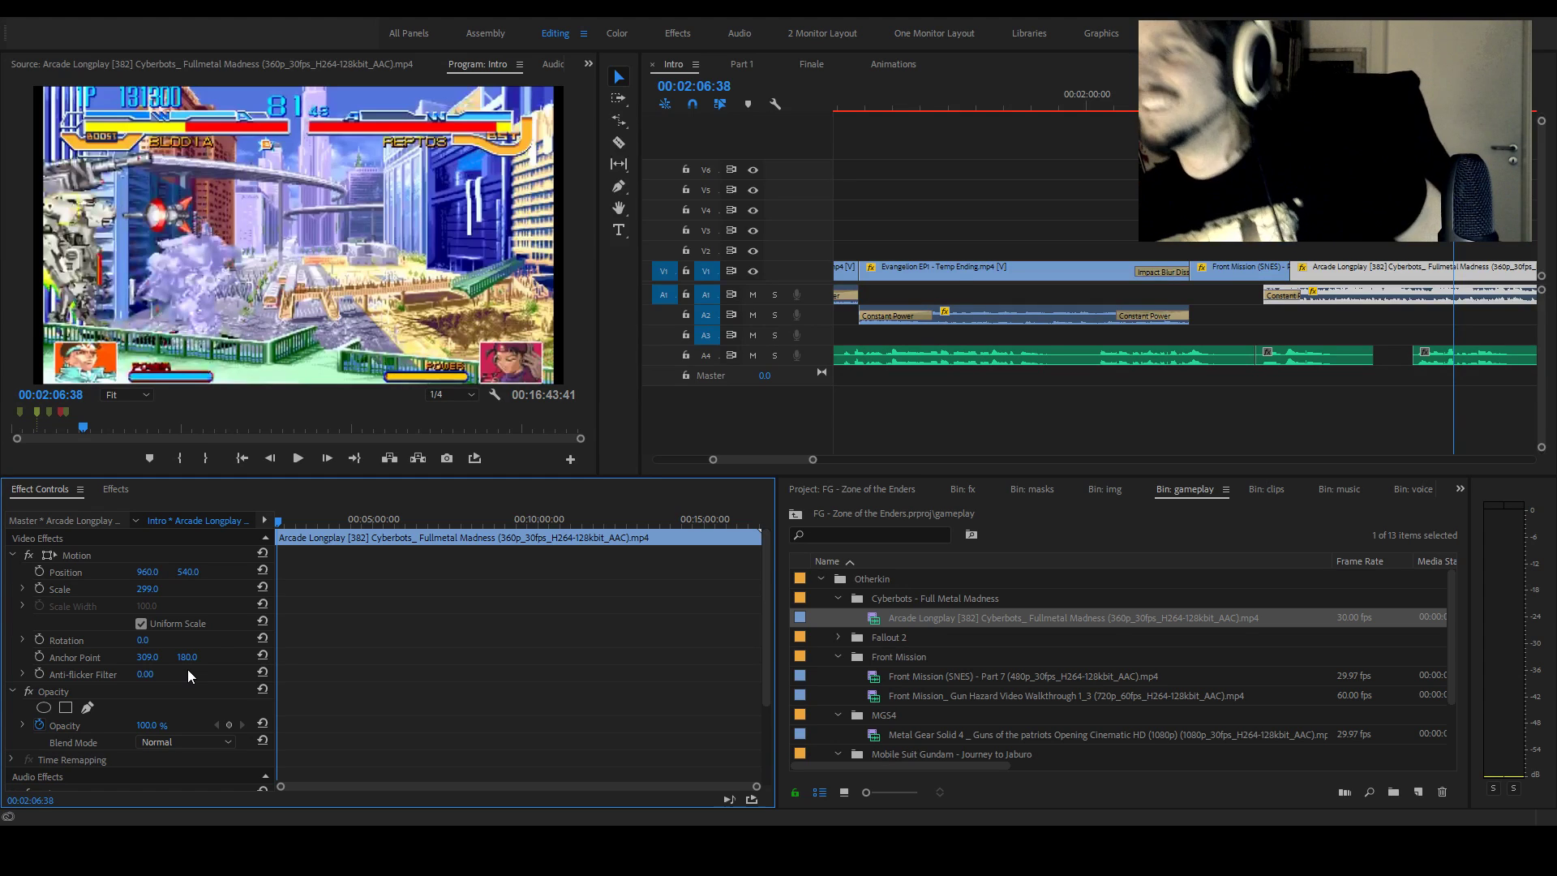
Play the Cyberbots clip against the voiceover, split it at 00:02:07:06 and delete the remainder
scroll(821, 459, up, 5)
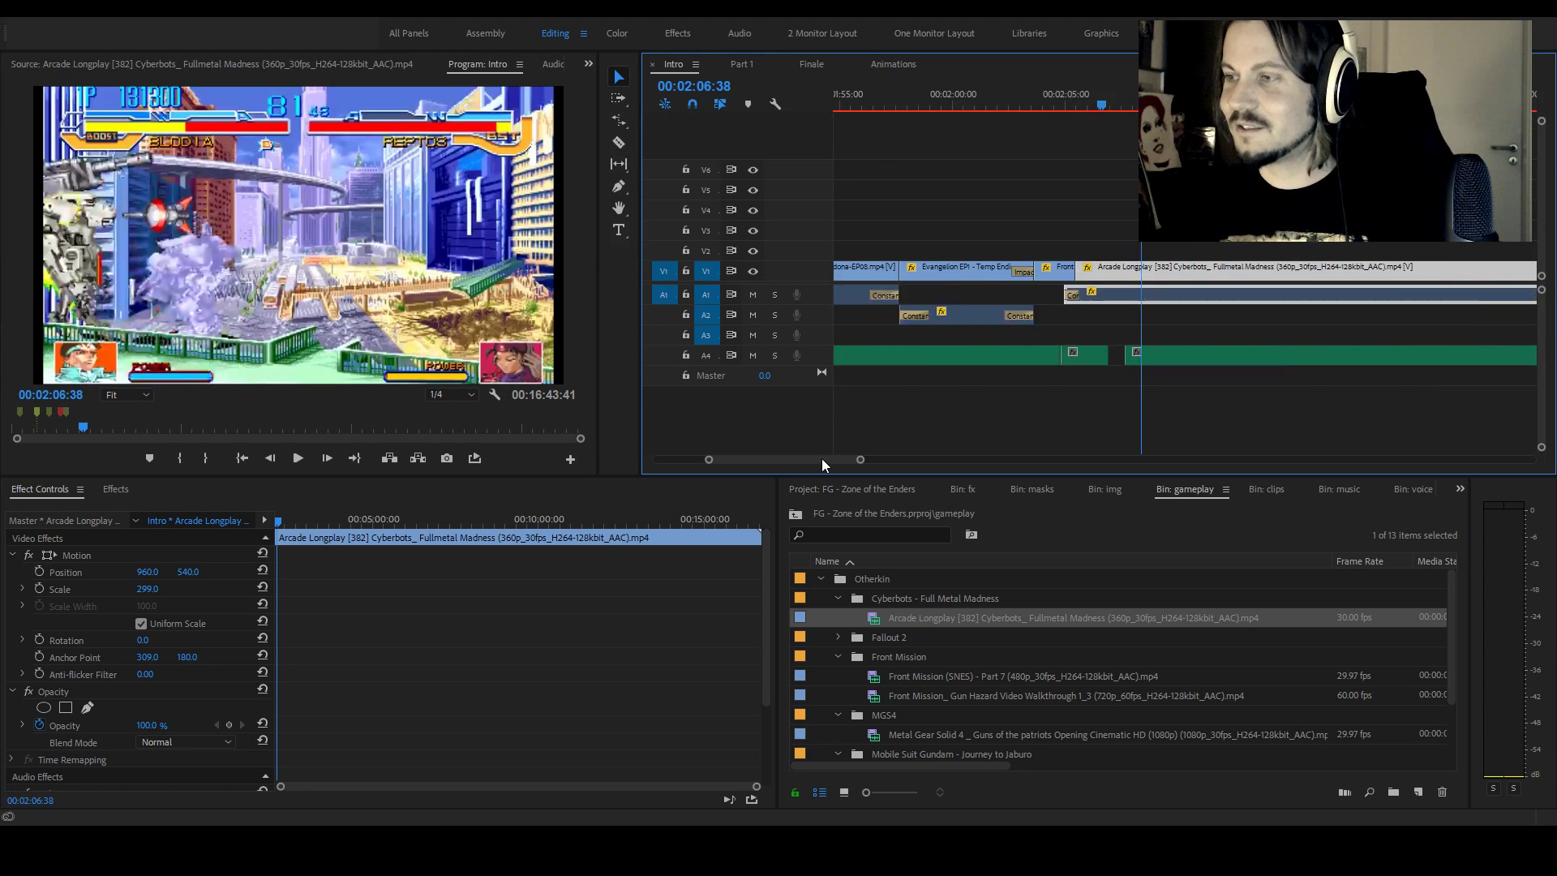
click(946, 369)
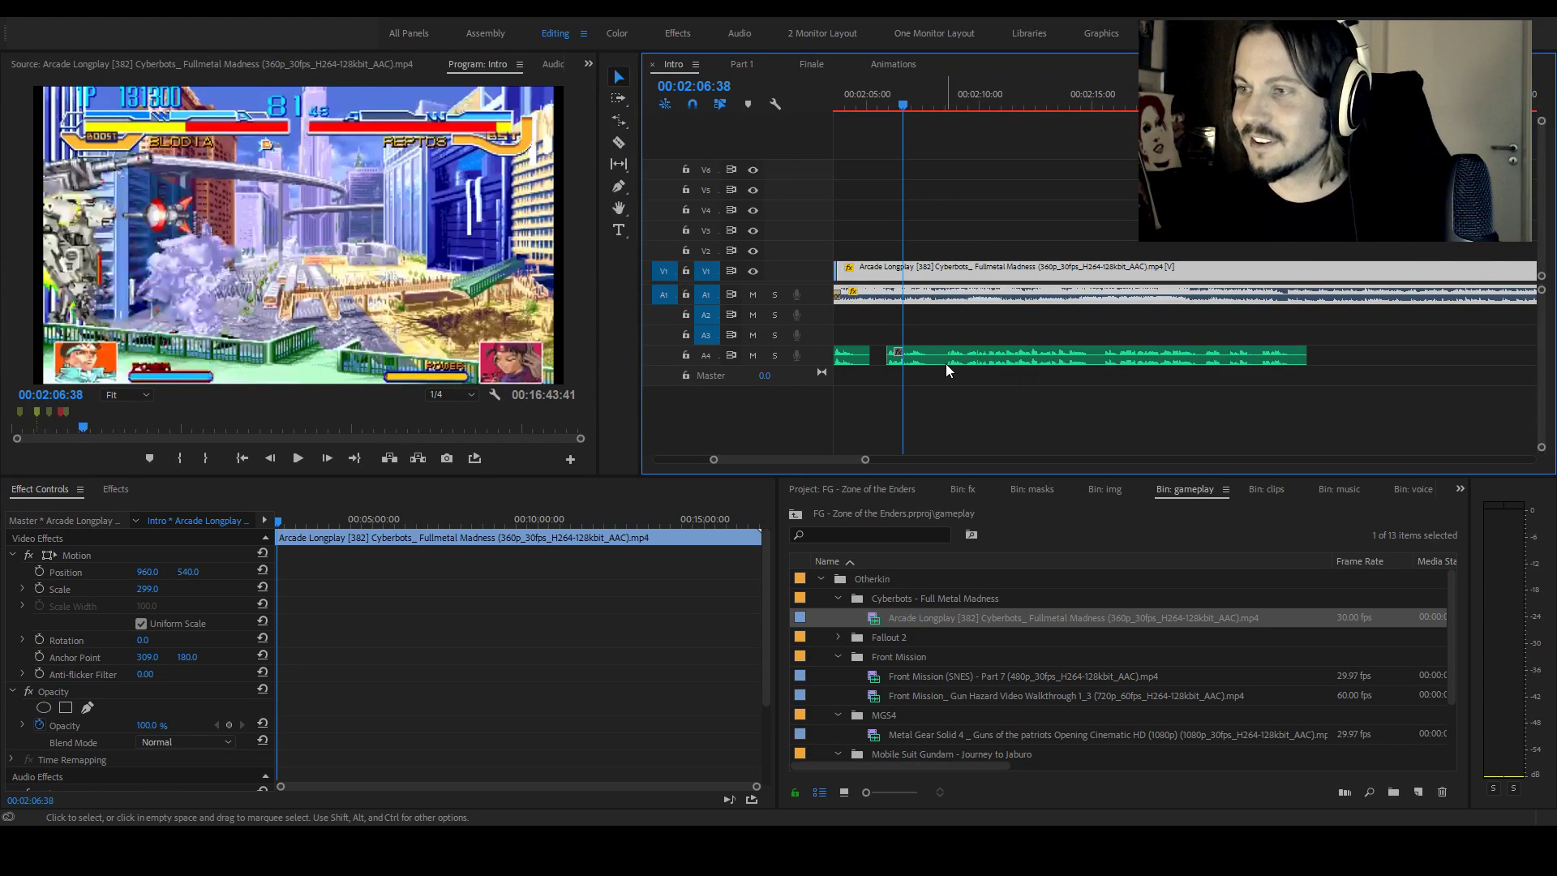
scroll(834, 459, up, 3)
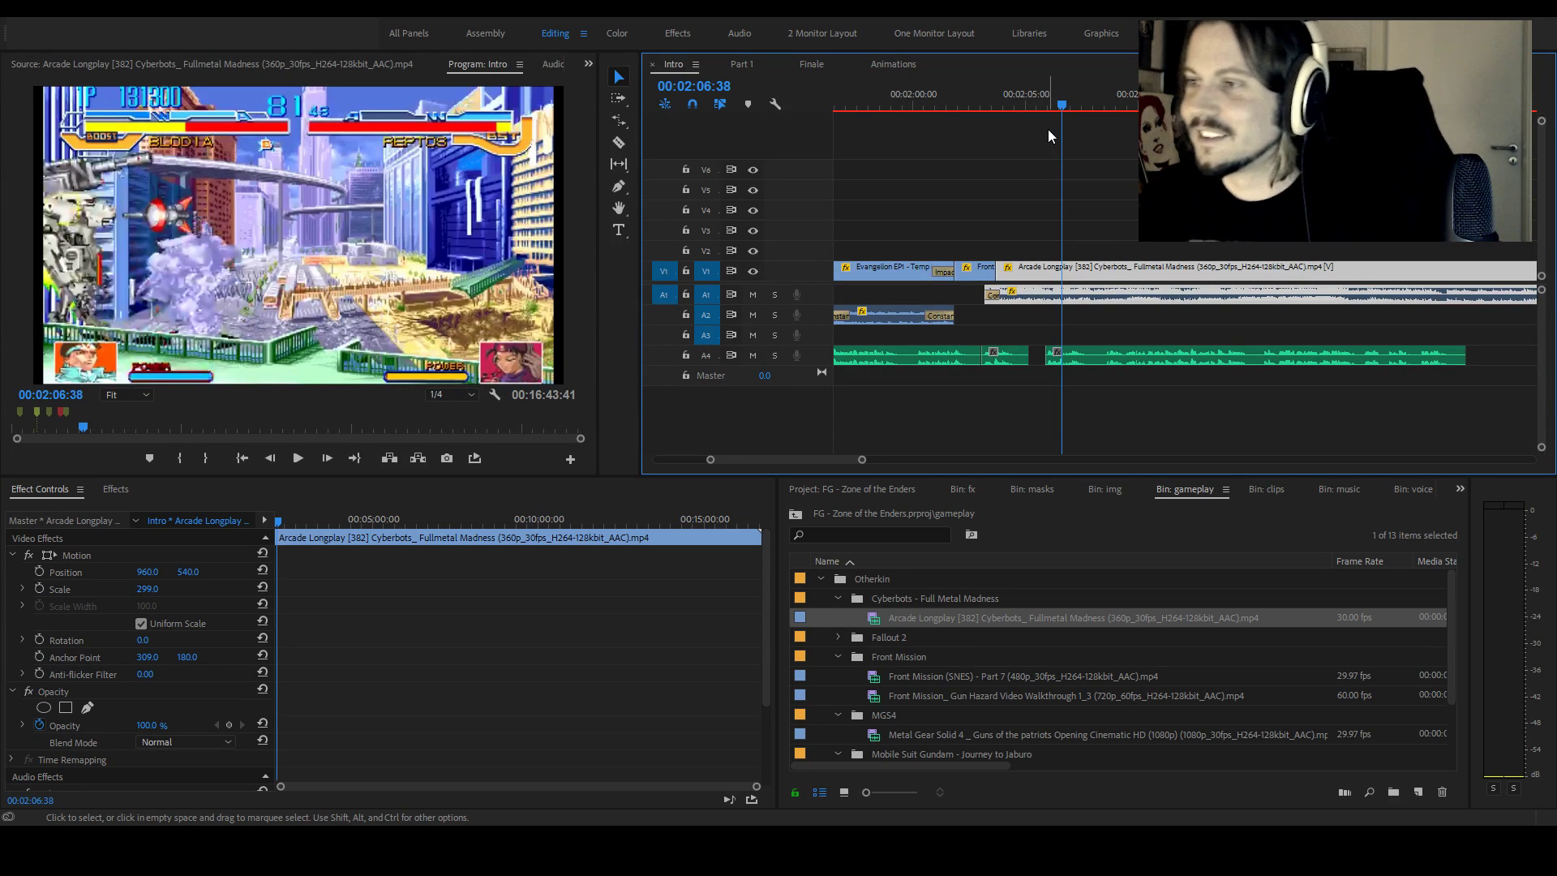
key(space)
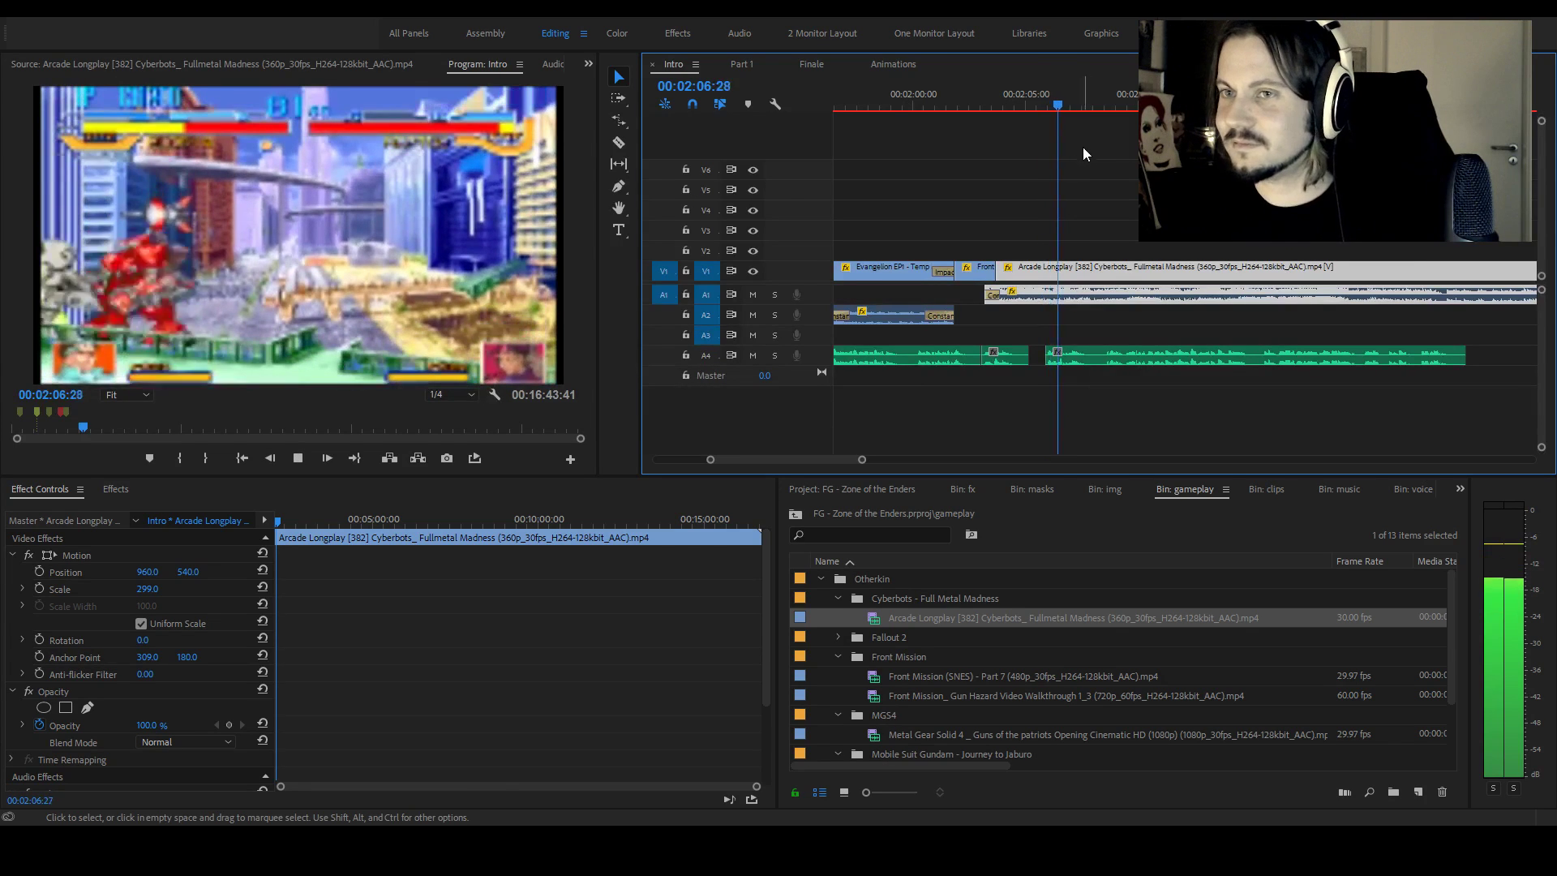
key(space)
key(c)
click(1081, 272)
key(v)
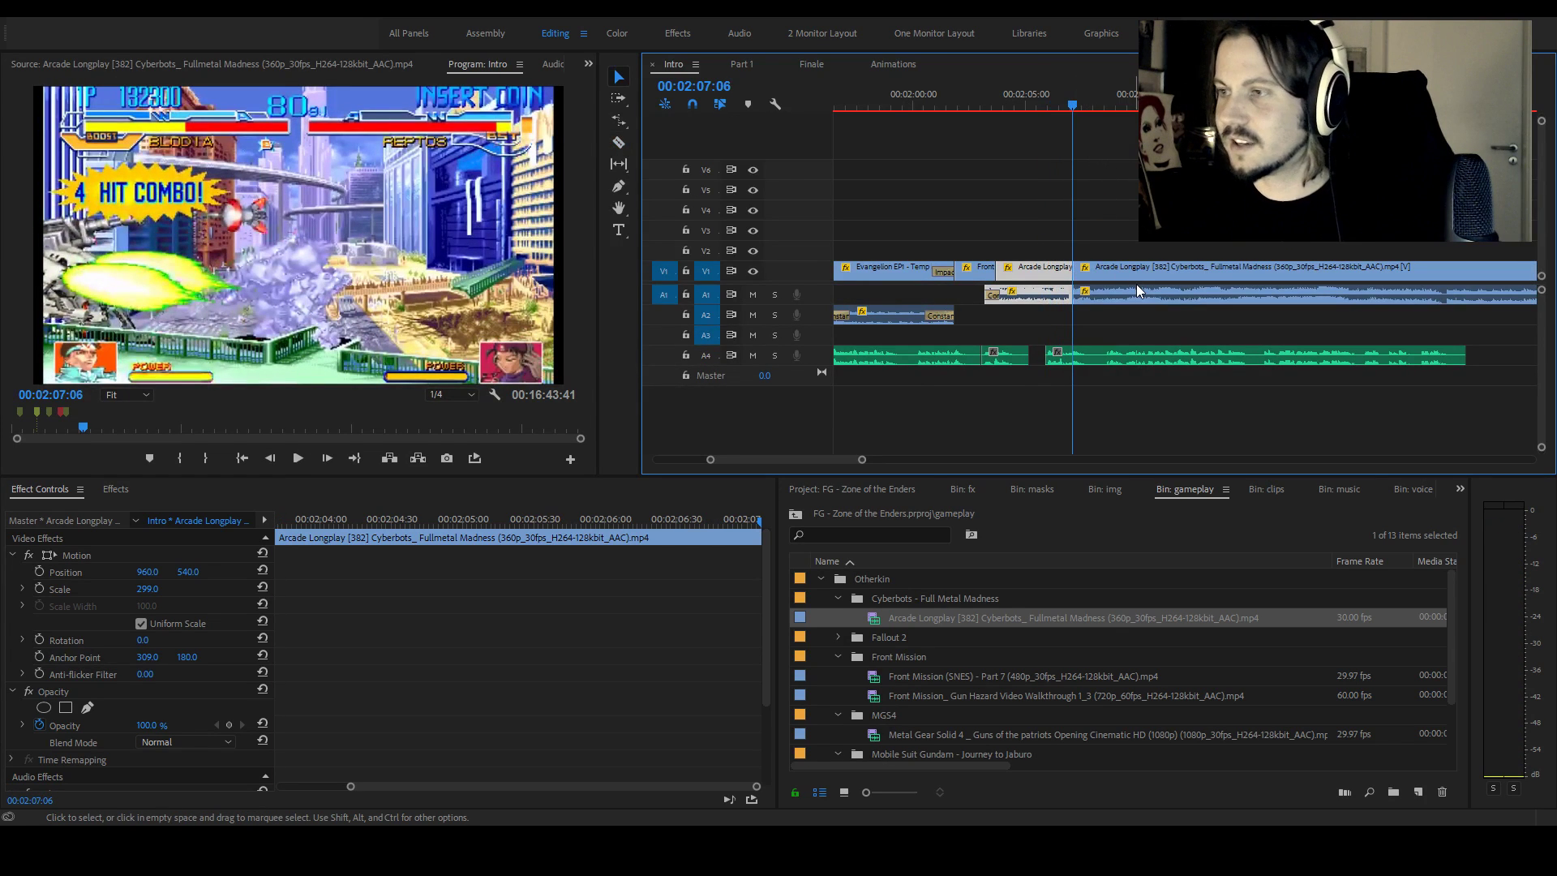
click(1087, 294)
key(Delete)
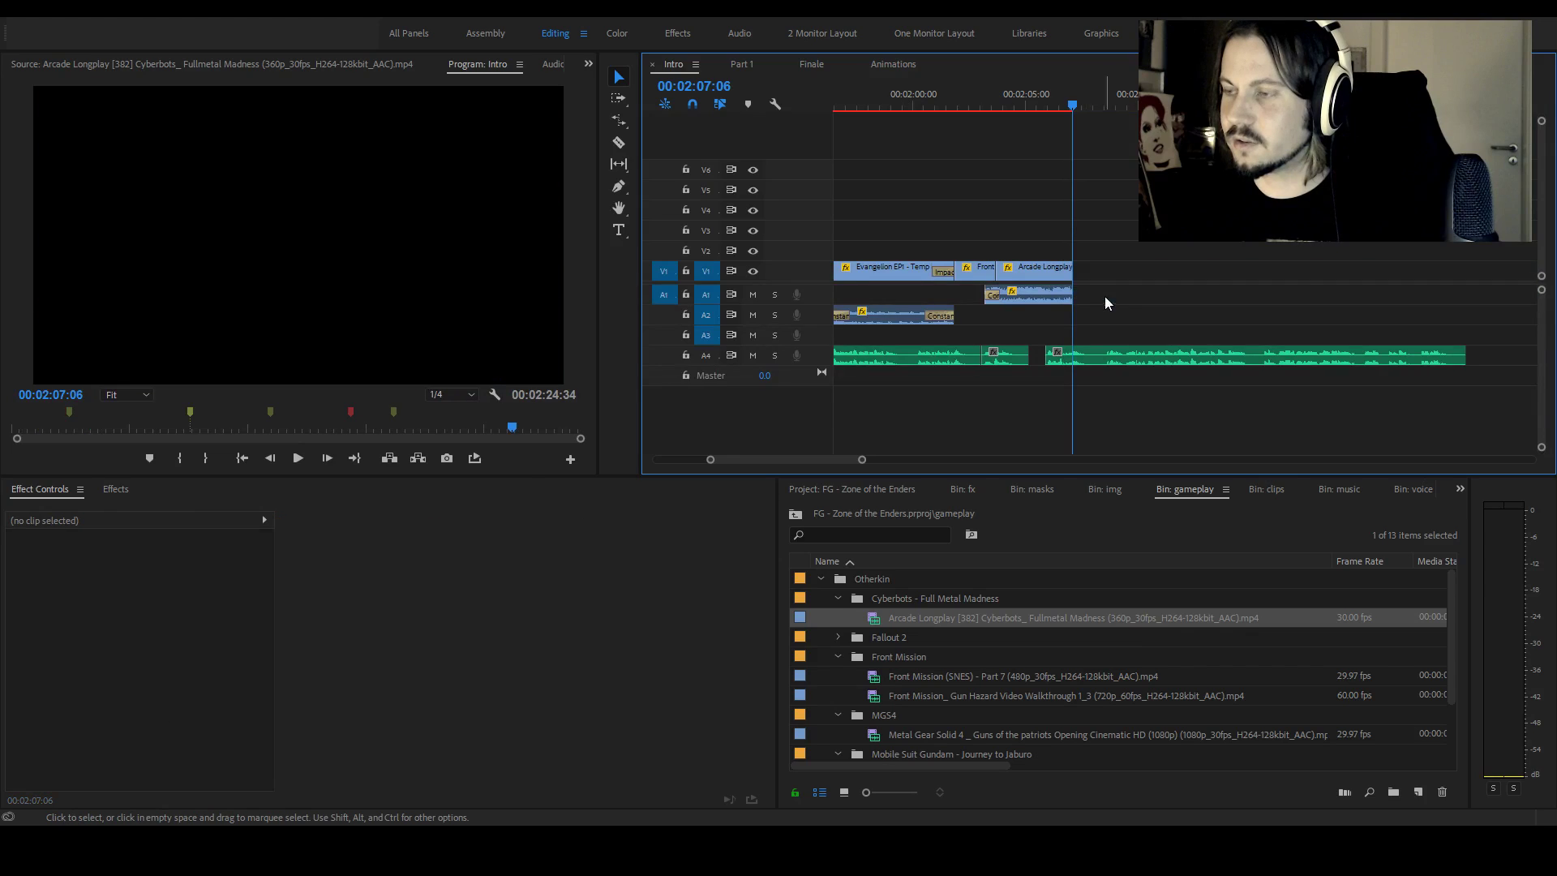
Extend the end of the Cyberbots audio slightly past the picture and add a Constant Power fade-out
click(1060, 275)
drag(1071, 295, 1081, 294)
key(ctrl+shift+d)
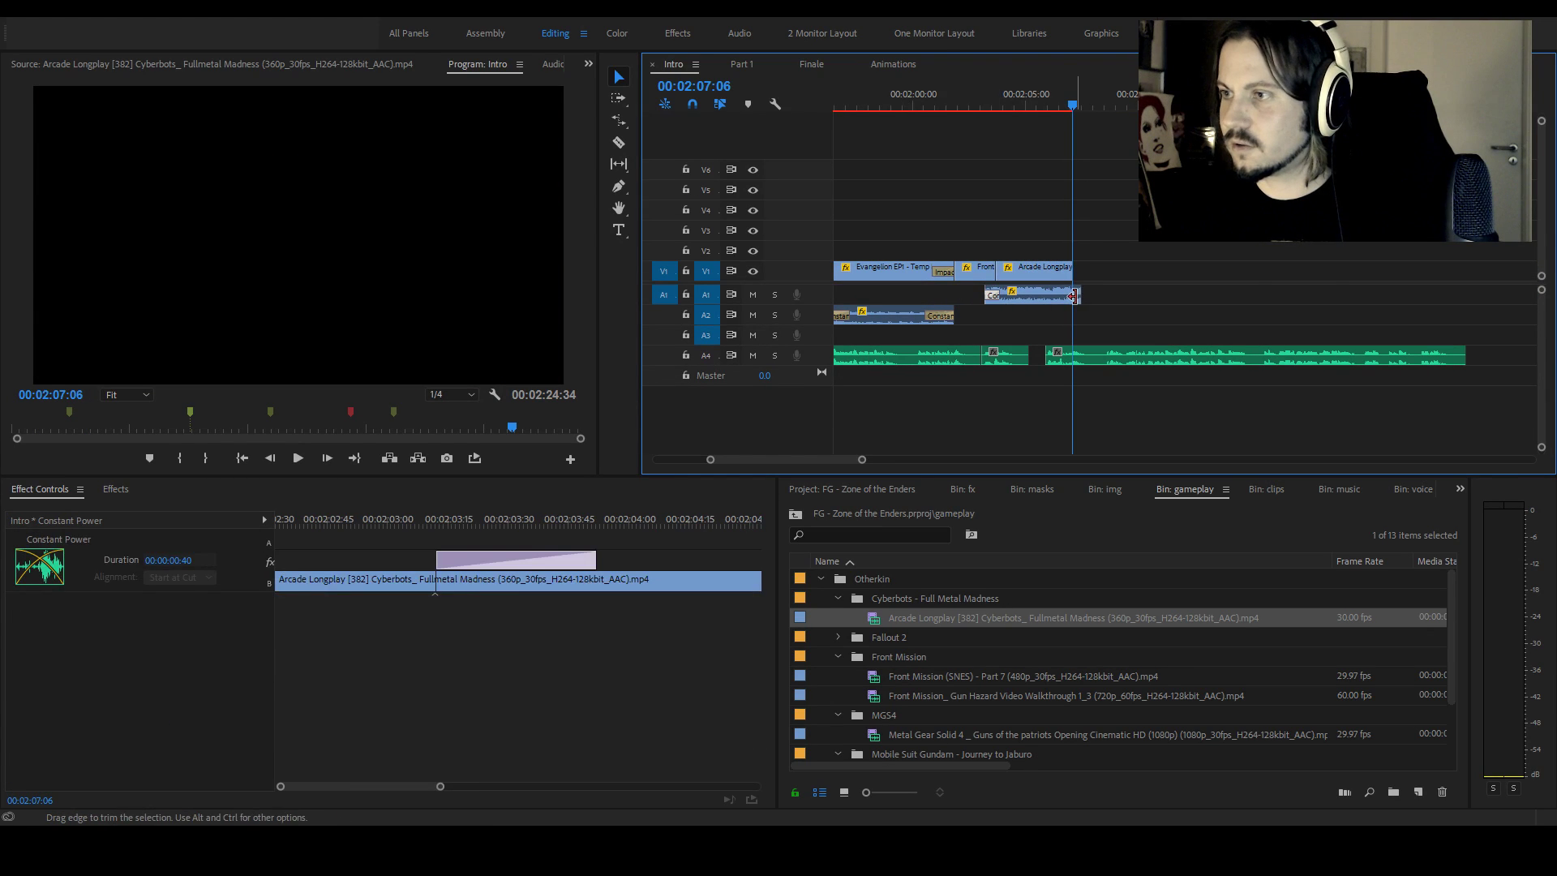
click(1076, 327)
shift+click(1045, 274)
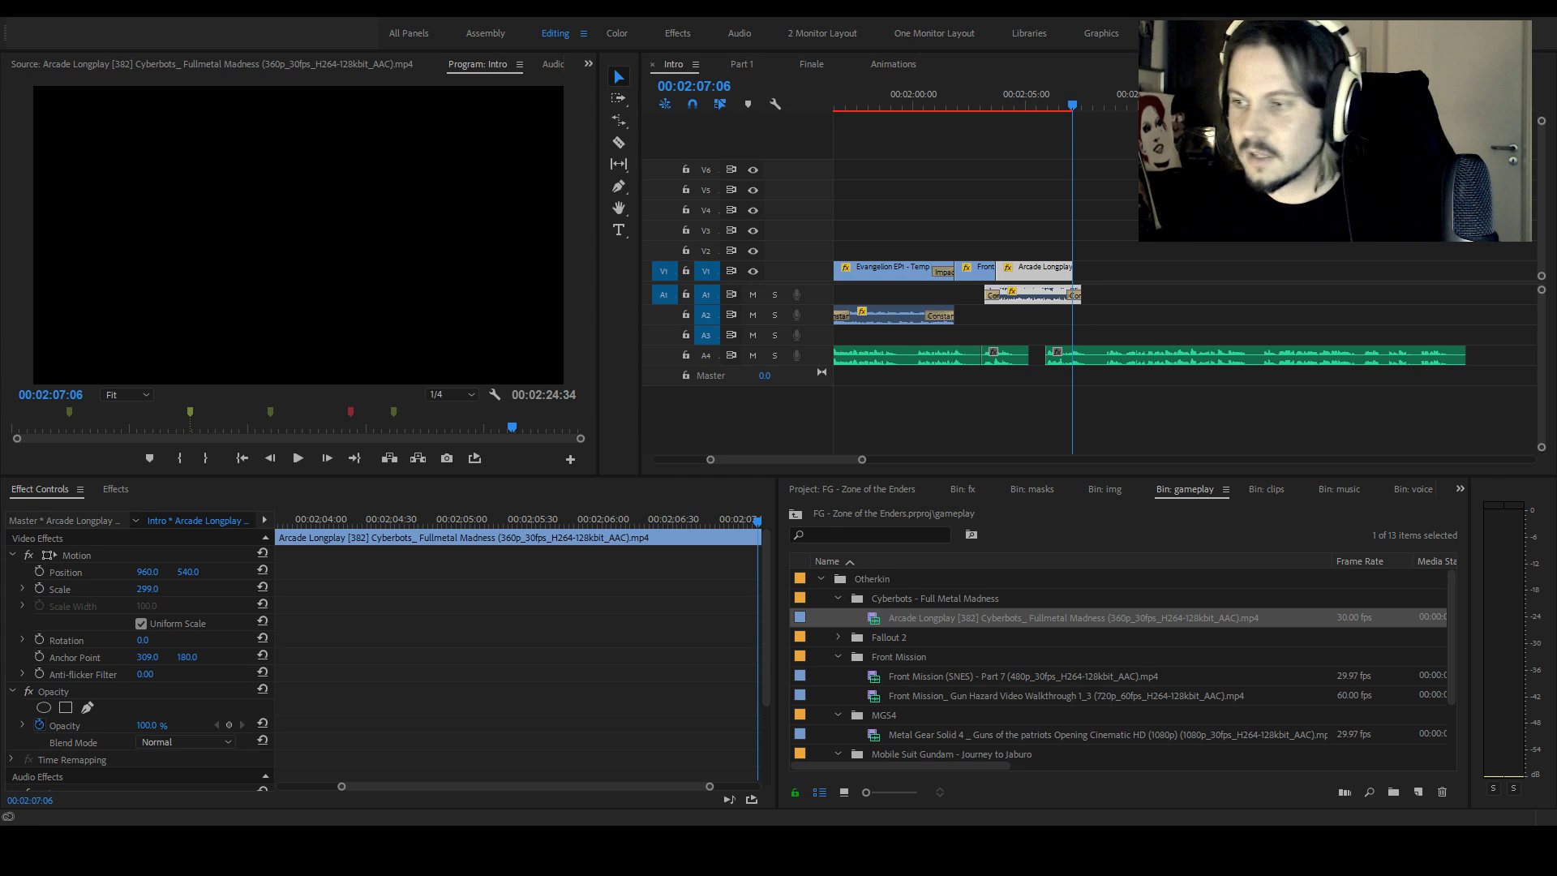
Open the Mobile Suit Gundam Journey to Jaburo Stage 3 clip from the gameplay bin for previewing
scroll(1121, 662, down, 4)
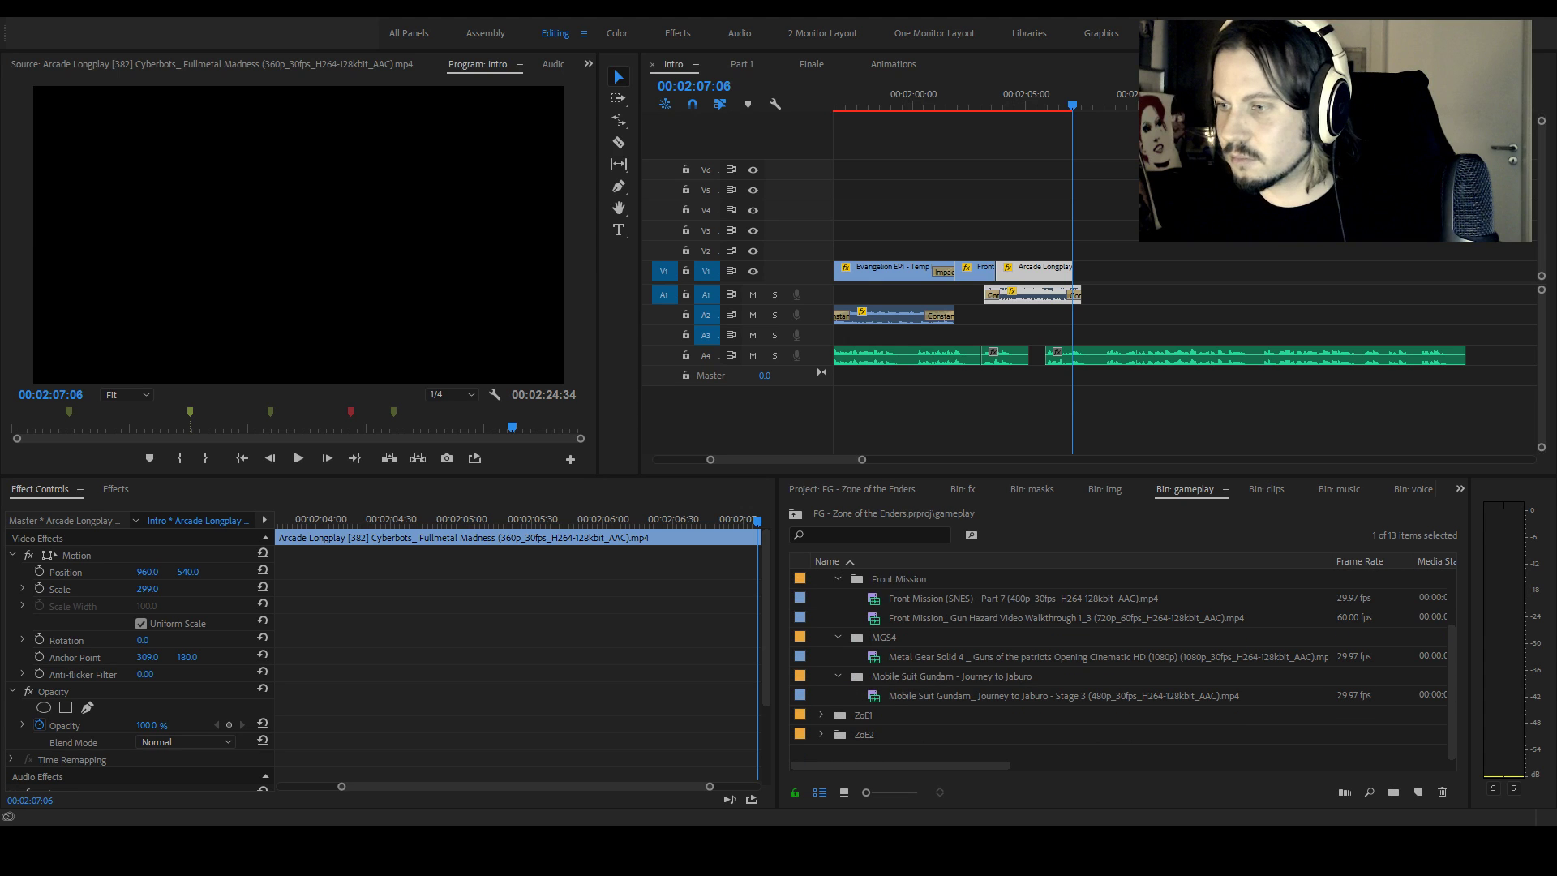
click(923, 697)
click(895, 697)
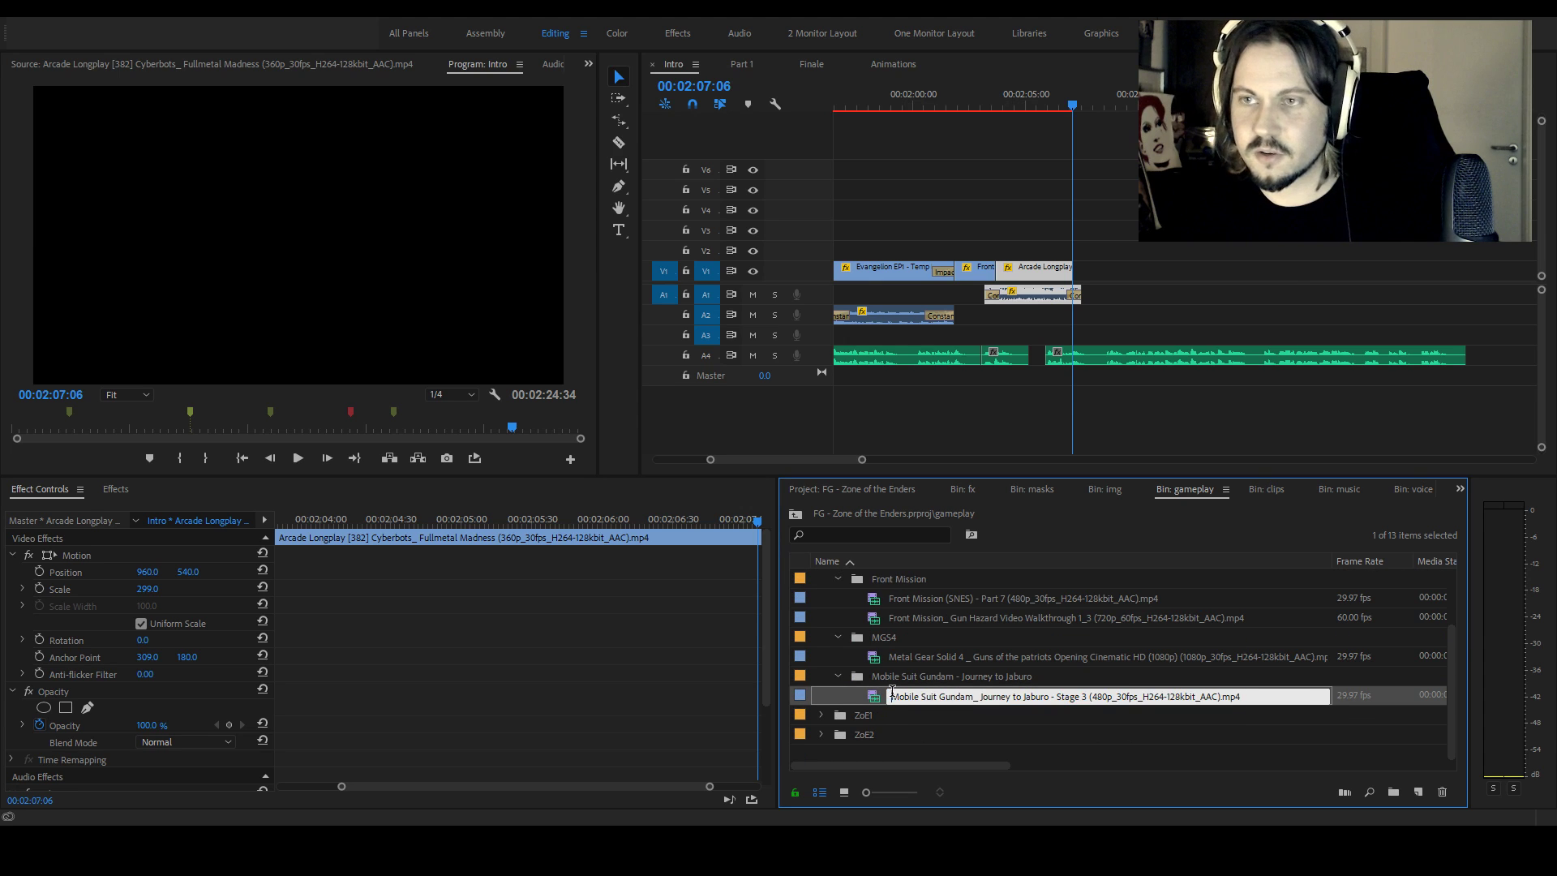
double_click(874, 696)
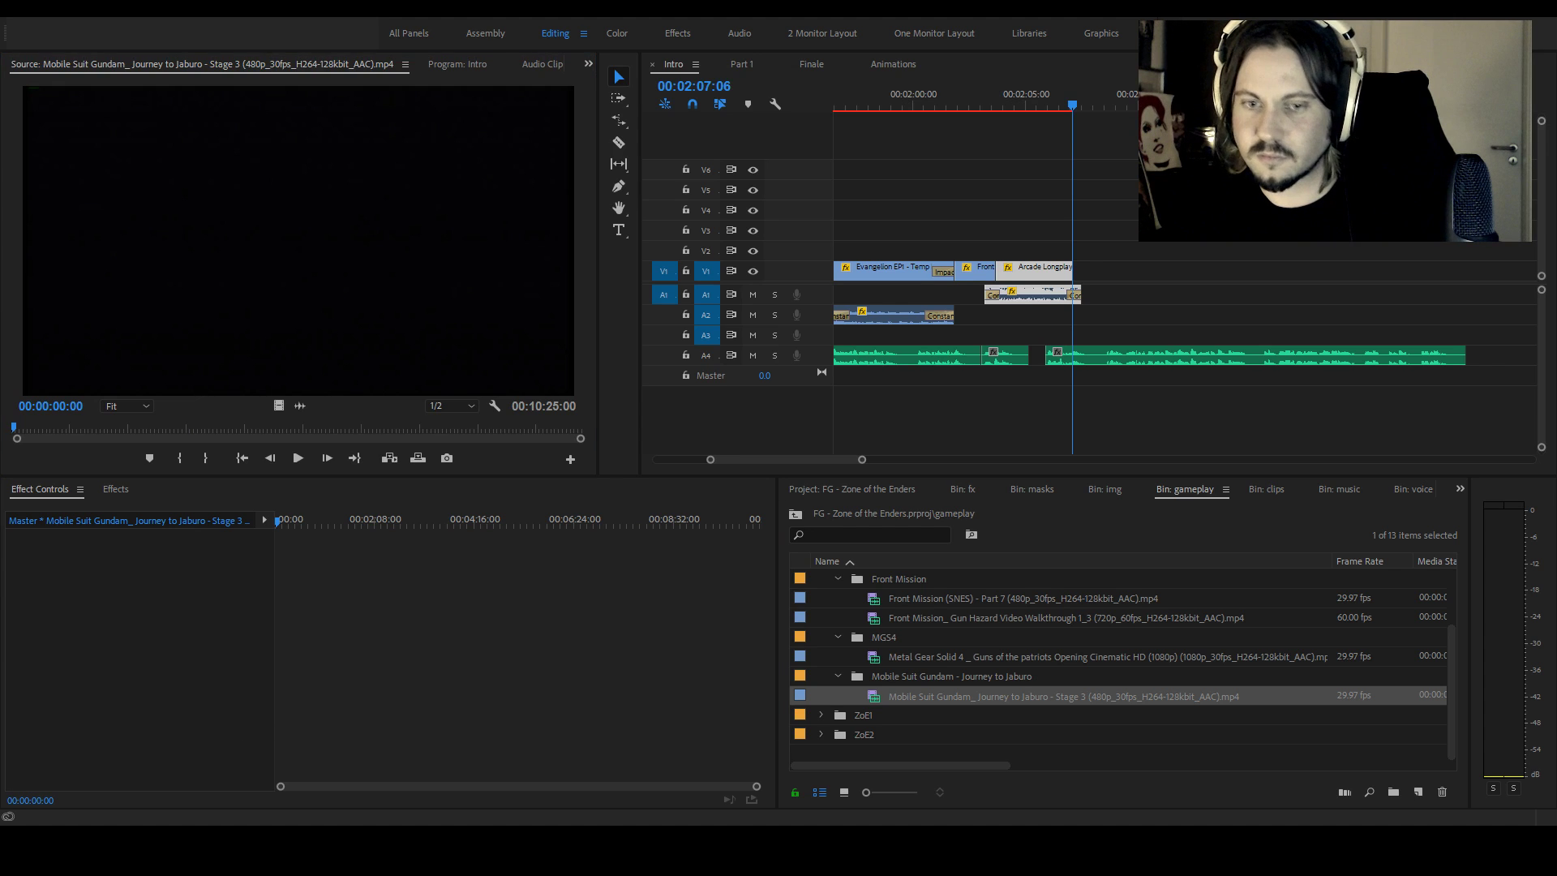
Find the start of the wanted Gundam combat passage in the source clip and mark the In point at 00:06:26:26
click(24, 428)
drag(25, 432, 363, 425)
click(179, 458)
click(193, 459)
key(space)
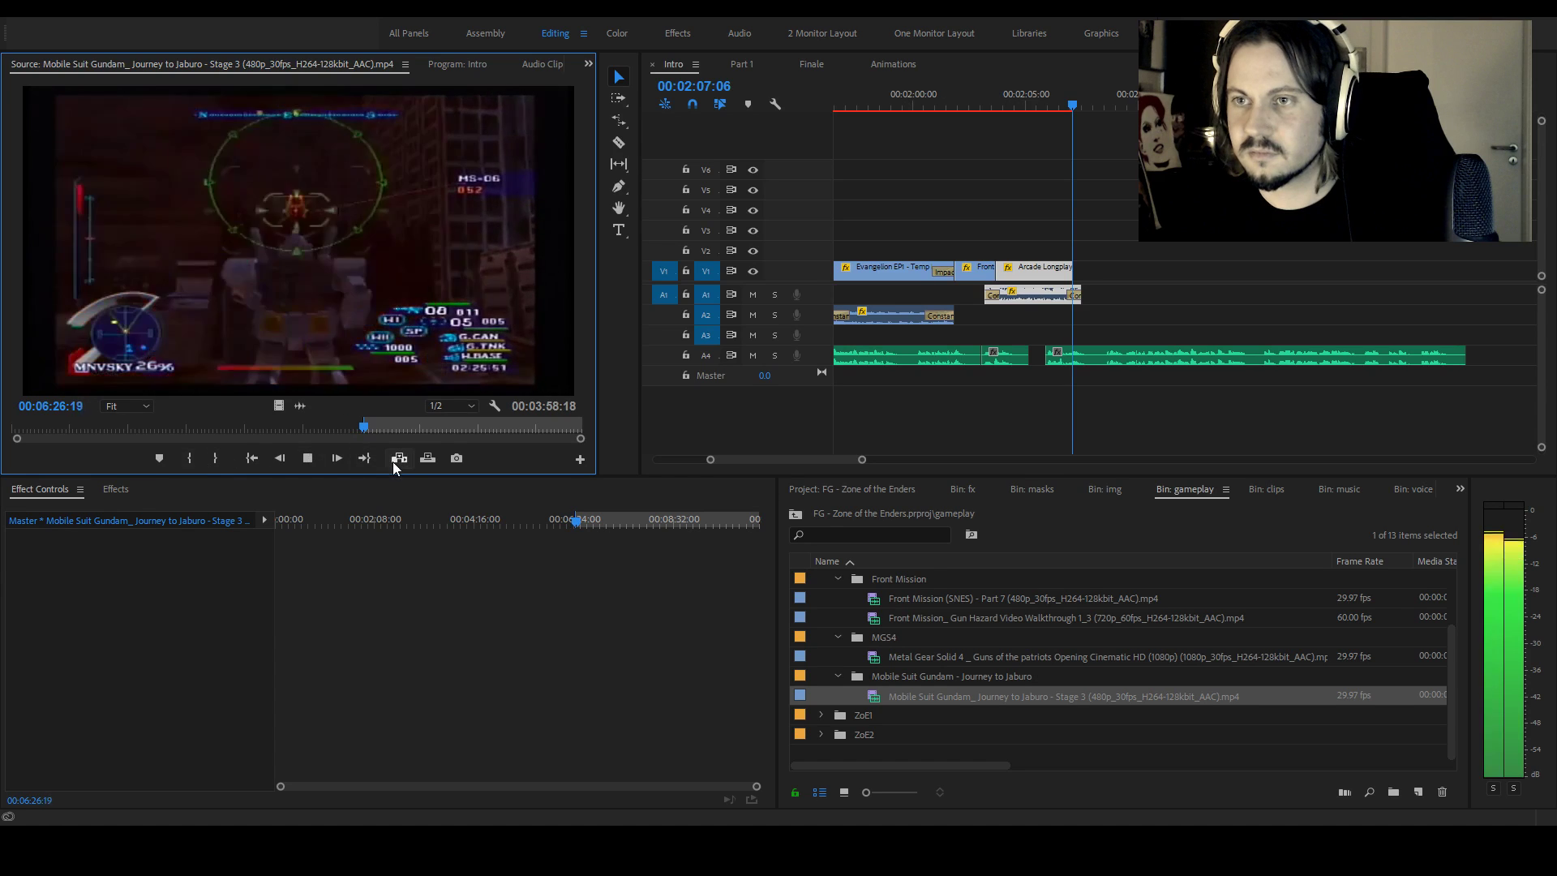
key(shift+Left)
key(shift+Left)
key(shift+Left)
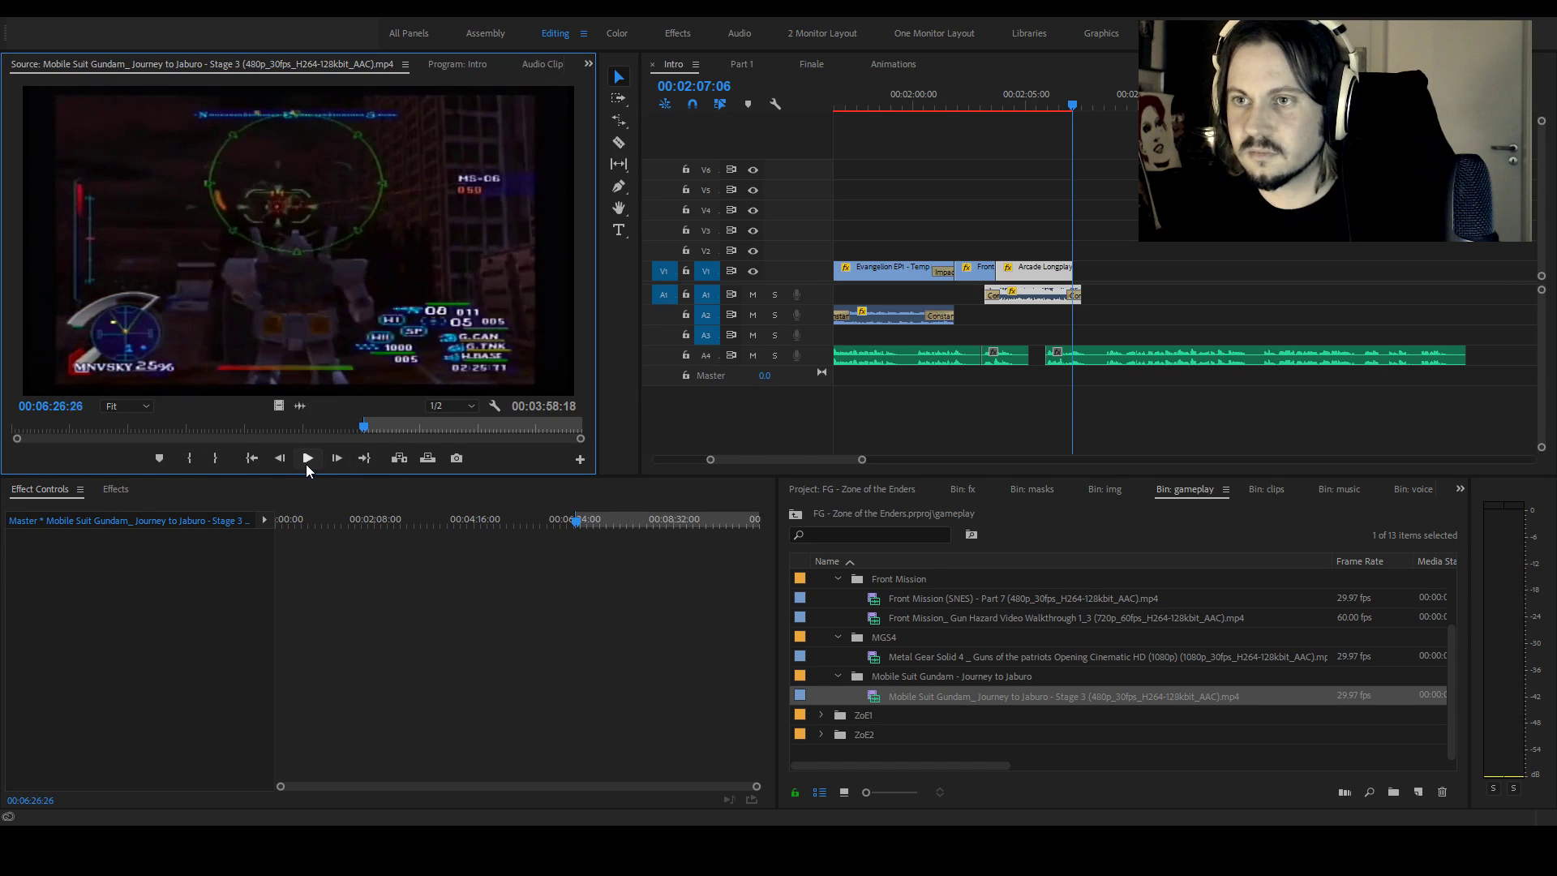
click(186, 465)
Play the Gundam source clip onward and mark the Out point at 00:06:34:25
key(space)
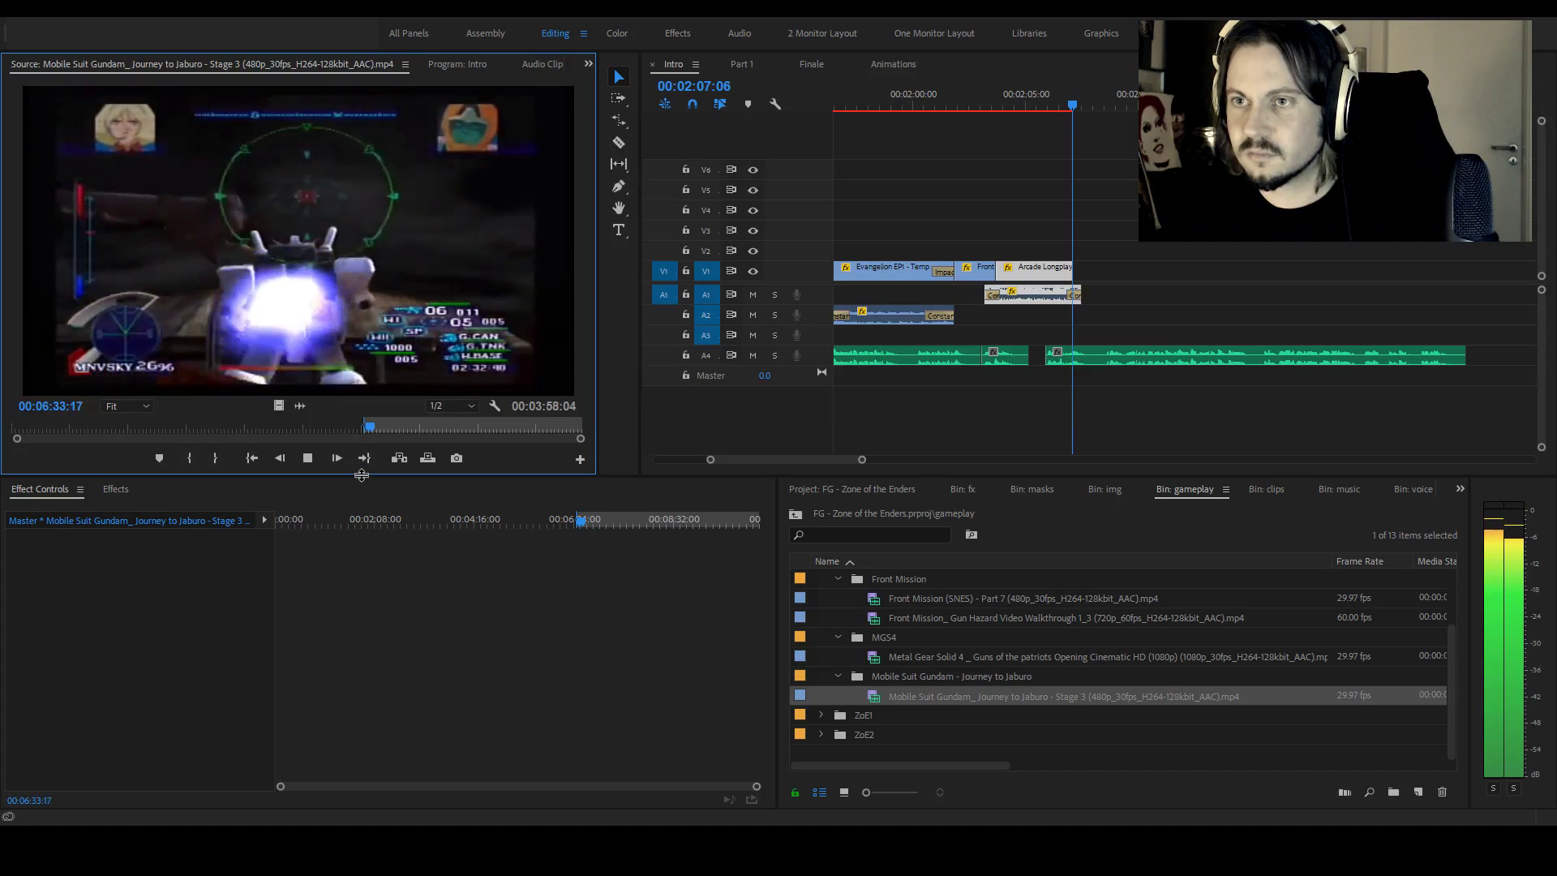
key(space)
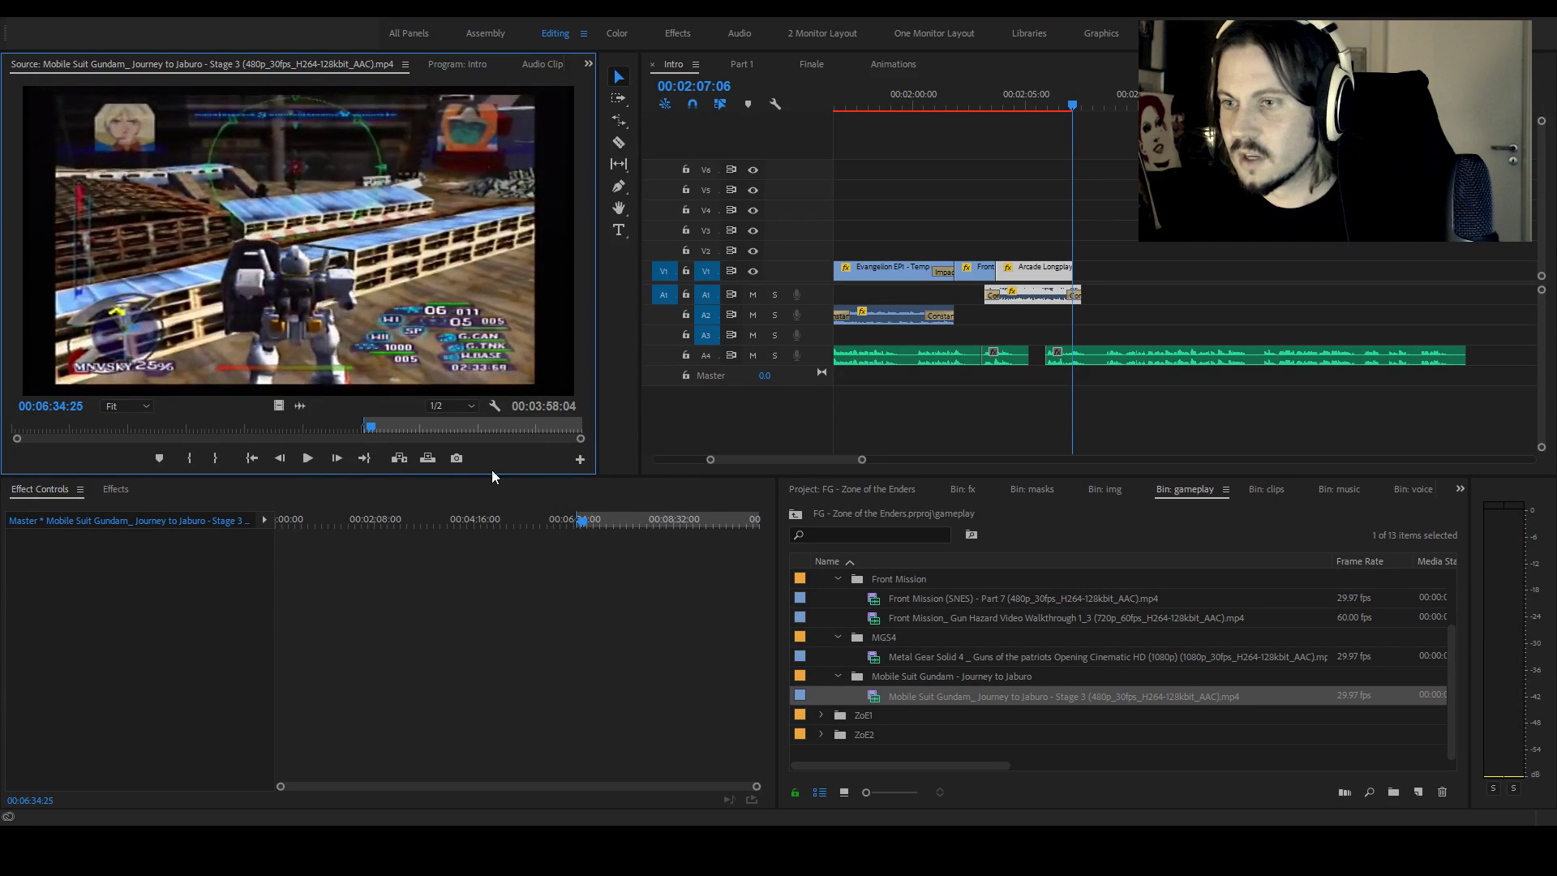
click(210, 459)
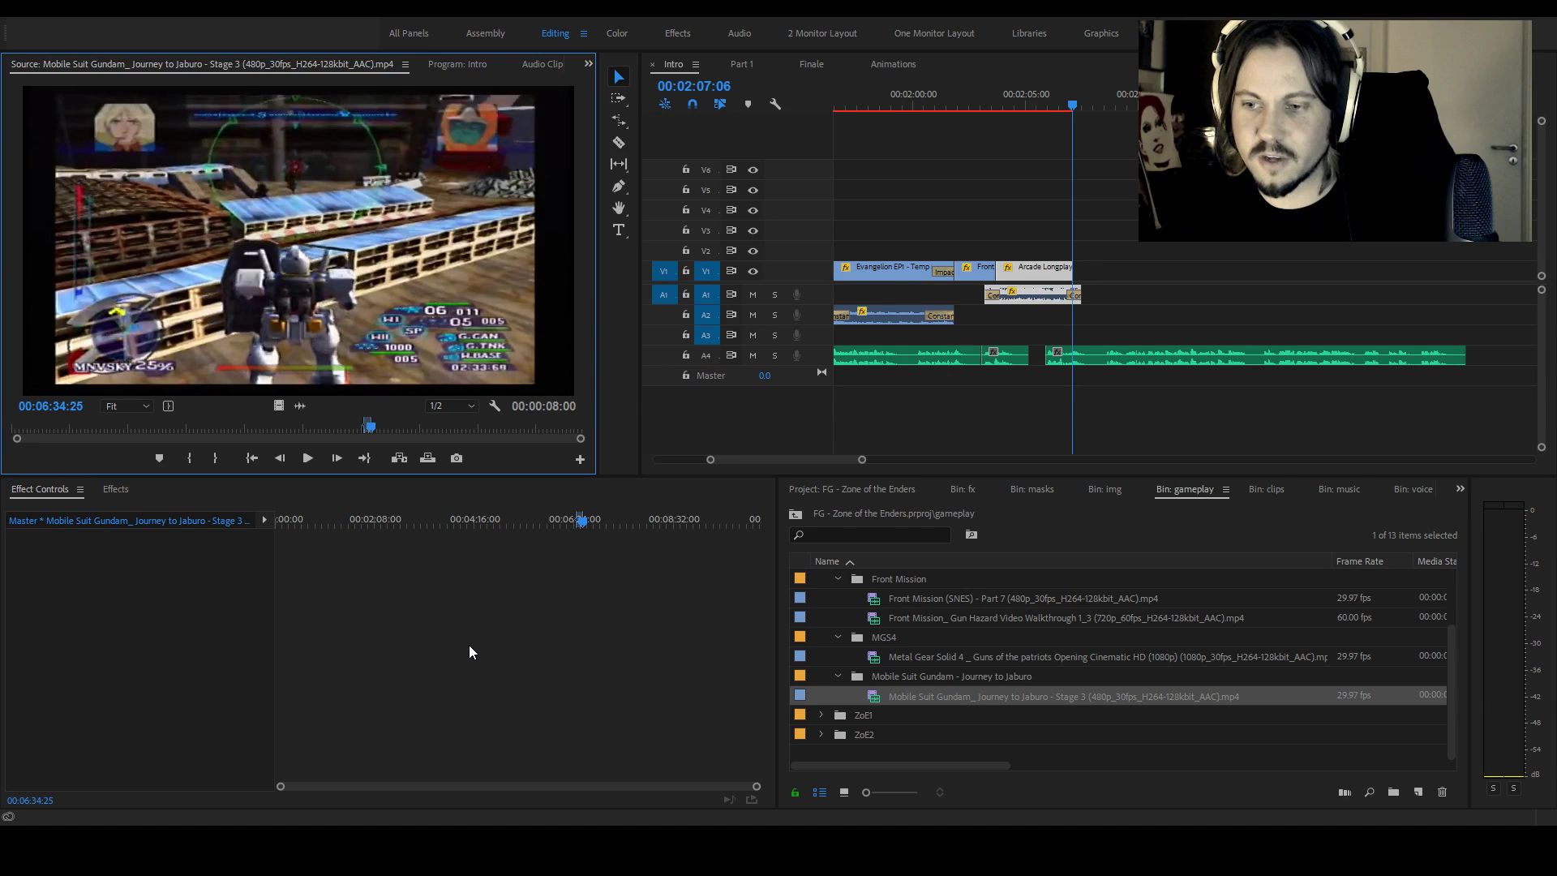
Place the marked Gundam excerpt directly after the Cyberbots clip, with its picture on V1 and its audio on A2
click(888, 695)
drag(880, 698, 1091, 312)
drag(1103, 253, 1119, 279)
Set the Gundam clip's audio level to -25 dB and play it against the voiceover from 00:02:06:54
drag(1072, 104, 1068, 103)
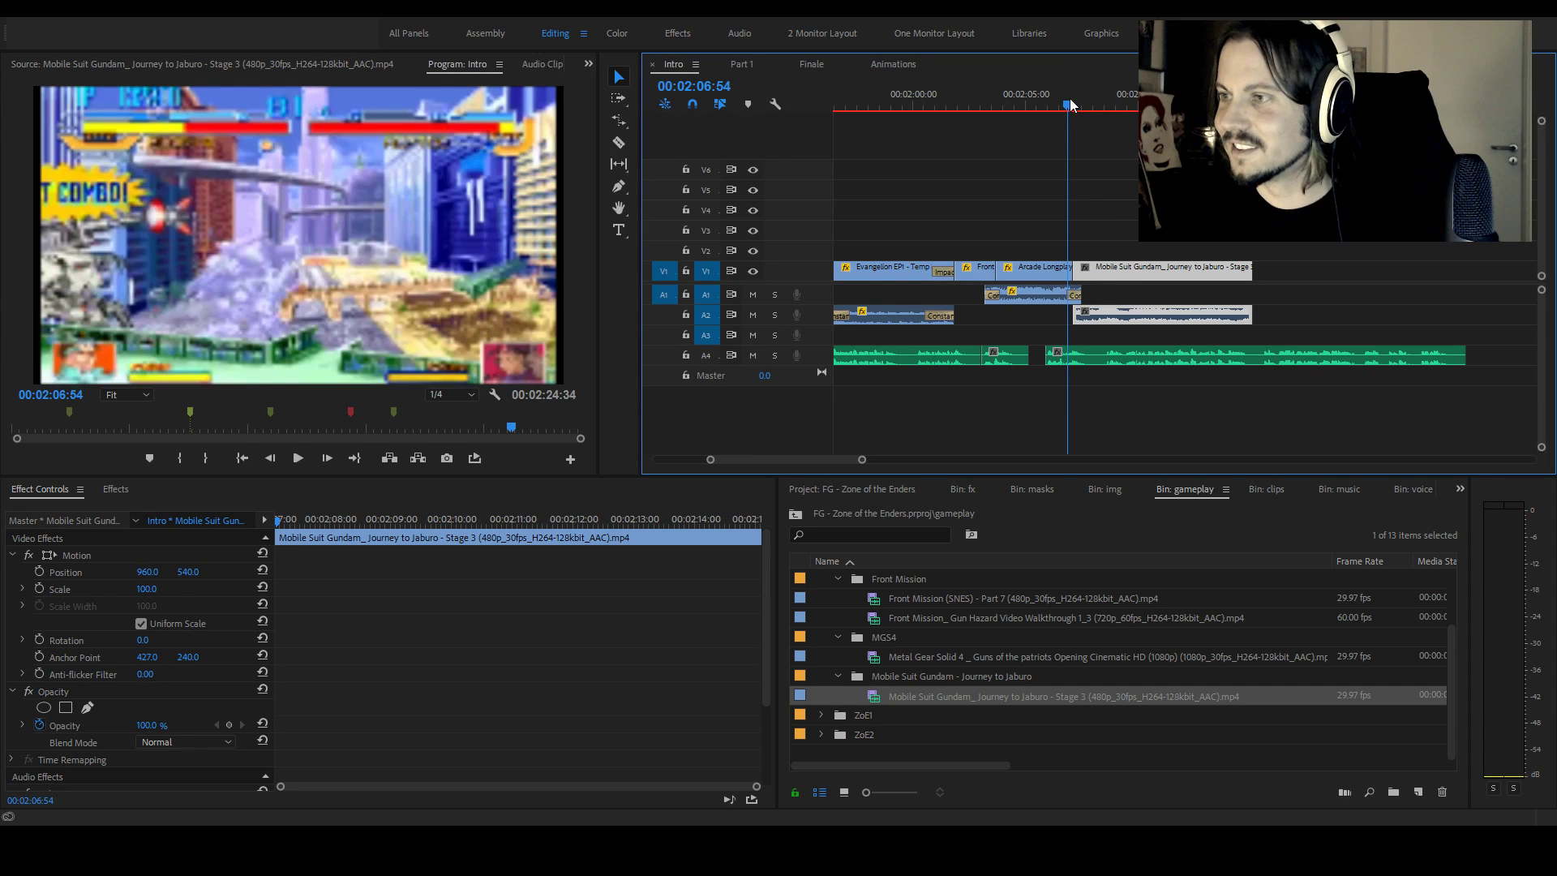
scroll(125, 744, down, 3)
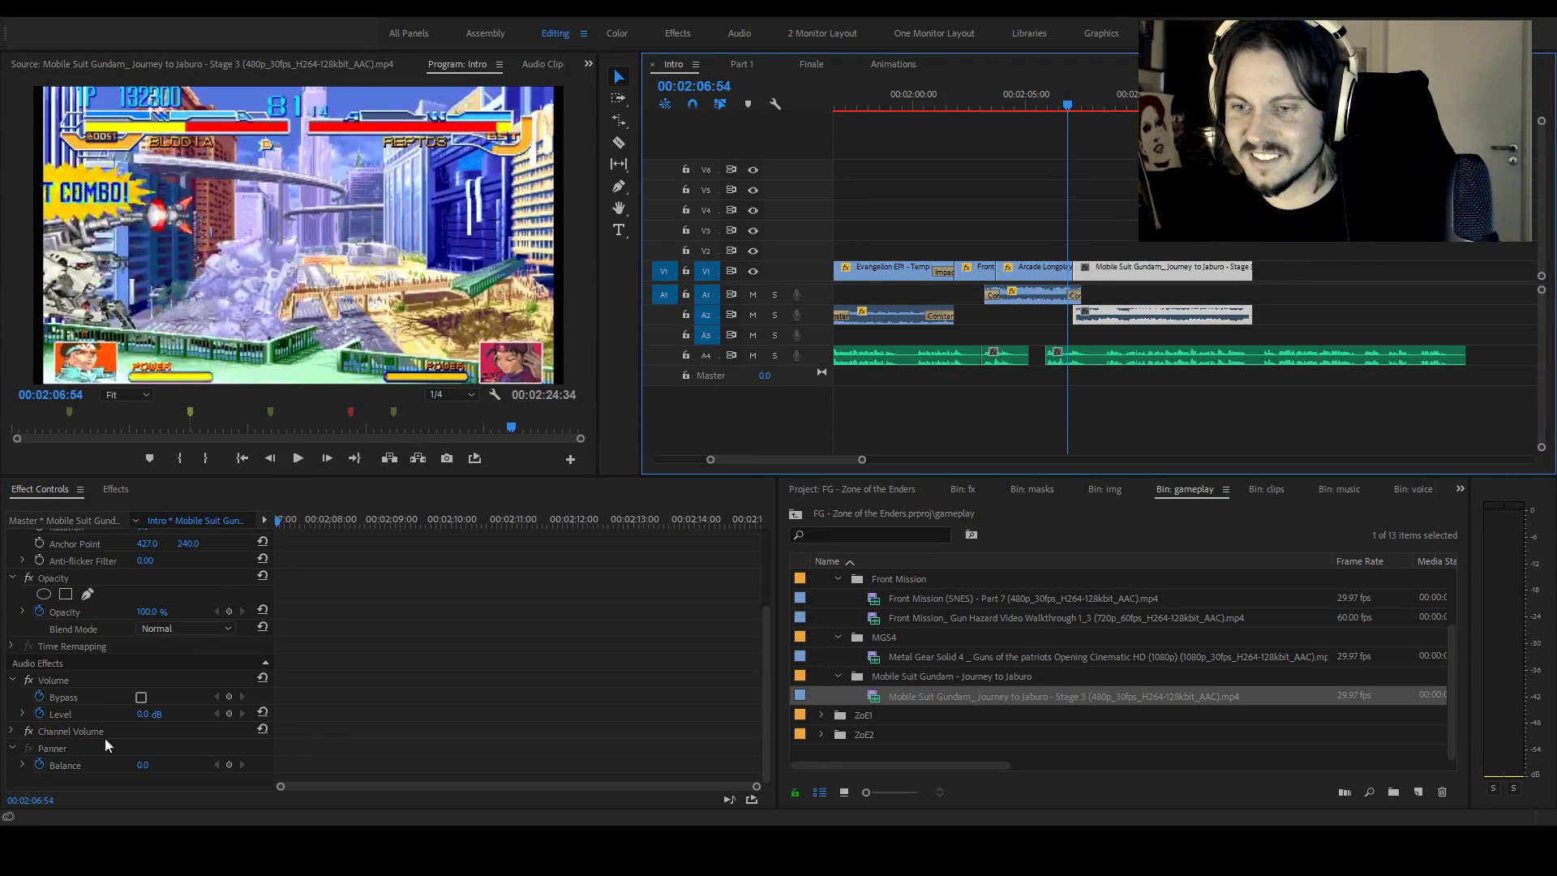
click(155, 712)
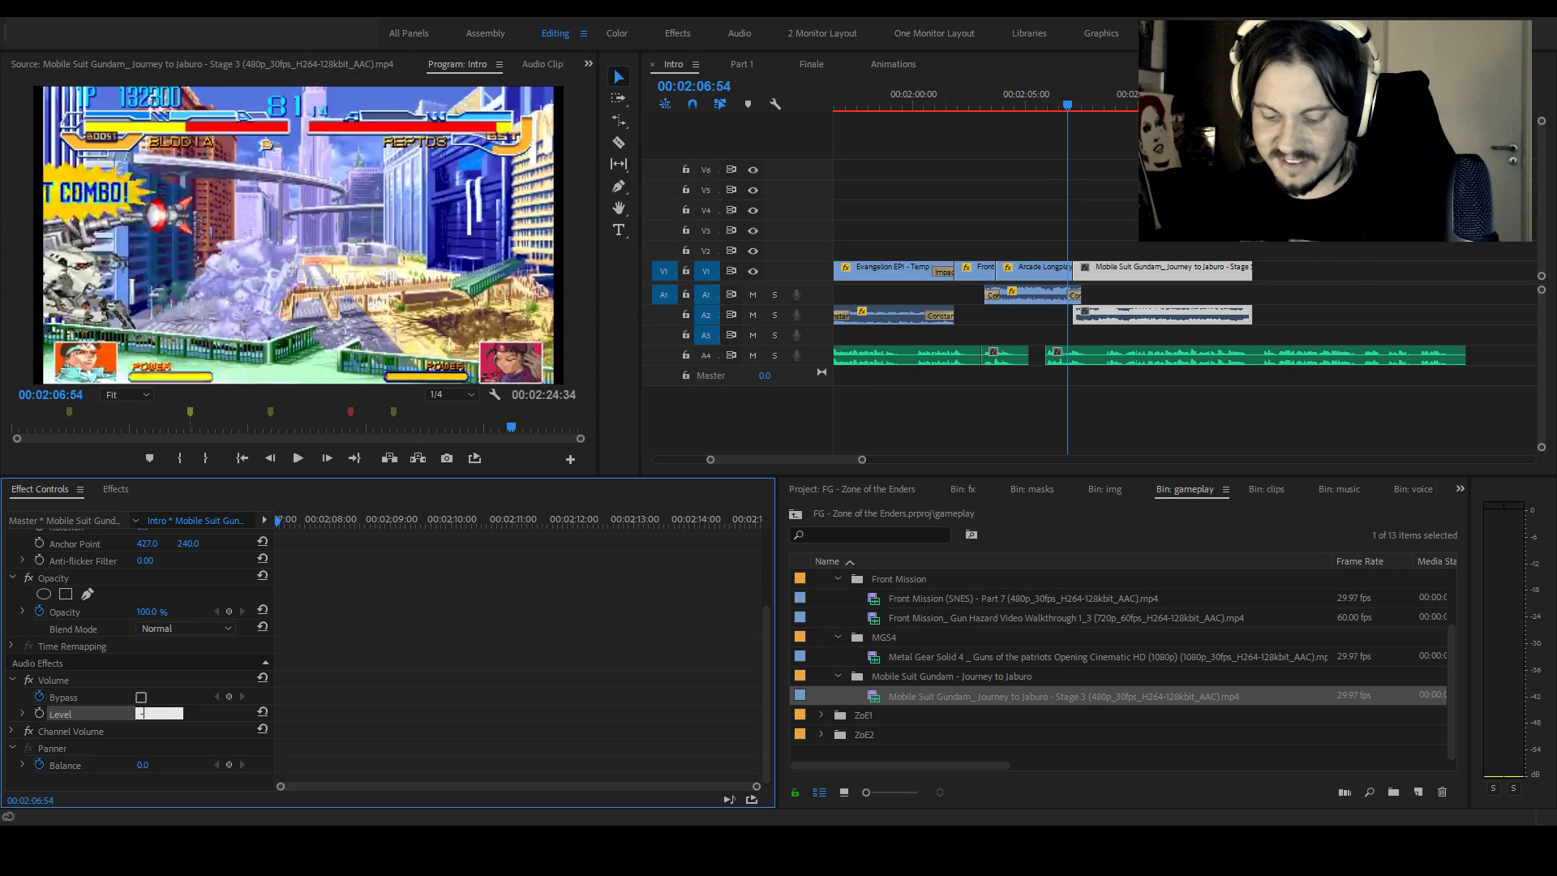
key(Return)
key(space)
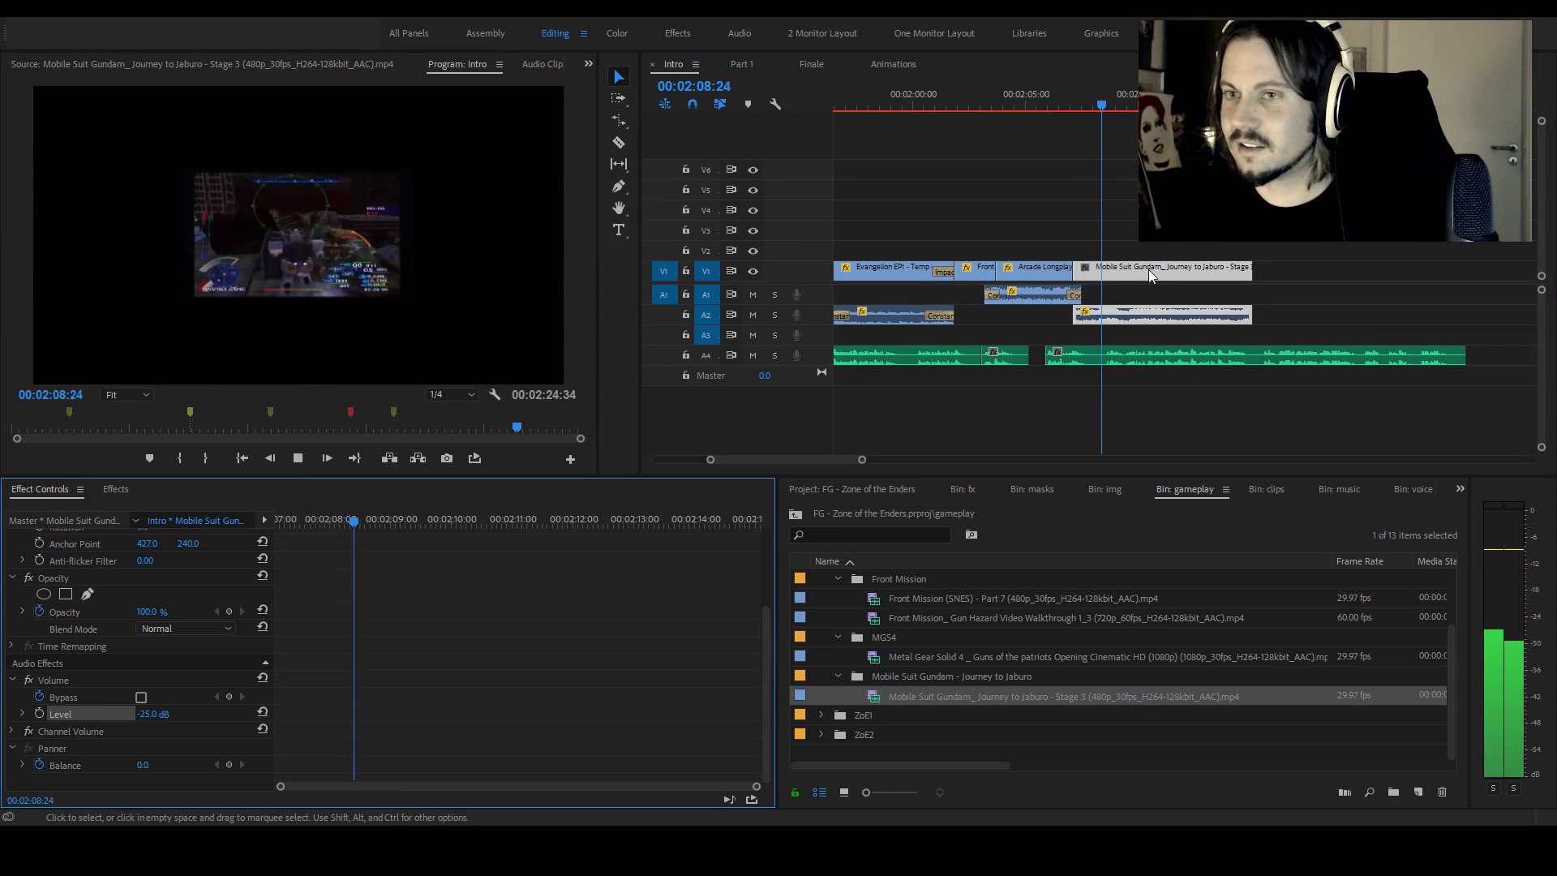
Play back the Intro sequence across the Front Mission, Arcade Longplay and Mobile Suit Gundam clips to check the cuts and audio
key(space)
drag(1087, 106, 1019, 106)
key(space)
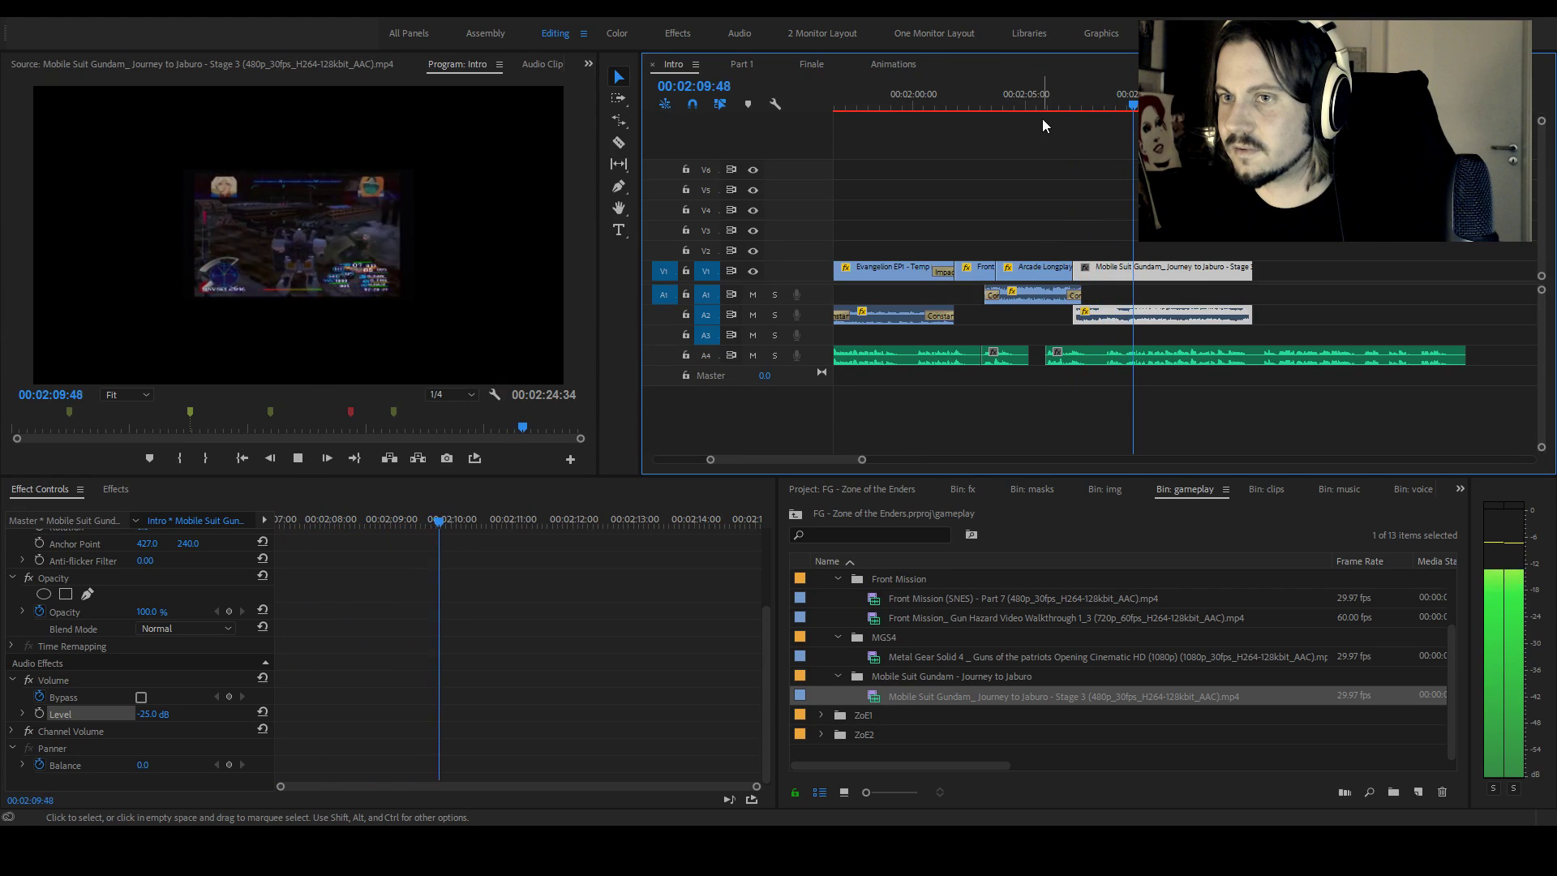
click(1048, 93)
drag(1049, 94, 1014, 105)
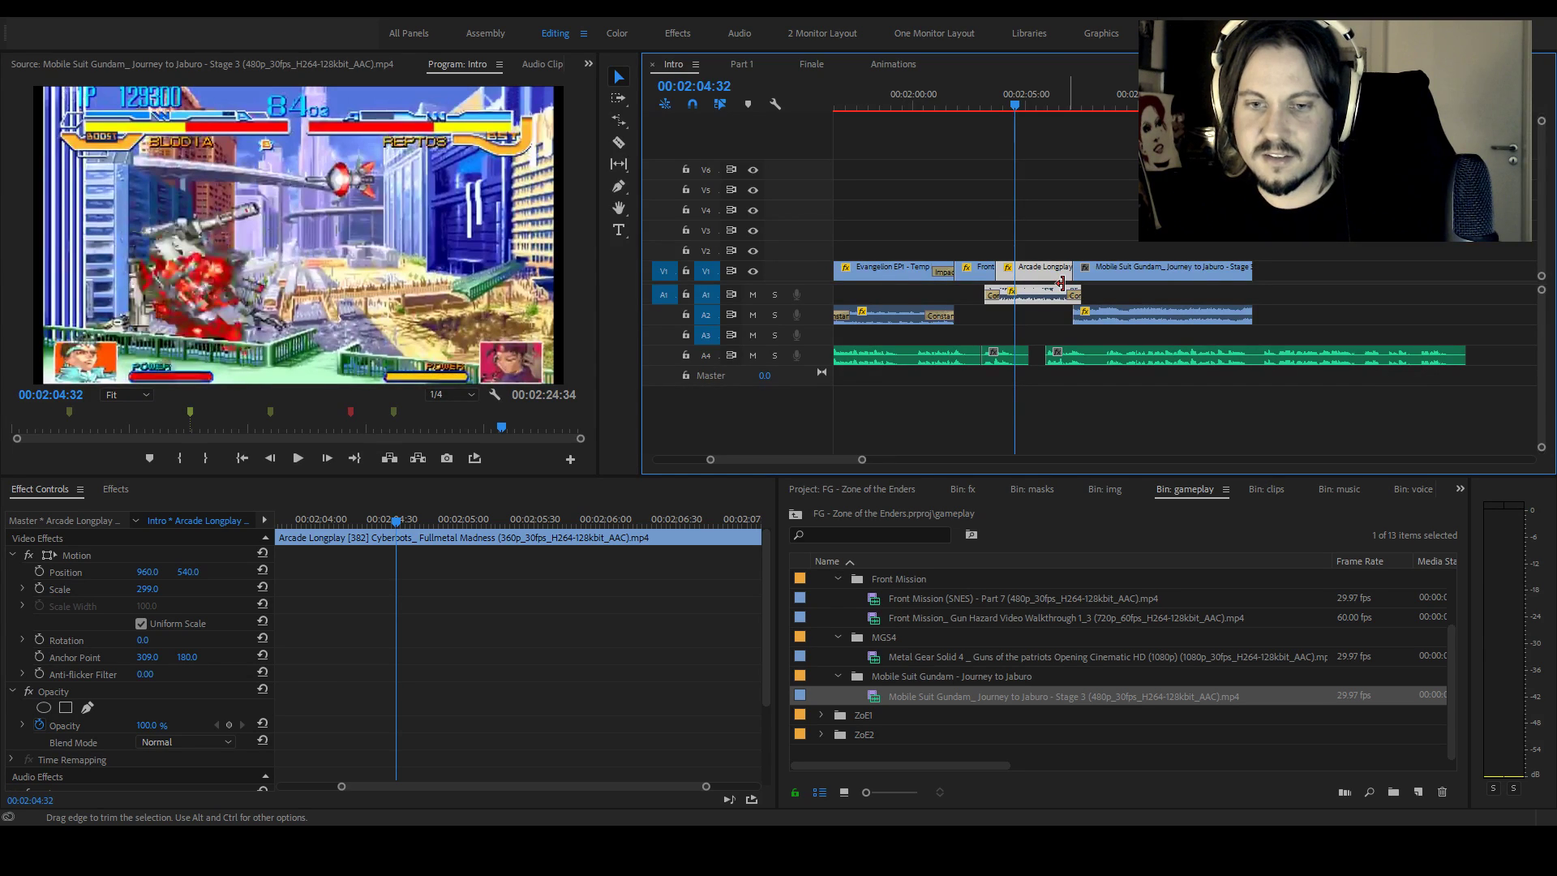
click(1141, 329)
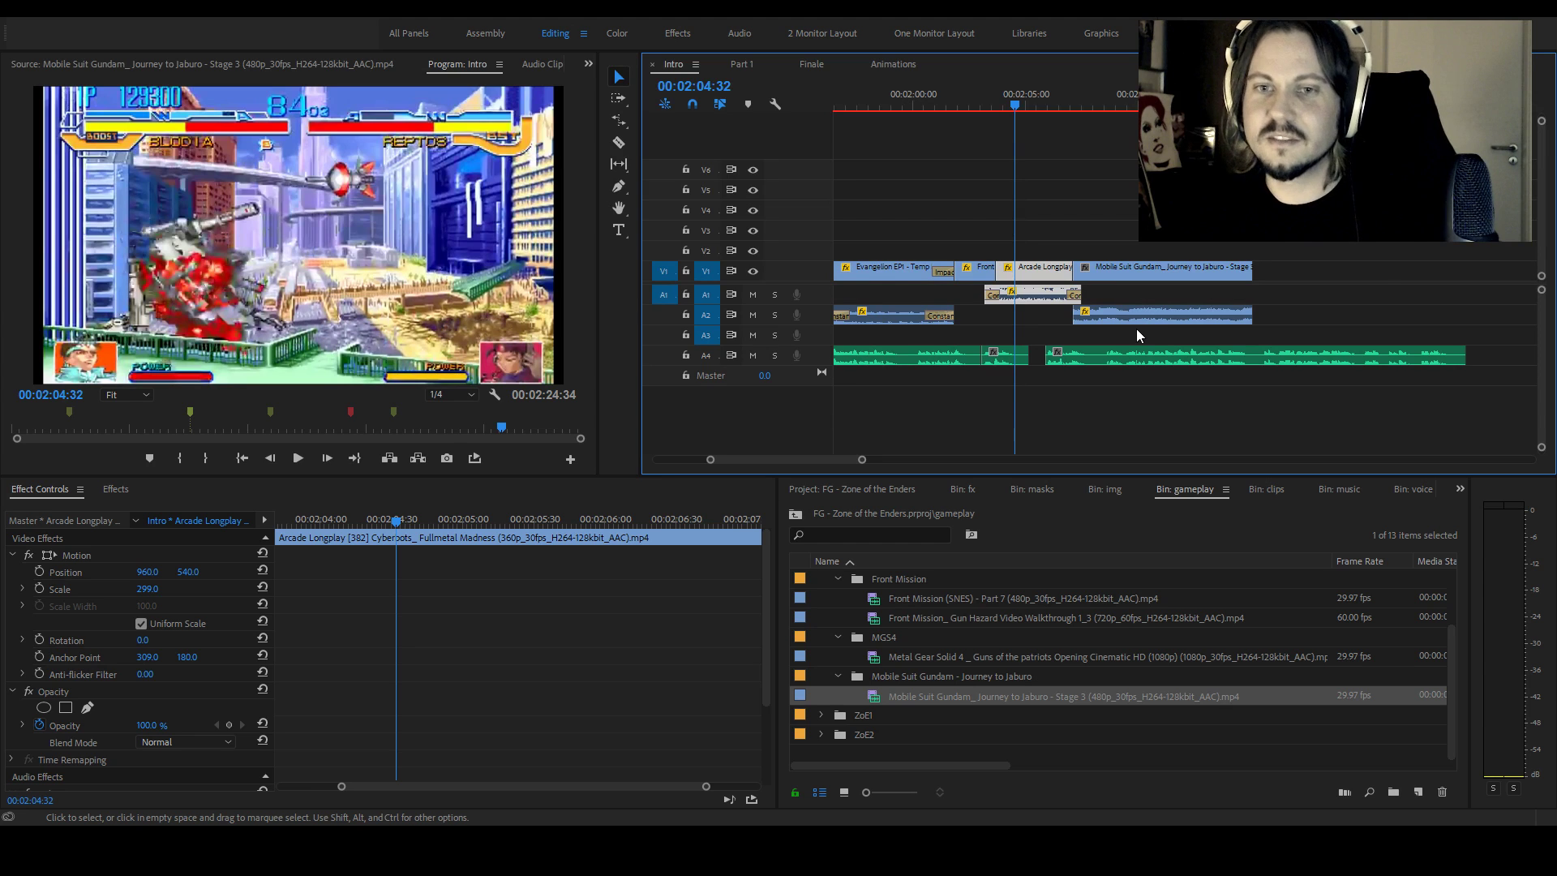
click(1136, 329)
key(space)
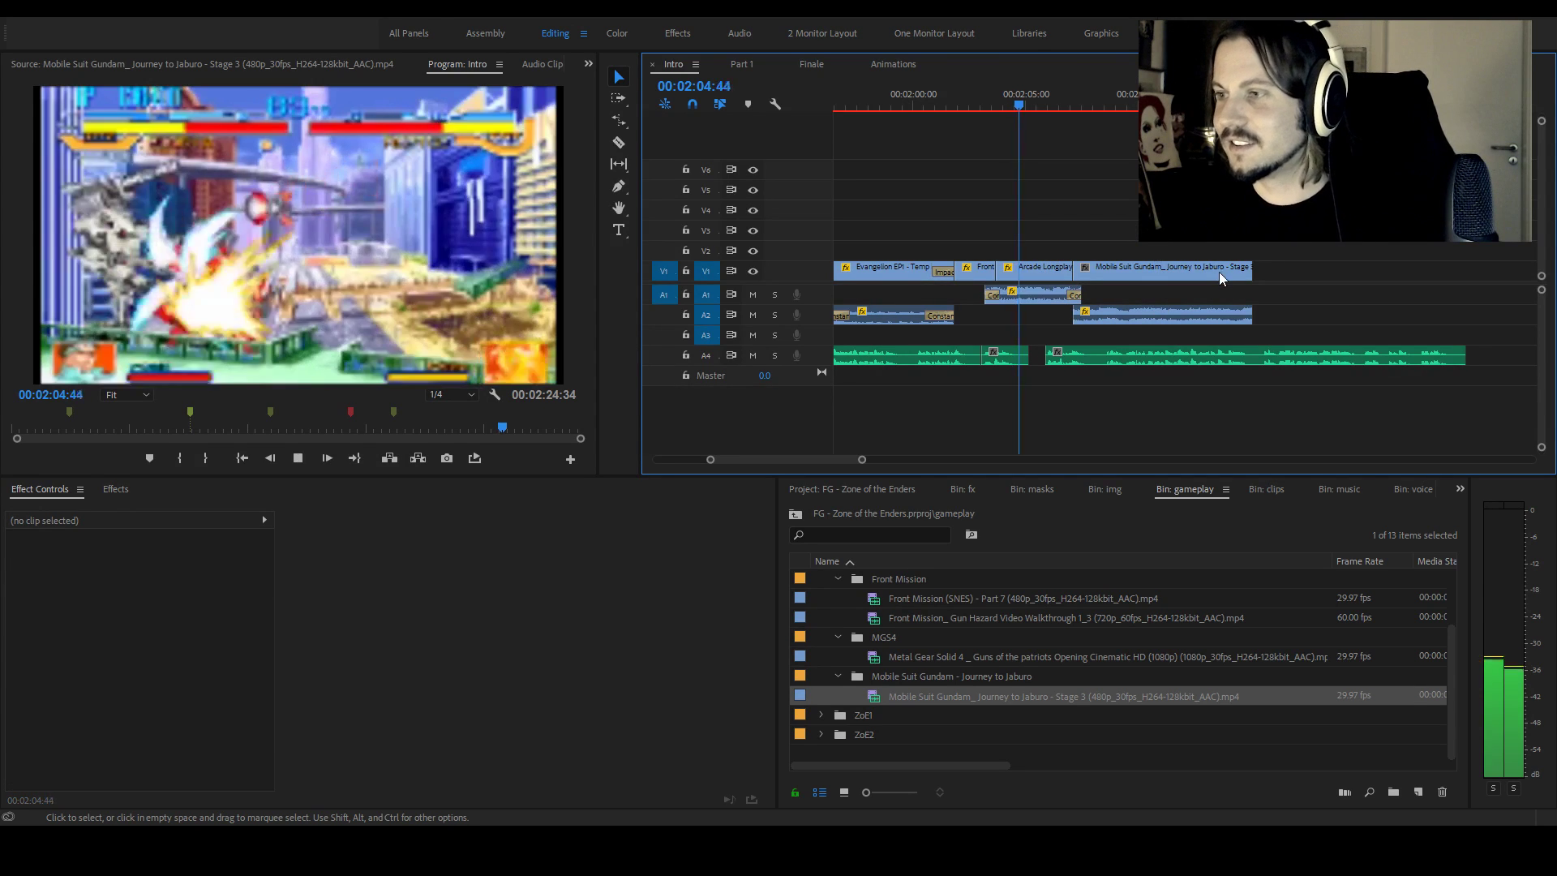
key(space)
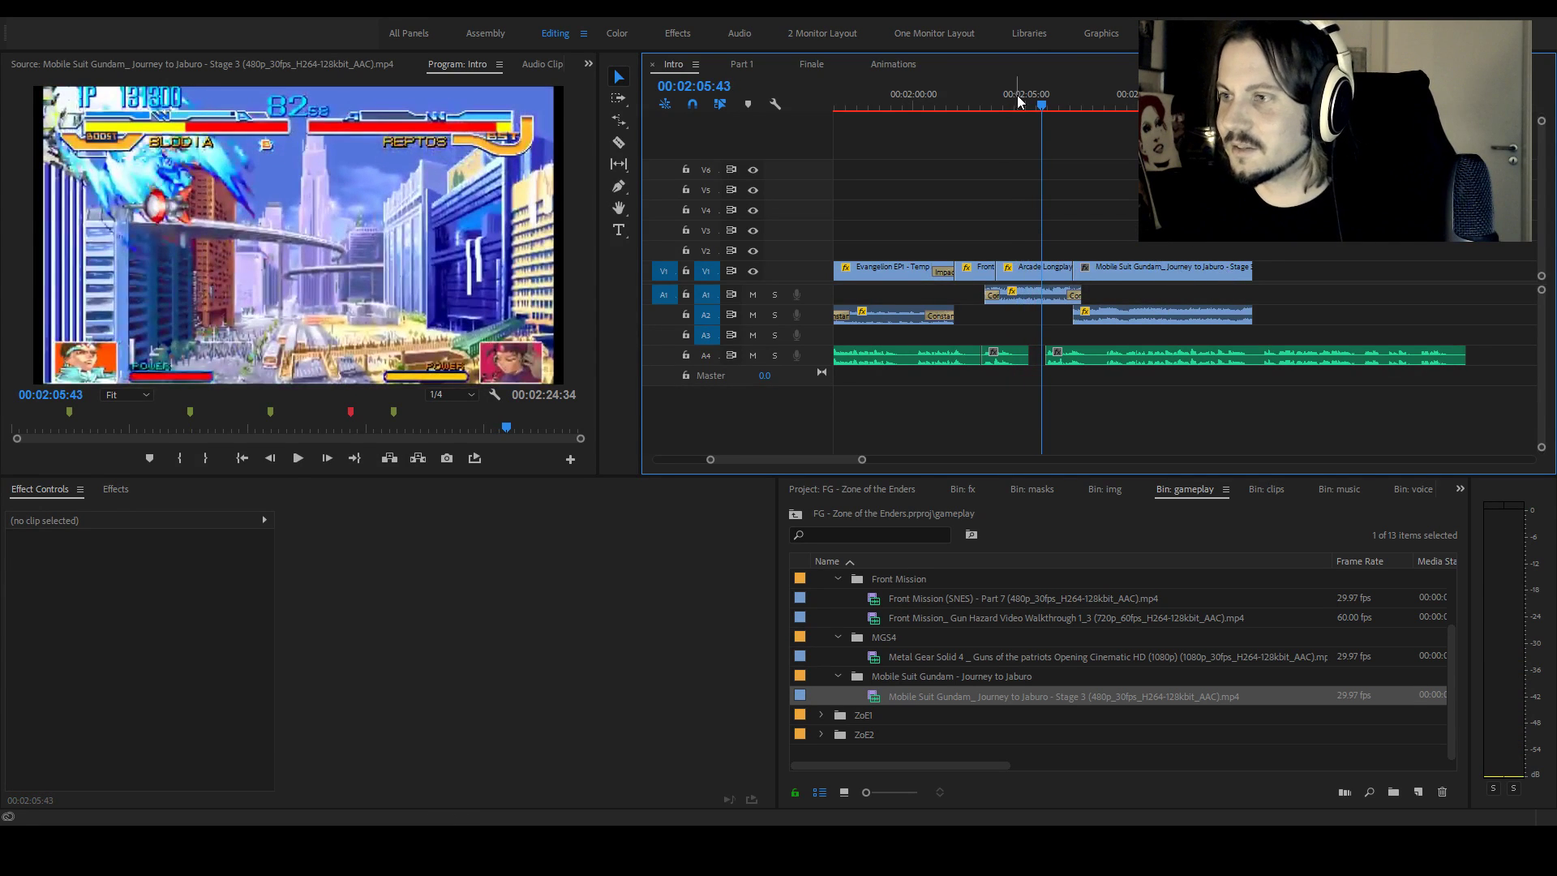
click(963, 99)
key(space)
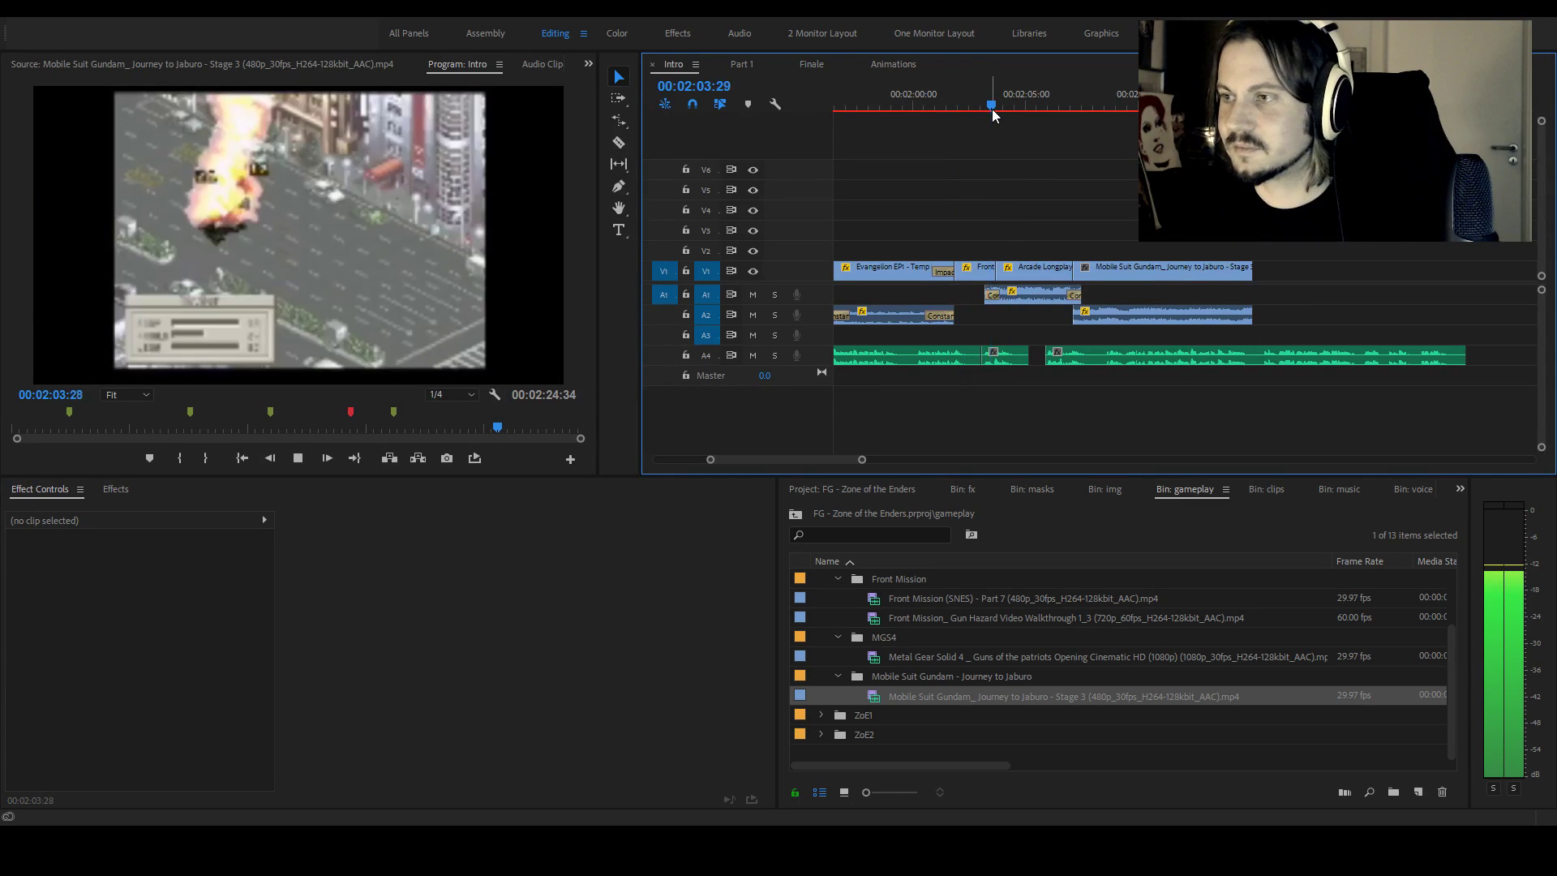
key(space)
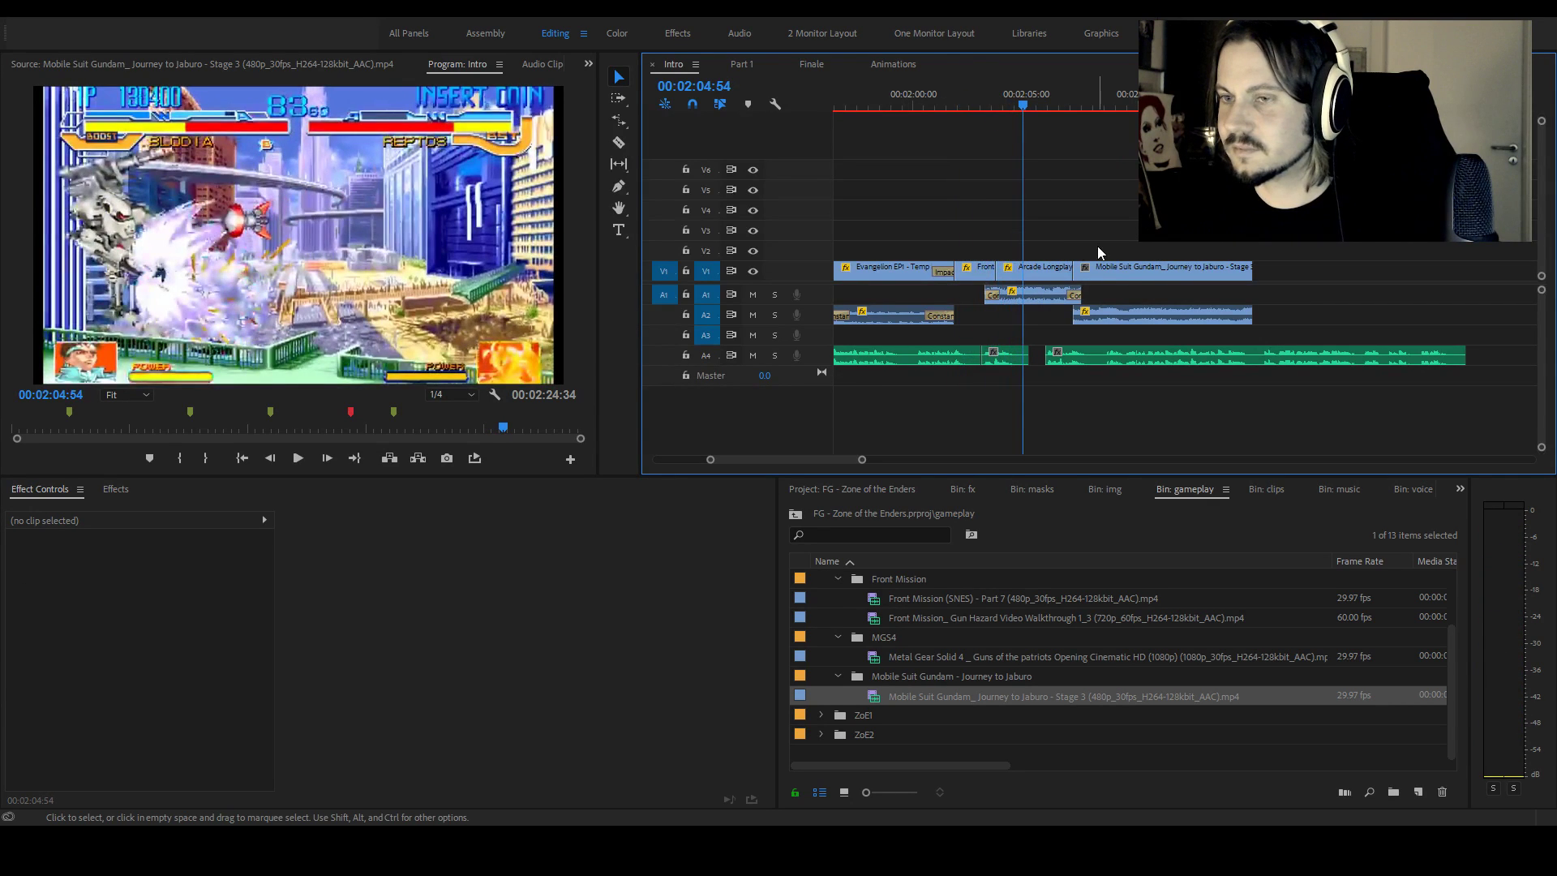
key(space)
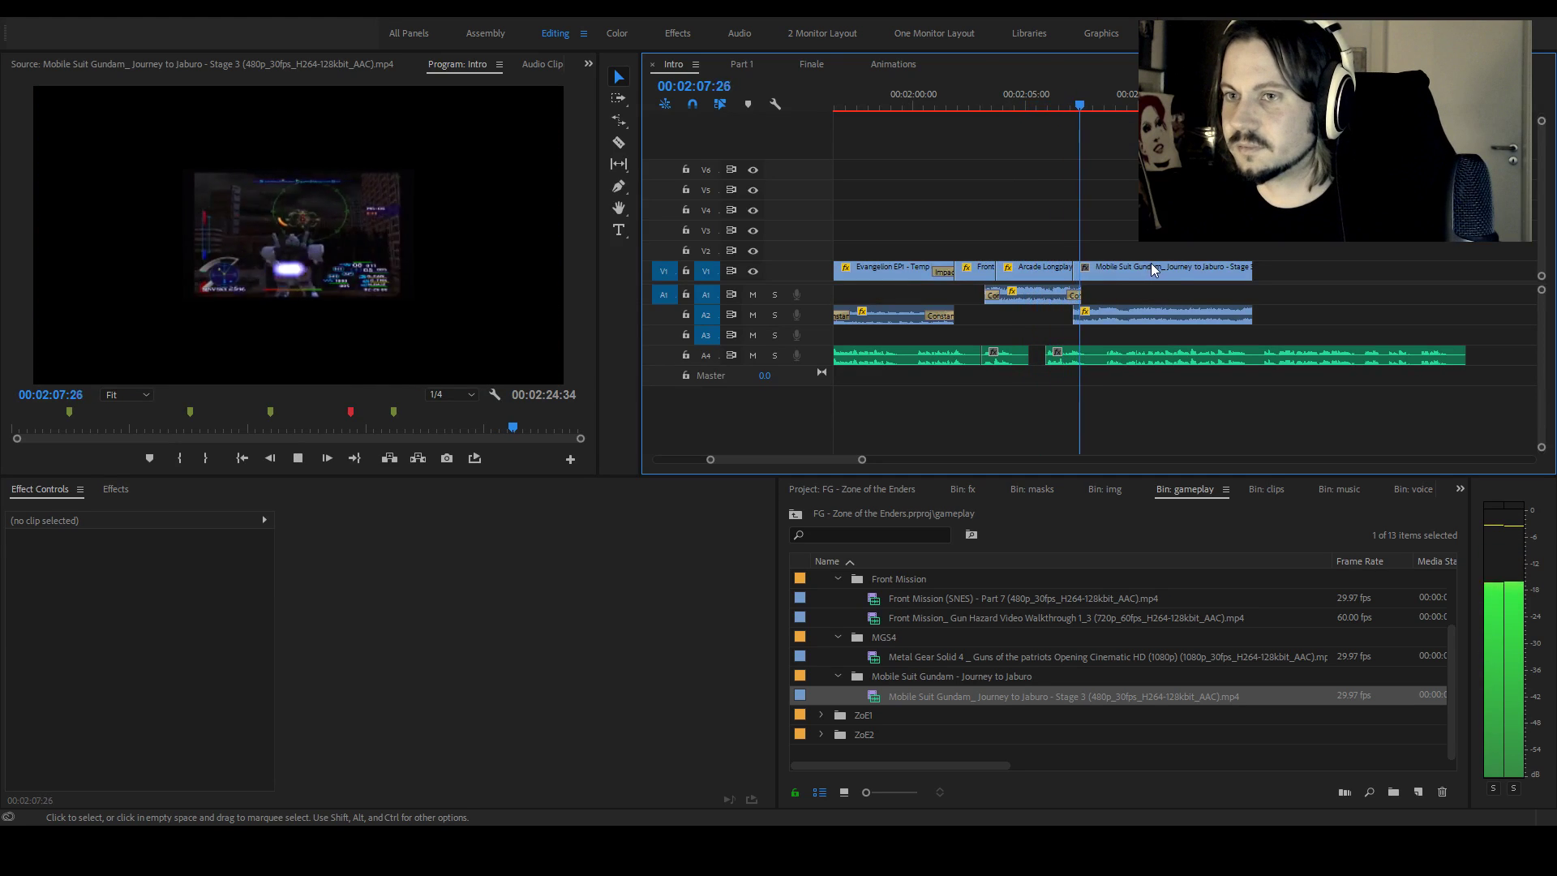
Set the scale of the Mobile Suit Gundam clip on V1 to 244
click(1150, 268)
drag(146, 589, 236, 596)
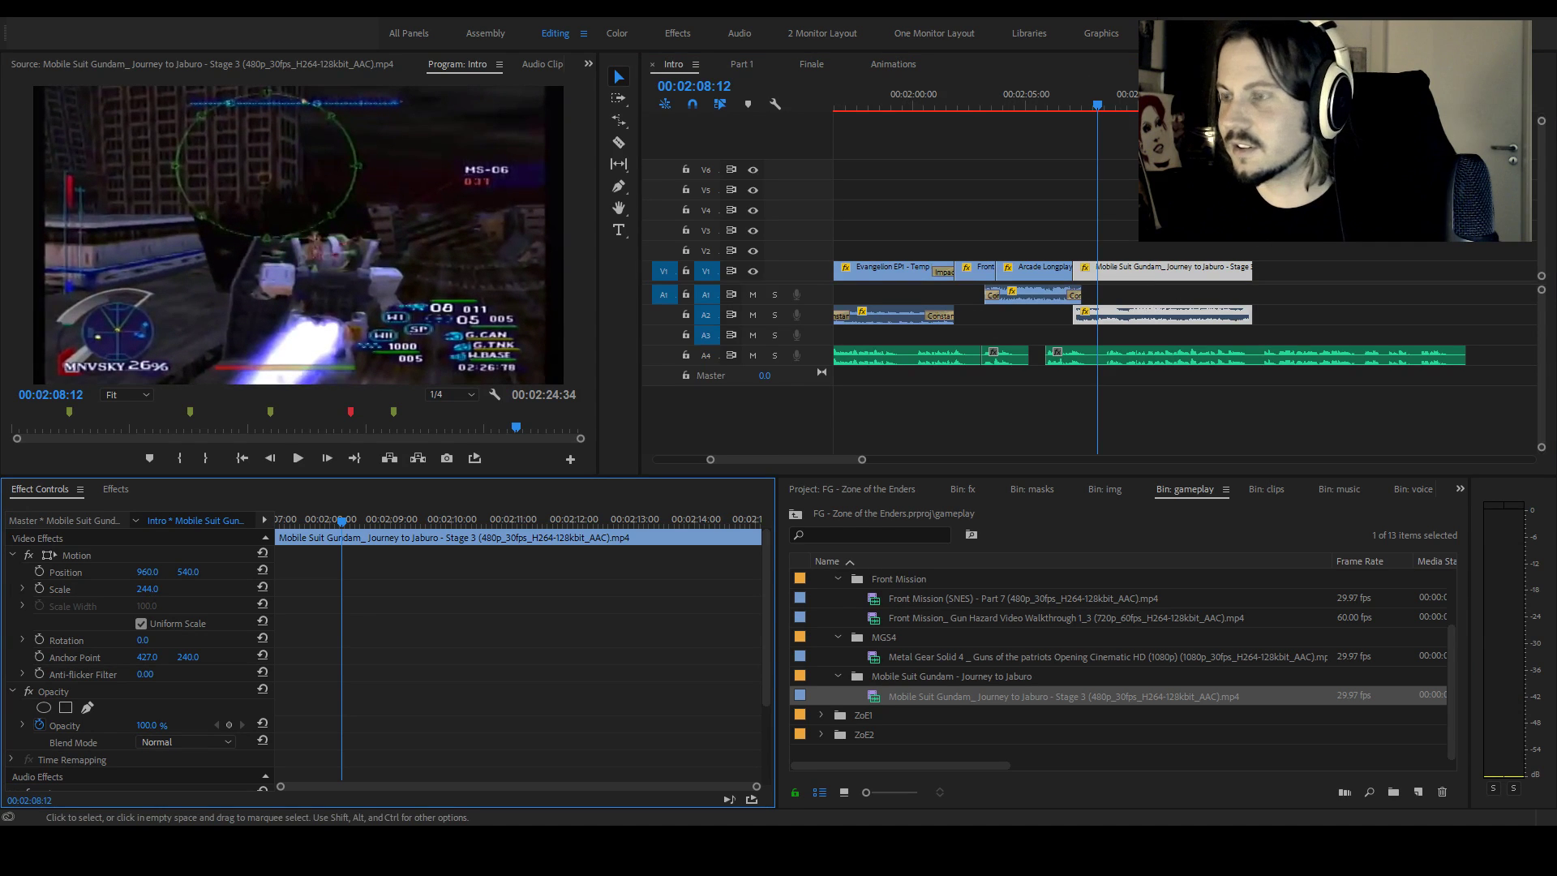
click(1262, 243)
Trim the end of the Mobile Suit Gundam clip back to 00:02:10:34 and play on through the voice-over
key(space)
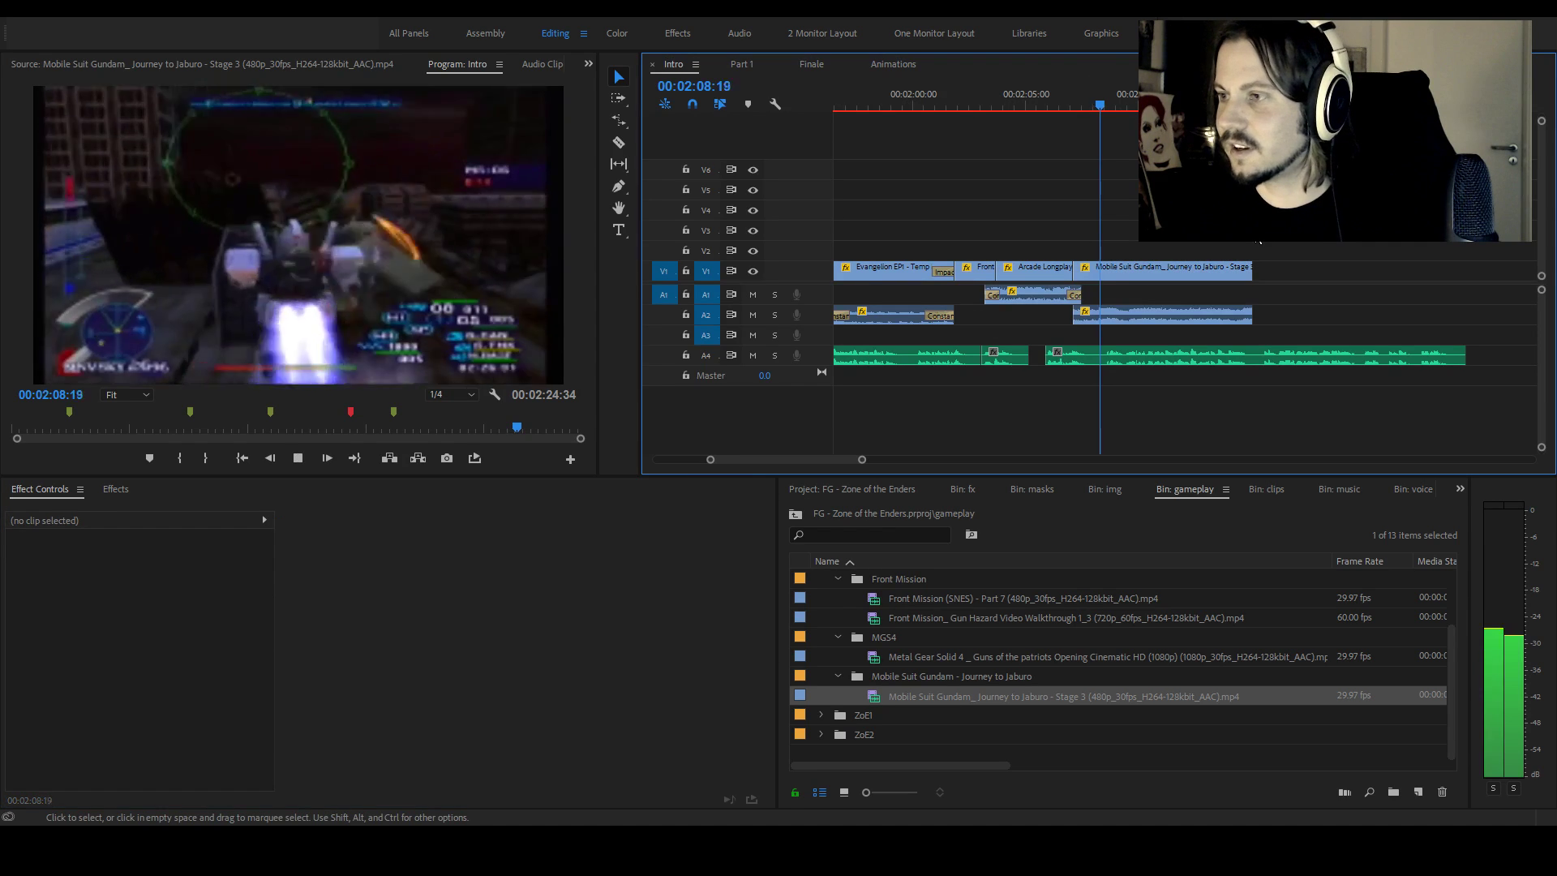
key(space)
click(1177, 261)
key(w)
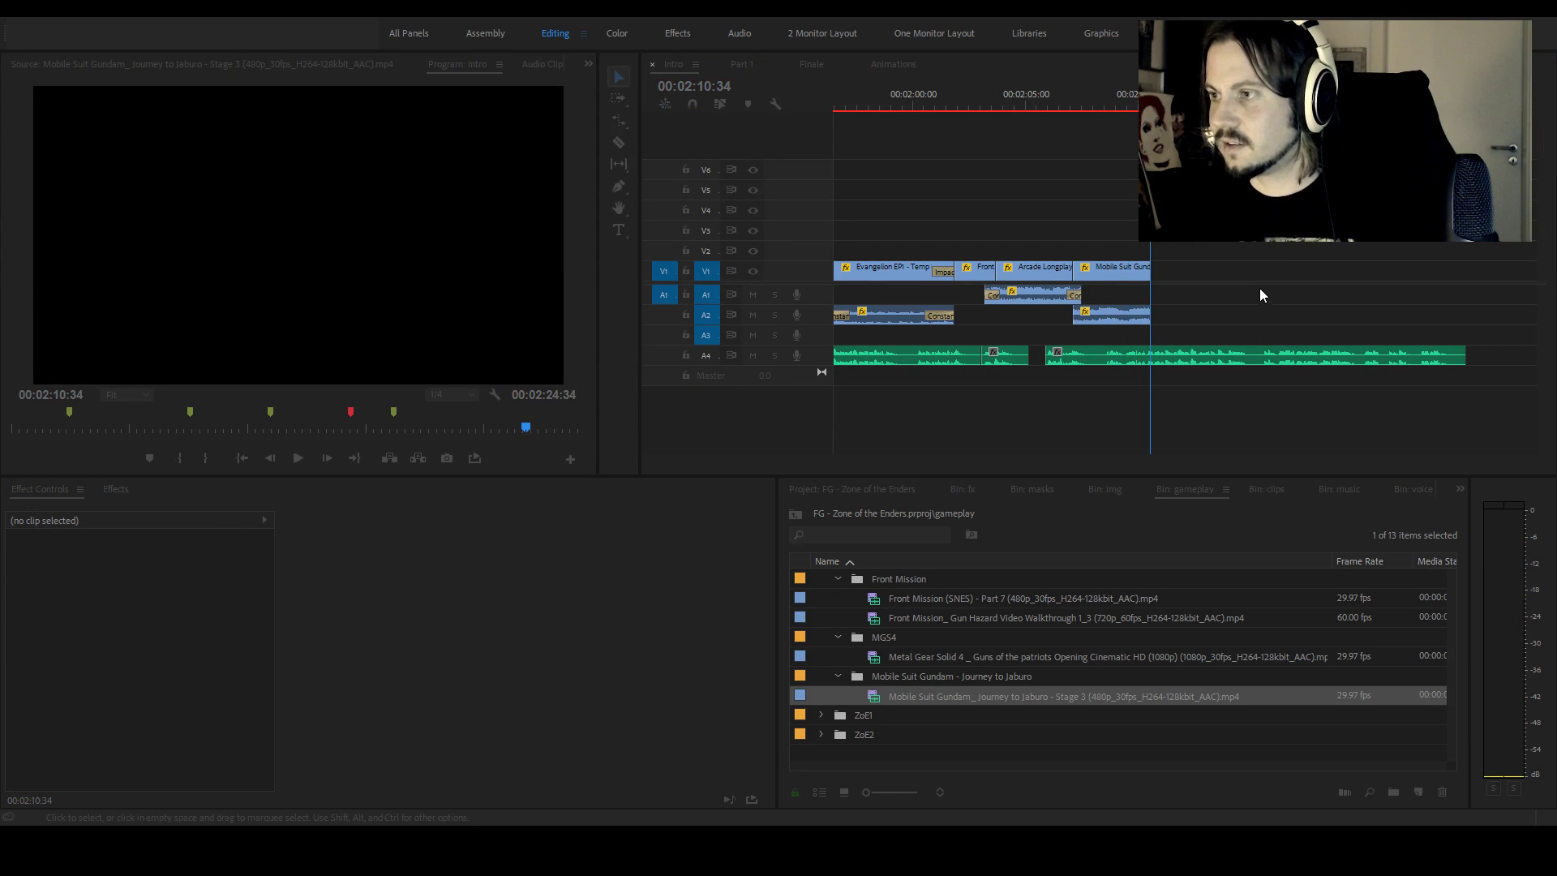
key(space)
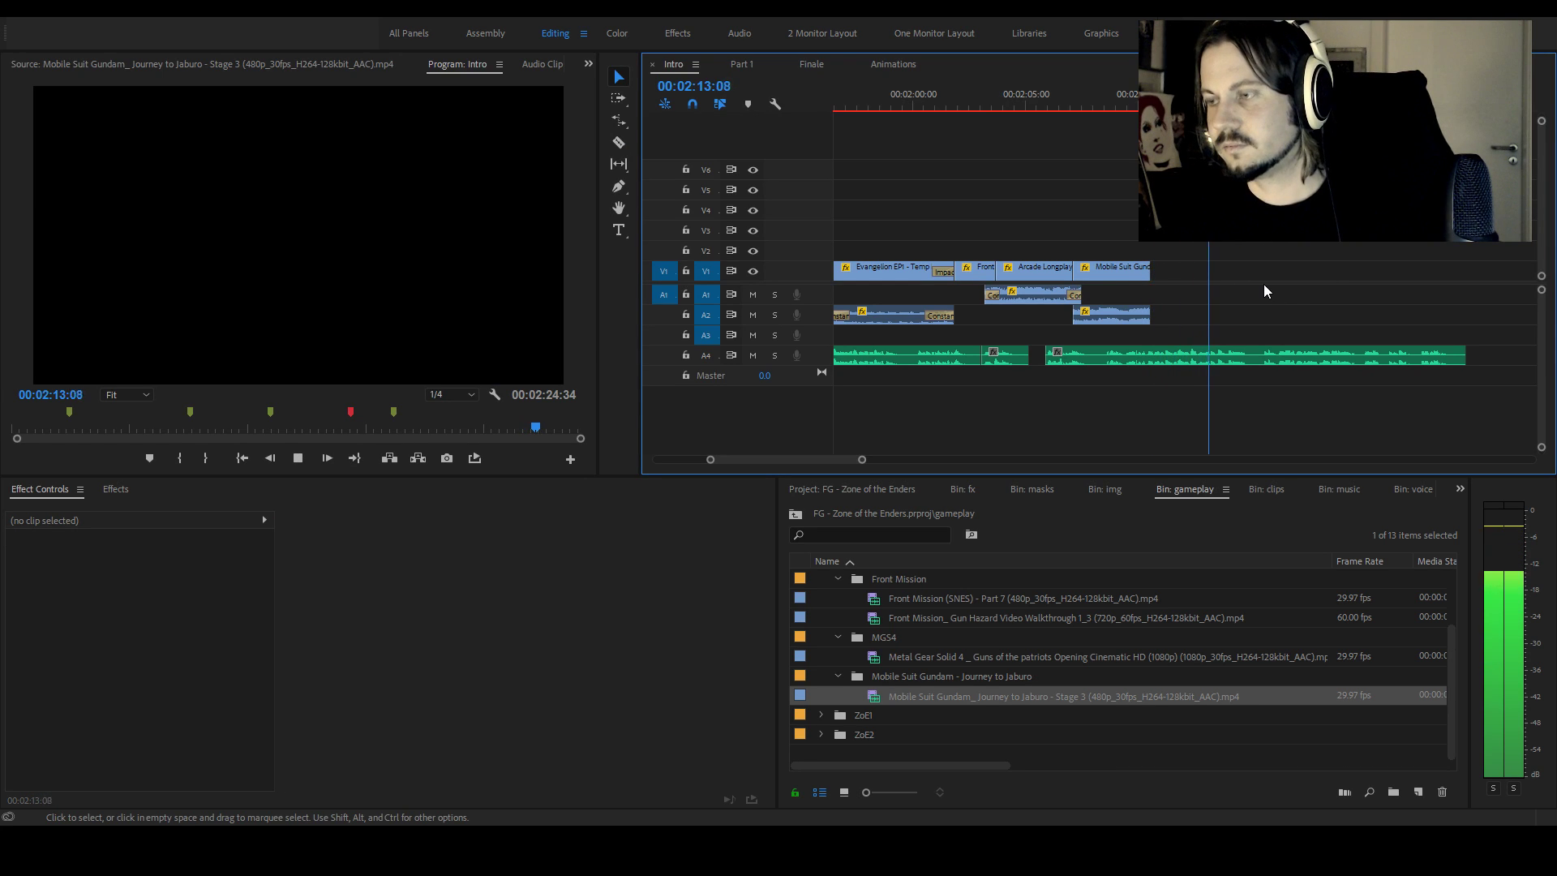
Extend the Mobile Suit Gundam clip's end to about 00:02:15 and give its video a 00:00:03:00 Film Dissolve at the end
click(1145, 272)
drag(1145, 272, 1251, 275)
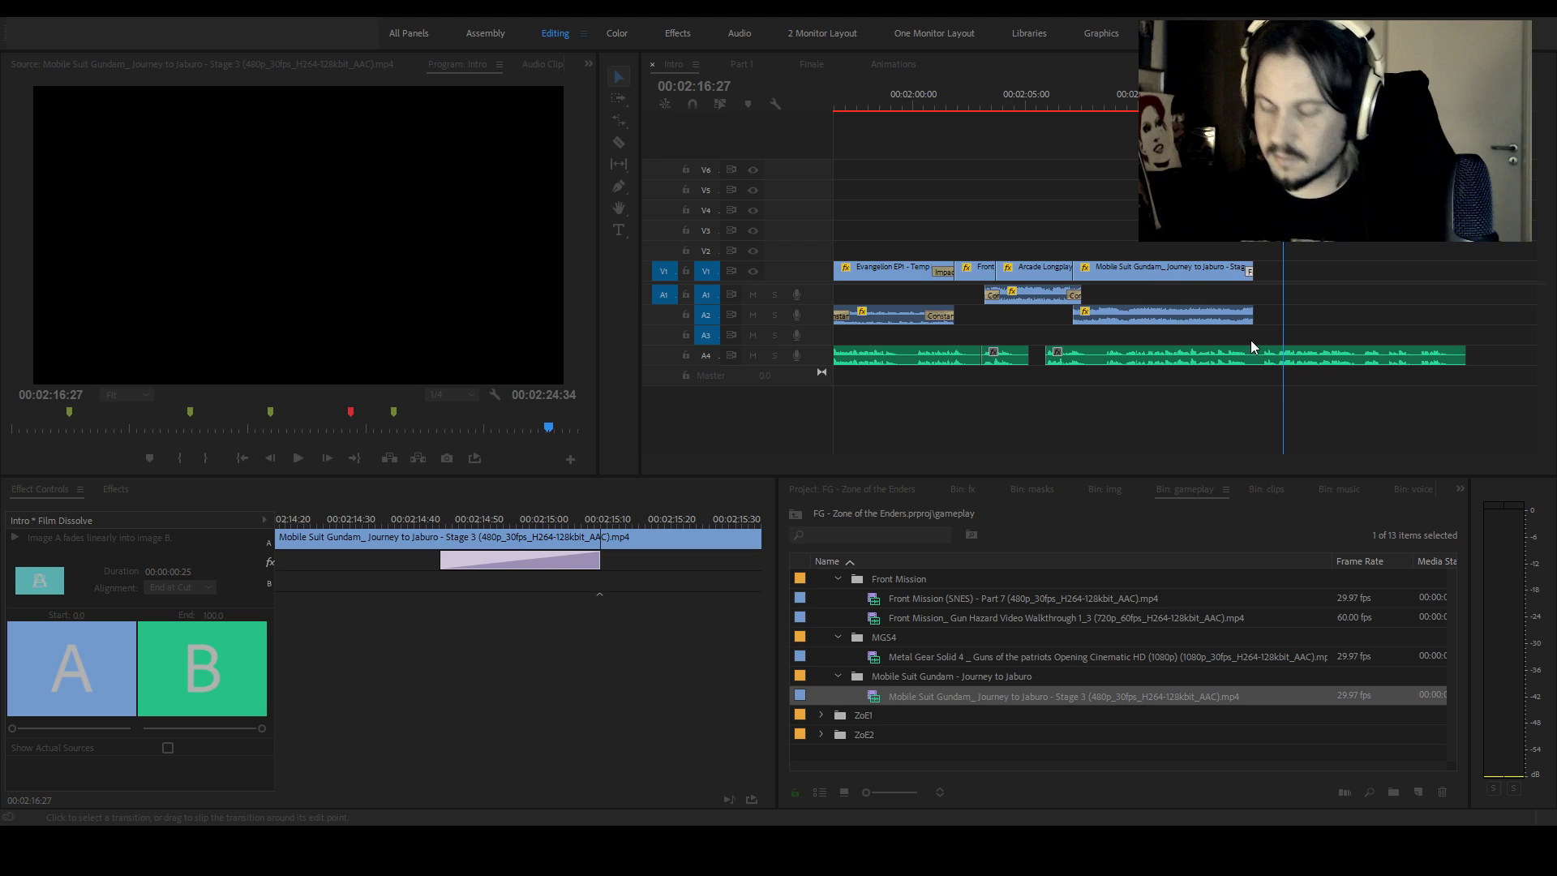
key(Return)
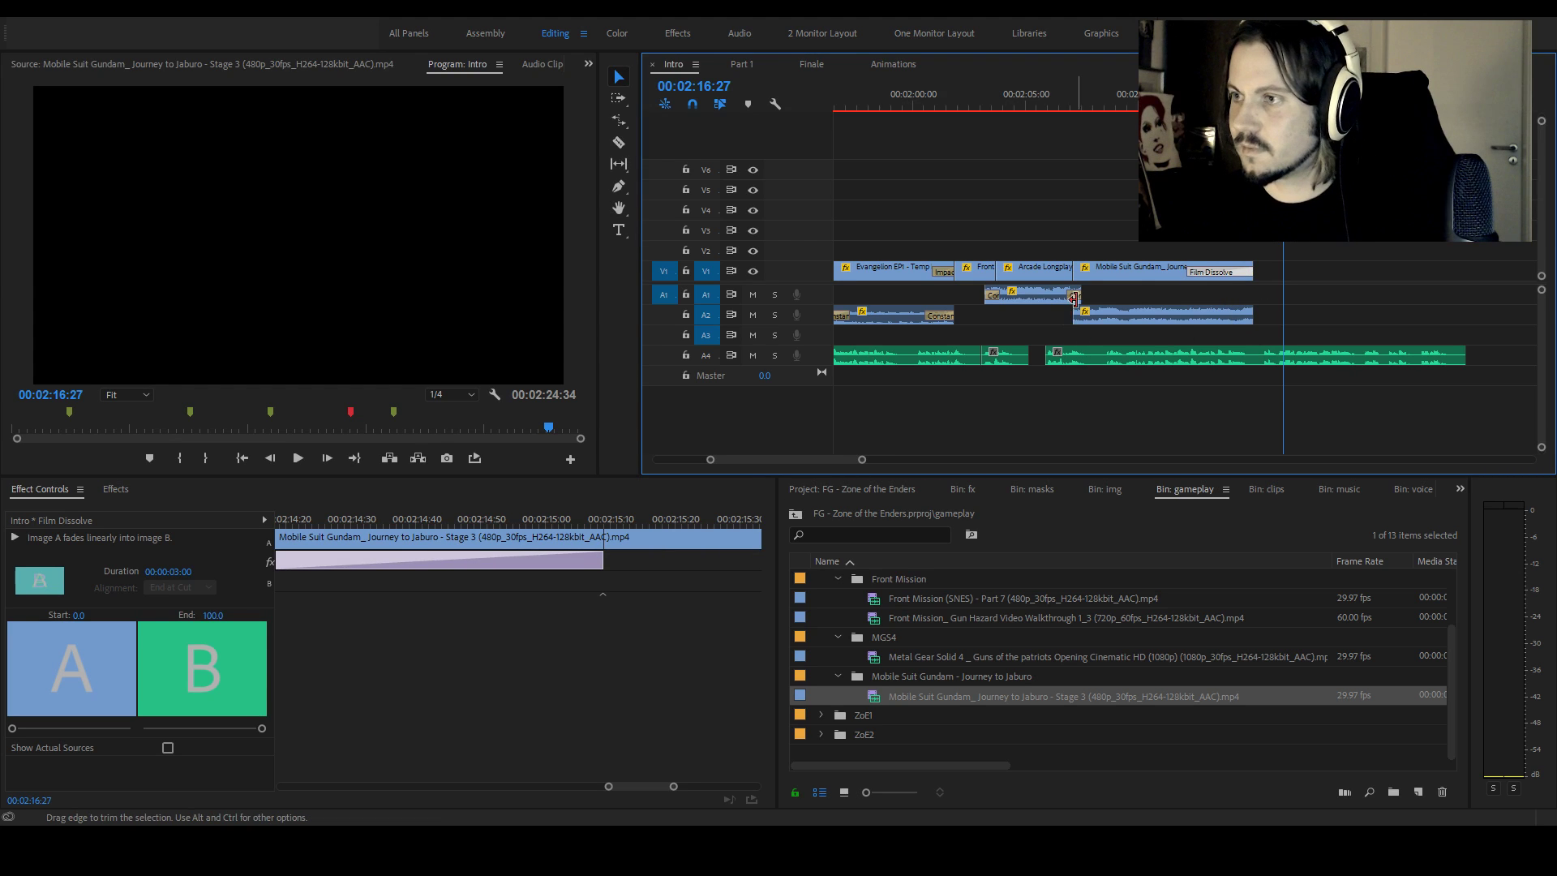
Add a Constant Power fade at the end of the Mobile Suit Gundam audio on A2 and lengthen it to 00:00:04:39
click(938, 318)
click(1216, 316)
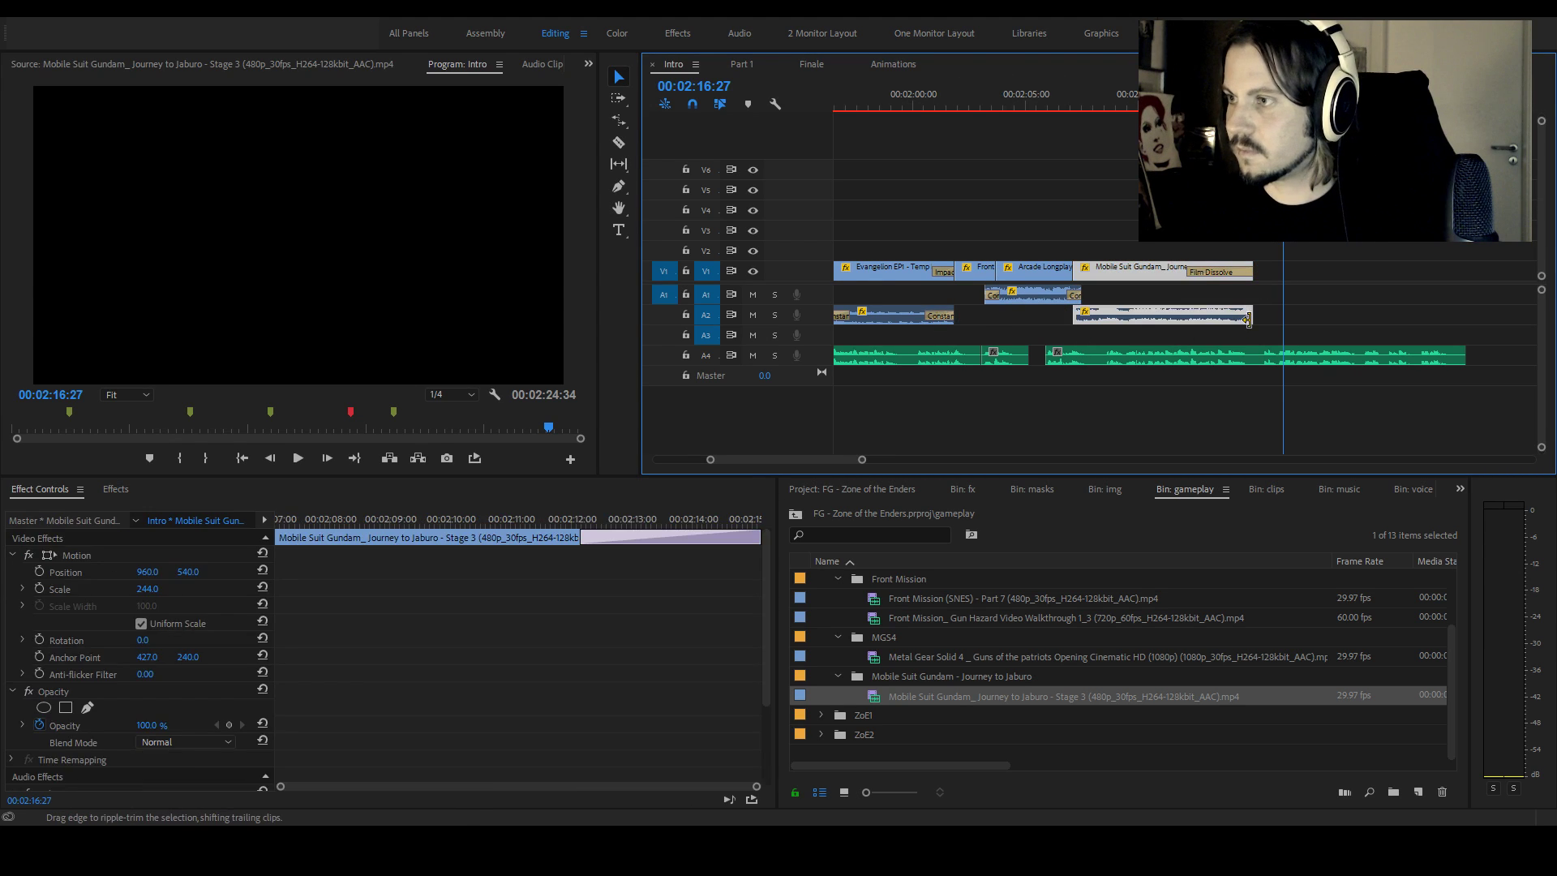
click(1251, 316)
key(ctrl+shift+d)
drag(1233, 316, 1149, 316)
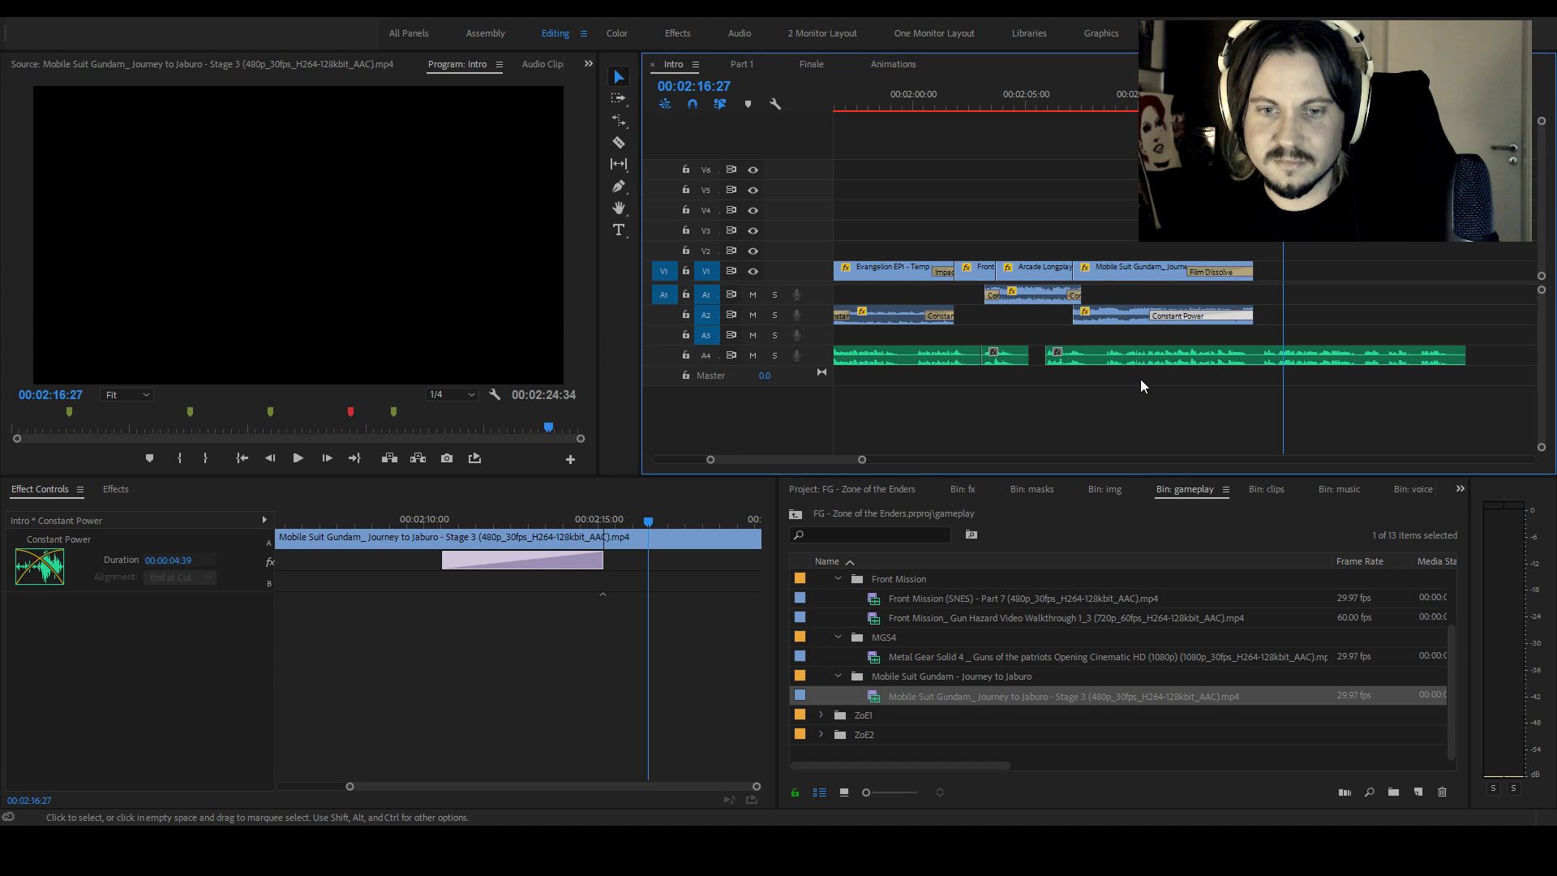
Extend the start of the Mobile Suit Gundam audio on A2 back to about 00:02:06 and add a Constant Power fade-in there
click(1073, 107)
drag(1072, 107, 1062, 106)
click(1061, 318)
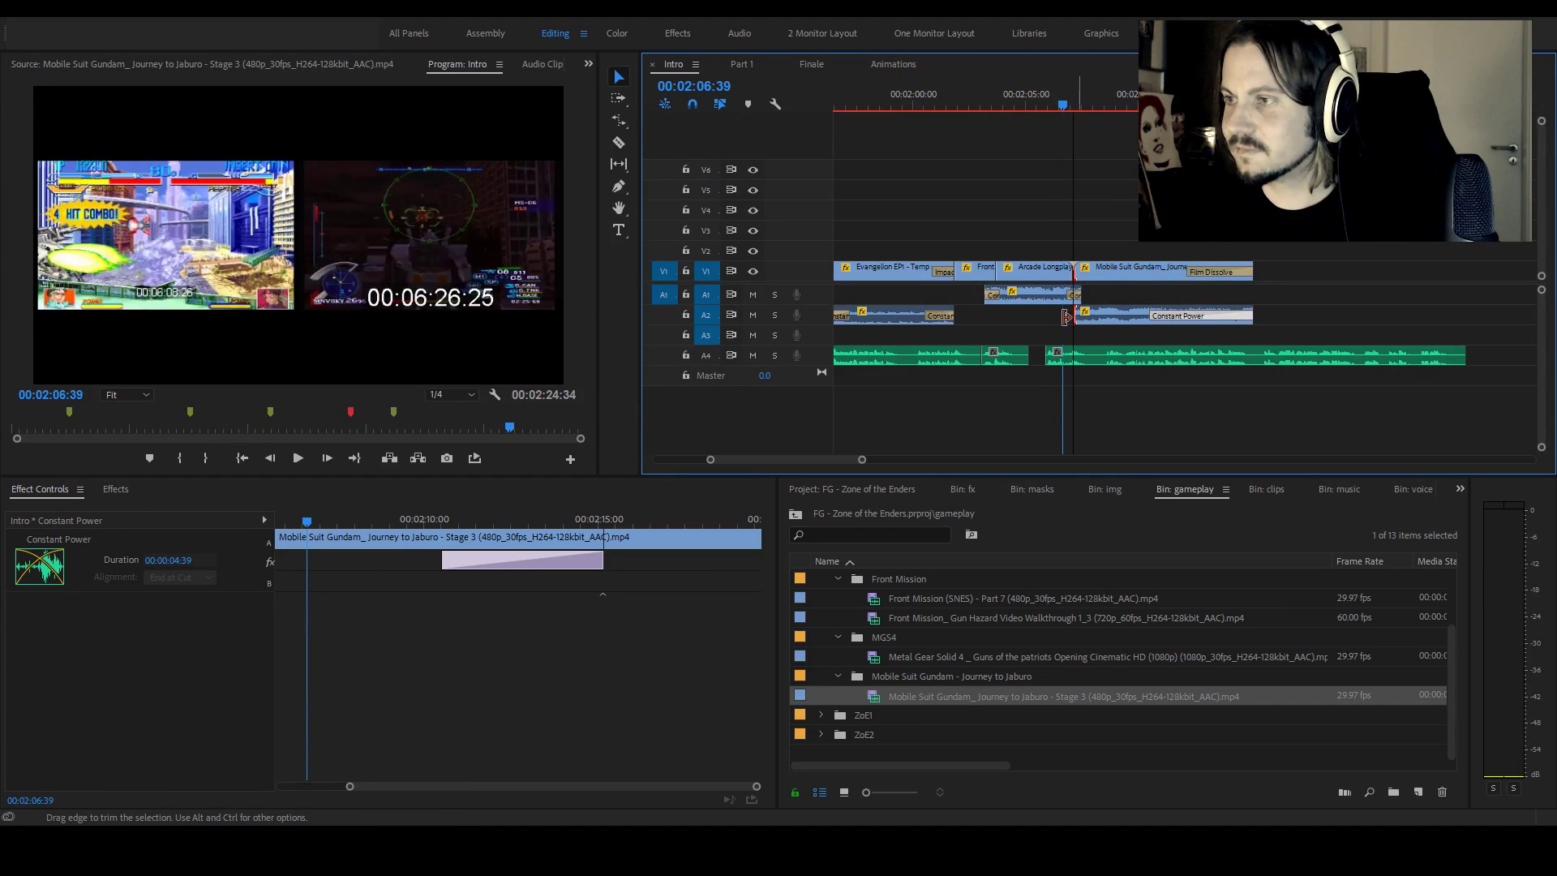
click(1062, 317)
drag(1061, 317, 1063, 317)
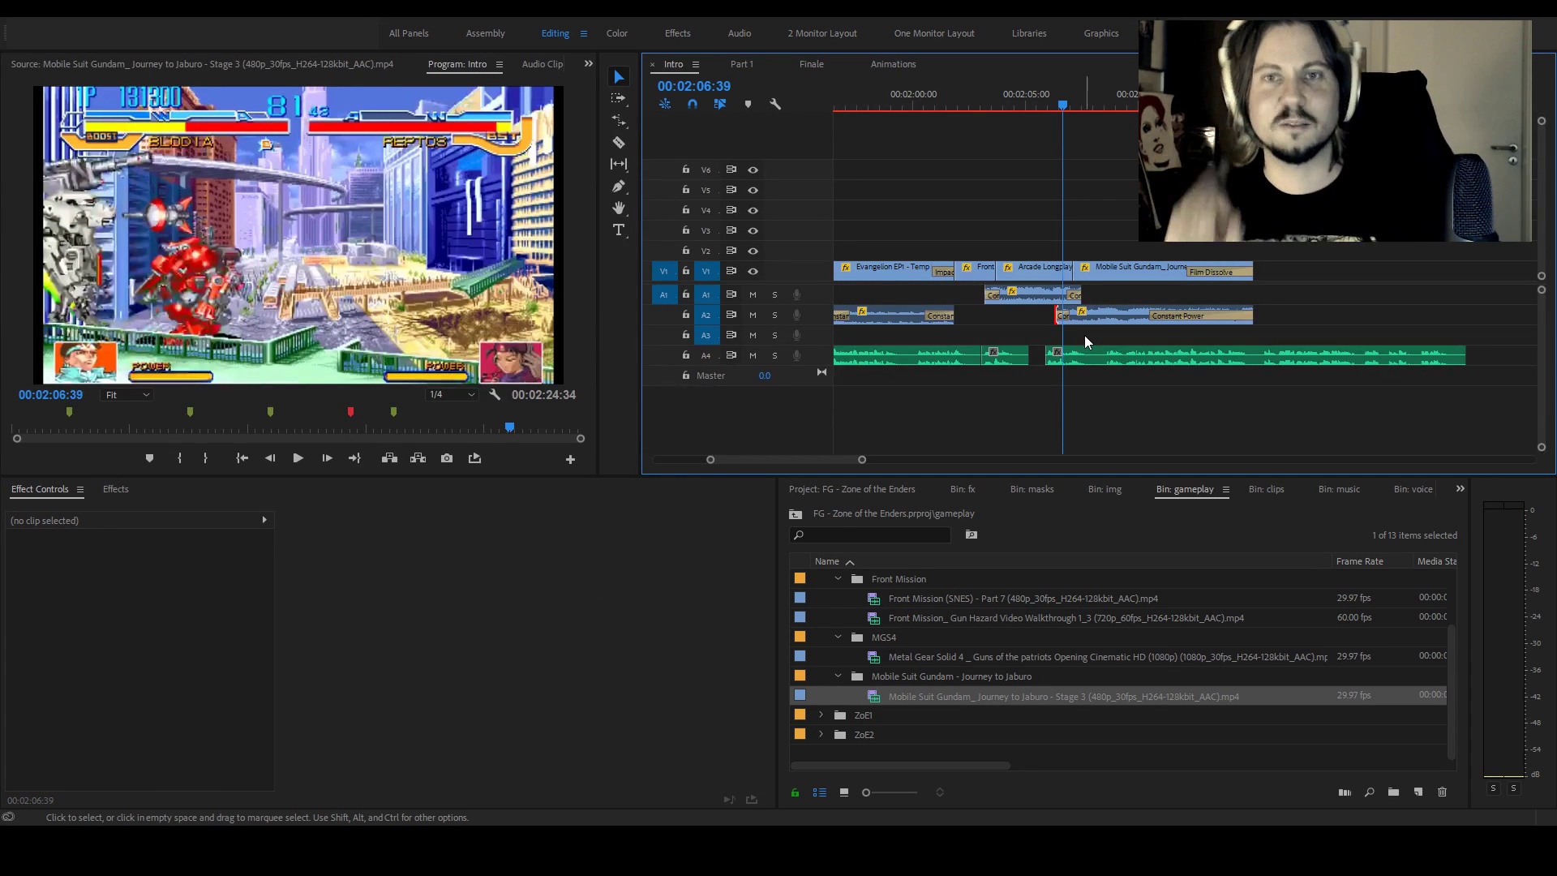
click(1064, 315)
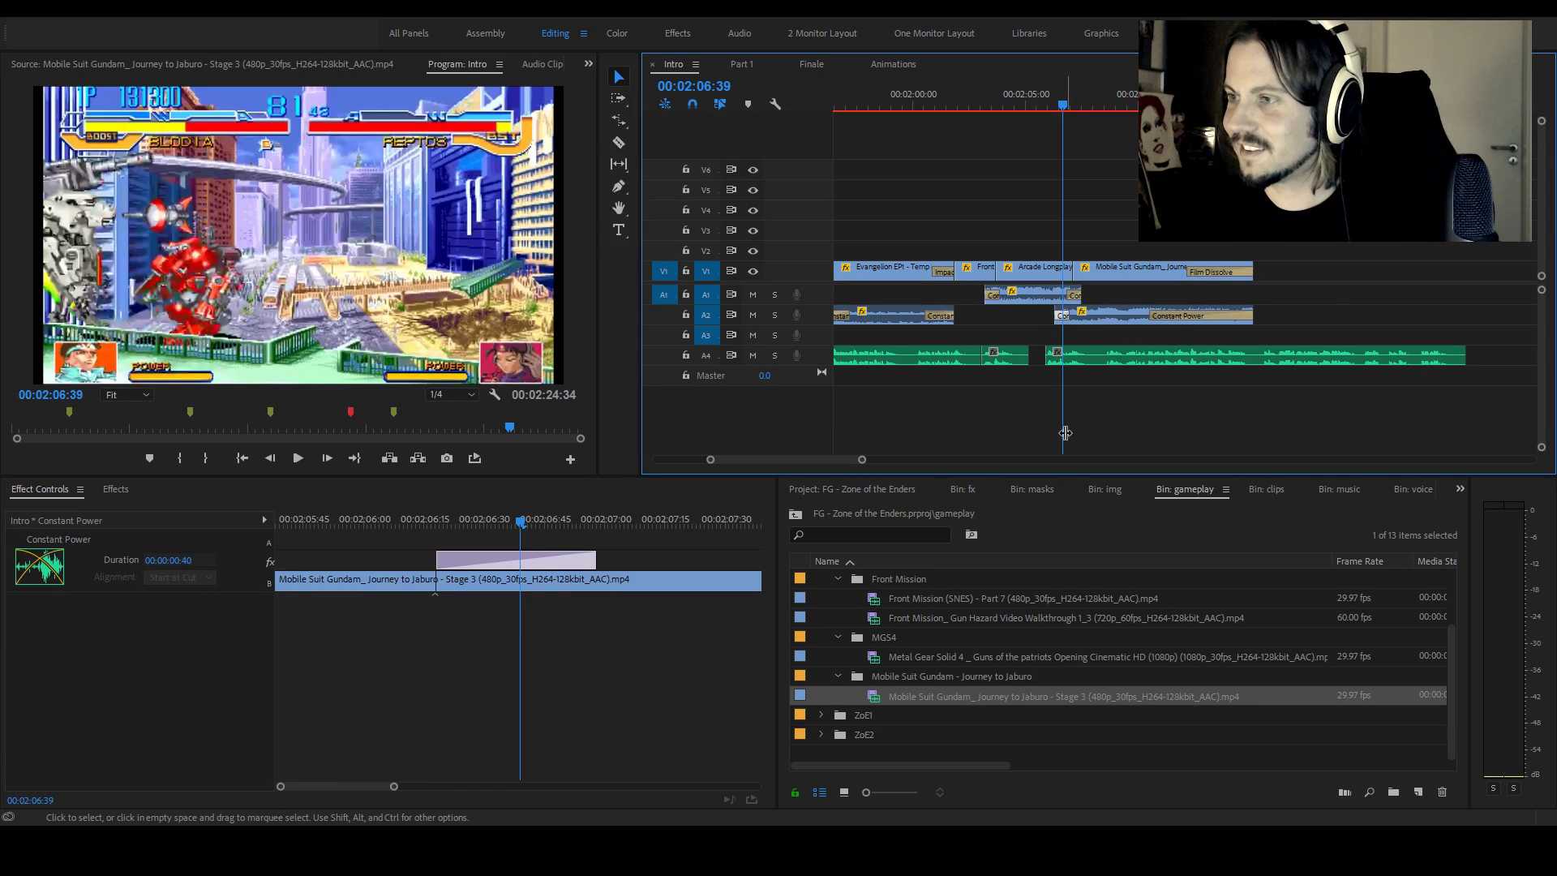
Lengthen the Constant Power fade-in on the Mobile Suit Gundam audio to 00:00:01:31 and play through the rest of the clip
drag(860, 461, 800, 461)
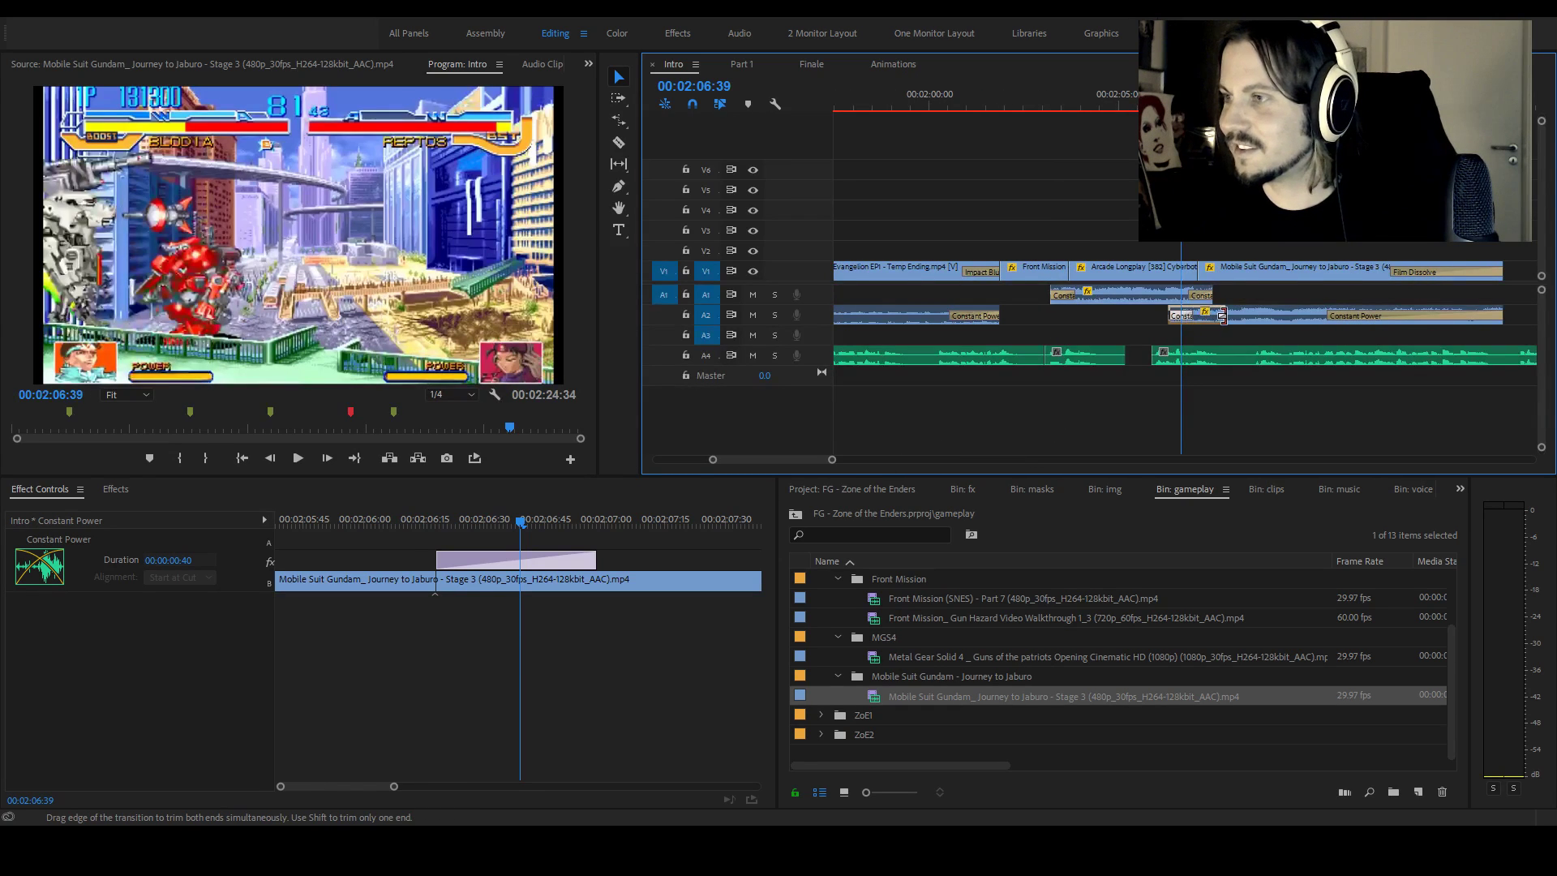
drag(1194, 315, 1244, 334)
click(1301, 275)
key(space)
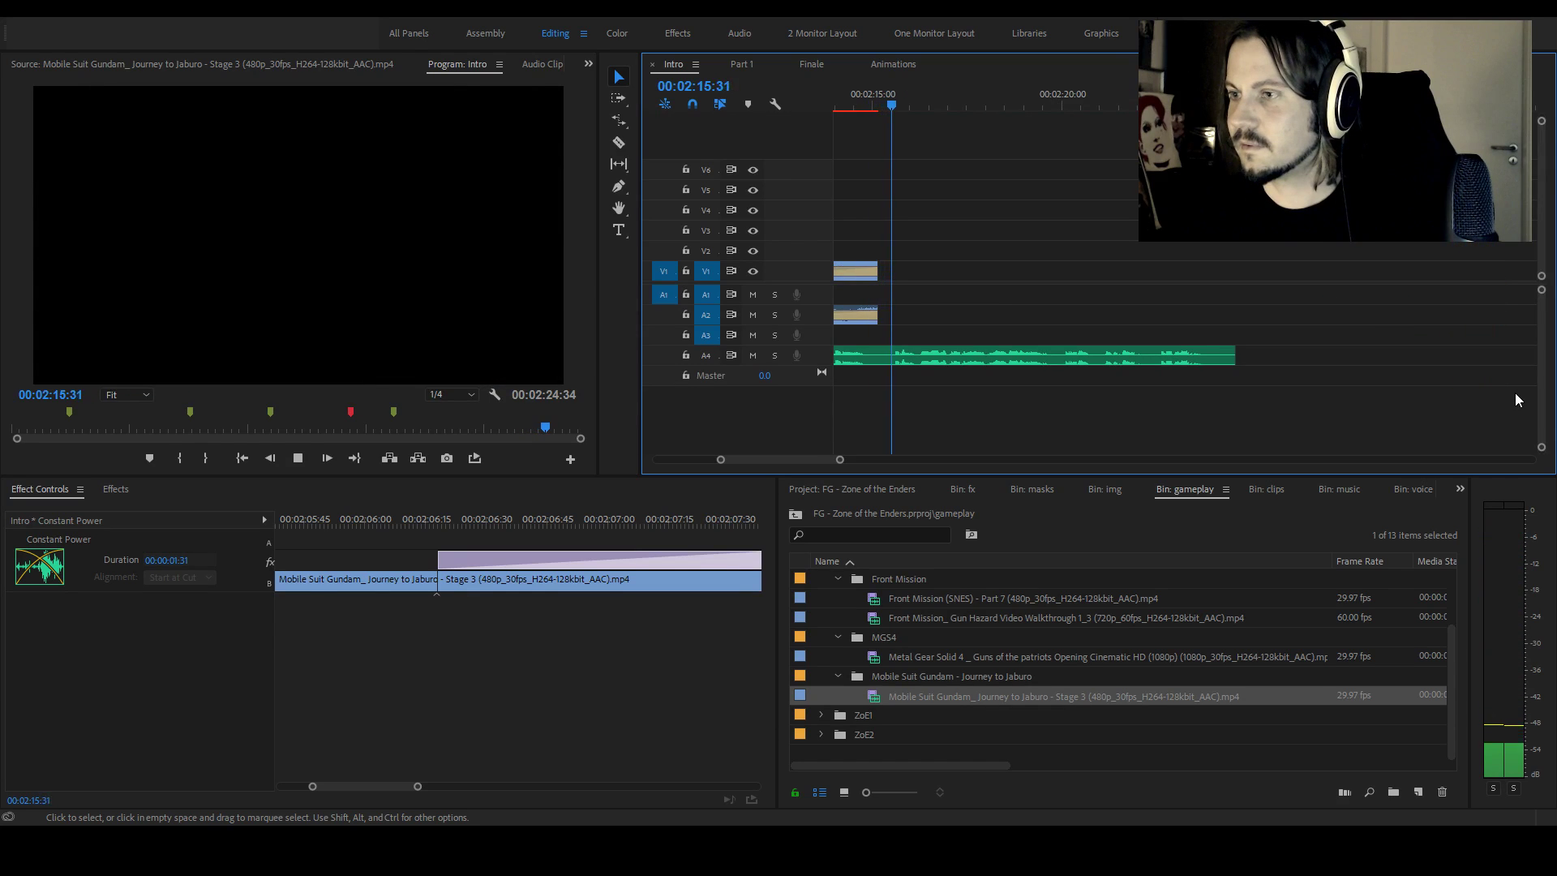
key(space)
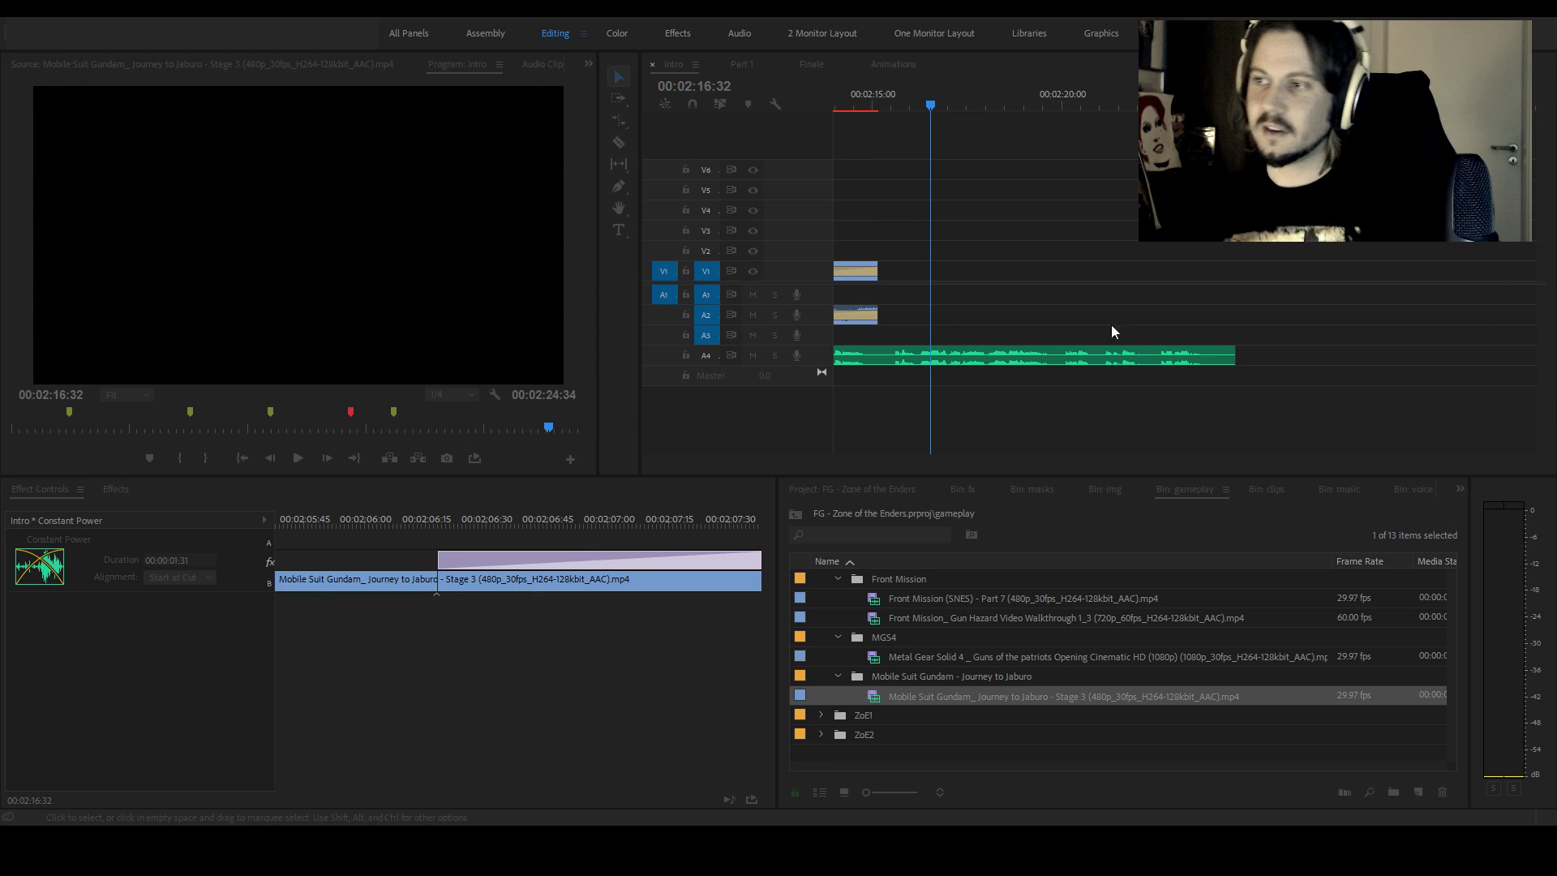
Collapse the Otherkin bin, expand ZoE1 and open the Zone of the Enders HD Collection Walkthrough Part 2 clip as the source
scroll(954, 669, up, 3)
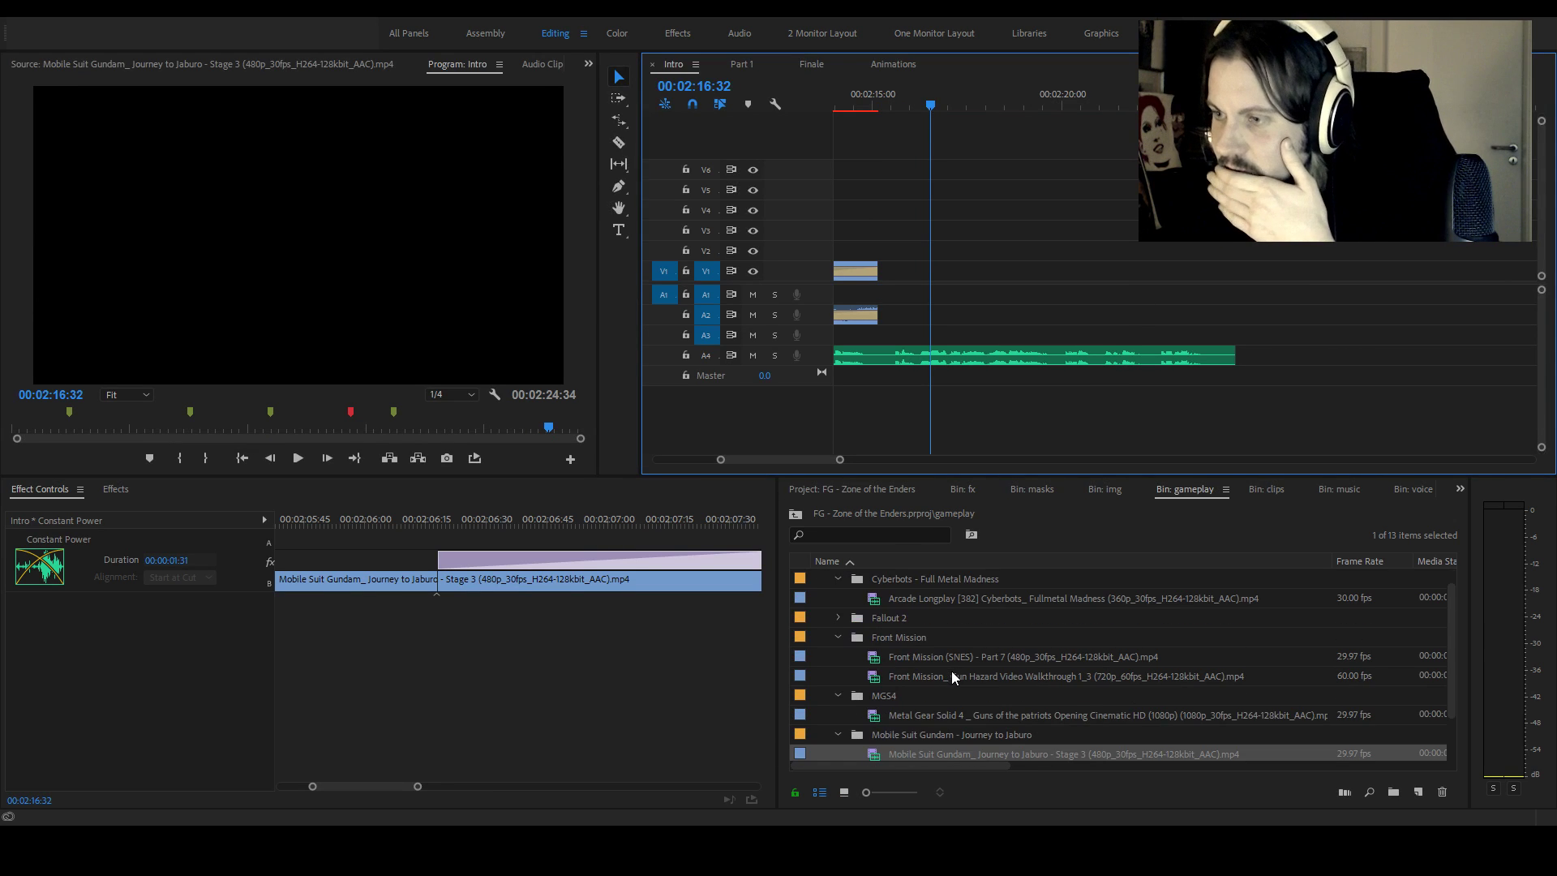
scroll(868, 649, up, 2)
click(820, 578)
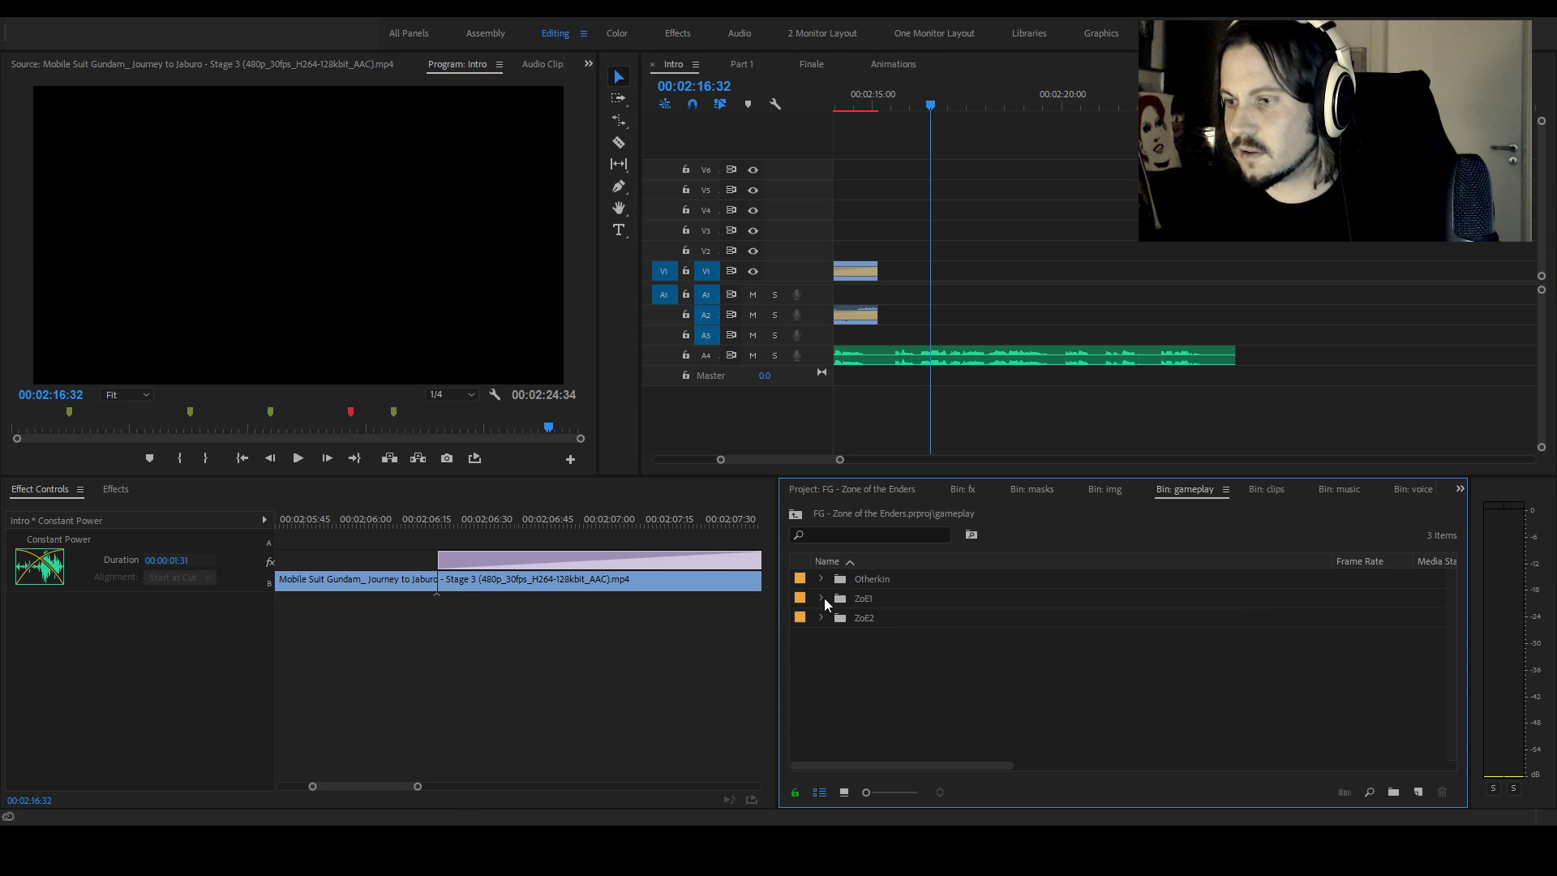
click(821, 597)
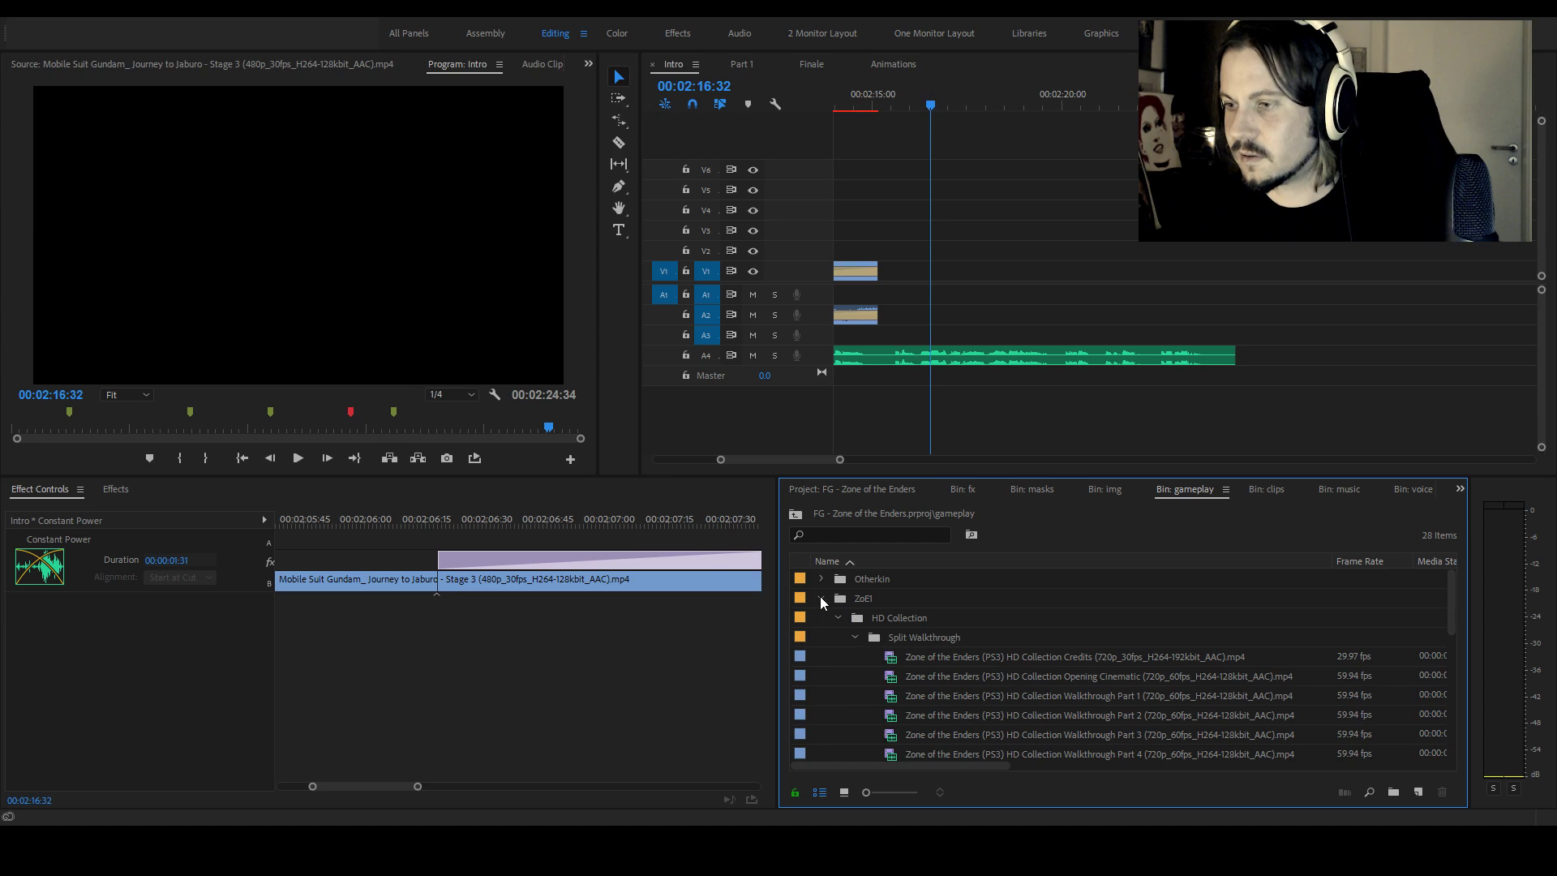
scroll(1054, 653, down, 1)
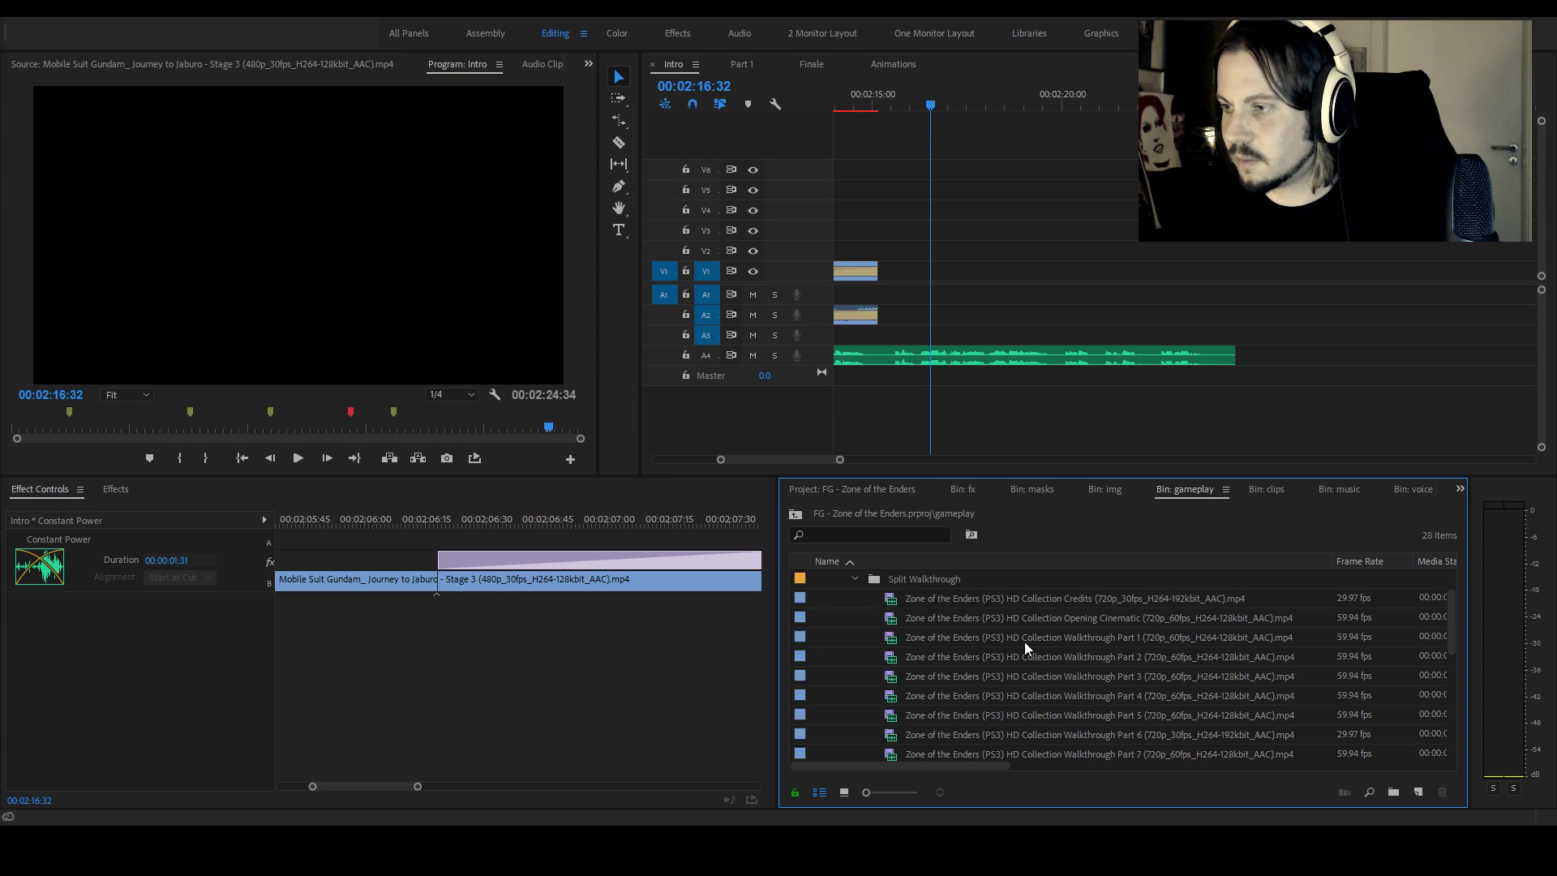
scroll(1023, 635, down, 1)
scroll(1004, 624, up, 1)
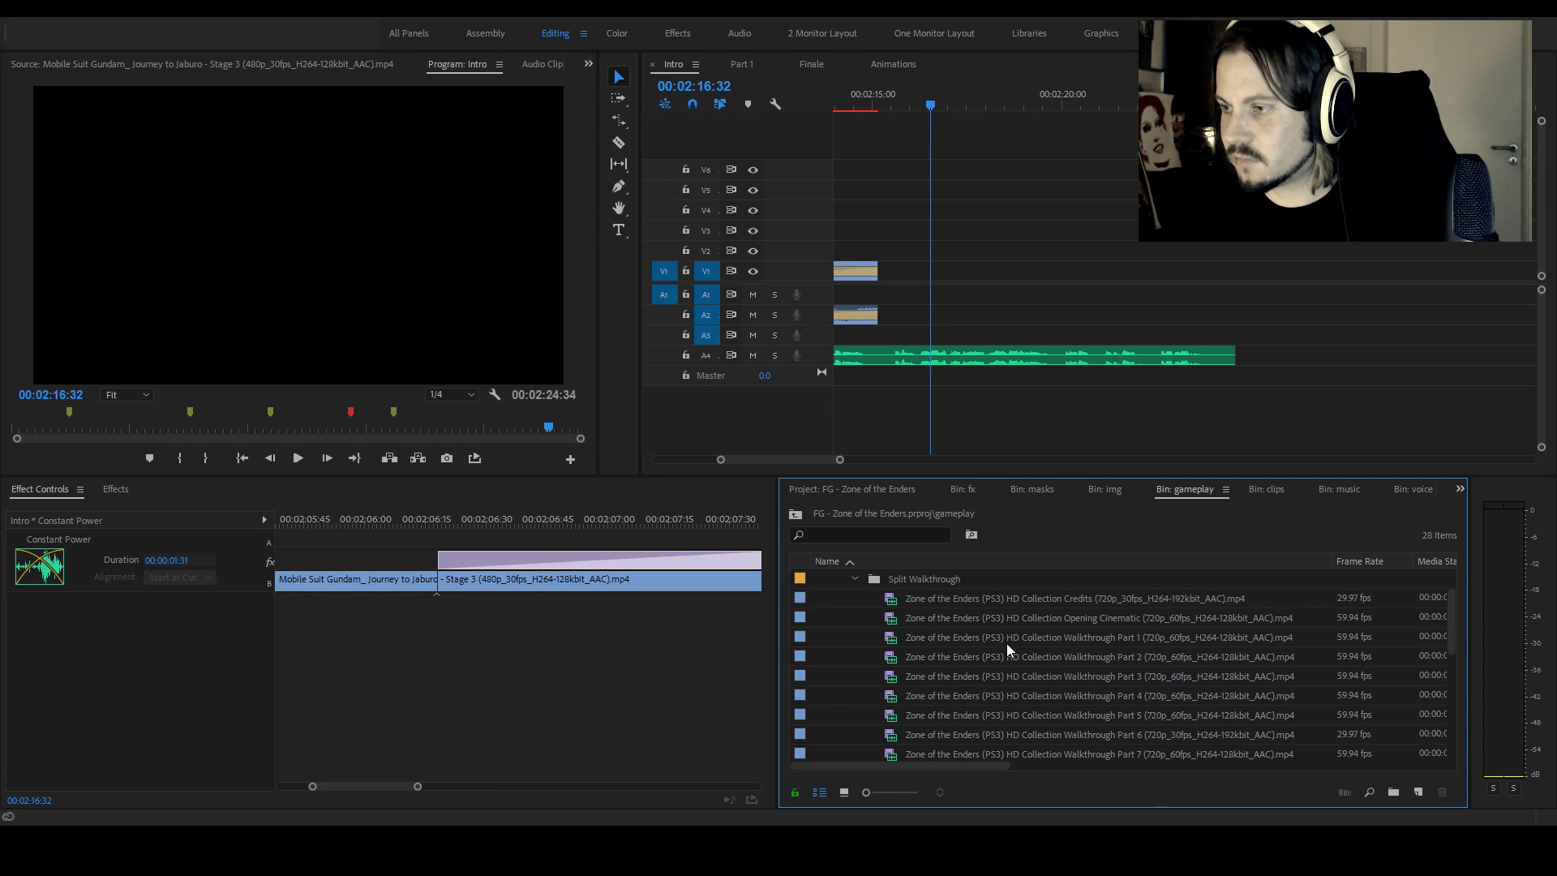
double_click(1013, 652)
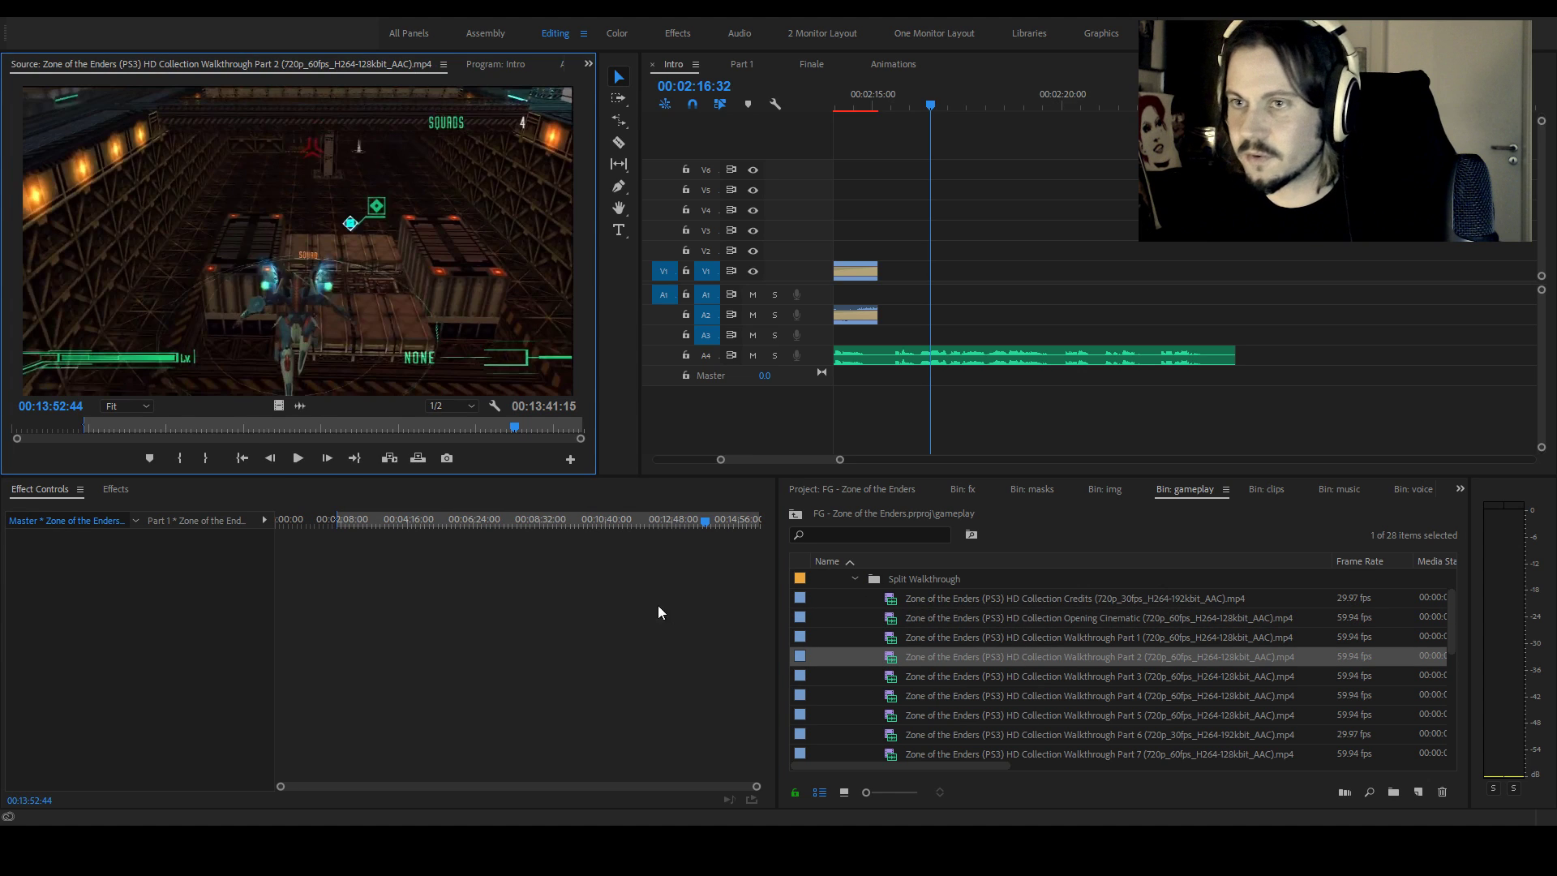
Mark the Walkthrough Part 2 source range from about 00:01:01:54 to 00:01:06:46, ending on the close-up of the mech
drag(65, 430, 46, 425)
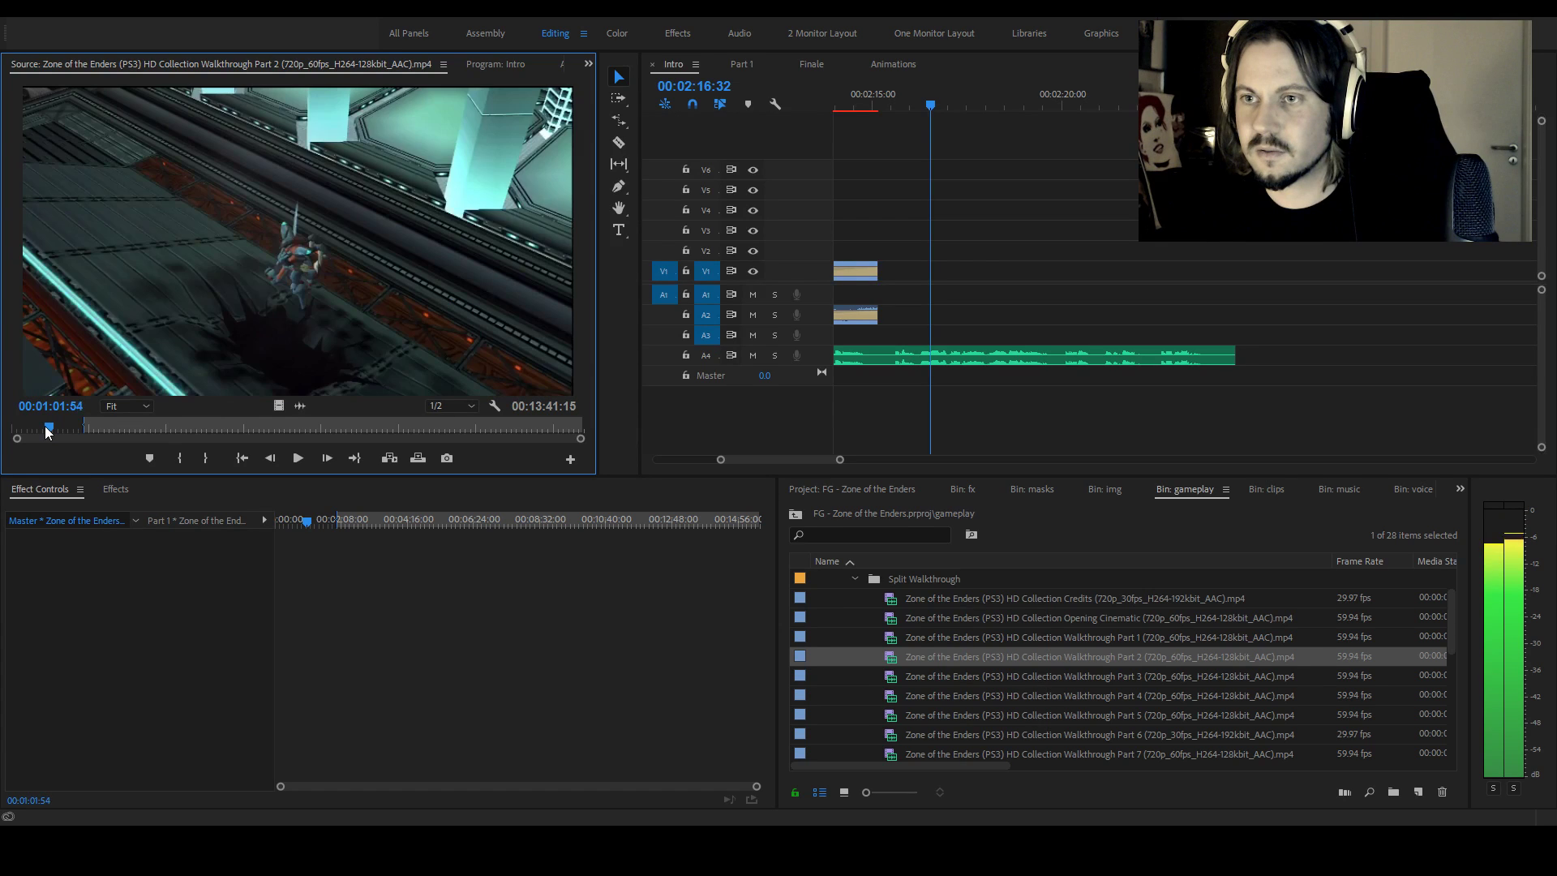
key(space)
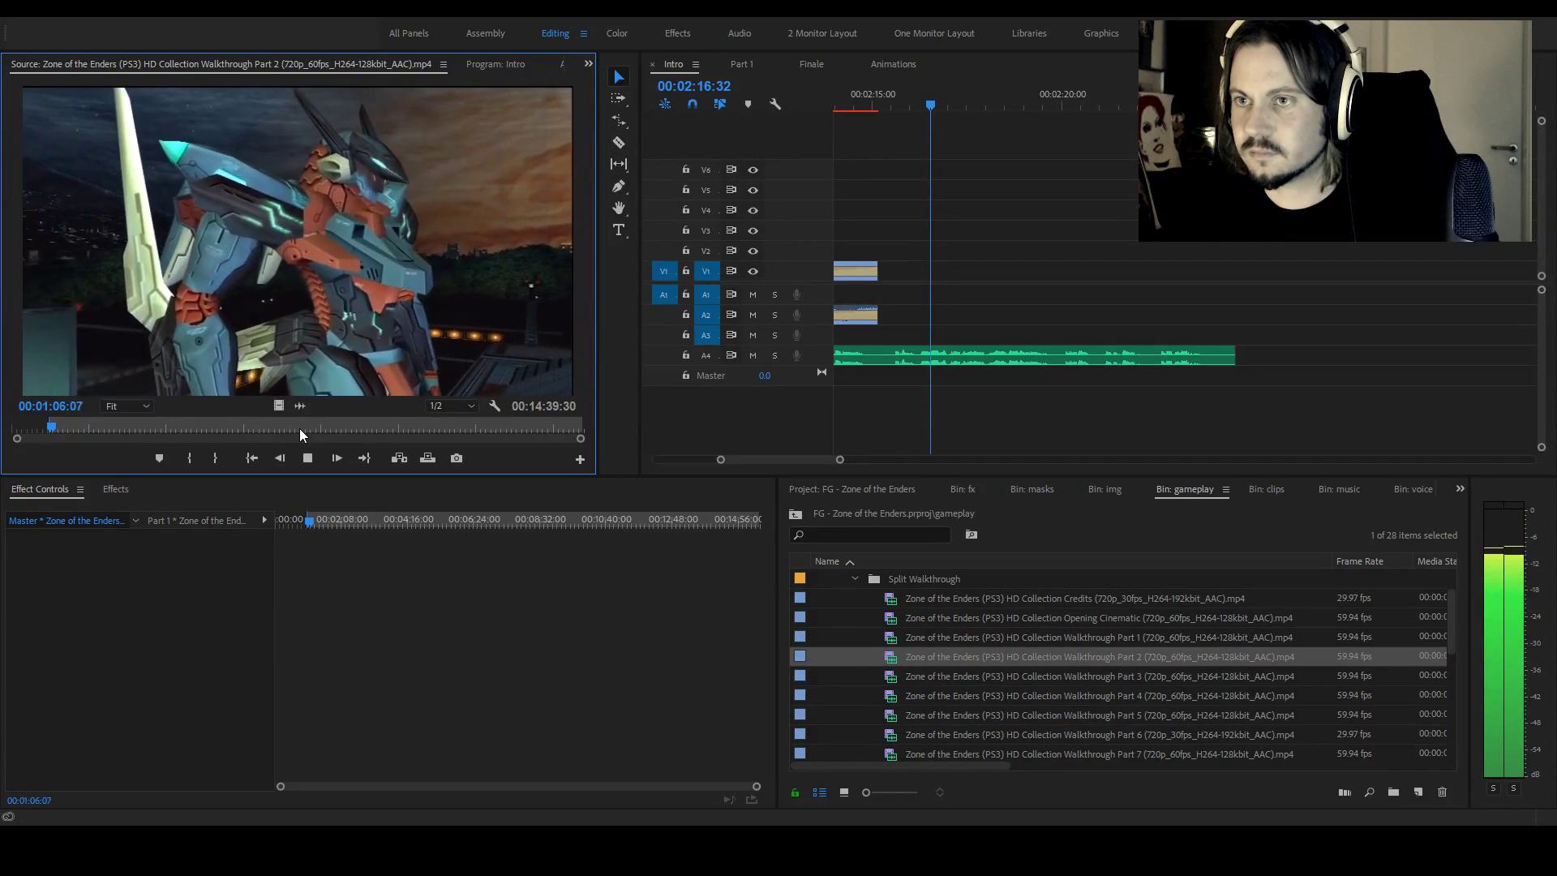
key(space)
key(shift+Left)
key(shift+Left)
key(shift+Left)
key(shift+Left)
key(Left)
key(Left)
key(Left)
key(Left)
key(Left)
key(Left)
key(Left)
key(Left)
key(Left)
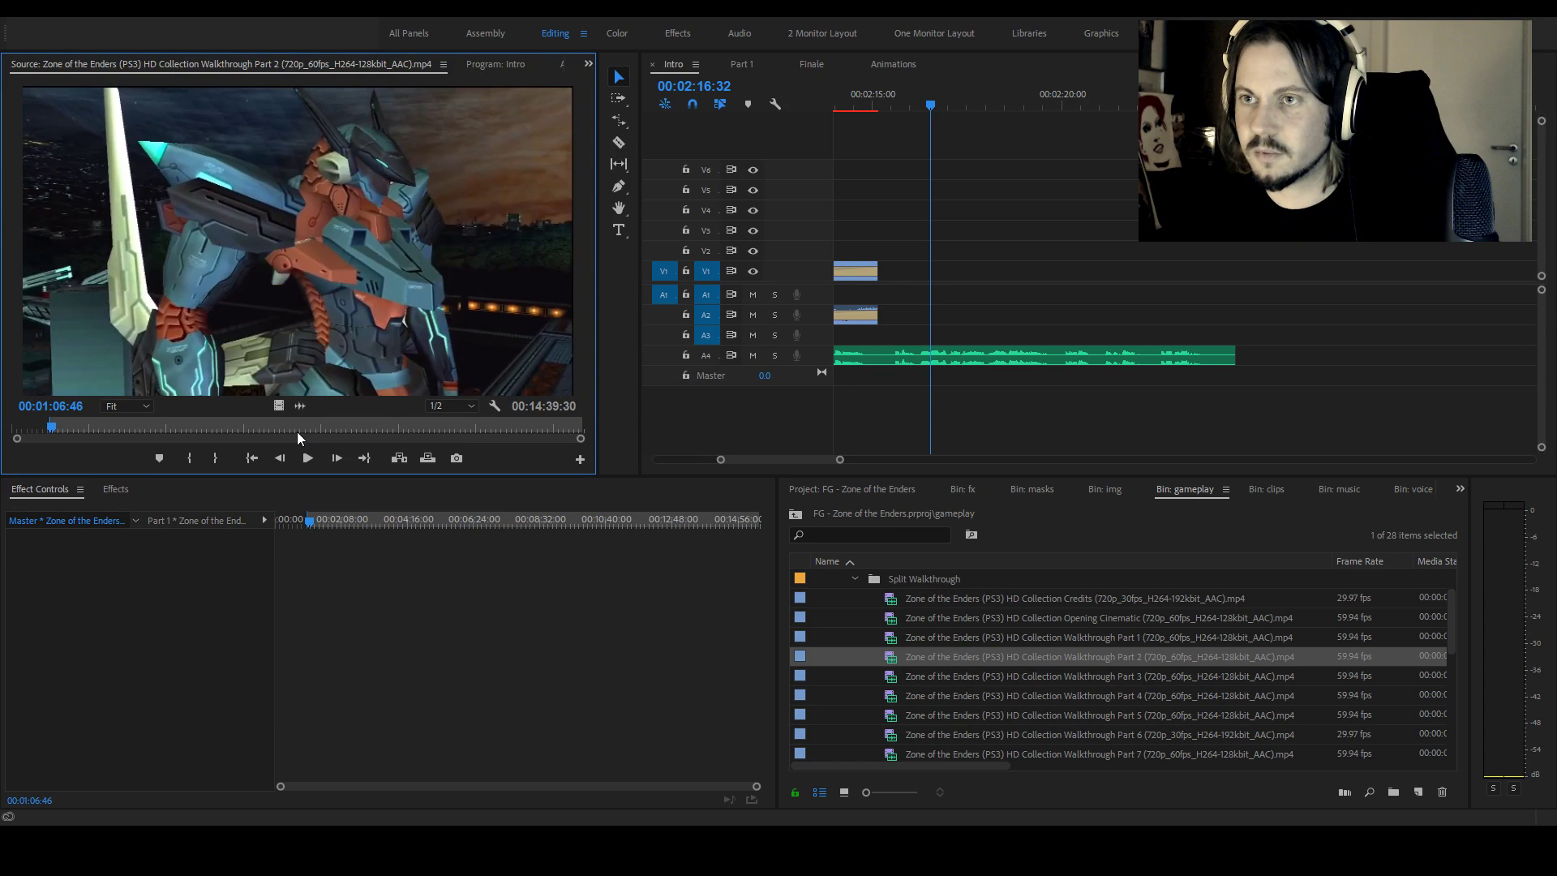
key(o)
Place only the video of the marked Walkthrough Part 2 range on V1 at 00:02:16:32 and play it against the voice-over
drag(278, 405, 931, 280)
drag(1062, 105, 910, 129)
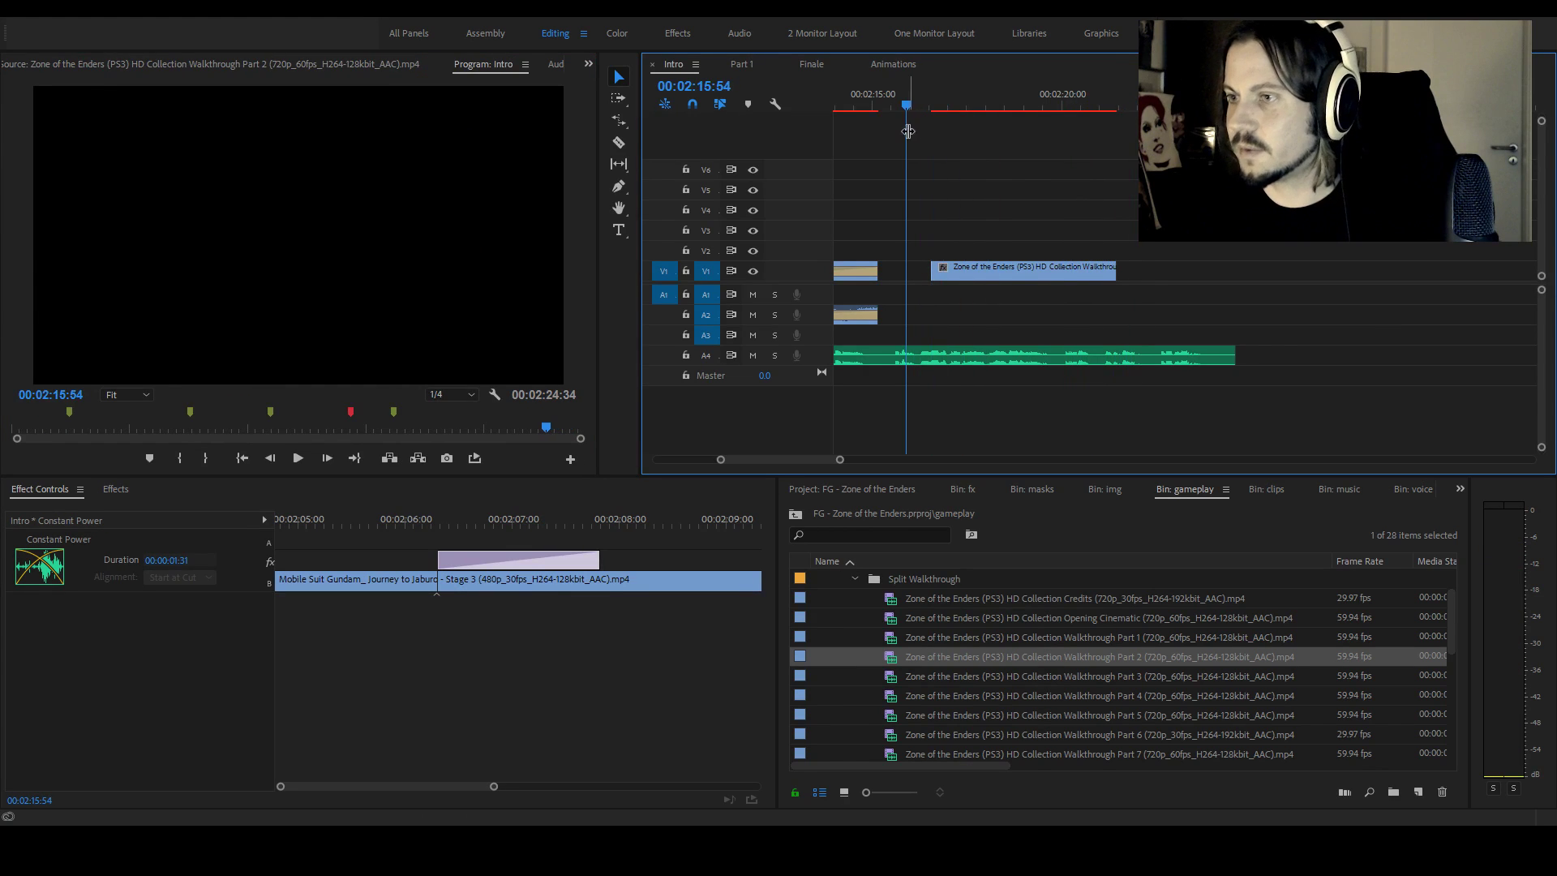
key(space)
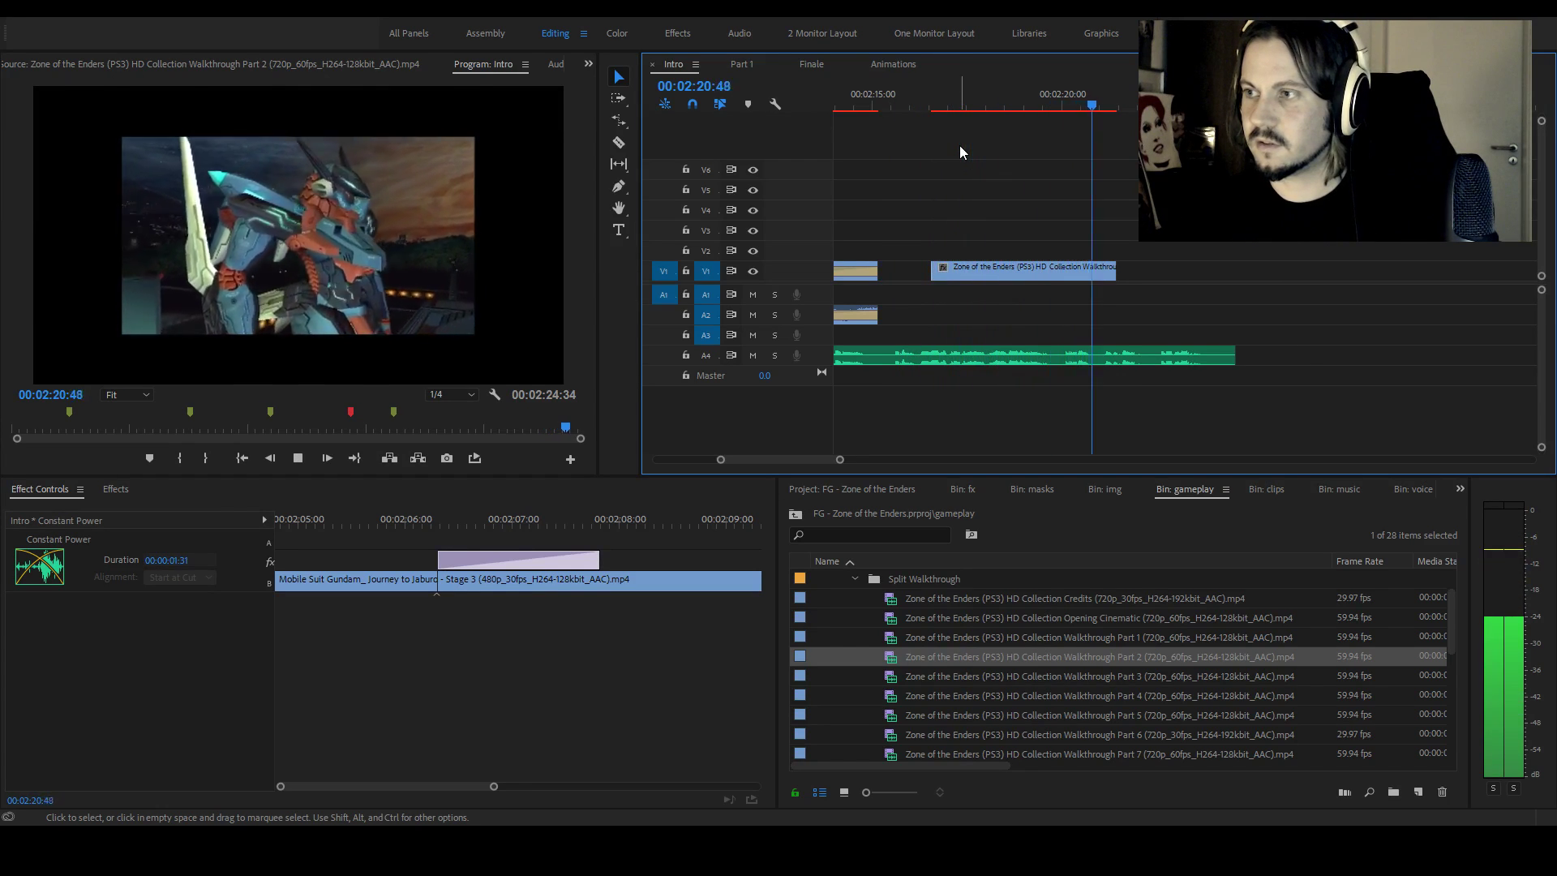
key(space)
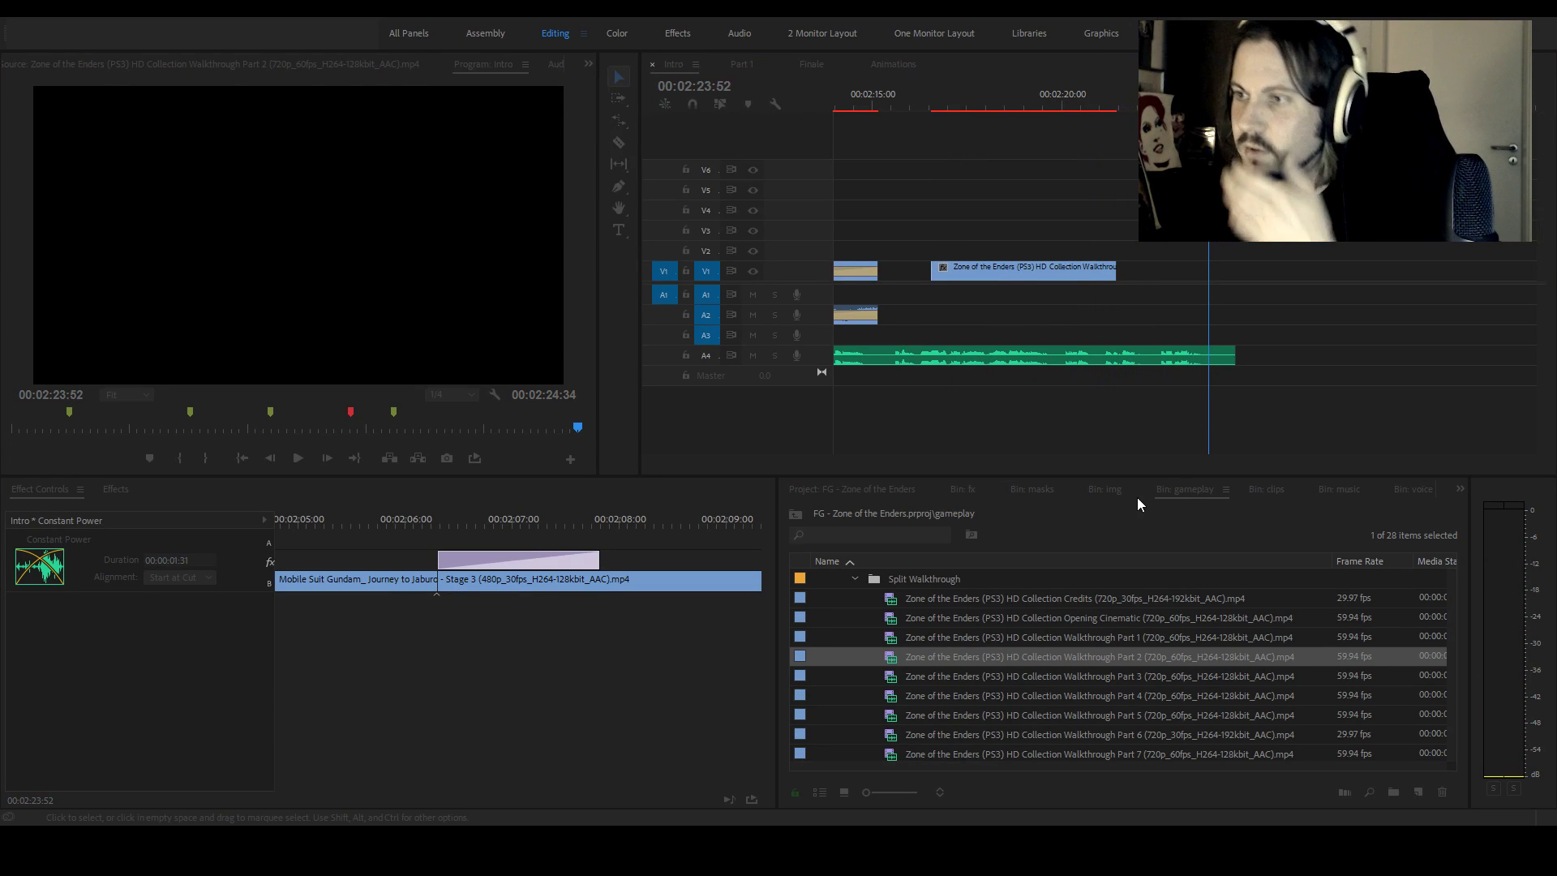
drag(924, 106, 957, 107)
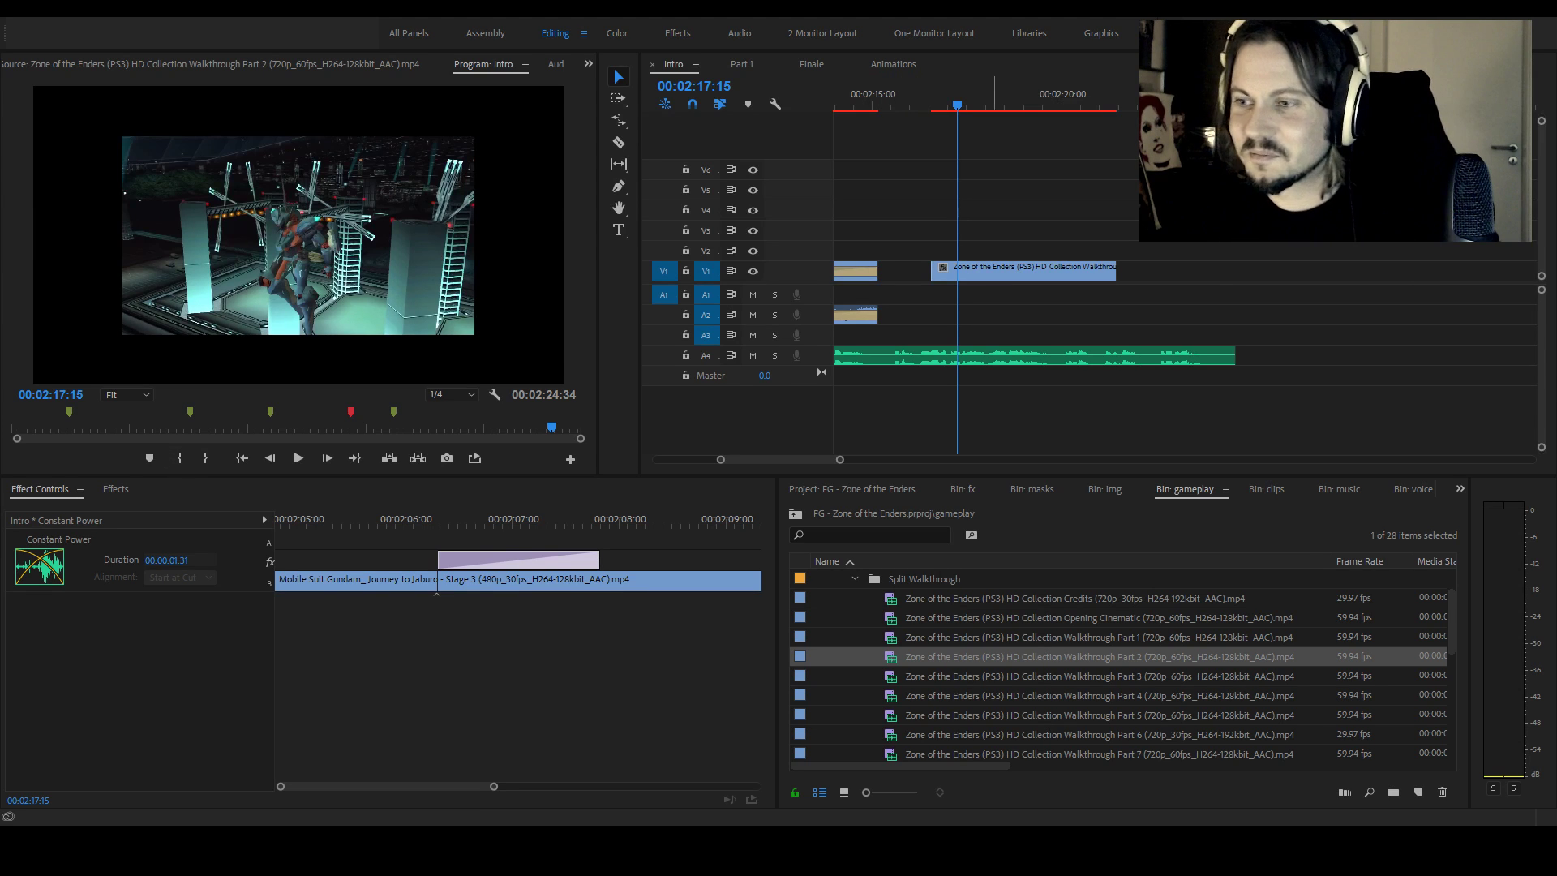
Scan the Walkthrough Part 2 source to about 00:14:41:03 and preview the Opening Cinematic clip to about 00:01:12:09
key(shift+2)
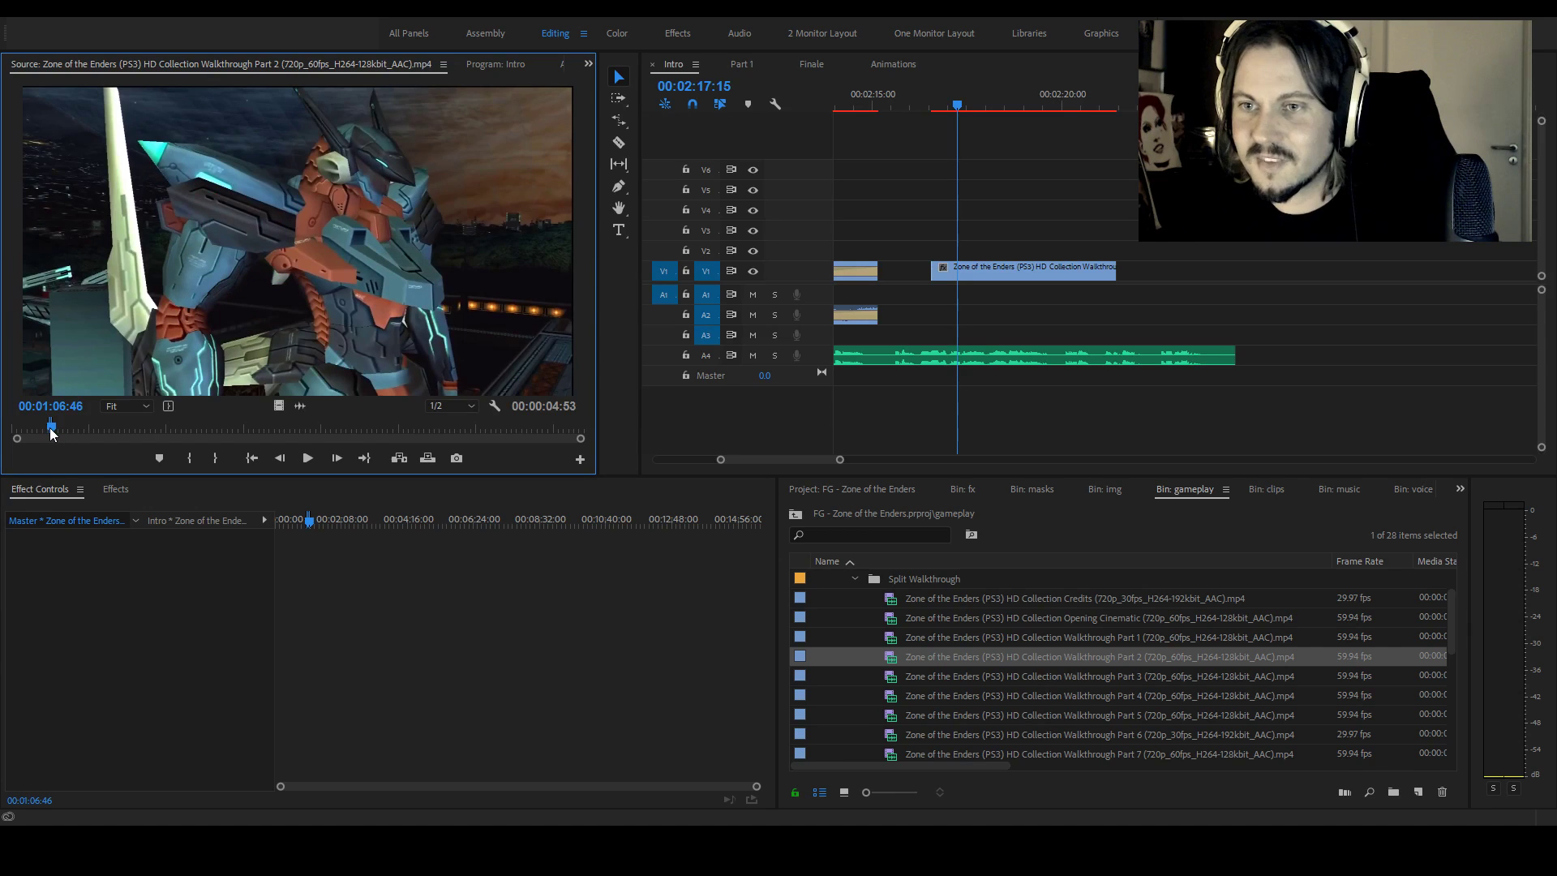
drag(51, 427, 543, 428)
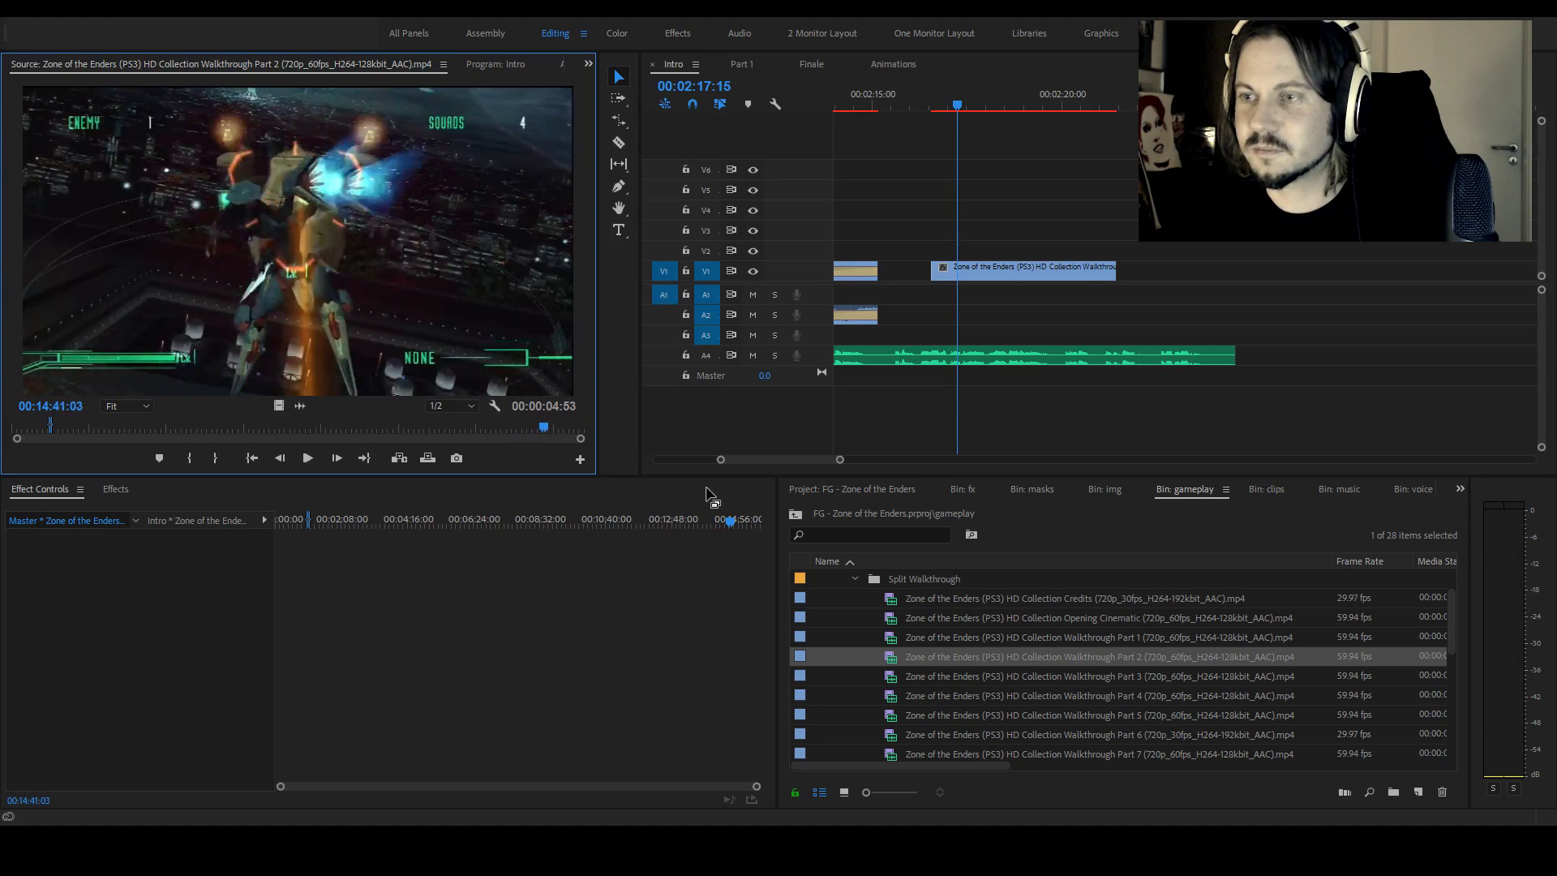
double_click(1064, 617)
drag(55, 432, 243, 425)
key(space)
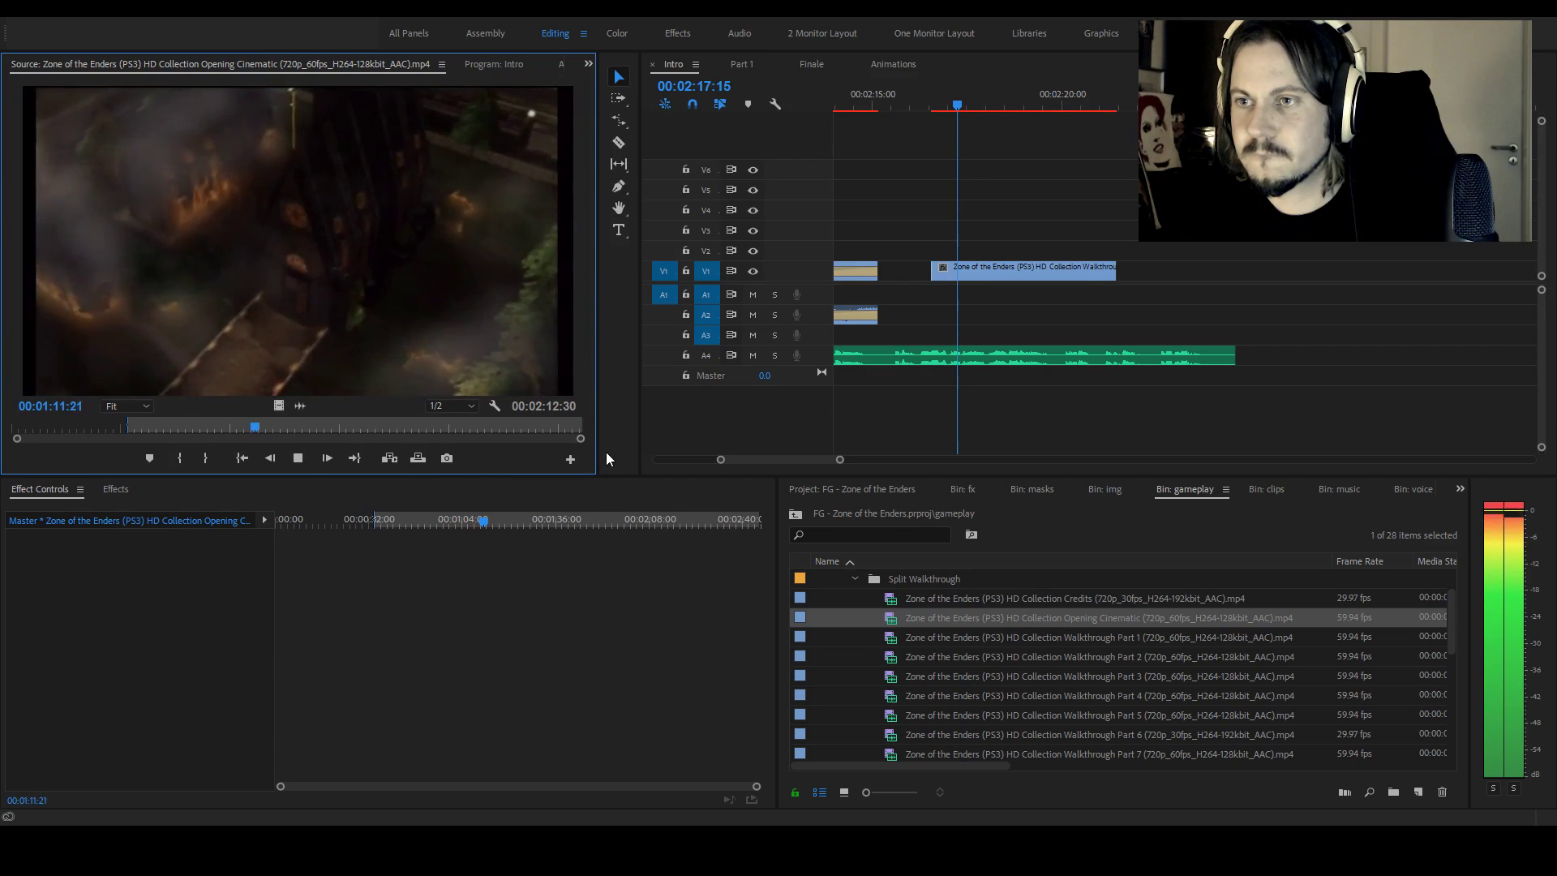
key(space)
Open the Walkthrough Part 19 clip as the source and look through its first minute for usable footage
scroll(1064, 689, down, 5)
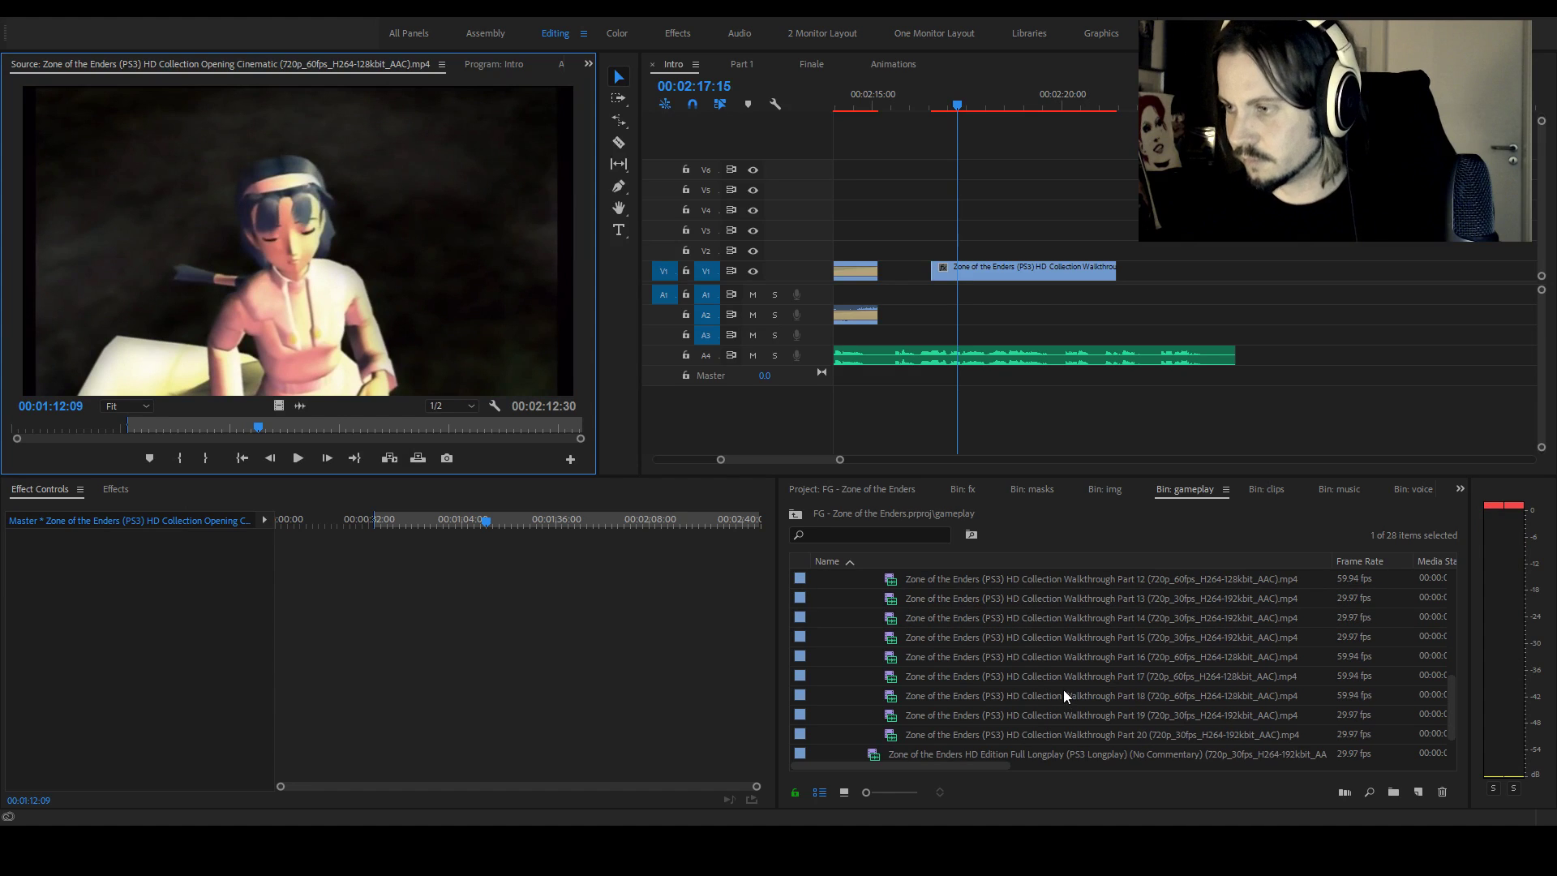
double_click(1036, 715)
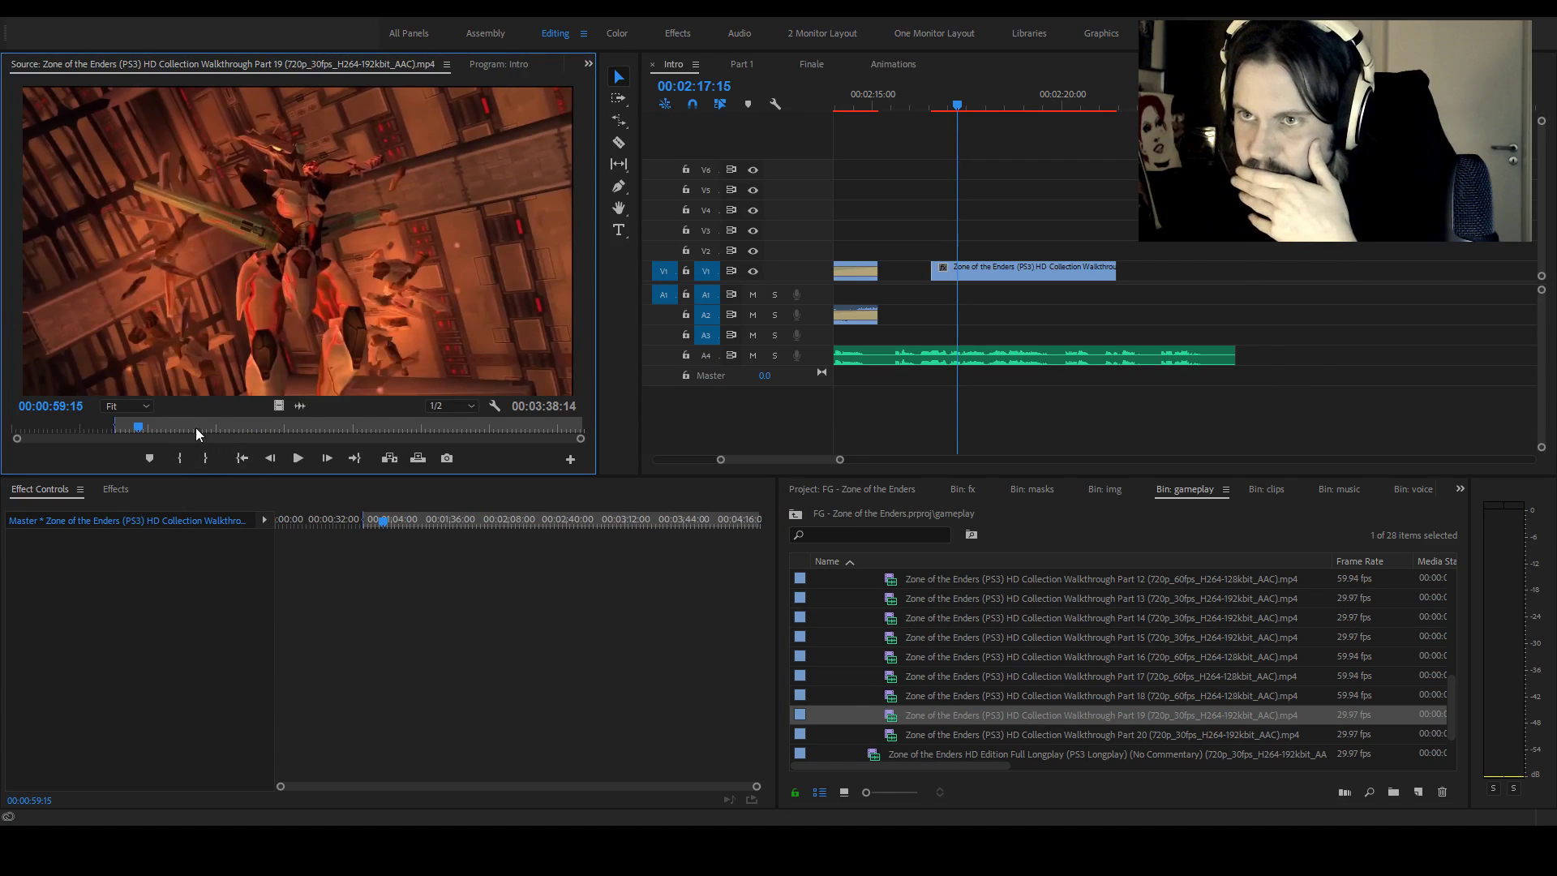
click(140, 427)
key(space)
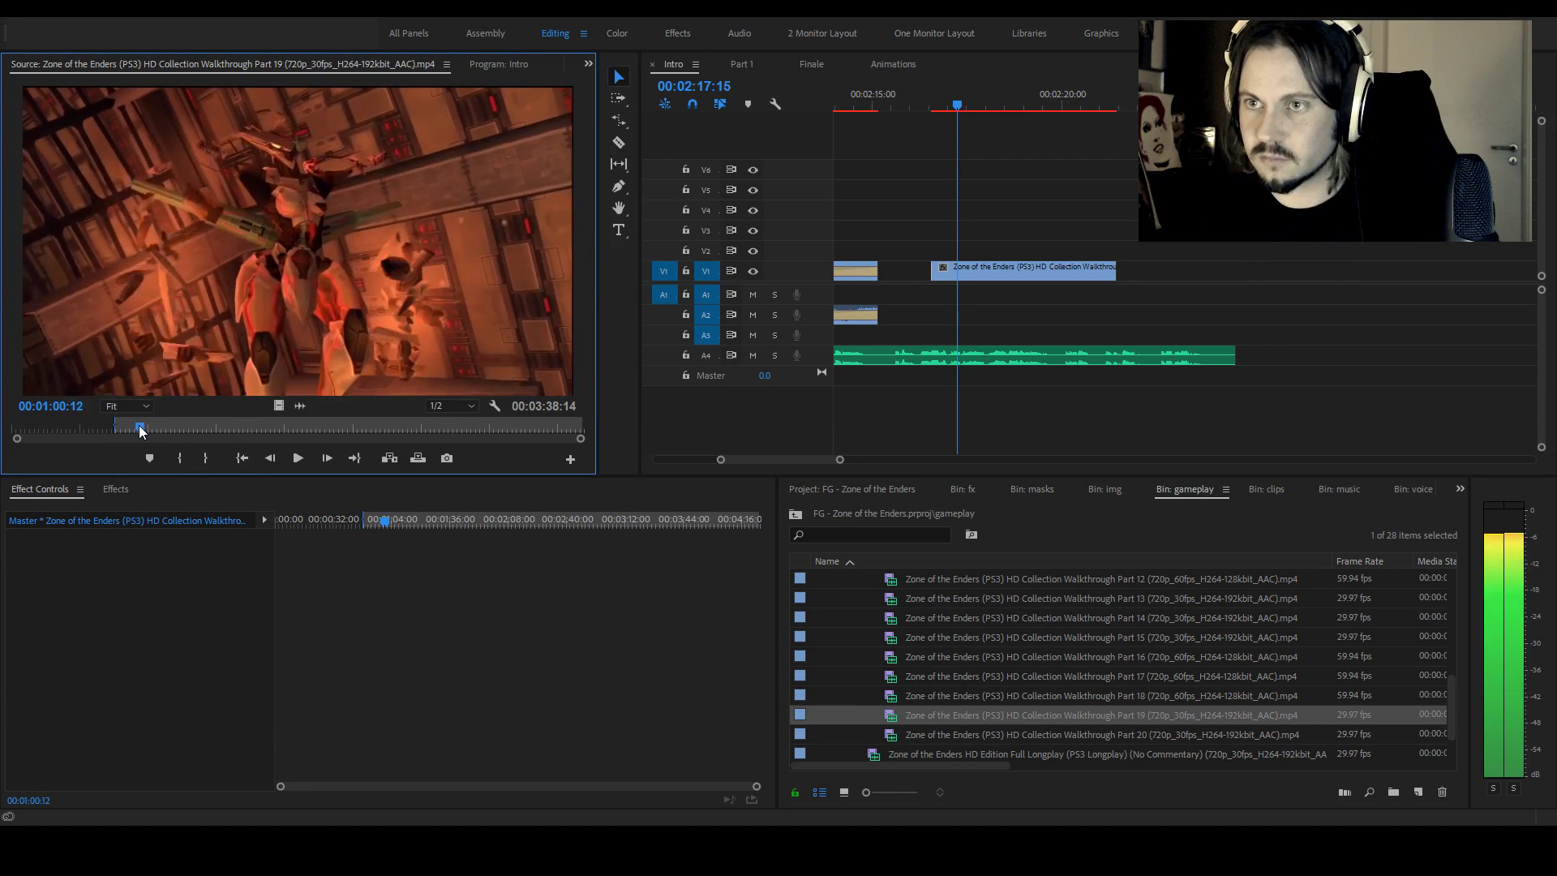
drag(145, 430, 49, 430)
drag(37, 431, 21, 431)
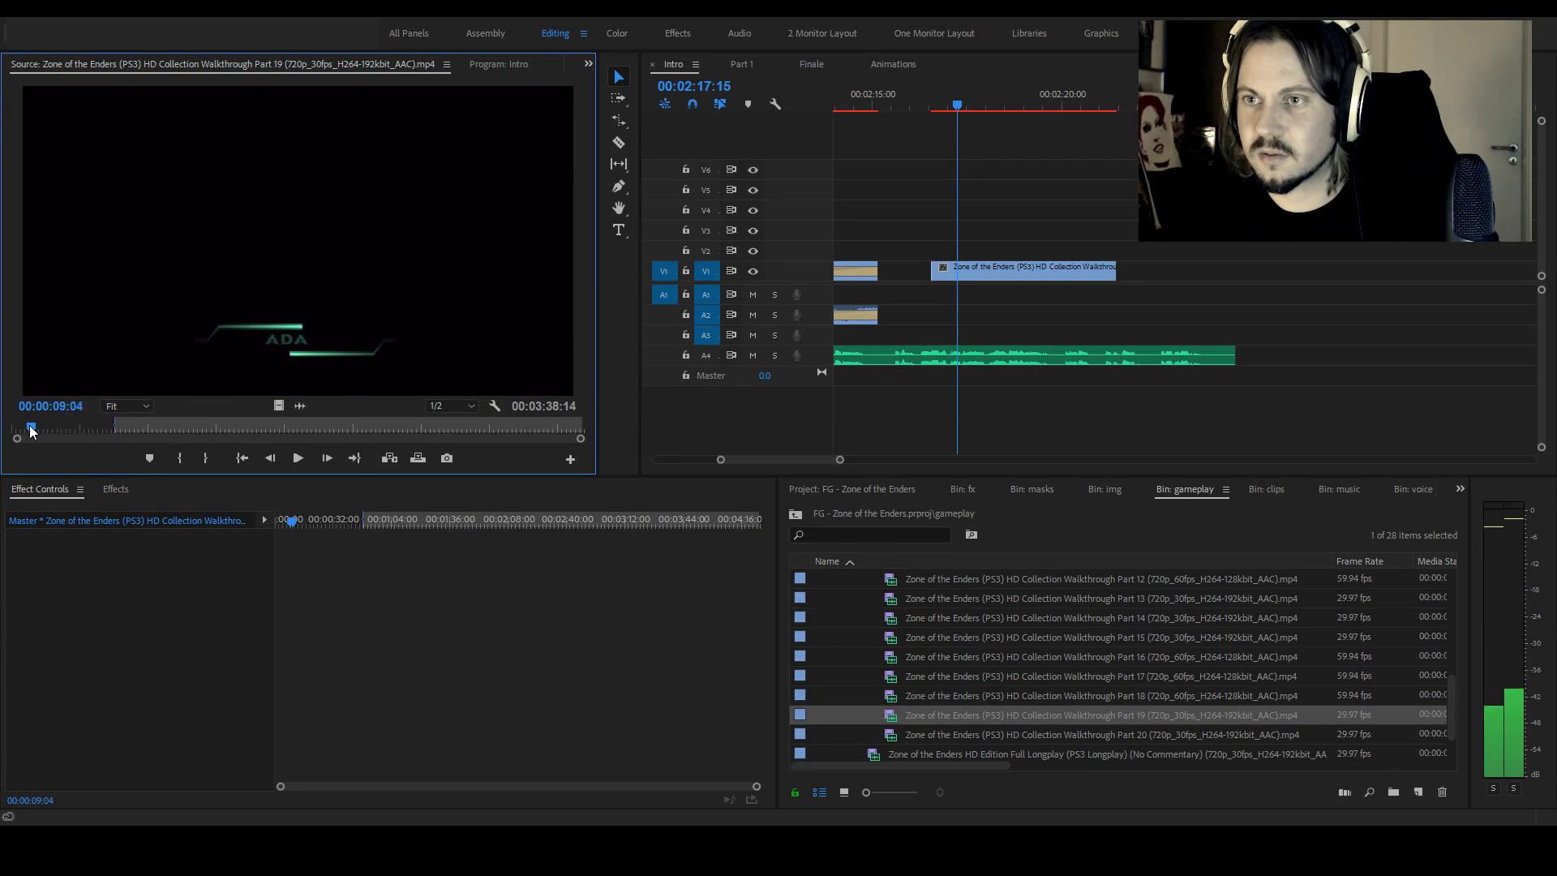
Open the Walkthrough Part 18 clip as the source and play it around 00:01:57, at the close-up of the glowing-eyed mech
click(1080, 673)
double_click(1064, 693)
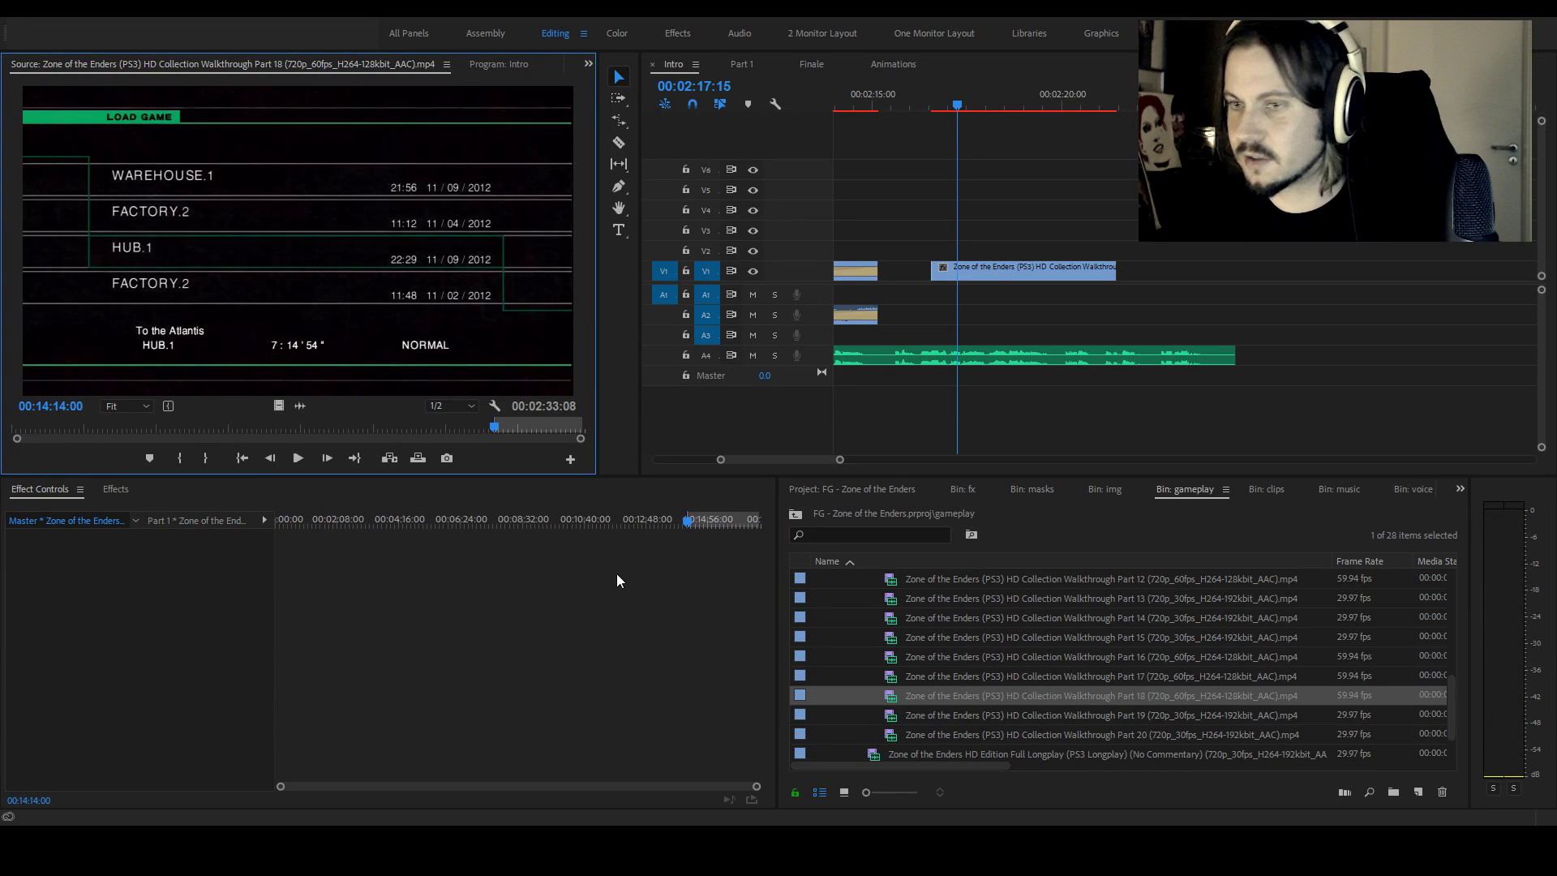
drag(12, 438, 80, 430)
key(space)
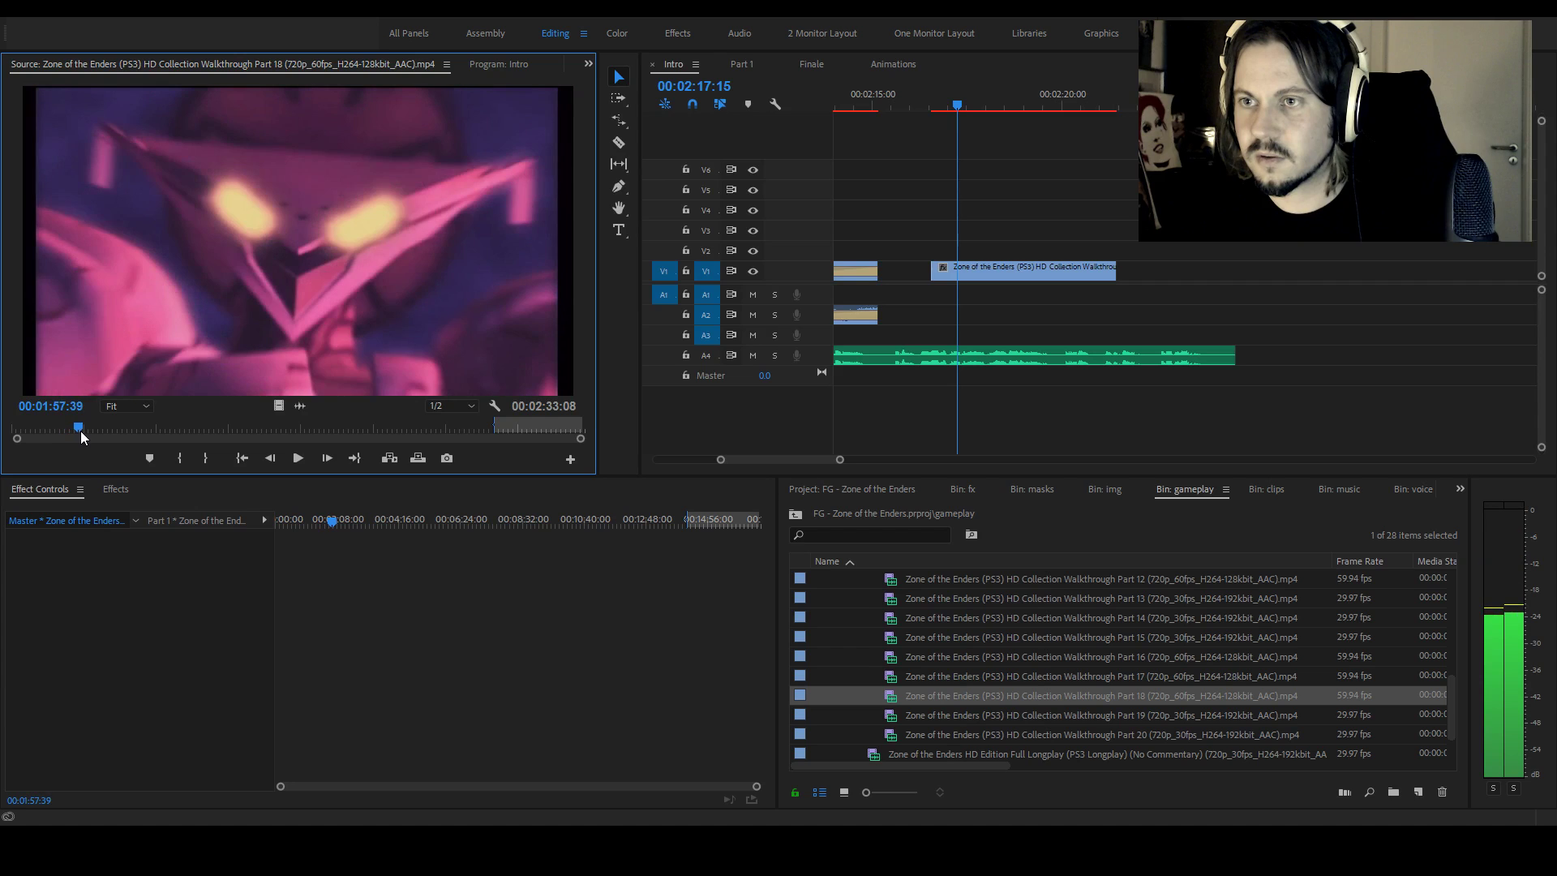
Find the end of the red mech shot in the Part 18 source and mark the in point at about 00:01:55:03
key(space)
key(shift+Left)
key(shift+Left)
key(shift+Left)
key(shift+Left)
key(shift+Left)
key(shift+Left)
key(shift+Left)
key(shift+Left)
key(shift+Left)
key(shift+Left)
key(shift+Left)
key(shift+Left)
key(shift+Left)
key(shift+Left)
key(shift+Left)
key(shift+Left)
key(shift+Left)
key(shift+Left)
key(shift+Left)
key(shift+Left)
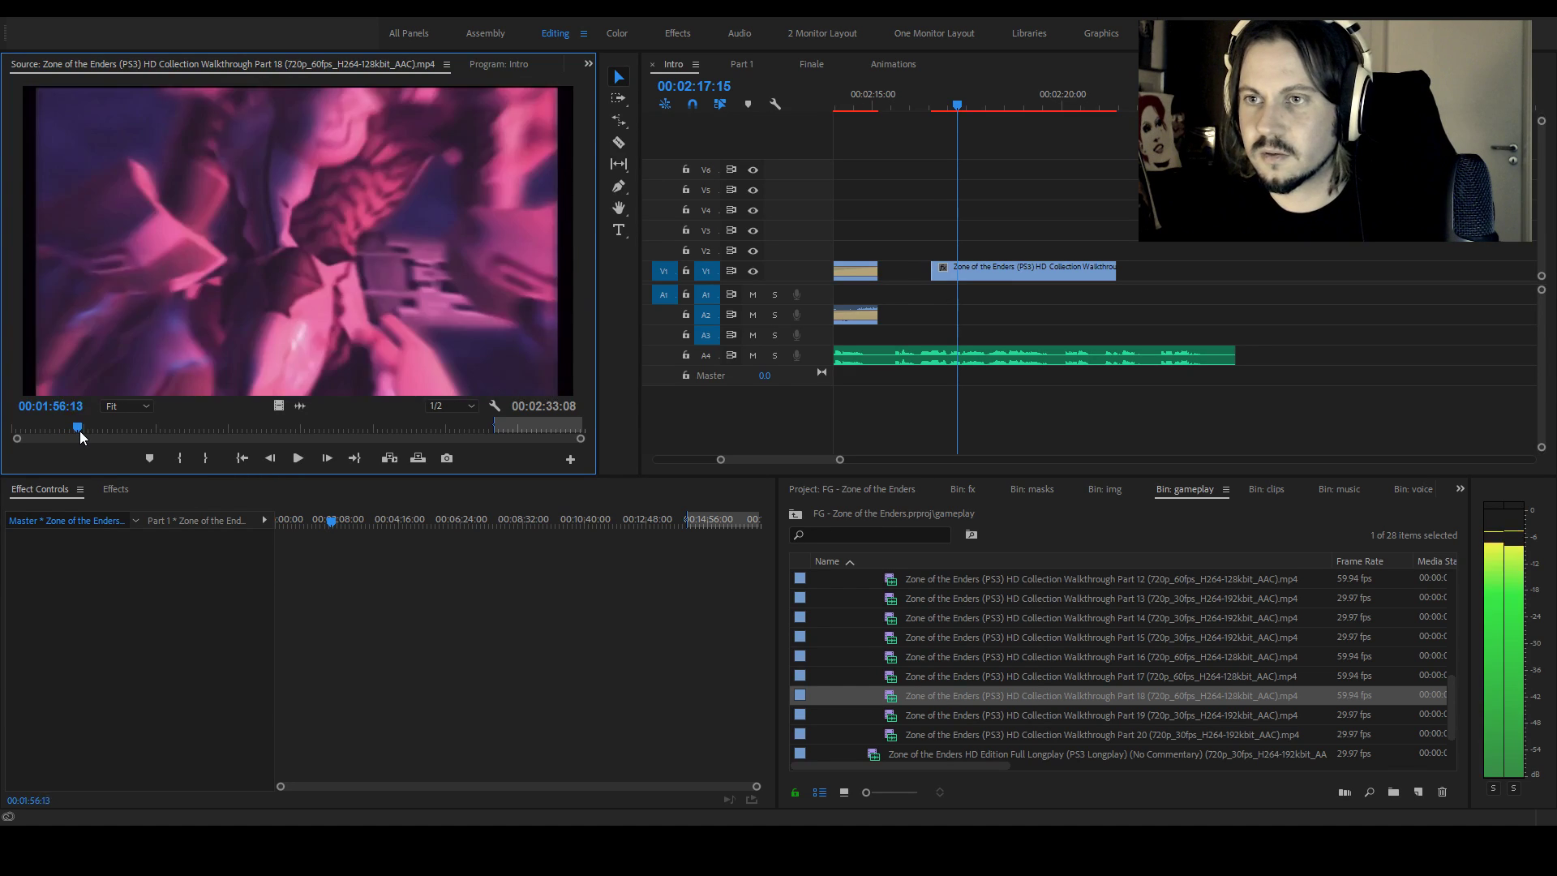
key(shift+Right)
key(shift+Right)
key(shift+Right)
key(shift+Right)
key(shift+Right)
key(shift+Right)
key(shift+Right)
key(shift+Right)
key(shift+Right)
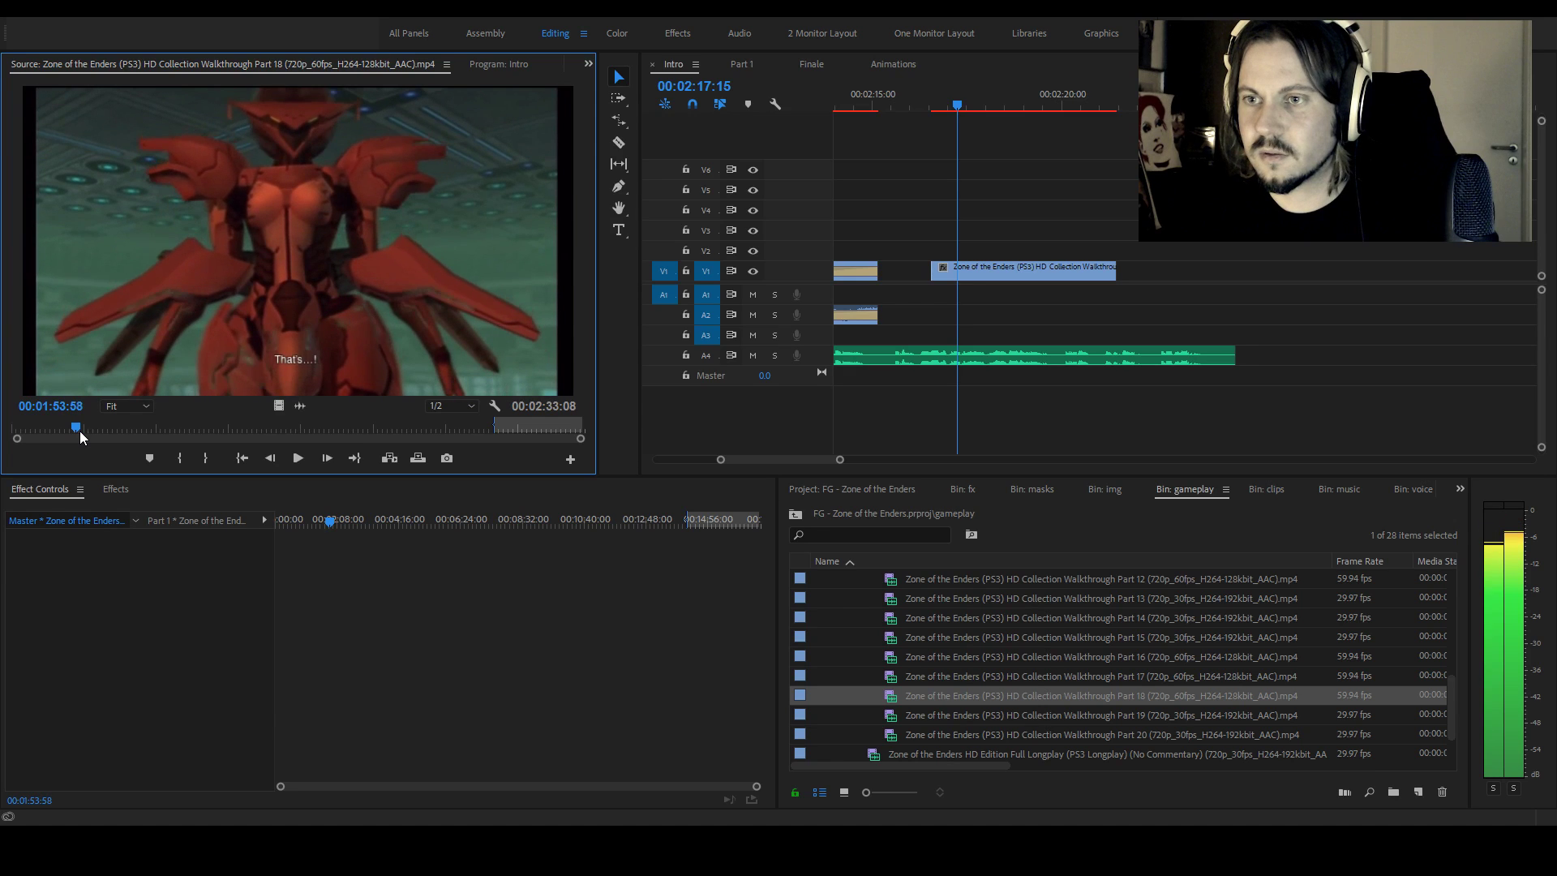
key(shift+Right)
key(shift+Right)
key(shift+Right)
key(shift+Right)
key(shift+Right)
key(shift+Right)
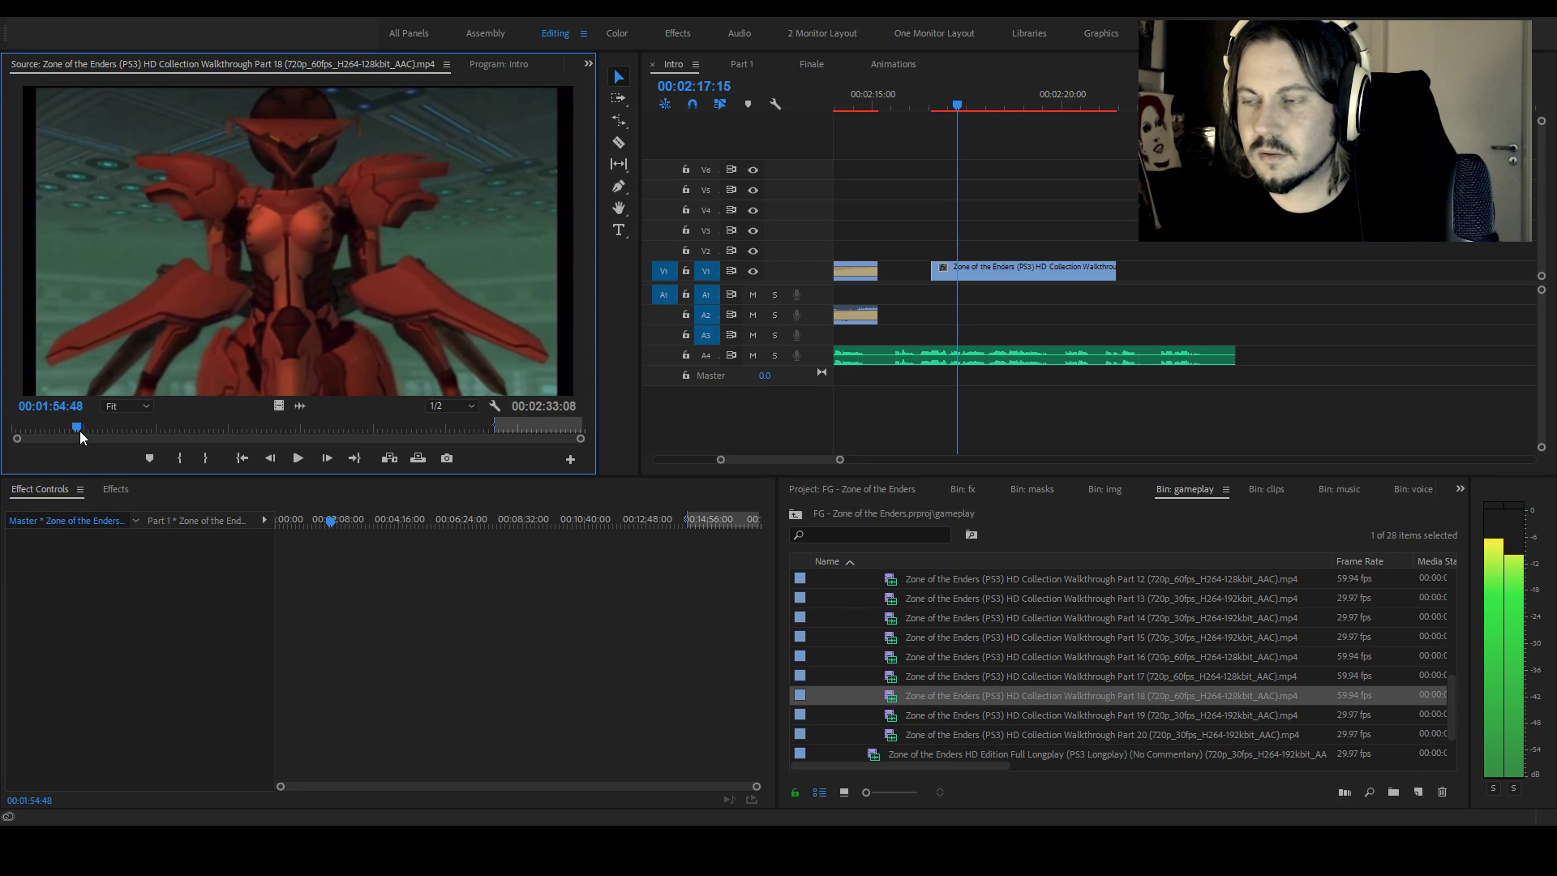
key(Left)
key(Left)
key(Left)
key(Left)
key(Left)
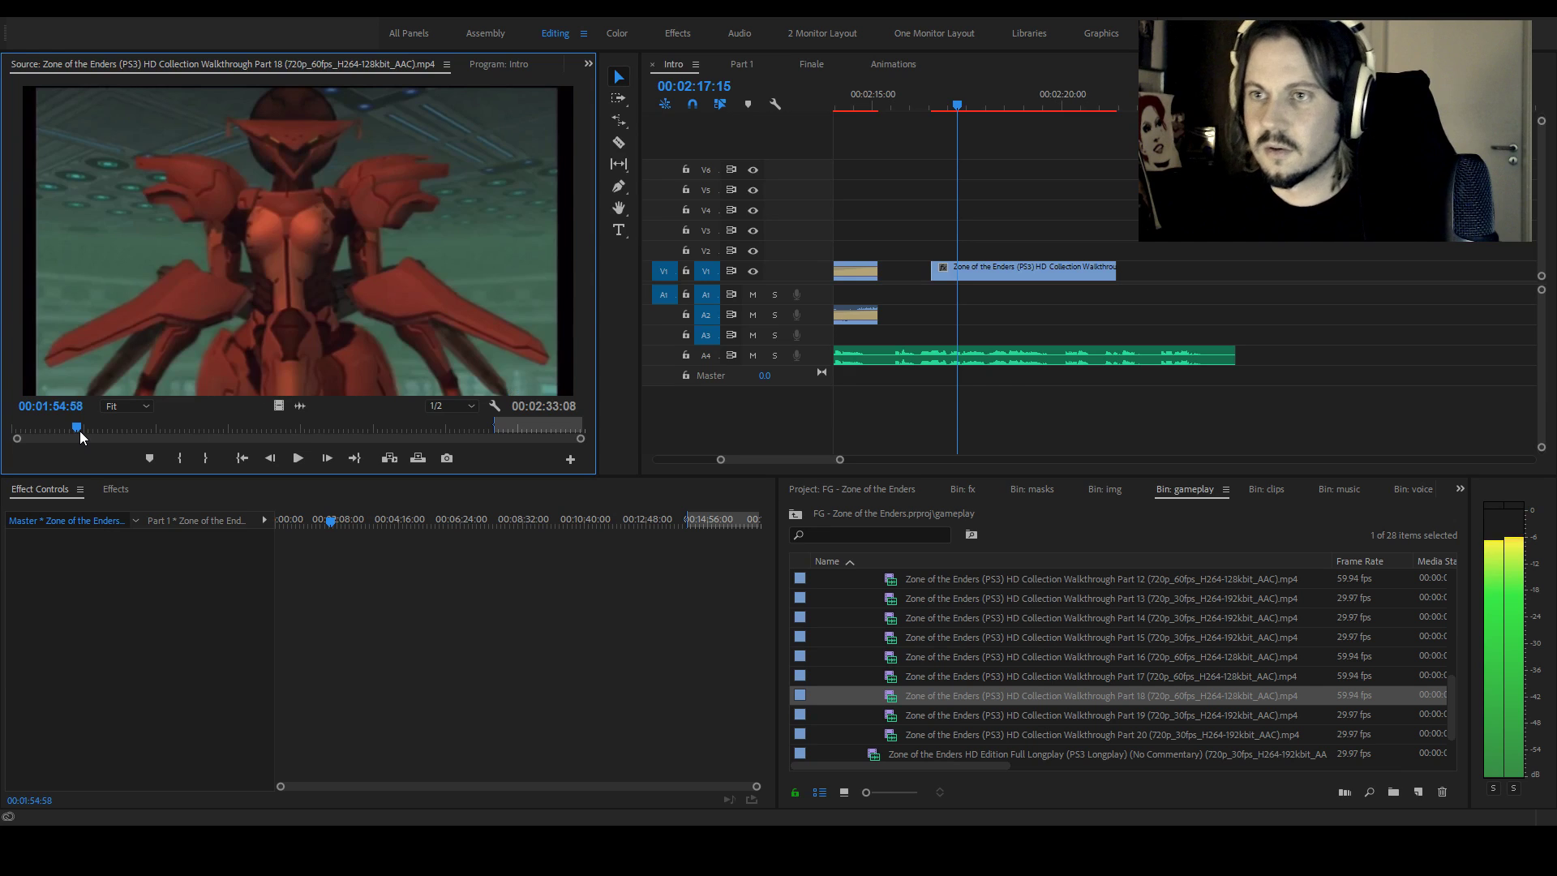
key(ctrl+shift+x)
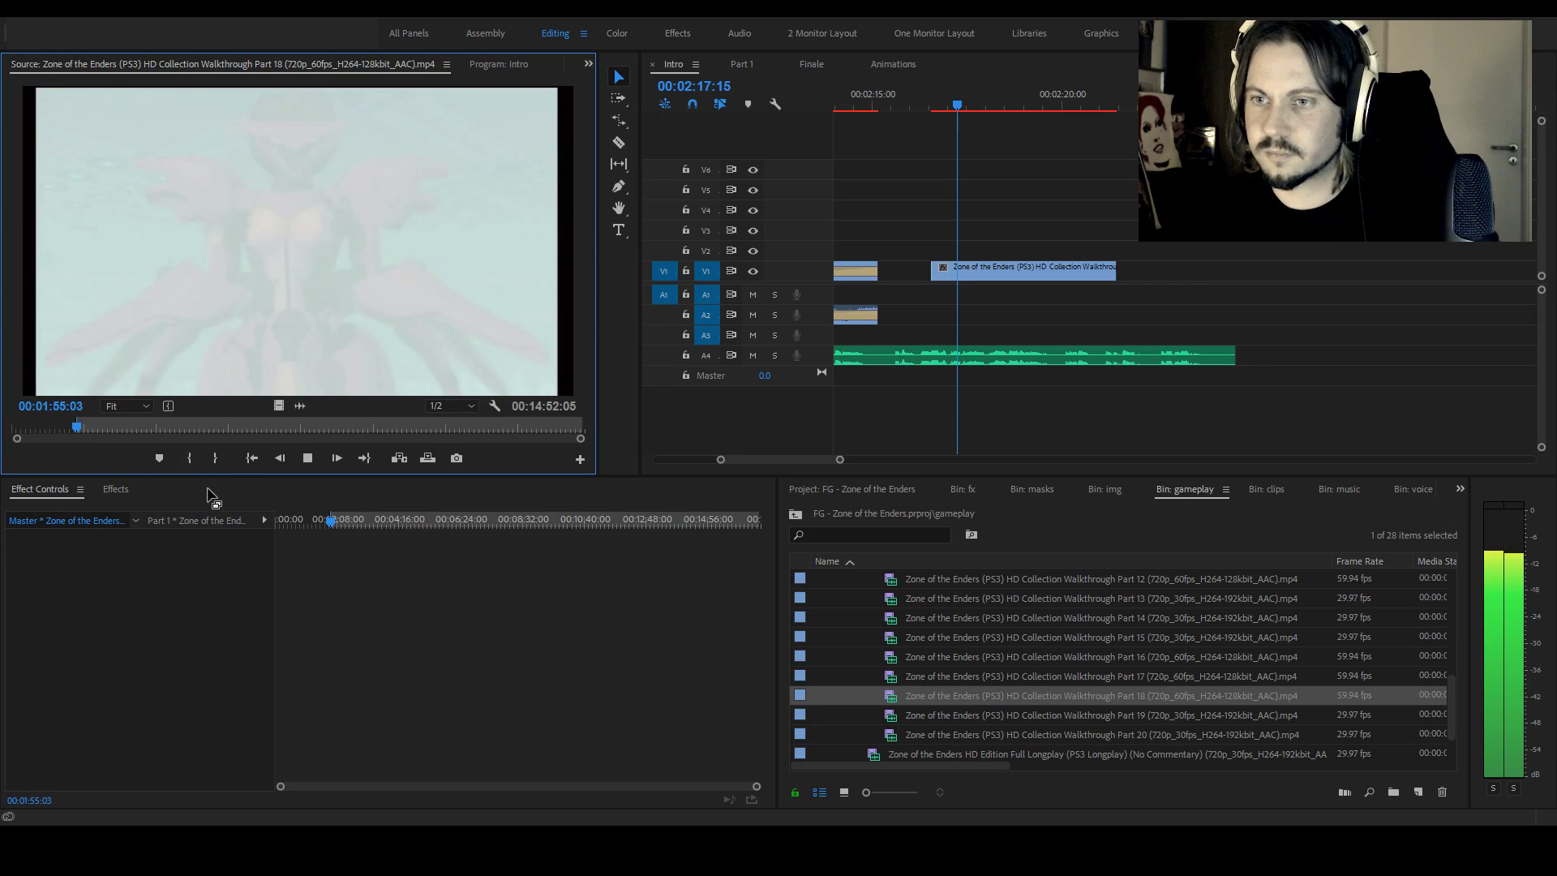
Play through the mech close-up and mark the Part 18 source out point at 00:01:58:19
key(space)
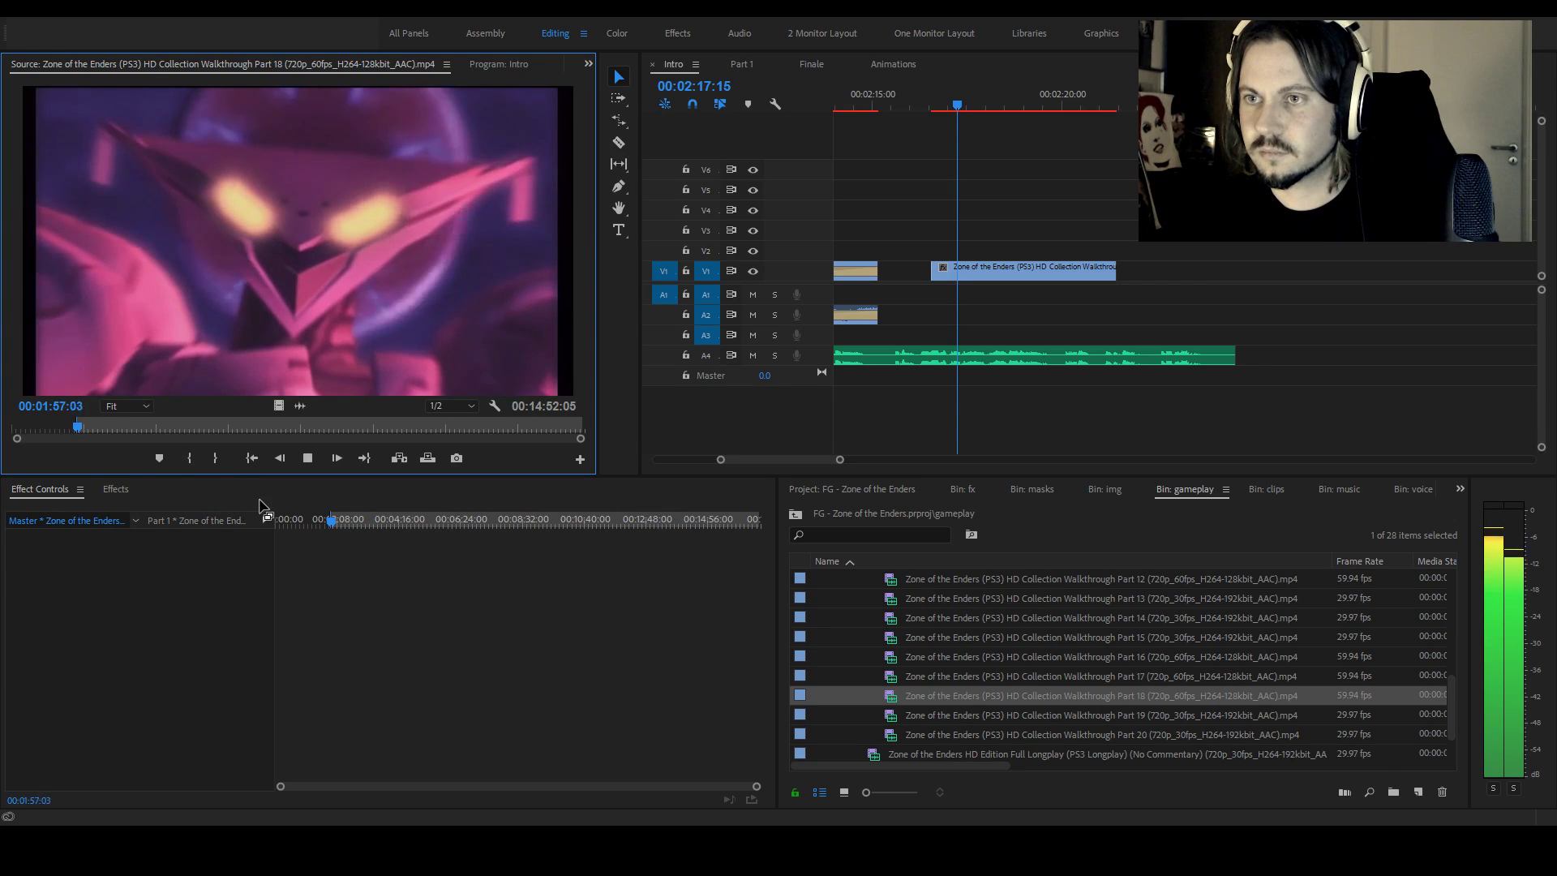
key(space)
key(space)
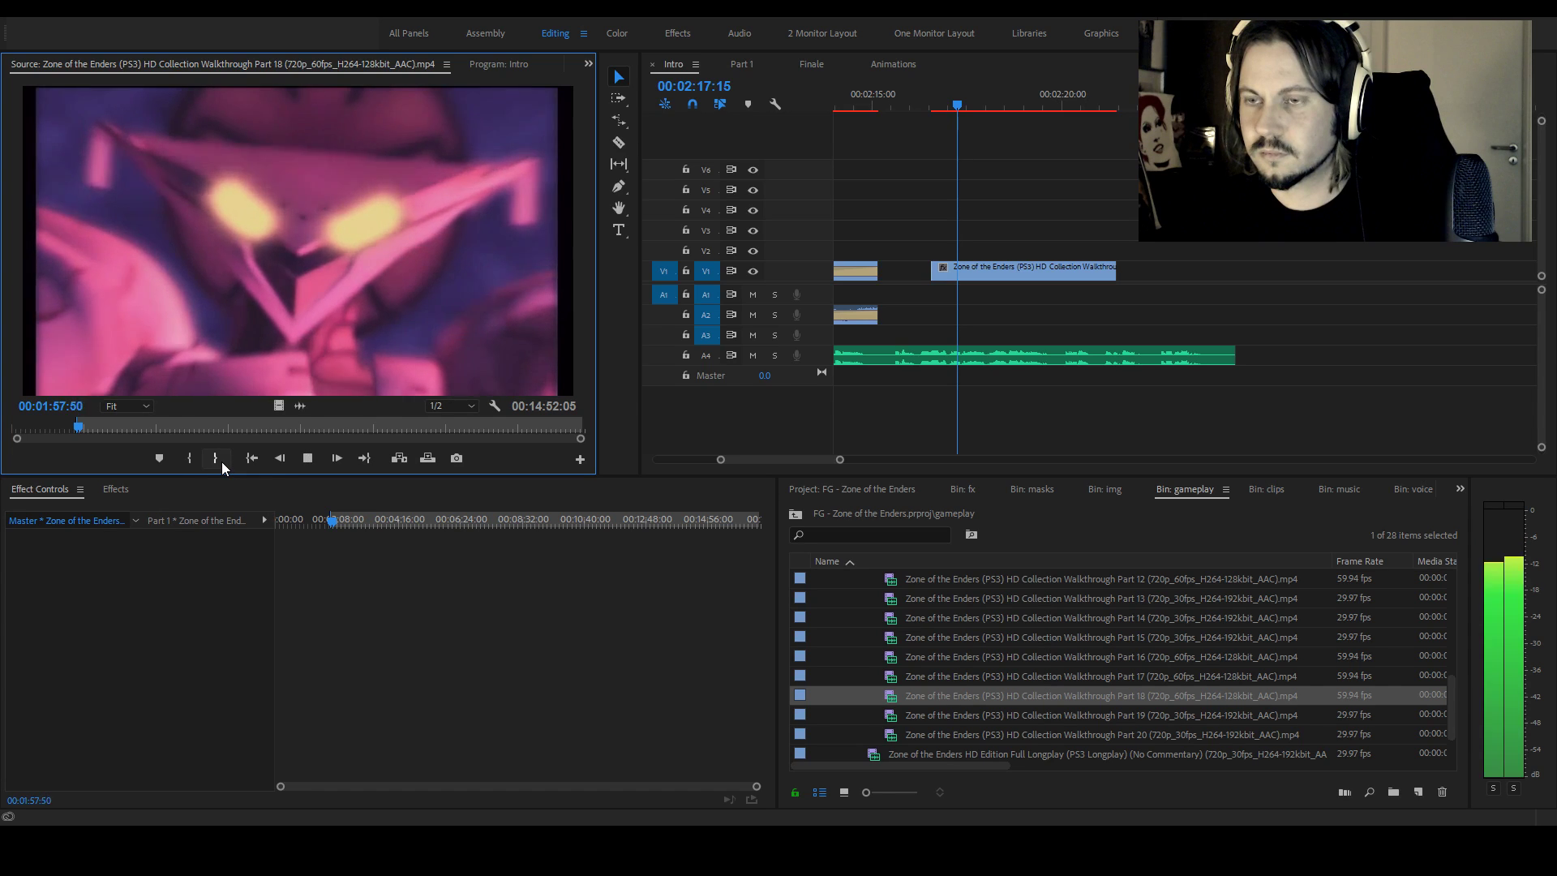
key(space)
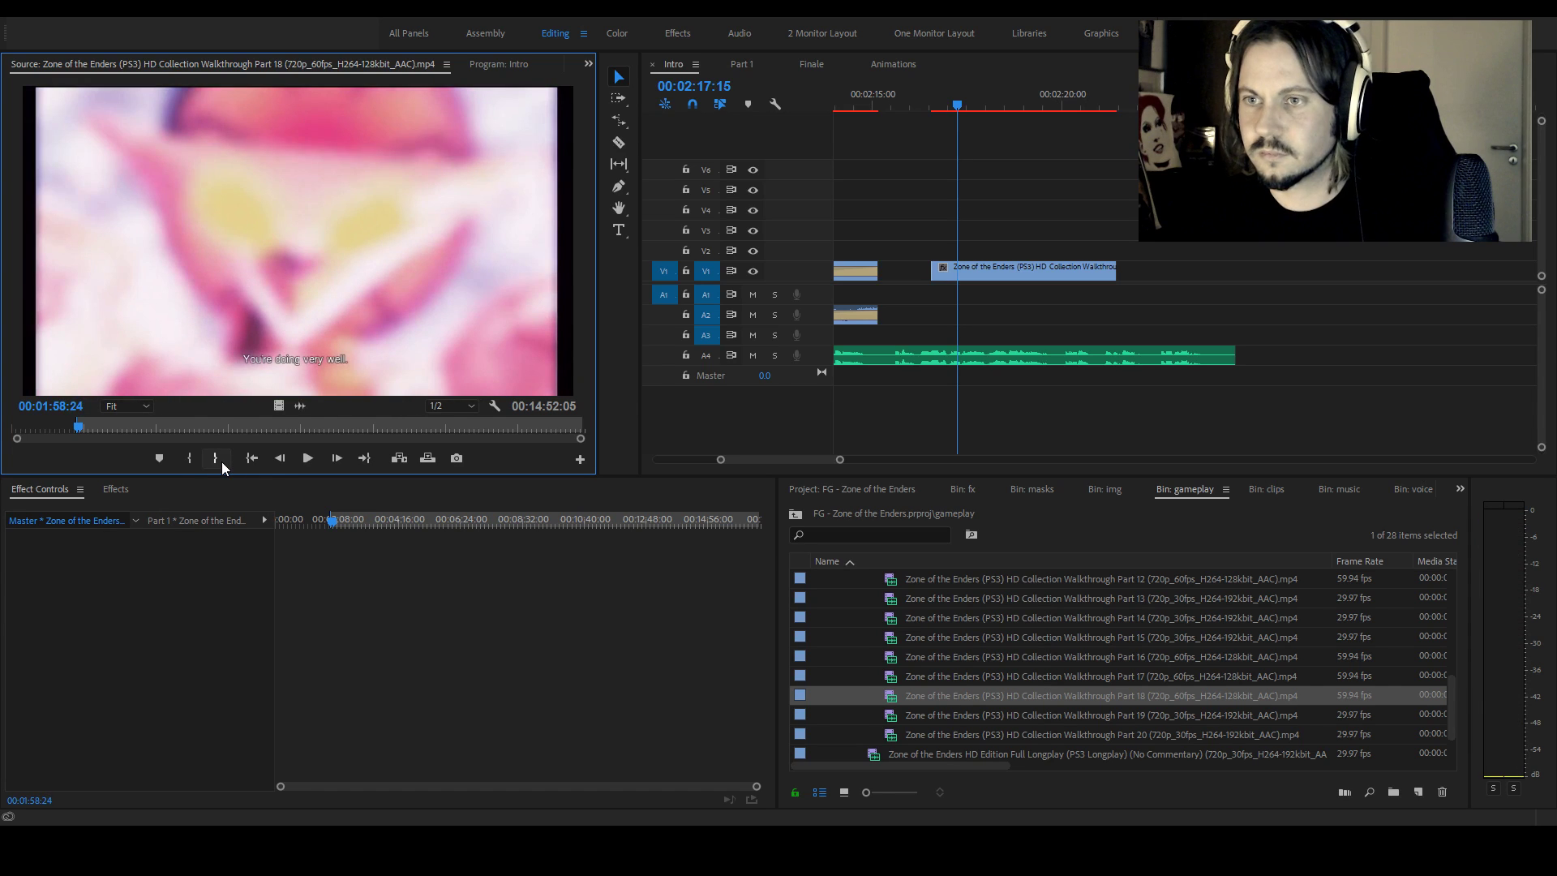
key(shift+Left)
click(221, 460)
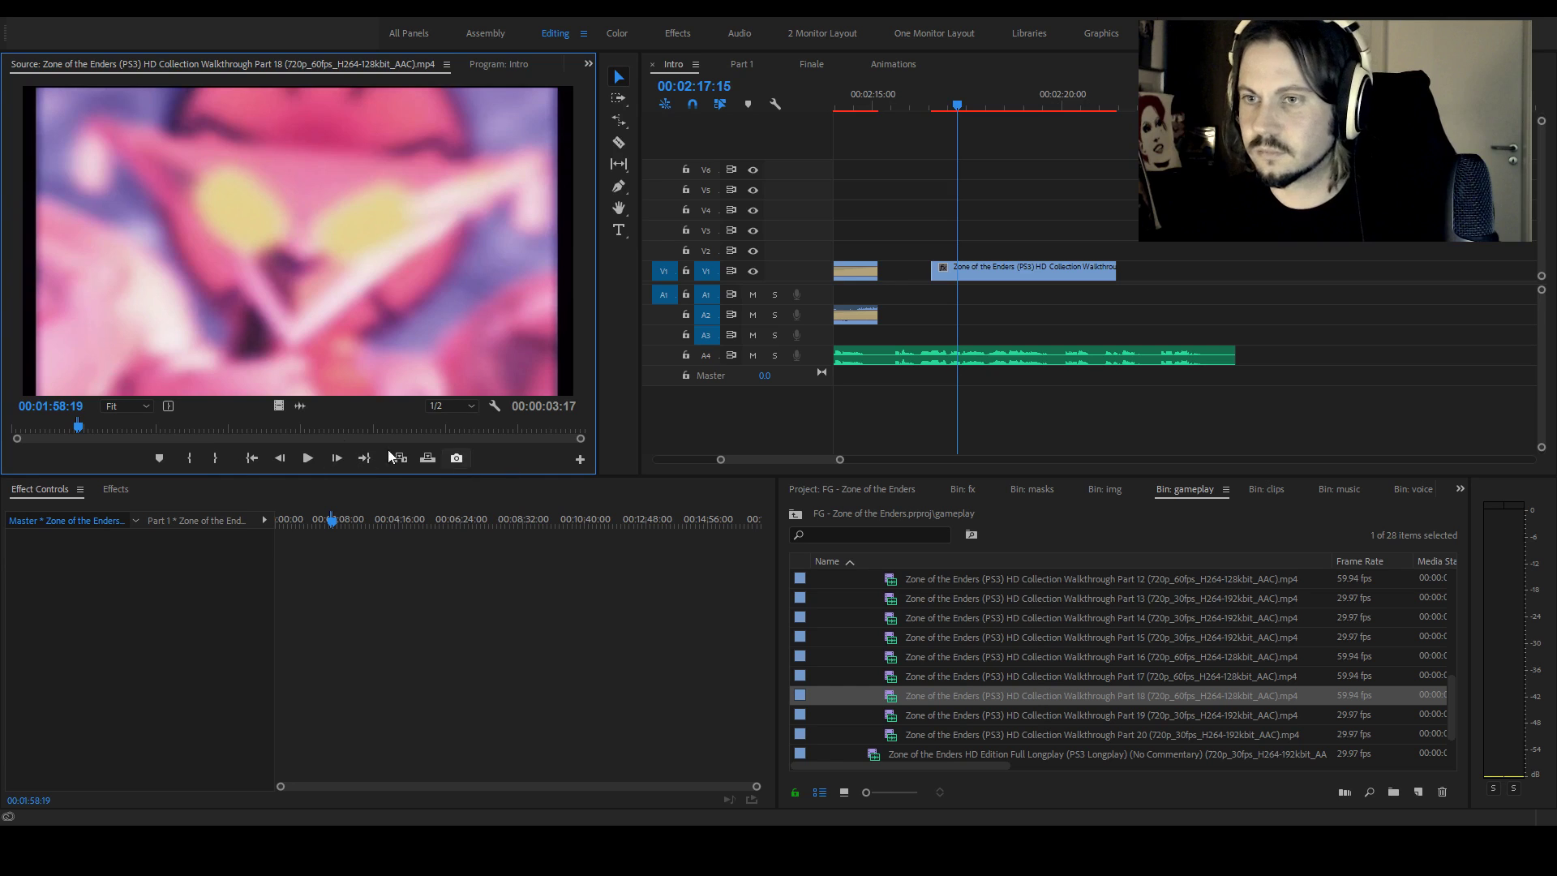
Mark the Part 18 source from about 00:02:09:00 to 00:02:12:52 and put it on V1 and A1 in place of the Part 2 clip
key(space)
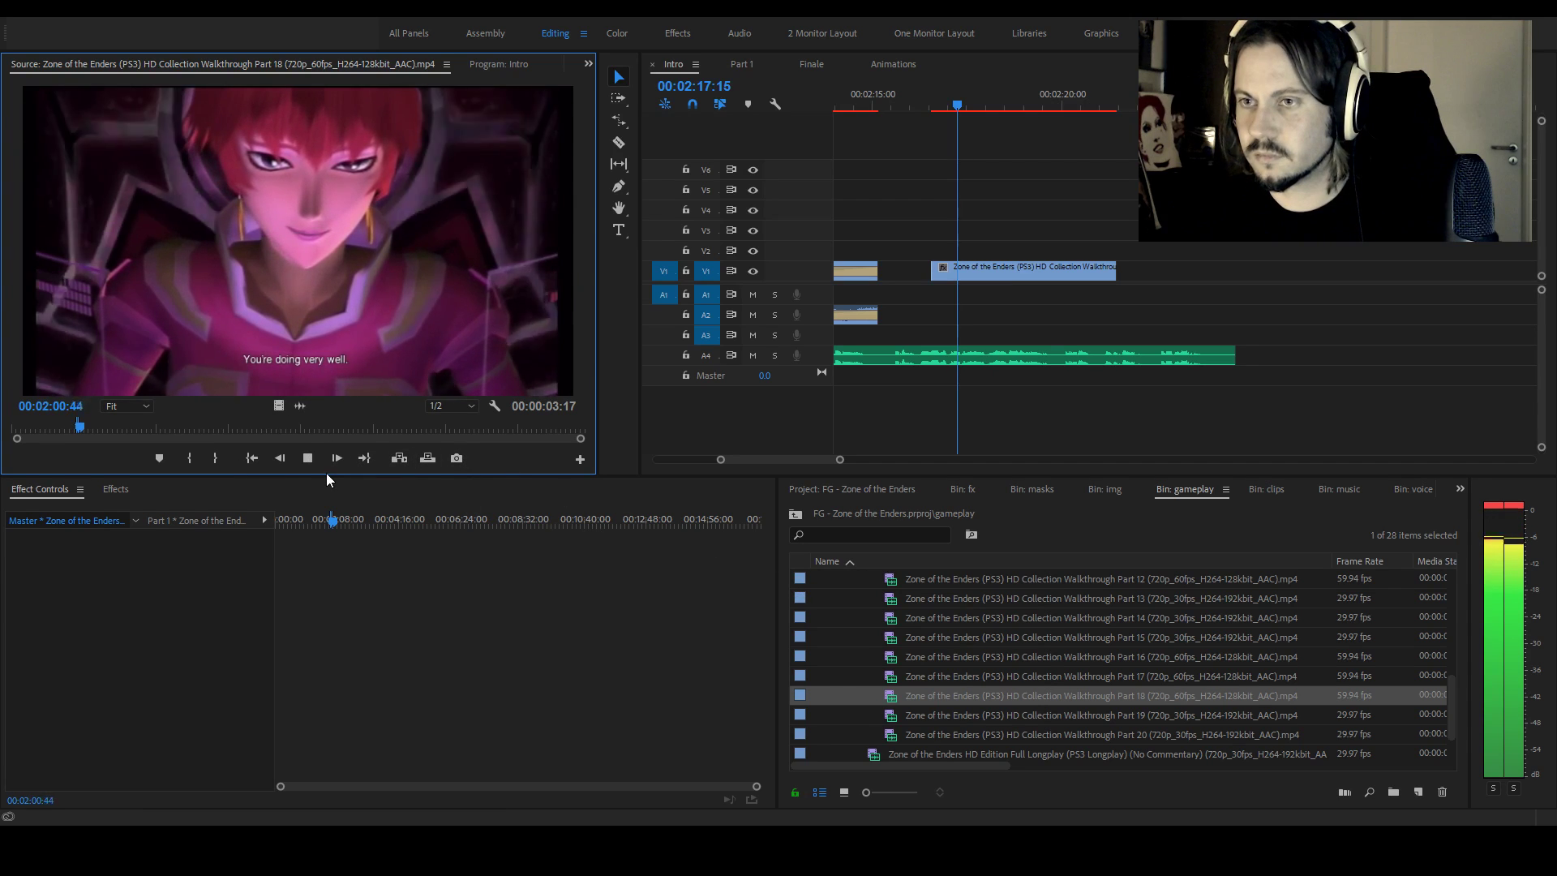
key(space)
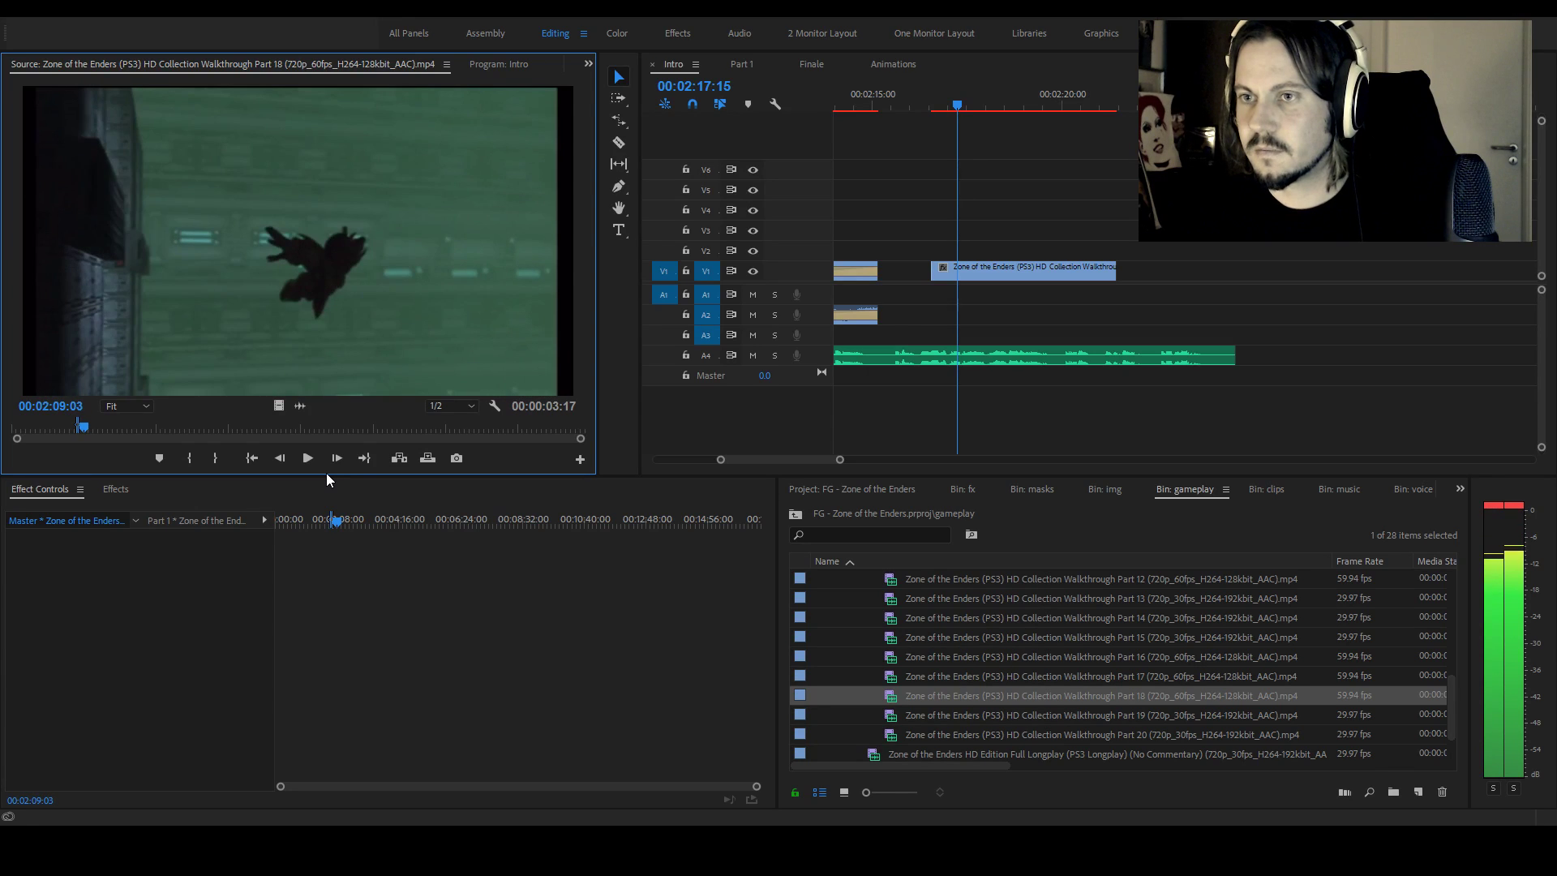
key(space)
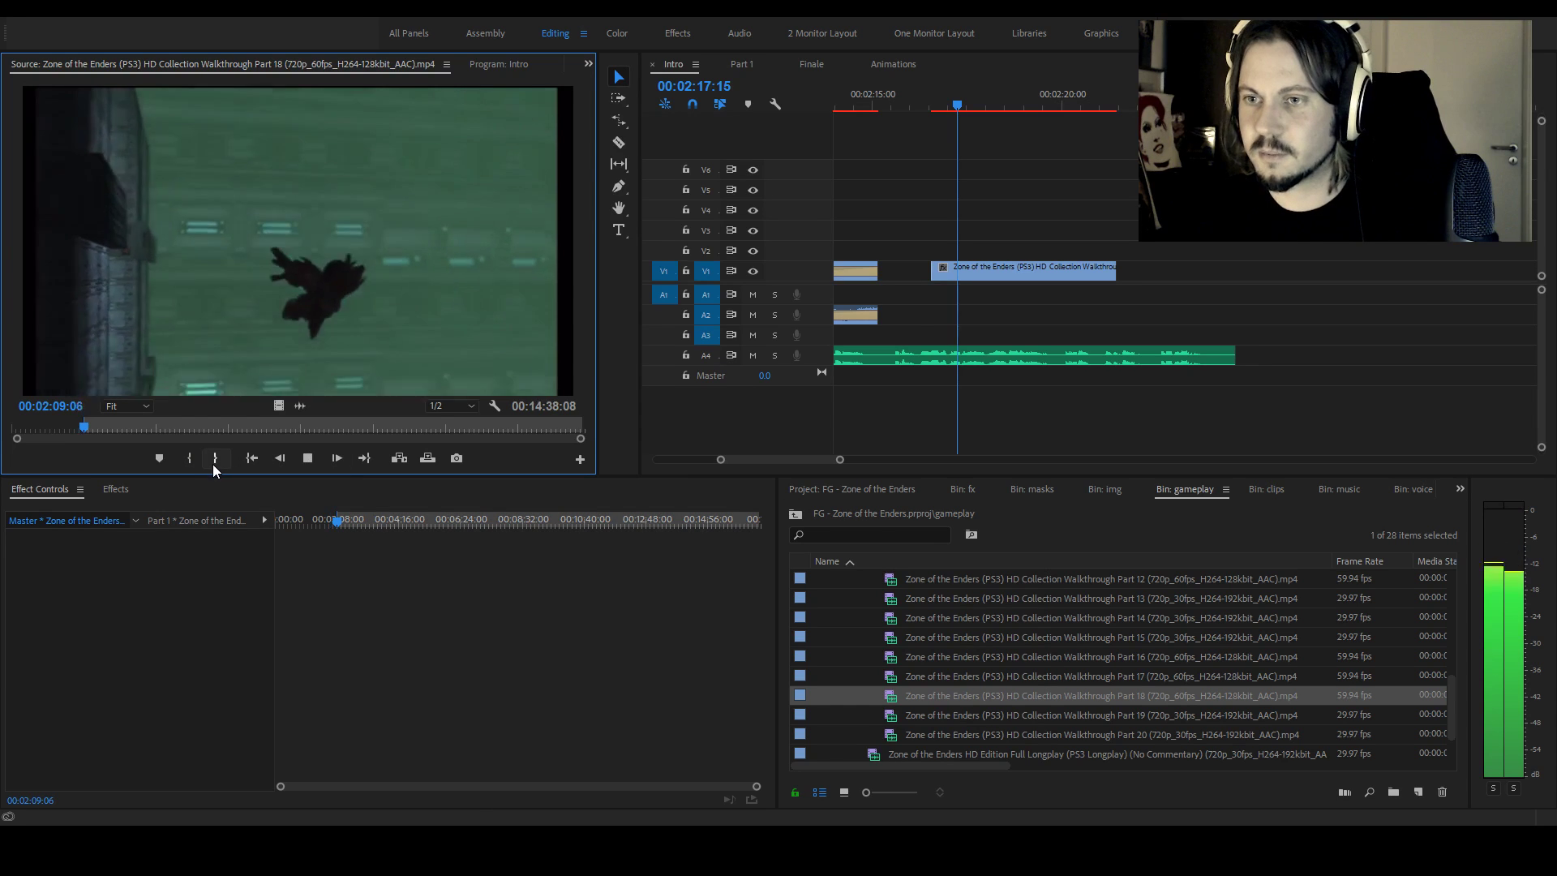
click(215, 460)
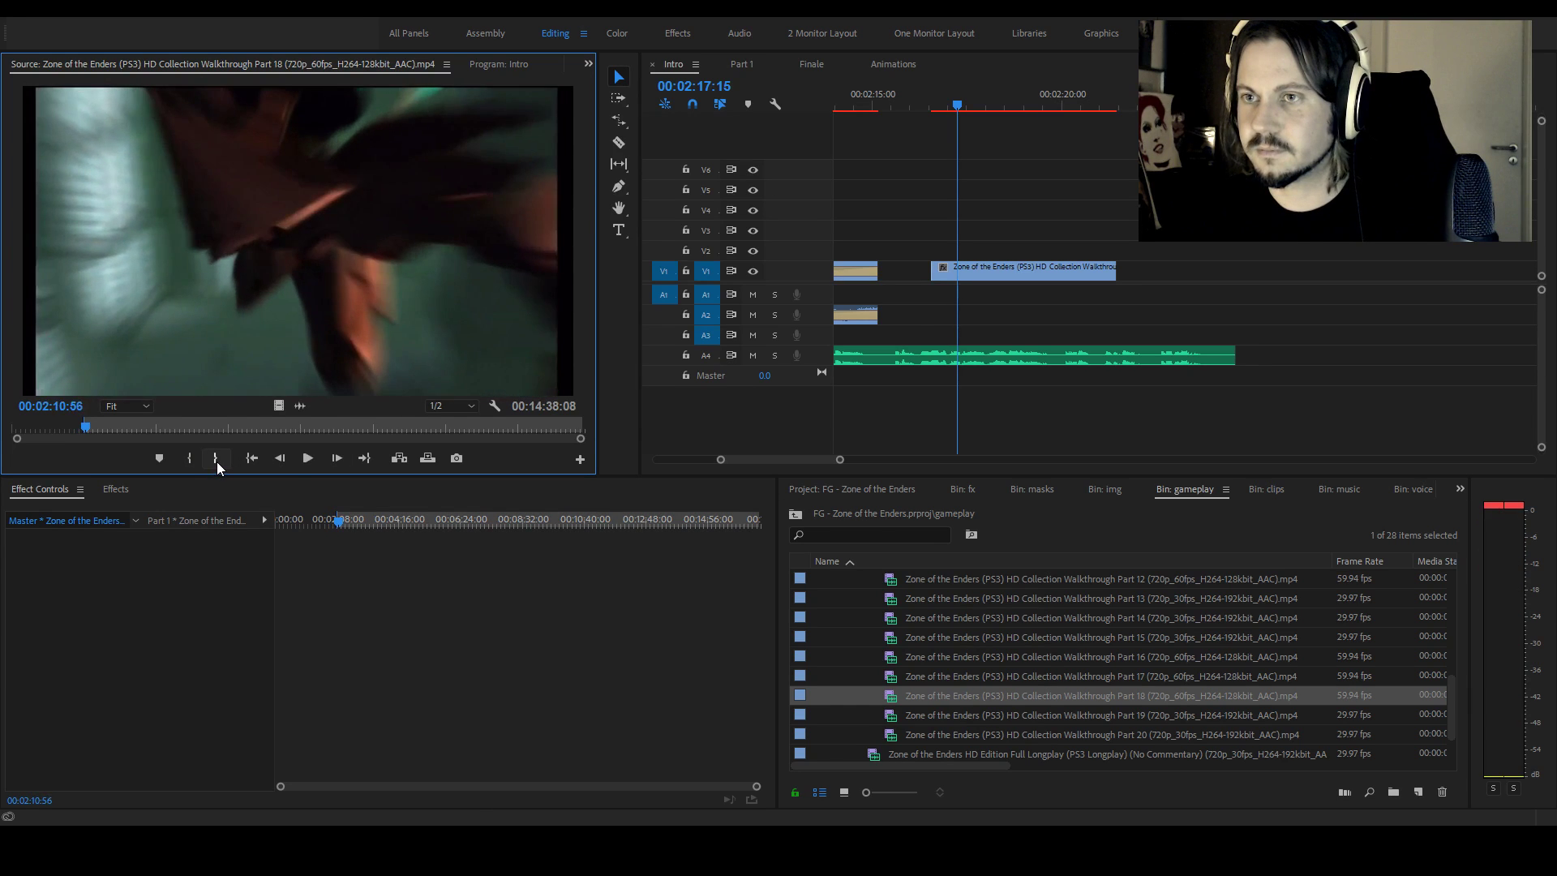
key(space)
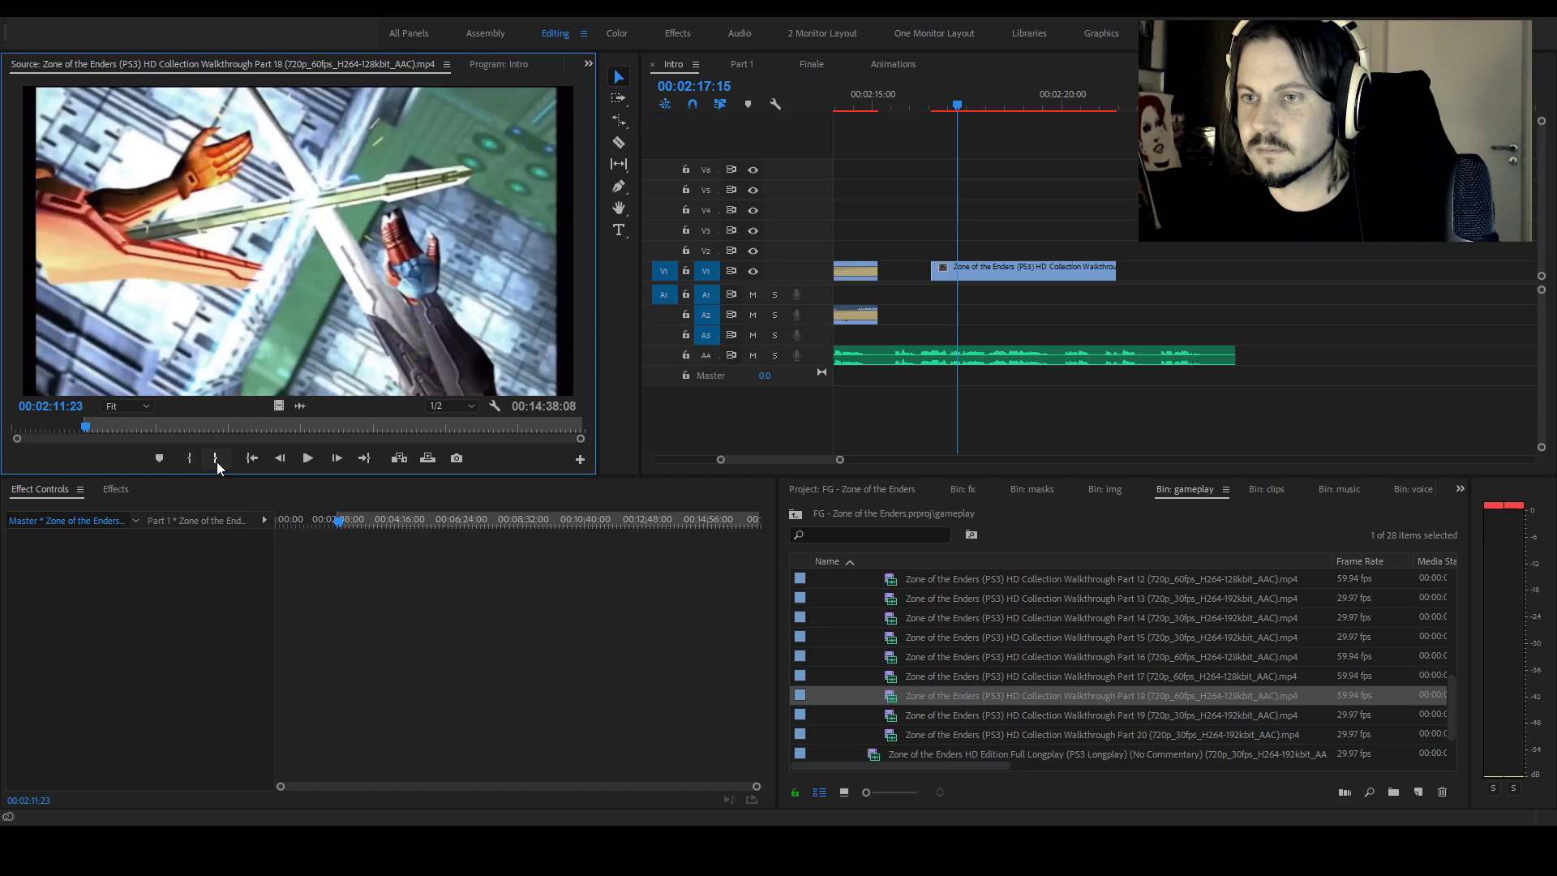
key(space)
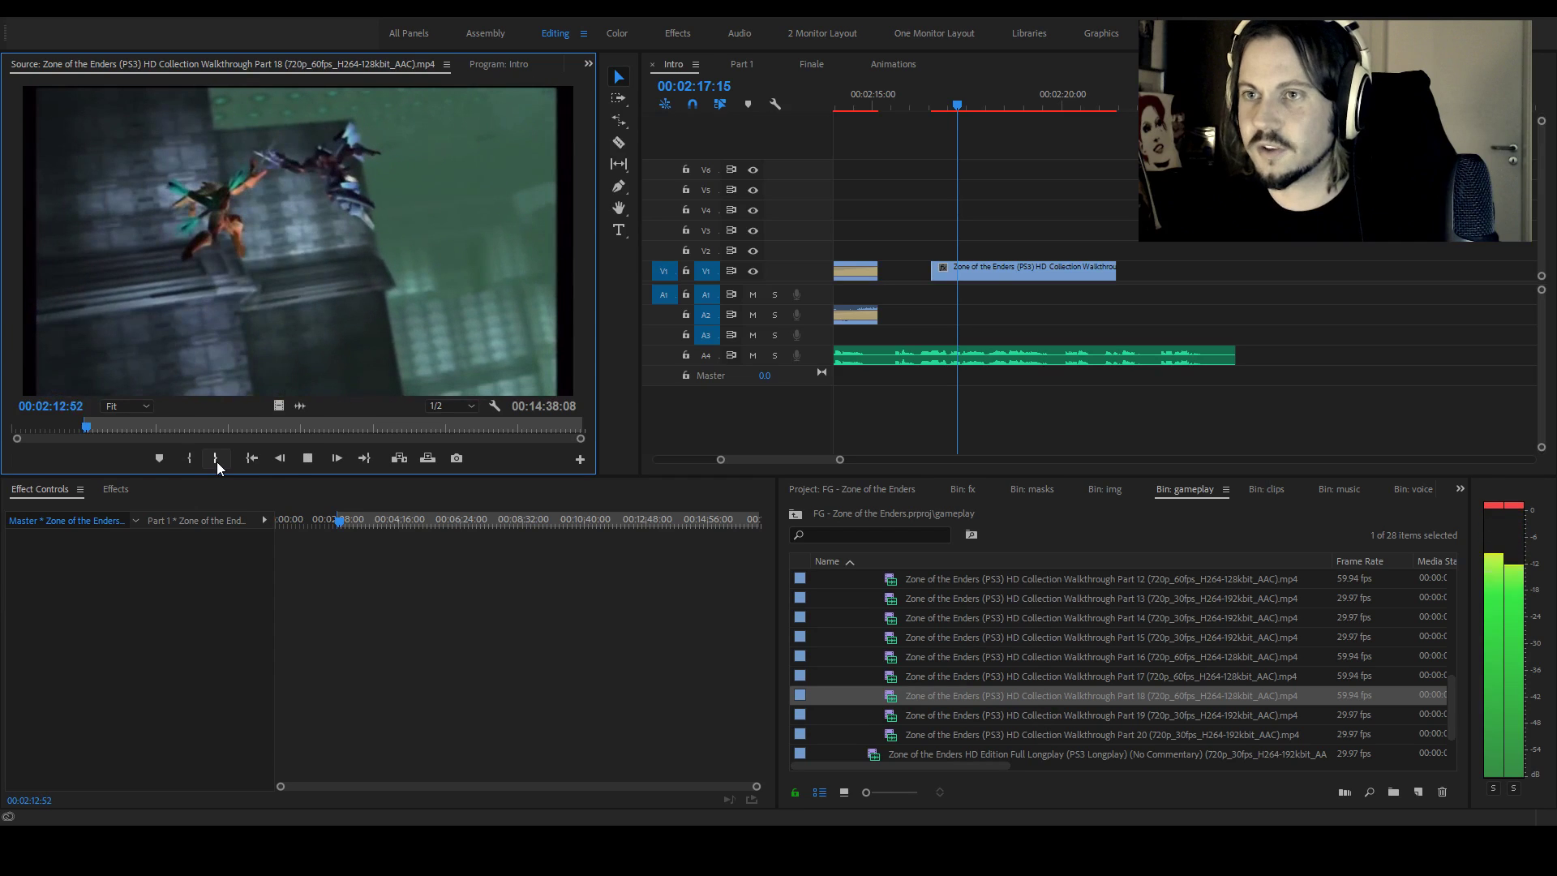
click(216, 461)
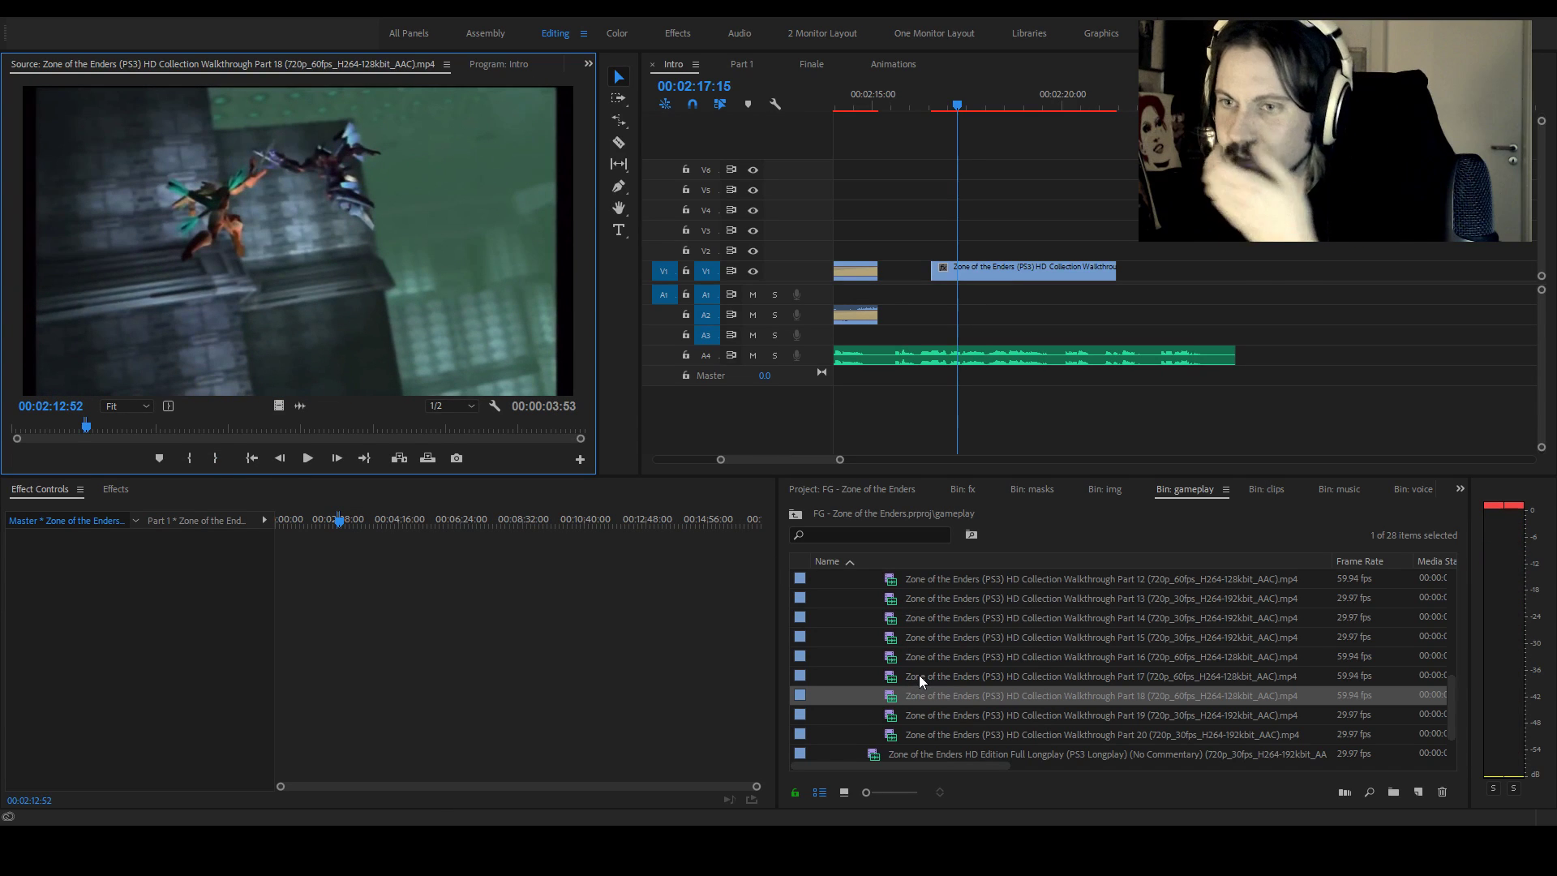
drag(888, 695, 1037, 271)
key(Delete)
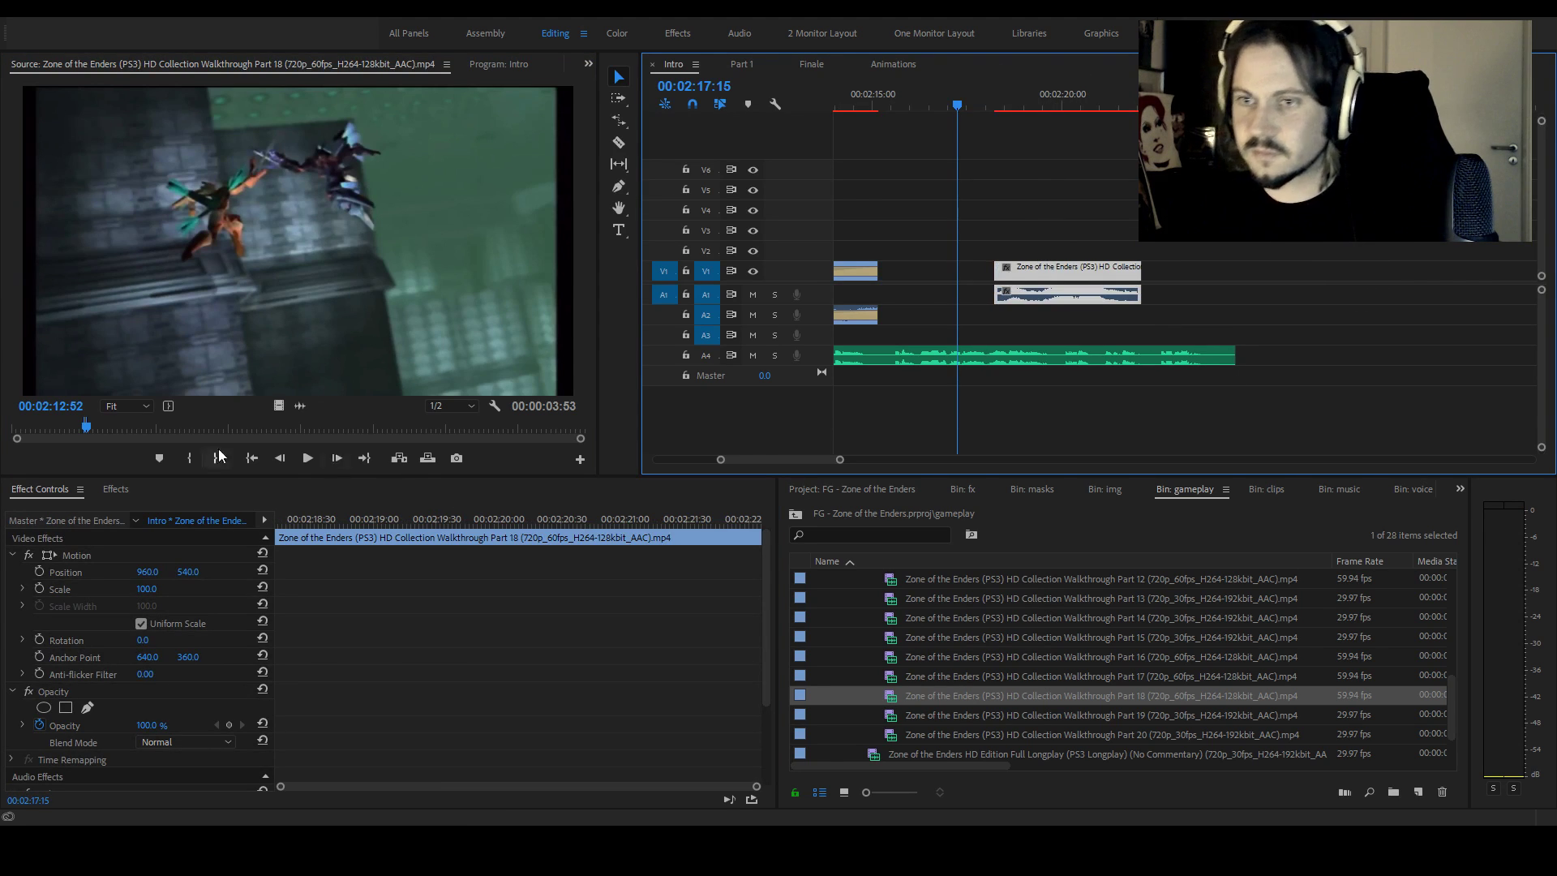
Mark the Part 18 source range from about 00:01:55:02 to 00:01:58:21, covering the mech's glowing-eyes close-up
drag(582, 438, 451, 447)
drag(303, 430, 248, 430)
click(191, 459)
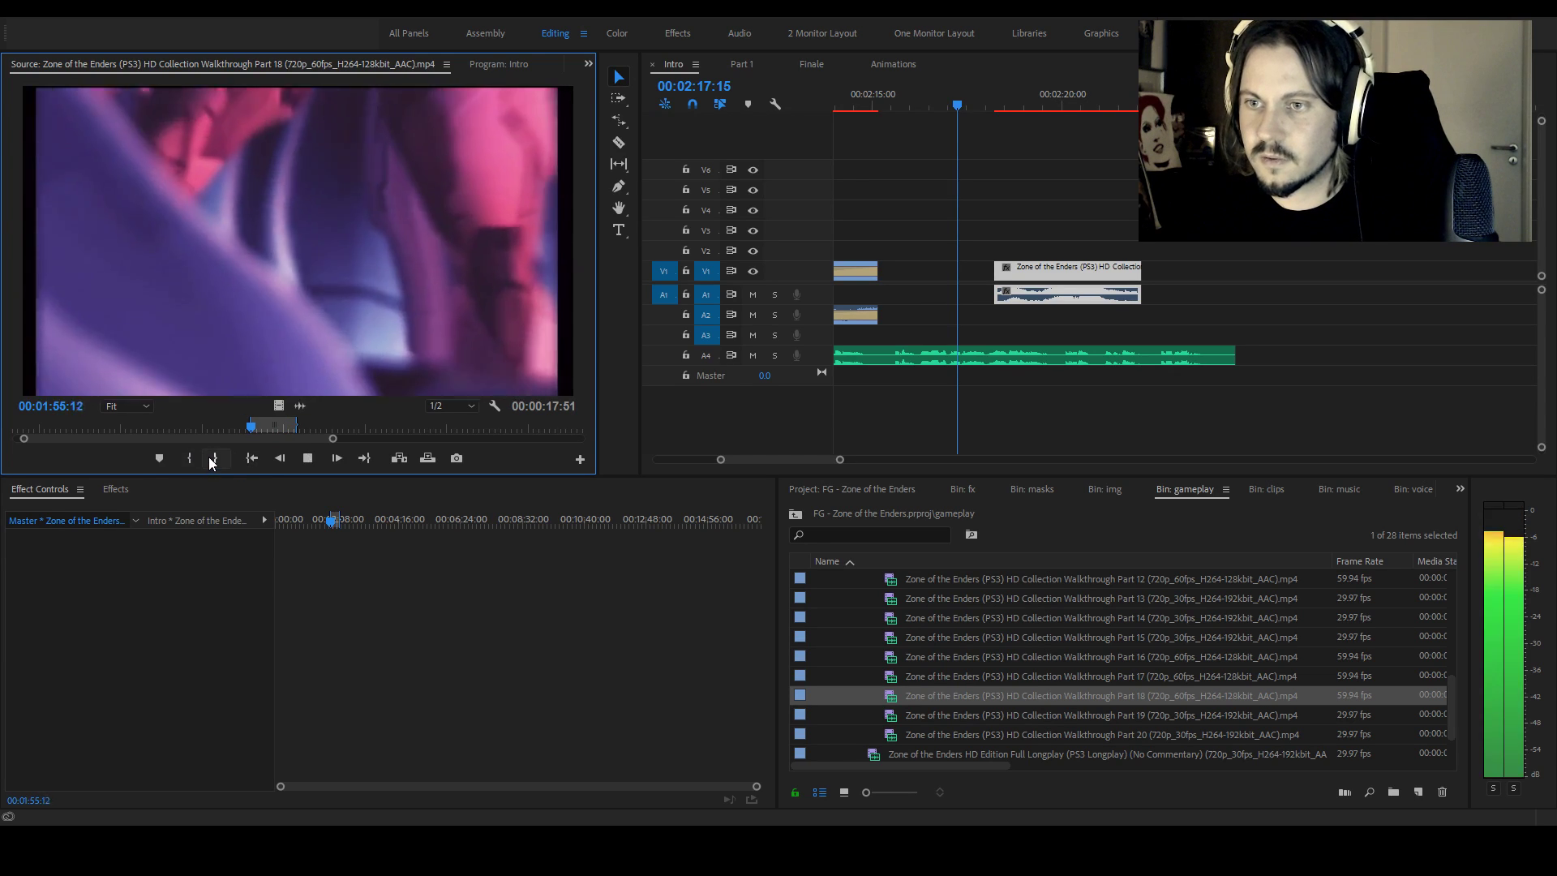
key(l)
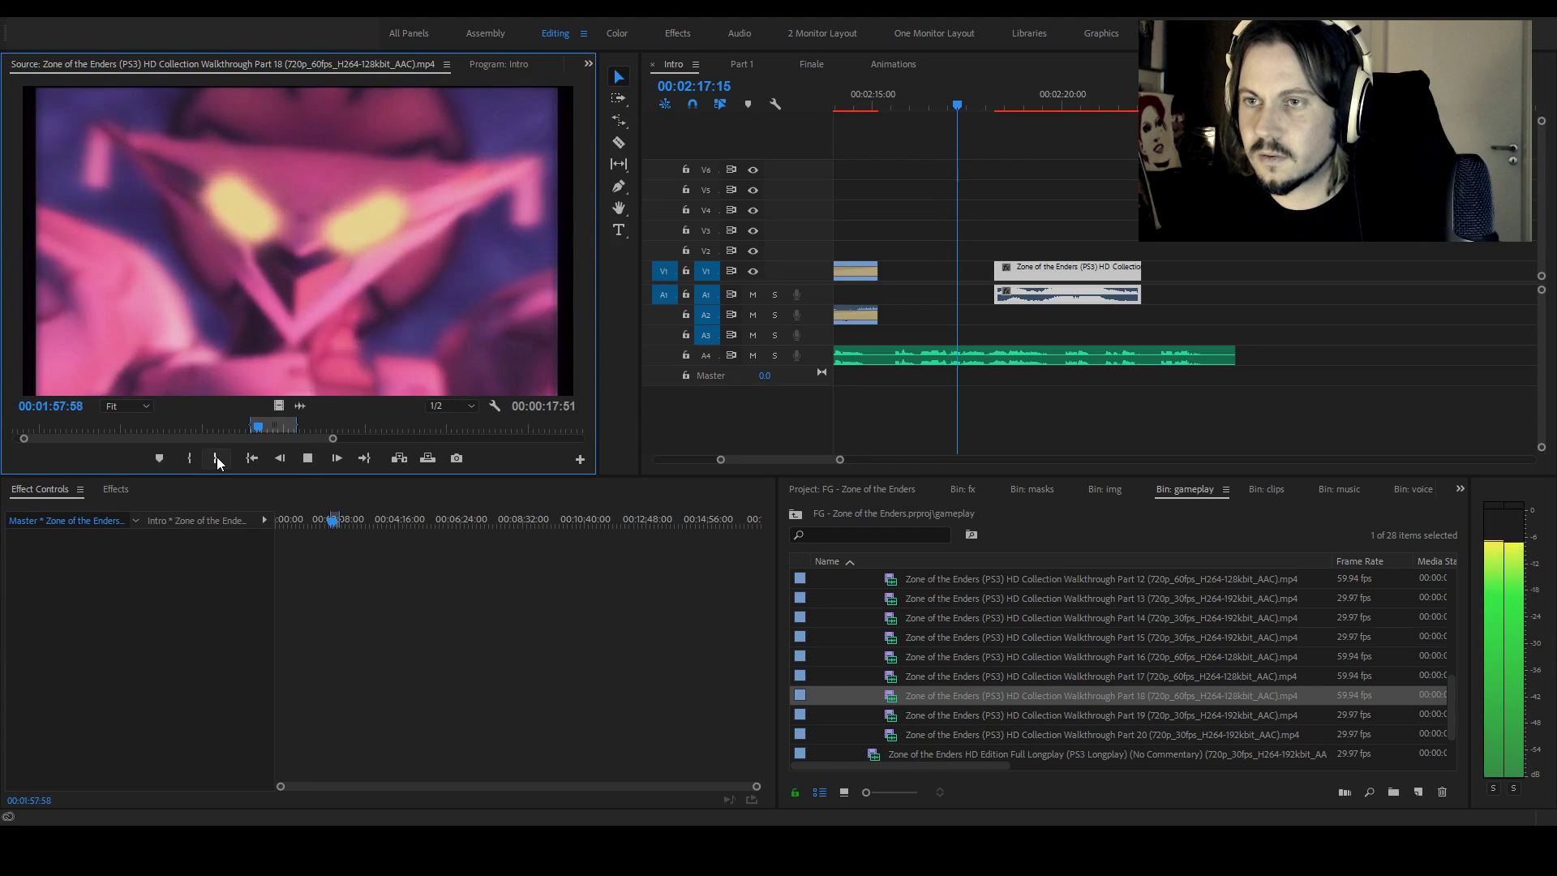
key(k)
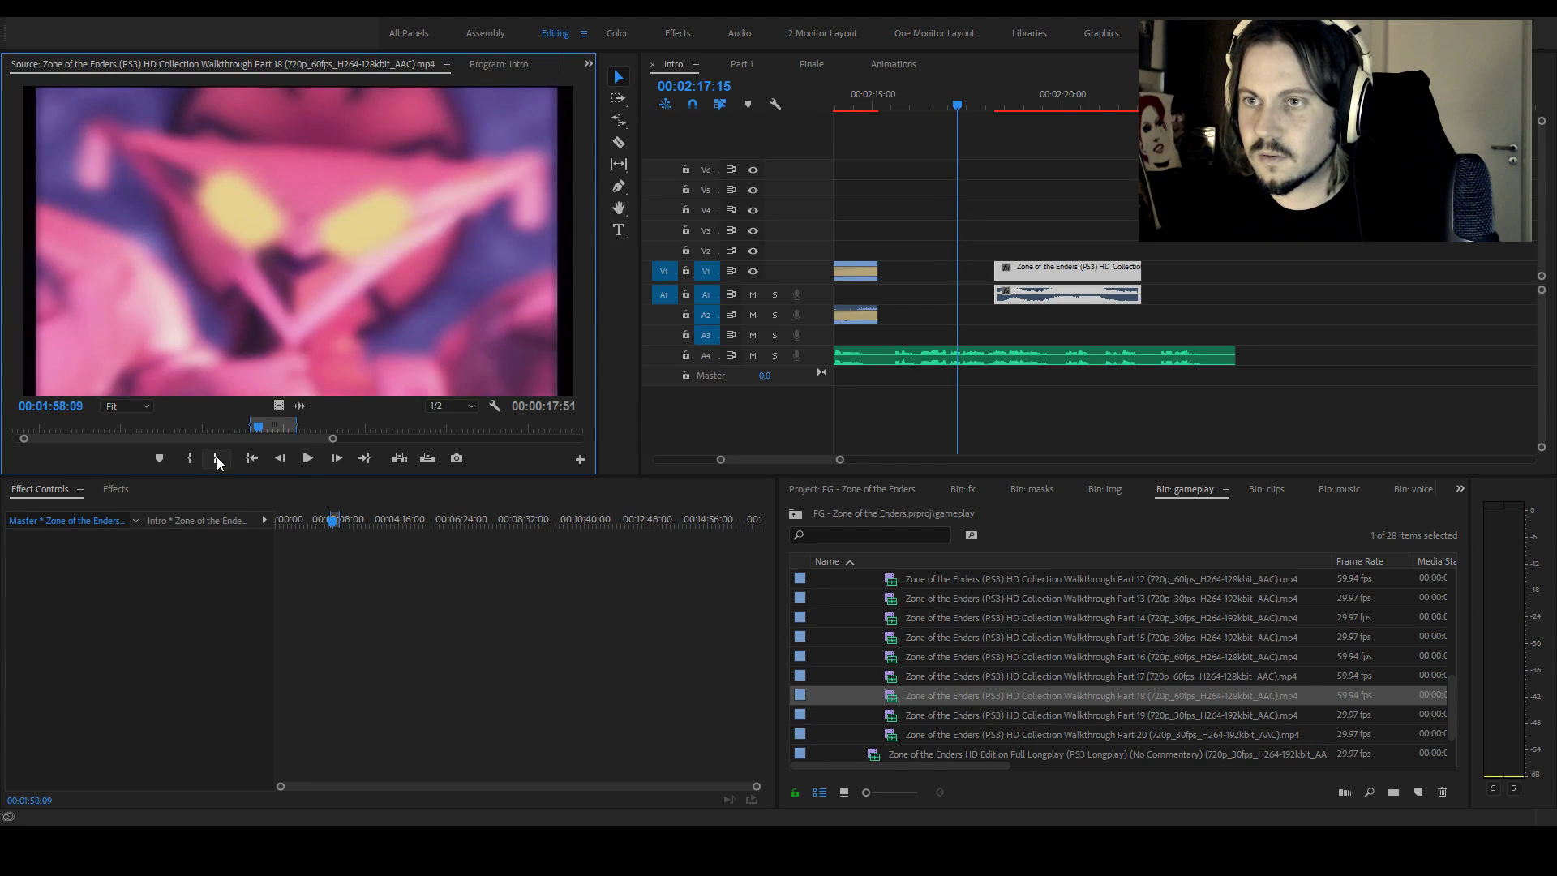
key(Left)
key(Left)
key(Left)
key(Left)
key(Left)
key(Left)
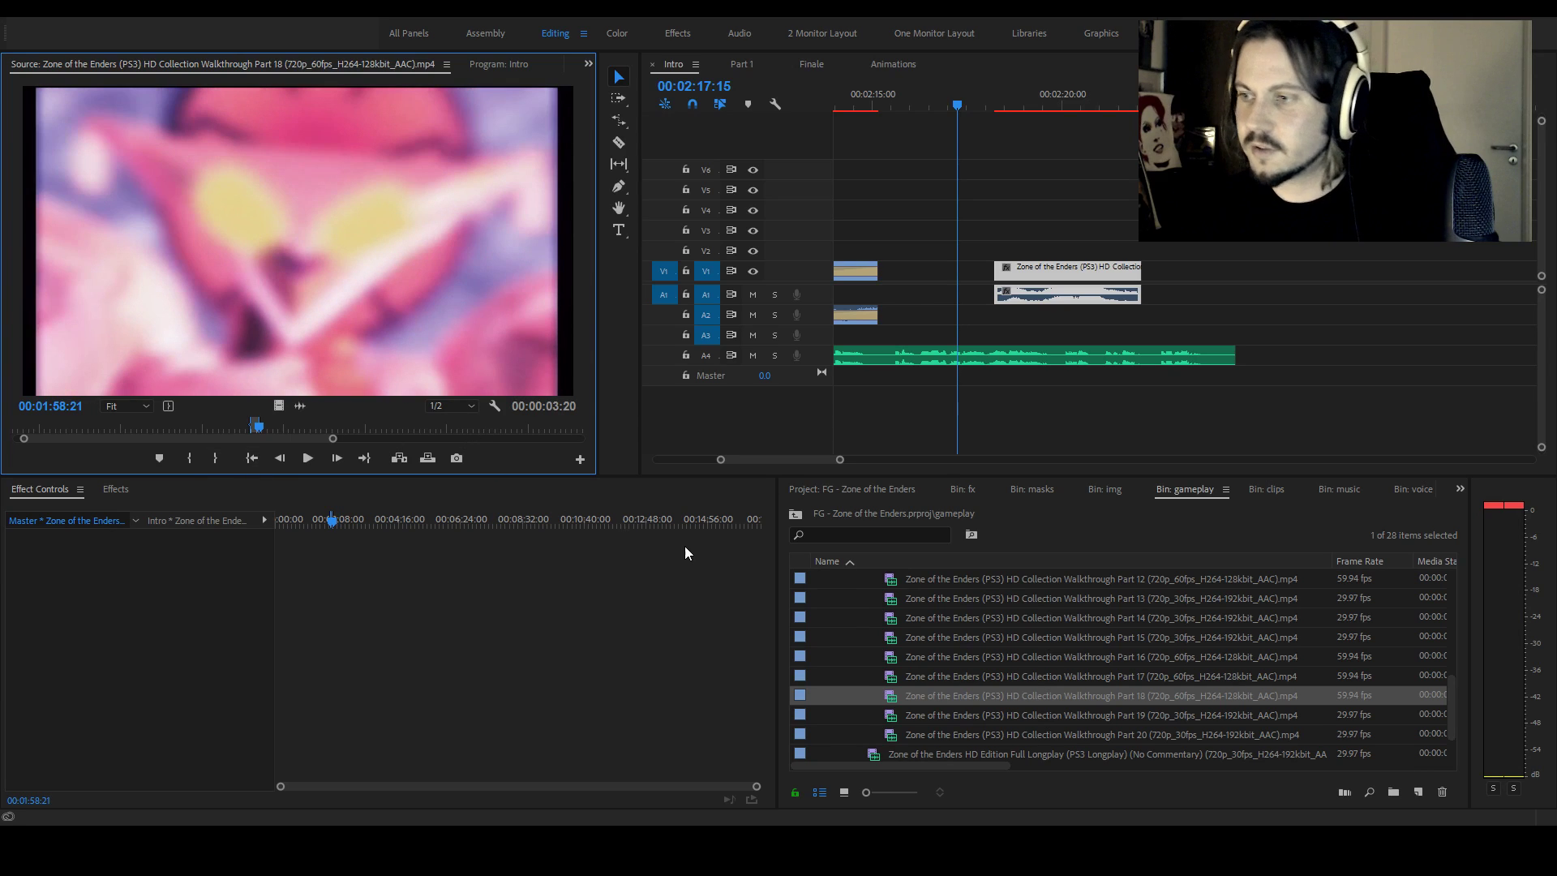
Try to place only the video of the marked close-up range directly before the other Part 18 clip
drag(278, 406, 895, 254)
drag(1026, 271, 1058, 276)
drag(970, 243, 970, 269)
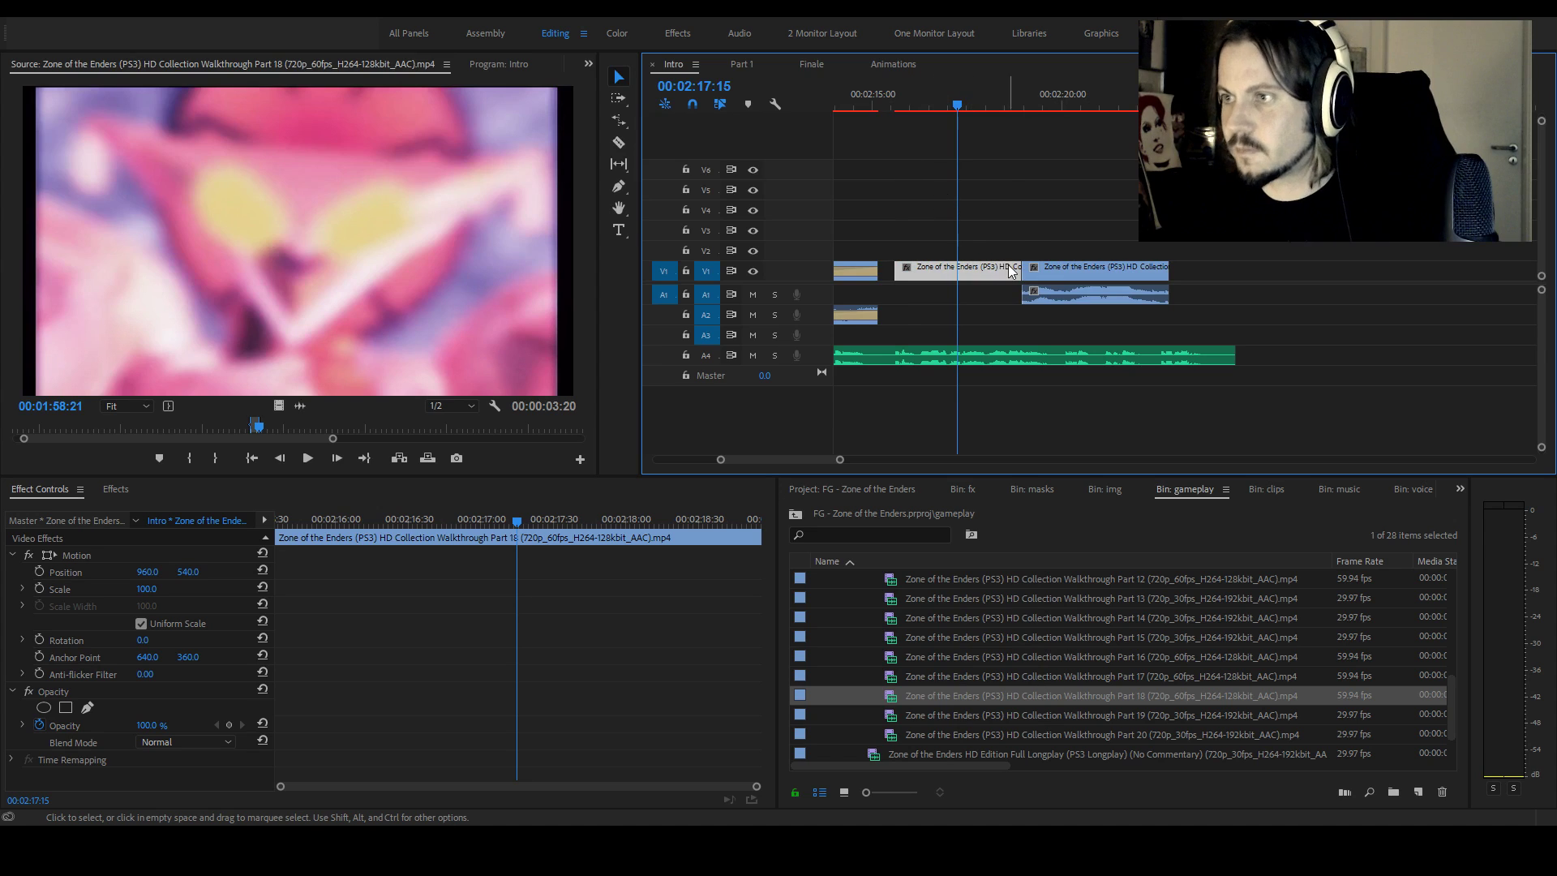
key(ctrl+z)
key(ctrl+z)
click(967, 250)
key(Delete)
Place the marked close-up range with its audio on V2 and A2, and move the V1 Part 18 clip to start where it ends
drag(931, 699, 896, 256)
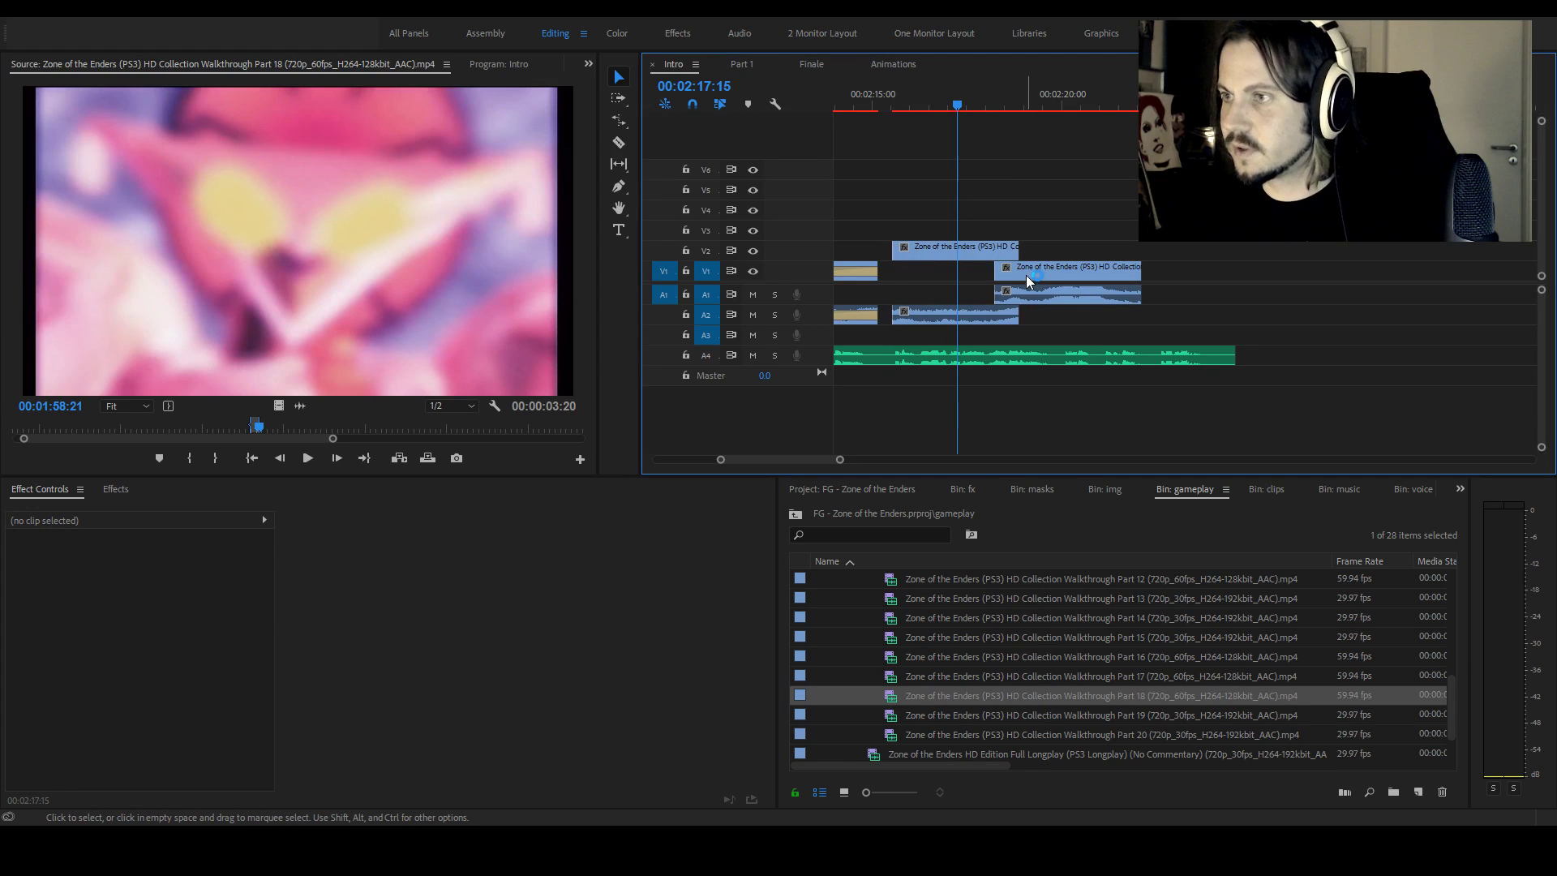
click(1026, 278)
drag(1027, 277, 1055, 280)
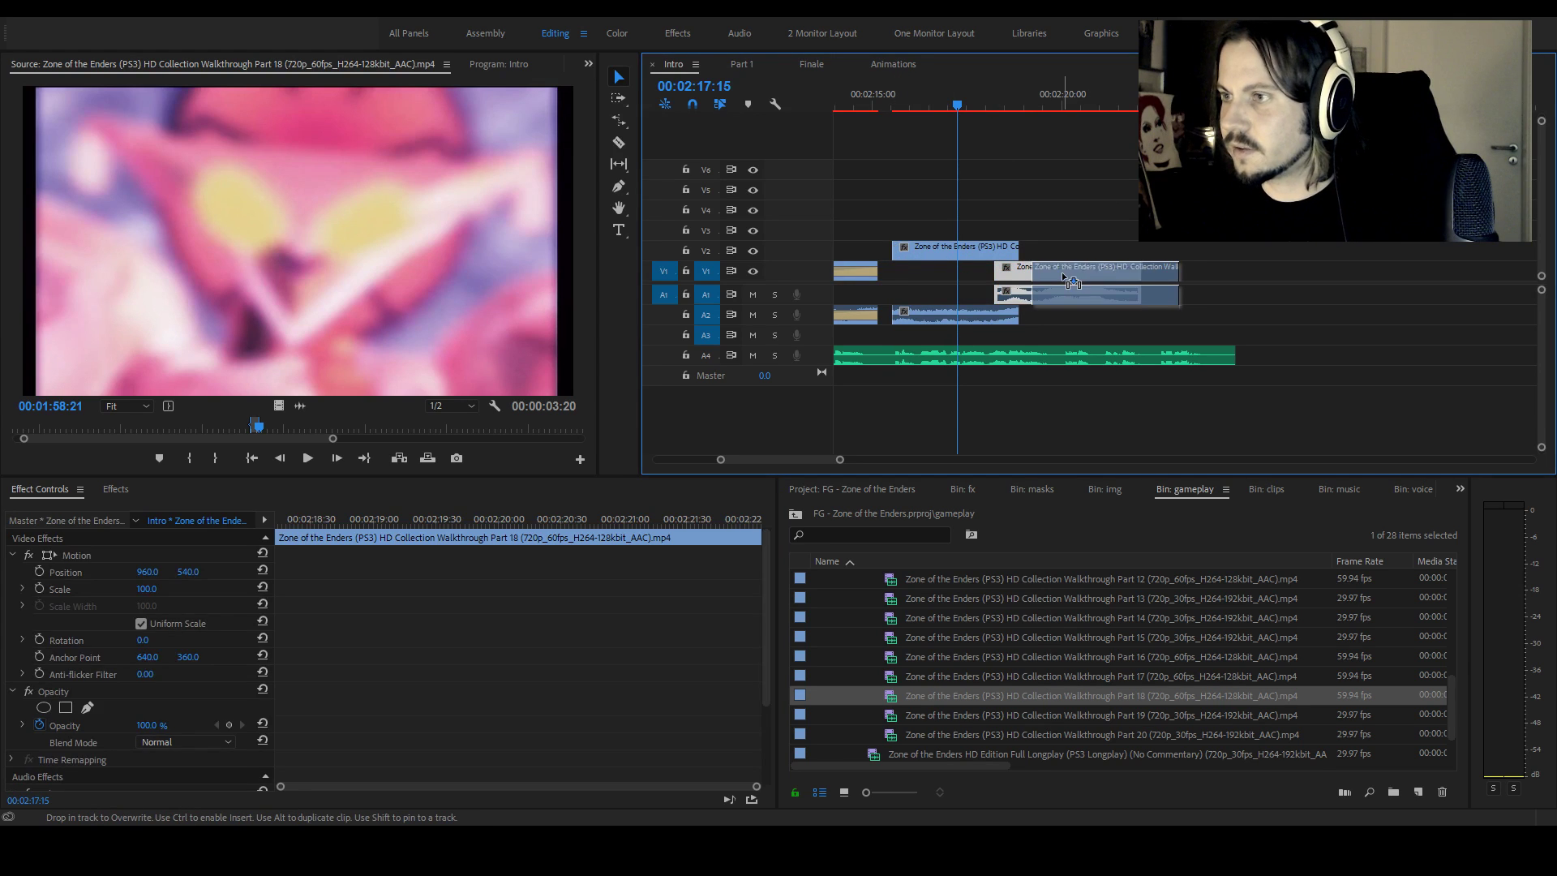
Play the end of the second Part 18 clip and return the sequence to the close-up clip at about 00:02:16:56
click(1147, 96)
key(space)
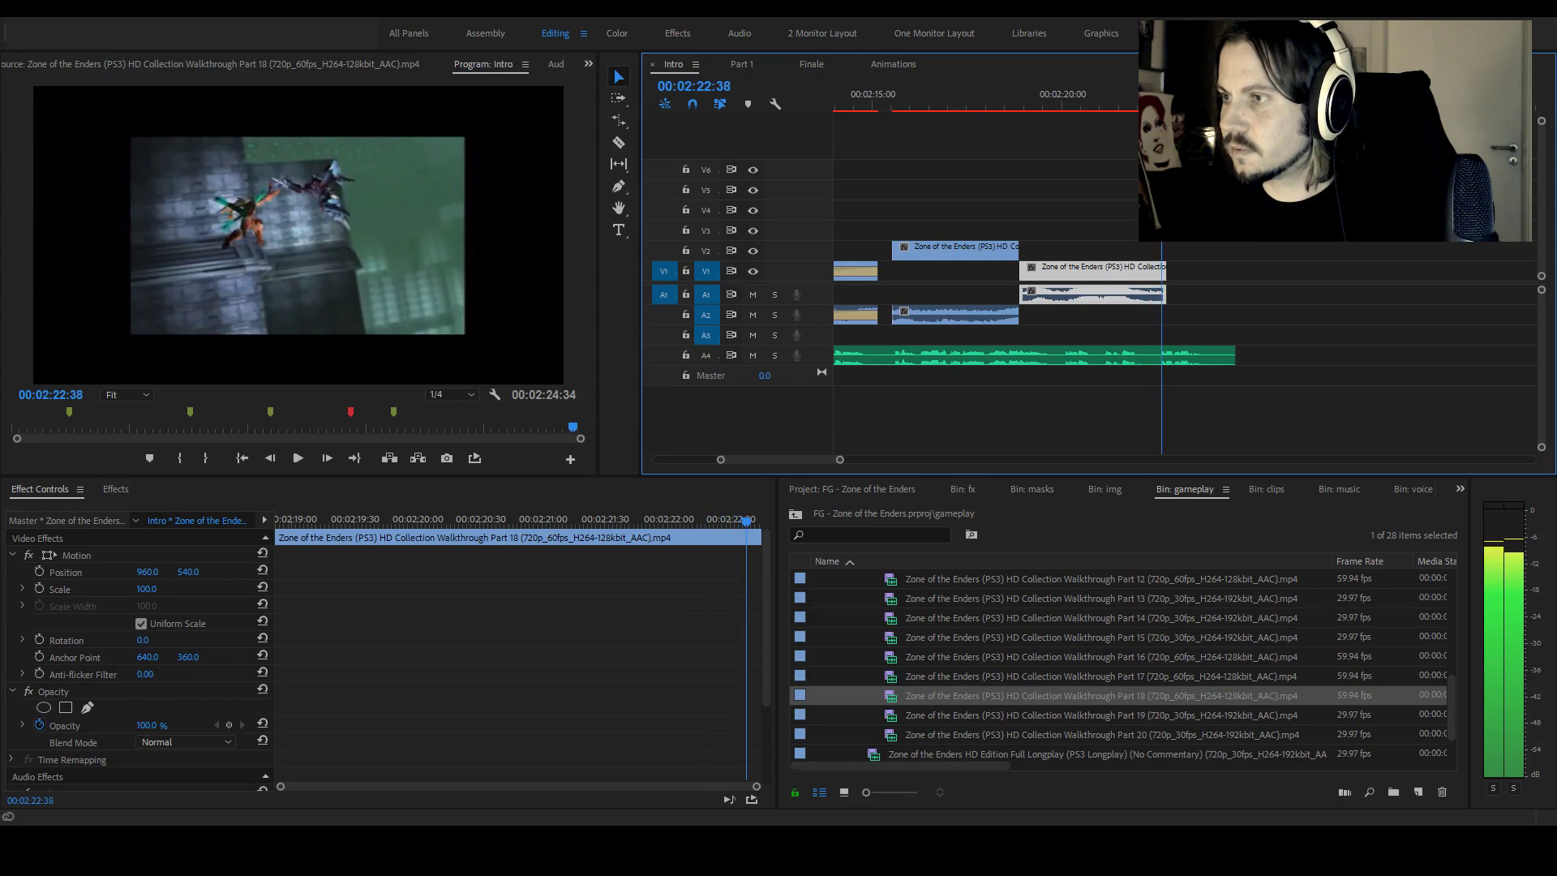
drag(572, 427, 550, 427)
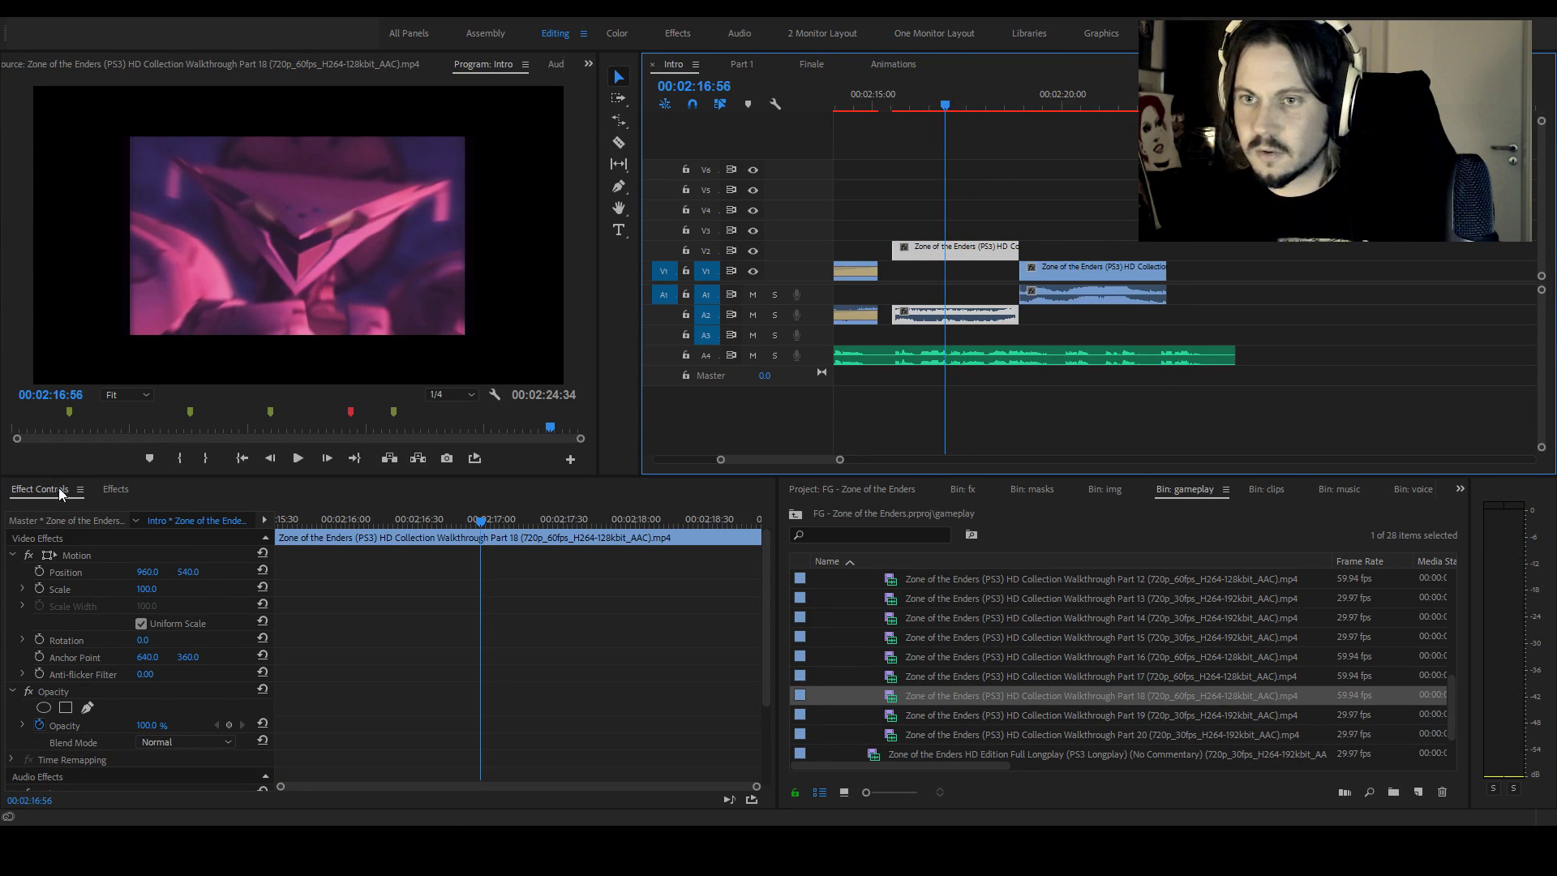
Scale the mech close-up clip on V2 to 162 so it fills the frame
click(154, 587)
text(152)
key(Return)
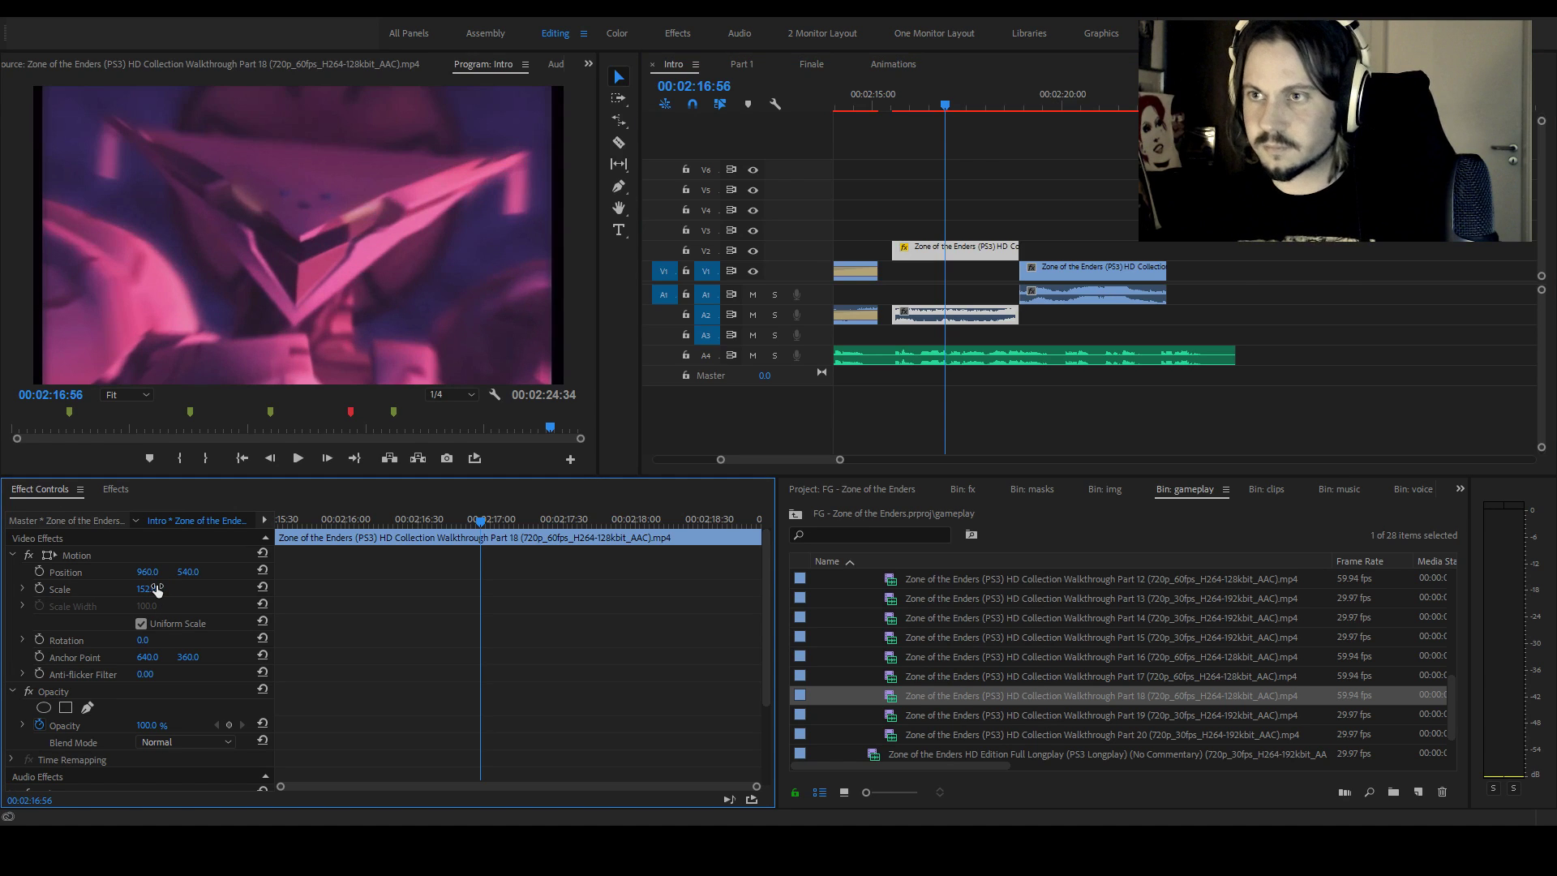
click(1059, 107)
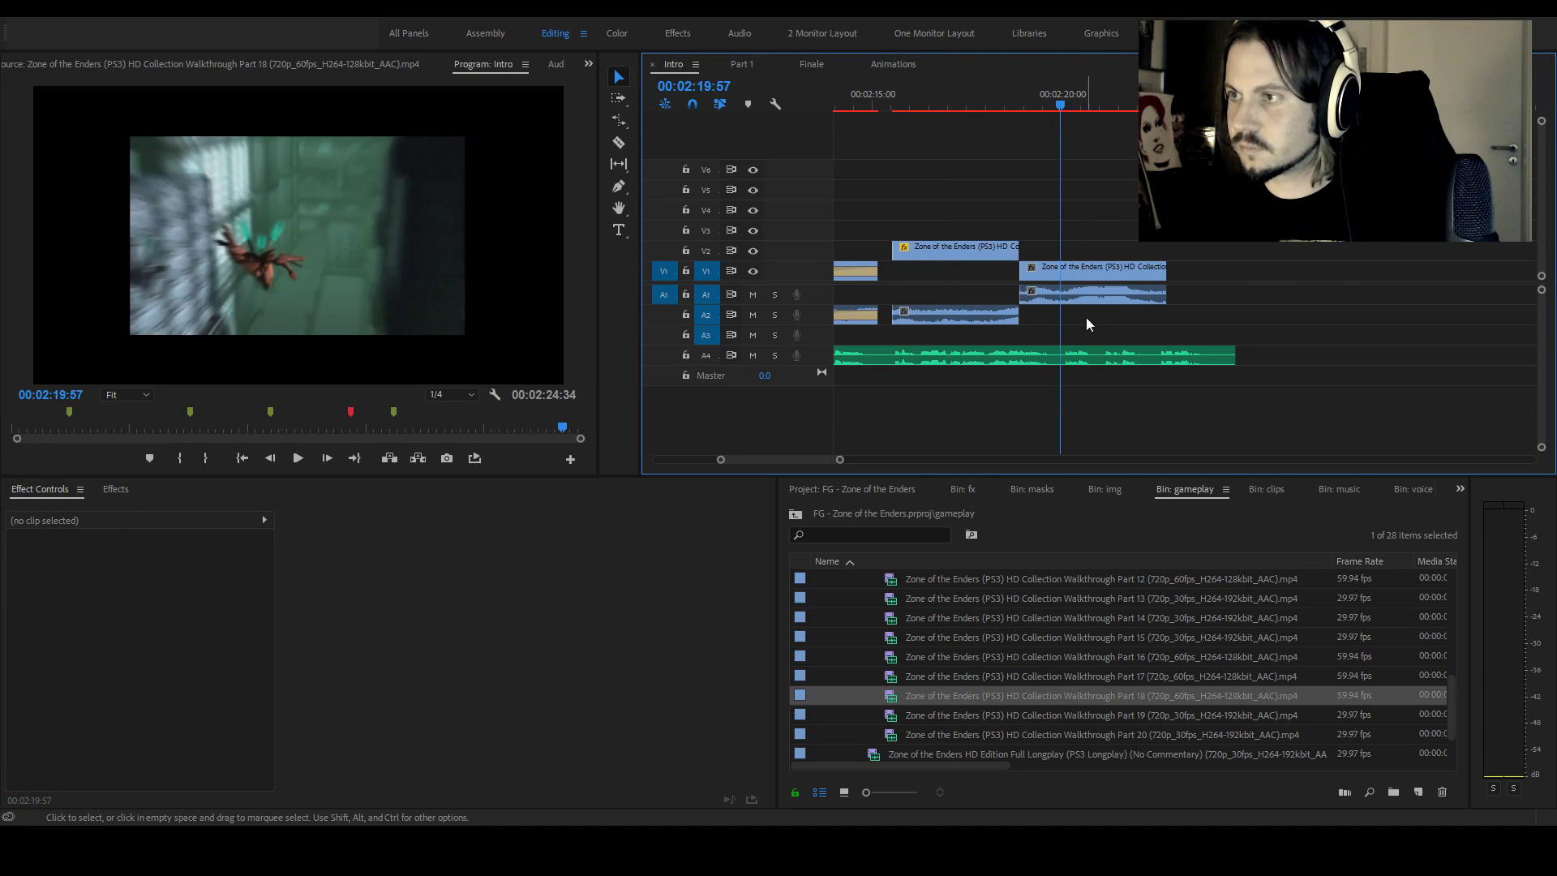
click(974, 101)
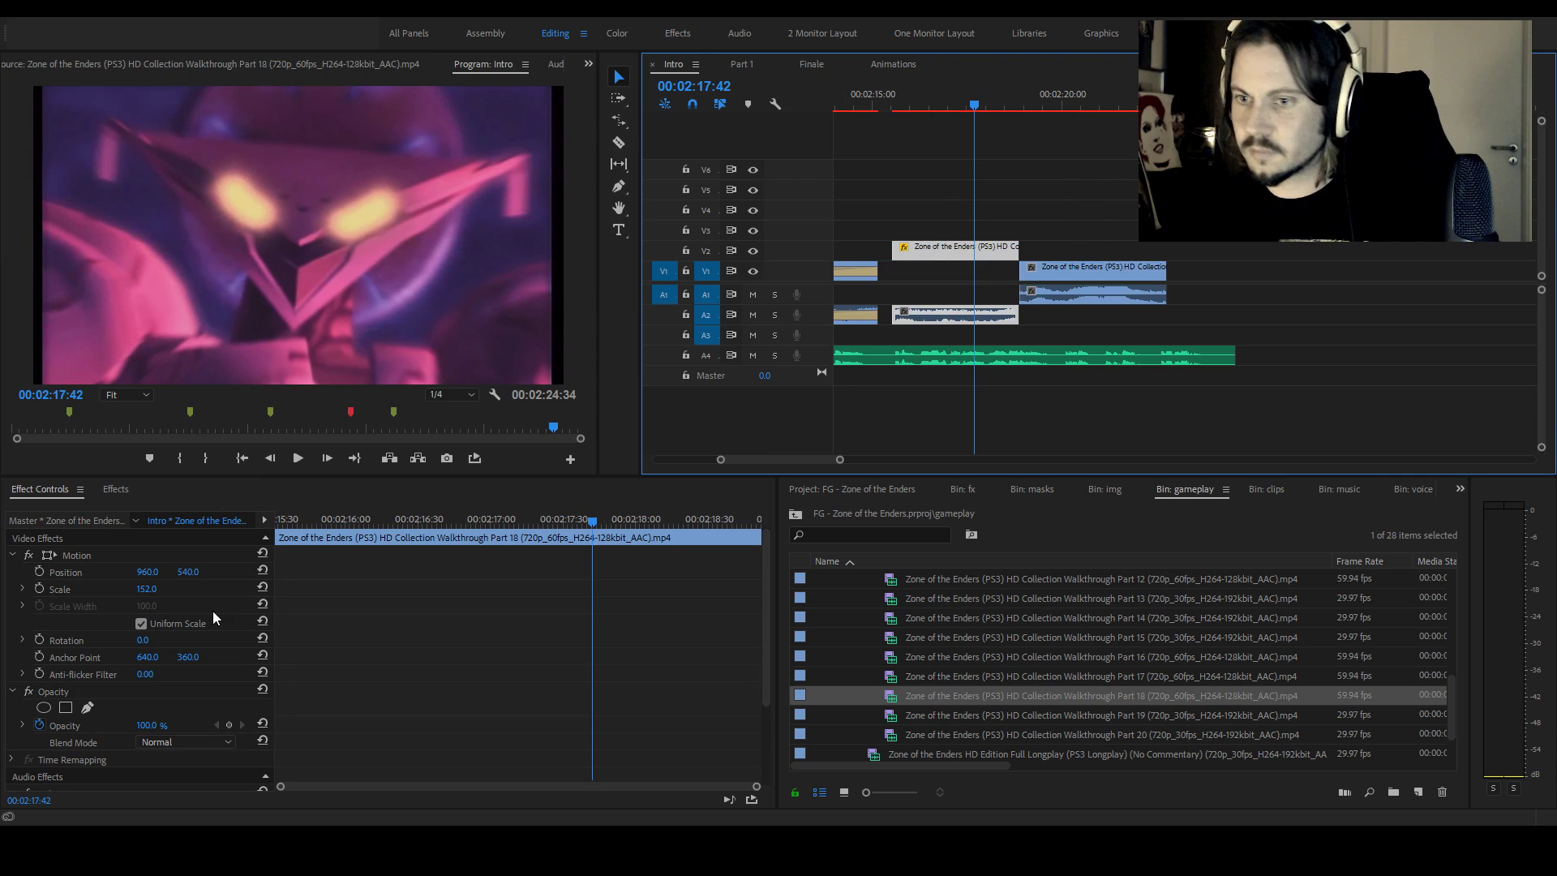
drag(144, 596, 173, 589)
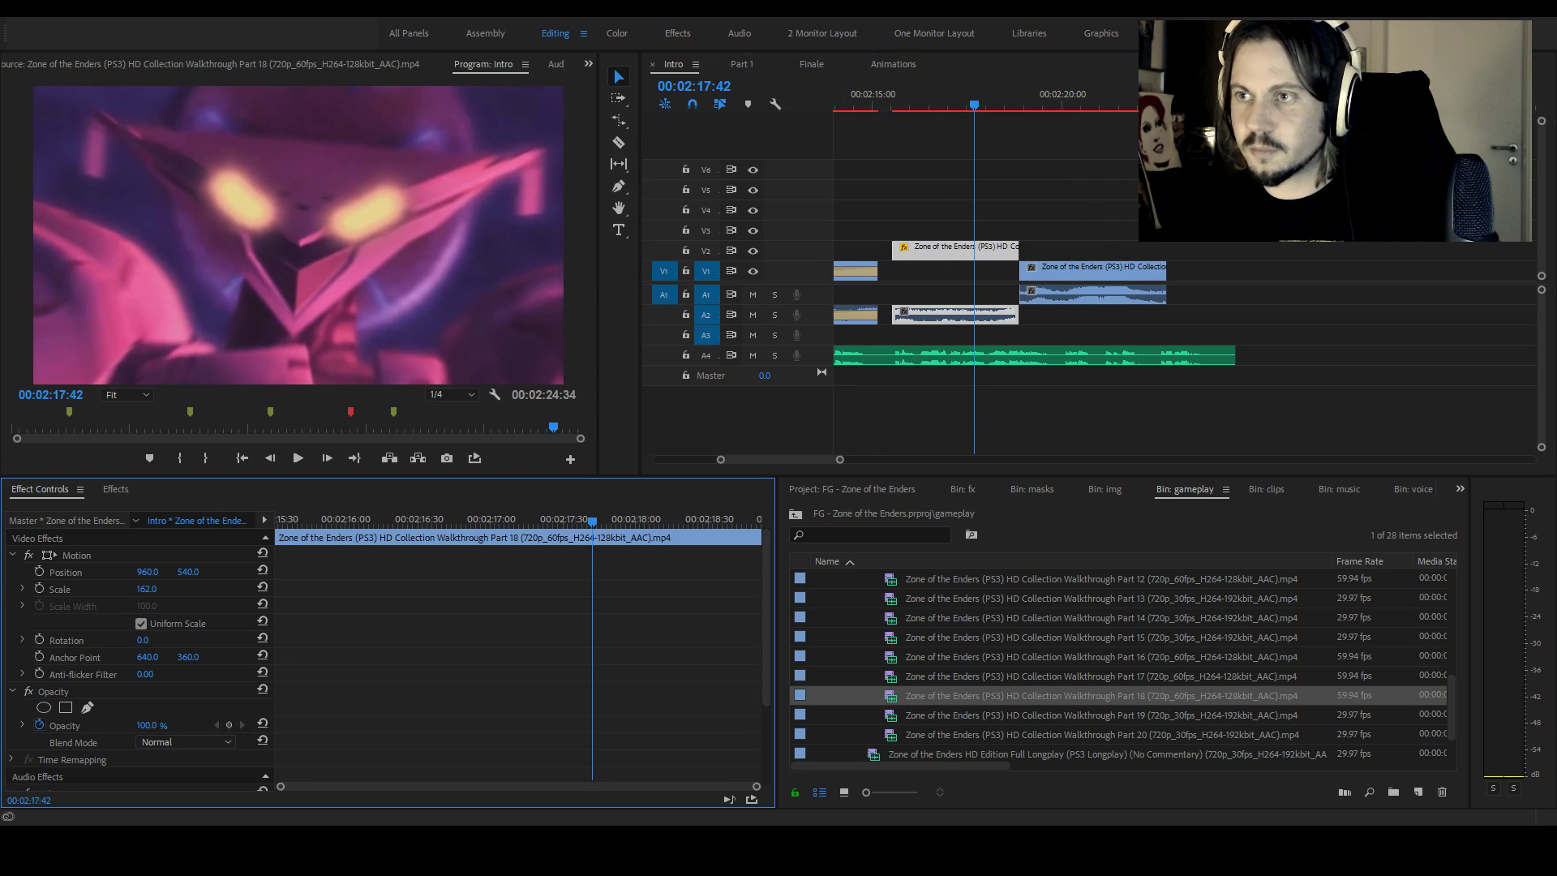
Scale the second Part 18 clip on V1 to 161 and move the close-up clip to V1 and A1 directly before it
click(1053, 101)
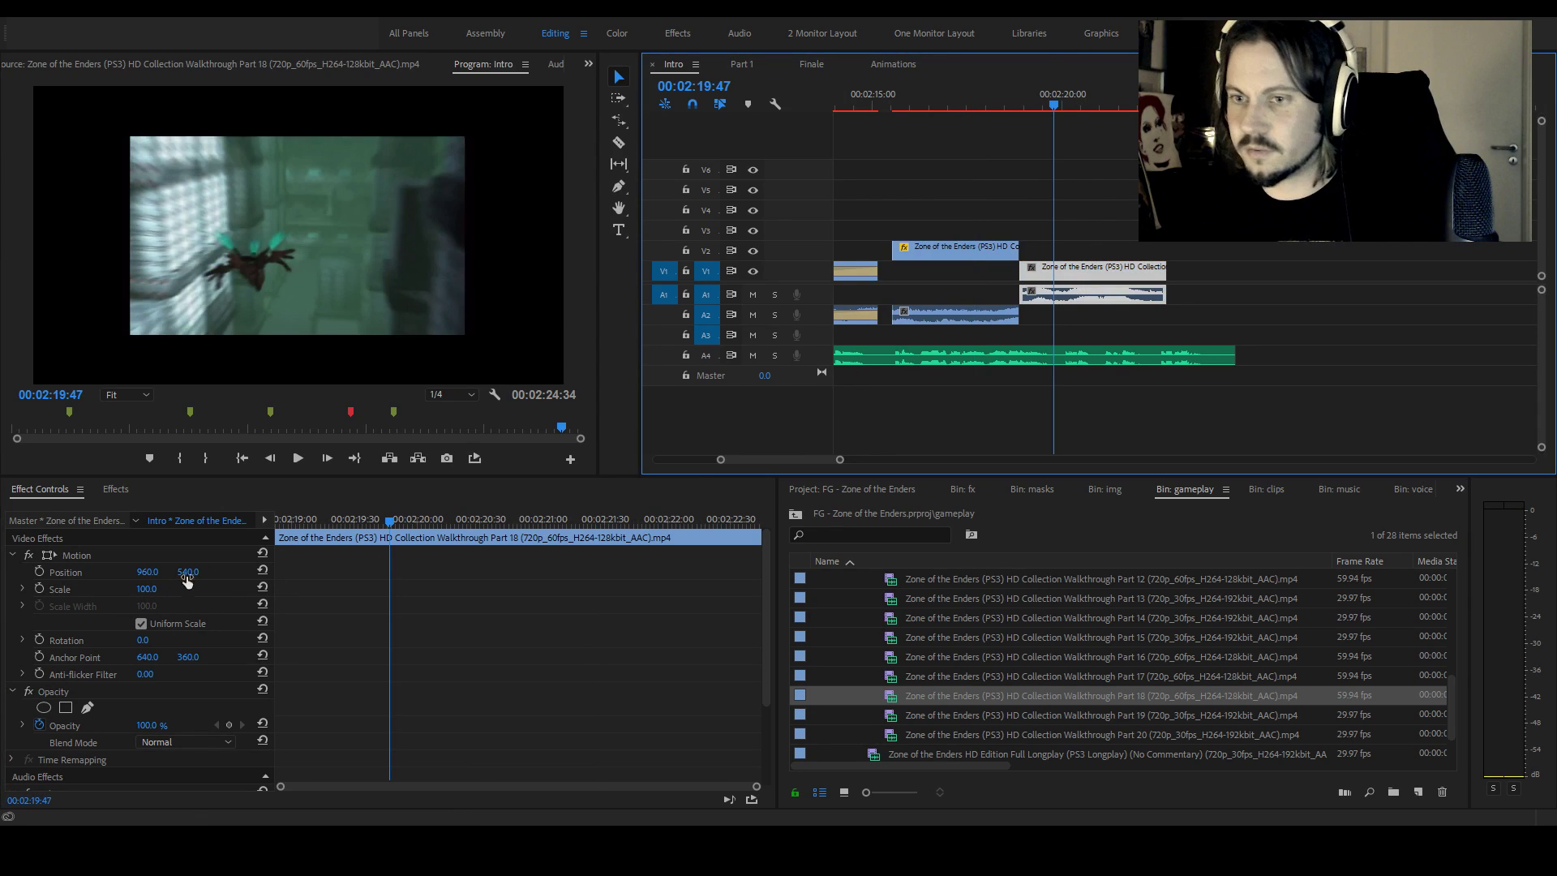
drag(146, 589, 171, 588)
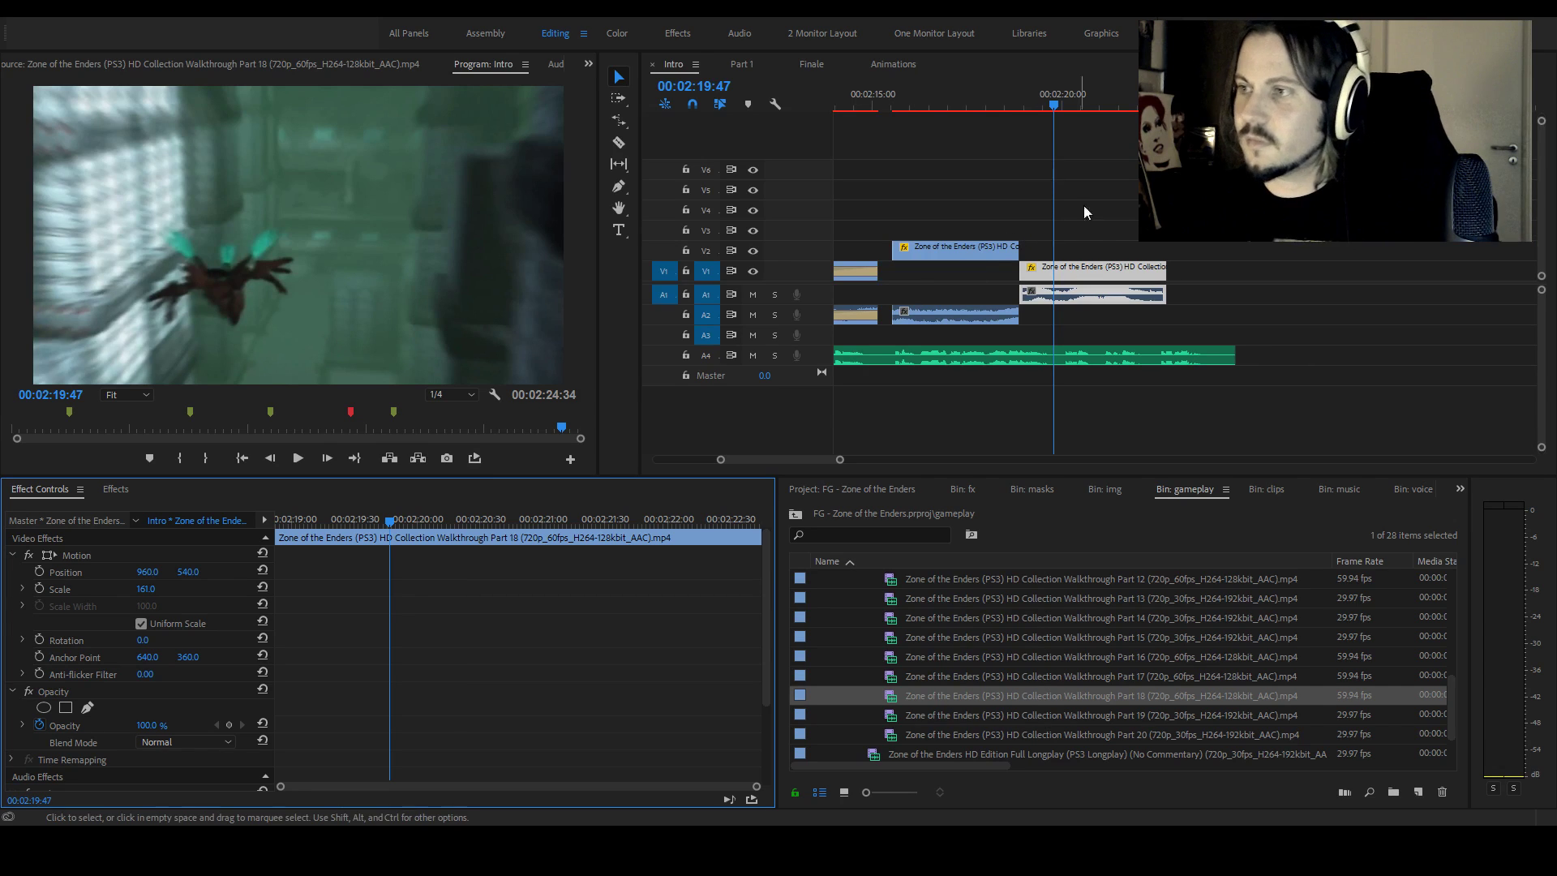
click(841, 345)
drag(952, 252, 958, 289)
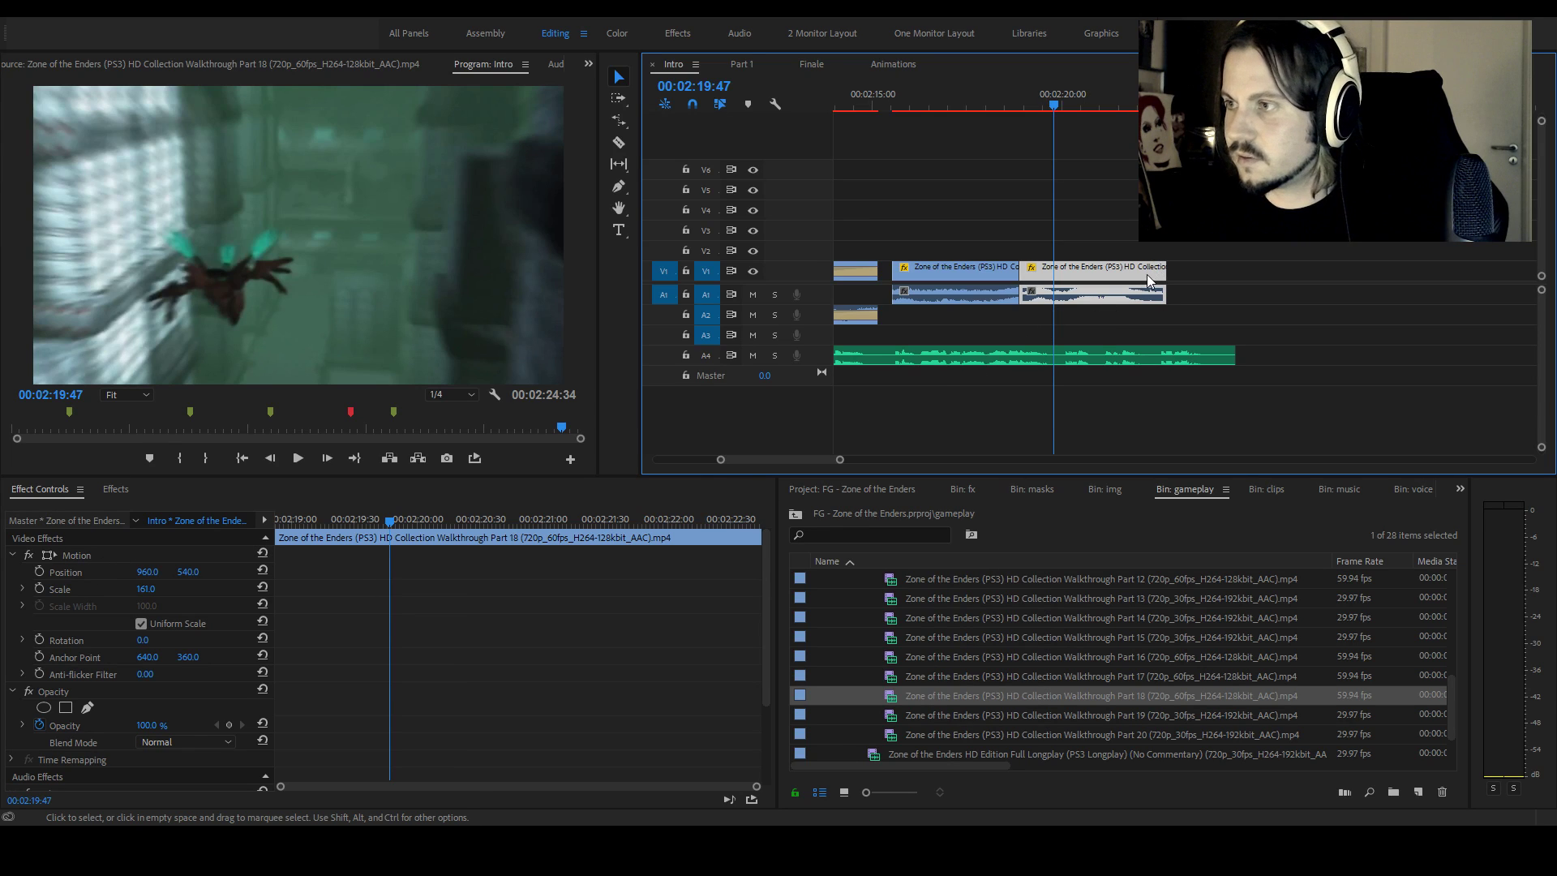
Apply Constant Power audio transitions at the close-up's start, at the cut between the two Part 18 clips, and at the second clip's end
mouse_move(1165, 294)
mouse_down()
mouse_move(1183, 295)
mouse_move(1166, 294)
mouse_up()
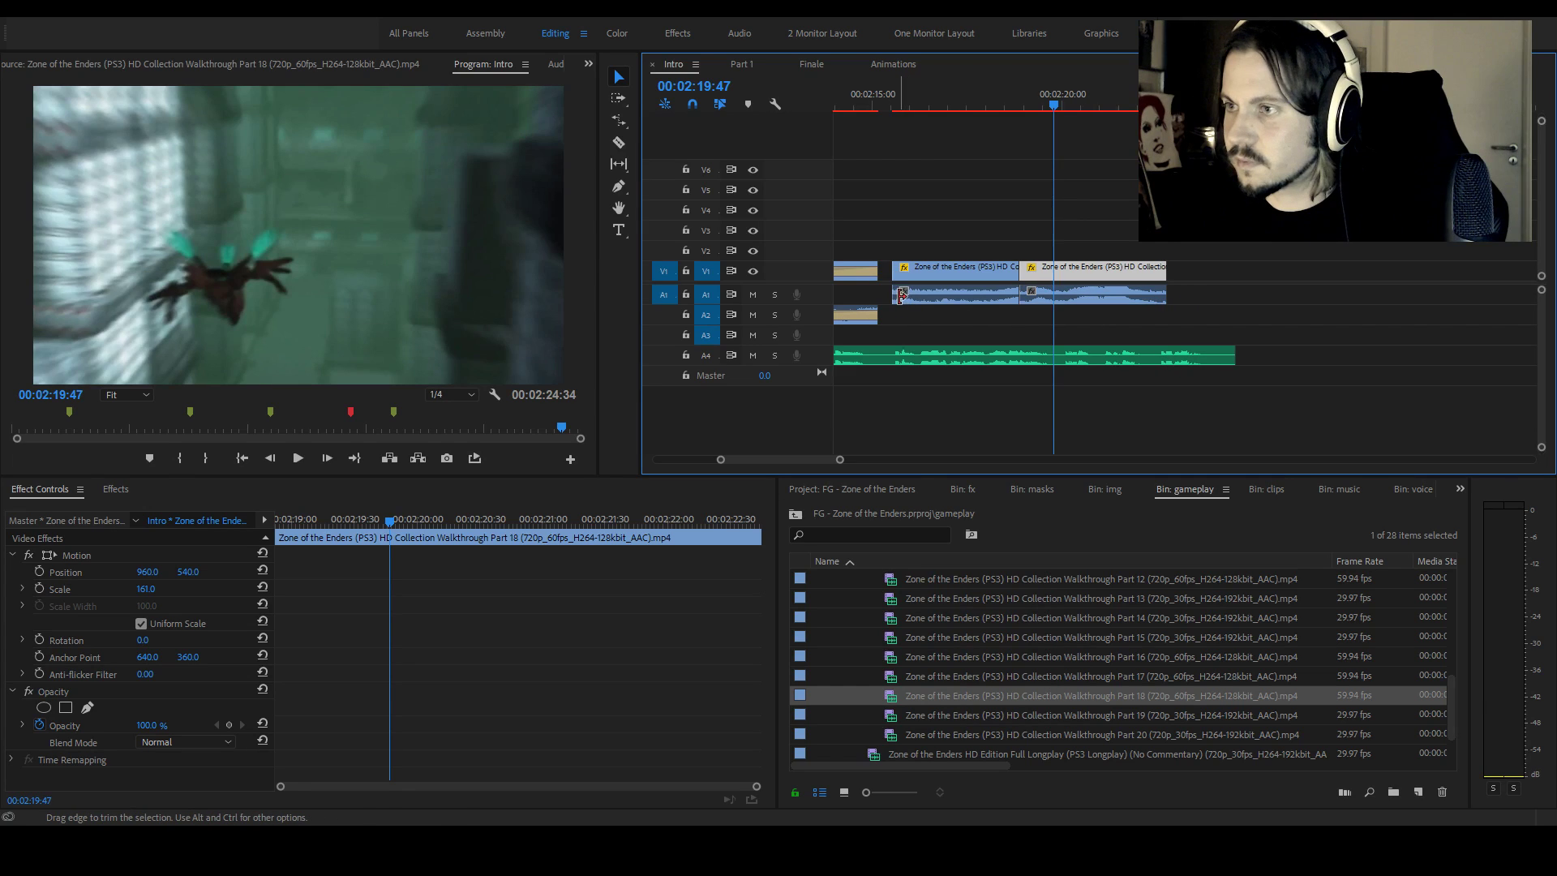
click(854, 438)
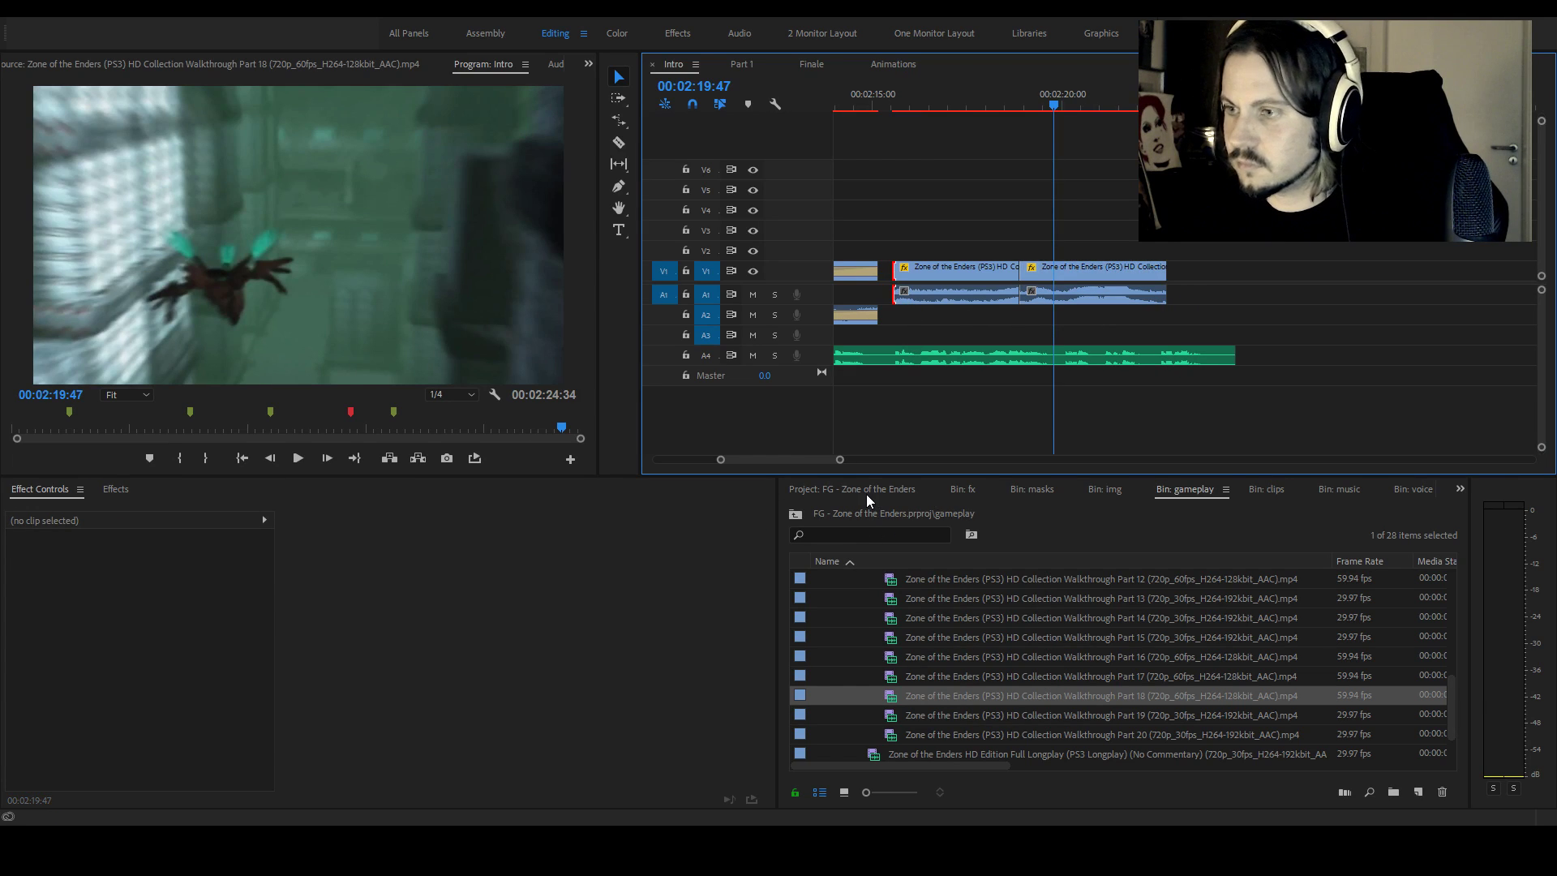
click(123, 492)
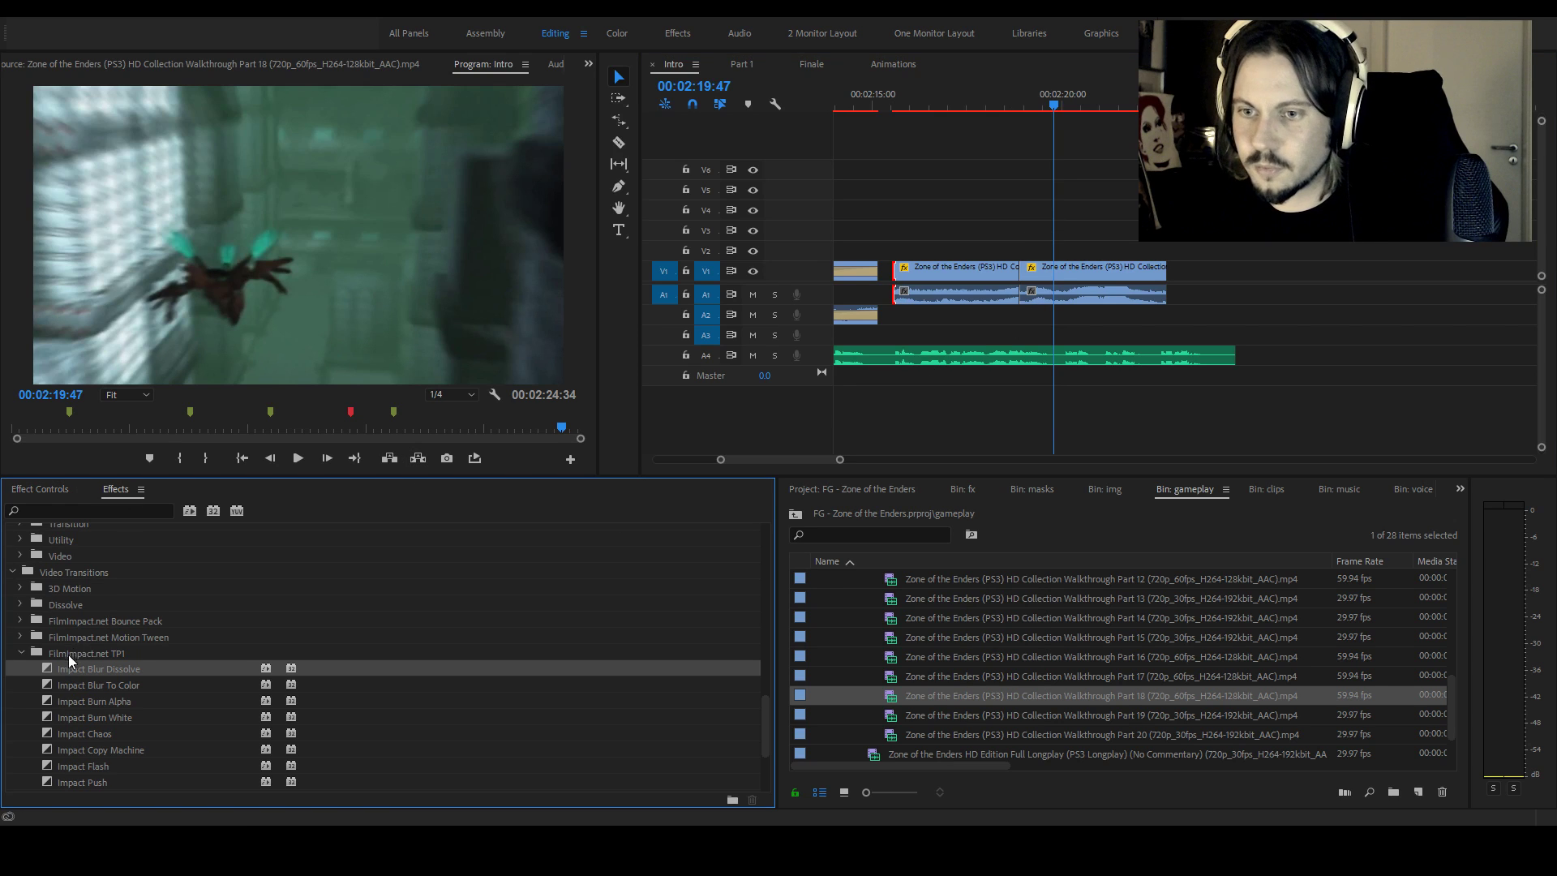
scroll(60, 651, up, 4)
drag(774, 672, 791, 508)
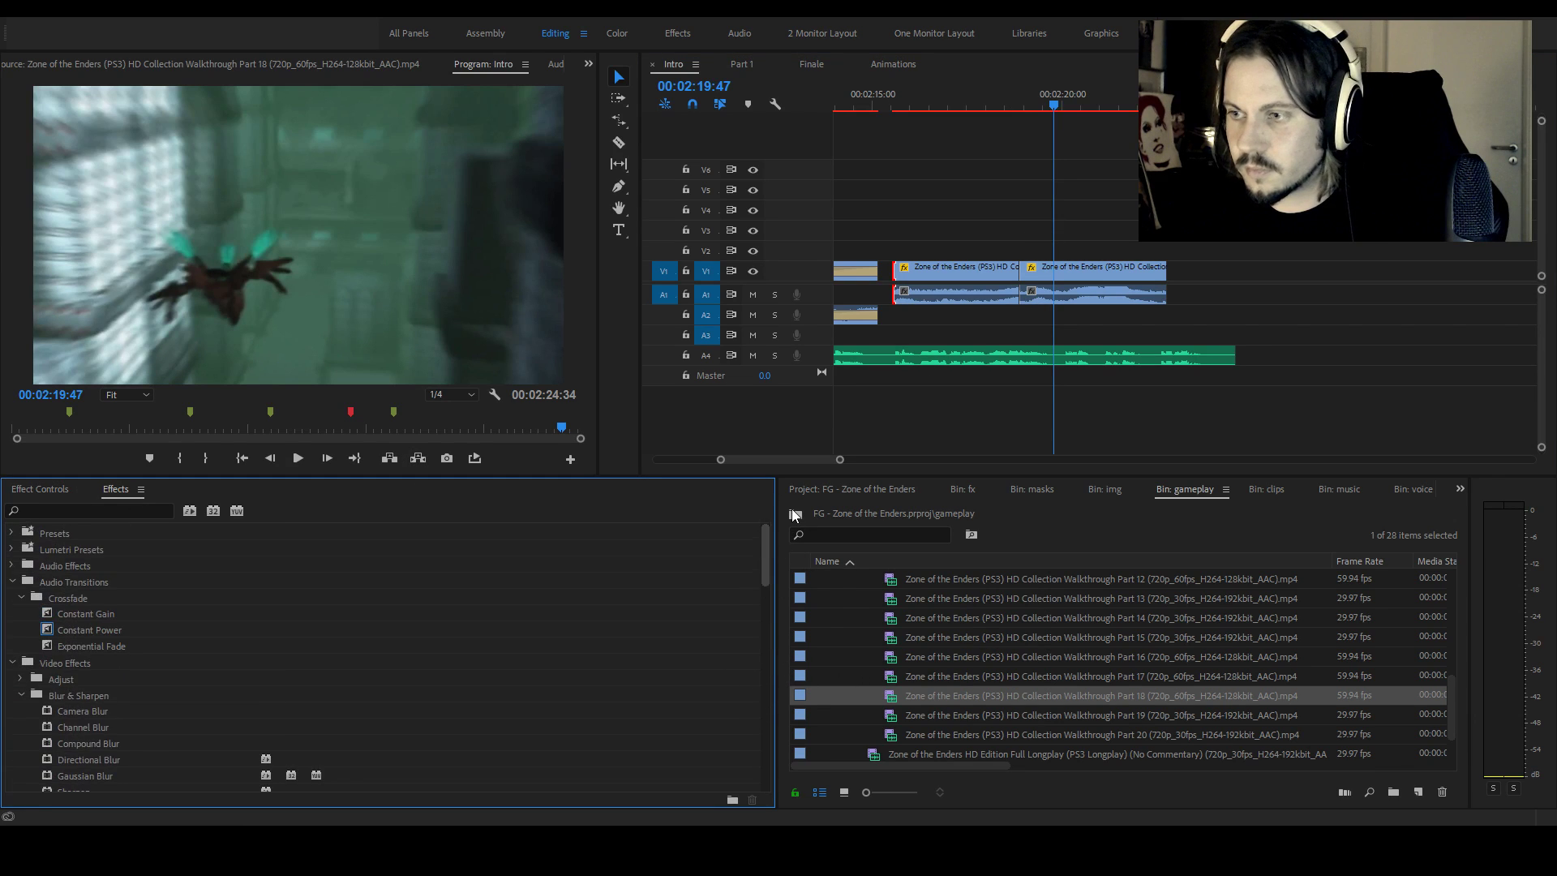
drag(207, 636, 674, 418)
drag(882, 306, 896, 296)
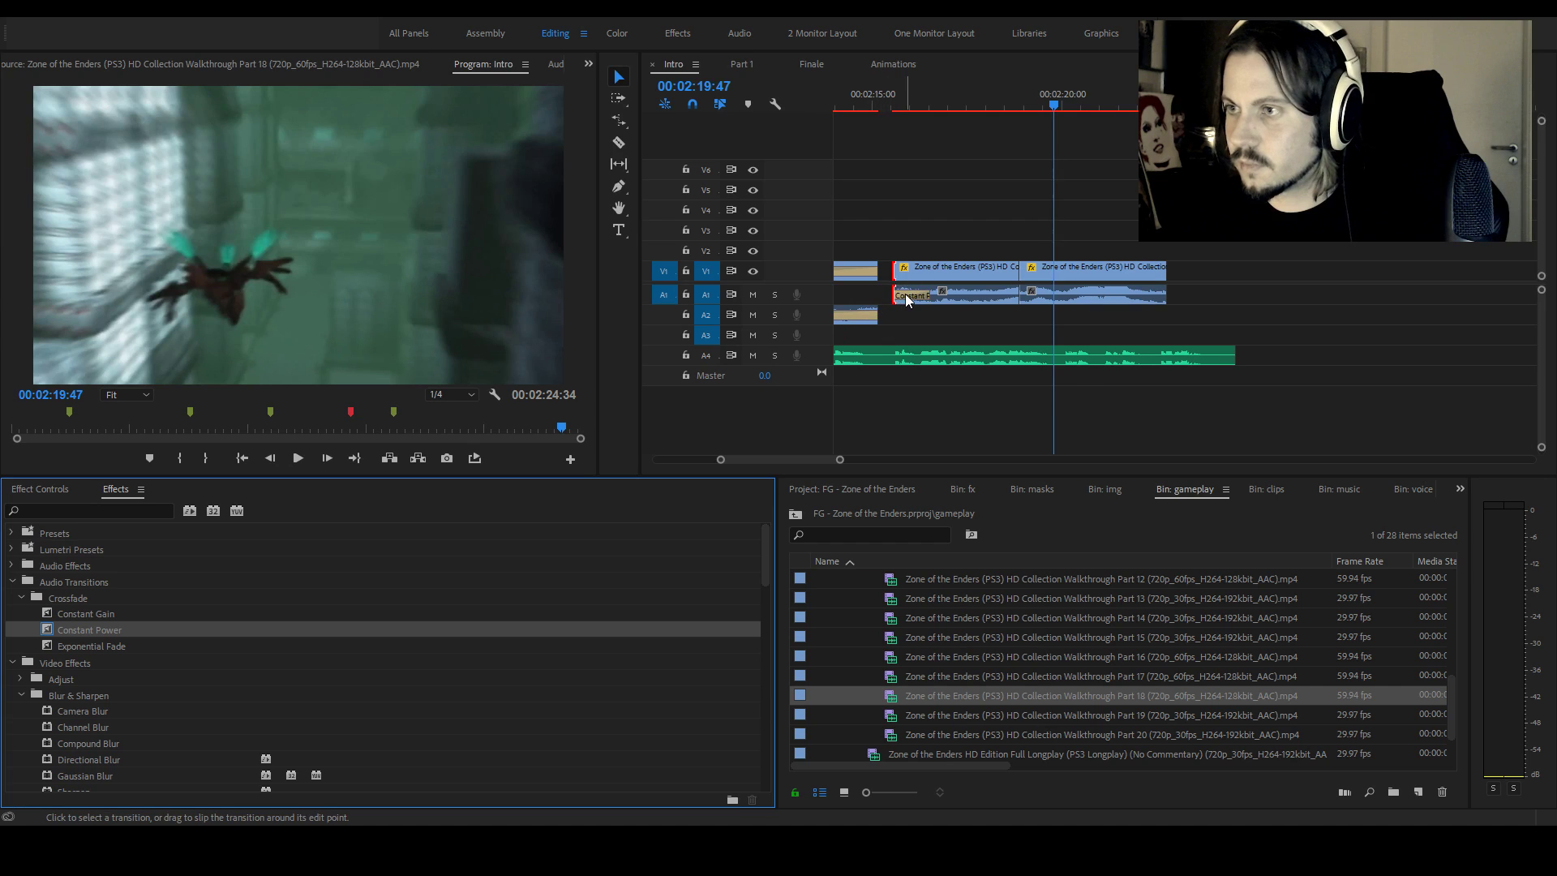
click(1156, 302)
key(ctrl+shift+d)
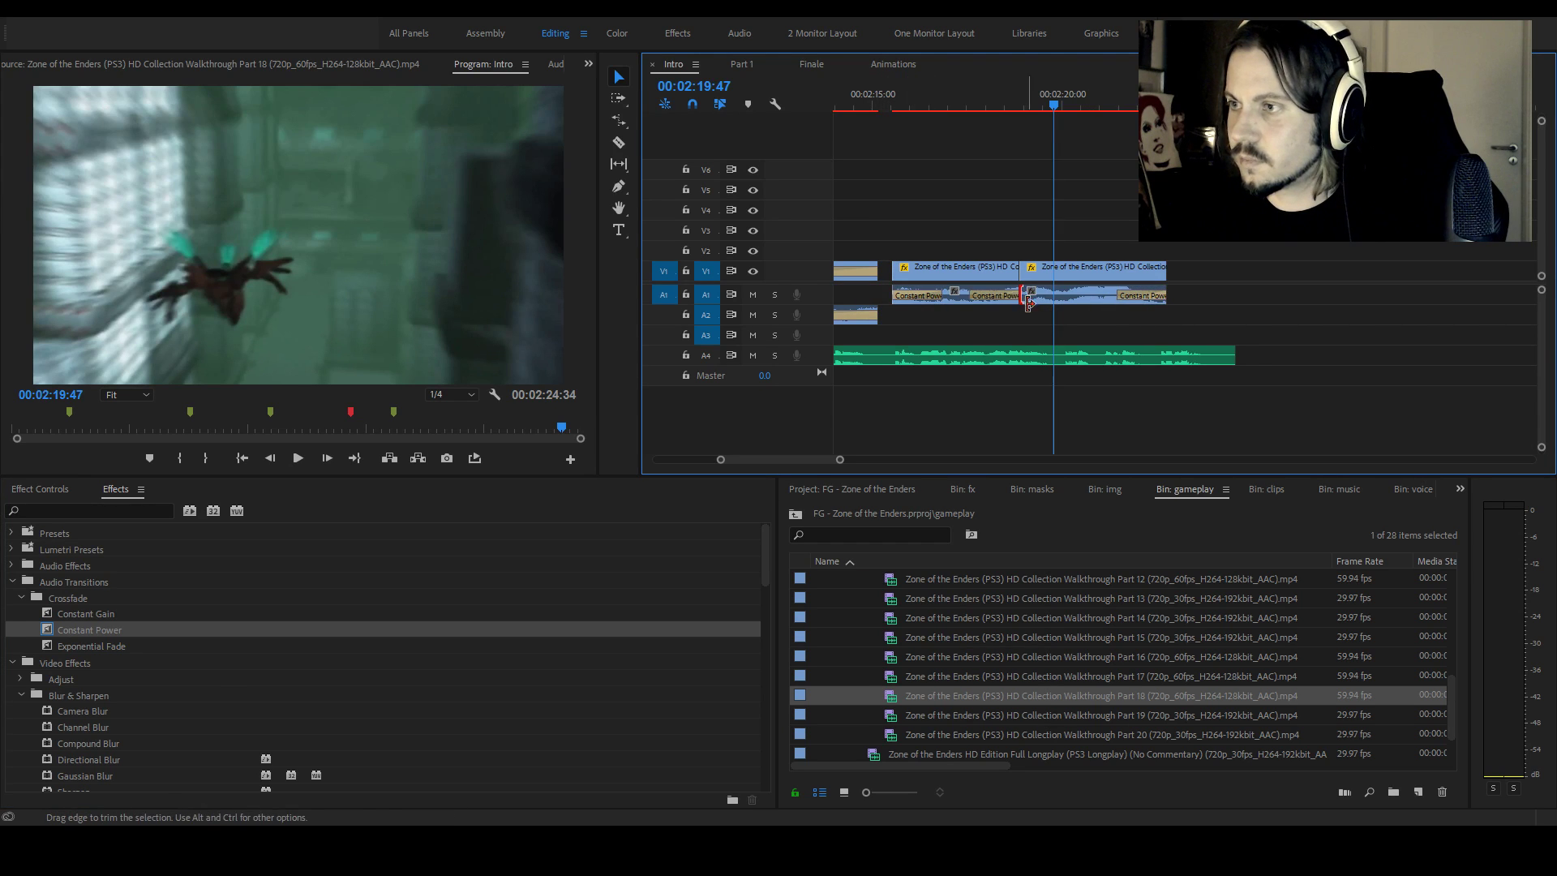
drag(985, 296, 1019, 294)
Set the audio level of both Part 18 clips to -20 dB and play them from the close-up's start
click(997, 297)
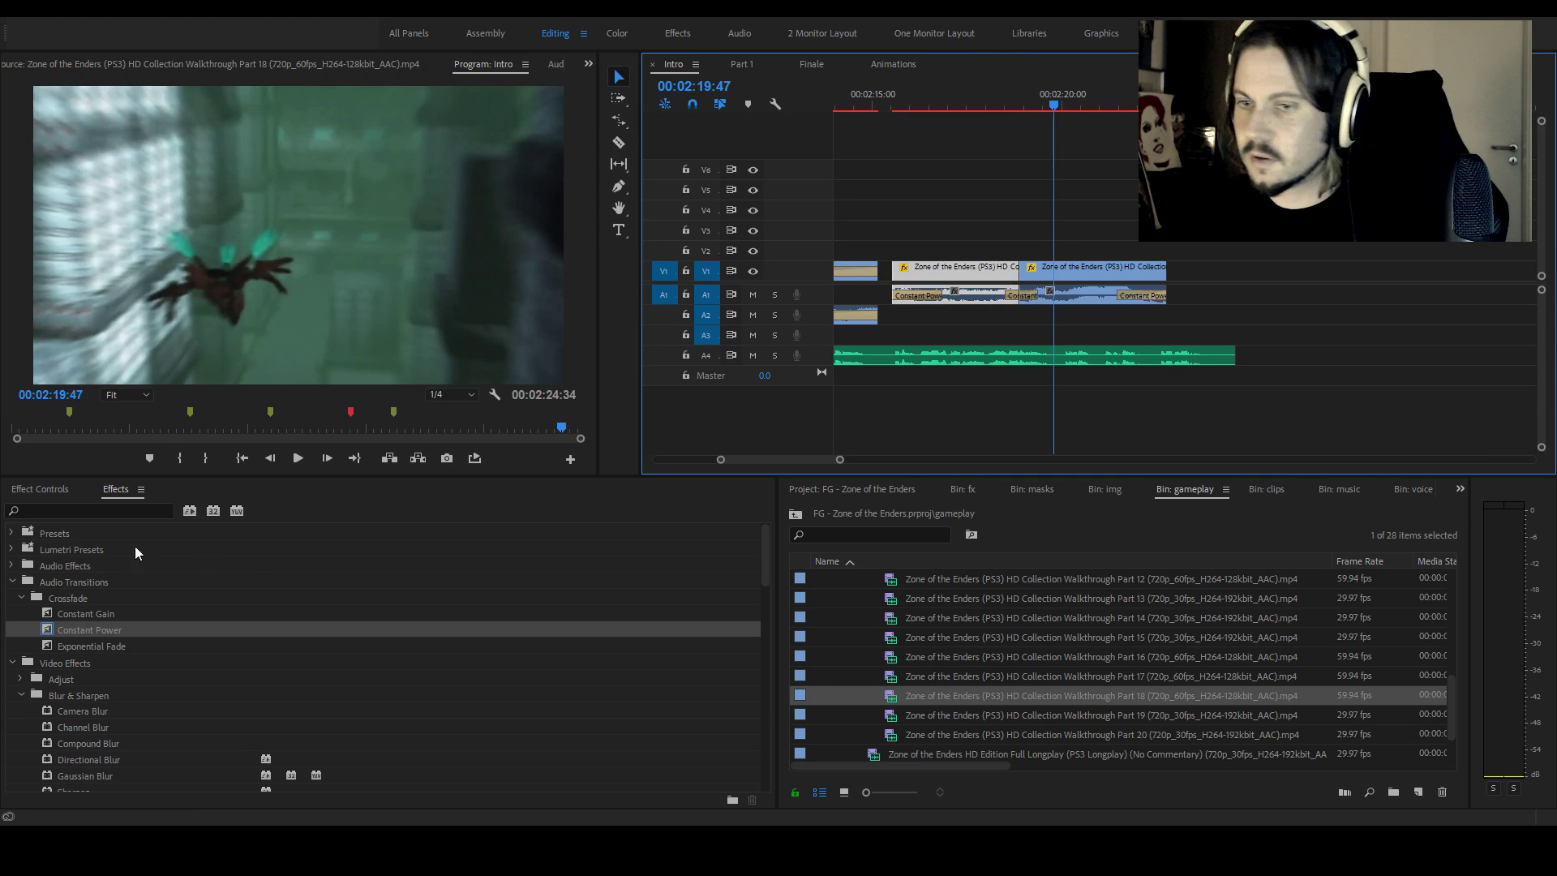
click(45, 489)
click(145, 713)
text(-3)
key(Return)
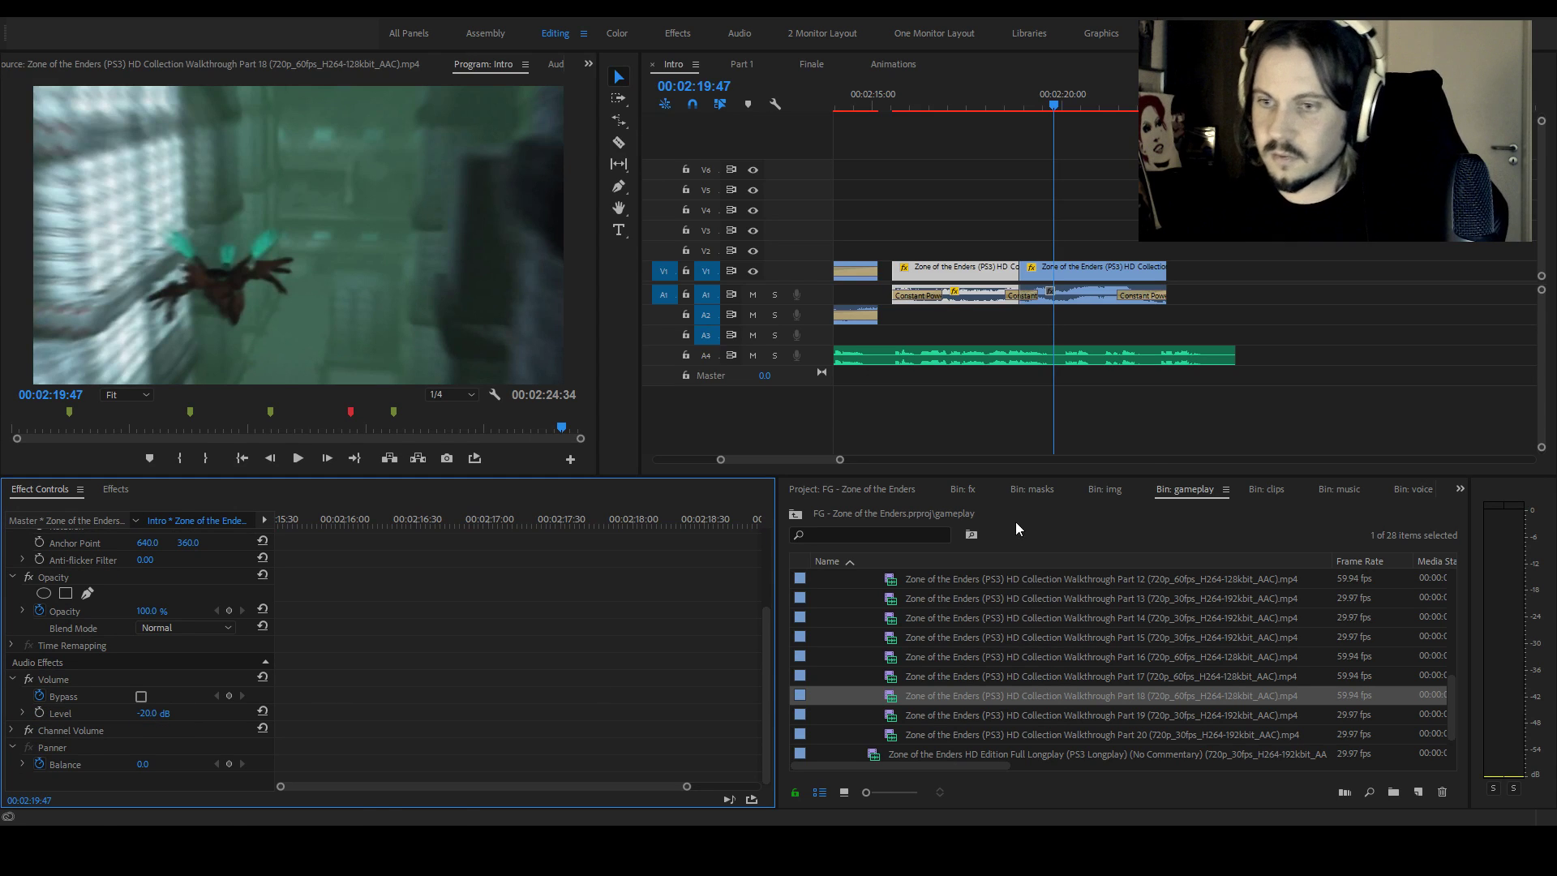
click(1084, 298)
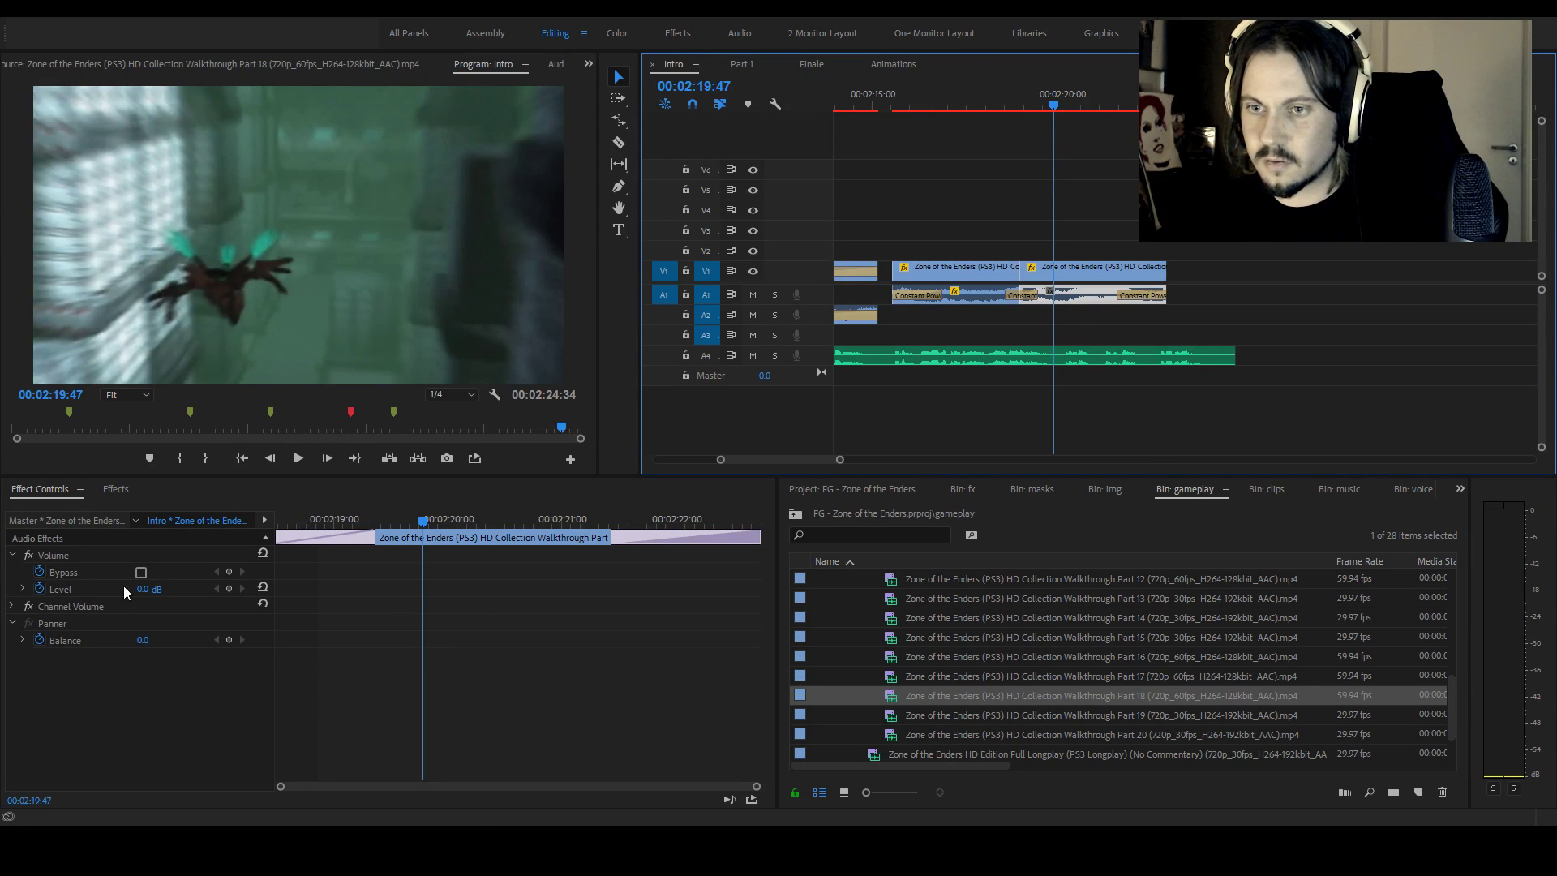
click(150, 588)
text(-20)
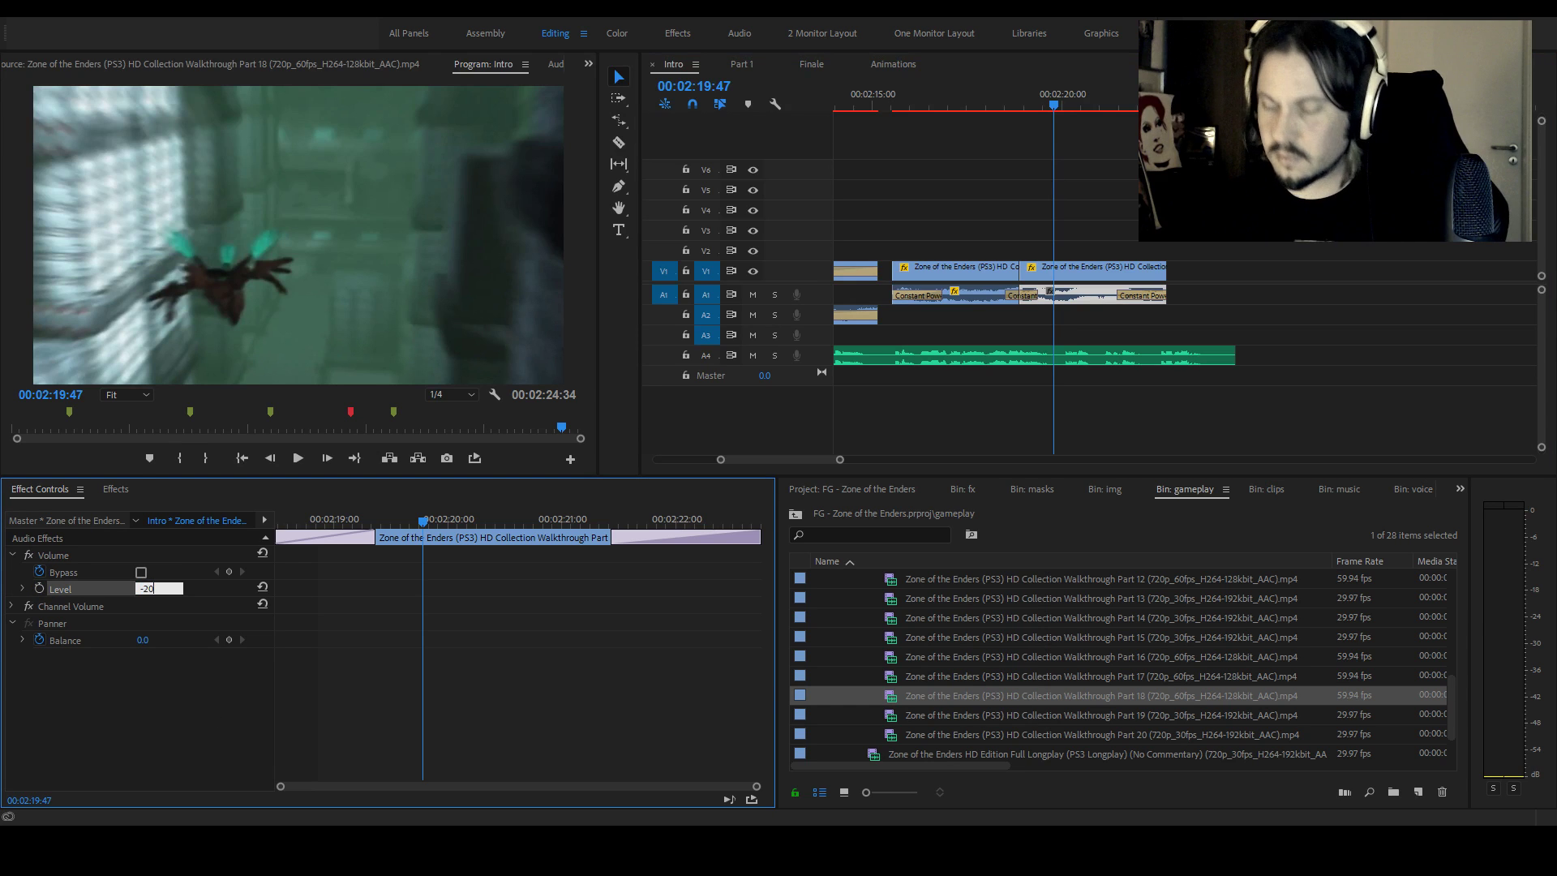
key(Return)
click(893, 105)
key(space)
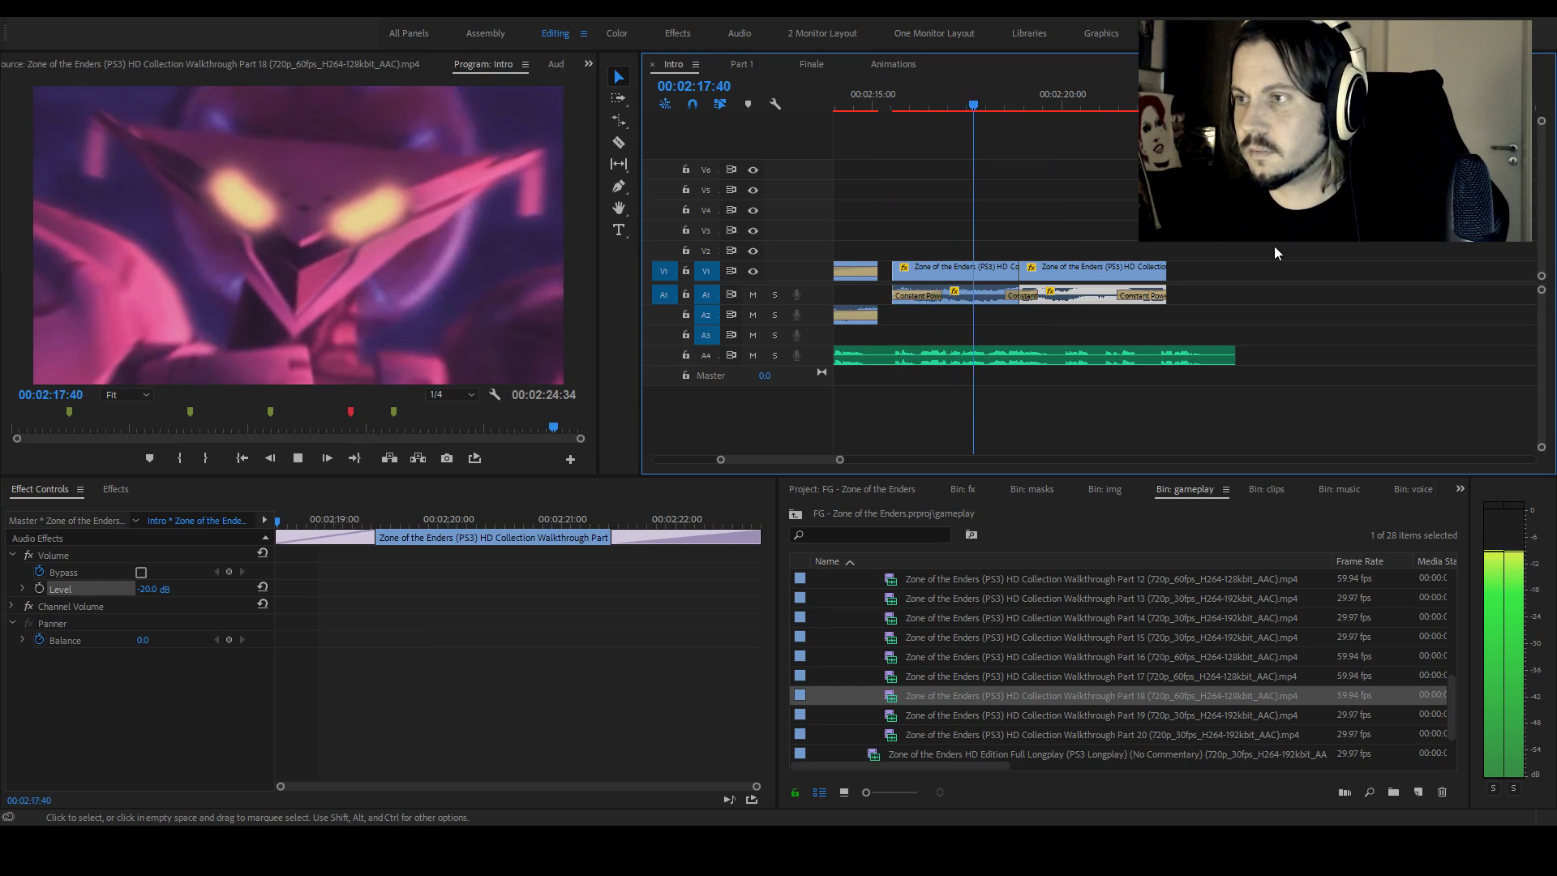
key(space)
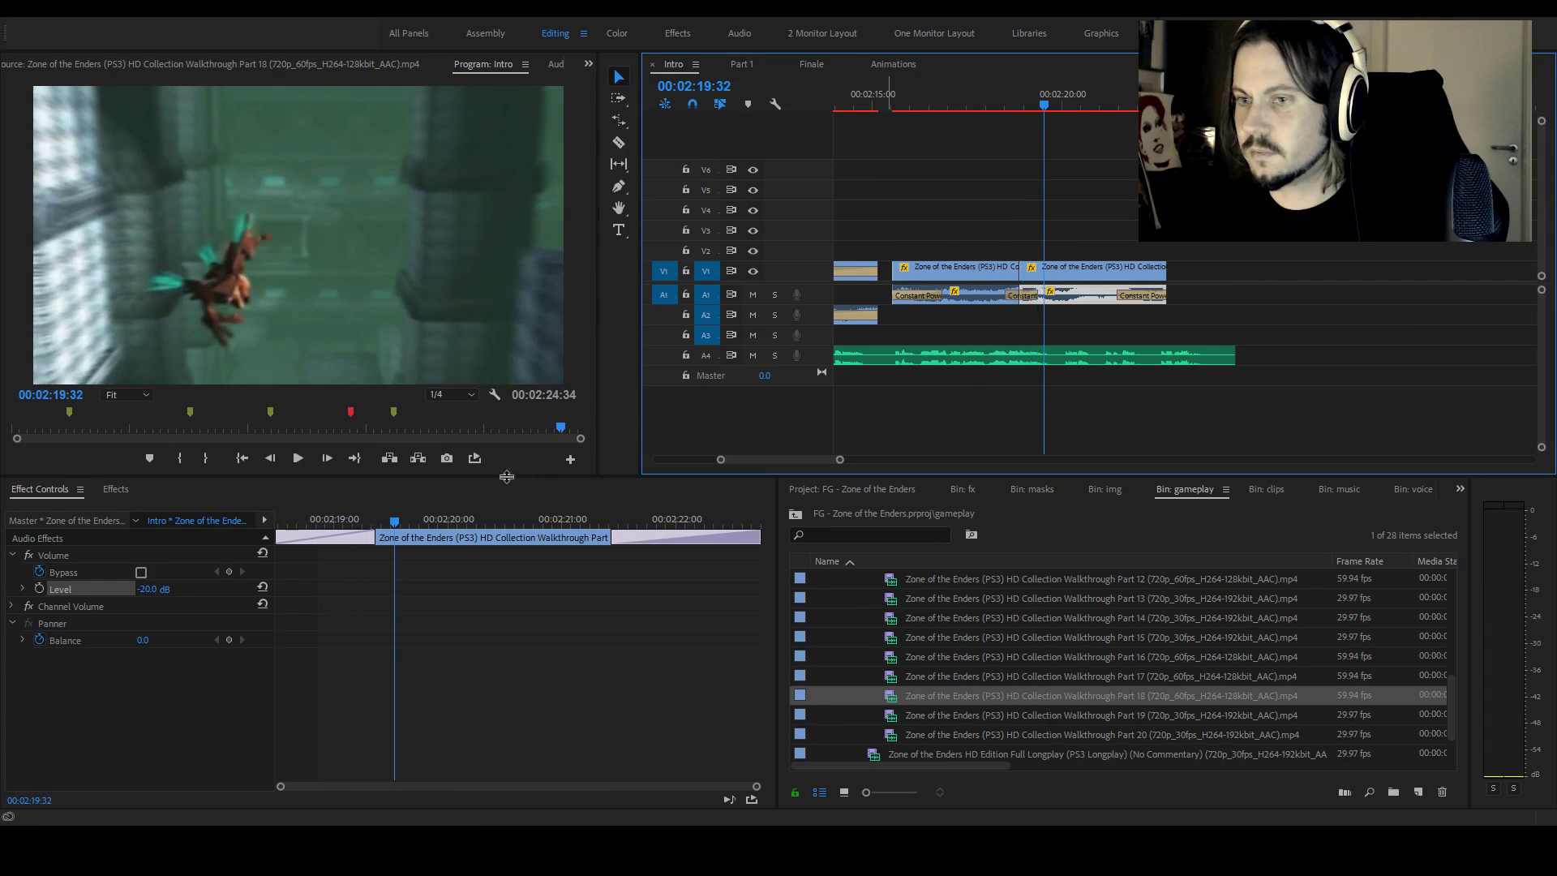
Add an Impact Flash video transition at the cut between the two Part 18 clips and play the edit
click(116, 489)
scroll(329, 704, down, 10)
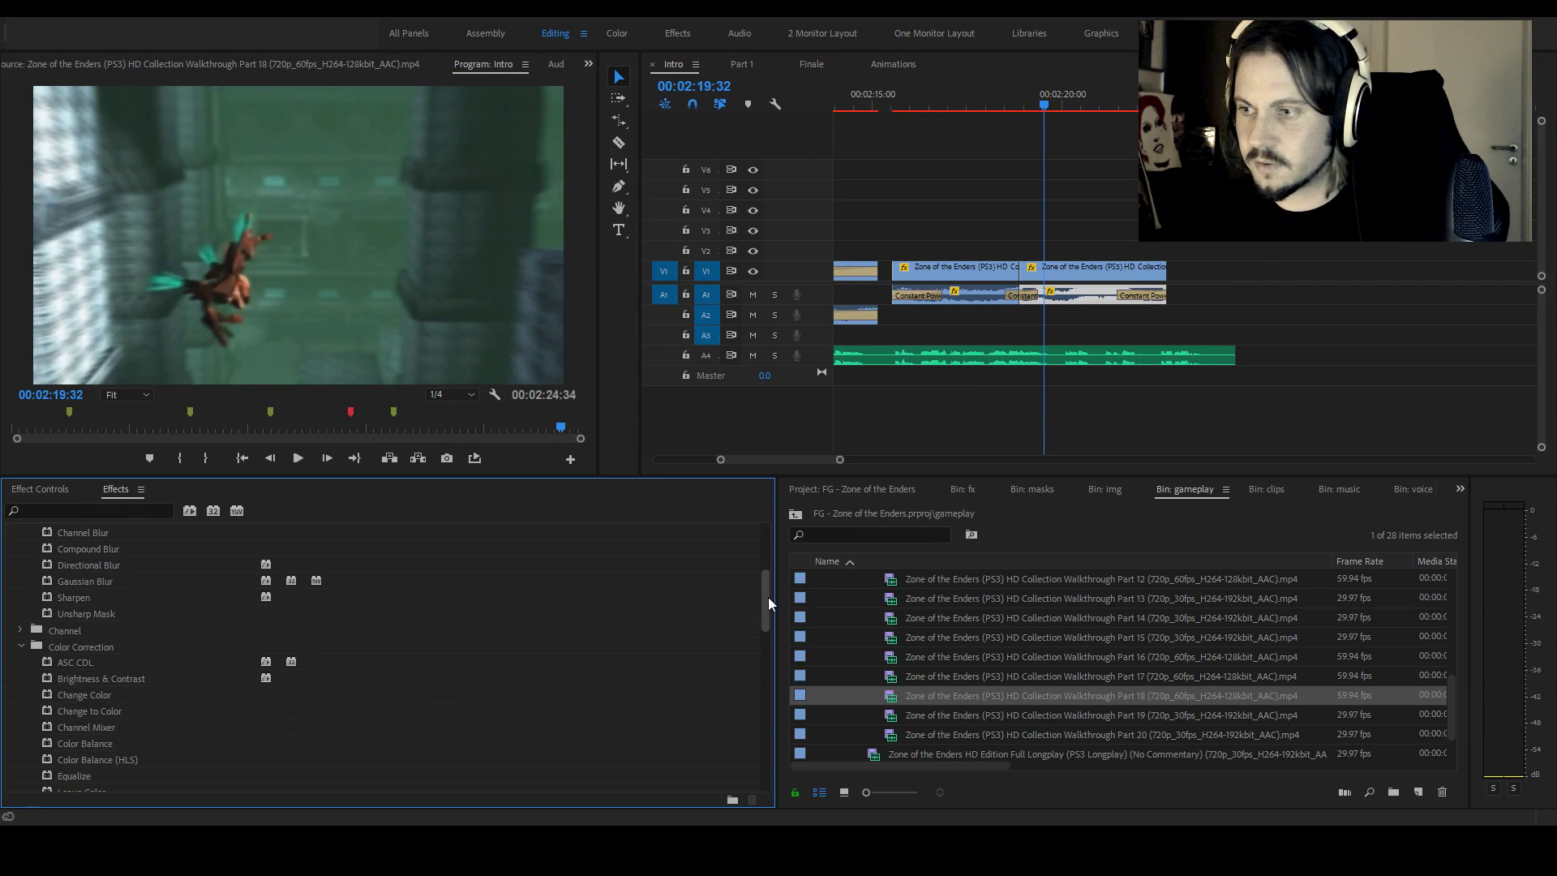
drag(767, 597, 726, 760)
scroll(136, 630, up, 1)
drag(82, 670, 1028, 280)
key(shift+k)
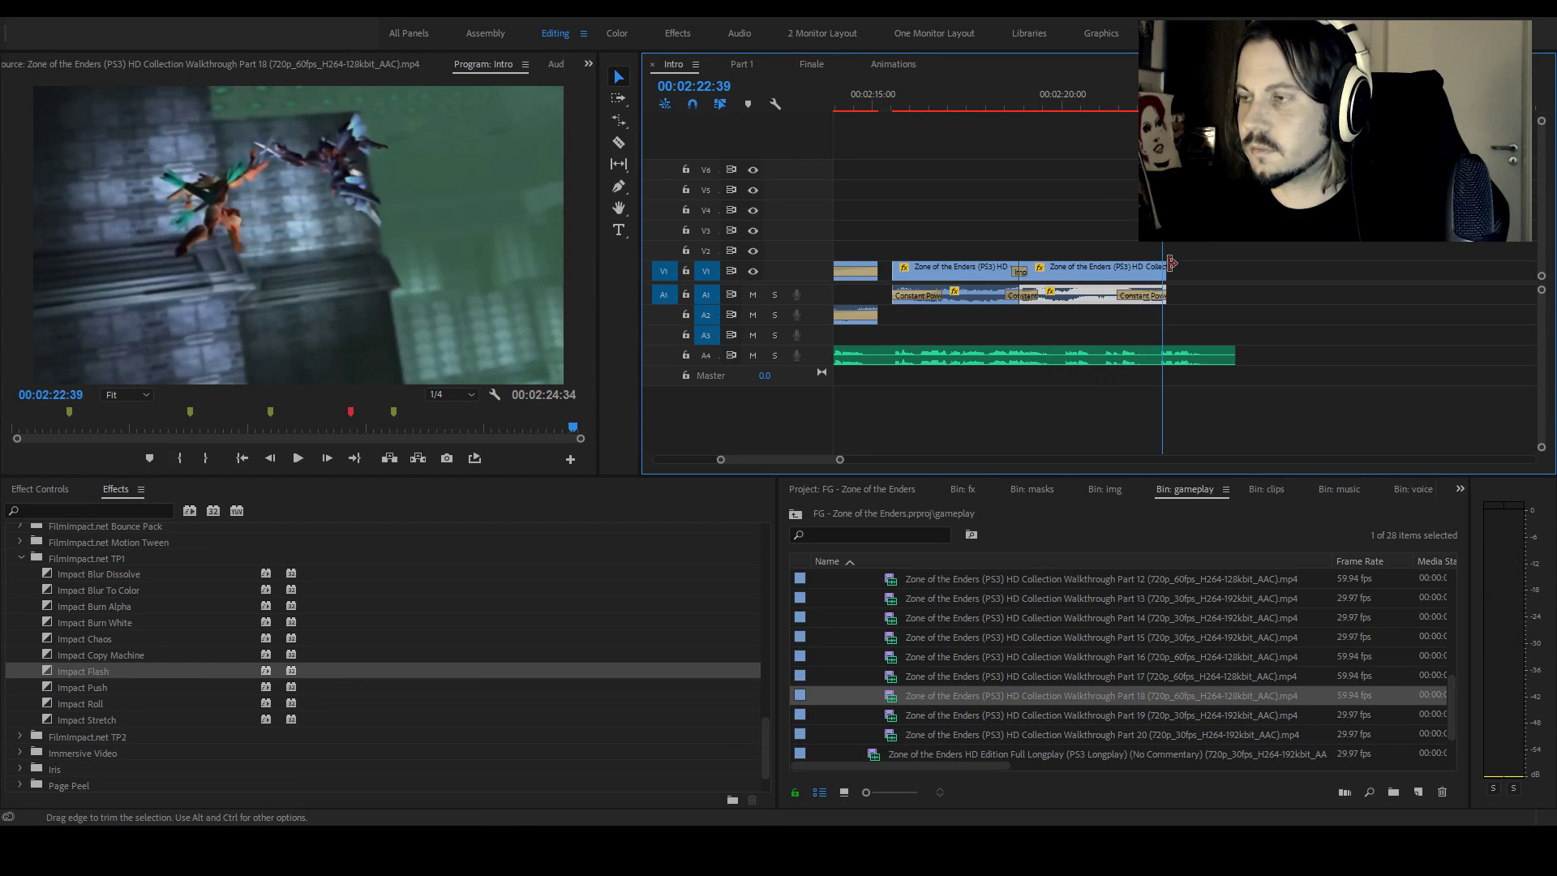
Split the second Part 18 clip at 00:02:21:04 and play on to 00:02:23:20
drag(1165, 270, 1166, 269)
drag(1168, 270, 1166, 270)
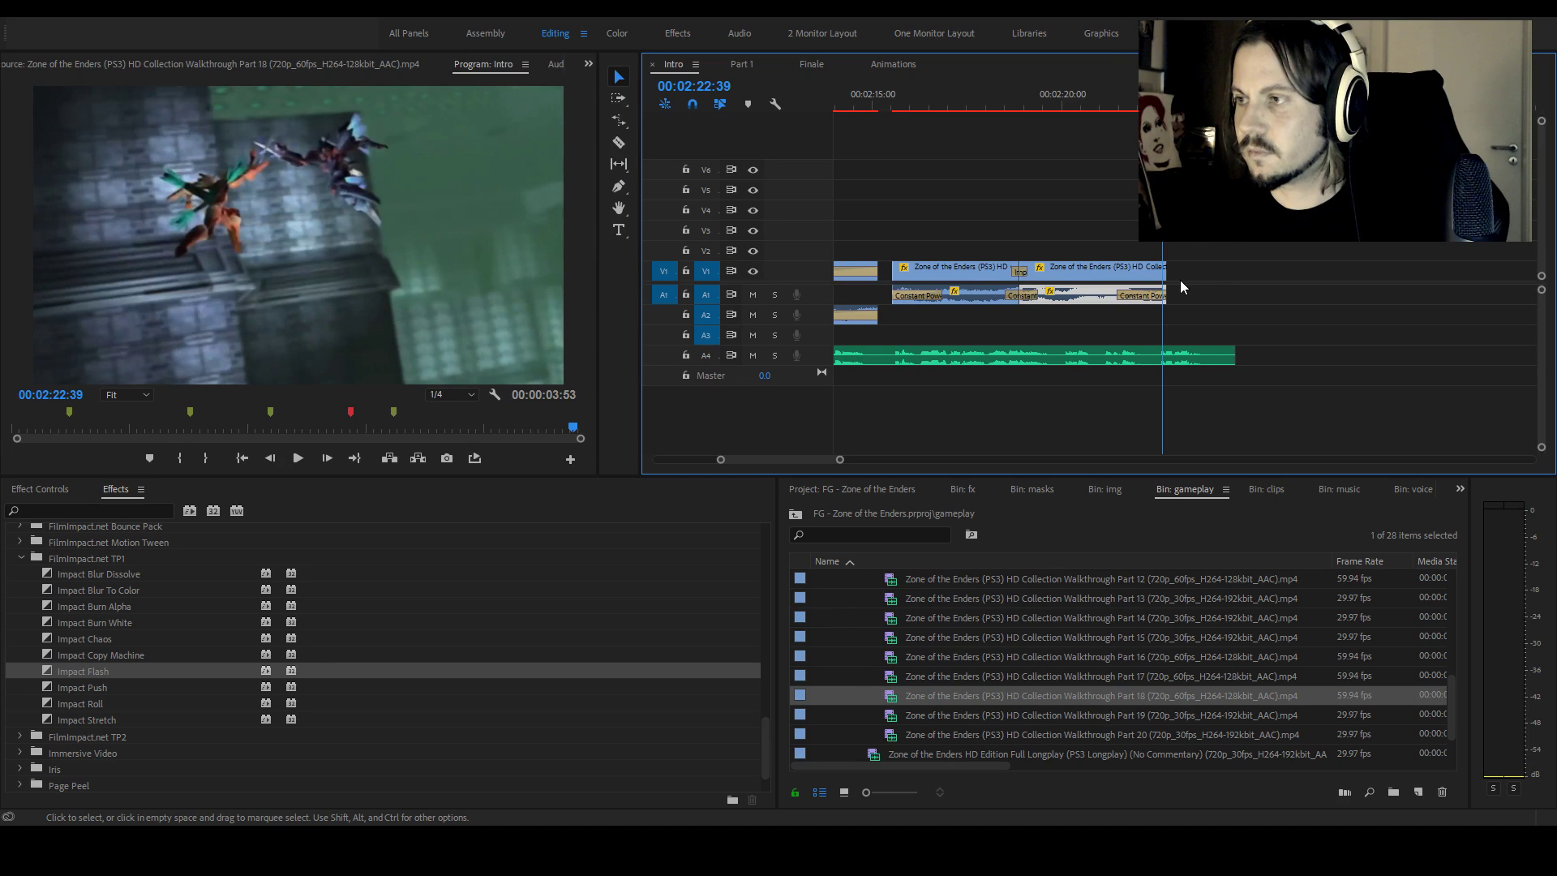
key(space)
drag(1130, 107, 1100, 111)
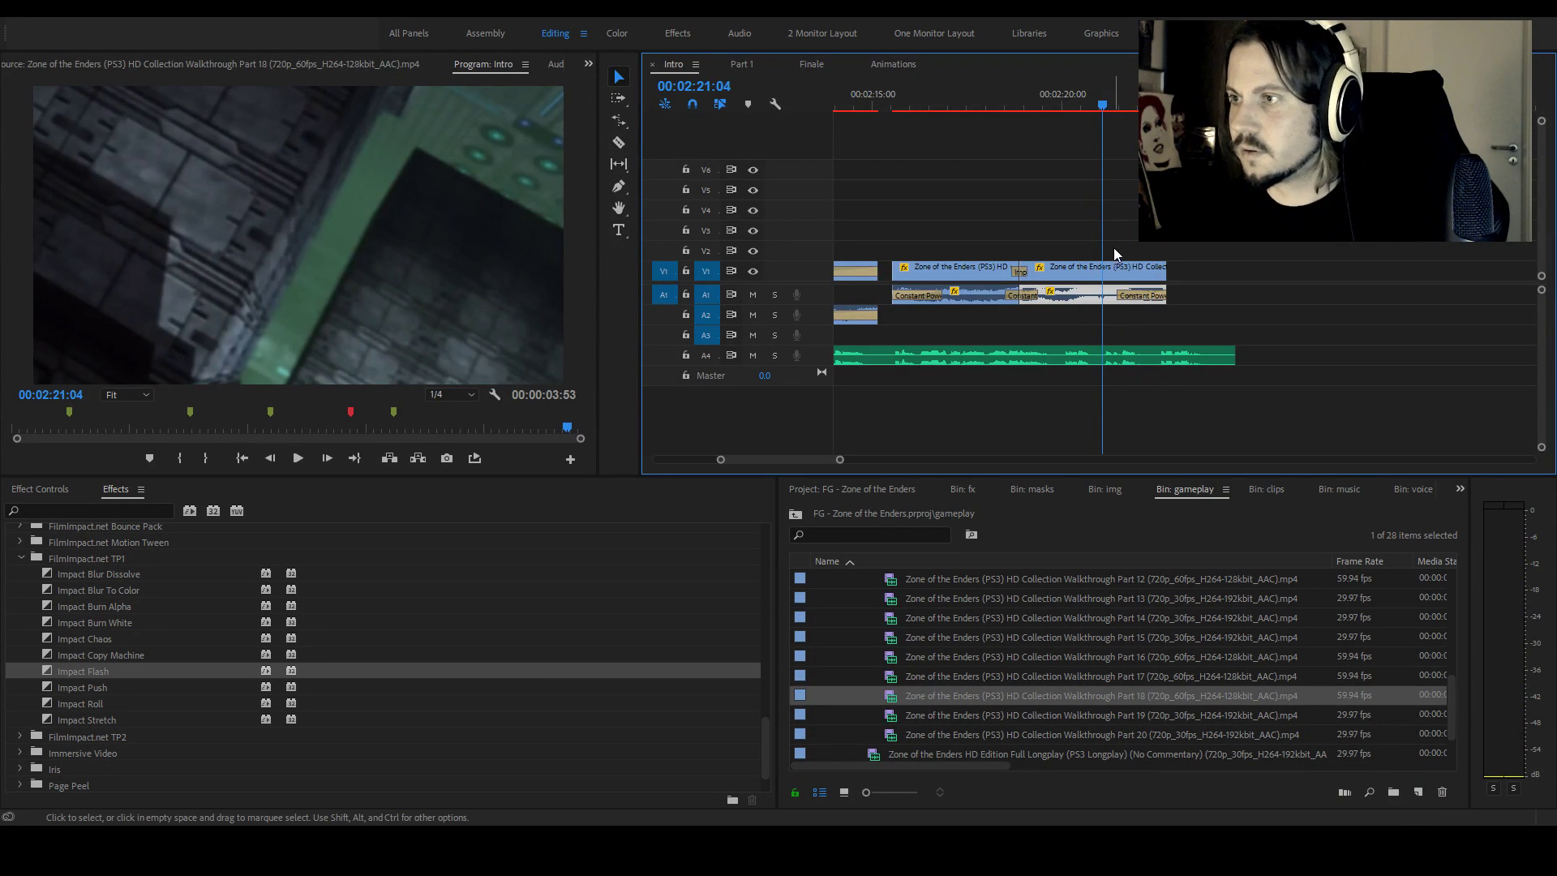
key(ctrl+k)
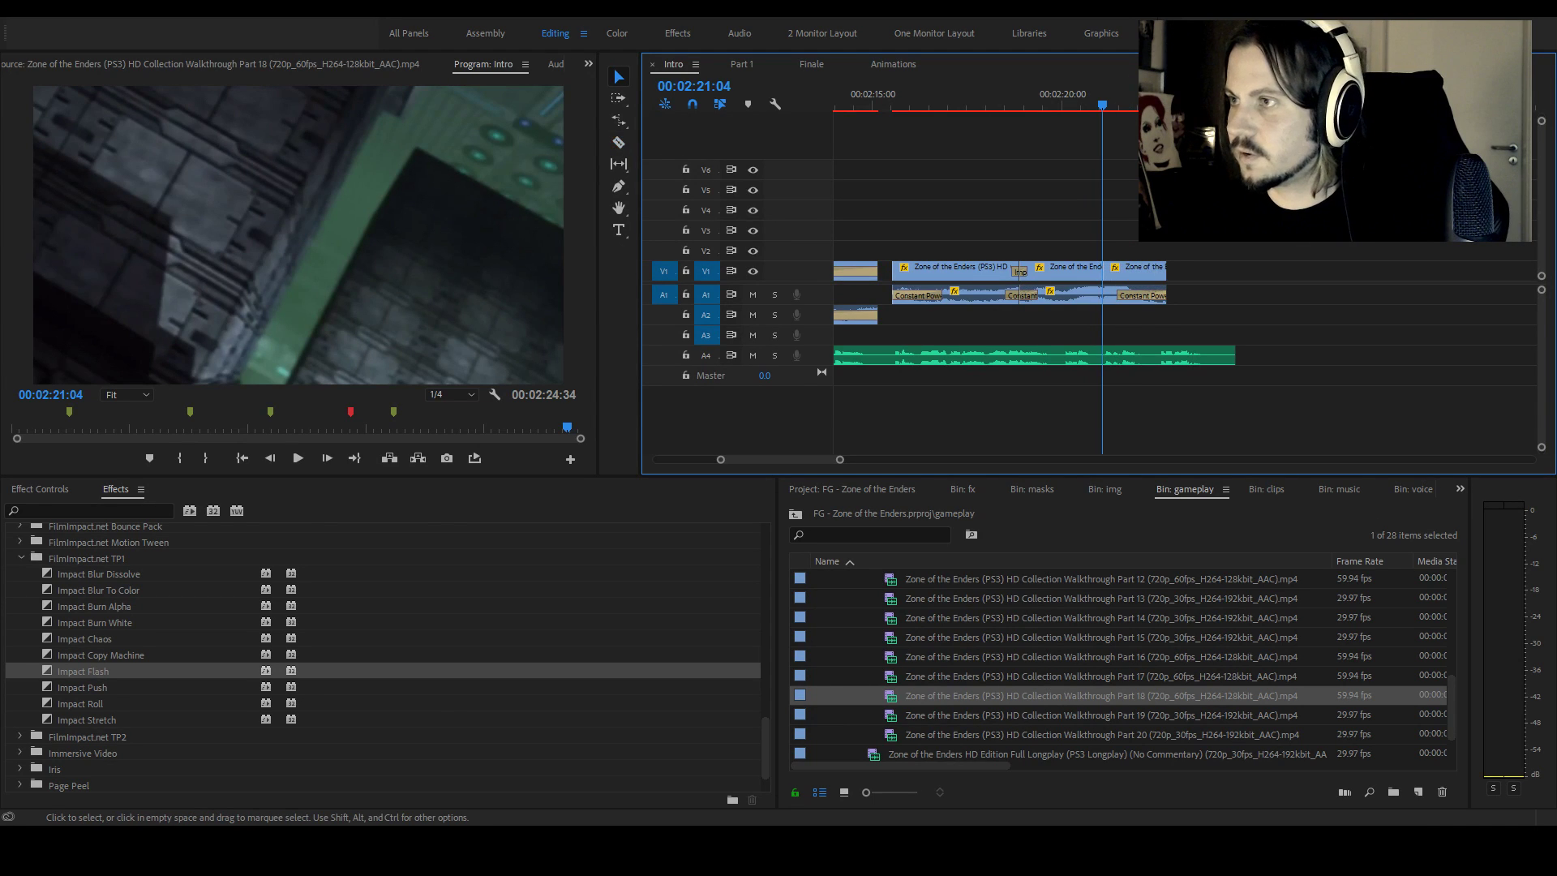
key(space)
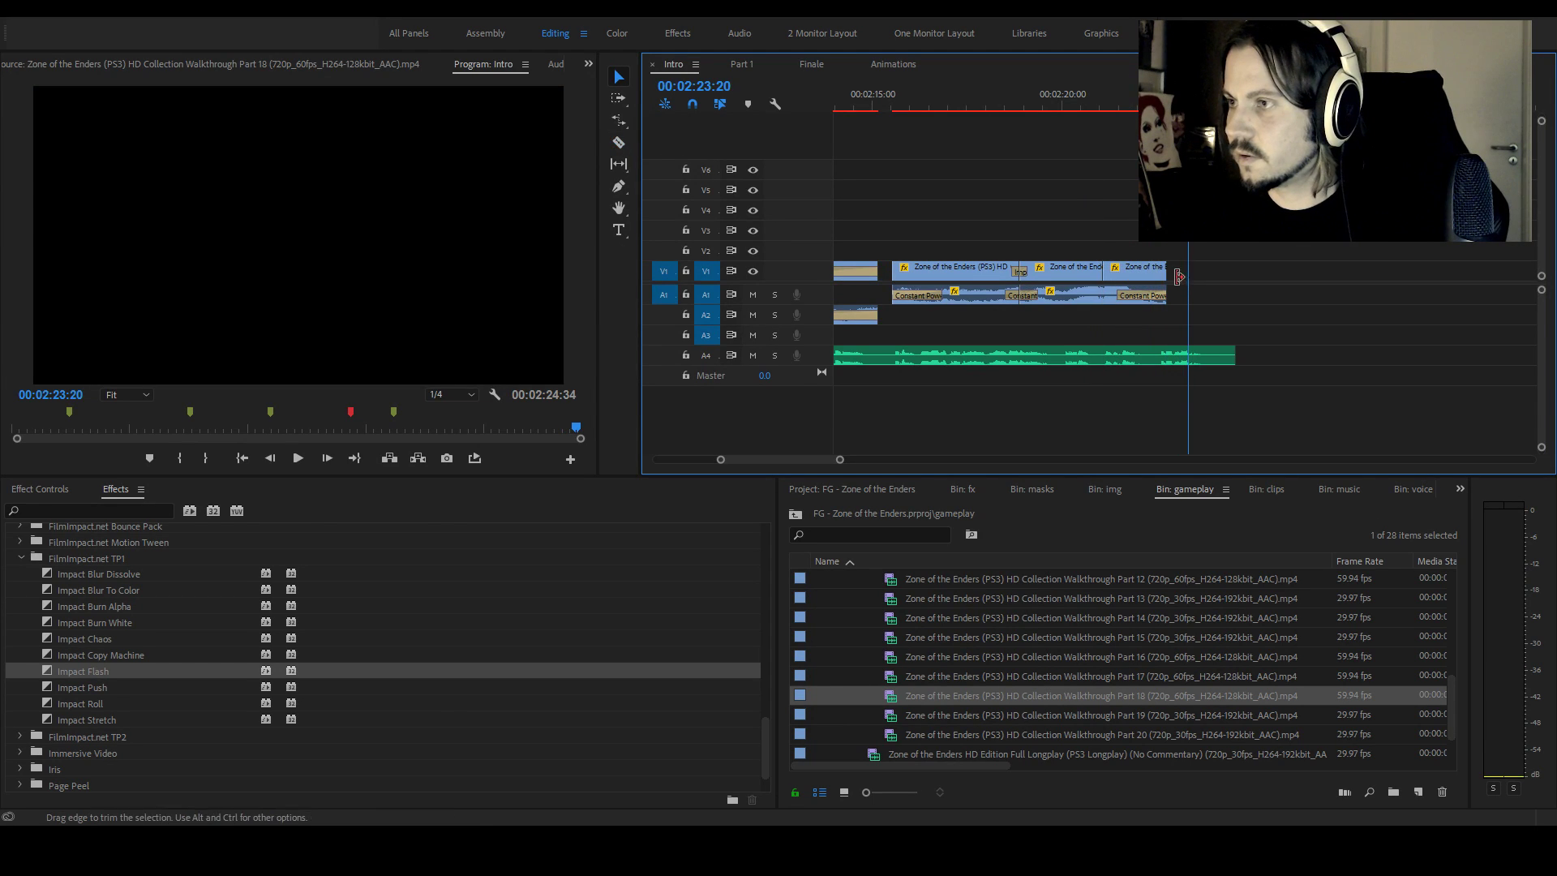
drag(1168, 269, 1188, 268)
key(v)
key(Return)
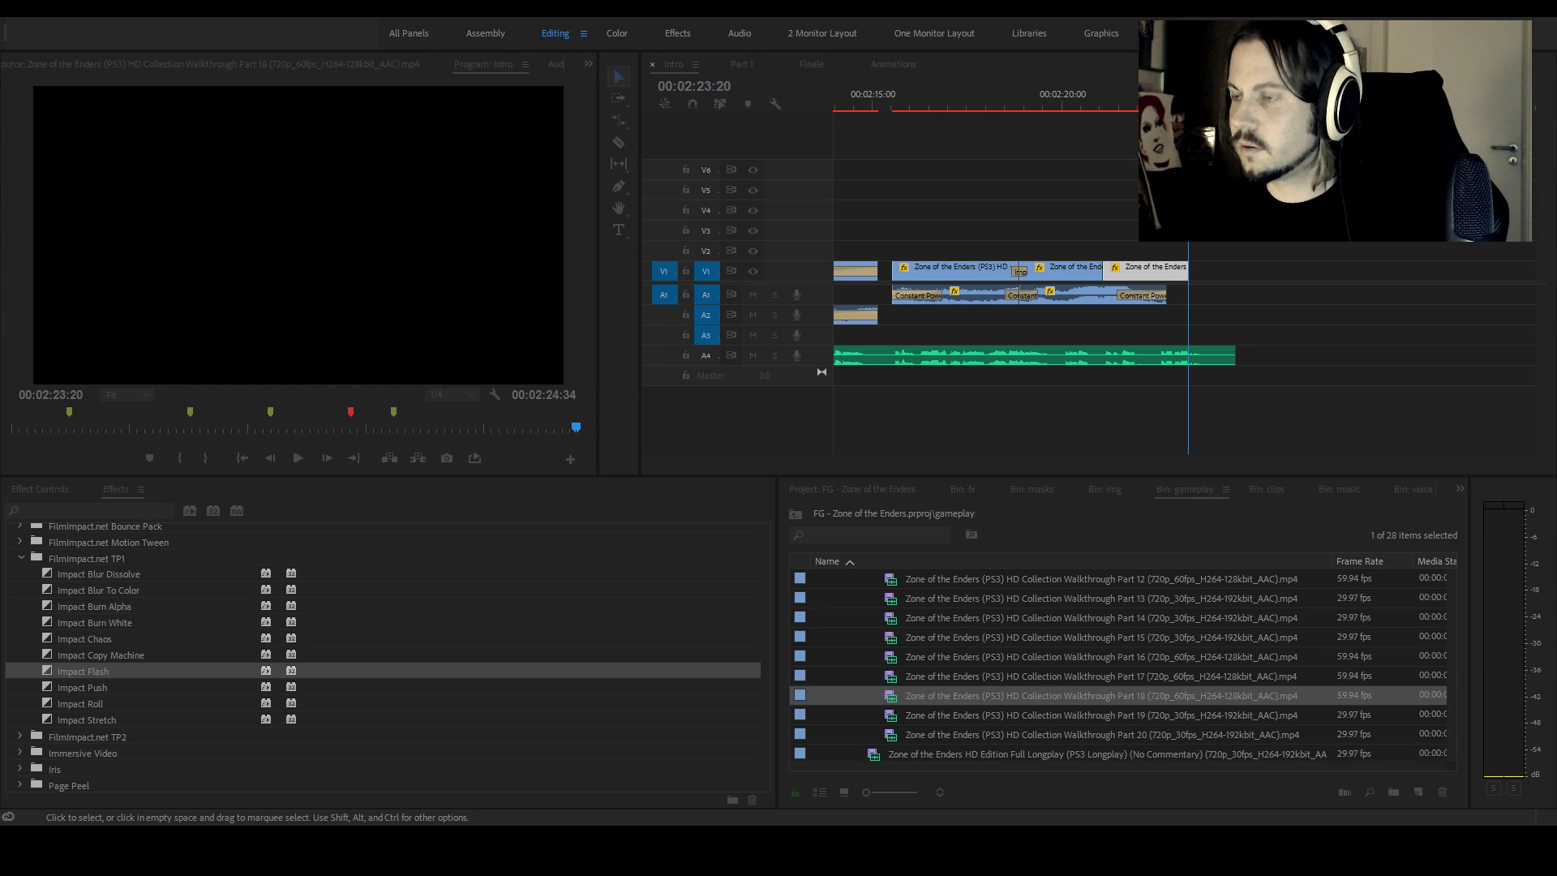
key(ctrl+z)
Rate-stretch the video of the last Part 18 piece on V1 to end at 00:02:23:20 and play its end
key(r)
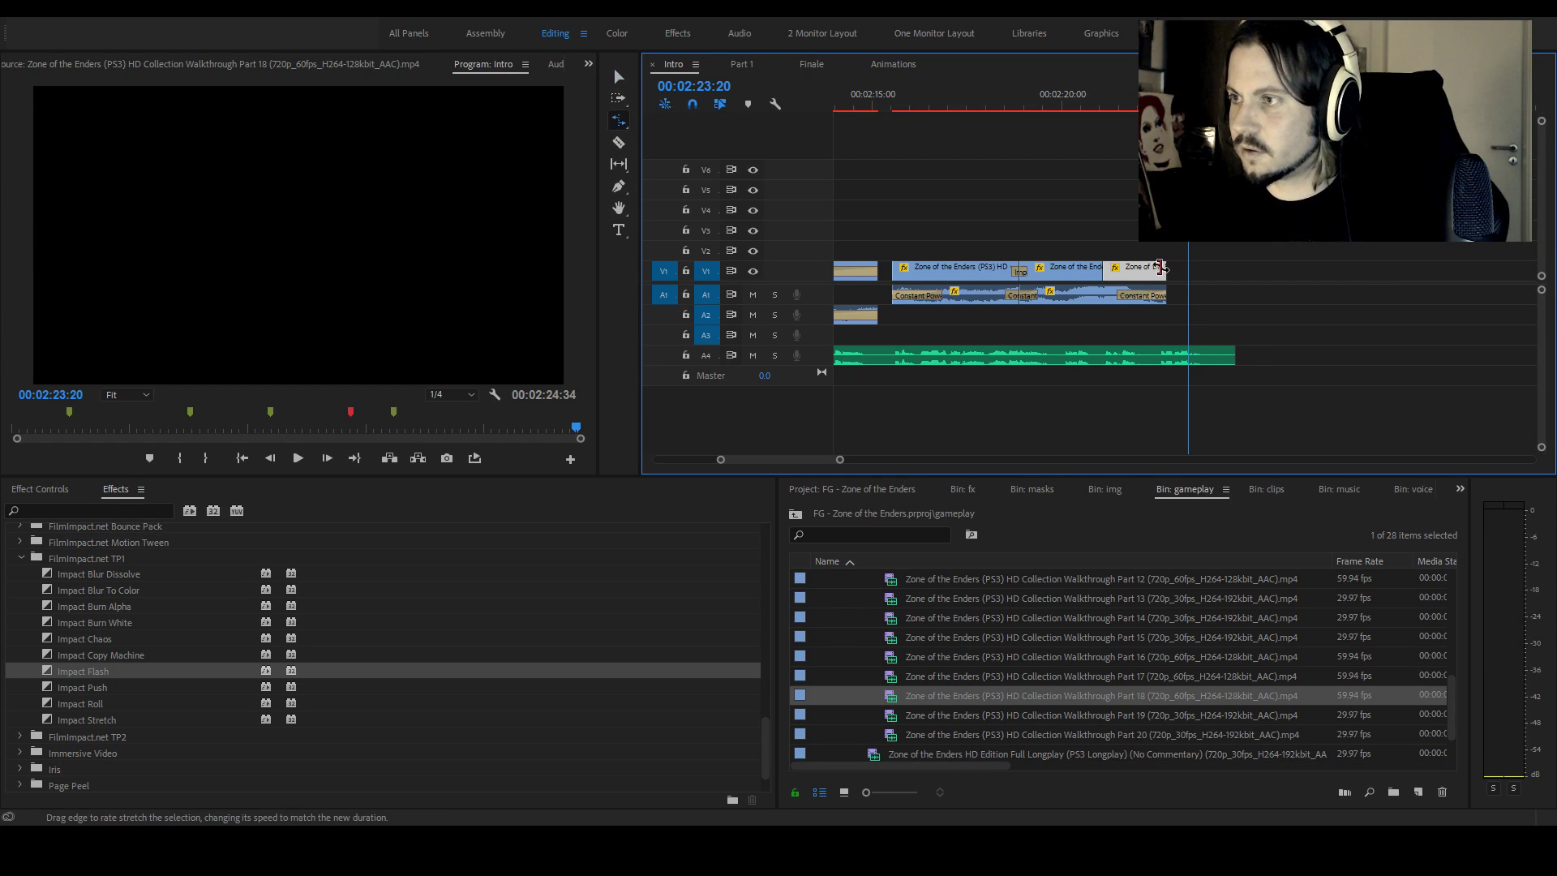
drag(1172, 268, 1188, 268)
key(v)
key(space)
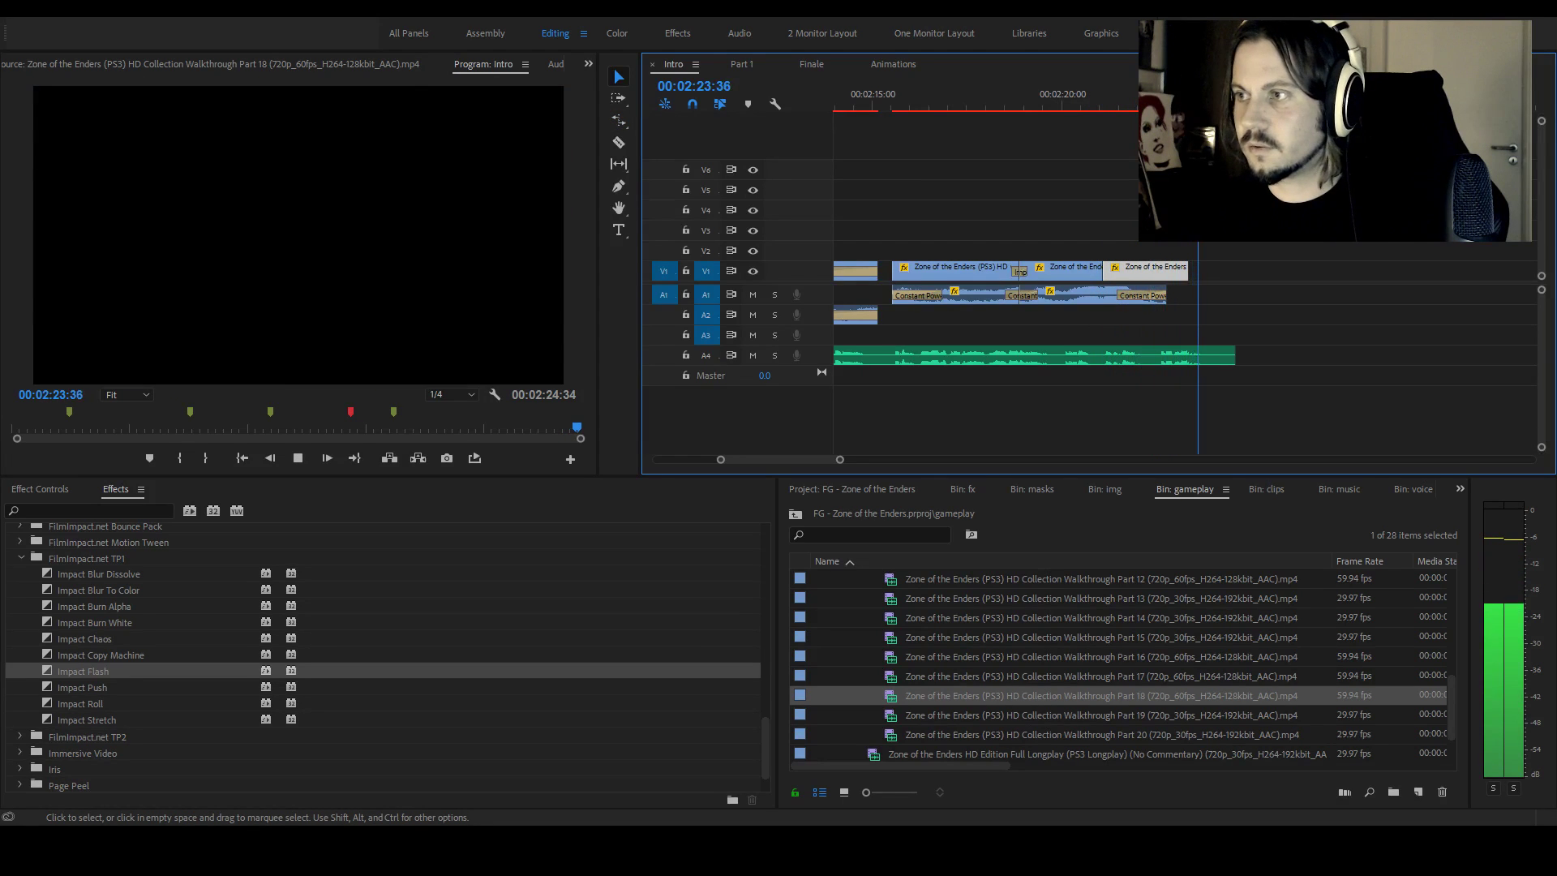
key(Return)
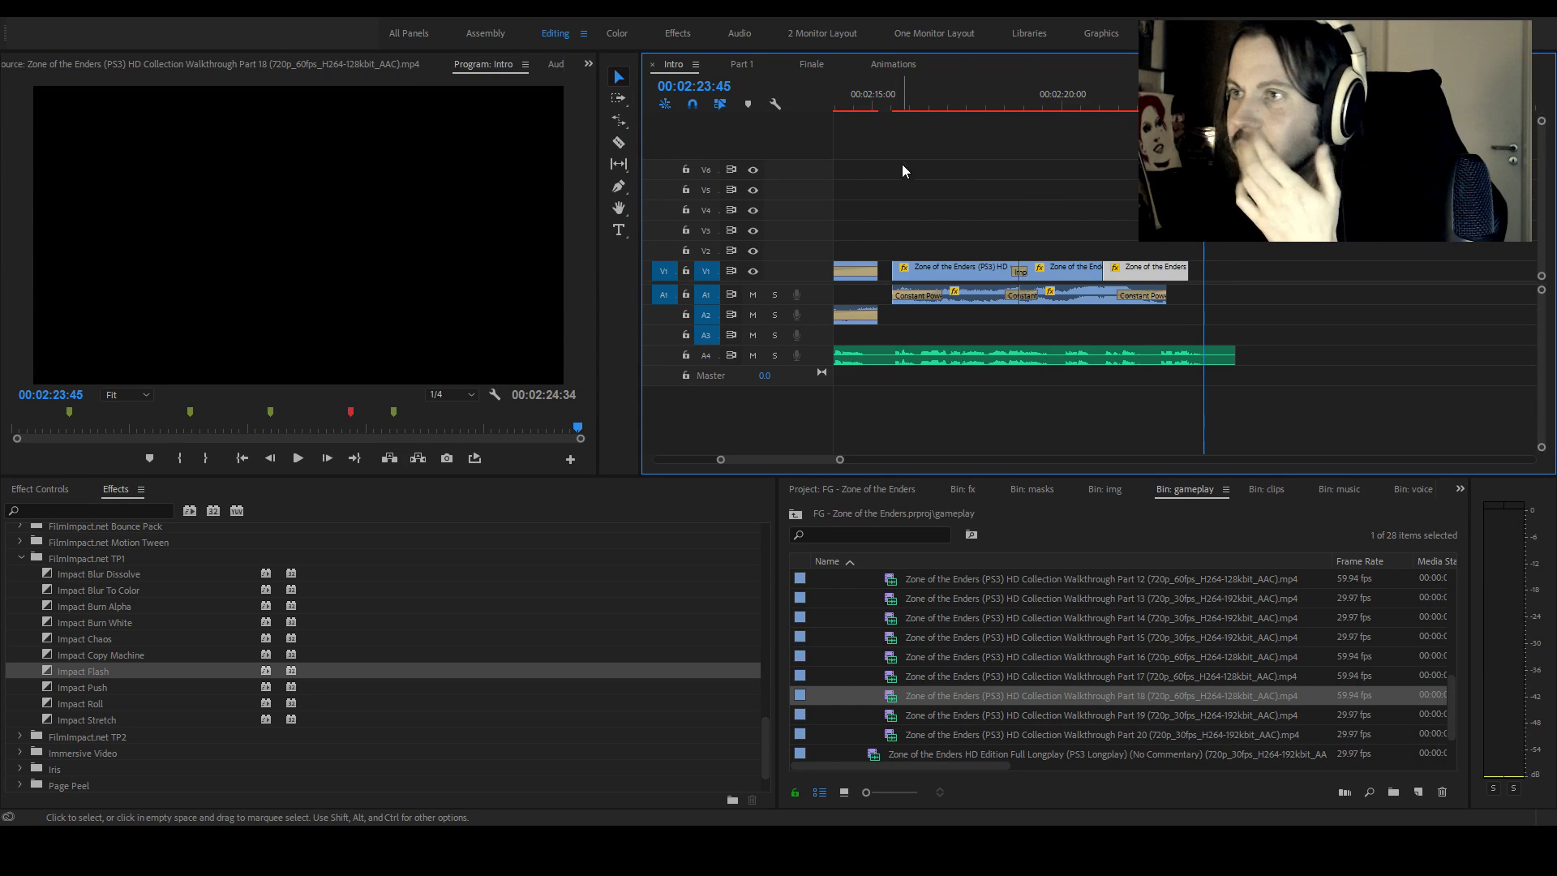
Open the nested FG_LogoAnim sequence from the Animations sequence and scrub through the logo animation
click(887, 72)
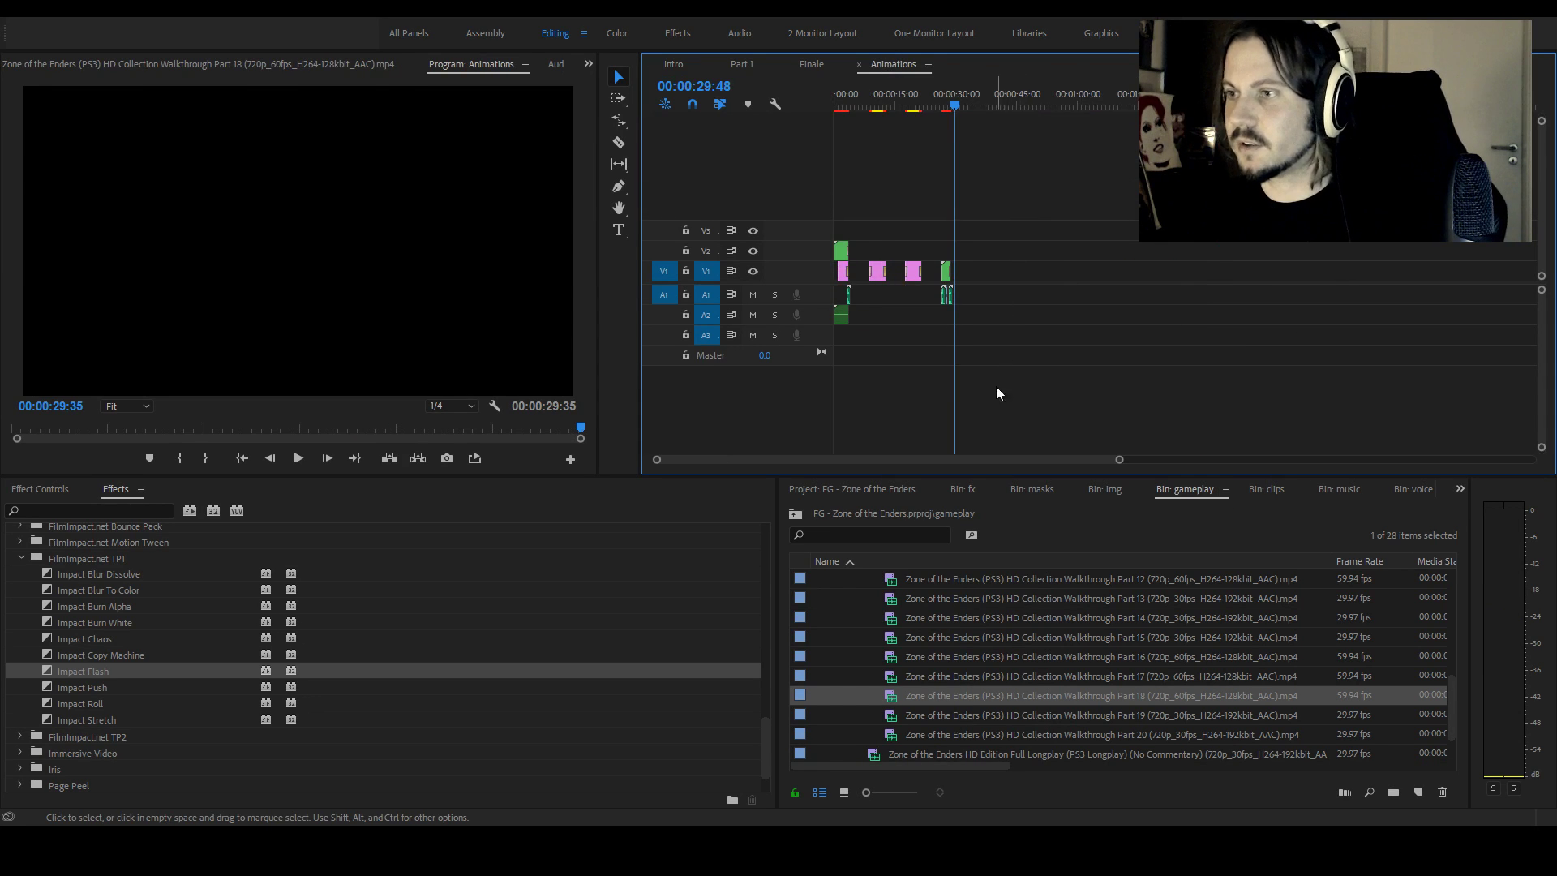
drag(820, 350, 820, 350)
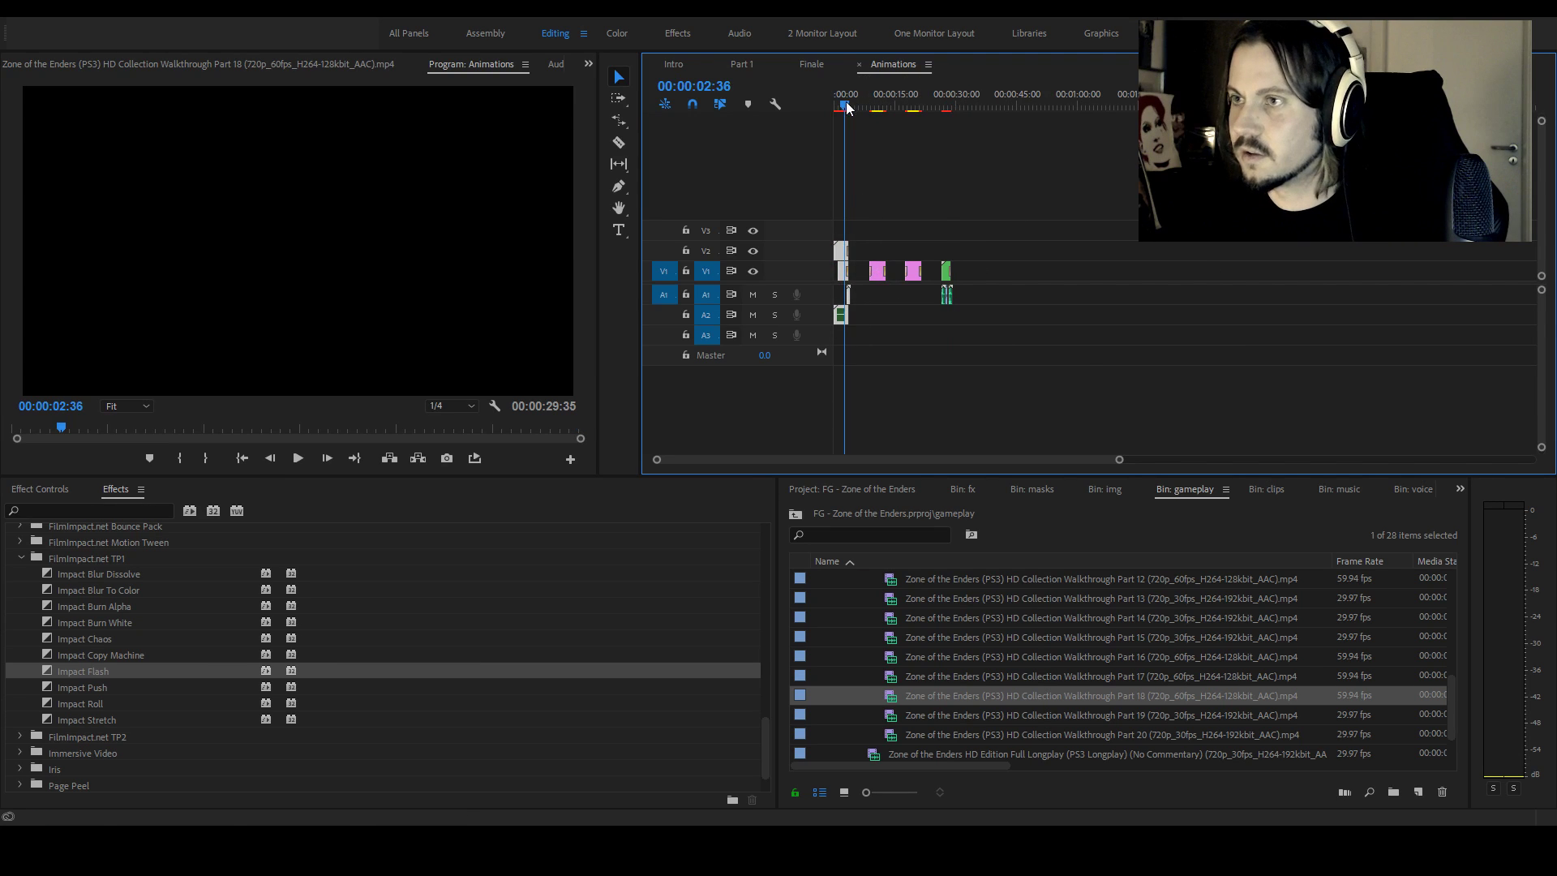
drag(1119, 459, 818, 459)
click(970, 411)
double_click(952, 257)
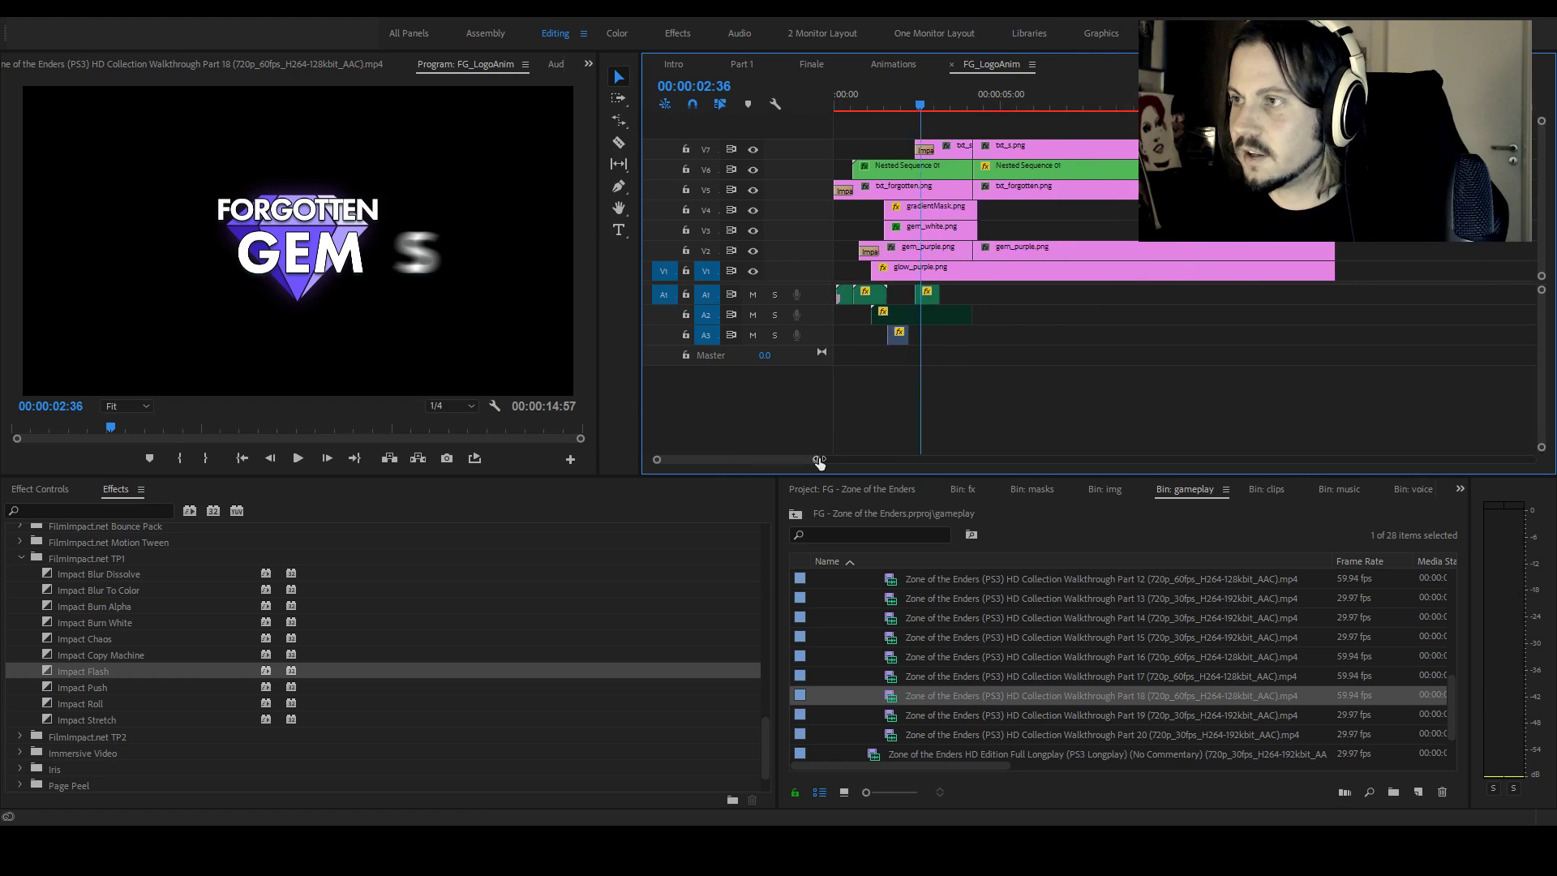
drag(854, 104, 974, 119)
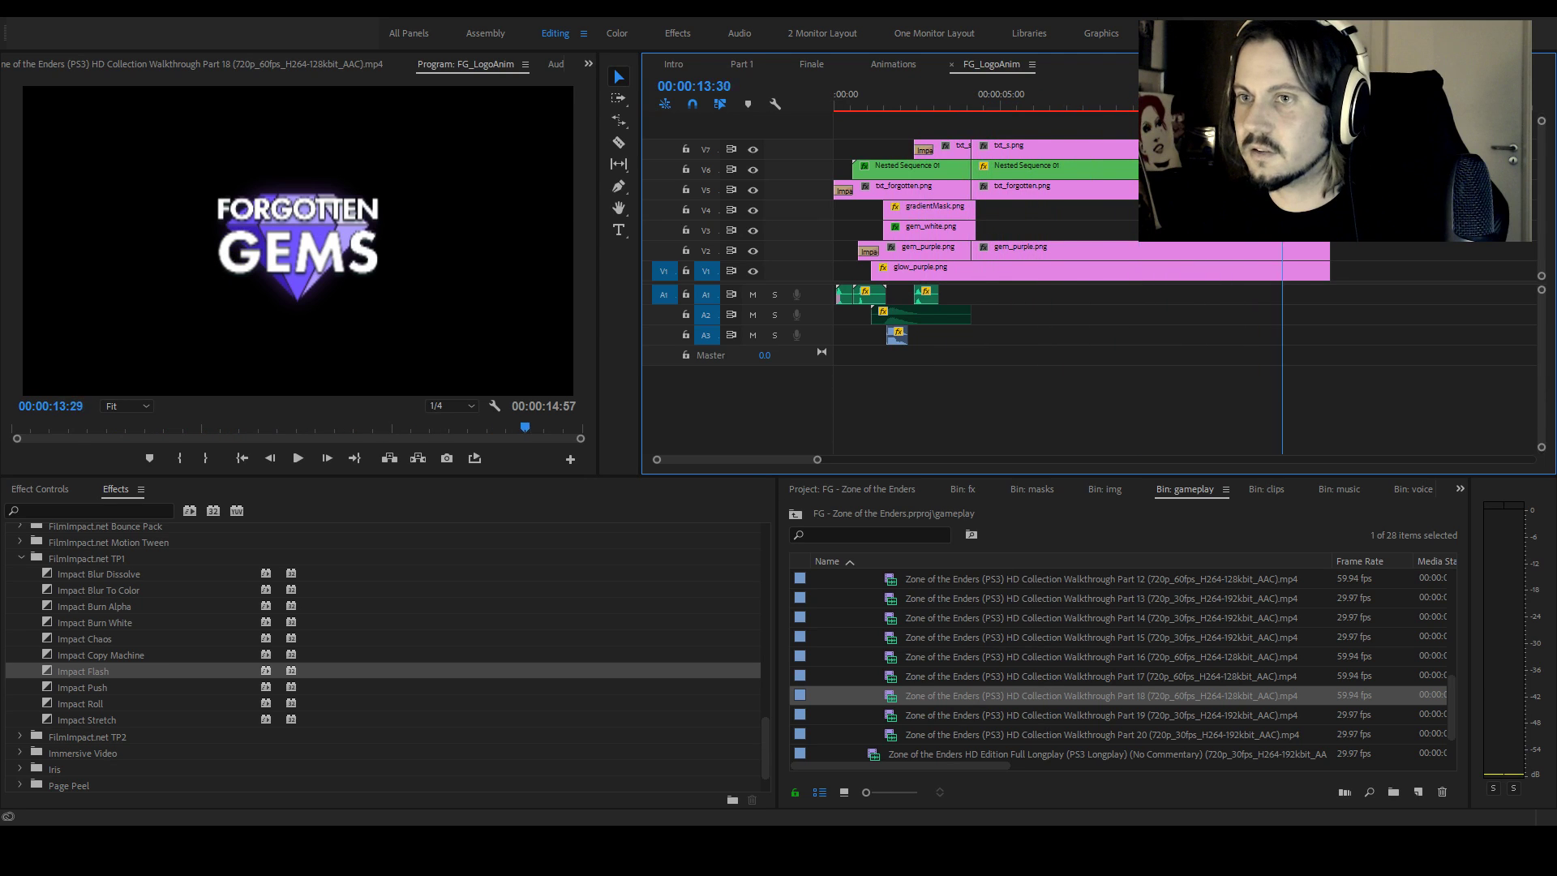
drag(990, 131, 704, 135)
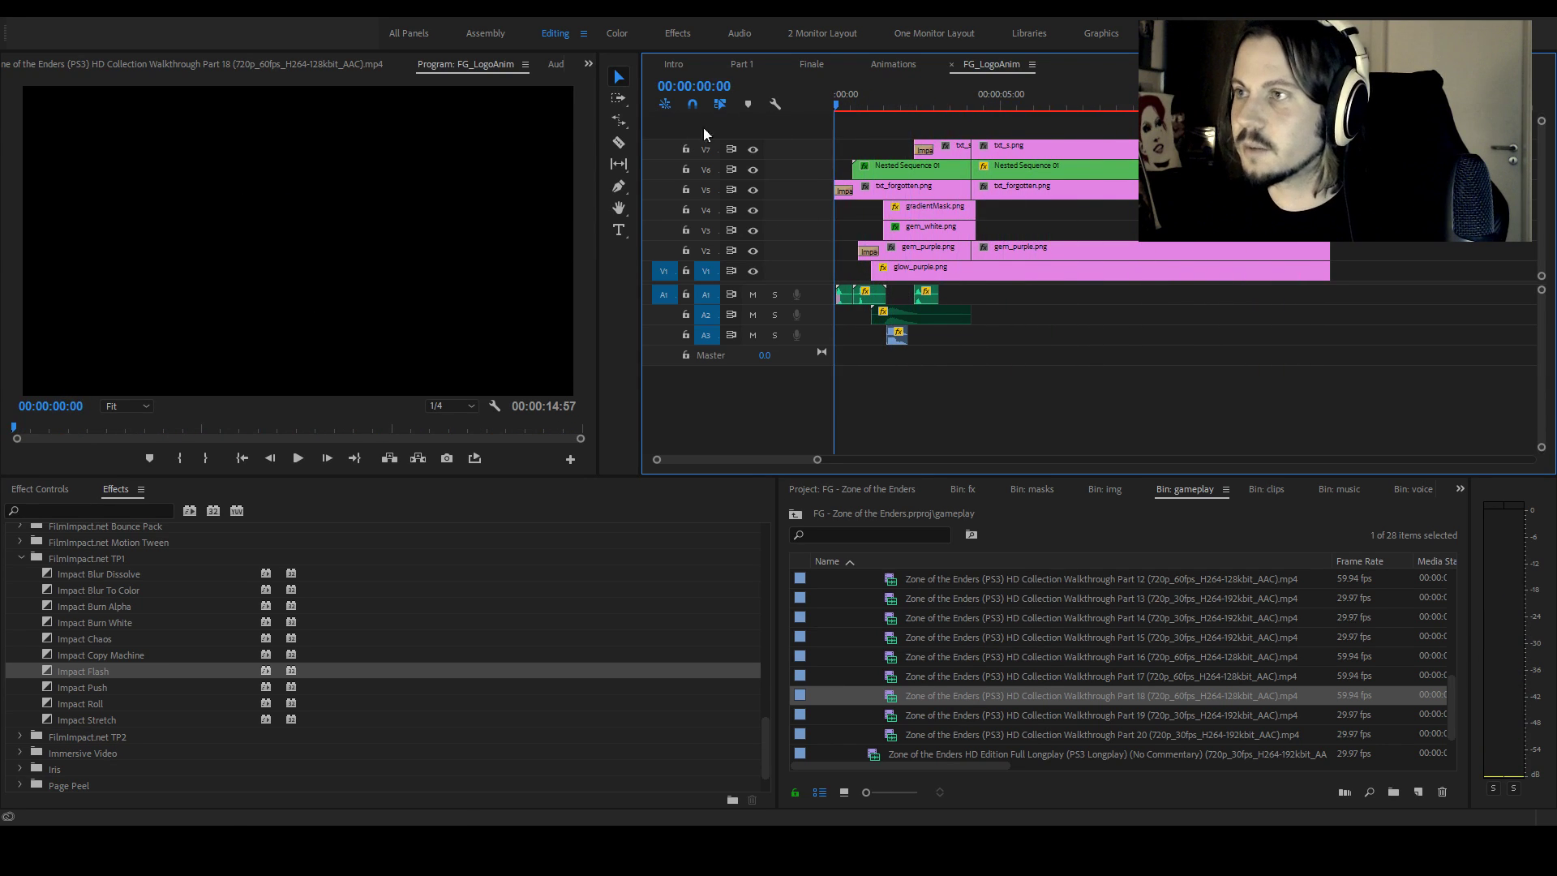
Copy the FG_LogoAnim clip, wallpaper and their audio from the Animations sequence and paste them at the end of the Intro sequence
click(953, 63)
drag(872, 105, 942, 117)
key(space)
key(space)
drag(1013, 153, 722, 426)
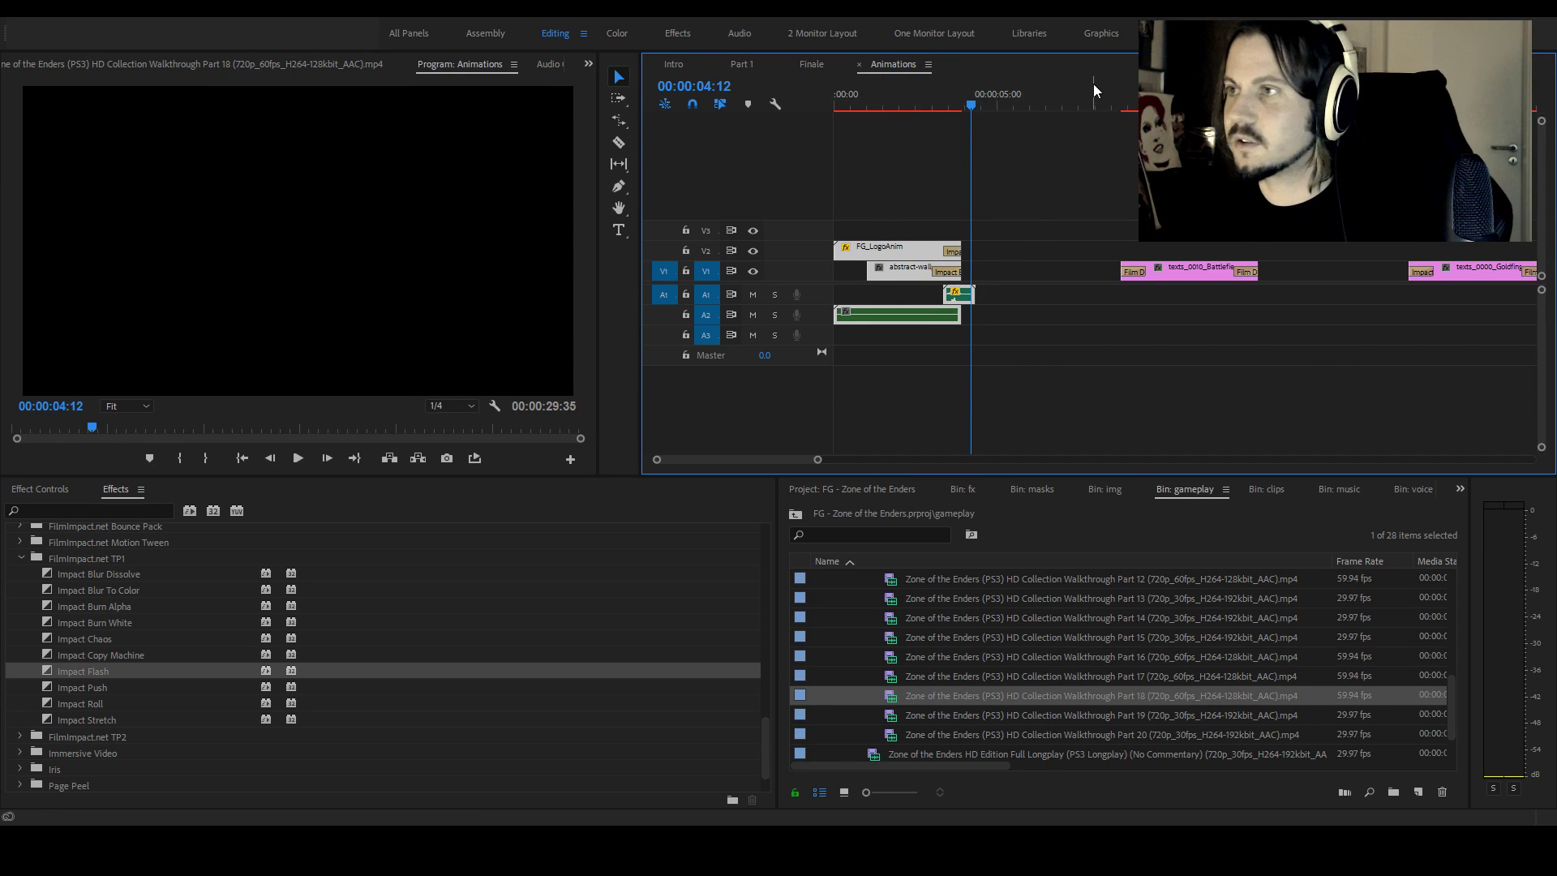
click(691, 66)
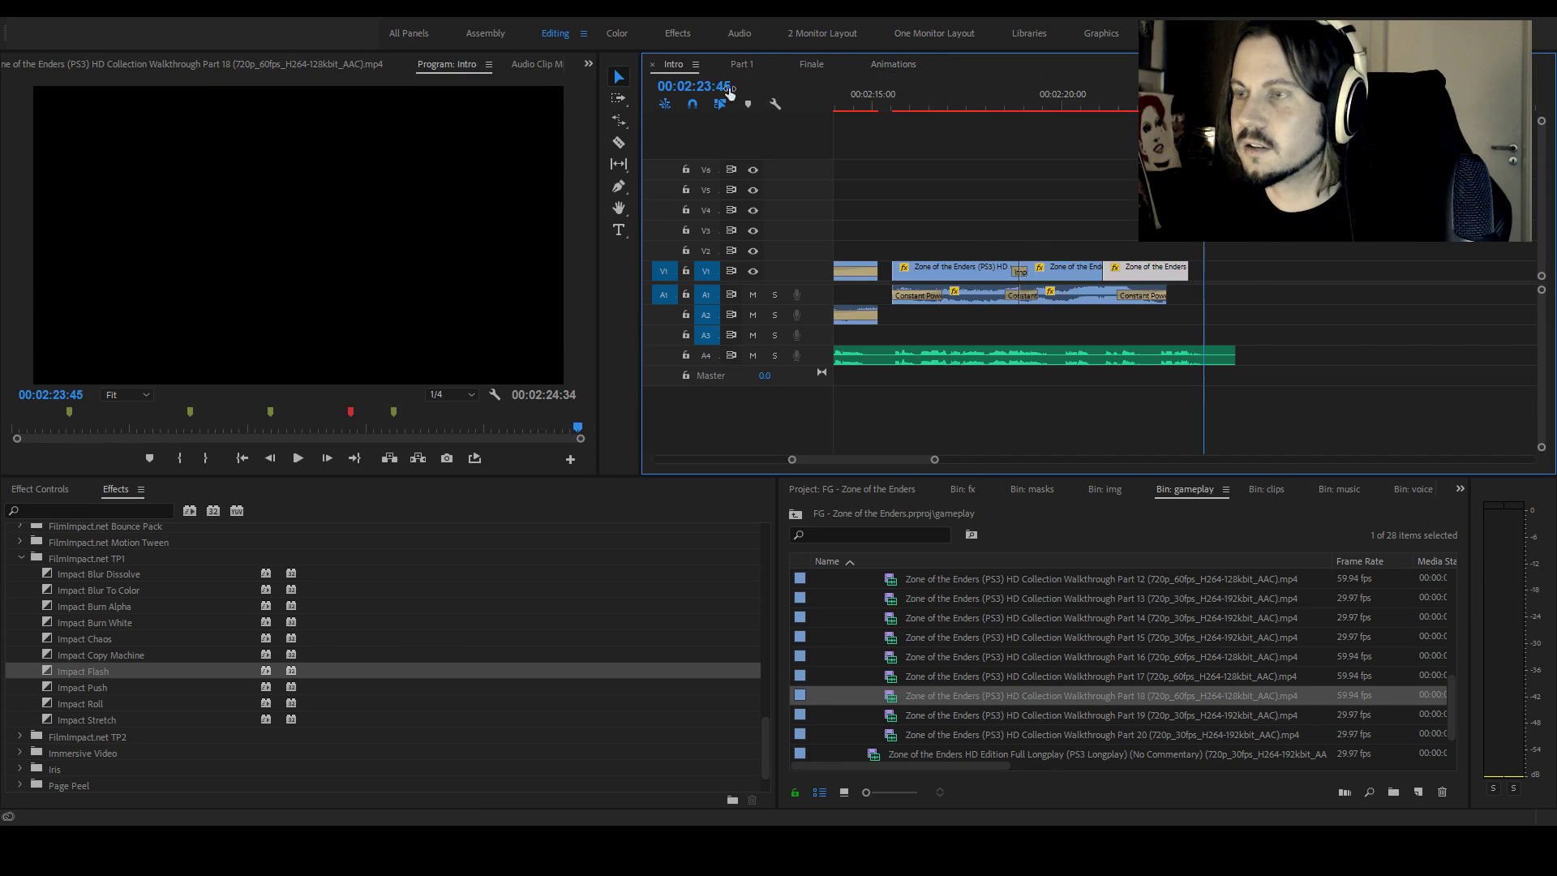
key(ctrl+v)
Move the pasted logo clips earlier so the wallpaper meets the end of the last Part 18 clip, and play the overlap
drag(1282, 245, 1242, 274)
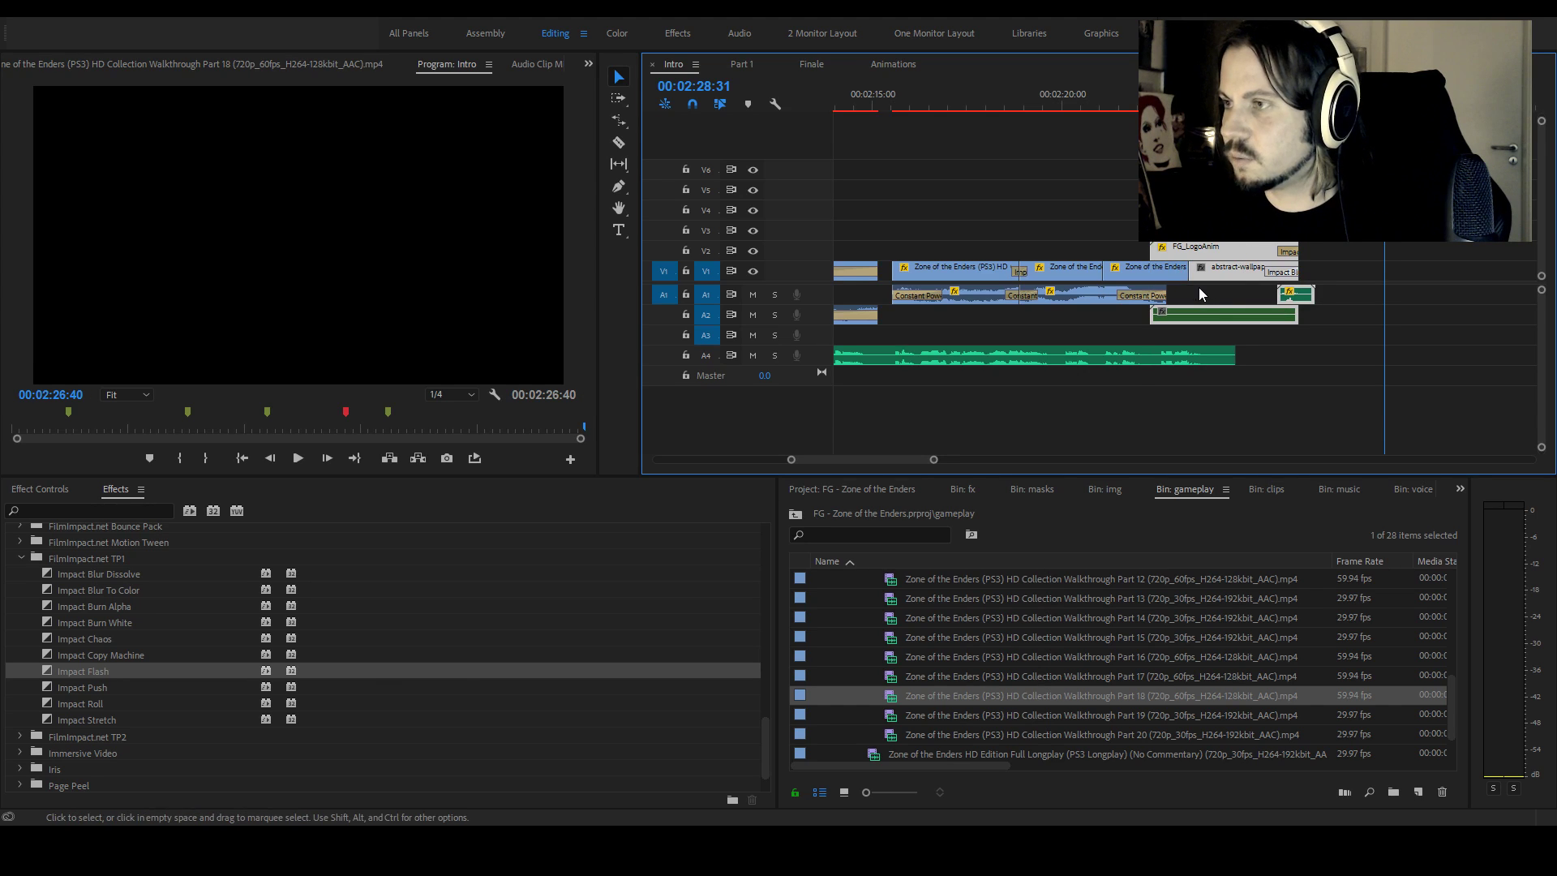
click(1153, 95)
key(space)
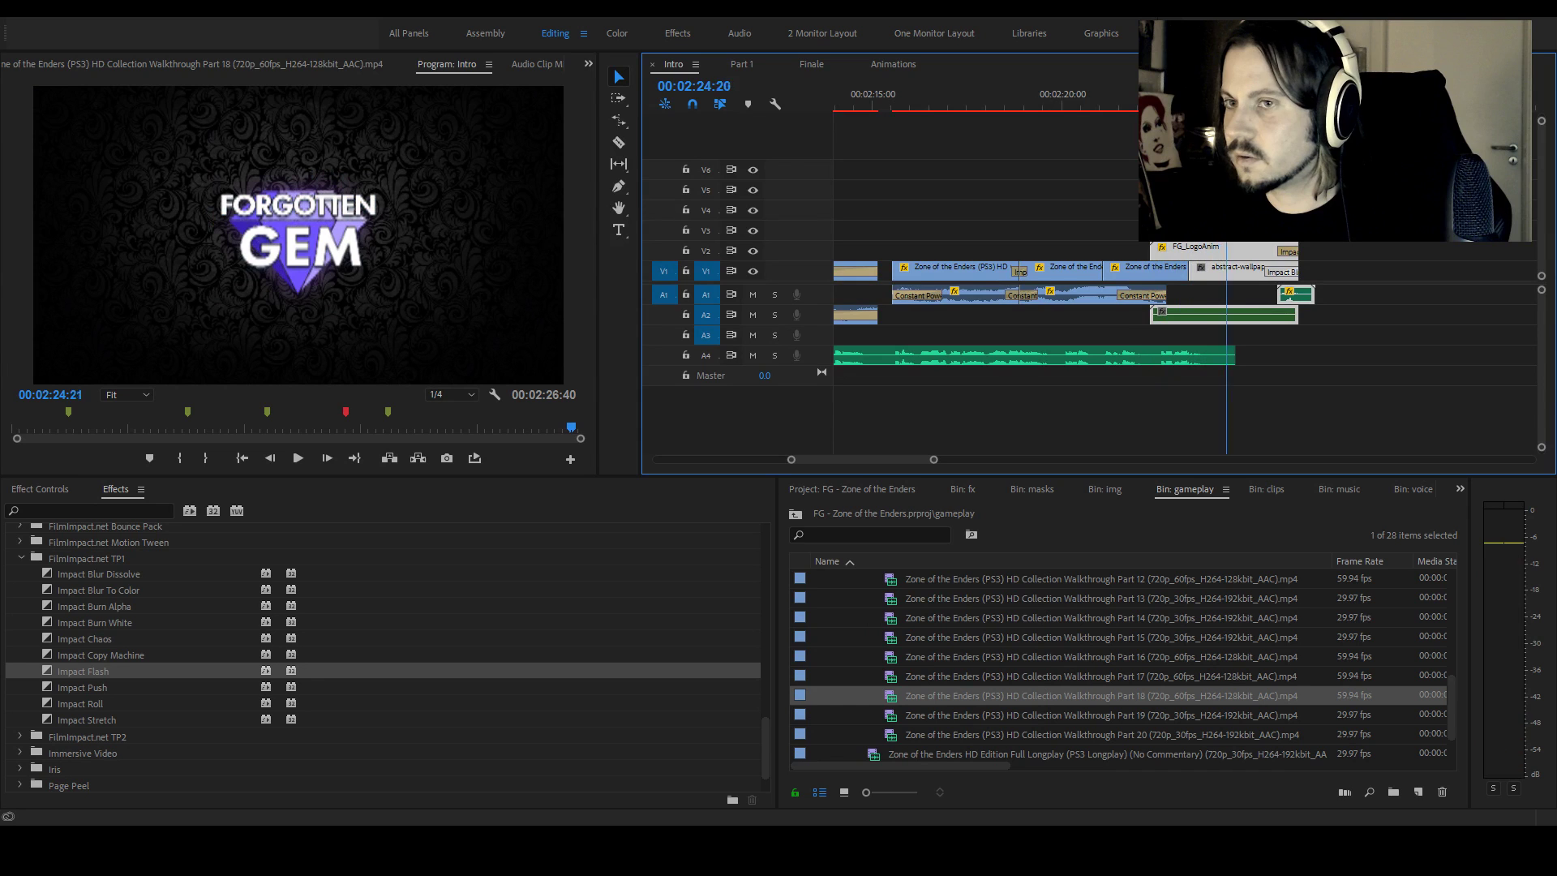
key(space)
key(space)
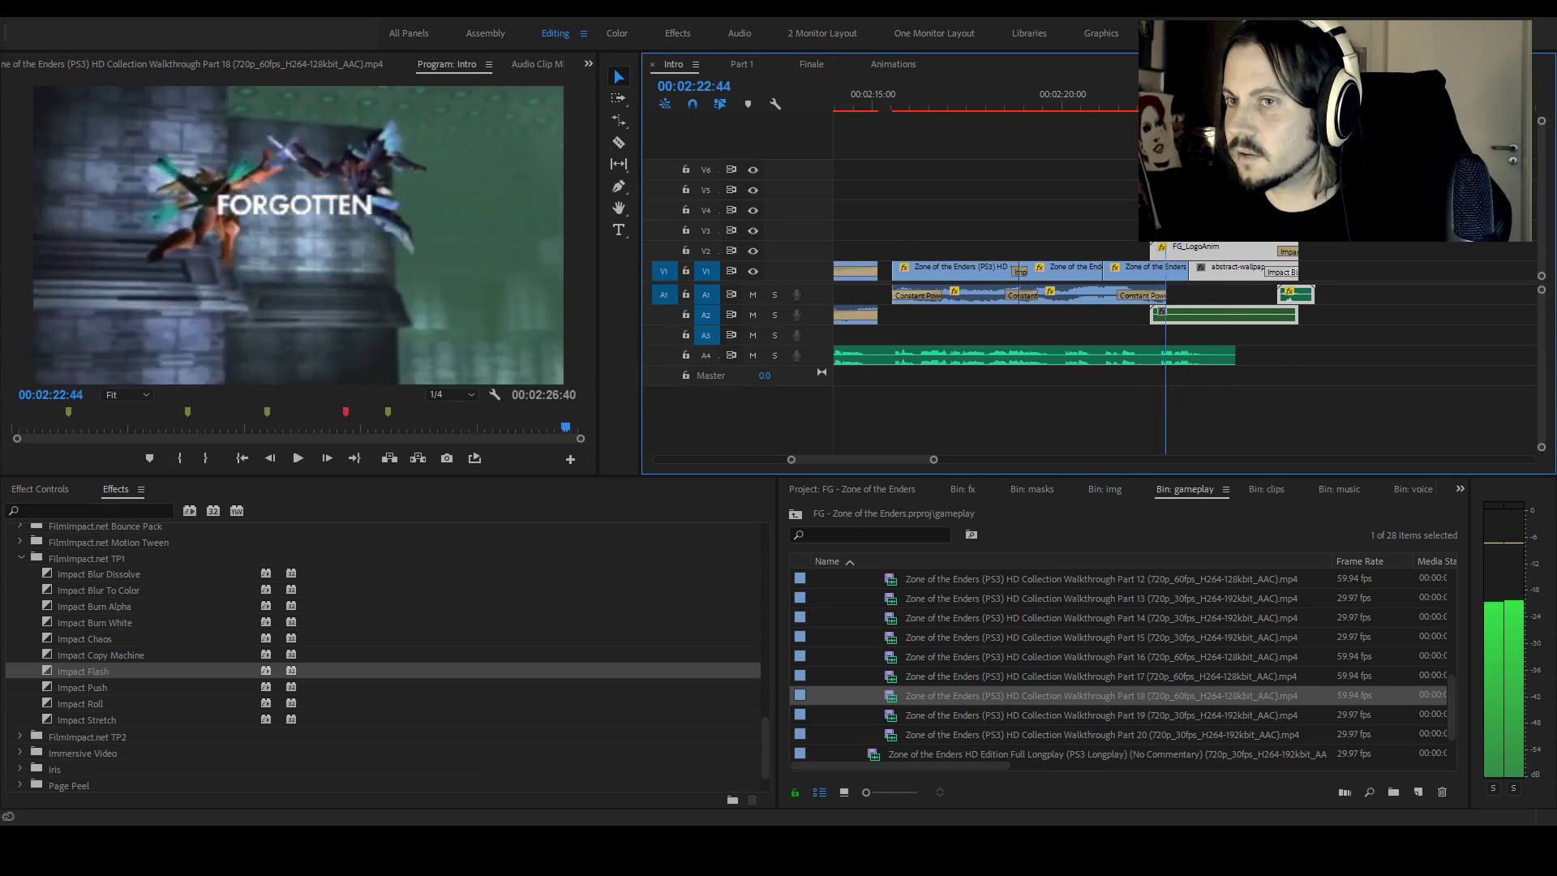
key(space)
key(space)
Add a Film Dissolve at the end of the last Part 18 clip, spanning from the start of FG_LogoAnim, and play it
click(1230, 319)
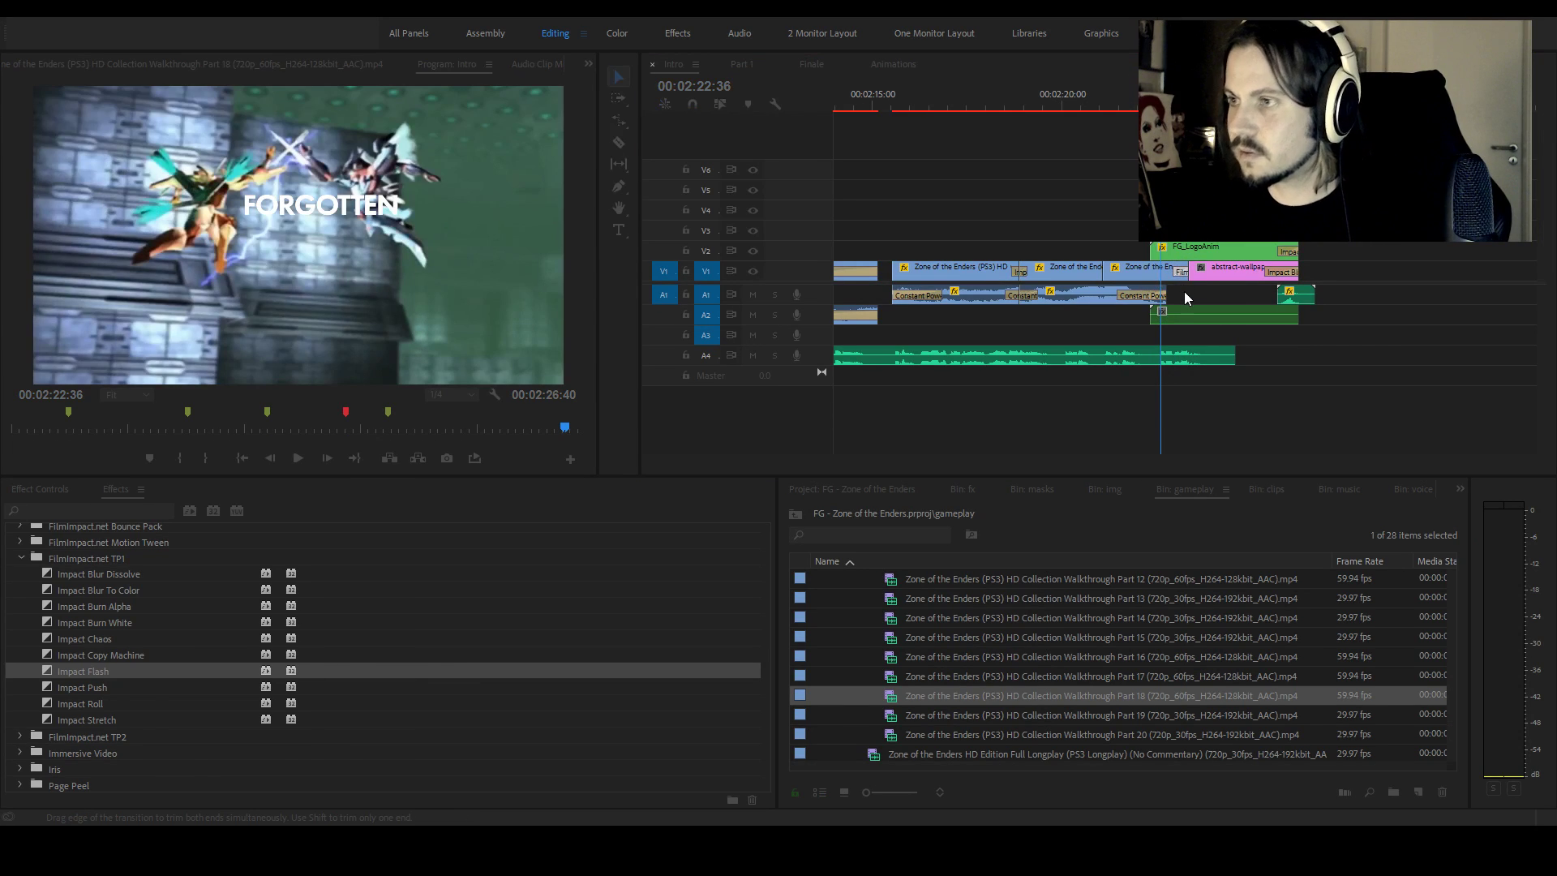
key(Return)
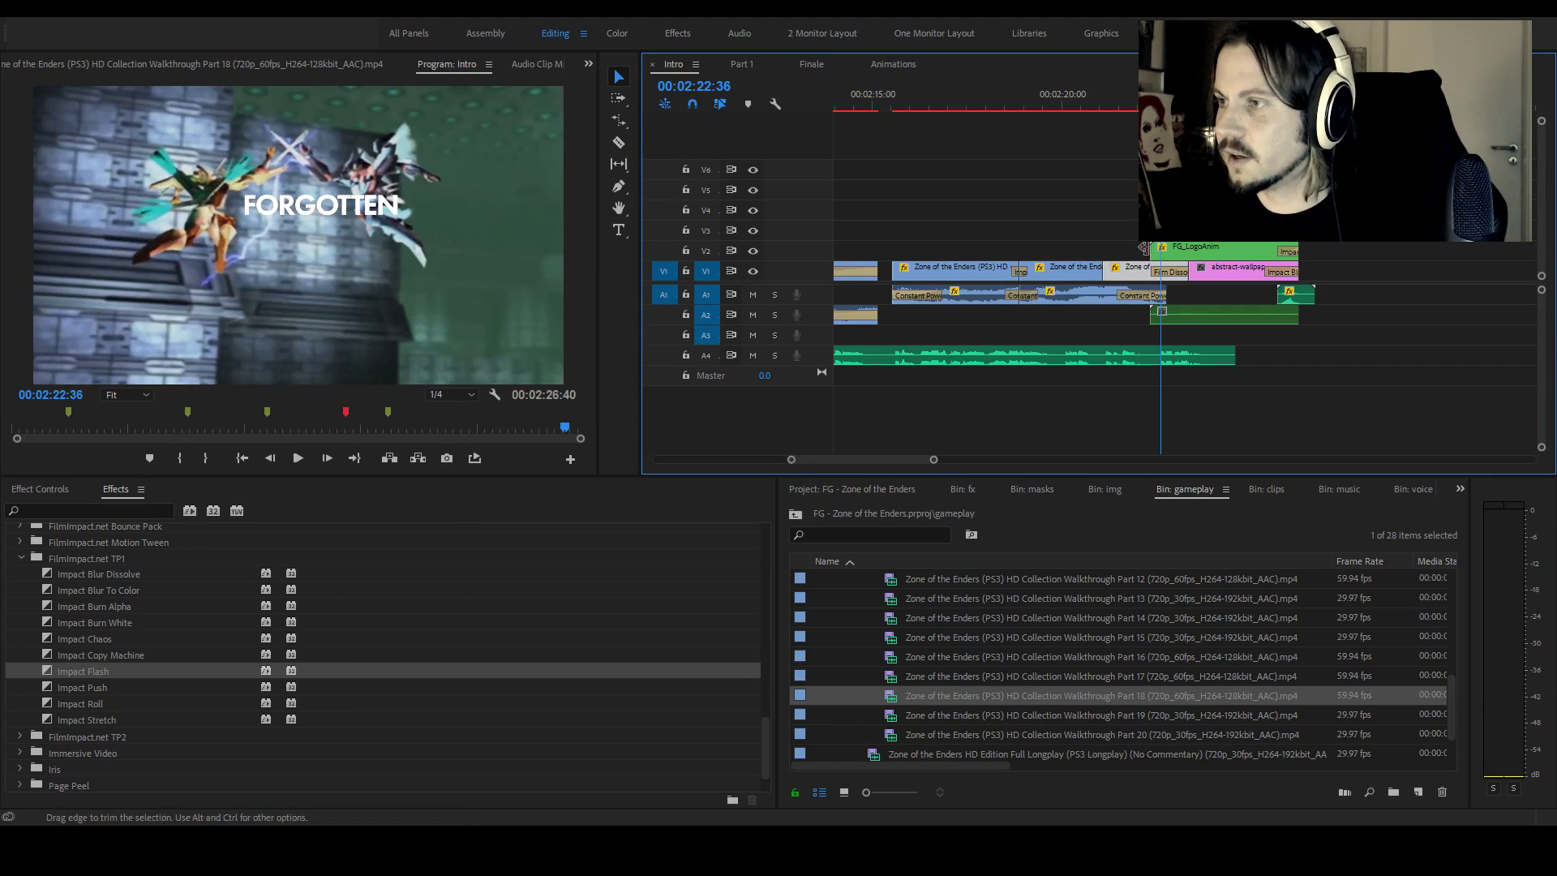
click(1133, 93)
key(space)
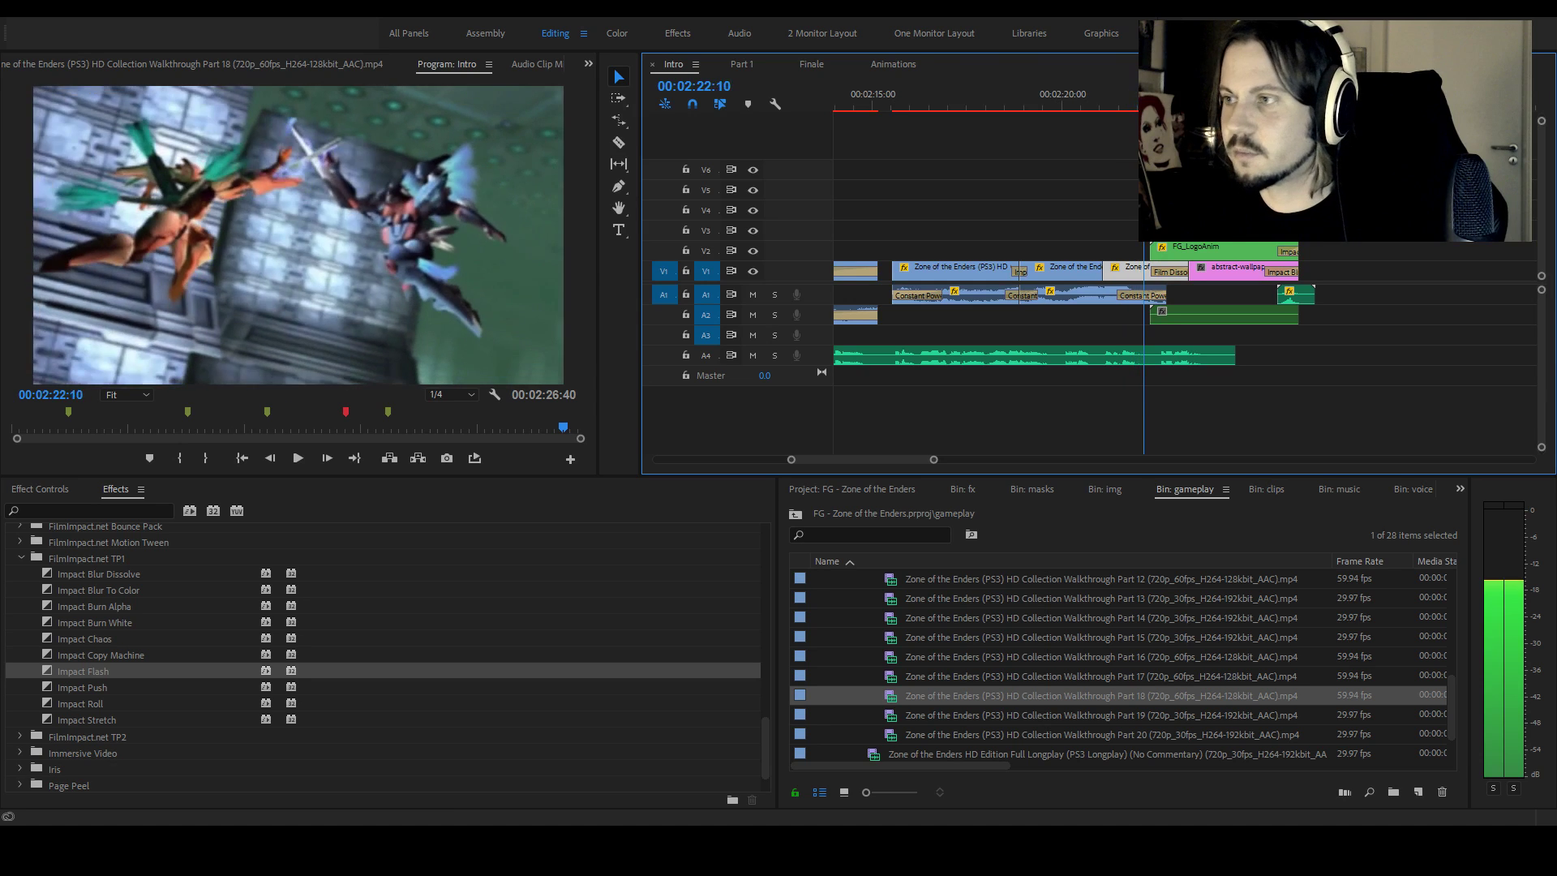
key(space)
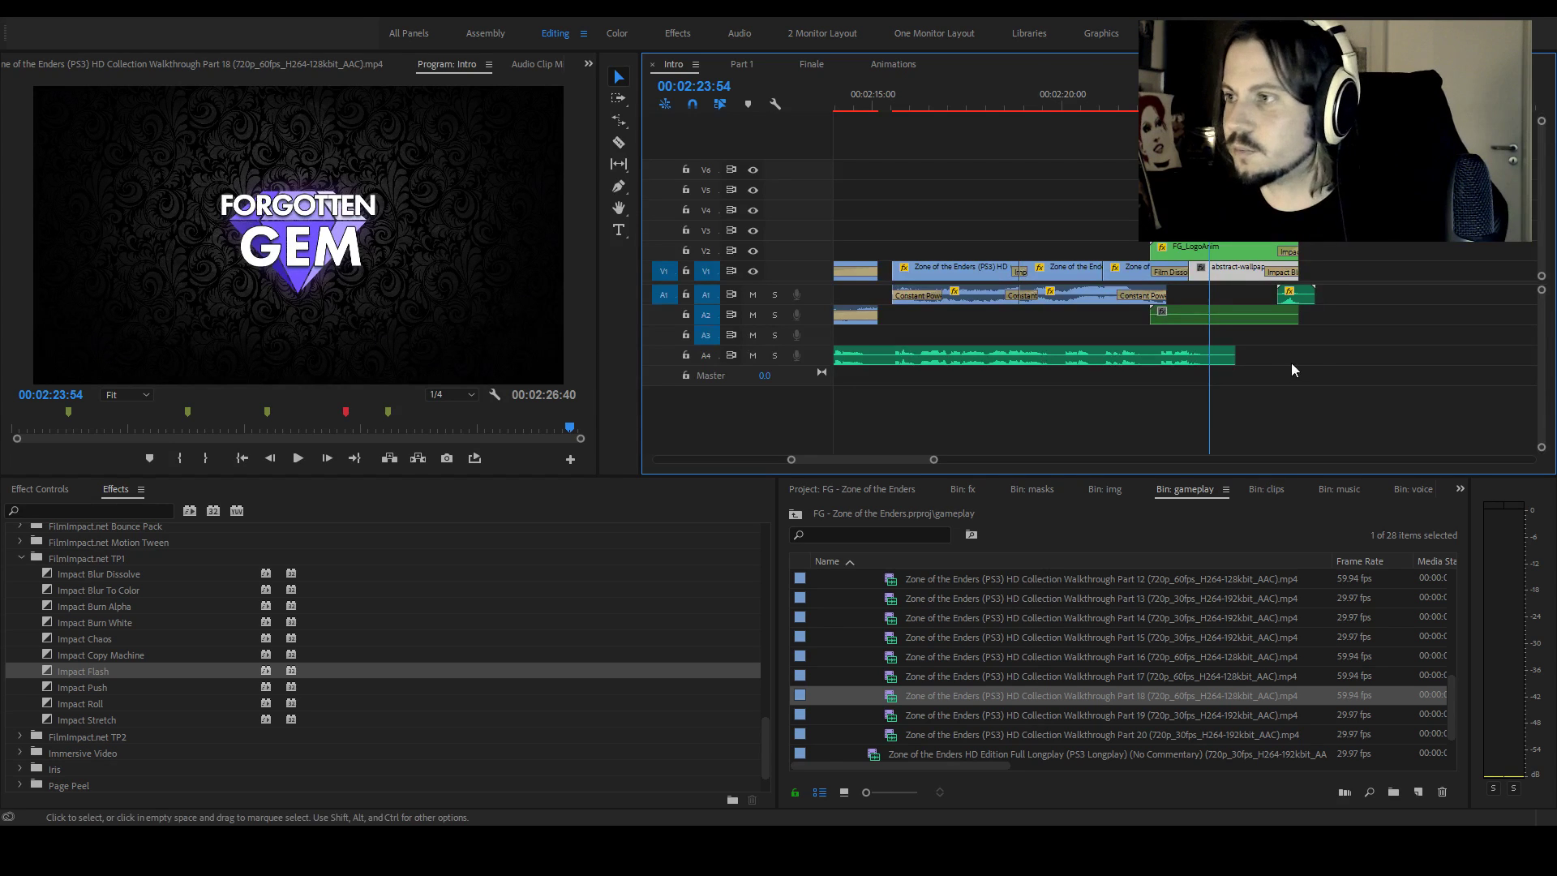
drag(1144, 89, 1083, 89)
key(space)
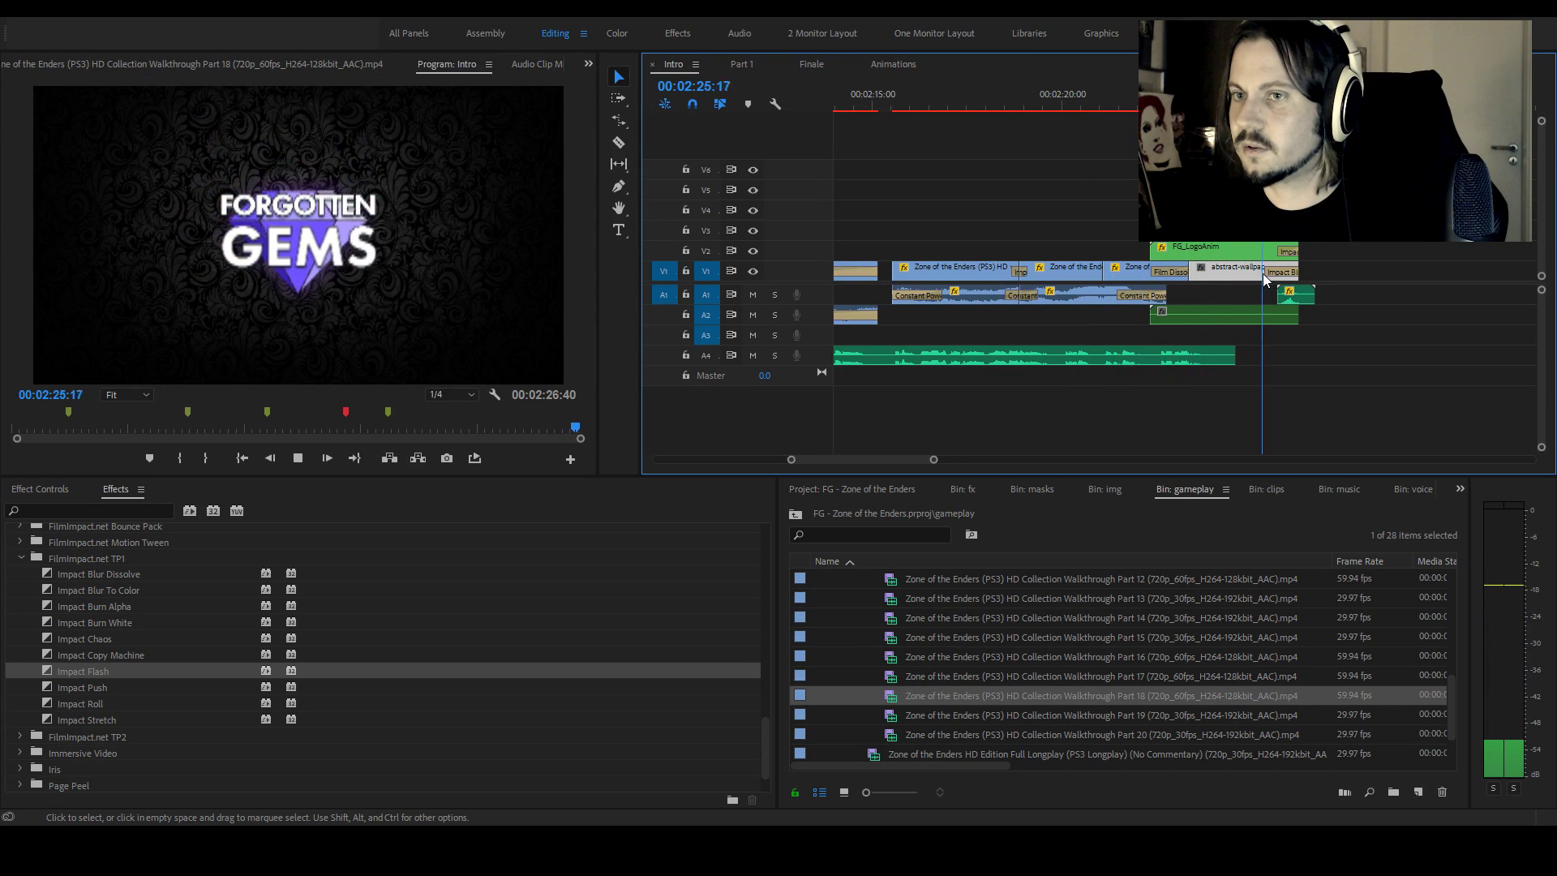
key(space)
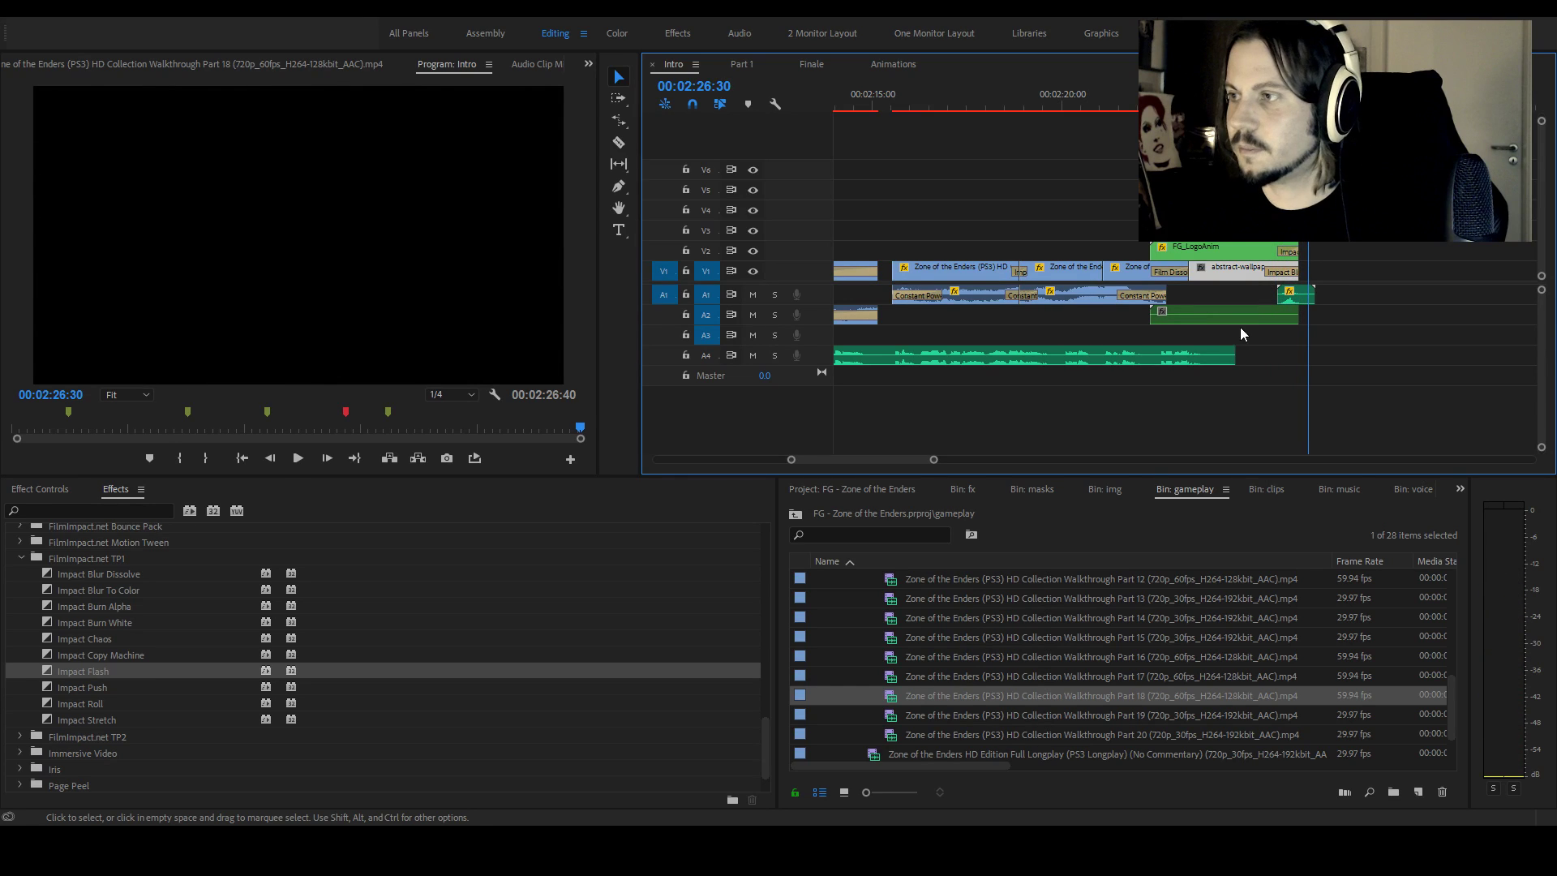
Split the last Part 18 audio on A1 at about 00:02:20:00, show the latter piece's volume settings and play it
click(1091, 293)
ctrl+click(1063, 294)
click(40, 489)
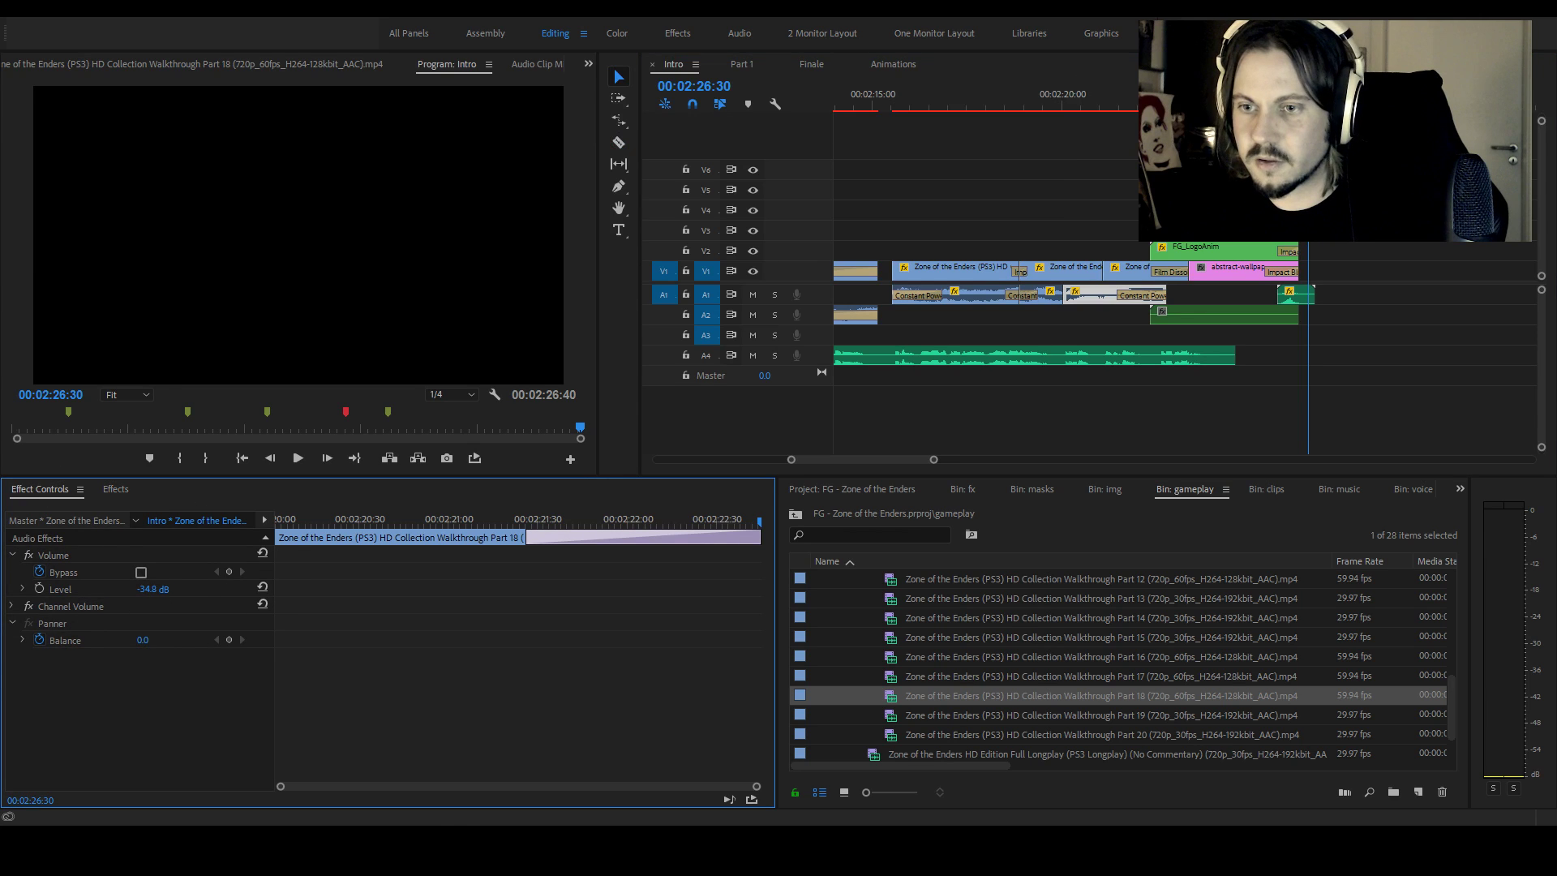
click(1046, 95)
key(space)
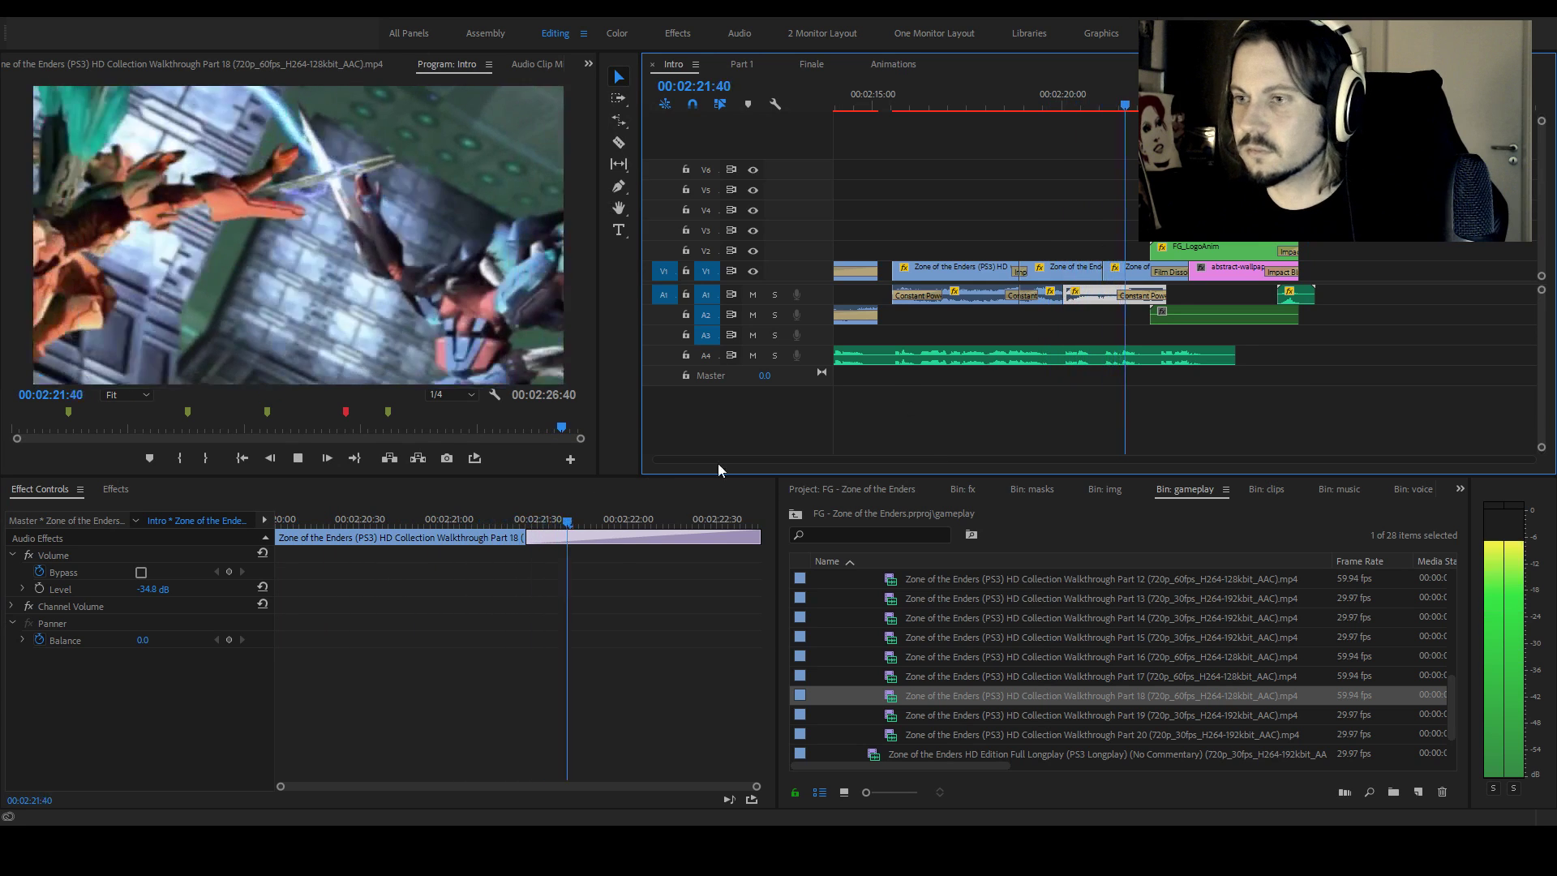
Add a Constant Power crossfade at the new audio cut on A1 and play through to the end of the sequence
click(1028, 300)
click(1061, 294)
click(1048, 104)
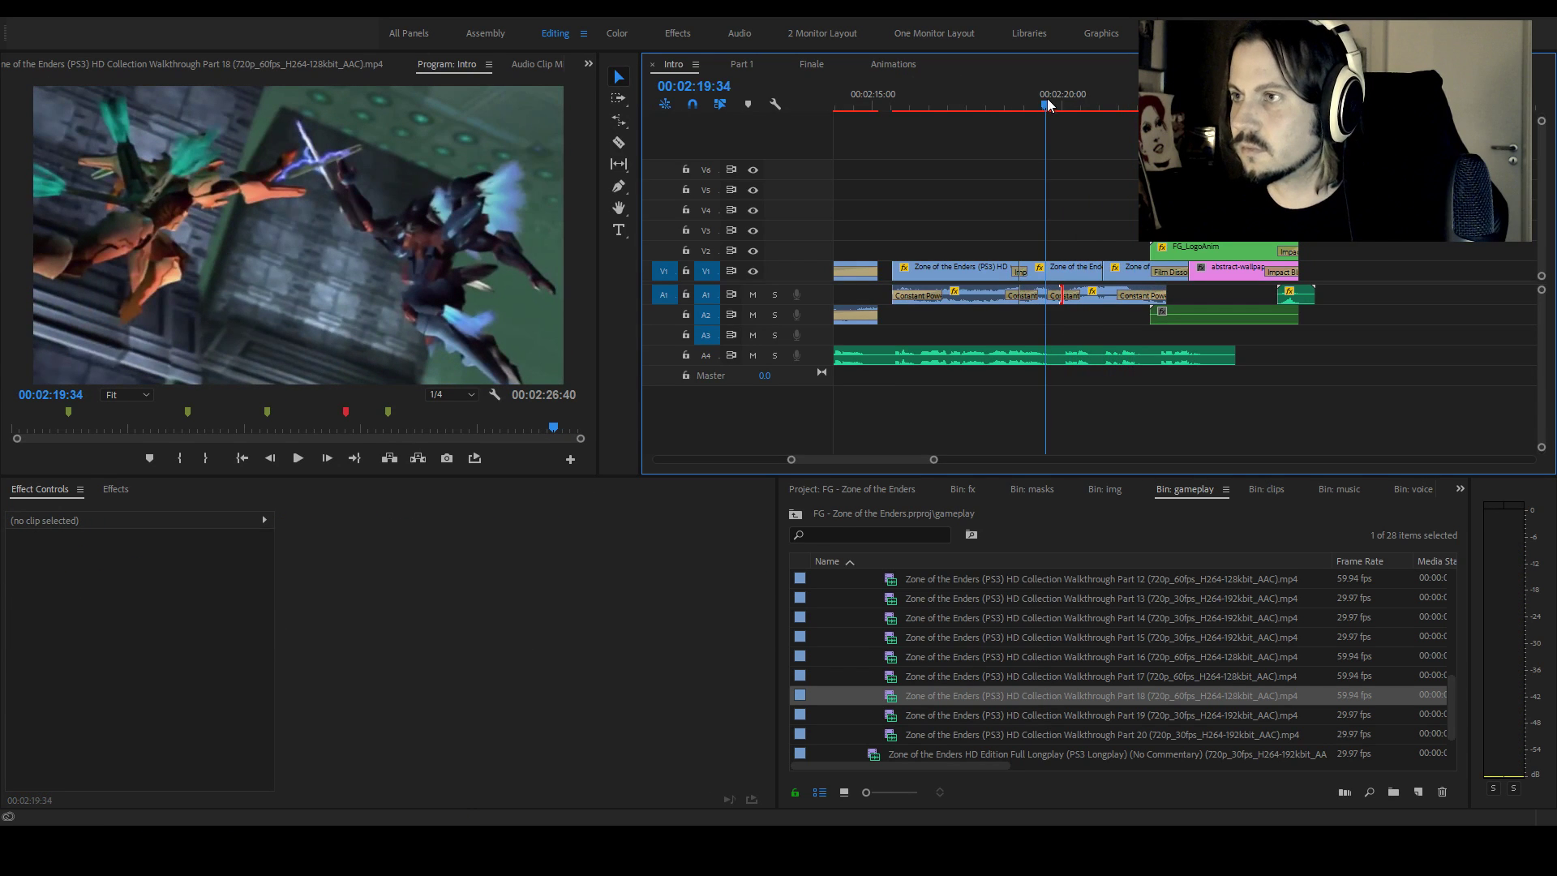
key(space)
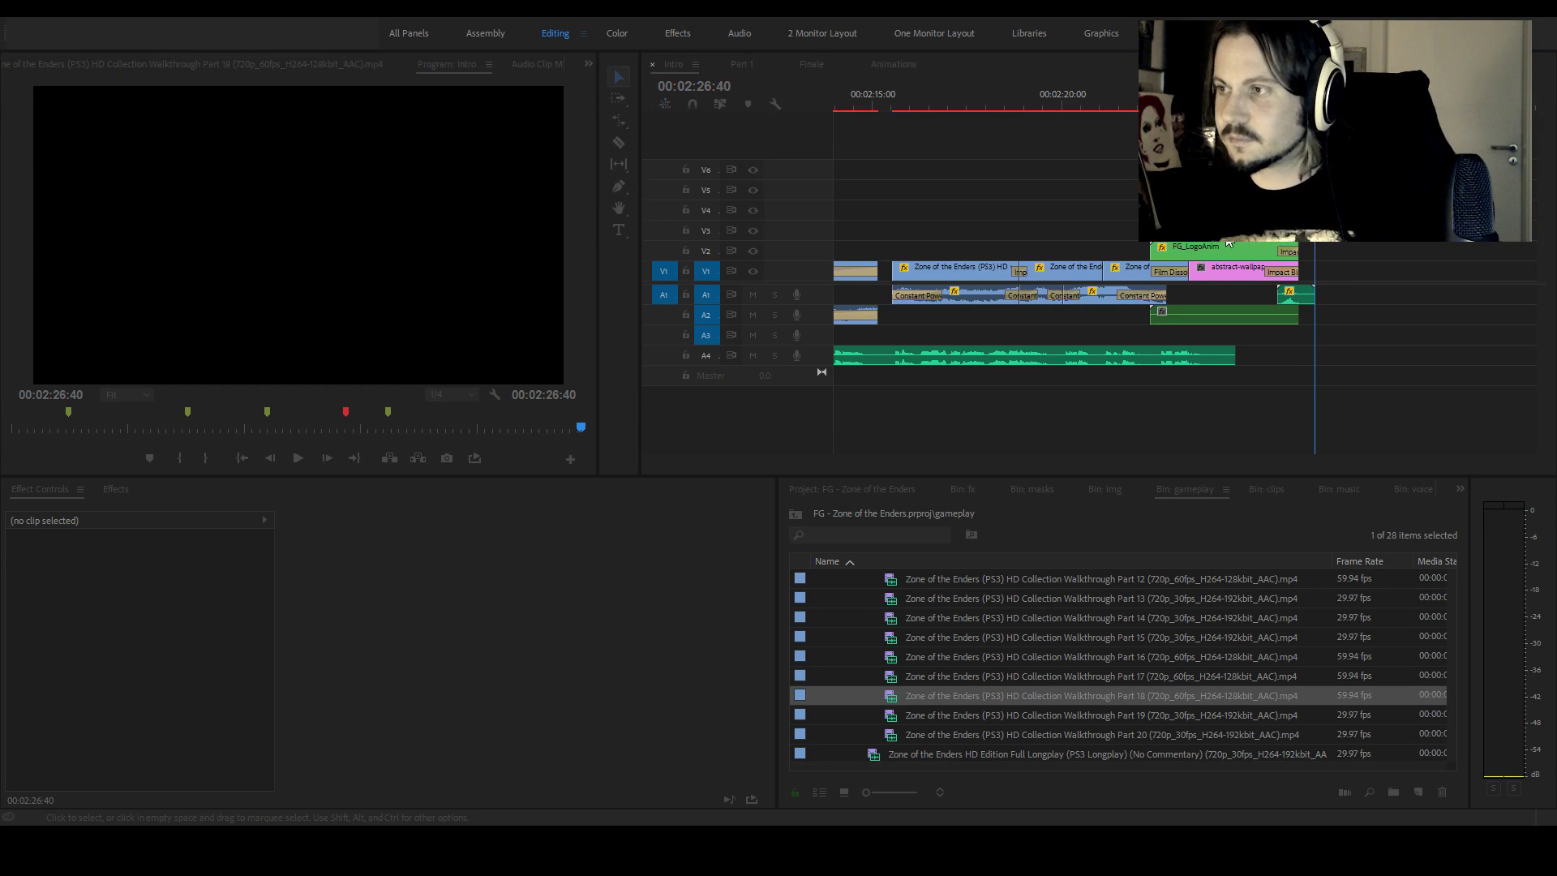
Add an Impact Flash transition at the start of the first Part 18 clip on V1 and play the ending
drag(935, 460, 950, 460)
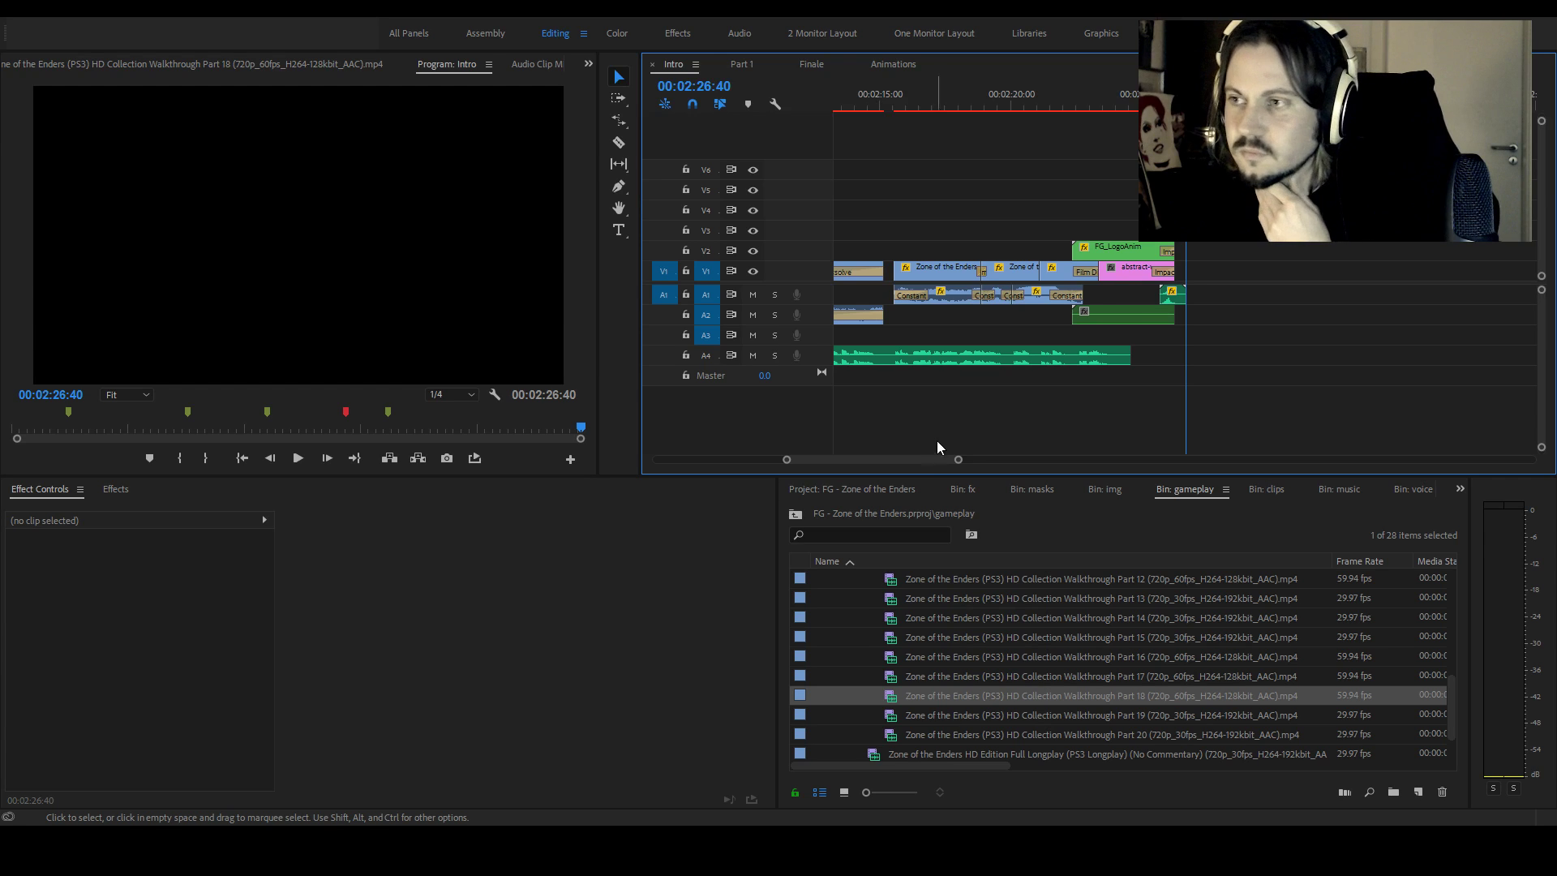
drag(958, 460, 961, 460)
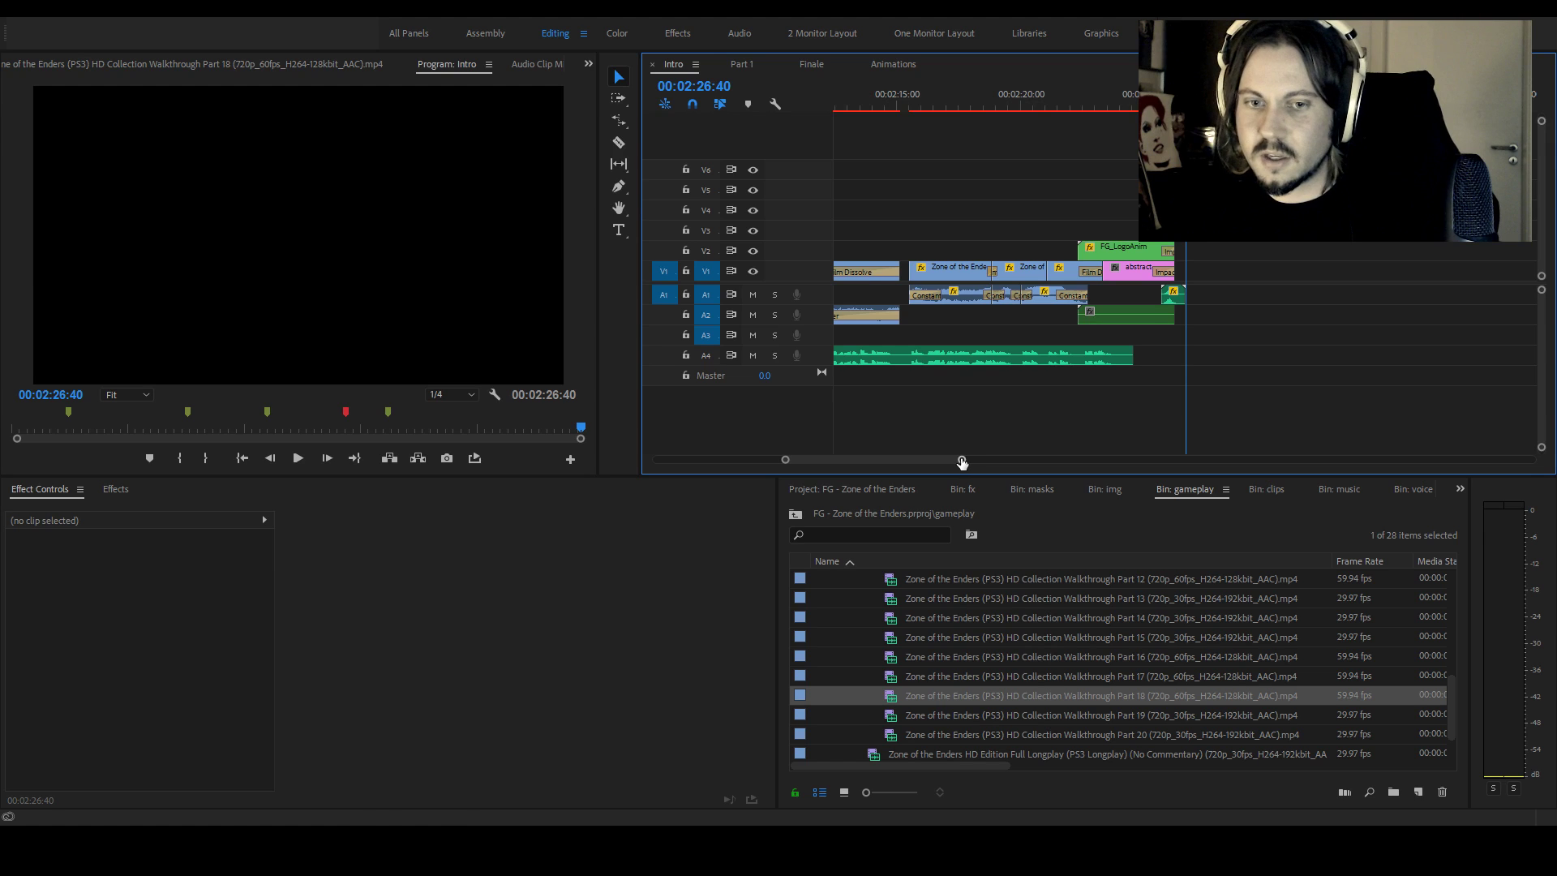
click(912, 95)
drag(910, 99, 907, 98)
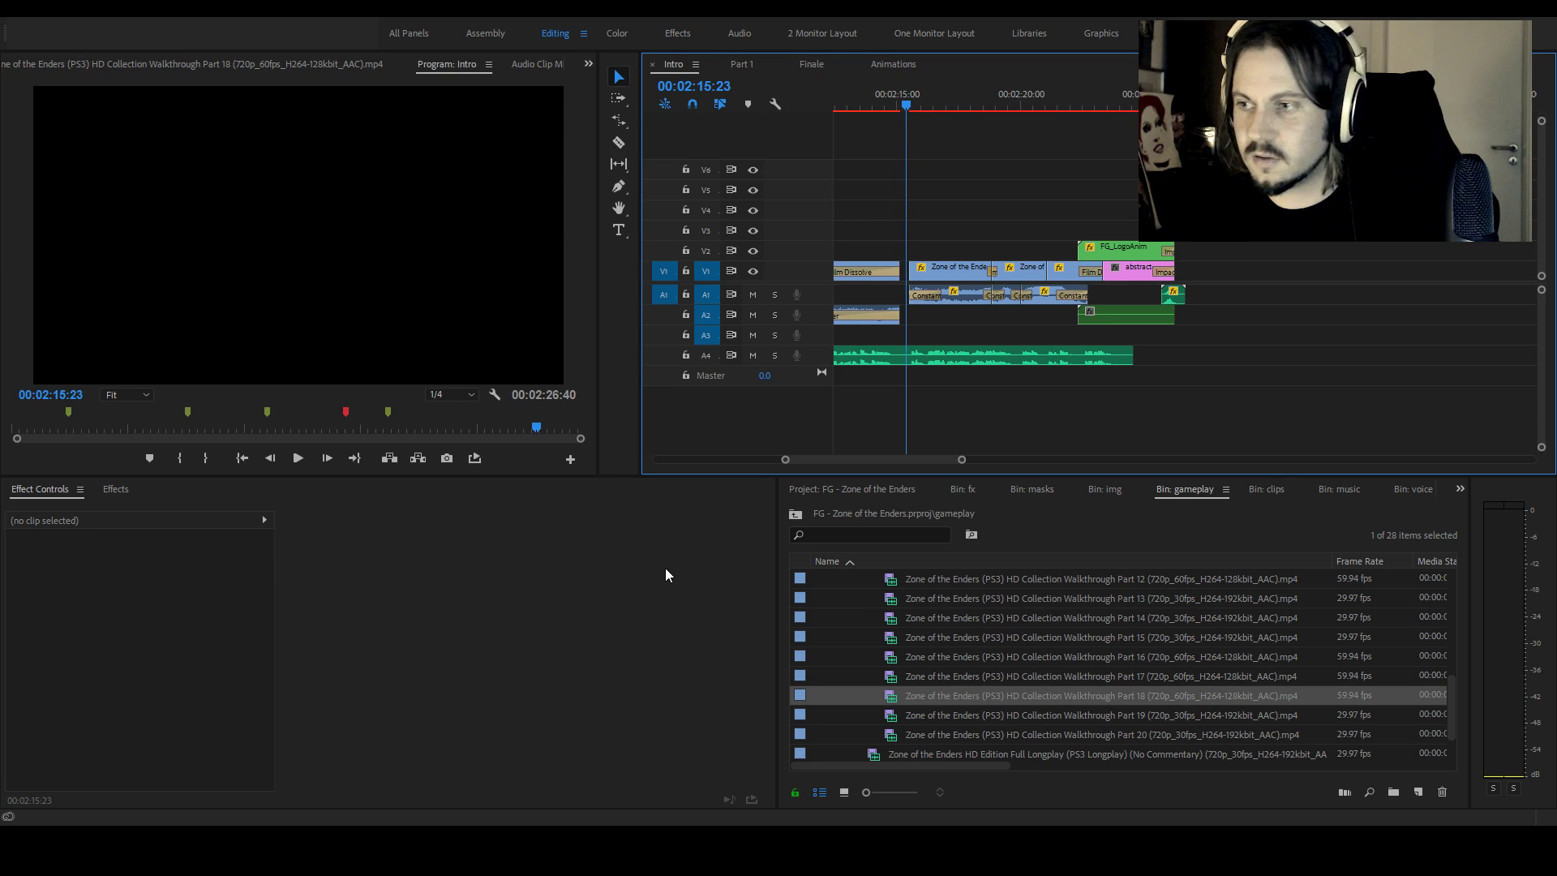
click(111, 491)
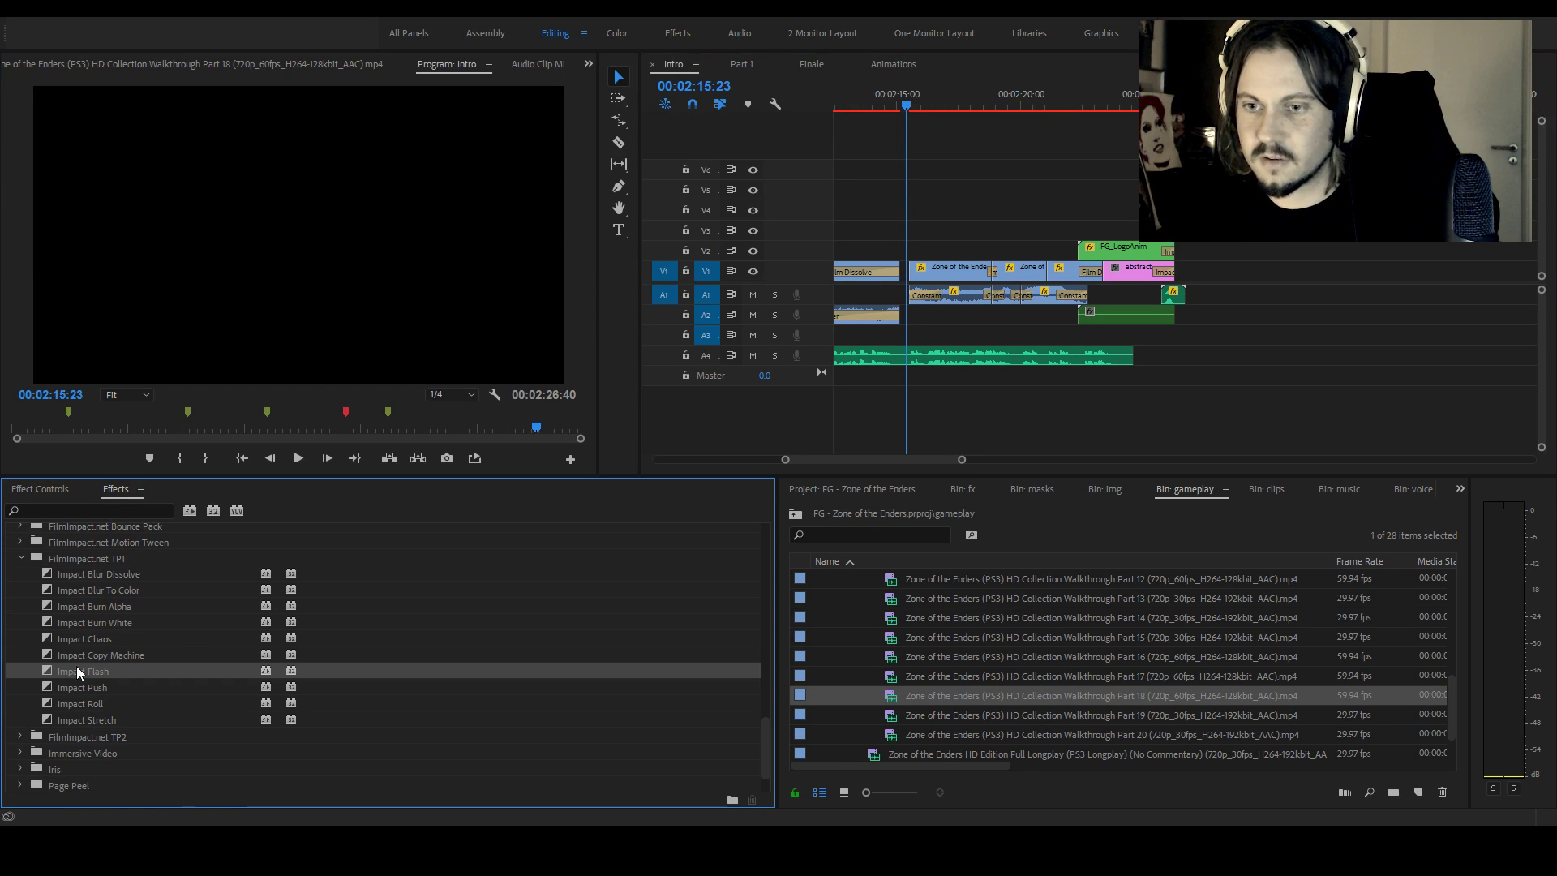
drag(916, 278, 916, 276)
mouse_move(1103, 101)
mouse_down()
mouse_move(1084, 107)
mouse_move(1098, 110)
mouse_up()
key(space)
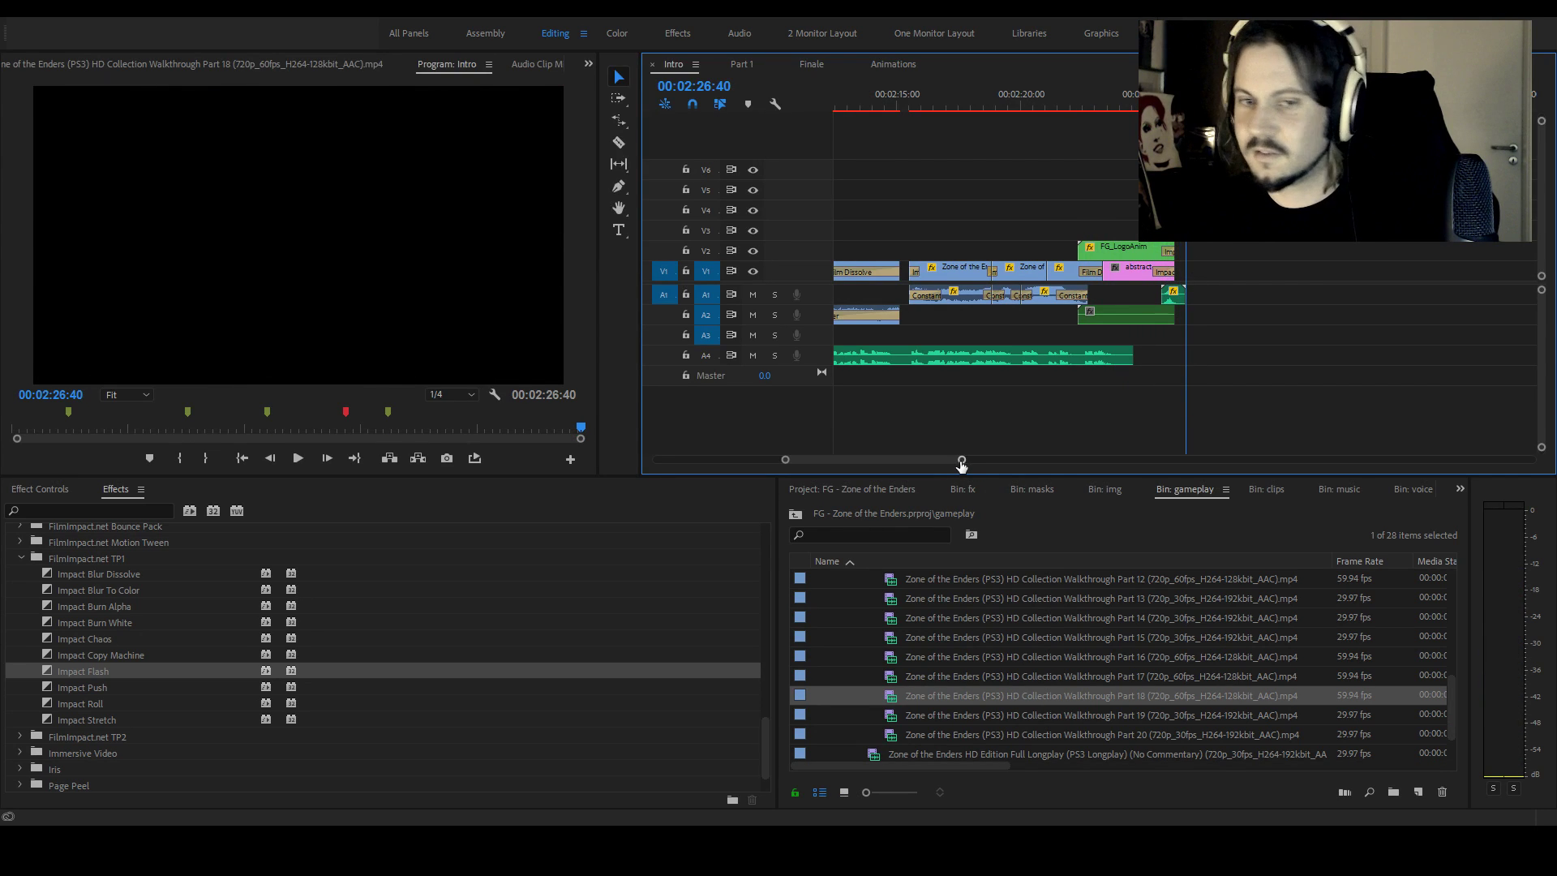
Move the short audio clip at about 00:01:28 from track A3 up to A2
mouse_move(962, 461)
mouse_down()
mouse_move(942, 454)
mouse_move(955, 459)
mouse_up()
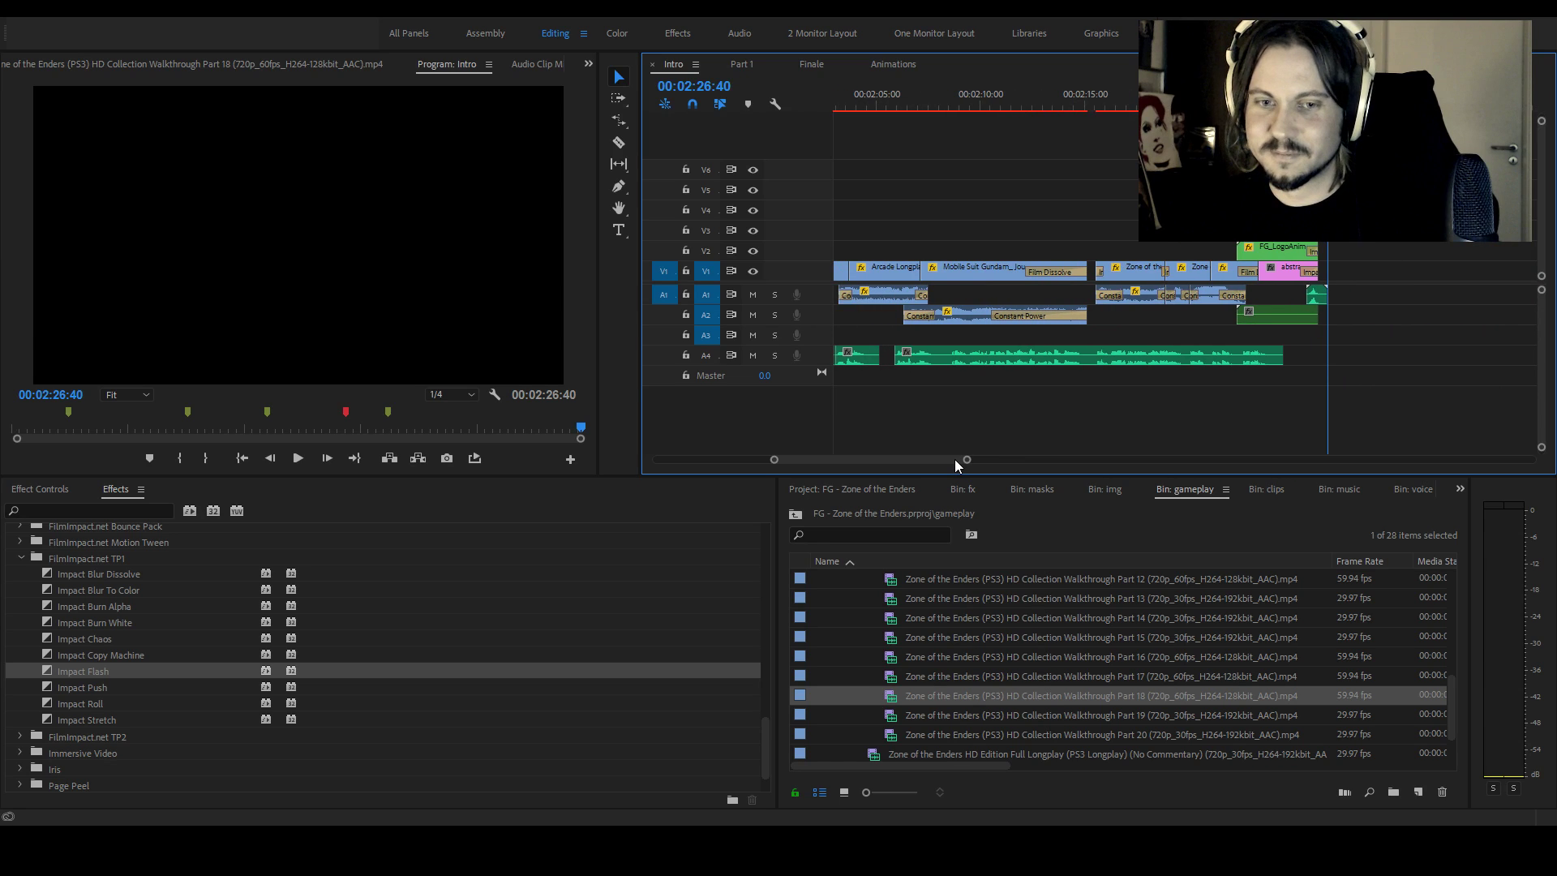
drag(955, 459, 954, 460)
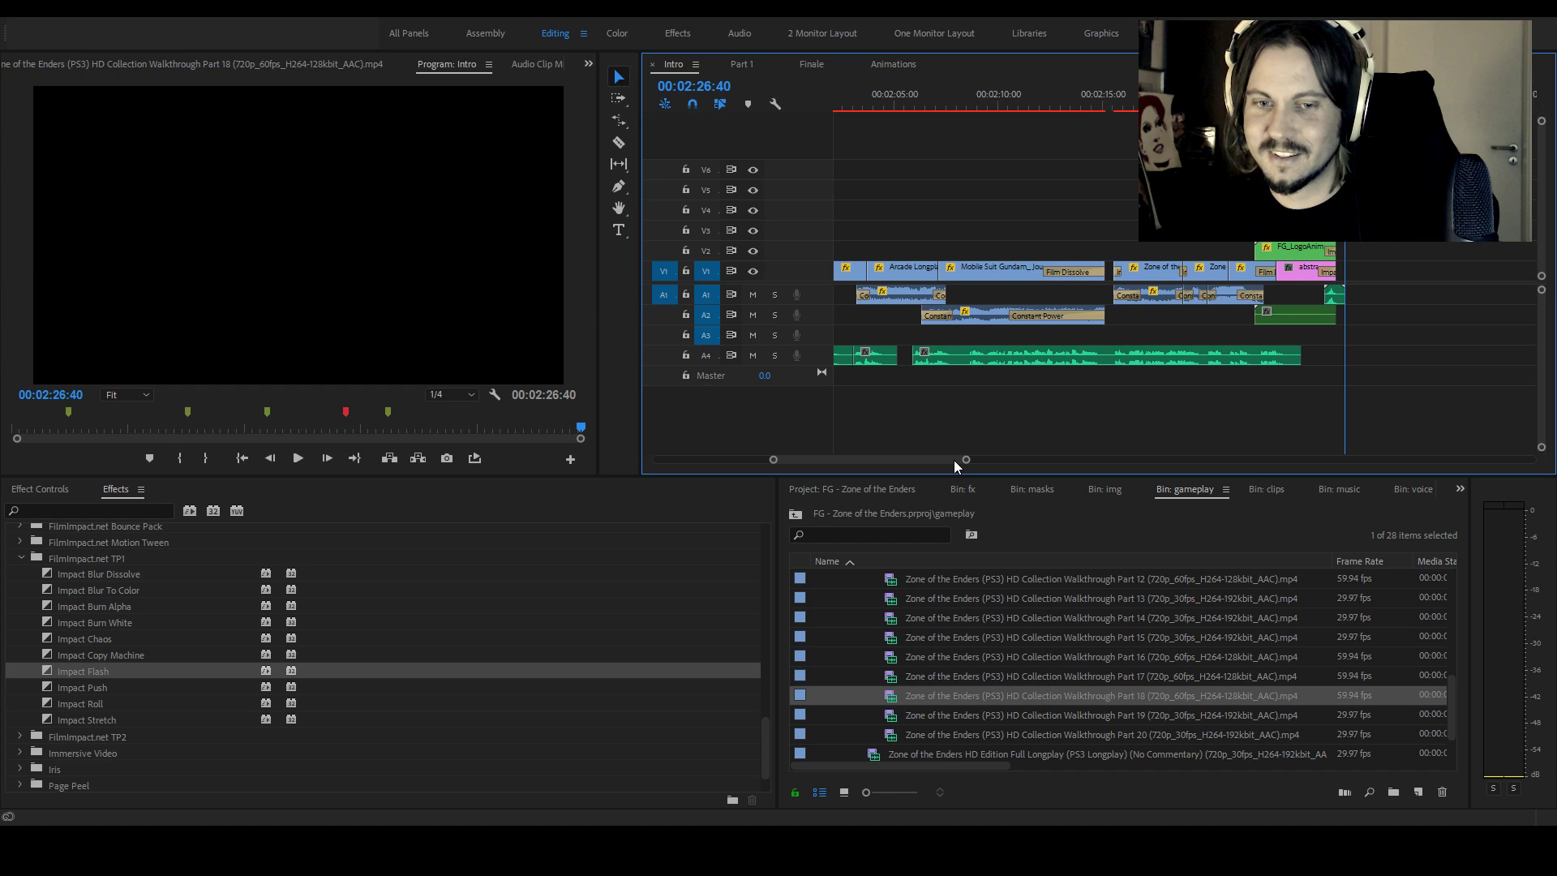
mouse_move(953, 460)
mouse_down()
mouse_move(792, 451)
mouse_move(1119, 459)
mouse_move(983, 463)
mouse_up()
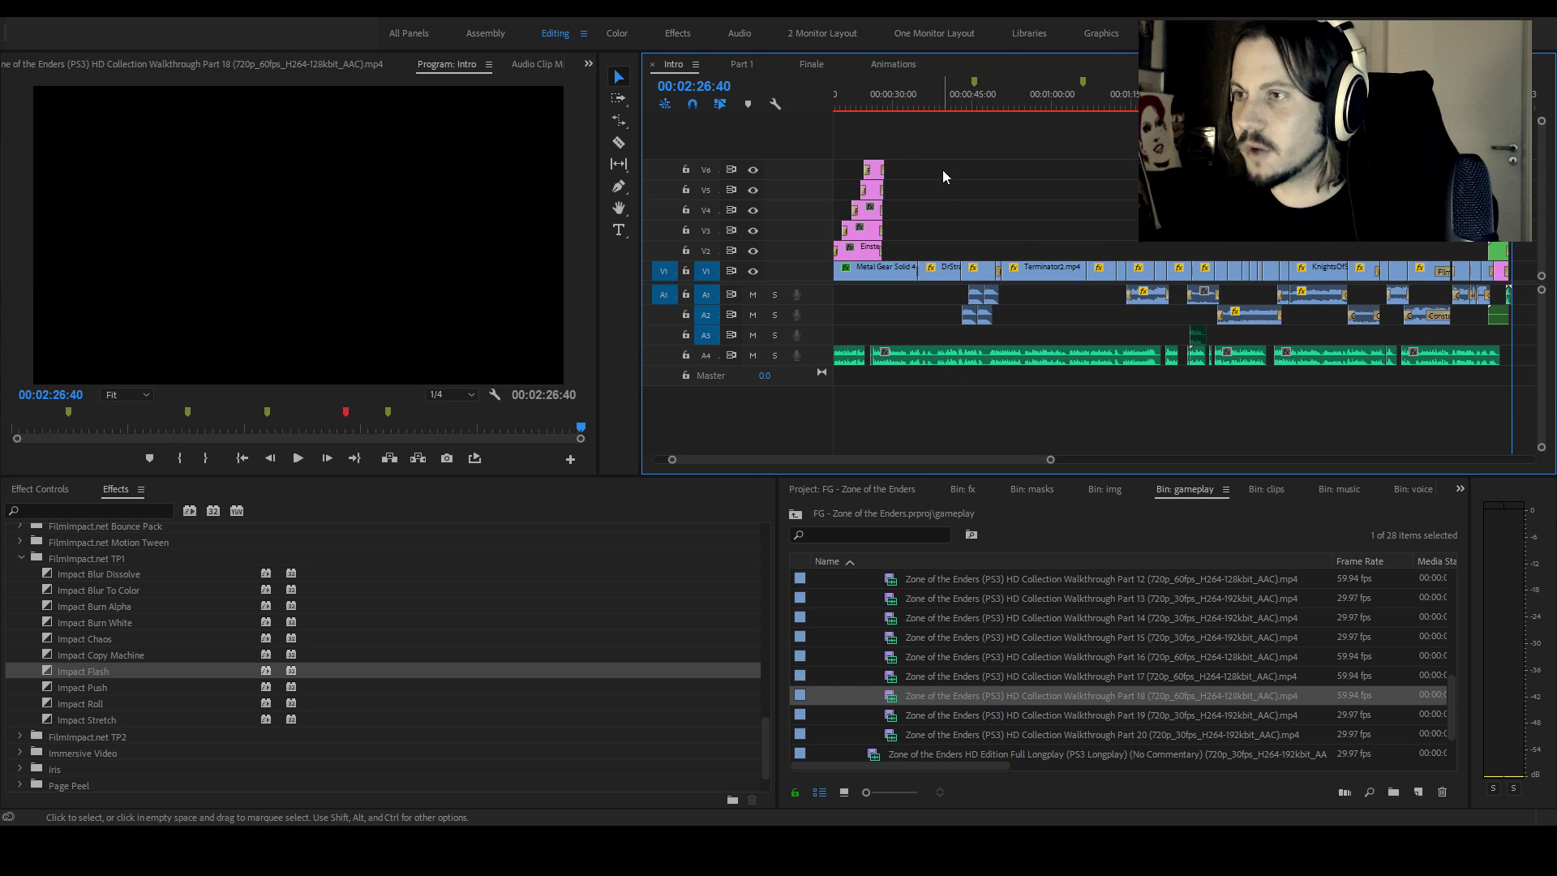
click(890, 102)
drag(892, 103, 895, 99)
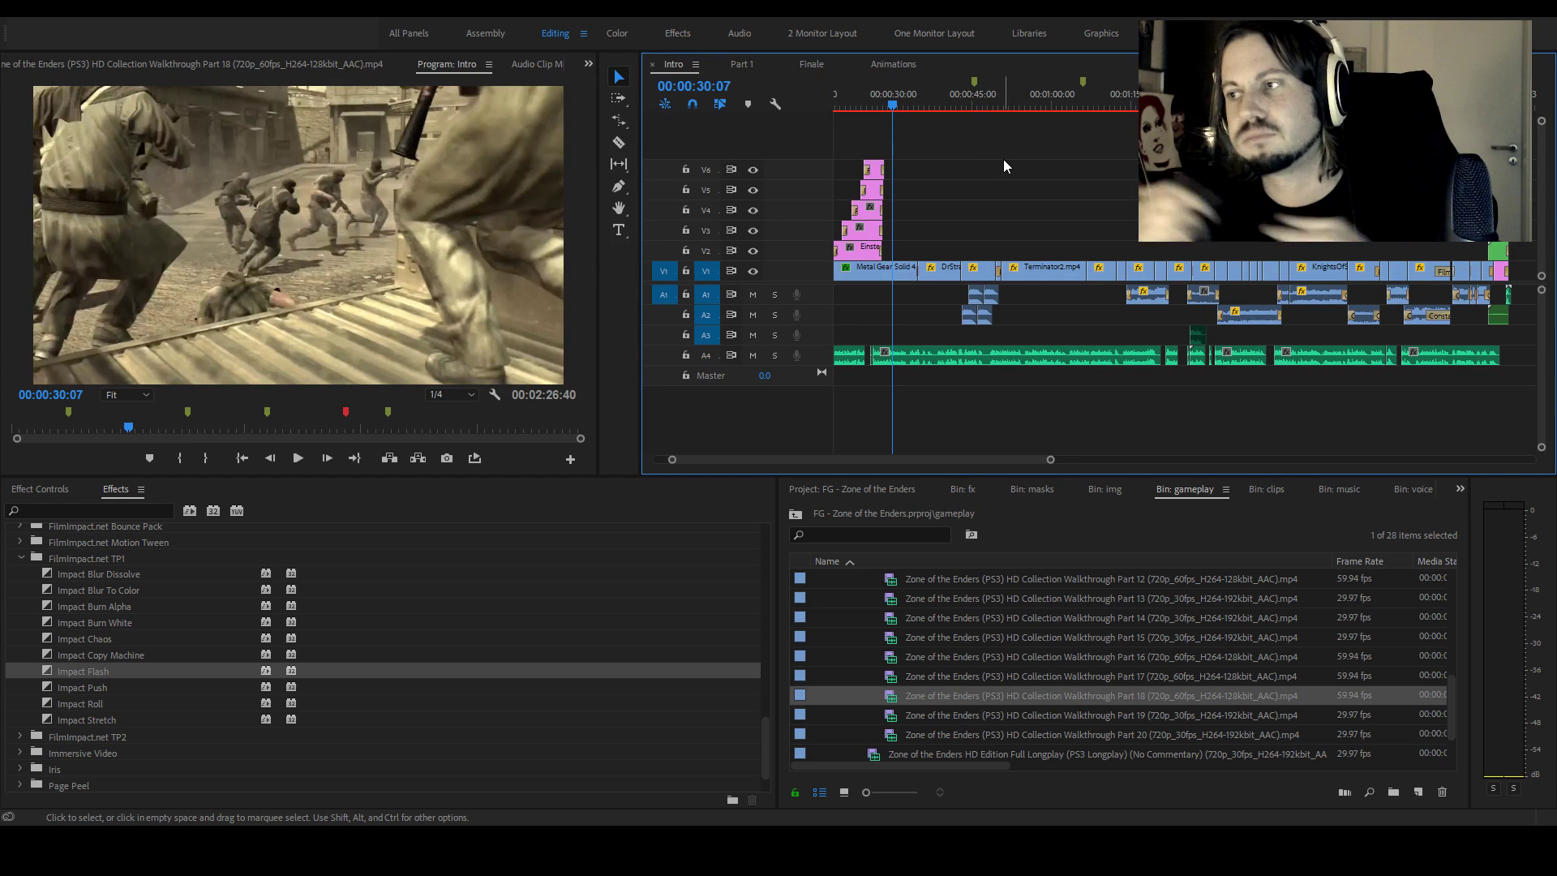
drag(1202, 344, 1199, 318)
click(1233, 343)
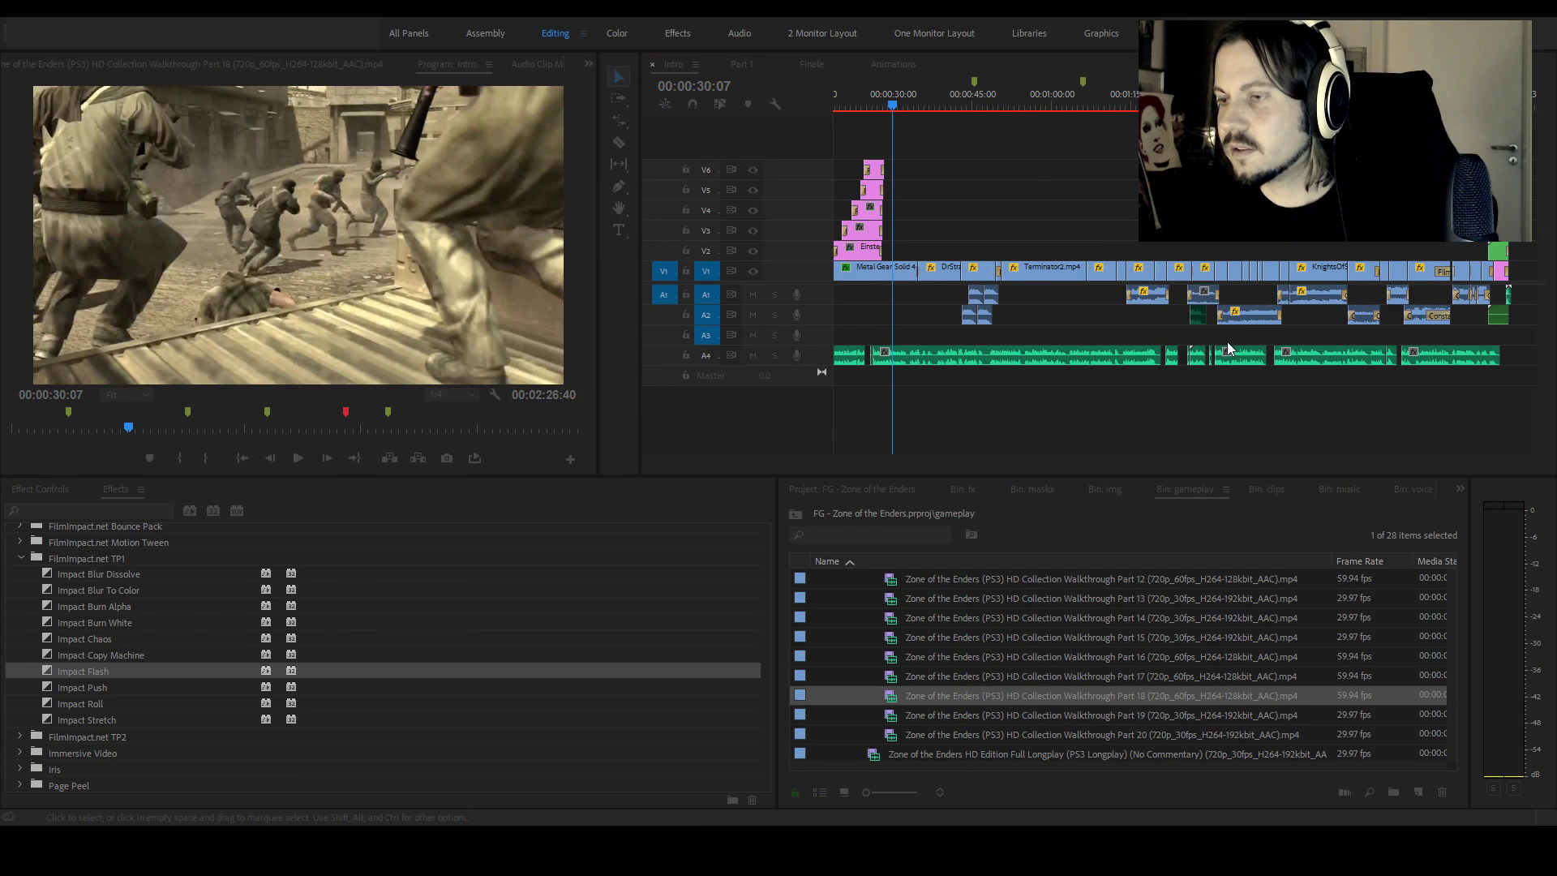
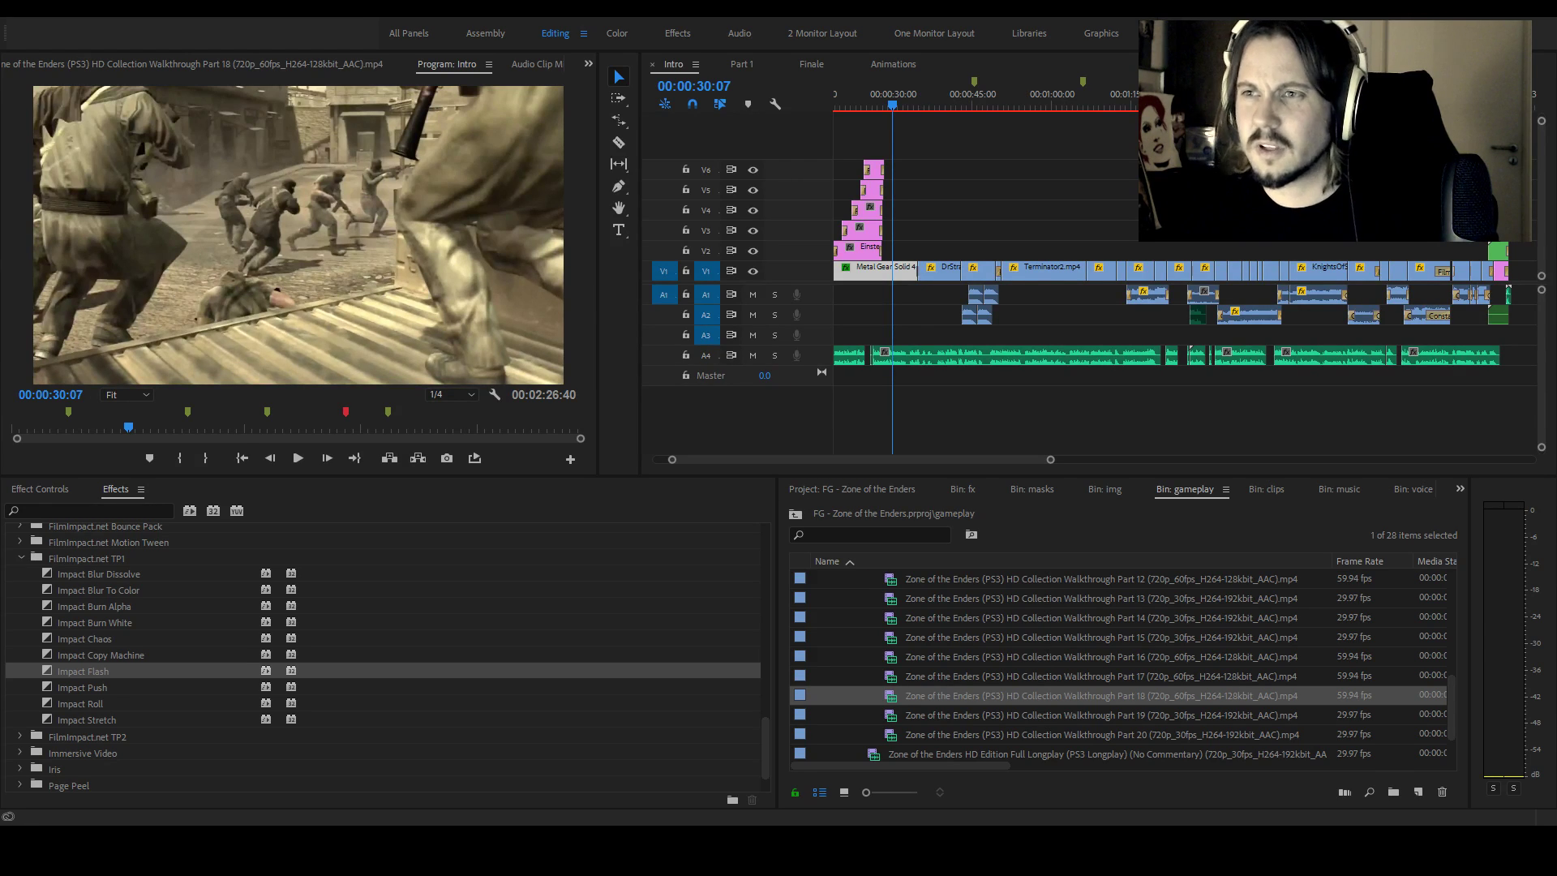
Return to the start of the Intro sequence and play the lead-in to the Metal Gear Solid 4 clip
click(644, 222)
click(838, 107)
scroll(730, 108, up, 3)
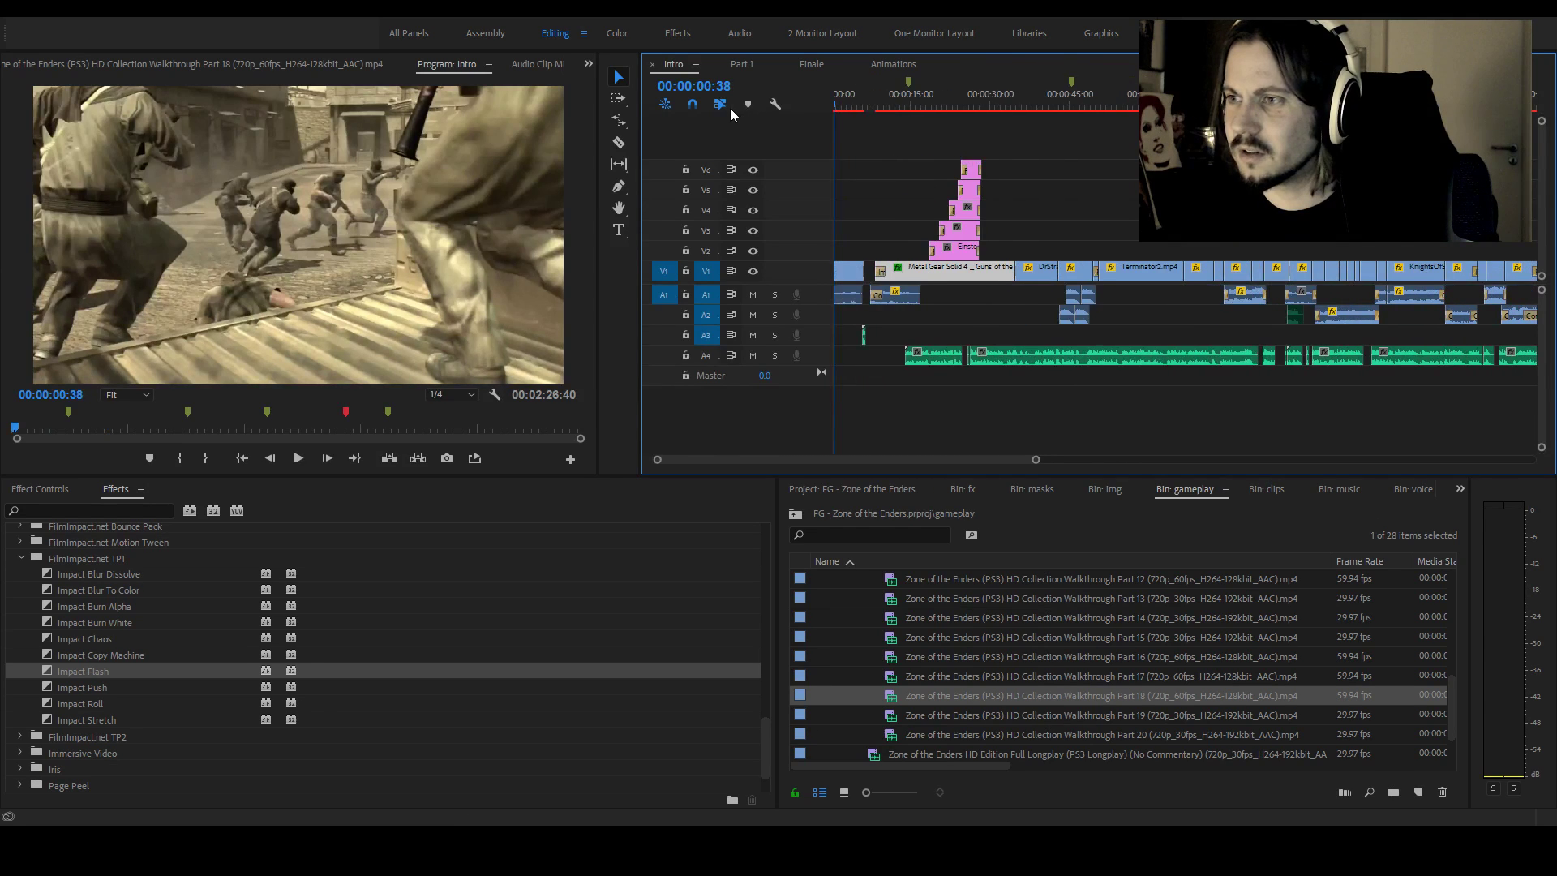
click(870, 108)
key(space)
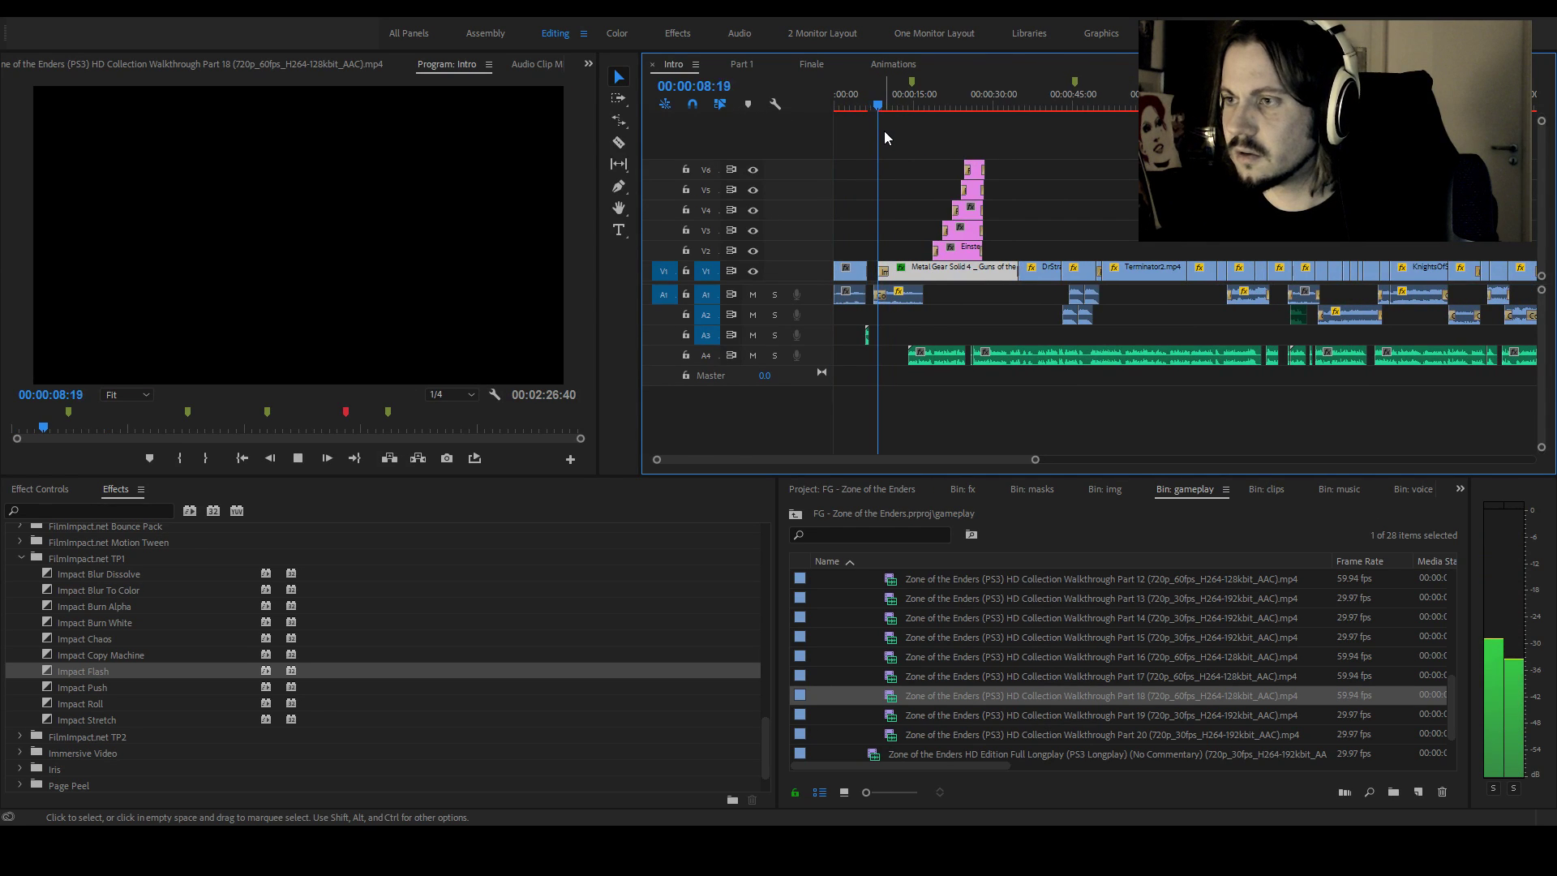
key(space)
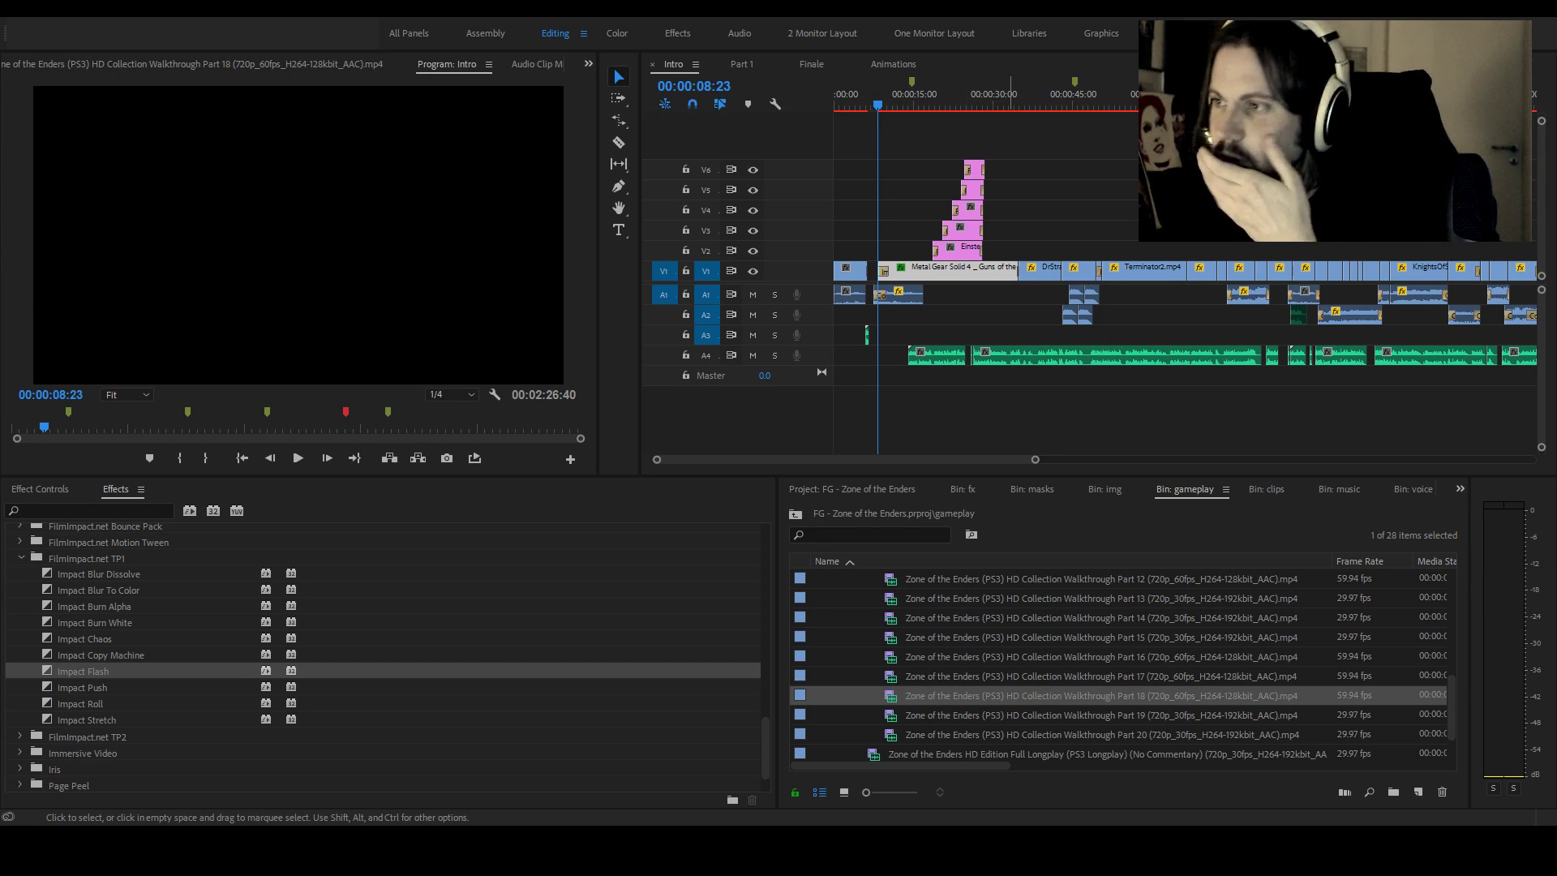
Play the opening of the Metal Gear Solid 4 clip up to 00:00:15:44, where the voice-over starts
drag(1034, 459, 1074, 459)
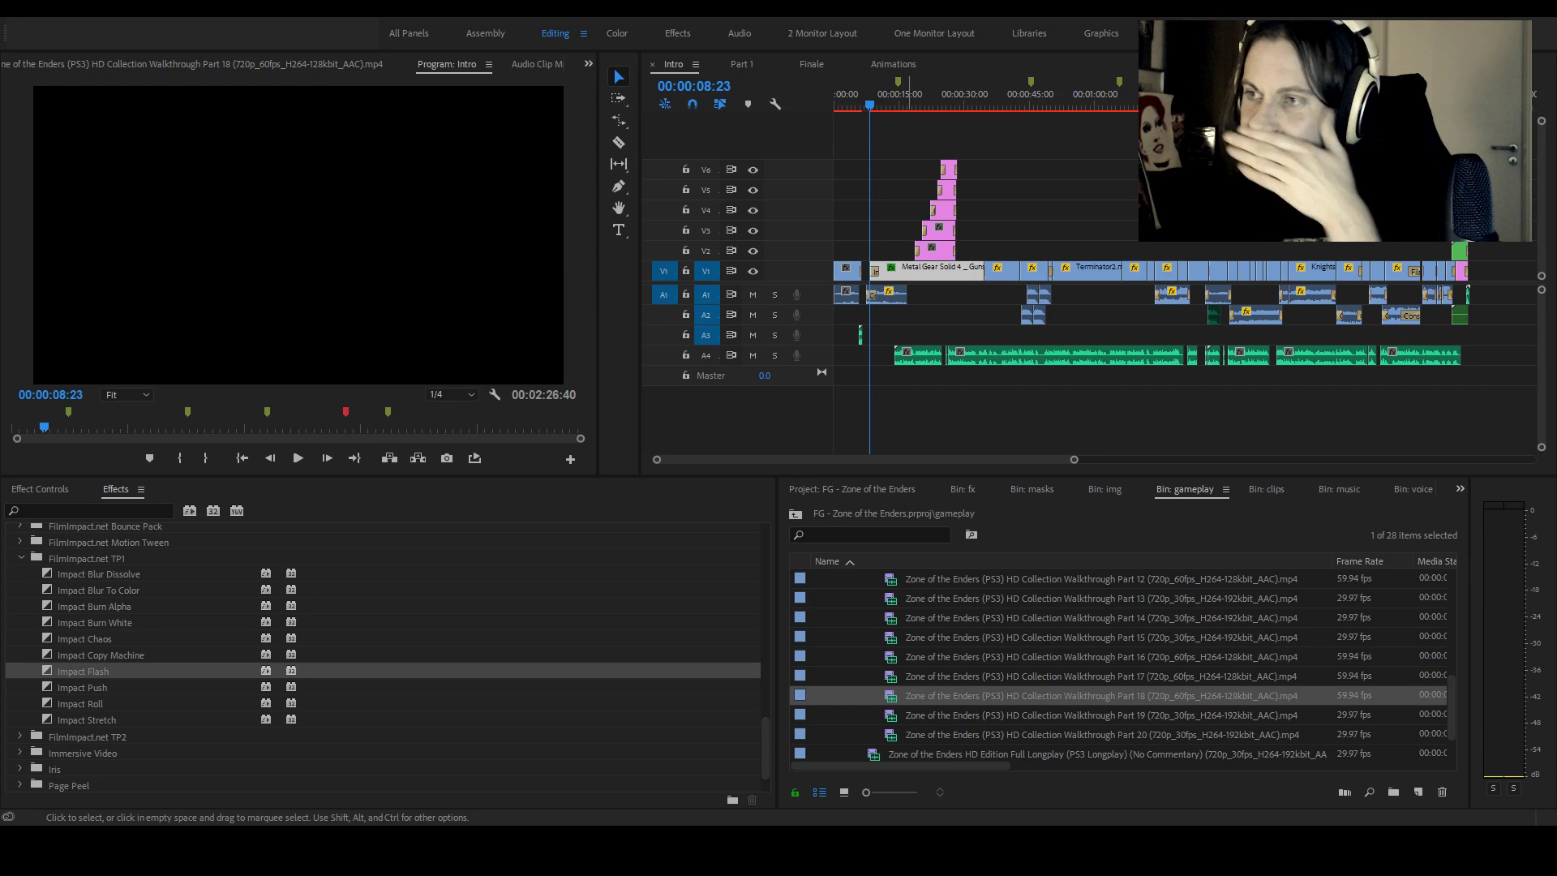
drag(939, 162, 836, 178)
drag(1073, 459, 923, 460)
key(space)
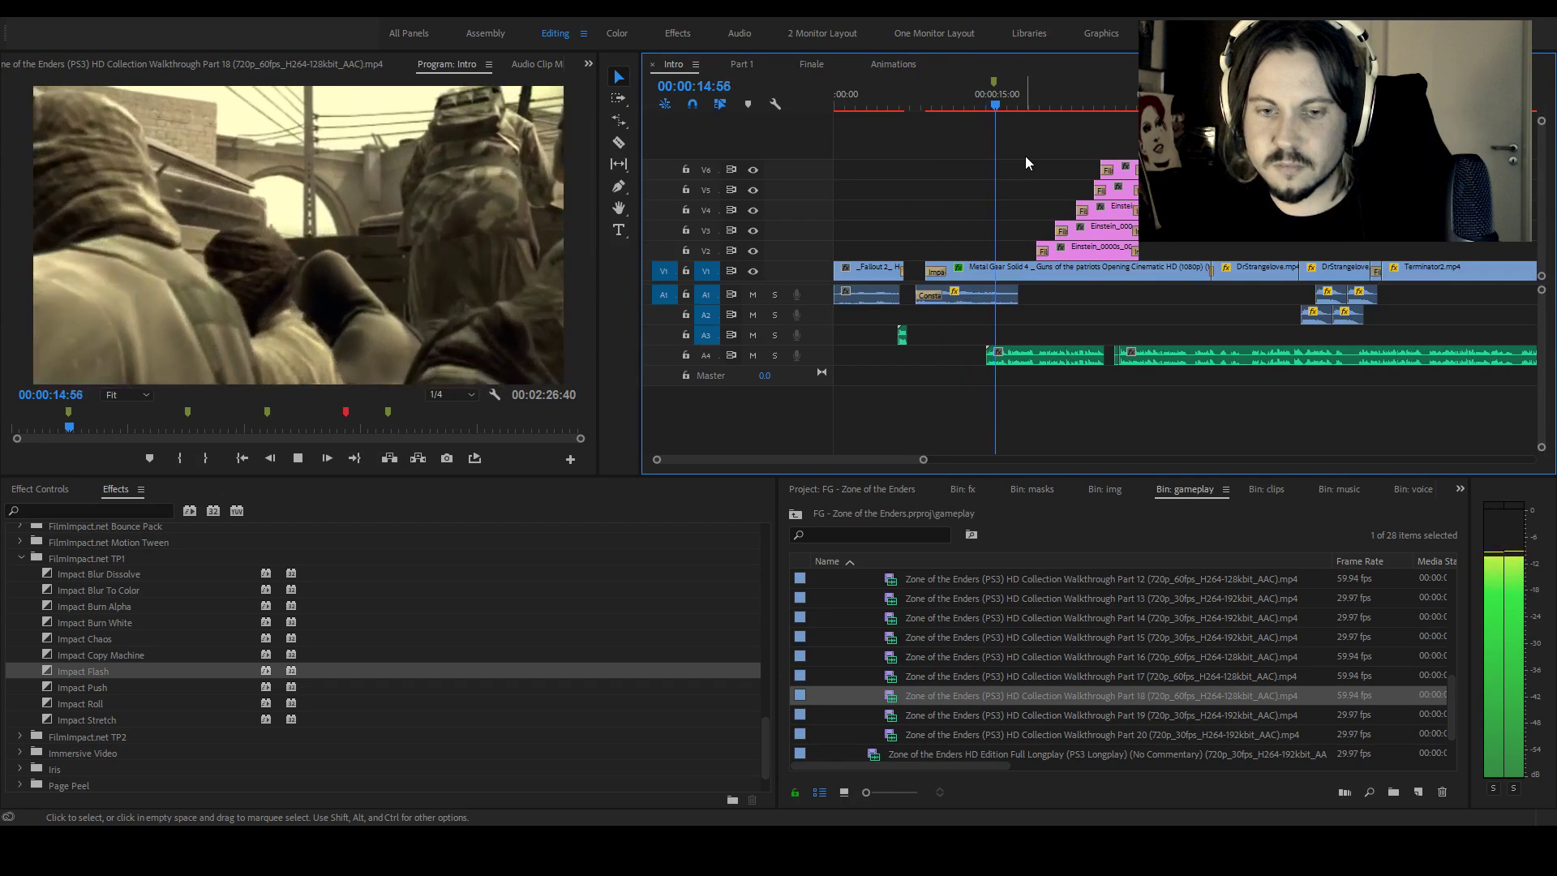
key(space)
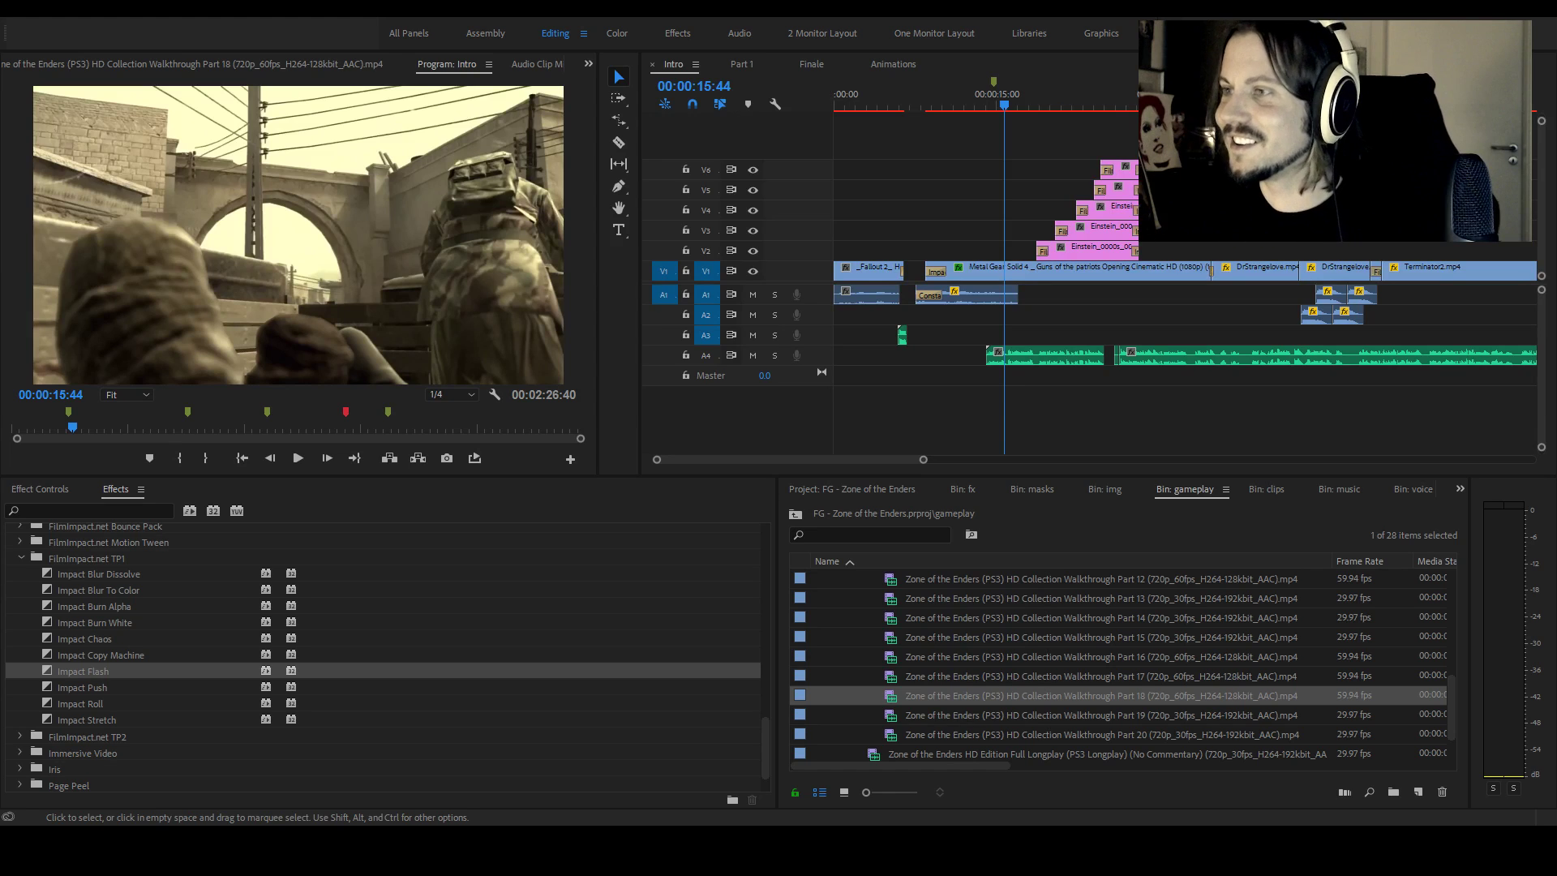
Scrub ahead to the DrStrangelove clips, then review the Einstein overlays and play the Metal Gear Solid 4 footage from about 00:00:30
scroll(1184, 406, down, 1)
scroll(1040, 174, down, 3)
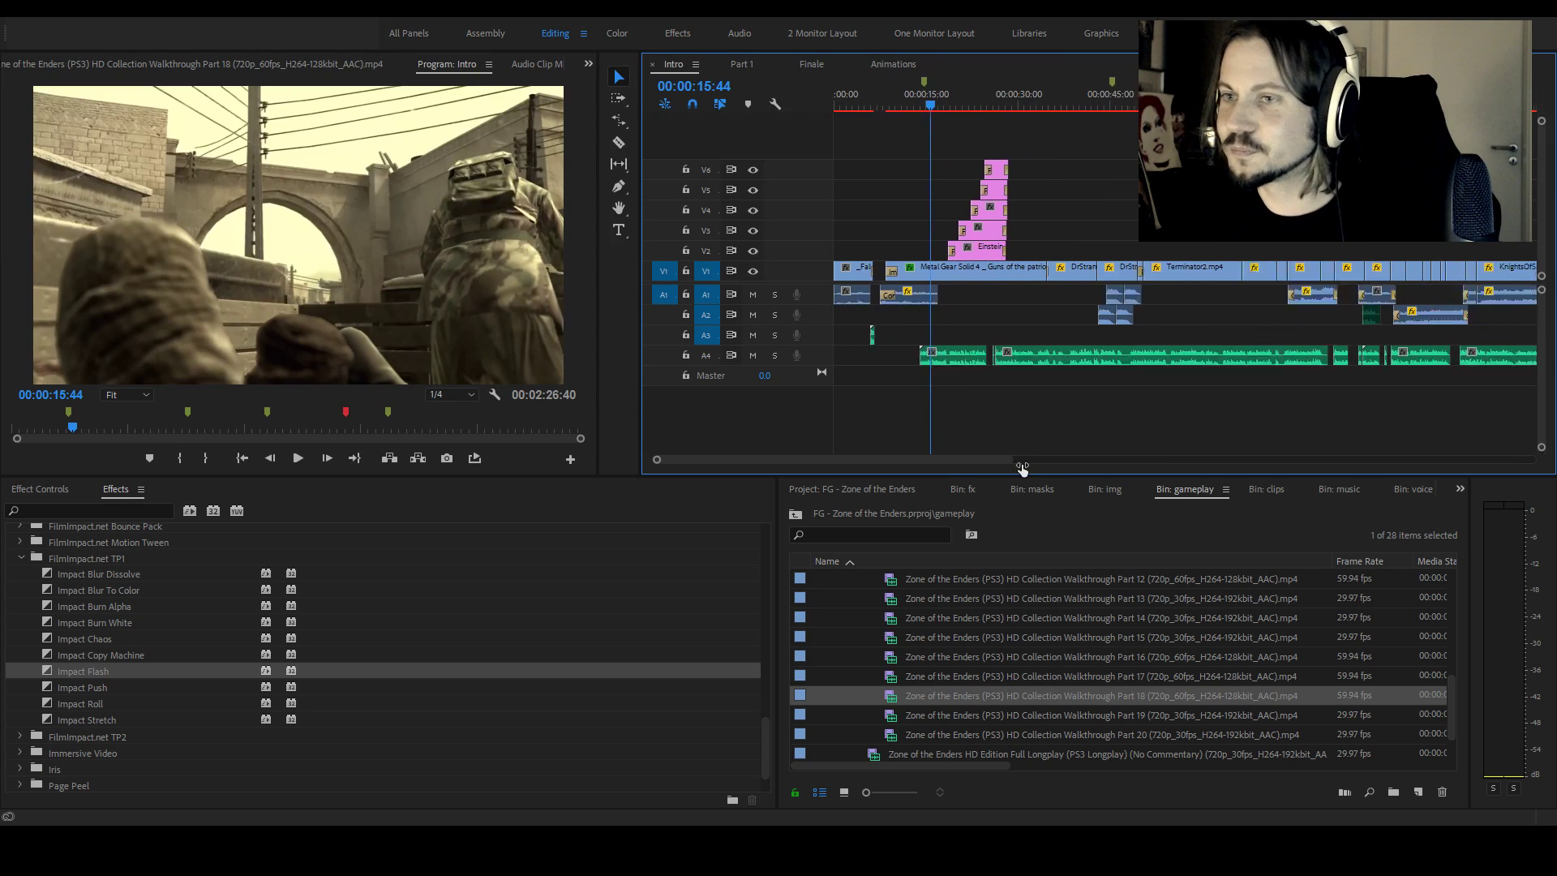
drag(1020, 101, 1035, 101)
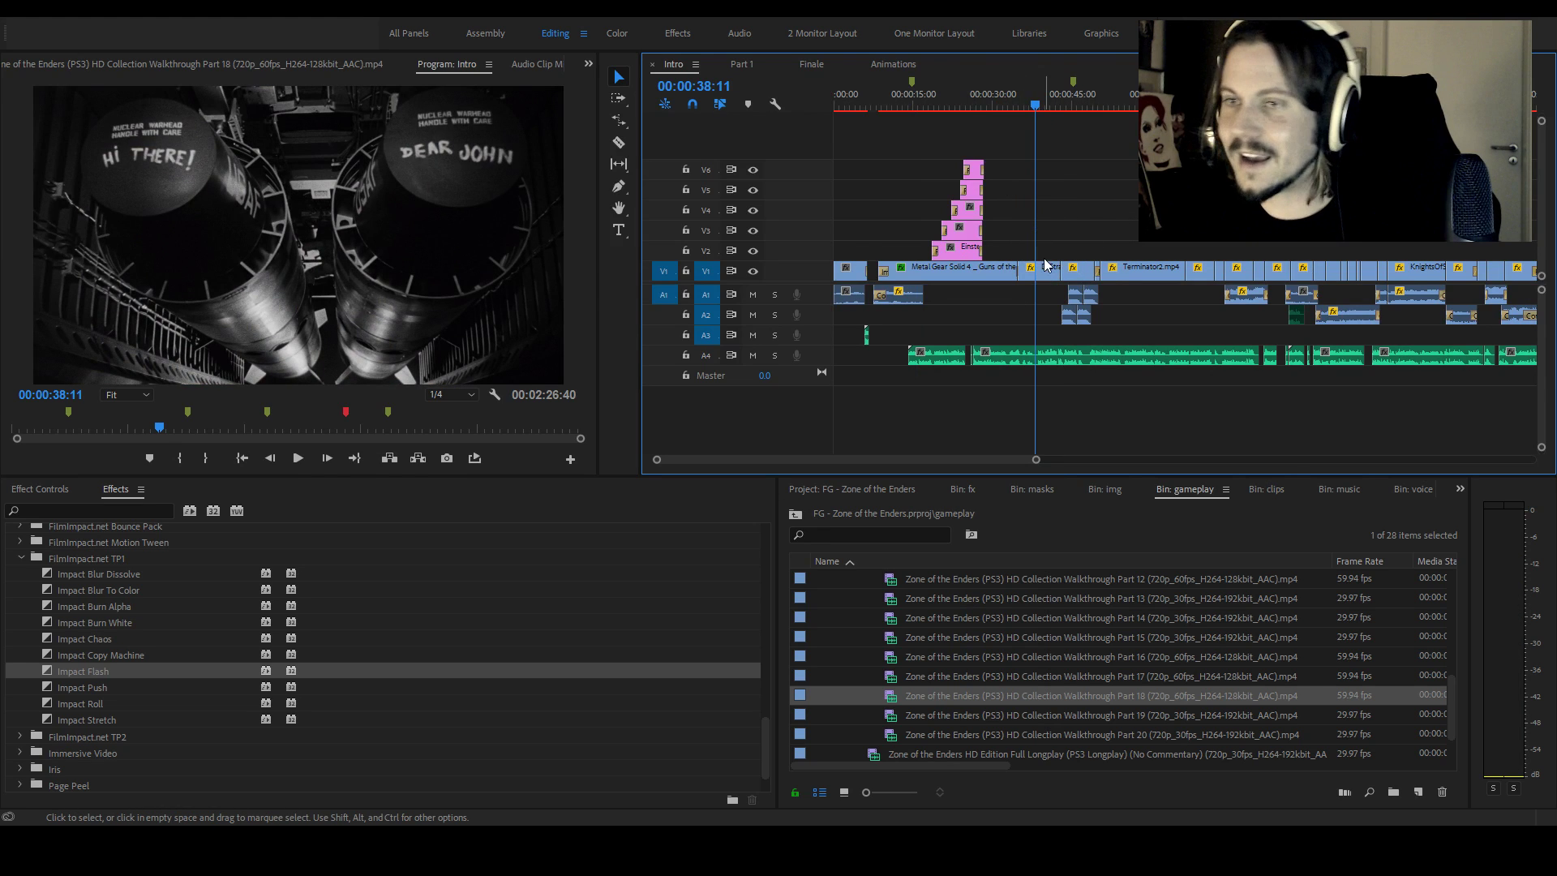
drag(909, 102, 950, 108)
key(space)
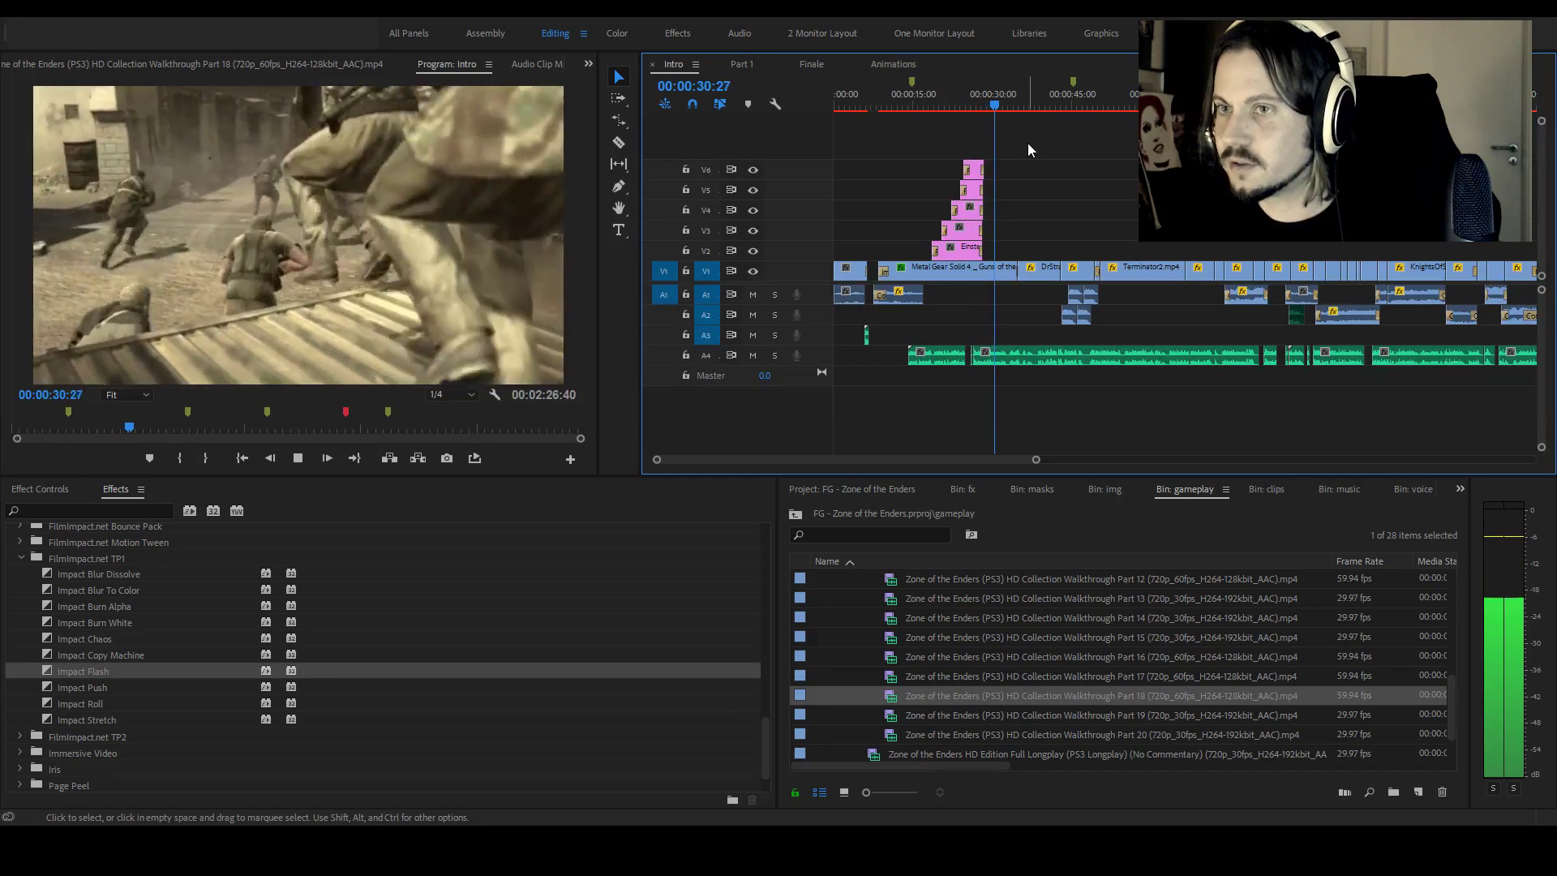
Stop playback at 00:00:31:17 in the Metal Gear Solid 4 footage and add a teal marker there
key(space)
key(j)
key(k)
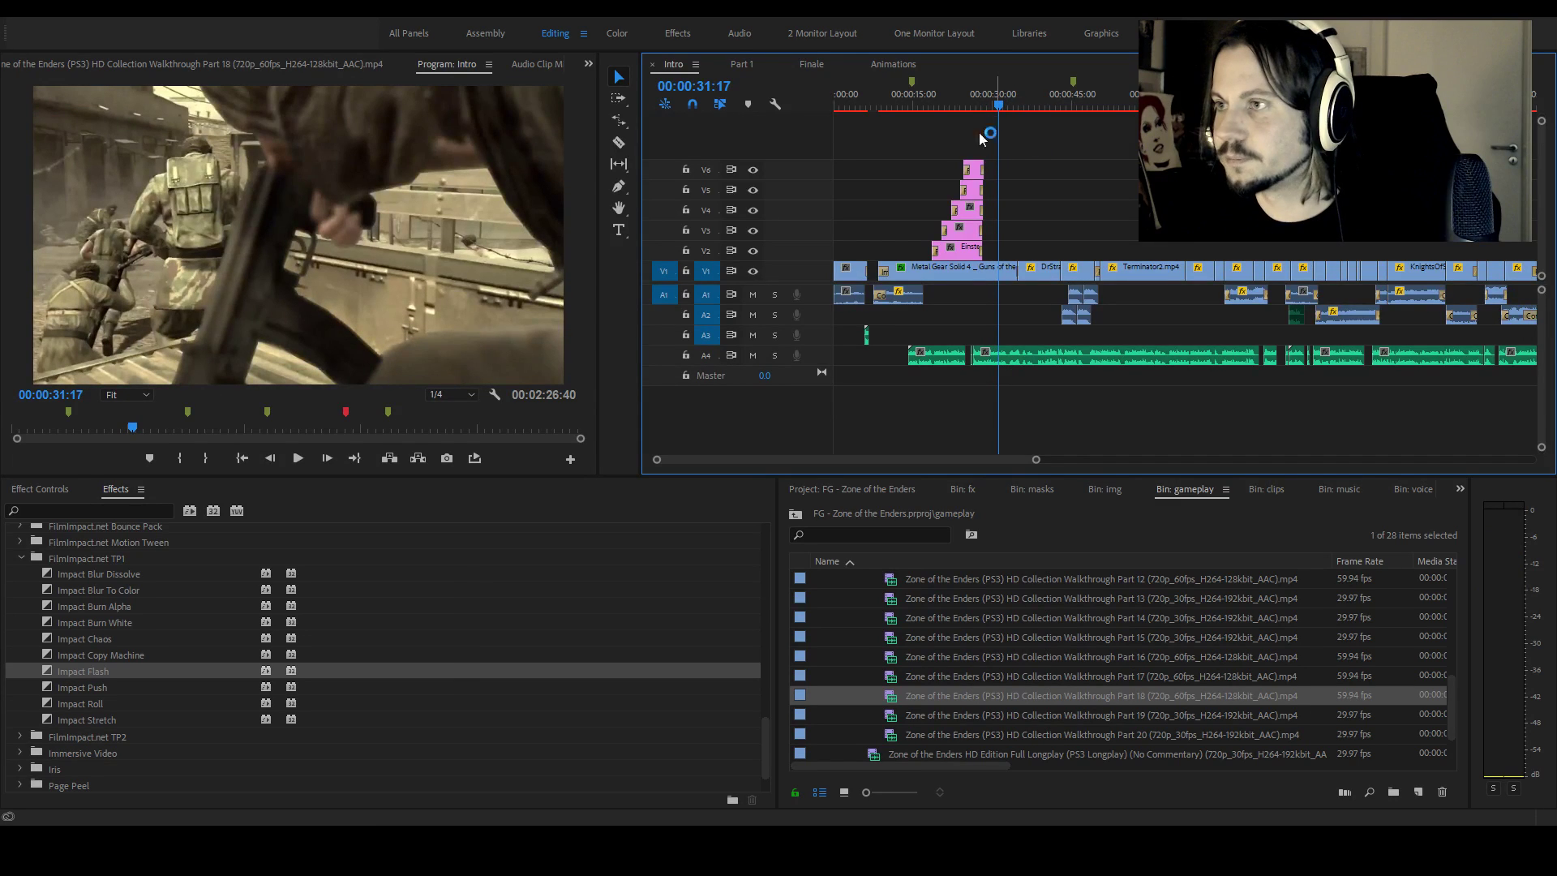
key(m)
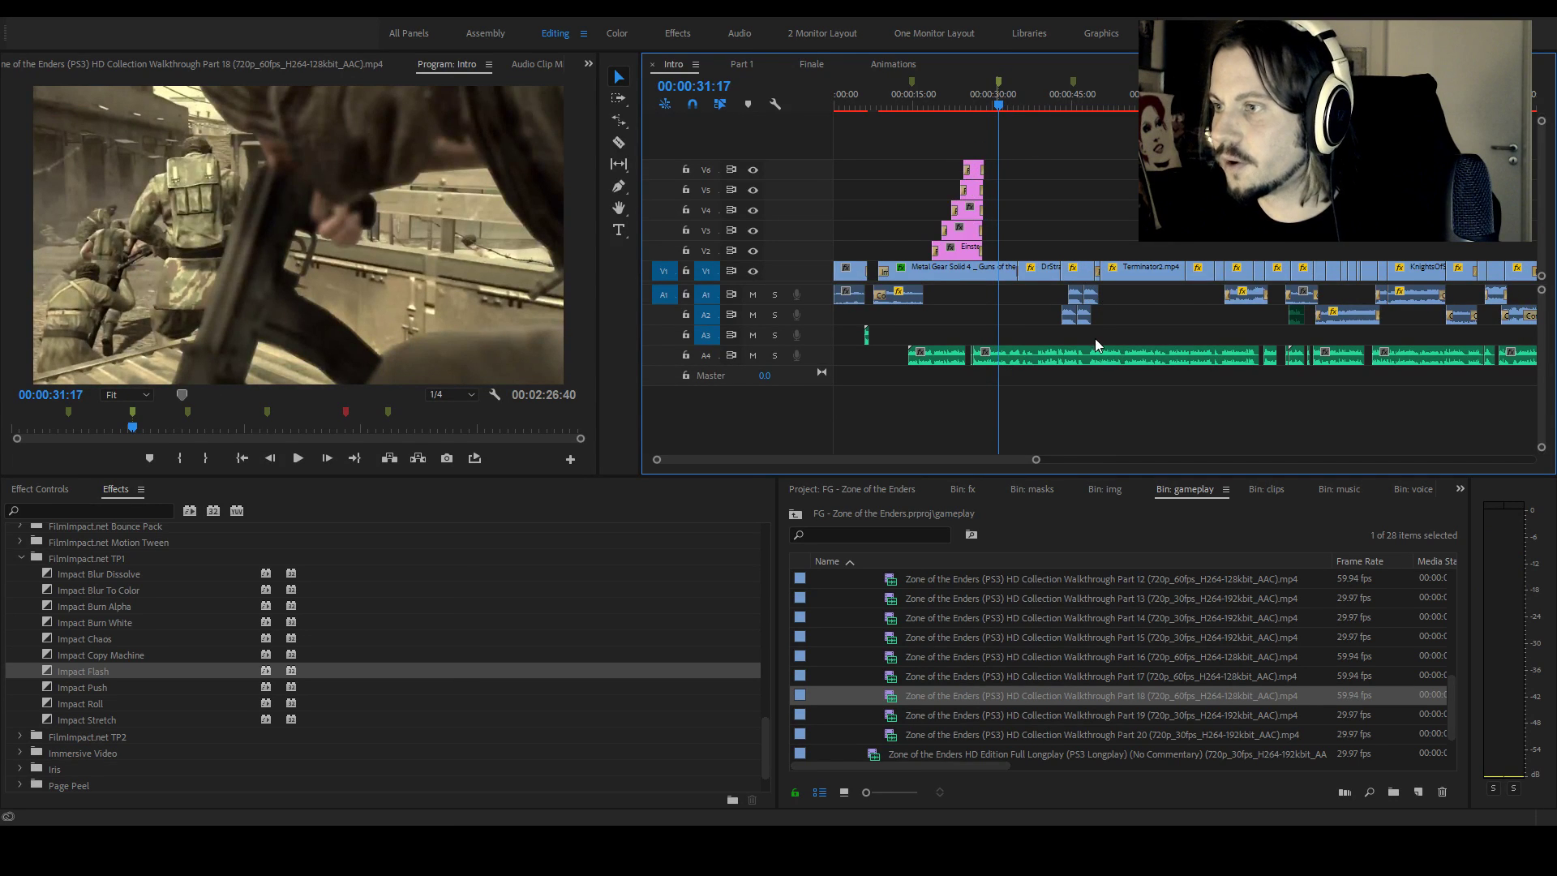
key(m)
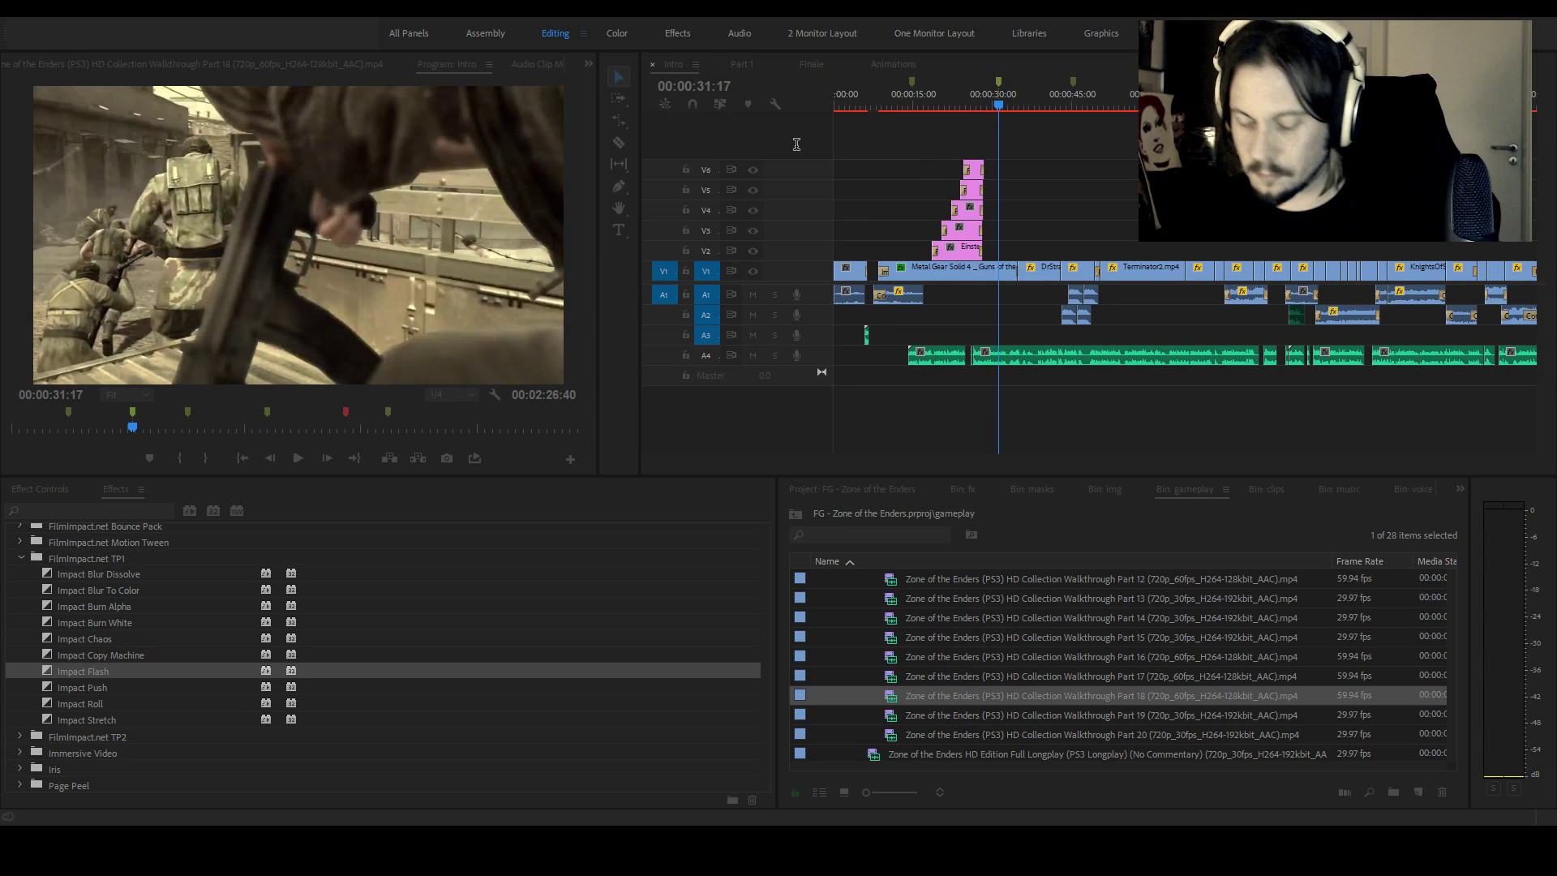
key(Return)
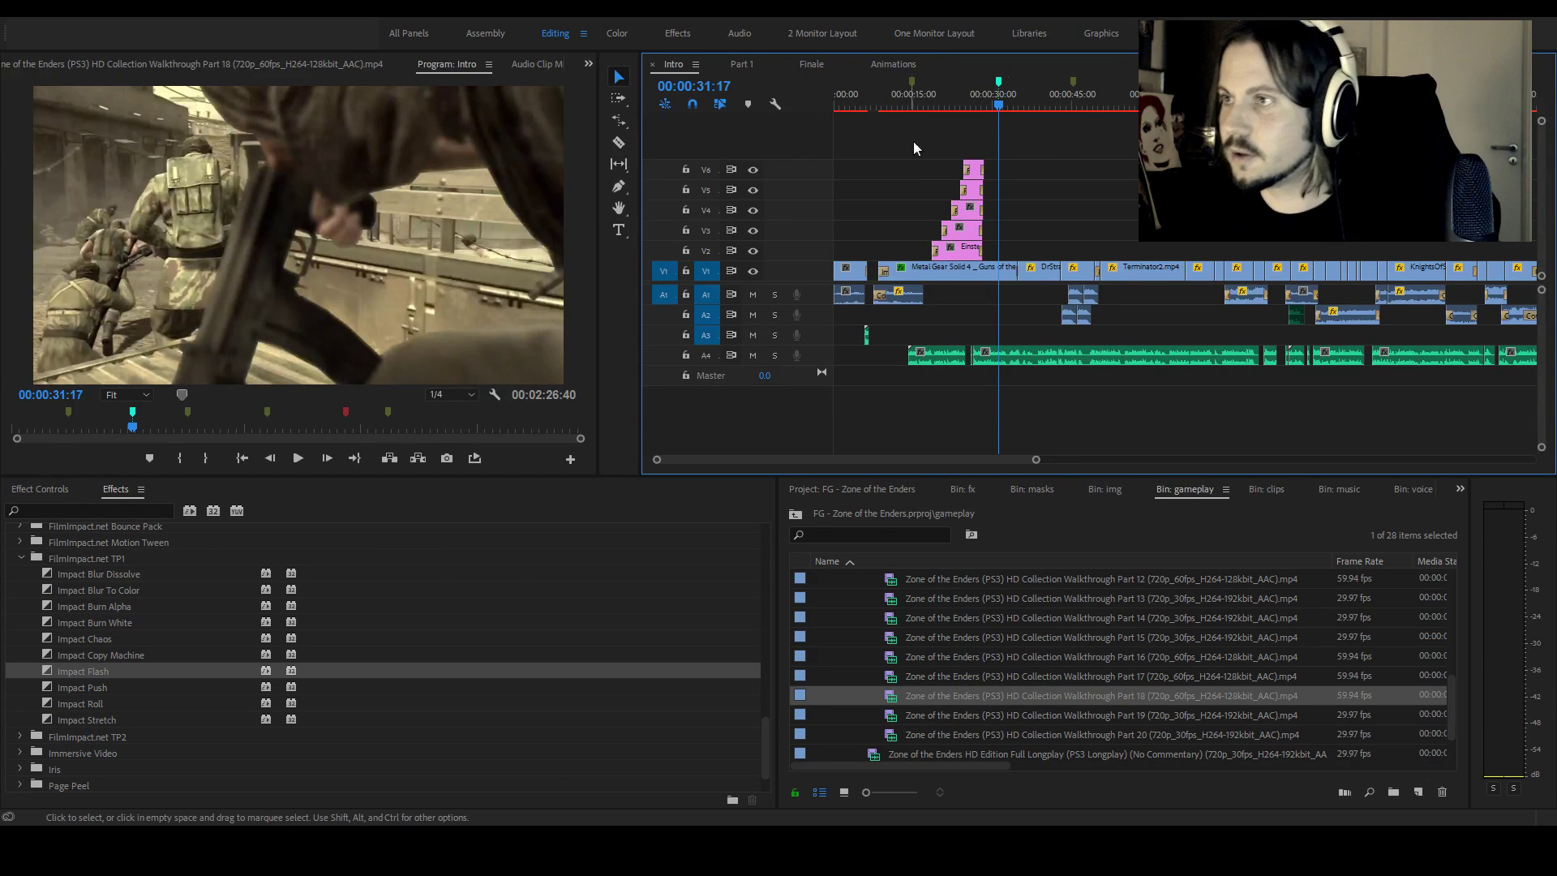
Add teal markers at 00:00:38:48 on the nuclear warhead shot and at 00:00:56:45 on the Terminator2 clip
drag(1023, 100, 1039, 104)
key(m)
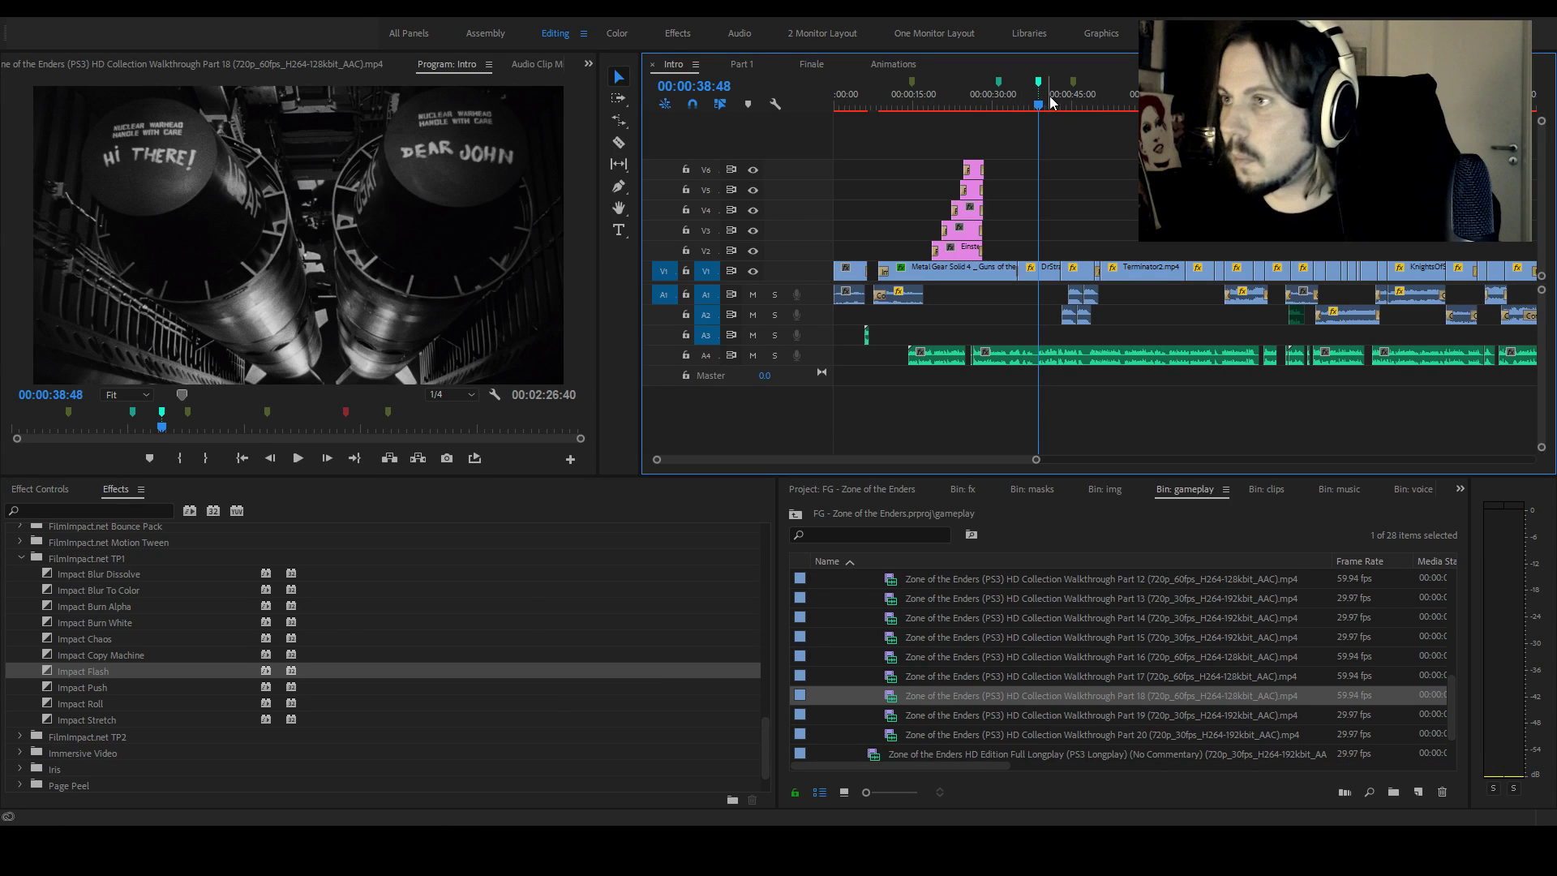
click(1124, 105)
key(space)
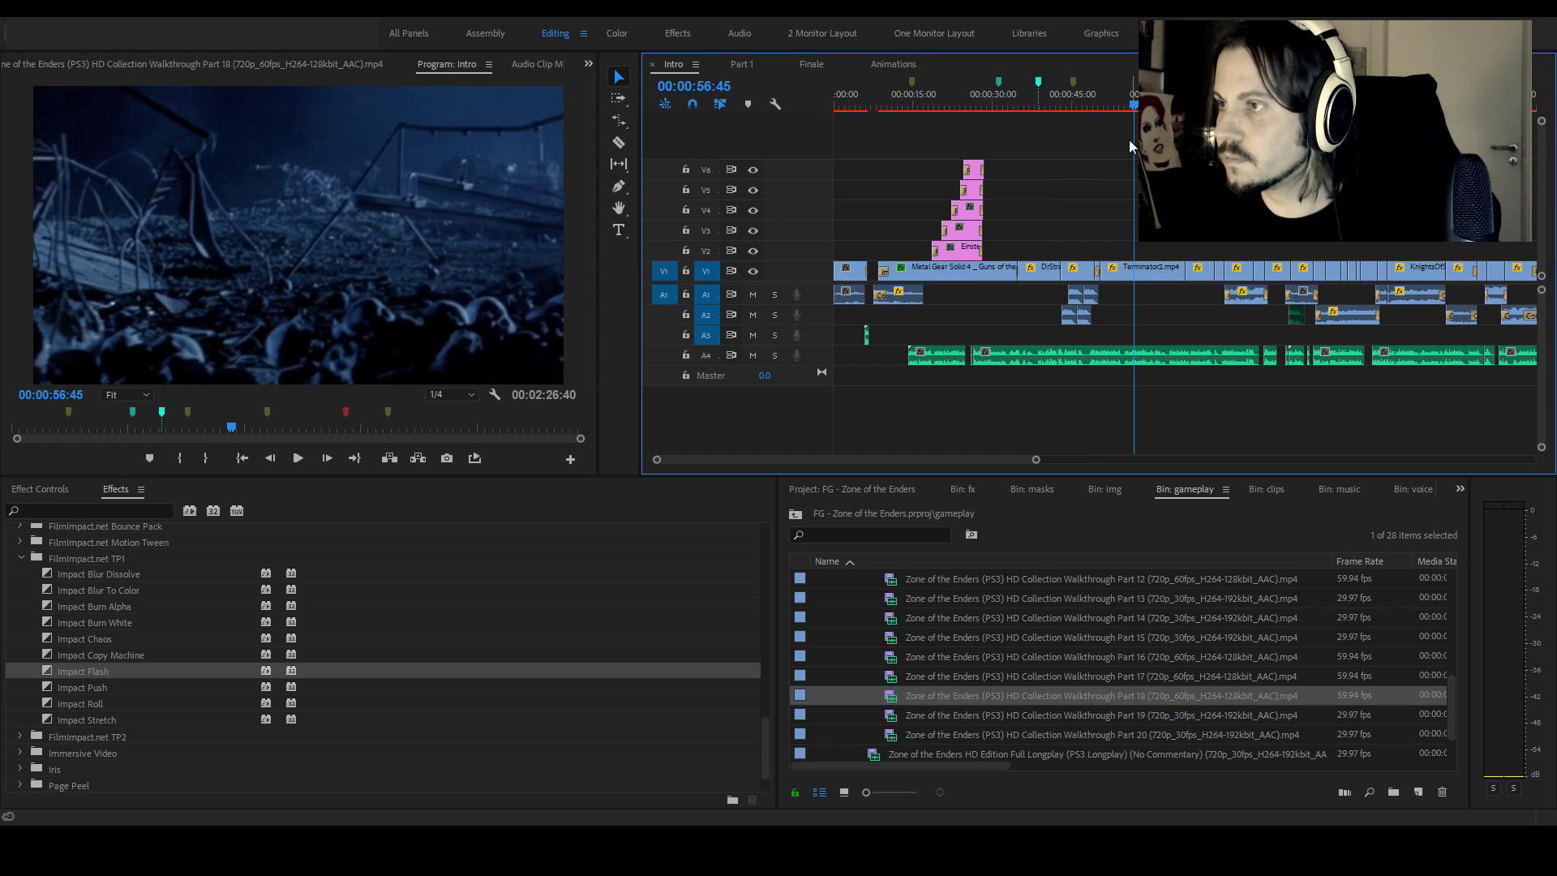
key(m)
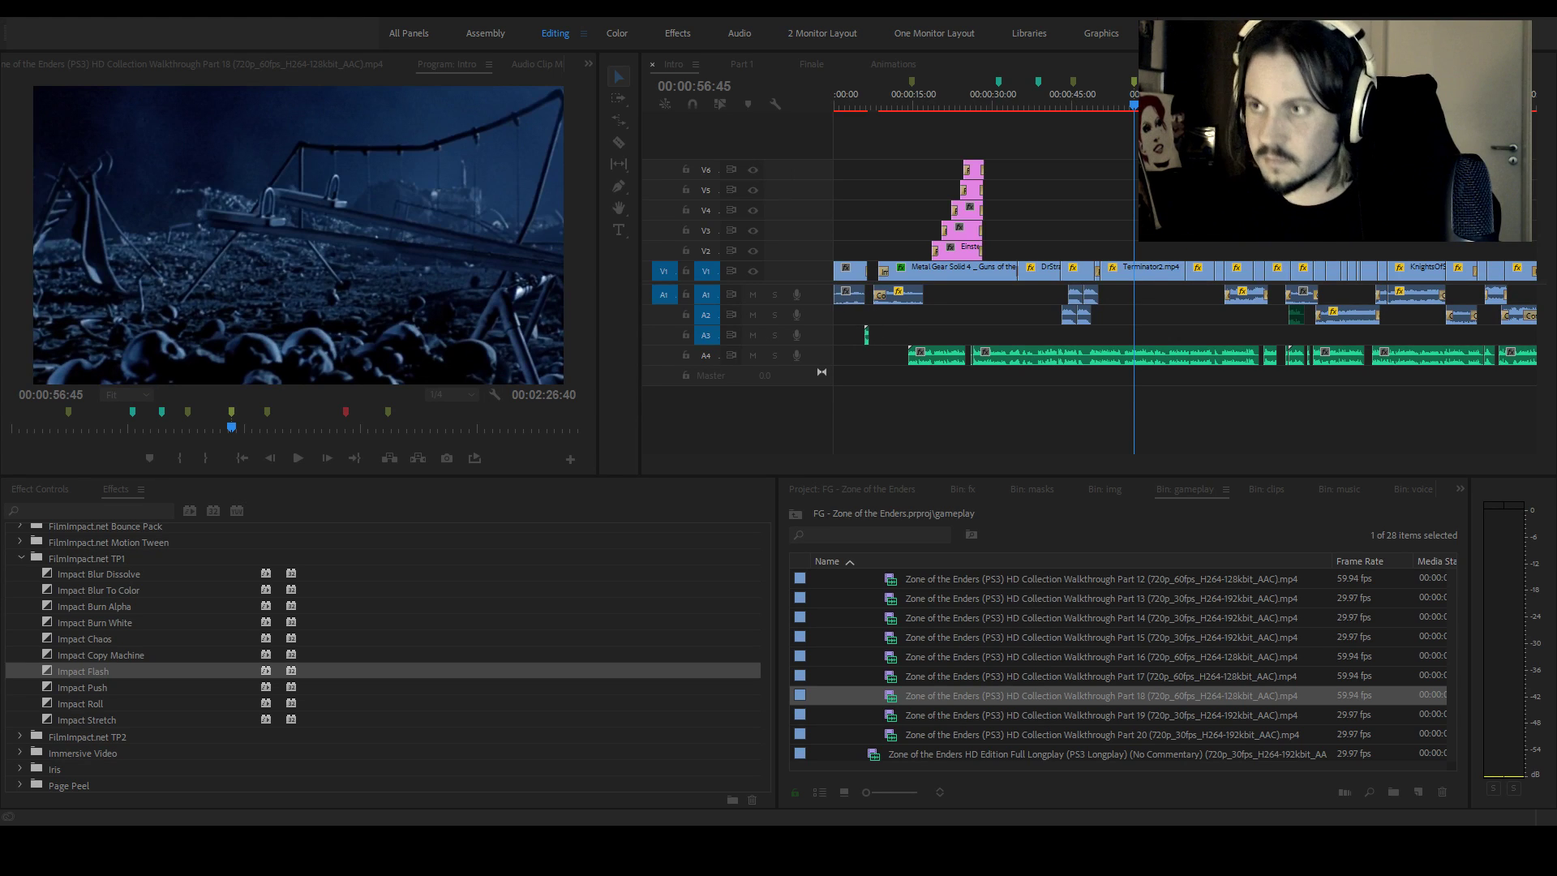
click(728, 144)
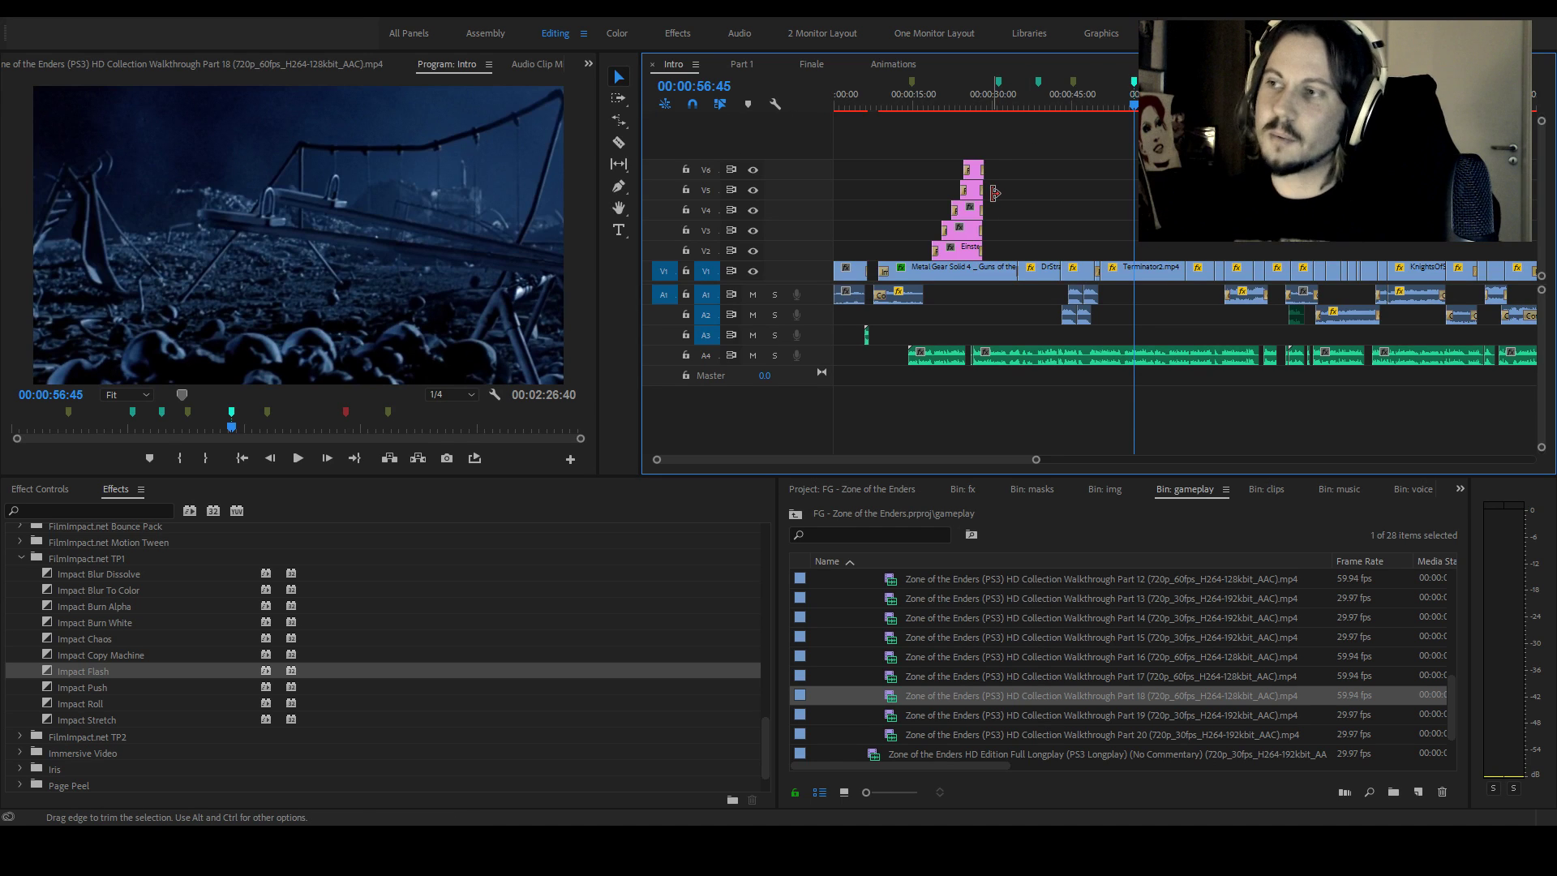
Add a teal marker at 00:01:09:32 on the aerial city shot that follows the Terminator2 clip
scroll(936, 460, right, 1)
drag(936, 459, 970, 455)
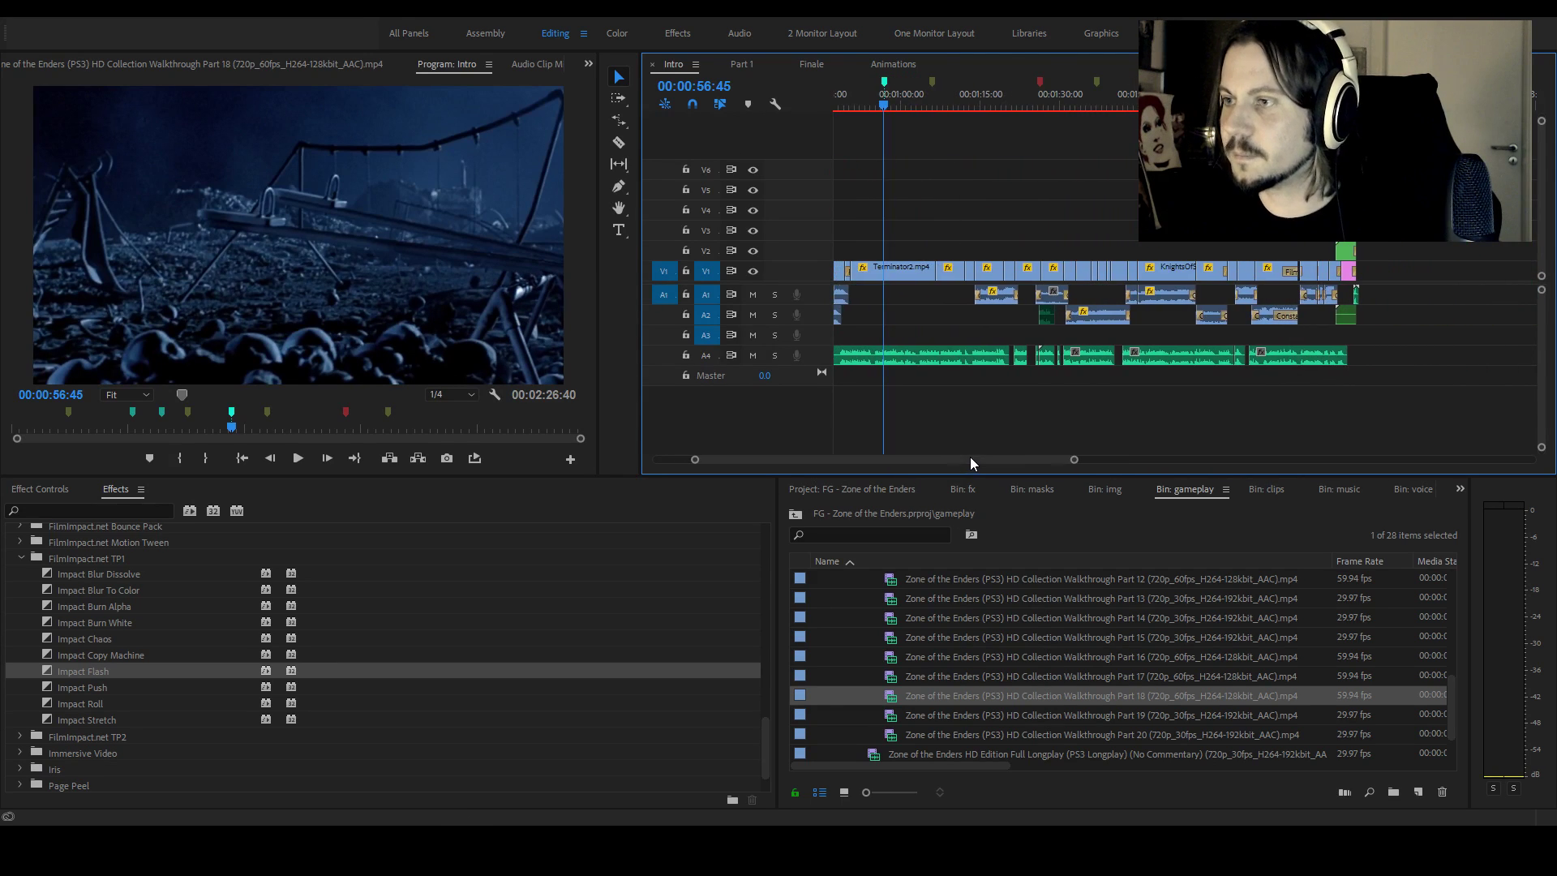
drag(919, 101, 953, 109)
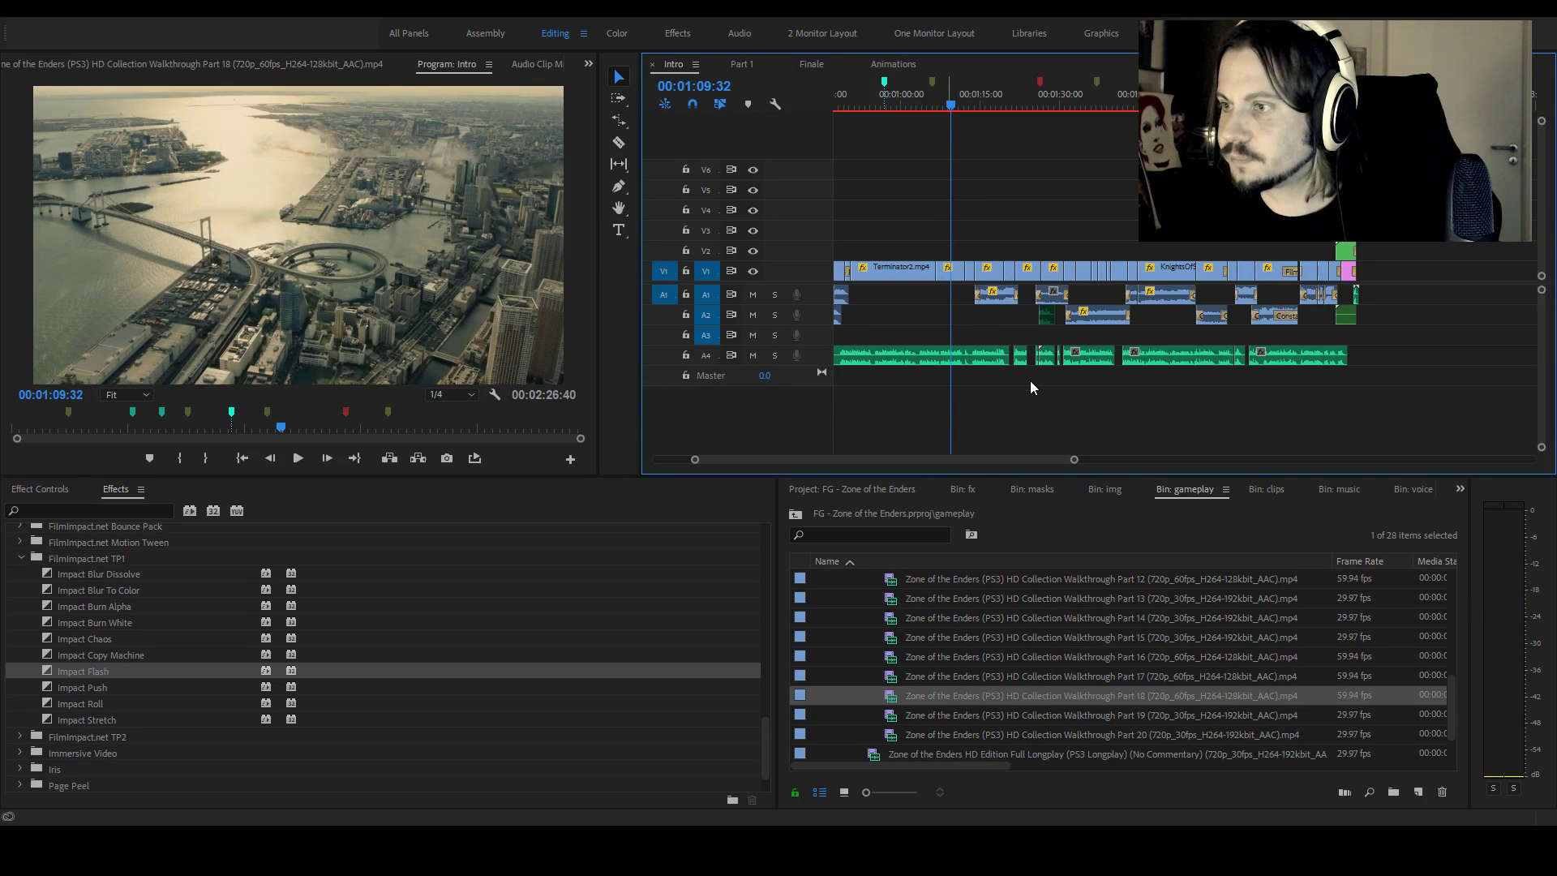
key(m)
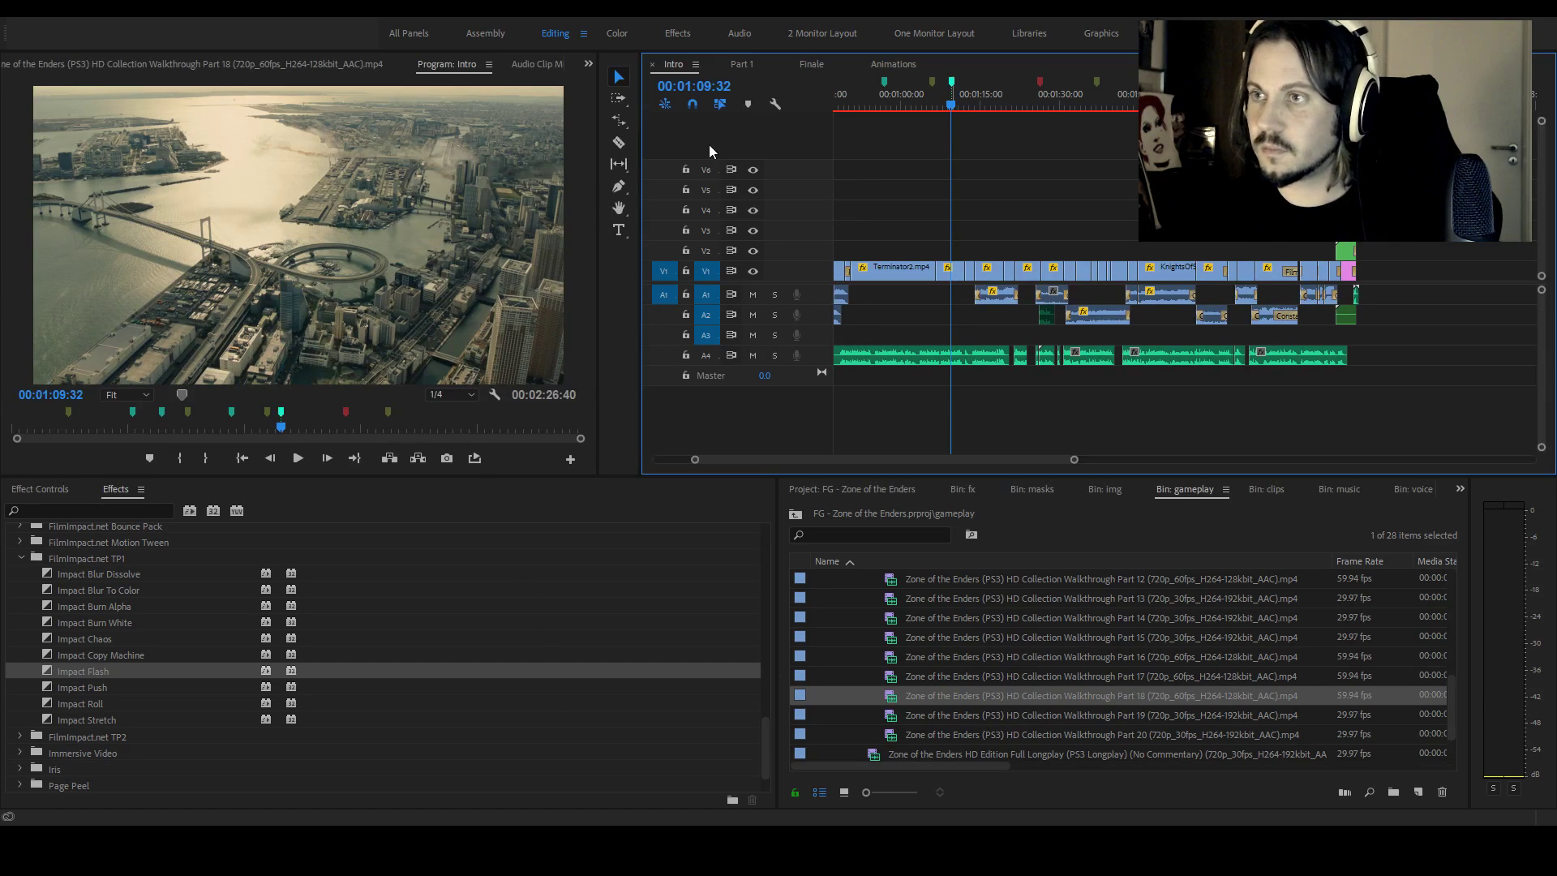
Check the footage after the aerial city shot, then move that shot's marker back to 00:01:08:28 and confirm its settings
drag(976, 104, 1024, 110)
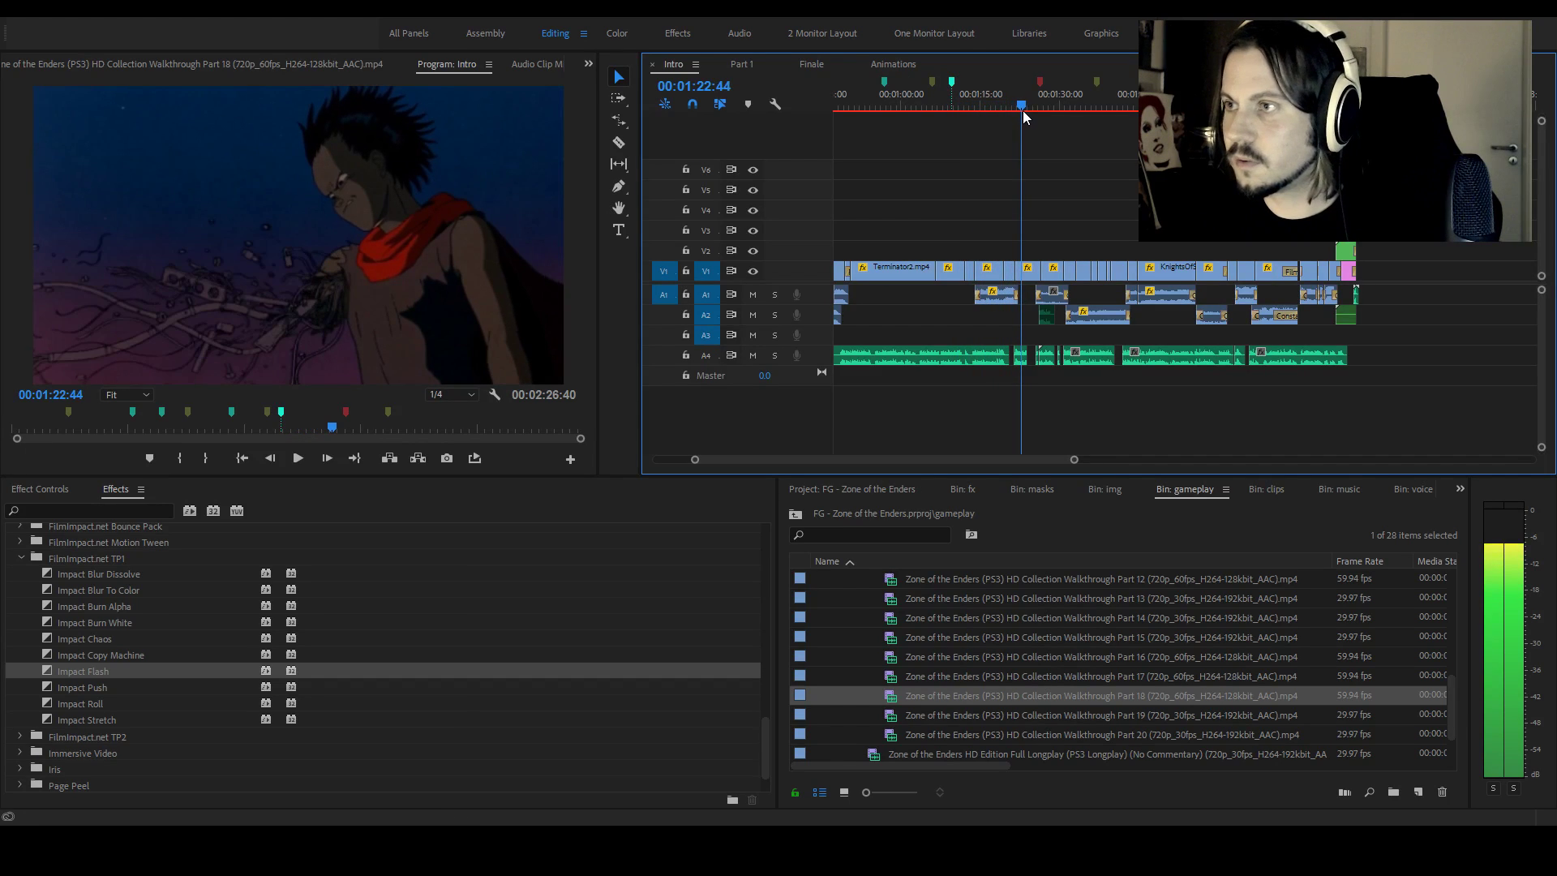
key(ctrl+shift+m)
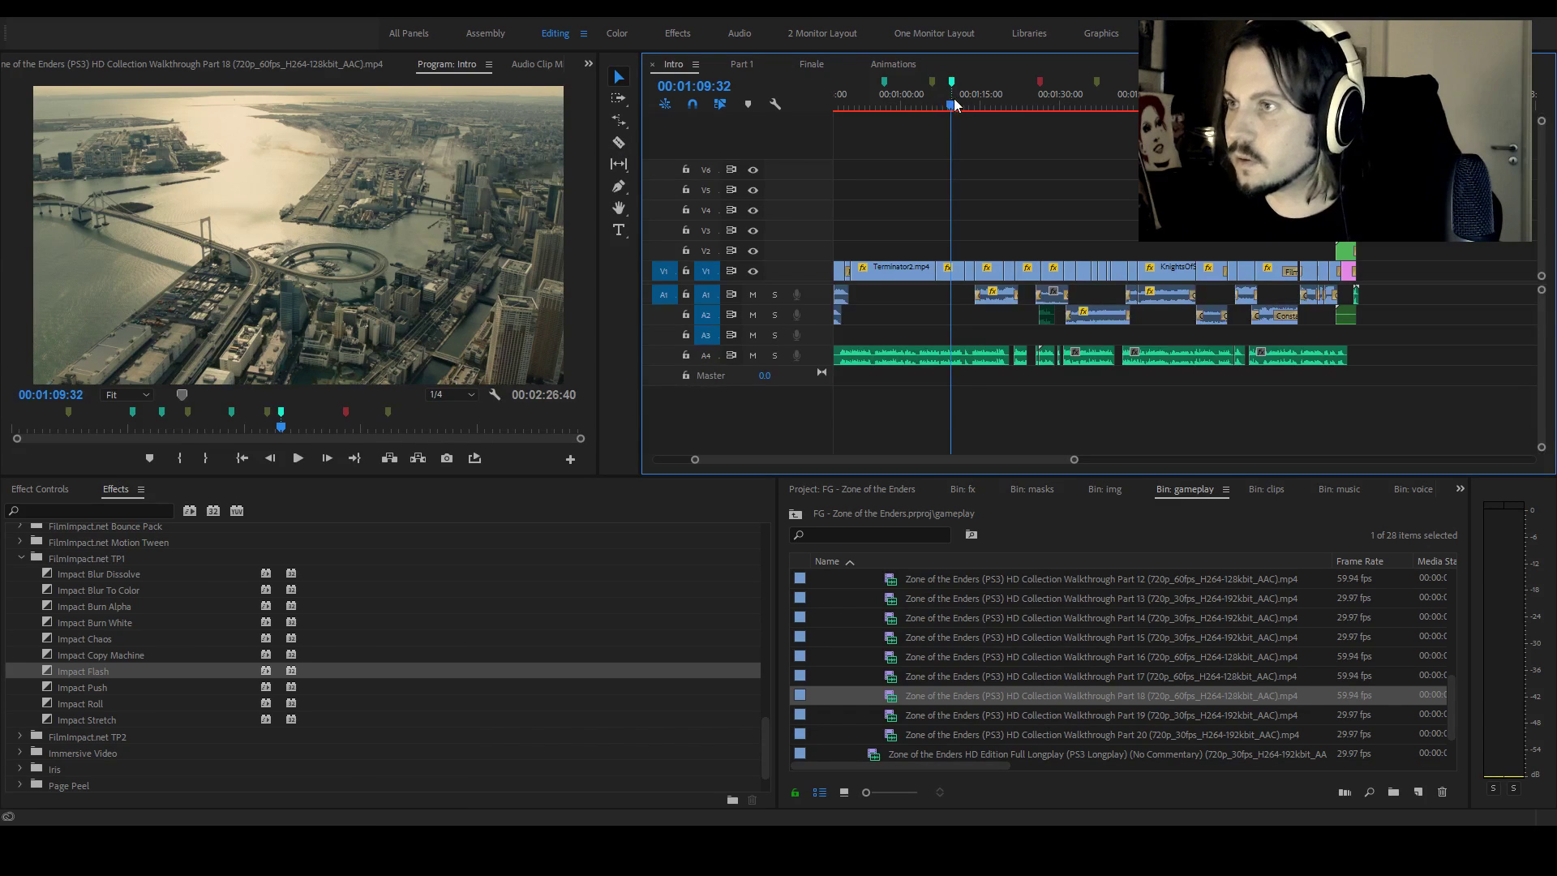
click(981, 106)
drag(983, 105, 943, 89)
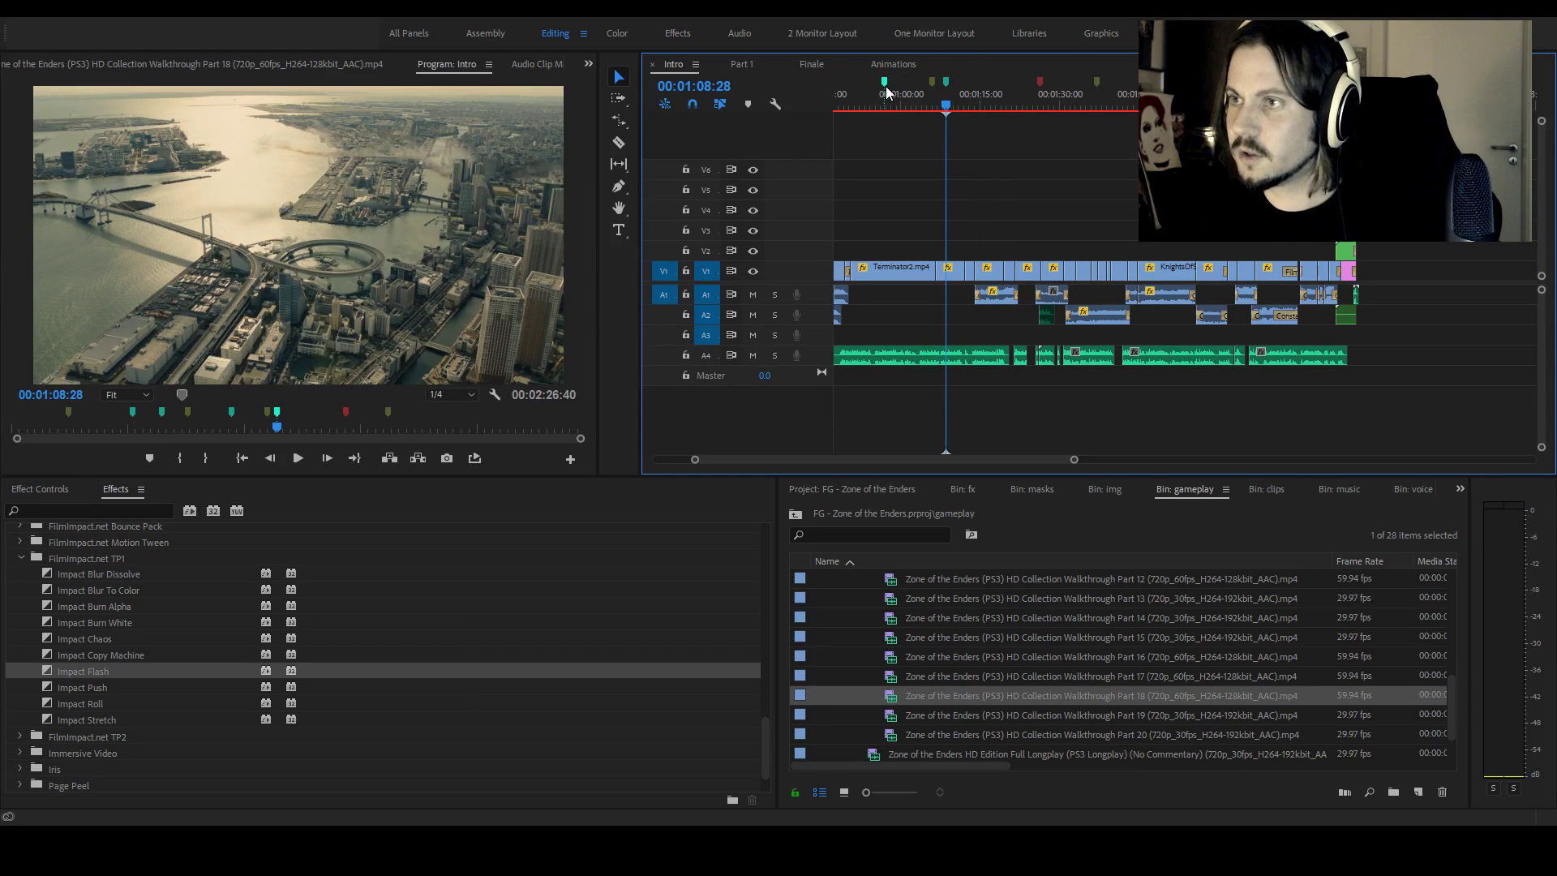
double_click(945, 81)
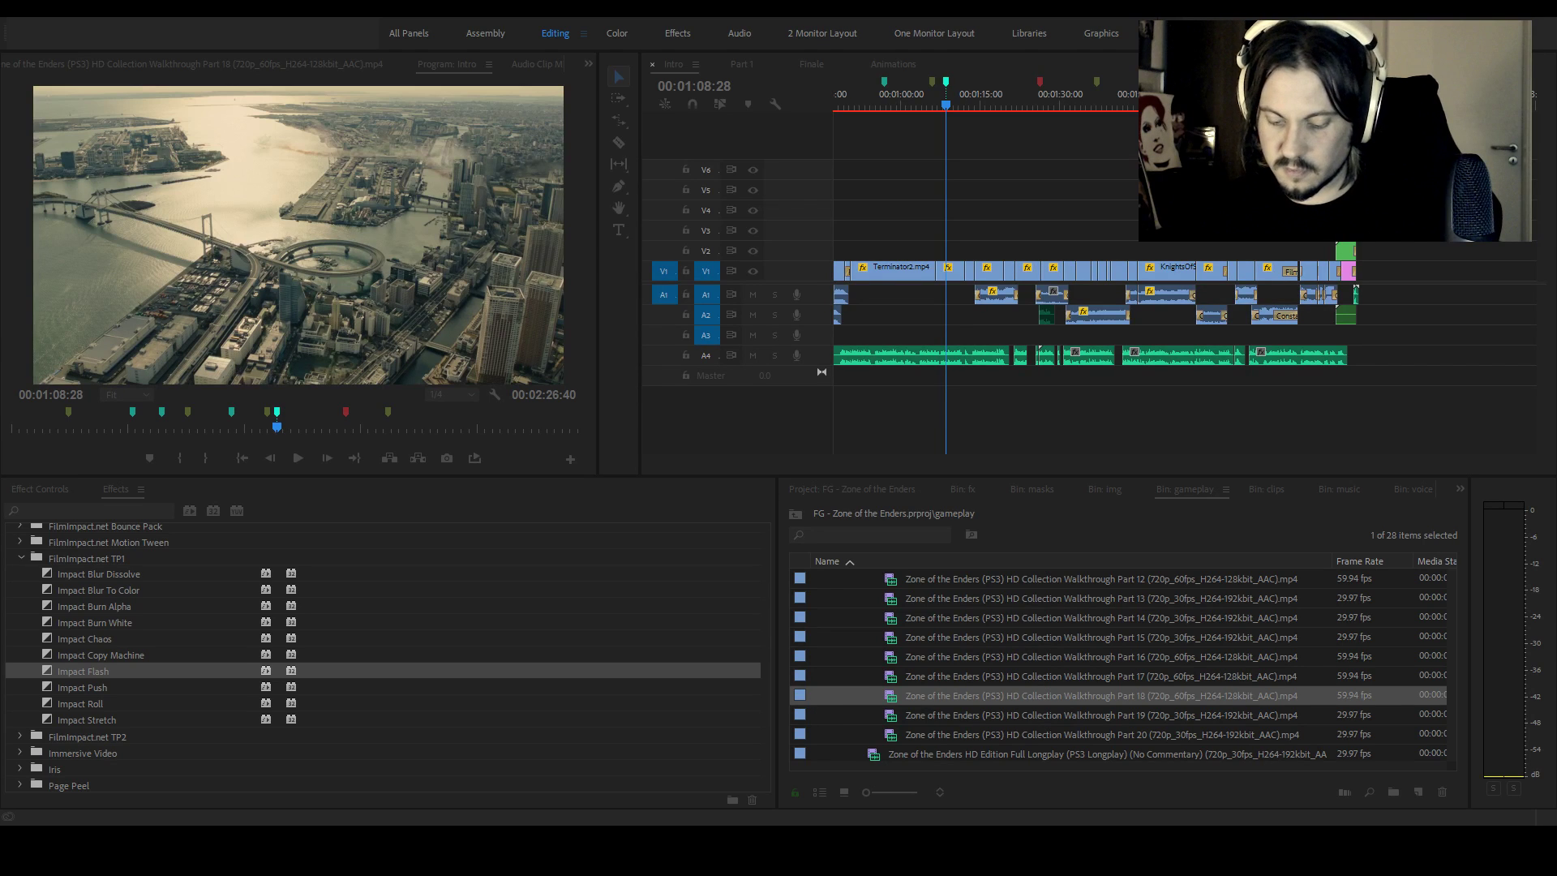
key(Return)
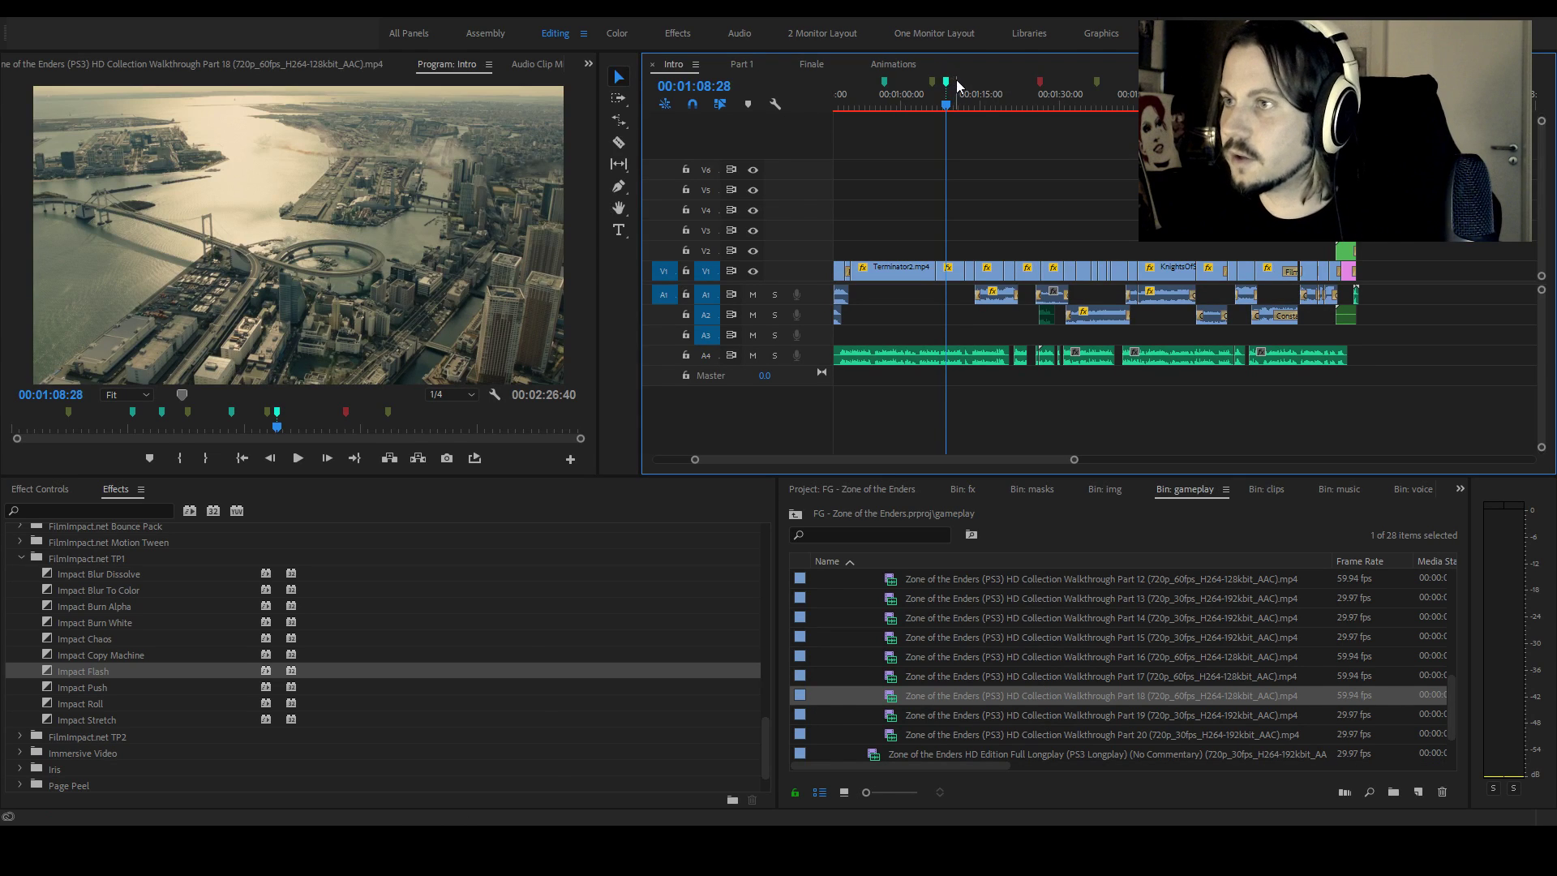
Add a teal marker at 00:01:23:21 on the anime shot of the character with the red cape
drag(947, 101, 1025, 106)
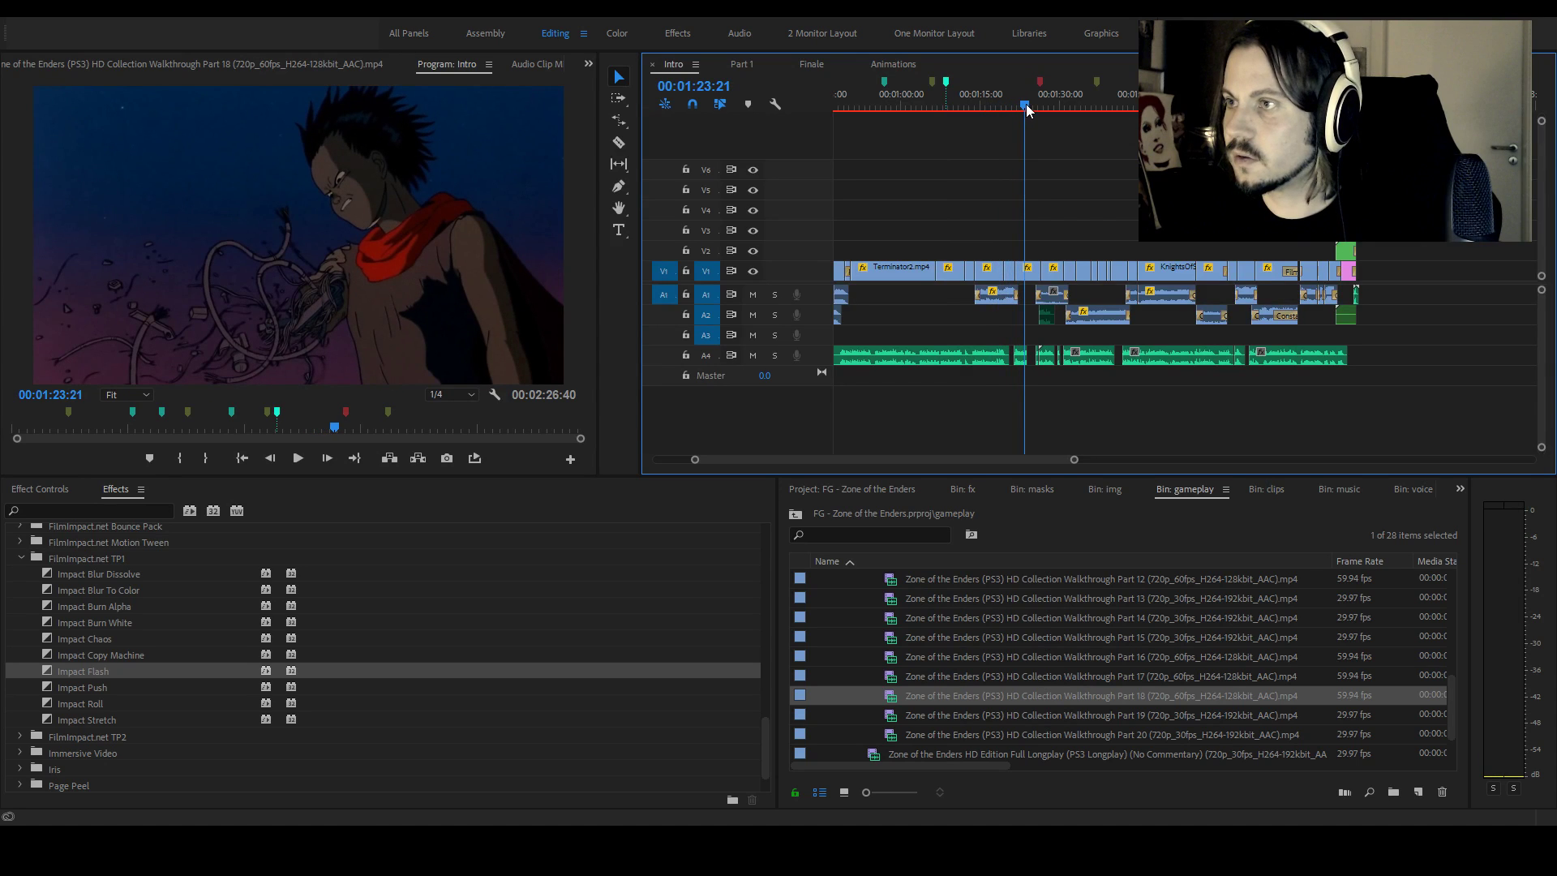
key(m)
key(m)
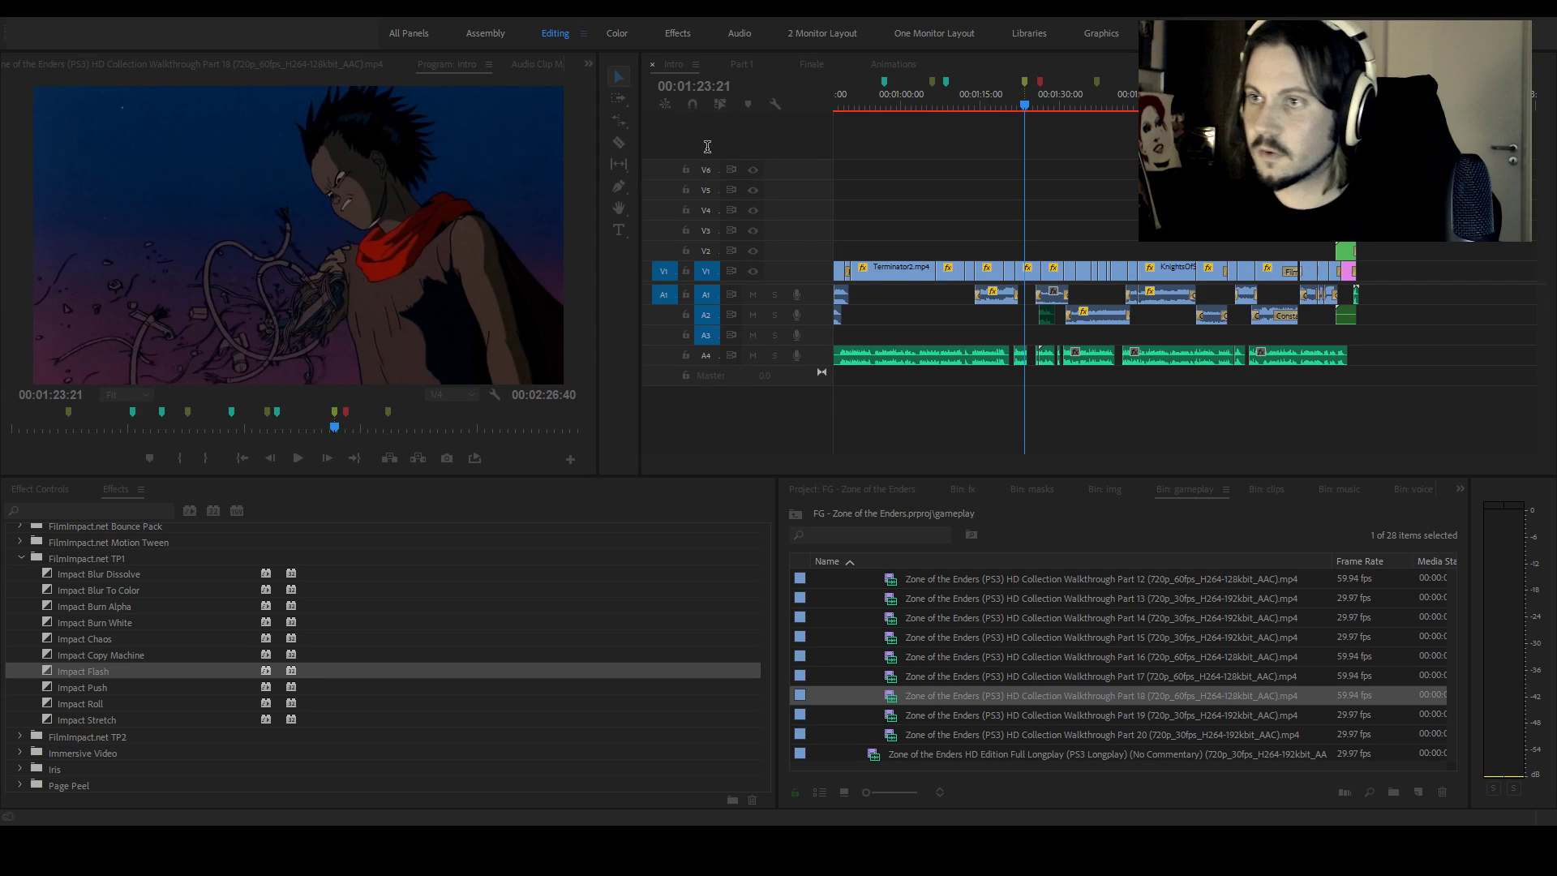
key(Return)
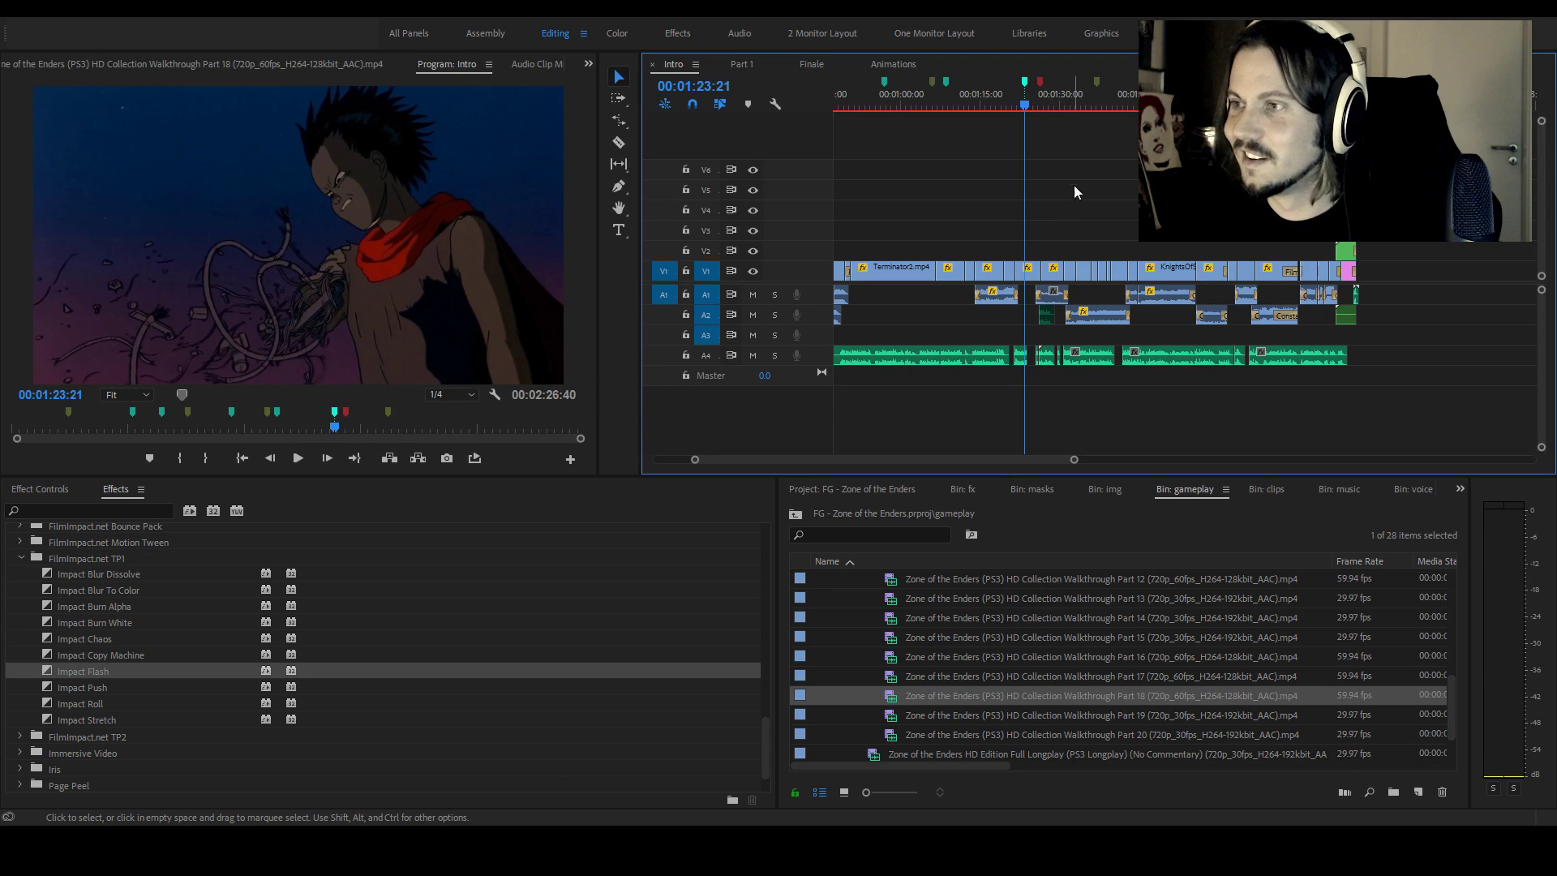
Add a teal marker at 00:01:28:52 on the shot of the dark giant against the red sky
drag(1025, 105, 1053, 108)
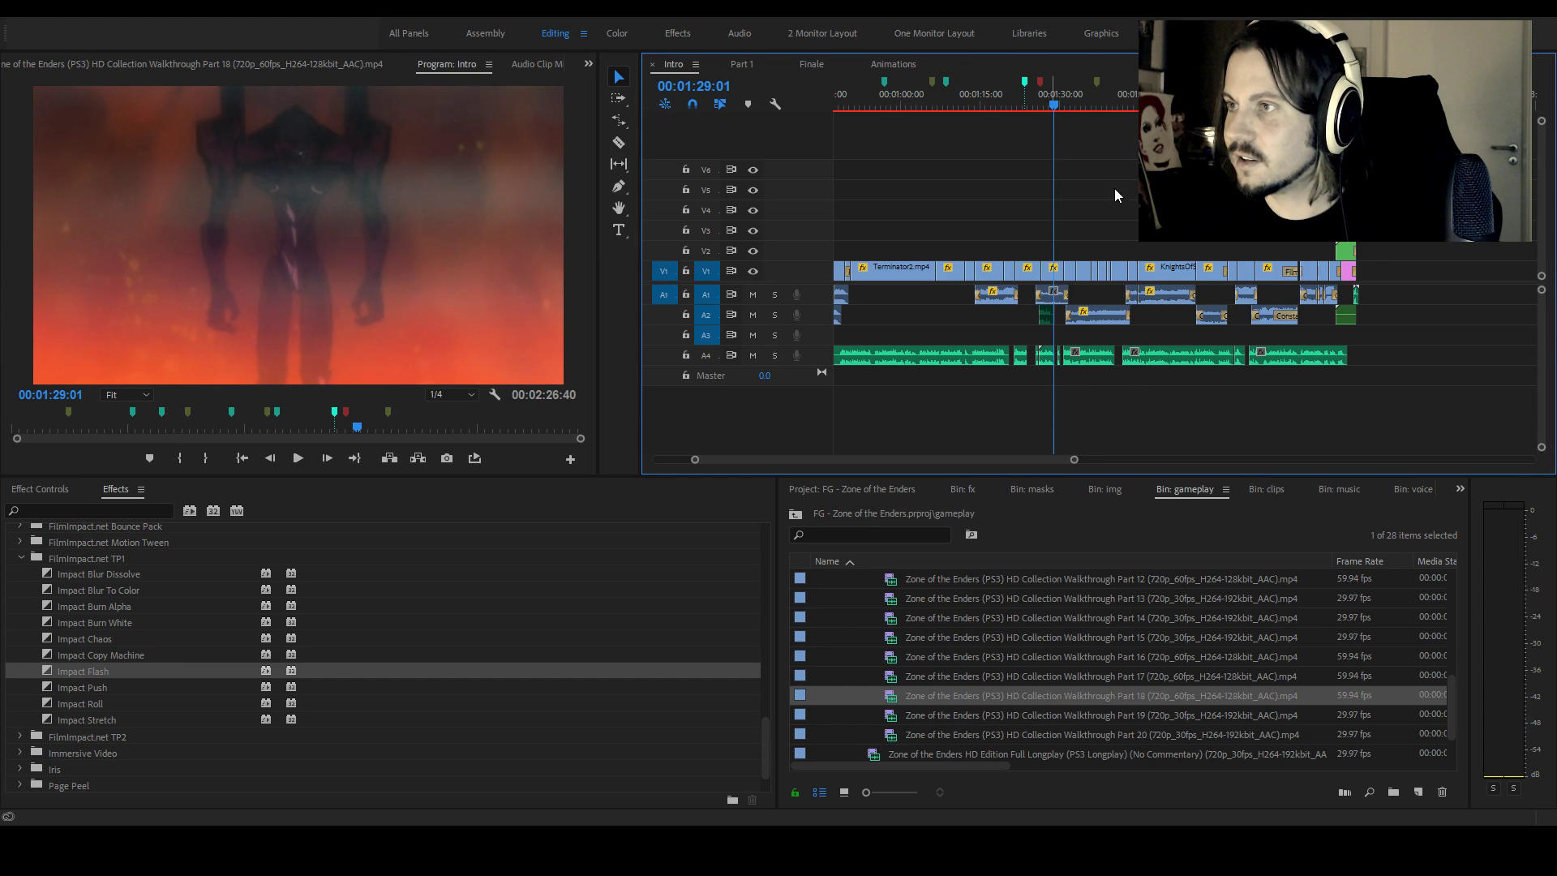
mouse_move(1051, 89)
mouse_down()
mouse_move(1069, 96)
mouse_move(1054, 96)
mouse_up()
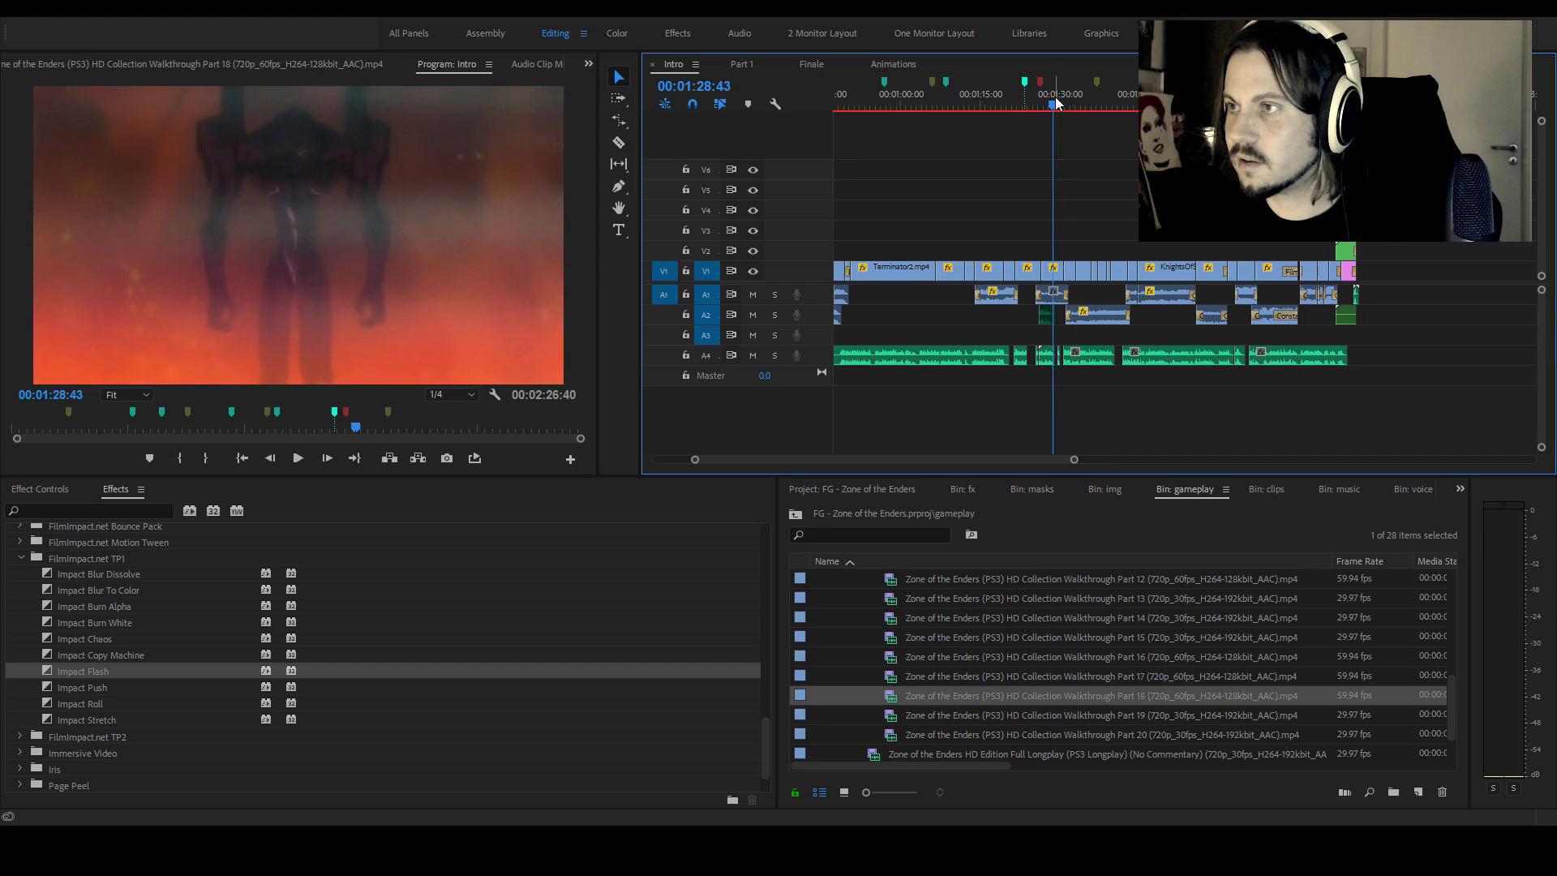
key(ctrl+shift+m)
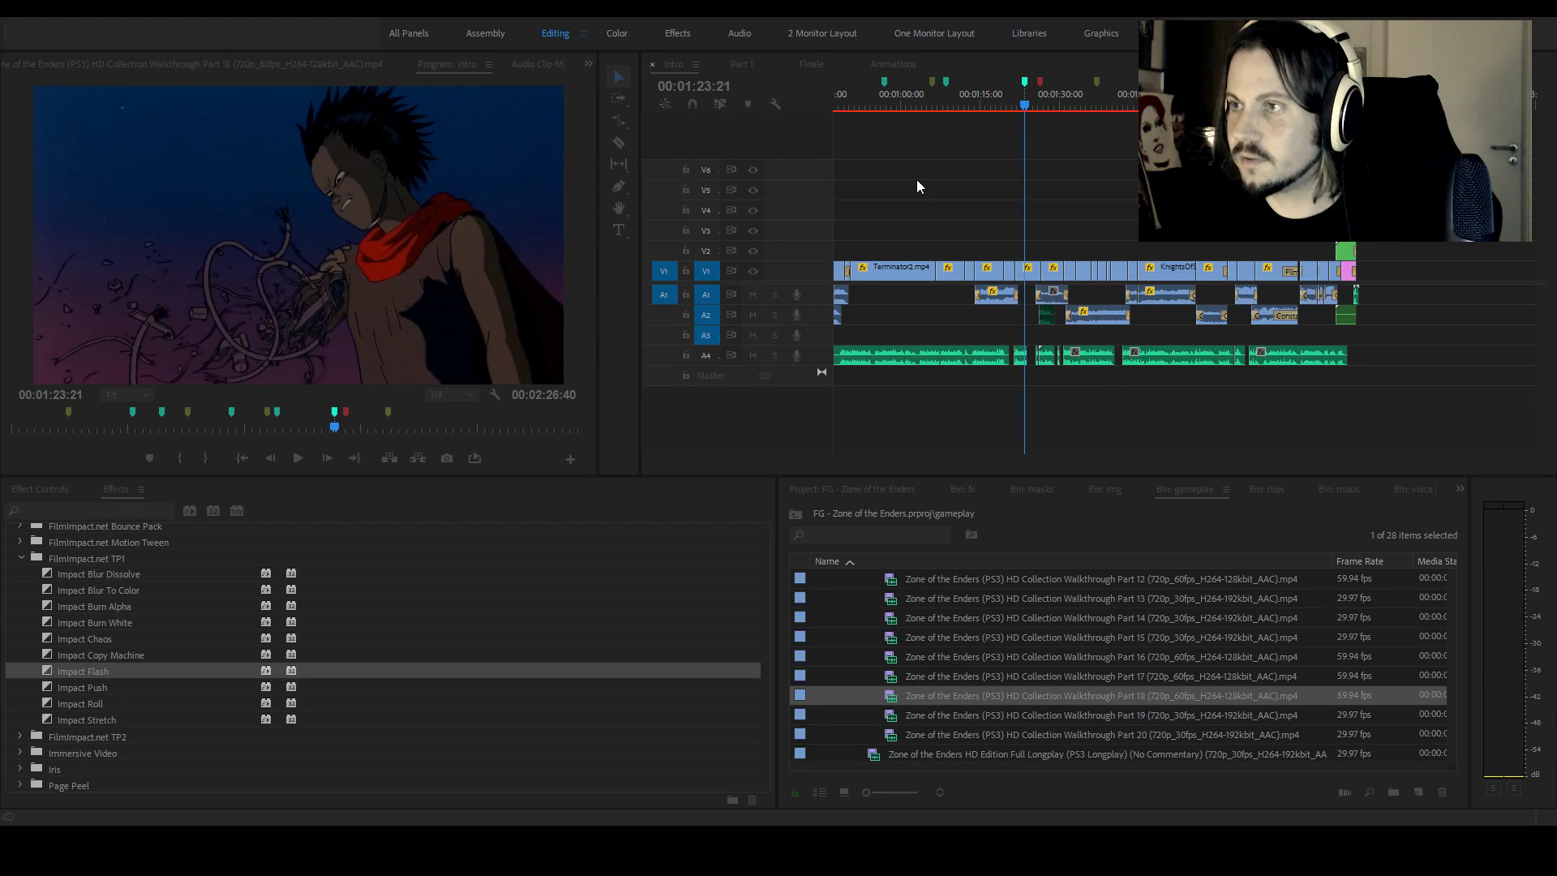
mouse_move(1046, 100)
mouse_down()
mouse_move(1068, 100)
mouse_move(1049, 105)
mouse_up()
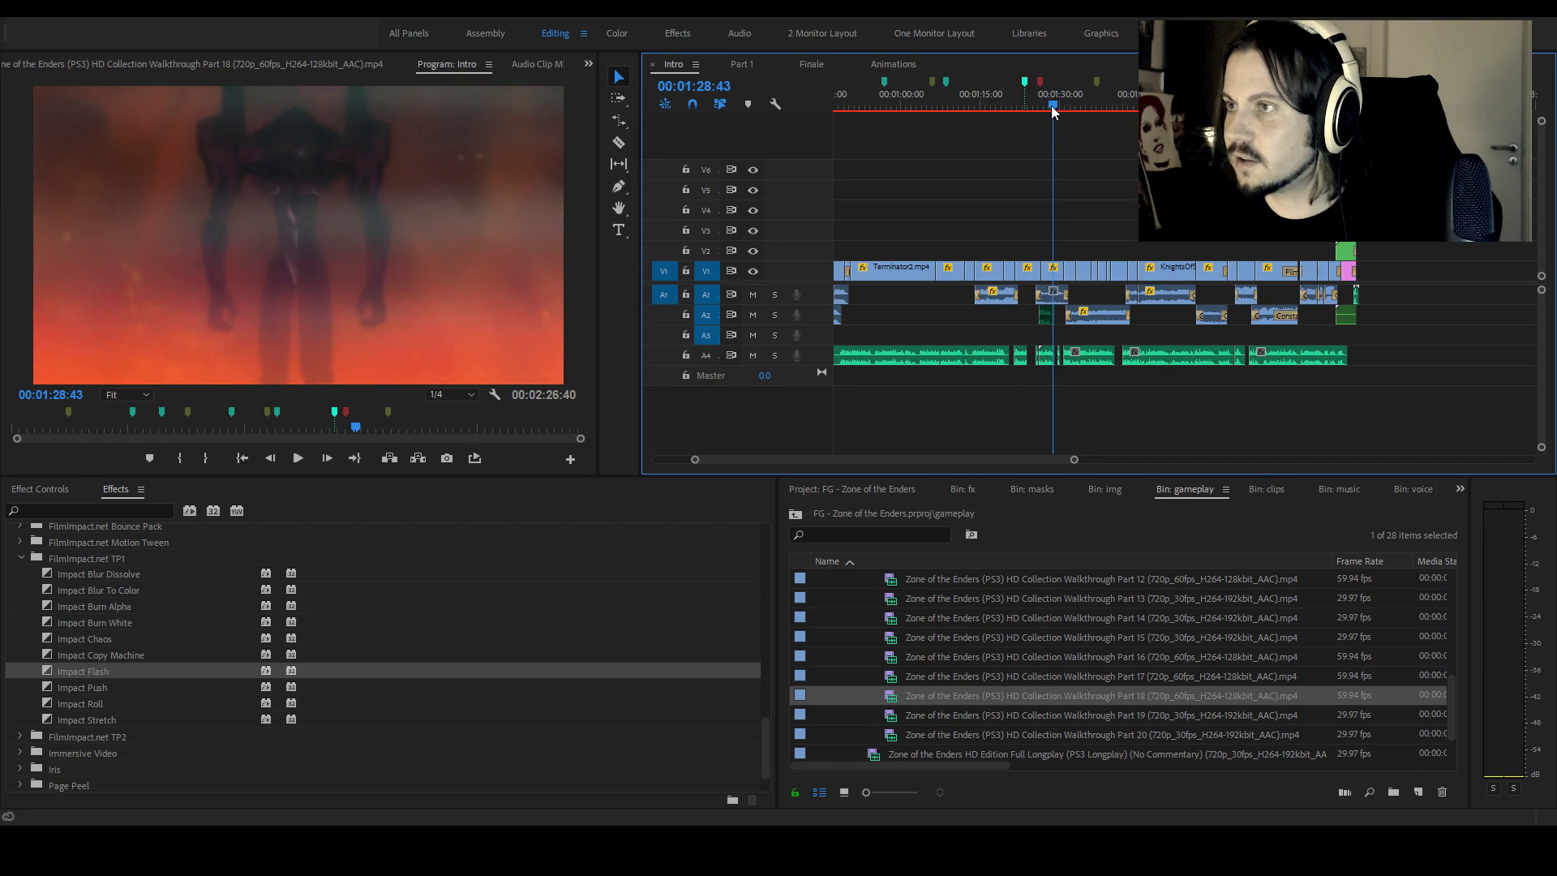
key(m)
key(m)
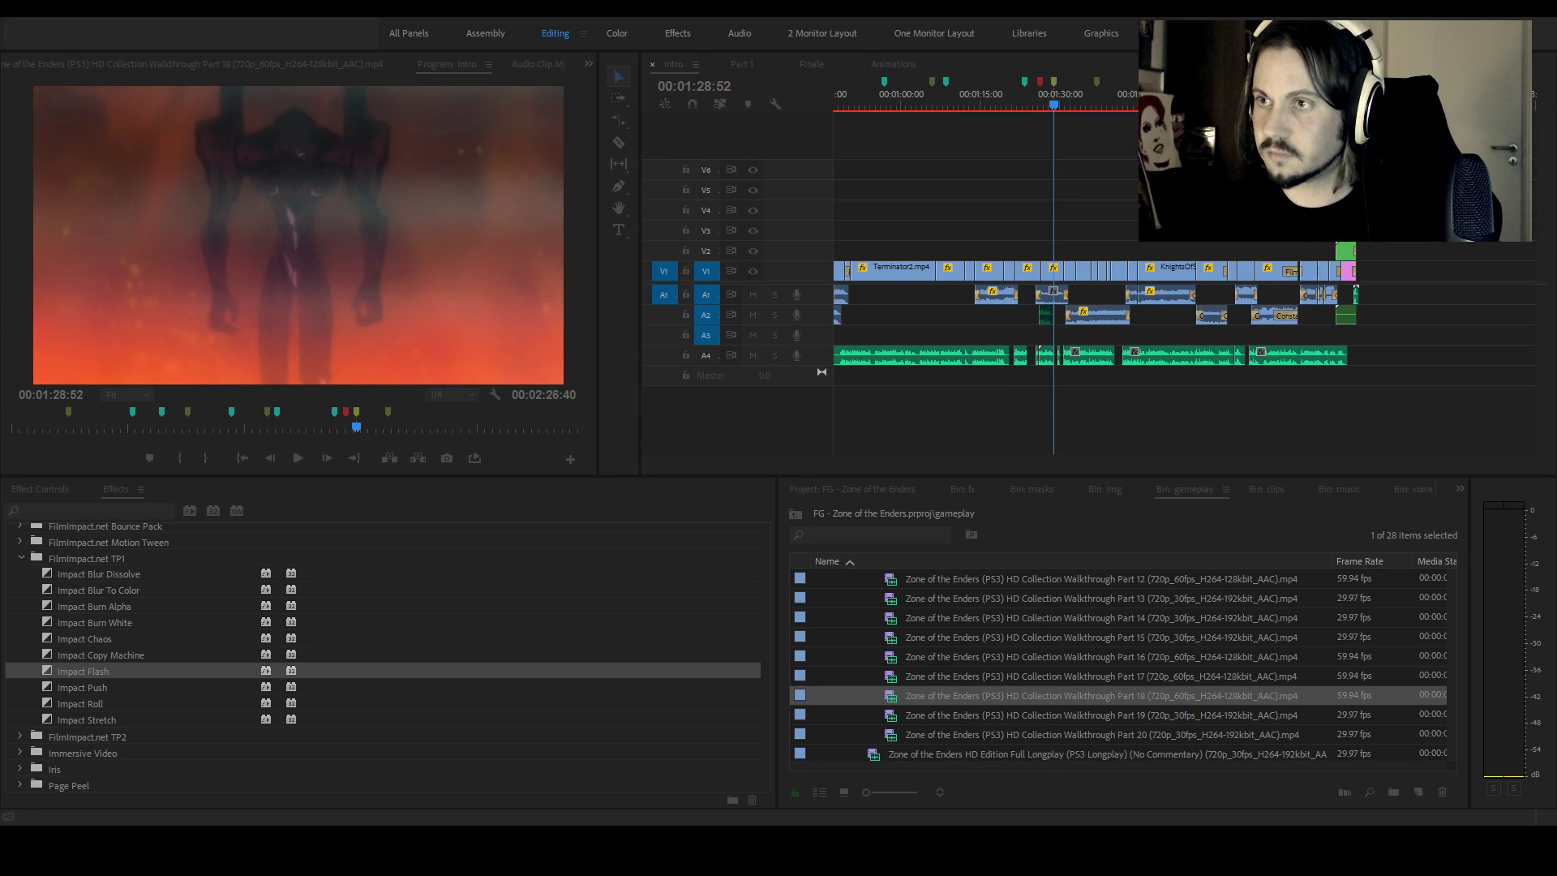
key(Return)
double_click(1051, 79)
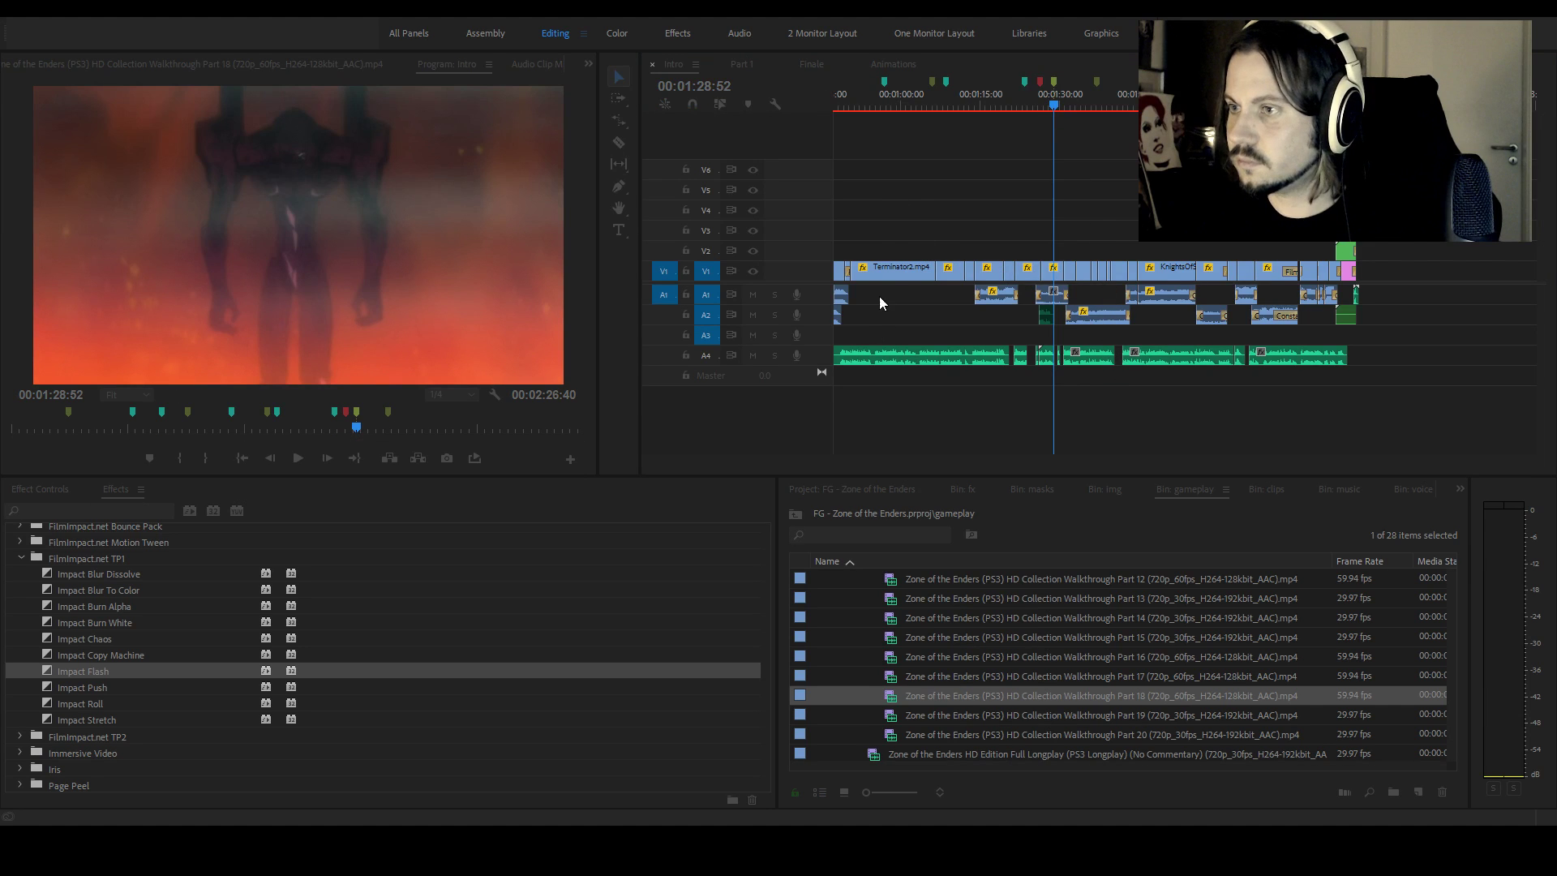
key(Return)
Add a teal marker at 00:01:47:53 on the space shot with the blue and red lights
click(1064, 106)
drag(1068, 106, 1154, 107)
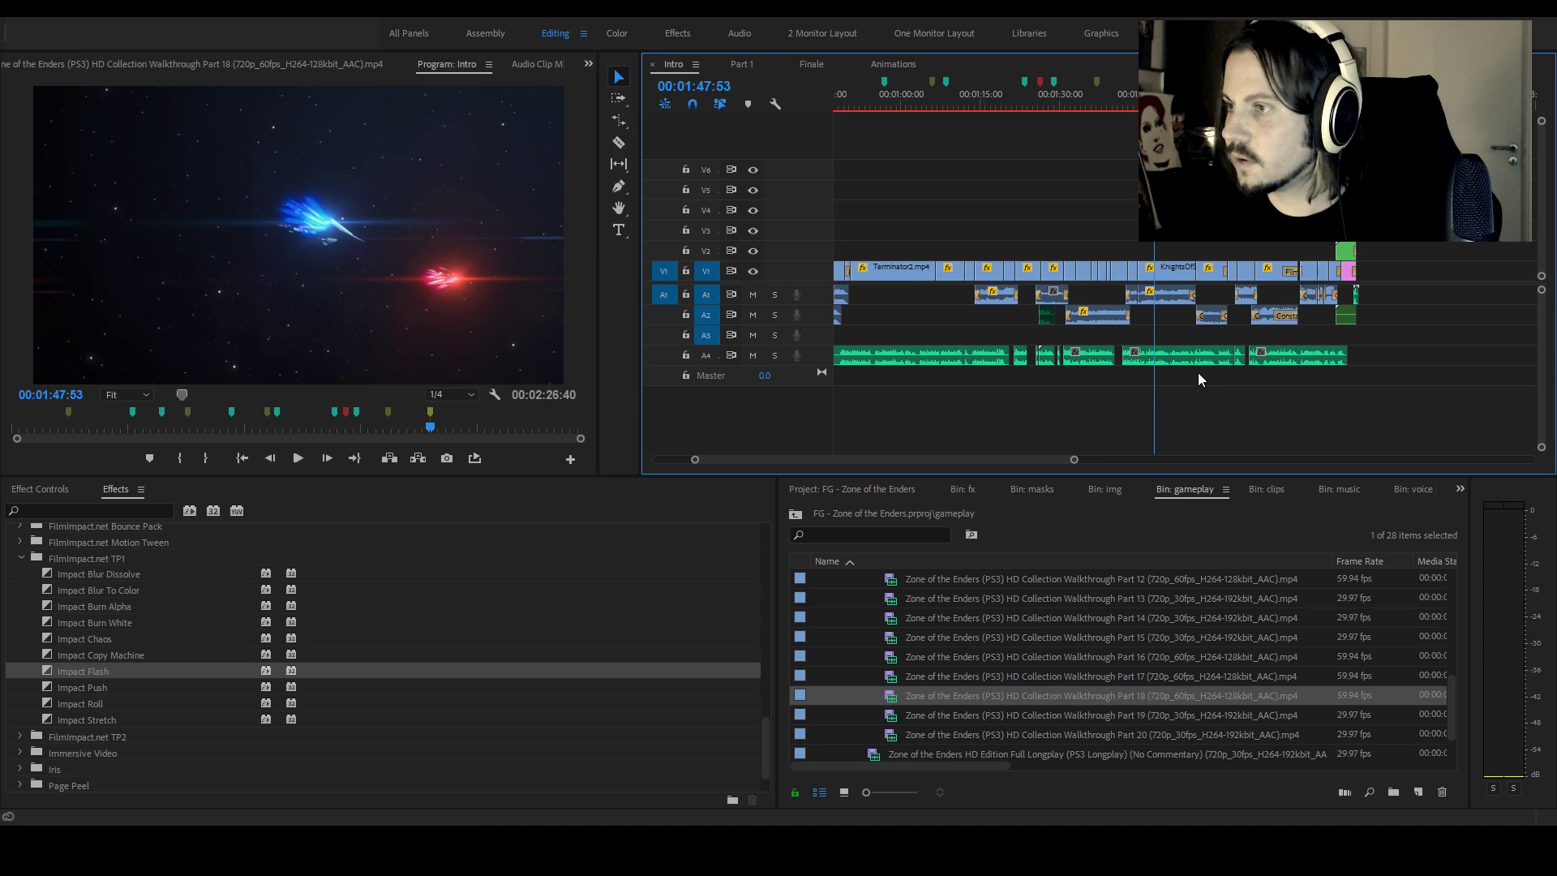
key(m)
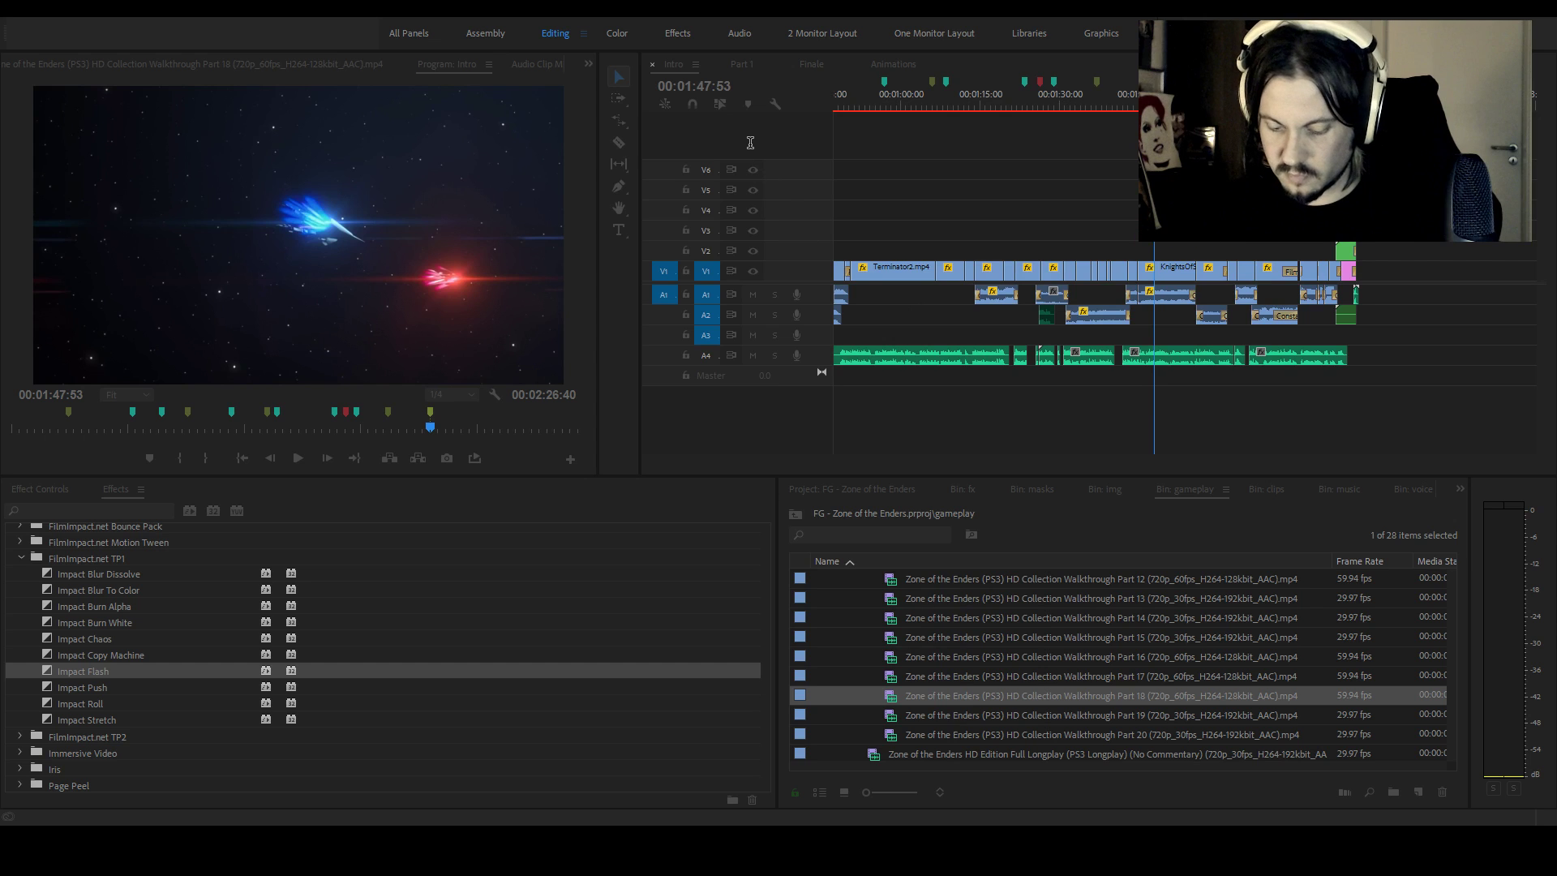
key(Return)
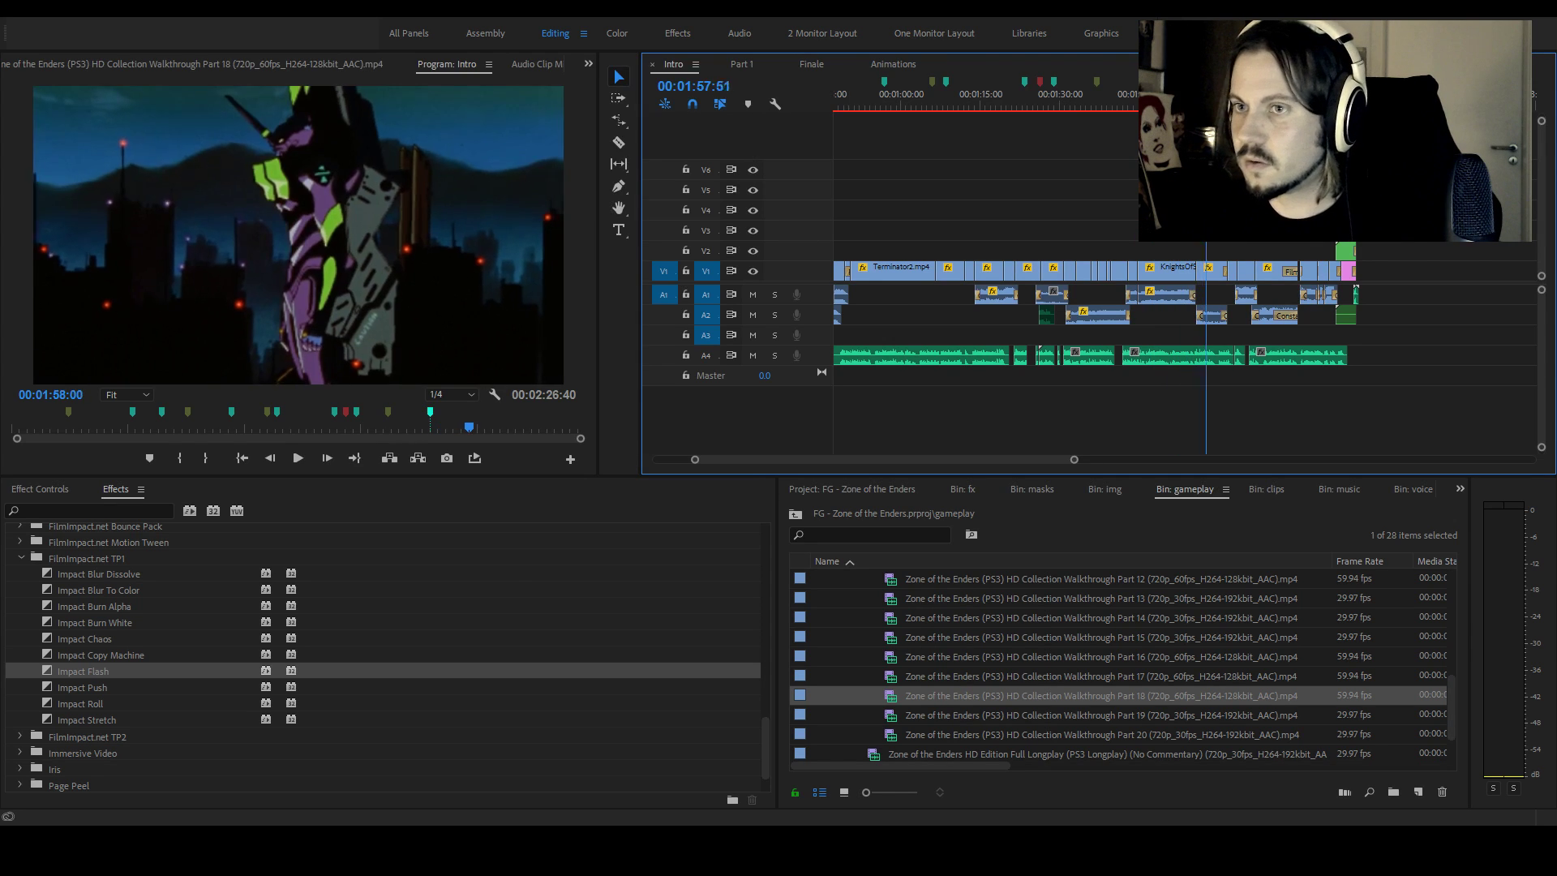
Set the Front Mission (SNES) clip's scale to 270 and its vertical position to 554, and play it back
key(space)
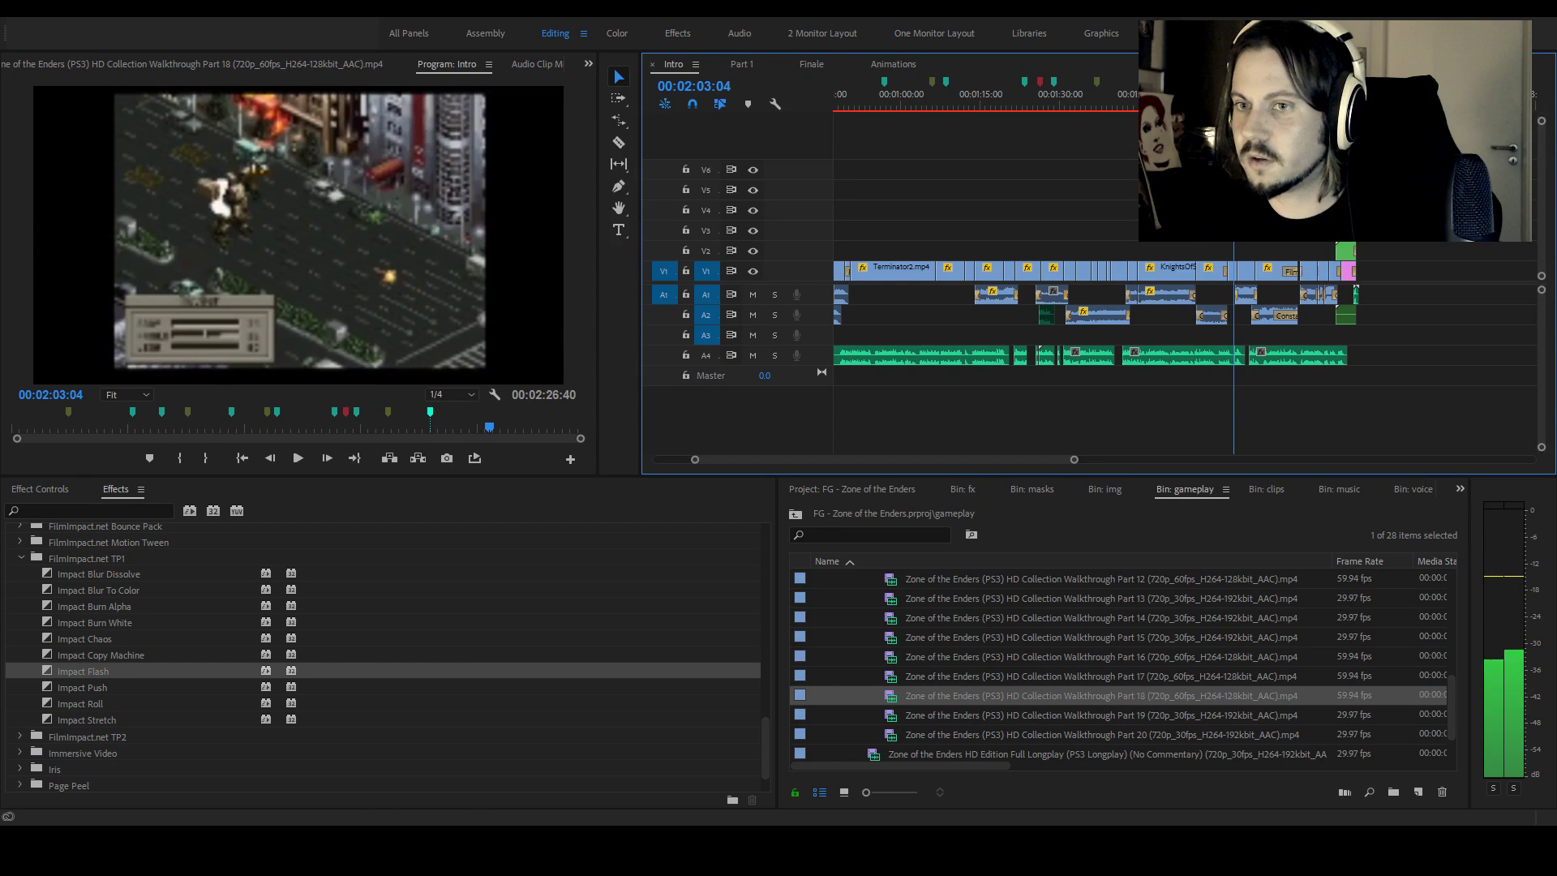
click(1233, 272)
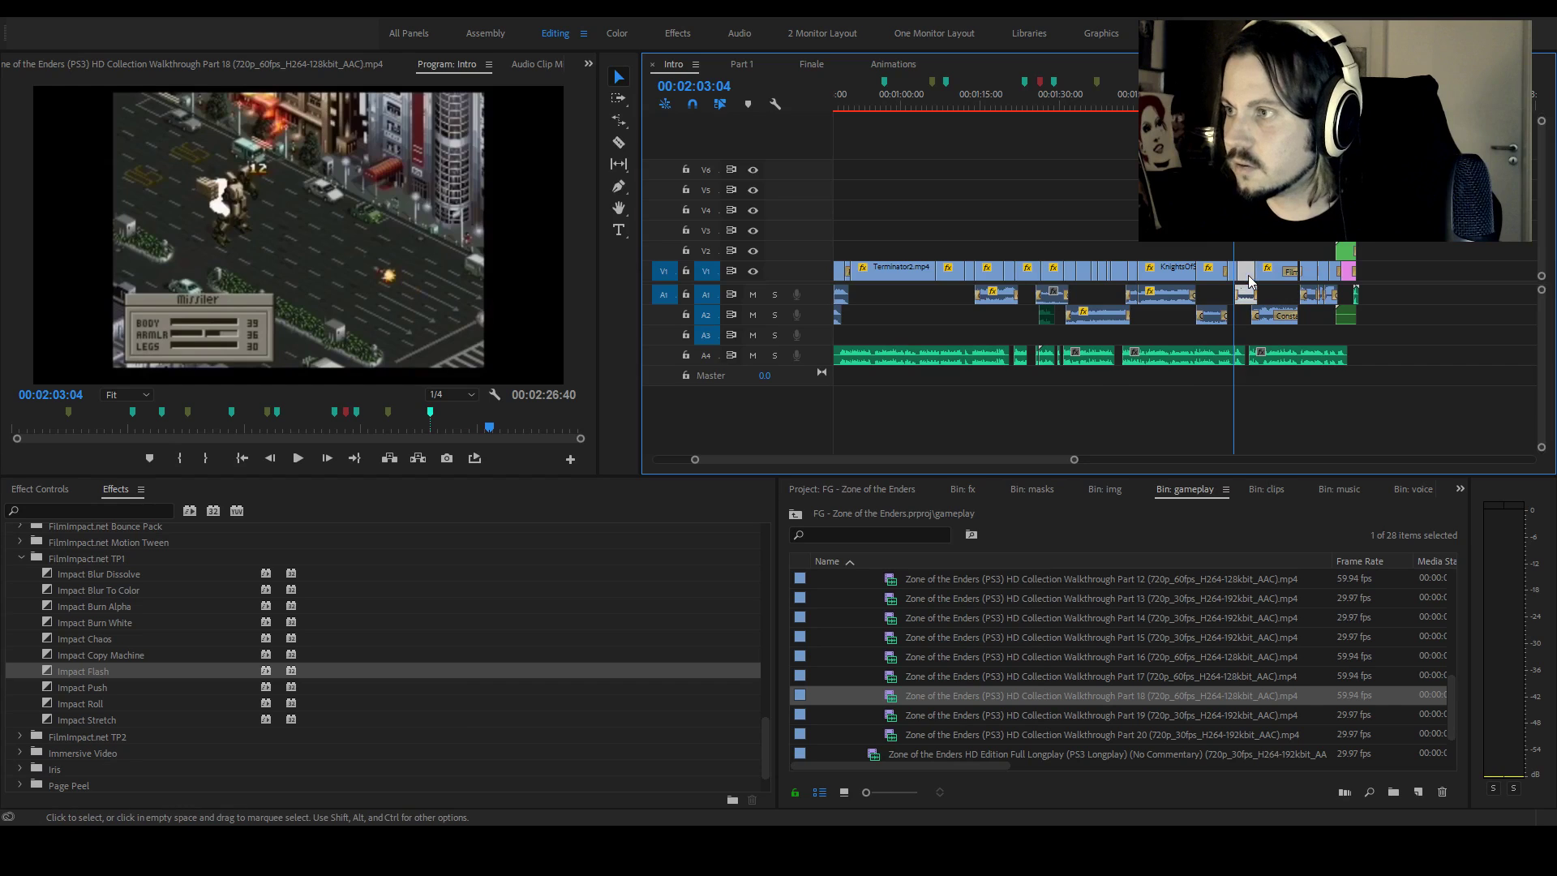
click(1241, 99)
click(1231, 99)
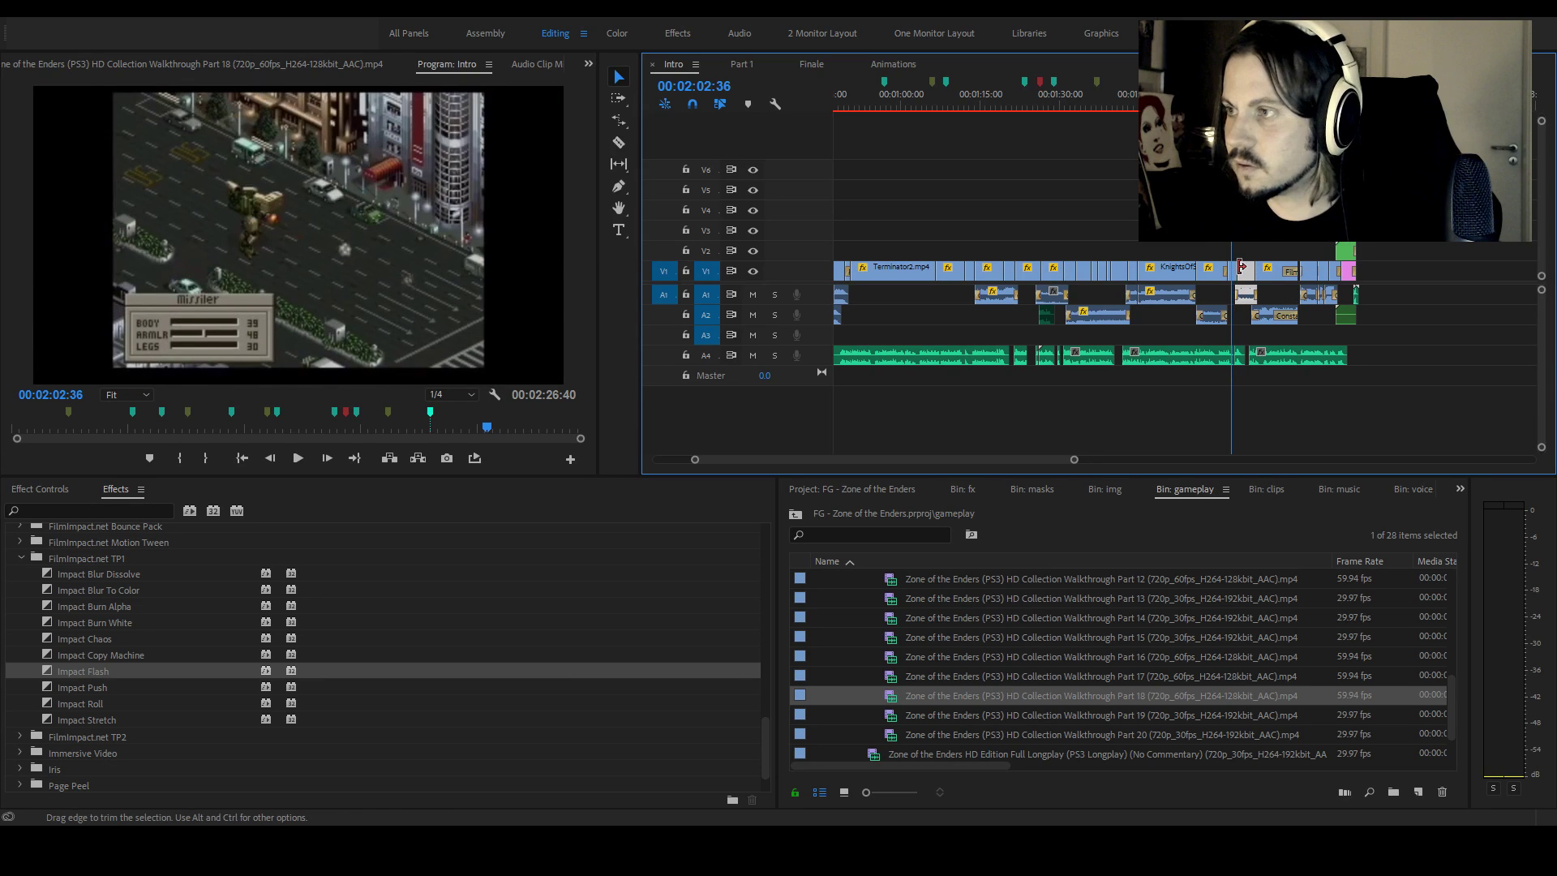
click(40, 489)
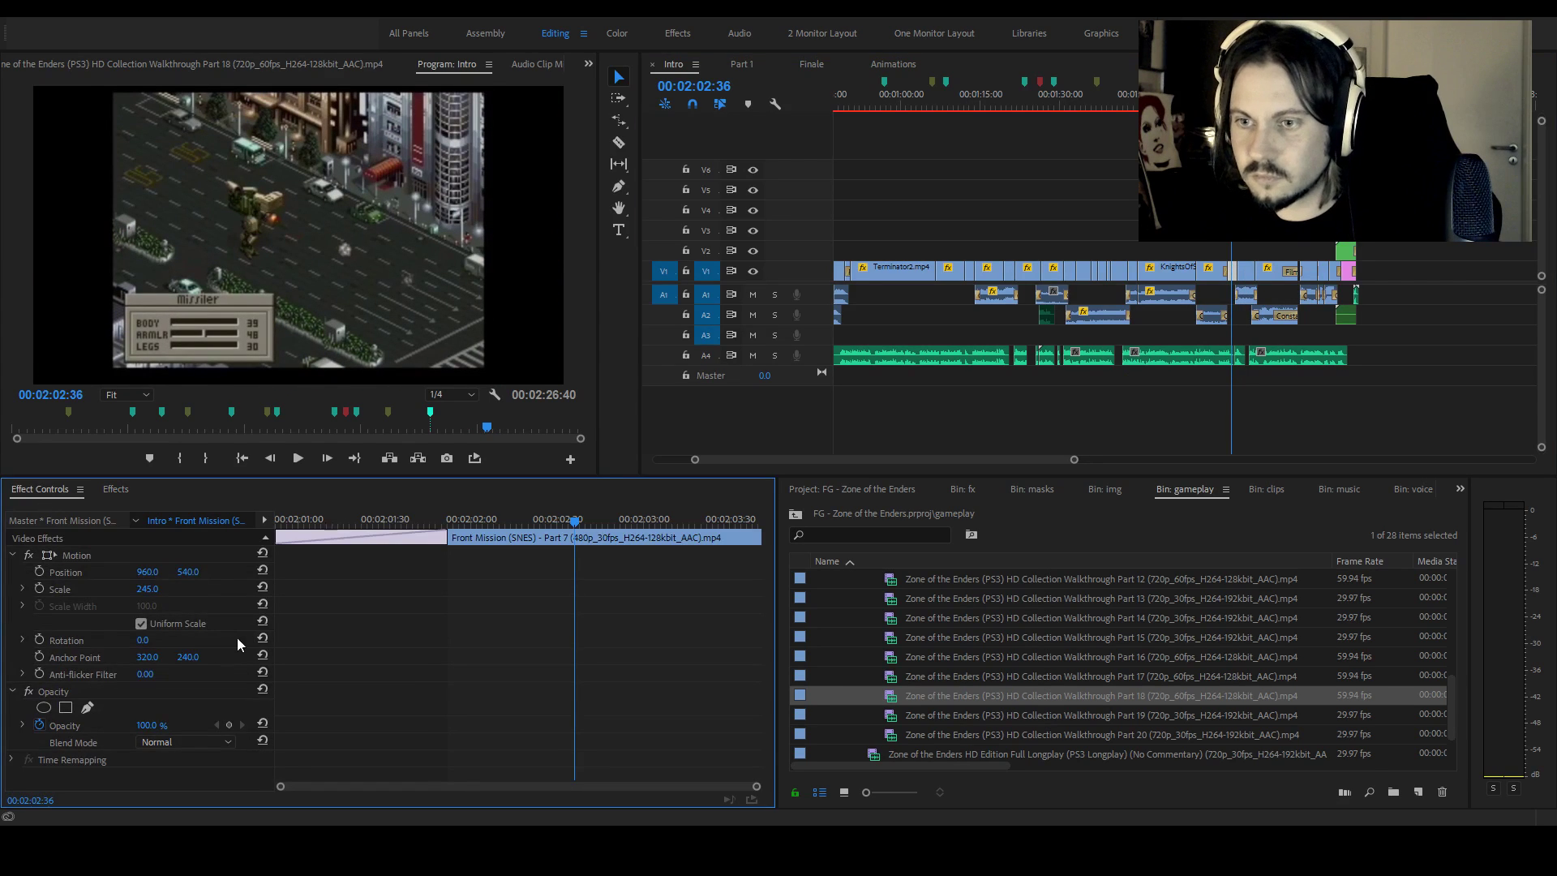
drag(147, 589, 200, 572)
key(space)
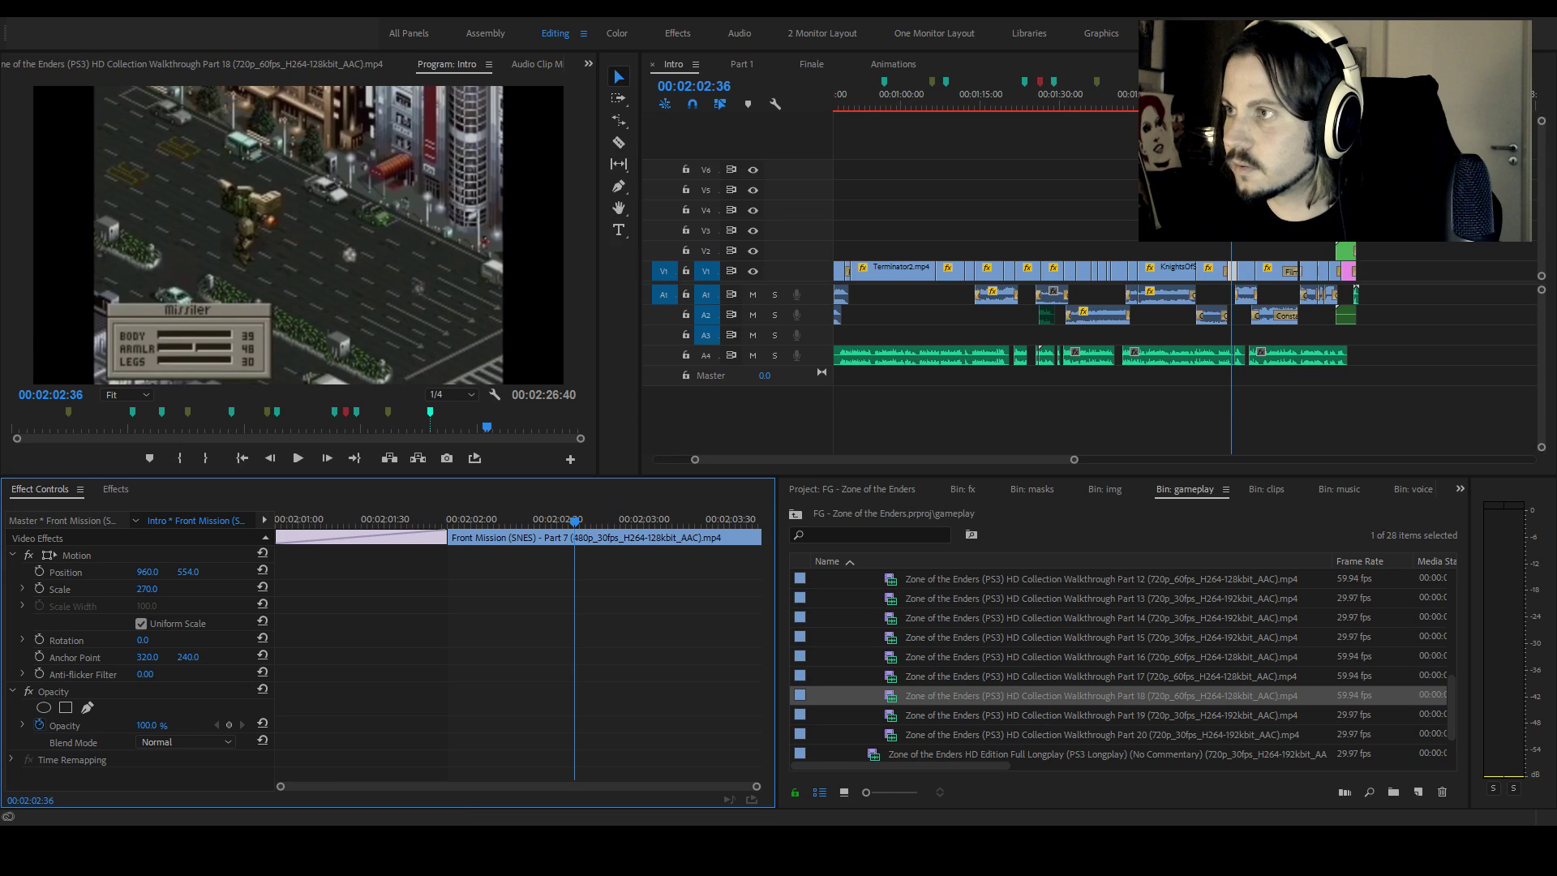
key(space)
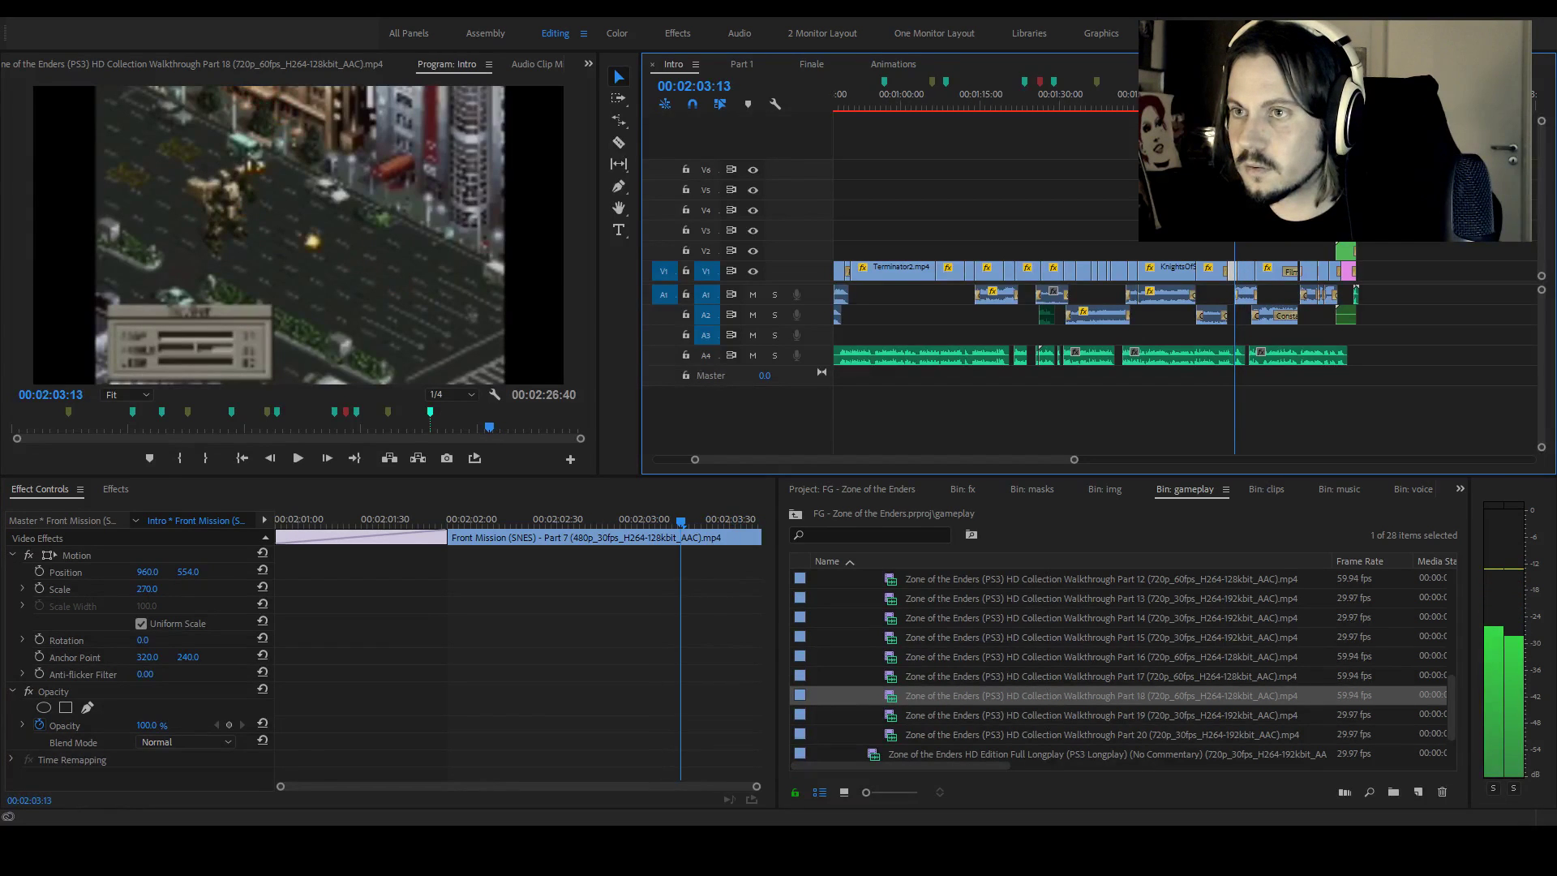
Add a teal marker at 00:02:02:46 on the first frame of the Front Mission street battle clip
key(Up)
key(ctrl+shift+a)
key(m)
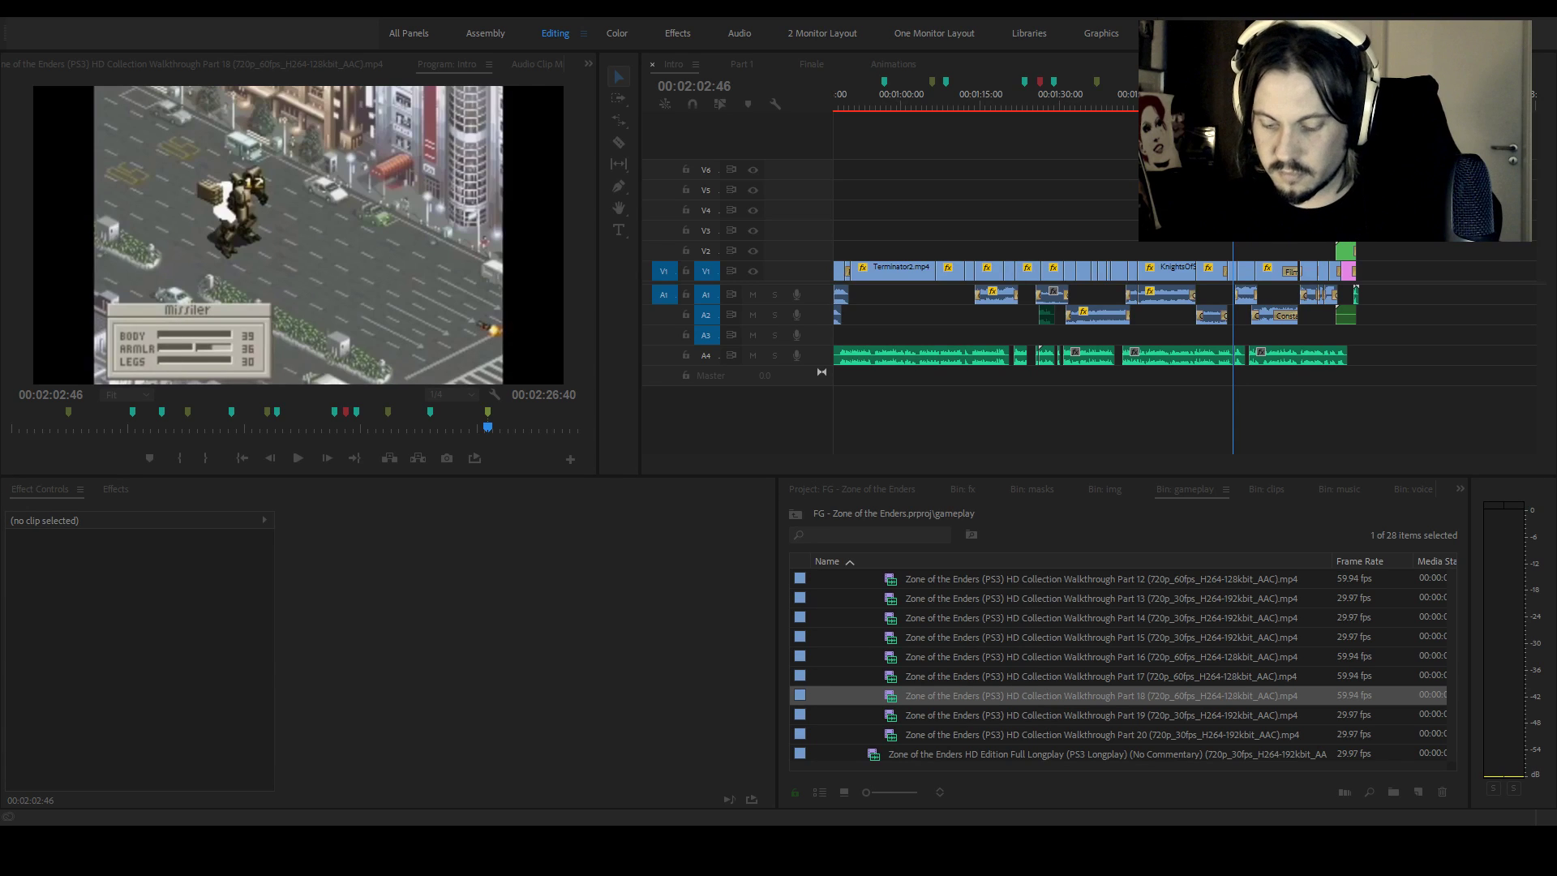
click(718, 142)
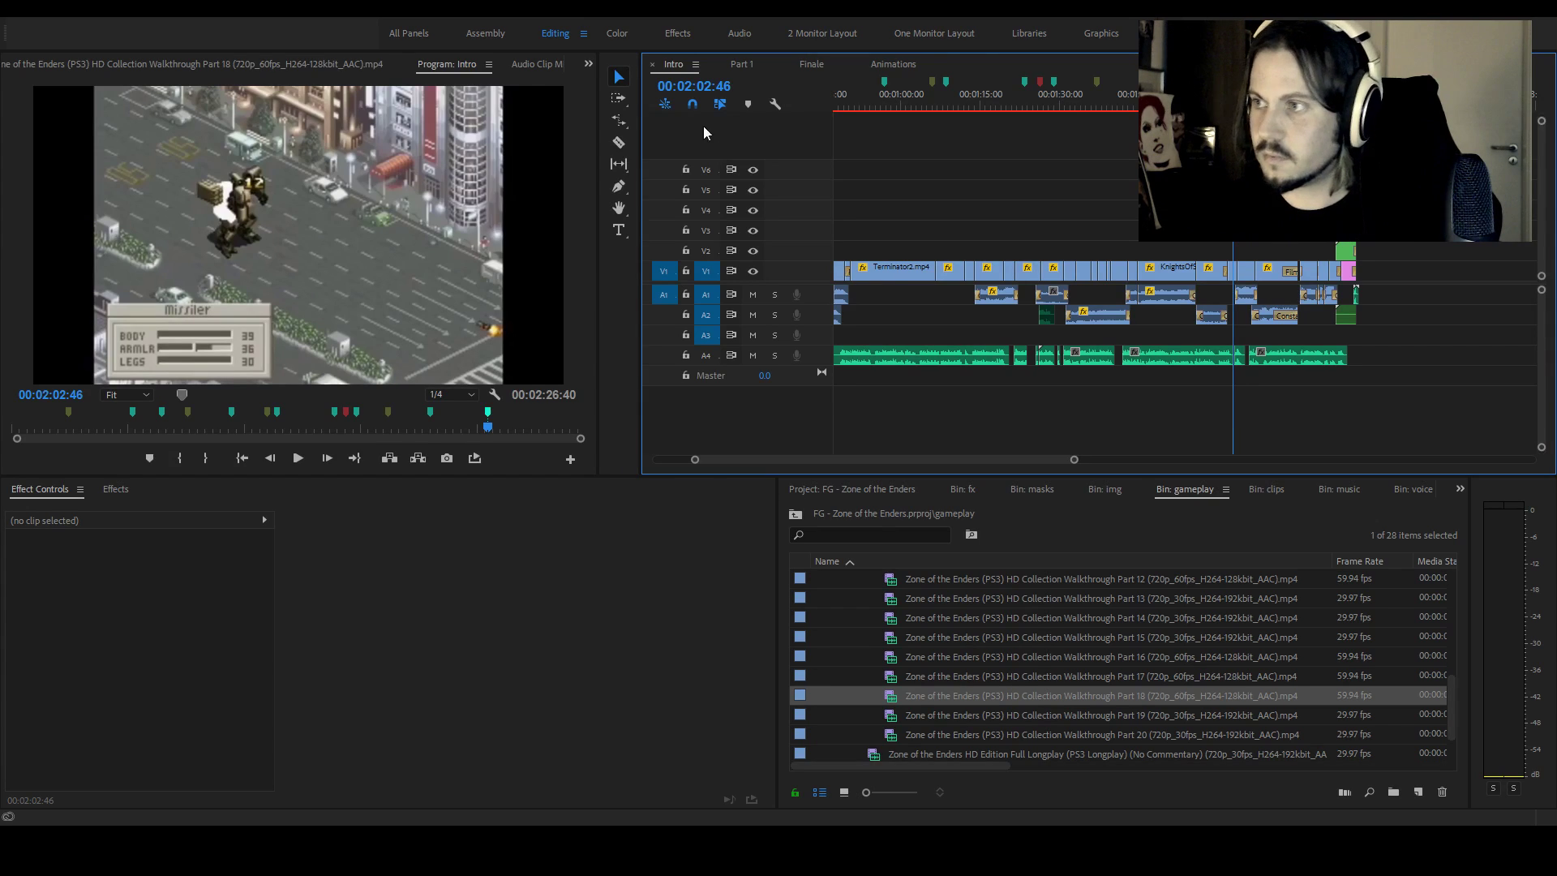
Select the fighting-game clip at 00:02:05:31 and expand the Otherkin folder in the gameplay bin to examine its source footage
key(Down)
key(Up)
key(d)
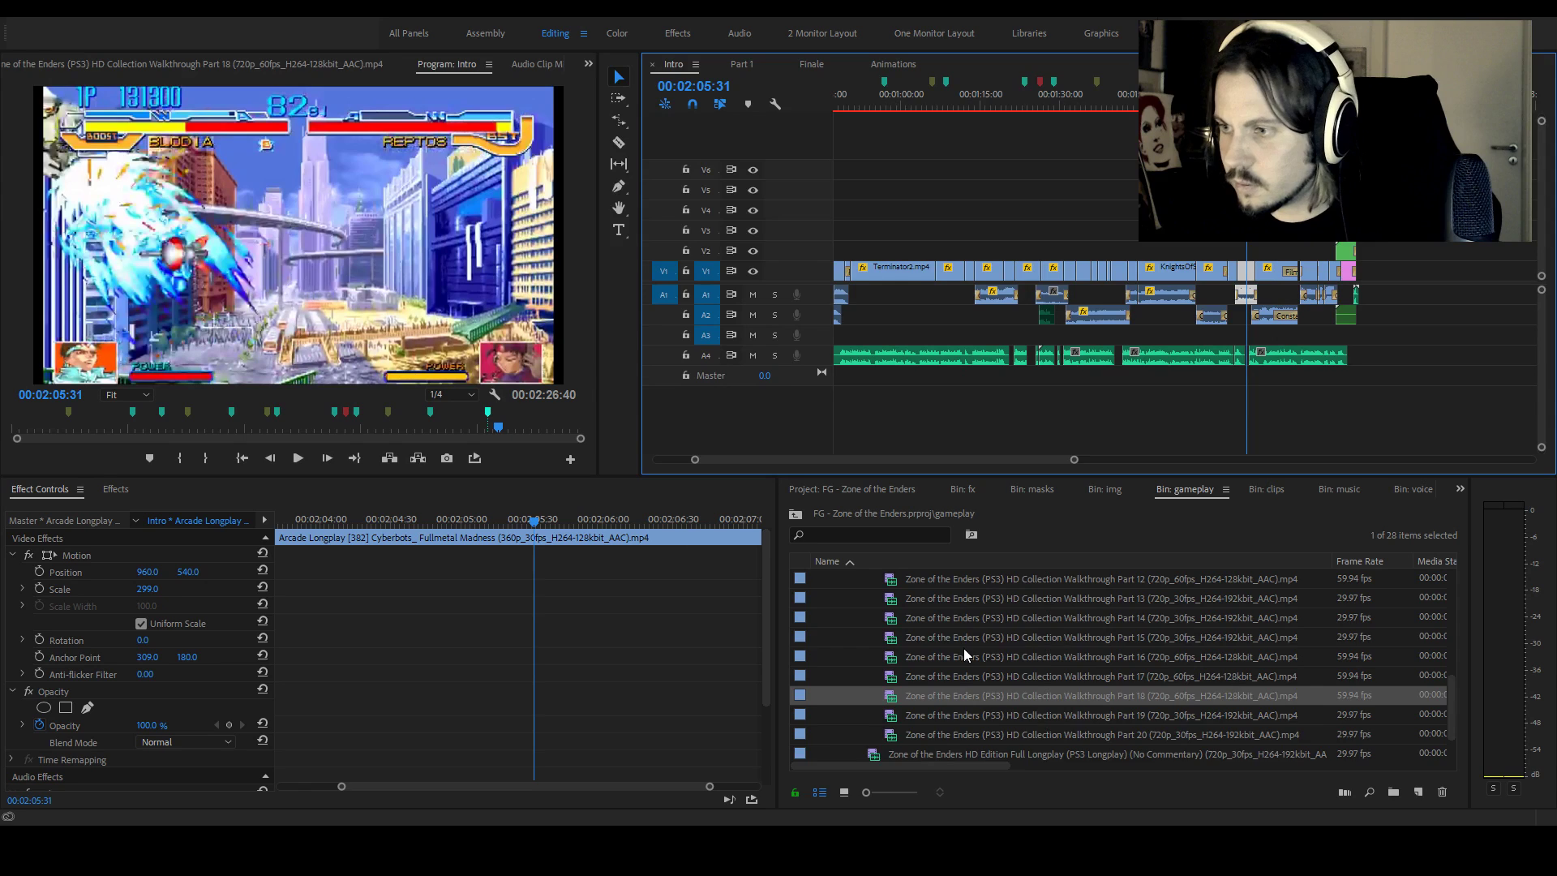
scroll(965, 651, up, 8)
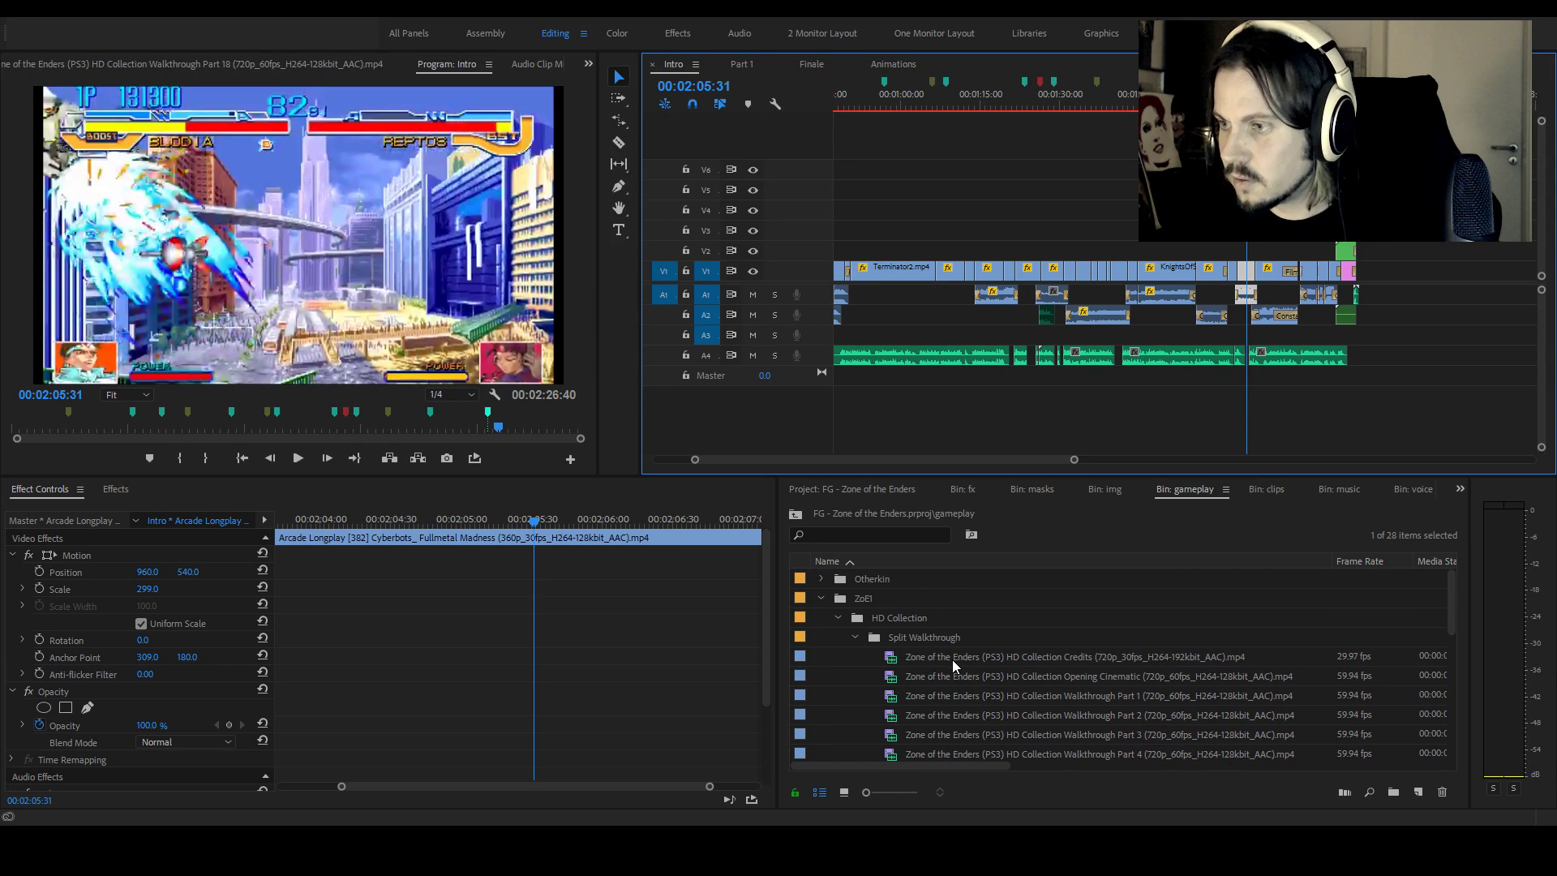
click(823, 579)
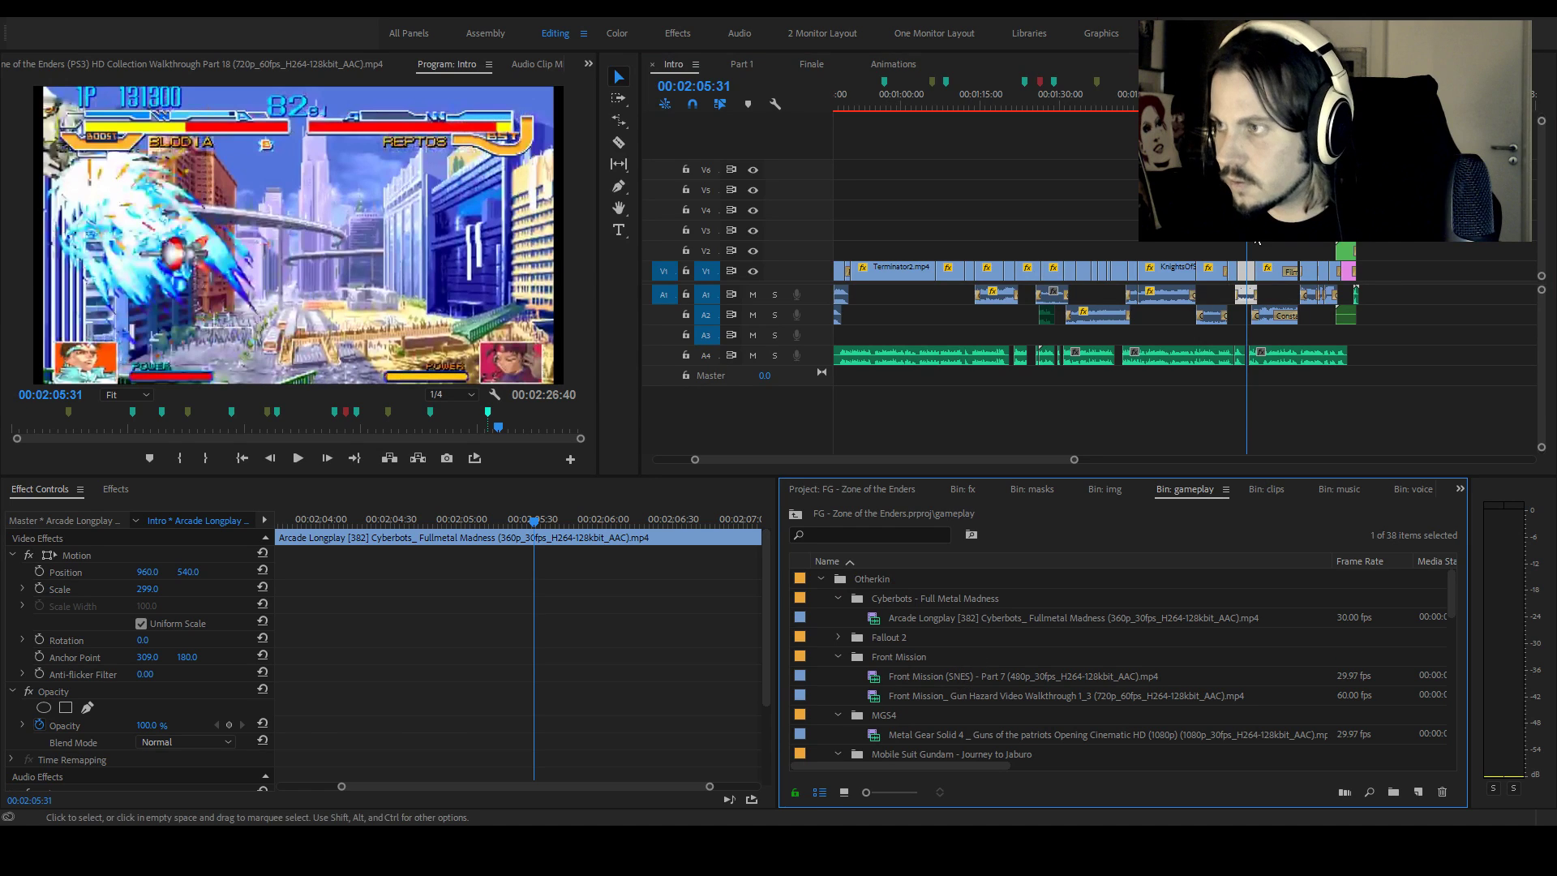
key(shift+3)
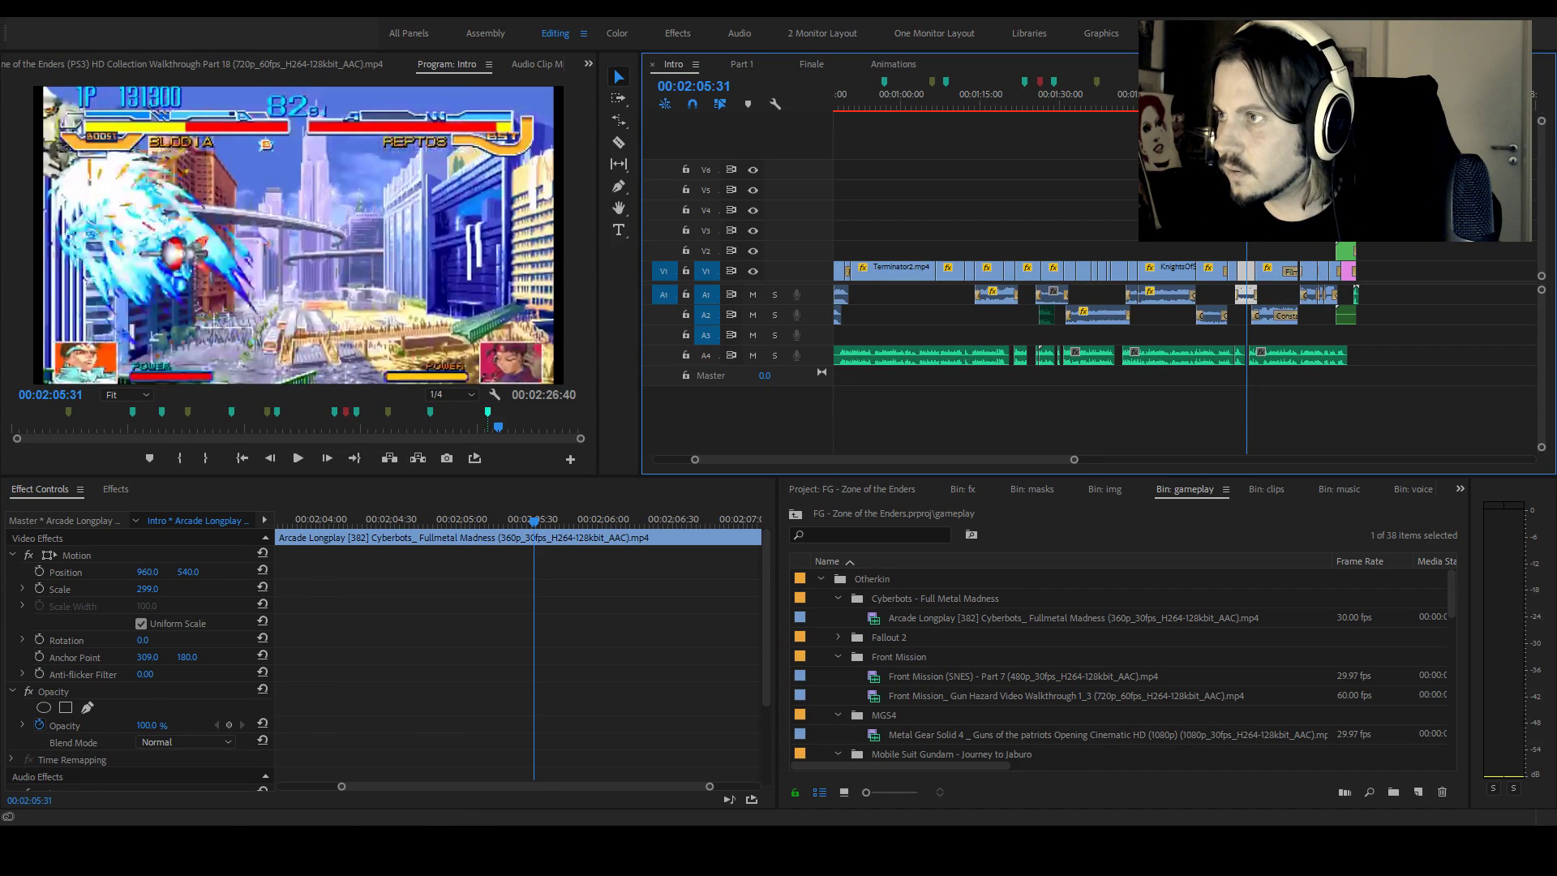
Deselect the clip and add a teal marker at 00:02:05:31 on the Cyberbots fighting-game shot
key(ctrl+shift+a)
key(m)
key(ctrl+m)
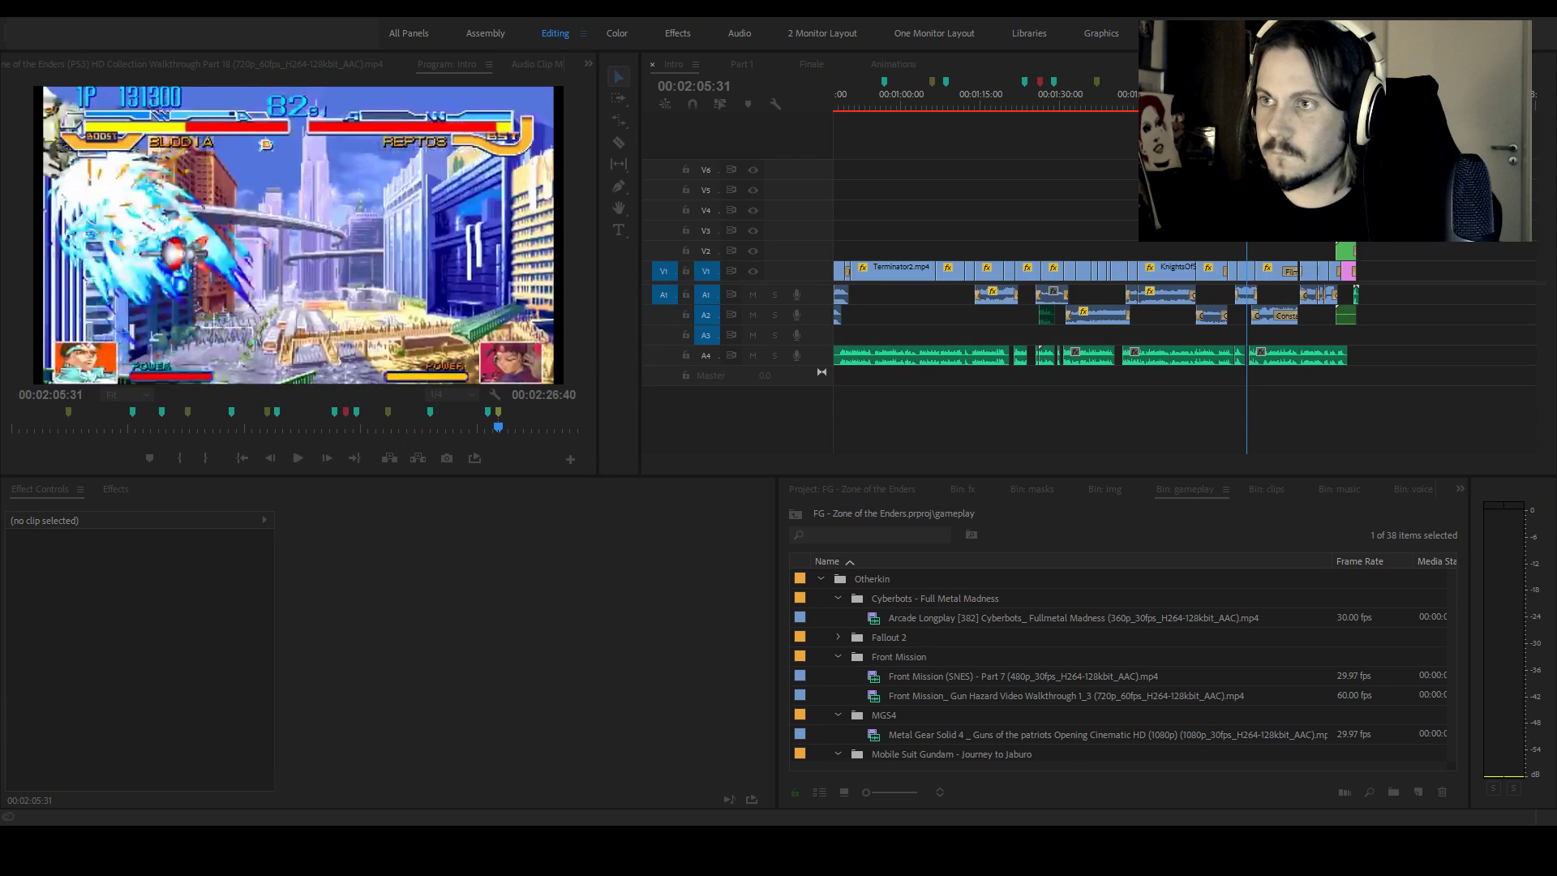
key(Escape)
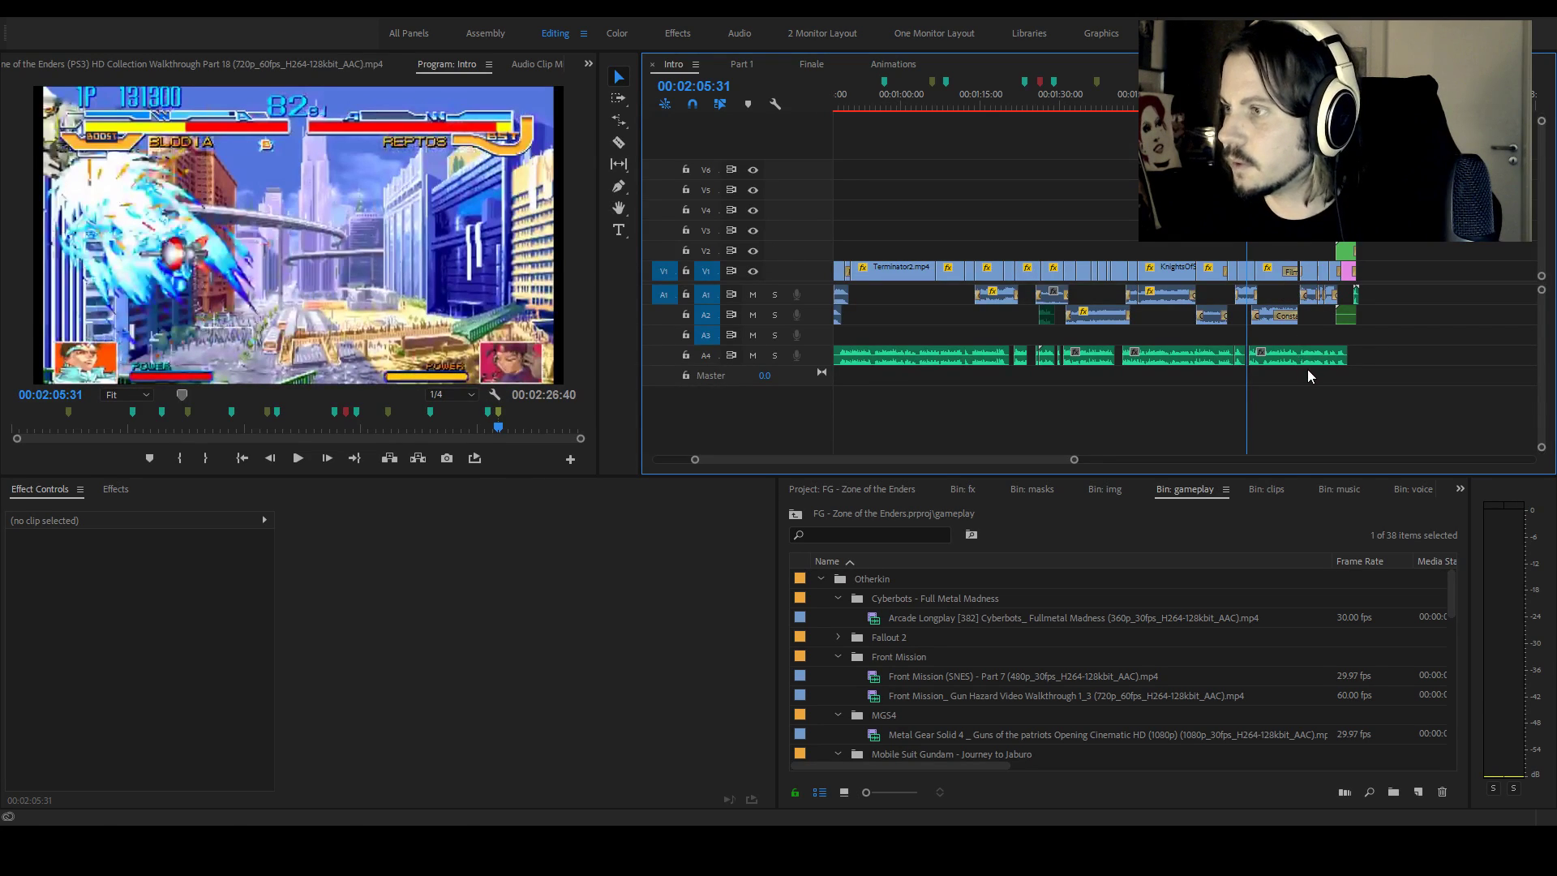
key(ctrl+m)
key(Escape)
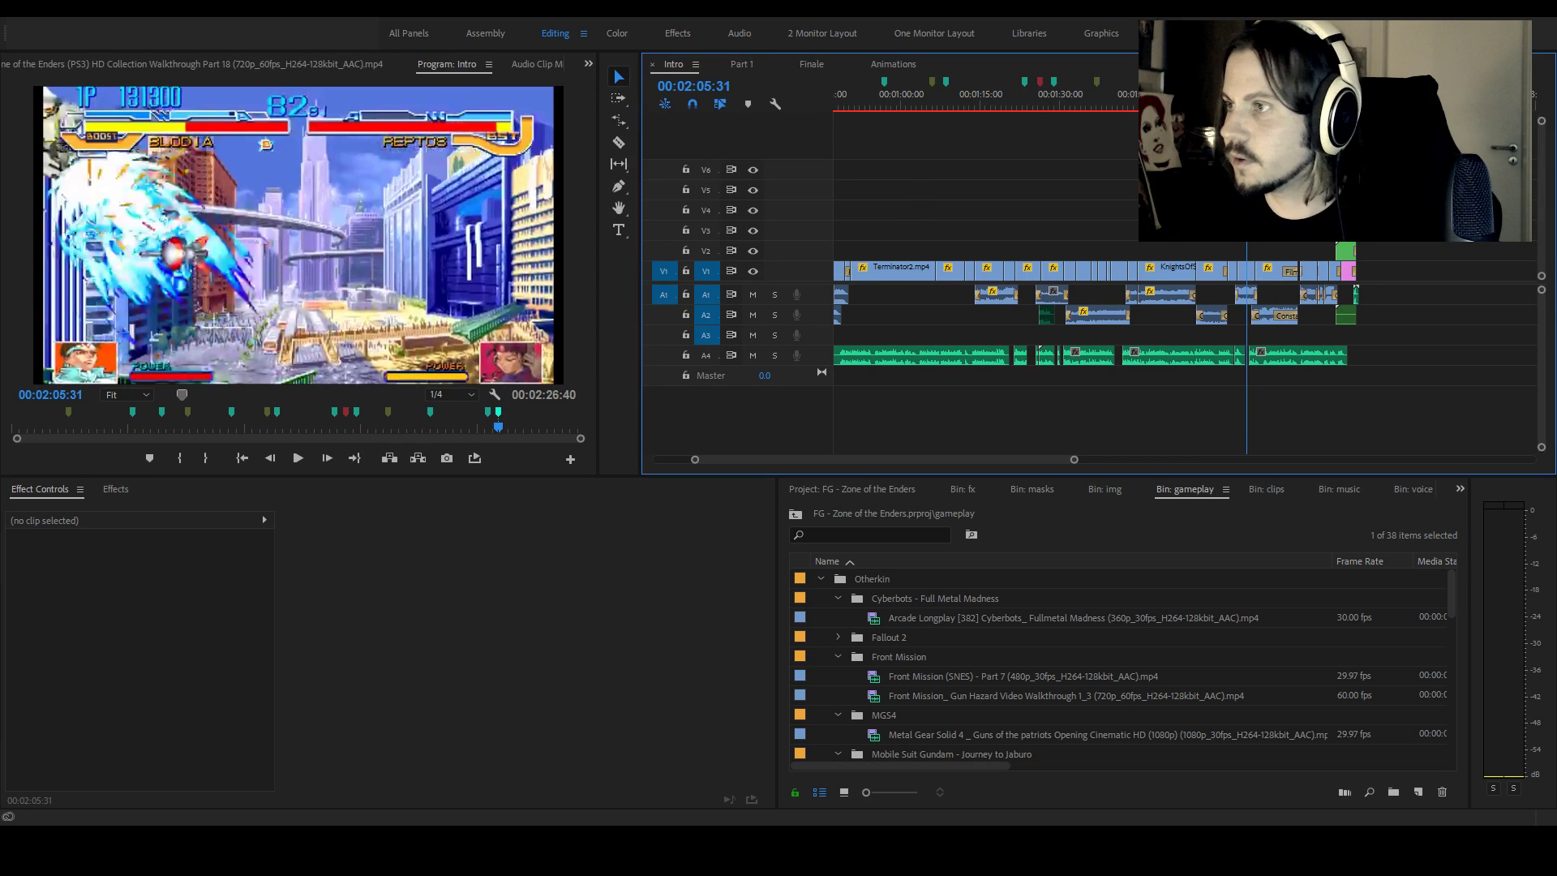
Add a teal marker at 00:02:09:49 on the Mobile Suit Gundam gameplay shot
key(space)
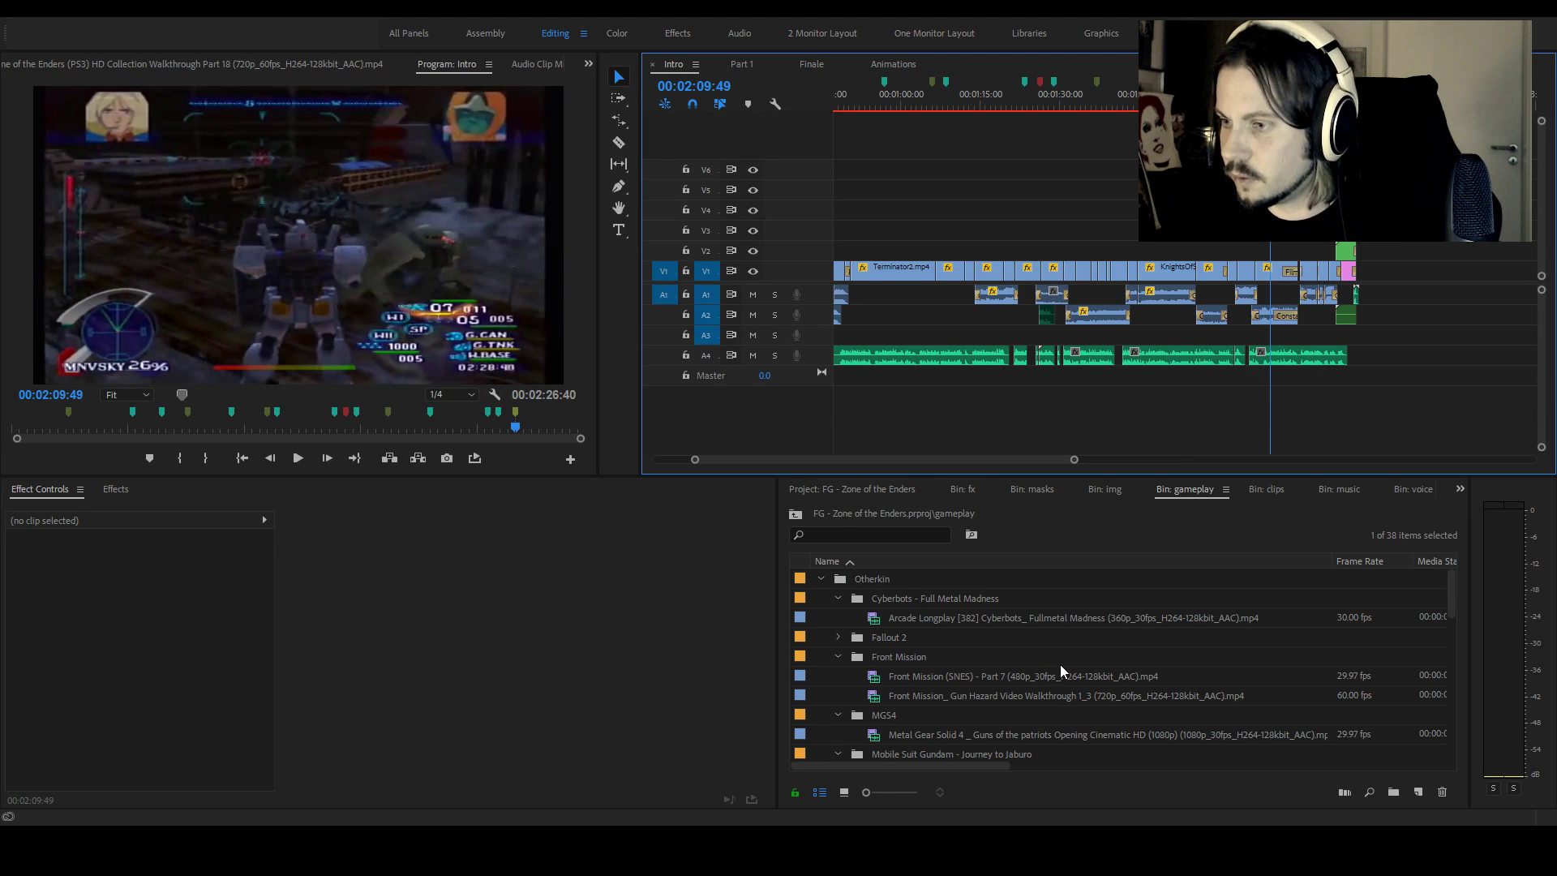
scroll(1059, 663, down, 1)
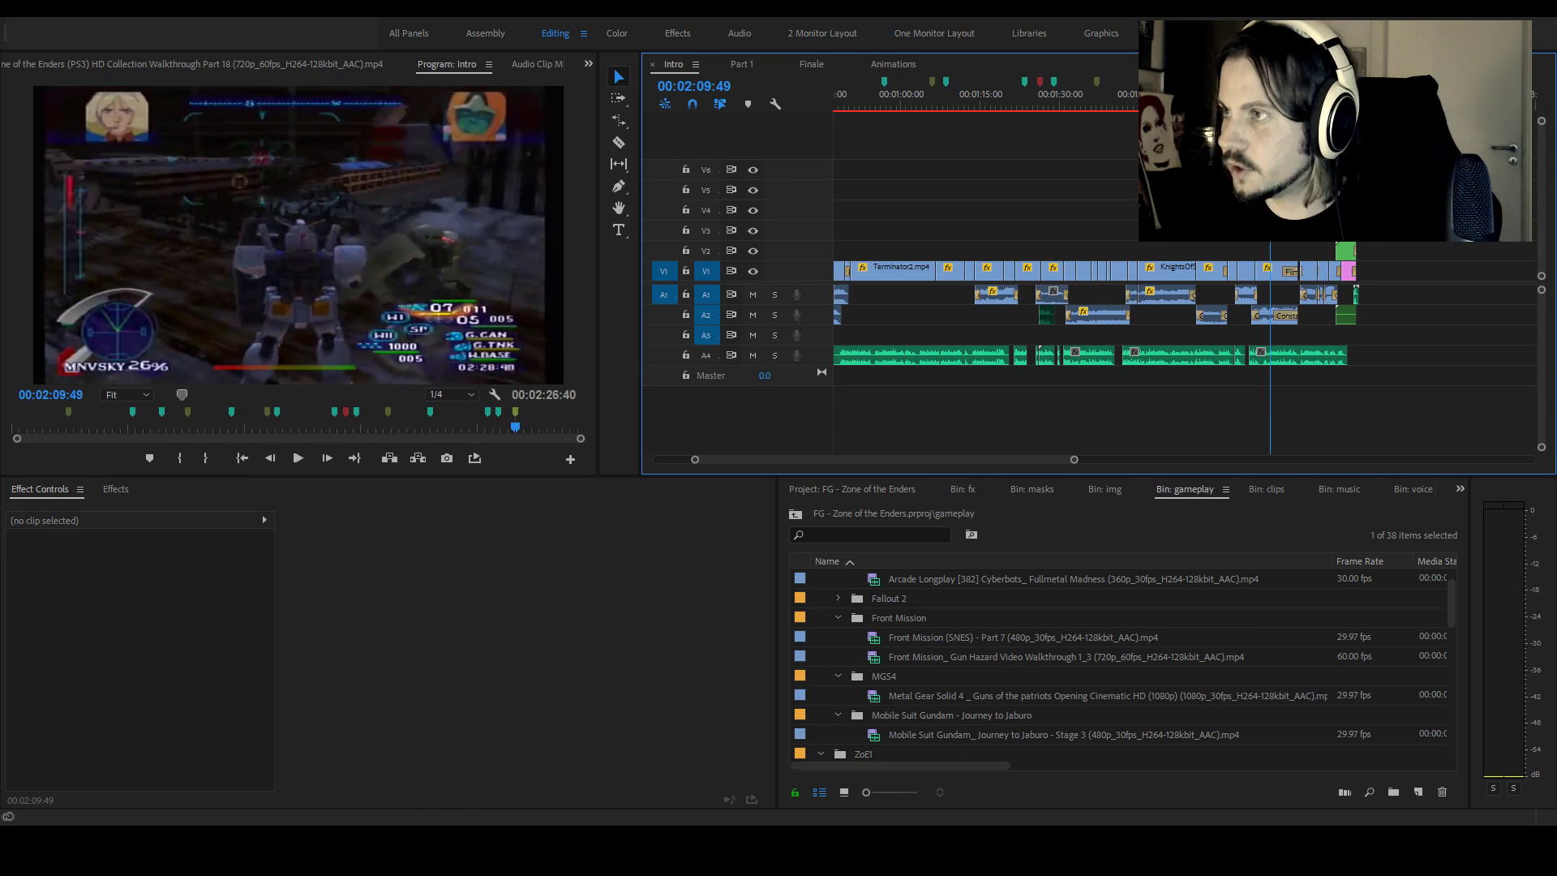
key(ctrl+m)
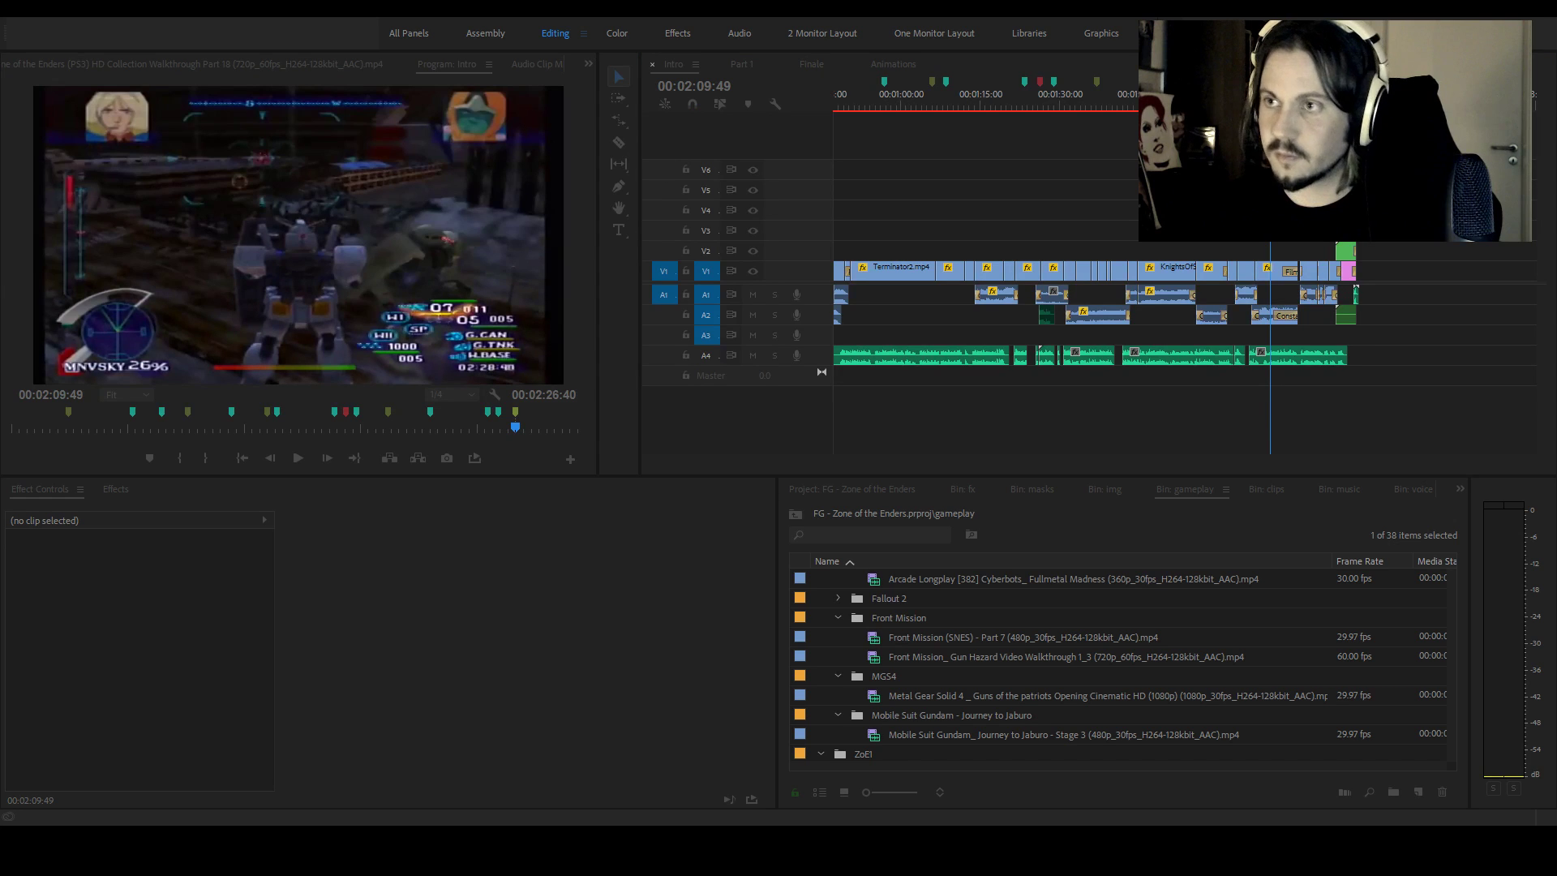
key(Escape)
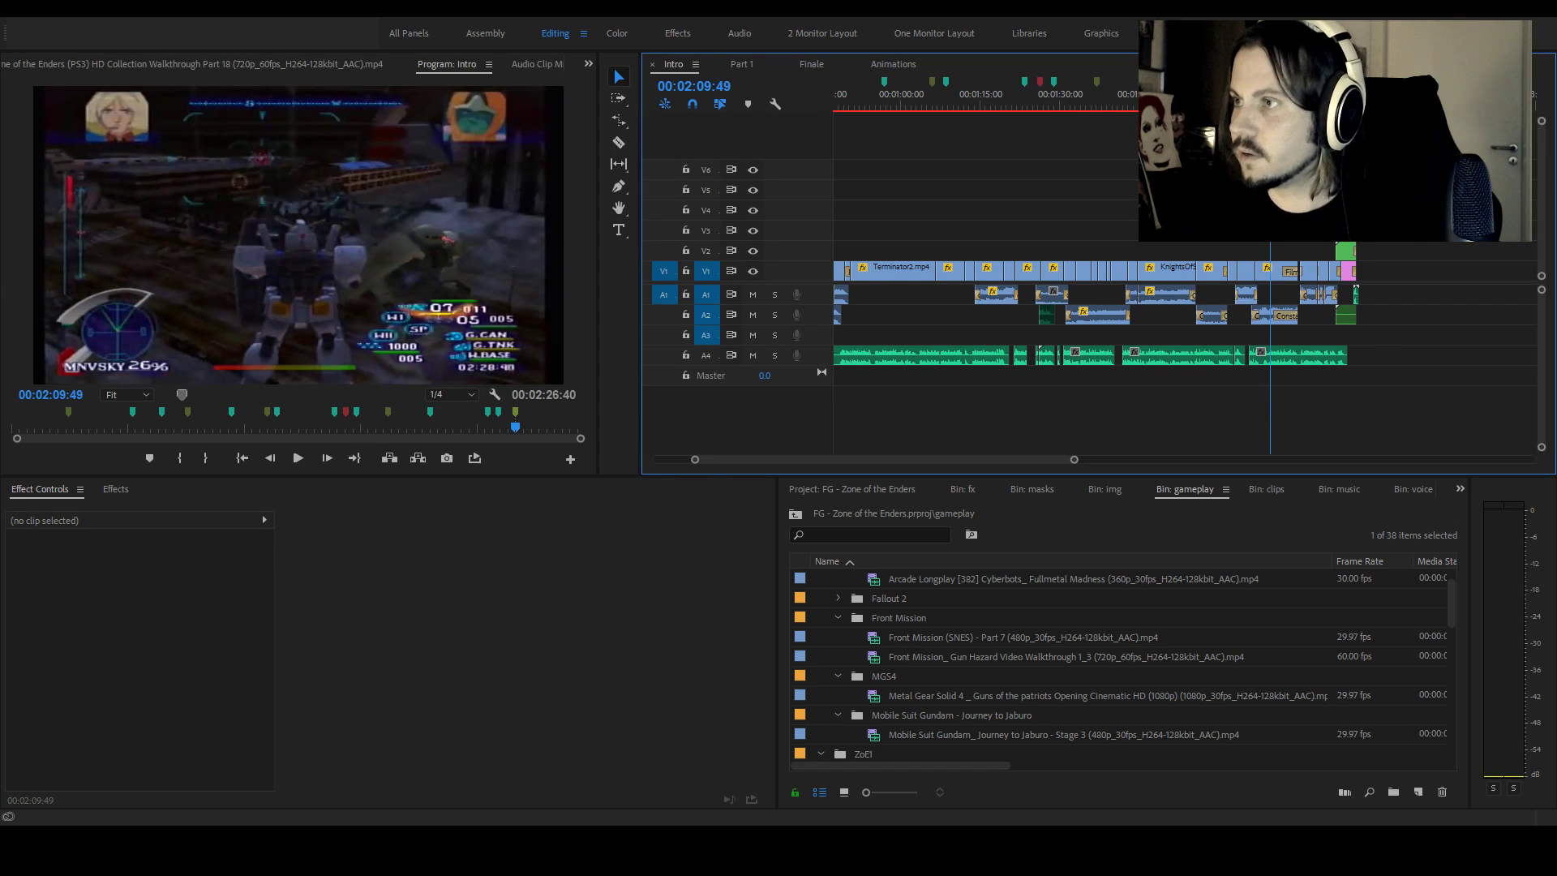
key(ctrl+m)
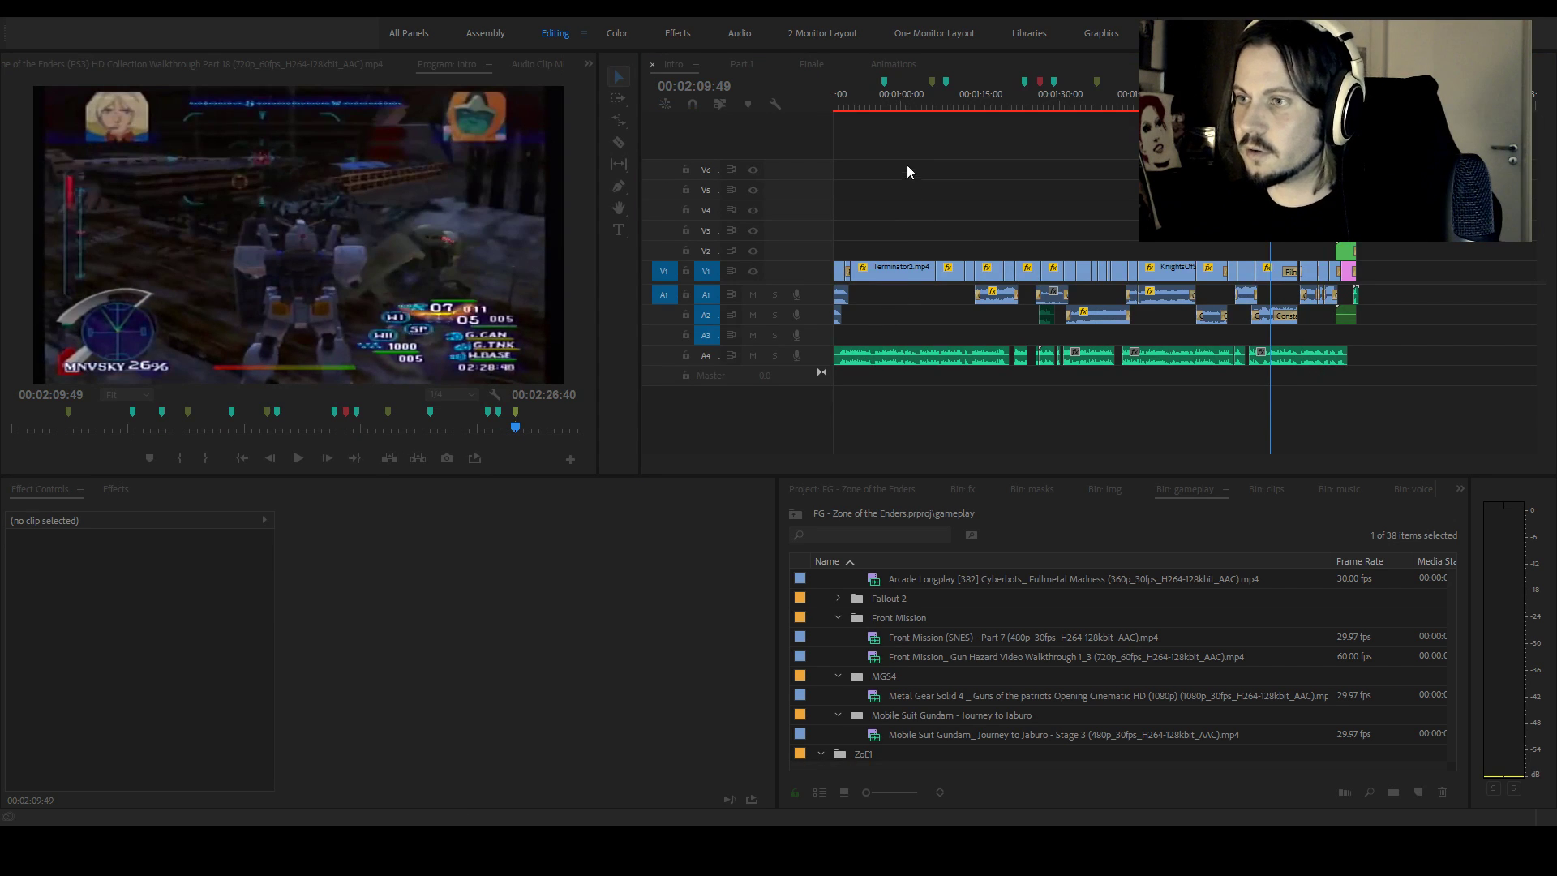
key(Escape)
Switch to the Photoshop document that holds the caption groups
mouse_move(1105, 457)
mouse_down()
mouse_move(1022, 461)
mouse_move(1083, 459)
mouse_up()
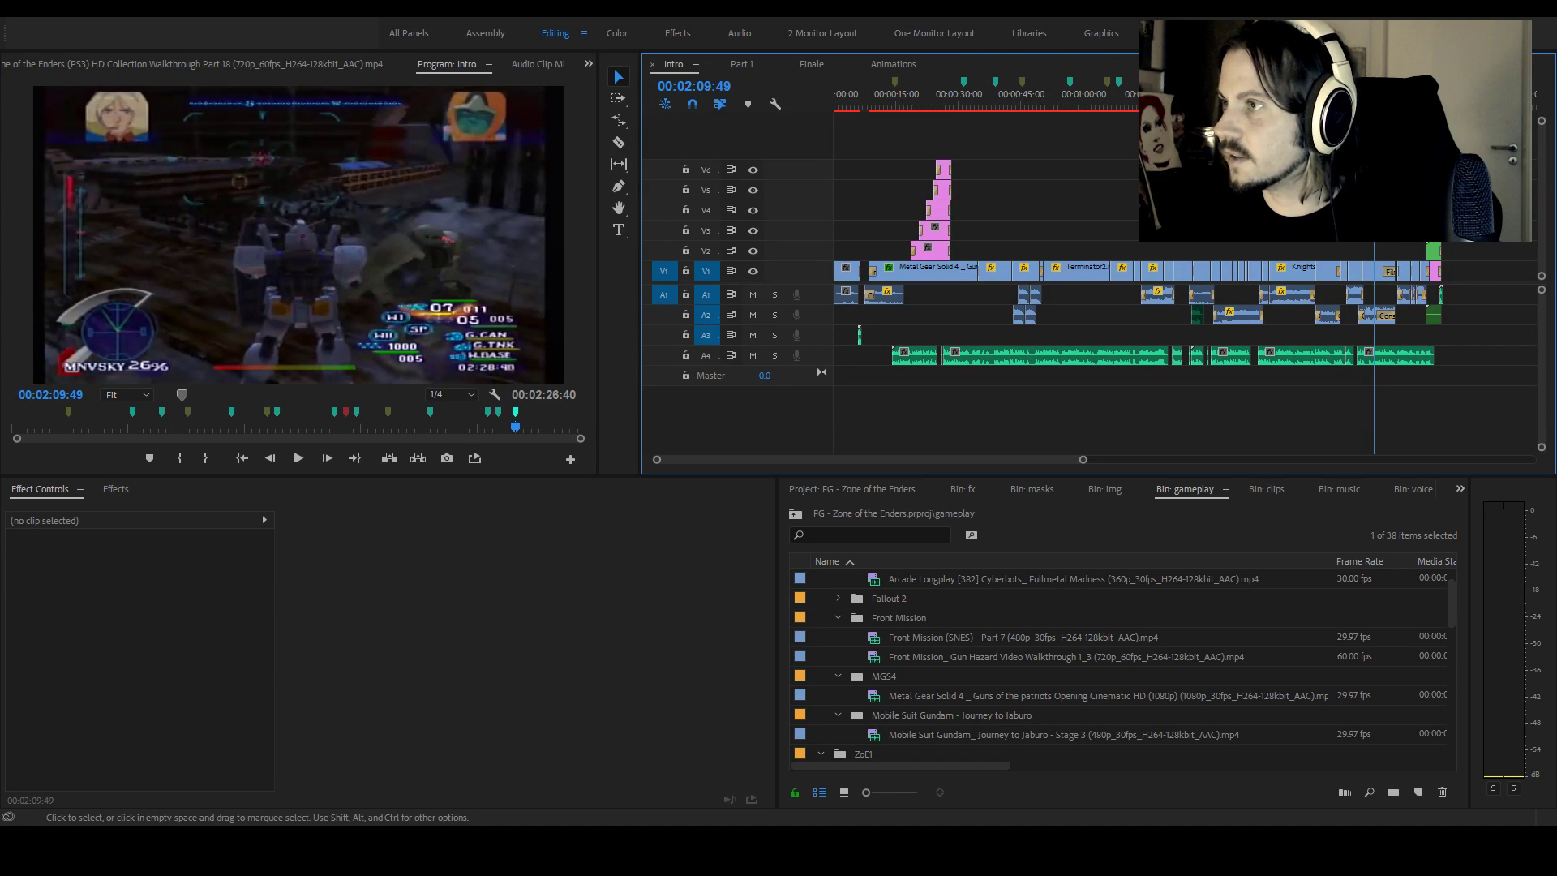
key(alt+Tab)
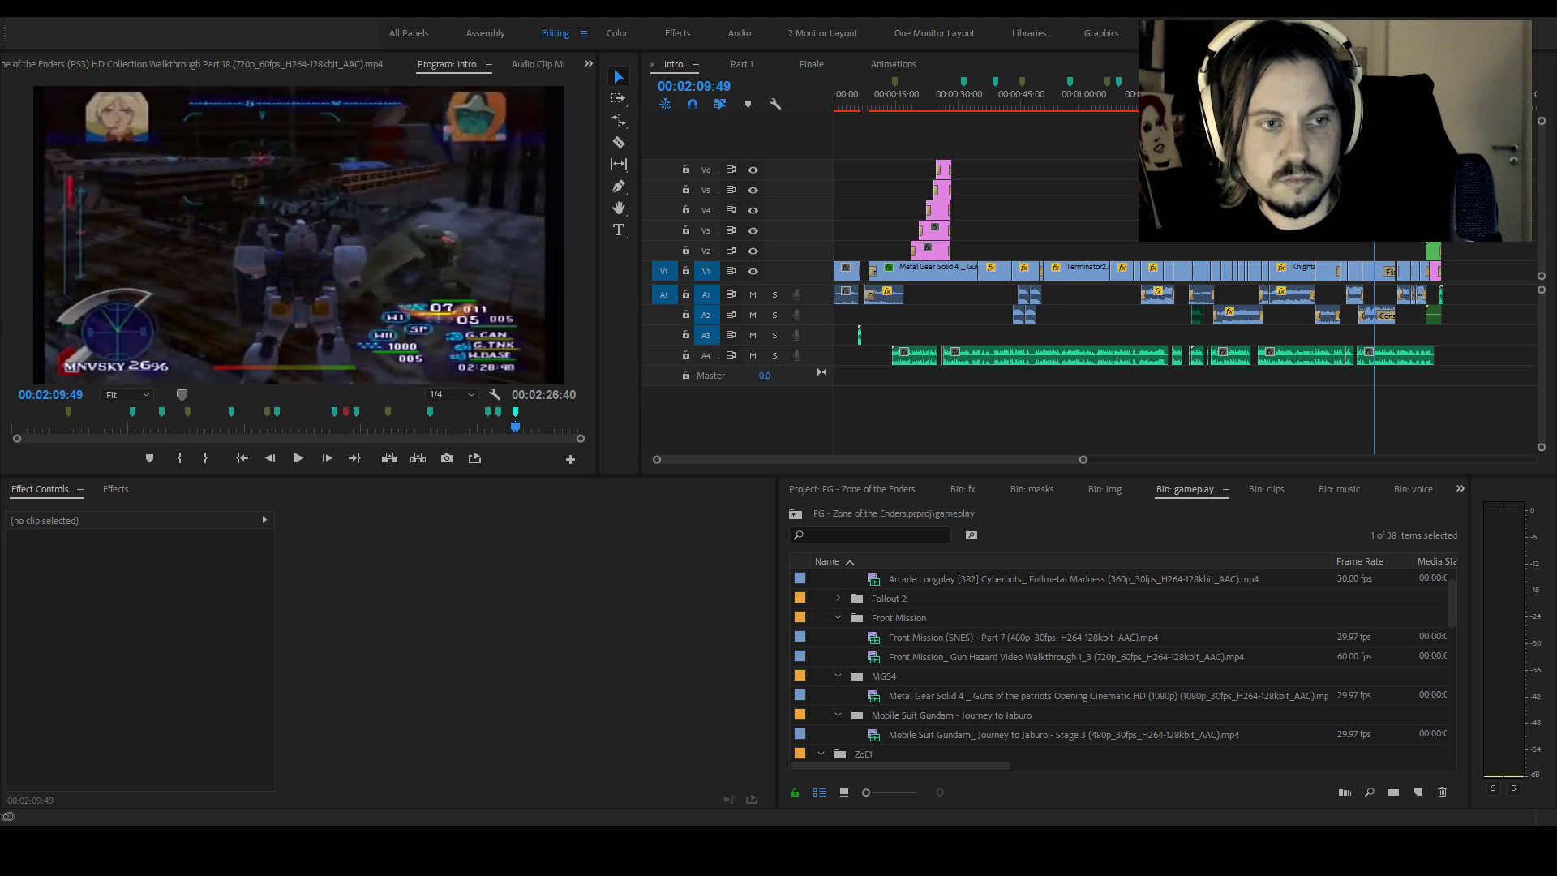
key(alt+Tab)
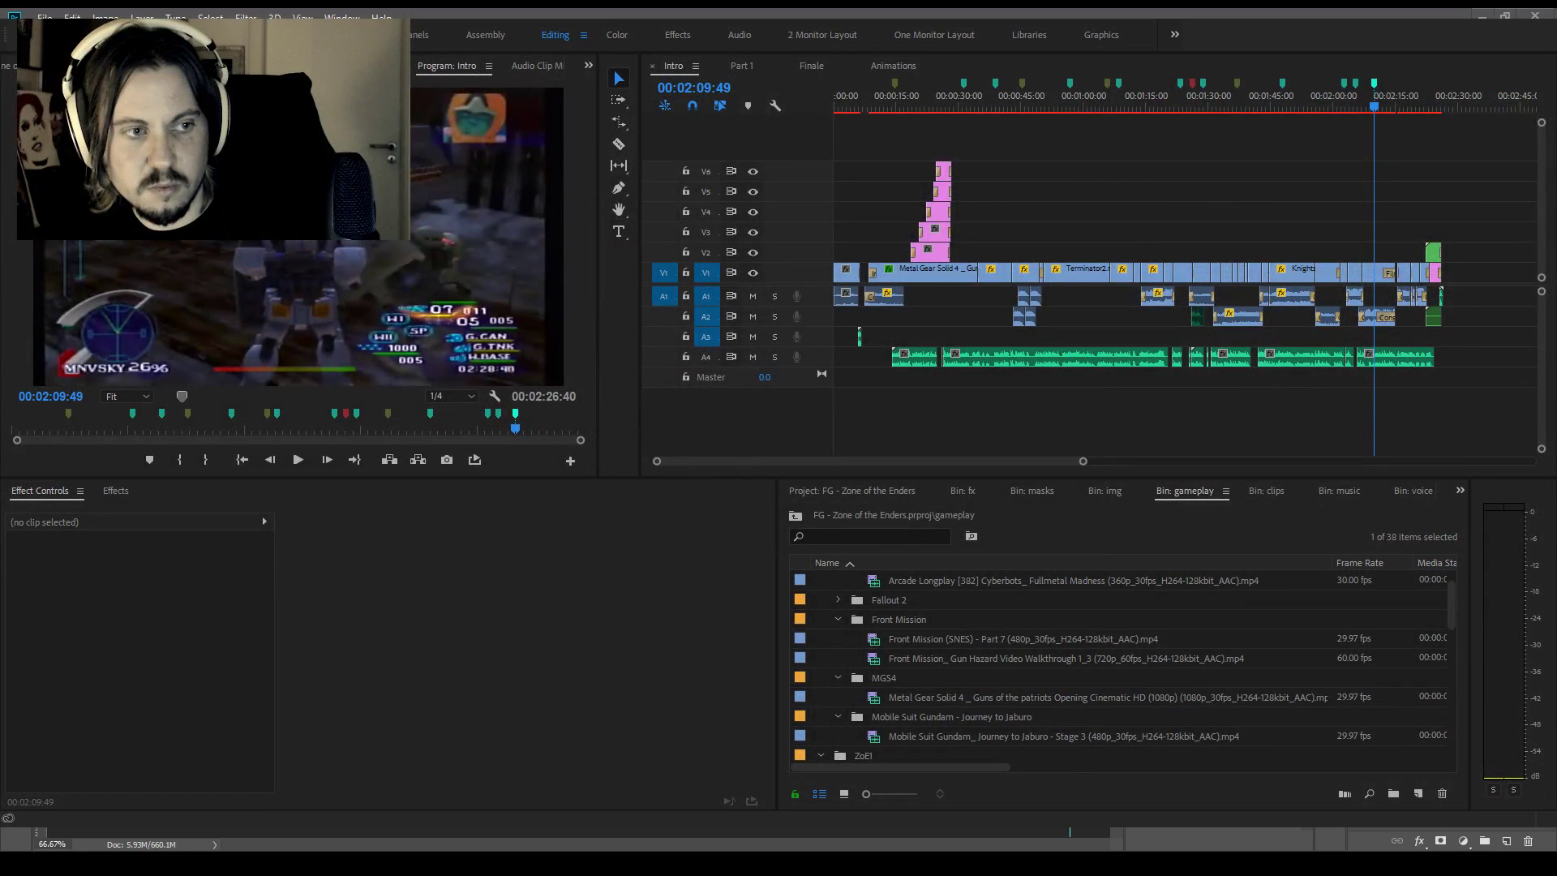
key(alt+Tab)
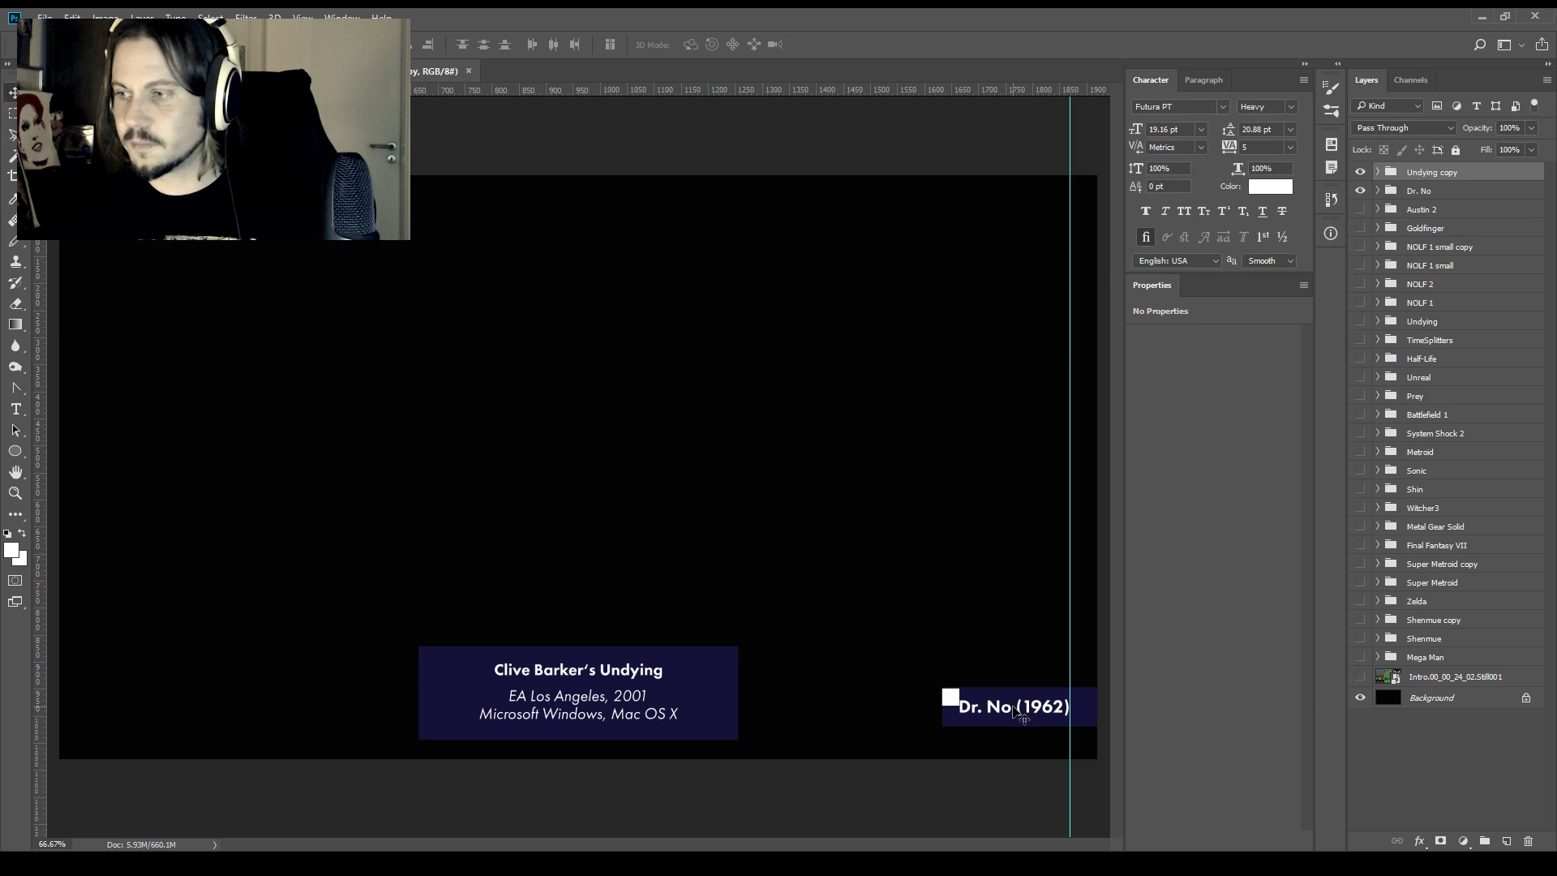
key(t)
drag(986, 707, 1001, 708)
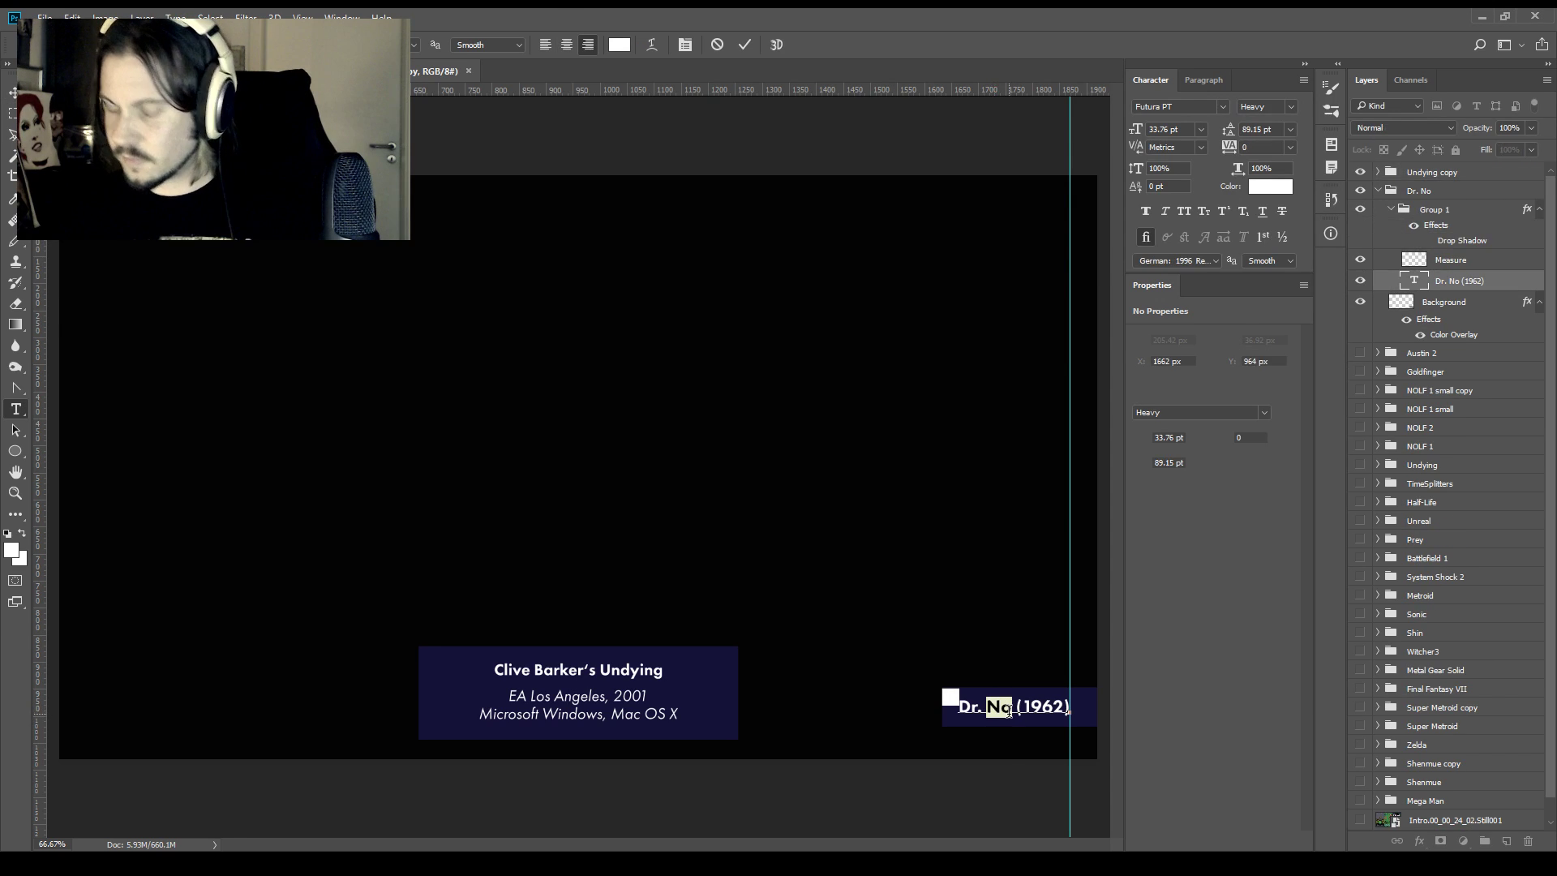
text(S)
key(Escape)
Duplicate the Dr. No caption group to the top of the layer stack and name the copy Dr. Strangelove
click(1427, 191)
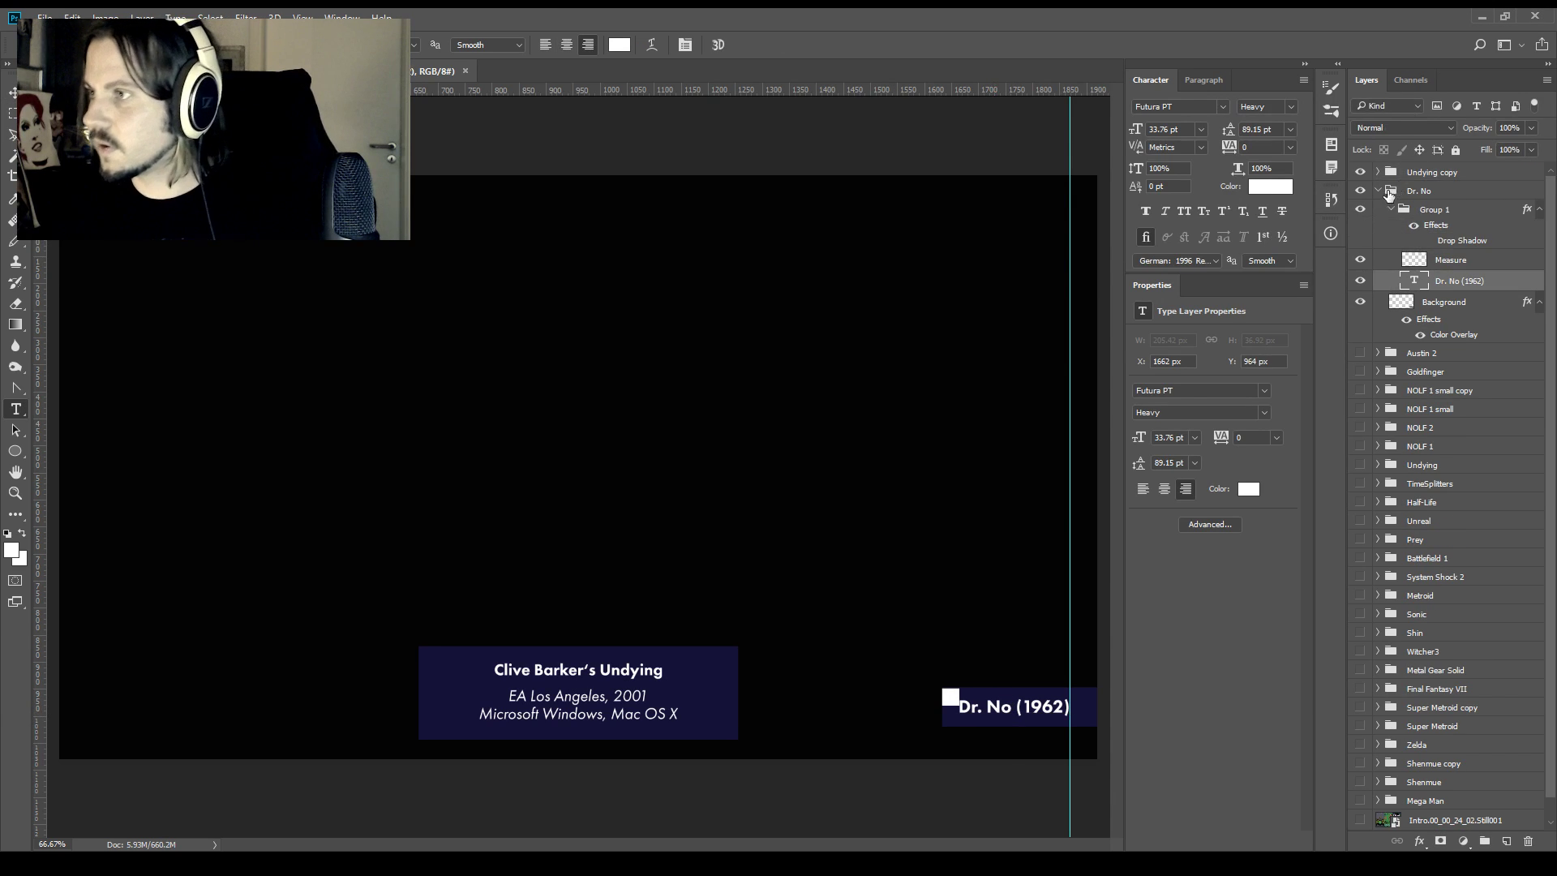
click(1379, 191)
drag(1432, 170, 1432, 169)
double_click(1430, 171)
key(End)
key(ctrl+shift+Left)
key(ctrl+shift+Left)
text(Strangelove)
key(Return)
Hide the Undying copy group and change the caption text in the Dr. Strangelove group to "Dr. Strangelove (1962)"
click(1376, 172)
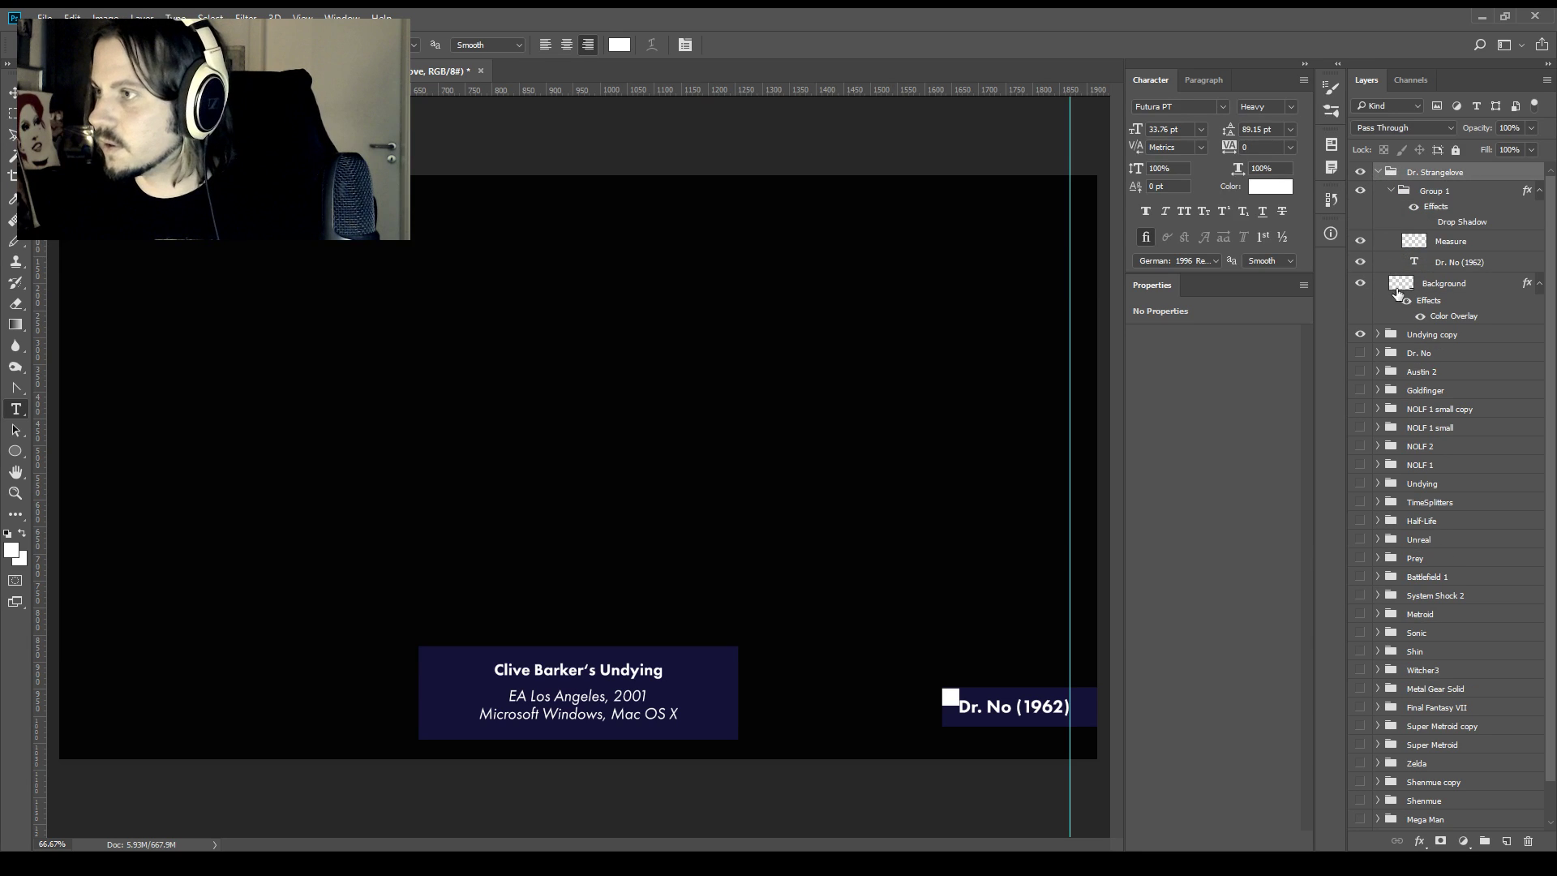
click(1360, 334)
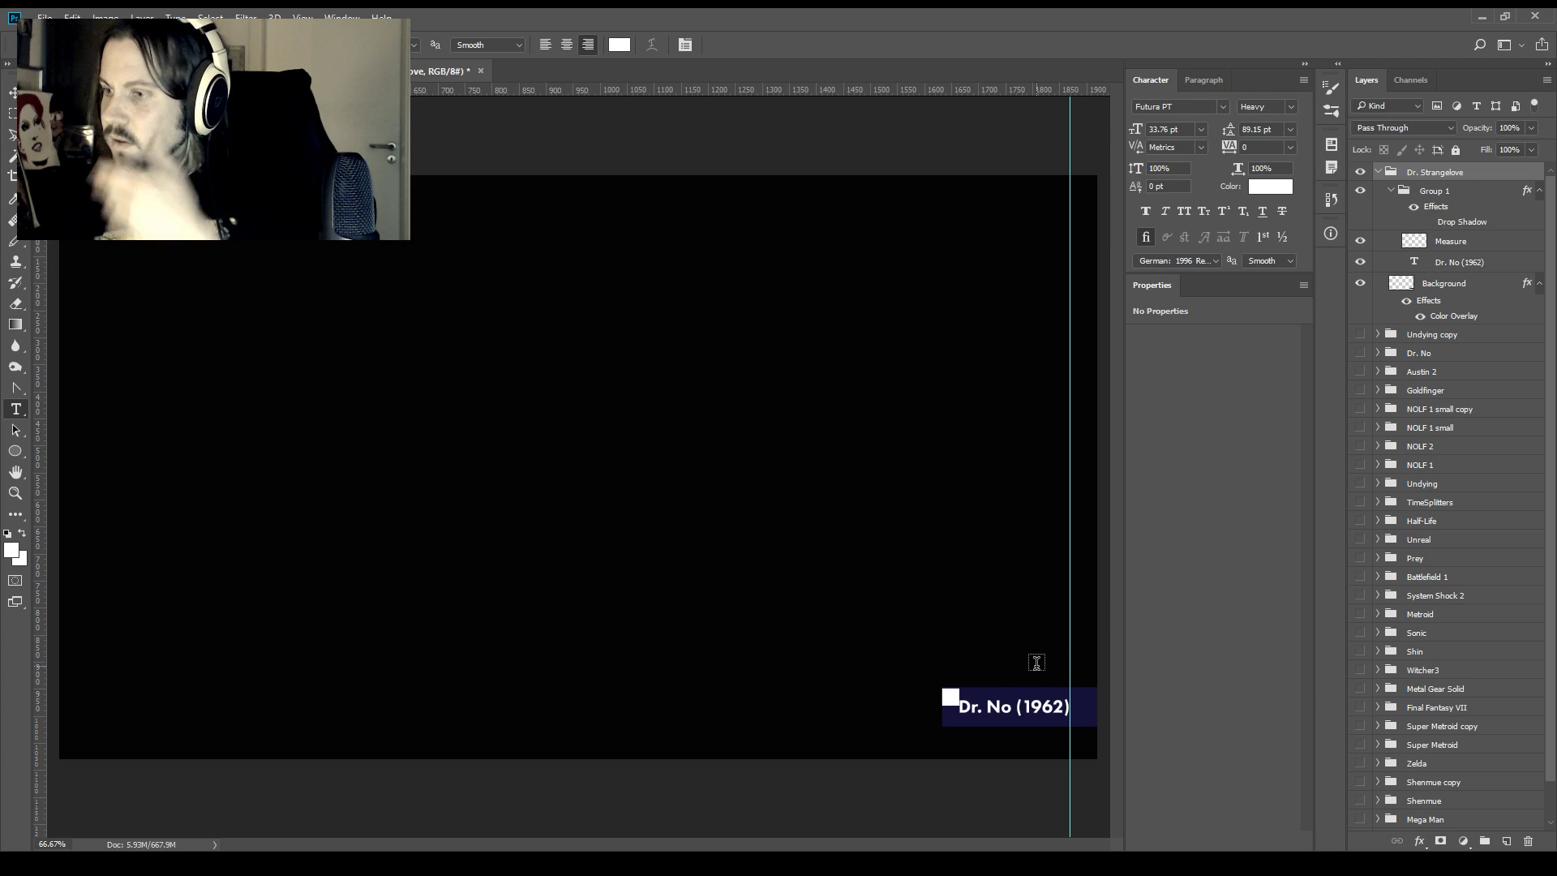
drag(1012, 707, 975, 711)
text(Strange)
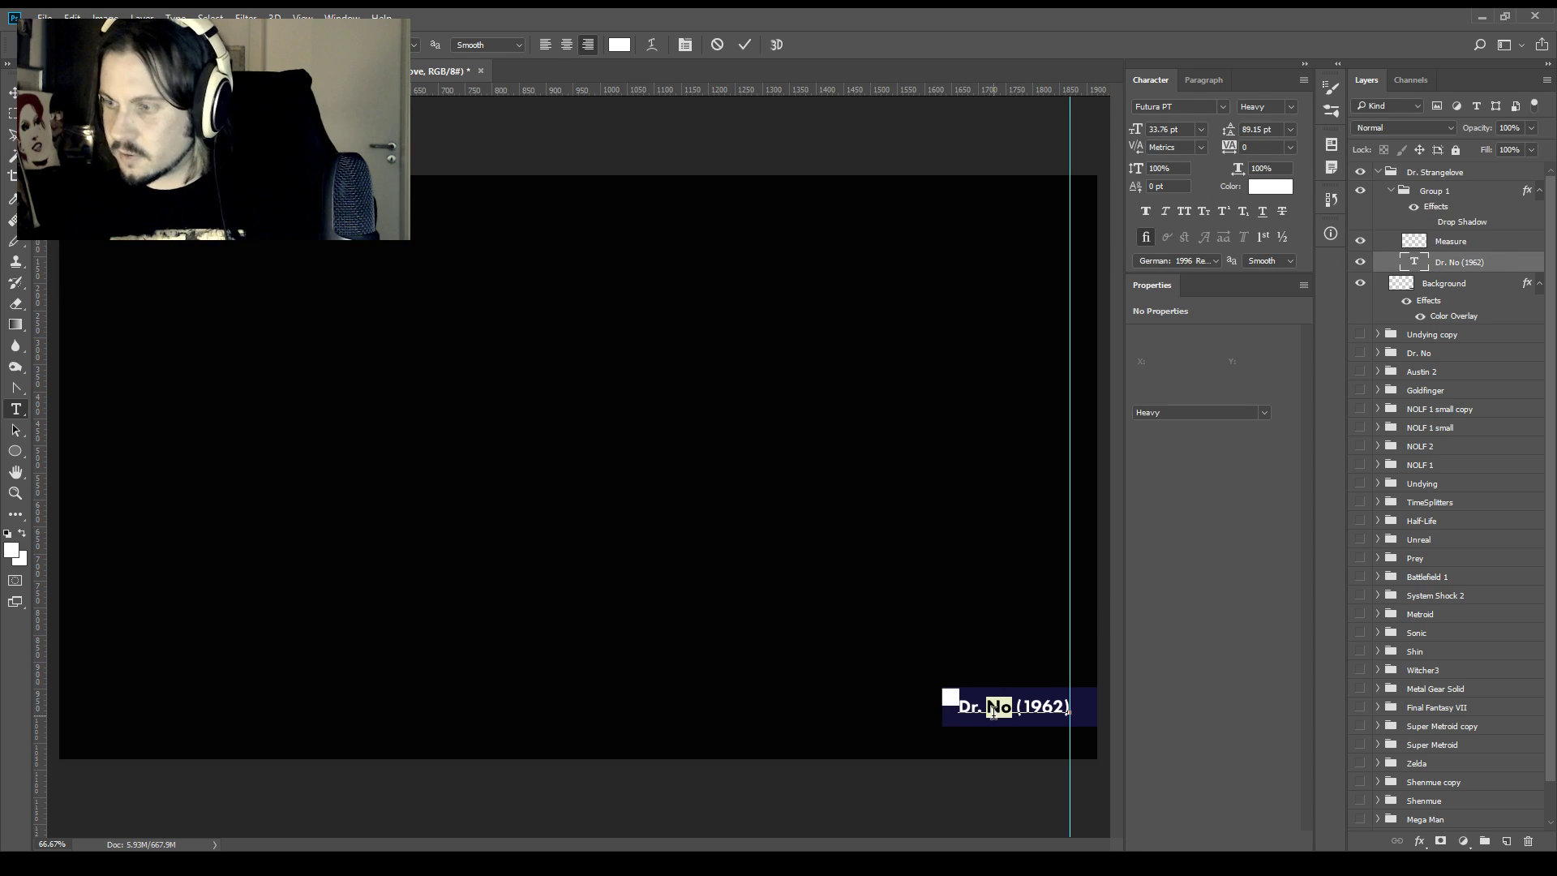
text(love)
key(ctrl+Return)
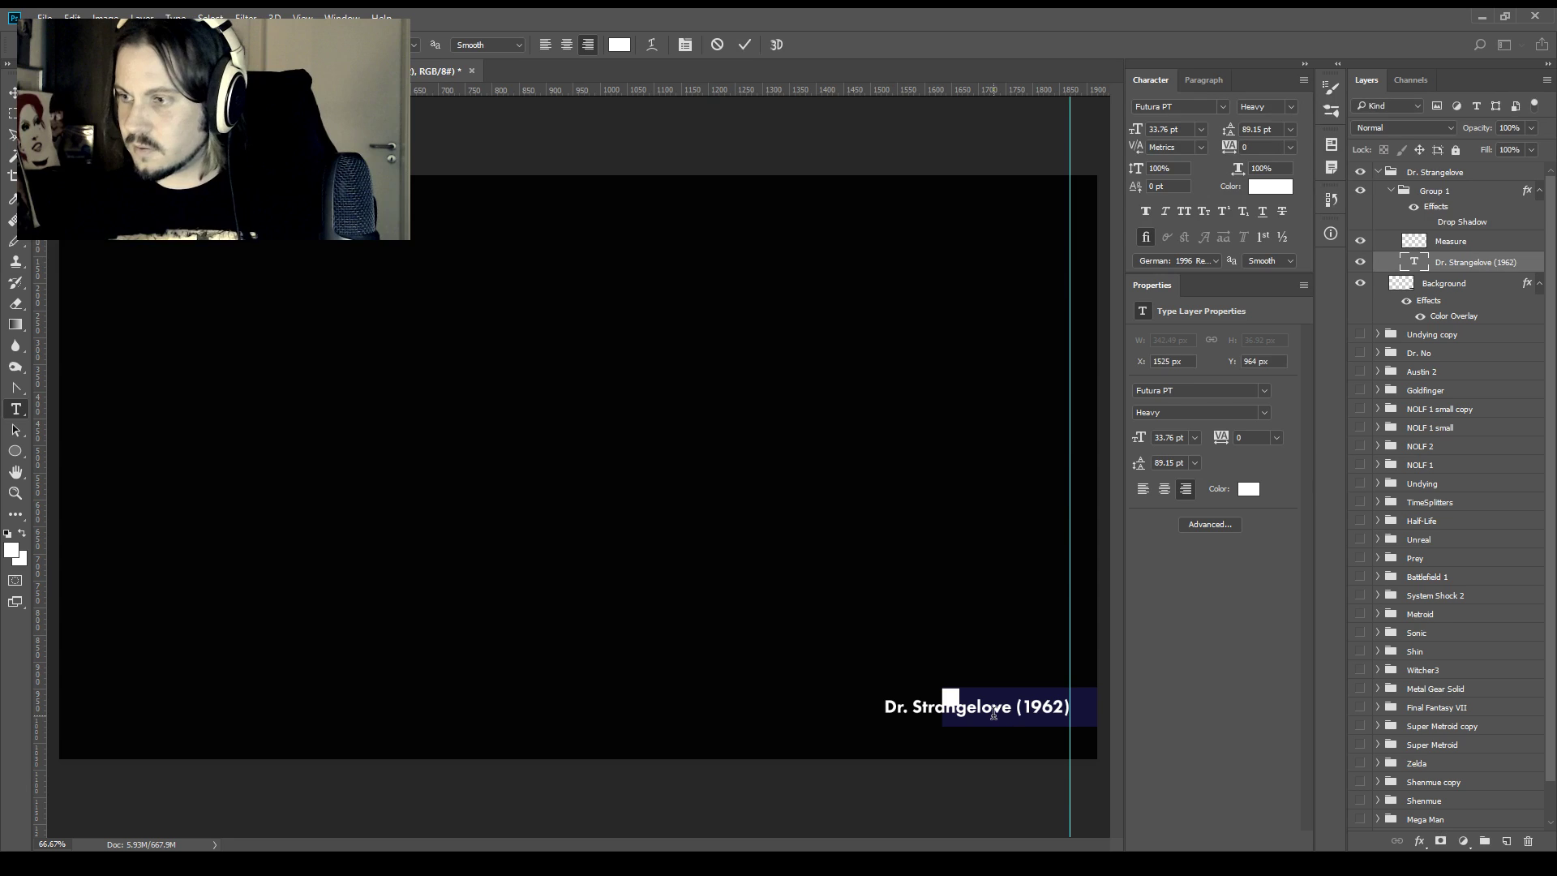
Move the white Measure square to the start of the caption text, widen the background to it at 425 px, and hide the square
drag(957, 703, 883, 702)
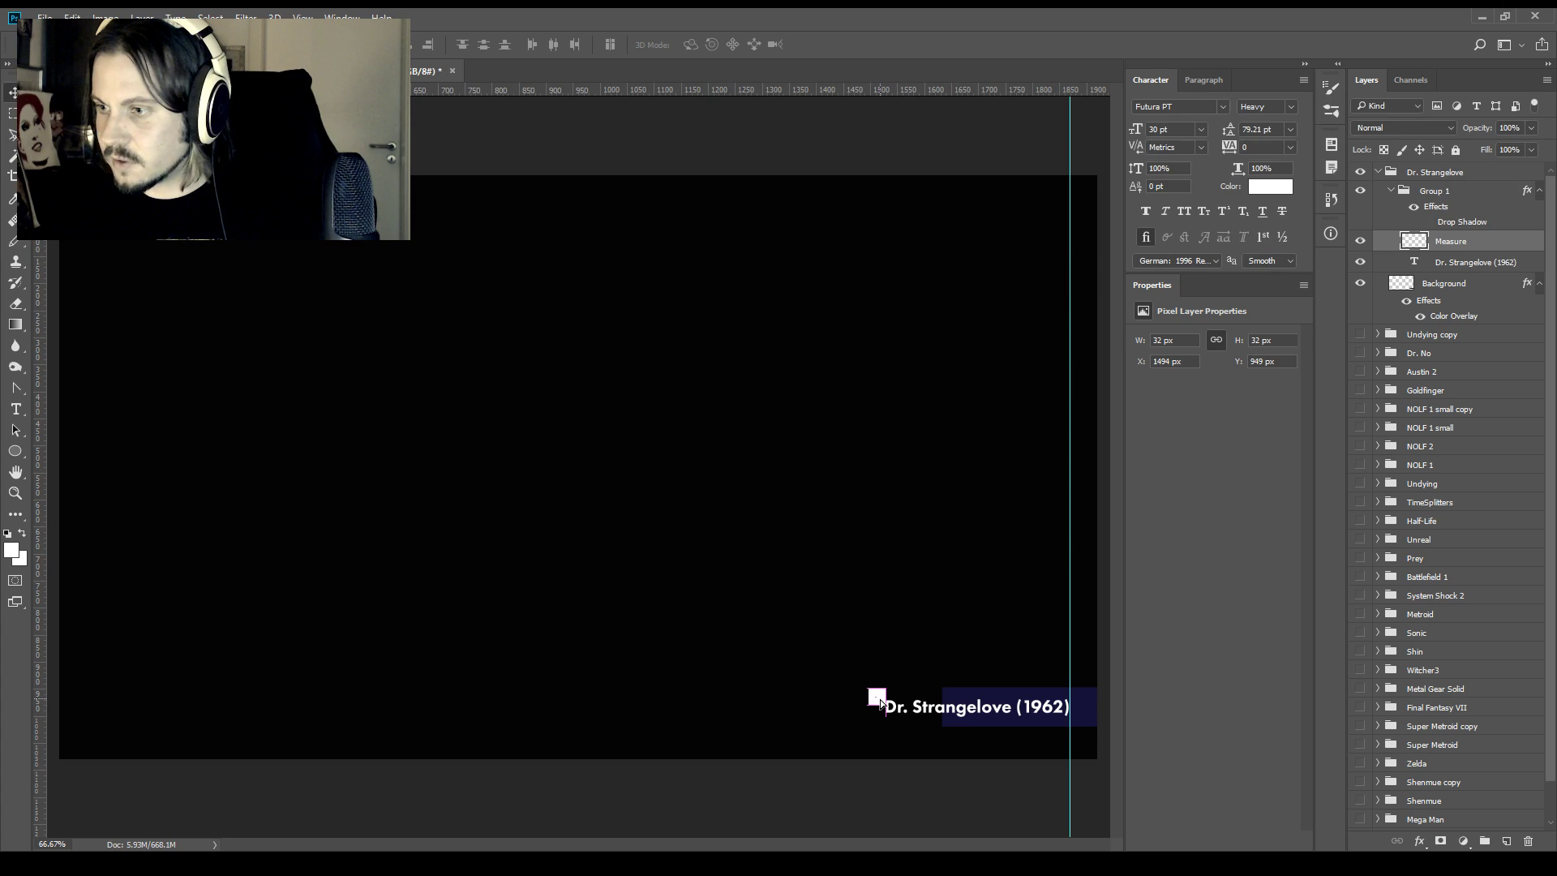
click(965, 702)
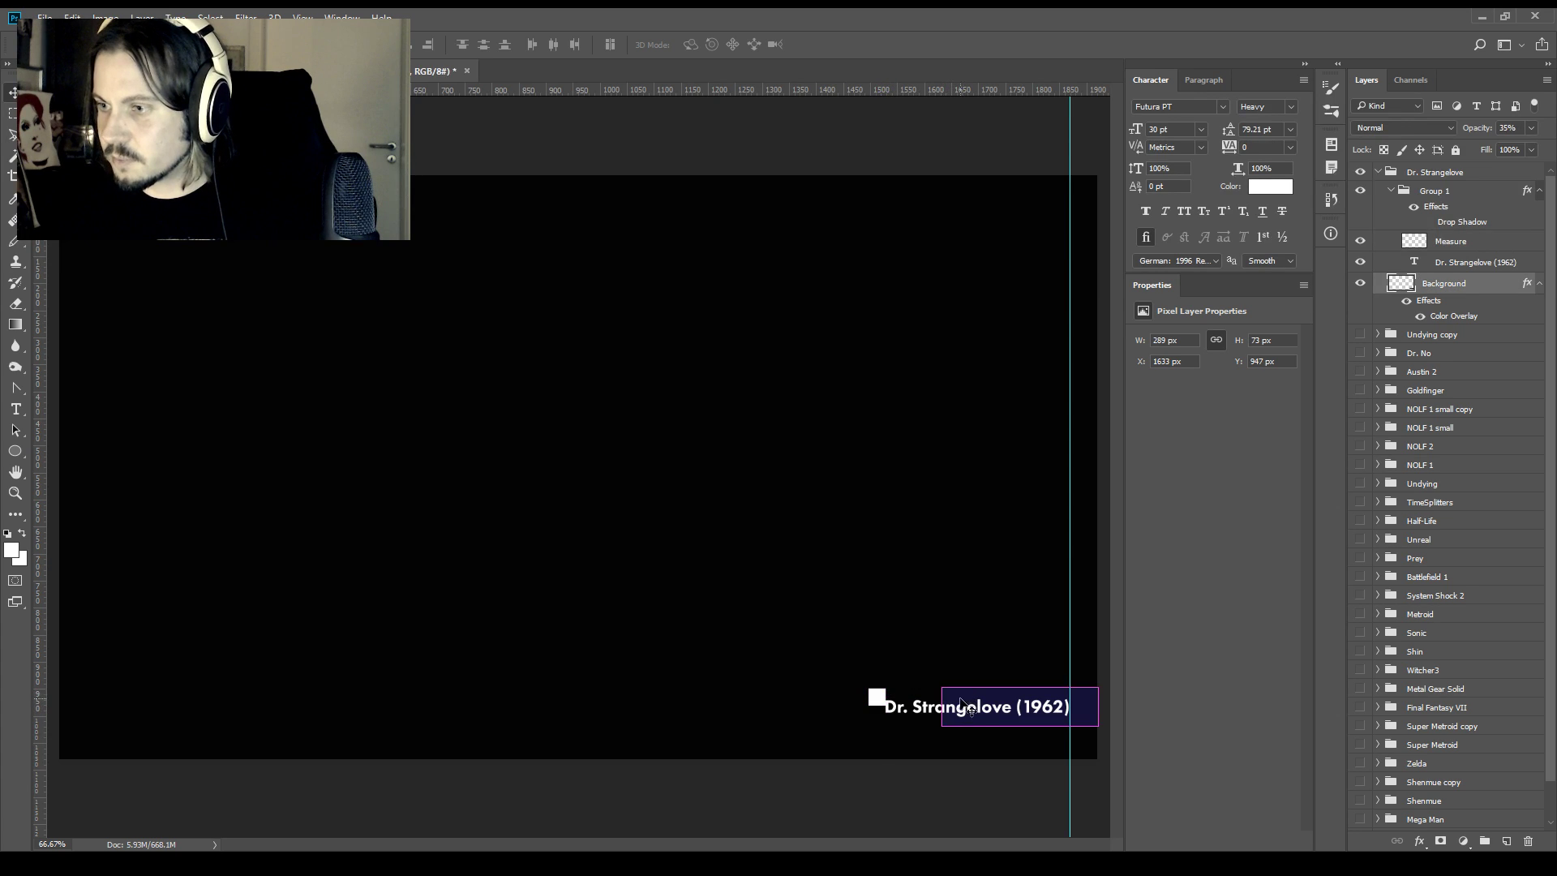
key(ctrl+t)
drag(942, 706, 870, 706)
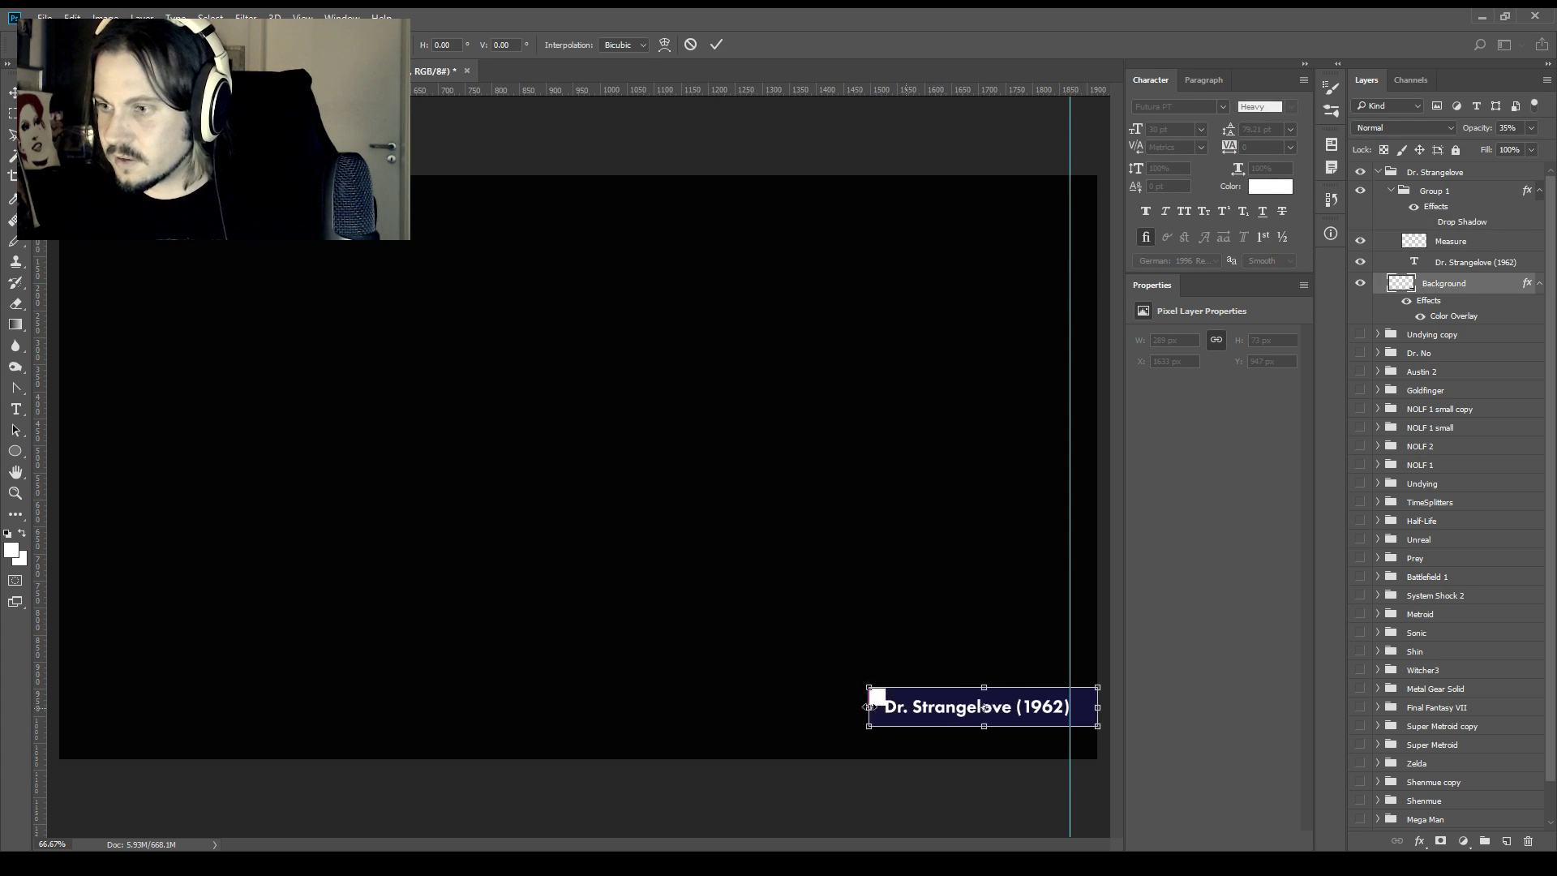
key(Return)
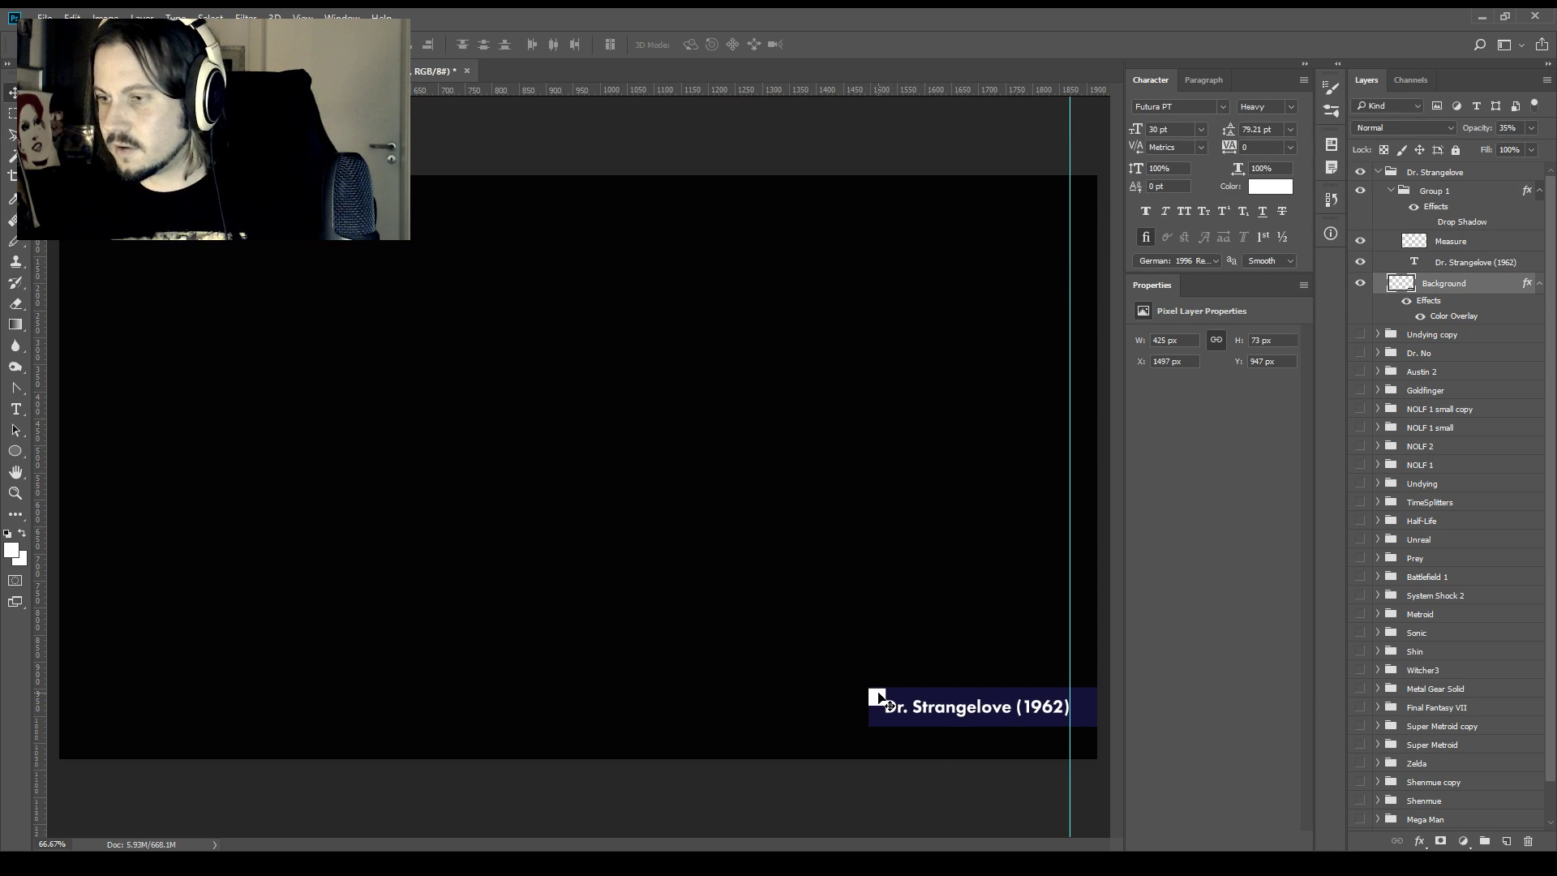
click(1359, 242)
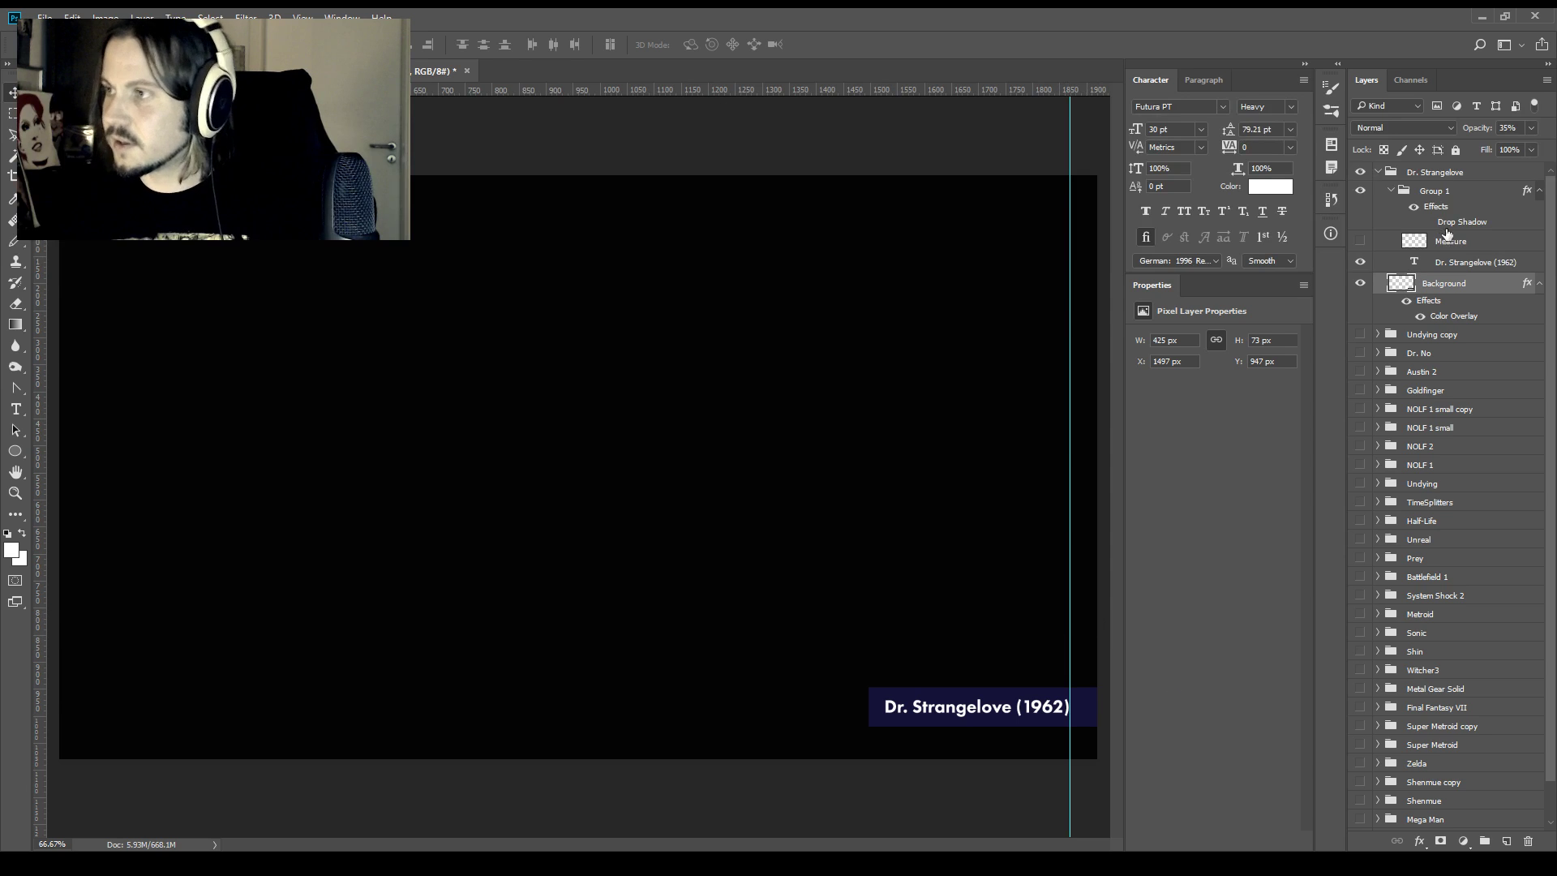
click(1378, 172)
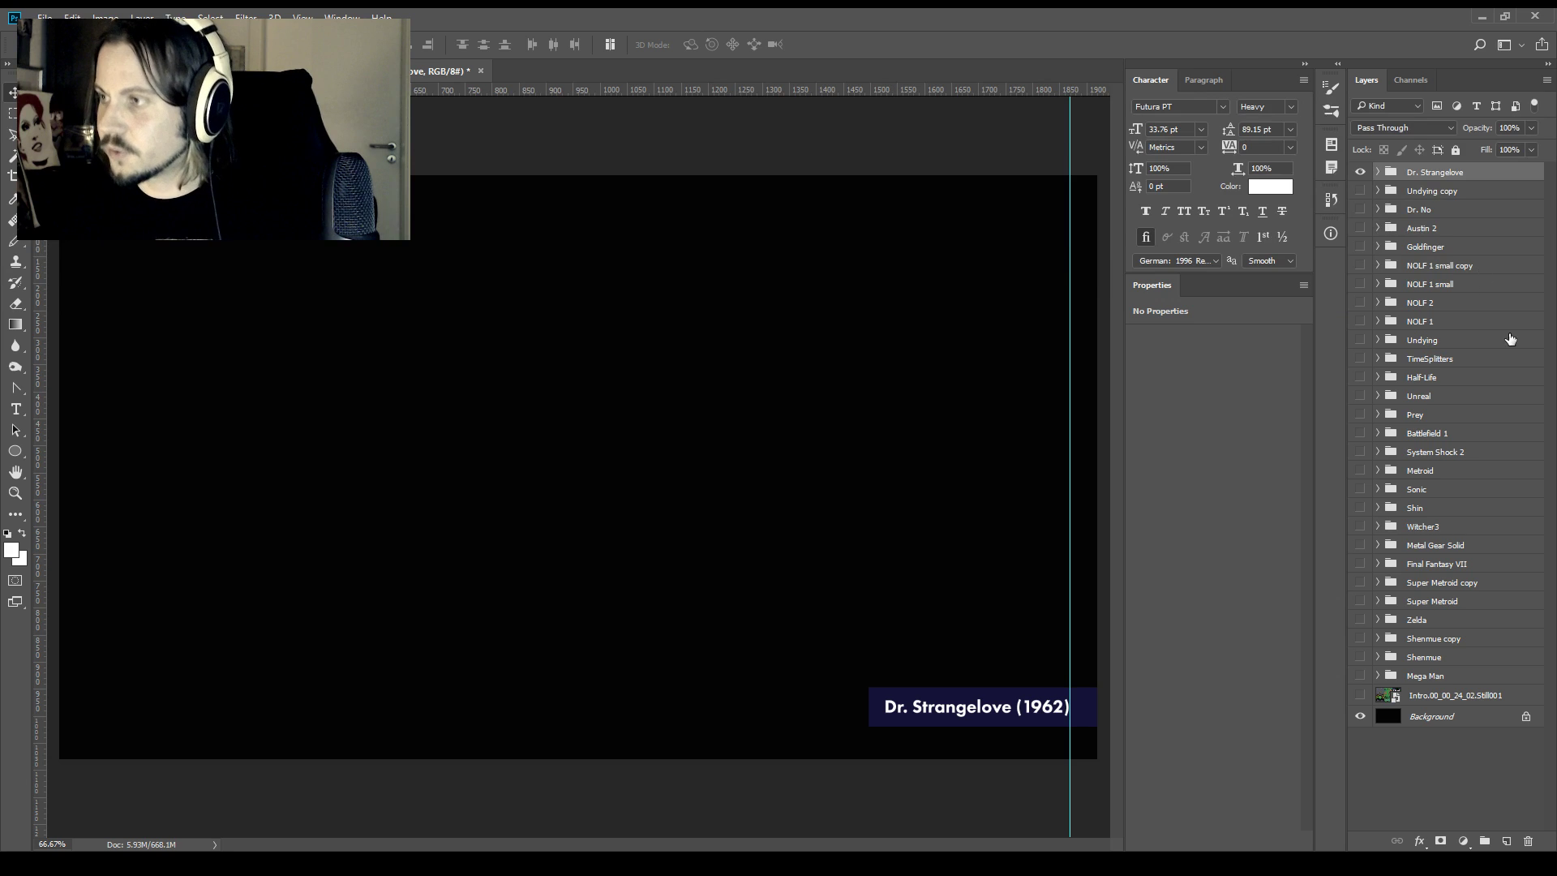
Show the Undying copy group and rename it MGS 4
click(1360, 190)
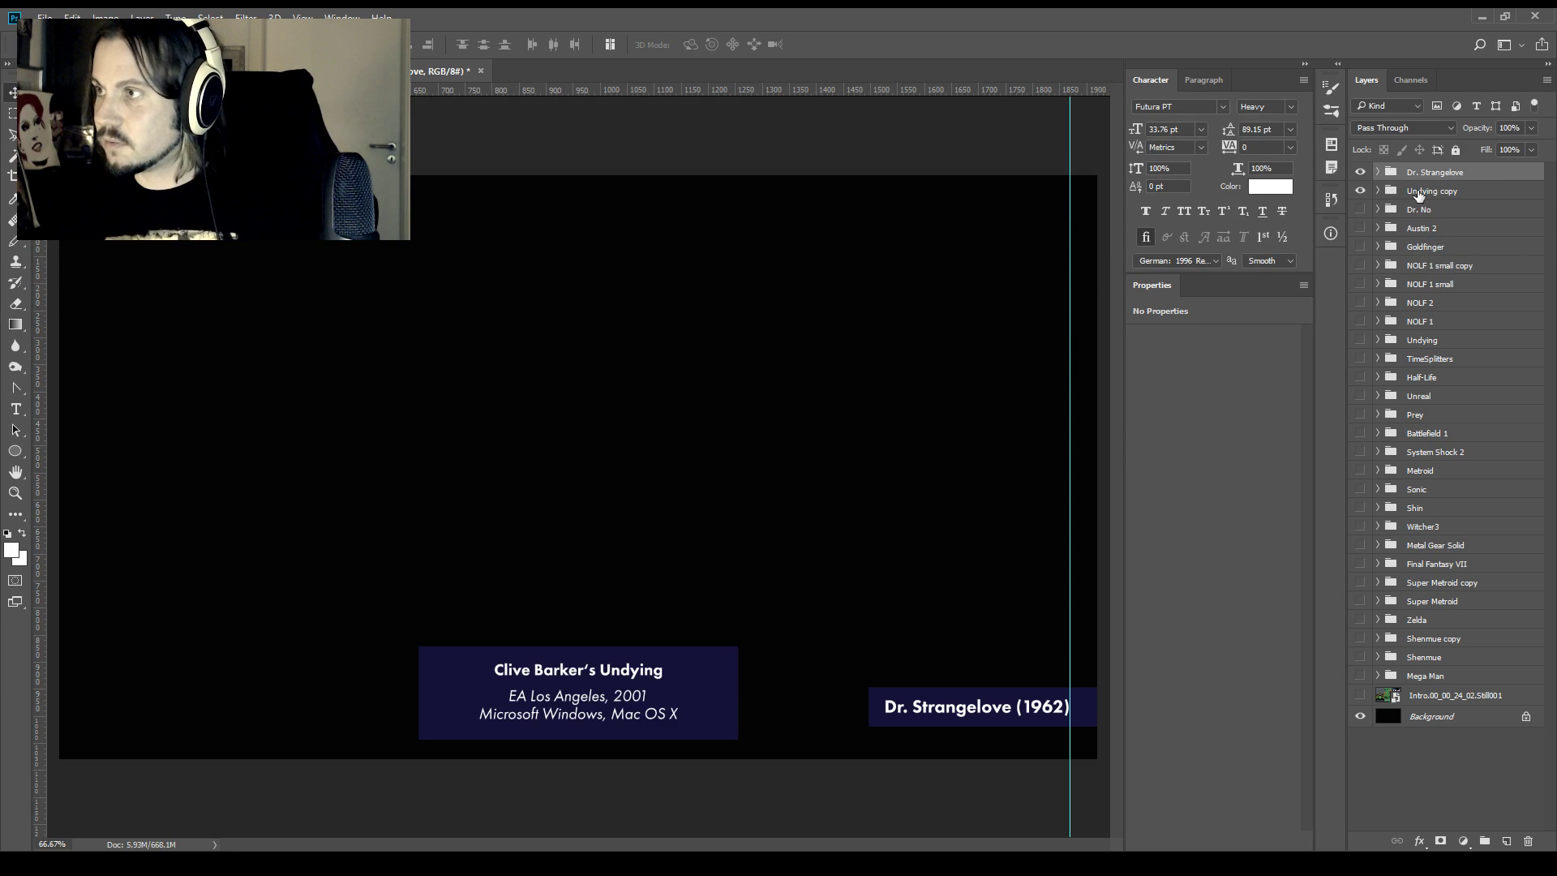
double_click(1418, 191)
text(MGS)
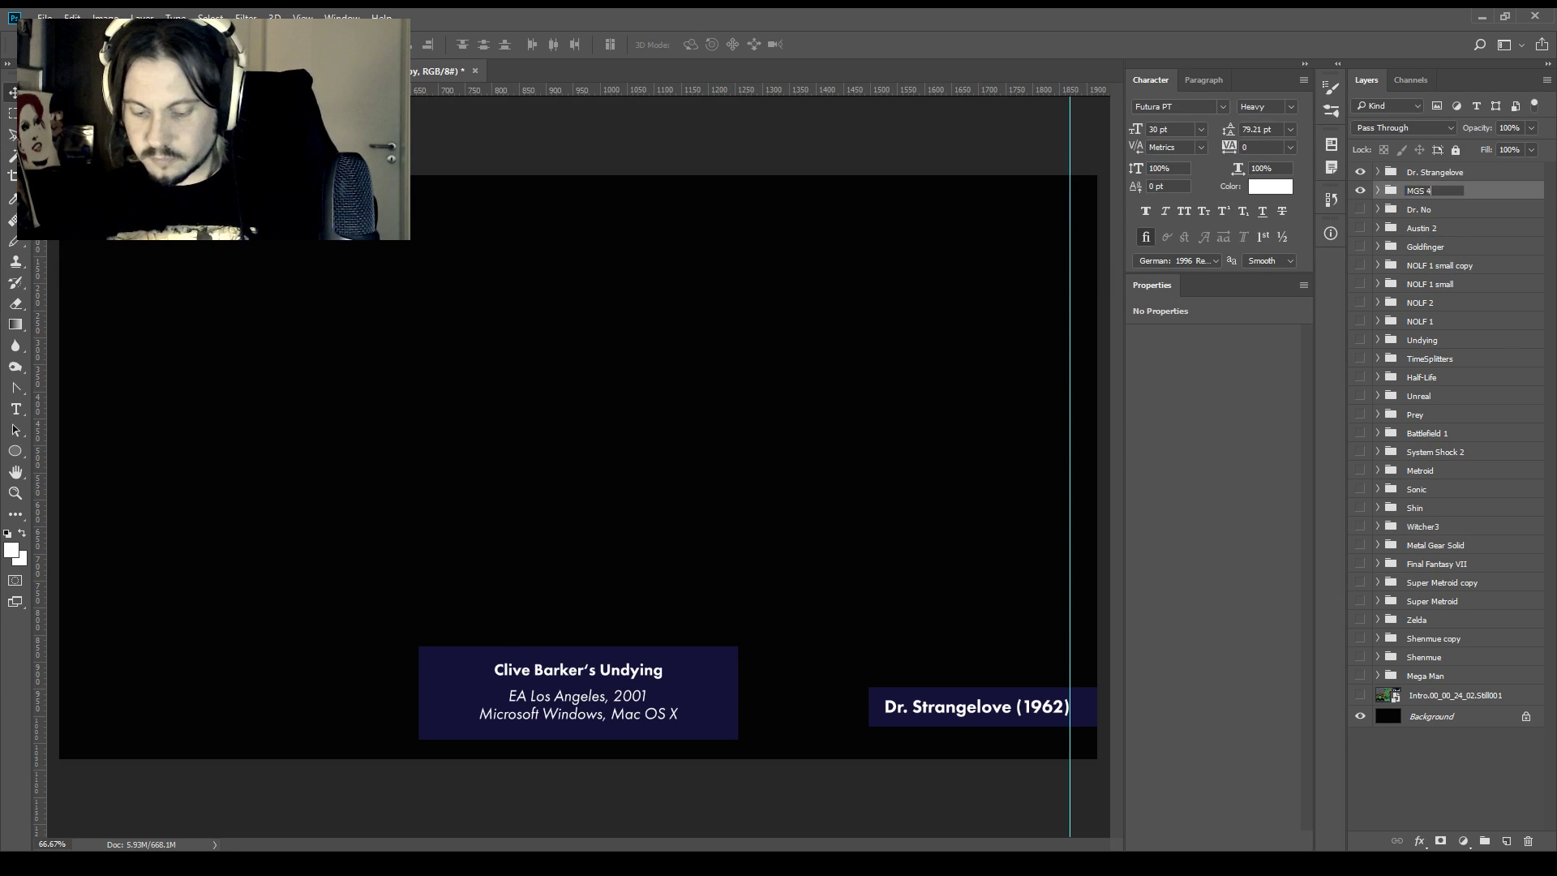
text( 4)
key(Return)
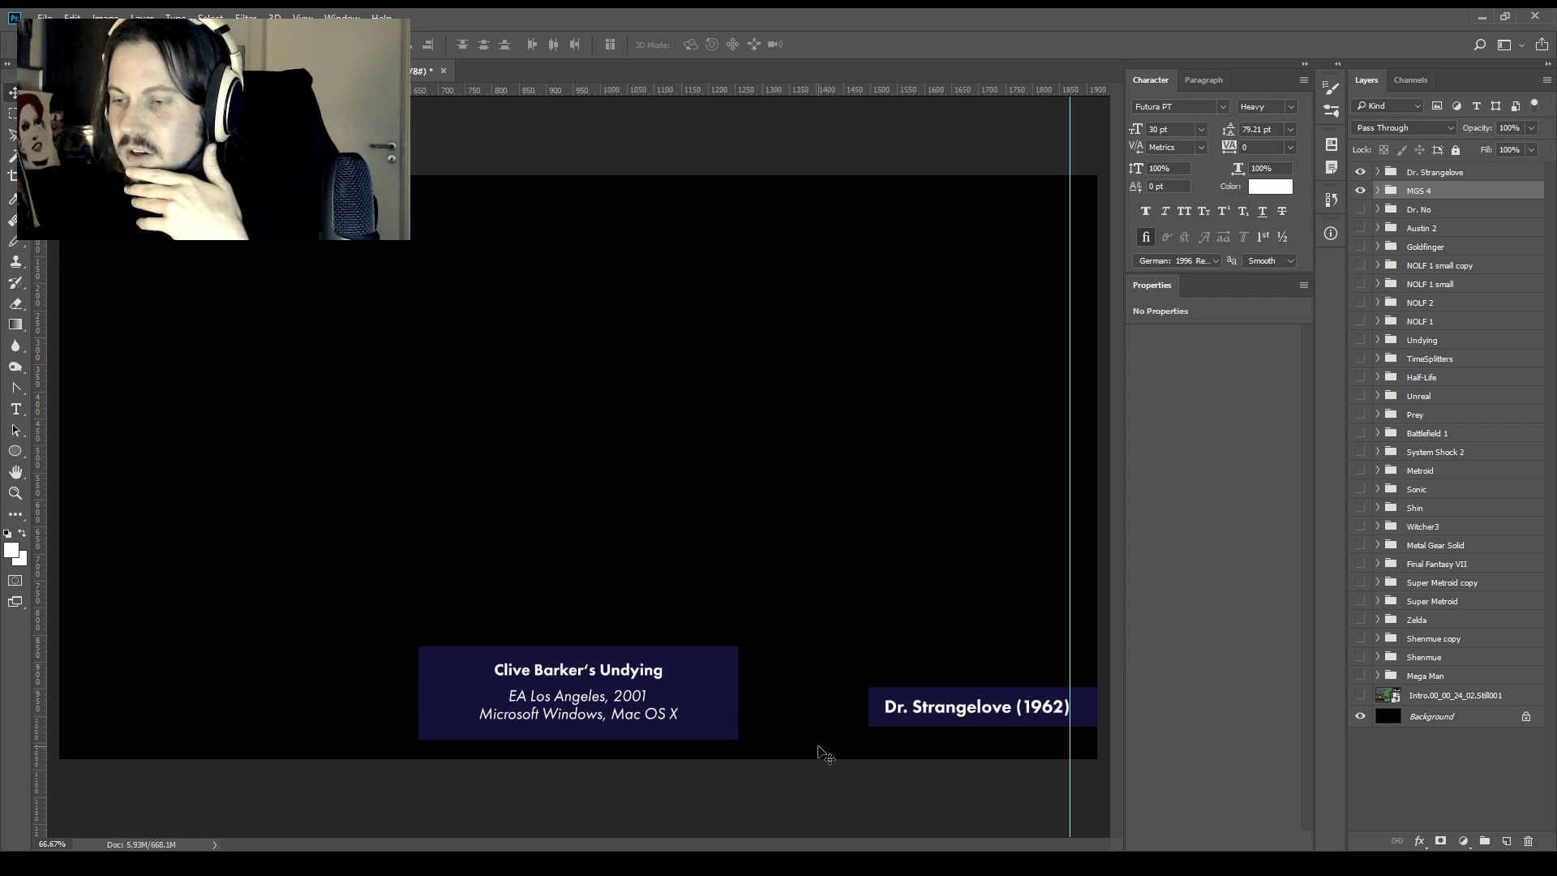
Hide the MGS 4 group, duplicate the Dr. Strangelove group and name the duplicate MGS4 small, leaving only the duplicate's caption shown
click(1367, 192)
double_click(1432, 172)
key(Return)
key(ctrl+j)
double_click(1432, 173)
text(MGS4)
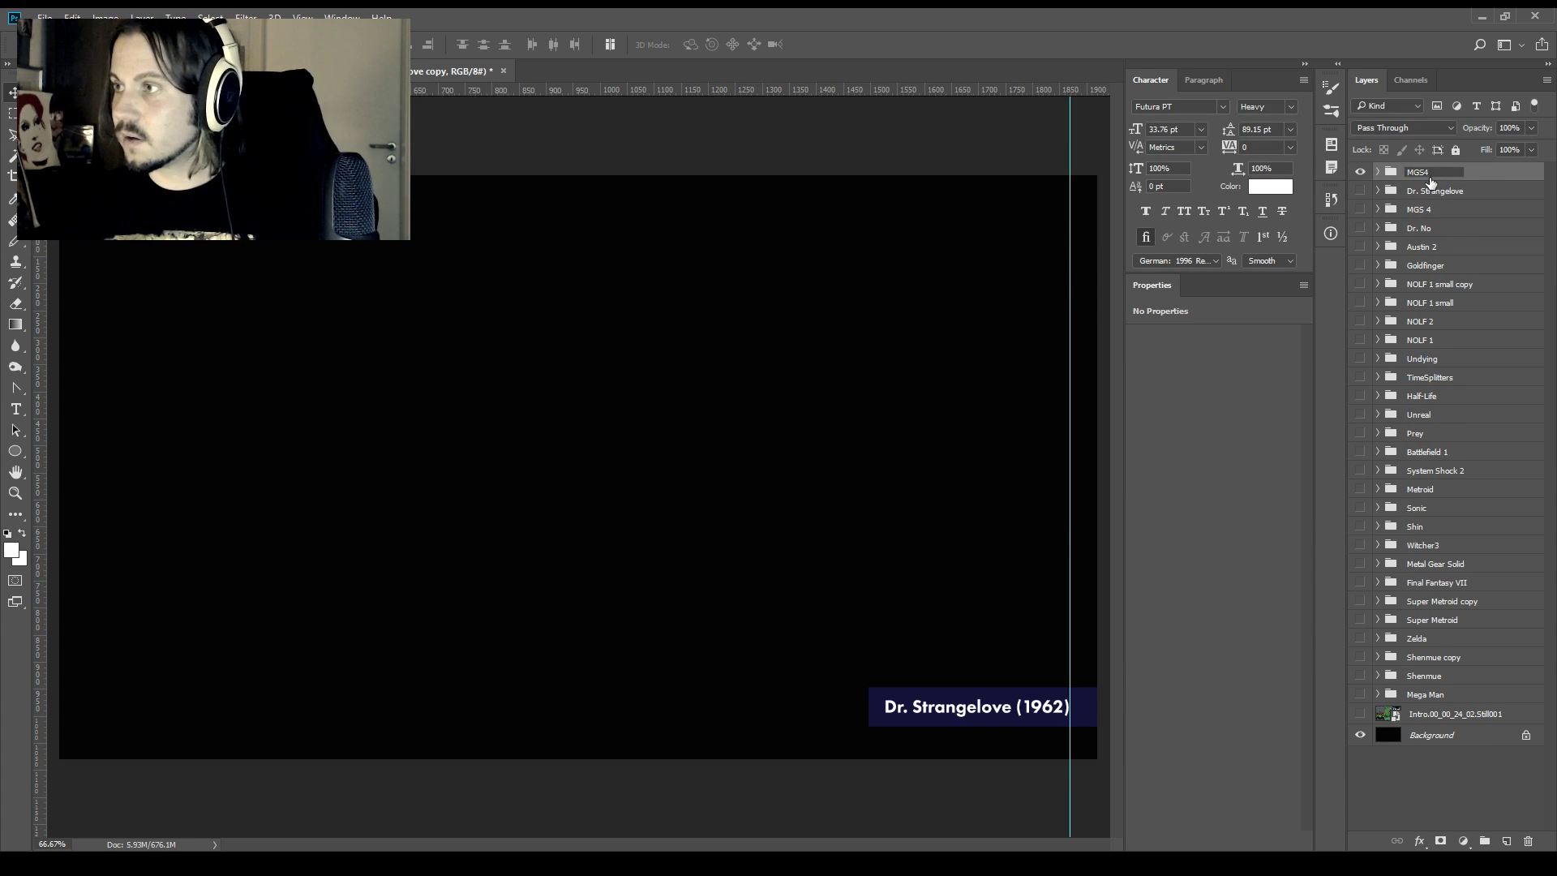
text( small)
key(Return)
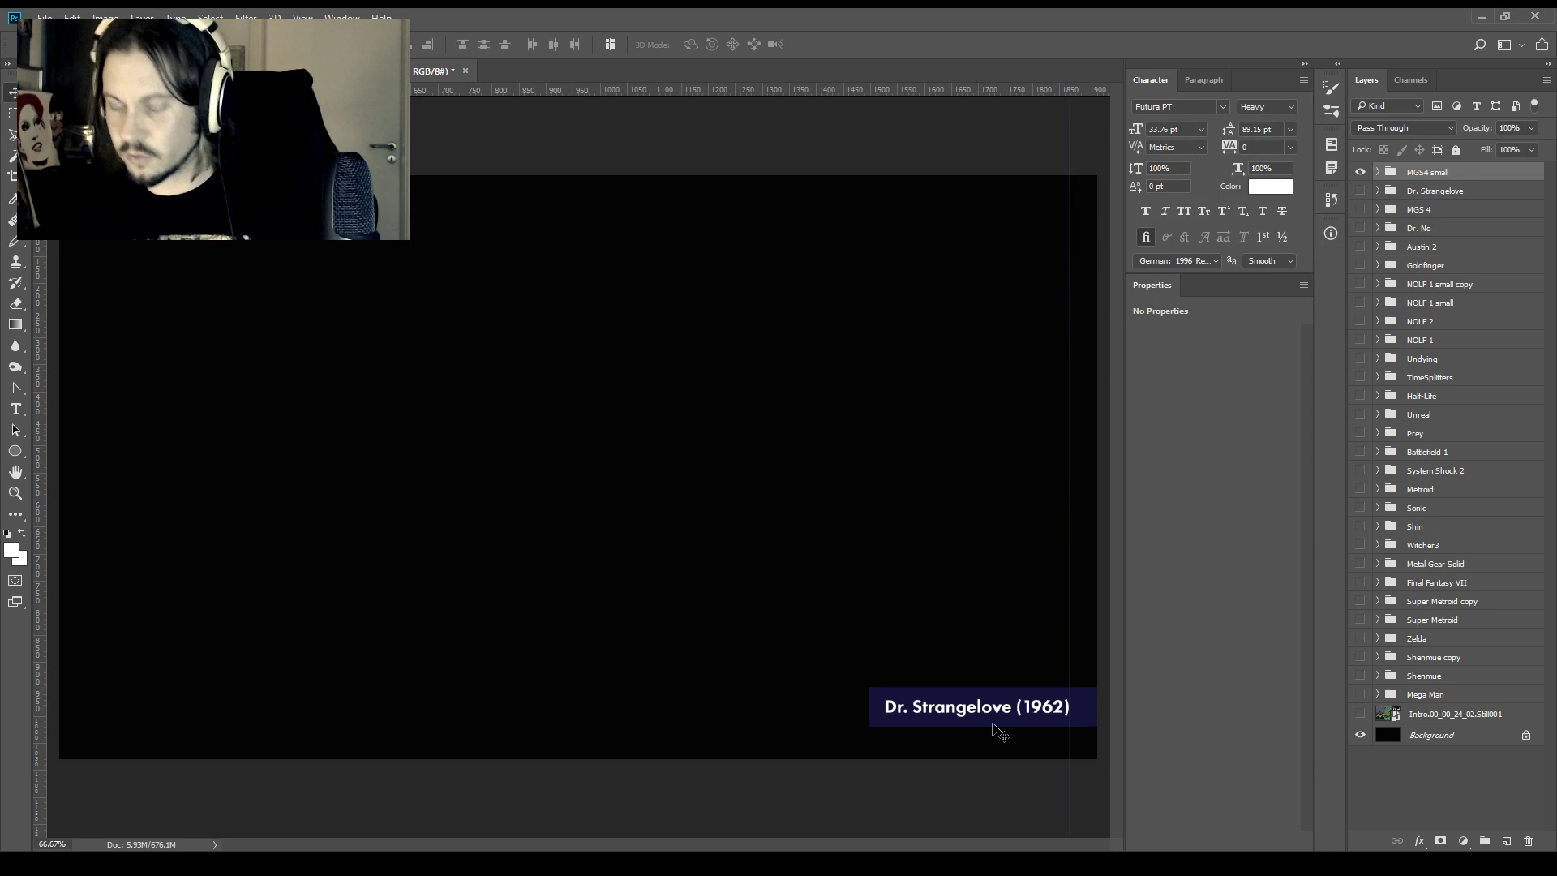
Change the caption text in the MGS4 small group to "Metal Gear Solid 4: Guns of the Patriots (2008)"
key(t)
drag(1011, 712, 881, 708)
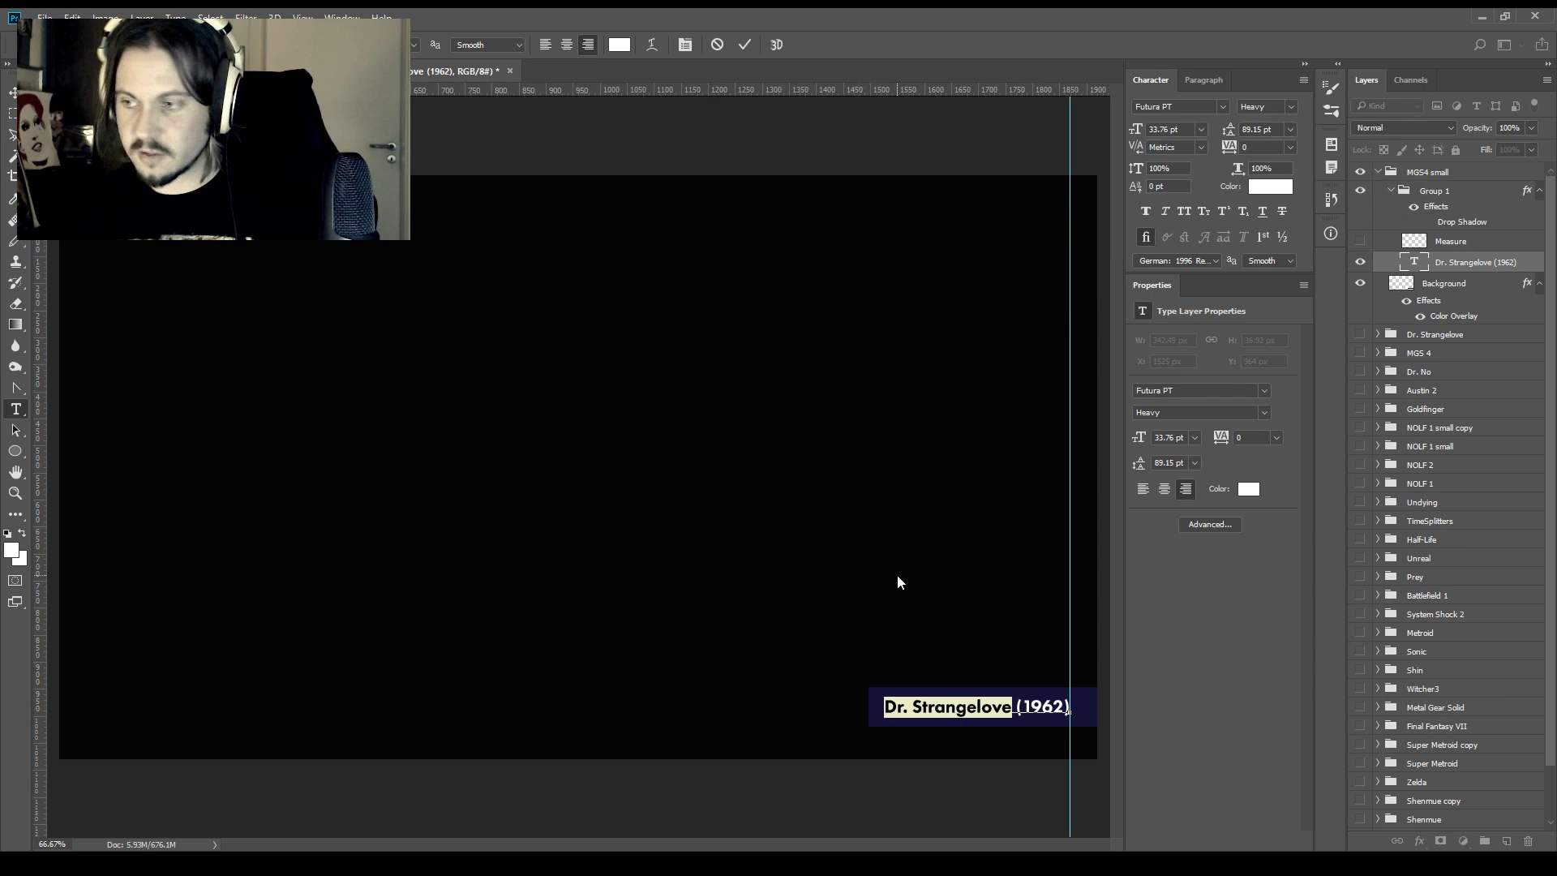
text(Metal Gear Solid 4: Guns of the Patriot)
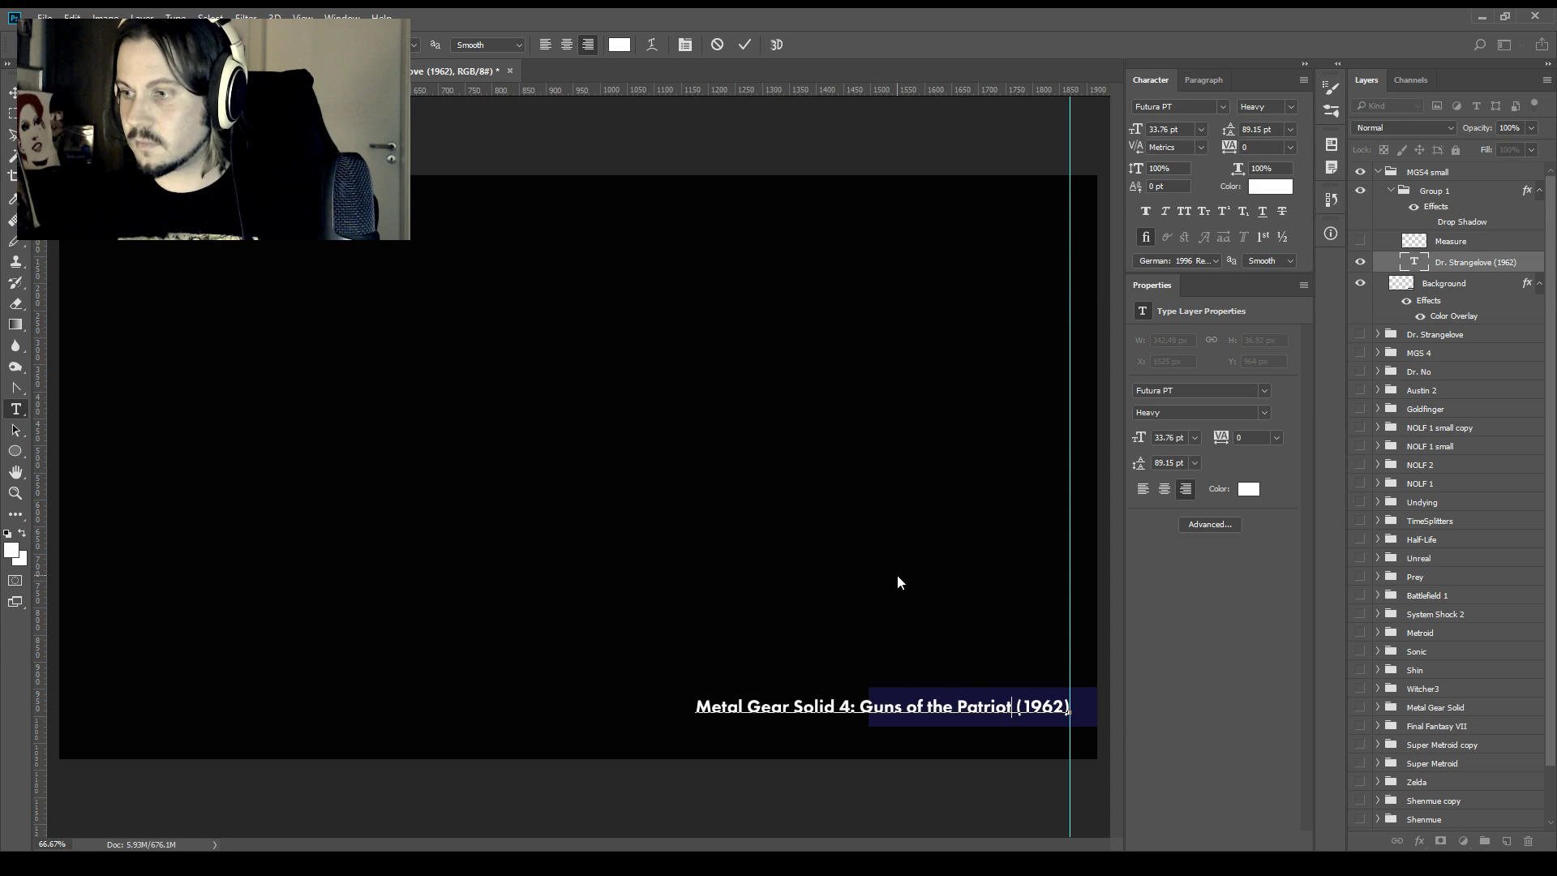
text(s)
key(Left)
key(shift+Right)
key(shift+Right)
key(shift+Right)
key(shift+Right)
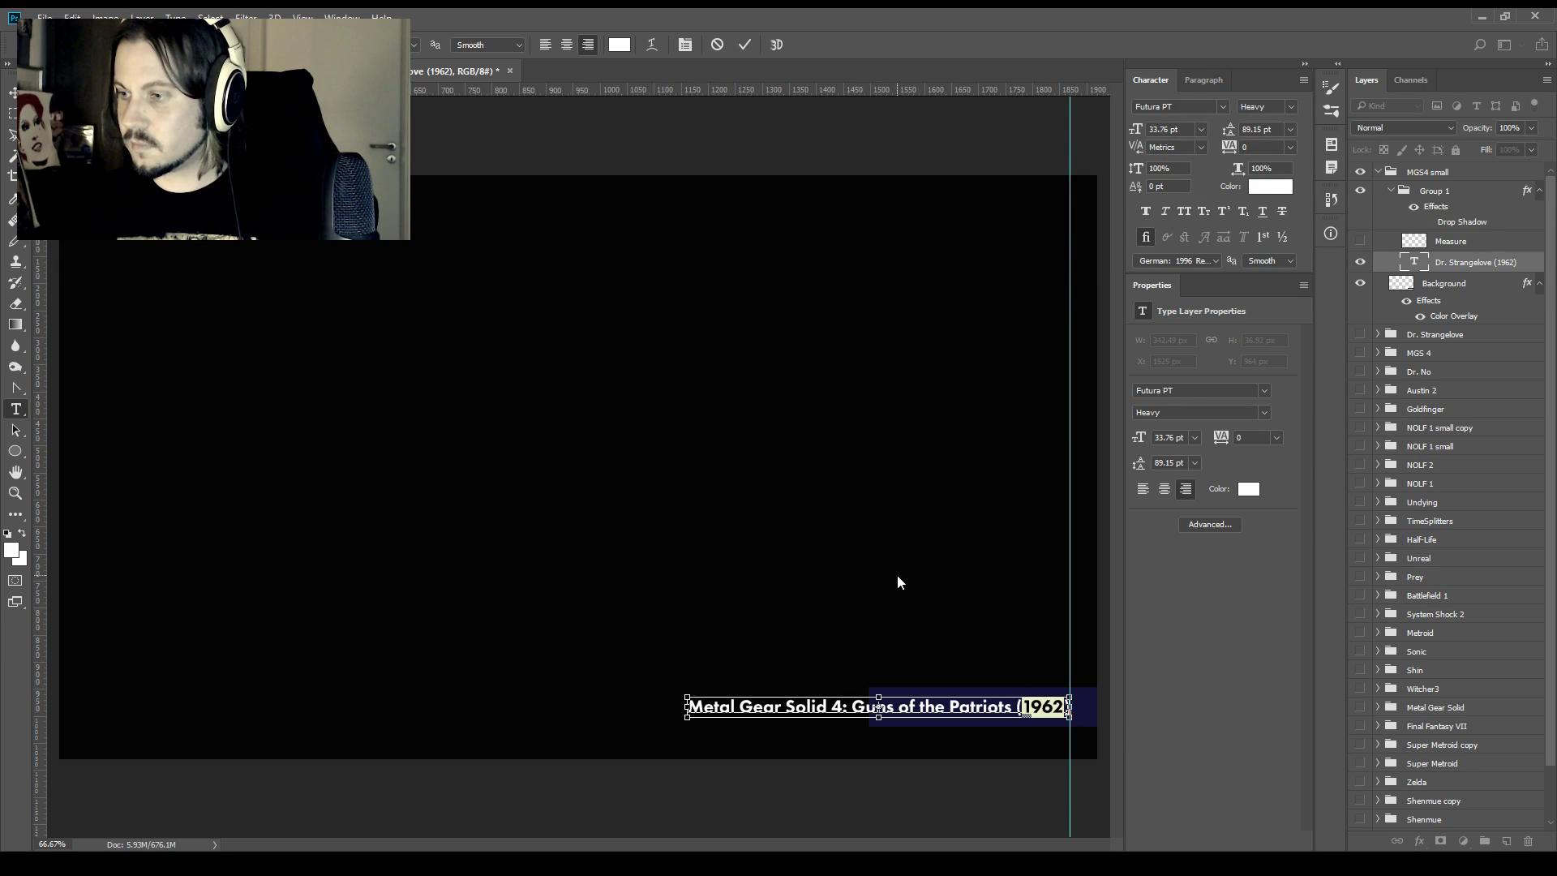
text(2008)
key(ctrl+Return)
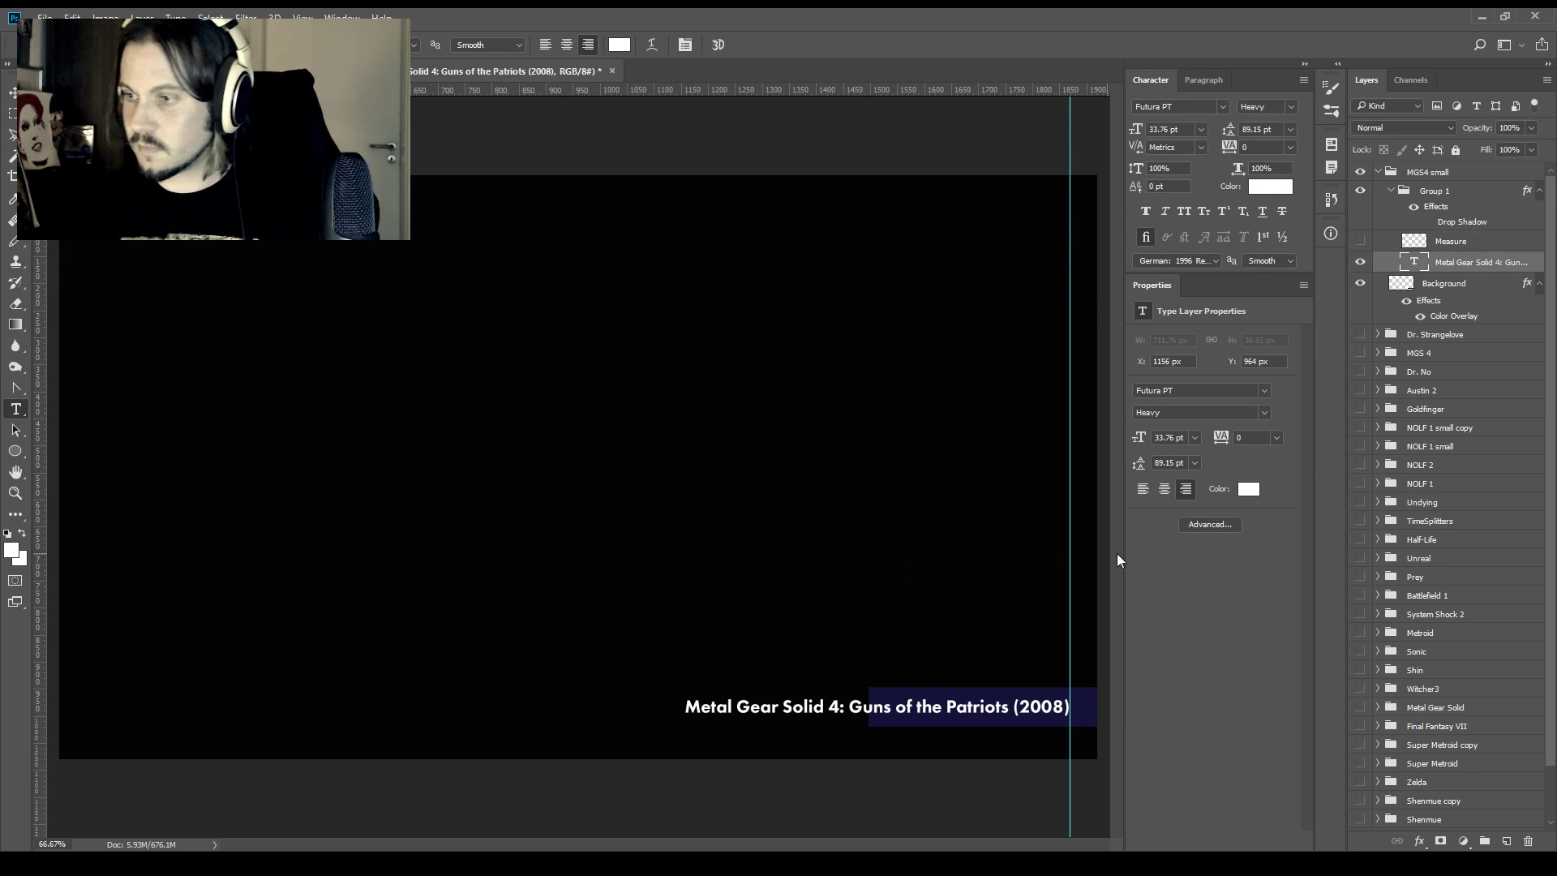
Show the Measure square, move it to the start of the caption, widen the background to it at 797 px, and hide the square
click(1360, 241)
click(1449, 253)
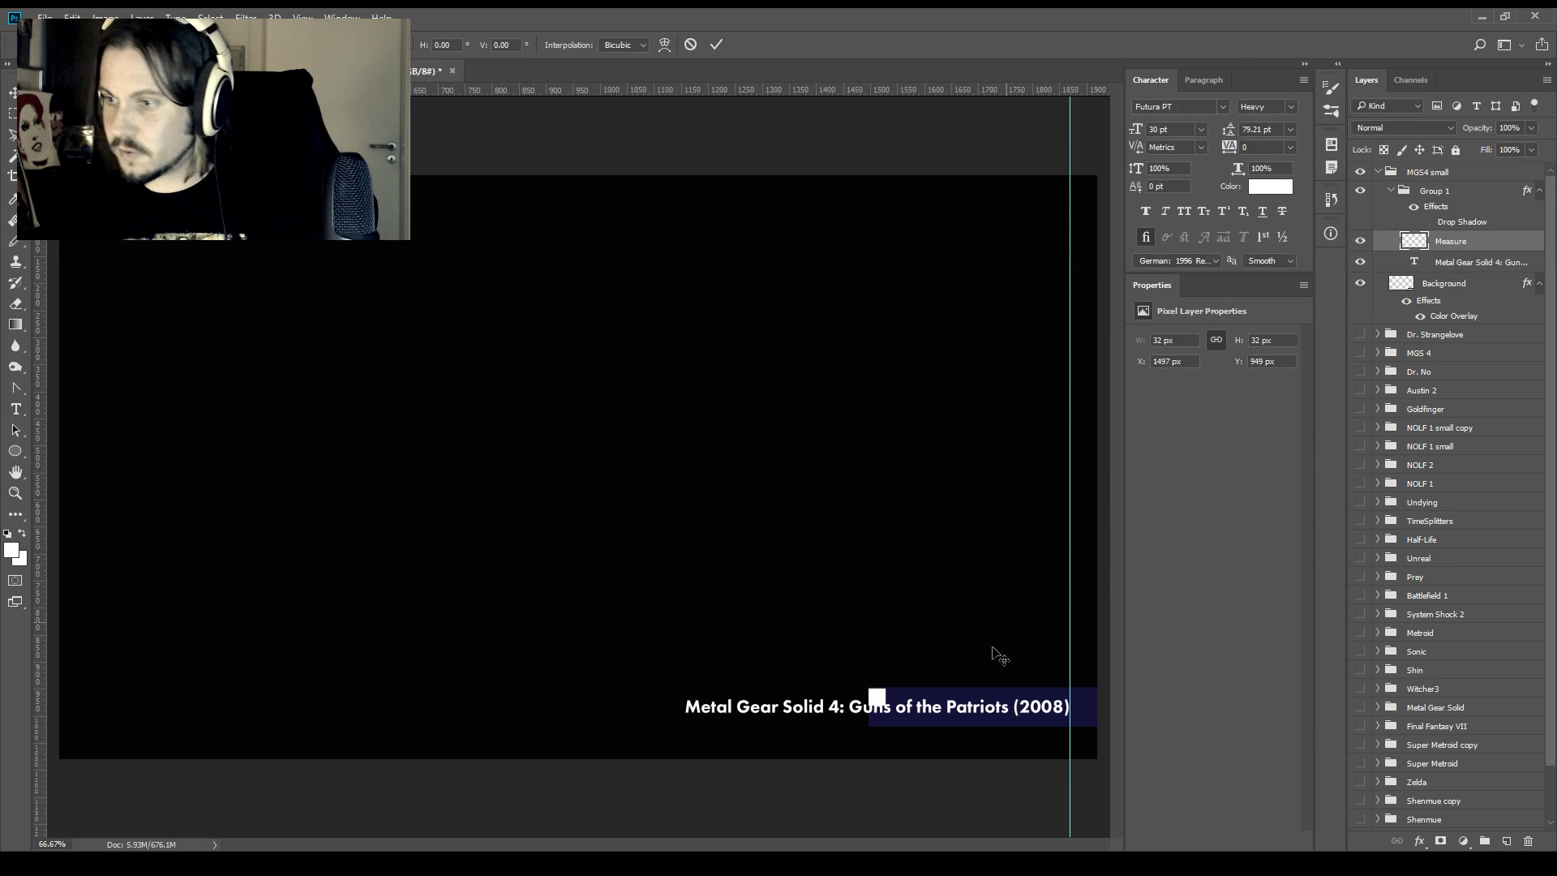
key(c)
key(v)
drag(902, 720, 694, 704)
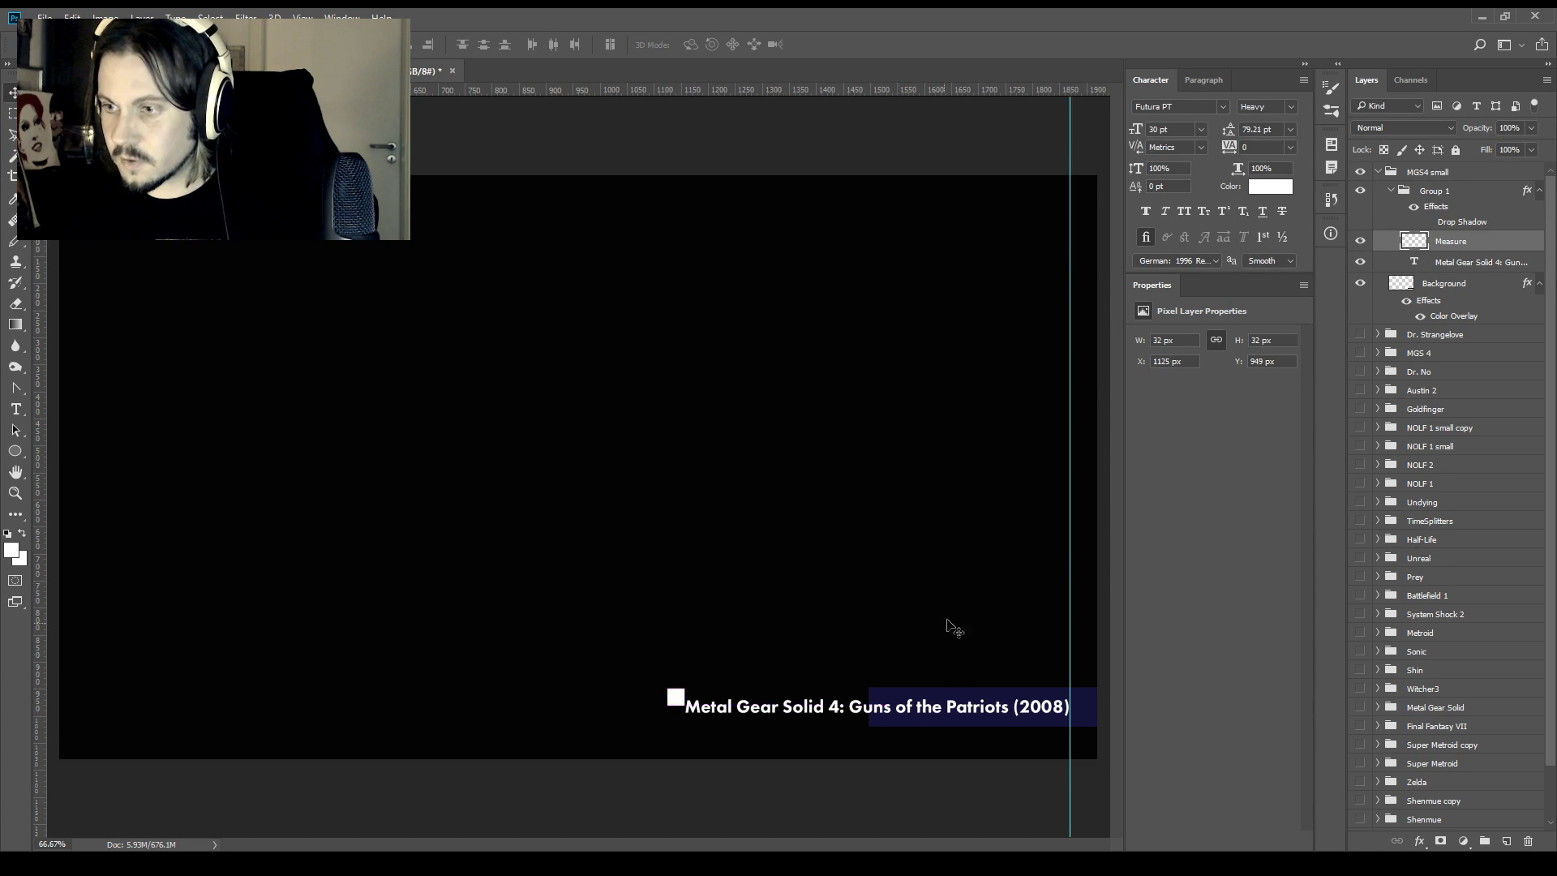
click(1443, 283)
key(ctrl+t)
drag(868, 706, 667, 706)
key(Return)
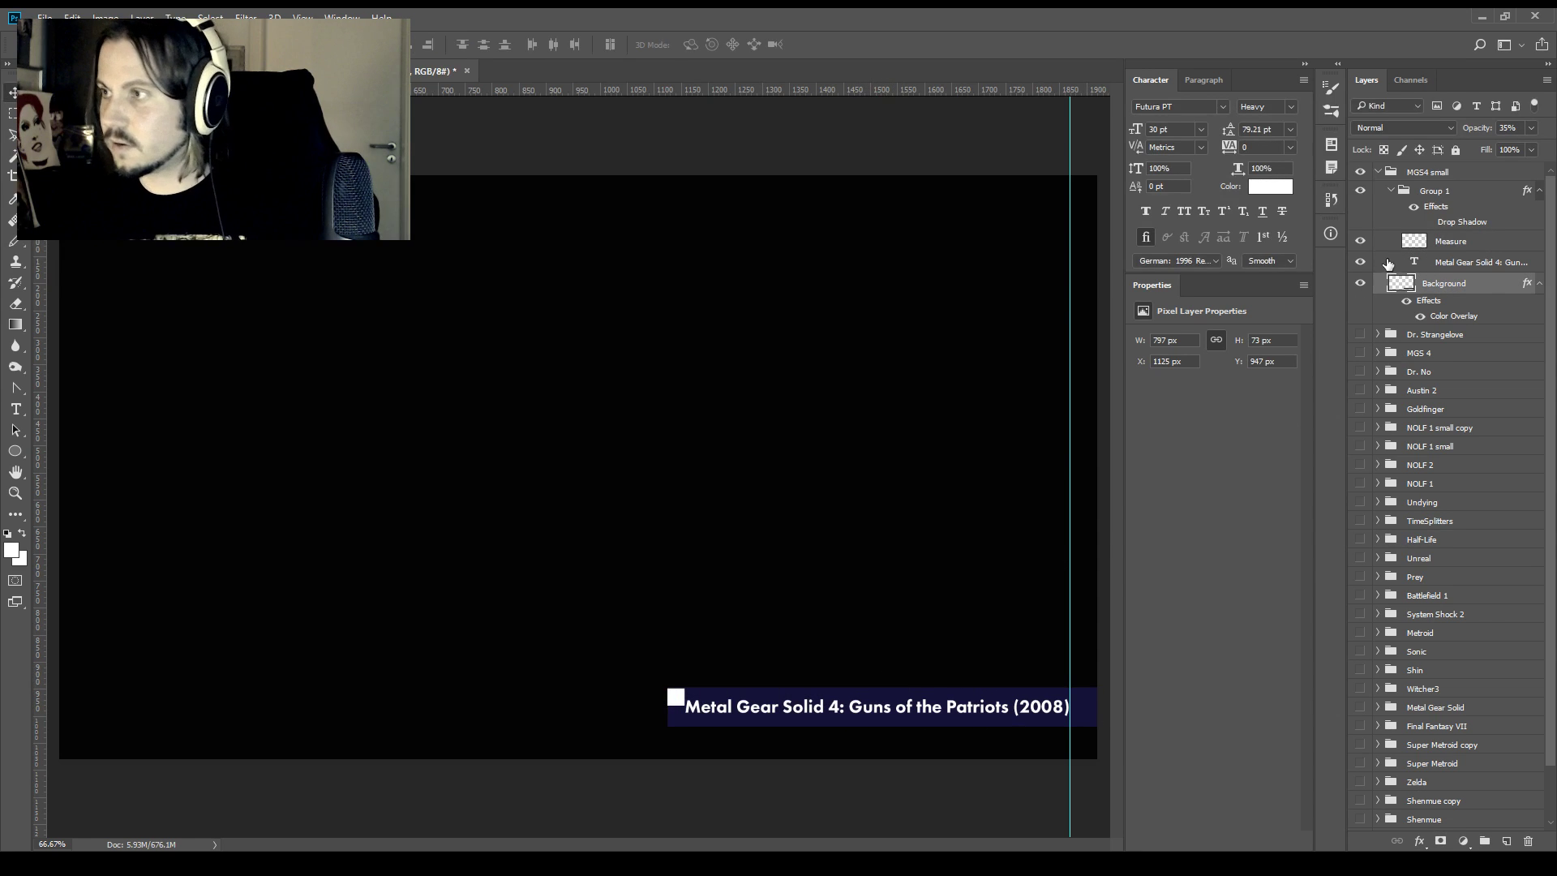
click(1360, 241)
Duplicate the MGS4 small group, collapse and hide the original, and name the duplicate Terminator 2
click(1428, 172)
key(ctrl+j)
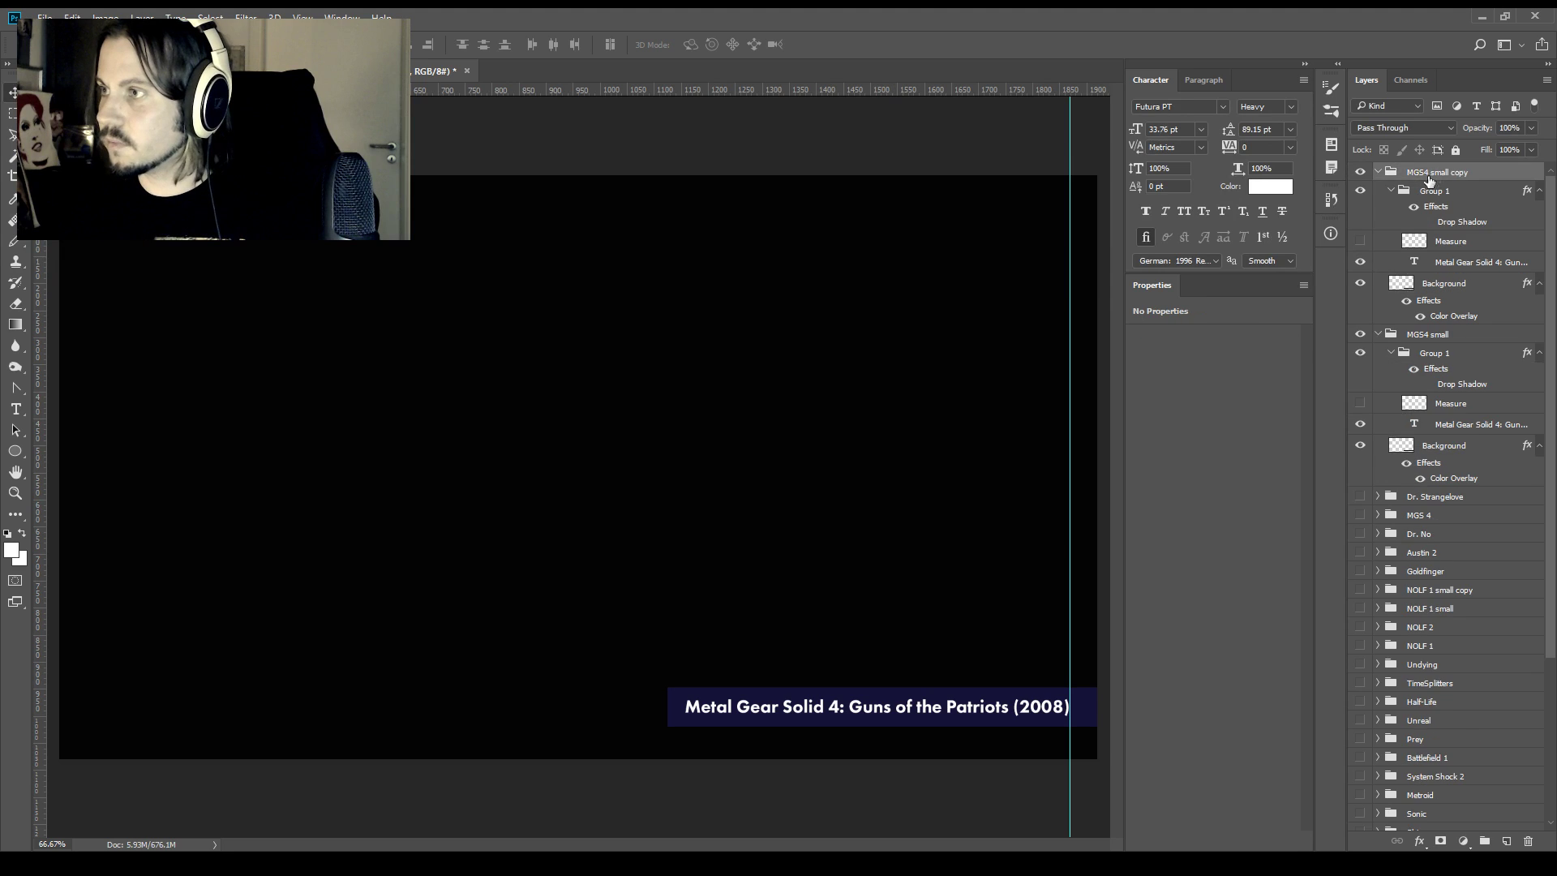
click(1393, 193)
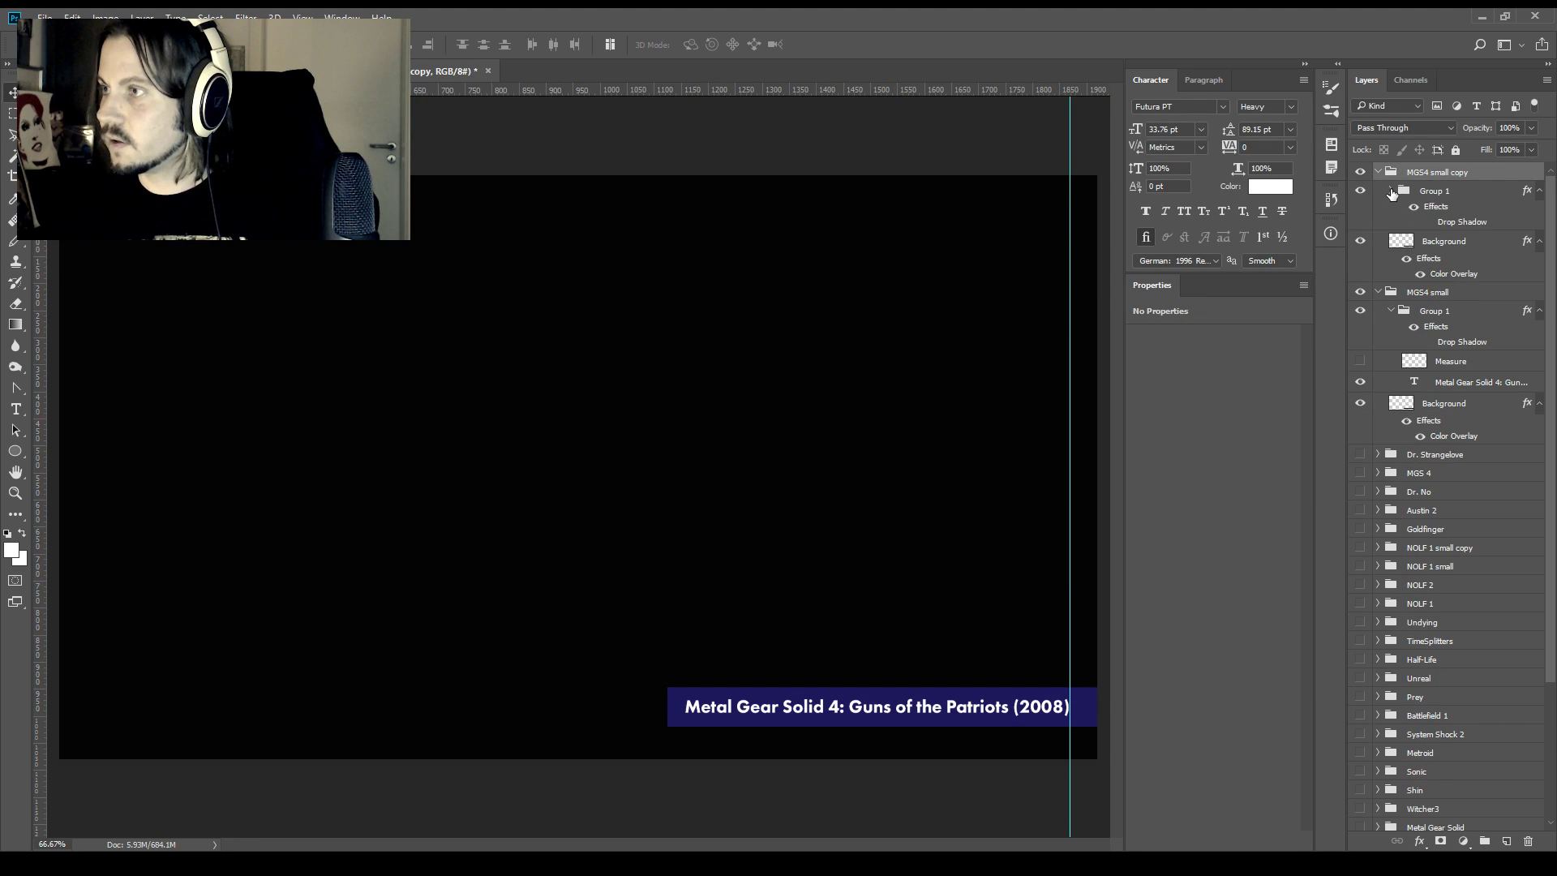
click(1394, 192)
click(1378, 335)
click(1360, 334)
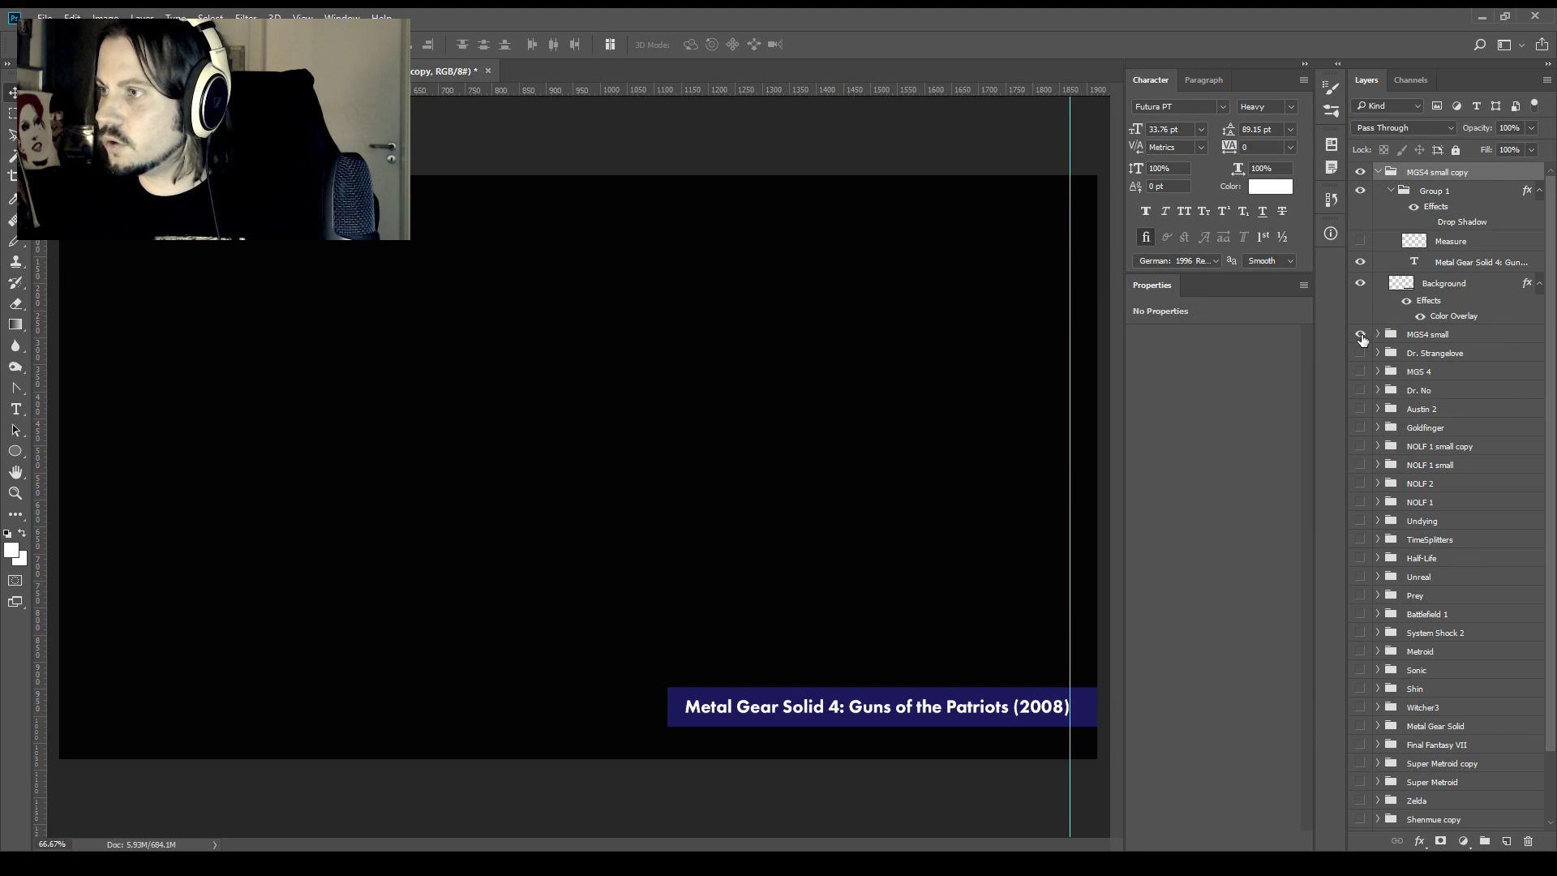
double_click(1430, 173)
text(Terminator 2)
key(Return)
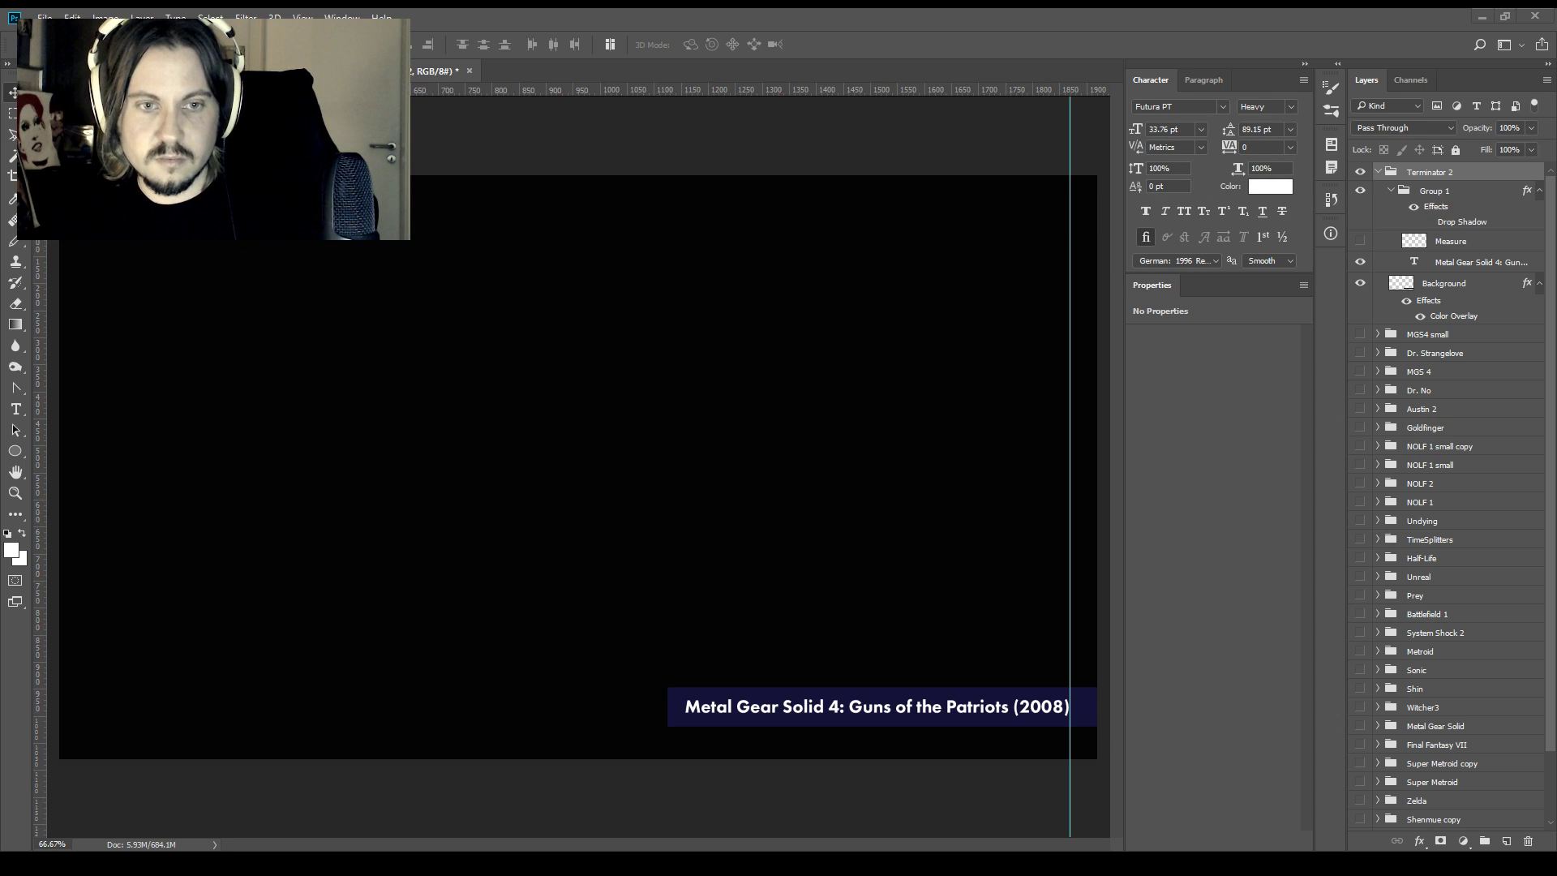
Change the year in the Terminator 2 group's caption to 1991
double_click(1054, 713)
key(Left)
key(BackSpace)
key(BackSpace)
key(BackSpace)
key(BackSpace)
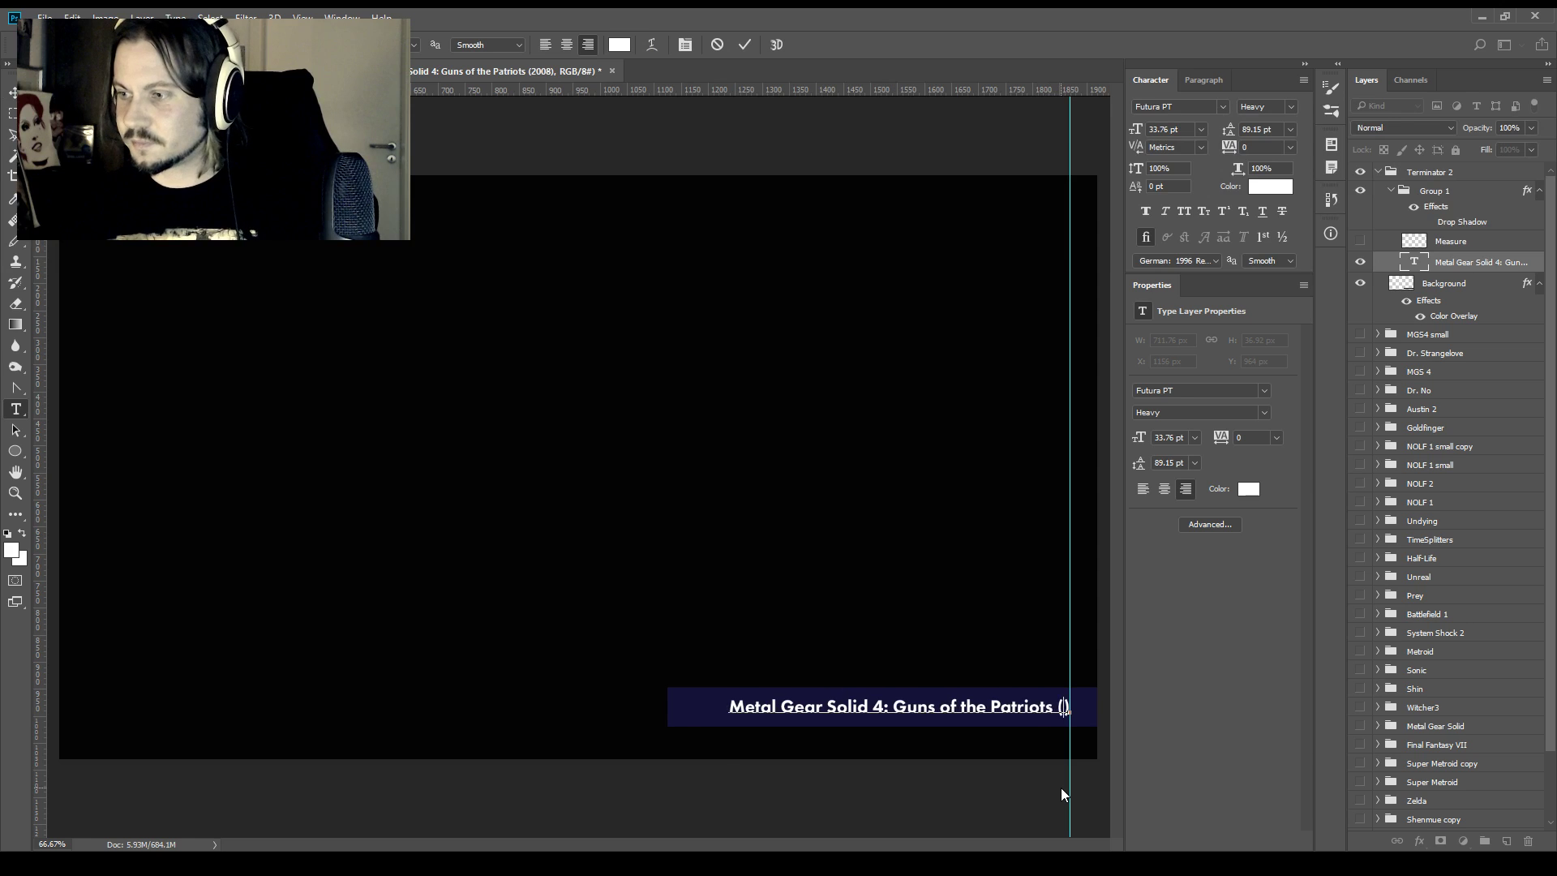
text(1991)
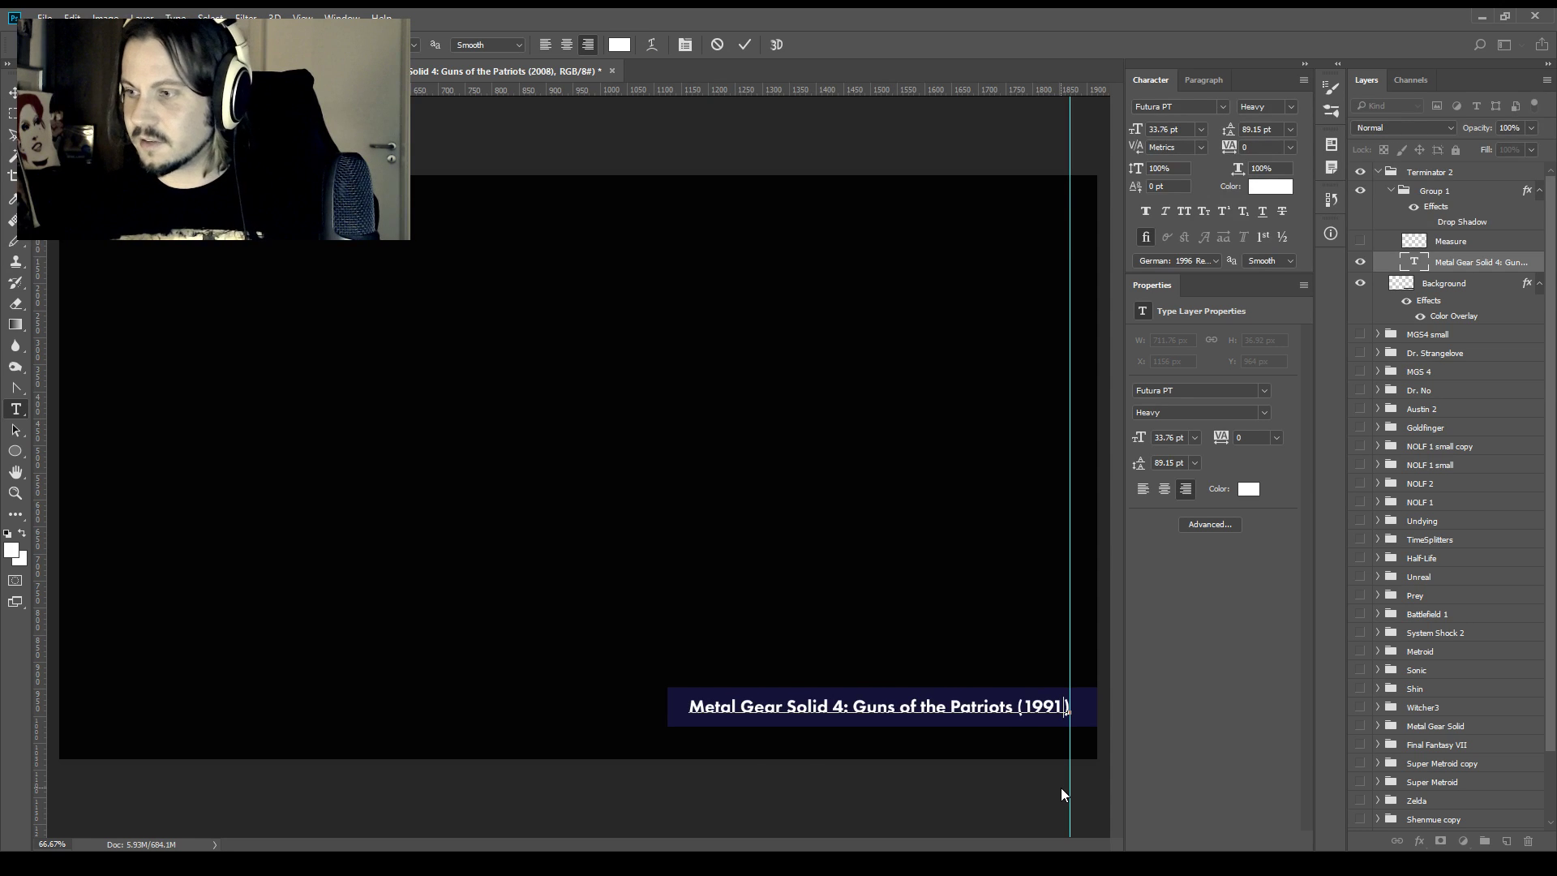
Replace the caption's Metal Gear Solid title with "TERMINATOR 2" in capitals, keeping the year in brackets
key(Left)
key(Left)
key(Left)
key(shift+Home)
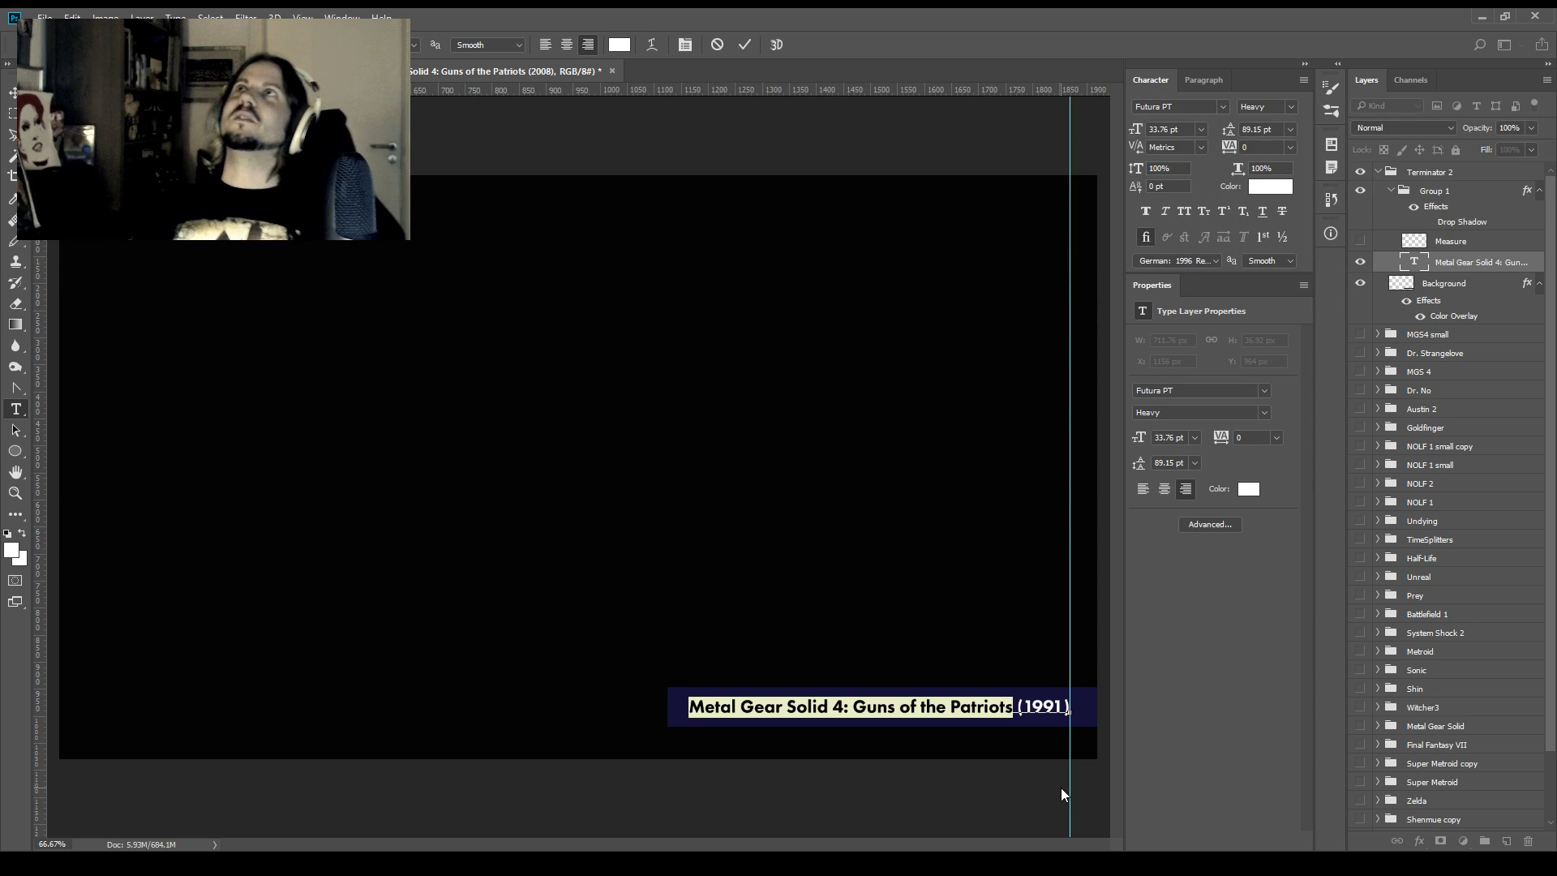
text(Ter)
key(BackSpace)
key(BackSpace)
key(BackSpace)
text(TERMINATOR)
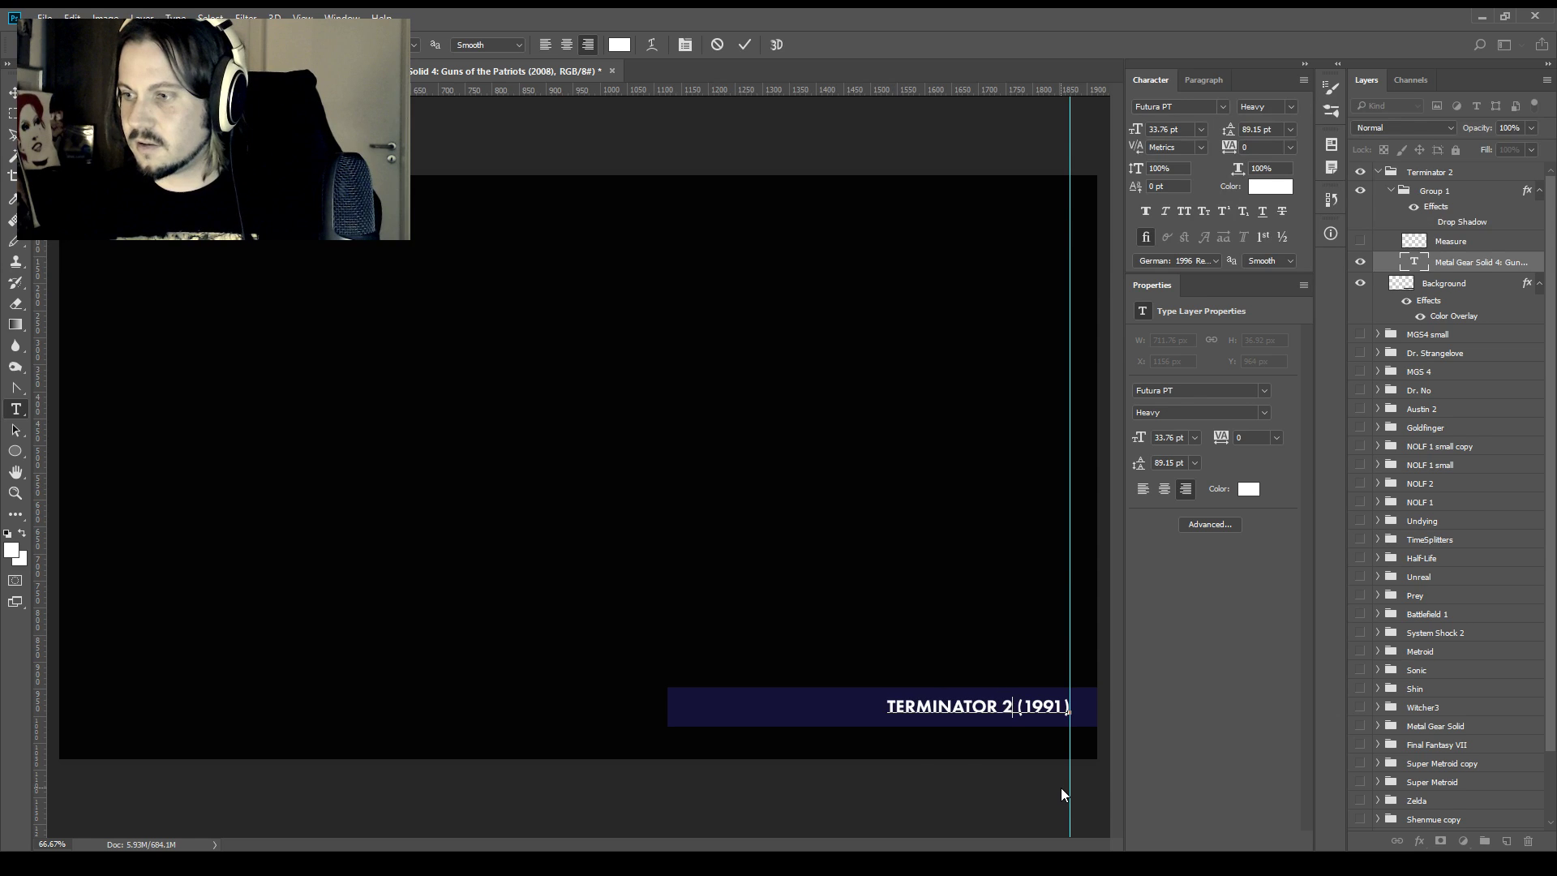
text( 2)
key(ctrl+Return)
Extend the caption title to read "TERMINATOR 2: JUDGEMENT DAY (1991)"
click(1011, 705)
text(: Ju)
key(BackSpace)
text(UDGEMENT)
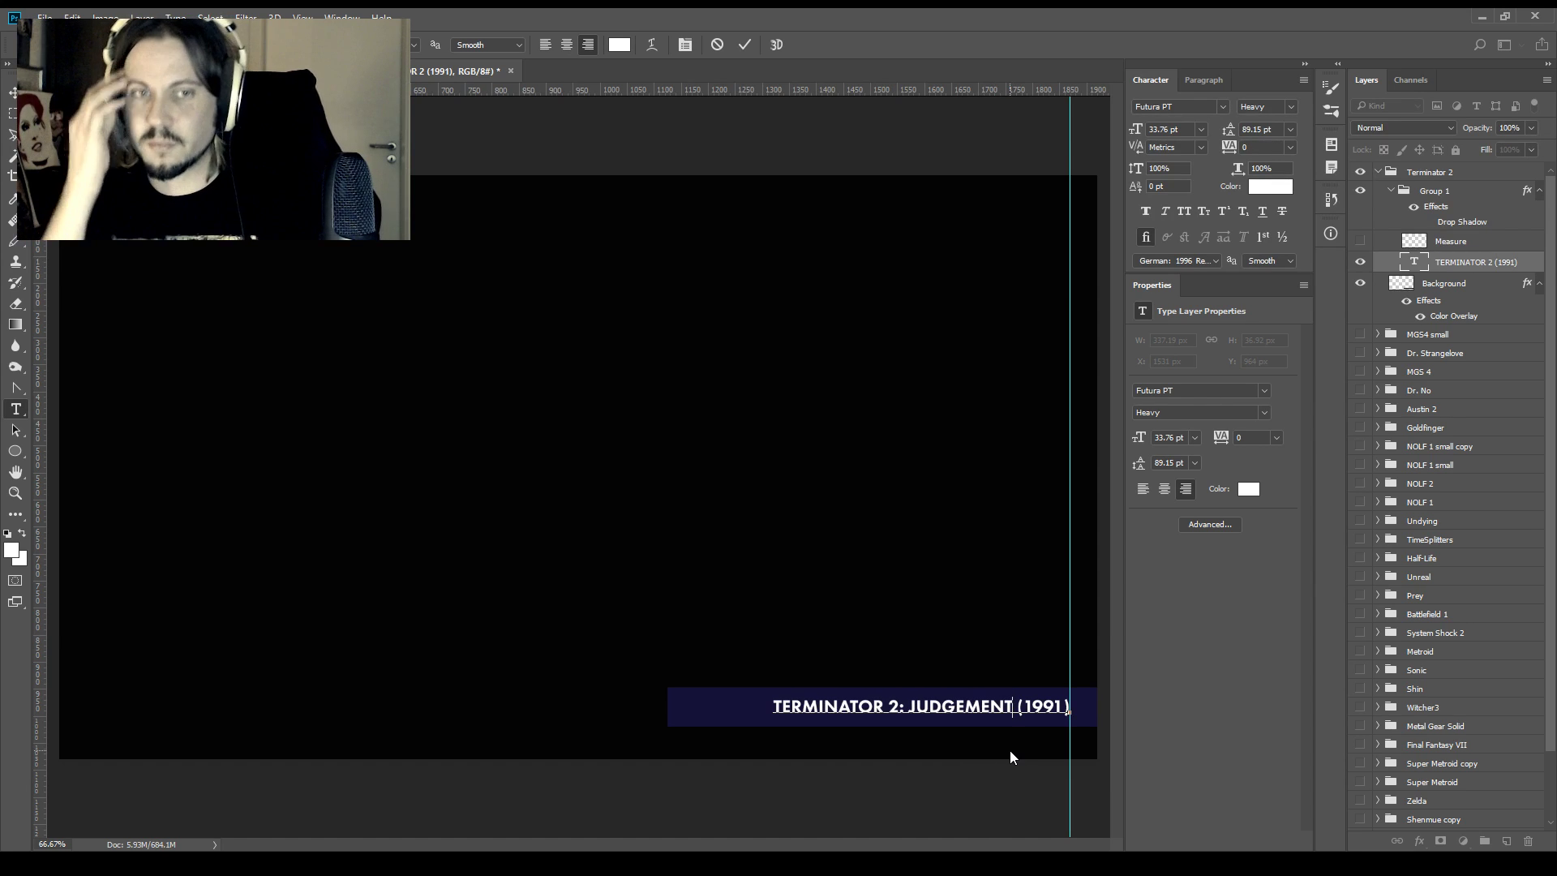
text( DAY)
key(ctrl+Return)
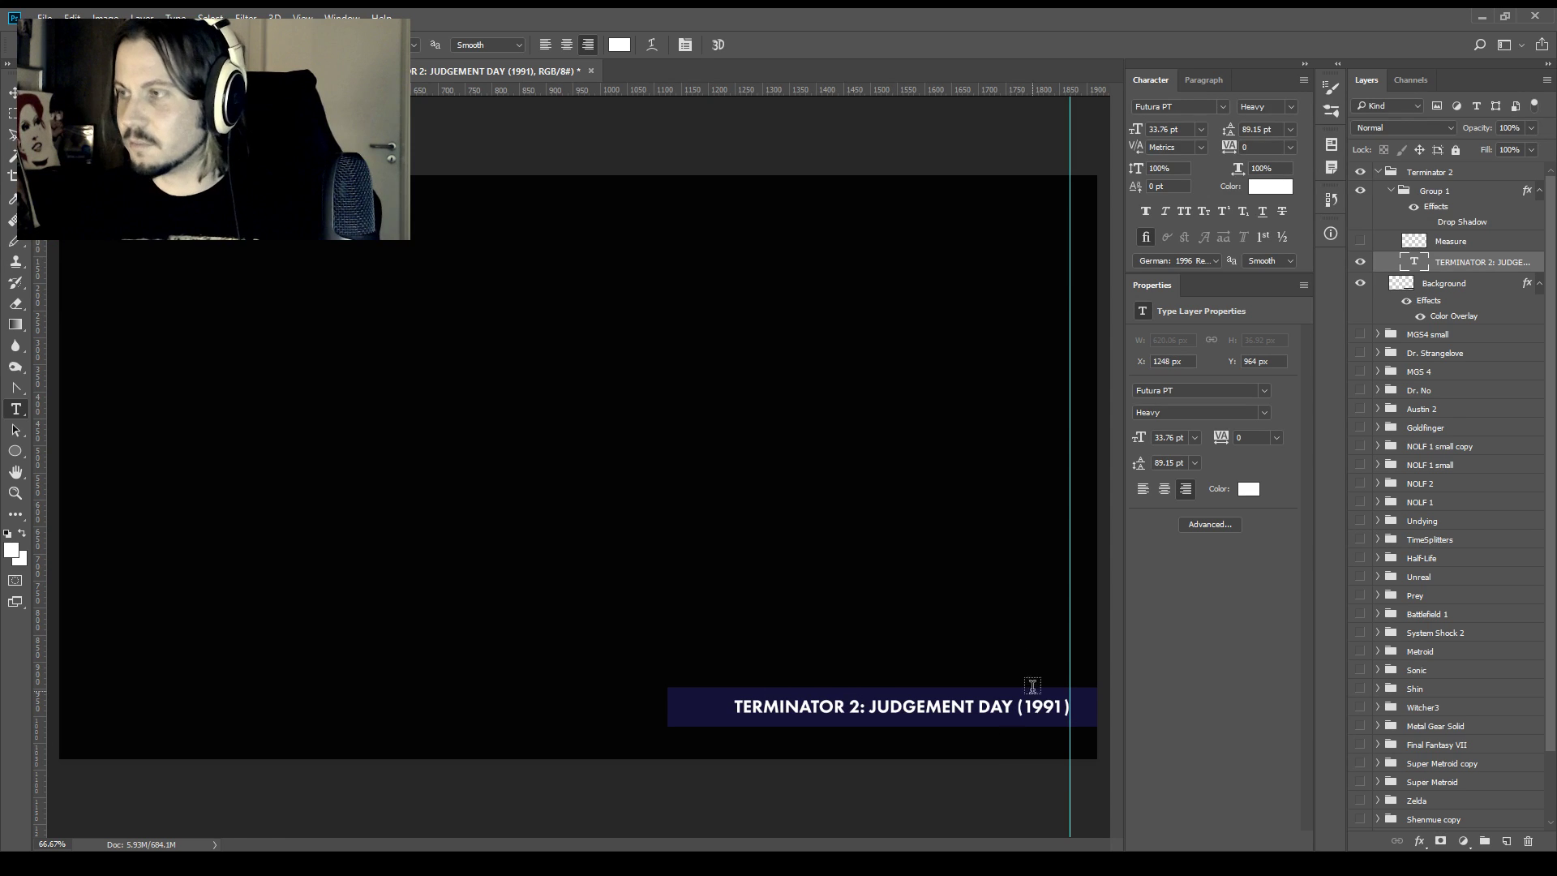
Show the Measure square, align it to the start of the Terminator caption, narrow the background to it at 705 px, and hide the square
click(1360, 241)
key(v)
drag(730, 722, 767, 722)
key(ctrl+z)
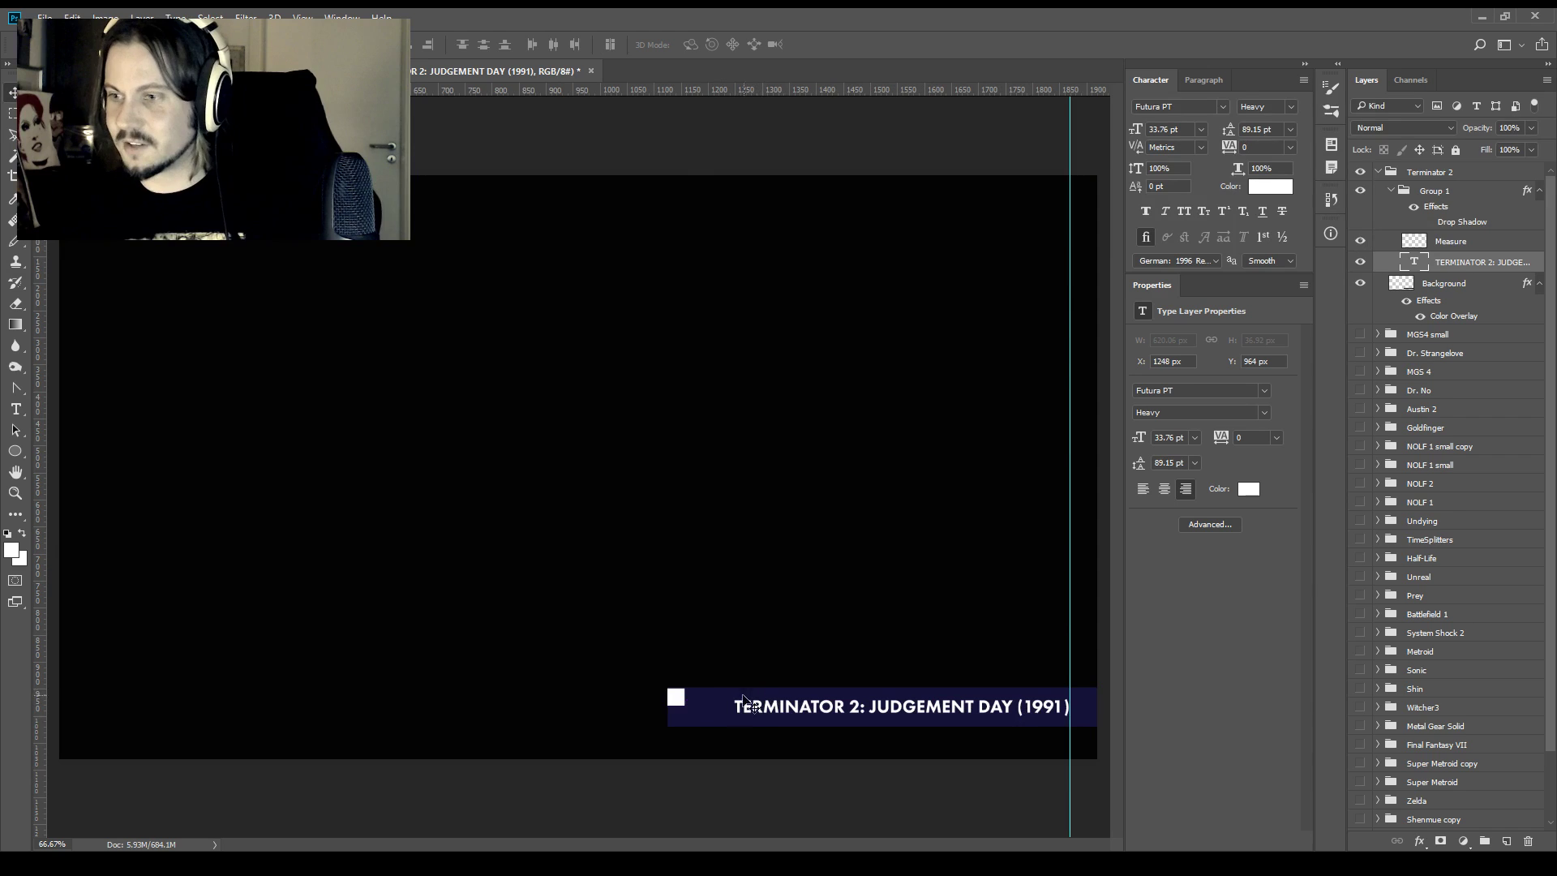
click(678, 702)
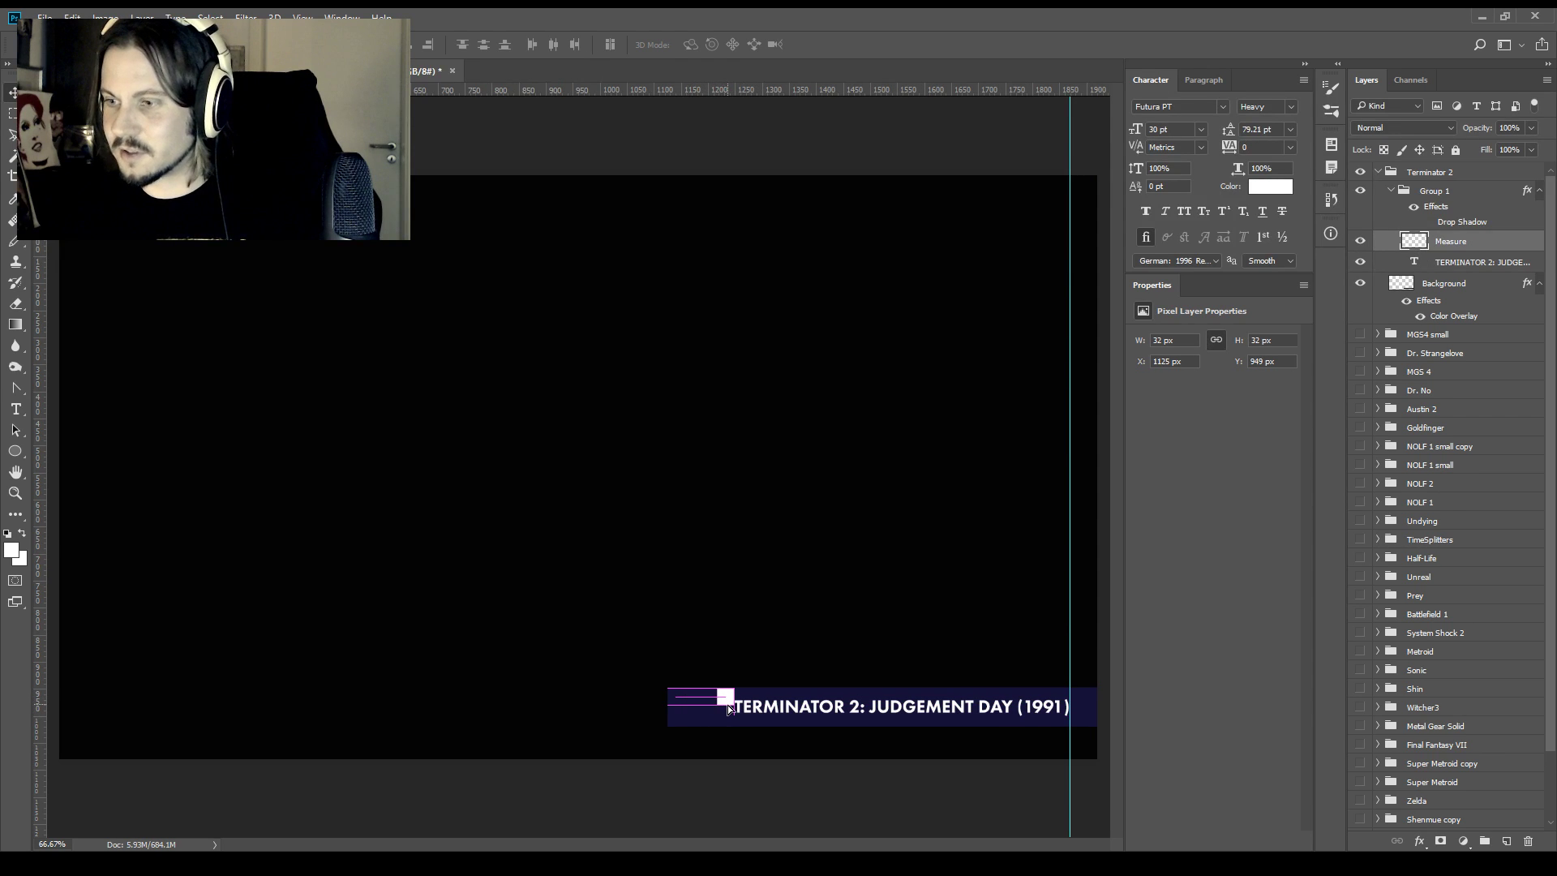
click(707, 721)
key(ctrl+t)
drag(668, 707, 717, 707)
key(Return)
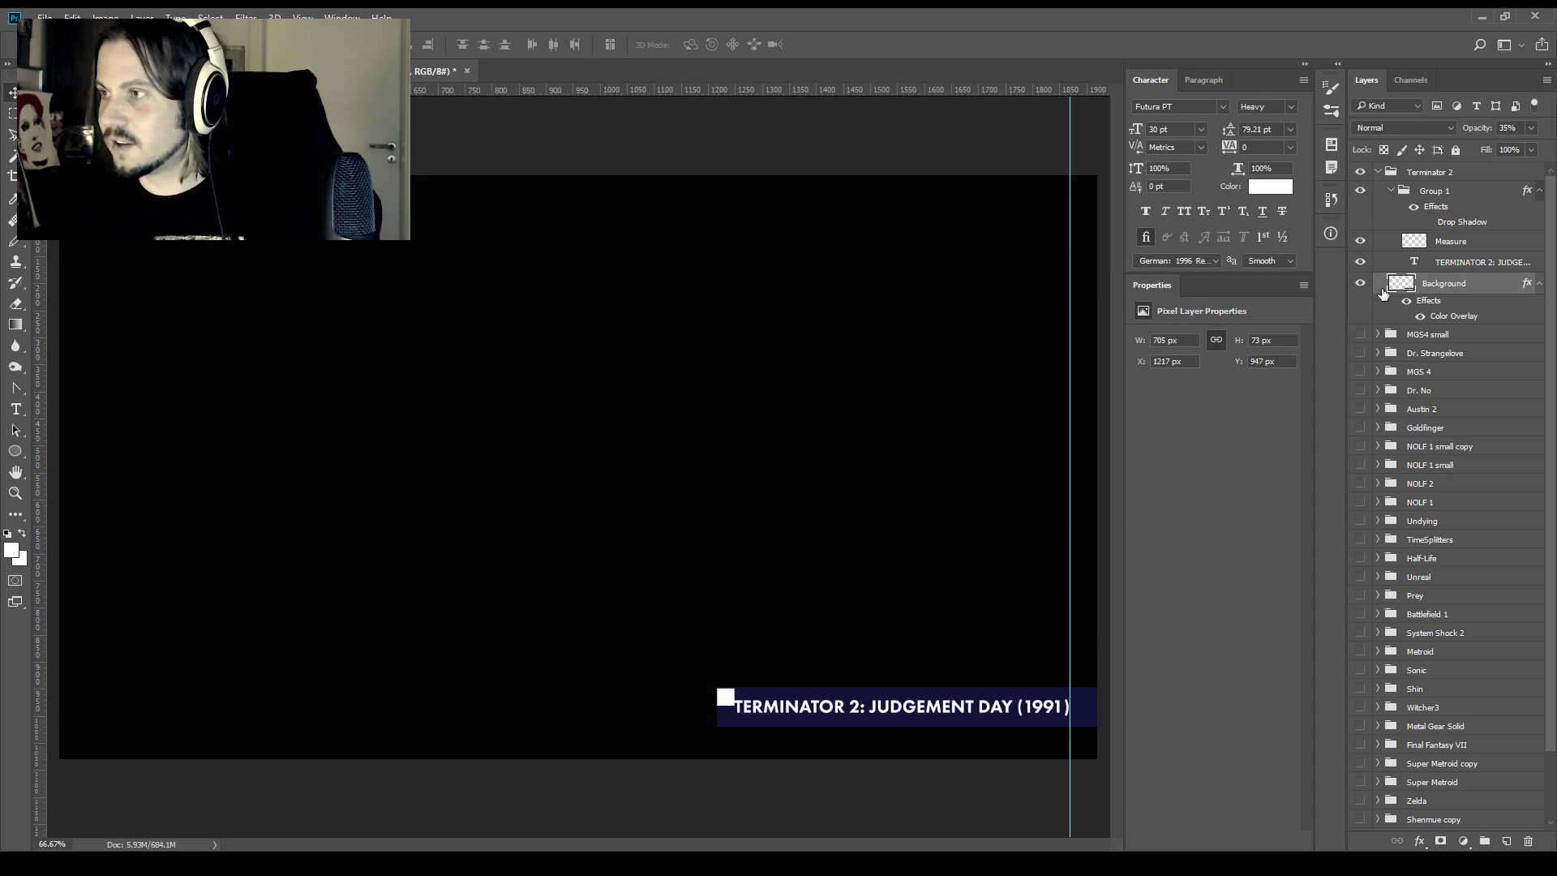
click(1359, 241)
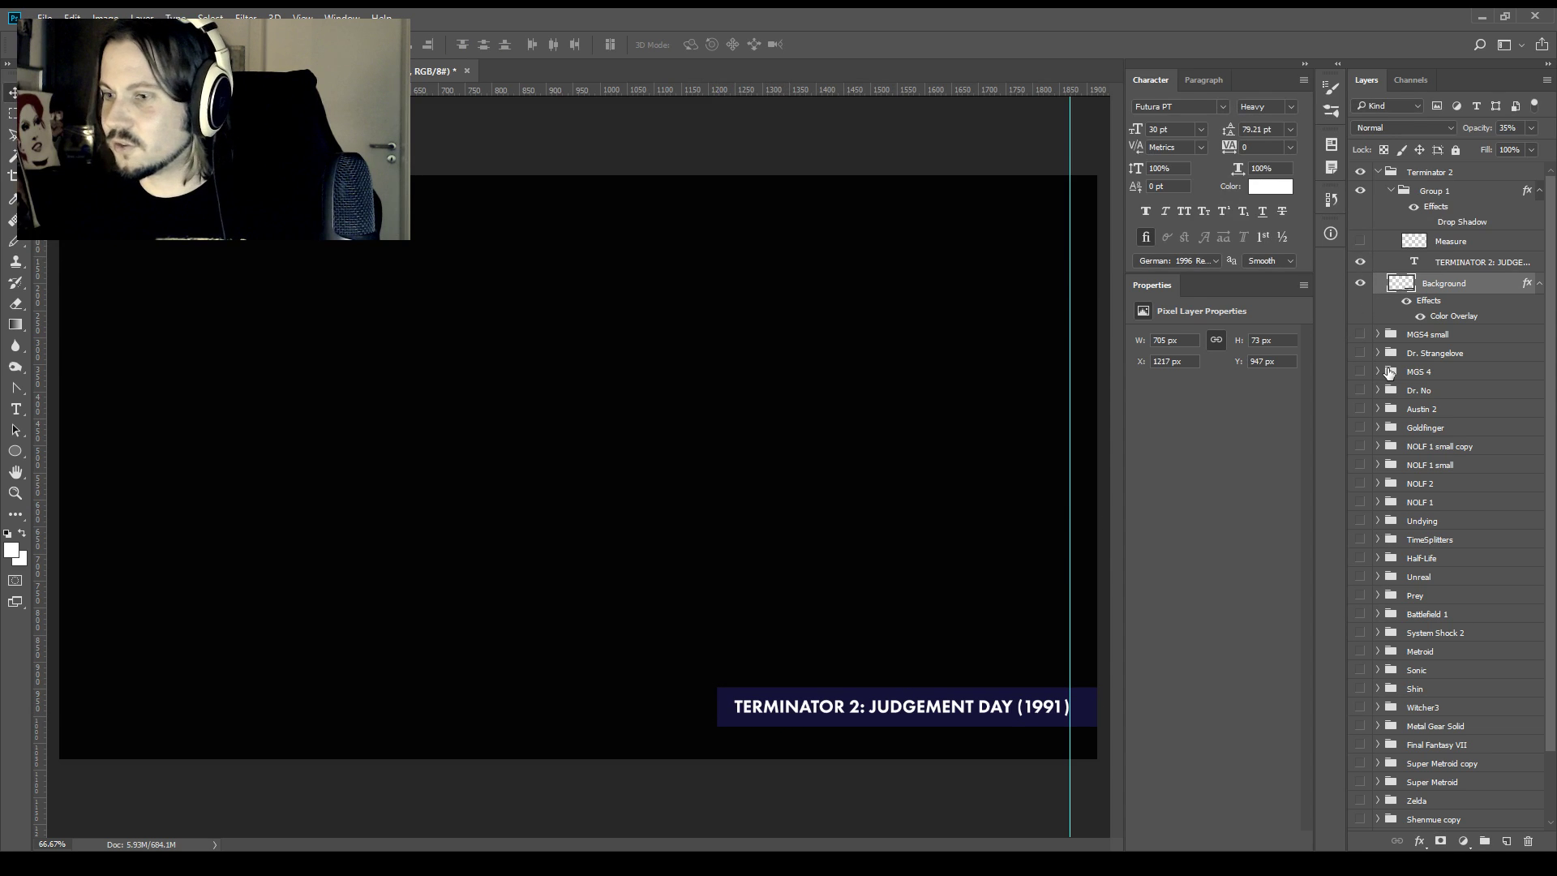
Duplicate the Terminator 2 group, collapse and hide the original, and name the duplicate Shin Godzilla
click(1435, 172)
key(ctrl+j)
click(1378, 334)
click(1360, 334)
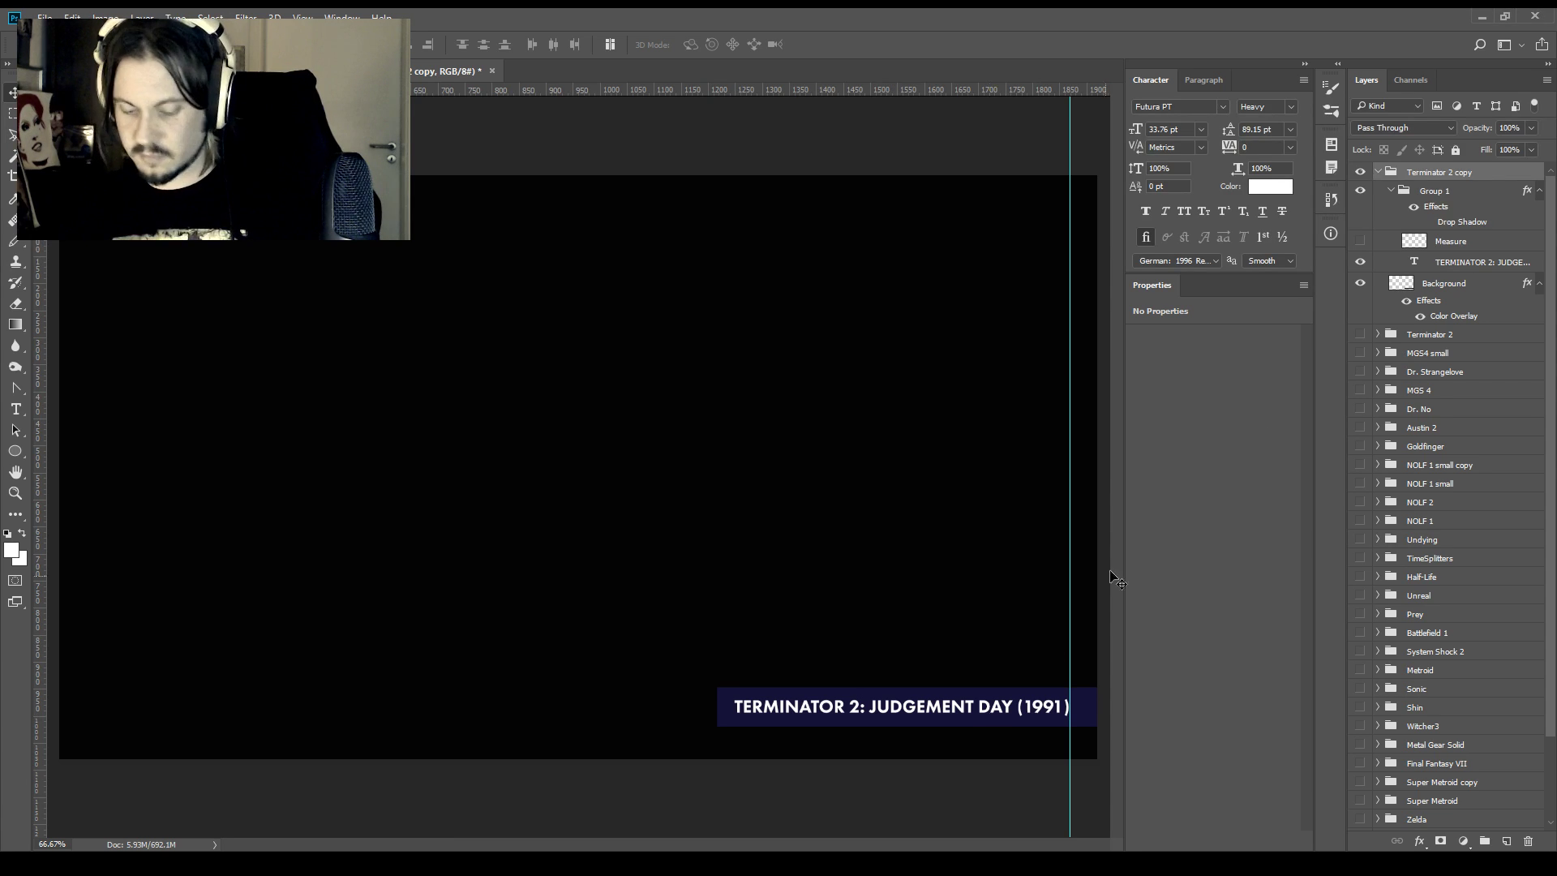
double_click(1453, 173)
text(Shin G)
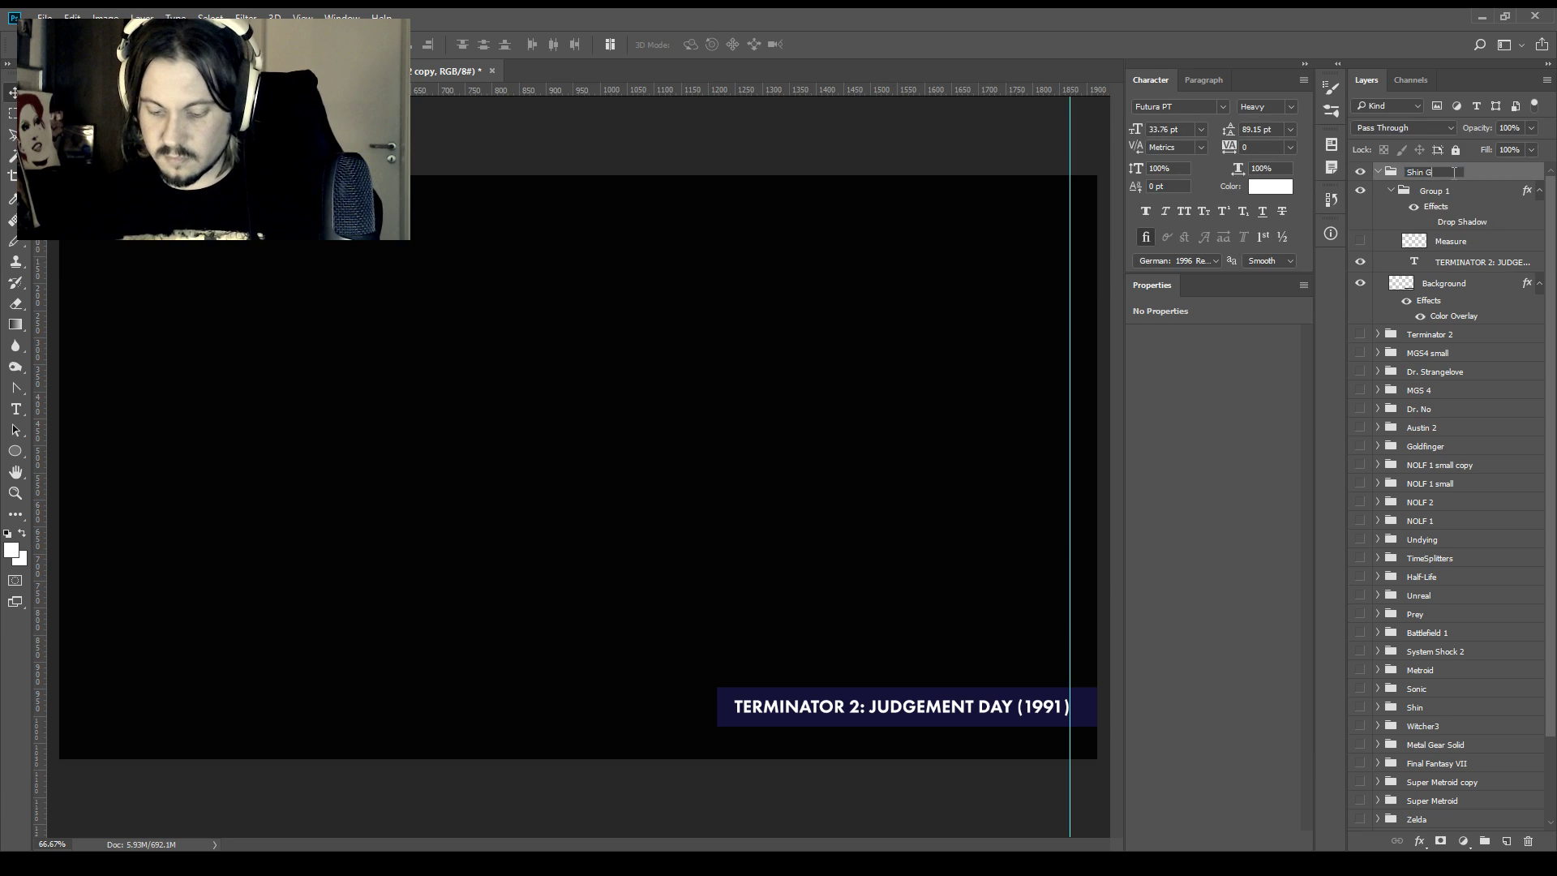
text(odzilla)
key(Return)
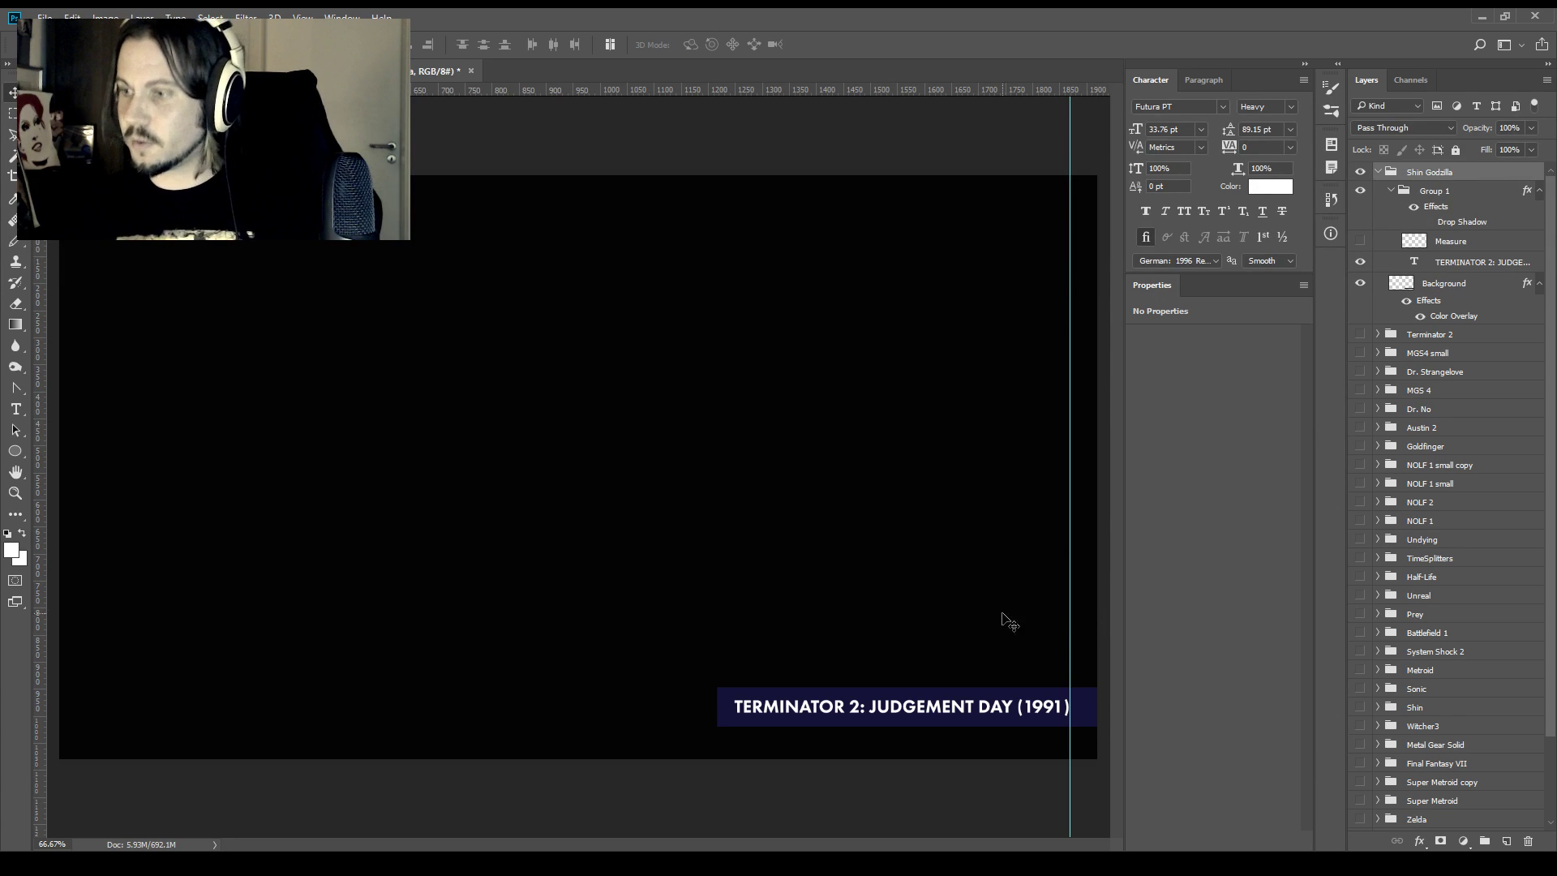
Change the caption text in the Shin Godzilla group to "SHIN GODZILLA (2017)"
key(t)
drag(1017, 706, 756, 708)
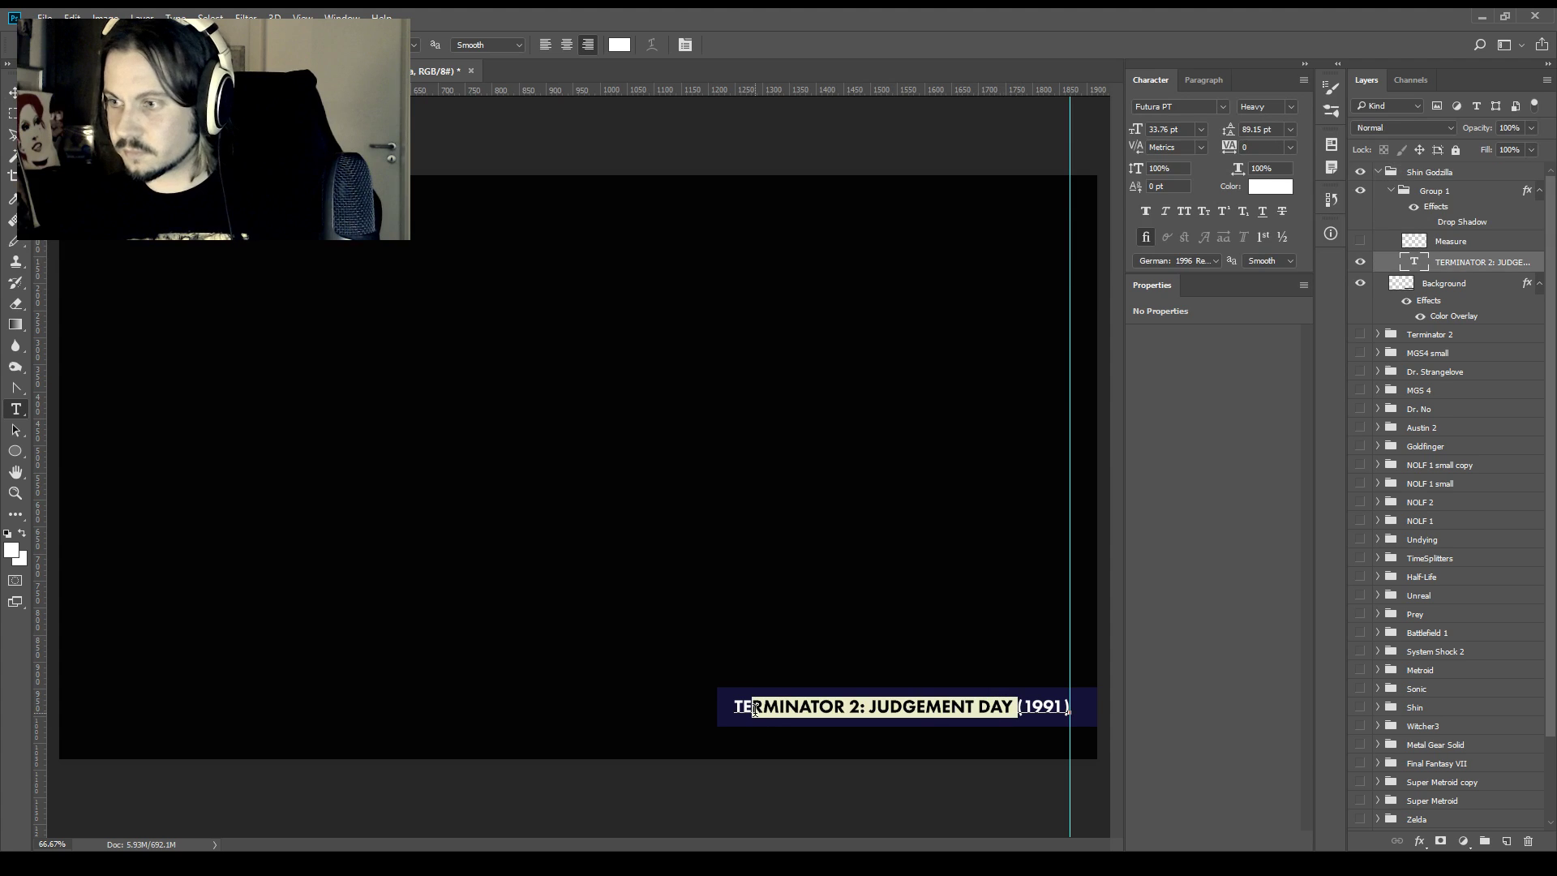
key(shift+Home)
text(SHIN GODZILLA)
key(ctrl+Return)
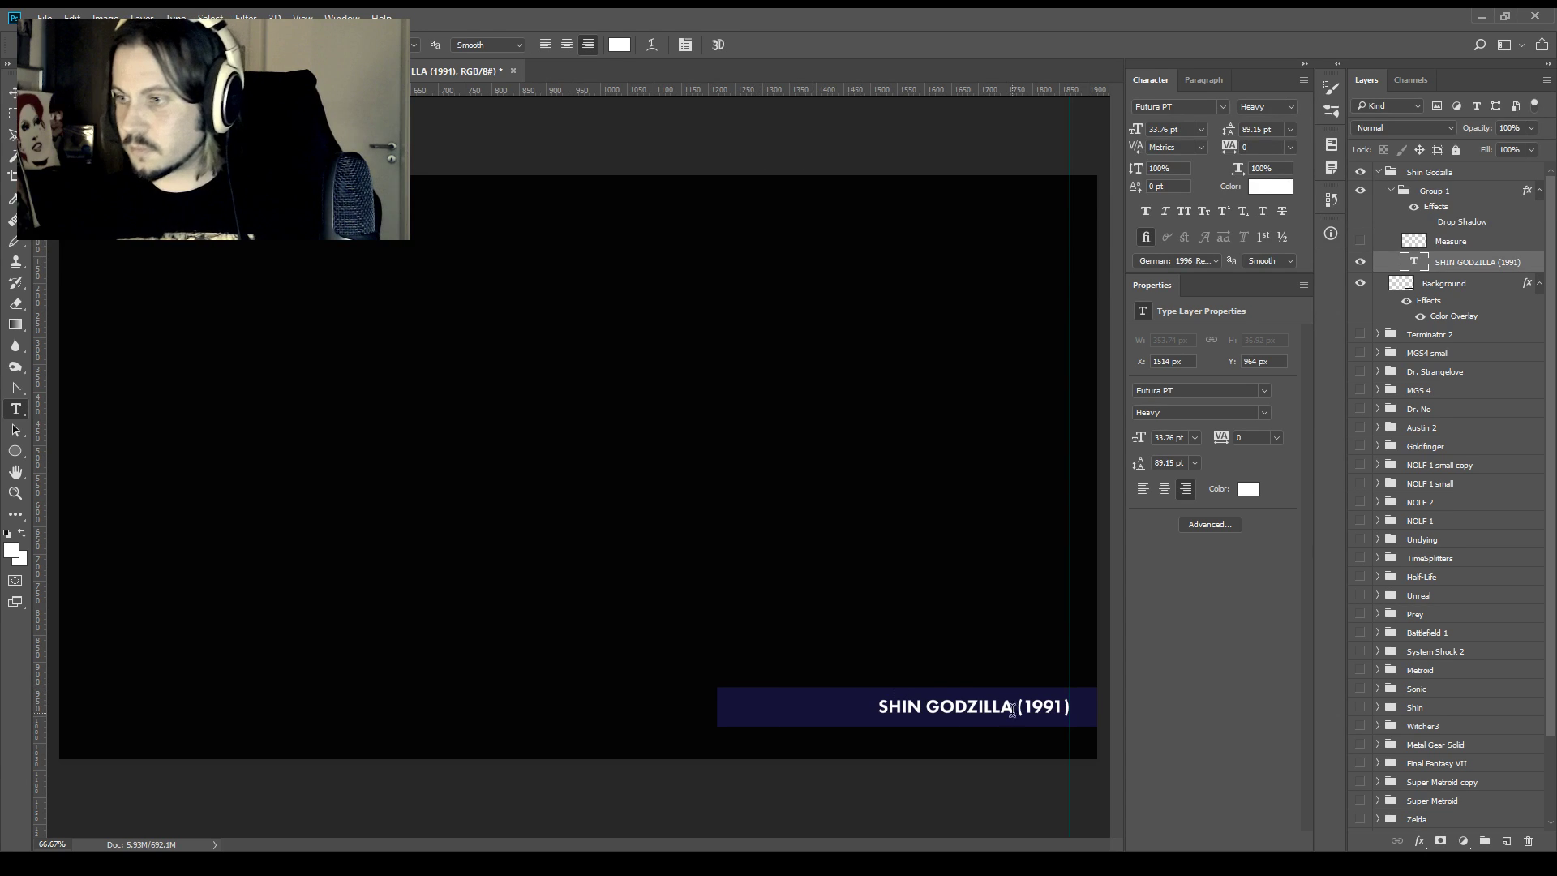
double_click(1054, 707)
click(1030, 706)
text(017)
key(ctrl+Return)
click(1037, 706)
text(2)
key(ctrl+Return)
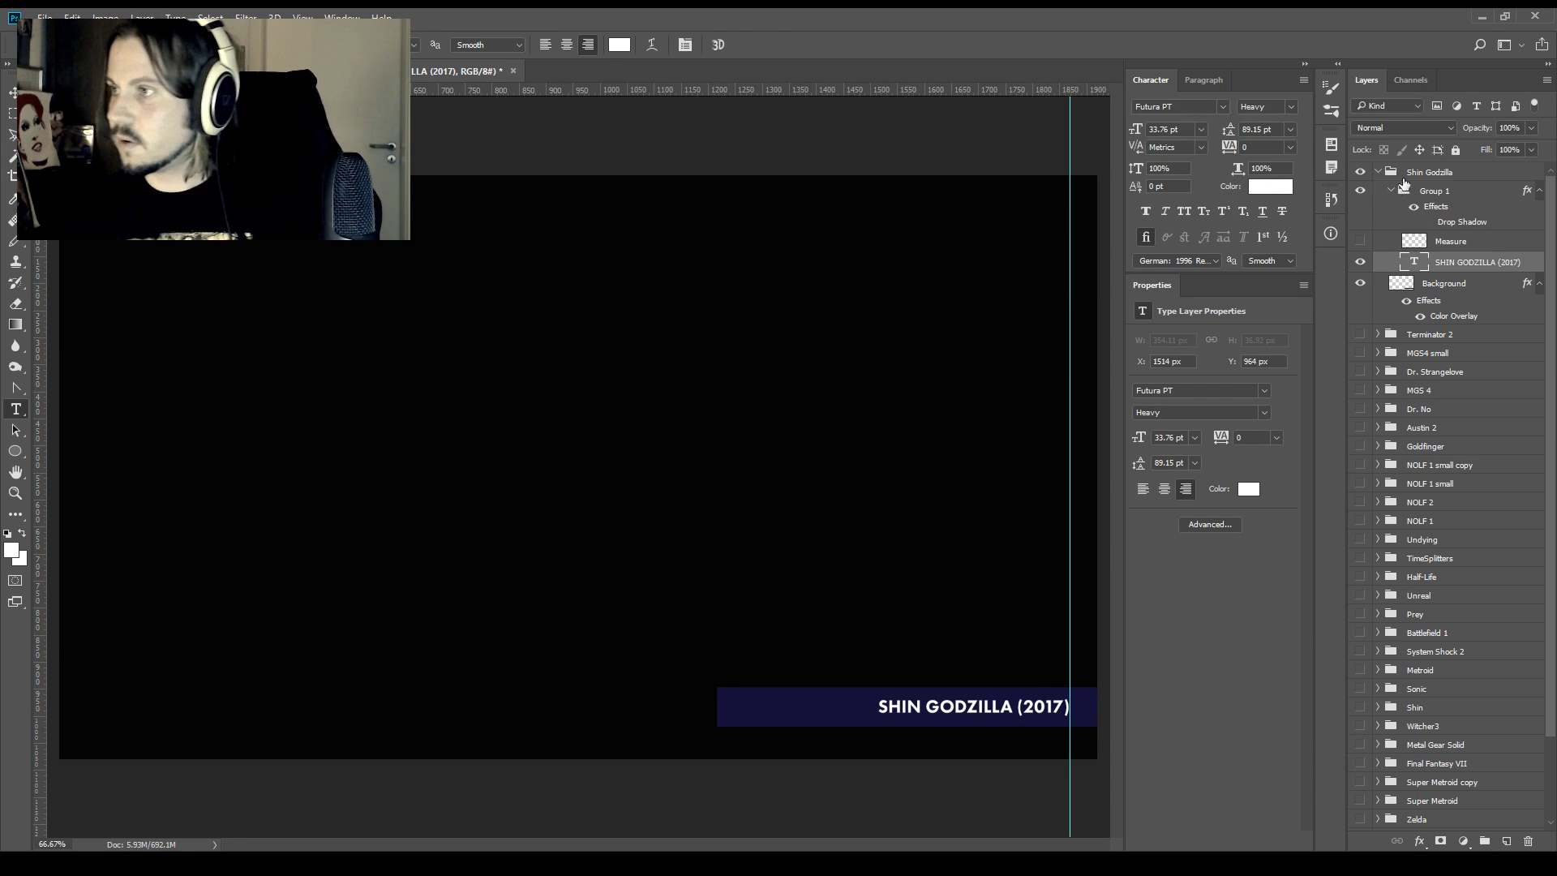
Show the Measure square, align it to the start of the Shin Godzilla caption, narrow the background to it at 438 px, and hide the square
click(1360, 244)
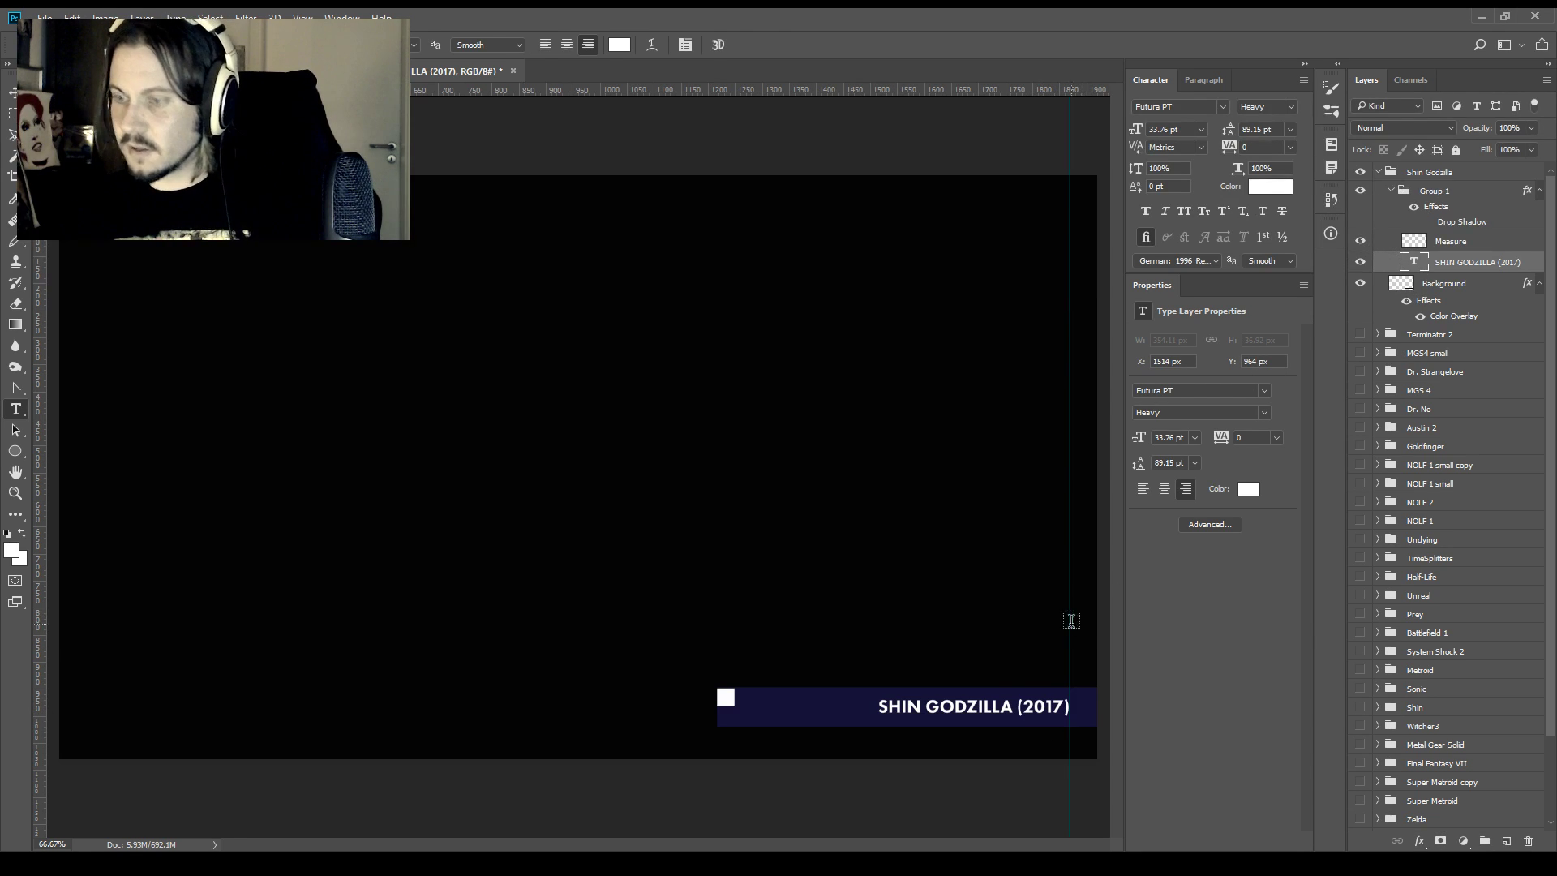
key(v)
drag(897, 744, 917, 728)
key(ctrl+z)
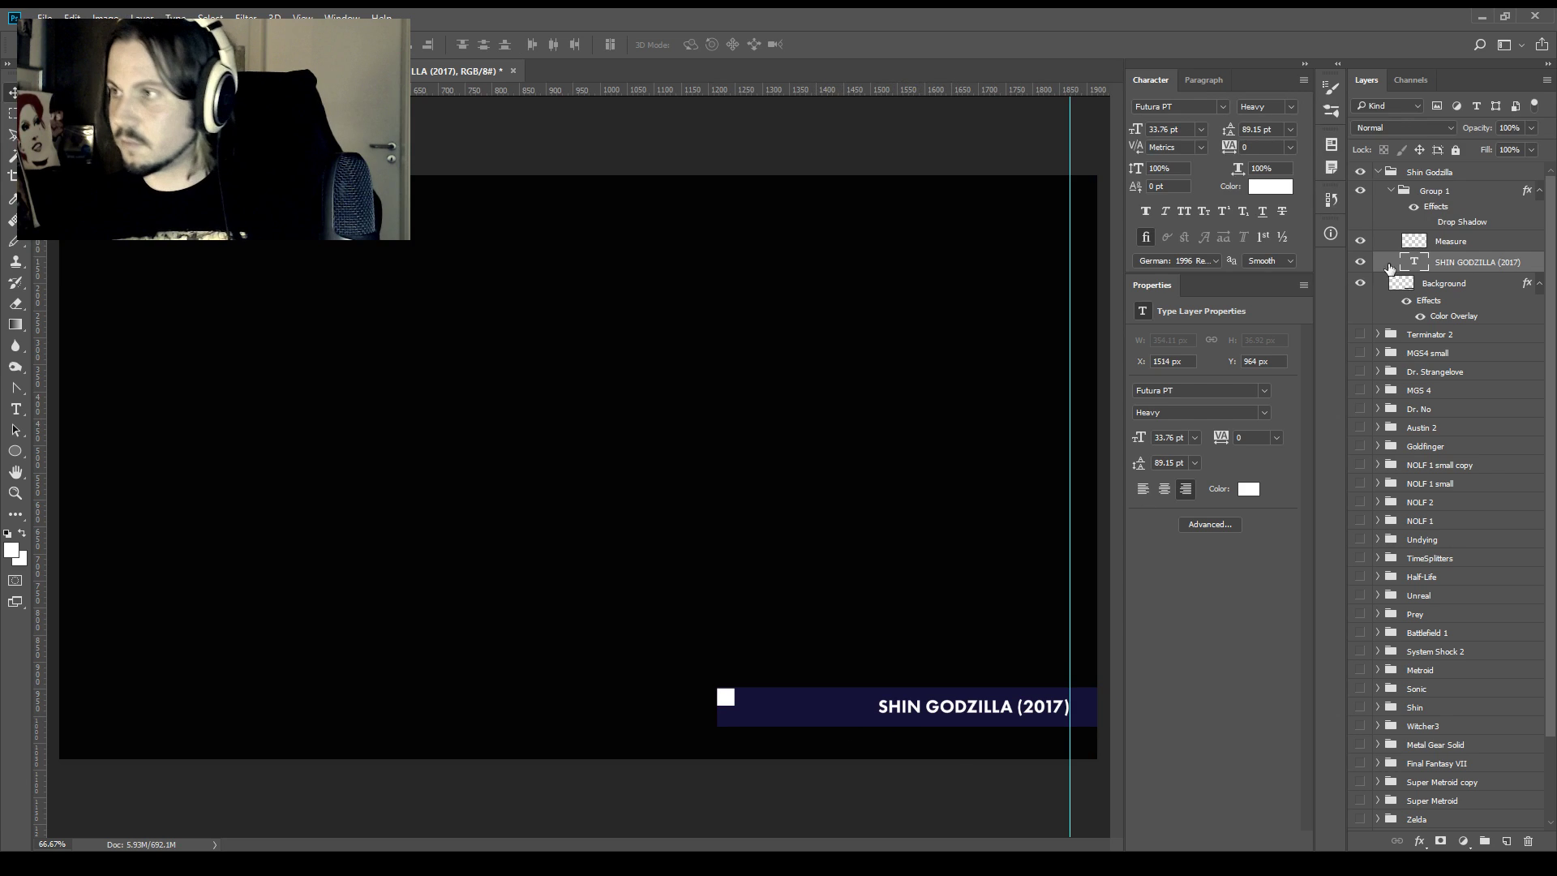
click(1451, 240)
drag(758, 707, 900, 708)
click(1444, 285)
key(ctrl+t)
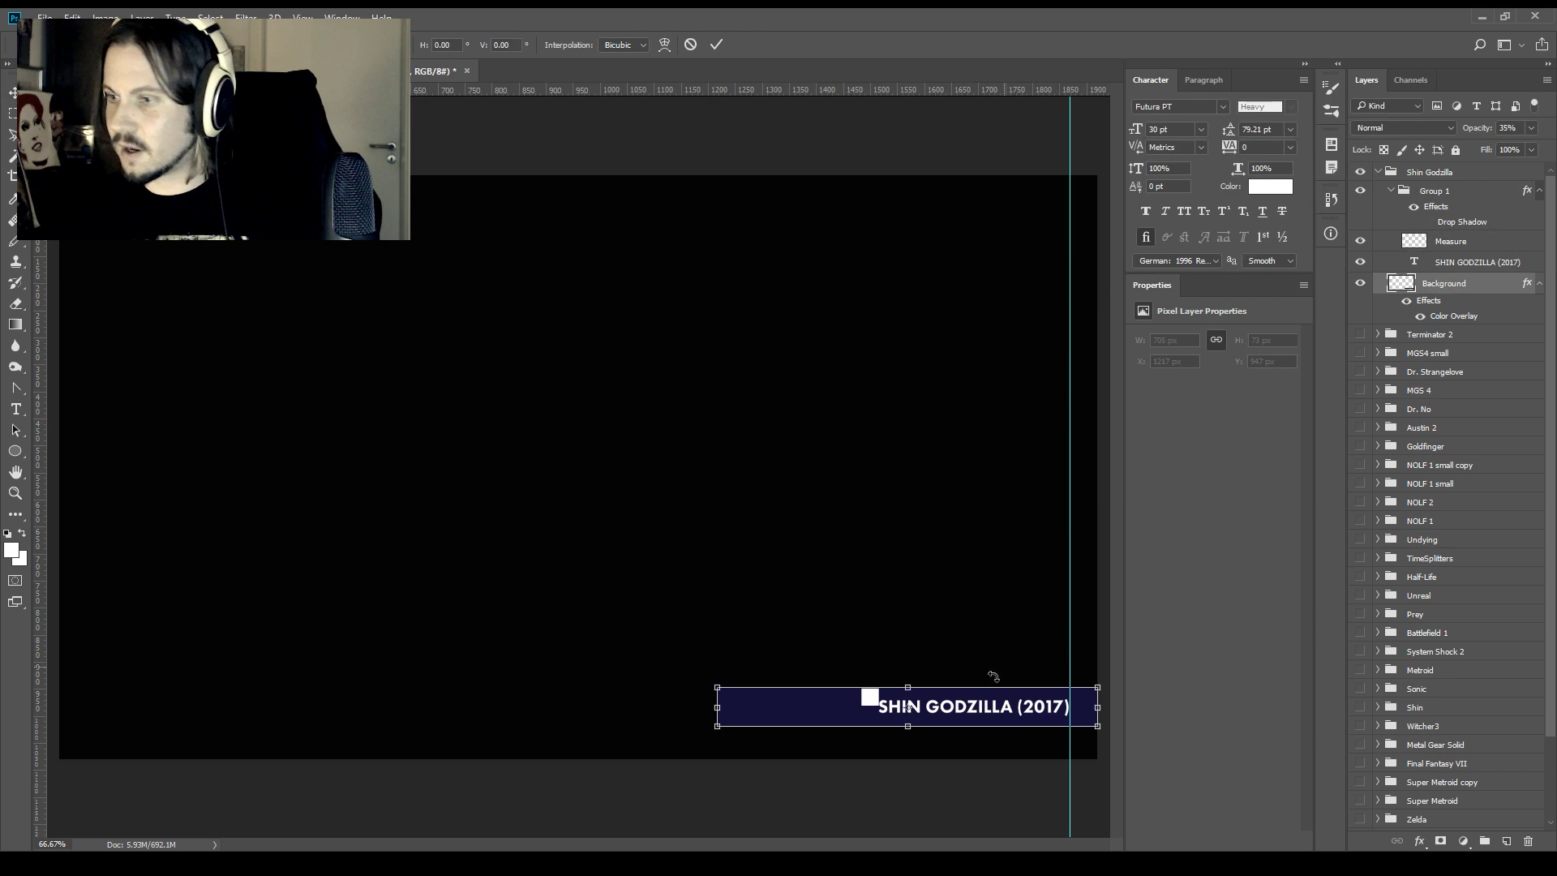
drag(717, 707, 860, 708)
key(Return)
click(1361, 241)
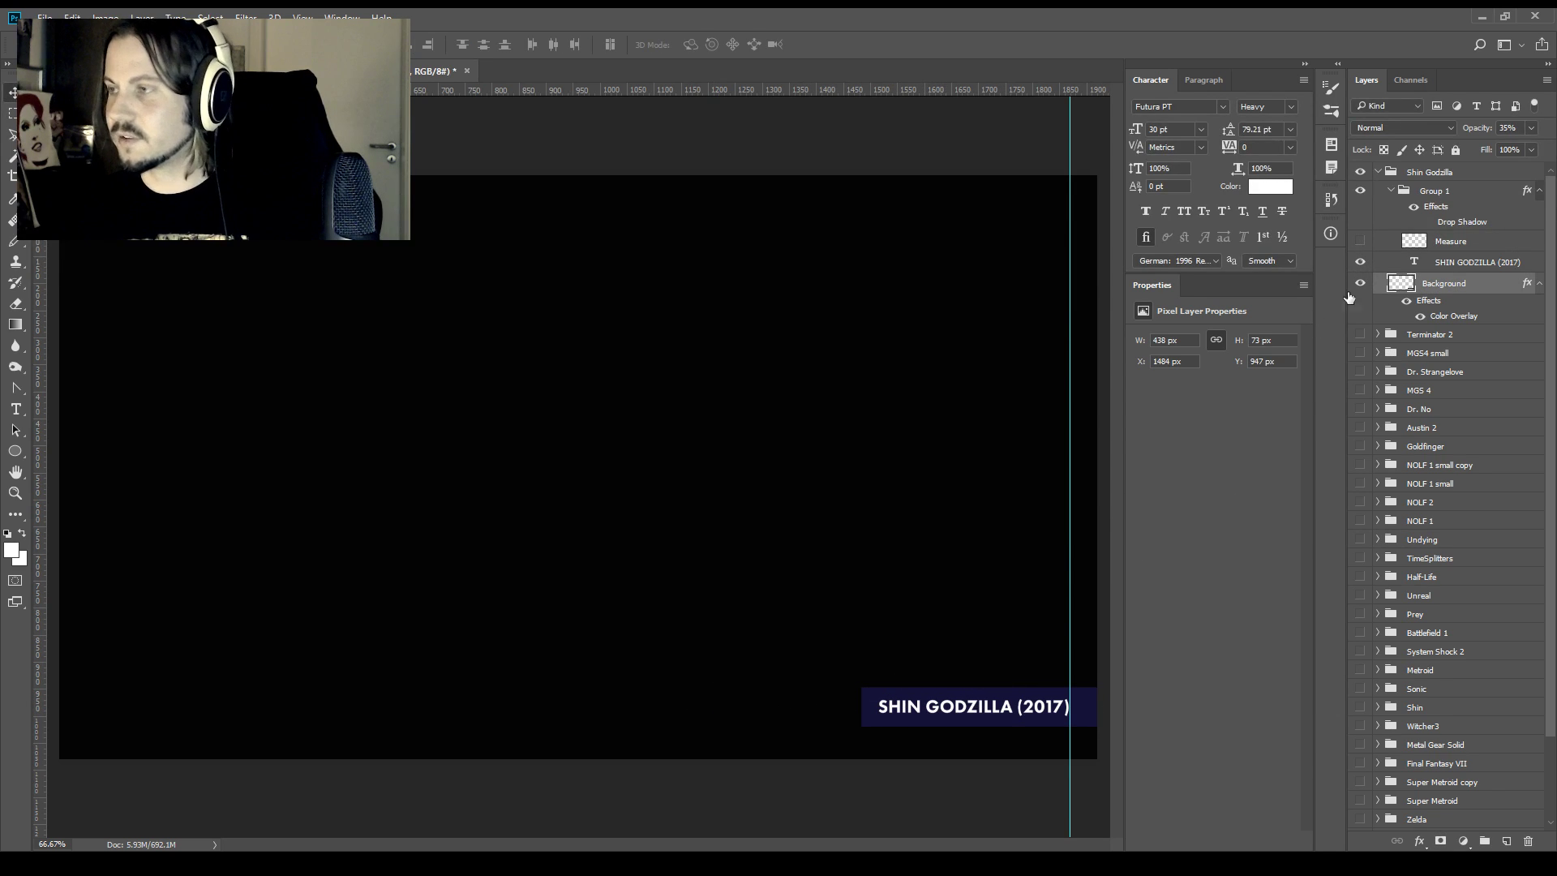
Duplicate the Shin Godzilla group, then collapse and hide the original
click(1428, 171)
key(ctrl+j)
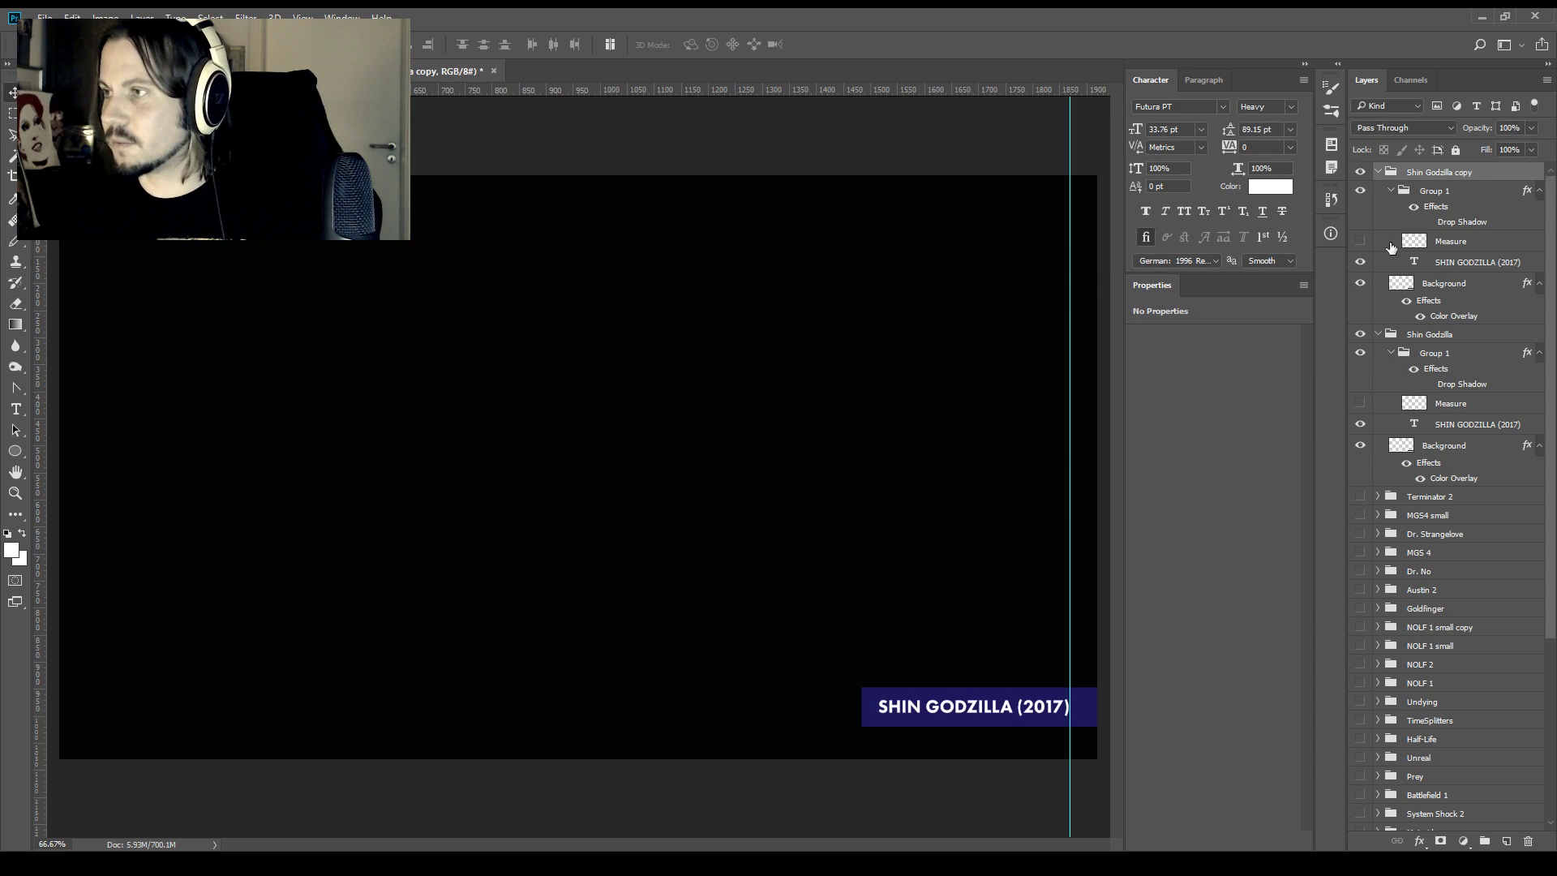
click(1377, 335)
click(1361, 334)
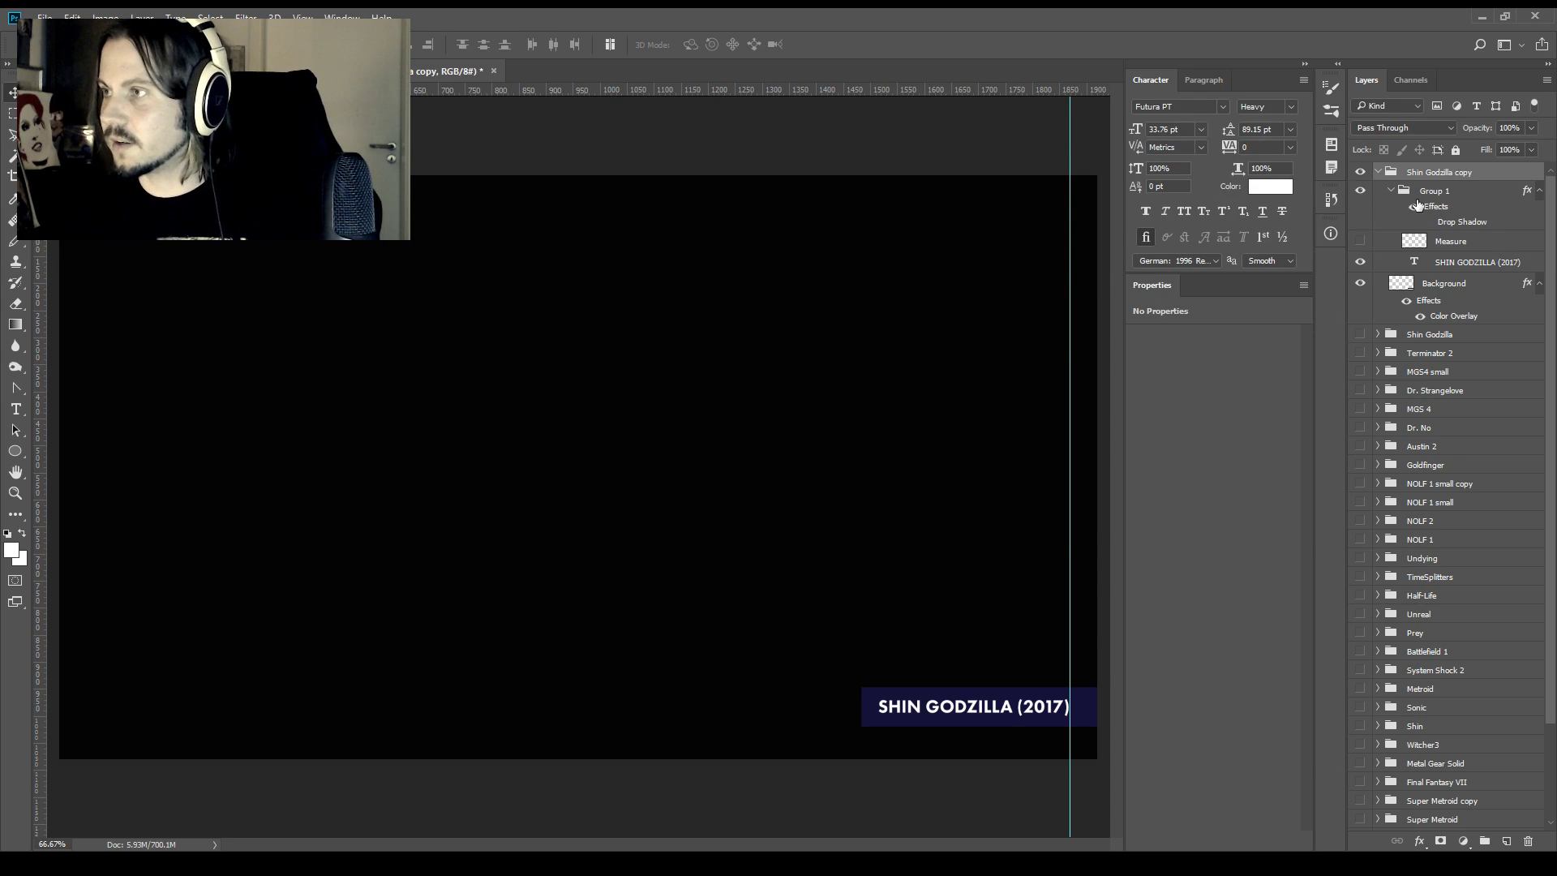
Change the caption text in the duplicated Shin Godzilla group to "AKIRA (1988)"
key(t)
drag(1012, 706, 849, 705)
text(AKIRA)
key(shift+Right)
key(shift+Right)
key(shift+Right)
key(shift+Right)
text(1988)
key(ctrl+Return)
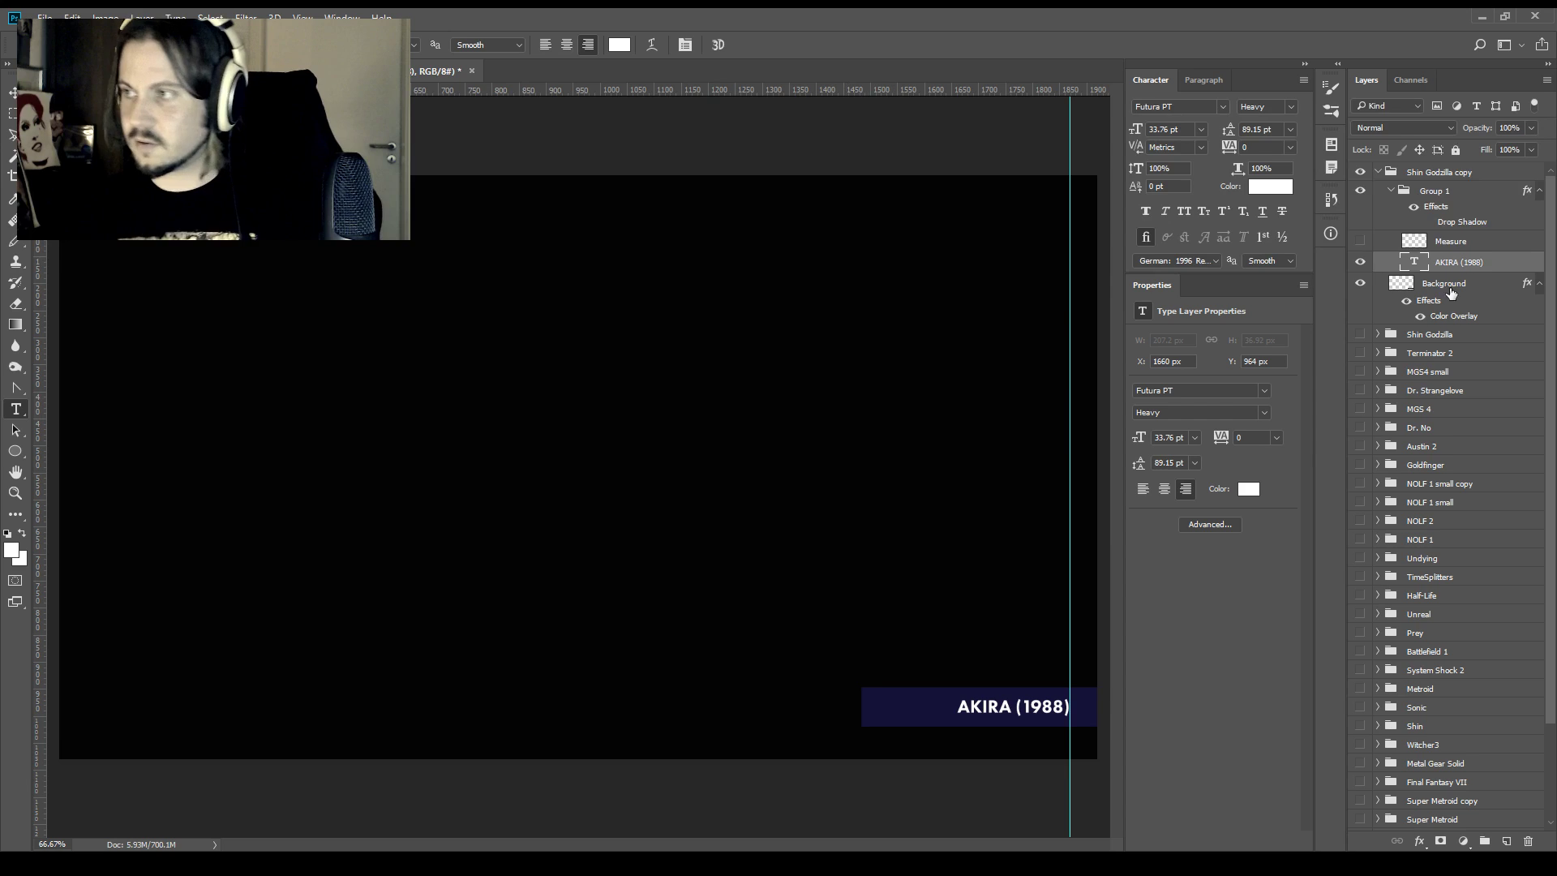
Show the Measure square, align it to the start of the Akira caption, narrow the background to it at 292 px, and hide the square
click(1360, 241)
click(1467, 242)
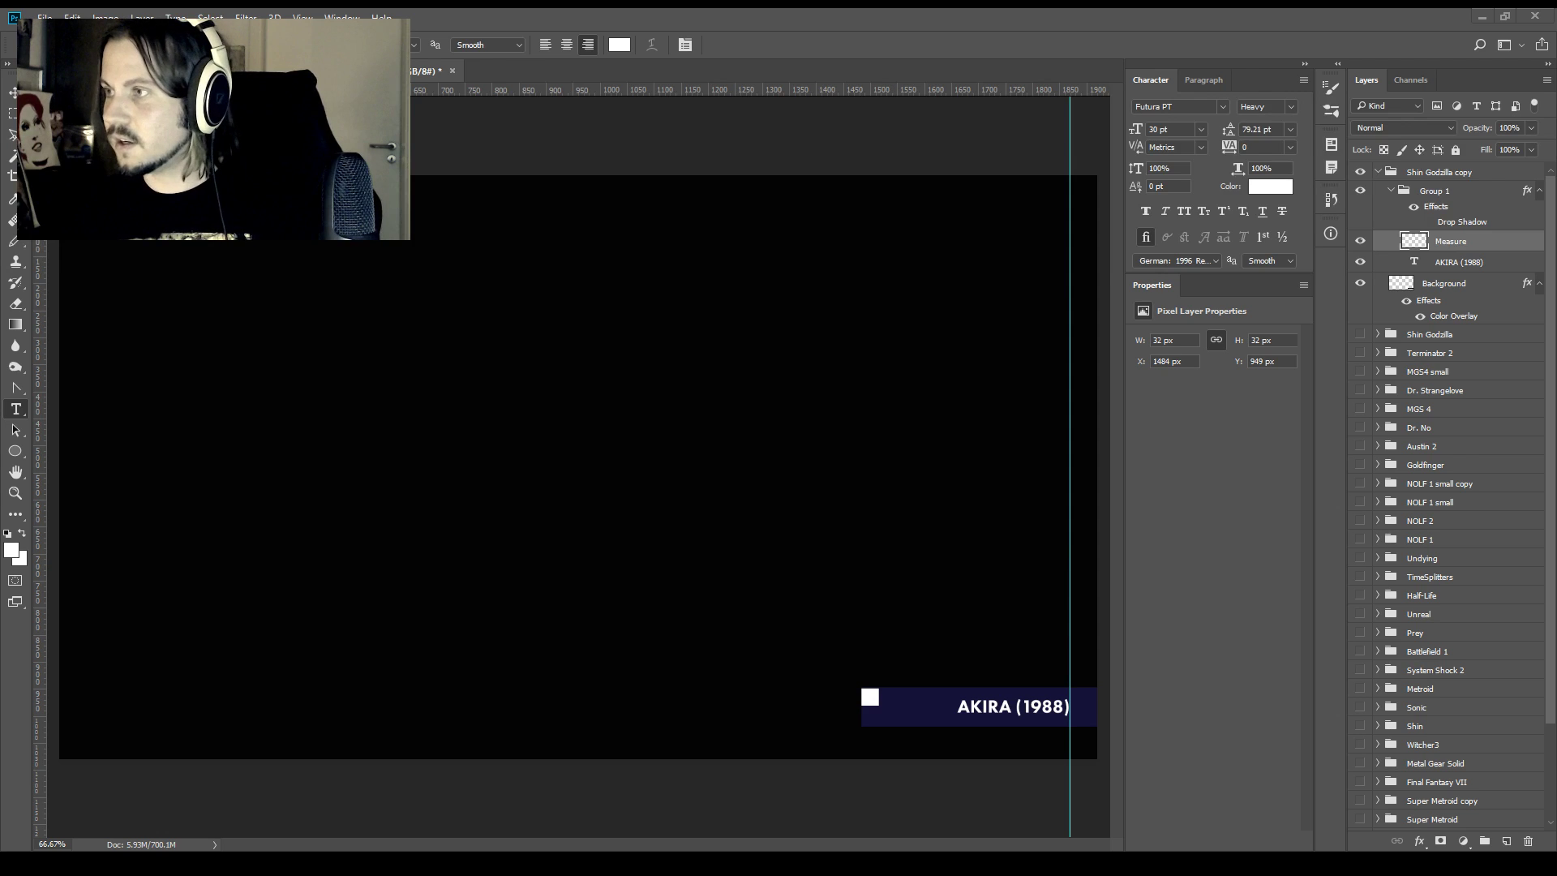
key(v)
drag(892, 710, 969, 717)
click(1443, 292)
key(ctrl+t)
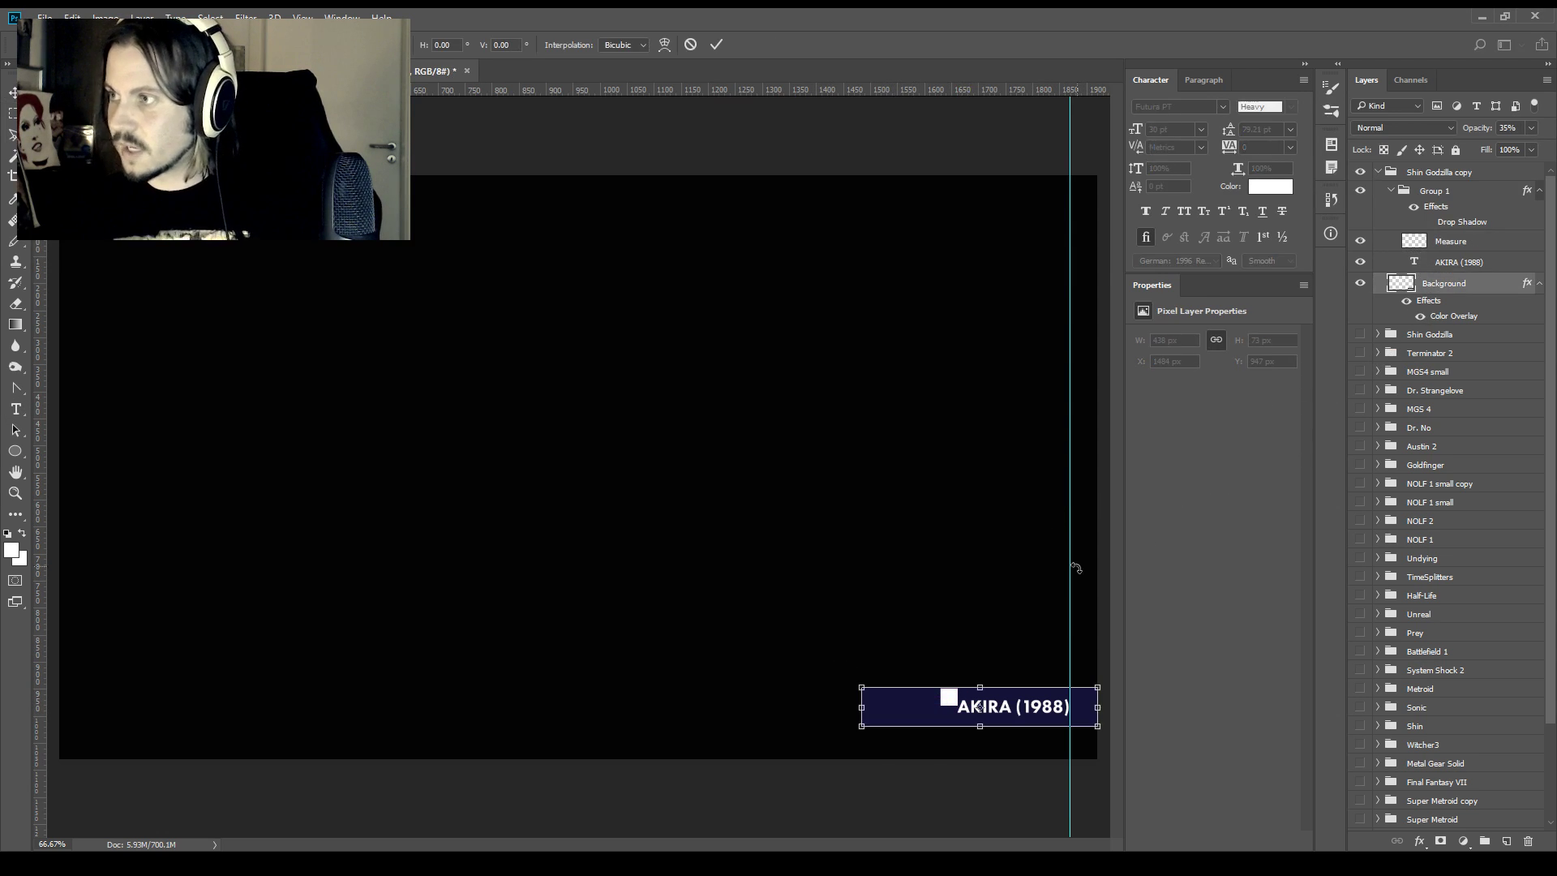
drag(861, 706, 938, 708)
key(Return)
click(1360, 240)
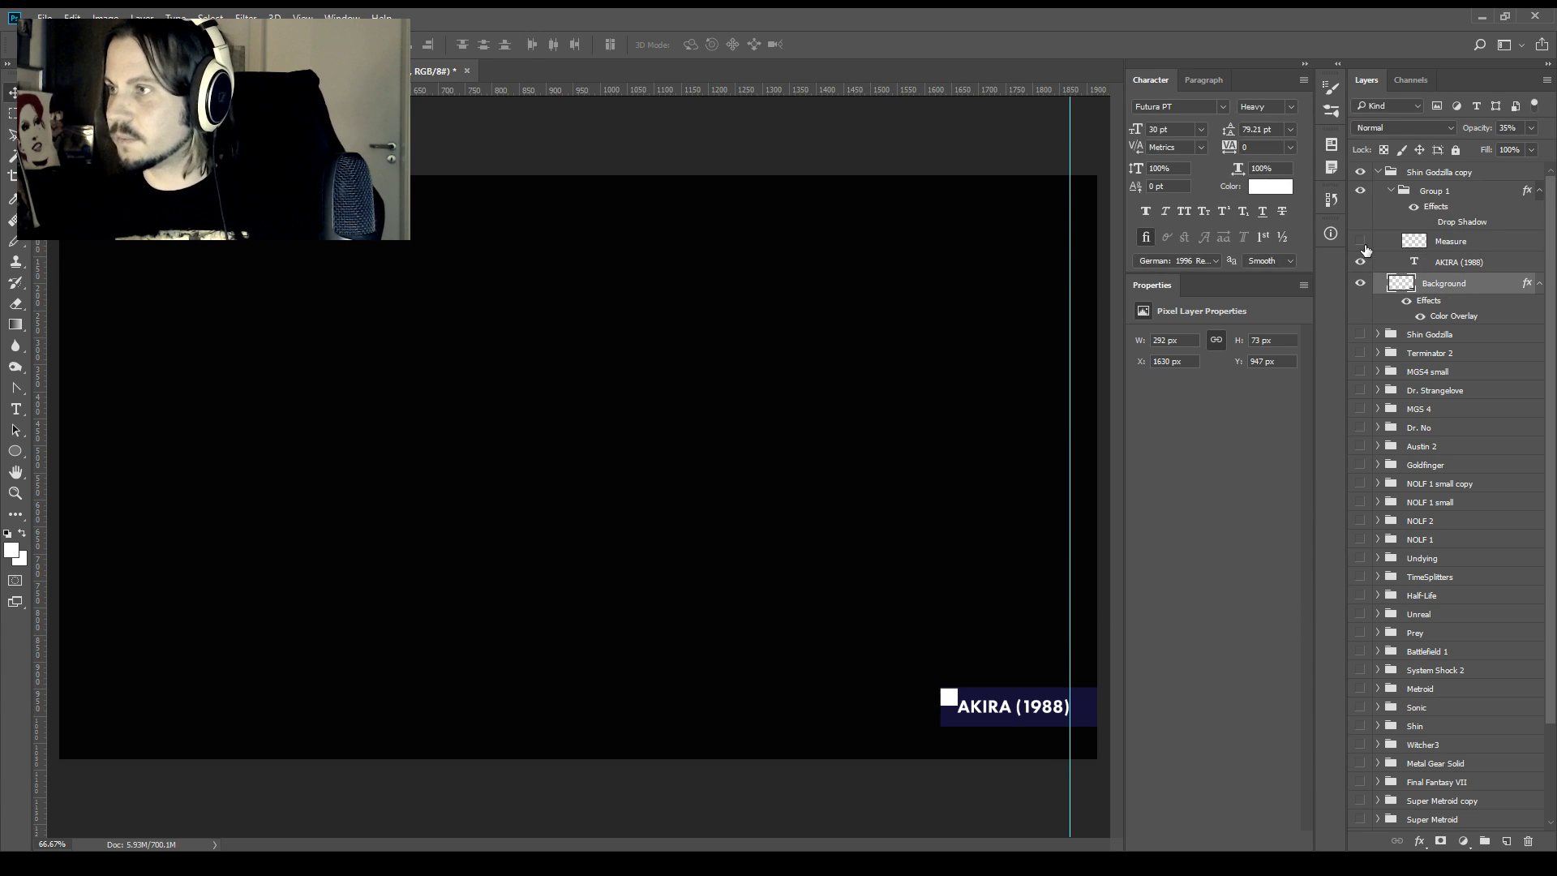
Rename the Shin Godzilla copy group to "Akira"
double_click(1424, 173)
text(Akira)
key(Return)
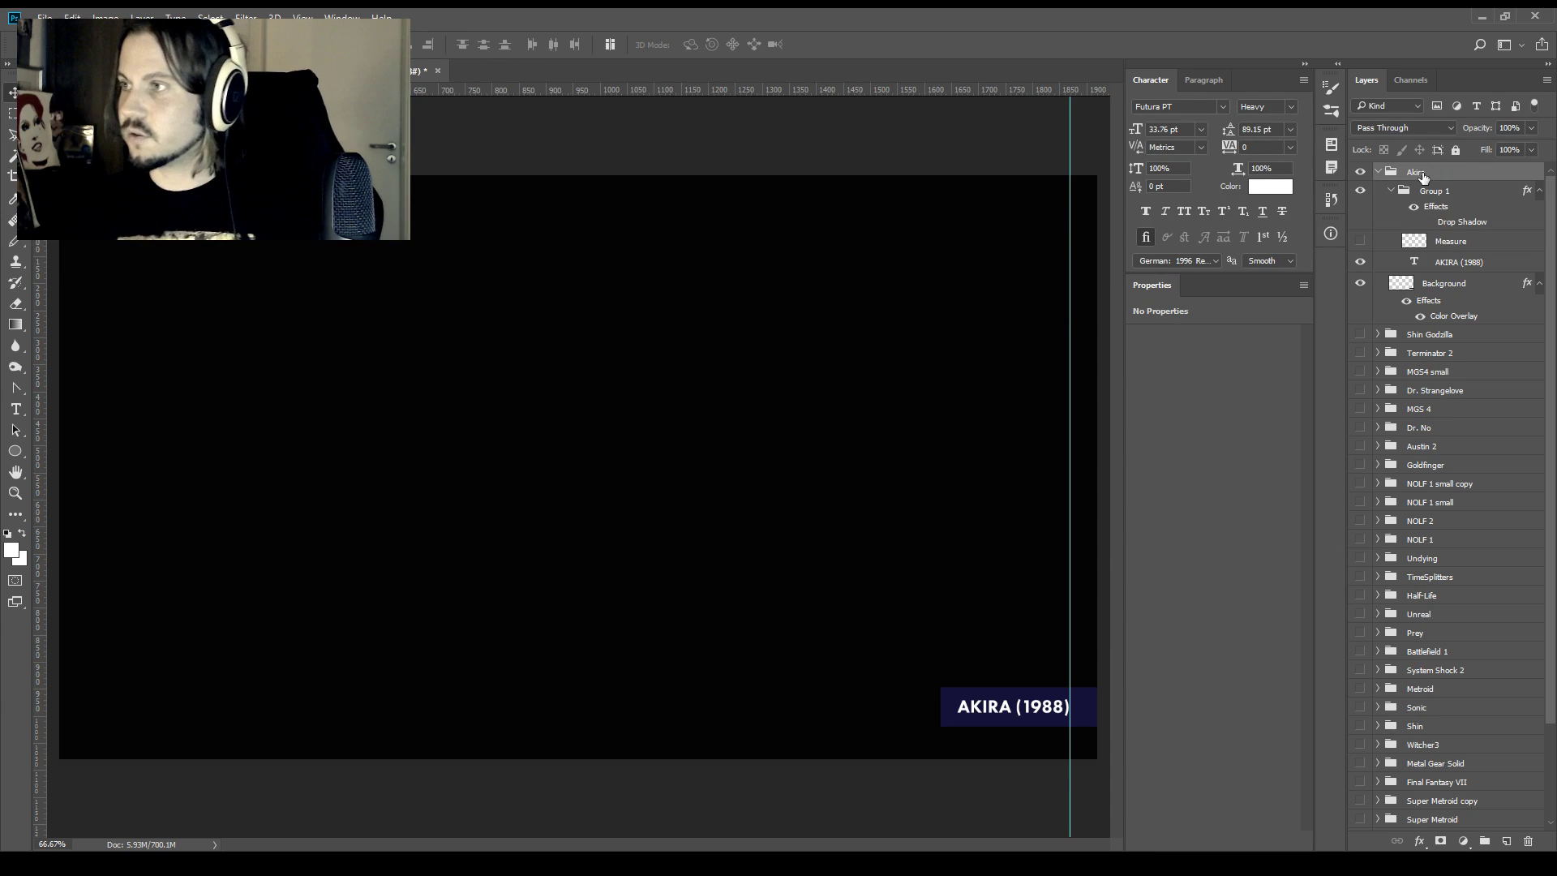
double_click(1418, 173)
key(Return)
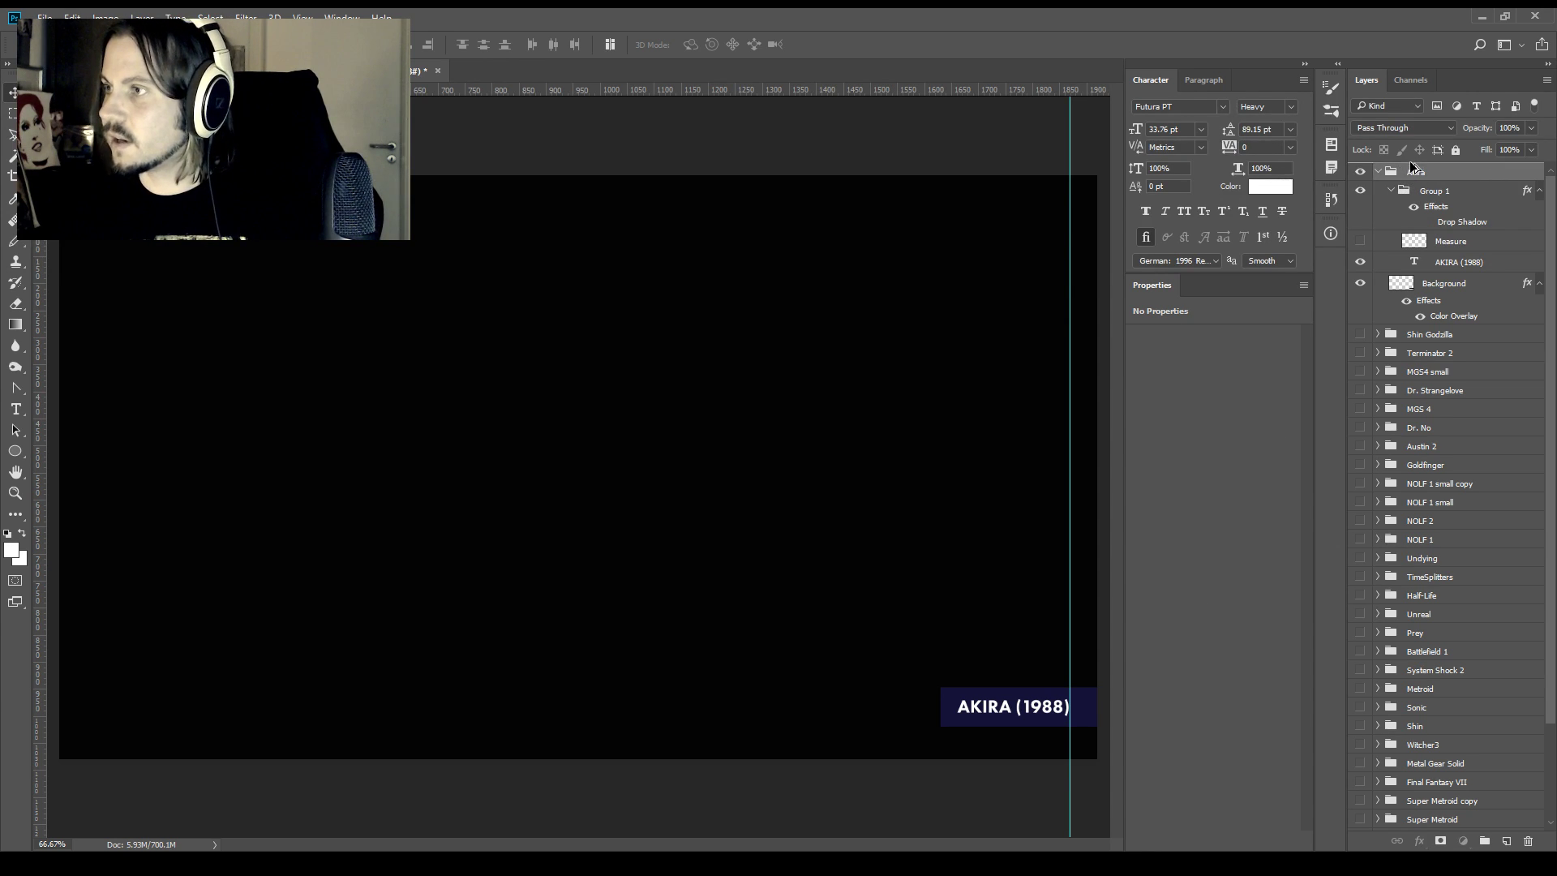
Duplicate the Akira group, then collapse and hide the original
key(ctrl+j)
click(1375, 339)
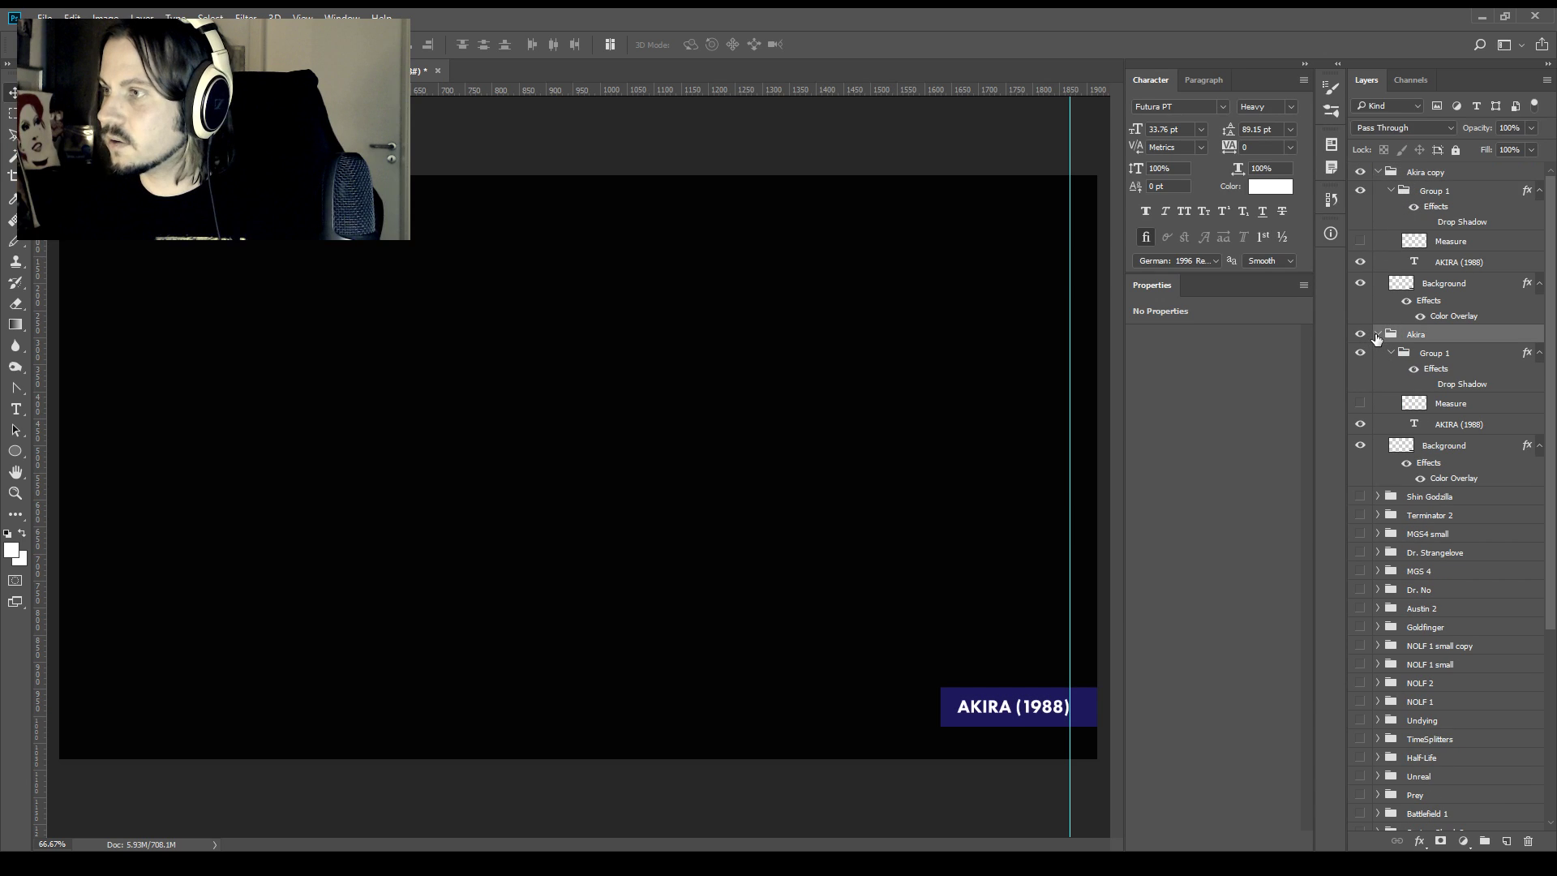
click(1377, 334)
click(1360, 334)
click(1415, 171)
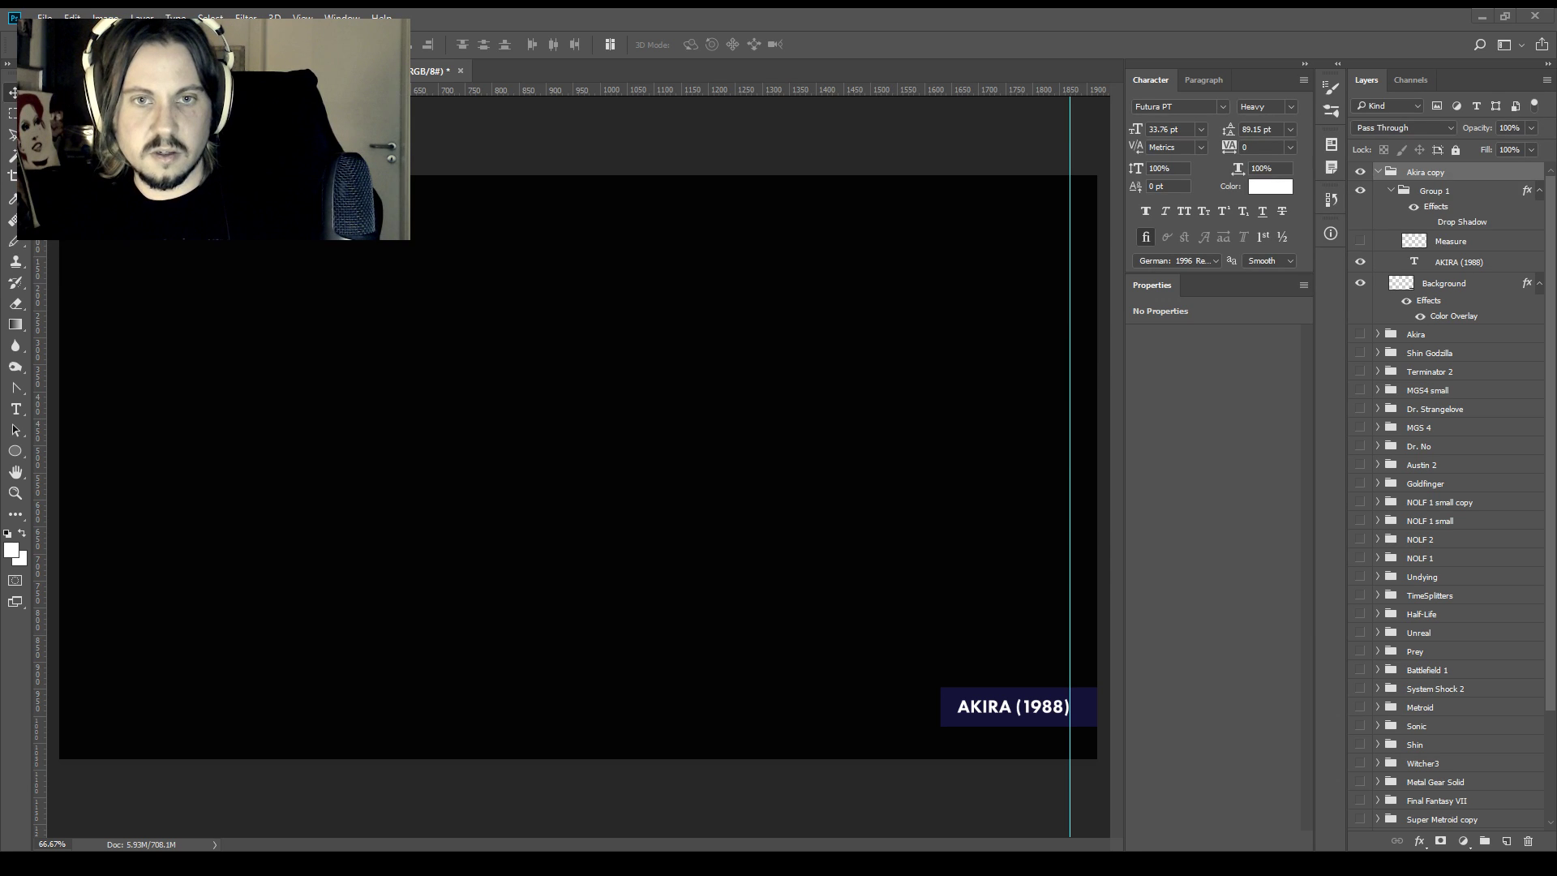
Change the caption text in the duplicated Akira group to "NEON GENESIS EVANGELION (1996)"
key(t)
click(988, 708)
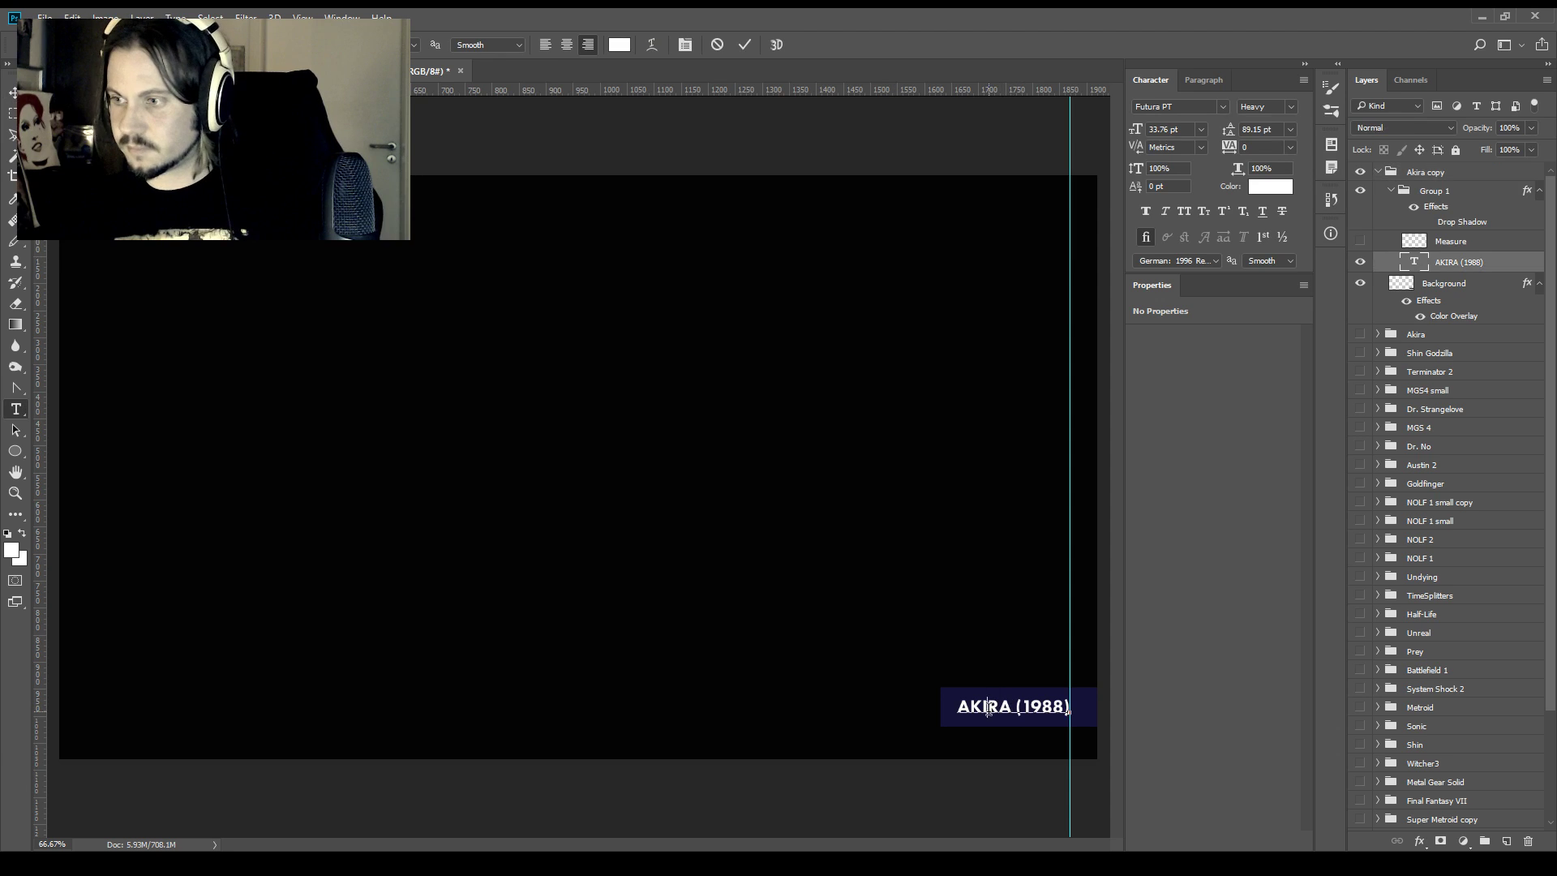
key(ctrl+a)
double_click(988, 708)
text(NEON GENESIS EV)
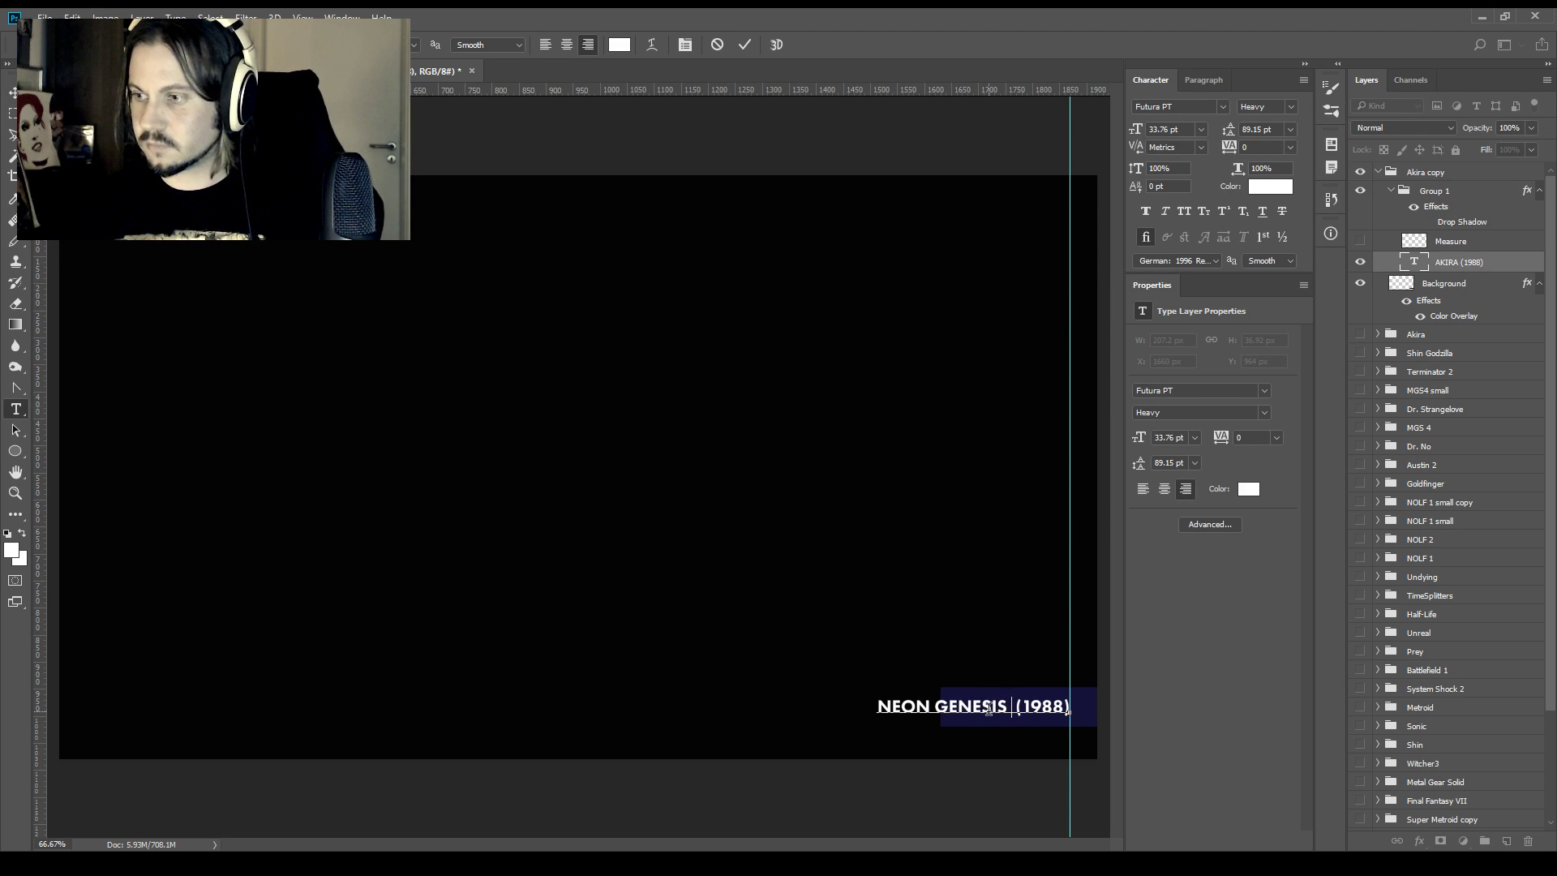
text(ANGELION)
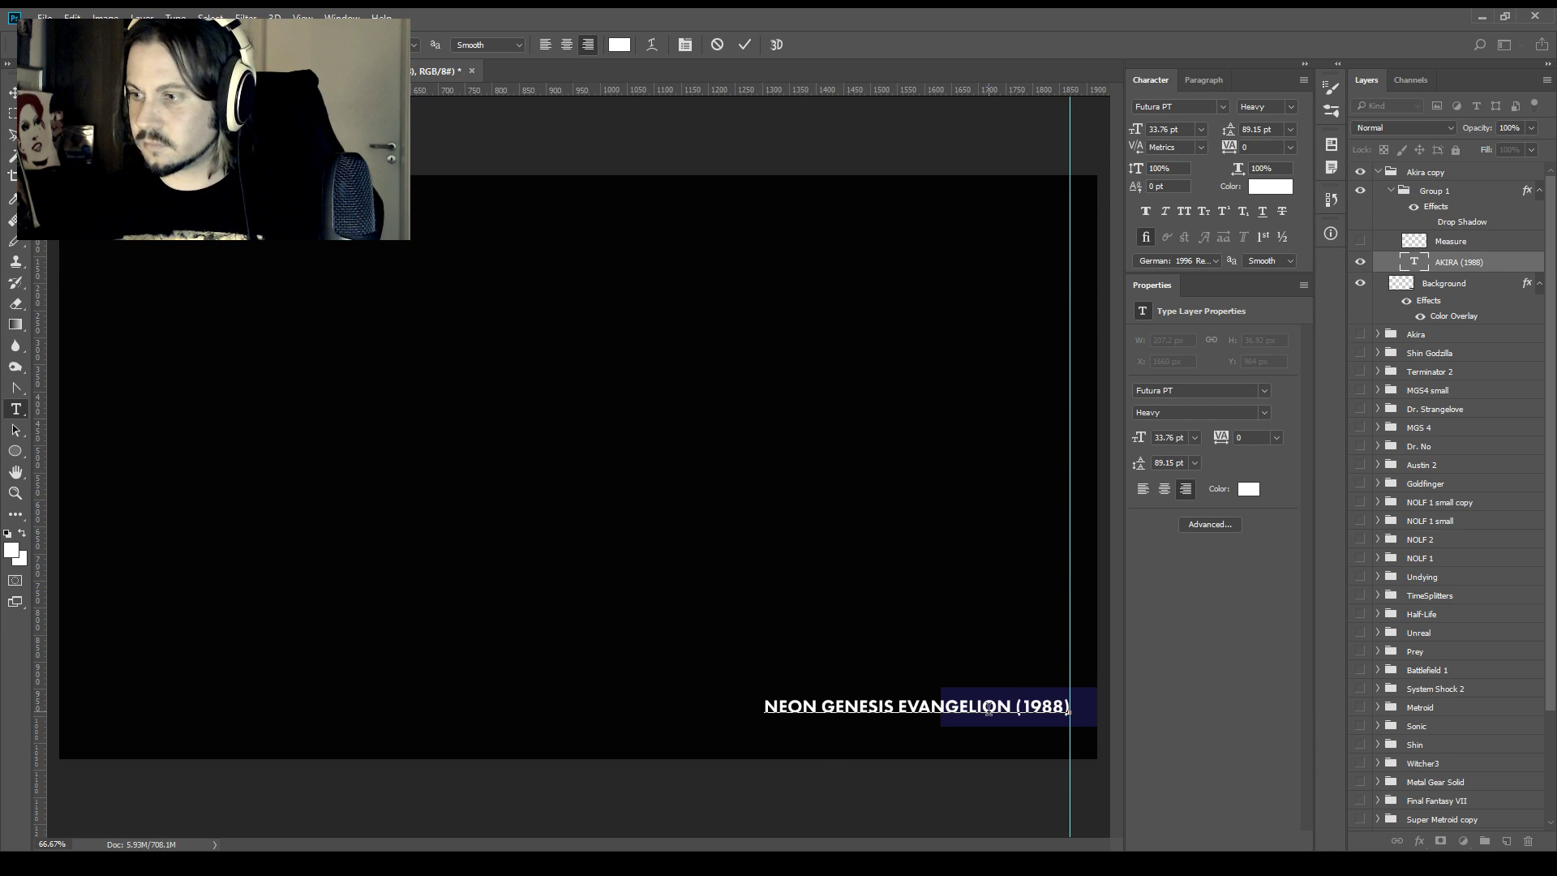
key(BackSpace)
key(BackSpace)
text(96)
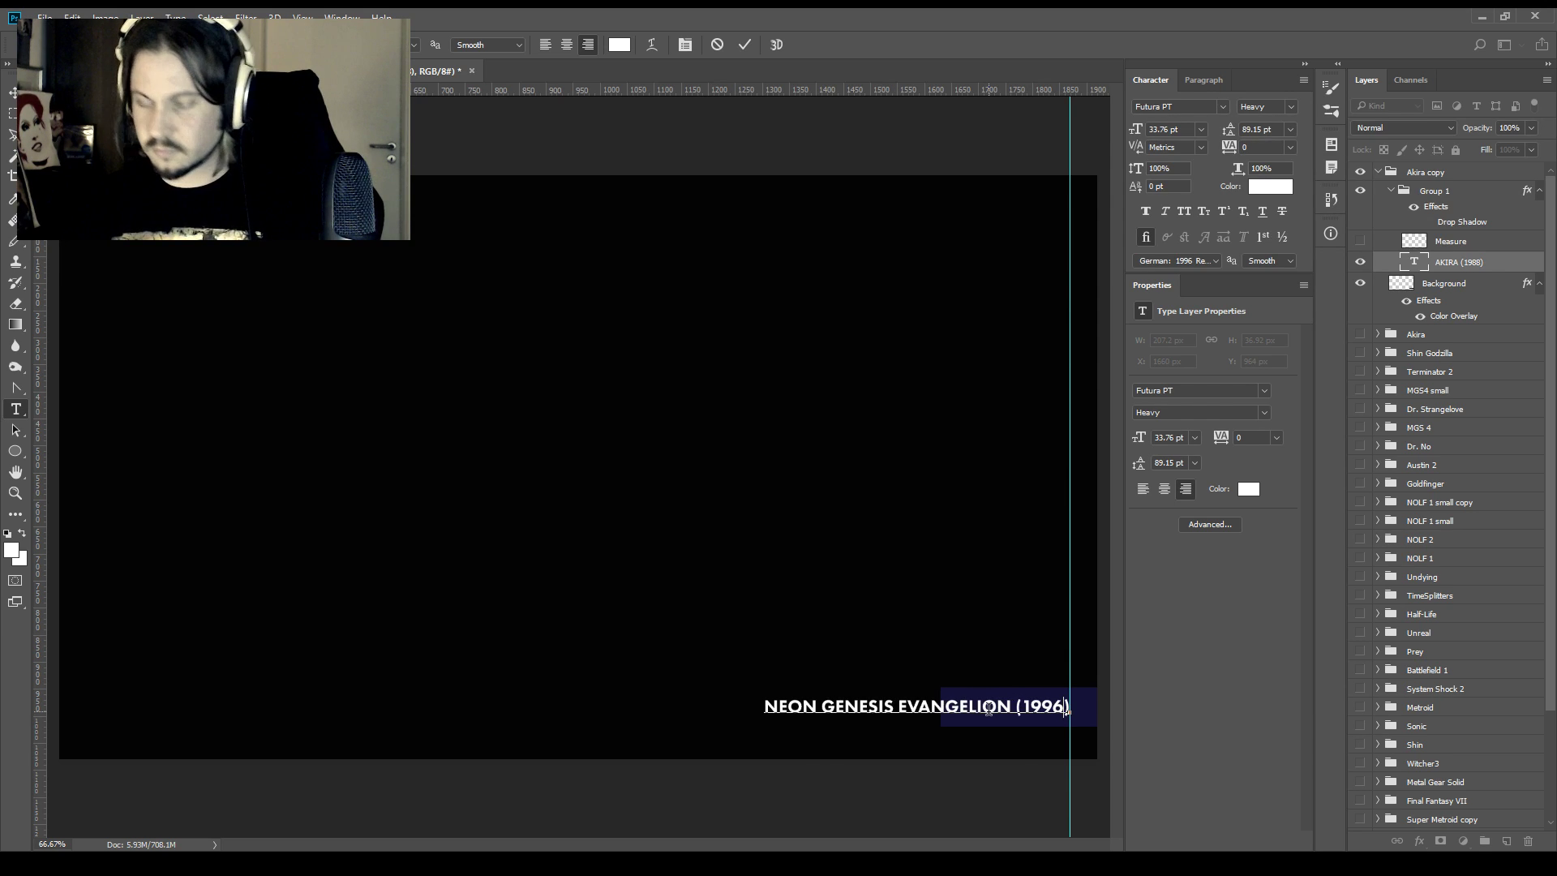
key(ctrl+Return)
Align the Measure square to the start of the Evangelion caption, widen the background to it at 650 px, and hide the square
key(v)
drag(894, 678, 756, 678)
click(1448, 284)
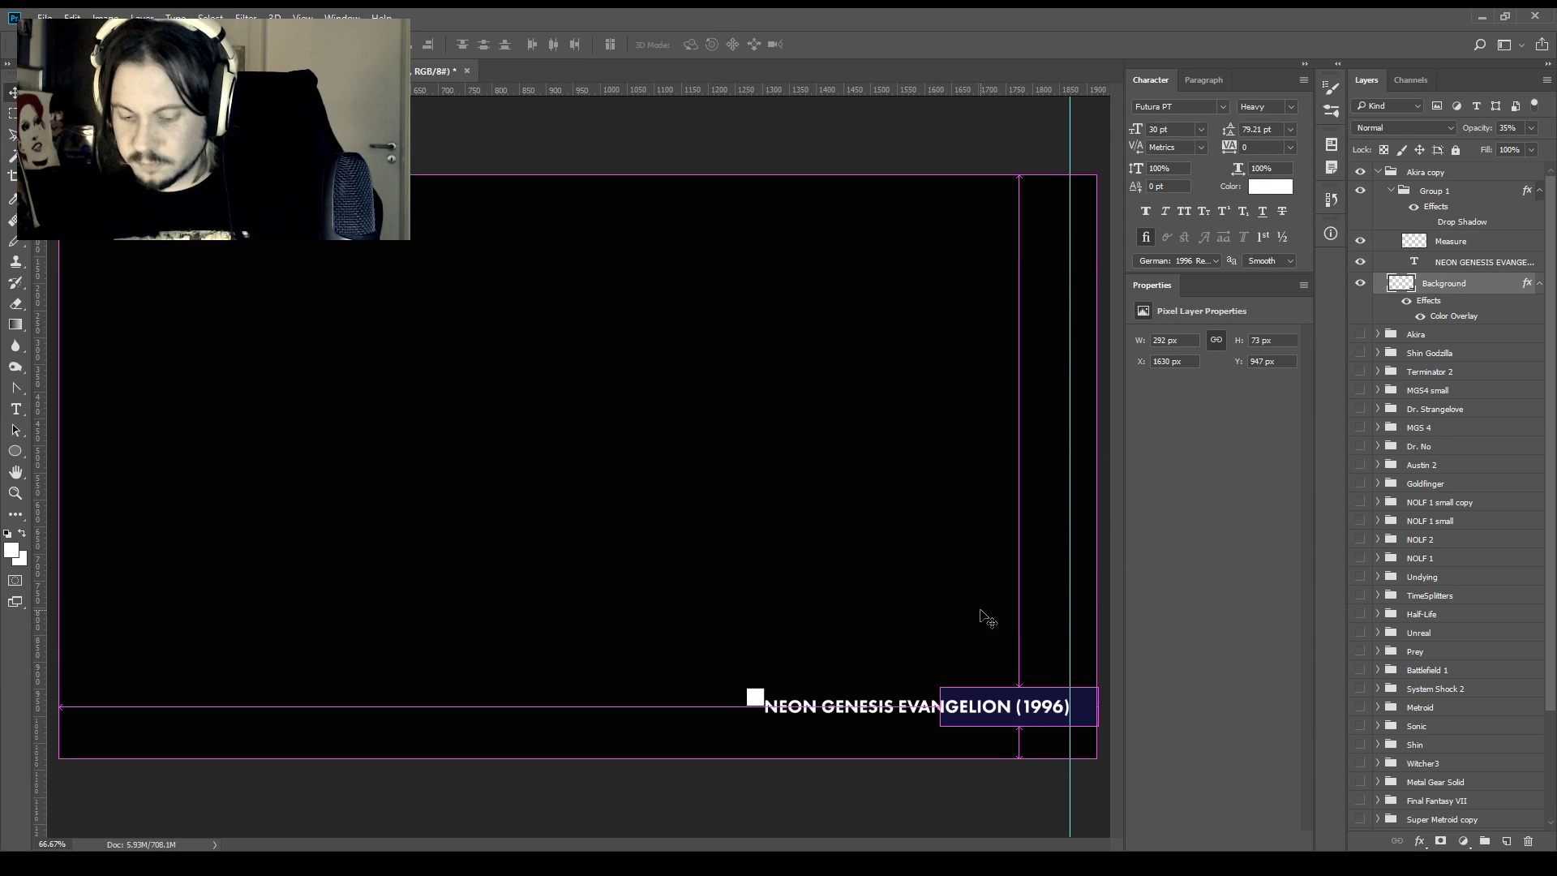
key(ctrl+t)
drag(941, 707, 747, 708)
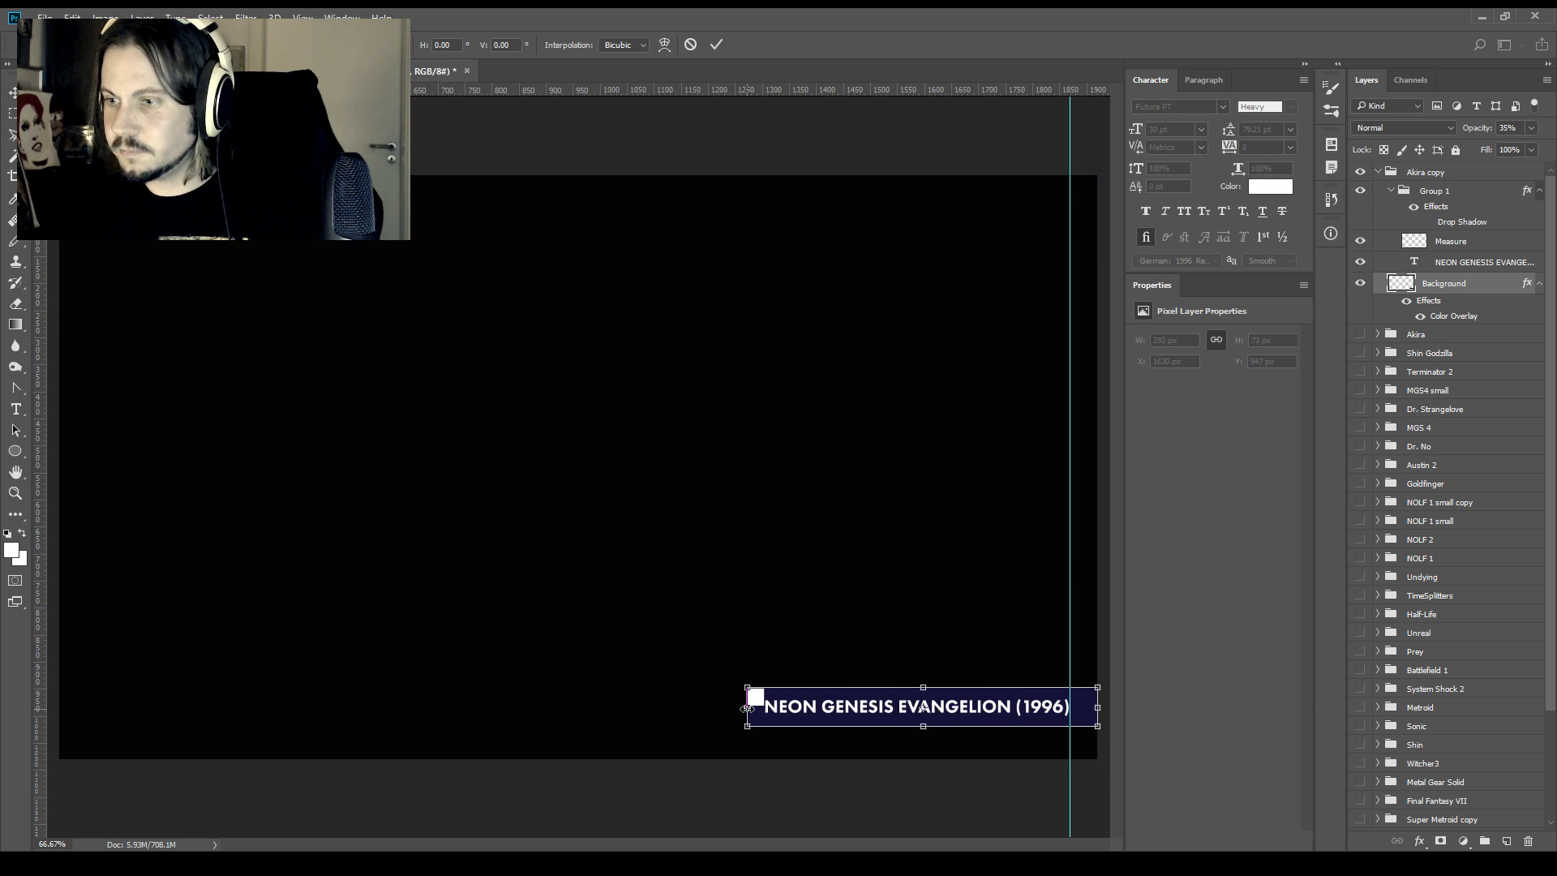
key(Return)
click(1360, 241)
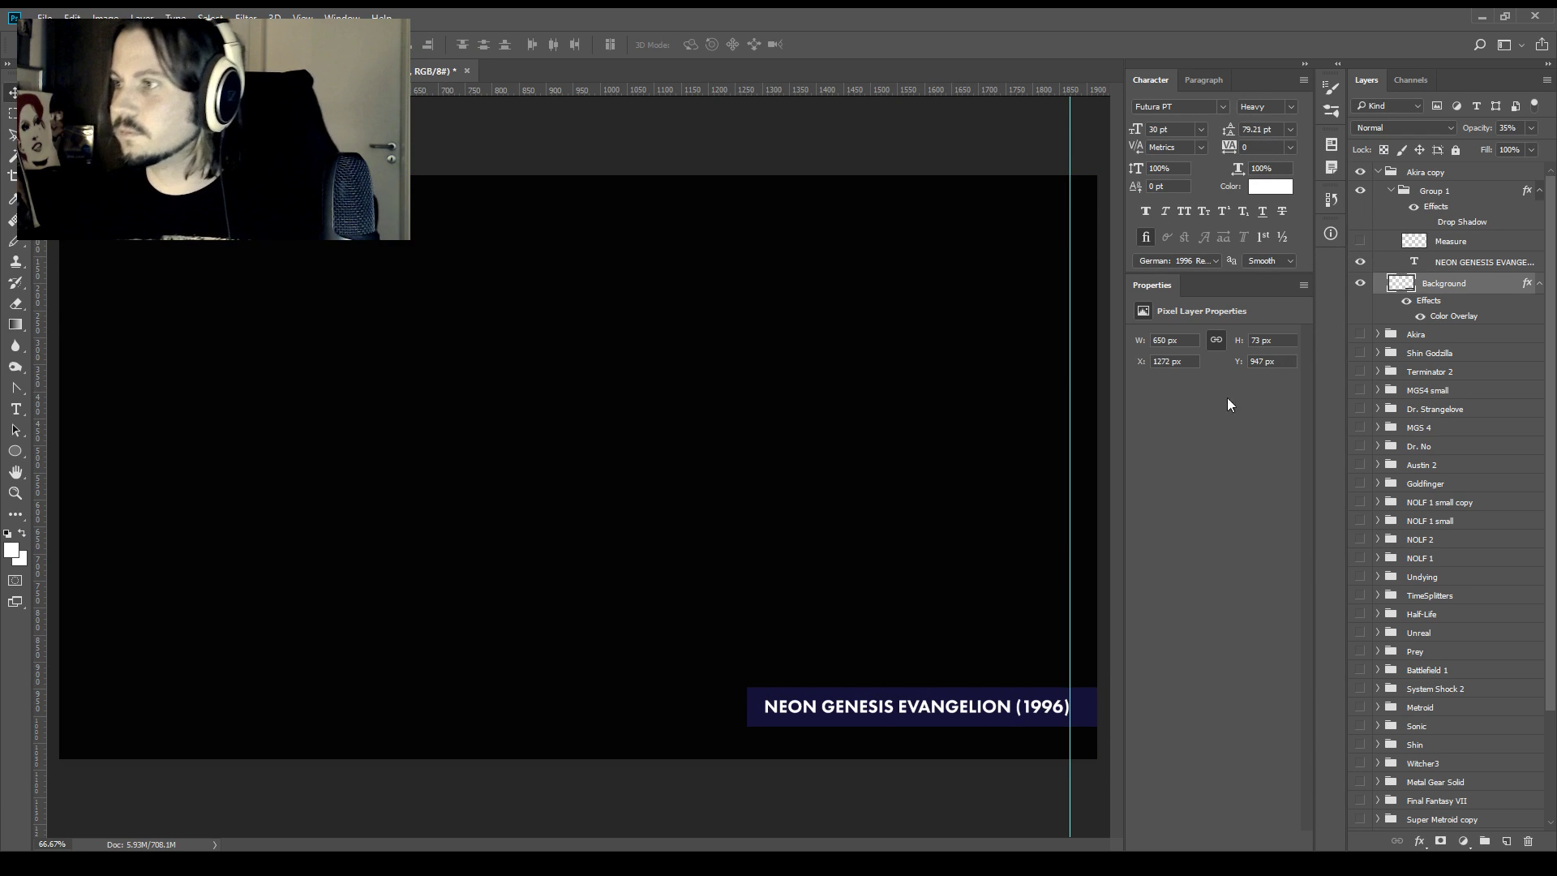
Rename the Akira copy group to "Evangelion" and collapse it
double_click(1427, 172)
text(Evan)
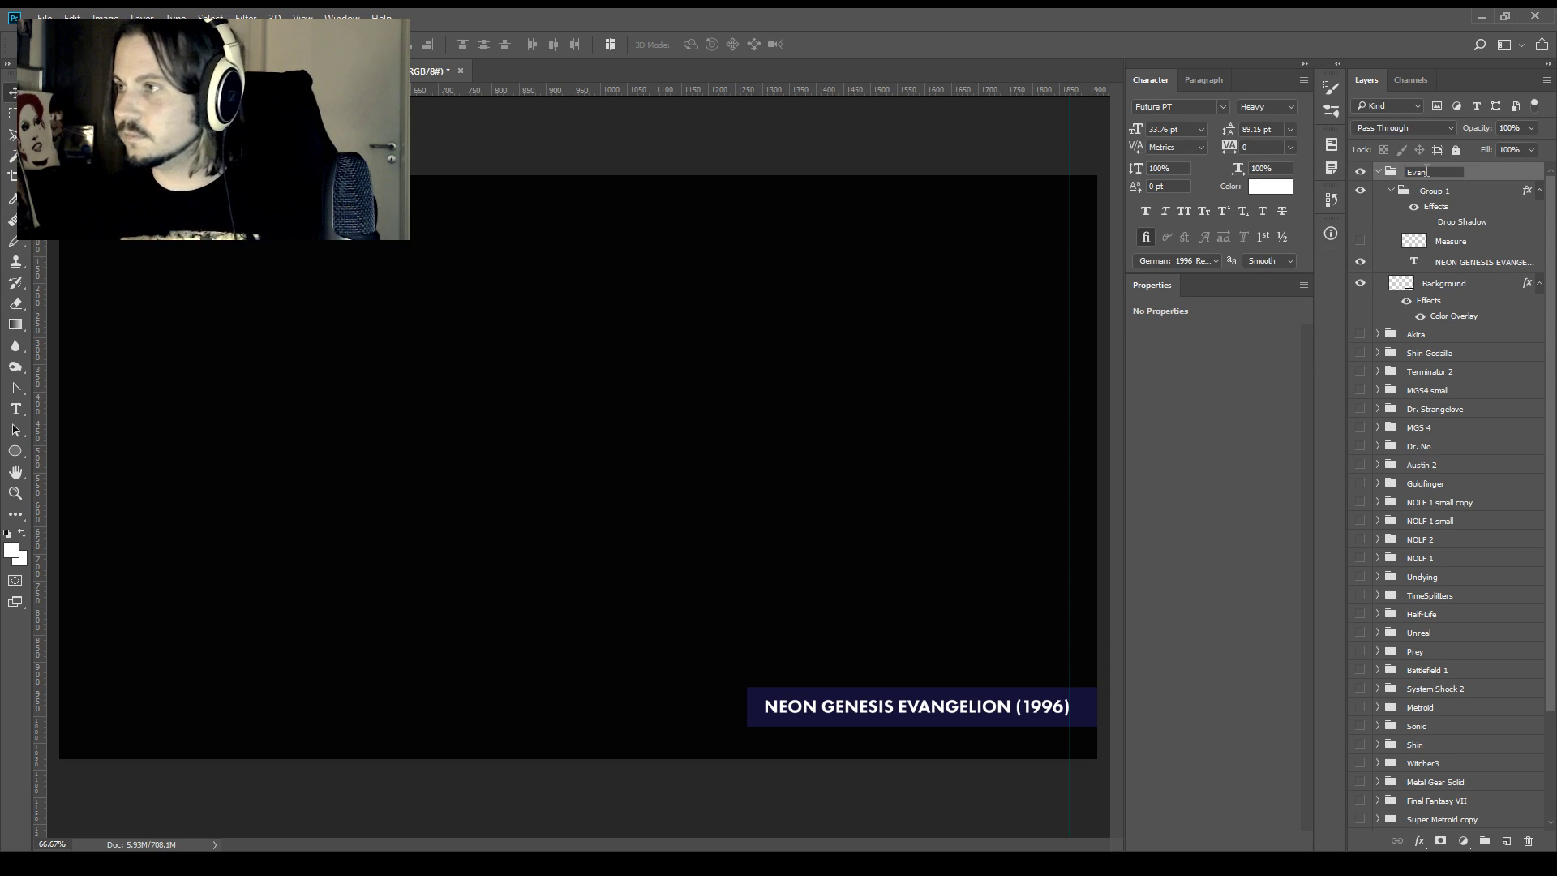
key(Return)
click(1378, 173)
click(1431, 173)
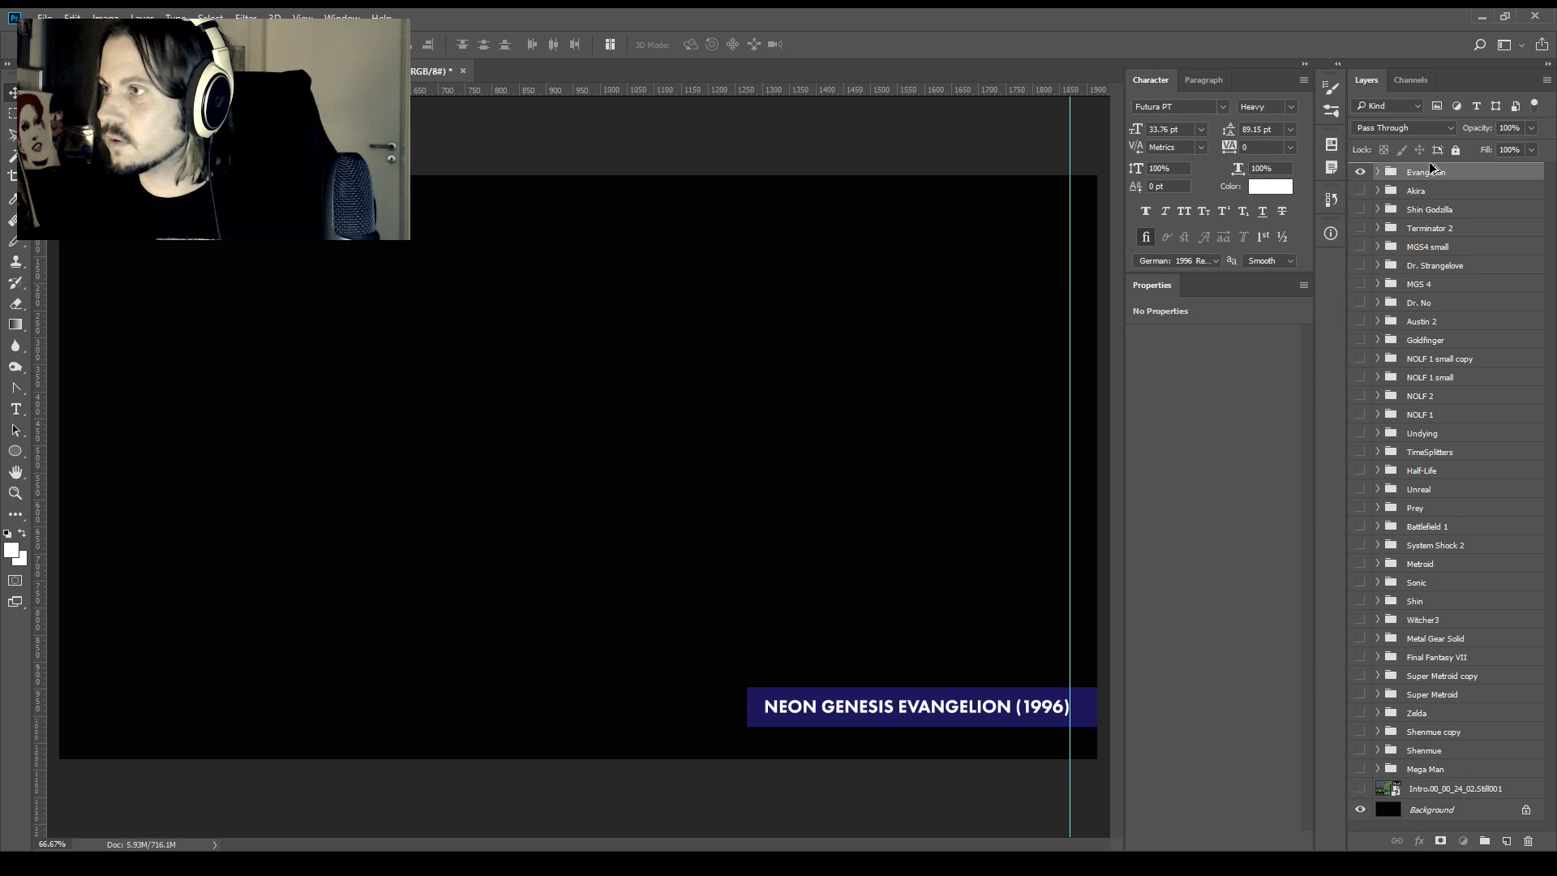
key(ctrl+j)
key(ctrl+t)
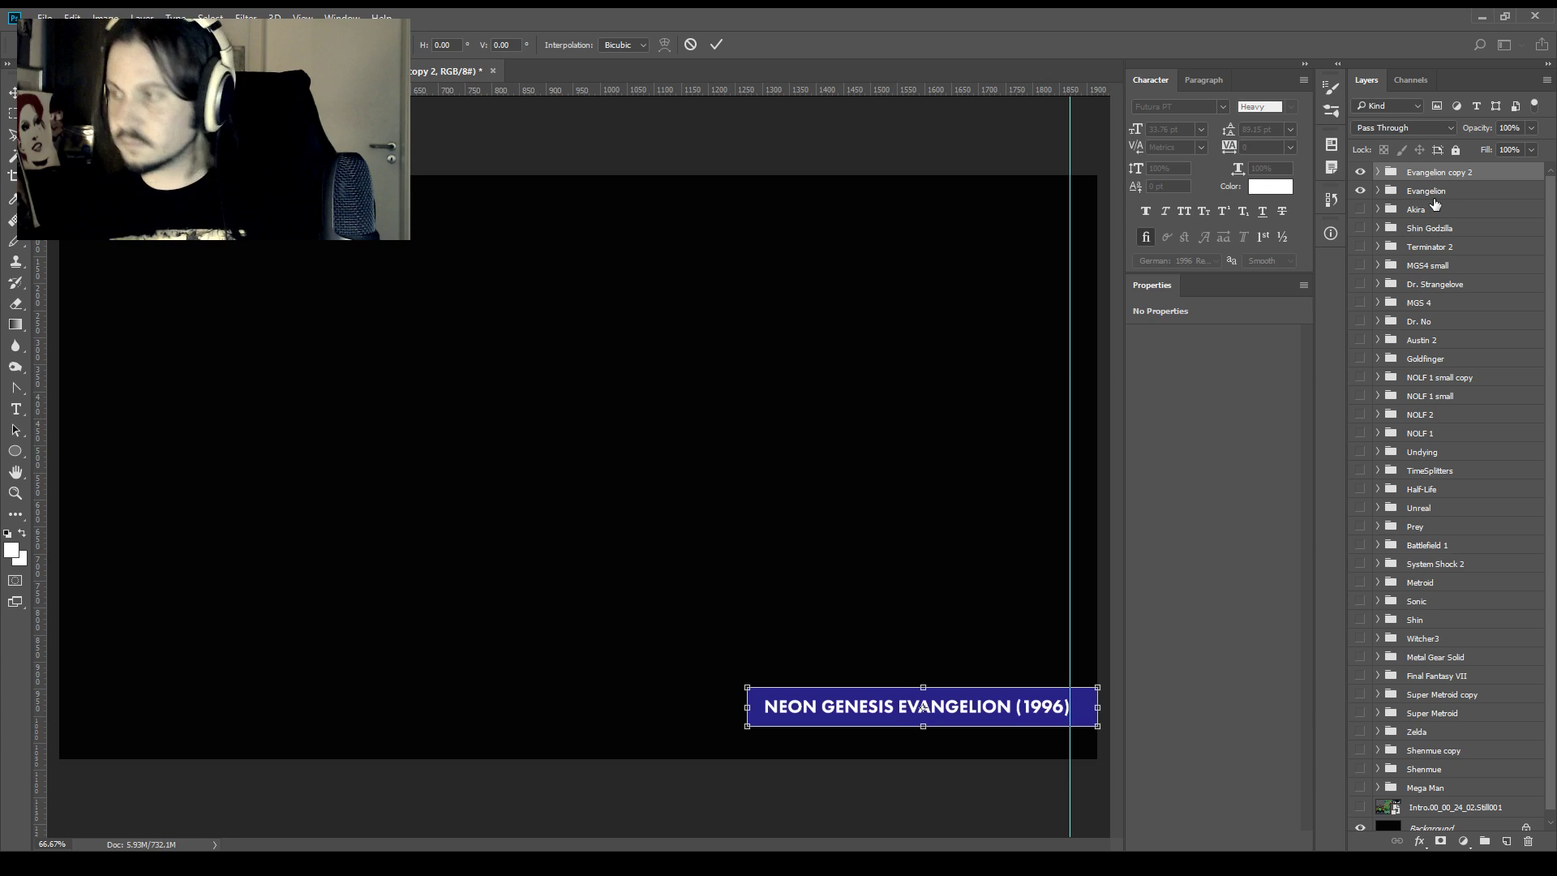
key(Escape)
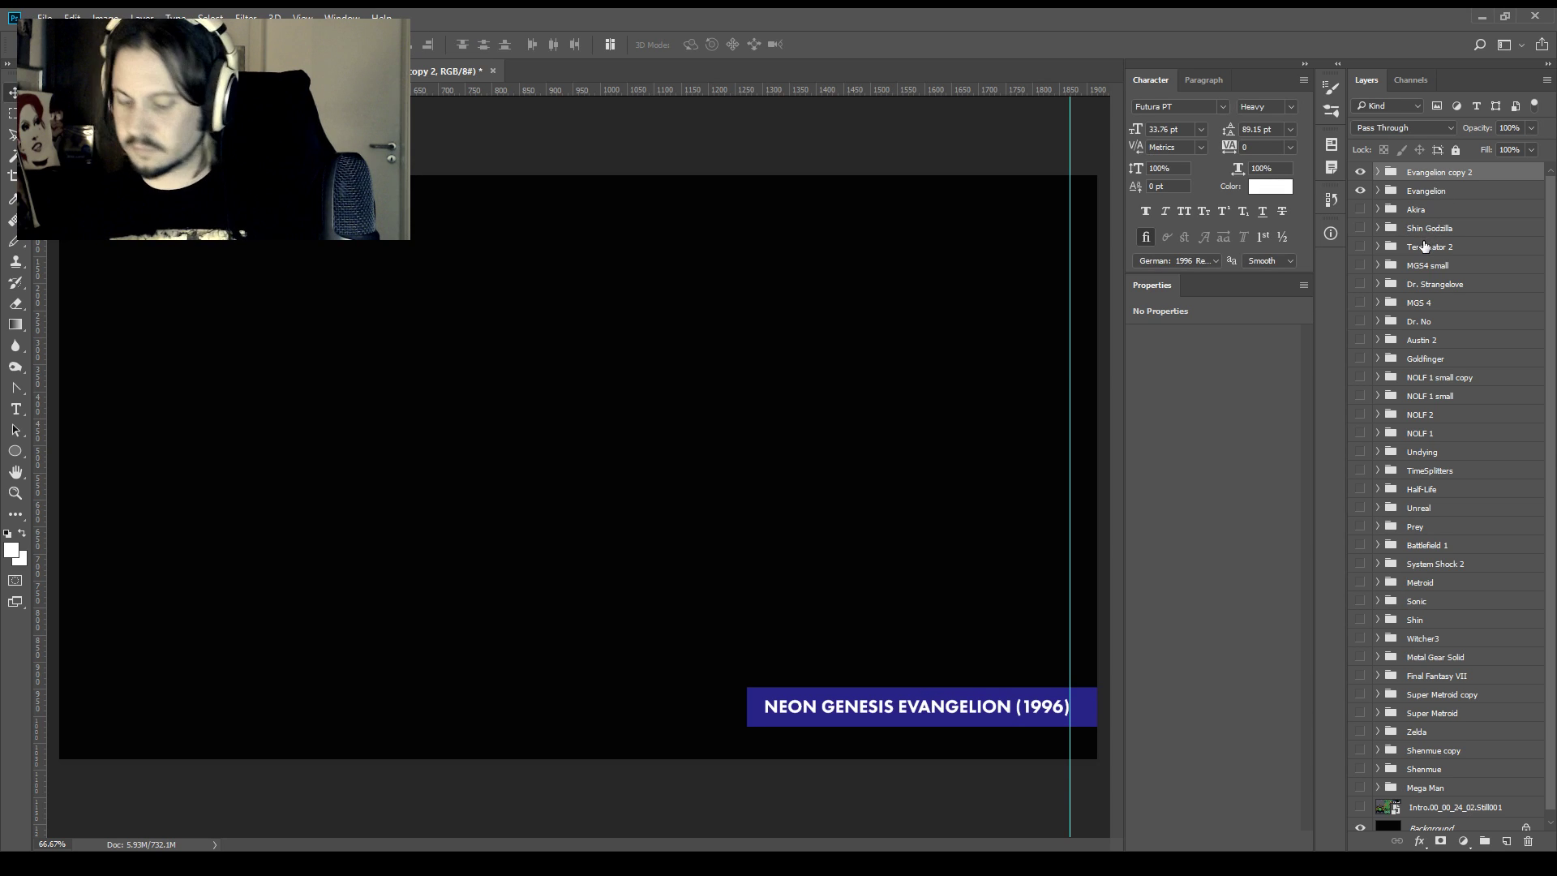
key(Delete)
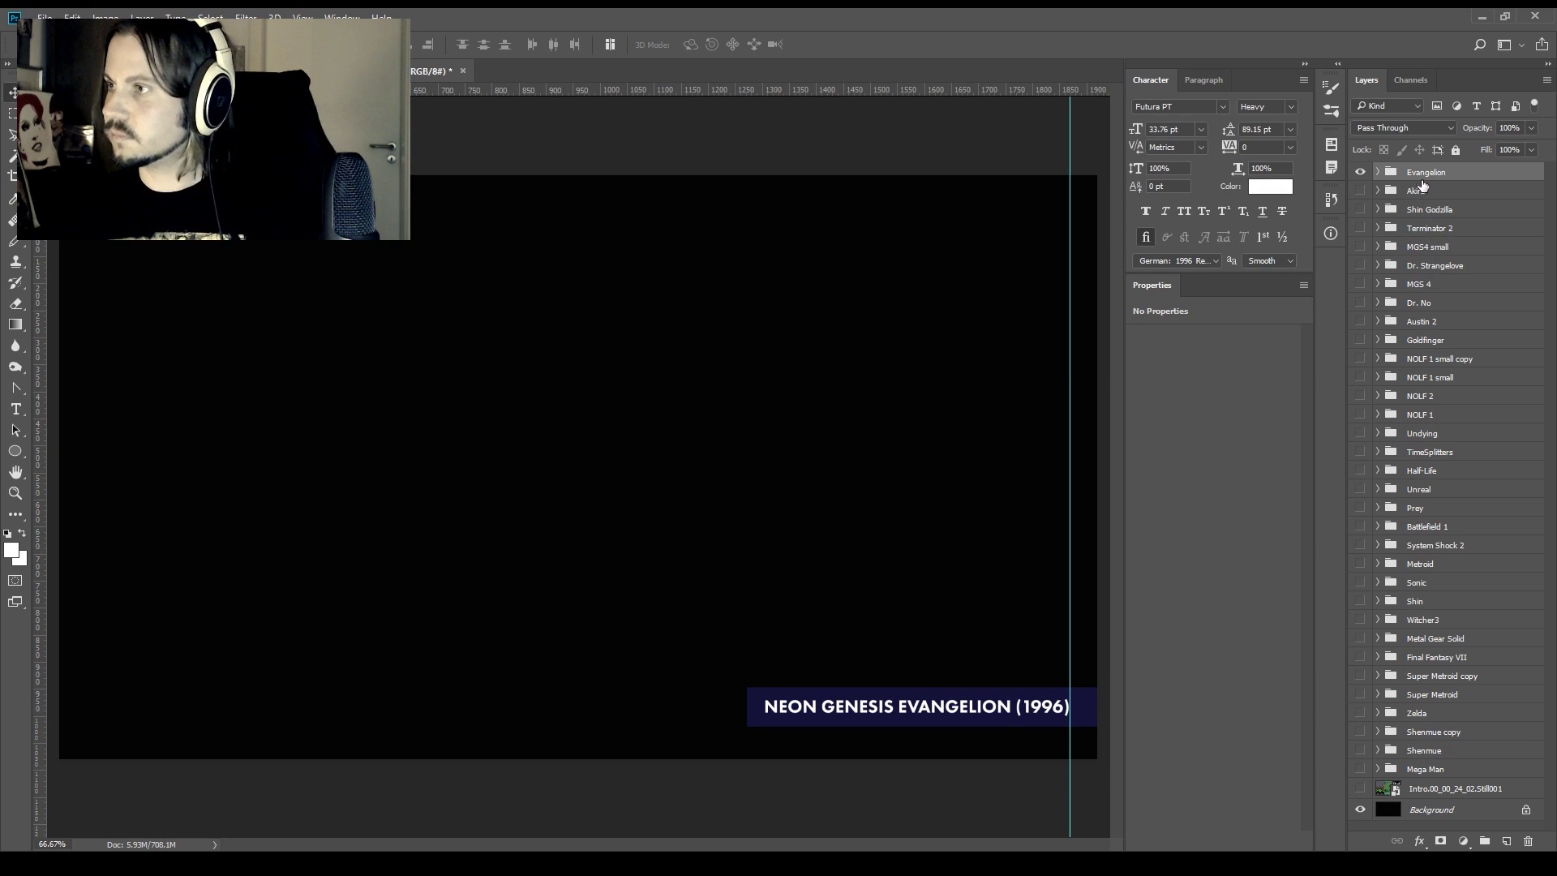
Duplicate the Evangelion group with the original hidden, and rename the copy "Sidonia"
key(ctrl+j)
double_click(1435, 173)
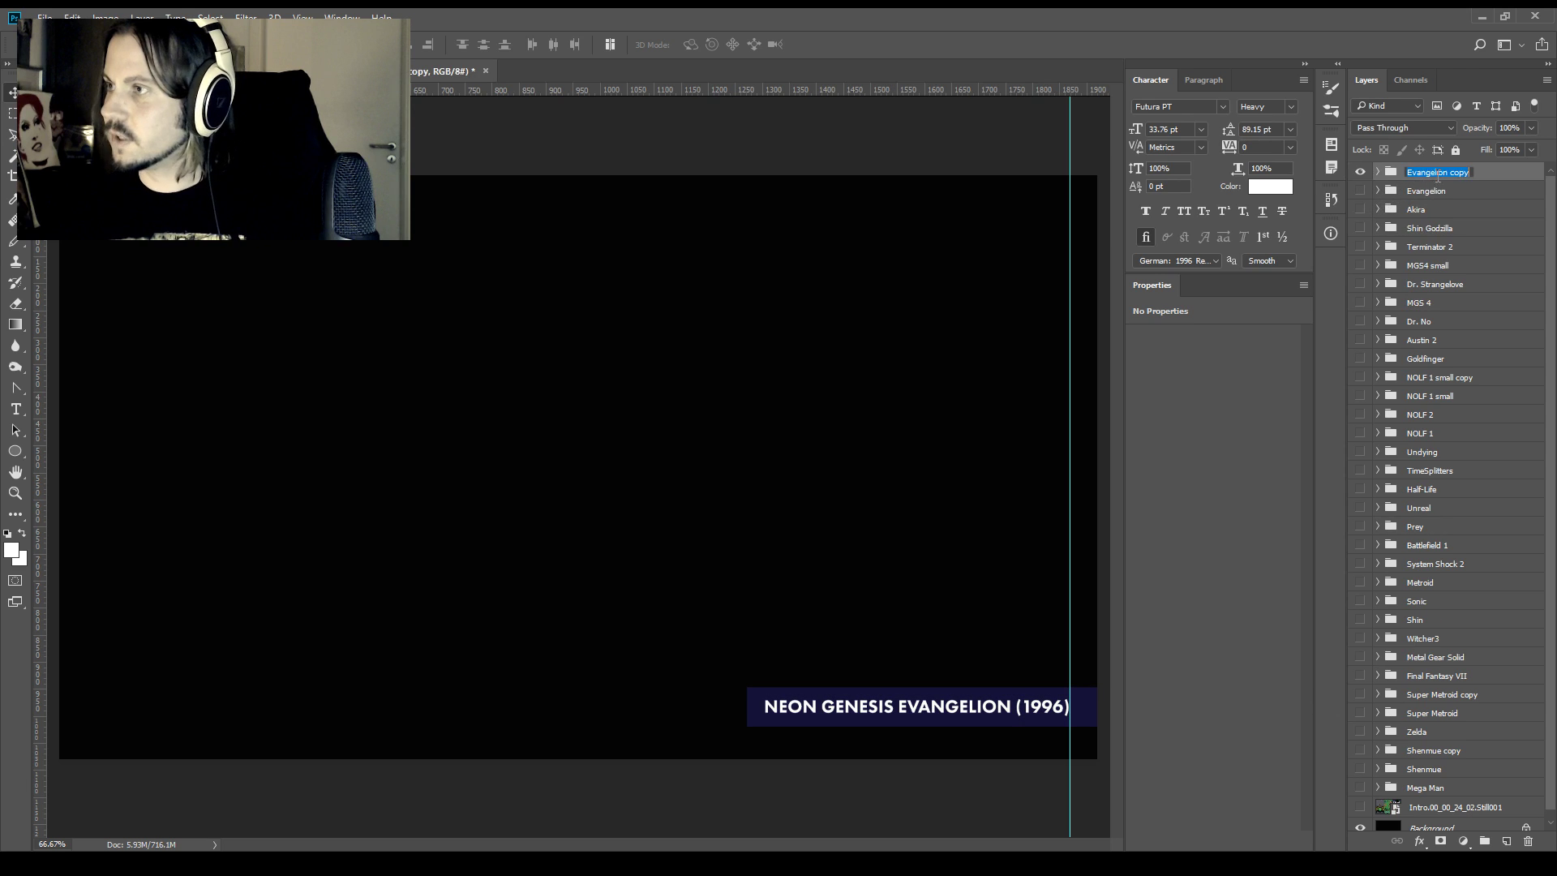
key(Return)
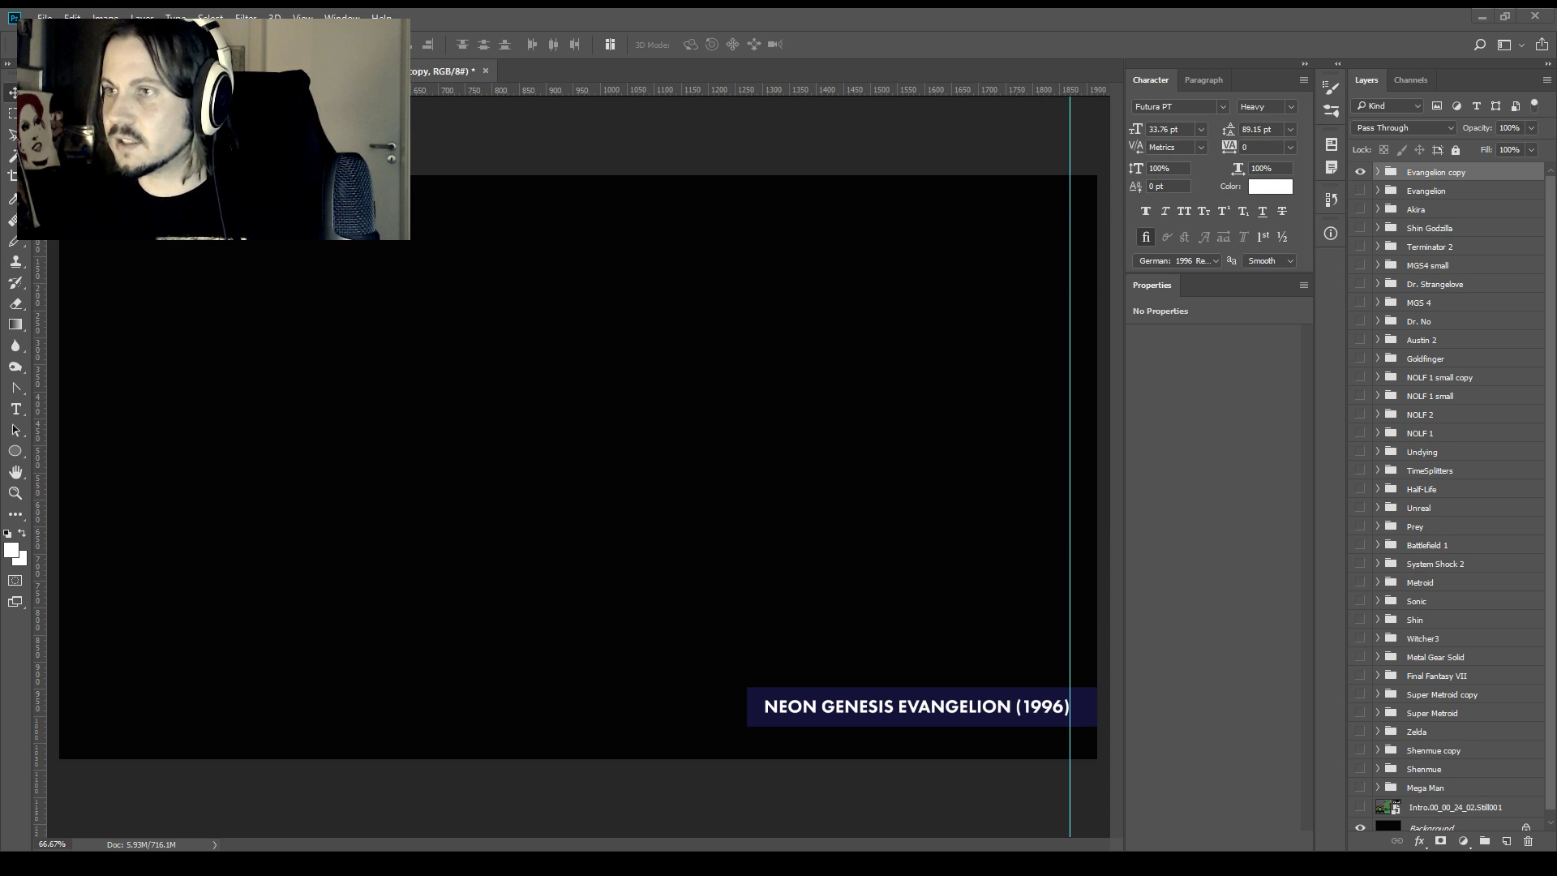
double_click(1437, 172)
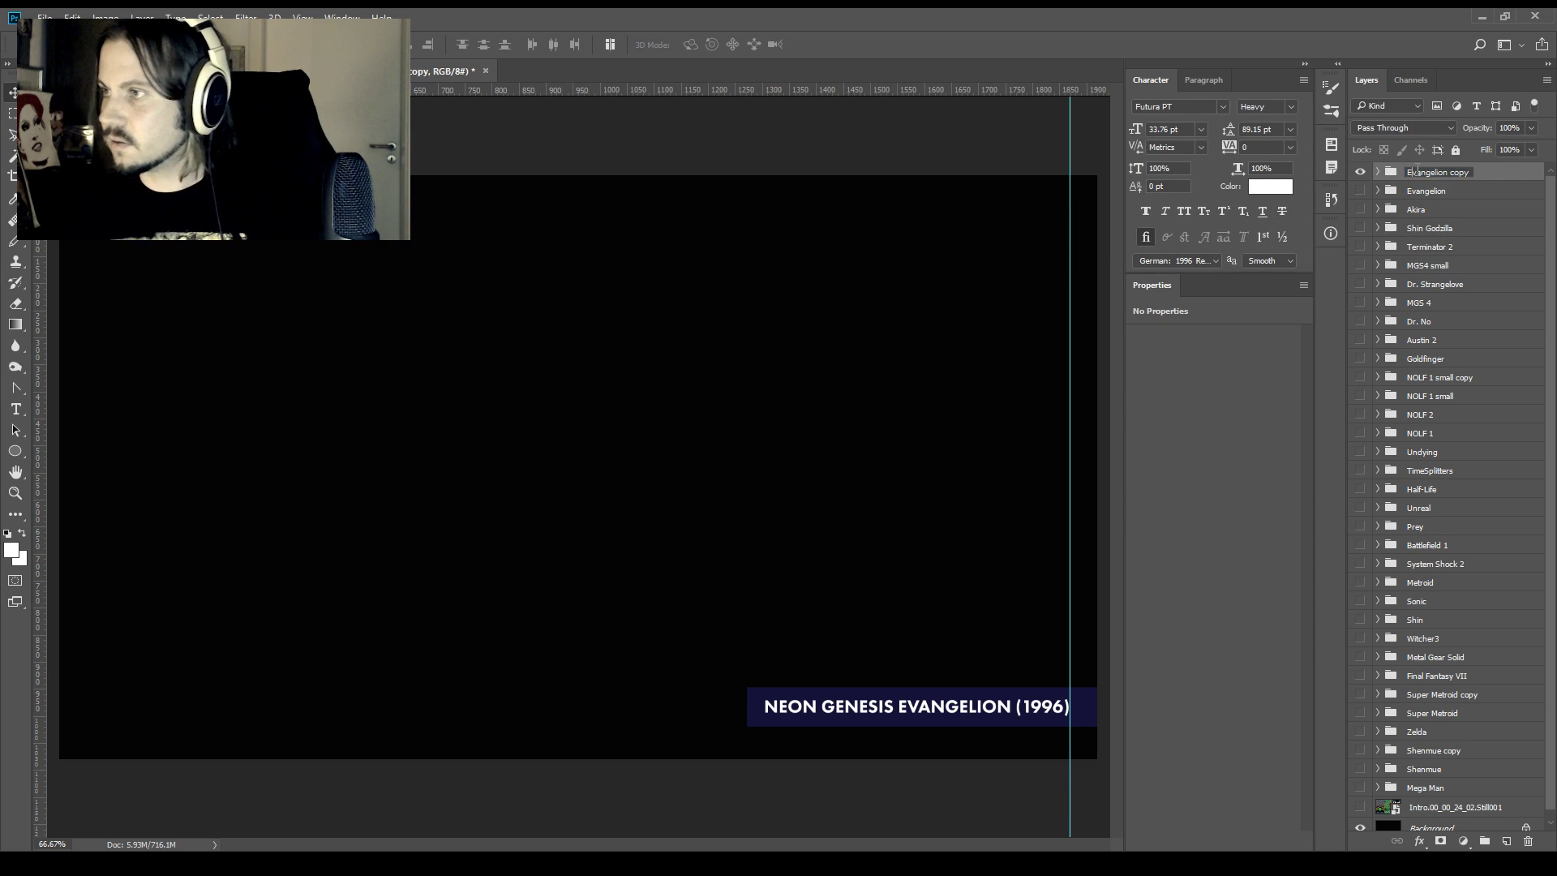
text(Sidonia)
key(Return)
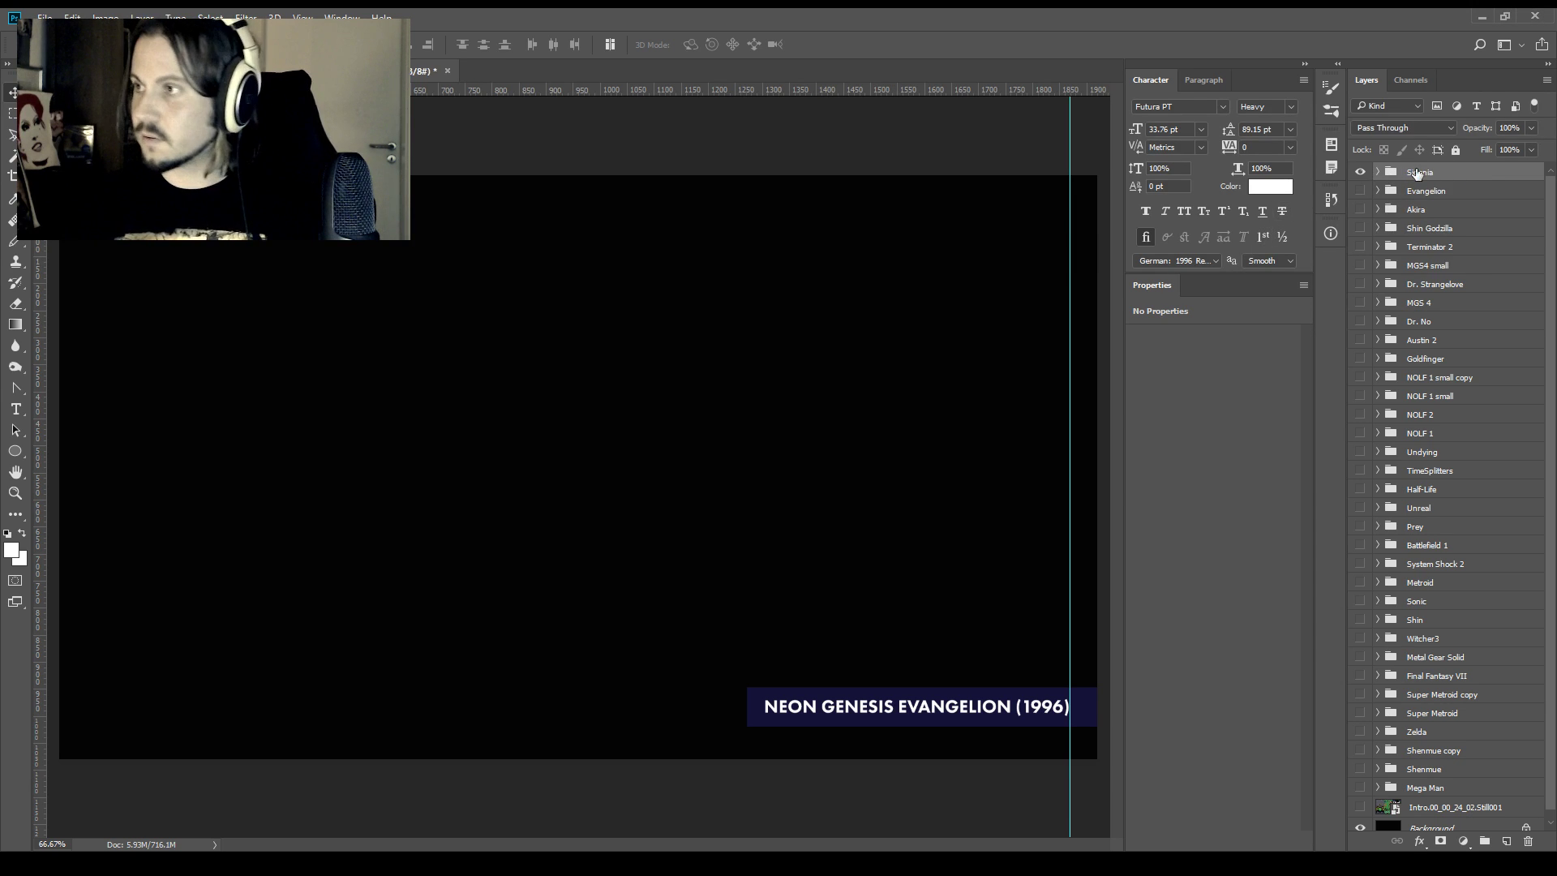
Change the caption text in the Sidonia group to "KNIGHTS OF SIDONIA (2015)"
key(z)
key(t)
drag(1019, 705, 1066, 707)
text(2016)
key(BackSpace)
text(5)
drag(1014, 706, 717, 718)
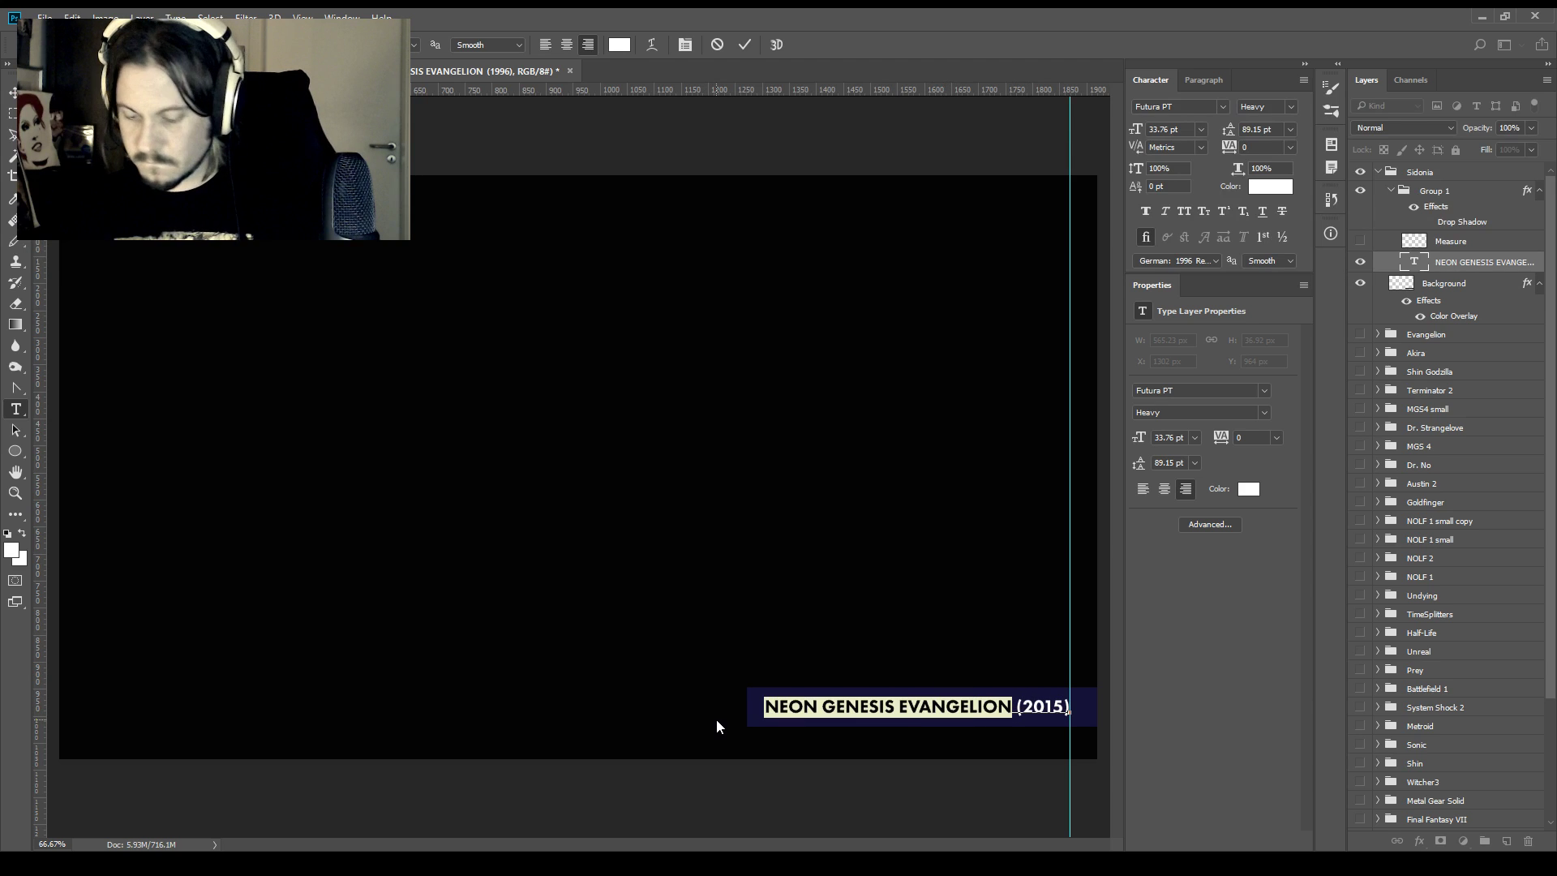
text(KNIGHTS O)
text(F SIDONIA)
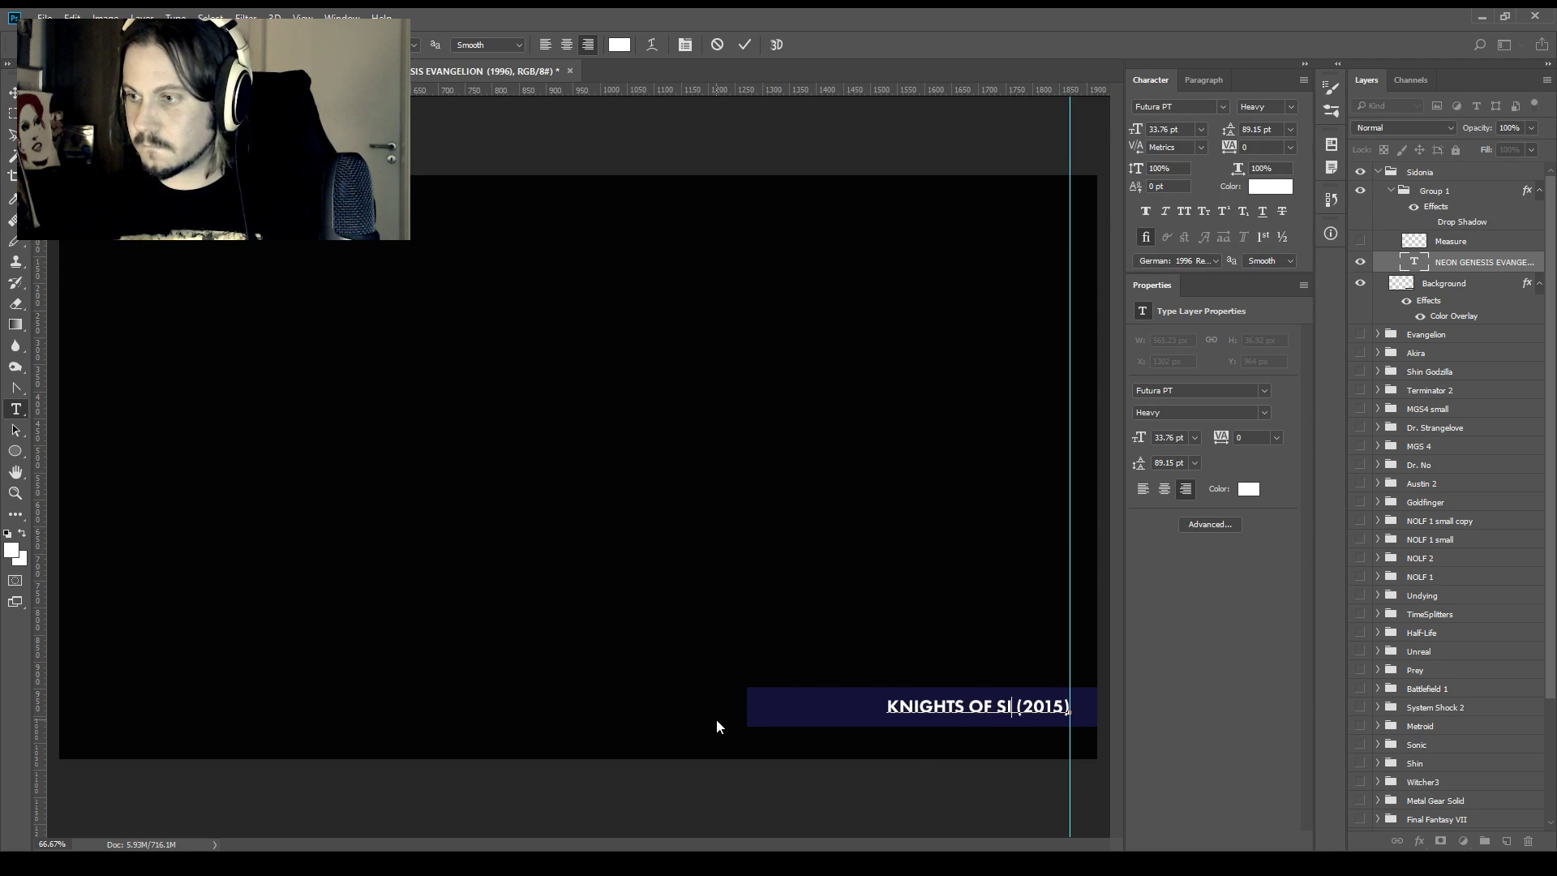
key(ctrl+Return)
Show the Measure square, align it to the start of the Sidonia caption, narrow the background to it at 531 px, and hide the square
click(1360, 241)
click(1427, 246)
key(v)
drag(825, 718, 882, 720)
click(1458, 282)
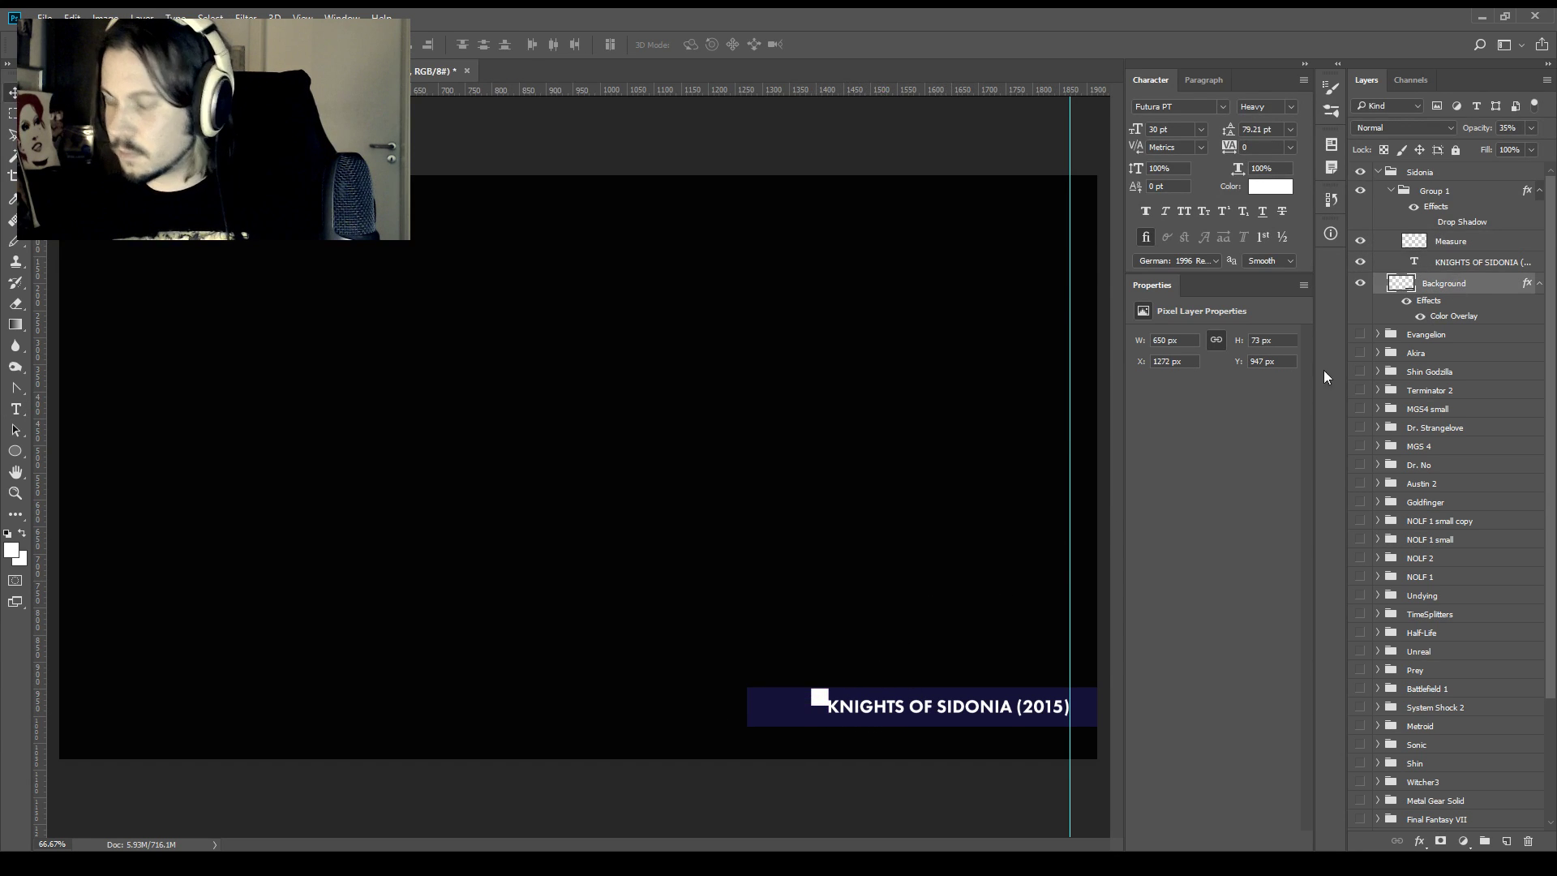
key(ctrl+t)
drag(747, 706, 811, 707)
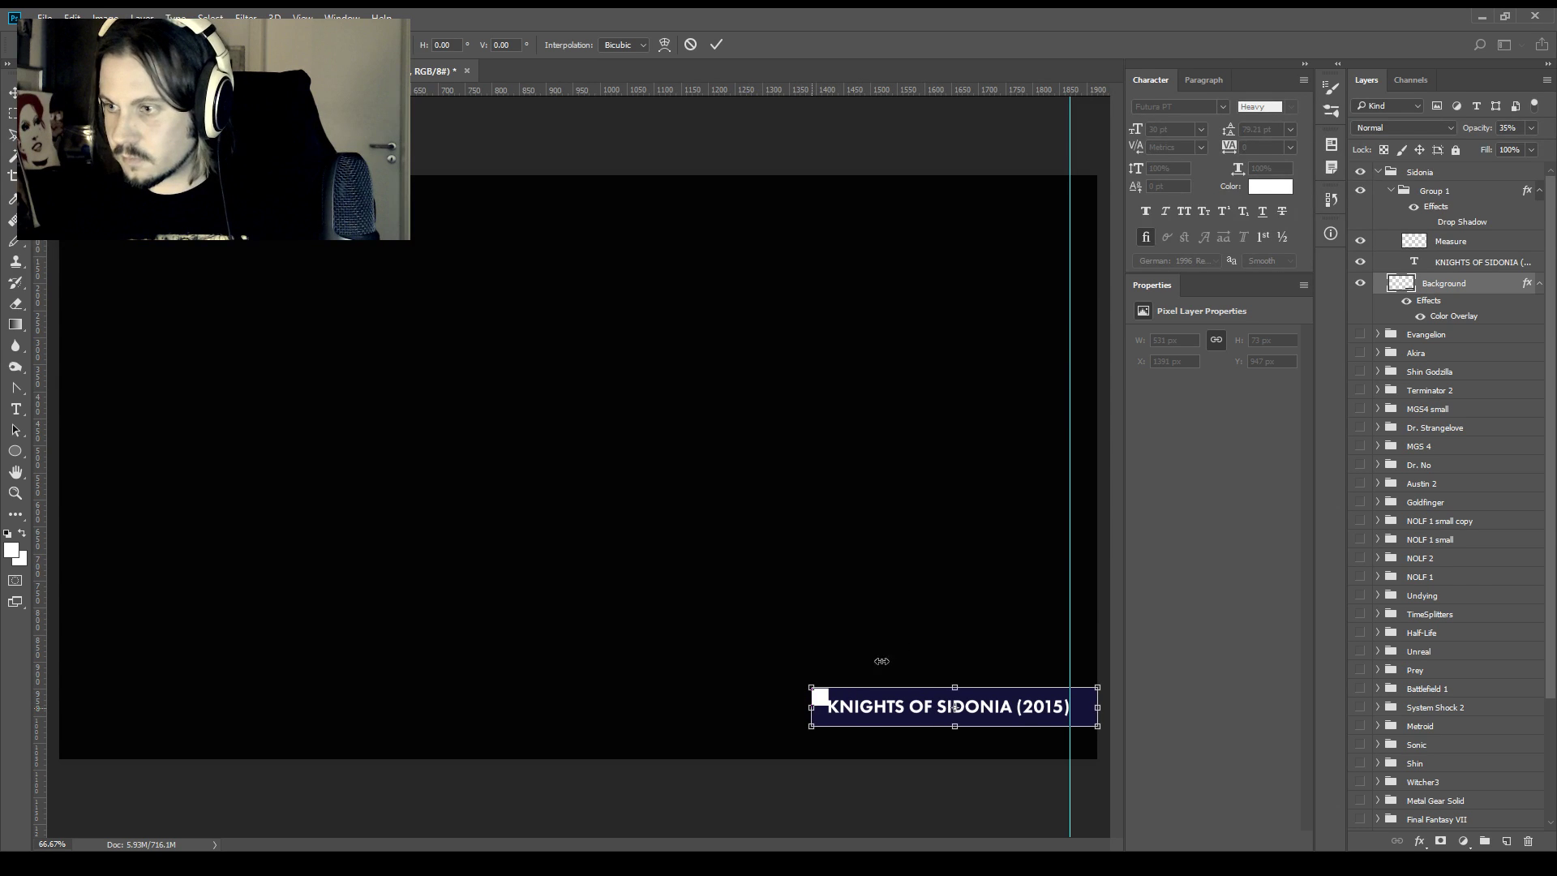
key(Return)
click(1361, 241)
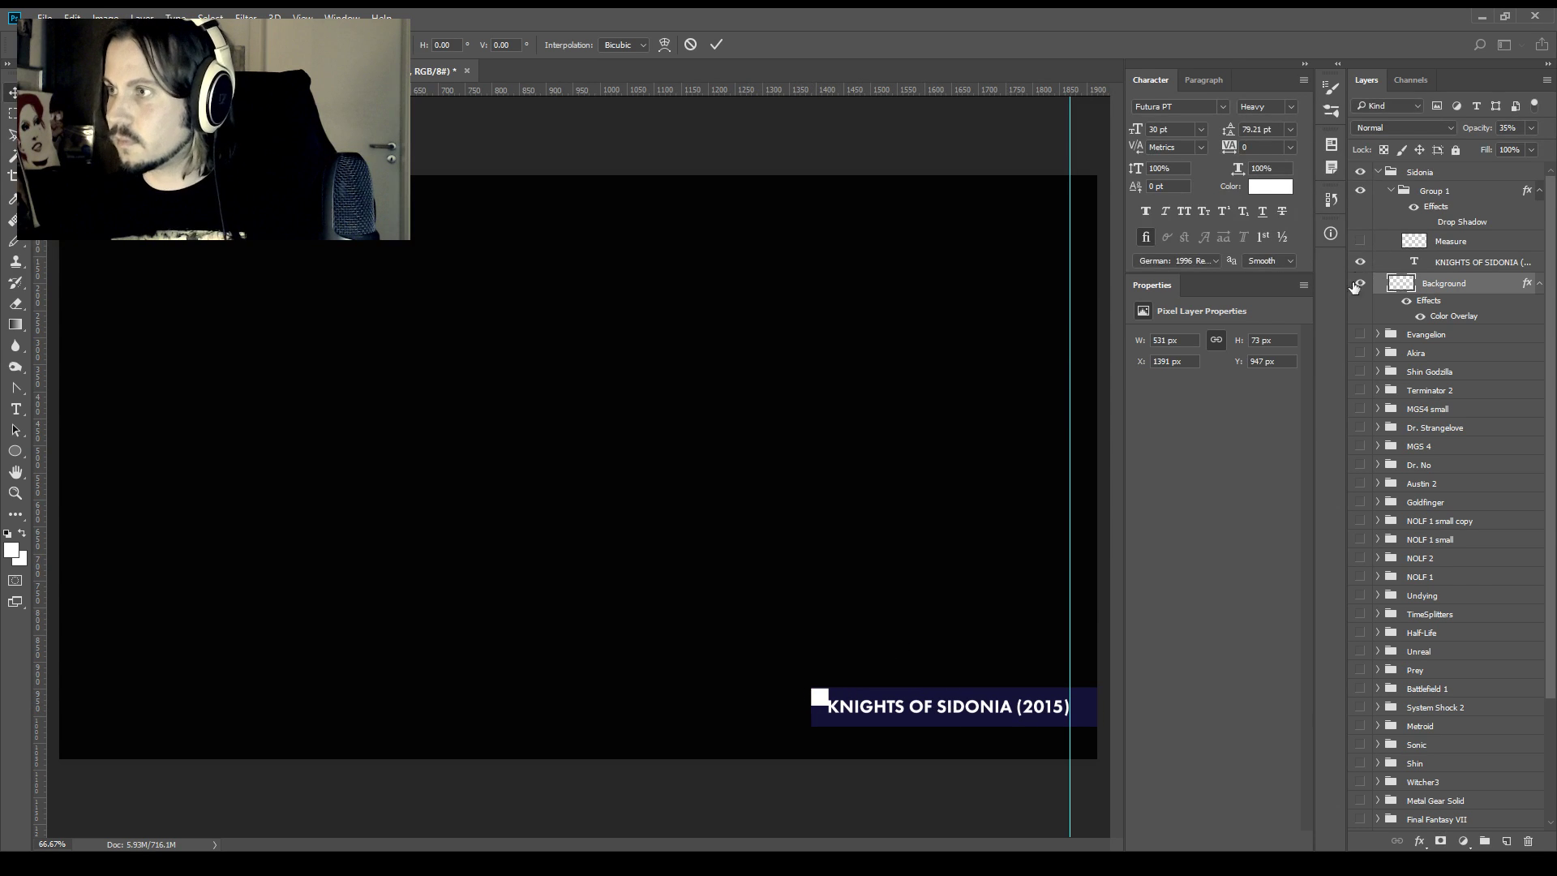
Duplicate the Sidonia group, then collapse and hide the original
click(1426, 173)
key(ctrl+j)
click(1361, 334)
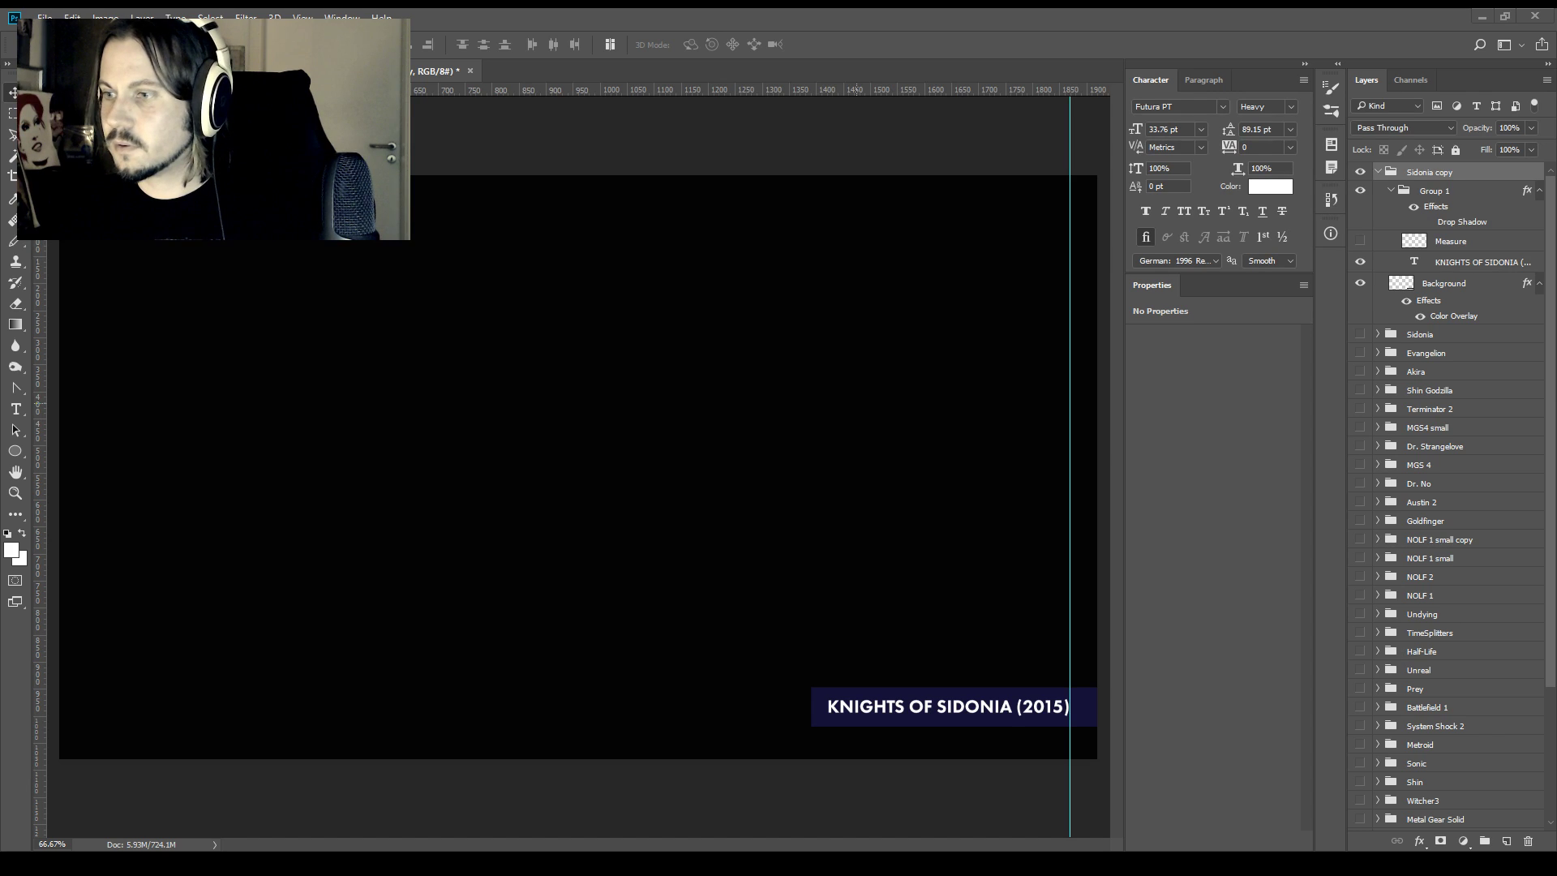
Rename the Sidonia copy group to "Front Mission"
double_click(1421, 172)
text(FRONT MISSIO)
key(ctrl+shift+Left)
key(ctrl+shift+Left)
text(Front Mission)
key(Return)
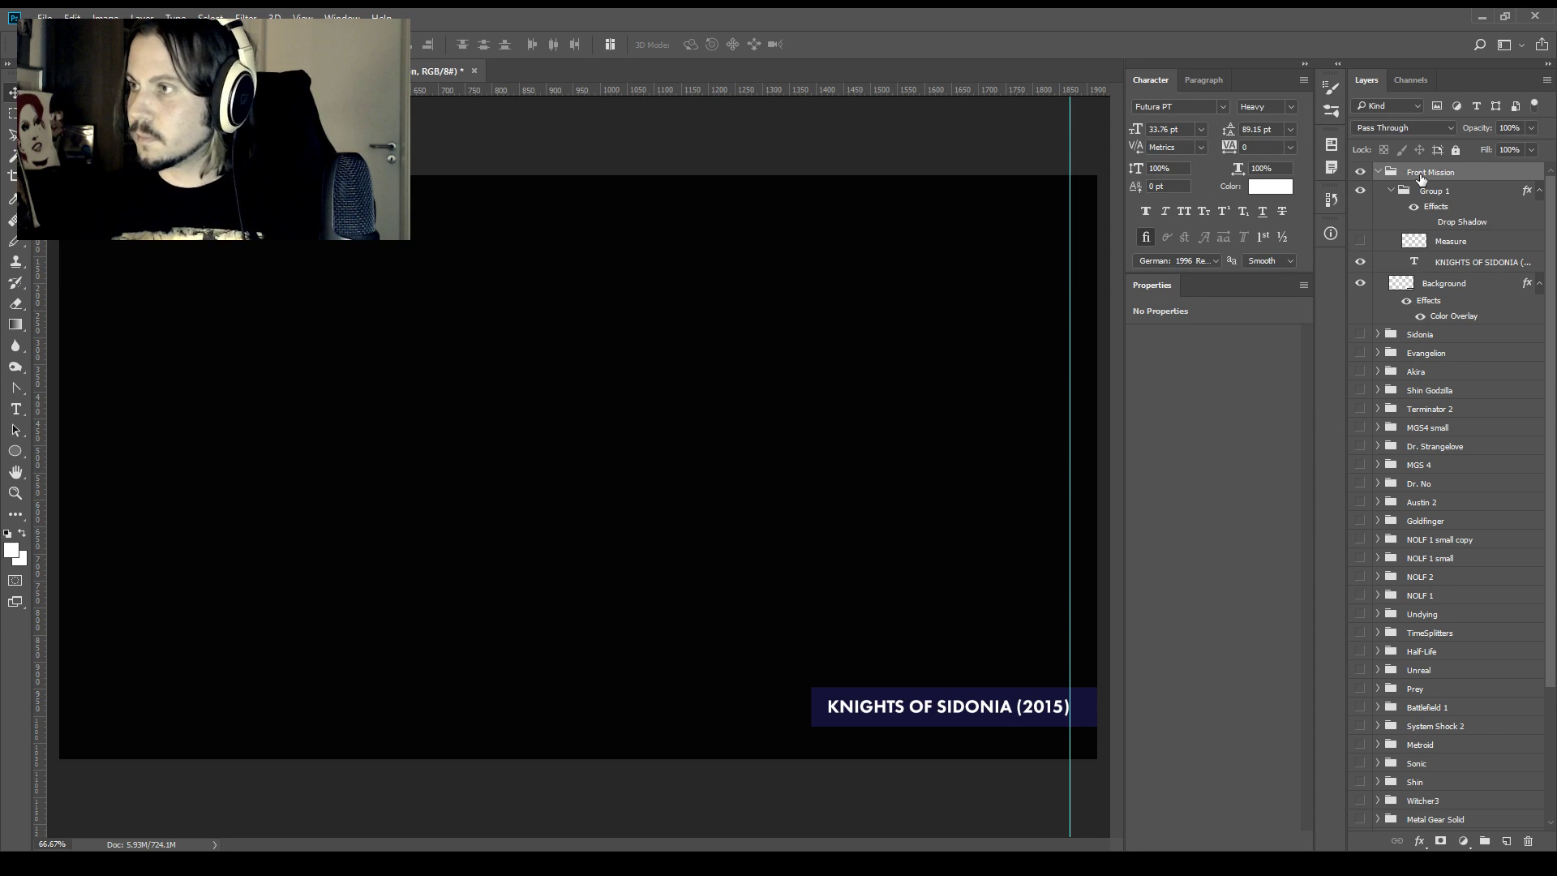
Change the caption text in the Front Mission group to "FRONT MISSION (1995)"
key(t)
drag(1008, 713, 780, 713)
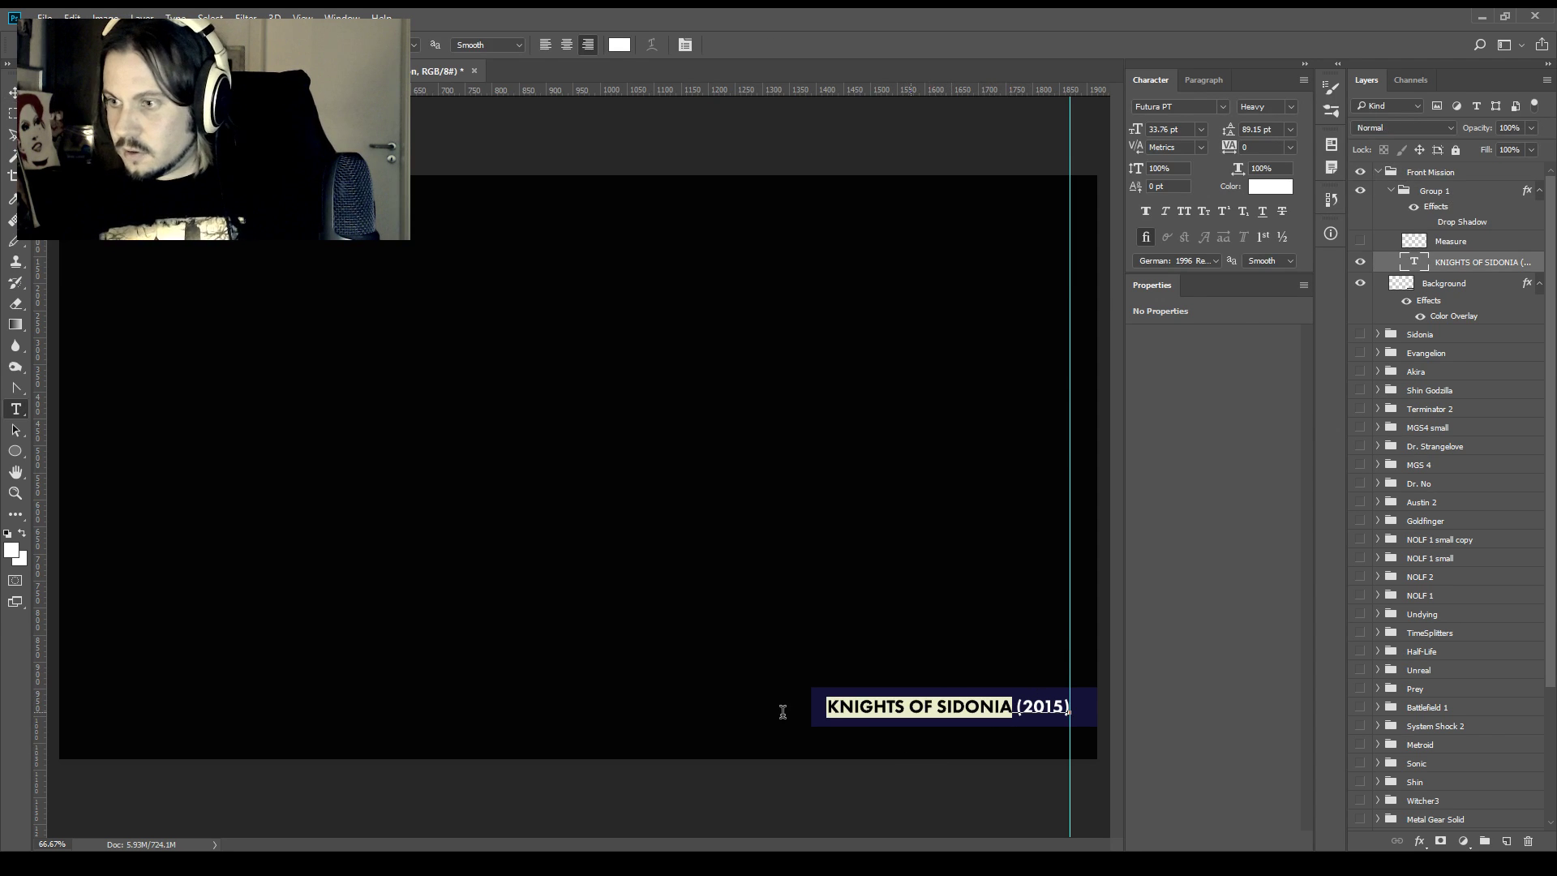
text(FRONT MISSION)
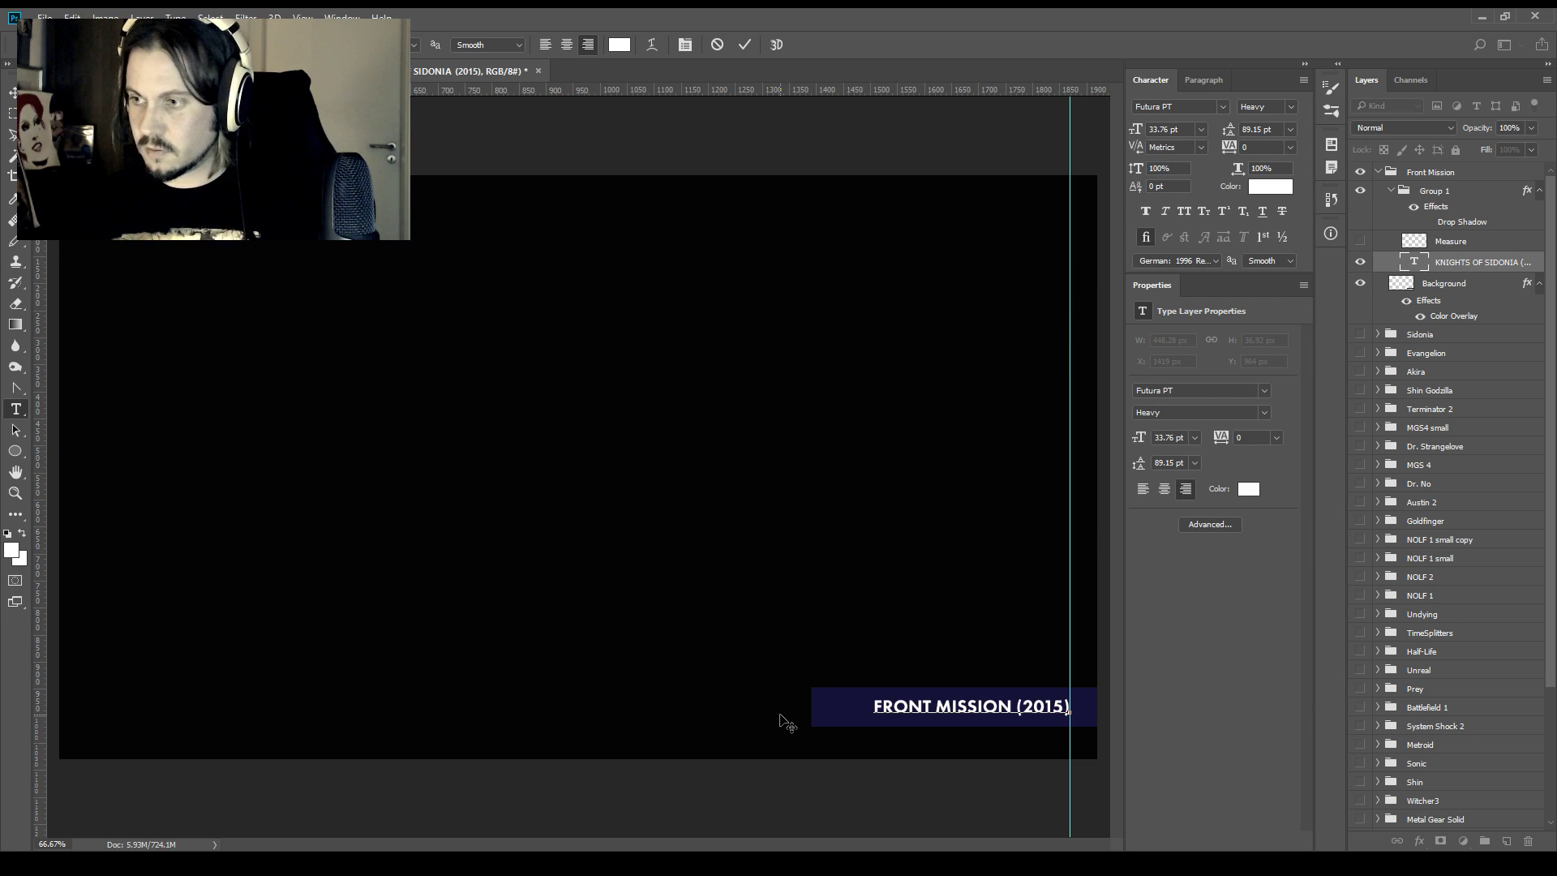
click(786, 721)
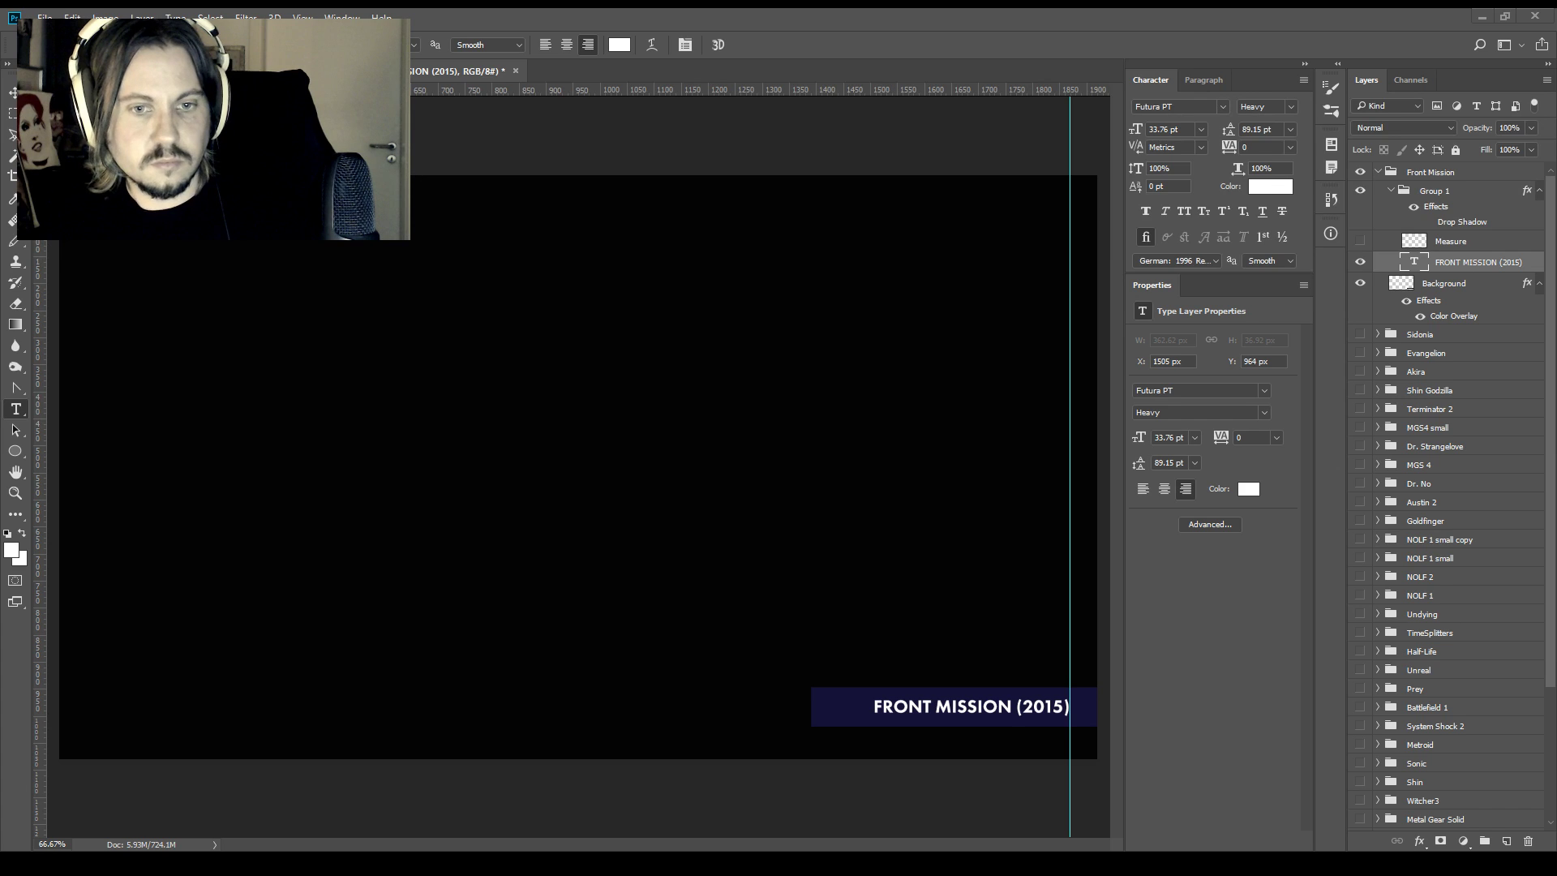
drag(1059, 708, 1026, 709)
text(19)
key(BackSpace)
key(BackSpace)
text(199)
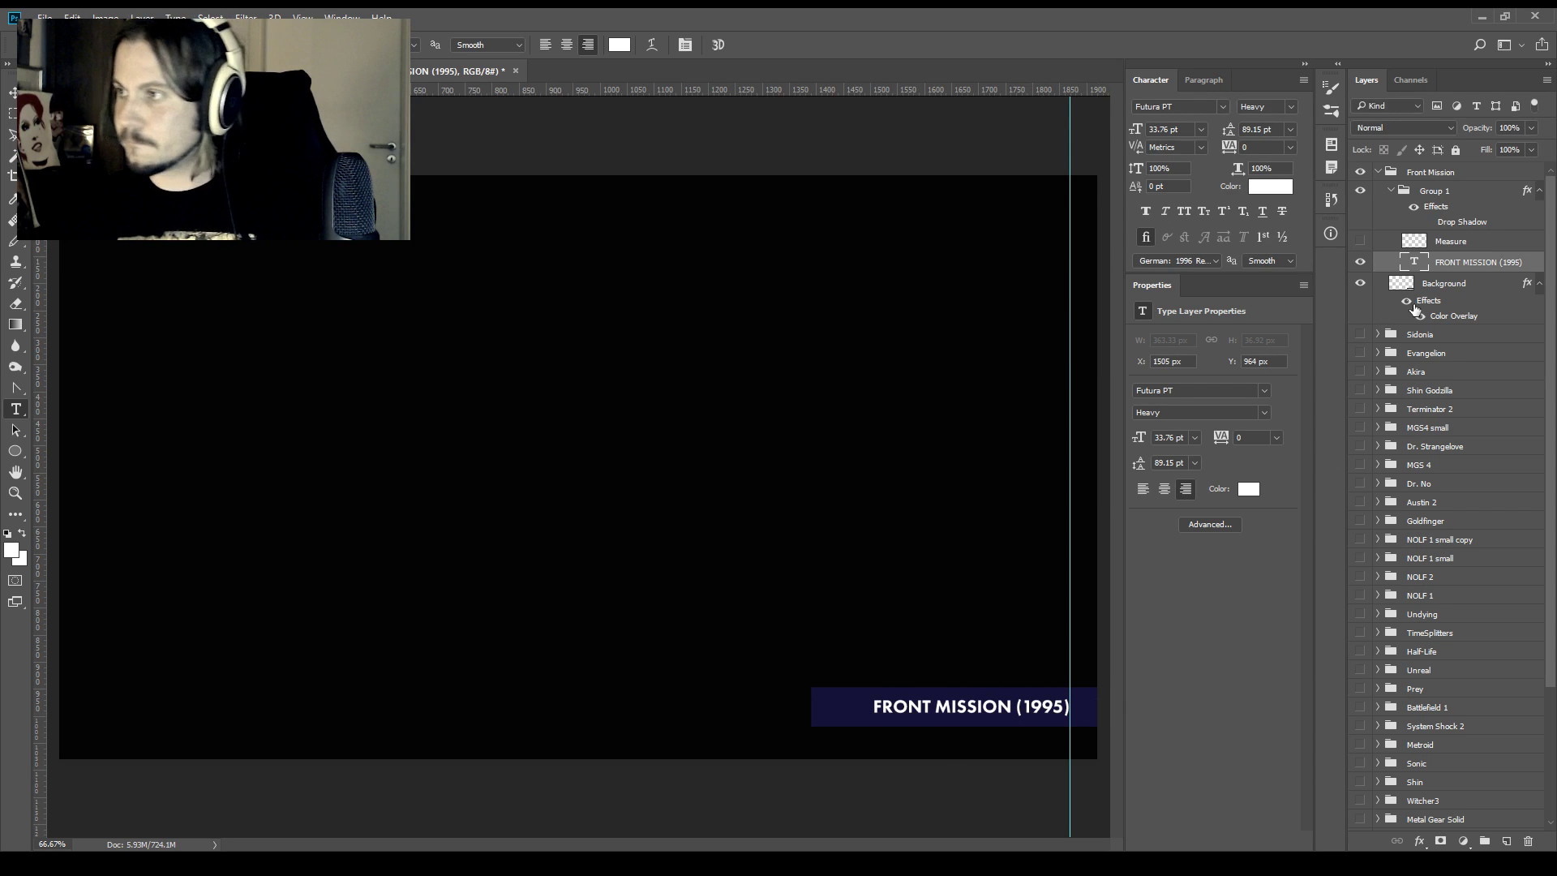
Show the Measure square, align it to the start of the Front Mission caption, narrow the background to it, and hide the square
click(1360, 241)
click(1440, 243)
key(v)
drag(865, 700, 903, 697)
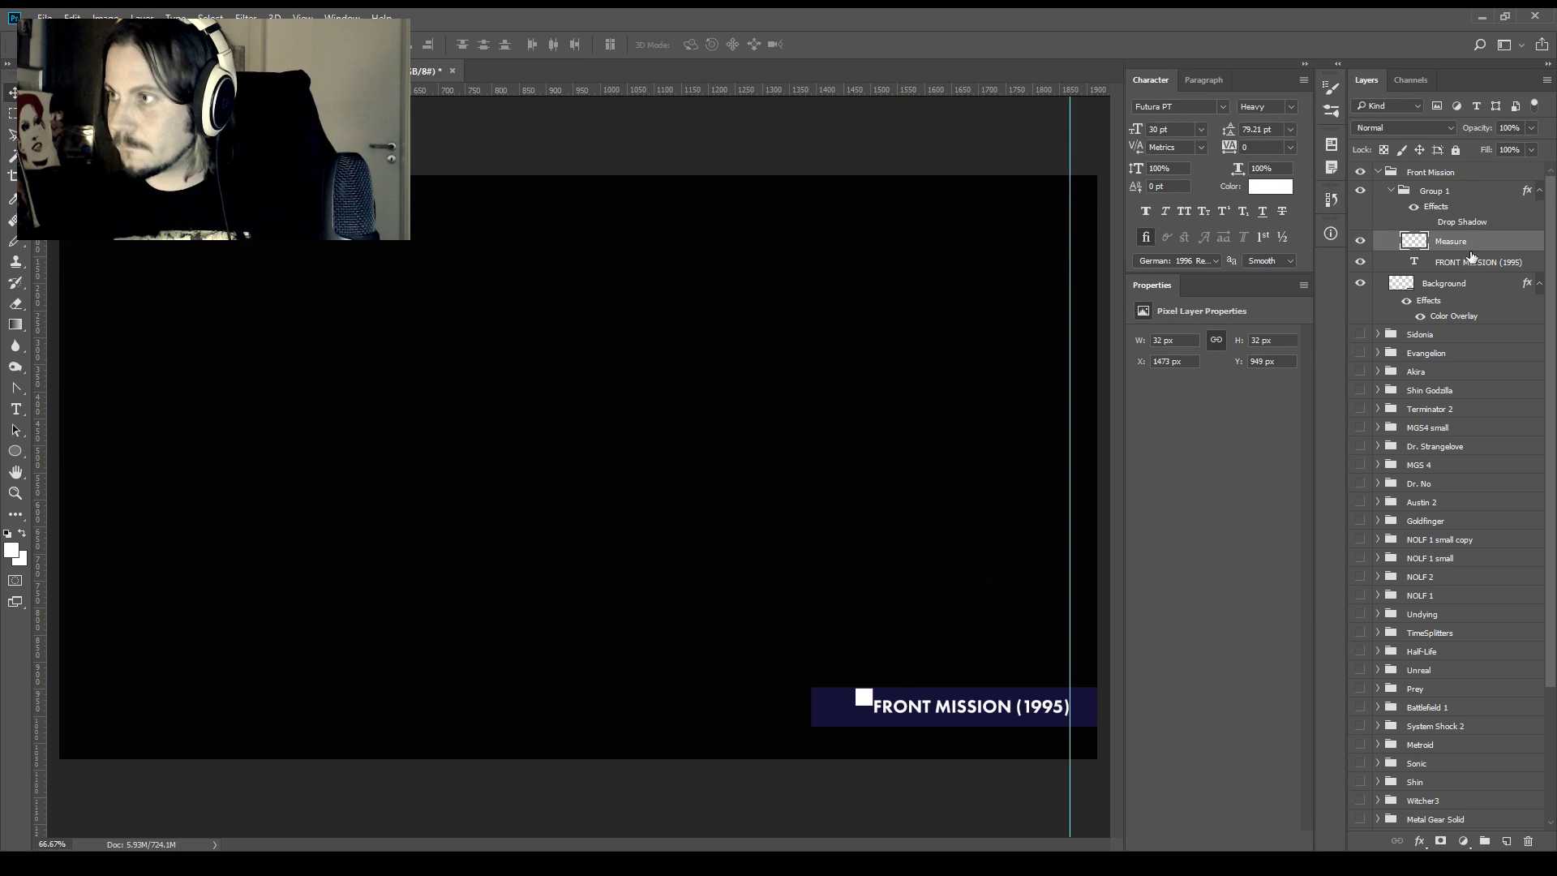
click(1471, 262)
click(1452, 283)
key(ctrl+t)
drag(811, 707, 855, 707)
click(1361, 241)
Duplicate the Front Mission group, then collapse and hide the original
click(1431, 166)
key(ctrl+j)
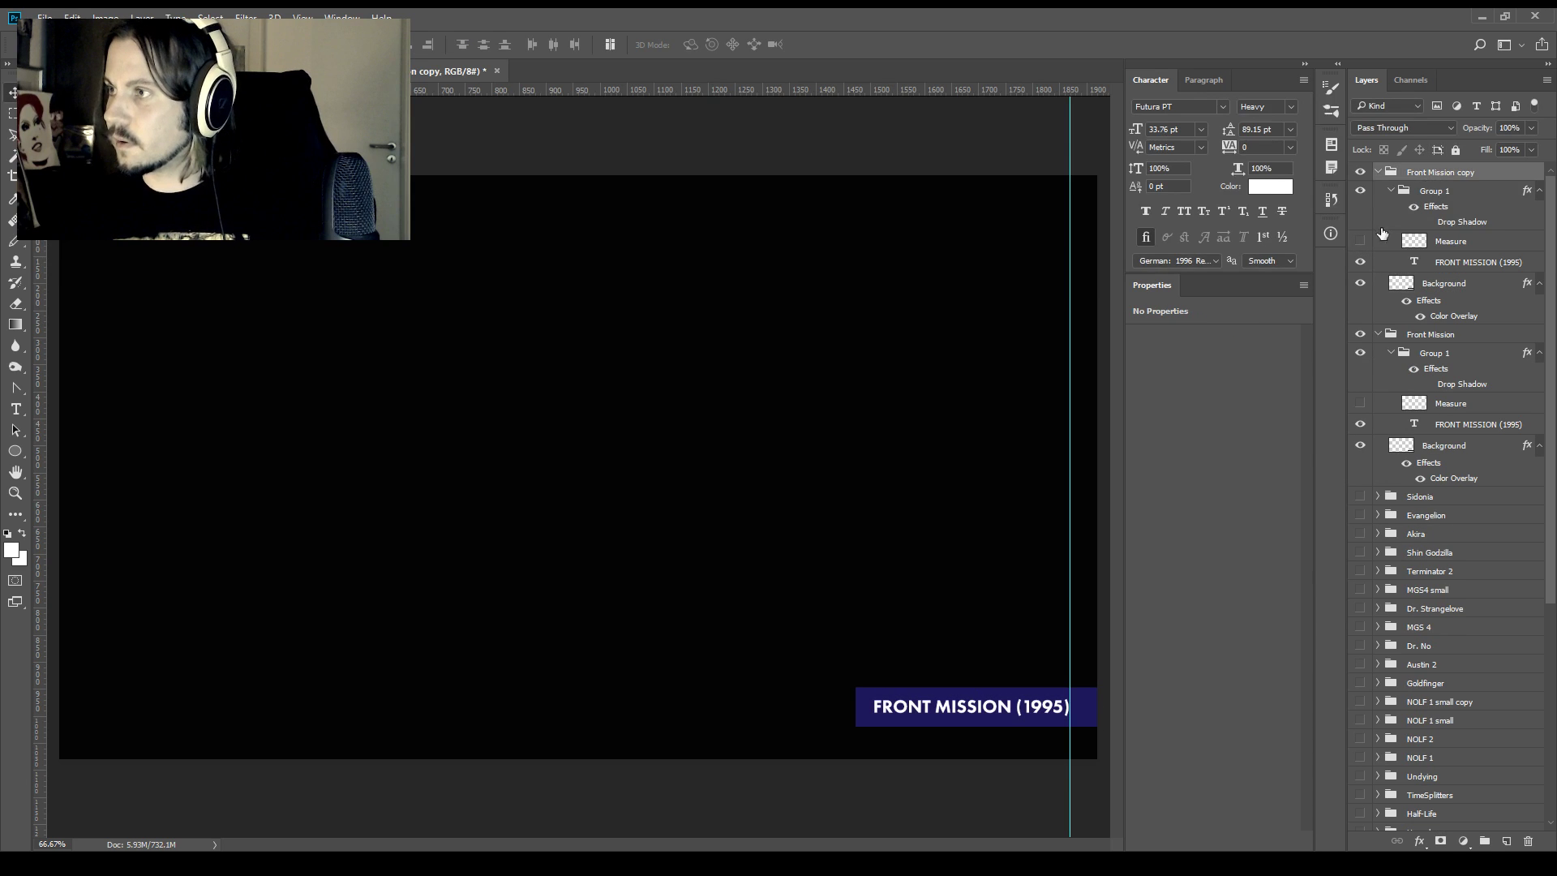
click(1378, 334)
click(1362, 336)
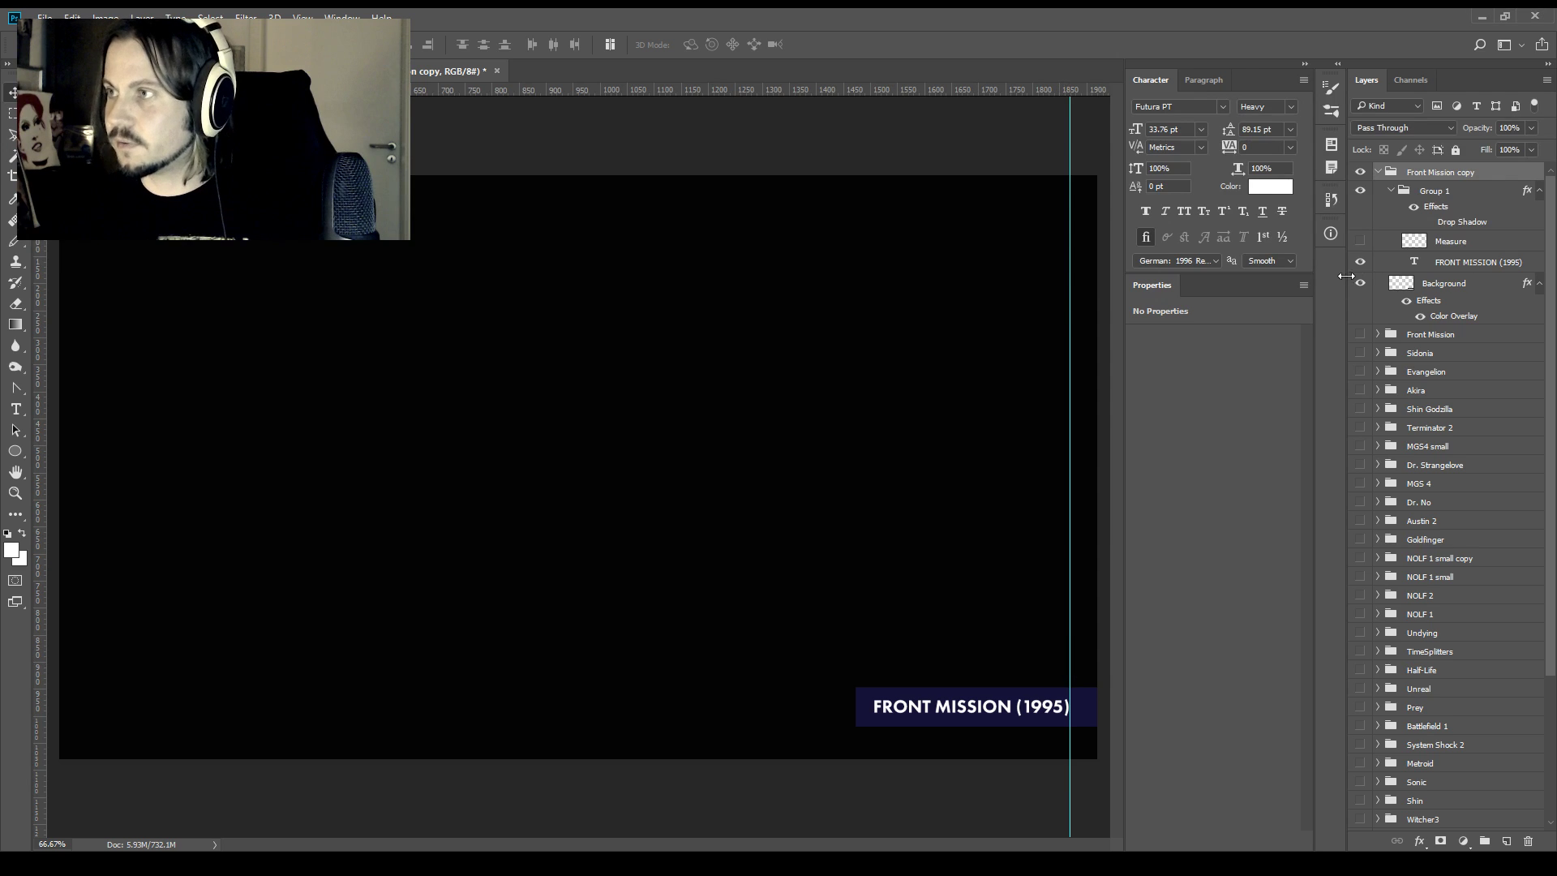
Rename the Front Mission copy group to "FullMetalMadness"
double_click(1442, 172)
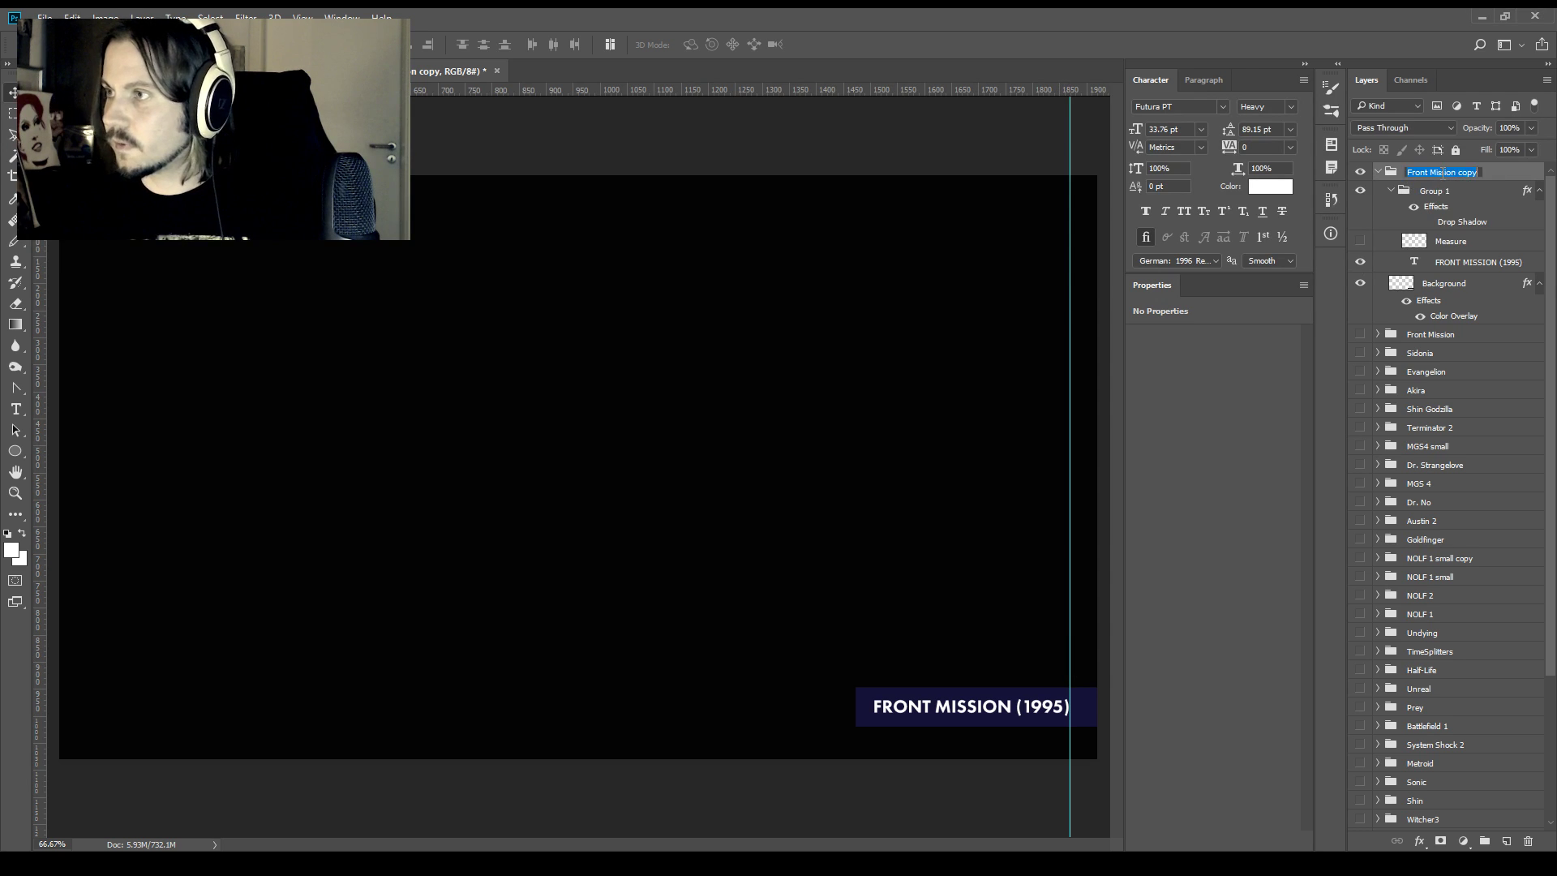
text(FullMet)
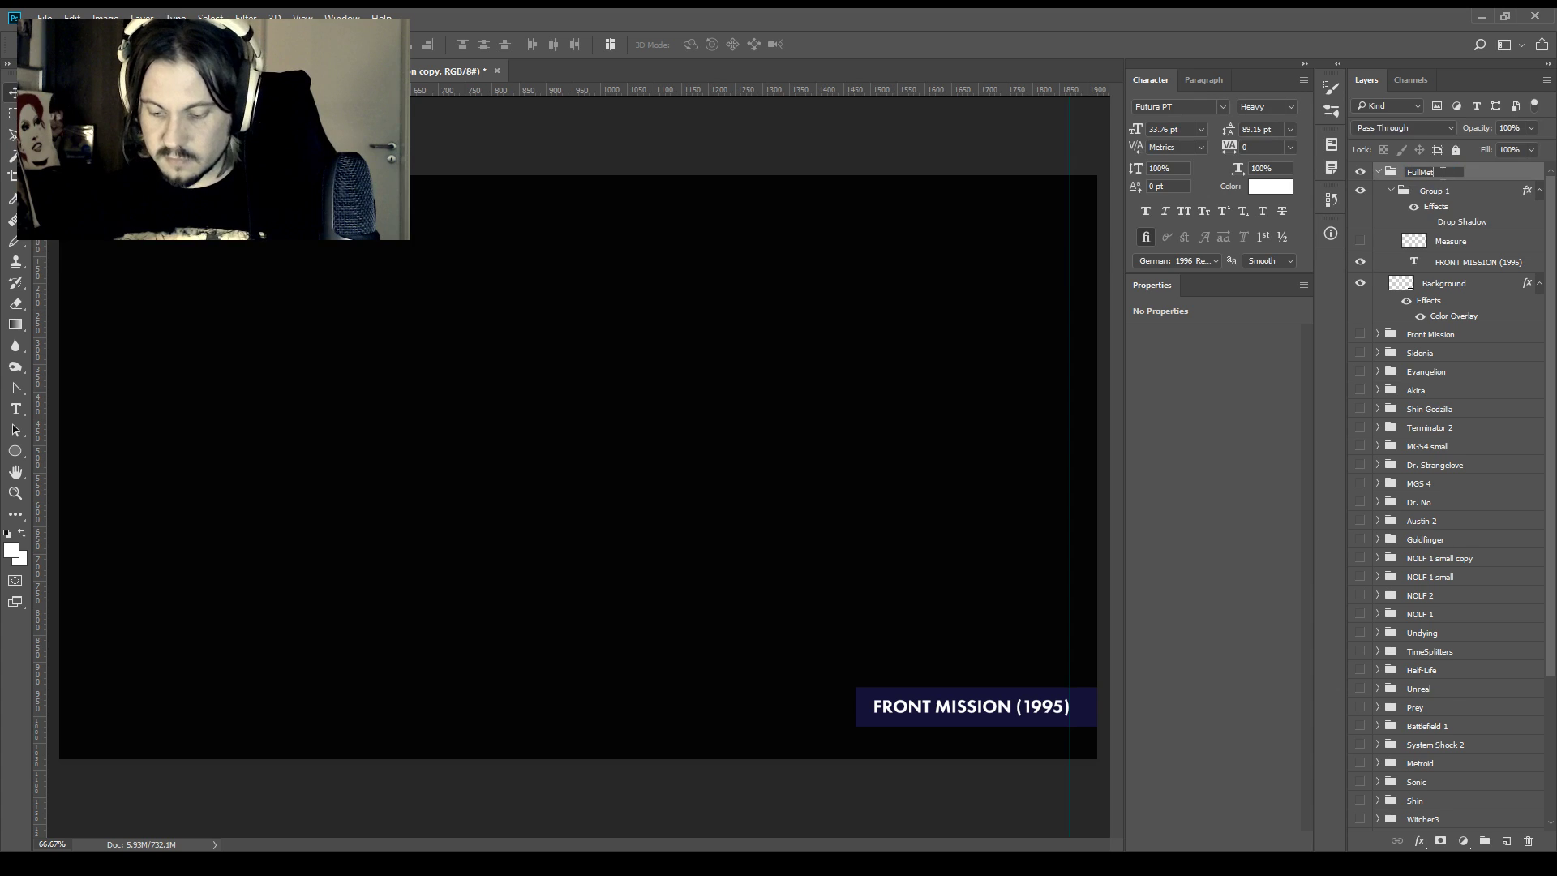
text(alMadness)
key(Return)
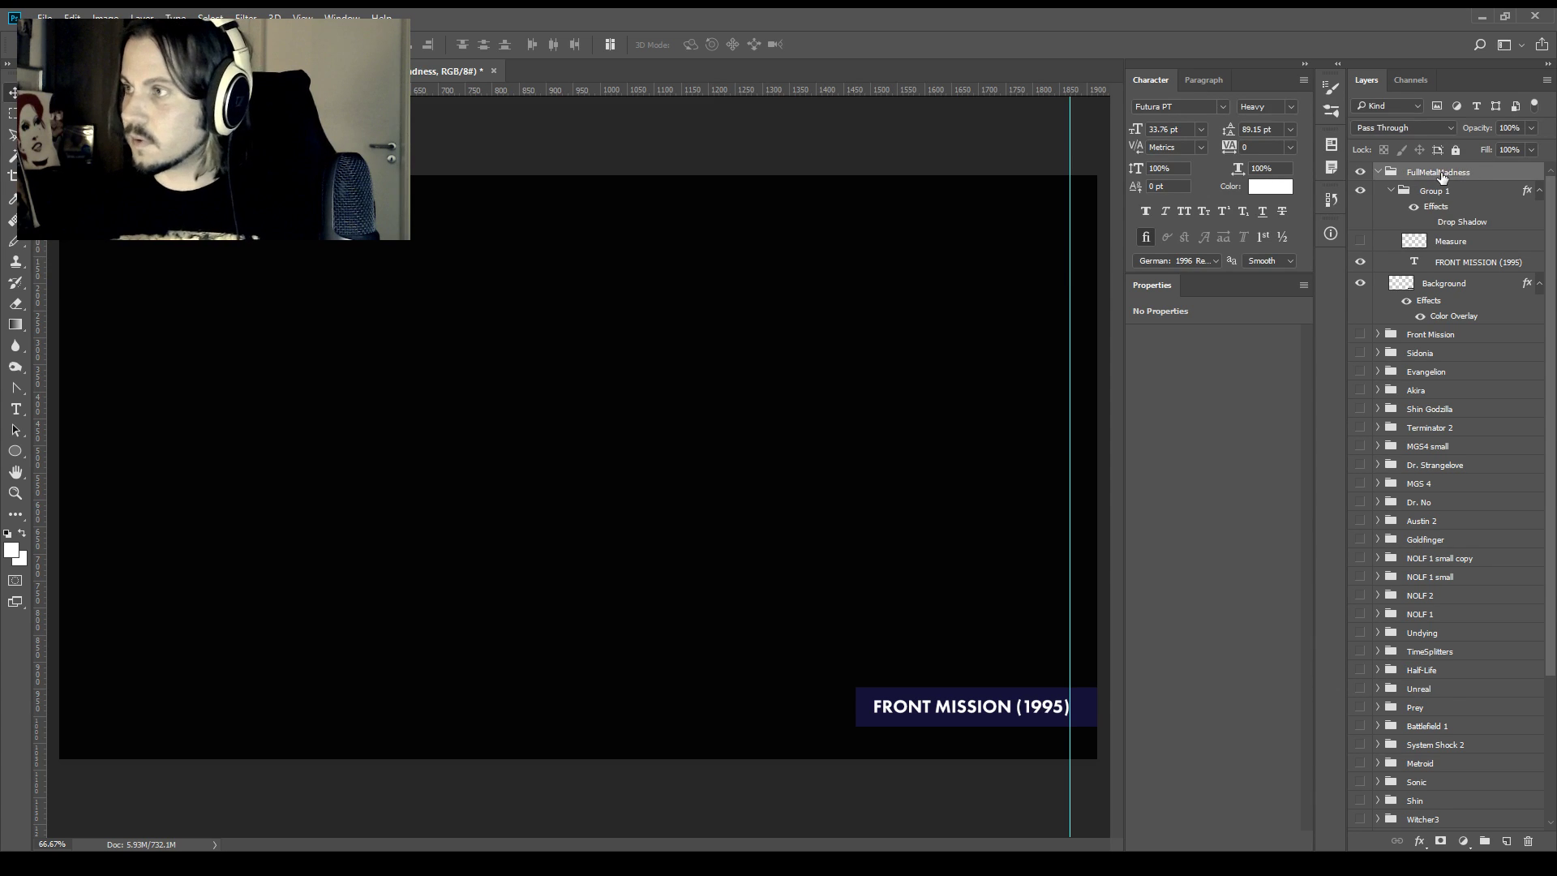
Change the caption text in the FullMetalMadness group to "CYBERBOTS: FULL METAL MADNESS (1995)"
key(t)
drag(1013, 707, 831, 720)
text(CYBERBOTS:)
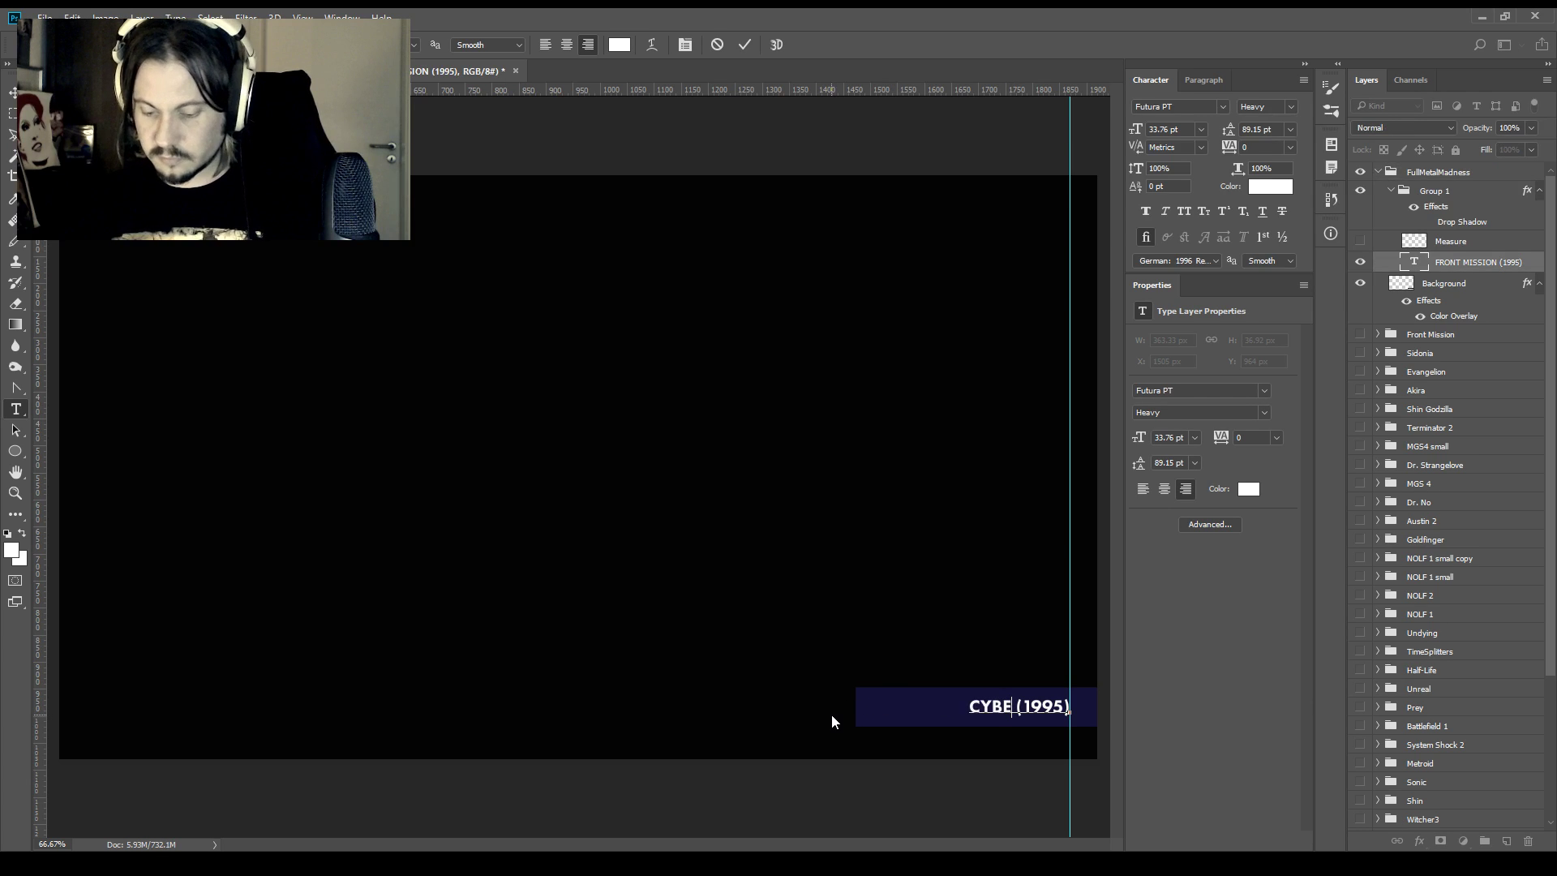
text( FULL METAL MA)
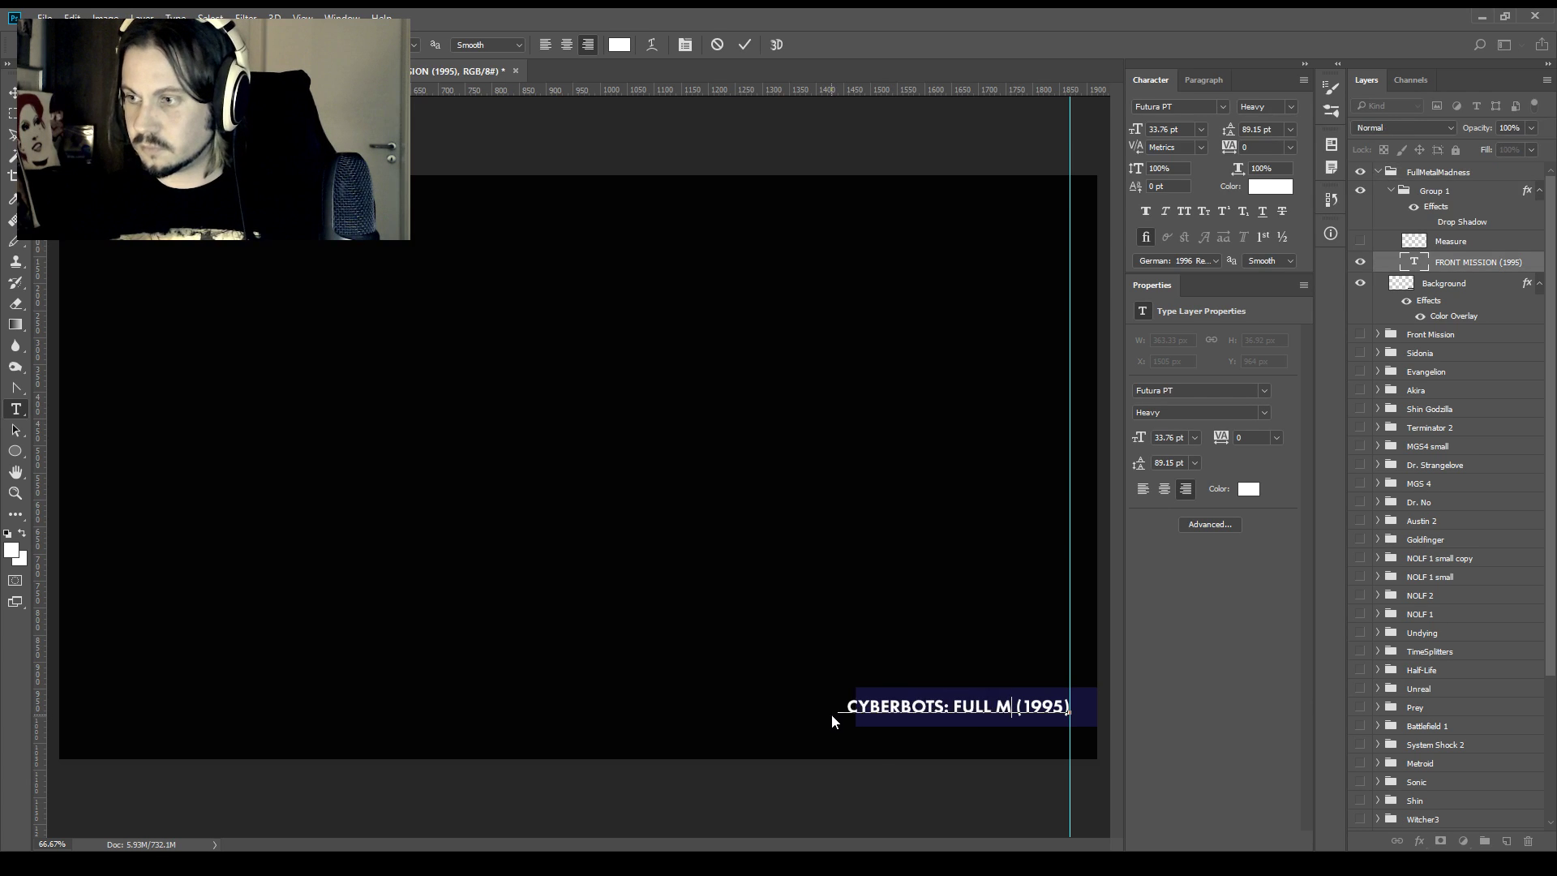
text(DNESS)
key(ctrl+Return)
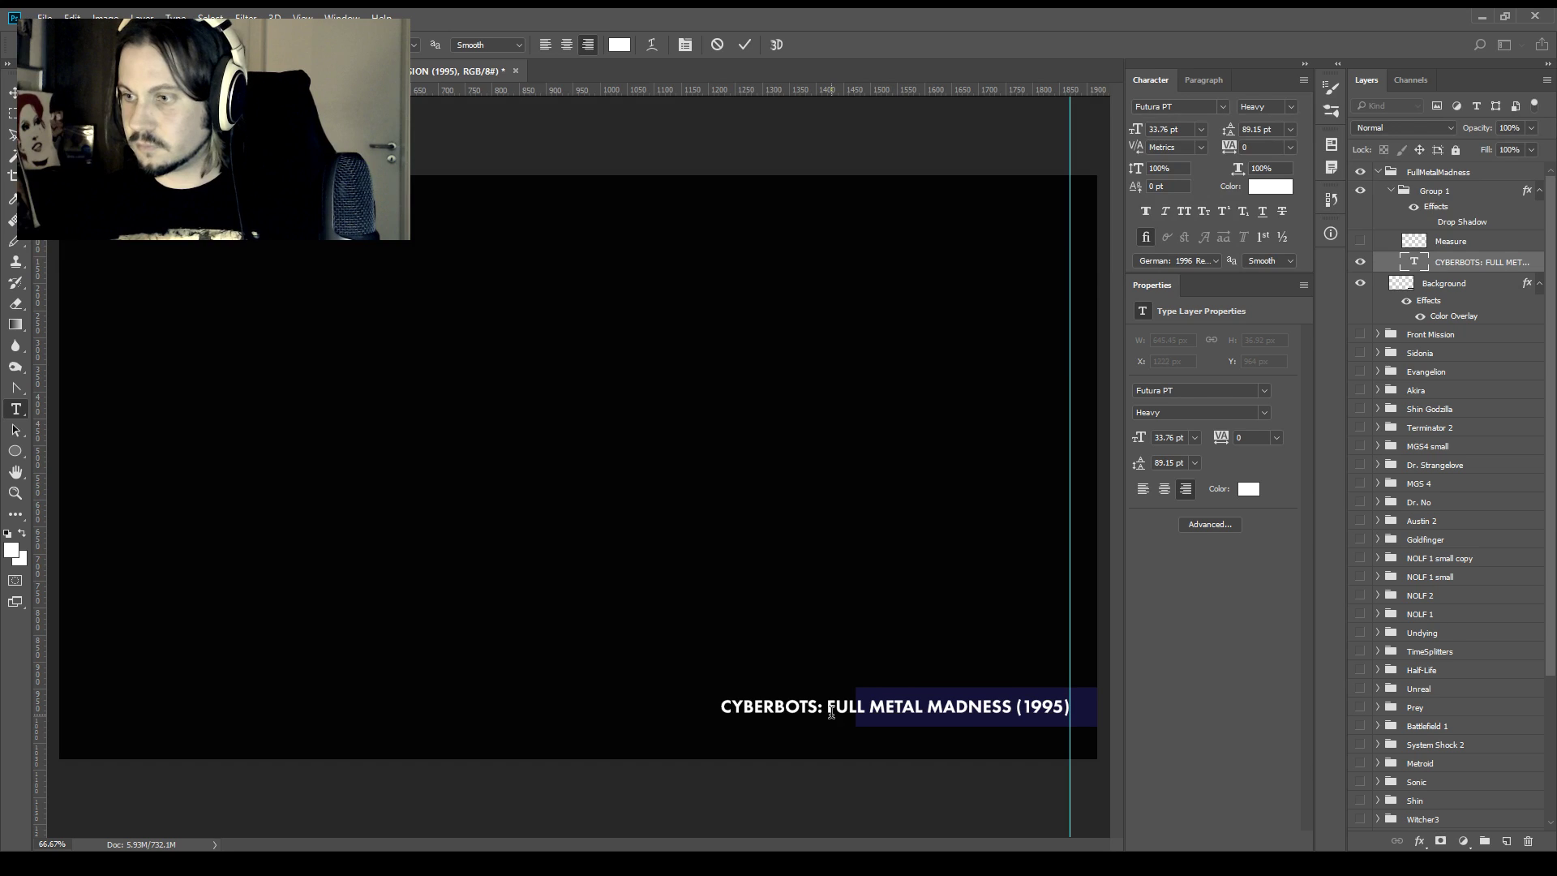
Show the Measure square, align it to the start of the Cyberbots caption, widen the background to it at 728 px, and hide the square
click(1360, 240)
click(1452, 241)
key(v)
drag(918, 729, 766, 726)
click(1448, 284)
key(ctrl+t)
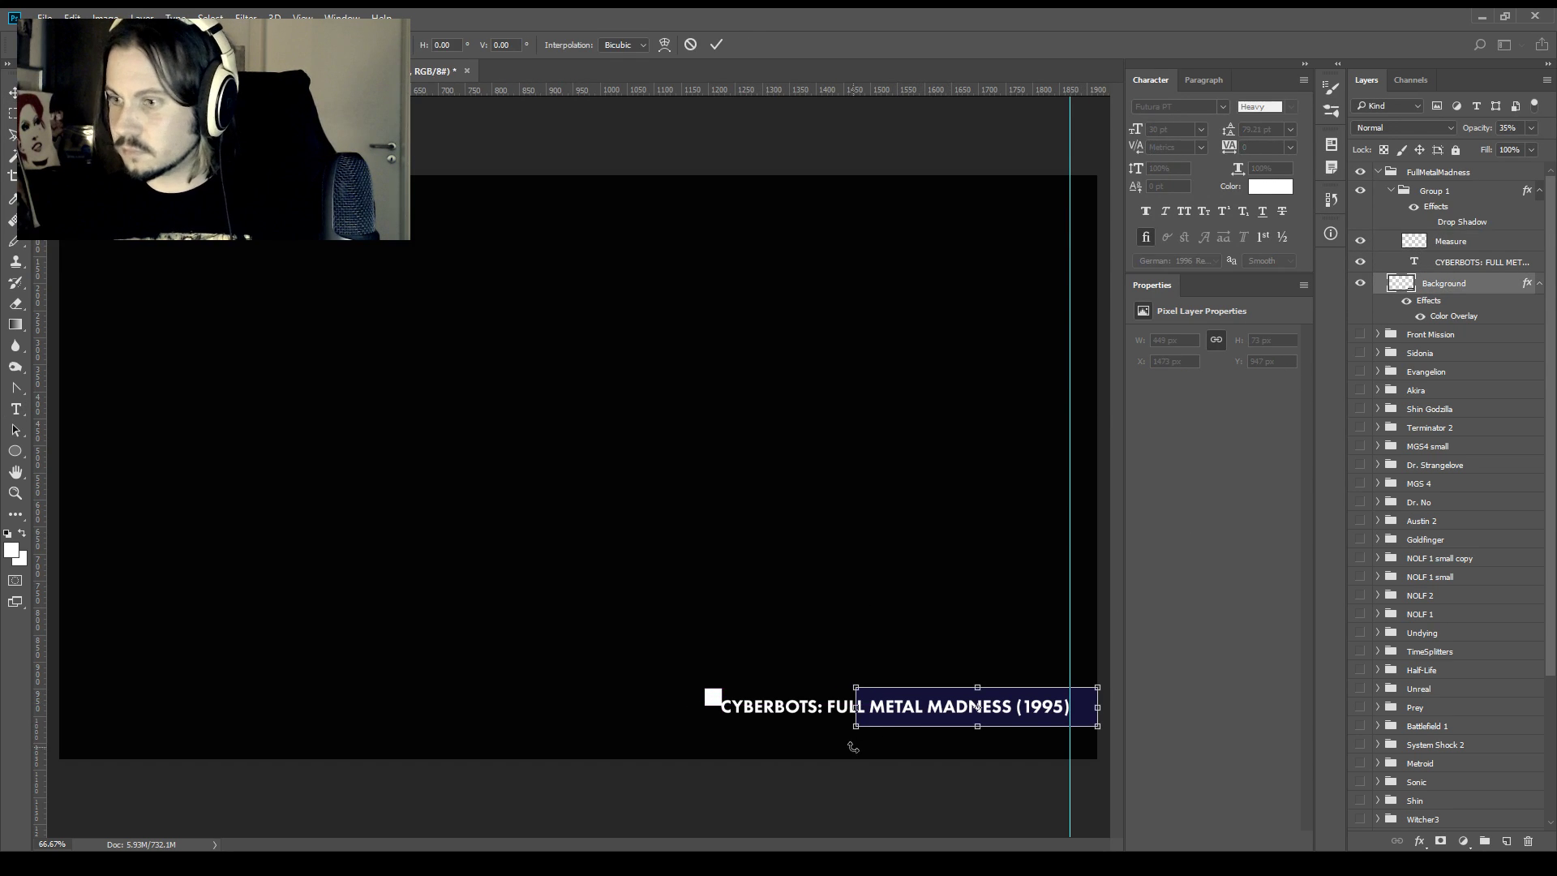
drag(858, 705, 705, 706)
key(Return)
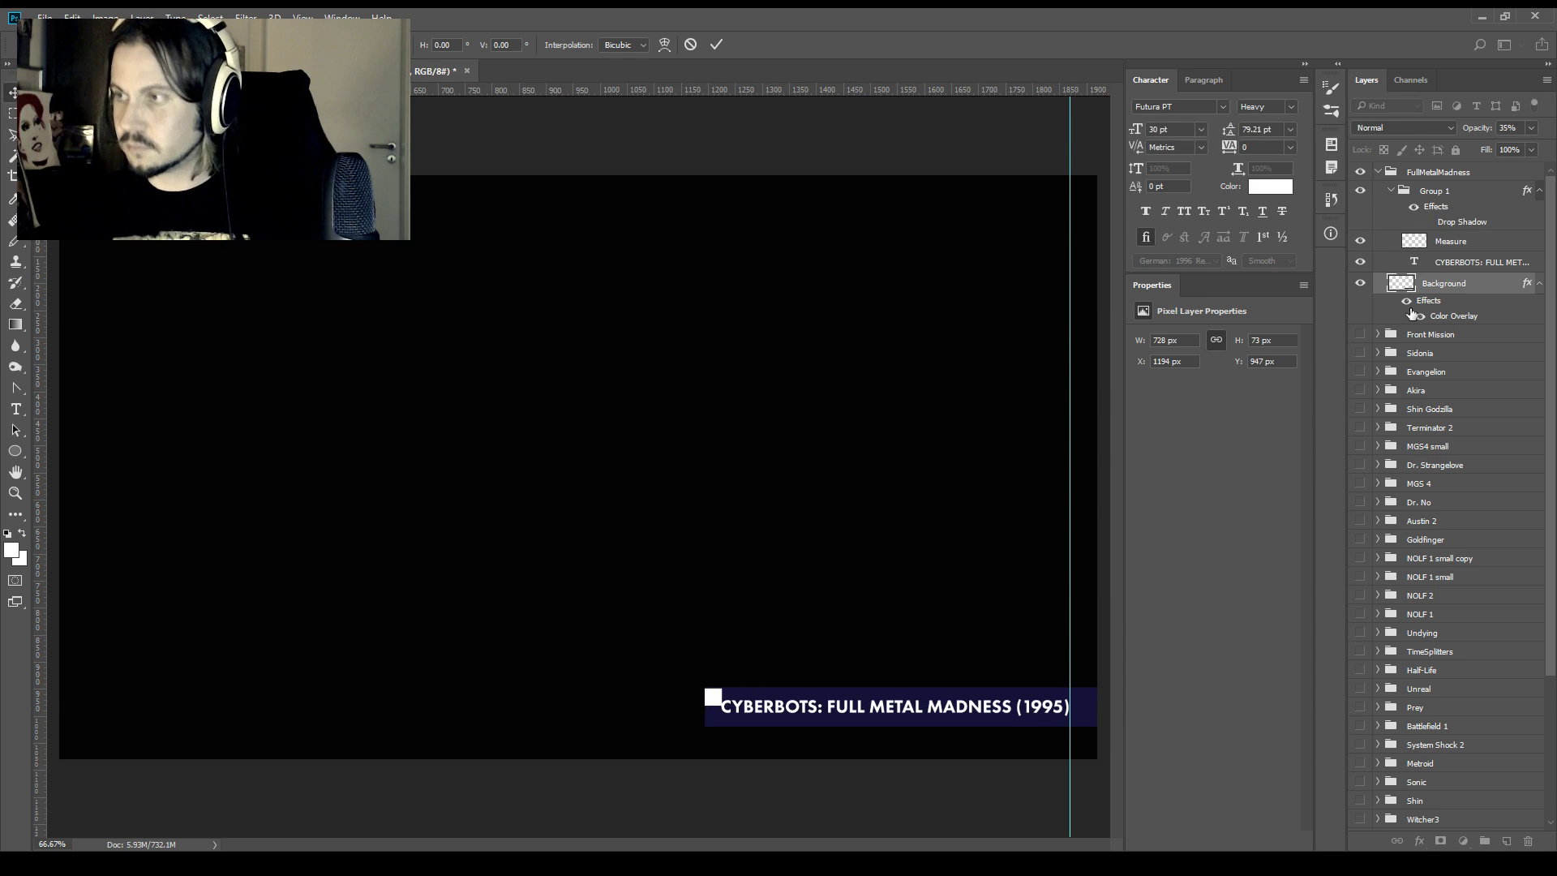
click(1360, 241)
Duplicate the FullMetalMadness group, then collapse and hide the original
click(1430, 170)
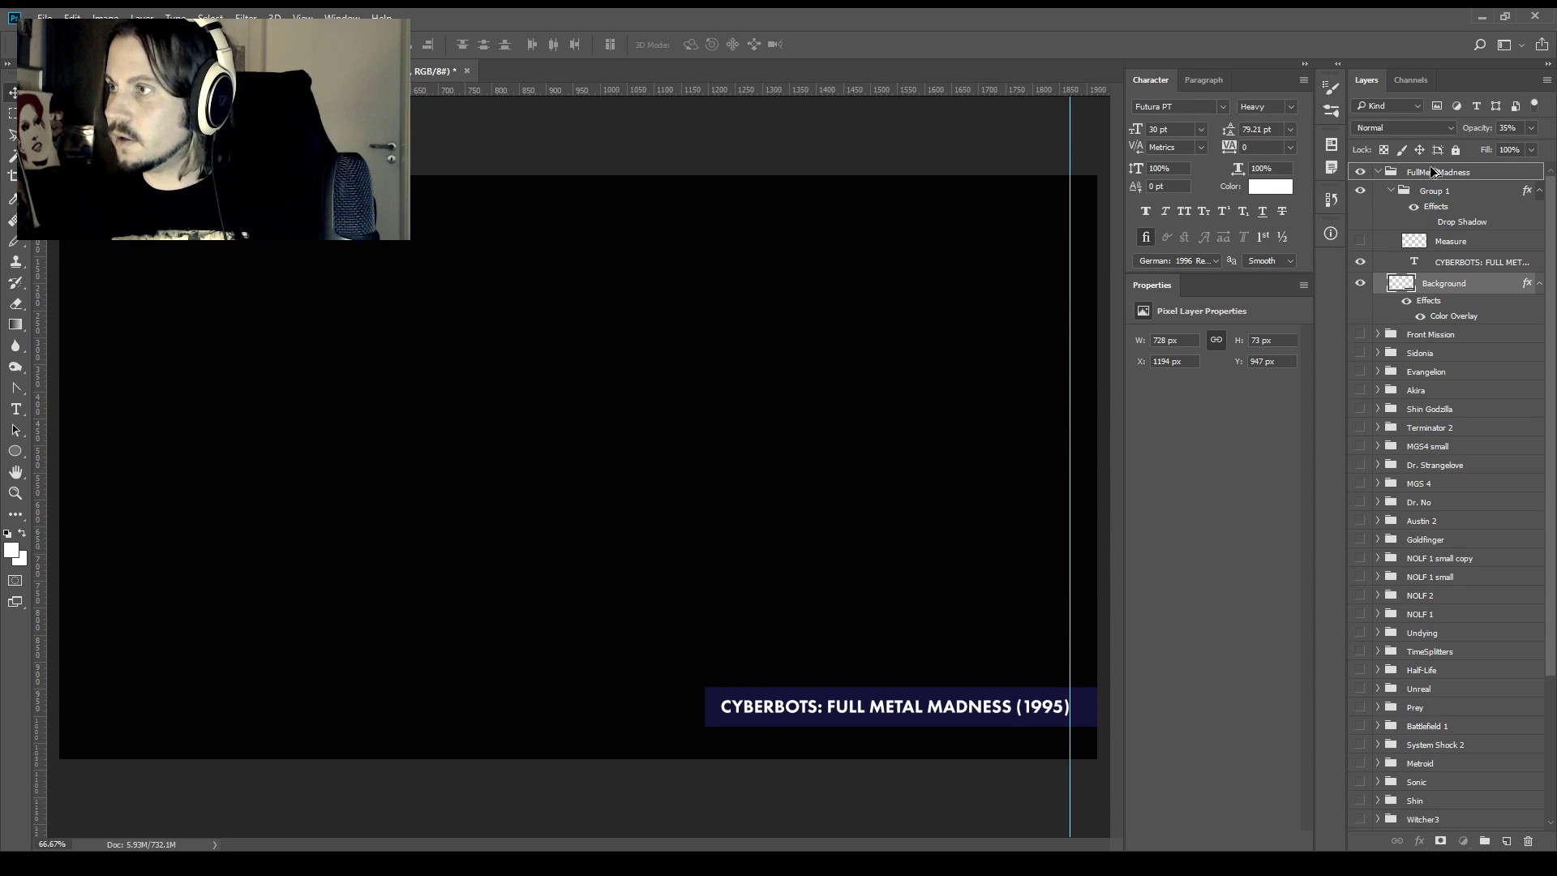
key(ctrl+j)
drag(1442, 188, 1429, 163)
click(1378, 335)
click(1361, 334)
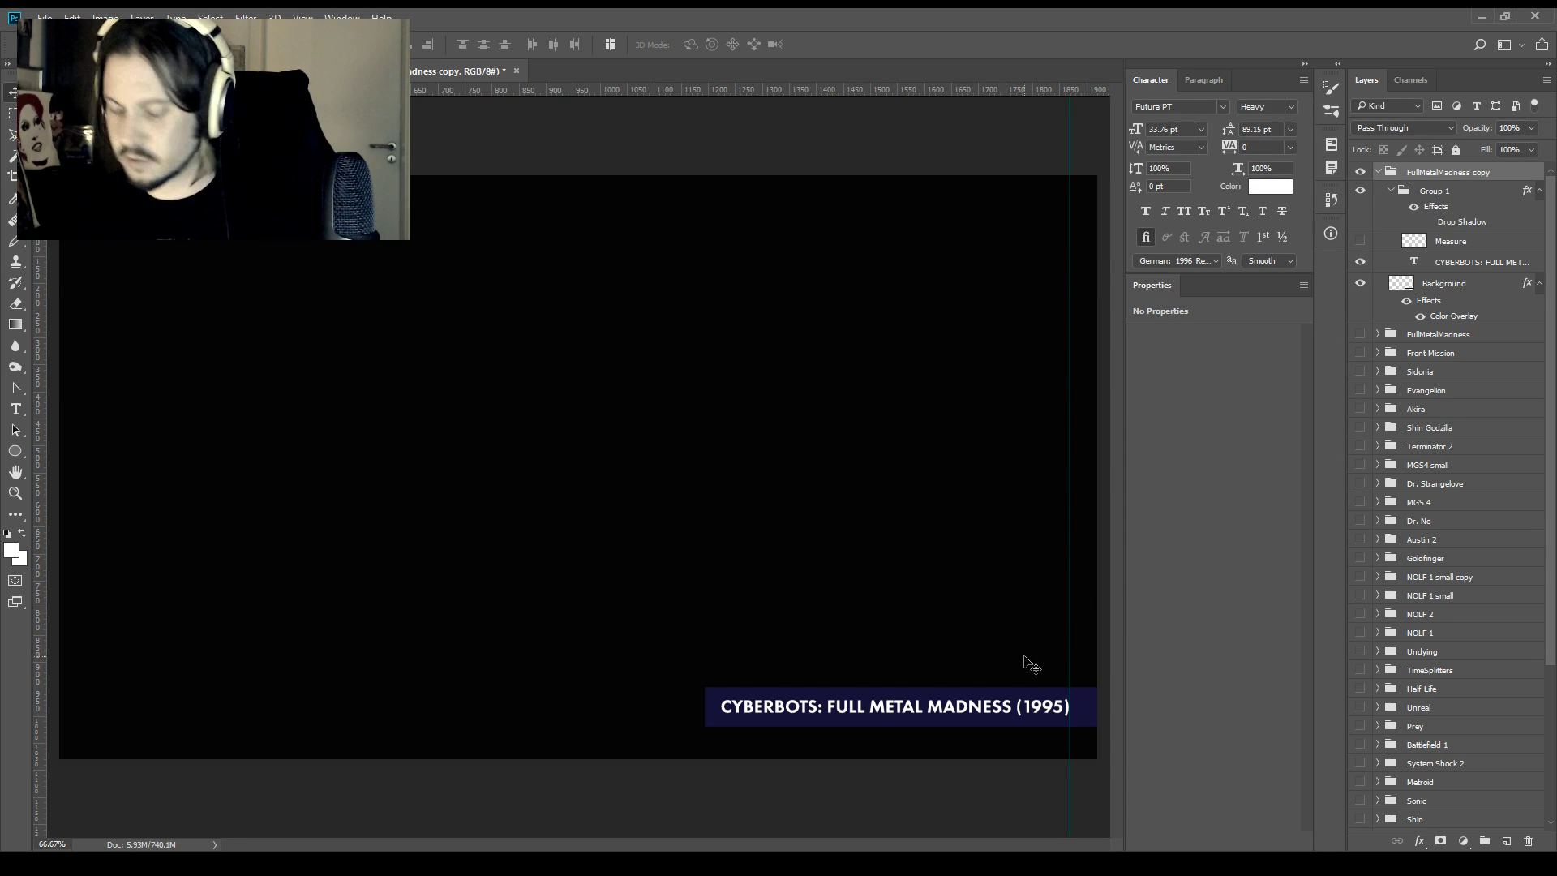
Change the caption text in the FullMetalMadness copy group to "MOBILE SUIT GUNDAM: JOURNEY TO JABURO (2000)"
key(t)
drag(1013, 711, 702, 702)
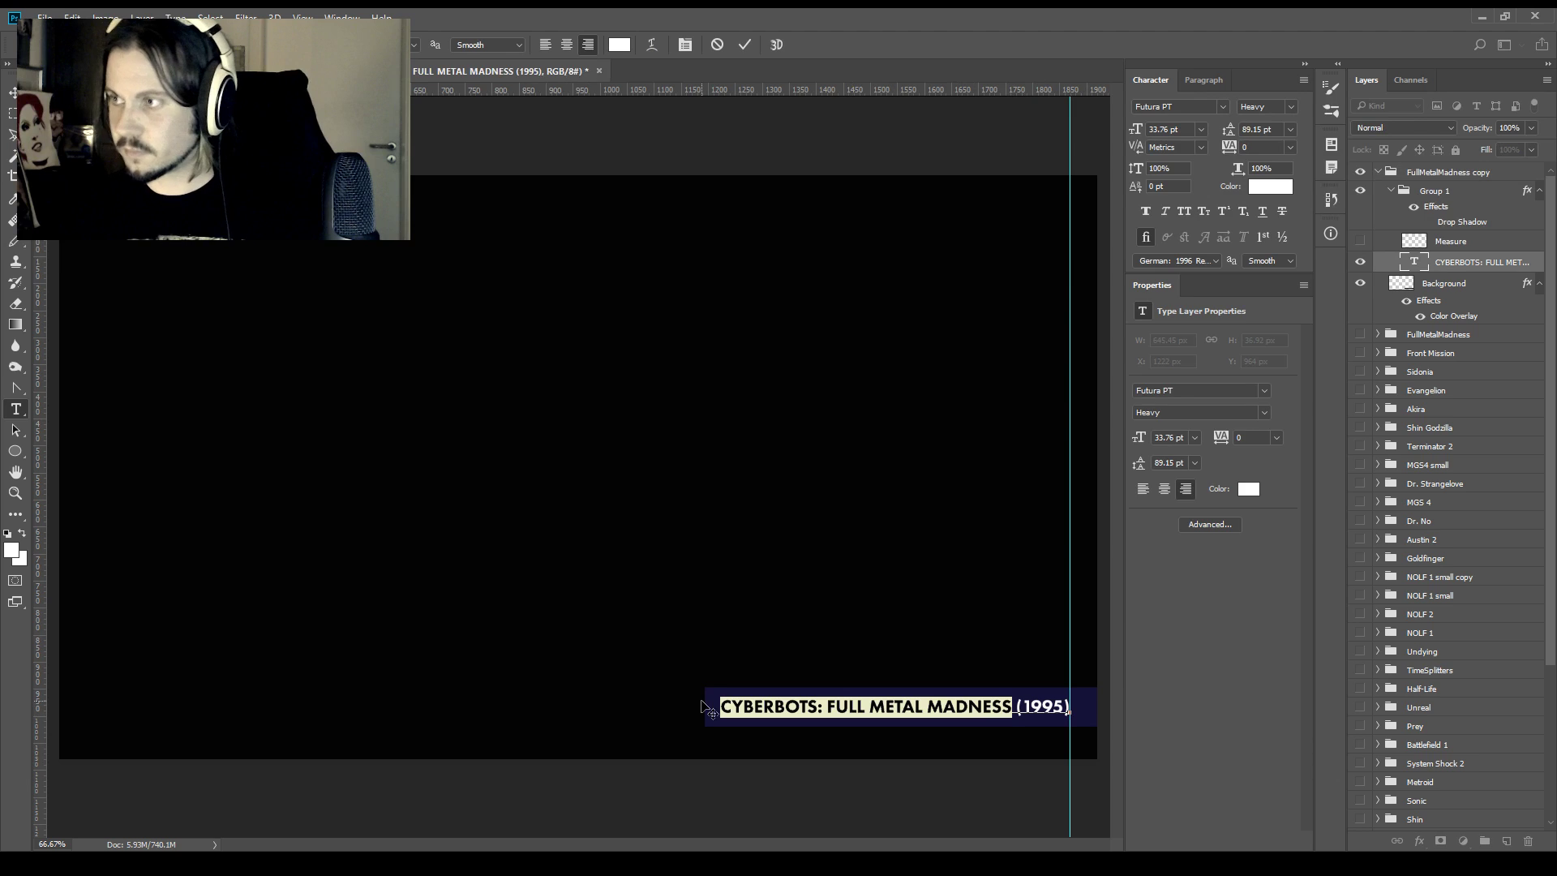
text(MOBILE SUIT G)
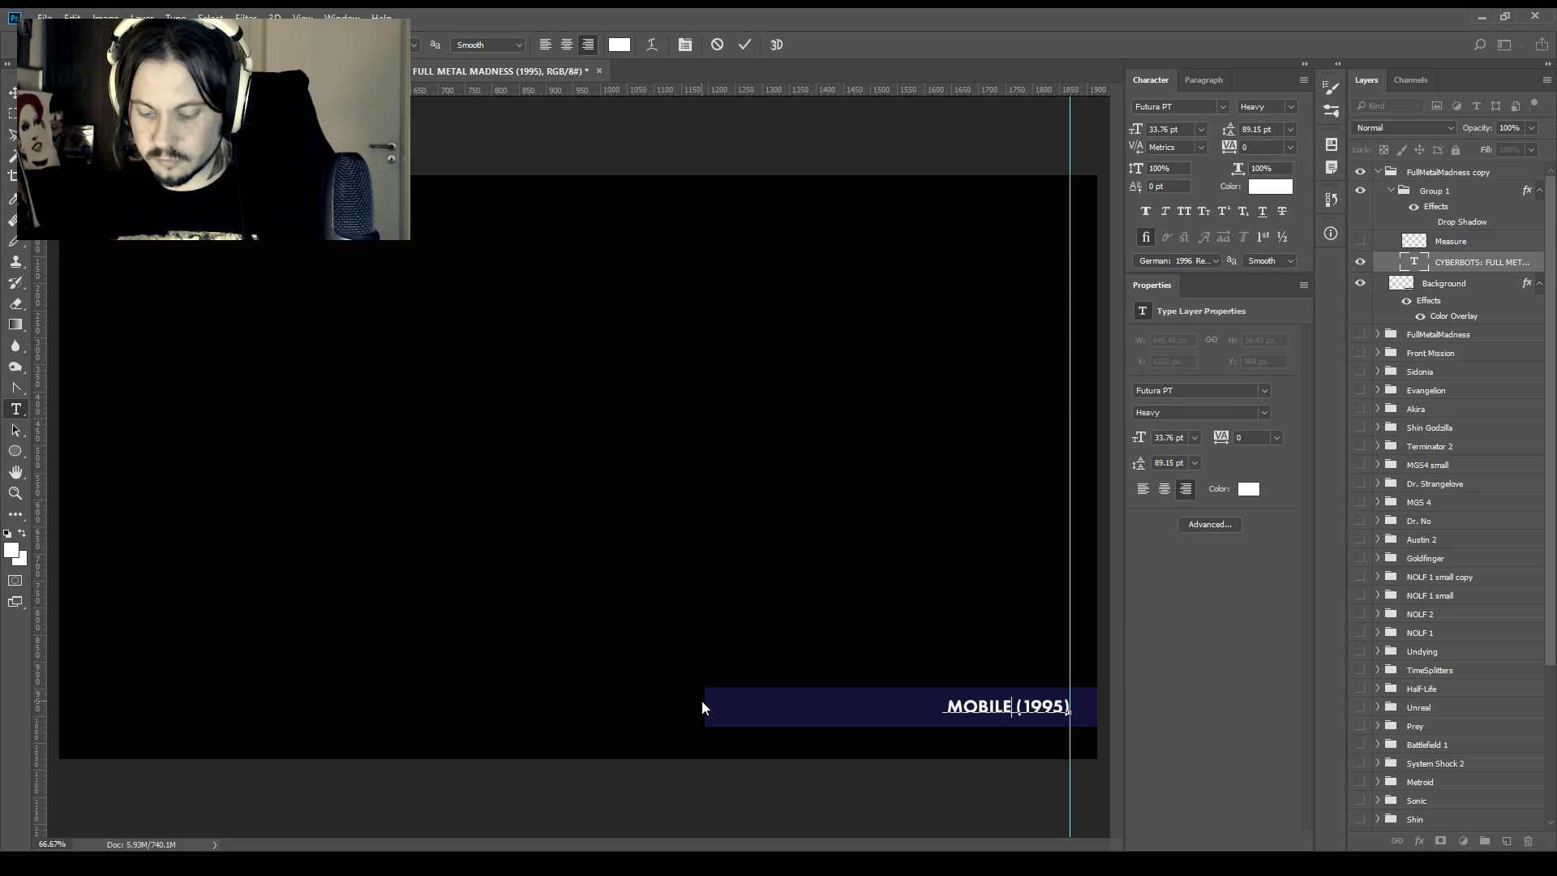
text(UNDAM: JOURN)
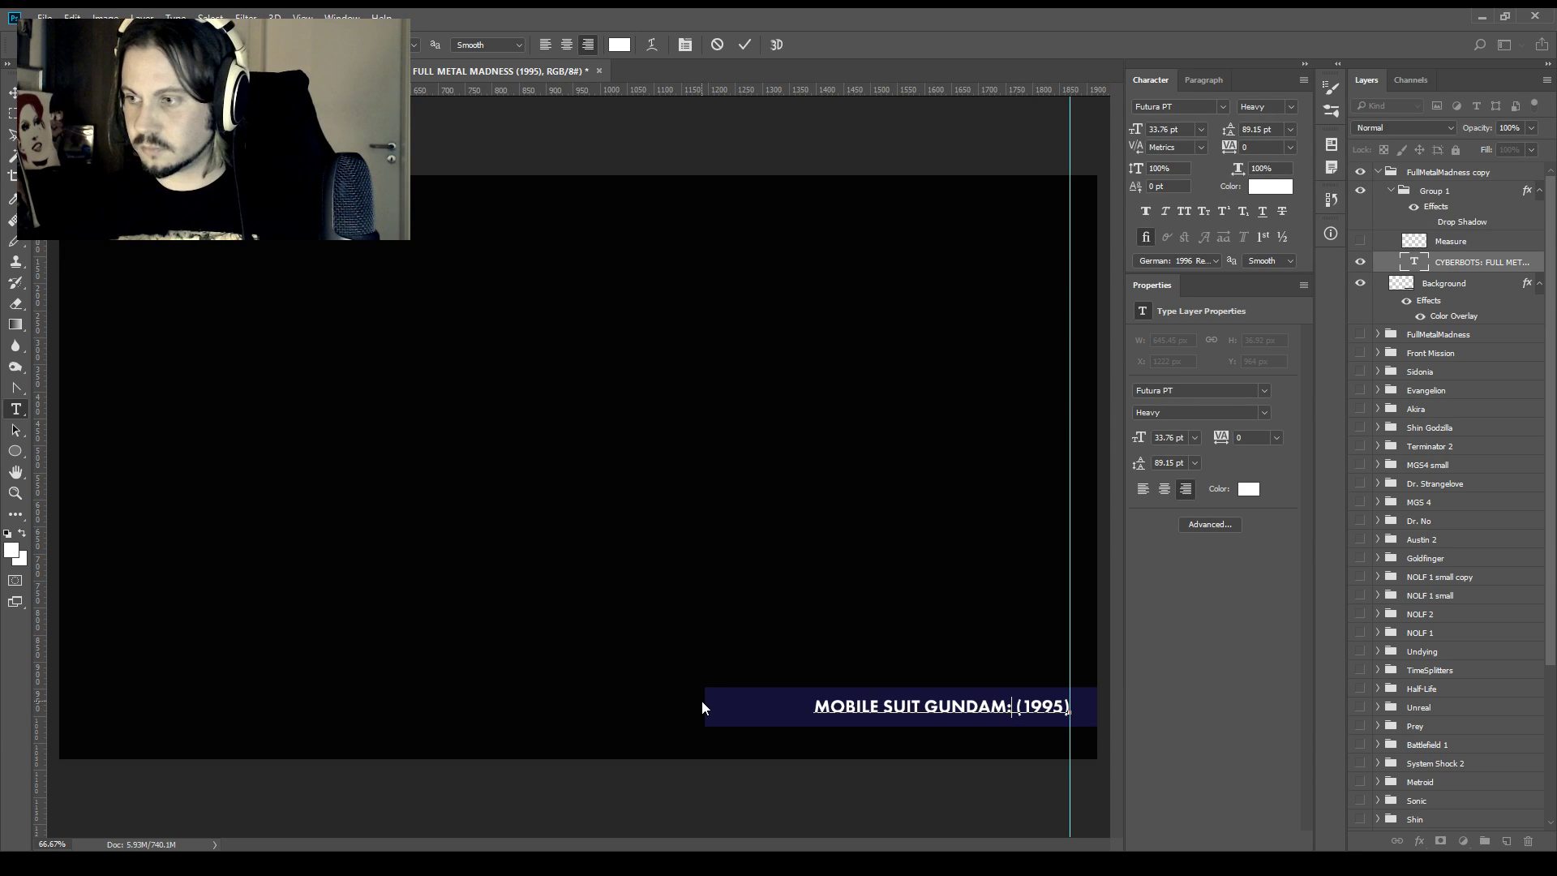
text(EY TO JABURO)
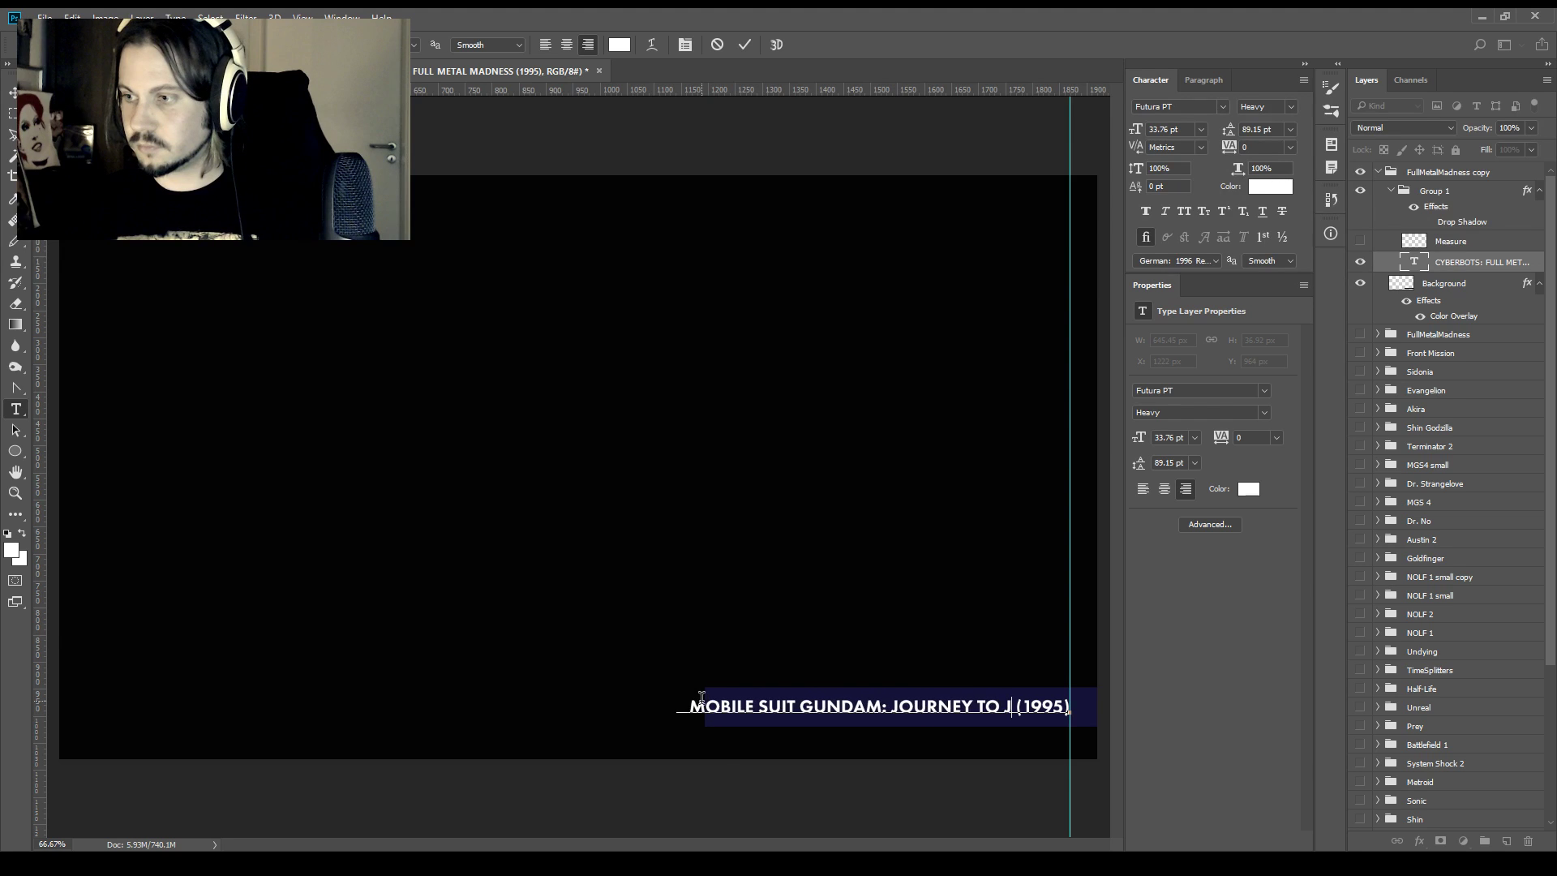
key(ctrl+Return)
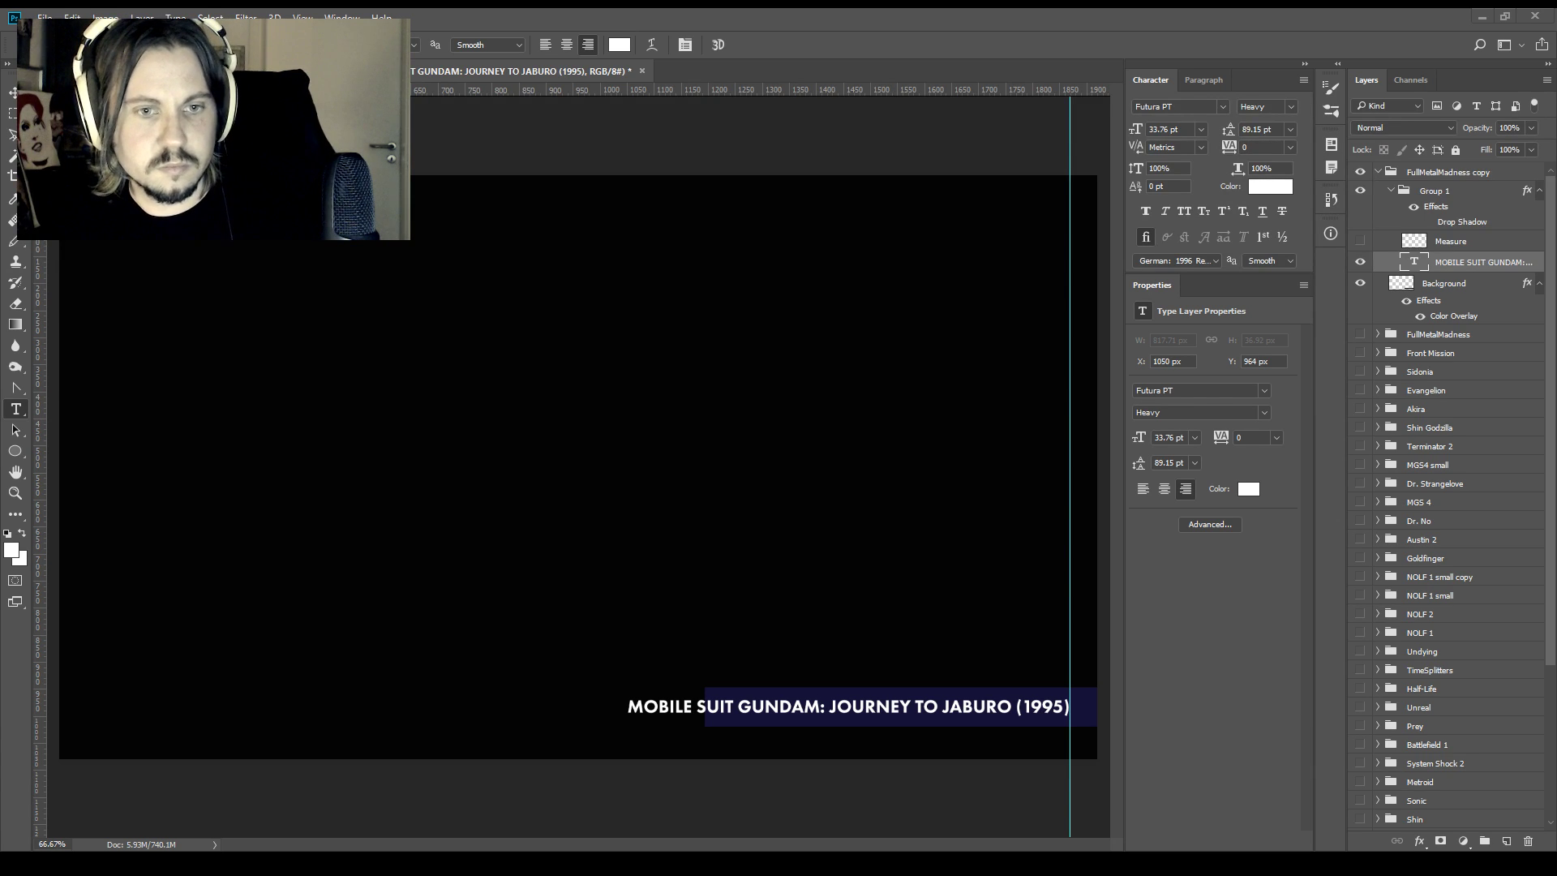
drag(1021, 707, 1059, 707)
text(2000)
key(ctrl+Return)
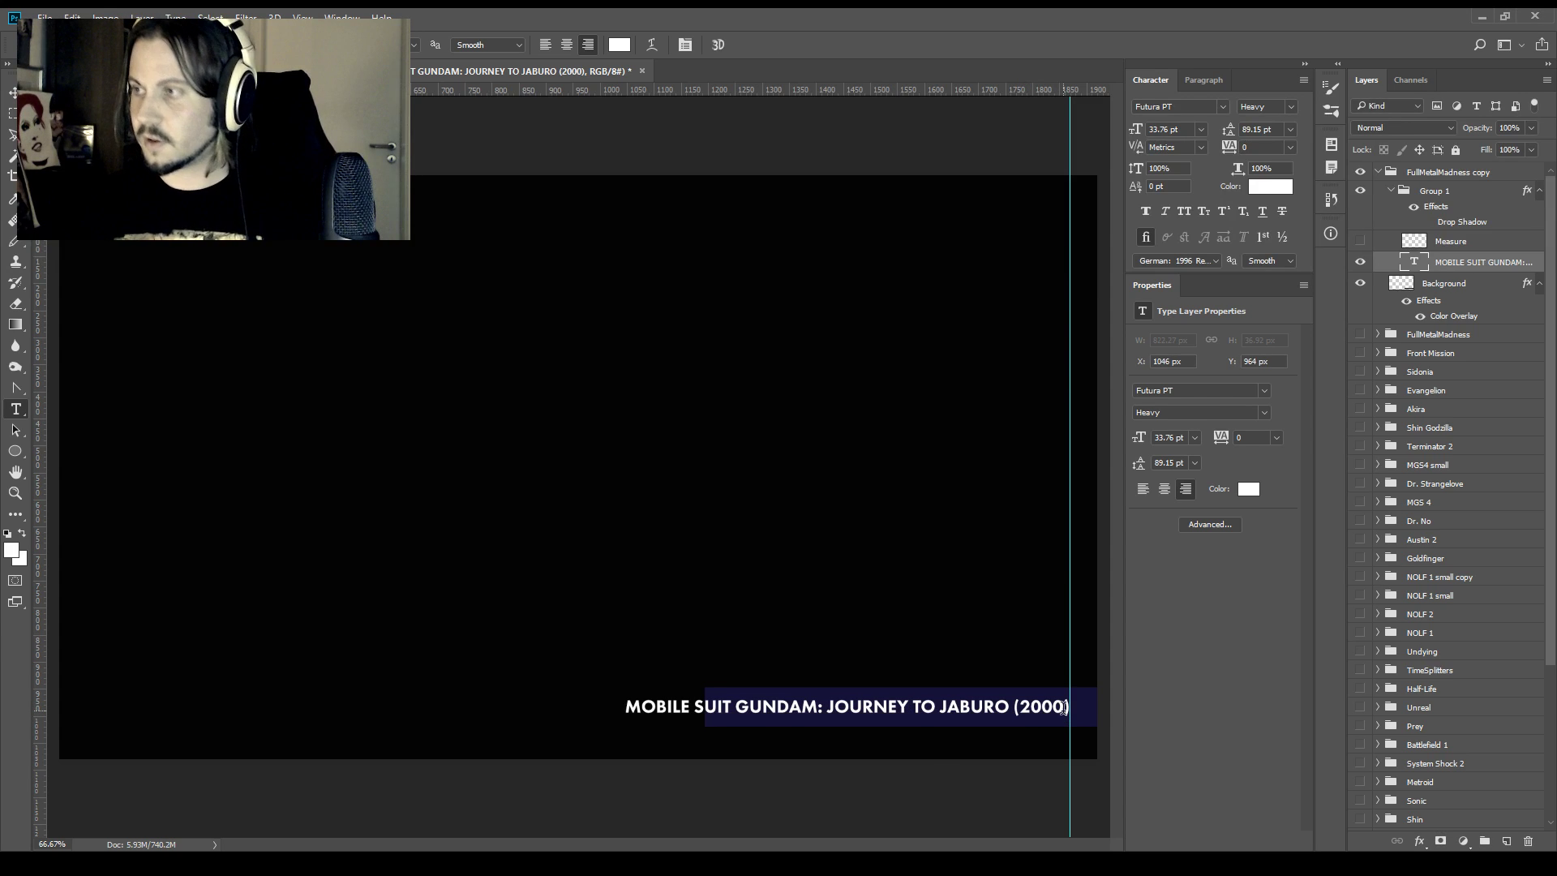
Align the Measure square to the start of the Gundam caption, widen the background to it at 905 px, hide the square and collapse the group
click(1360, 240)
click(1452, 241)
key(v)
drag(781, 702, 611, 708)
click(1452, 283)
key(ctrl+t)
key(Return)
click(1360, 241)
click(1378, 172)
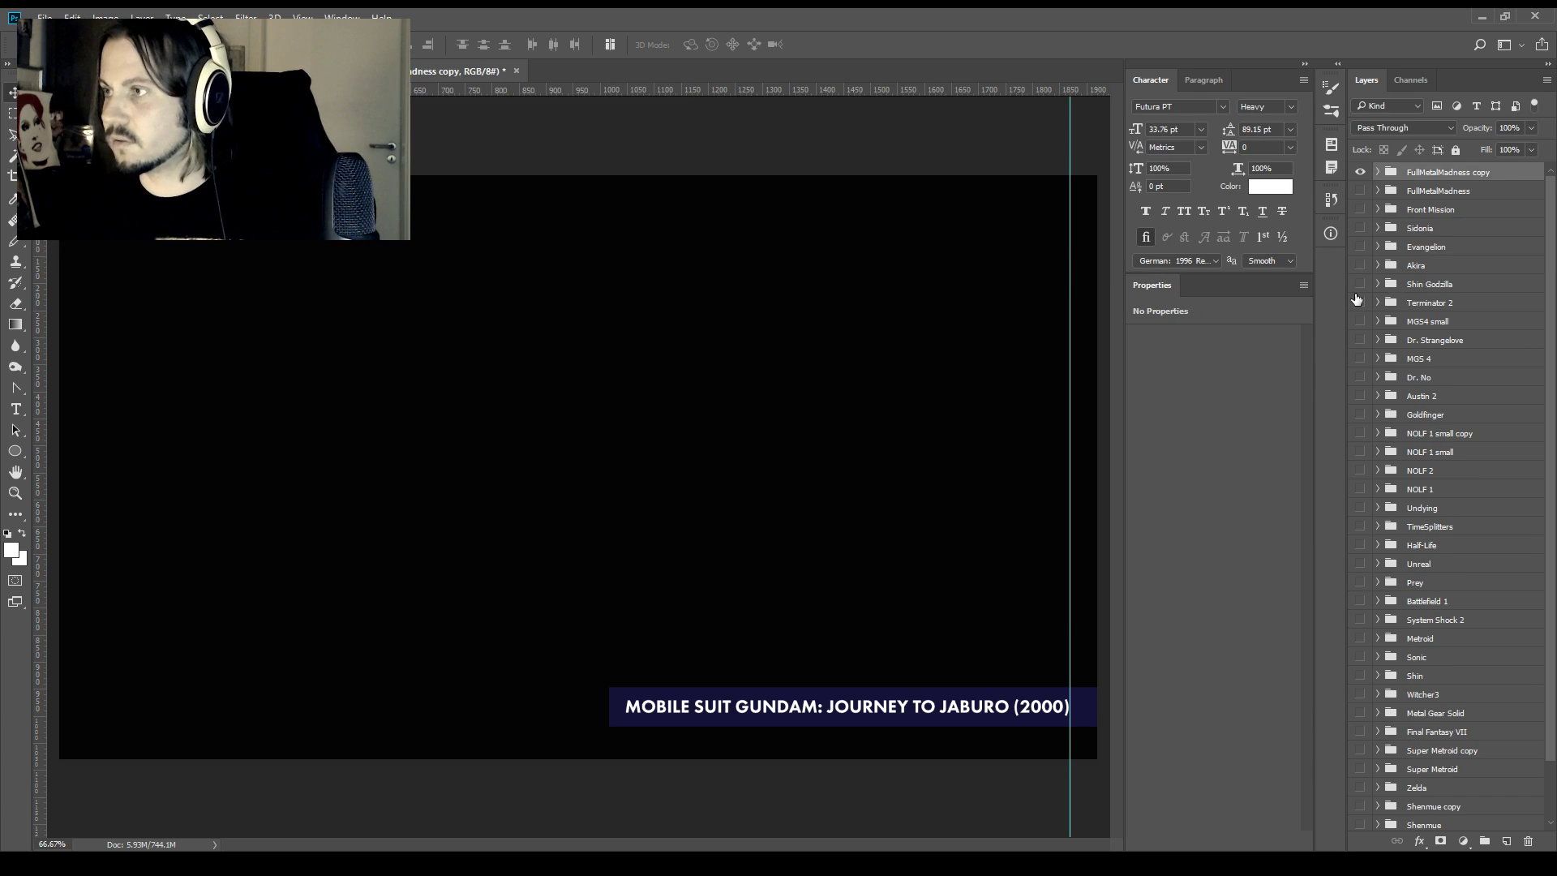
Rename the FullMetalMadness copy group to "Jaburo"
double_click(1445, 172)
text(Jaburo)
key(Return)
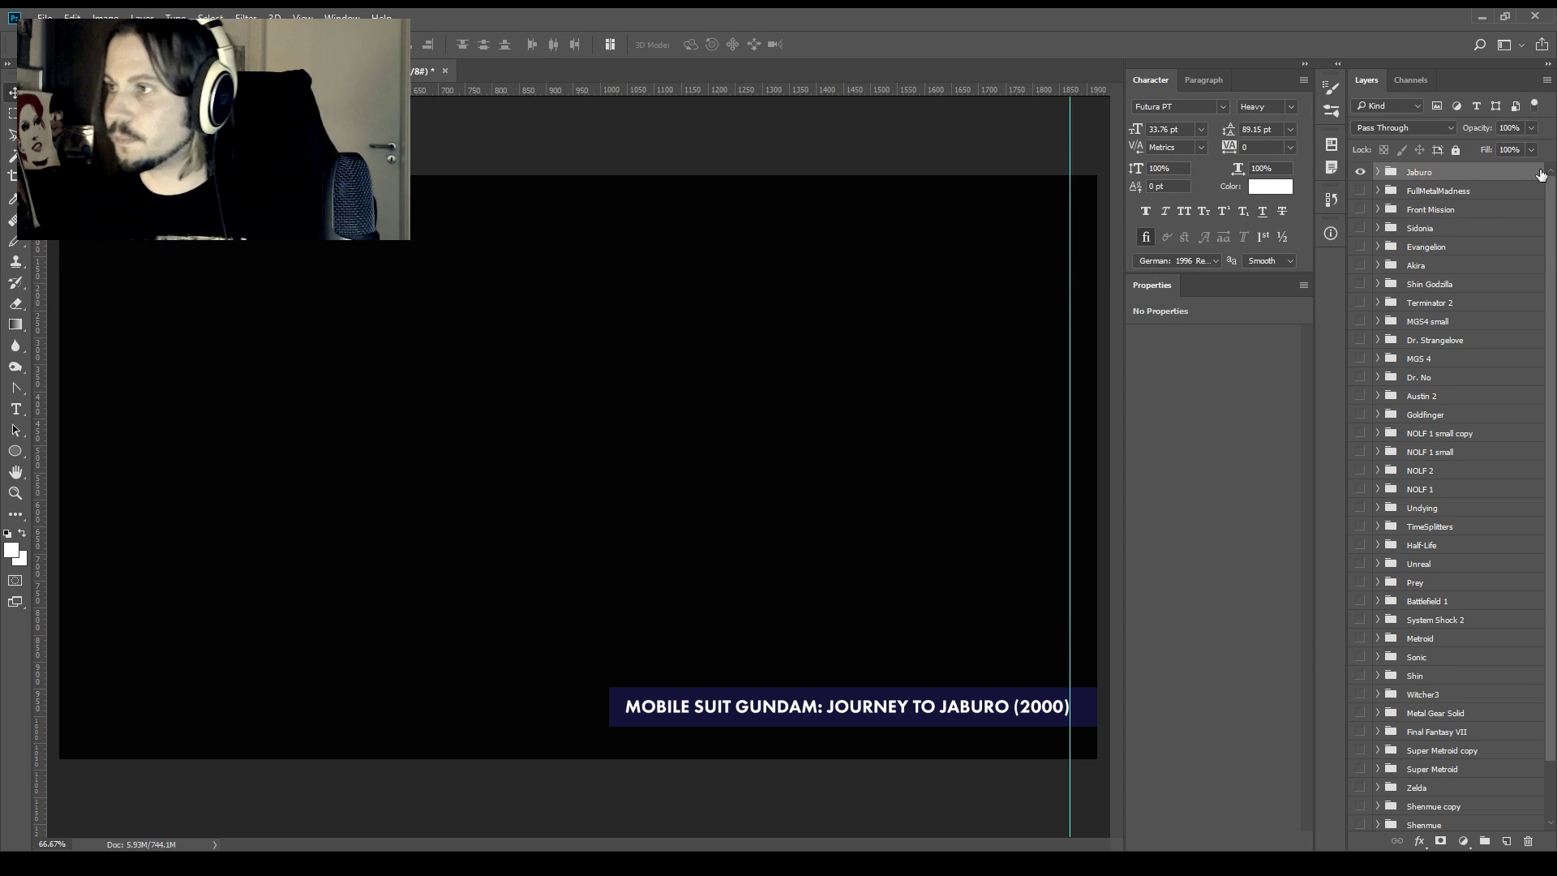
Save the document and show all caption groups from FullMetalMadness down to MGS 4
key(ctrl+s)
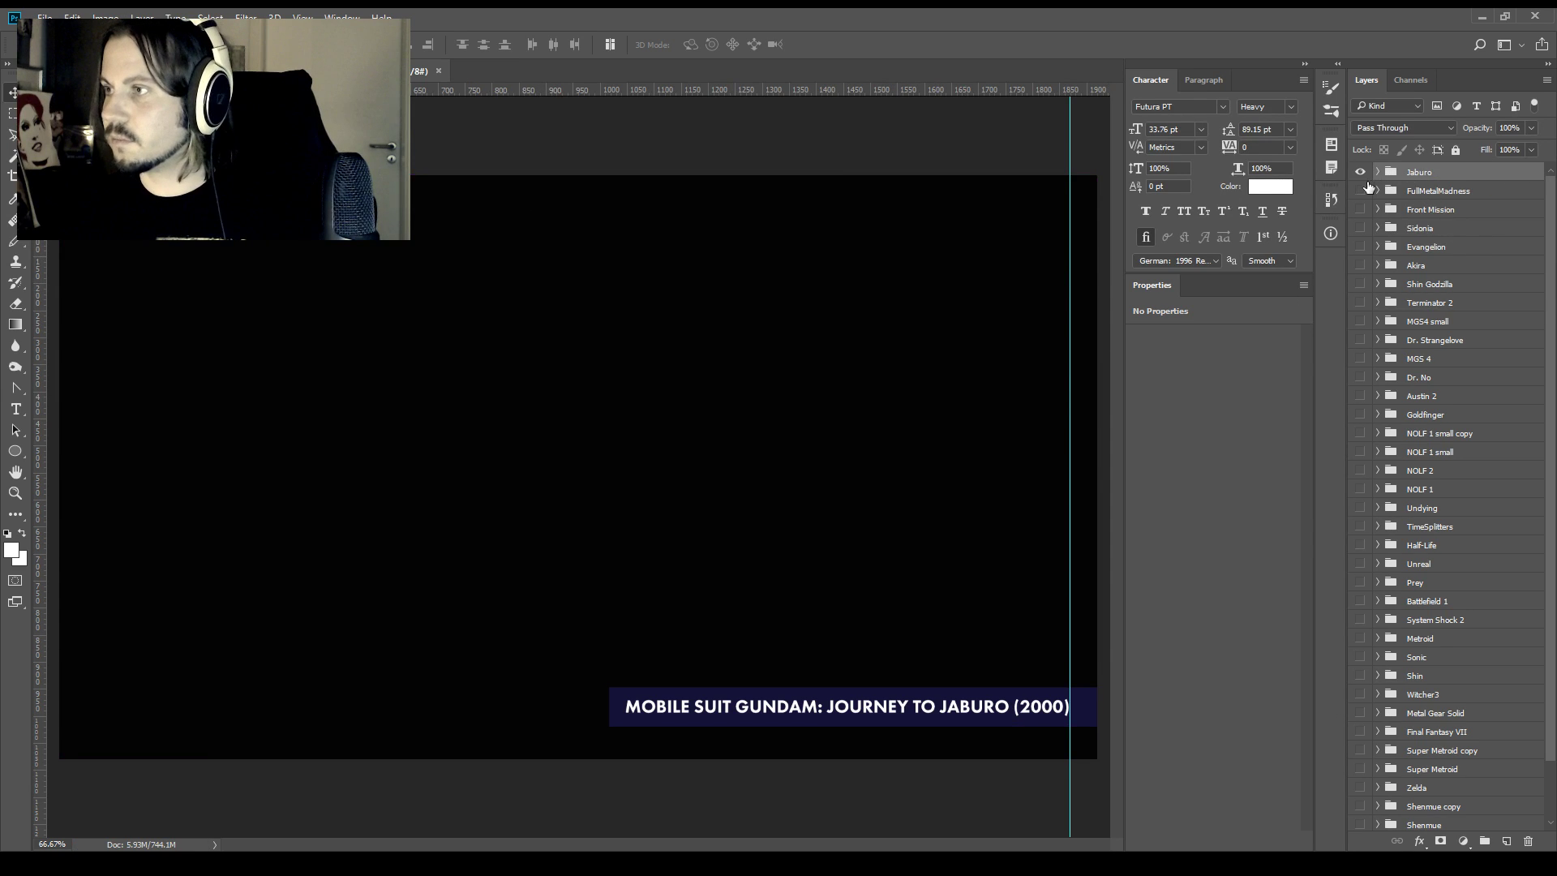
drag(1362, 192, 1426, 316)
click(1422, 361)
key(ctrl+e)
click(1429, 341)
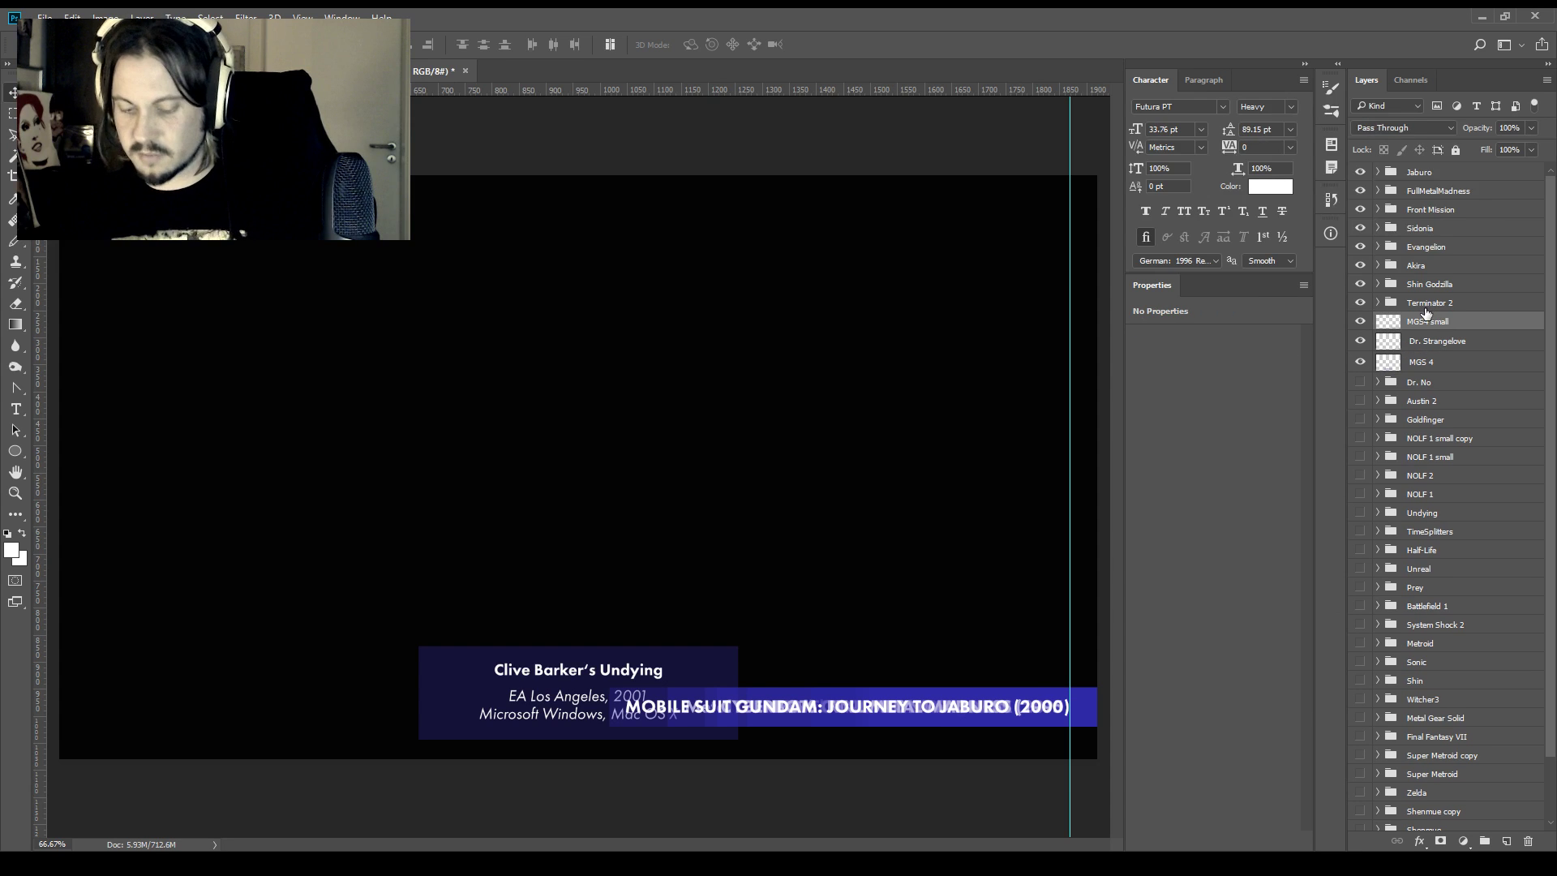
key(ctrl+z)
key(ctrl+alt+z)
key(ctrl+alt+z)
Save the document, duplicate the groups from Jaburo to MGS 4 together, and hide the copies
key(ctrl+s)
shift+click(1430, 171)
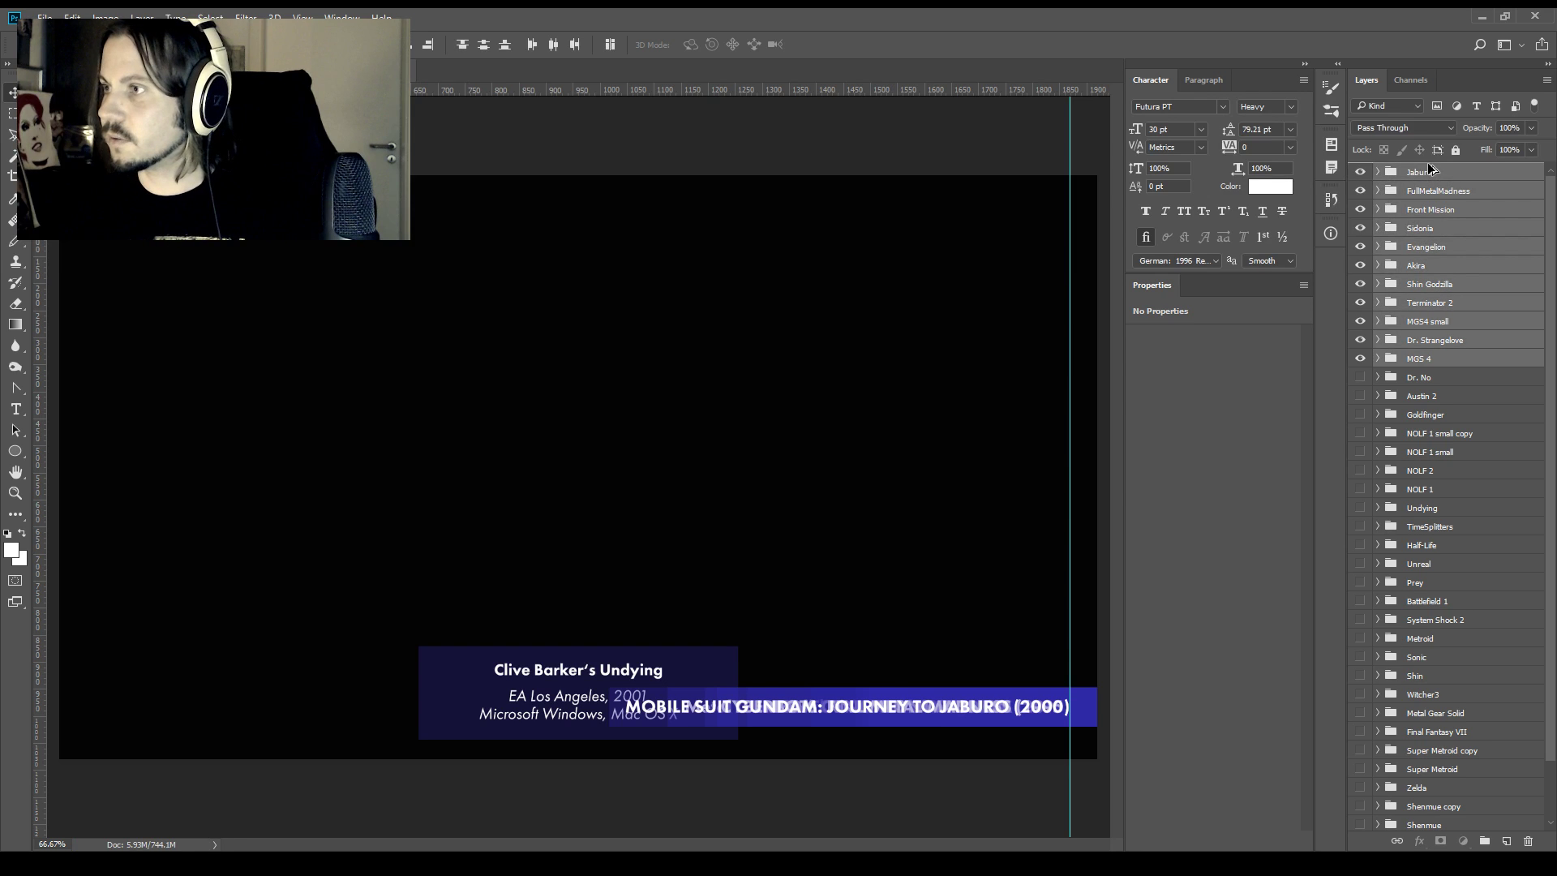
key(ctrl+j)
drag(1361, 358, 1361, 171)
Merge each original caption group from Jaburo down to MGS 4 into its own single layer
click(1430, 377)
key(ctrl+e)
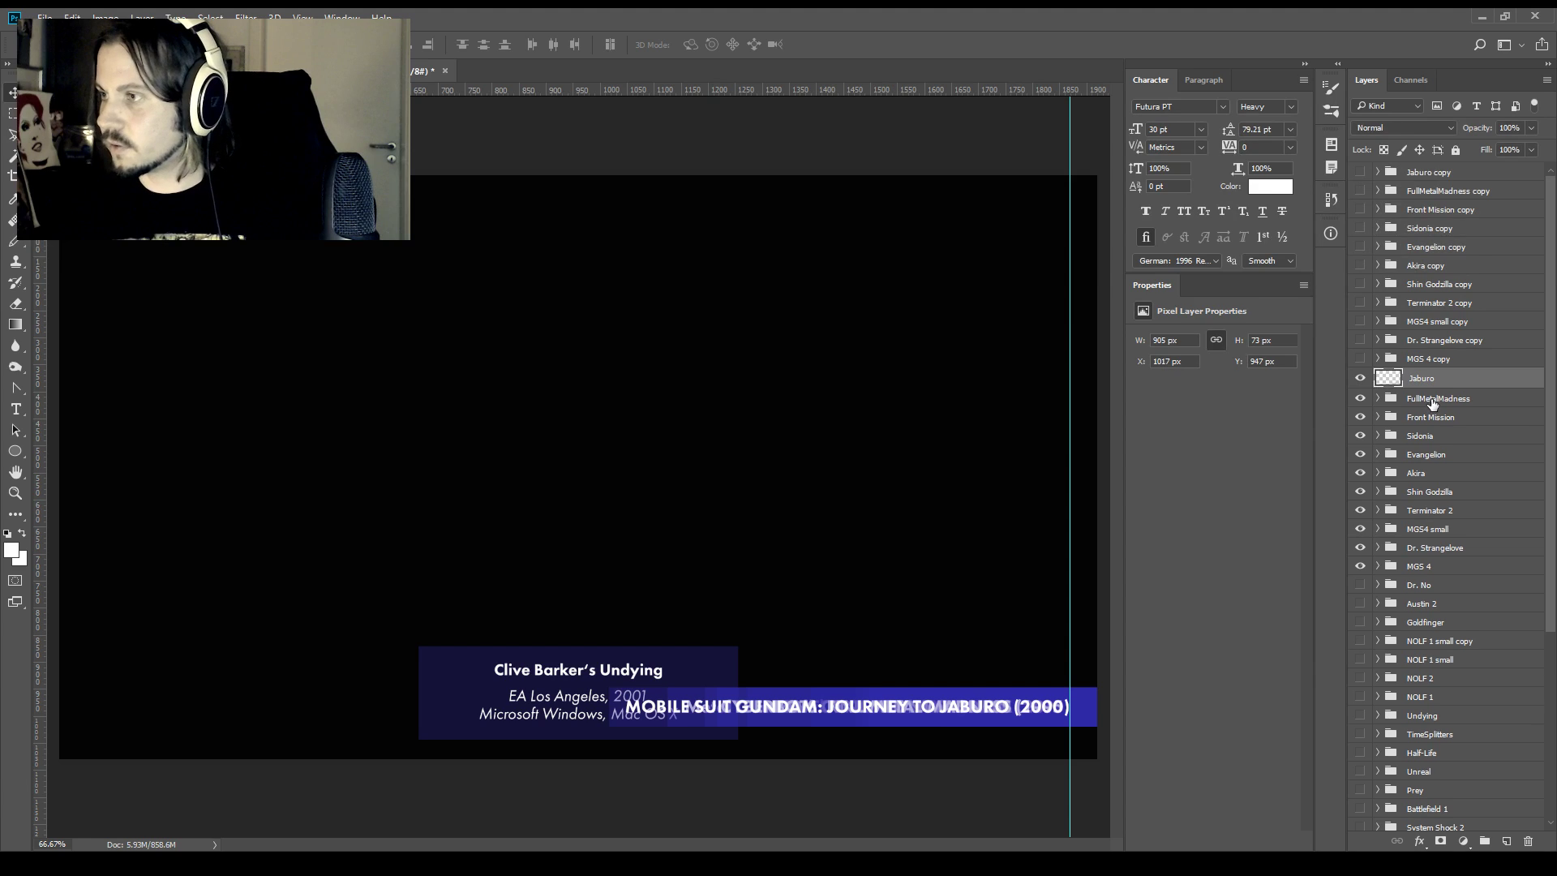
click(1430, 398)
key(ctrl+e)
click(1430, 419)
key(ctrl+e)
click(1429, 441)
key(ctrl+e)
click(1428, 461)
key(ctrl+e)
click(1426, 483)
key(ctrl+e)
click(1427, 504)
key(ctrl+e)
click(1428, 525)
key(ctrl+e)
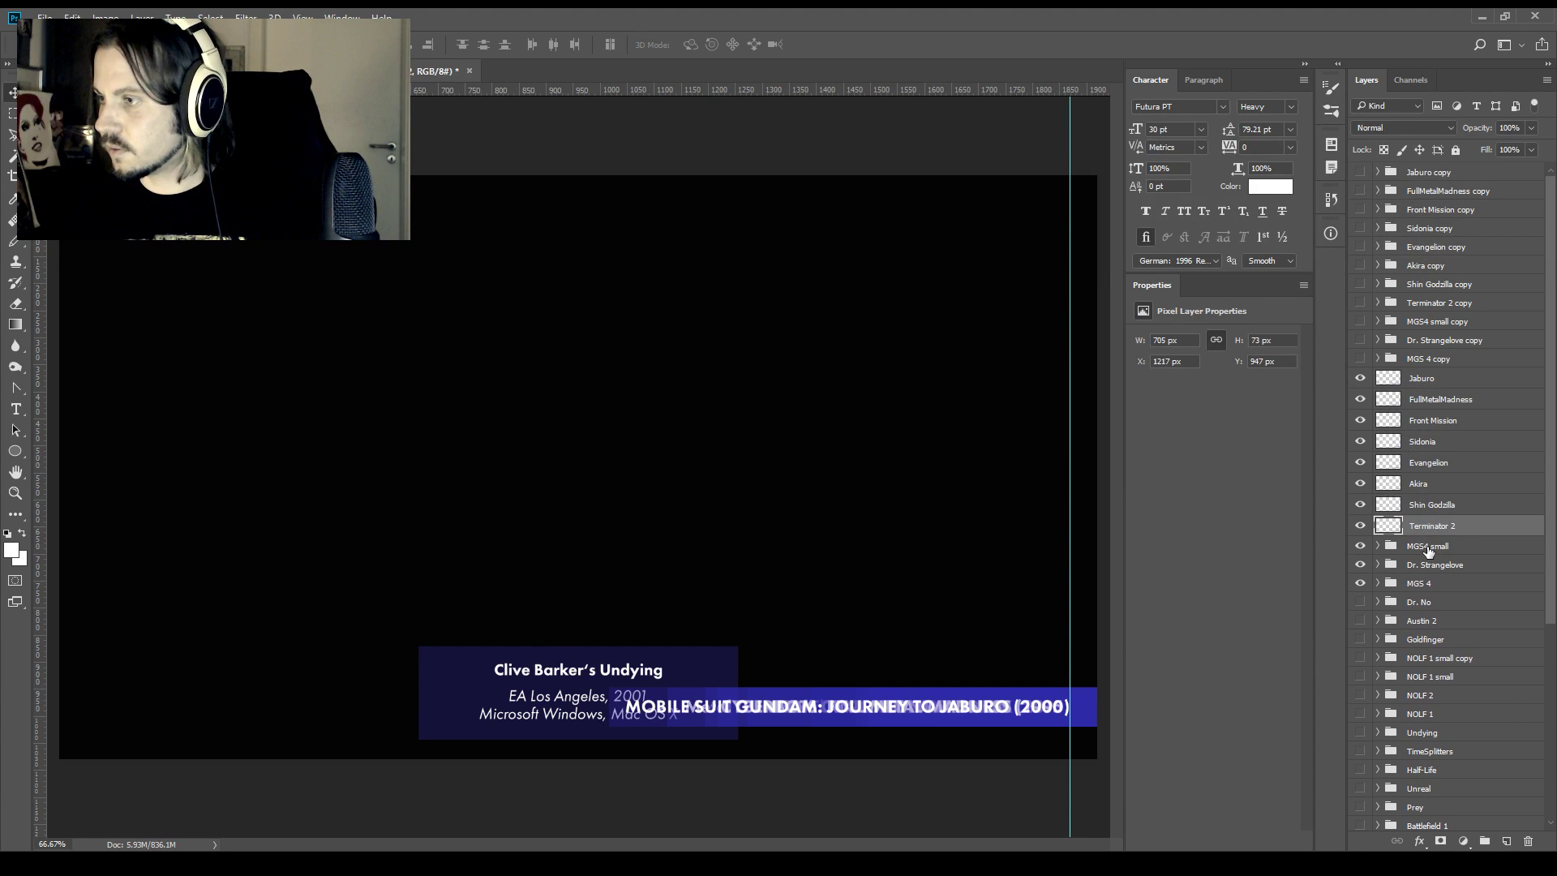
click(1429, 545)
key(ctrl+e)
click(1429, 567)
key(ctrl+e)
click(1421, 586)
key(ctrl+e)
Delete the duplicated caption groups and all remaining older groups, keeping only the merged layers from Jaburo to MGS 4
click(1427, 358)
shift+click(1429, 172)
drag(1425, 359, 1528, 841)
shift+click(1435, 820)
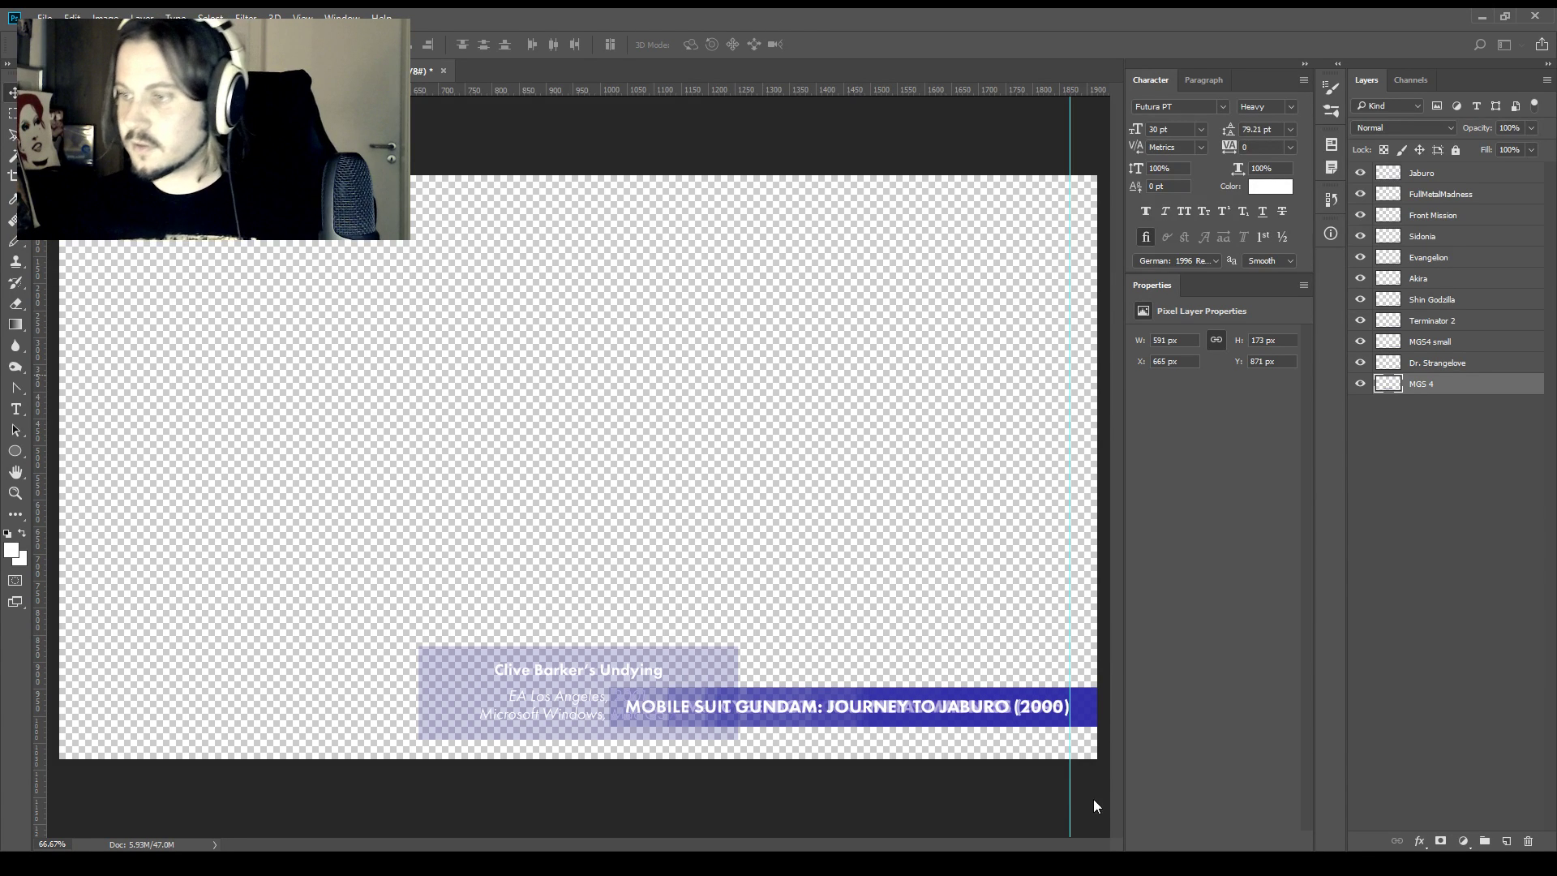
Undo the layer deletions and step back through the preceding group merges
key(ctrl+z)
key(ctrl+alt+z)
key(ctrl+alt+z)
key(ctrl+alt+z)
key(ctrl+alt+z)
key(ctrl+alt+z)
key(ctrl+alt+z)
key(ctrl+alt+z)
key(ctrl+alt+z)
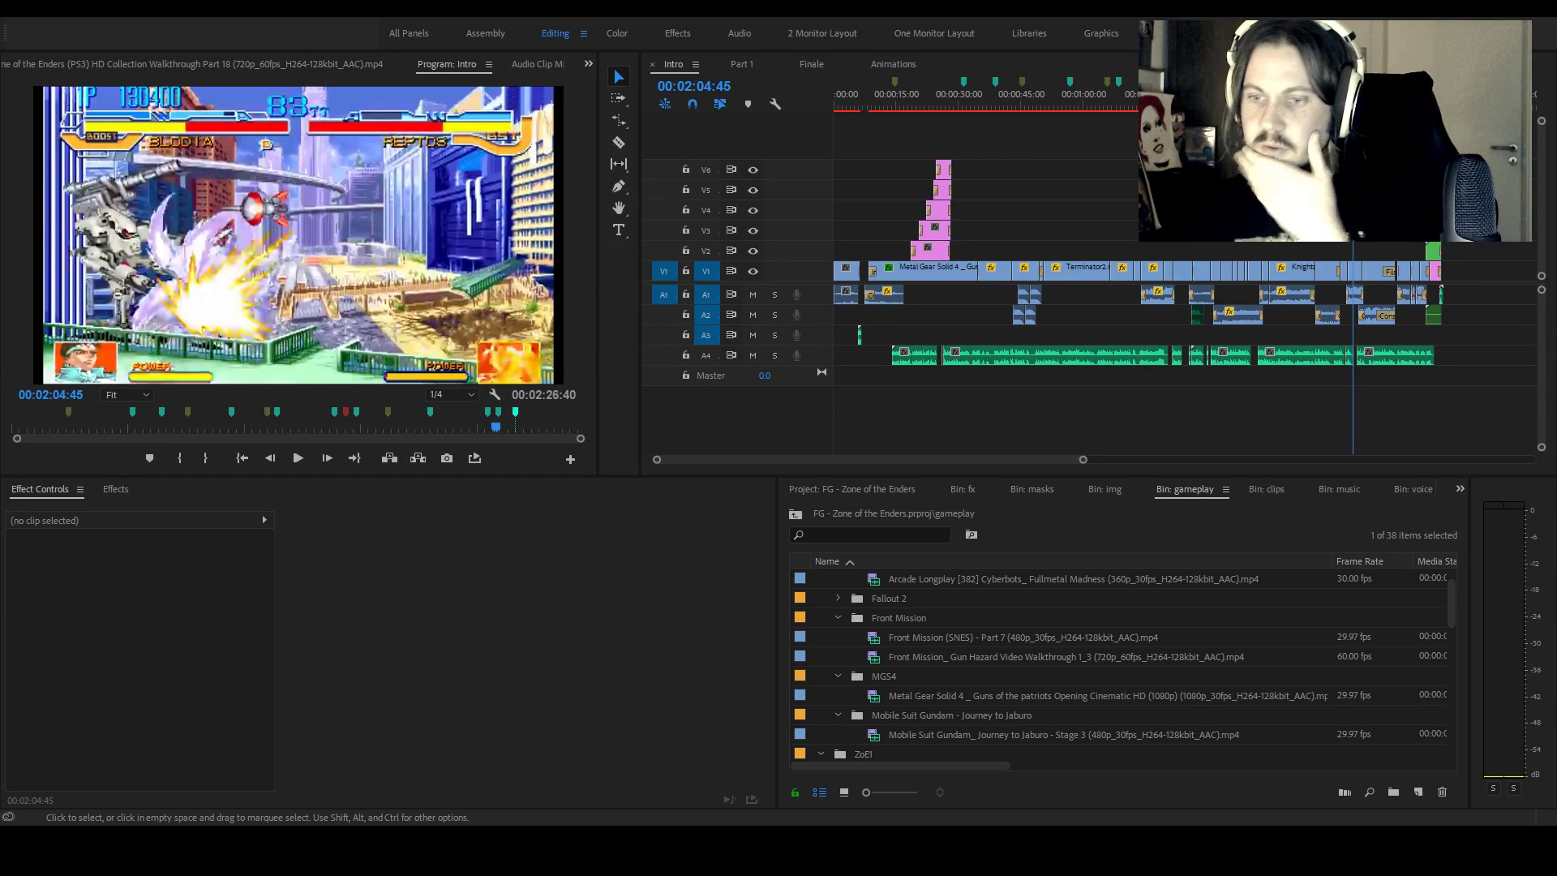
Switch to Premiere Pro and move the playhead of the Intro sequence to 00:00:31:11
click(1254, 337)
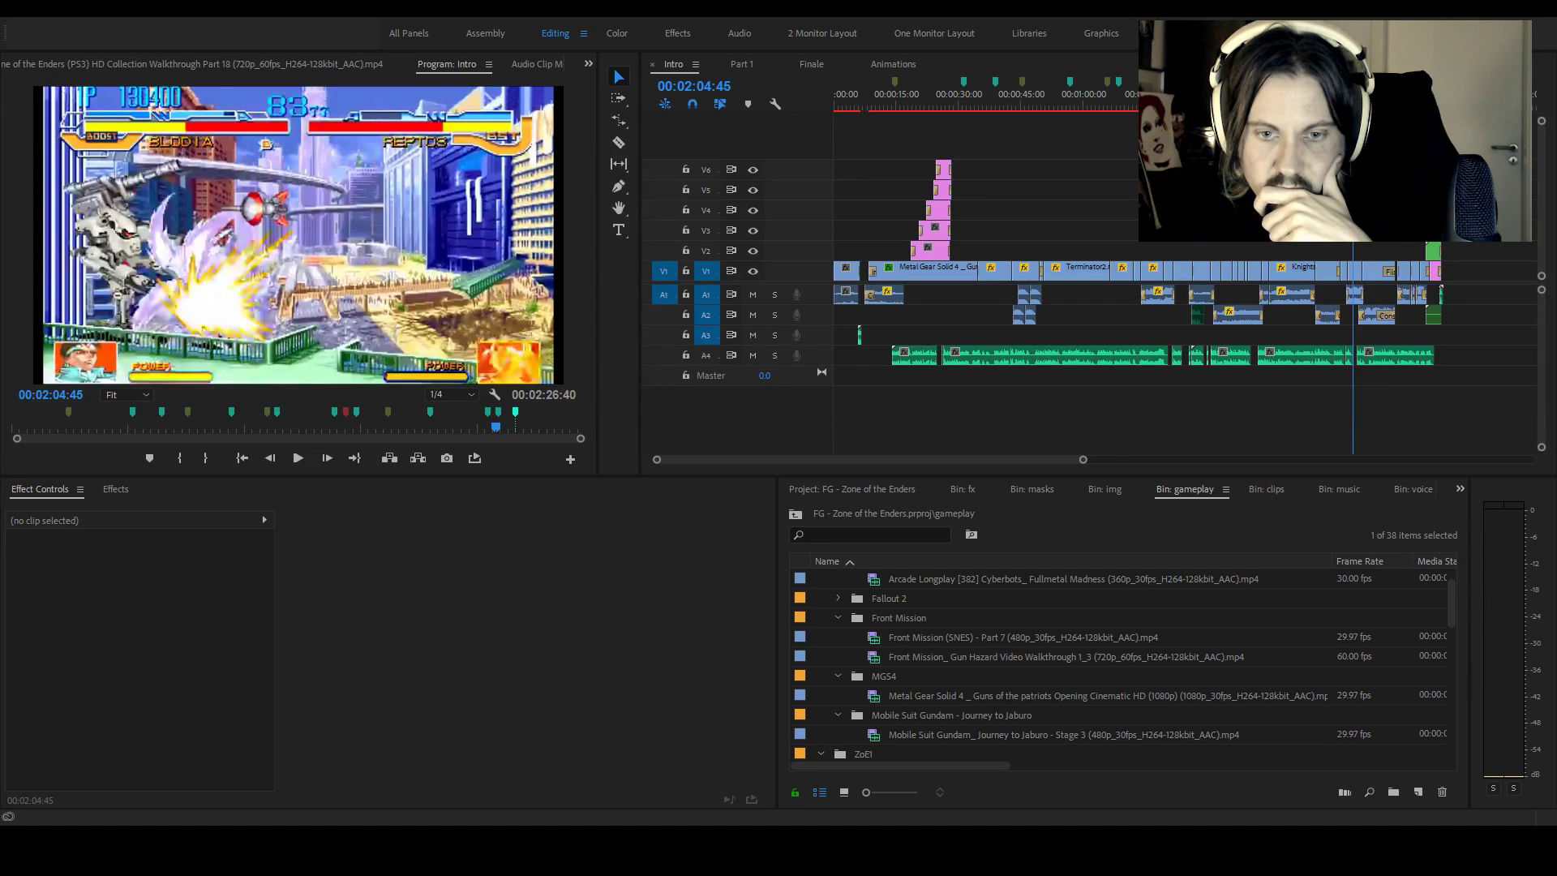
click(967, 111)
click(963, 107)
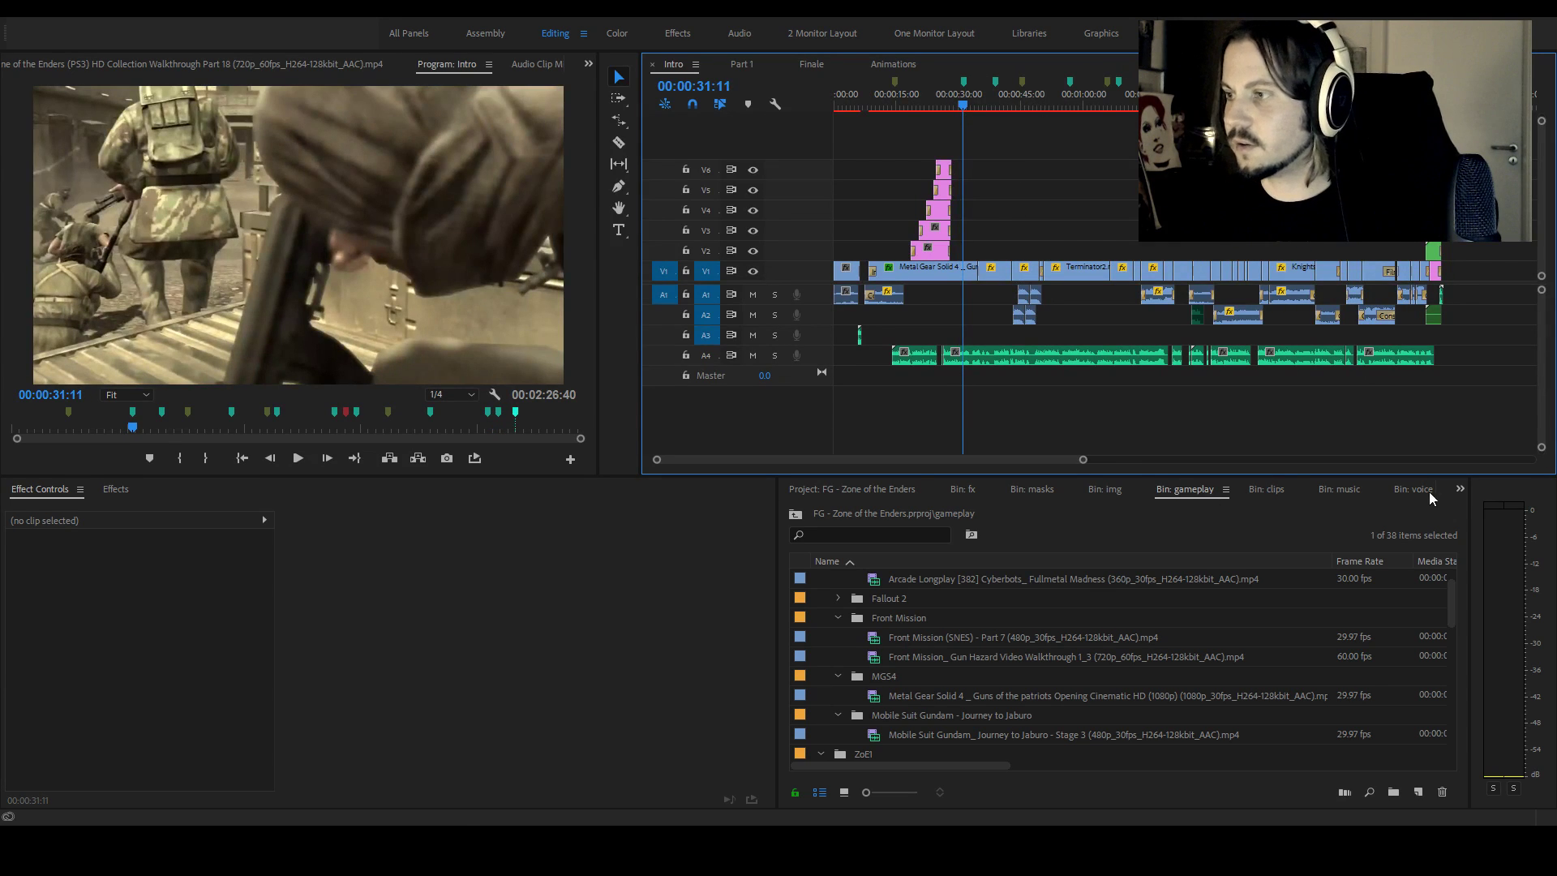
Move the Record Scratch audio clip near the start of the Intro sequence from track A3 up to A2
click(1457, 505)
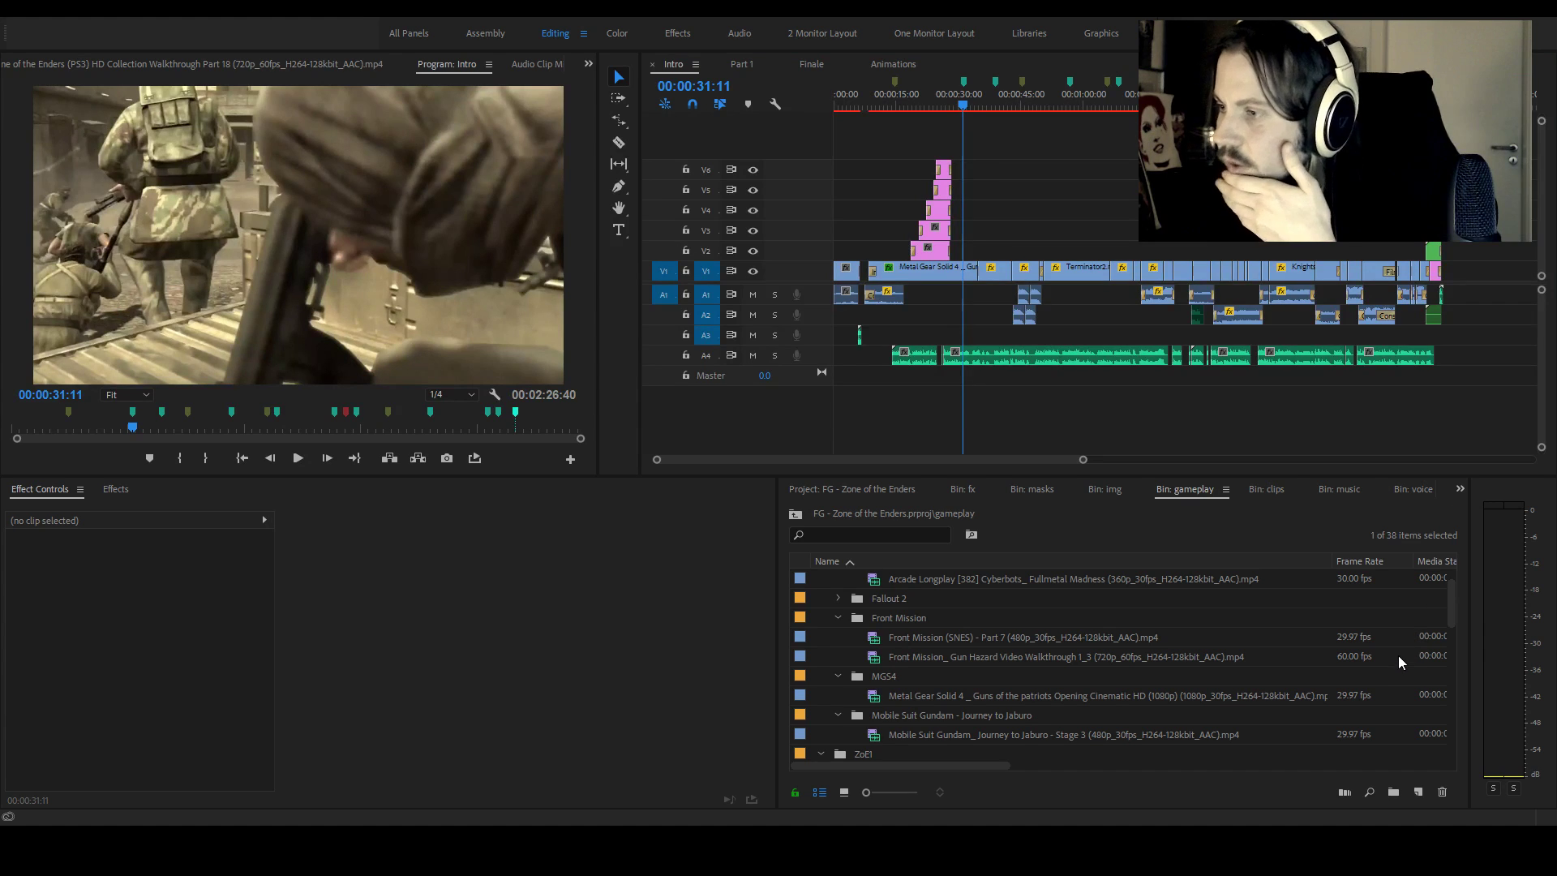
click(1098, 184)
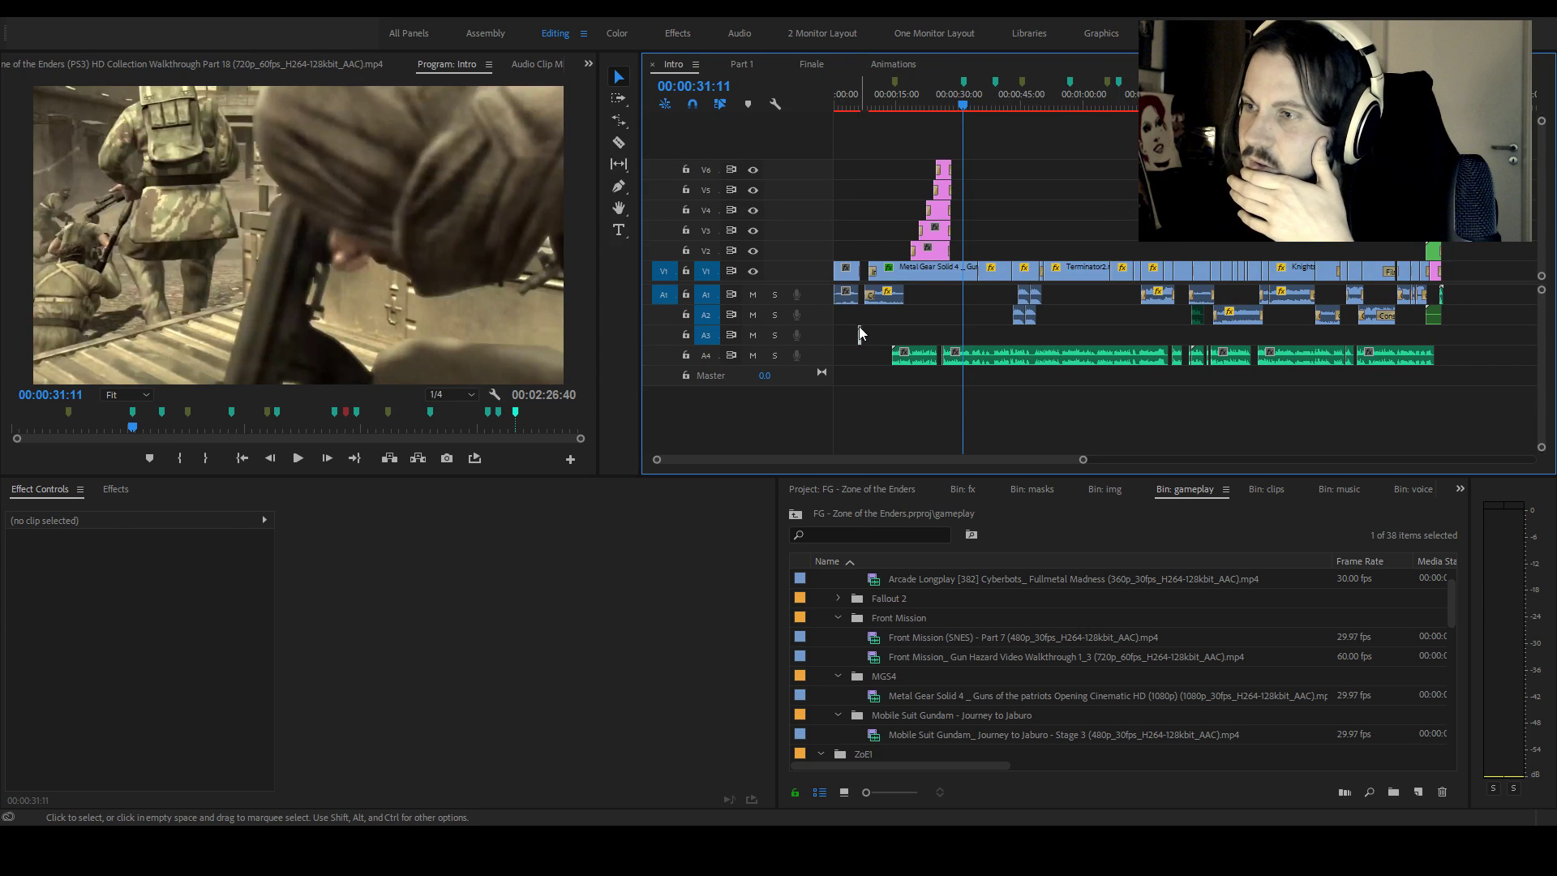
drag(860, 332, 859, 314)
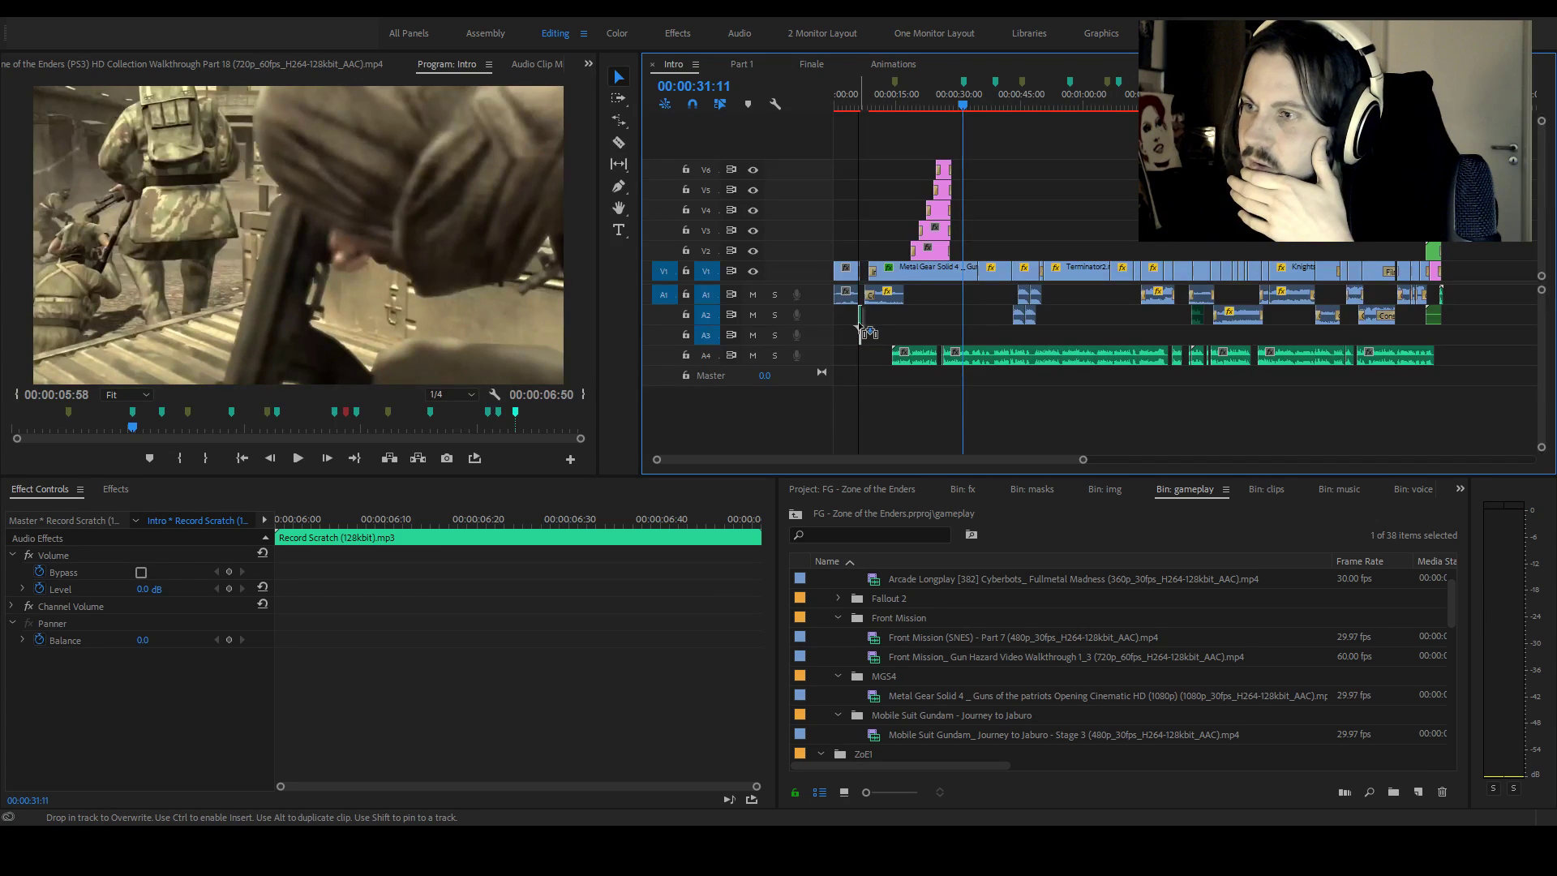
click(976, 319)
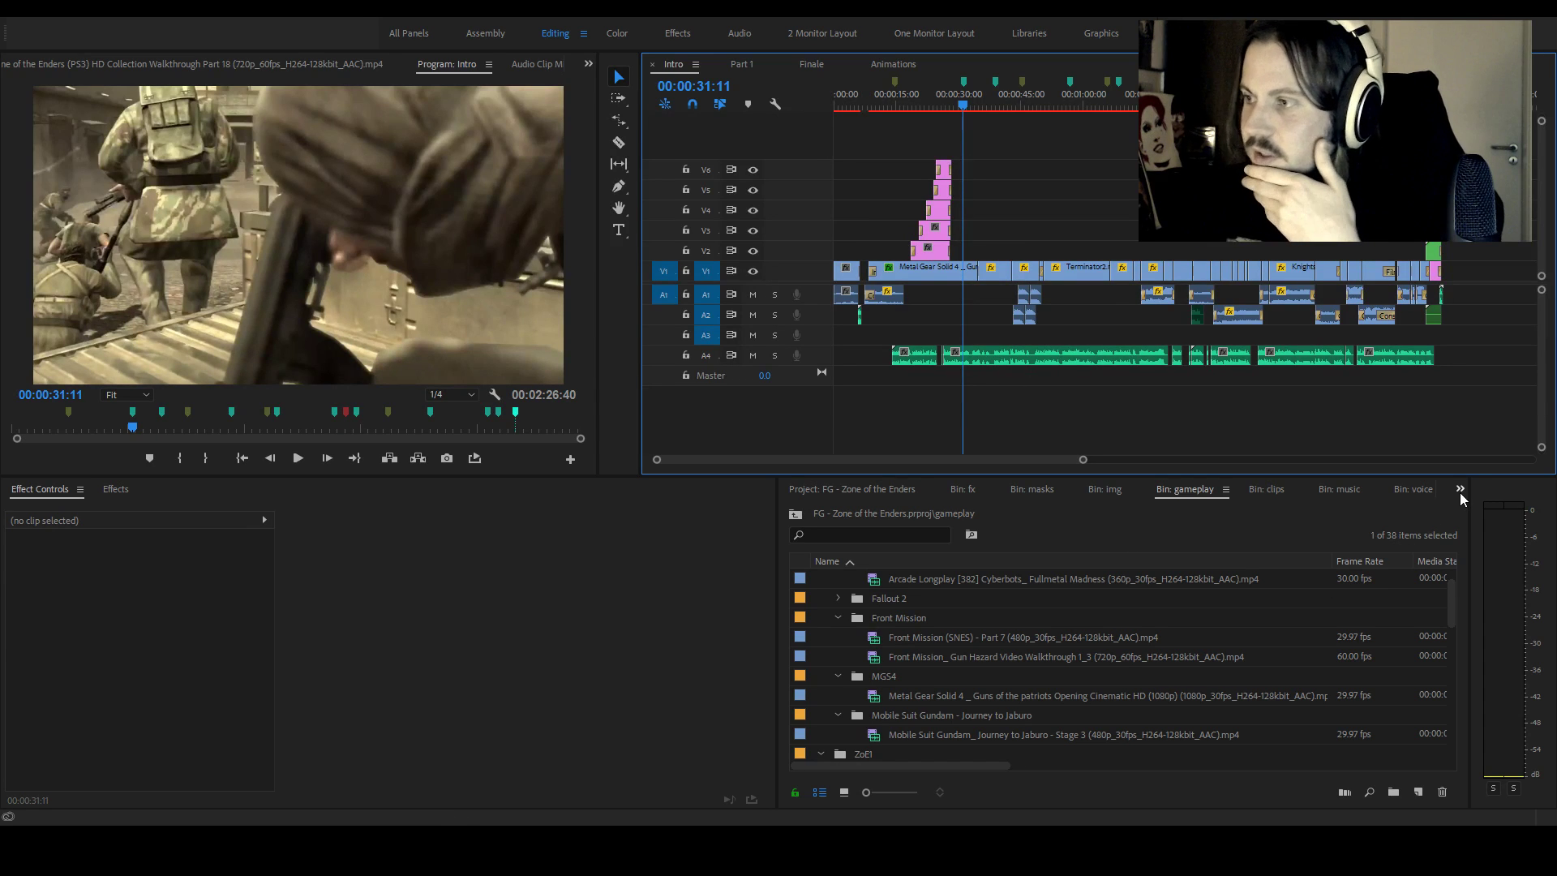
Copy the animated Goldfinger caption clip from the Animations sequence
click(893, 64)
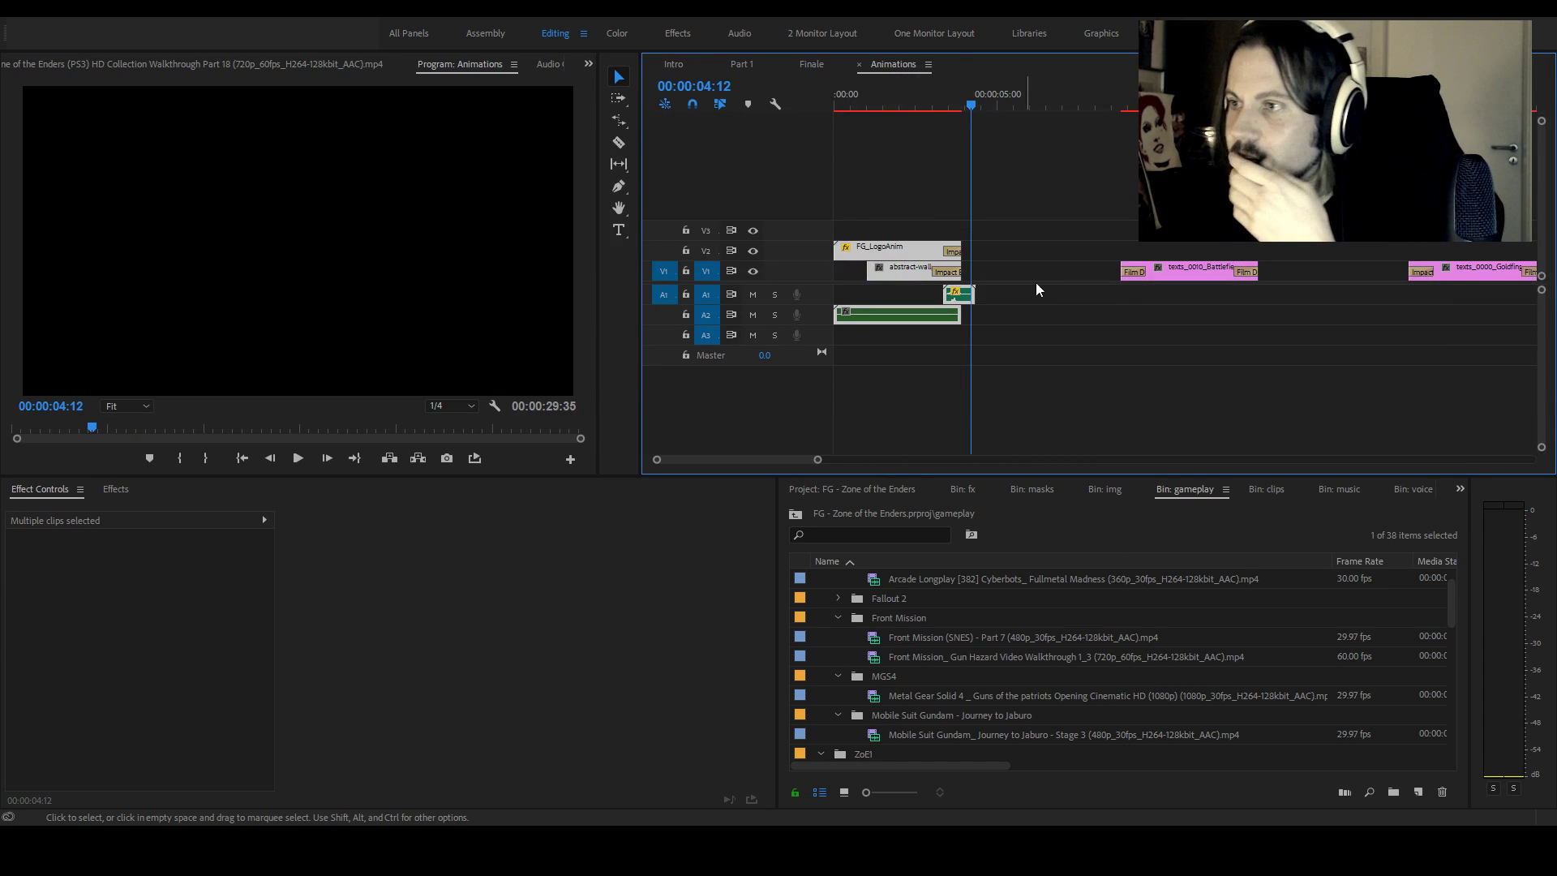
key(space)
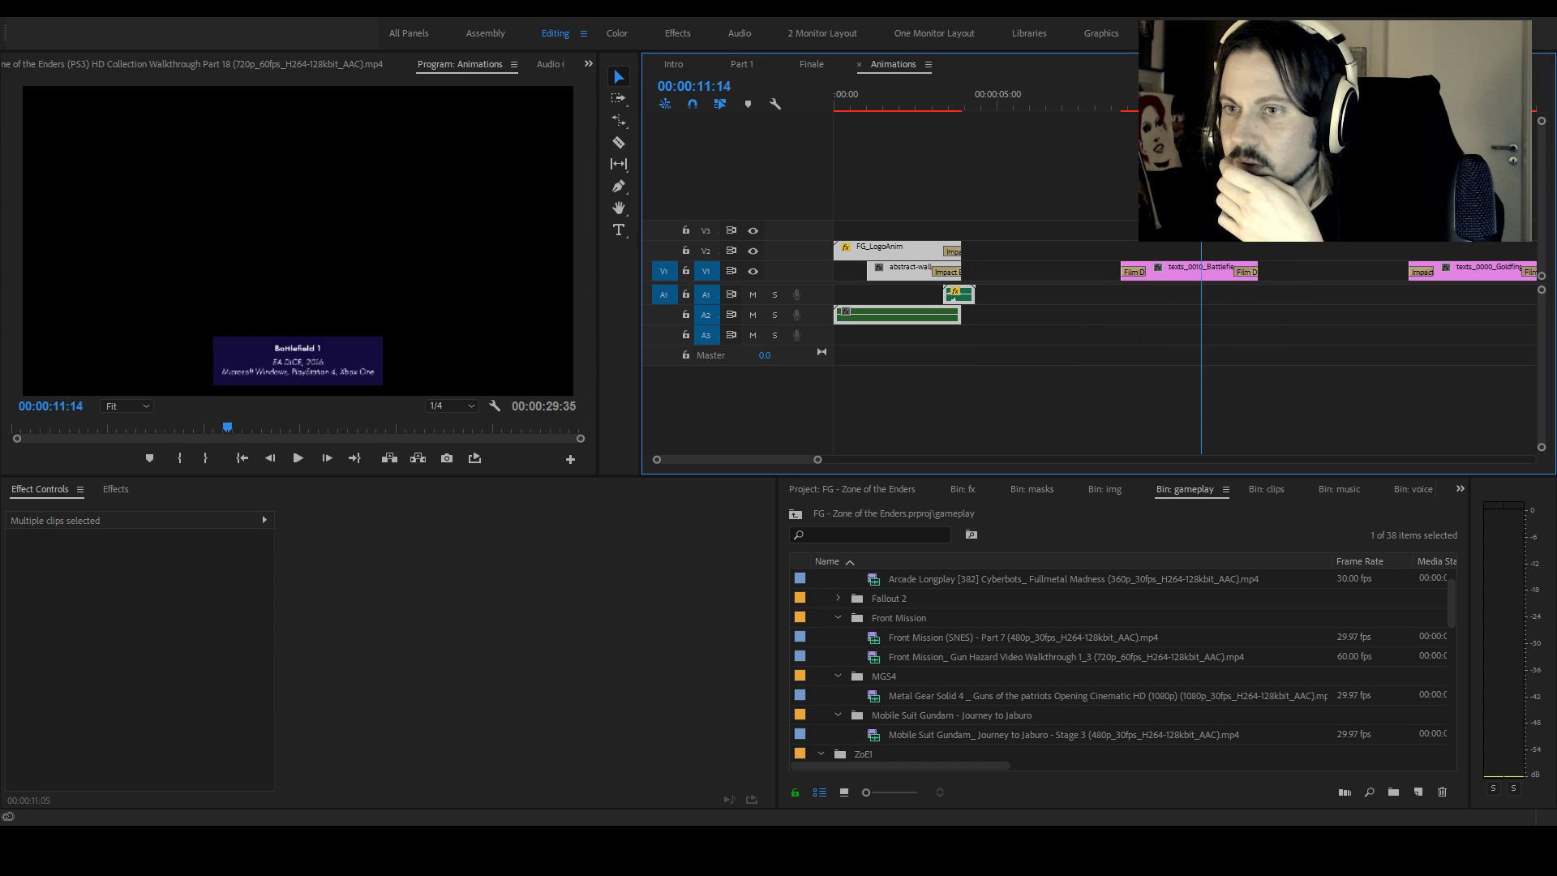
key(Up)
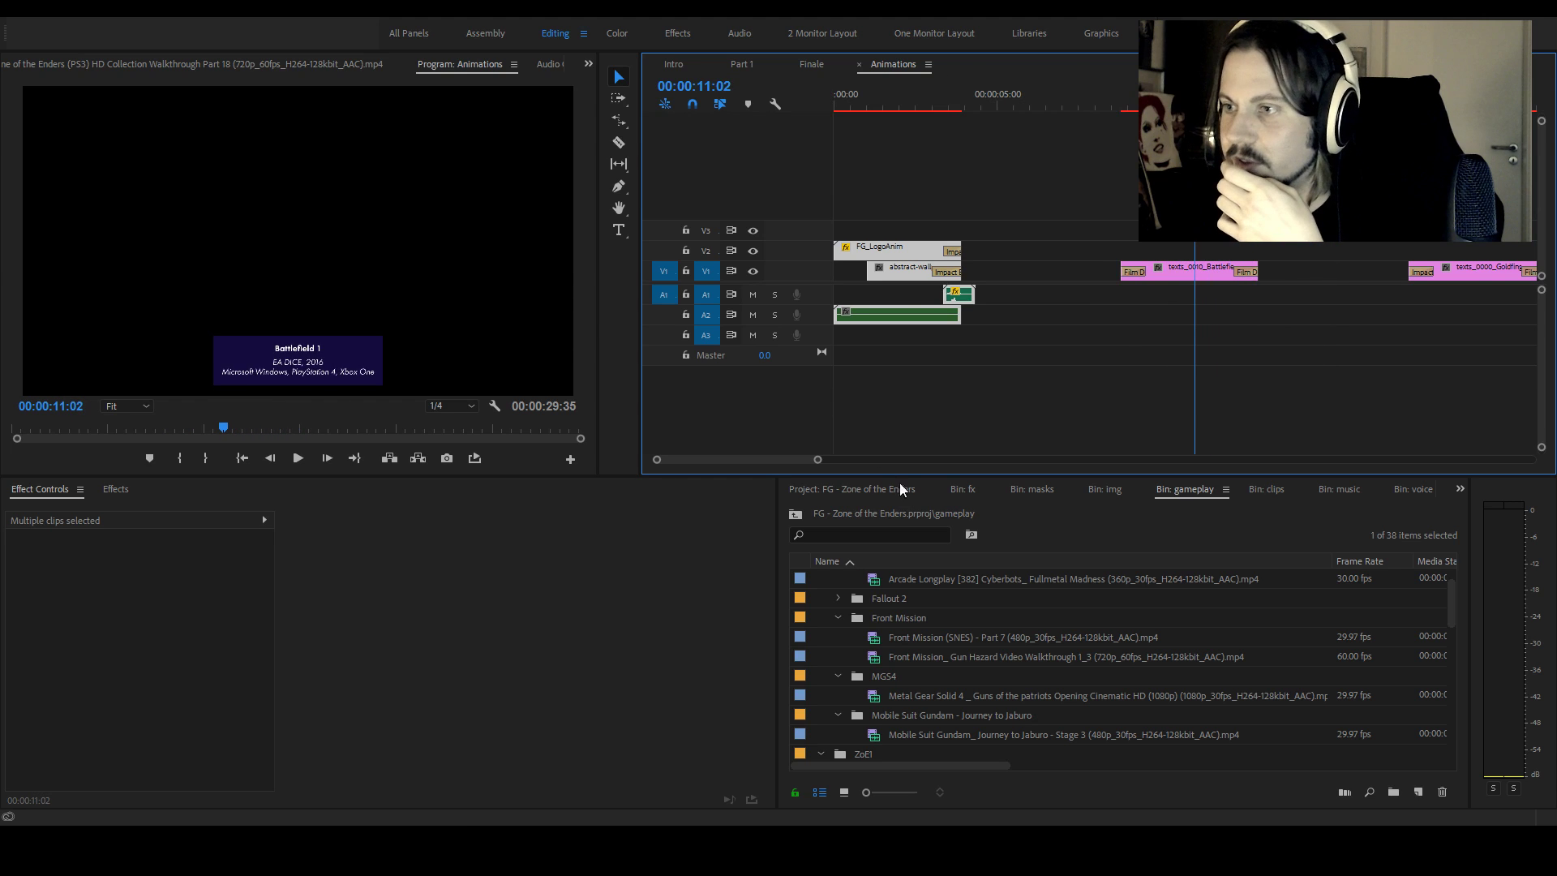
scroll(808, 459, down, 4)
drag(1105, 106, 1074, 113)
key(space)
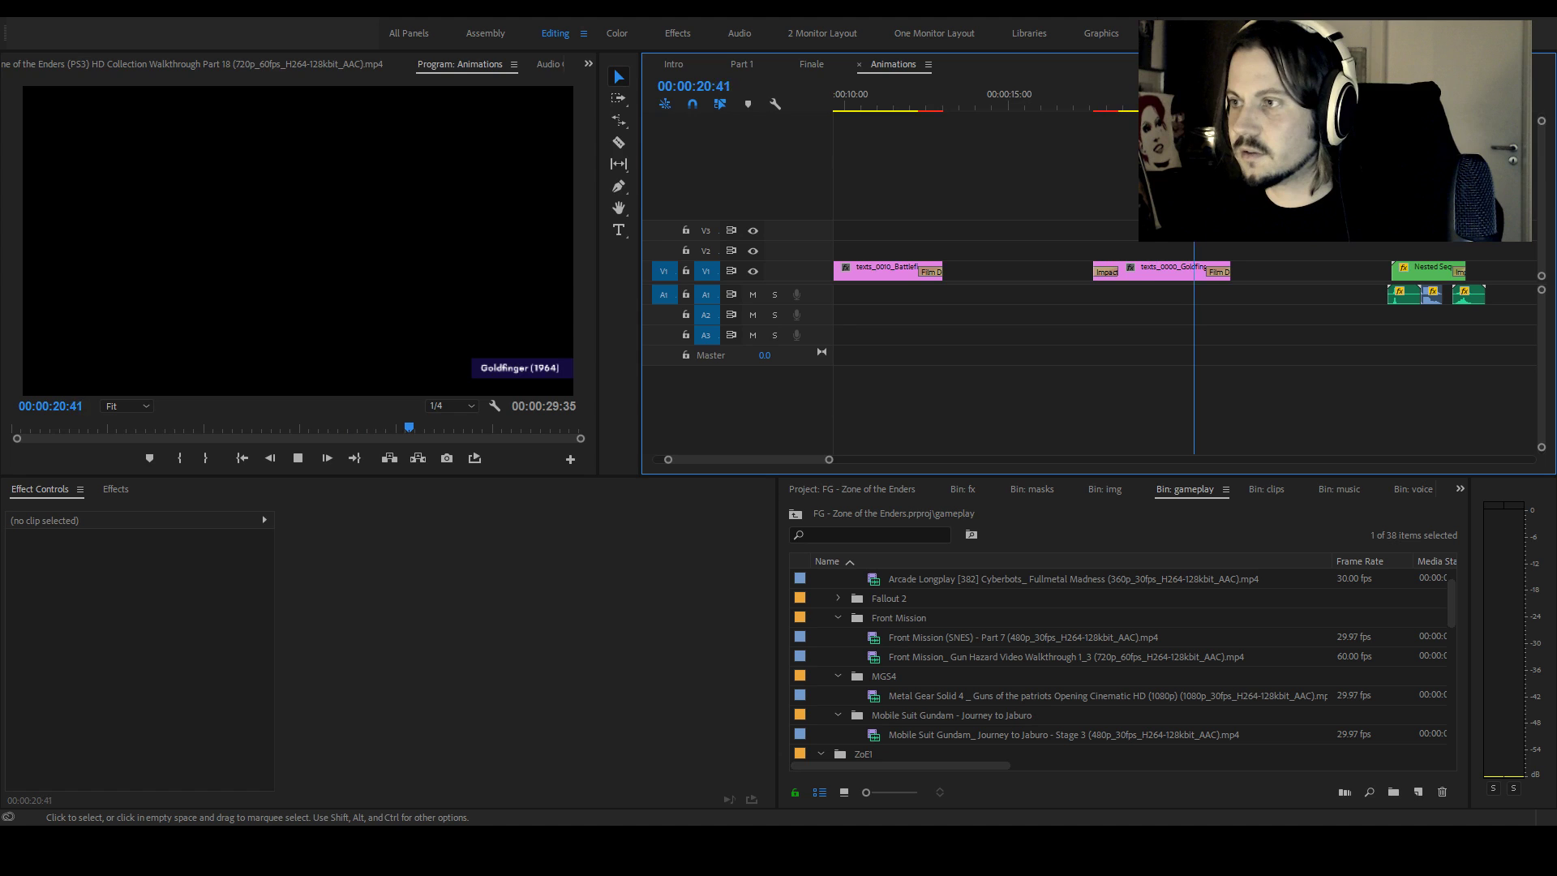
click(1150, 269)
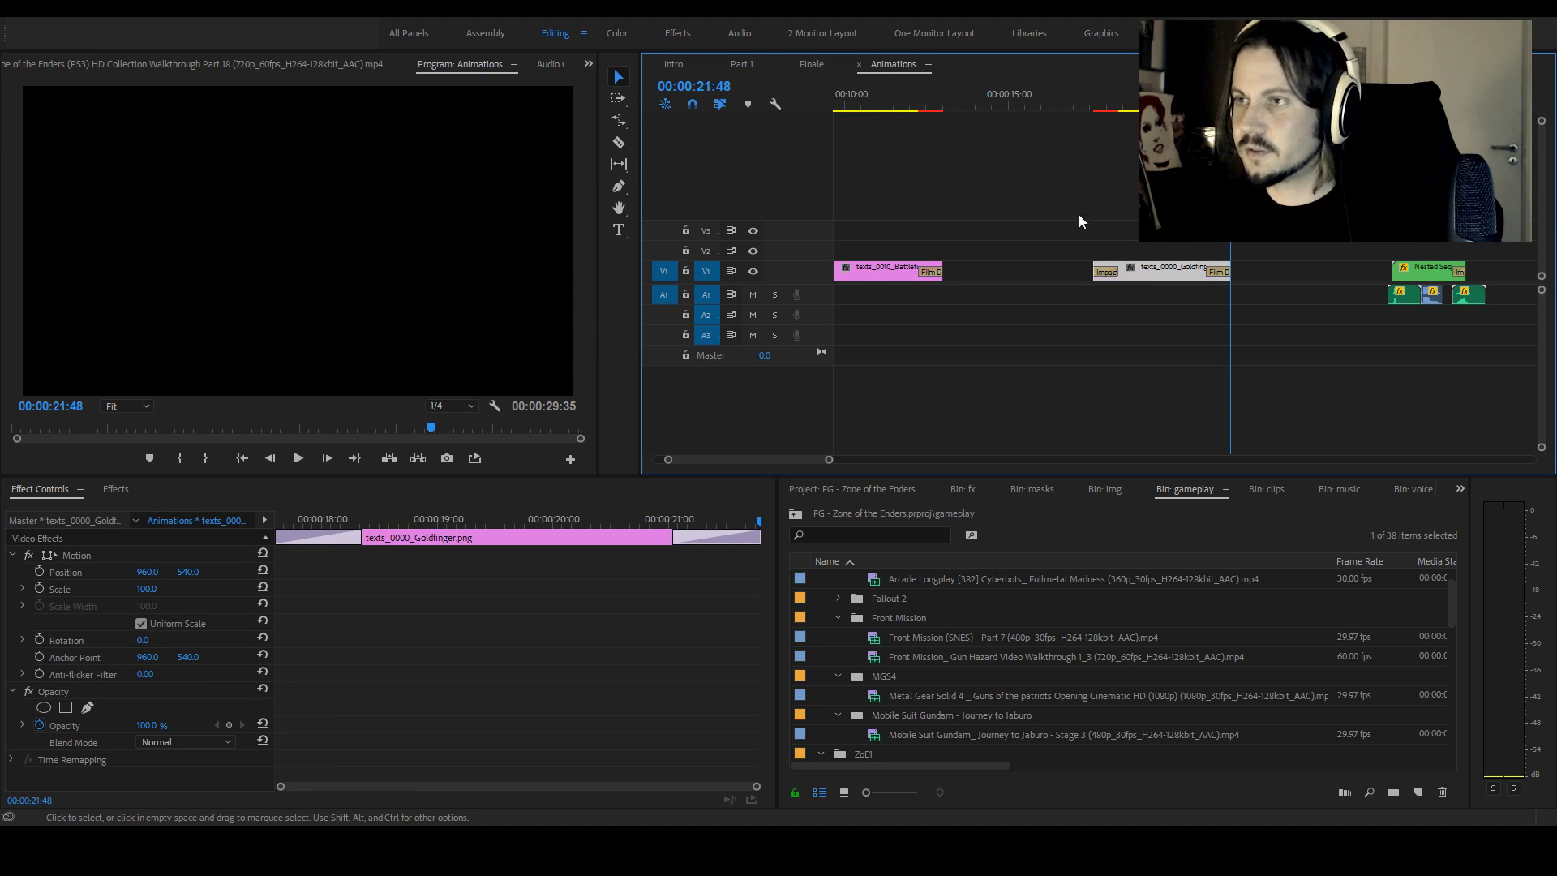
Target track V2 in the Intro sequence and paste the Goldfinger caption over the Metal Gear Solid 4 and Dr. Strangelove clips
click(673, 64)
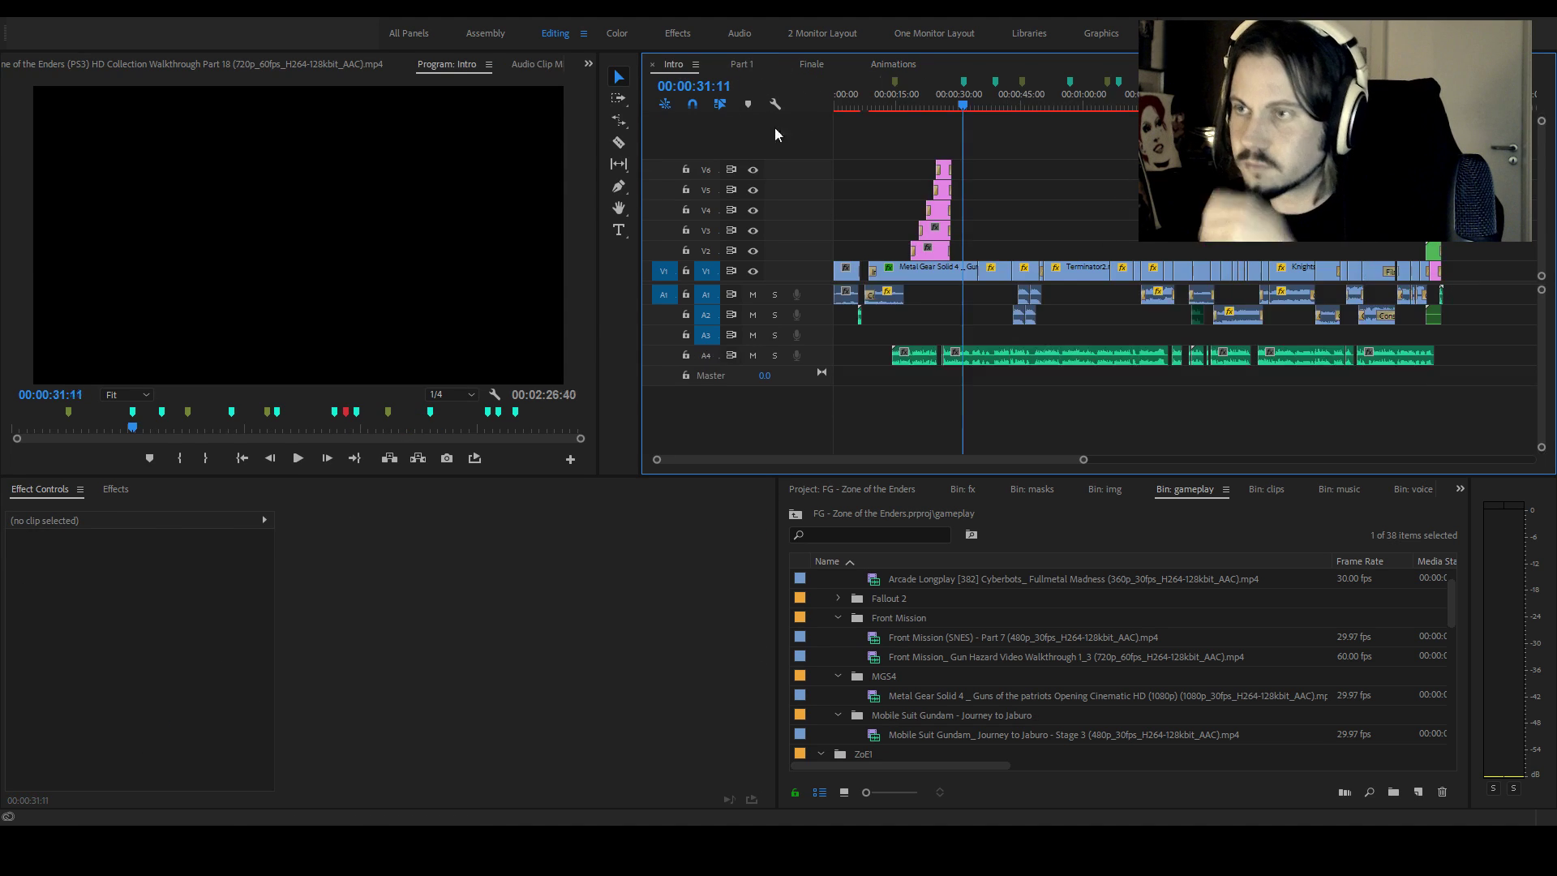
click(991, 270)
key(Down)
key(Up)
key(Up)
click(882, 310)
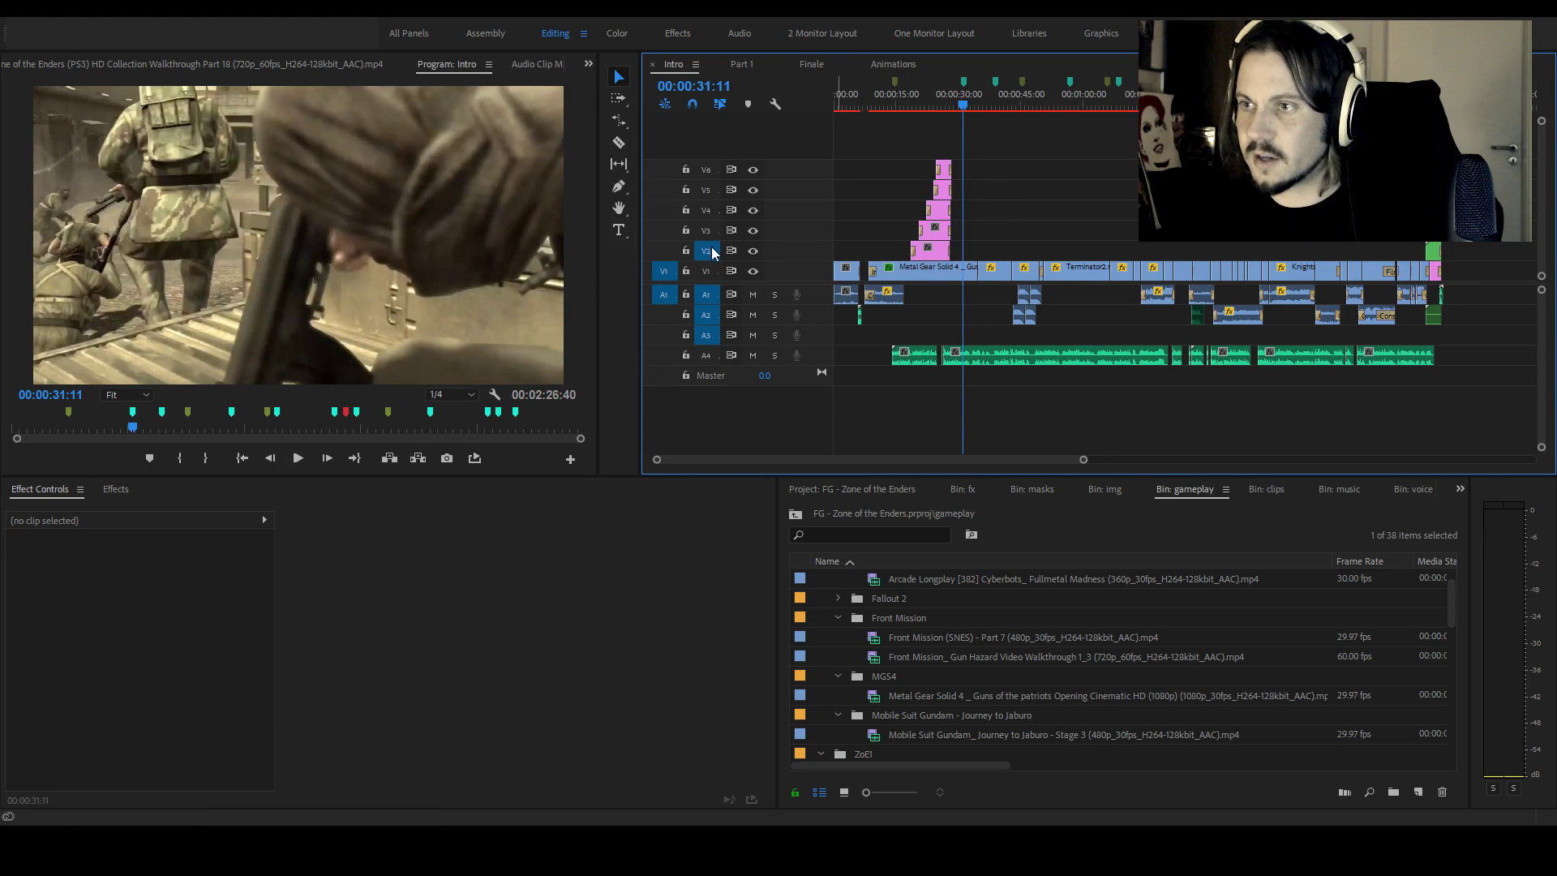
key(Down)
drag(1084, 459, 958, 461)
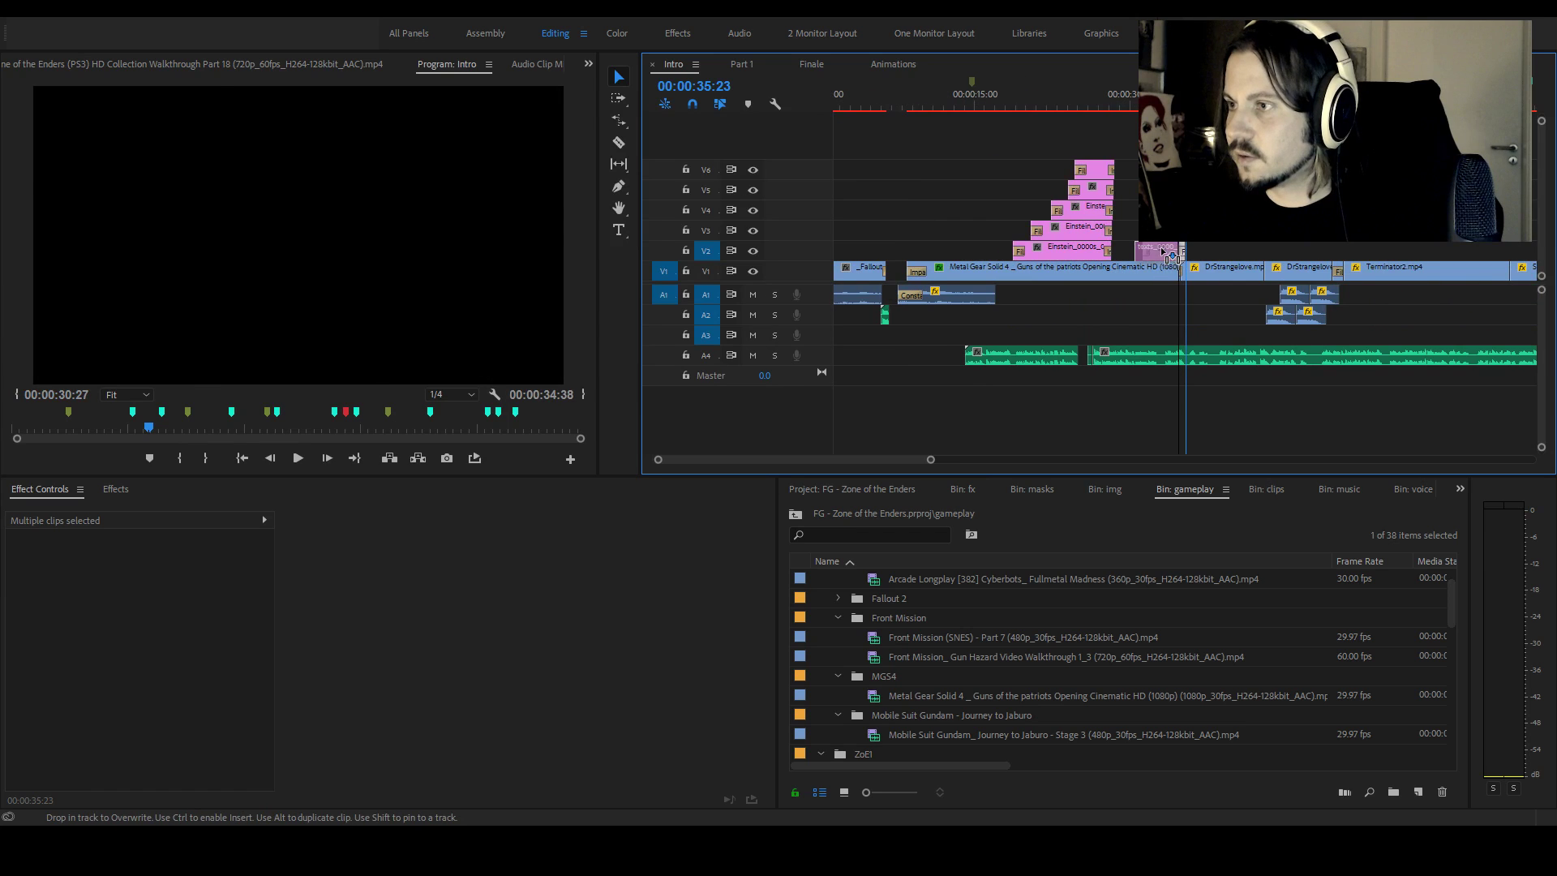
key(space)
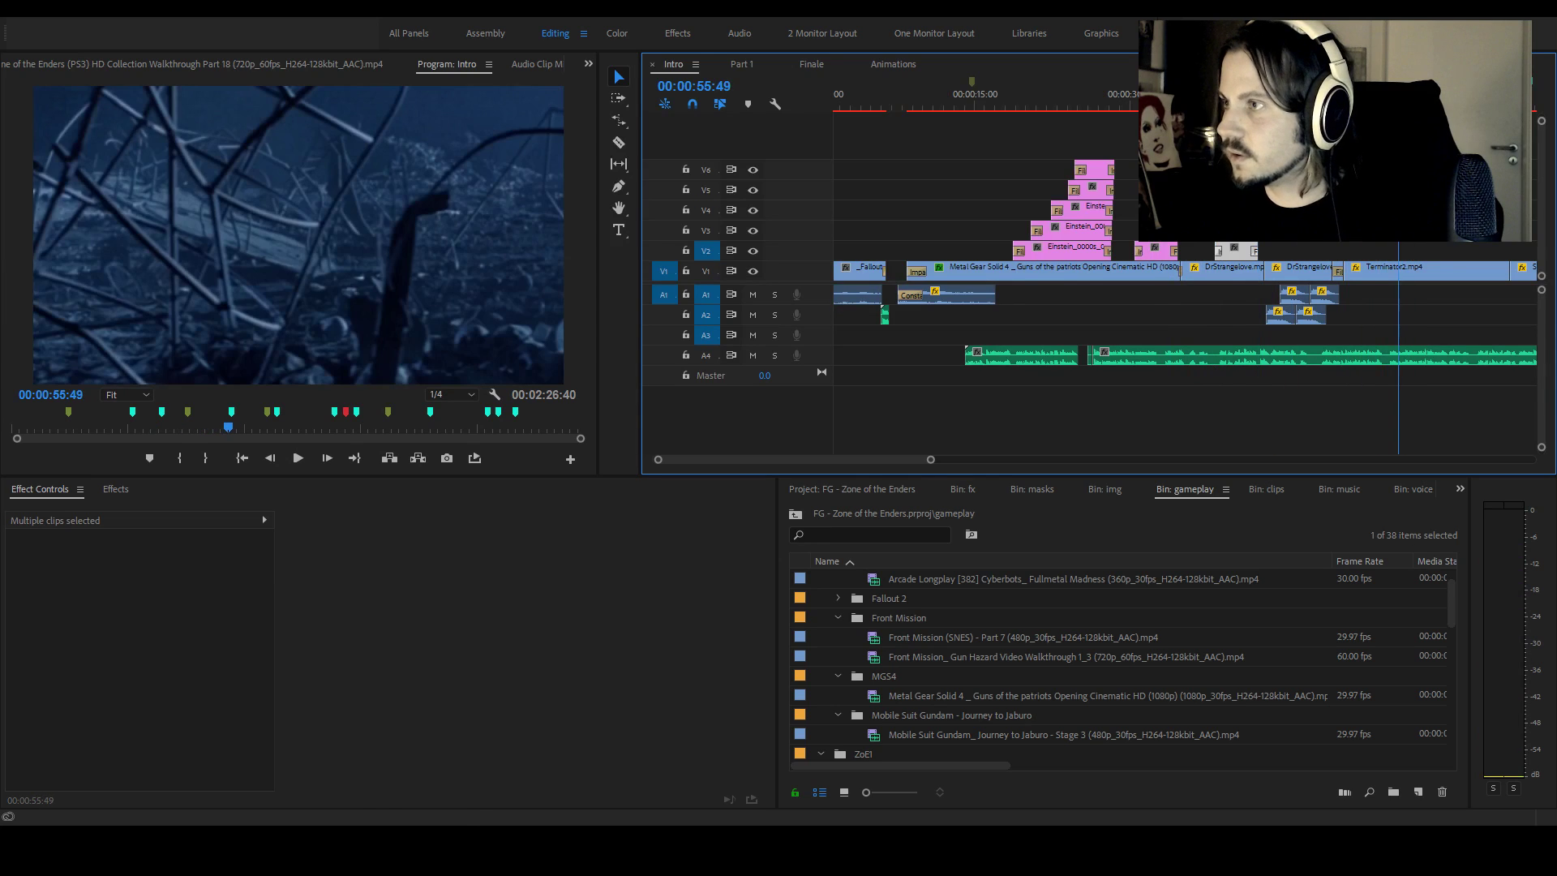
Paste the Goldfinger caption on V2 over the Terminator 2, Shin Godzilla, Akira, Evangelion and Knights of Sidonia clips
drag(906, 463, 990, 456)
drag(972, 110, 1109, 113)
key(ctrl+v)
drag(1115, 260, 1125, 270)
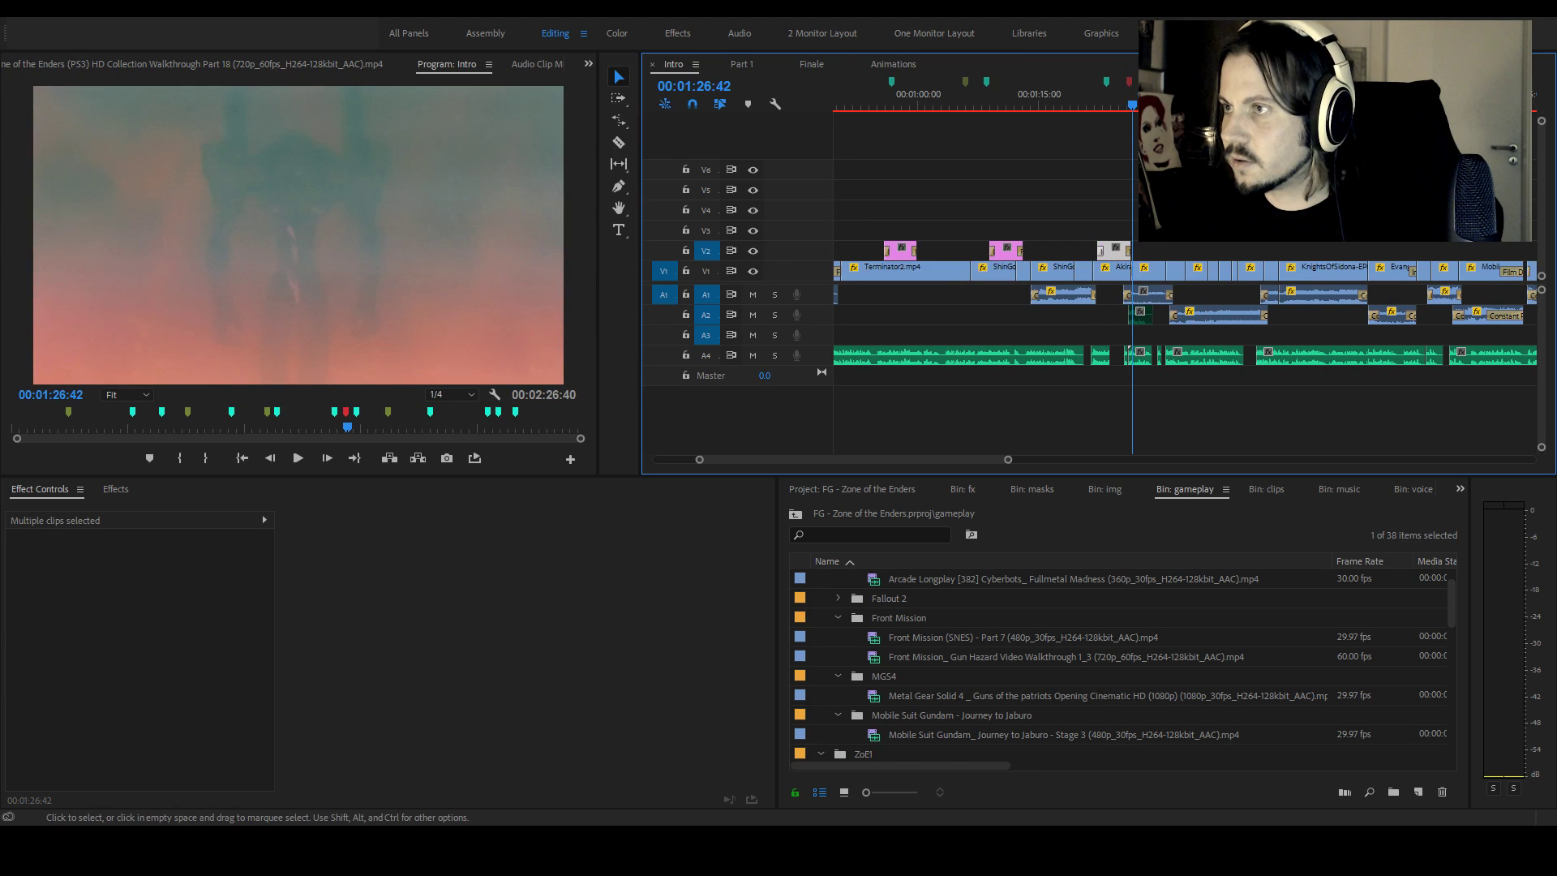
key(space)
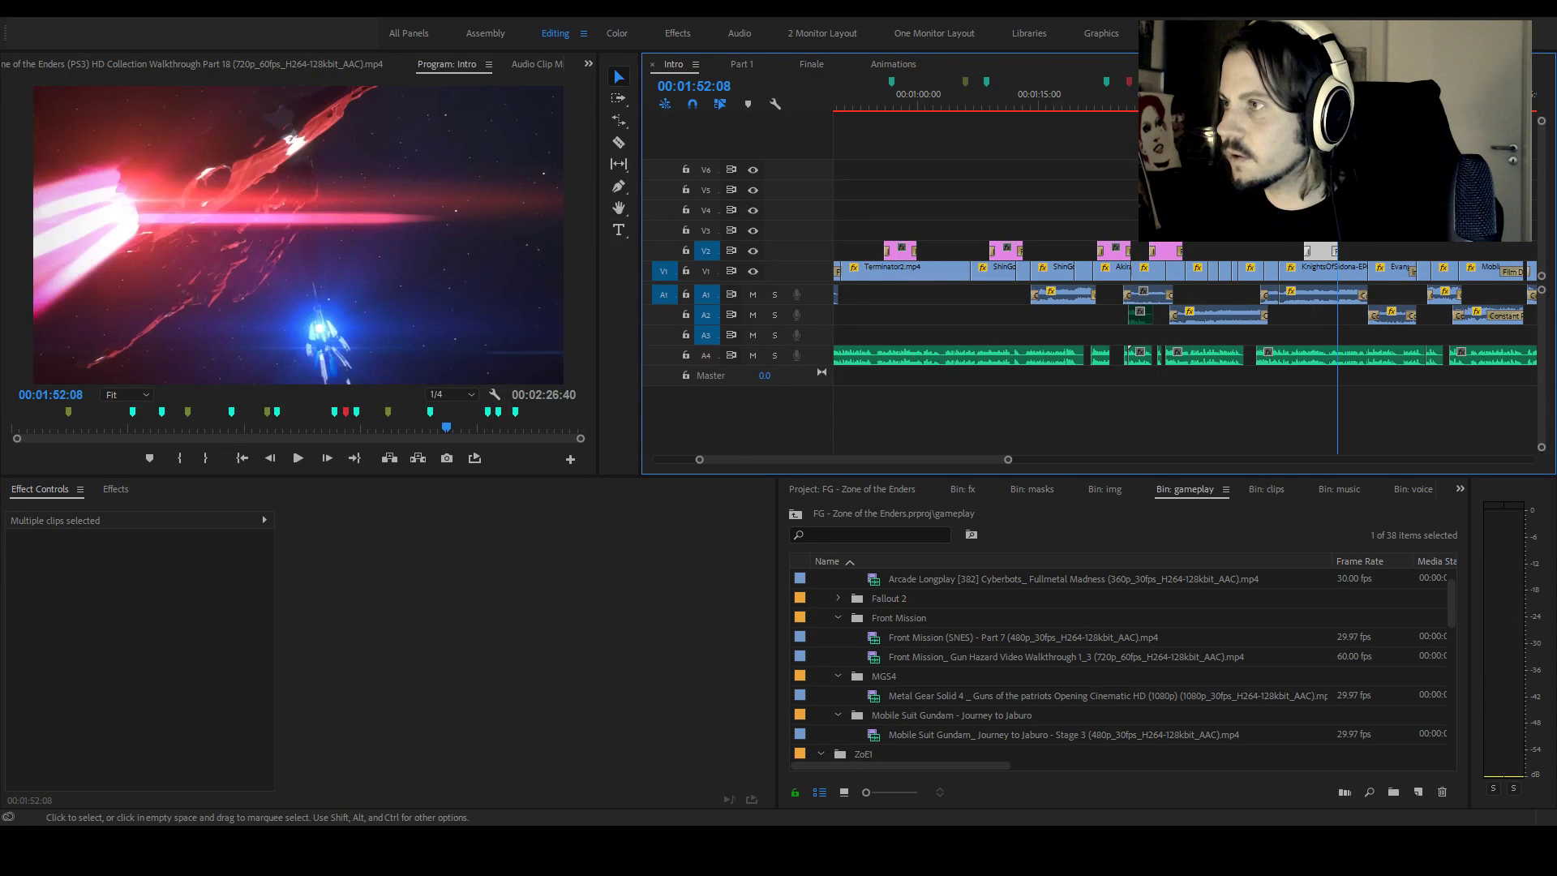
Place a Goldfinger caption on V2 over the Front Mission clip and cut it where the Arcade Longplay clip begins
drag(1025, 457, 960, 459)
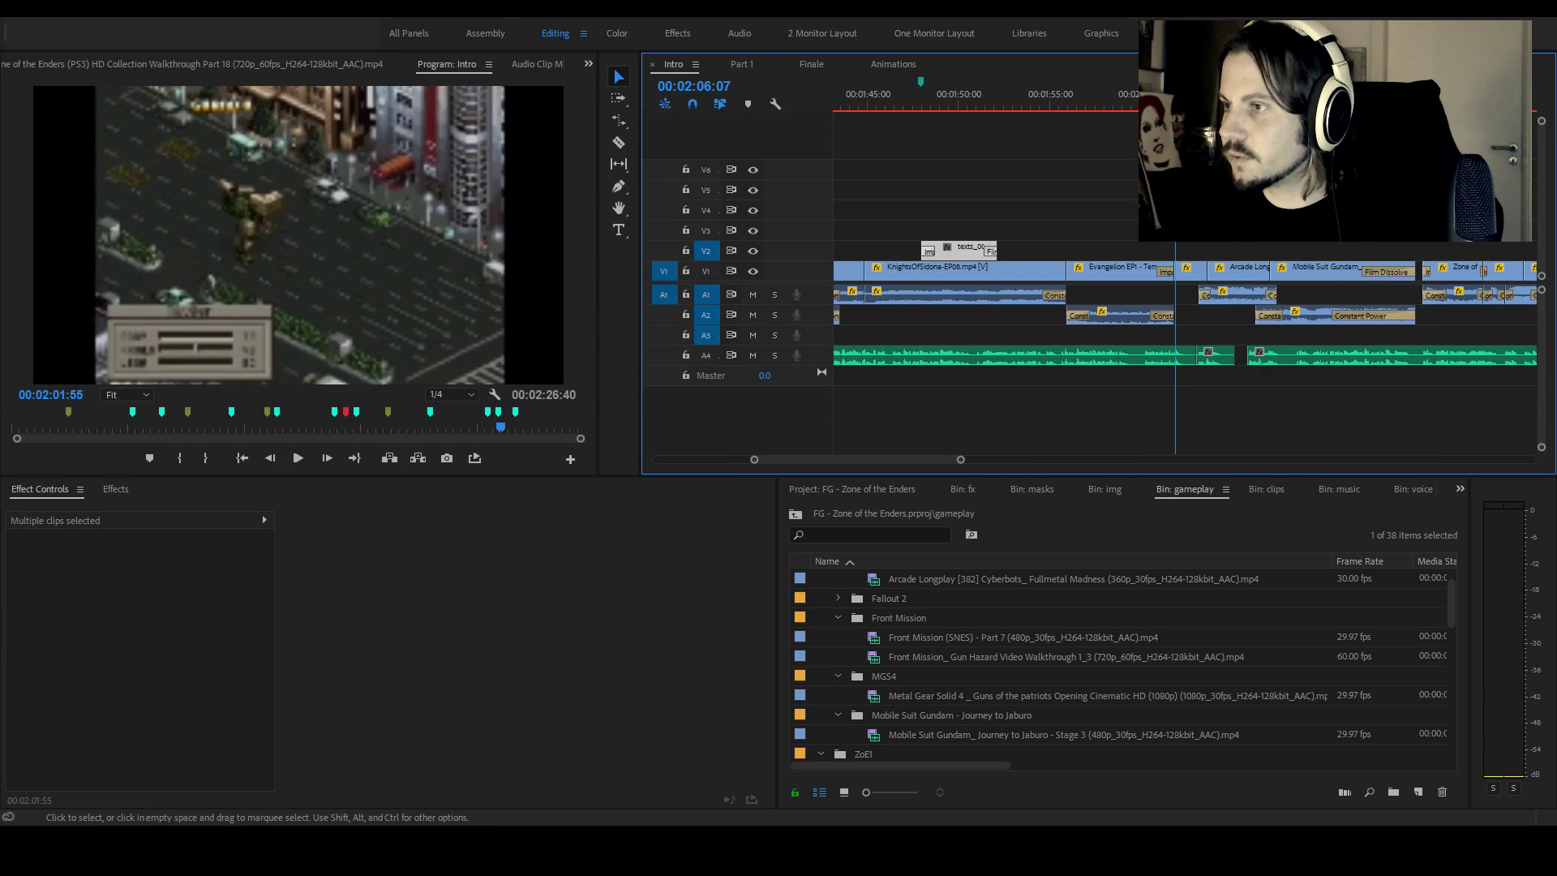
key(ctrl+v)
drag(1223, 253, 1215, 251)
key(c)
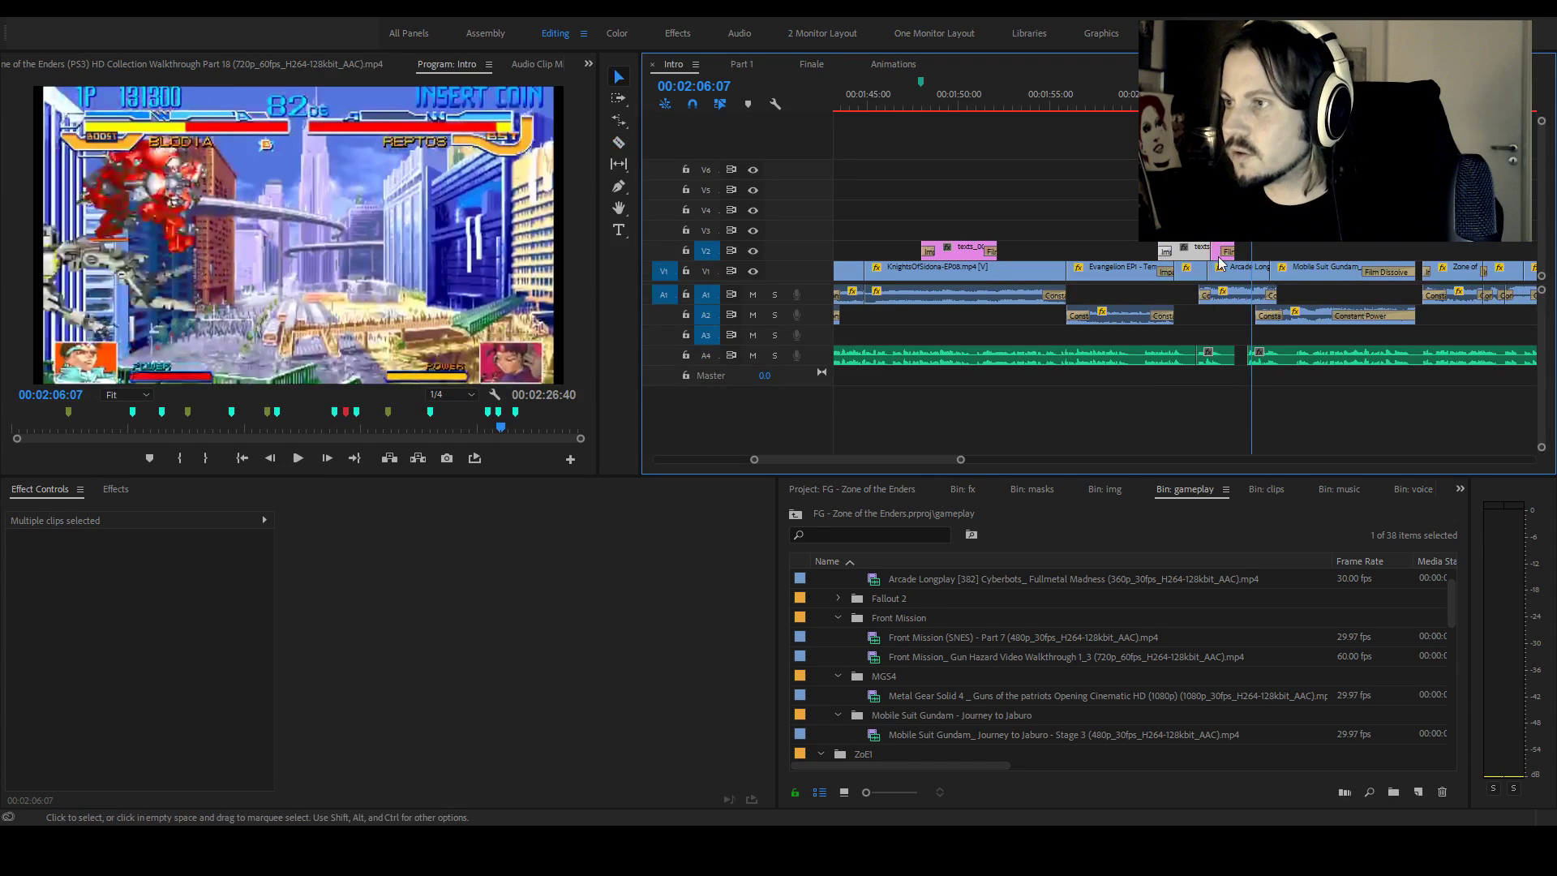
key(v)
key(Up)
key(space)
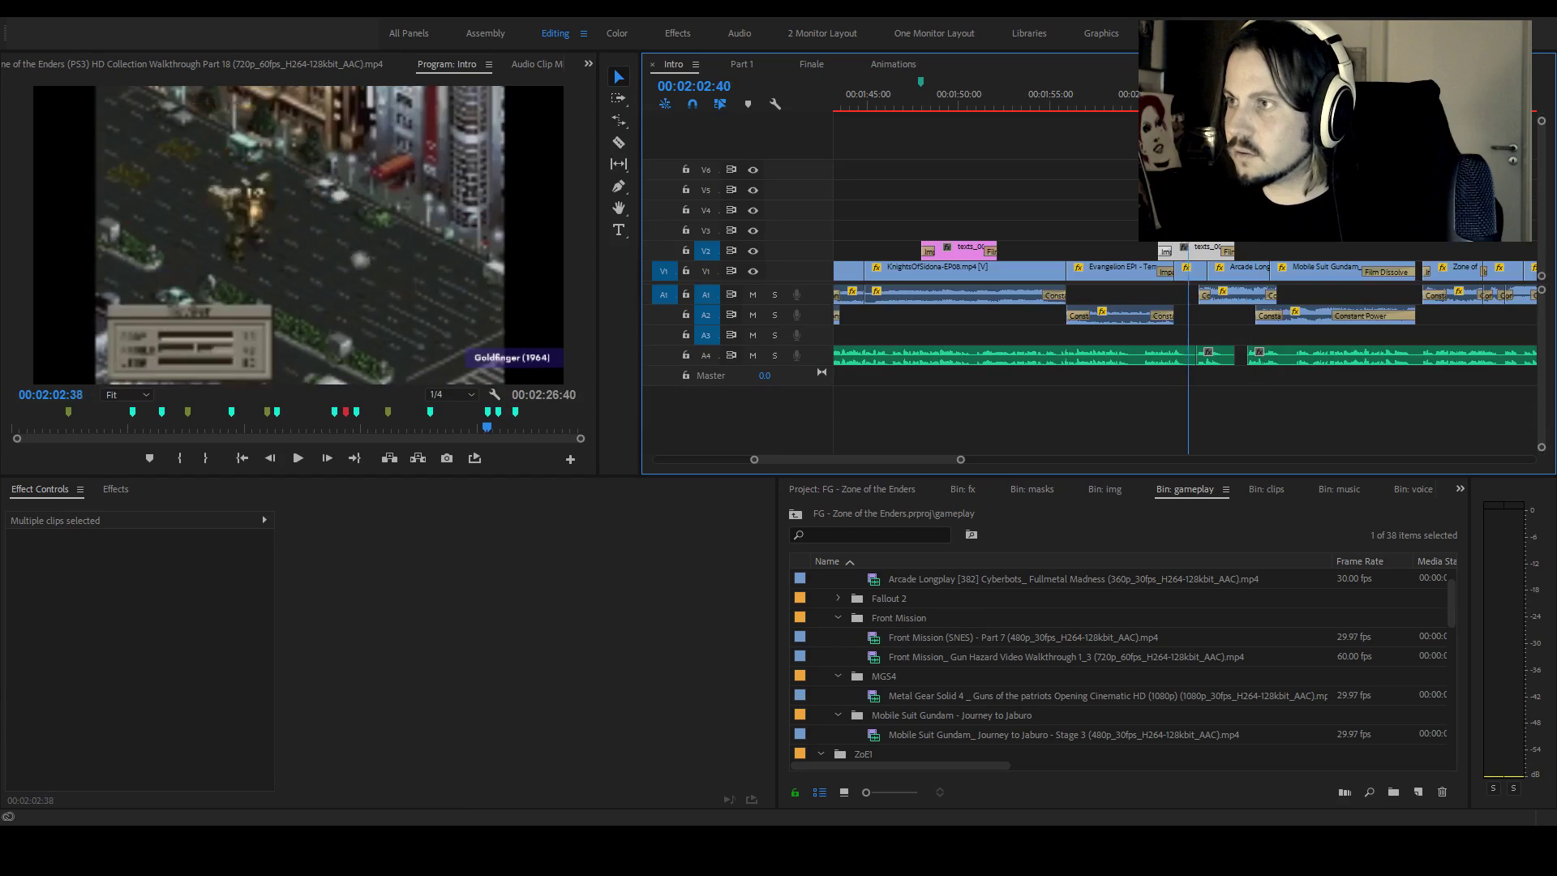
key(space)
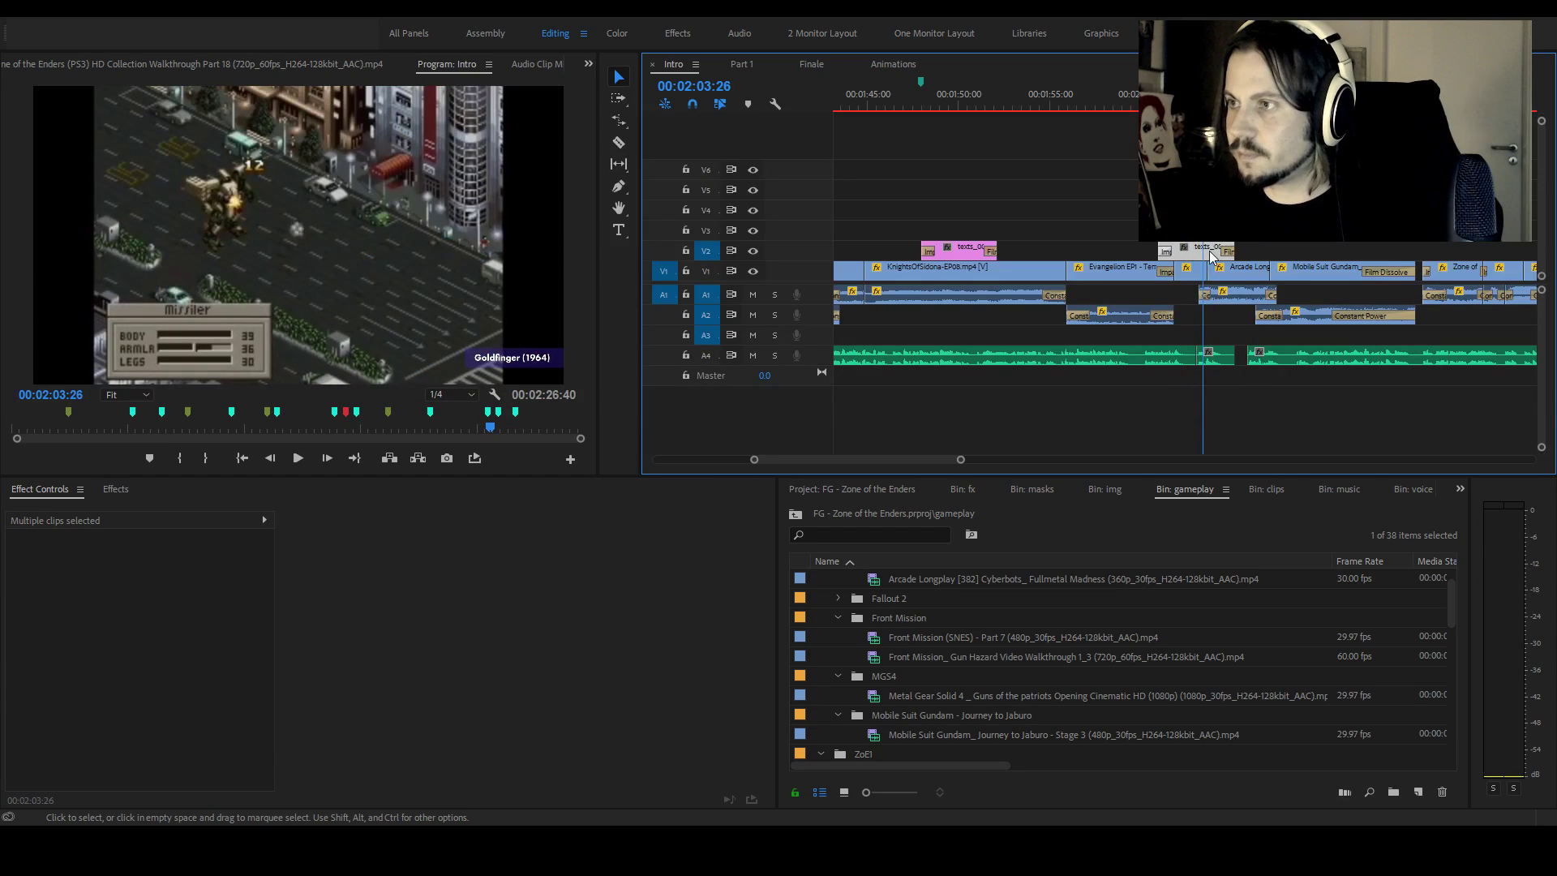
key(v)
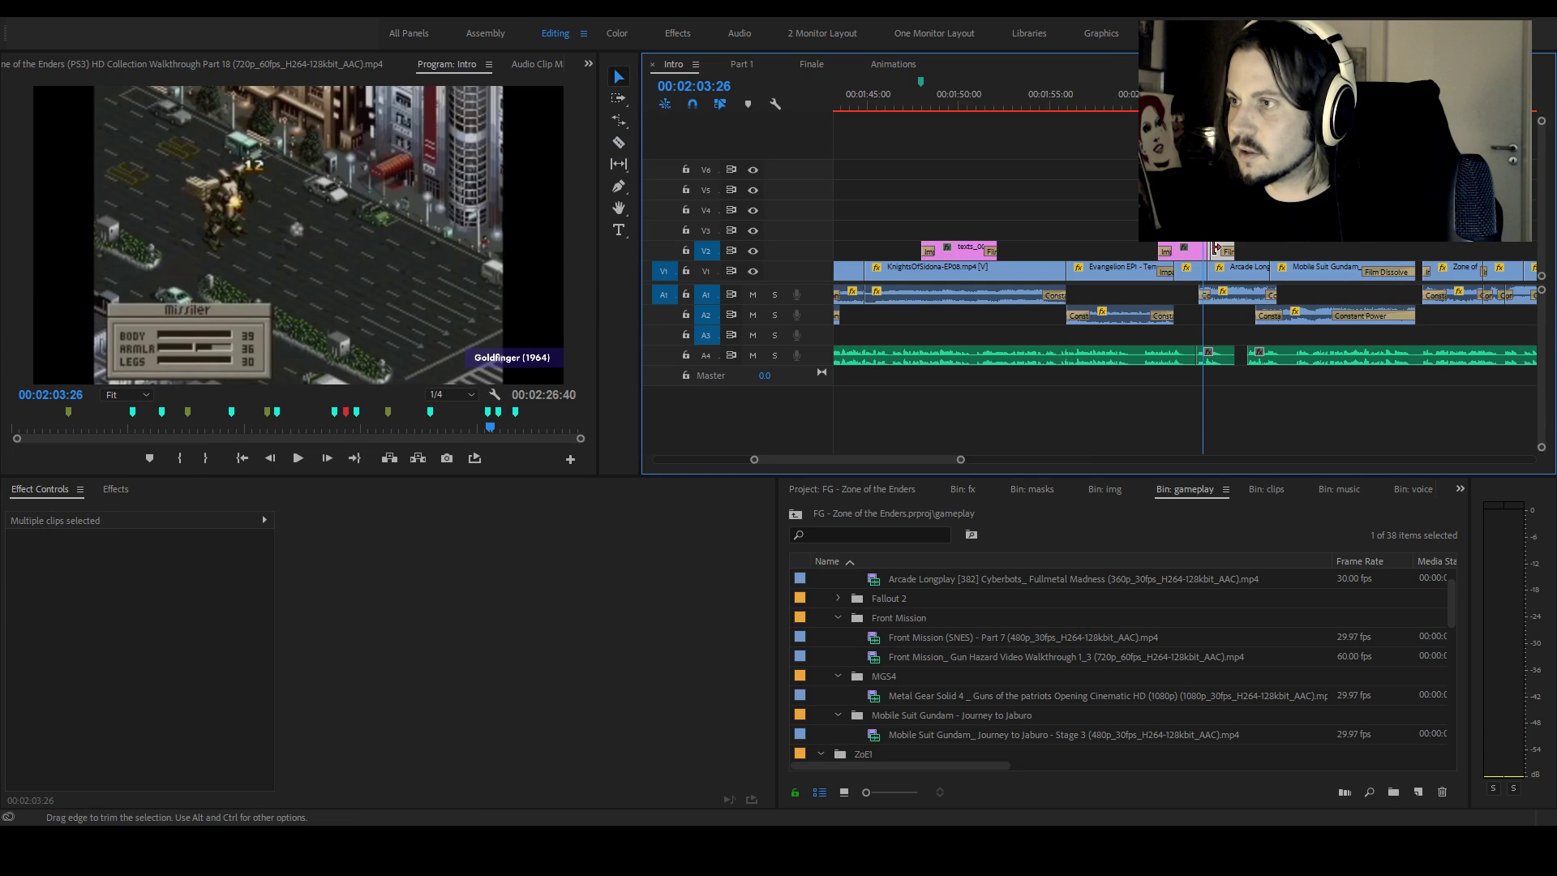
Paste another Goldfinger caption over the Arcade Longplay clip, directly after the Front Mission caption, and play the result back
click(1214, 102)
key(ctrl+v)
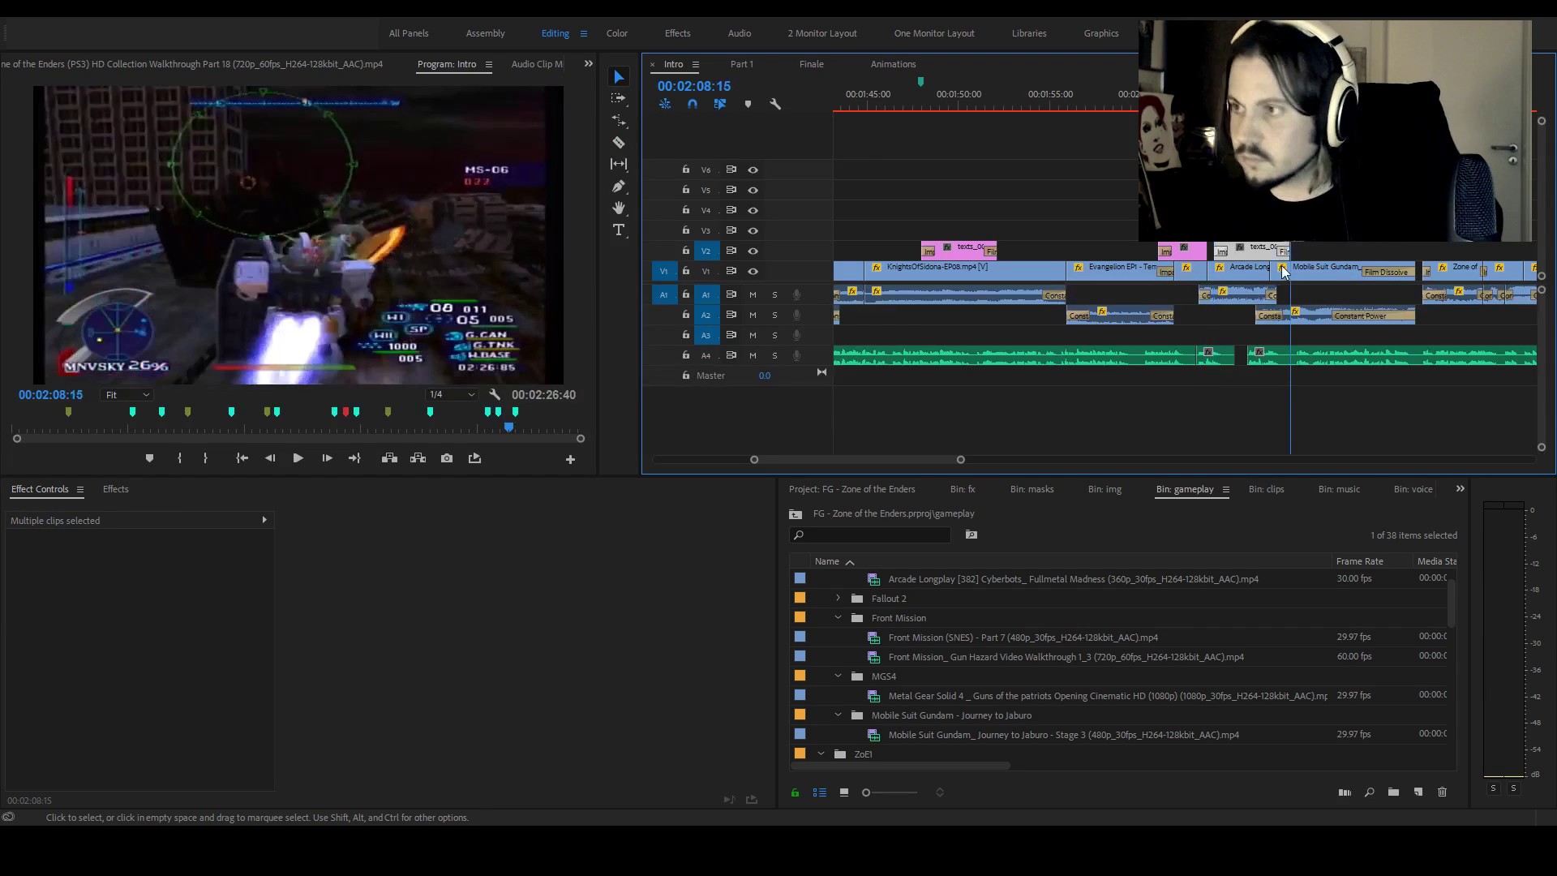
drag(1250, 257, 1243, 258)
click(1176, 101)
key(space)
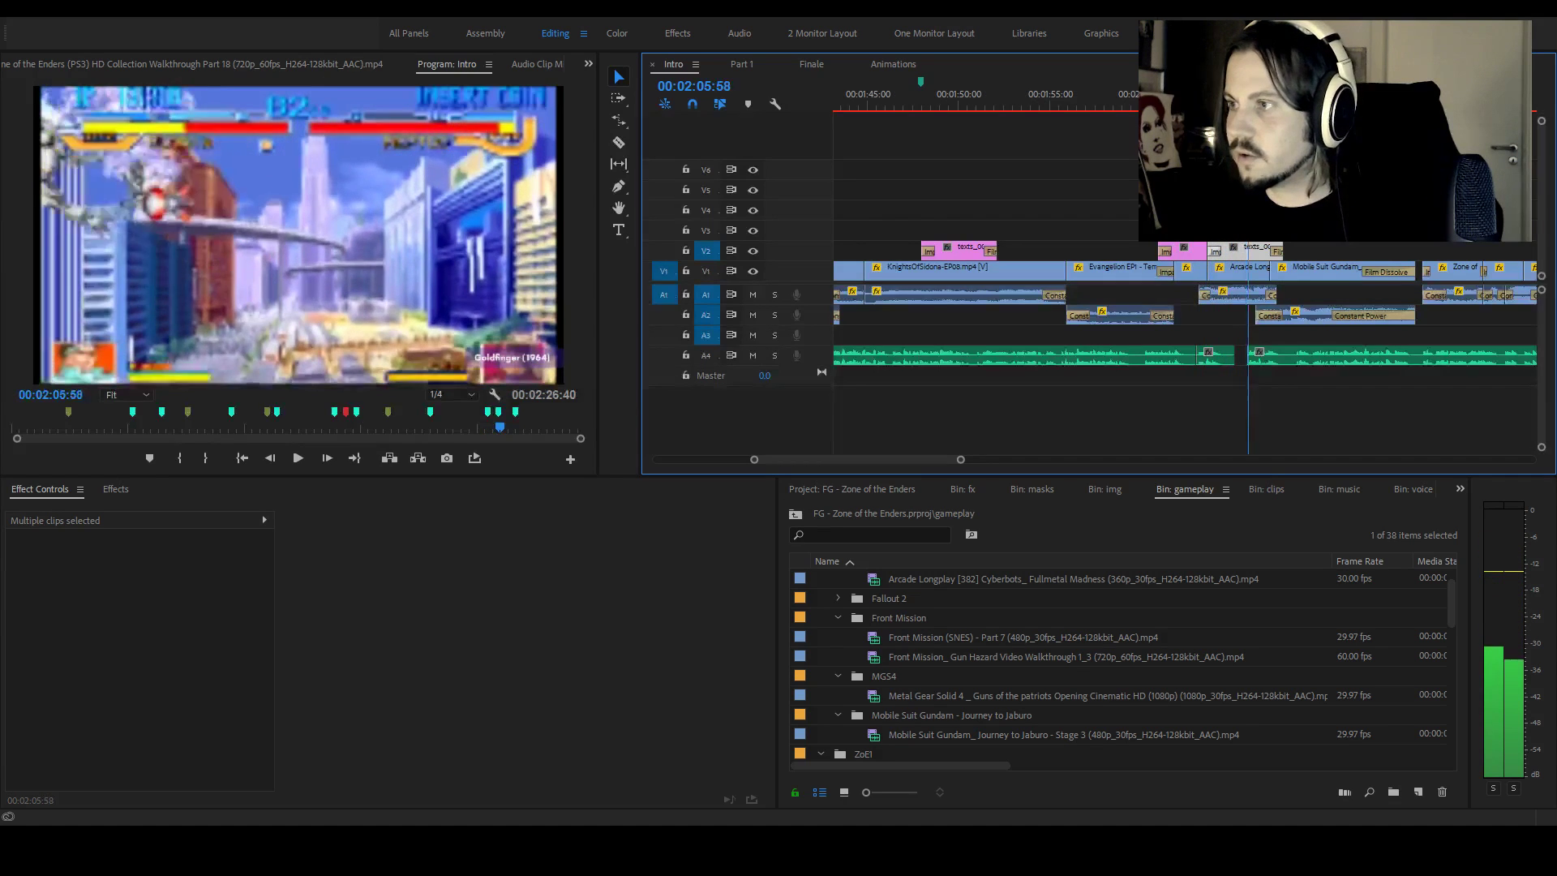
click(1279, 230)
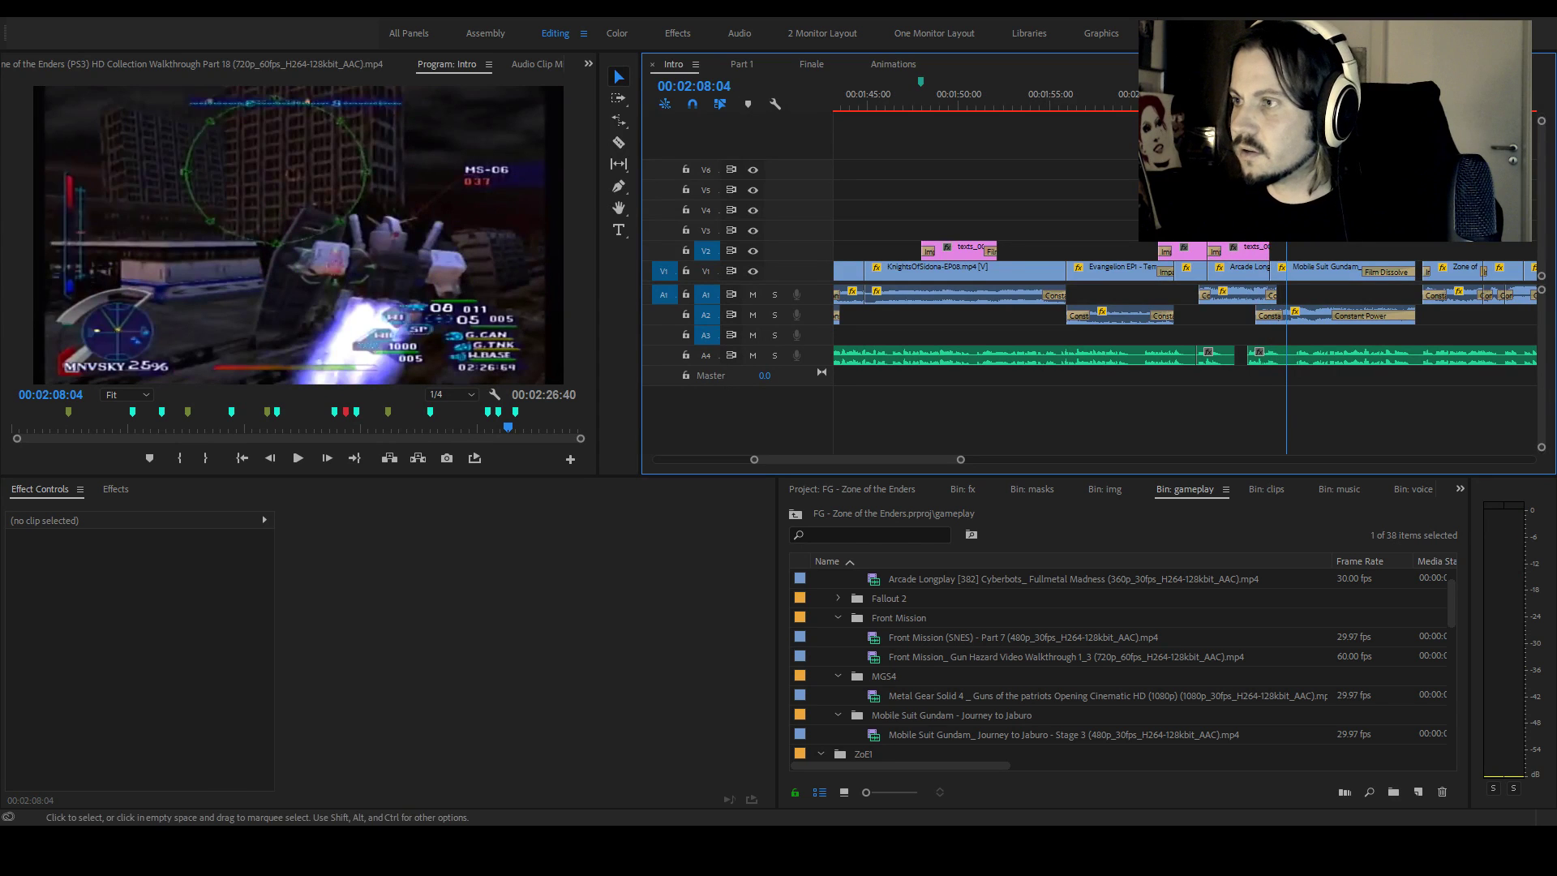
Duplicate the Goldfinger caption over the Mobile Suit Gundam clip, directly after the Arcade Longplay caption
drag(1249, 262, 1327, 248)
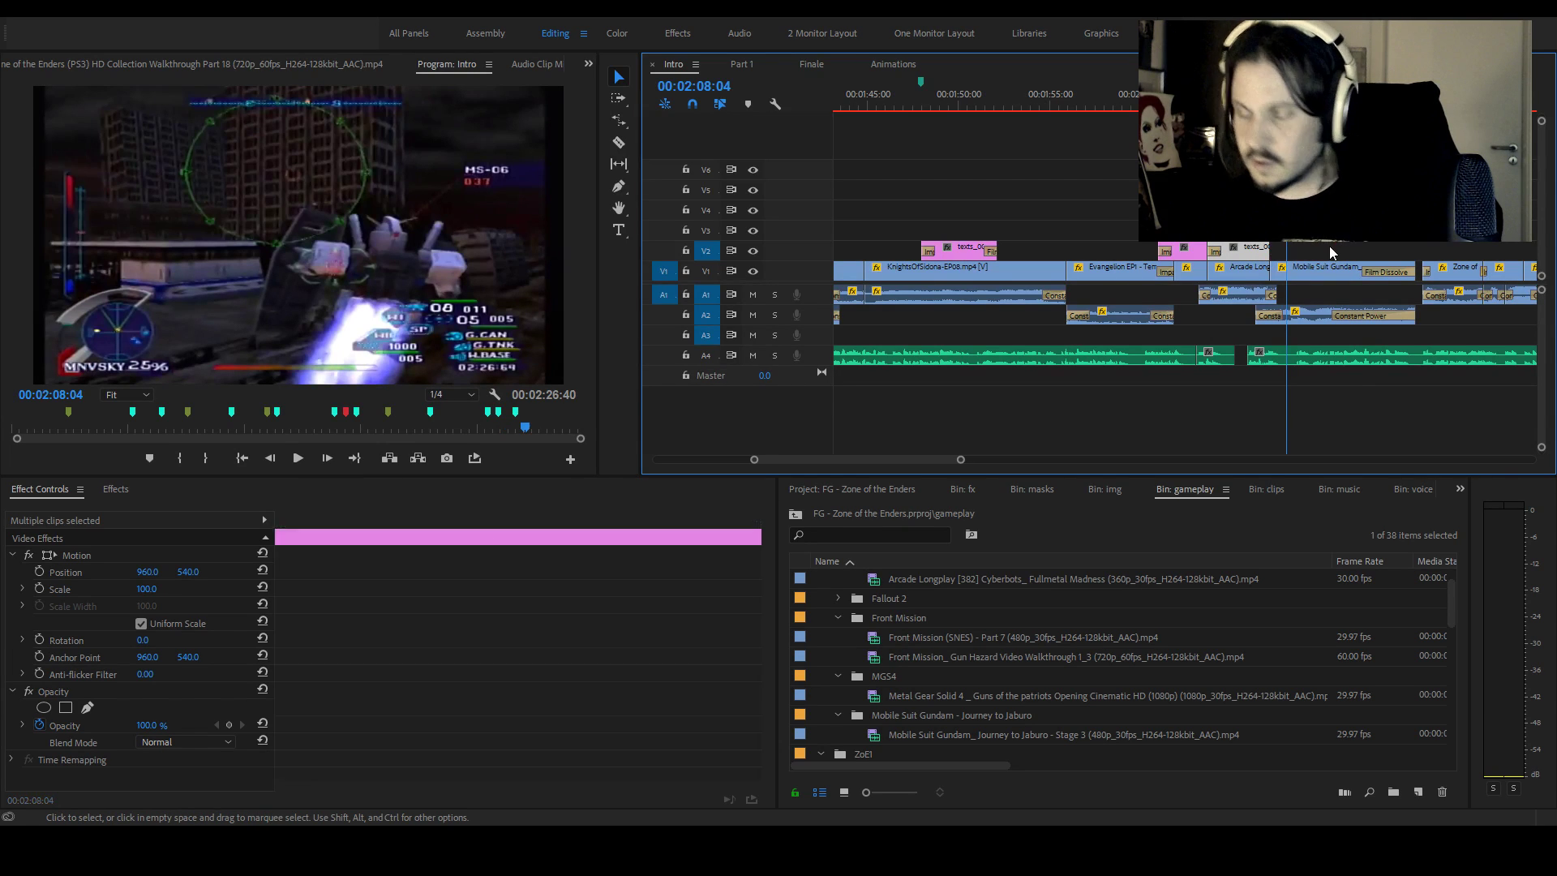
key(Down)
key(e)
drag(1314, 254, 1307, 253)
key(shift+k)
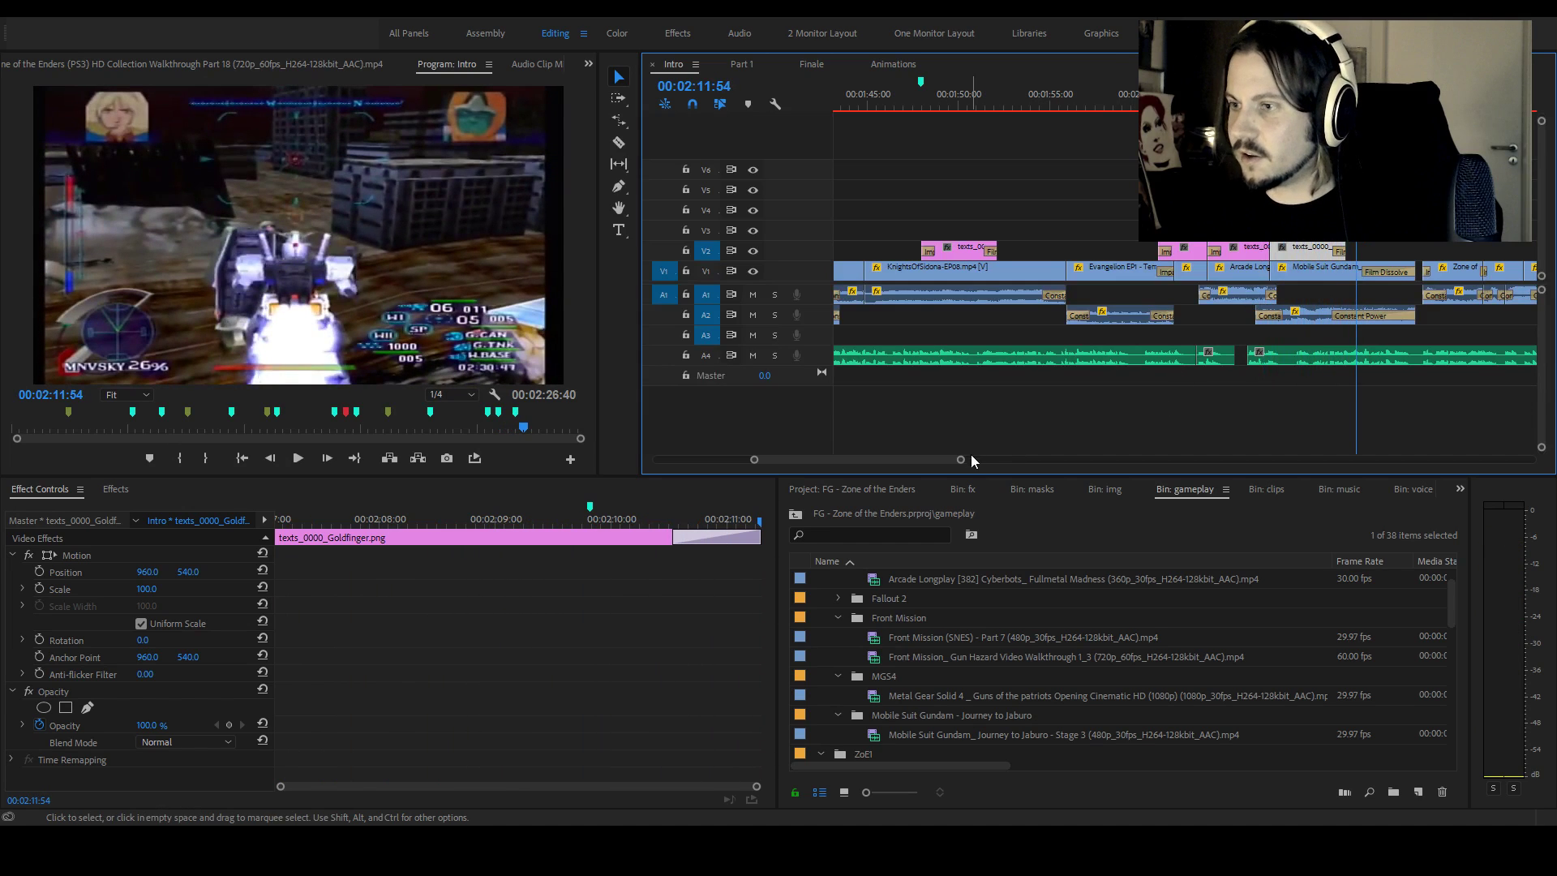
Import the folder of intro caption PNGs into the img bin and expand it
scroll(950, 458, down, 2)
scroll(950, 457, up, 6)
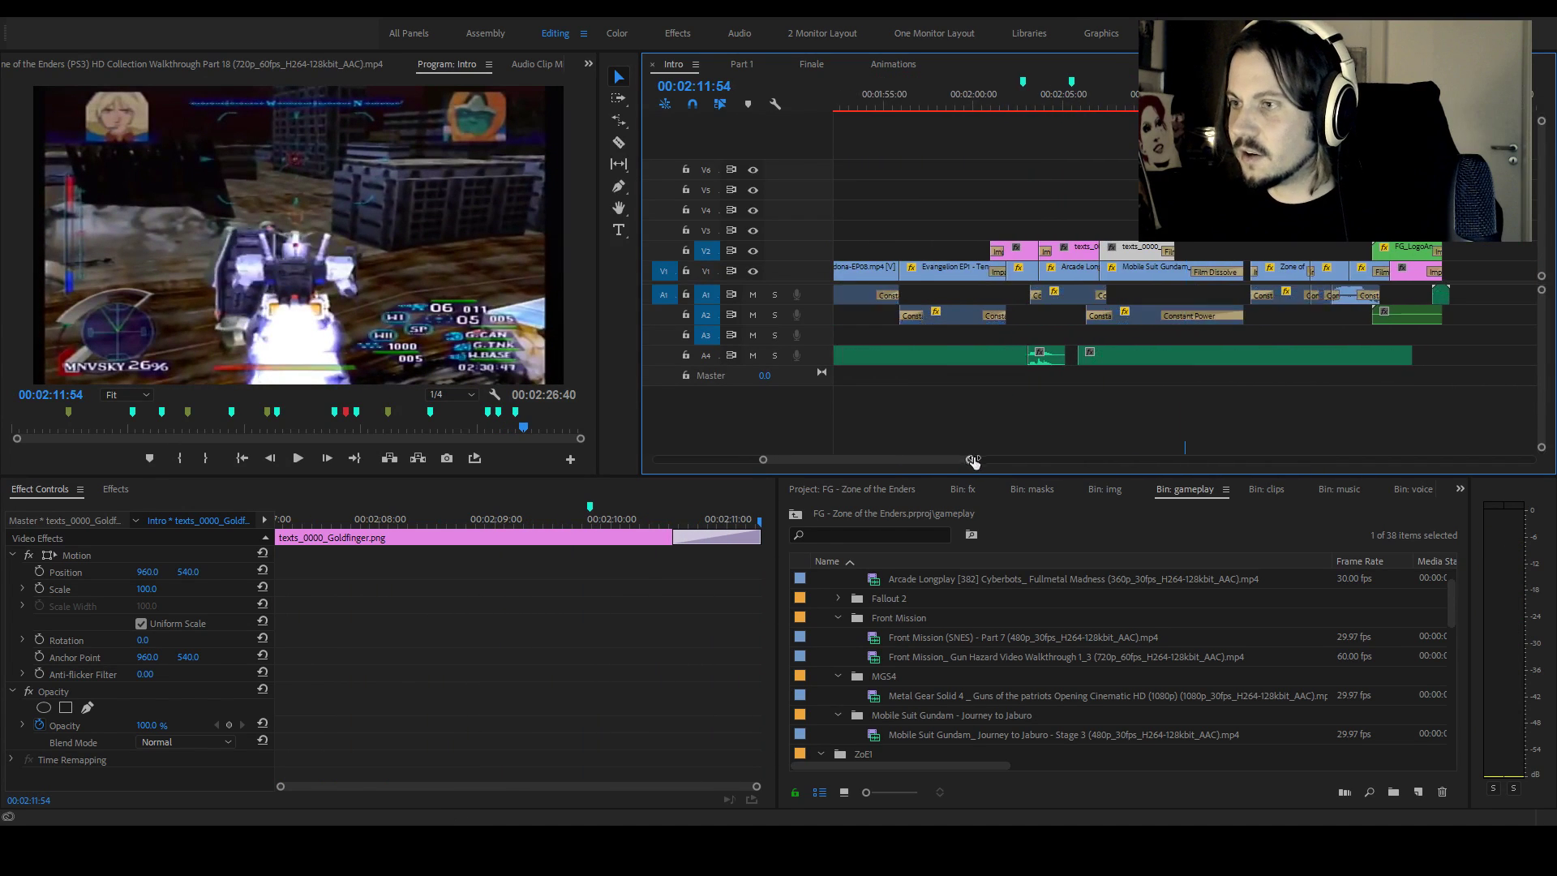
drag(888, 458, 844, 455)
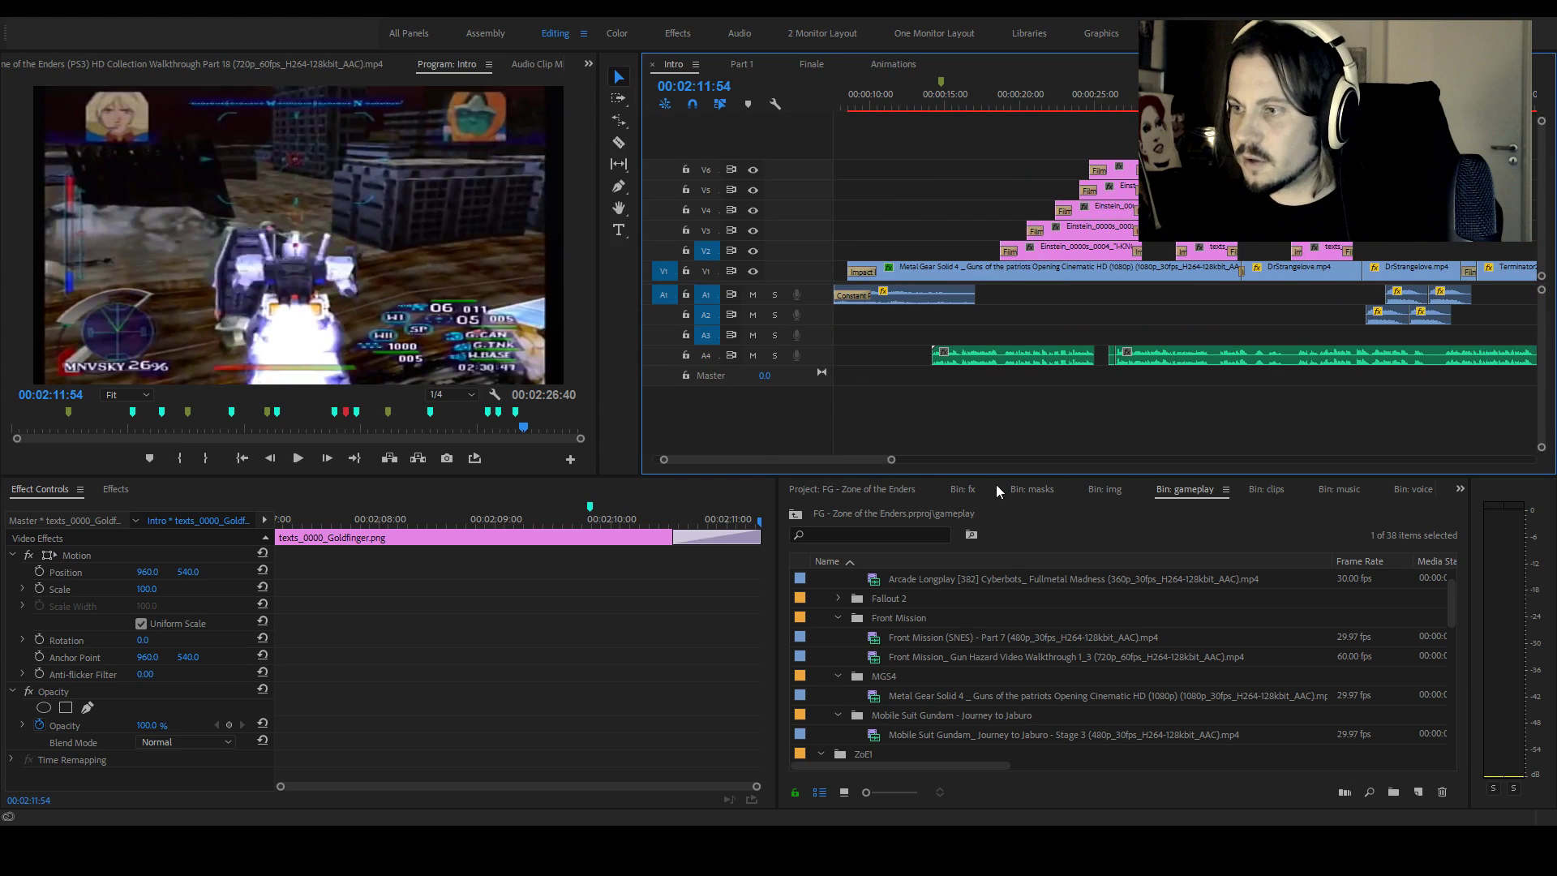
click(1111, 490)
click(820, 579)
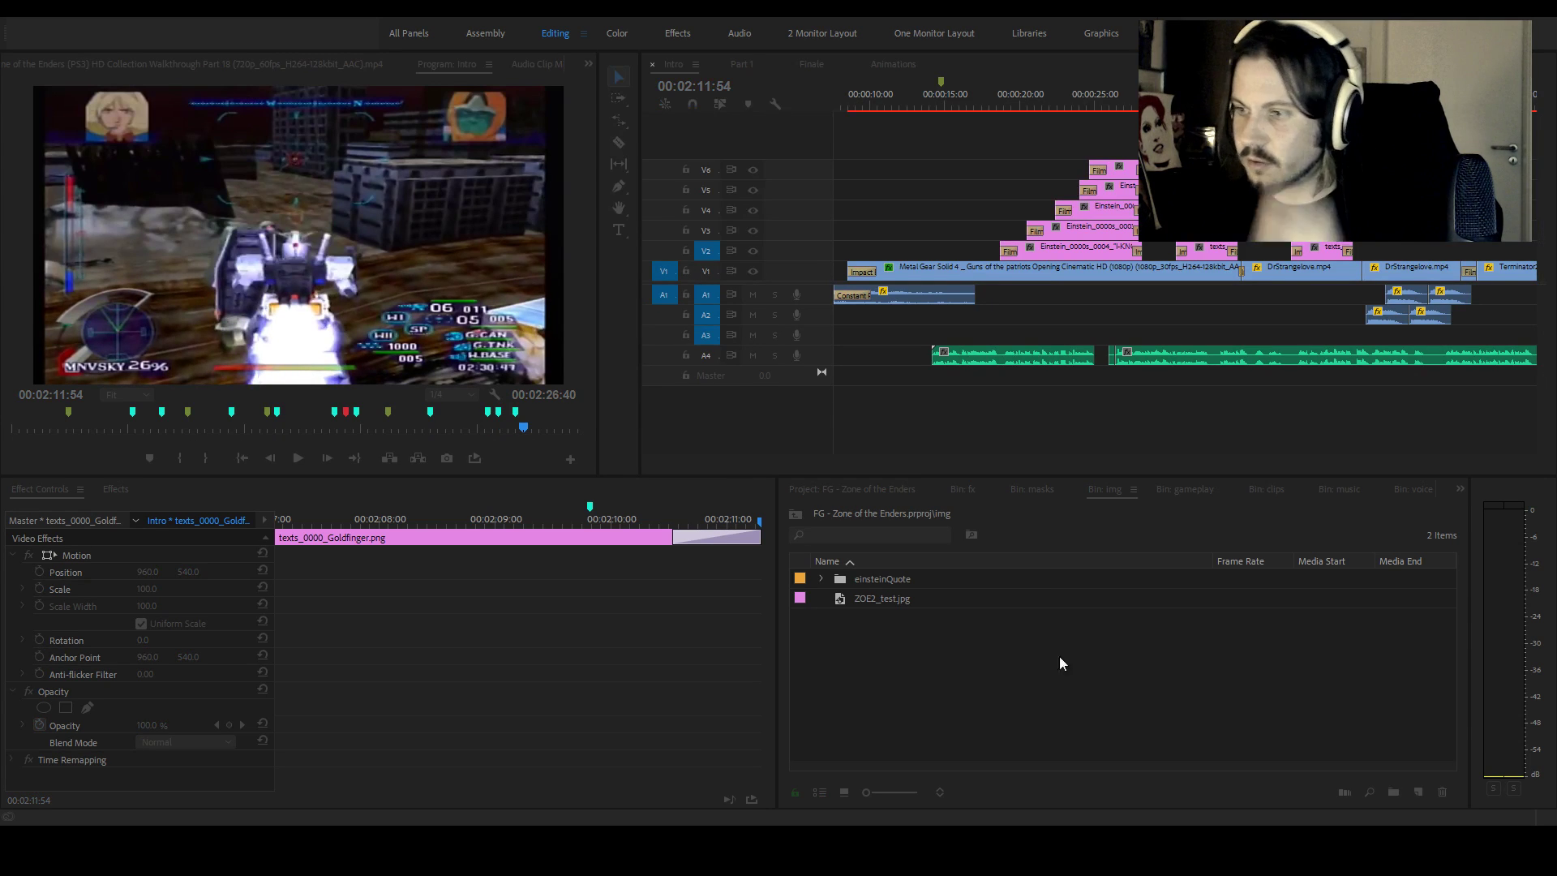
click(917, 657)
key(ctrl+v)
click(821, 579)
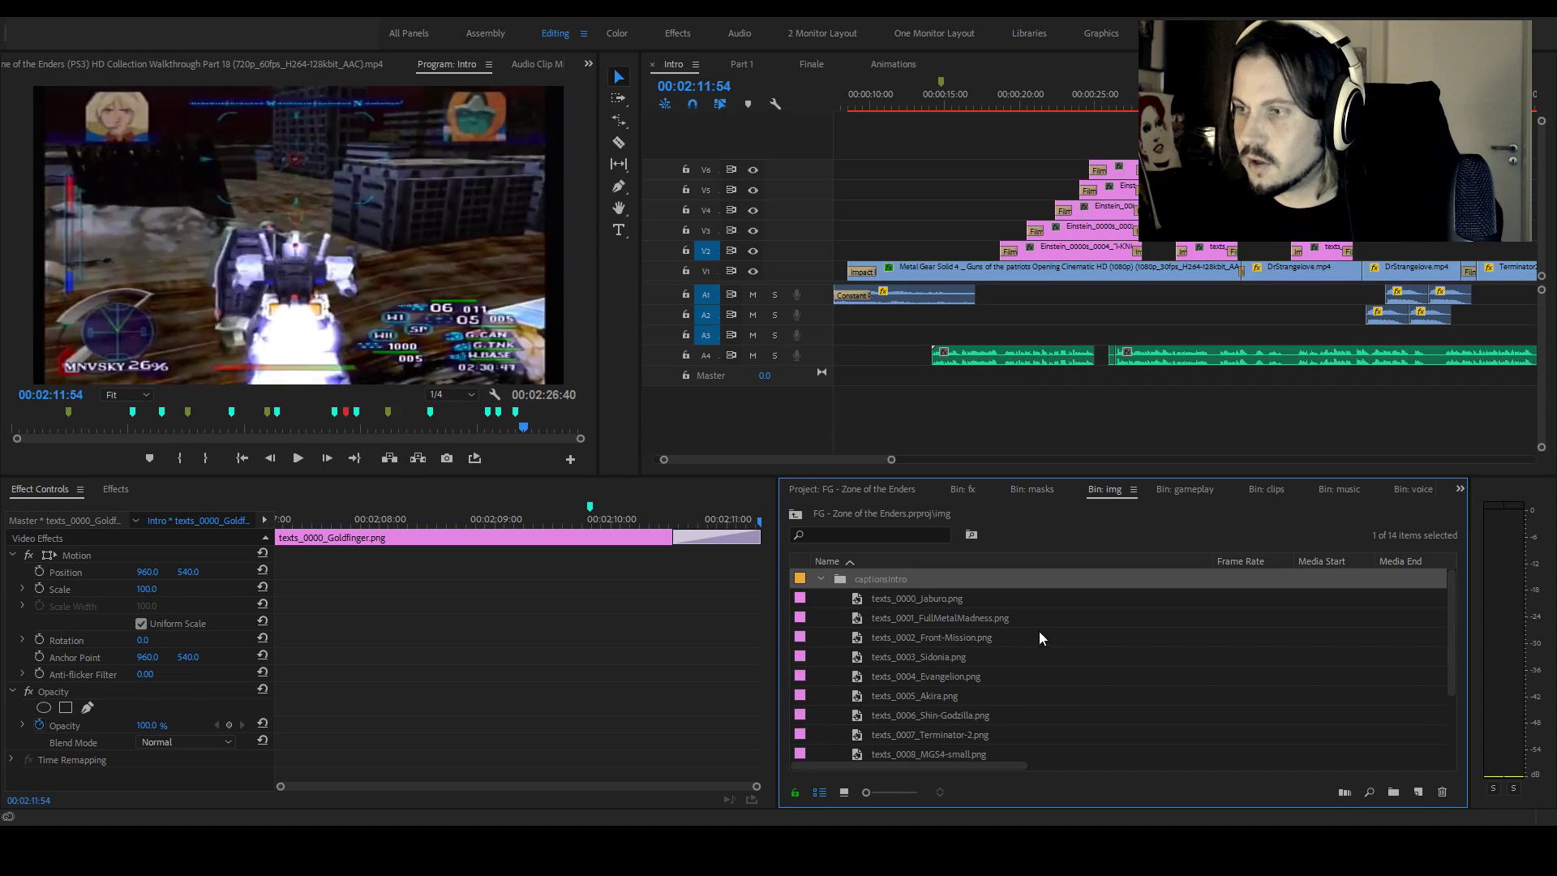
Replace the Goldfinger captions over Metal Gear Solid 4 and Dr. Strangelove with texts_0010_MGS-4.png and texts_0009_Dr.-Strangelove.png
click(1192, 94)
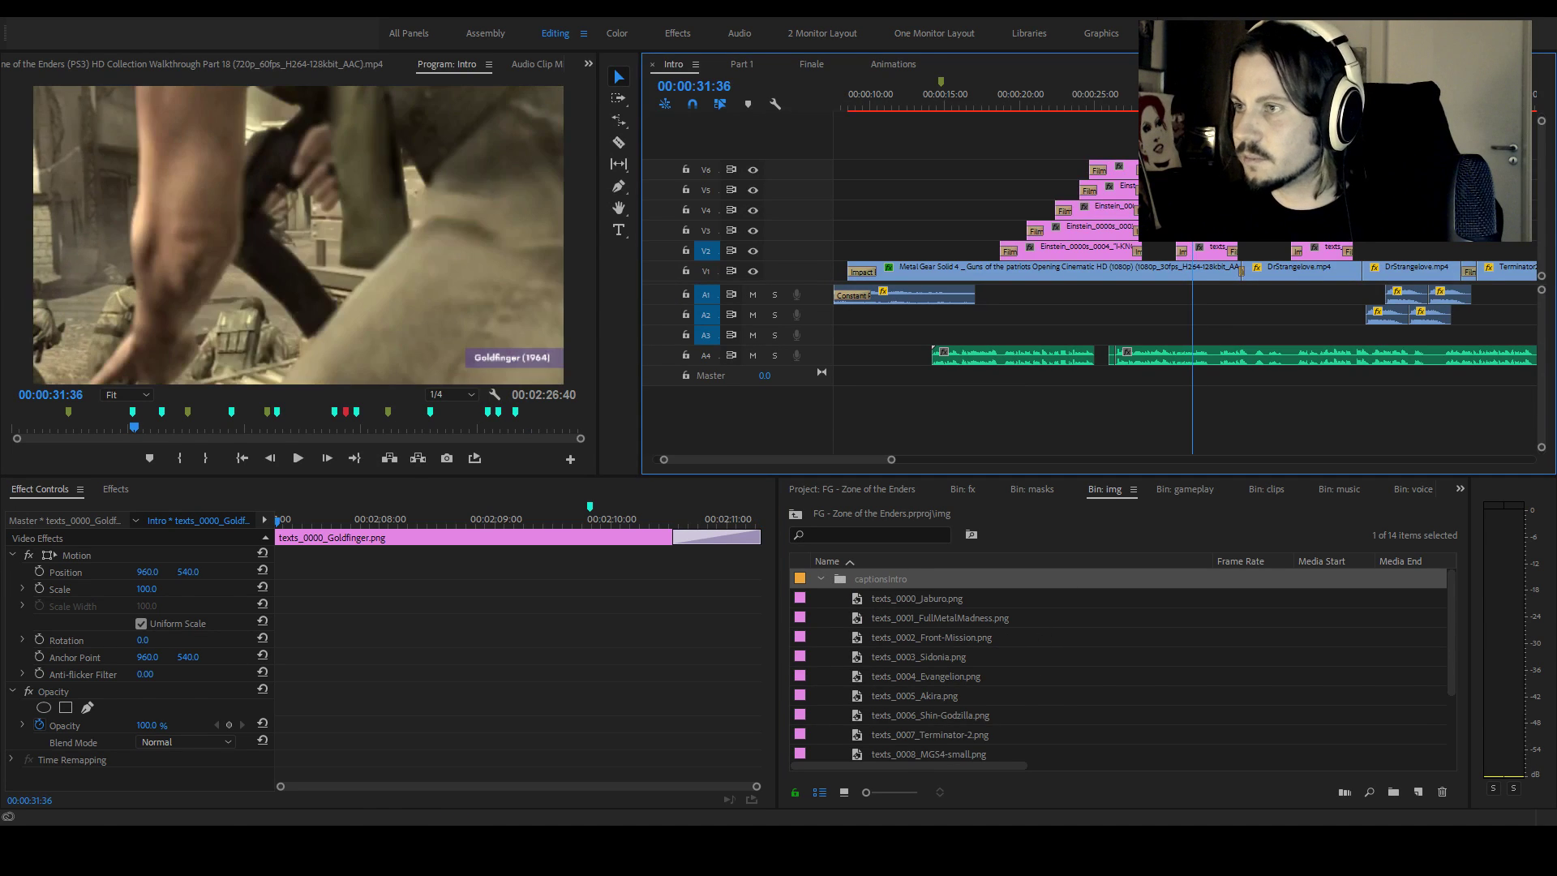
scroll(1000, 653, down, 2)
double_click(928, 691)
click(1208, 257)
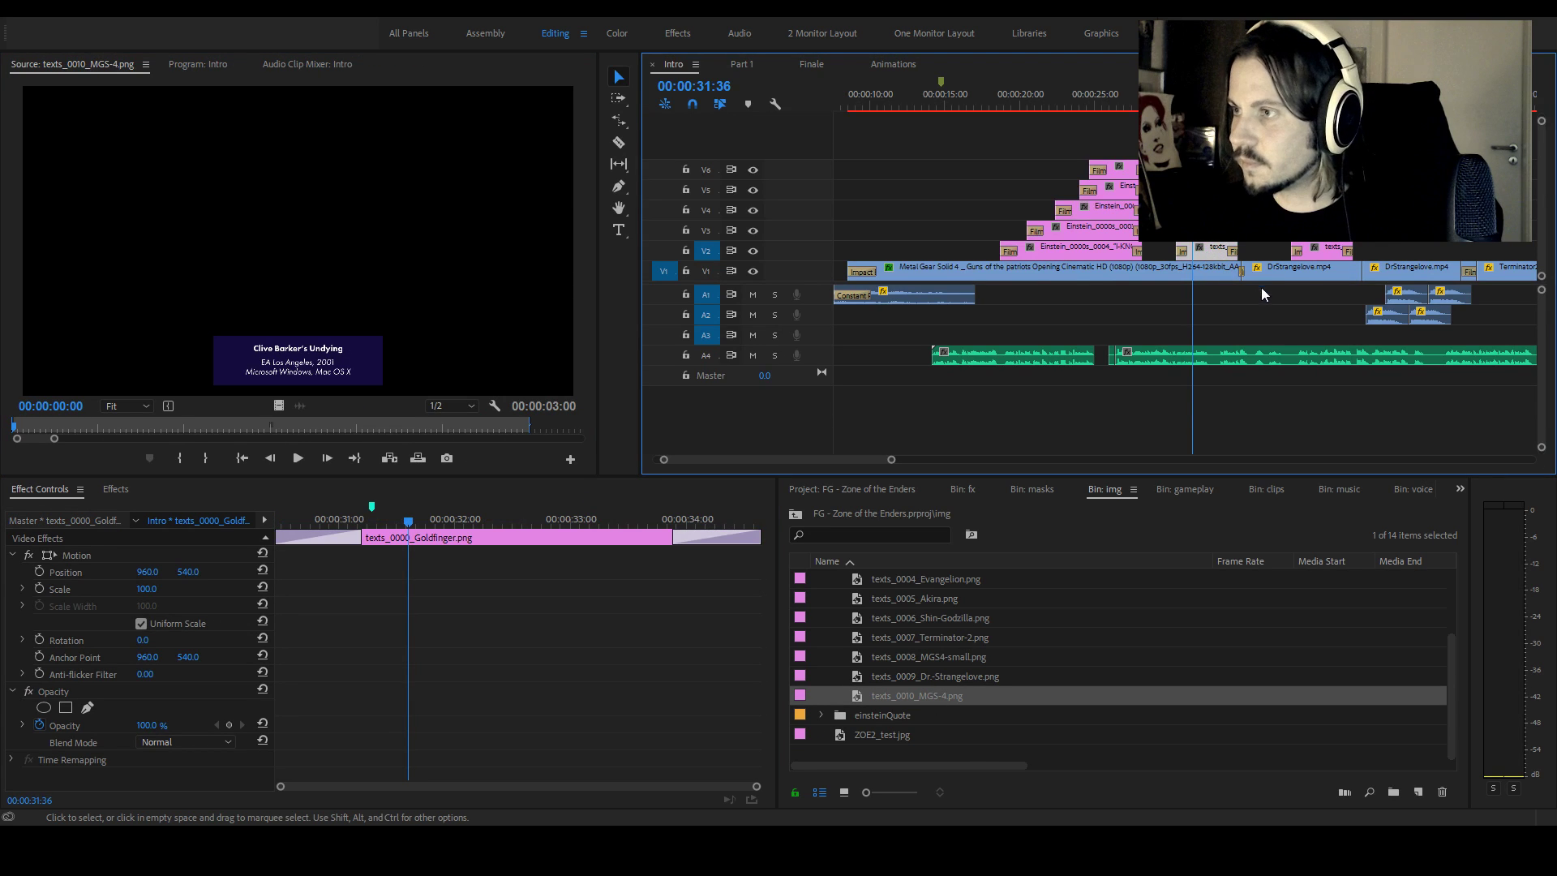
drag(1301, 104, 1311, 104)
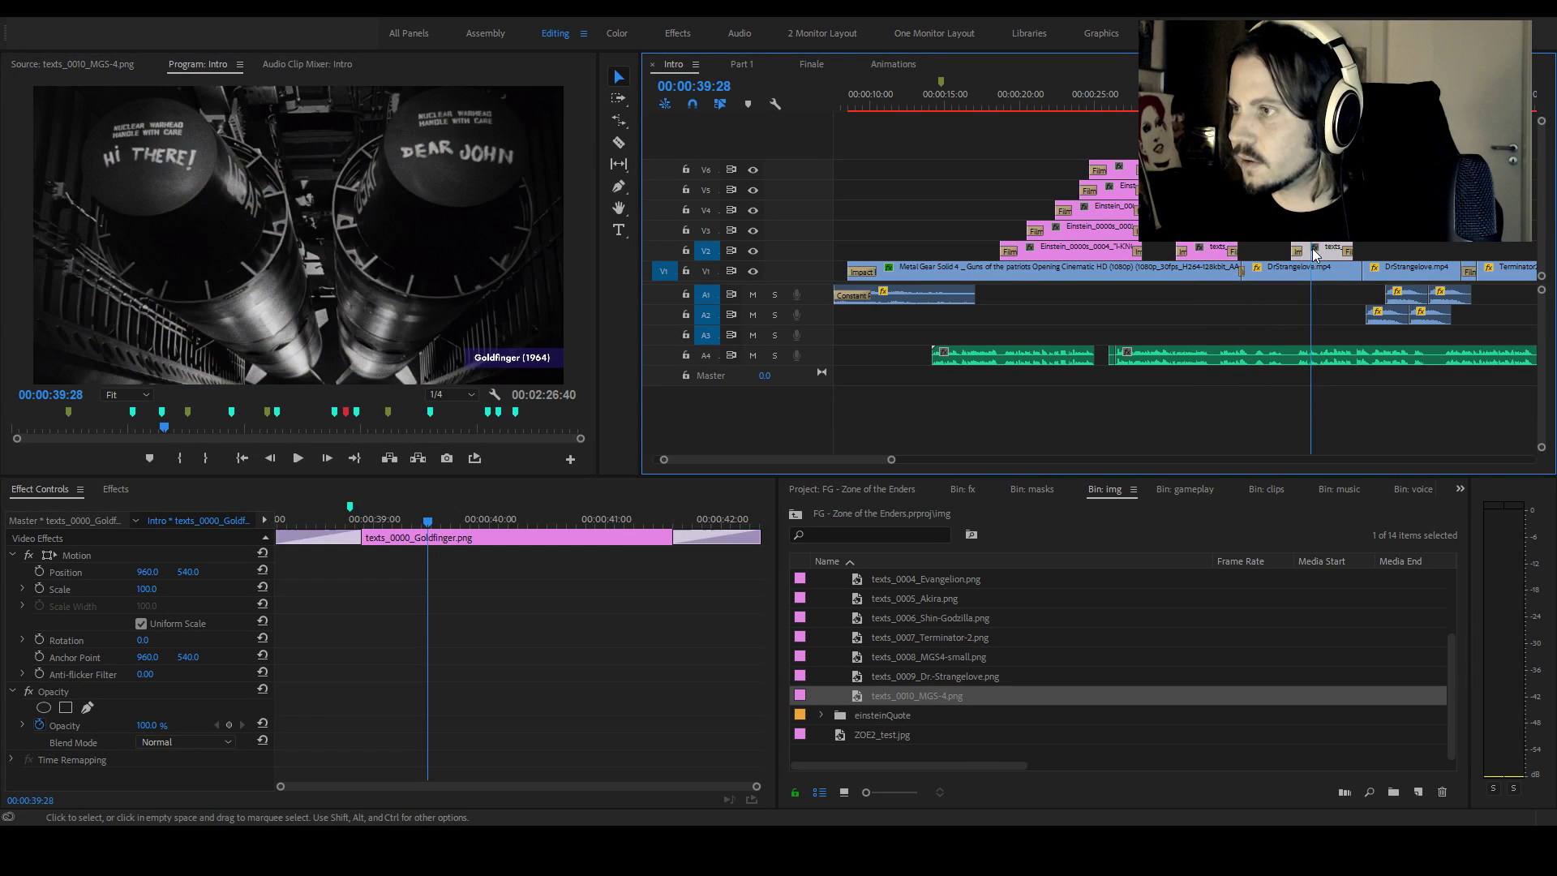
double_click(970, 673)
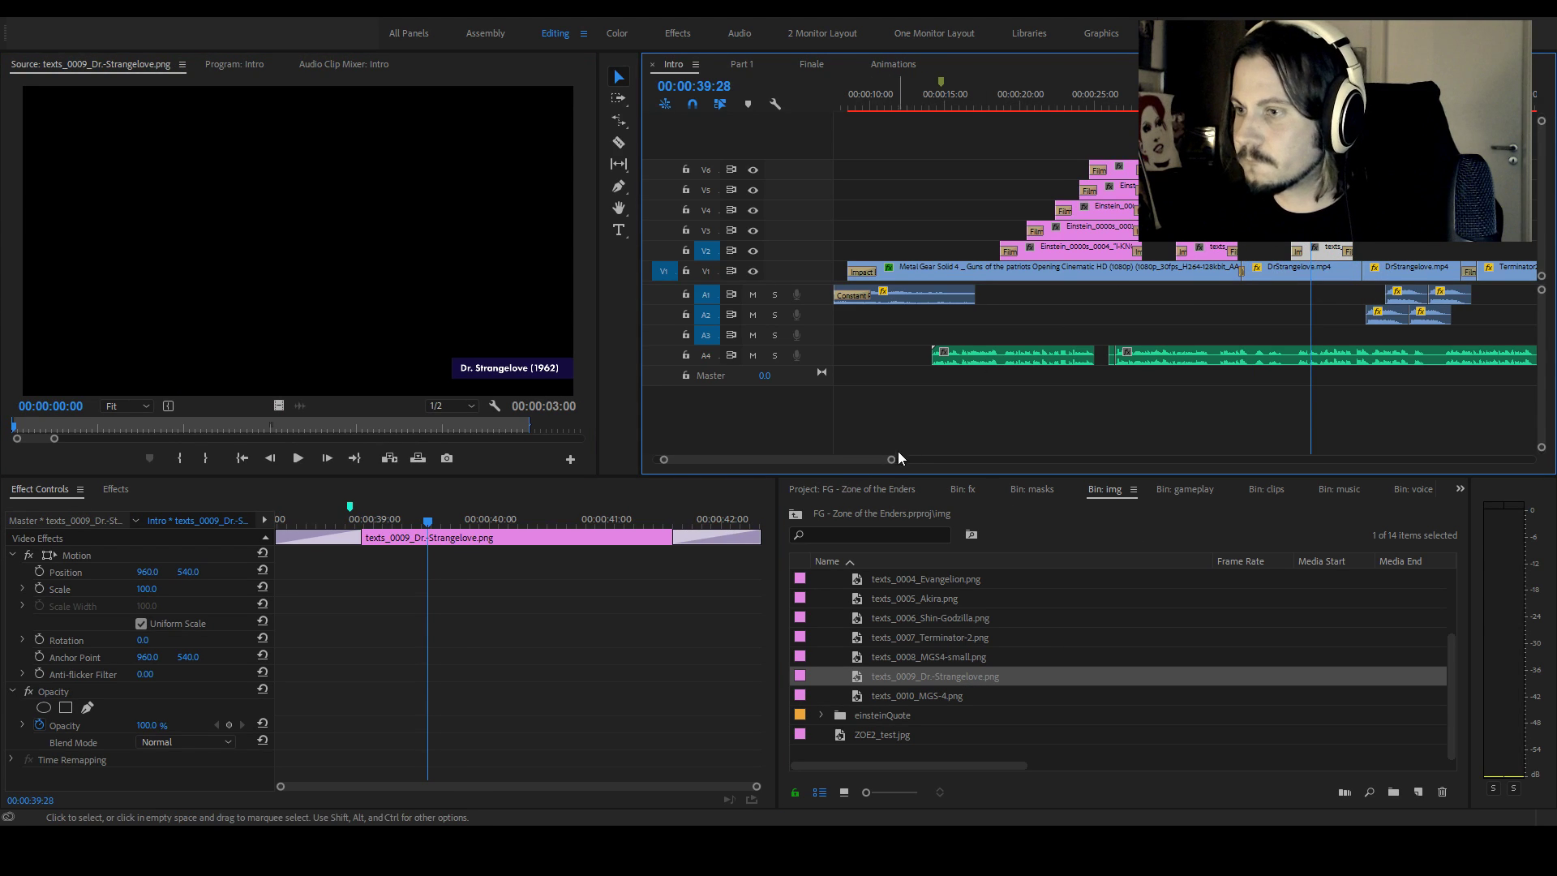
Preview the imported caption PNGs from the img bin one by one to check the title text of each
scroll(883, 459, down, 8)
click(1023, 108)
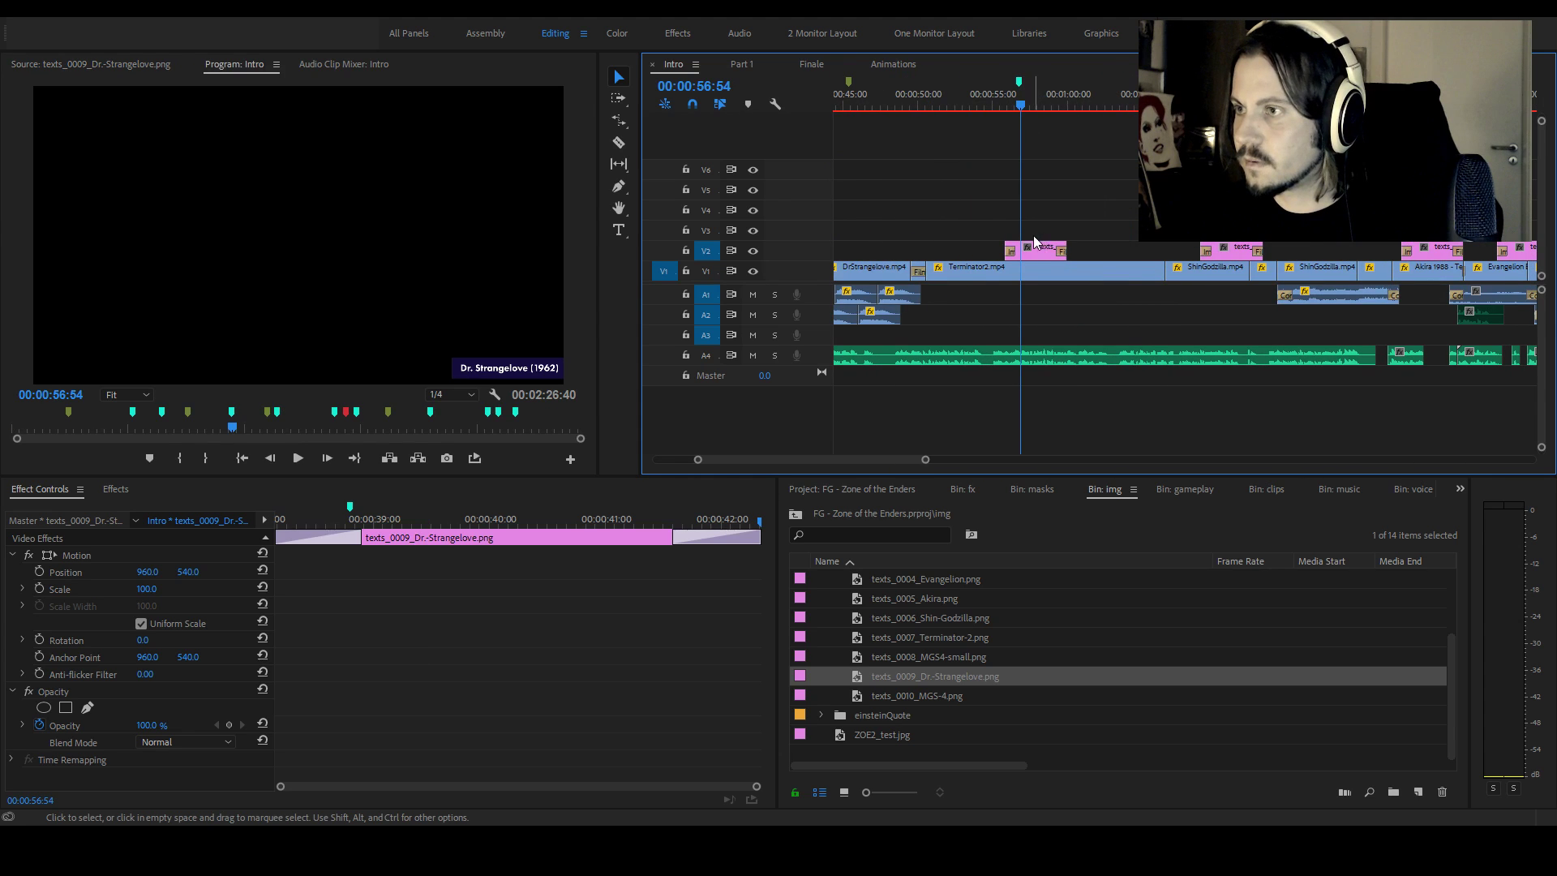
double_click(955, 657)
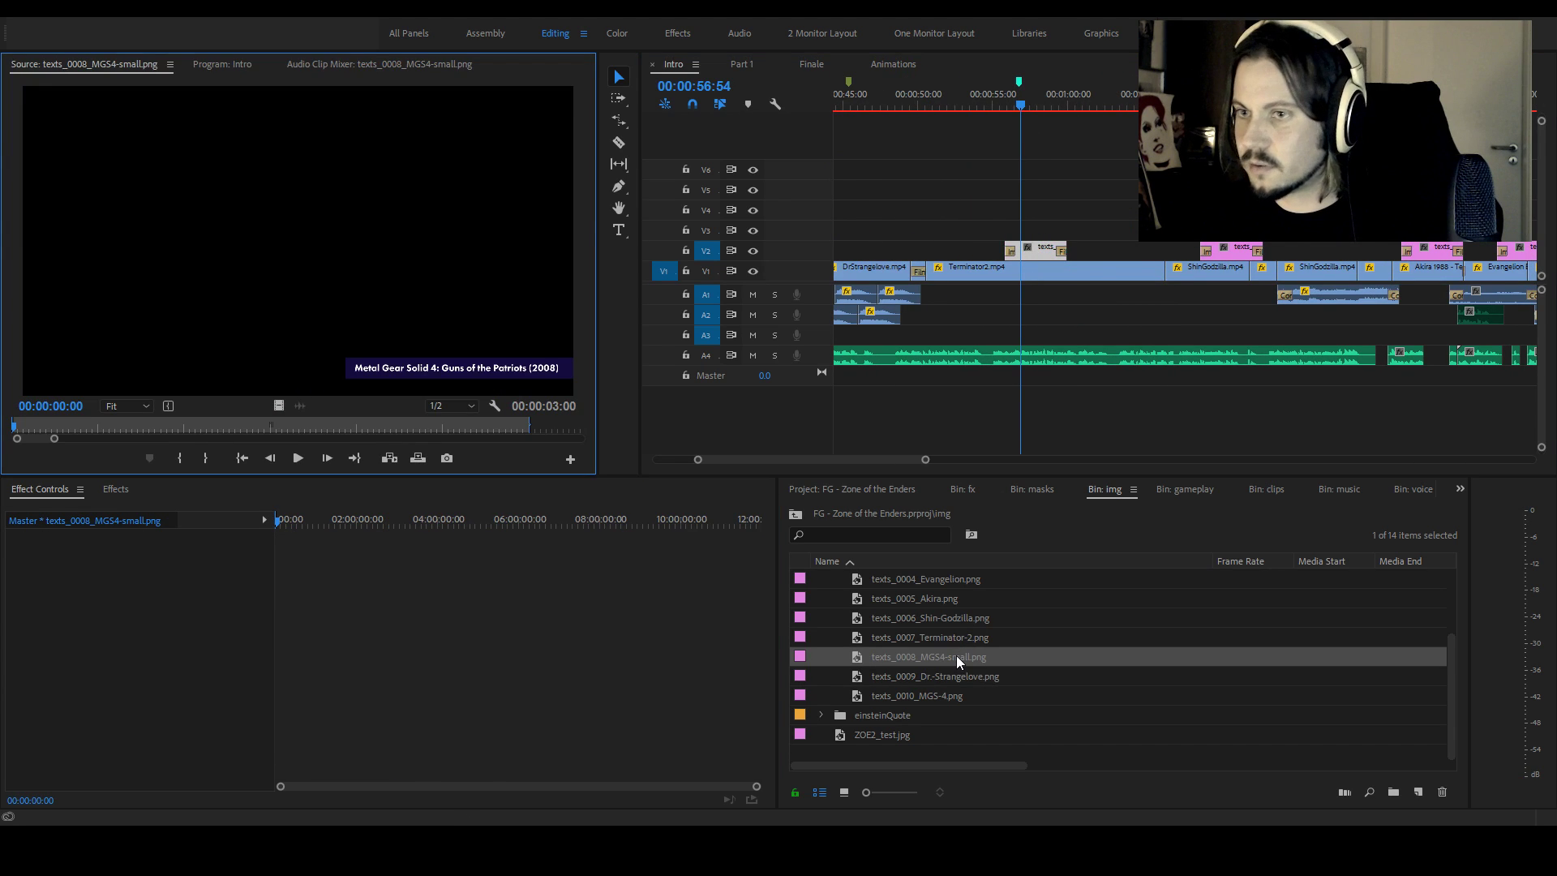
double_click(961, 638)
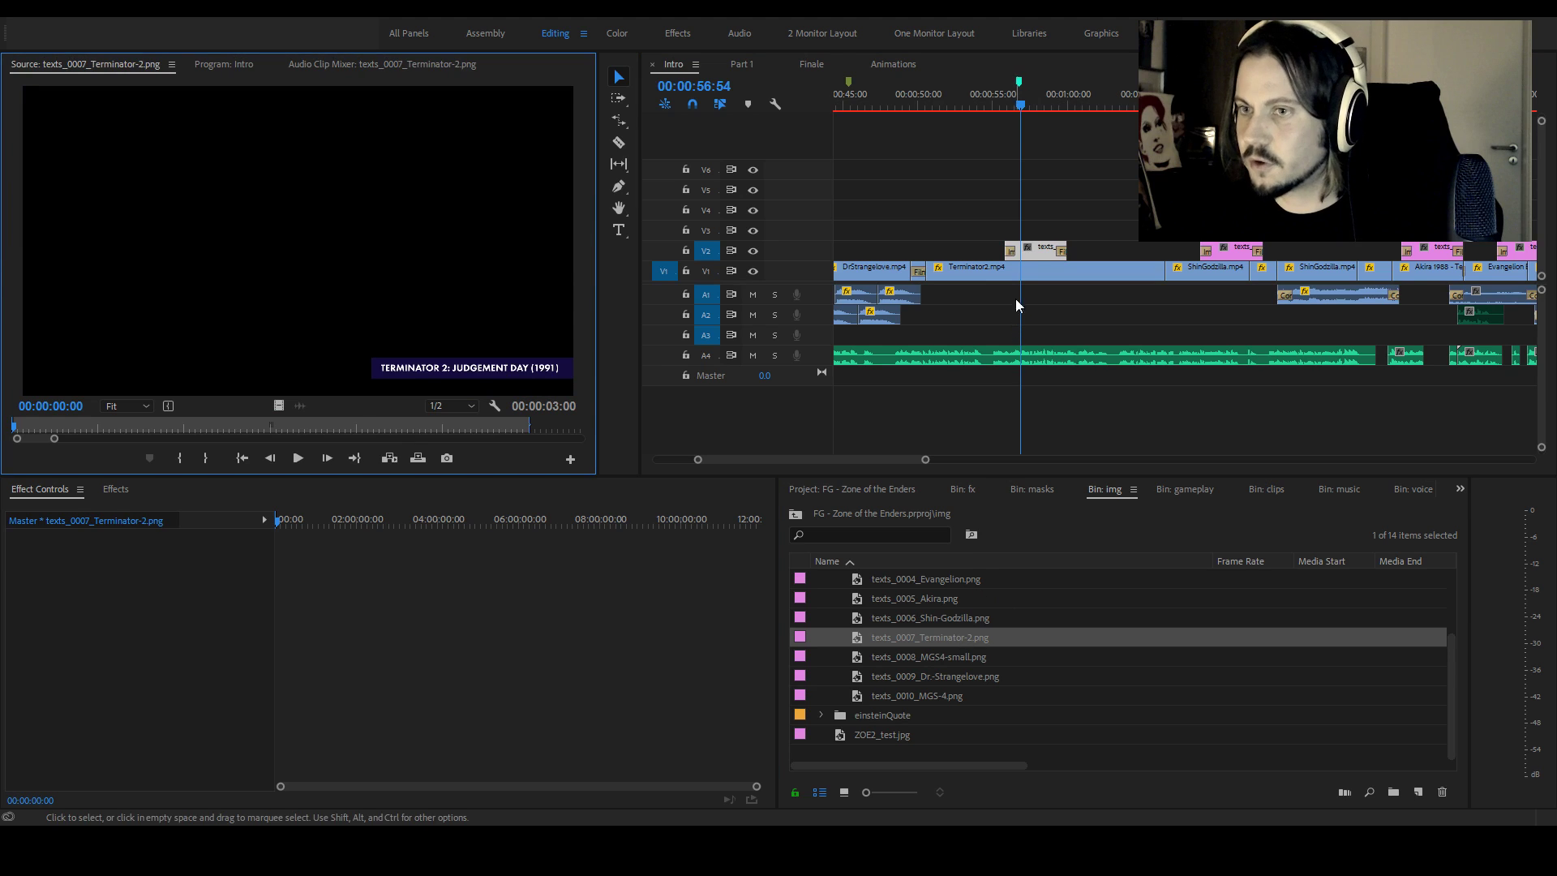
double_click(951, 655)
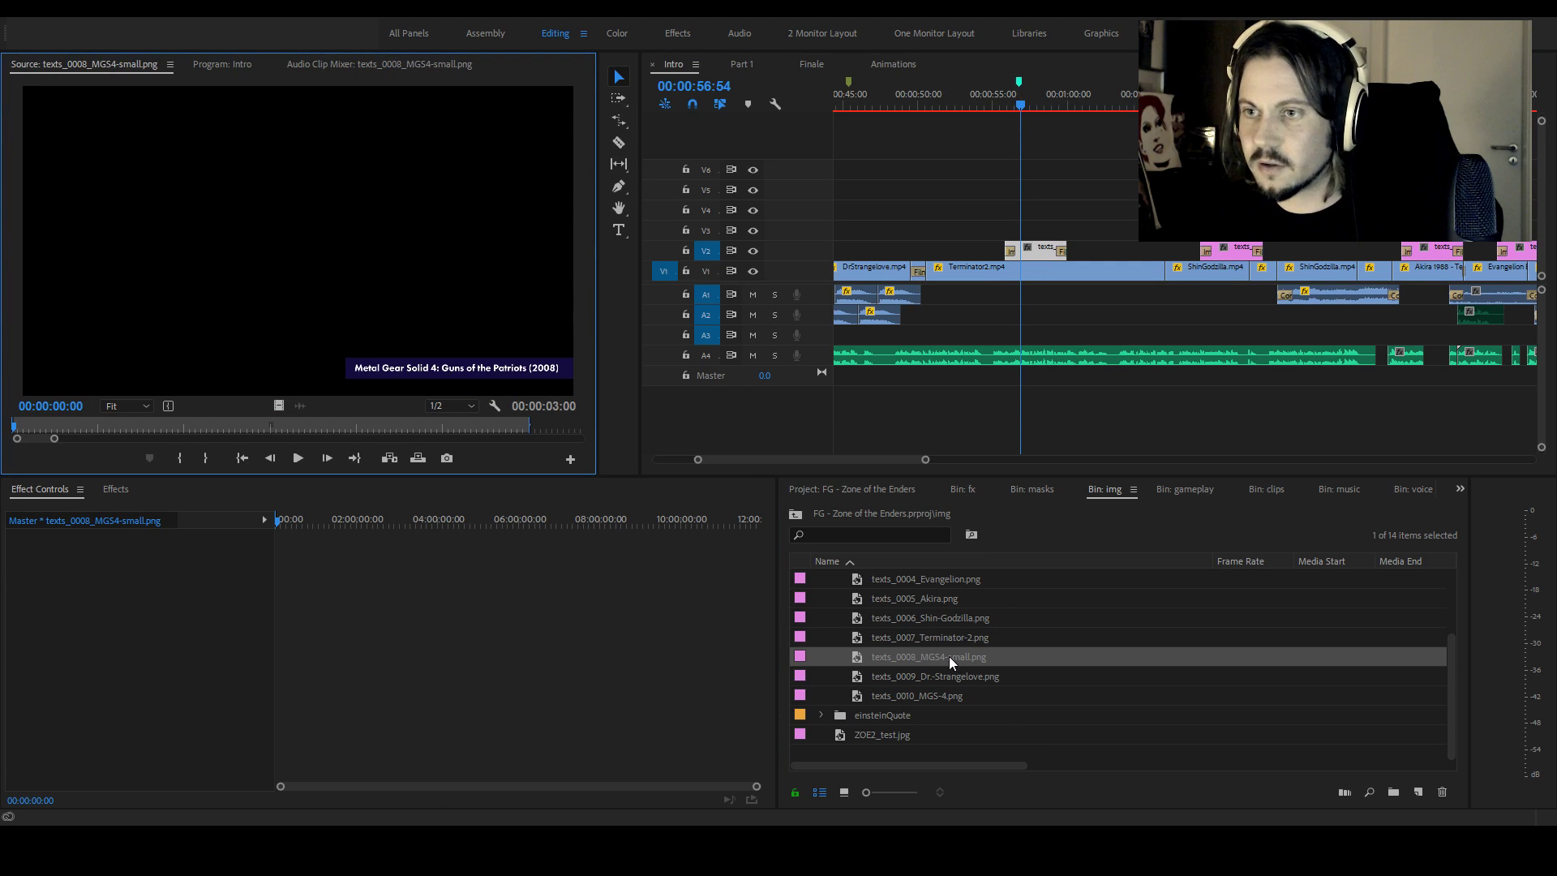
double_click(946, 638)
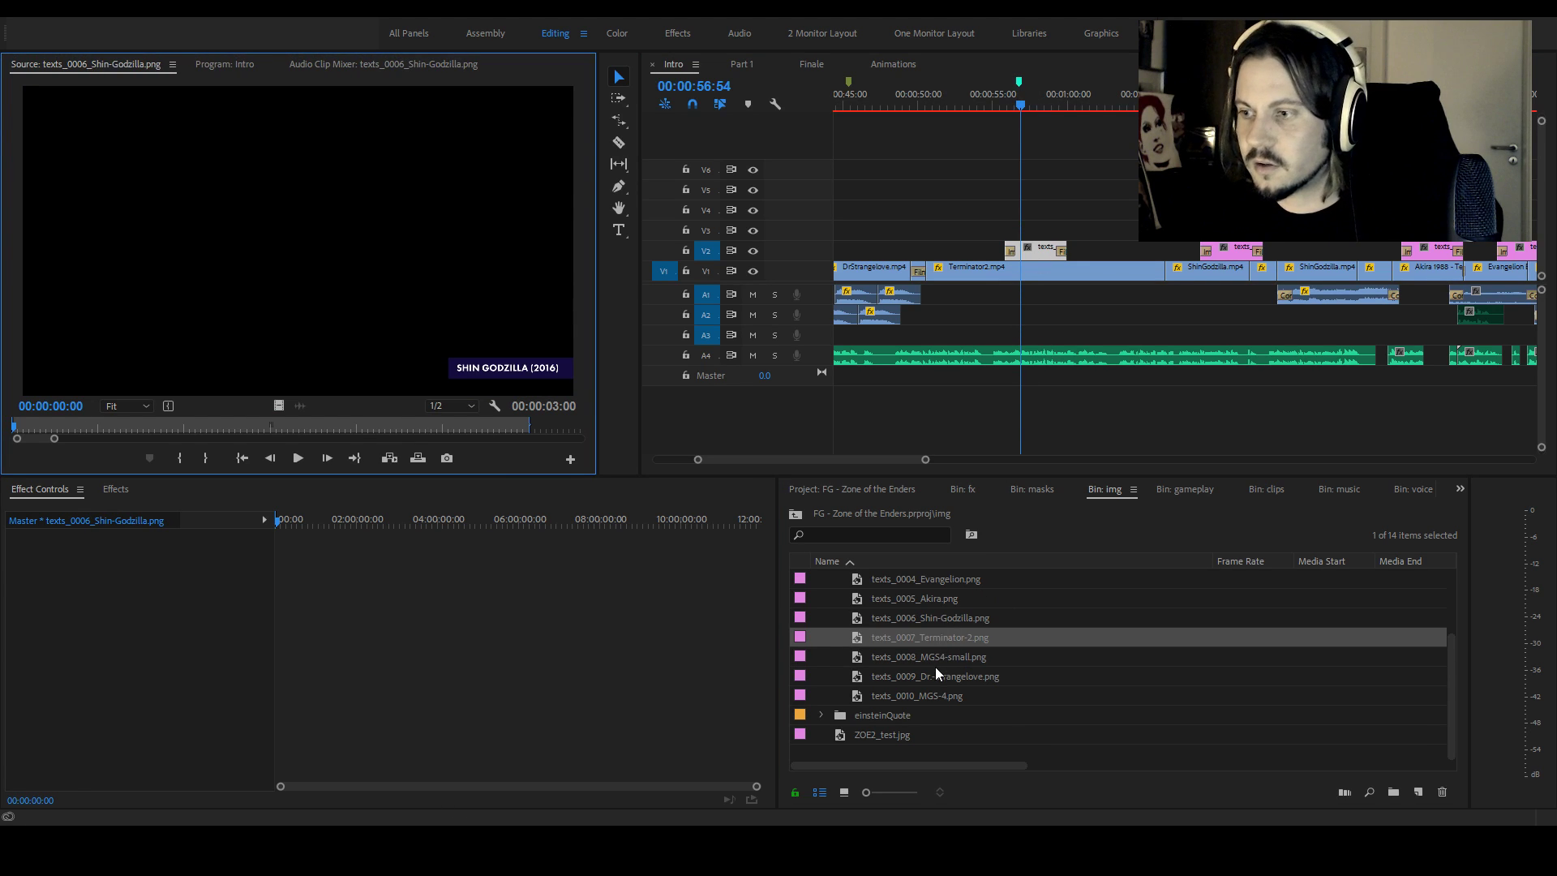
double_click(936, 676)
double_click(927, 592)
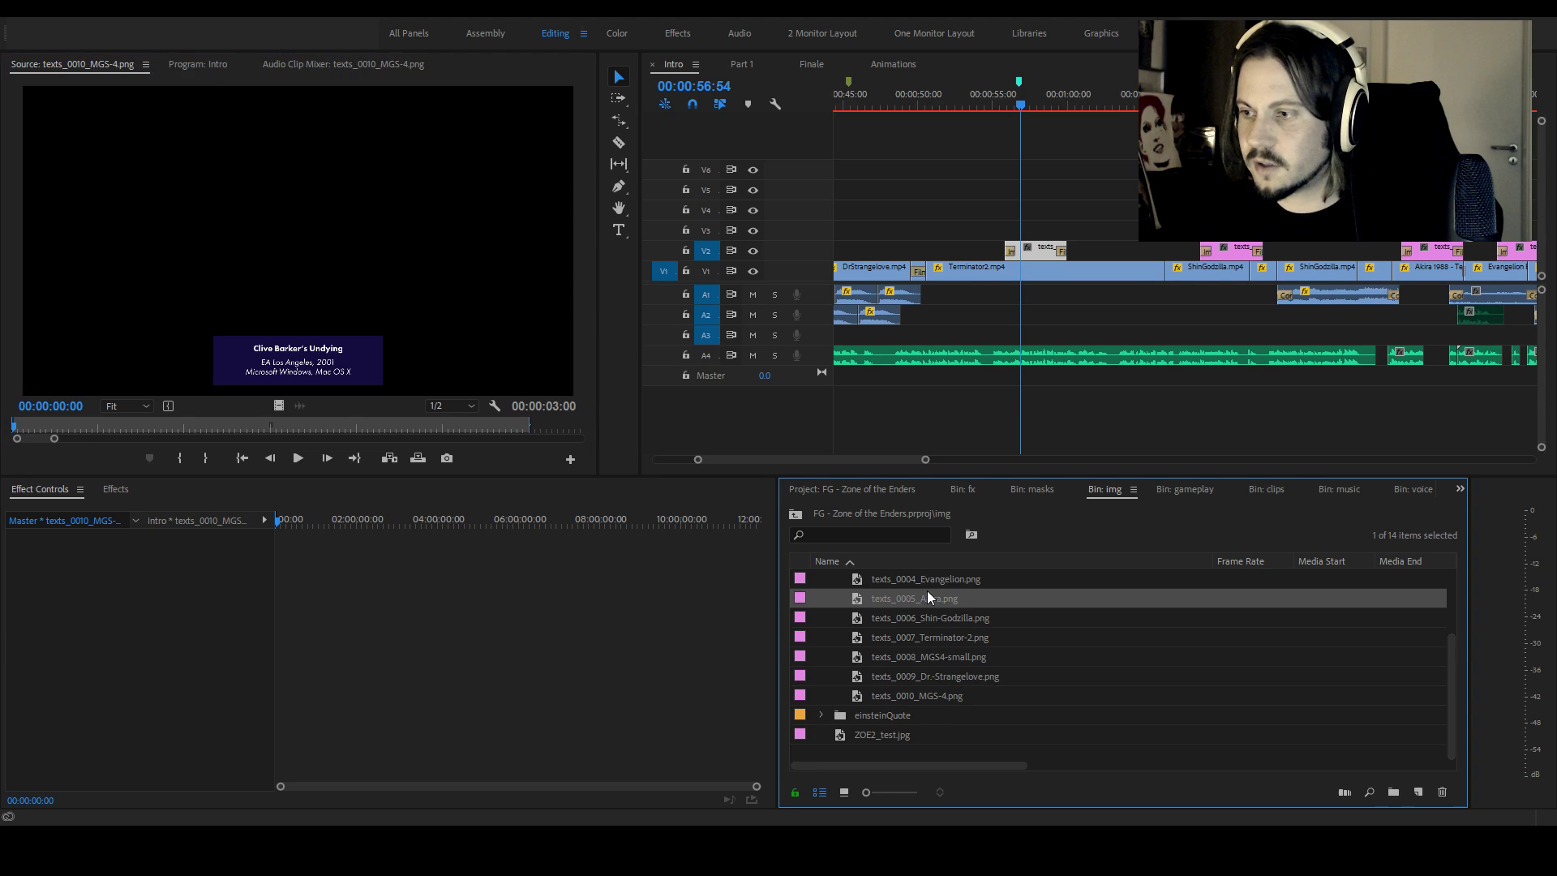
double_click(931, 581)
scroll(941, 635, up, 2)
double_click(935, 620)
double_click(936, 598)
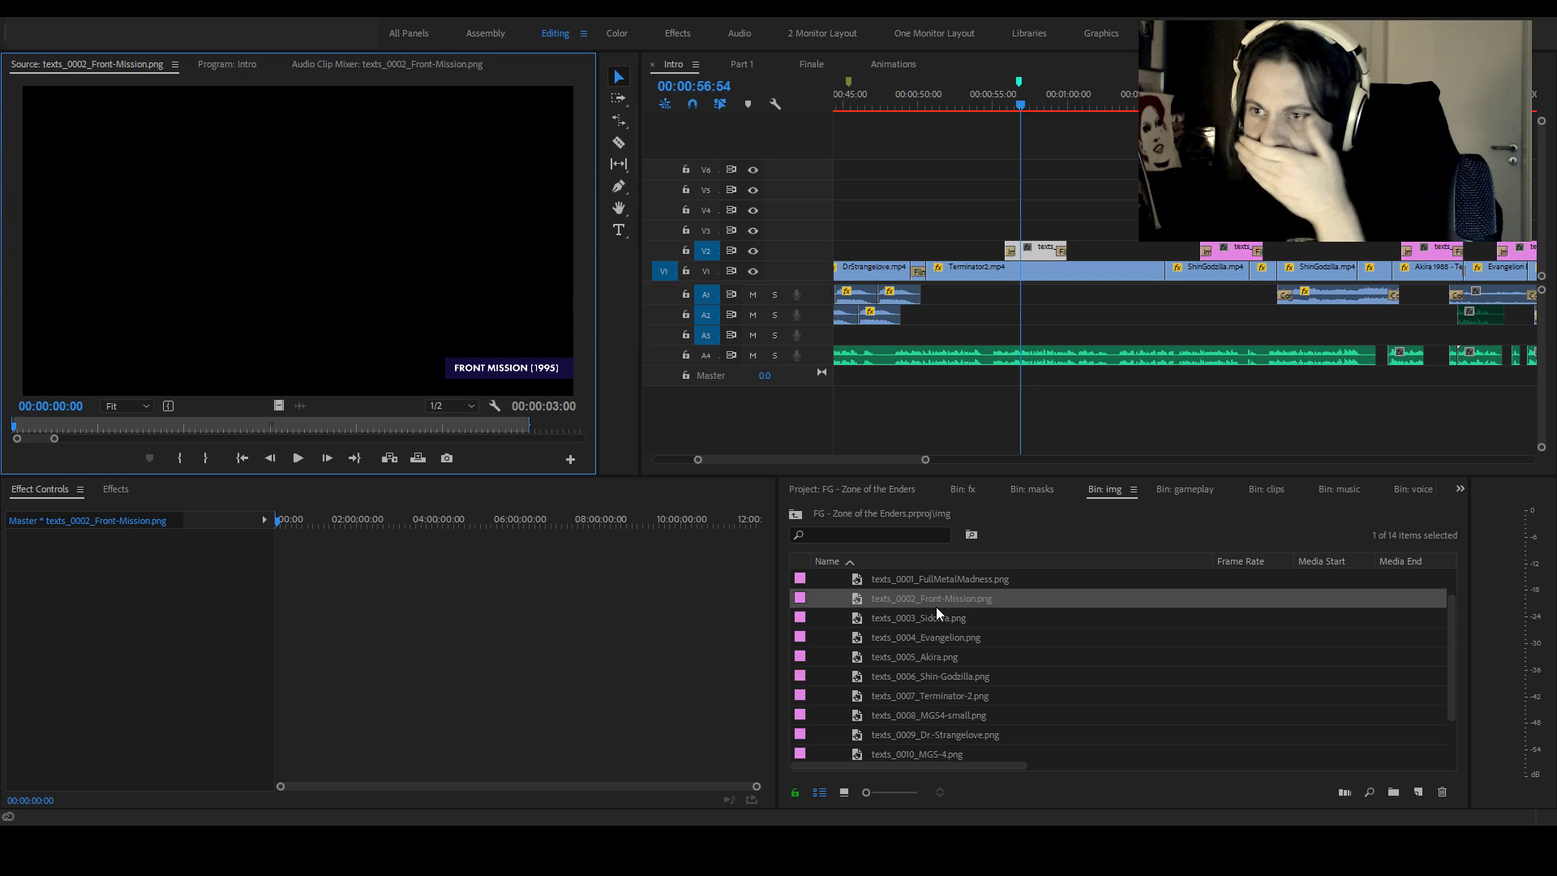
scroll(973, 660, down, 3)
double_click(953, 675)
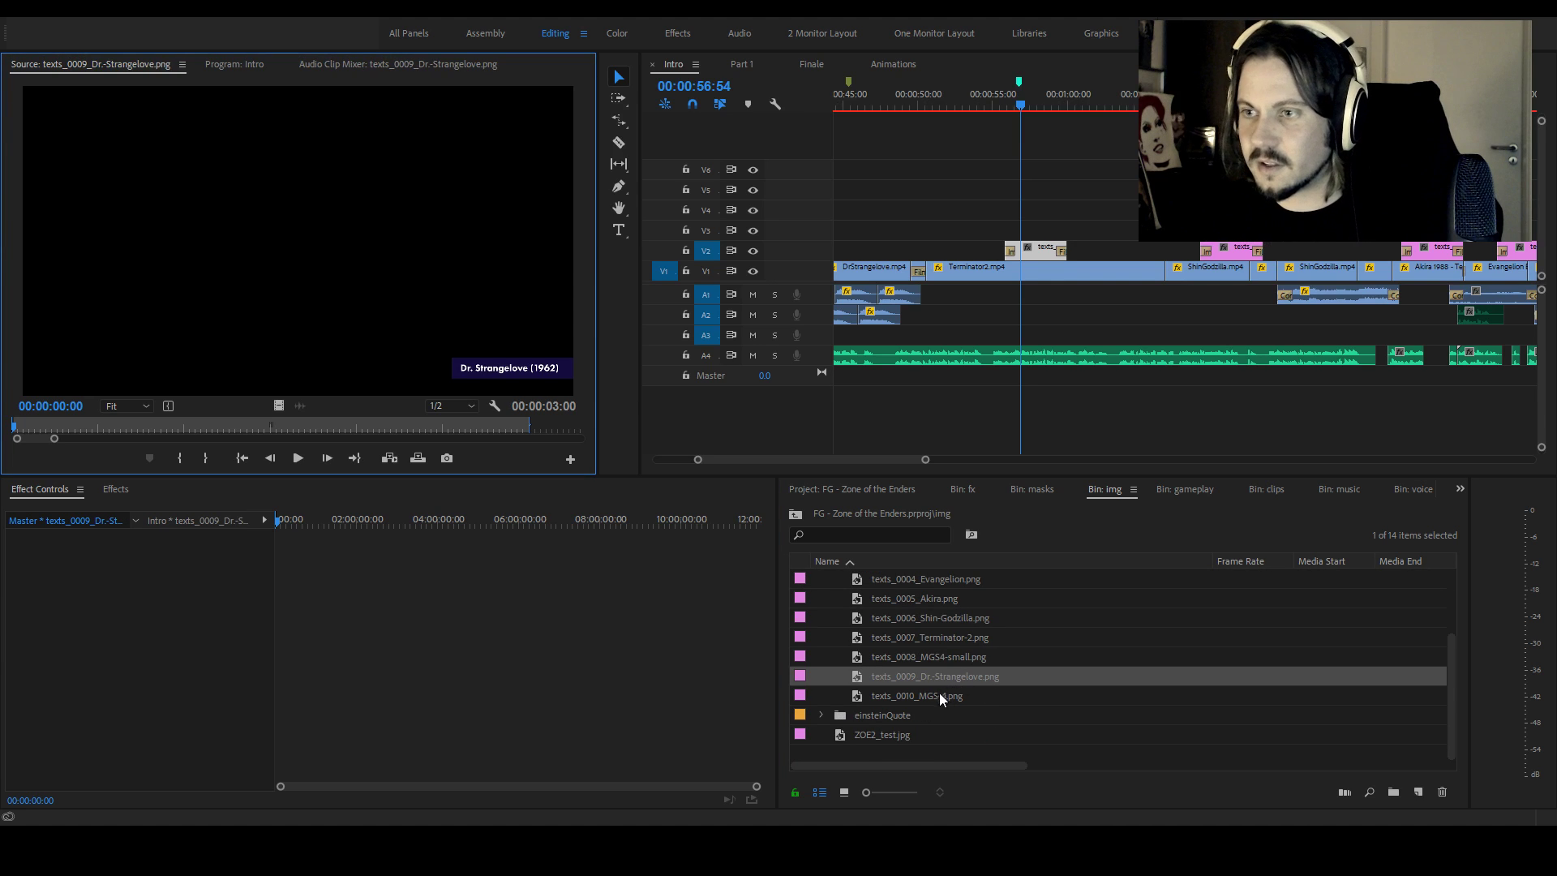
double_click(912, 698)
double_click(931, 675)
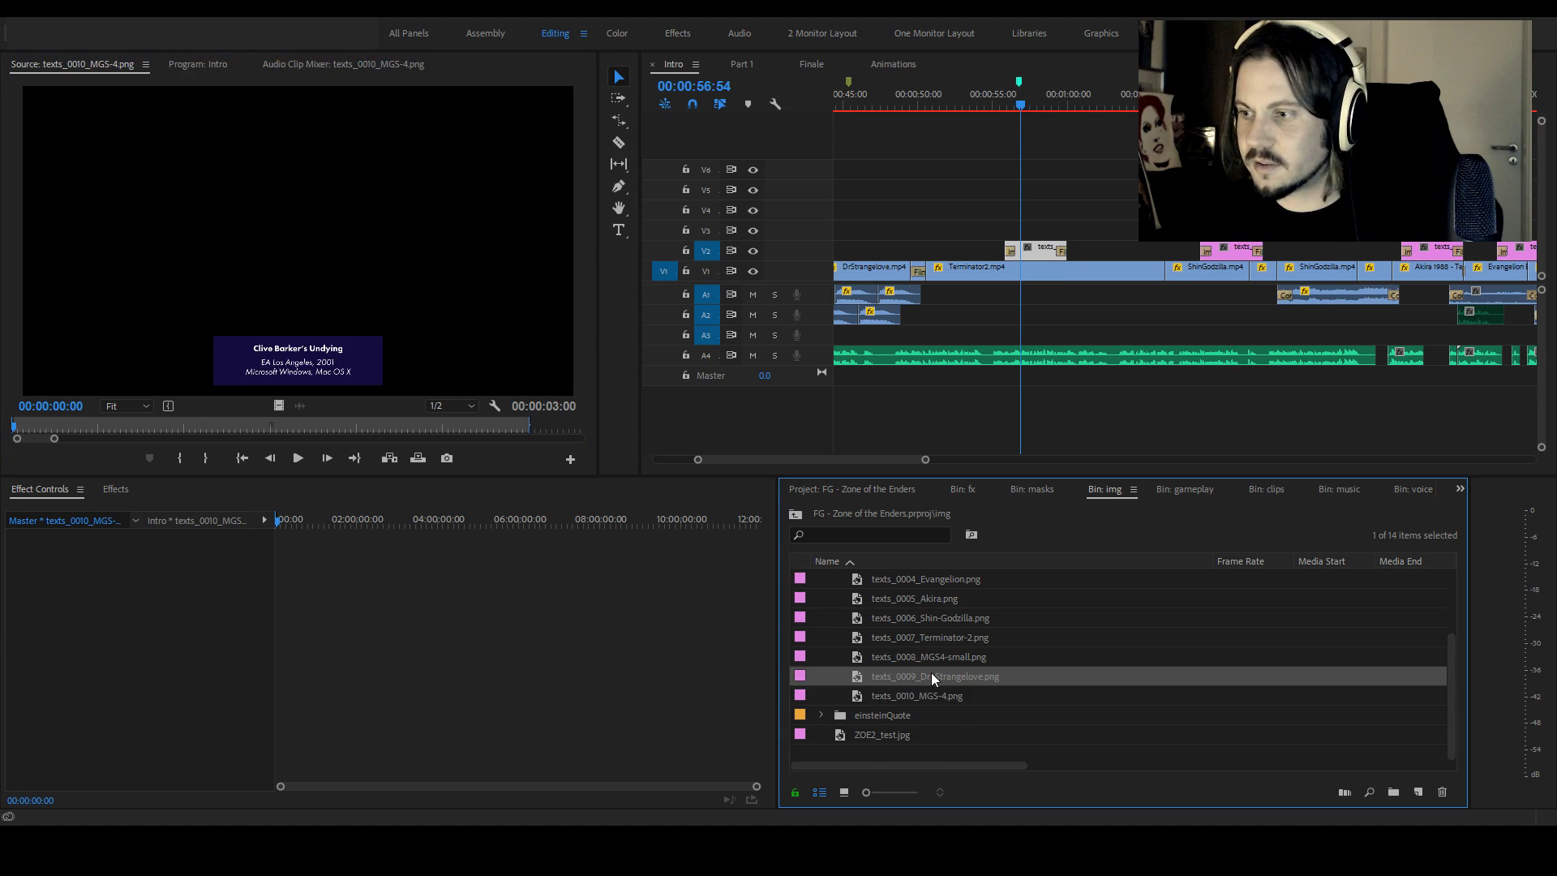
double_click(929, 696)
double_click(929, 696)
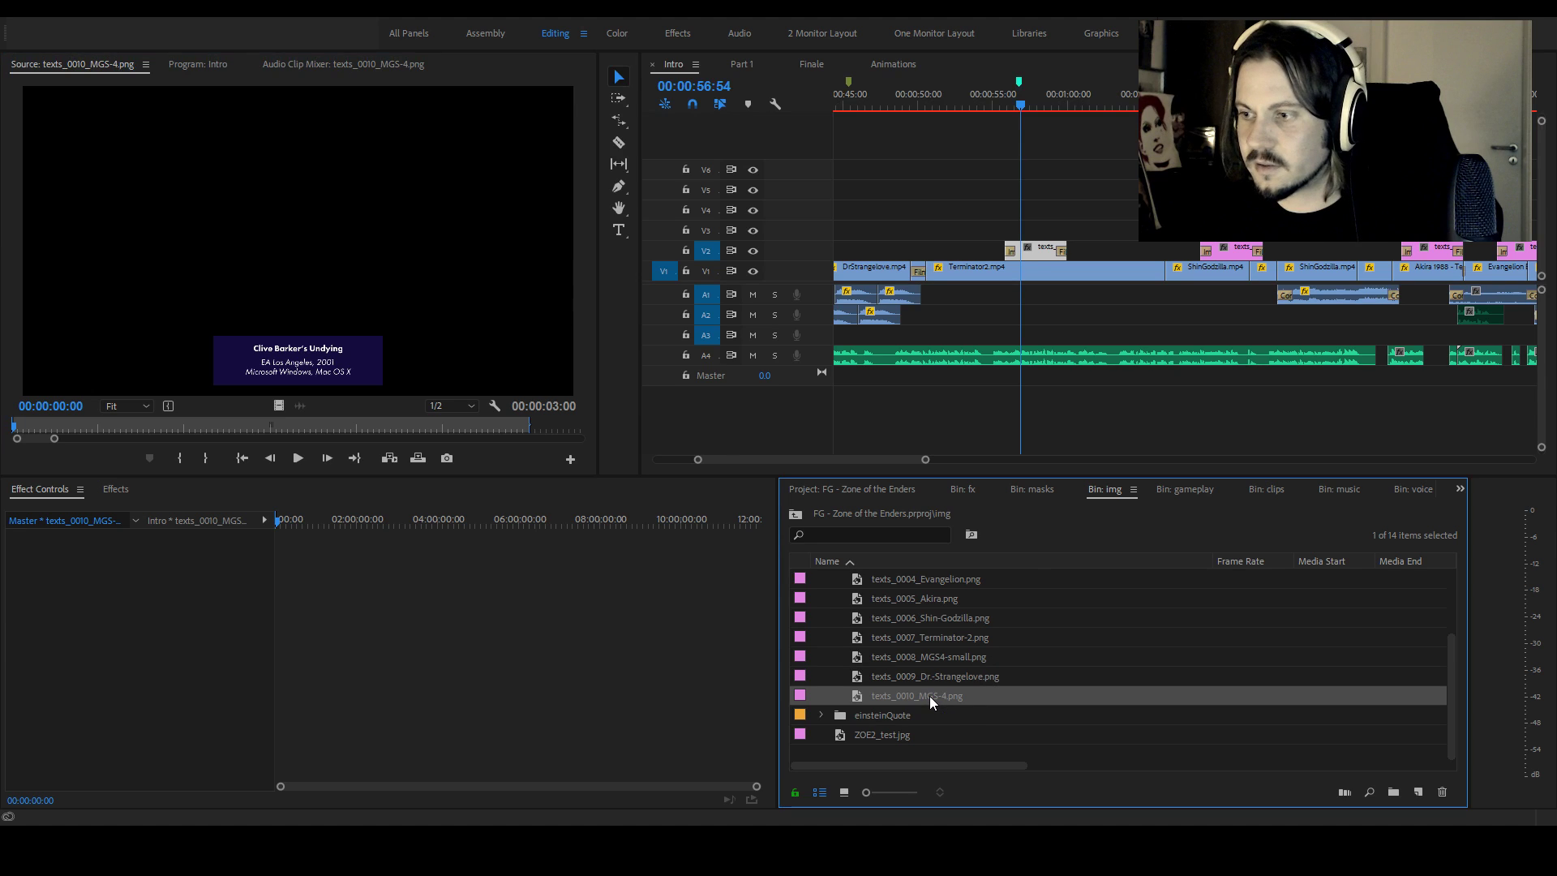
click(933, 681)
double_click(937, 638)
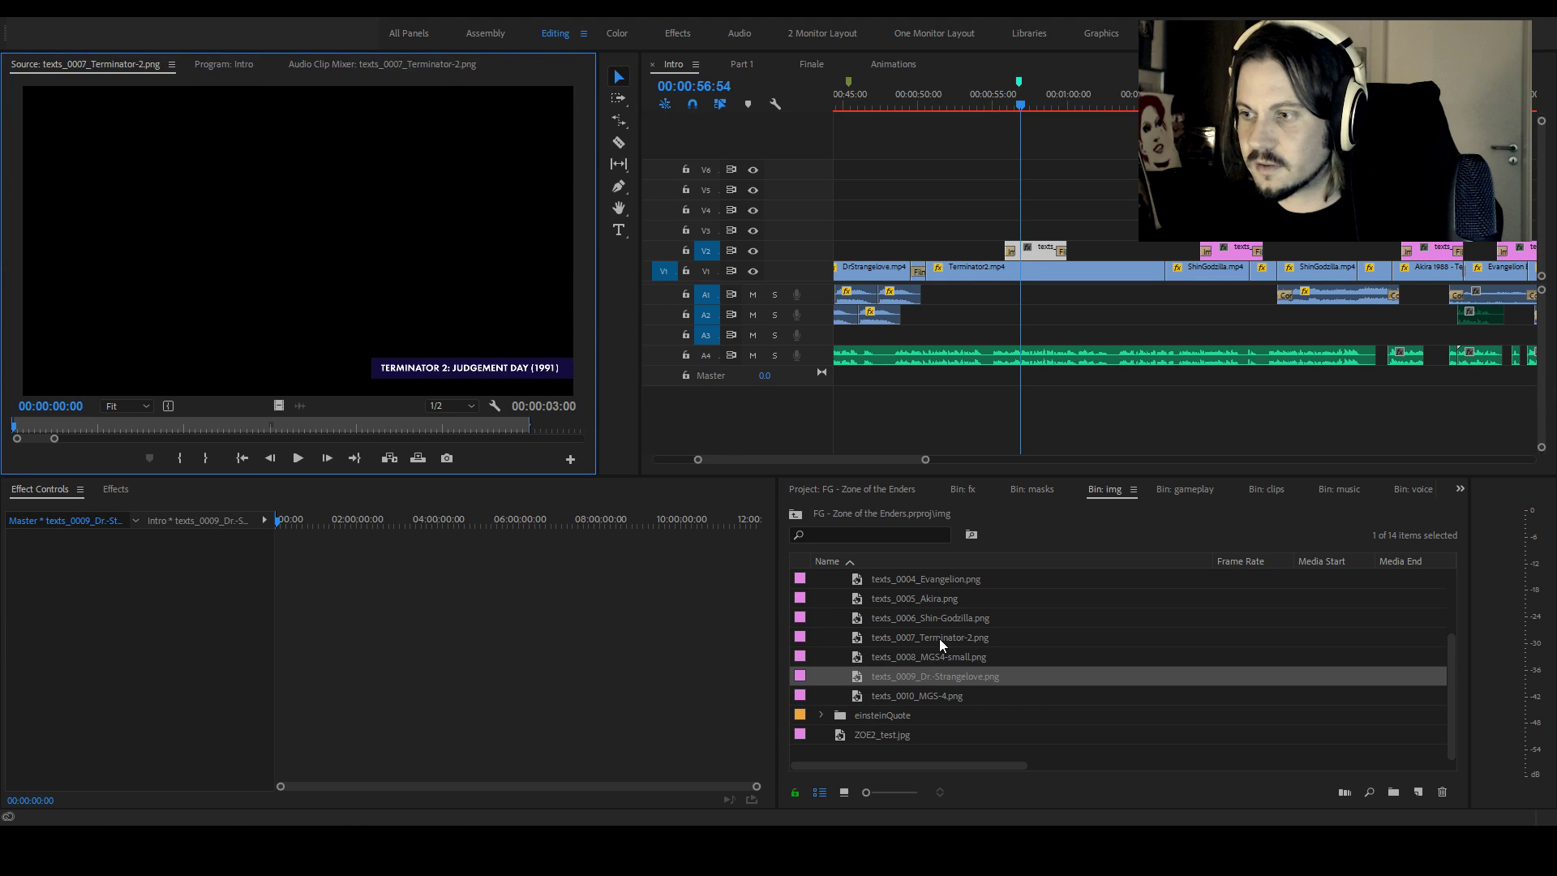
Check the caption over the Metal Gear Solid 4 clip in the sequence, then open texts_0008_MGS4-small.png for comparison
scroll(866, 460, up, 5)
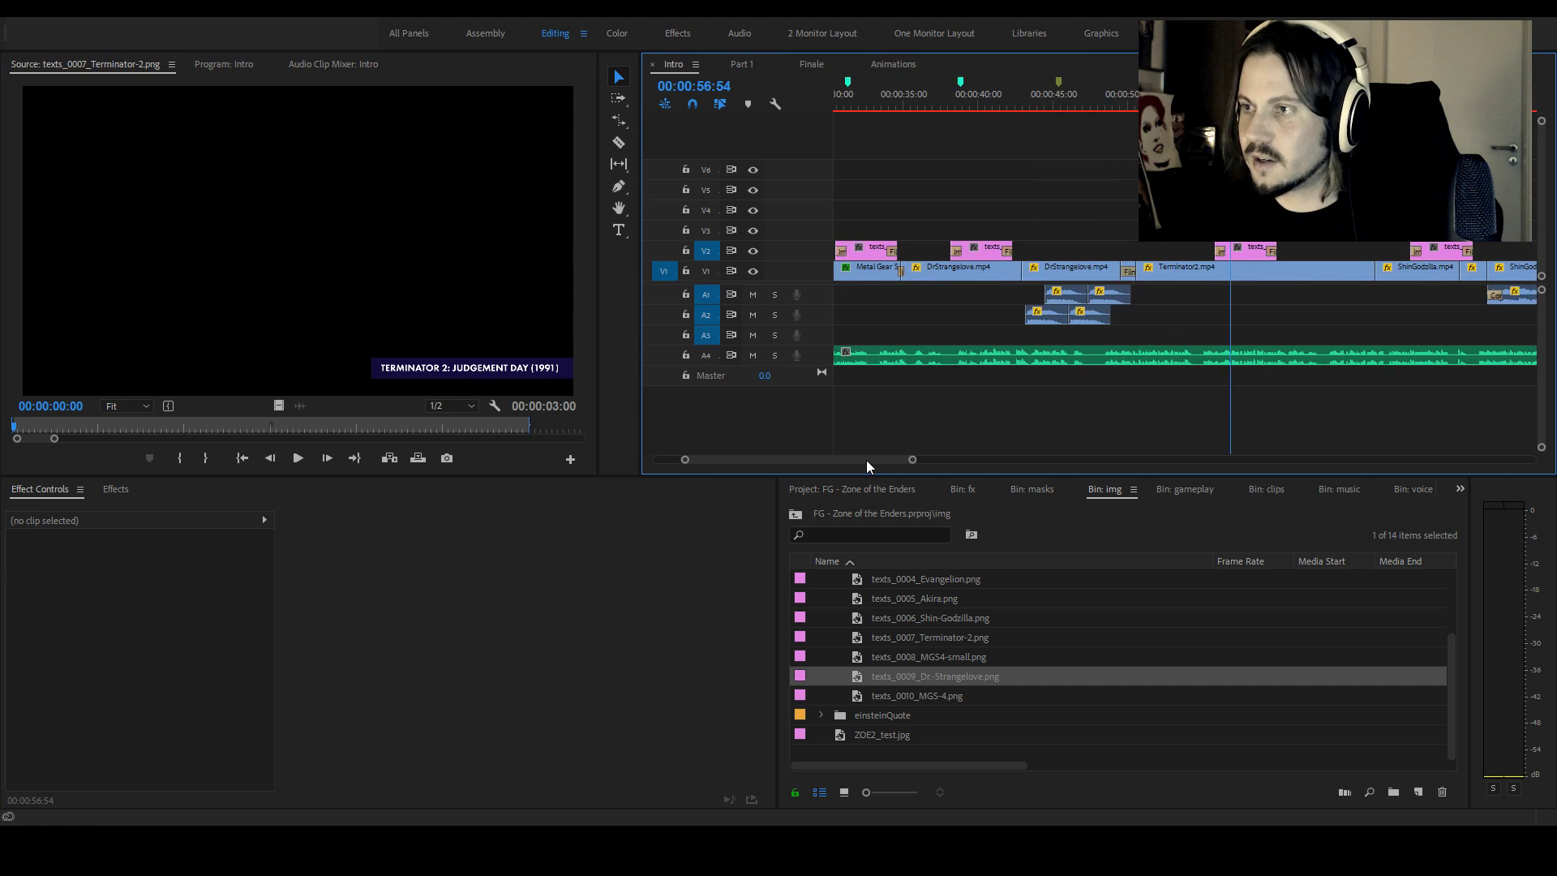
click(896, 102)
drag(896, 101, 877, 99)
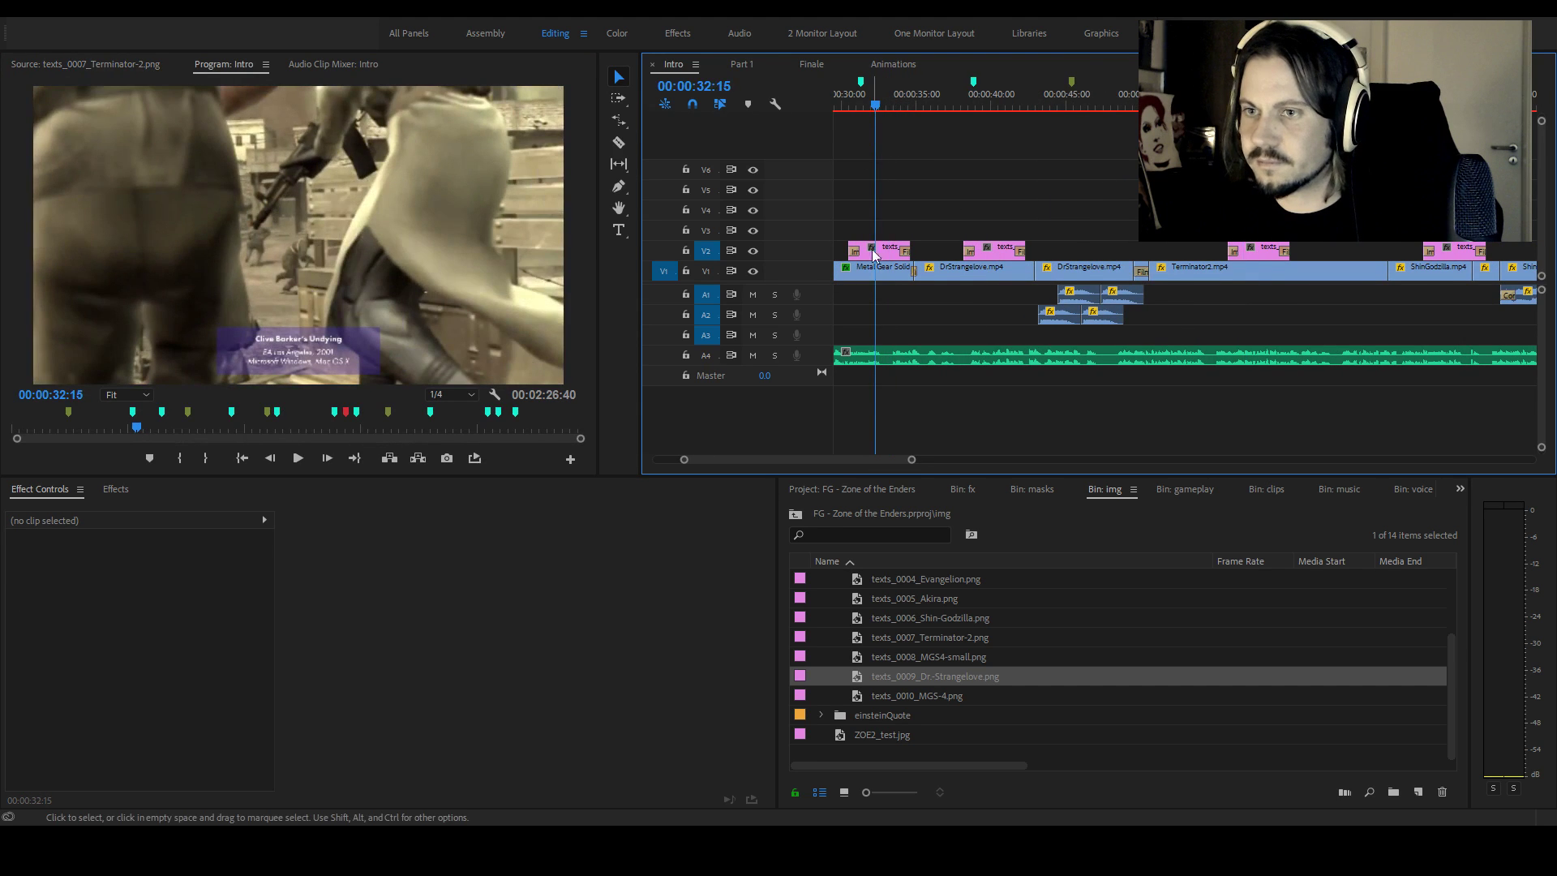
double_click(930, 657)
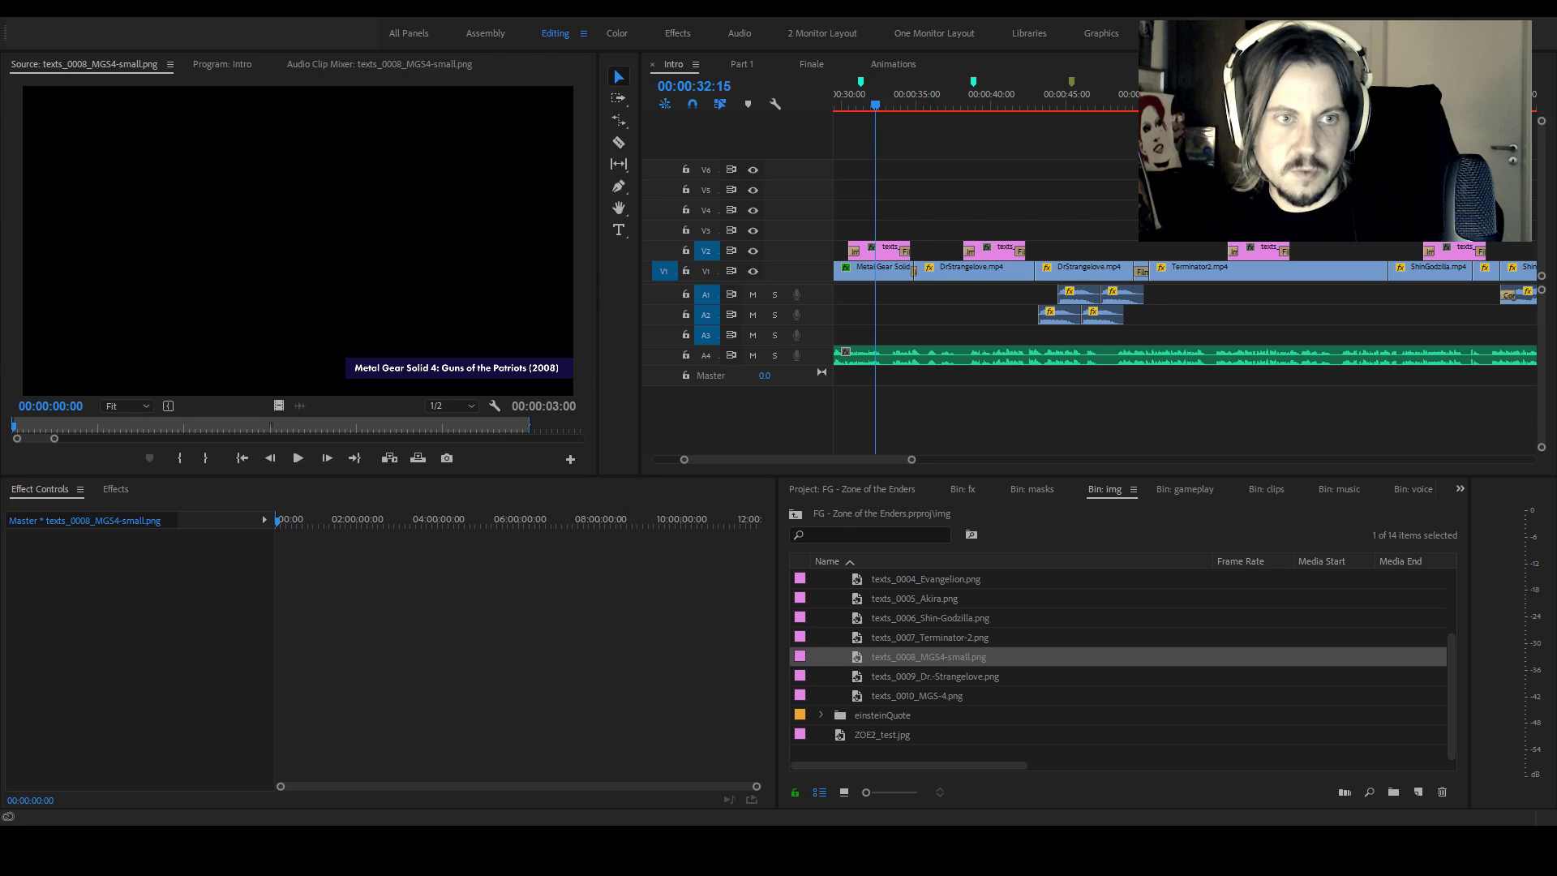
key(alt+Tab)
Replace the caption over the Metal Gear Solid 4 clip with texts_0008_MGS4-small.png
mouse_move(867, 100)
mouse_down()
mouse_move(907, 109)
mouse_move(873, 113)
mouse_up()
click(894, 256)
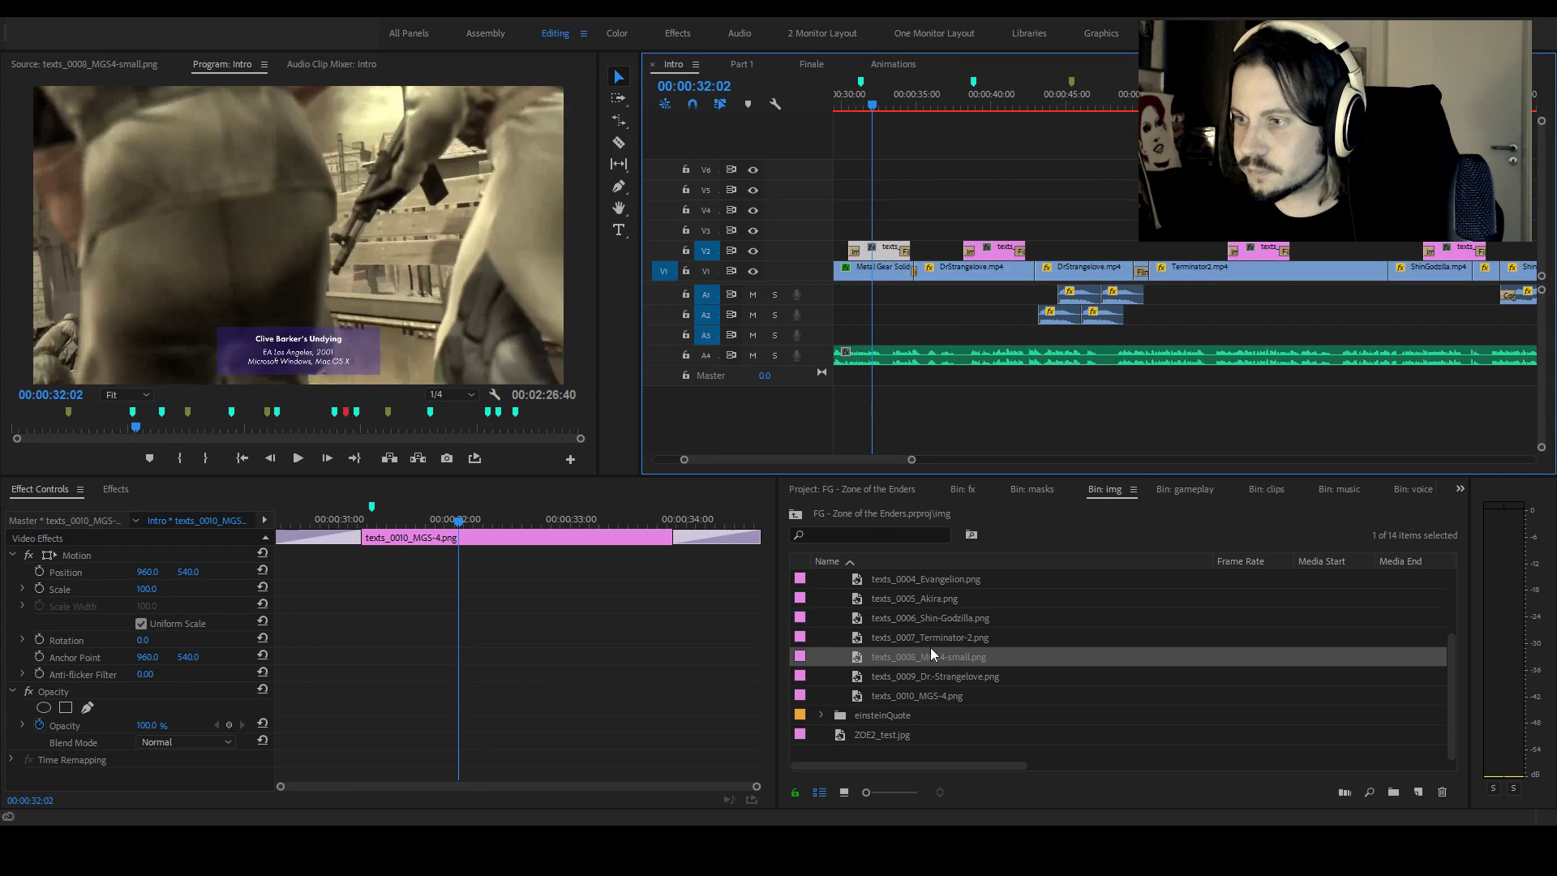
double_click(859, 659)
click(892, 249)
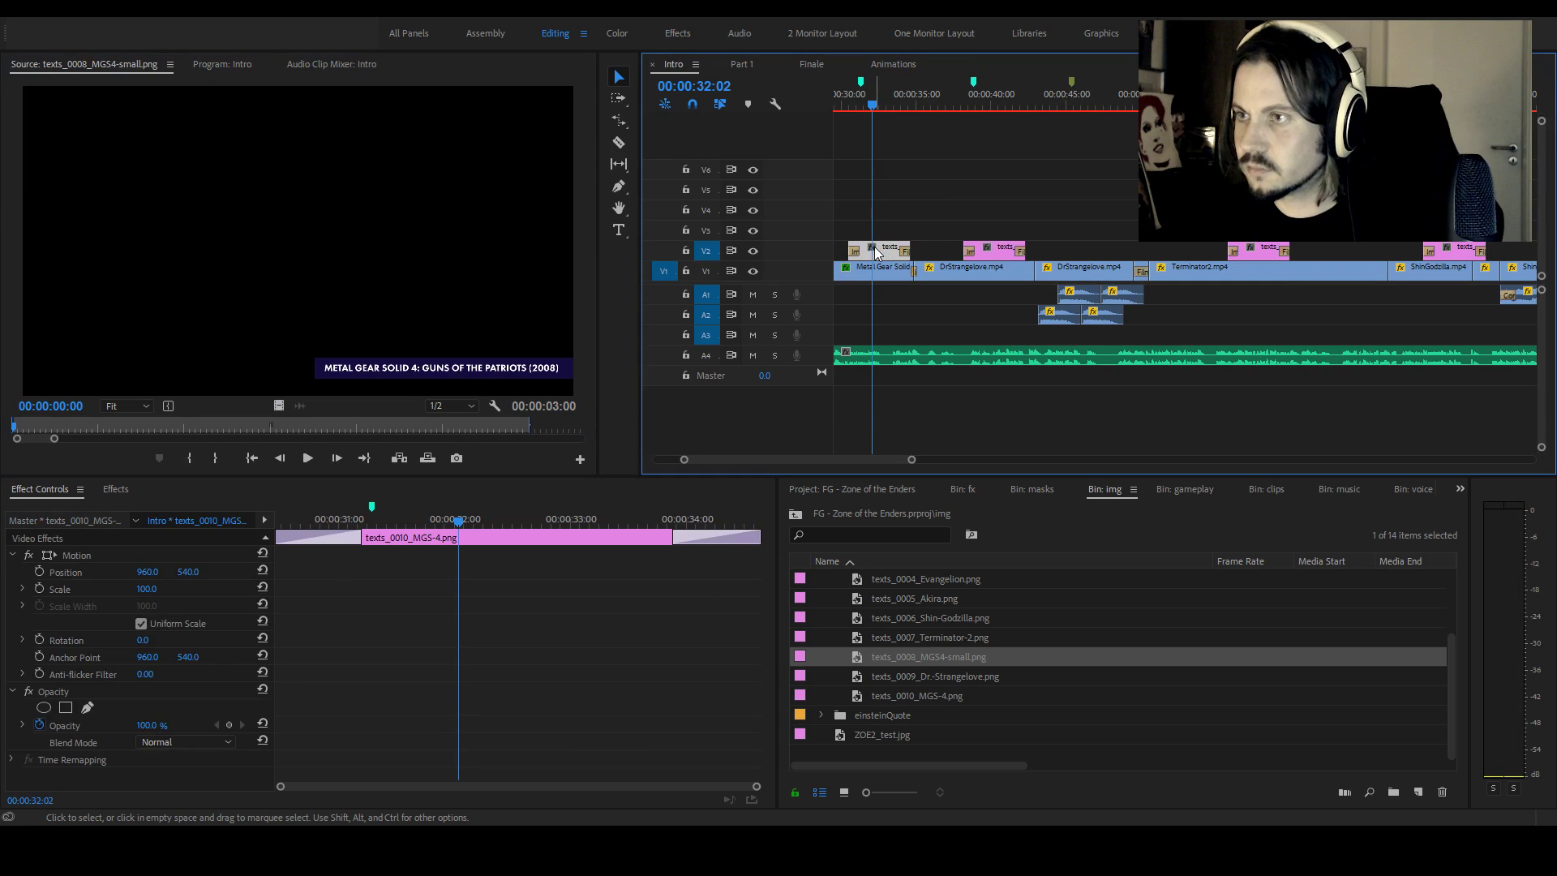
click(888, 234)
click(883, 246)
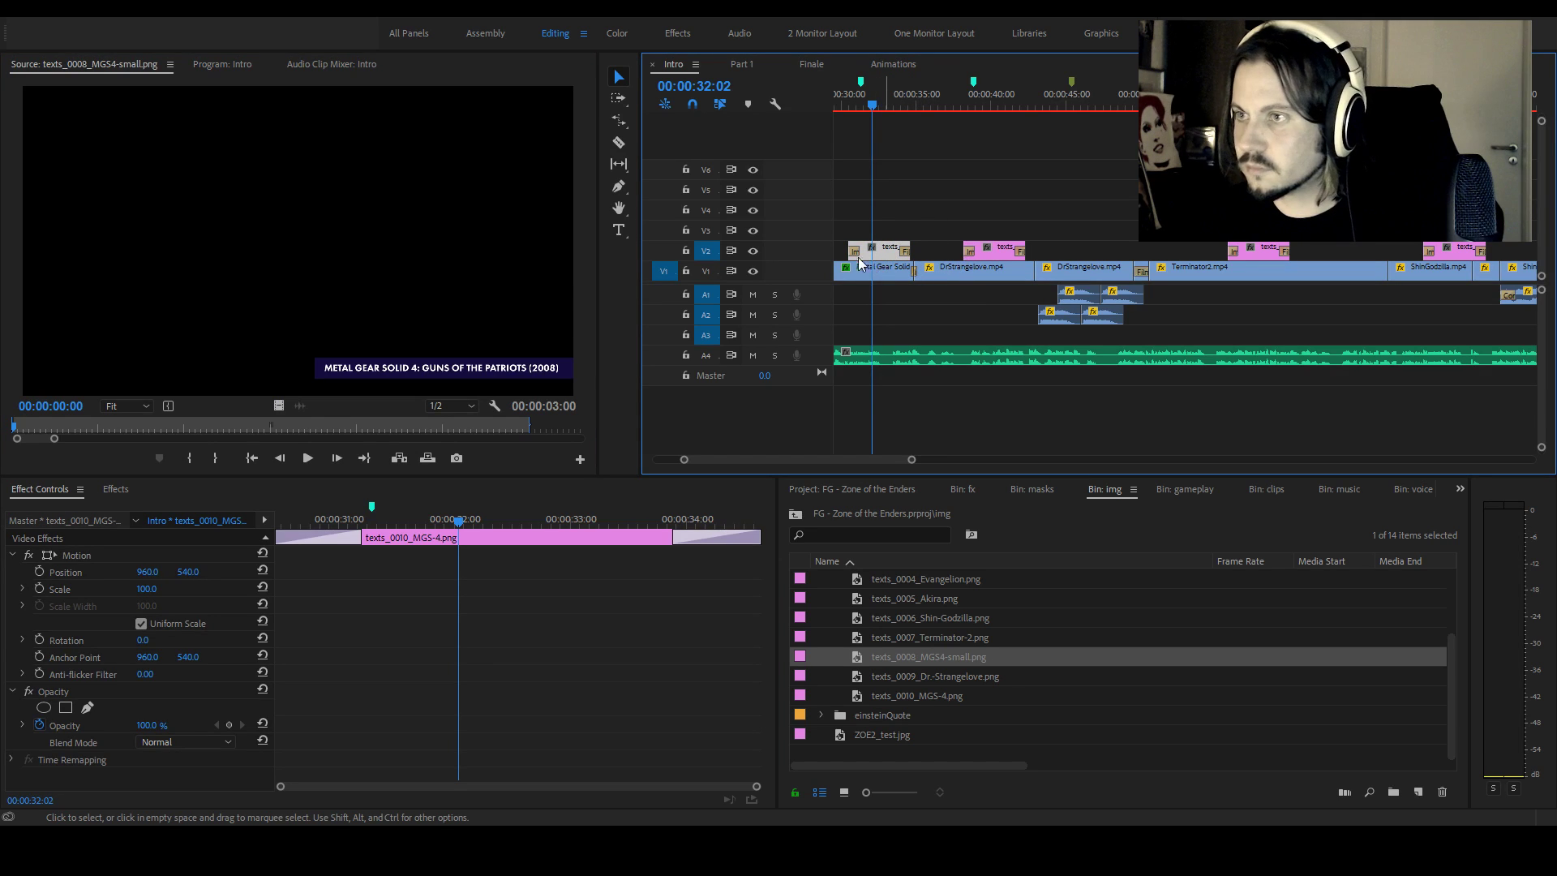
Replace the Goldfinger caption over the Terminator 2 clip with texts_0007_Terminator-2.png
click(878, 107)
drag(879, 110, 1255, 118)
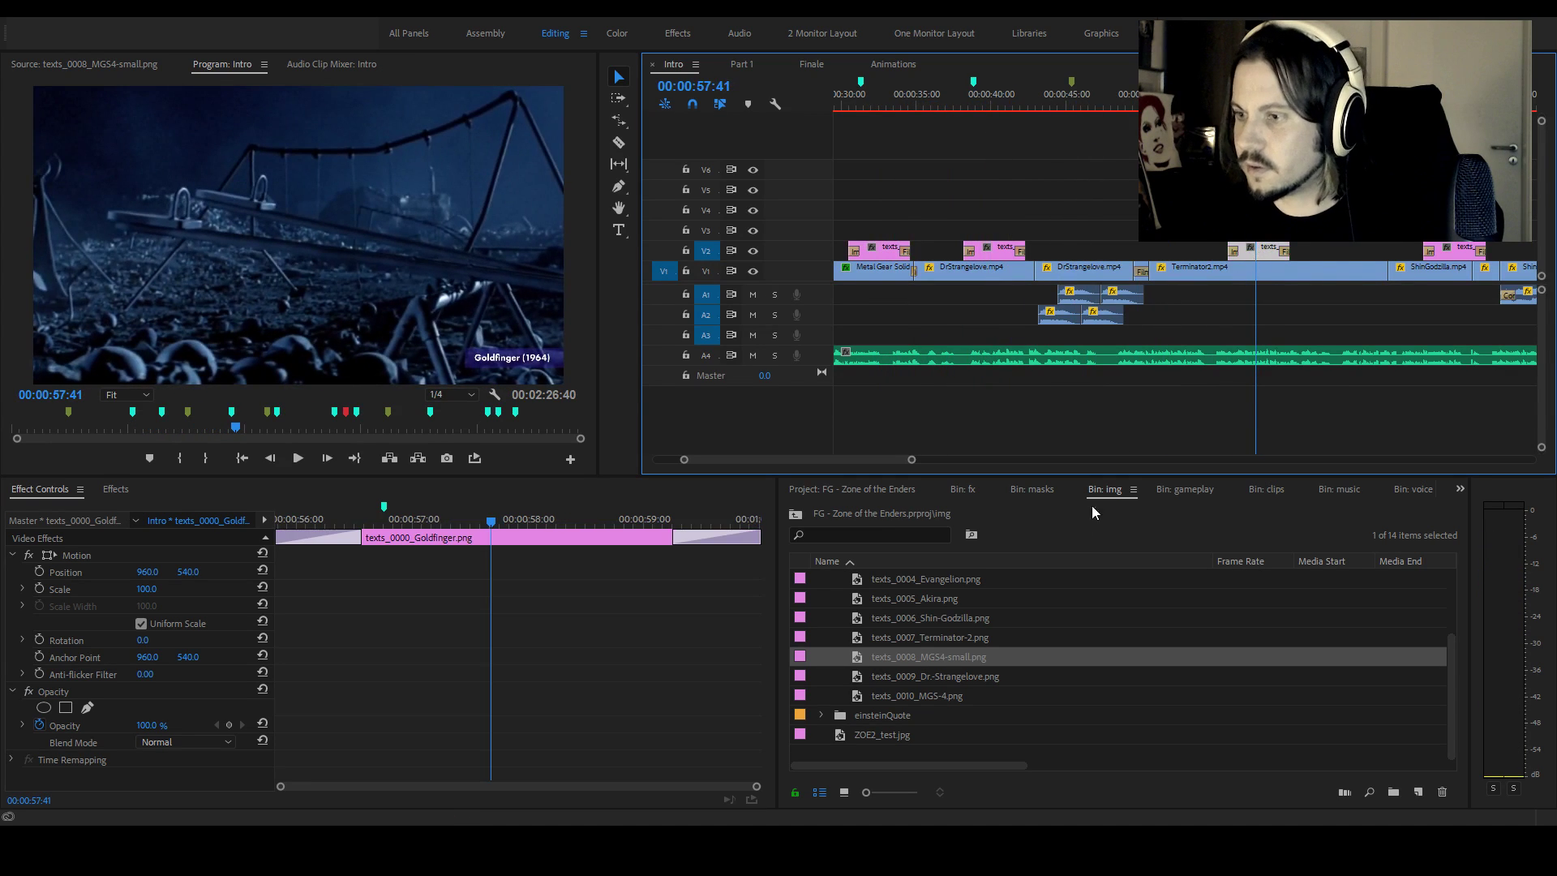
double_click(932, 638)
click(1280, 253)
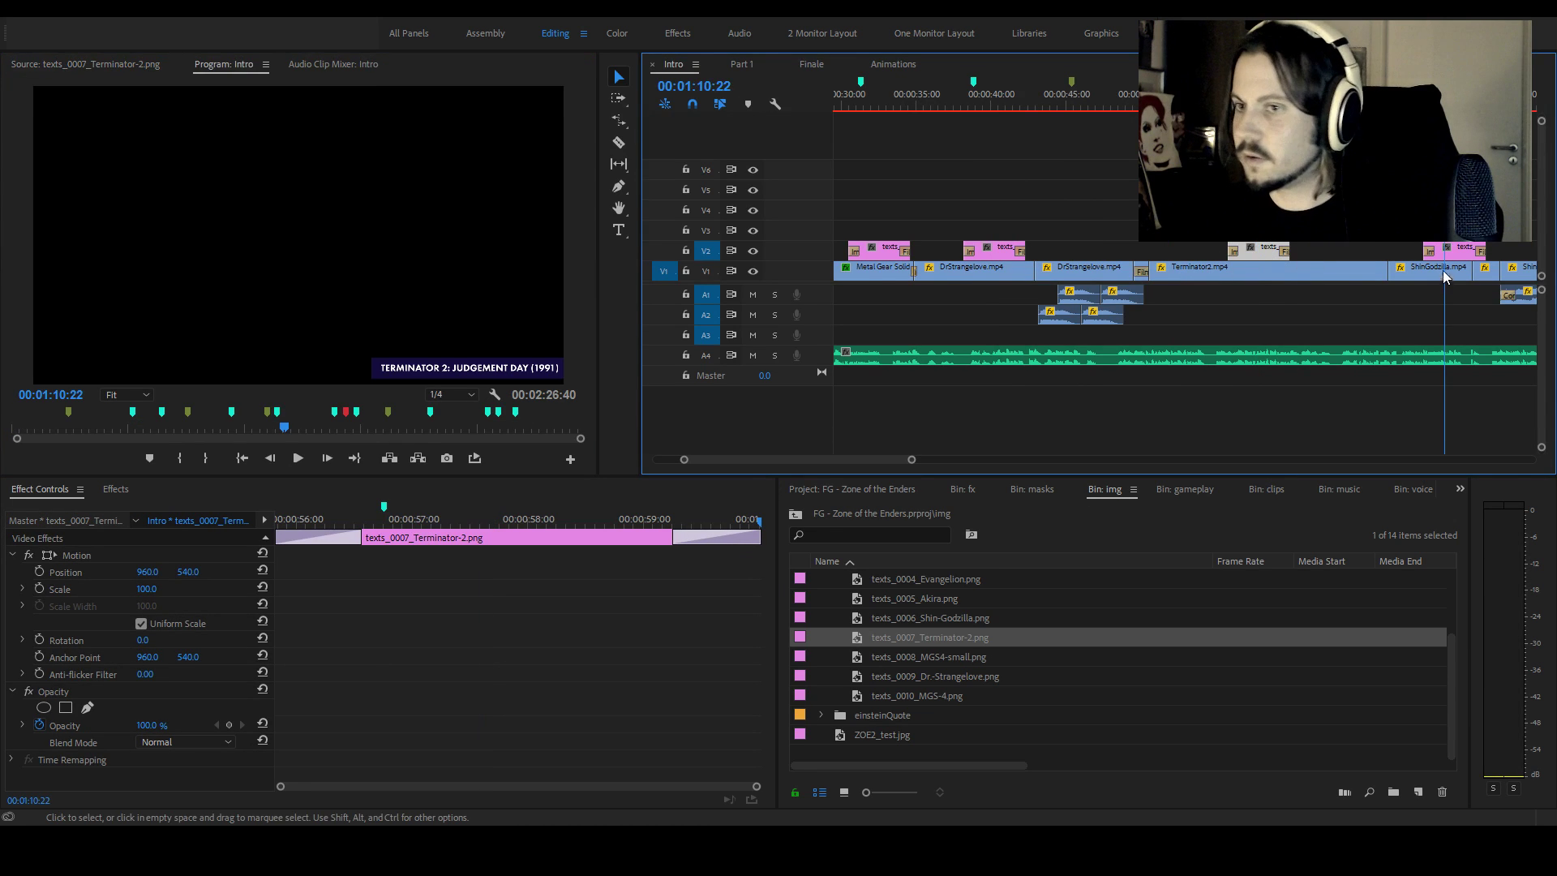
Replace the Goldfinger caption over the Shin Godzilla clip with texts_0006_Shin-Godzilla.png
click(1462, 254)
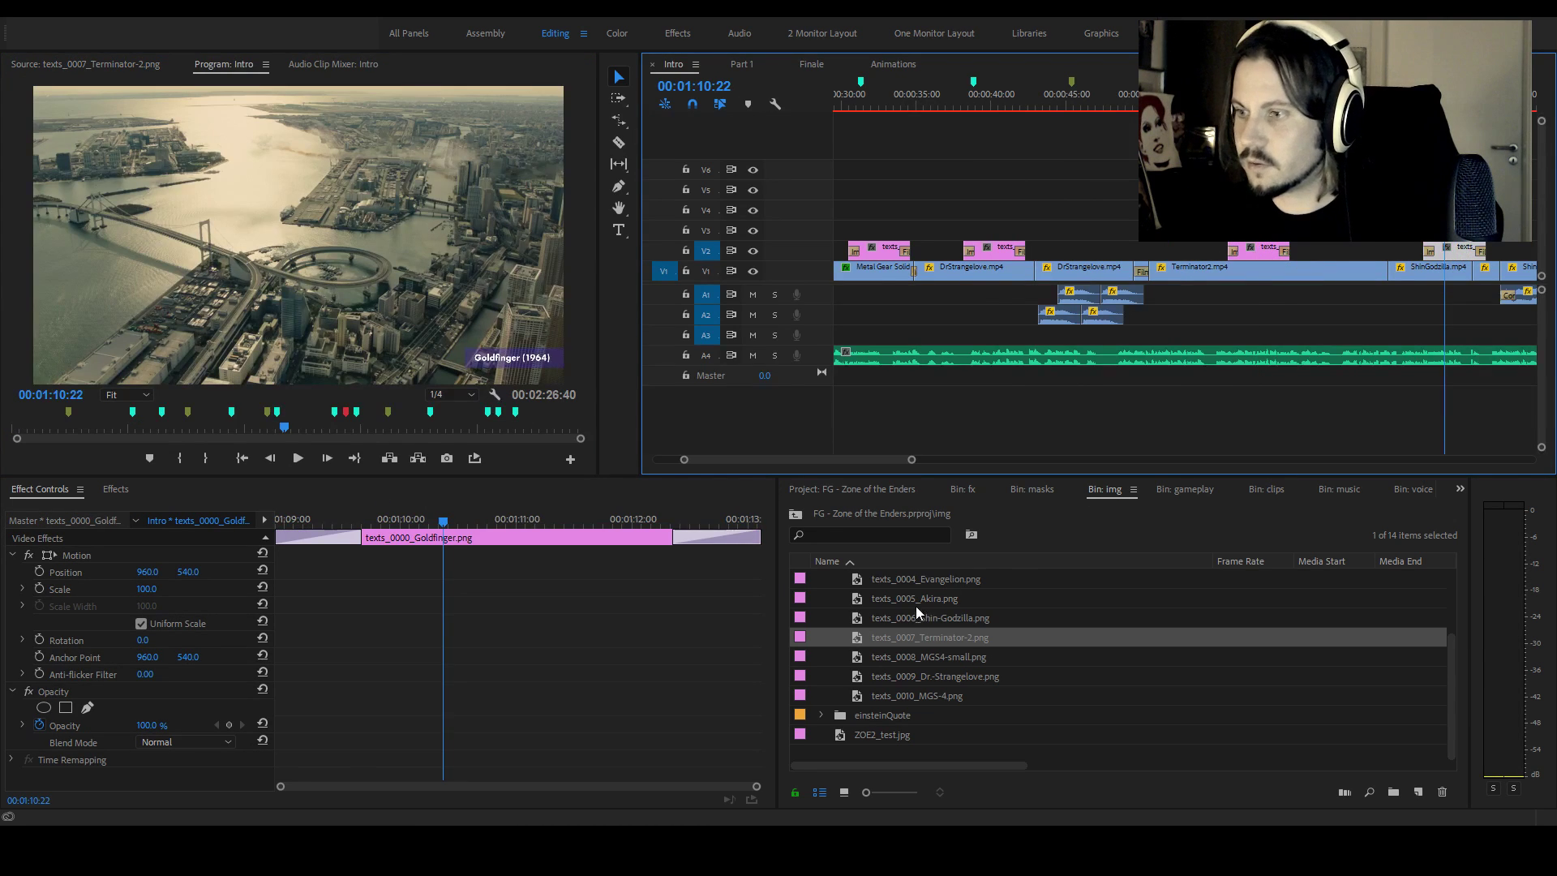
double_click(1457, 255)
click(1464, 253)
click(1453, 254)
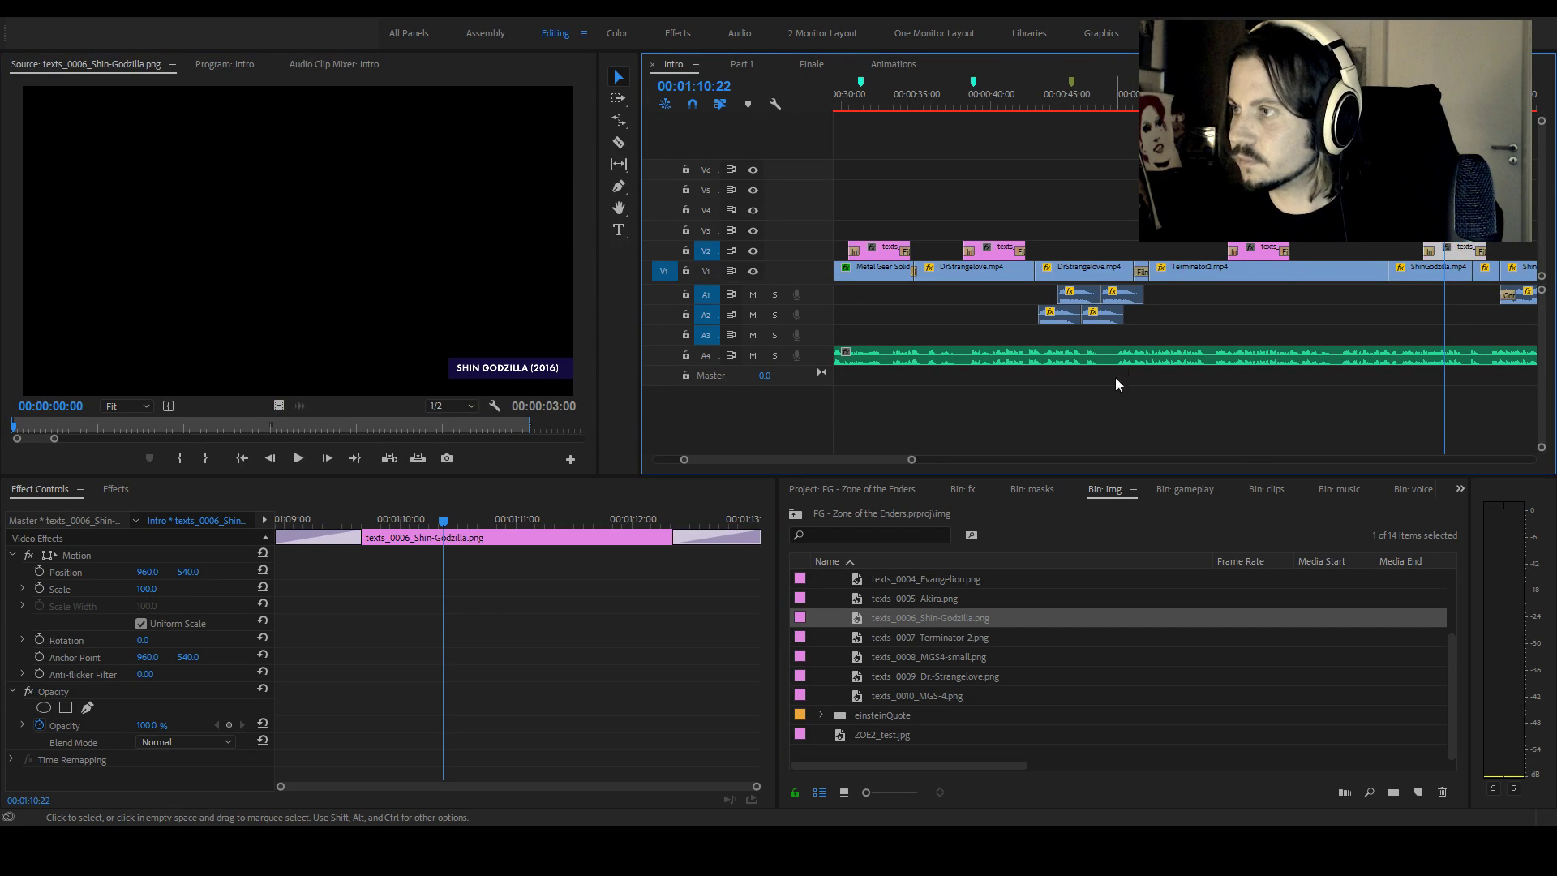
Replace the Goldfinger caption over the Akira clip with texts_0005_Akira.png
scroll(917, 459, down, 3)
scroll(916, 459, down, 3)
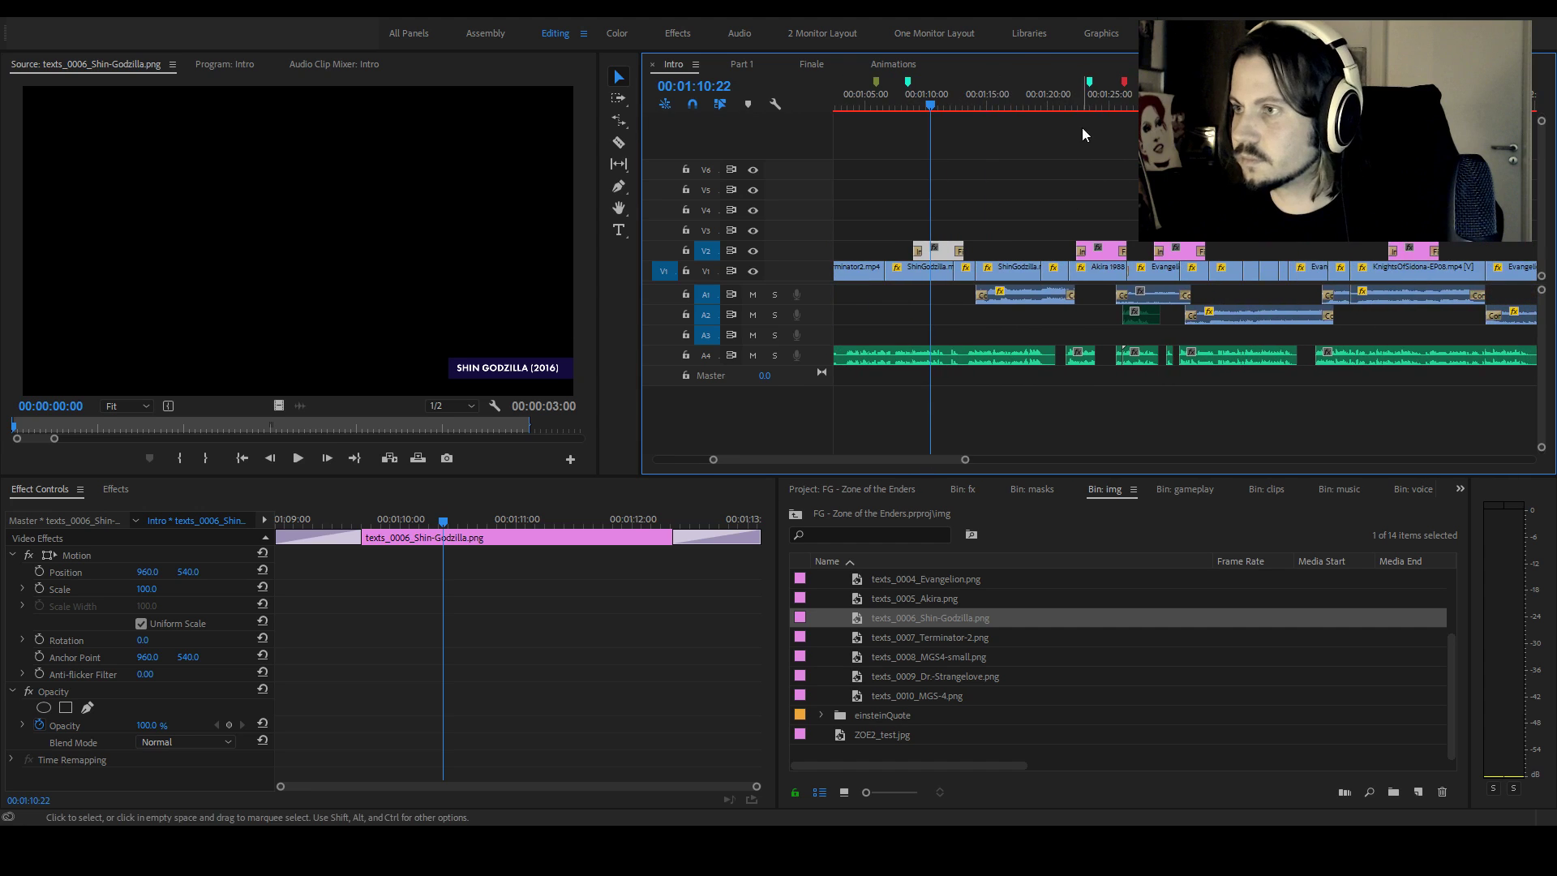
click(1098, 101)
double_click(922, 600)
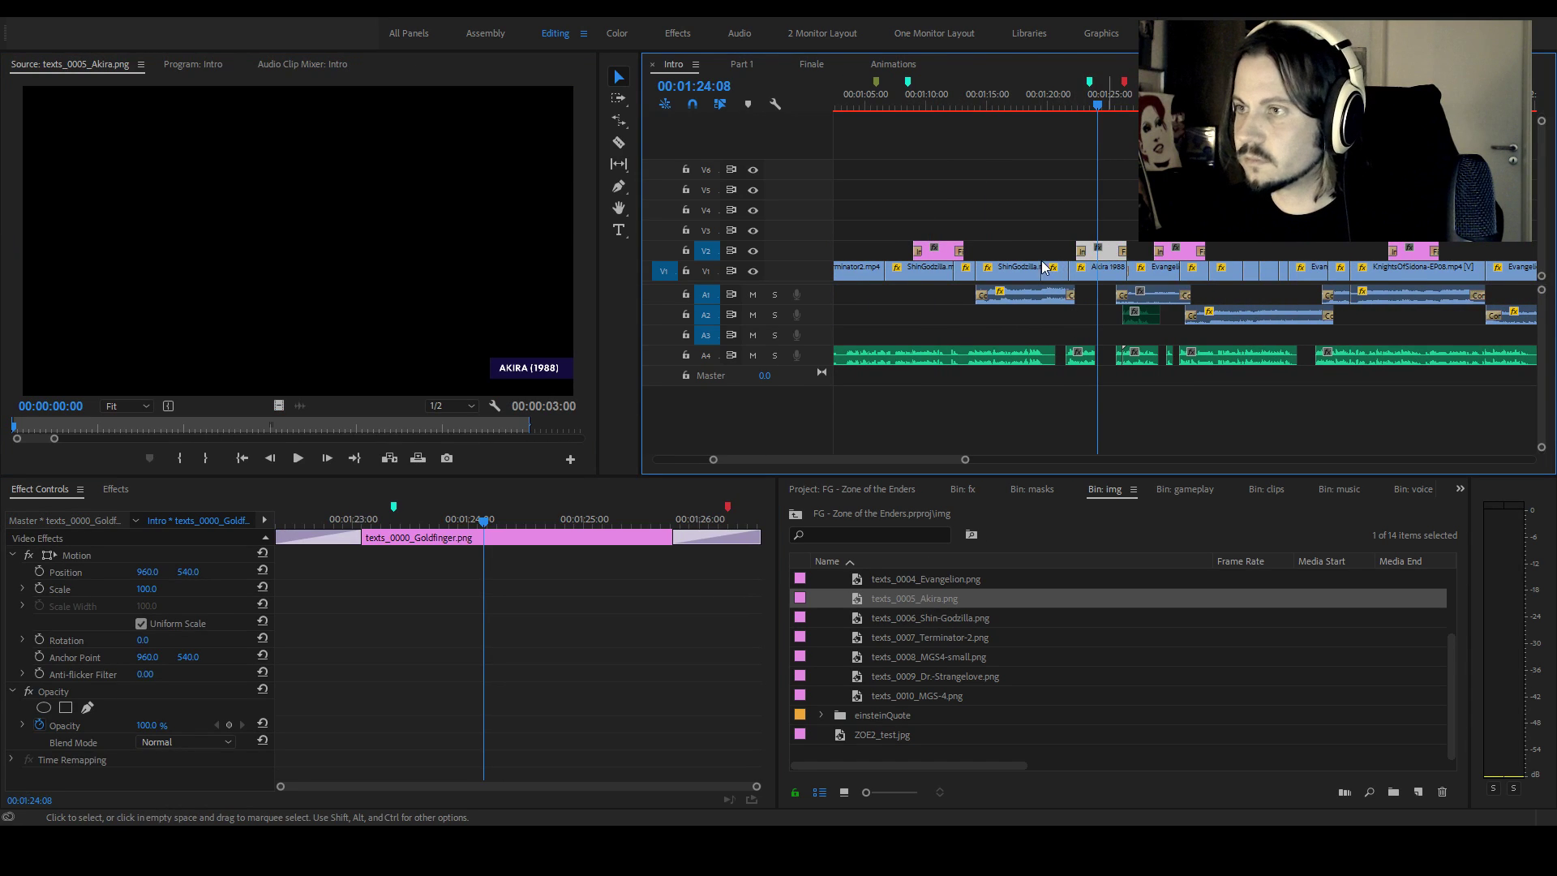
Replace the Goldfinger caption over the first Evangelion clip with texts_0004_Evangelion.png
click(1180, 266)
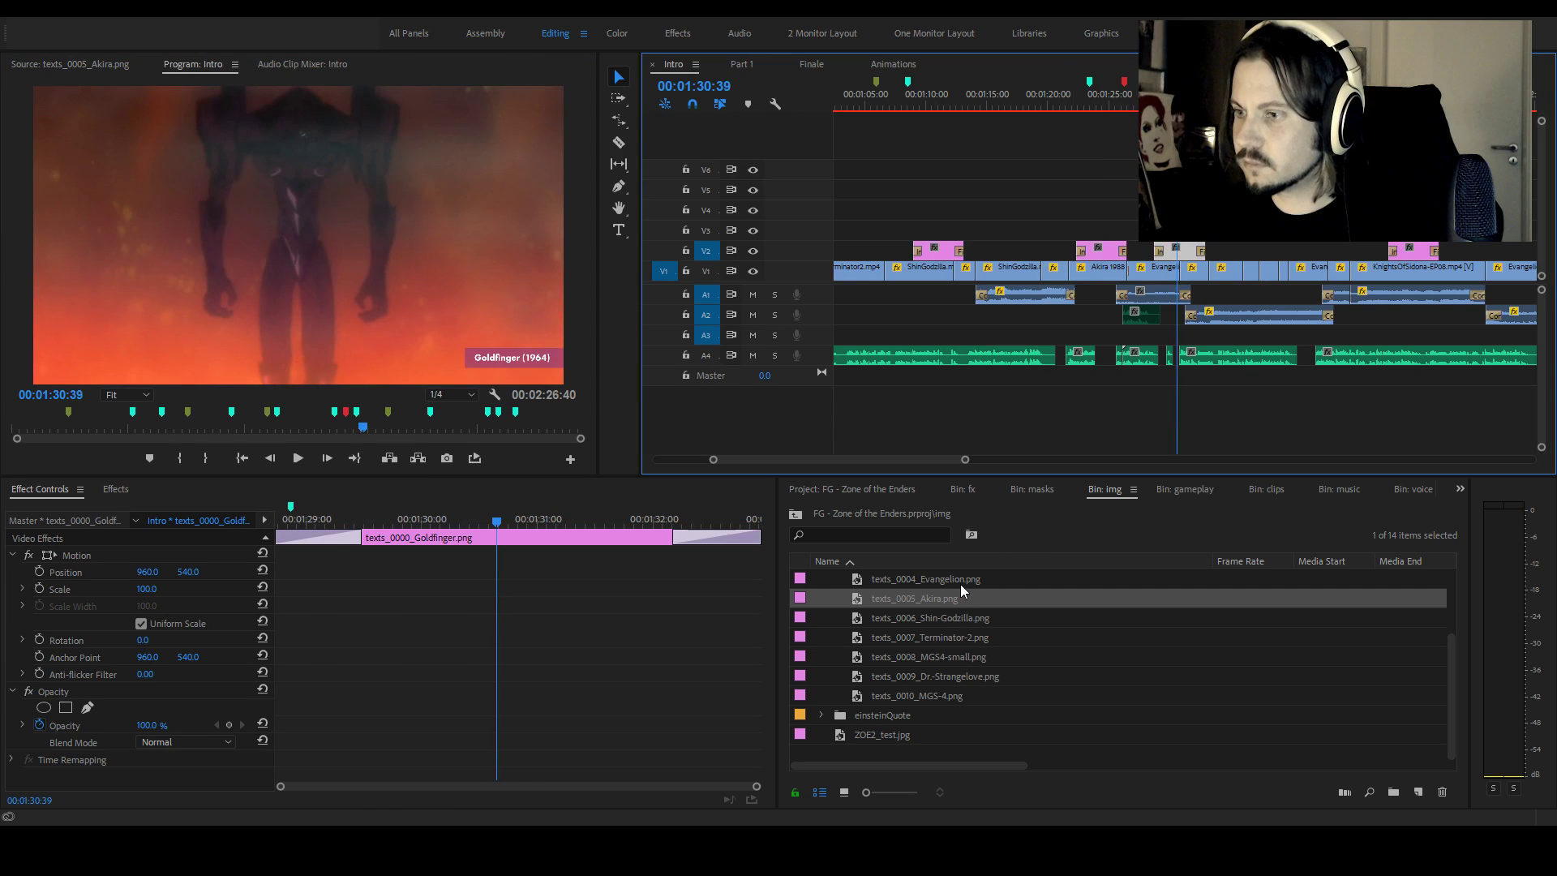
double_click(926, 579)
key(ctrl+alt+r)
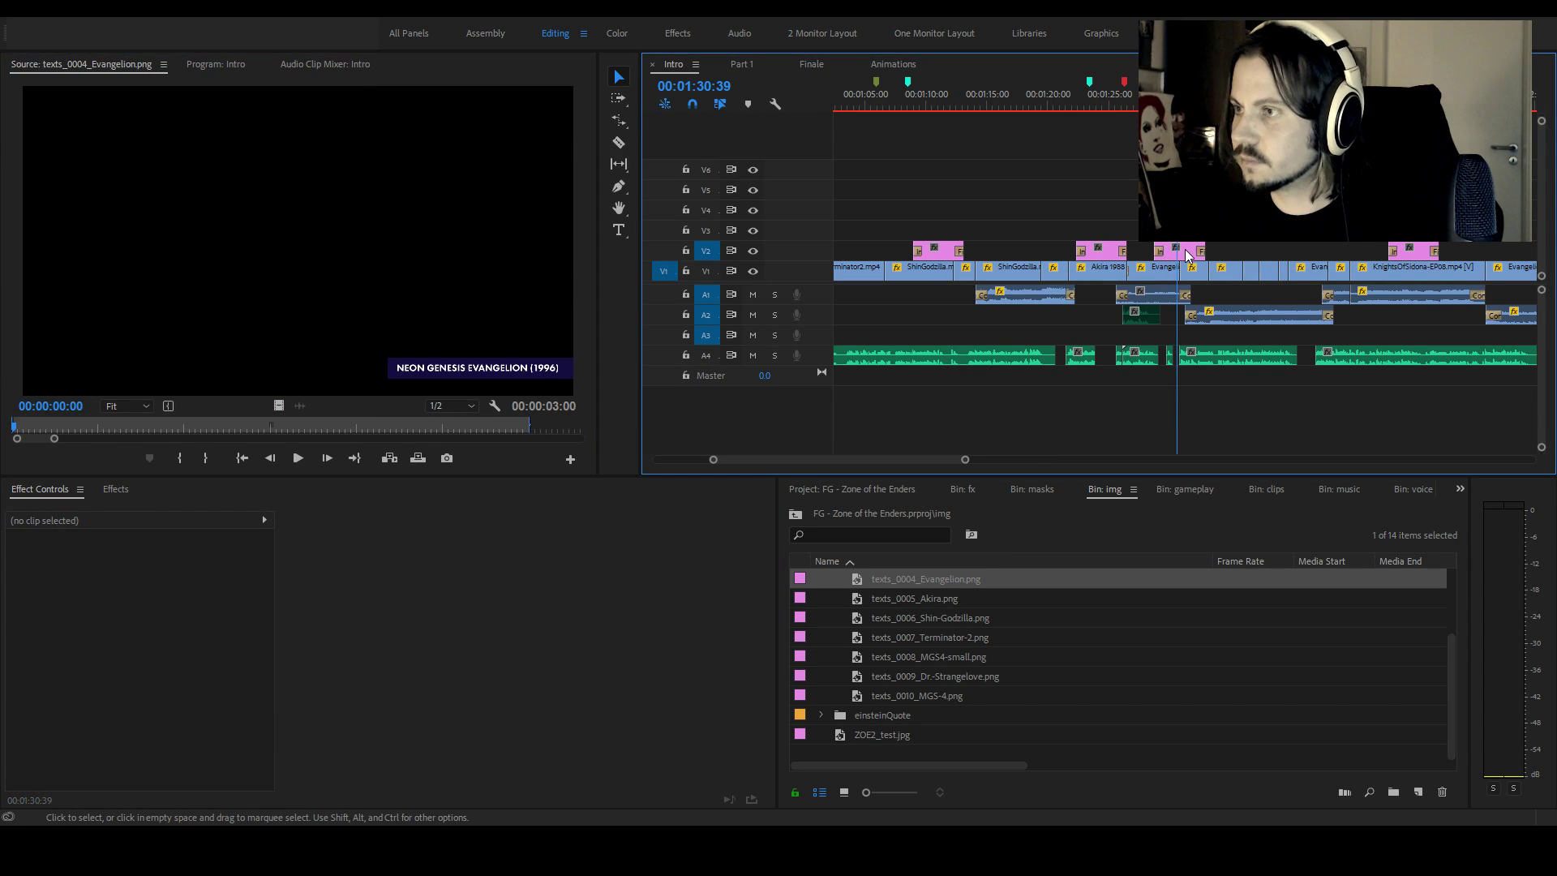
Replace the Goldfinger caption over the Knights of Sidonia clip with texts_0004_Evangelion.png and go on to the Front Mission caption
click(1411, 253)
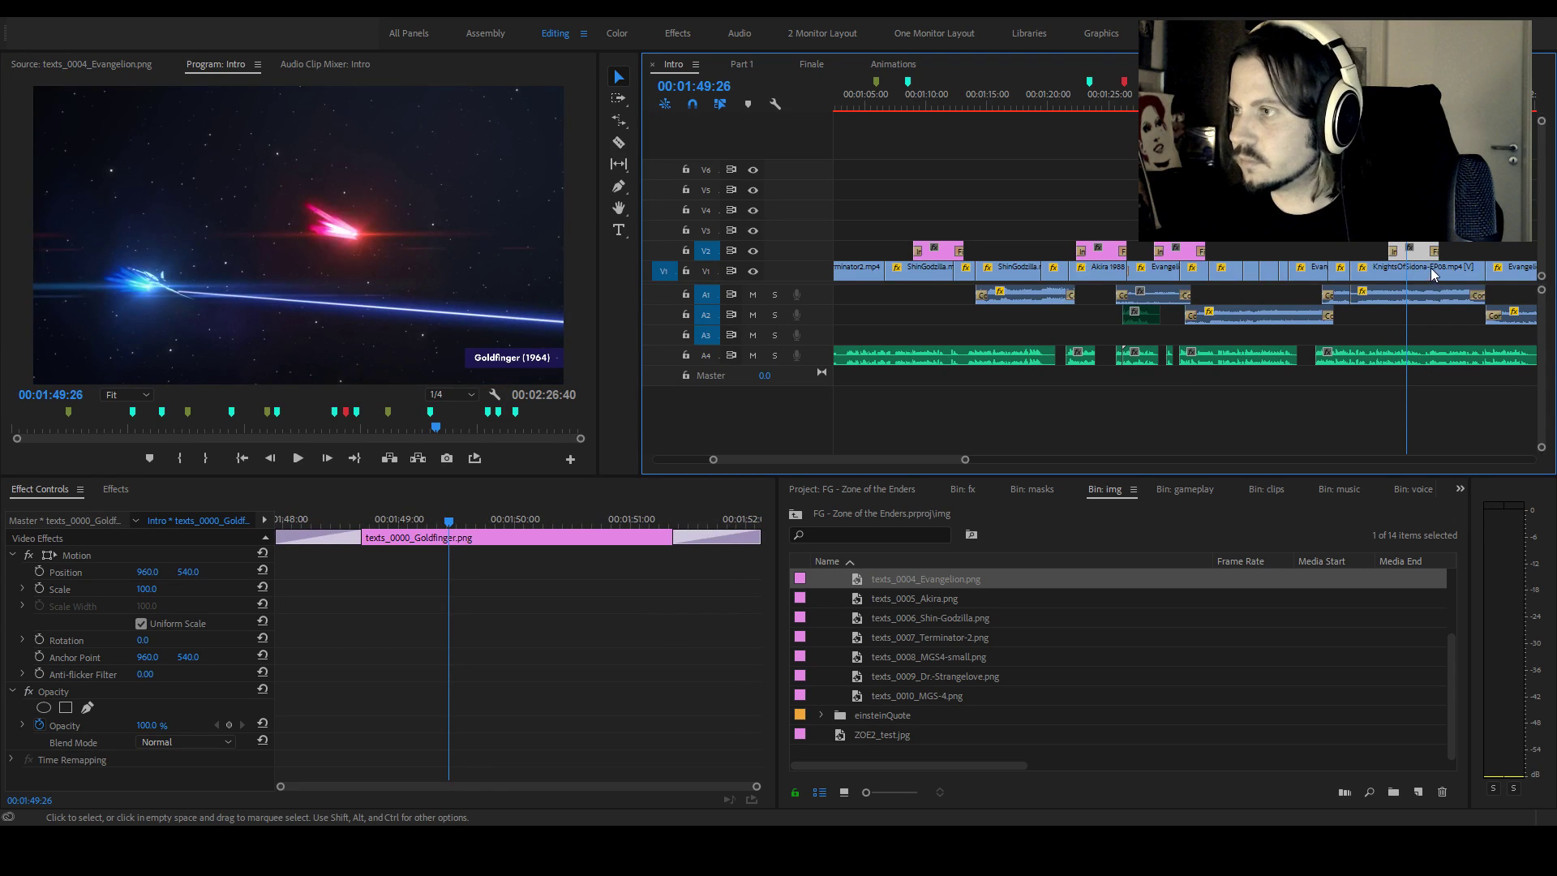
key(ctrl+alt+r)
scroll(931, 459, down, 2)
drag(931, 459, 967, 460)
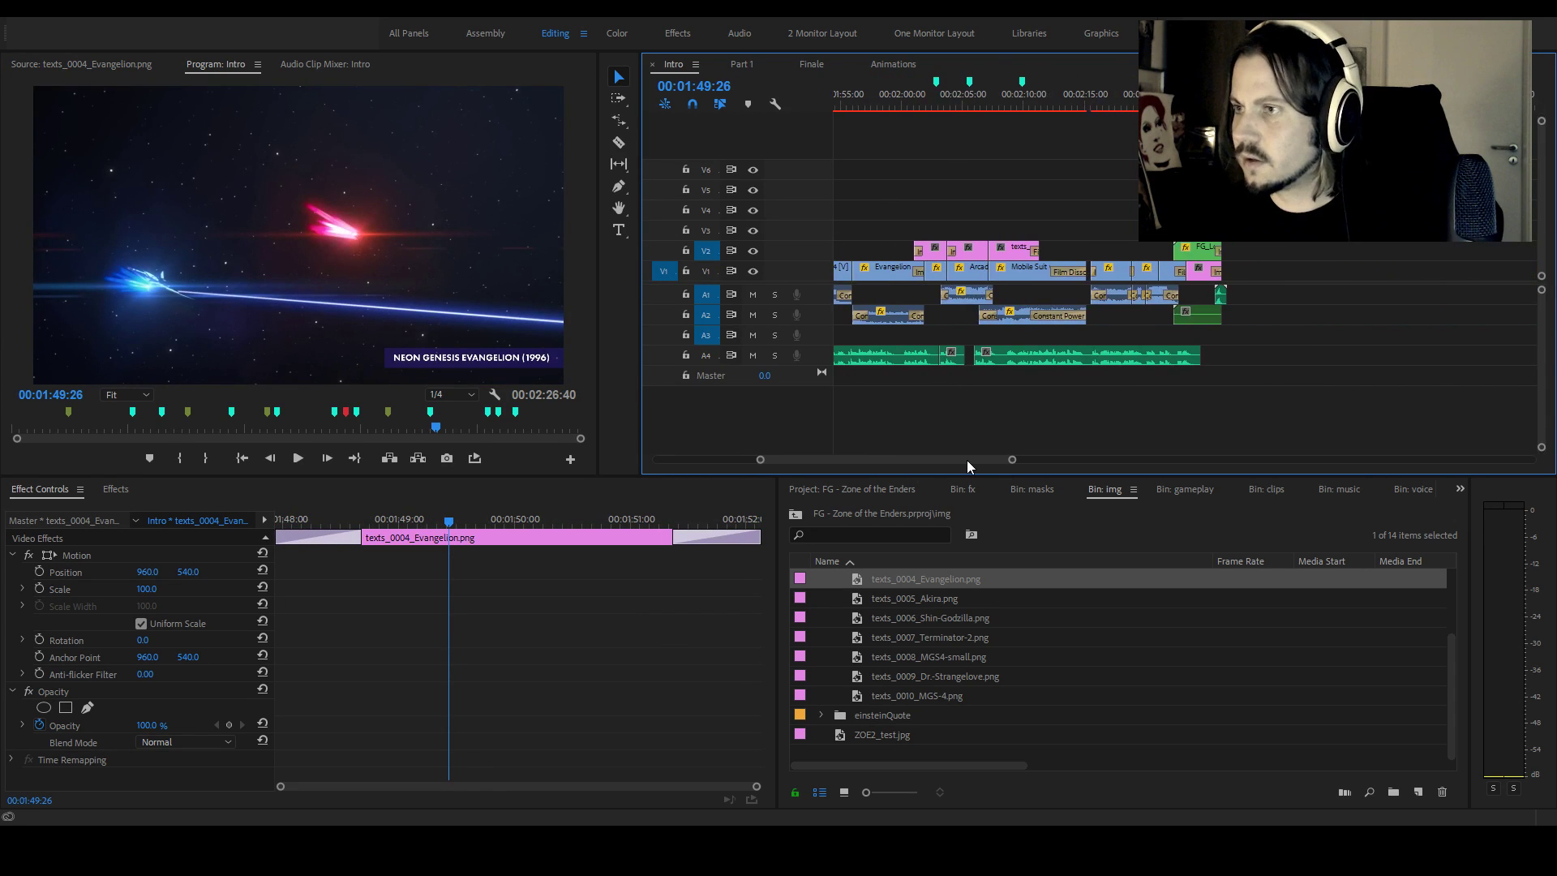
click(931, 96)
click(935, 253)
scroll(959, 618, up, 1)
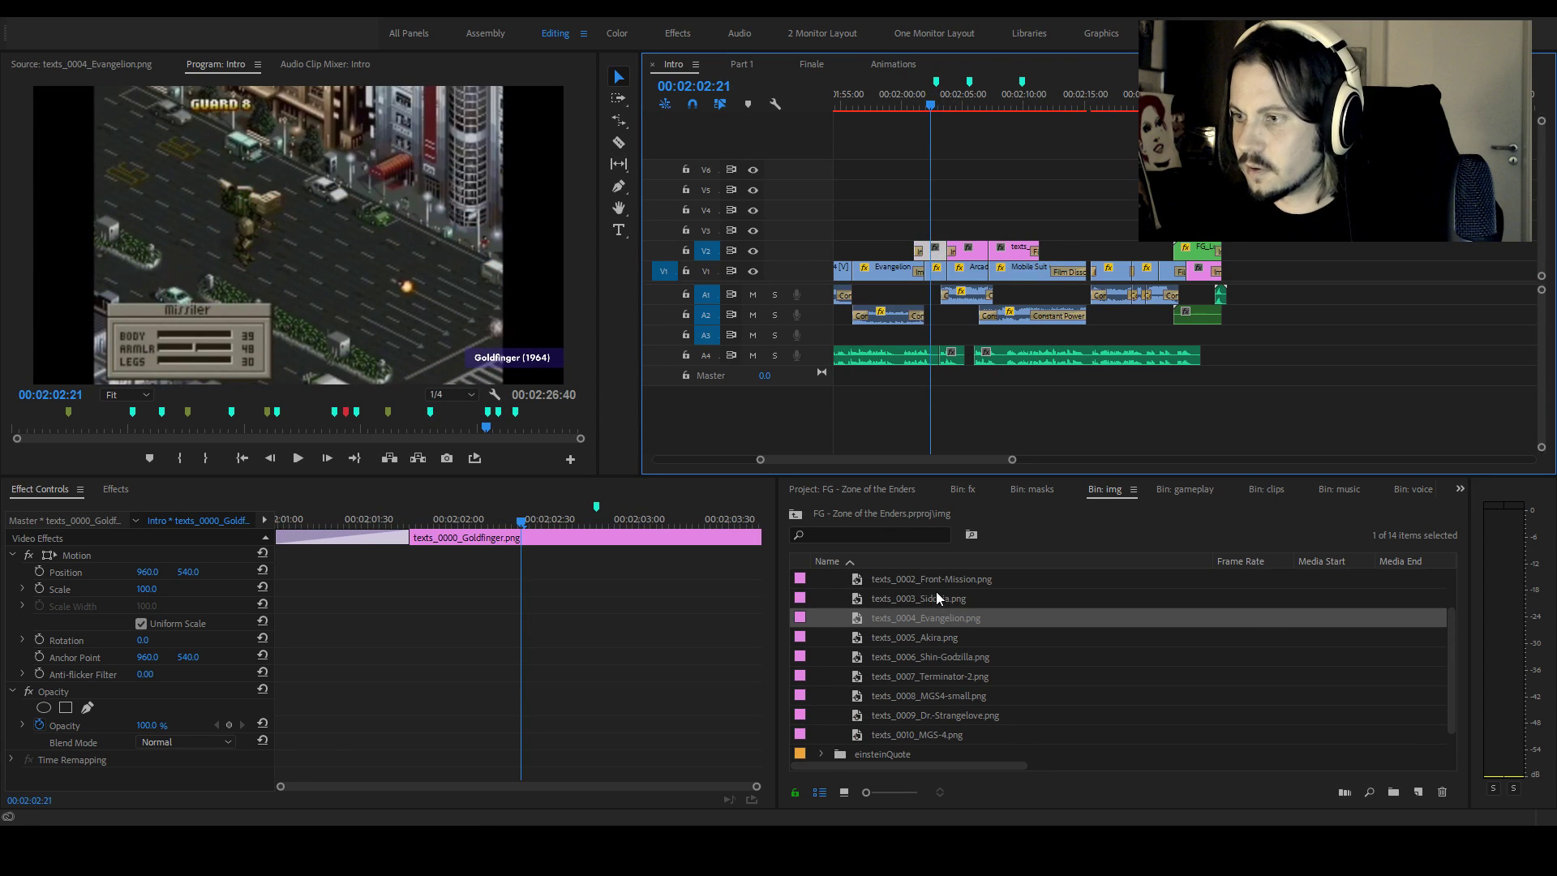
Replace the Evangelion caption over the Knights of Sidonia clip with texts_0003_Sidonia.png
click(936, 598)
scroll(908, 456, up, 3)
click(955, 96)
click(951, 257)
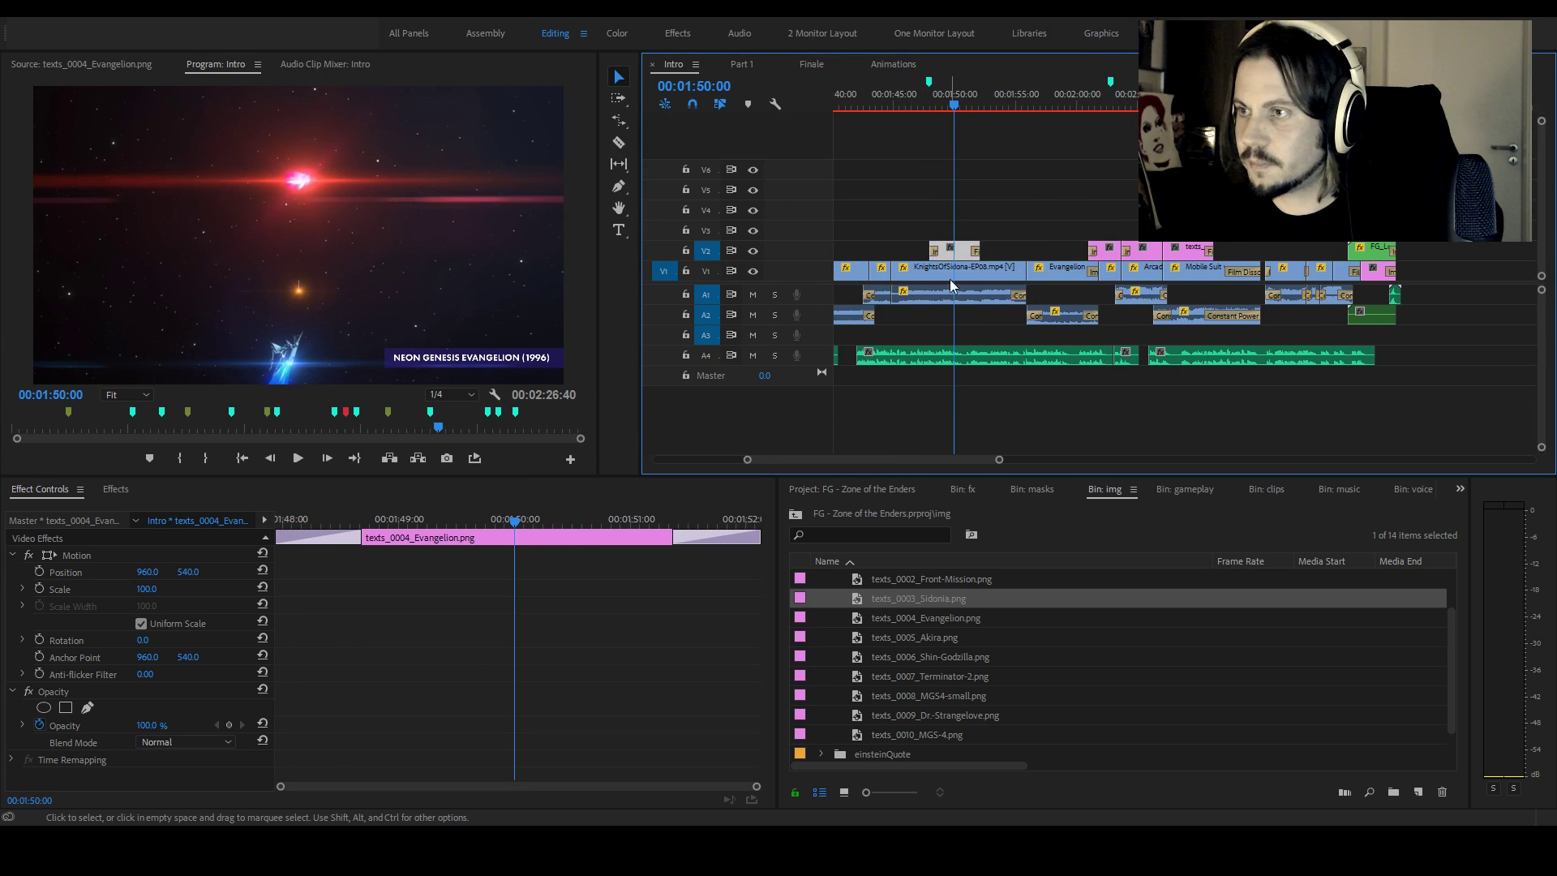
double_click(859, 596)
click(960, 250)
click(1013, 279)
click(957, 252)
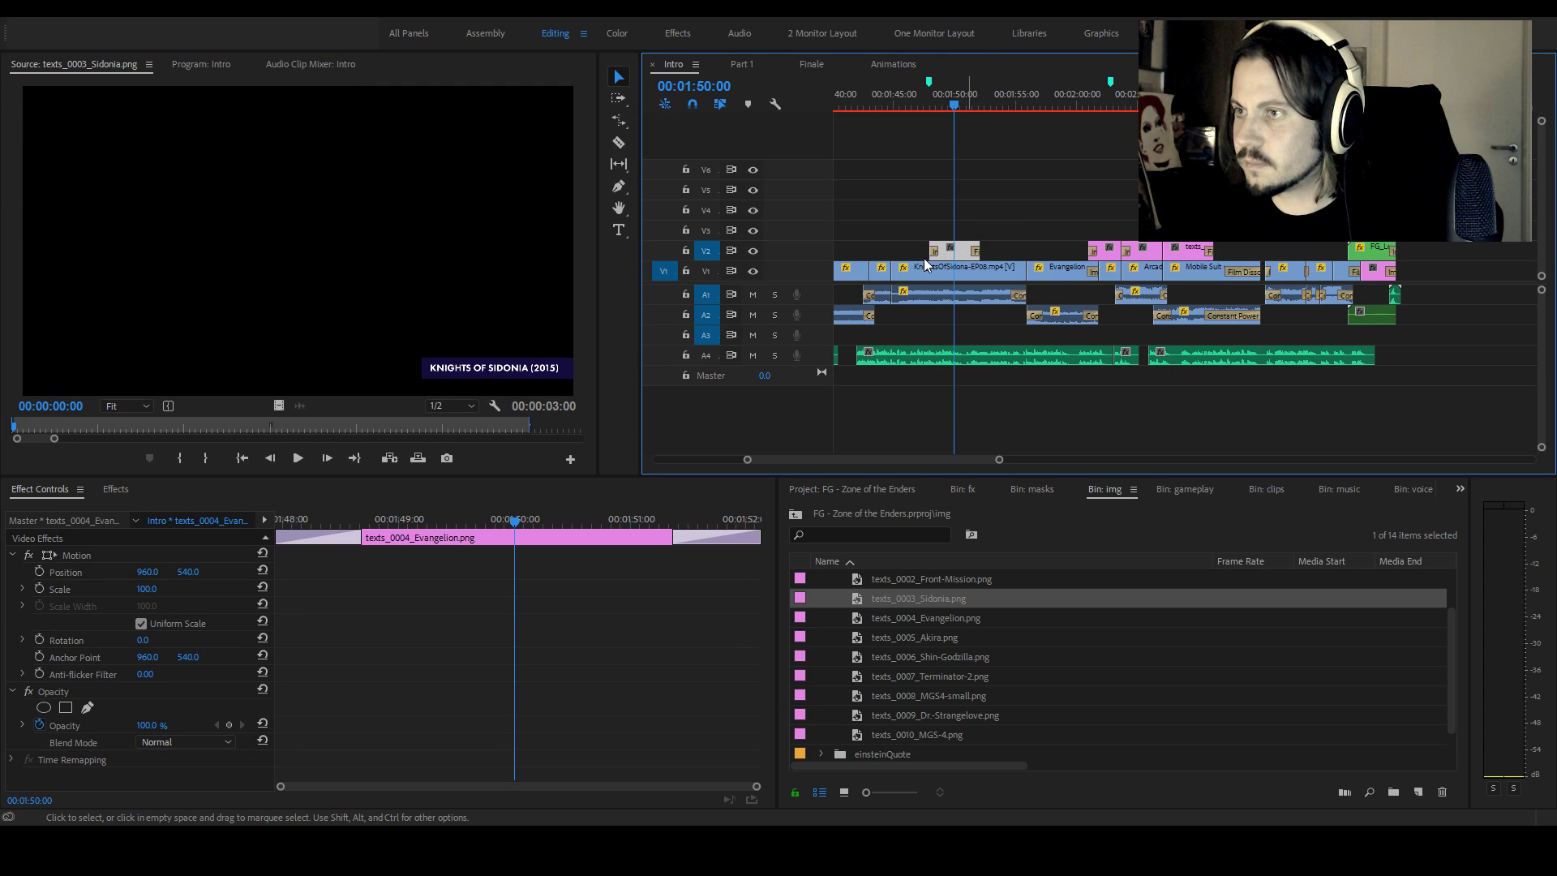
Replace the Goldfinger caption over the Front Mission clip with texts_0002_Front-Mission.png
click(1108, 101)
click(1107, 253)
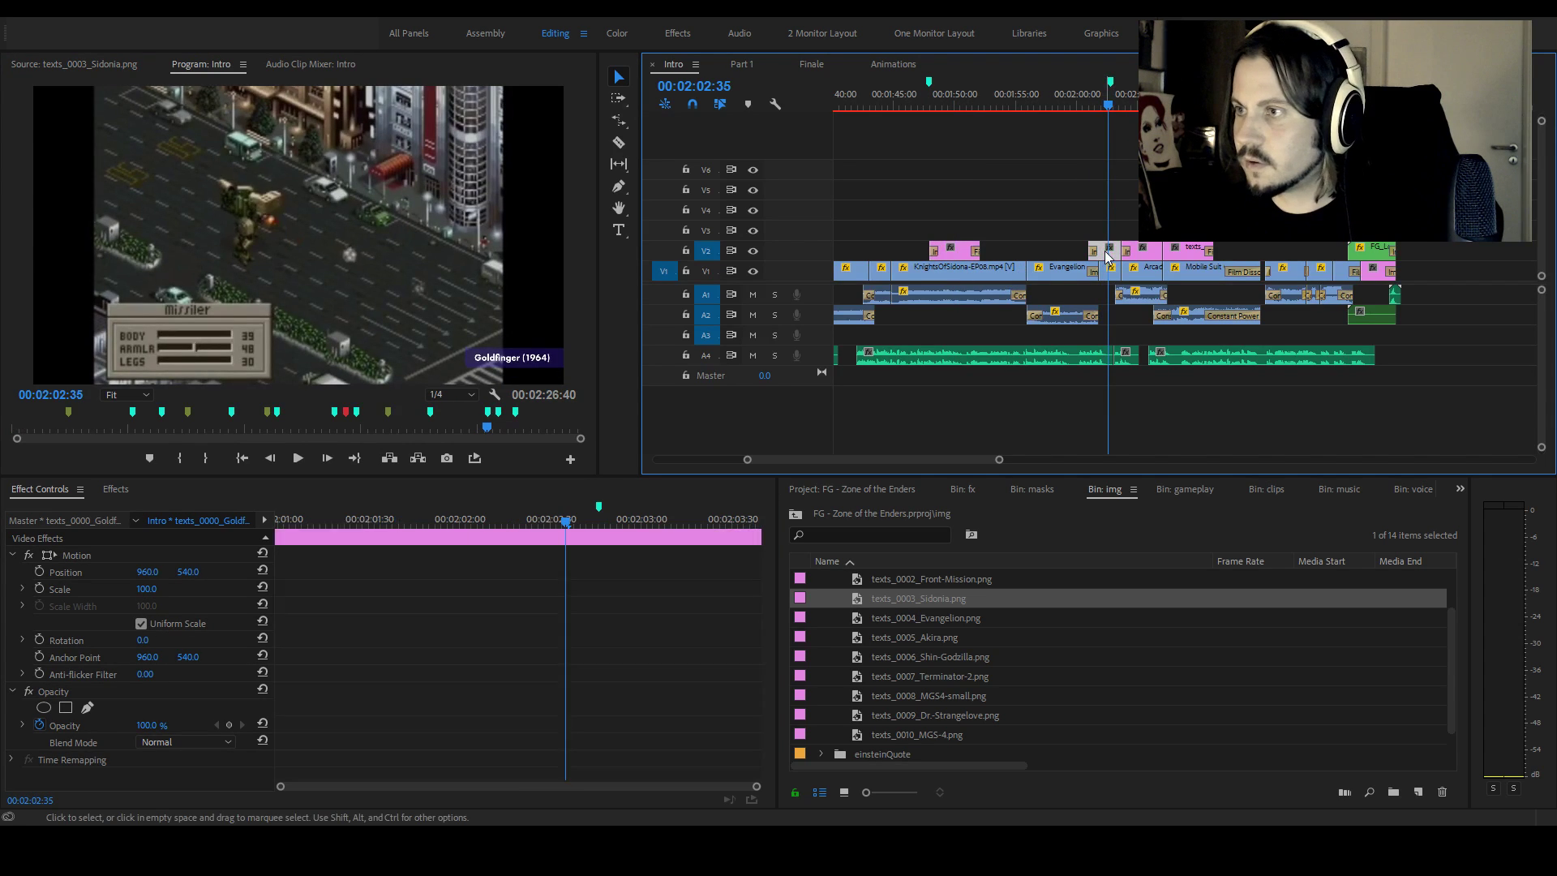
double_click(1165, 270)
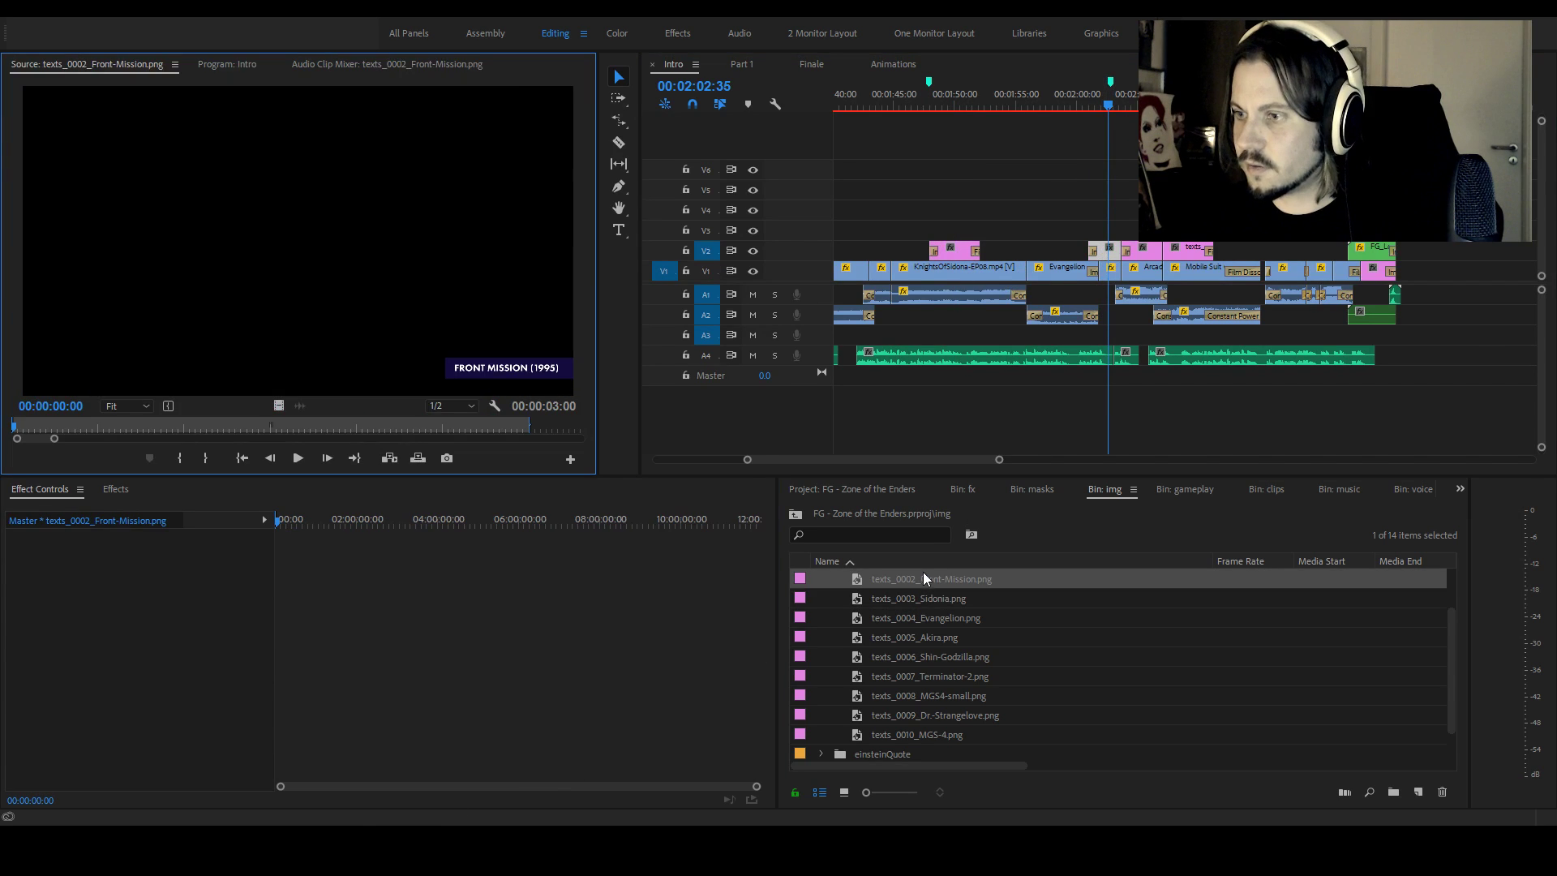
Replace the Goldfinger caption over the Arcade Longplay clip with texts_0001_FullMetalMadness.png
click(1150, 258)
click(1147, 252)
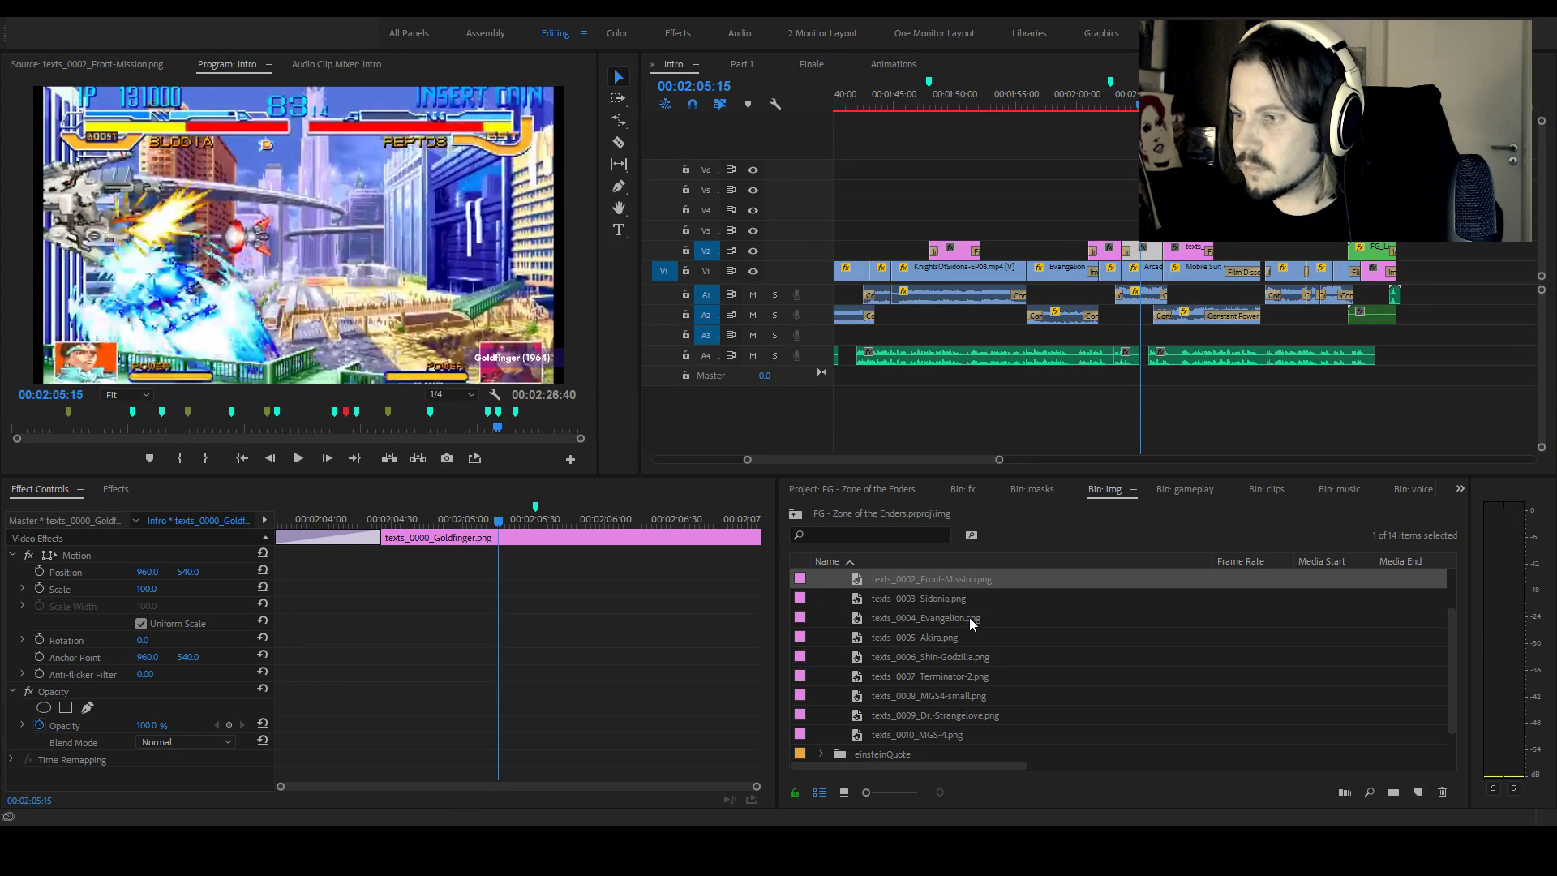
scroll(970, 616, up, 2)
click(957, 599)
click(956, 599)
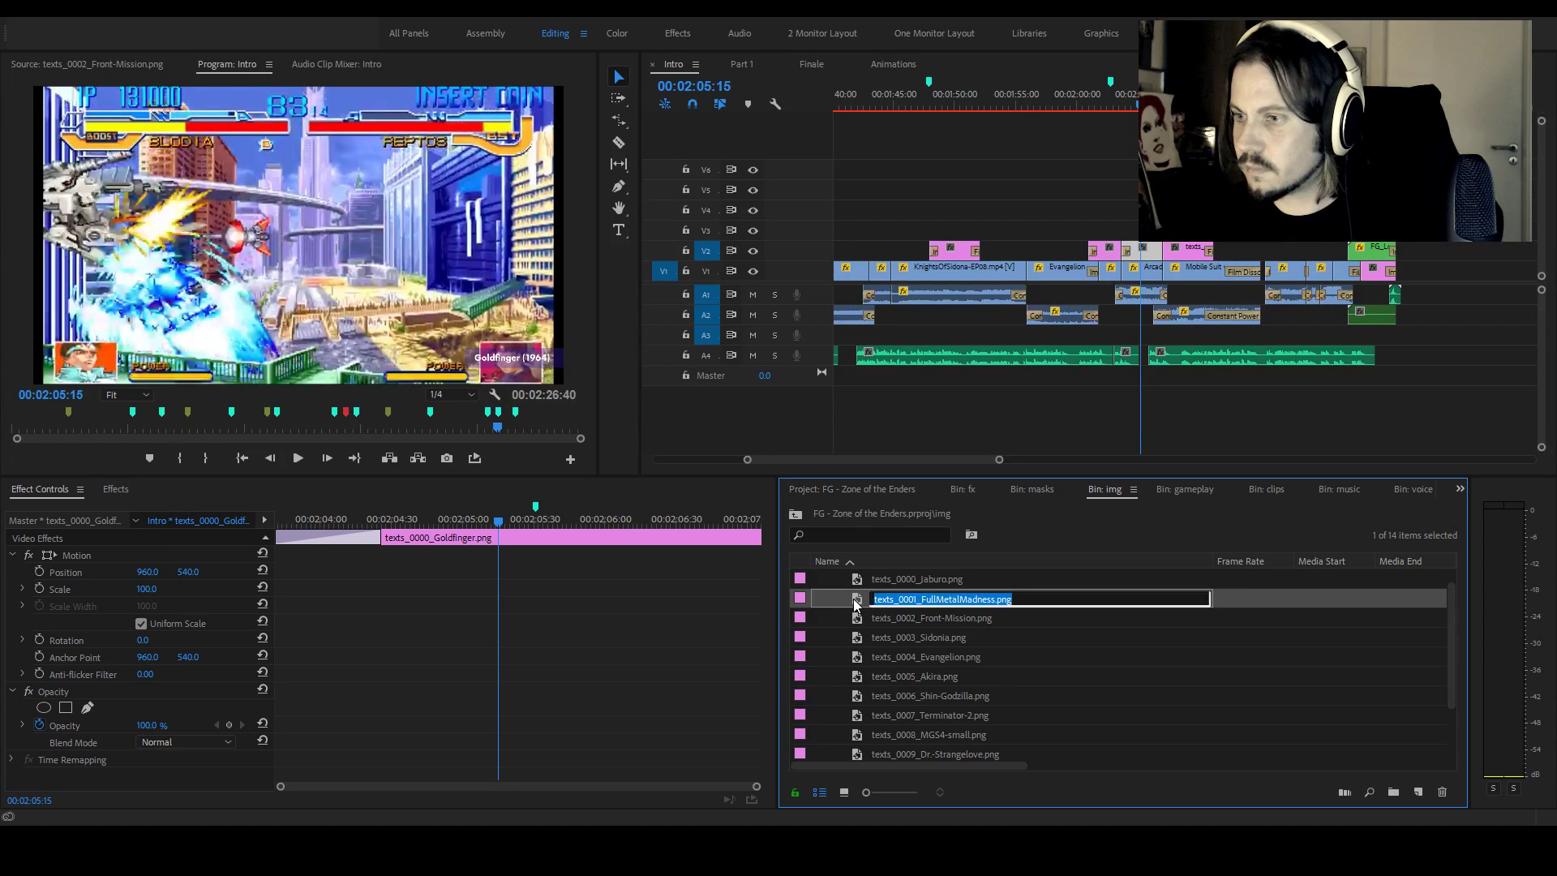
double_click(853, 599)
click(1145, 254)
key(ctrl+slash)
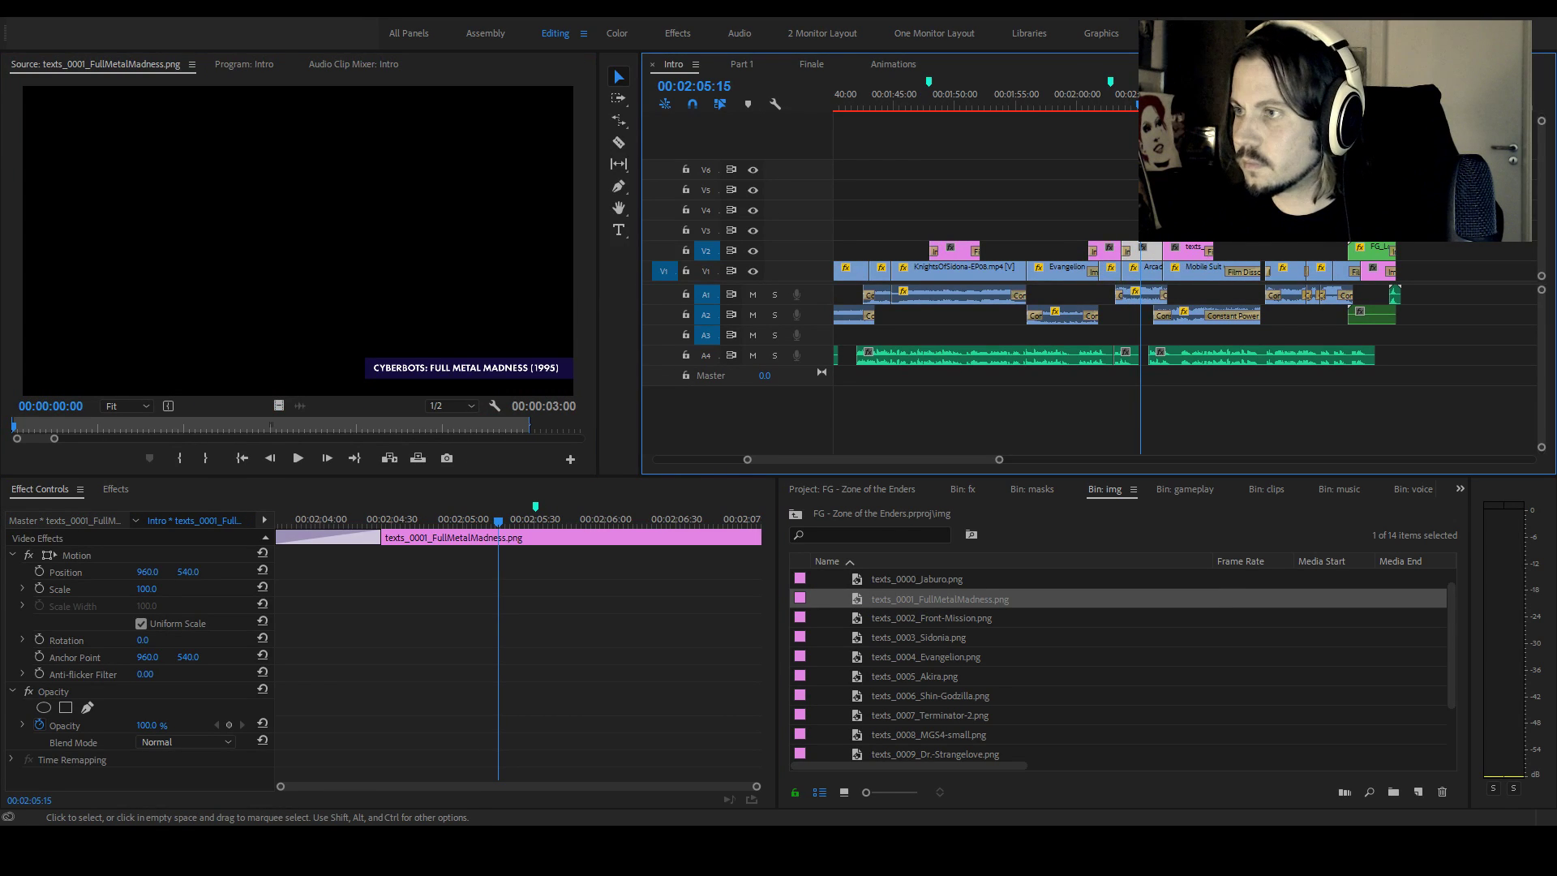
Replace the Goldfinger caption over the Mobile Suit clip with texts_0000_Jaburo.png
key(space)
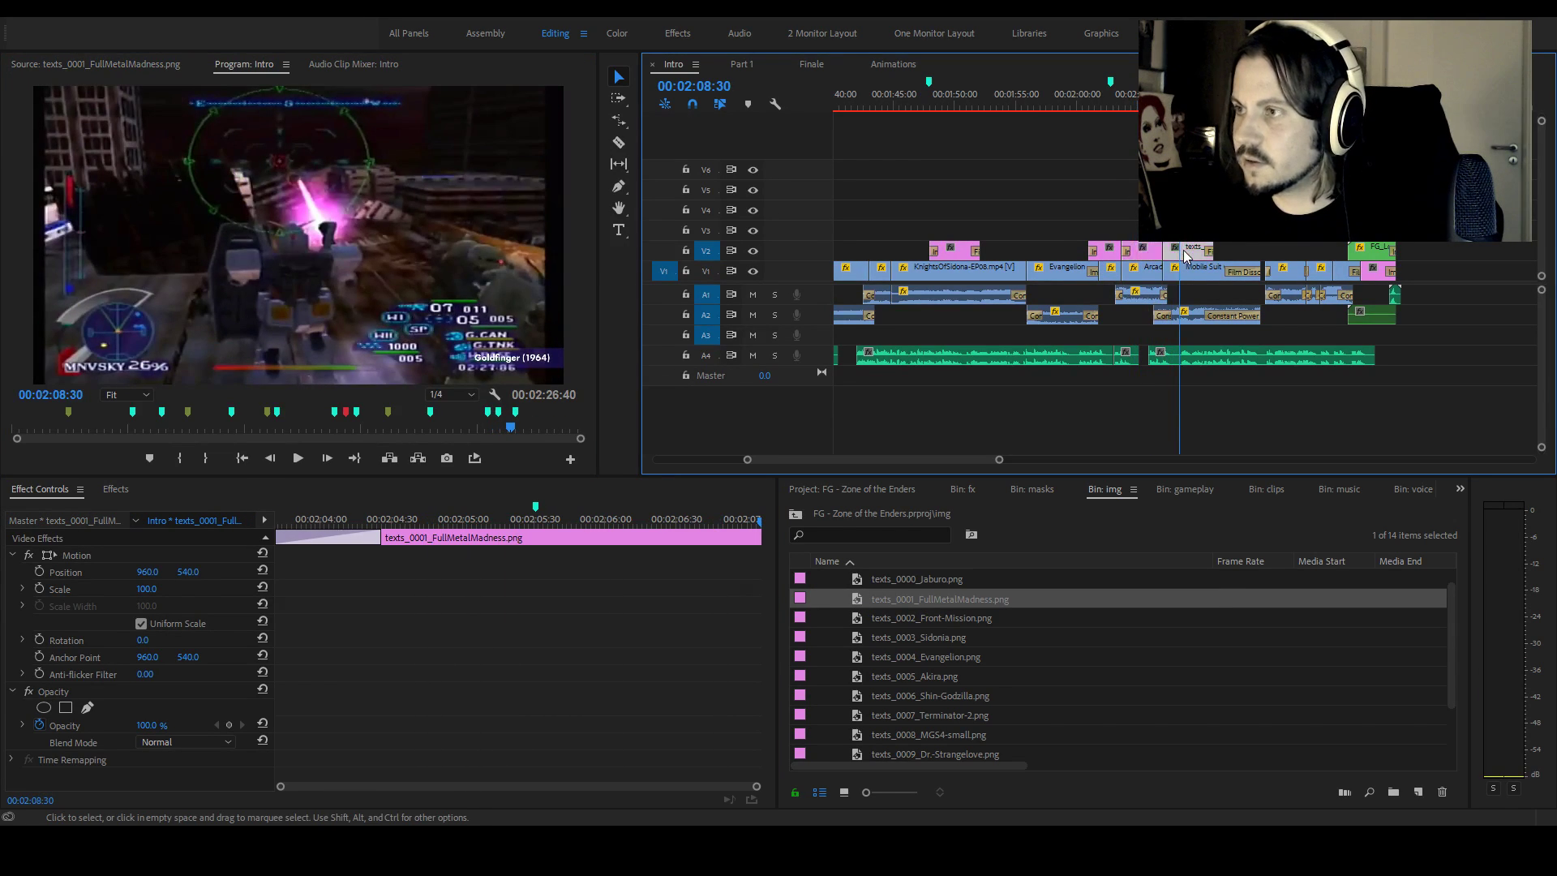
double_click(926, 575)
click(1192, 251)
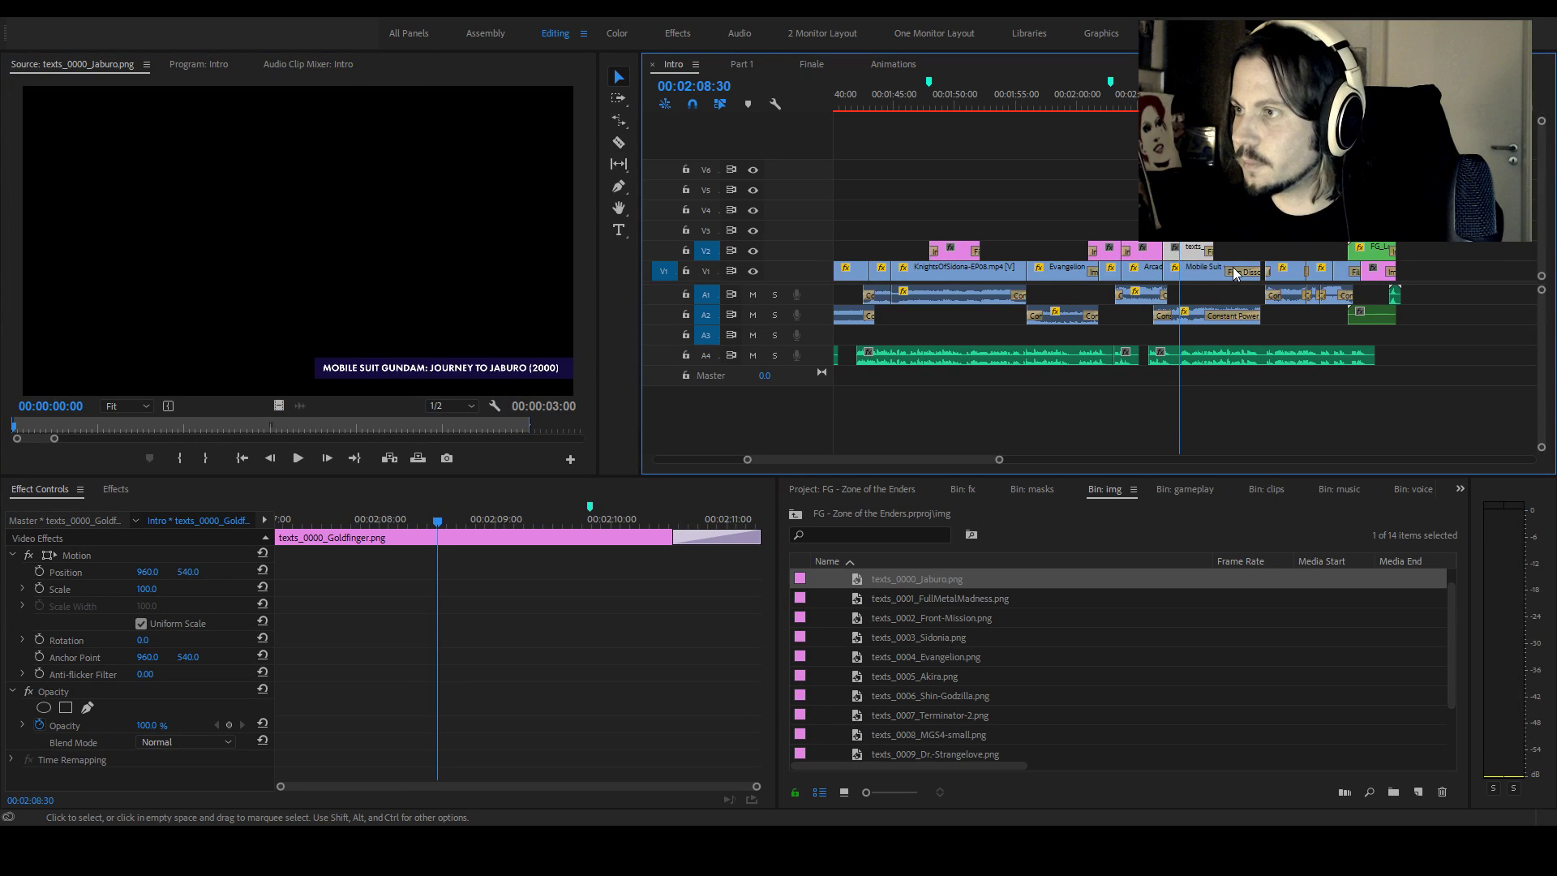
key(ctrl+slash)
Play back the Intro sequence from about the two-minute mark through the Mobile Suit clip to review the replaced captions
click(1078, 105)
key(space)
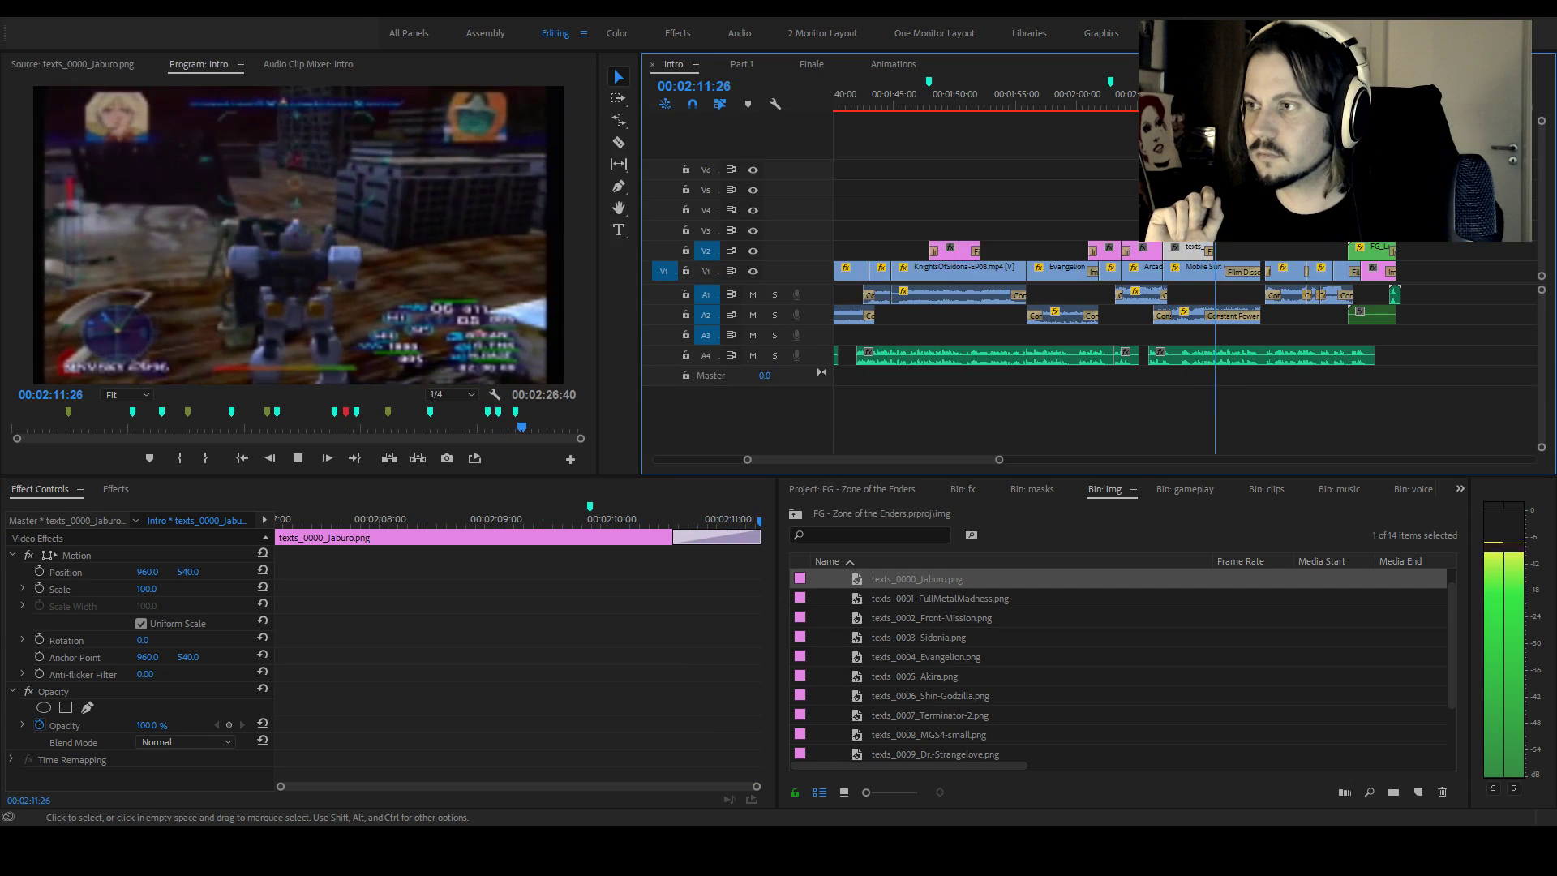
key(space)
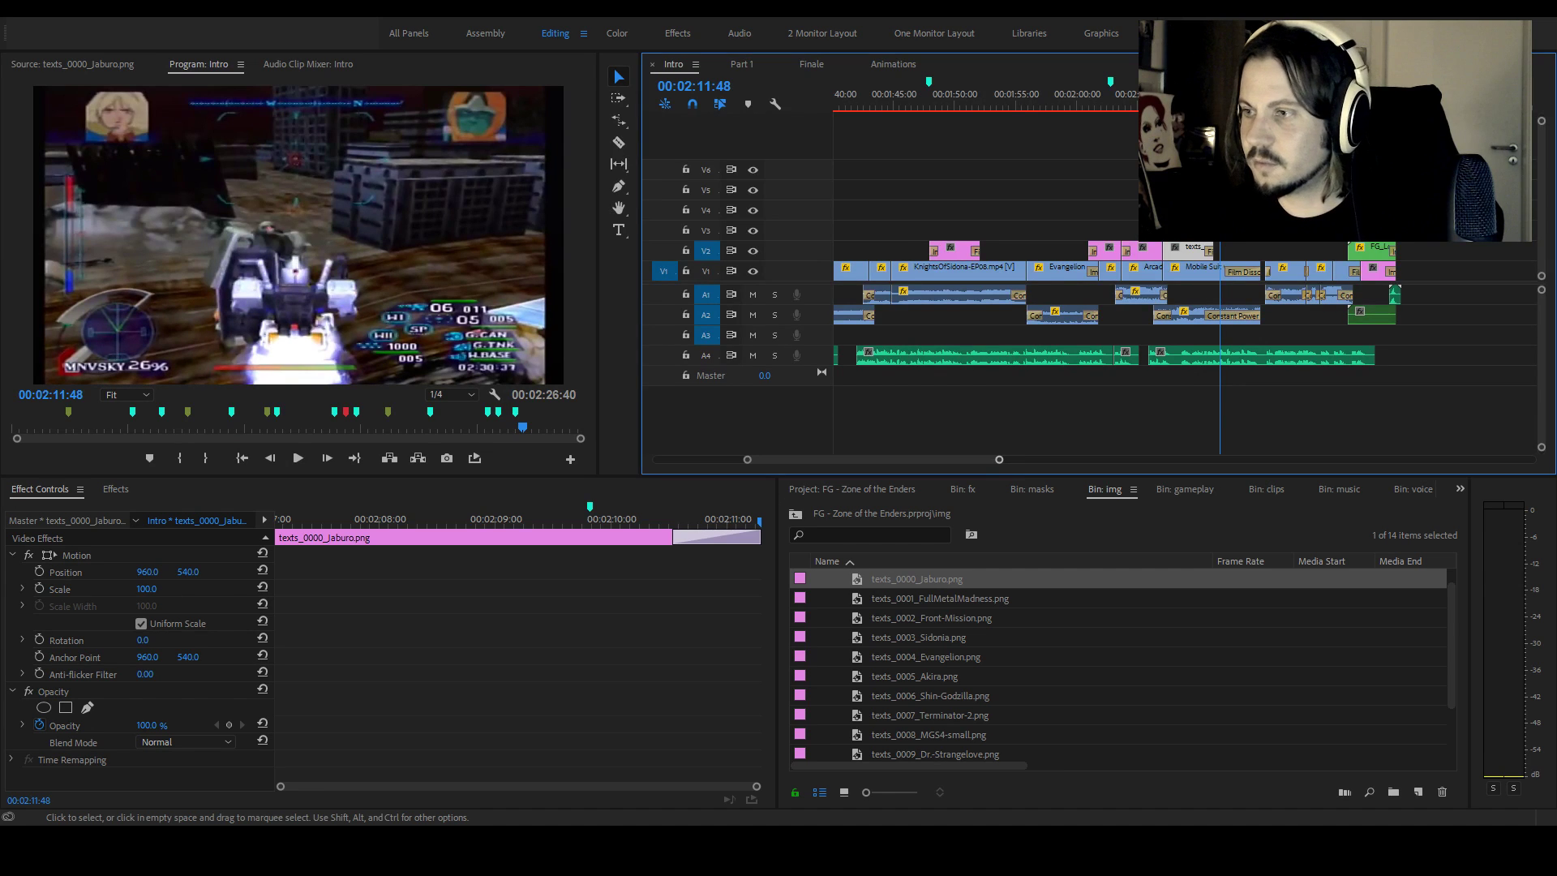
Go back to the beginning of the Intro sequence and place the playhead at 00:00:07:22, just before the Metal Gear Solid 4 clip
scroll(1014, 459, down, 3)
drag(1015, 459, 892, 460)
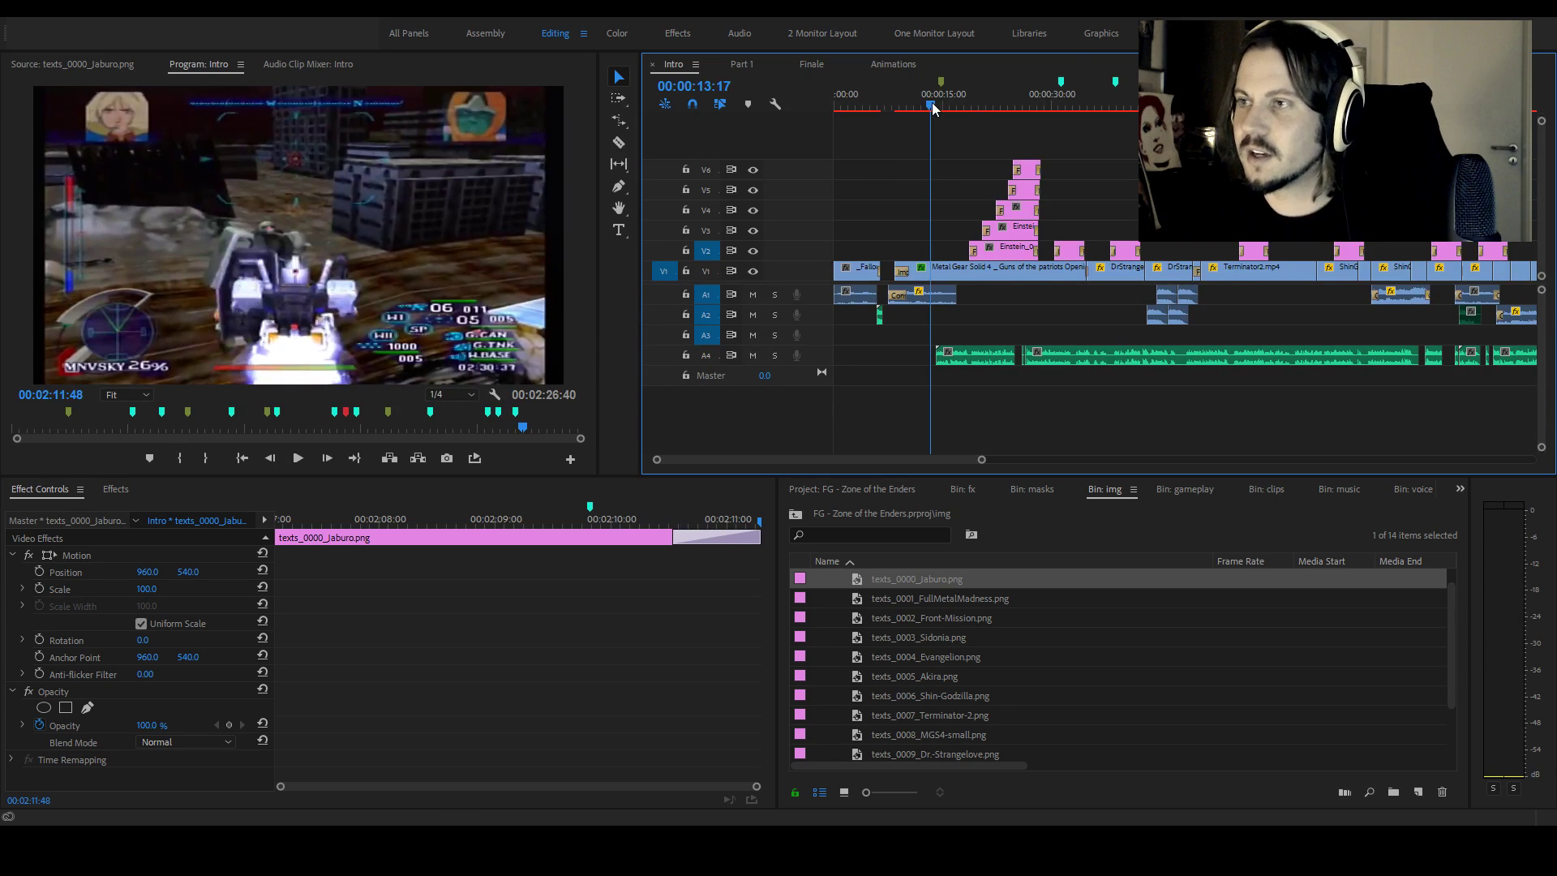
click(886, 107)
drag(890, 107, 890, 109)
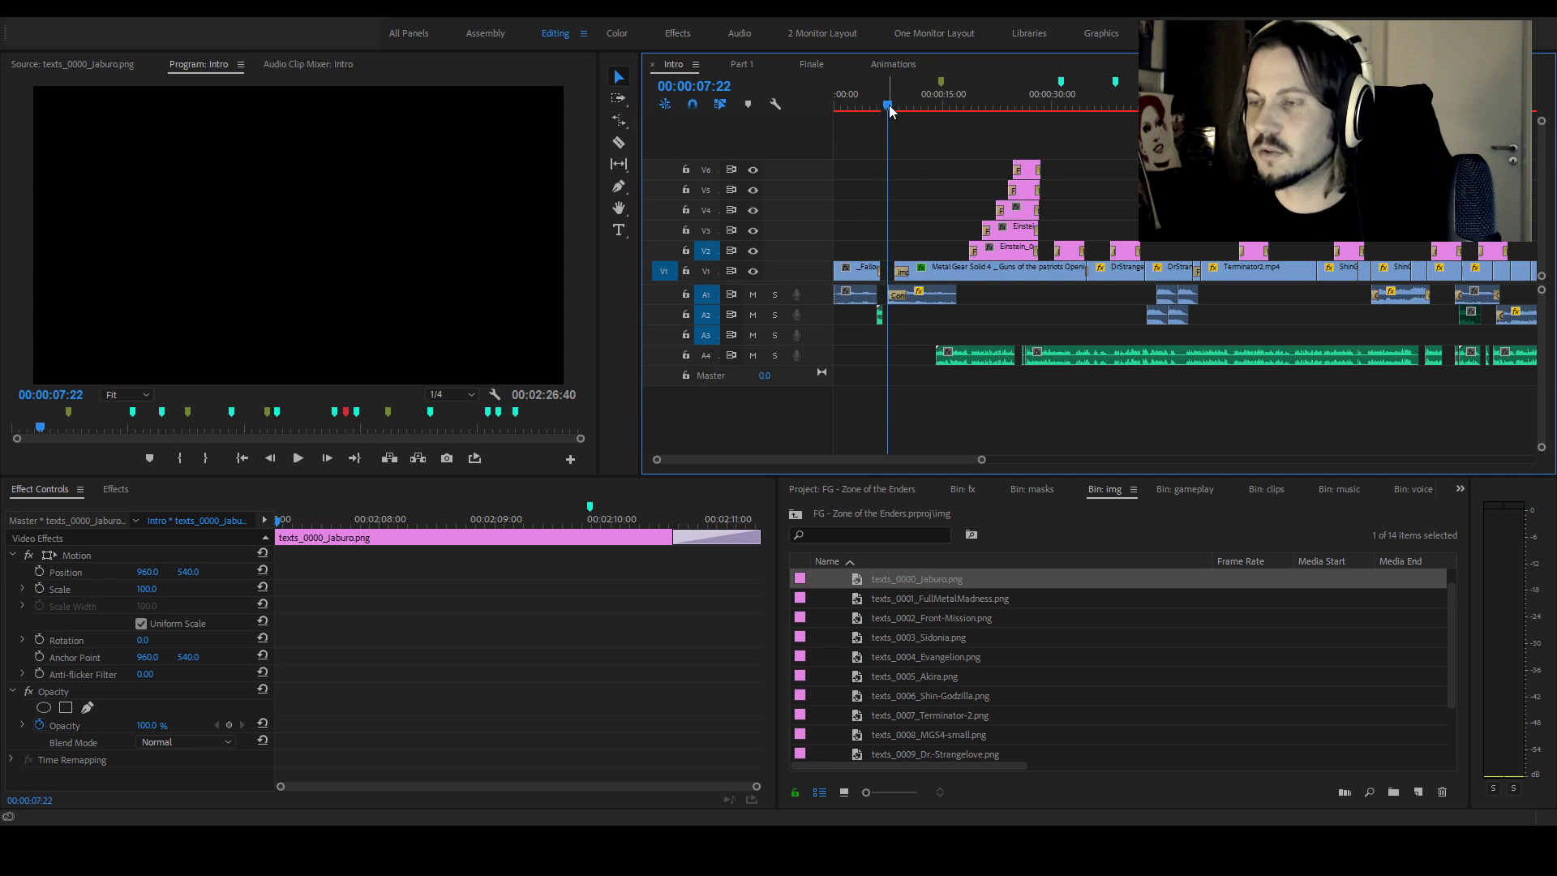